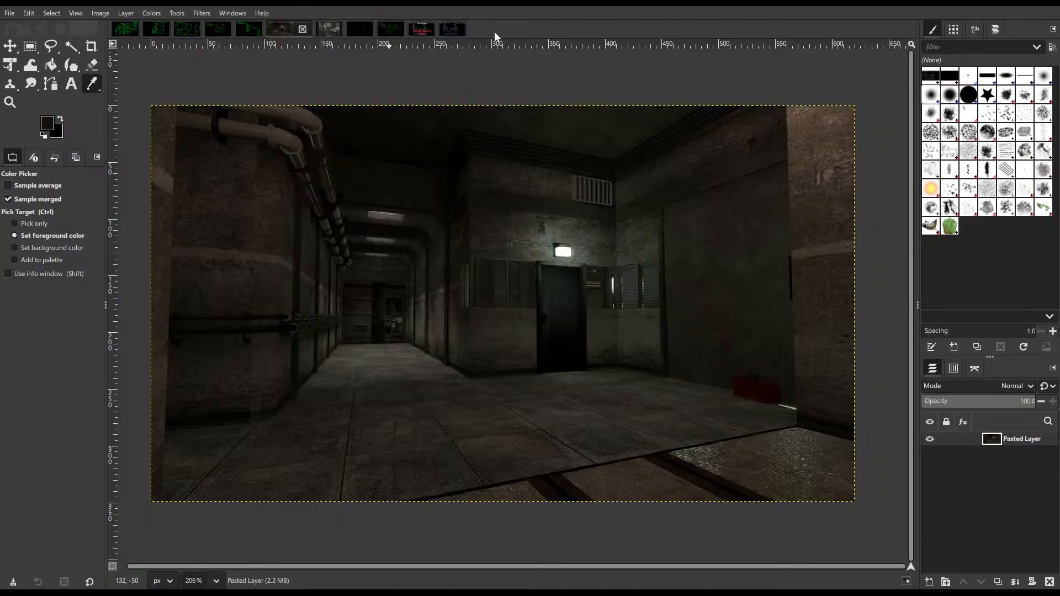
Step: Examine the dark concrete corridor reference image up close, focusing on its ceiling arches, lights, pipes and side walls
left_click(358, 29)
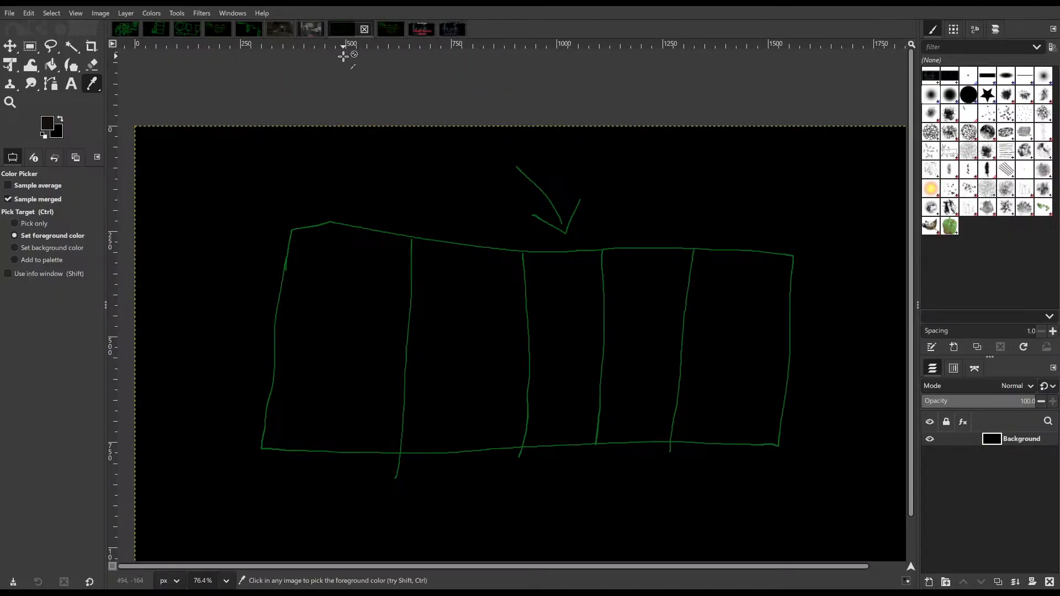
left_click(312, 32)
left_click(277, 32)
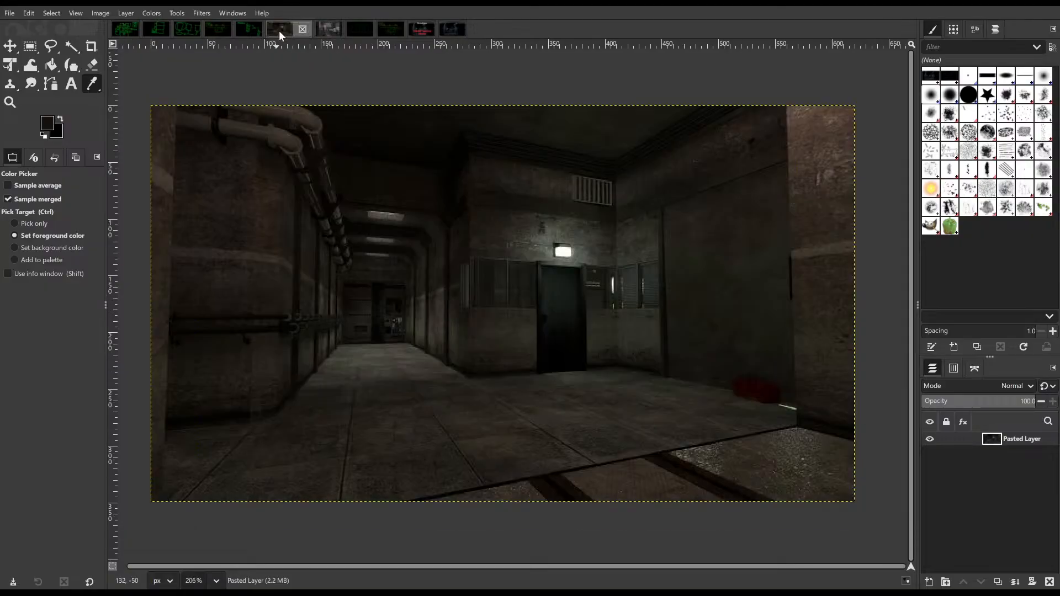
scroll(432, 207, "up", 4, "ctrl")
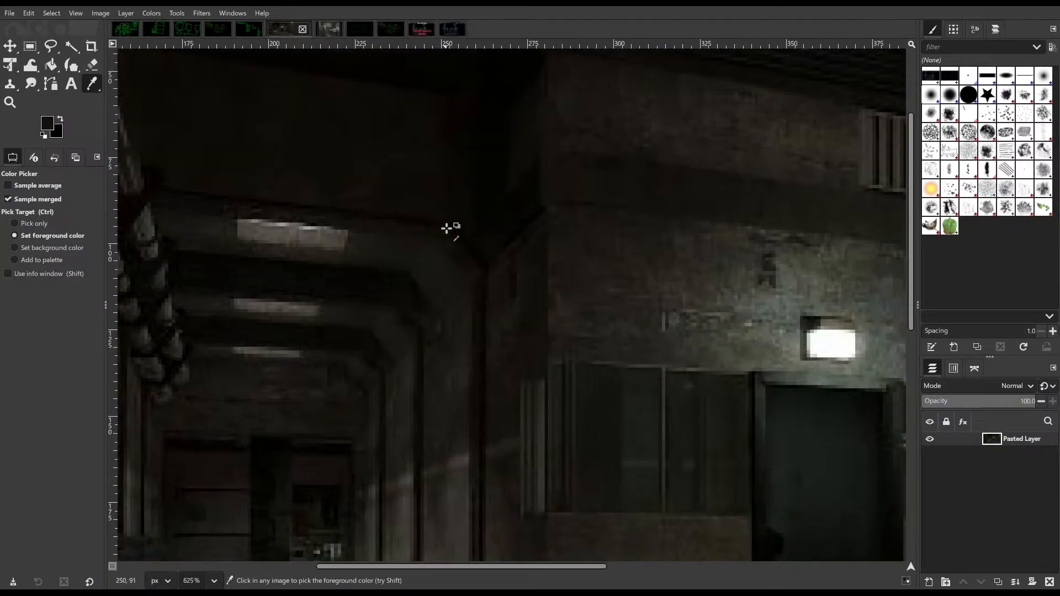
scroll(440, 284, "down", 5, "ctrl")
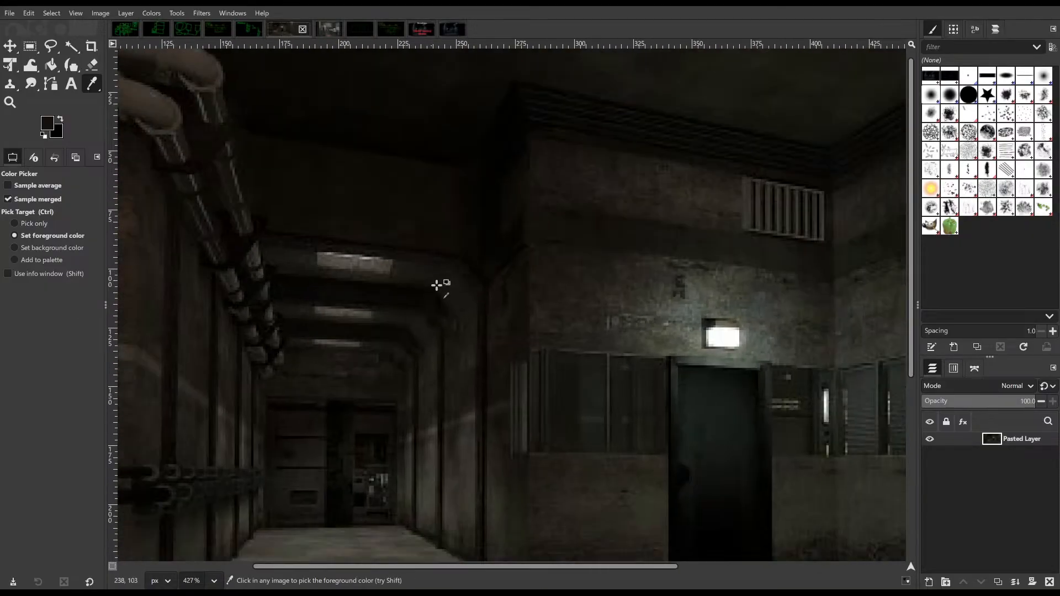
scroll(359, 338, "up", 6, "ctrl")
scroll(411, 391, "up", 3, "ctrl")
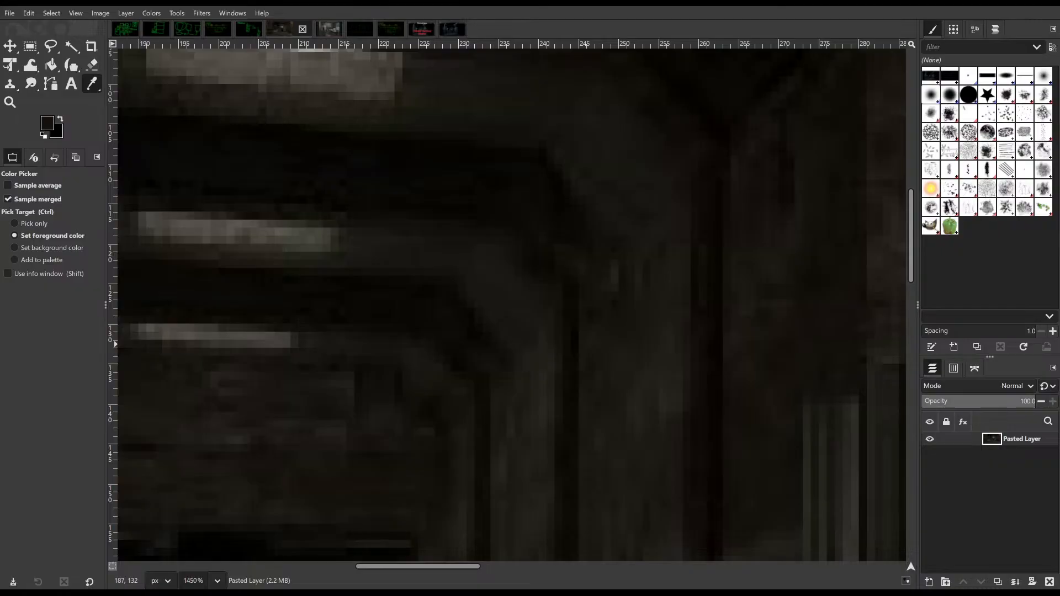
scroll(498, 351, "down", 16, "ctrl")
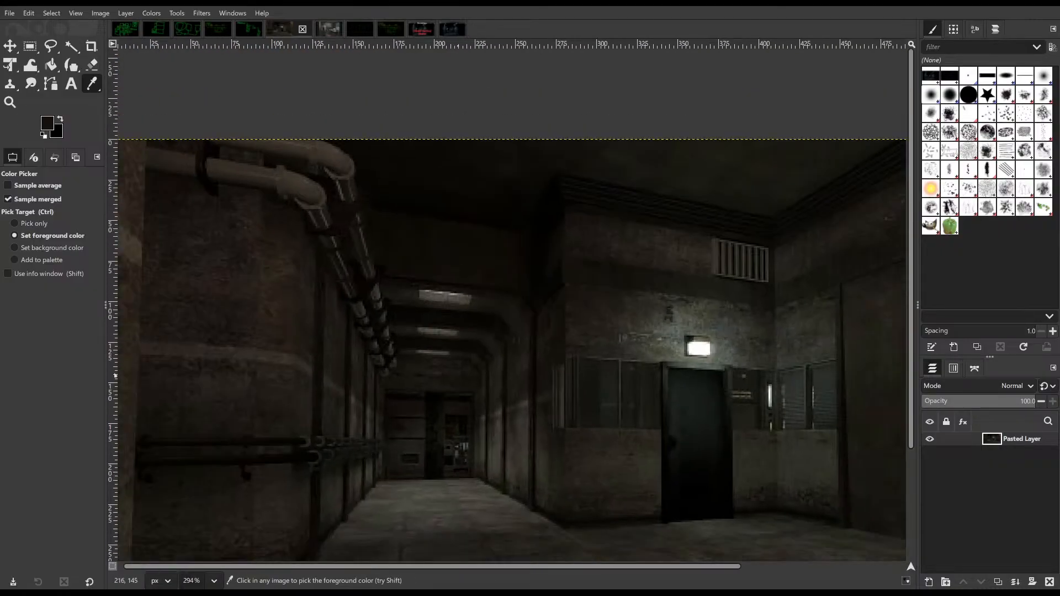
scroll(427, 392, "down", 4)
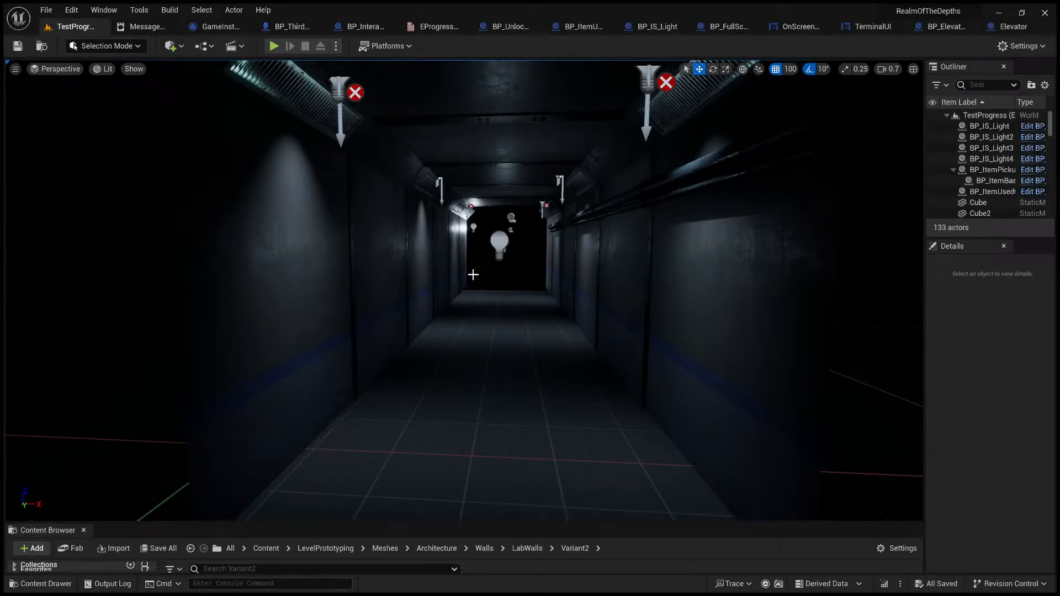
Step: Switch to Unreal Editor and inspect the corridor's ceiling panels, slanted light fixtures and side walls from inside
right_click_drag(470, 274, 471, 274)
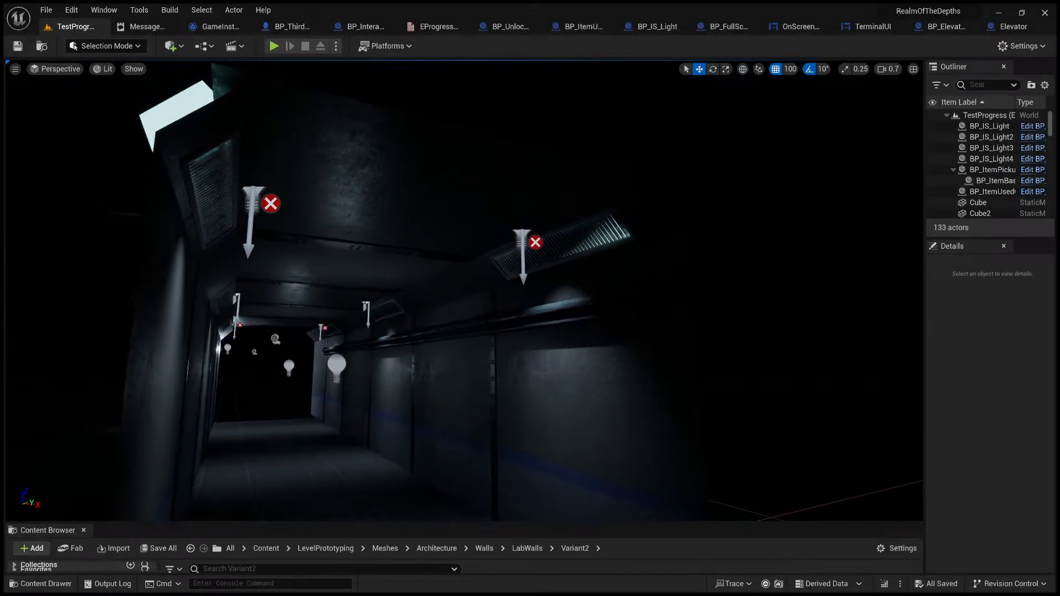
right_click_drag(472, 221, 471, 220)
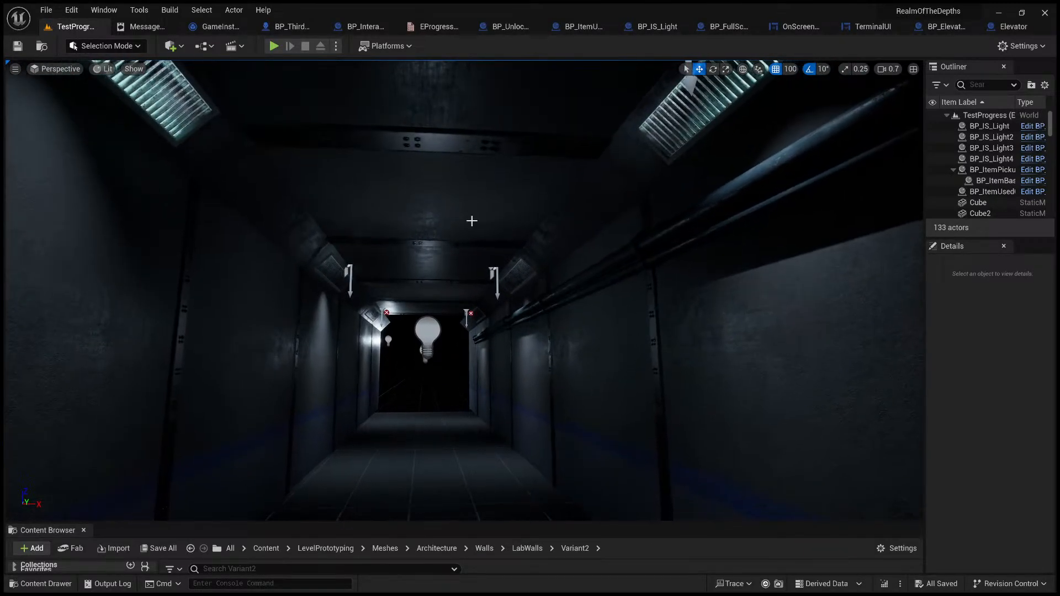
left_click(464, 217)
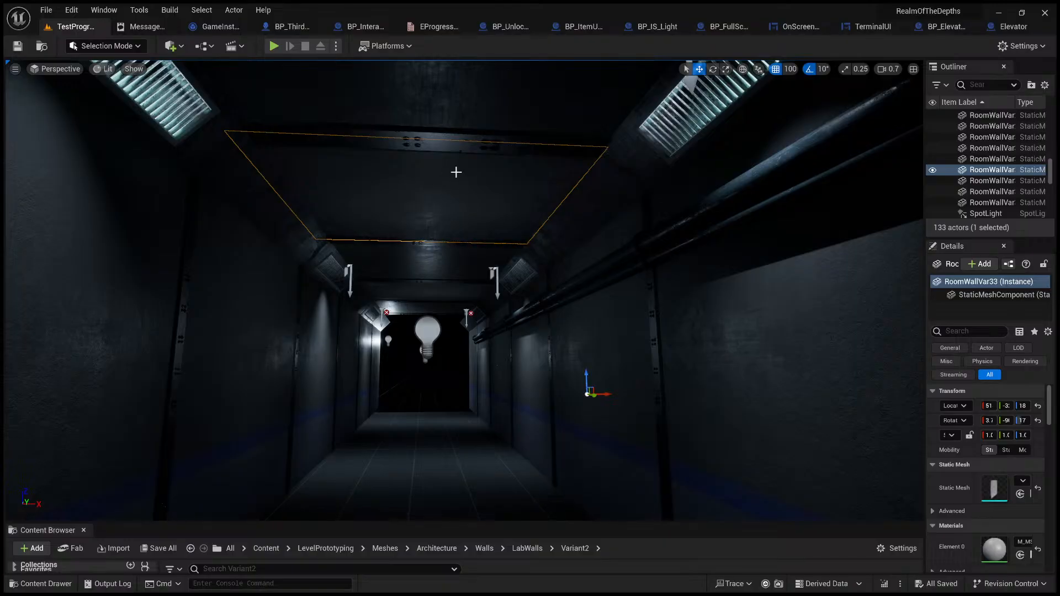
right_click_drag(437, 275, 461, 300)
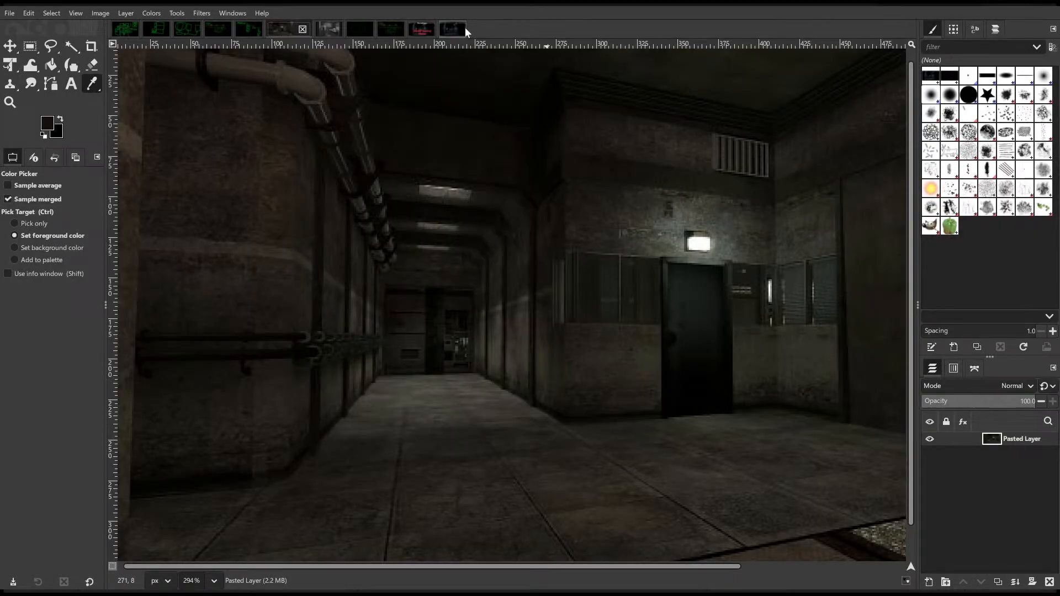
left_click(436, 29)
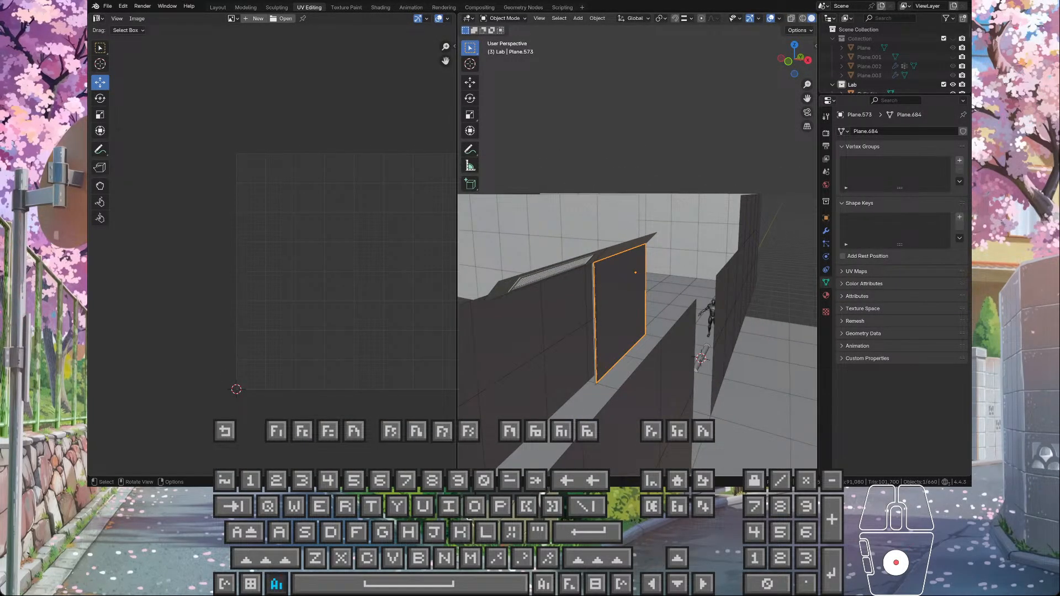
Step: Switch to Blender and examine the selected corridor wall panel from the side and from above
middle_click(658, 315, "alt")
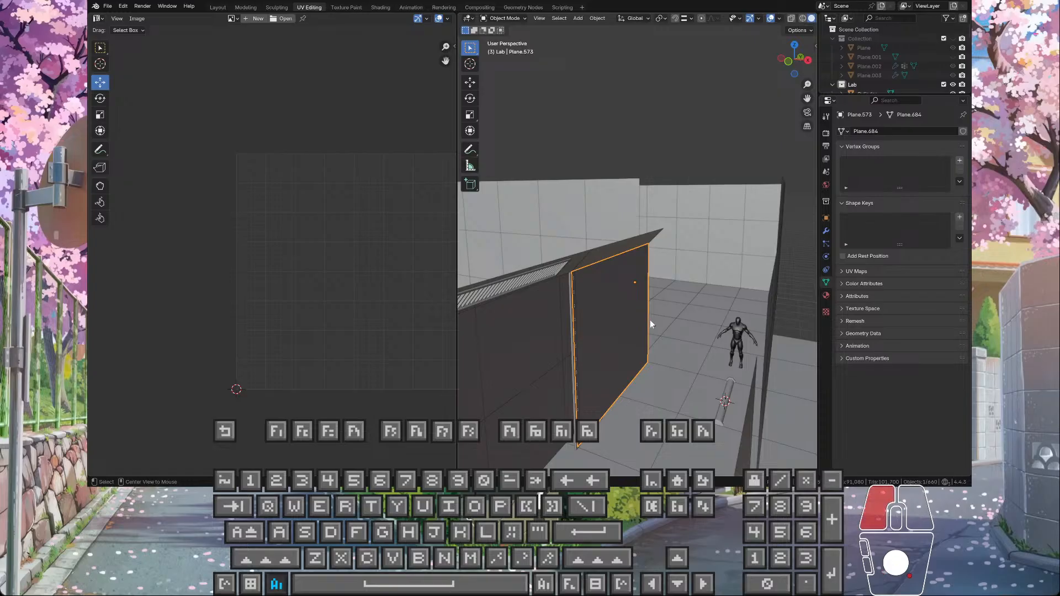
middle_click_drag(651, 320, 684, 271)
scroll(644, 260, "up", 3)
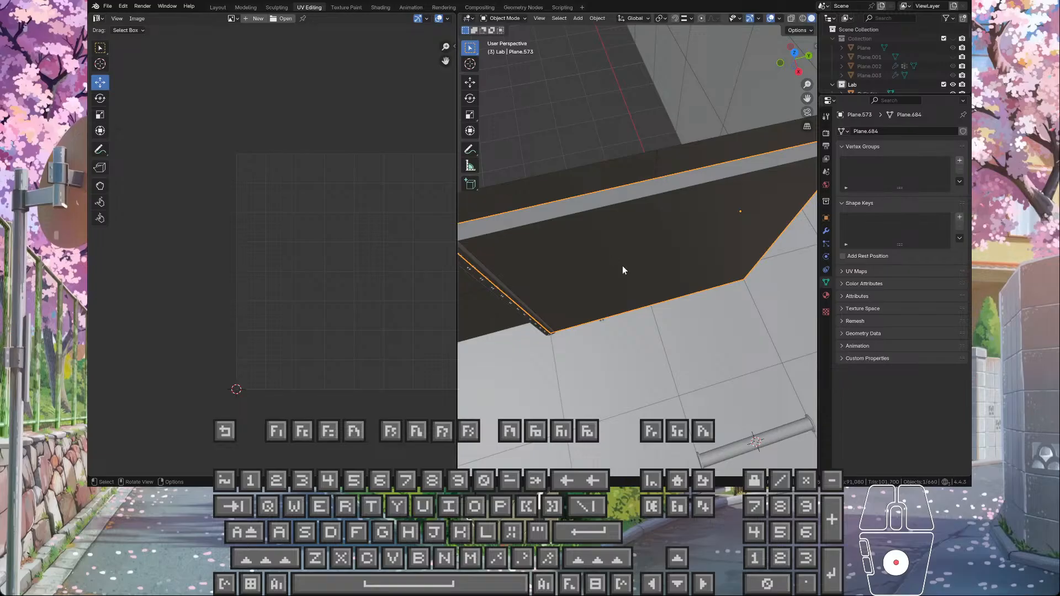
scroll(623, 268, "down", 3)
scroll(627, 272, "down", 3)
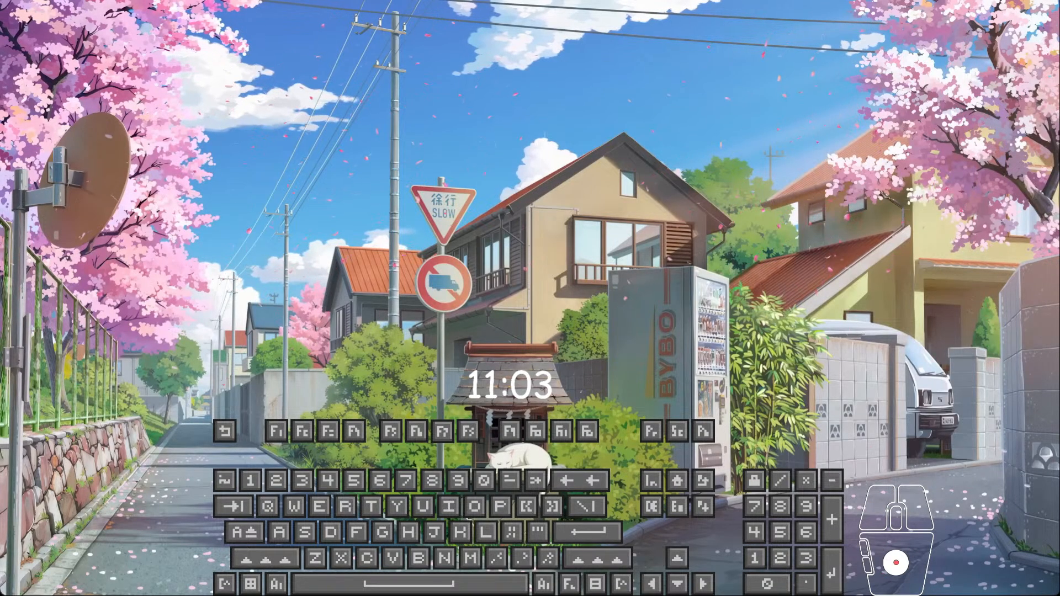
key("s")
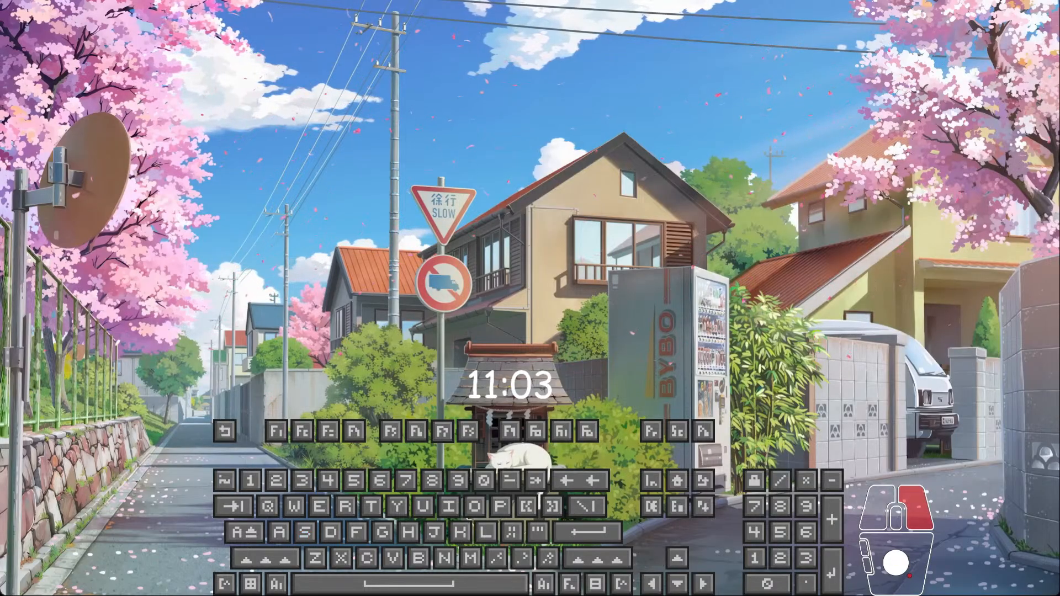
key("s")
key("d")
key("w")
key("e")
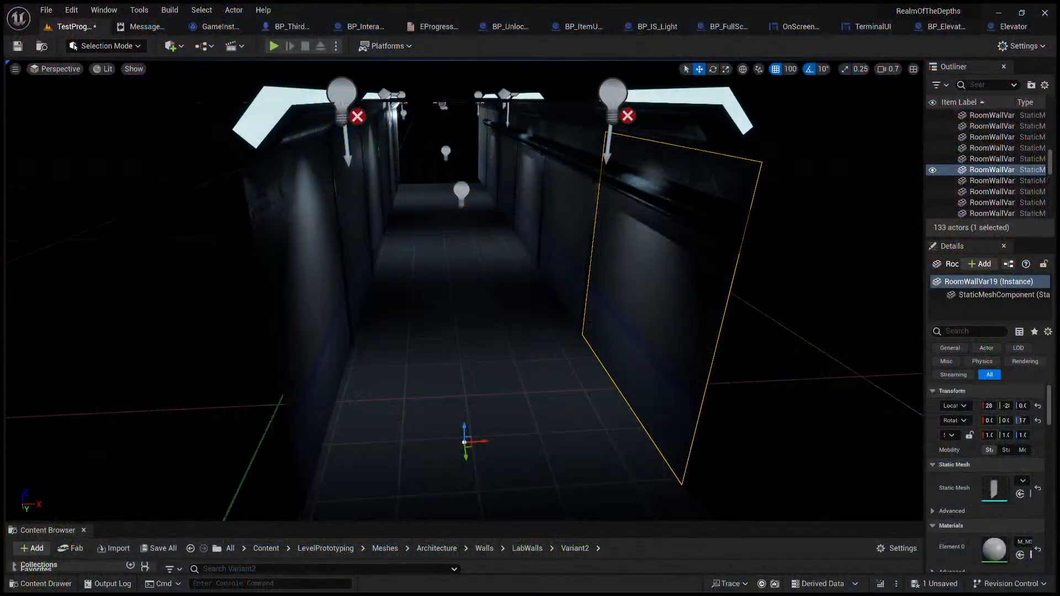
Step: Duplicate the corridor's end wall panel and, in Unlit view, move the copy along Y into the gap beside it
right_click_drag(464, 291, 666, 270)
key("s")
key("d")
key("w")
key("s")
key("w")
key("s")
key("q")
key("w")
key("s")
key("d")
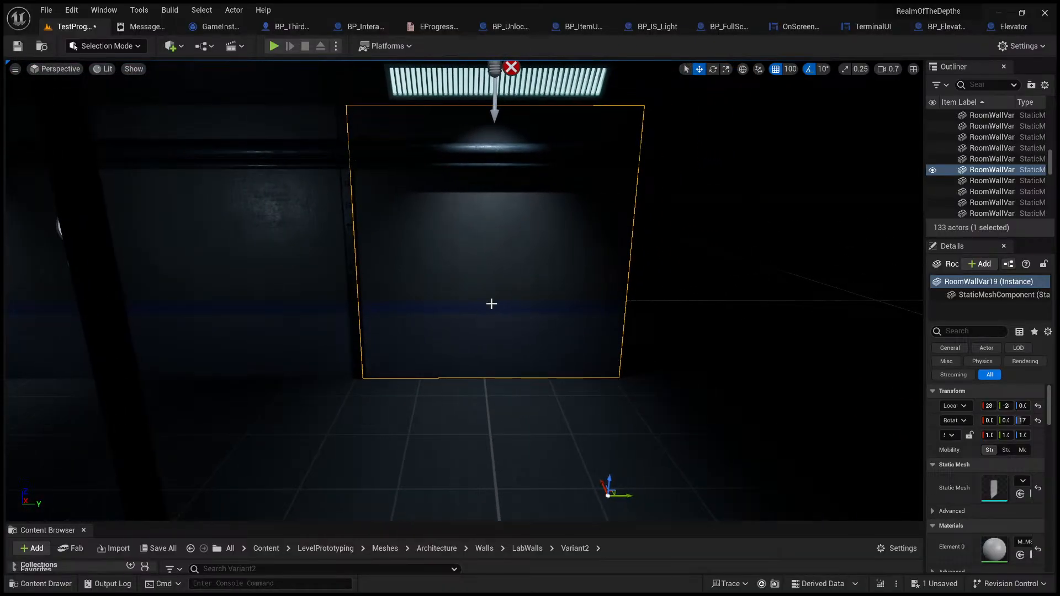
key("ctrl+d")
key("s")
key("d")
right_click_drag(549, 405, 549, 408)
key("F3")
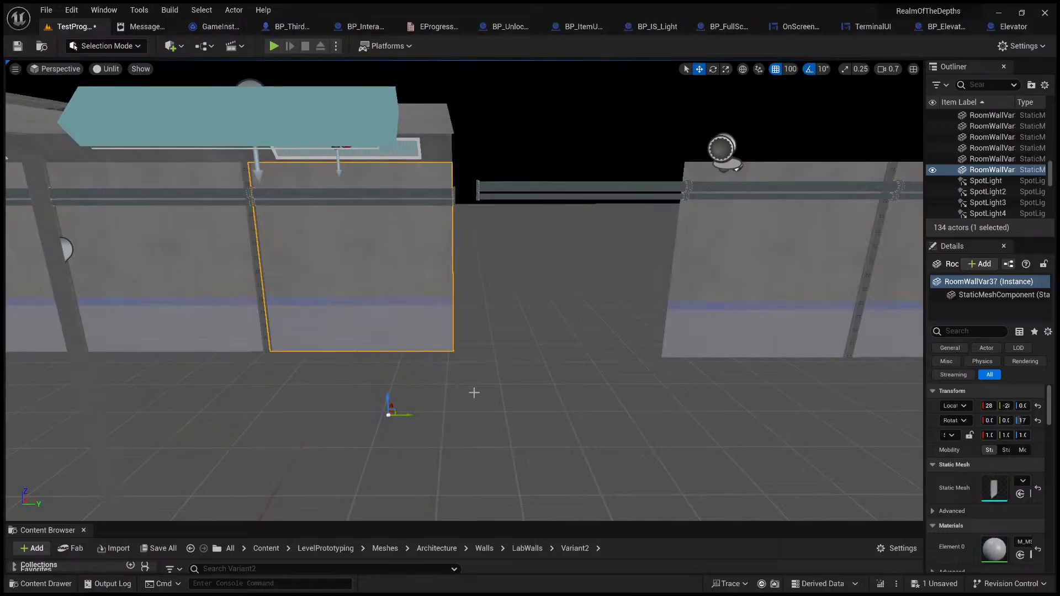
left_click_drag(413, 416, 652, 416)
Step: Examine how the new wall panel lines up with the wall pipes and the neighbouring wall sections
right_click_drag(514, 255, 508, 222)
key("w")
key("s")
left_click(403, 239)
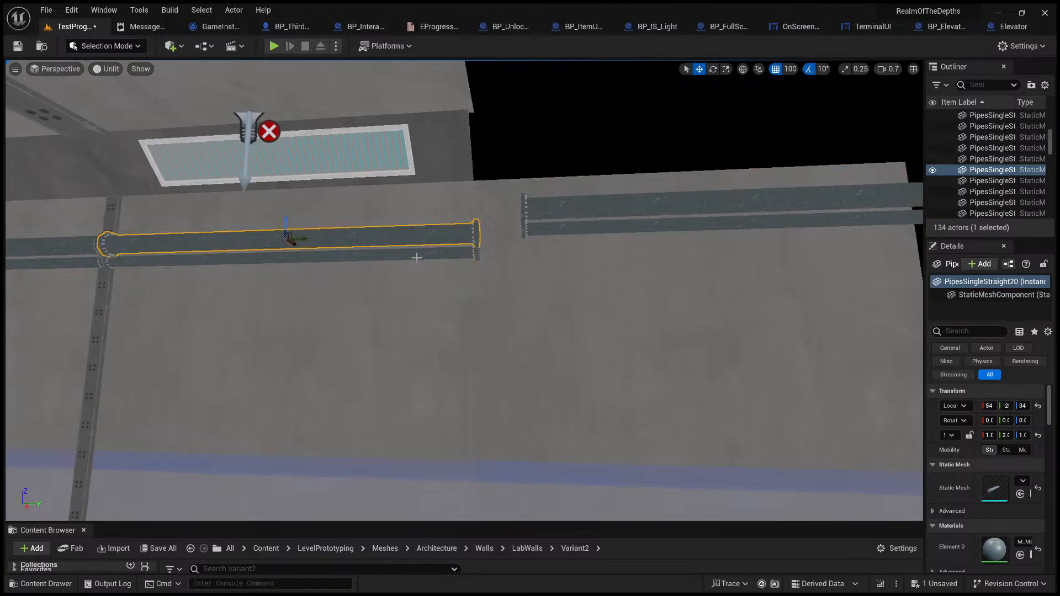
key("s")
right_click_drag(415, 267, 314, 246)
left_click(457, 264)
key("s")
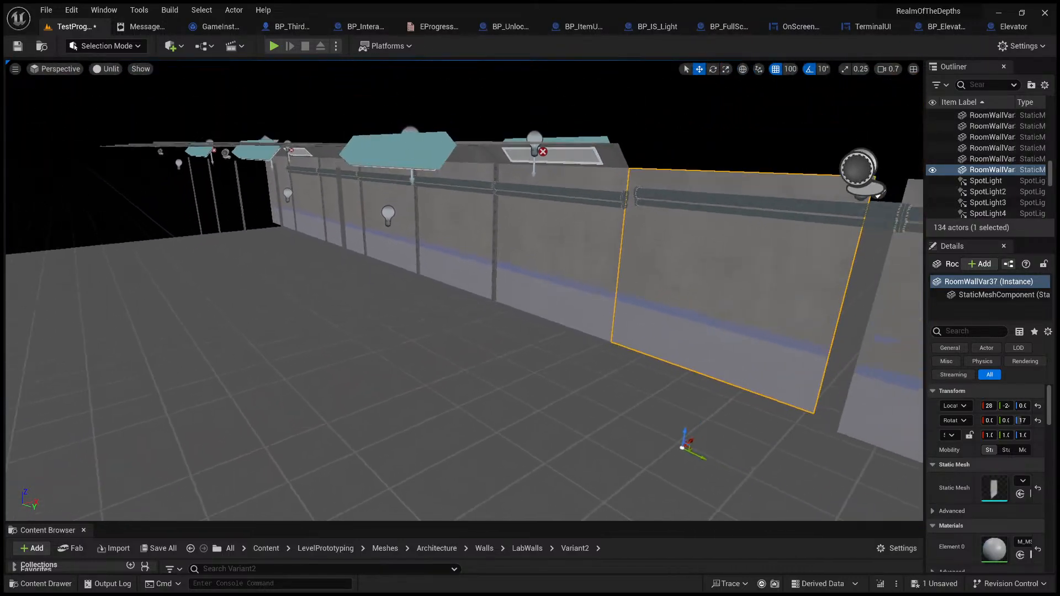
right_click_drag(514, 280, 514, 353)
key("w")
key("d")
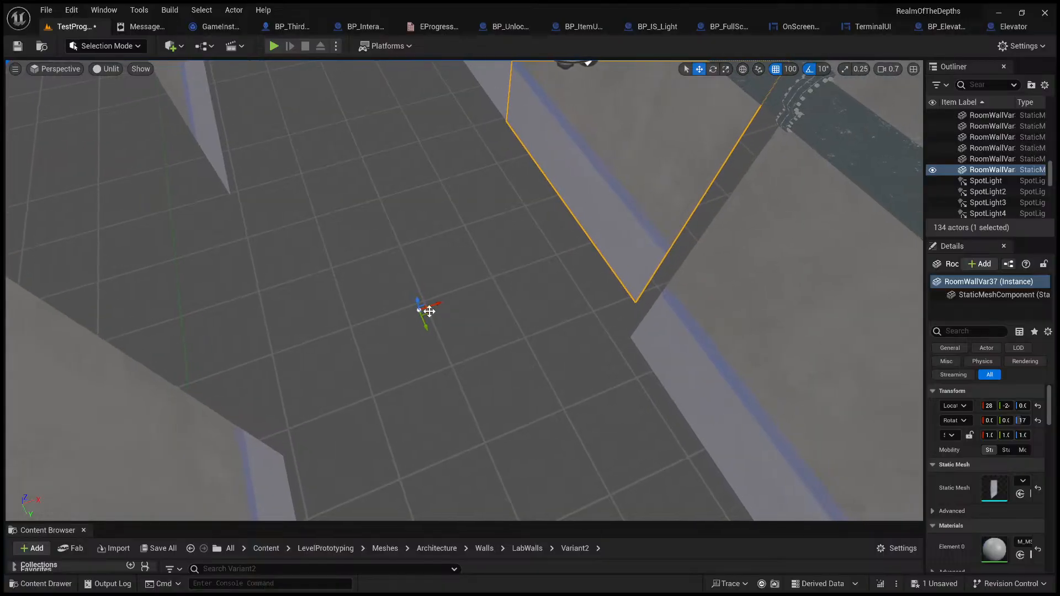
Step: Duplicate the new wall panel and rotate the copy about the vertical axis so that it stands across the corridor
right_click_drag(469, 295, 395, 312)
key("s")
key("a")
key("s")
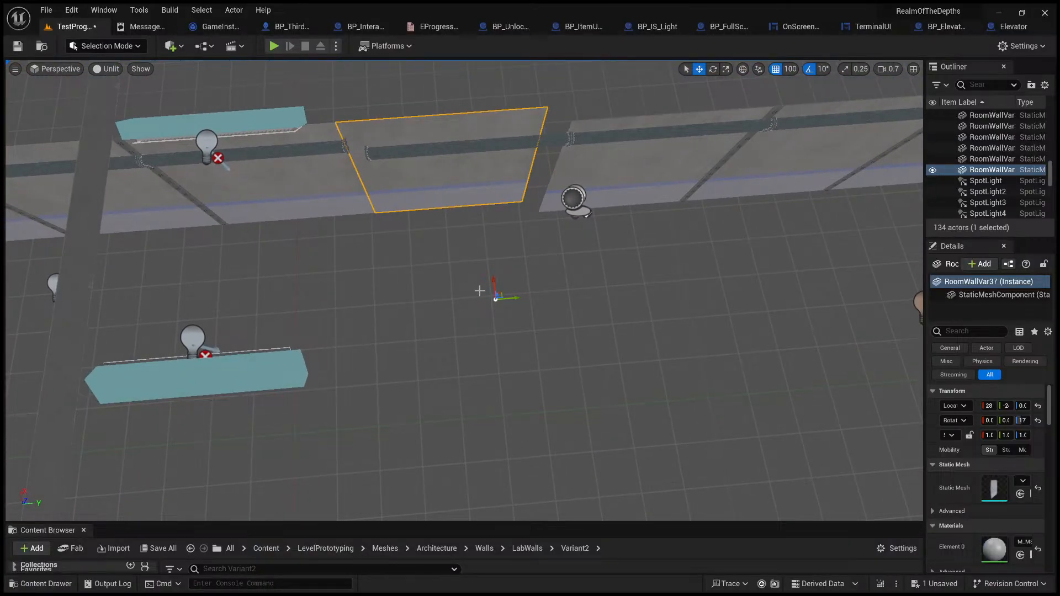
key("ctrl+d")
left_click(713, 68)
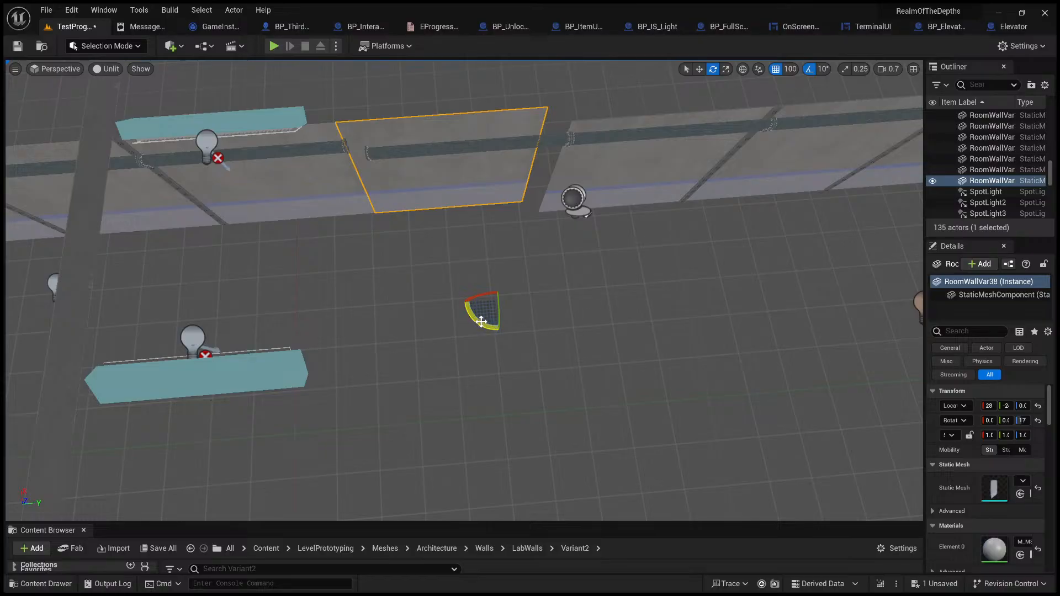
left_click_drag(479, 320, 442, 304)
left_click(700, 69)
Step: Check how the rotated wall panel meets the side wall at the corner and return the viewport to Lit shading
right_click_drag(442, 305, 533, 262)
key("w")
key("s")
key("w")
key("s")
key("w")
right_click_drag(454, 280, 384, 220)
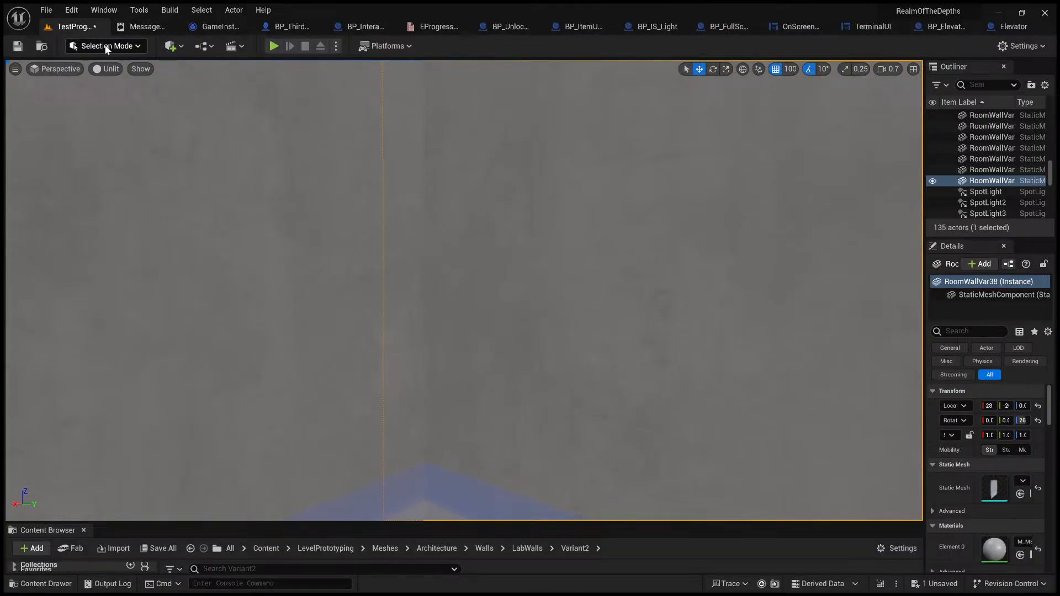
left_click(126, 90)
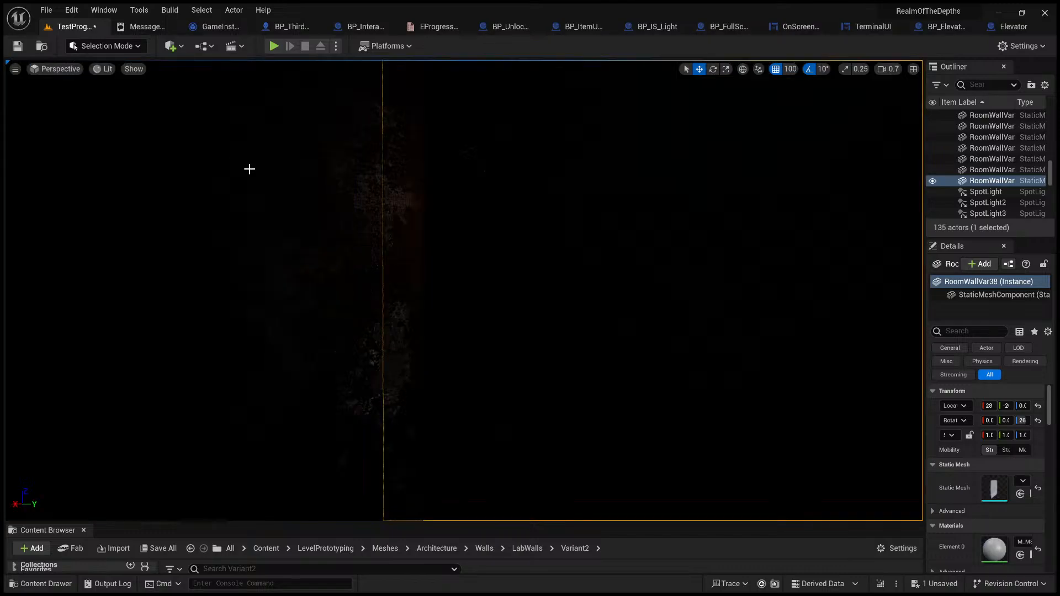
Step: Try to move the rotated wall panel along Y into the corridor beneath the lights and check it from inside the hallway
right_click_drag(248, 169, 249, 207)
key("s")
mouse_move(516, 386)
right_mouse_down()
mouse_move(426, 412)
mouse_move(436, 422)
mouse_move(516, 386)
right_mouse_up()
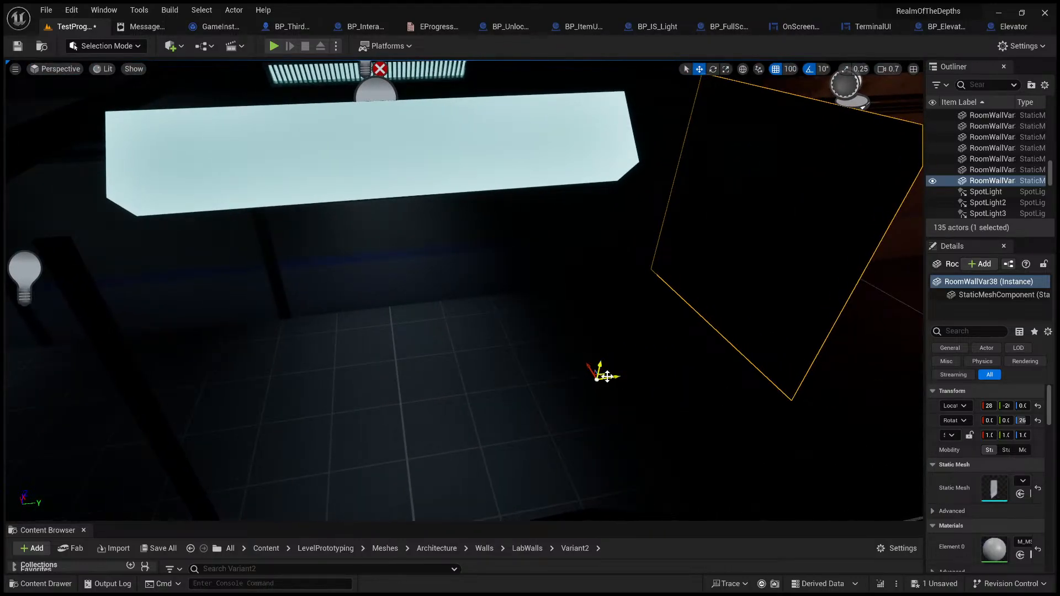
left_click_drag(605, 375, 304, 380)
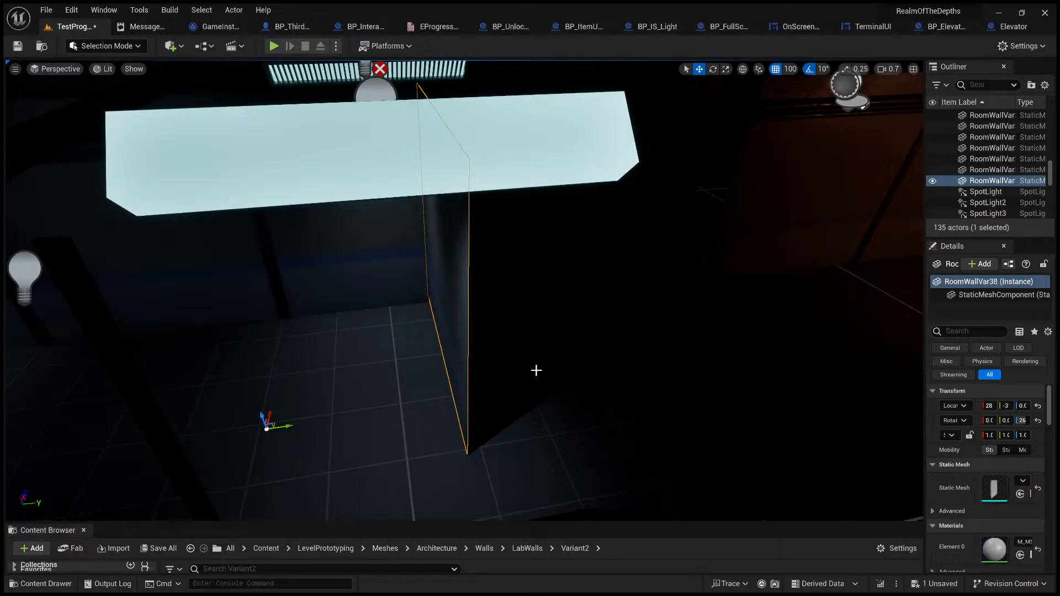
key("g")
key("w")
right_click_drag(535, 371, 436, 265)
key("w")
key("s")
key("w")
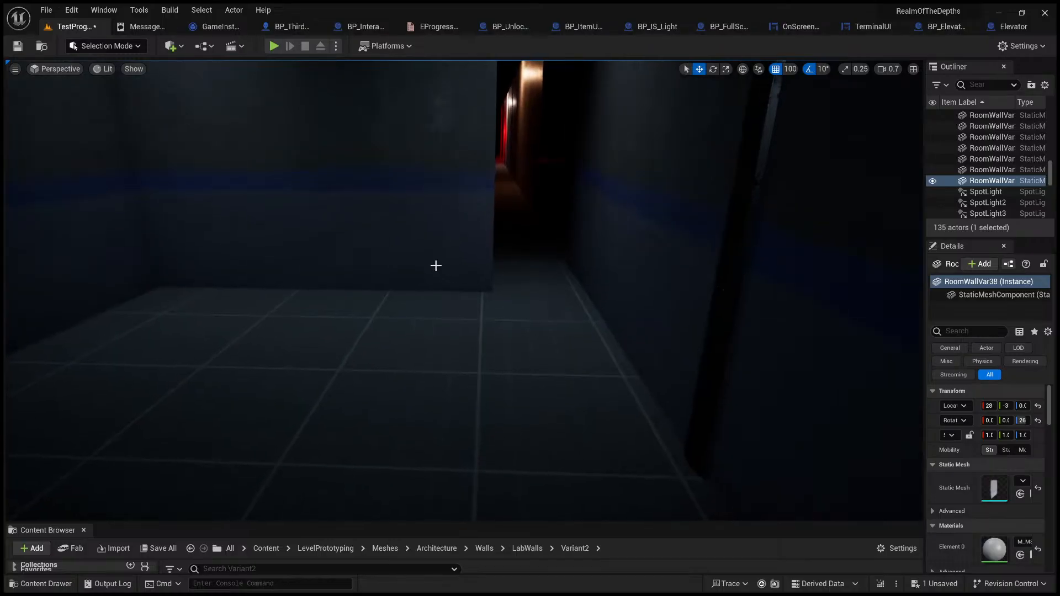
left_click(438, 253)
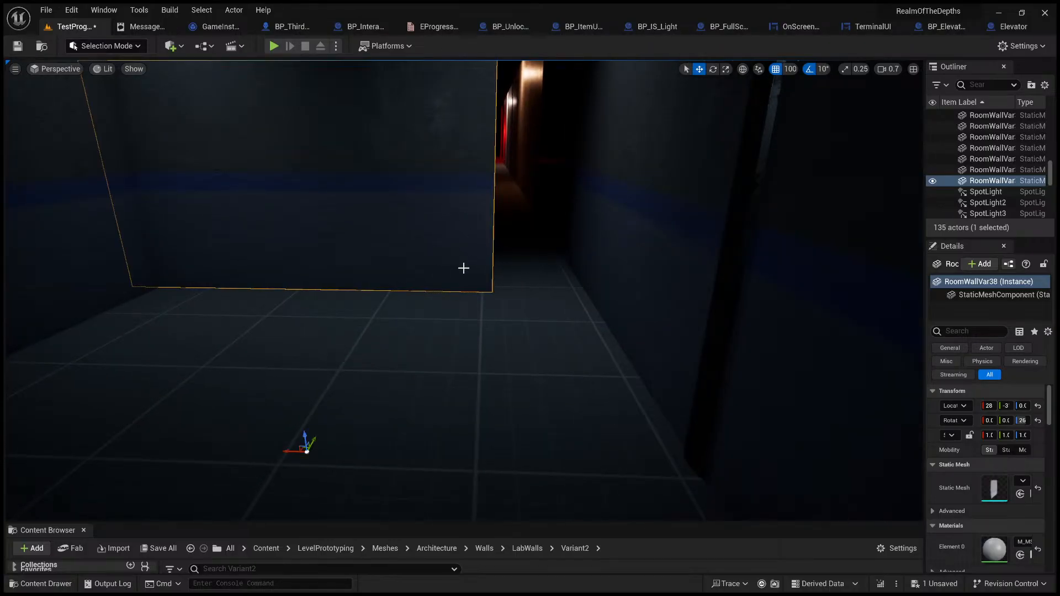
Step: Try to shift the cross wall sideways, undo that move and try to scale the panel to the corridor's width
left_click_drag(296, 450, 409, 460)
key("ctrl+z")
left_click(726, 69)
left_click_drag(288, 451, 385, 351)
right_click_drag(385, 350, 420, 328)
key("g")
key("f")
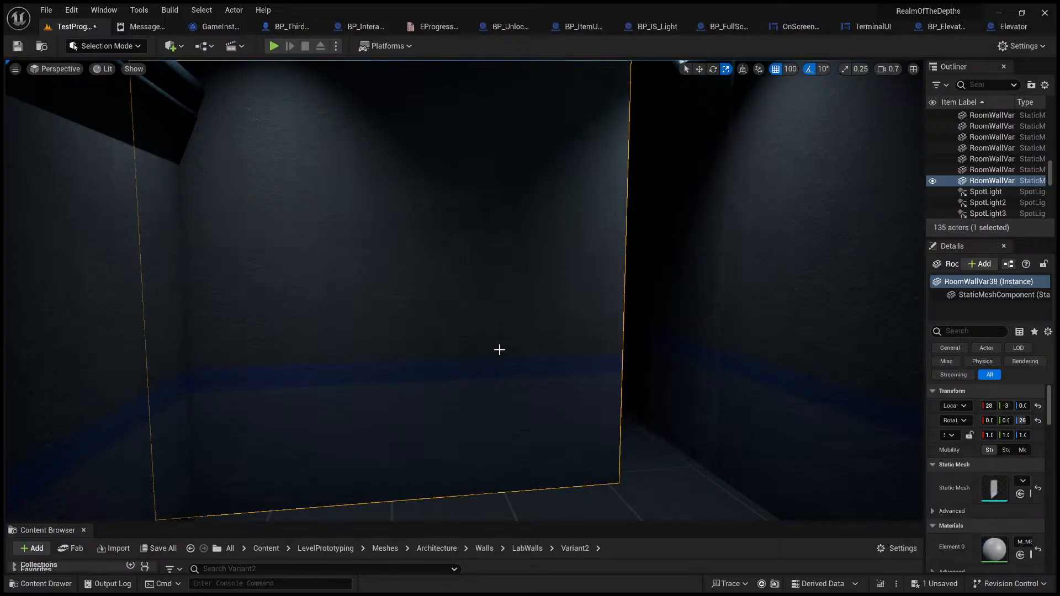
Step: Try to move the cross wall along X against the opposite side wall and check the remaining gap
left_click(700, 70)
right_click_drag(574, 287, 571, 348)
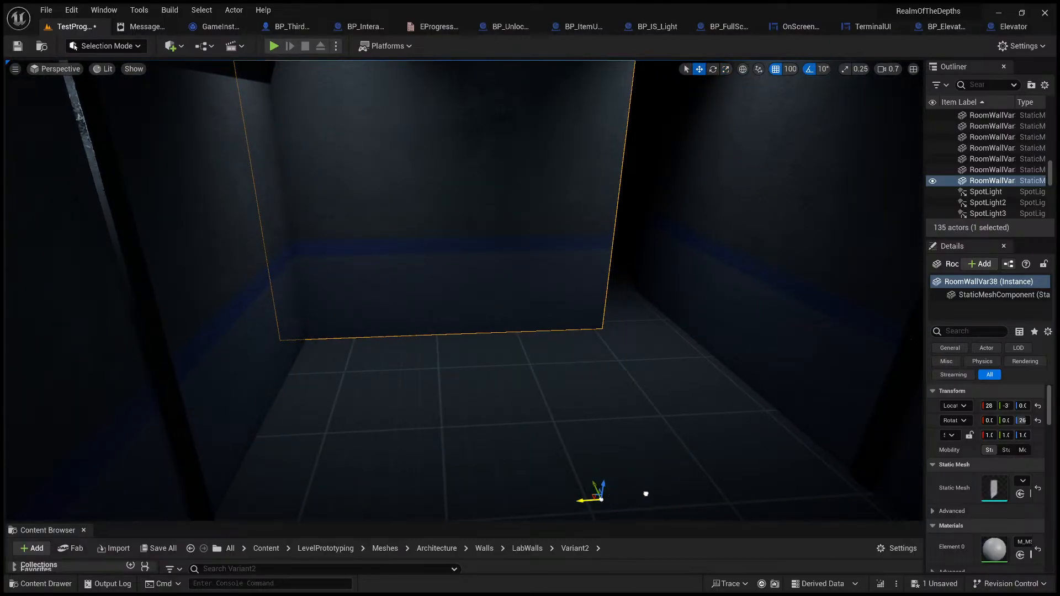
left_click_drag(647, 495, 709, 485)
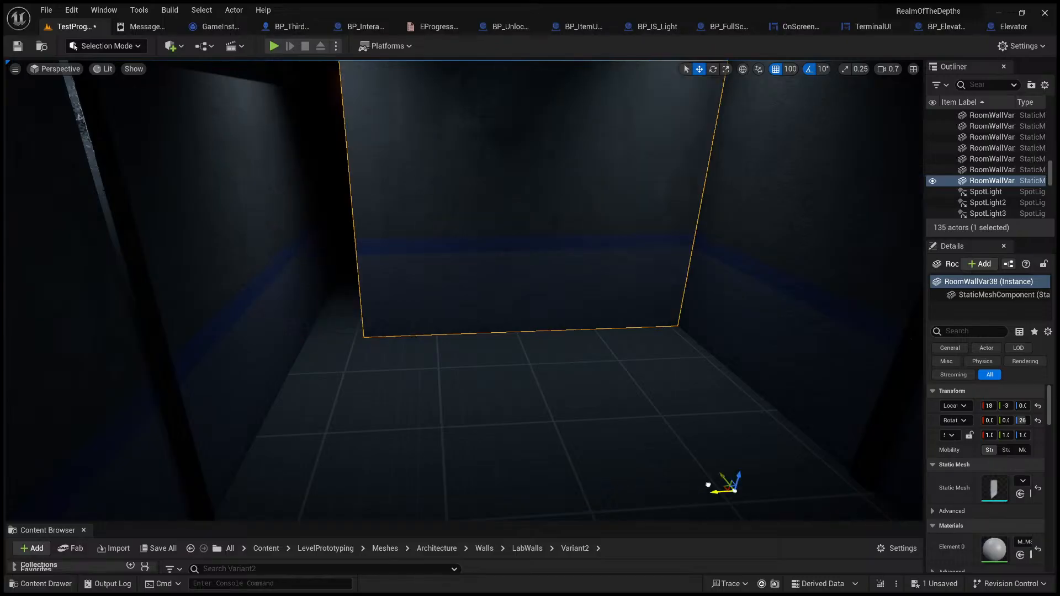
right_click_drag(709, 486, 762, 458)
right_click_drag(552, 320, 524, 302)
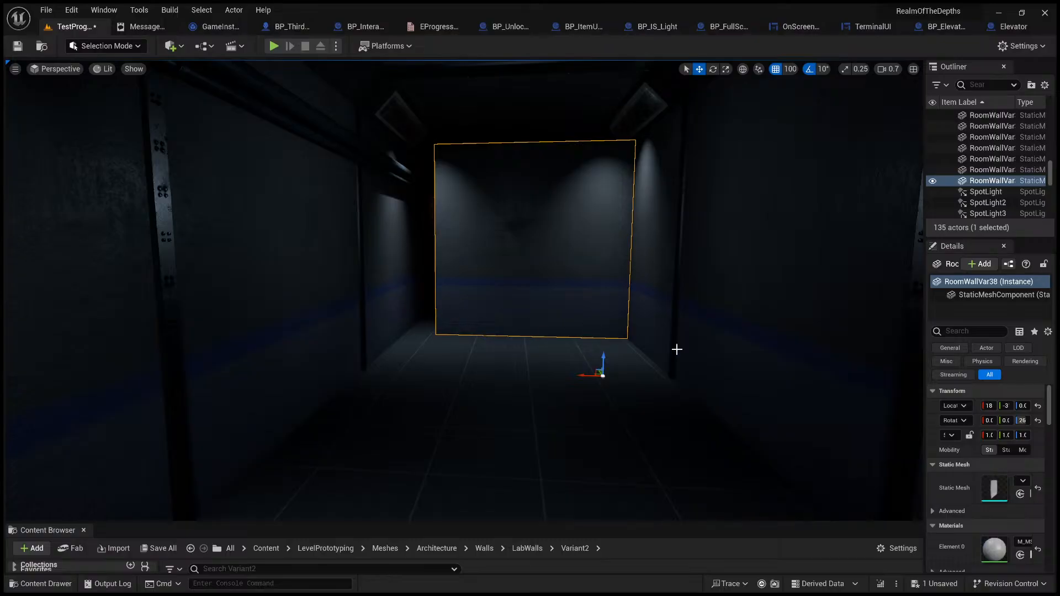
Step: Undo the last four changes to the cross wall panel
mouse_move(578, 332)
right_mouse_down()
mouse_move(619, 312)
mouse_move(578, 332)
right_mouse_up()
key("ctrl+z")
key("ctrl+z")
key("ctrl+z")
key("ctrl+z")
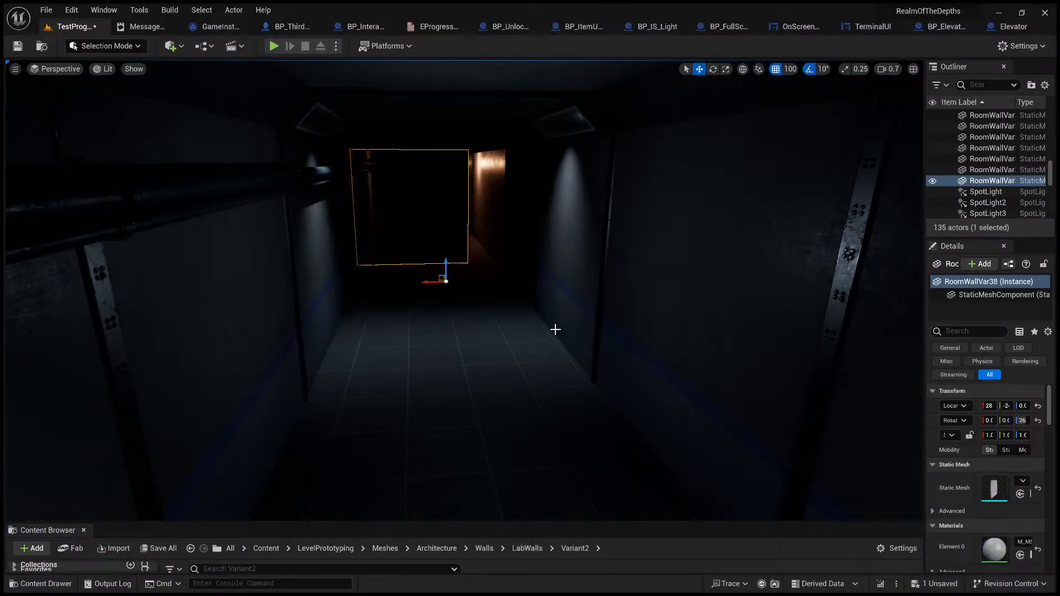
Step: Enlarge the Content Browser and clear the selection in the viewport facing the corridor's open end
right_click_drag(535, 268, 463, 260)
key("s")
mouse_move(688, 275)
right_mouse_down()
mouse_move(652, 260)
mouse_move(688, 275)
right_mouse_up()
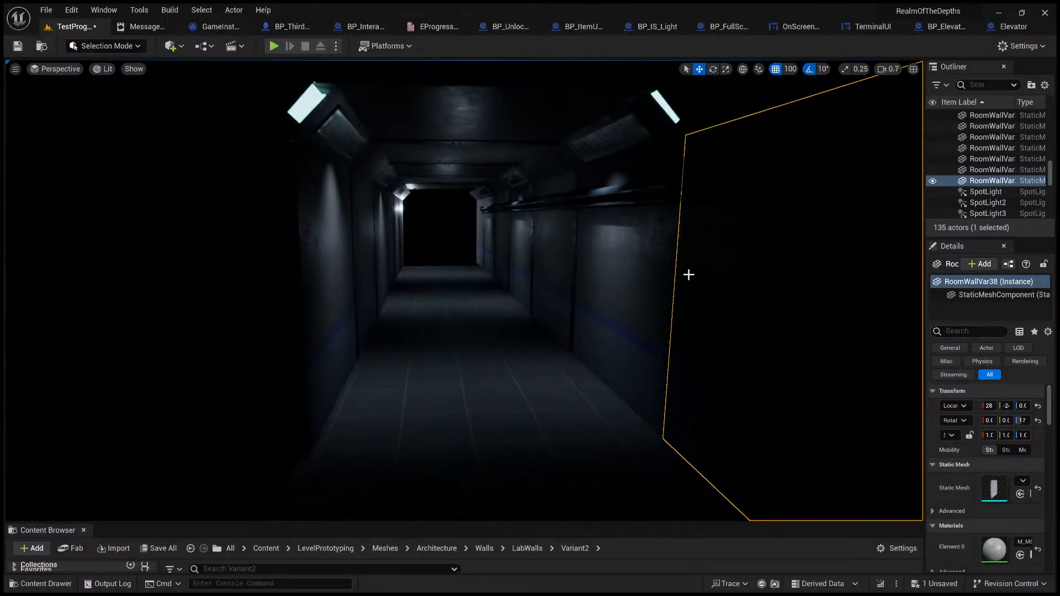
left_click(689, 519)
left_click_drag(689, 523, 694, 459)
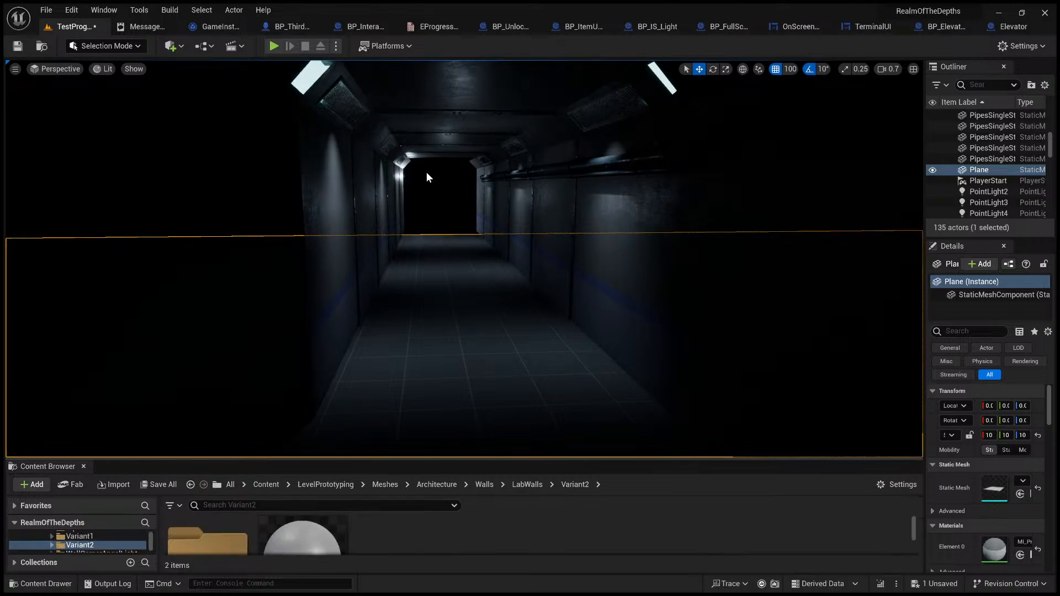
left_click(223, 128)
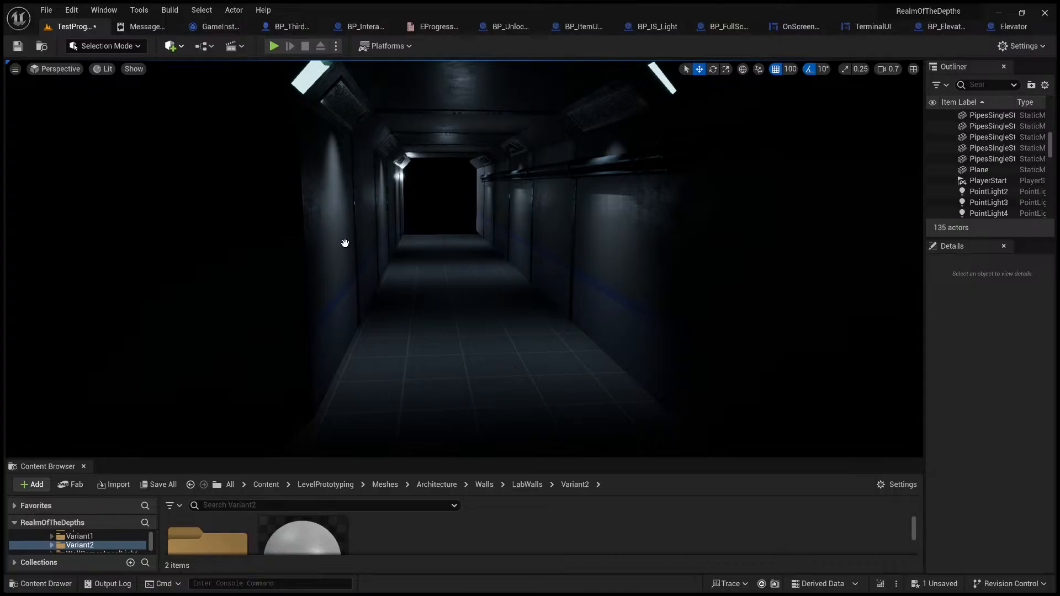
Step: Try adding an Exponential Height Fog to the corridor and delete it
key("ctrl+z")
left_click_drag(473, 224, 477, 205)
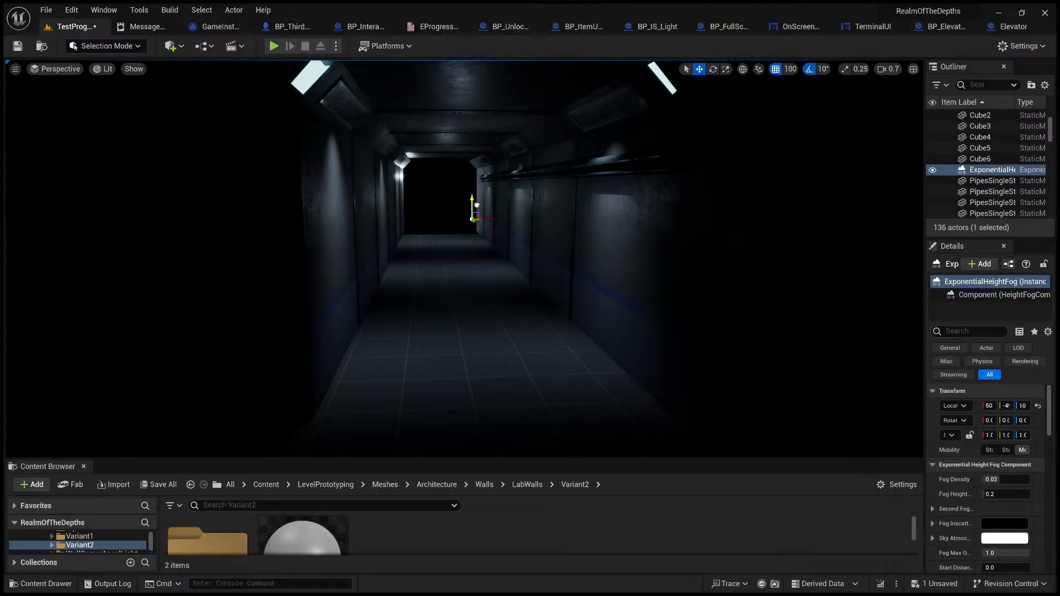
key("Delete")
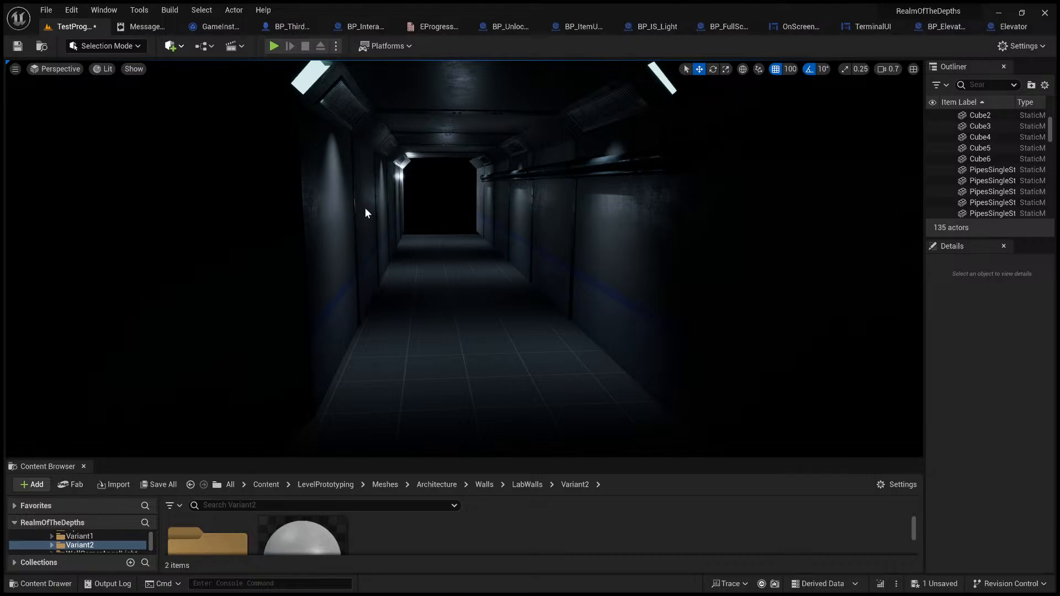
Step: Add a Post Process Volume to the corridor and enable its Infinite Extent (Unbound) setting
left_click_drag(454, 212, 455, 212)
right_click_drag(563, 227, 597, 216)
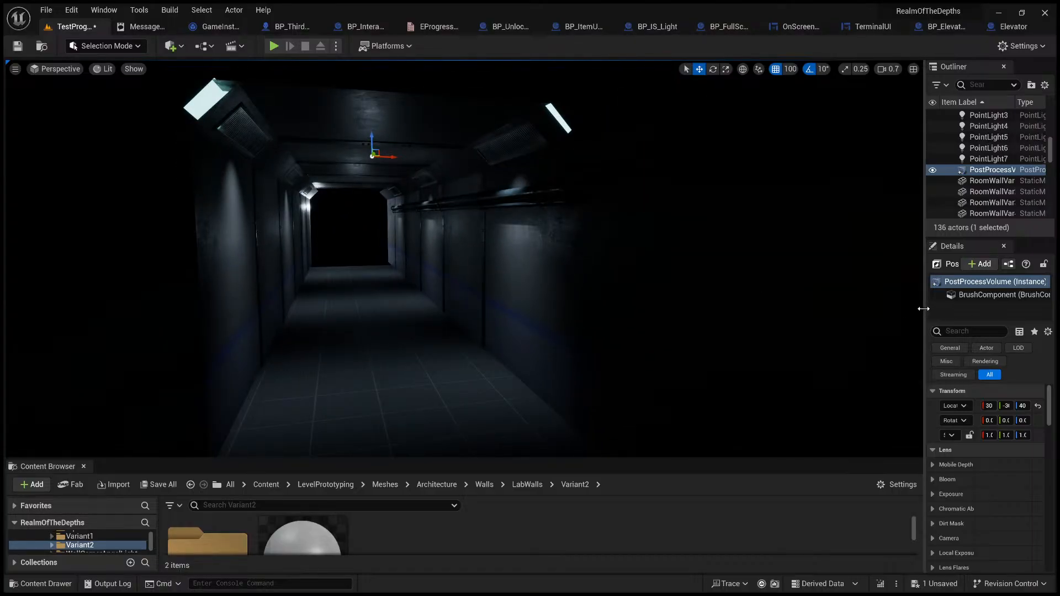
left_click_drag(927, 308, 652, 307)
left_click(760, 329)
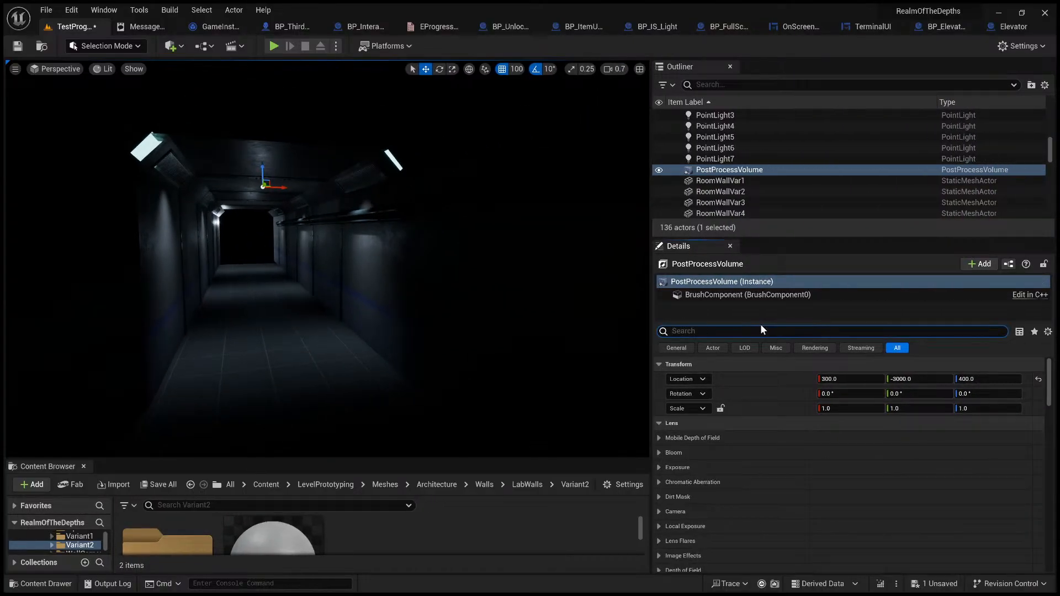
type("boun")
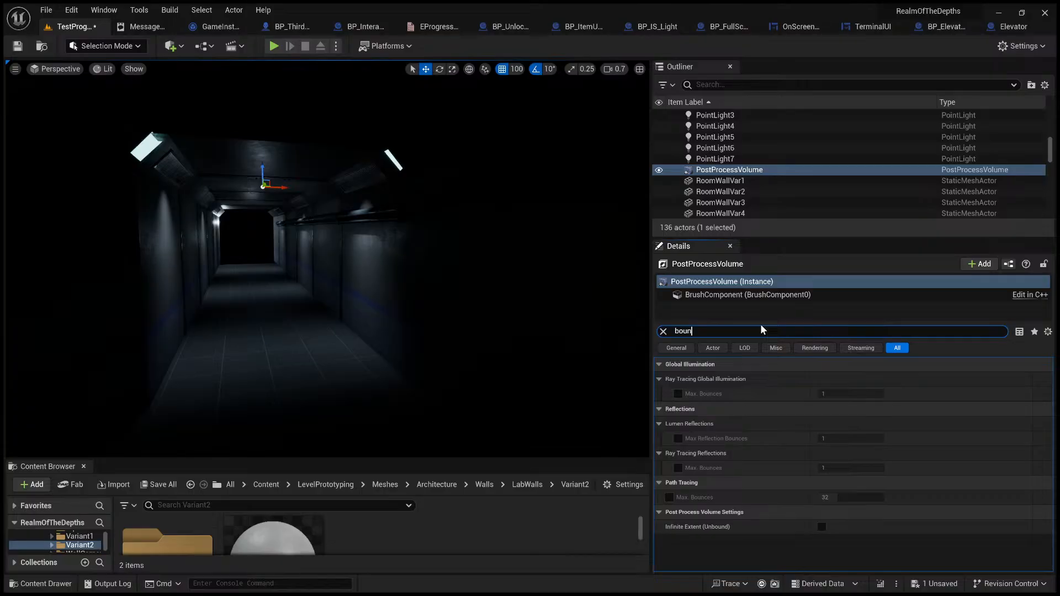
left_click(823, 526)
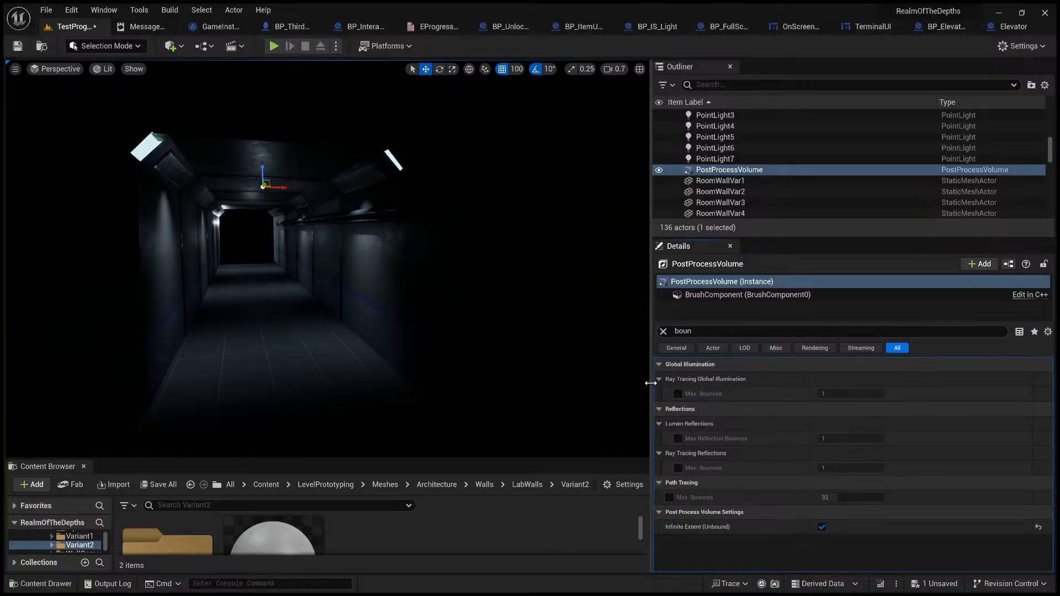
left_click_drag(651, 382, 920, 383)
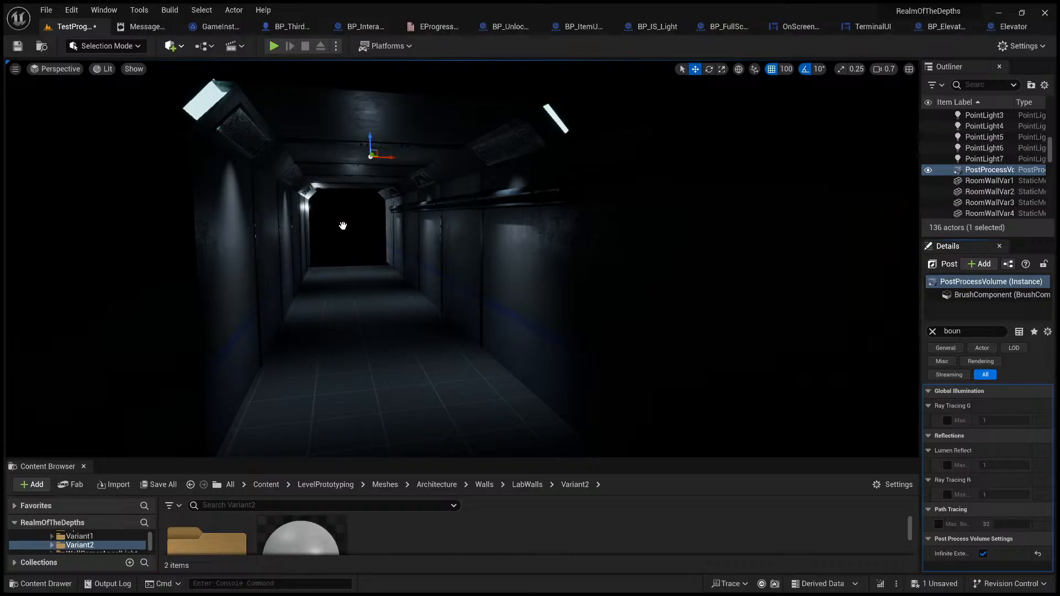
Step: Try placing a Volumetric Cloud in the corridor and delete it
left_click_drag(398, 290, 381, 287)
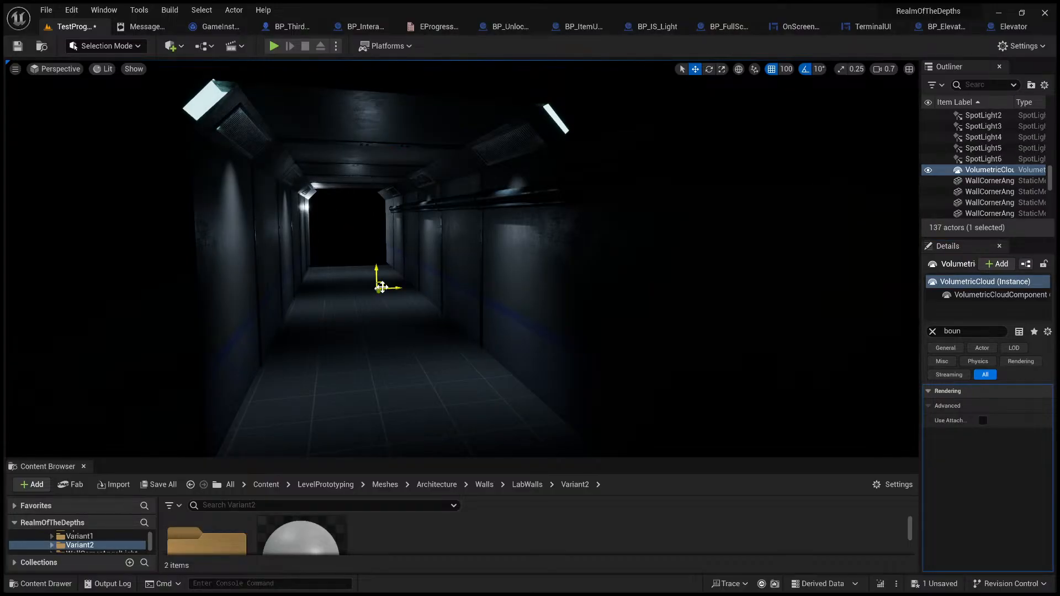
key("Delete")
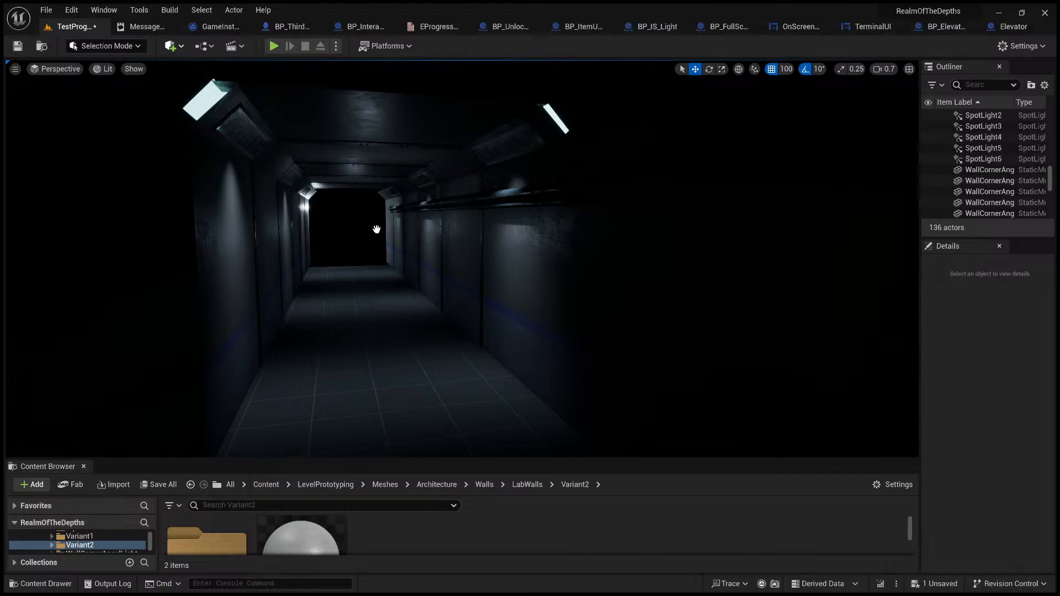
Step: Try an Exponential Height Fog on the corridor floor with Fog Density set to 0.05 and check its effect
left_click_drag(453, 254, 367, 305)
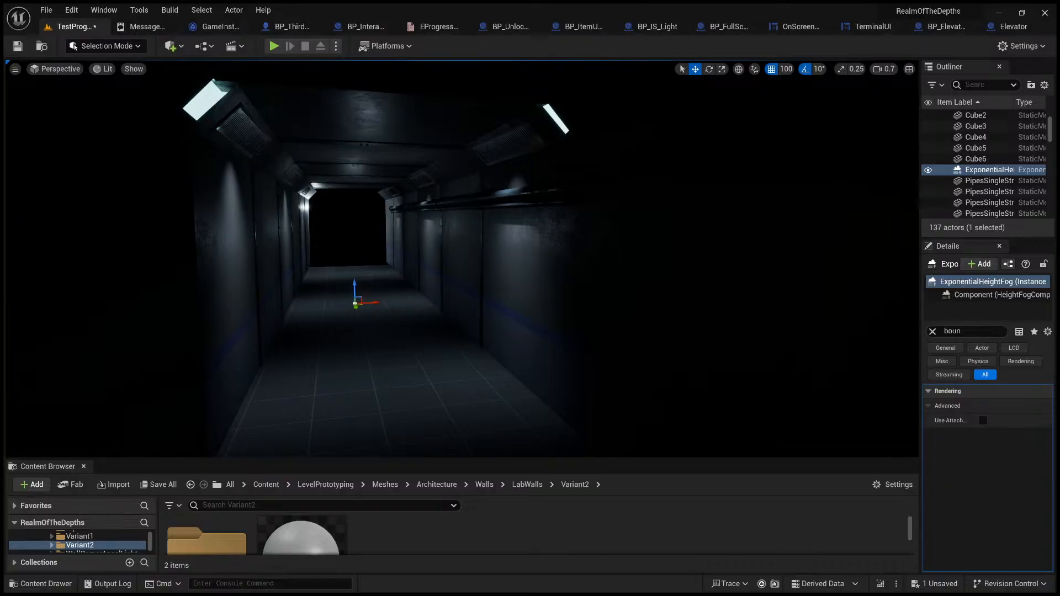
right_click_drag(459, 300, 436, 280)
left_click(934, 332)
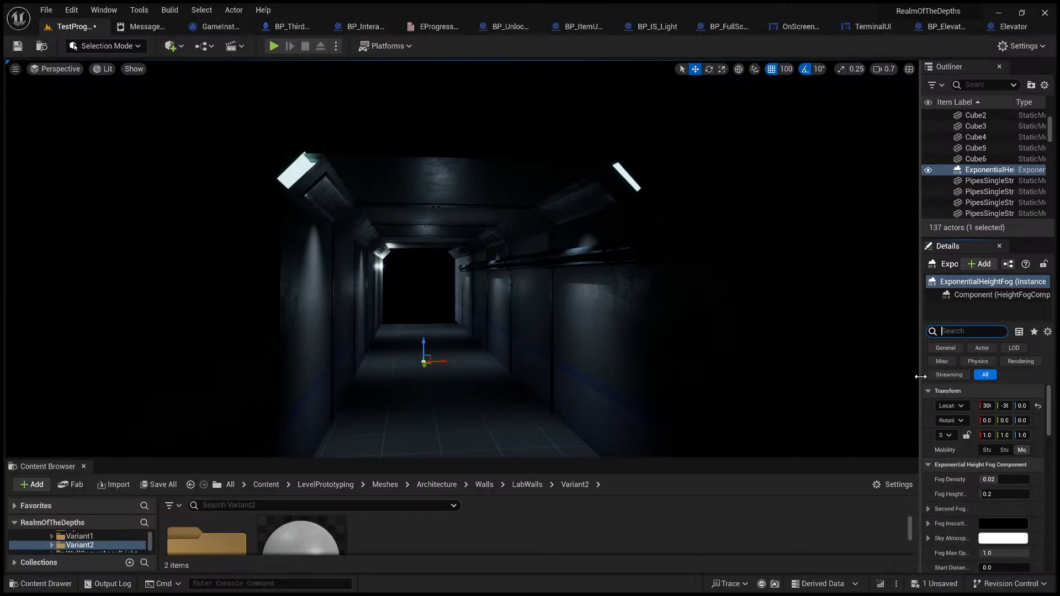
left_click_drag(999, 480, 1029, 481)
right_click_drag(817, 403, 794, 412)
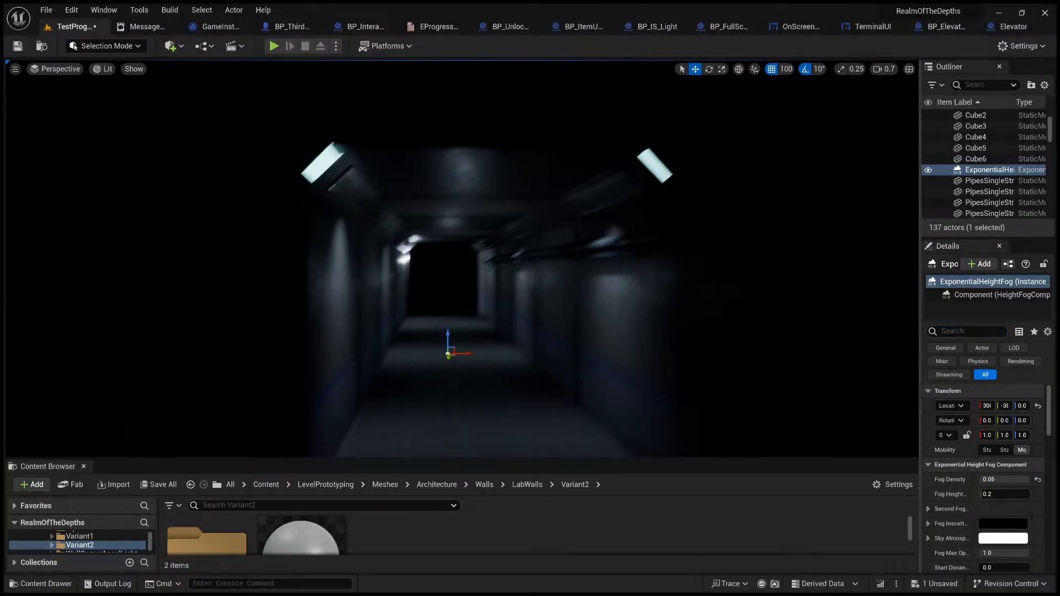
right_click_drag(580, 309, 580, 317)
key("g")
key("g")
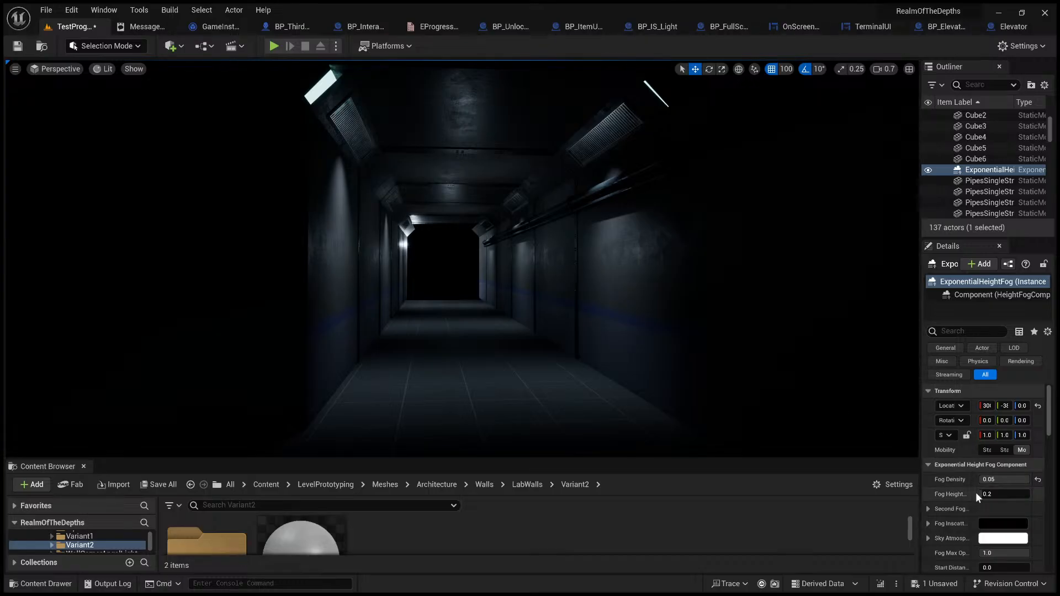
Step: Try a fog density of about 0.0138 with a height falloff of about 0.615, and delete the Exponential Height Fog
left_click_drag(1002, 495, 1010, 538)
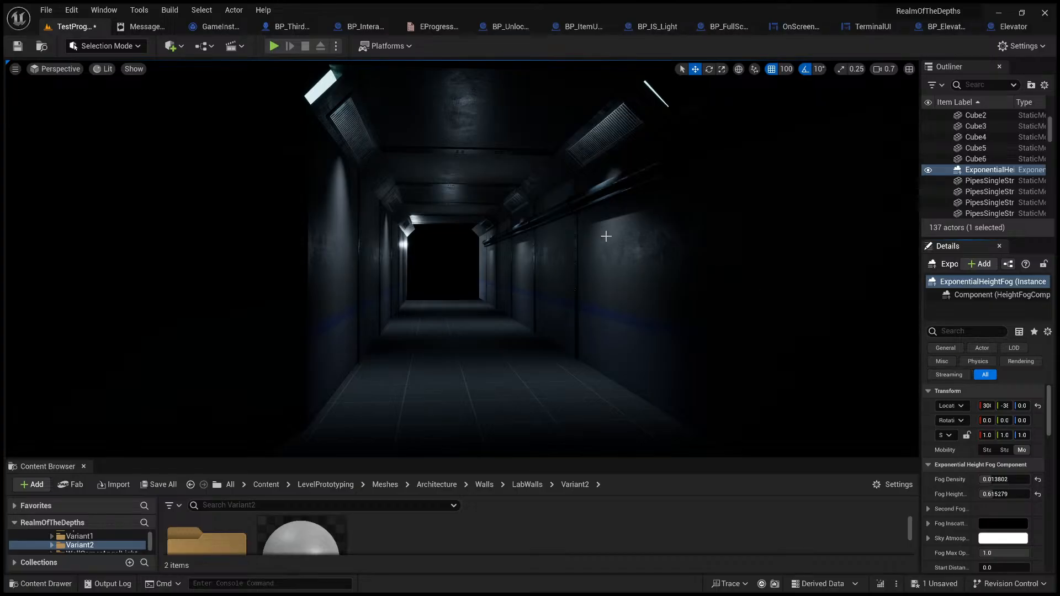
left_click(993, 173)
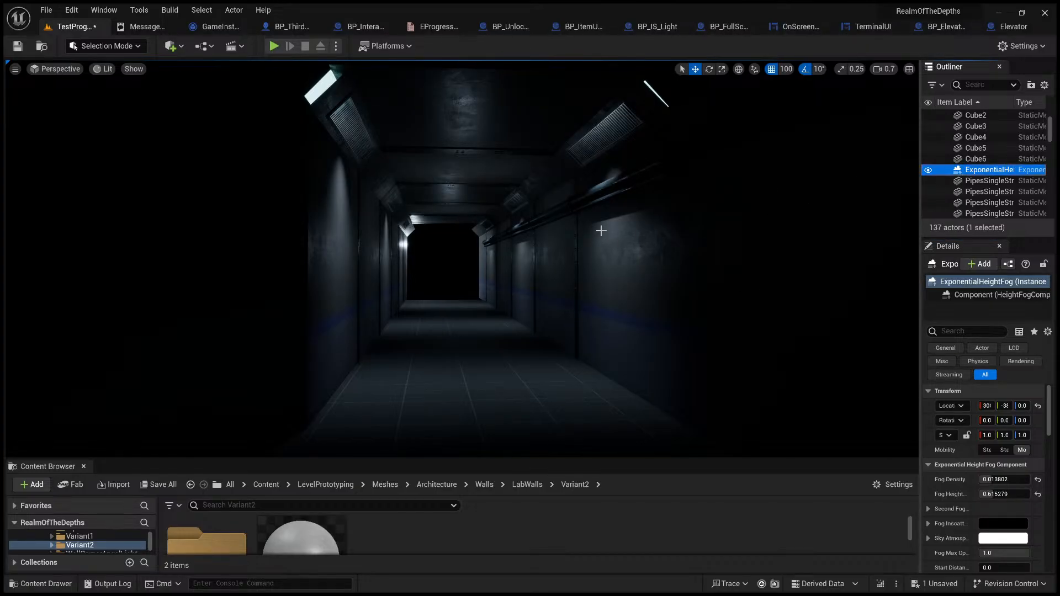
key("Delete")
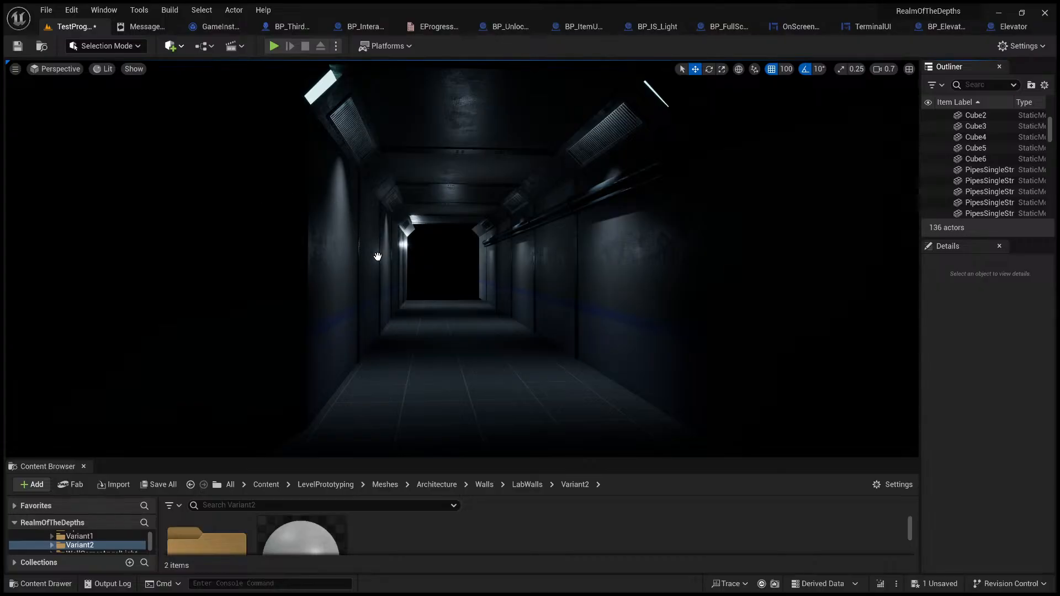
Step: Place a Local Height Fog in the corridor and give it a dark blue Fog Emissive color
left_click_drag(376, 259, 462, 299)
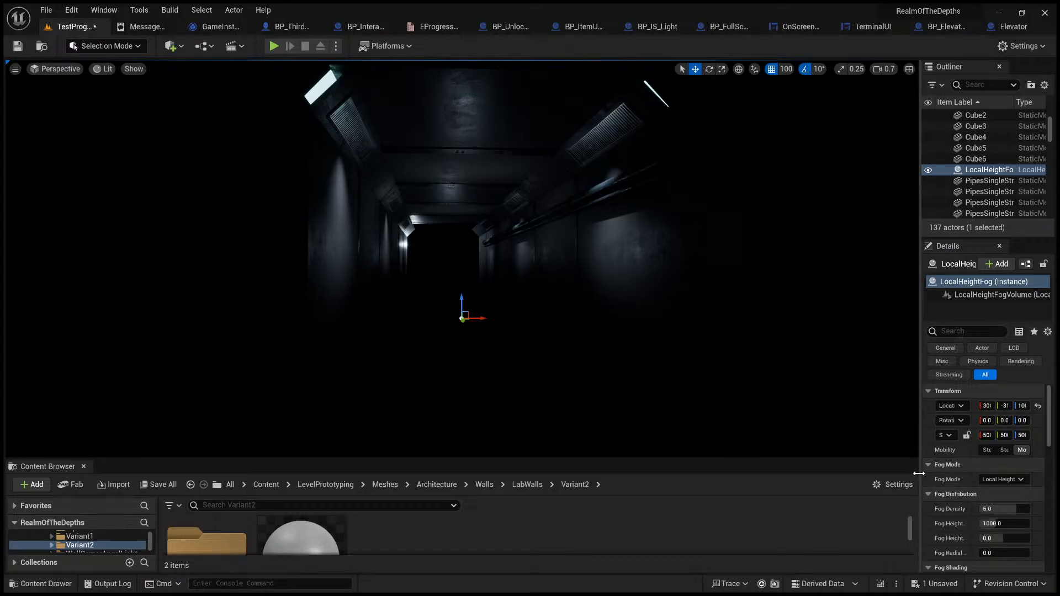
left_click_drag(919, 472, 800, 469)
scroll(831, 470, "down", 3)
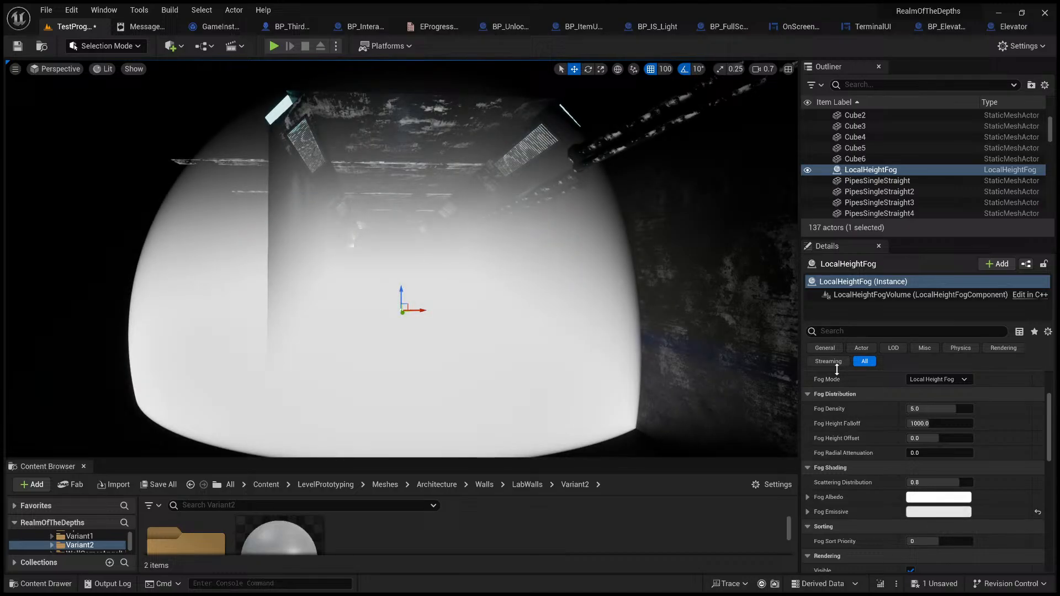
left_click_drag(837, 370, 825, 442)
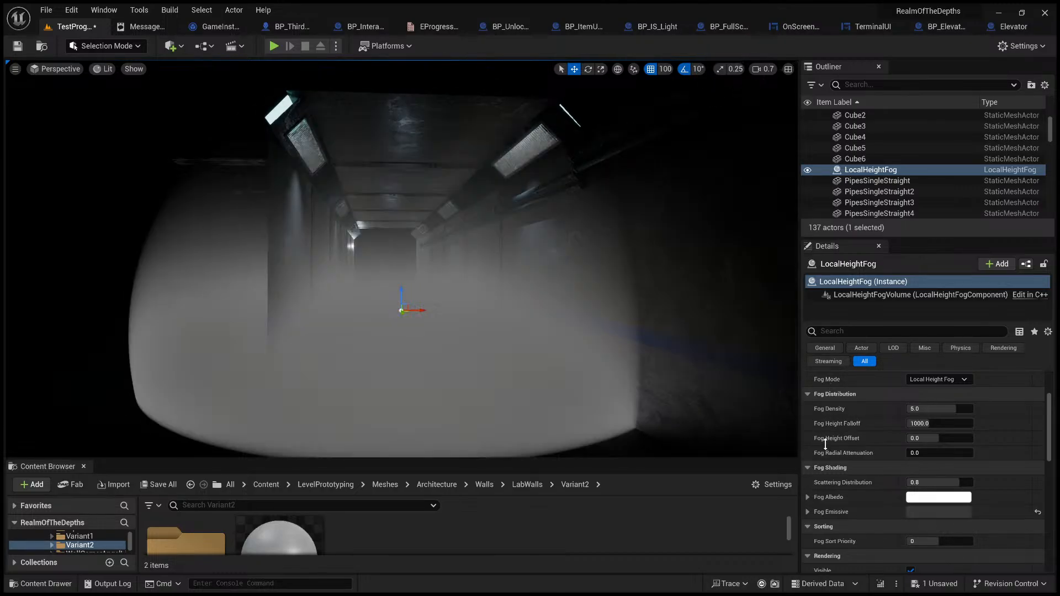
left_click(739, 369)
mouse_move(739, 369)
left_mouse_down()
mouse_move(713, 388)
mouse_move(729, 373)
left_mouse_up()
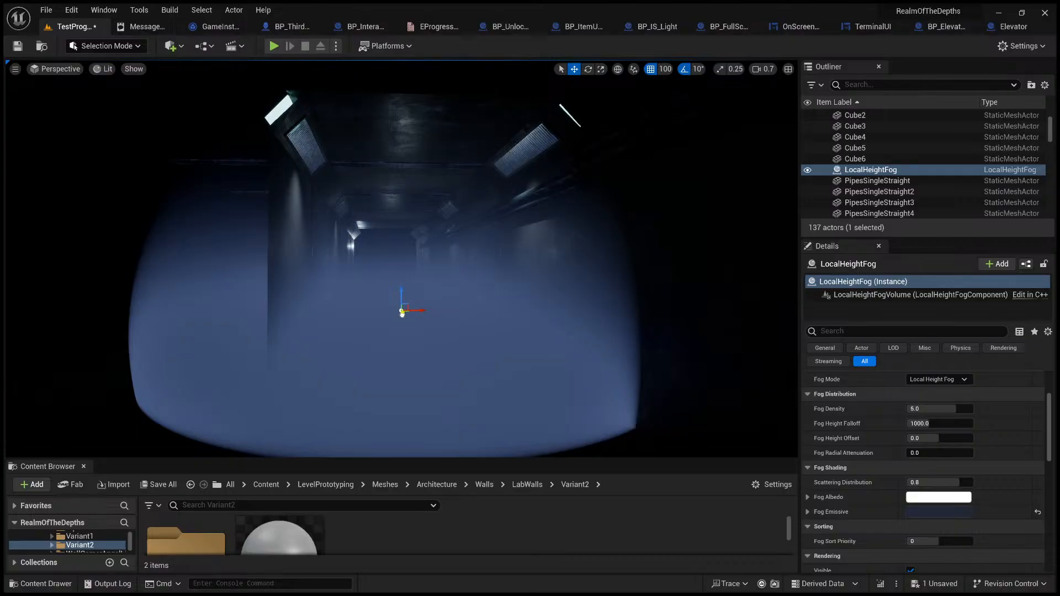
Step: Check the blue fog from inside the corridor and reduce its Fog Density to about 0.02
key("w")
right_click_drag(402, 258, 359, 300)
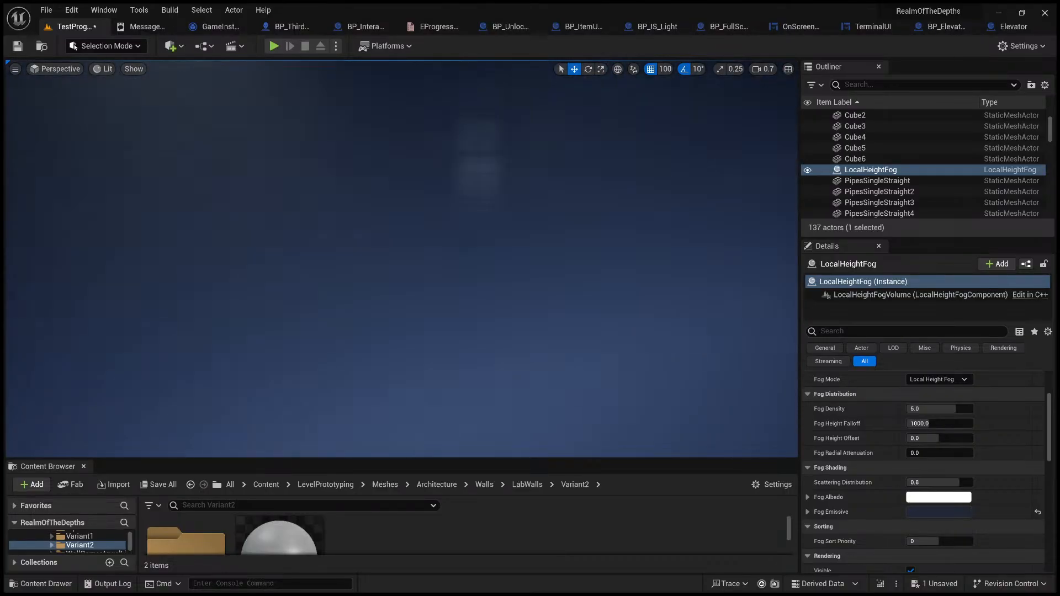
key("s")
right_click_drag(663, 422, 635, 397)
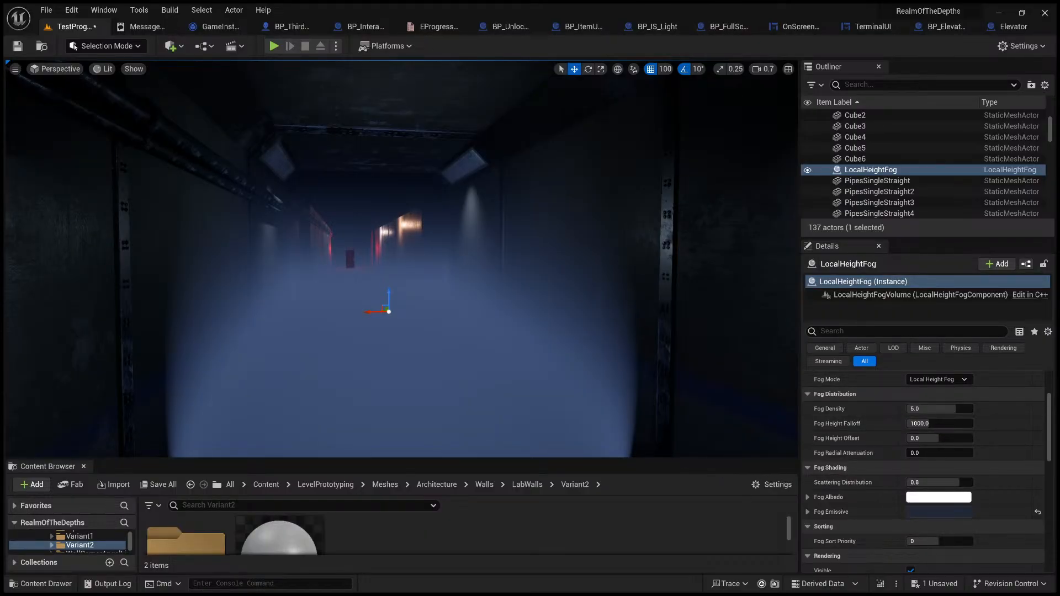
left_click(732, 476)
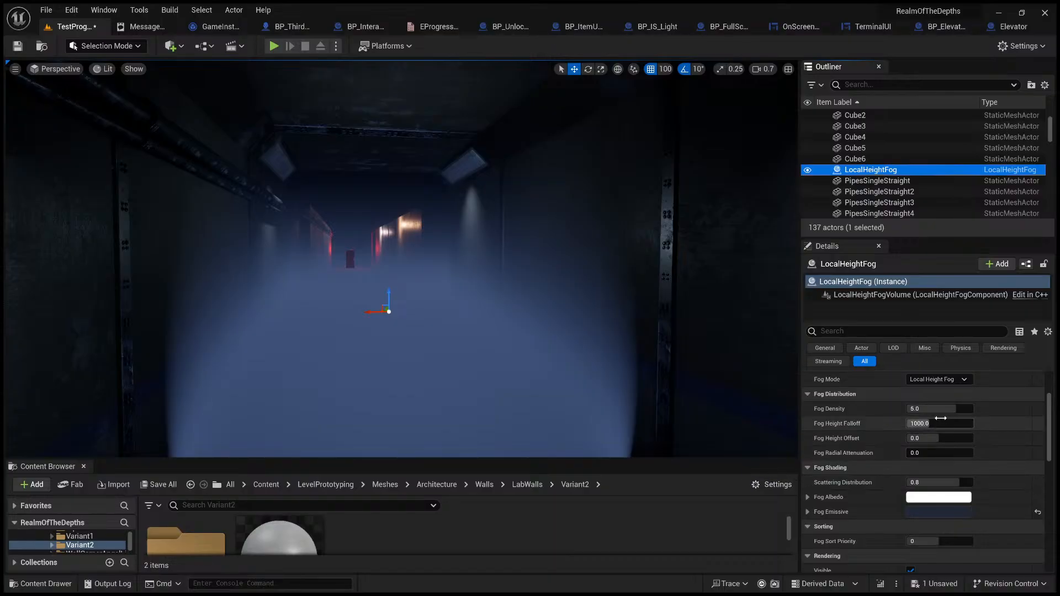
left_click_drag(940, 408, 900, 408)
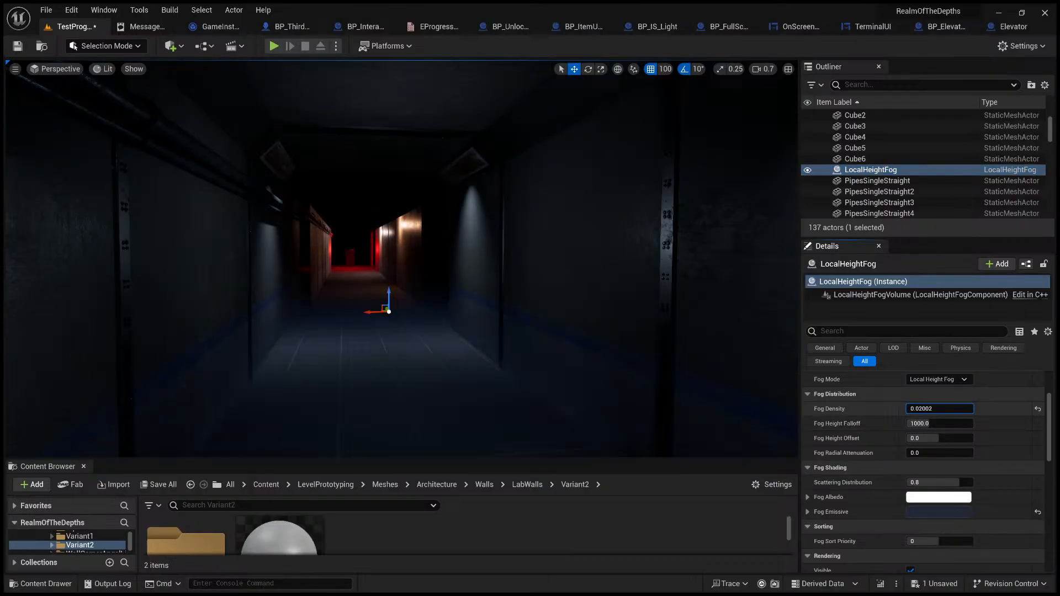
Step: Move the Local Height Fog farther along the corridor and raise it above the floor
mouse_move(459, 349)
right_mouse_down()
mouse_move(494, 381)
mouse_move(452, 367)
right_mouse_up()
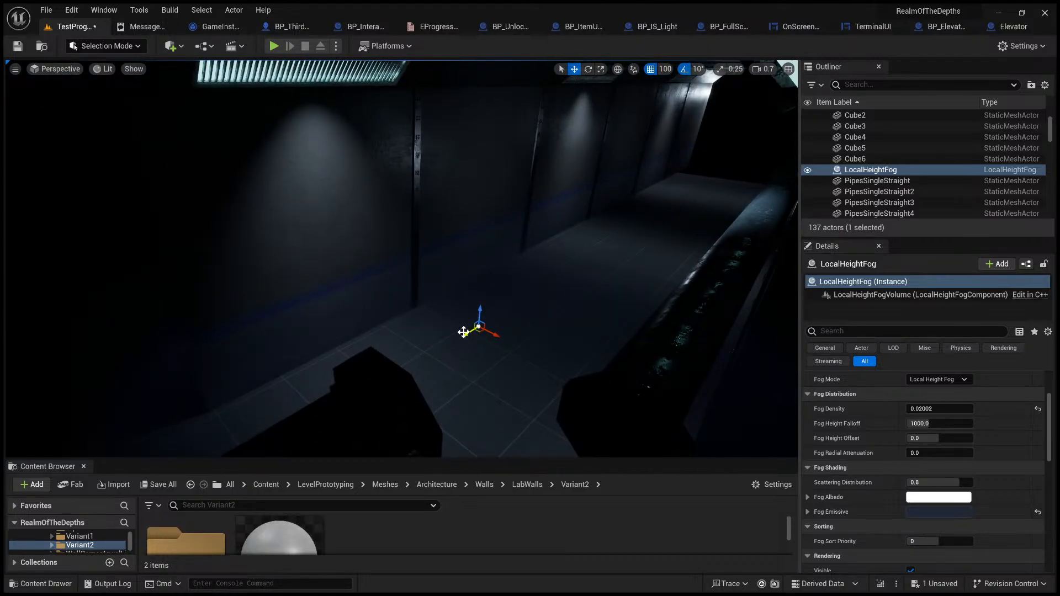
left_click_drag(464, 332, 590, 294)
left_click_drag(602, 235, 602, 189)
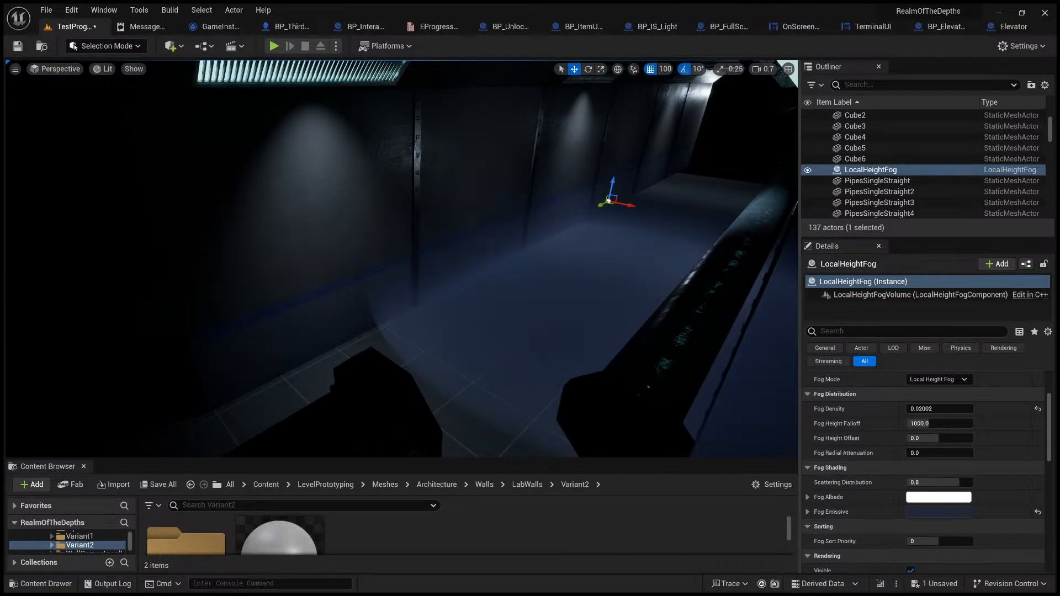
right_click_drag(602, 210, 457, 230)
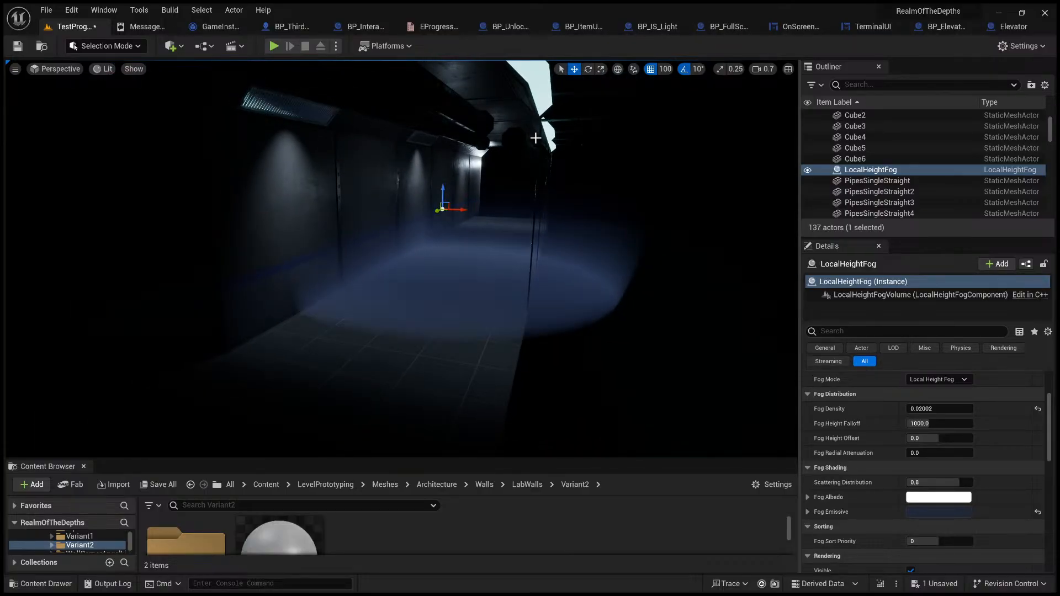
Step: Scale the Local Height Fog uniformly and check the fog from inside the corridor
left_click(600, 68)
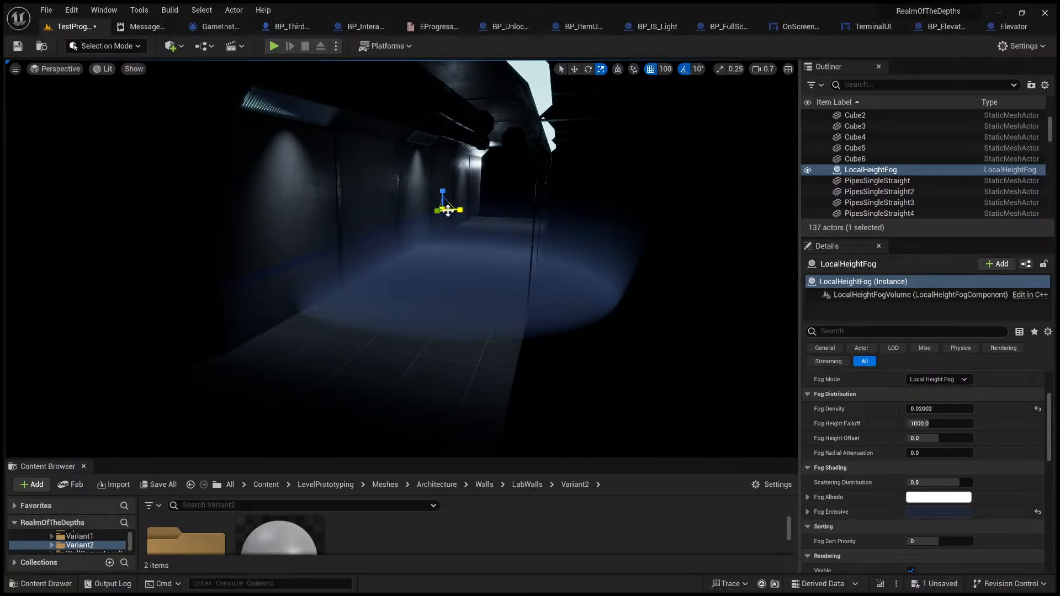
left_click_drag(443, 209, 330, 566)
right_click_drag(479, 298, 498, 293)
key("w")
key("g")
key("s")
key("w")
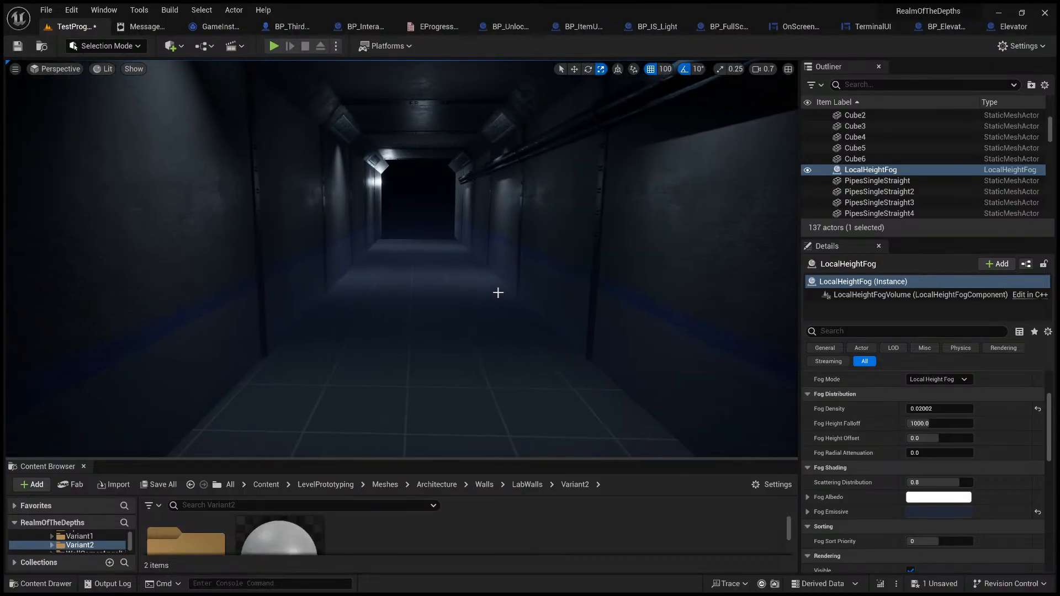
Step: Try raising the Local Height Fog in the corridor, check the fog along the hallway, and undo the move
left_click(449, 177)
right_click_drag(449, 265, 479, 266)
key("g")
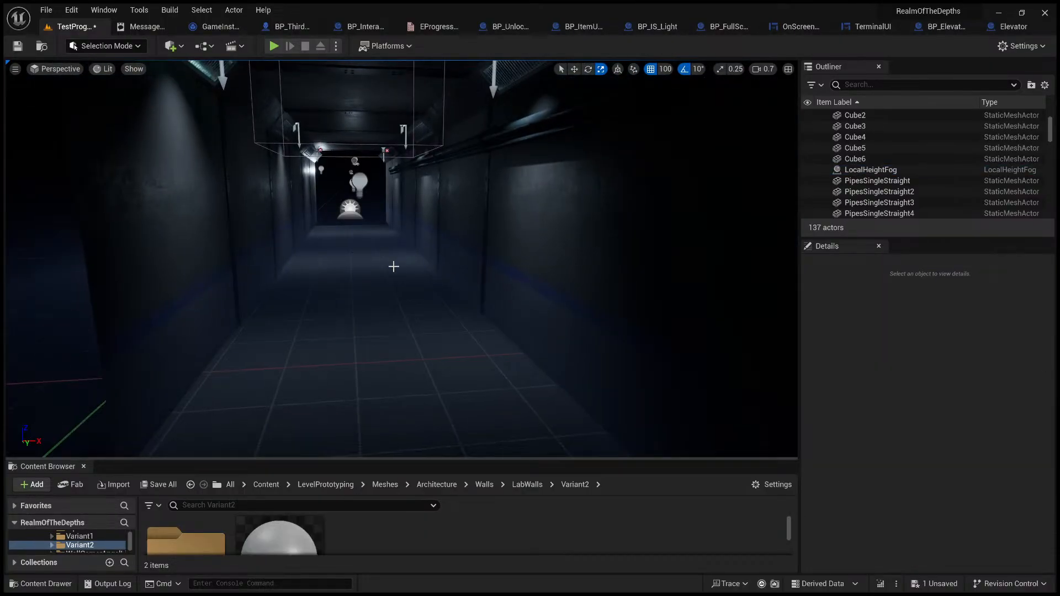
mouse_move(393, 265)
right_mouse_down()
mouse_move(442, 298)
mouse_move(393, 266)
right_mouse_up()
key("s")
left_click(384, 219)
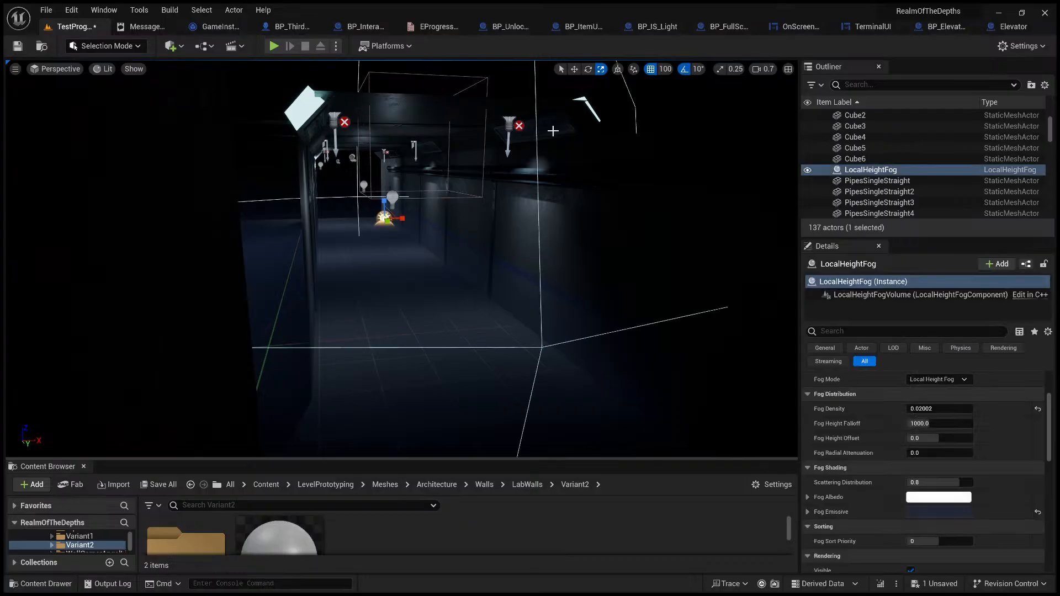
left_click(575, 69)
key("f")
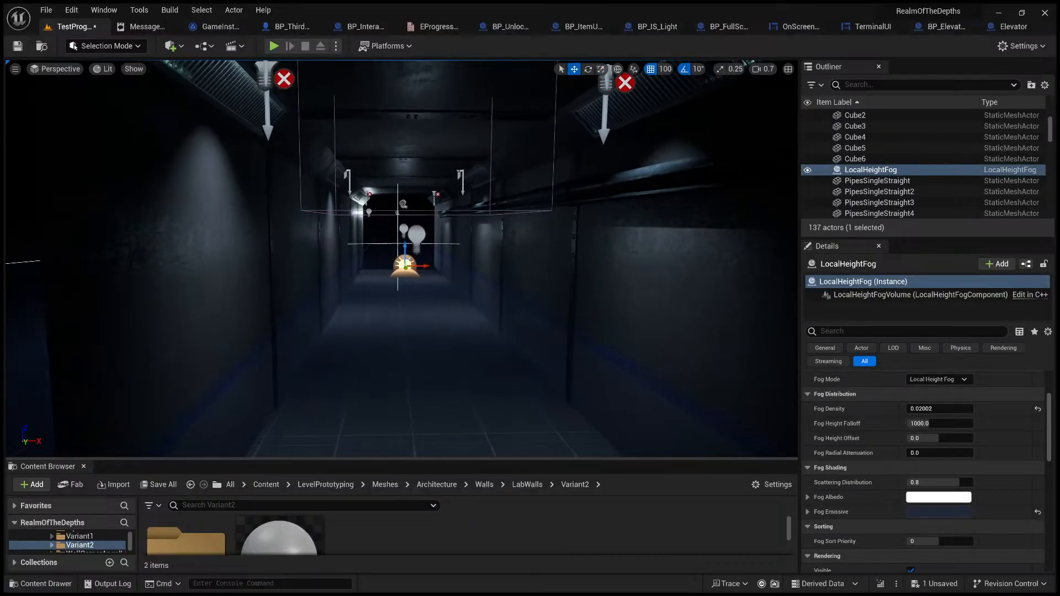
left_click_drag(414, 238, 411, 99)
mouse_move(435, 218)
right_mouse_down()
mouse_move(124, 204)
mouse_move(438, 235)
right_mouse_up()
key("s")
key("s")
key("ctrl+z")
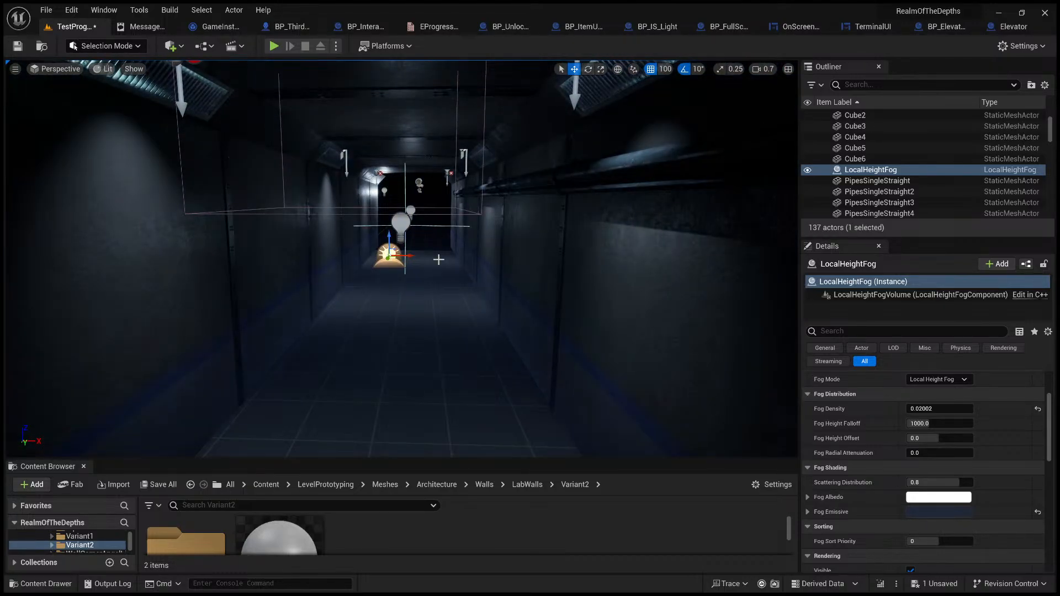
Step: Reduce the Local Height Fog's Scattering Distribution to about 0.66 and check the fog along the corridor
key("a")
mouse_move(462, 268)
right_mouse_down()
mouse_move(482, 264)
mouse_move(464, 276)
mouse_move(451, 259)
mouse_move(461, 267)
right_mouse_up()
key("s")
key("w")
key("d")
key("w")
key("s")
scroll(869, 450, "up", 2)
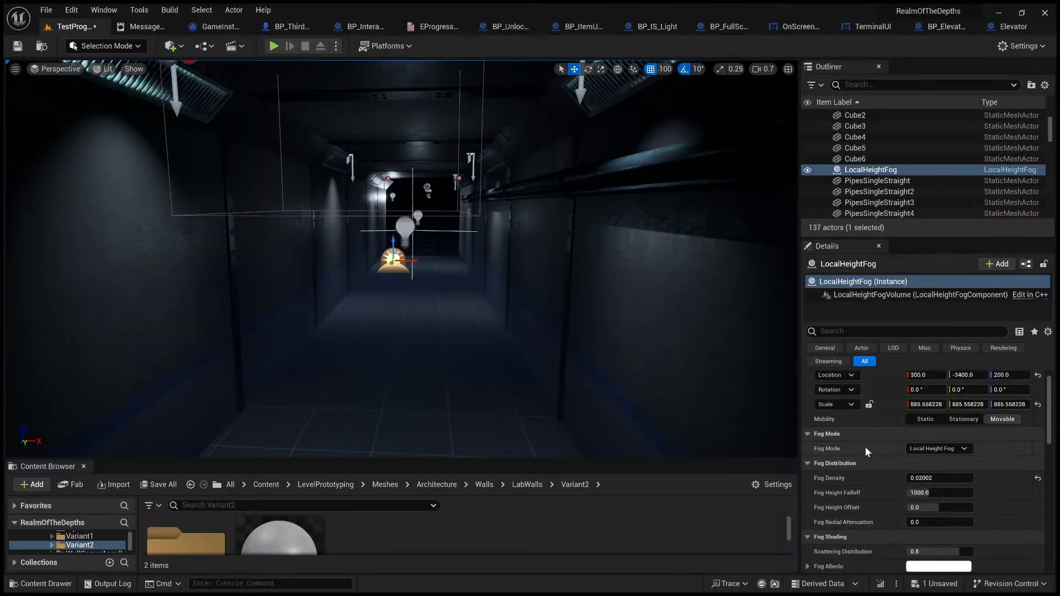
scroll(868, 458, "down", 4)
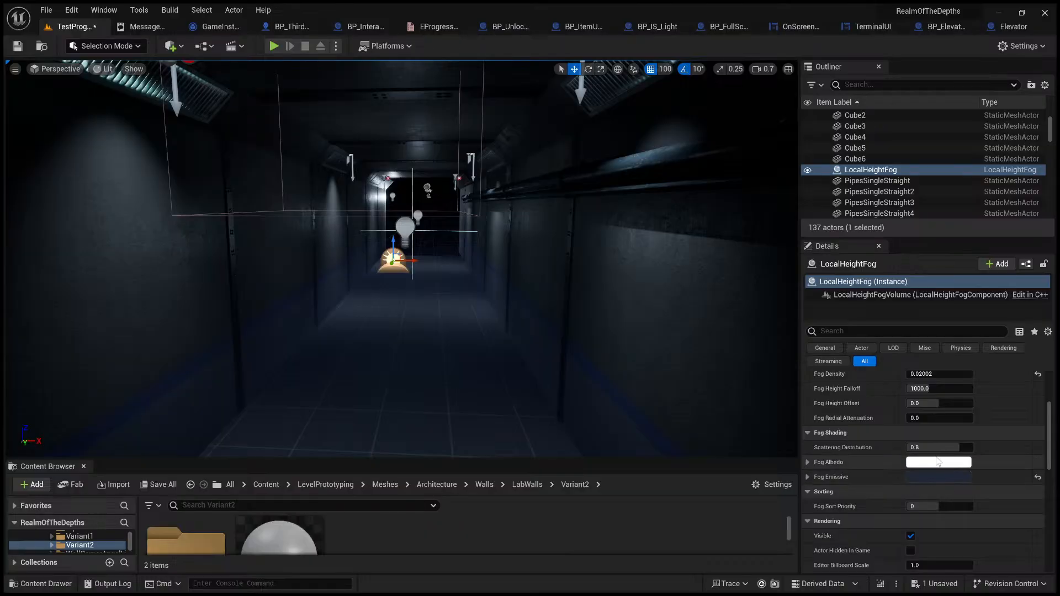
left_click_drag(944, 449, 921, 449)
right_click_drag(489, 271, 482, 270)
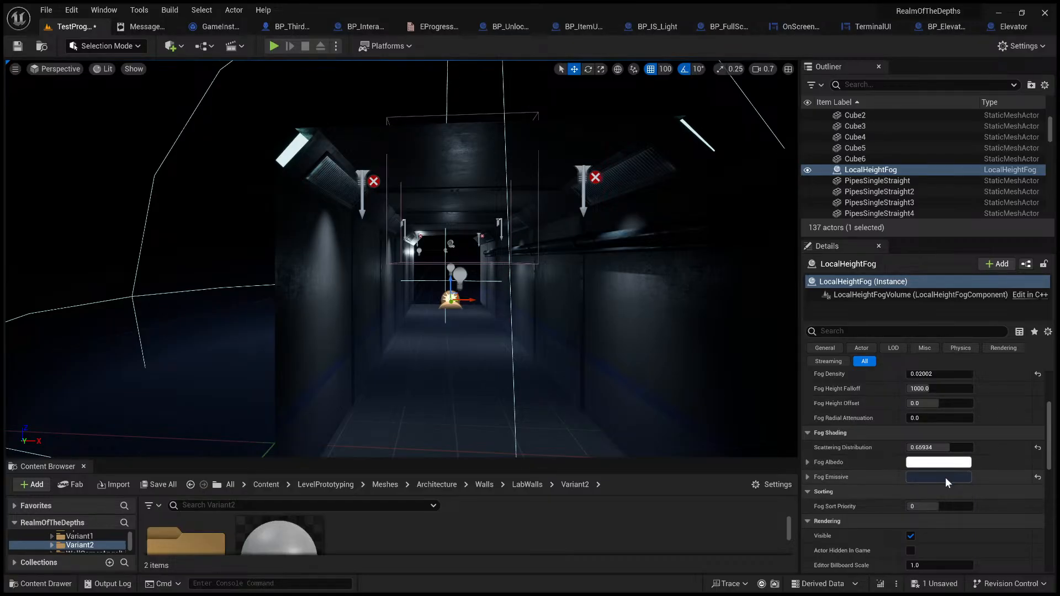
Step: Change the Local Height Fog's Fog Emissive color from dark blue to a brighter teal
left_click_drag(735, 377, 730, 389)
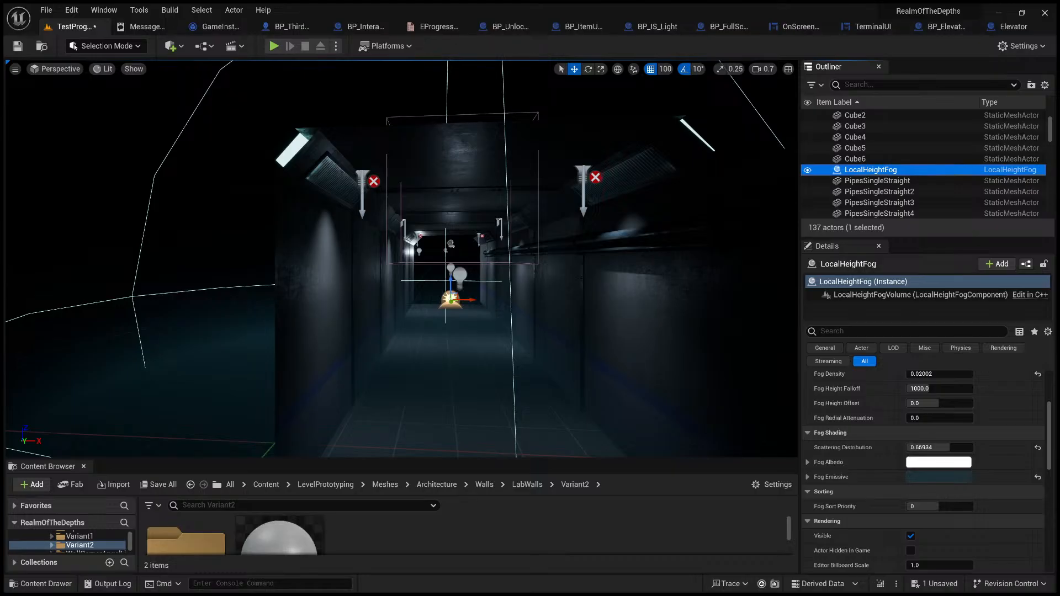
right_click_drag(543, 335, 569, 331)
key("w")
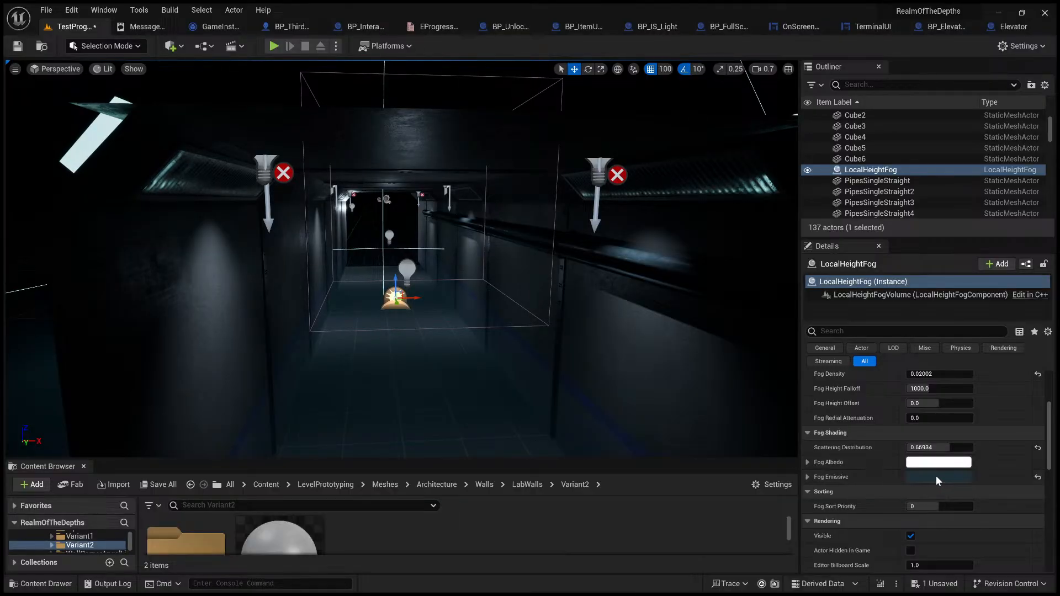
left_click_drag(858, 437, 862, 439)
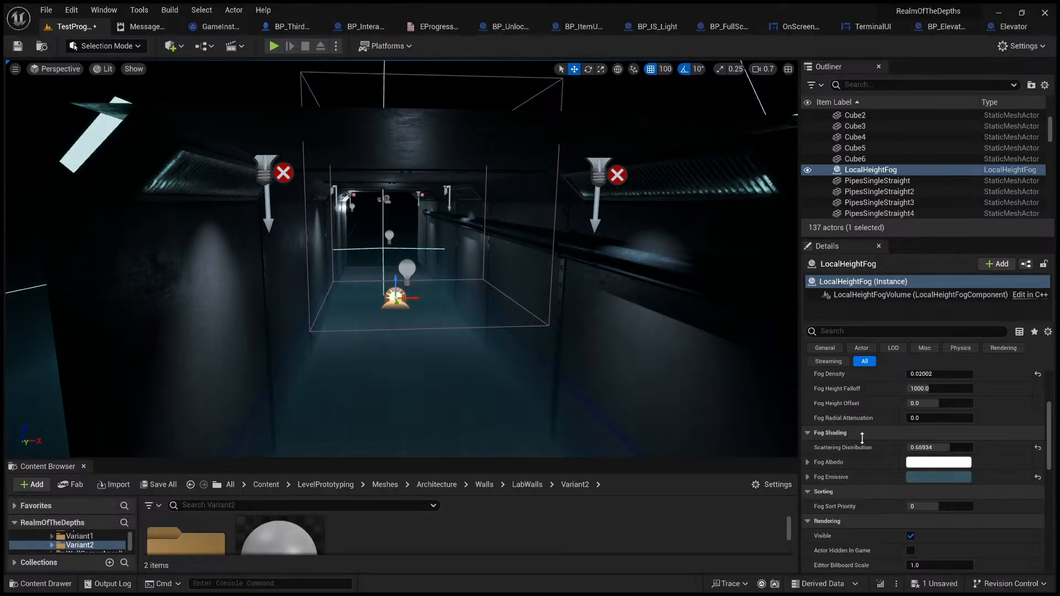
Step: Hide the editor icons and examine the teal fog from the corridor's entrance and from inside it
right_click_drag(523, 327, 500, 403)
key("g")
key("s")
key("s")
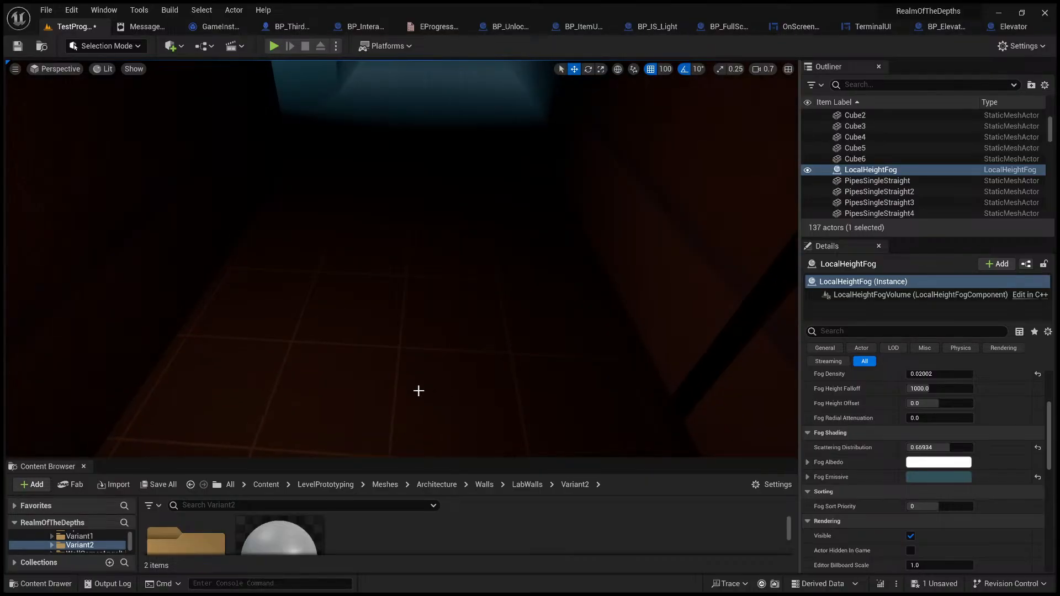
right_click_drag(418, 391, 410, 326)
key("w")
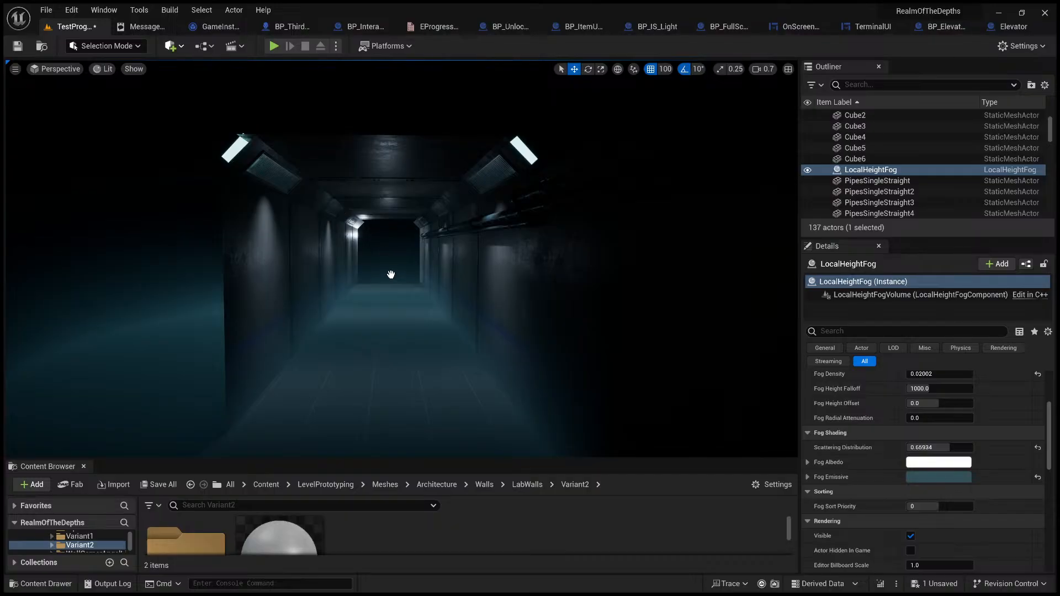
right_click_drag(563, 295, 542, 289)
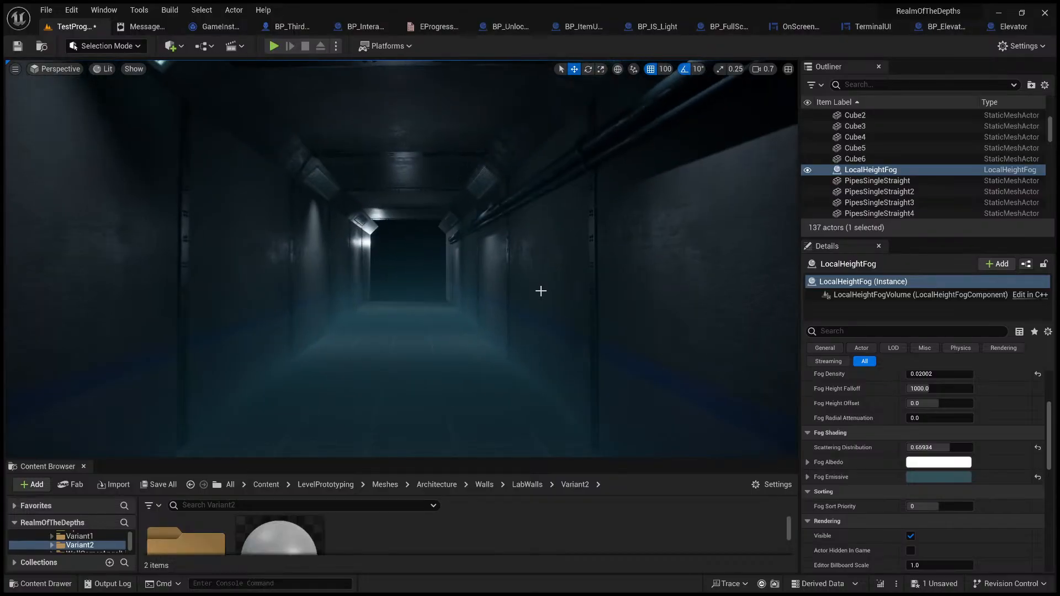
right_click_drag(494, 324, 474, 293)
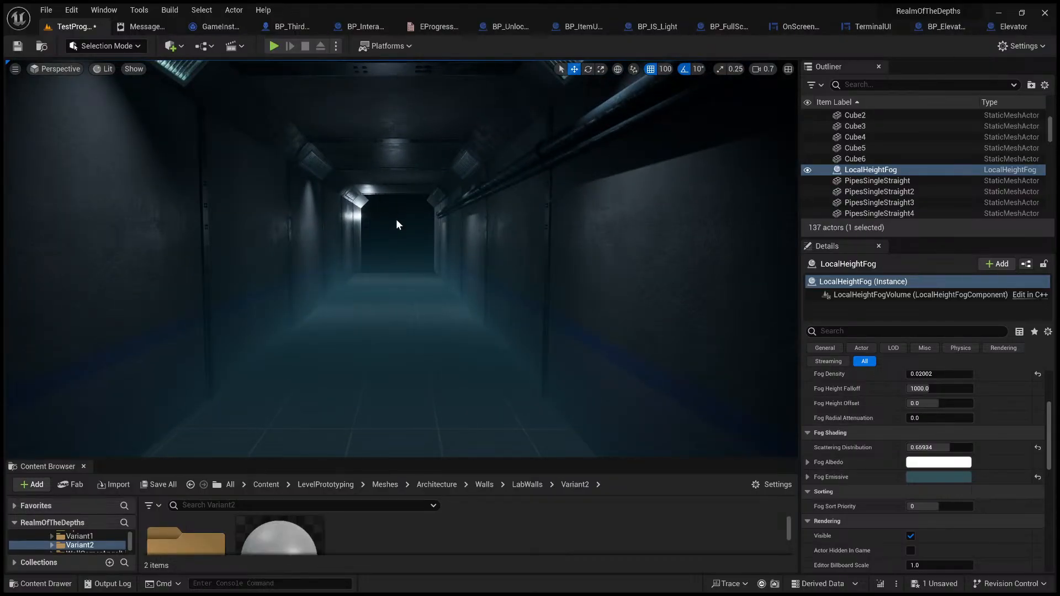
Step: Show the editor icons again, delete the Local Height Fog from the corridor, and save the level
key("g")
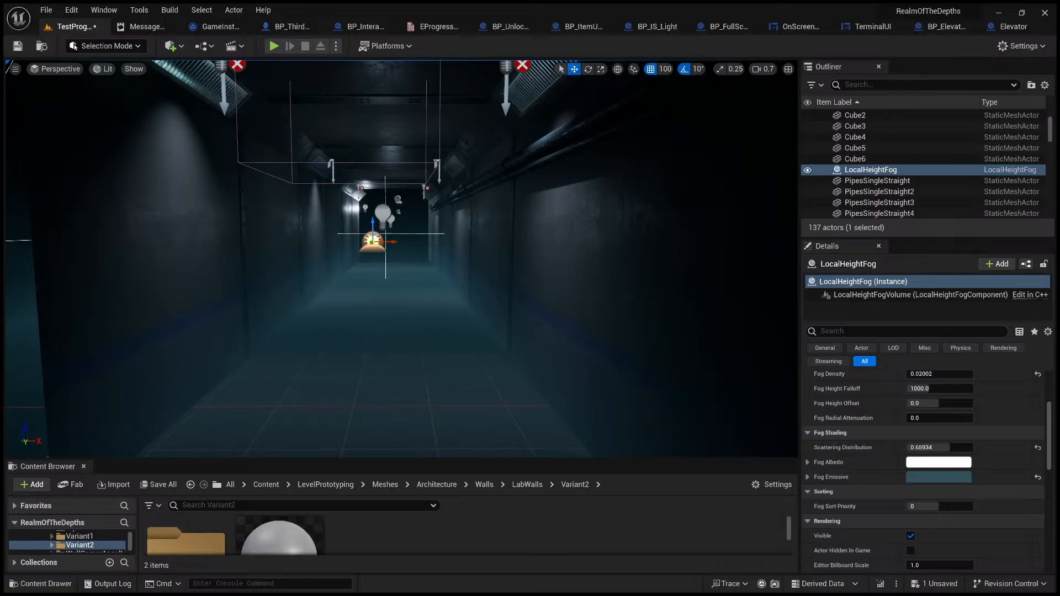
key("Delete")
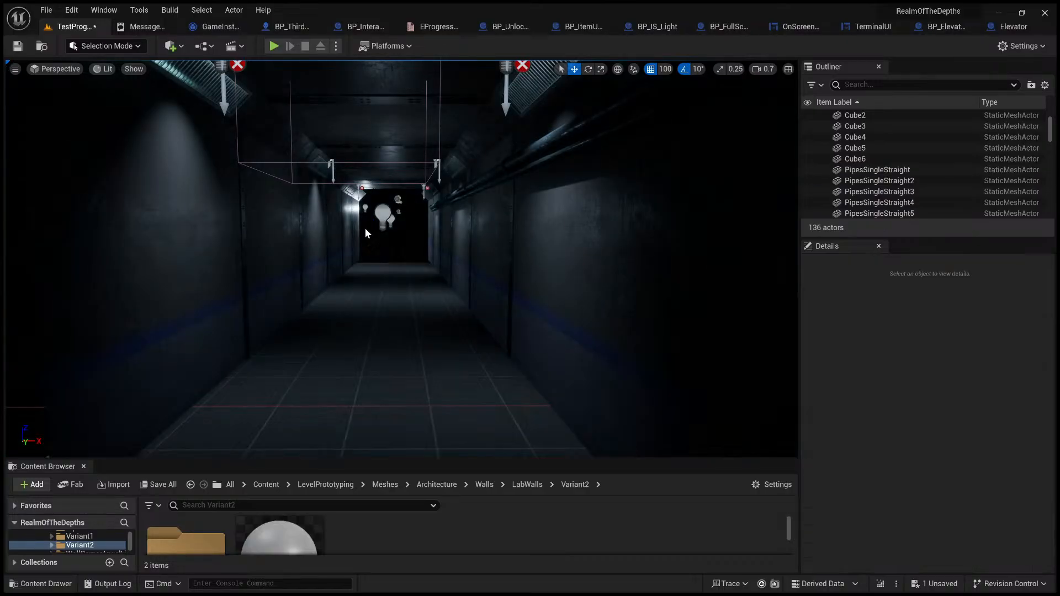
left_click(19, 47)
right_click_drag(265, 221, 362, 218)
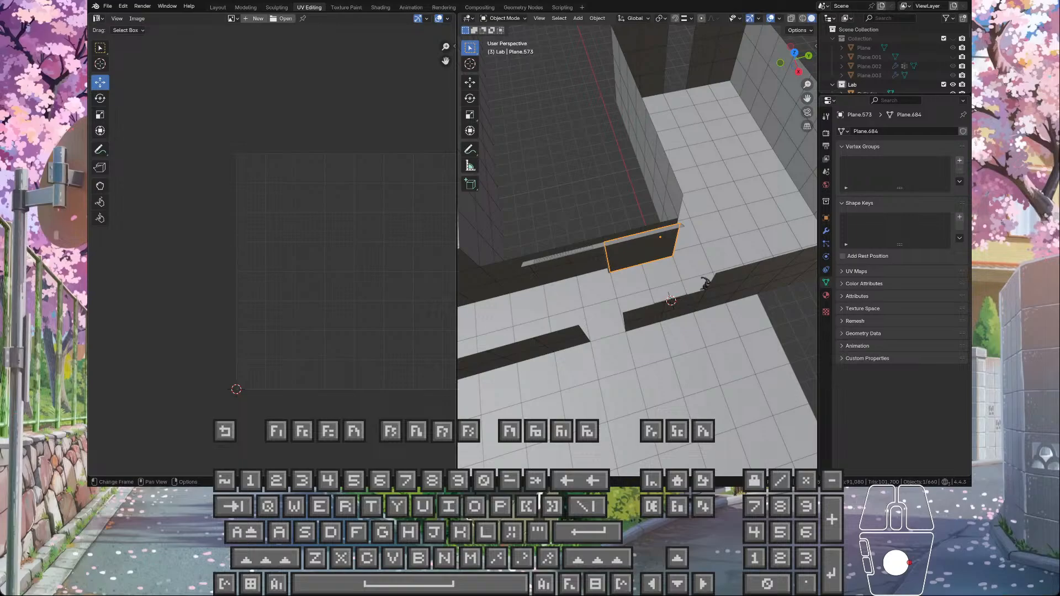
Step: Switch to Blender, examine the lab wall panels beneath the slatted vent, and select the narrow vertical trim strip between them
right_click(539, 218)
scroll(581, 204, "up", 2)
middle_click_drag(580, 204, 591, 177)
scroll(580, 204, "up", 4)
middle_click_drag(559, 245, 687, 238)
left_click_drag(686, 237, 691, 231)
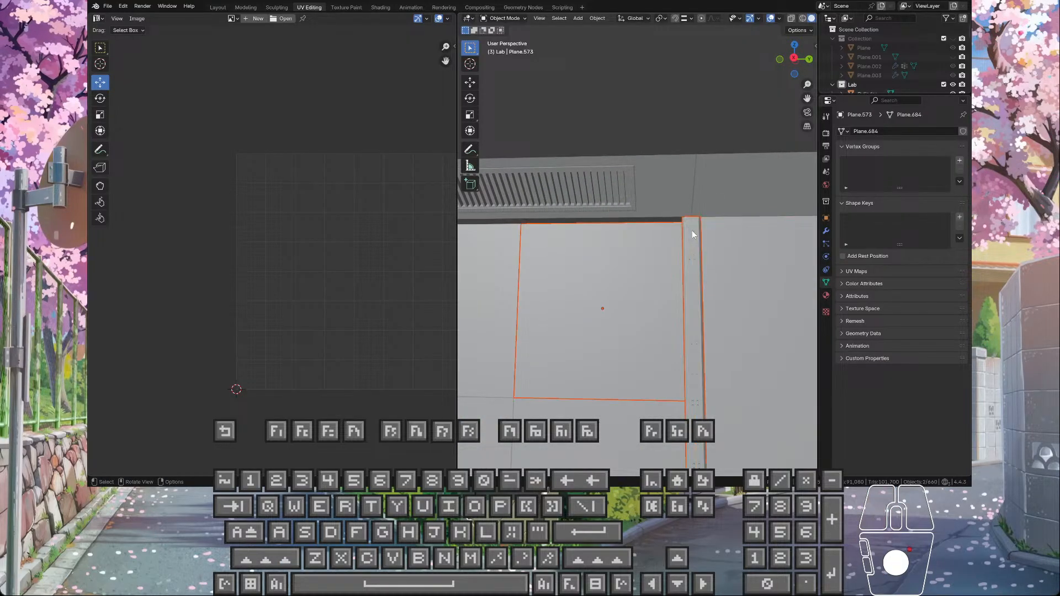
scroll(692, 230, "up", 3)
left_click(750, 243)
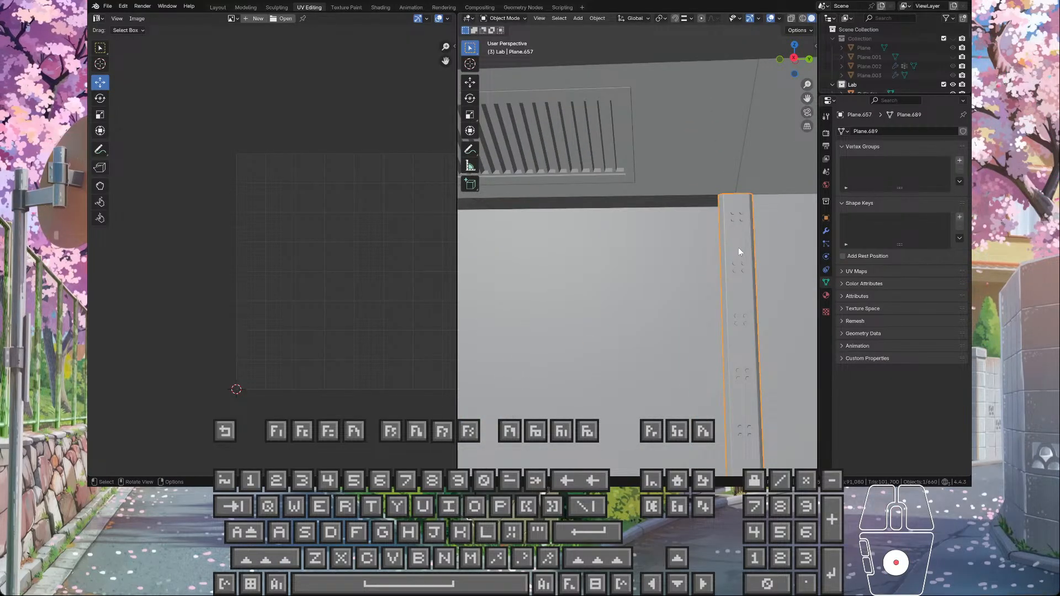
Step: Examine from several angles how the vertical trim strip meets the wall panels and the sloped ceiling piece
scroll(739, 248, "down", 4)
middle_click_drag(739, 248, 502, 280)
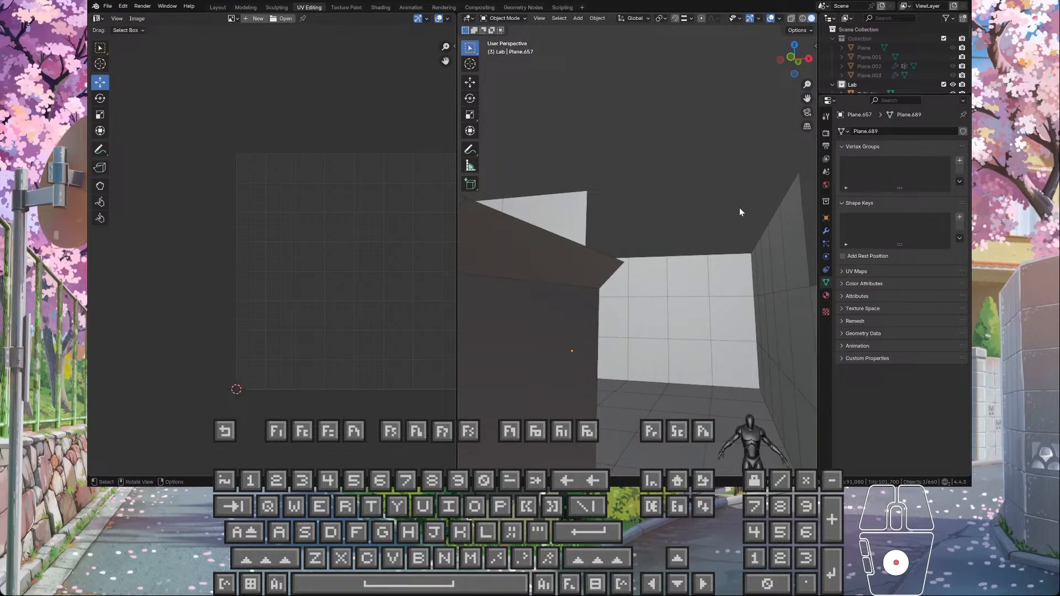
middle_click_drag(740, 208, 632, 269)
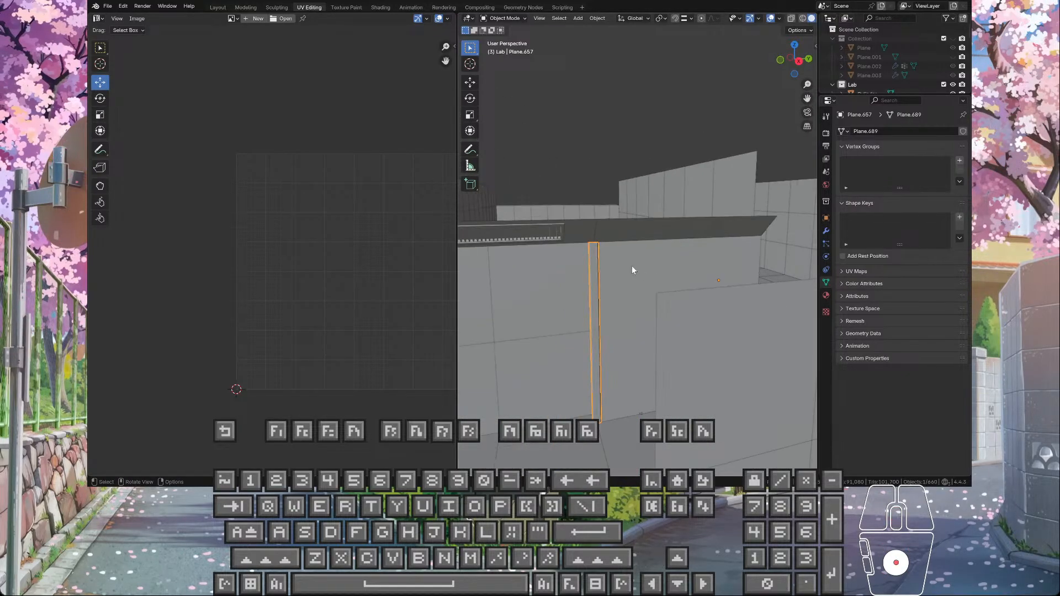
scroll(631, 266, "up", 8)
middle_click_drag(679, 101, 638, 472, "shift")
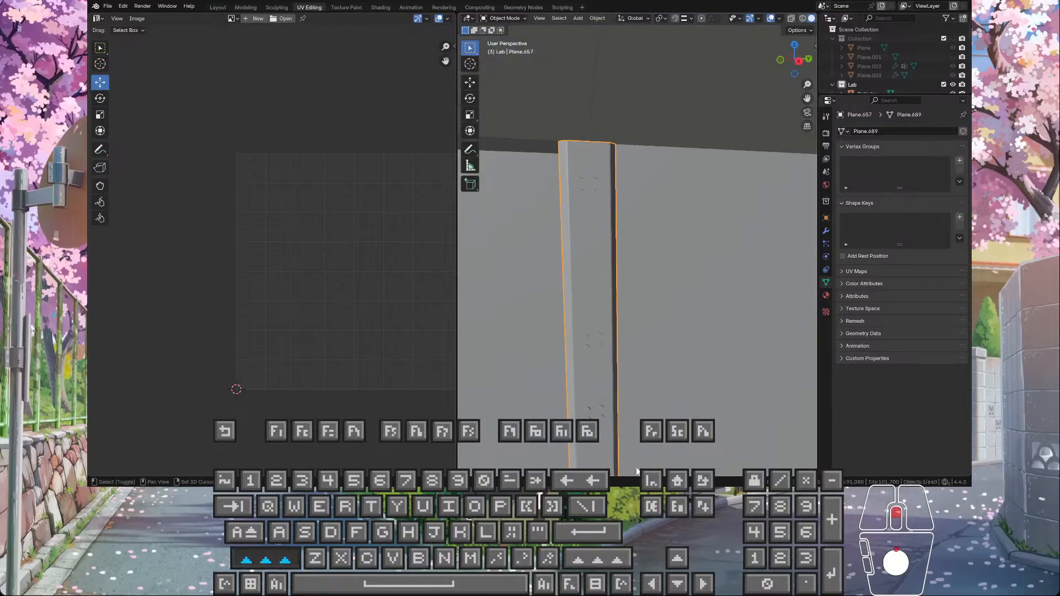
middle_click_drag(636, 246, 631, 206)
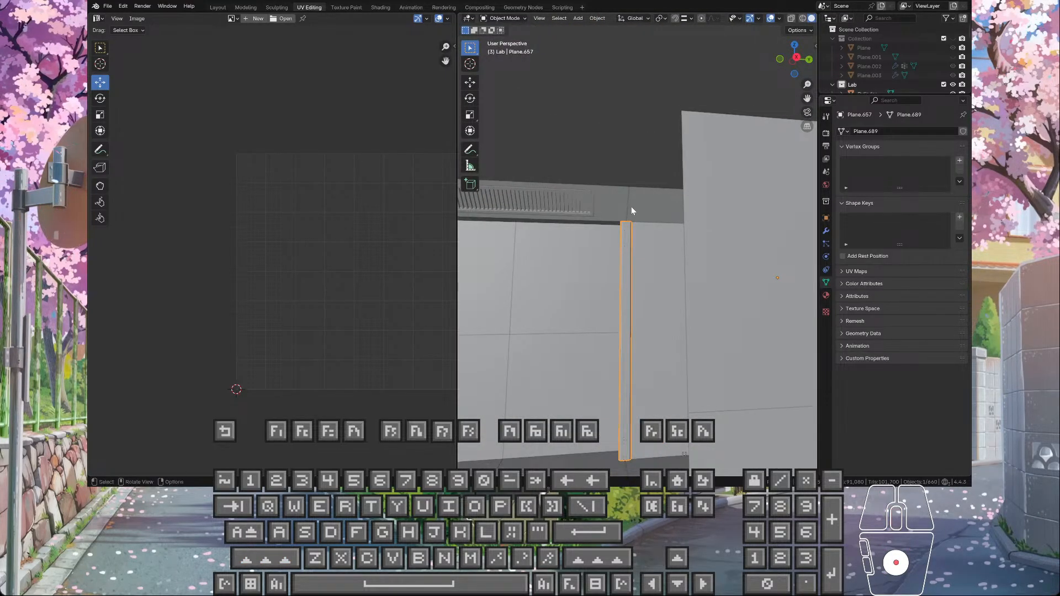
scroll(631, 206, "down", 1)
scroll(631, 207, "up", 2)
scroll(631, 207, "down", 1)
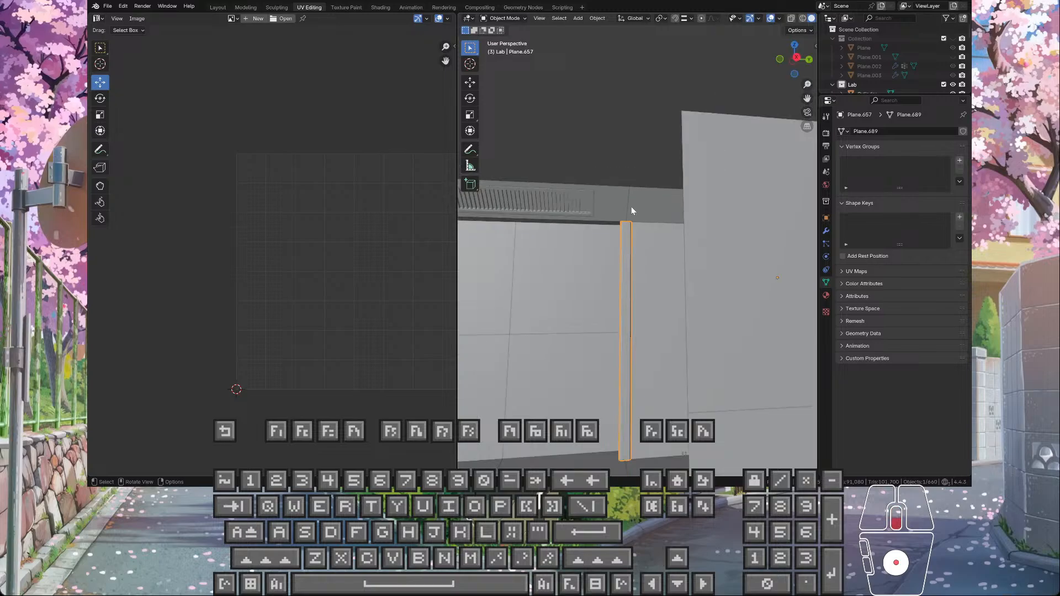
middle_click_drag(584, 171, 594, 188)
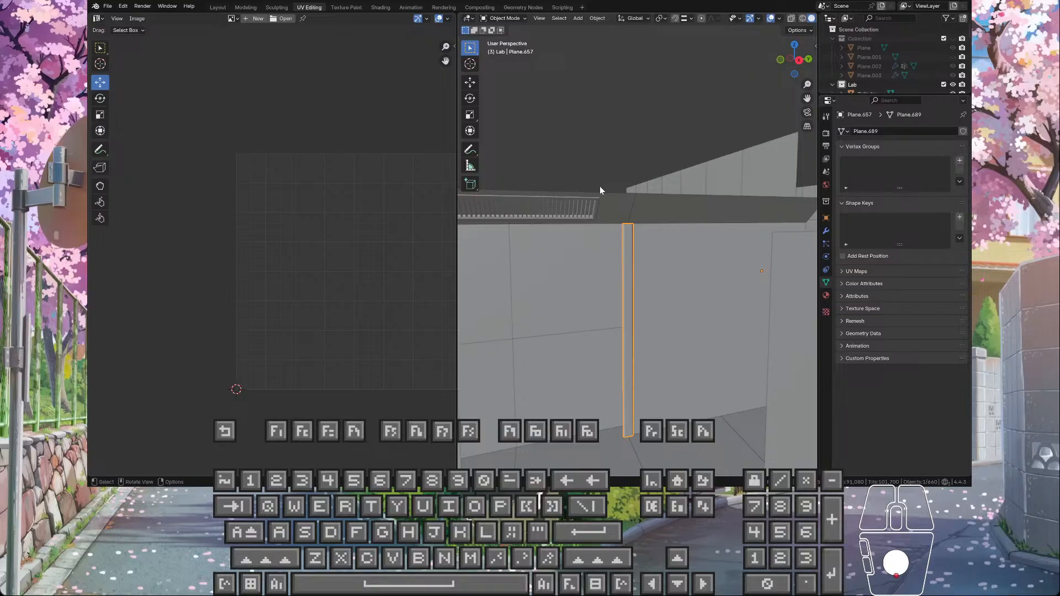
middle_click_drag(604, 192, 642, 182)
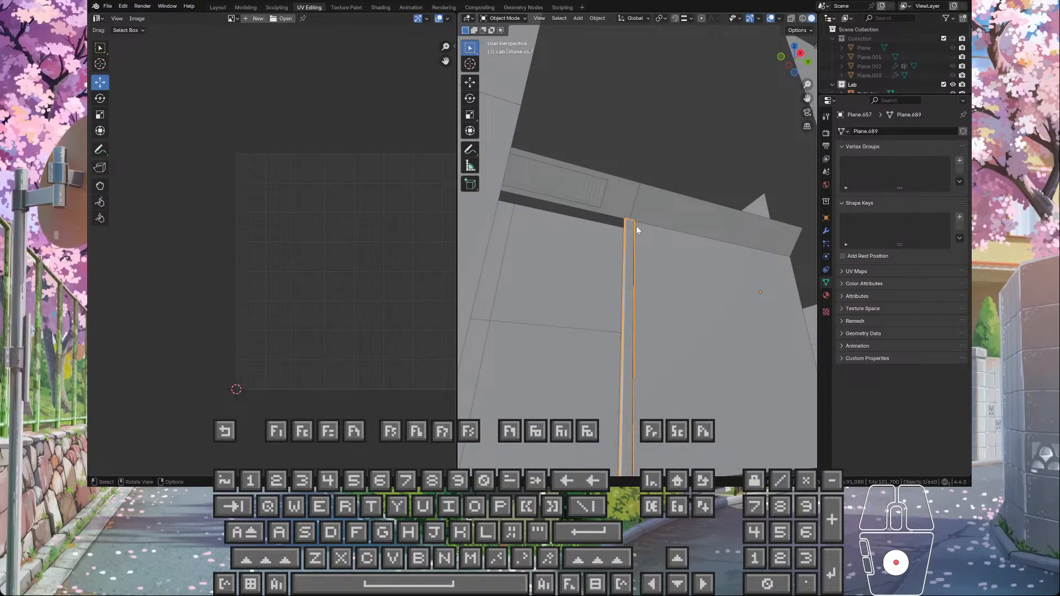
middle_click_drag(635, 222, 660, 230)
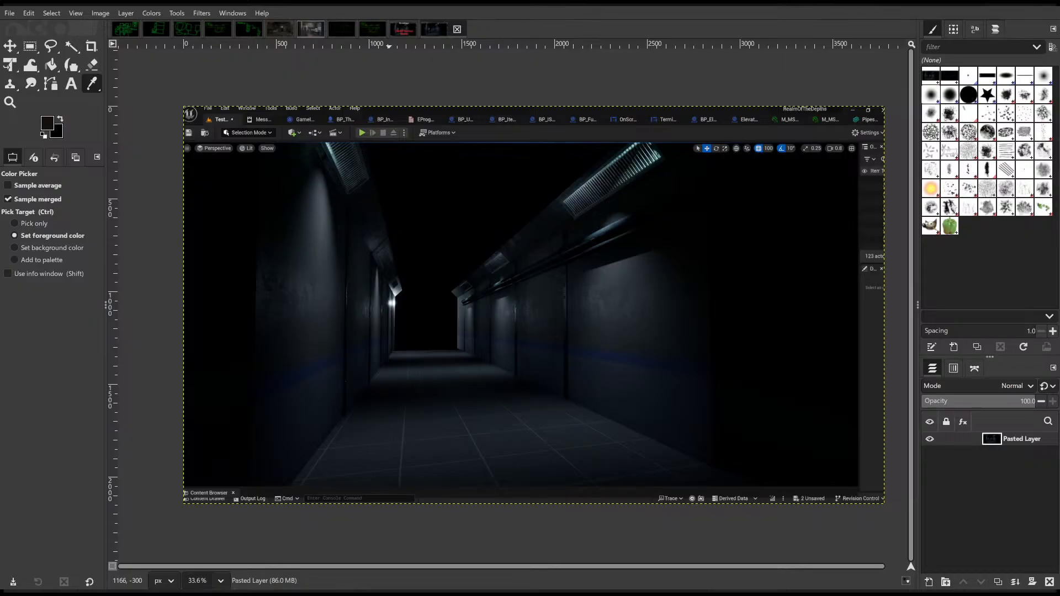
Step: Switch to GIMP, bring up the dark corridor reference image, and enlarge its ceiling beams and lights
left_click(280, 29)
scroll(523, 184, "up", 1)
scroll(492, 196, "up", 5, "ctrl")
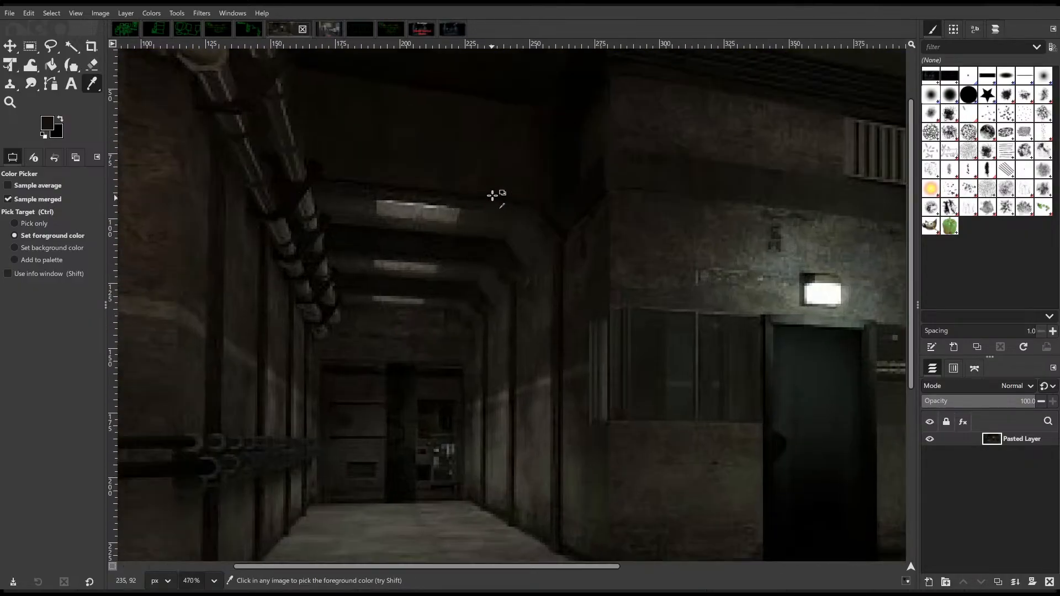
scroll(492, 195, "up", 7, "ctrl")
scroll(504, 308, "up", 3, "ctrl")
scroll(505, 308, "down", 7, "ctrl")
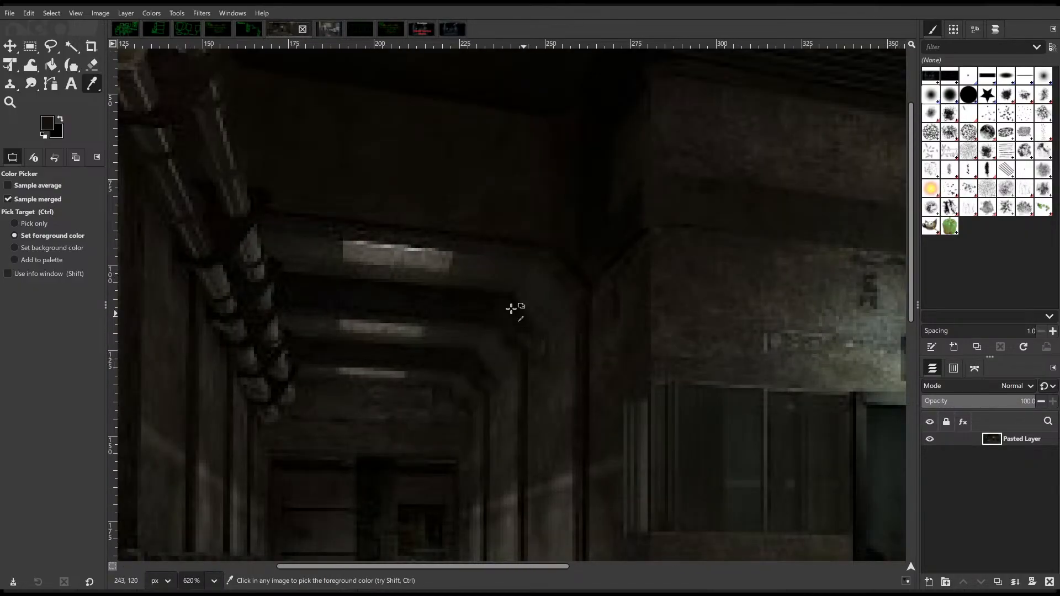
Step: Study how the reference corridor's support frames bend from the walls across the ceiling beside the pipes and lights
scroll(511, 308, "down", 10, "ctrl")
scroll(509, 303, "up", 10, "ctrl")
scroll(578, 430, "down", 3)
scroll(605, 335, "up", 5)
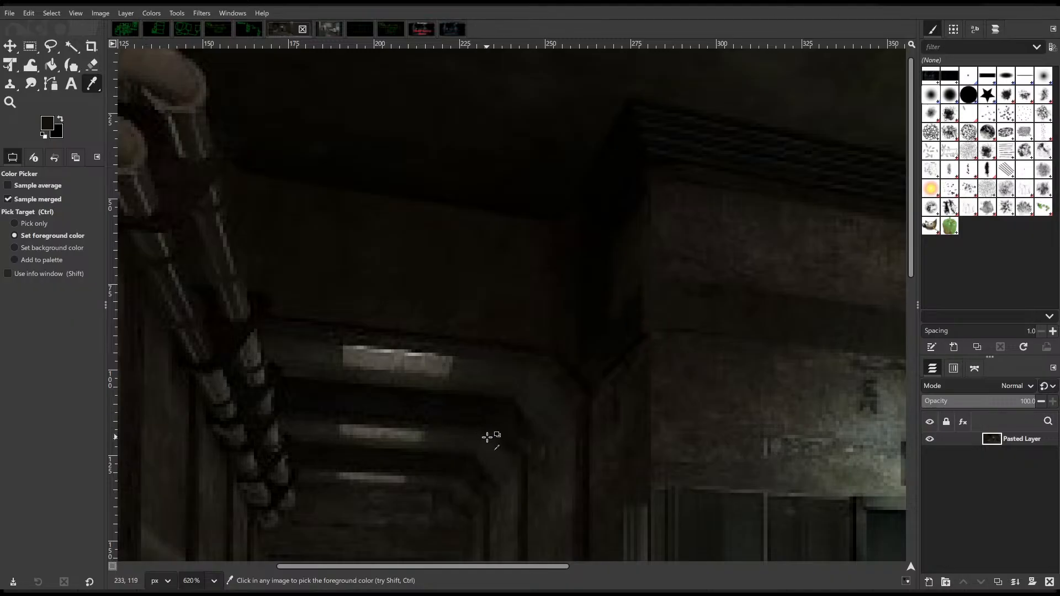
scroll(484, 428, "down", 2)
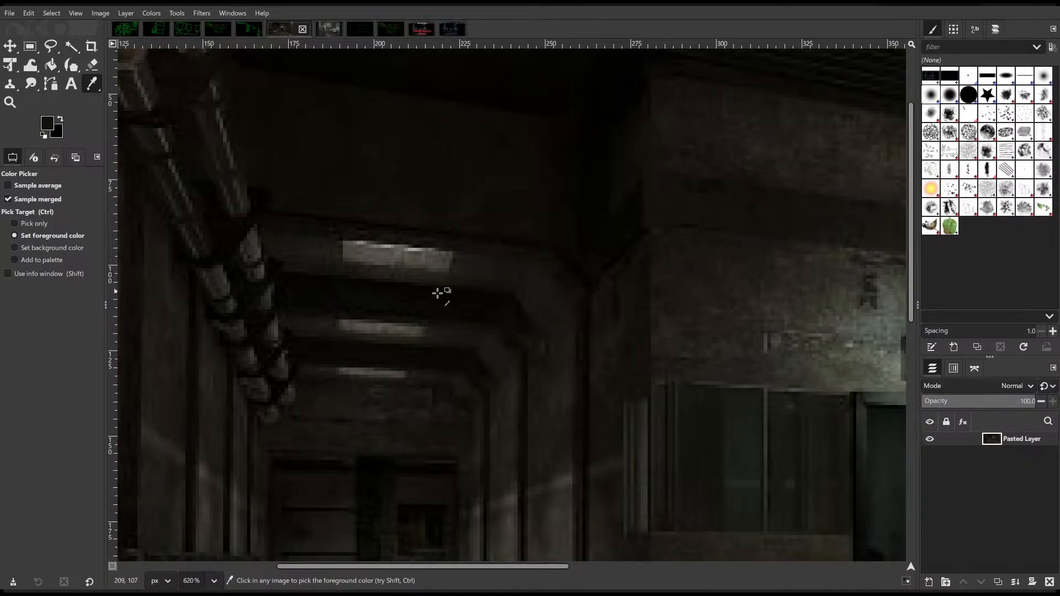
scroll(517, 377, "down", 2)
scroll(486, 372, "up", 3)
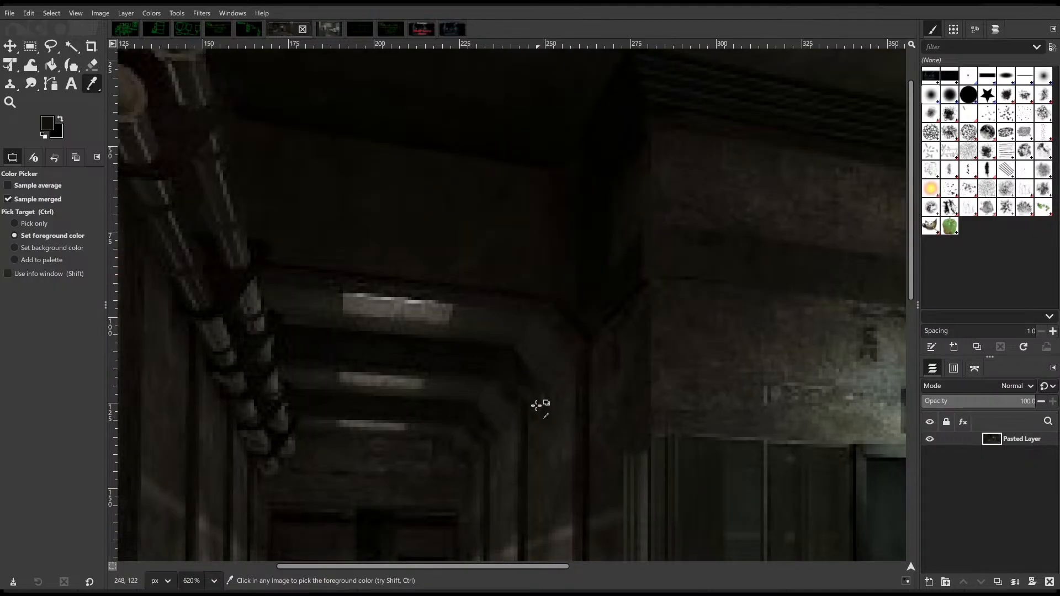
scroll(527, 404, "down", 1)
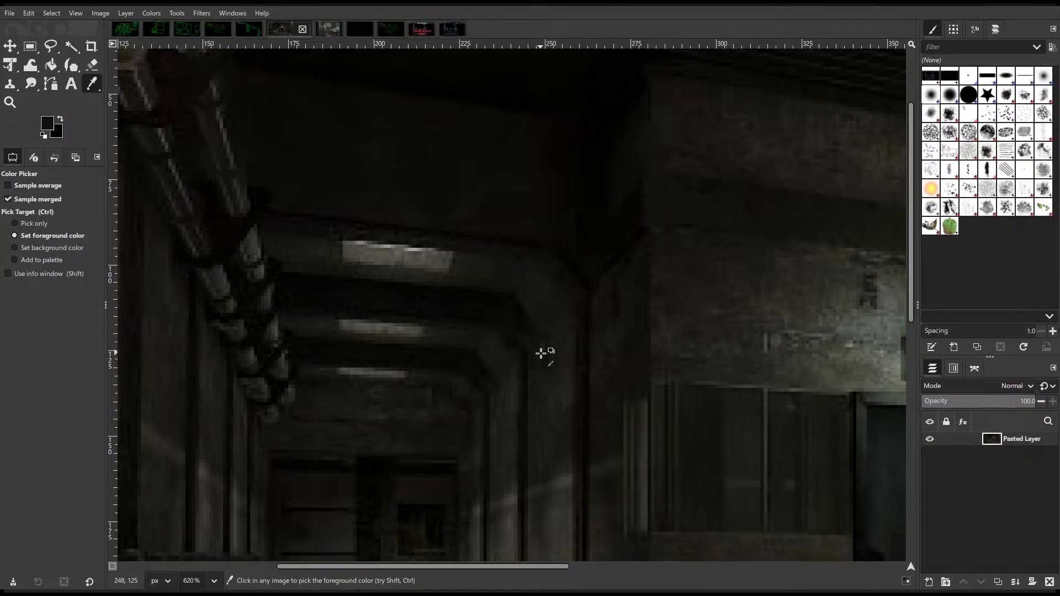
scroll(541, 354, "up", 1)
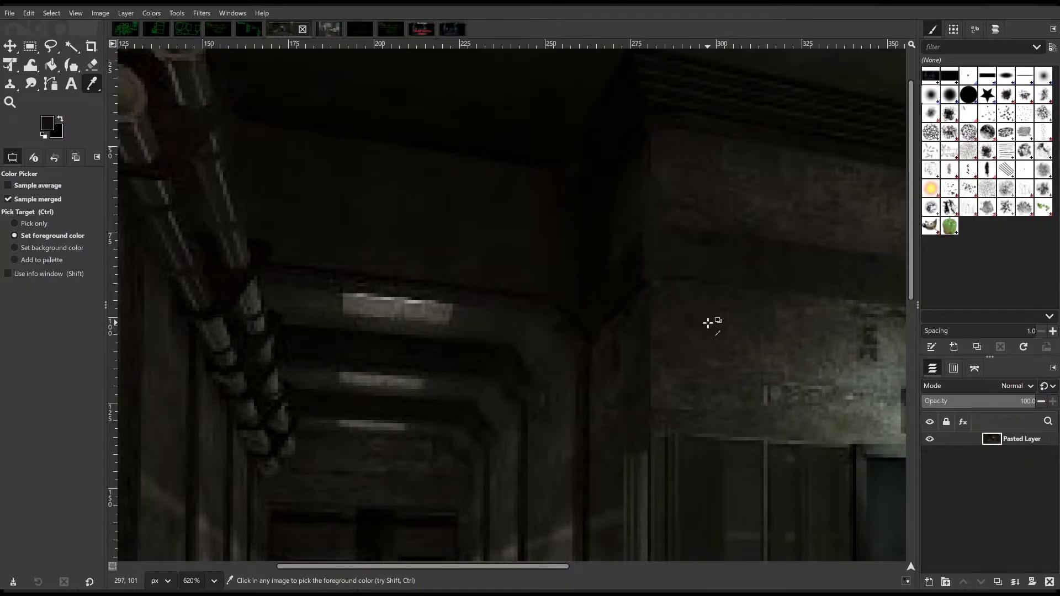
scroll(712, 323, "up", 1)
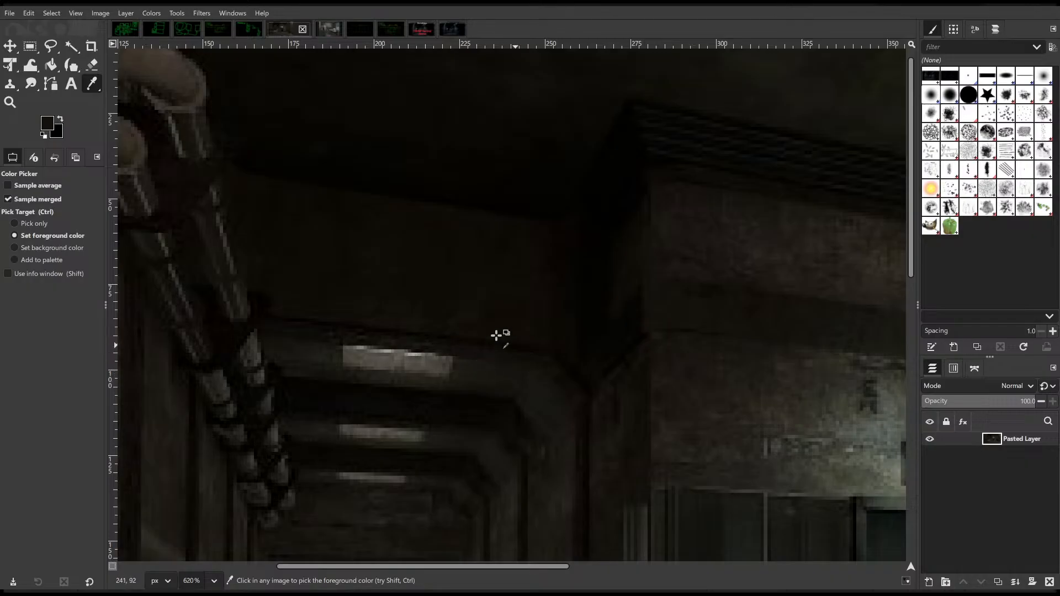
Step: Compare the reference corridor's bent ceiling frames with the Unreal corridor's wall joints and the Blender trim strip's junction with the sloped ceiling piece
scroll(497, 337, "down", 4)
scroll(509, 344, "up", 3)
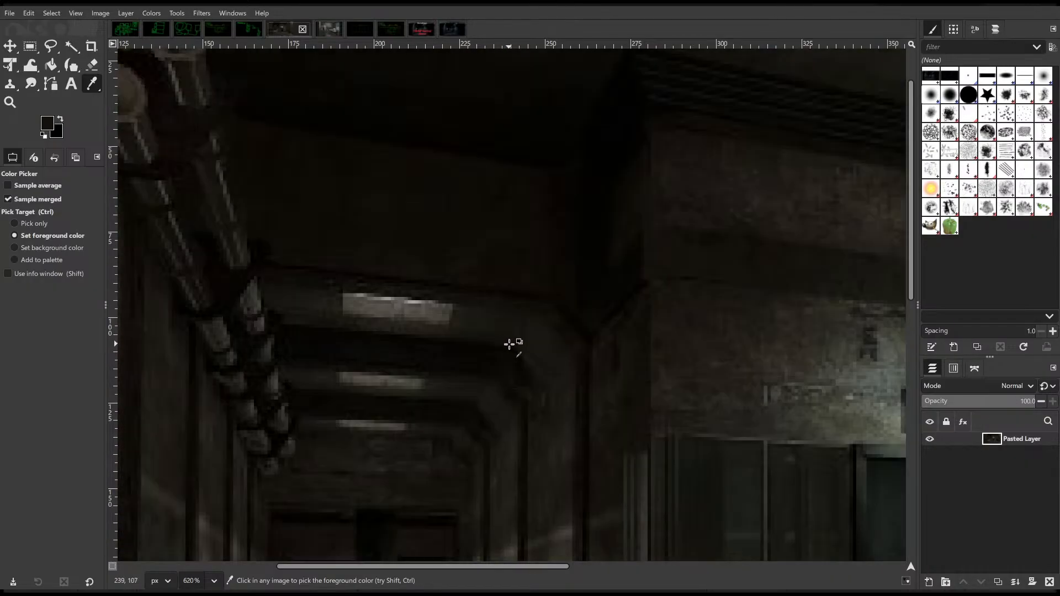
scroll(414, 265, "down", 5, "ctrl")
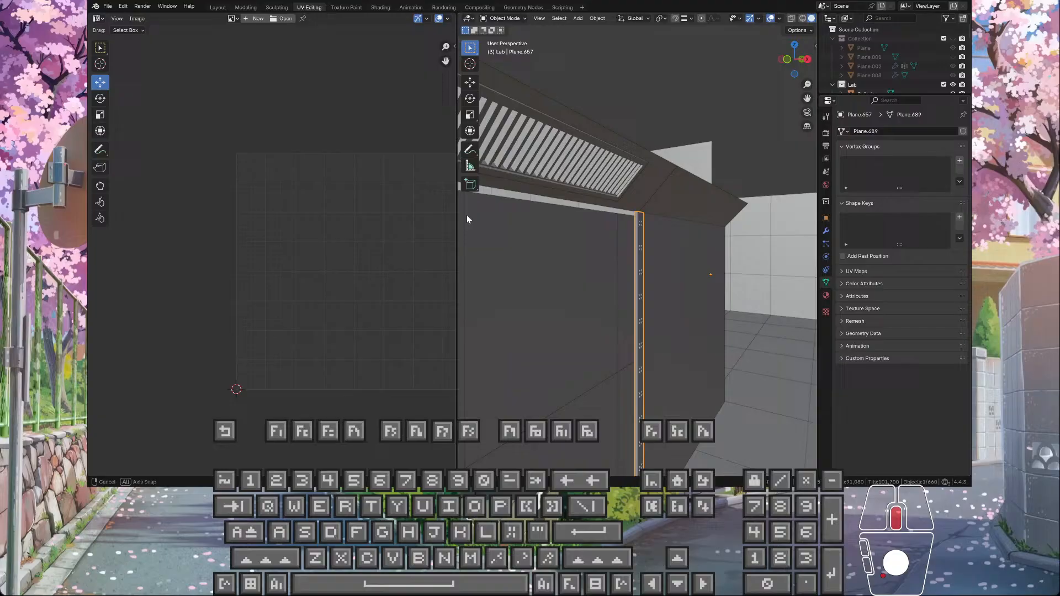
middle_click_drag(467, 215, 651, 209)
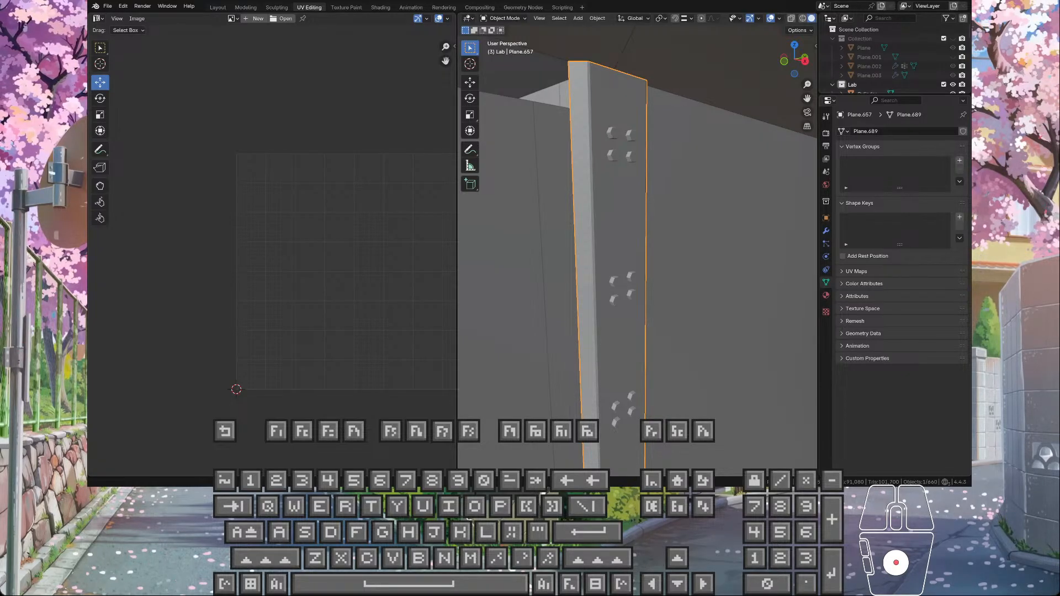
scroll(638, 246, "up", 1)
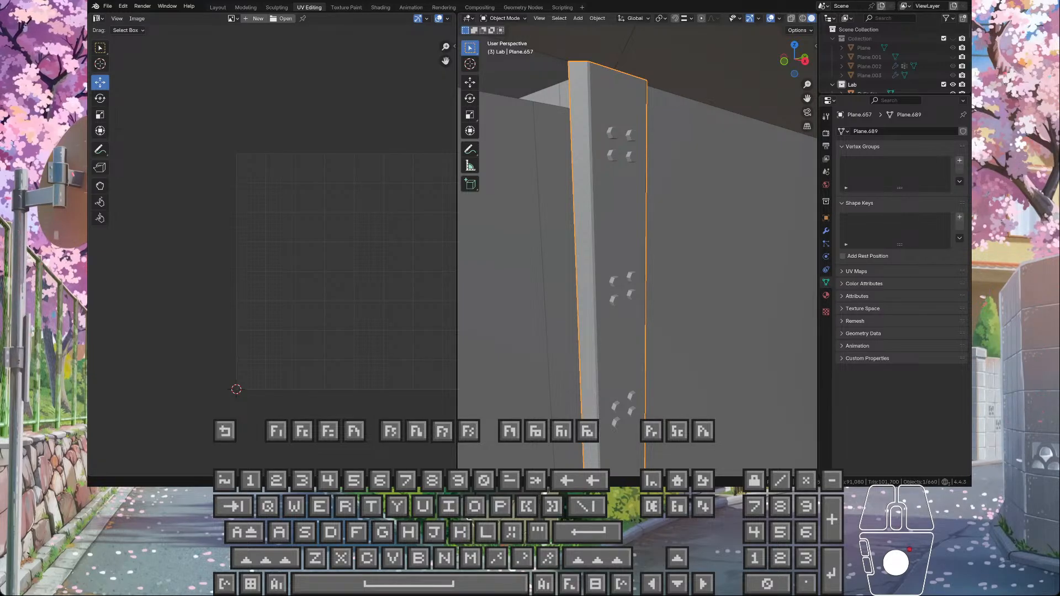
scroll(609, 187, "down", 3)
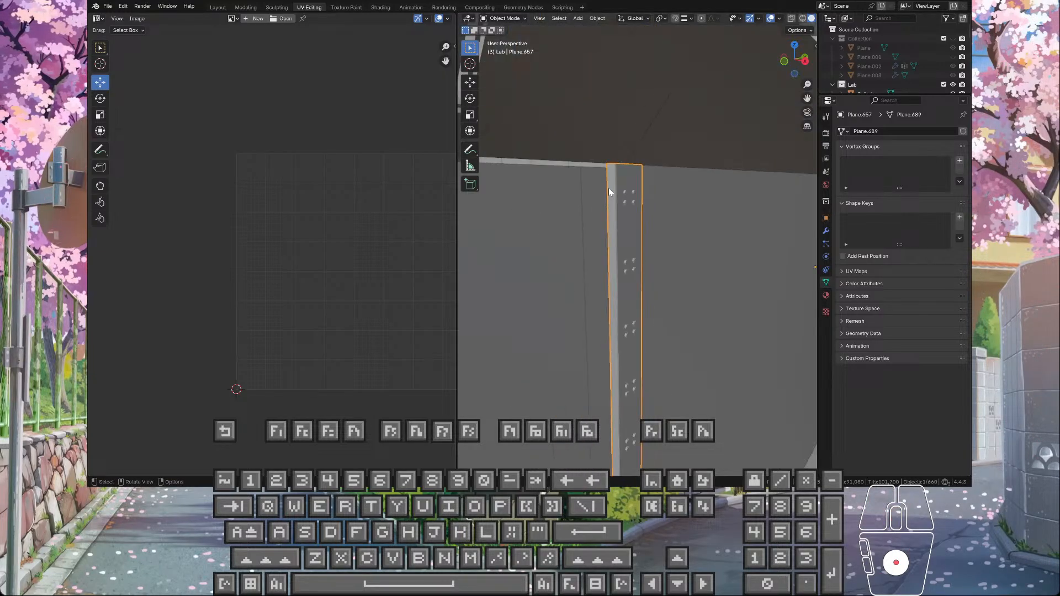
middle_click_drag(599, 157, 601, 200)
scroll(604, 209, "down", 5)
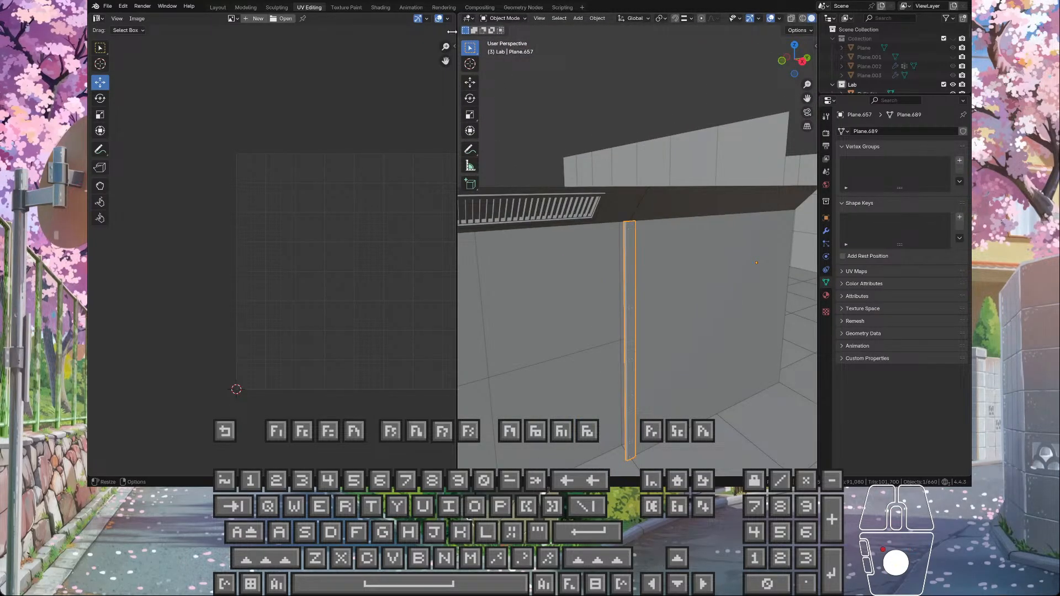
Step: Switch to the Modeling workspace, frame the trim strip, and add a 2 m cube to the scene
left_click(246, 7)
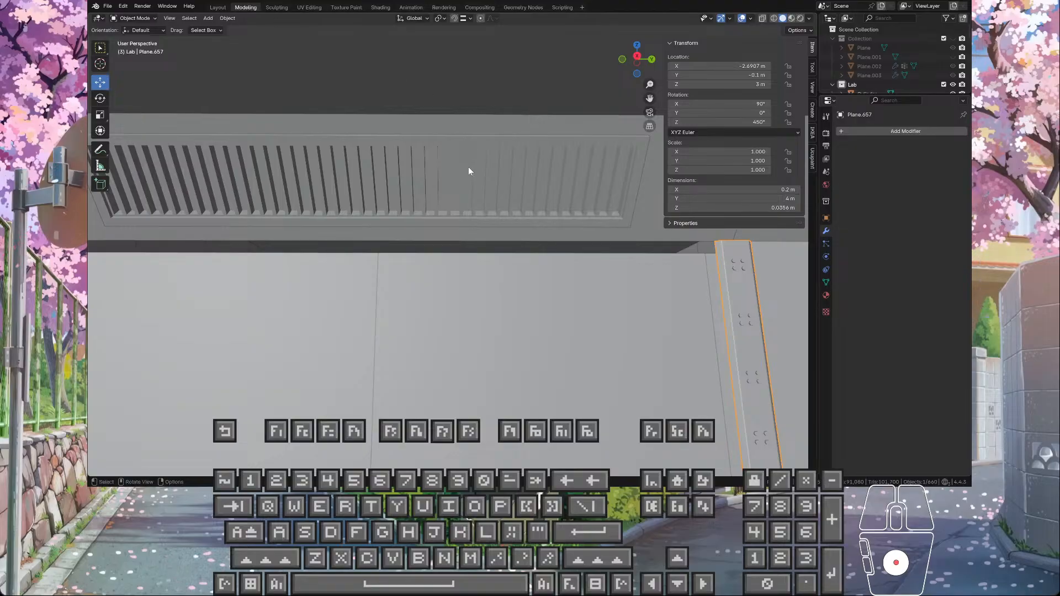
scroll(469, 171, "down", 3)
key("KP_Decimal")
scroll(428, 164, "up", 4)
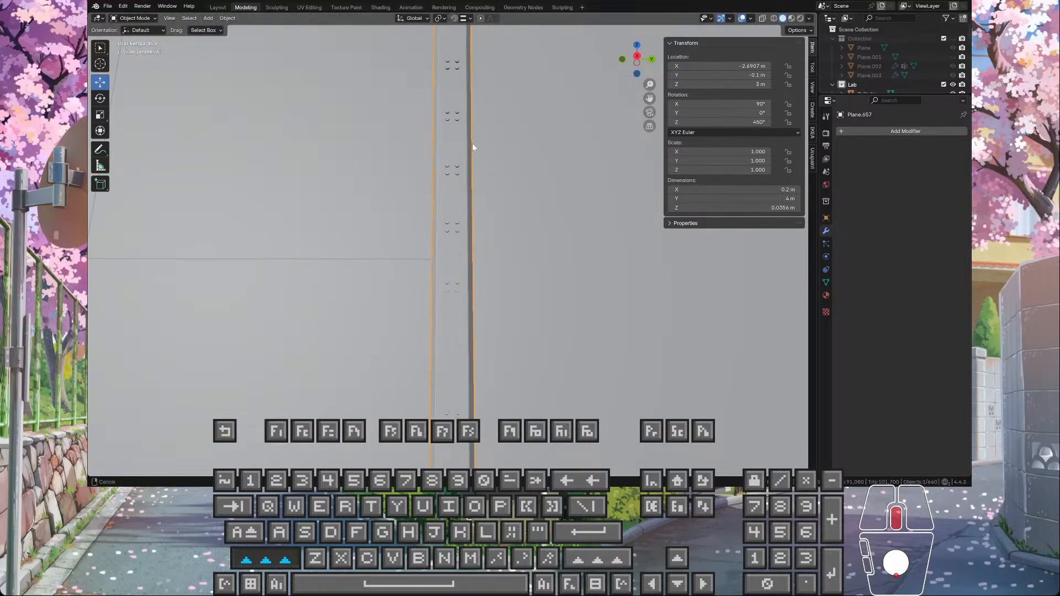
middle_click_drag(472, 147, 555, 298, "shift")
middle_click_drag(554, 298, 505, 381, "shift")
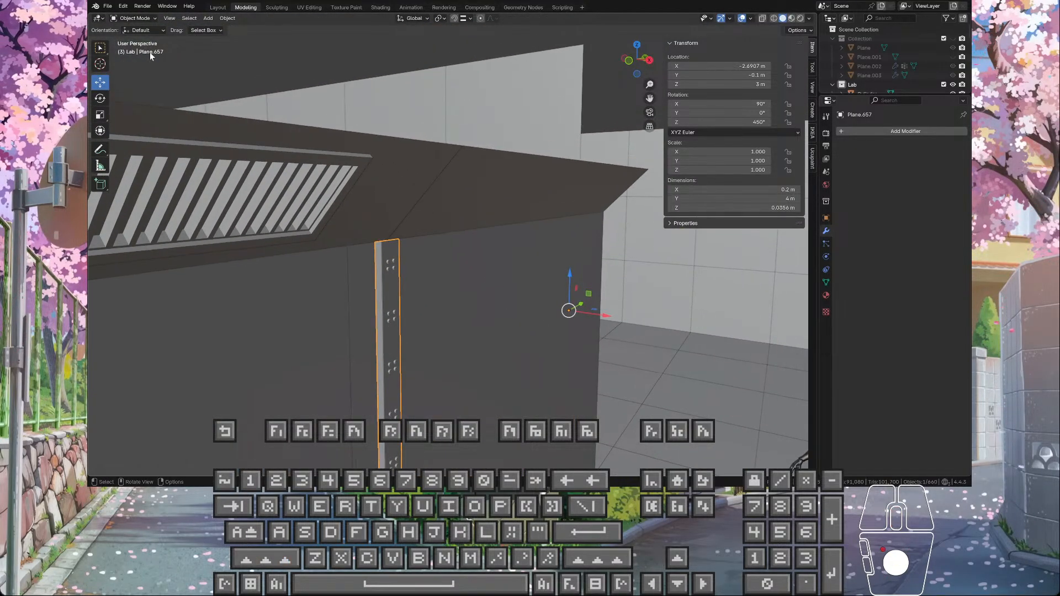
left_click(209, 18)
left_click(208, 18)
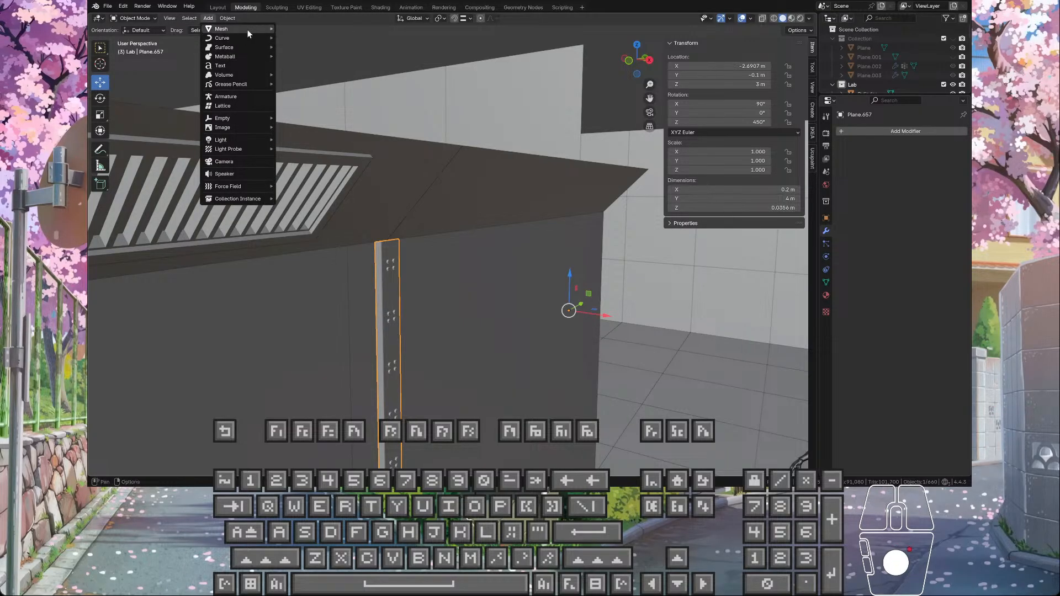
left_click(293, 37)
middle_click_drag(290, 35, 499, 318)
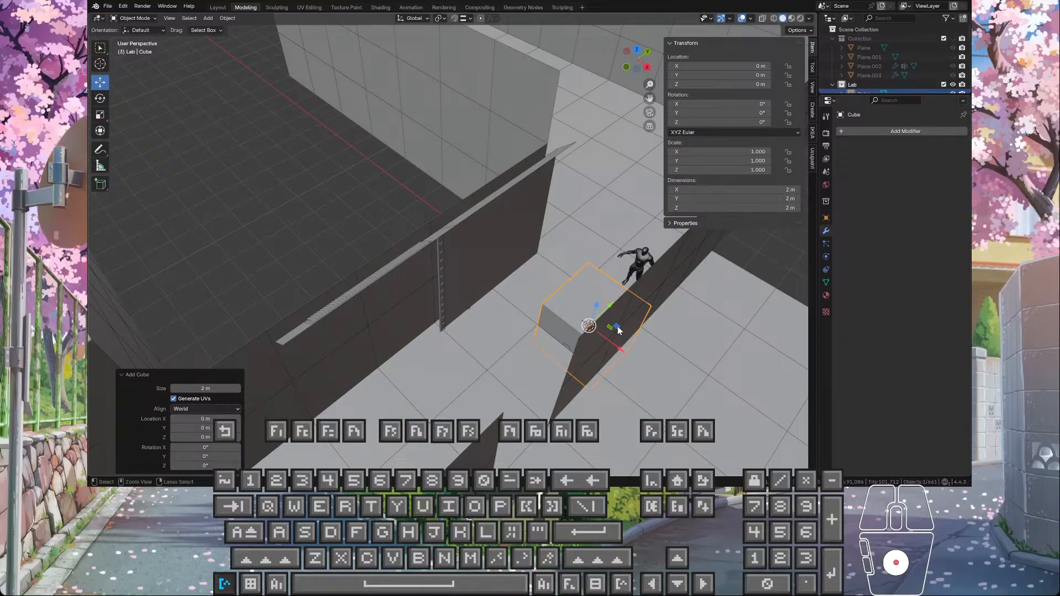
Step: Move the cube towards the trim-strip wall with snapping on, to X -2 m and Y -2 m
left_click_drag(618, 328, 511, 331, "ctrl")
key("ctrl+z")
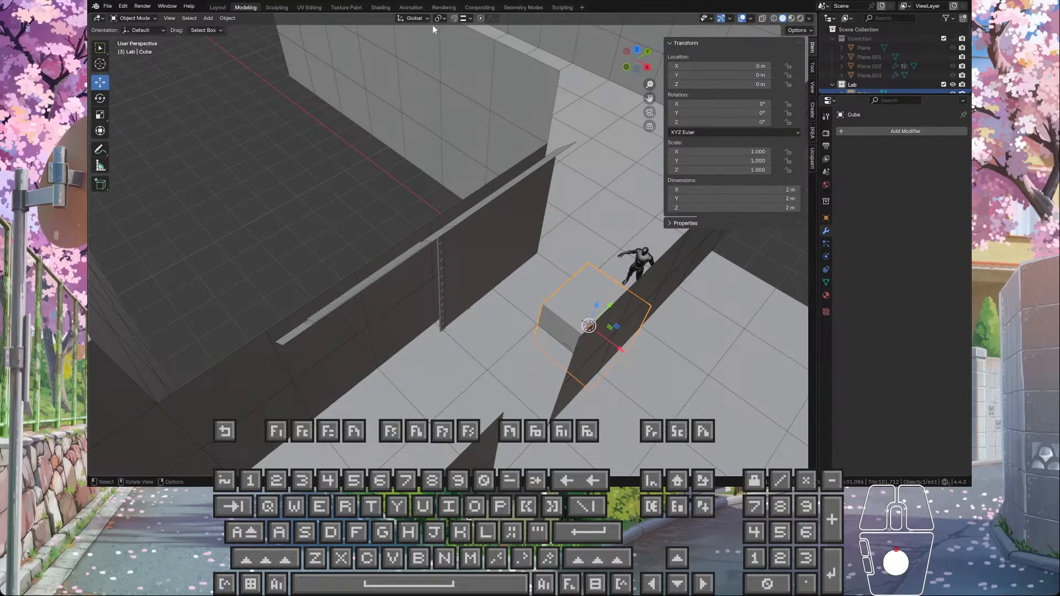
left_click(467, 18)
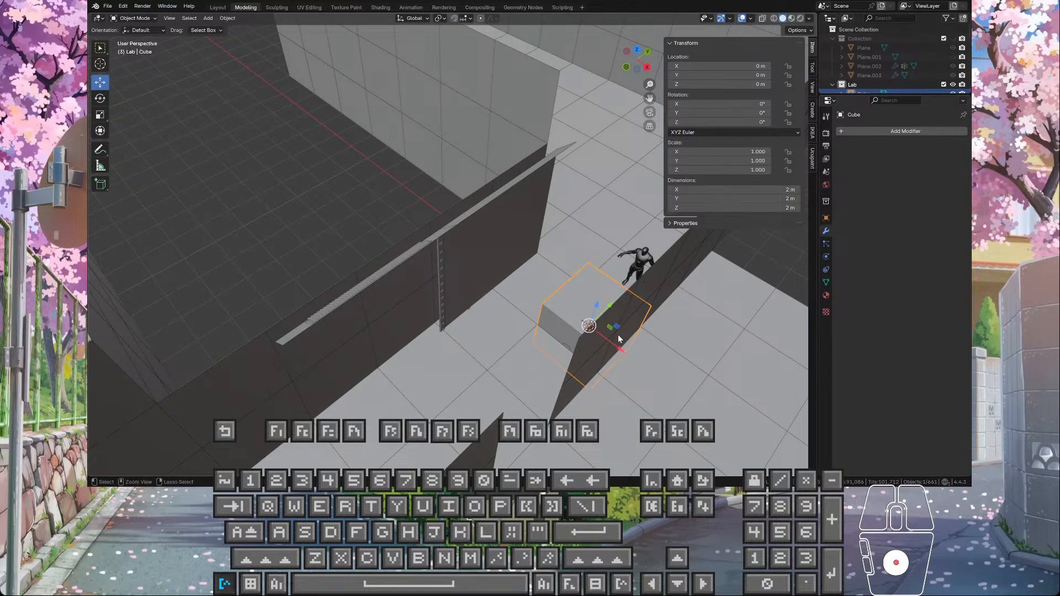
left_click_drag(616, 327, 519, 335, "ctrl")
mouse_move(519, 335)
middle_mouse_down()
mouse_move(473, 330)
mouse_move(534, 340)
mouse_move(515, 340)
middle_mouse_up()
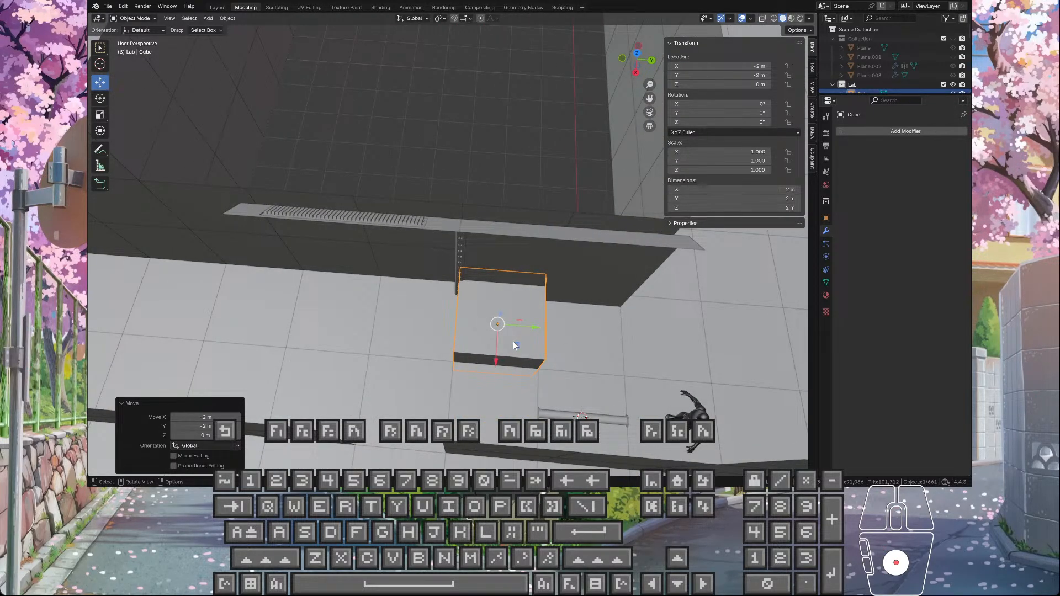
left_click_drag(514, 341, 490, 335, "ctrl")
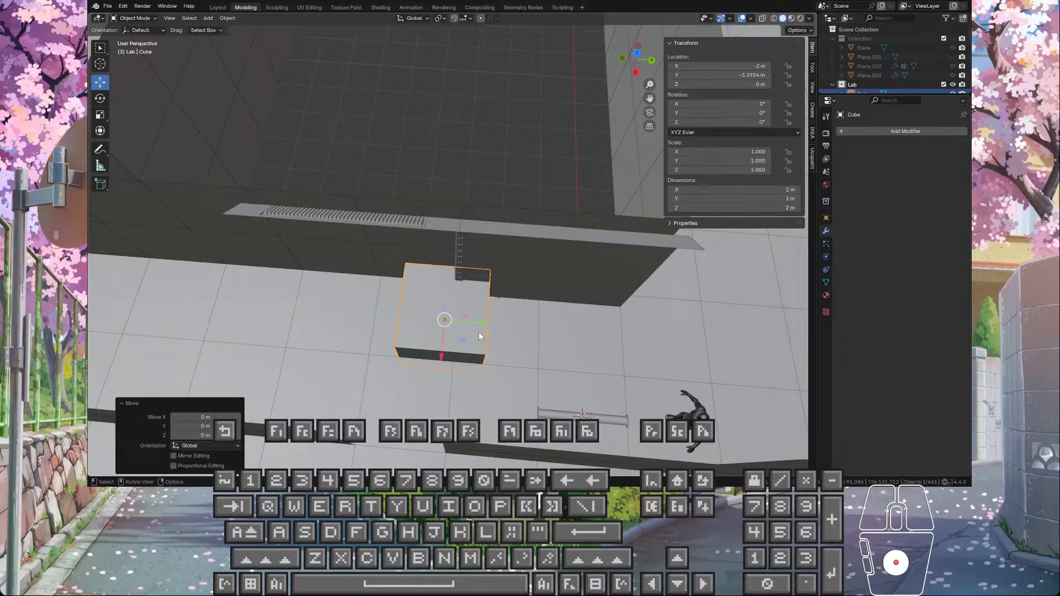
middle_click_drag(490, 334, 490, 207)
key("ctrl+z")
key("ctrl+z")
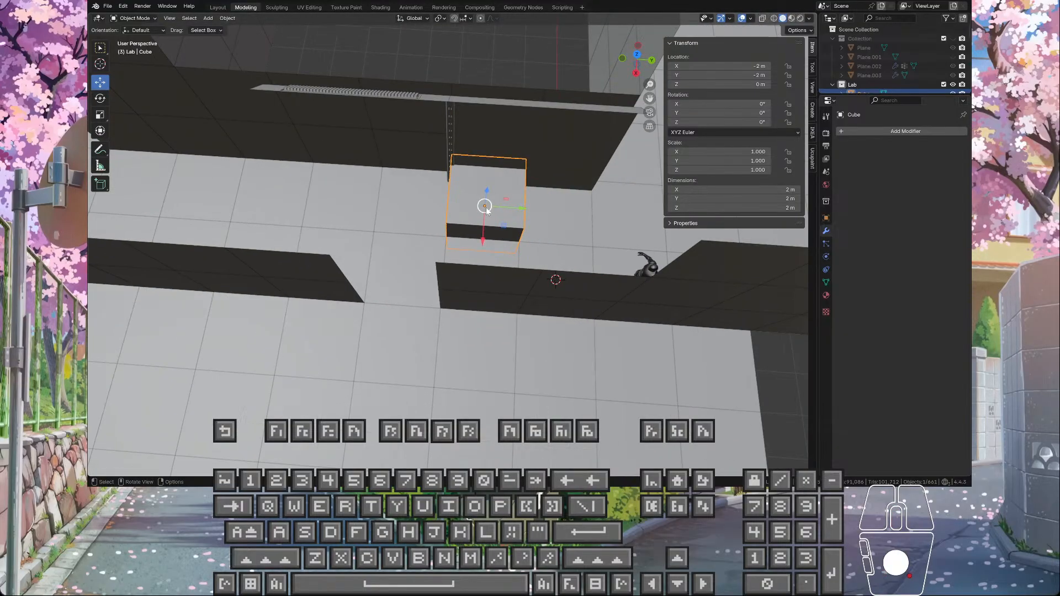
Step: Shift the cube beside the trim strip to Y -3 m and raise it to Z 4 m
left_click_drag(515, 207, 475, 212, "ctrl")
scroll(467, 215, "up", 4)
middle_click_drag(458, 220, 550, 189)
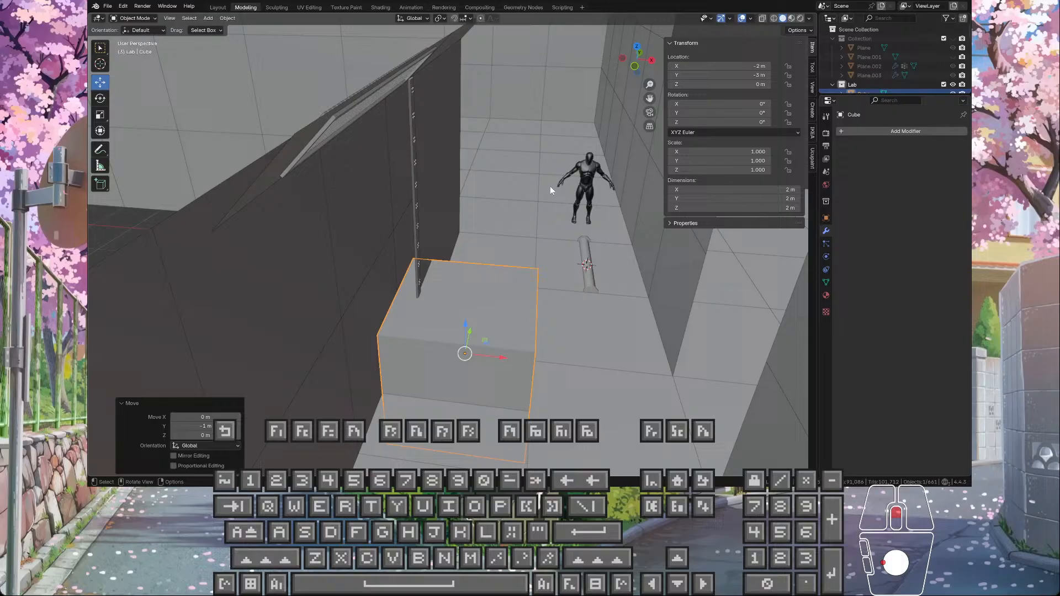
left_click(467, 19)
left_click(458, 66)
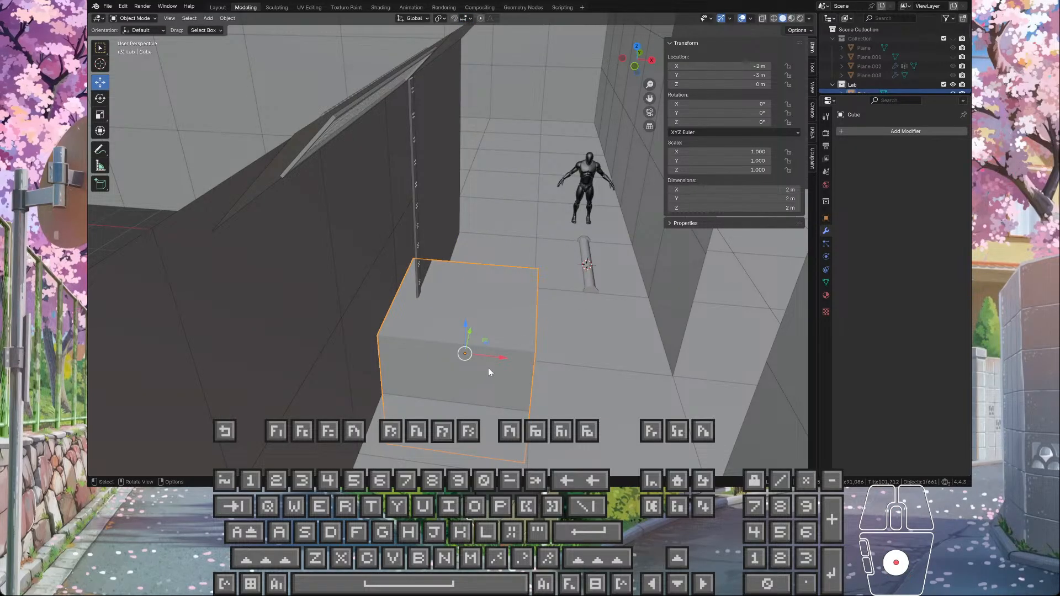
left_click_drag(465, 325, 469, 68, "ctrl")
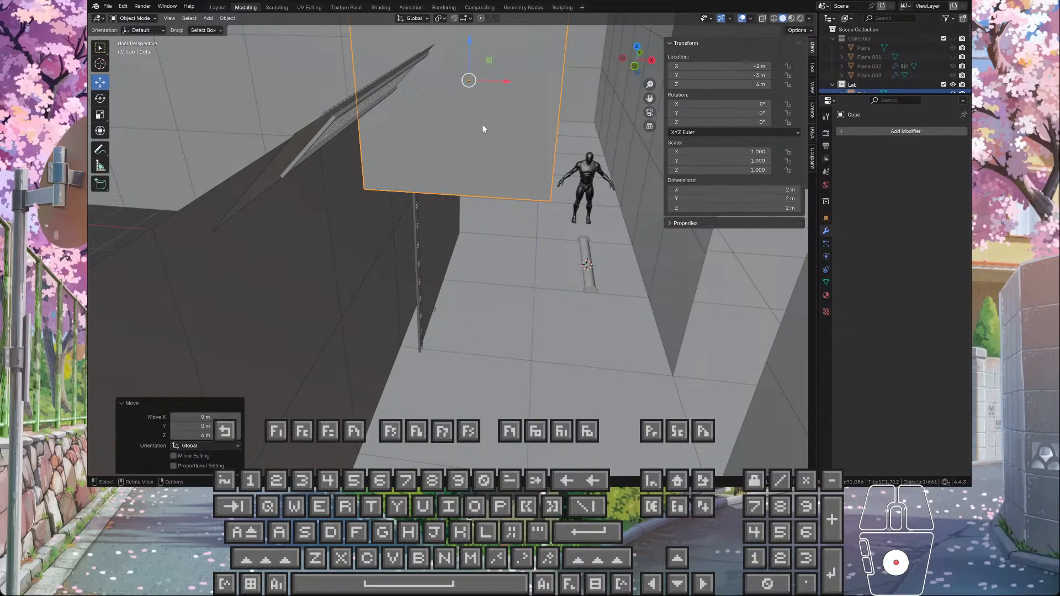
Step: Scale the raised cube uniformly by 0.3, giving it 0.6 m sides
key("KP_Decimal")
scroll(483, 128, "down", 5)
middle_click_drag(479, 208, 430, 175)
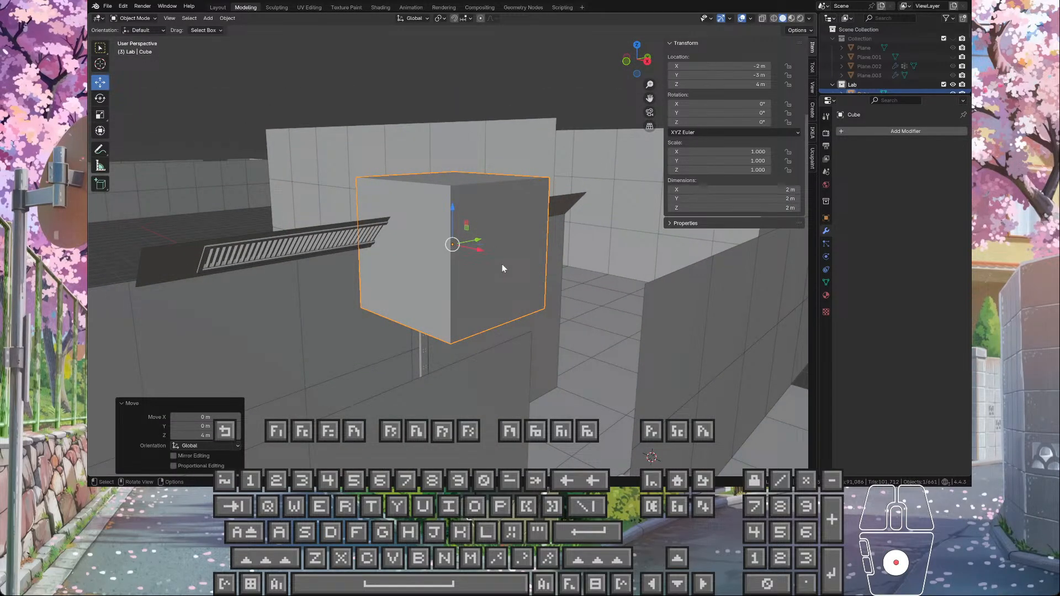
key("s")
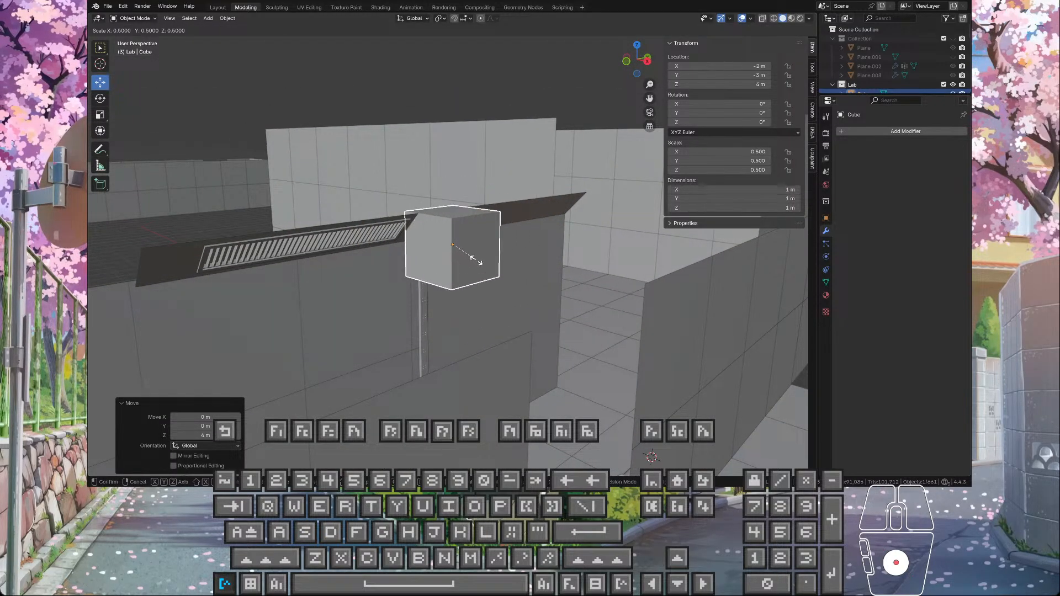
left_click(465, 251)
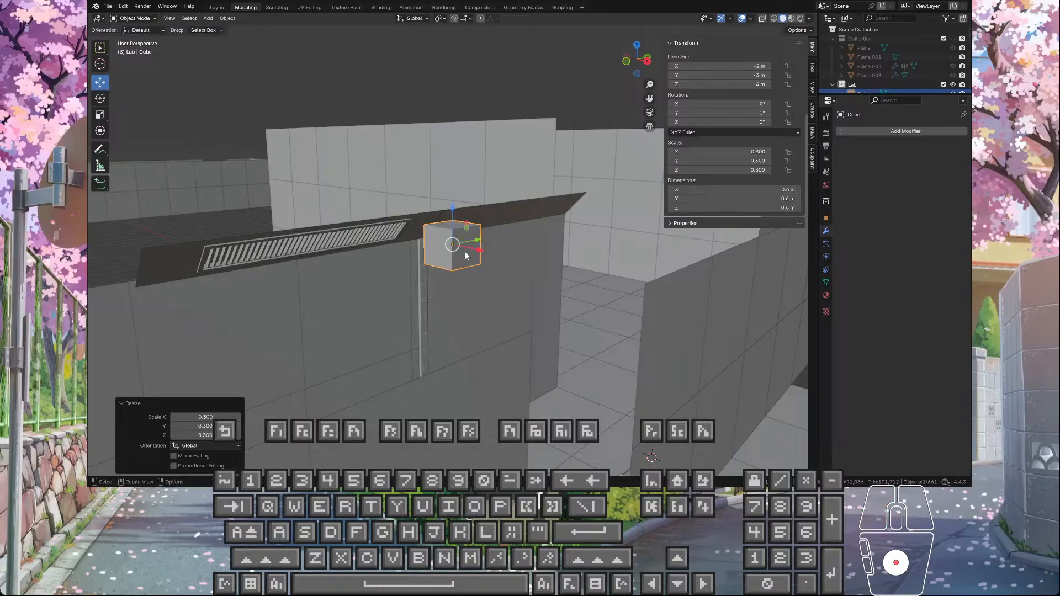
Step: Move the cube along X into the wall above the trim strip, to X -2.974 m, and inspect its alignment there
key("KP_Decimal")
scroll(478, 254, "down", 3)
left_click_drag(478, 256, 347, 215)
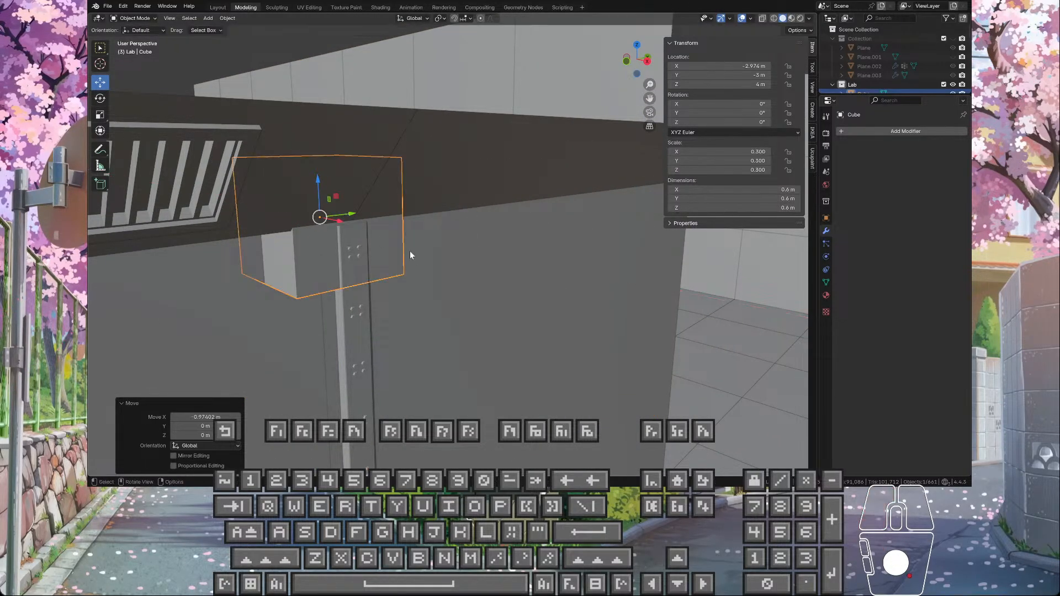
key("KP_Decimal")
scroll(381, 251, "up", 3)
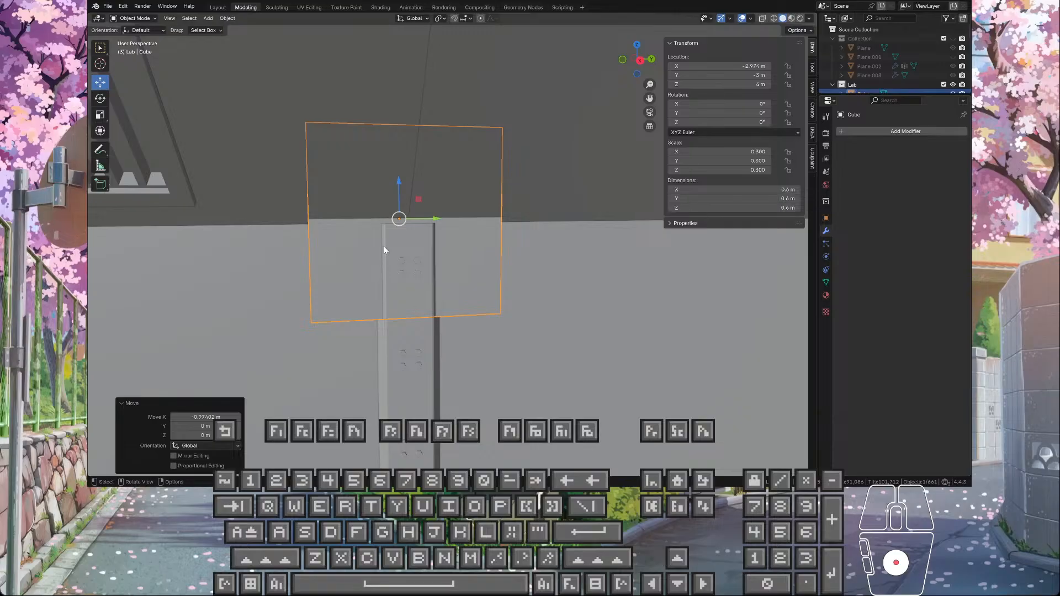
mouse_move(384, 249)
middle_mouse_down()
mouse_move(401, 236)
mouse_move(419, 251)
mouse_move(412, 219)
mouse_move(423, 236)
mouse_move(419, 256)
mouse_move(376, 239)
middle_mouse_up()
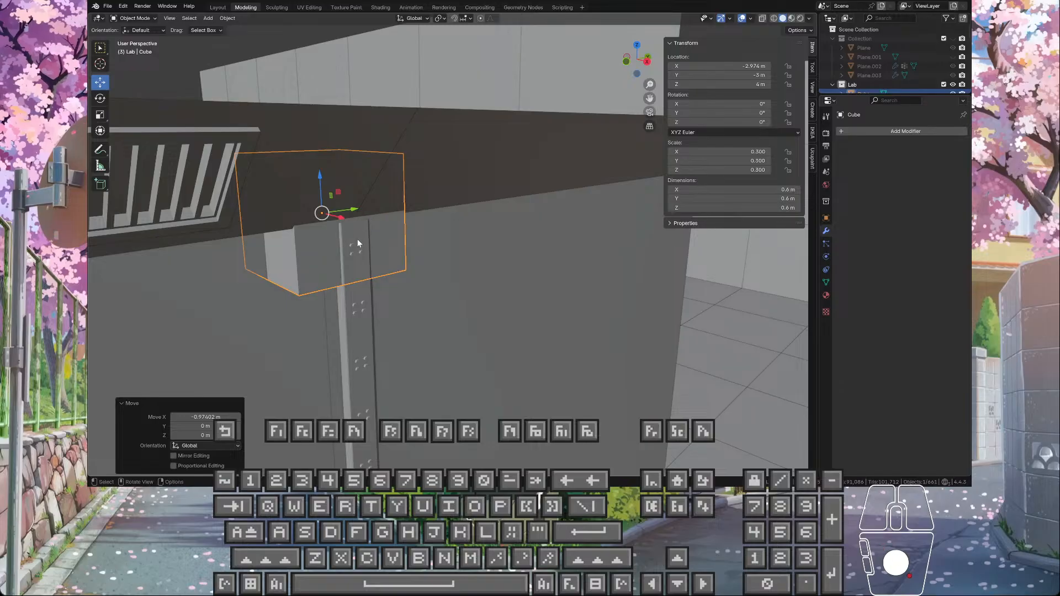
Step: Scale the cube uniformly by 0.8 to 0.48 m sides and move it 1 m along X, out from the wall
key("s")
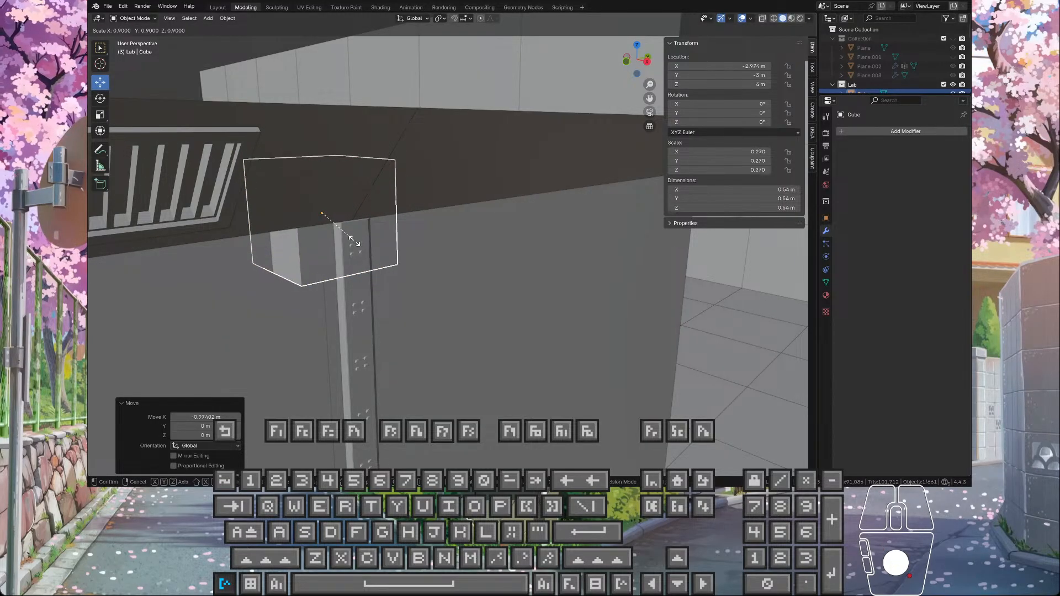
left_click(351, 239)
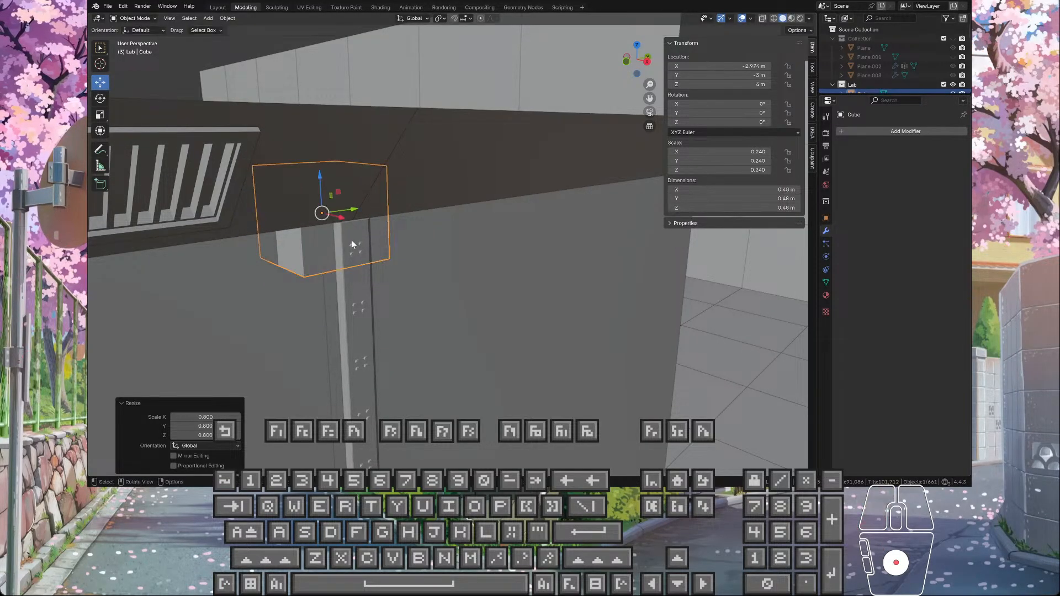
middle_click_drag(352, 240, 371, 248)
left_click_drag(291, 220, 380, 257)
middle_click_drag(380, 257, 424, 230)
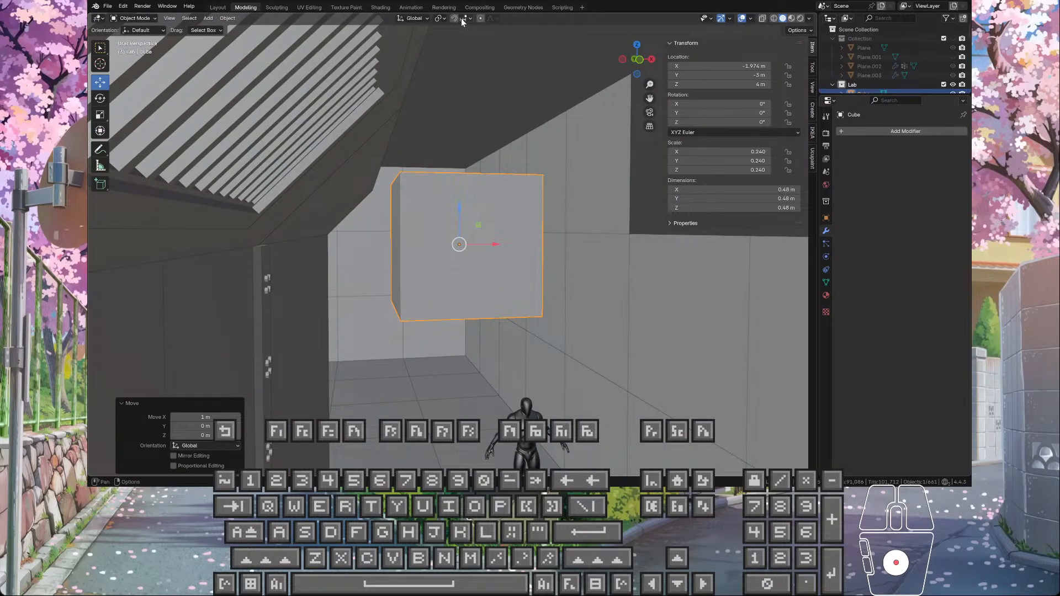
Step: Change the snapping target, snap the cube to the trim strip's top at X -2.4507 m, and raise it to Z 4.24 m
left_click(463, 19)
left_click(450, 93)
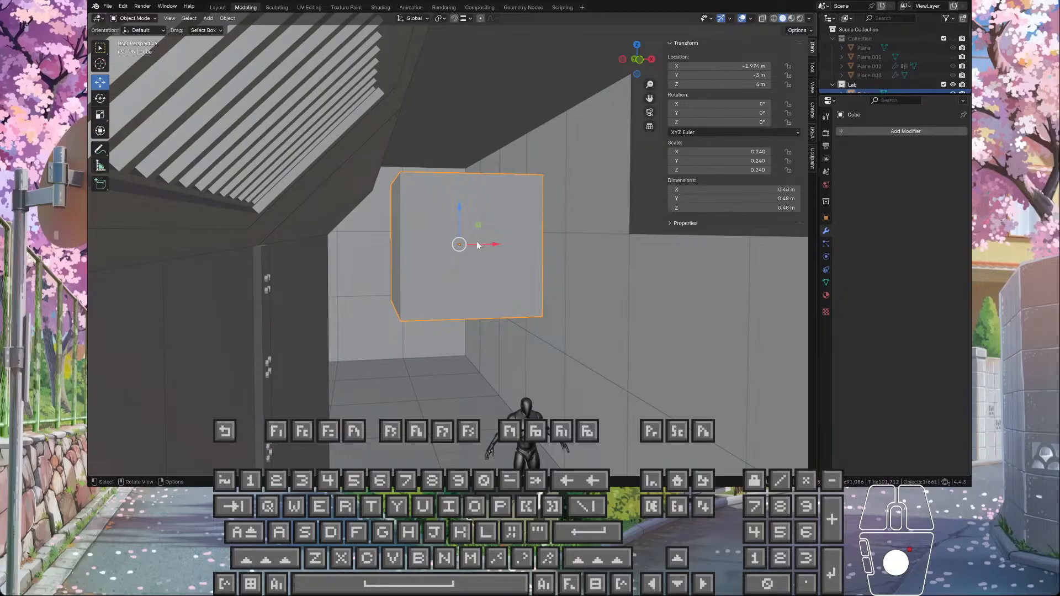
left_click_drag(476, 243, 251, 248)
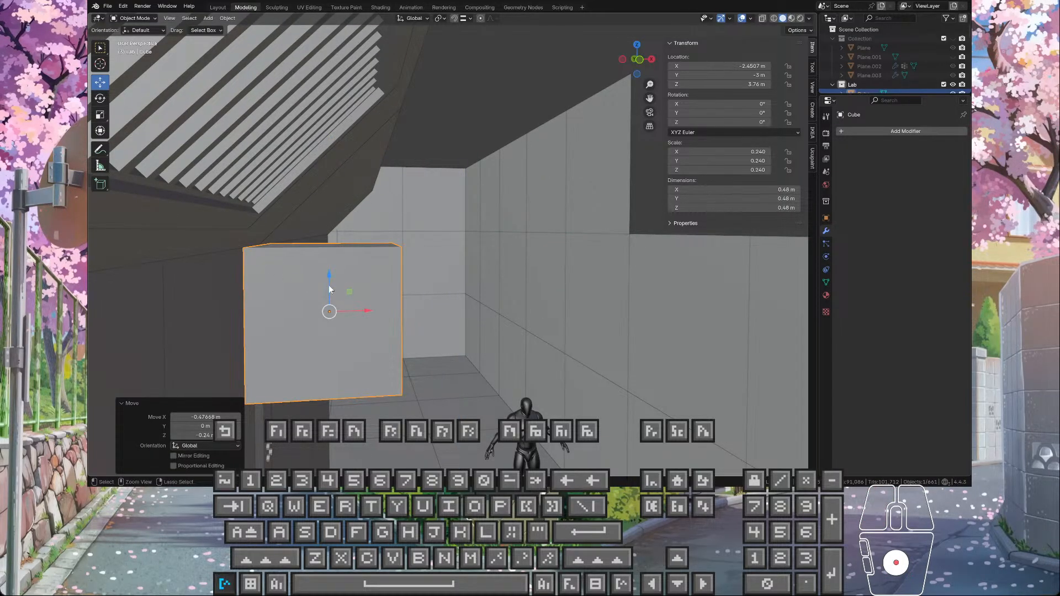
left_click_drag(329, 285, 332, 67, "ctrl")
middle_click_drag(309, 158, 378, 179)
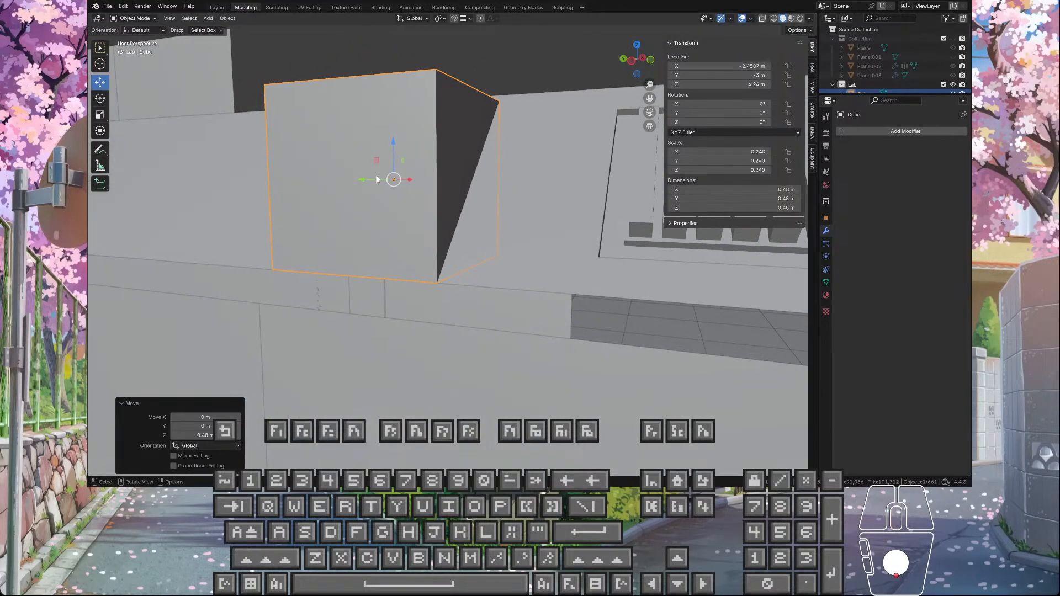
Step: In Edit Mode, move the cube's lower corridor-side edge diagonally back against the sloped ceiling piece
scroll(354, 243, "up", 4)
middle_click_drag(344, 257, 272, 277)
middle_click_drag(403, 237, 498, 210)
key("Tab")
left_click(498, 245)
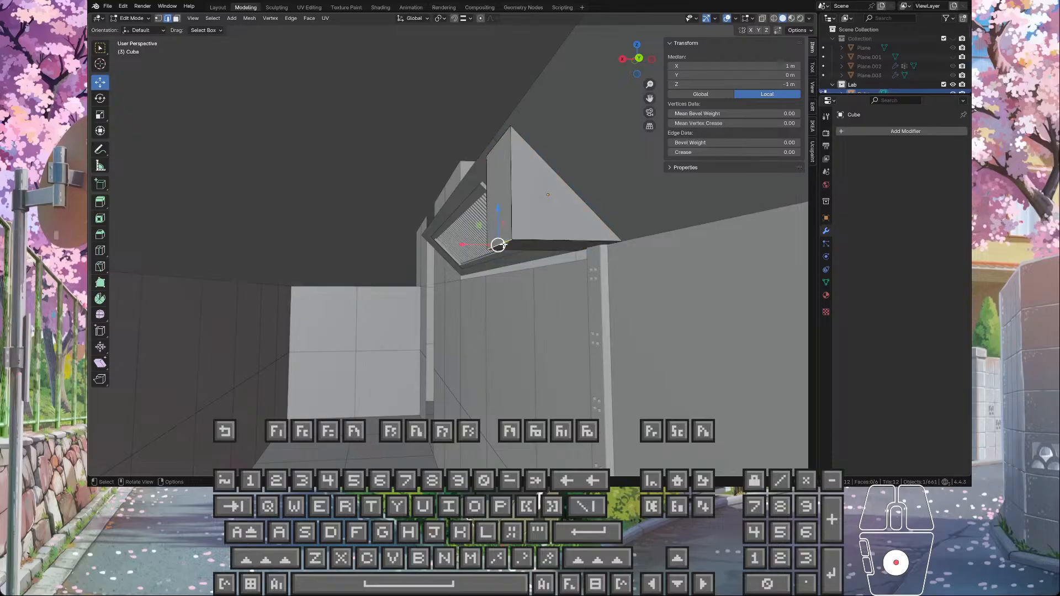
left_click_drag(473, 245, 531, 171)
key("ctrl+z")
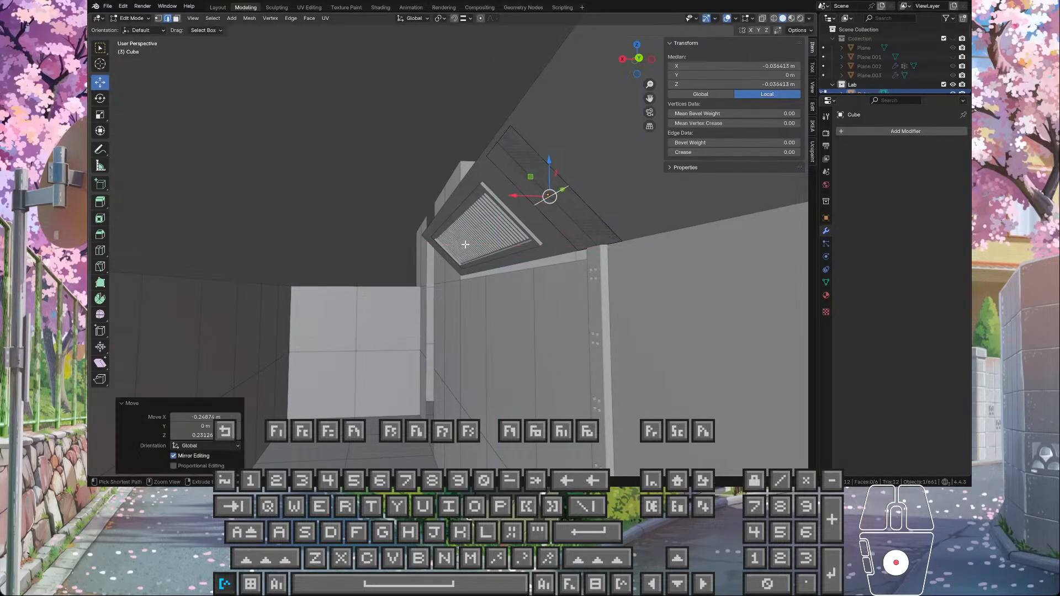
key("ctrl+z")
left_click_drag(477, 225, 557, 228)
Step: Shift the cube's upper edge along X as a trial, and undo the edge moves back to the full cube with its lower corridor-side edge selected
left_click(508, 141)
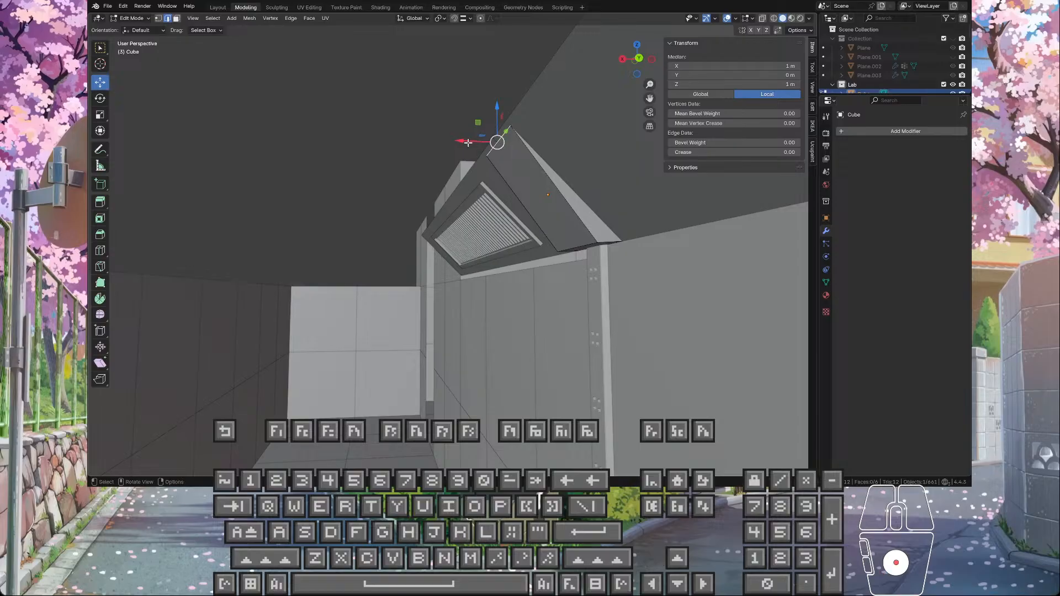
left_click_drag(467, 143, 444, 142)
middle_click_drag(533, 204, 508, 237)
left_click(601, 148)
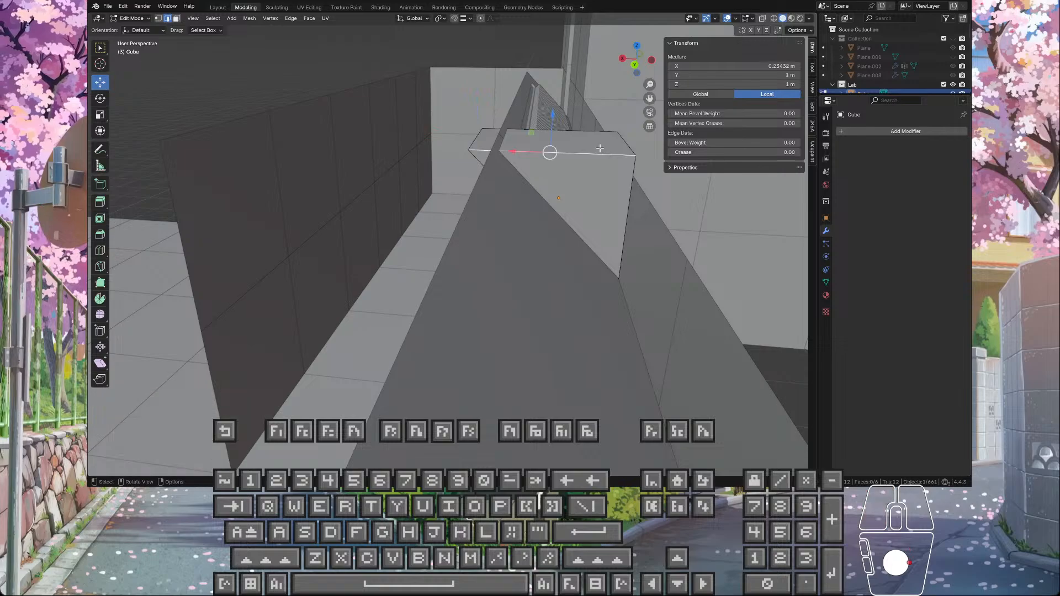
middle_click_drag(576, 231, 536, 226)
key("ctrl+z")
key("ctrl+z")
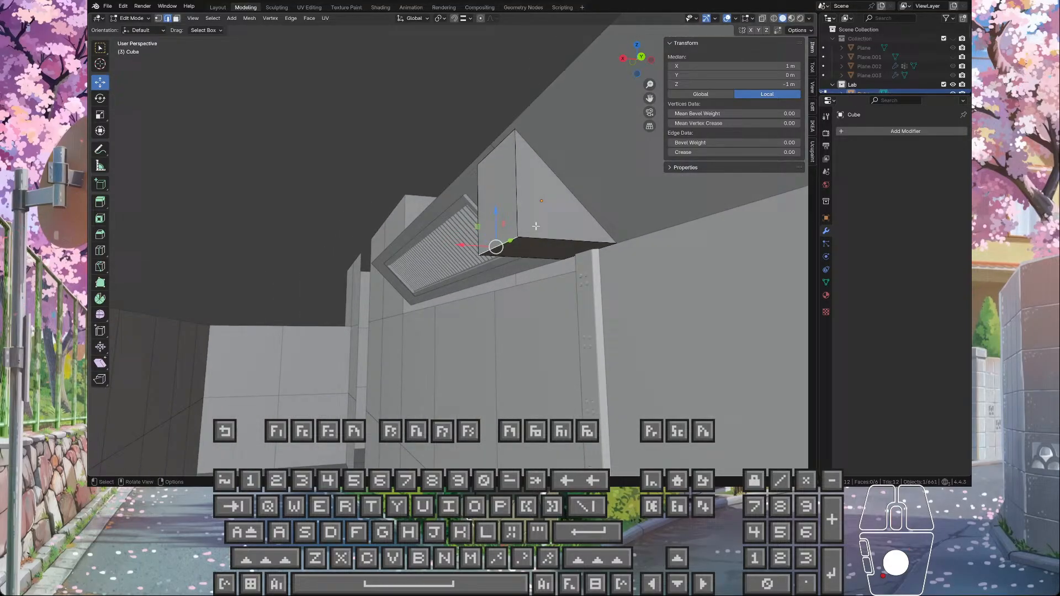
right_click(486, 248)
key("x")
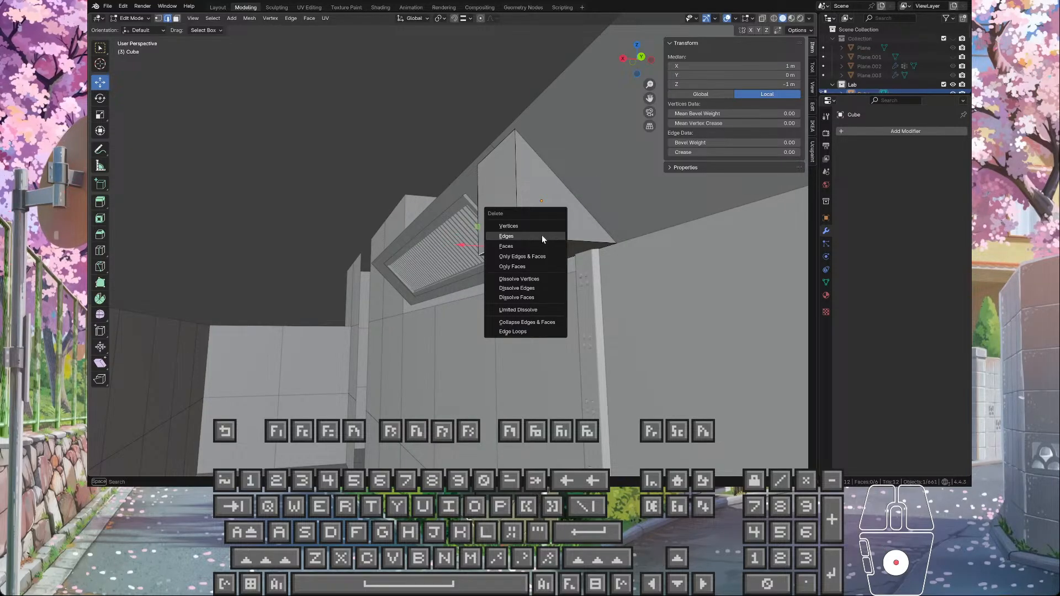
left_click(542, 235)
Step: Isolate the cube in Local View and return to Edit Mode on it
mouse_move(560, 239)
middle_mouse_down()
mouse_move(602, 240)
mouse_move(571, 239)
middle_mouse_up()
key("Tab")
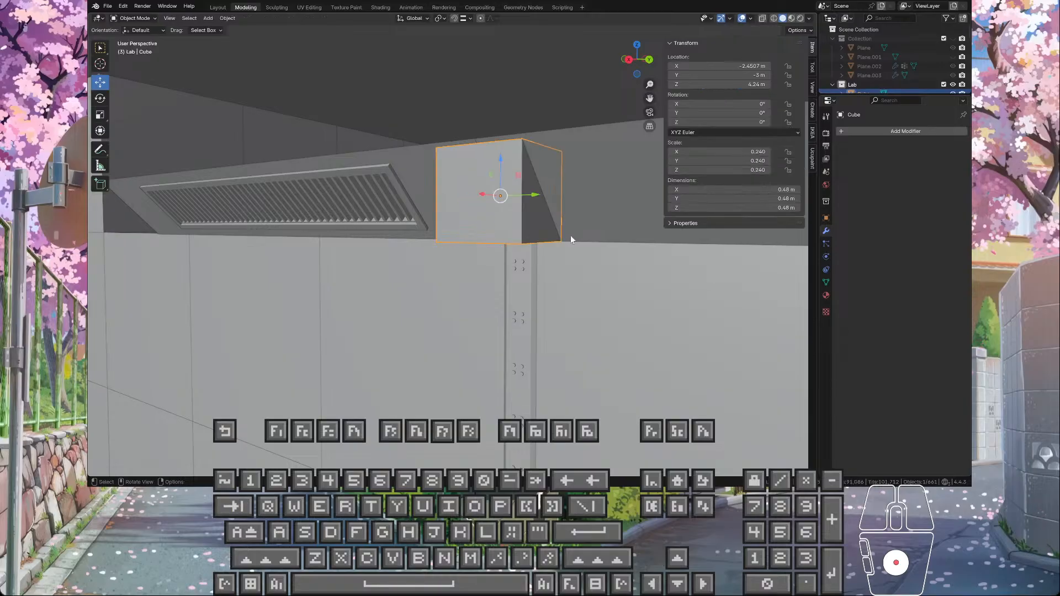
key("slash")
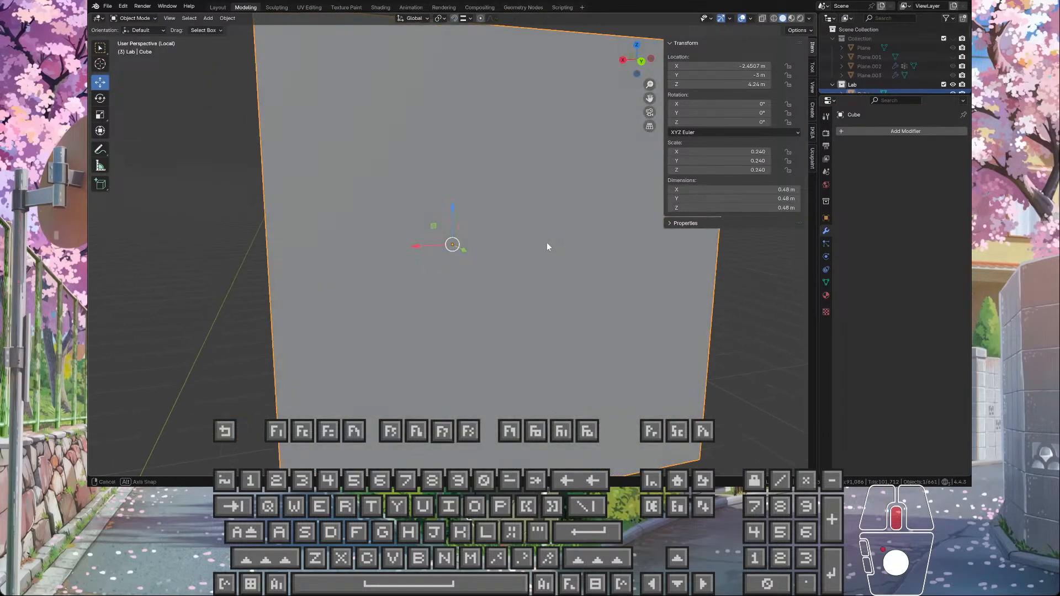
key("Tab")
middle_click_drag(493, 249, 330, 148)
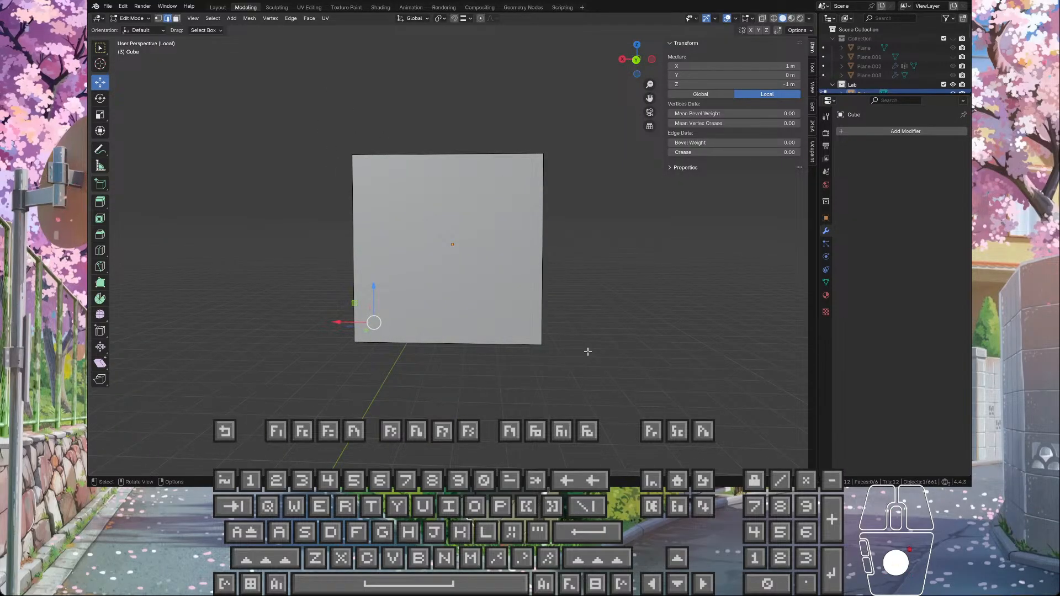
middle_click_drag(515, 280, 546, 267)
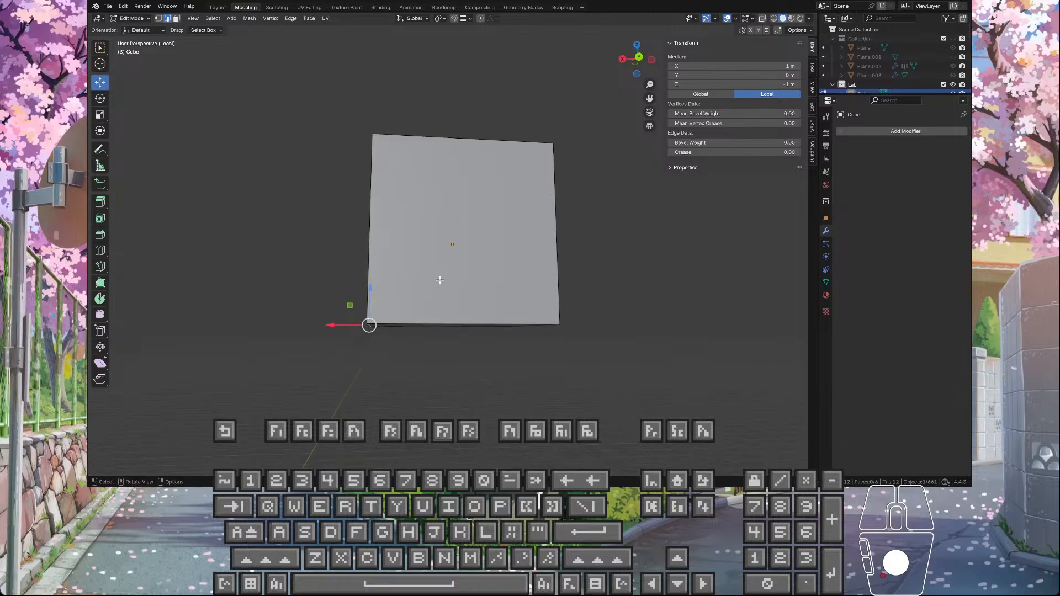
Step: Set the snap target to Increment and try to slide the cube's selected lower edge diagonally in the XZ plane
key("ctrl+z")
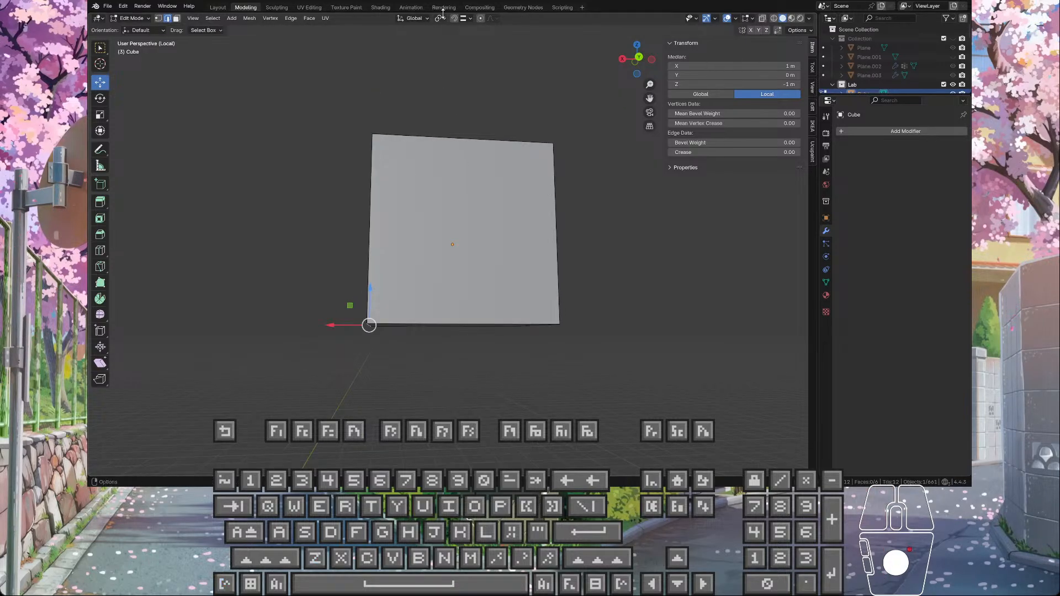
left_click(466, 22)
left_click(459, 69)
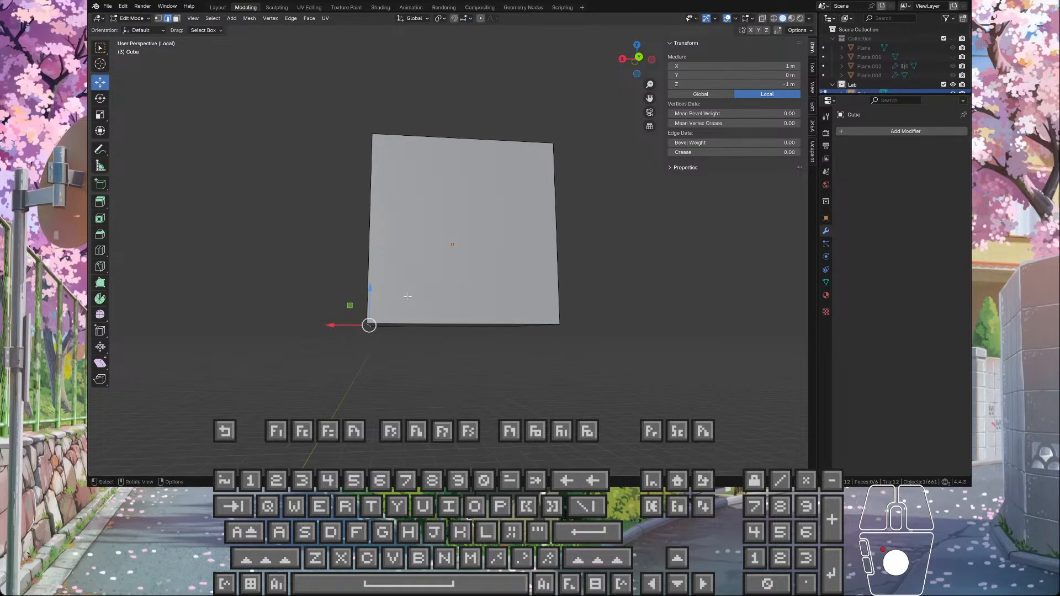
left_click_drag(351, 307, 489, 168, "ctrl")
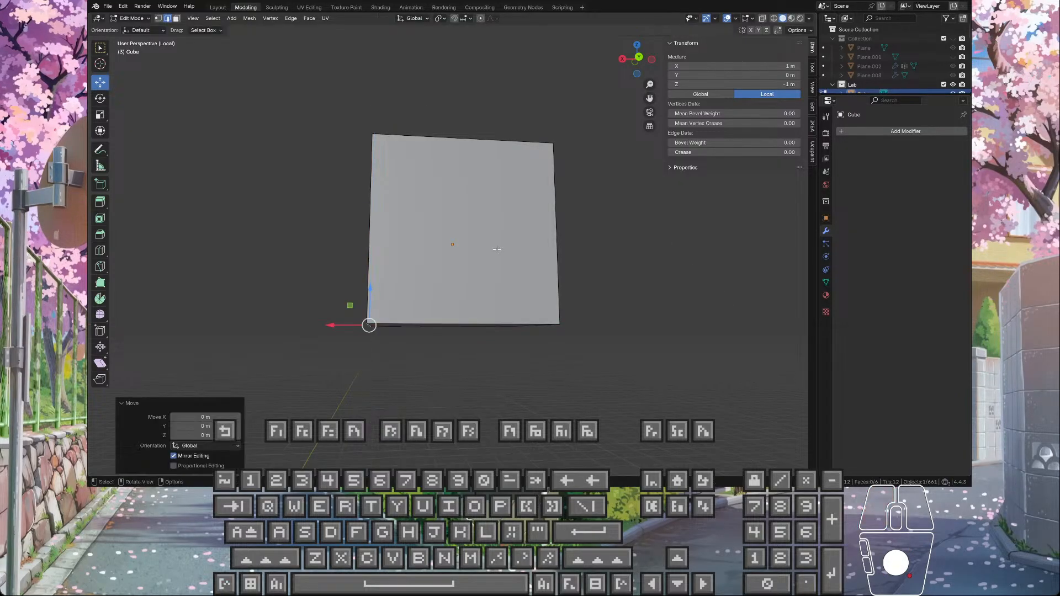
middle_click_drag(488, 167, 501, 261)
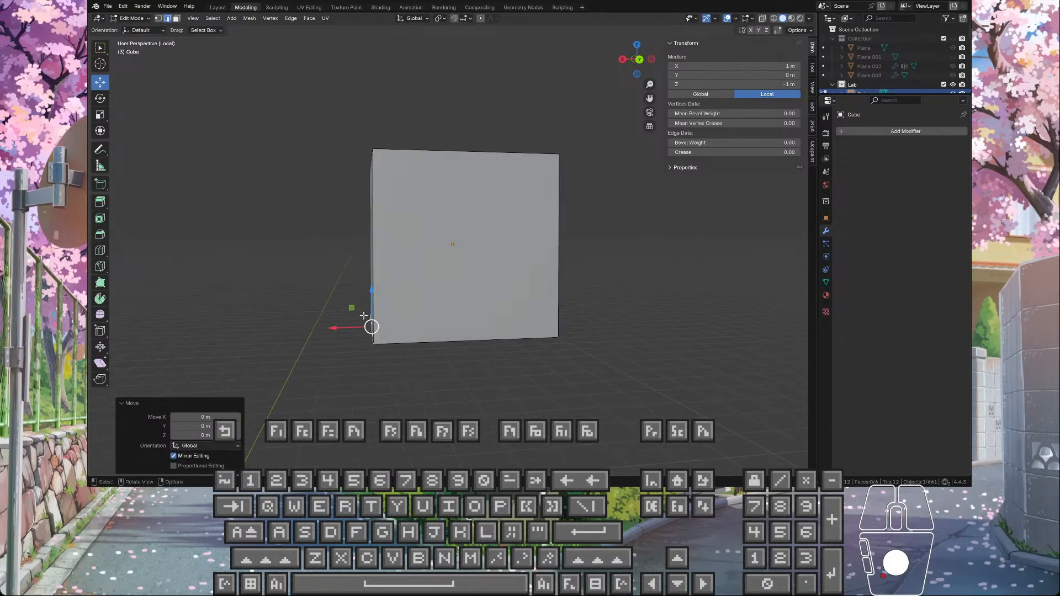
Step: Try to move the selected lower edge by -0.25 m in X and 0.25 m in Z, and undo the move
left_click_drag(353, 308, 433, 225)
left_click(209, 418)
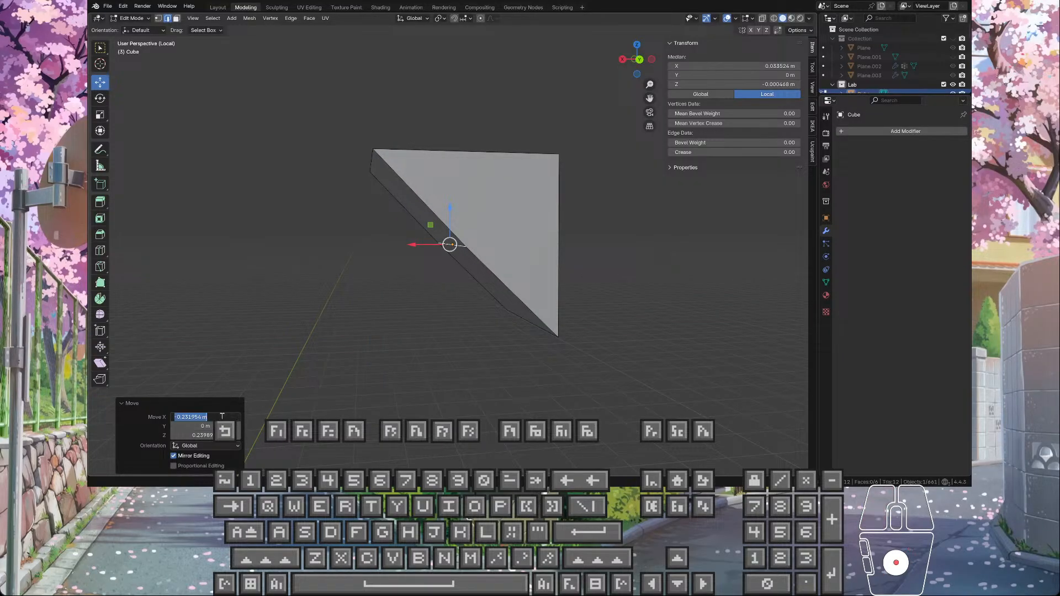
left_click_drag(209, 418, 183, 434)
left_click(200, 433)
left_click(201, 434)
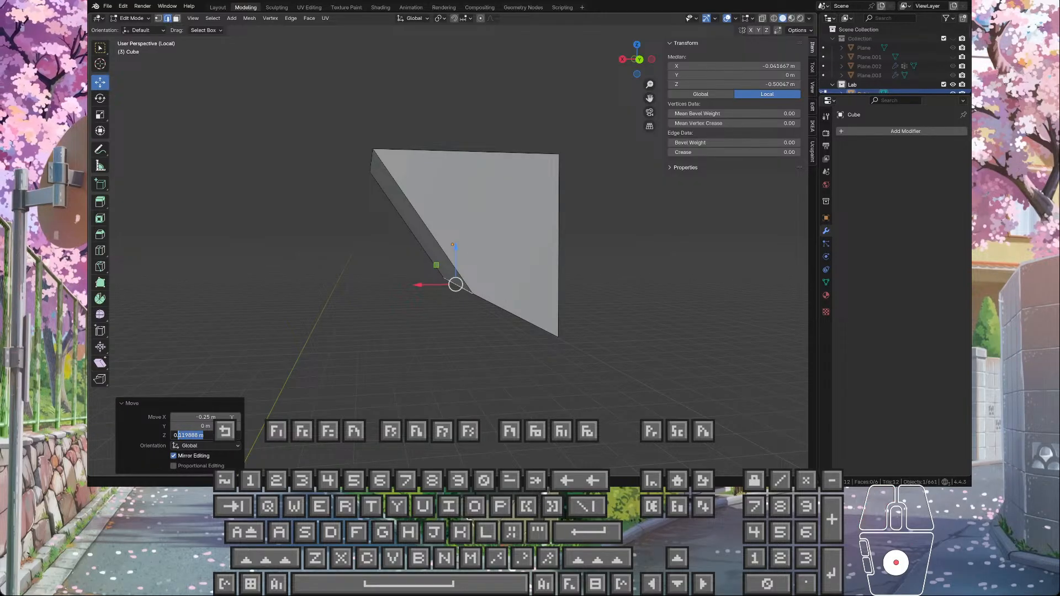
type("25")
key("Return")
middle_click_drag(335, 313, 379, 289)
scroll(378, 271, "up", 3)
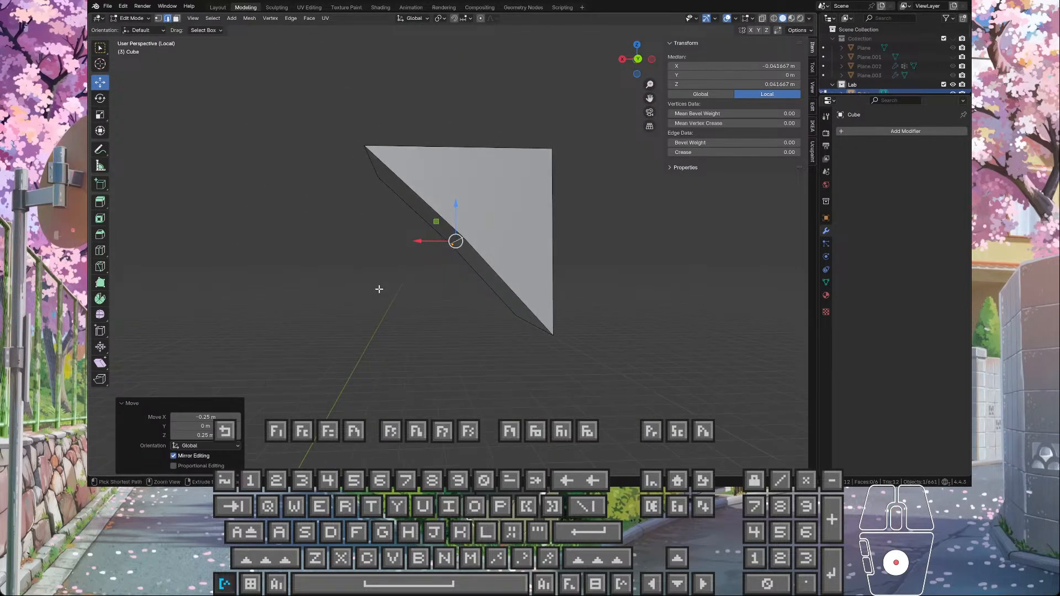
key("ctrl+z")
middle_click_drag(424, 331, 476, 315)
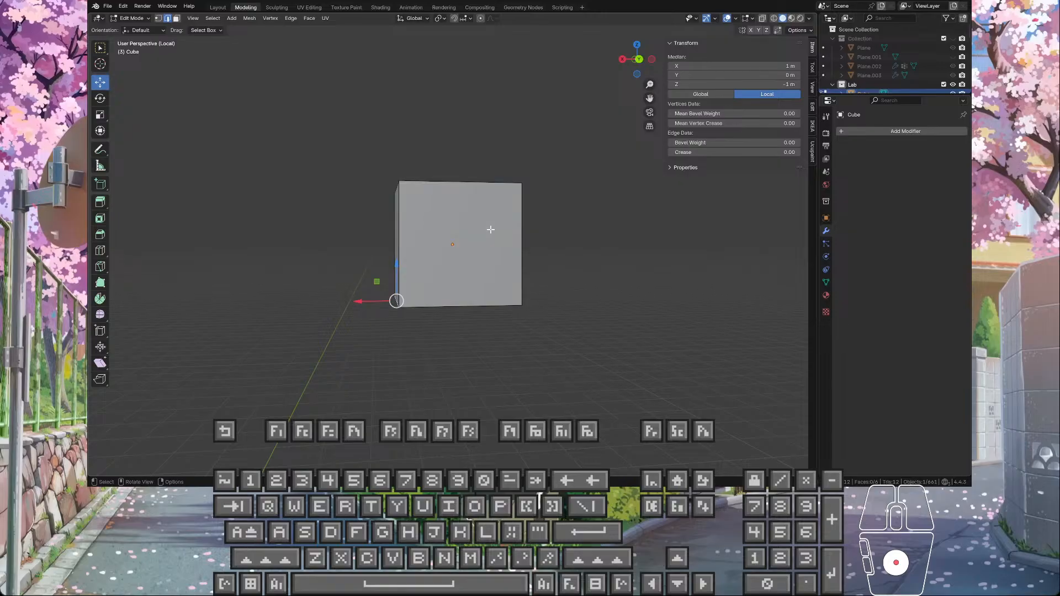
mouse_move(527, 243)
middle_mouse_down()
mouse_move(508, 256)
mouse_move(524, 246)
middle_mouse_up()
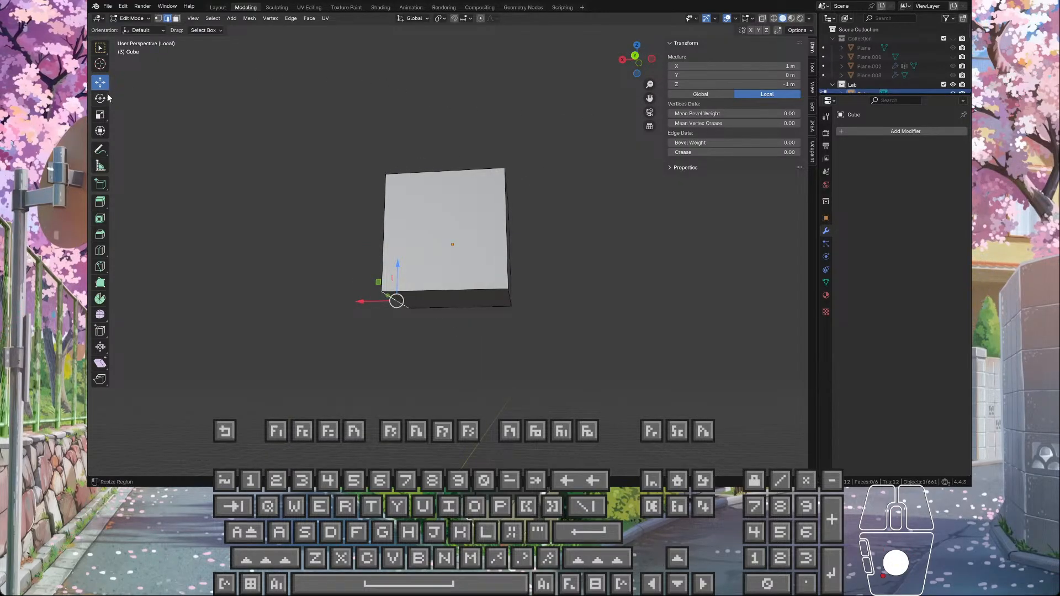
mouse_move(383, 165)
middle_mouse_down()
mouse_move(413, 136)
mouse_move(400, 176)
mouse_move(532, 171)
mouse_move(390, 183)
middle_mouse_up()
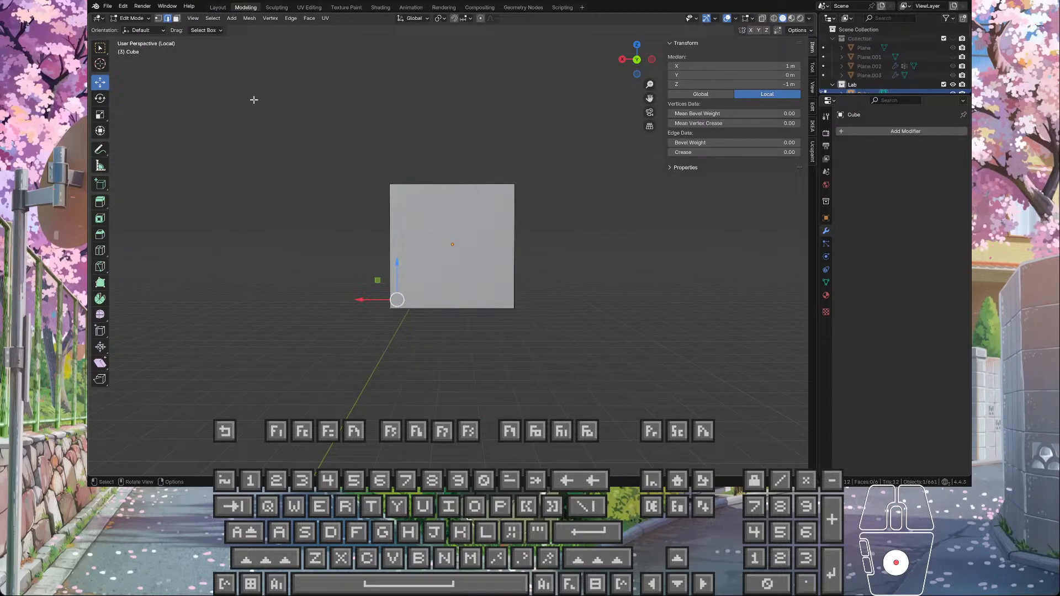
mouse_move(254, 99)
middle_mouse_down()
mouse_move(256, 83)
mouse_move(282, 66)
mouse_move(294, 90)
mouse_move(257, 109)
middle_mouse_up()
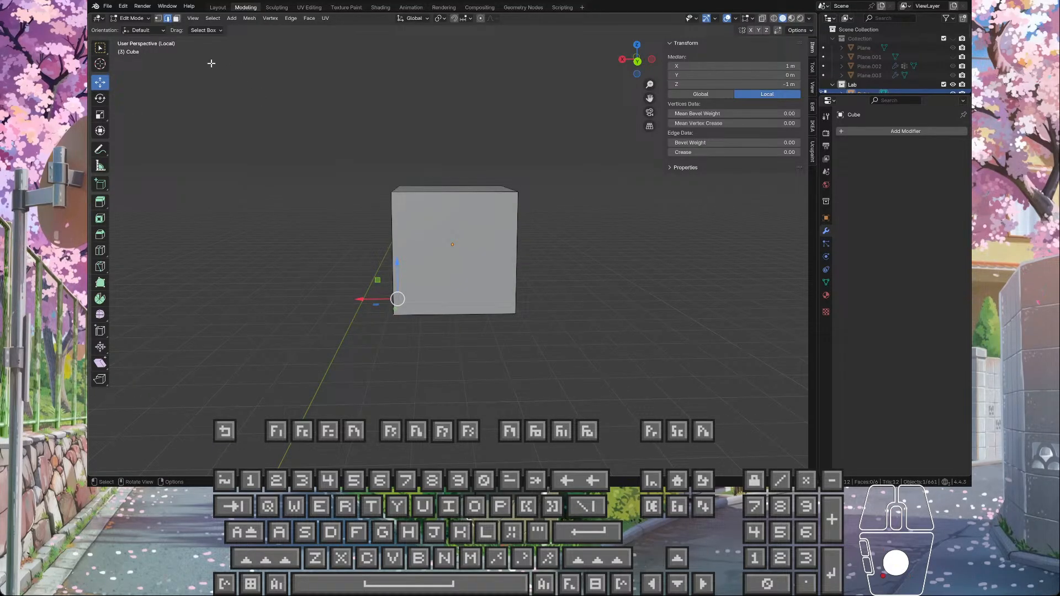
middle_click_drag(211, 63, 325, 262)
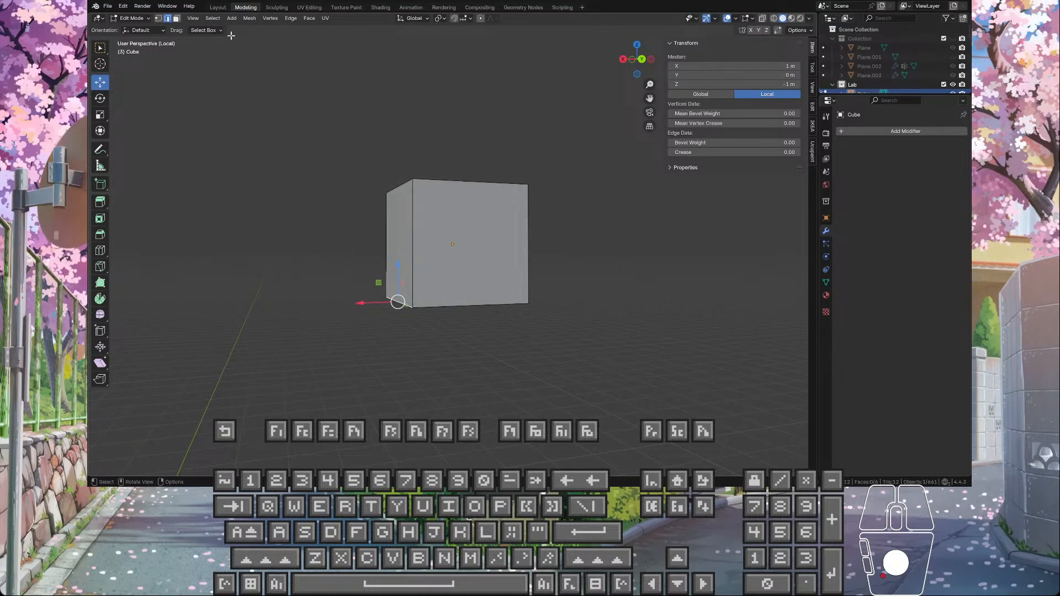
left_click(469, 19)
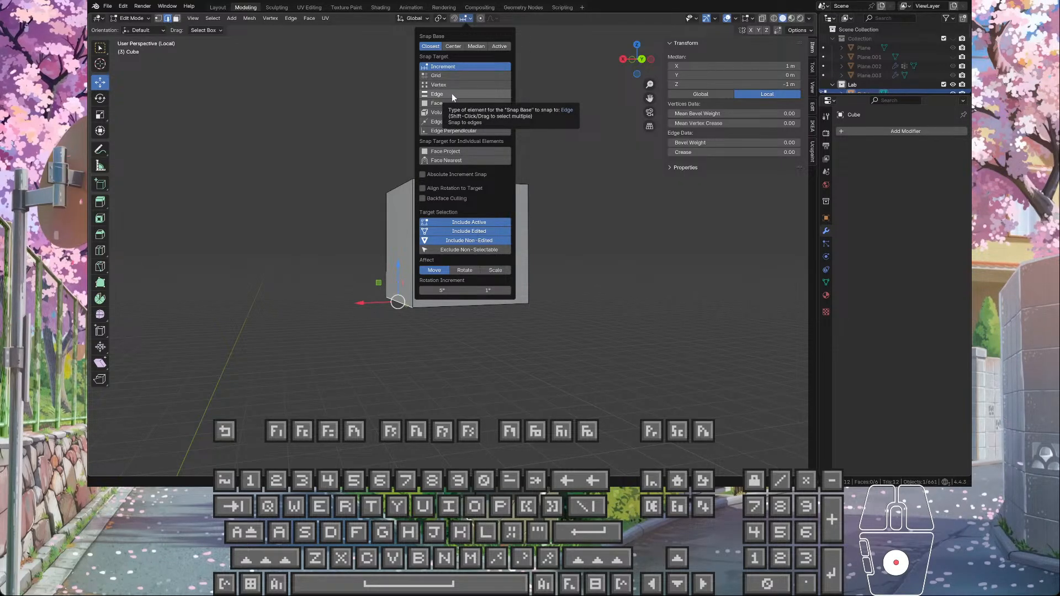
mouse_move(568, 161)
middle_mouse_down()
mouse_move(520, 95)
mouse_move(553, 156)
mouse_move(537, 151)
mouse_move(572, 168)
mouse_move(561, 157)
middle_mouse_up()
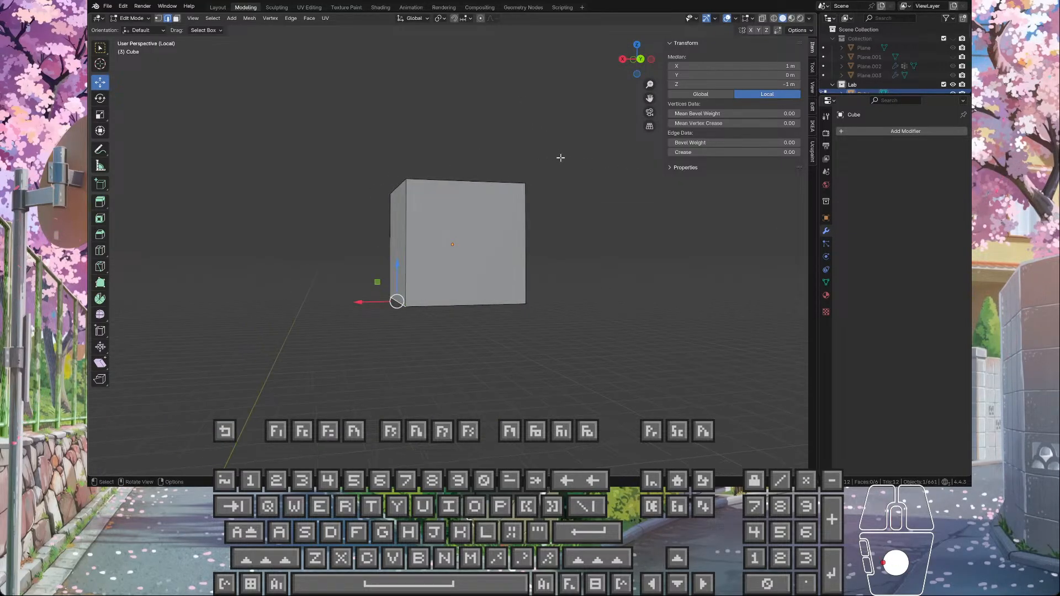
Step: Try to knife-cut diagonally across the cube's side face from its upper corner towards the opposite lower corner
key("k")
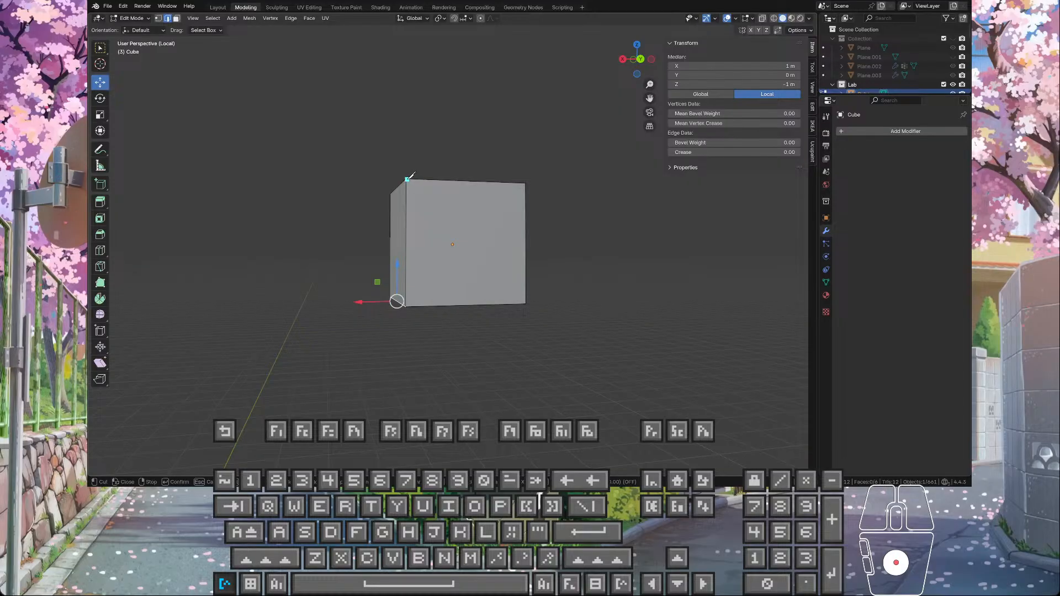
left_click(408, 180, "ctrl")
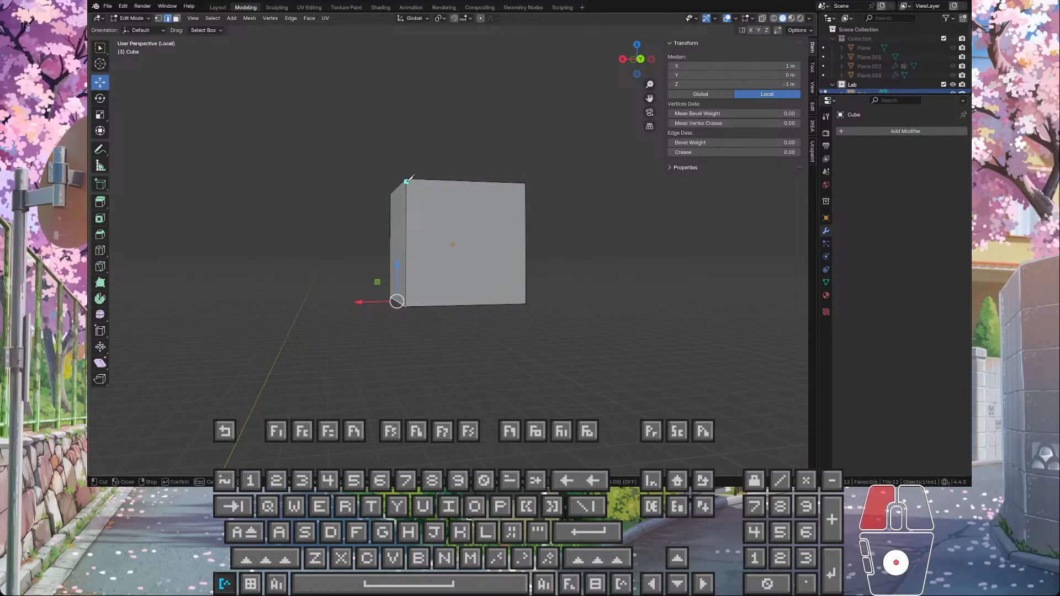
left_click_drag(512, 268, 526, 291, "ctrl")
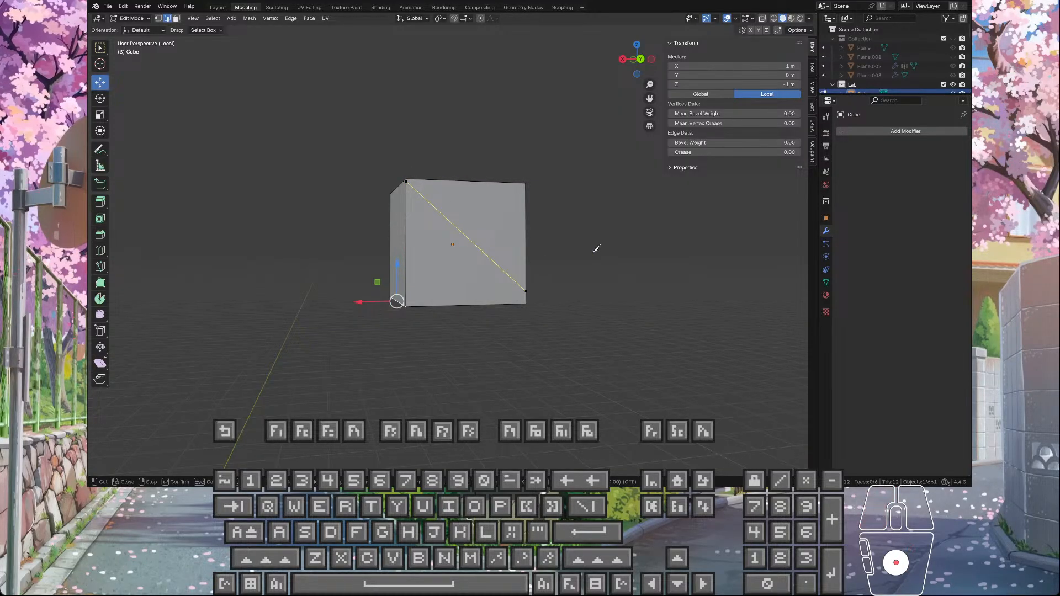
middle_click_drag(594, 252, 568, 270)
key("ctrl+z")
key("ctrl+z")
Step: Set the snap target to Grid and switch the cube to vertex selection
middle_click_drag(381, 199, 381, 199)
scroll(381, 198, "up", 5)
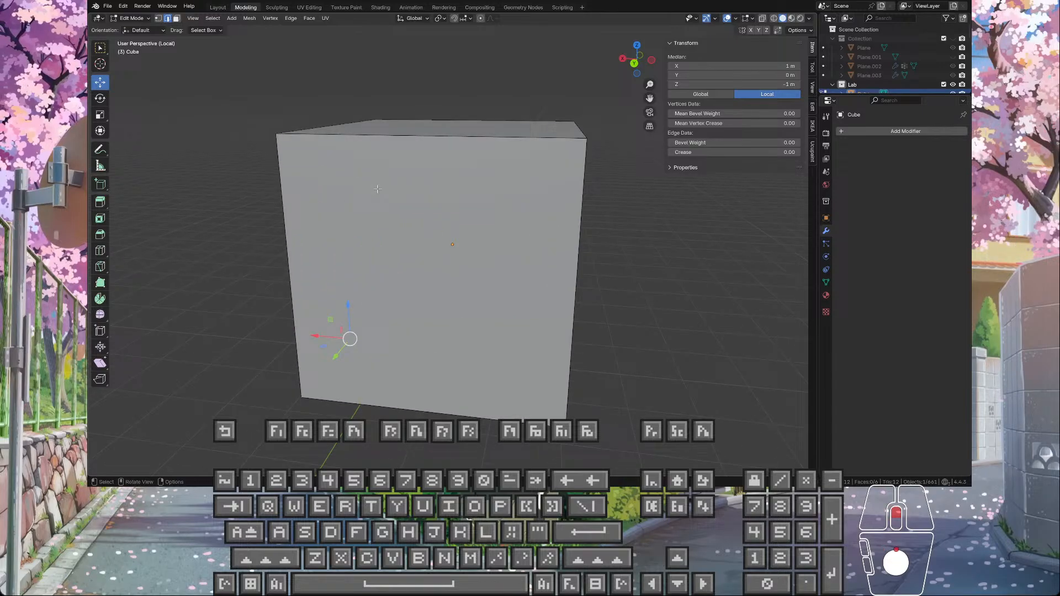
left_click(466, 18)
left_click(442, 77)
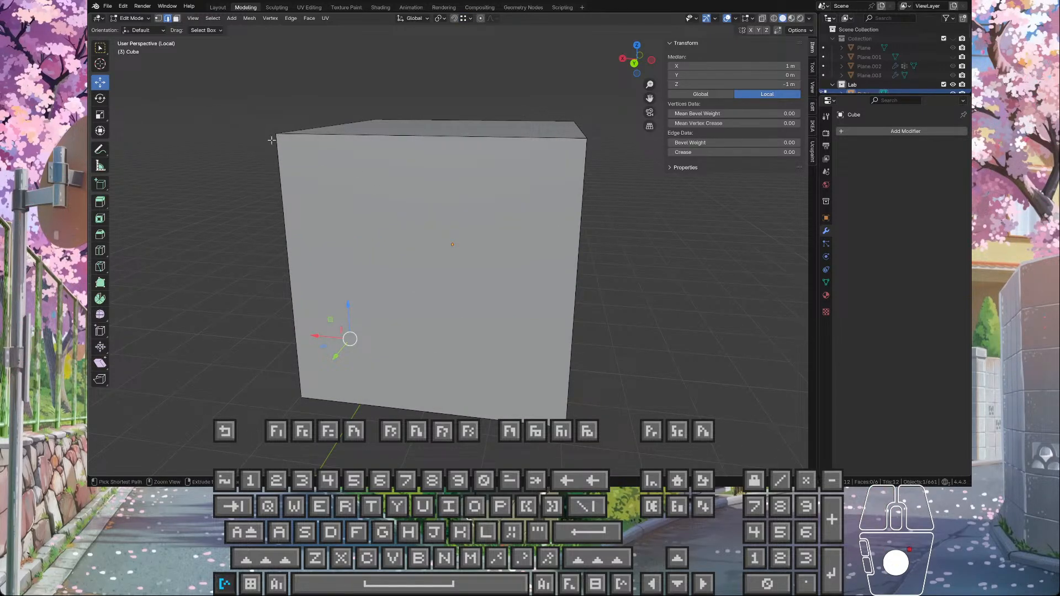
key("k")
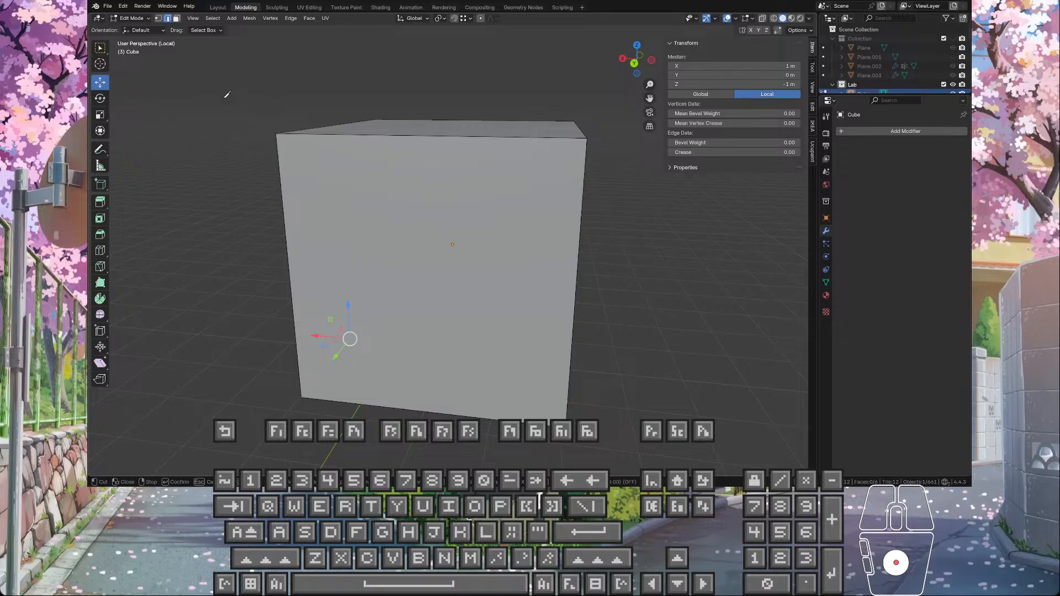
key("Escape")
key("1")
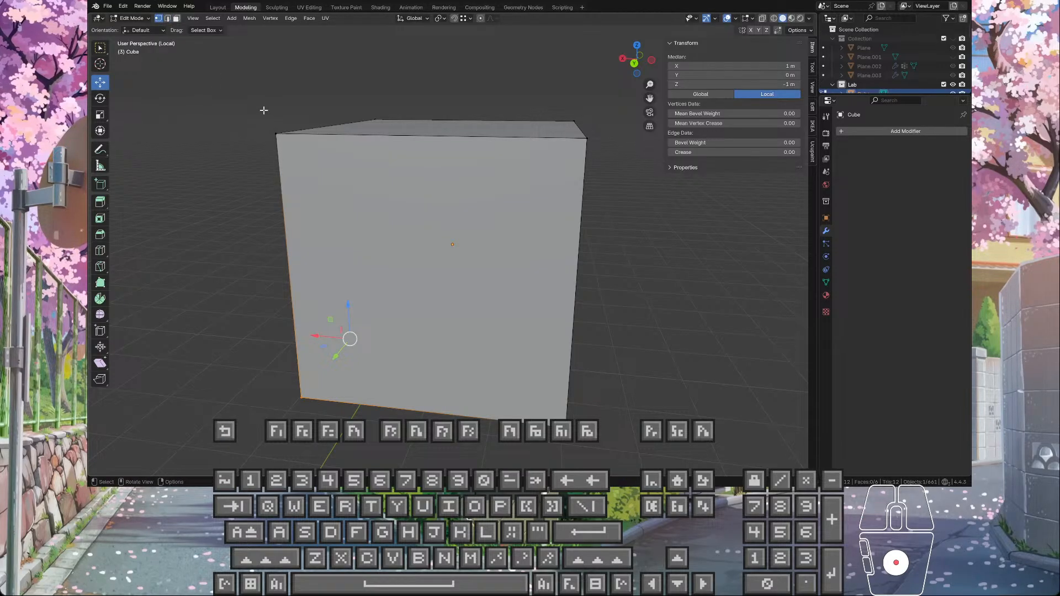
Step: Knife-cut the cube's side face diagonally from its upper corridor-side corner to the opposite lower corner
key("k")
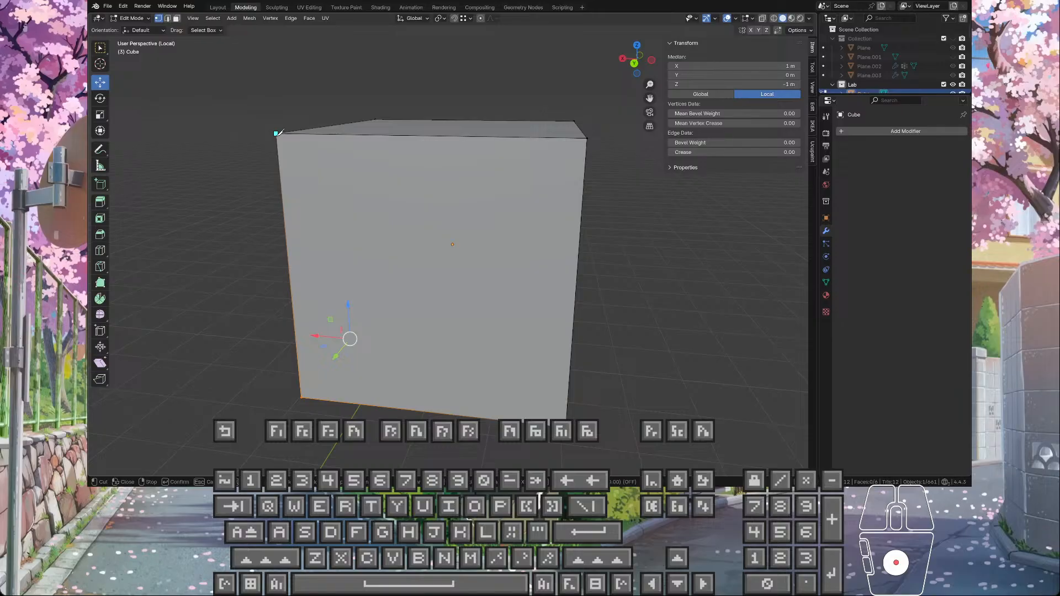
left_click_drag(277, 133, 574, 426)
key("Return")
scroll(538, 355, "down", 4)
middle_click_drag(536, 353, 504, 255)
scroll(494, 237, "up", 5)
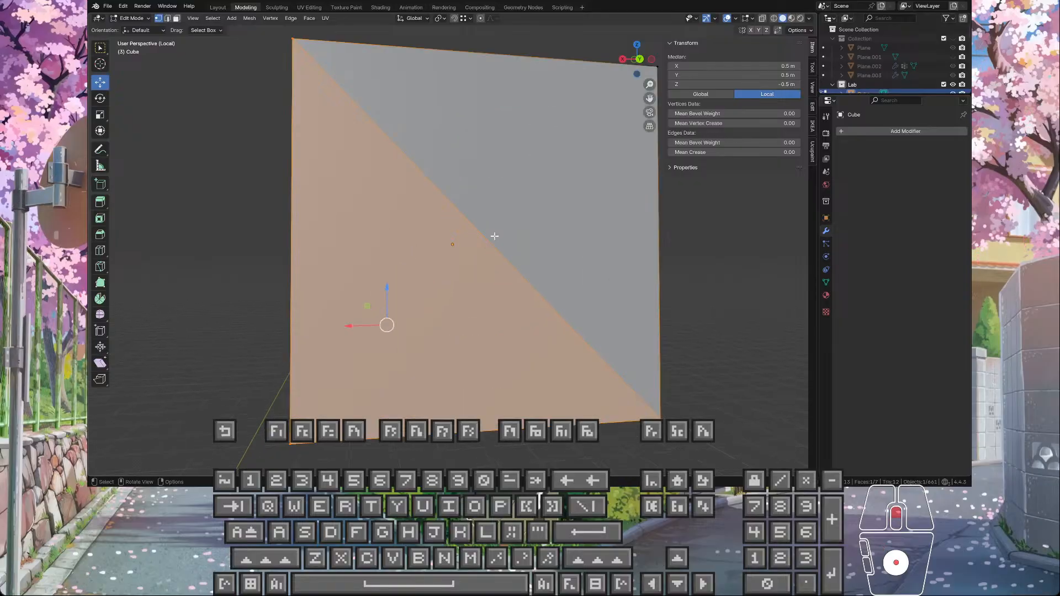
Step: Knife-cut the cube's opposite side face diagonally from its upper corner to the opposite lower corner
middle_click_drag(385, 103, 527, 143, "shift")
scroll(522, 131, "down", 3)
key("k")
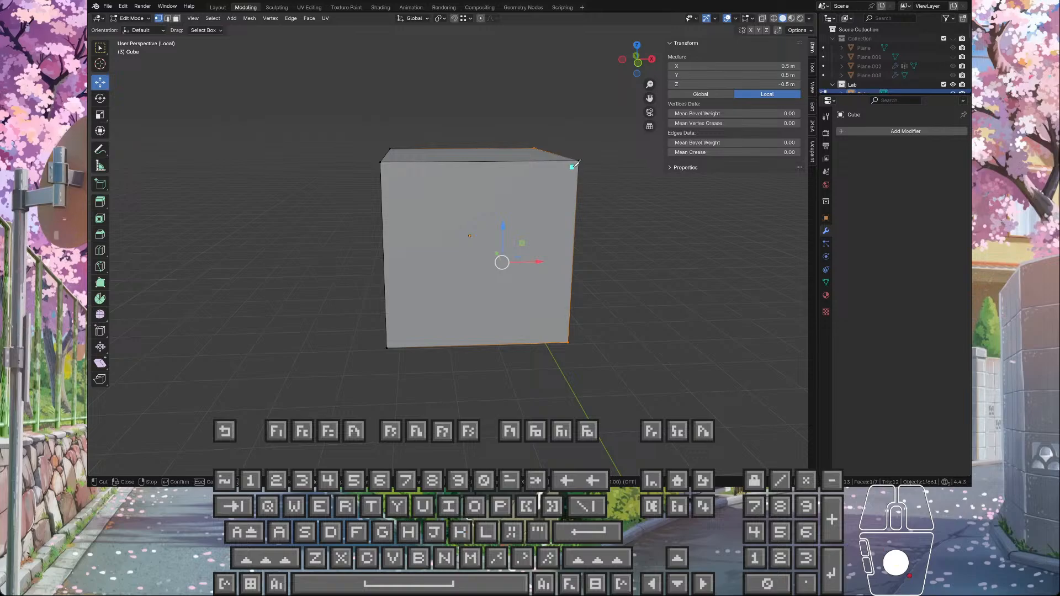
left_click_drag(579, 161, 387, 351)
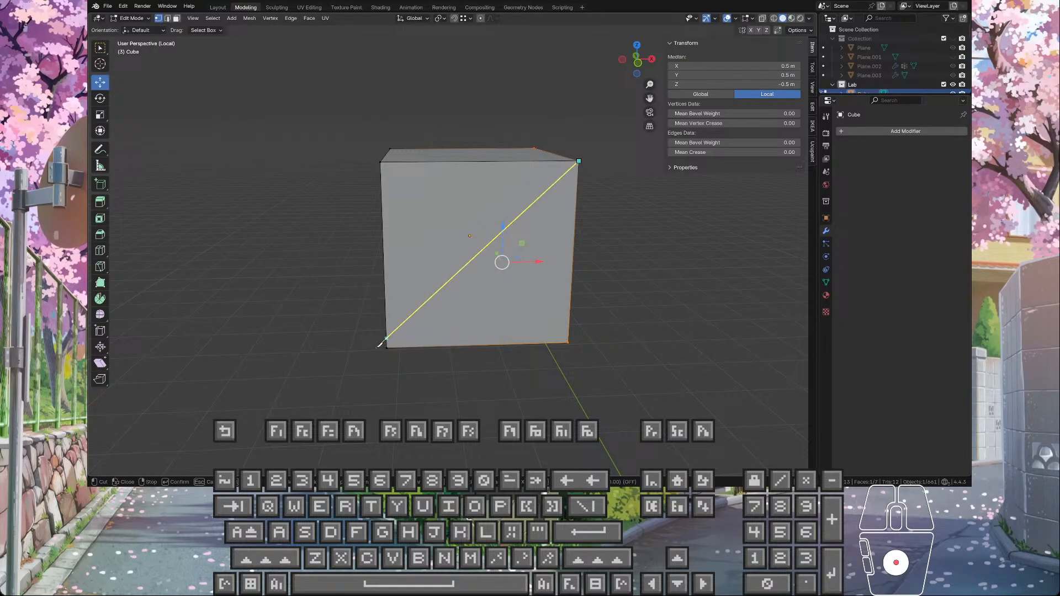
scroll(386, 345, "up", 3)
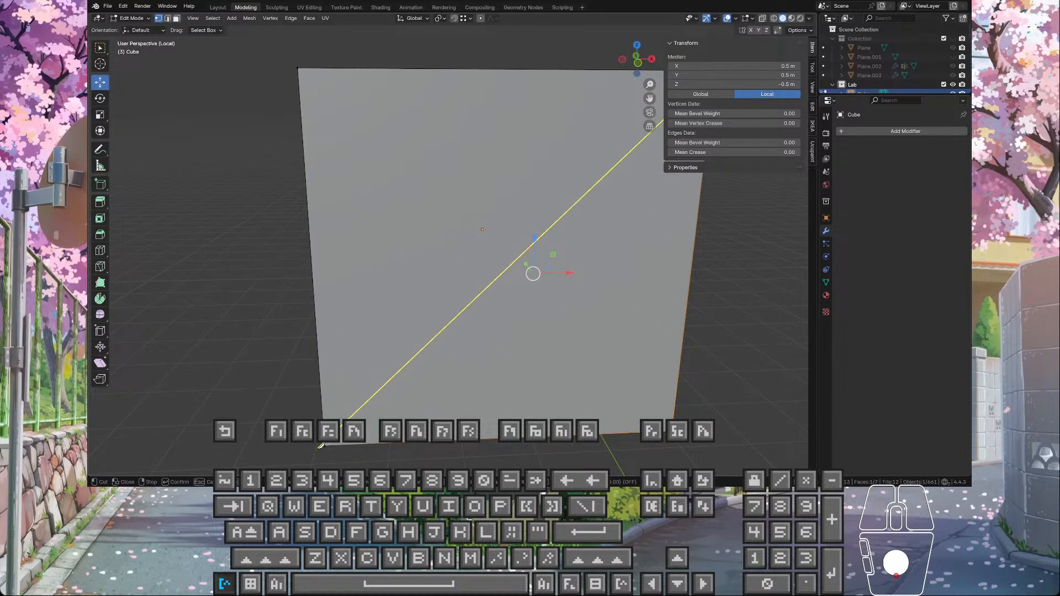
scroll(325, 444, "down", 3)
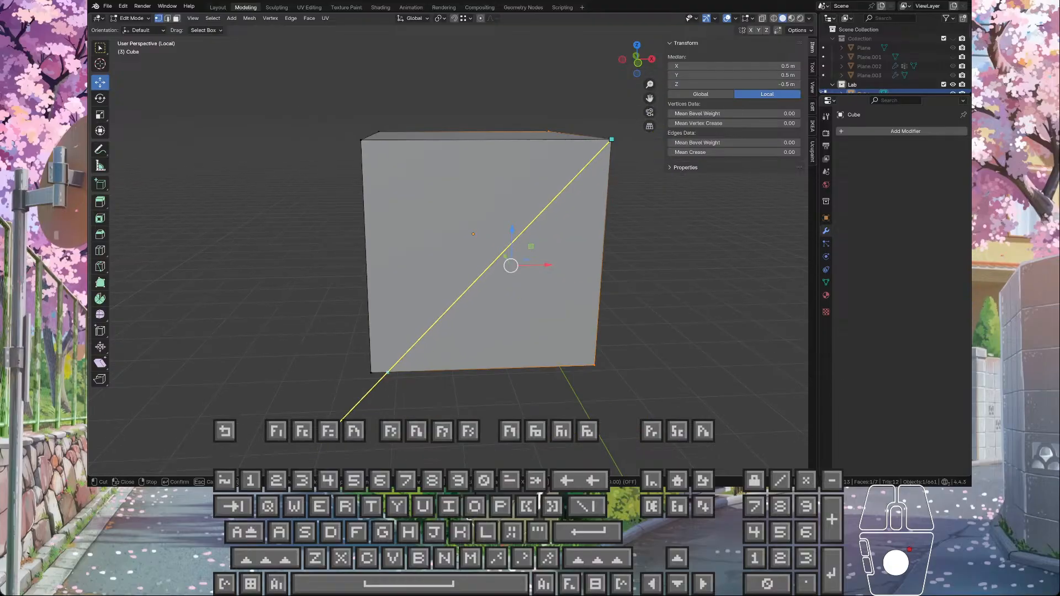
left_click(328, 417)
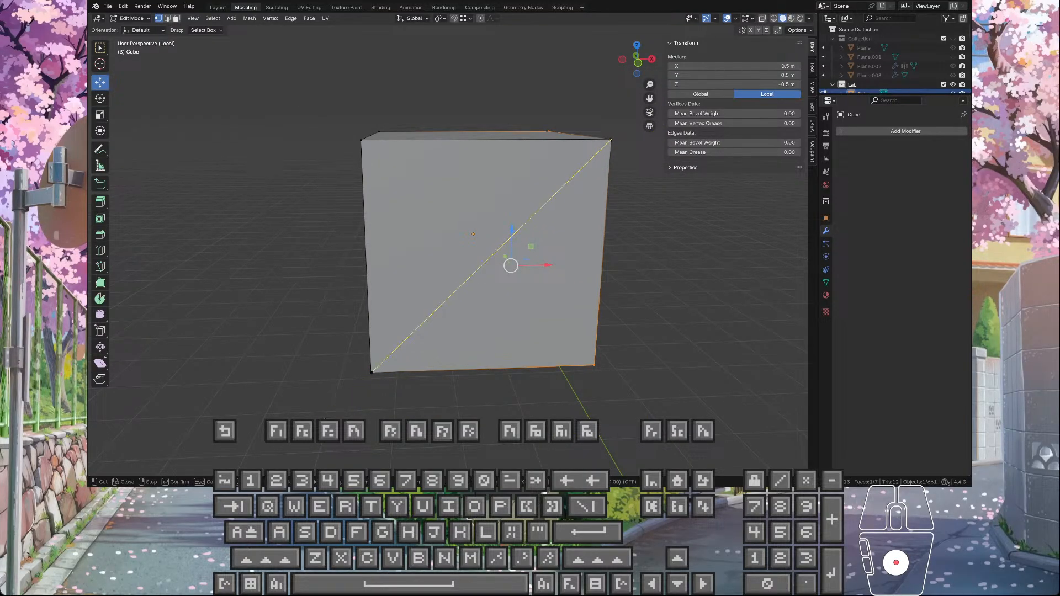
key("Return")
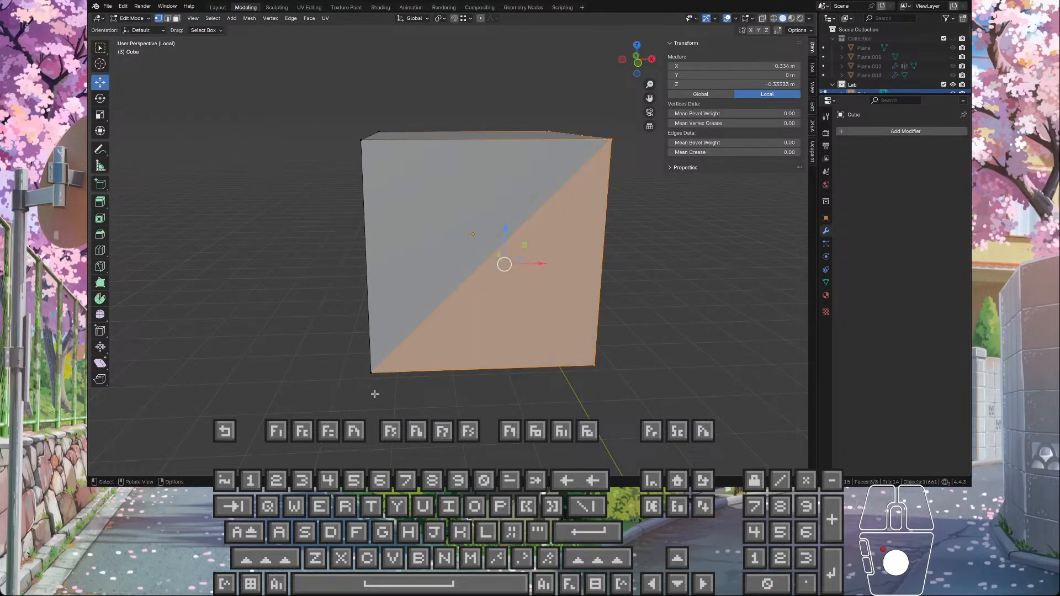
Step: Check the second cut's end vertex at the cube's lower corner and undo both diagonal knife cuts
scroll(367, 389, "up", 2)
scroll(366, 387, "down", 2)
left_click(364, 385)
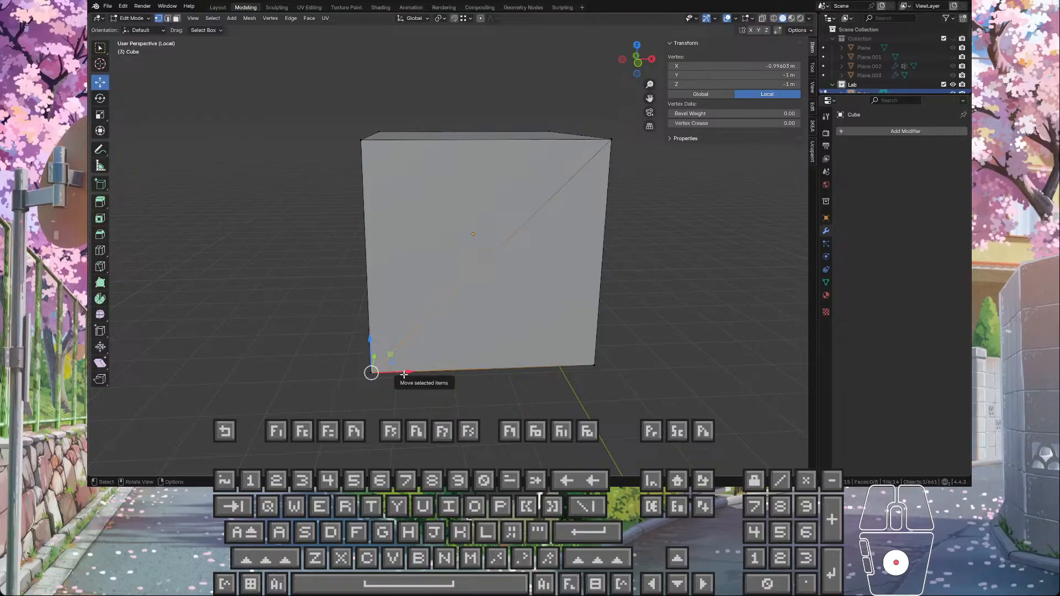
key("KP_Decimal")
scroll(440, 243, "up", 1)
scroll(440, 243, "down", 1)
middle_click_drag(440, 243, 482, 263)
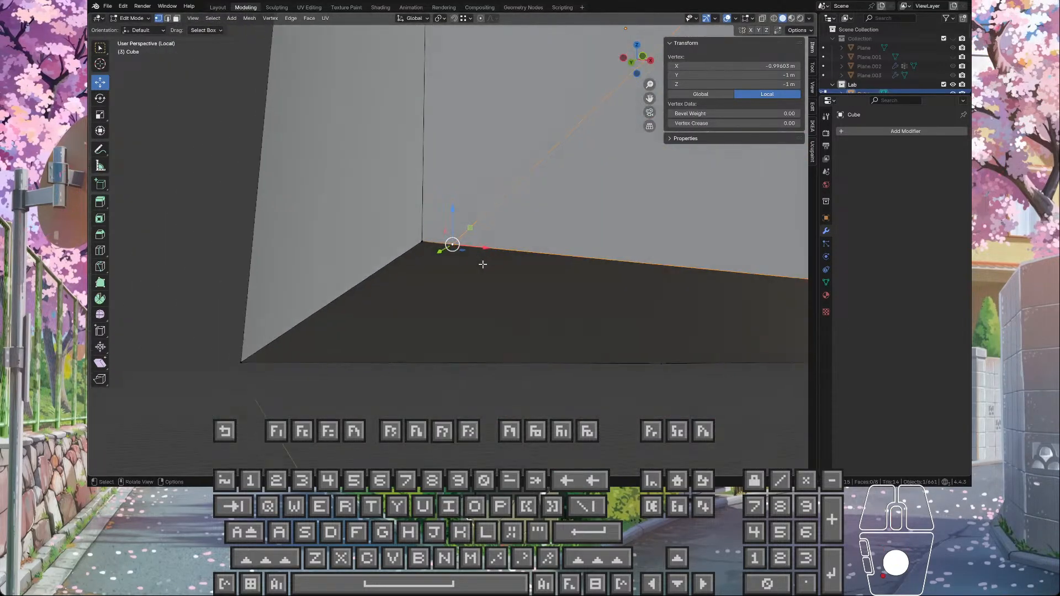
scroll(481, 266, "down", 7)
key("ctrl+z")
key("ctrl+z")
key("ctrl+z")
scroll(481, 266, "down", 3)
scroll(481, 266, "down", 6)
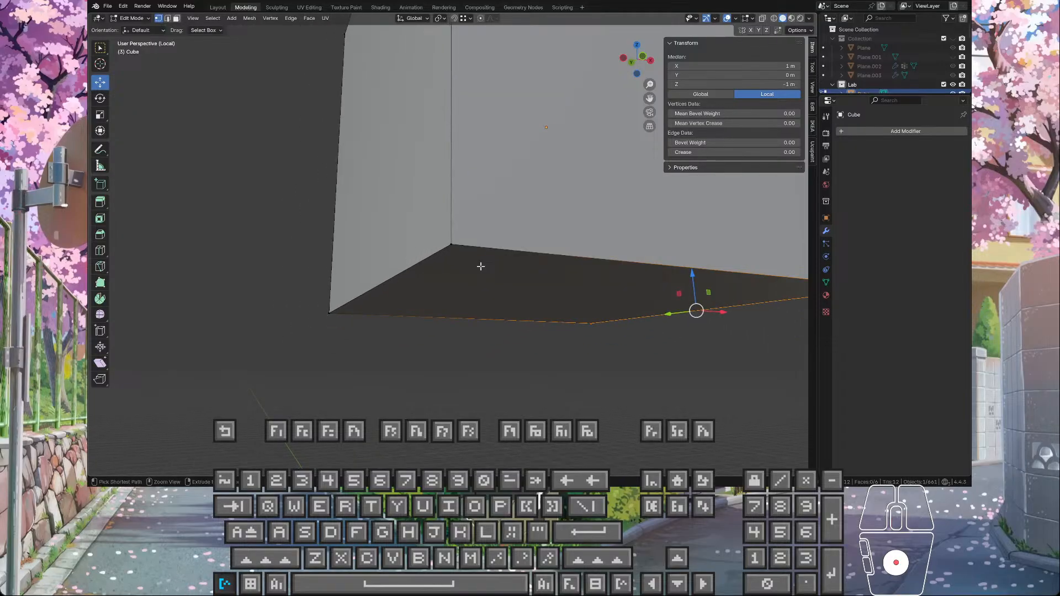
Step: Try to move the selected lower edge freehand in the XZ plane onto the cube's diagonal, and undo the moves
middle_click_drag(485, 265, 296, 296)
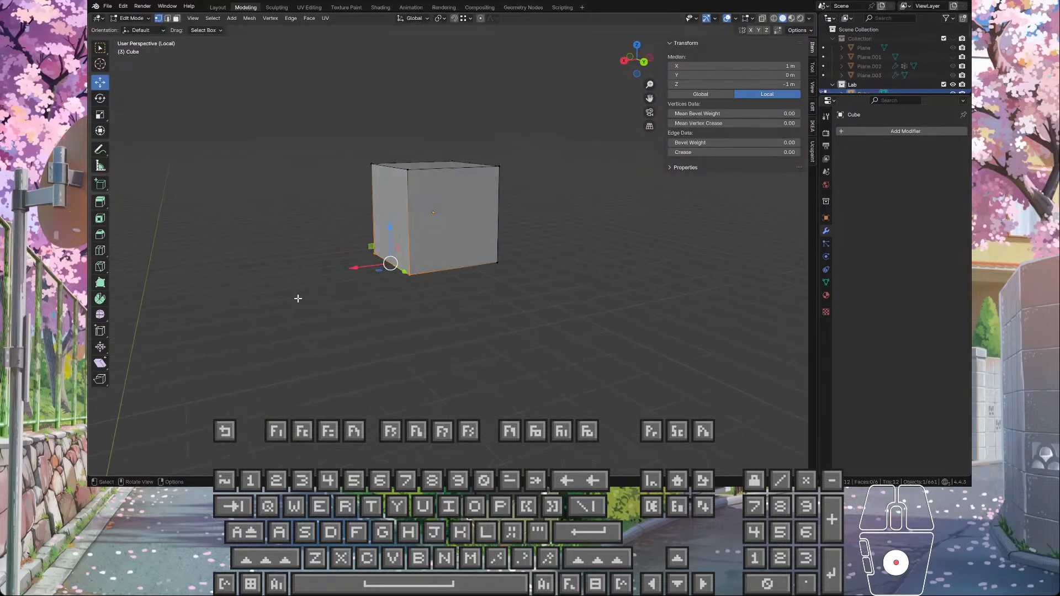
scroll(348, 255, "up", 6)
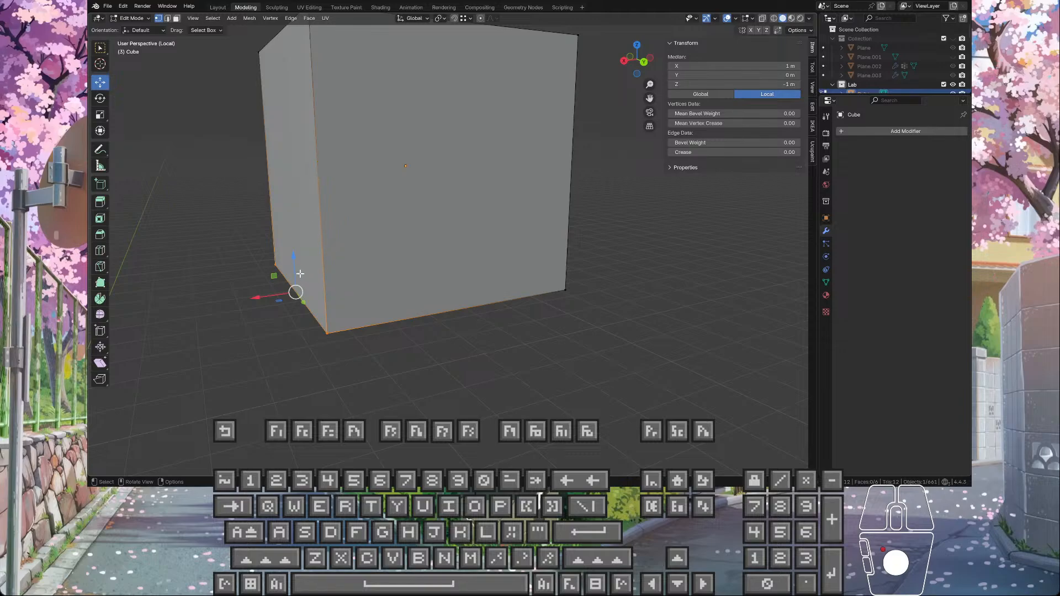
left_click_drag(272, 276, 361, 134)
scroll(387, 163, "down", 4)
middle_click_drag(388, 163, 354, 160)
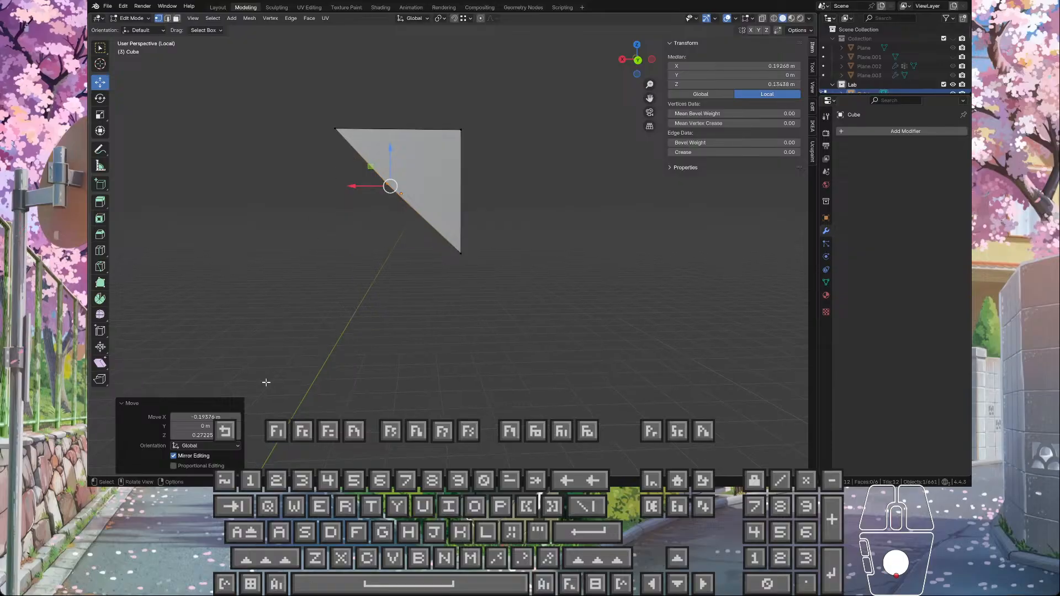
left_click_drag(367, 164, 379, 171)
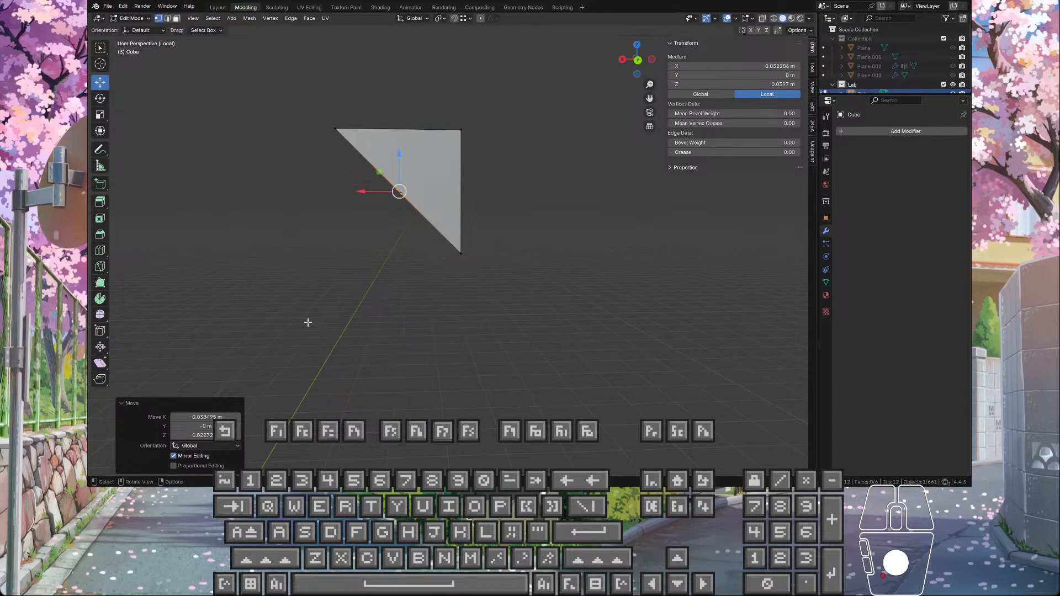
key("ctrl+z")
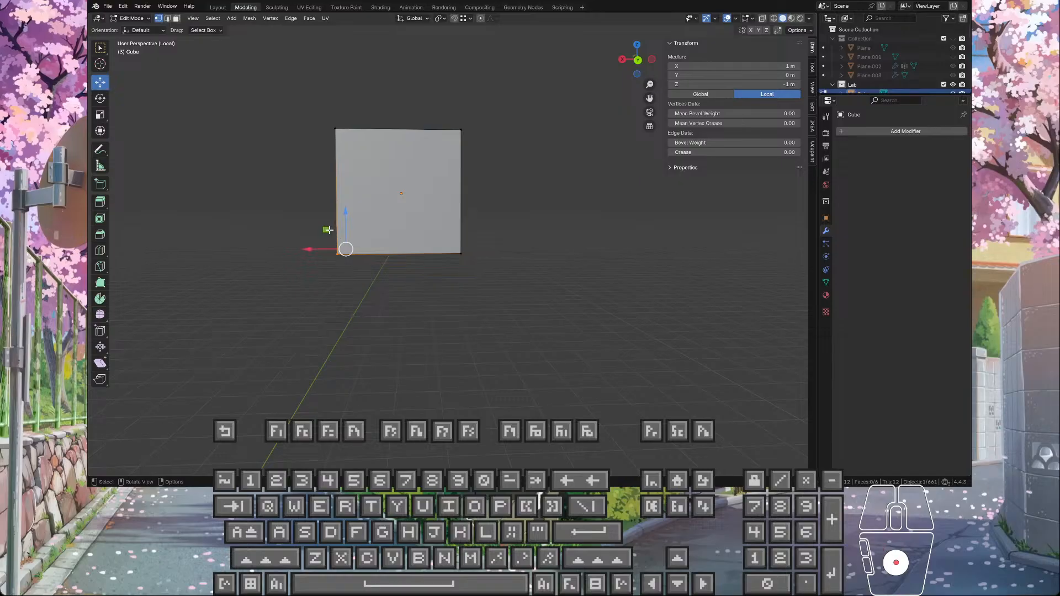
Step: Move the selected lower edge about -0.24 m in X and 0.24 m in Z onto the cube's diagonal
left_click_drag(338, 243, 385, 173)
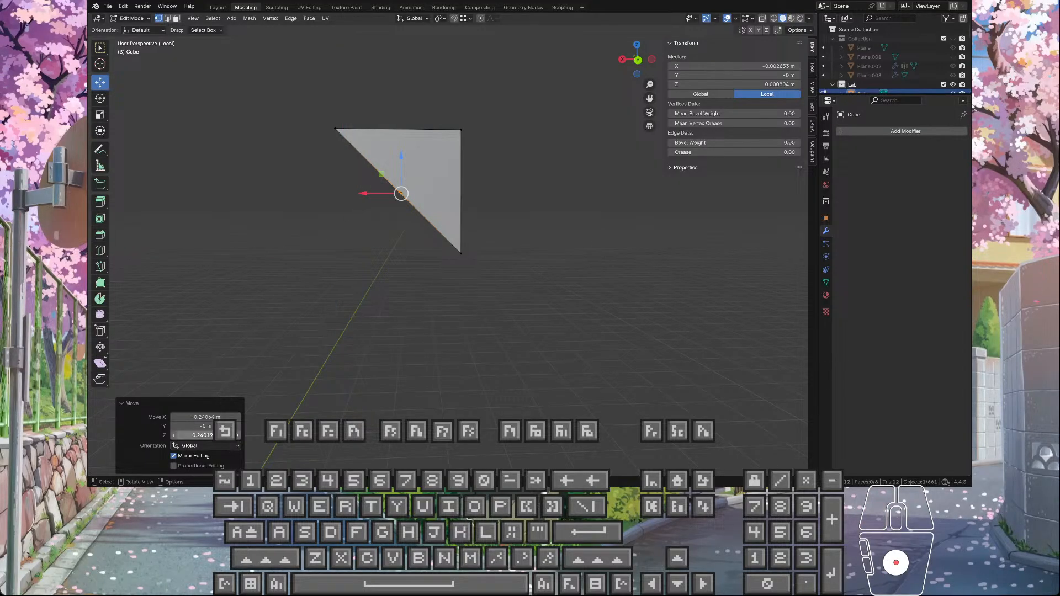
middle_click_drag(272, 374, 512, 170)
right_click(521, 162)
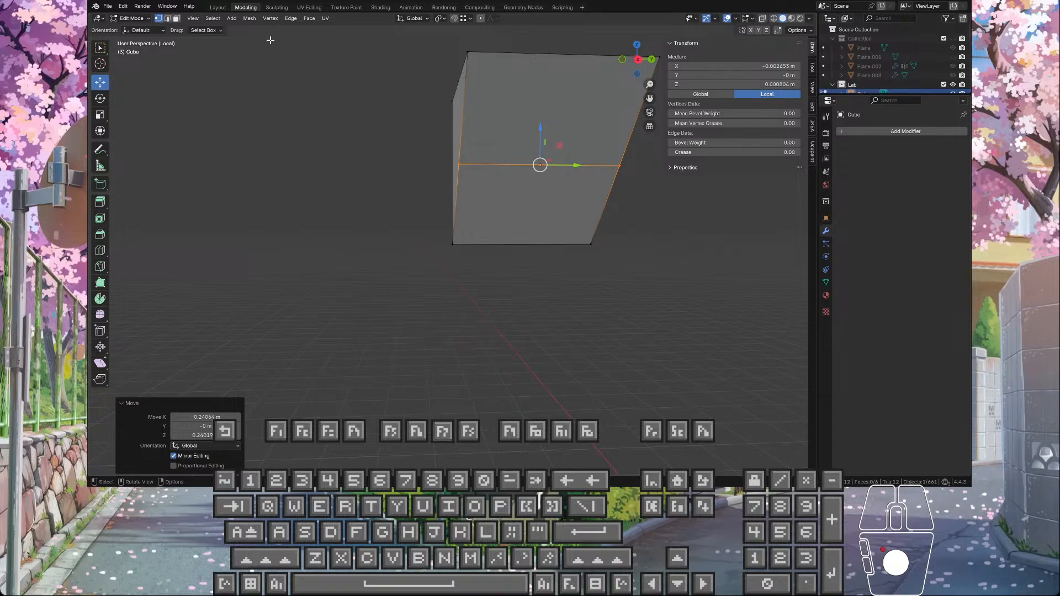
Step: Switch to edge selection and delete the moved edge across the middle of the sloped side
left_click(165, 20)
key("Delete")
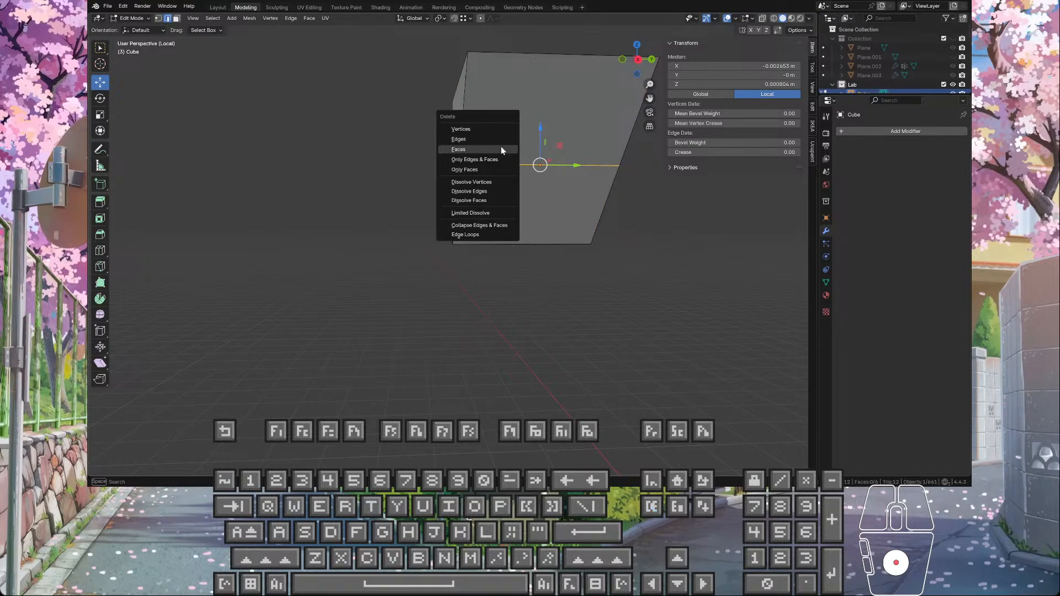
left_click(497, 138)
mouse_move(497, 138)
middle_mouse_down()
mouse_move(511, 138)
mouse_move(548, 90)
mouse_move(544, 123)
mouse_move(608, 159)
mouse_move(509, 150)
middle_mouse_up()
Step: Dissolve the two leftover vertices halfway along the wedge's diagonal edges
left_click(501, 145)
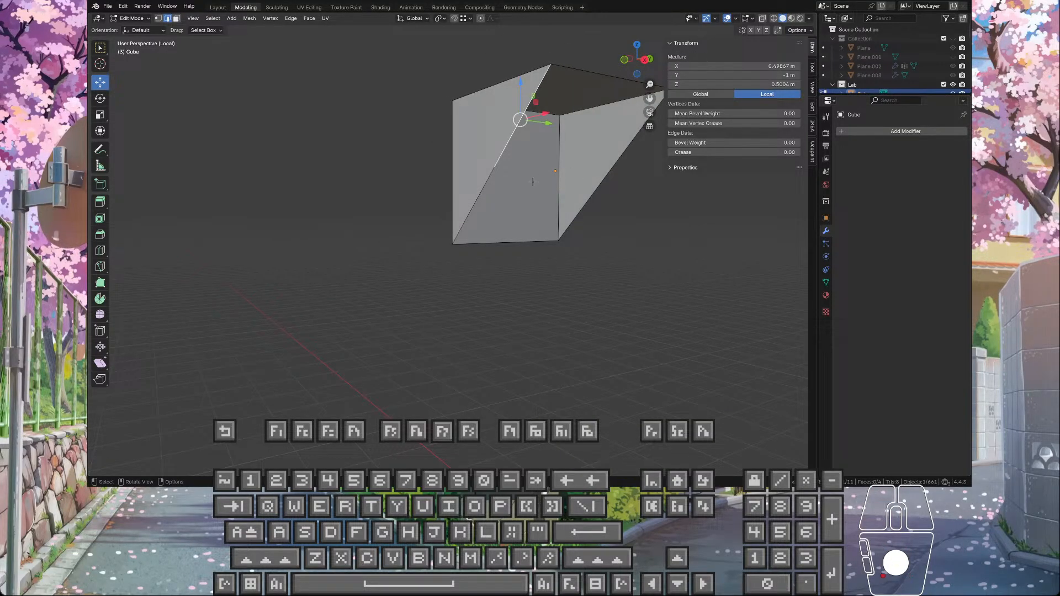
left_click(159, 19)
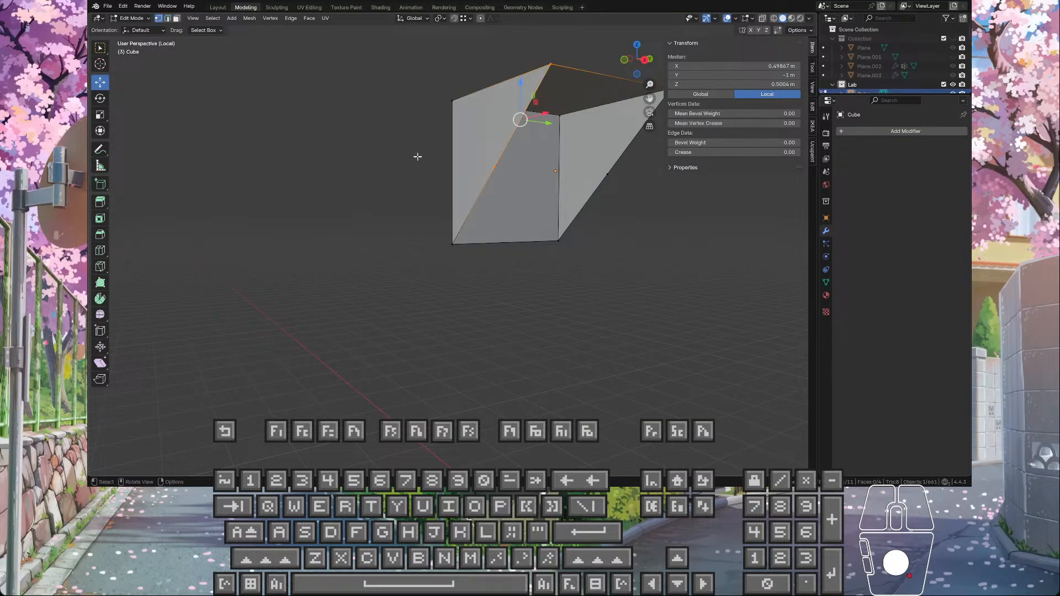
left_click(500, 169)
left_click(611, 173, "ctrl")
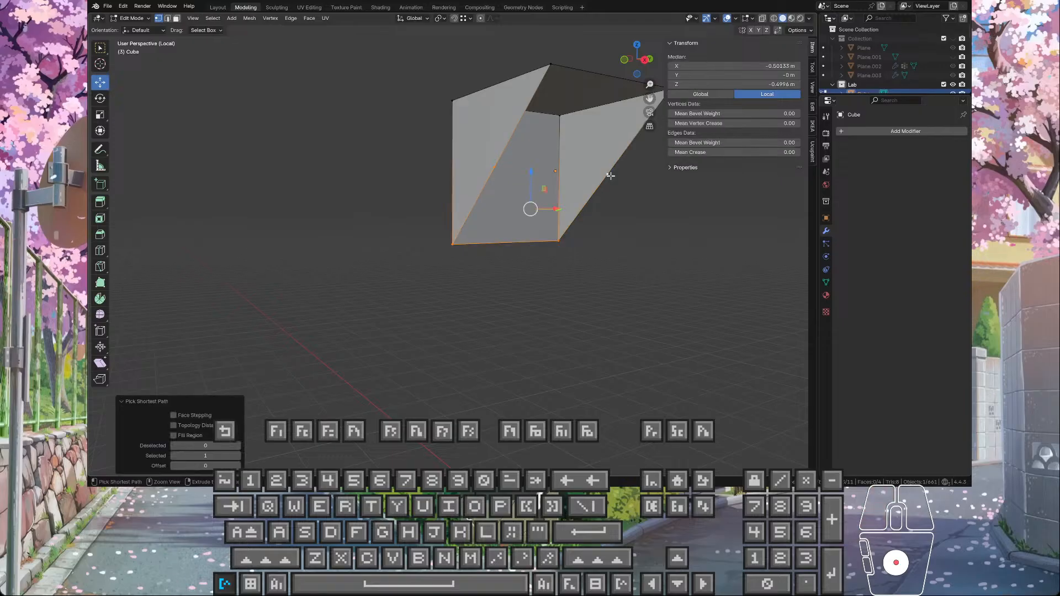
left_click(555, 171)
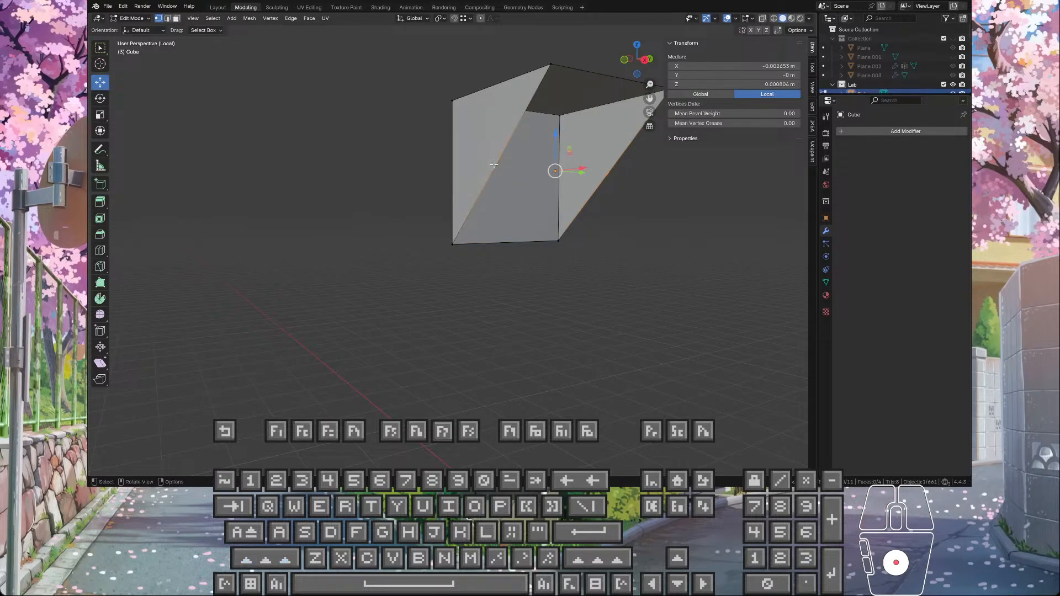
key("x")
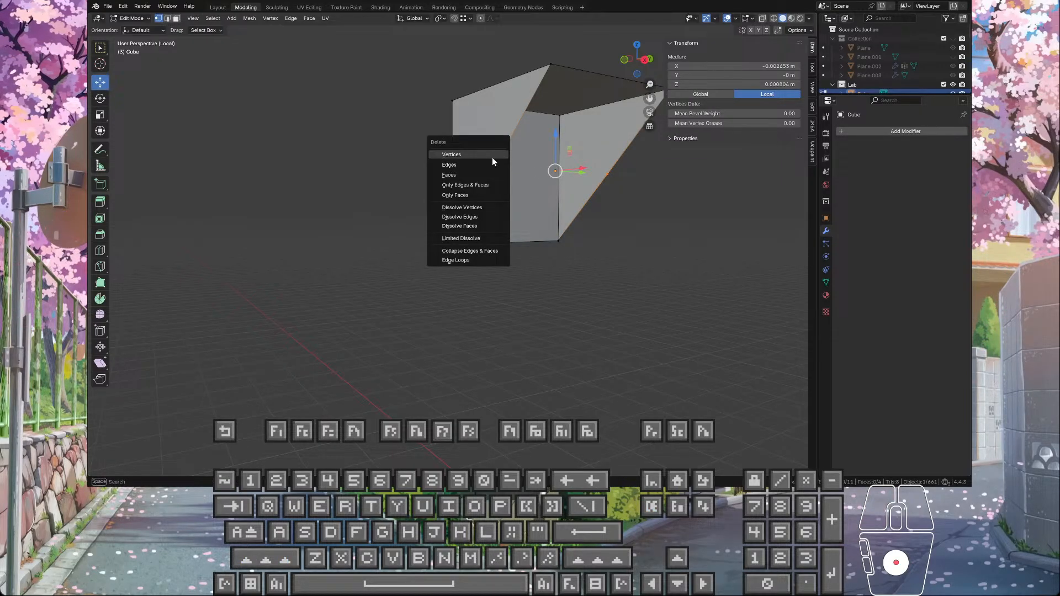
left_click(463, 207)
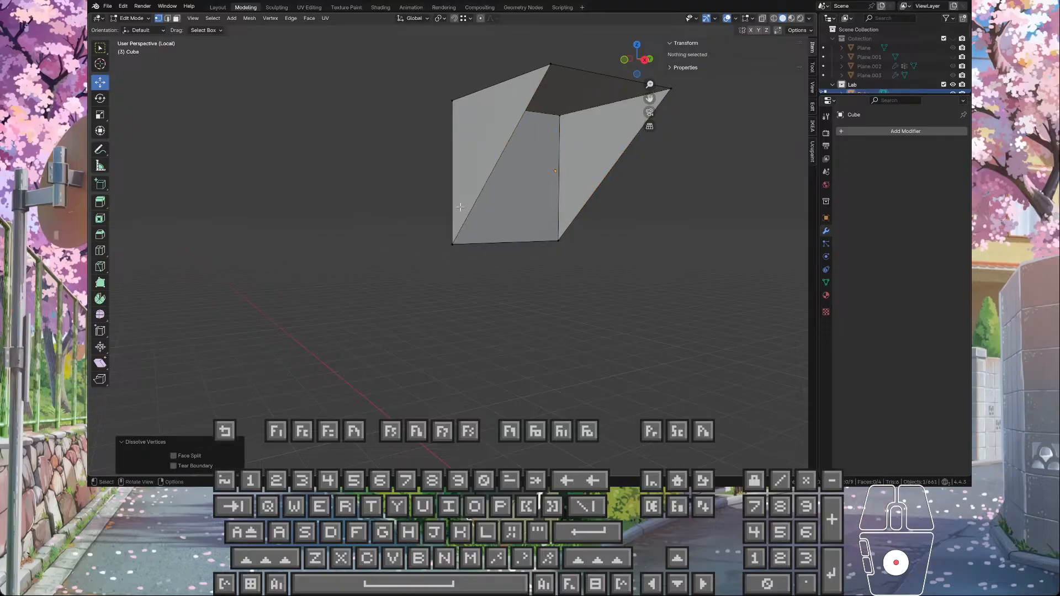
Step: Fill the wedge's open sloped side with a face between its two diagonal edges
middle_click_drag(607, 103, 401, 102)
left_click(176, 18)
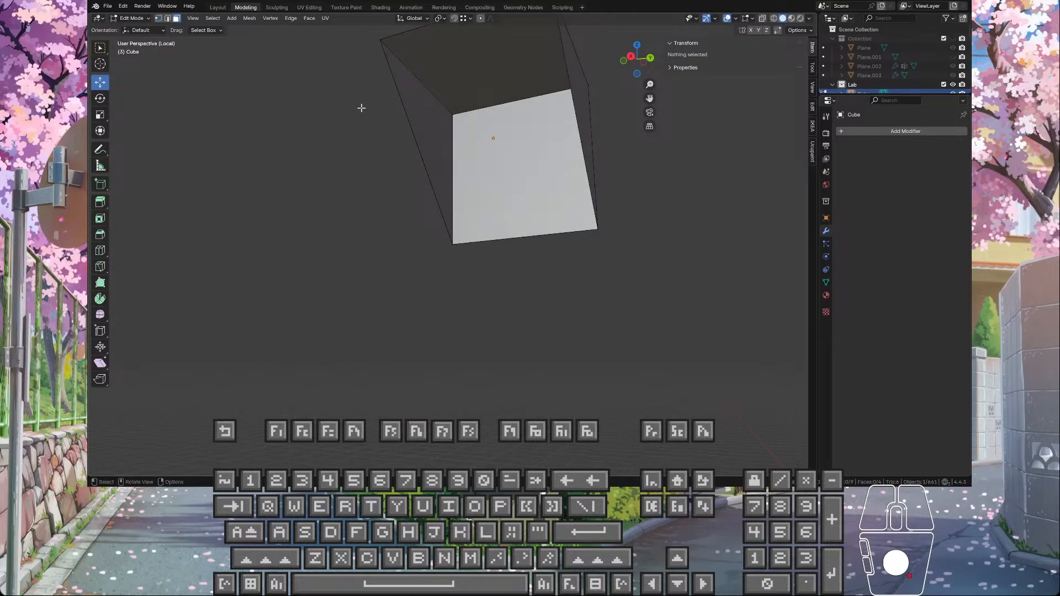
left_click(167, 18)
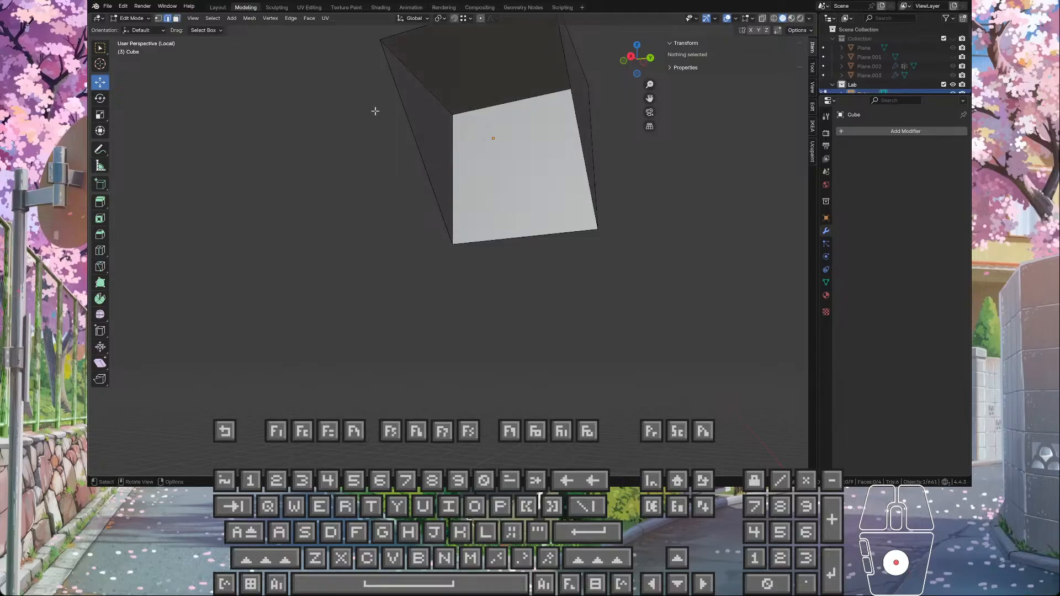
left_click(410, 119)
left_click(569, 135, "shift")
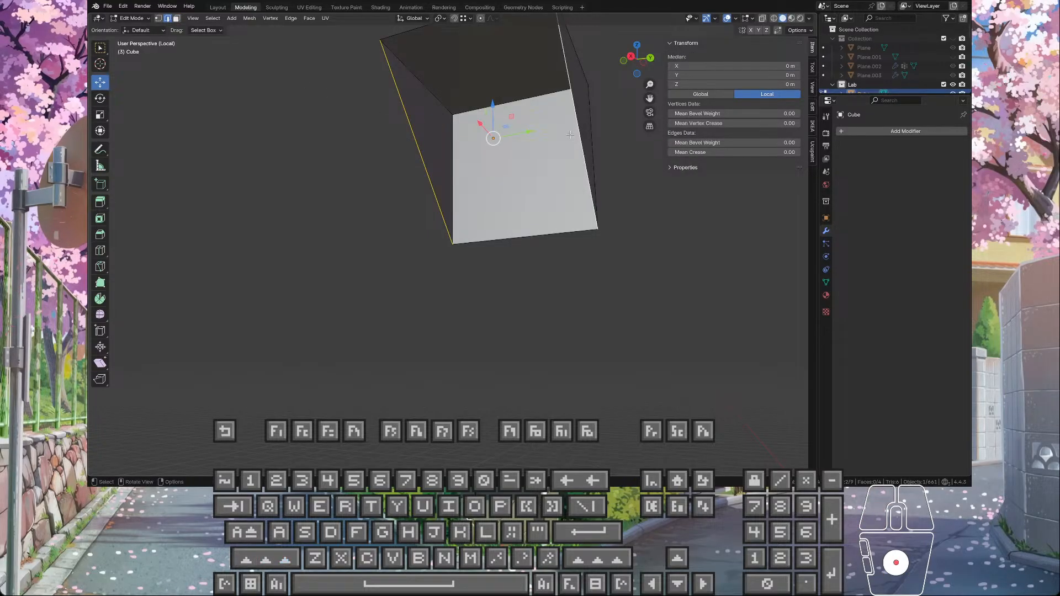
key("f")
scroll(576, 190, "down", 4)
middle_click_drag(582, 243, 556, 294)
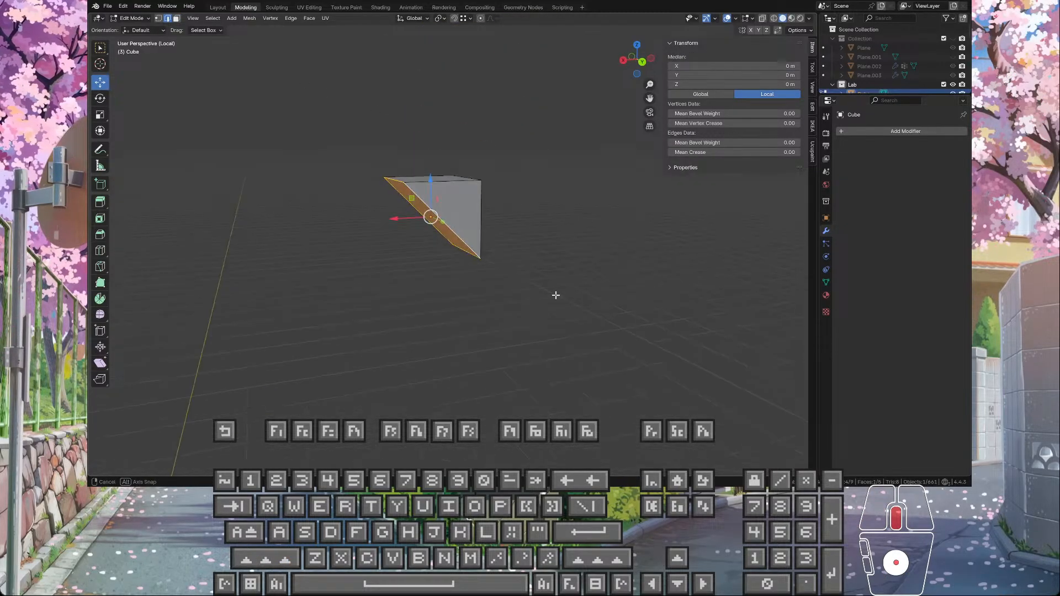
left_click(529, 247)
scroll(528, 245, "up", 3)
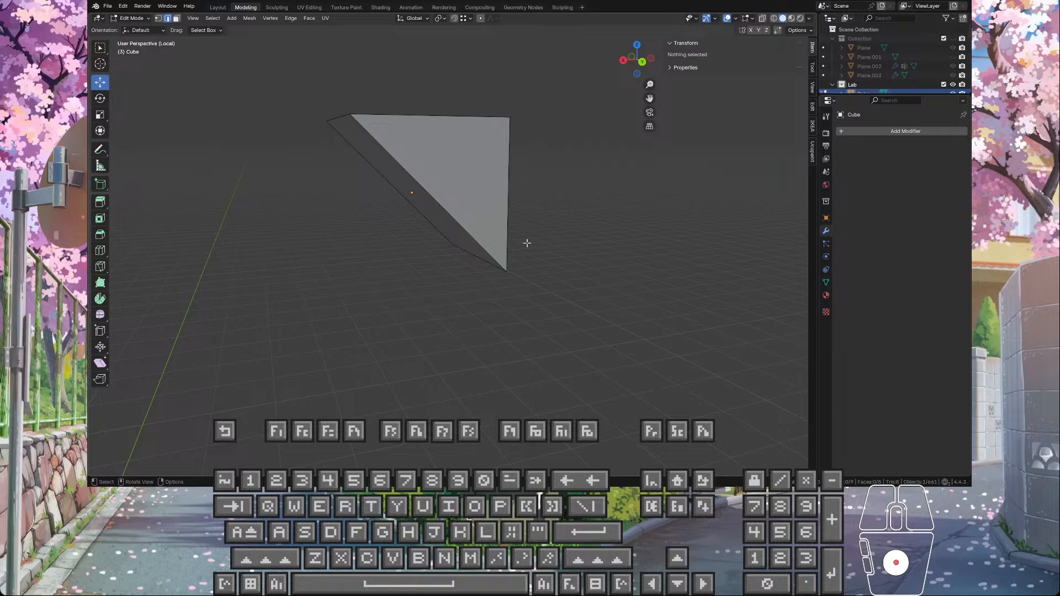
Step: Switch to face selection and select the wedge's new sloped face
middle_click_drag(527, 243, 439, 208)
left_click(175, 21)
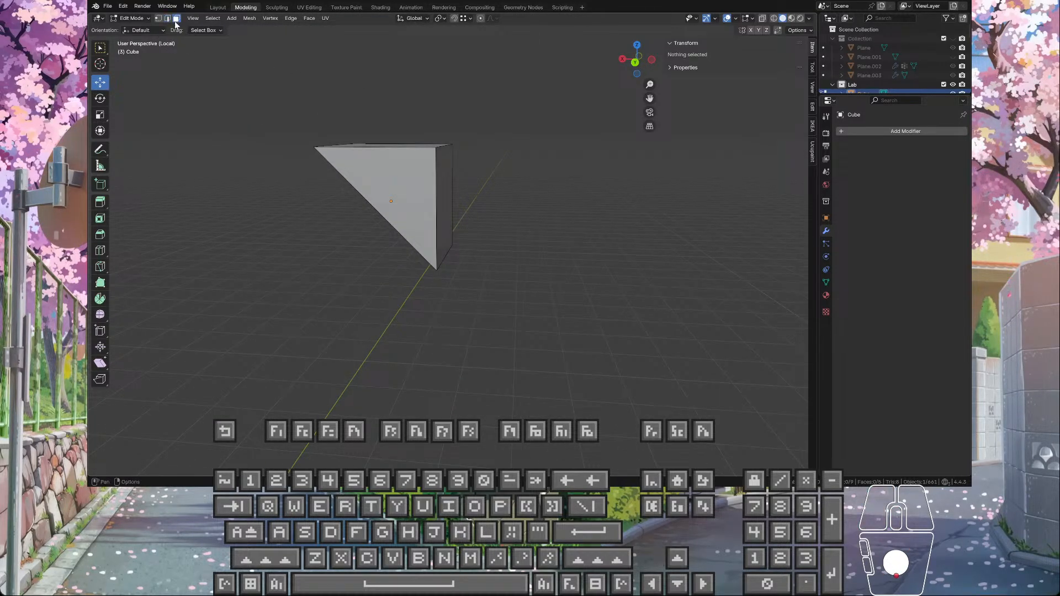
middle_click_drag(304, 123, 353, 131)
left_click(442, 189)
middle_click_drag(450, 202, 430, 213)
Step: Try to extrude the sloped face outward with Extrude Faces Along Normals, and undo it
right_click(430, 213)
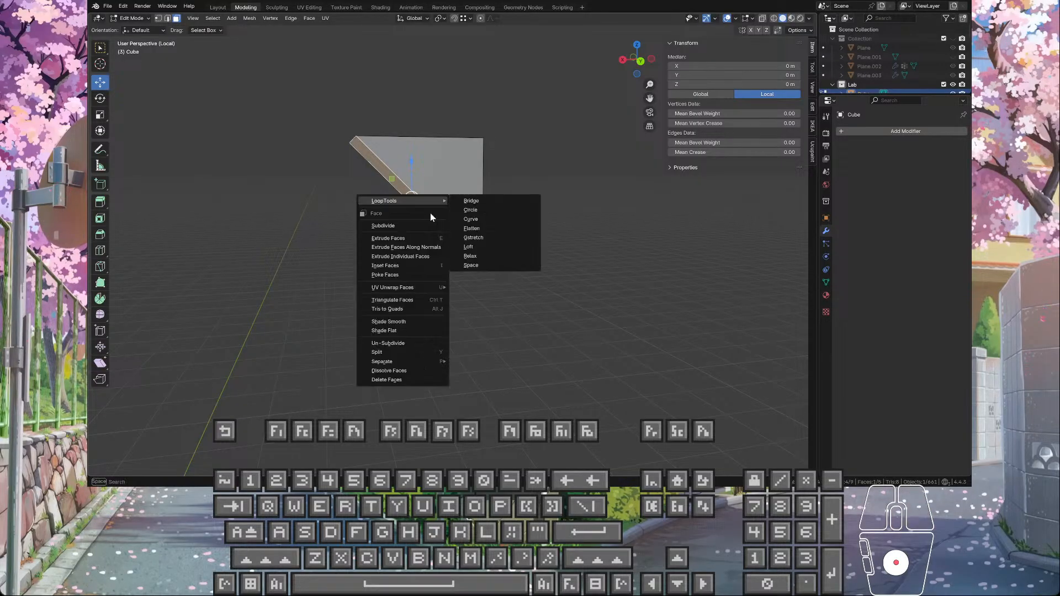
left_click(434, 247)
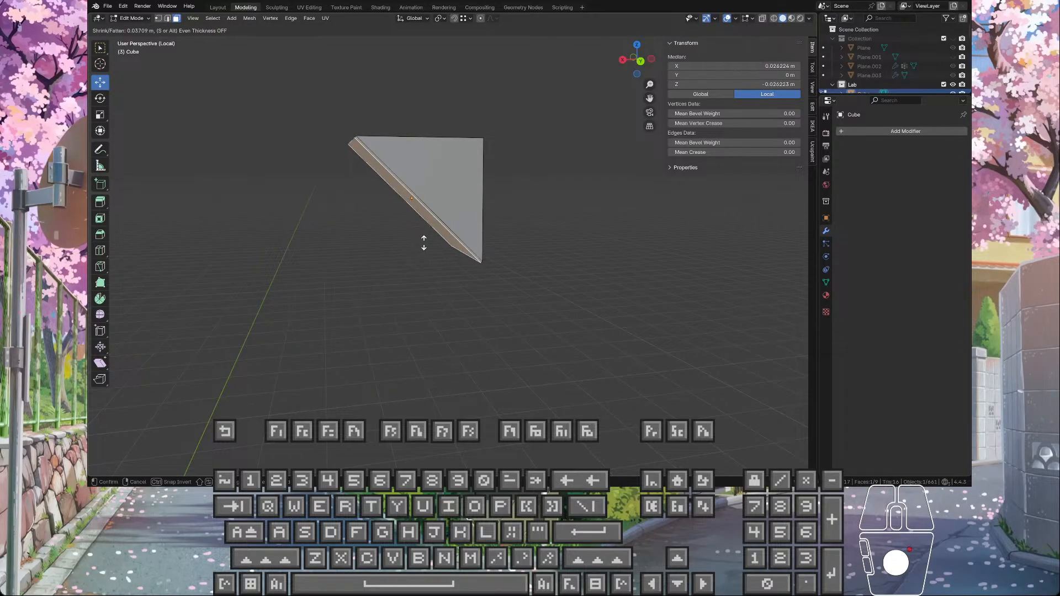
left_click(420, 243)
key("ctrl+z")
Step: Try to extrude the wedge's sloped face outward along its normal, and undo it
key("e")
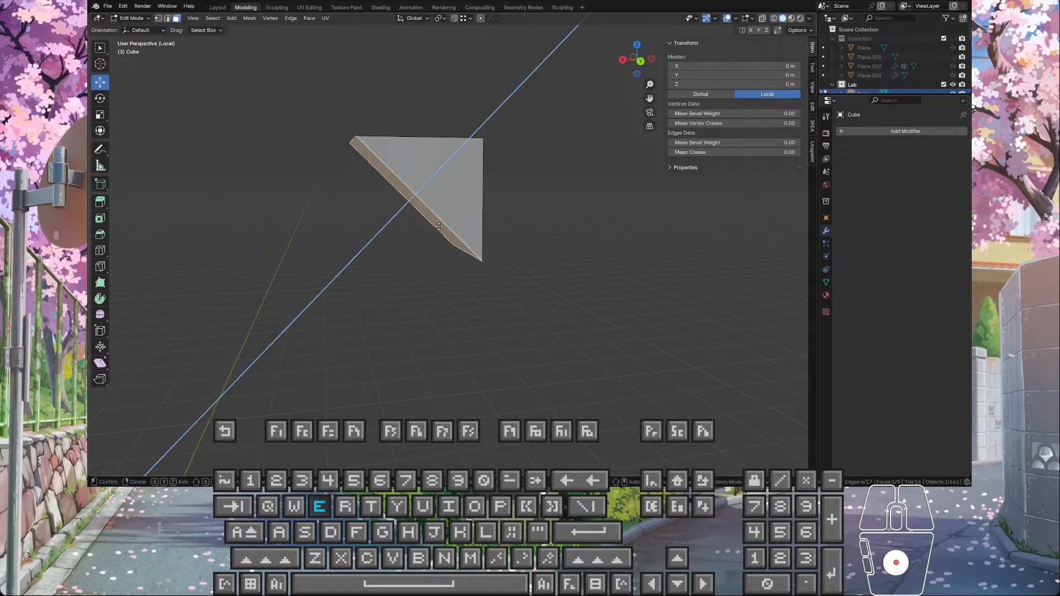
key("Escape")
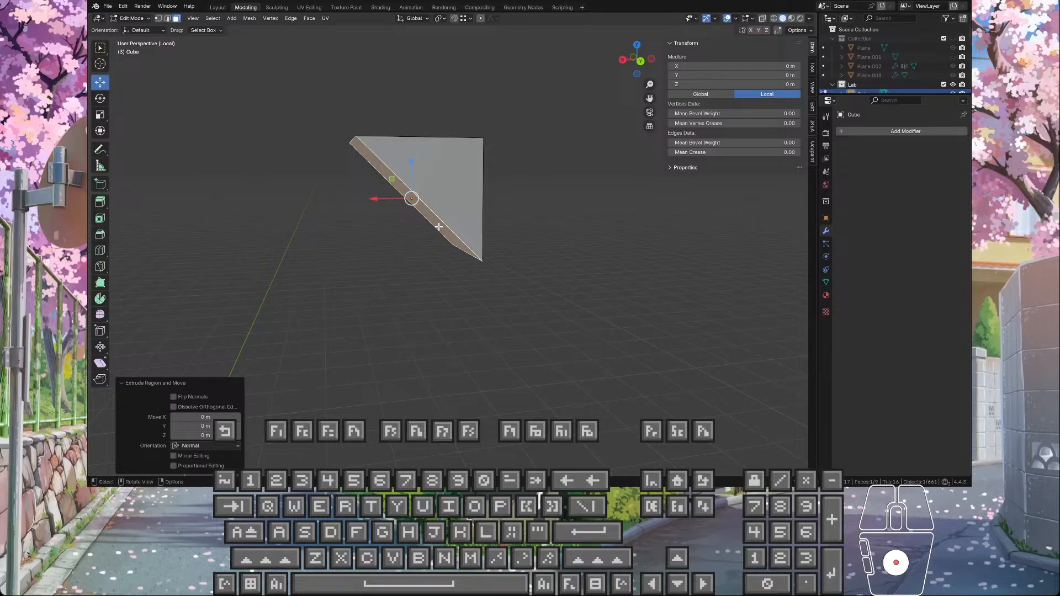
right_click(438, 226)
left_click(436, 221)
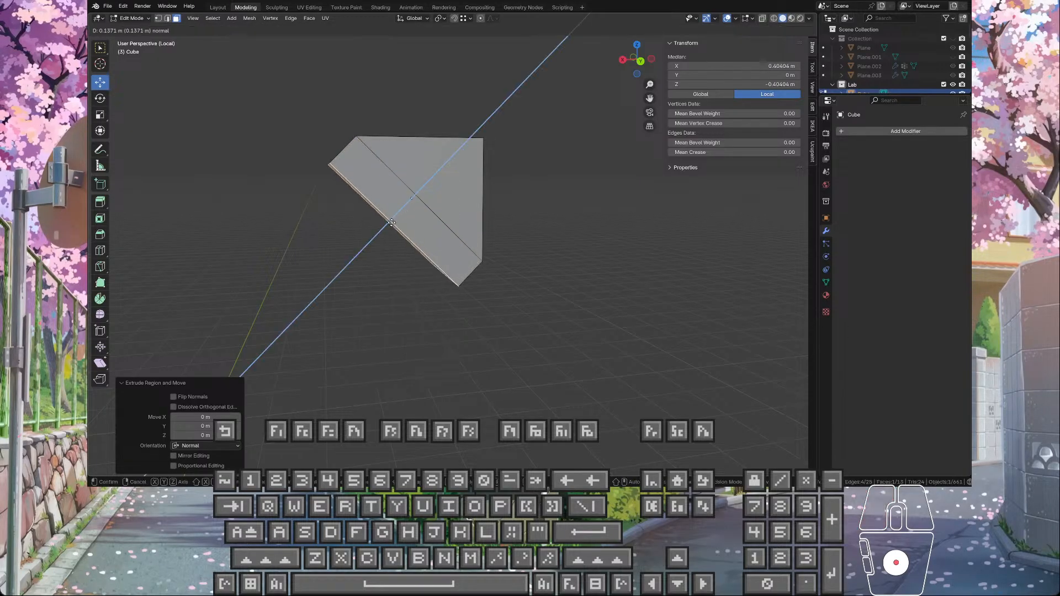
key("Escape")
key("ctrl+z")
Step: Try to extrude the sloped face with Extrude Individual Faces, and undo it
right_click(391, 222)
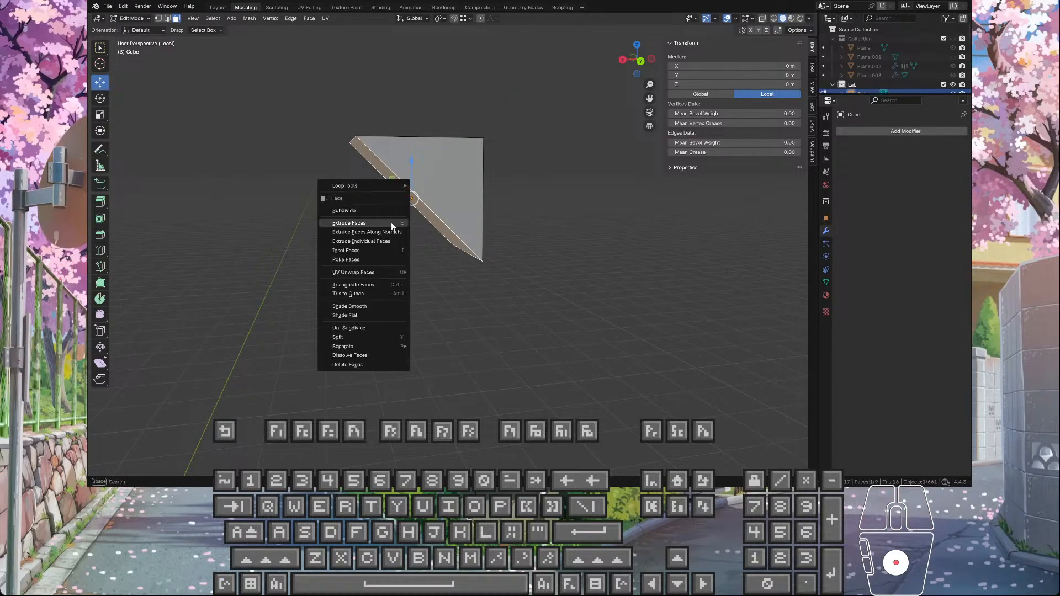
left_click(389, 242)
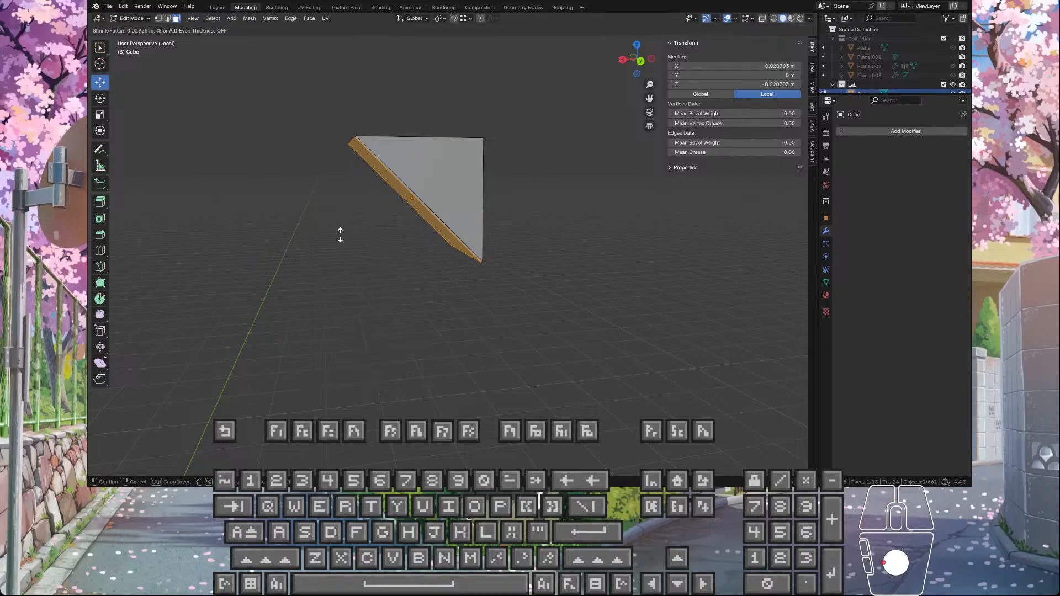
left_click(309, 259)
key("ctrl+z")
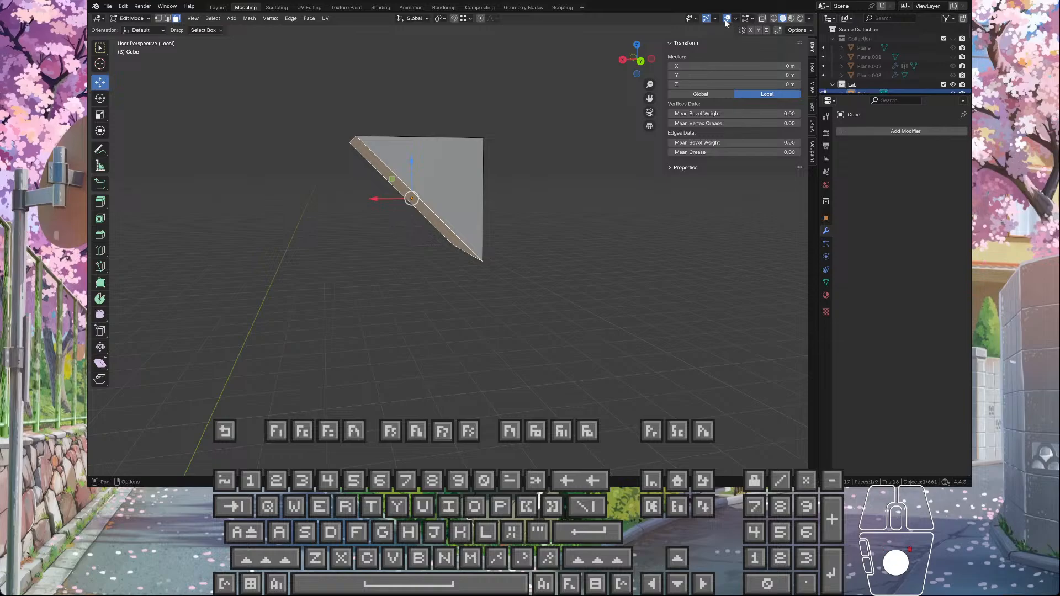
left_click(420, 19)
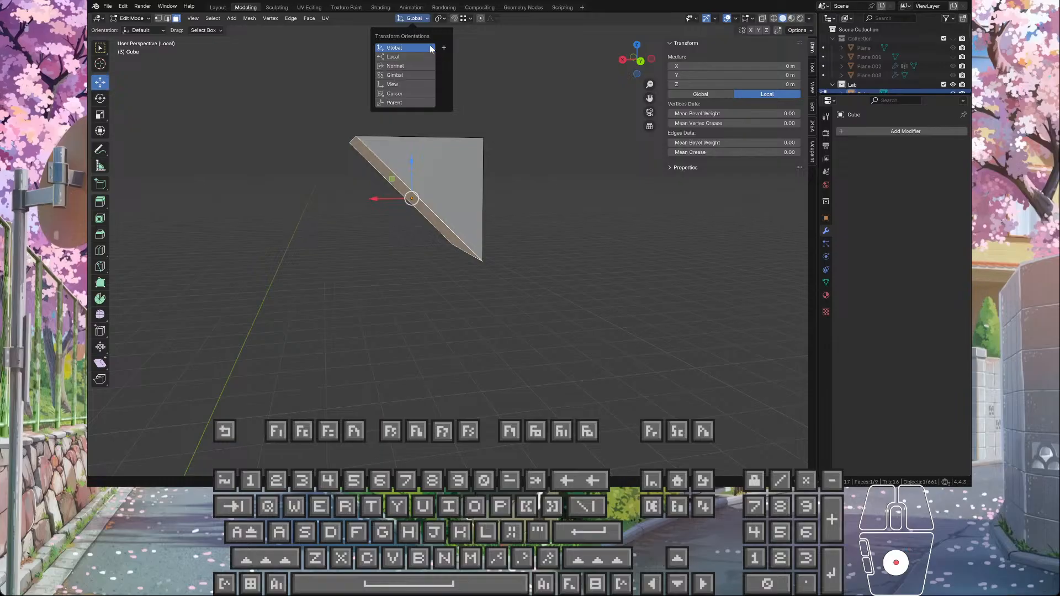
left_click(413, 18)
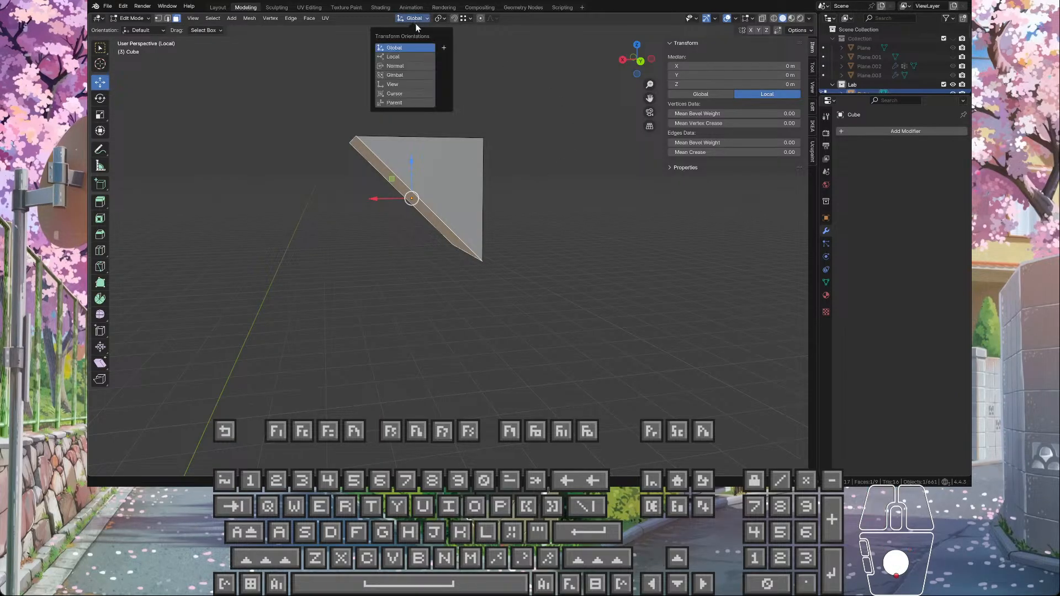
middle_click_drag(436, 210, 414, 244)
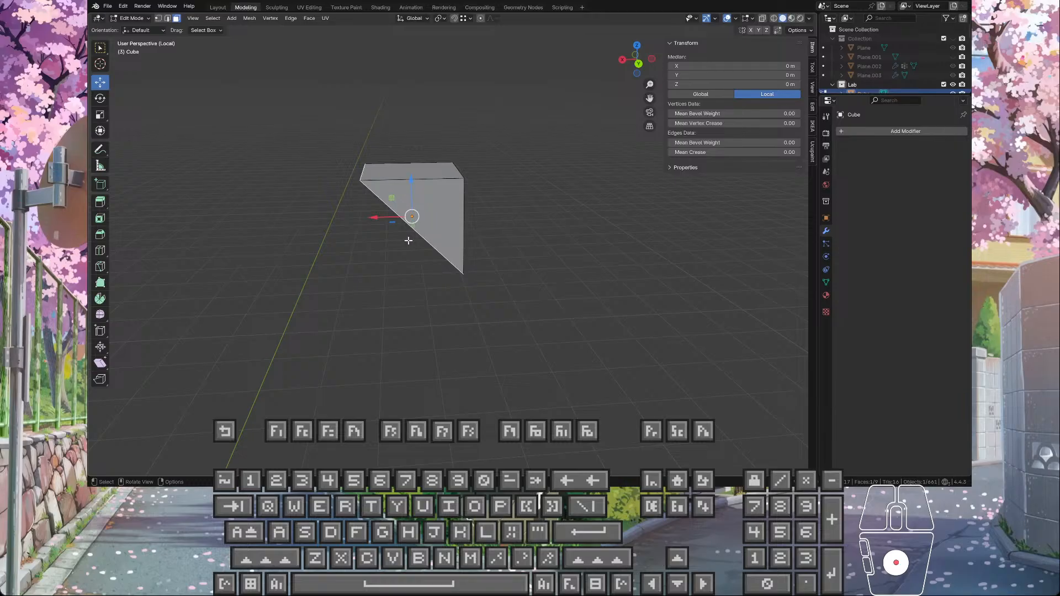
Step: Try to rotate the selected sloped face by about 9° in the view plane, and undo it
key("r")
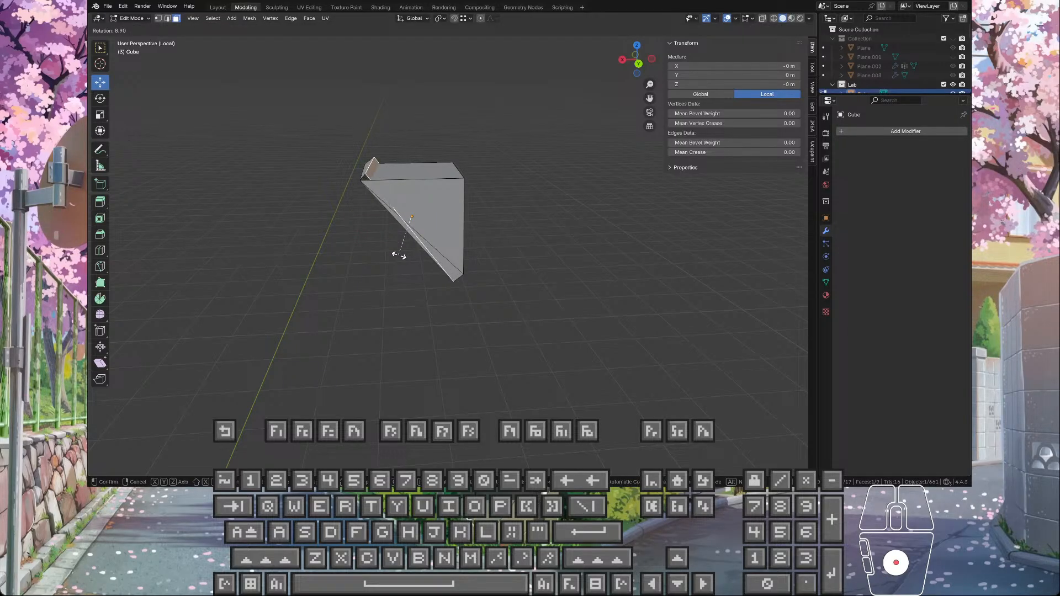
left_click(399, 256)
key("ctrl+z")
middle_click_drag(399, 257, 443, 227)
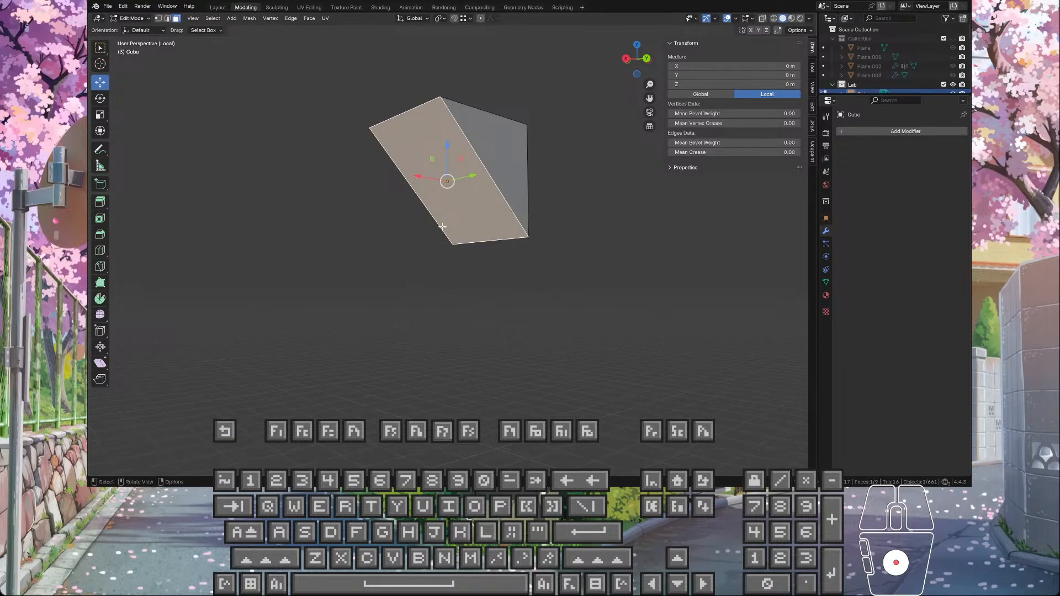
key("r")
left_click(442, 227)
Step: Extrude the wedge's sloped face 0.1 m along the global X axis, and deselect it
key("e")
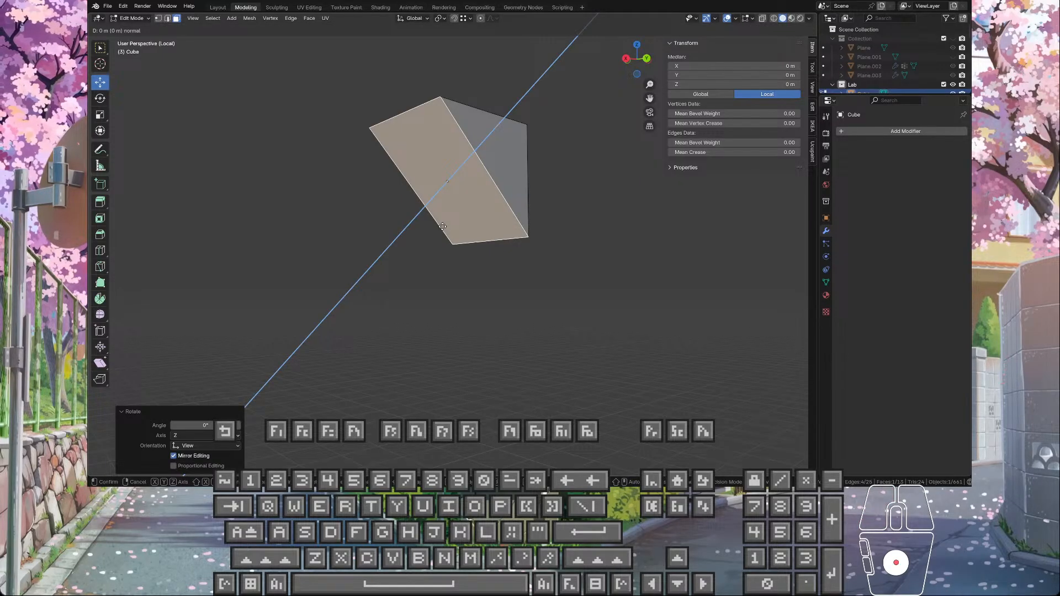
key("x")
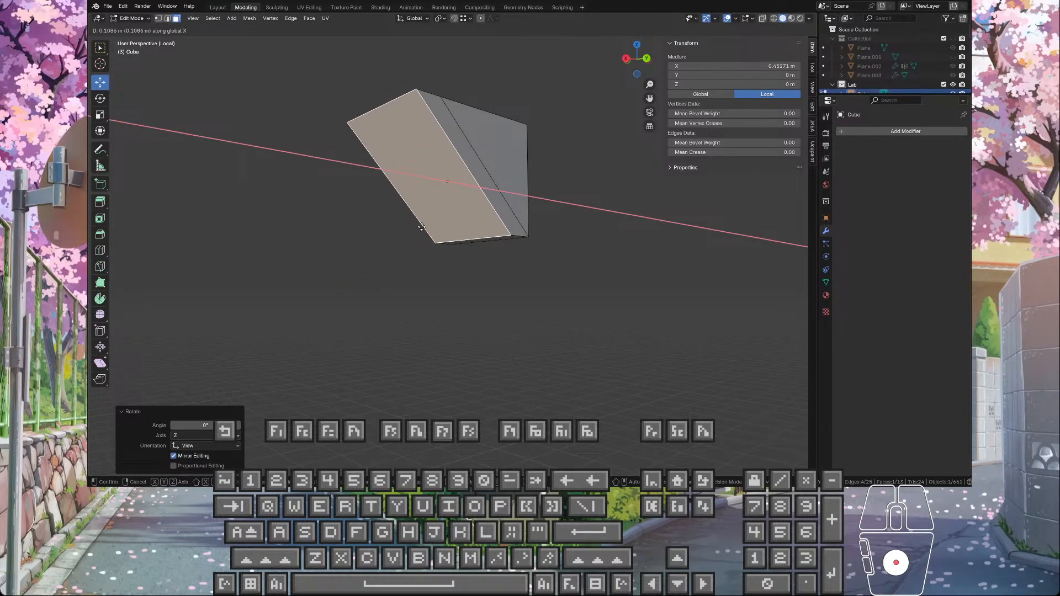
left_click(427, 229)
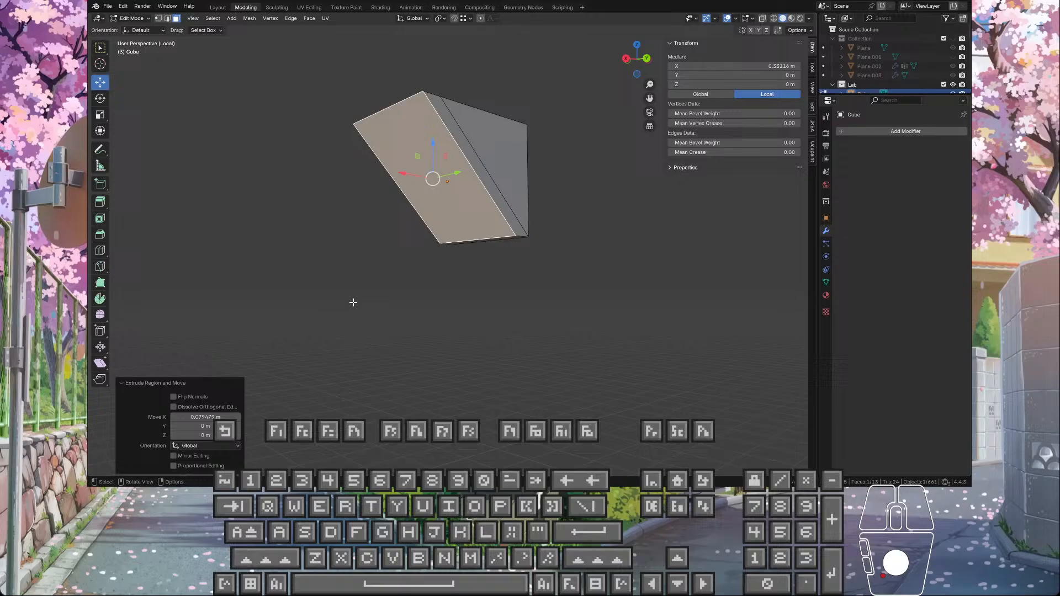
left_click(208, 418)
type("0.1")
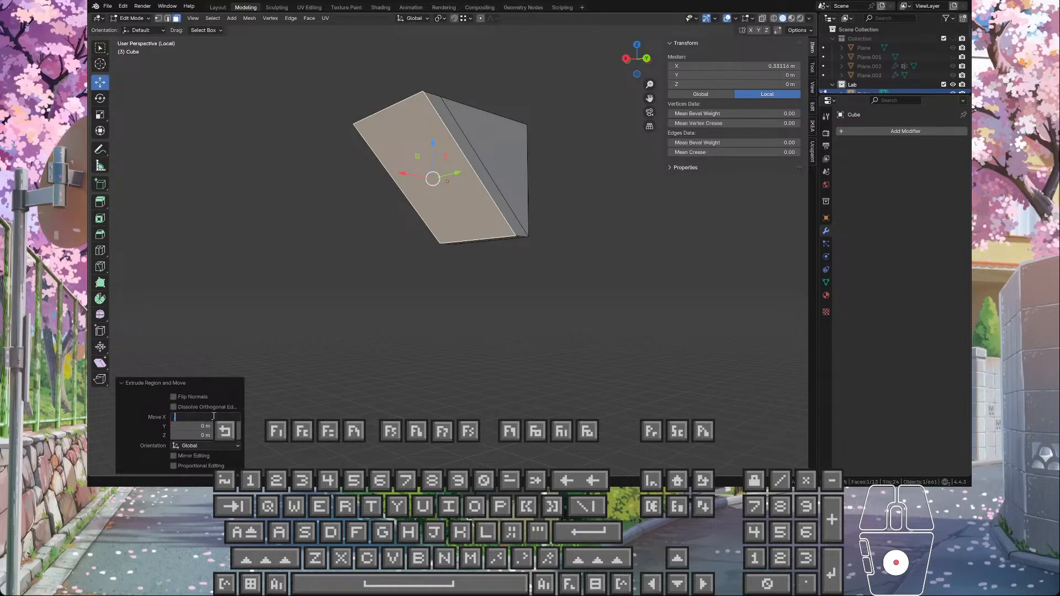
key("Return")
left_click(499, 369)
middle_click_drag(499, 370, 473, 365)
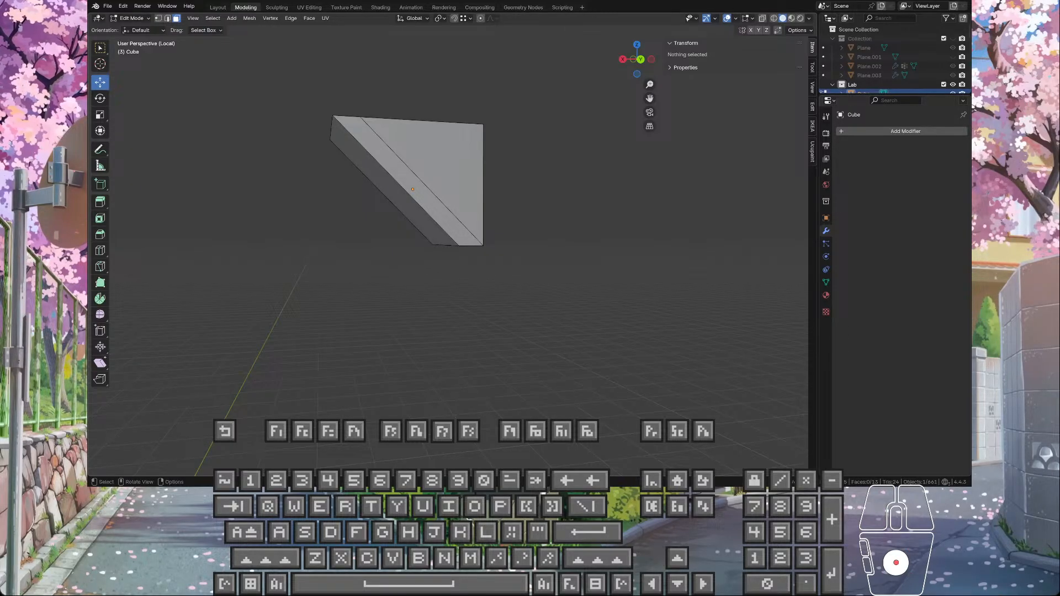
Step: Return to Object Mode and leave local view to show the wedge within the corridor
key("Tab")
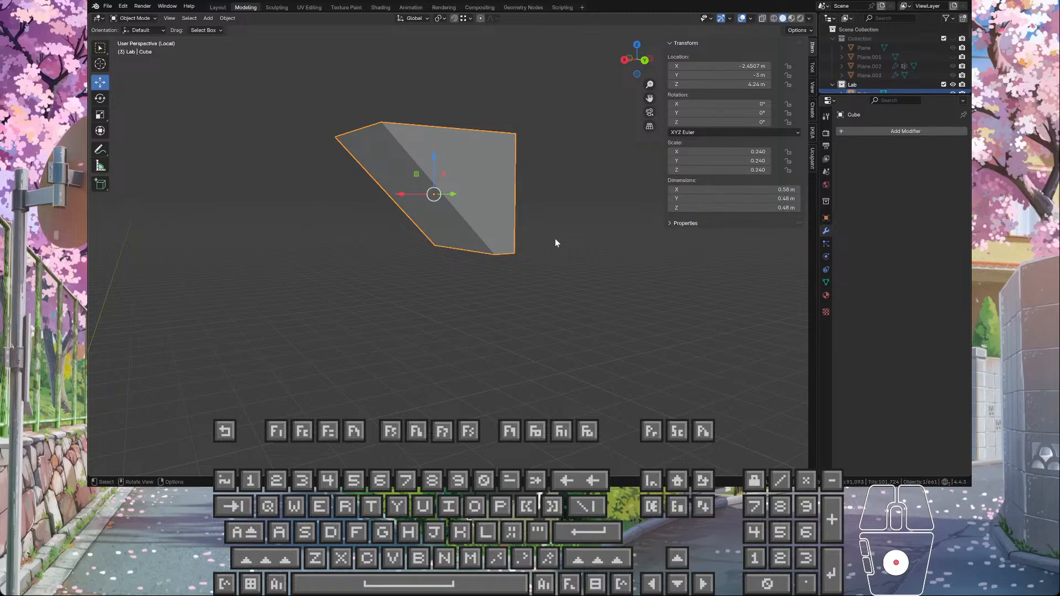
key("slash")
middle_click_drag(555, 239, 574, 248)
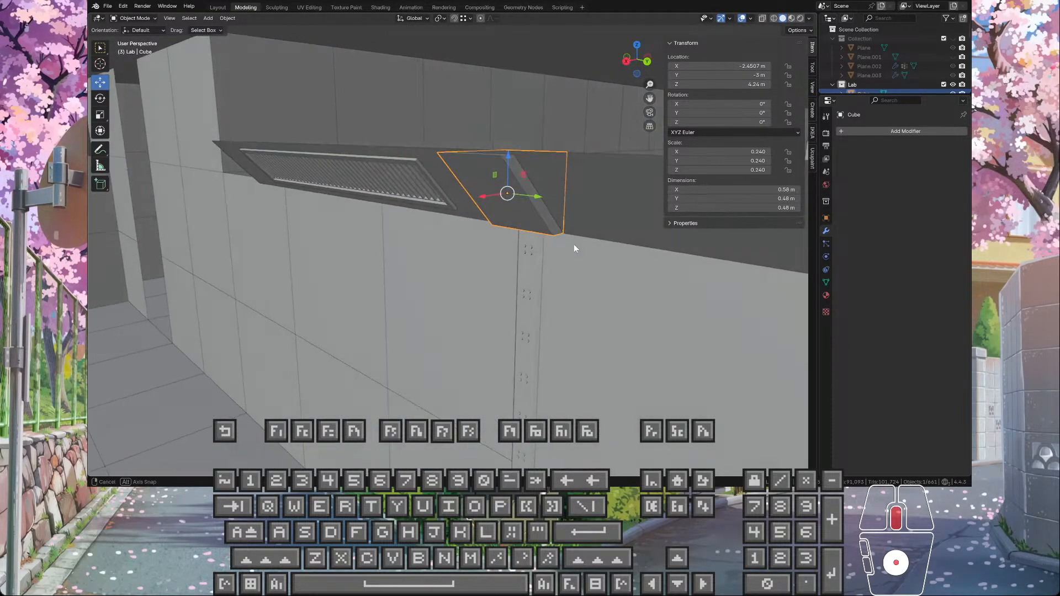
Step: Measure the wedge's diagonal edge beside the vertical support and the sloped edge at the end of the ceiling panel
middle_click_drag(522, 161, 485, 196)
left_click(528, 154)
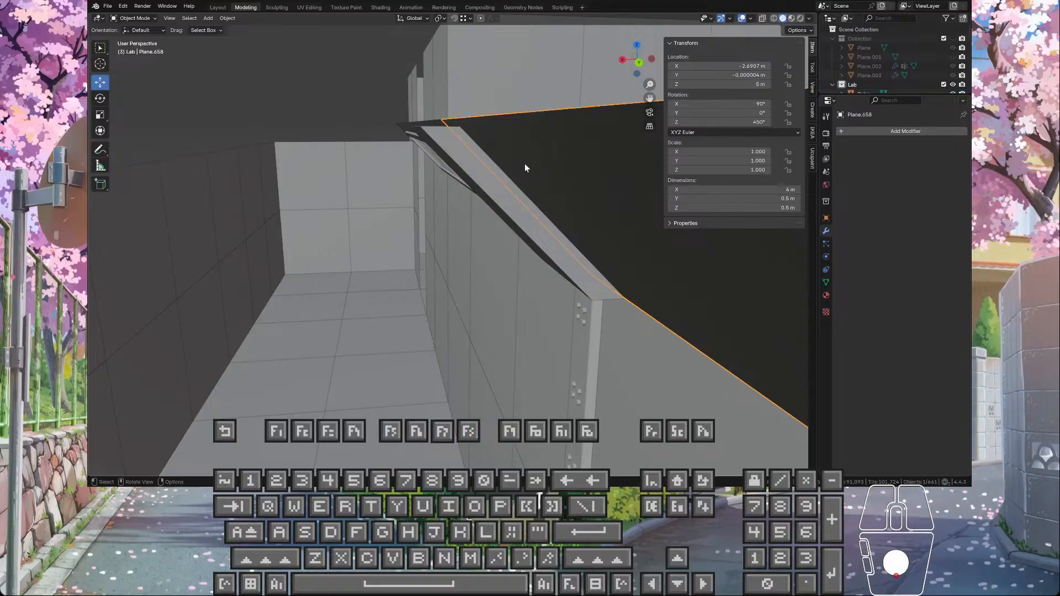
middle_click_drag(525, 168, 531, 249)
middle_click_drag(493, 202, 397, 195)
left_click(336, 225)
middle_click_drag(336, 225, 206, 125)
left_click(100, 165)
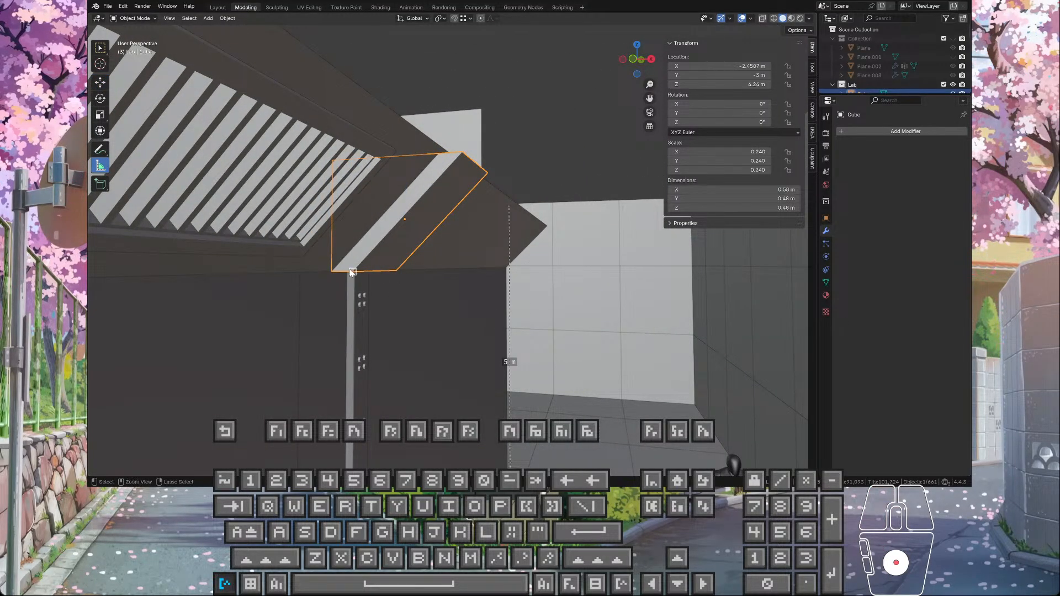
left_click_drag(352, 272, 462, 154)
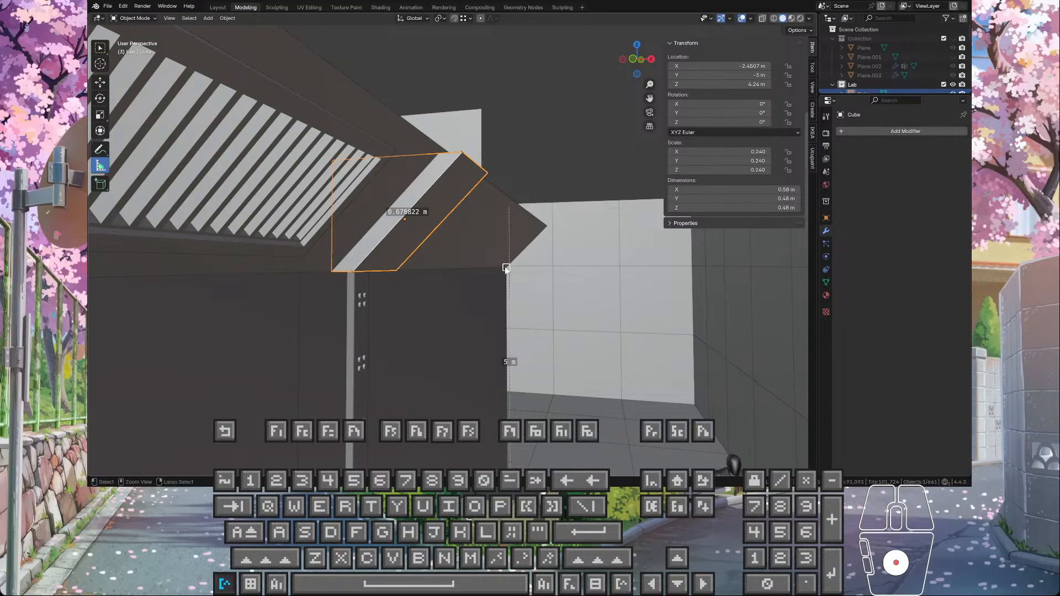
left_click_drag(506, 269, 549, 224)
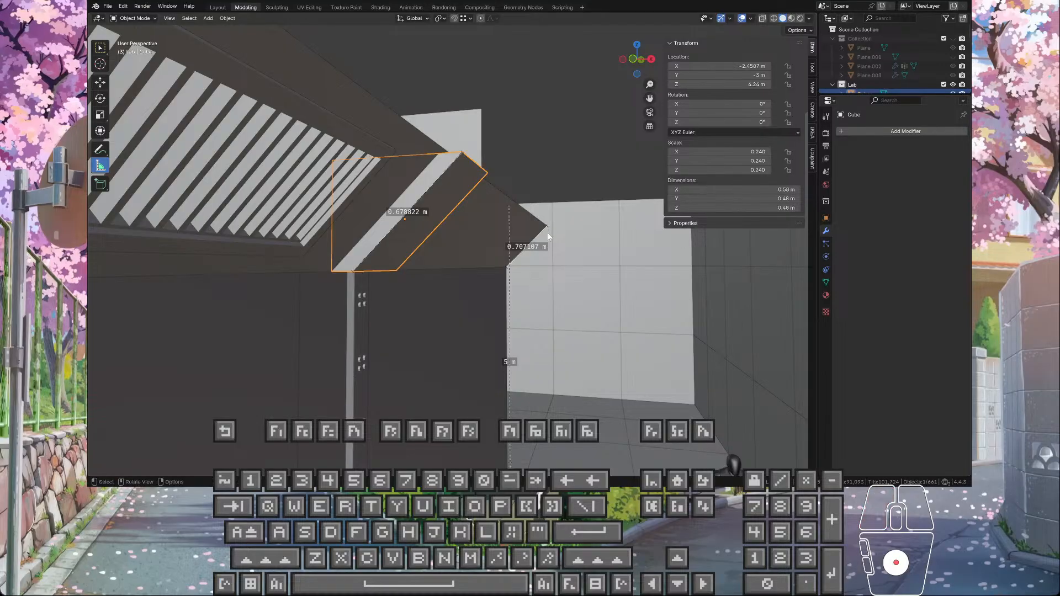
Step: Examine from several angles how the wedge sits against the sloped ceiling panel, the vertical support and the surrounding corridor
middle_click_drag(548, 233, 429, 269)
scroll(565, 243, "up", 5)
scroll(566, 243, "down", 7)
scroll(444, 252, "down", 6)
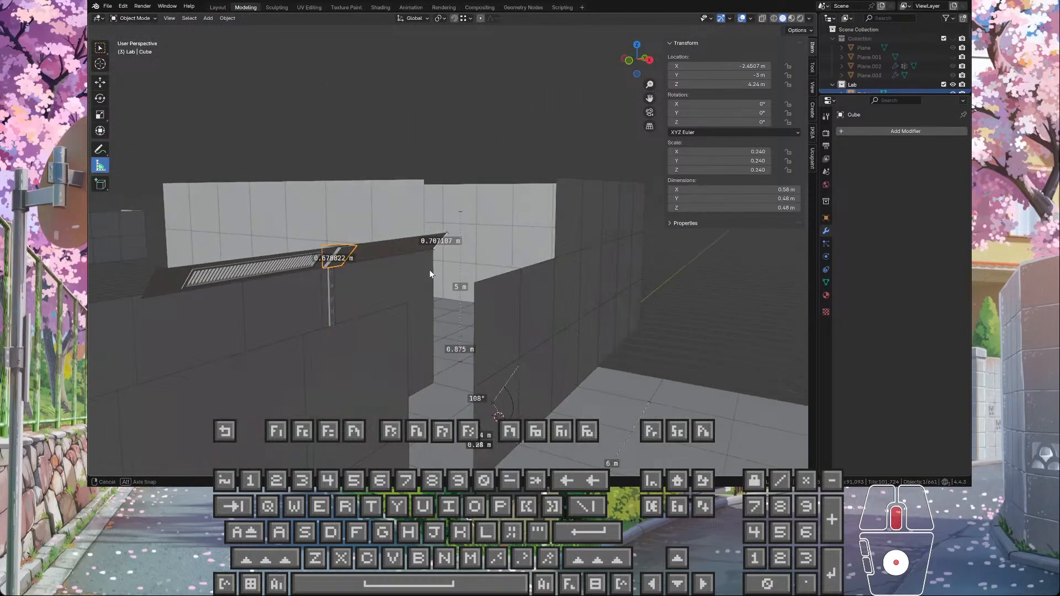
scroll(358, 249, "up", 3)
middle_click_drag(356, 249, 457, 230, "shift")
scroll(535, 239, "up", 3)
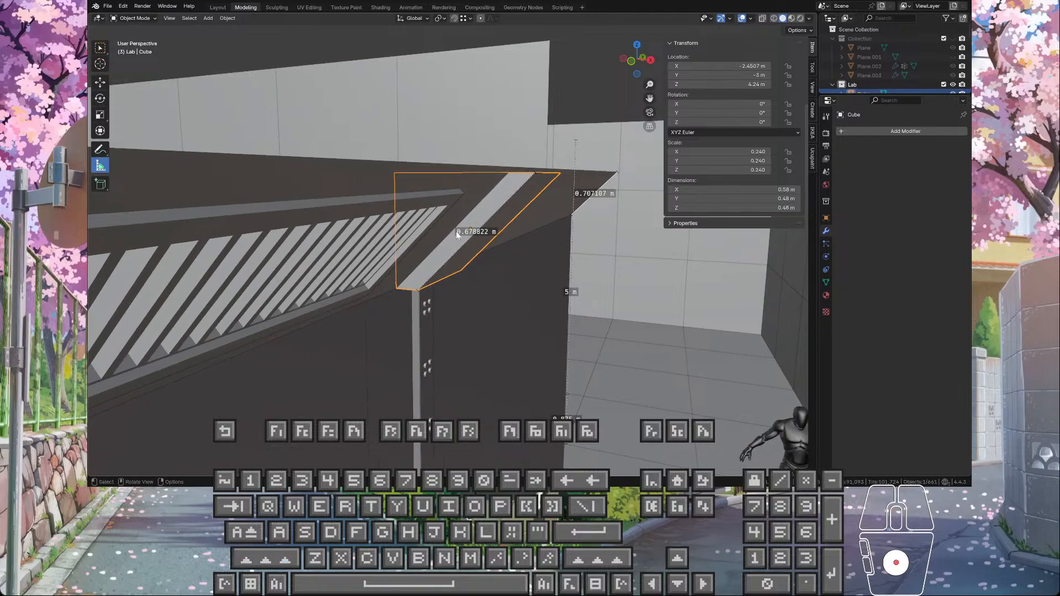
scroll(450, 228, "down", 6)
middle_click_drag(513, 269, 536, 314)
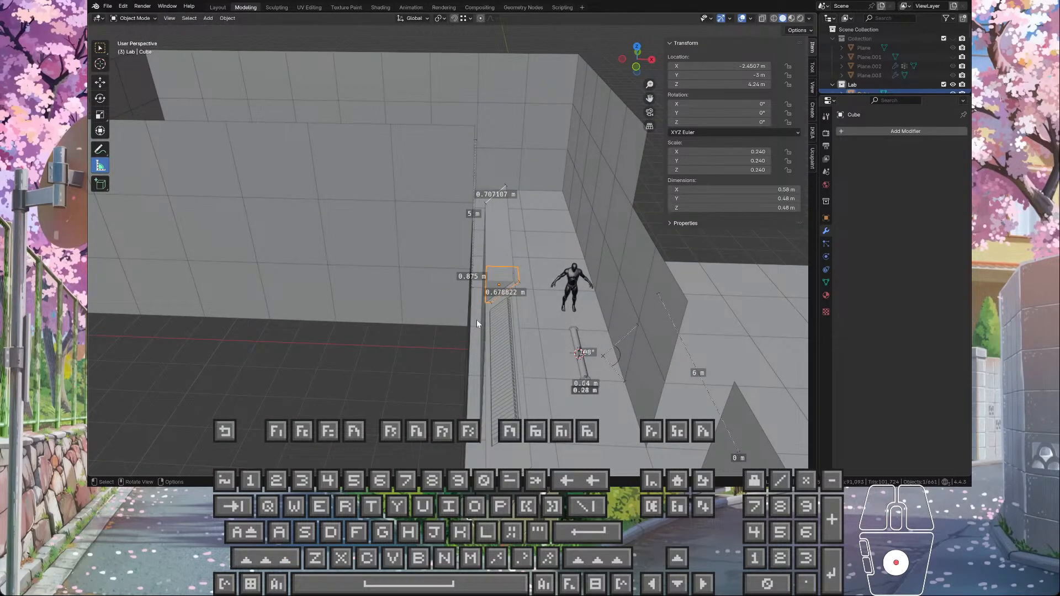
middle_click_drag(556, 257, 540, 333)
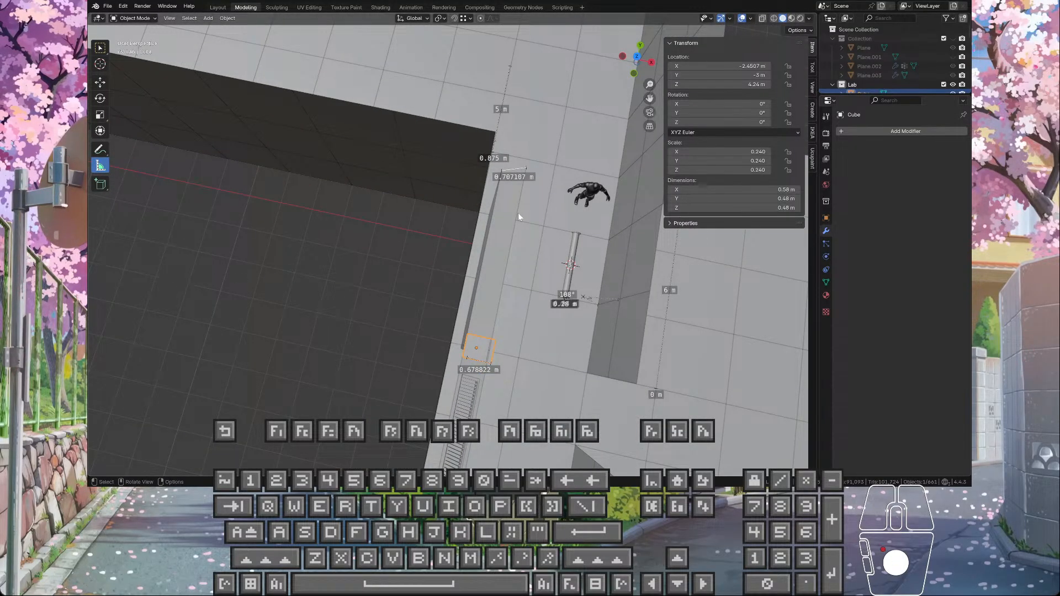
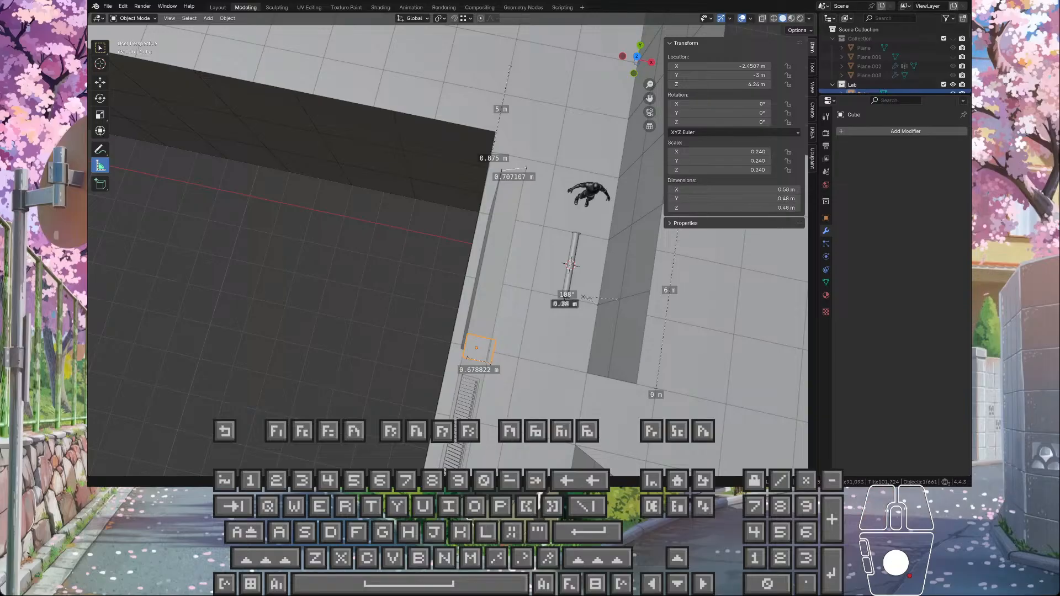
Step: Select the wedge's top faces in Edit Mode and set the snap target to Edge
middle_click_drag(486, 287, 484, 222)
scroll(433, 271, "up", 6)
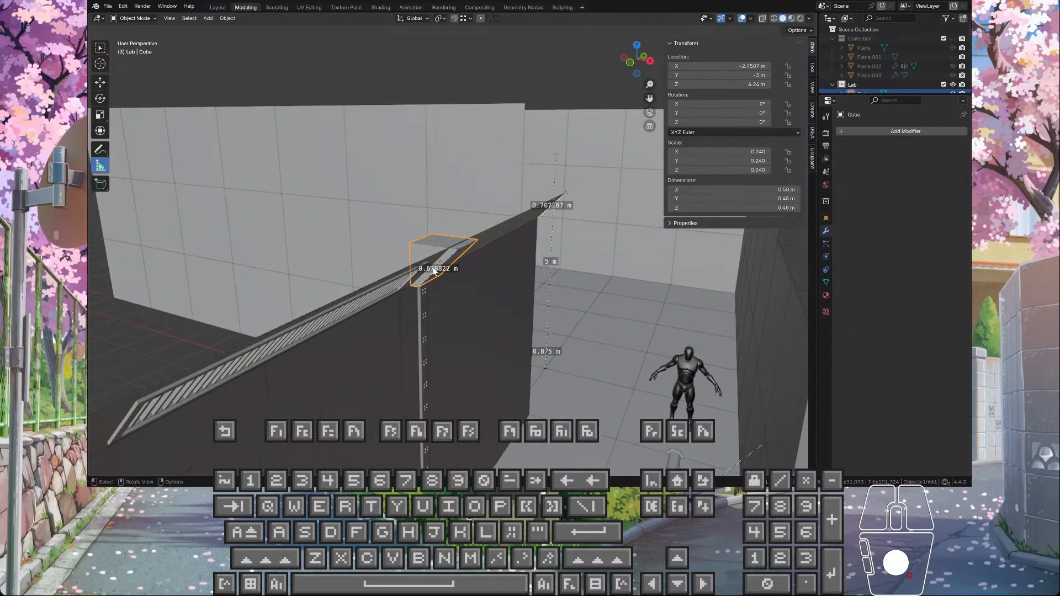
middle_click_drag(432, 273, 378, 234)
scroll(466, 244, "up", 3)
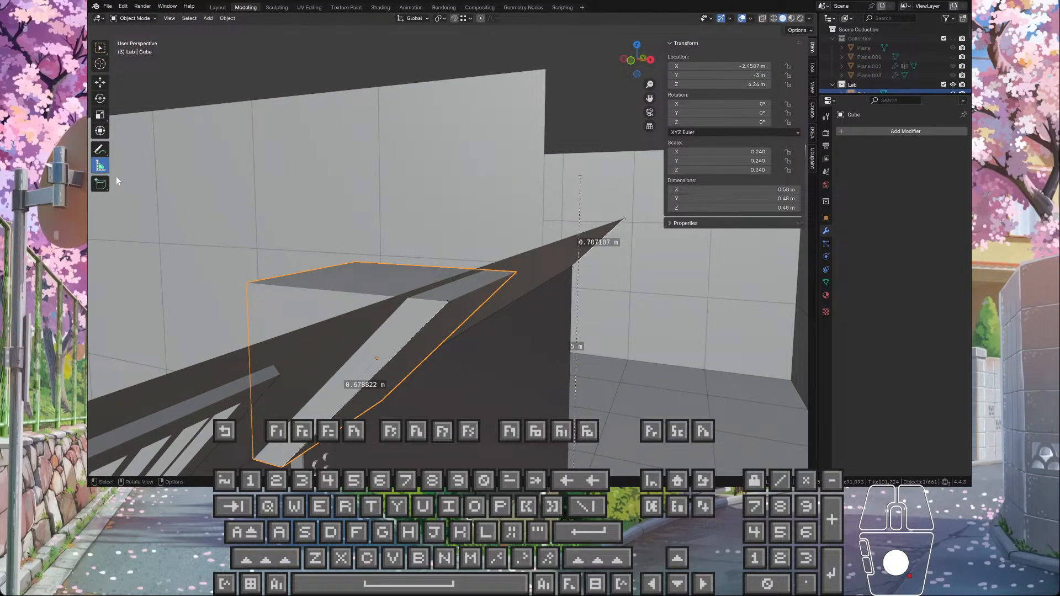
key("Tab")
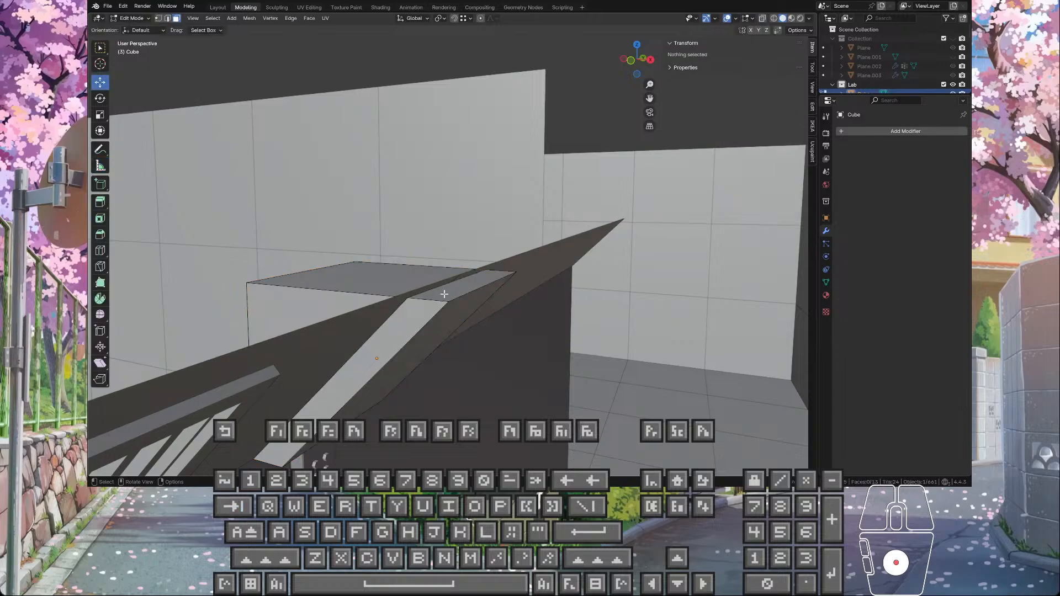
left_click(431, 289)
left_click(423, 280, "shift")
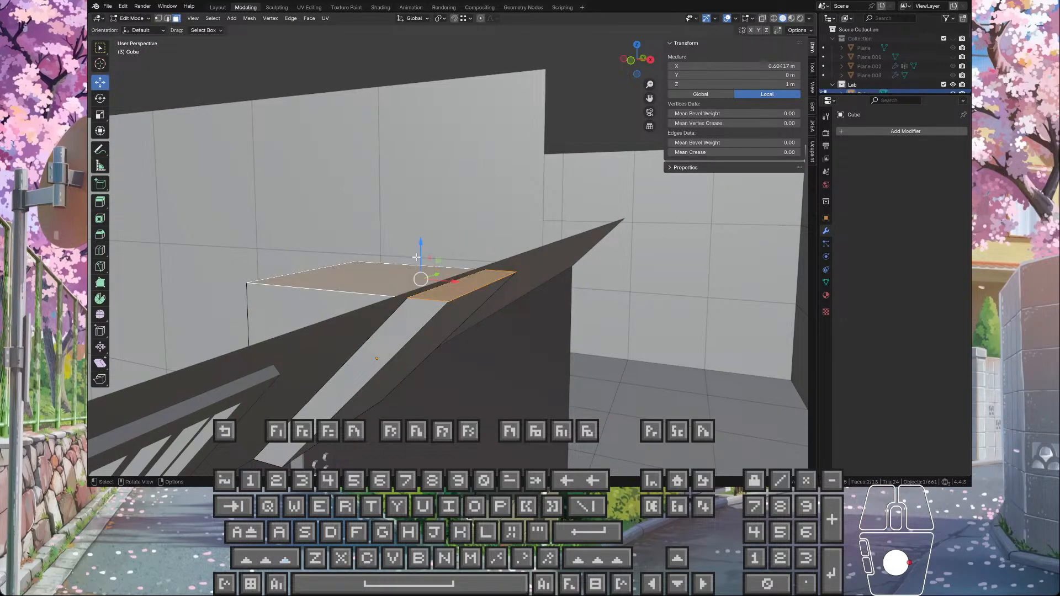
left_click(465, 20)
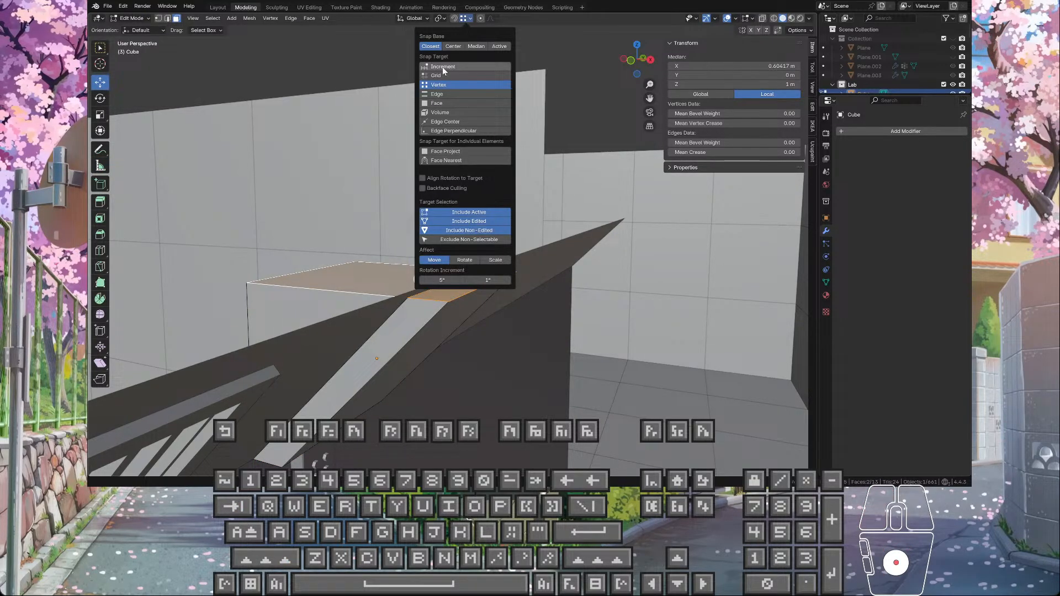
left_click(434, 95)
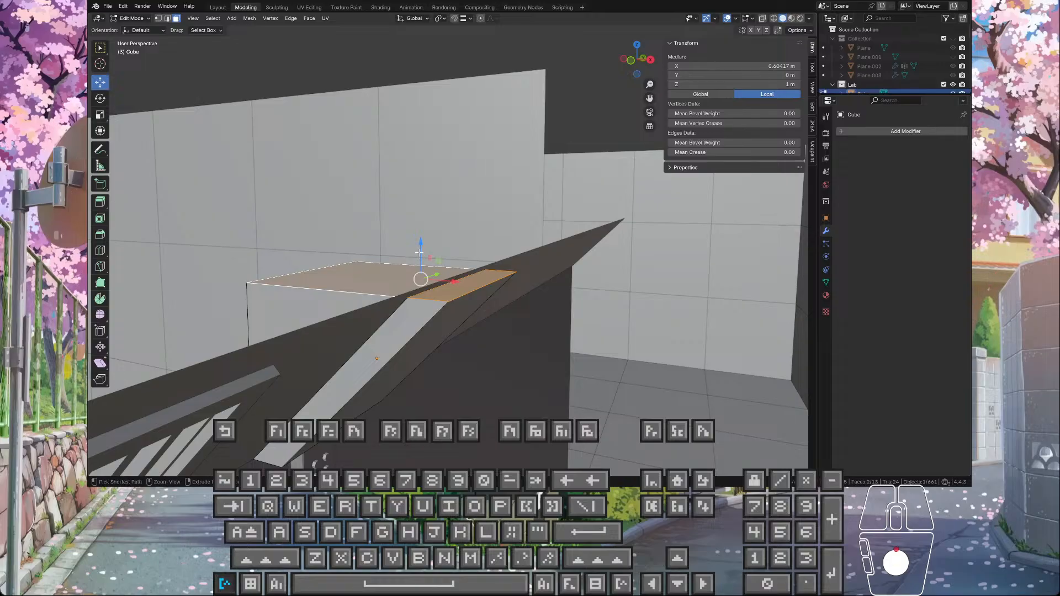
Step: Raise the wedge's selected top faces 0.02 m along global Z with snapping, and return to Object Mode
left_click_drag(421, 244, 425, 287, "ctrl")
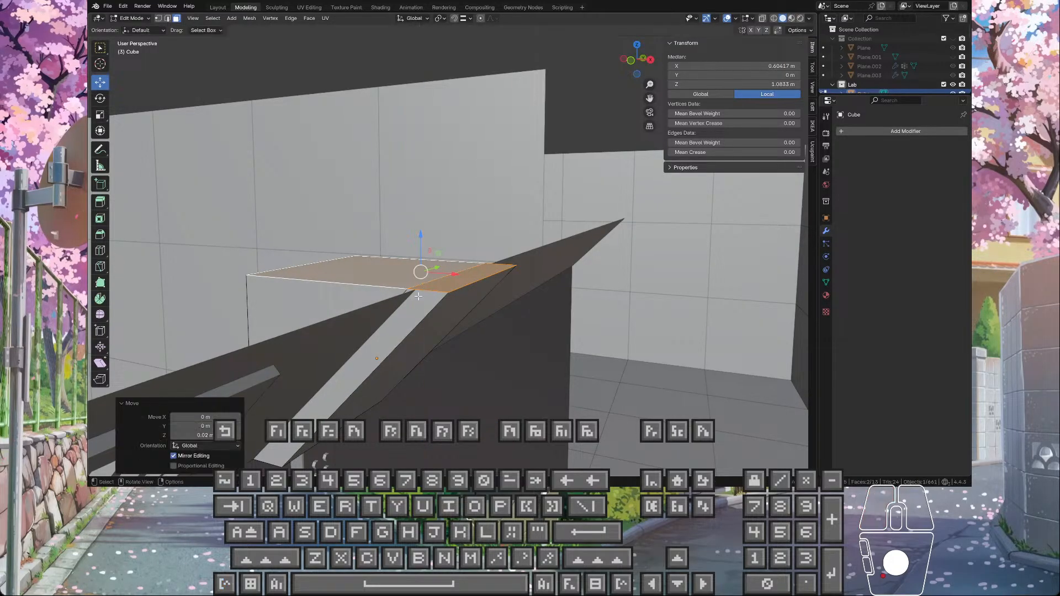
middle_click_drag(425, 287, 406, 315)
key("Tab")
scroll(420, 320, "down", 3)
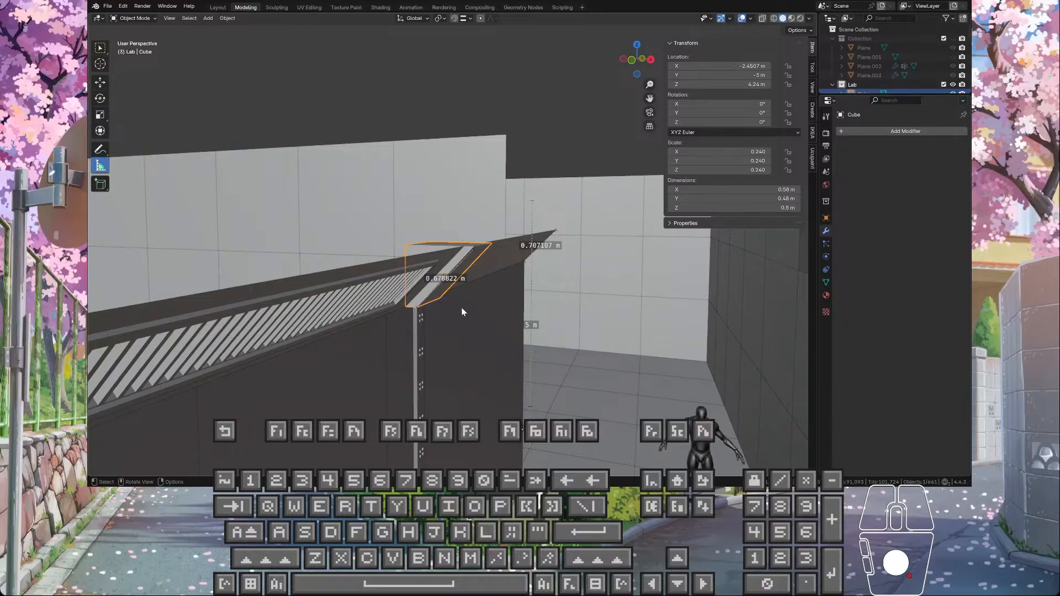
Step: Select the sloped ceiling panel to check how its end meets the wedge, and undo that selection
scroll(461, 308, "up", 2)
left_click(426, 272)
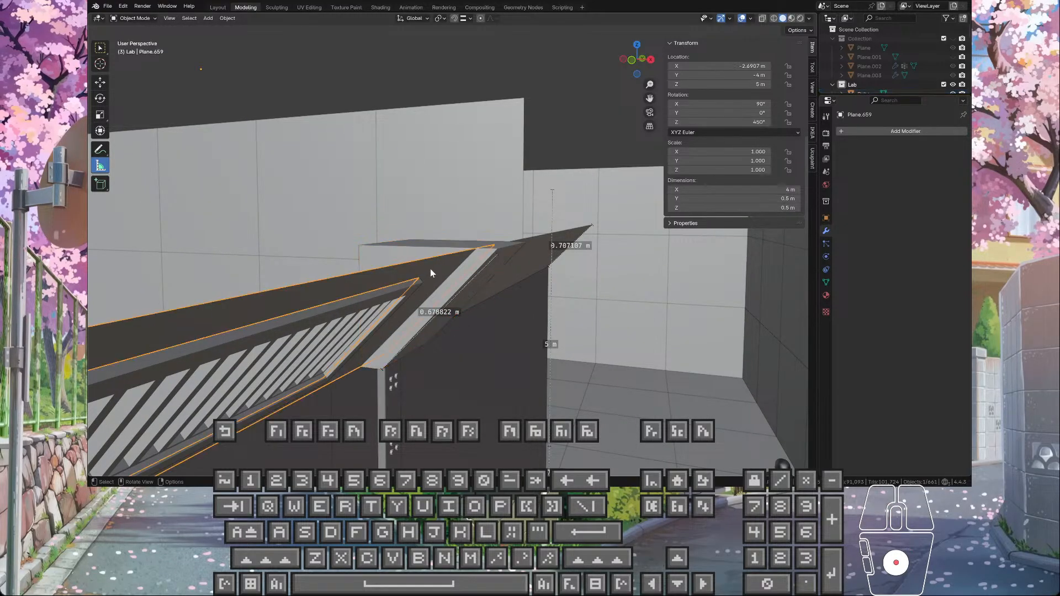
middle_click_drag(430, 269, 456, 241)
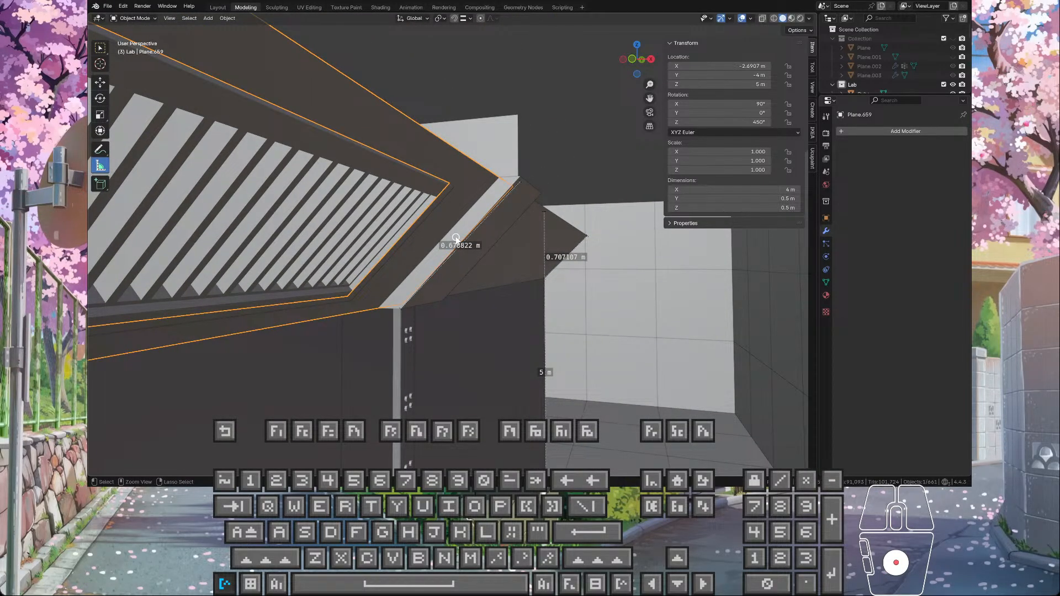
key("ctrl+z")
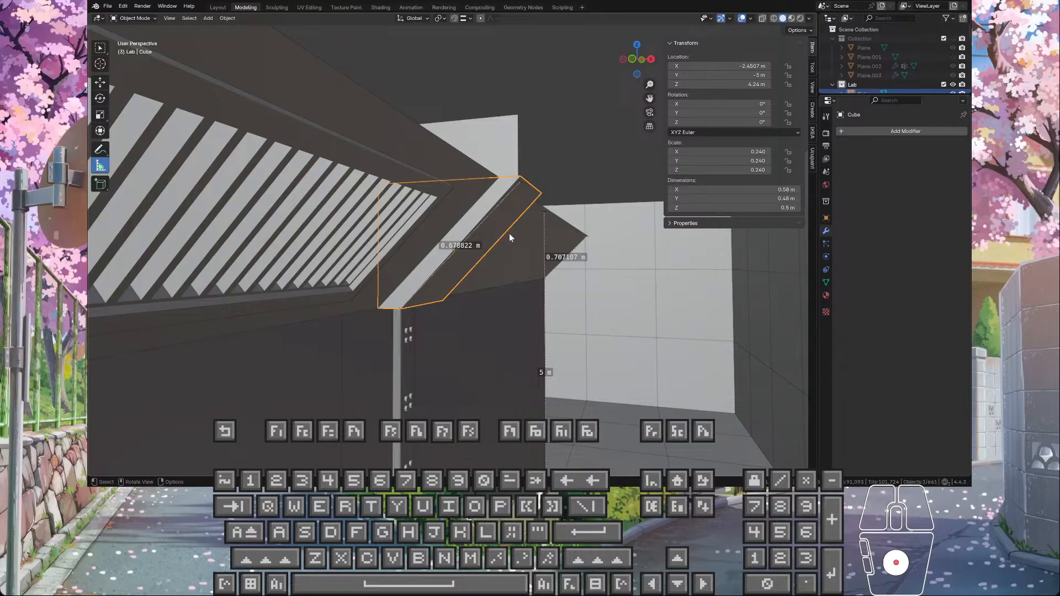
Step: Undo the 0.02 m raise of the wedge's top faces, and try moving them again in Edit Mode
middle_click_drag(509, 233, 523, 260)
key("ctrl+z")
key("ctrl+z")
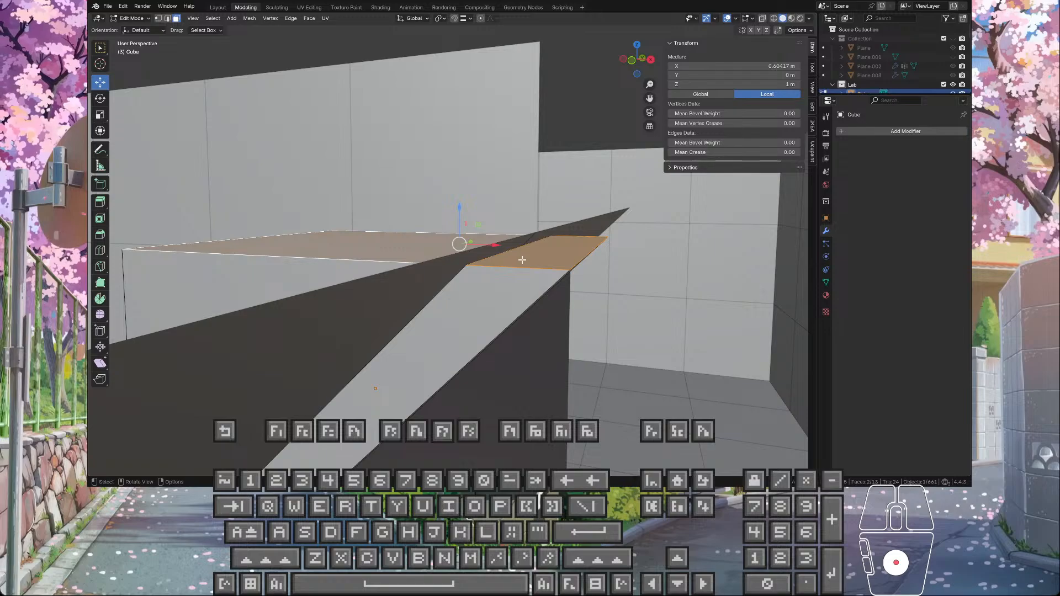
left_click_drag(473, 219, 466, 265)
middle_click_drag(466, 265, 490, 256)
key("ctrl+z")
Step: Extrude the wedge's top faces 0.1 m along their normal Z, and deselect them
scroll(499, 258, "down", 4)
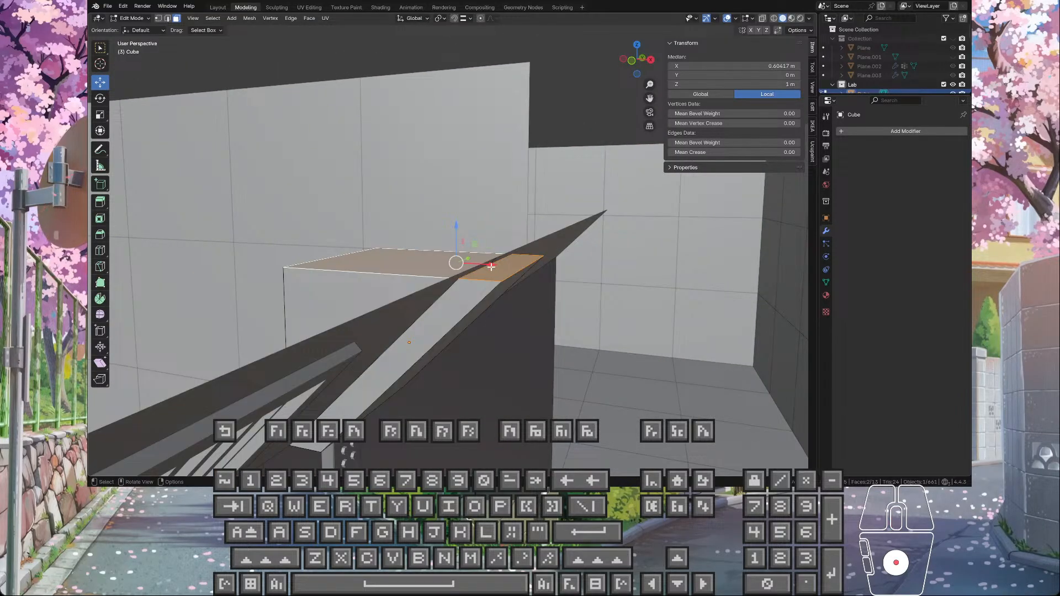
left_click_drag(494, 269, 494, 257)
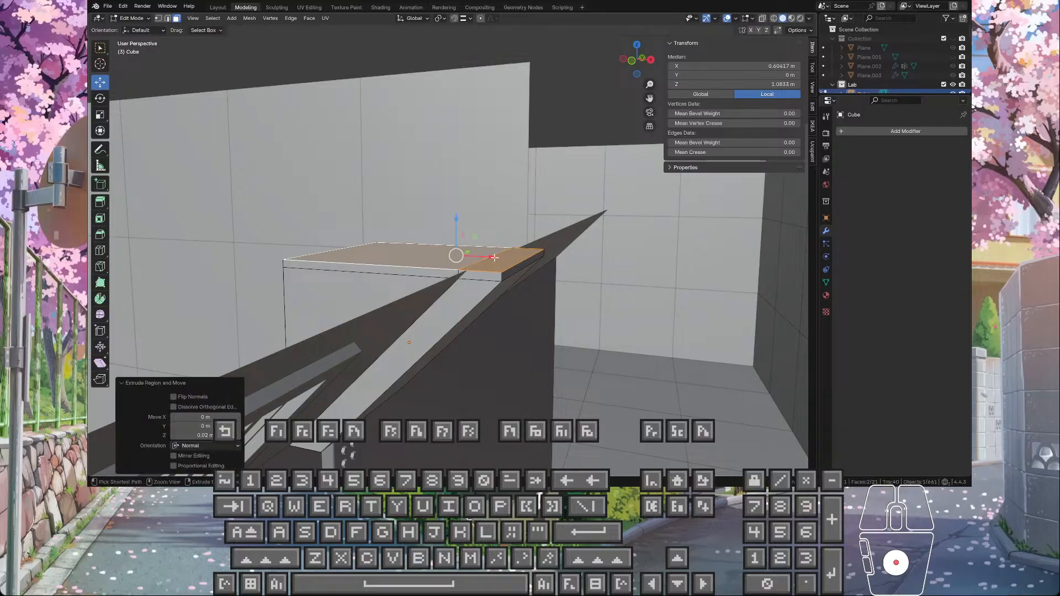
left_click(193, 436)
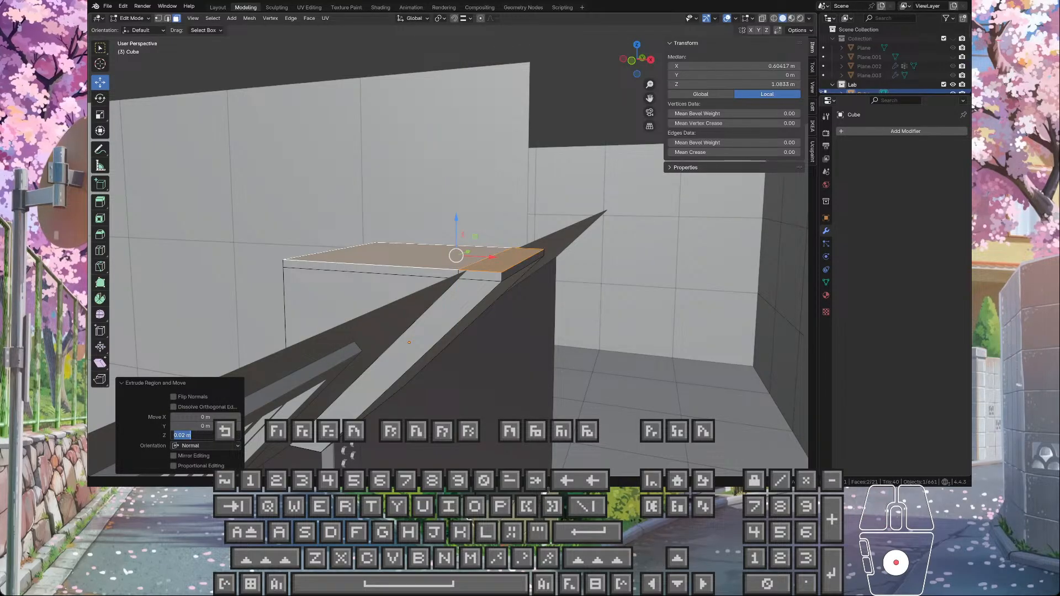
type("0.1")
key("Return")
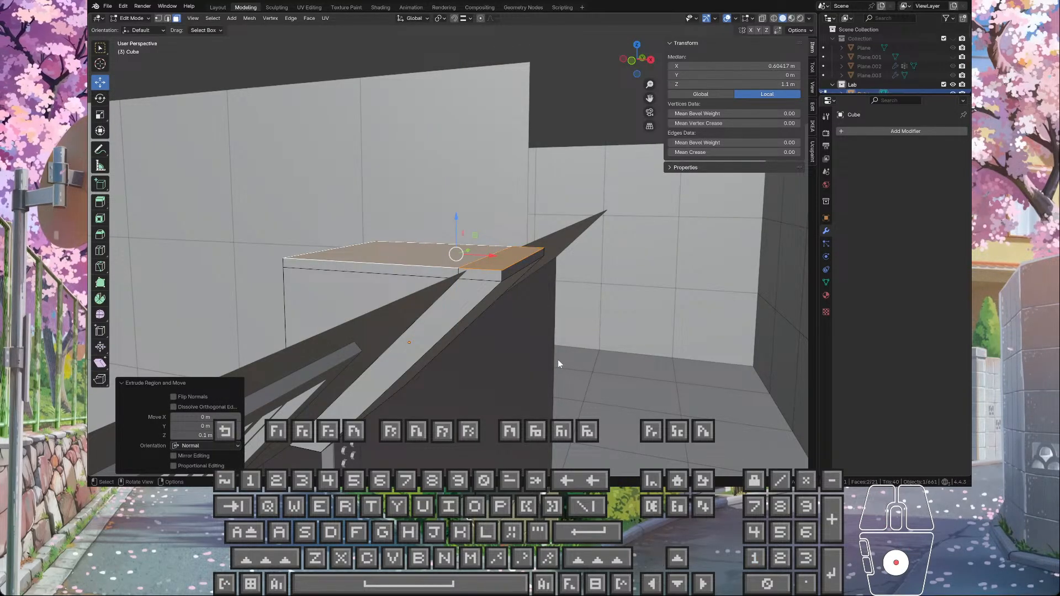
left_click(529, 324)
middle_click_drag(524, 314, 531, 240)
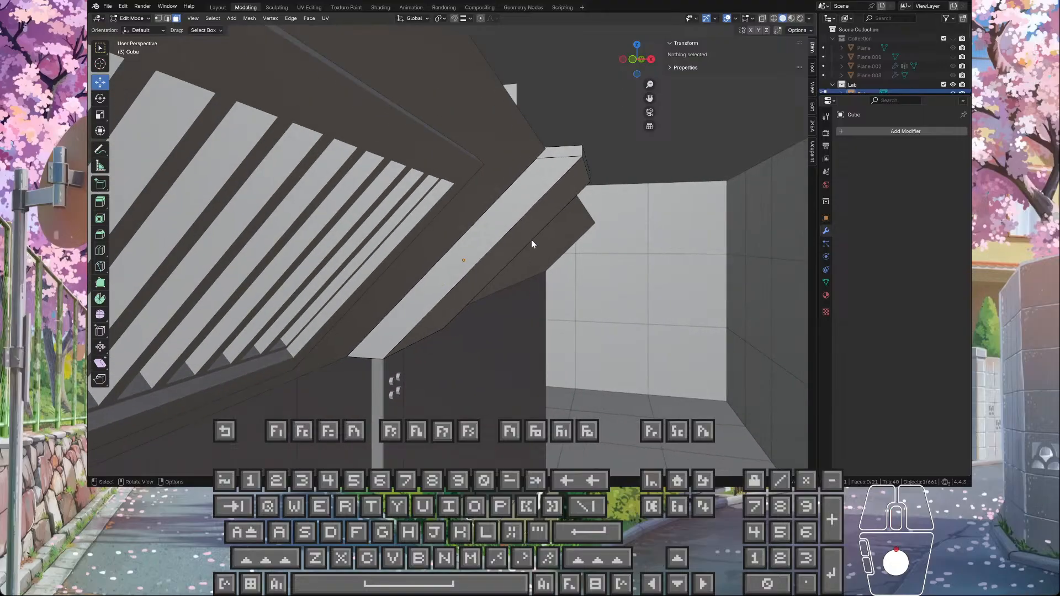
Step: Inspect the wedge's front face and extruded upper band, and measure the width of the front face's lower edge
left_click(515, 187)
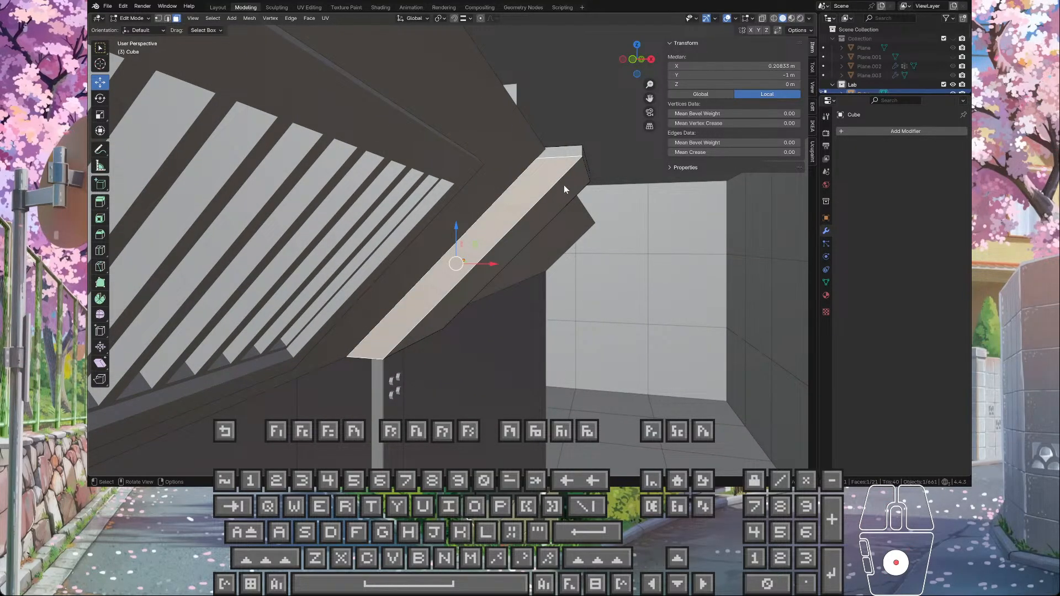
left_click(583, 156)
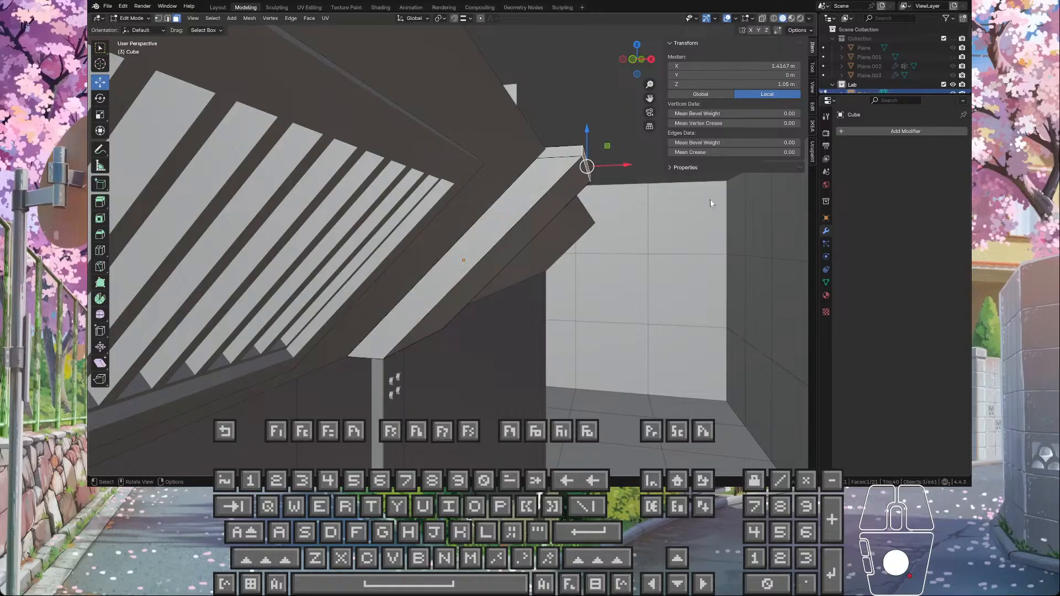
left_click(560, 151)
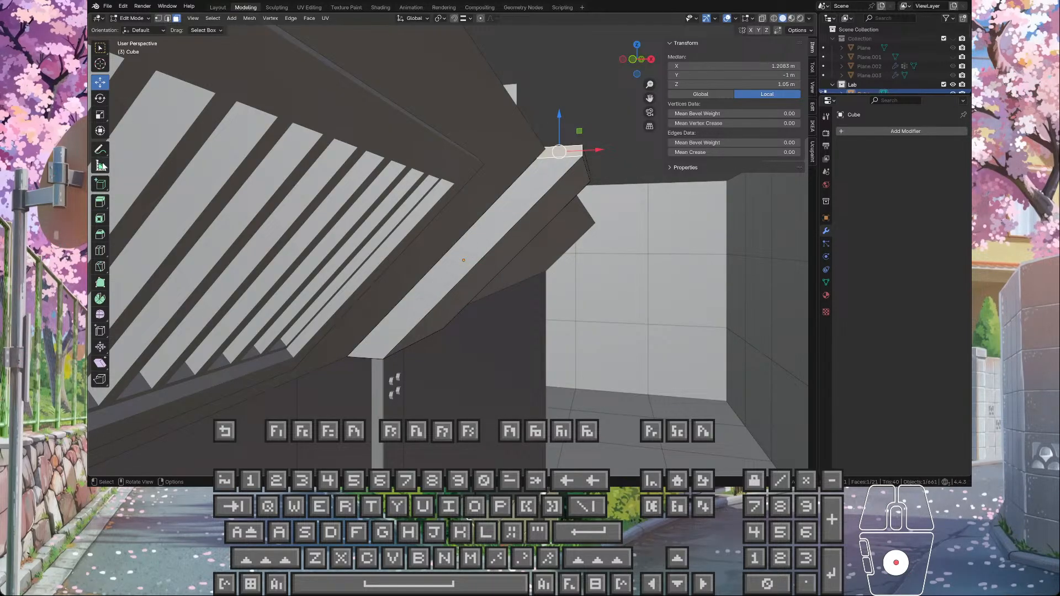
left_click(101, 165)
left_click_drag(349, 357, 385, 356, "ctrl")
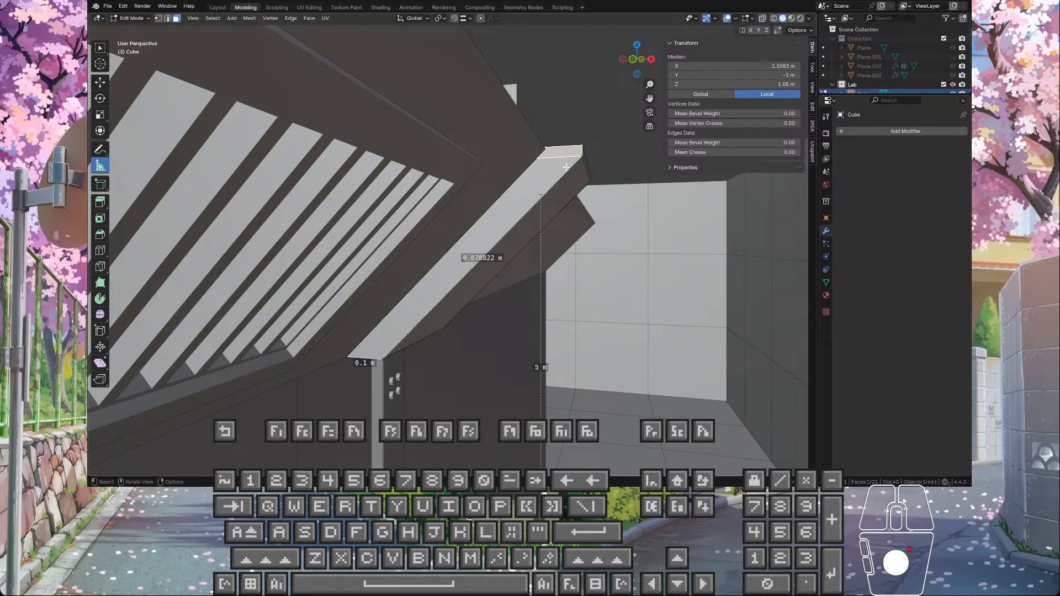
Step: Select the extruded band's narrow end face and measure the height of its front vertical edge
middle_click_drag(586, 171, 574, 181)
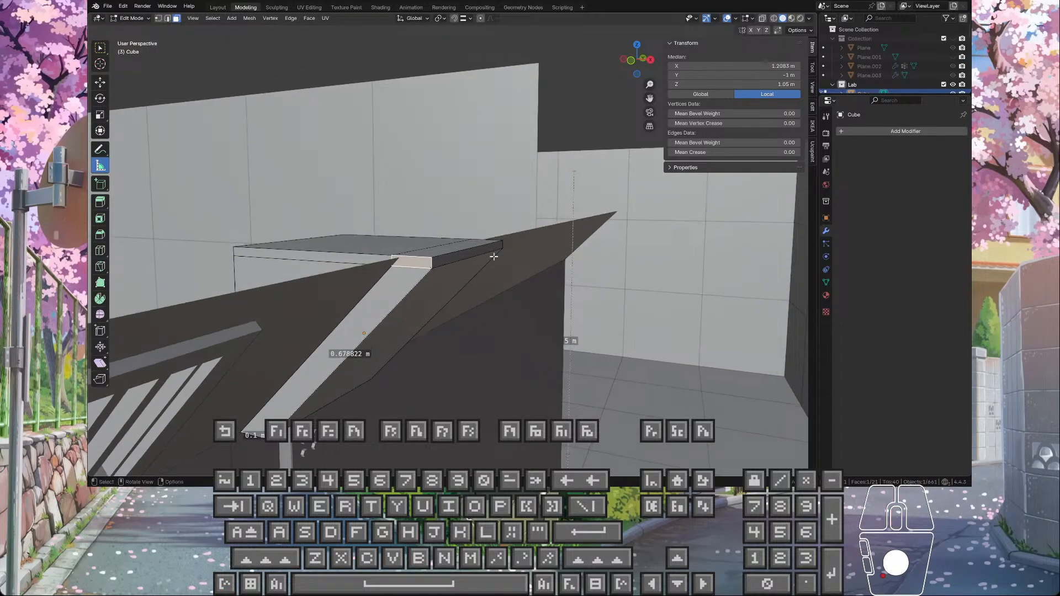
left_click(462, 246)
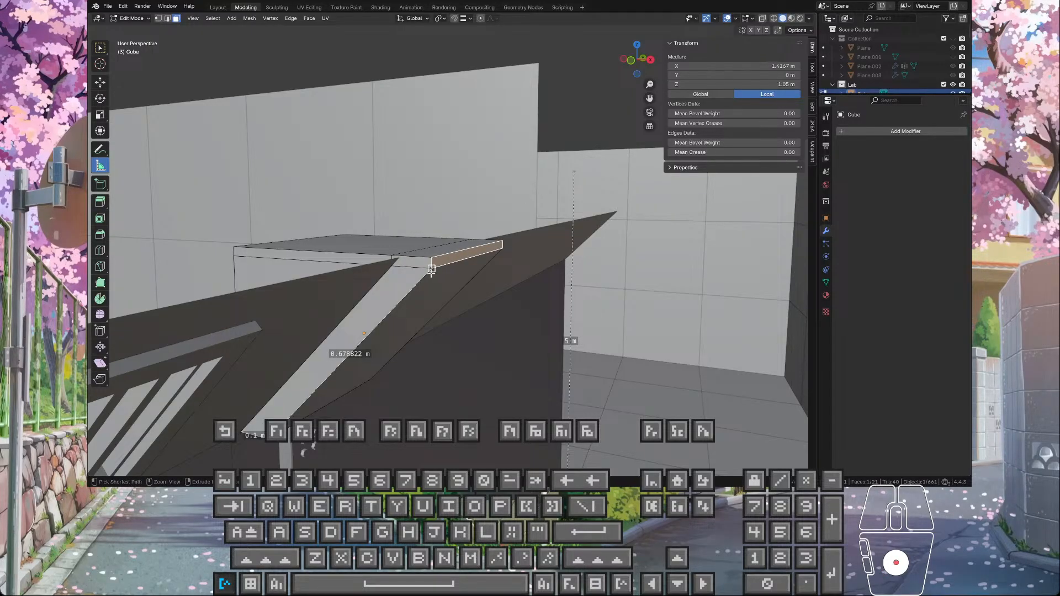
left_click_drag(431, 270, 431, 258, "ctrl")
scroll(435, 271, "up", 3)
middle_click_drag(438, 276, 450, 274)
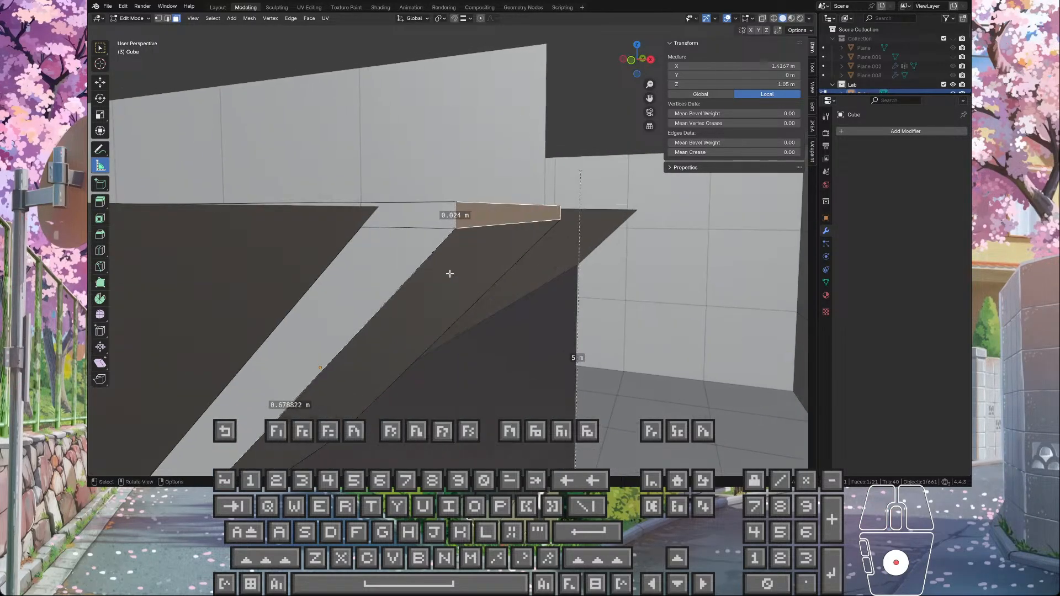
Step: Undo the face selections and the 0.1 m extrusion of the wedge's top faces
left_click(105, 84)
key("ctrl+z")
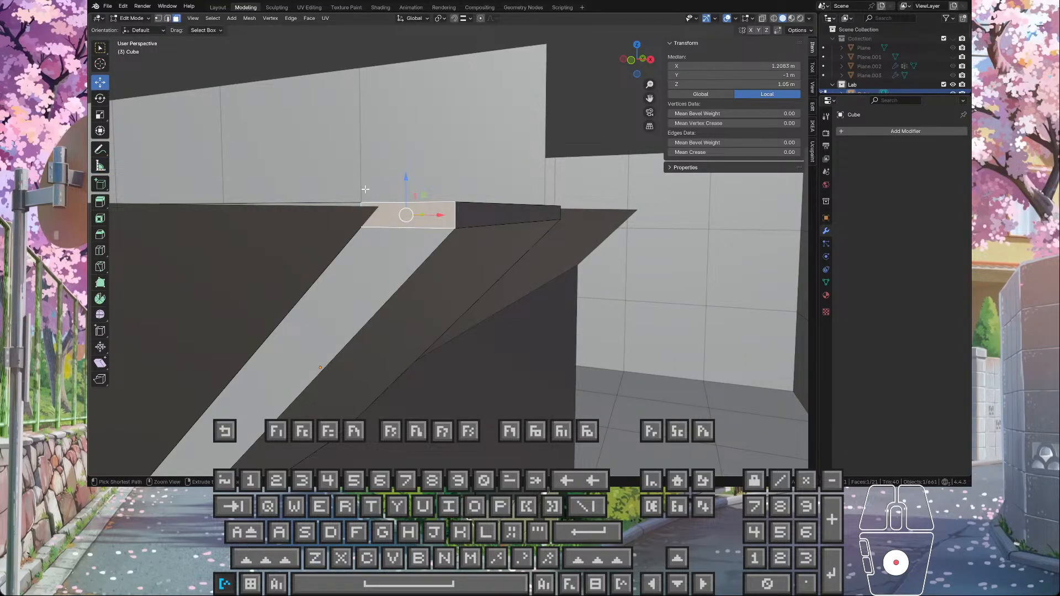
key("ctrl+z")
key("ctrl+z")
key("ctrl+z")
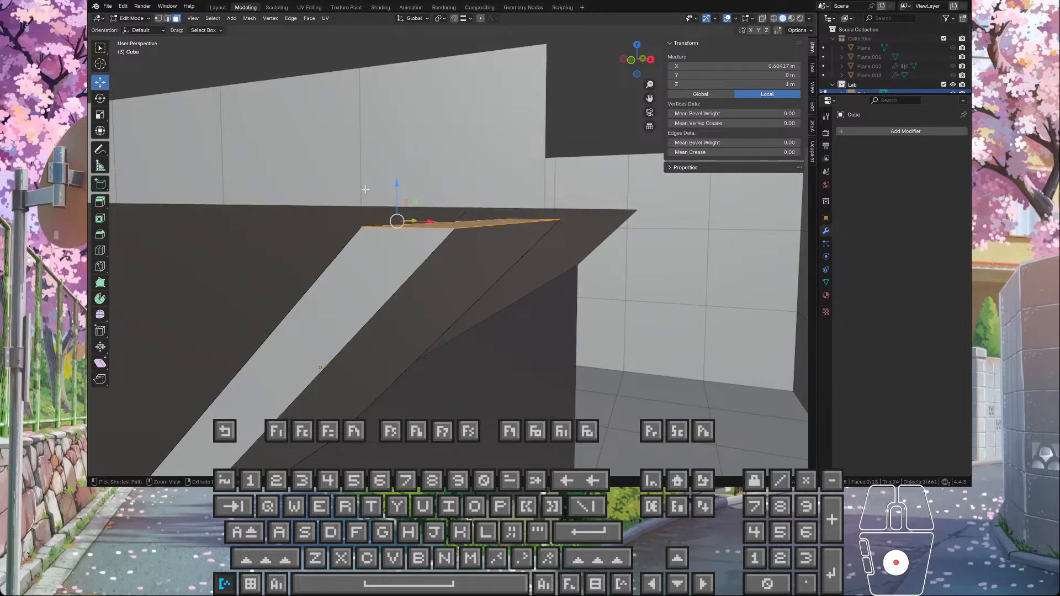
Step: Extrude the wedge's top faces upward again, setting the Z distance to 0.1 m
key("e")
left_click(417, 200)
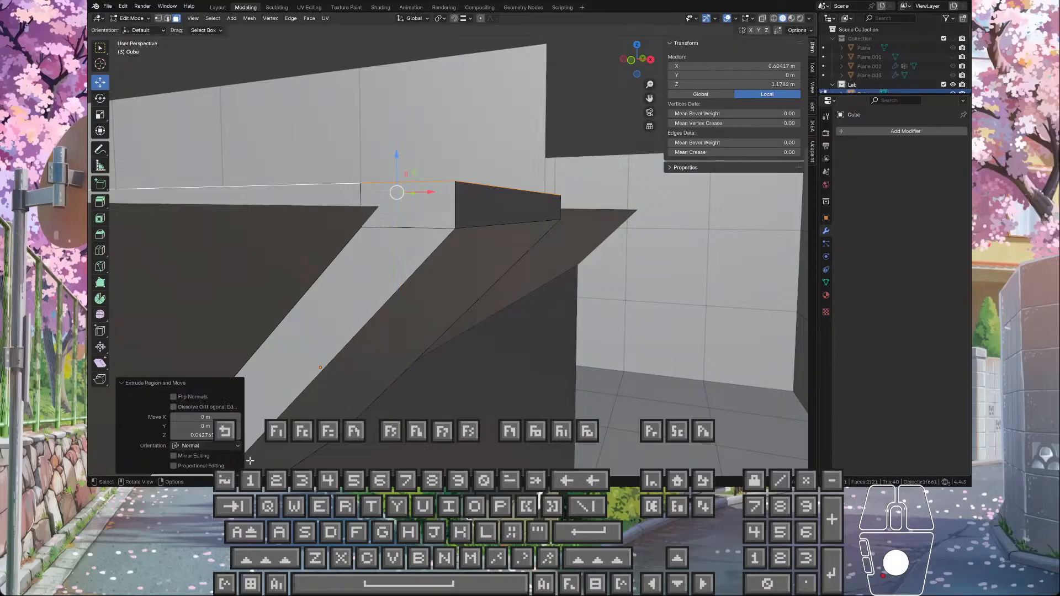
left_click(224, 436)
type("0.1")
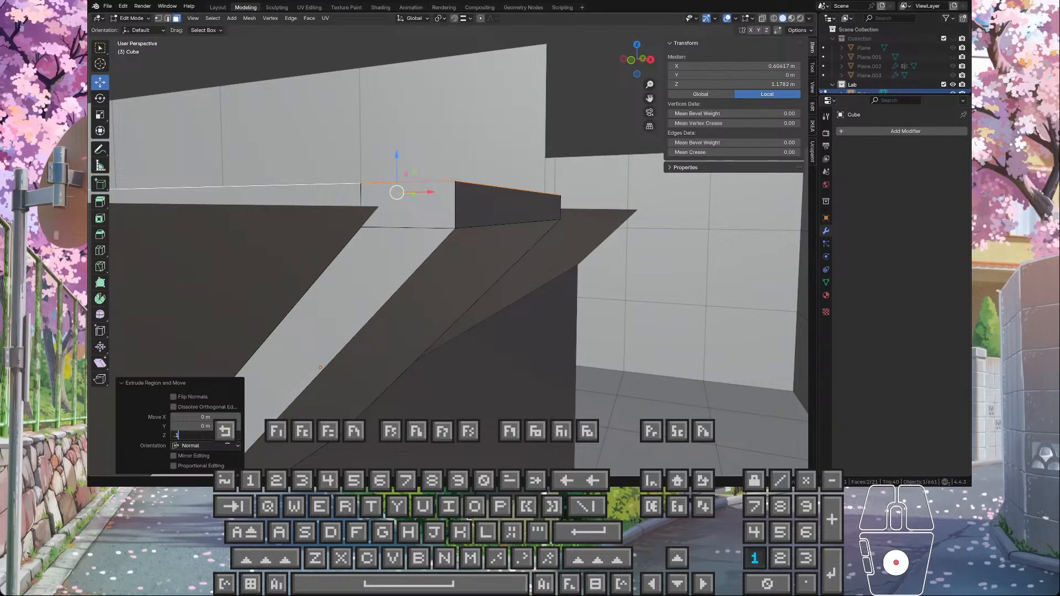
key("Return")
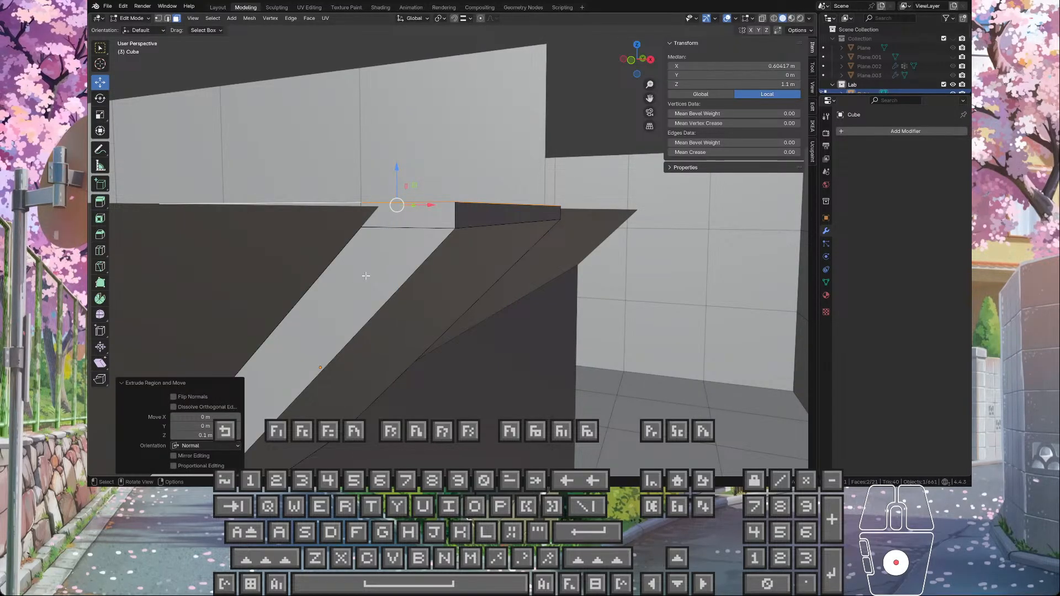
Step: Adjust the top extrusion's Z distance to 0.13 m and check it against the sloped ceiling panel
middle_click_drag(366, 276, 429, 333)
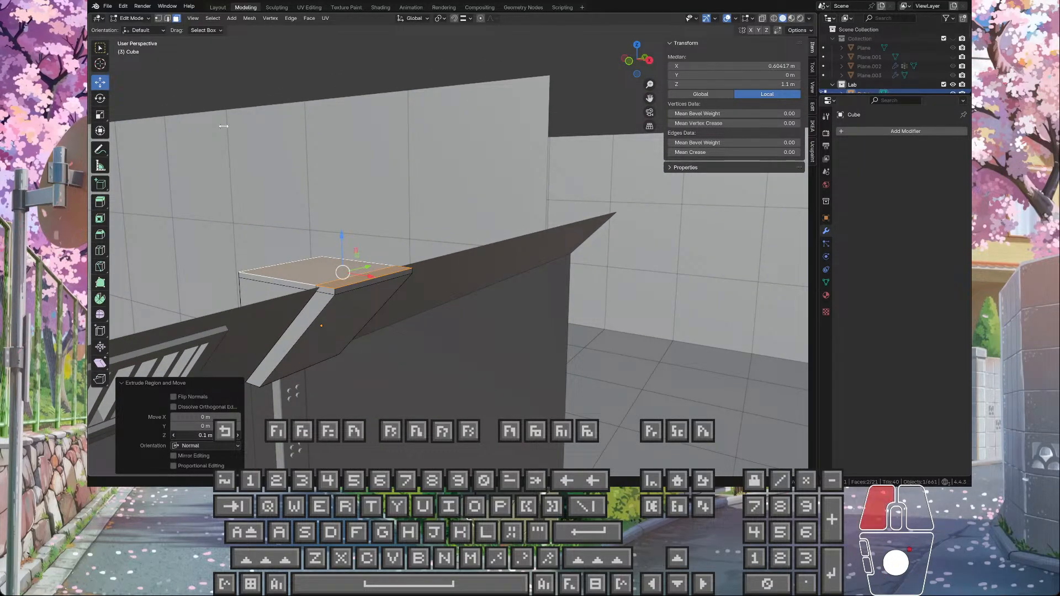
left_click_drag(224, 126, 223, 129)
left_click_drag(222, 128, 223, 128)
middle_click_drag(310, 386, 357, 333)
scroll(320, 379, "up", 3)
scroll(377, 321, "down", 3)
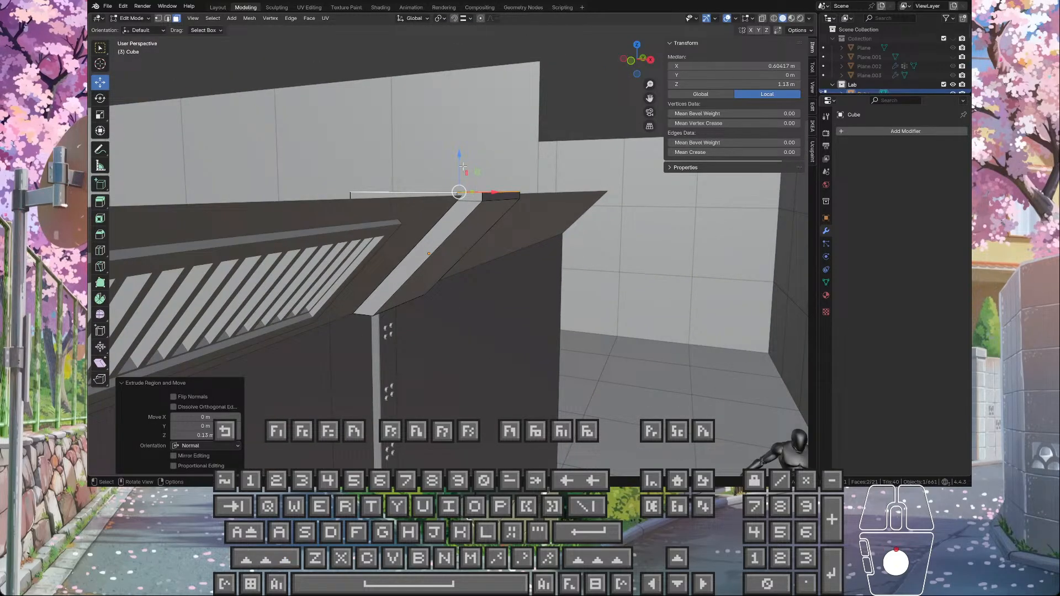
Step: Try lowering the extruded top faces about 0.031 m along global Z, and undo both the move and the extrusion
left_click_drag(460, 158, 459, 165)
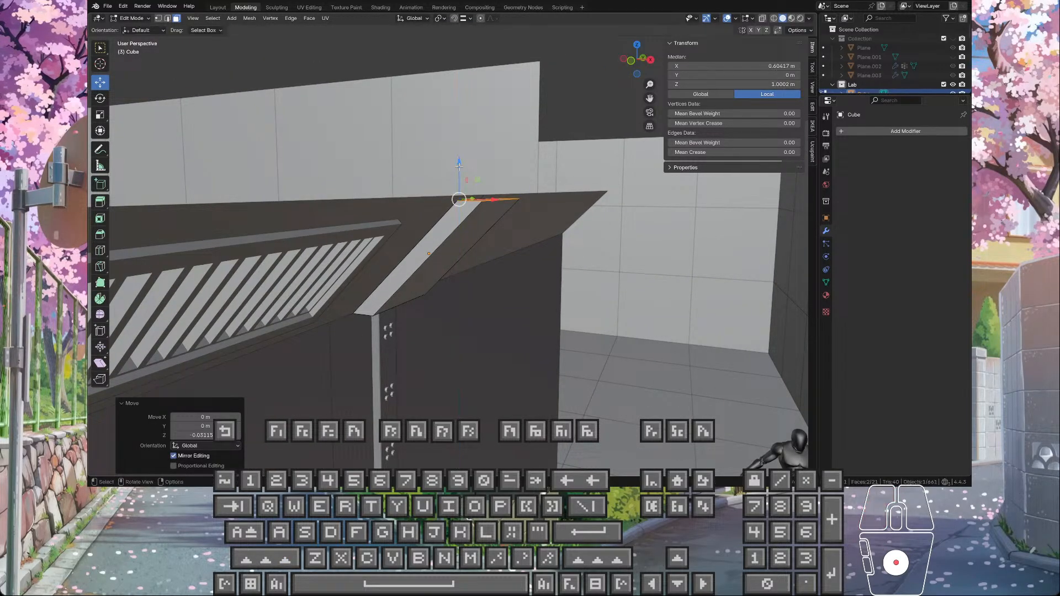
key("ctrl+z")
key("ctrl+z")
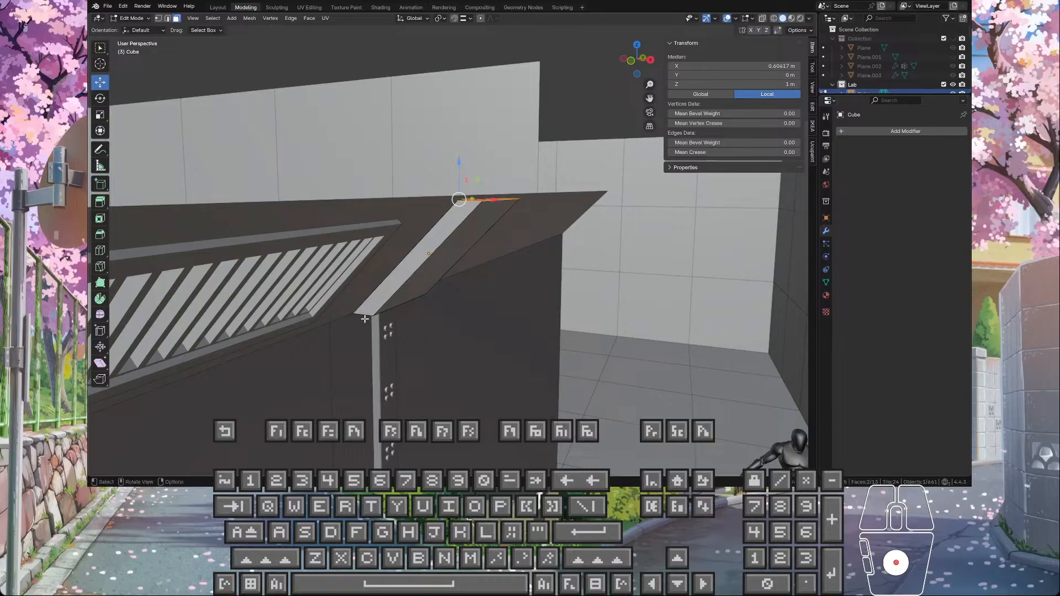
Step: Measure the width of the wedge's lower front edge where it meets the vertical post
scroll(362, 318, "up", 5)
middle_click_drag(359, 319, 390, 289, "shift")
left_click(105, 165)
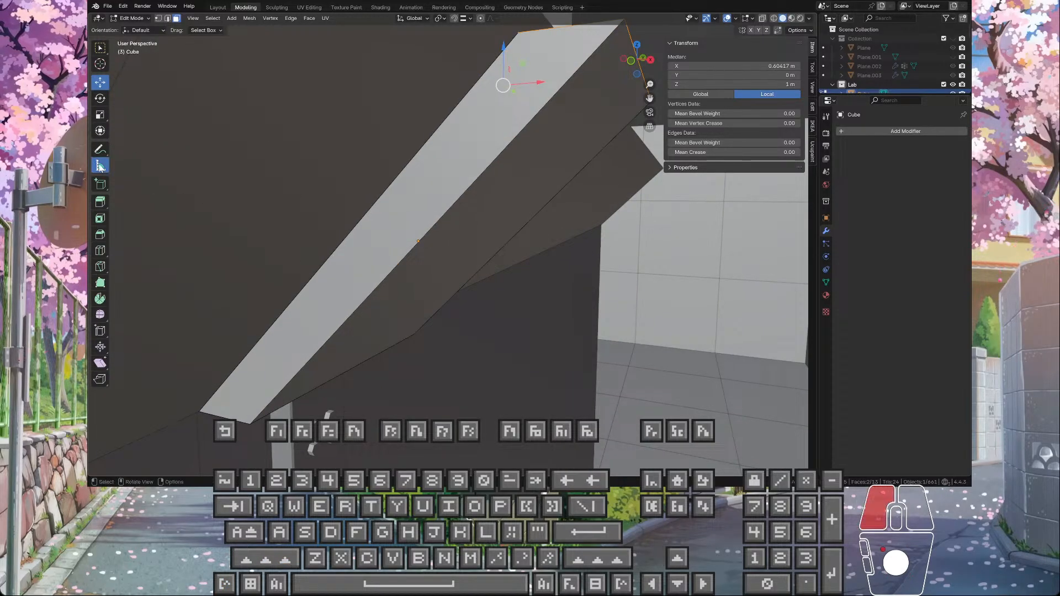
scroll(213, 414, "down", 4)
key("ctrl")
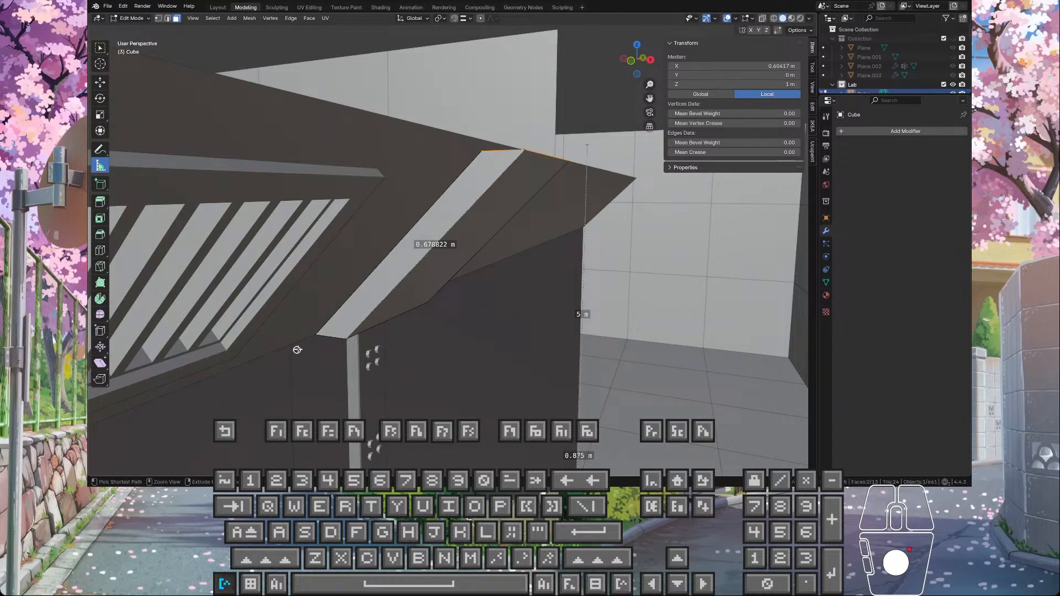
left_click(318, 334, "ctrl")
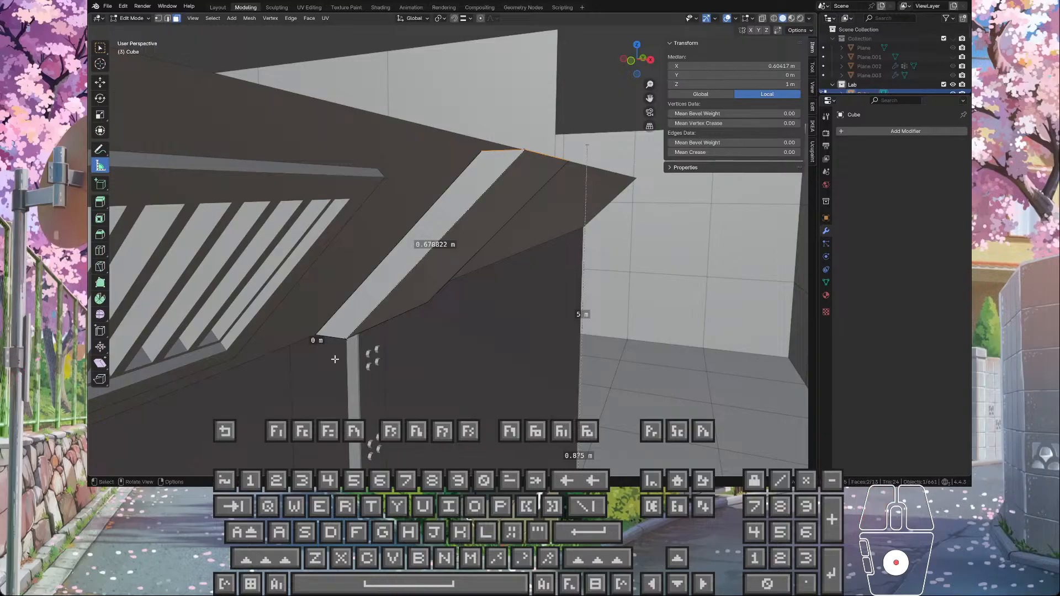
key("ctrl+z")
left_click_drag(316, 335, 361, 345, "ctrl")
middle_click_drag(362, 345, 421, 276)
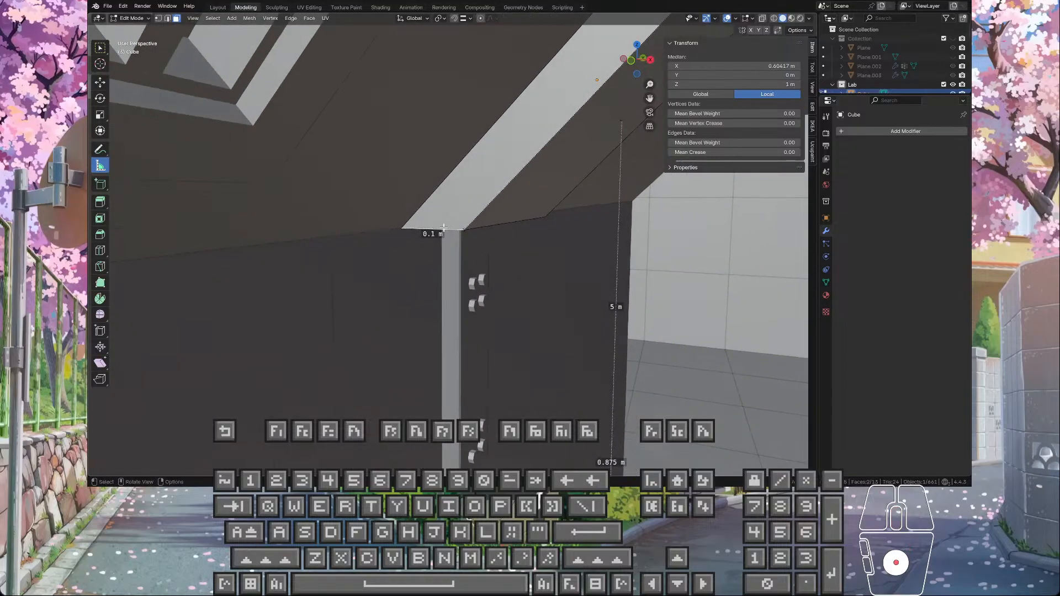
Step: Extrude the wedge's top faces upward, setting the Z distance to 0.1 m
scroll(459, 198, "down", 1)
middle_click_drag(459, 199, 415, 261, "shift")
scroll(504, 245, "up", 3)
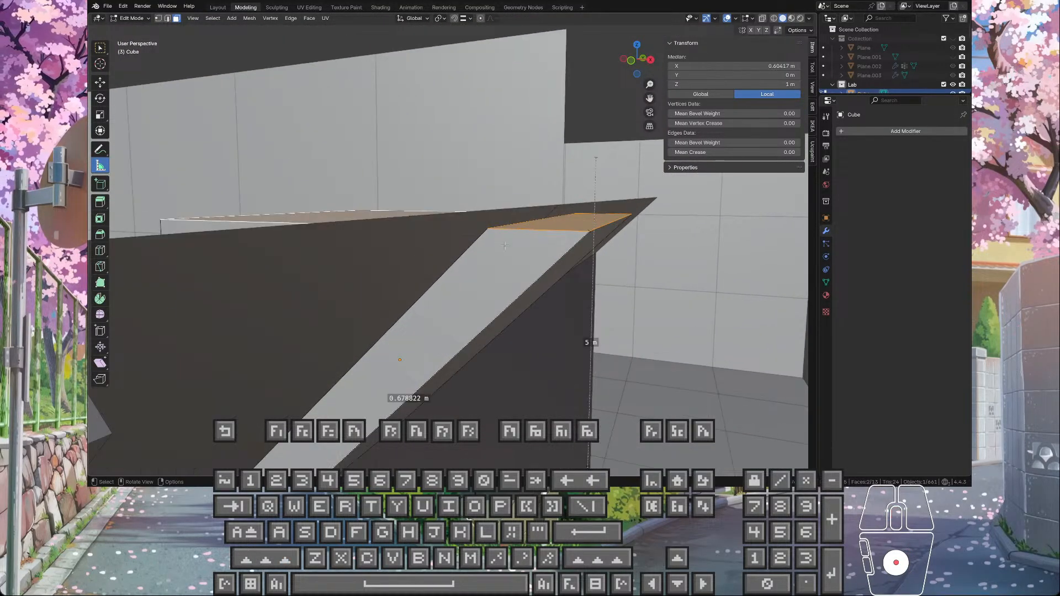
left_click(106, 88)
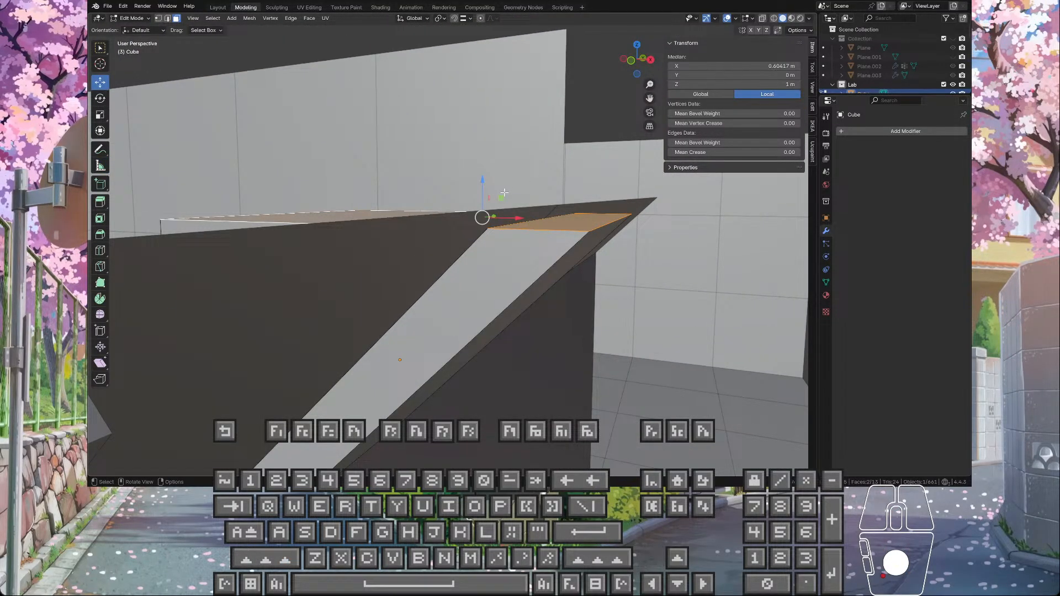
key("e")
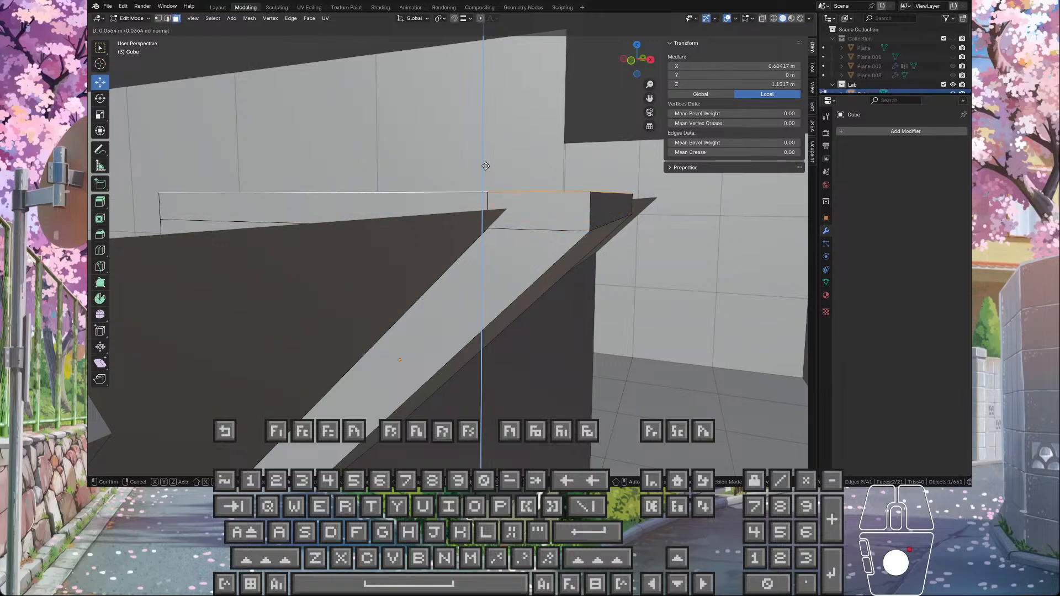
left_click(475, 180)
left_click(209, 437)
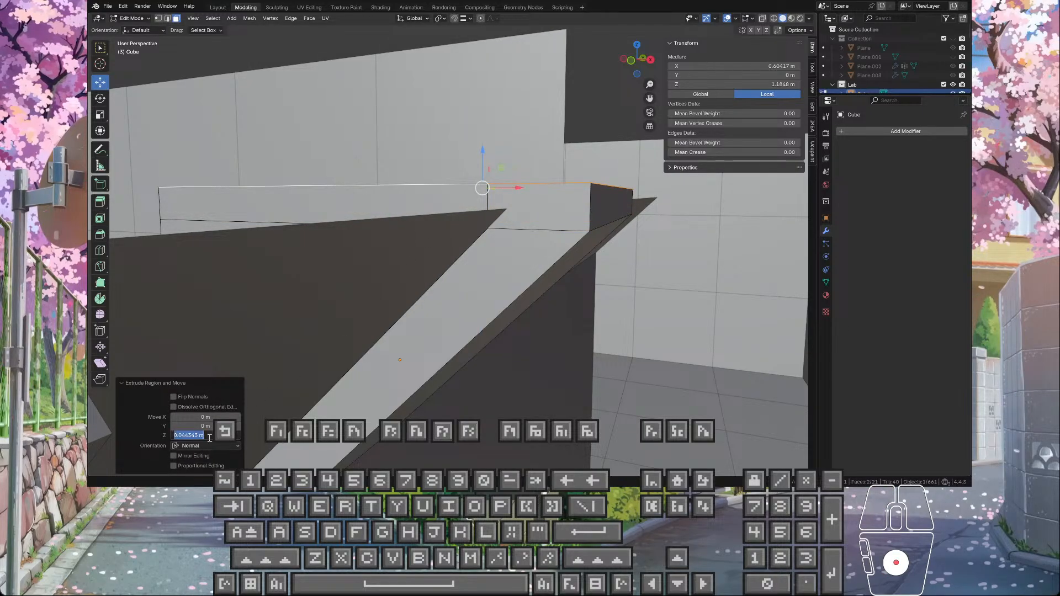
type("0.1")
key("Return")
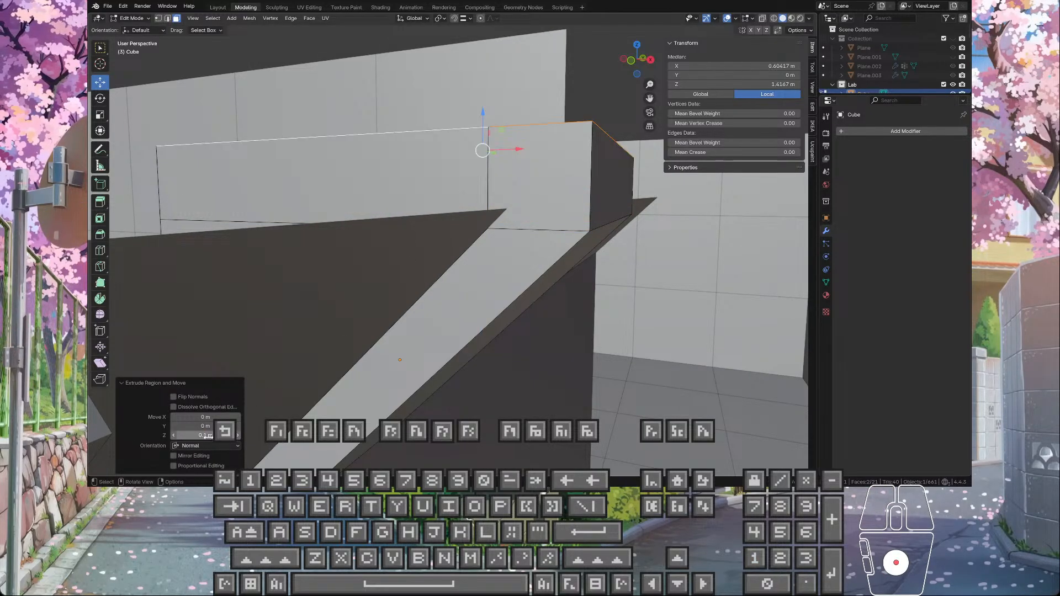
Step: Examine the end and side faces of the extruded block above the sloped ceiling panel
left_click(620, 90)
scroll(550, 164, "down", 4)
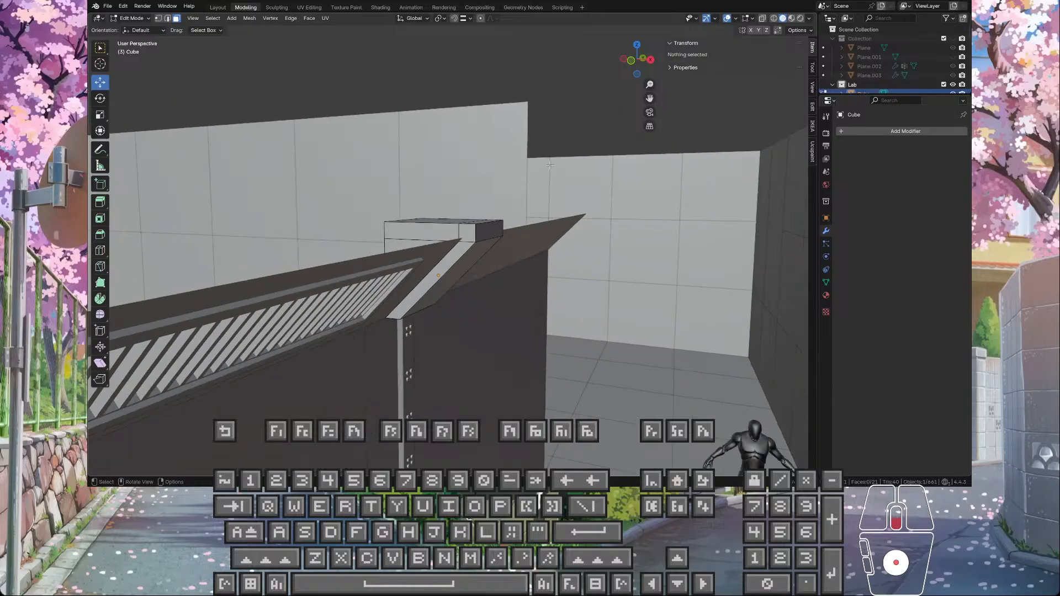
left_click(484, 233)
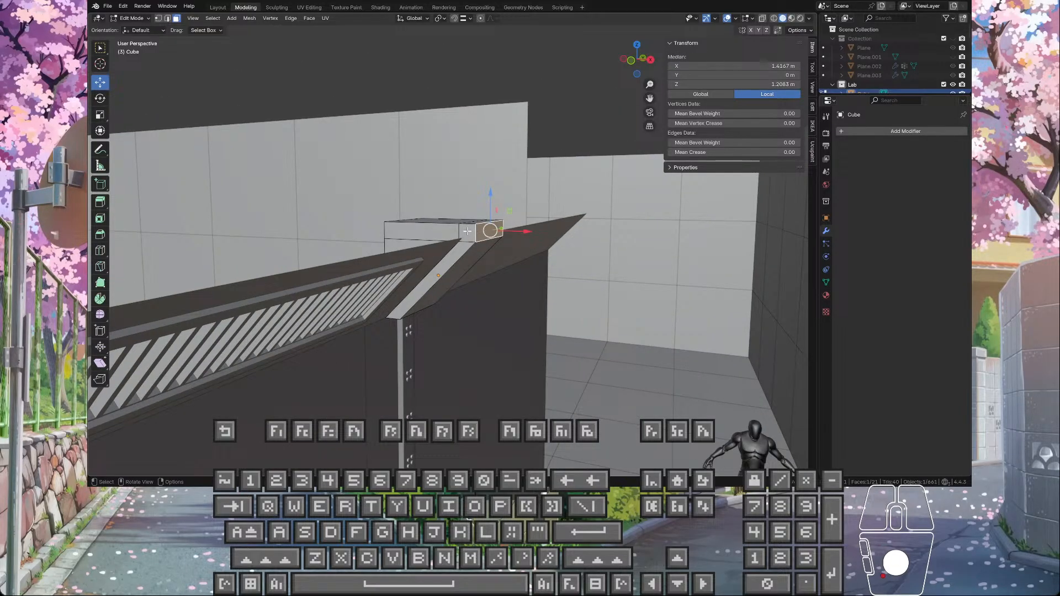
left_click(467, 232)
scroll(470, 238, "up", 5)
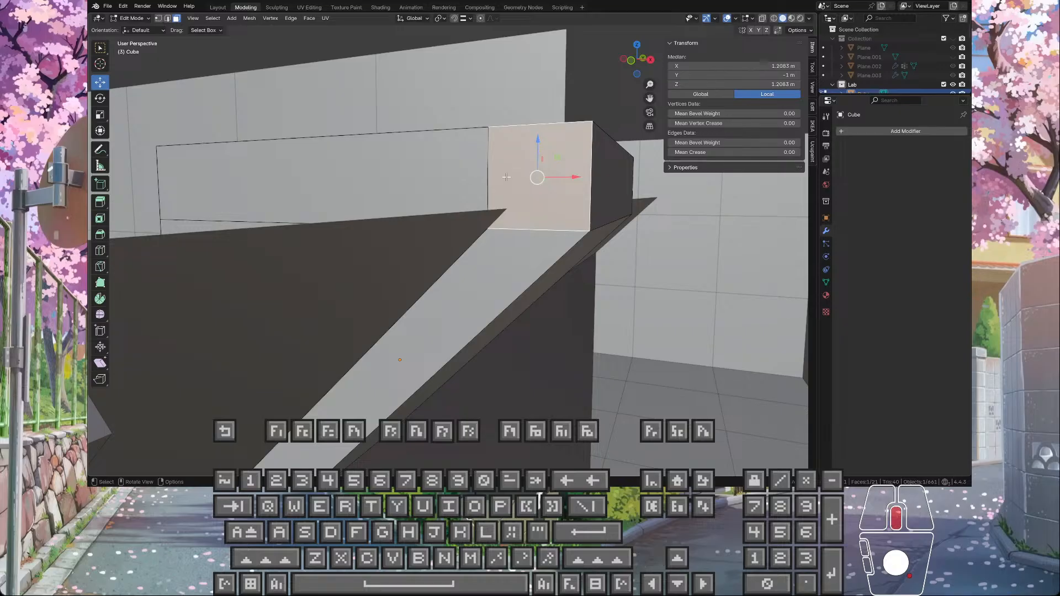
middle_click_drag(506, 178, 502, 181)
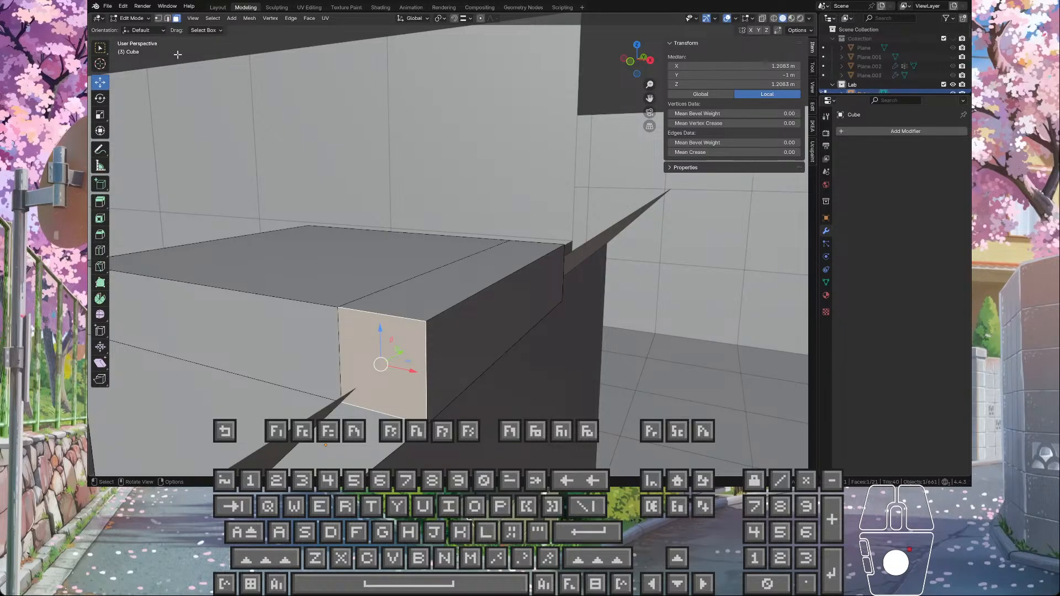
Step: Try deleting the seam edges across the extruded block's top and both sides, and undo the deletion
left_click(168, 18)
left_click(338, 346)
left_click(361, 282, "shift")
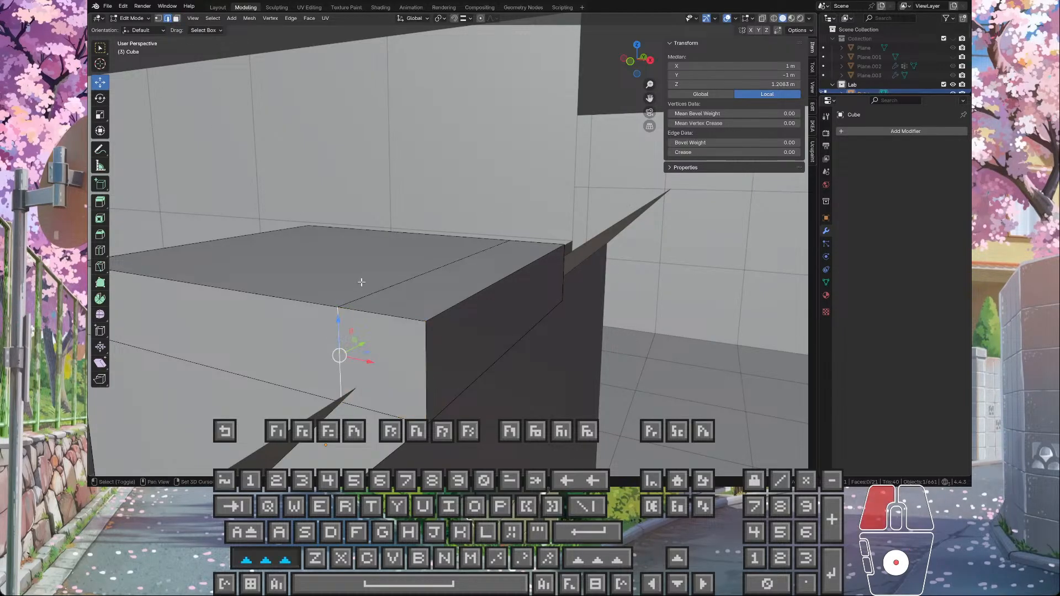
middle_click_drag(447, 279, 379, 287)
mouse_move(321, 270)
middle_mouse_down("shift")
mouse_move(577, 279)
mouse_move(309, 265)
middle_mouse_up("shift")
left_click(240, 255, "shift")
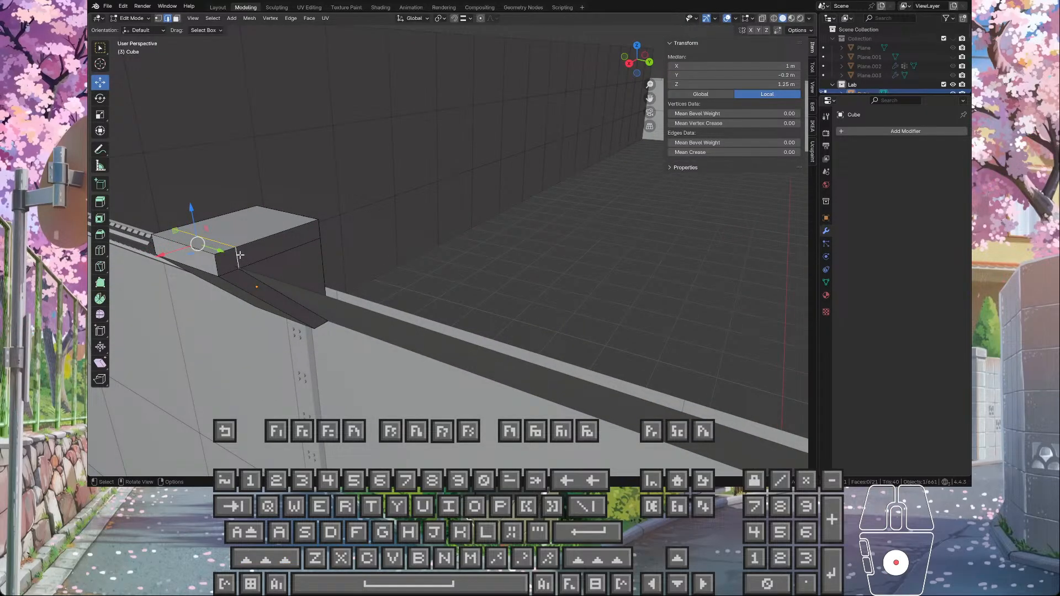
key("x")
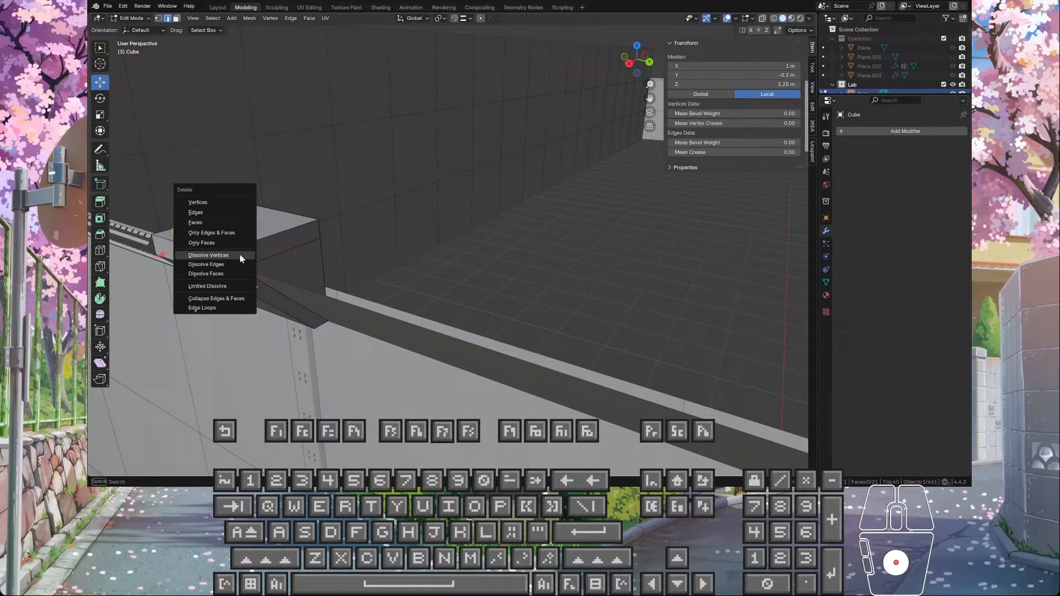
left_click(217, 212)
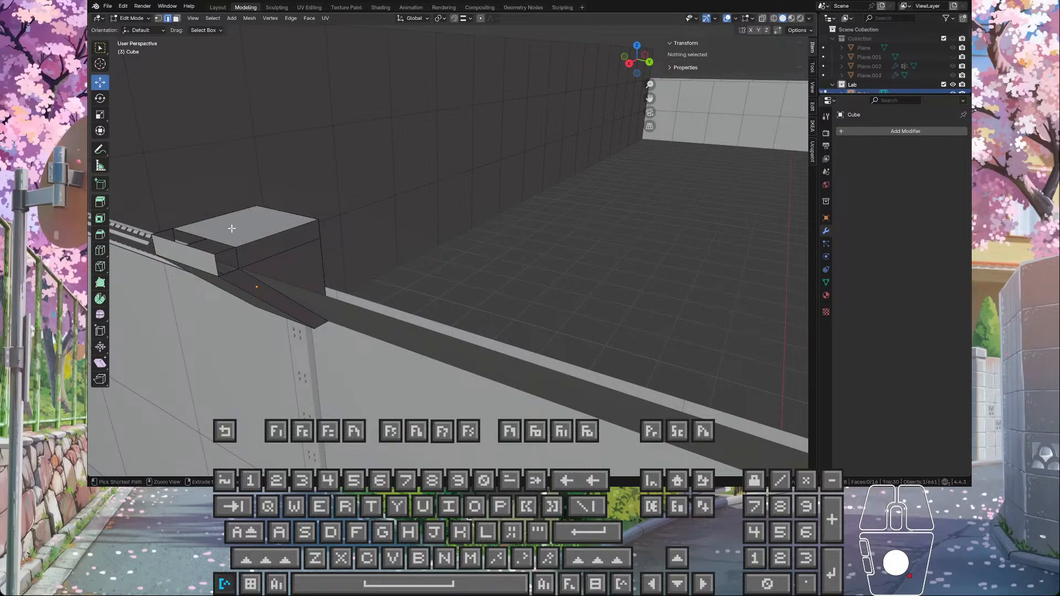
key("ctrl+z")
Step: Try Dissolve Edges on the seam across the extruded block twice, undoing it each time
key("Delete")
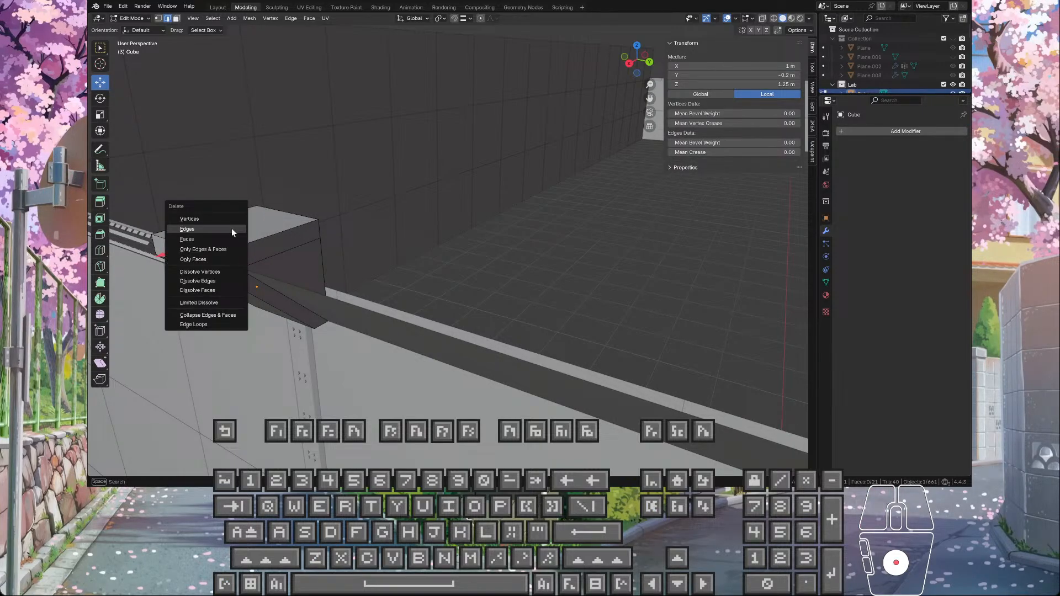
left_click(216, 284)
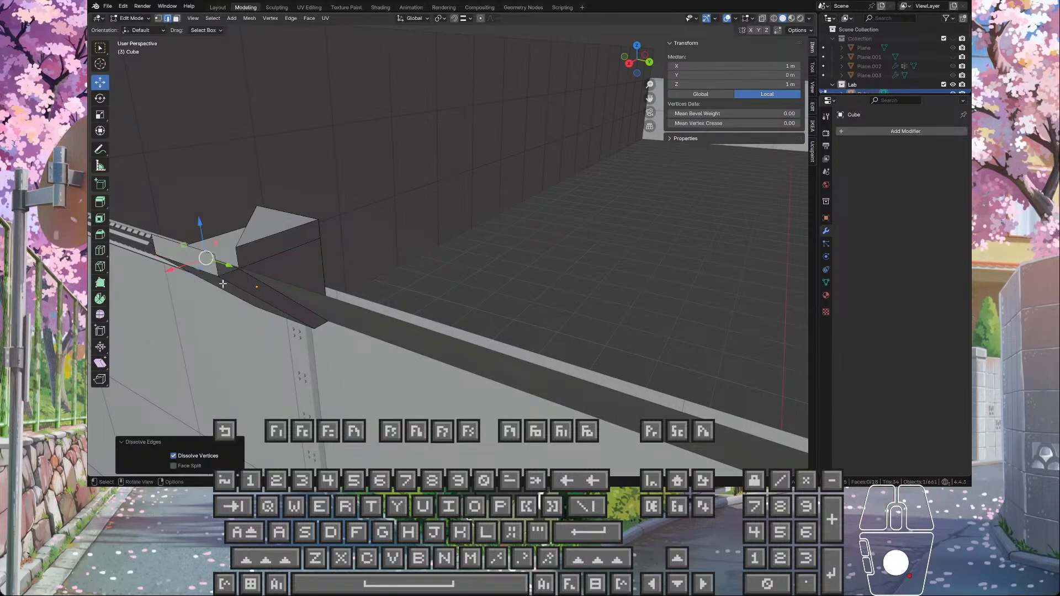
key("ctrl+z")
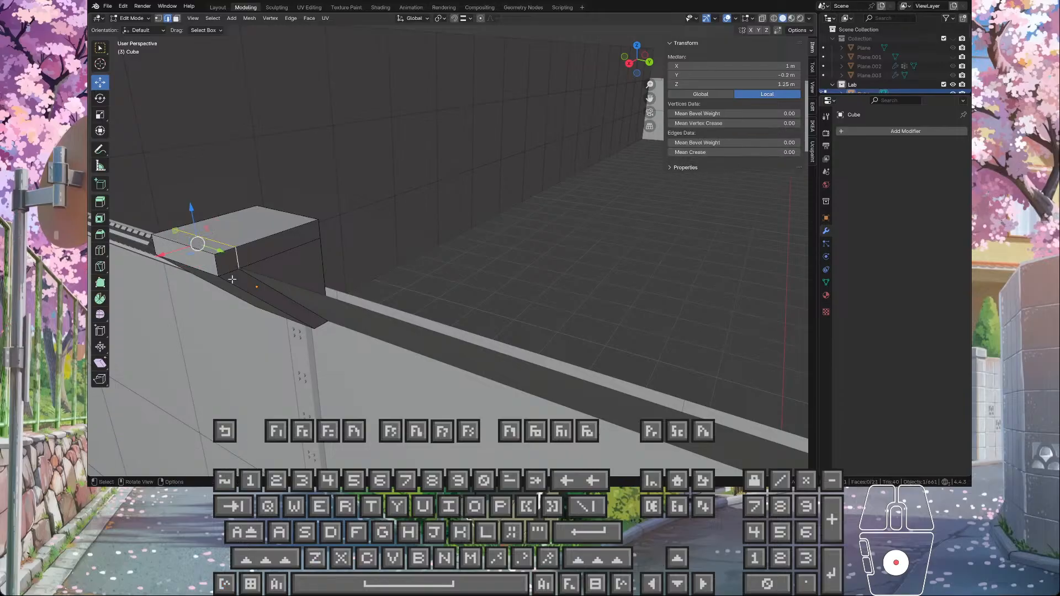
key("Delete")
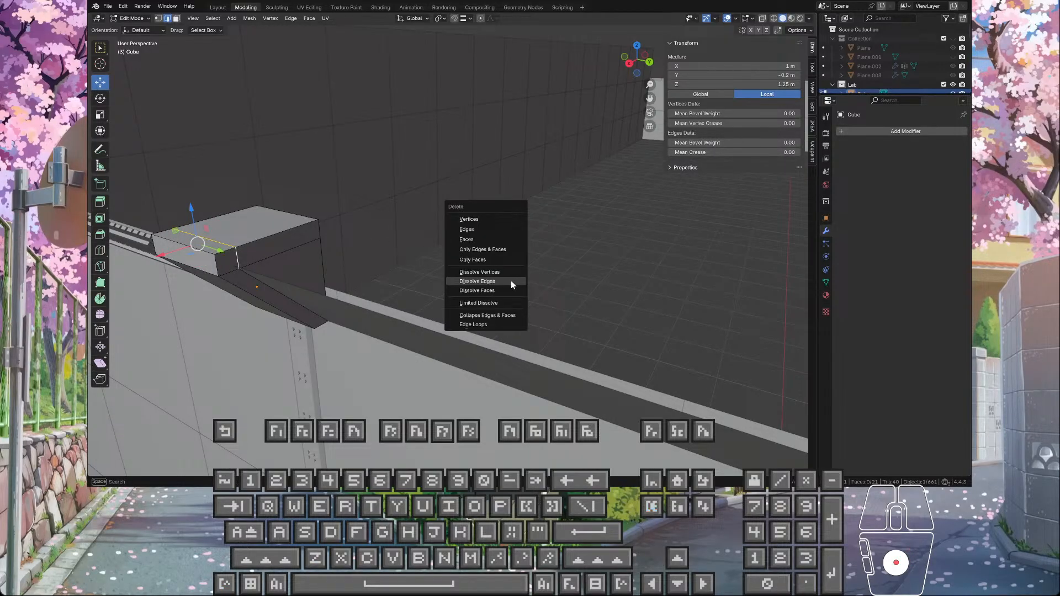
left_click(511, 283)
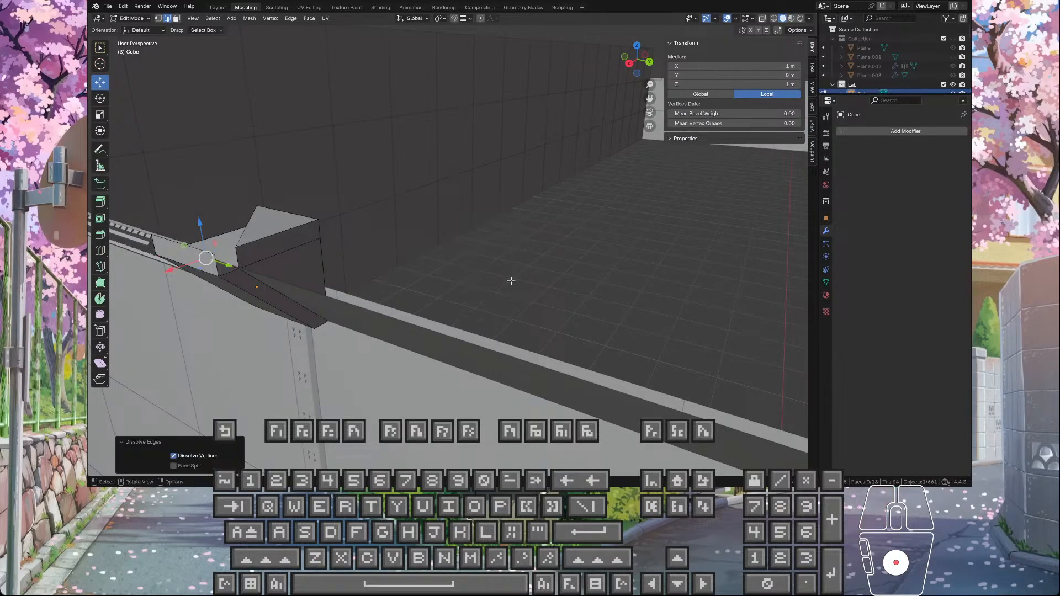
middle_click_drag(220, 258, 314, 253)
key("ctrl+z")
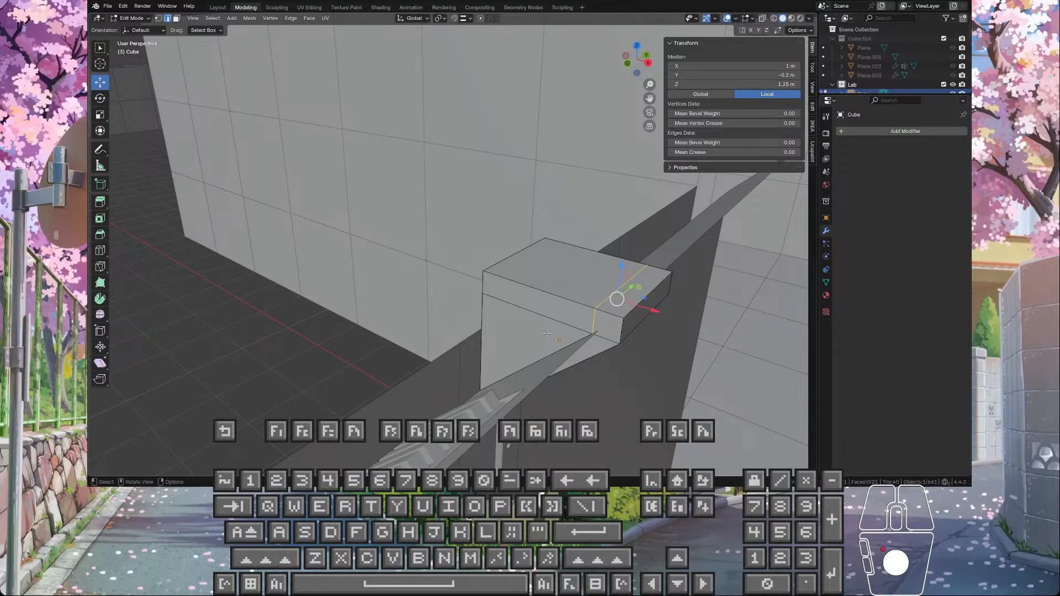
Step: Merge the entire wedge mesh's overlapping vertices by distance
middle_click_drag(547, 334, 510, 329)
key("KP_Decimal")
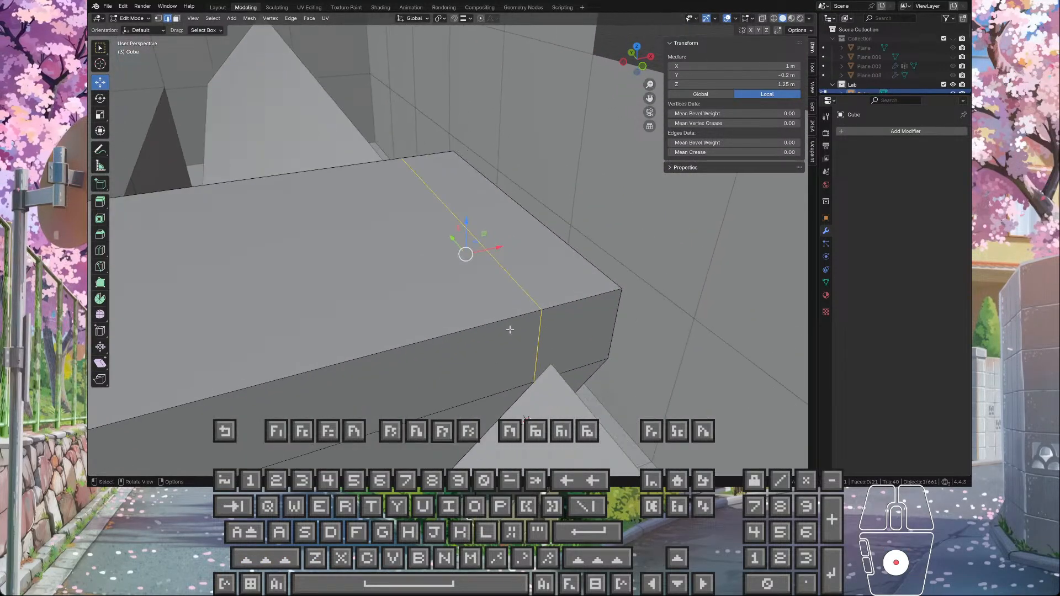
key("Tab")
key("Tab")
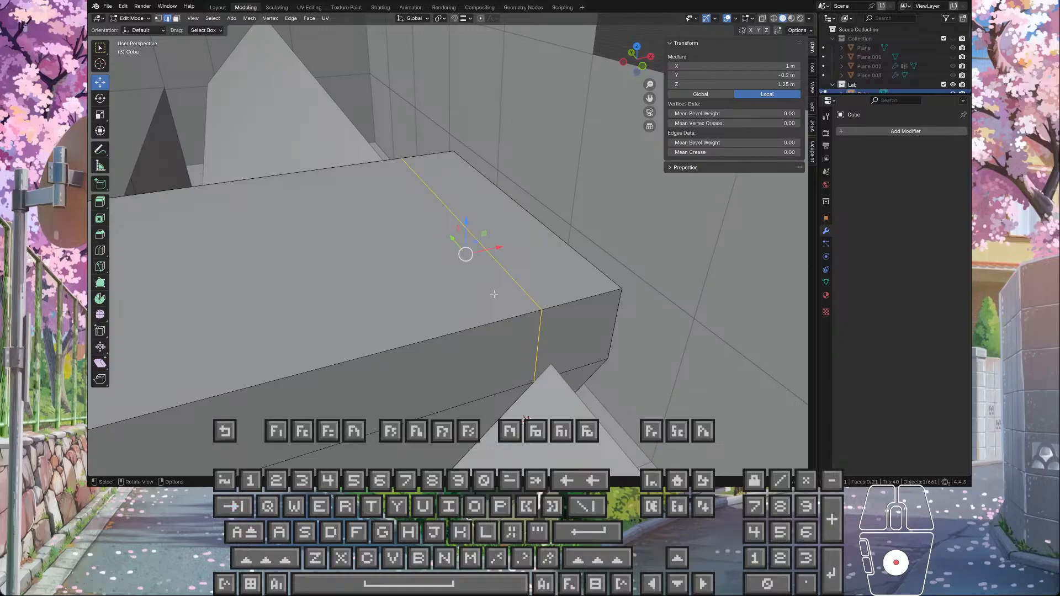
key("a")
left_click(251, 19)
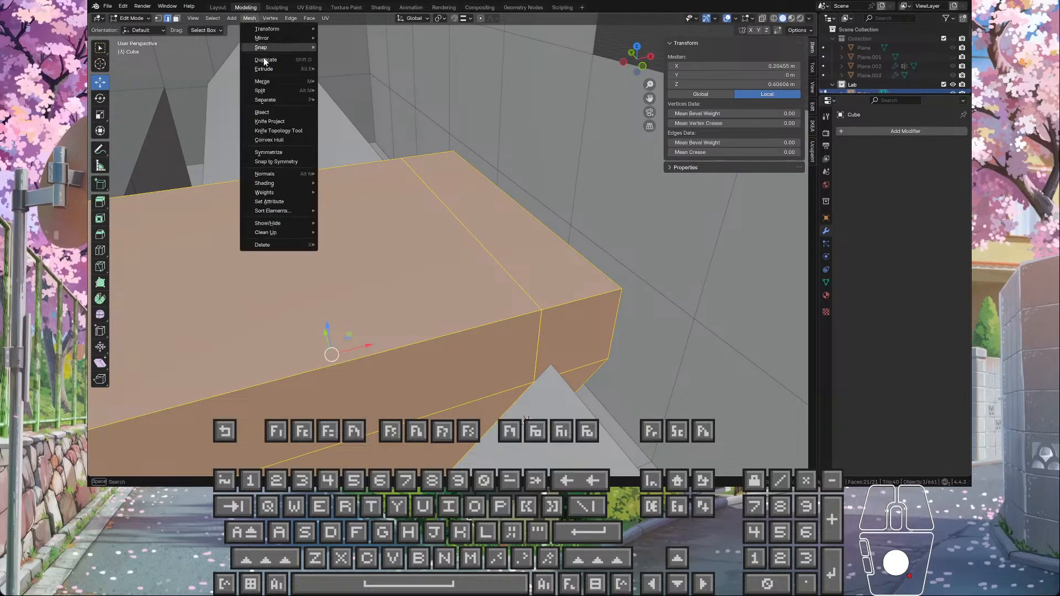
mouse_move(296, 231)
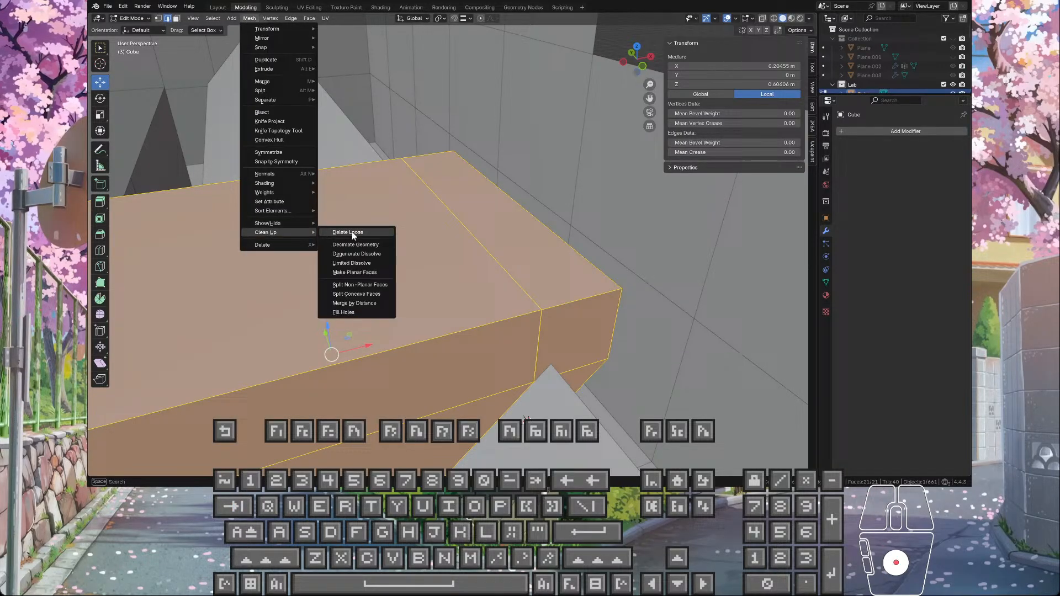
left_click(365, 302)
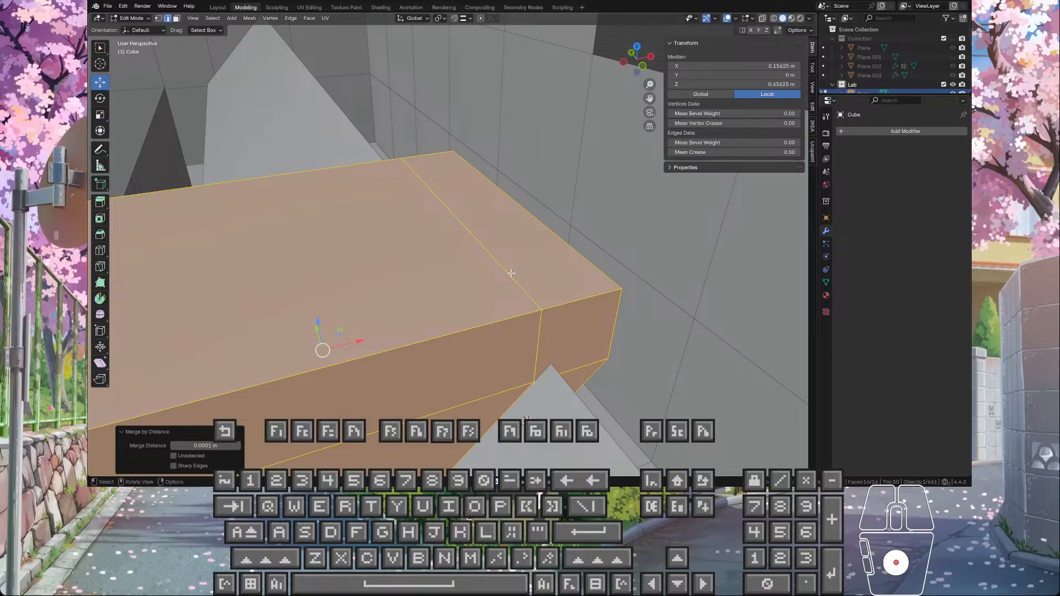
Step: Try dissolving the seam edges across the merged block's top and both sides together
scroll(511, 273, "down", 2)
middle_click_drag(472, 247, 444, 270)
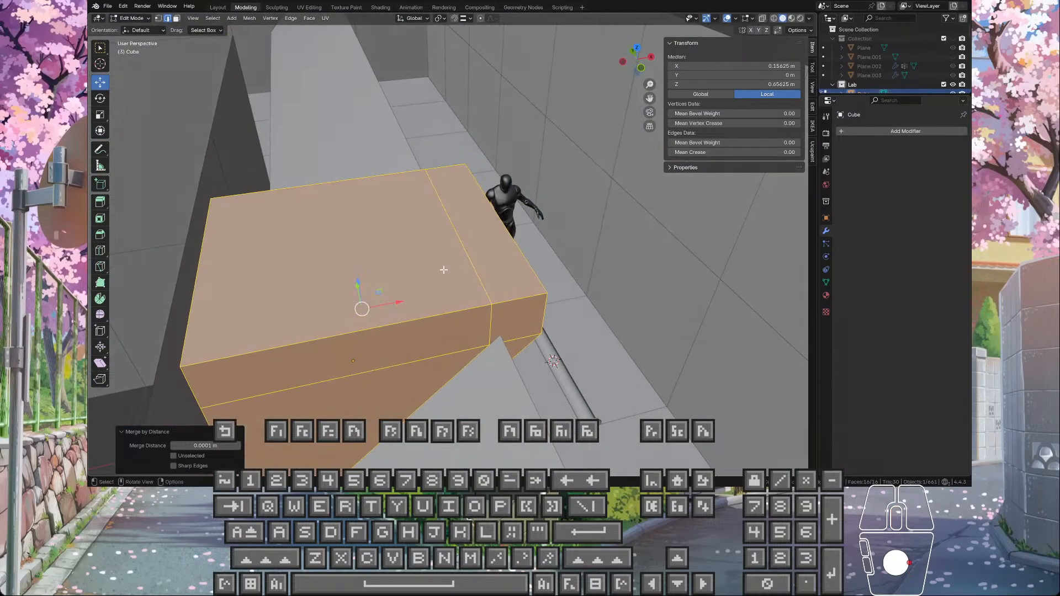
left_click(460, 262)
left_click(487, 312, "shift")
middle_click_drag(487, 312, 519, 348)
left_click(525, 320, "shift")
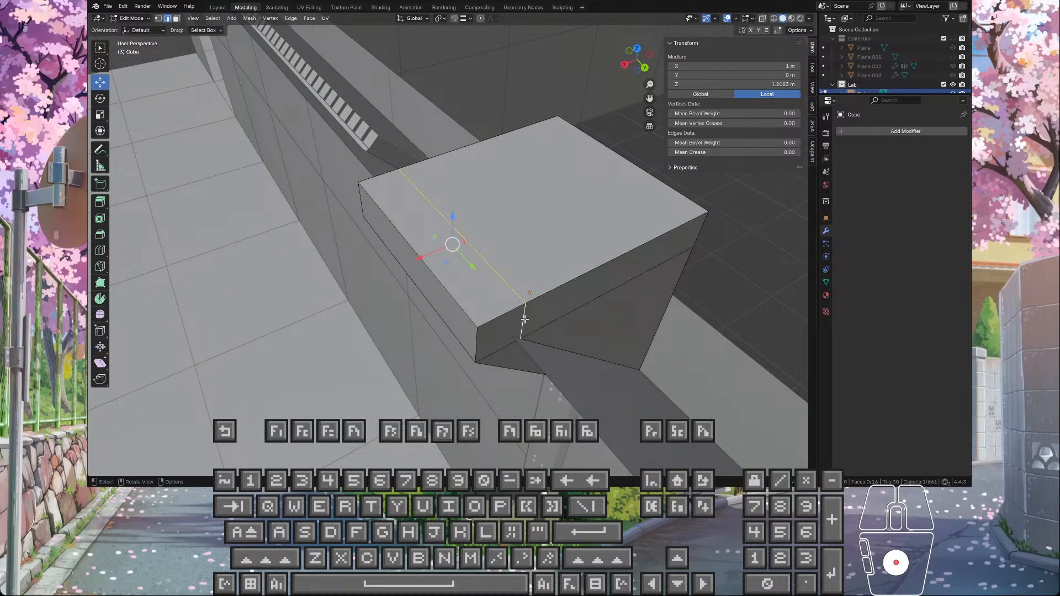
key("x")
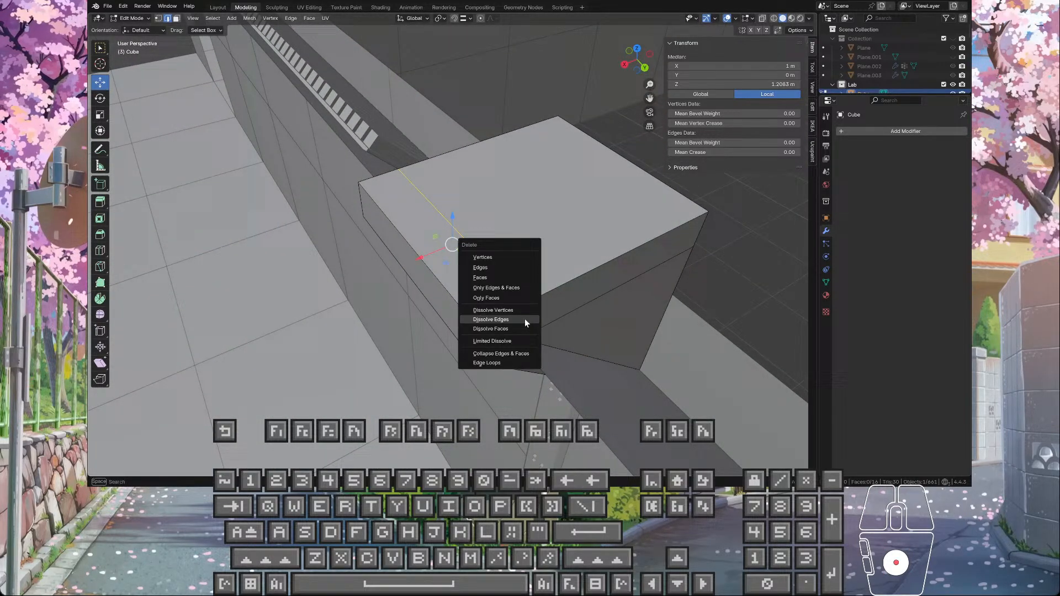
left_click(525, 319)
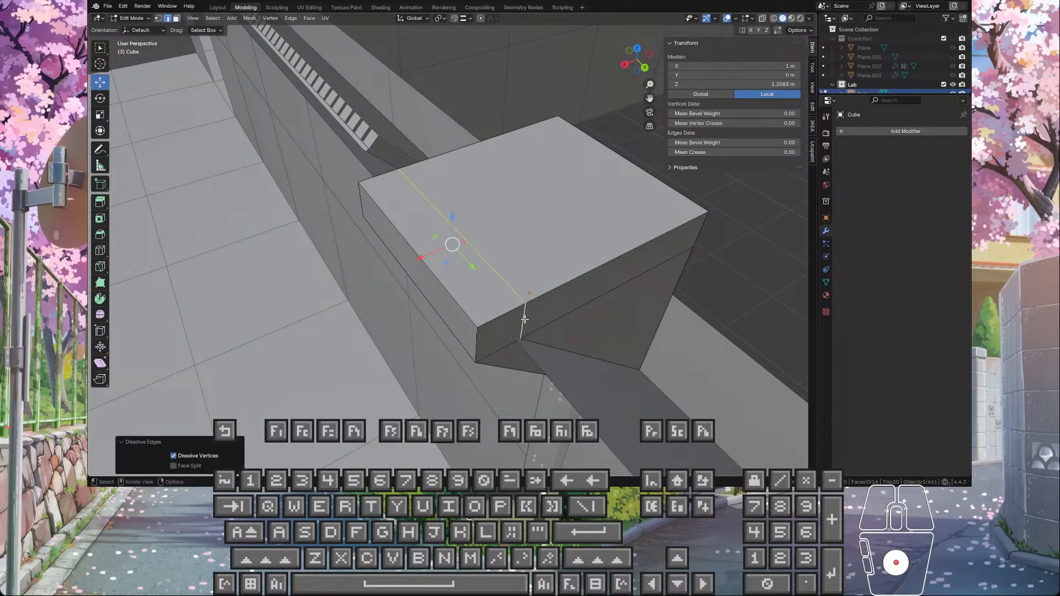
Step: Try dissolving only the seam edge on the block's top face
left_click(498, 264)
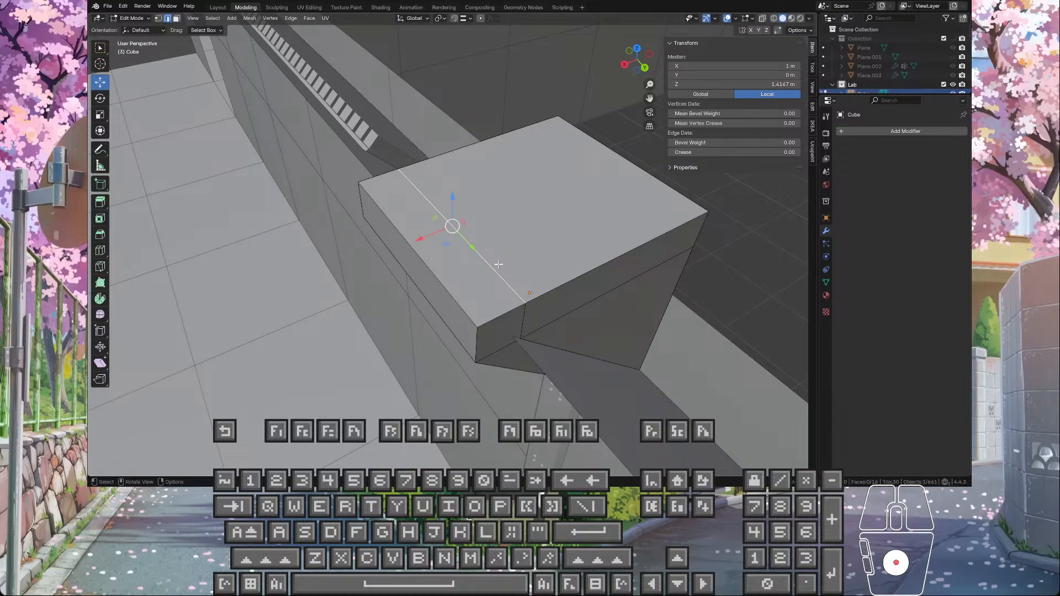
key("x")
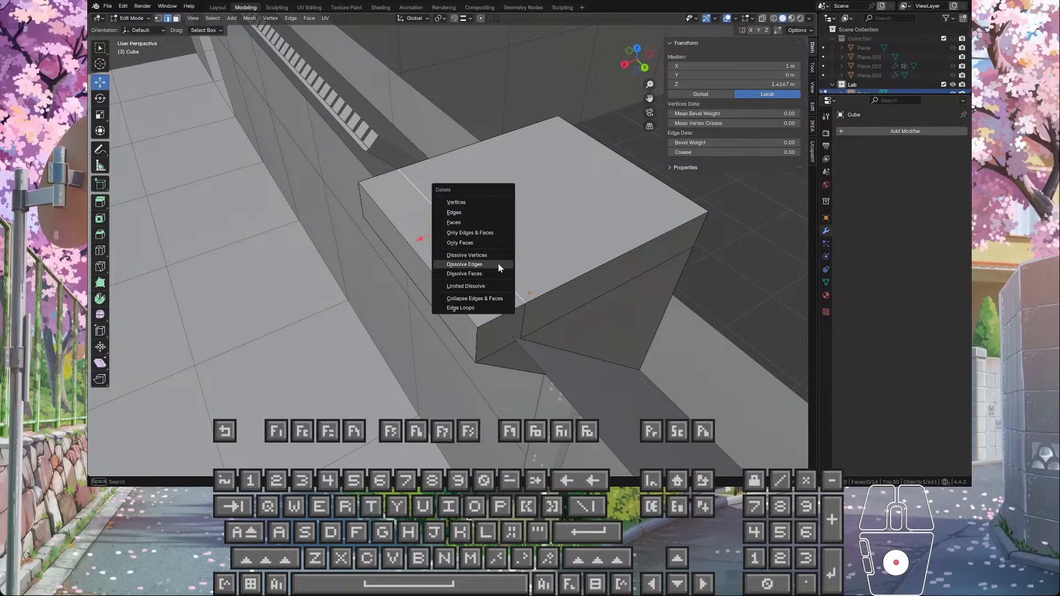
left_click(498, 263)
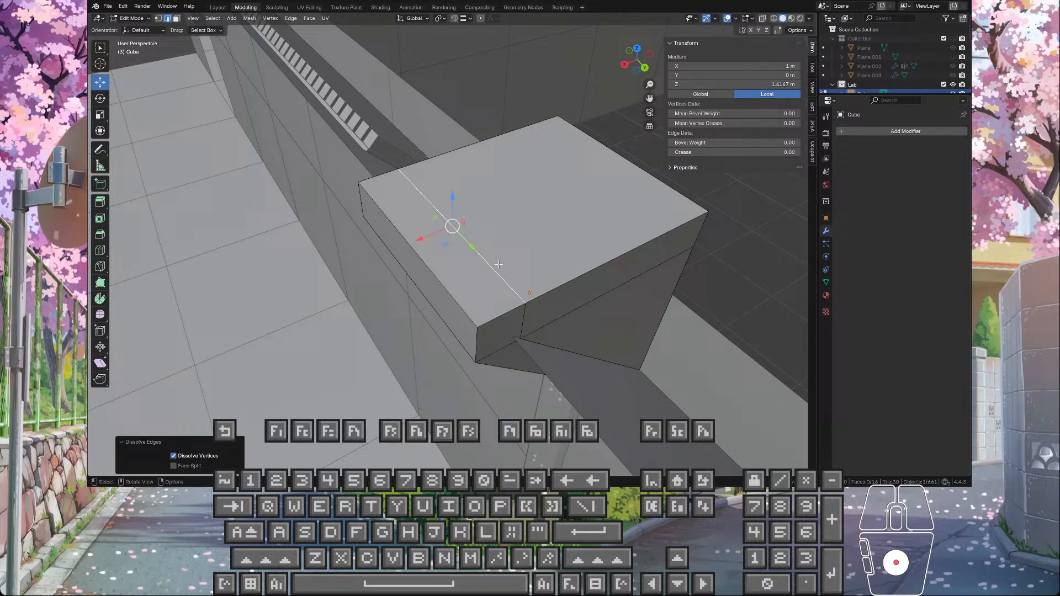
Step: Delete the short vertical seam edge on the near side of the wedge's upper block
left_click(528, 310)
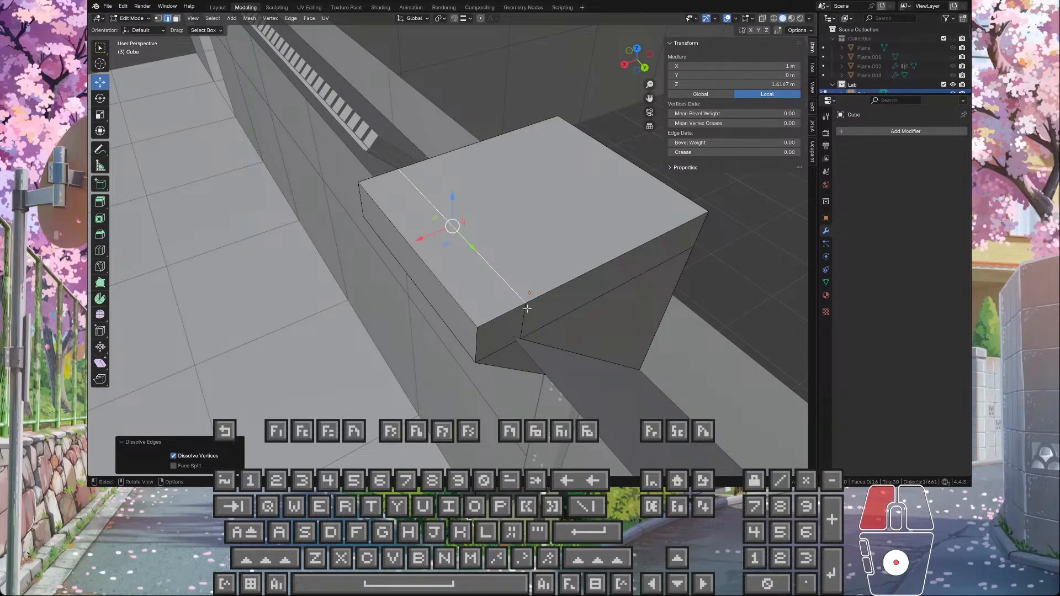
key("Delete")
left_click(528, 311)
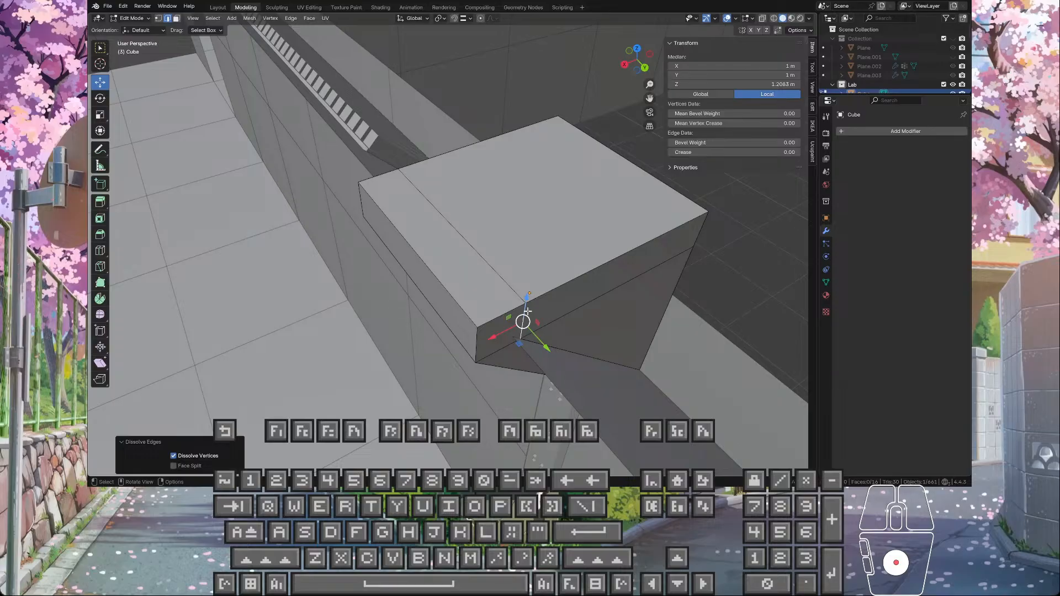
left_click(192, 468)
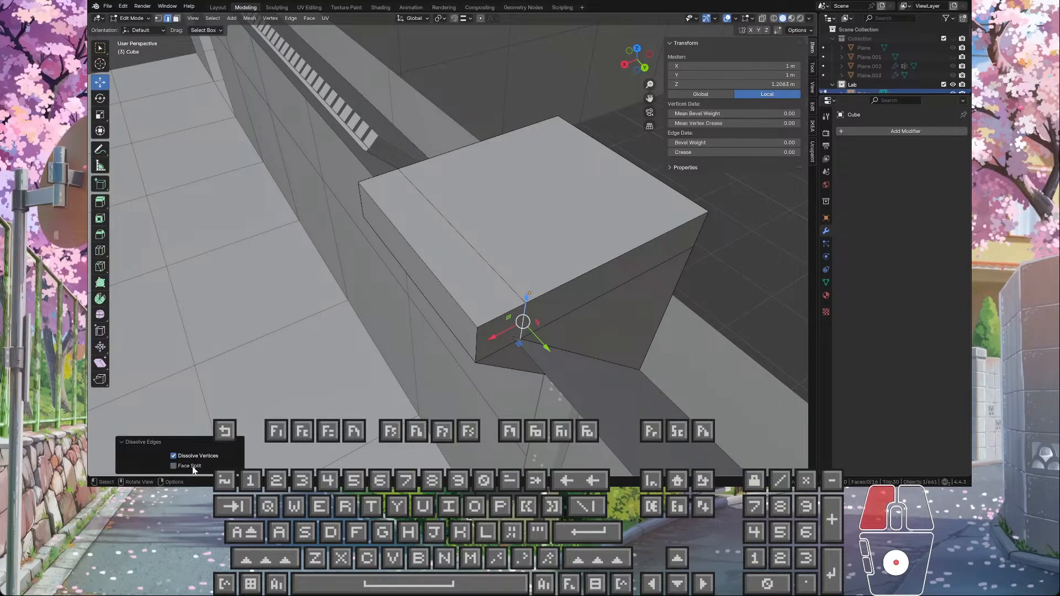
key("Delete")
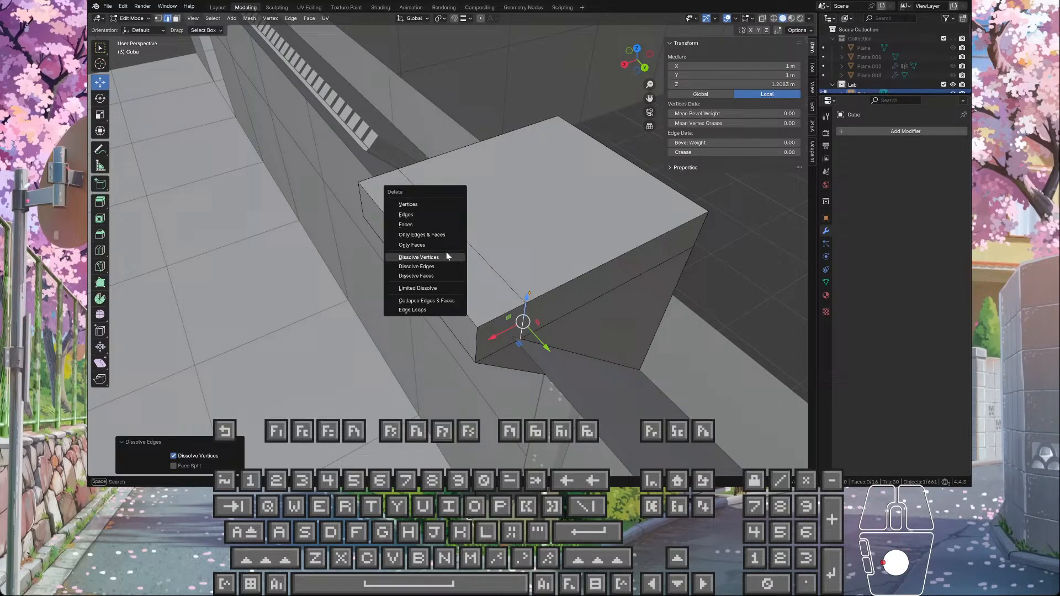
left_click(419, 214)
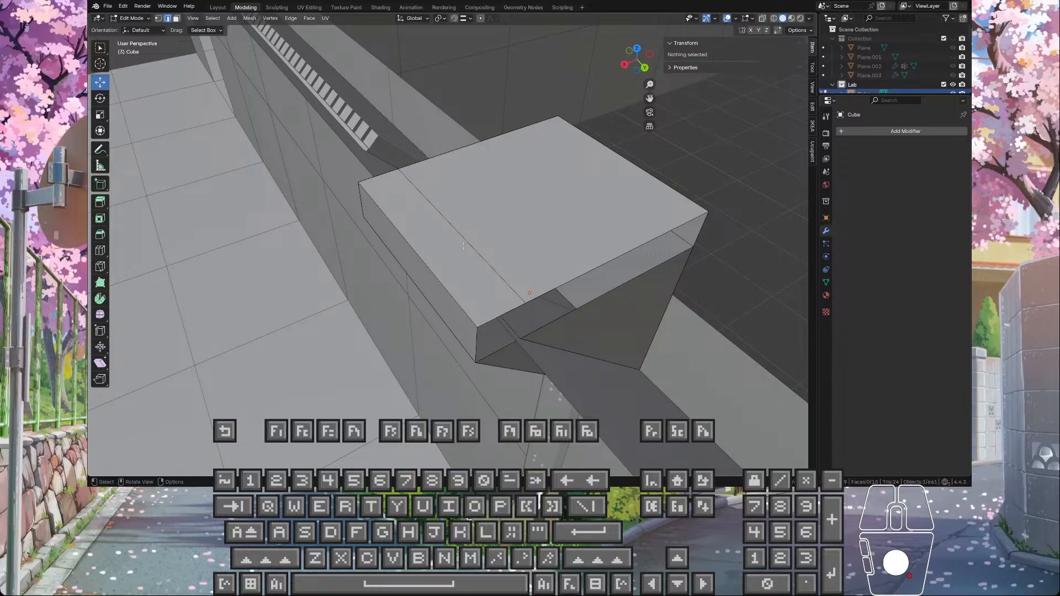
Step: Delete the seam edge across the block's top face and the short vertical seam edge on its opposite side
left_click(481, 254)
key("Delete")
left_click(469, 263)
middle_click_drag(468, 263, 587, 239)
left_click(380, 300)
key("Delete")
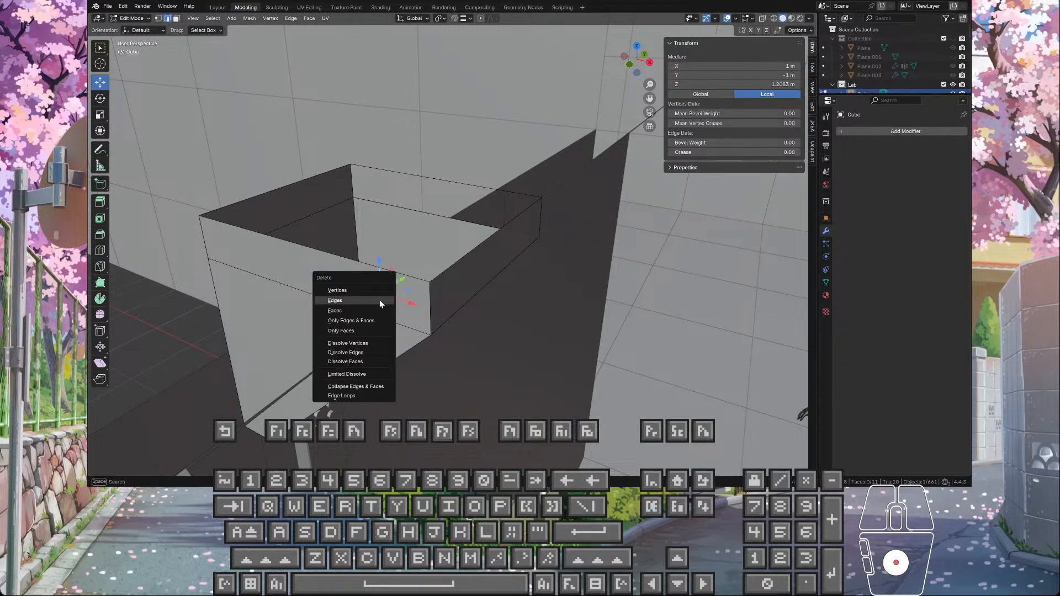
left_click(379, 299)
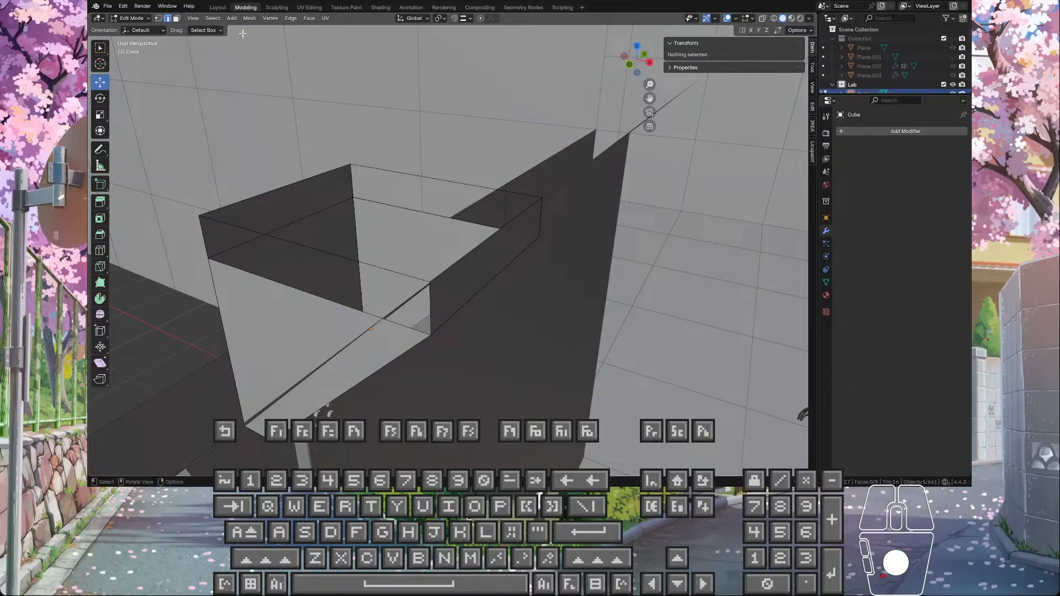
Step: Isolate the wedge object in local view to expose the remaining seam geometry
left_click(158, 18)
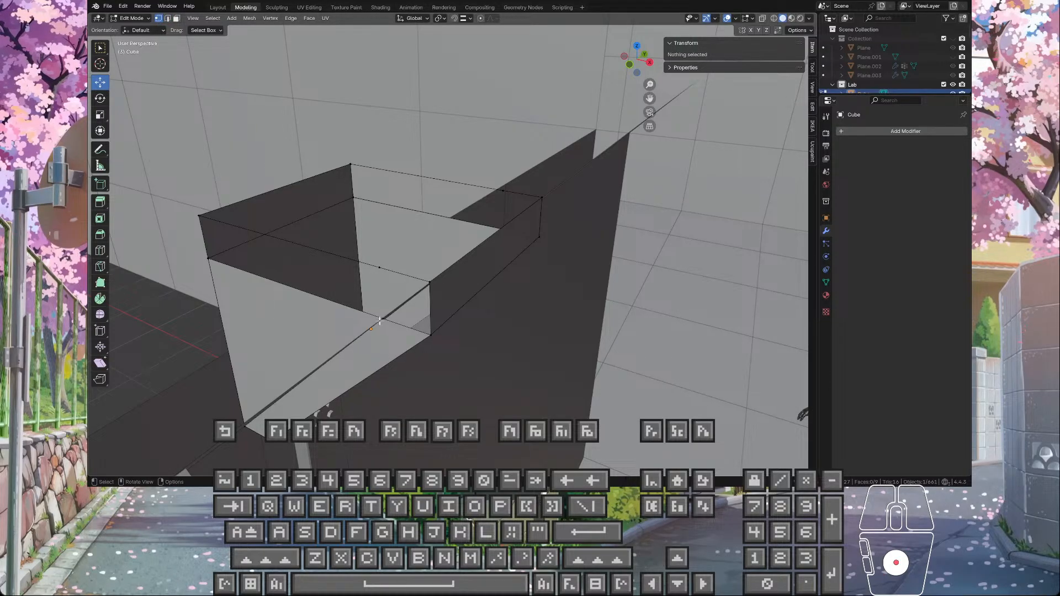
middle_click_drag(380, 320, 424, 303)
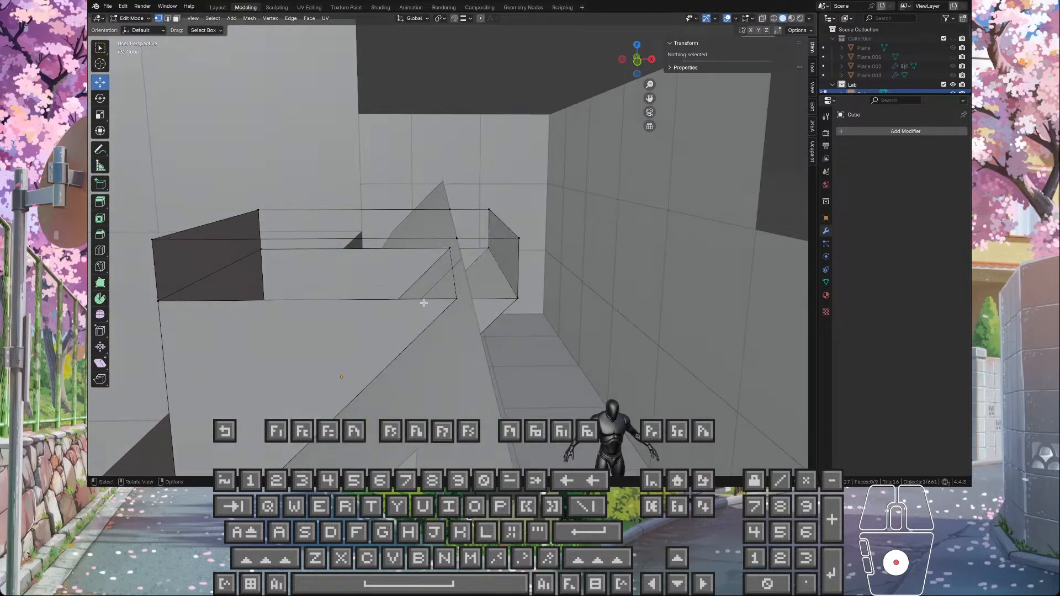
scroll(423, 304, "up", 2)
scroll(436, 290, "down", 2)
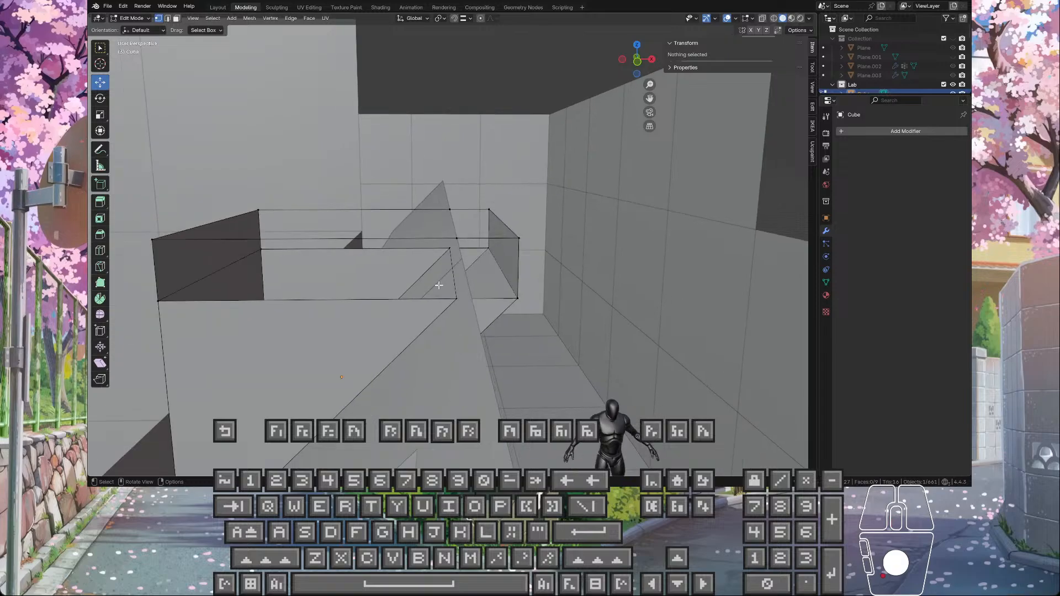
key("KP_Divide")
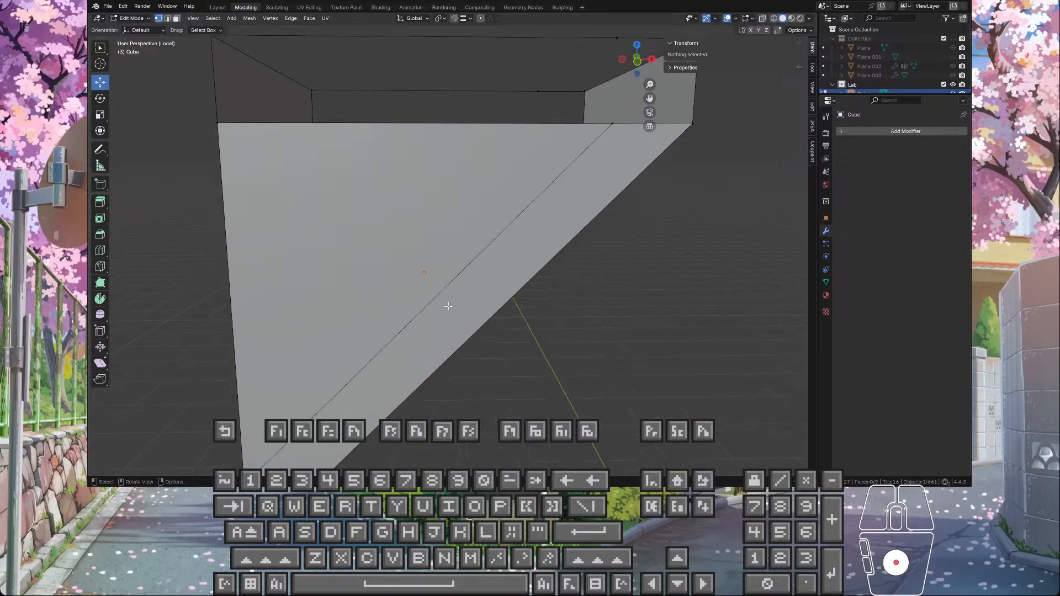
middle_click_drag(453, 293, 287, 124)
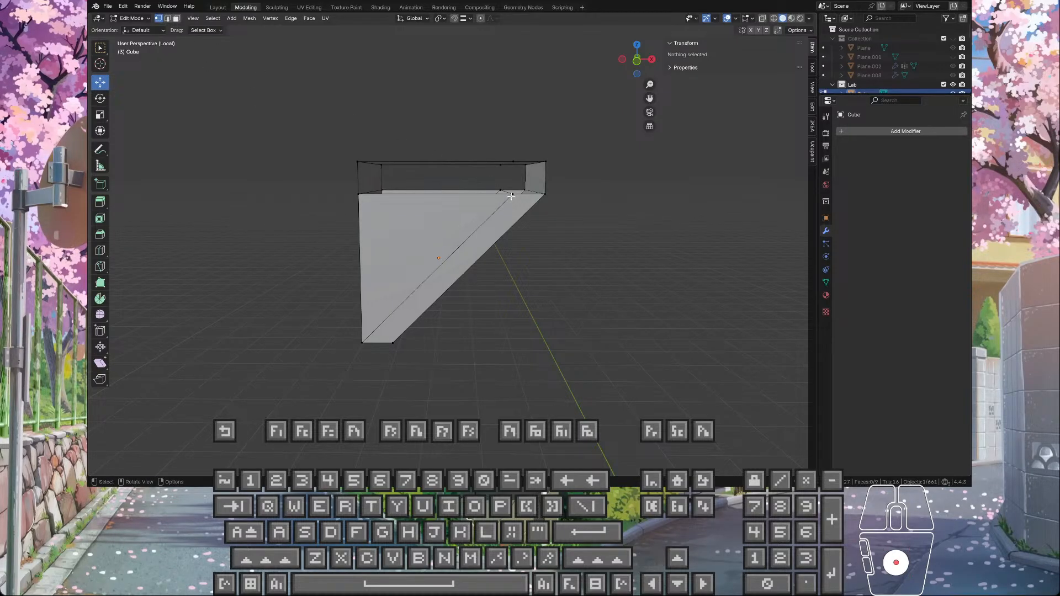
Step: Delete the diagonal edges on both sides of the wedge together with the leftover seam edge between them
left_click(168, 18)
left_click(463, 241)
middle_click_drag(507, 263, 298, 270)
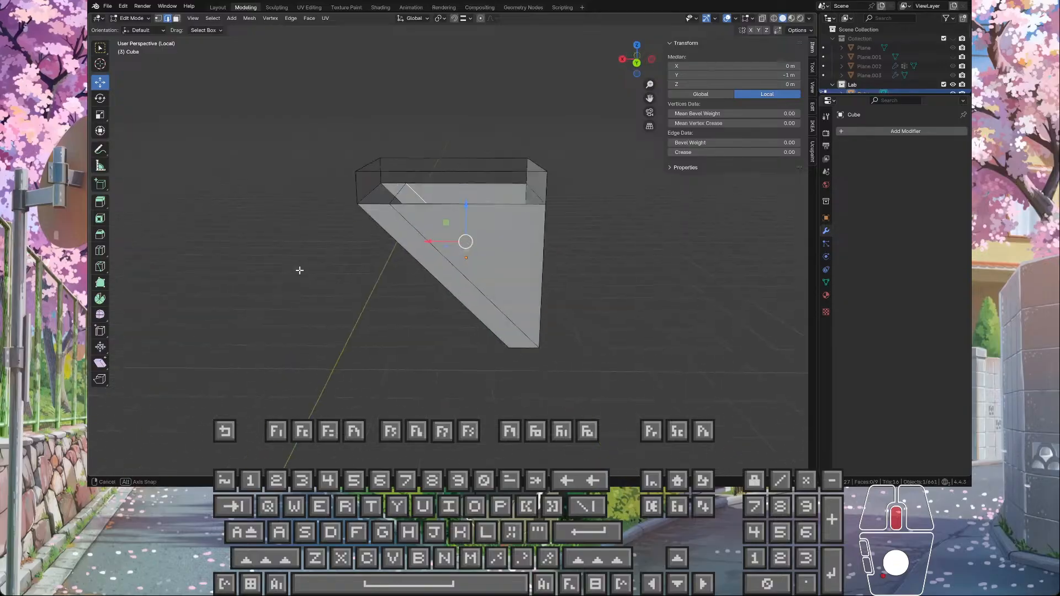
left_click(411, 224, "shift")
left_click(410, 224)
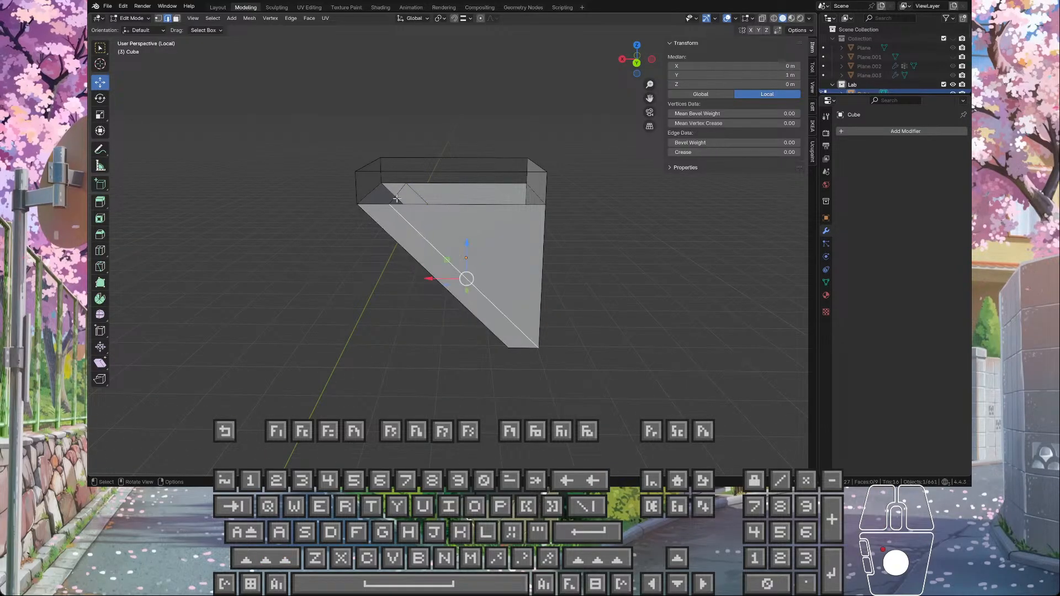
left_click(400, 193, "shift")
left_click(416, 193, "shift")
key("Delete")
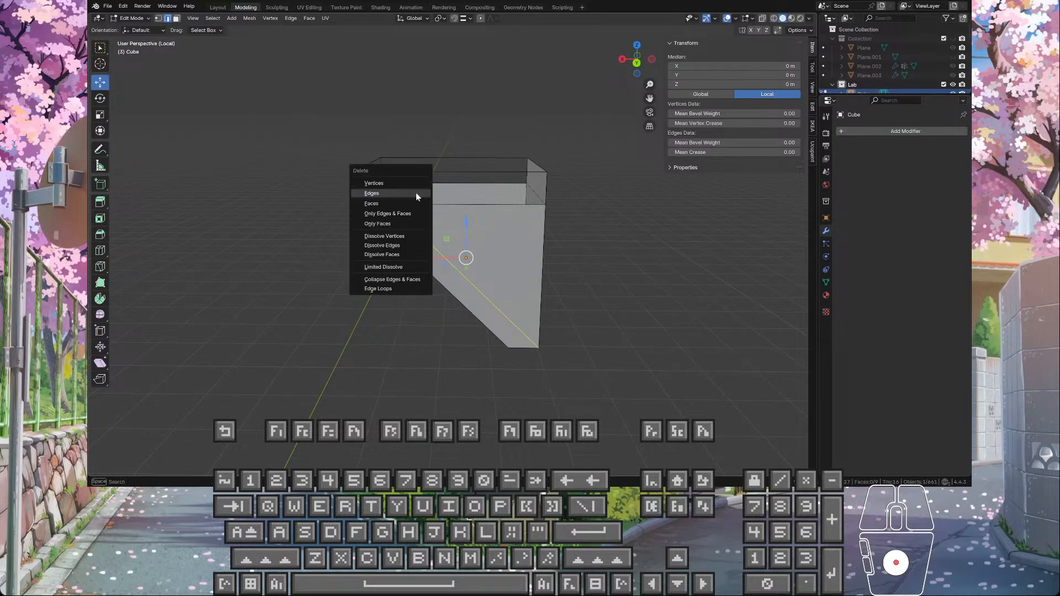
left_click(416, 195)
Step: Delete the long horizontal edge and its short remainder across the wedge's near open side
middle_click_drag(428, 219, 404, 204)
left_click(427, 197)
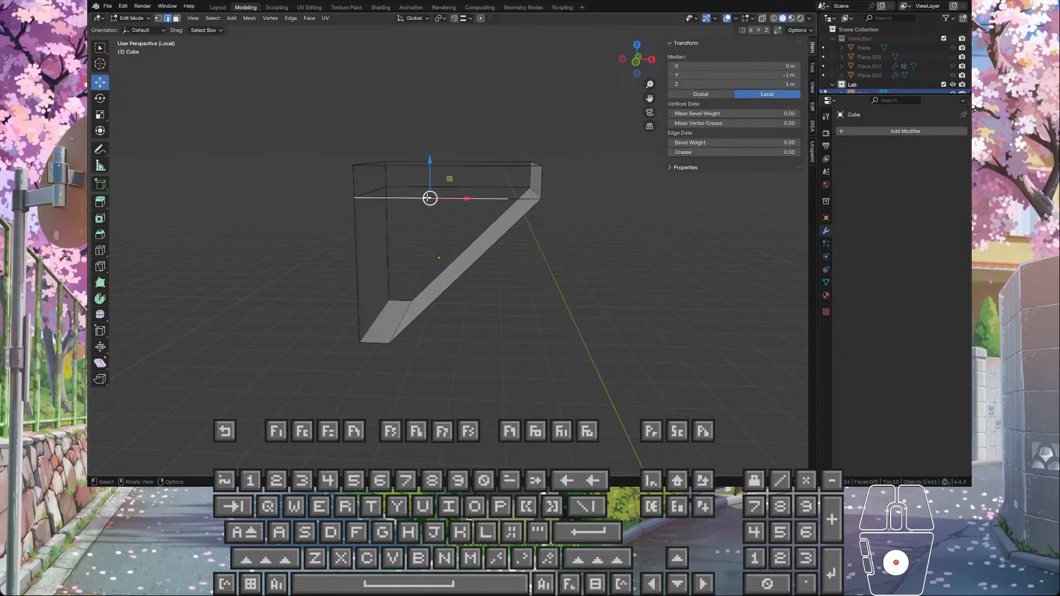
key("Delete")
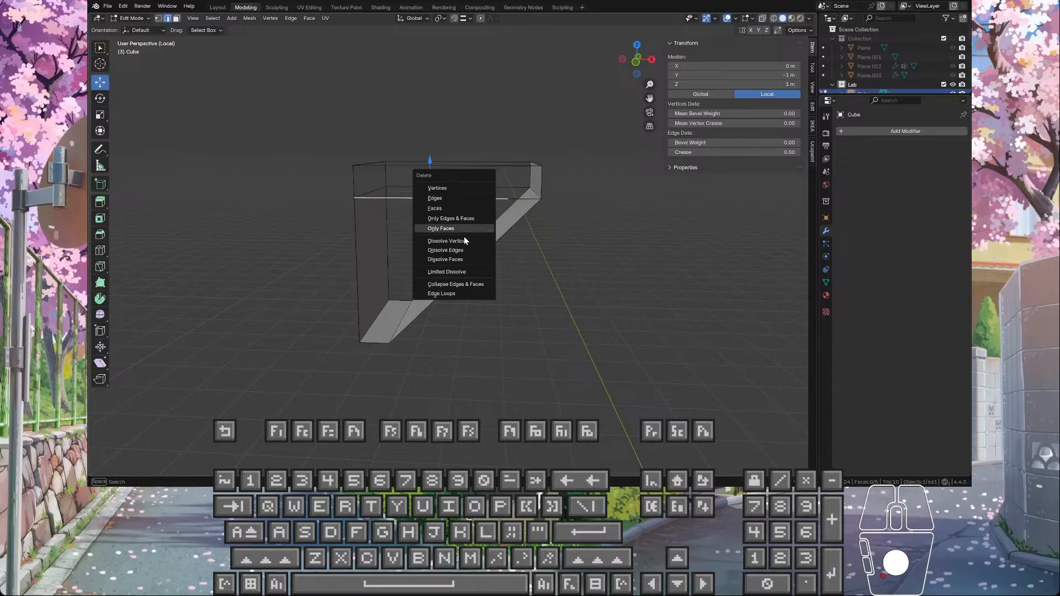
left_click(459, 205)
left_click(522, 196)
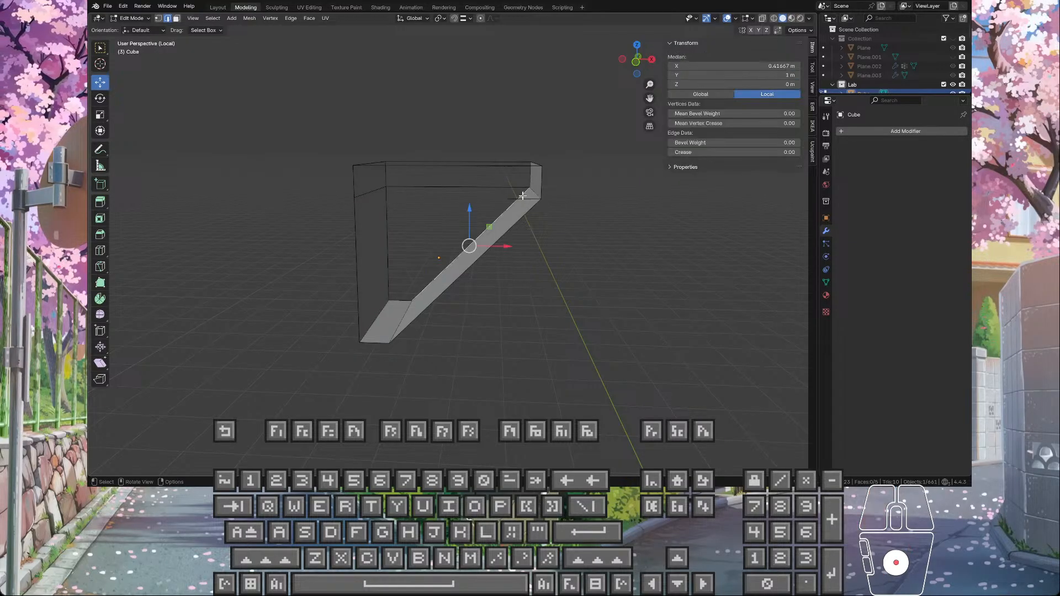
left_click(520, 197)
key("Delete")
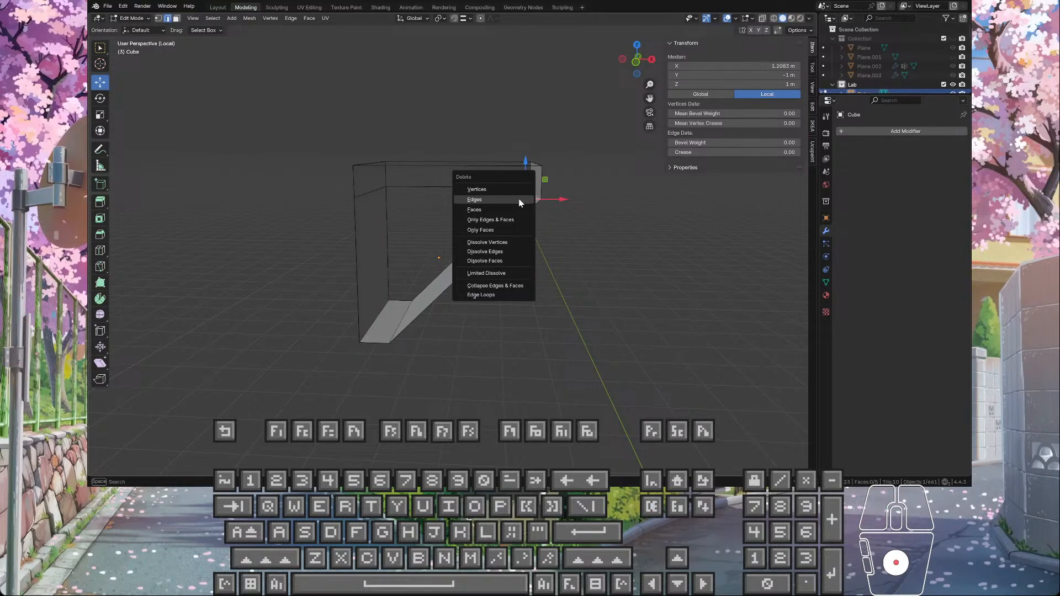
left_click(520, 202)
Step: Delete the matching long and short horizontal edges across the wedge's far open side
left_click(513, 188)
key("Delete")
left_click(512, 187)
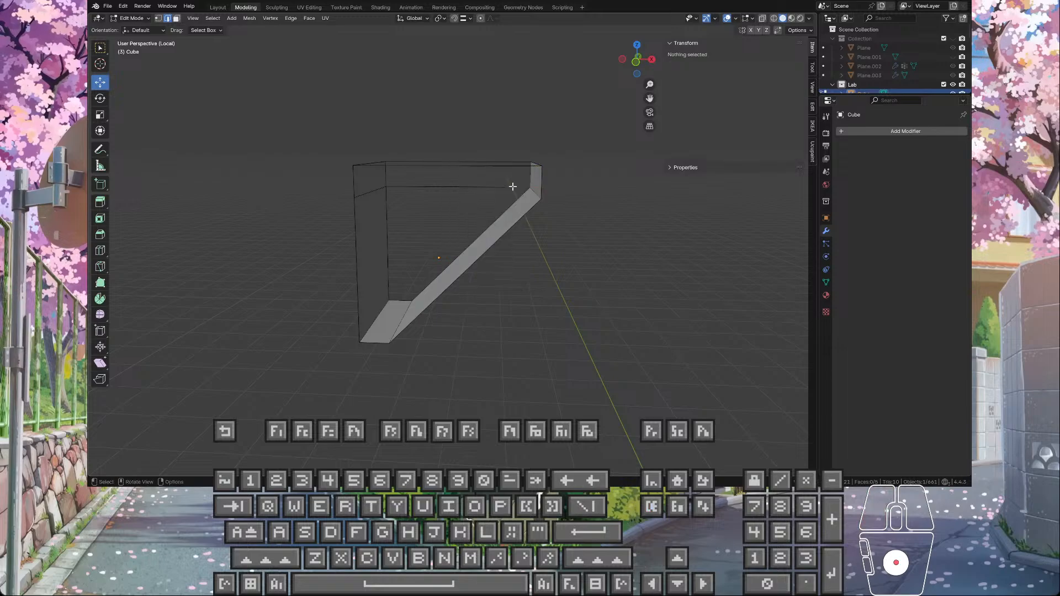
left_click(512, 187)
key("Delete")
left_click(481, 186)
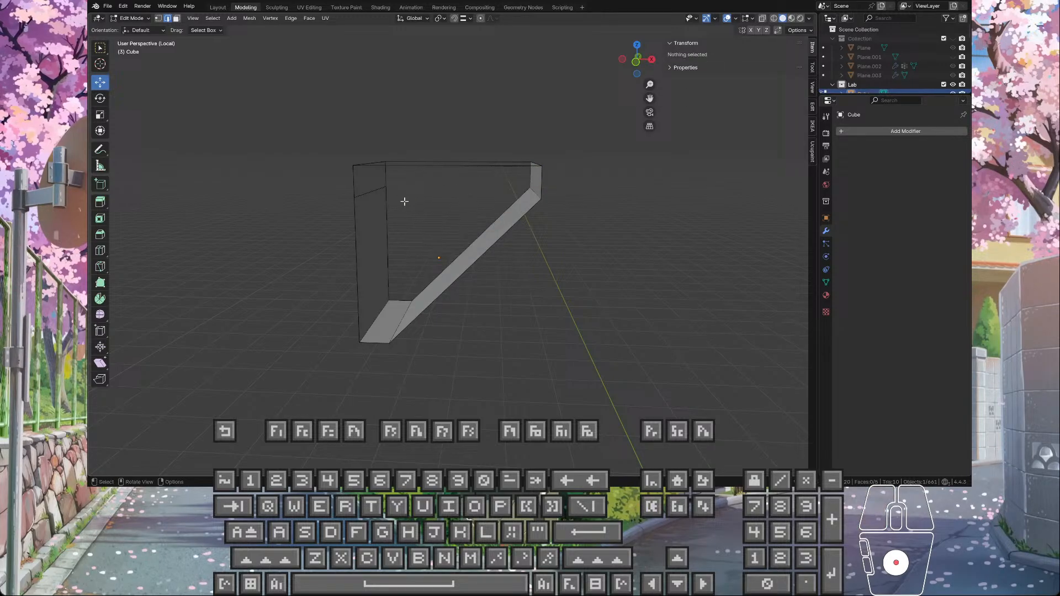
Step: Dissolve the horizontal seam edge crossing the wedge's vertical back face
left_click(373, 189)
key("Delete")
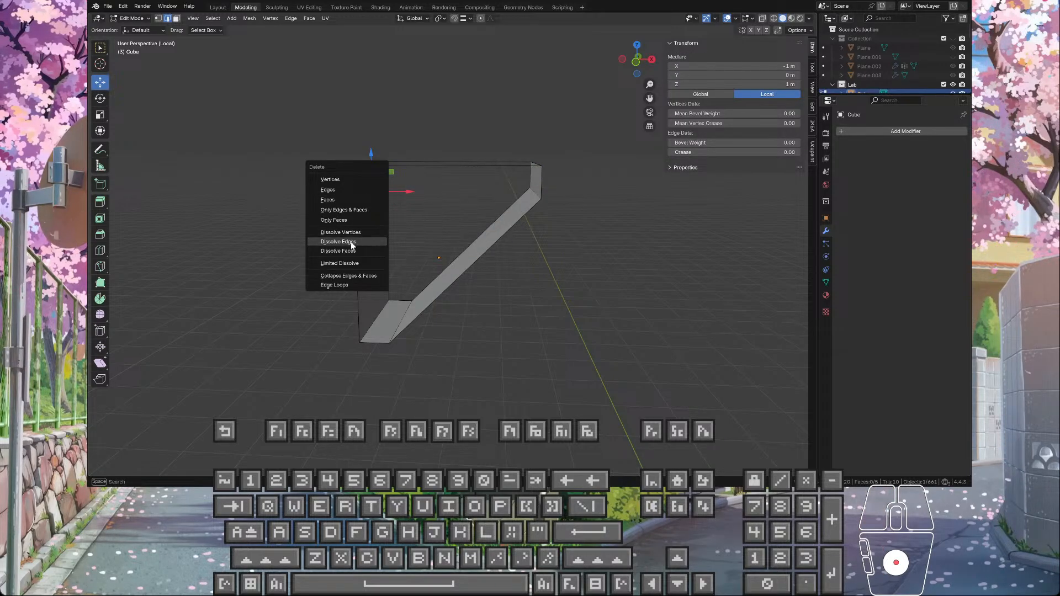
left_click(351, 246)
Step: Dissolve the two stray vertices on the wedge's long top rim edges
middle_click_drag(420, 225, 437, 210)
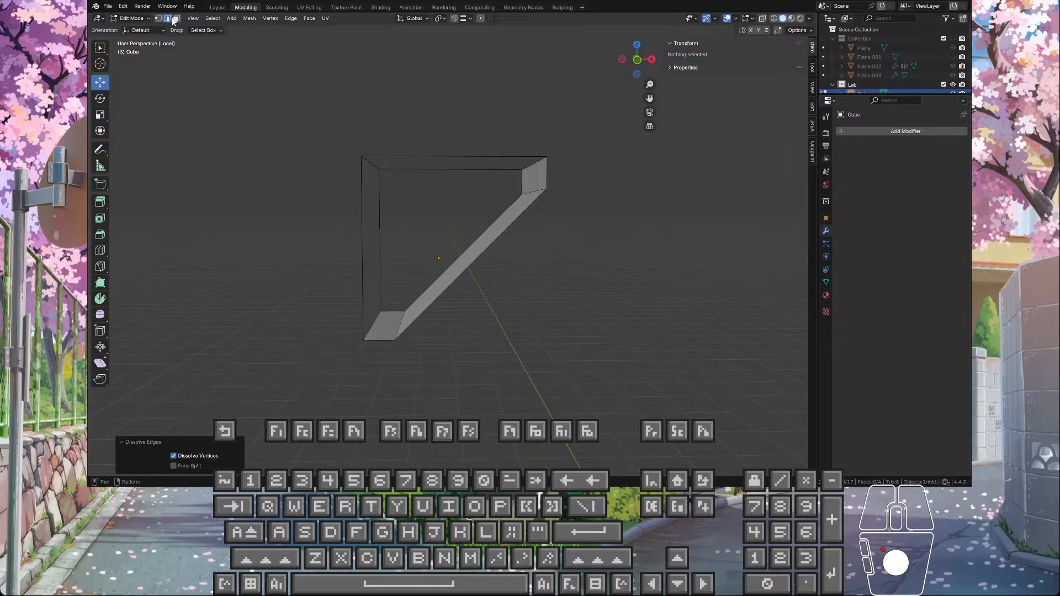
left_click(493, 156)
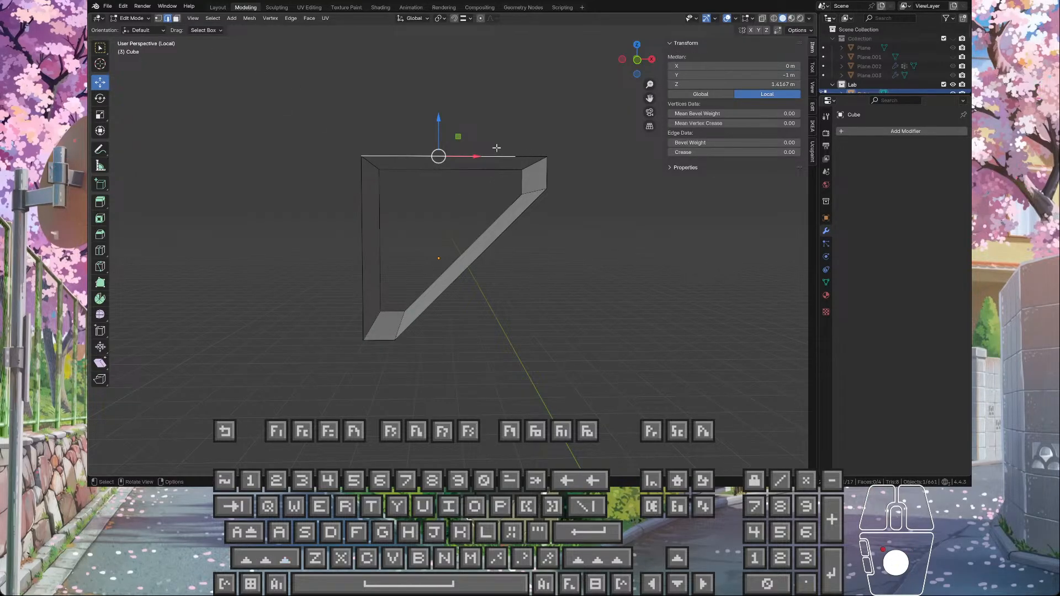
left_click(159, 18)
left_click(496, 170)
left_click(515, 157, "ctrl")
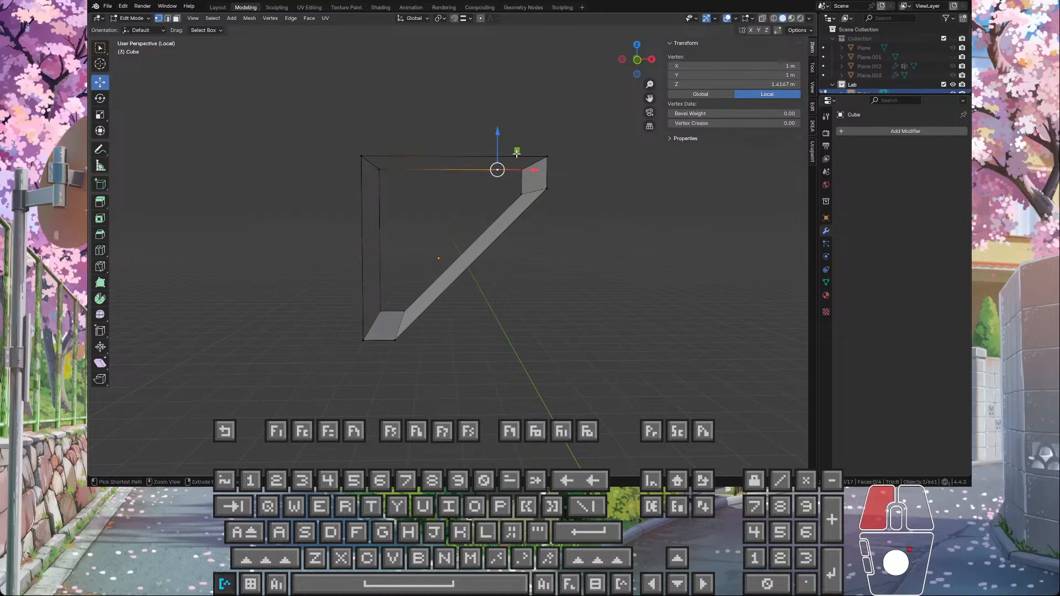
left_click(515, 157)
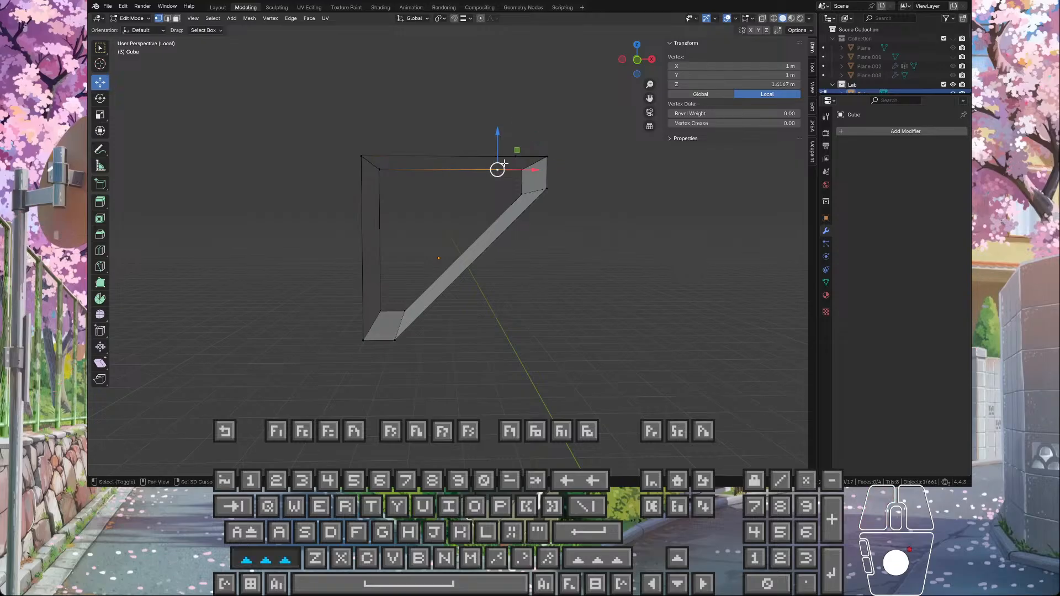
left_click(496, 172, "shift")
key("x")
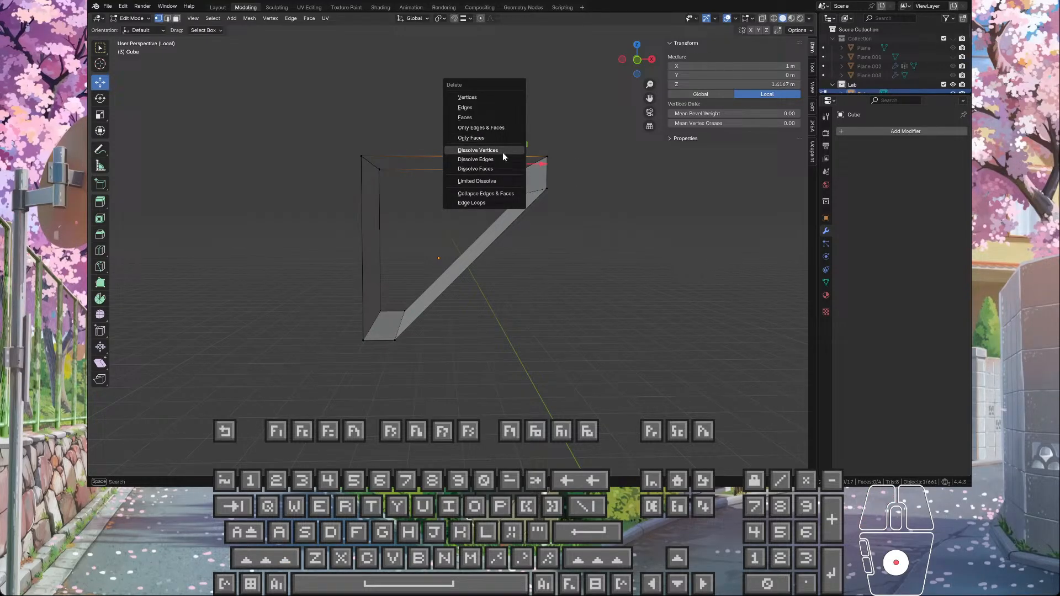
left_click(502, 152)
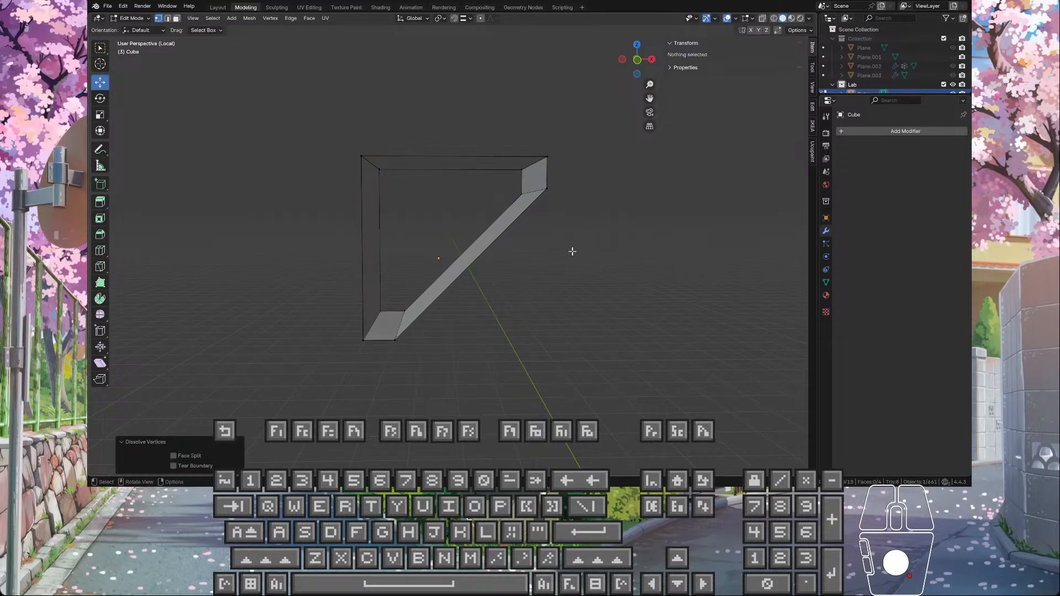
Step: Fill the wedge's open top with a face between its two long rim edges
middle_click_drag(535, 253, 499, 276)
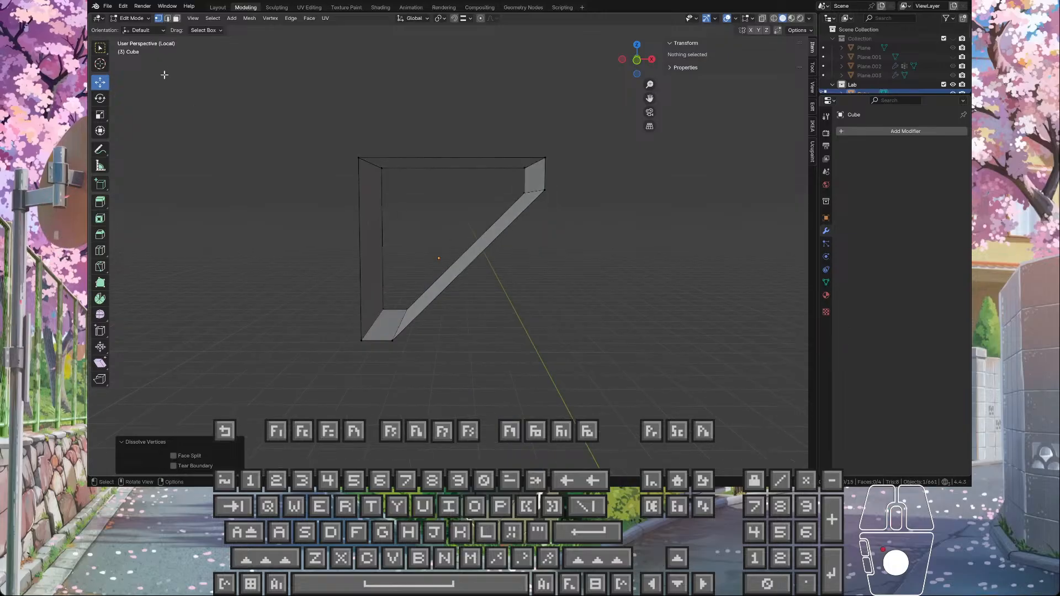
left_click(167, 18)
left_click(405, 167, "shift")
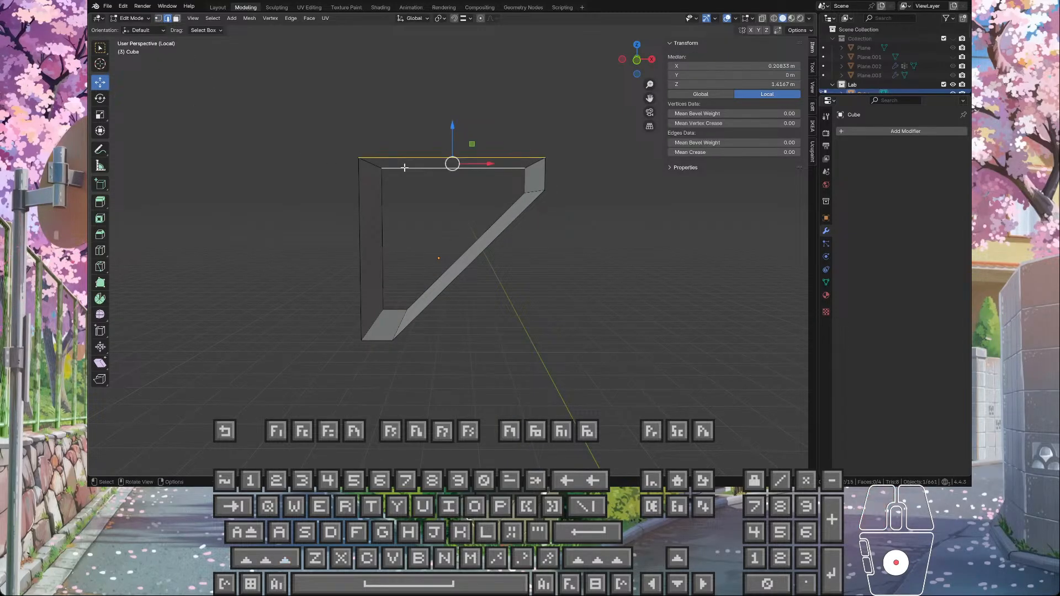
key("f")
Step: Fill the open boundary on each side of the wedge with a single face
middle_click_drag(422, 225, 444, 254)
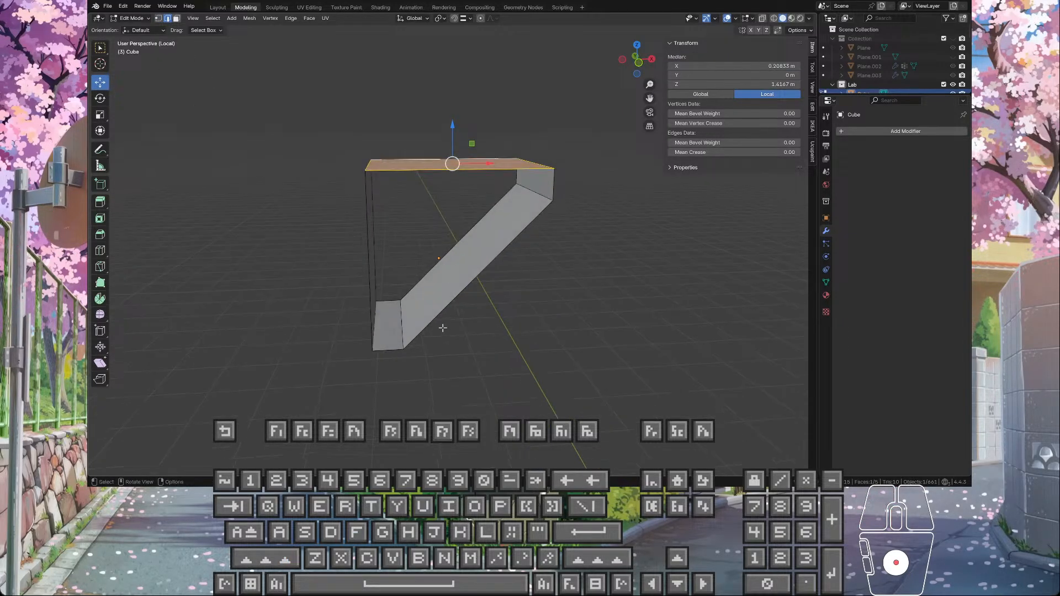
left_click(444, 311, "alt")
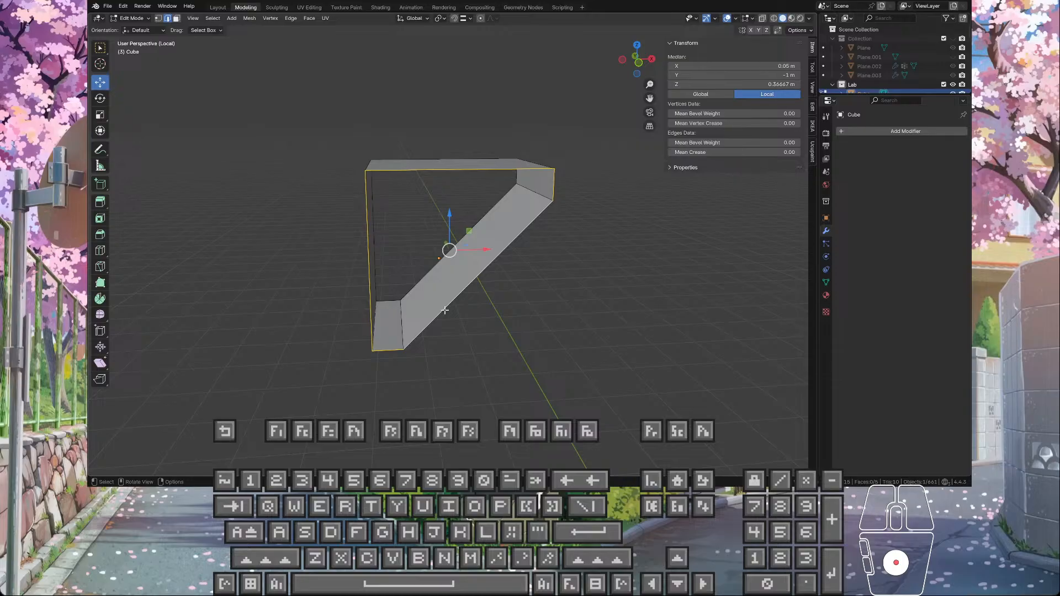
key("f")
middle_click_drag(445, 311, 526, 319)
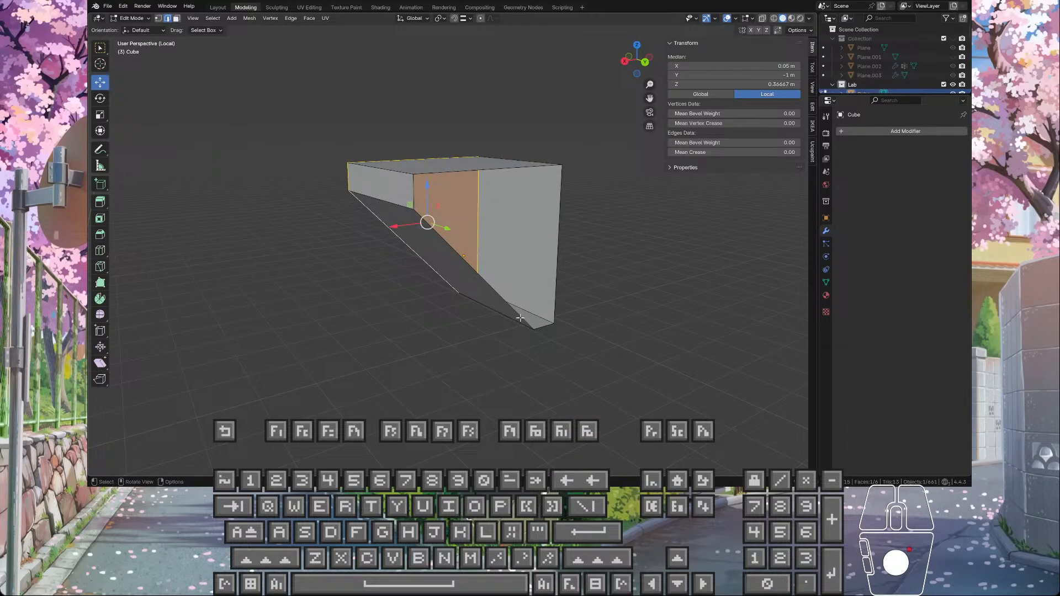
left_click(520, 318)
left_click(522, 318, "alt")
key("f")
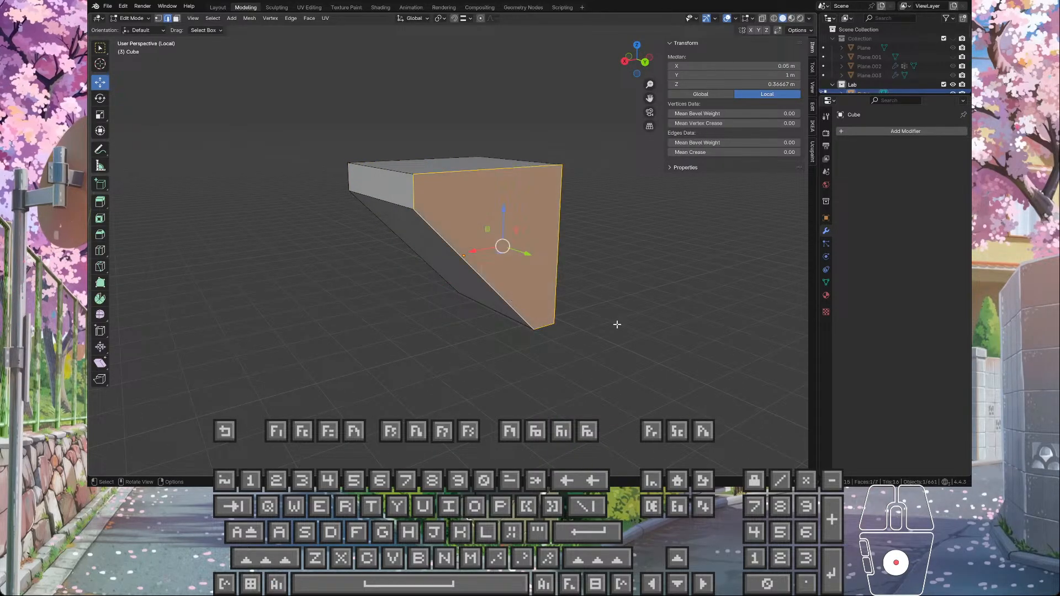
middle_click_drag(618, 325, 673, 313)
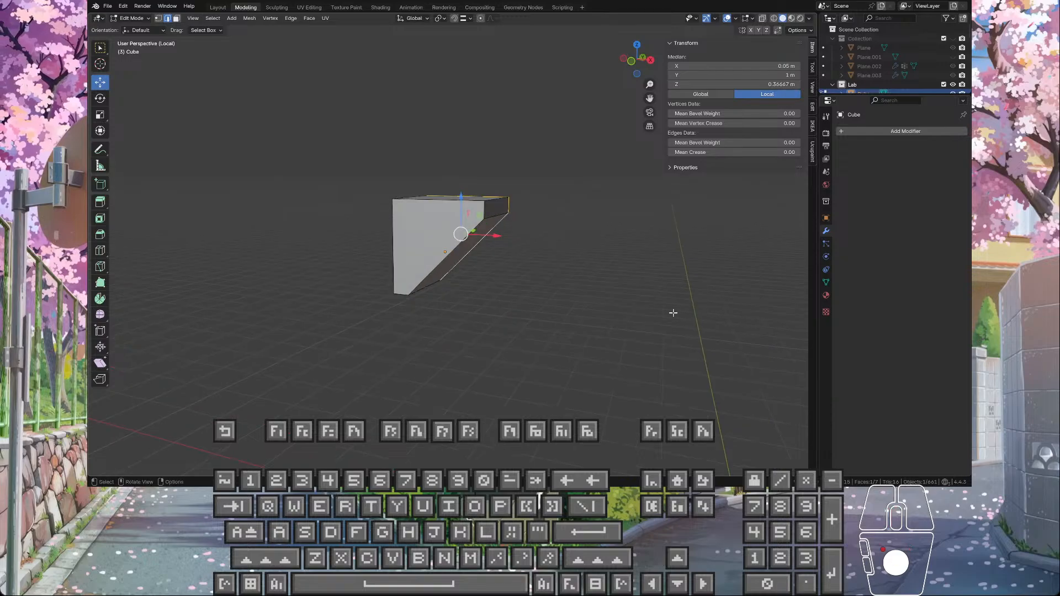
Step: Leave the isolated view of the wedge and resume editing its mesh among the surrounding corridor pieces
key("Tab")
key("KP_Divide")
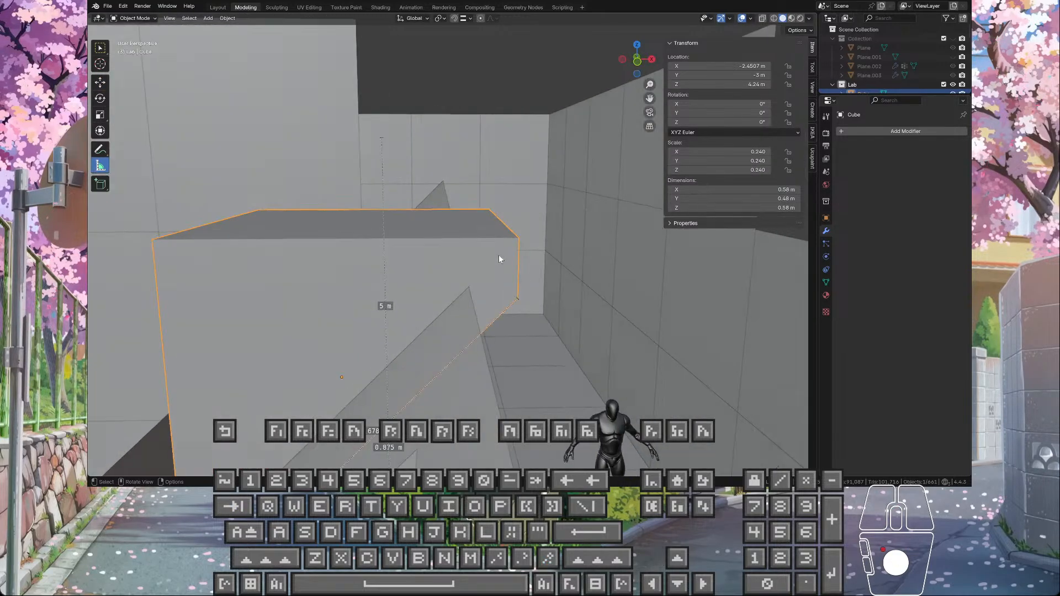
scroll(477, 248, "up", 3)
key("Tab")
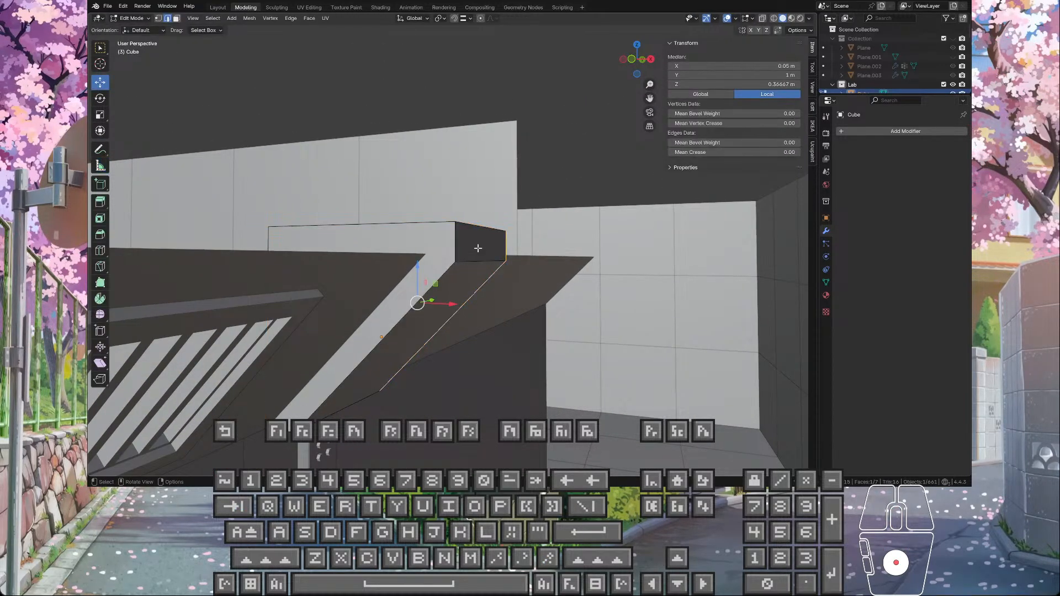
mouse_move(478, 250)
middle_mouse_down()
mouse_move(468, 262)
mouse_move(478, 273)
mouse_move(472, 266)
middle_mouse_up()
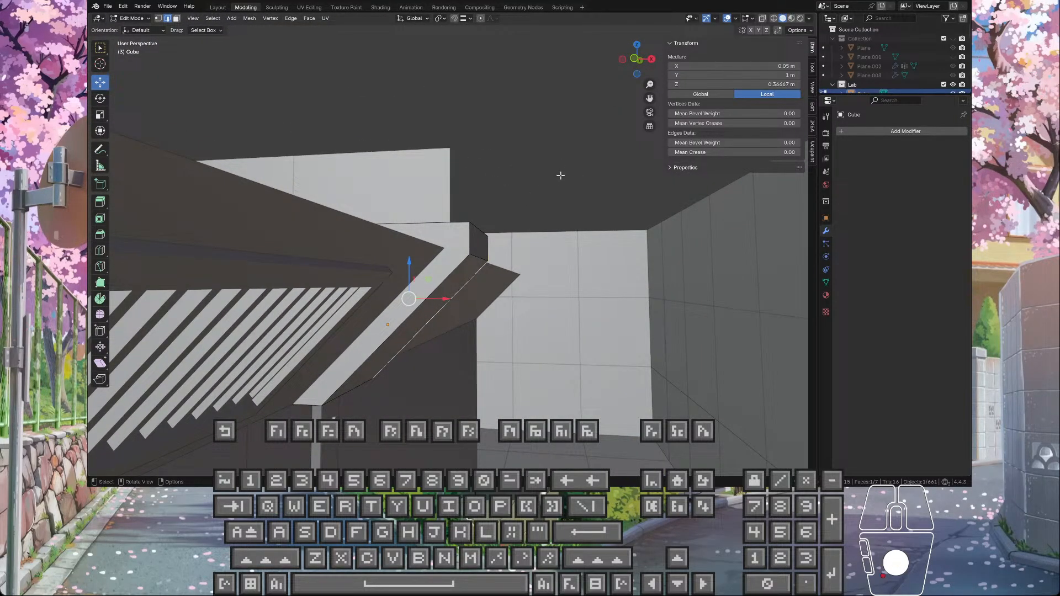
Step: Turn on X-ray and box-select the wedge's top face and narrow vertical end face, with the Move tool active
key("Tab")
left_click(762, 19)
key("Tab")
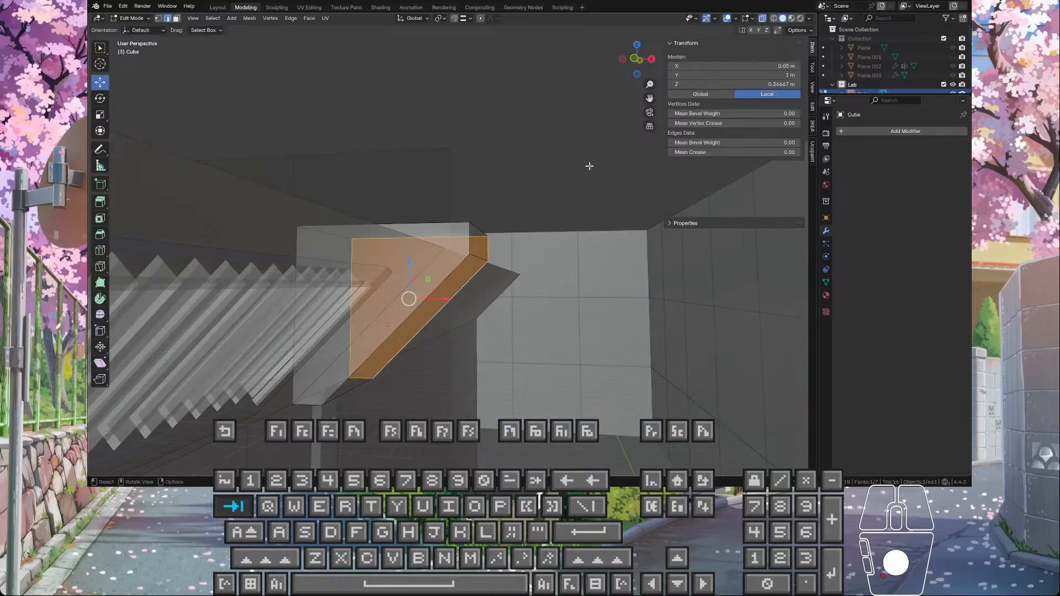
left_click(100, 48)
left_click_drag(261, 149, 544, 297)
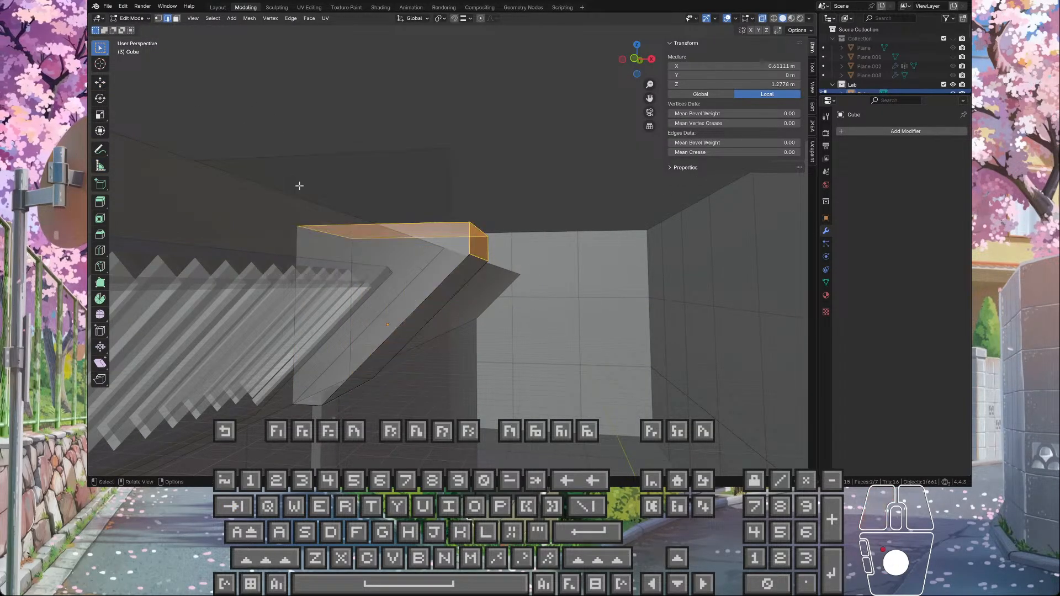
left_click(100, 82)
middle_click_drag(241, 204, 249, 220)
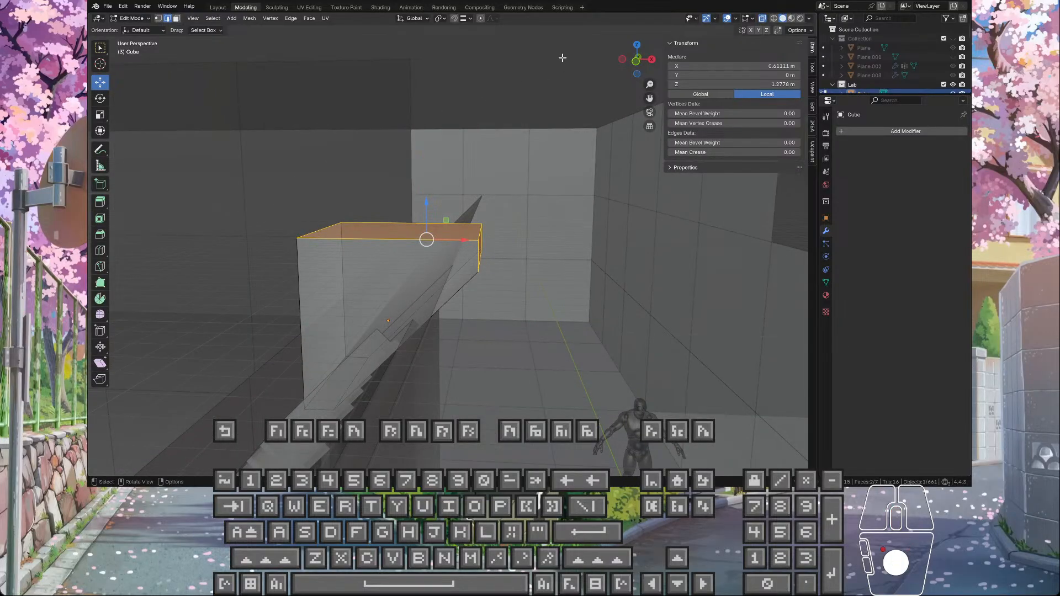
Step: Try shifting the wedge's selected top and end faces vertically, first raising them 0.02 m and then lowering them
left_click_drag(426, 211, 448, 269)
left_click(444, 283)
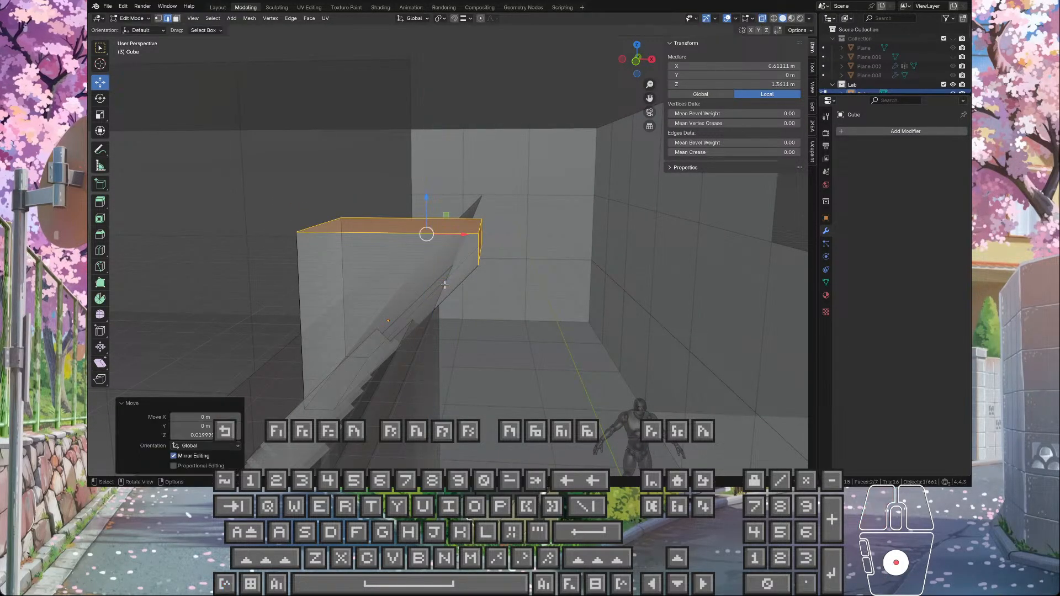
middle_click_drag(444, 283, 431, 258)
left_click_drag(427, 191, 437, 219)
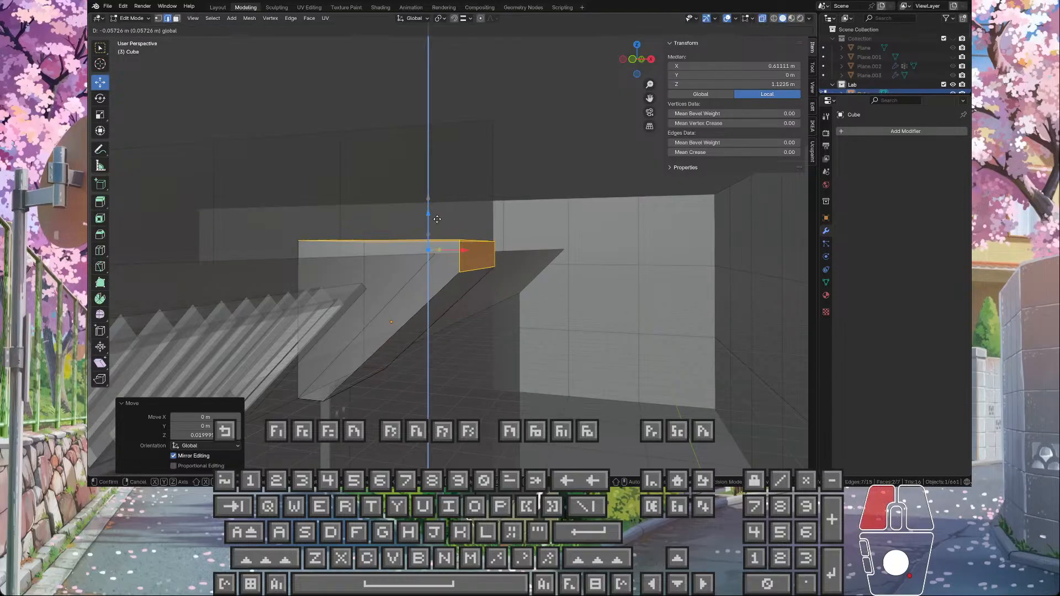
left_click_drag(439, 258, 459, 257, "ctrl")
middle_click_drag(435, 227, 486, 265)
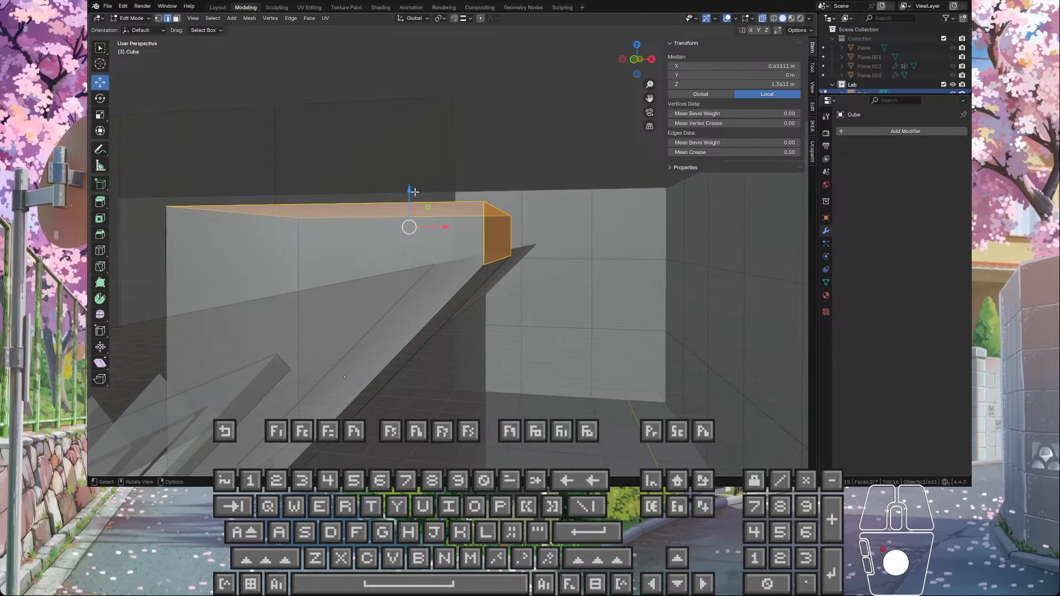
Step: Lower the wedge's selected top and end faces to a local median Z of about 0.945 m and turn off X-ray
left_click_drag(415, 192, 424, 235)
left_click(763, 18)
middle_click_drag(424, 235, 412, 286)
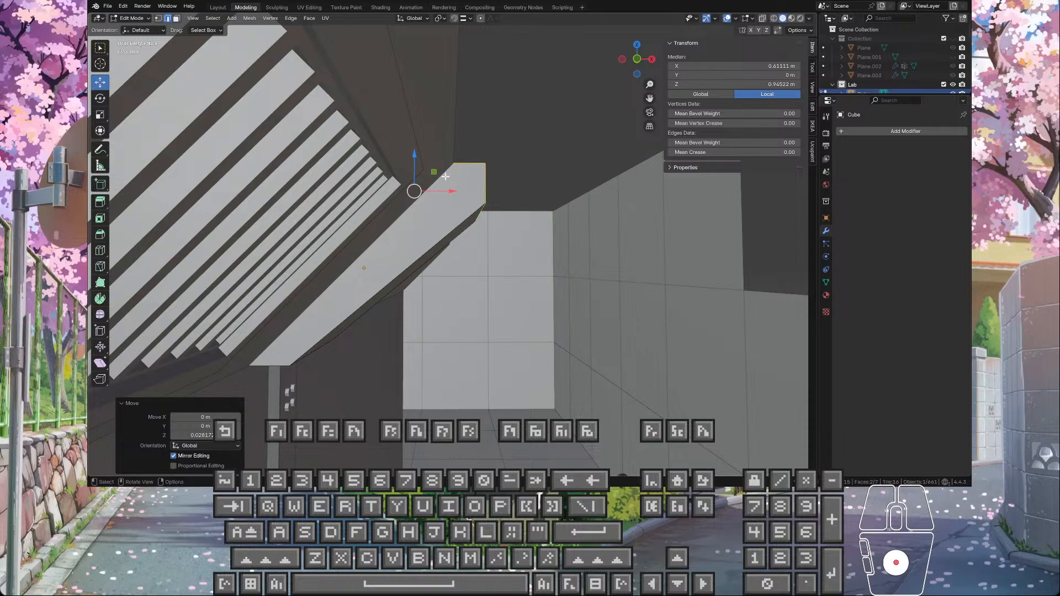
Step: Measure the height of the wedge's narrow vertical end face
key("Tab")
key("Tab")
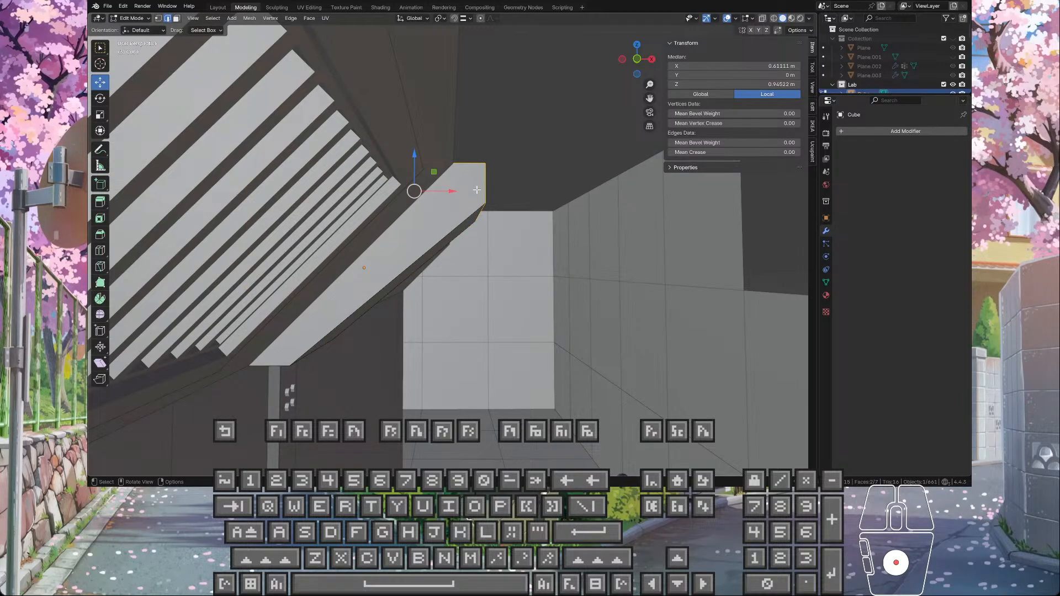
key("Tab")
key("Tab")
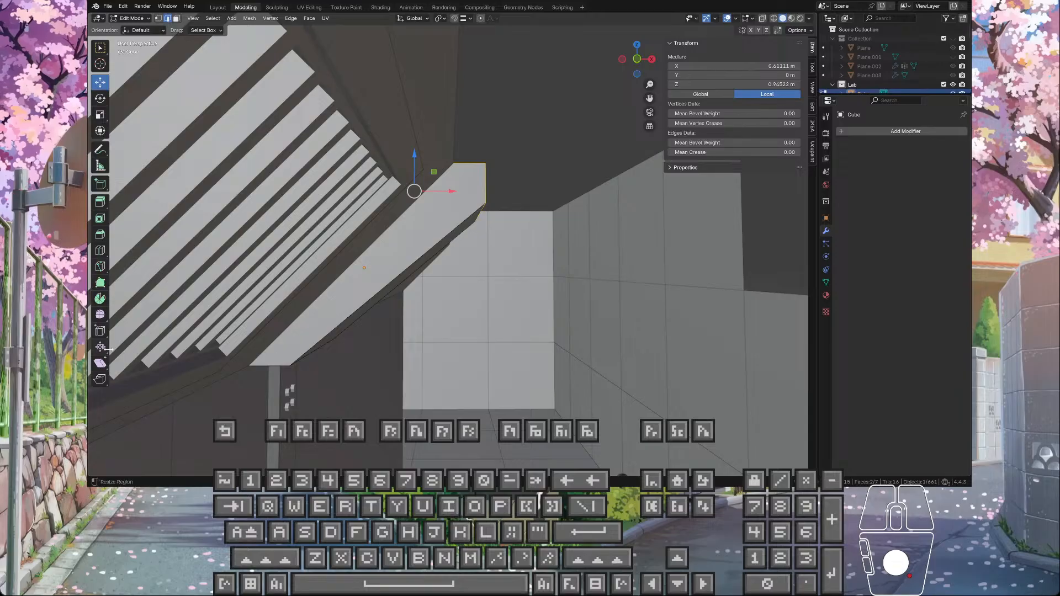
left_click(100, 165)
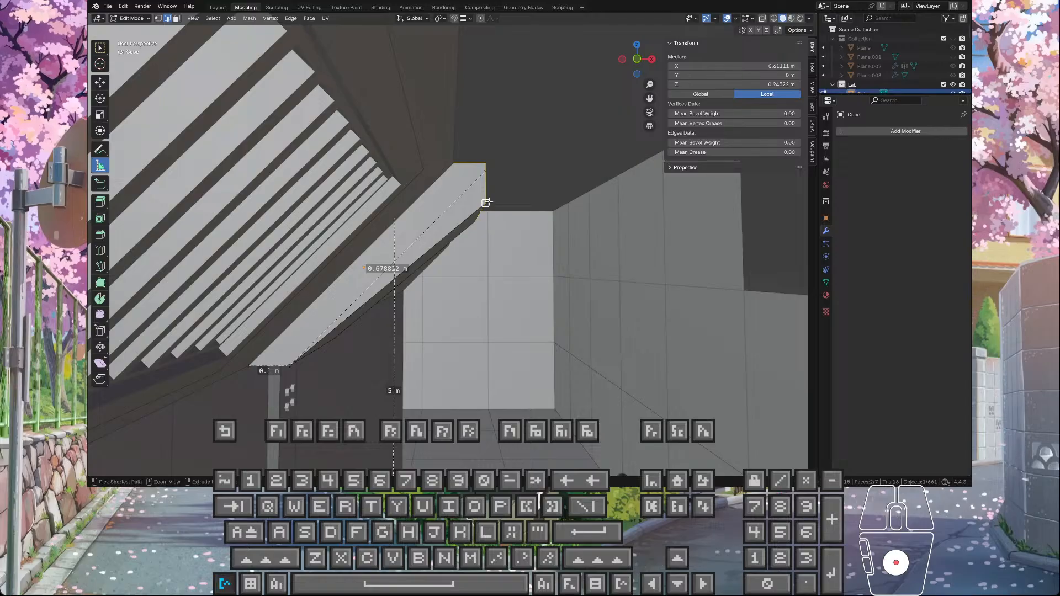
left_click_drag(486, 203, 486, 203, "ctrl")
left_click_drag(486, 163, 486, 162, "ctrl")
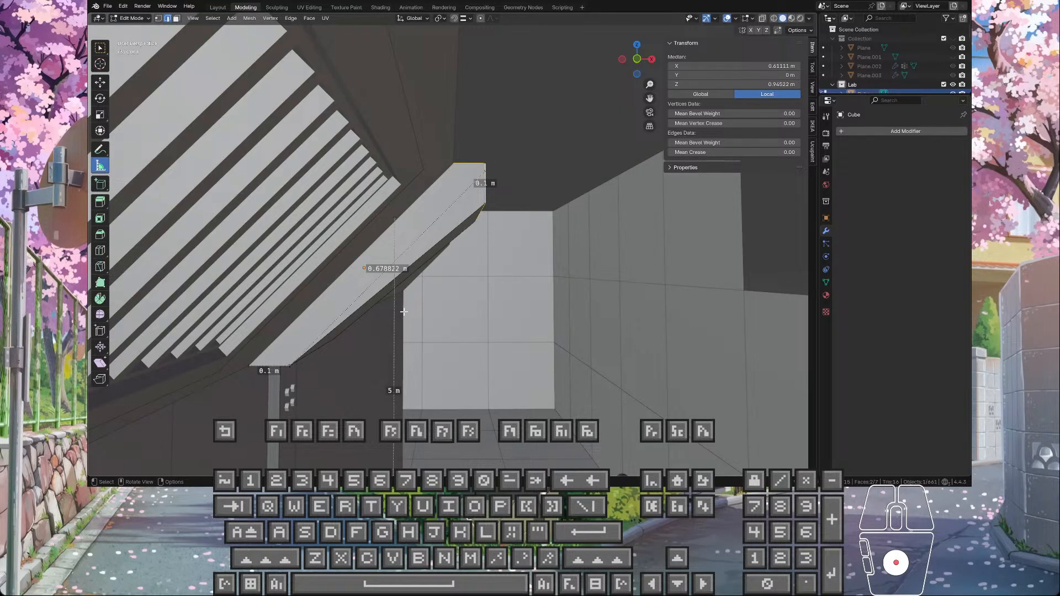
Step: Try to shift the wedge's top and end faces along X by about 0.08 m toward the wall
left_click(100, 82)
middle_click_drag(497, 328, 461, 235)
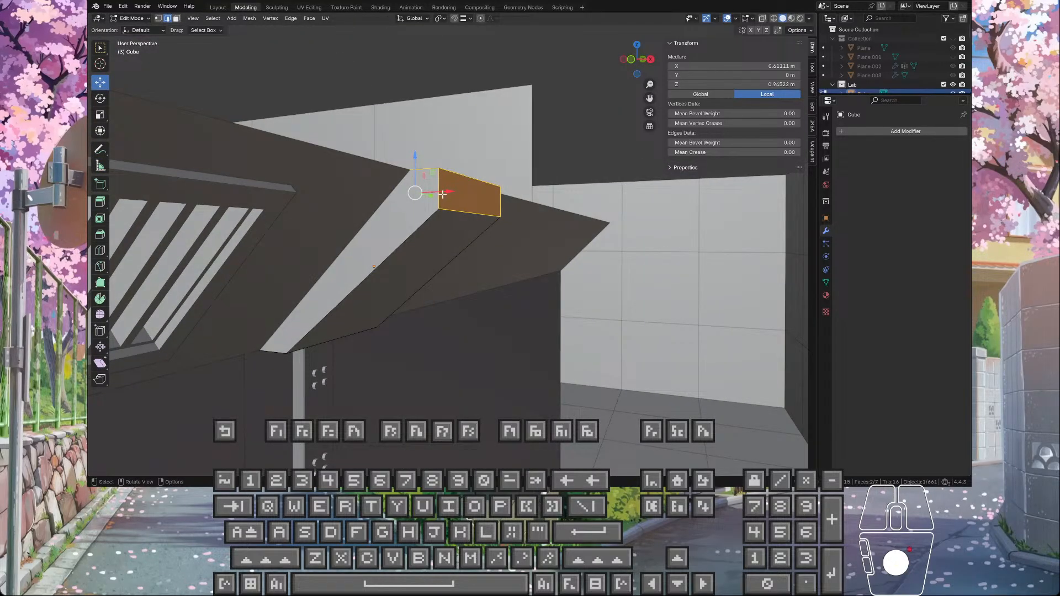
left_click_drag(445, 193, 421, 194)
middle_click_drag(442, 243, 432, 282)
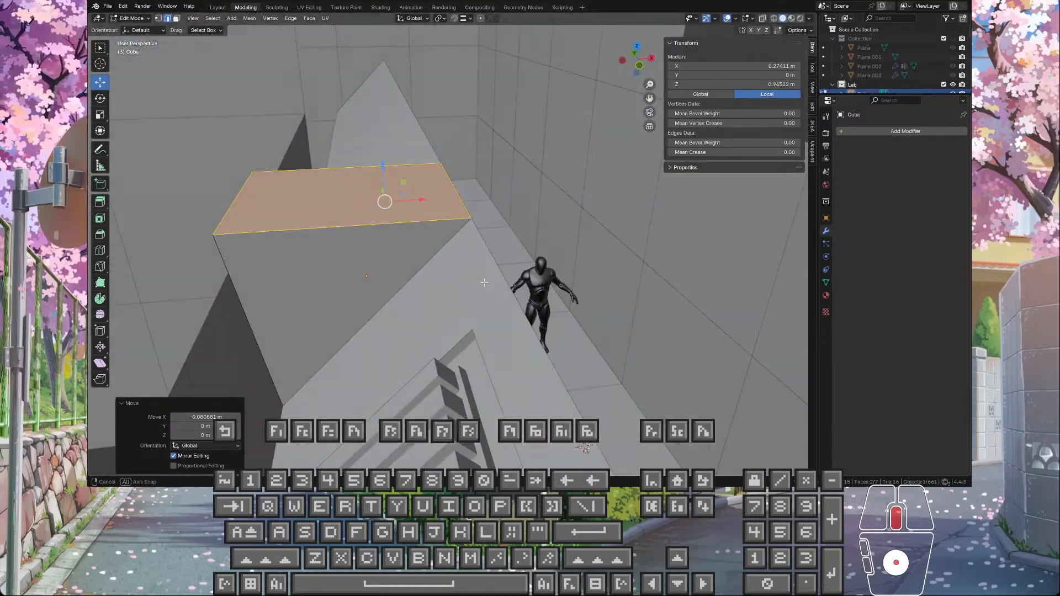
key("ctrl+z")
Step: Select the wedge's top face and narrow vertical end face together, including the edge they share
middle_click_drag(453, 246, 264, 41)
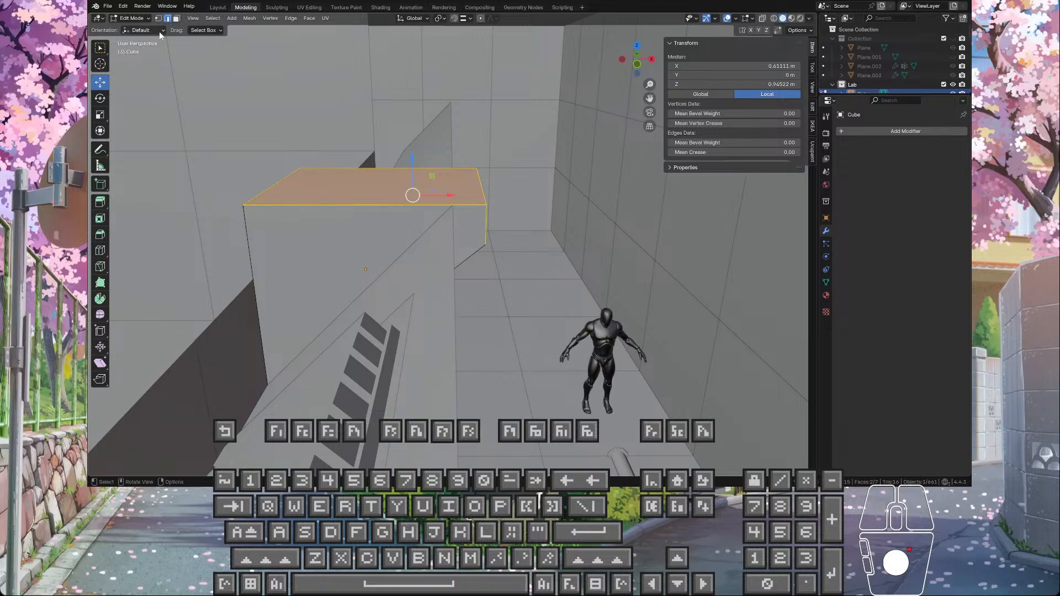
middle_click_drag(467, 226, 463, 215)
left_click(462, 213)
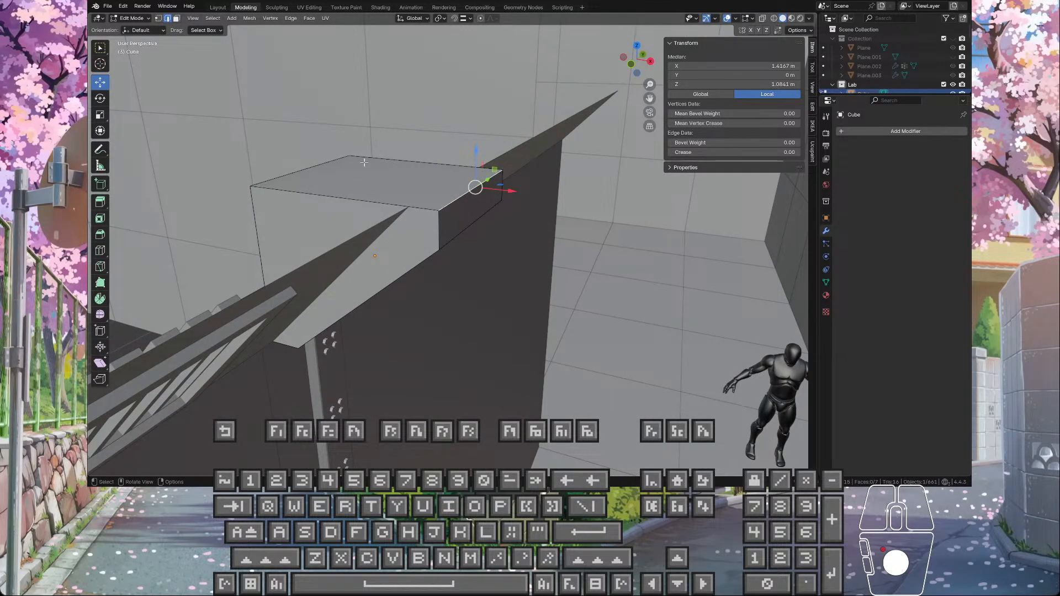
left_click(176, 21)
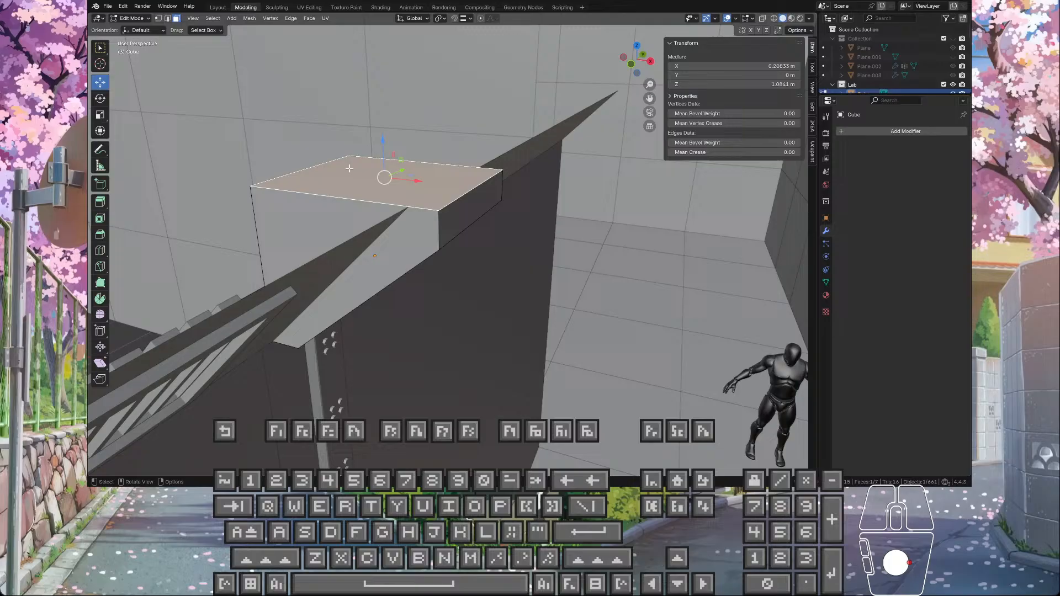
left_click(463, 211, "shift")
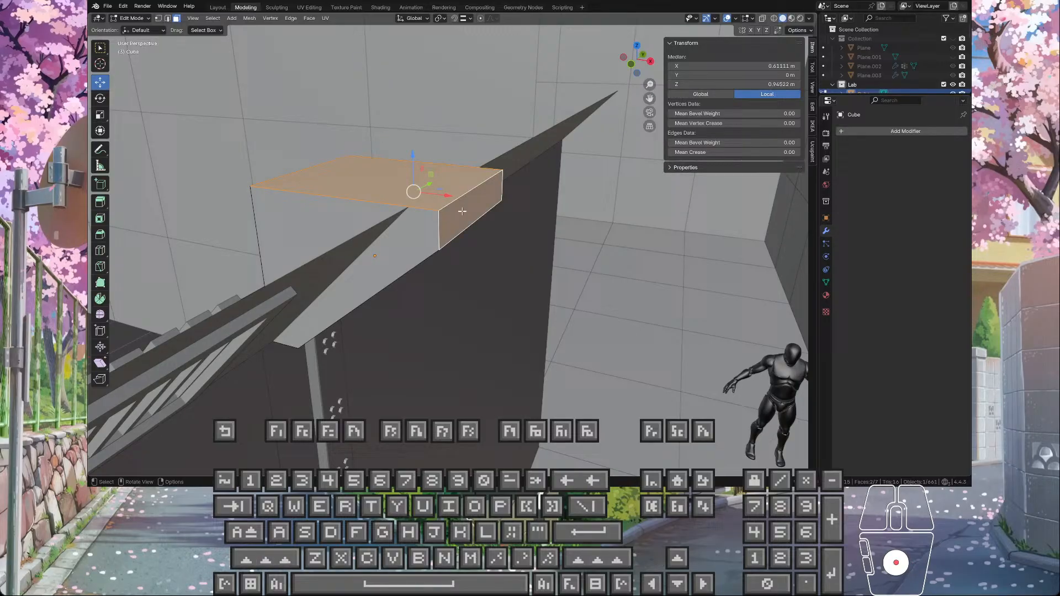
left_click(170, 19)
left_click(472, 188, "shift")
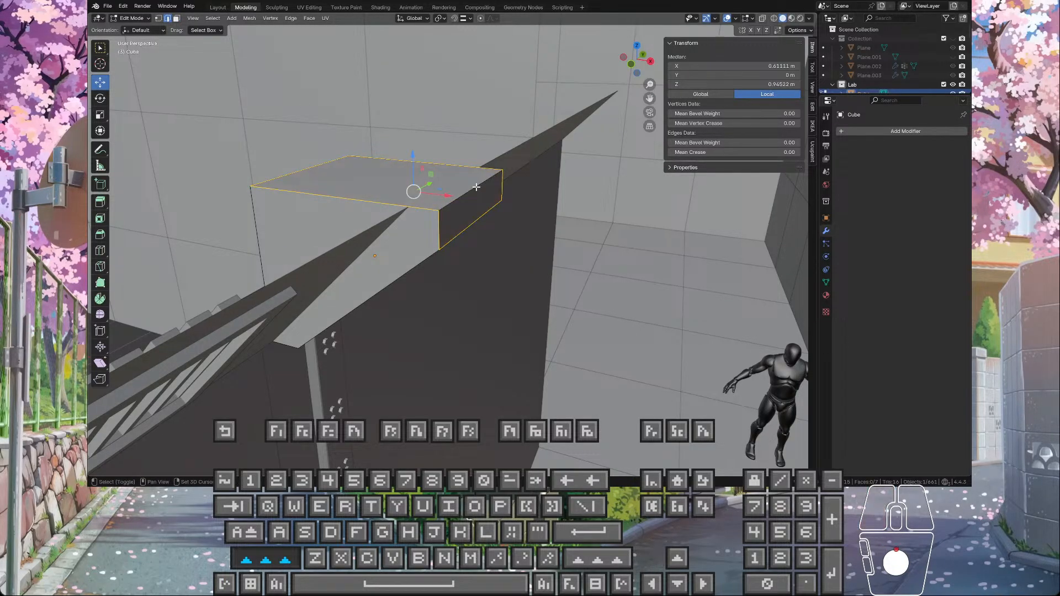
left_click(474, 188, "shift")
Step: Move the wedge's selected top and end faces -0.08 m along X so they align with the sloped panel
middle_click_drag(464, 101, 481, 92)
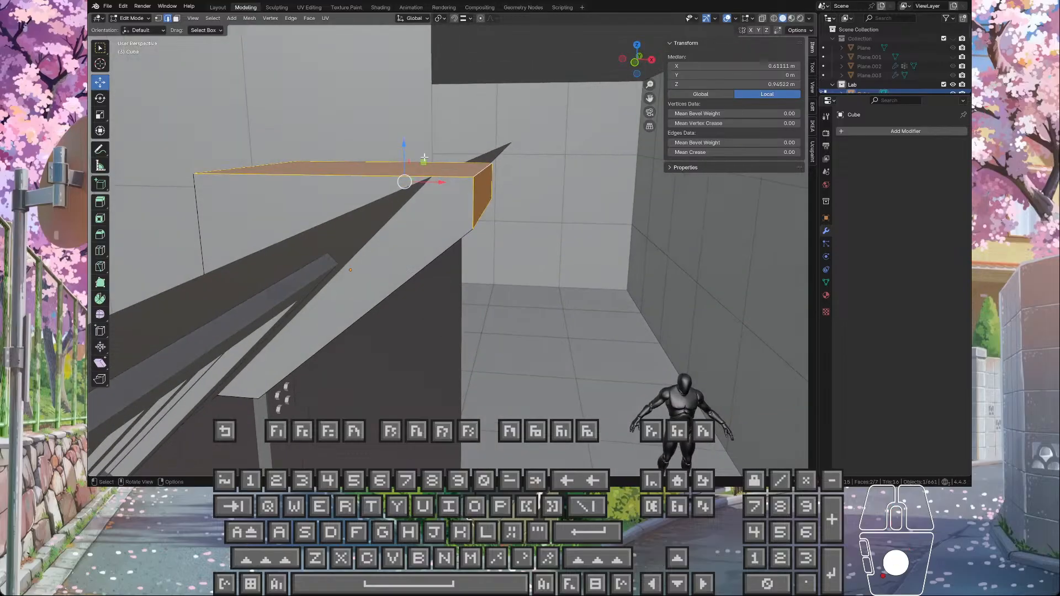
mouse_move(424, 162)
left_mouse_down("ctrl")
mouse_move(343, 283)
mouse_move(441, 171)
left_mouse_up("ctrl")
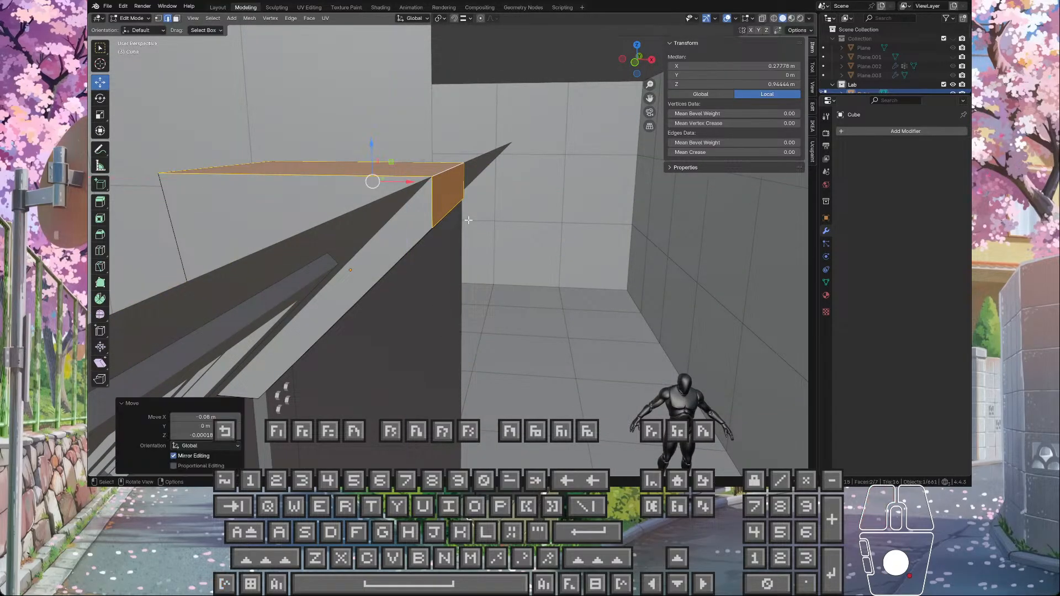
middle_click_drag(441, 172, 426, 128)
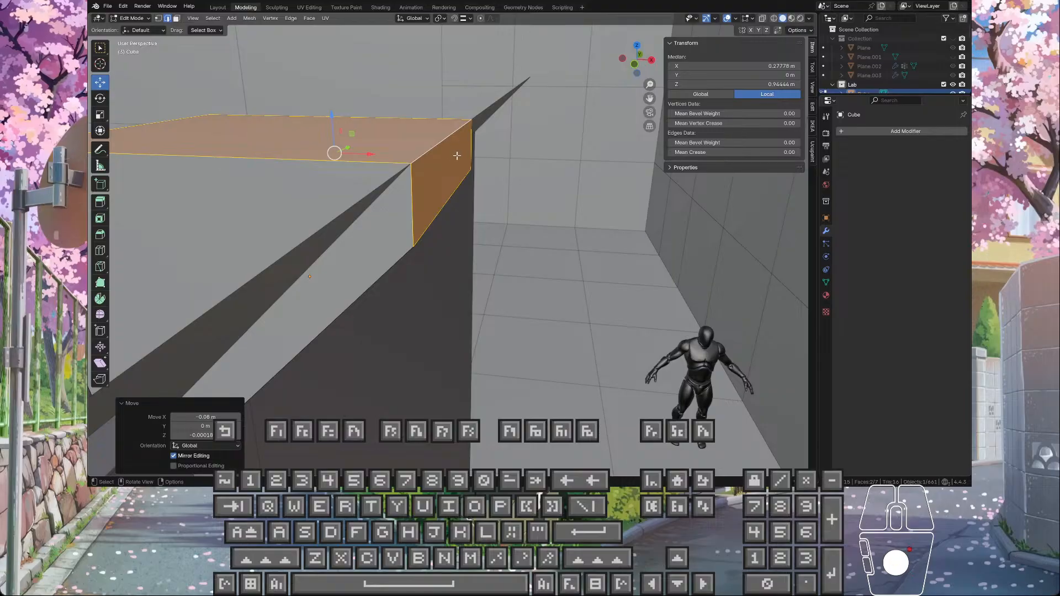
middle_click_drag(389, 186, 511, 201)
Step: Move the rear edge of the wedge's top face about 0.08 m along X to straighten its back face
scroll(511, 201, "up", 4)
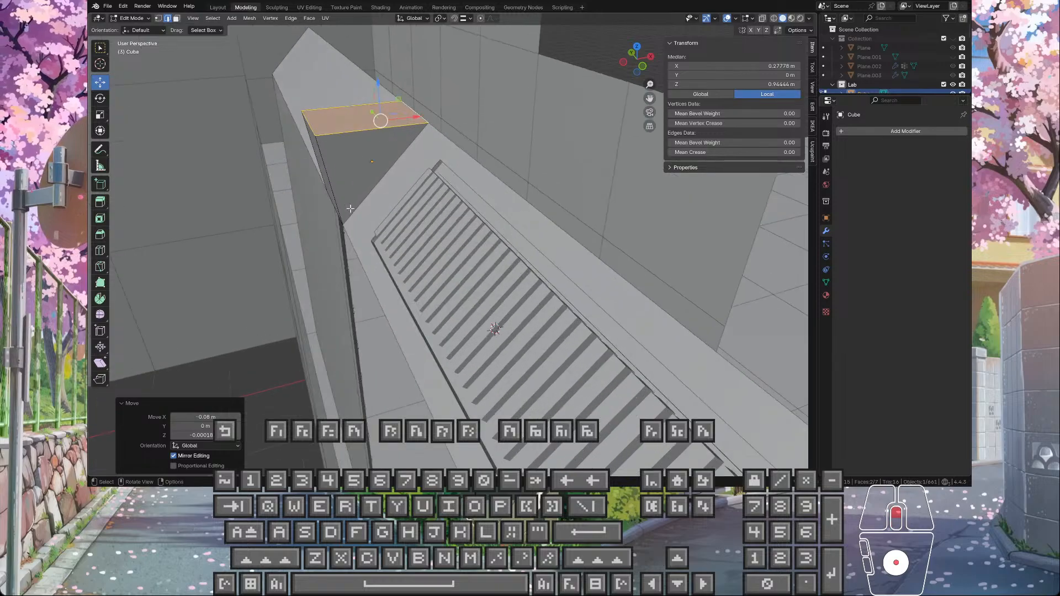
middle_click_drag(343, 203, 470, 263, "shift")
left_click(464, 267)
left_click(447, 185)
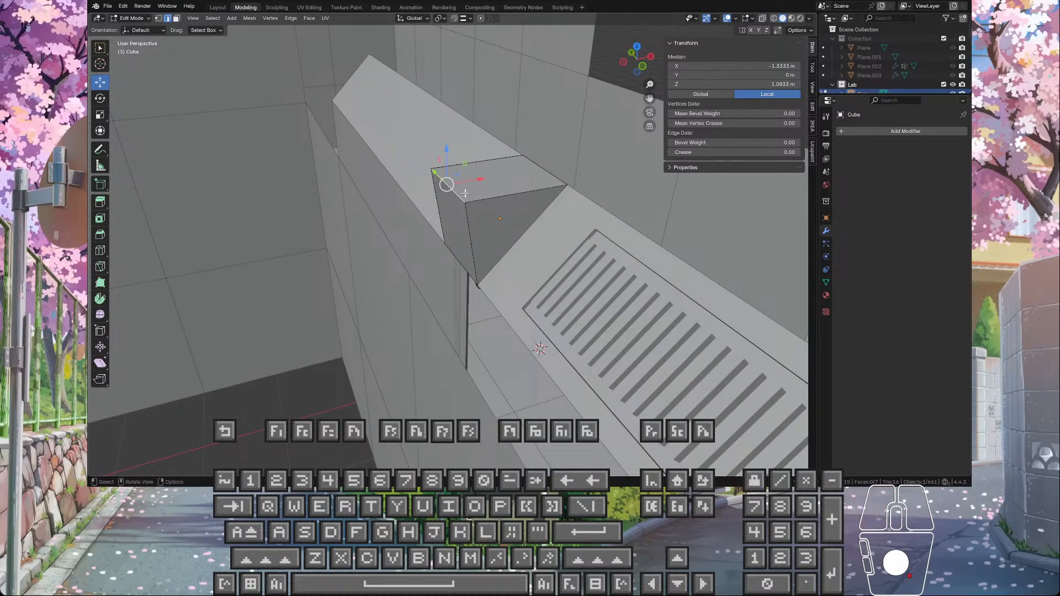
middle_click_drag(476, 186, 449, 185)
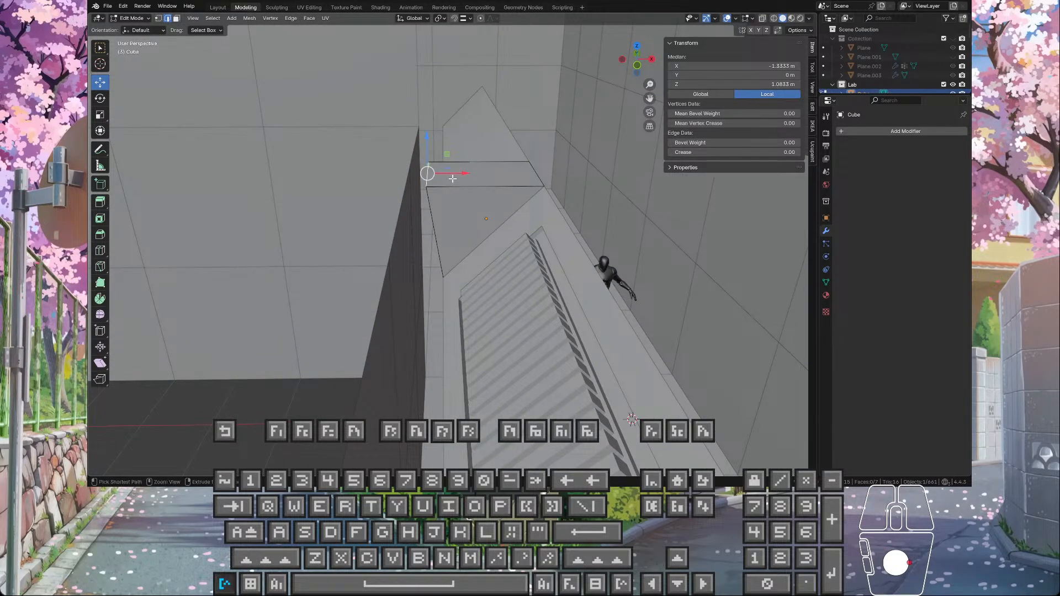
left_click_drag(452, 179, 448, 223)
middle_click_drag(448, 223, 283, 247)
scroll(476, 233, "up", 6)
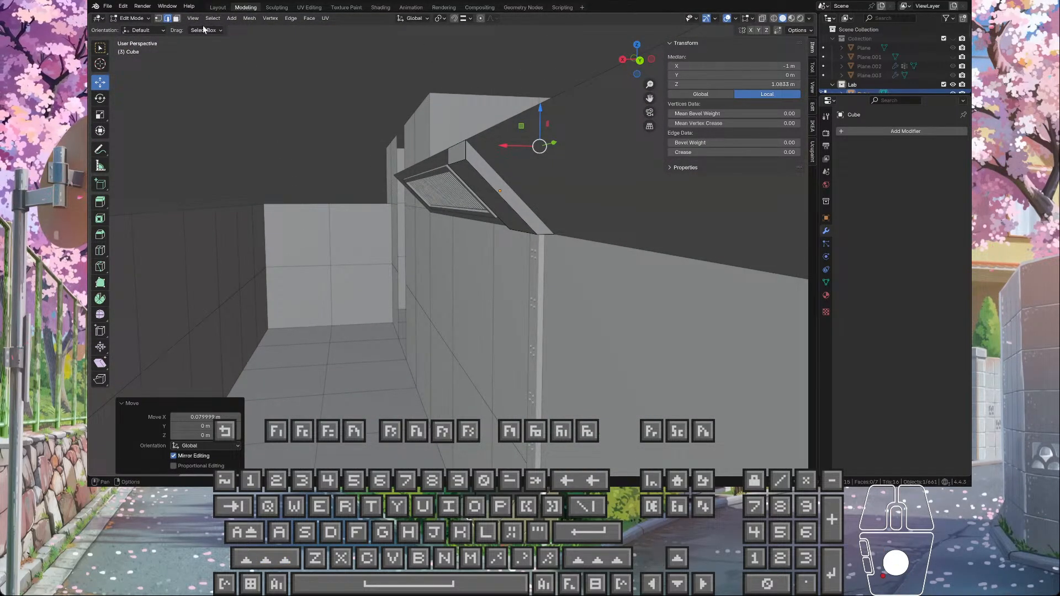
Step: Select the wedge's narrow end face and examine how the piece fits the sloped panels and corridor walls
left_click(176, 18)
middle_click_drag(314, 159, 483, 274)
left_click(390, 152)
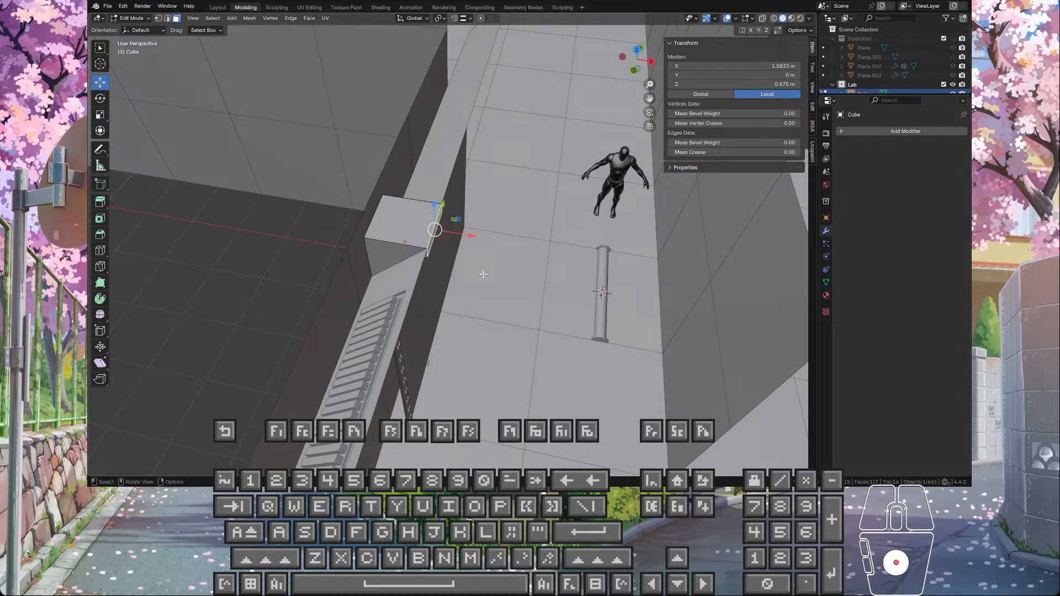
scroll(484, 273, "down", 3)
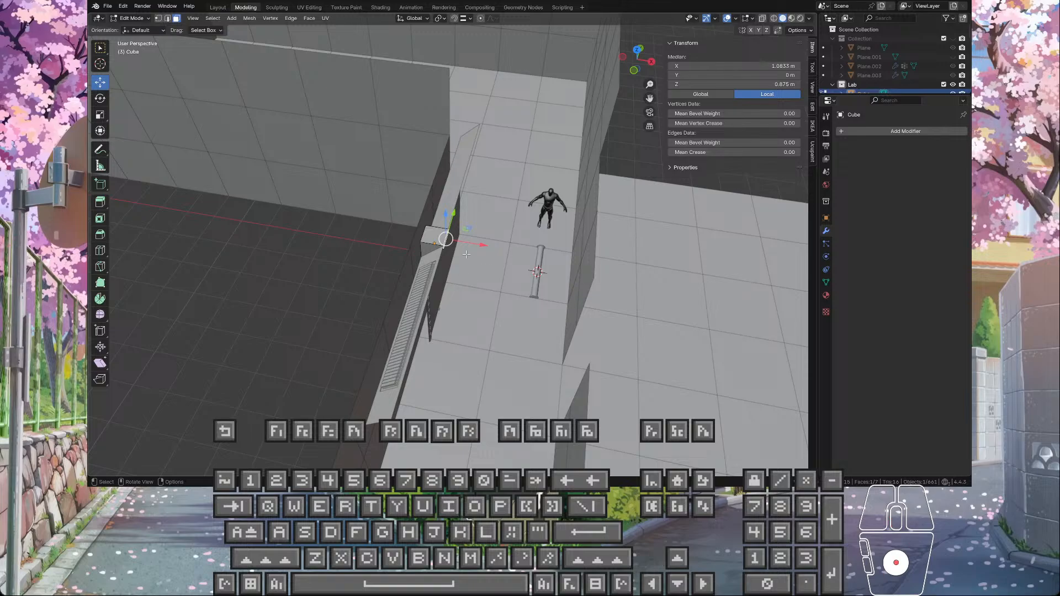
middle_click_drag(470, 257, 484, 176)
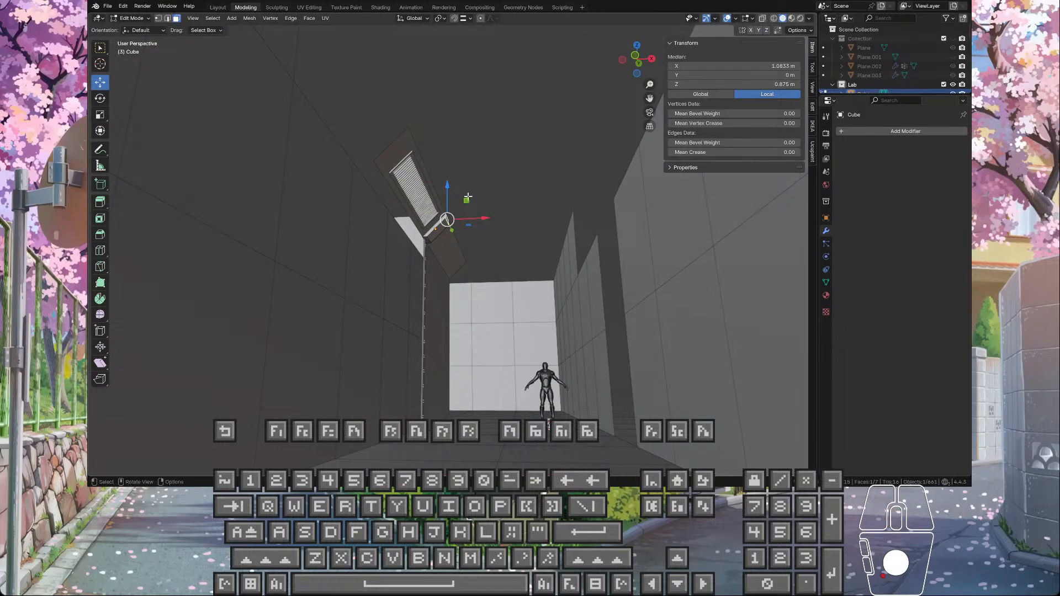
middle_click_drag(472, 358, 437, 273)
middle_click_drag(434, 202, 482, 271)
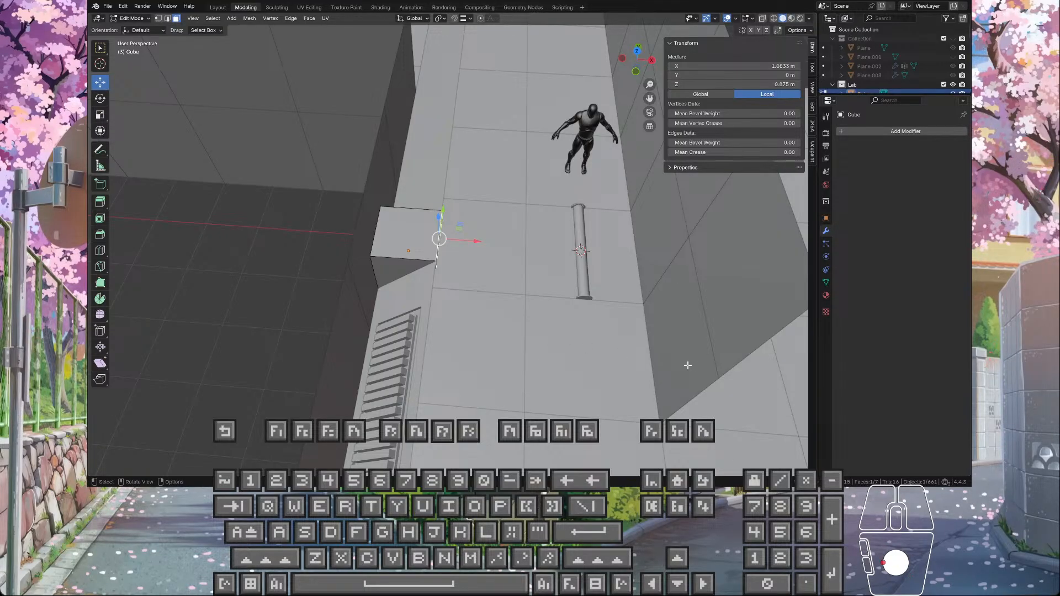
middle_click_drag(685, 360, 524, 346)
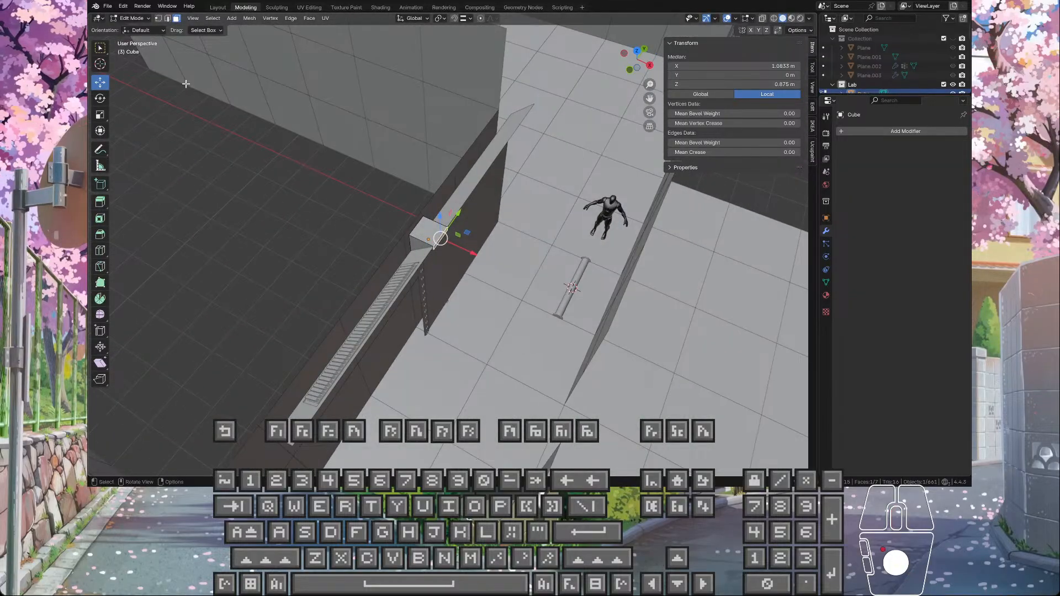
Step: Return to Object Mode and examine the base of the wall panels where they meet the corridor floor
left_click(159, 19)
middle_click_drag(415, 327, 454, 330)
key("Tab")
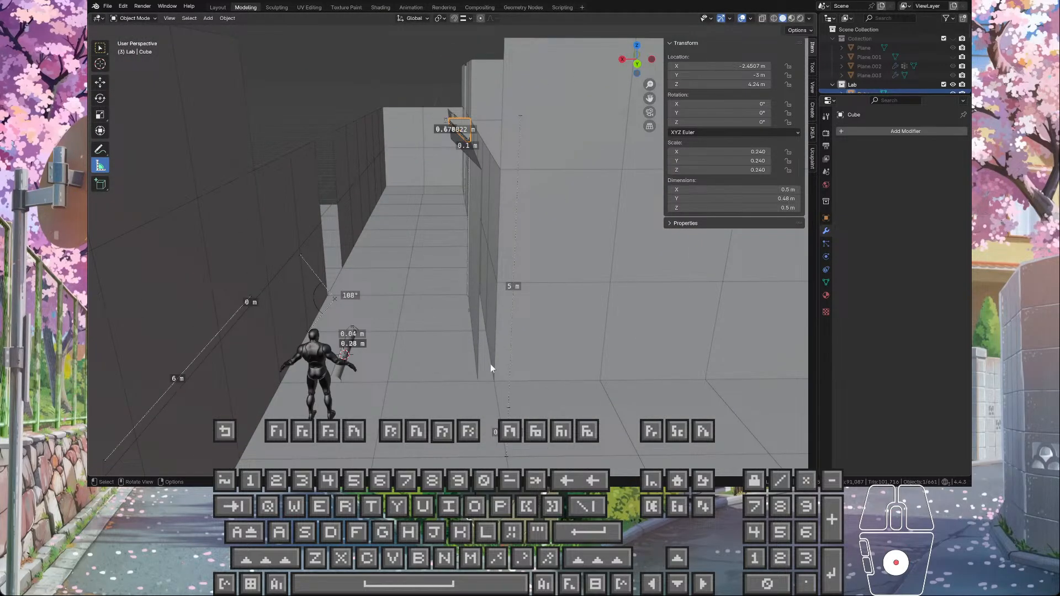
middle_click_drag(492, 360, 472, 283, "shift")
scroll(438, 243, "up", 4)
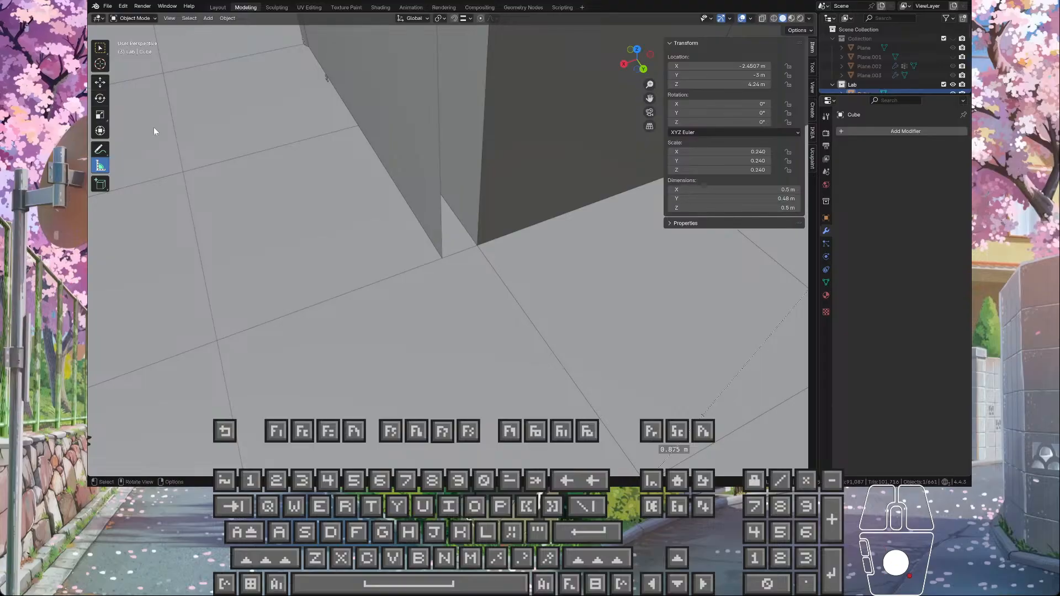
Step: Select the wall panel and measure the floor-level gap between its bottom corner and the adjacent wall's corner
scroll(377, 197, "down", 4)
middle_click_drag(385, 200, 439, 231)
scroll(344, 94, "up", 4)
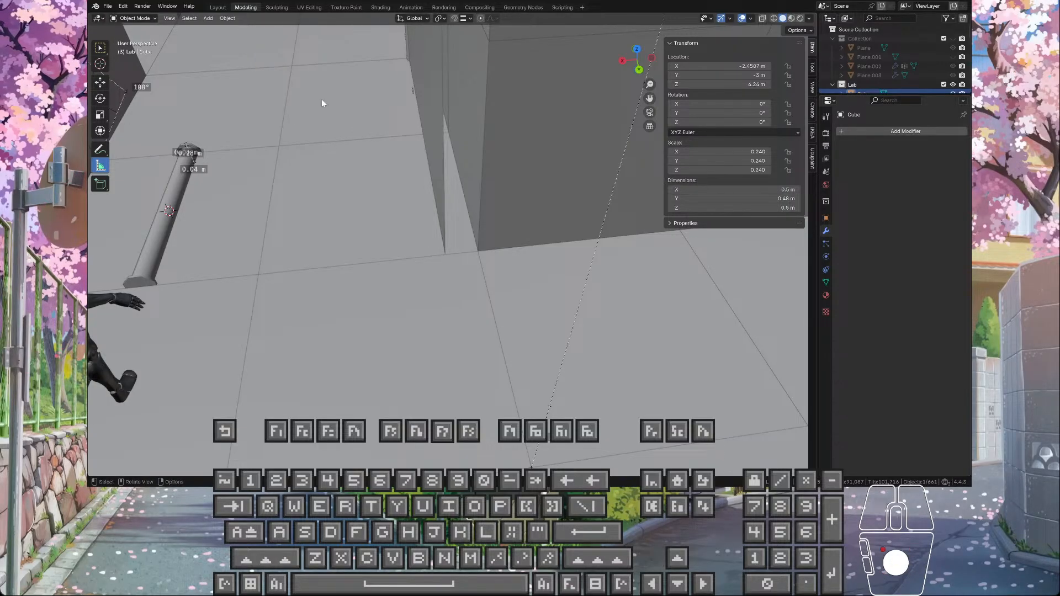
left_click(433, 137)
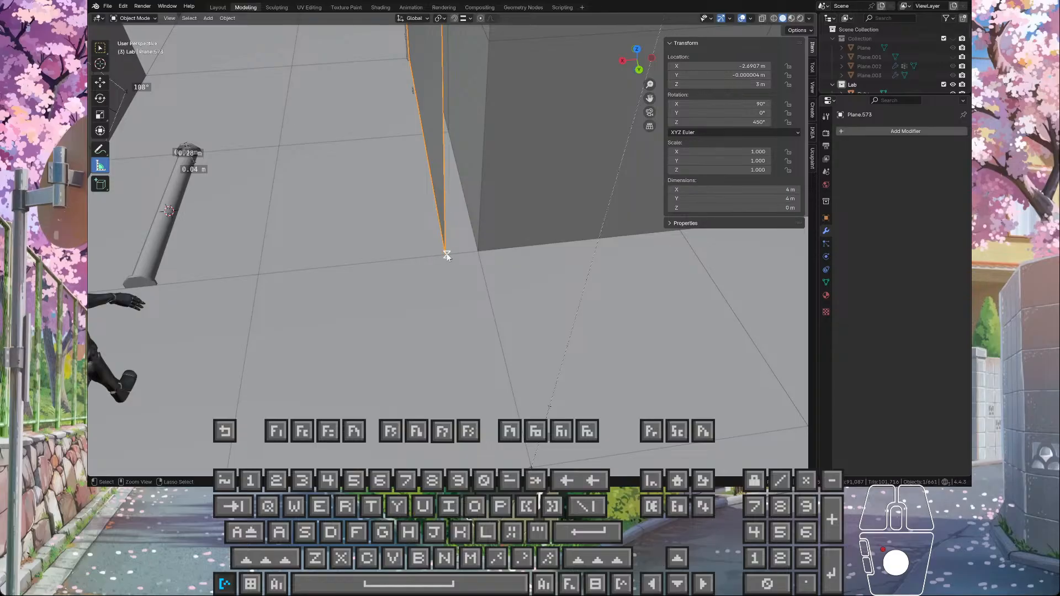
left_click_drag(444, 251, 481, 250)
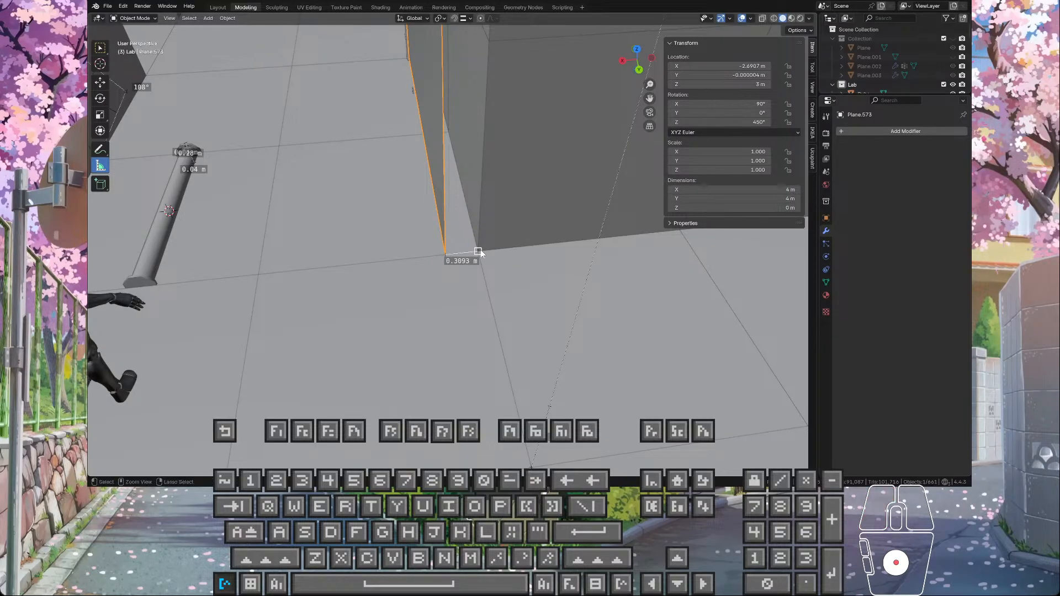
Step: Examine the corridor's floor and walls from above and along their length, including how they connect to the neighbouring rooms
middle_click_drag(480, 250, 537, 226)
scroll(402, 203, "up", 3)
scroll(537, 227, "down", 6)
middle_click_drag(412, 243, 490, 217)
scroll(501, 299, "up", 7)
scroll(506, 172, "down", 5)
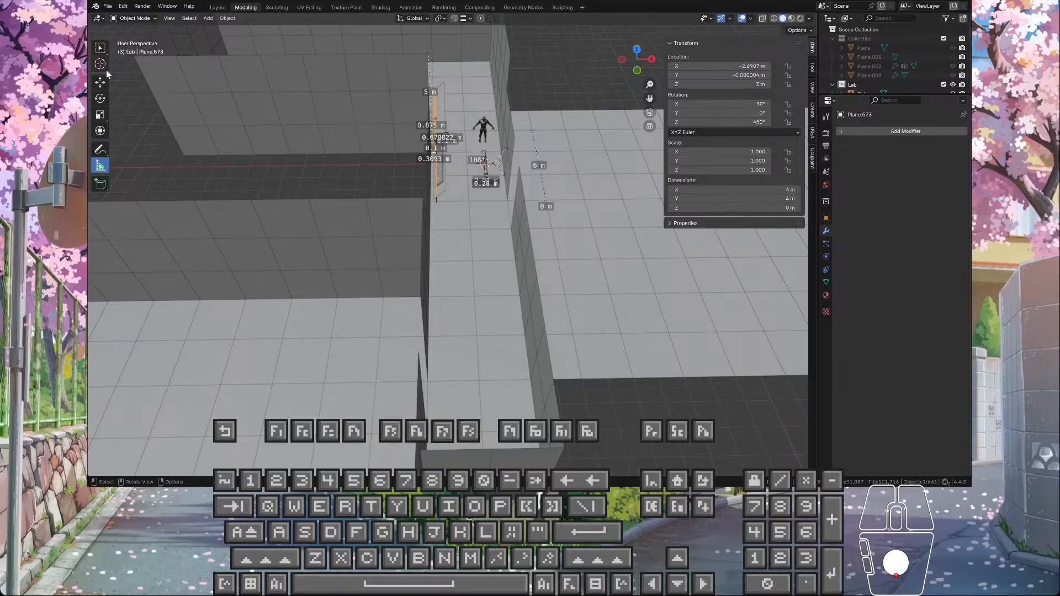
middle_click_drag(462, 183, 491, 193)
middle_click_drag(492, 258, 491, 217)
middle_click_drag(506, 219, 491, 236)
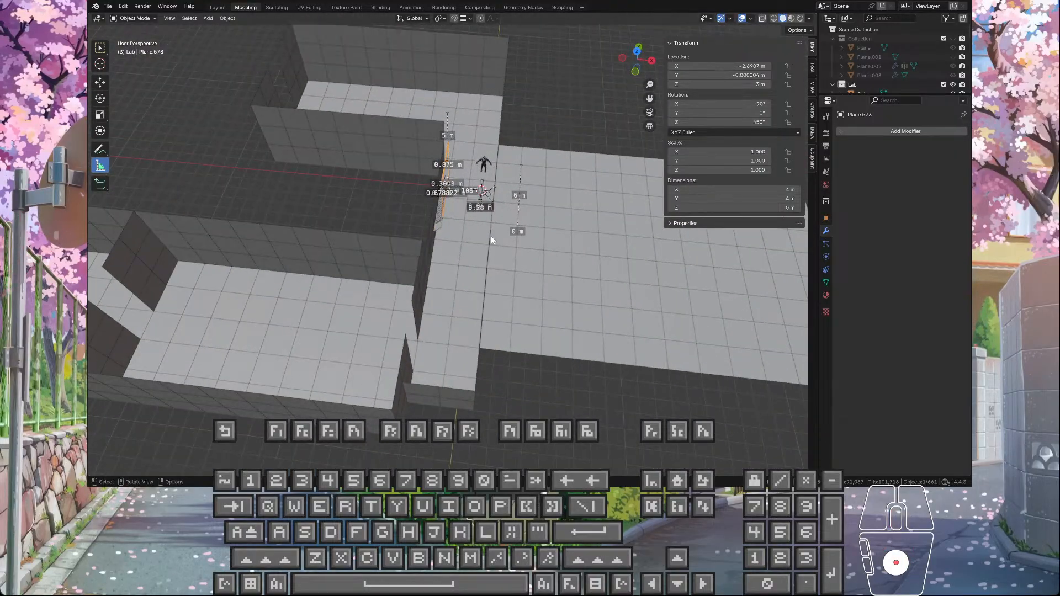
scroll(492, 237, "up", 3)
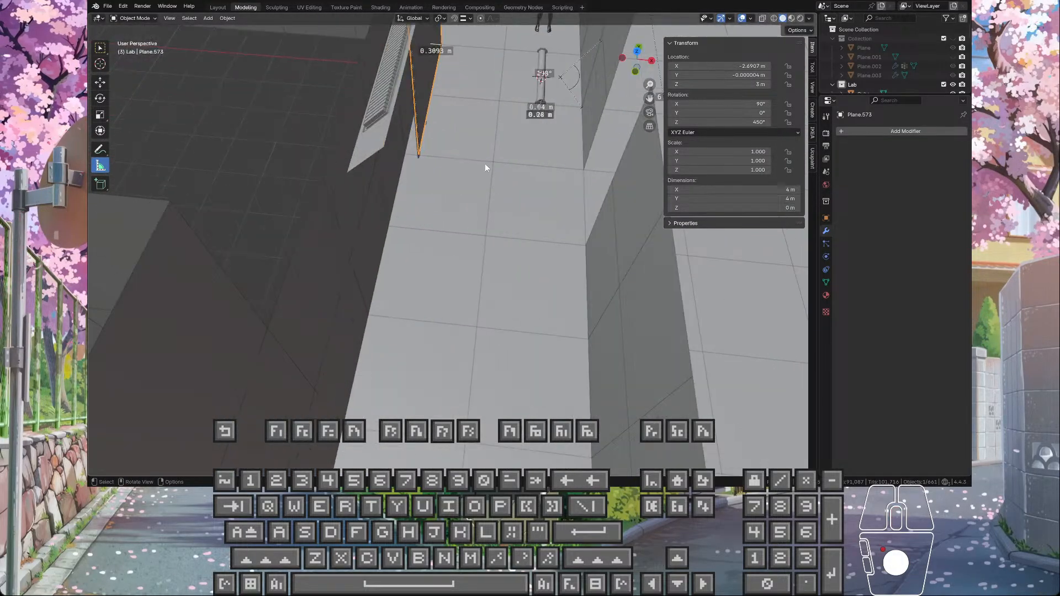
Step: Switch to the selection tool and select every 2 m floor tile in both rows of the corridor
key("ctrl+z")
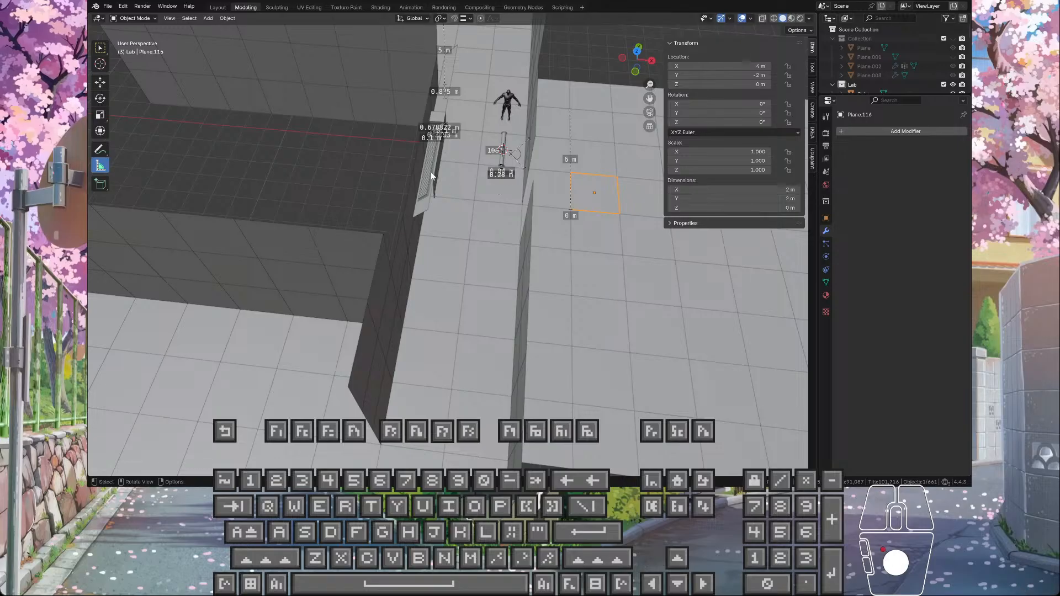
middle_click_drag(244, 143, 394, 211)
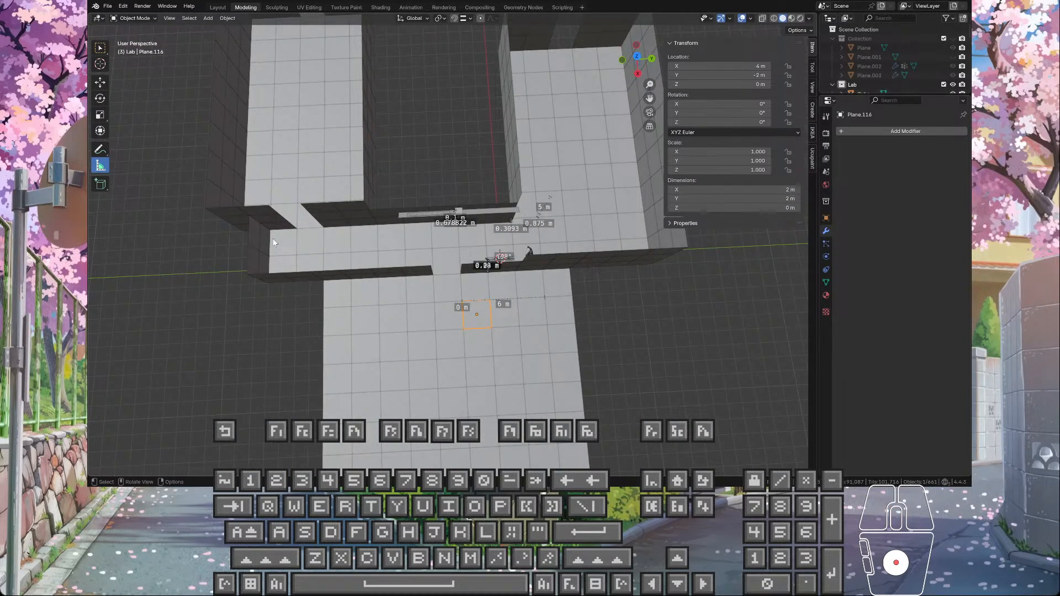
middle_click_drag(520, 249, 519, 257)
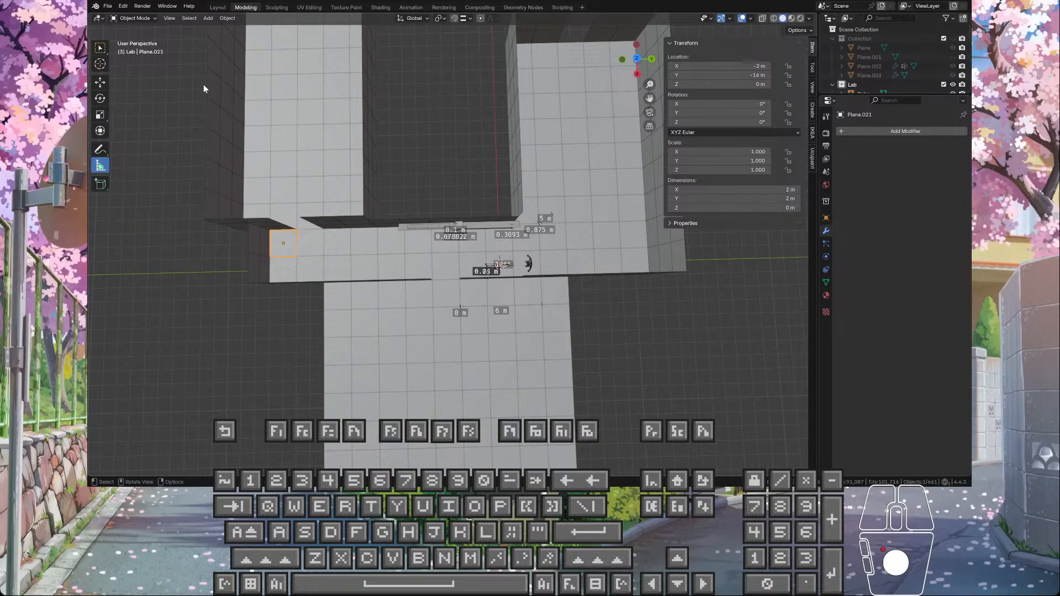
key("w")
left_click(634, 237, "shift")
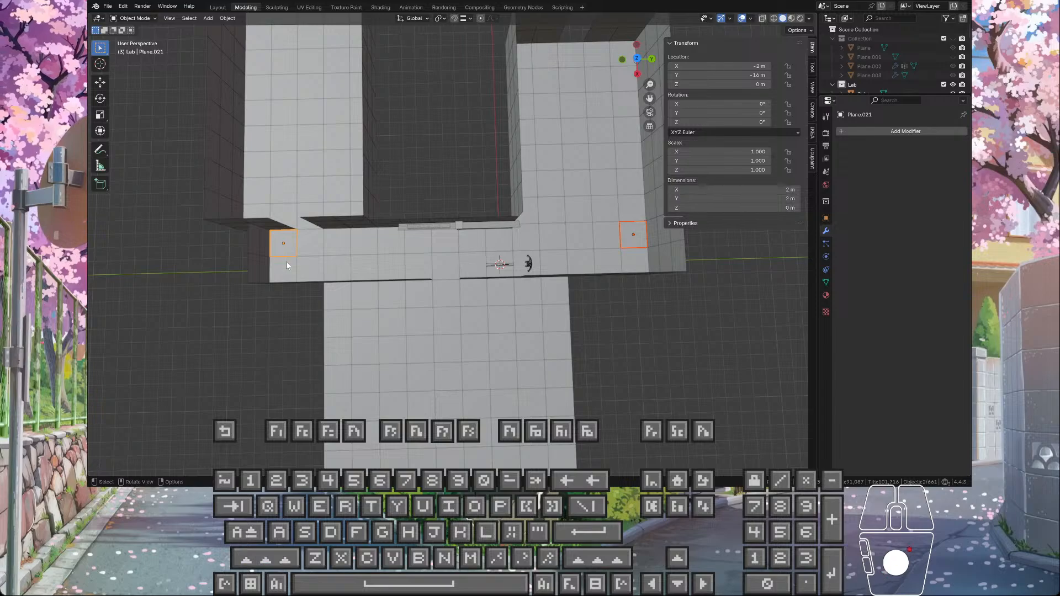
left_click(313, 243)
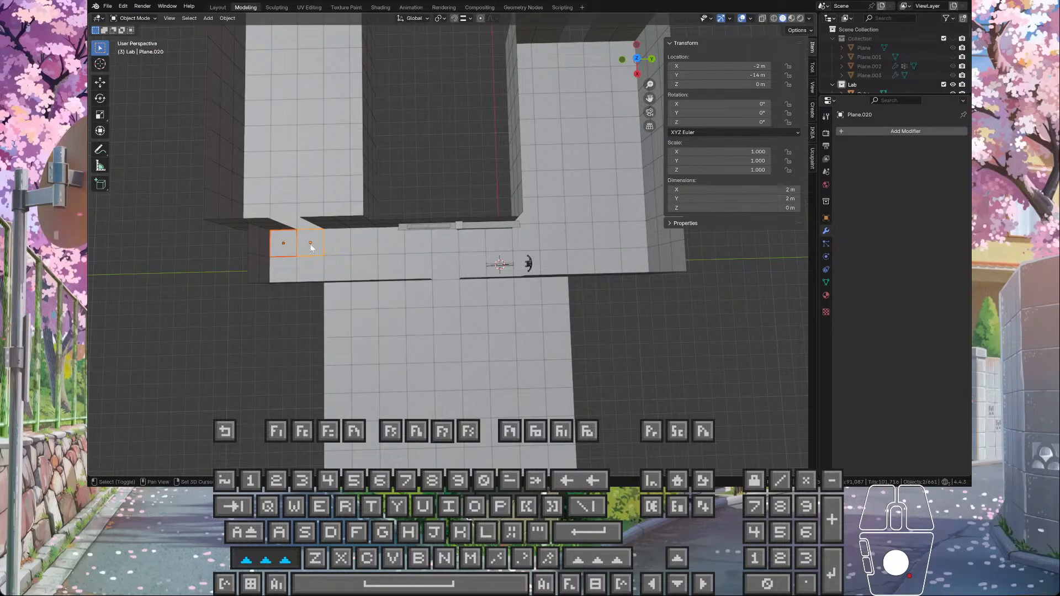
left_click(338, 243, "shift")
left_click(365, 243, "shift")
left_click(391, 243, "shift")
left_click(418, 243, "shift")
left_click(445, 242, "shift")
left_click(472, 240, "shift")
left_click(499, 240, "shift")
left_click(525, 239, "shift")
left_click(553, 237, "shift")
left_click(579, 236, "shift")
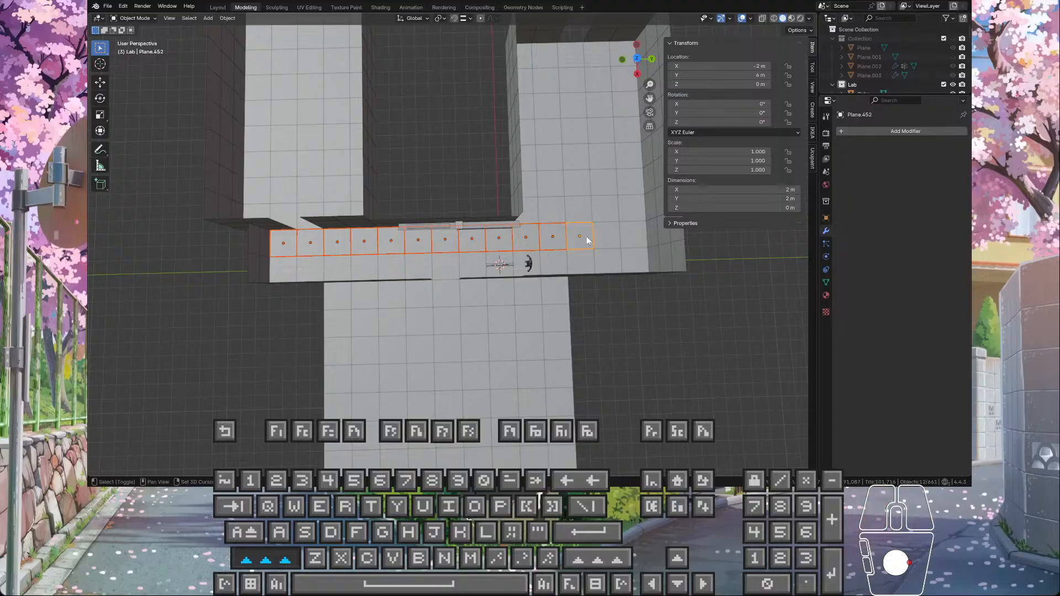
left_click(608, 262, "shift")
left_click(581, 262, "shift")
left_click(554, 264, "shift")
left_click(527, 265, "shift")
left_click(500, 265, "shift")
left_click(472, 265, "shift")
left_click(445, 266, "shift")
left_click(419, 266, "shift")
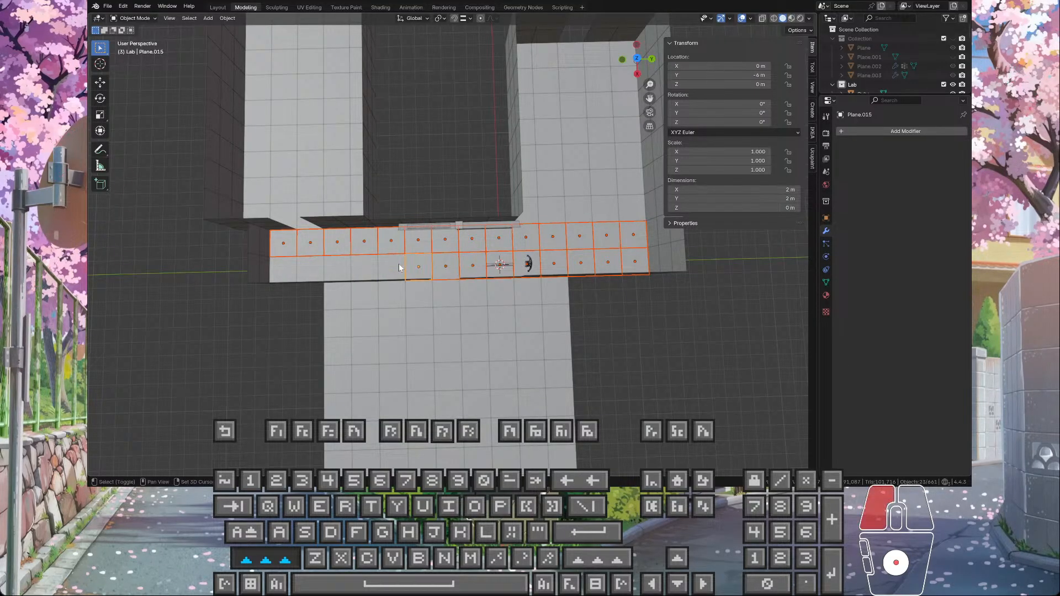
left_click(392, 267, "shift")
left_click(365, 268, "shift")
left_click(338, 269, "shift")
left_click(317, 270, "shift")
left_click(289, 270, "shift")
Step: Examine the selected floor strip against the walls, doorways and adjoining rooms from several angles
scroll(364, 266, "up", 4)
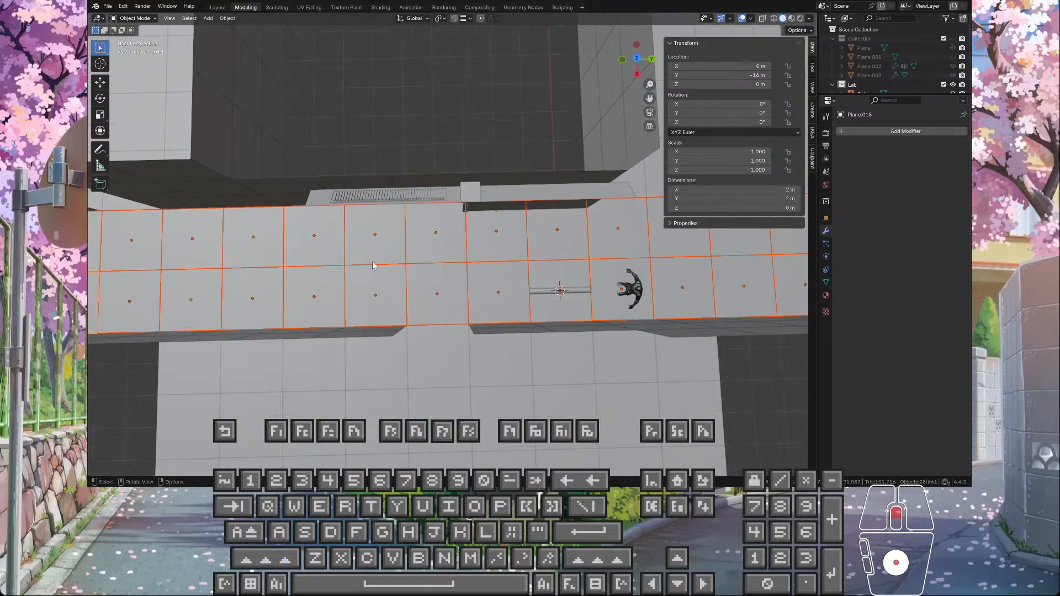
middle_click_drag(374, 266, 432, 190)
scroll(432, 190, "down", 5)
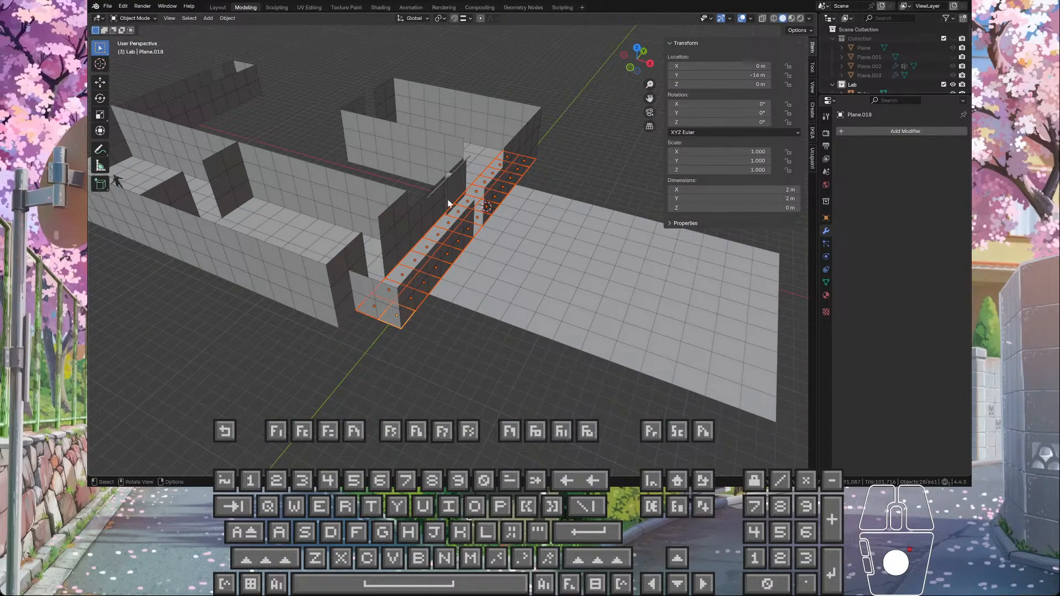
middle_click_drag(421, 180, 474, 171)
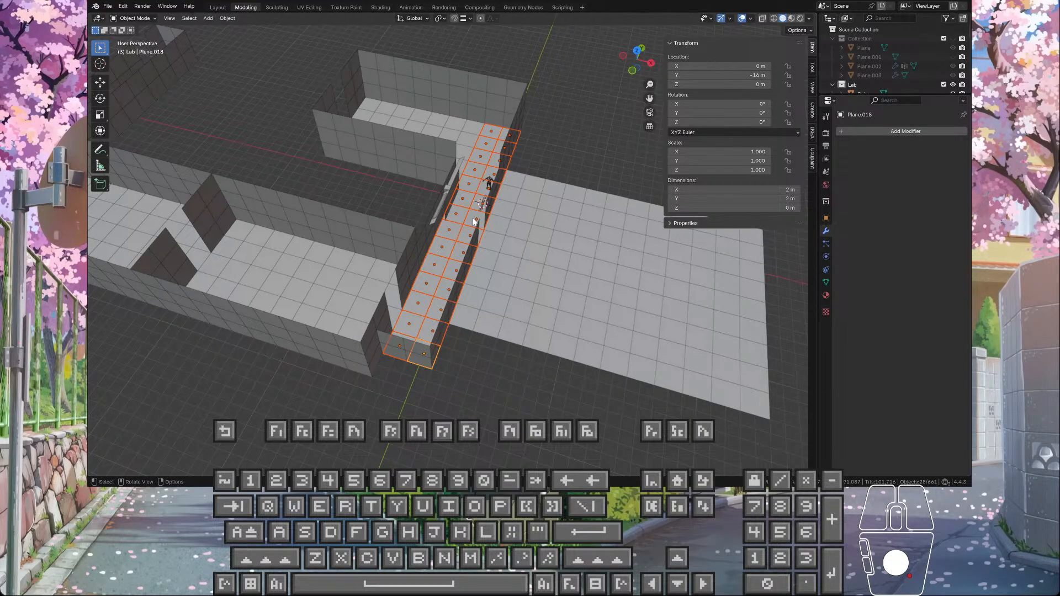
middle_click_drag(477, 174, 390, 233)
middle_click_drag(509, 181, 475, 206)
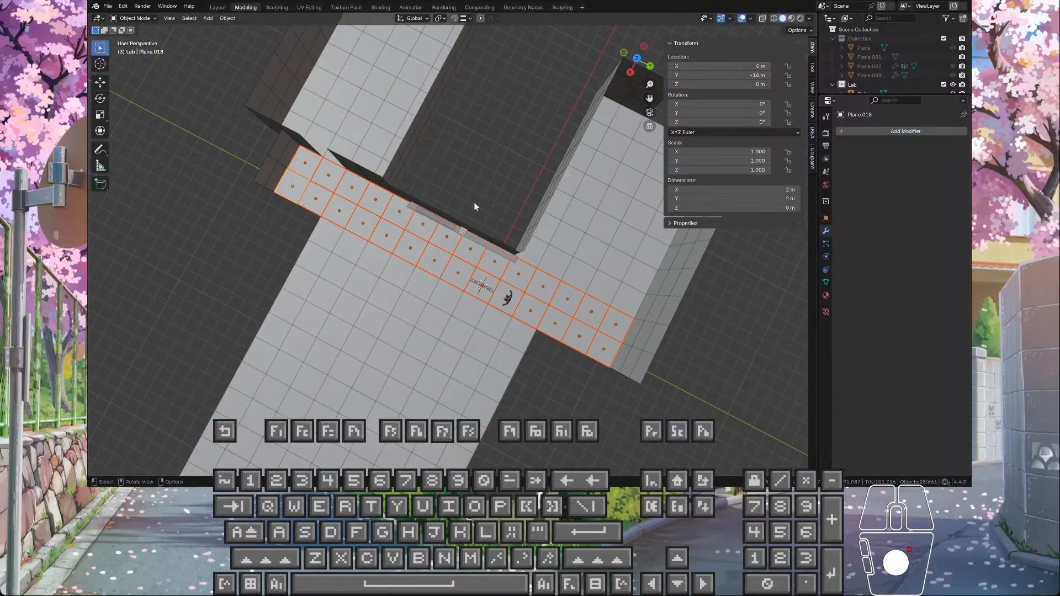
middle_click_drag(503, 292, 463, 212)
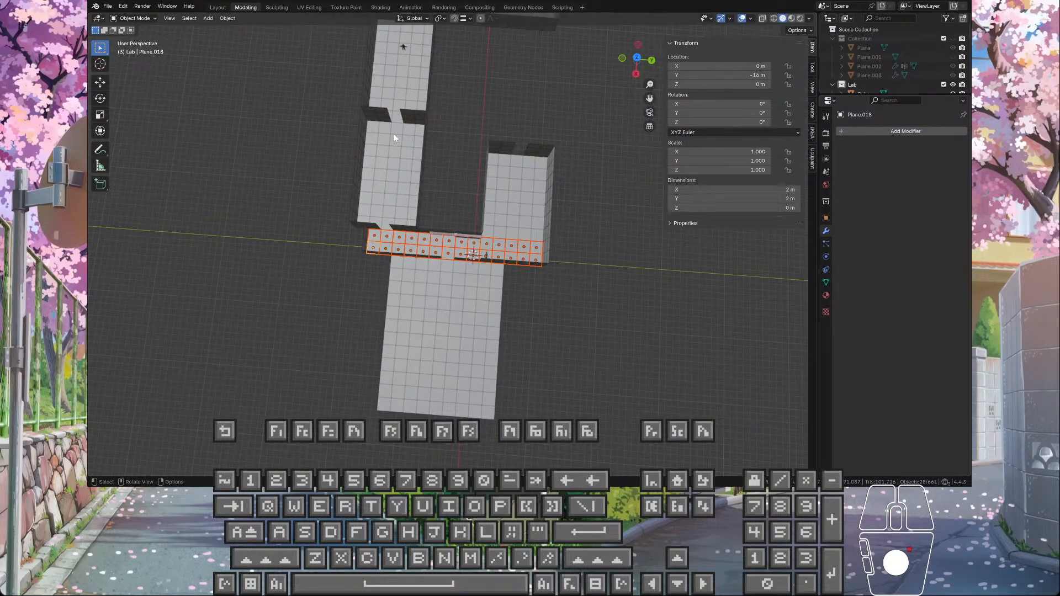
scroll(369, 122, "up", 4)
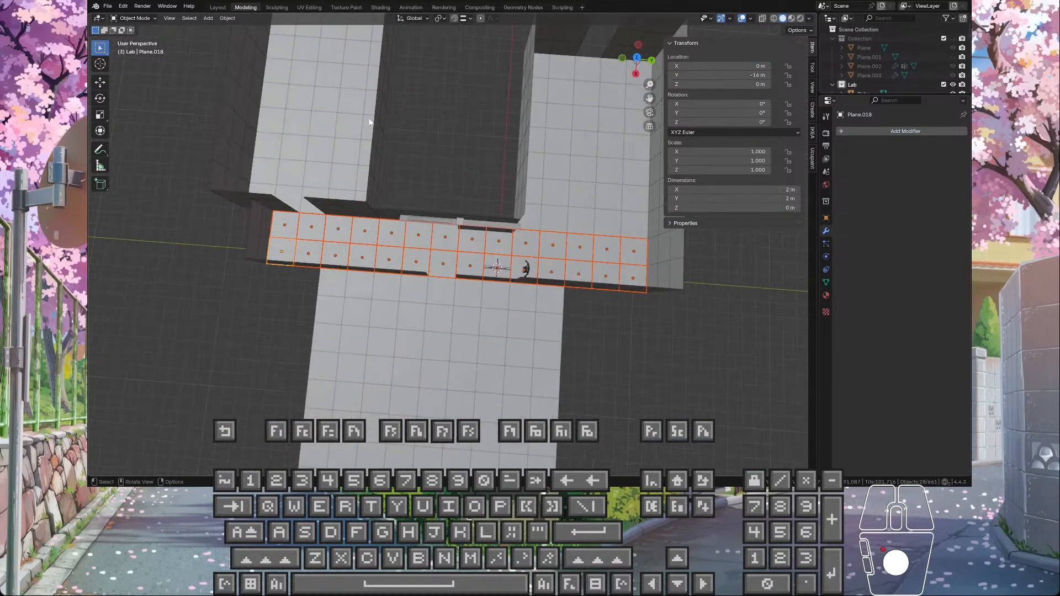
middle_click_drag(382, 75, 438, 238)
scroll(539, 223, "up", 4)
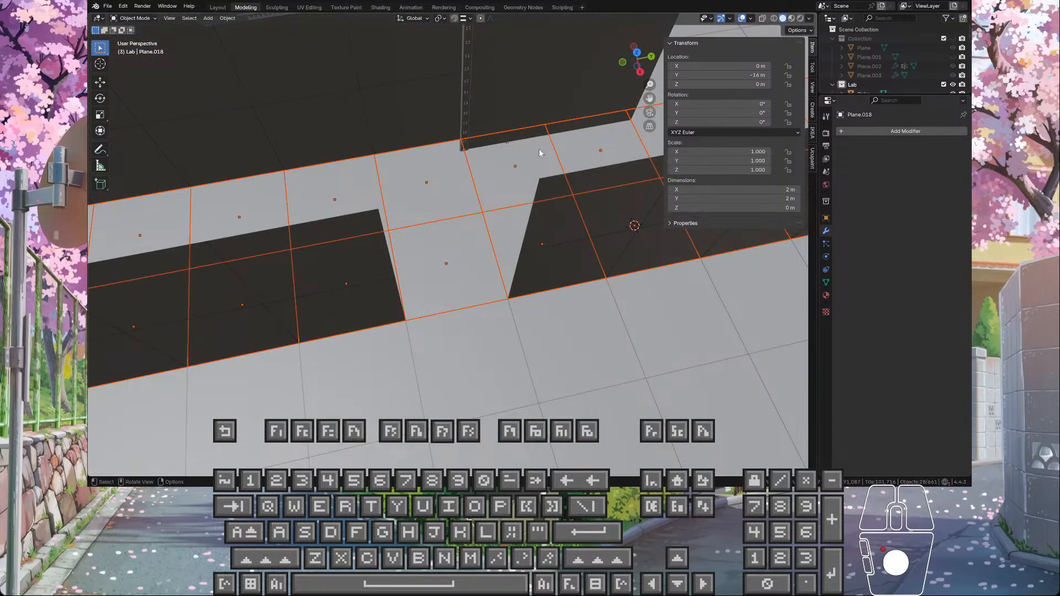
scroll(530, 117, "down", 4)
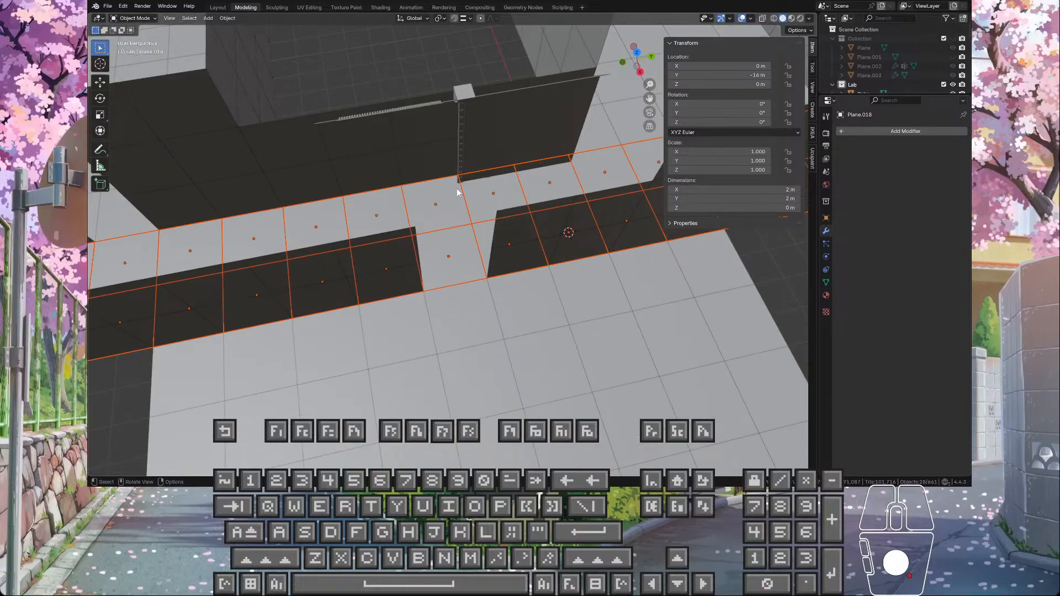
middle_click_drag(511, 125, 500, 201)
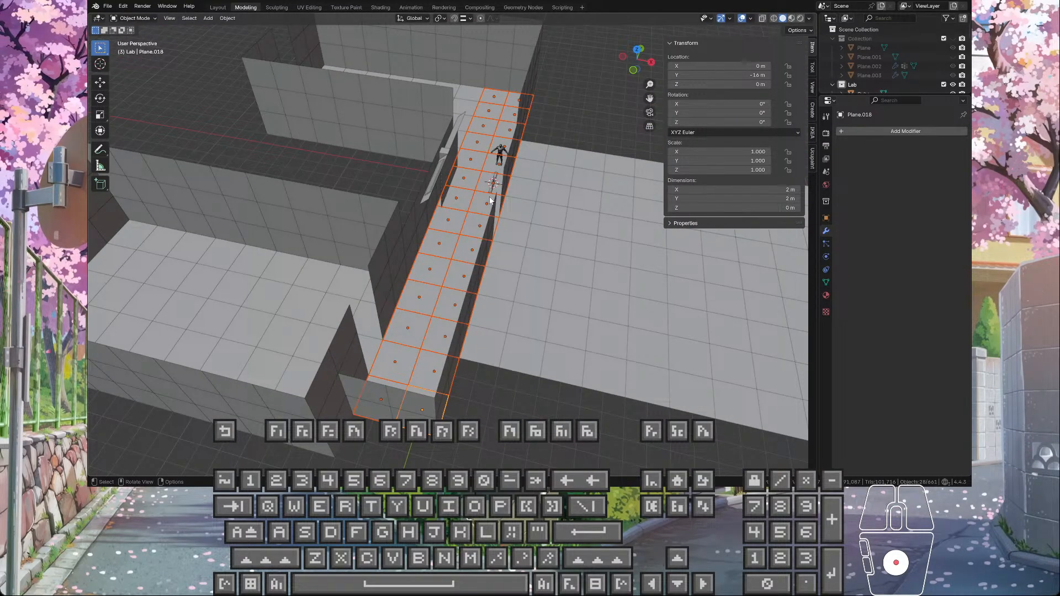
Step: Enter Edit Mode on the selected corridor floor tiles and select all of their faces
scroll(493, 194, "up", 4)
mouse_move(498, 183)
middle_mouse_down("shift")
mouse_move(432, 270)
mouse_move(422, 253)
mouse_move(452, 211)
mouse_move(440, 266)
mouse_move(485, 168)
mouse_move(493, 178)
middle_mouse_up("shift")
scroll(440, 230, "up", 3)
key("Tab")
scroll(440, 237, "down", 4)
key("a")
middle_click_drag(496, 238, 497, 195, "shift")
scroll(497, 196, "down", 1)
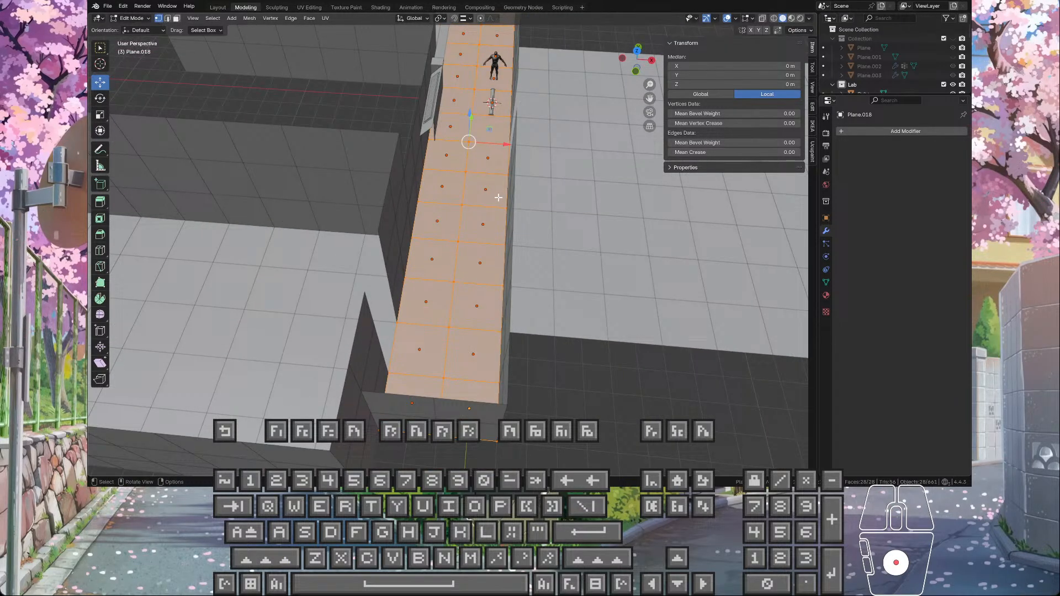
Step: Try insetting all the corridor floor tile faces at once, and undo the inset
key("i")
key("i")
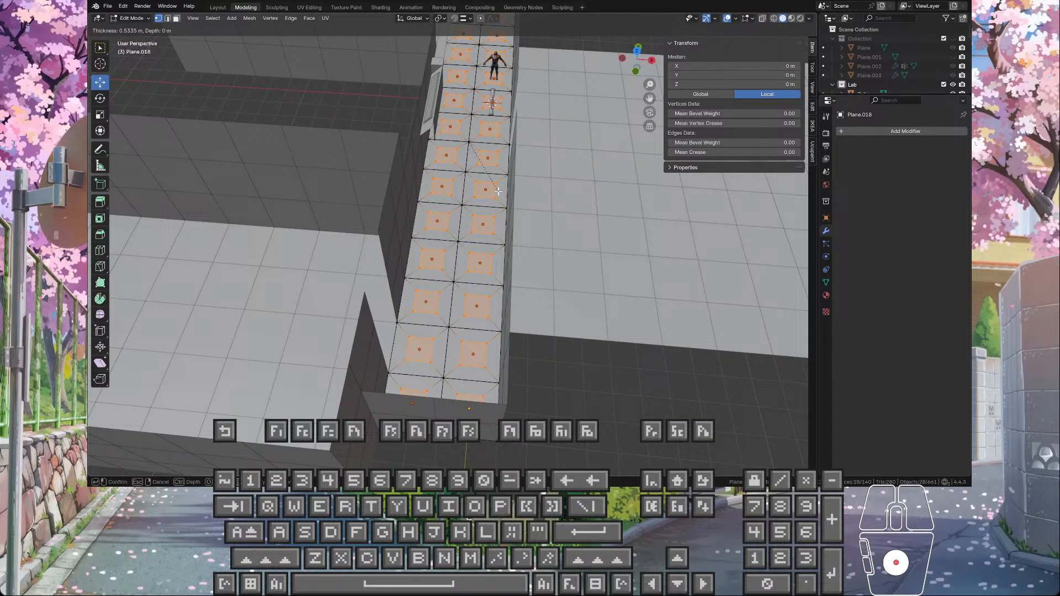
key("i")
left_click(499, 192)
key("ctrl+z")
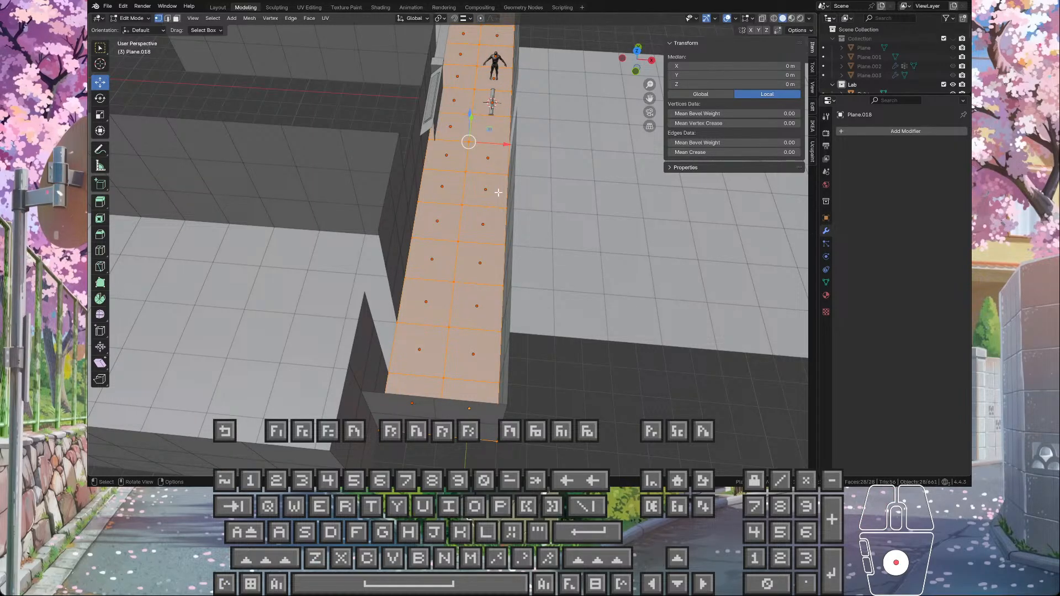
Step: Try a 0.3493 m inset on the still-separate floor tiles, inspect it along the corridor, and undo it
key("i")
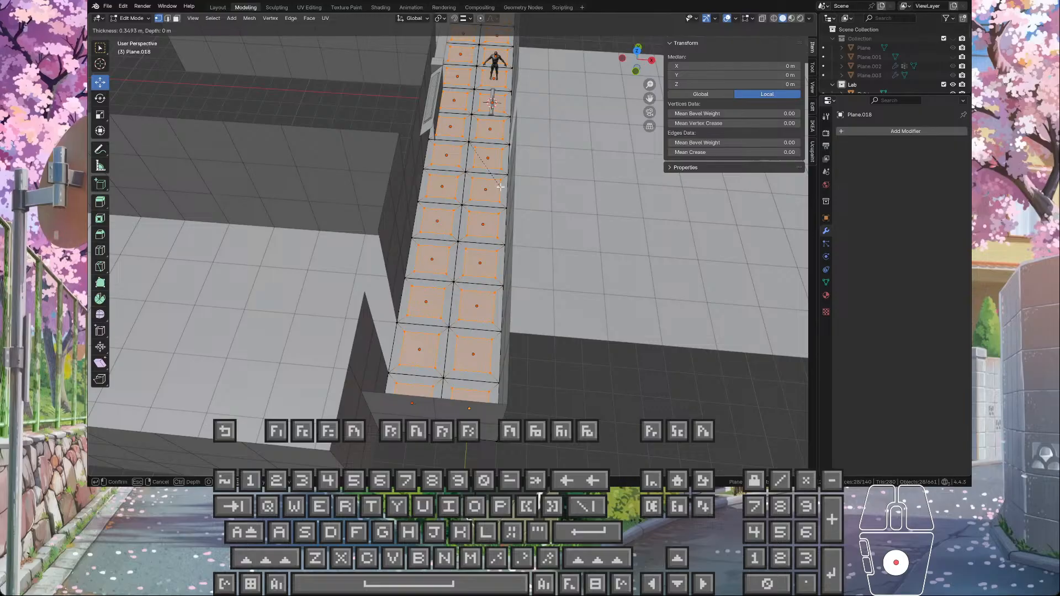
left_click(500, 186)
middle_click_drag(501, 187, 571, 188)
scroll(408, 268, "down", 5)
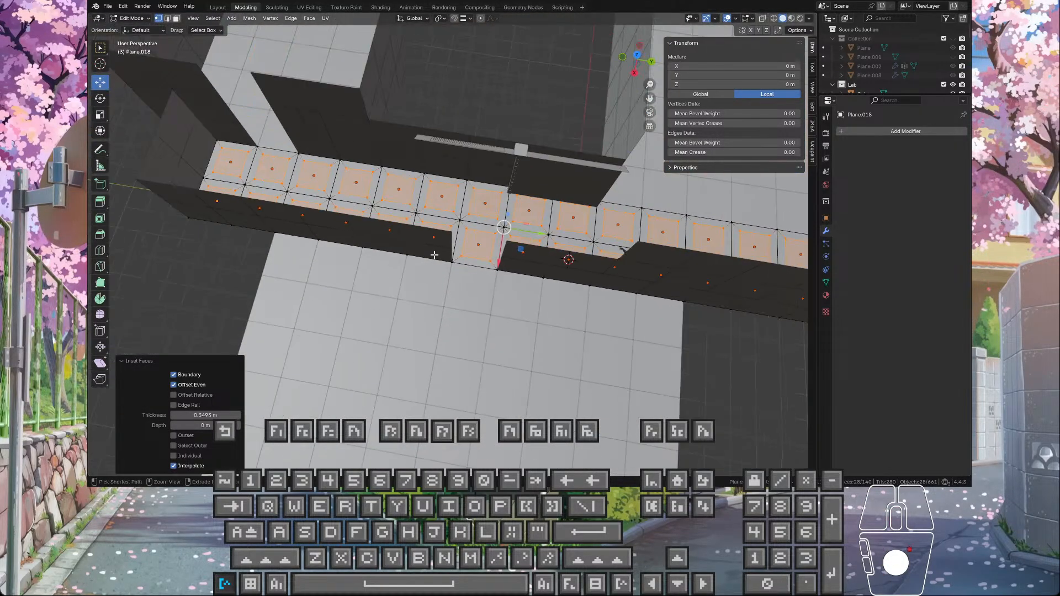
key("ctrl+z")
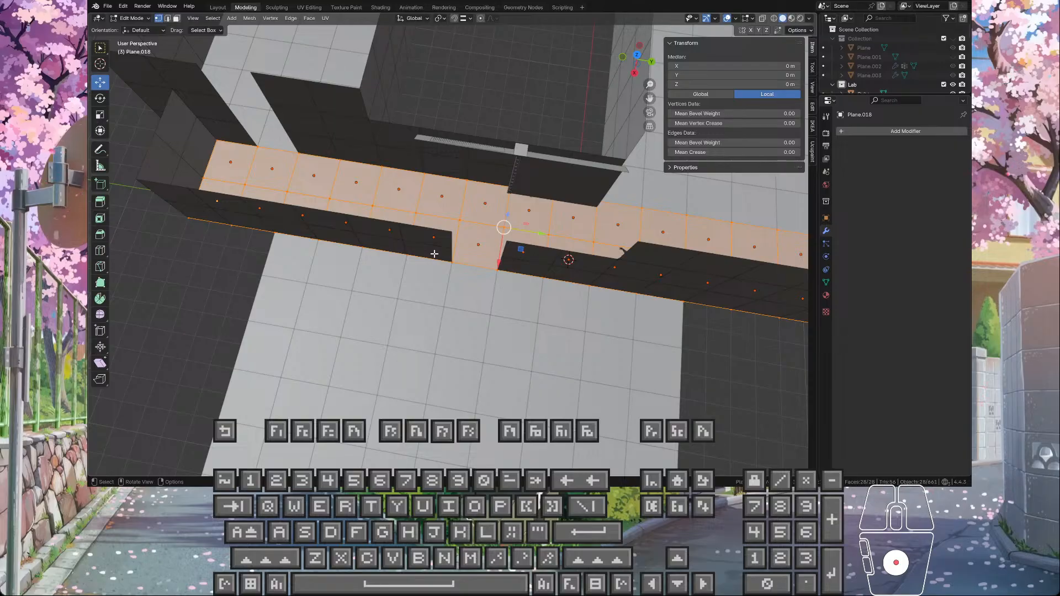
Step: Join the selected corridor floor tiles into a single object and reopen its mesh in Edit Mode
key("Tab")
key("ctrl+j")
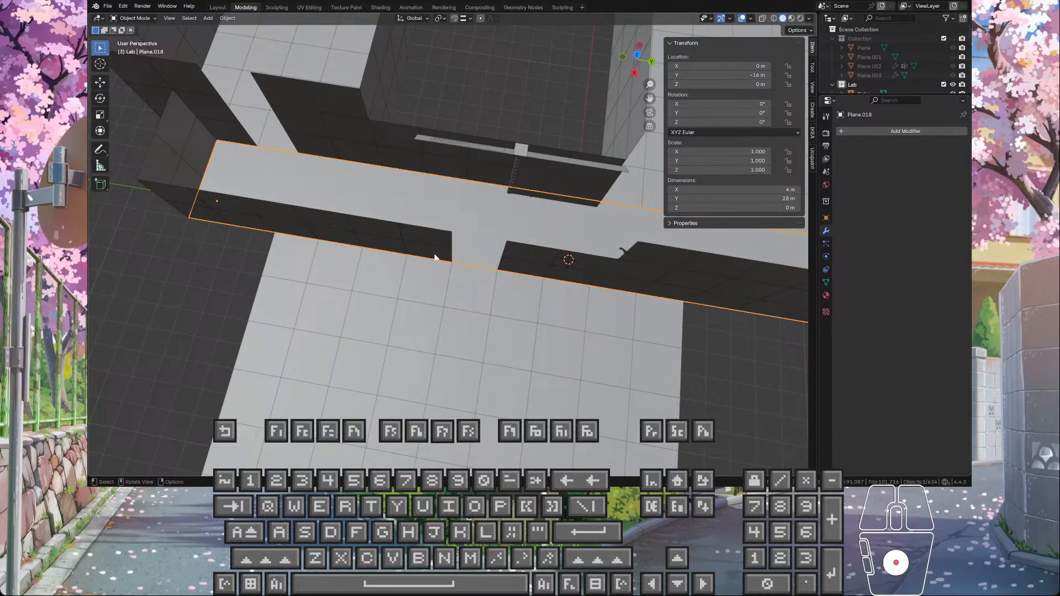
key("Tab")
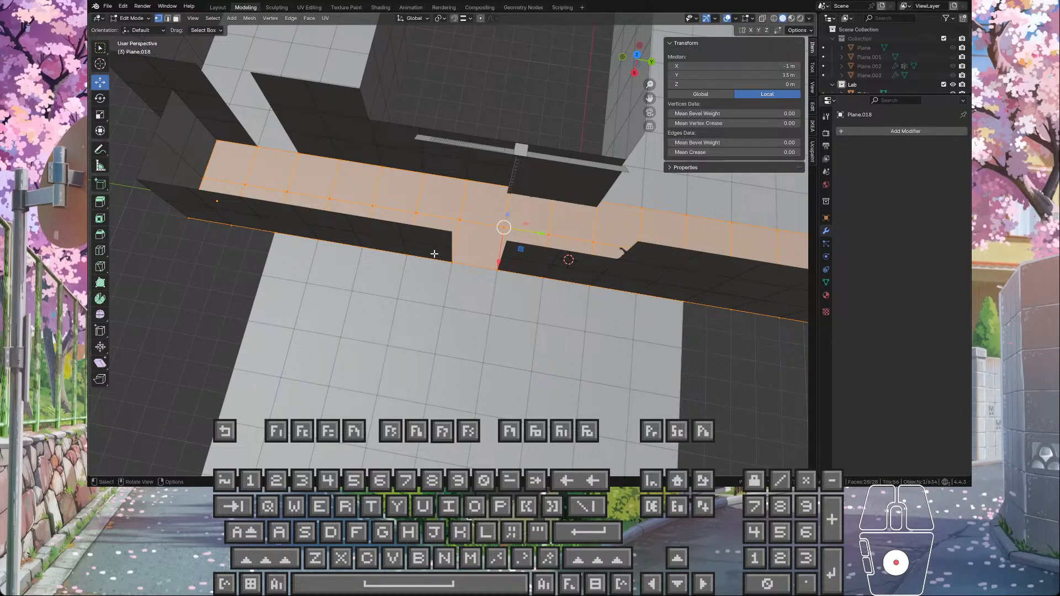
Step: Try insetting the joined floor's faces by about 0.36 m, and undo the inset
key("i")
key("i")
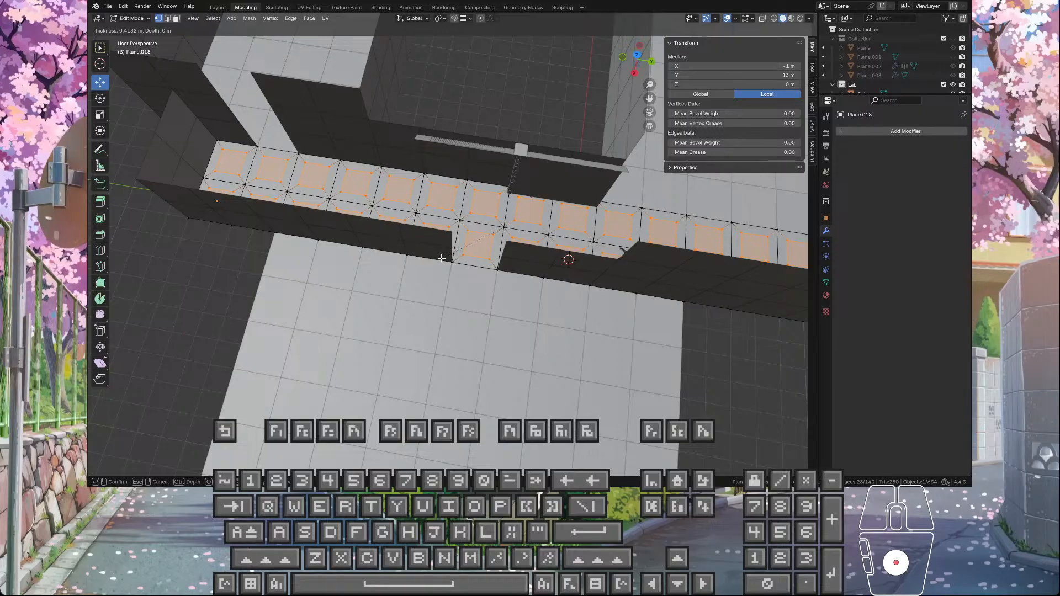
key("i")
left_click(437, 249)
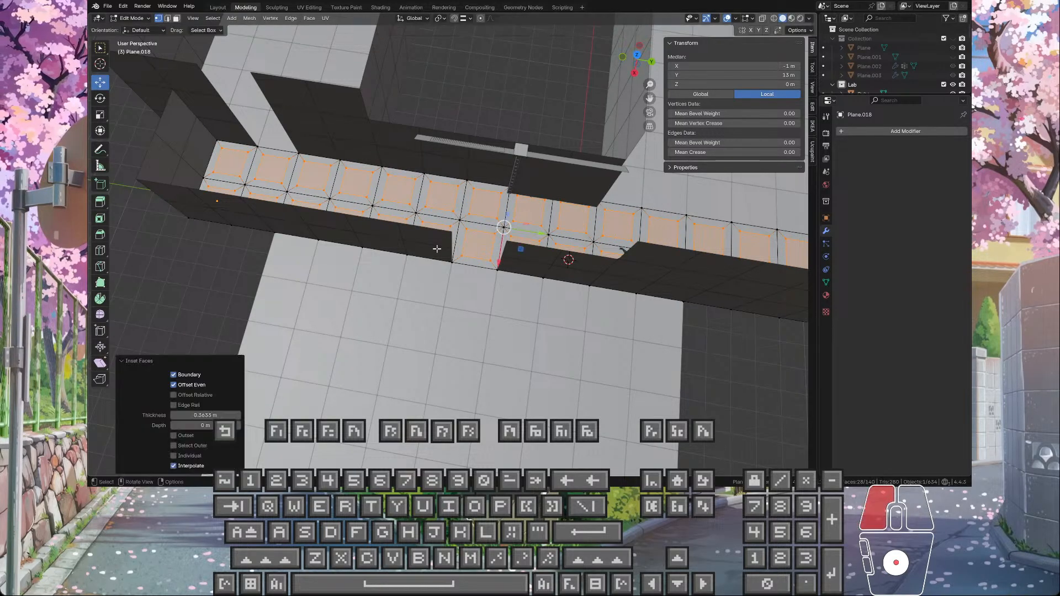
key("ctrl+z")
right_click(504, 210)
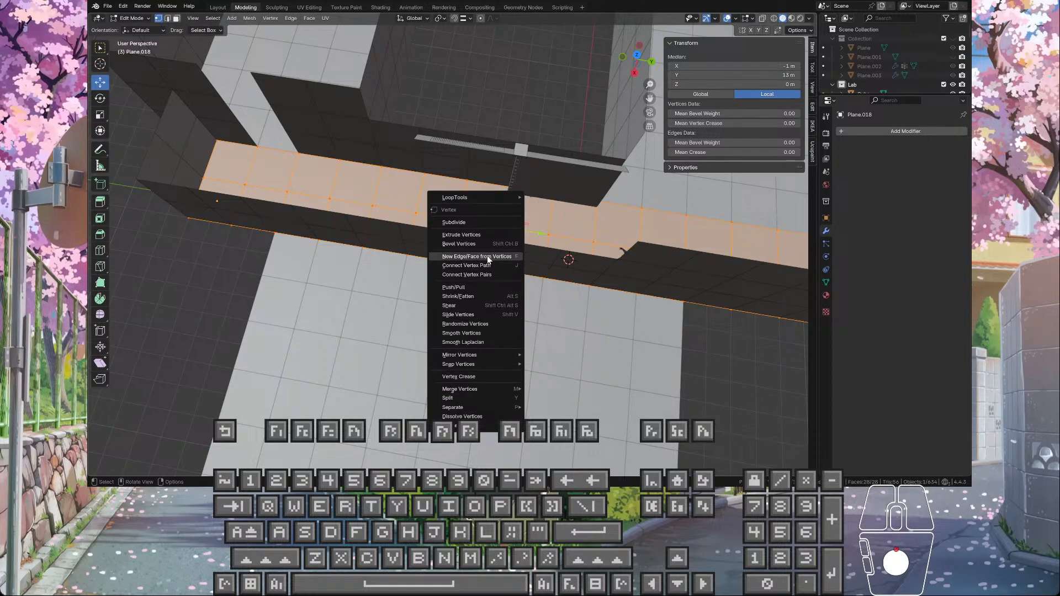
right_click(409, 191)
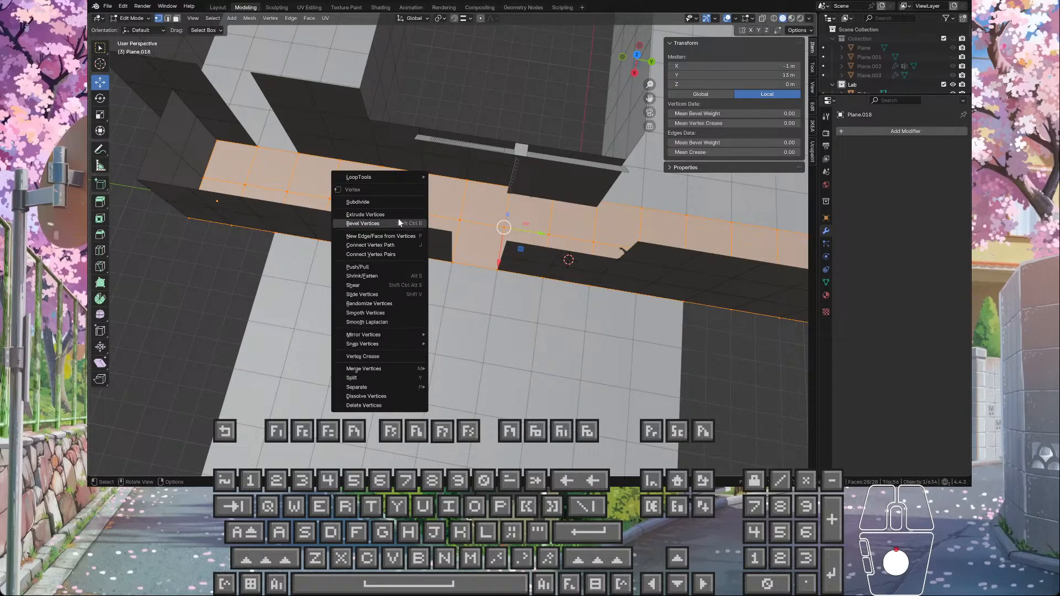
middle_click_drag(386, 232, 489, 225)
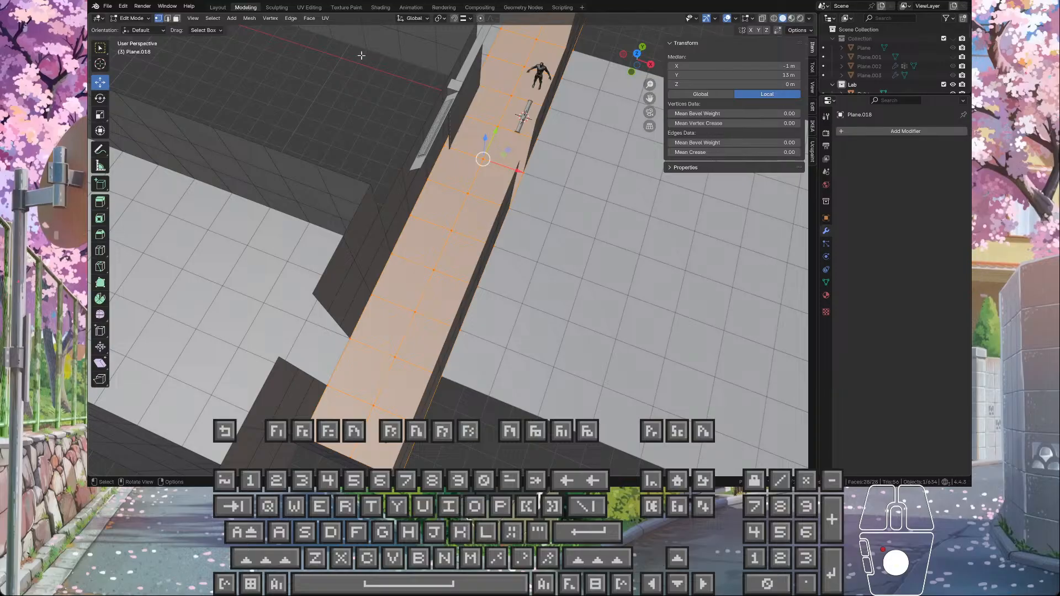
Step: Try insetting the joined floor's faces by 0.3279 m before merging their vertices, and undo the inset
left_click(290, 18)
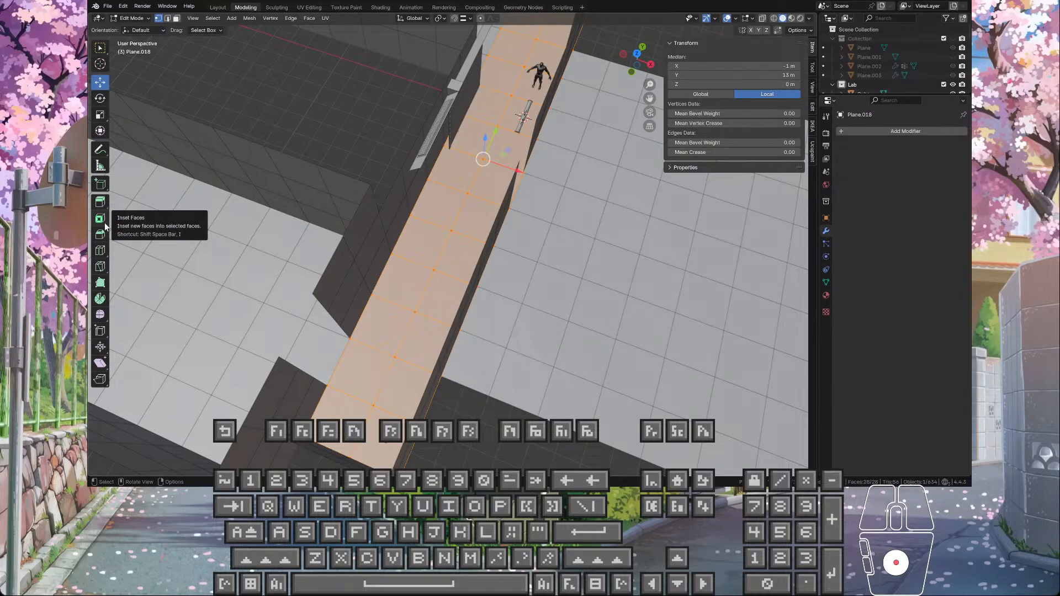
key("i")
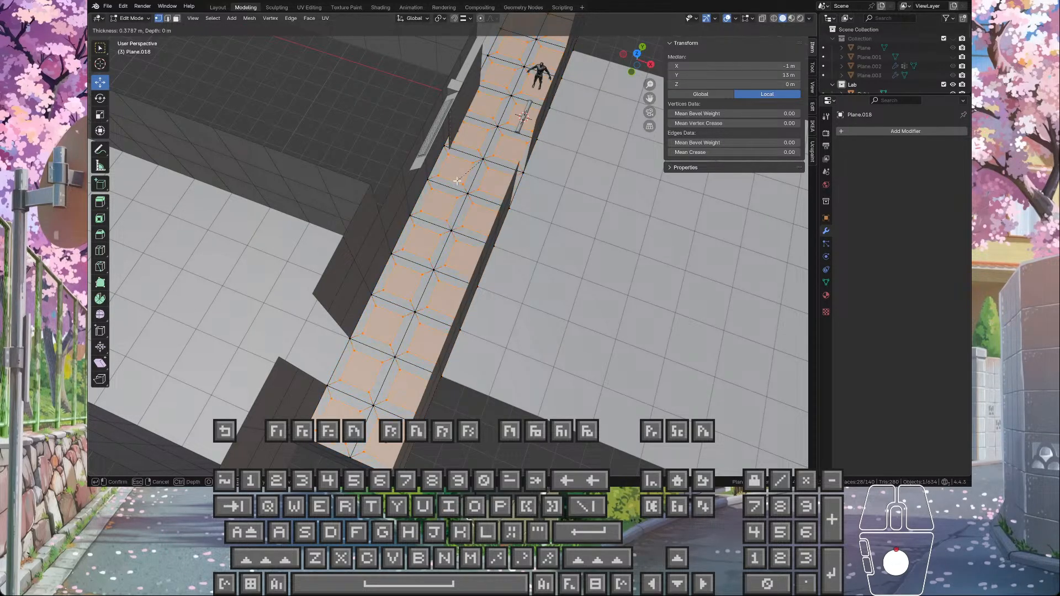
key("i")
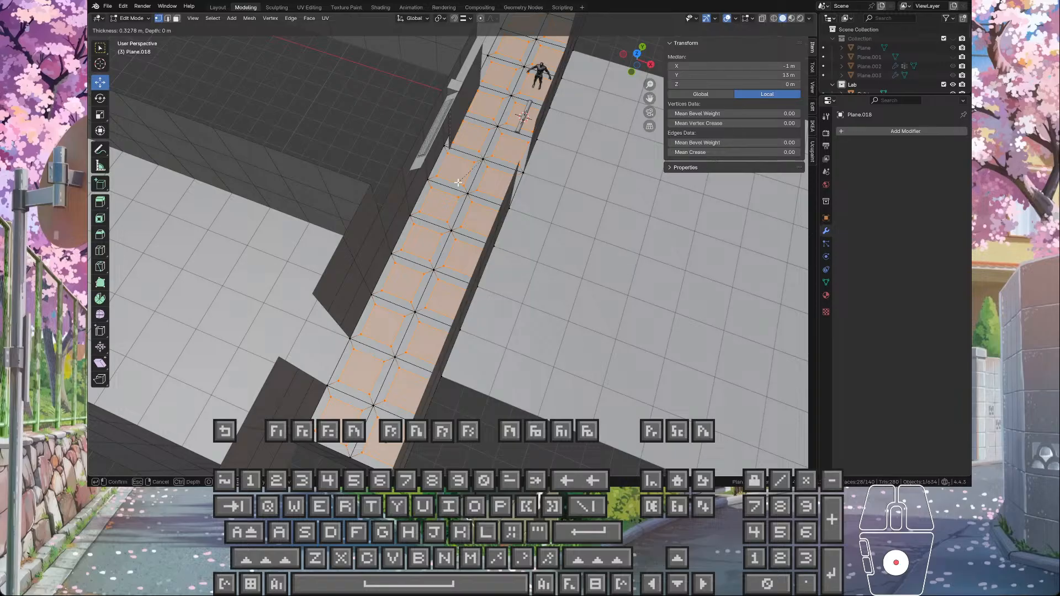
left_click(458, 182)
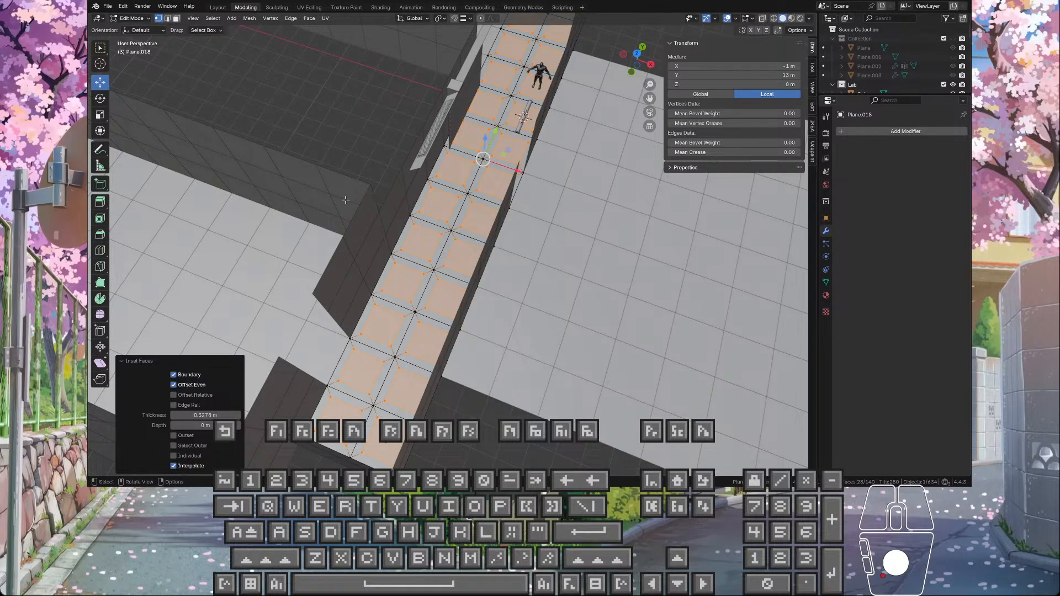
key("ctrl+z")
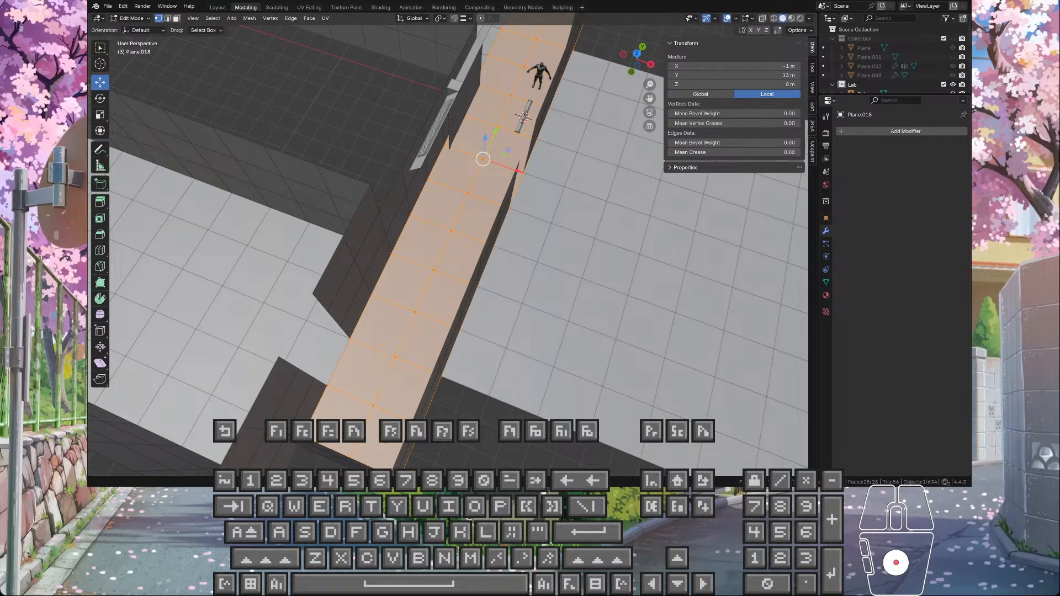
key("l")
key("n")
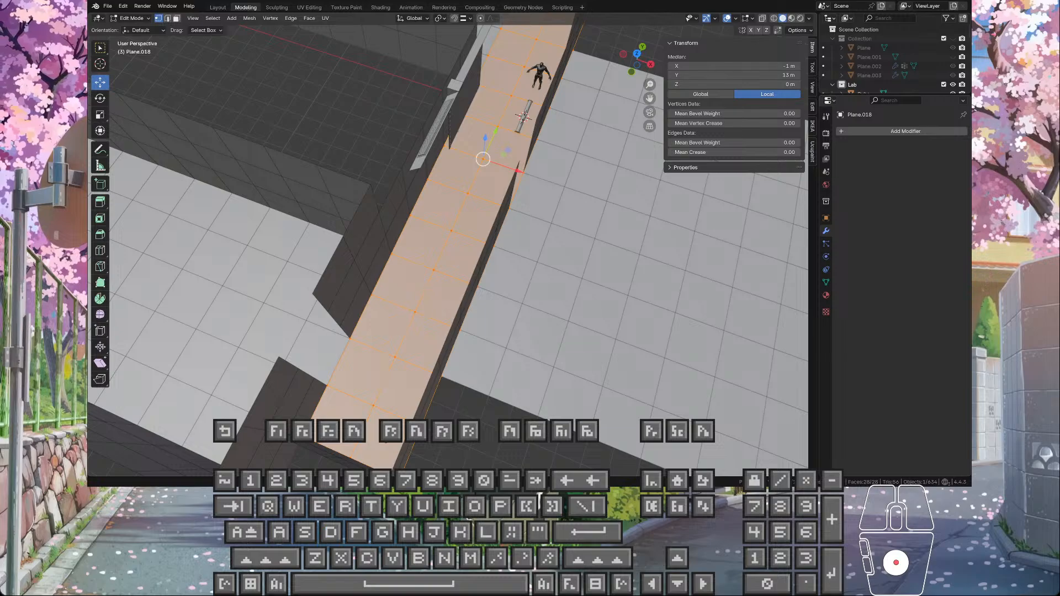
key("r")
key("space")
key("s")
key("e")
key("space")
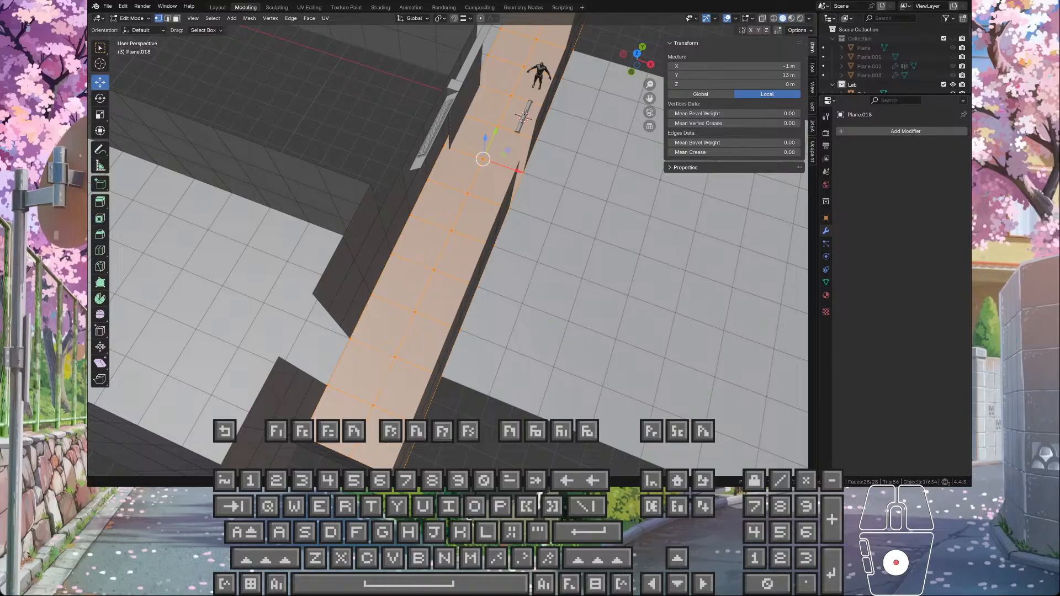
key("Caps_Lock")
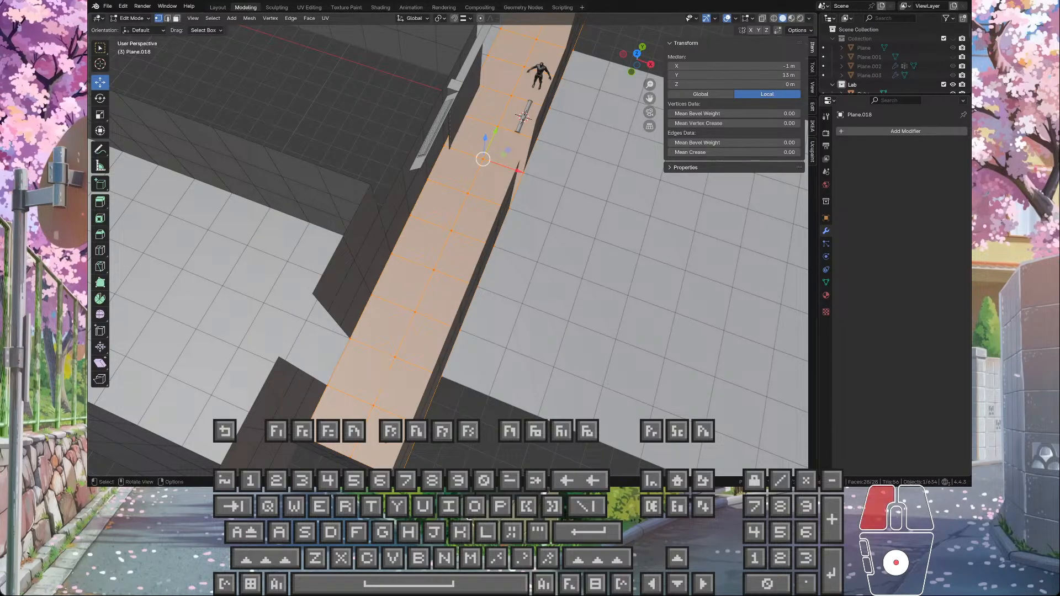
Step: Merge all of the corridor floor's overlapping vertices by distance, then clear the selection and leave Edit Mode
left_click(546, 240)
middle_click_drag(547, 240, 580, 234)
left_click(475, 199)
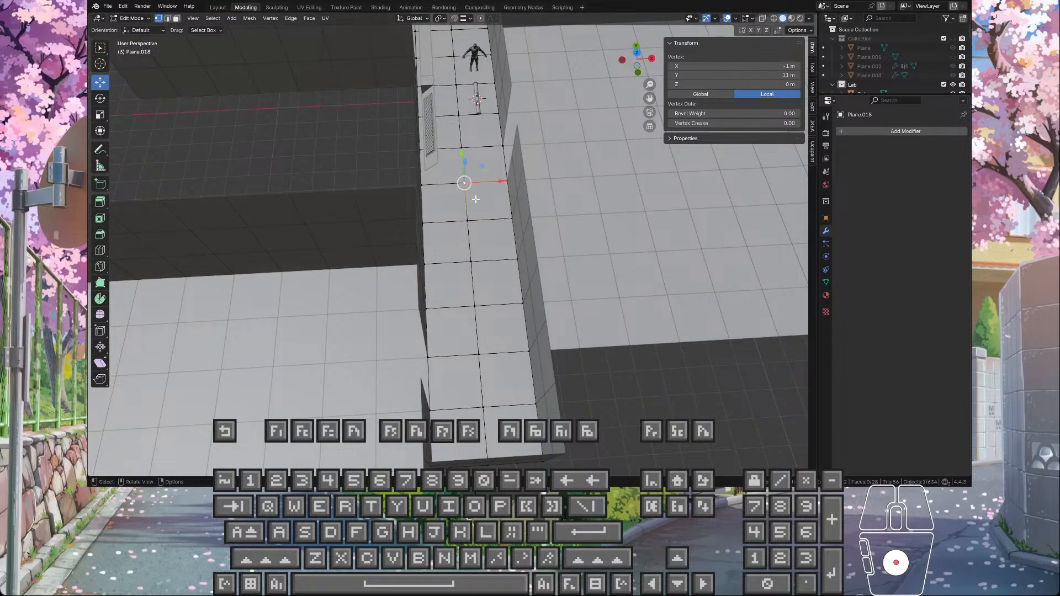
key("a")
middle_click_drag(488, 199, 473, 205)
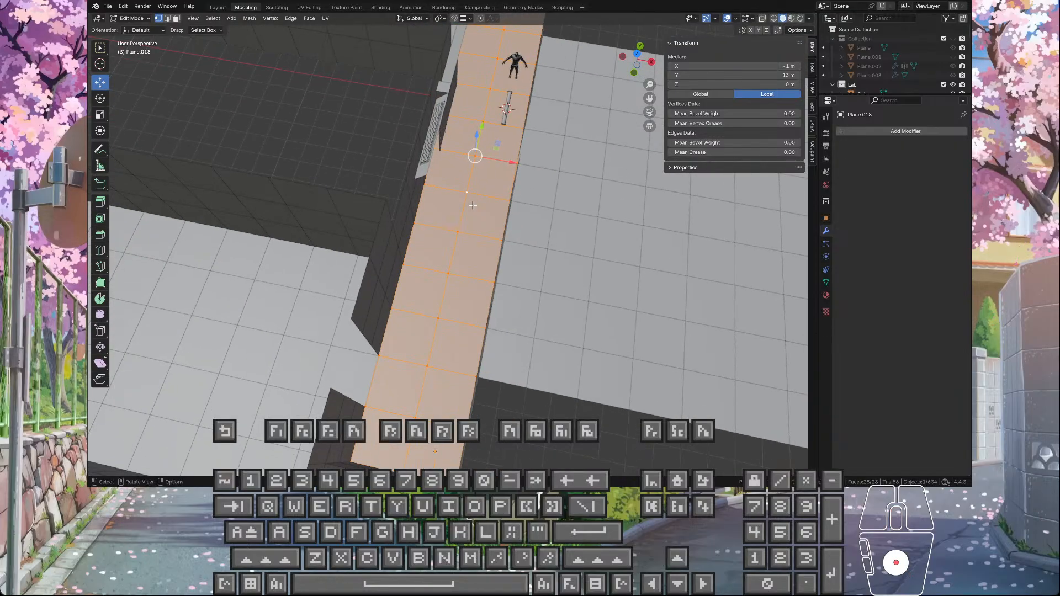
left_click(249, 18)
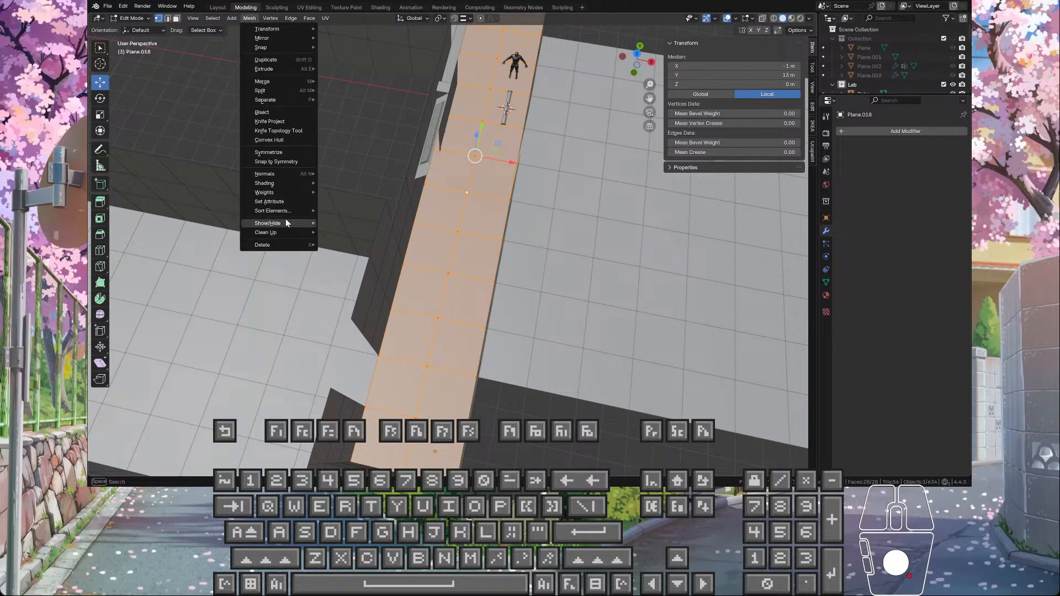
mouse_move(290, 231)
left_click(364, 304)
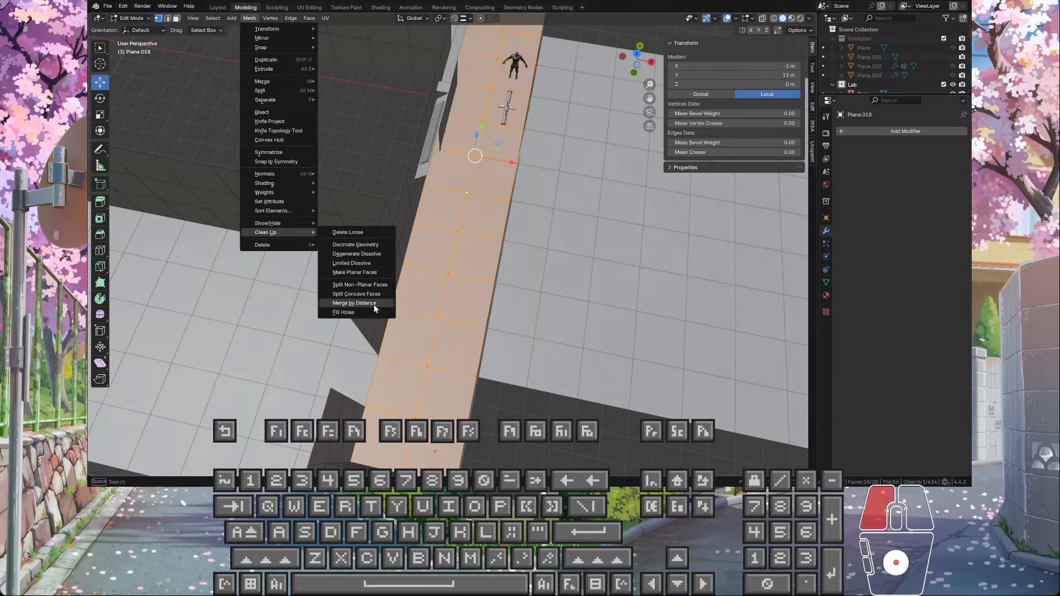
scroll(469, 221, "down", 3)
left_click(386, 130)
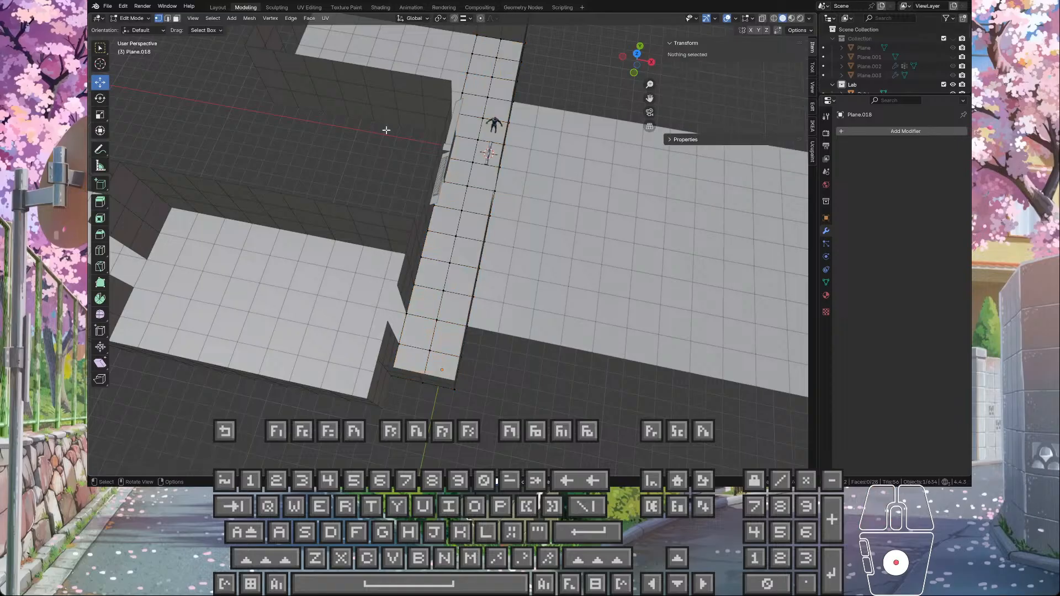
key("Tab")
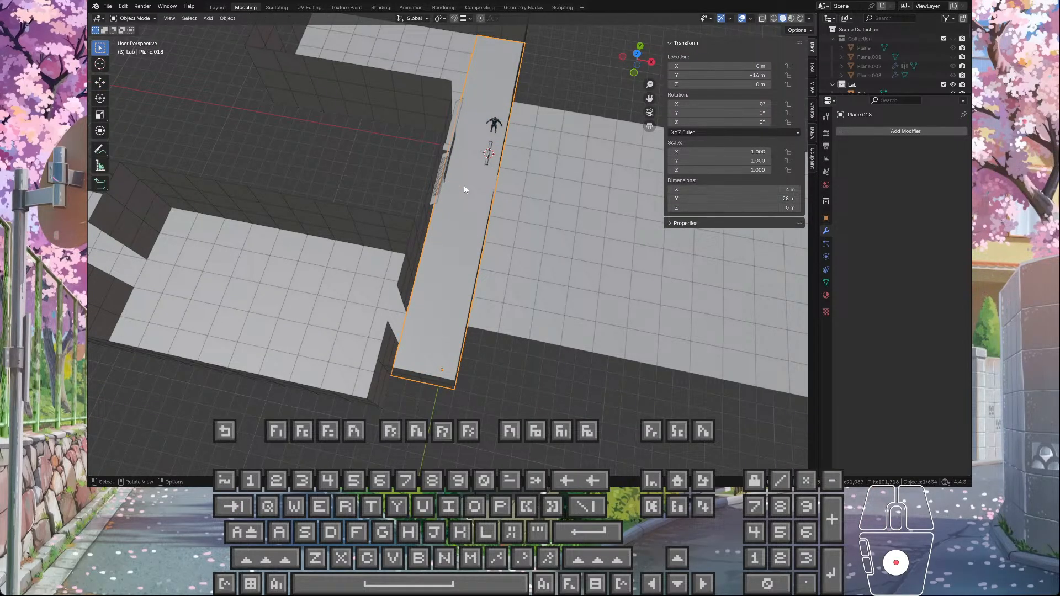
Step: Inset all faces of the merged corridor floor as one region, creating a border along its outer edge
scroll(463, 186, "up", 5)
key("Tab")
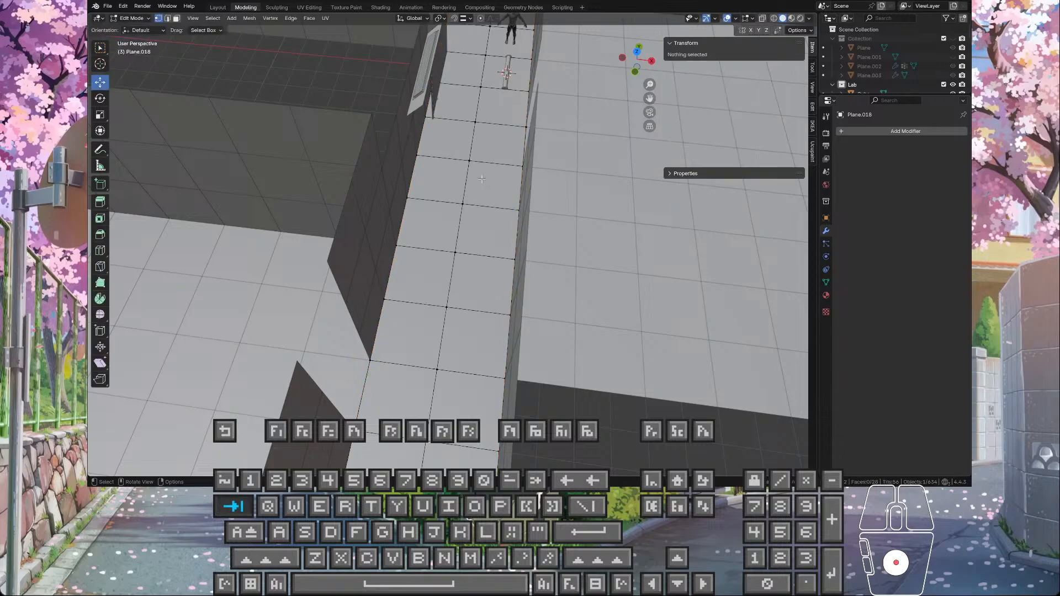
key("a")
key("i")
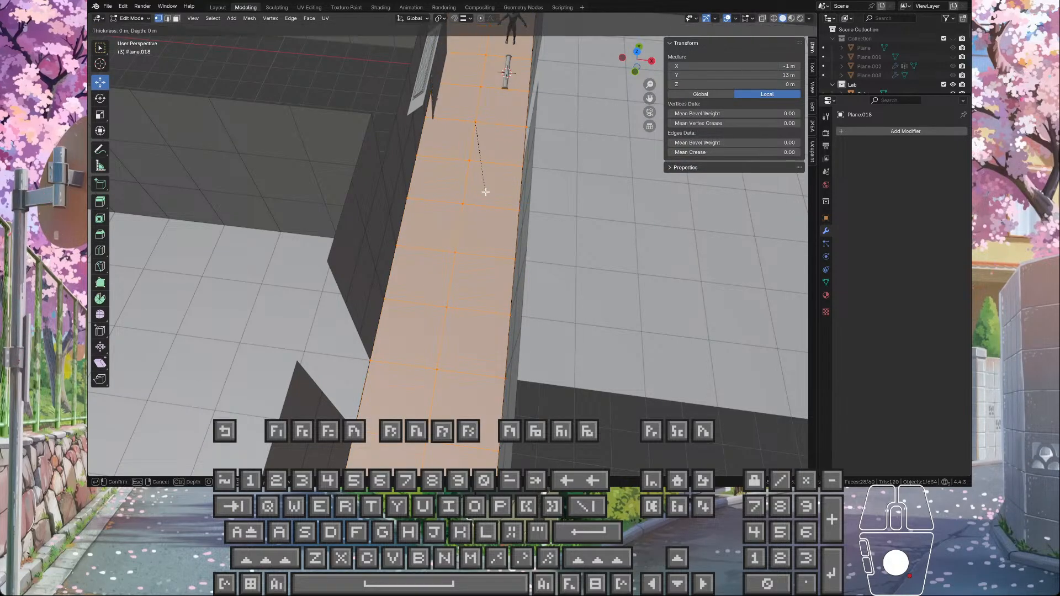
left_click(476, 172)
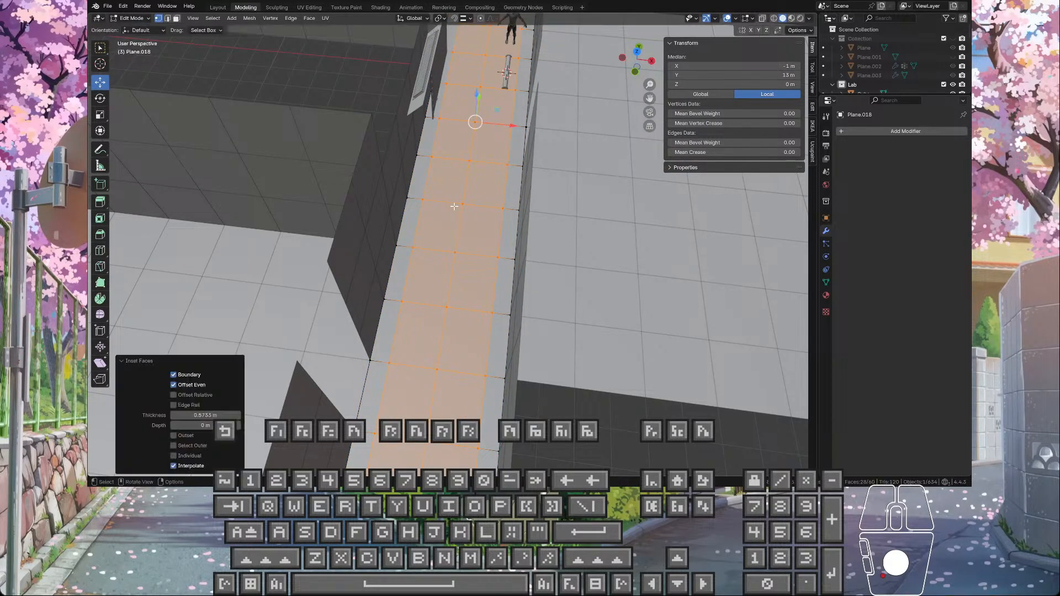
middle_click_drag(476, 172, 351, 269)
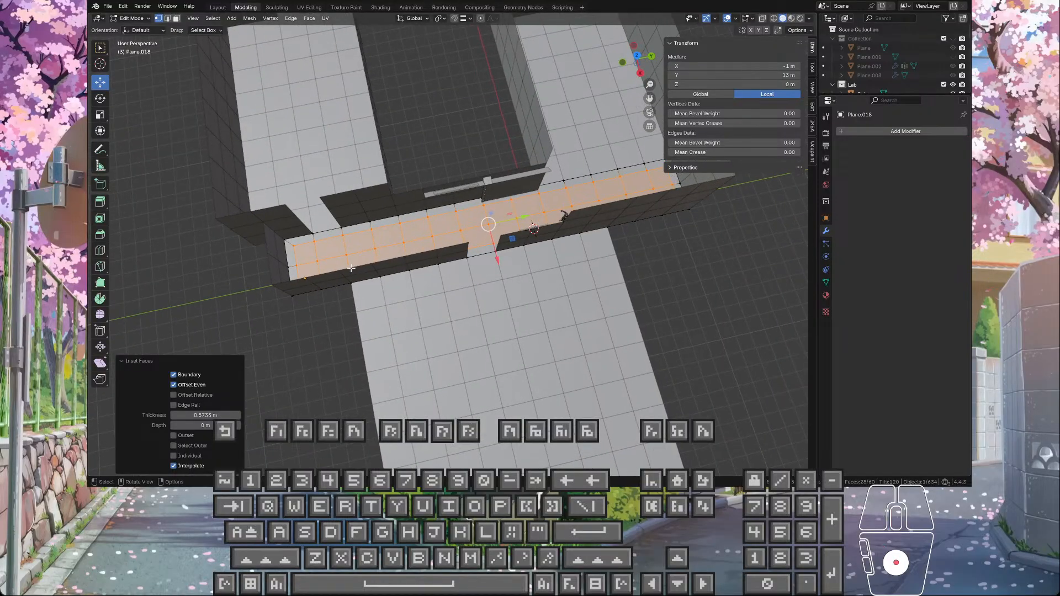
Step: Set the floor inset's thickness to 0.5 m and inspect the border along the corridor walls
left_click(205, 416)
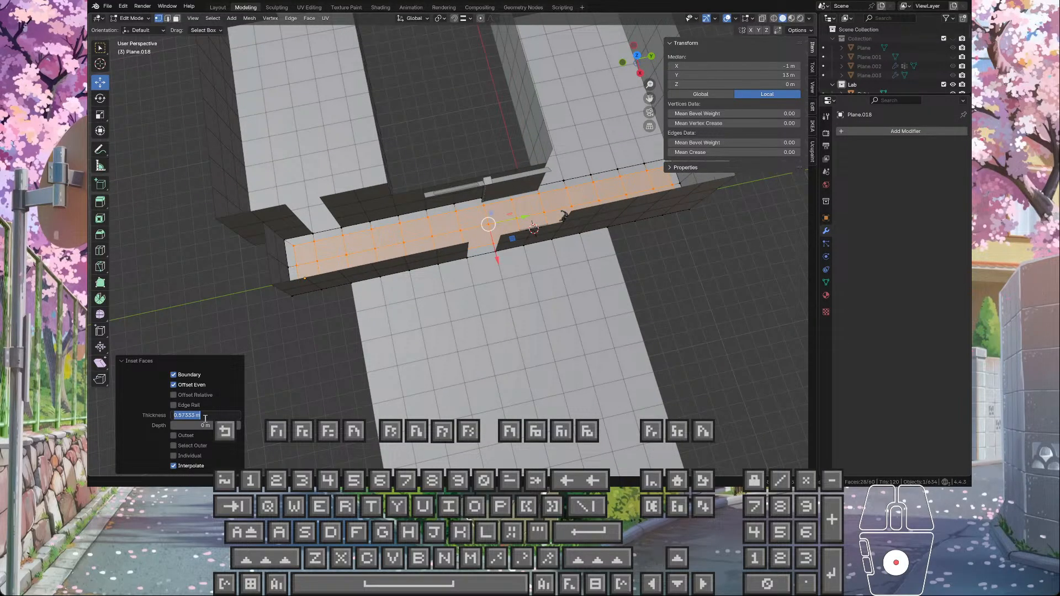
type(".5")
key("Return")
middle_click_drag(353, 260, 464, 168)
scroll(472, 188, "up", 2)
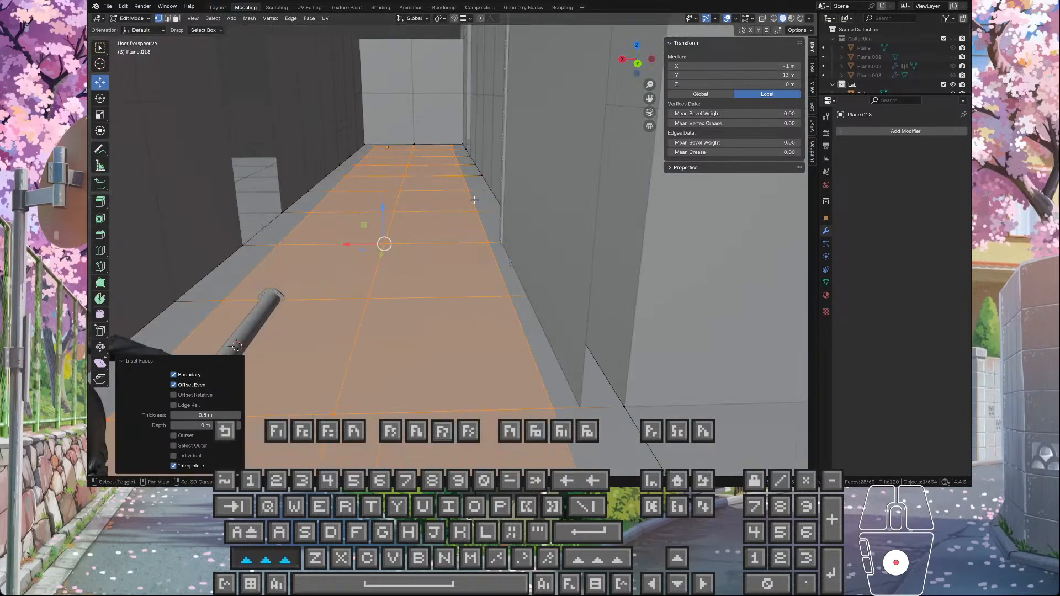
middle_click_drag(473, 201, 489, 191, "shift")
scroll(463, 268, "down", 3)
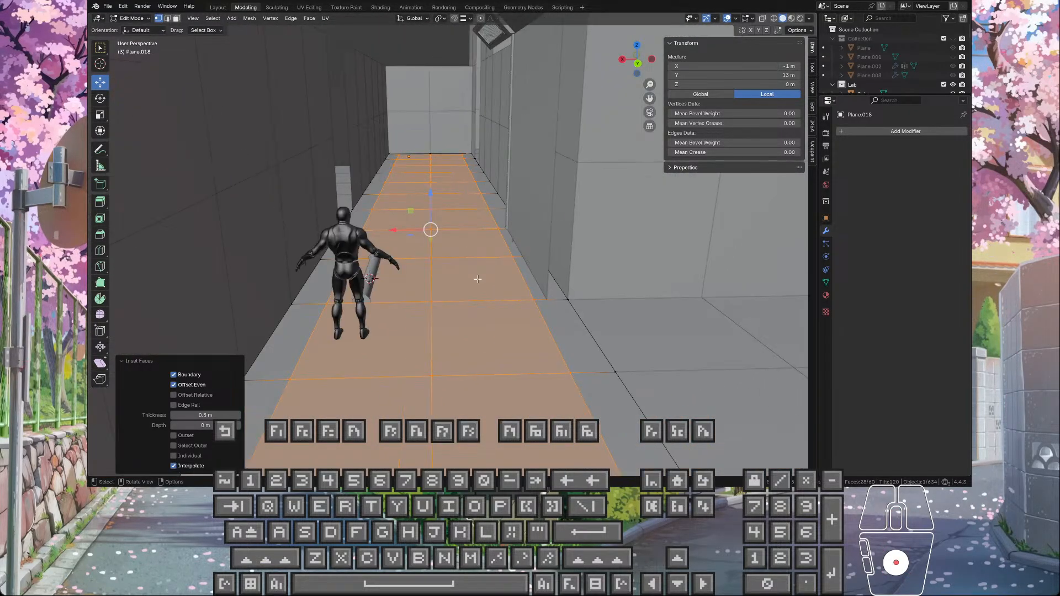
mouse_move(481, 272)
middle_mouse_down()
mouse_move(461, 269)
mouse_move(479, 267)
mouse_move(466, 285)
mouse_move(470, 267)
middle_mouse_up()
scroll(477, 267, "down", 2)
scroll(466, 266, "up", 4)
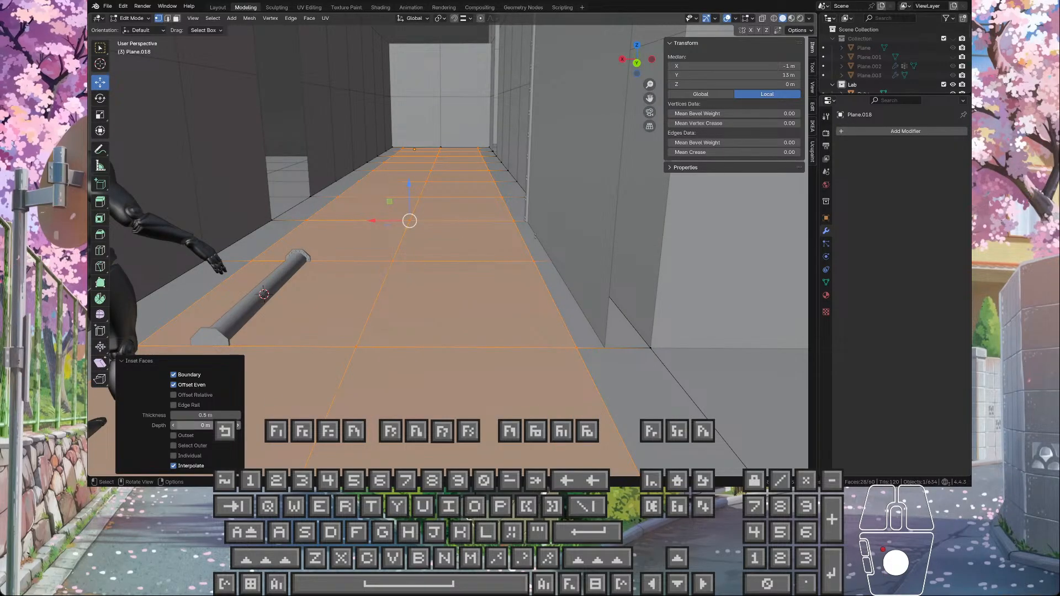
Step: Set the floor inset's thickness to 0.25 m, check it along the corridor and return to Object Mode
left_click(221, 416)
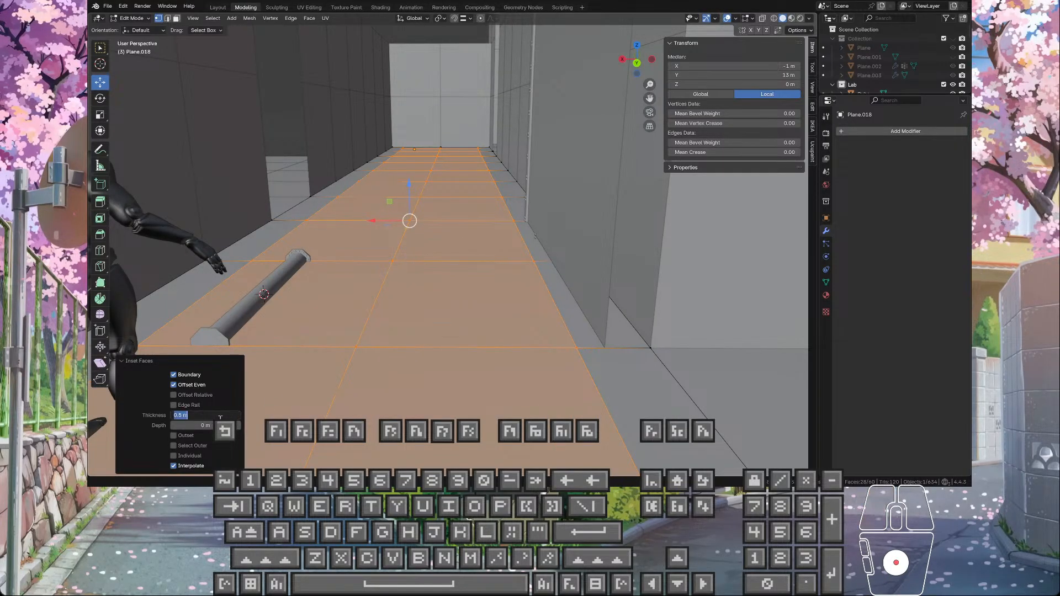
left_click(432, 237)
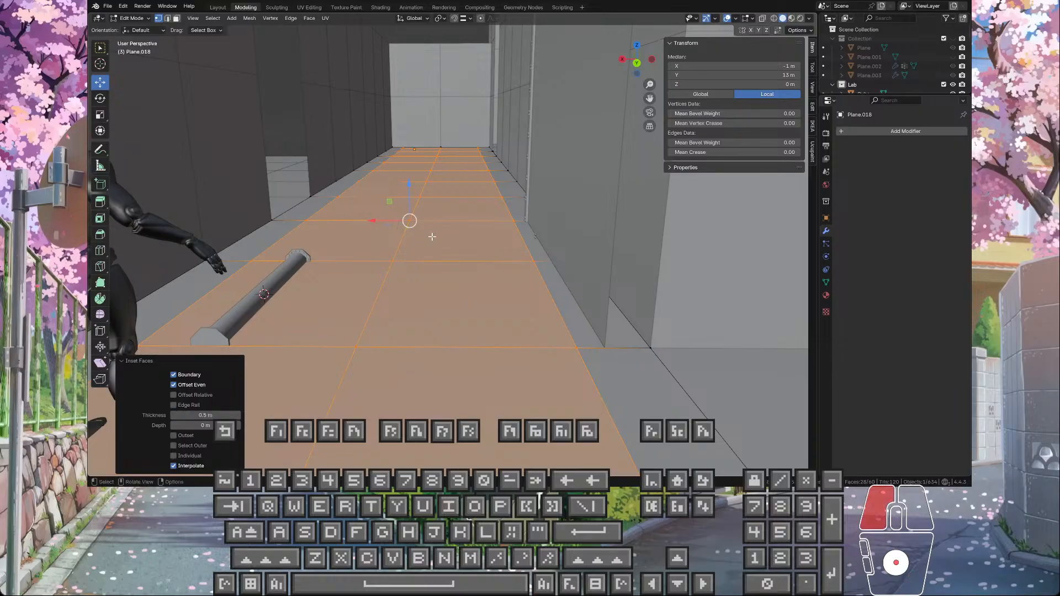
left_click_drag(206, 416, 182, 415)
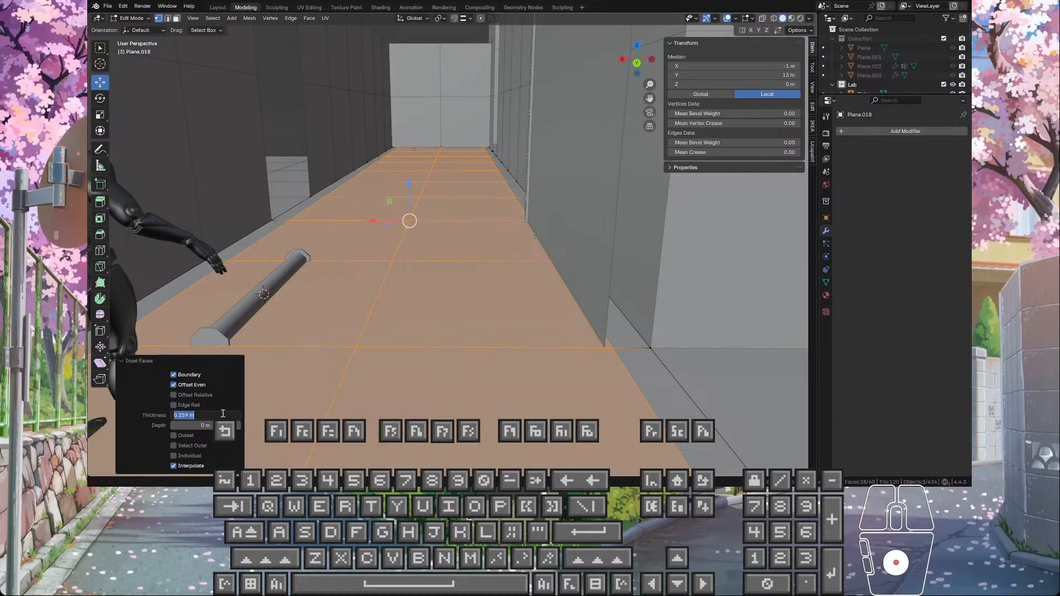
scroll(582, 201, "down", 6)
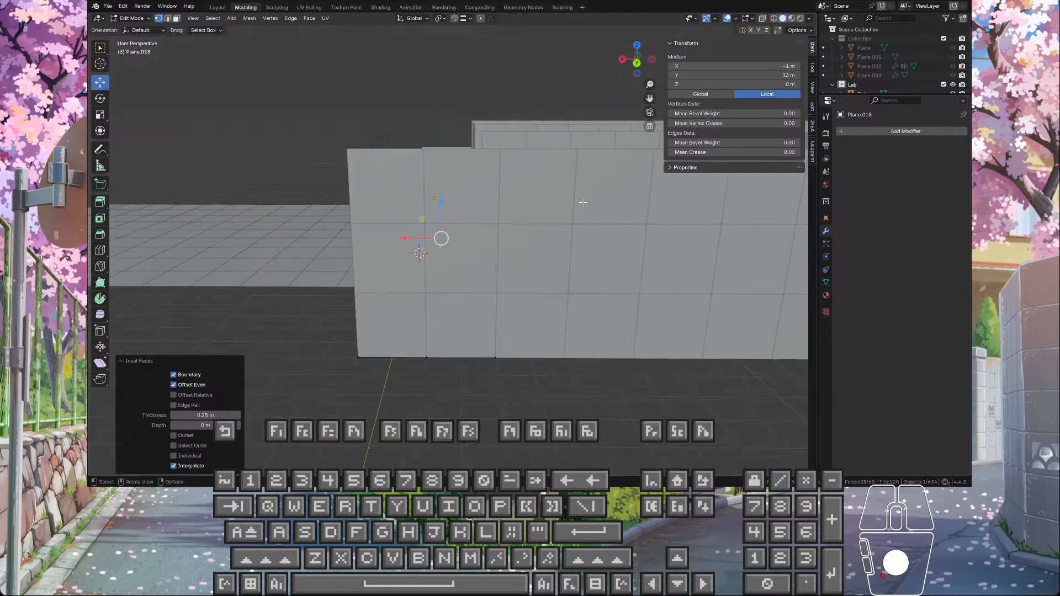
scroll(552, 220, "up", 3)
middle_click_drag(539, 230, 506, 242)
scroll(514, 249, "up", 3)
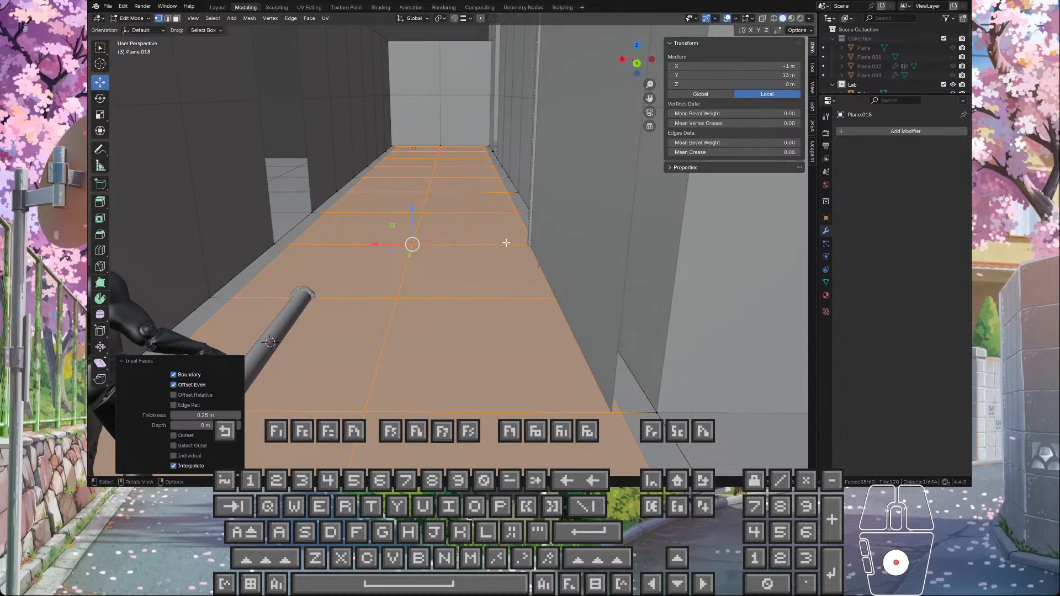
scroll(507, 243, "down", 3)
scroll(479, 233, "down", 3)
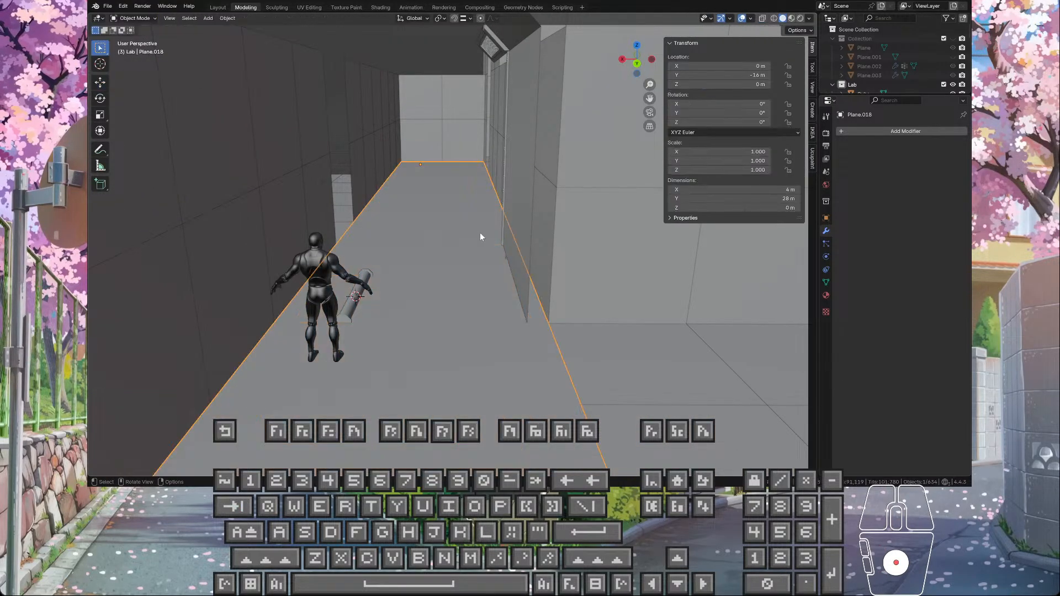
Step: Examine the floor's inset border from above and where it meets the walls, ending in Object Mode
mouse_move(479, 234)
middle_mouse_down()
mouse_move(584, 297)
mouse_move(527, 245)
mouse_move(481, 234)
middle_mouse_up()
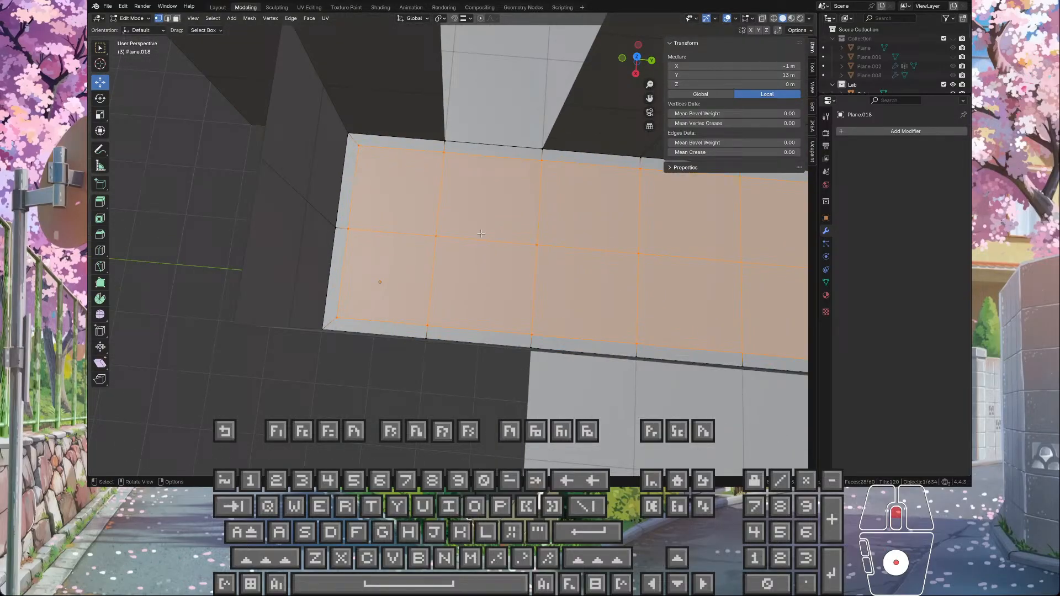
left_click(238, 165)
middle_click_drag(238, 165, 435, 192)
scroll(508, 249, "up", 4)
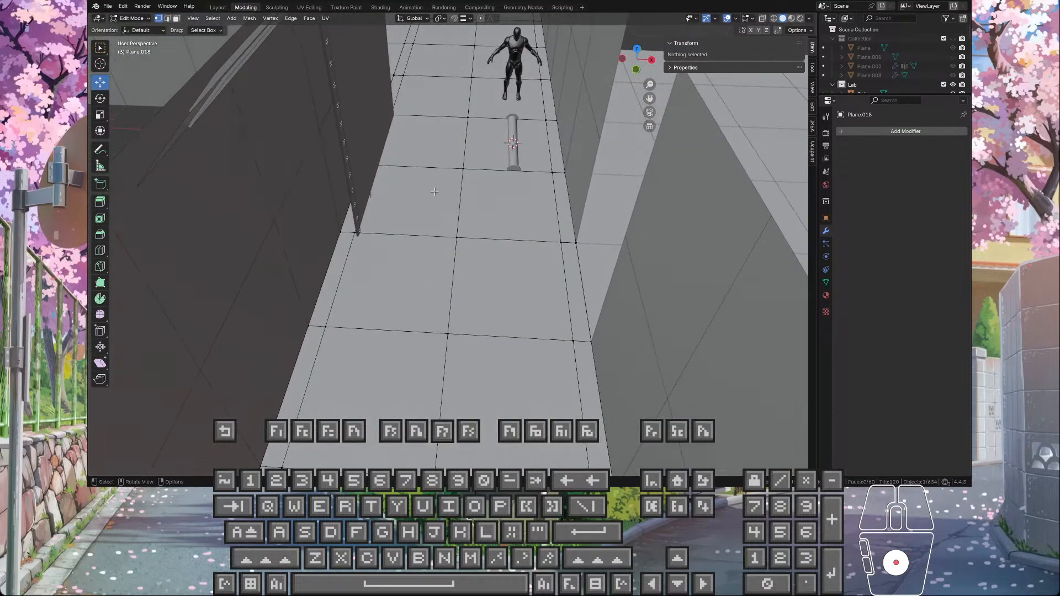
key("Tab")
scroll(479, 191, "down", 4)
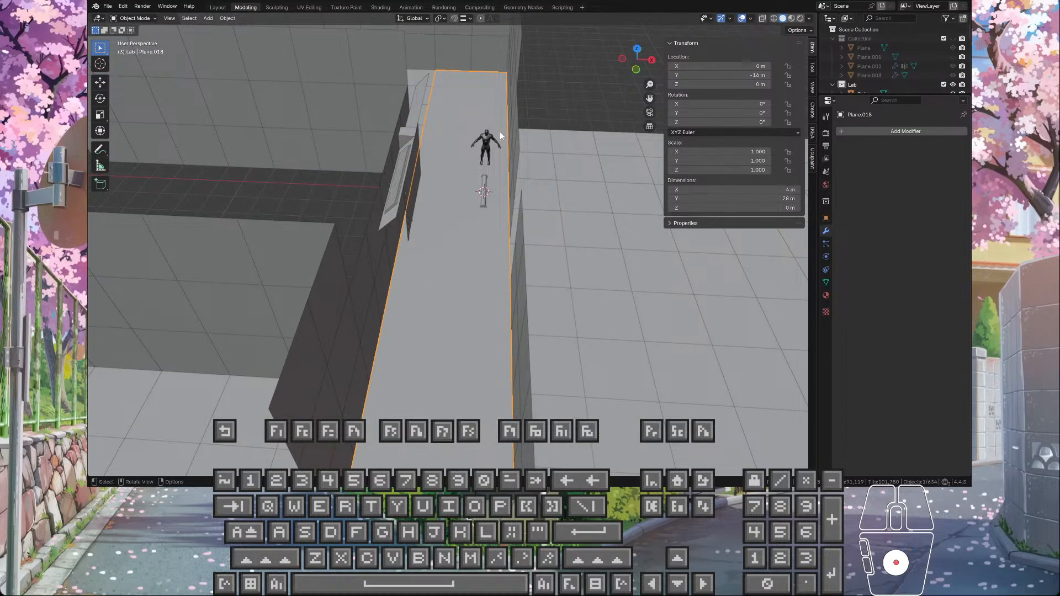
scroll(459, 162, "up", 2)
scroll(460, 161, "up", 1)
scroll(459, 161, "down", 1)
scroll(433, 158, "up", 3)
middle_click_drag(433, 157, 412, 265)
left_click(374, 134)
scroll(513, 250, "up", 3)
key("Tab")
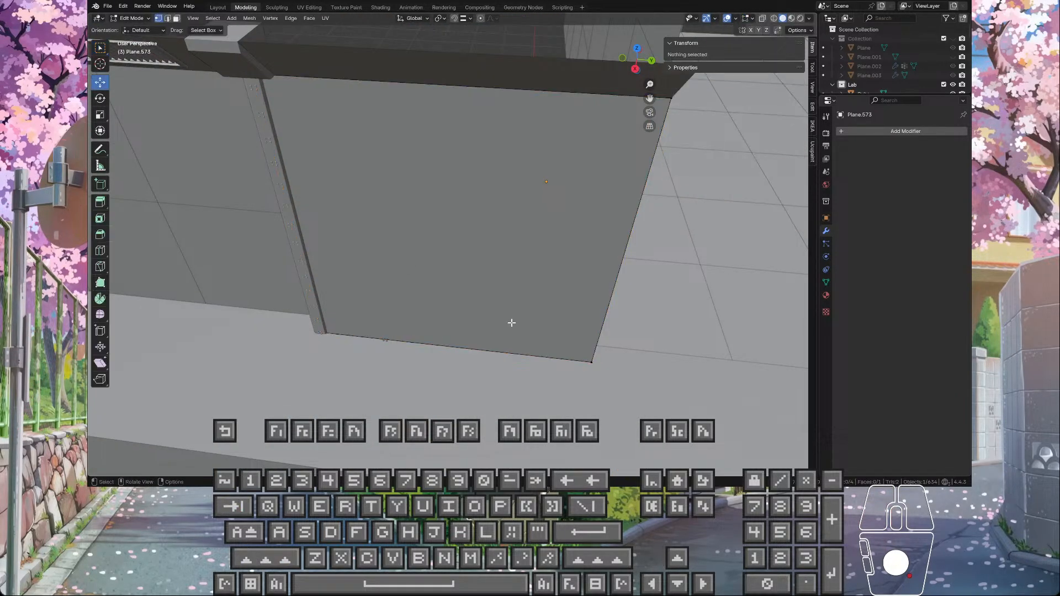
middle_click_drag(511, 323, 383, 333)
key("Tab")
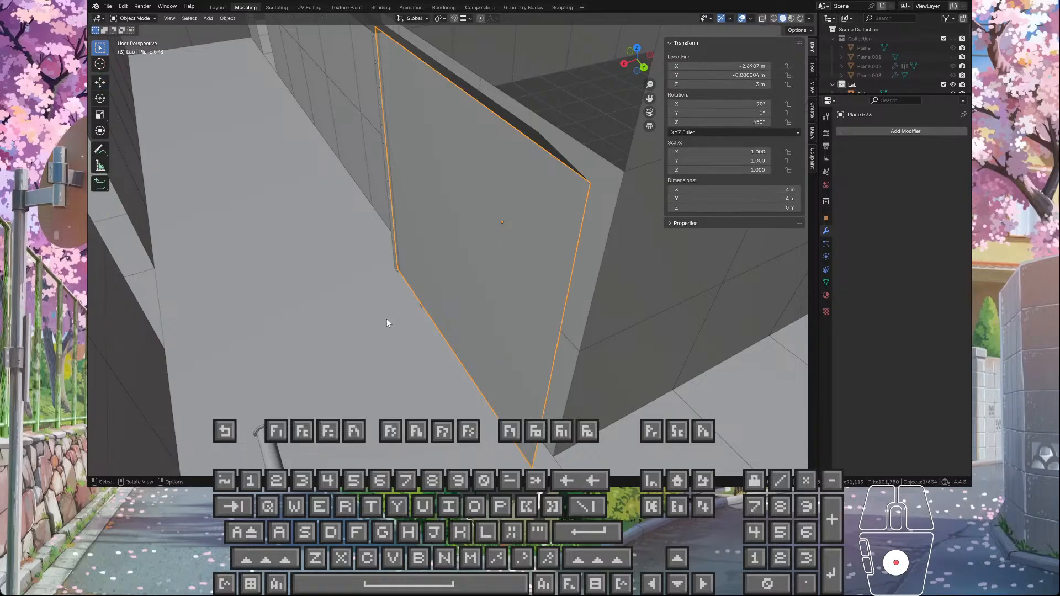
Step: Select the corridor floor together with the wall panel beside the door and open both meshes in Edit Mode
left_click(386, 319)
left_click(450, 256, "shift")
key("Tab")
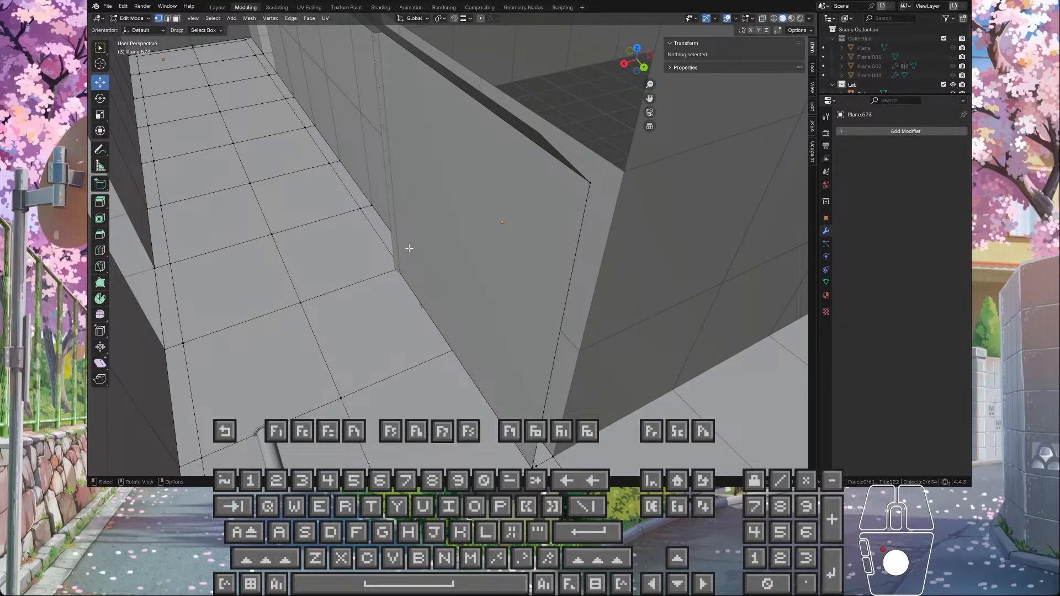
scroll(398, 256, "up", 3)
scroll(399, 258, "down", 4)
middle_click_drag(450, 319, 423, 244, "shift")
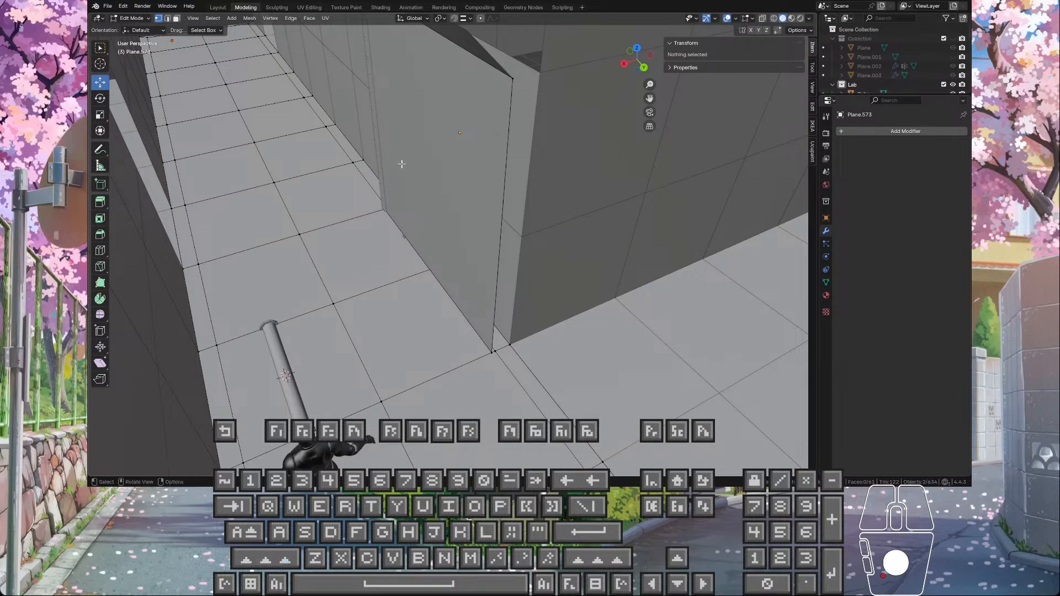
Step: Select the face of the wall panel beside the door in face selection and return to Object Mode
left_click(468, 172)
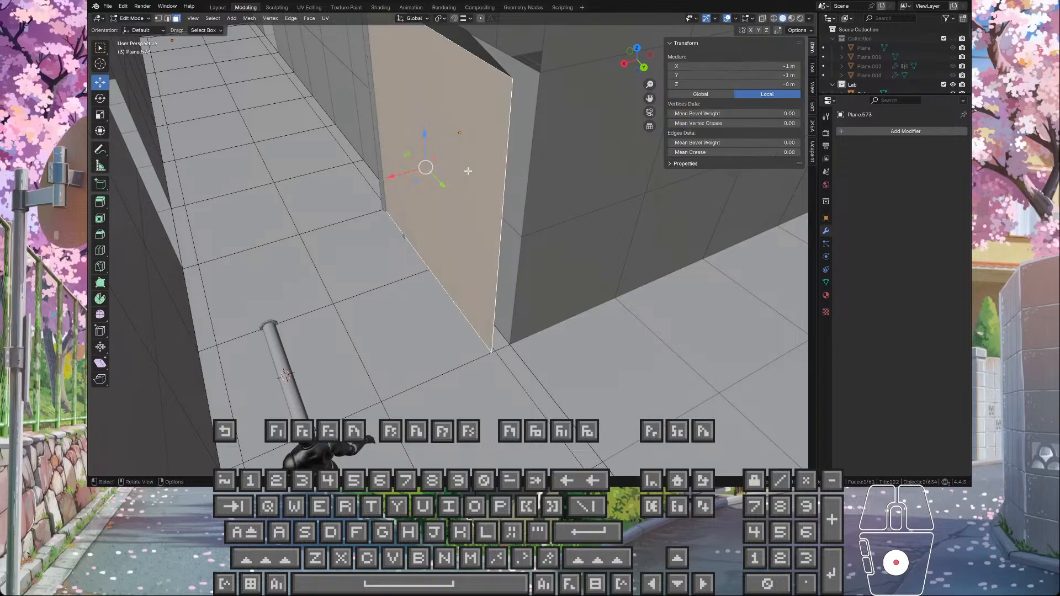
middle_click_drag(450, 252, 607, 209)
scroll(509, 201, "down", 3)
key("Tab")
Step: Add the vertical bolted strip, grille, corner cap and upper trim around the wall panel to the selection and open all meshes in Edit Mode
left_click(477, 194, "shift")
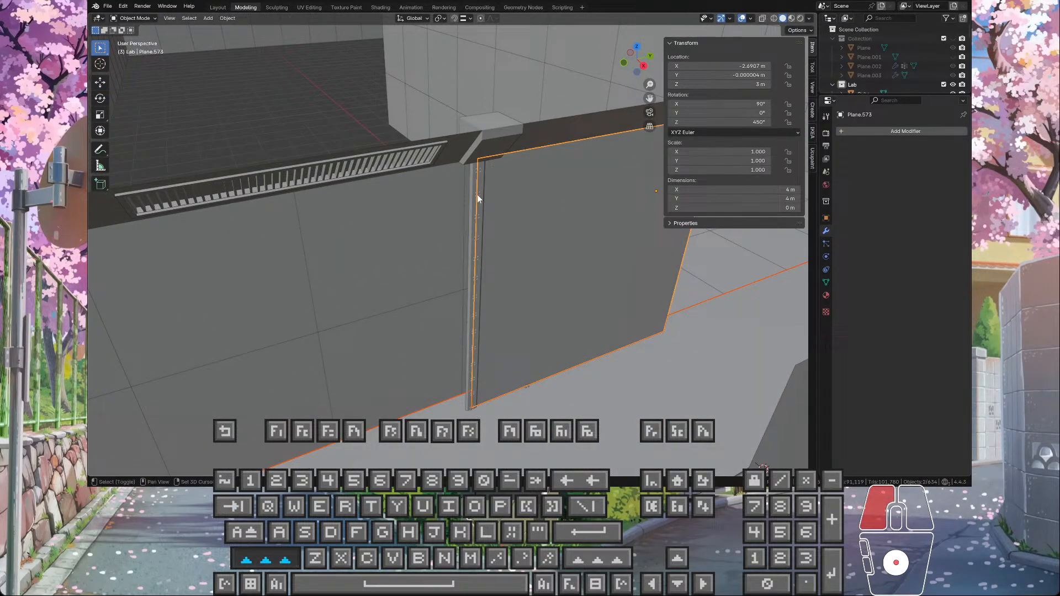
left_click(443, 147, "shift")
left_click(453, 151, "shift")
left_click(493, 134, "shift")
left_click(538, 137, "shift")
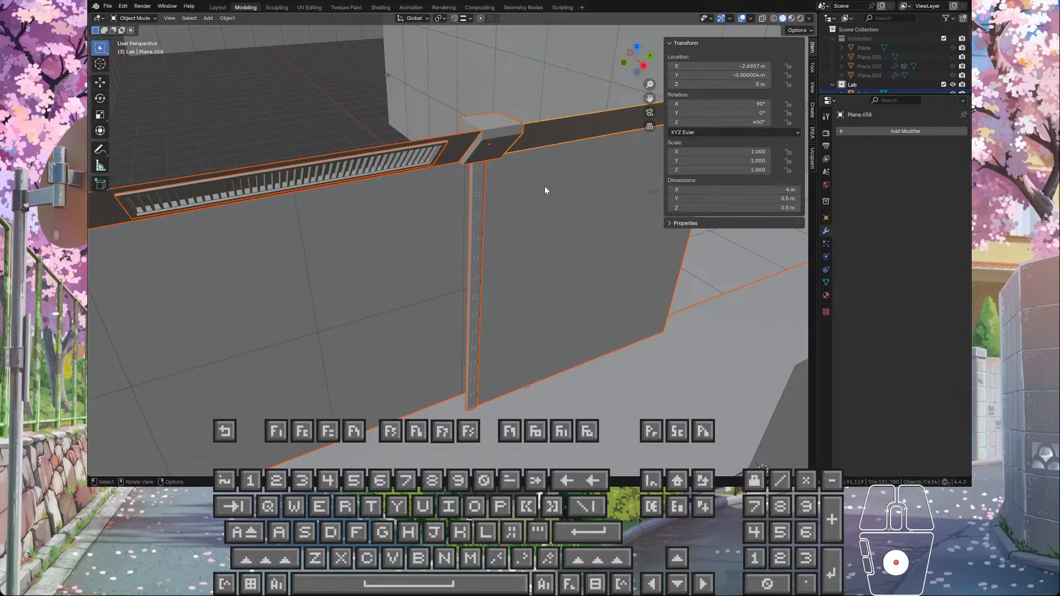
key("Tab")
Step: Add the linked geometry of the grille piece and the vertical bolted strip to the face selection, delimited by Seam
middle_click_drag(455, 165, 402, 134)
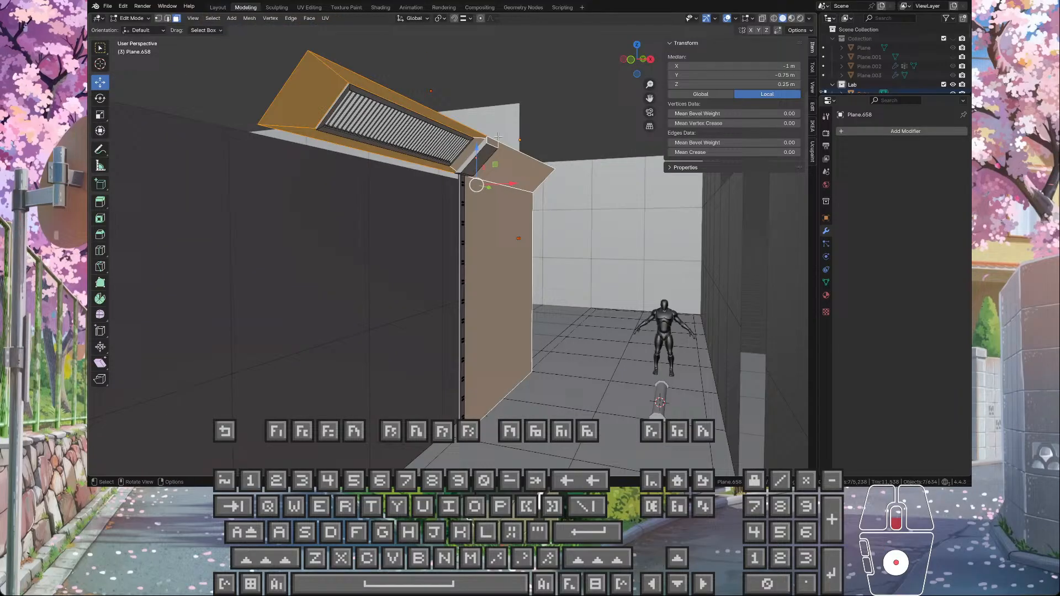
left_click(412, 133, "shift")
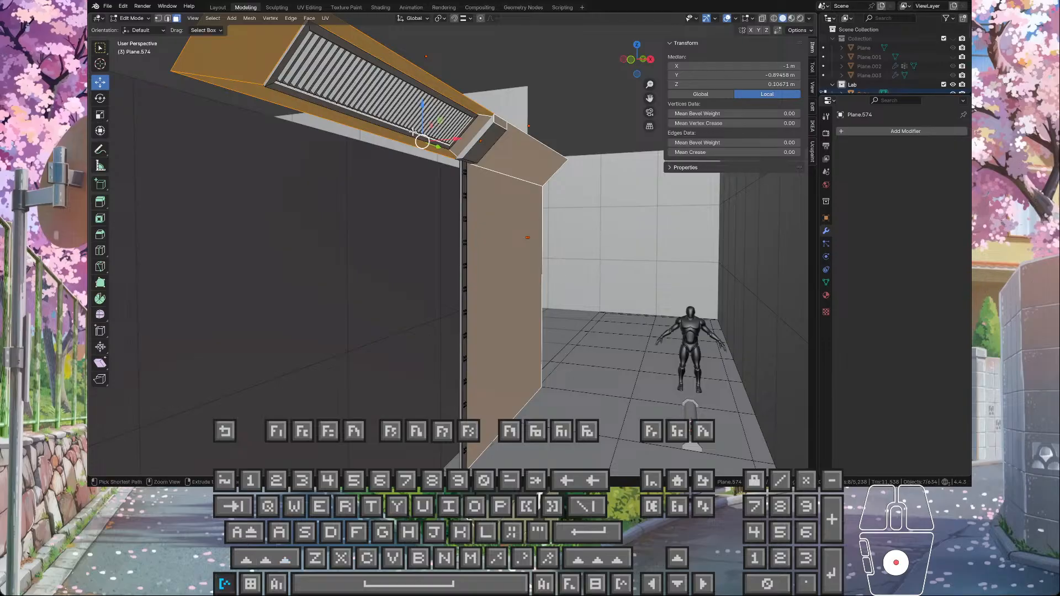
key("ctrl+l")
middle_click_drag(447, 146, 435, 196)
left_click(465, 229, "shift")
key("ctrl+l")
scroll(465, 228, "up", 4)
left_click(420, 70)
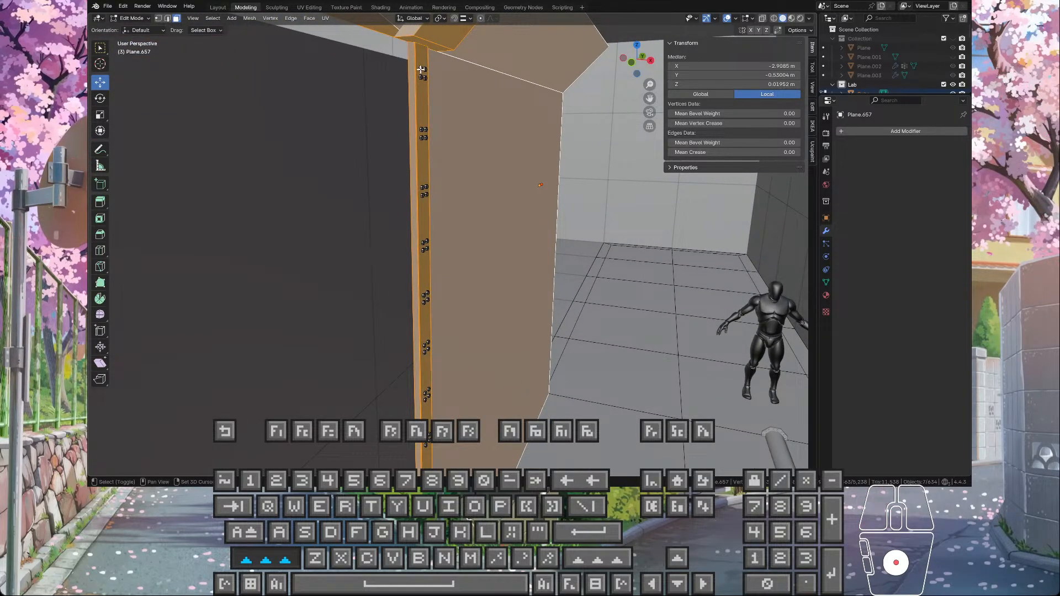
key("ctrl+l")
middle_click_drag(469, 82, 473, 76)
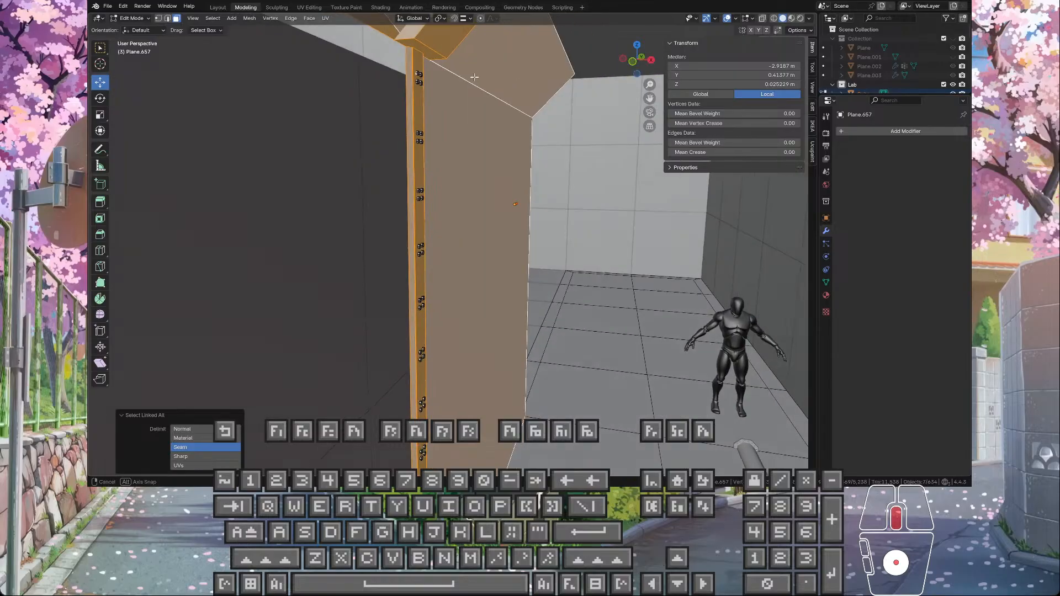
Step: Turn on X-ray display and activate the Select Box tool with the bolted strip in view
scroll(481, 88, "down", 1)
middle_click_drag(512, 193, 518, 142, "shift")
scroll(517, 168, "down", 1)
scroll(516, 169, "down", 1)
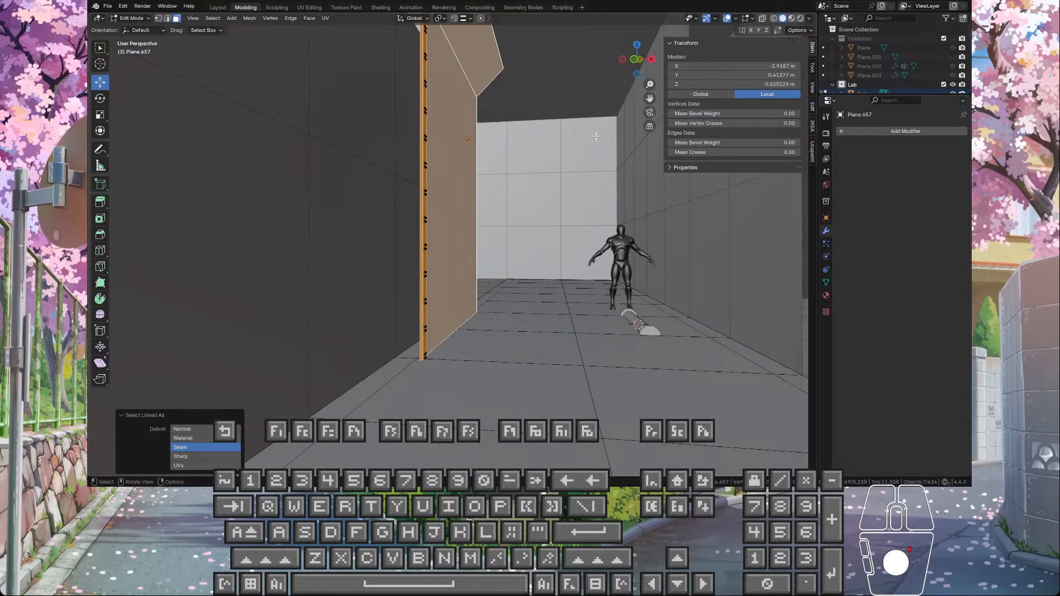
left_click(762, 18)
scroll(457, 120, "down", 2)
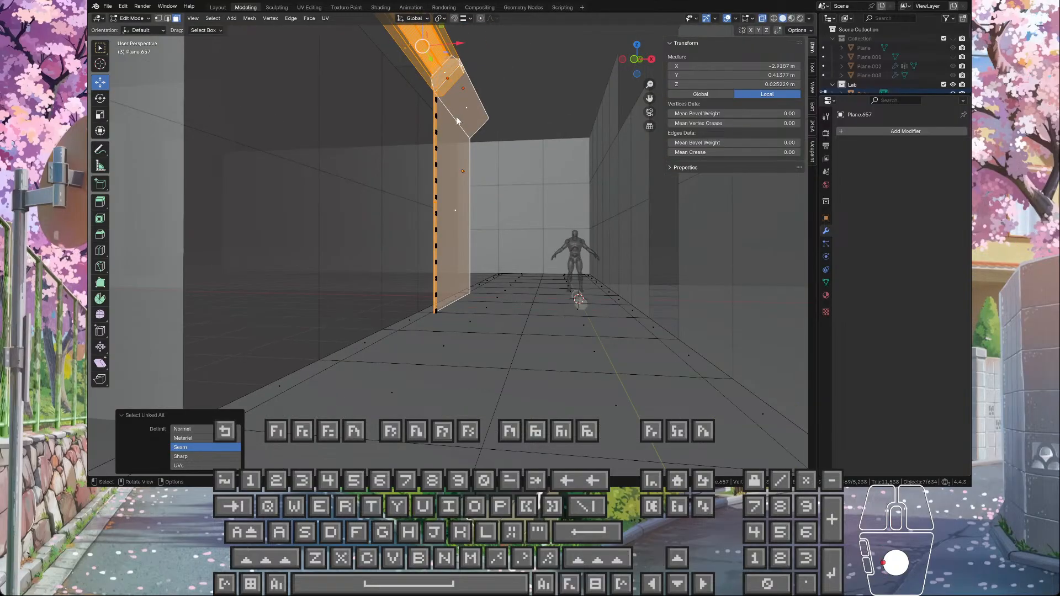
left_click(100, 49)
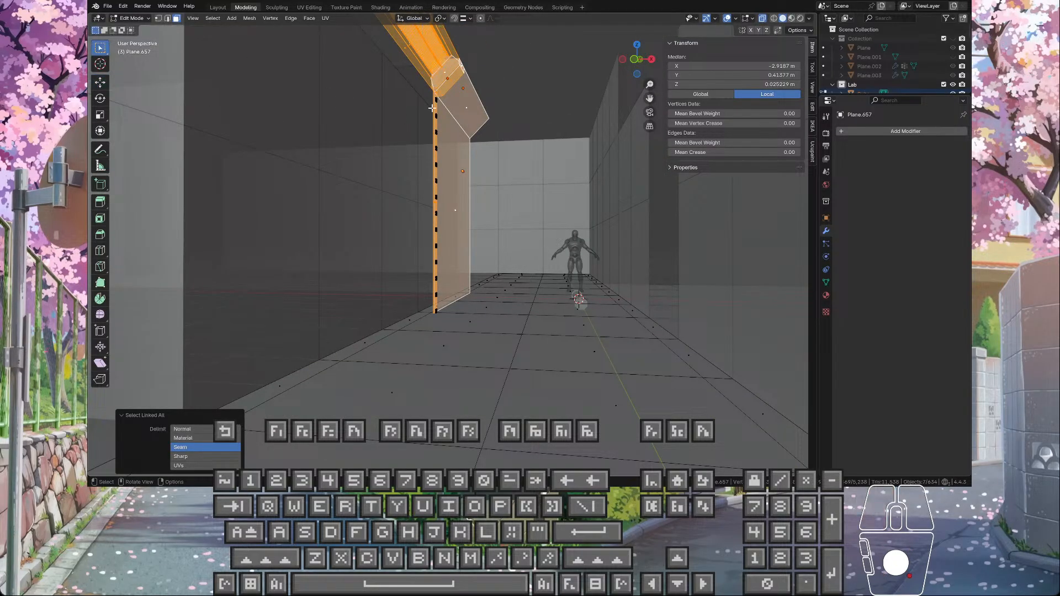
left_click_drag(414, 70, 450, 227)
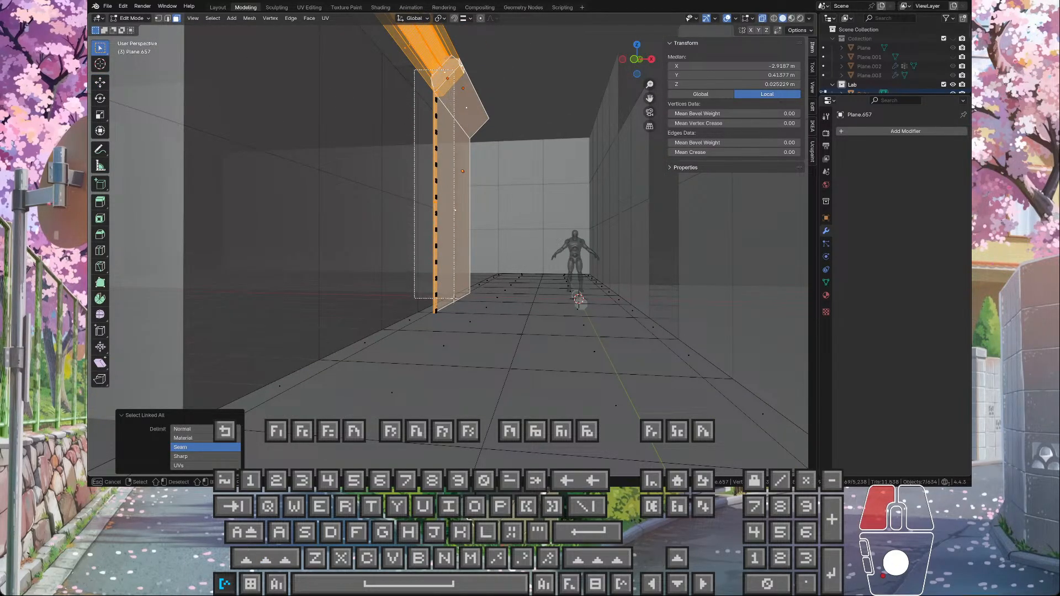
left_click_drag(449, 288, 449, 288)
key("ctrl+z")
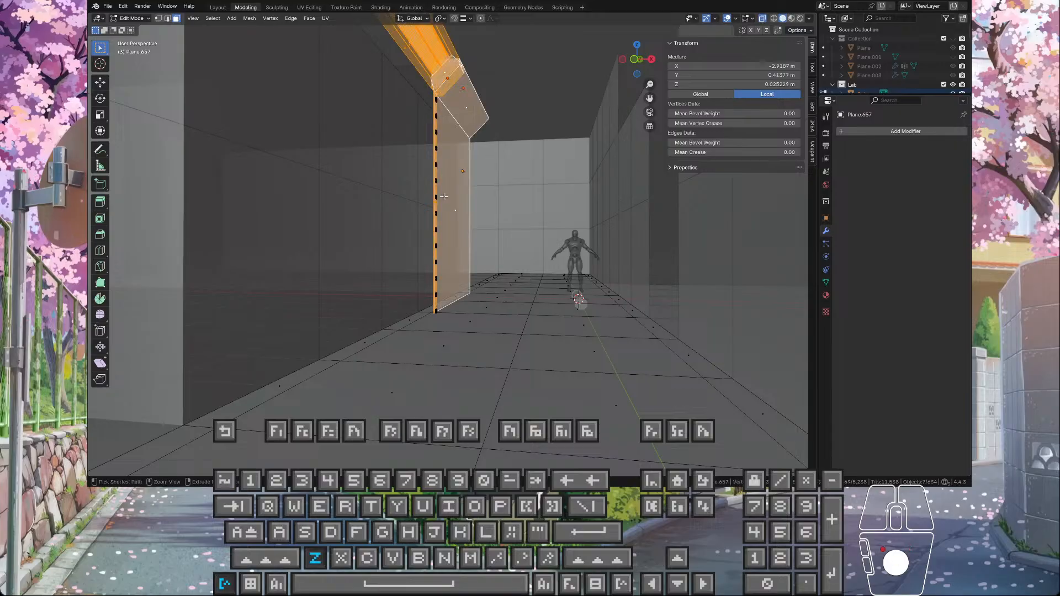
Step: Box-select the bolts down the vertical strip, adding them to the selection as far as the upper pair of the lowest group
left_click_drag(399, 73, 454, 257, "shift")
scroll(453, 255, "up", 5)
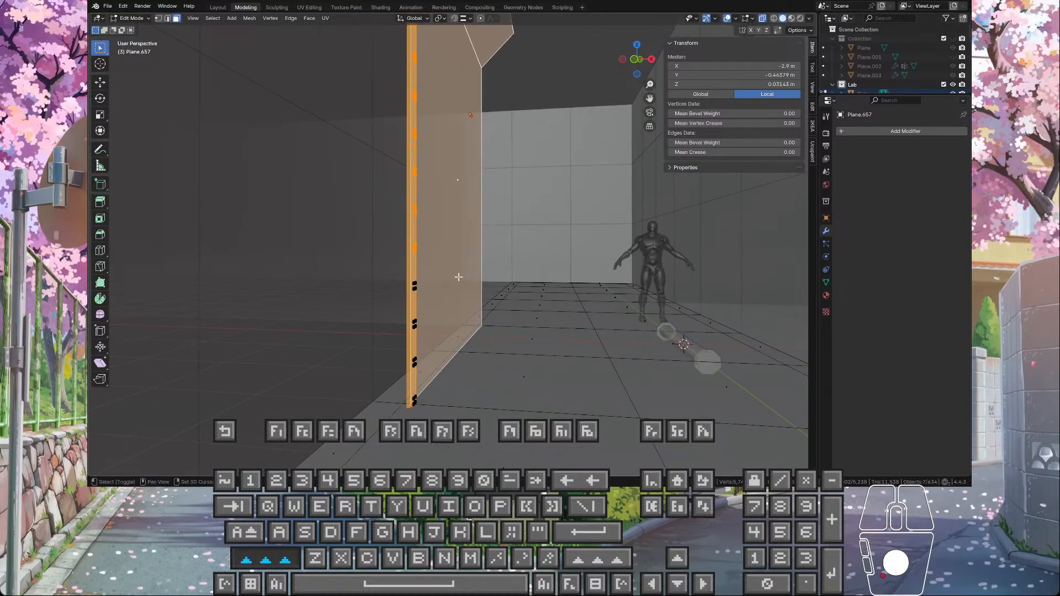
middle_click_drag(457, 277, 424, 164, "shift")
middle_click_drag(418, 234, 381, 177)
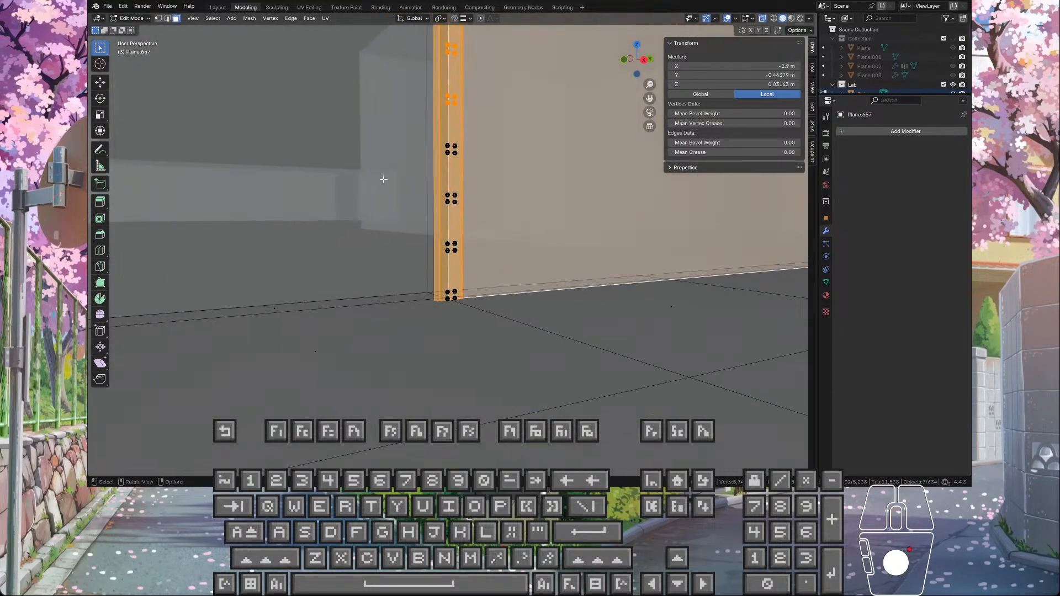
left_click_drag(410, 120, 434, 152, "shift")
left_click_drag(485, 238, 485, 238, "shift")
scroll(465, 262, "up", 3)
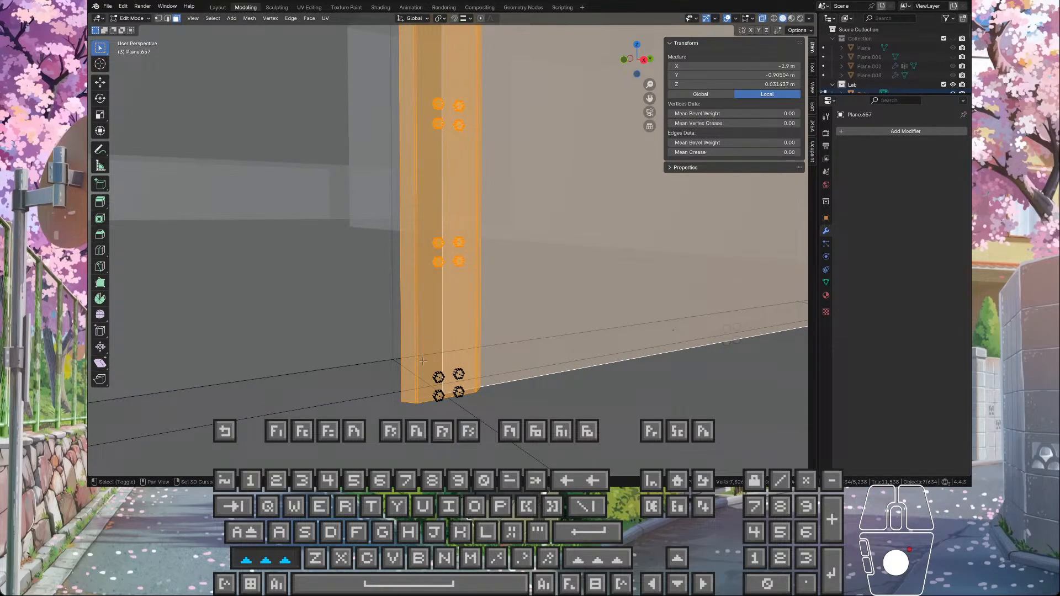
middle_click_drag(426, 358, 449, 253)
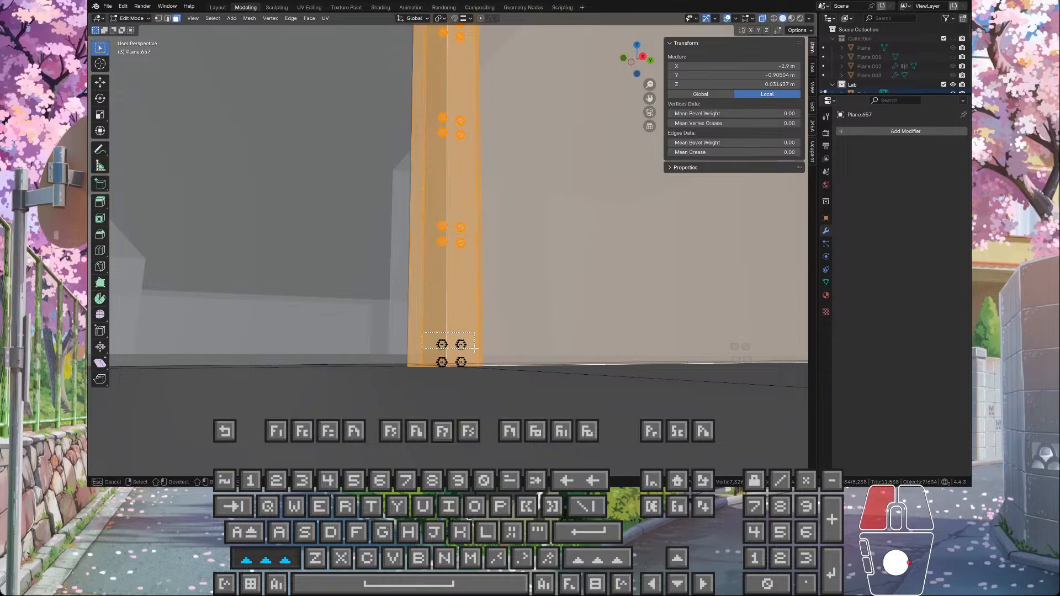
left_click_drag(474, 348, 475, 348, "shift")
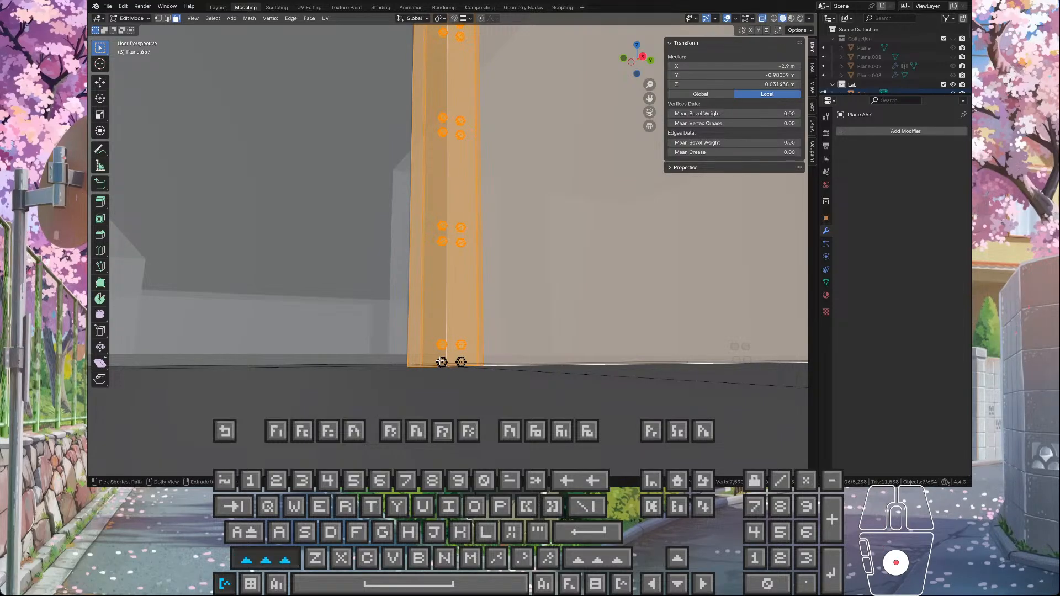
Step: Switch to the Move tool and add faces of the strip's two lowest bolts to the selection
key("ctrl+l")
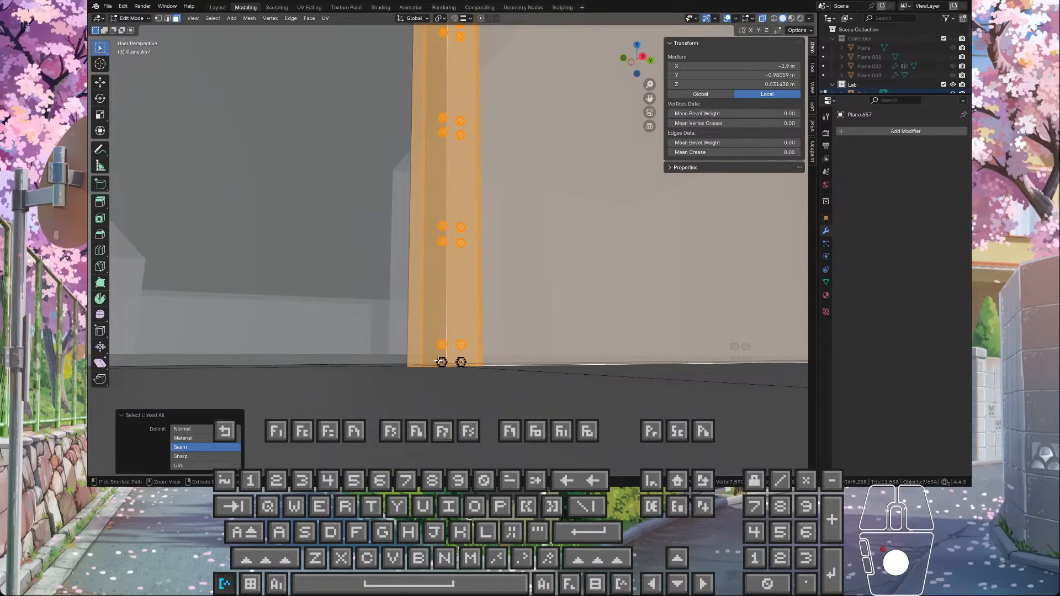
left_click(100, 83)
left_click(443, 361, "ctrl")
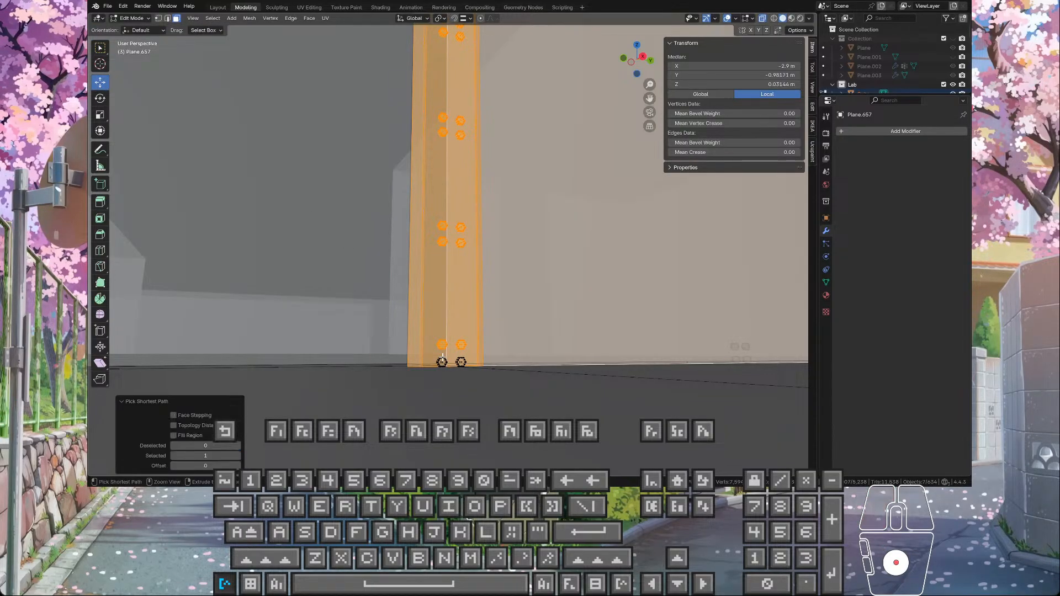
scroll(449, 364, "up", 2)
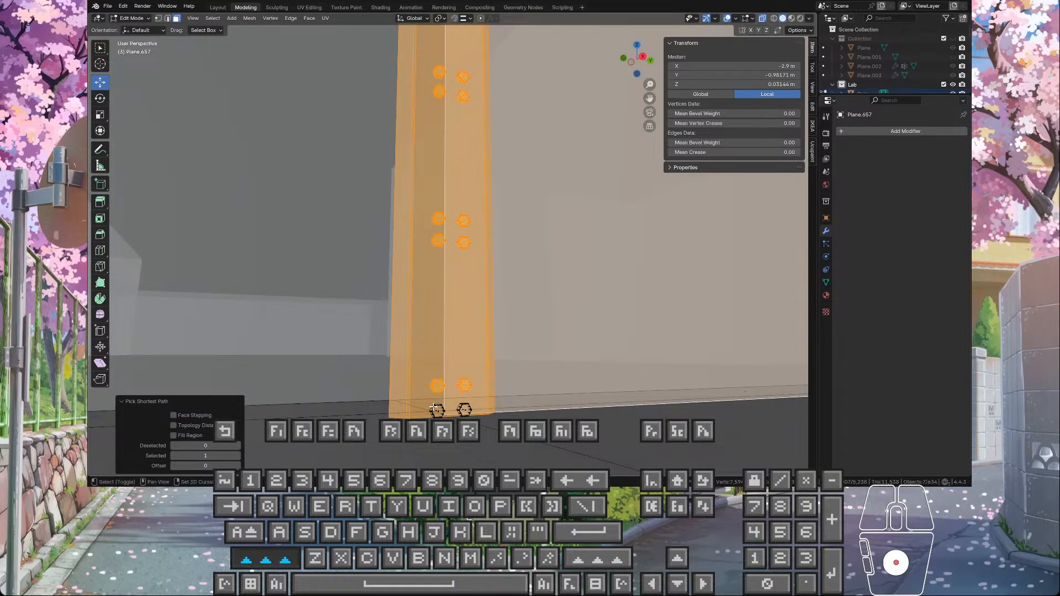
left_click(464, 403, "shift")
key("KP_Decimal")
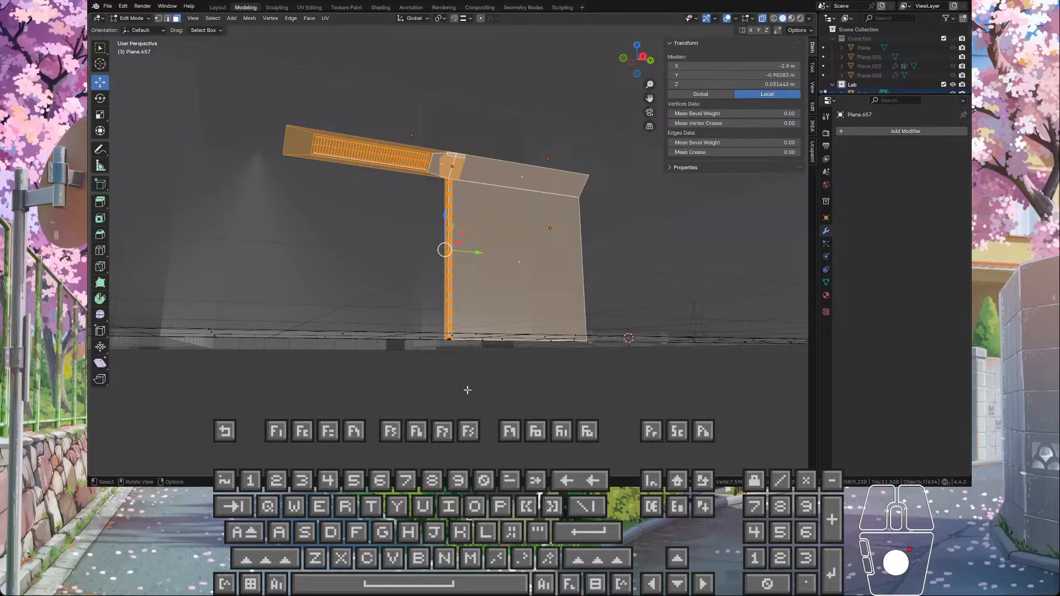
Step: Switch to vertex selection and add all linked geometry of the first of the strip's two lowest bolts
scroll(467, 390, "up", 8)
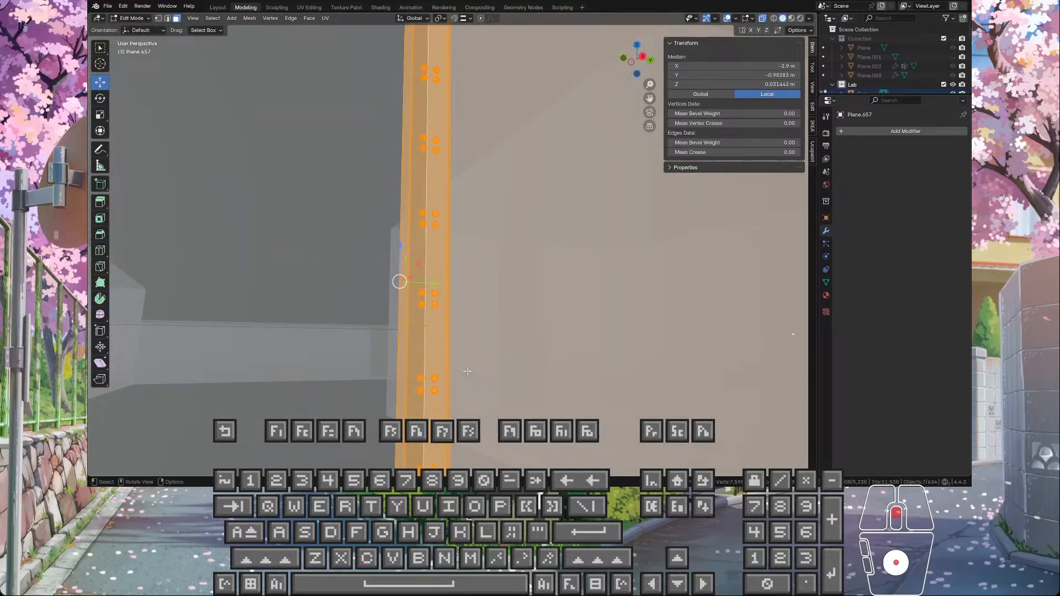
left_click(159, 18)
middle_click_drag(303, 234, 431, 357)
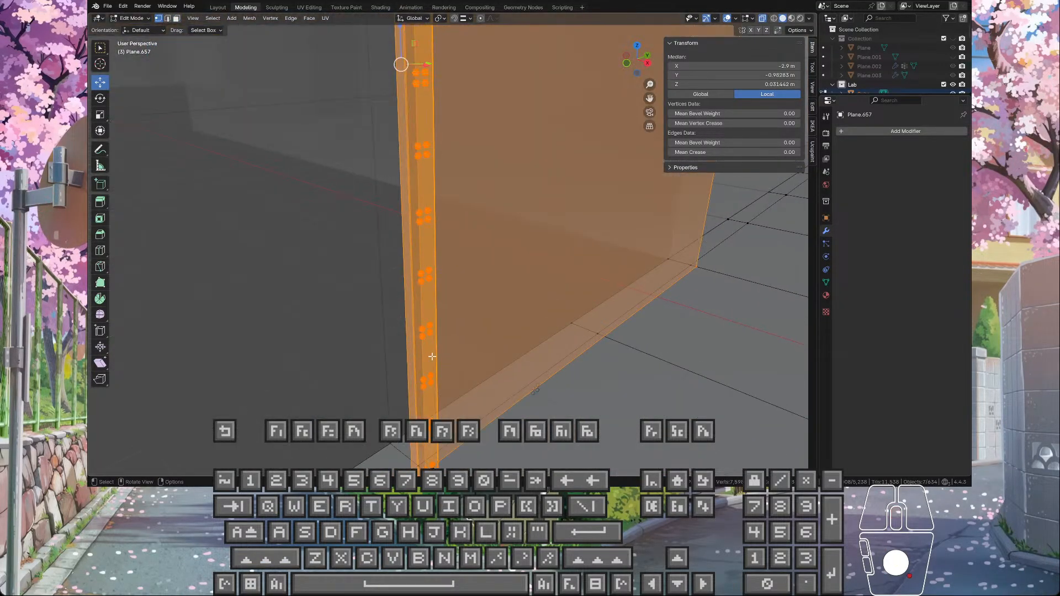
scroll(516, 118, "down", 5)
middle_click_drag(475, 246, 542, 255, "shift")
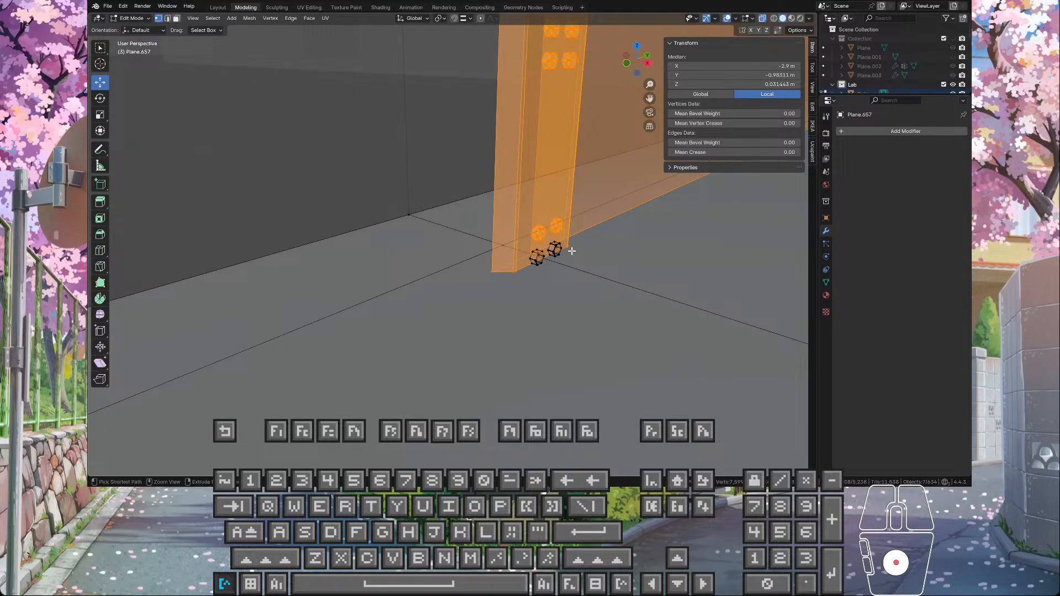
key("ctrl+l")
Step: Add the linked geometry of the remaining lowest bolt and complete the neighbouring bolt's selection
key("shift")
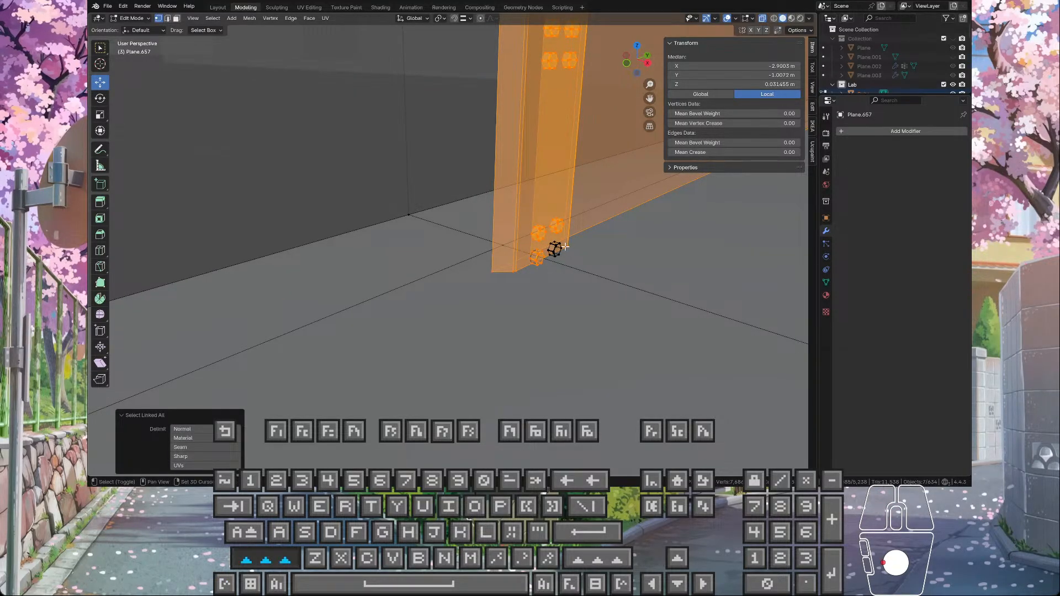
left_click(559, 248, "shift")
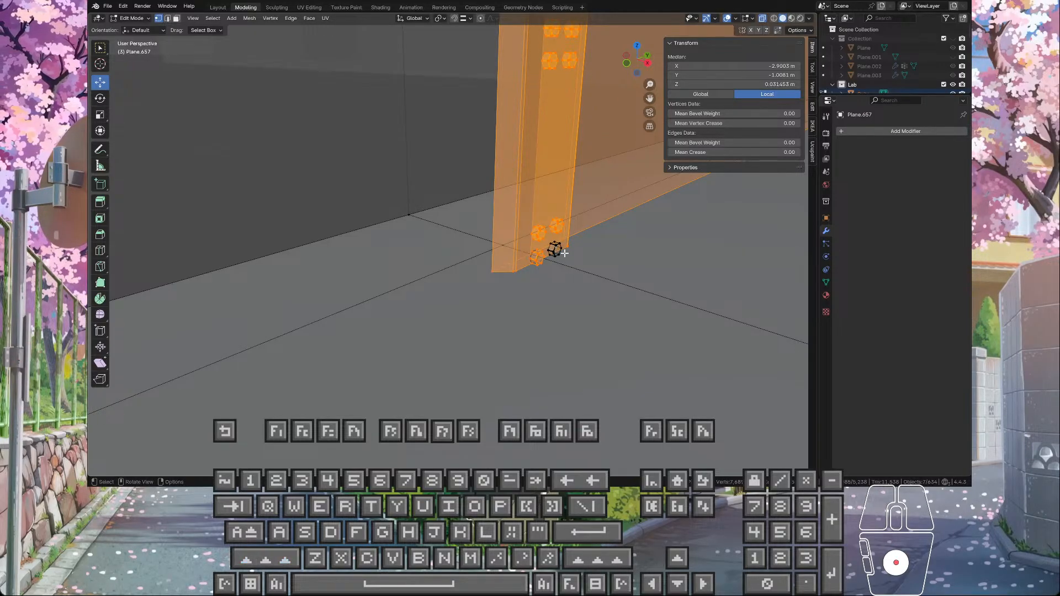
mouse_move(555, 248)
middle_mouse_down()
mouse_move(519, 241)
mouse_move(551, 253)
middle_mouse_up()
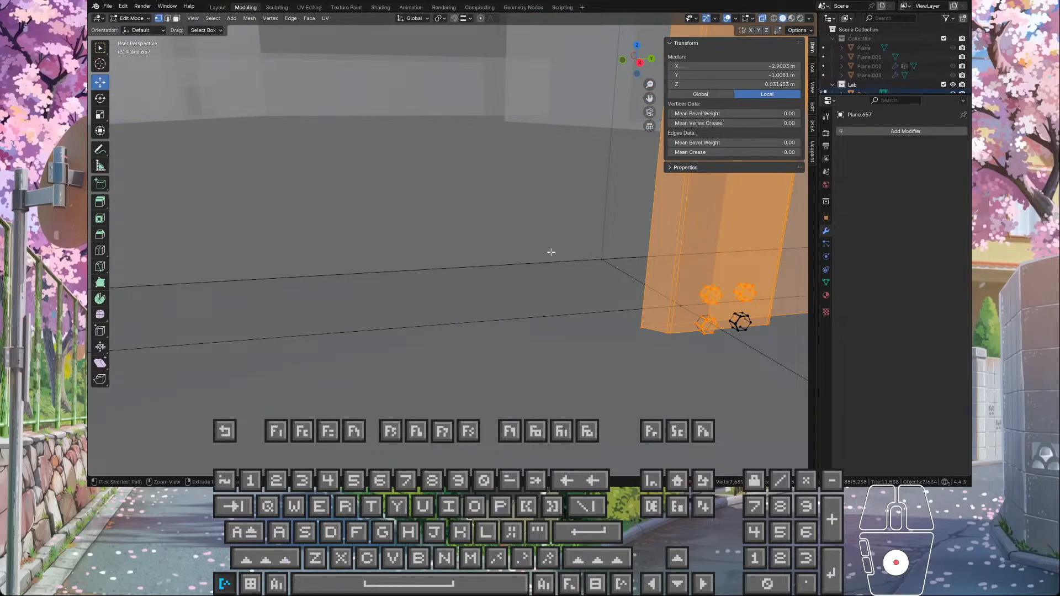
key("ctrl+l")
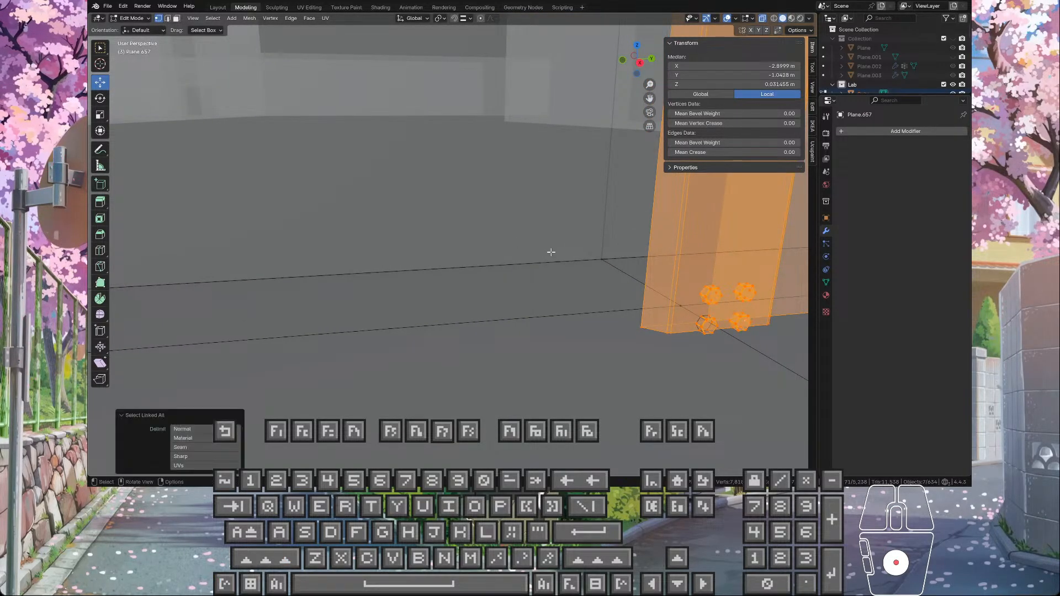
left_click(699, 319, "shift")
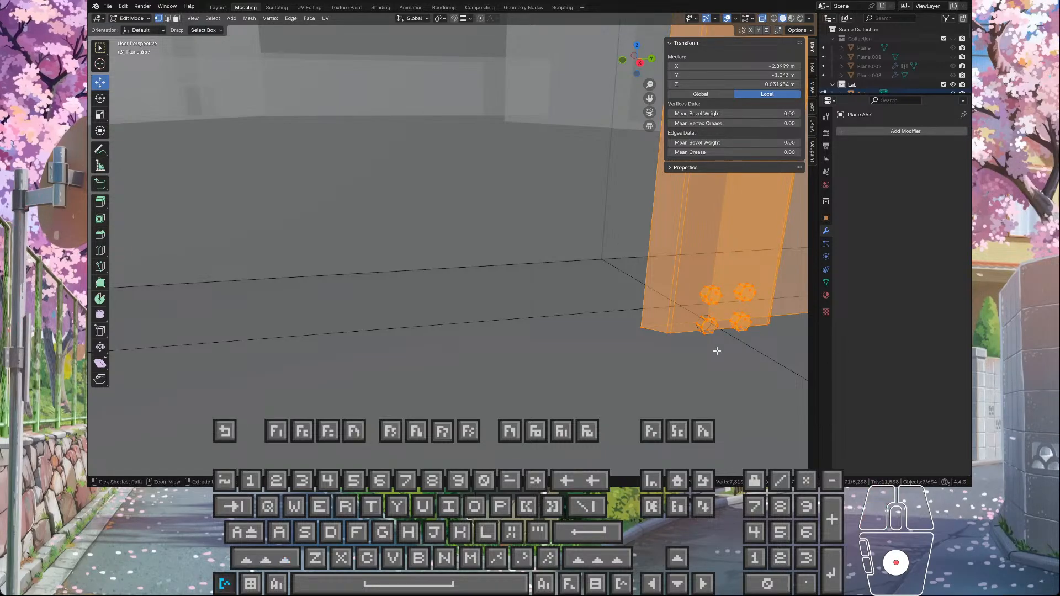
key("ctrl+l")
scroll(672, 333, "down", 10)
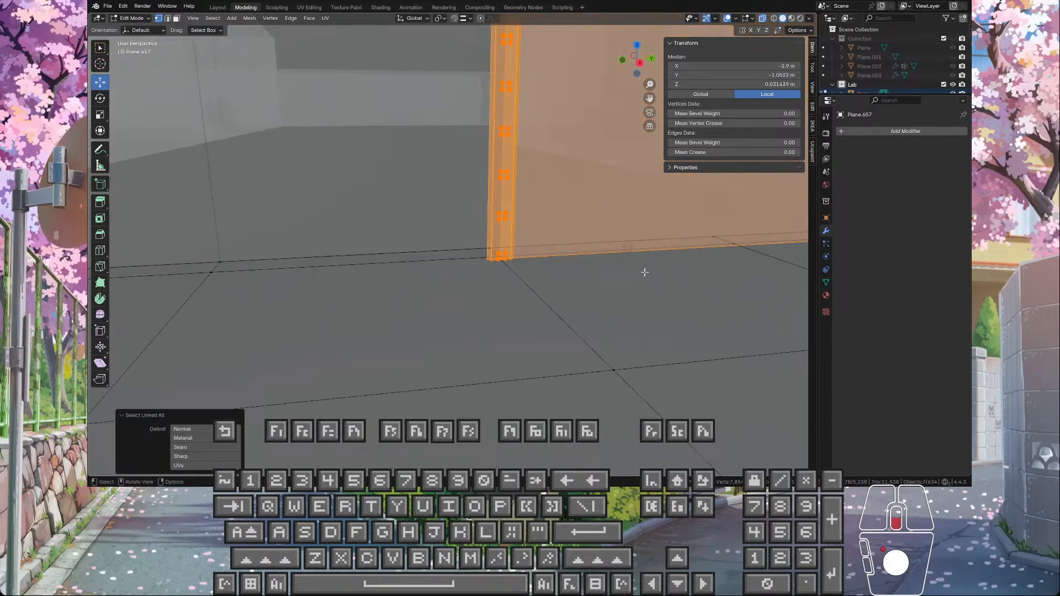
Step: Switch to edge selection and make the wall panel's bottom edge along the floor the active edge
middle_click_drag(572, 213, 402, 219)
scroll(402, 219, "up", 5)
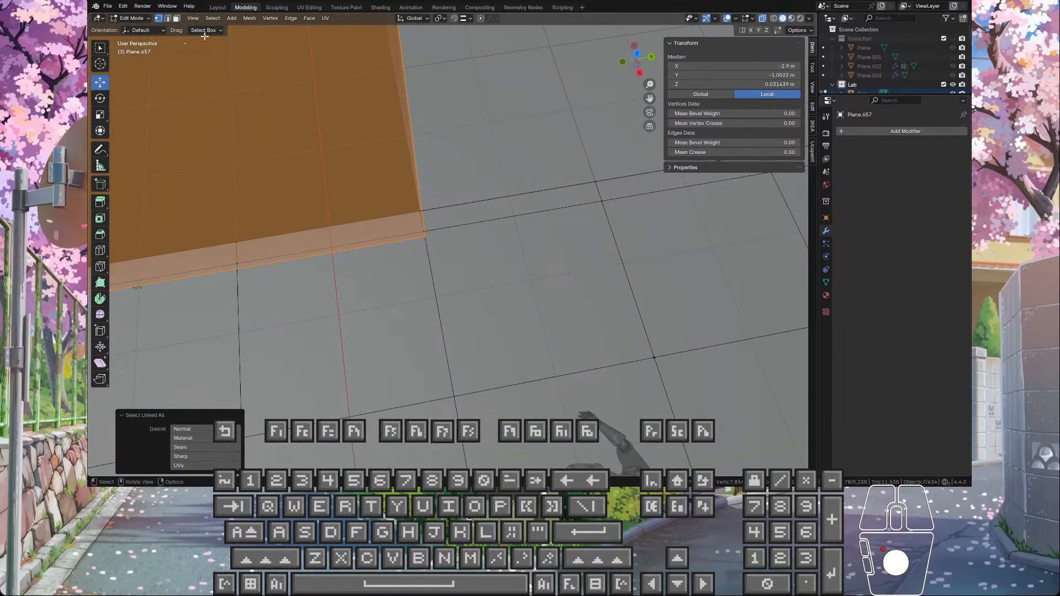
left_click(169, 21)
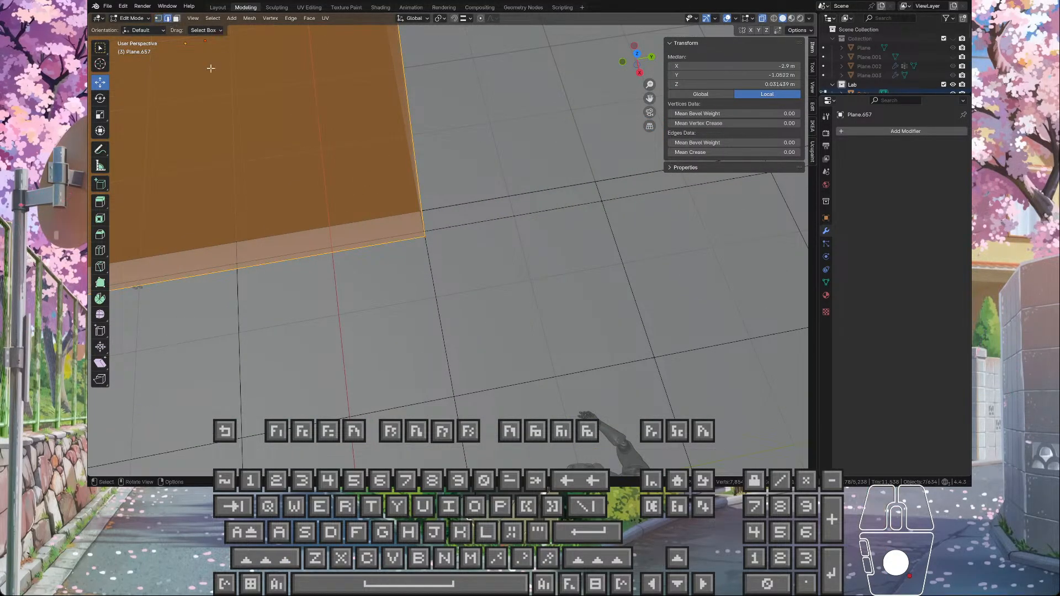
scroll(332, 243, "down", 5)
scroll(331, 246, "up", 5)
middle_click_drag(332, 247, 576, 205, "shift")
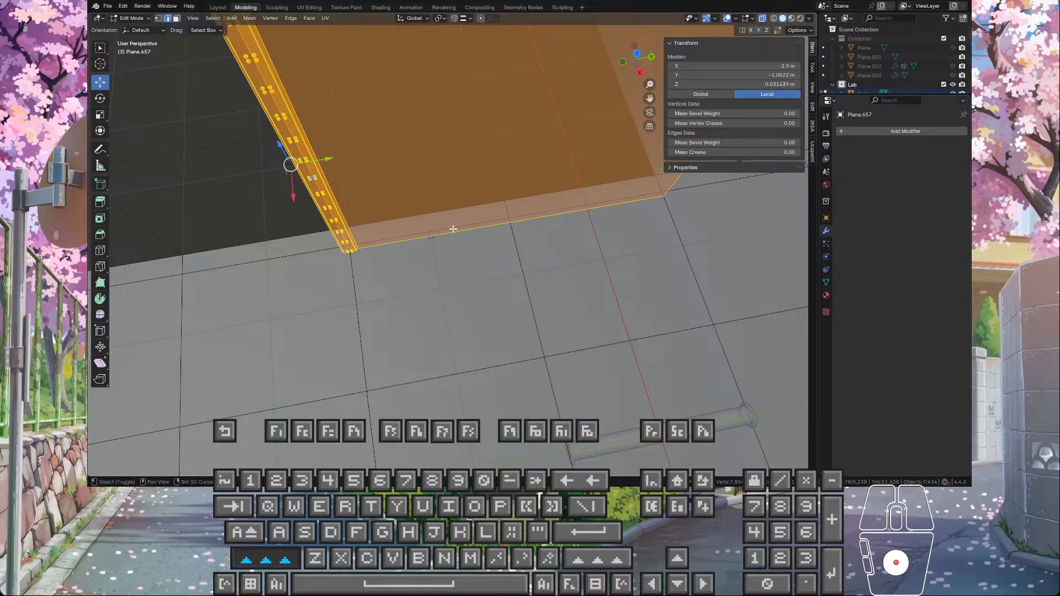
left_click(453, 230, "shift")
left_click(454, 231, "shift")
Step: Examine the selected wall section along the corridor from above and return to Object Mode
middle_click_drag(487, 235, 396, 199)
scroll(397, 199, "down", 2)
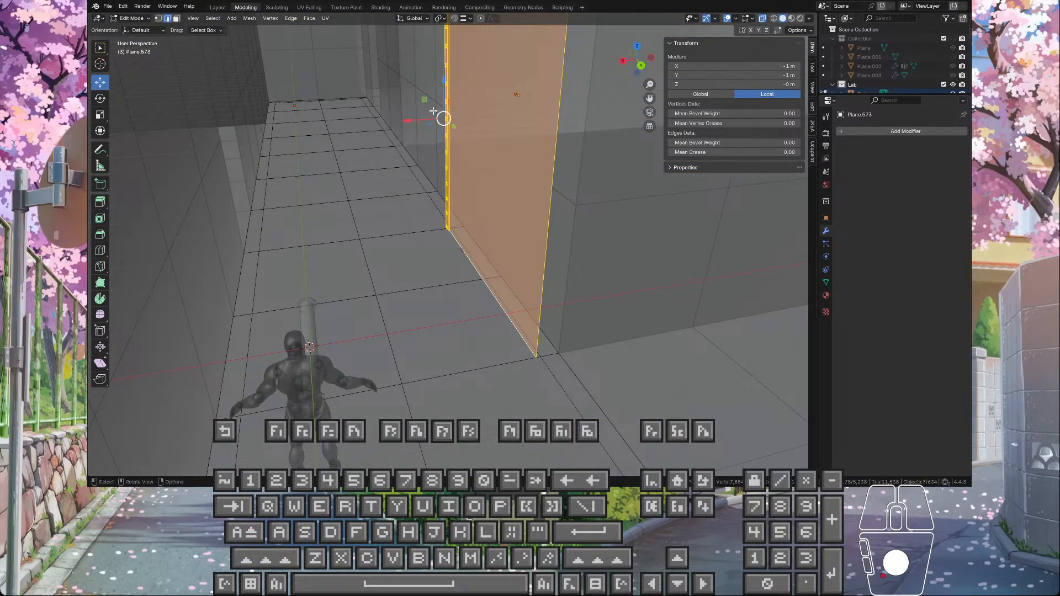
left_click_drag(409, 120, 468, 253)
mouse_move(469, 253)
middle_mouse_down()
mouse_move(458, 183)
mouse_move(504, 256)
mouse_move(608, 239)
mouse_move(563, 272)
mouse_move(478, 283)
mouse_move(467, 232)
mouse_move(502, 243)
mouse_move(486, 260)
mouse_move(487, 250)
mouse_move(608, 277)
mouse_move(499, 262)
mouse_move(480, 306)
mouse_move(463, 266)
middle_mouse_up()
scroll(499, 262, "down", 5)
key("Tab")
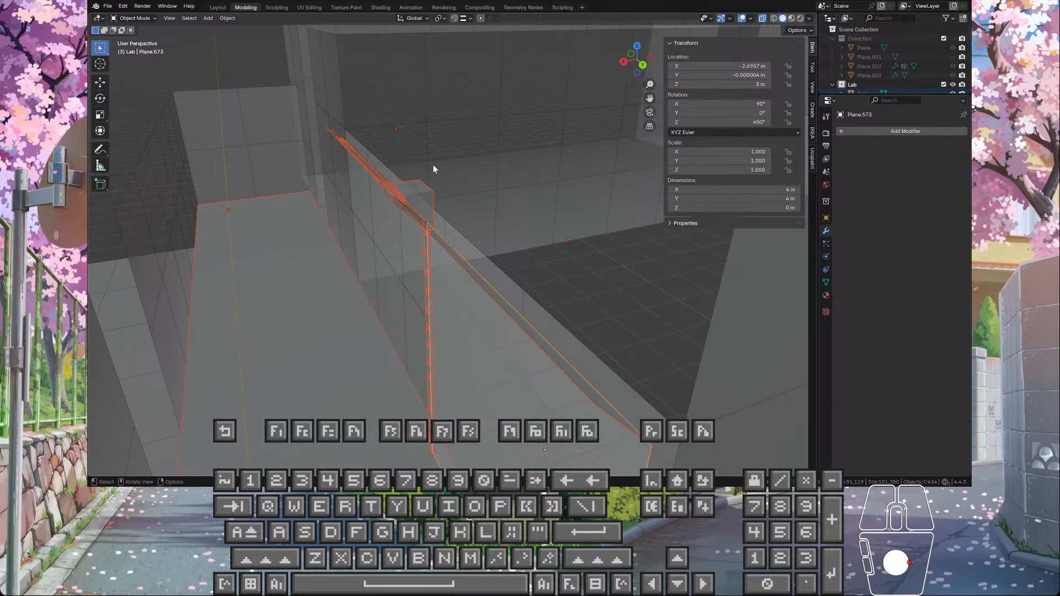
Step: Turn off X-ray display and select the wall panel beside the bolted strip, briefly checking its mesh in Edit Mode
middle_click_drag(433, 169, 563, 178)
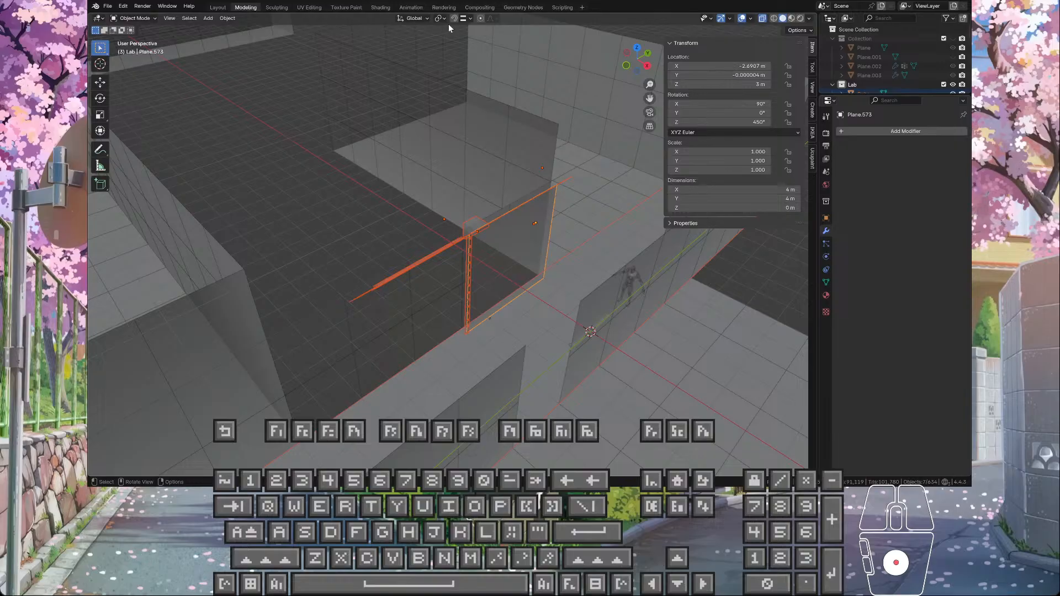
left_click(762, 19)
left_click(495, 244)
scroll(498, 243, "up", 3)
middle_click_drag(529, 230, 557, 198)
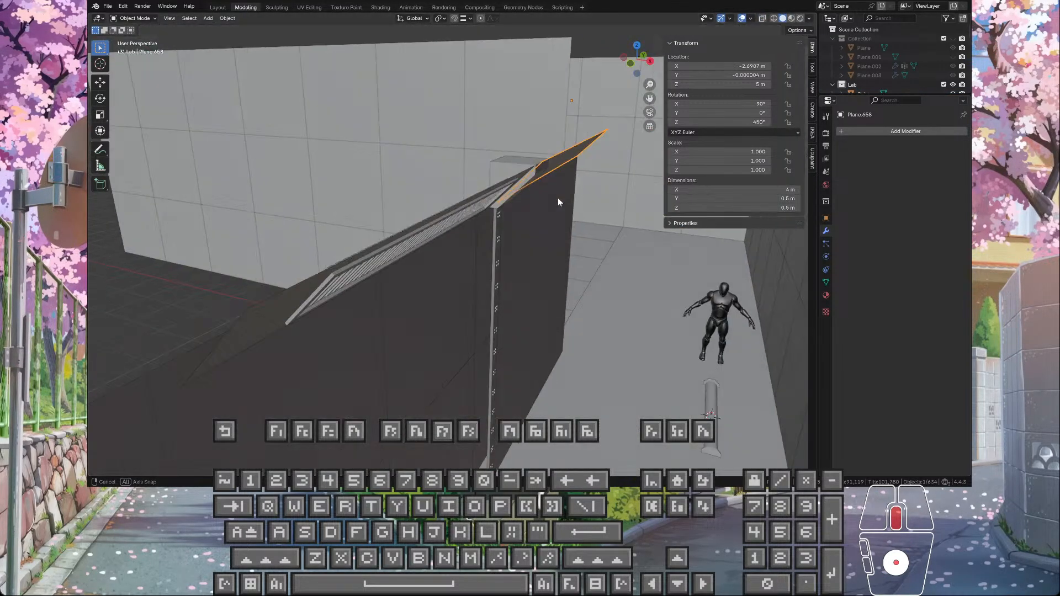
left_click(517, 248)
middle_click_drag(518, 248, 561, 267)
key("Tab")
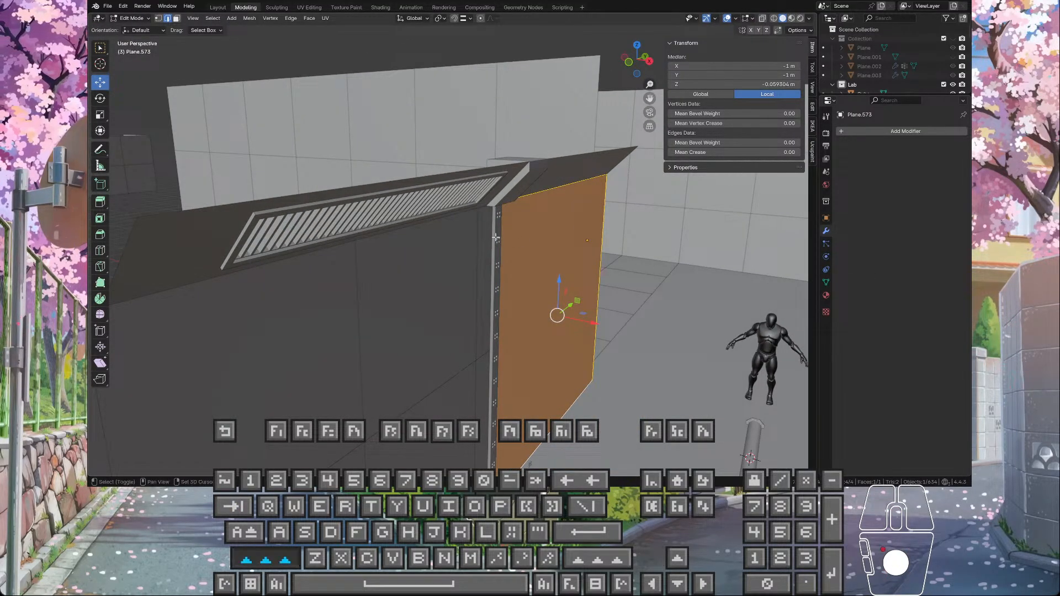
key("Tab")
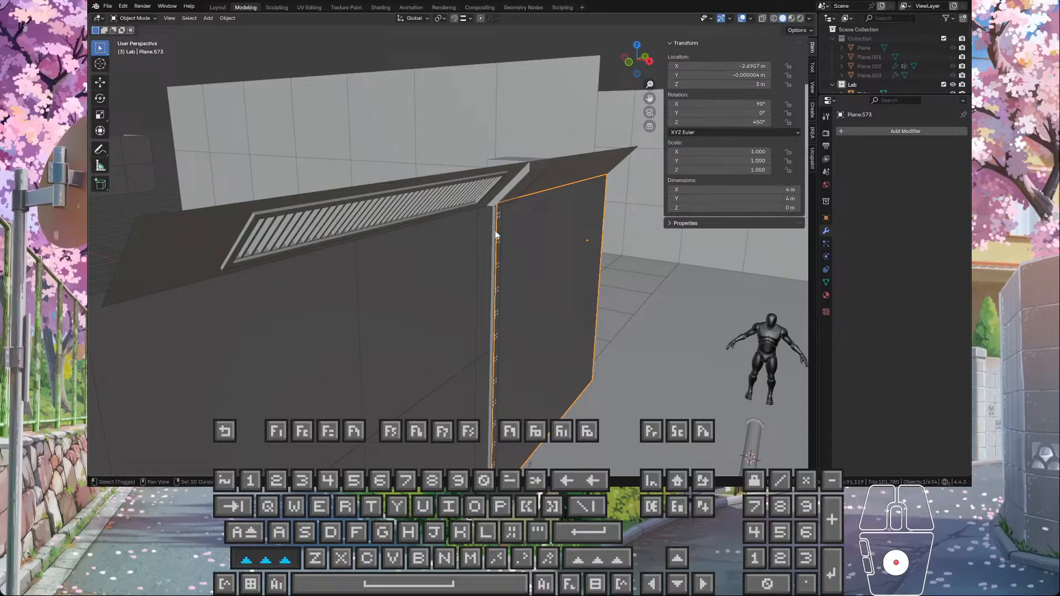
Step: Add the bolted strip, corner trim and sloped grille pieces to the selection and inspect their meshes together in Edit Mode
left_click(495, 230, "shift")
left_click(521, 187, "shift")
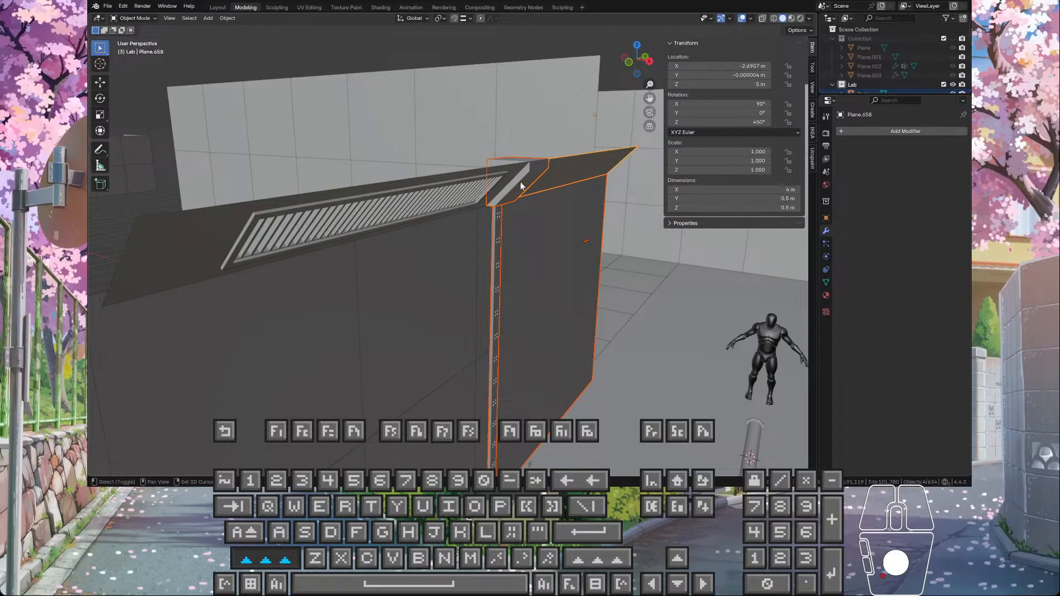
left_click(486, 189, "shift")
scroll(312, 230, "down", 4)
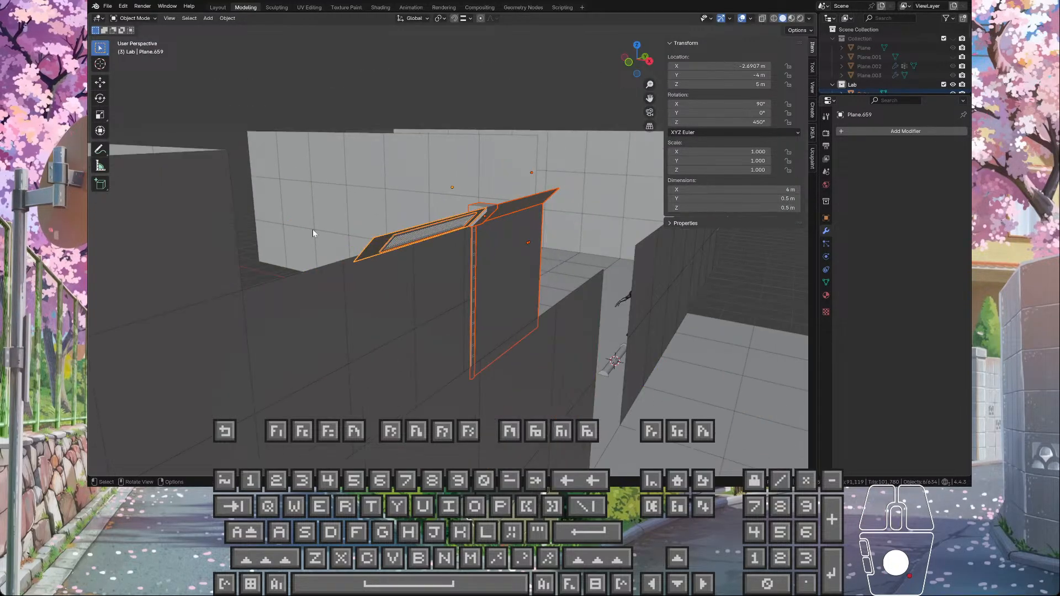
key("Tab")
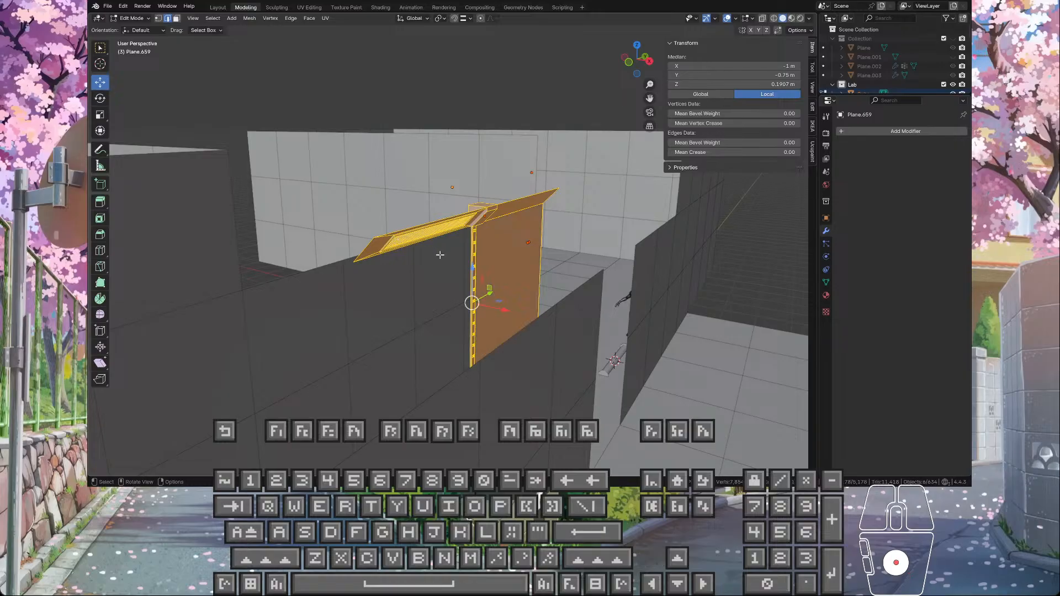
middle_click_drag(439, 254, 486, 274)
key("Tab")
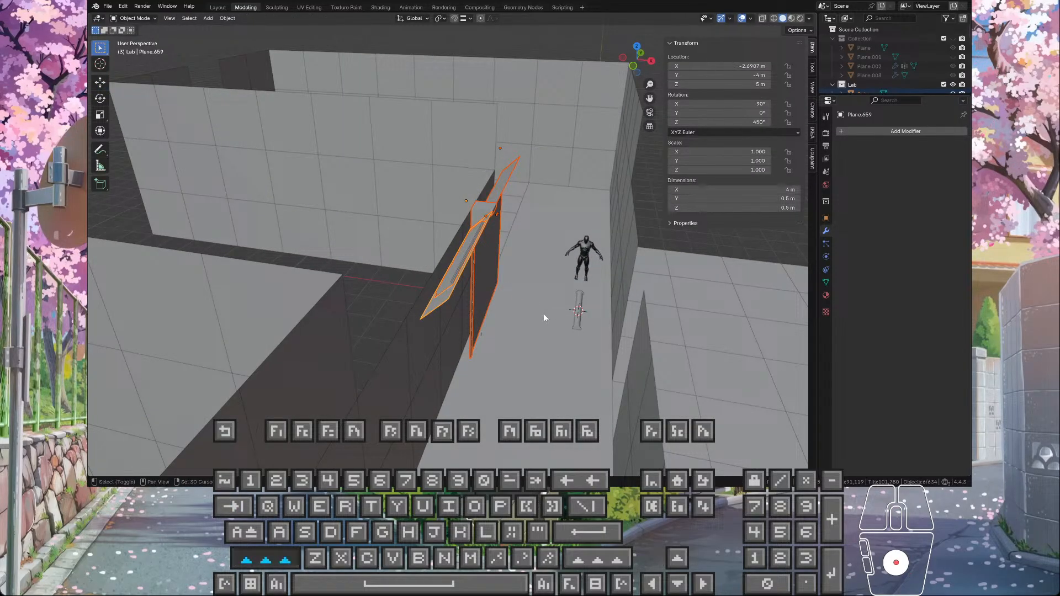
Step: Include the corridor floor in the selection, examine it with the wall section in Edit Mode, and clear the selection in Object Mode
left_click(543, 314, "shift")
key("Tab")
middle_click_drag(543, 313, 552, 364)
middle_click_drag(483, 296, 420, 182)
key("Tab")
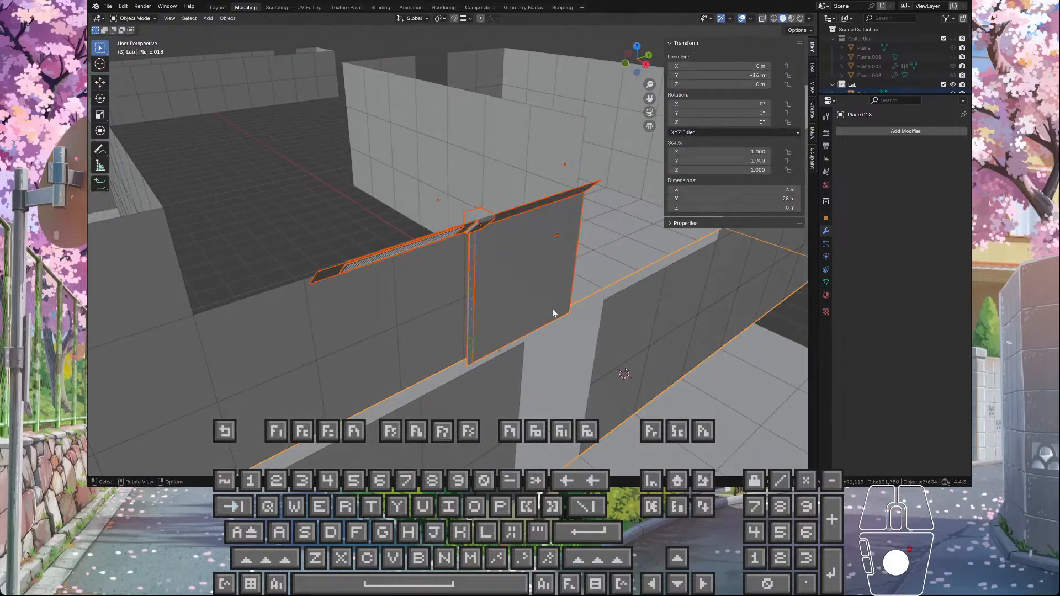
left_click(417, 178)
middle_click_drag(553, 287, 516, 288)
scroll(591, 293, "up", 3)
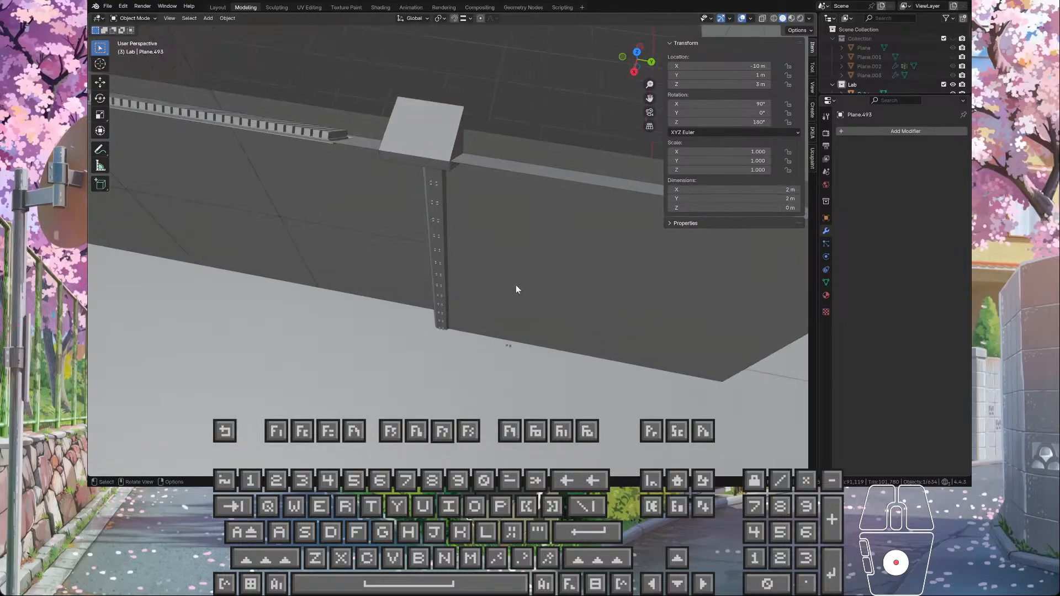
Step: Check the wall panel and the corridor floor separately in Edit Mode, ending with only the wall panel selected in Object Mode
left_click(515, 289)
key("Tab")
left_click(485, 355)
key("Tab")
left_click(479, 365)
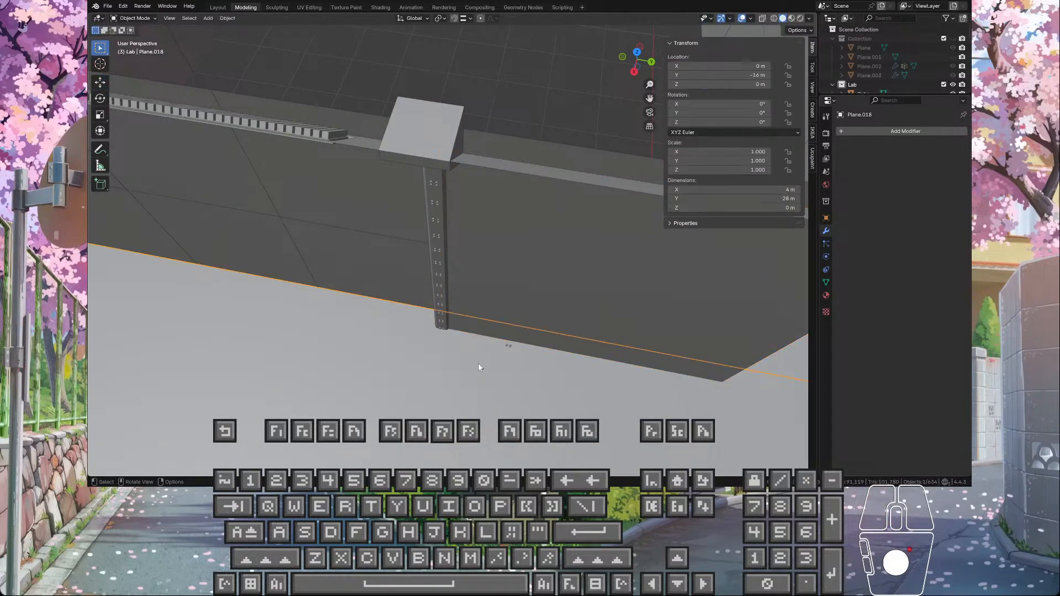
key("Tab")
left_click(513, 298)
key("Tab")
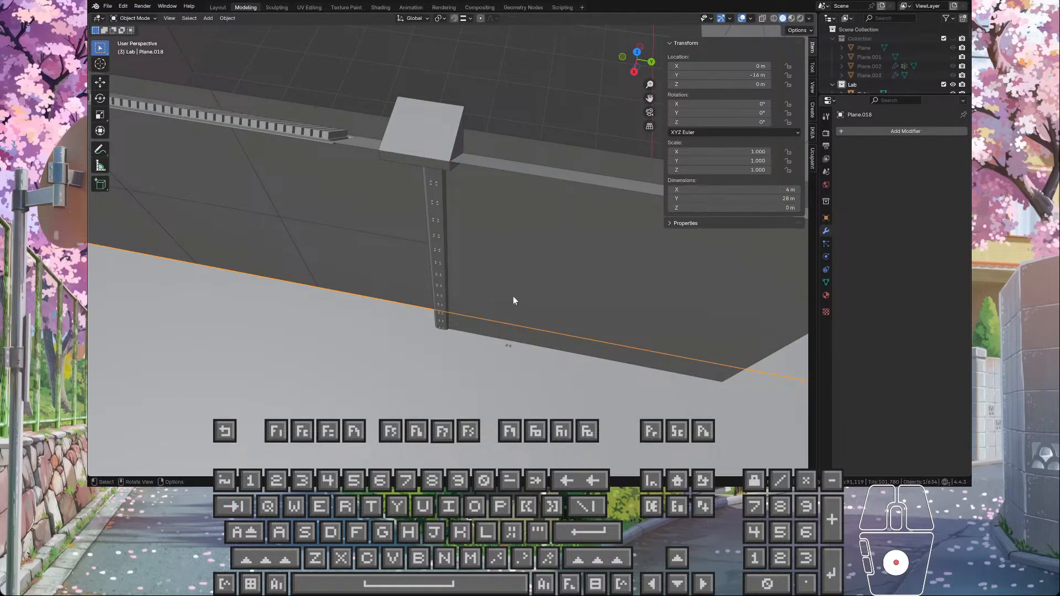
left_click(513, 300)
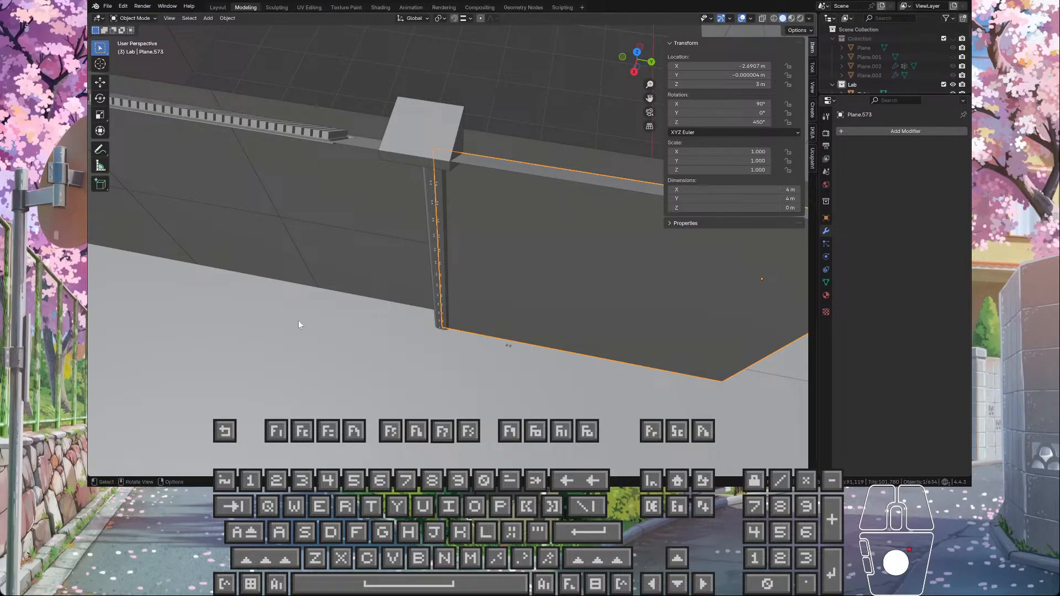
Step: Open the wall panel and floor together in Edit Mode and compare the panel's bottom edge with the floor's side edge
scroll(335, 320, "down", 5)
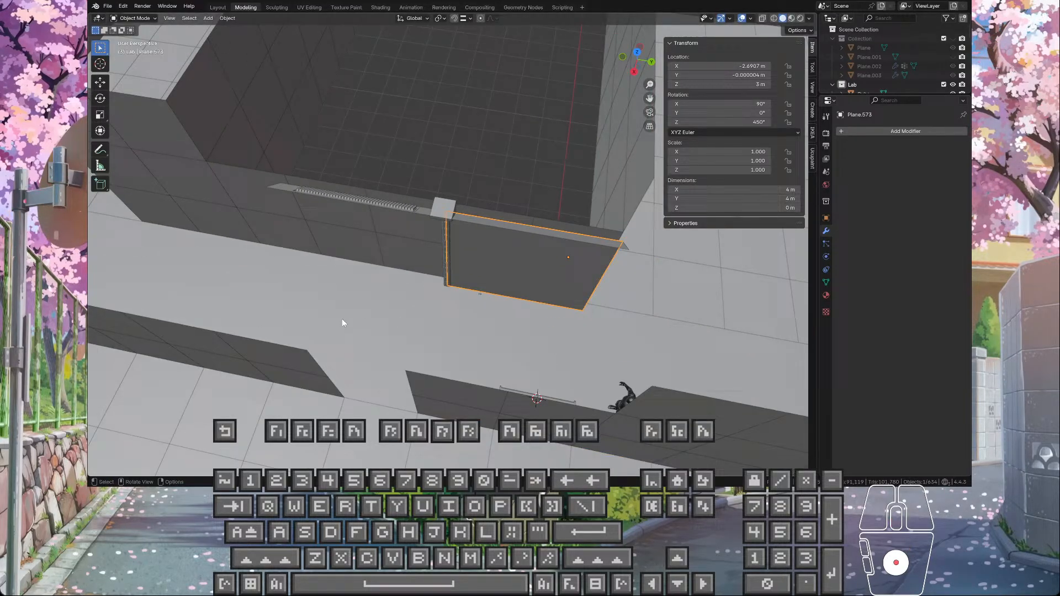
left_click(478, 322)
key("Tab")
middle_click_drag(500, 270, 569, 163)
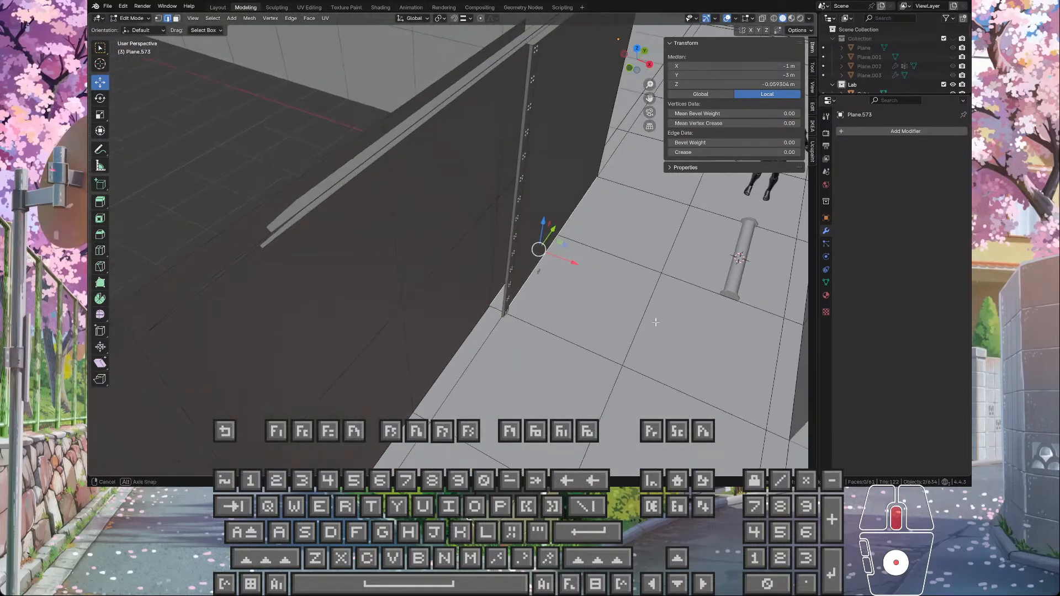
left_click(101, 86)
left_click(545, 221)
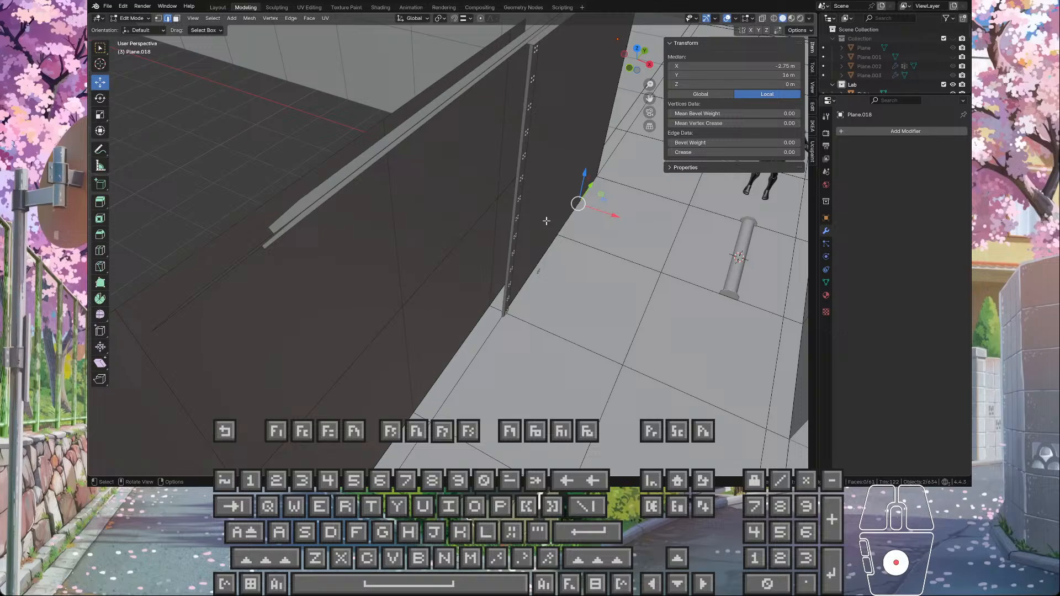
left_click(176, 19)
left_click(572, 167)
key("Tab")
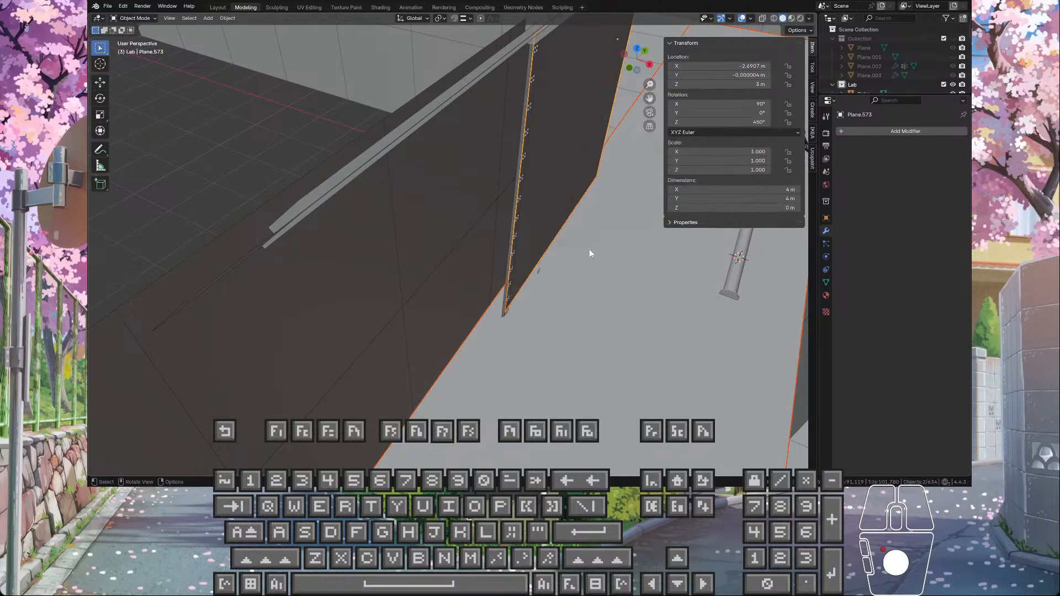
Step: Leave only the wall panel selected and examine where it meets the floor and the bolted strip
middle_click_drag(556, 202, 650, 270)
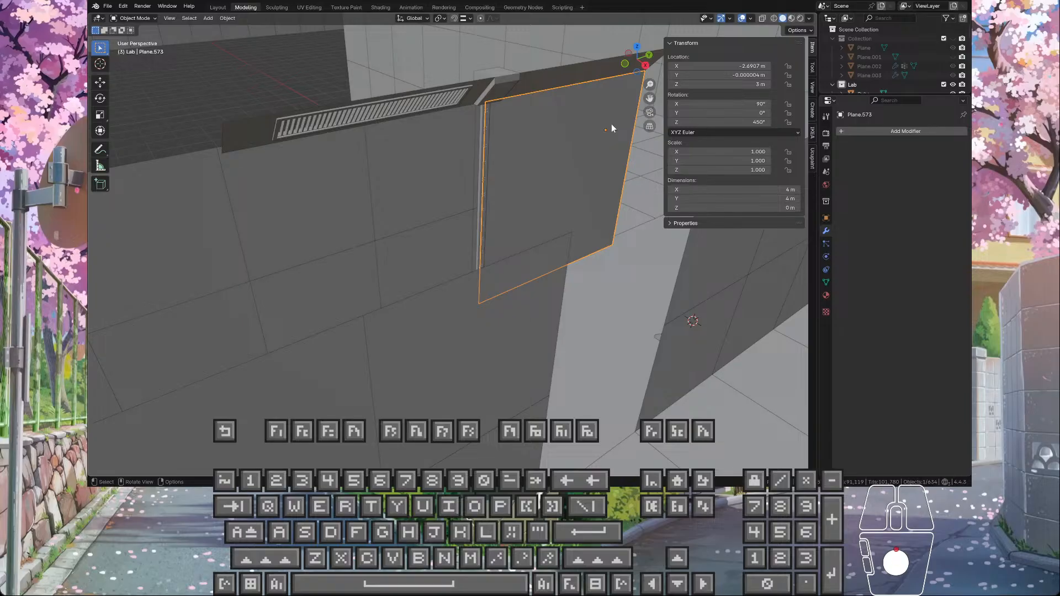
key("KP_Decimal")
scroll(555, 160, "down", 3)
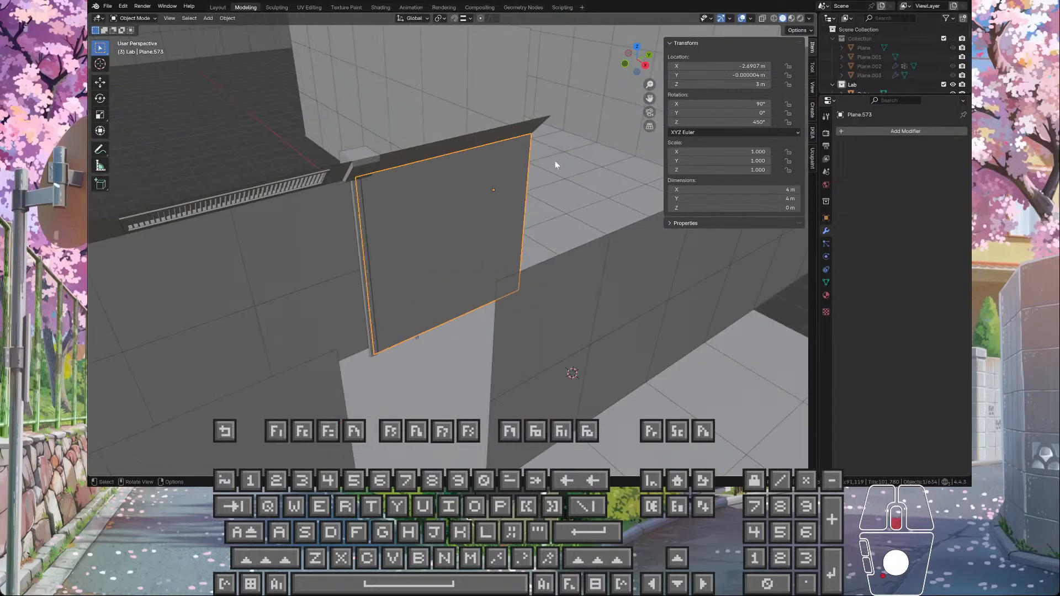
scroll(526, 128, "up", 4)
middle_click_drag(604, 103, 526, 199)
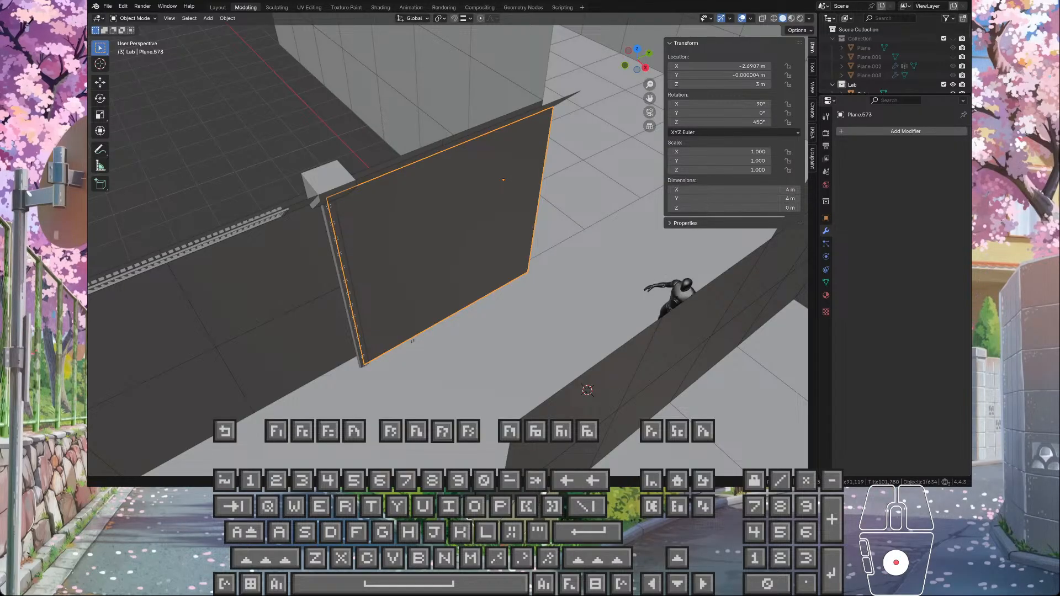
type("nrpo")
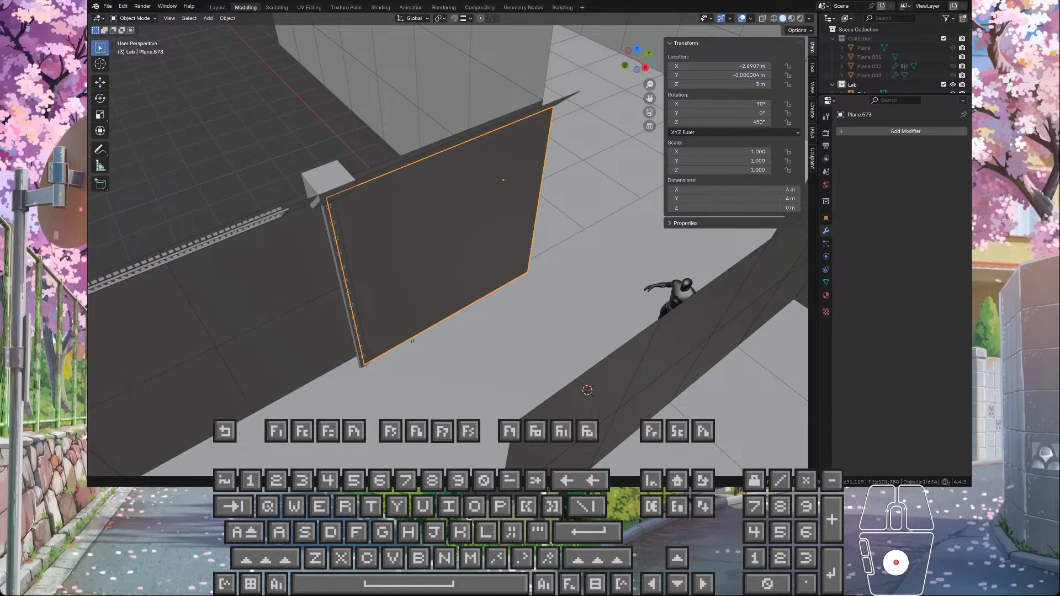
type("origina")
scroll(447, 248, "down", 5)
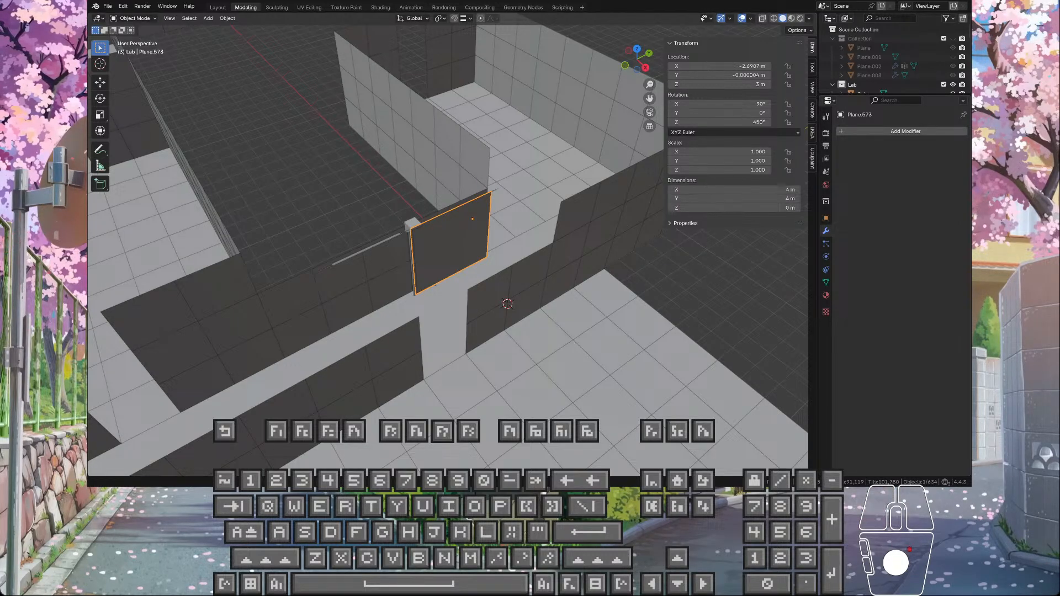
left_click(451, 243)
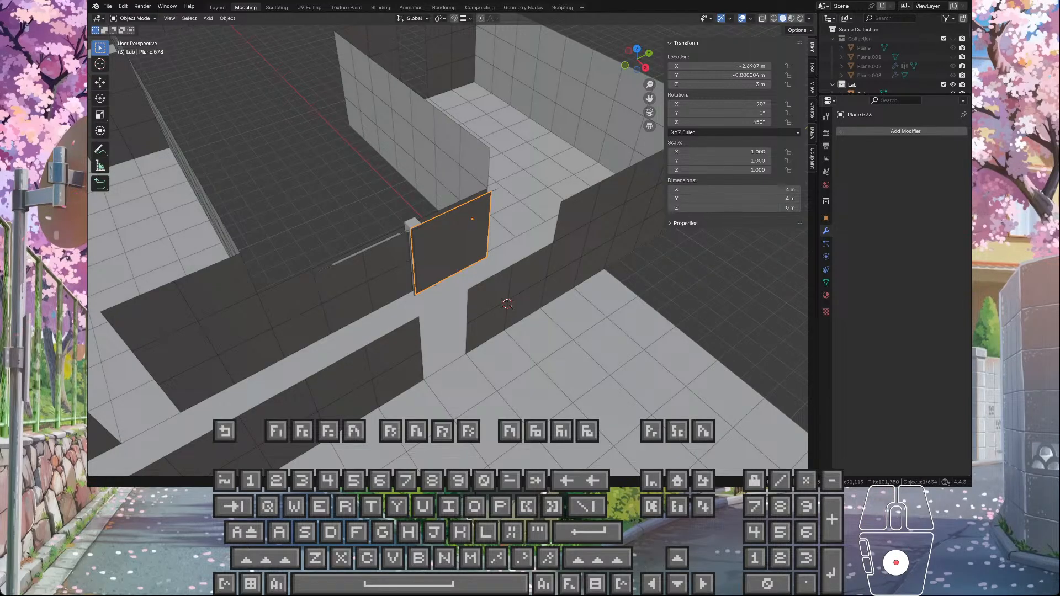
key("h")
key("n")
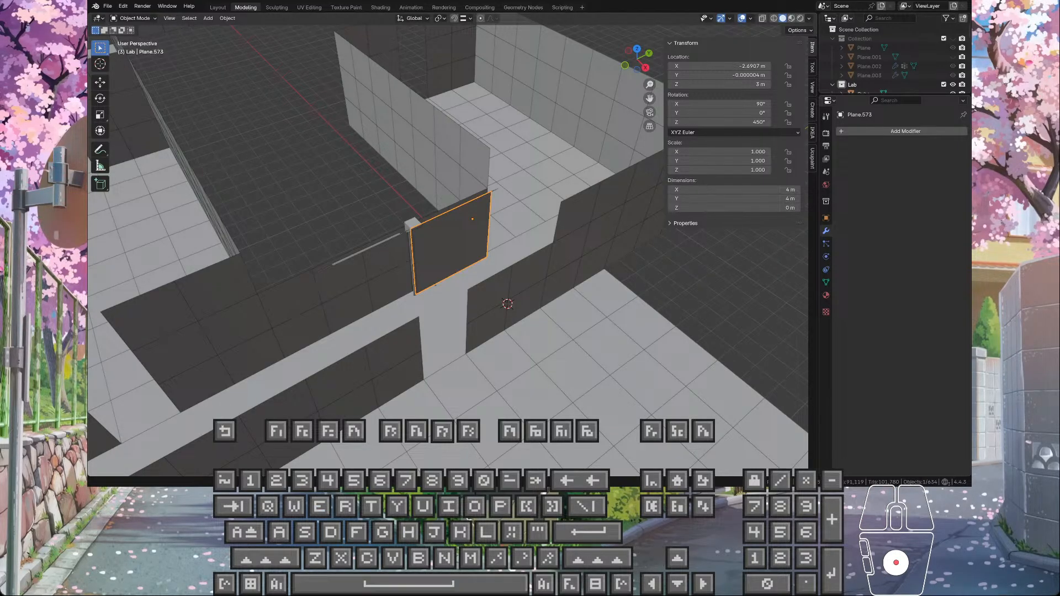
key("p")
key("space")
key("a")
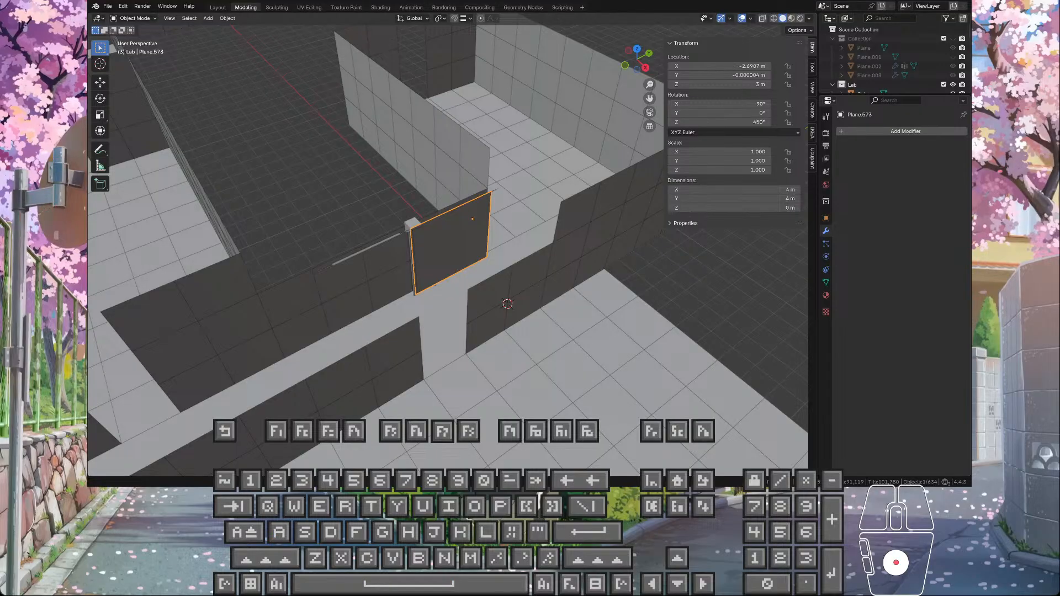
key("r")
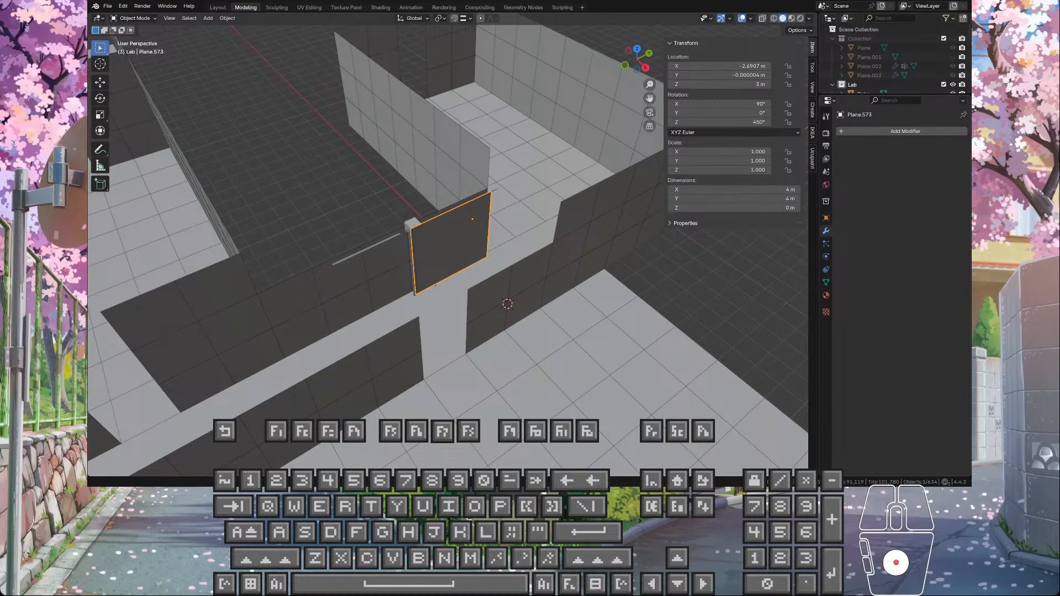
key("n")
key("e")
key("r")
key("BackSpace")
key("BackSpace")
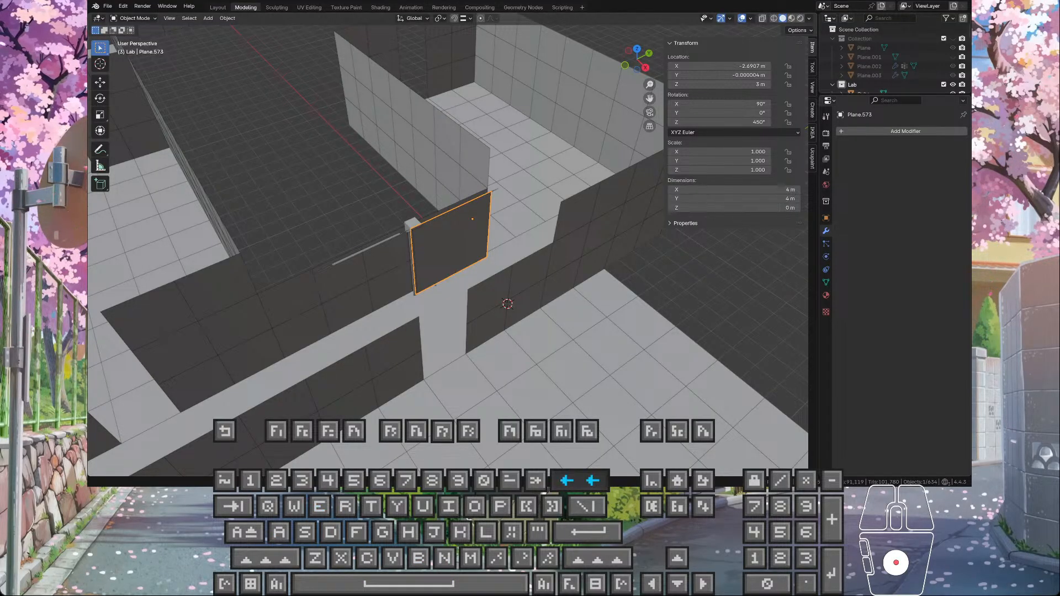
key("BackSpace")
key("n")
key("space")
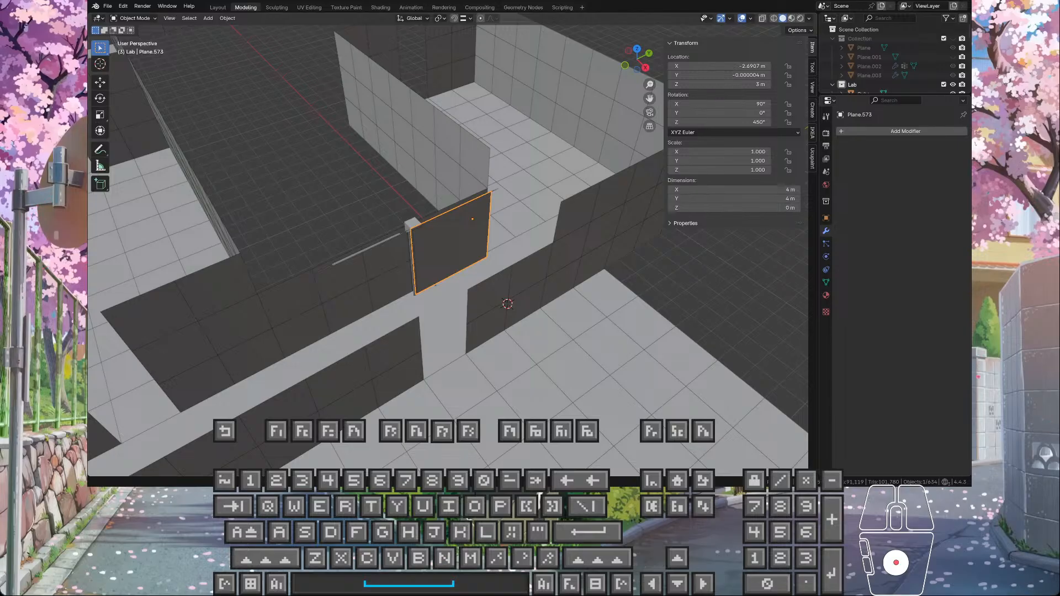
key("c")
key("BackSpace")
key("x")
key("space")
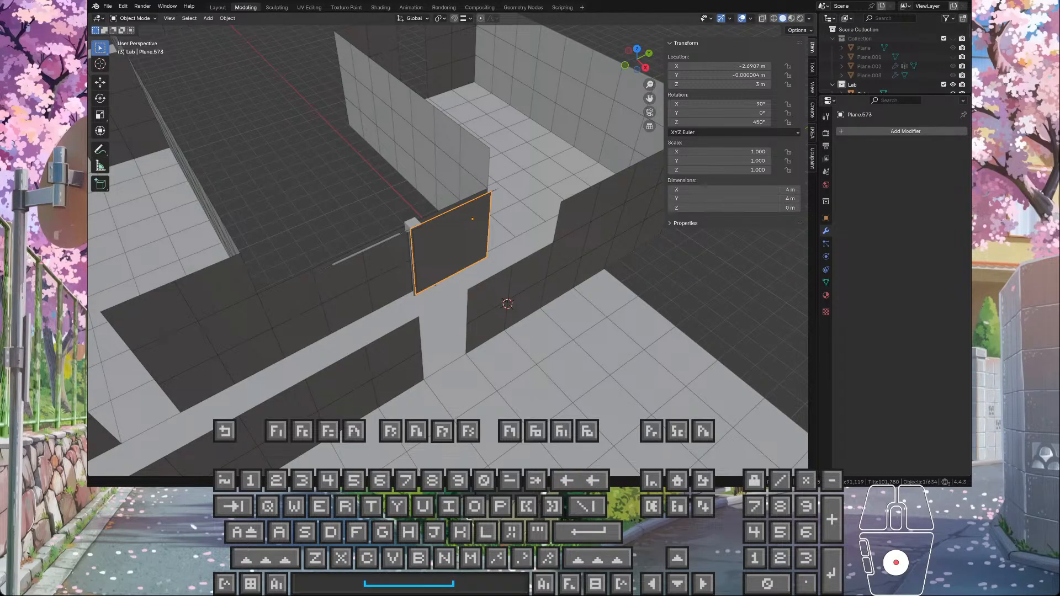
key("m")
key("space")
key("r")
key("o")
key("e")
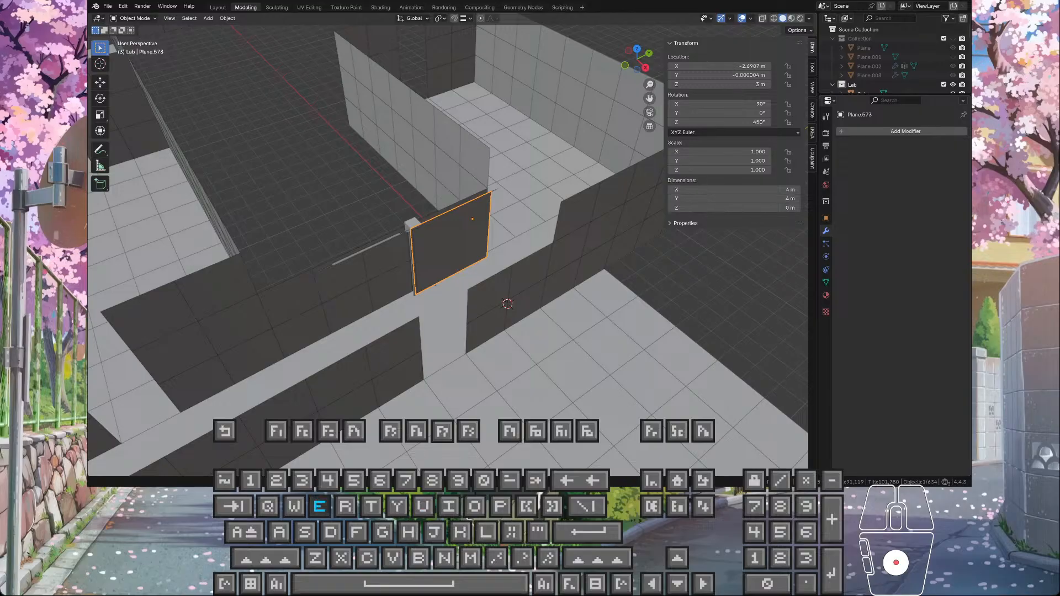
key("5")
key("i")
key("s")
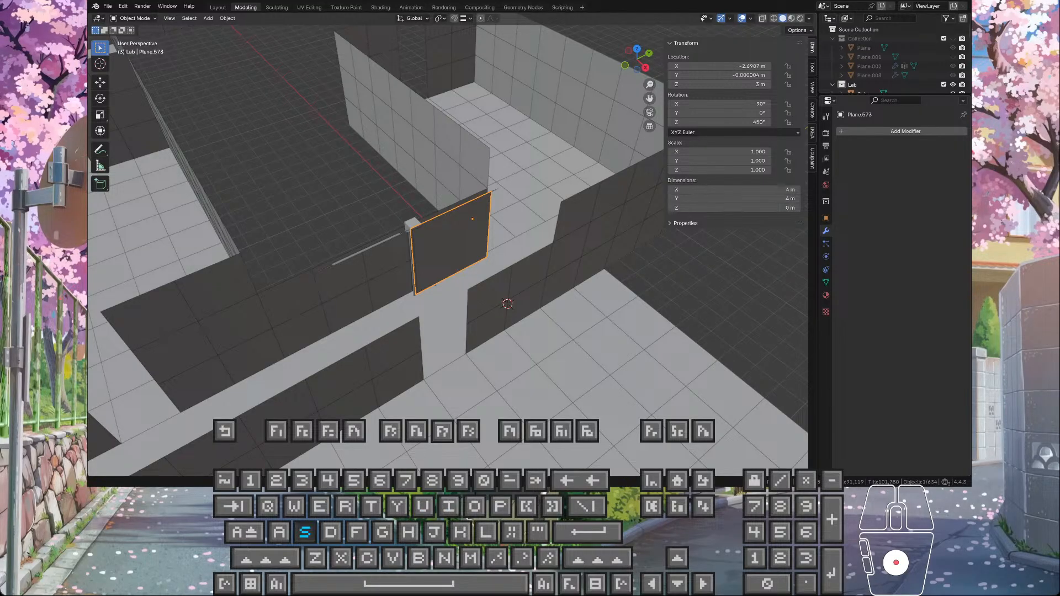
key("o")
key("i")
key("s")
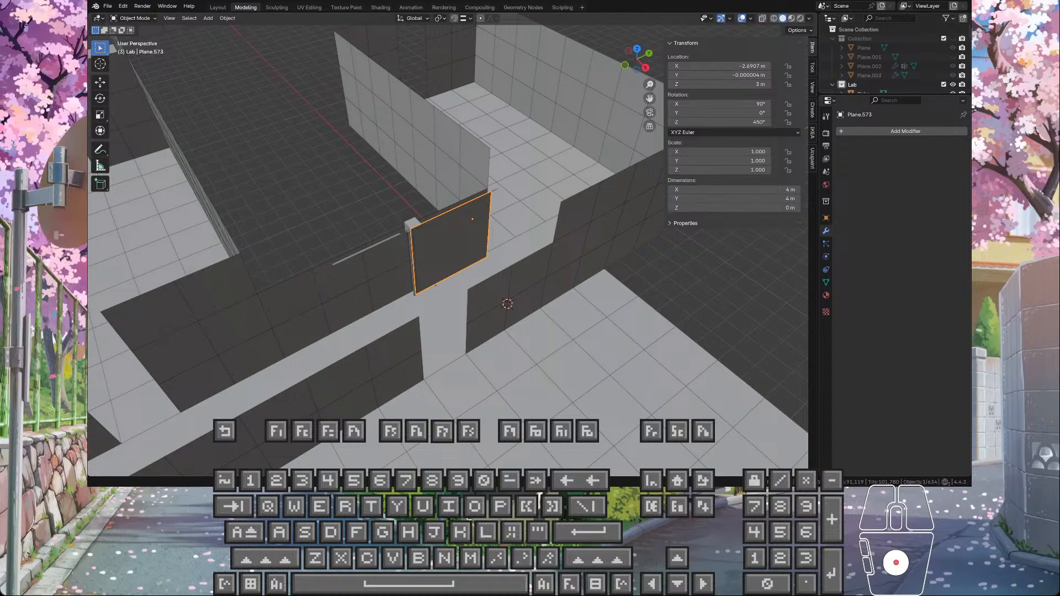
key("space")
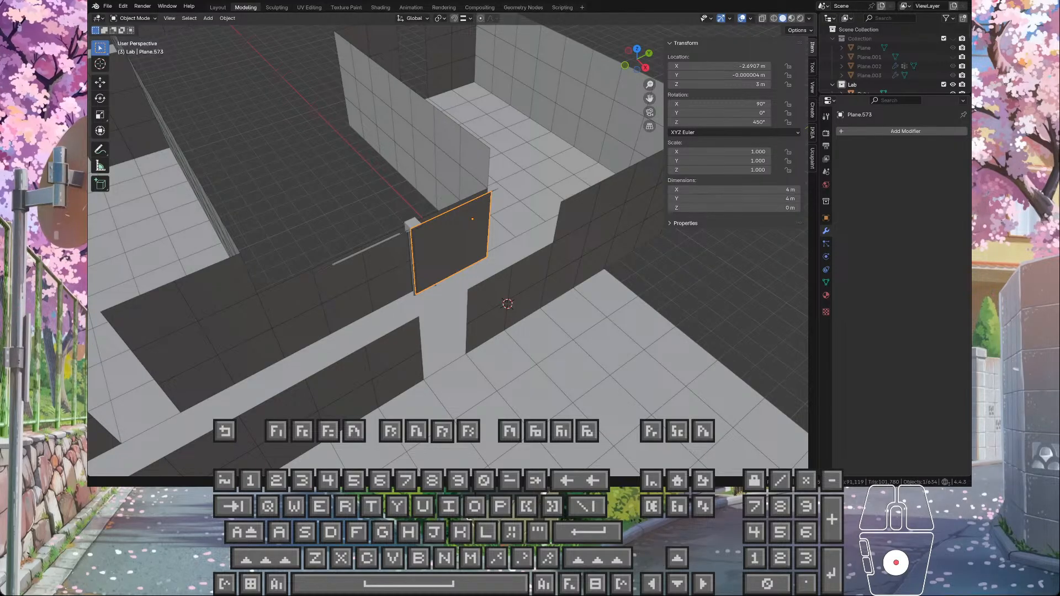
key("space")
type("h blne")
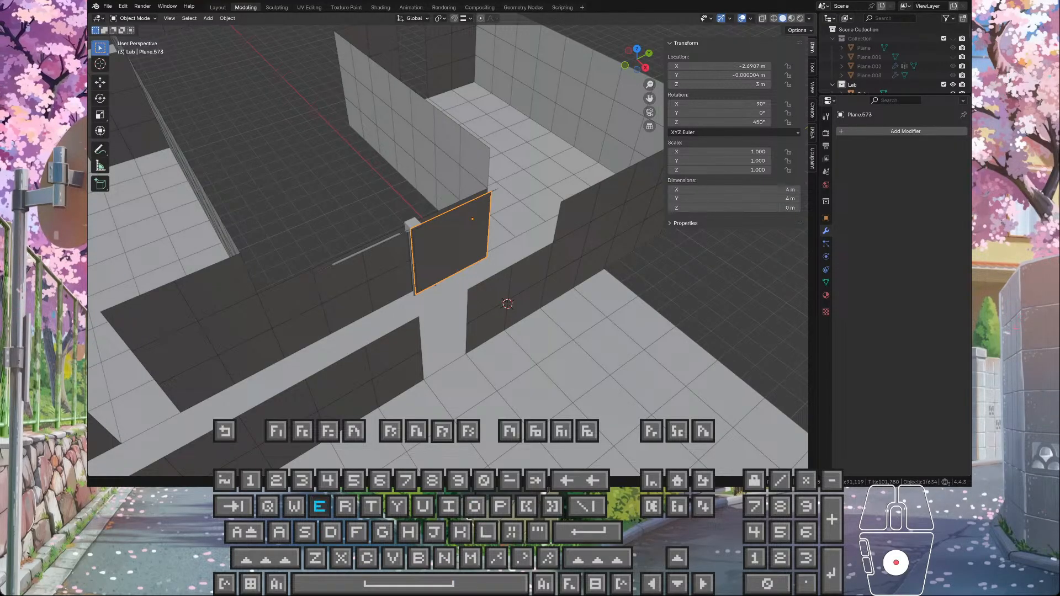
key("BackSpace")
type("lender wo non h ")
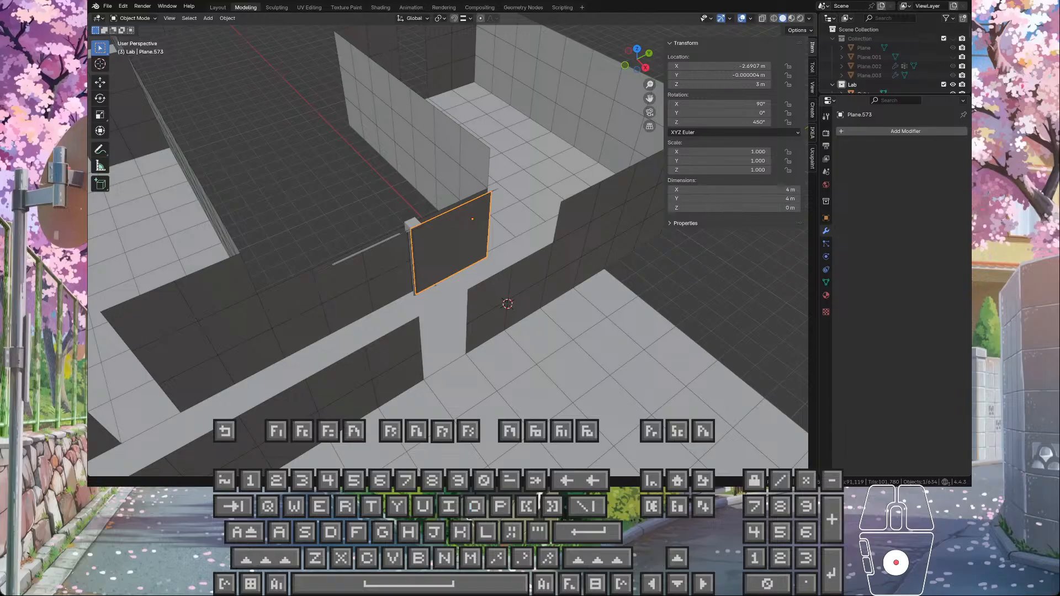
type("bjtsl")
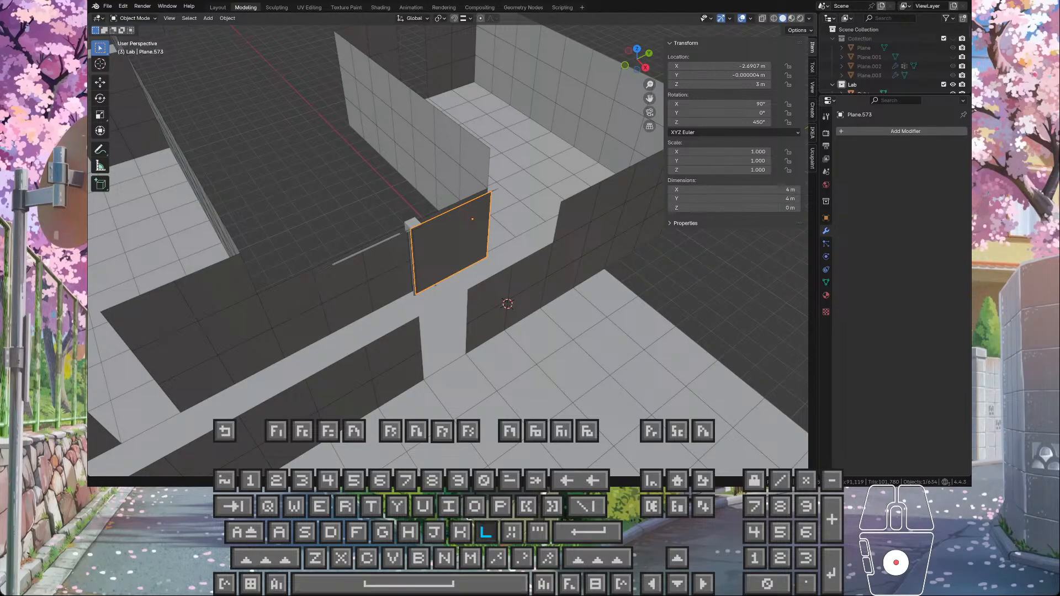
type("calrin")
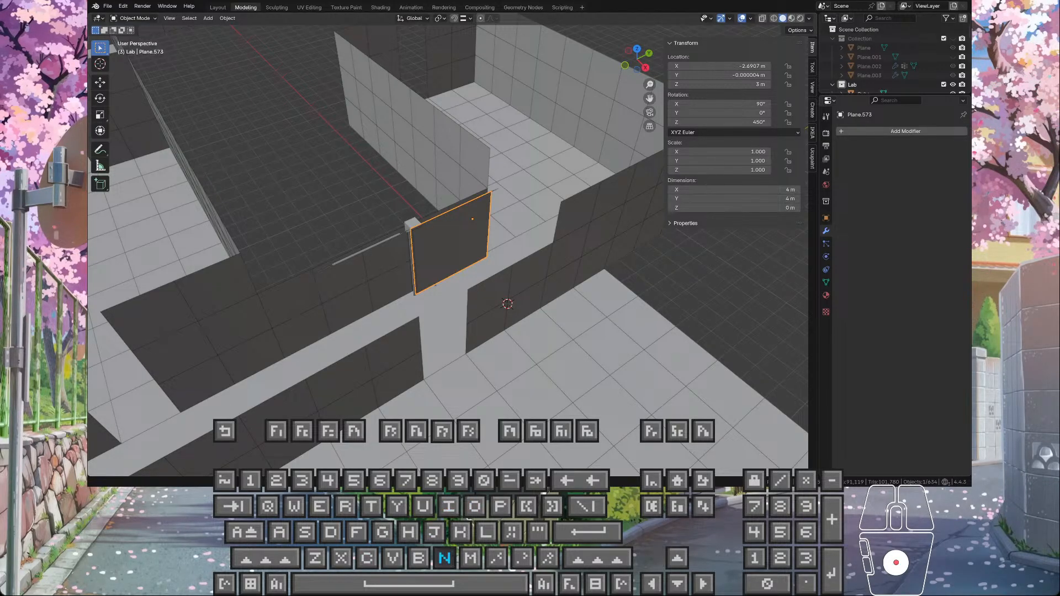
type(".stat")
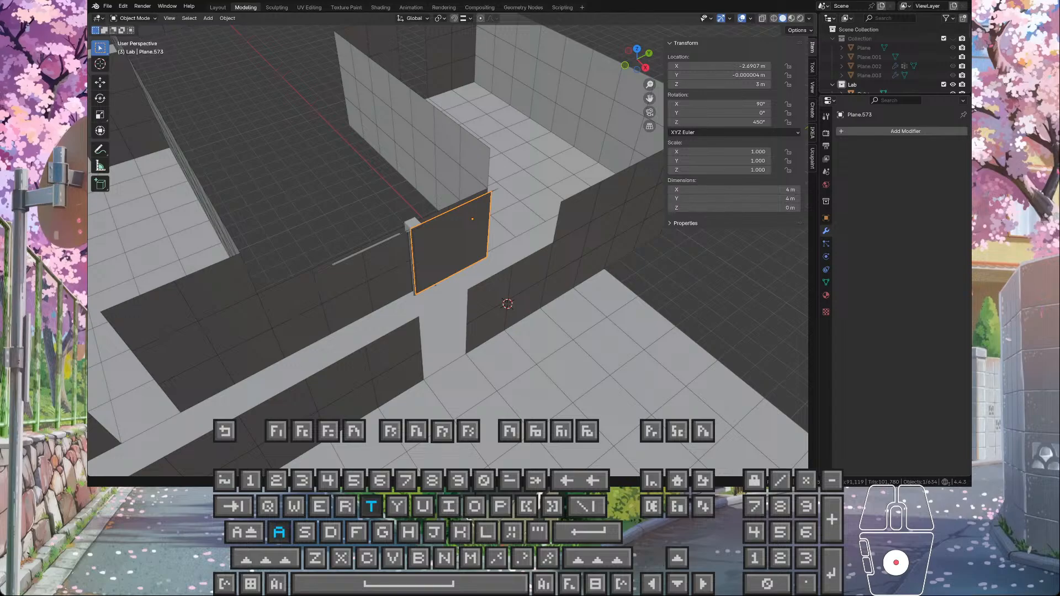
type("a")
key("BackSpace")
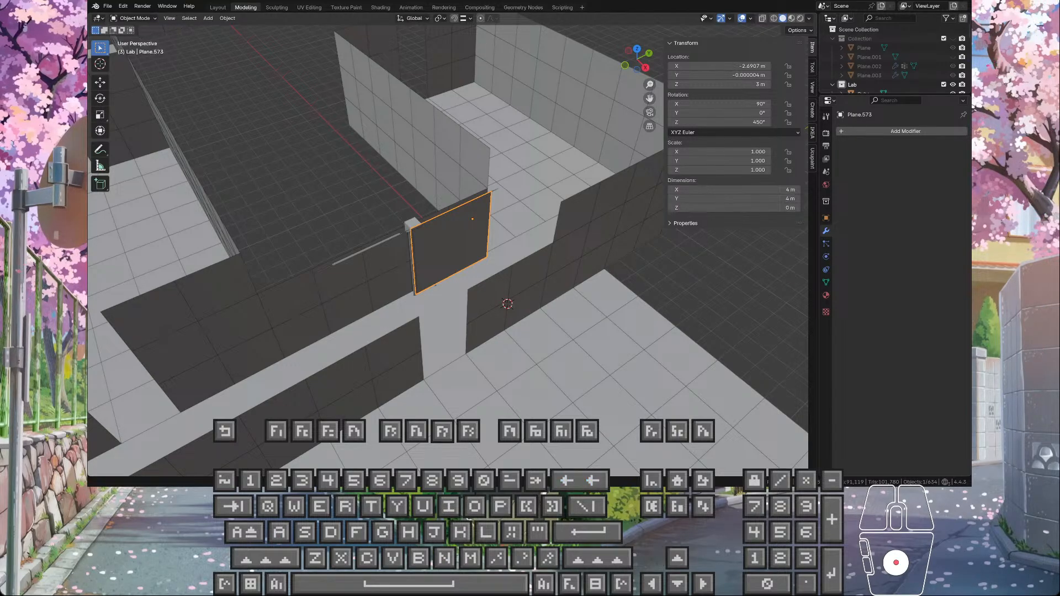
type("beder")
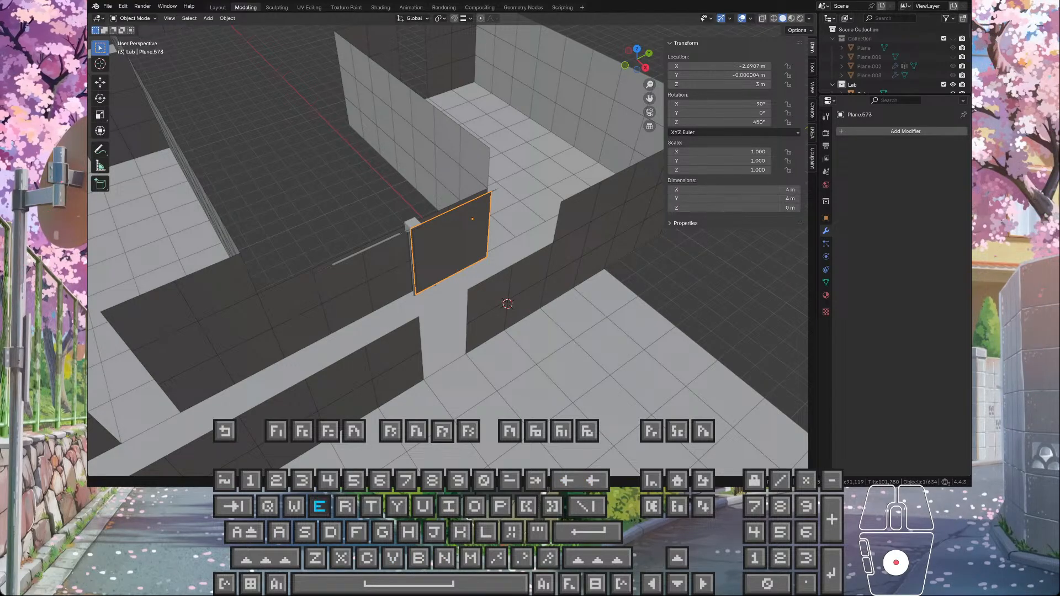
type("potig")
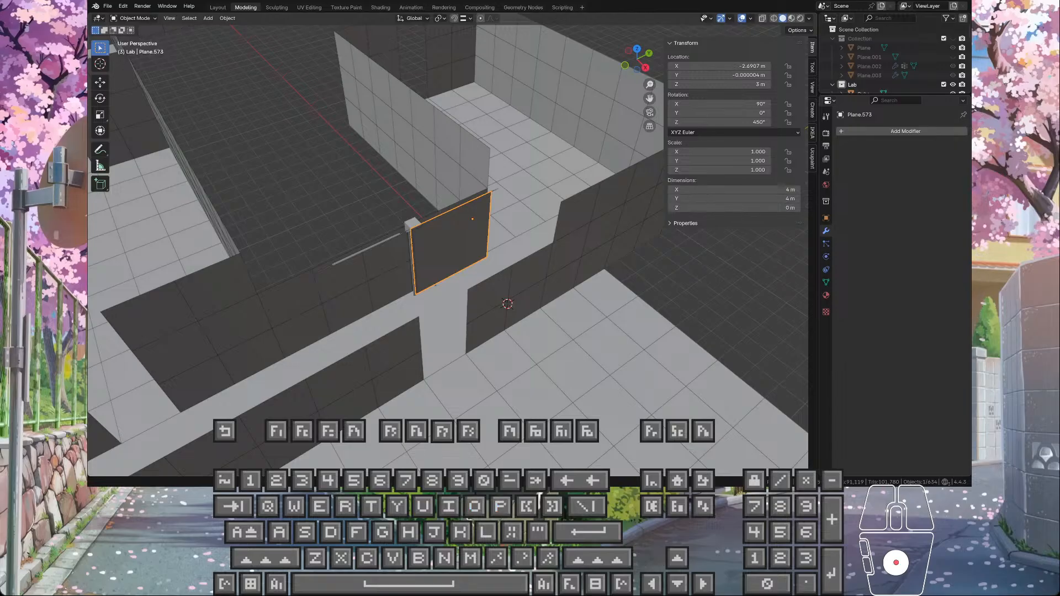
type(" anag ")
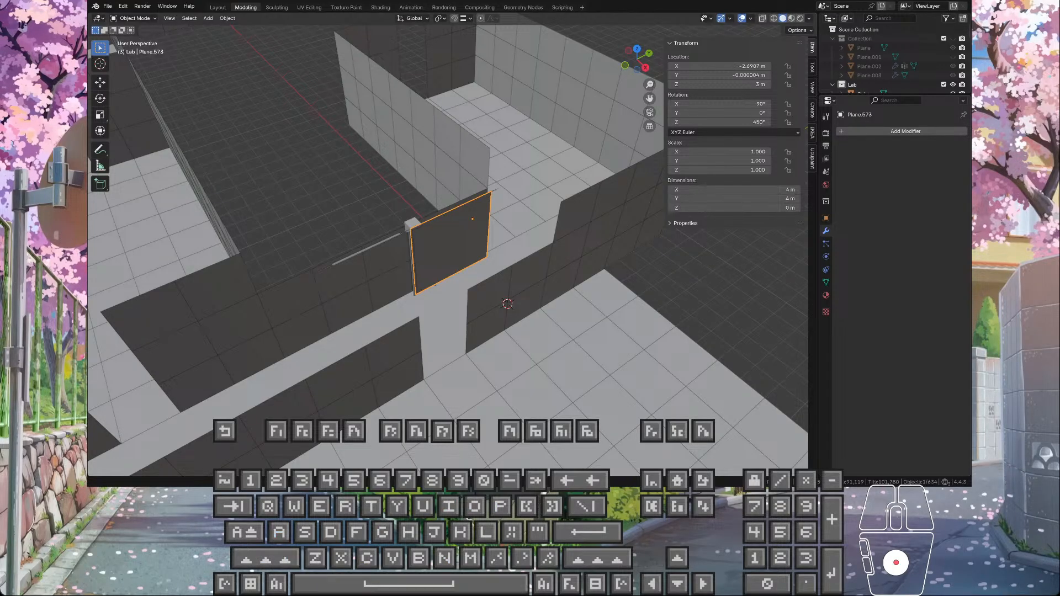
type("ra")
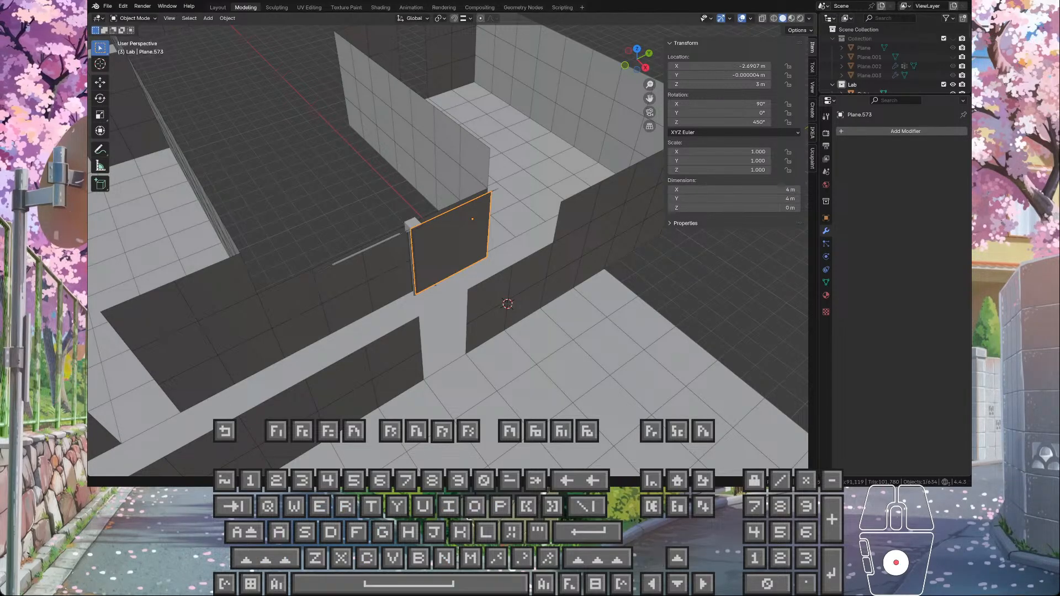
type("ie")
key("BackSpace")
type("ueor tig")
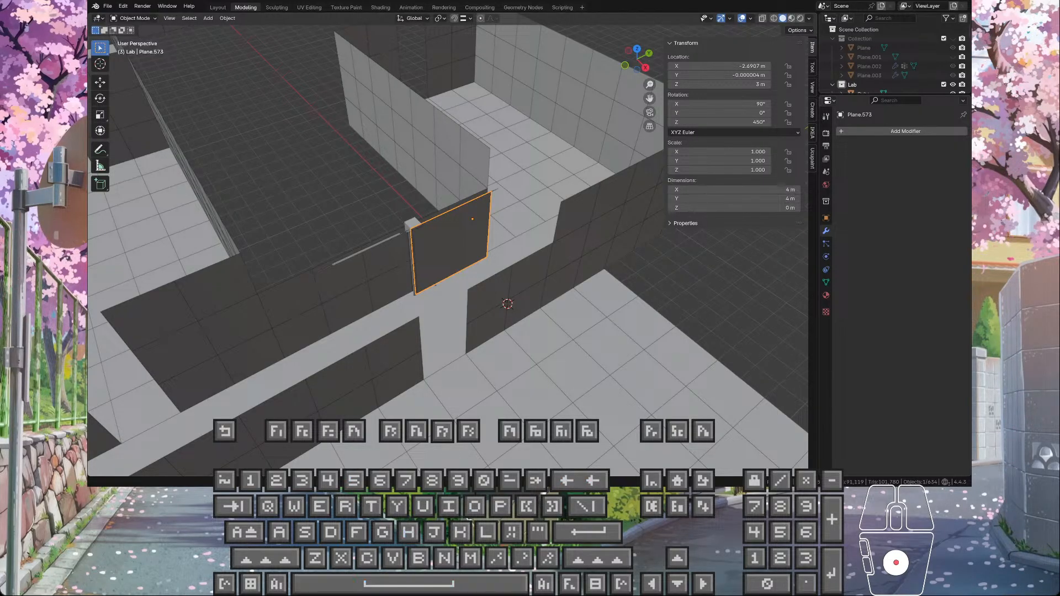
key("BackSpace")
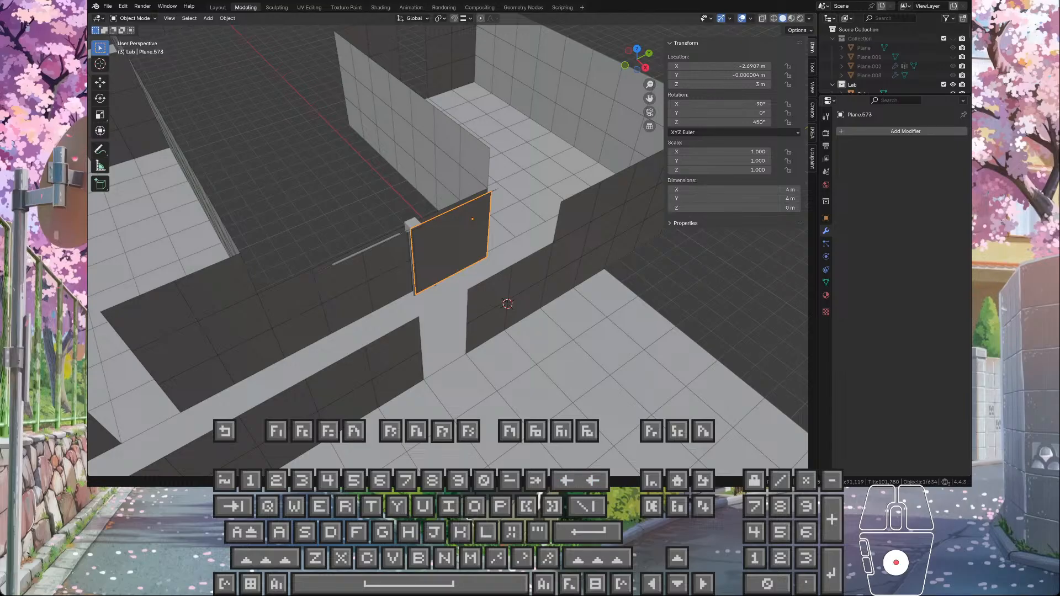
type("?")
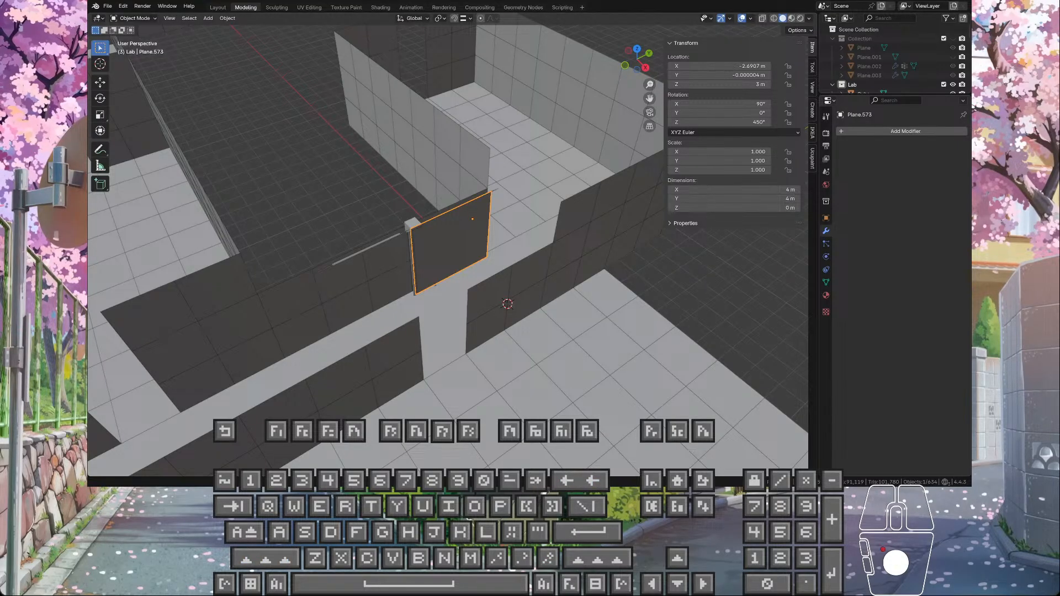
scroll(629, 284, "down", 2)
scroll(629, 285, "up", 2)
mouse_move(630, 284)
middle_mouse_down()
mouse_move(665, 285)
mouse_move(630, 278)
middle_mouse_up()
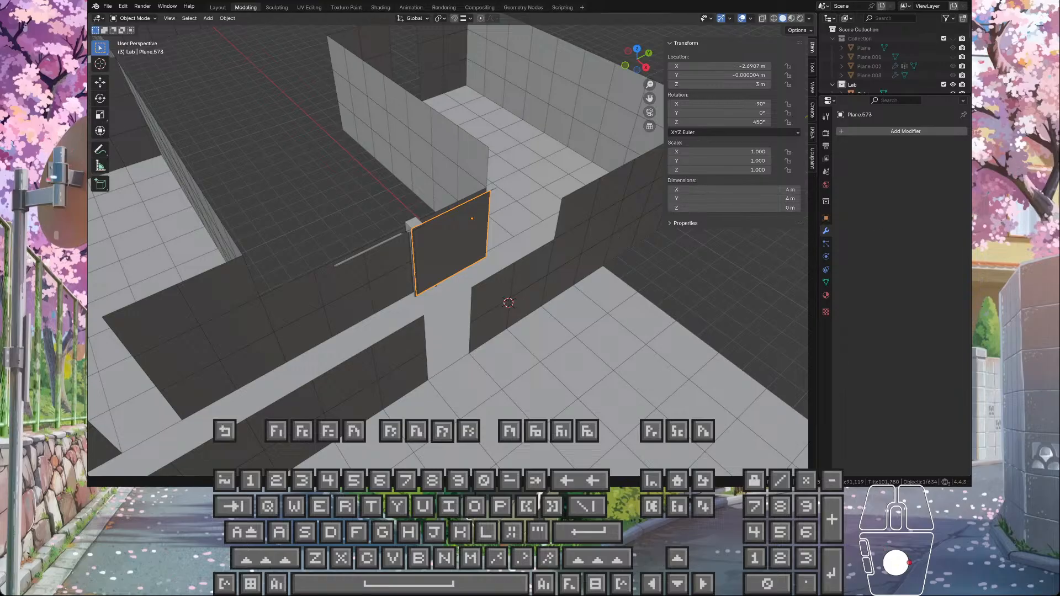
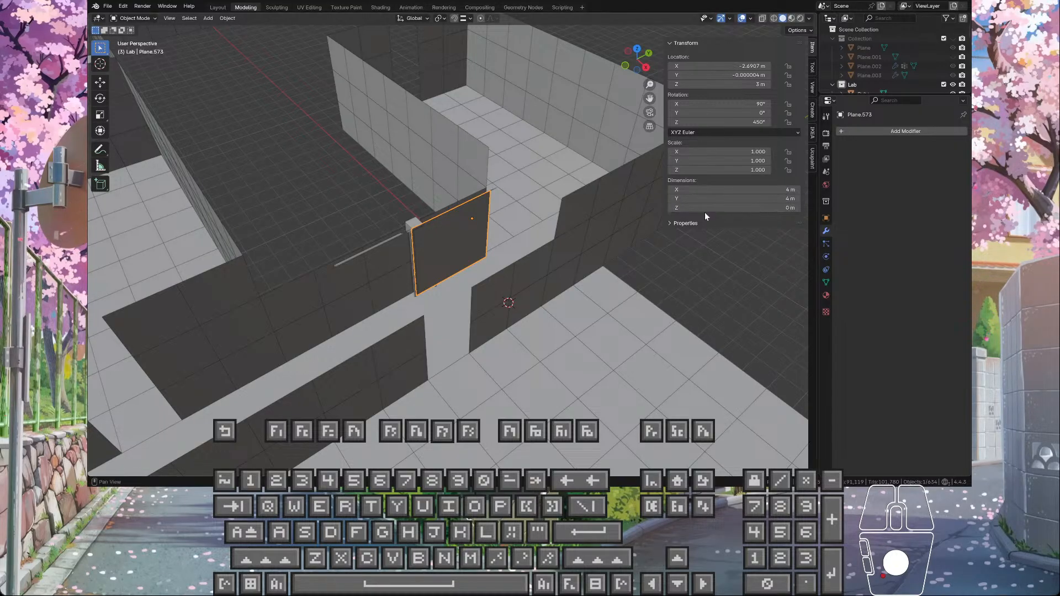
mouse_move(632, 226)
middle_mouse_down()
mouse_move(609, 217)
mouse_move(622, 222)
middle_mouse_up()
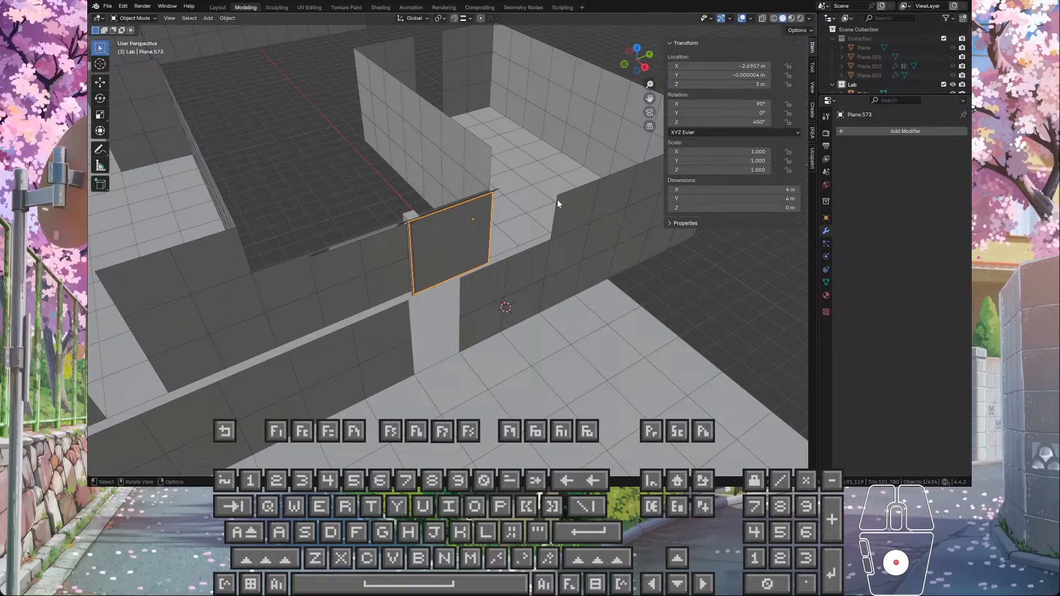
middle_click_drag(557, 200, 579, 190)
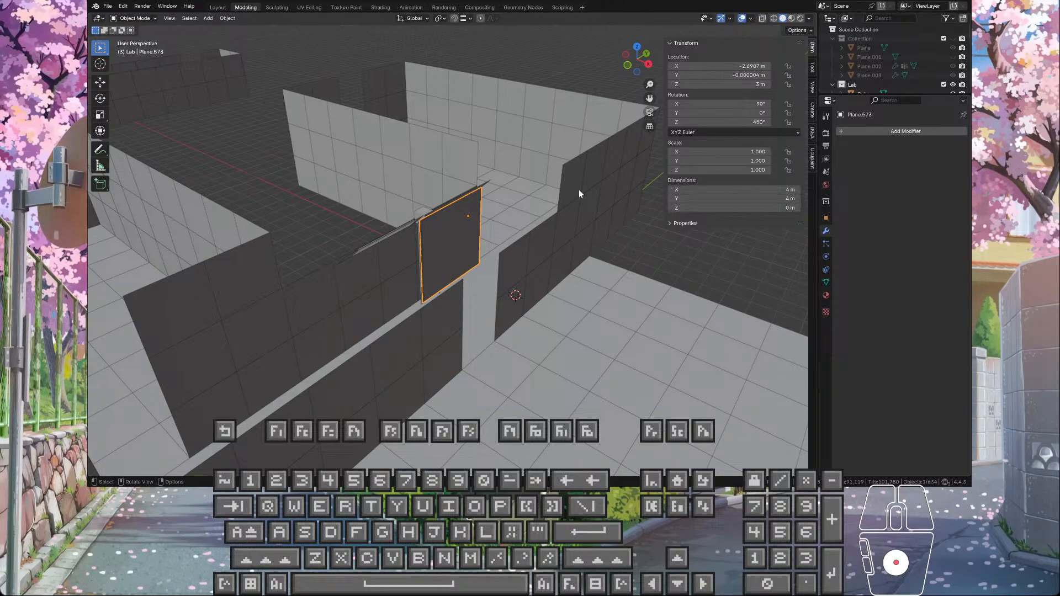
scroll(496, 183, "up", 3)
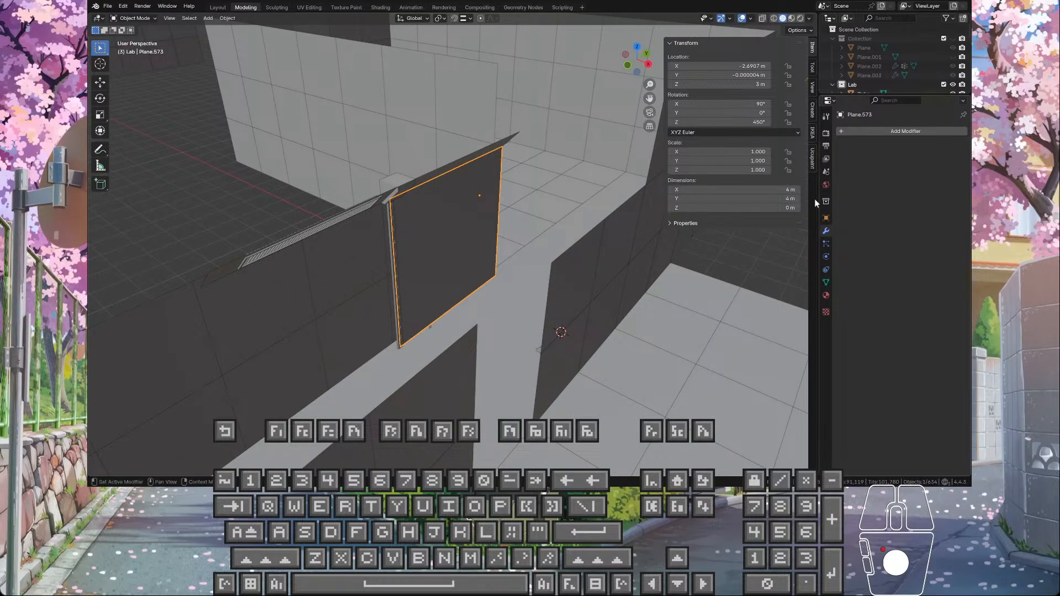
middle_click_drag(774, 187, 619, 237)
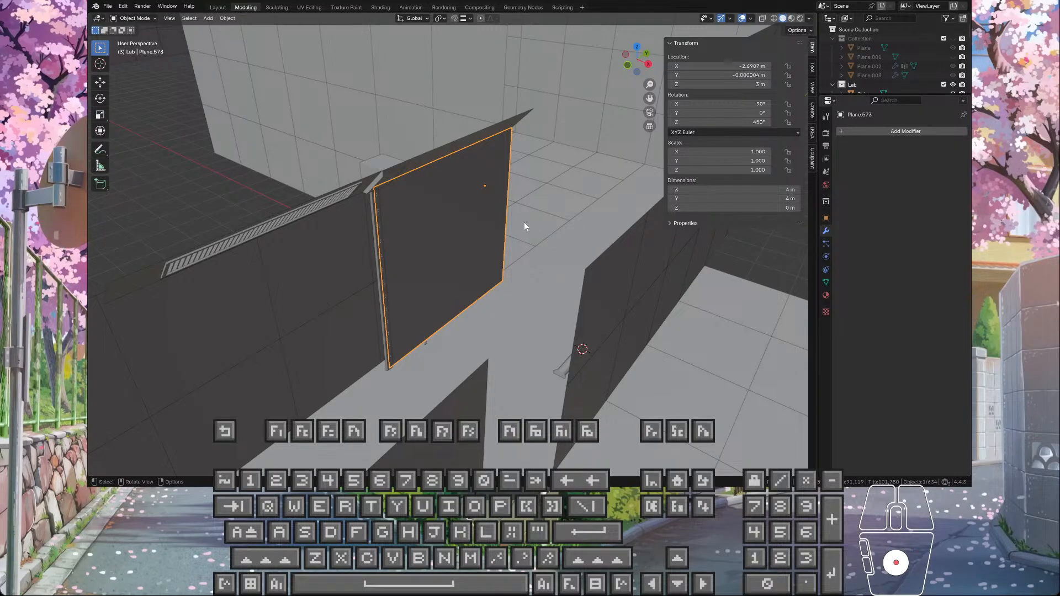
scroll(468, 248, "up", 2)
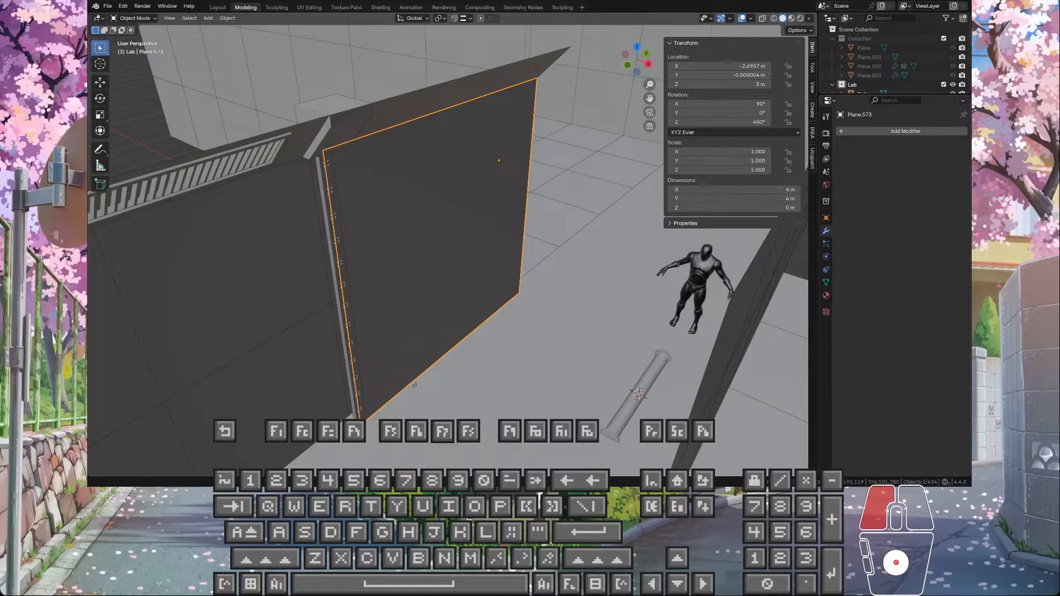
left_click(436, 232)
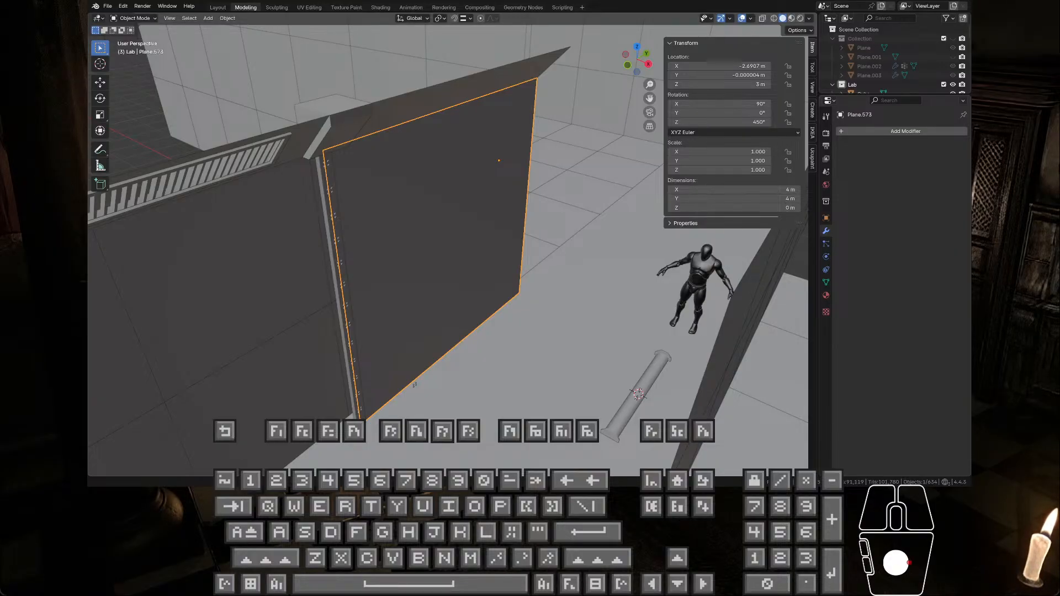
left_click(442, 232)
left_click(441, 232)
left_click(430, 243)
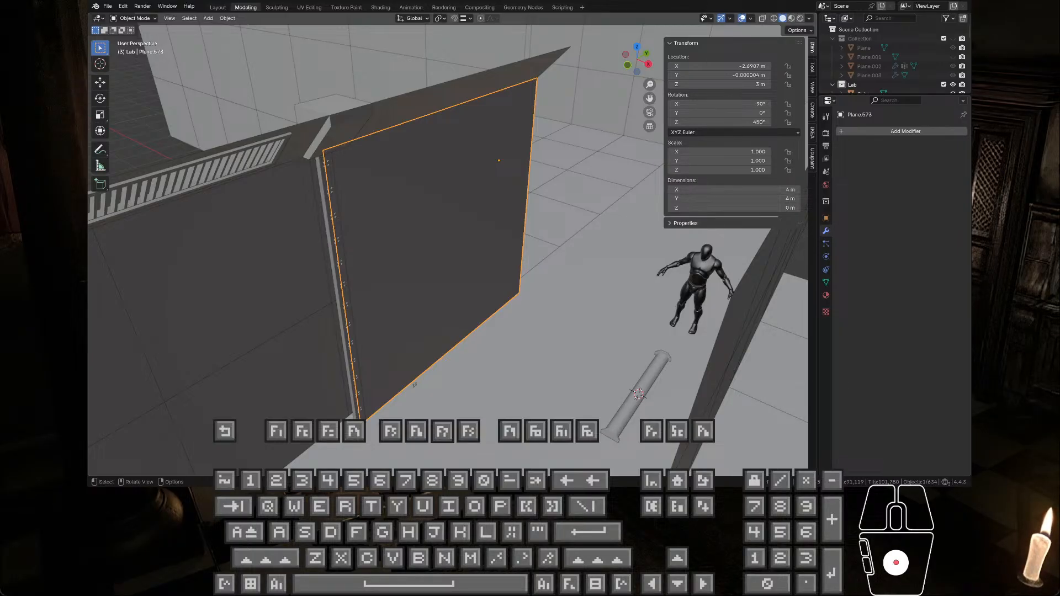
scroll(440, 179, "down", 4)
scroll(512, 208, "up", 2)
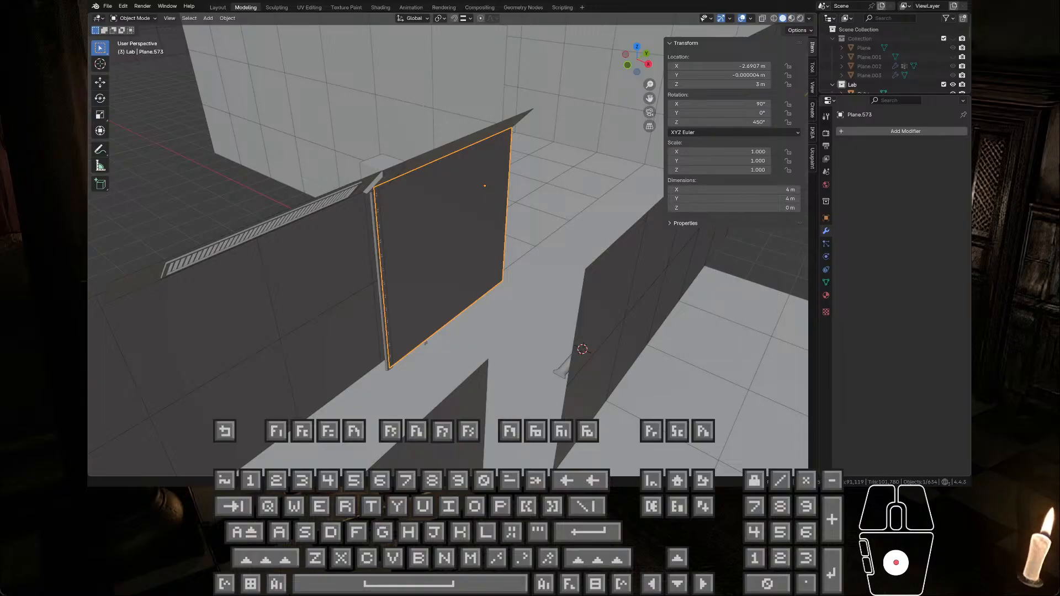
scroll(555, 280, "down", 5)
middle_click_drag(555, 281, 514, 305)
left_click(441, 271)
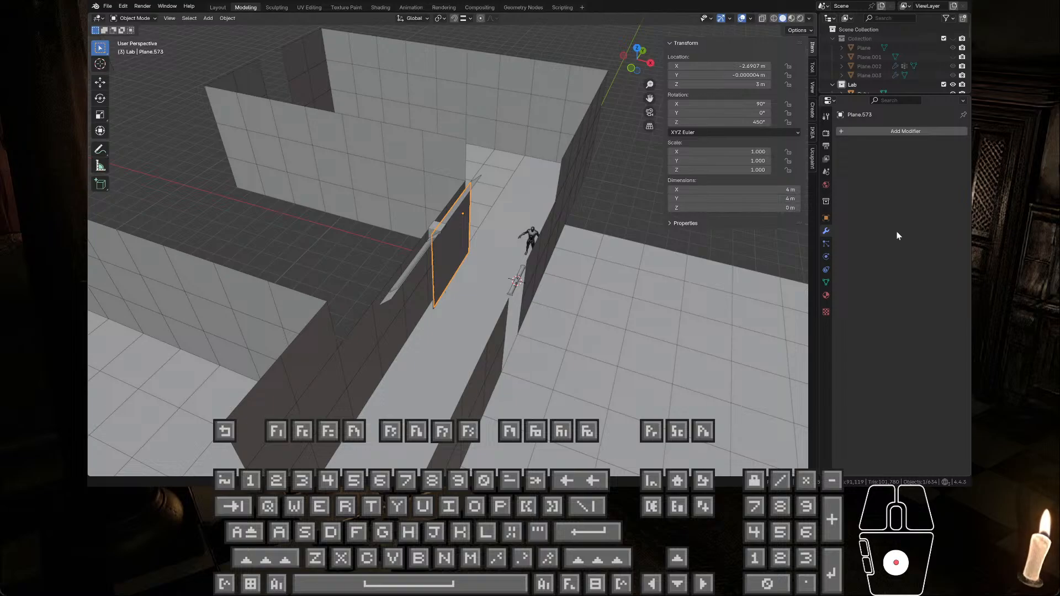
scroll(426, 263, "up", 3)
mouse_move(525, 278)
middle_mouse_down()
mouse_move(501, 270)
mouse_move(510, 272)
middle_mouse_up()
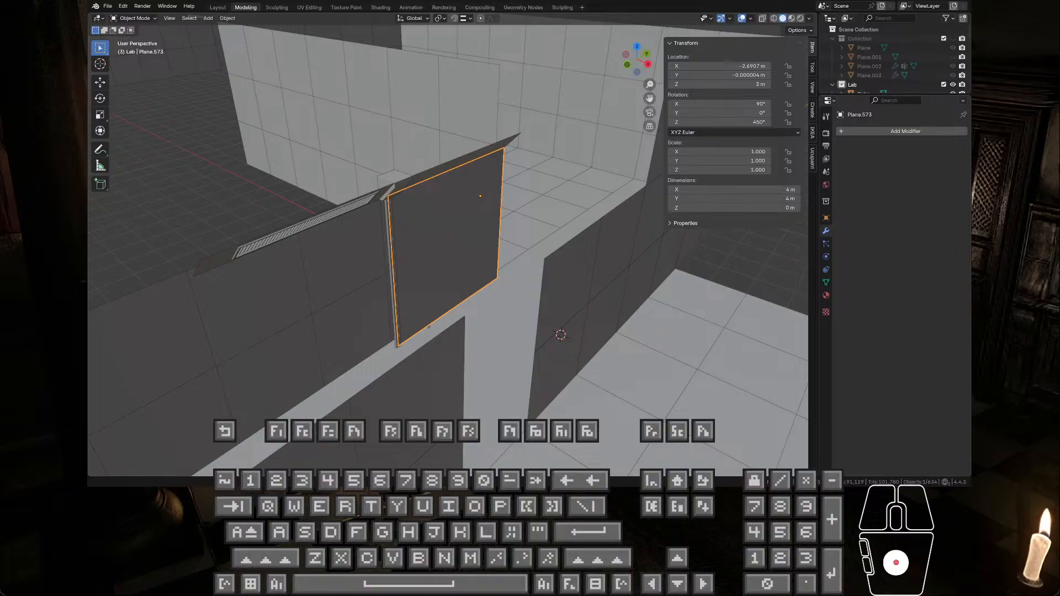
type("save")
type("0")
key("Return")
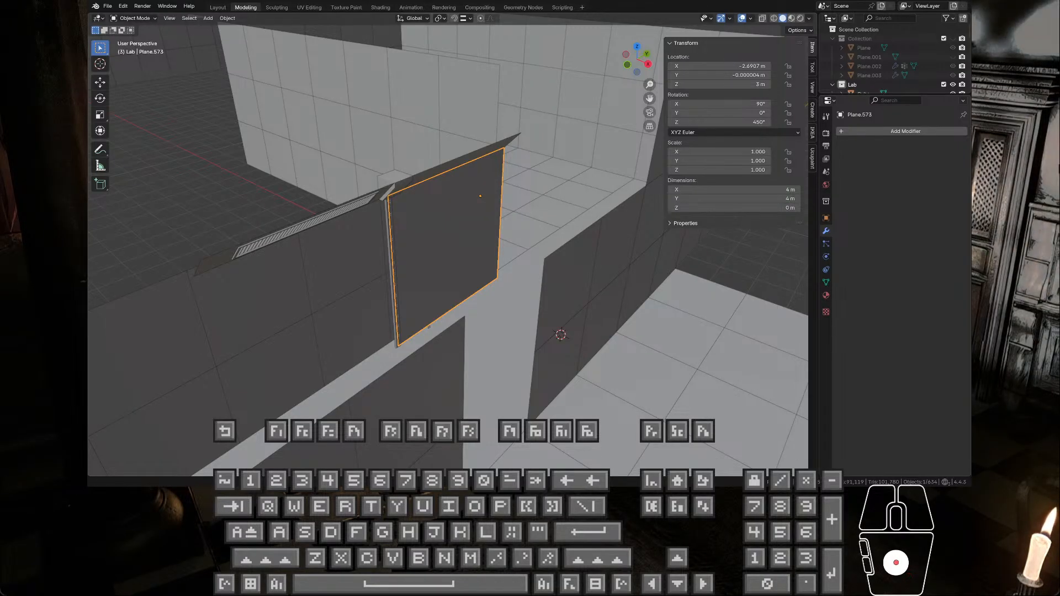
scroll(447, 248, "down", 1)
scroll(447, 249, "down", 1)
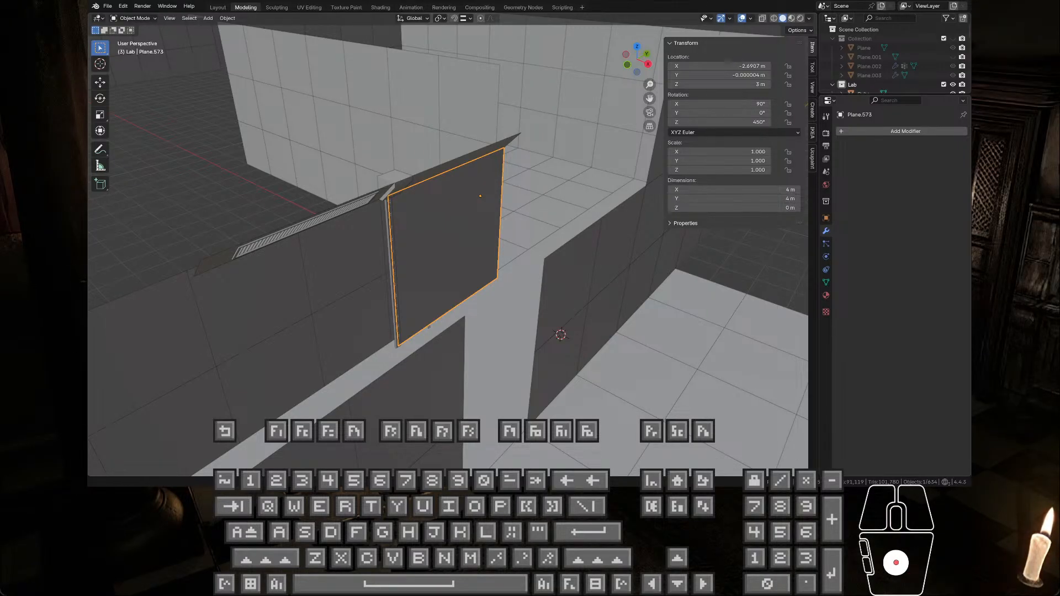
scroll(448, 248, "down", 1)
left_click(447, 248)
scroll(448, 249, "down", 1)
left_click(447, 248)
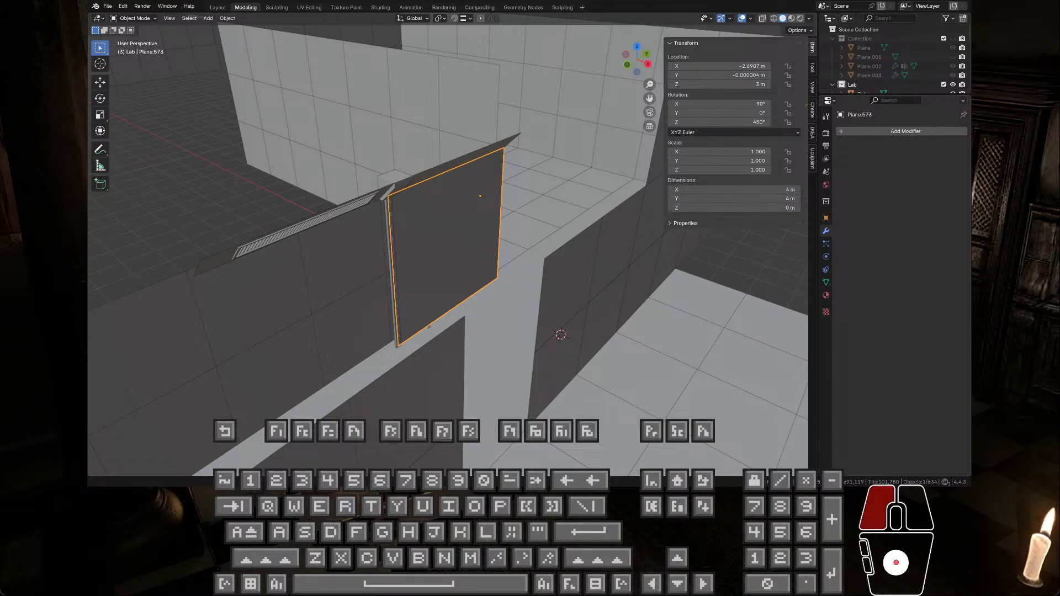
scroll(447, 249, "down", 2)
scroll(447, 248, "up", 1)
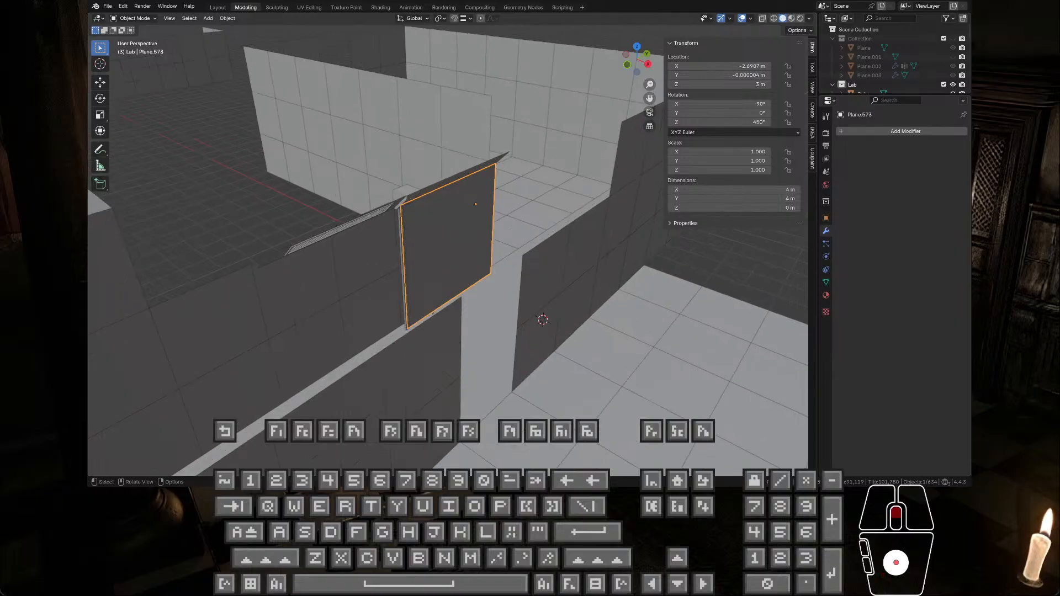
Step: Examine the selected wall panel's face, bolted strip and bottom edge from several angles
middle_click_drag(448, 249, 529, 127)
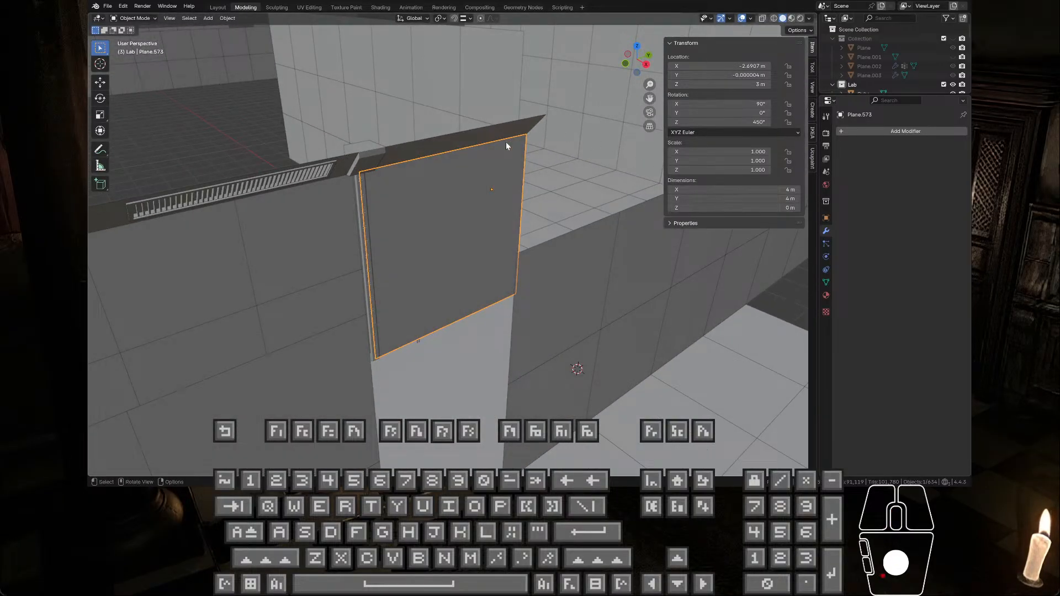
scroll(452, 194, "up", 3)
mouse_move(451, 194)
middle_mouse_down()
mouse_move(454, 227)
mouse_move(449, 215)
middle_mouse_up()
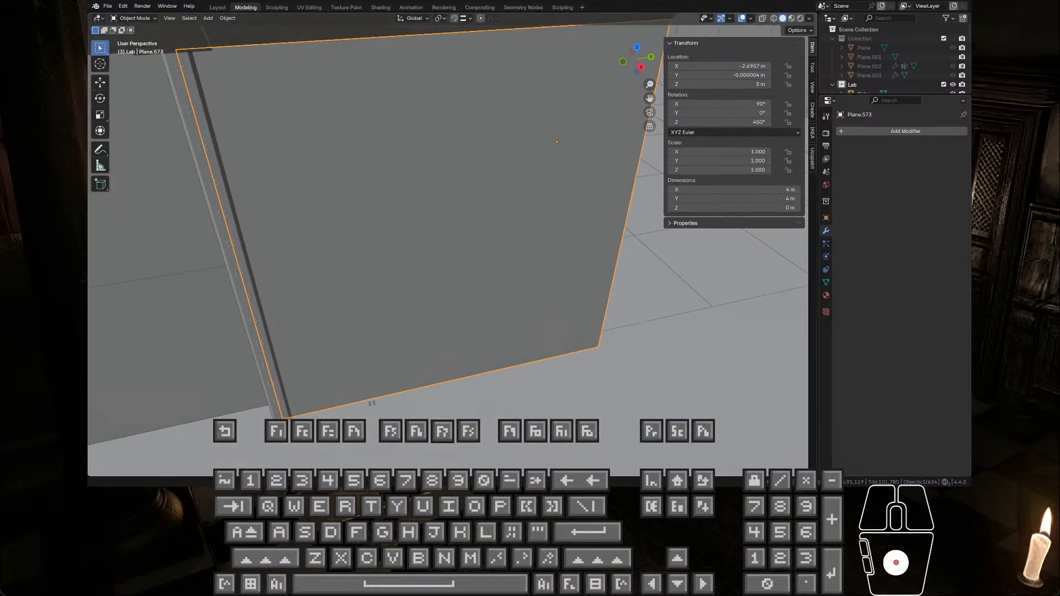
scroll(422, 271, "down", 2)
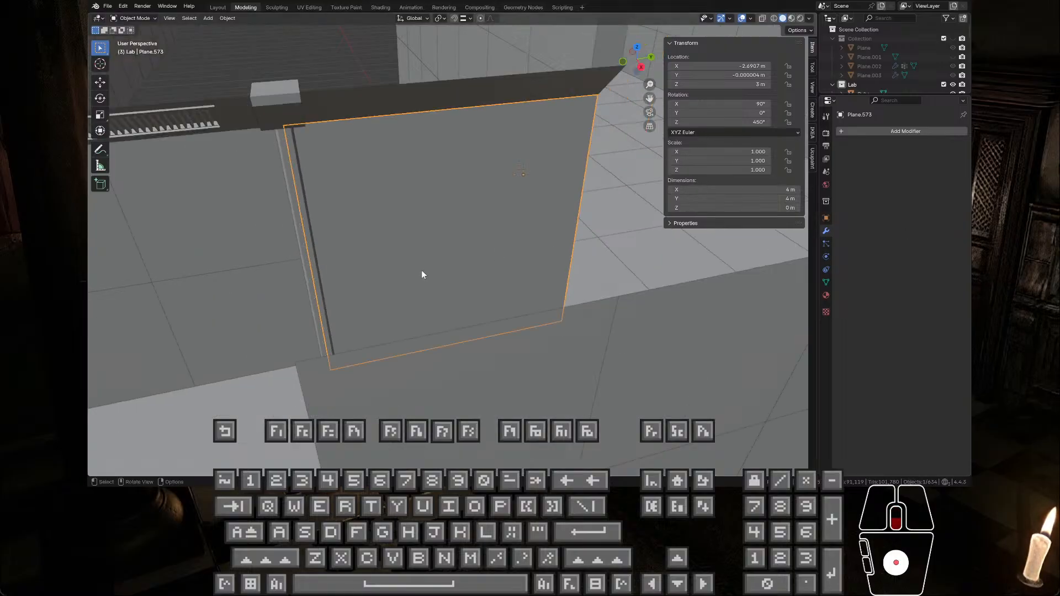
scroll(422, 275, "down", 2)
scroll(534, 224, "up", 2)
middle_click_drag(521, 233, 538, 242)
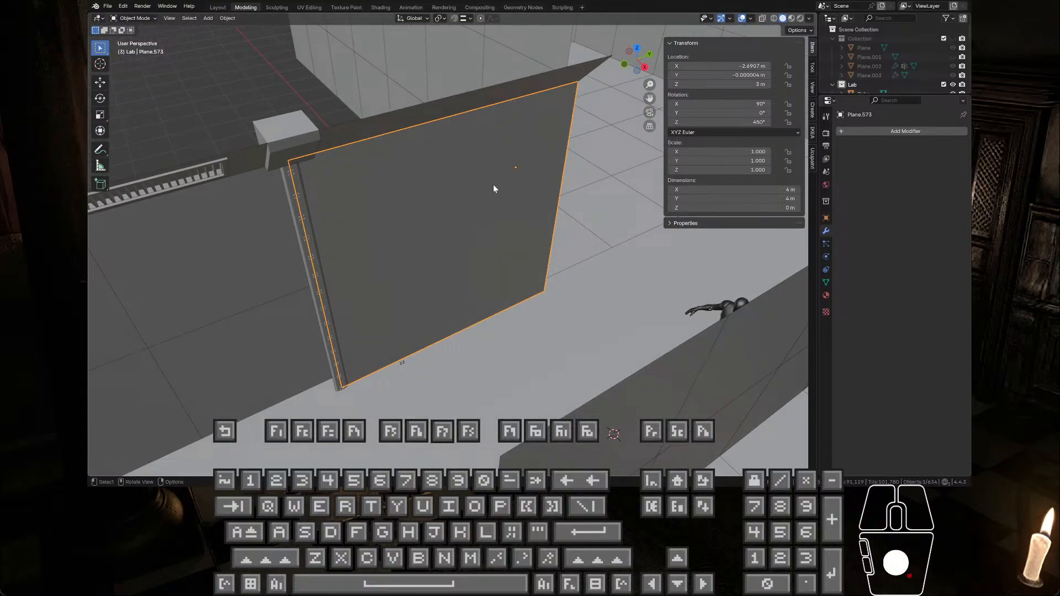
Step: Check the wall panel's bottom edge against the bolted strip and floor in Edit Mode, ending in Object Mode
key("Tab")
scroll(523, 175, "up", 4)
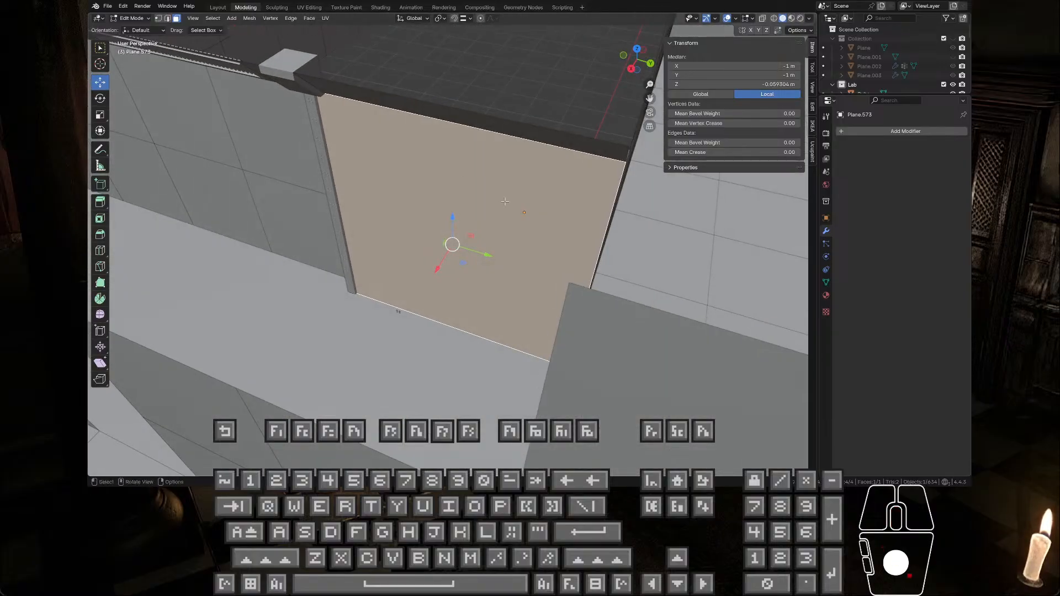
scroll(526, 212, "down", 6)
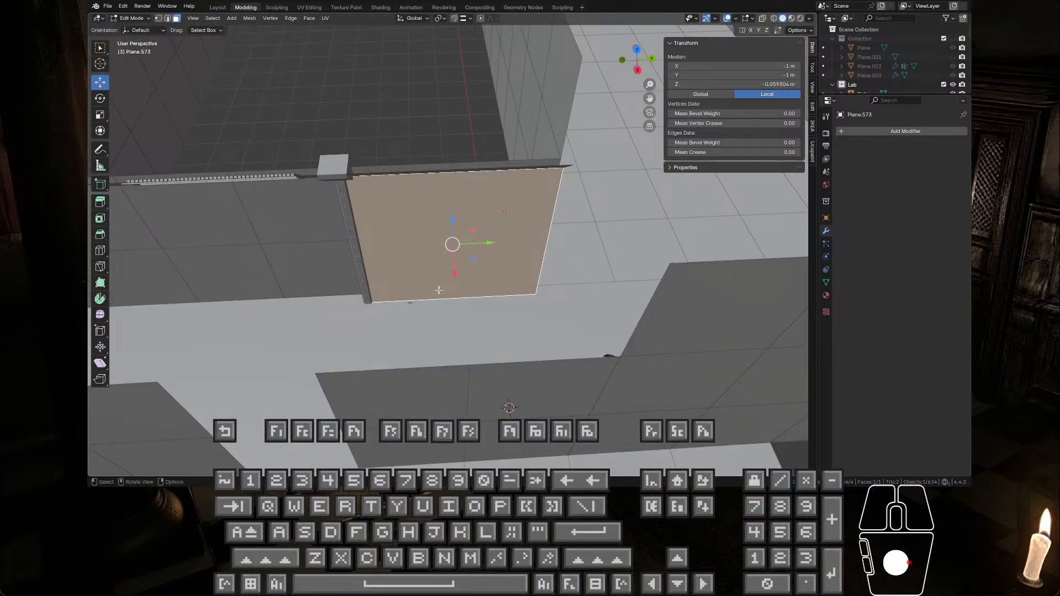
middle_click_drag(439, 291, 492, 262, "shift")
scroll(499, 213, "up", 4)
key("Tab")
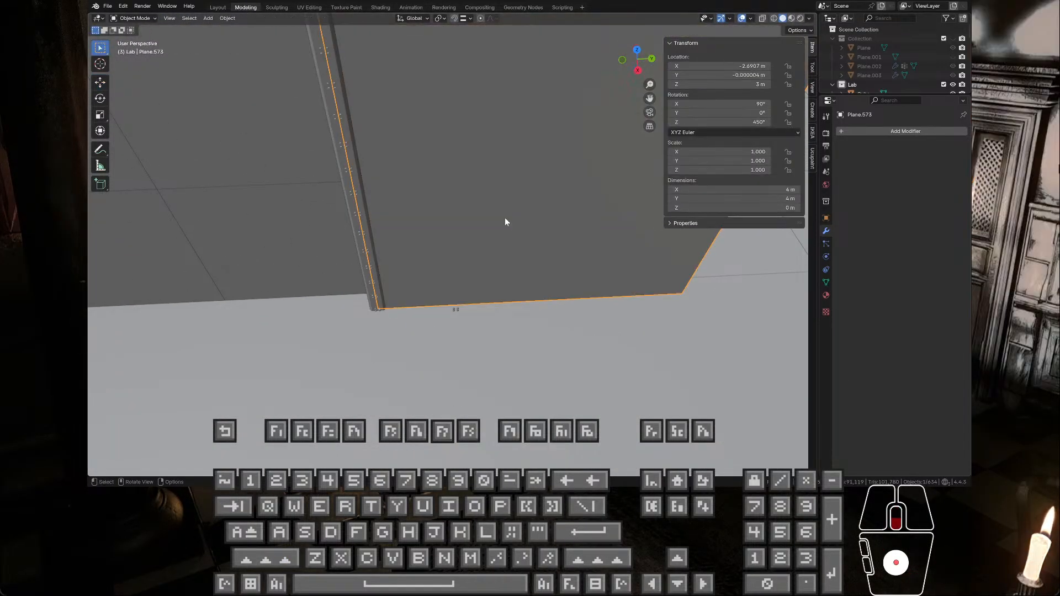
scroll(504, 218, "down", 4)
middle_click_drag(505, 218, 561, 217)
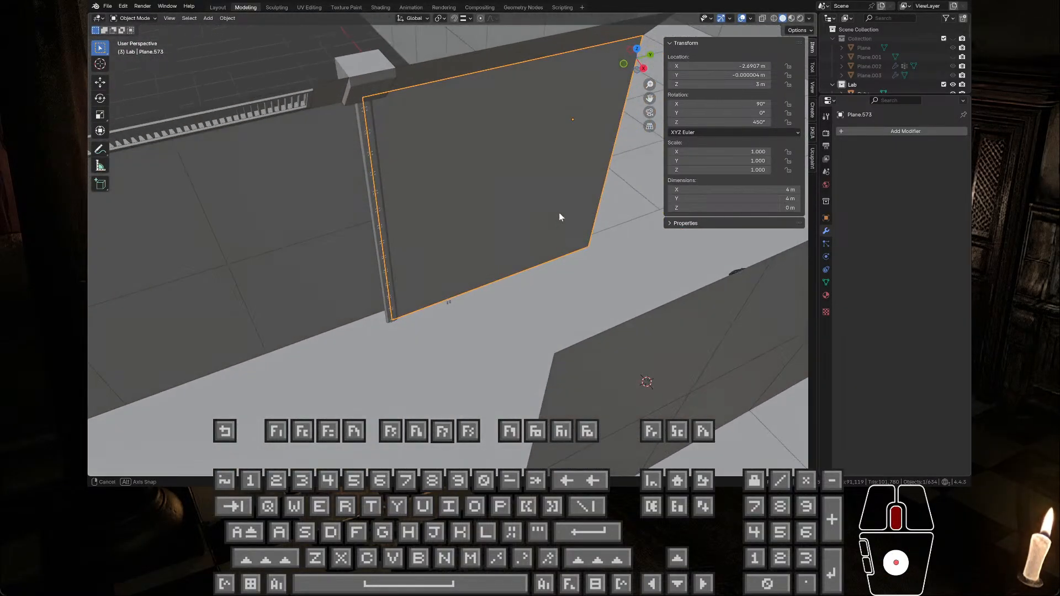
scroll(571, 273, "down", 4)
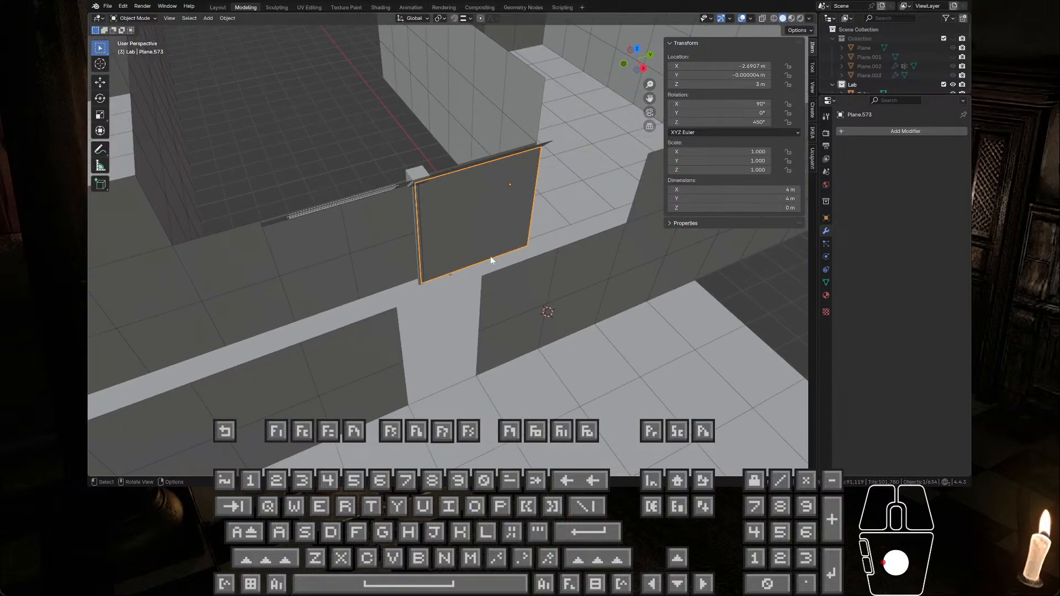
key("Tab")
scroll(434, 296, "up", 5)
middle_click_drag(528, 227, 521, 313, "shift")
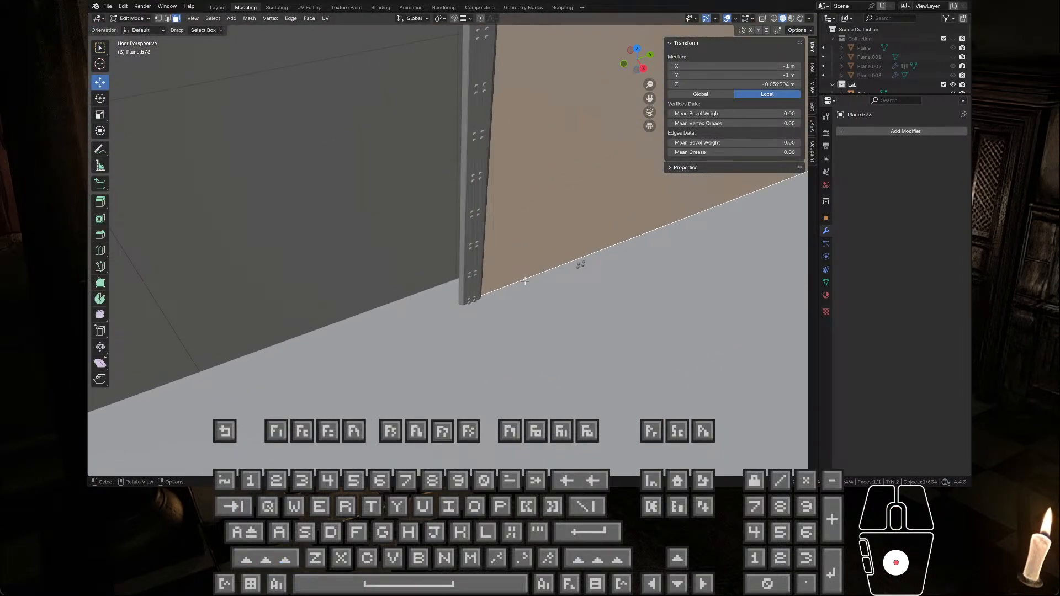
key("Tab")
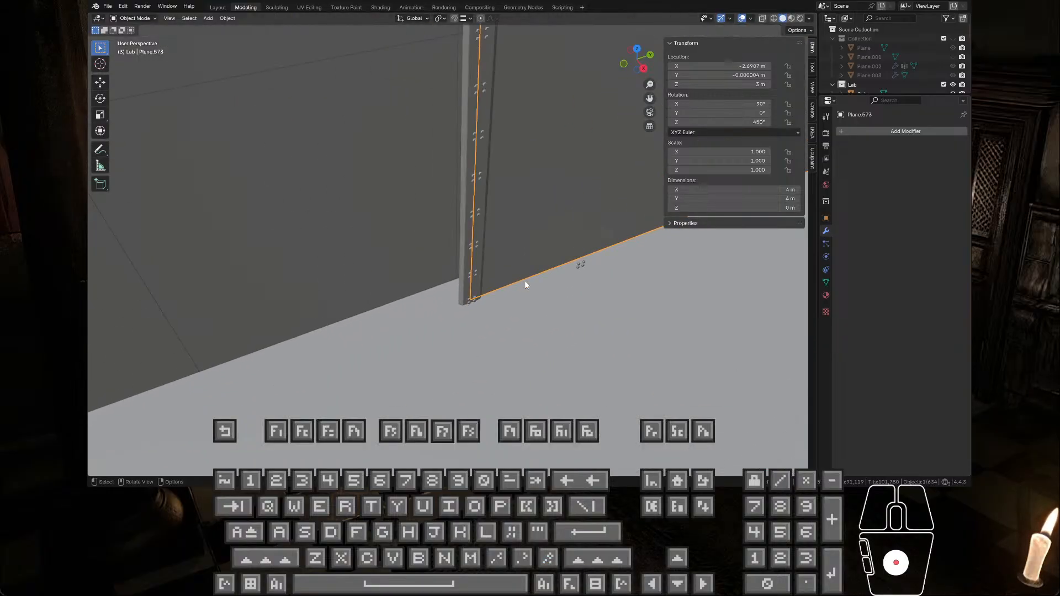
Step: Isolate the wall panel in Local View and select its bottom corner vertex on the bolted-strip side in Edit Mode
key("KP_Divide")
middle_click_drag(449, 317, 525, 301, "shift")
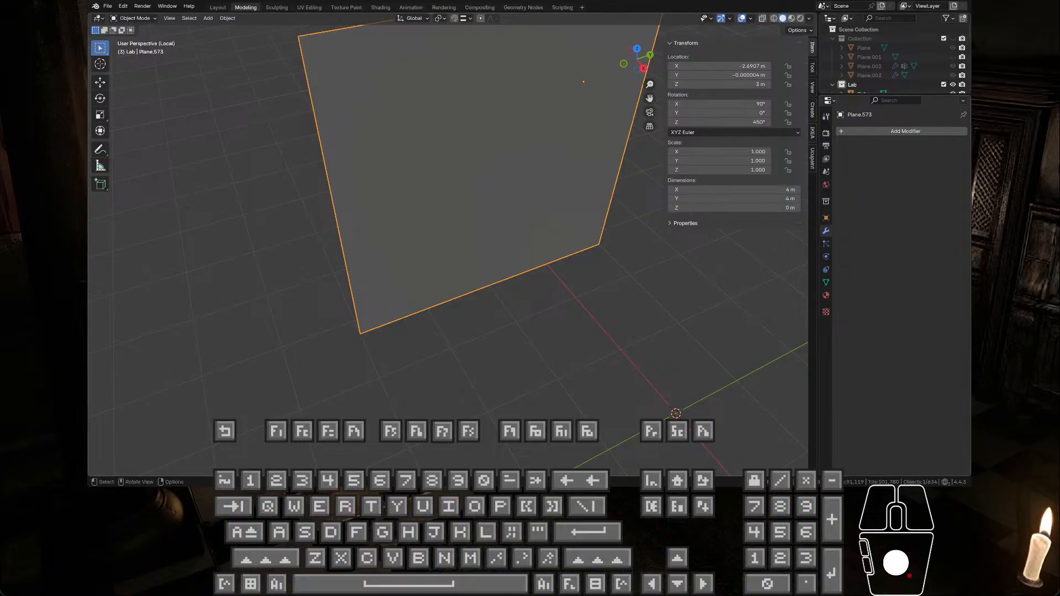
left_click(464, 18)
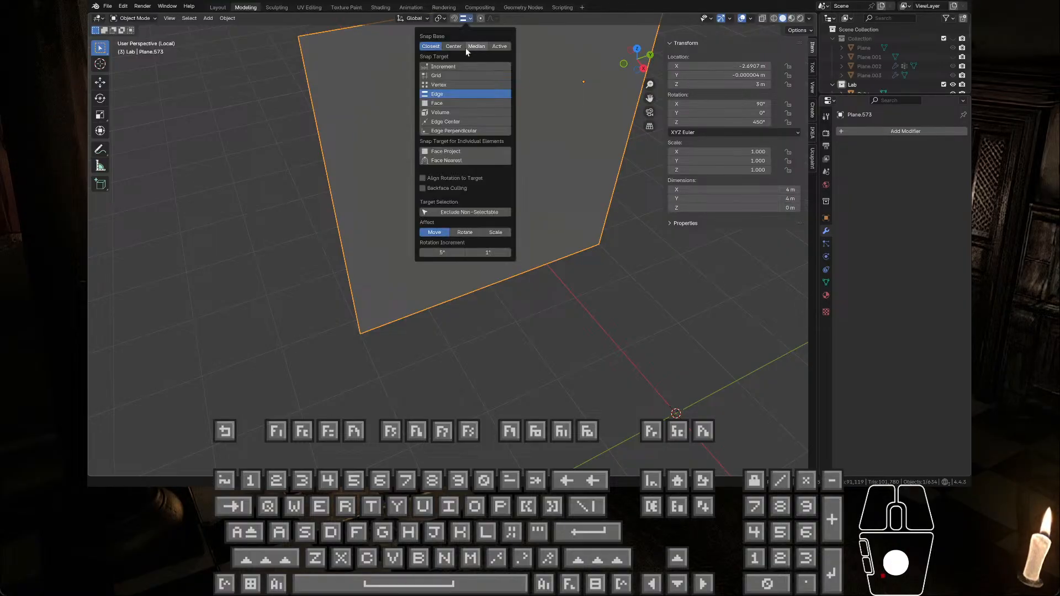
key("Tab")
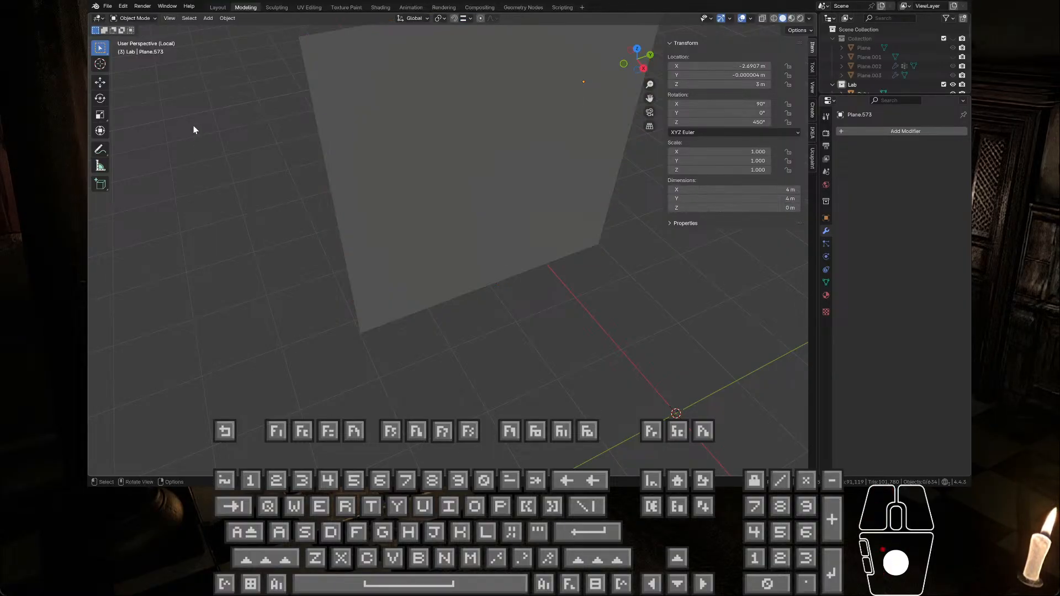
key("a")
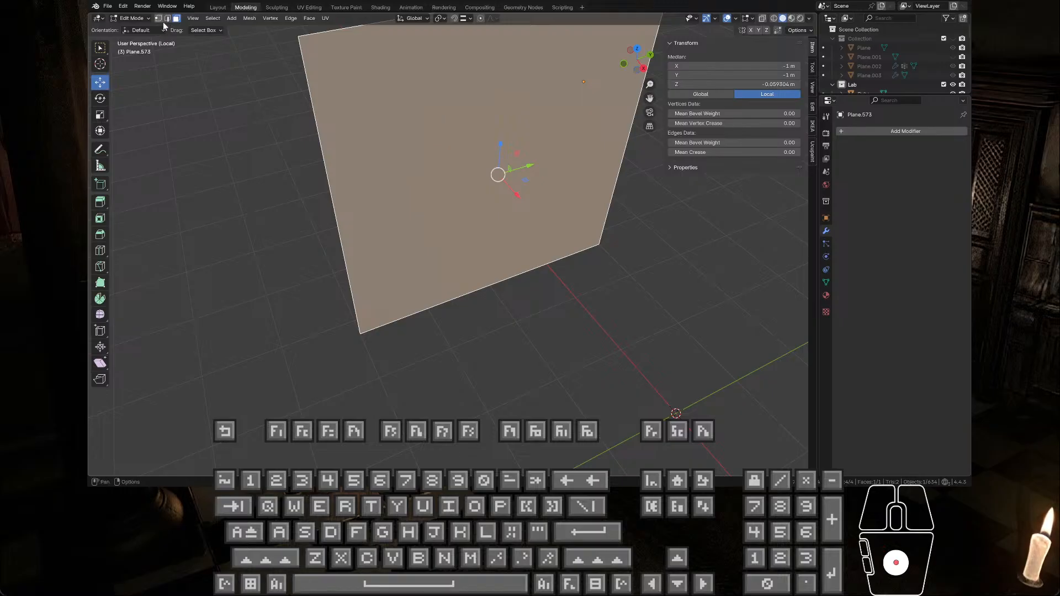
key("1")
left_click(356, 334)
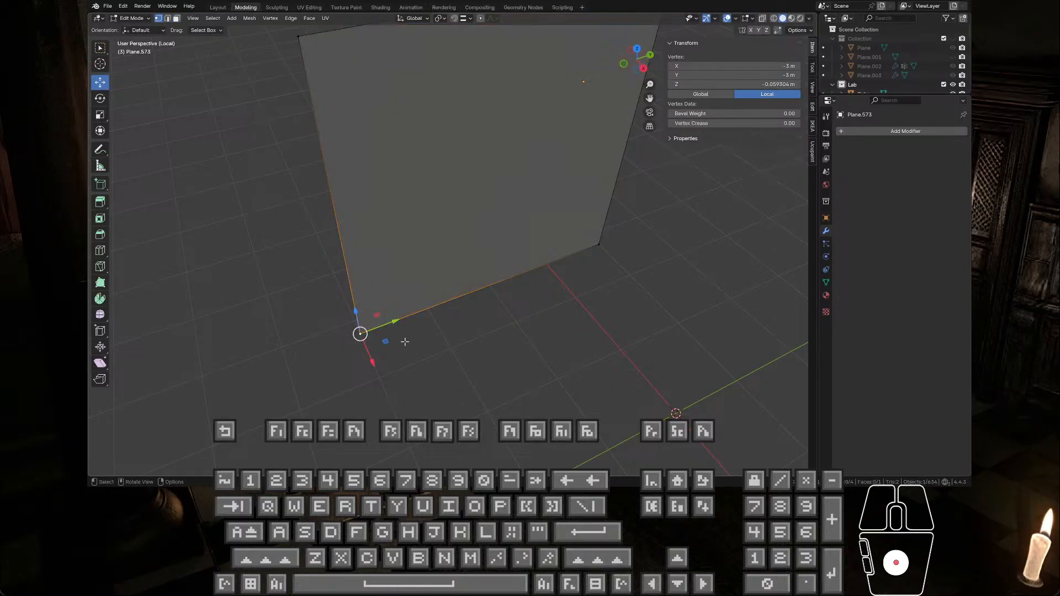
Step: Snap the 3D cursor to the wall panel's selected bottom corner vertex, keeping the panel in Edit Mode
key("KP_Decimal")
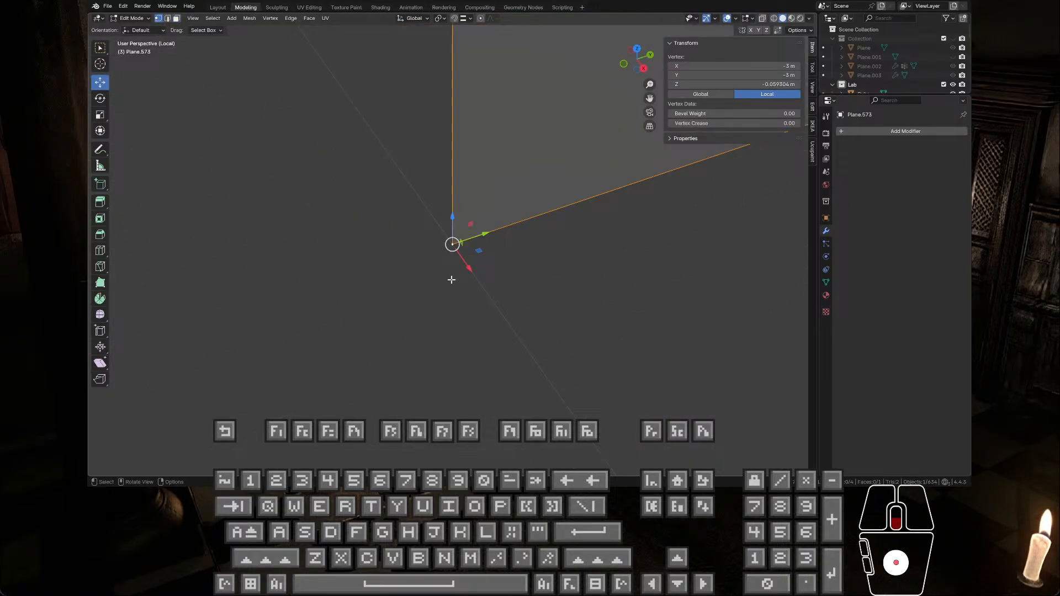
key("shift+s")
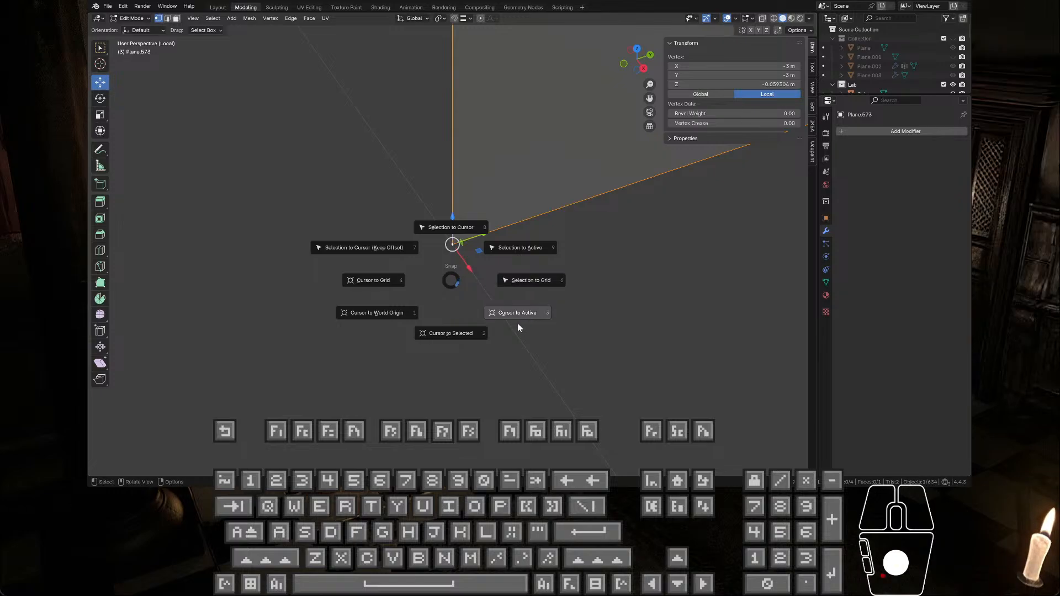
left_click(466, 334)
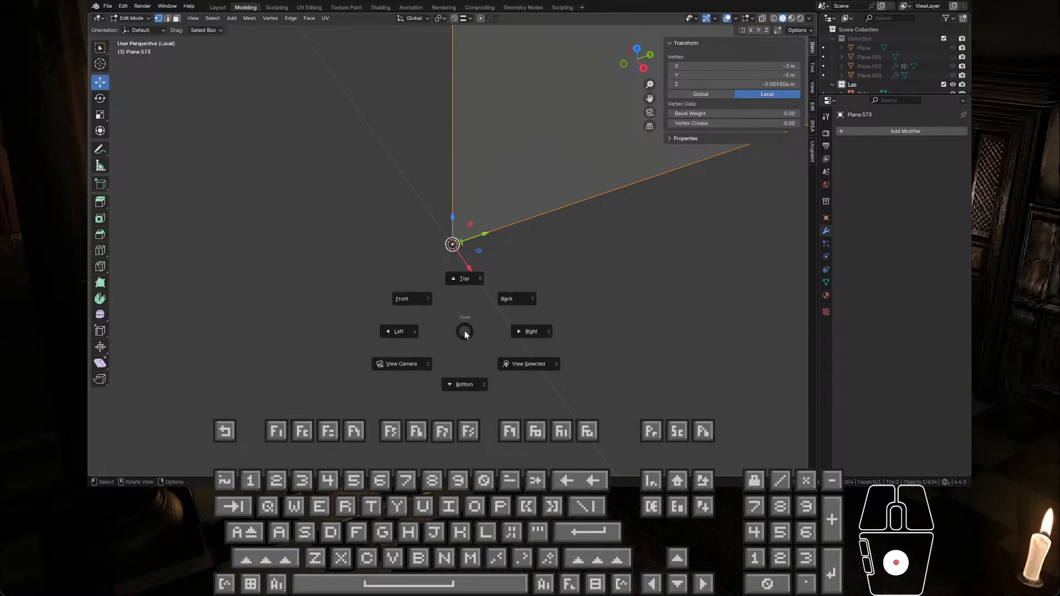
key("grave")
key("Escape")
key("Tab")
scroll(506, 315, "down", 1)
key("Tab")
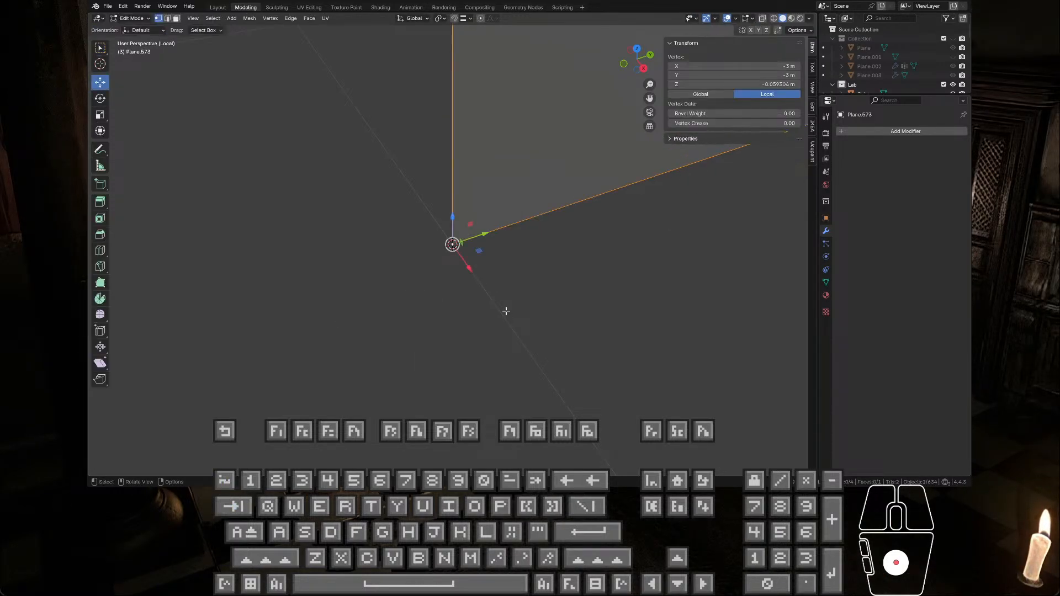
scroll(506, 312, "down", 1)
scroll(509, 306, "down", 8)
scroll(509, 298, "up", 5)
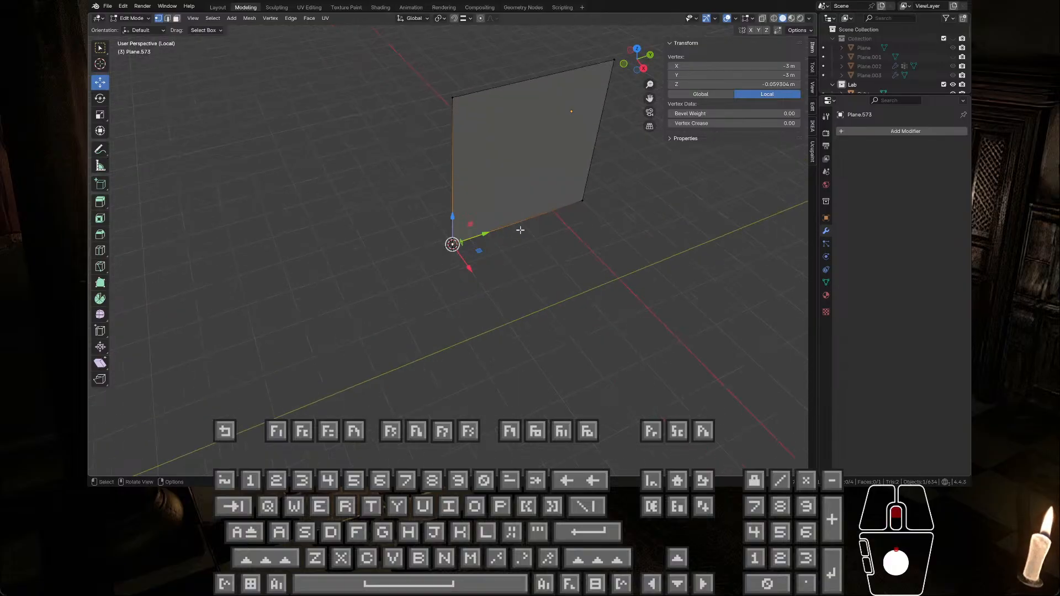
Step: Return to Object Mode and set the wall panel's origin to the 3D cursor at its bottom corner
key("Tab")
left_click(512, 176)
right_click(512, 176)
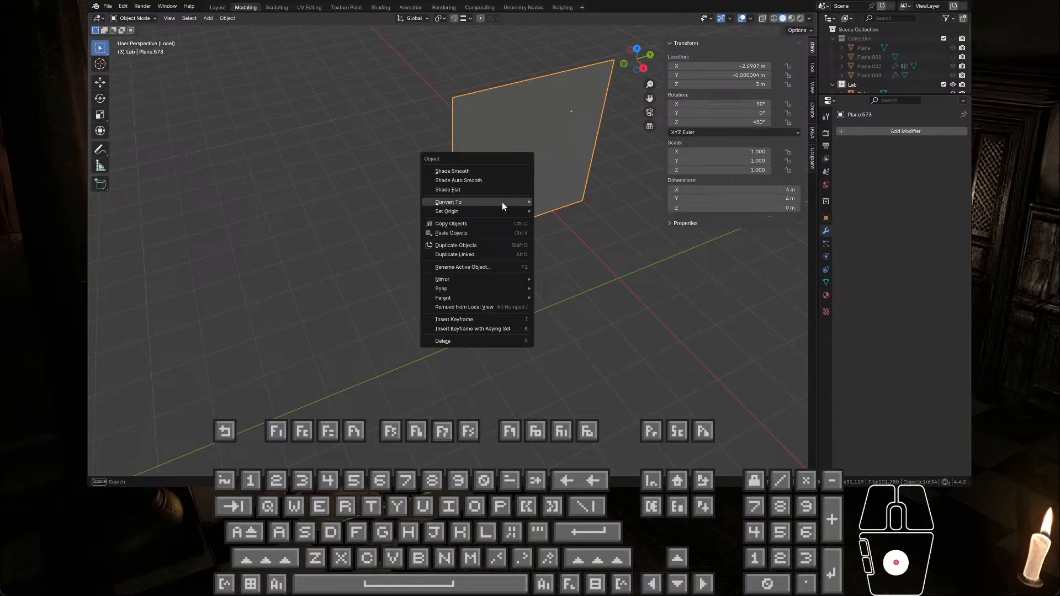
mouse_move(503, 211)
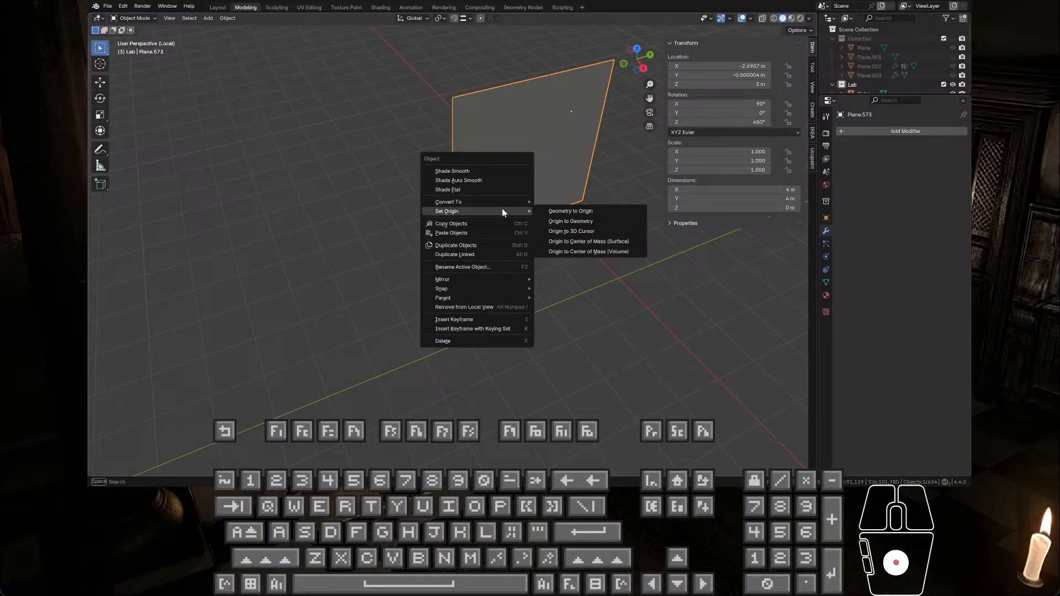
left_click(599, 231)
scroll(512, 243, "up", 2)
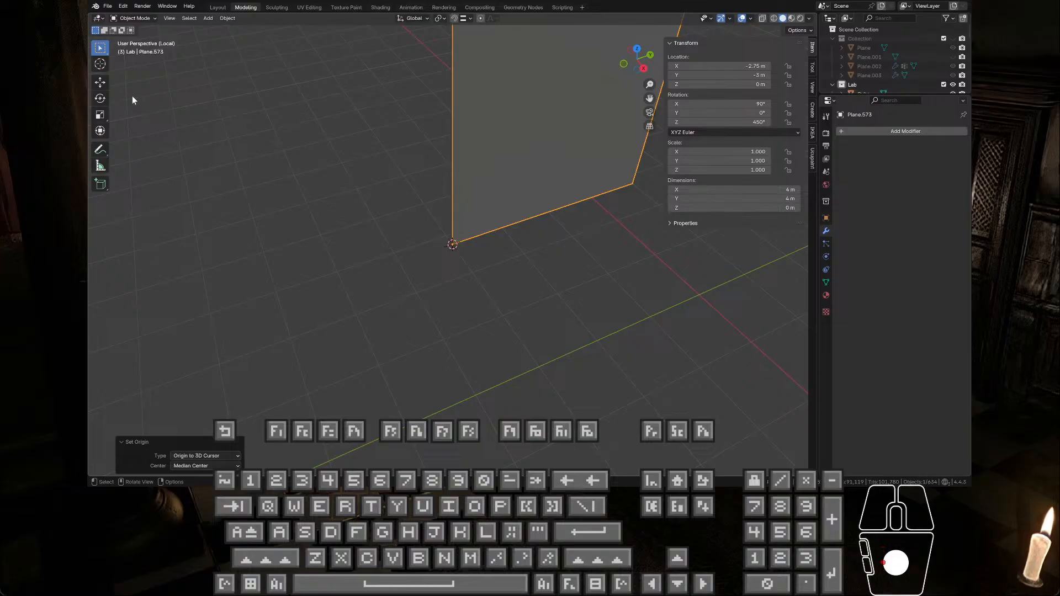
Step: Try rotating the wall panel about its bottom-corner origin and undo the rotation
left_click(100, 98)
left_click_drag(471, 261, 510, 270, "ctrl")
key("ctrl+z")
scroll(475, 243, "down", 4)
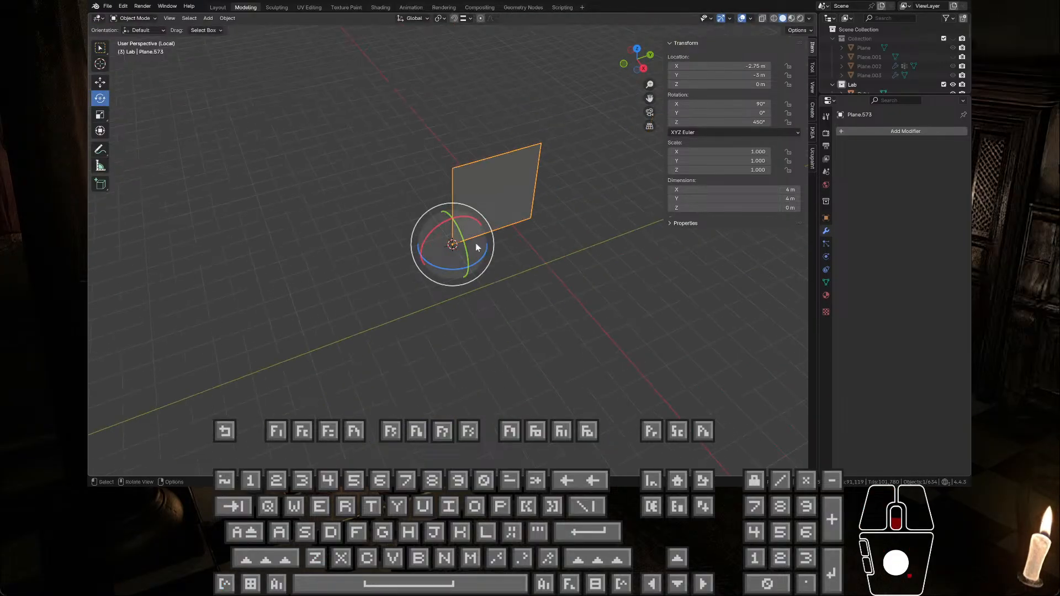
scroll(497, 243, "up", 4)
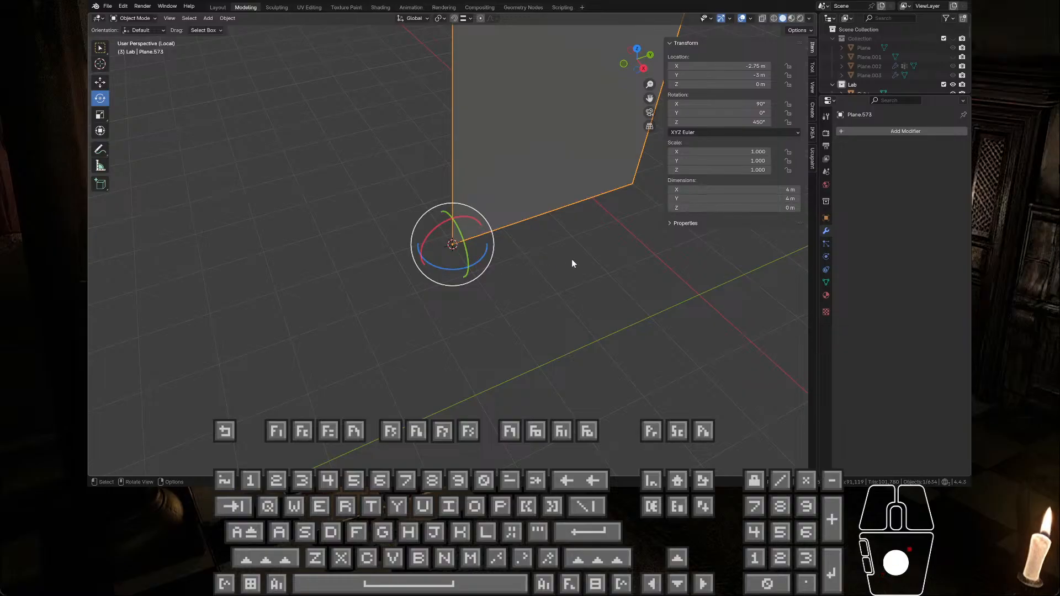
Step: Check the panel's corner origin in Edit Mode and Object Mode, exit Local View, and examine the panel within the Lab layout
key("Tab")
middle_click_drag(573, 258, 591, 216)
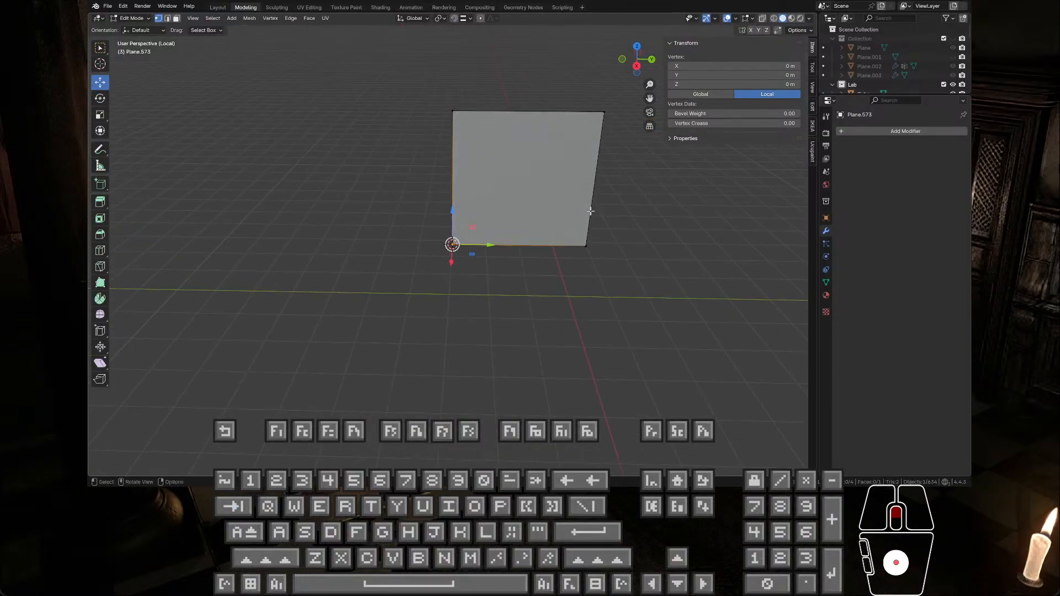
key("Tab")
key("Tab")
key("Tab")
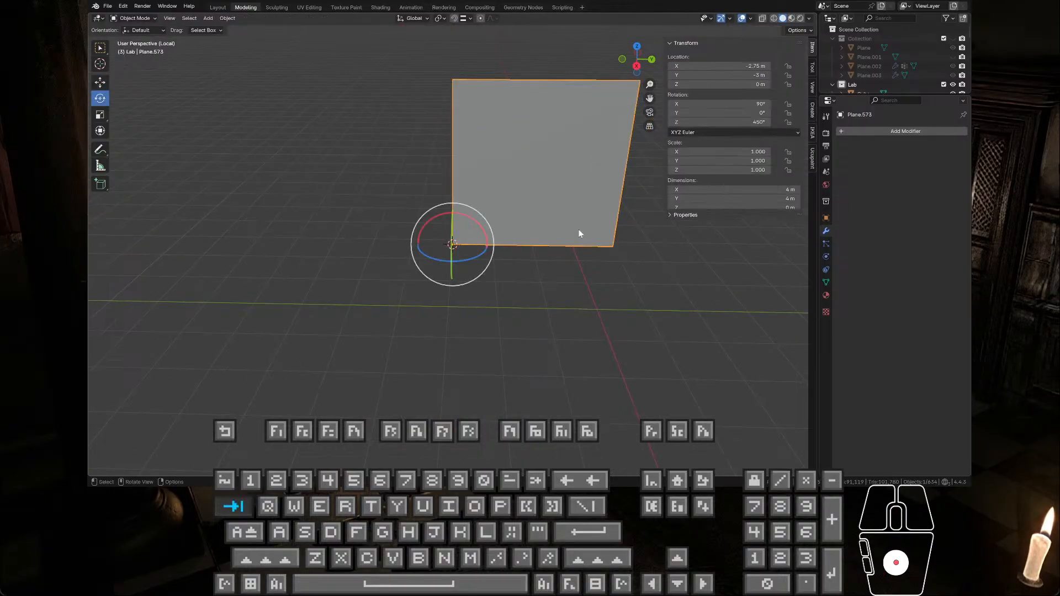
key("slash")
scroll(527, 257, "down", 3)
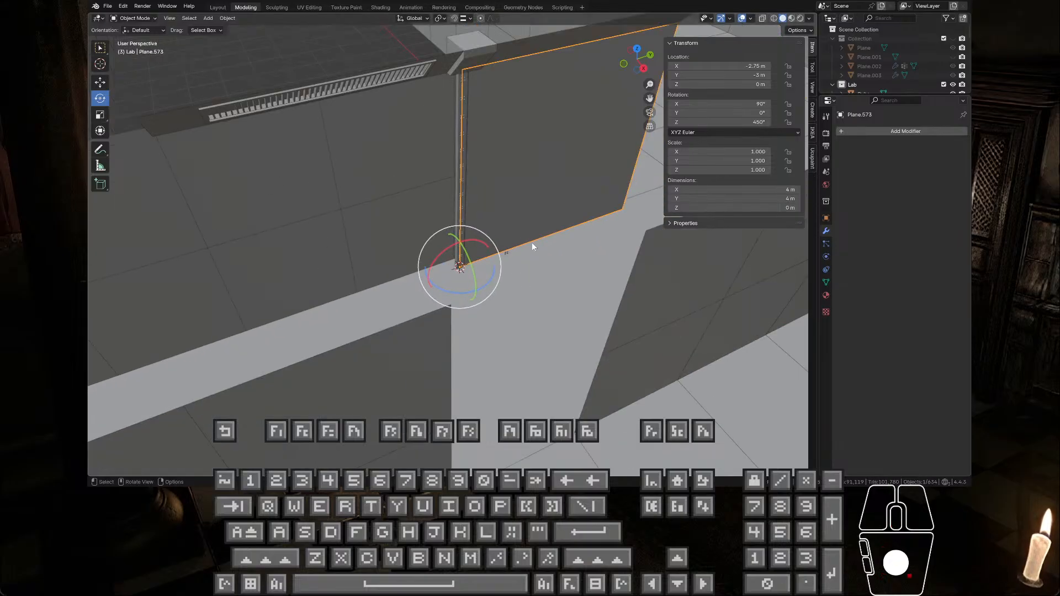
scroll(564, 246, "down", 5)
middle_click_drag(556, 293, 684, 227)
scroll(530, 276, "down", 6)
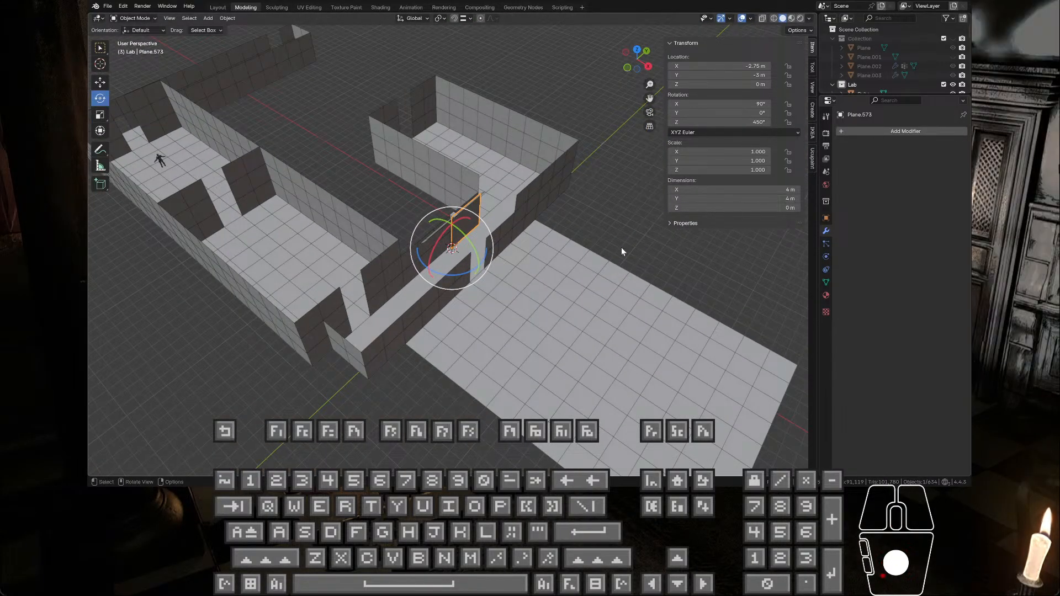
scroll(482, 270, "up", 5)
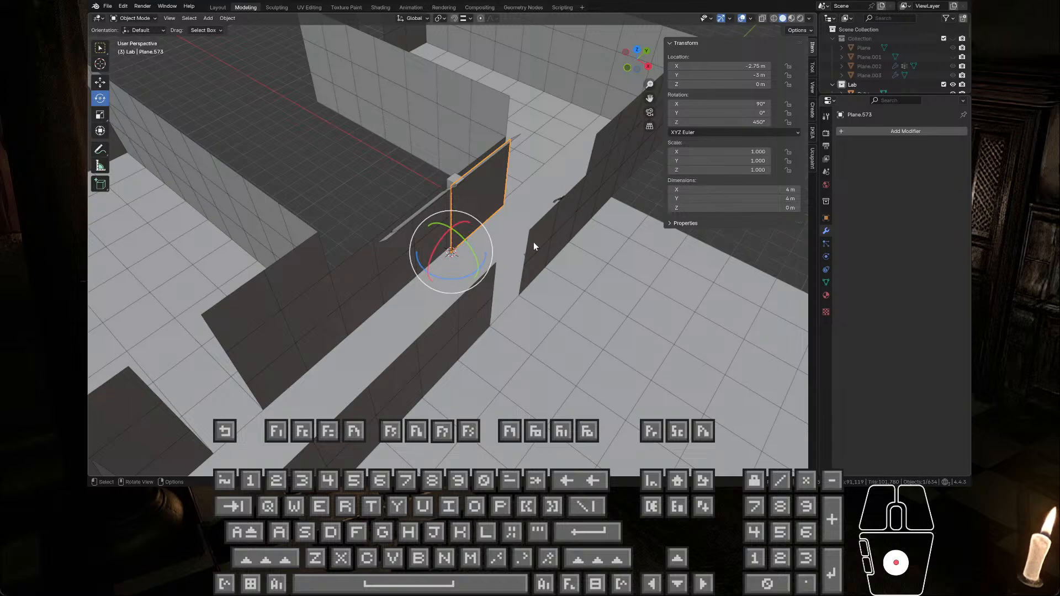
key("KP_Divide")
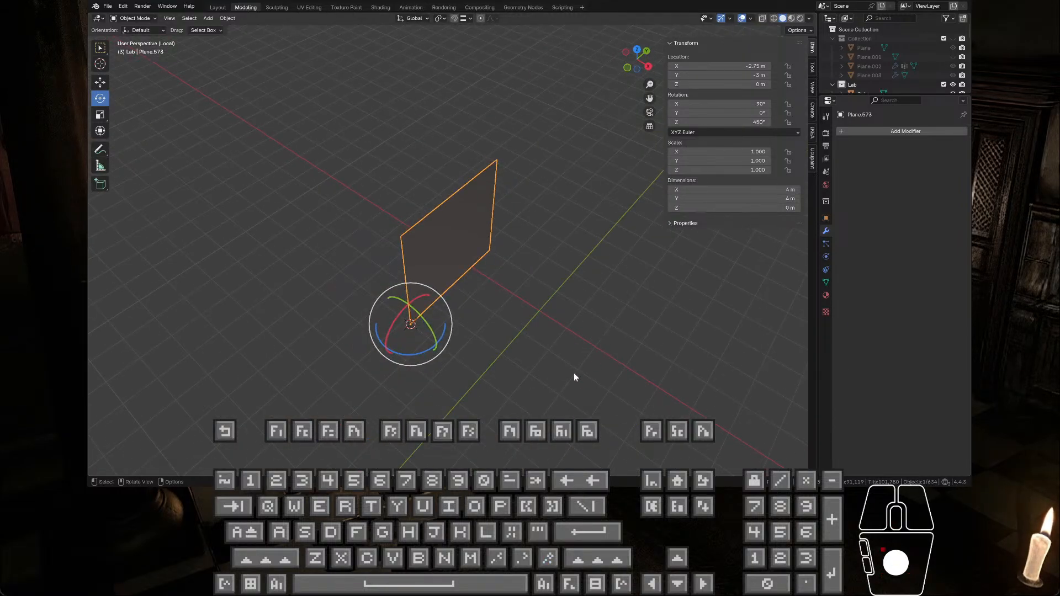
left_click(538, 319)
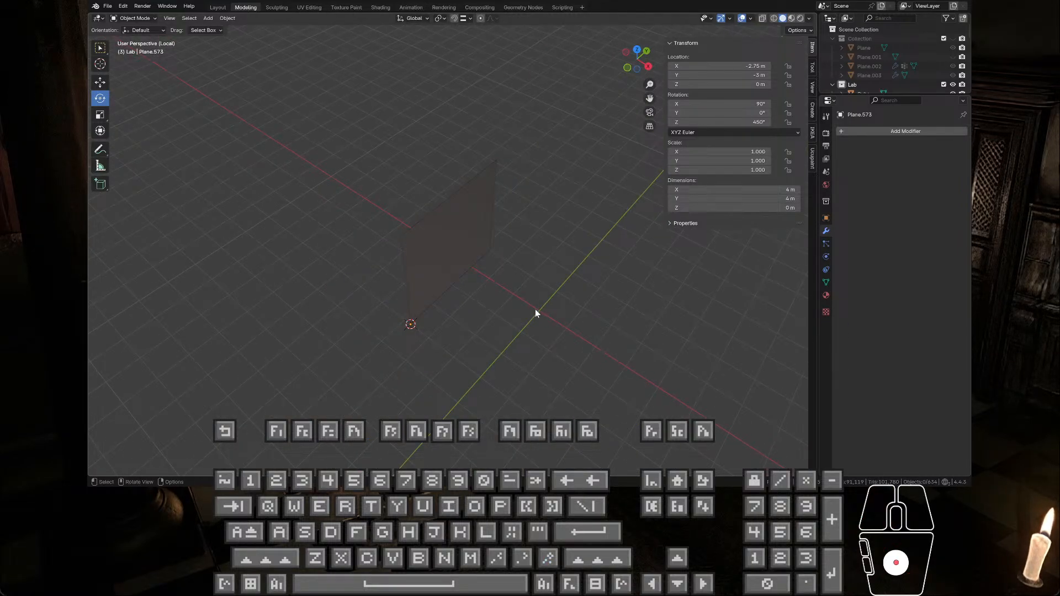
key("KP_Divide")
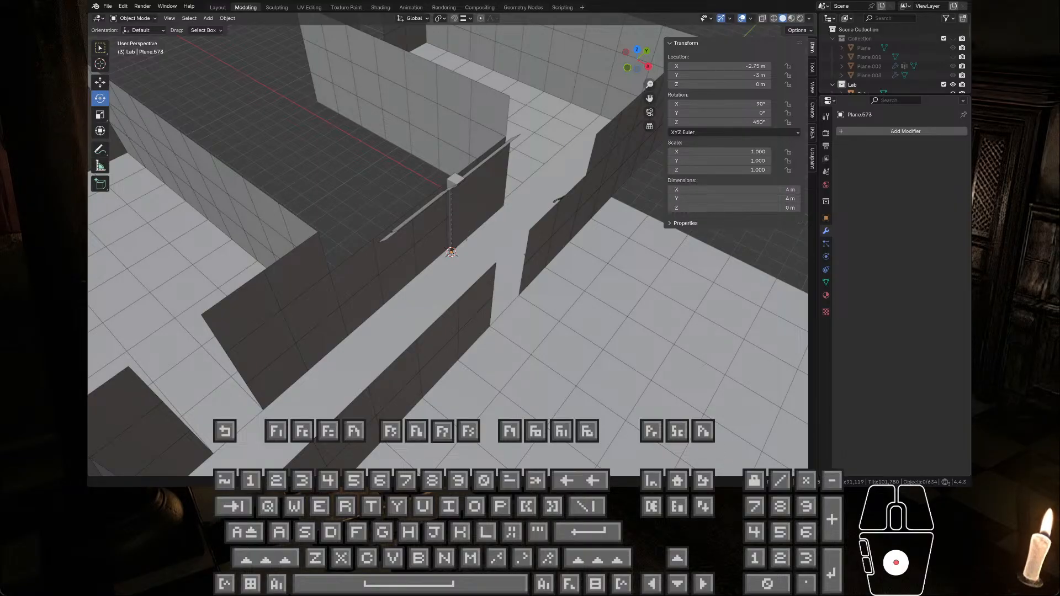
Step: Select the wall panel beside the bolted strip in Object Mode and export it in FBX format
scroll(524, 206, "up", 3)
middle_click_drag(523, 206, 502, 190)
left_click(502, 167)
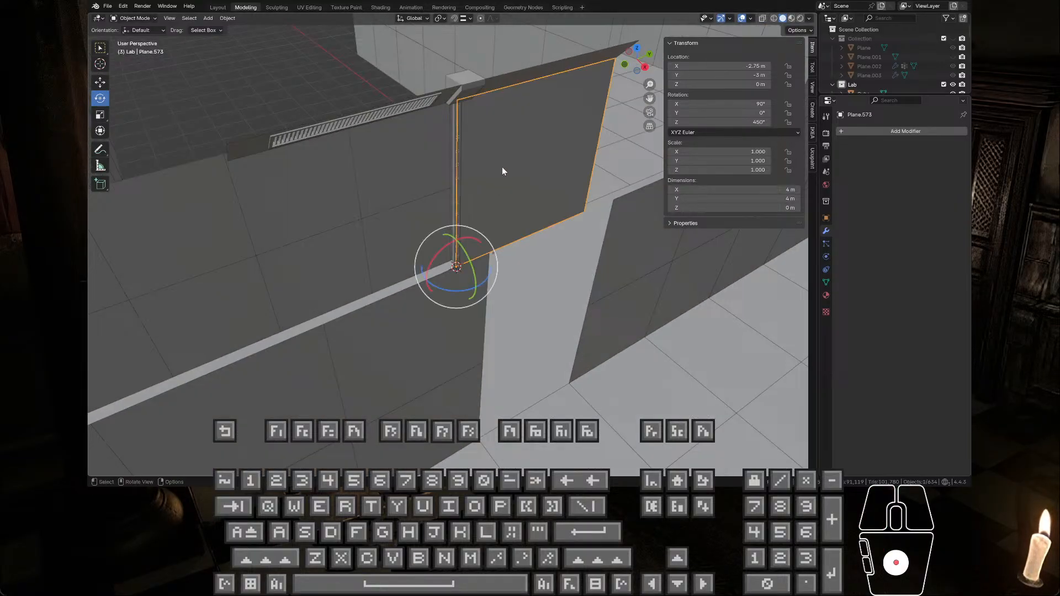
key("Tab")
key("Tab")
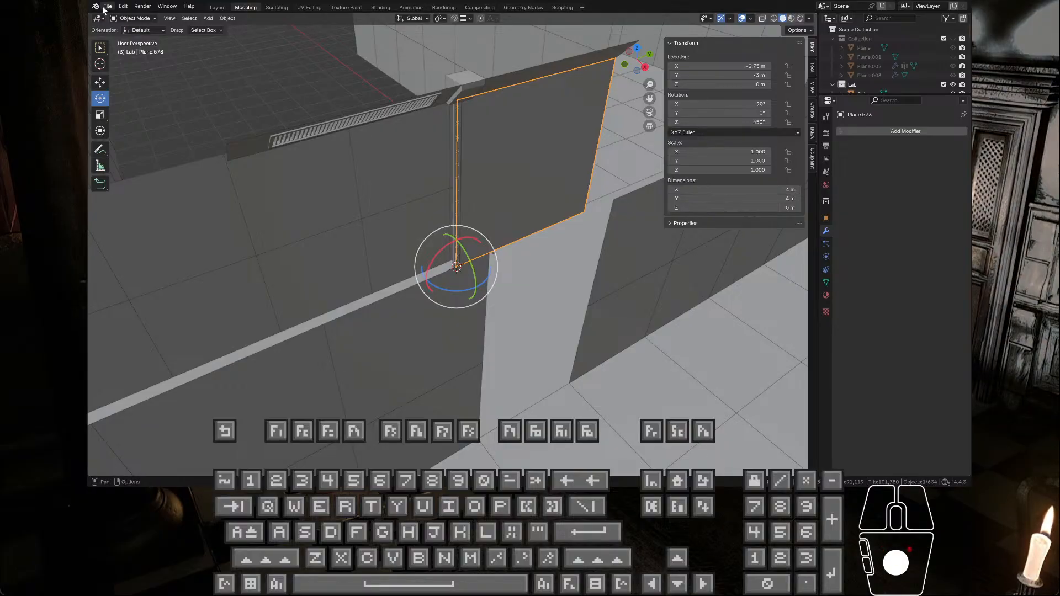
left_click(106, 7)
mouse_move(148, 149)
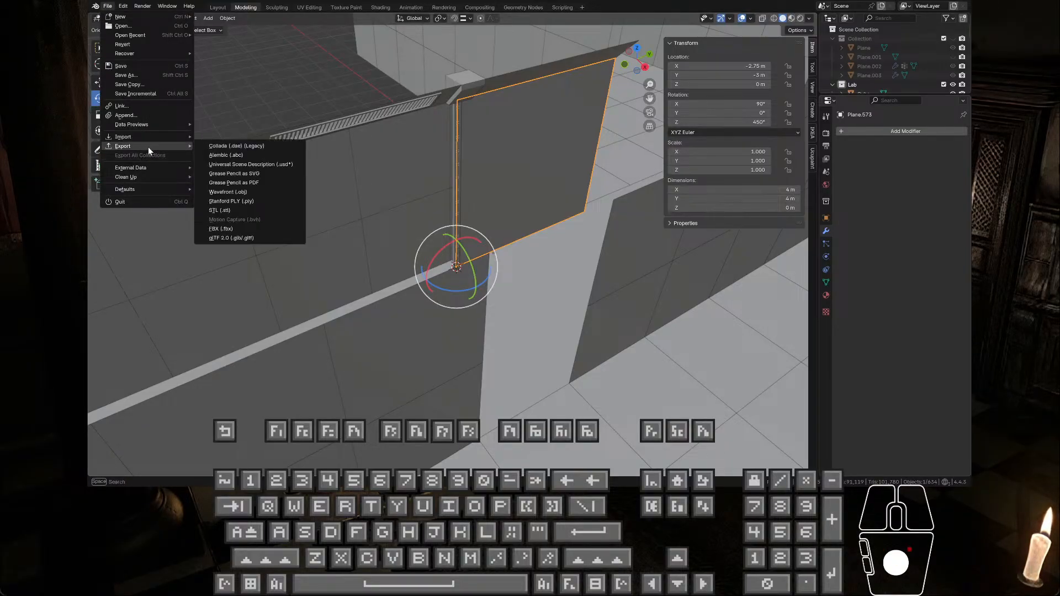
left_click(241, 234)
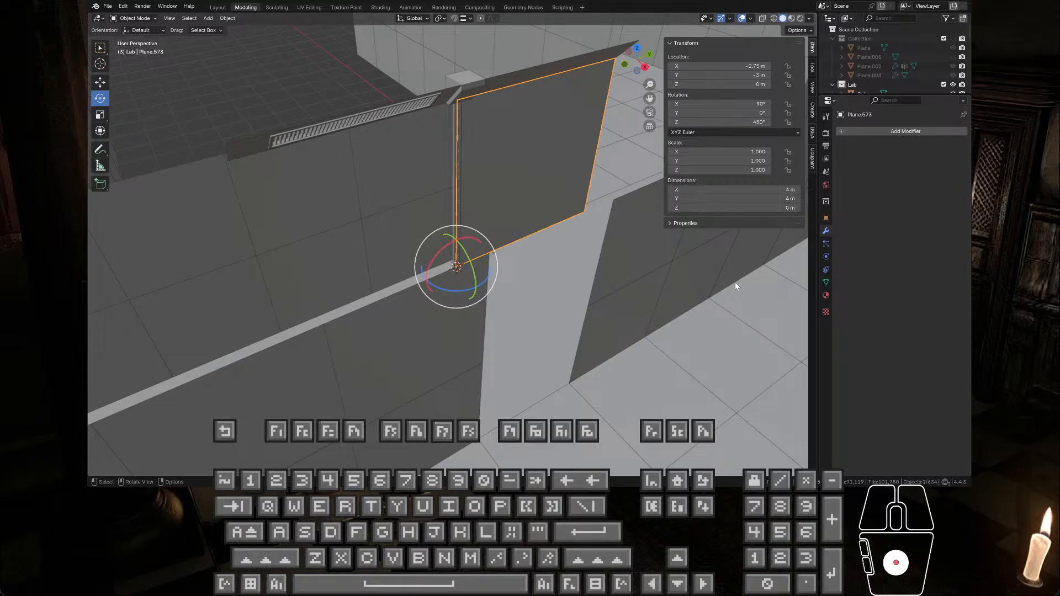
left_click_drag(663, 282, 577, 280)
left_click(724, 310)
left_click(602, 335)
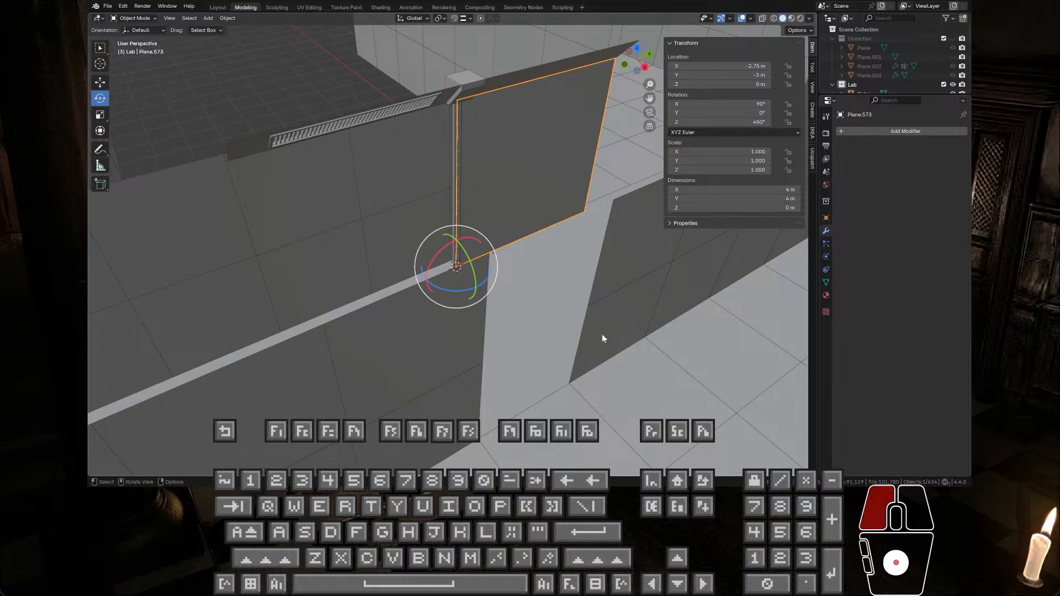
left_click(698, 341)
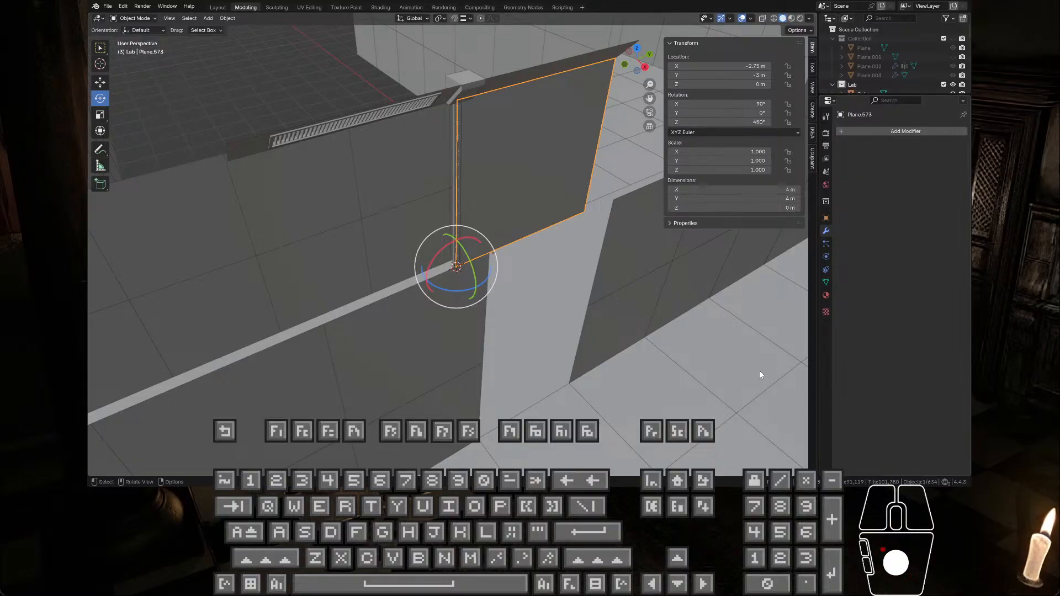
left_click(360, 161)
left_click(379, 206)
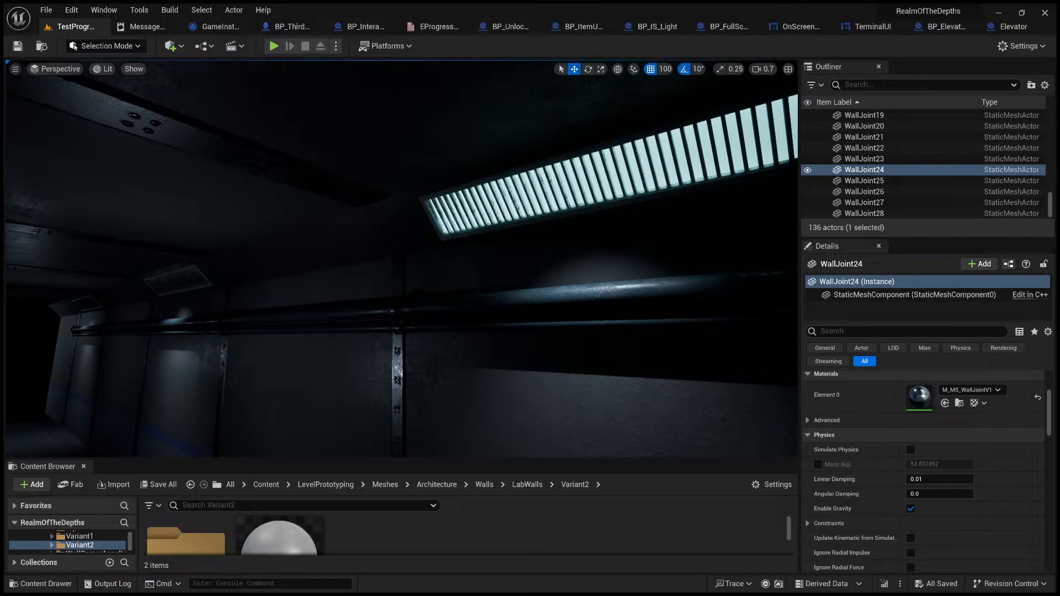
Step: In Unreal Engine, select the corridor wall panel RoomWallVar19 and examine where its pivot sits
right_click_drag(533, 362, 475, 402)
right_click_drag(410, 285, 541, 326)
right_click_drag(350, 264, 360, 263)
left_click(353, 265)
right_click_drag(433, 279, 524, 80)
key("w")
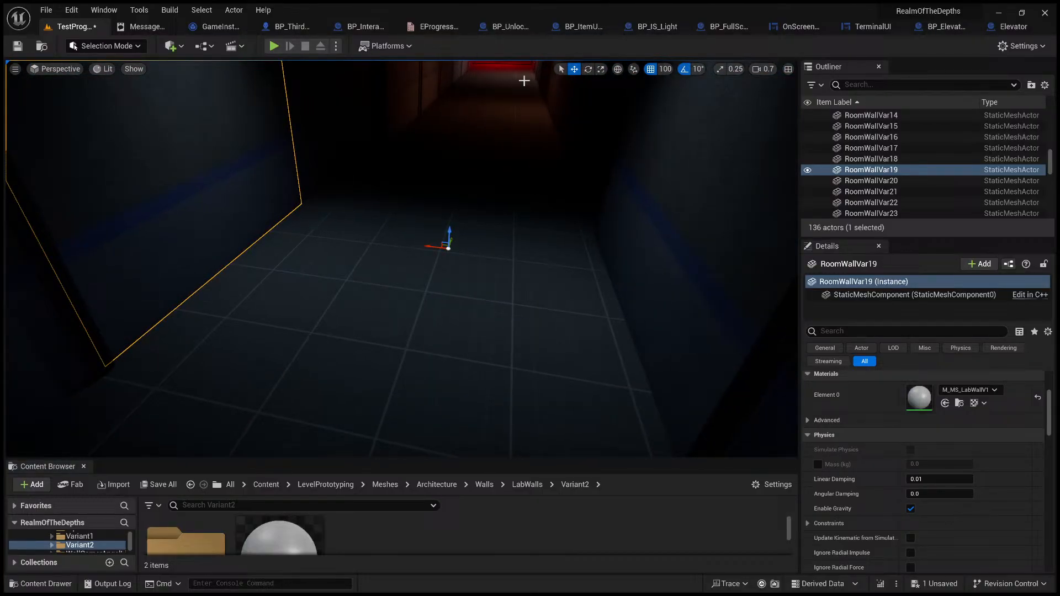
Step: Try rotating the RoomWallVar19 panel about its pivot and undo the rotation
left_click(588, 69)
left_click_drag(466, 256, 418, 199)
key("ctrl+z")
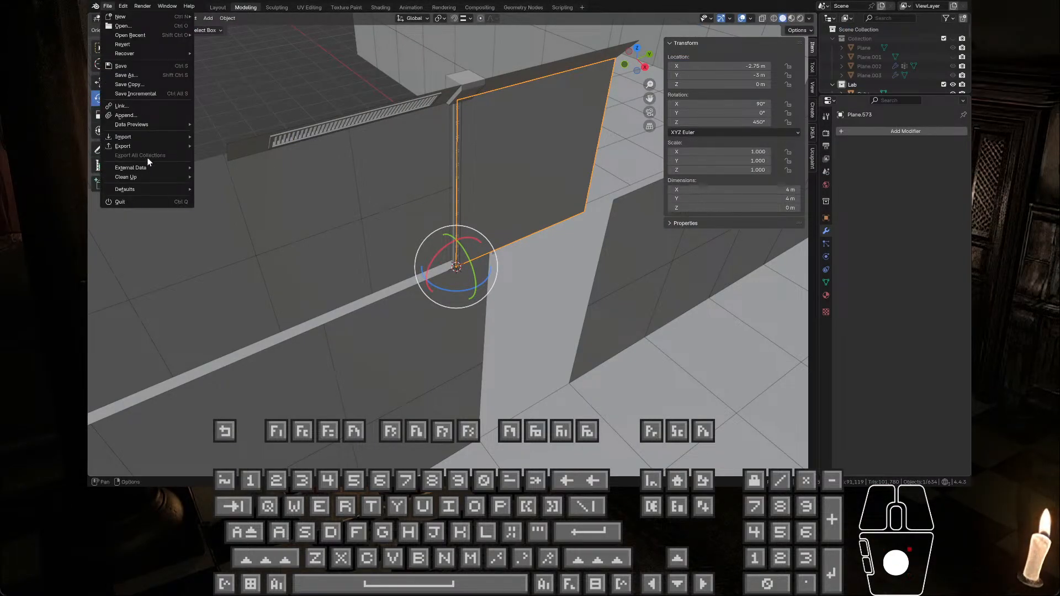
Step: Switch back to Blender and export the selected wall panel again
mouse_move(151, 147)
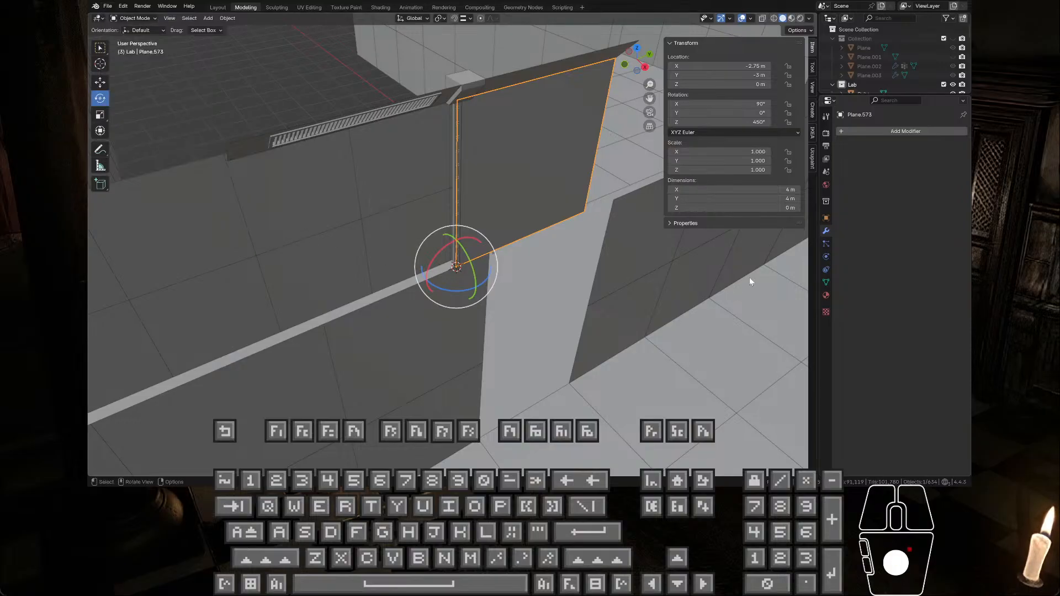
left_click(772, 150)
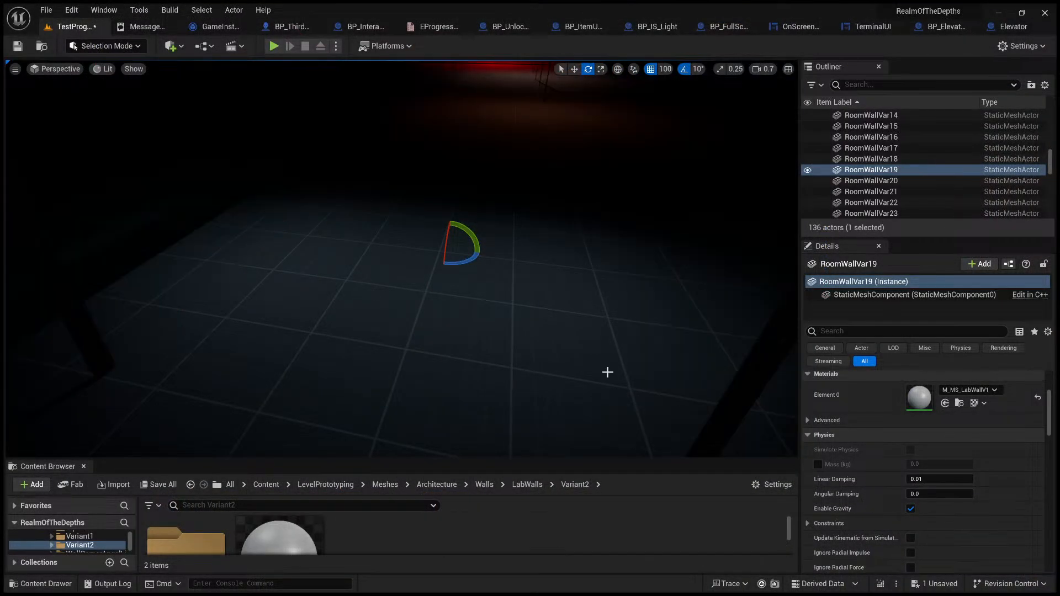
Step: In Unreal Engine, examine the RoomWallVar19 panel's placement and pivot with the Move tool and look along the corridor
mouse_move(534, 334)
right_mouse_down()
mouse_move(552, 312)
mouse_move(465, 319)
mouse_move(535, 333)
right_mouse_up()
key("s")
key("w")
left_click(575, 69)
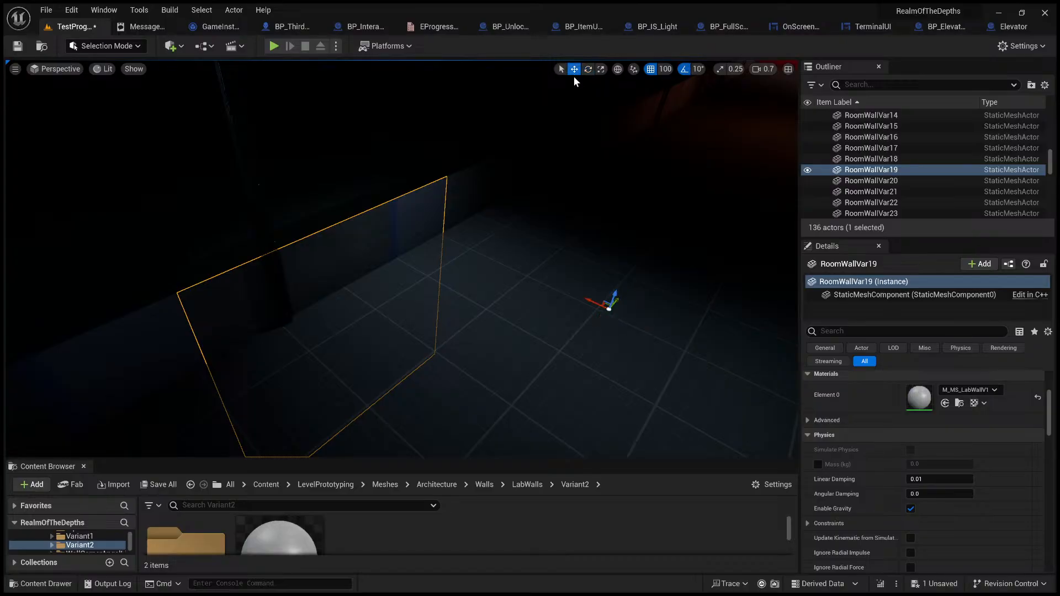
key("d")
right_click_drag(558, 182, 532, 211)
key("s")
left_click(524, 212)
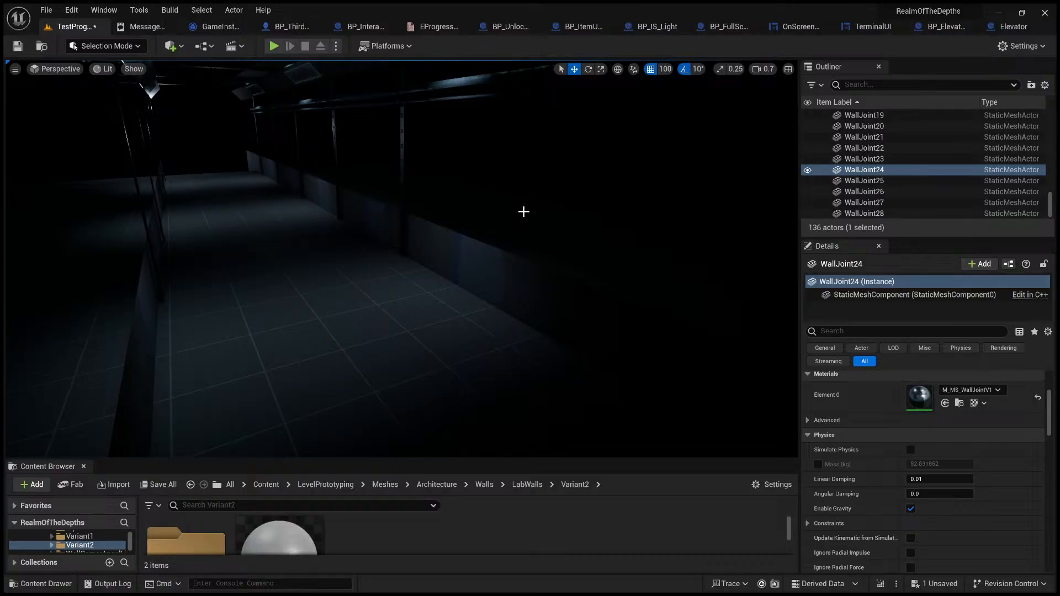
Step: Undo the last two changes in the level and save the level
key("ctrl+z")
key("ctrl+z")
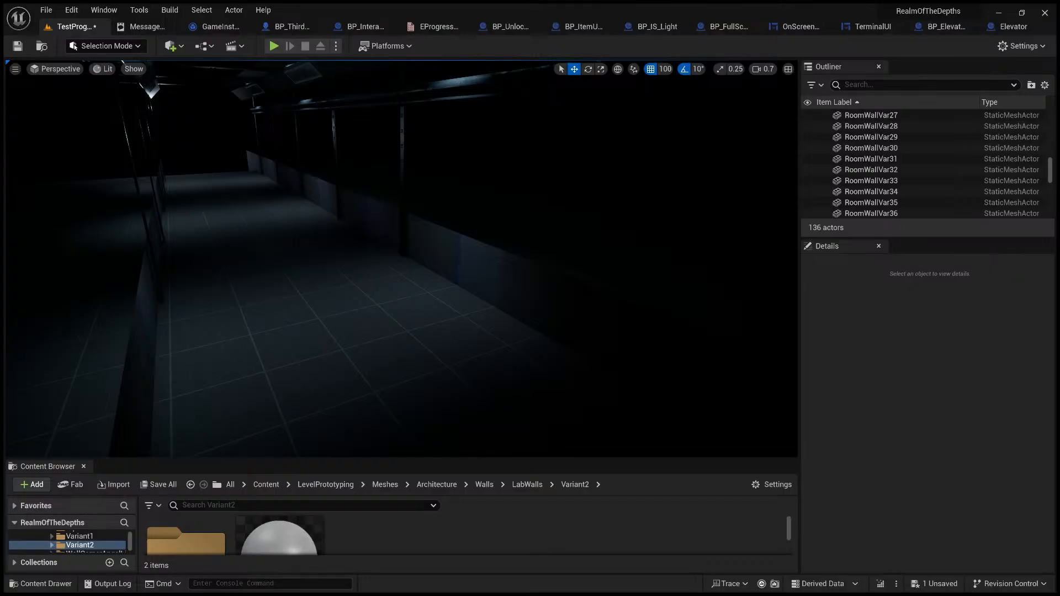
left_click(912, 481)
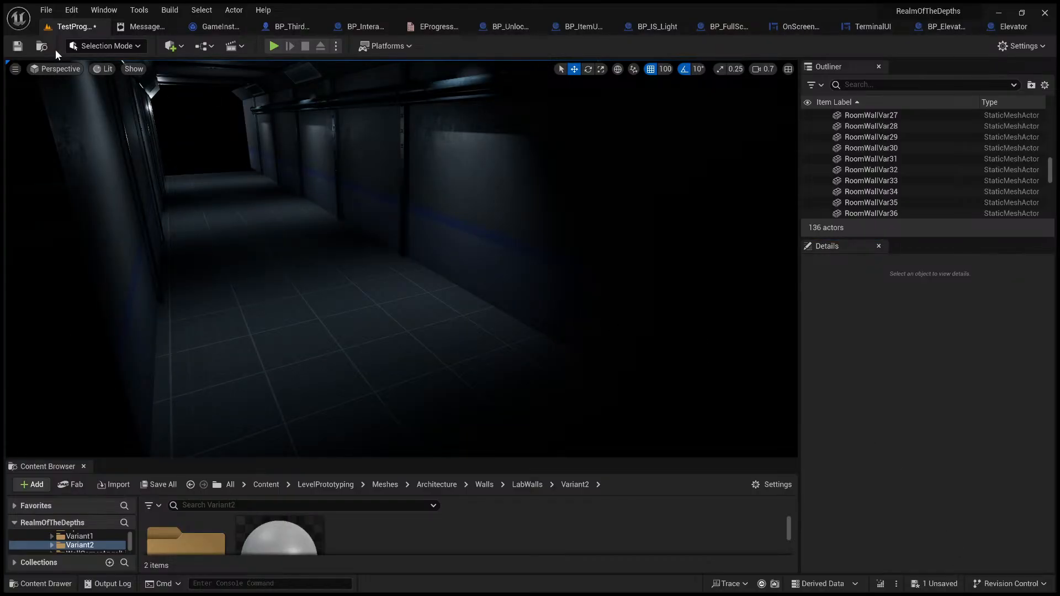
left_click(17, 49)
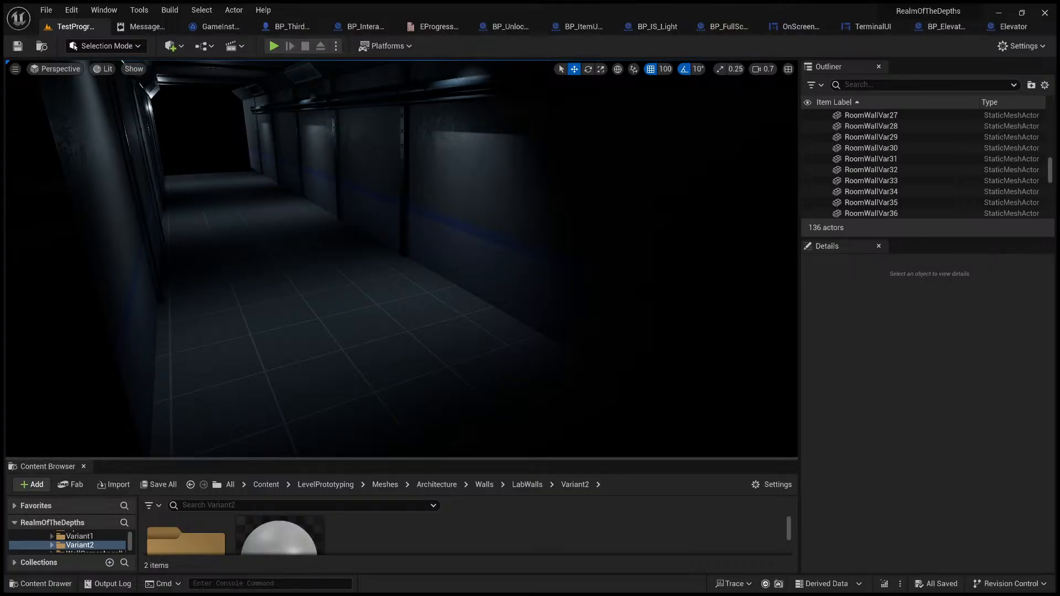
Step: Open the RoomWallVar1 static mesh from the LabWalls/Variant1 folder and dock its editor beside the level's tab
left_click_drag(573, 458, 573, 348)
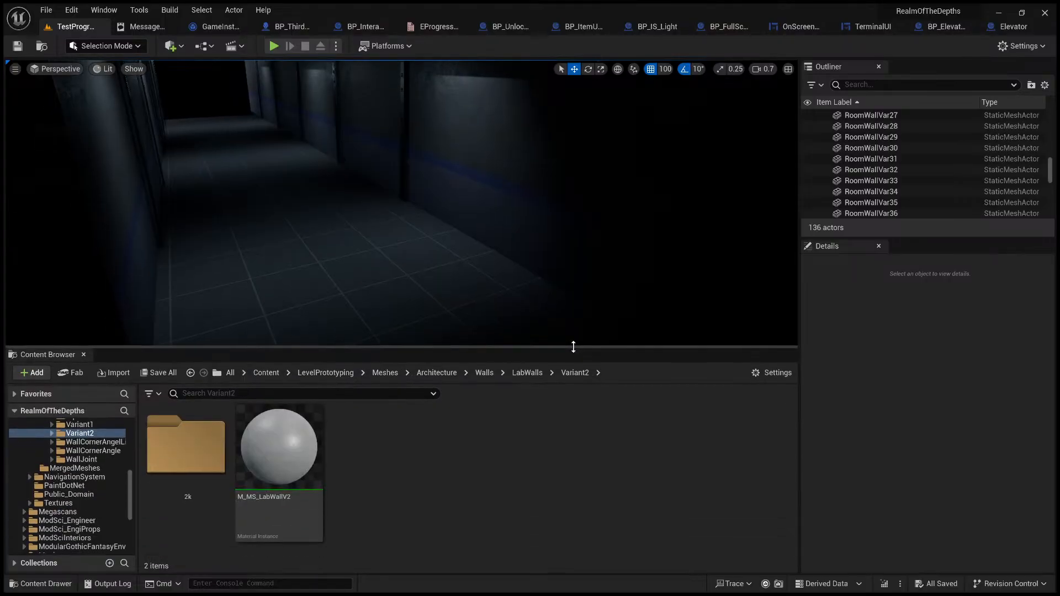
left_click(526, 373)
double_click(279, 461)
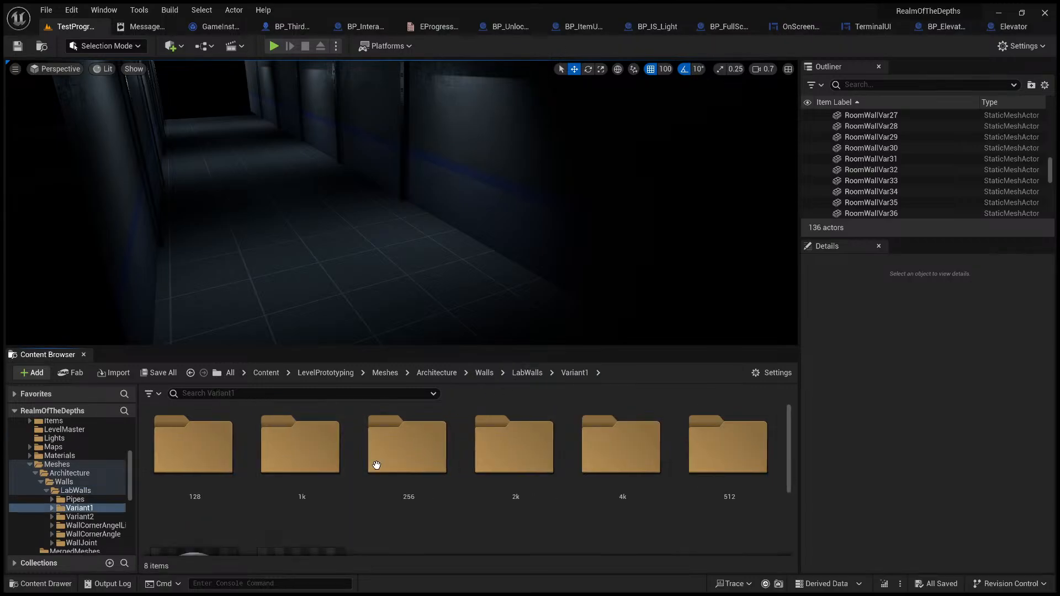
left_click(286, 476)
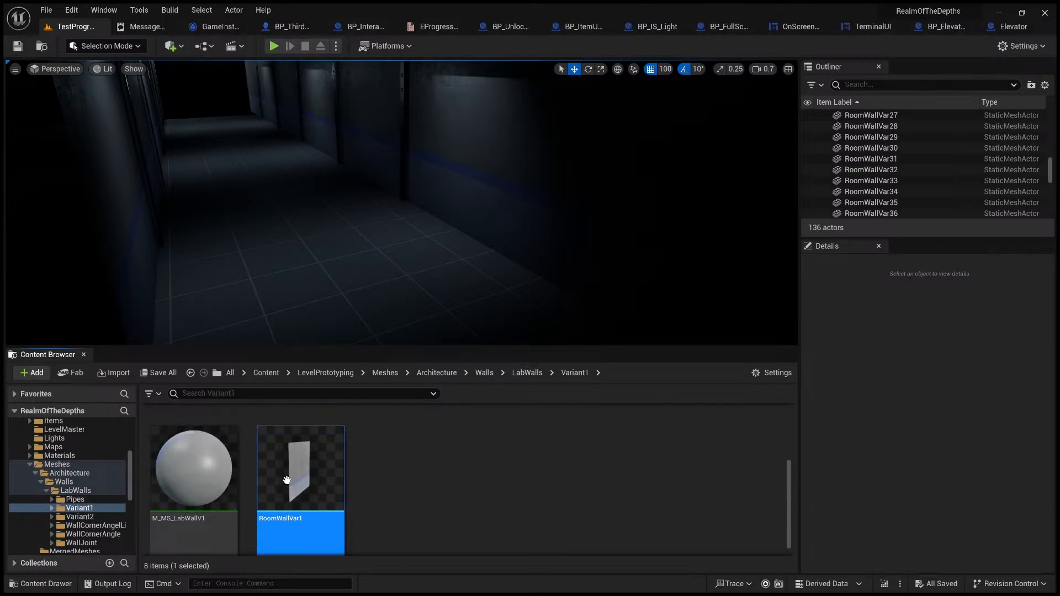
left_click_drag(147, 64, 147, 27)
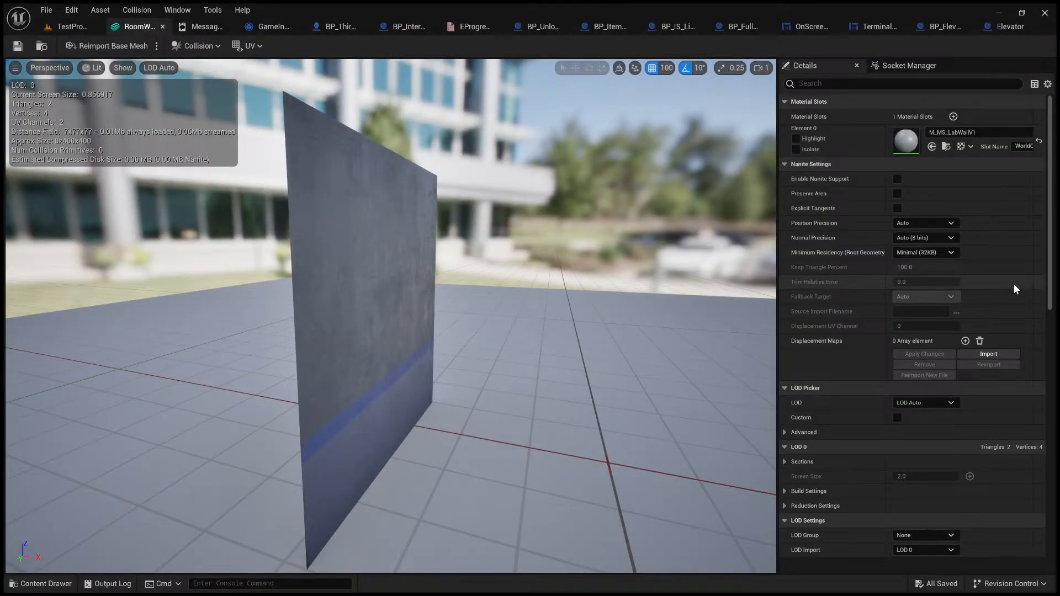
Step: Find the Transform Vertex to Absolute import setting of the RoomWallVar1 mesh, turn it off, and save the mesh
scroll(860, 365, "down", 10)
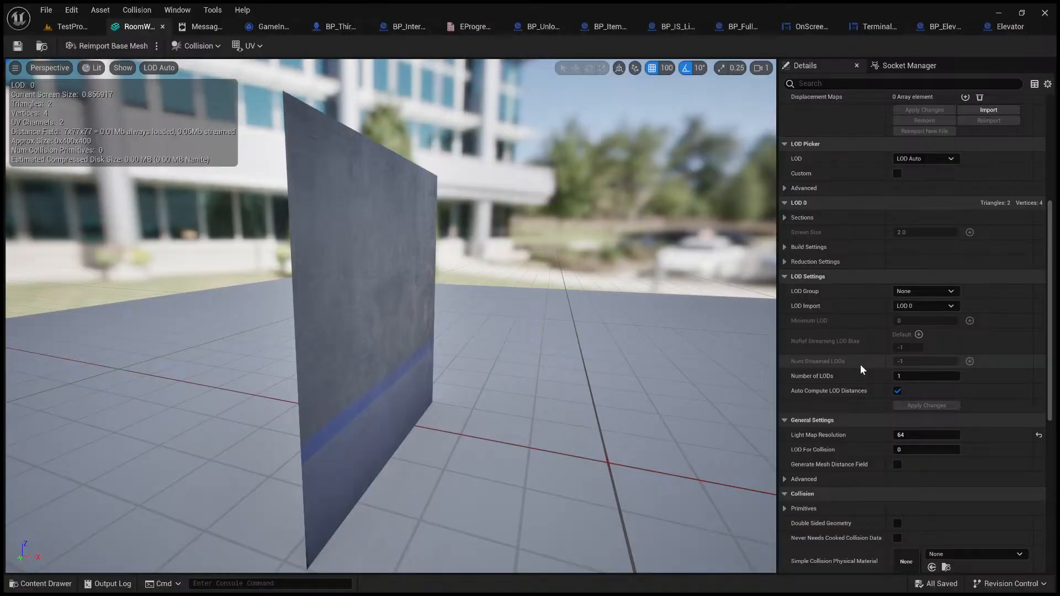
scroll(860, 364, "down", 8)
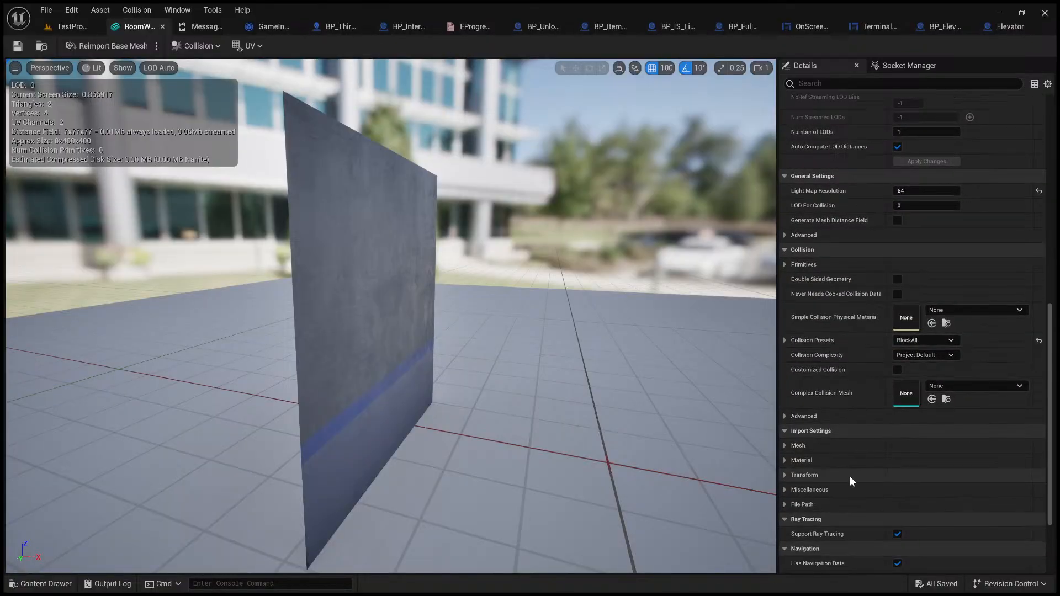
scroll(816, 447, "down", 3)
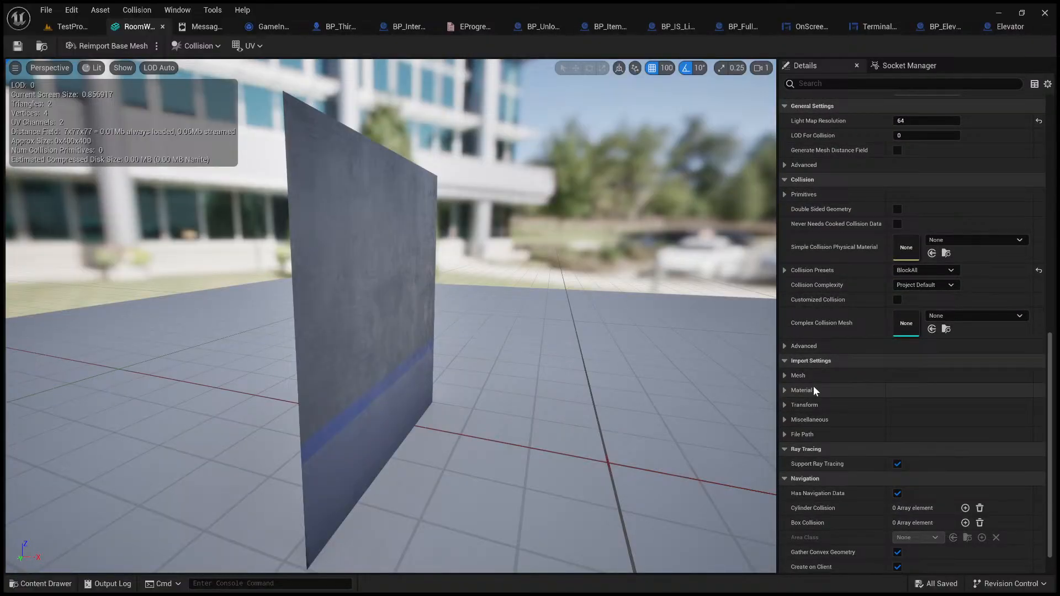
left_click(867, 84)
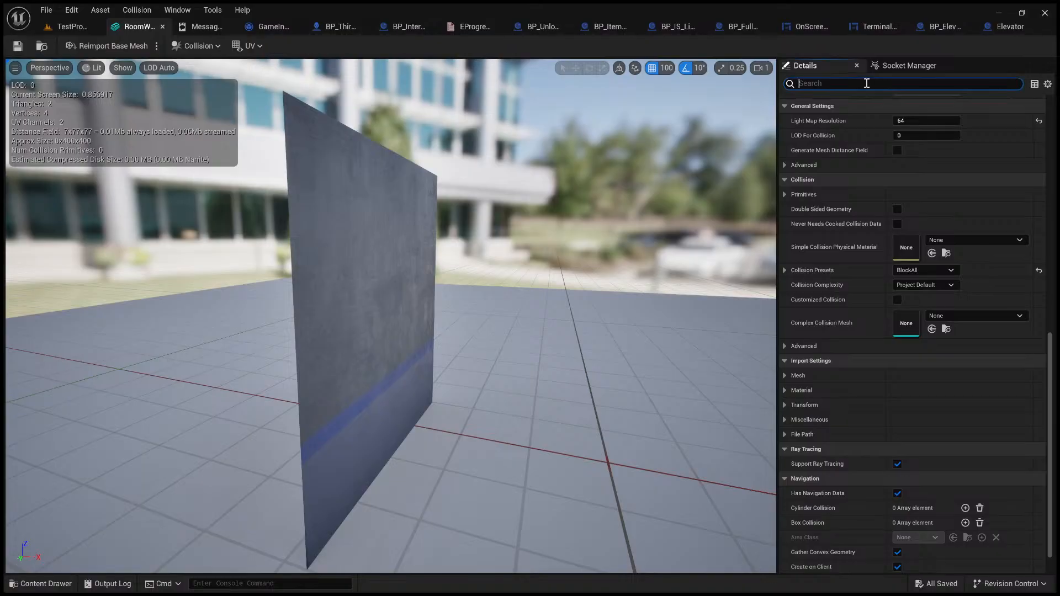
type("Uncheck \"Transform Vertex to Absolute\"")
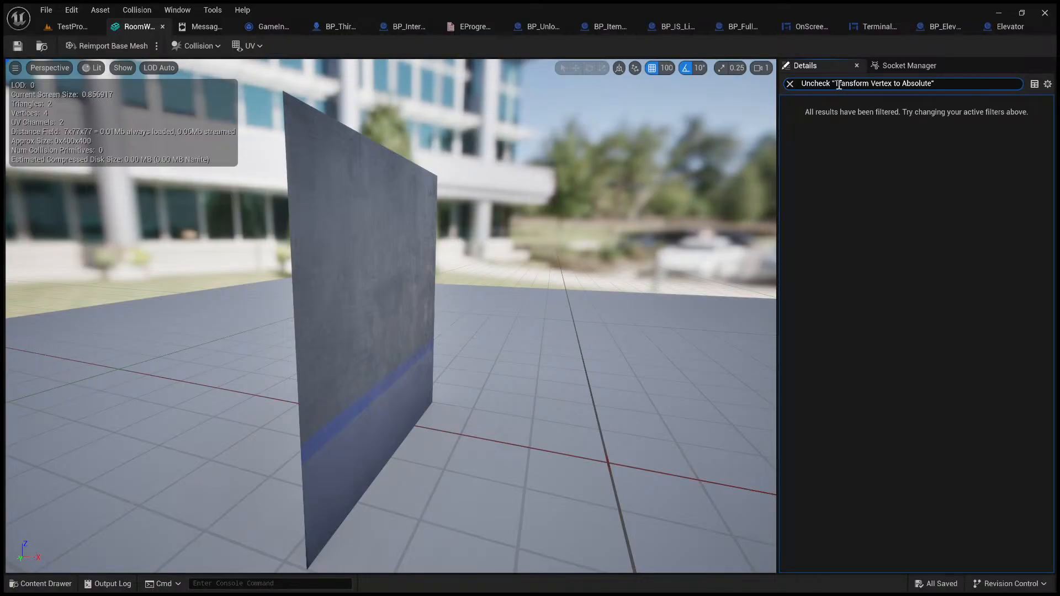
left_click_drag(833, 84, 768, 77)
key("BackSpace")
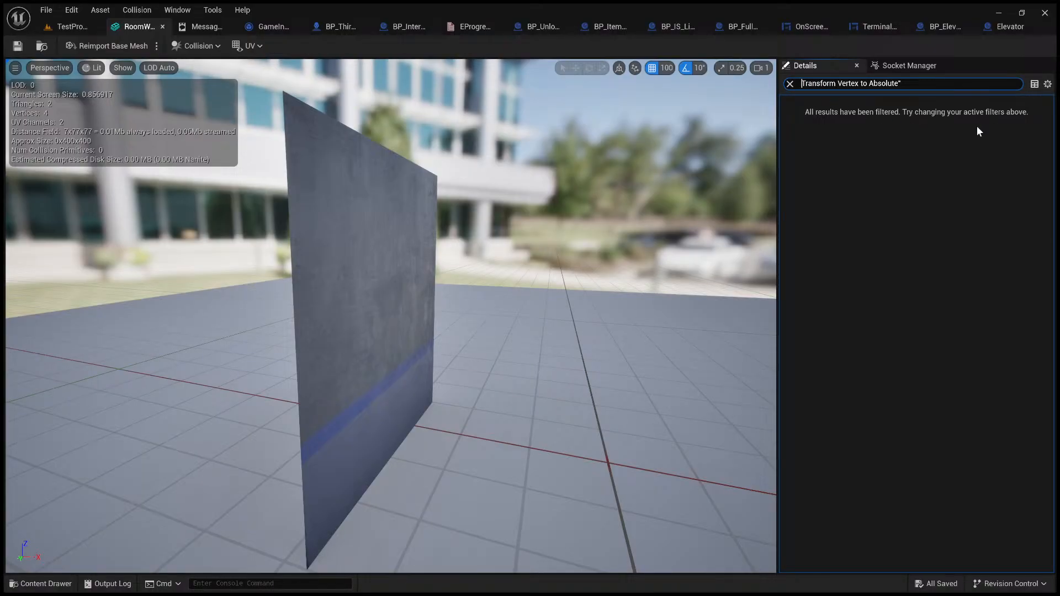
left_click(945, 86)
key("BackSpace")
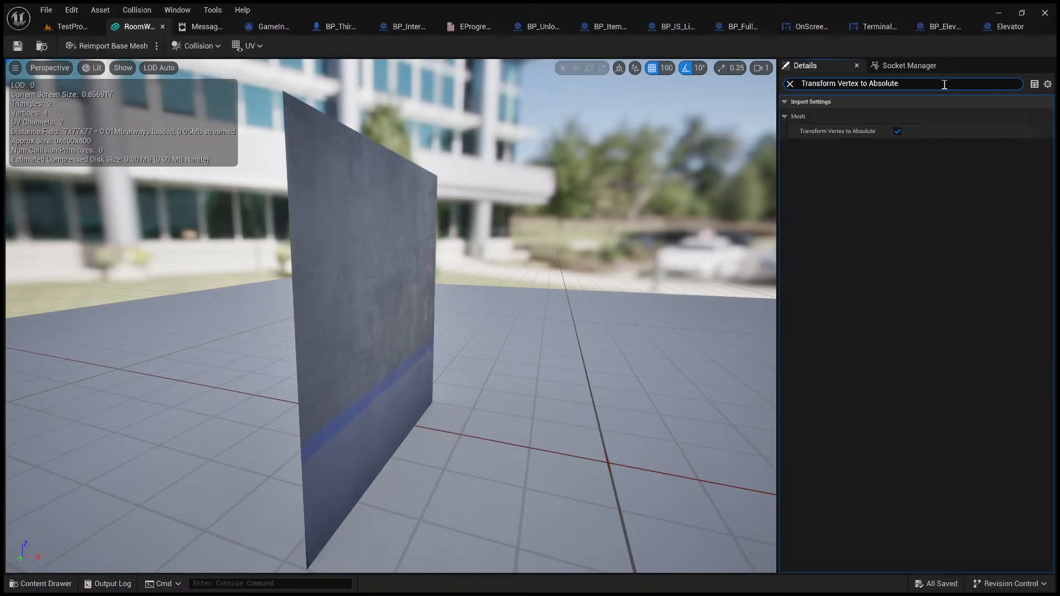
left_click(898, 131)
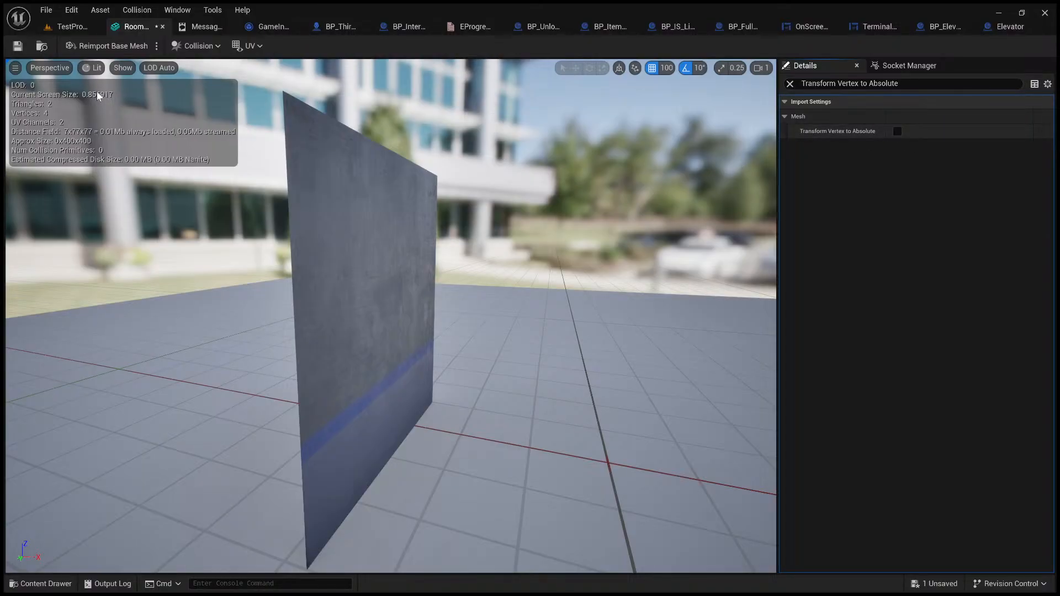
left_click(17, 46)
Step: Return to the level, select the RoomWallVar19 wall panel, and reimport its RoomWallVar1 mesh
left_click(71, 26)
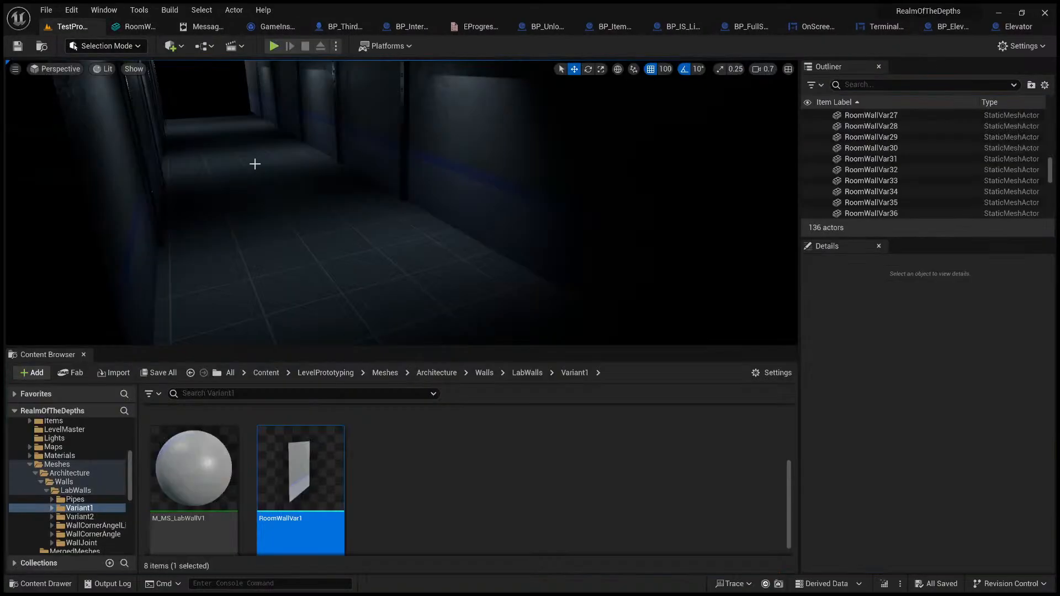
left_click(474, 203)
right_click_drag(453, 229, 569, 204)
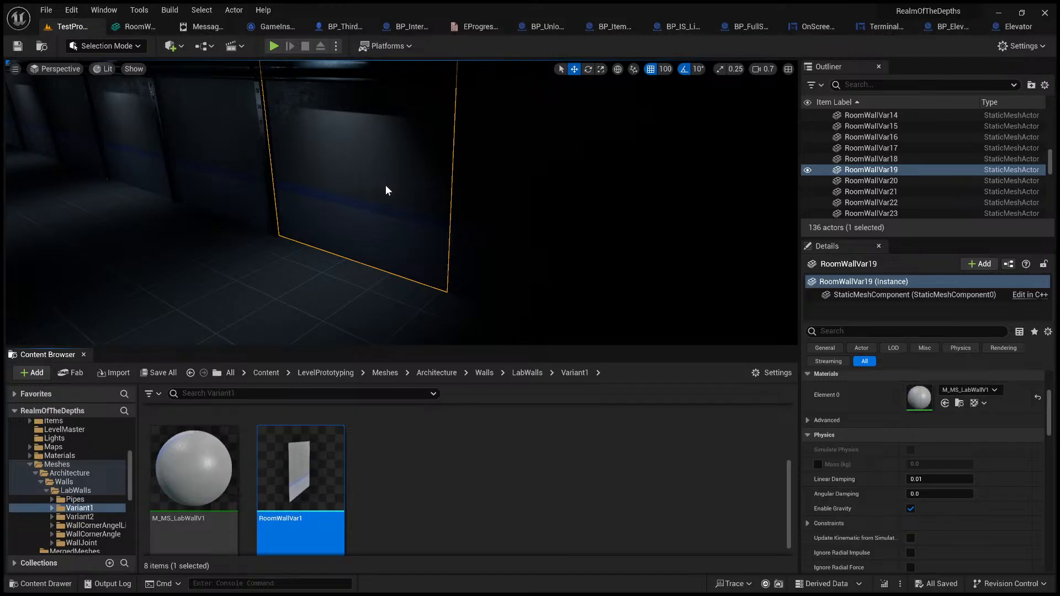
key("ctrl+z")
right_click_drag(385, 184, 391, 231)
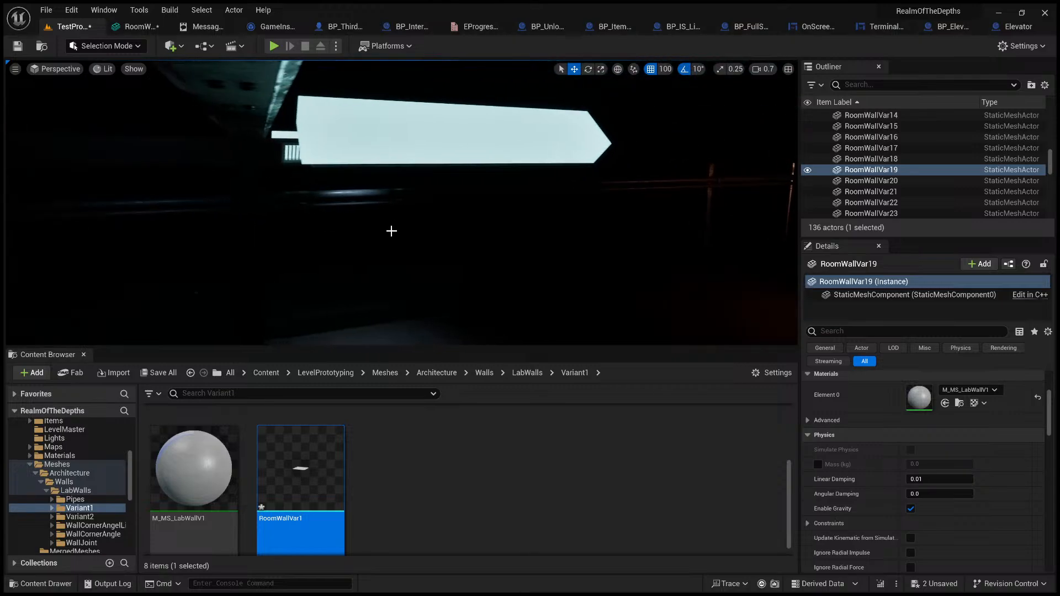
Step: Show the level in Unlit mode and inspect the reimported wall panel both in the level and in its mesh editor
left_click(119, 114)
right_click_drag(396, 234, 368, 320)
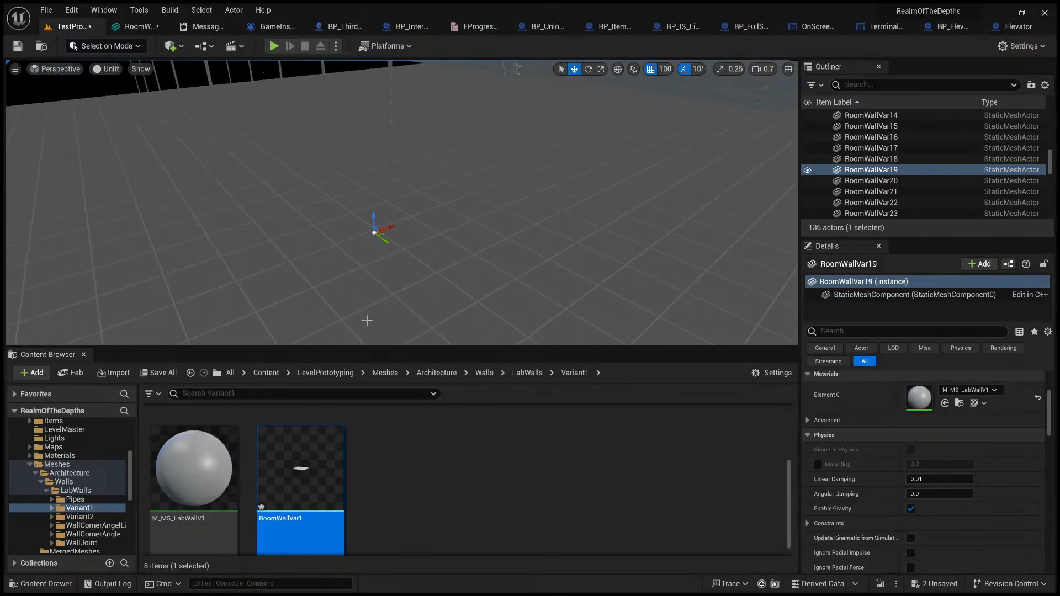
double_click(301, 498)
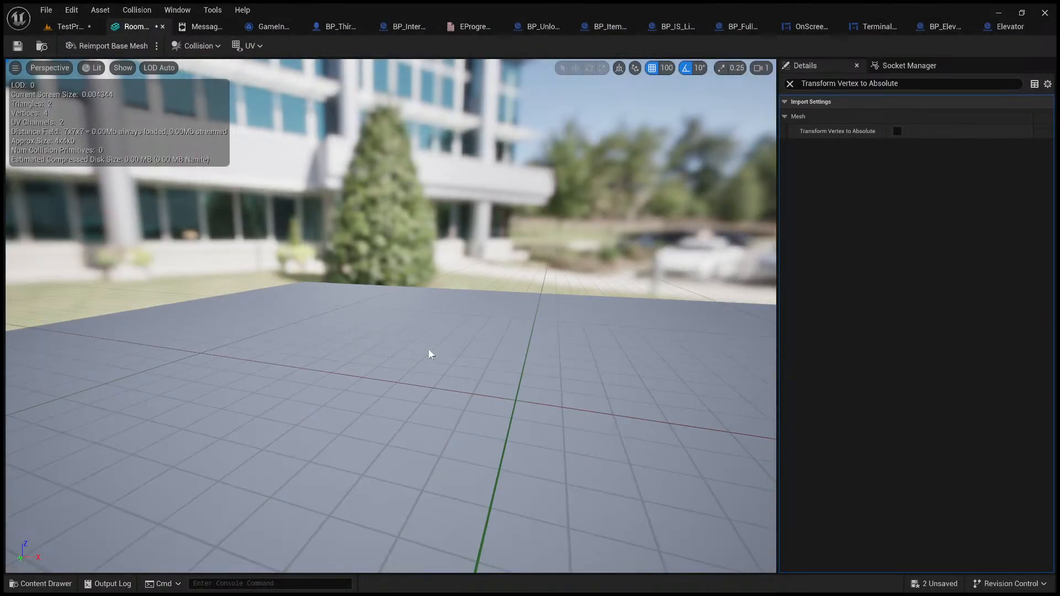
left_click(789, 84)
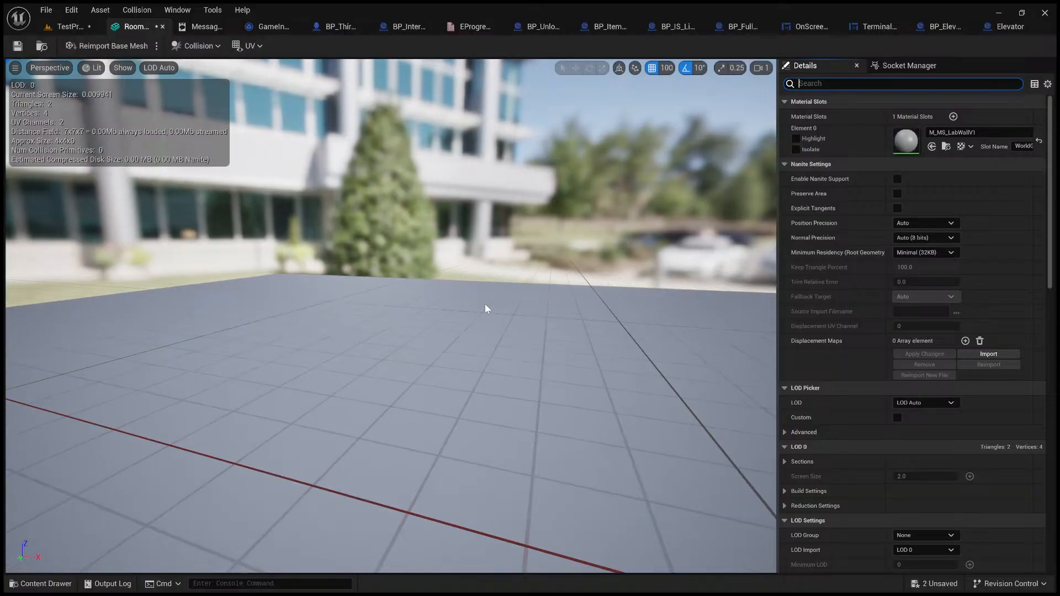
right_click_drag(472, 319, 387, 320)
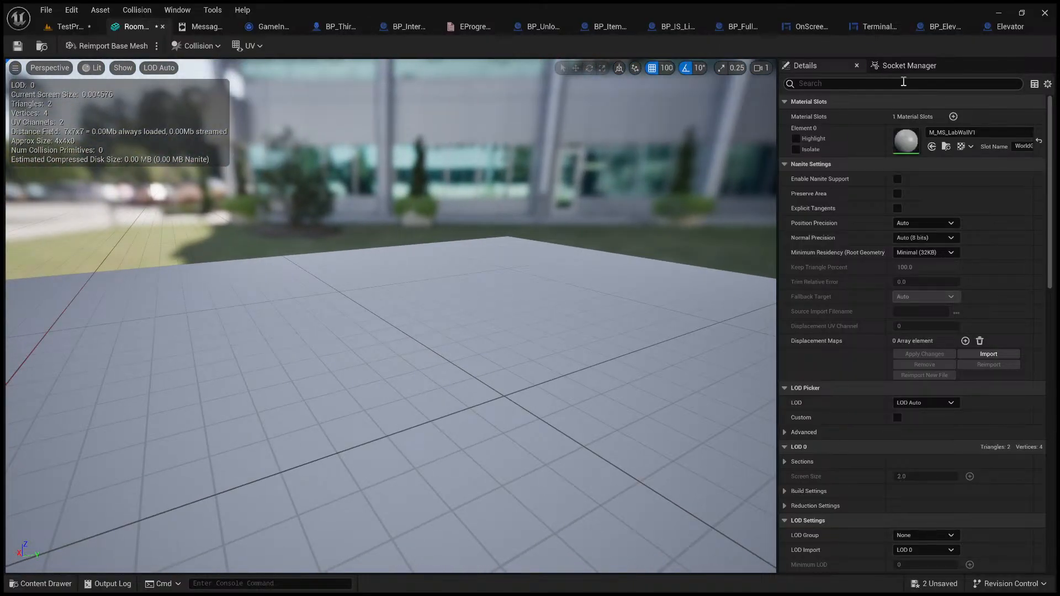
left_click(68, 27)
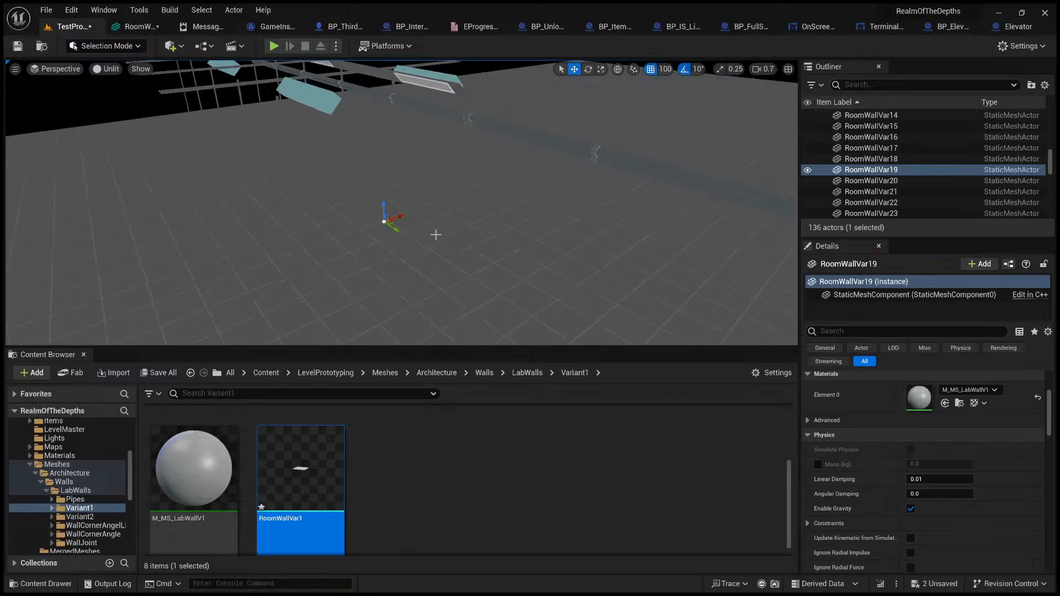
left_click_drag(435, 235, 492, 227, "alt")
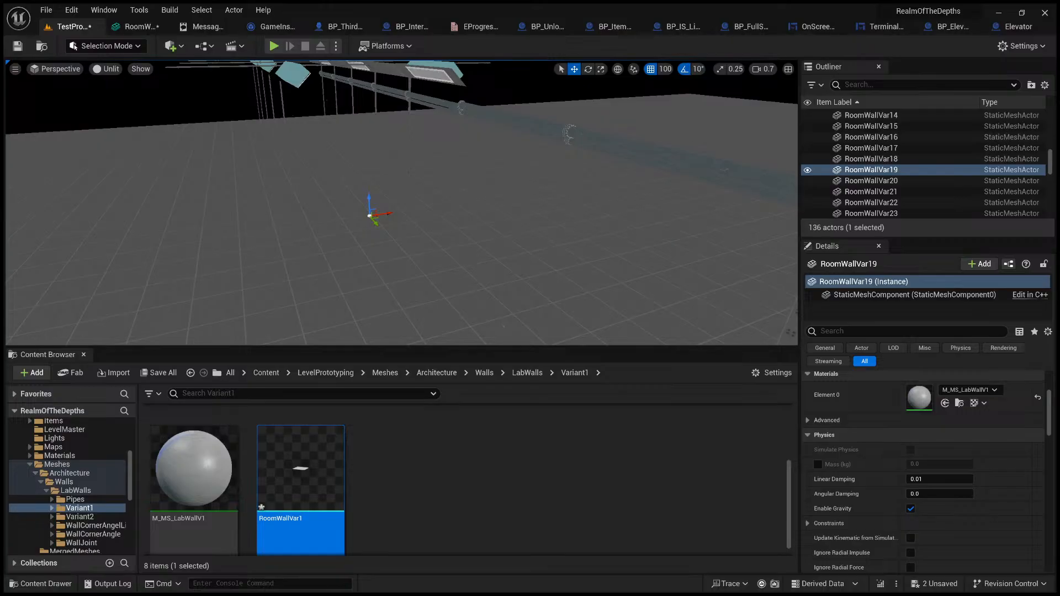
left_click(694, 471)
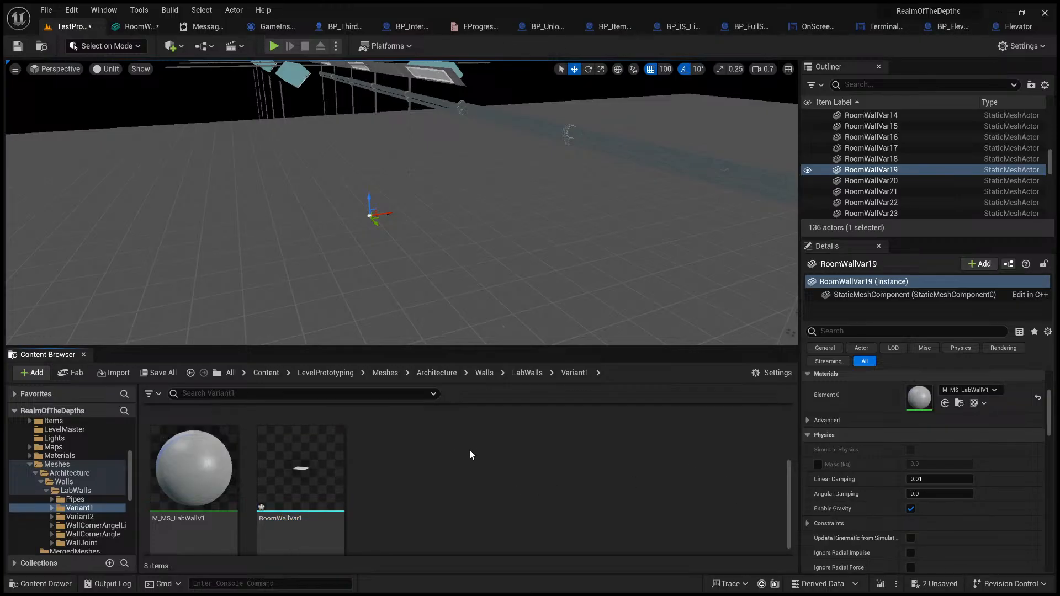
left_click_drag(410, 229, 479, 233, "alt")
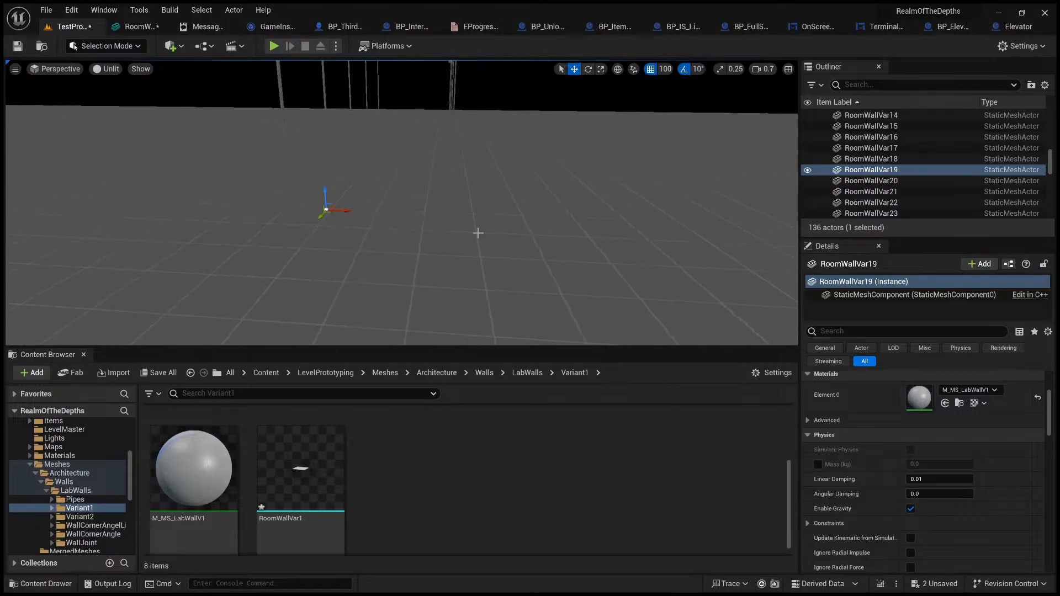
Step: Turn Transform Vertex to Absolute back on in the RoomWallVar1 mesh's import settings and save the mesh
left_click(140, 29)
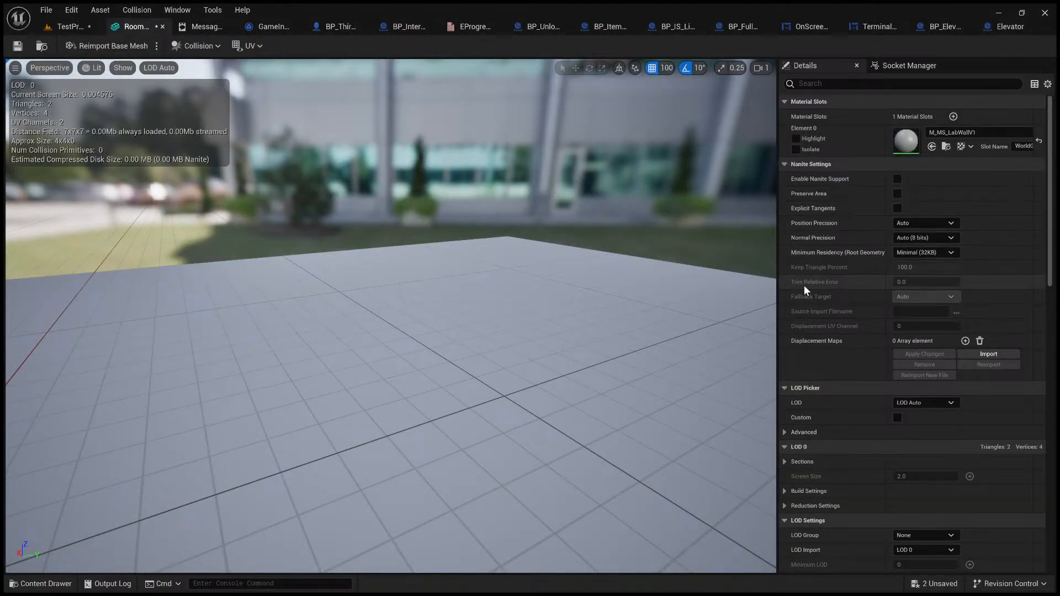
scroll(807, 271, "down", 2)
scroll(818, 326, "down", 10)
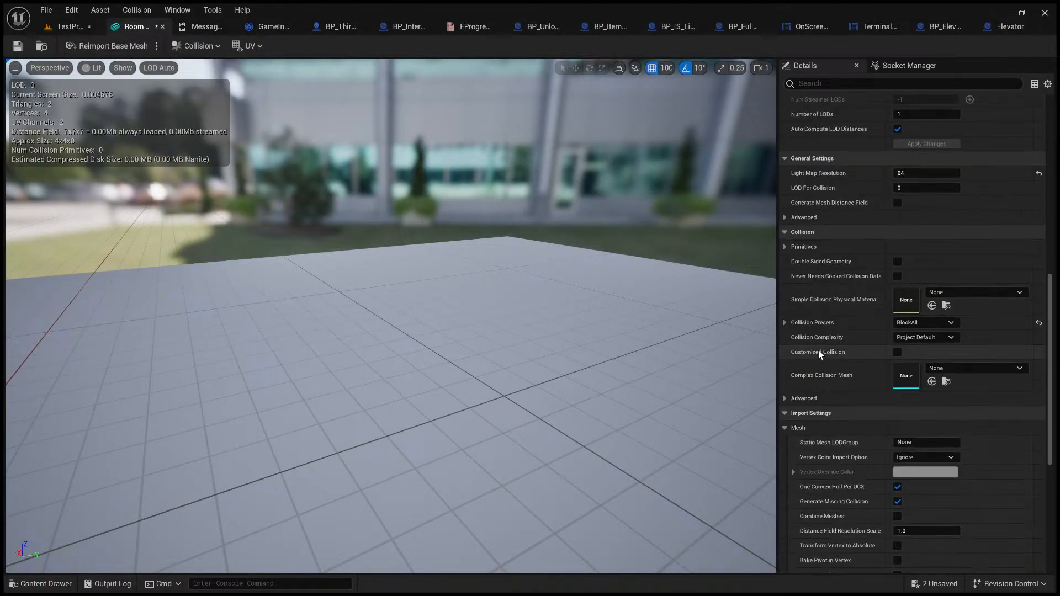
scroll(819, 354, "down", 3)
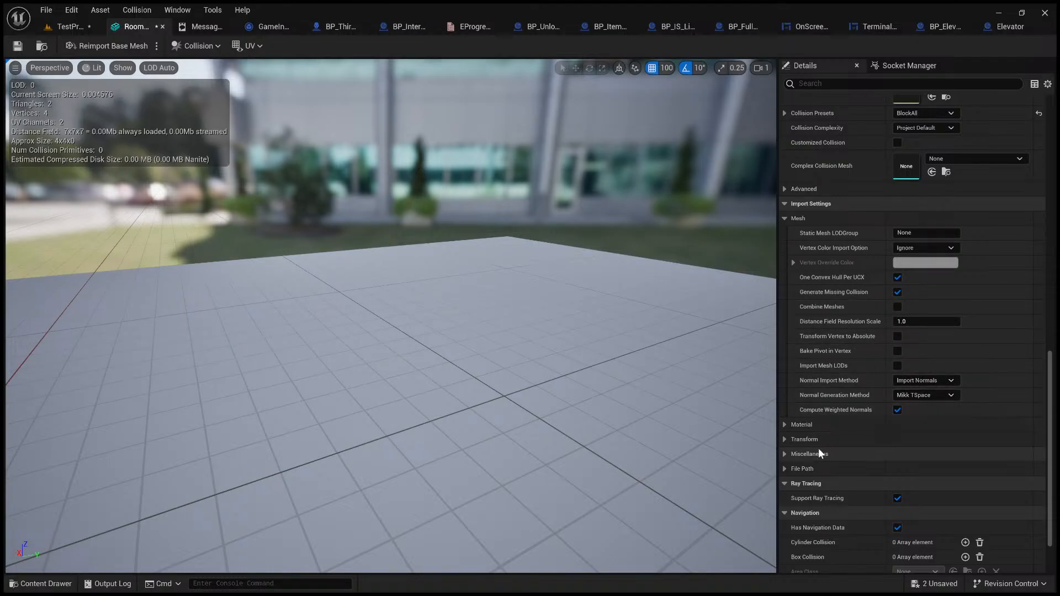
left_click(804, 440)
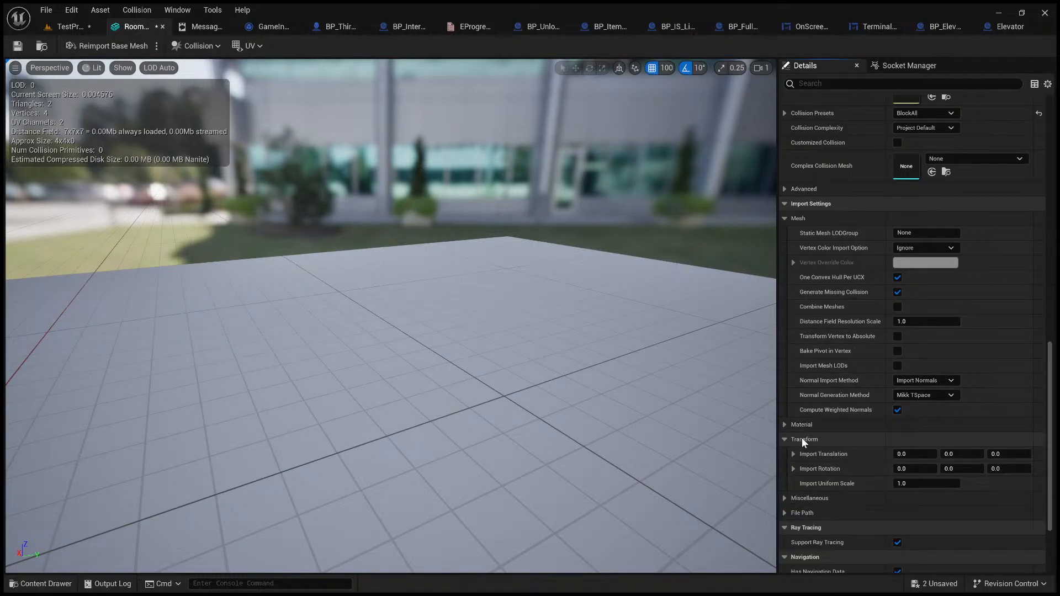
scroll(800, 437, "down", 1)
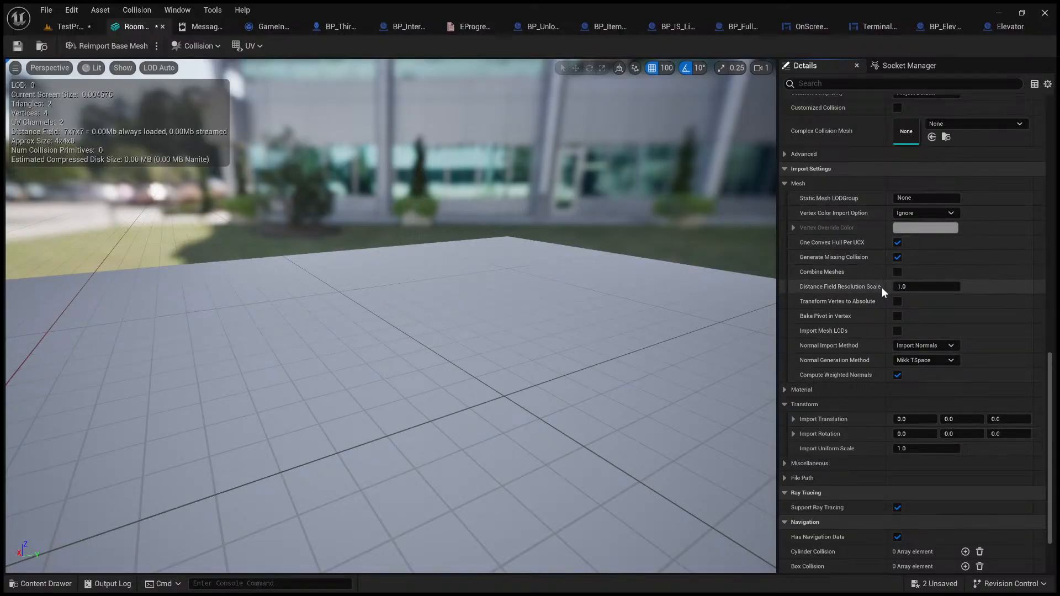
left_click(897, 302)
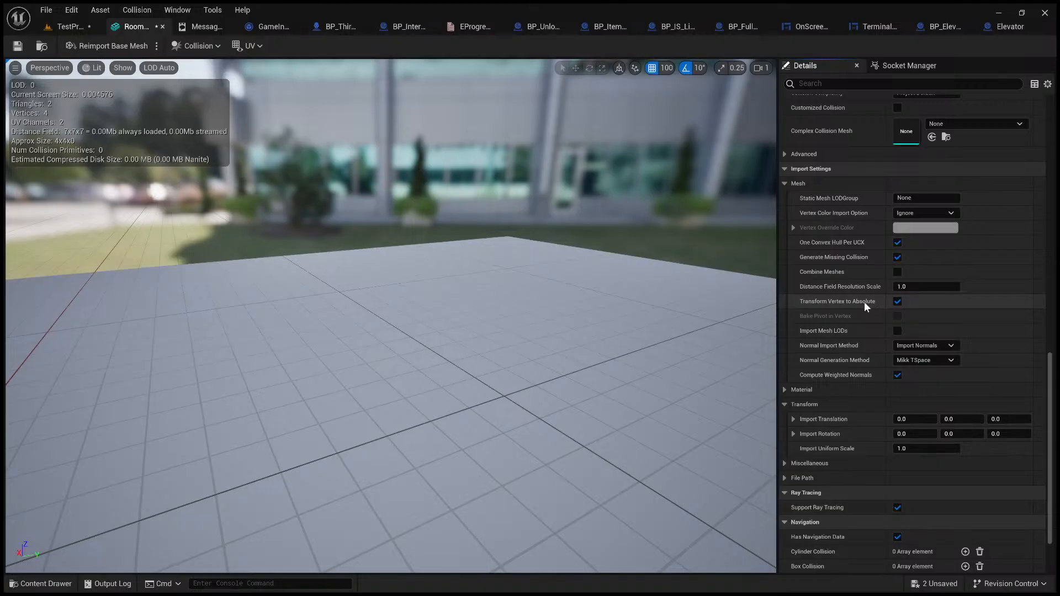
left_click(899, 301)
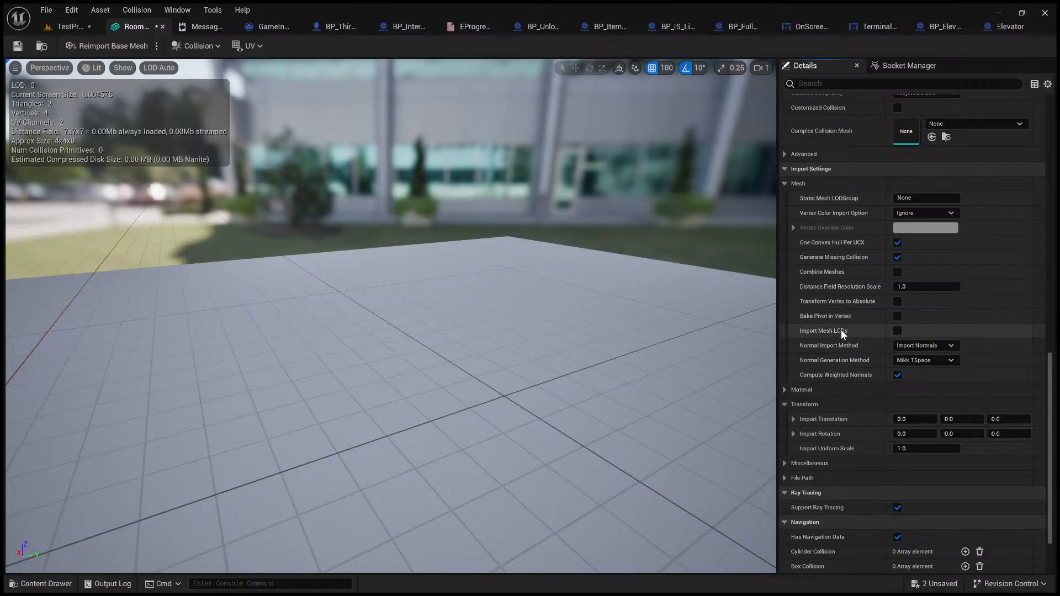
left_click(898, 301)
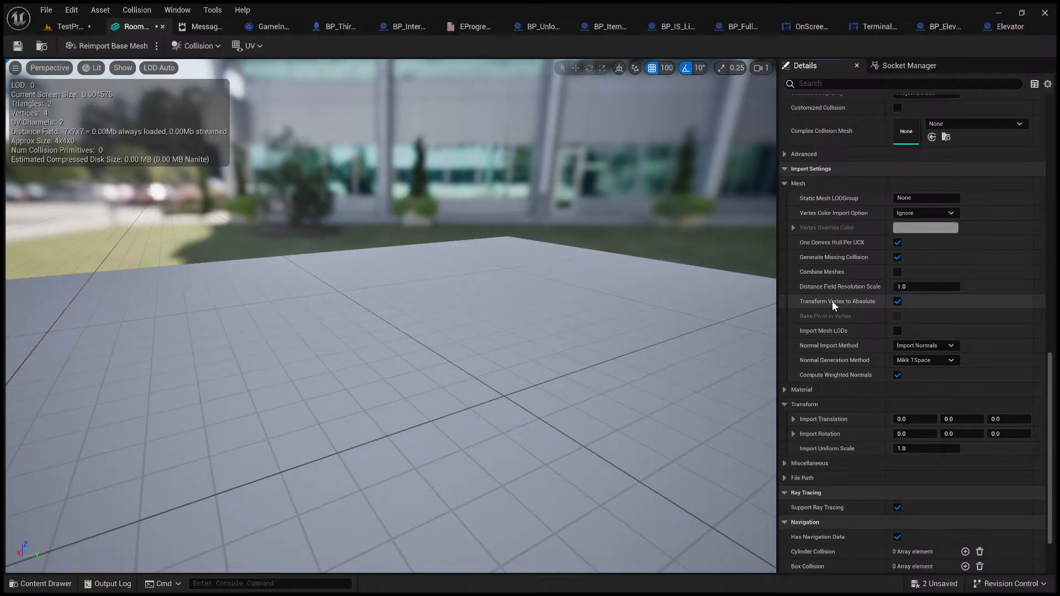
scroll(547, 296, "down", 2)
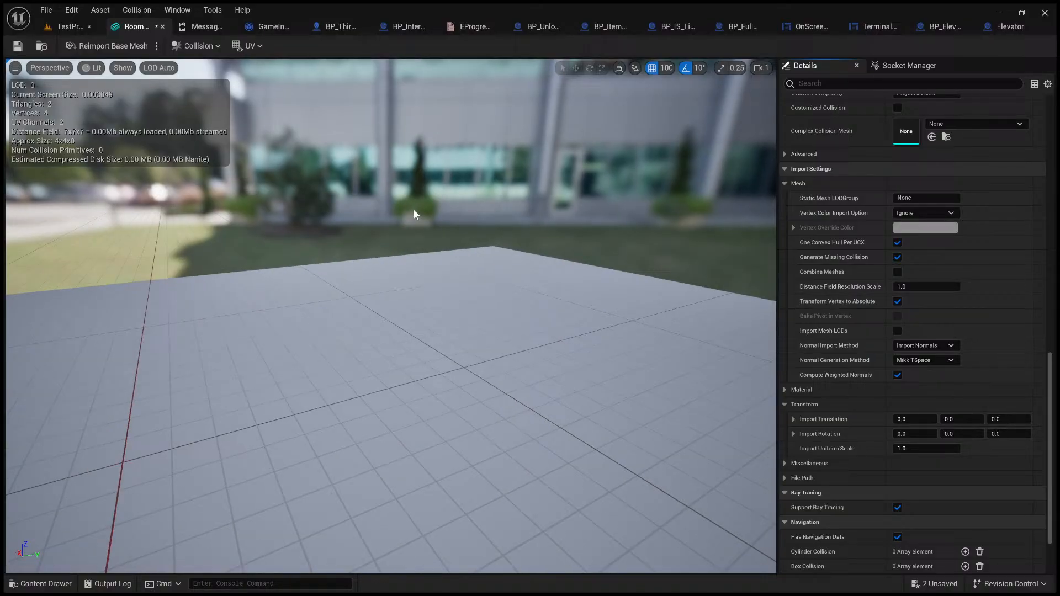
left_click(16, 47)
Step: Return to the level, reimport the RoomWallVar1 mesh, and check the wall panels along the corridor
left_click(70, 26)
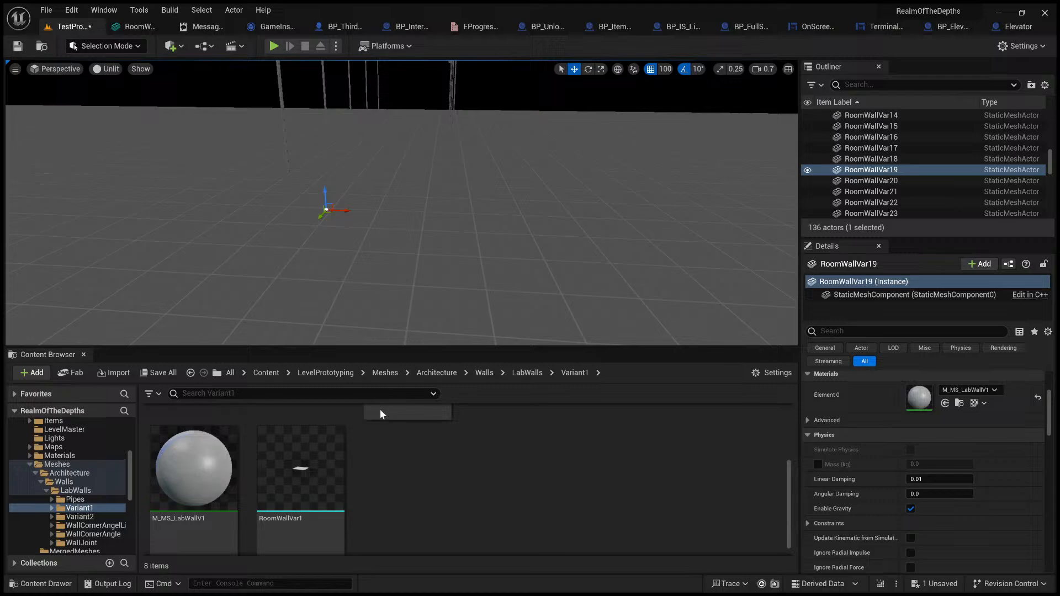
left_click(312, 457)
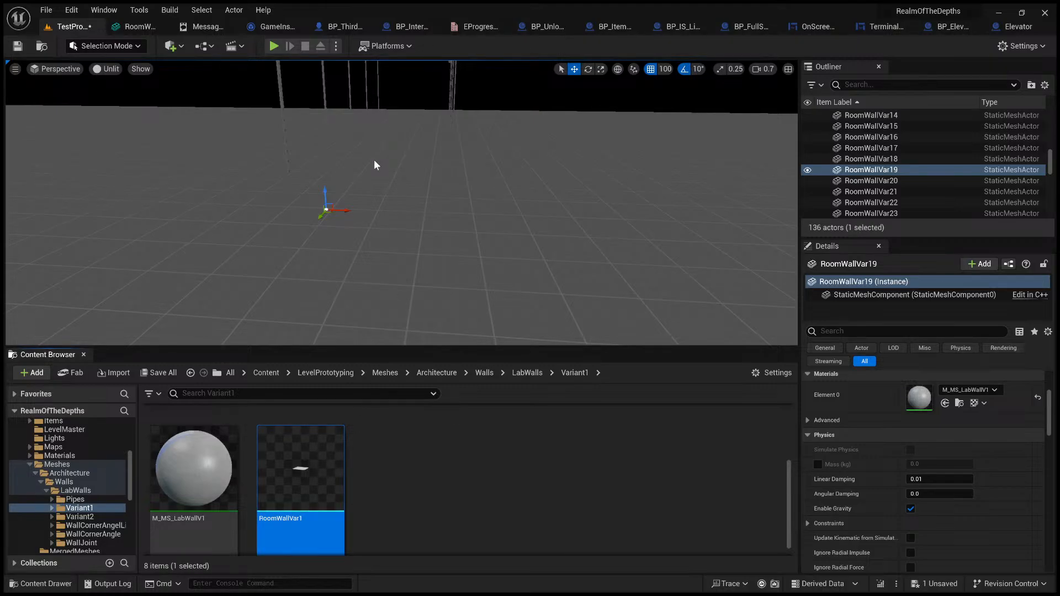
key("ctrl+z")
scroll(393, 184, "down", 3)
scroll(376, 208, "up", 2)
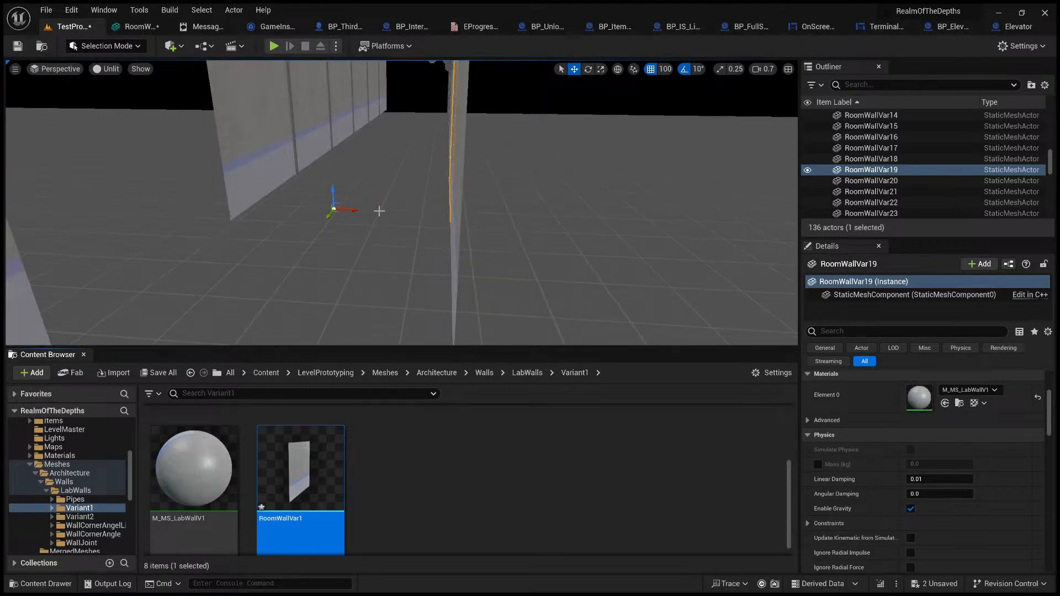
scroll(385, 232, "up", 2)
mouse_move(395, 229)
right_mouse_down()
mouse_move(379, 221)
mouse_move(409, 255)
mouse_move(389, 228)
mouse_move(433, 228)
mouse_move(399, 222)
right_mouse_up()
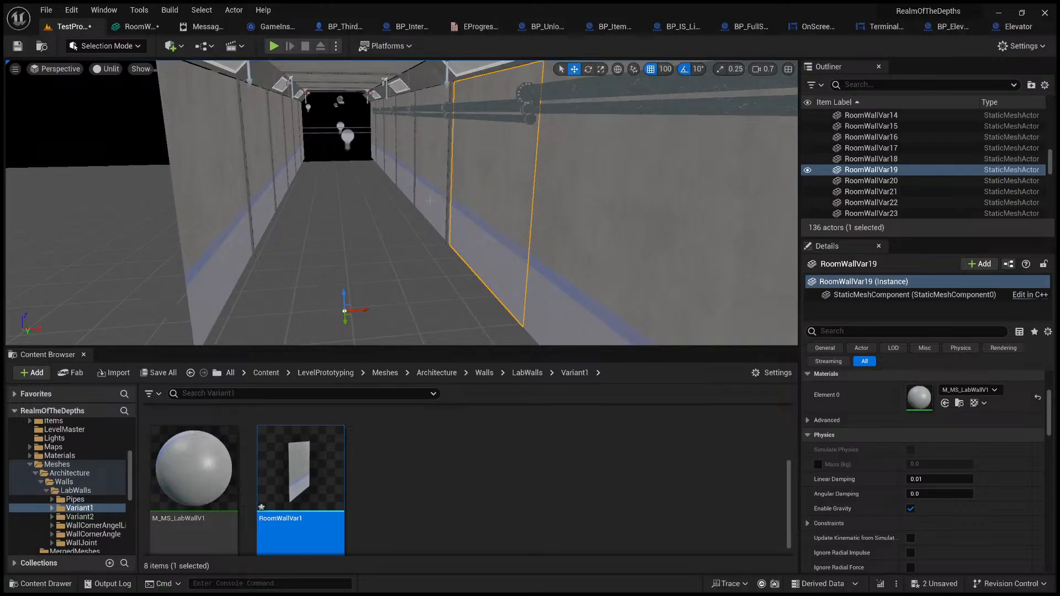
Step: Enable Game View, restore Lit shading in the level viewport, and look along the corridor
key("g")
left_click(107, 68)
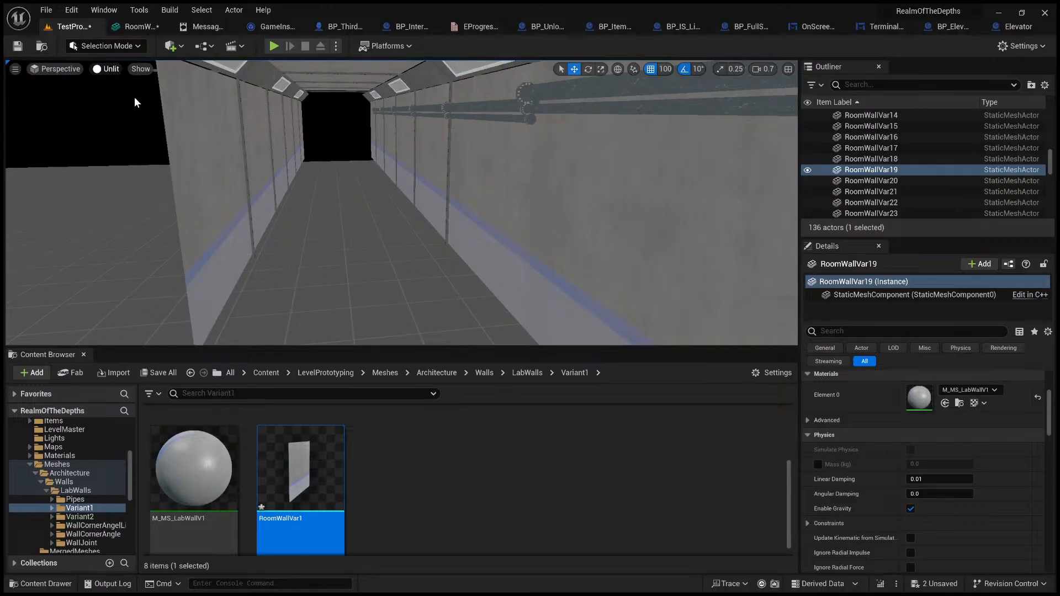
left_click(135, 97)
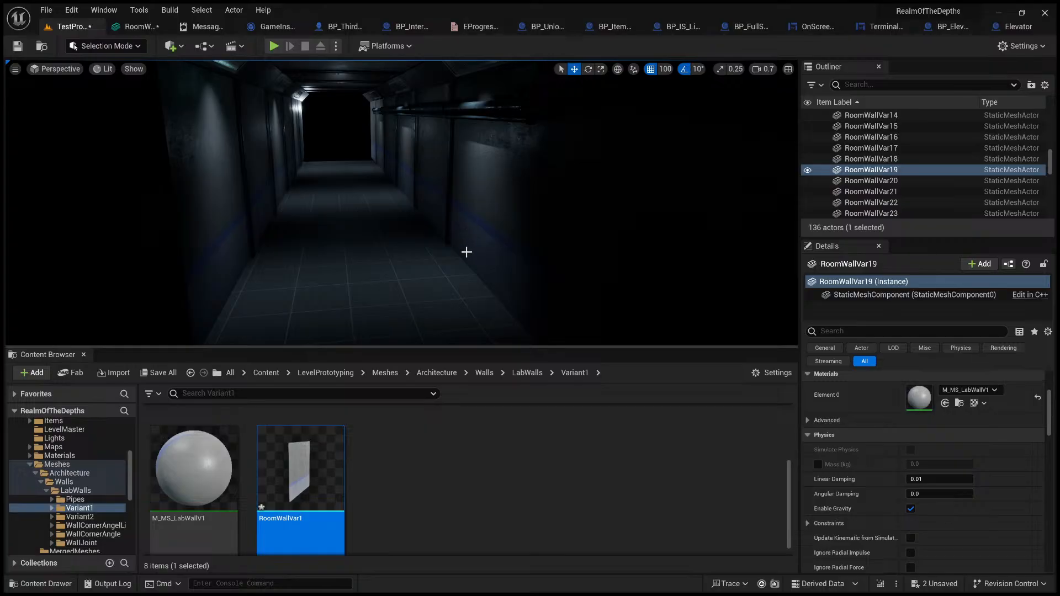
key("s")
mouse_move(466, 253)
right_mouse_down()
mouse_move(455, 227)
mouse_move(453, 268)
mouse_move(439, 247)
mouse_move(483, 264)
mouse_move(446, 256)
mouse_move(478, 262)
mouse_move(465, 254)
right_mouse_up()
key("w")
key("s")
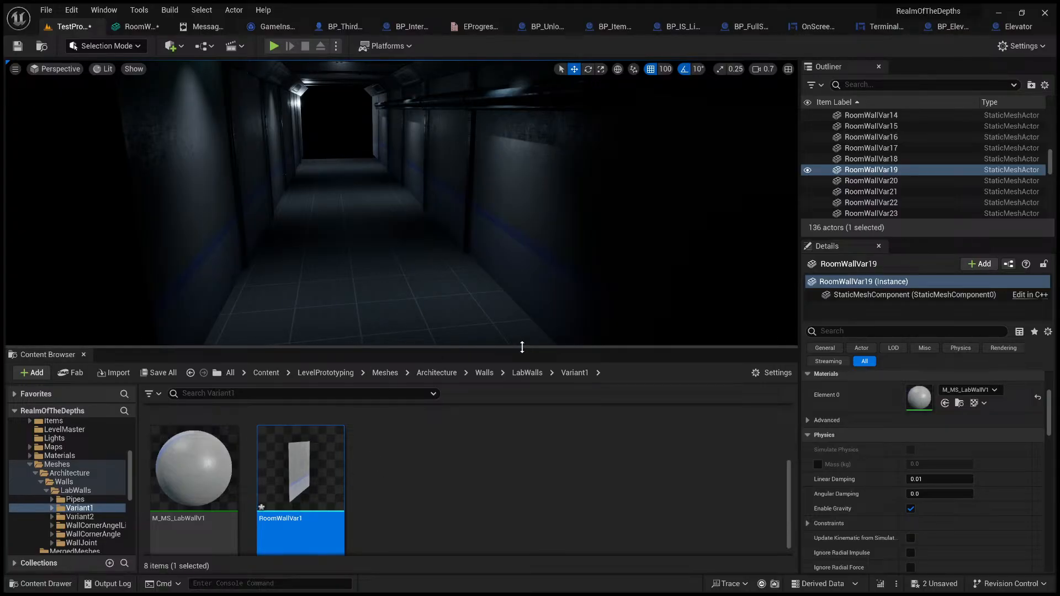
Step: Enlarge the level viewport over the Content Browser, then leave Game View to inspect the RoomWallVar19 panel and its pivot
left_click_drag(521, 347, 529, 462)
key("g")
right_click_drag(396, 350, 458, 395)
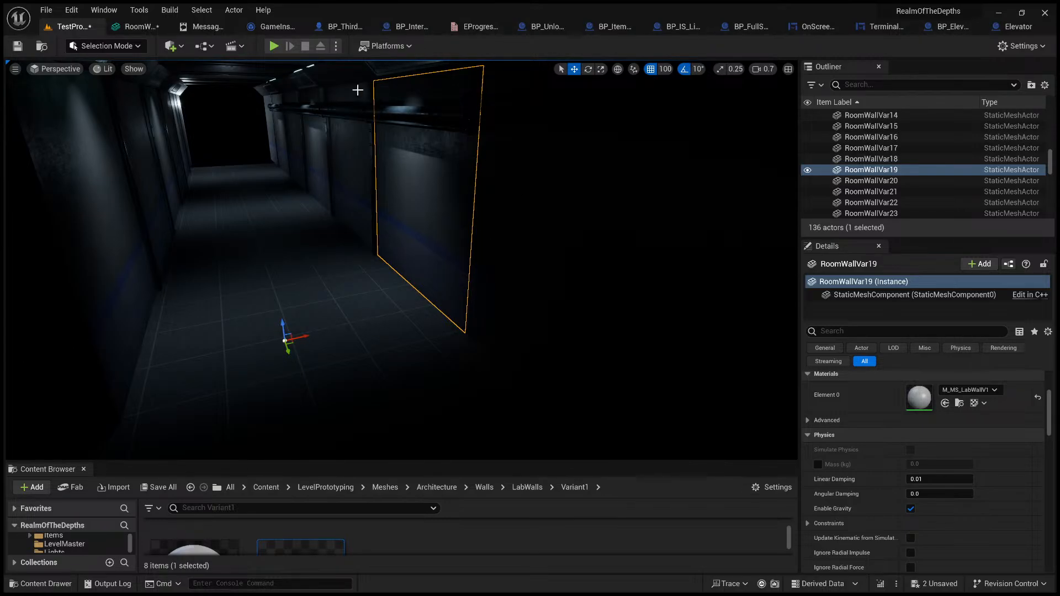
Step: Show the rotation gizmo on the RoomWallVar19 panel, then switch to Blender and check the matching wall panel's corner vertex in Edit Mode
left_click(588, 69)
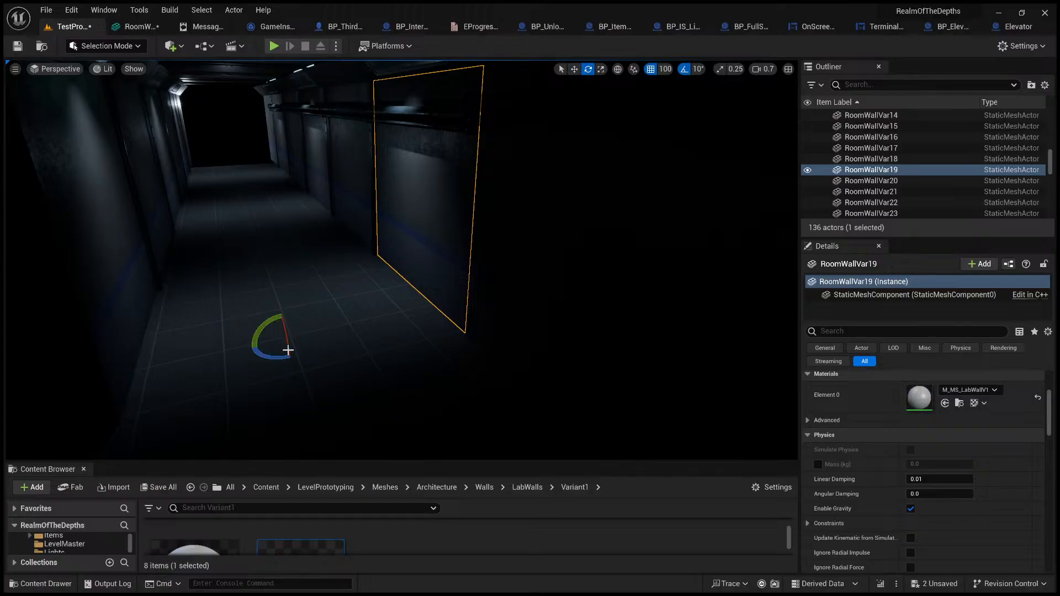
mouse_move(259, 349)
left_mouse_down()
mouse_move(227, 331)
mouse_move(260, 349)
left_mouse_up()
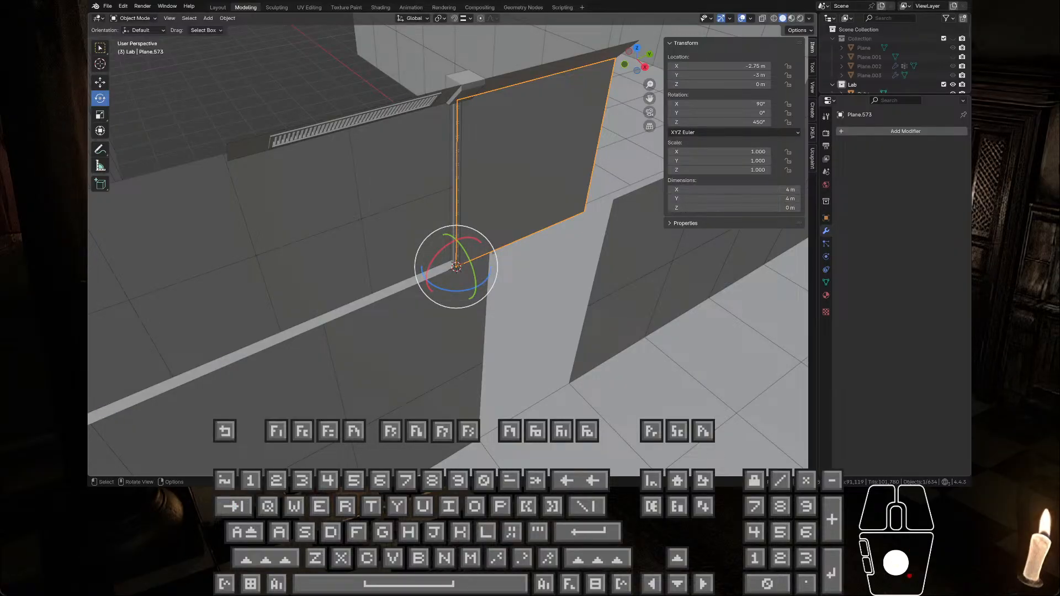
key("Tab")
middle_click_drag(498, 224, 487, 247)
key("Tab")
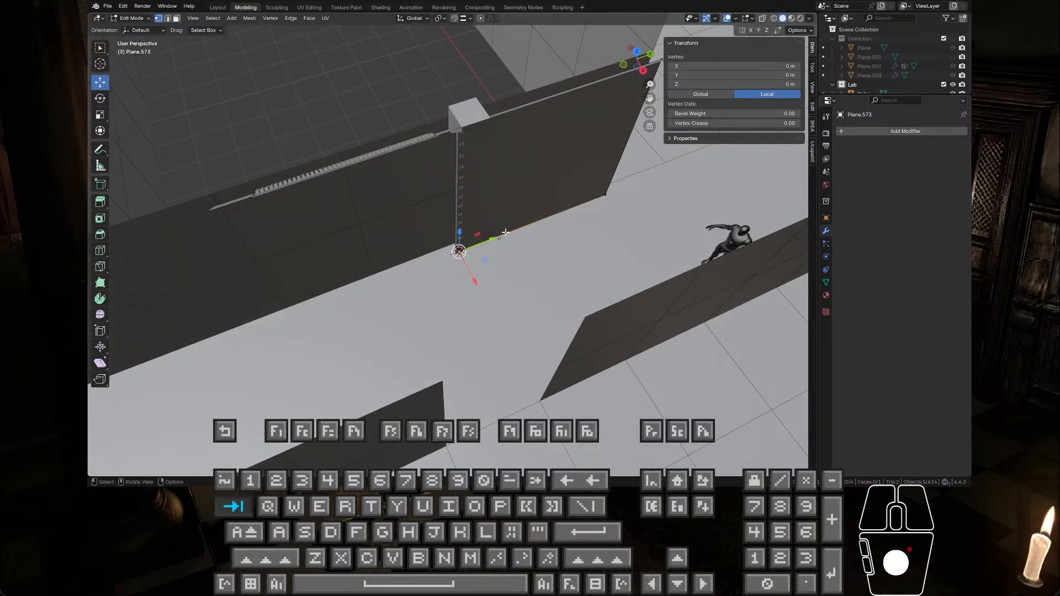
left_click(558, 282)
left_click(523, 196)
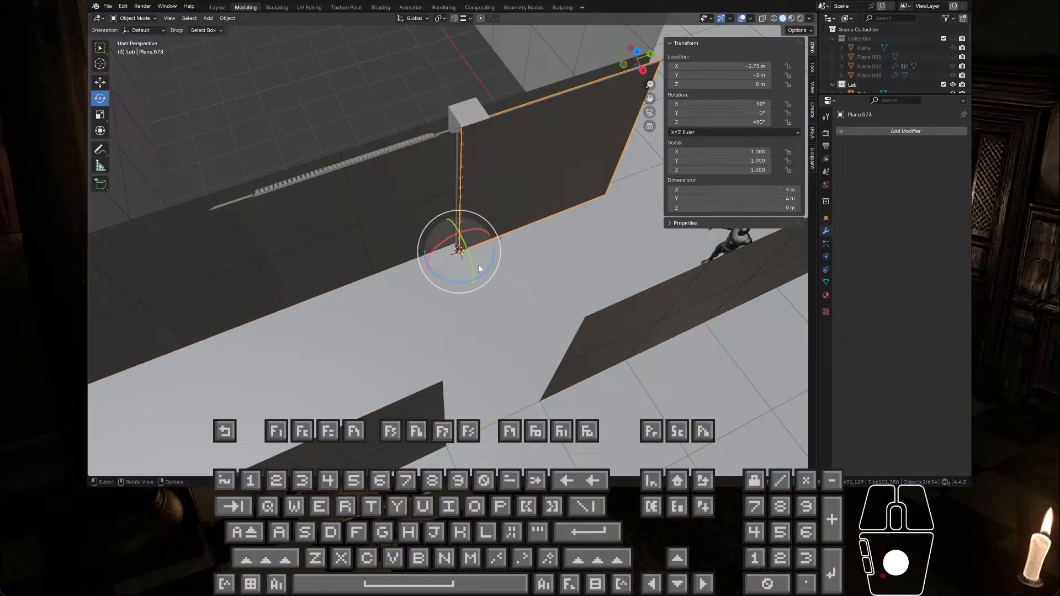
Step: Examine the wall panel's corner origin and the narrow joint strip beside it, finishing with the wall panel selected
left_click_drag(461, 282, 229, 248)
middle_click_drag(232, 248, 424, 214)
scroll(452, 185, "up", 5)
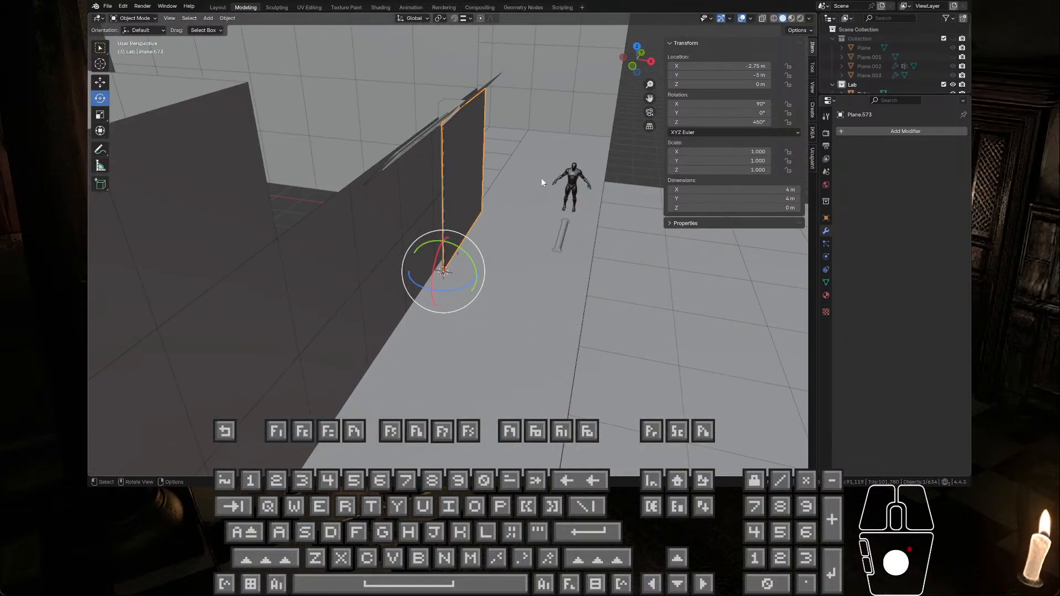
left_click(609, 168)
mouse_move(521, 182)
middle_mouse_down()
mouse_move(467, 188)
mouse_move(430, 229)
mouse_move(515, 196)
middle_mouse_up()
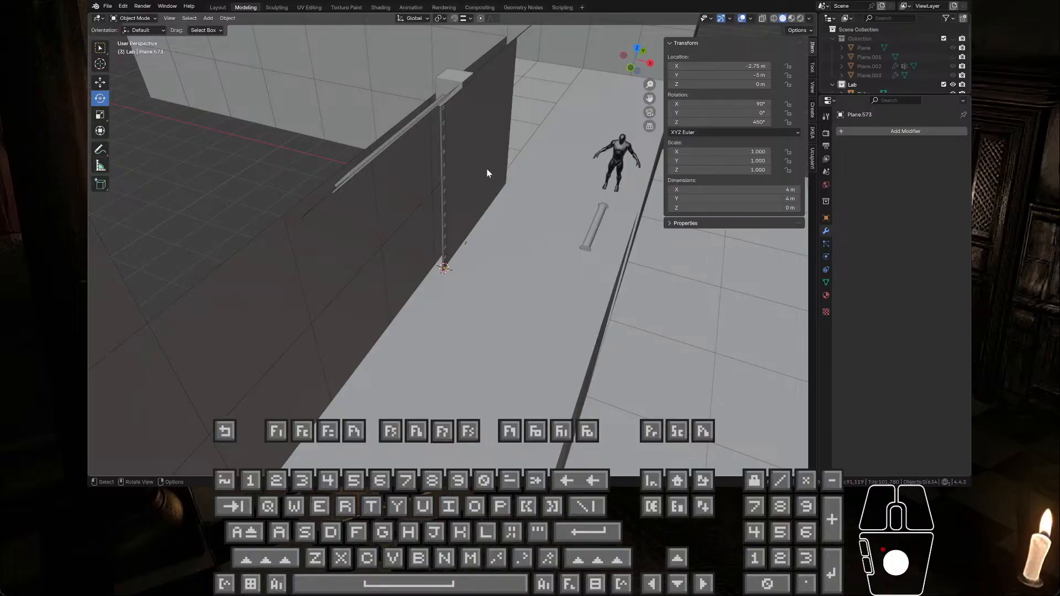
left_click(445, 169)
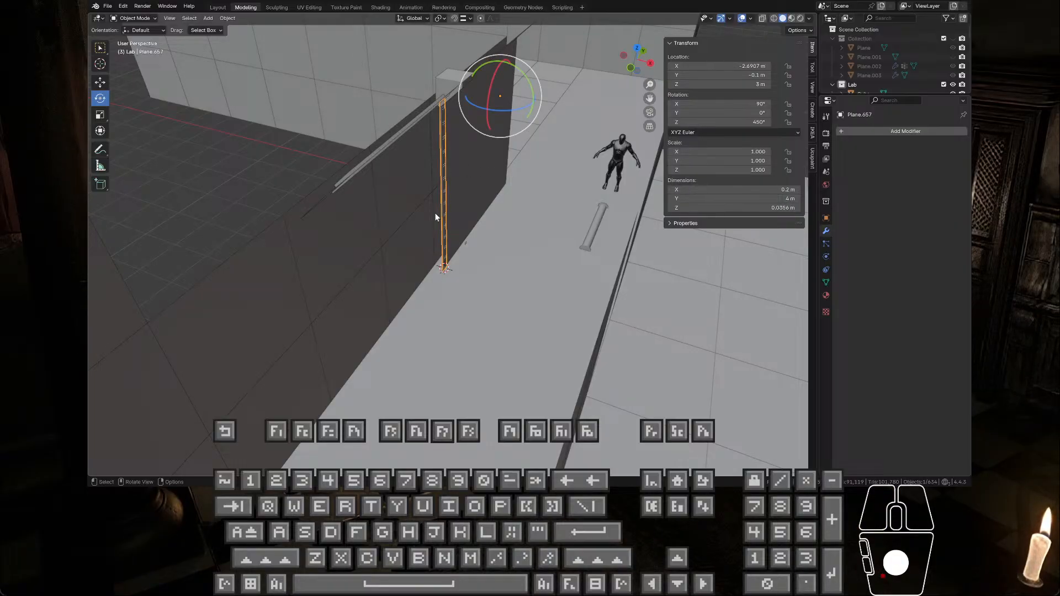
left_click(458, 253)
left_click(452, 223)
middle_click_drag(471, 189, 452, 215)
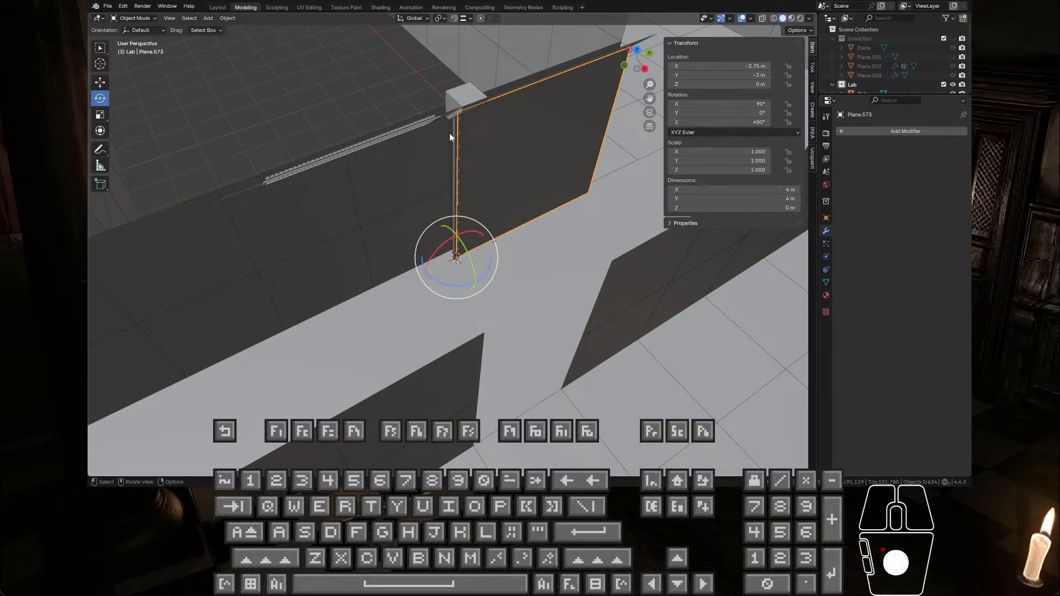
Step: Open the export options for the selected wall panel and return to the scene without changing the model
left_click(108, 6)
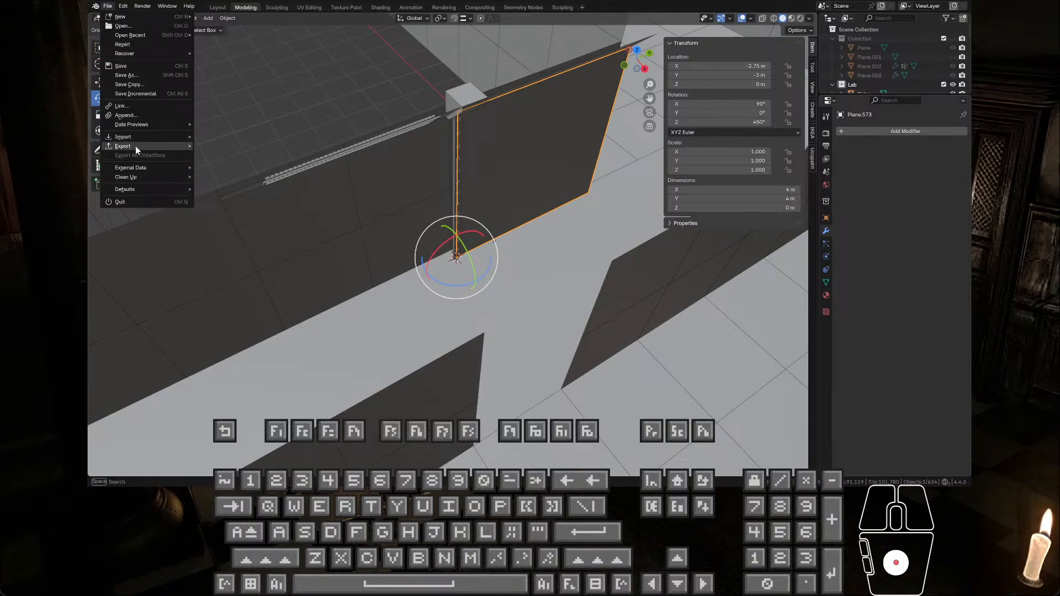
mouse_move(134, 146)
left_click(248, 225)
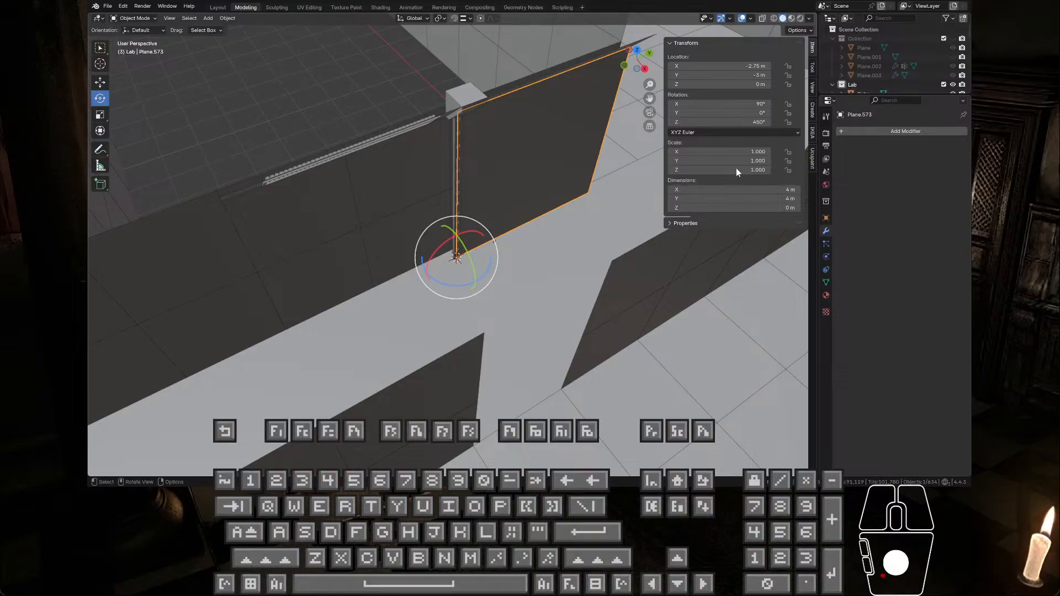
left_click(772, 164)
Step: Check the wall panel's vertex coordinates within the whole corridor layout and show its move gizmo in Object Mode
scroll(542, 198, "down", 5)
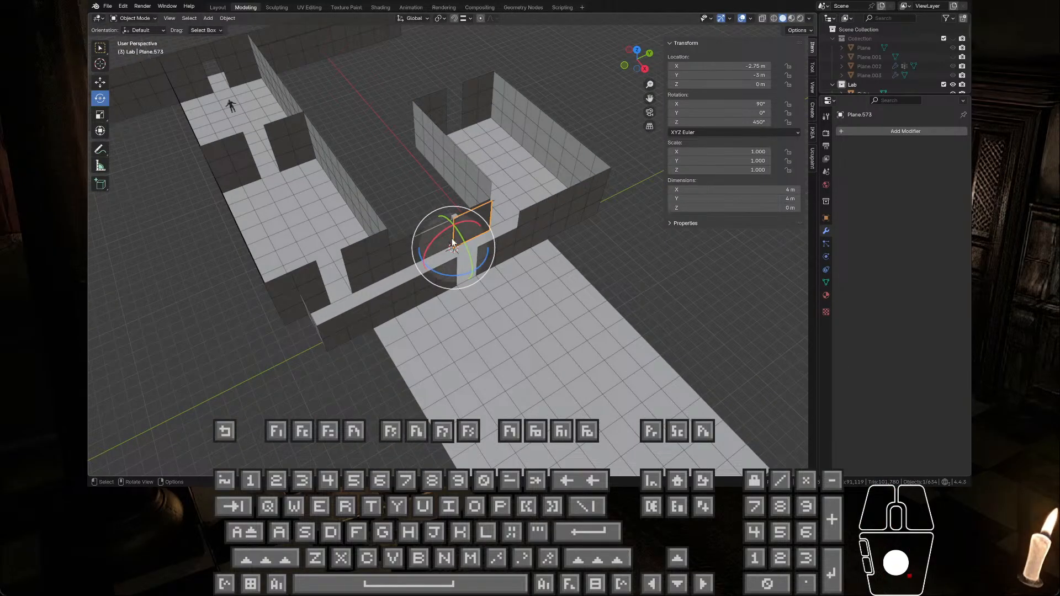
middle_click_drag(483, 241, 521, 240)
key("Tab")
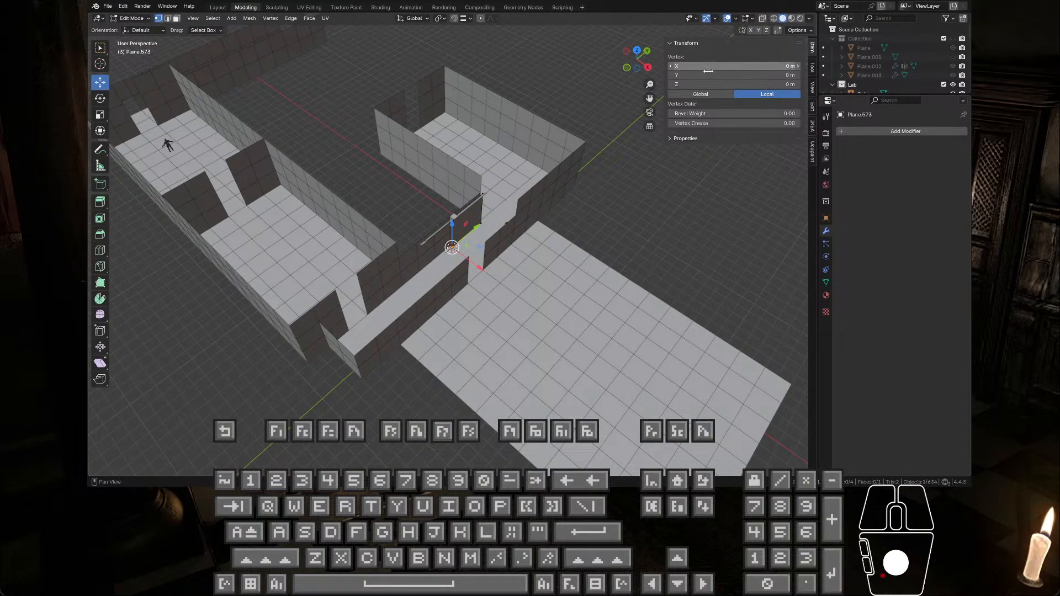
scroll(505, 230, "up", 4)
key("Tab")
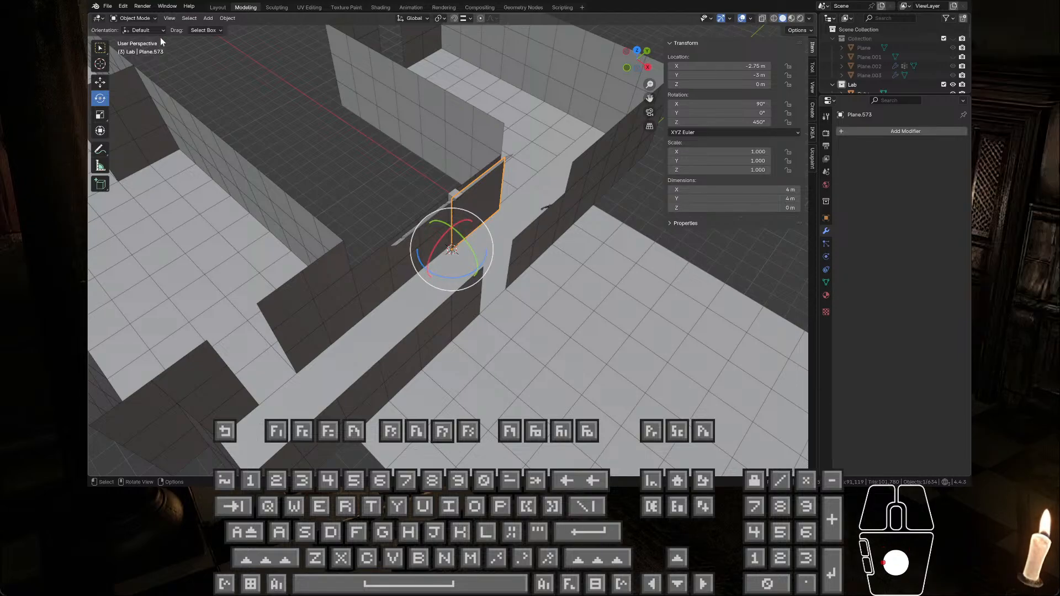
left_click(100, 82)
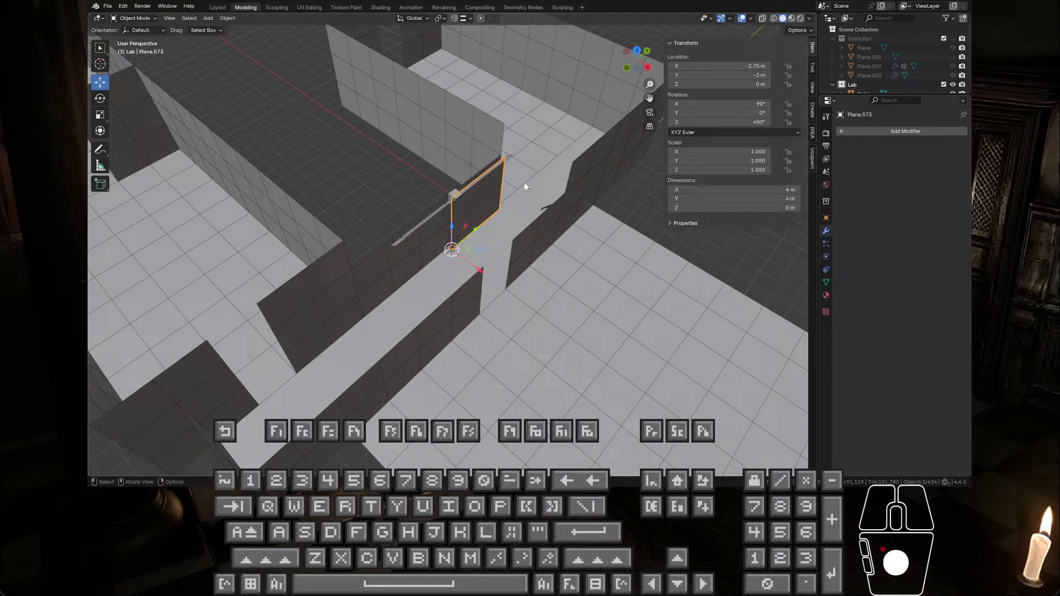
middle_click_drag(488, 235, 473, 238)
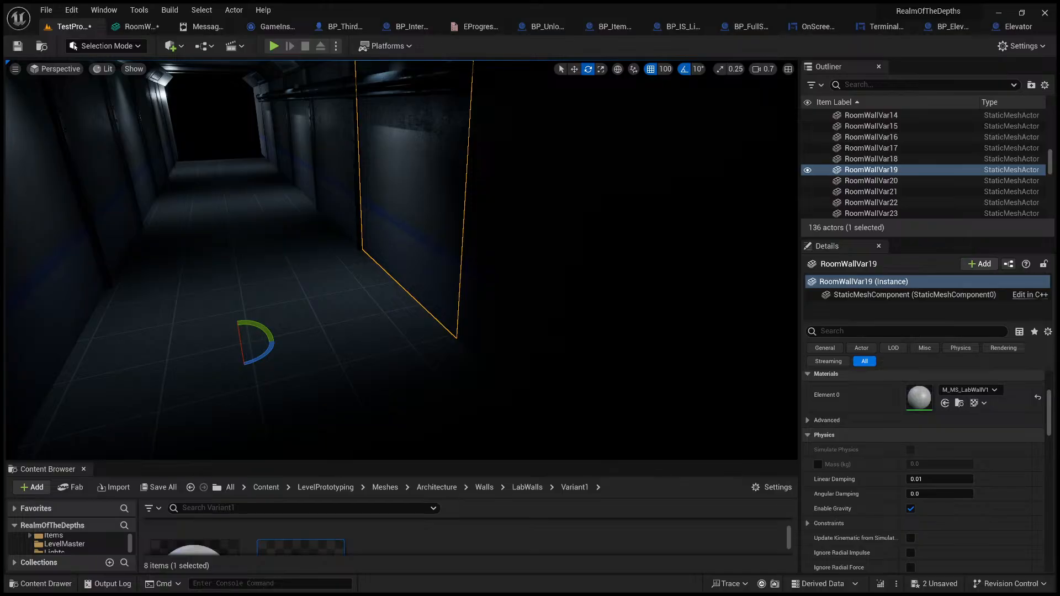
Step: Switch to Unreal Engine, save the RoomWallVar1 mesh, and inspect its pivot and import settings in the mesh editor
left_click(136, 26)
scroll(817, 248, "down", 2)
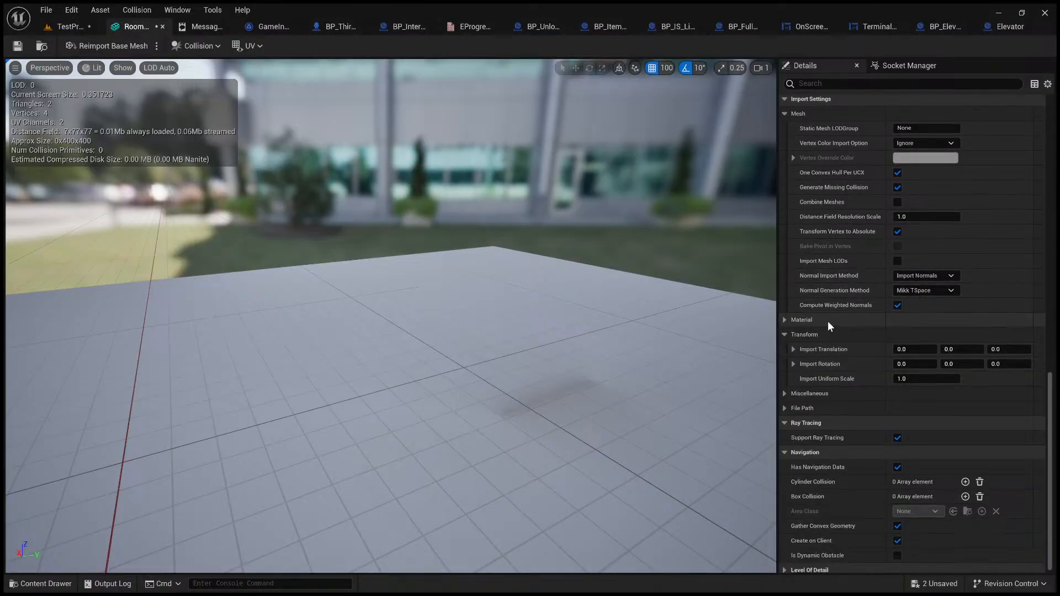
left_click(74, 26)
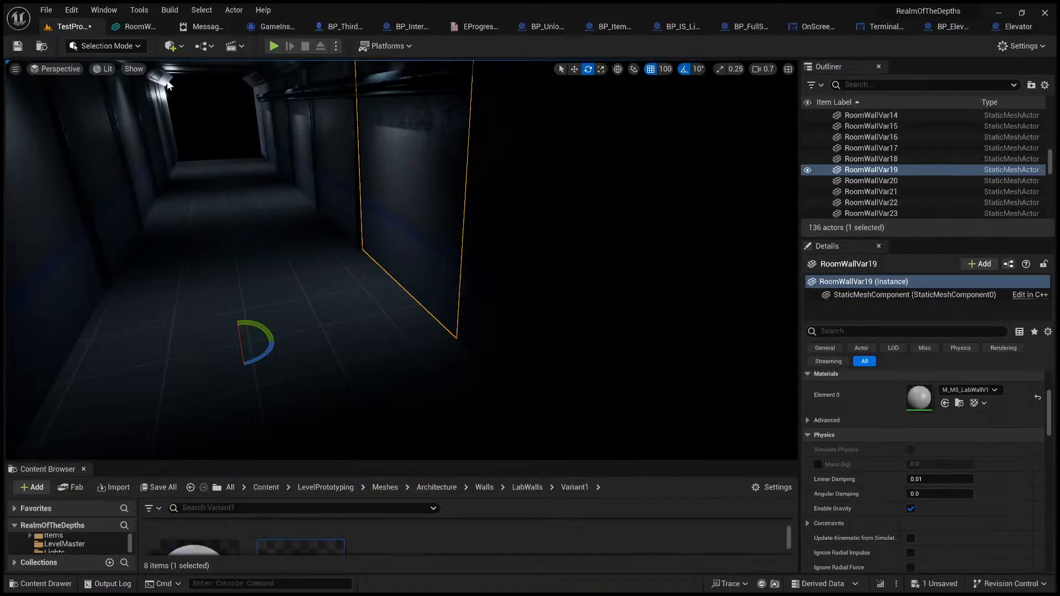
left_click(131, 28)
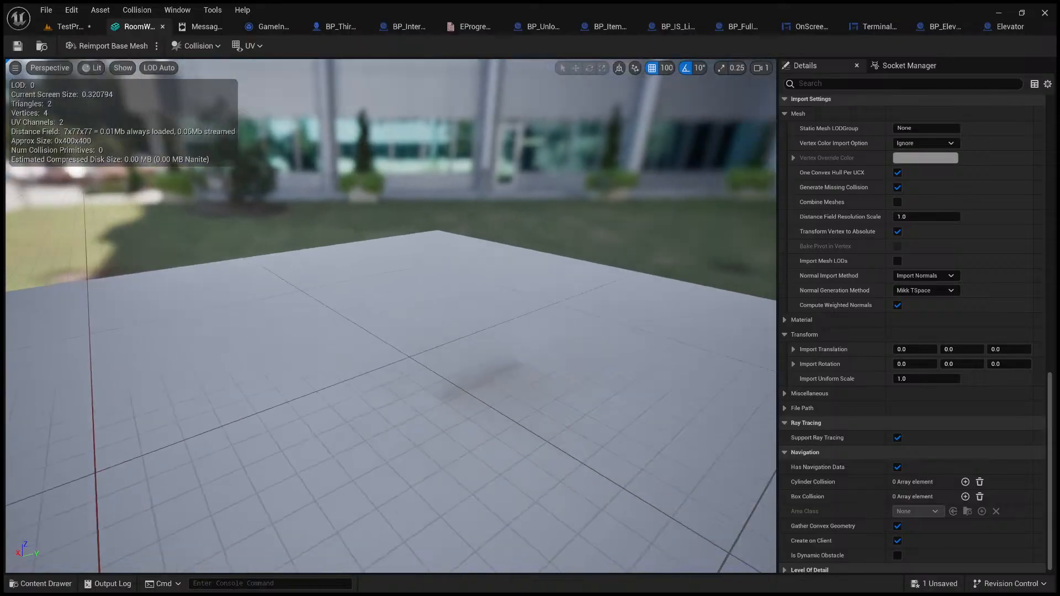
right_click_drag(391, 316, 529, 242)
scroll(847, 399, "down", 1)
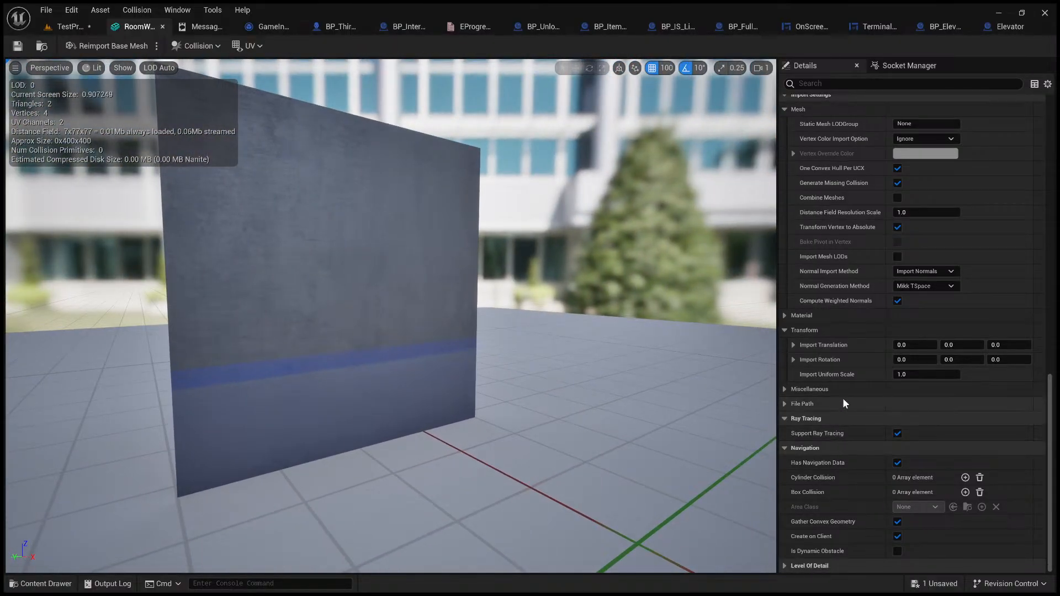
scroll(804, 300, "up", 2)
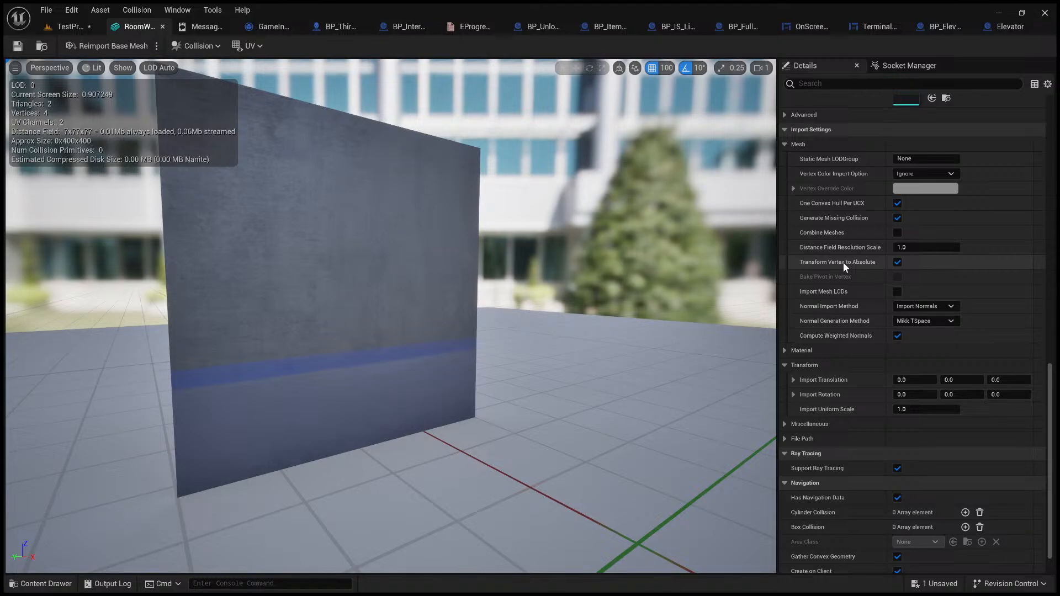
Step: Turn off Transform Vertex to Absolute for RoomWallVar1, reimport the base mesh, and look for the result in the preview
left_click(897, 262)
left_click(110, 45)
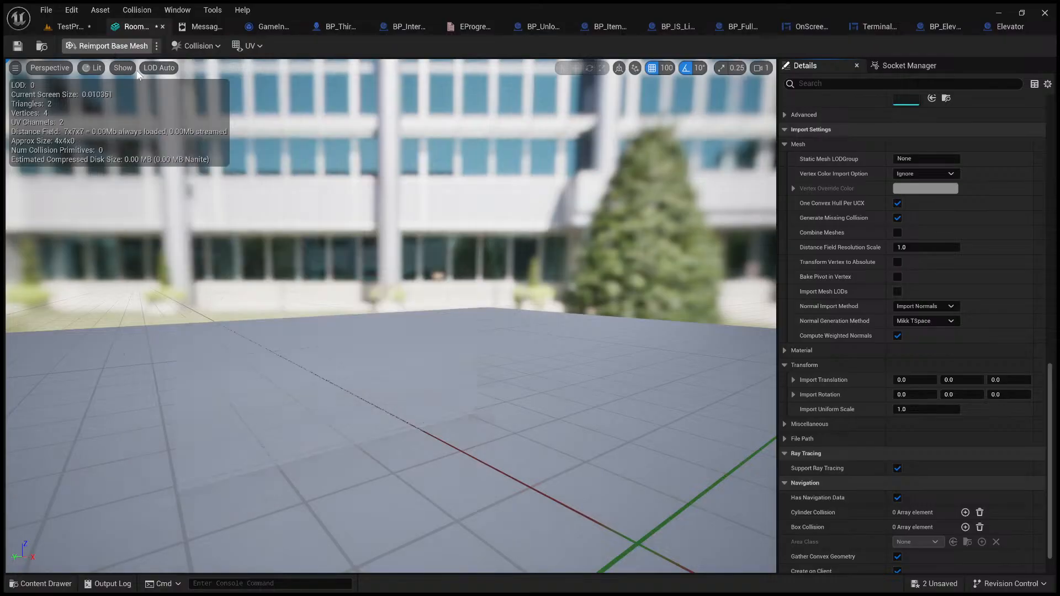
scroll(335, 286, "down", 4)
right_click_drag(438, 322, 740, 287)
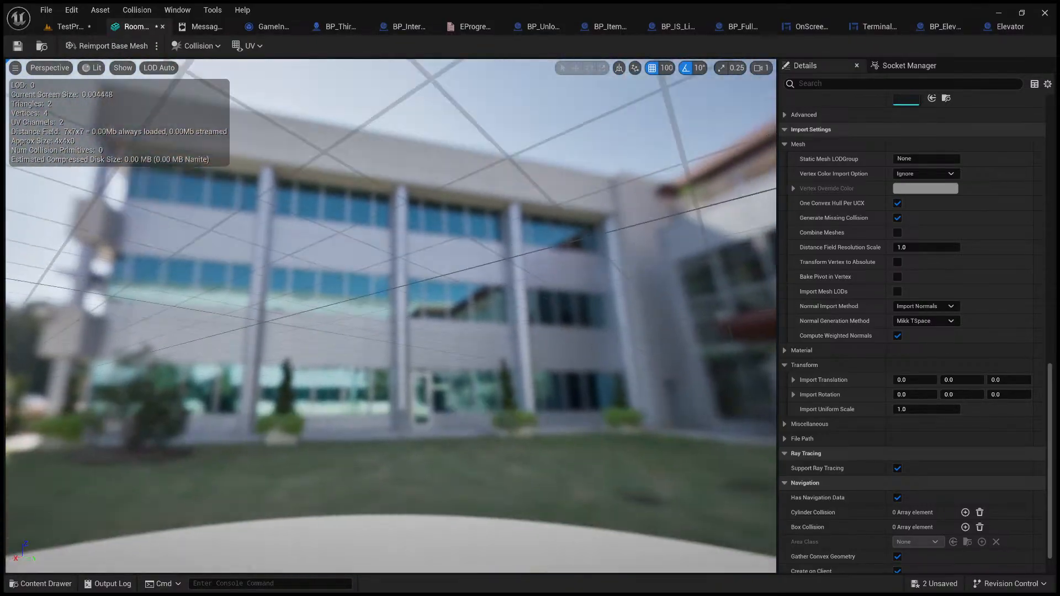
right_click_drag(391, 315, 447, 328)
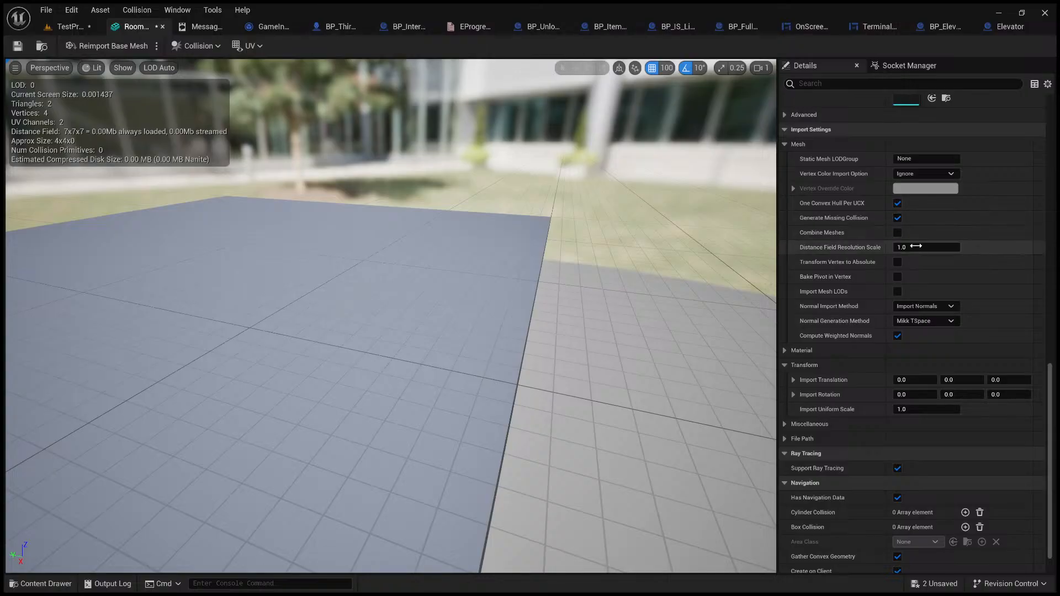
Step: Turn Transform Vertex to Absolute back on, reimport the base mesh, and inspect the wall panel against the grid origin
left_click(898, 263)
left_click(108, 46)
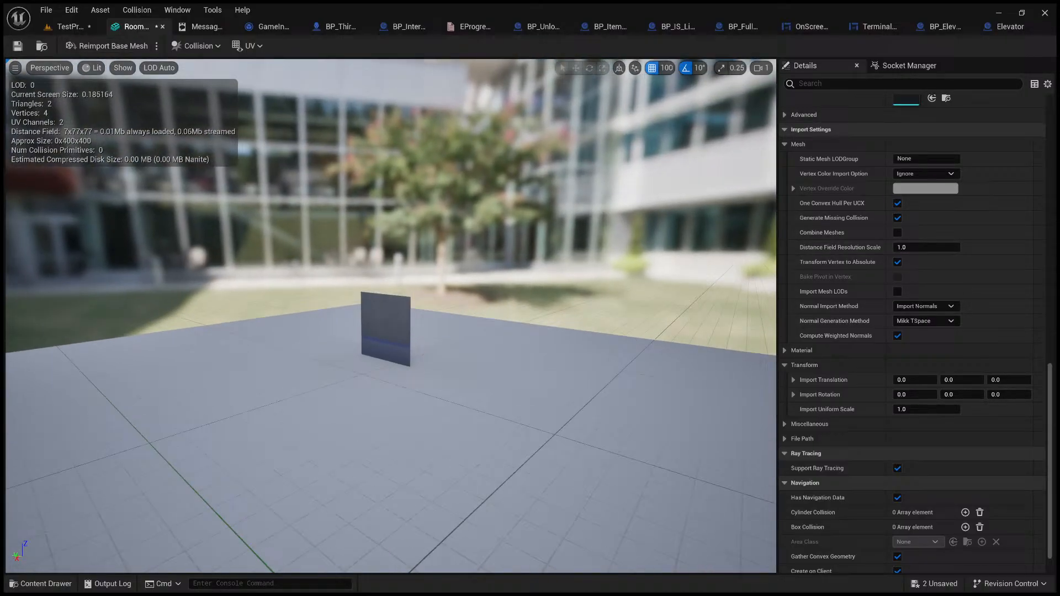
key("w")
right_click_drag(395, 214, 368, 243)
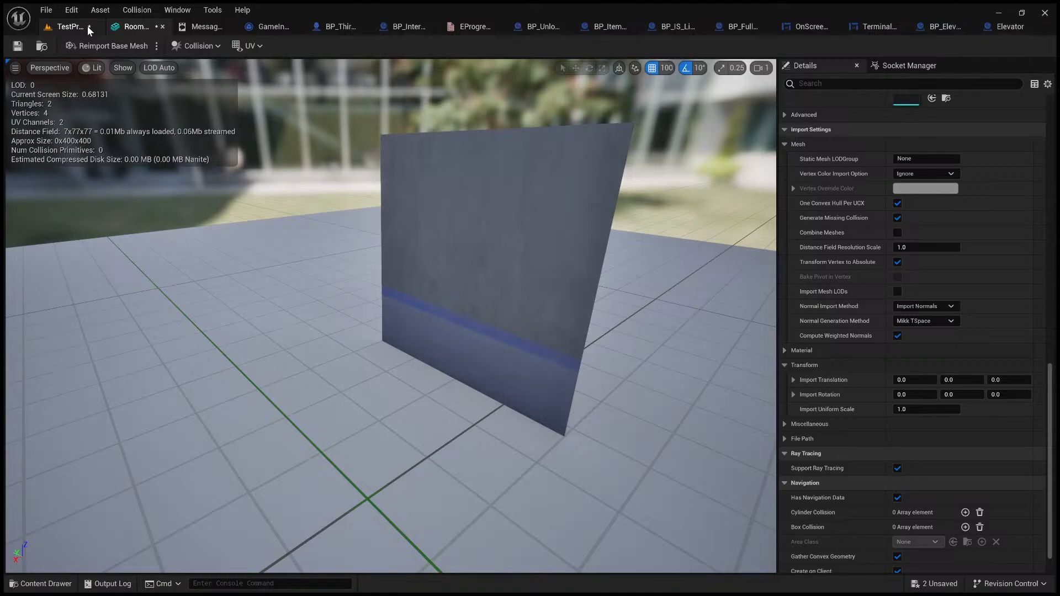
Step: Return to the level, enlarge the Content Browser over the viewport, and look along the corridor
left_click(72, 26)
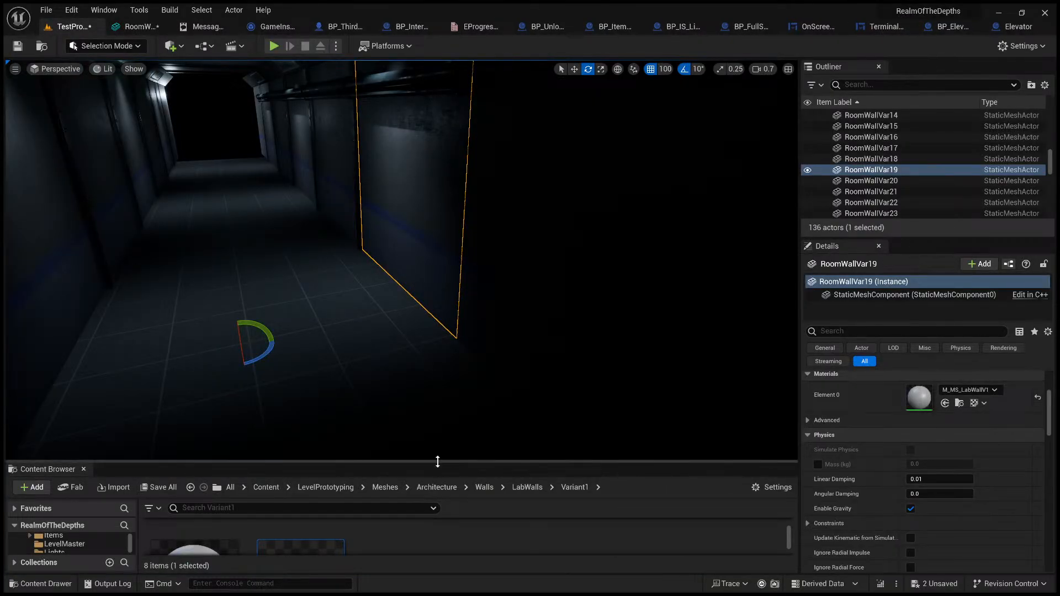
left_click_drag(436, 462, 426, 219)
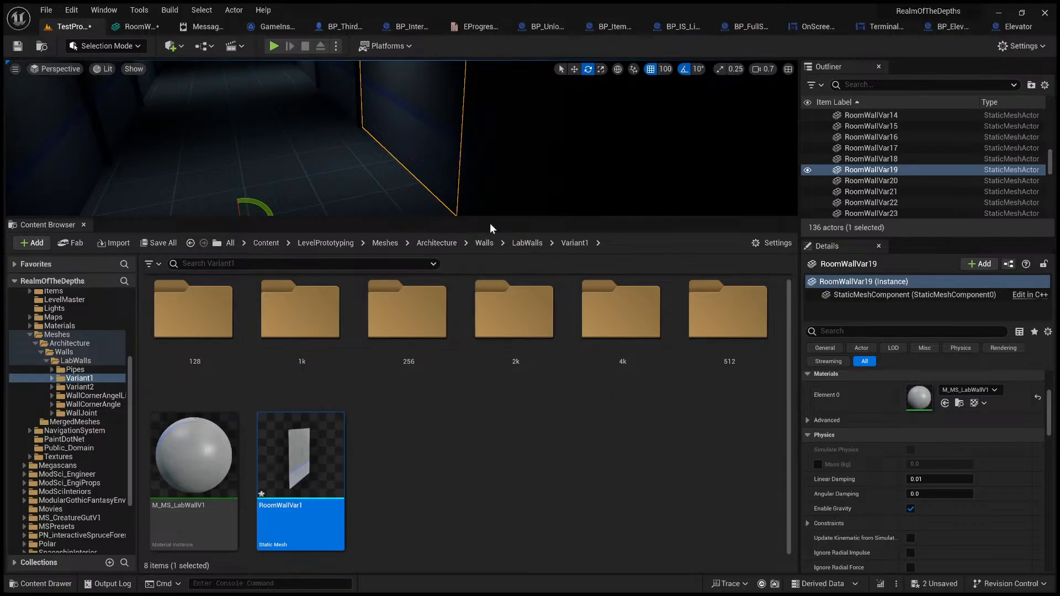
right_click_drag(494, 211, 473, 191)
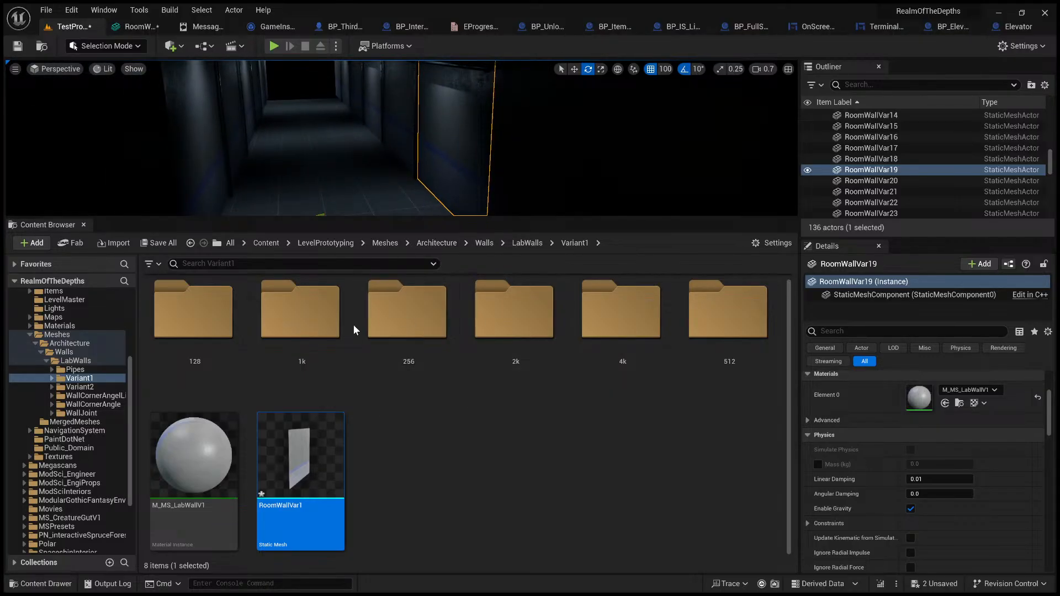
scroll(387, 326, "up", 1)
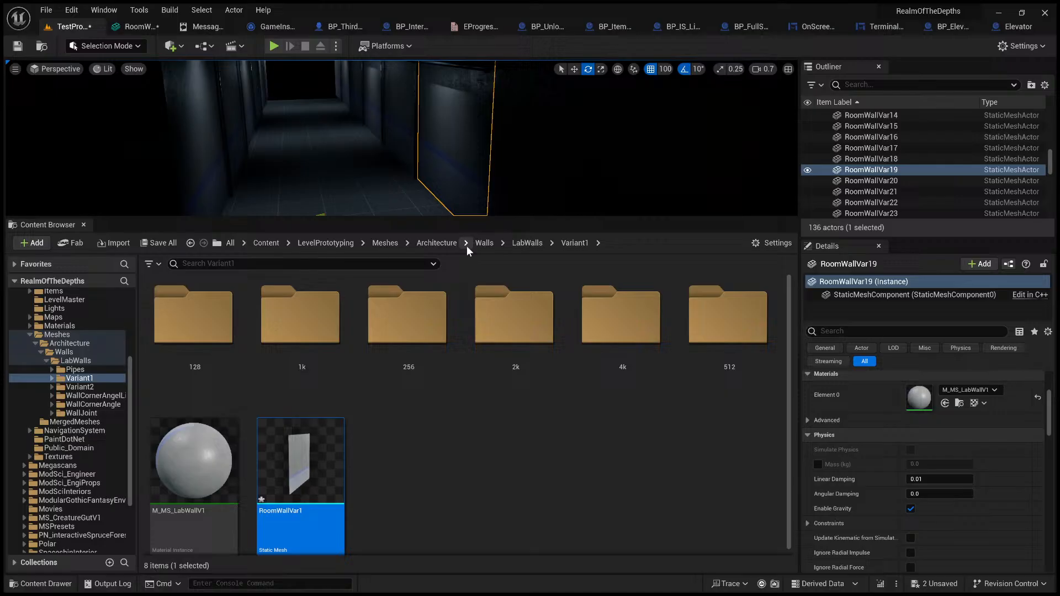
Step: Browse to LevelPrototyping > Interactables > Door in the Content Browser and open the BP_InteractDoor blueprint
left_click(347, 246)
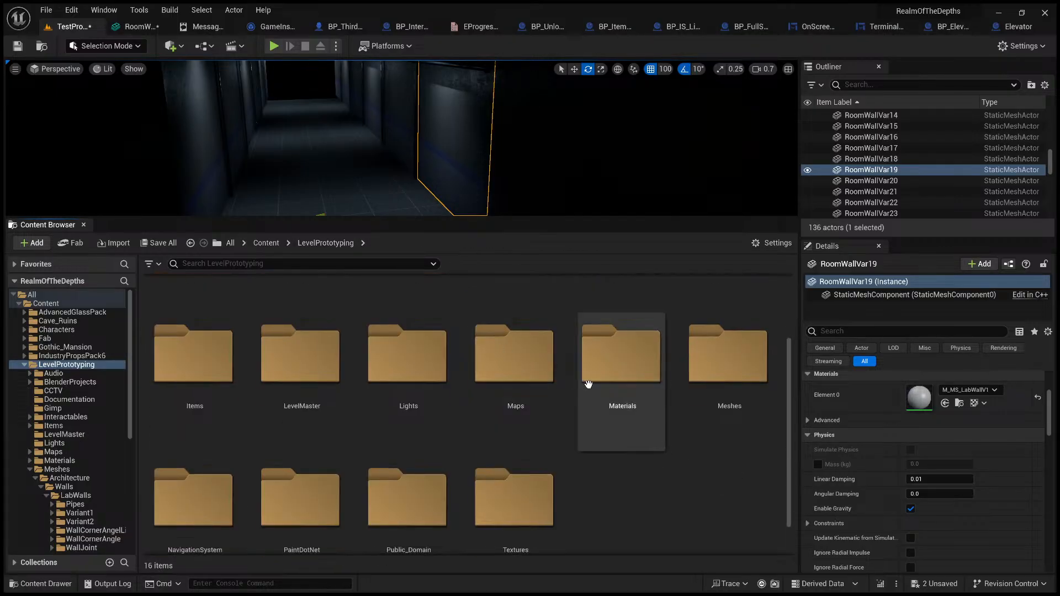
scroll(553, 408, "down", 1)
scroll(359, 420, "up", 2)
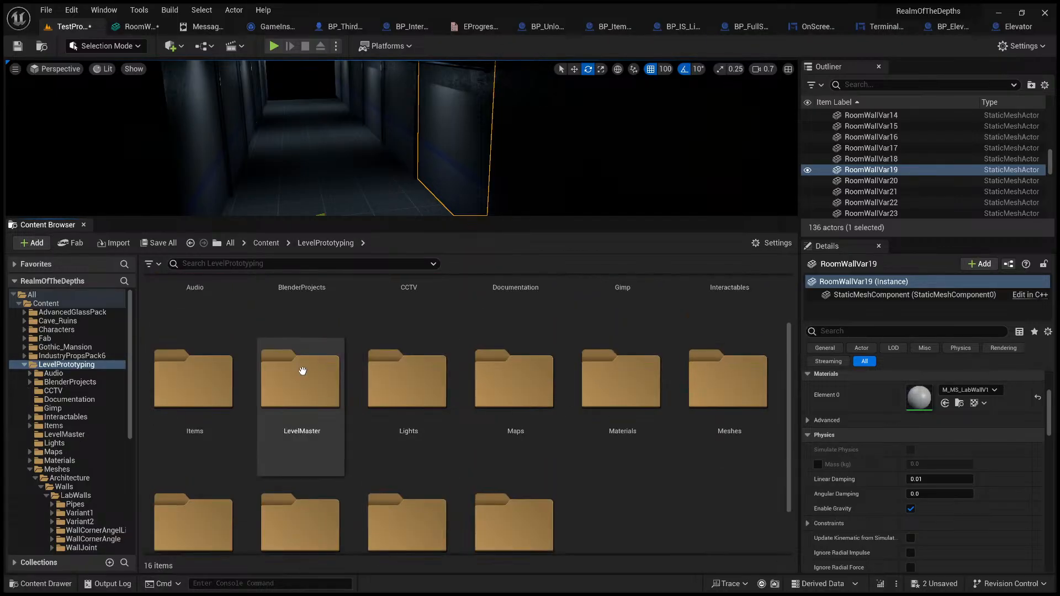
double_click(734, 332)
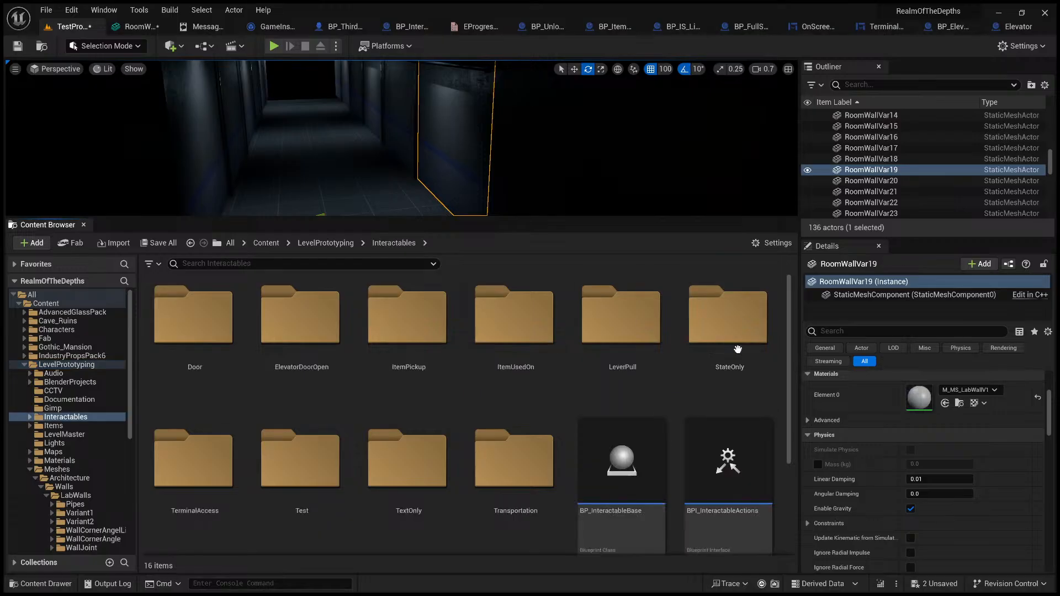
scroll(463, 445, "down", 1)
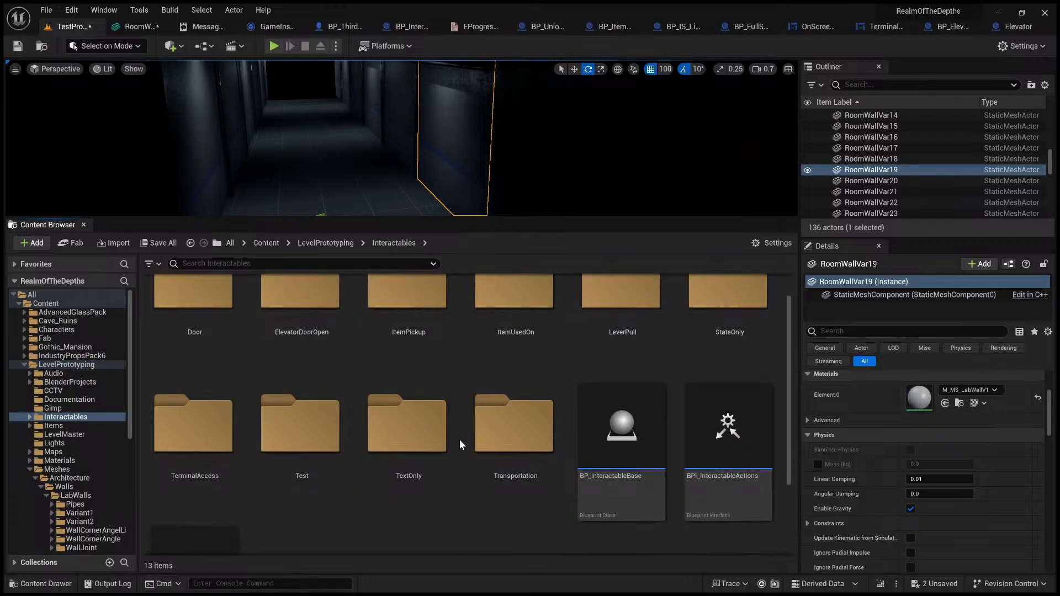
scroll(462, 444, "up", 1)
double_click(199, 319)
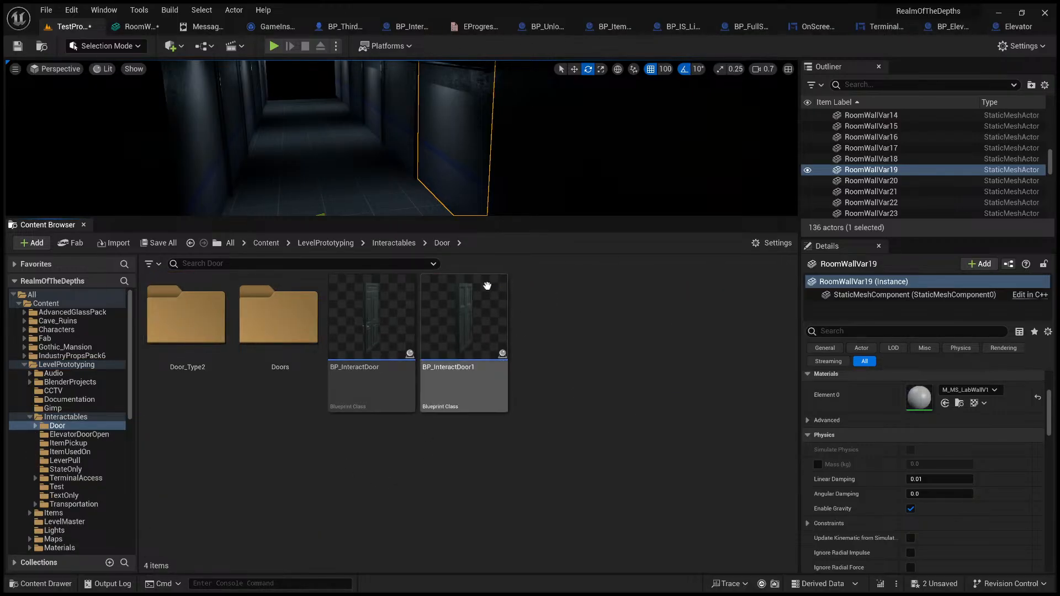
double_click(350, 326)
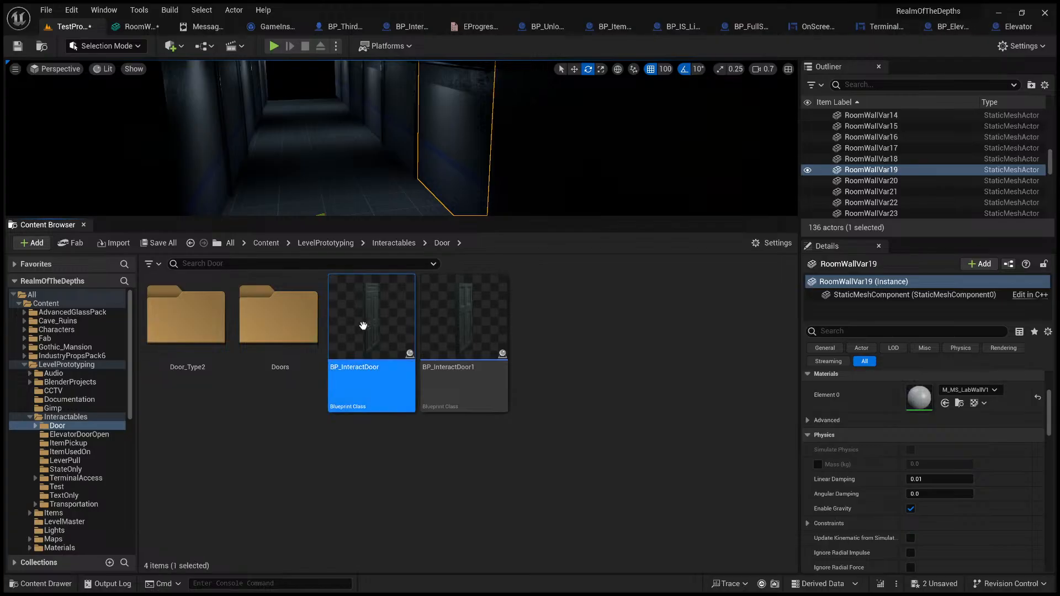
Step: Show the BP_InteractDoor viewport, select the door mesh, and view the whole door from the front
left_click(208, 70)
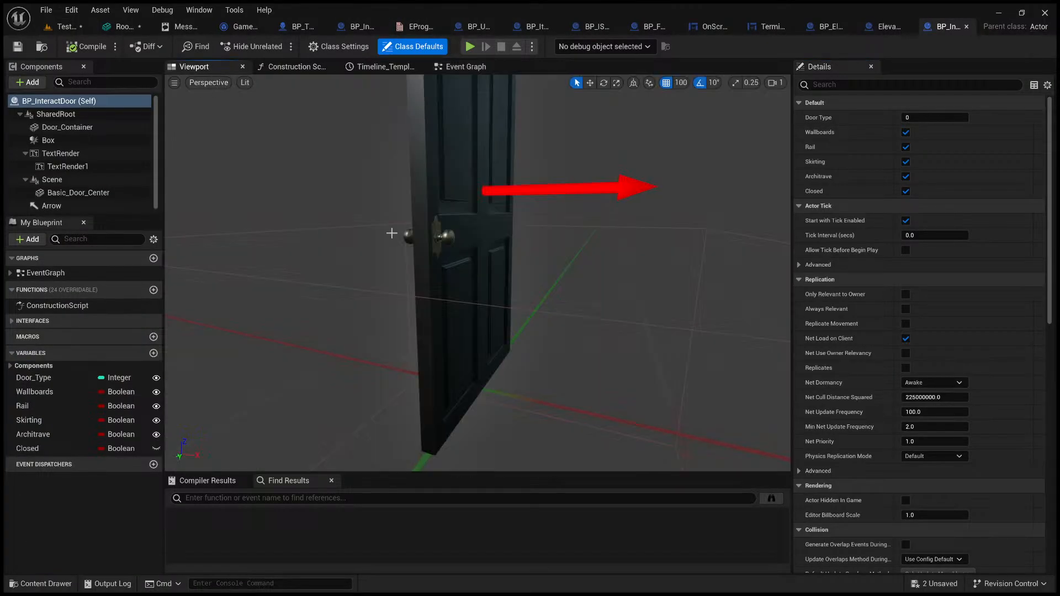
left_click(491, 288)
key("s")
right_click_drag(490, 289, 406, 290)
key("d")
key("w")
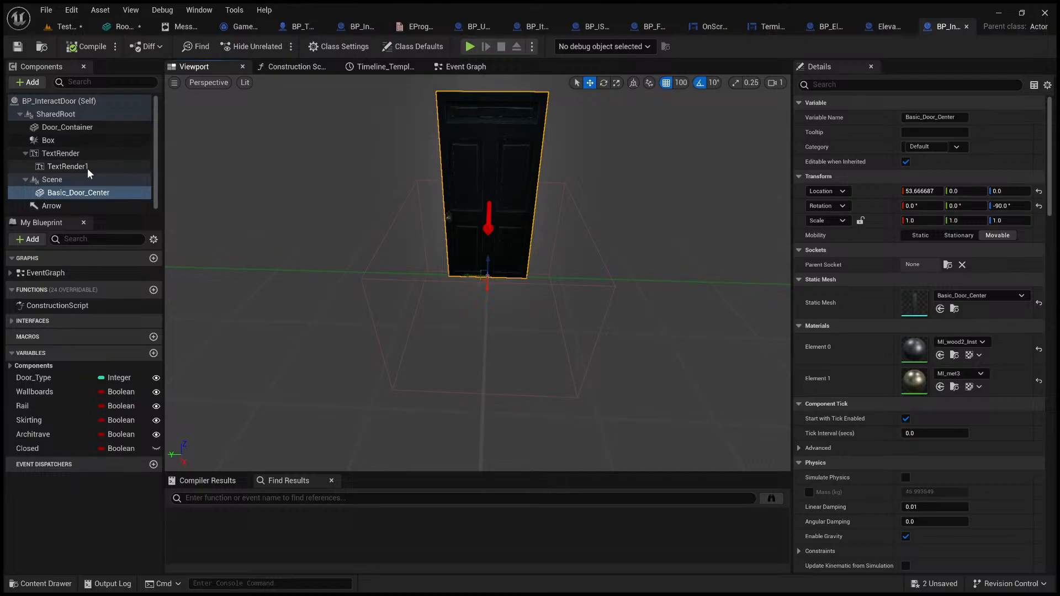
Step: Check the door blueprint's component hierarchy and focus on the Basic_Door_Center mesh
left_click(72, 129)
left_click(72, 137)
left_click(500, 195)
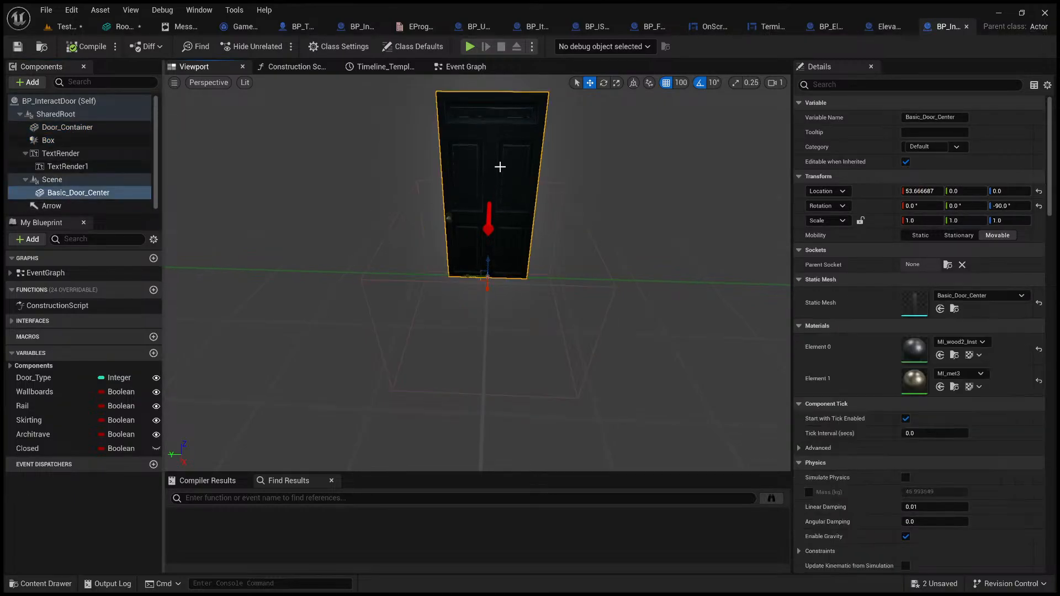
left_click(88, 192)
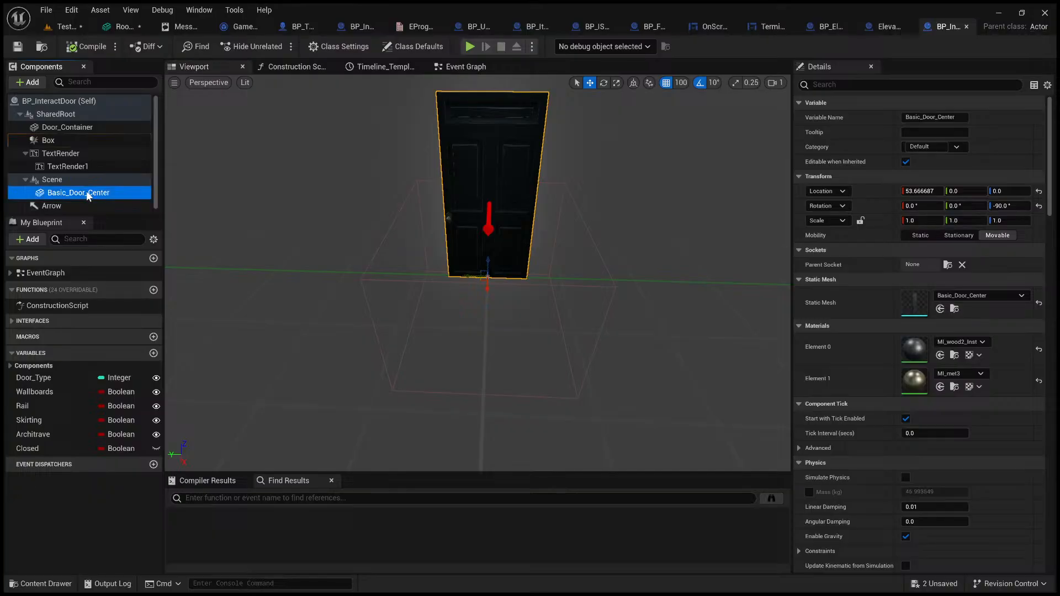
double_click(88, 193)
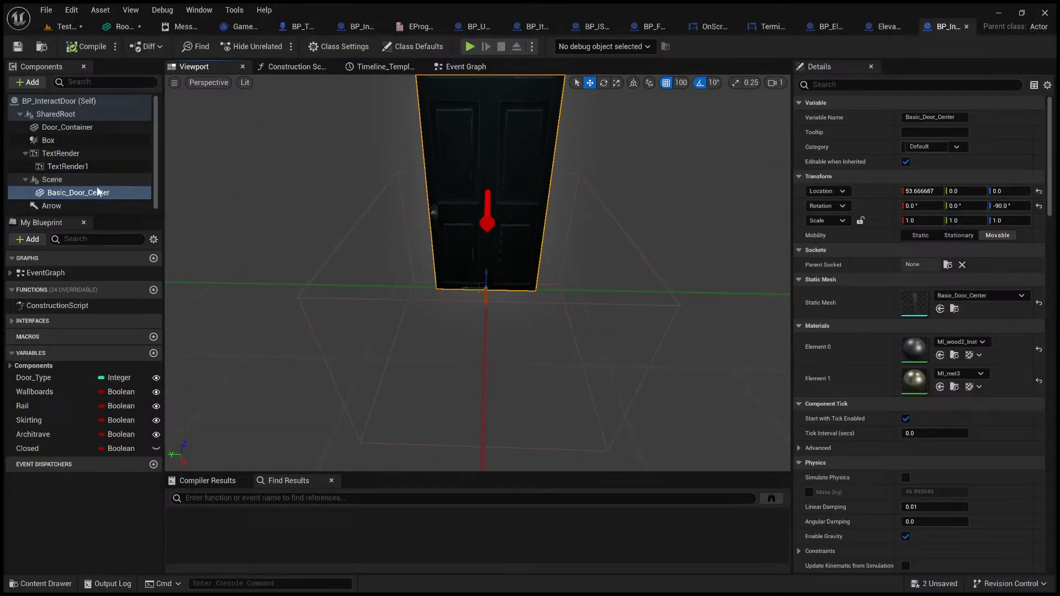
Step: Select the Scene component and try swinging the door about its corner pivot with the rotate tool
left_click(61, 183)
right_click_drag(544, 281, 560, 259)
key("w")
key("s")
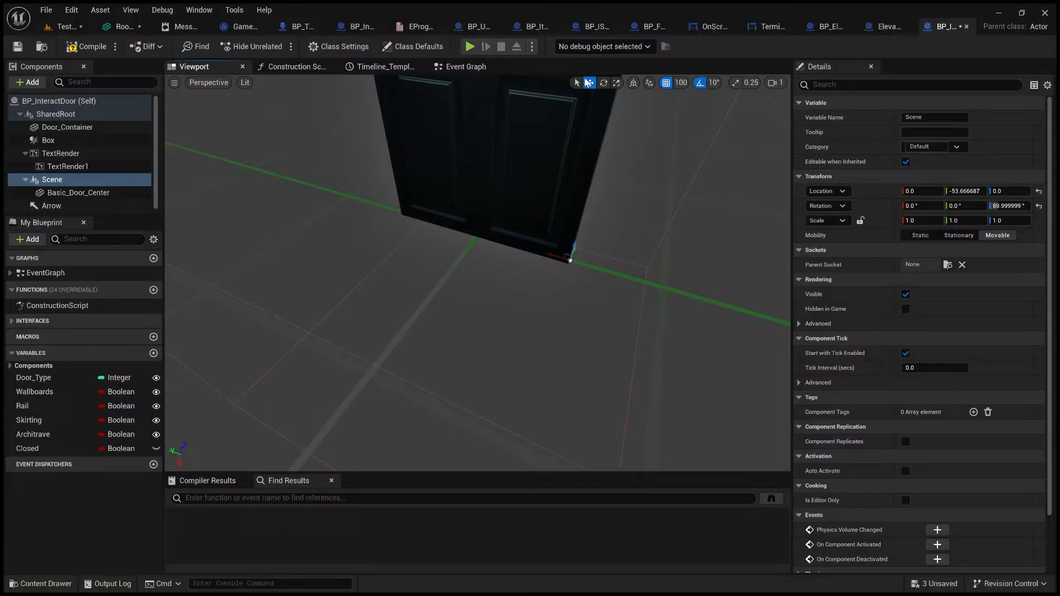
left_click(604, 84)
key("f")
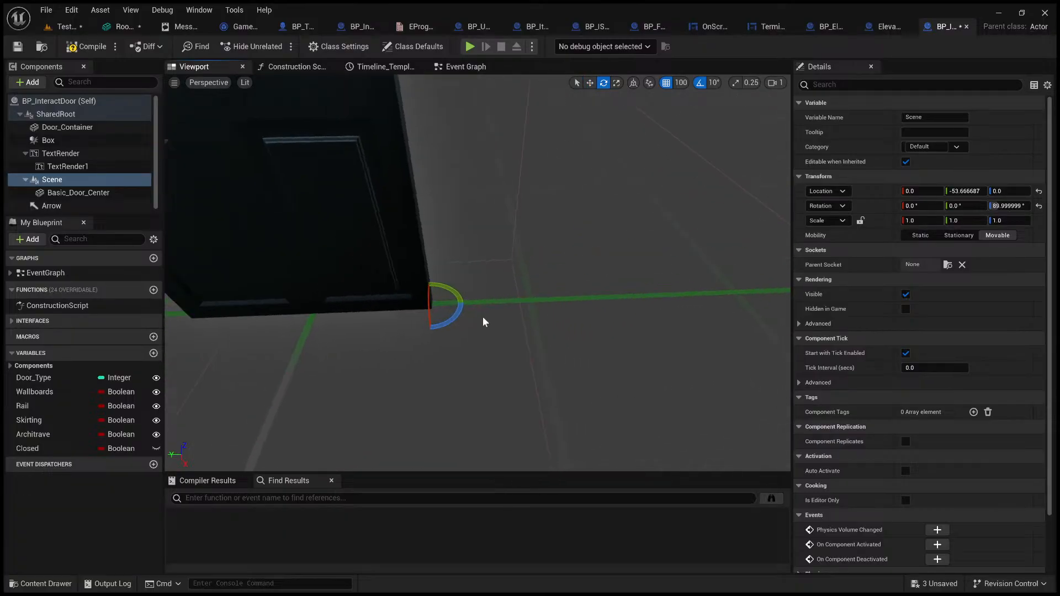
left_click_drag(452, 316, 471, 296)
key("s")
mouse_move(455, 315)
right_mouse_down()
mouse_move(430, 301)
mouse_move(450, 308)
right_mouse_up()
Step: Select Basic_Door_Center and try rotating the door mesh about its own centre pivot
left_click(99, 193)
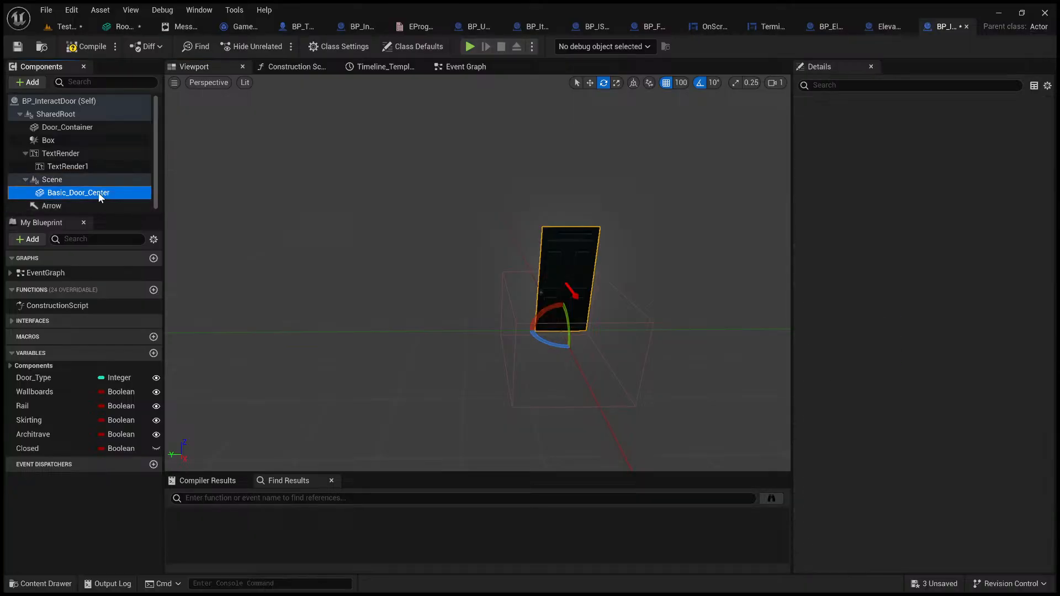
key("f")
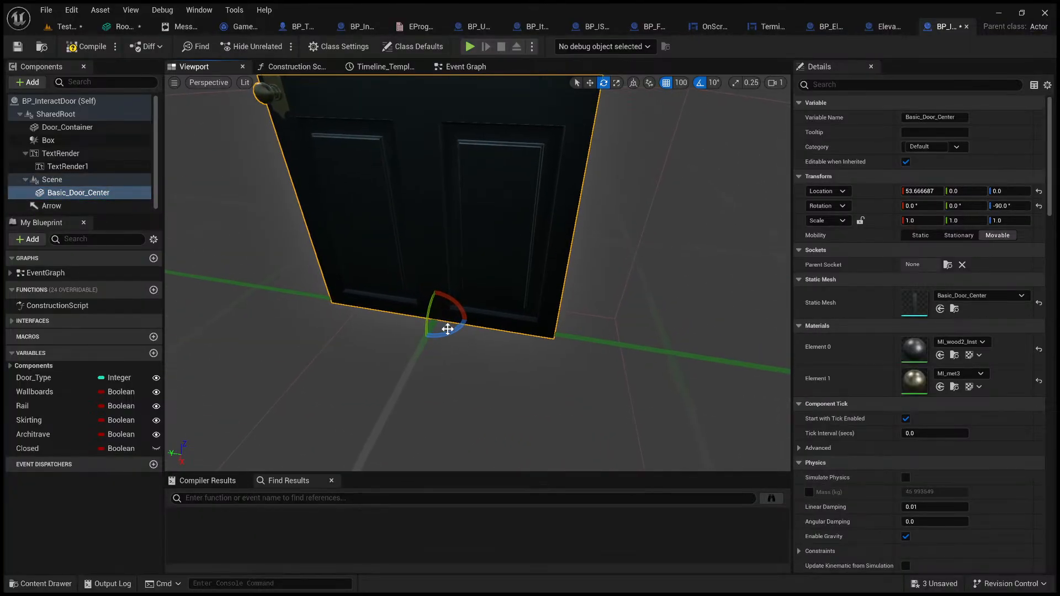
mouse_move(451, 331)
left_mouse_down()
mouse_move(407, 333)
mouse_move(449, 335)
left_mouse_up()
Step: Return to the level, enlarge the viewport over the Content Browser, and view the corridor from outside
left_click(65, 29)
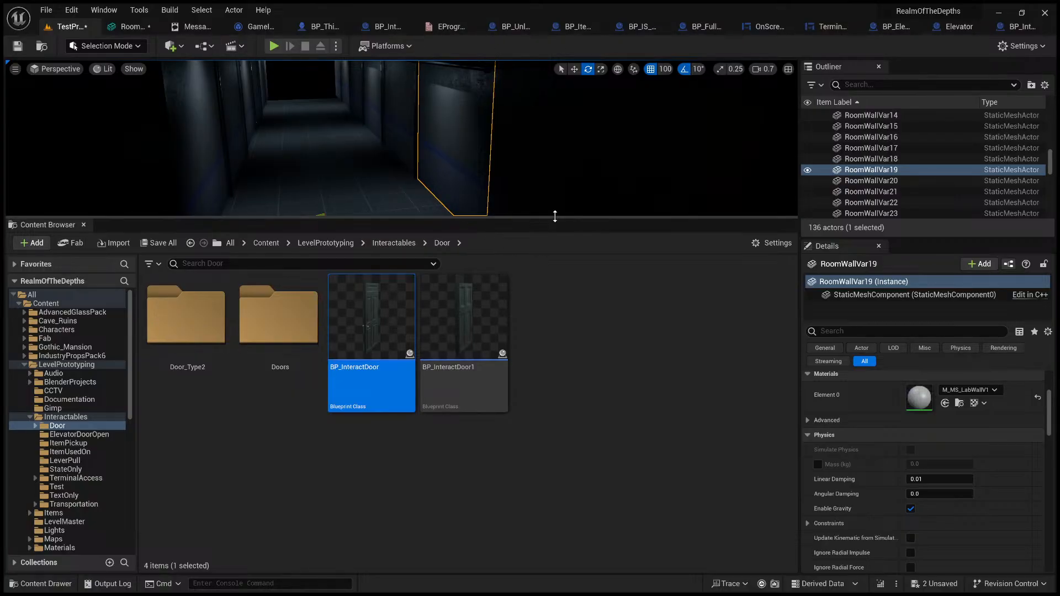
left_click_drag(553, 219, 533, 399)
key("s")
right_click_drag(525, 326, 557, 314)
key("d")
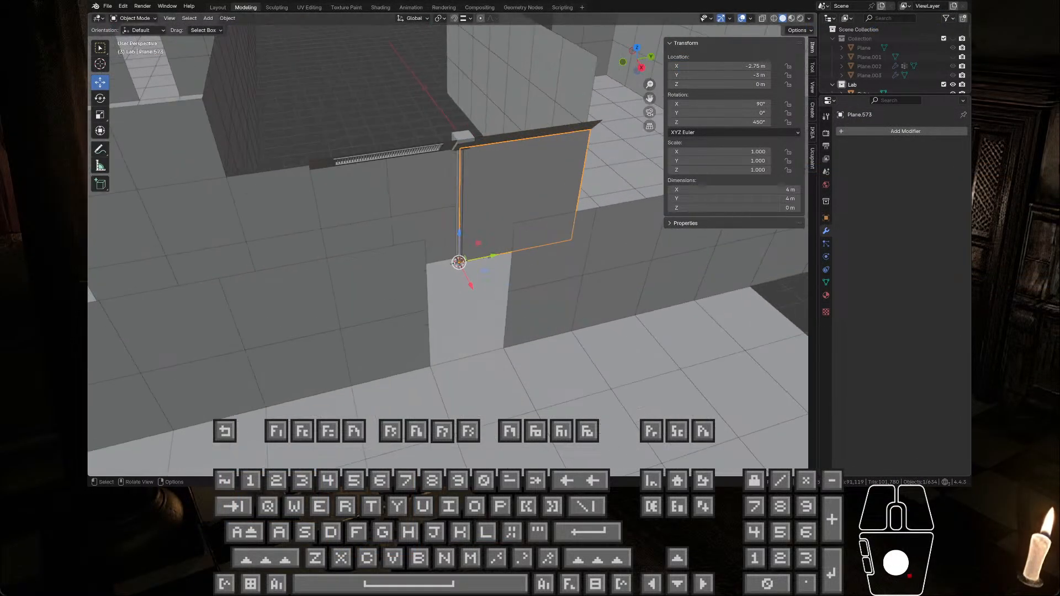
Step: In Blender, set the X and Y location of the 4 m corner-origin wall panel, Plane.573, to 0
scroll(457, 256, "down", 3)
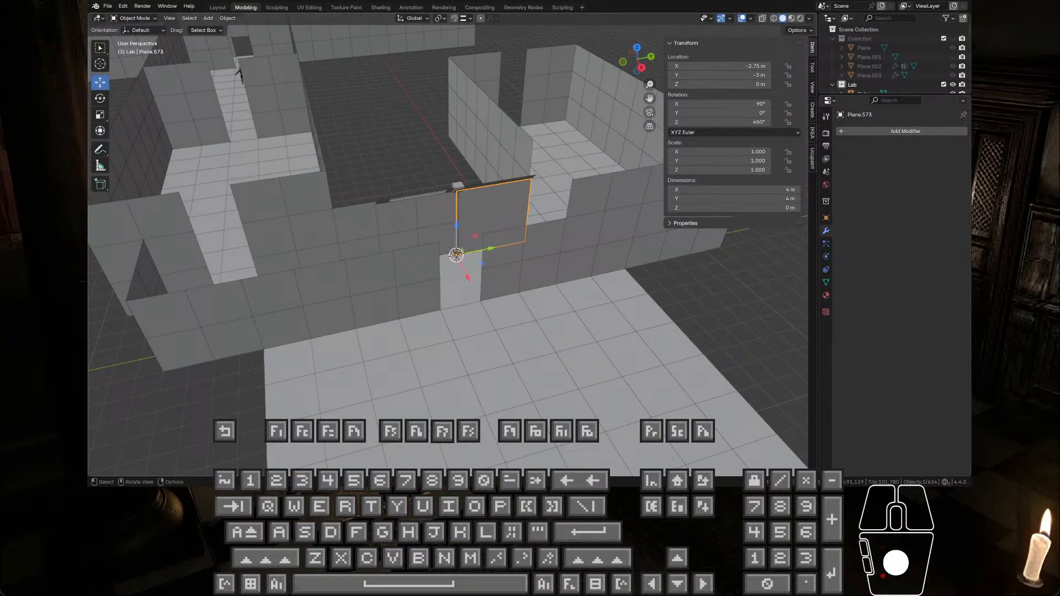
scroll(497, 193, "up", 3)
middle_click_drag(514, 171, 486, 108)
left_click(486, 109)
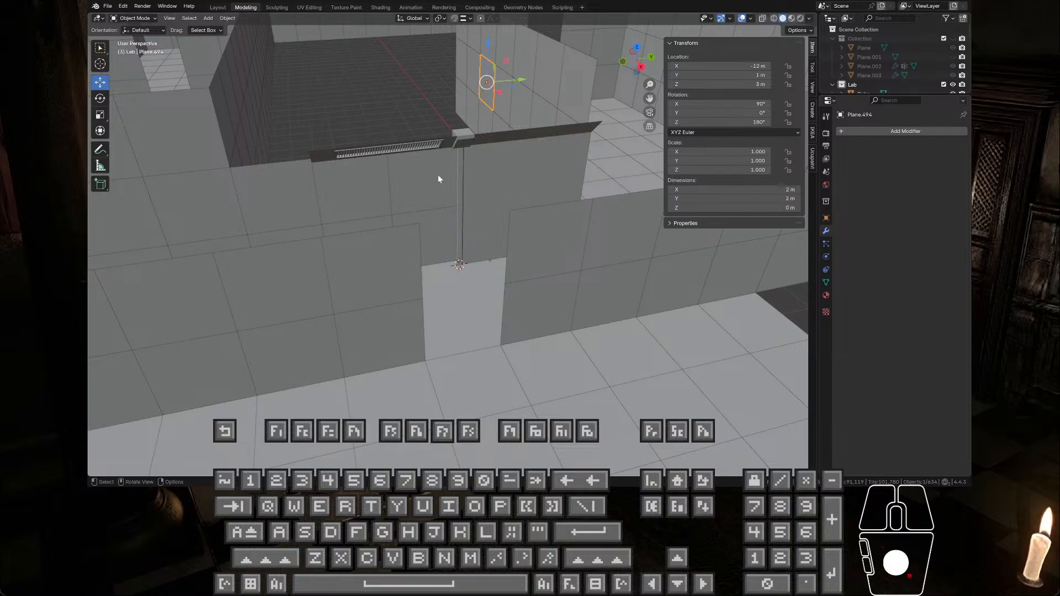
left_click(480, 195)
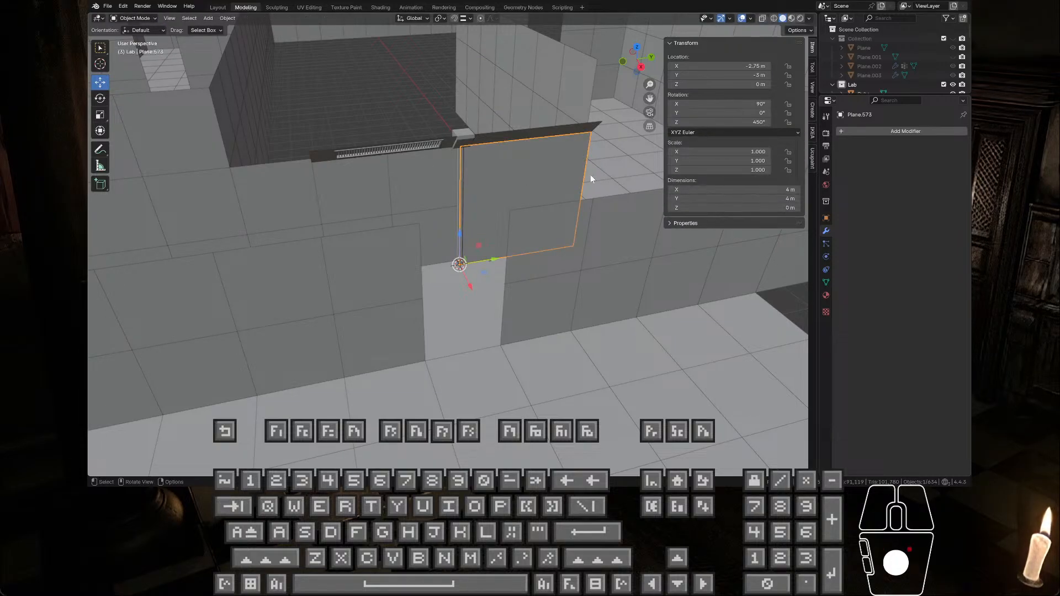
left_click_drag(741, 75, 669, 54, "shift")
type("0")
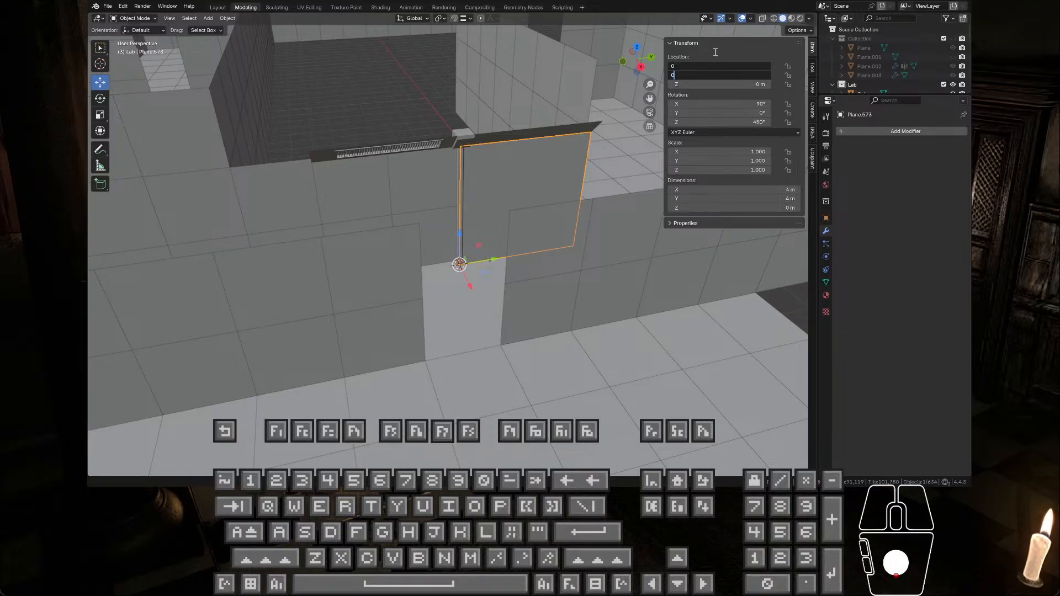
left_click(455, 95)
scroll(456, 96, "down", 6)
middle_click_drag(491, 140, 482, 157)
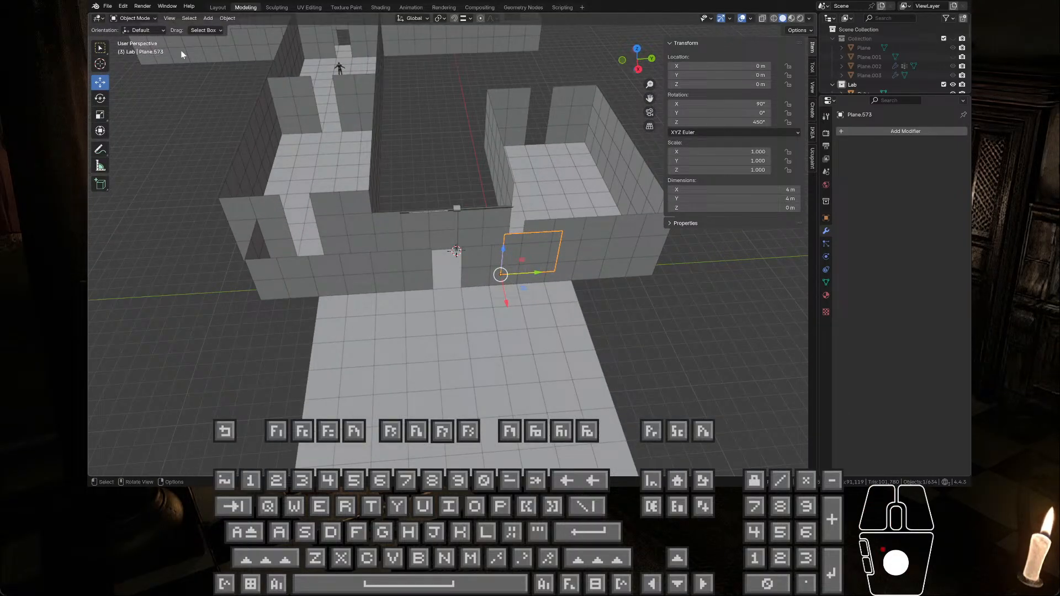
Step: Open the FBX export for the selected wall panel and look at the panel at the world origin
left_click(108, 6)
mouse_move(137, 145)
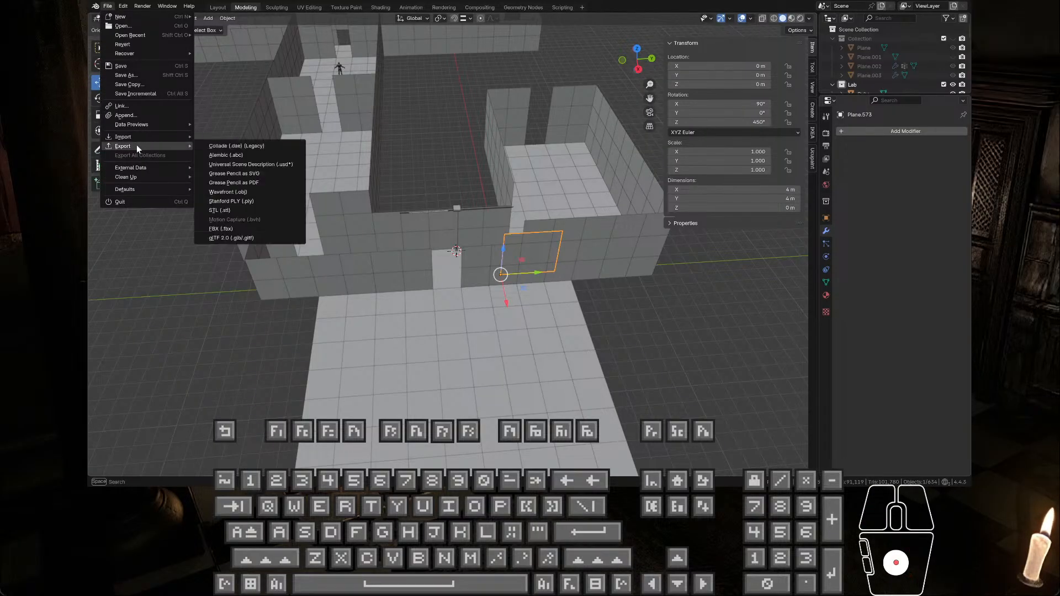
left_click(244, 230)
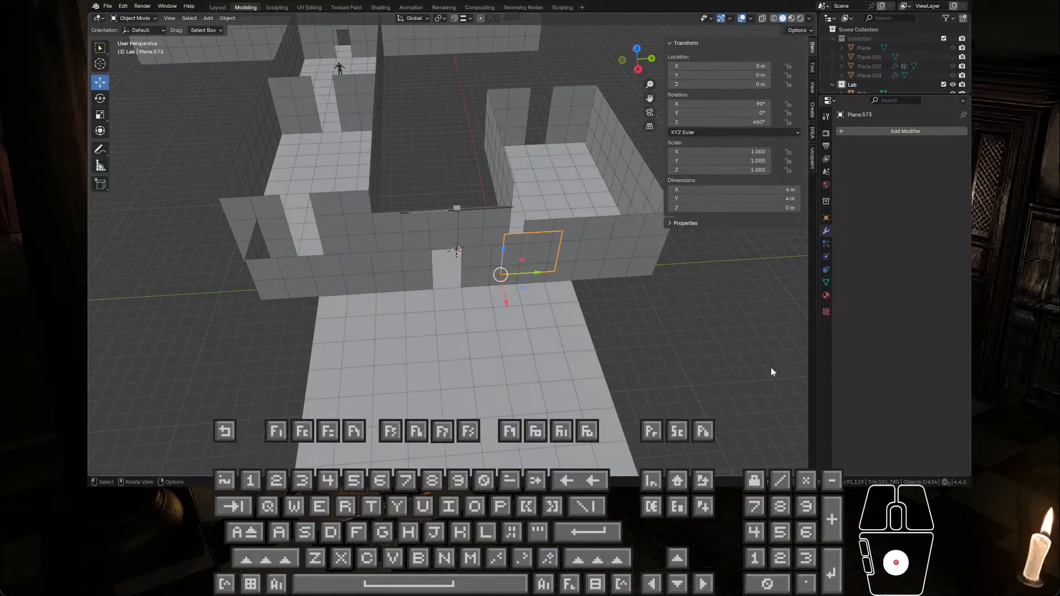
left_click(769, 155)
left_click(770, 166)
scroll(674, 324, "up", 1)
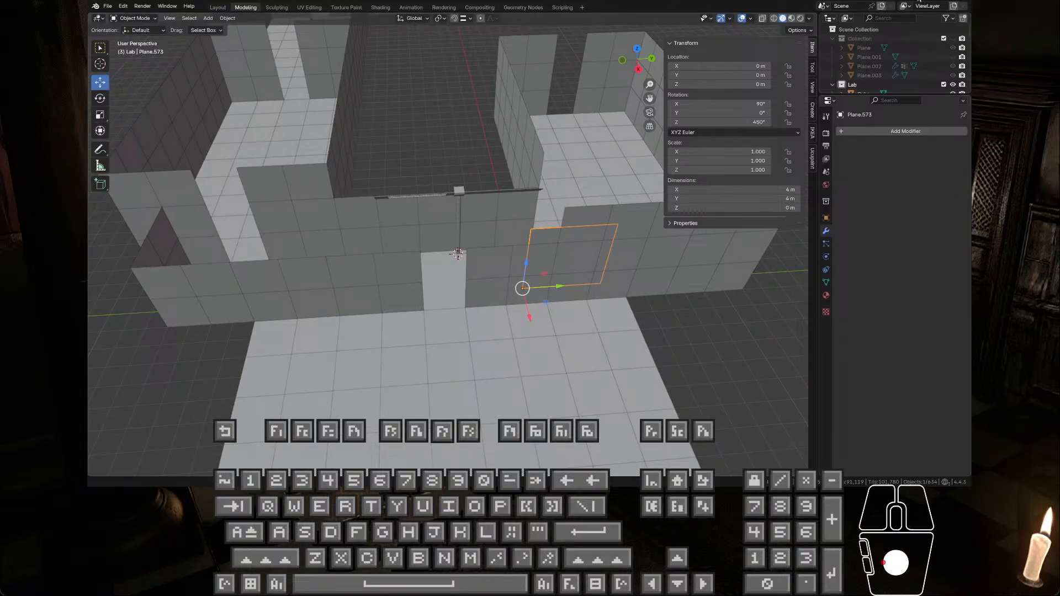
Step: Switch to Unreal Engine, set the level viewport to Unlit, and view RoomWallVar19 within the corridor wall
left_click(935, 13)
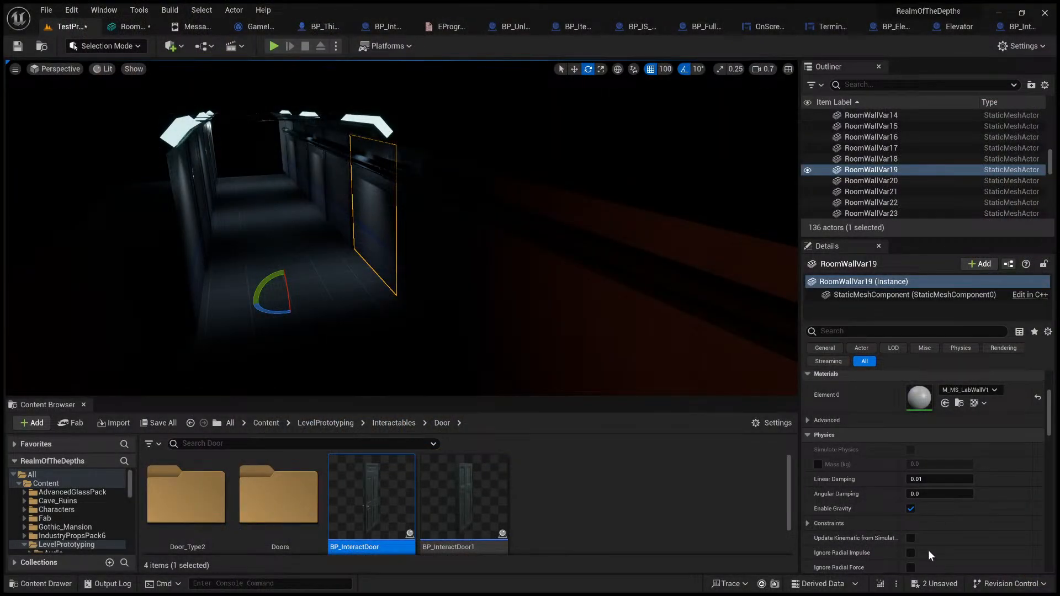
right_click_drag(592, 340, 613, 340)
right_click_drag(414, 258, 286, 100)
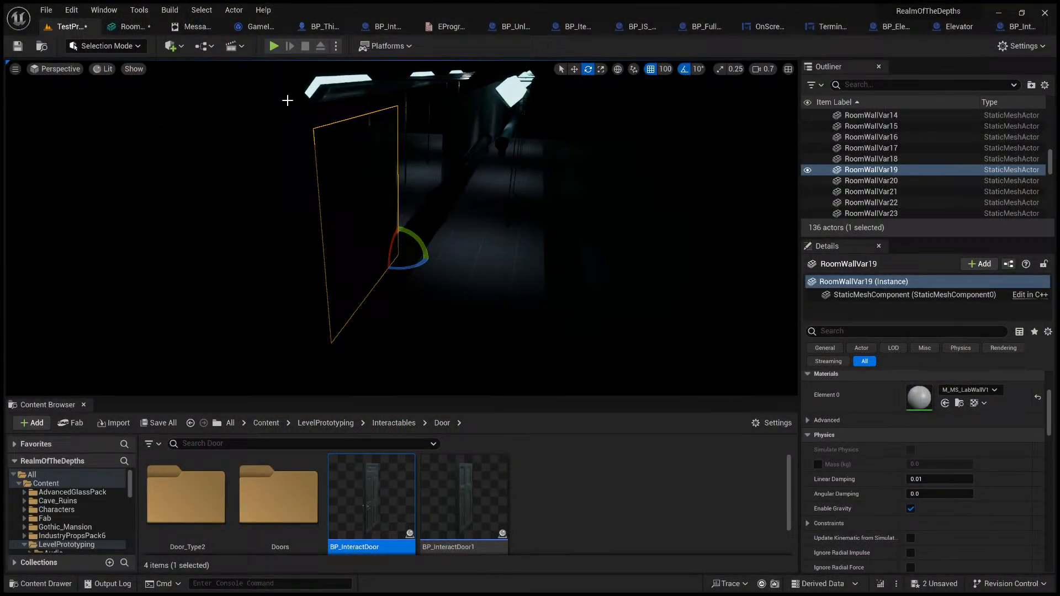
left_click(118, 111)
right_click_drag(310, 221, 447, 243)
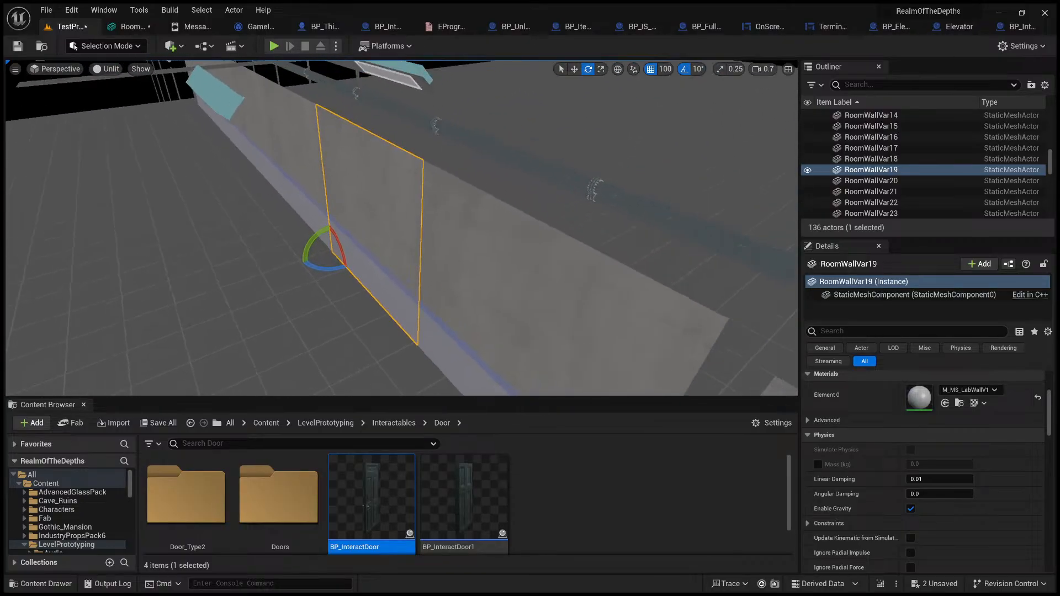
right_click_drag(585, 88, 535, 83)
Step: Try moving RoomWallVar19 sideways out of the corridor wall and undo the move
left_click(574, 69)
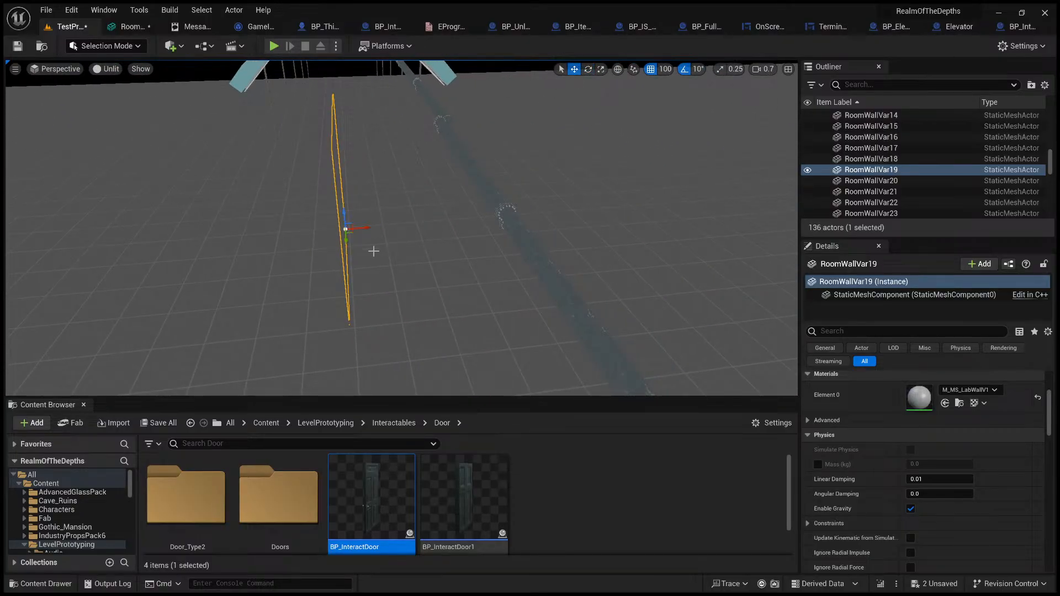
left_click_drag(367, 227, 326, 229, "shift")
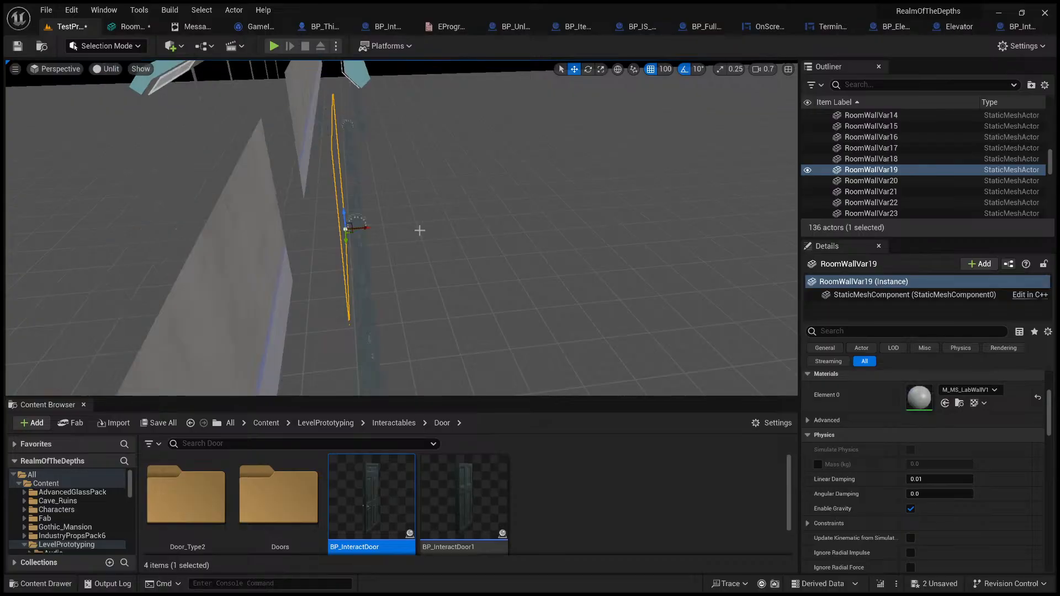
key("ctrl+z")
right_click_drag(385, 243, 654, 237)
right_click_drag(436, 236, 419, 237)
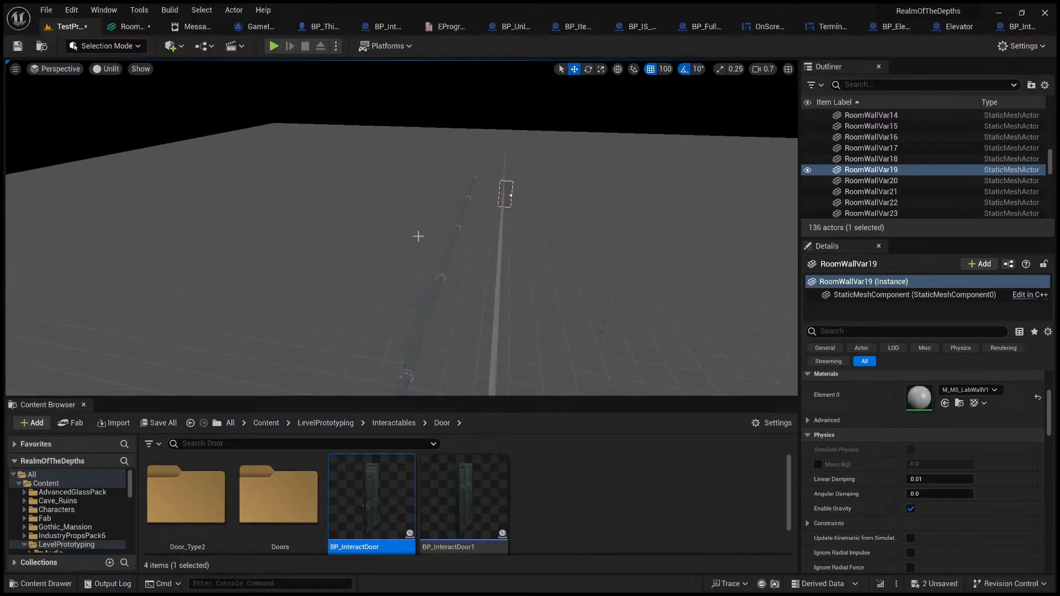
key("Escape")
Step: Select RoomWallVar18 and view the row of corridor wall panels from the side
right_click_drag(344, 289, 83, 286)
scroll(344, 289, "up", 2)
left_click(343, 292)
left_click_drag(324, 297, 383, 278)
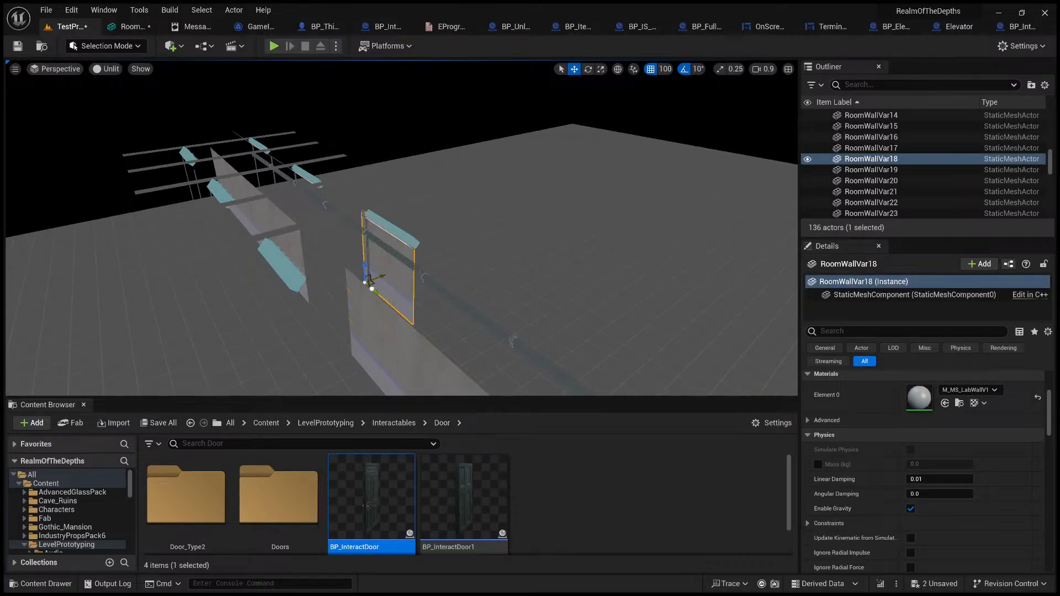
right_click_drag(479, 292, 558, 301)
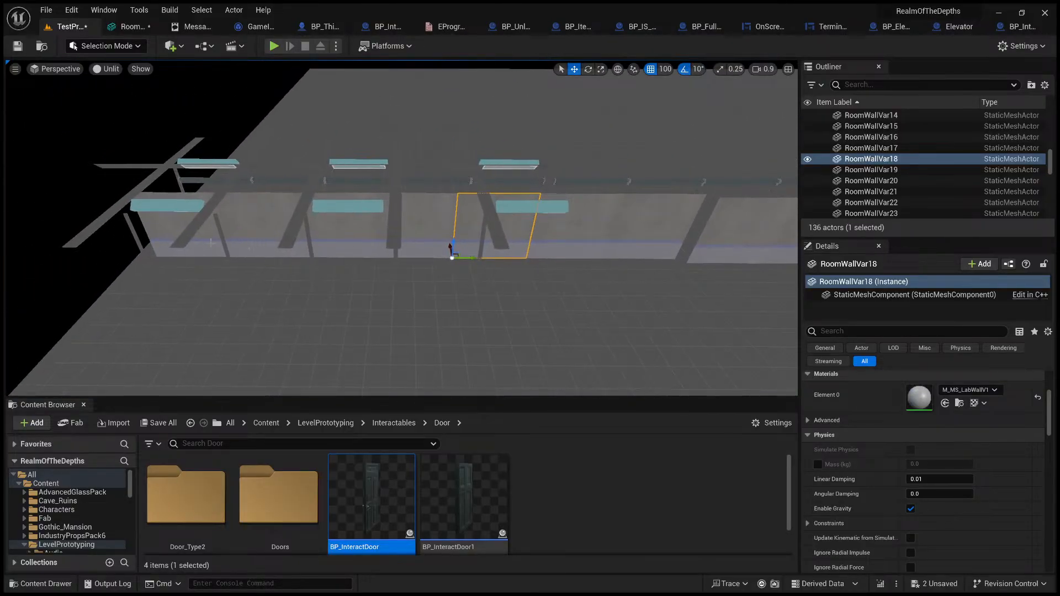
Step: Add the neighbouring wall panels along the same corridor side to the selection and inspect how they line up
left_click(210, 246, "ctrl")
left_click(275, 228, "ctrl")
left_click(369, 233, "ctrl")
left_click(437, 224, "ctrl")
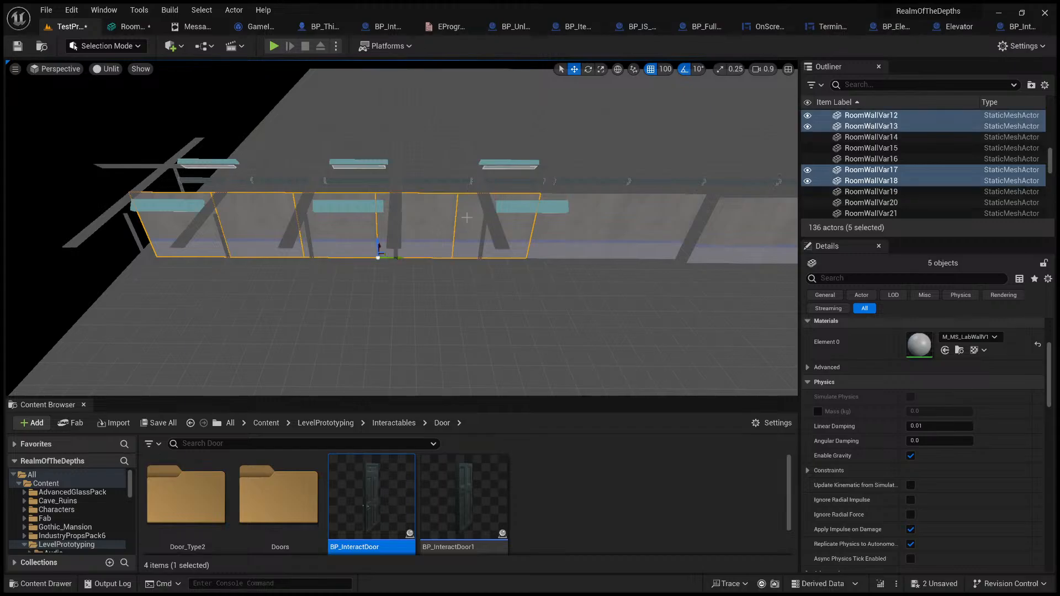
left_click(567, 227, "ctrl")
left_click(655, 222, "ctrl")
key("d")
right_click_drag(668, 219, 547, 143)
key("d")
key("q")
key("a")
key("e")
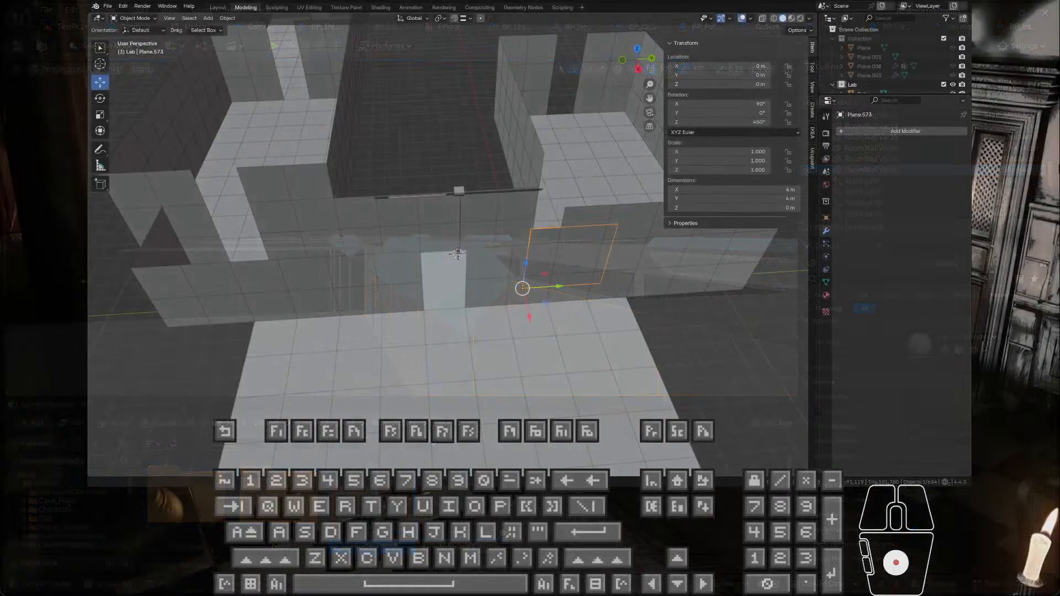
Step: In Blender, undo the wall panel's move to the world origin
middle_click_drag(530, 232, 552, 210)
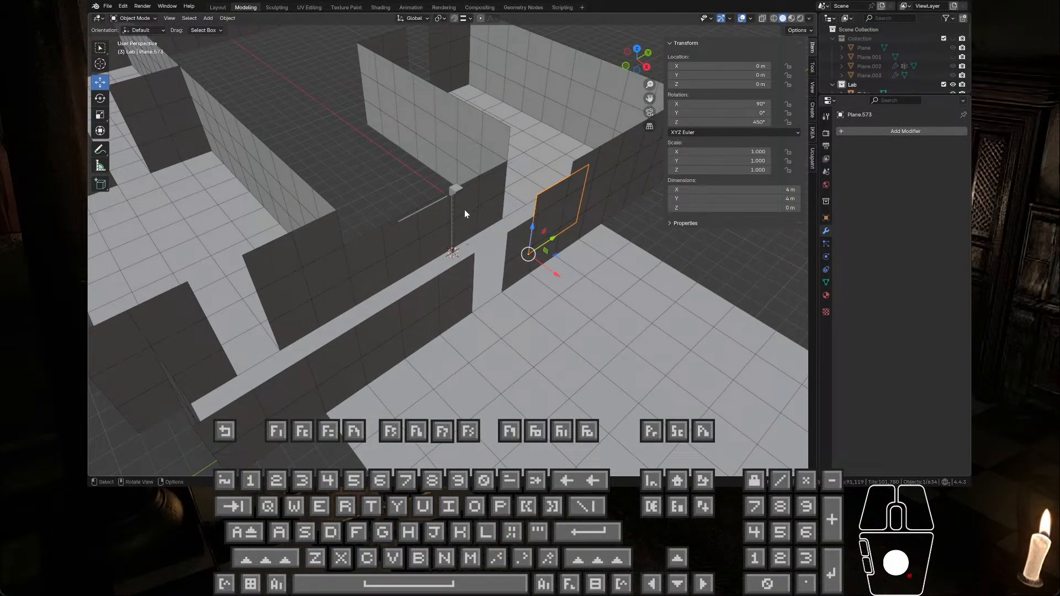
middle_click_drag(465, 211, 441, 196)
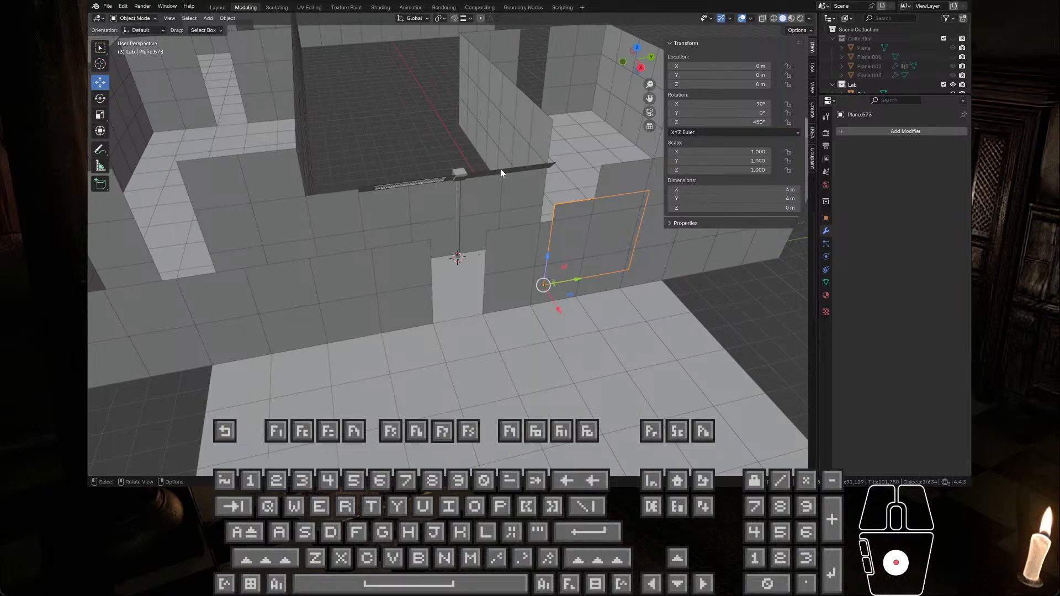
key("ctrl+z")
scroll(559, 210, "up", 4)
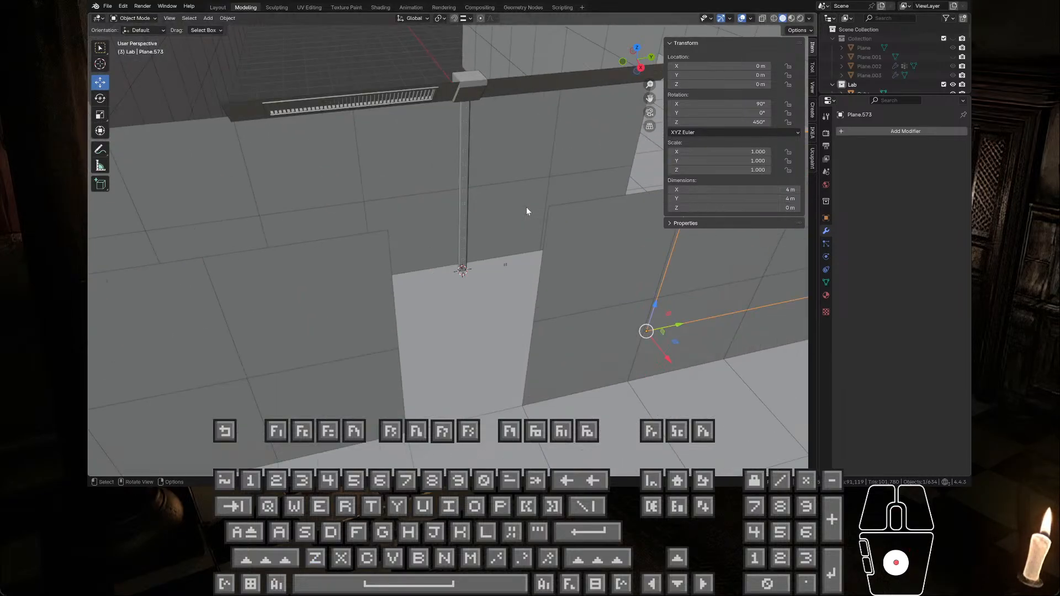
middle_click_drag(526, 207, 570, 215)
key("ctrl+z")
Step: Select the sloped ceiling trim above the wall panel, Plane.658, and examine its placement and origin
left_click(493, 110)
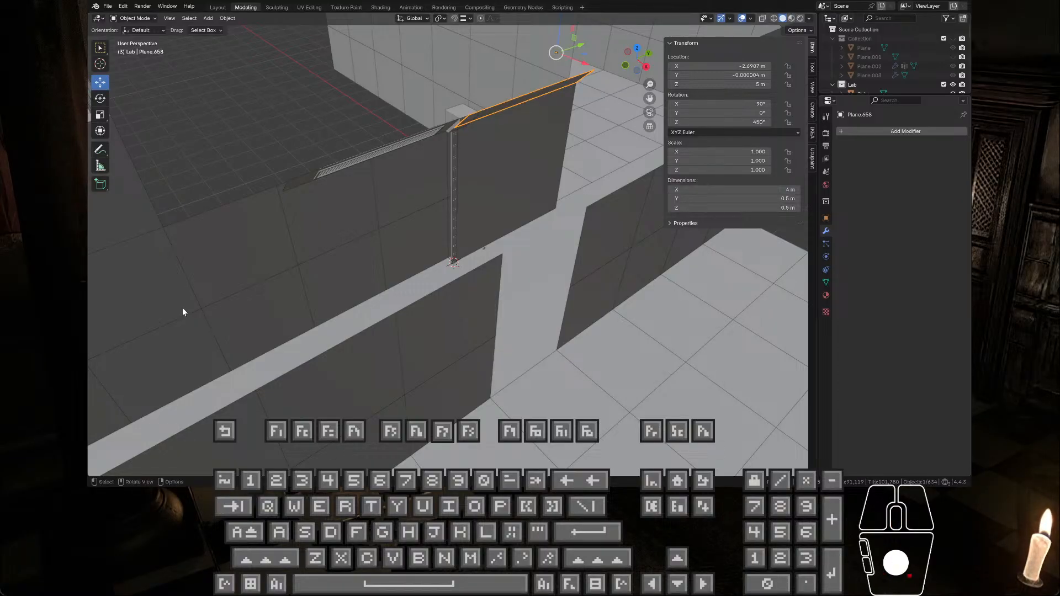
middle_click_drag(522, 144, 566, 128)
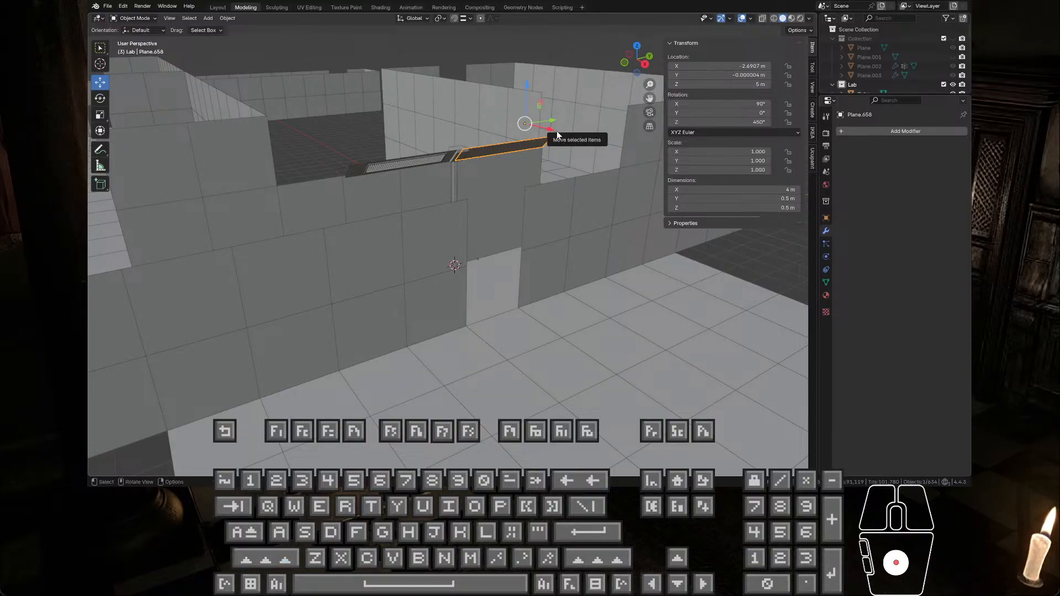
middle_click_drag(557, 131, 469, 147, "ctrl+shift")
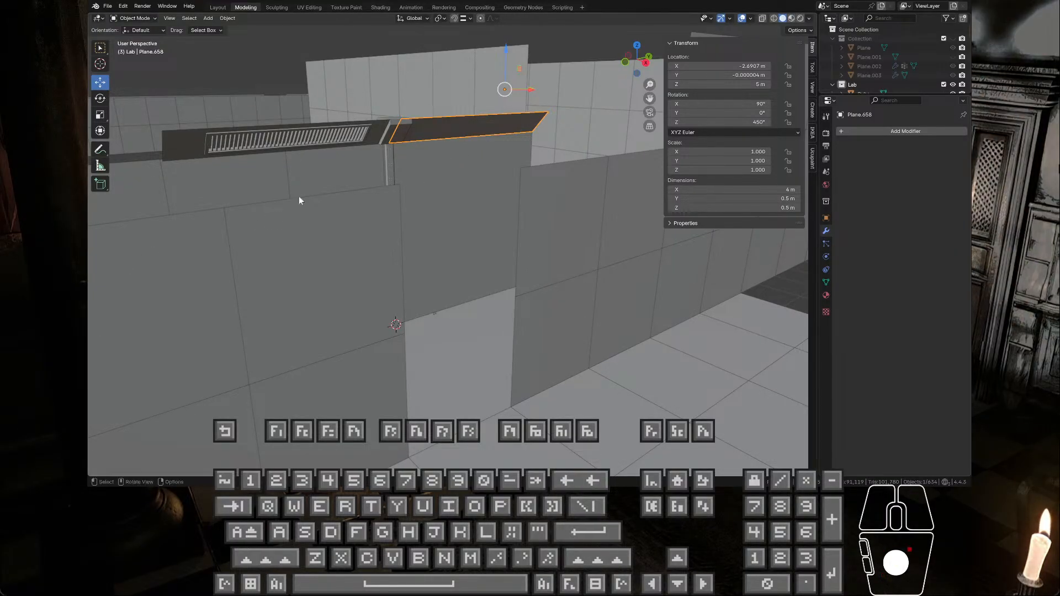
Step: Isolate the sloped ceiling trim, Plane.658, and snap the 3D cursor to its lower front corner vertex
left_click(439, 128)
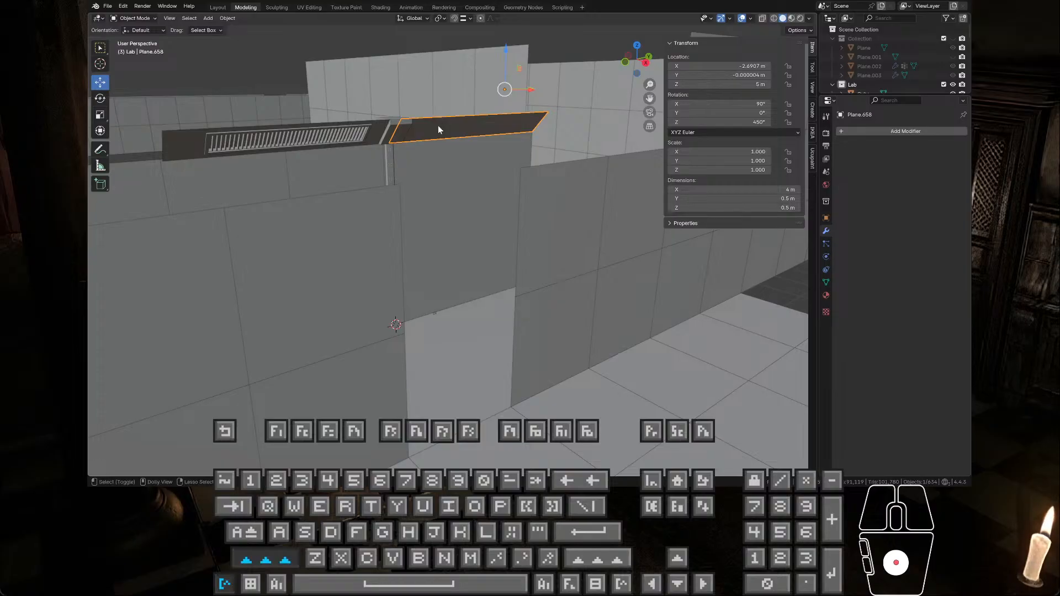
key("ctrl+shift+c")
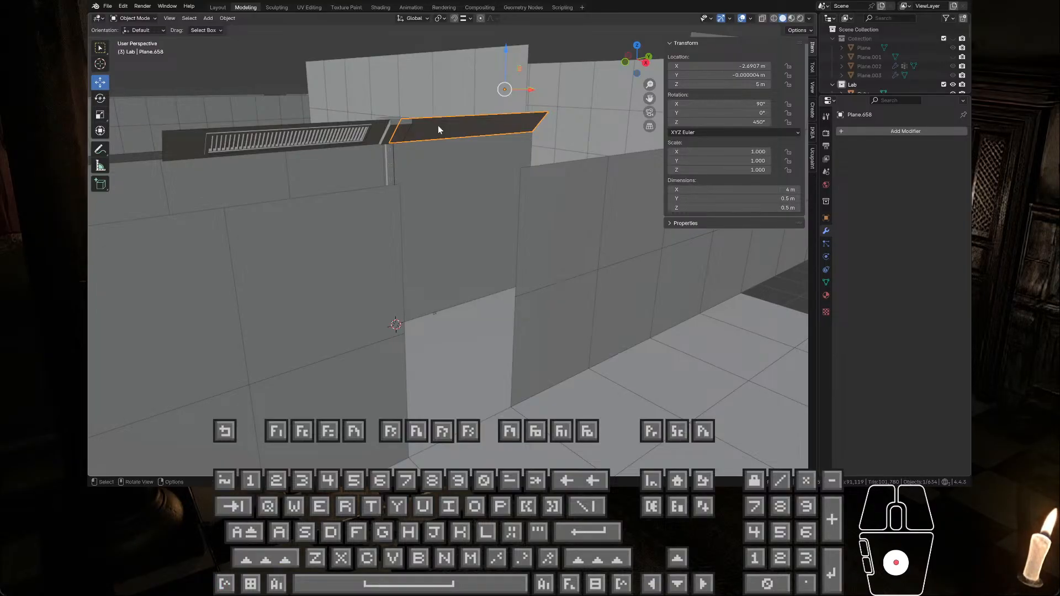
middle_click_drag(452, 117, 465, 160)
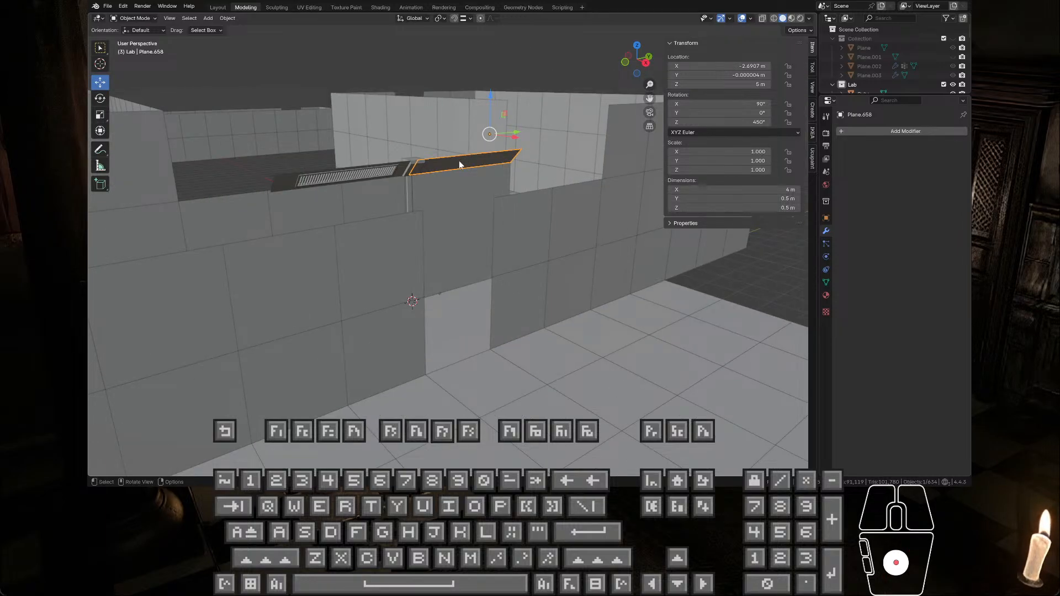
middle_click_drag(456, 168, 503, 164)
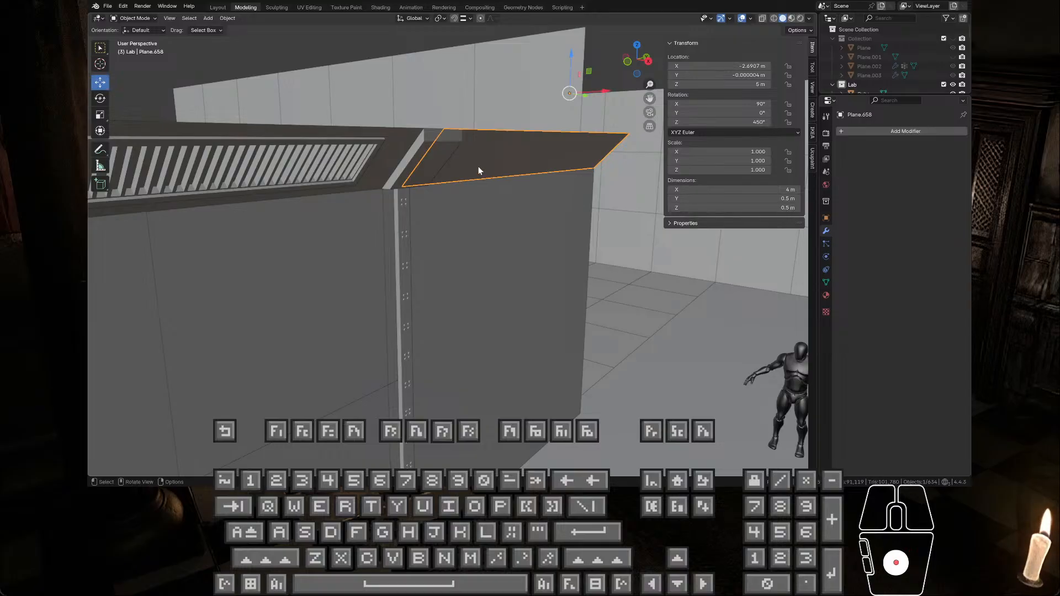
key("KP_Divide")
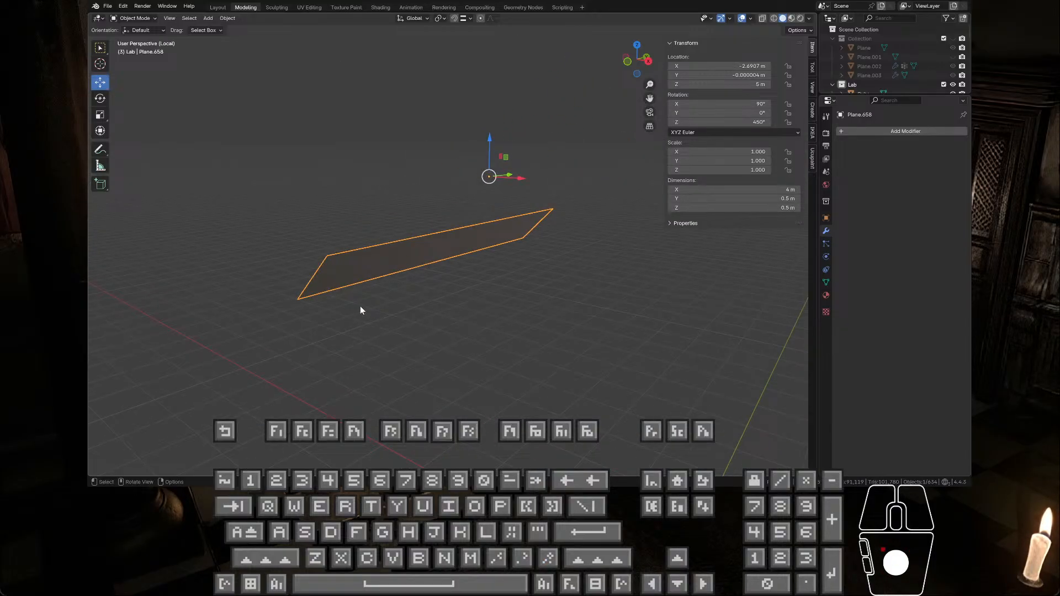
left_click(469, 18)
key("Tab")
left_click(297, 298)
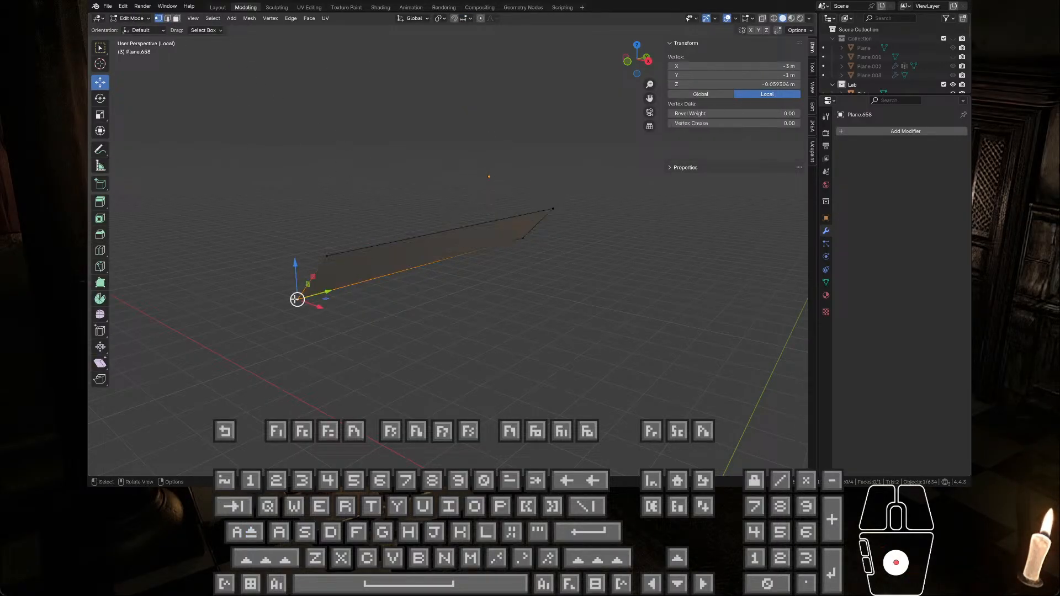
key("shift+s")
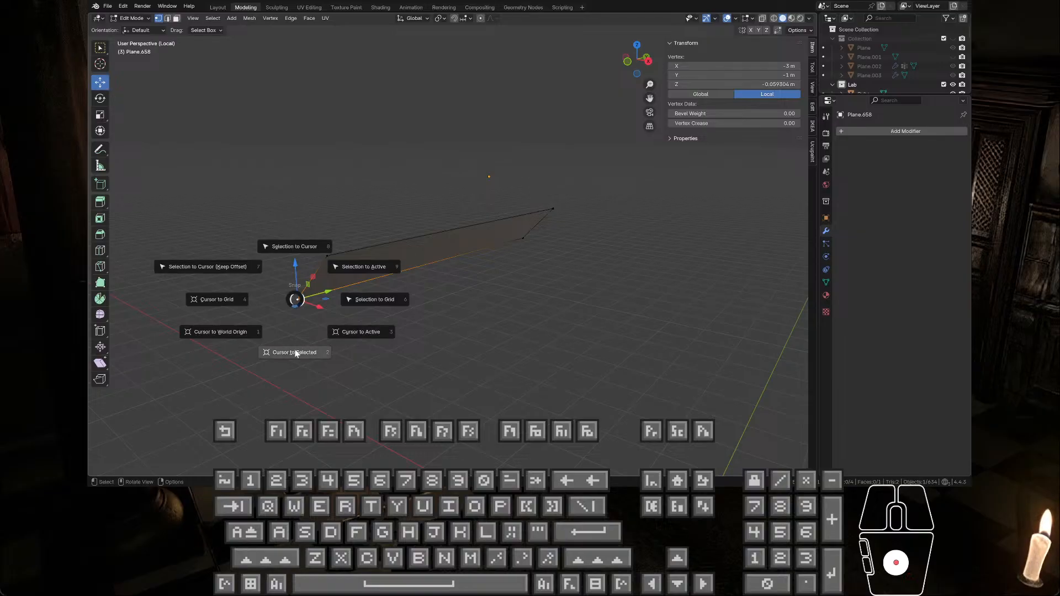
left_click(295, 349)
Step: Set the ceiling trim's origin to the 3D cursor at its lower corner
key("Tab")
right_click(330, 273)
mouse_move(330, 273)
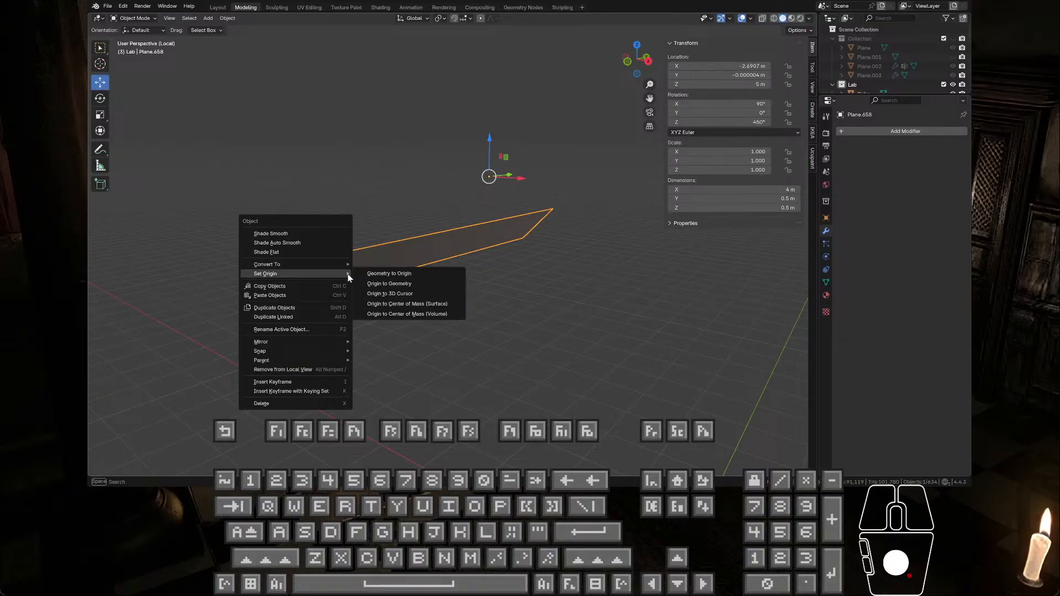
left_click(418, 296)
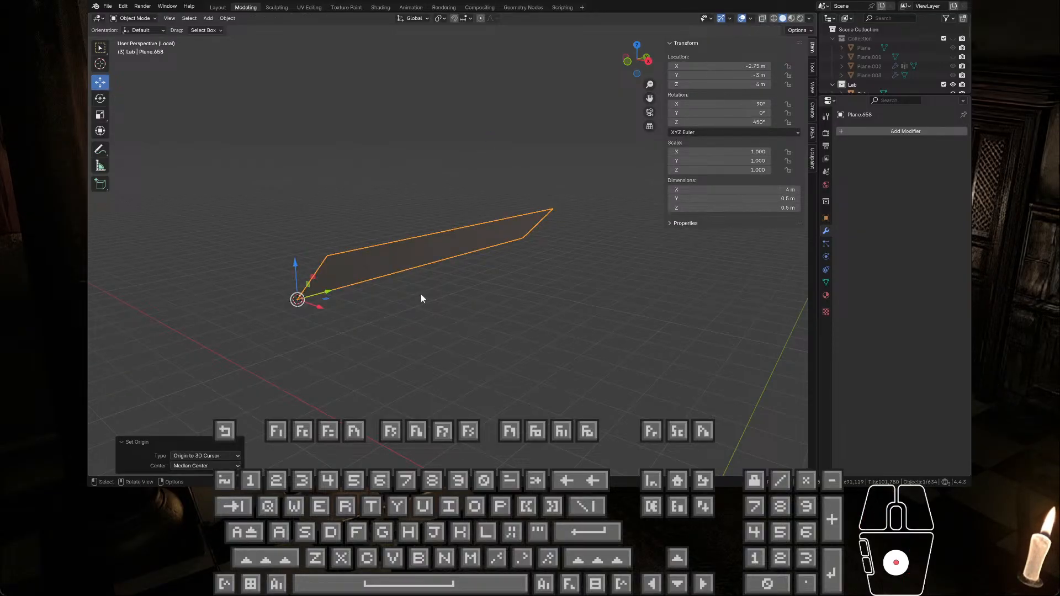
key("Tab")
key("Tab")
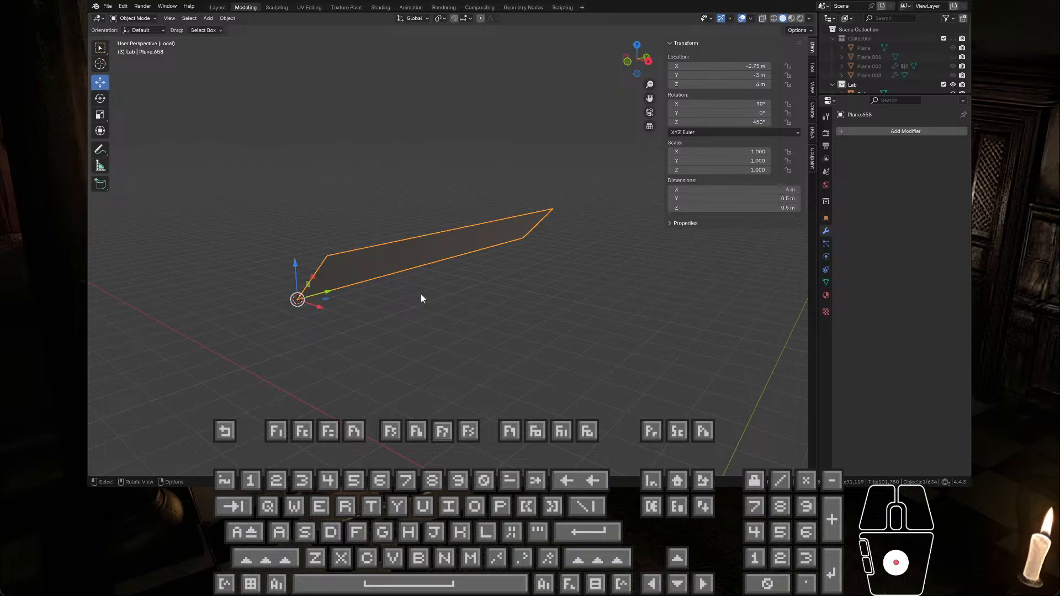
scroll(421, 294, "down", 3)
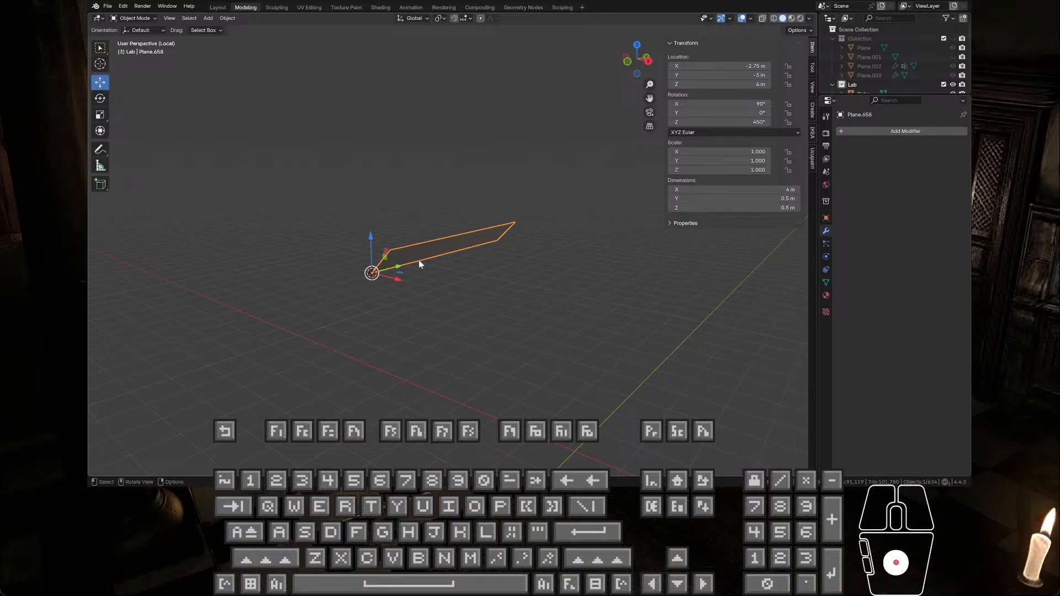
Step: Bring back the full scene and set the ceiling trim's X and Y location to 0 m
key("KP_Divide")
middle_click_drag(419, 260, 402, 290)
left_click_drag(735, 84, 732, 69)
key("Return")
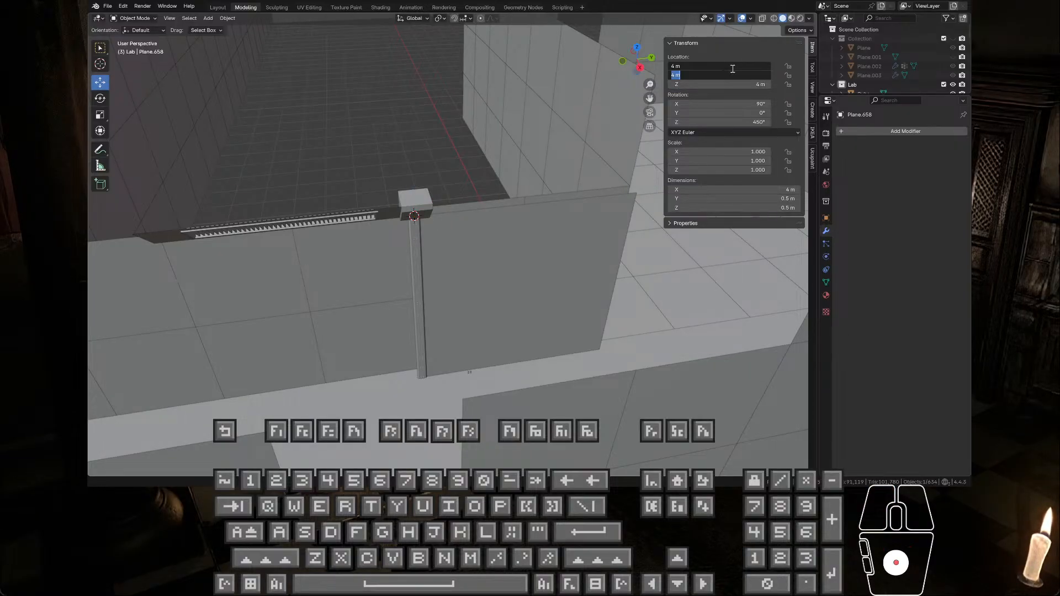
type("0")
key("KP_Enter")
middle_click_drag(478, 210, 306, 119)
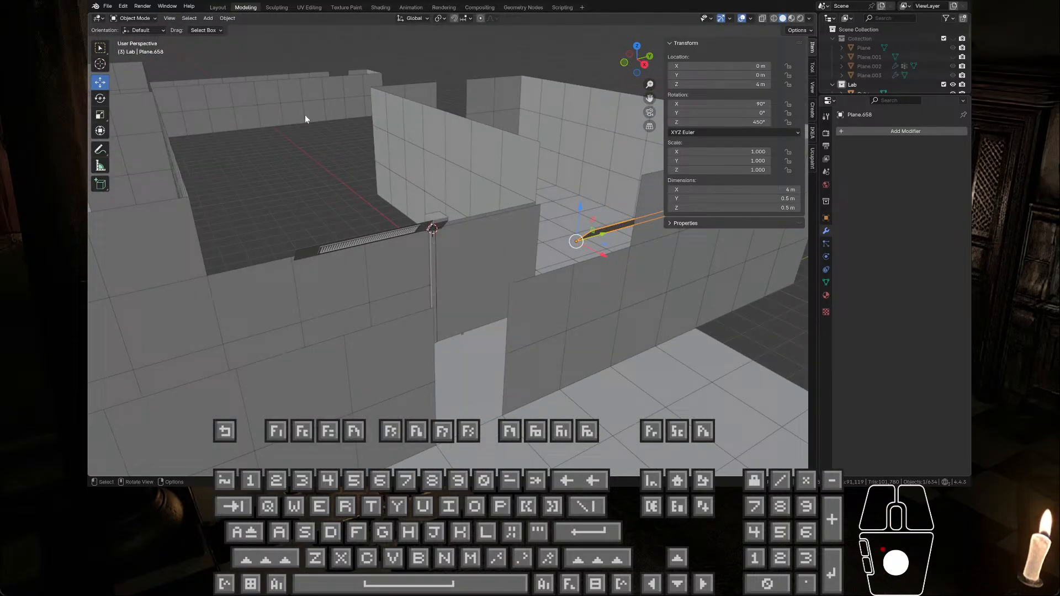
Step: Open the FBX export for the repositioned ceiling trim
left_click(109, 6)
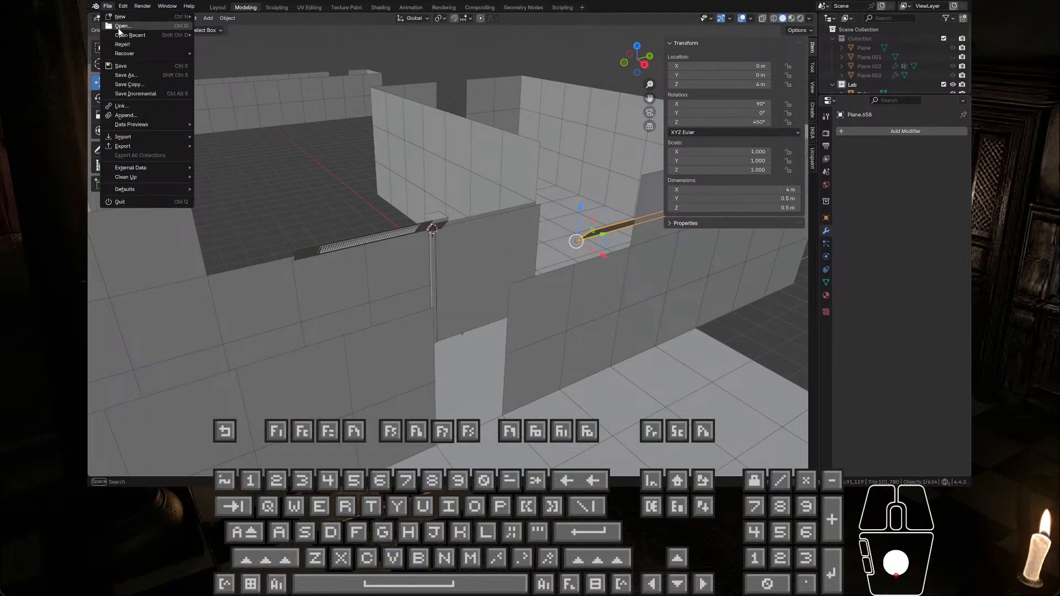
mouse_move(154, 170)
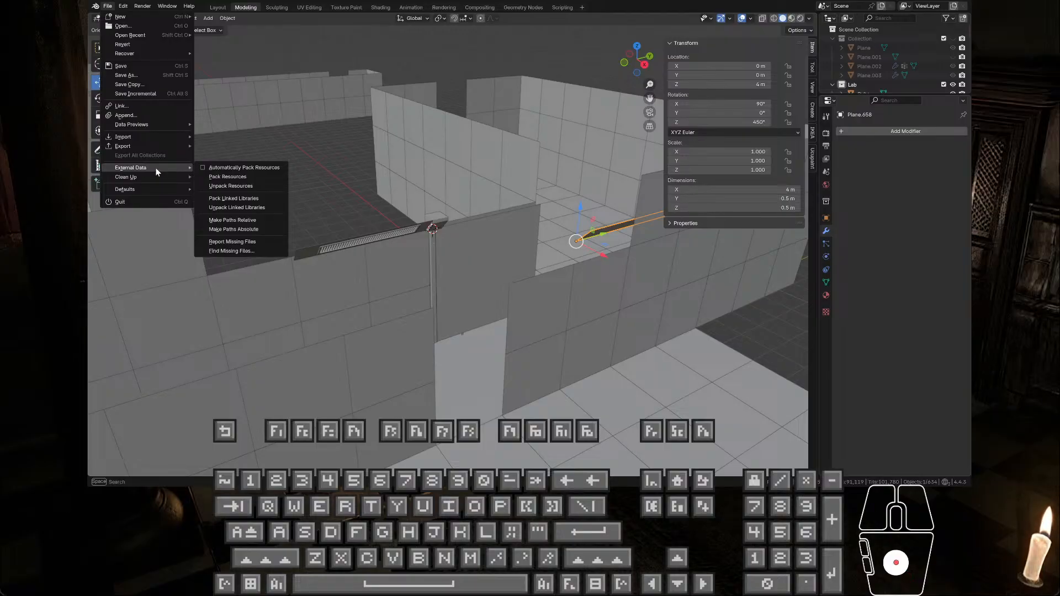
mouse_move(153, 144)
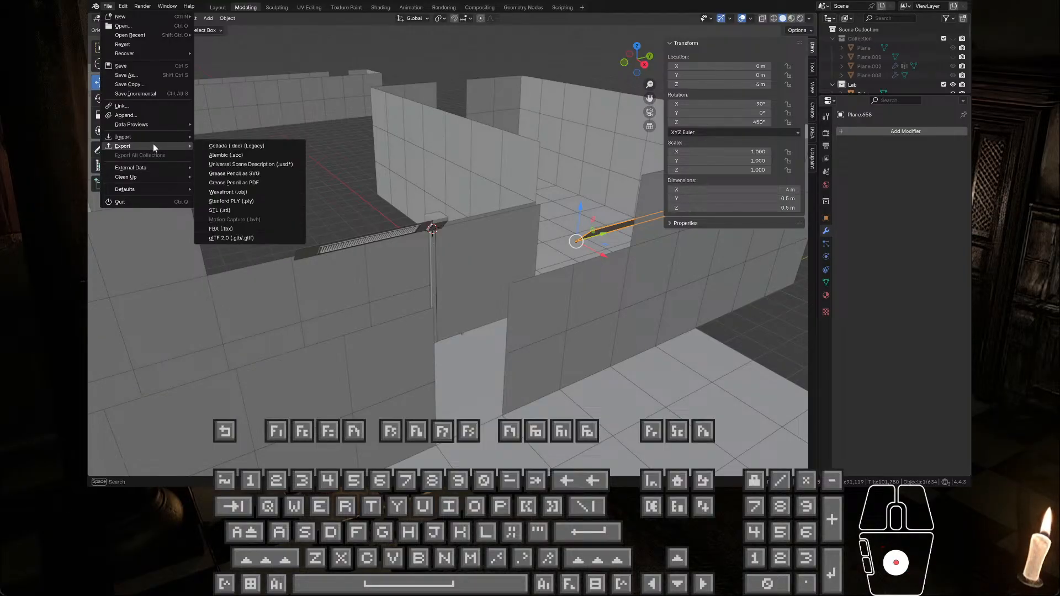
left_click(253, 229)
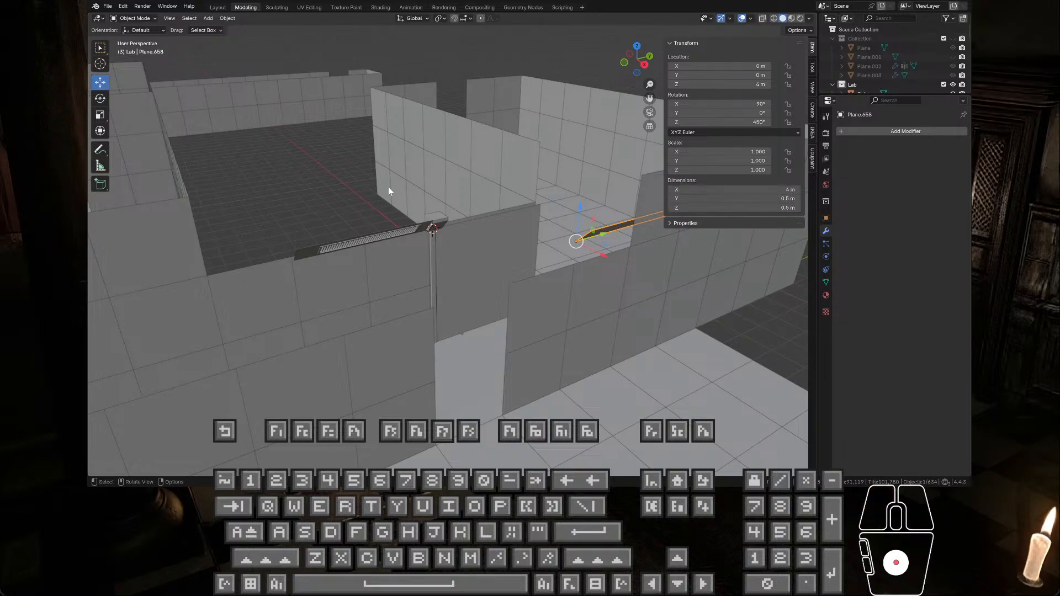
left_click(405, 158)
left_click(762, 369)
Step: Select the corridor floor strip, Plane.018, and all of its geometry in Edit Mode
middle_click_drag(441, 179, 548, 321)
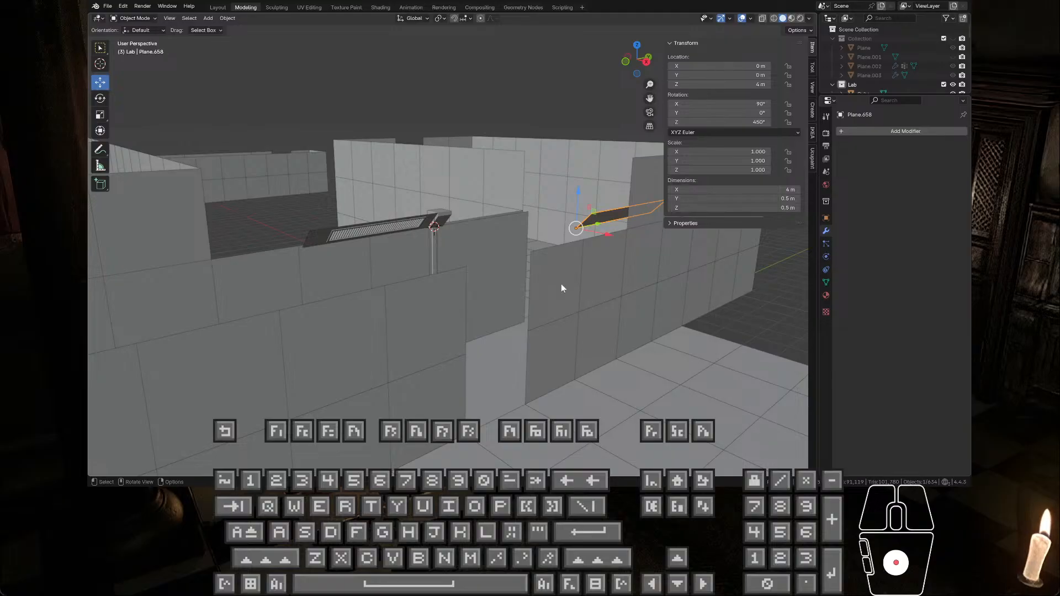
middle_click_drag(539, 205, 336, 225, "shift")
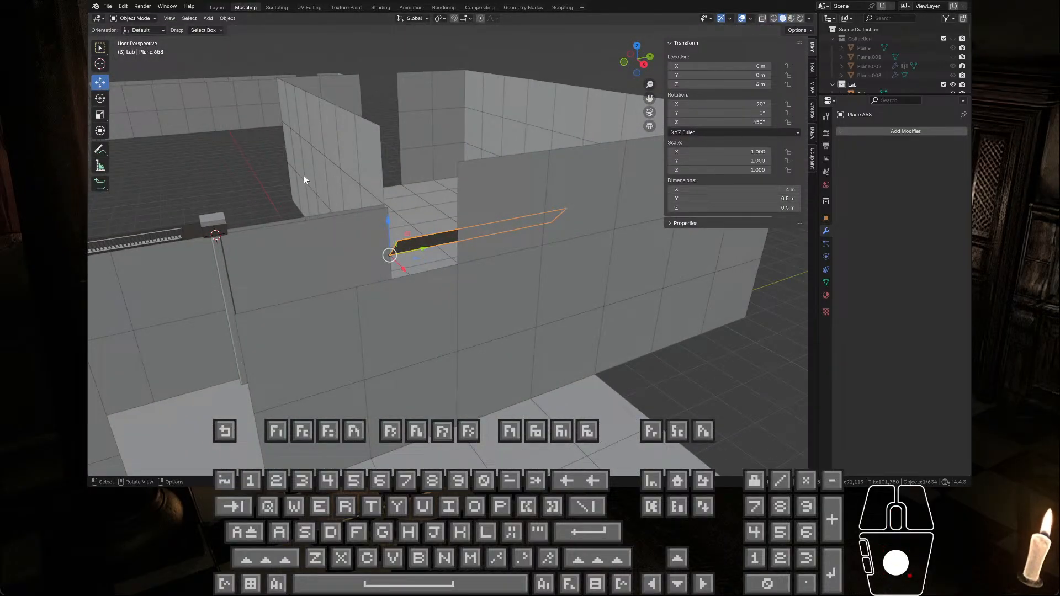
middle_click_drag(336, 184, 396, 232)
left_click(399, 226)
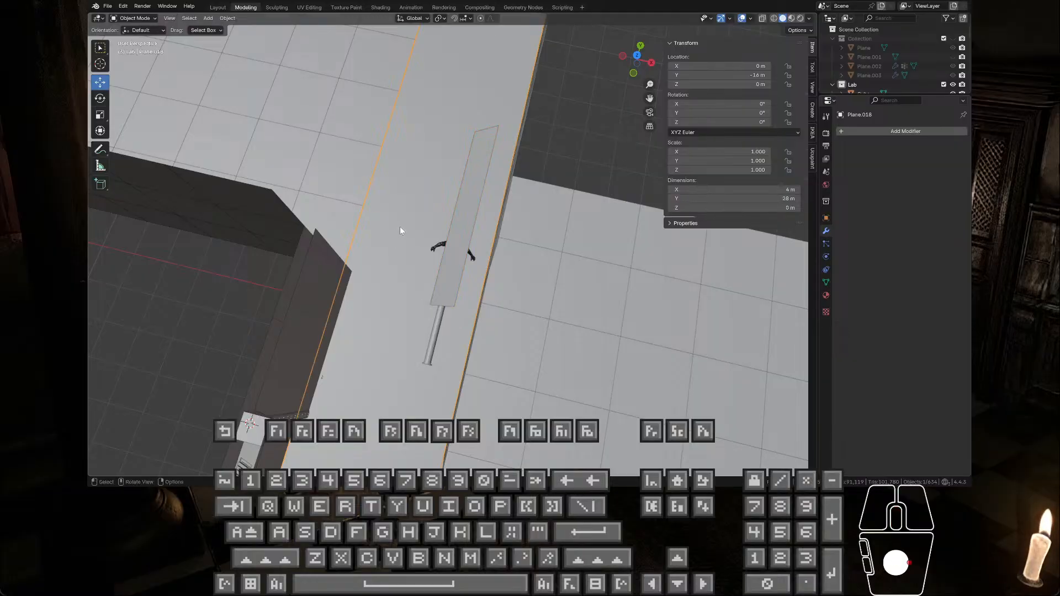
key("Tab")
scroll(458, 133, "down", 3)
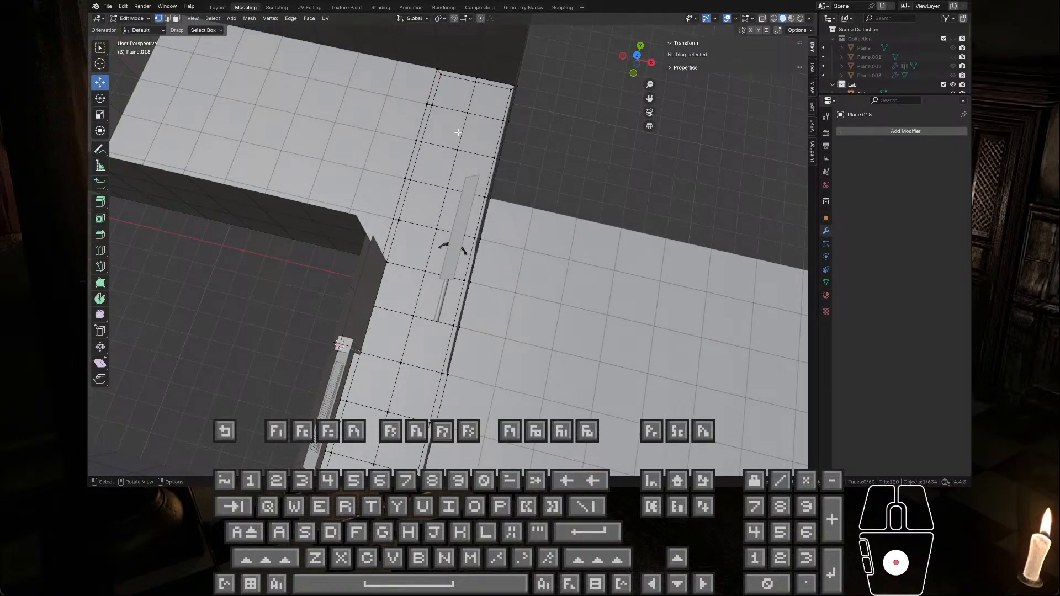
key("q")
key("a")
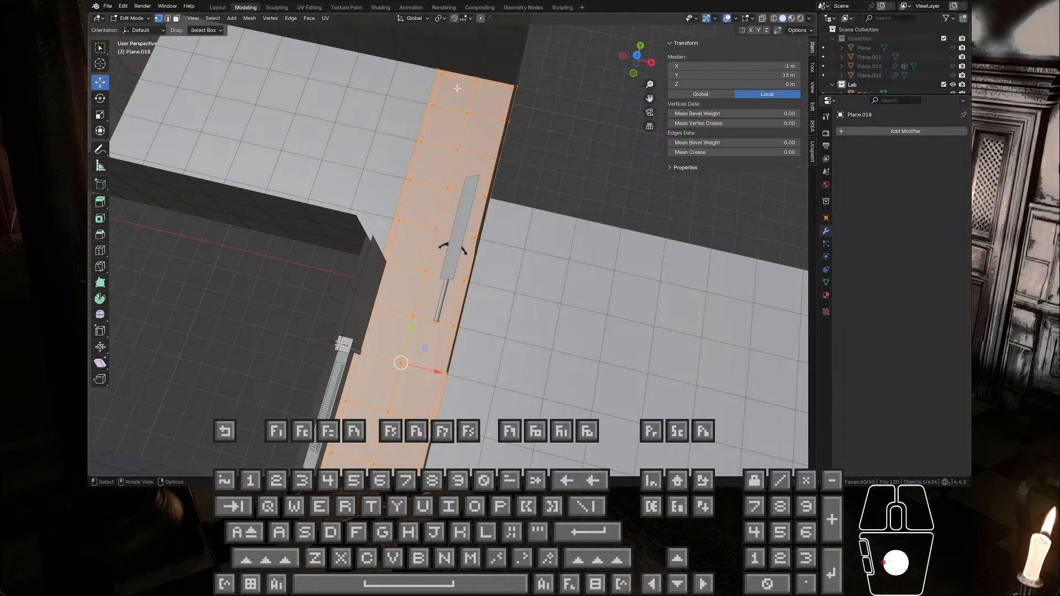
Step: Try an inset on all faces of the corridor floor strip
scroll(441, 102, "up", 3)
scroll(469, 142, "down", 4)
scroll(466, 145, "up", 4)
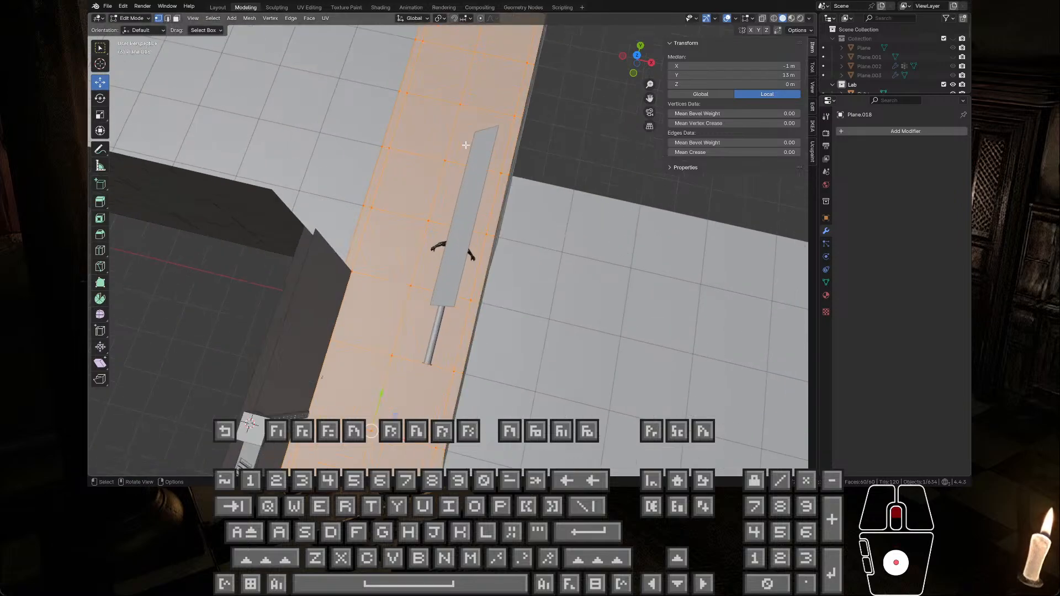
scroll(466, 146, "up", 1)
key("i")
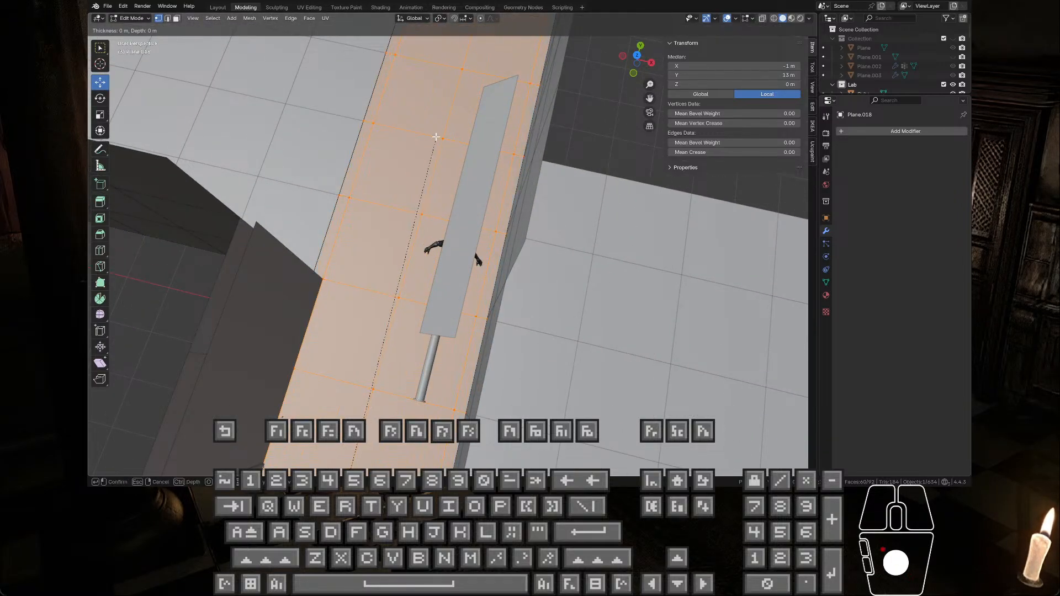
left_click(445, 193)
middle_click_drag(445, 193, 534, 175)
Step: Undo the floor strip's inset and selection changes, and return to Object Mode
key("ctrl+z")
key("ctrl+z")
key("Tab")
middle_click_drag(436, 237, 386, 243)
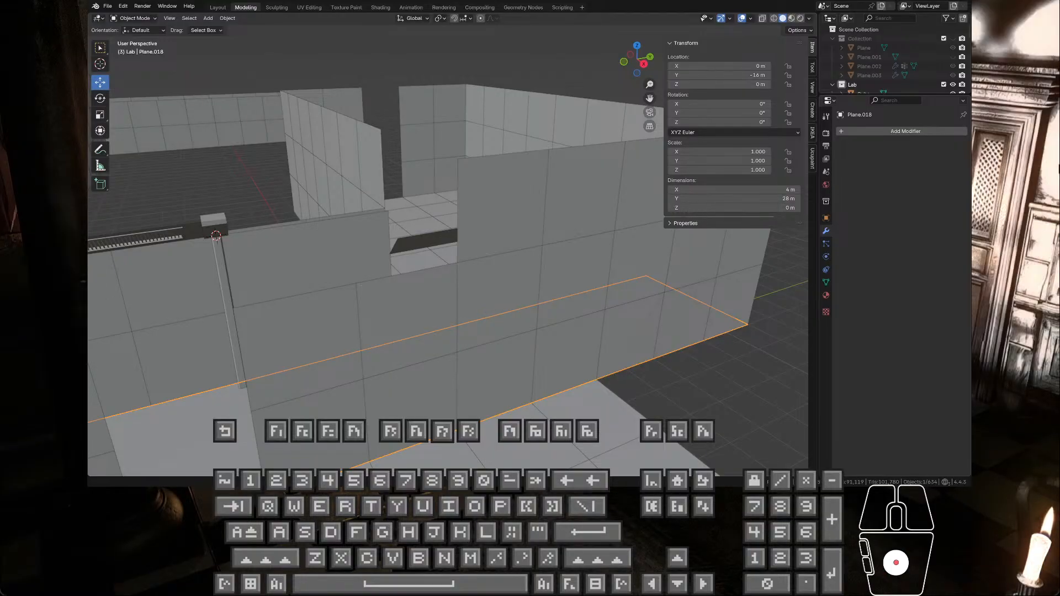
Step: Select the vented ceiling trim, Plane.659, and view it up close beside the vertical wall trim
middle_click_drag(356, 230, 277, 225)
left_click(200, 217)
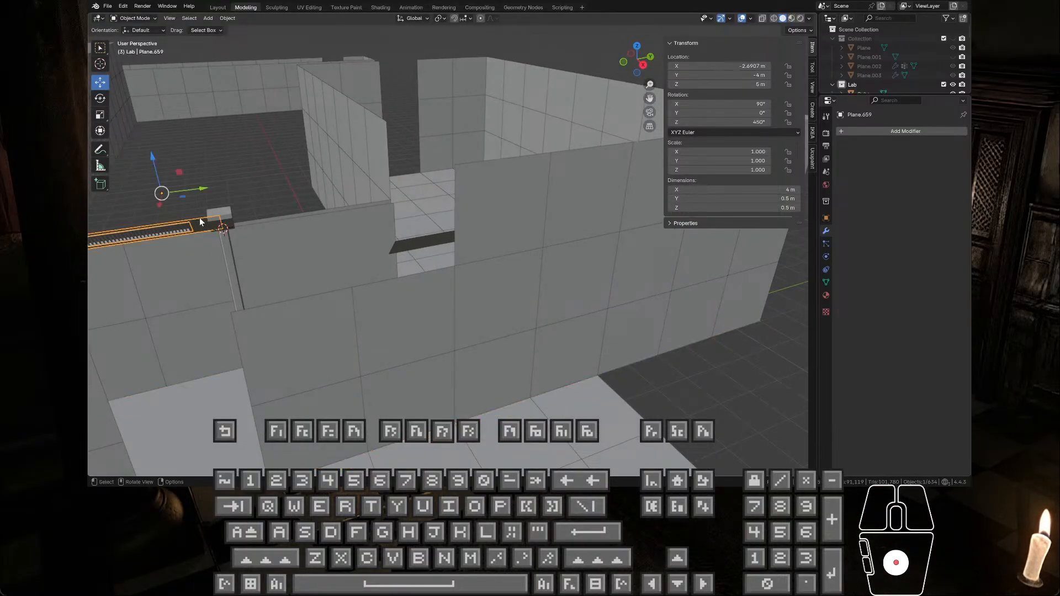
middle_click_drag(200, 217, 194, 229)
scroll(194, 226, "up", 3)
middle_click_drag(214, 174, 762, 207, "shift")
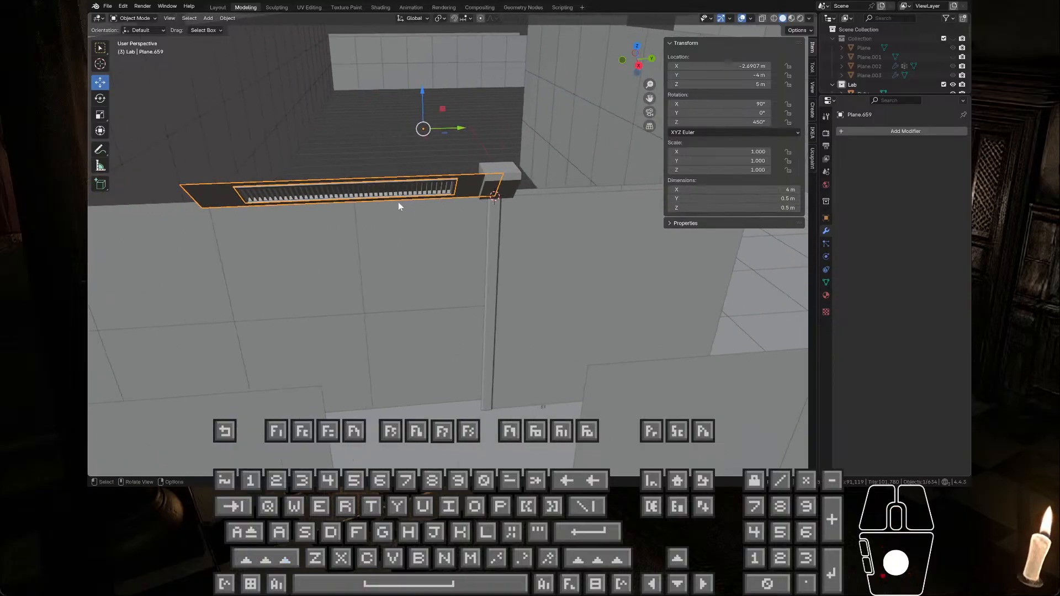
scroll(336, 194, "up", 2)
middle_click_drag(336, 198, 408, 193, "shift")
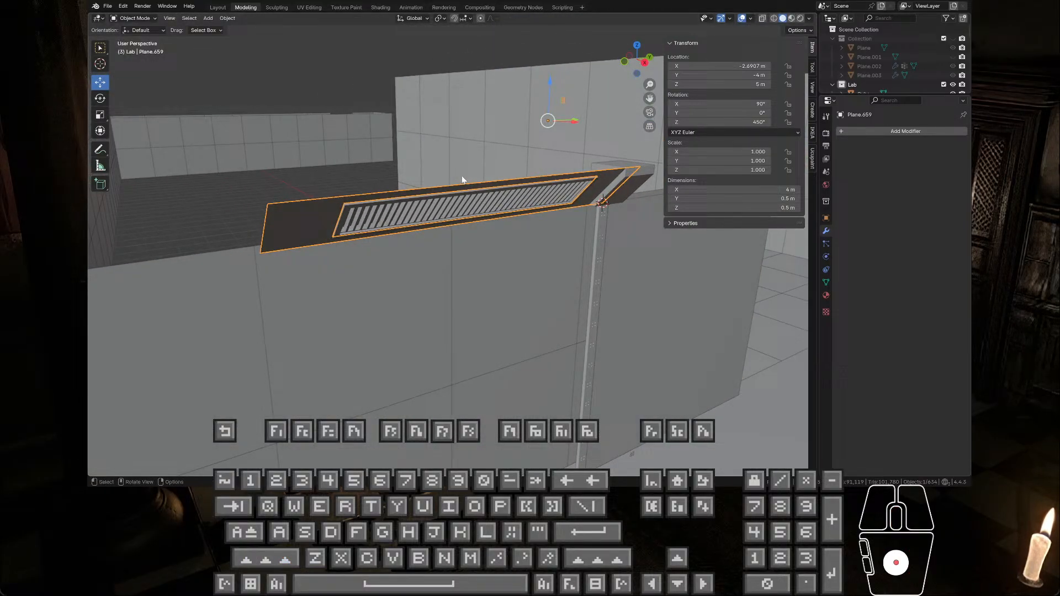
Step: Select the vent grille, Plane.574, and its surrounding trim, Plane.659, in turn to compare their origins
left_click(397, 201)
left_click(326, 209)
left_click(352, 208)
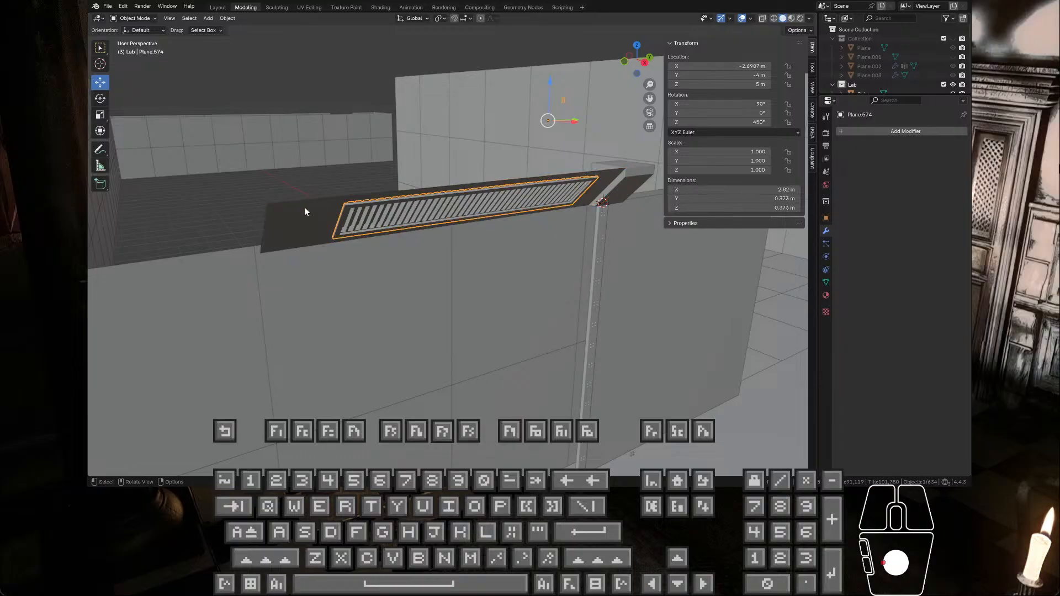
left_click(304, 207)
middle_click_drag(416, 237, 433, 234)
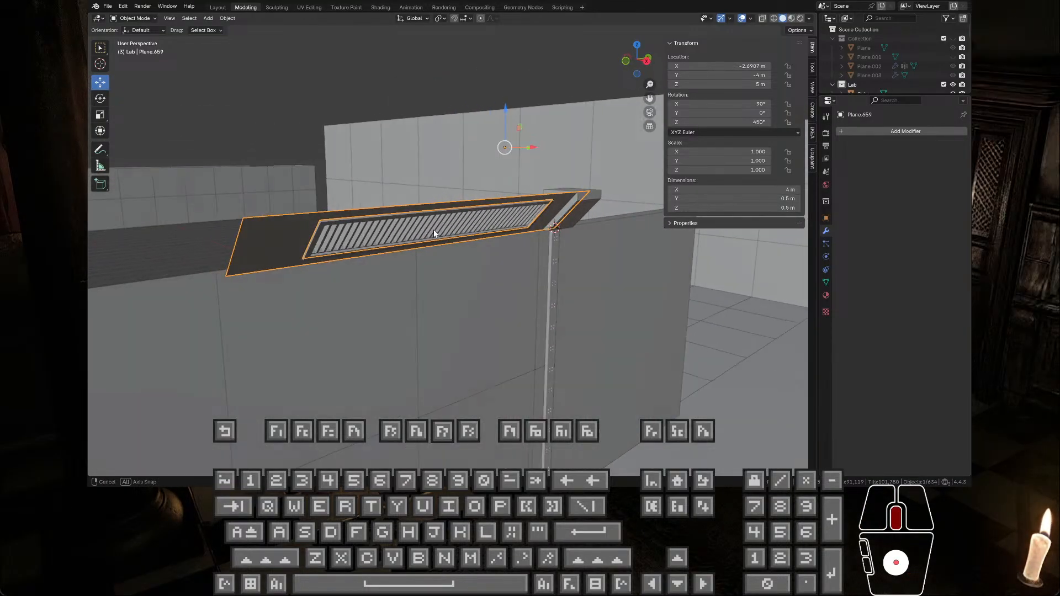
Step: Examine the vented trim's alignment with the wall panel, the vertical trim and the neighbouring corner from the side
scroll(434, 230, "down", 2)
scroll(762, 228, "up", 1)
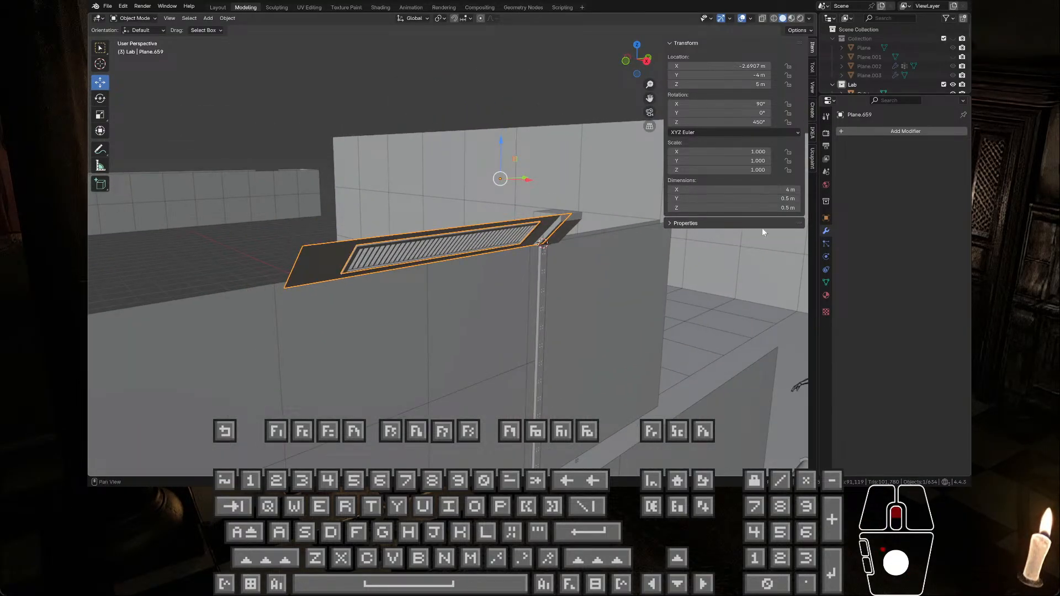
scroll(572, 223, "up", 4)
scroll(611, 230, "down", 2)
scroll(611, 229, "down", 6)
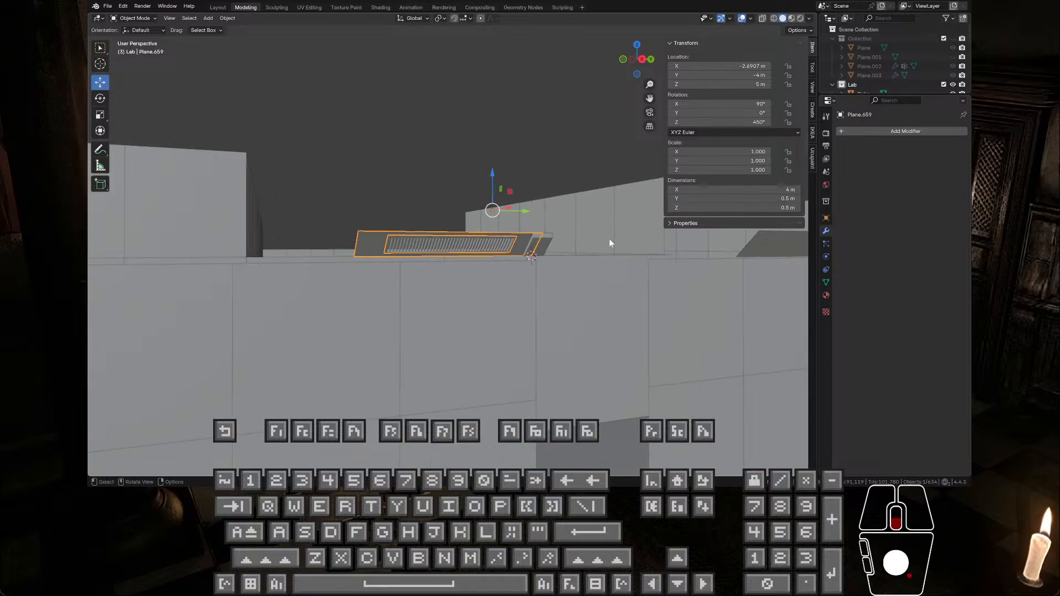
middle_click_drag(609, 238, 439, 281)
scroll(325, 262, "up", 8)
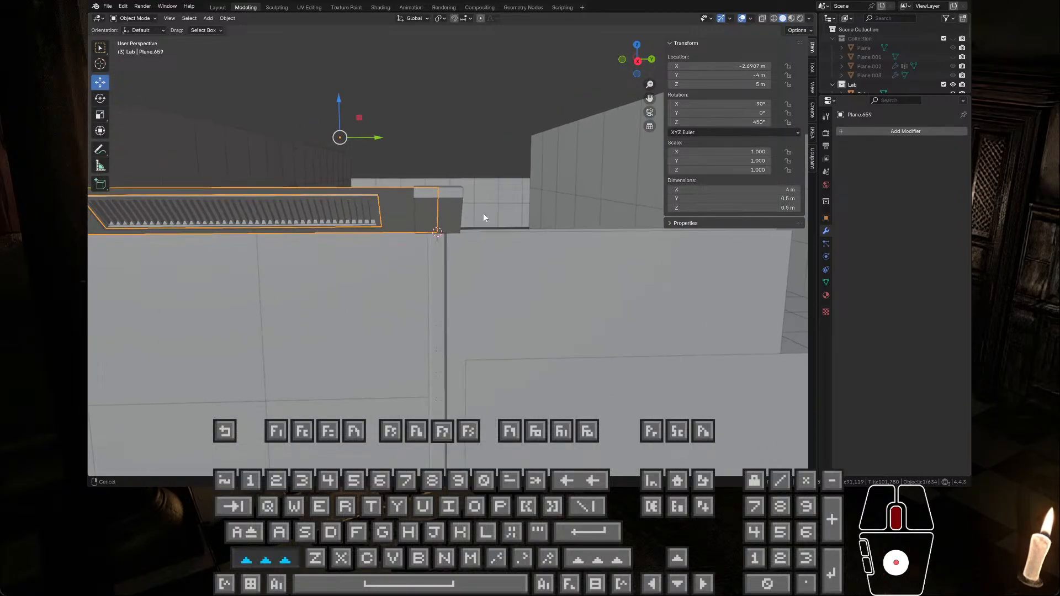
scroll(403, 183, "down", 6)
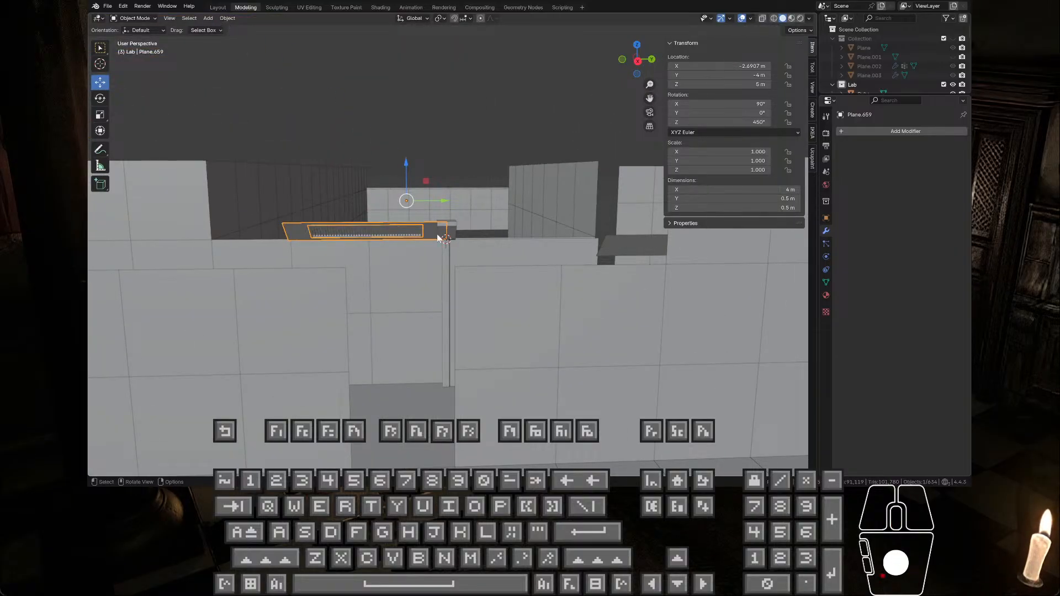
scroll(486, 240, "up", 3)
scroll(436, 226, "down", 2)
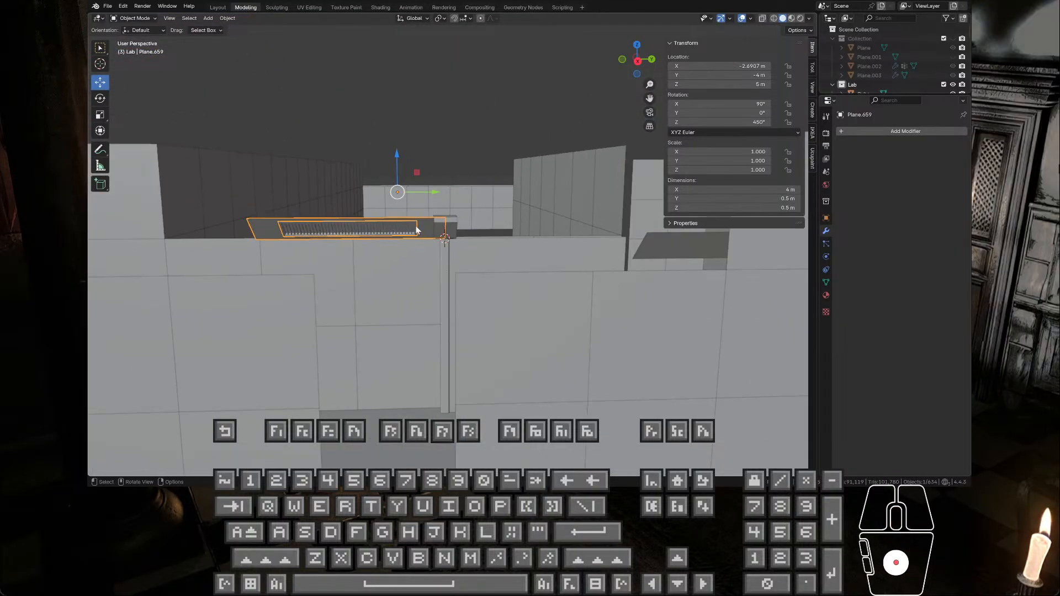
Step: Set the origins of the vented trim, Plane.659, and the vent grille, Plane.574, to the 3D cursor at the wall panel's upper corner
scroll(387, 216, "up", 2)
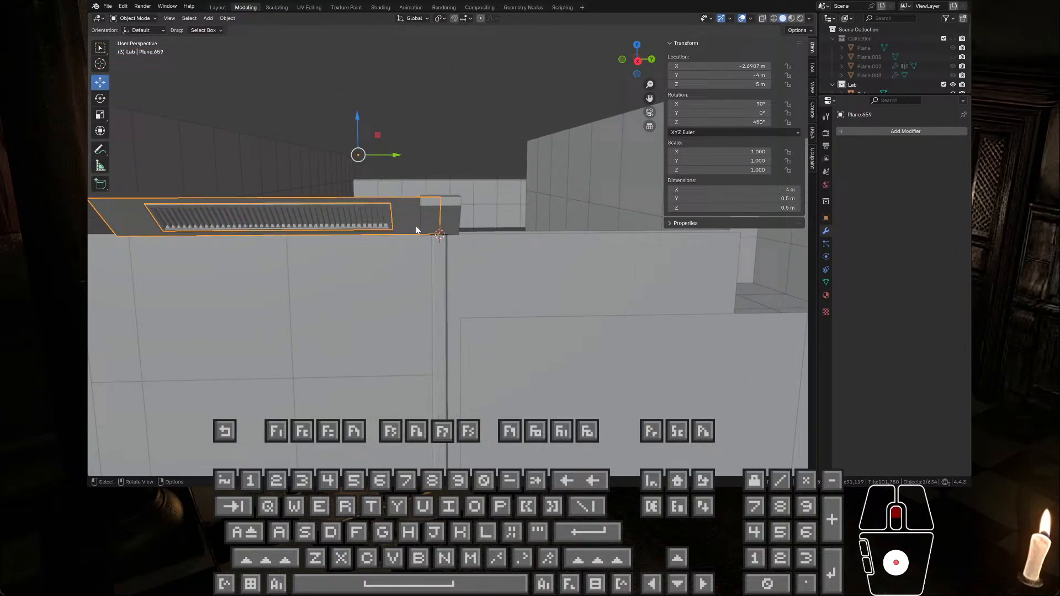
left_click(385, 215, "shift")
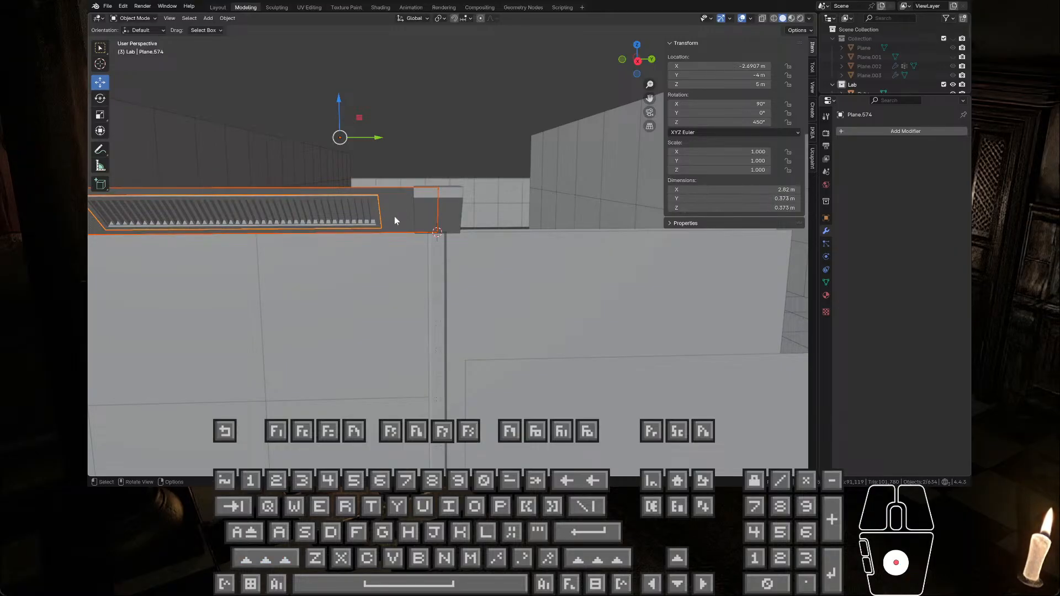
left_click(394, 216)
right_click(395, 216)
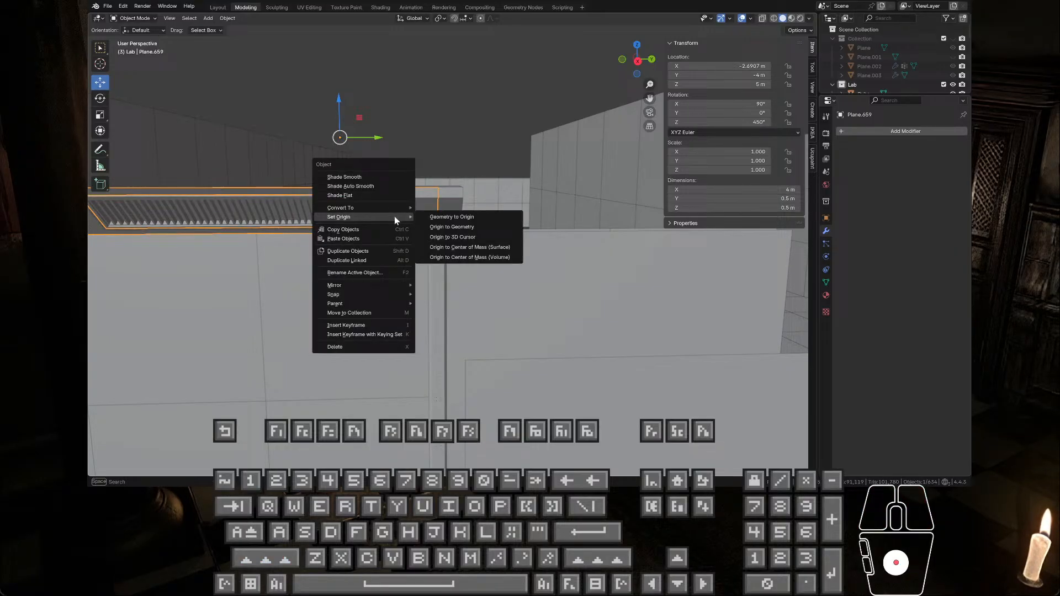
left_click(466, 232)
left_click(346, 208)
right_click(347, 208)
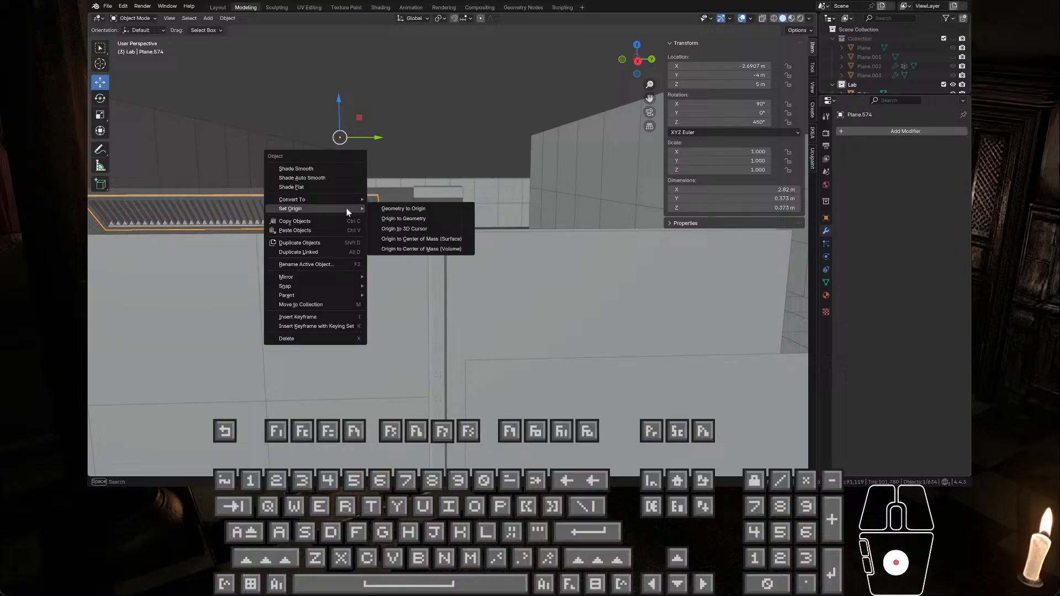
left_click(411, 231)
Step: Set the X and Y location of the vented trim, Plane.659, to 0 m
left_click(409, 216)
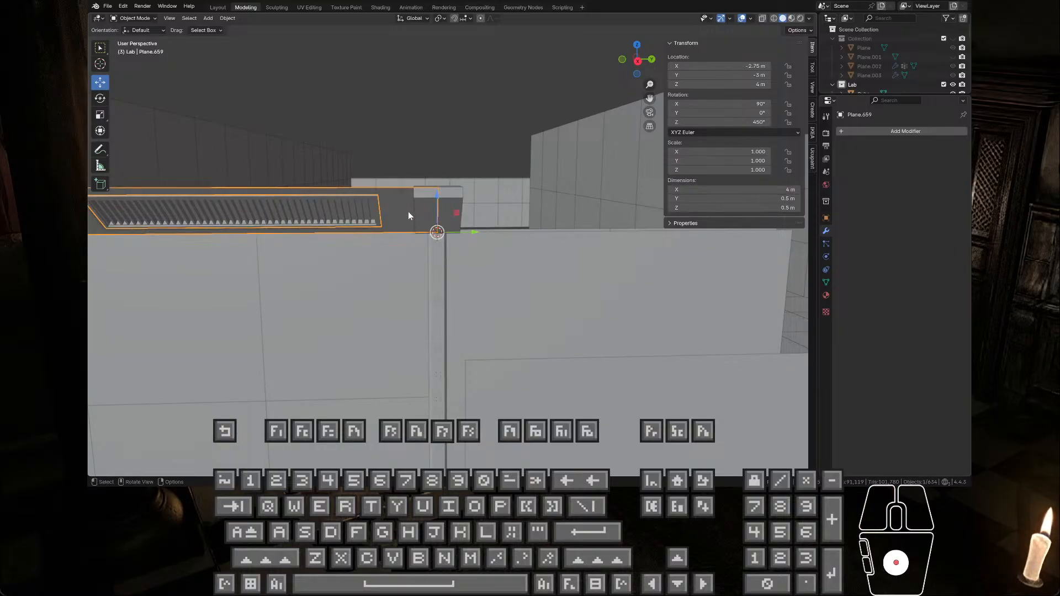
left_click_drag(723, 86, 734, 66)
left_click(727, 77)
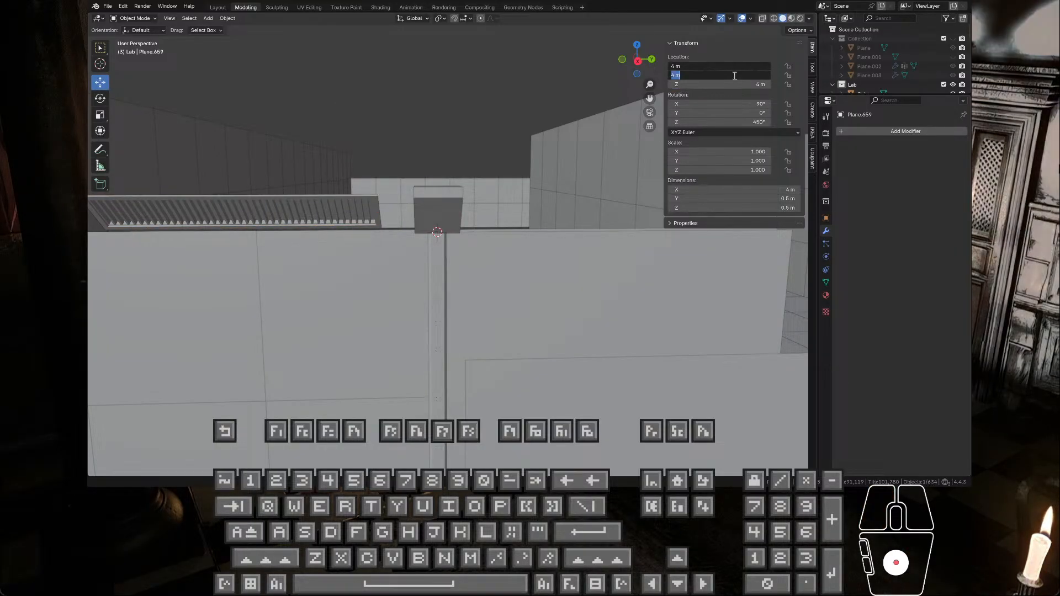
type("0")
key("Return")
middle_click_drag(409, 221, 421, 238)
Step: Set the X and Y location of the vent grille, Plane.574, to 0 m
left_click(360, 231)
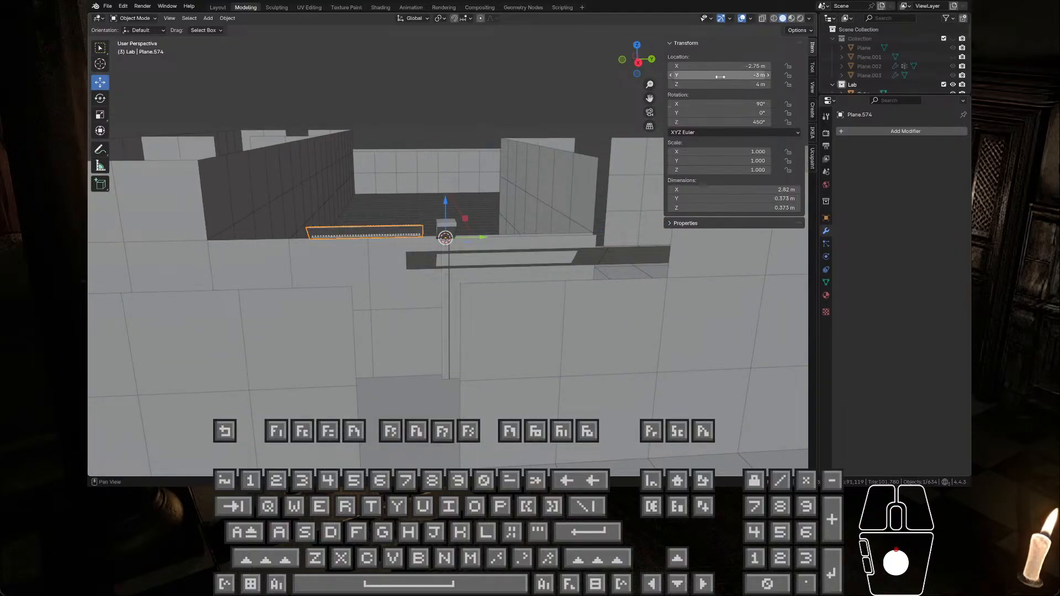
left_click_drag(722, 77, 721, 66)
type("0")
key("Return")
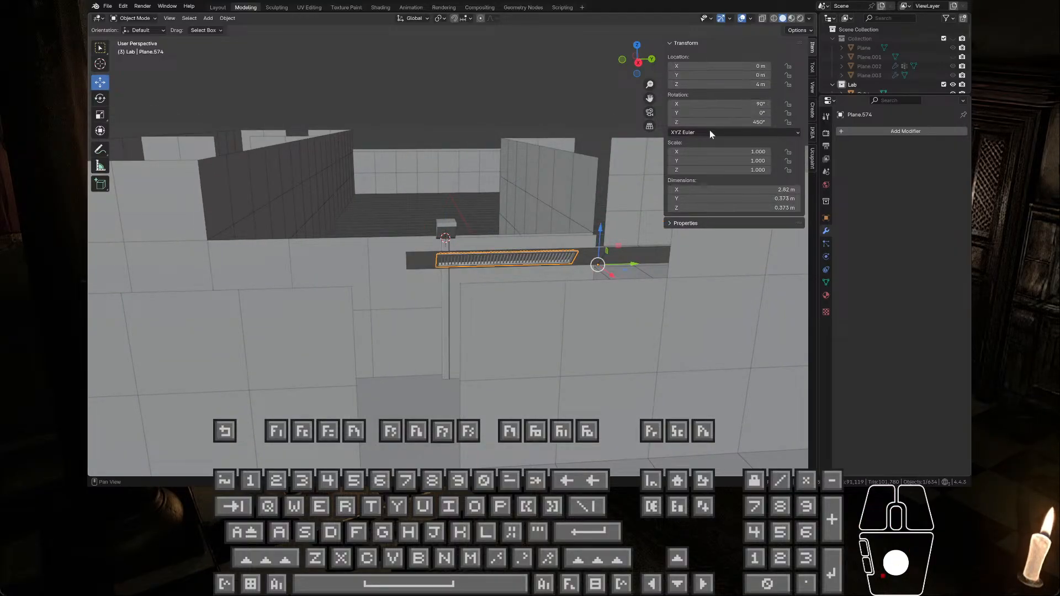
Step: Select the trim, Plane.659, and the grille, Plane.574, in turn and bring up the export formats for each
left_click(414, 264)
left_click(108, 6)
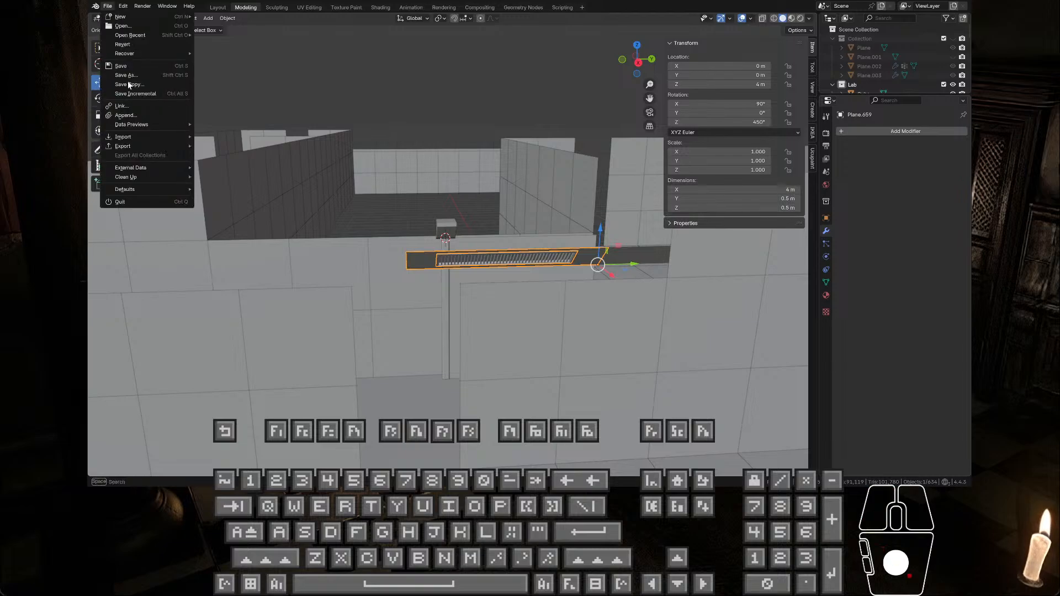
mouse_move(147, 147)
left_click(230, 228)
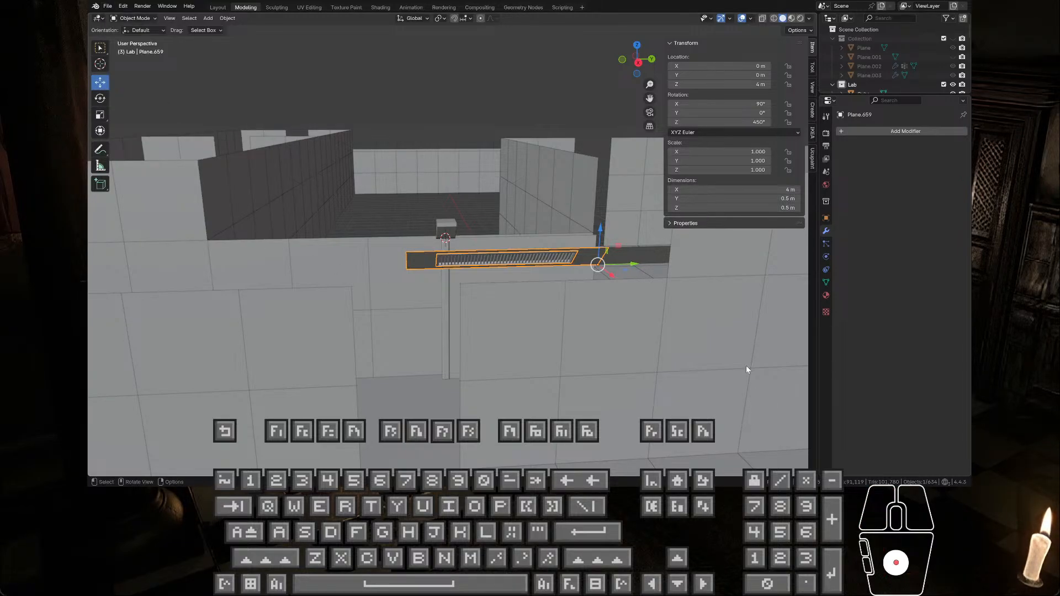
left_click(509, 260)
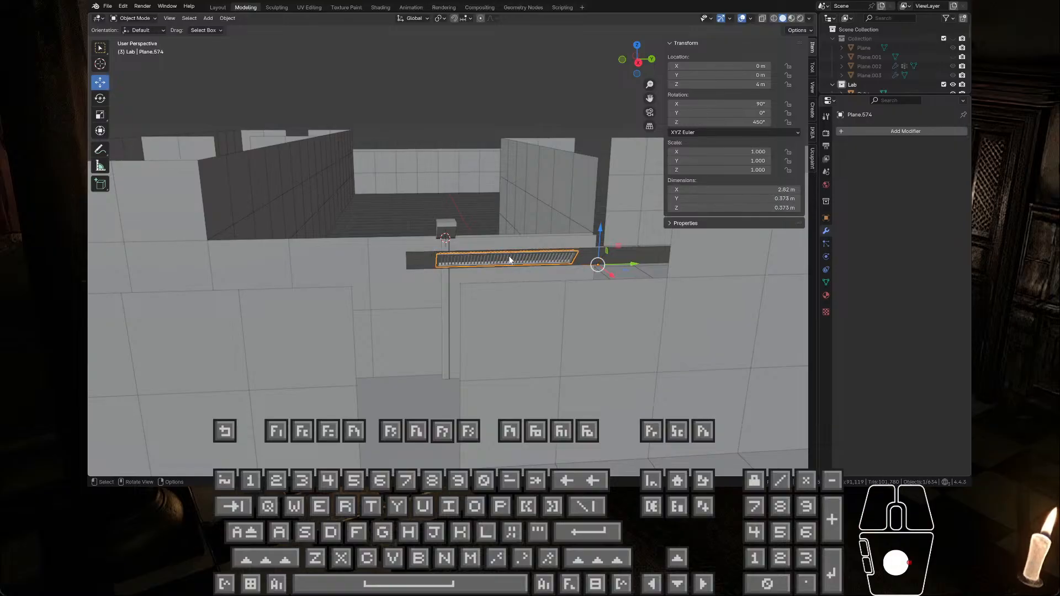
left_click(107, 6)
mouse_move(138, 149)
left_click(357, 121)
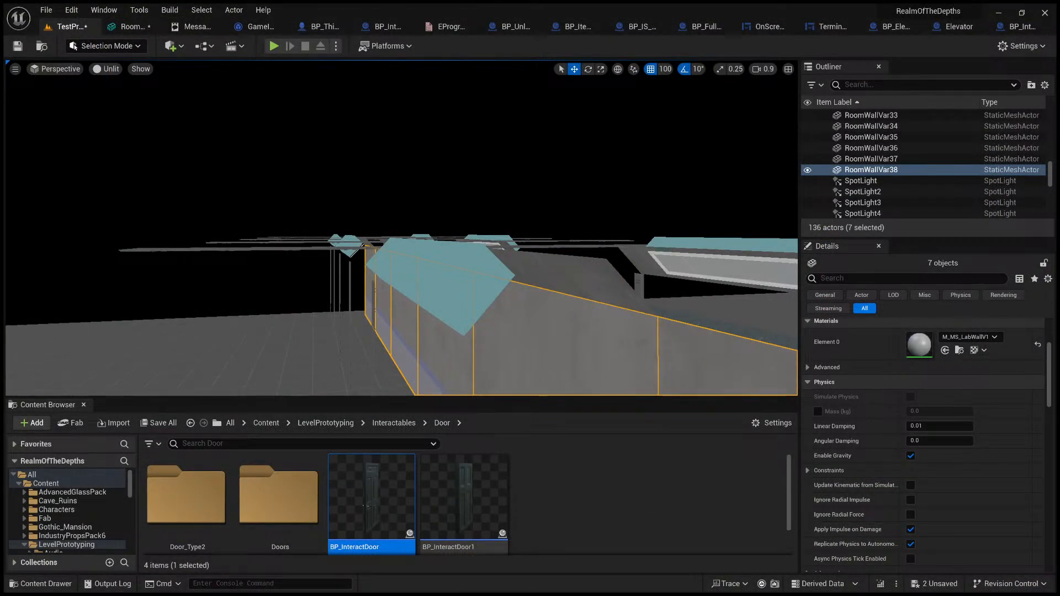
Step: Switch to Unreal Editor and add WallCornerAngle6 and the adjoining WallCornerAngleLight4 ceiling trim to the selected wall panels
right_click_drag(245, 261, 468, 253)
key("s")
key("w")
key("a")
key("w")
left_click(289, 179, "ctrl")
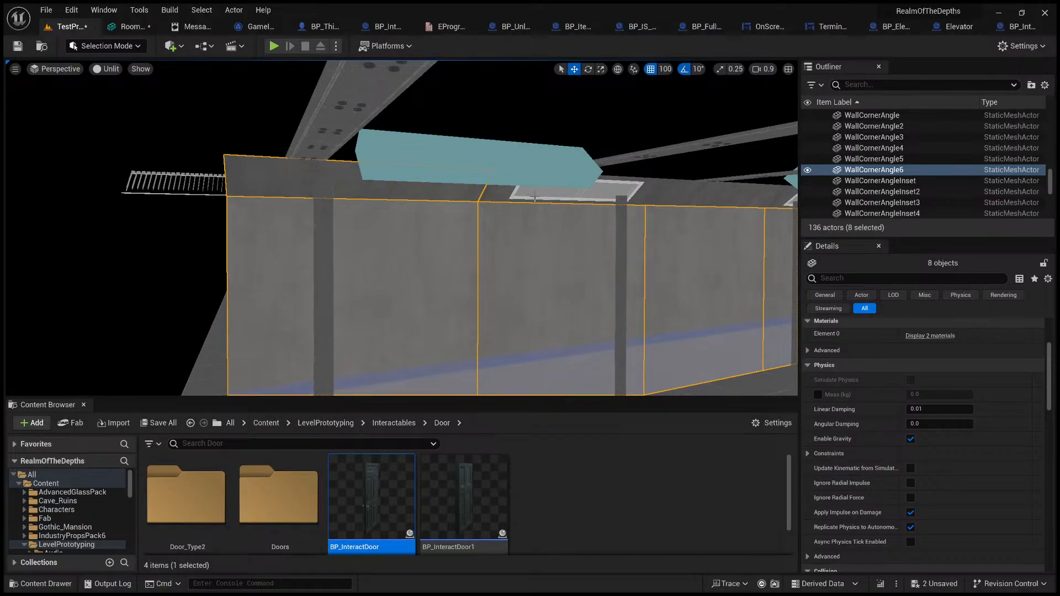
left_click(523, 198, "ctrl")
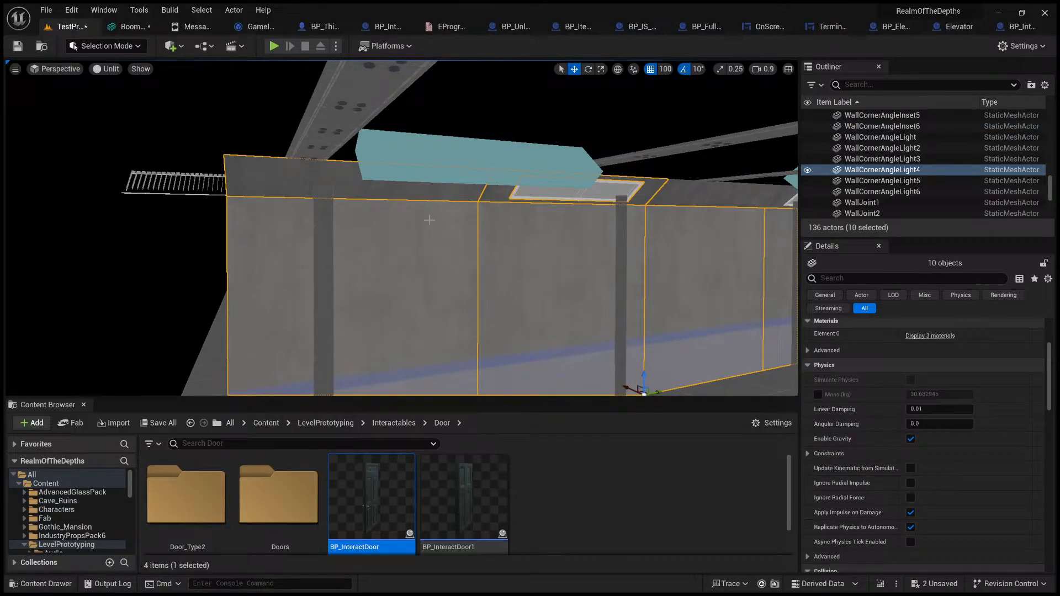
Step: Add WallCornerAngle4 and the neighbouring WallCornerAngleLight5 vented trim with its inset to the wall selection
right_click_drag(430, 221, 401, 225)
key("d")
key("s")
key("q")
left_click(407, 183, "ctrl")
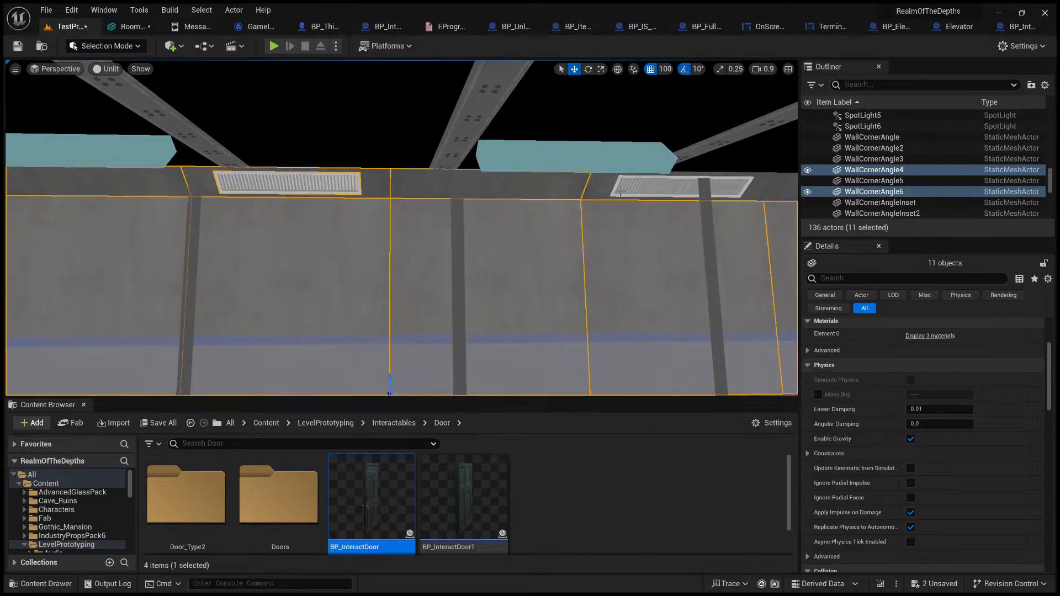
left_click(616, 188, "ctrl")
left_click(632, 188, "ctrl")
key("d")
right_click_drag(632, 188, 633, 200)
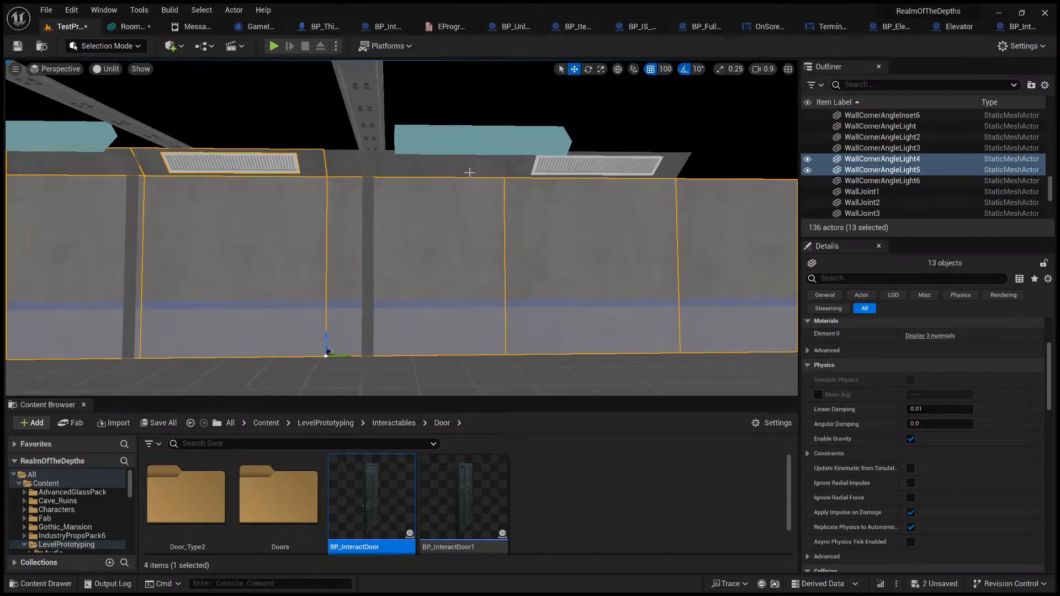
Step: Add the last bay's ceiling trim, vent inset and WallCornerAngleLight6 to the selection, and view the wall row from above
left_click(486, 172, "ctrl")
left_click(524, 171, "ctrl")
left_click(569, 169, "ctrl")
right_click_drag(569, 169, 469, 230)
key("e")
key("s")
key("d")
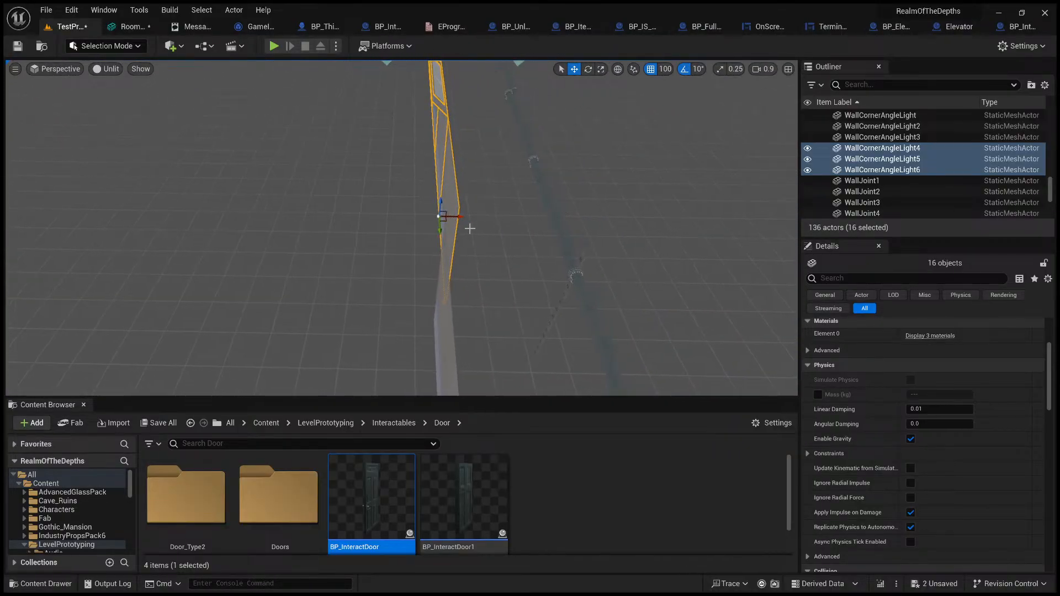
Step: Move the selected row of walls and ceiling trims along X, away from the adjoining wall line
left_click_drag(455, 216, 526, 225)
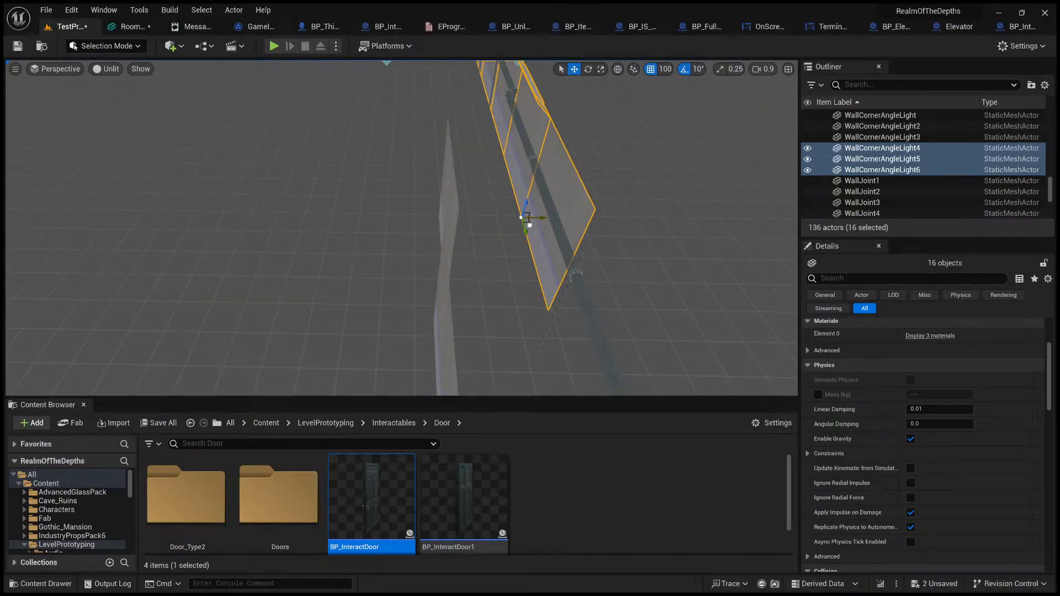
key("d")
key("q")
mouse_move(527, 224)
right_mouse_down()
mouse_move(529, 132)
mouse_move(528, 227)
right_mouse_up()
key("a")
key("e")
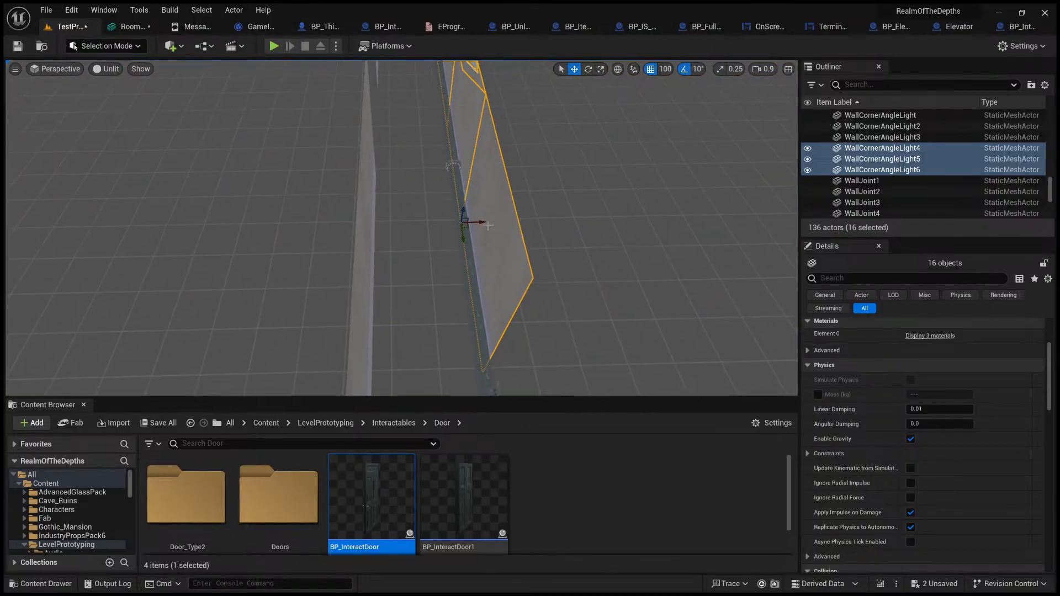
Step: Shift the selected wall and trim row partway back along X, and view its base edge up close
left_click_drag(484, 223, 447, 225)
key("d")
right_click_drag(447, 225, 445, 230)
key("w")
key("a")
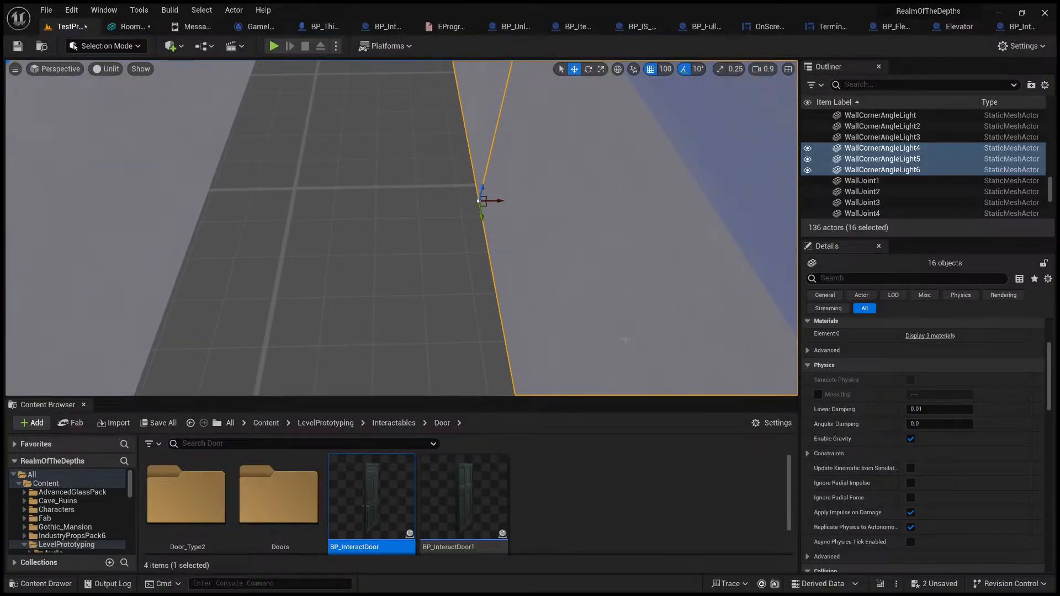
Step: Select RoomWallVar38 alone and examine its location values and its corner origin's placement against the floor grid
scroll(823, 340, "up", 5)
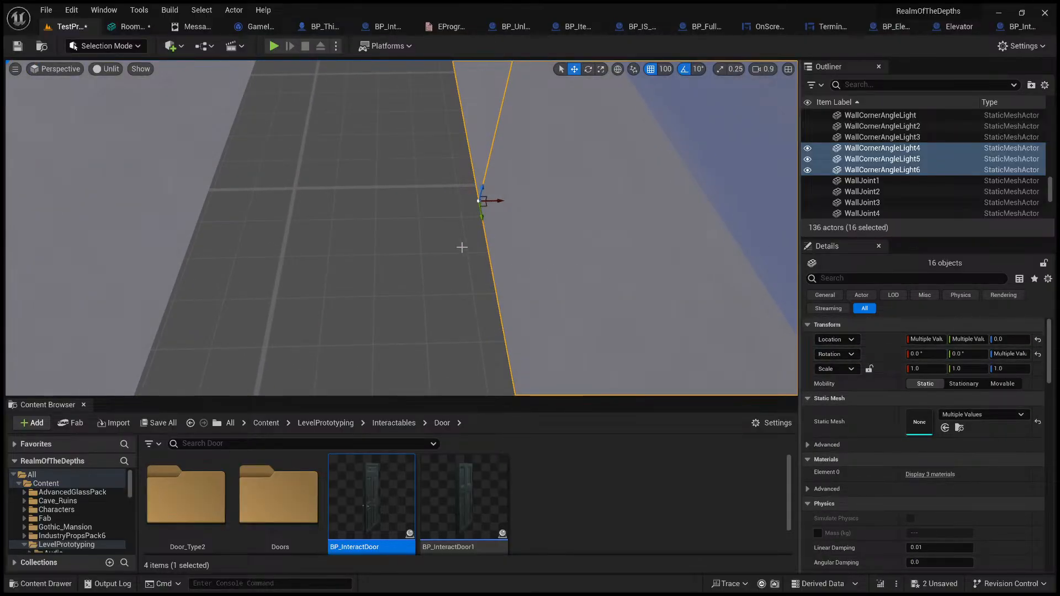
left_click(513, 201)
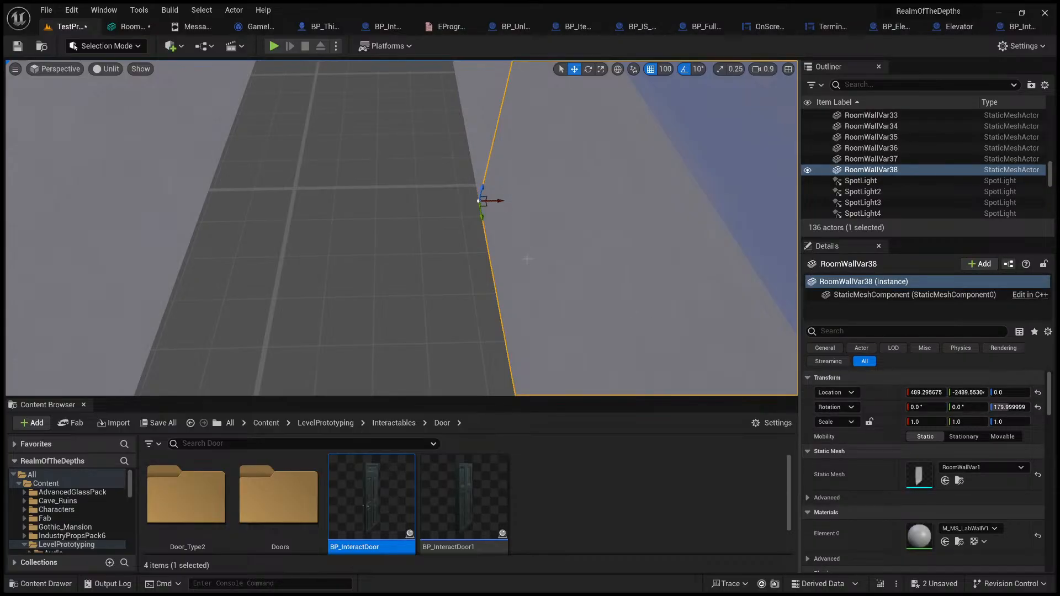
right_click_drag(527, 259, 788, 251)
key("a")
scroll(790, 243, "down", 3)
scroll(793, 253, "down", 3)
key("a")
right_click_drag(480, 219, 480, 220)
key("s")
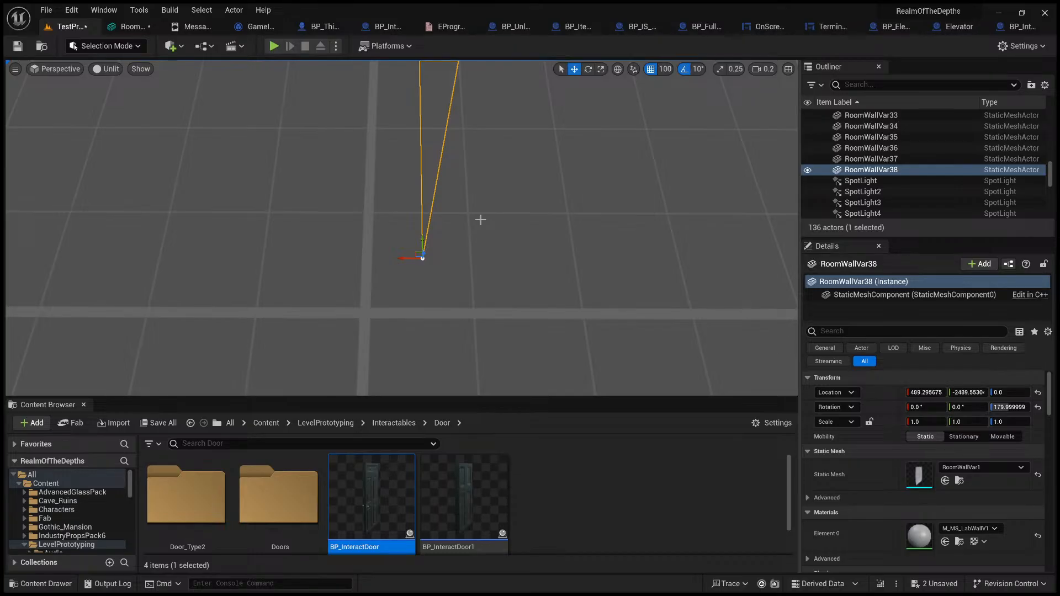
scroll(481, 220, "down", 2)
right_click_drag(458, 228, 308, 171)
key("s")
key("d")
scroll(309, 172, "up", 3)
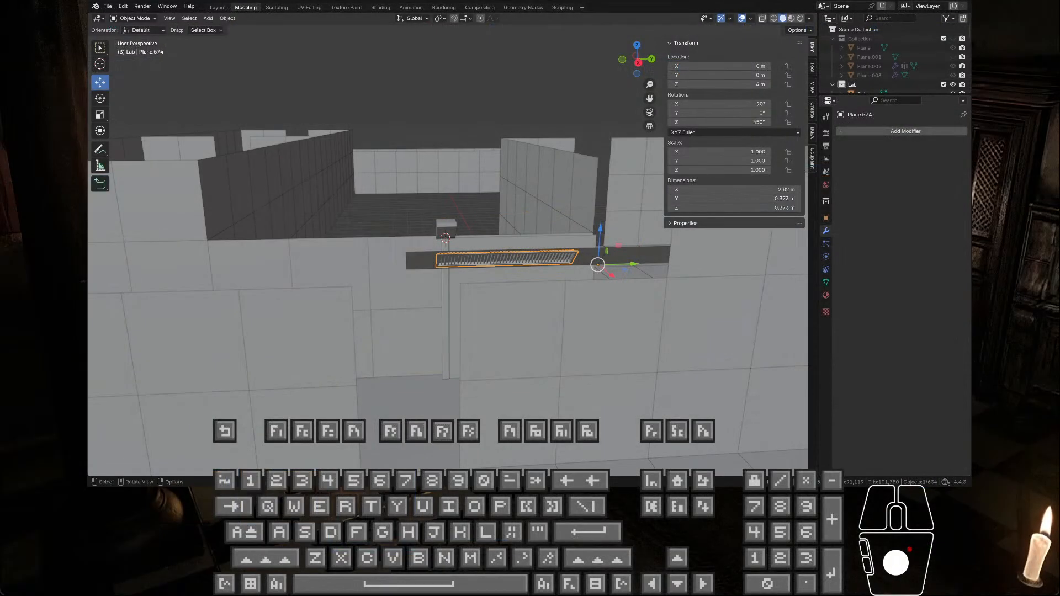
Step: Switch to Blender, select all floor and wall pieces of the room beyond the divider, and clear the selection
middle_click_drag(506, 203, 445, 180)
scroll(500, 245, "down", 10)
left_click(389, 327)
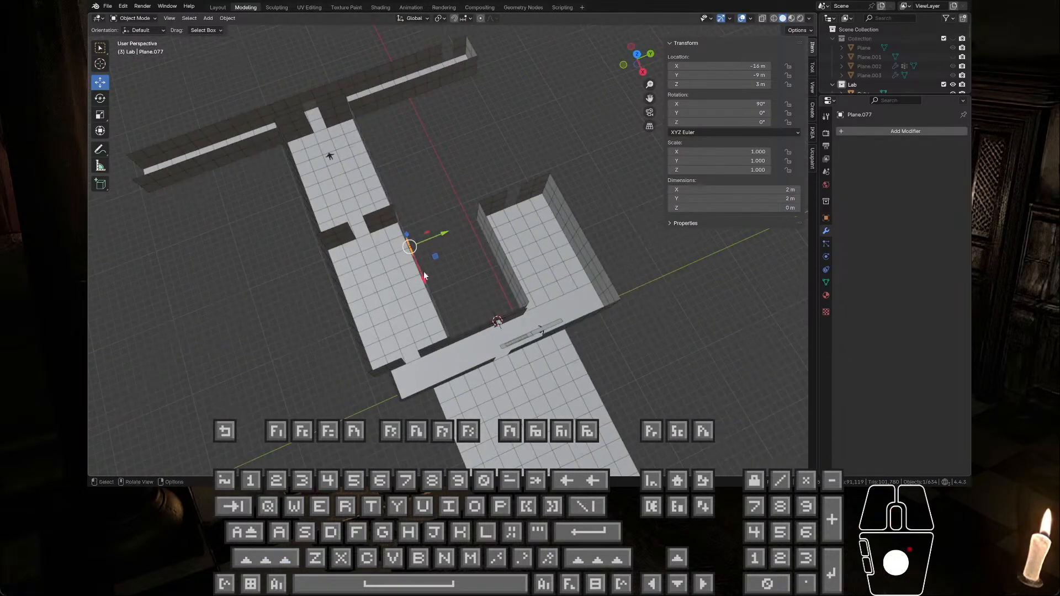
left_click_drag(236, 174, 446, 185)
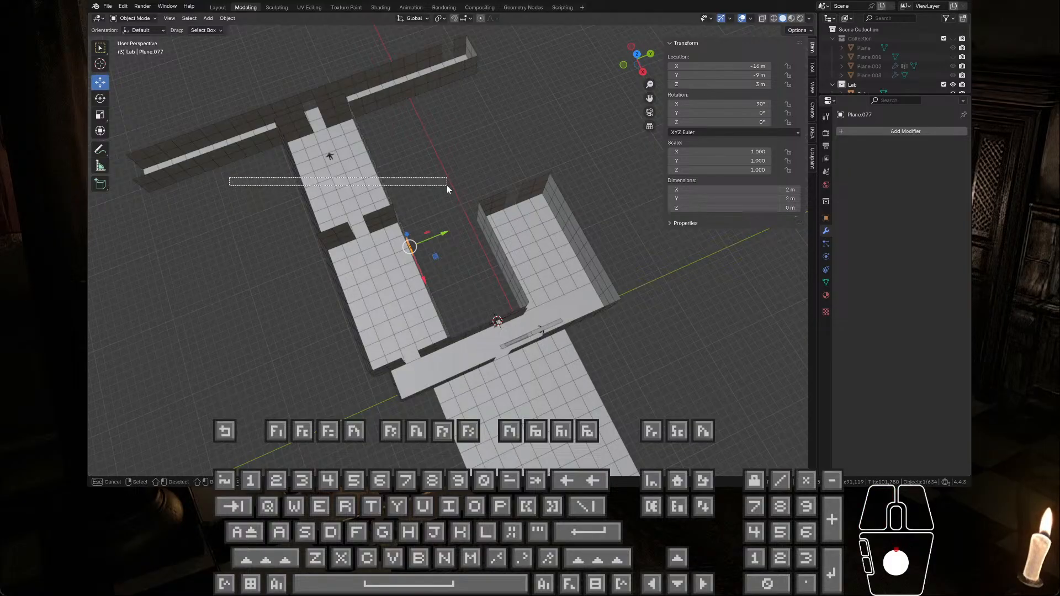
middle_click_drag(446, 186, 414, 216)
left_click_drag(525, 175, 277, 82)
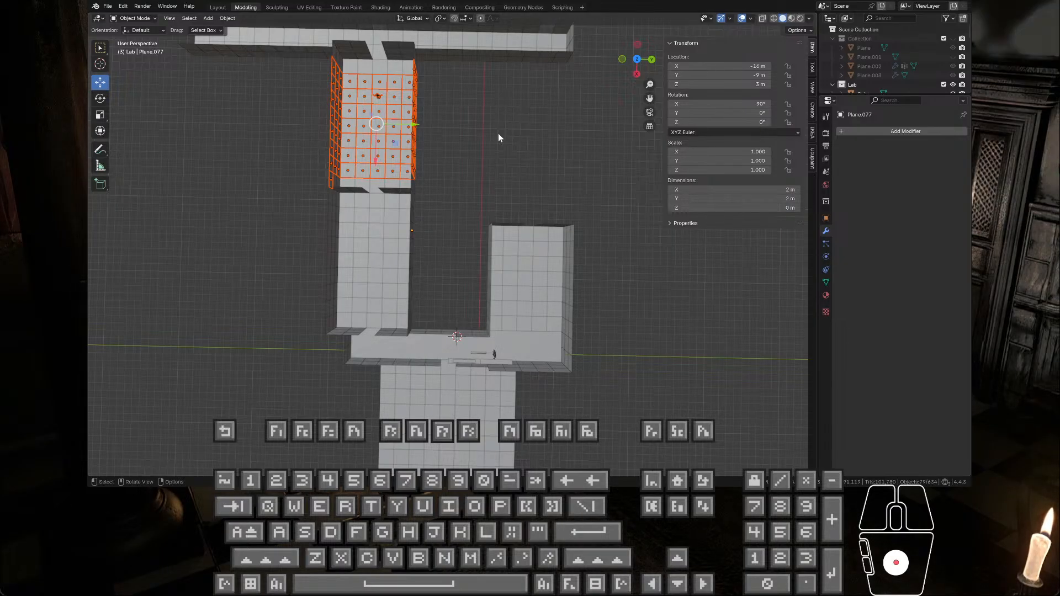
left_click(473, 132)
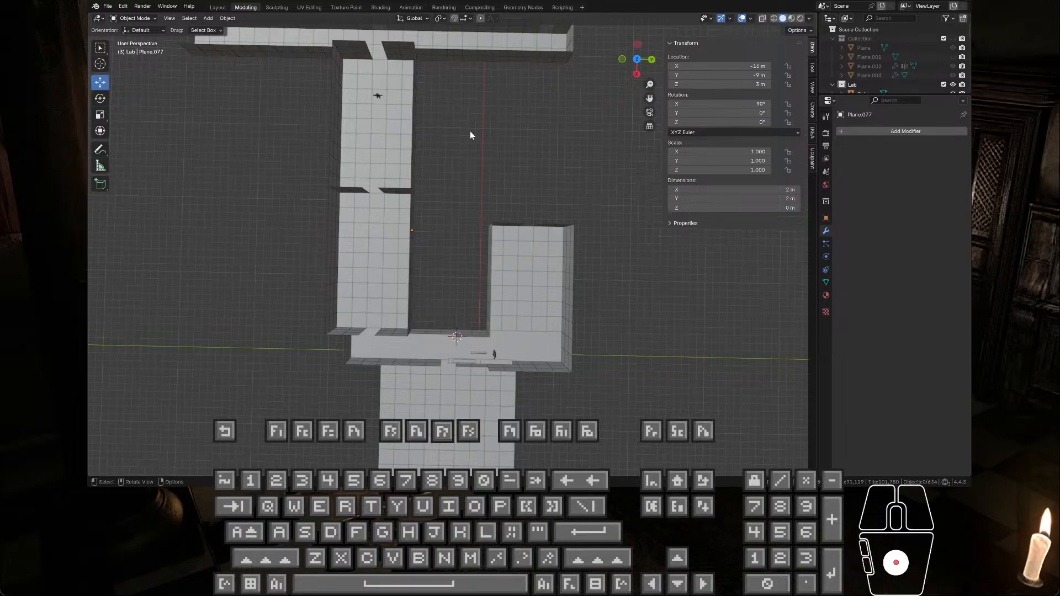
Step: Examine the layout of the rooms and connecting corridor from above and from an angle
scroll(469, 135, "down", 3)
middle_click_drag(470, 136, 466, 161)
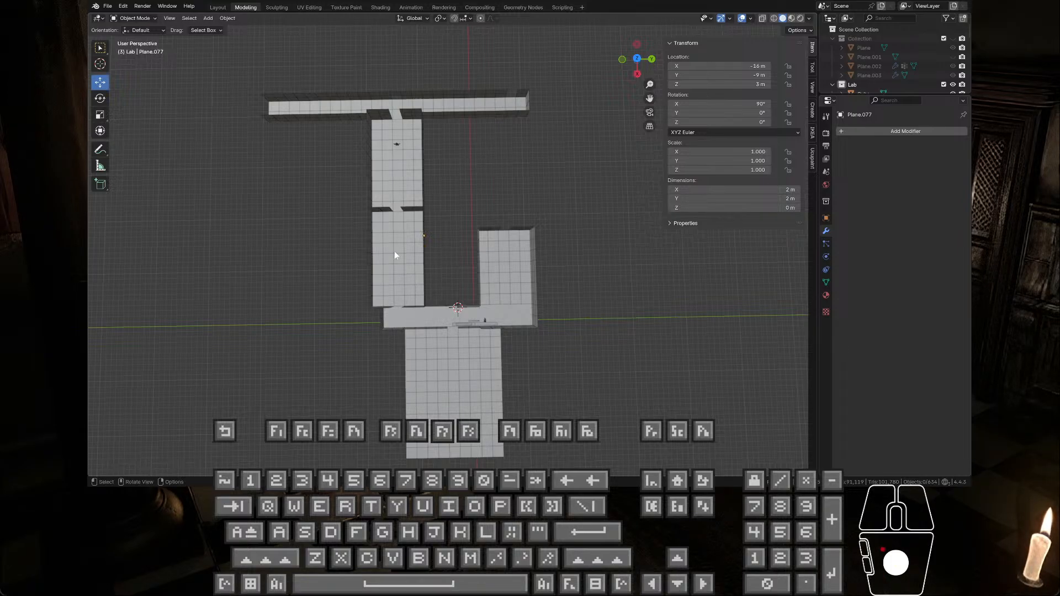
left_click(369, 316)
scroll(435, 237, "down", 1)
scroll(409, 231, "up", 5)
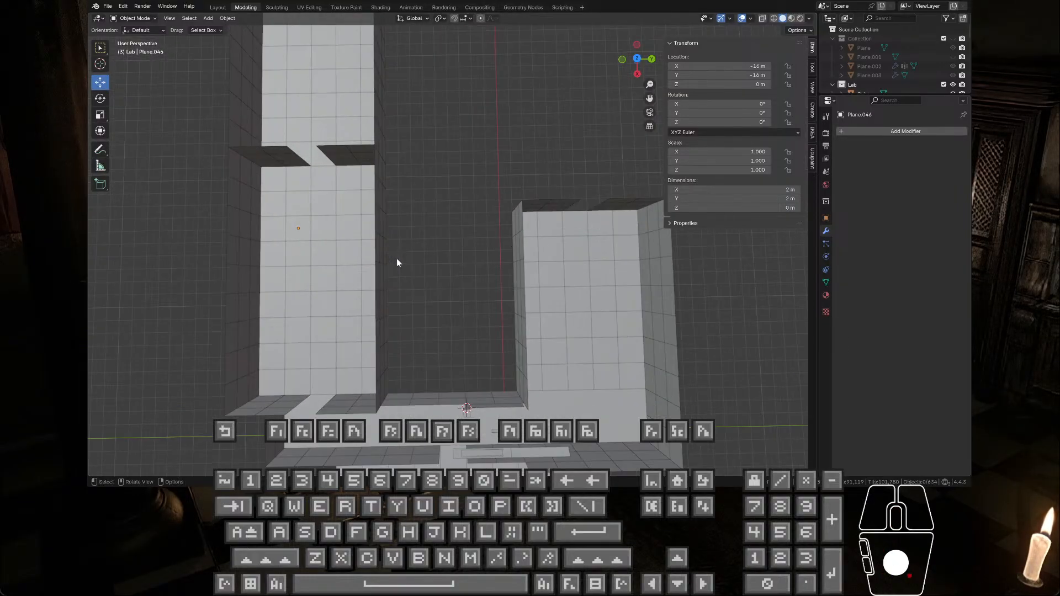
middle_click_drag(397, 258, 486, 225)
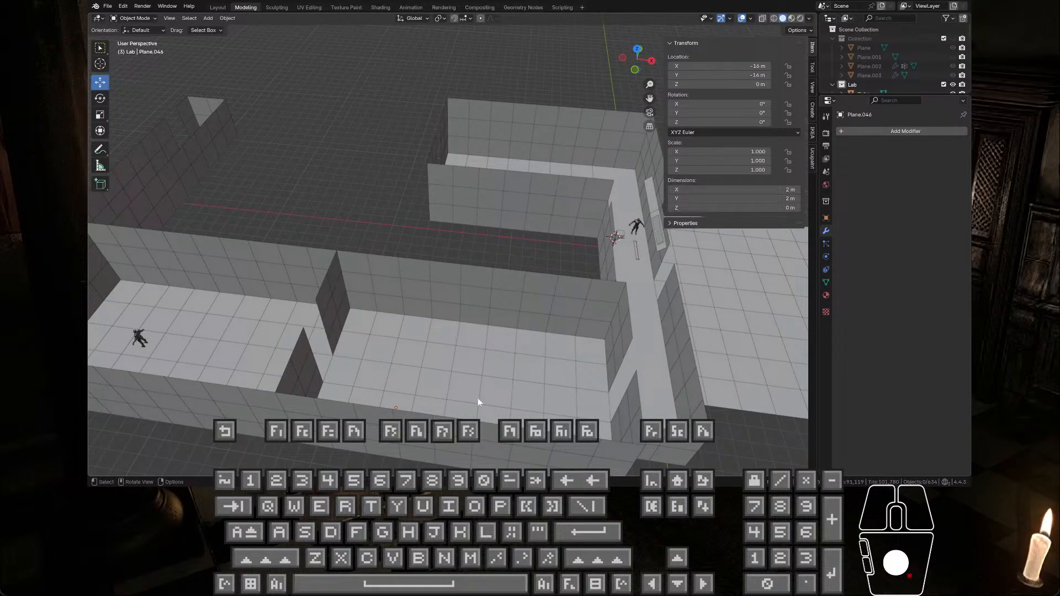
middle_click_drag(530, 322, 511, 331)
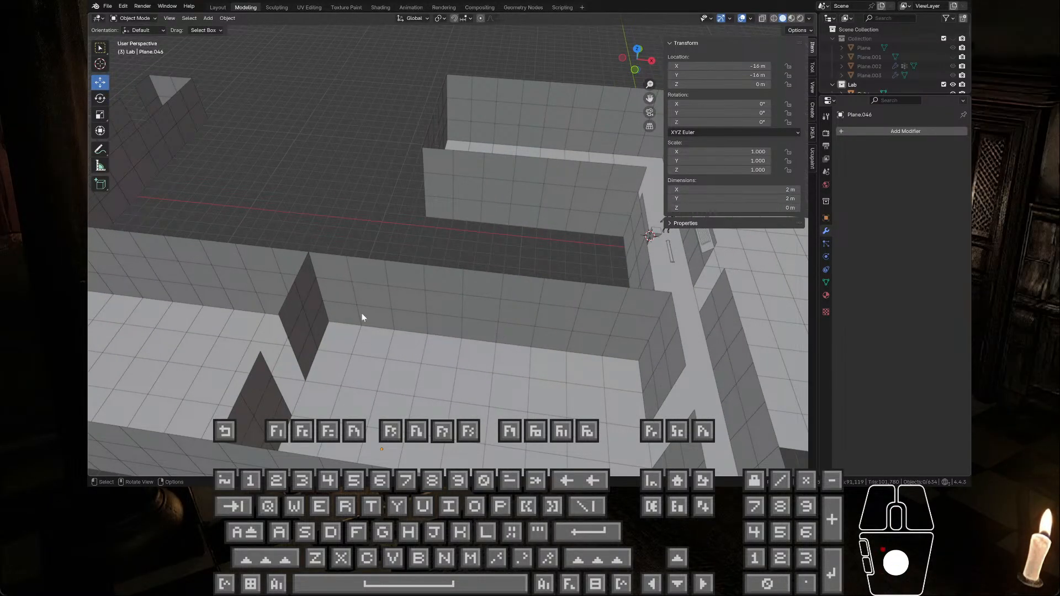
middle_click_drag(527, 293, 561, 349)
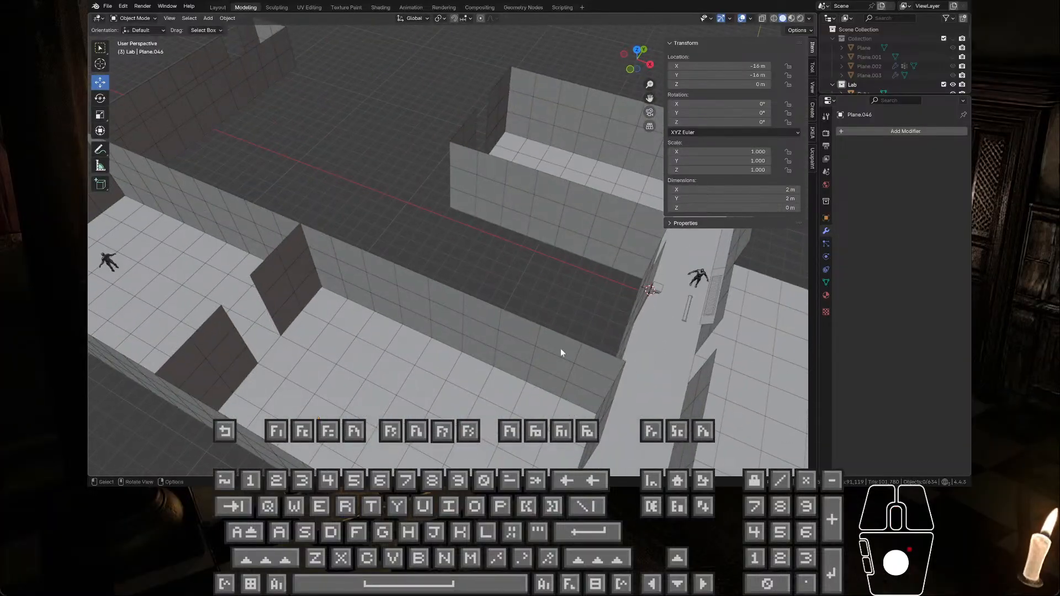
middle_click_drag(661, 302, 473, 330)
Step: Select the corridor wall panel, Plane.573, frame it, and view it beside the ceiling trims
left_click(648, 296)
key("KP_Decimal")
middle_click_drag(489, 221, 498, 183)
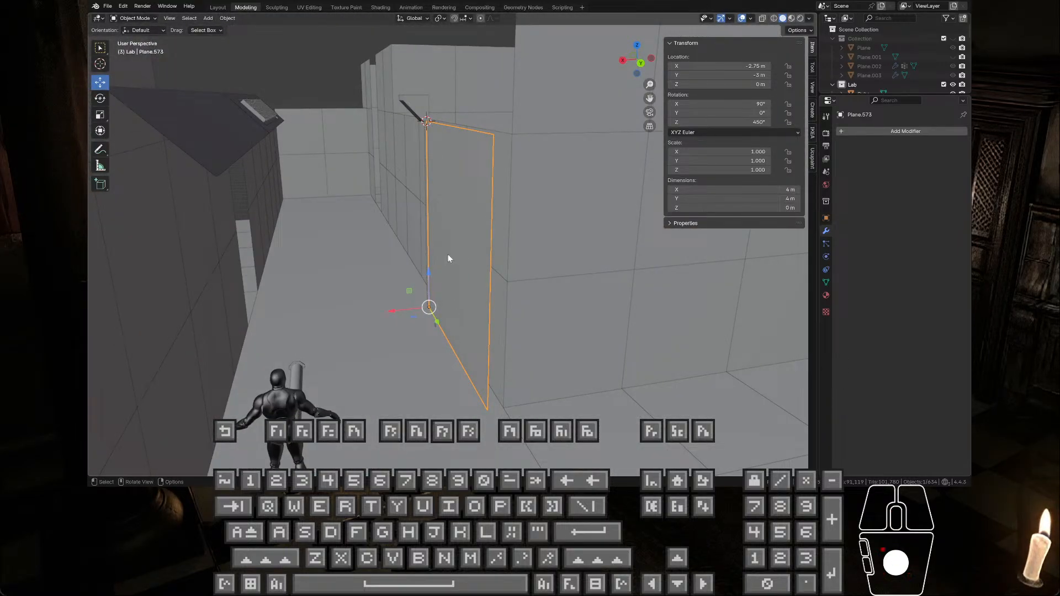
middle_click_drag(449, 258, 435, 311)
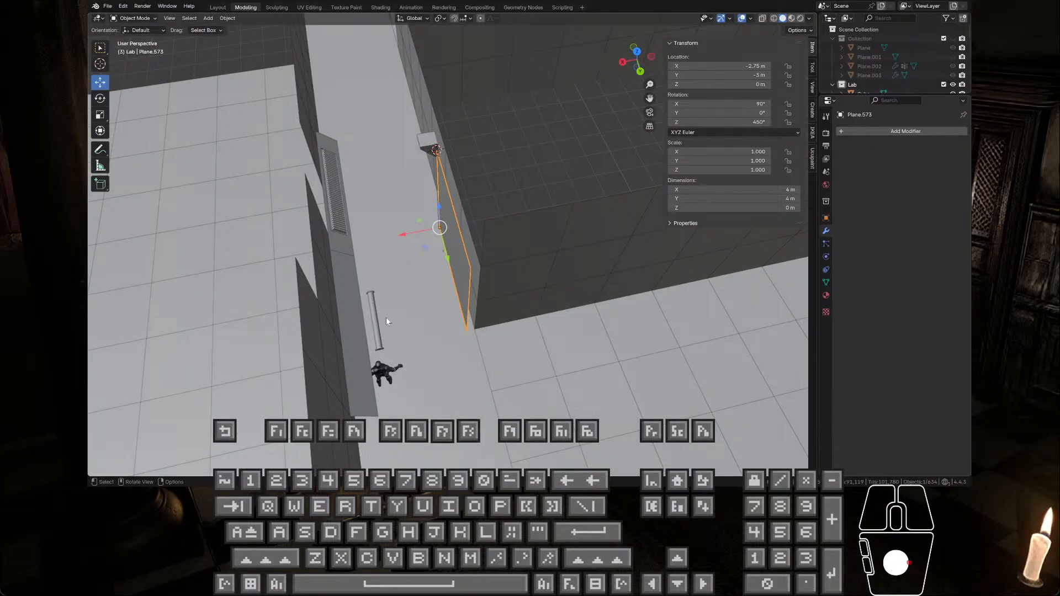
Step: Inspect the corridor wall's end beside the floor tiles, then reselect panel Plane.573 and view its corner origin from the other side
scroll(419, 303, "up", 4)
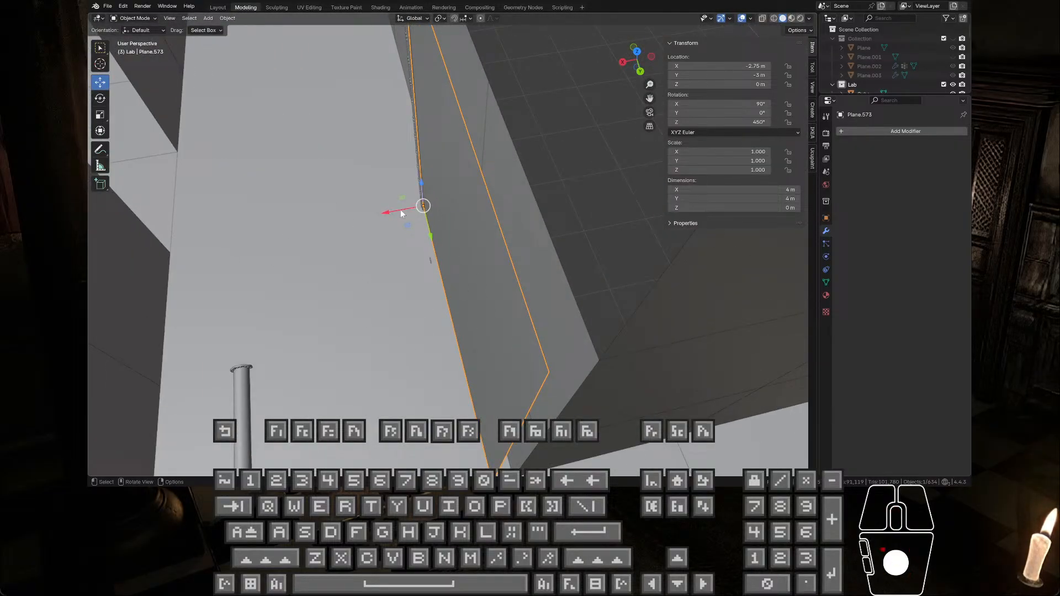
scroll(414, 235, "down", 5)
scroll(538, 333, "down", 4)
left_click(489, 297)
scroll(495, 303, "up", 5)
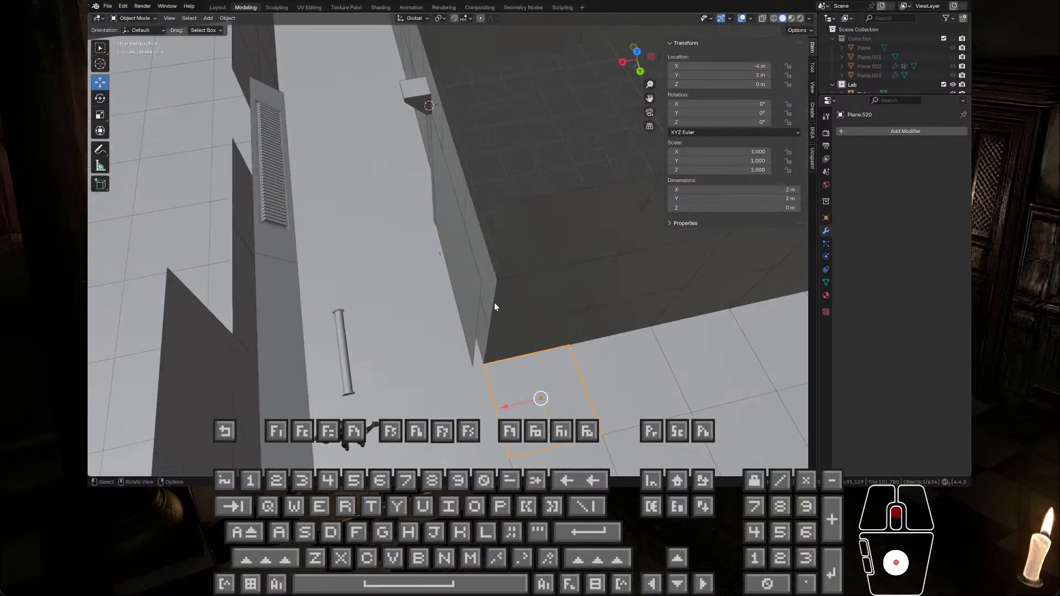
middle_click_drag(494, 302, 518, 219)
left_click(422, 345)
scroll(441, 251, "up", 5)
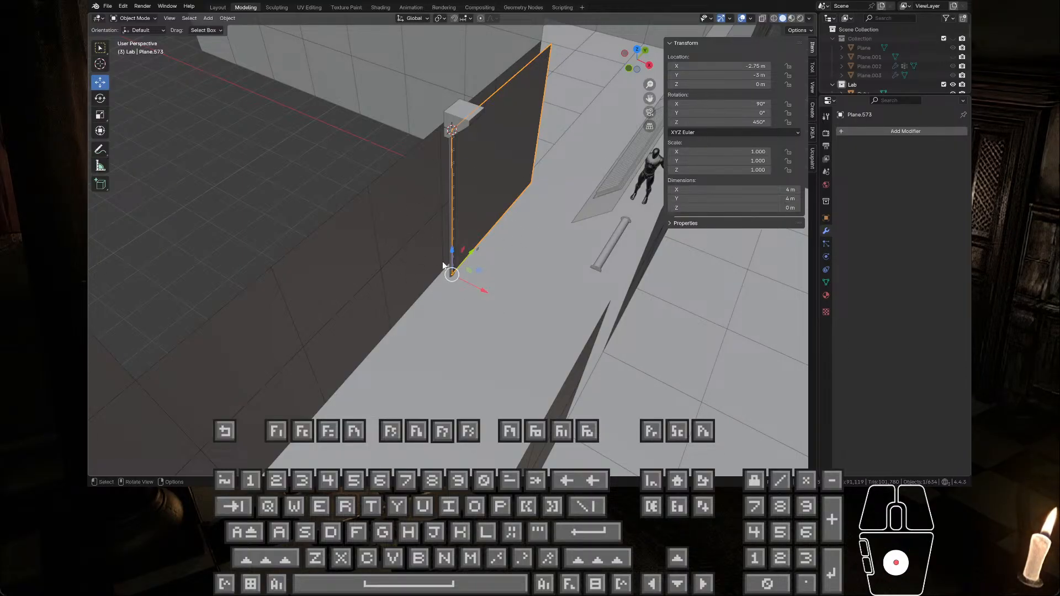
Step: Select the wall tile Plane.139 adjoining the corridor panel and examine its placement against the vertical trim
left_click(443, 221)
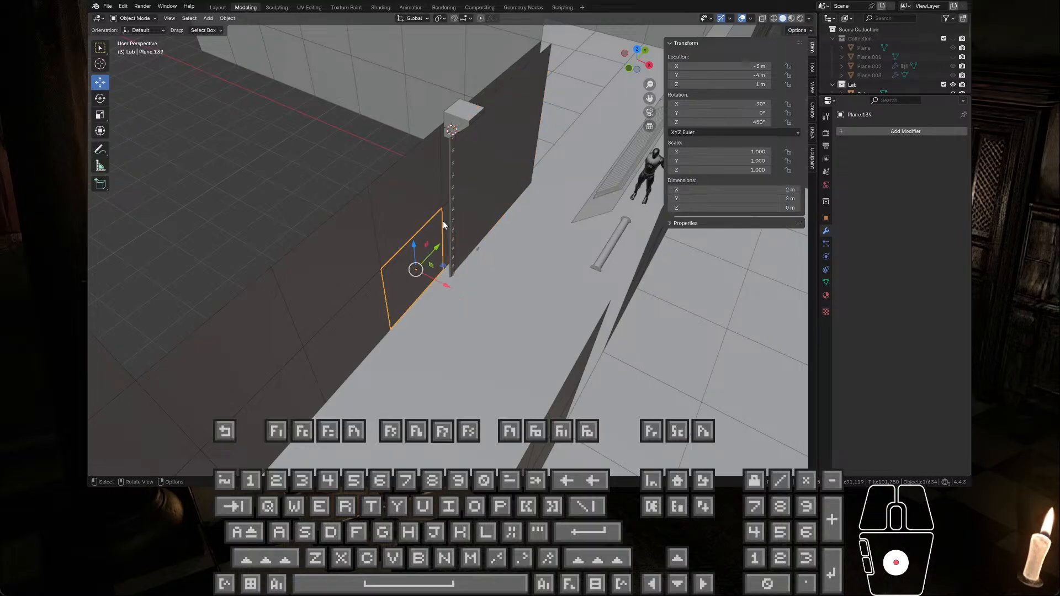
left_click(443, 190)
left_click(442, 217)
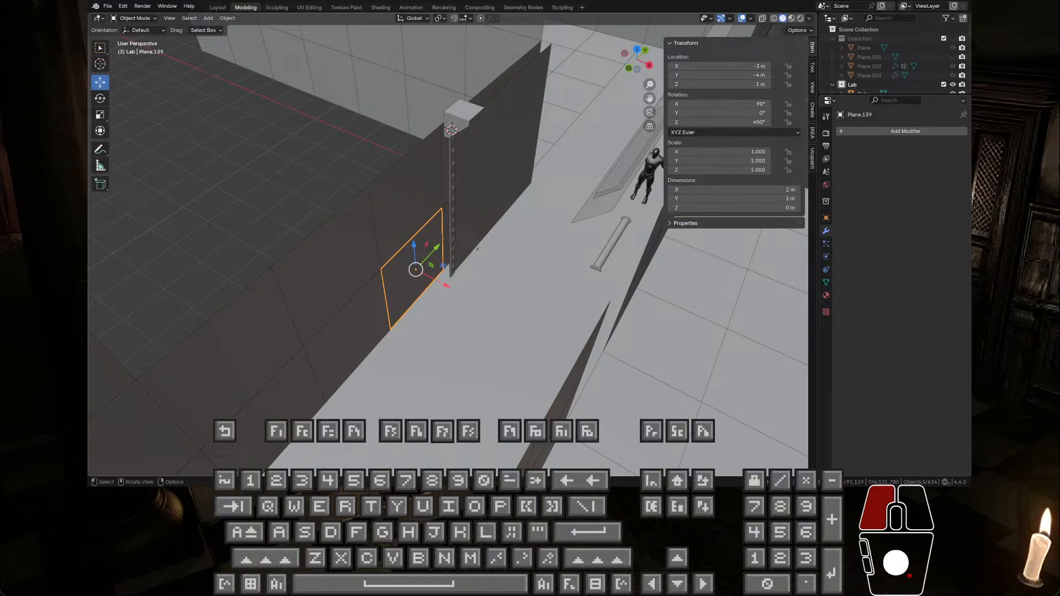
key("ctrl+c")
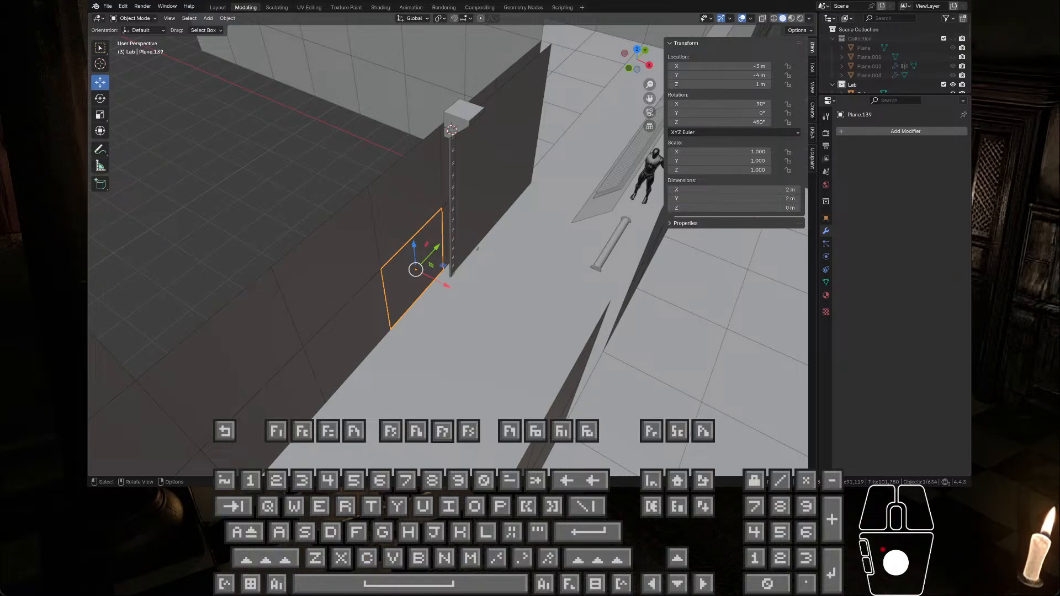
key("ctrl+v")
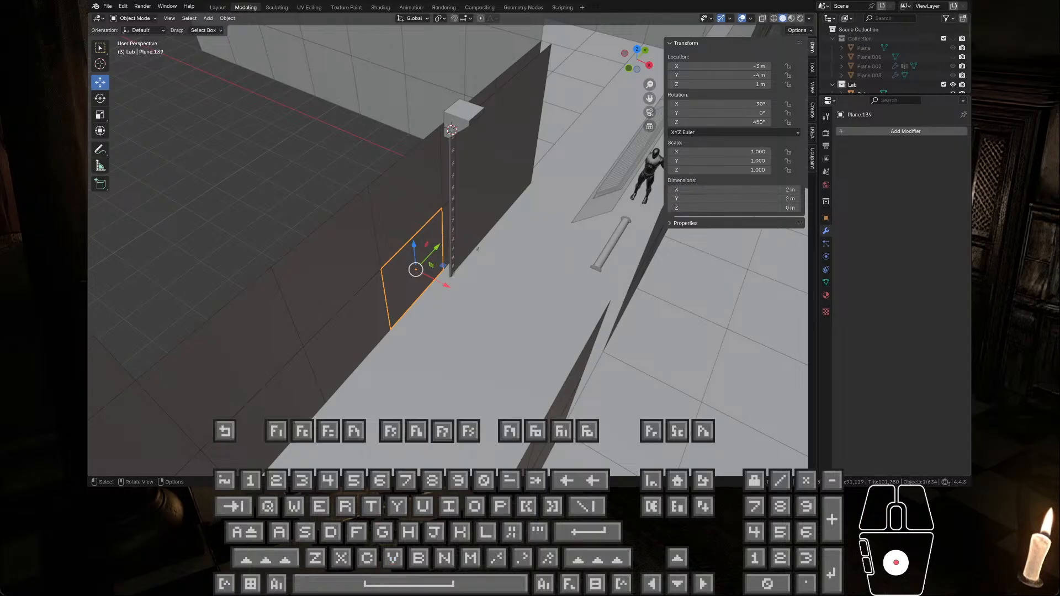
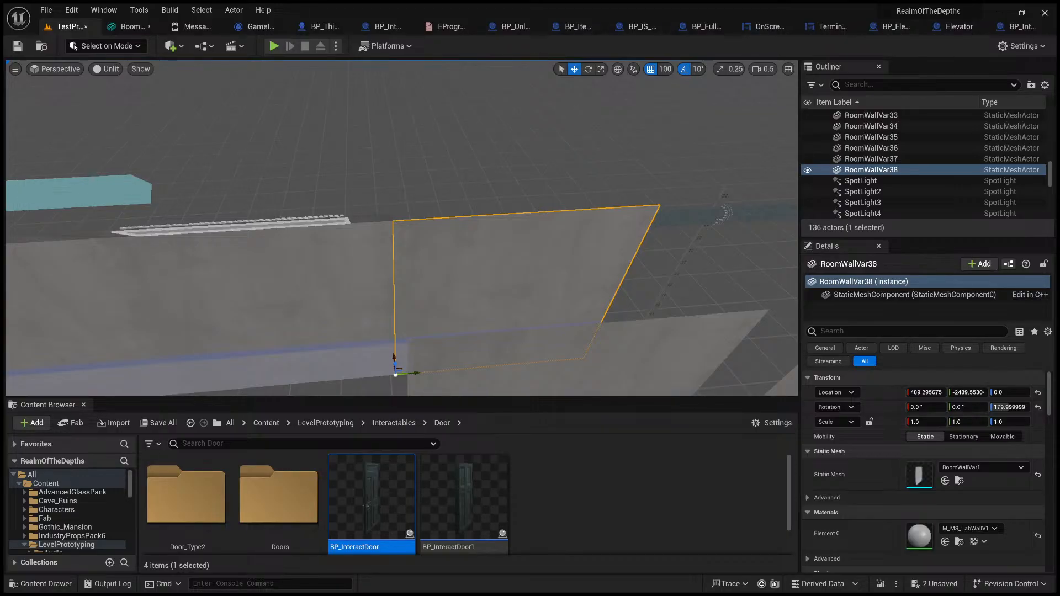
Step: Switch to Visual Studio and examine the source code of BTTaskNode_AudioDetection.cpp
key("alt+Tab")
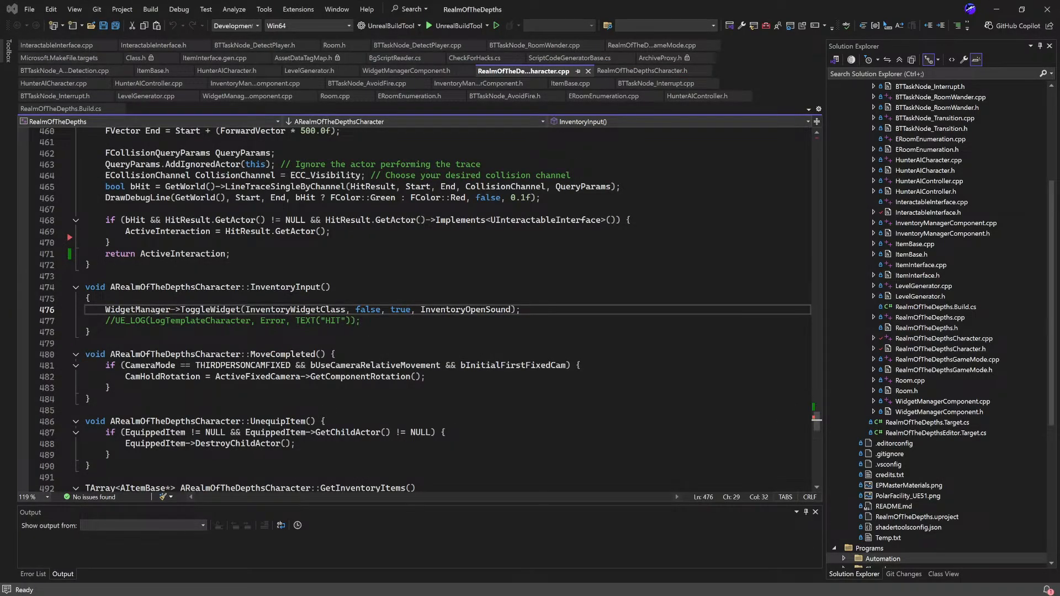
double_click(943, 155)
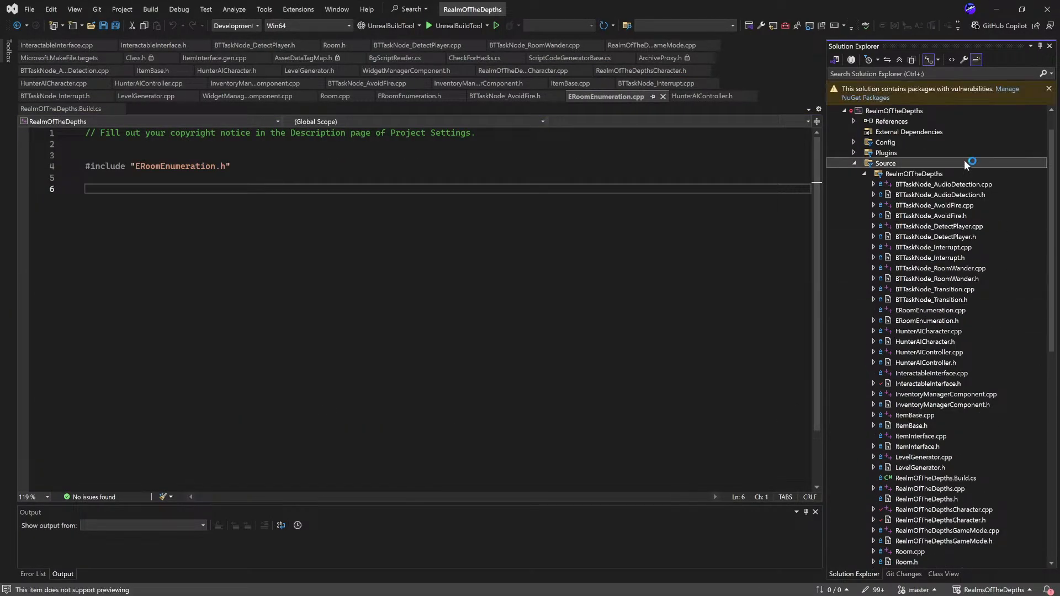
double_click(969, 186)
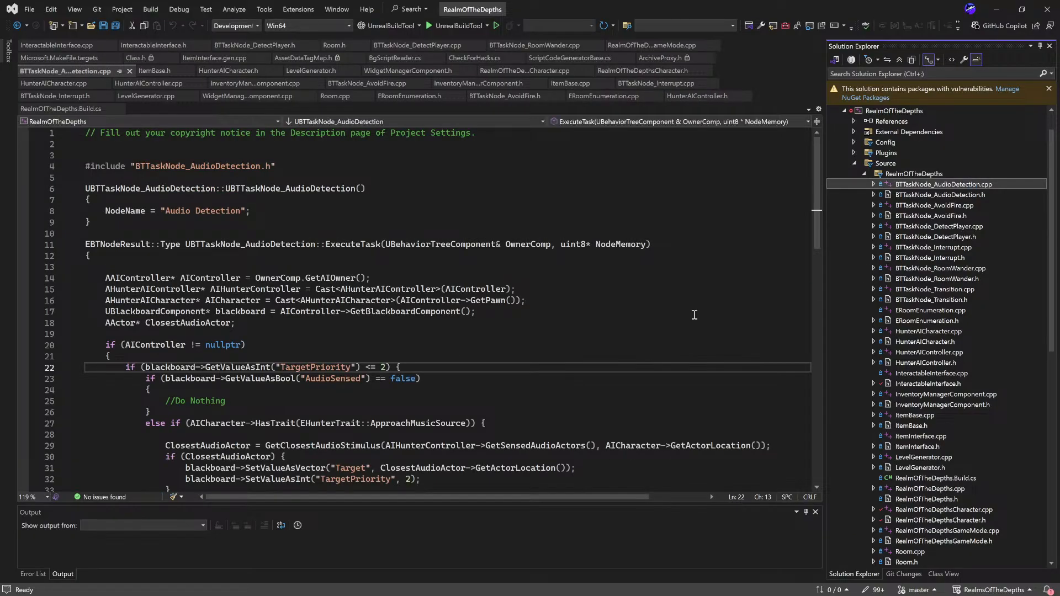
scroll(409, 338, "down", 7)
scroll(409, 338, "down", 15)
scroll(407, 335, "up", 20)
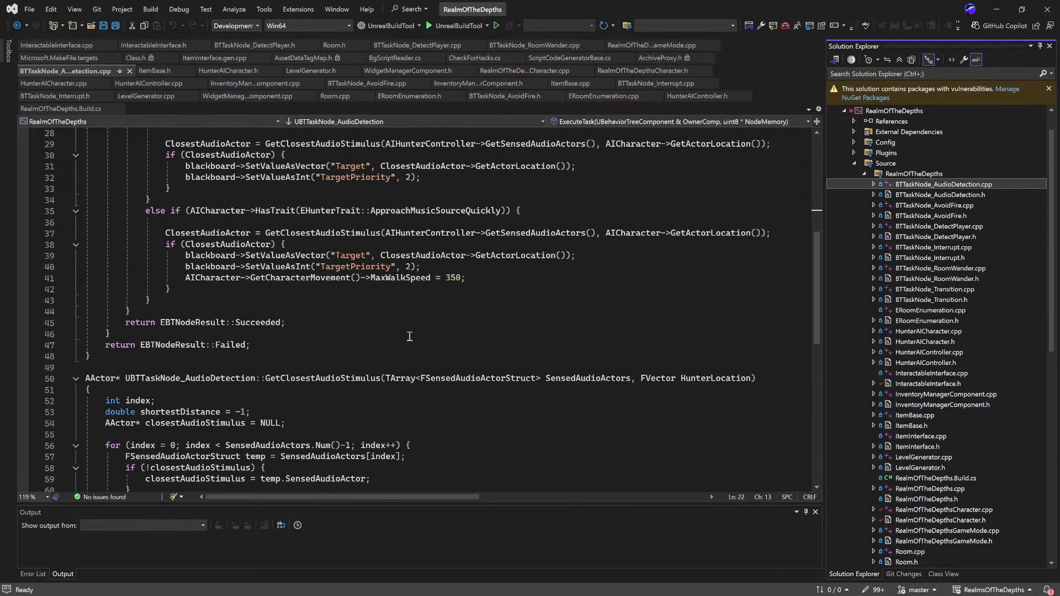
scroll(431, 337, "down", 11)
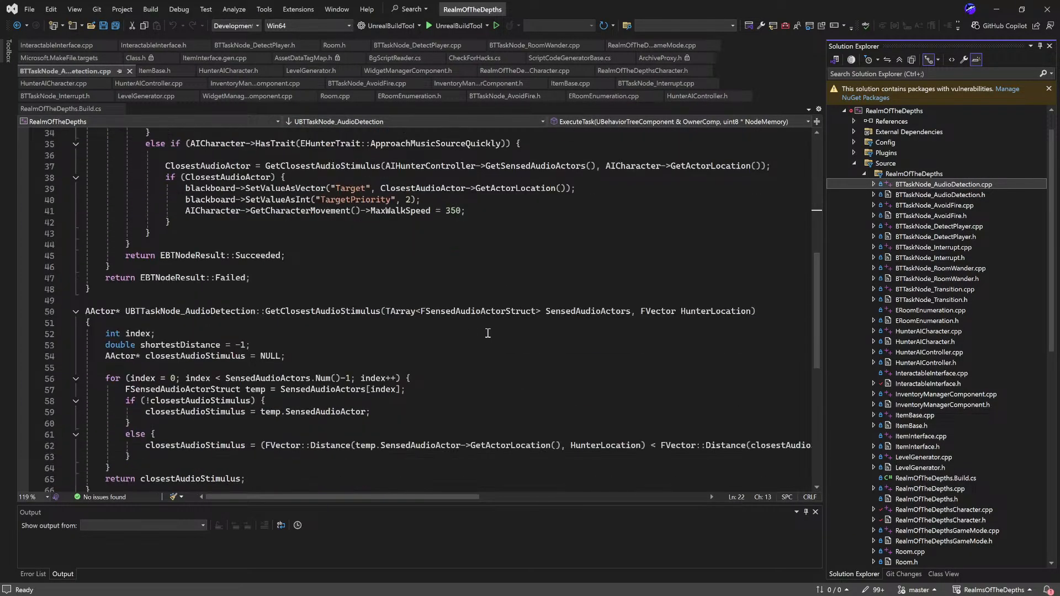
Step: Examine the constructor and ExecuteTask function in BTTaskNode_AvoidFire.cpp, then minimise Visual Studio
double_click(972, 205)
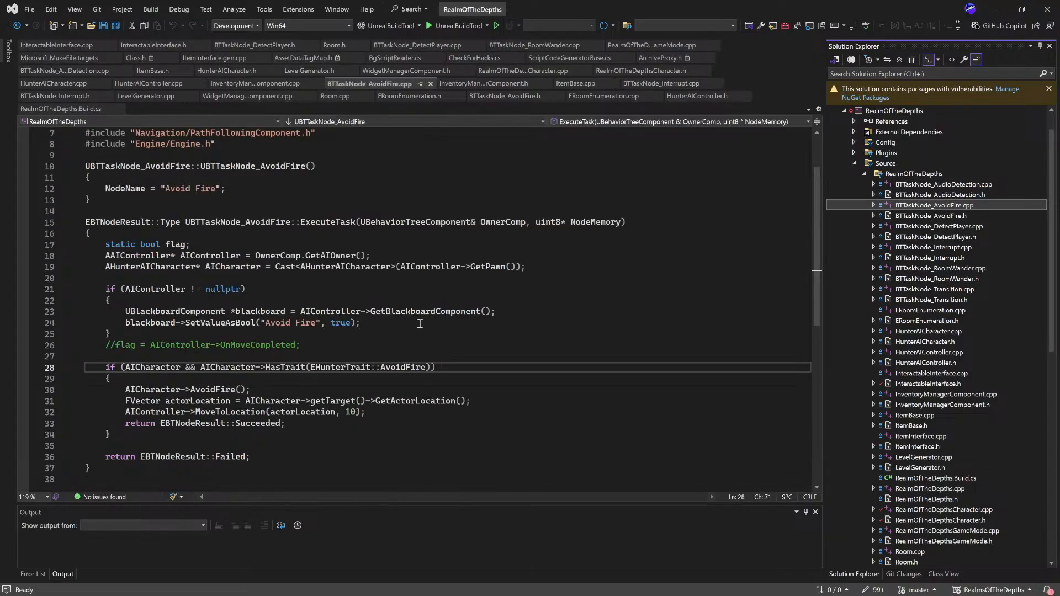
scroll(398, 294, "down", 5)
scroll(397, 294, "up", 4)
scroll(397, 293, "up", 3)
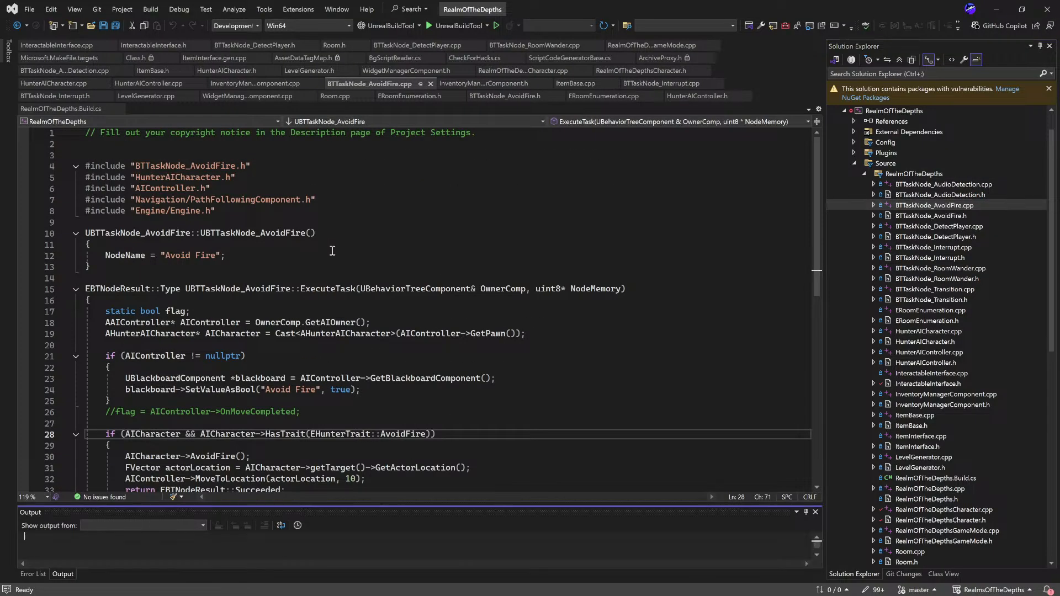
scroll(348, 291, "down", 2)
scroll(289, 292, "down", 2)
scroll(334, 265, "up", 1)
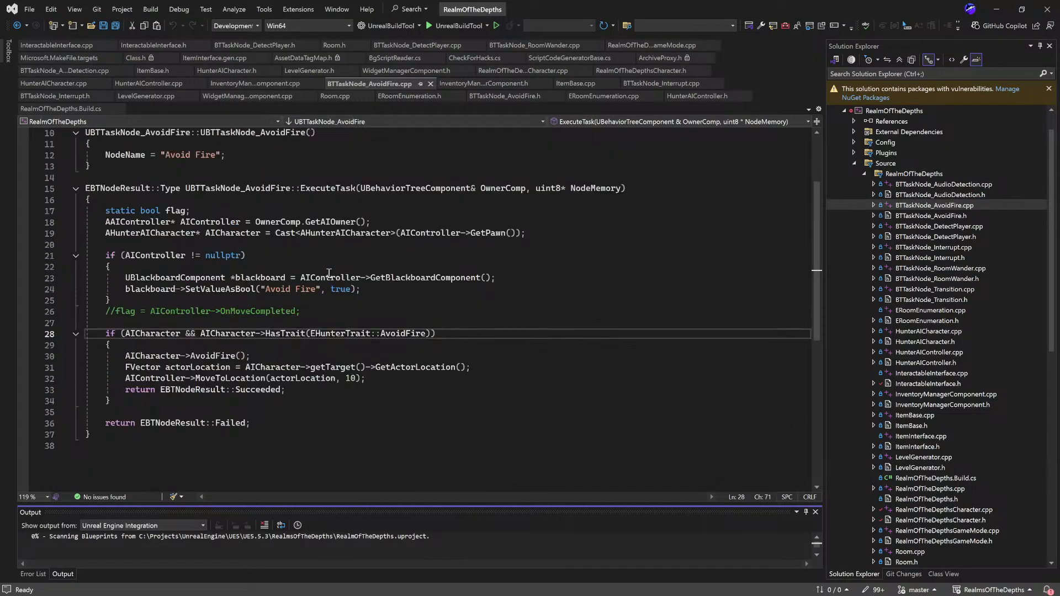
left_click_drag(320, 425, 87, 132)
left_click(302, 232)
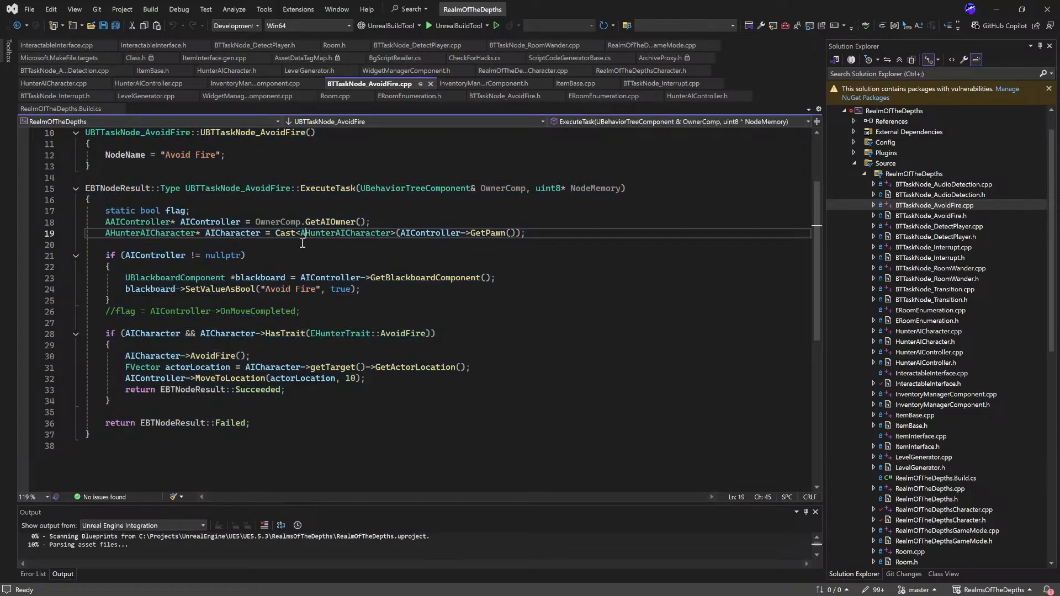
left_click_drag(503, 373, 109, 155)
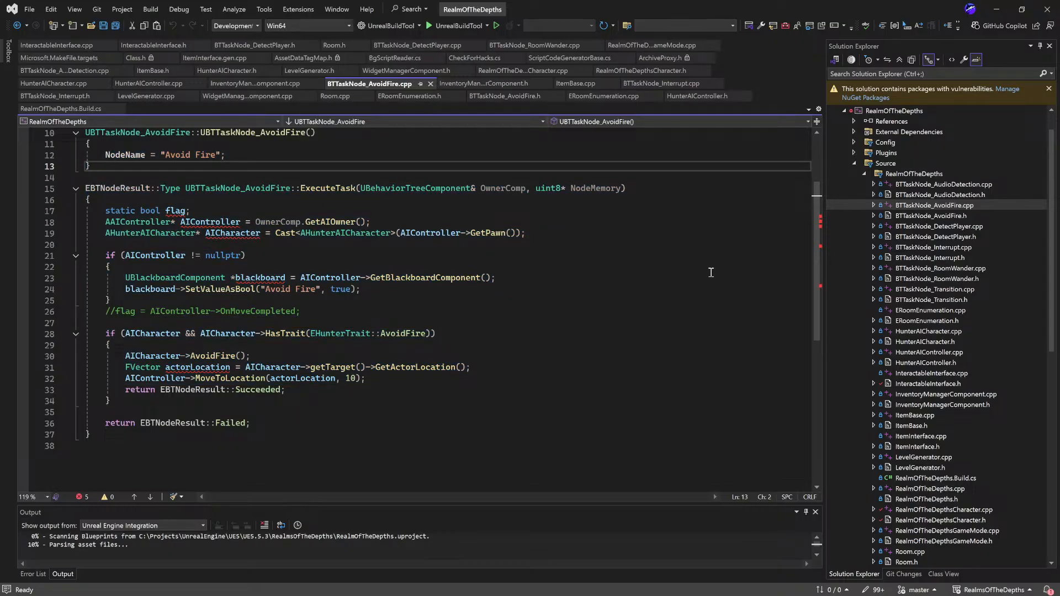
left_click(998, 9)
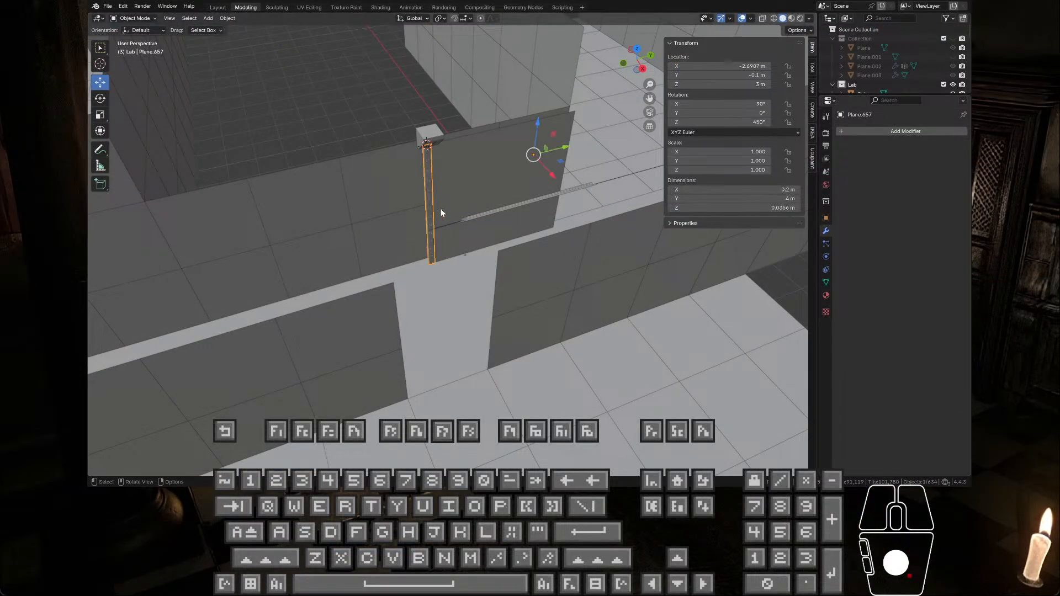
Step: Inspect the vertical trim Plane.657 in isolation and against the corridor wall, including its mesh
middle_click_drag(440, 210, 208, 319)
scroll(440, 244, "up", 4)
scroll(523, 342, "down", 4)
key("KP_Divide")
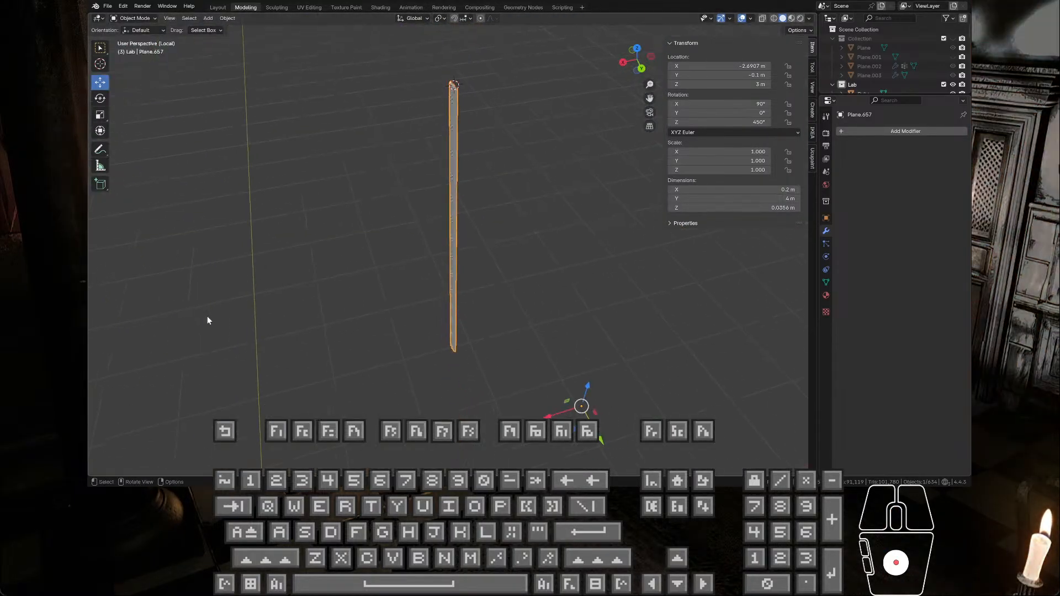
middle_click_drag(355, 355, 524, 363)
key("KP_Divide")
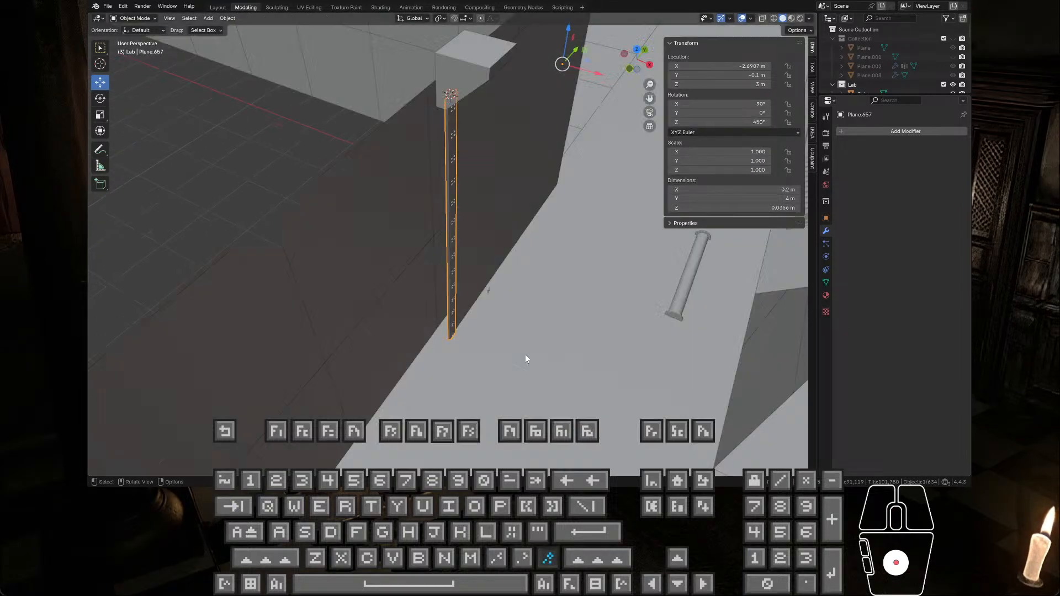
middle_click_drag(450, 332, 496, 357)
middle_click_drag(479, 203, 394, 310)
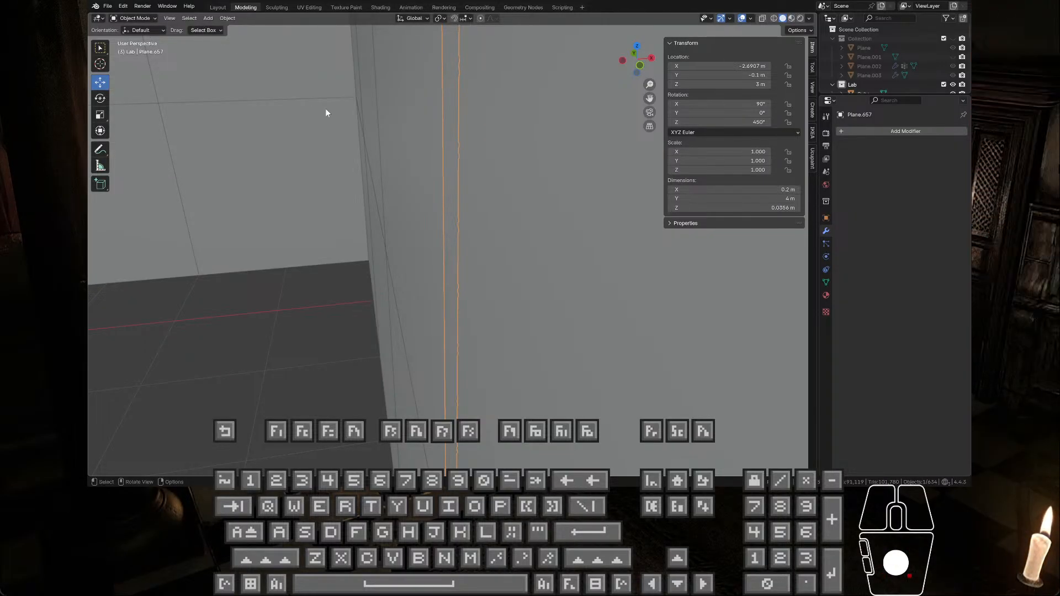
key("Tab")
scroll(434, 245, "down", 3)
middle_click_drag(434, 245, 378, 166, "shift")
scroll(372, 280, "up", 4)
key("Tab")
Step: Snap the 3D cursor to the corridor floor vertex of Plane.018 at the base of the vertical trim
left_click(303, 250)
key("Tab")
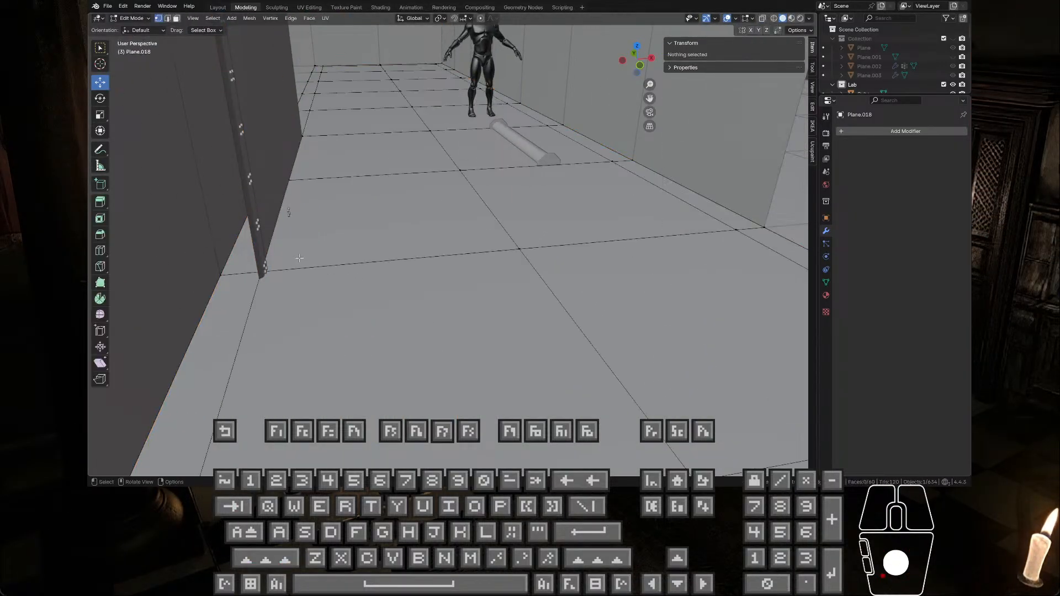
middle_click_drag(303, 252, 362, 246)
key("Caps_Lock")
scroll(250, 245, "up", 3)
middle_click_drag(251, 244, 555, 234, "shift")
middle_click_drag(300, 260, 371, 262, "shift")
scroll(277, 277, "up", 3)
left_click(277, 277)
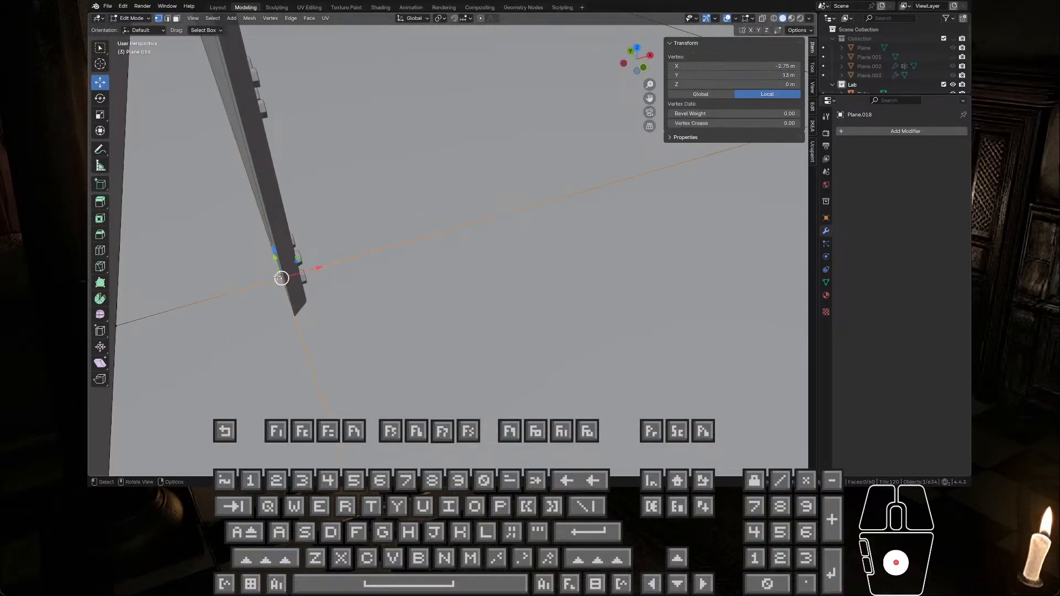
key("KP_Decimal")
middle_click_drag(280, 274, 315, 230)
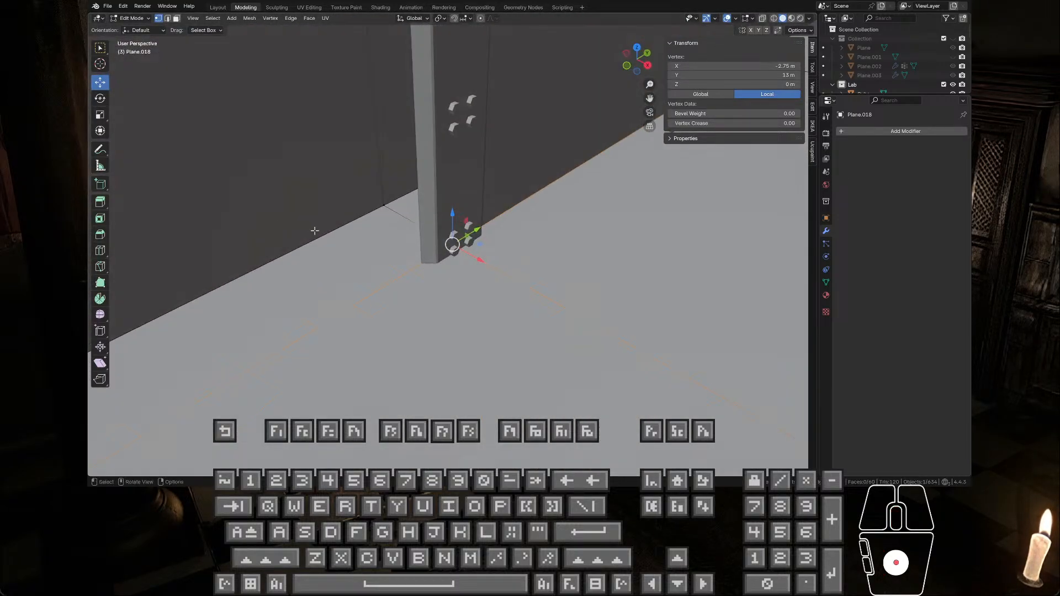
key("shift+s")
left_click(329, 286)
Step: Set the vertical trim Plane.657's origin to the 3D cursor at its base
key("Tab")
left_click(447, 185)
right_click(447, 184)
mouse_move(447, 185)
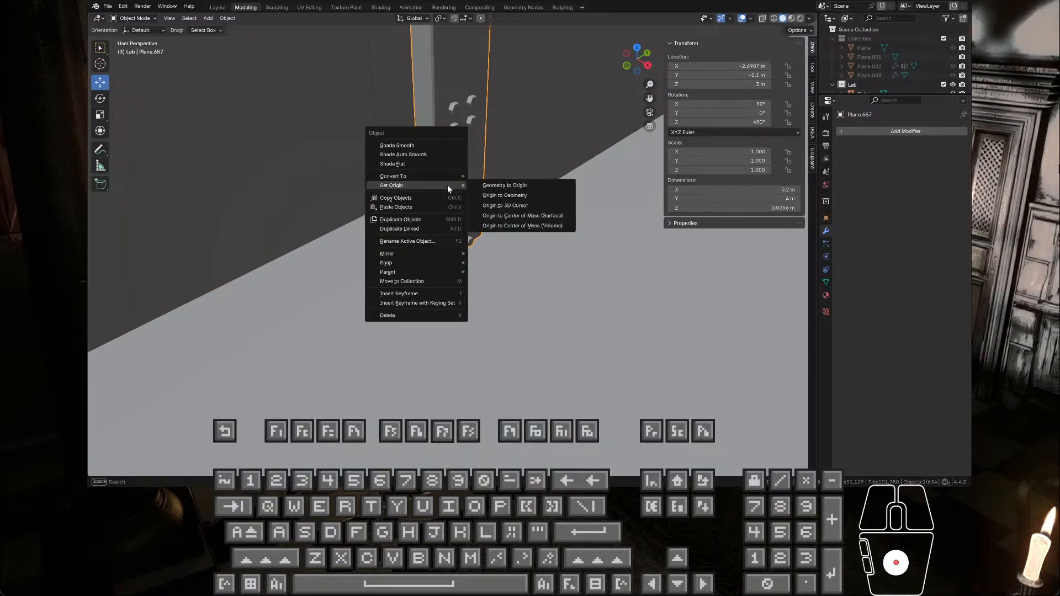
left_click(523, 207)
scroll(523, 210, "down", 5)
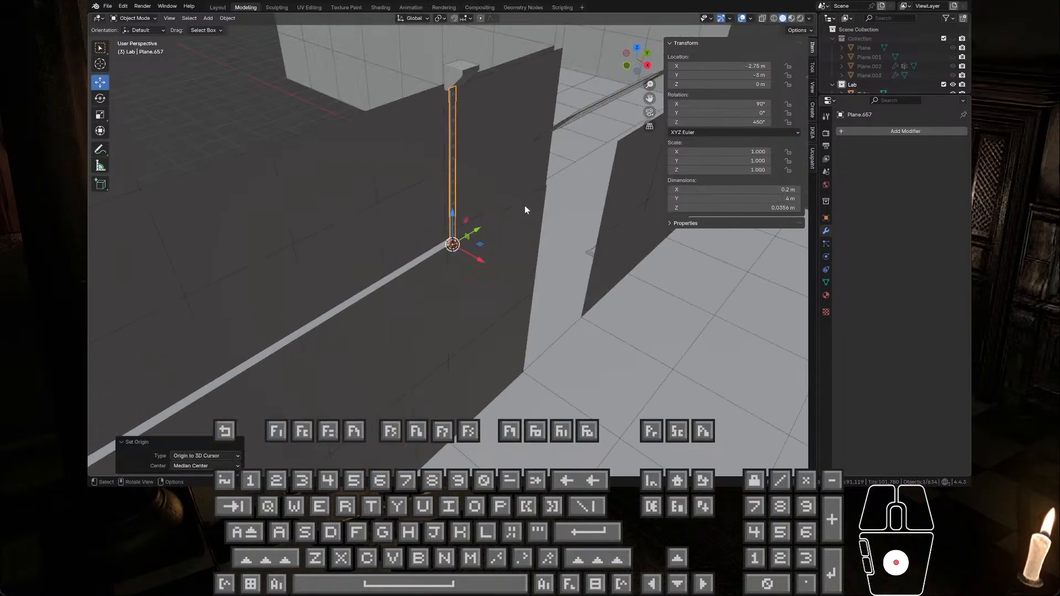
Step: Select the small cube above the vertical trim and bring up its origin options
middle_click_drag(524, 205, 495, 190)
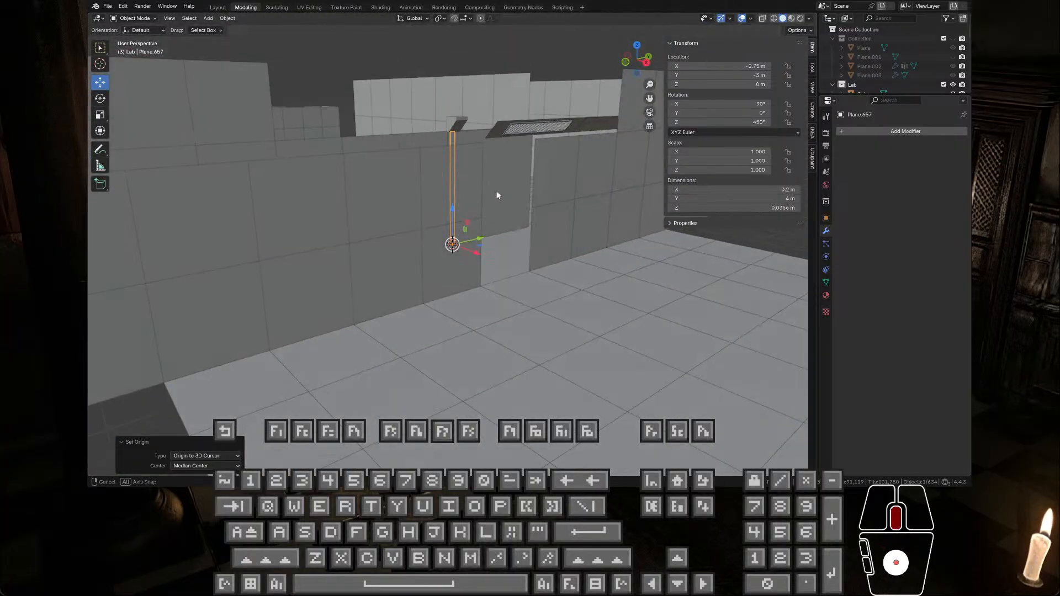
left_click(459, 125)
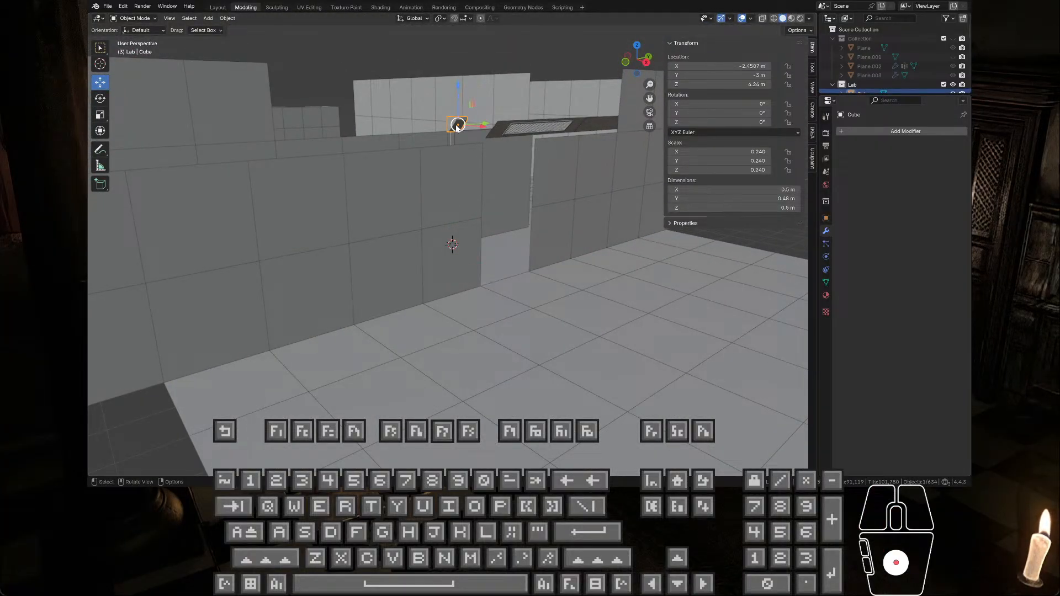
middle_click_drag(459, 125, 461, 145)
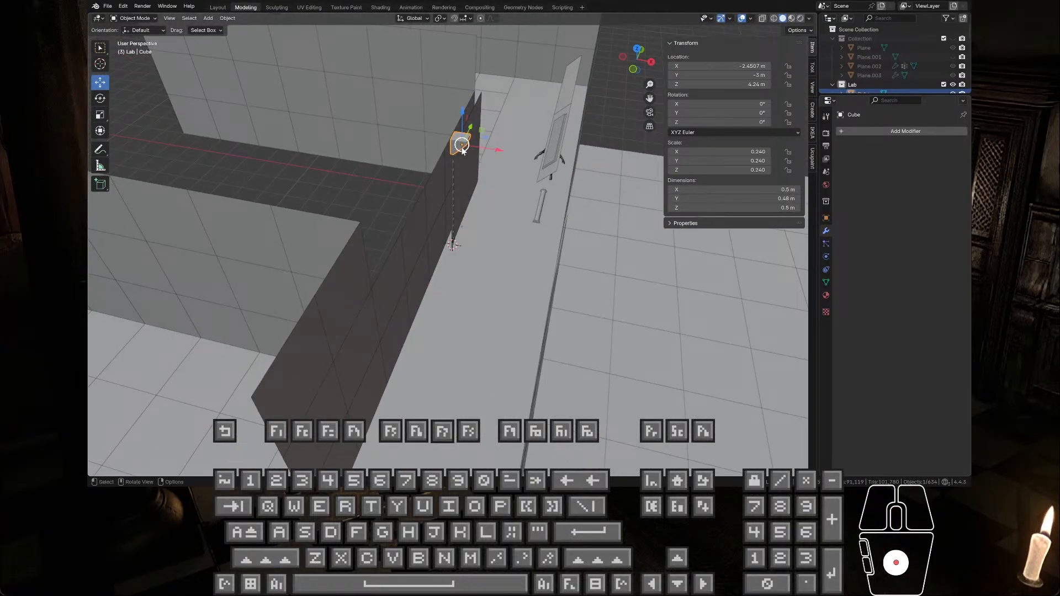
right_click(456, 147)
mouse_move(455, 147)
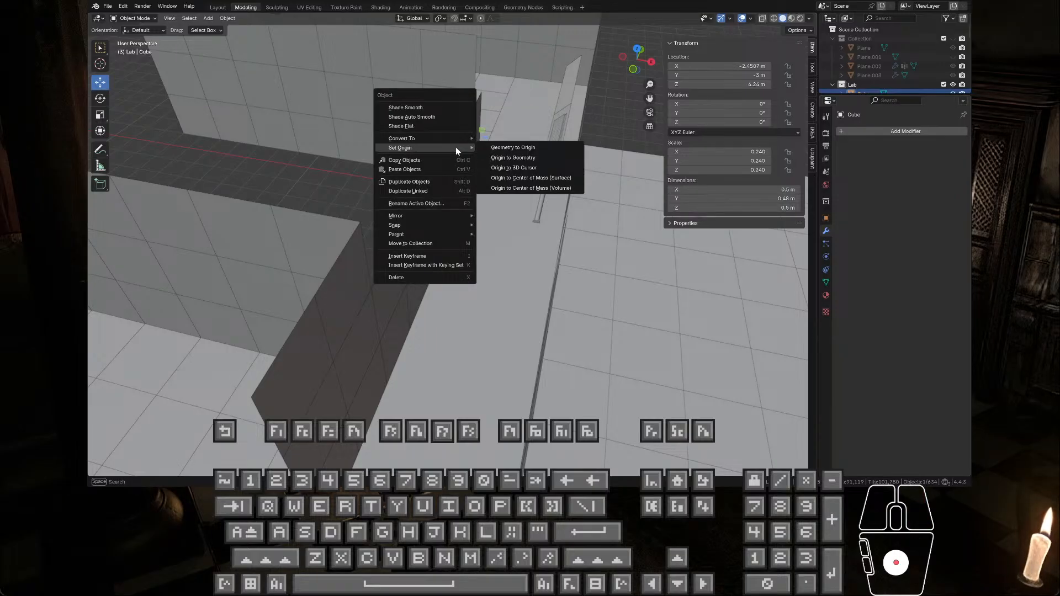
Step: Undo the vertical trim's origin change and the earlier trim edits, back to ceiling trim Plane.658 at its corridor position
key("ctrl+z")
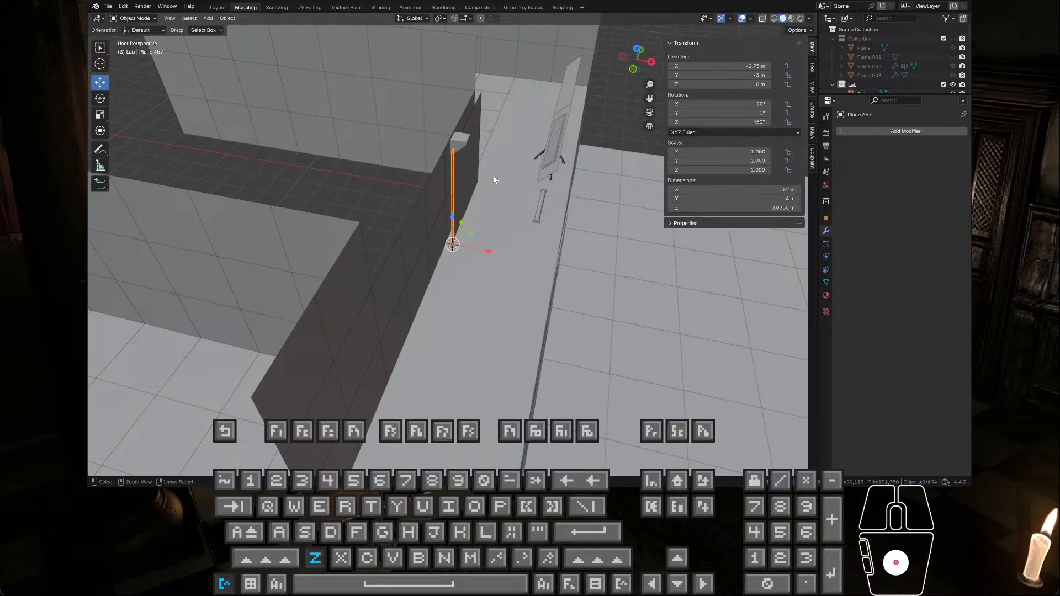
key("ctrl+z")
key("ctrl+z")
key("ctrl+z")
key("ctrl+z")
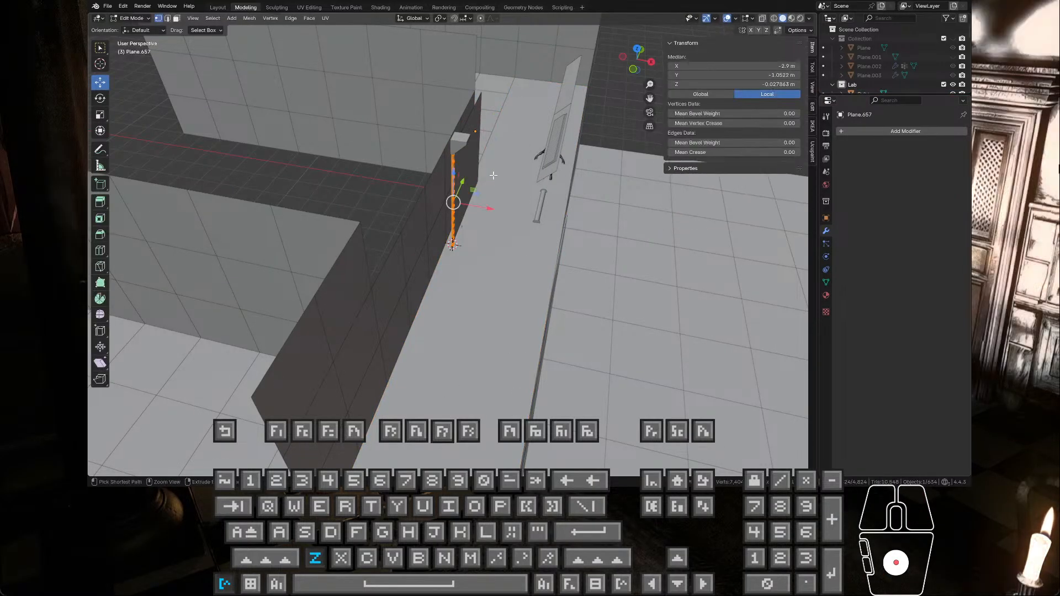
key("ctrl+z")
key("ctrl+z")
key("ctrl+z")
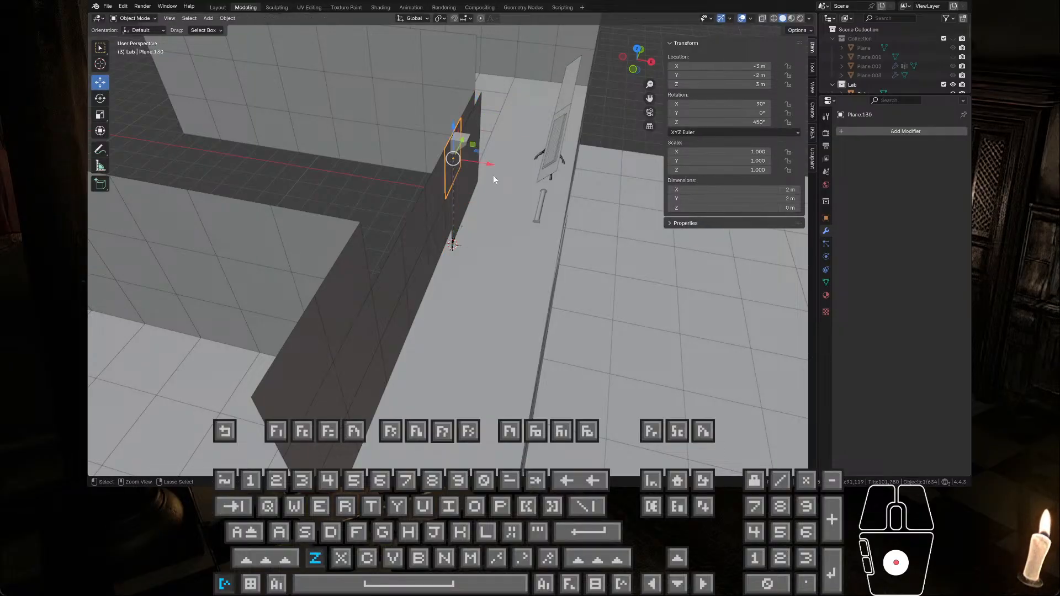
key("ctrl+z")
key("ctrl+z")
key("ctrl+z")
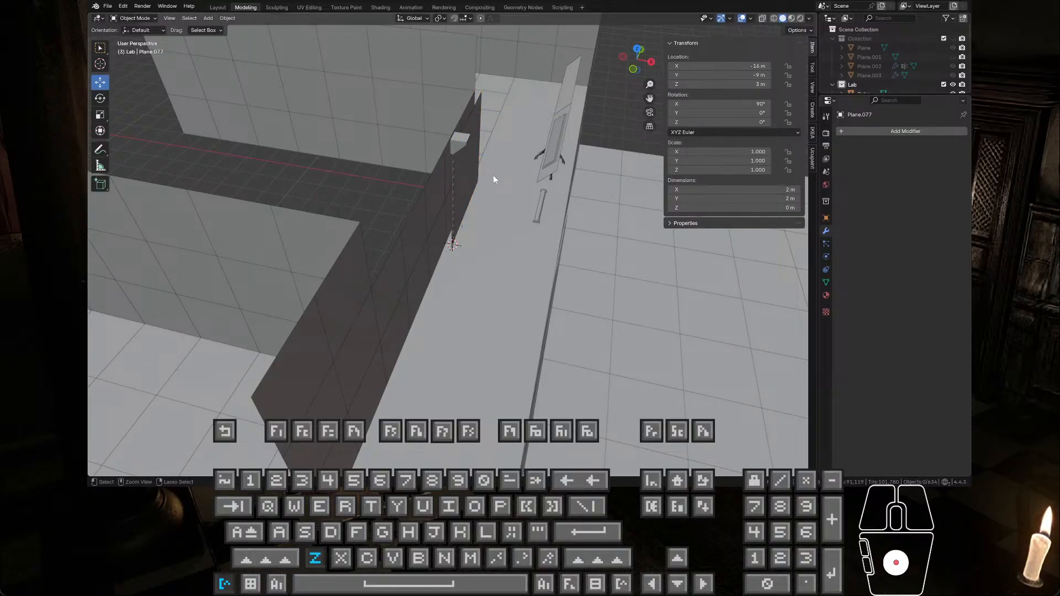
key("ctrl+z")
key("ctrl+z")
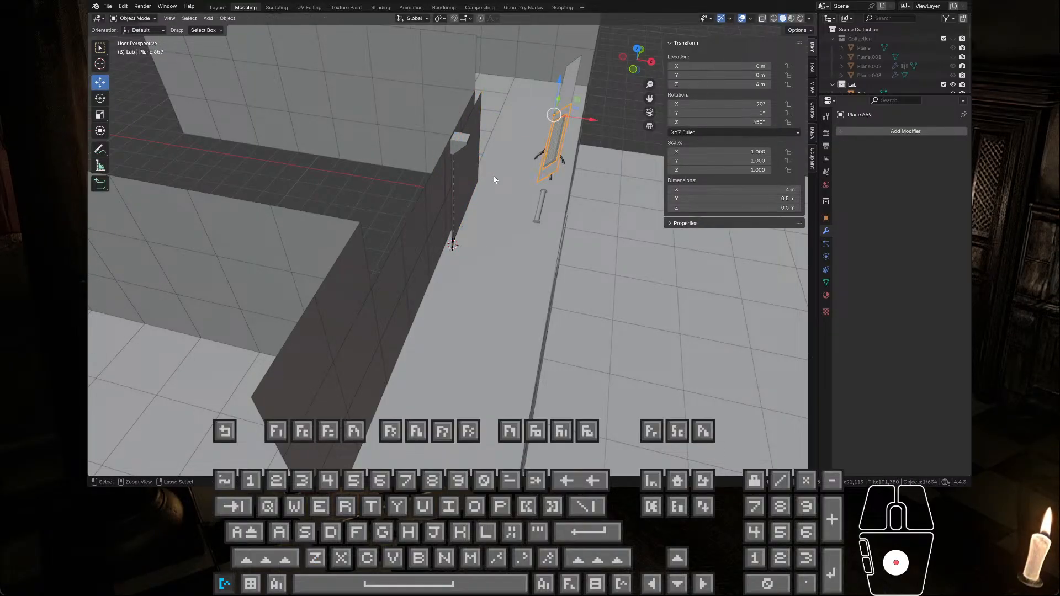
key("ctrl+z")
key("ctrl+z")
key("ctrl+z")
key("ctrl+z")
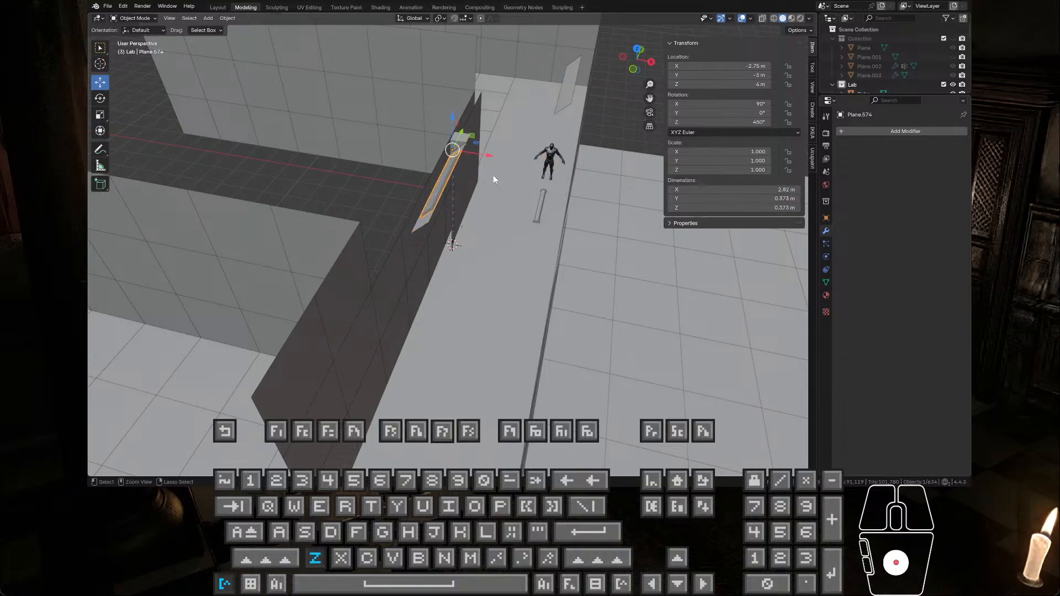
key("ctrl+z")
key("ctrl+z")
mouse_move(493, 179)
middle_mouse_down()
mouse_move(455, 191)
mouse_move(482, 190)
middle_mouse_up()
key("ctrl+z")
key("ctrl+z")
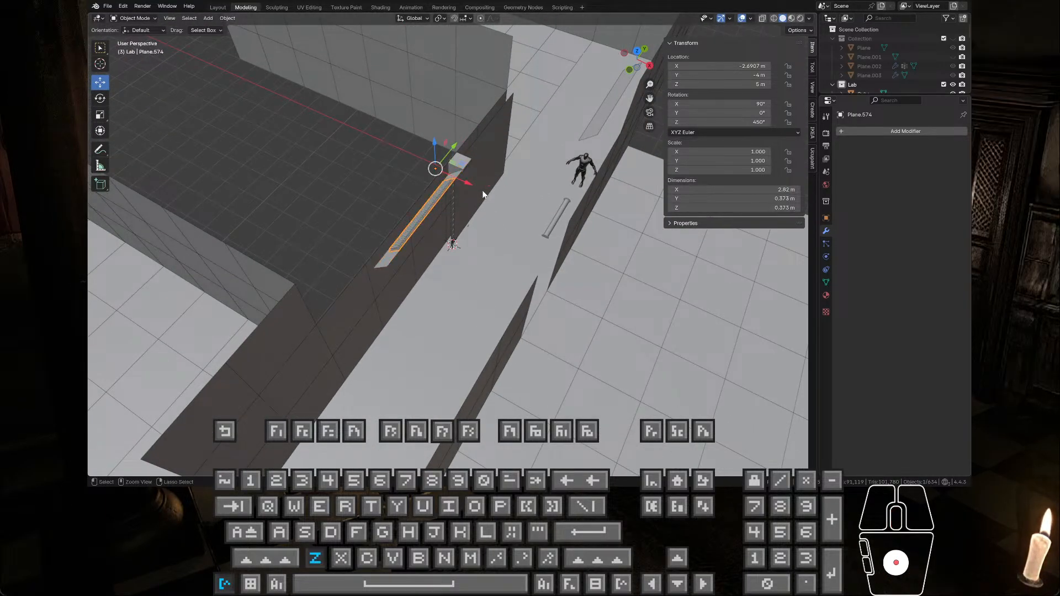
key("ctrl+z")
key("ctrl+z")
key("ctrl+z")
key("ctrl+z")
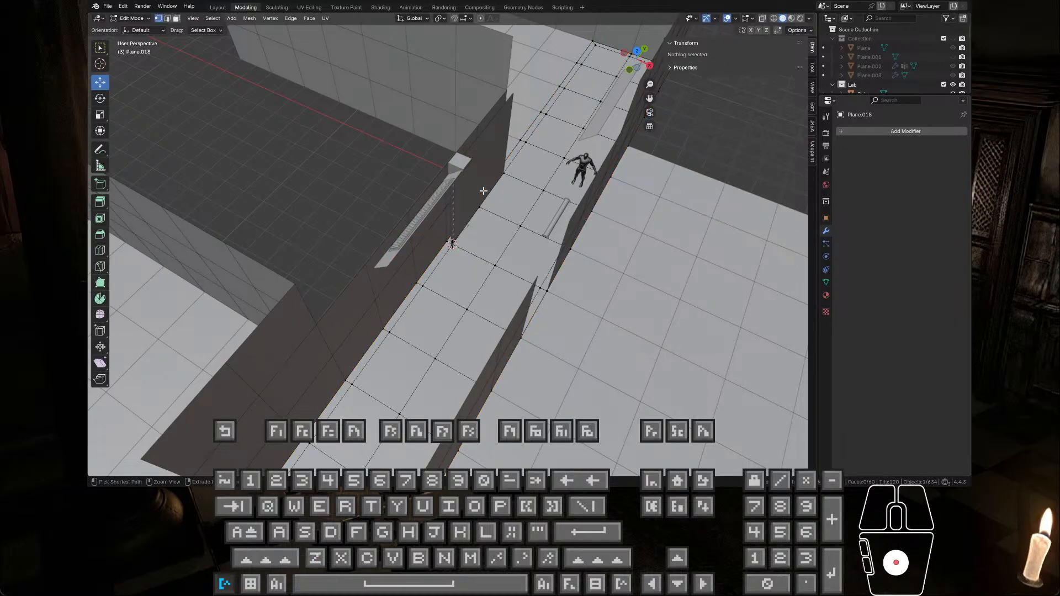
key("ctrl+z")
key("ctrl+z")
key("ctrl+z")
key("ctrl+z")
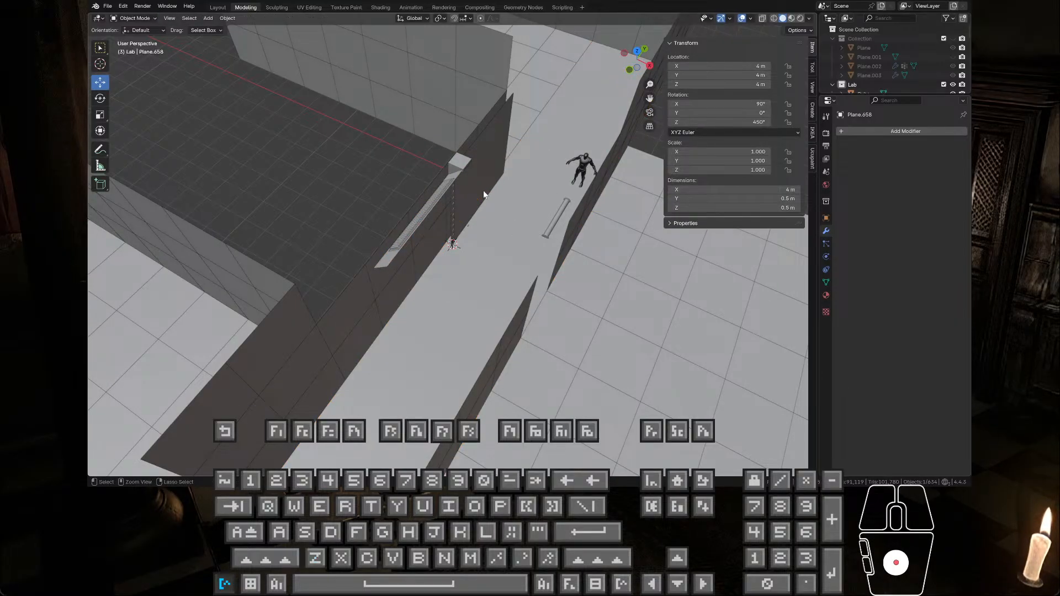
key("ctrl+z")
Step: Snap the 3D cursor to ceiling trim Plane.658's origin and set the adjoining ceiling trim Plane.659's origin to that cursor
middle_click_drag(484, 194, 435, 146)
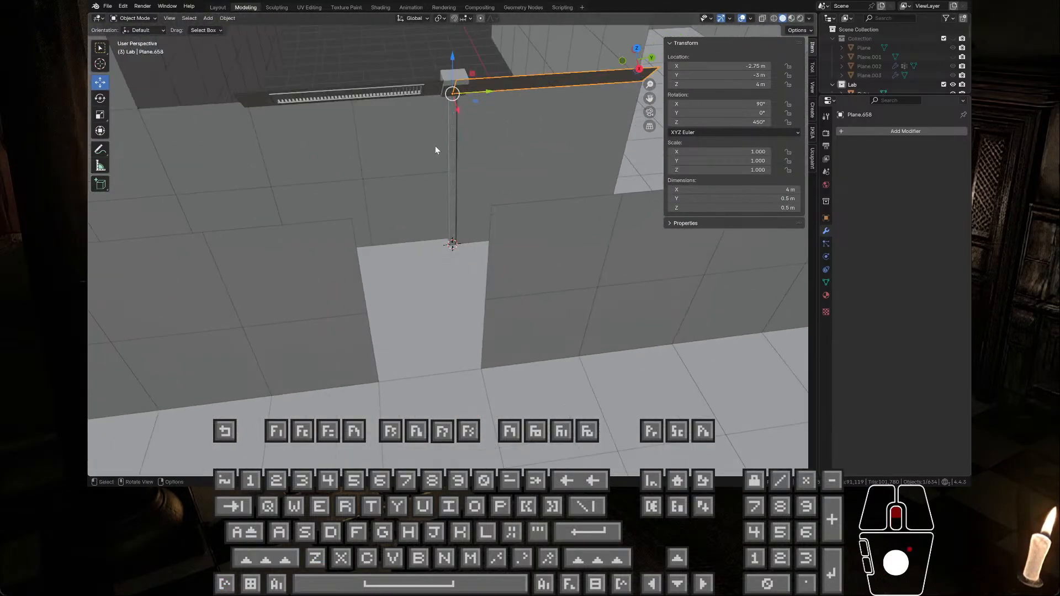
key("shift+s")
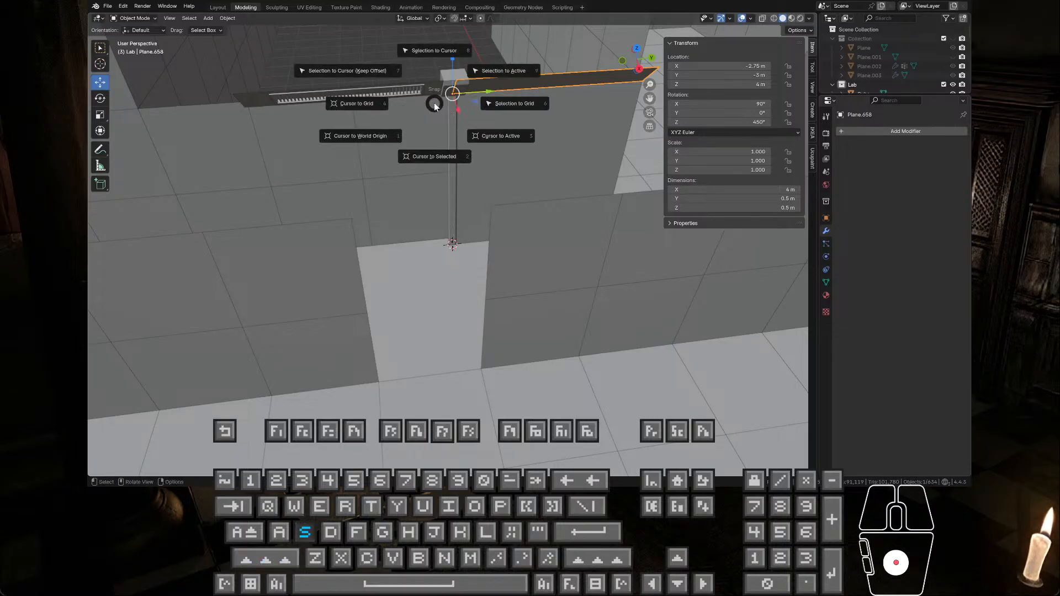
left_click(435, 156)
left_click(434, 91)
right_click(432, 86)
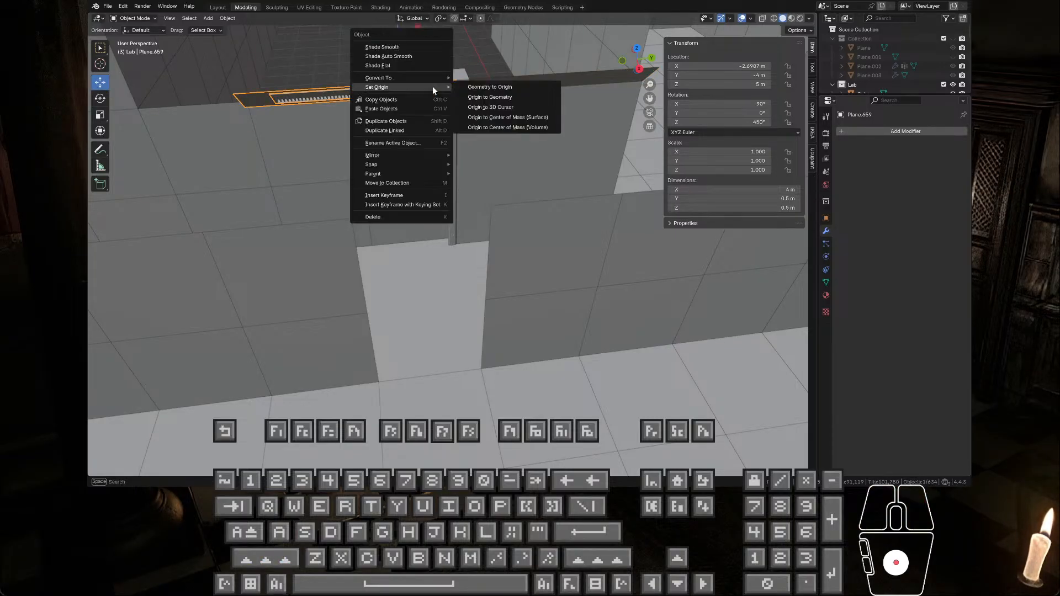
left_click(512, 103)
Step: Set the origin of the ribbed ceiling trim piece Plane.574 to the 3D cursor
left_click(399, 93)
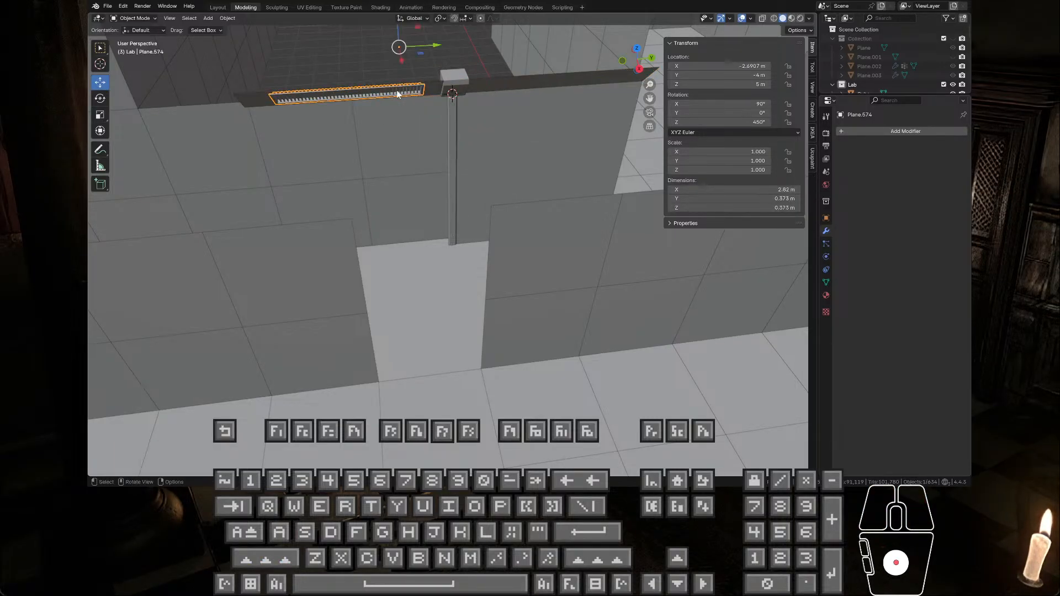
right_click(397, 91)
mouse_move(405, 91)
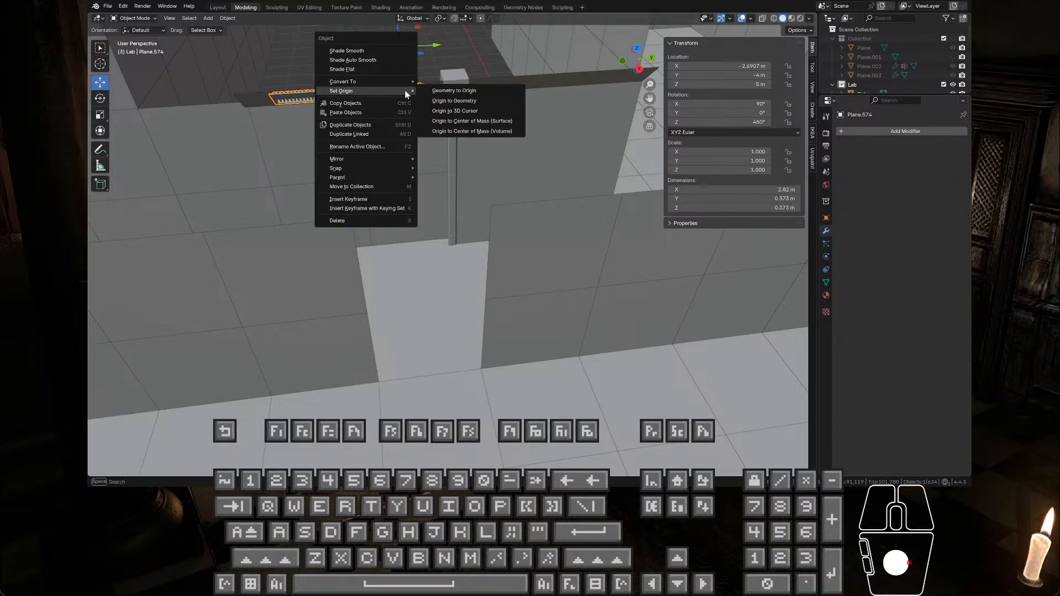
left_click(461, 111)
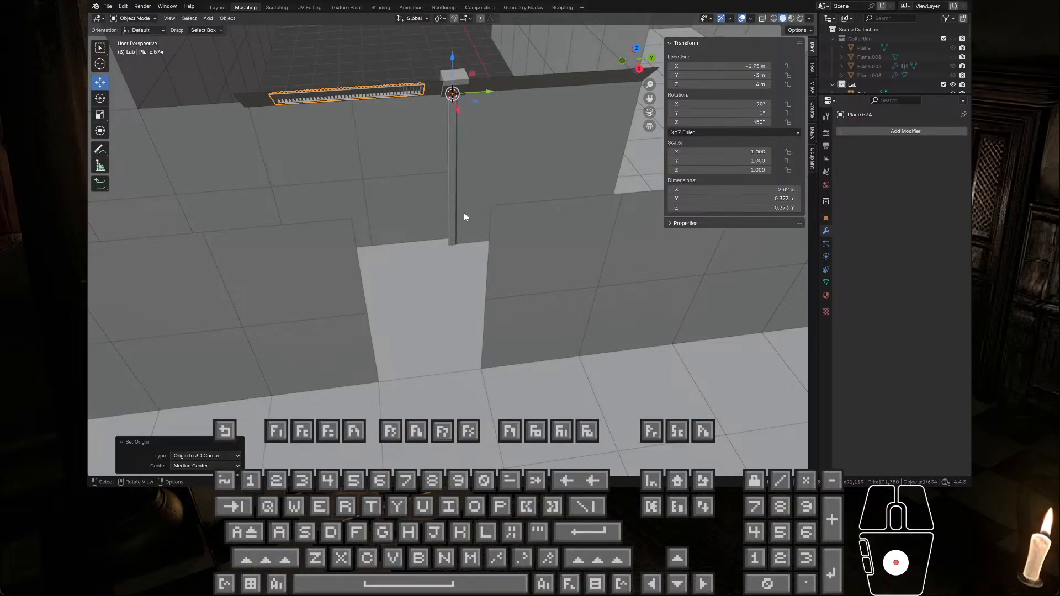
Step: Snap the 3D cursor to the floor vertex of Plane.018 at the foot of the vertical trim and return to Object Mode
middle_click_drag(465, 215, 490, 233)
scroll(514, 207, "up", 4)
left_click(453, 230)
scroll(486, 236, "down", 5)
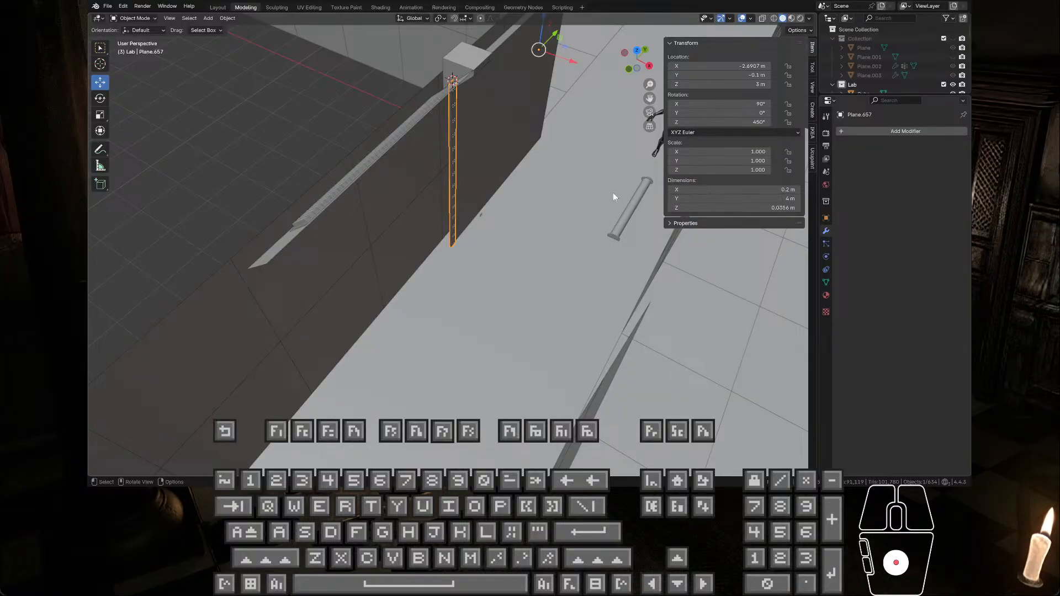
middle_click_drag(550, 206, 452, 190)
scroll(451, 191, "up", 4)
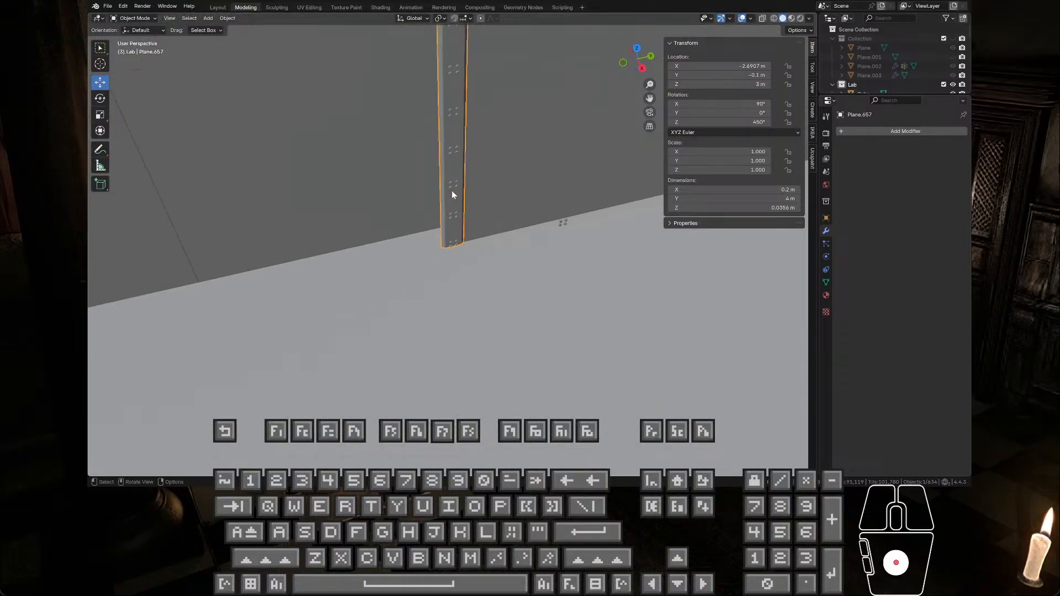
scroll(452, 191, "down", 8)
scroll(452, 190, "up", 6)
middle_click_drag(457, 203, 474, 239)
left_click(473, 238)
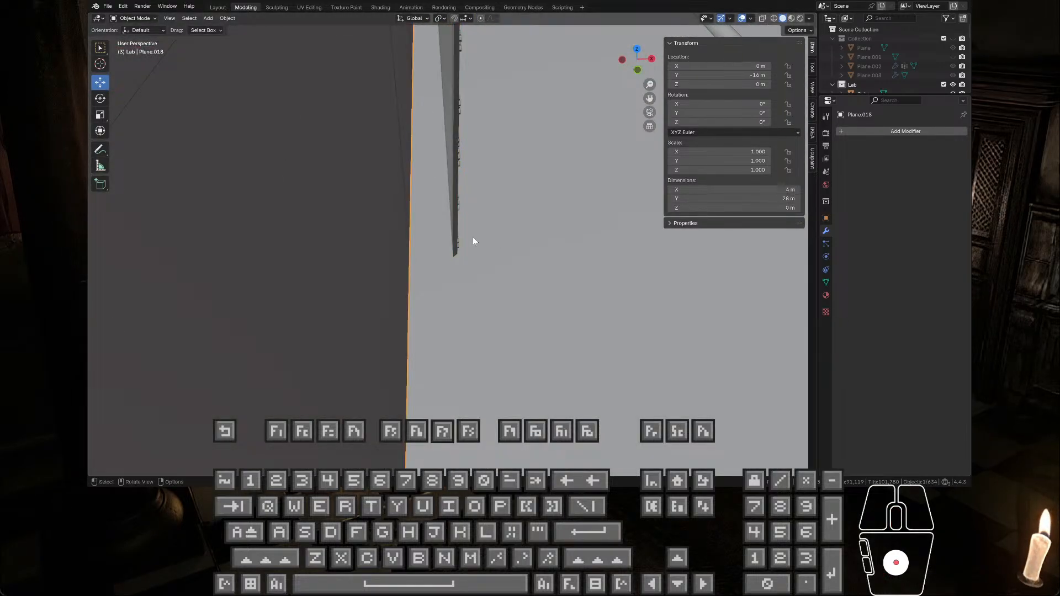
key("Tab")
left_click(451, 246)
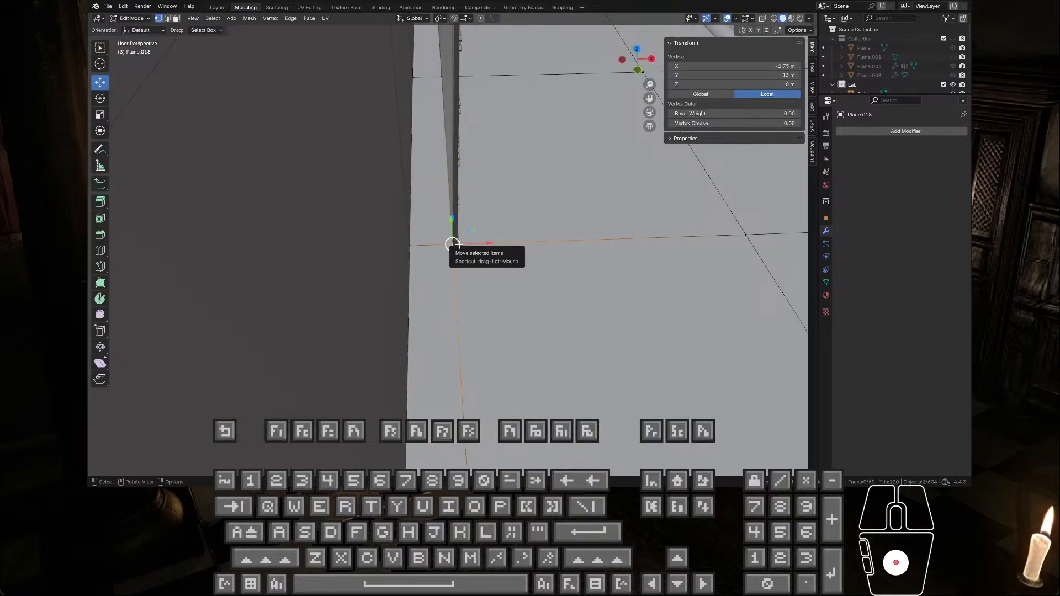
mouse_move(508, 216)
middle_mouse_down()
mouse_move(546, 218)
mouse_move(513, 216)
middle_mouse_up()
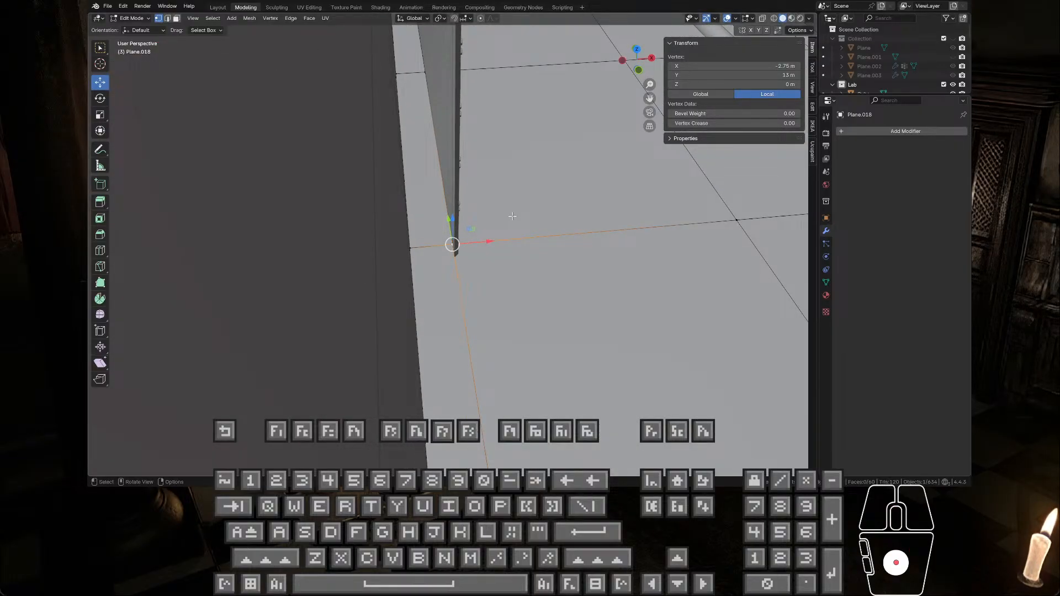
key("shift+s")
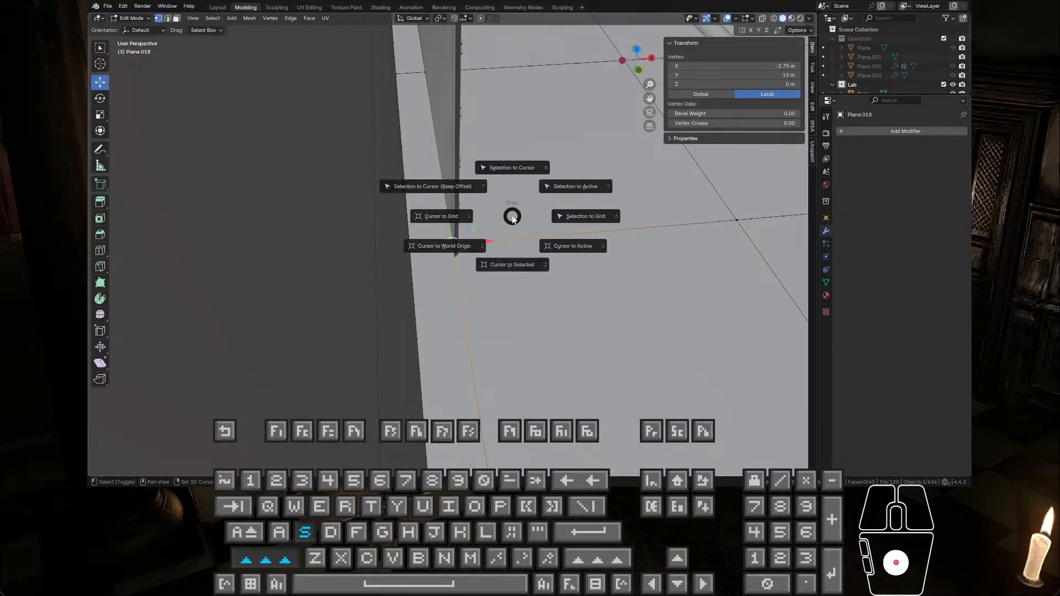
left_click(511, 274)
key("Tab")
Step: Set the origin of vertical trim Plane.657 to the 3D cursor at its foot
middle_click_drag(514, 272, 452, 190)
scroll(435, 229, "down", 2)
left_click(453, 187)
right_click(453, 187)
mouse_move(453, 188)
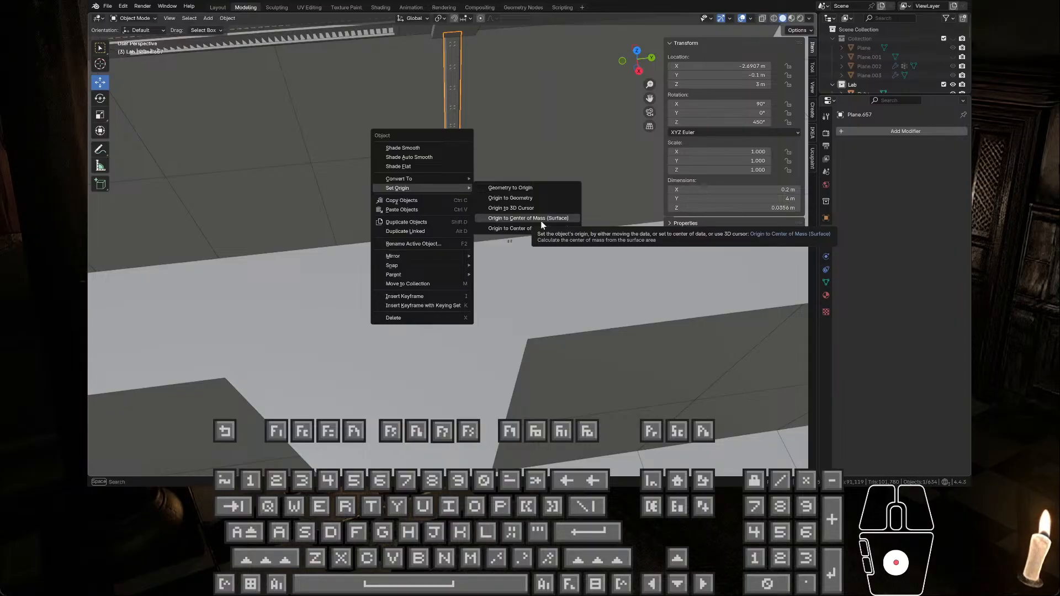
left_click(528, 208)
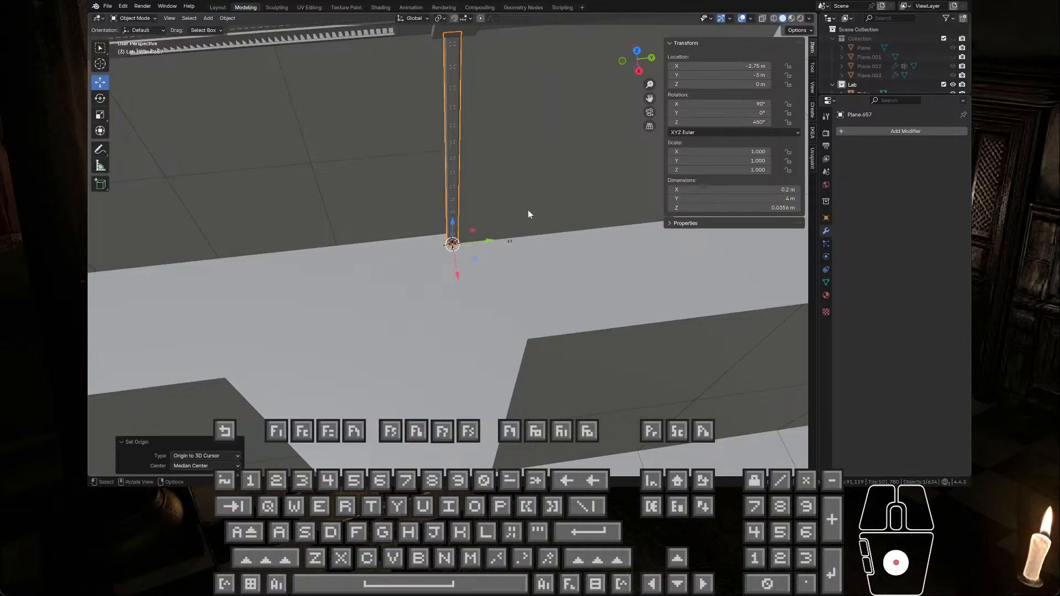
middle_click_drag(528, 210, 558, 177)
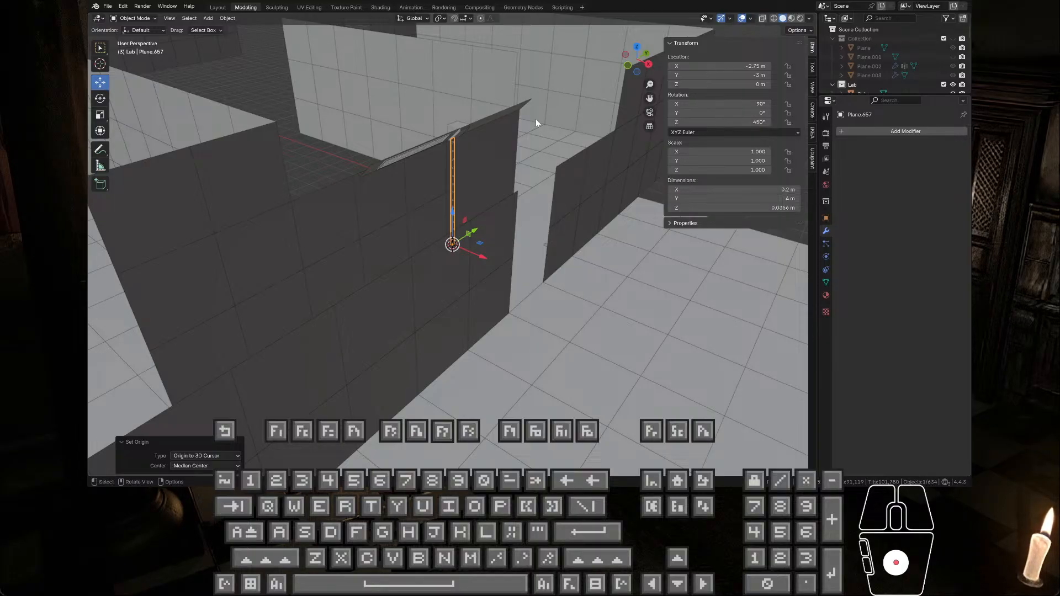
Step: Set the origin of the small cube above the vertical trim to the same floor-level 3D cursor
middle_click_drag(533, 127, 443, 250)
scroll(478, 144, "up", 6)
left_click(447, 131)
right_click(447, 131)
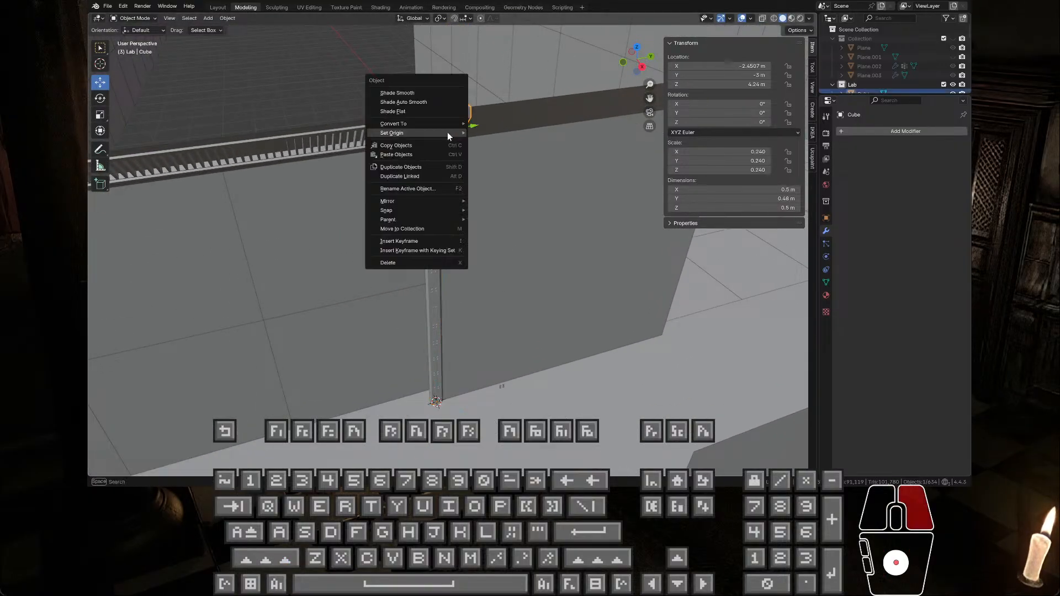
mouse_move(448, 132)
left_click(521, 153)
Step: Move the small cube to the world origin by setting its X and Y location to 0
middle_click_drag(519, 157, 499, 190)
left_click(426, 201)
scroll(426, 200, "down", 4)
scroll(477, 172, "up", 2)
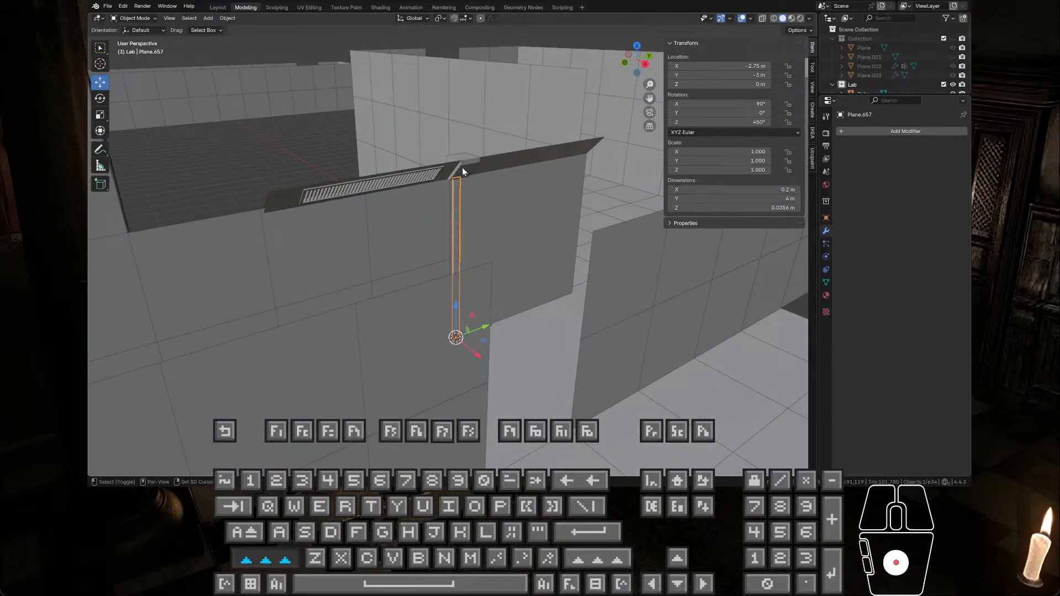
left_click(463, 167, "shift")
middle_click_drag(467, 177, 450, 204)
left_click_drag(713, 75, 713, 66)
type("0")
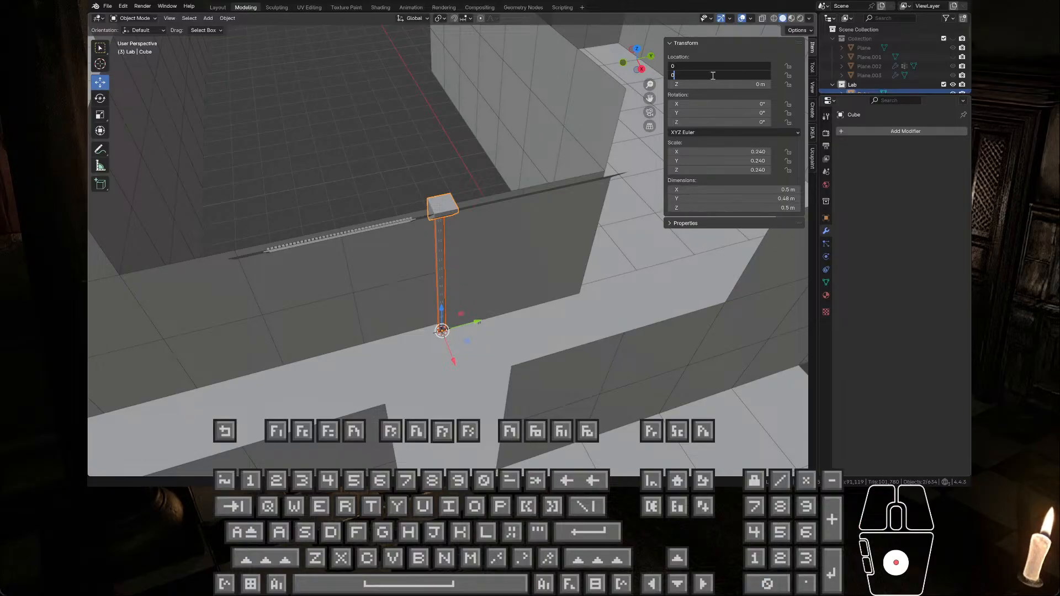
key("Return")
Step: Move vertical trim Plane.657 to the world origin by setting its X and Y location to 0
left_click(443, 235)
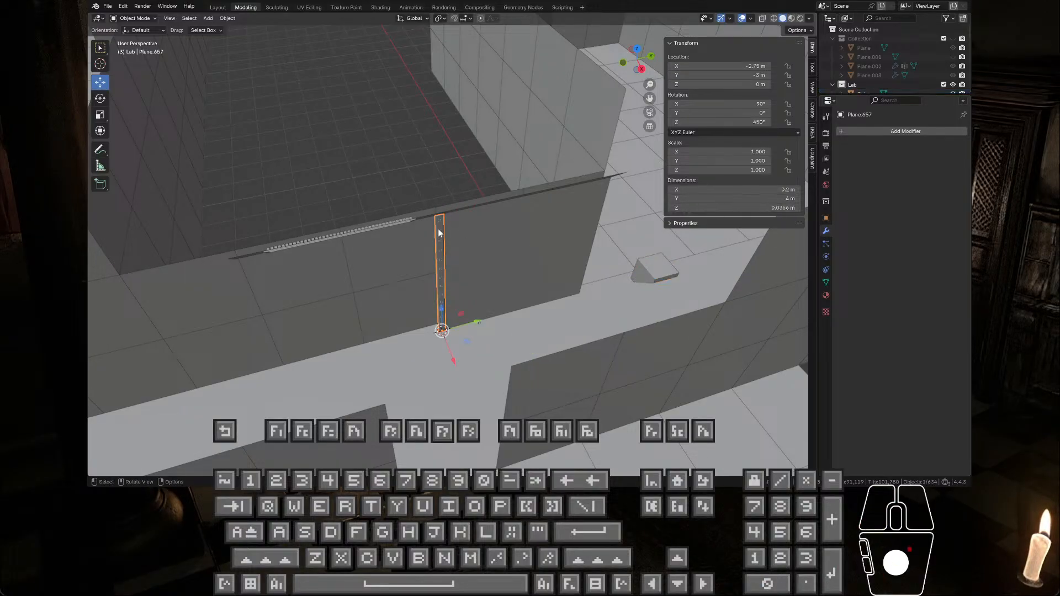
mouse_move(720, 76)
left_mouse_down()
mouse_move(721, 66)
mouse_move(721, 77)
left_mouse_up()
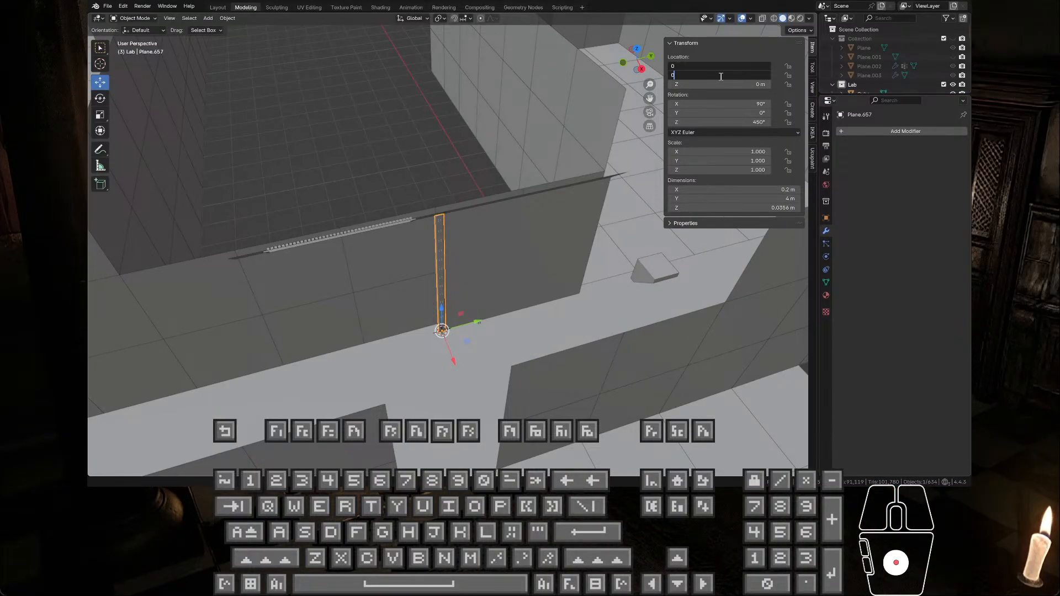
type("0")
key("Return")
mouse_move(506, 187)
middle_mouse_down()
mouse_move(487, 174)
mouse_move(511, 184)
middle_mouse_up()
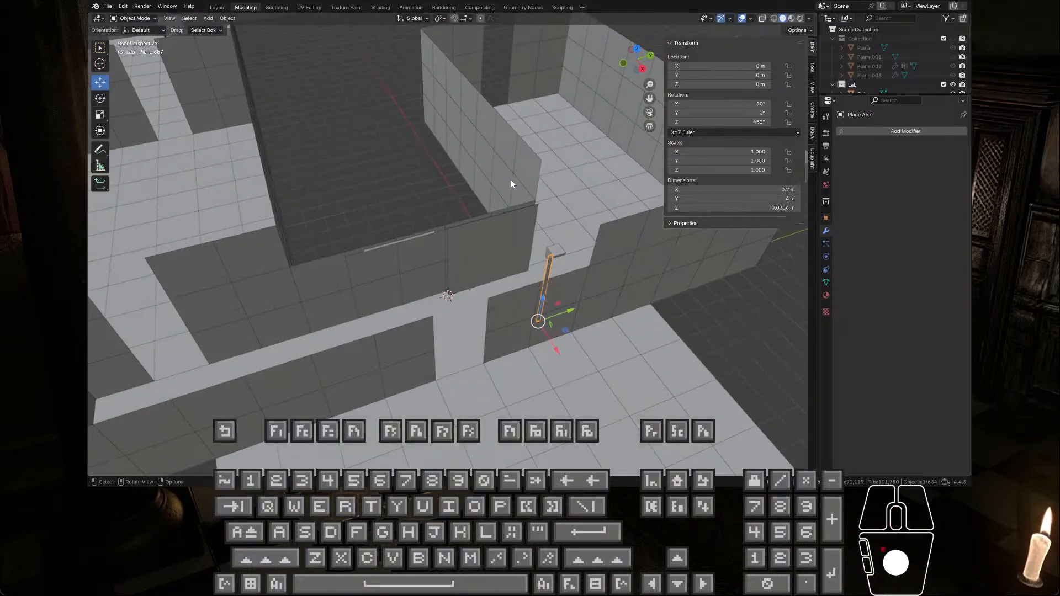
Step: Start an FBX export with the vertical trim Plane.657 selected at the world origin
left_click(107, 6)
mouse_move(123, 145)
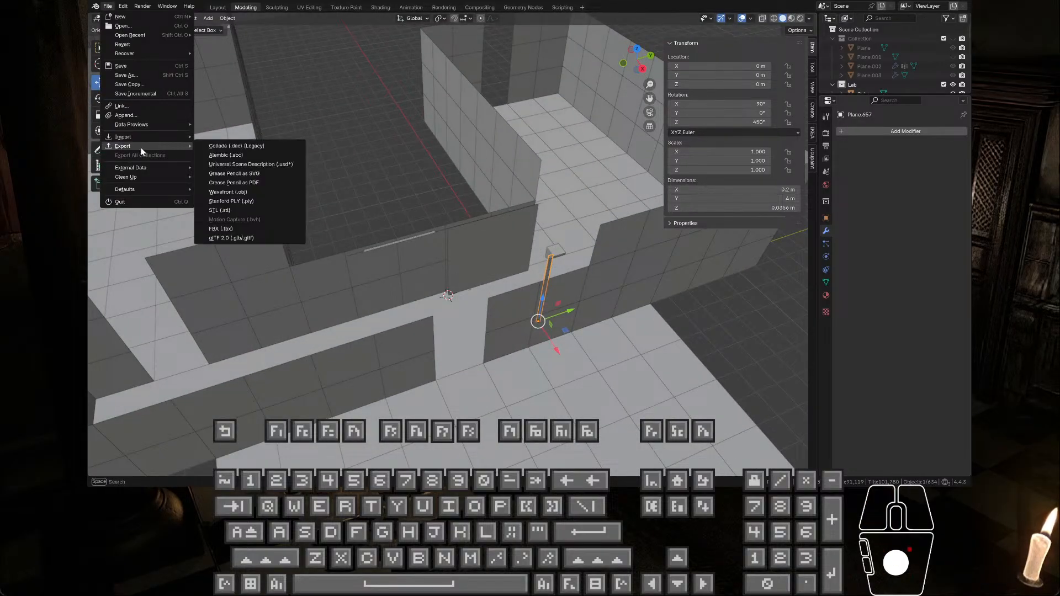
left_click(240, 228)
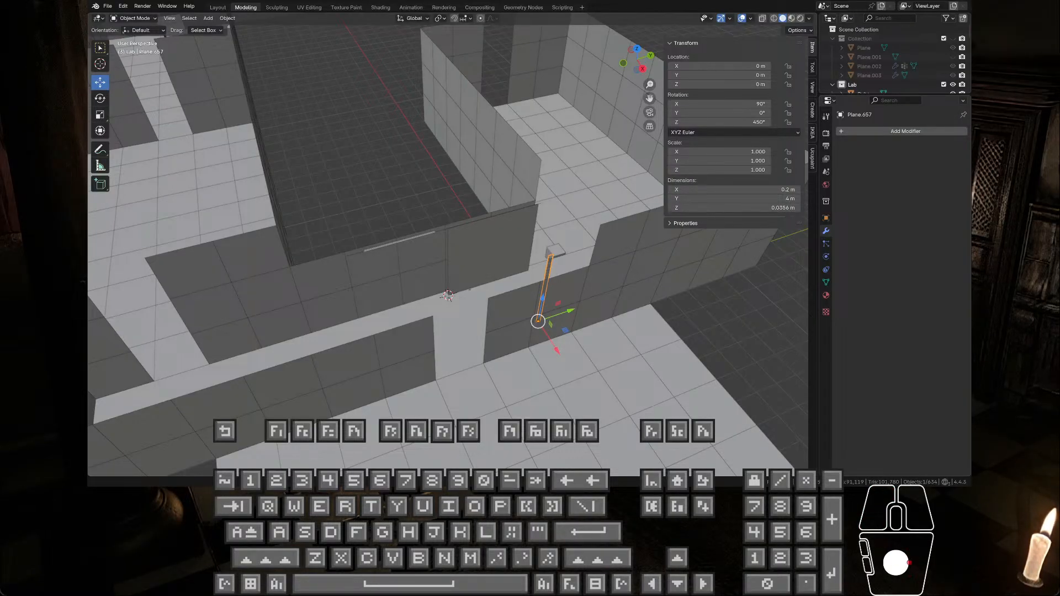
key("a")
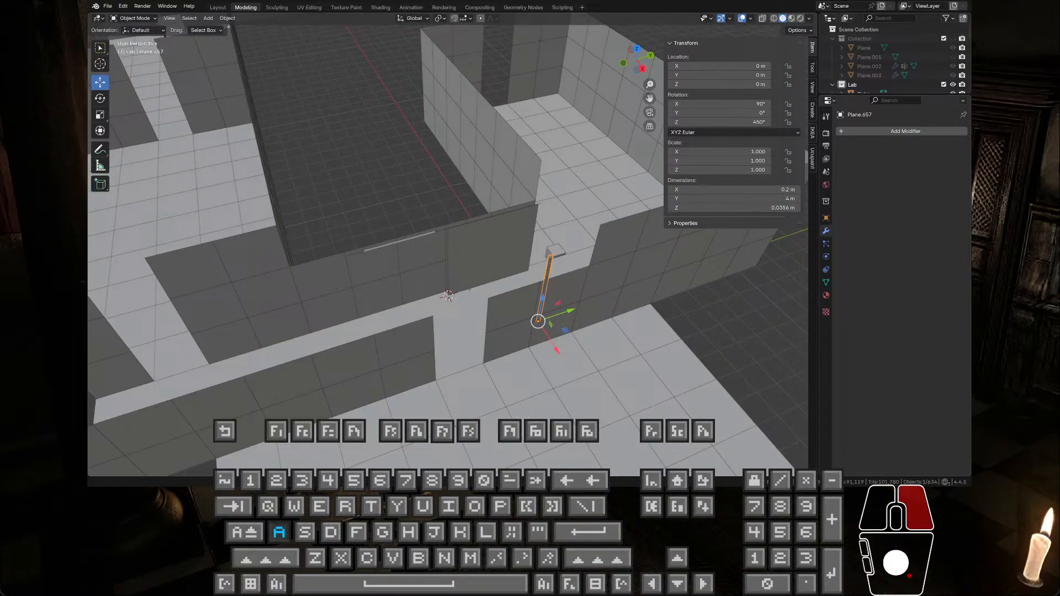
key("w")
key("w")
key("a")
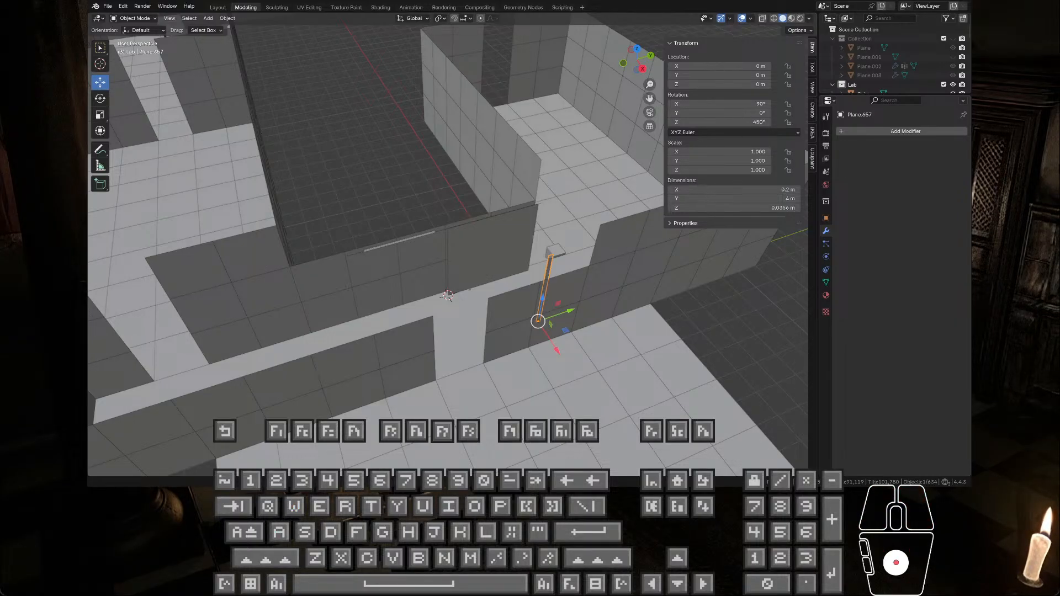
key("w")
key("w")
key("a")
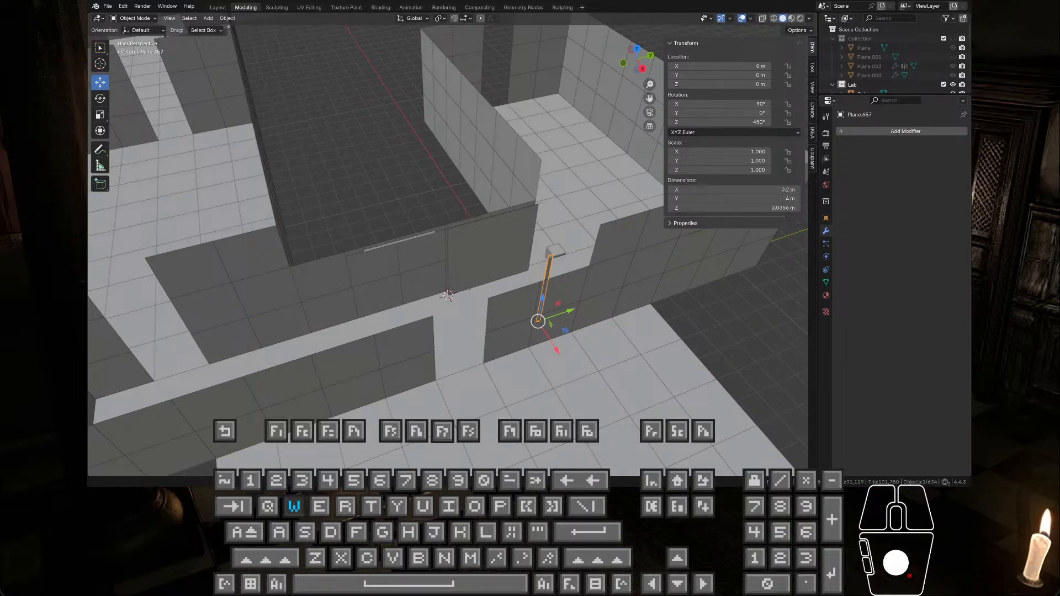
key("d")
key("v")
key("v")
key("a")
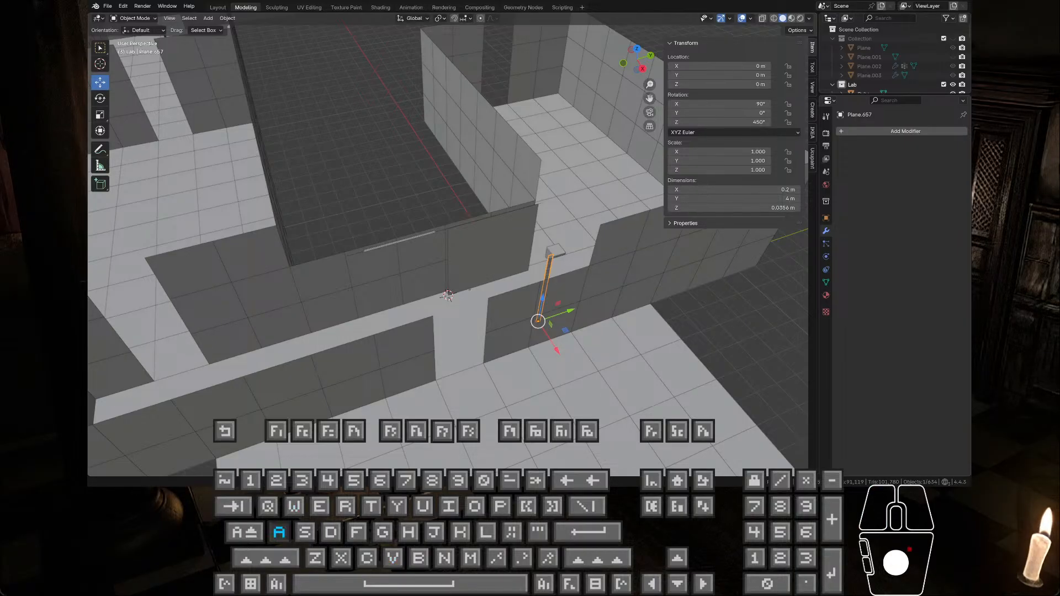
key("w")
key("s")
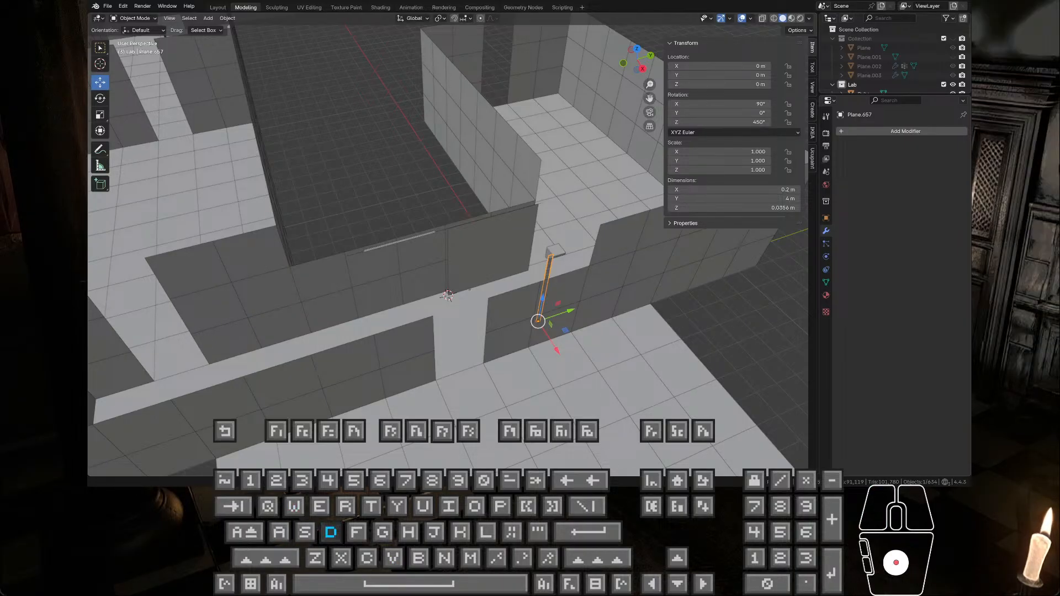
key("a")
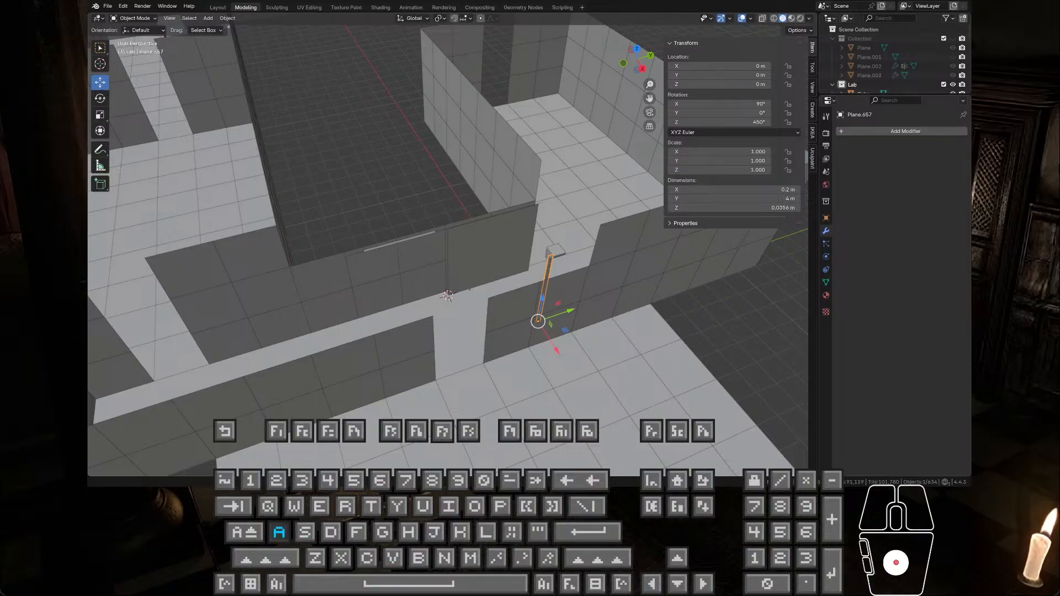
key("a")
key("s")
key("f")
key("w")
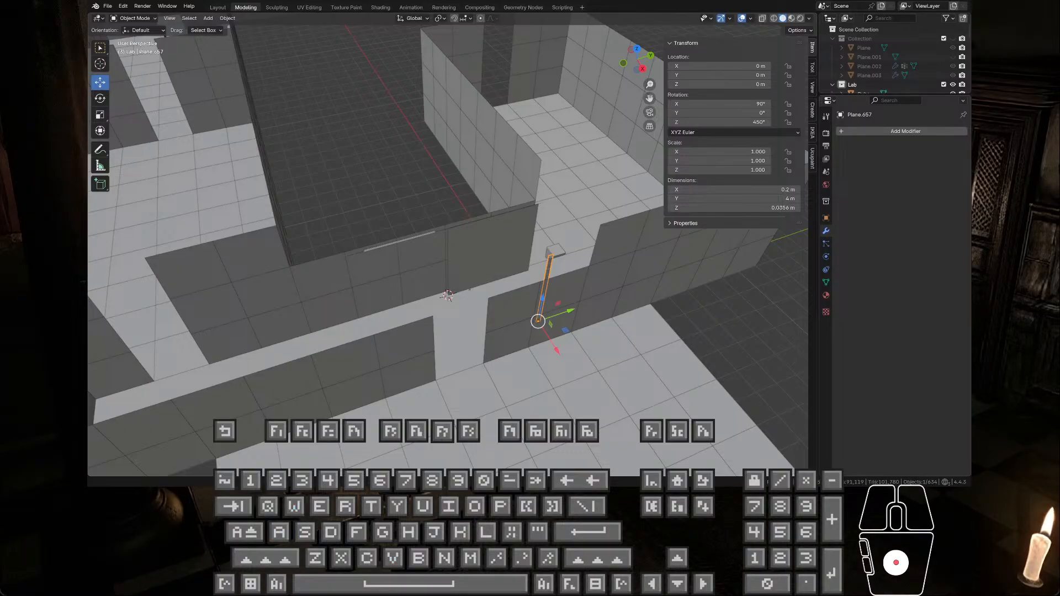
key("v")
key("a")
key("d")
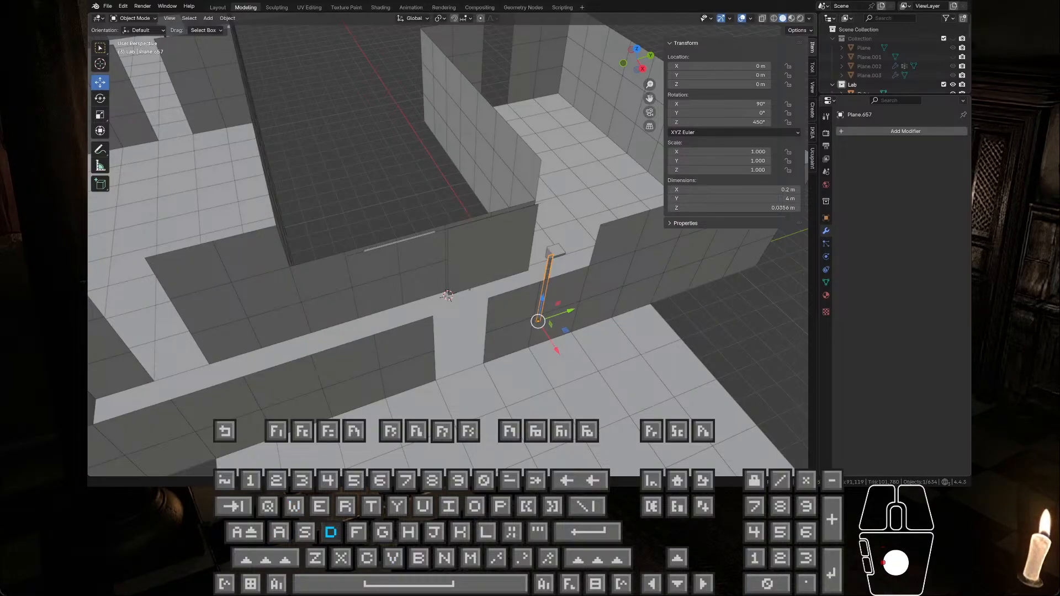
key("v")
key("a")
key("v")
key("a")
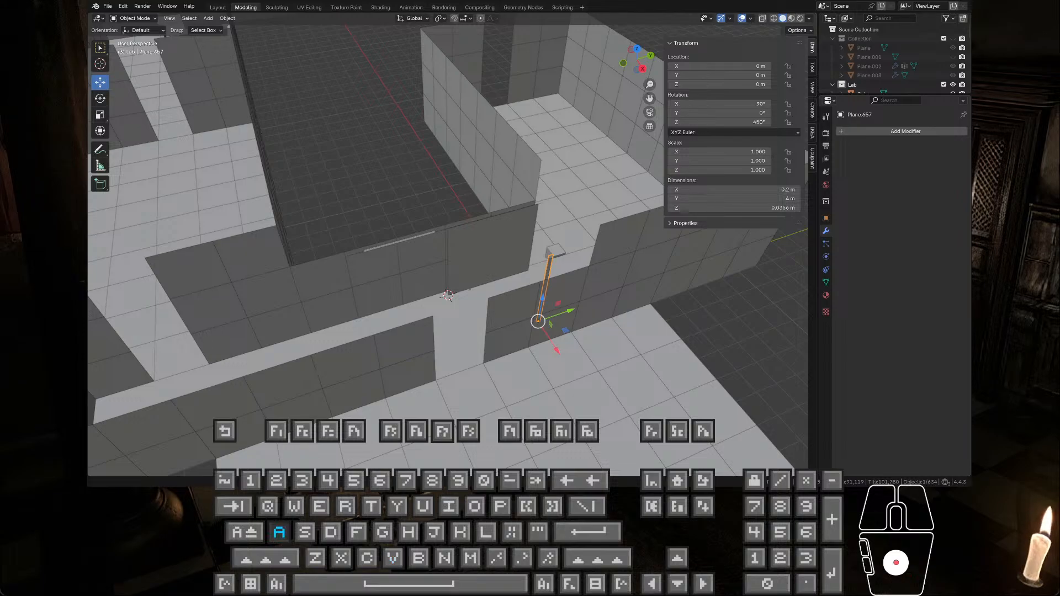
key("w")
key("Escape")
key("s")
right_click(447, 297)
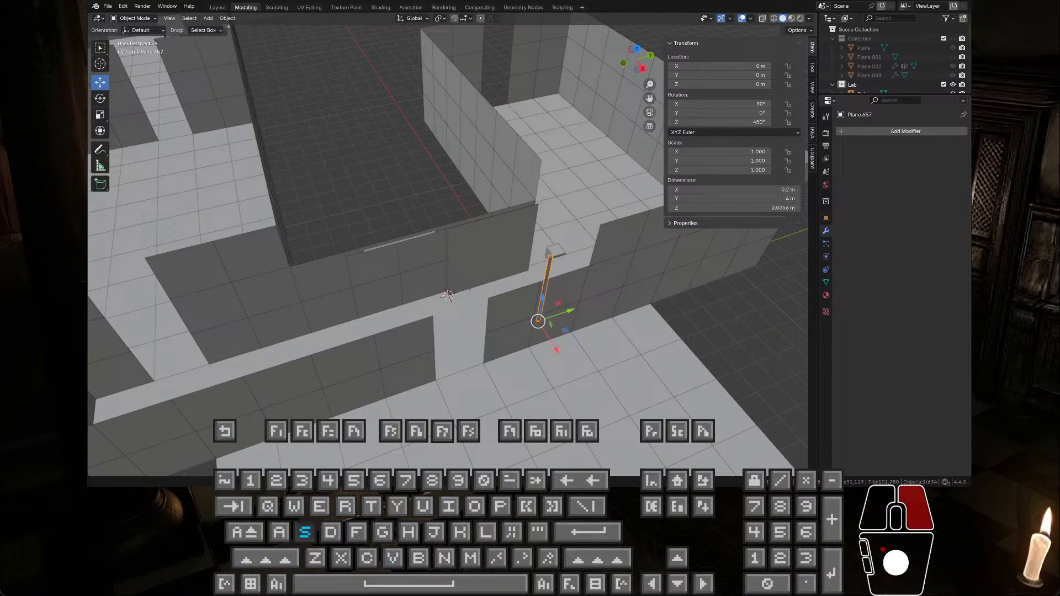
key("d")
key("e")
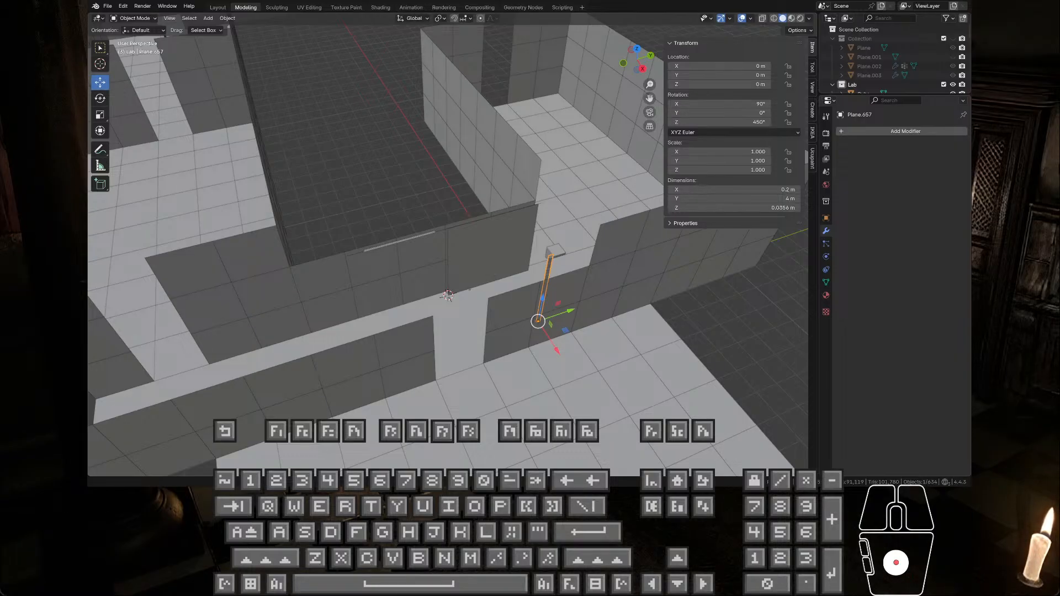
right_click(447, 297)
key("a")
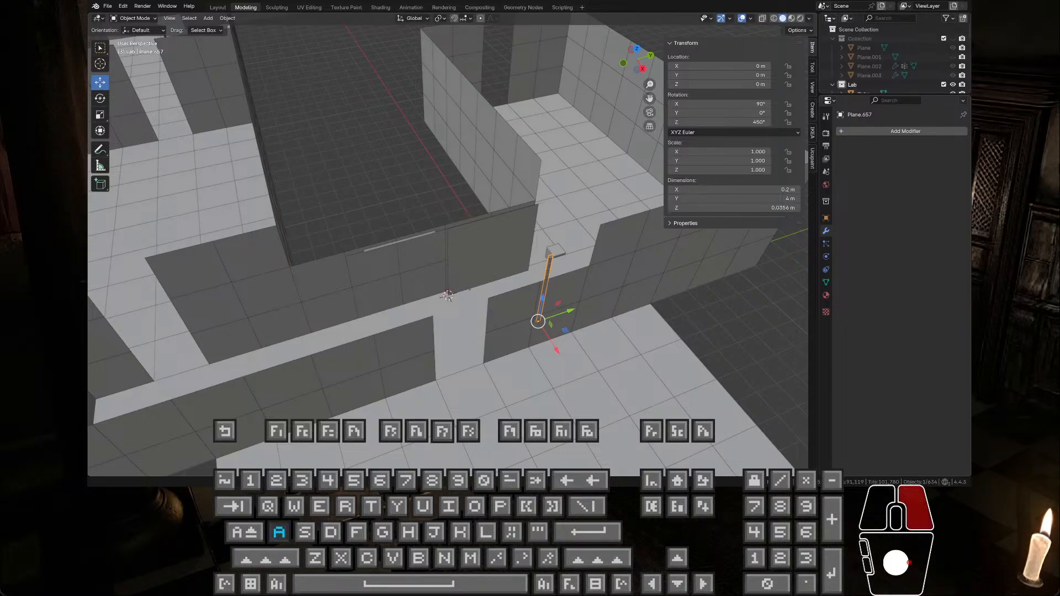
key("w")
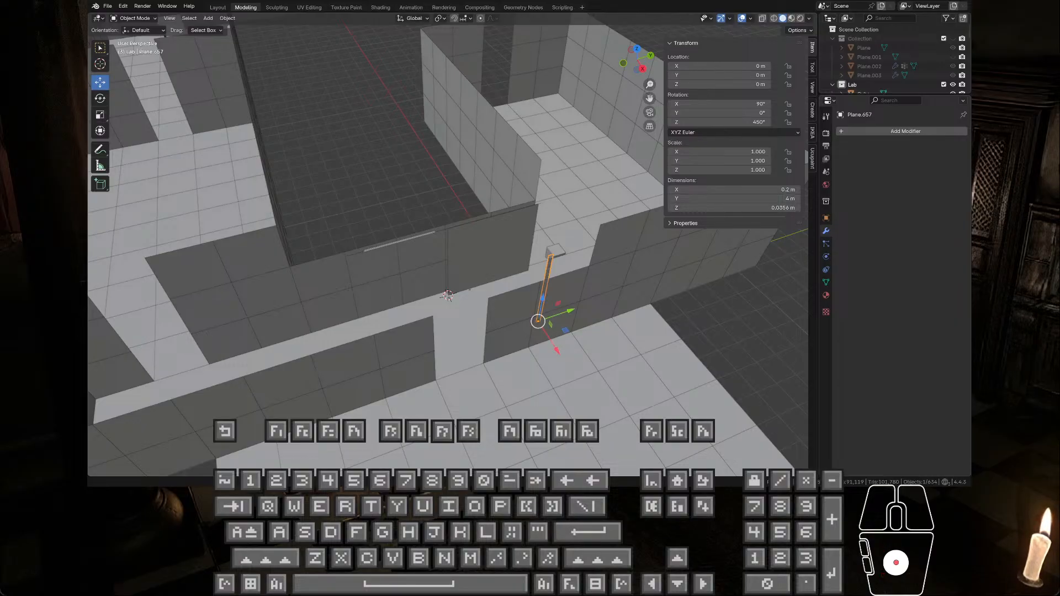
right_click(447, 297)
key("a")
key("w")
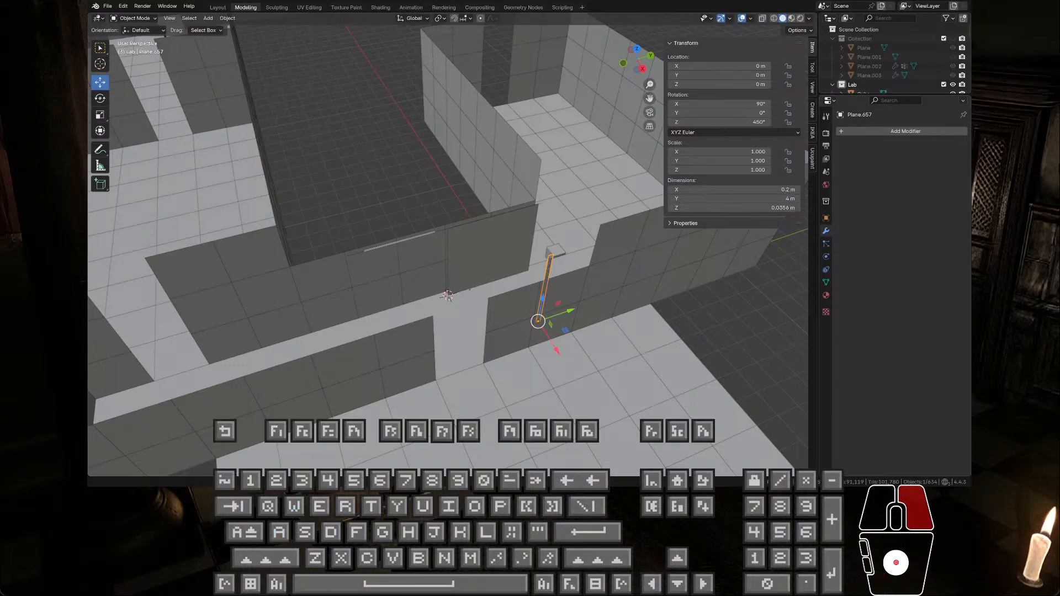
key("a")
key("w")
key("d")
key("s")
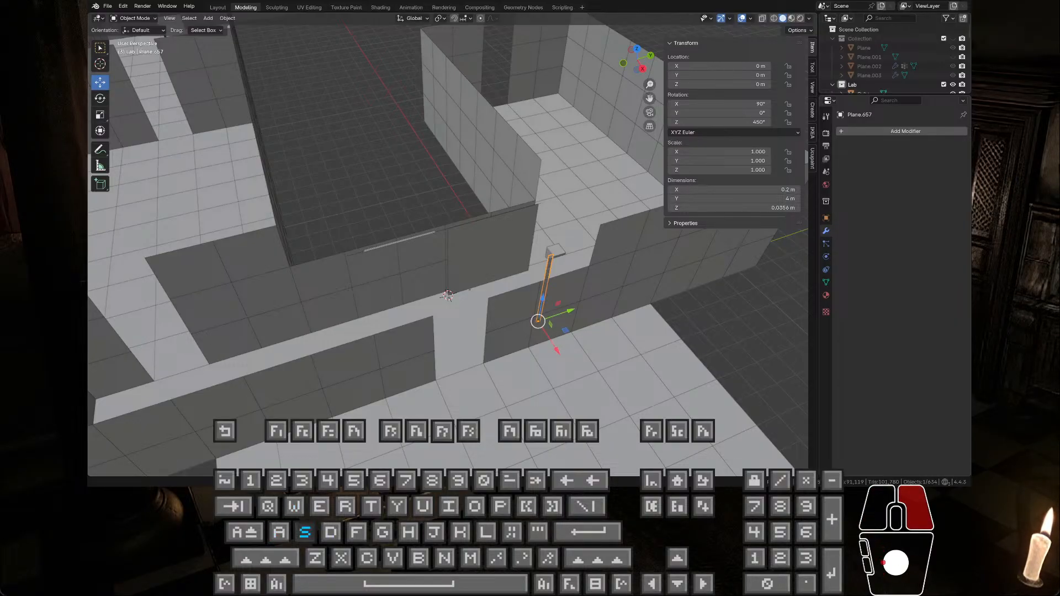
key("a")
key("a")
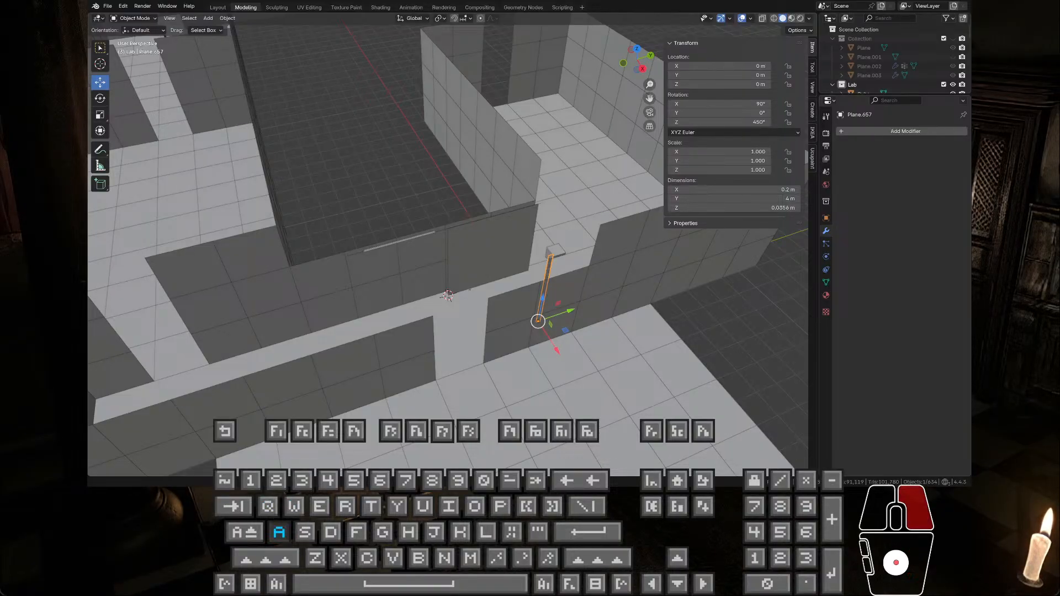
key("s")
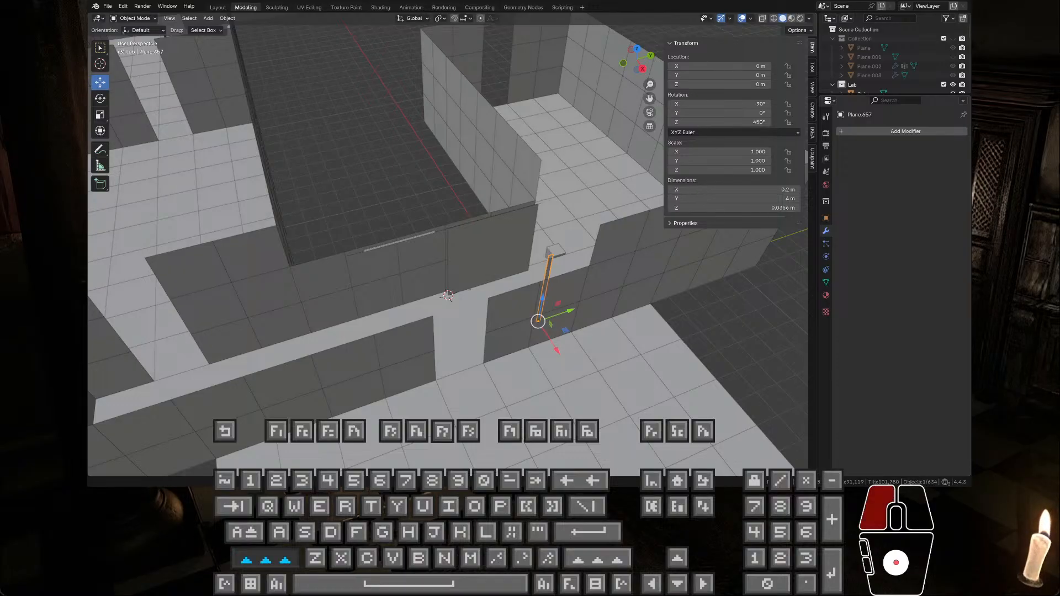
key("w")
key("a")
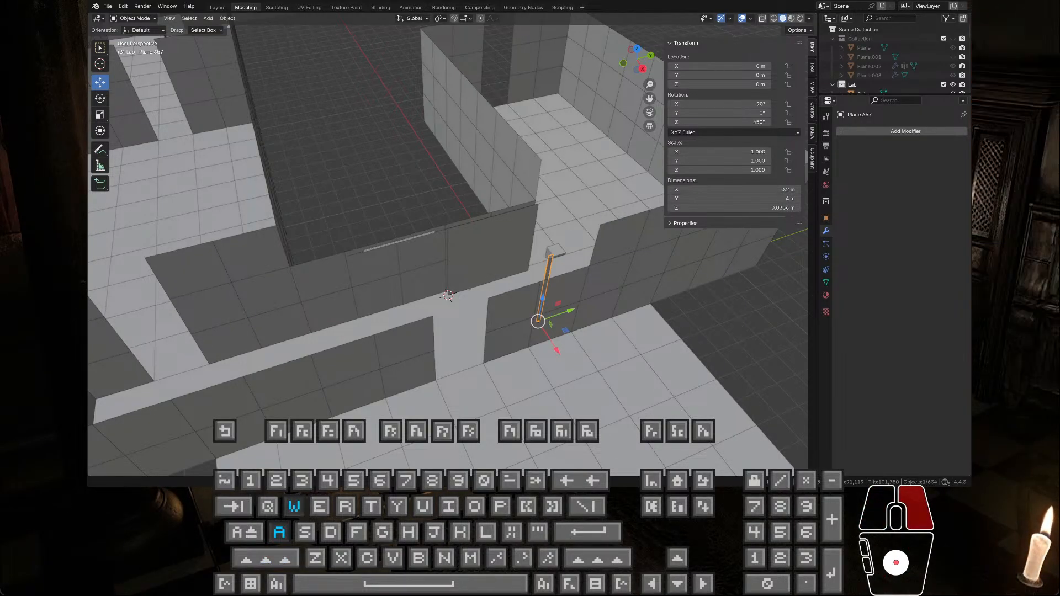
key("e")
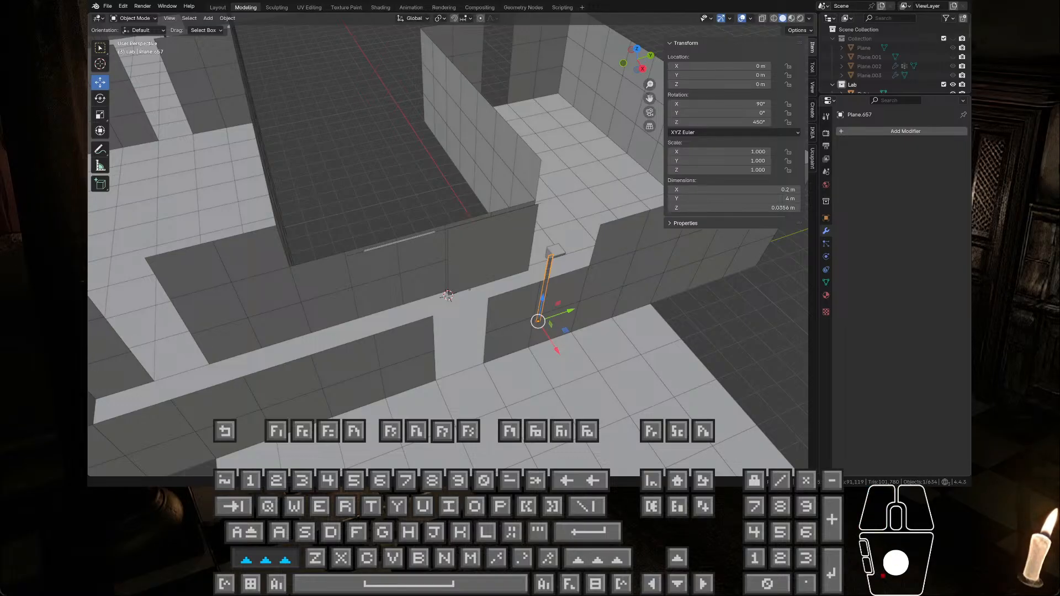
key("a")
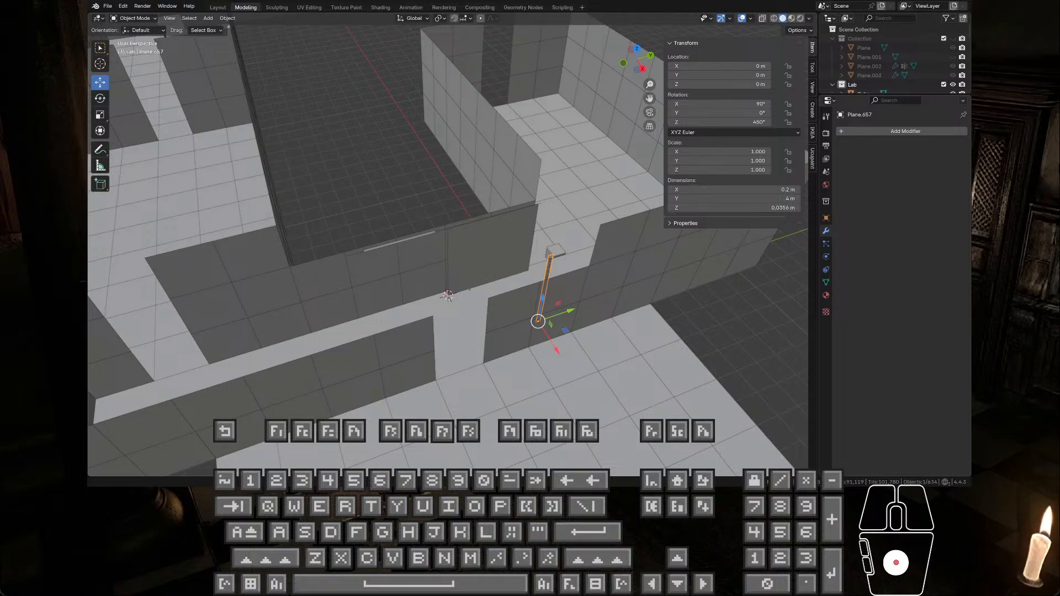
right_click(447, 296)
key("a")
key("s")
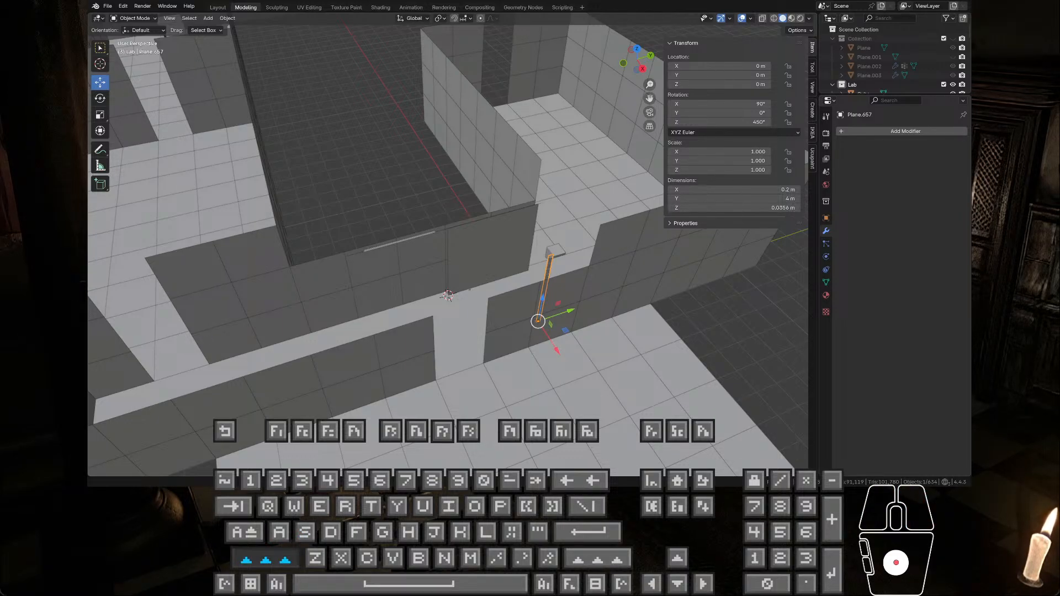
right_click(448, 297)
key("a")
key("w")
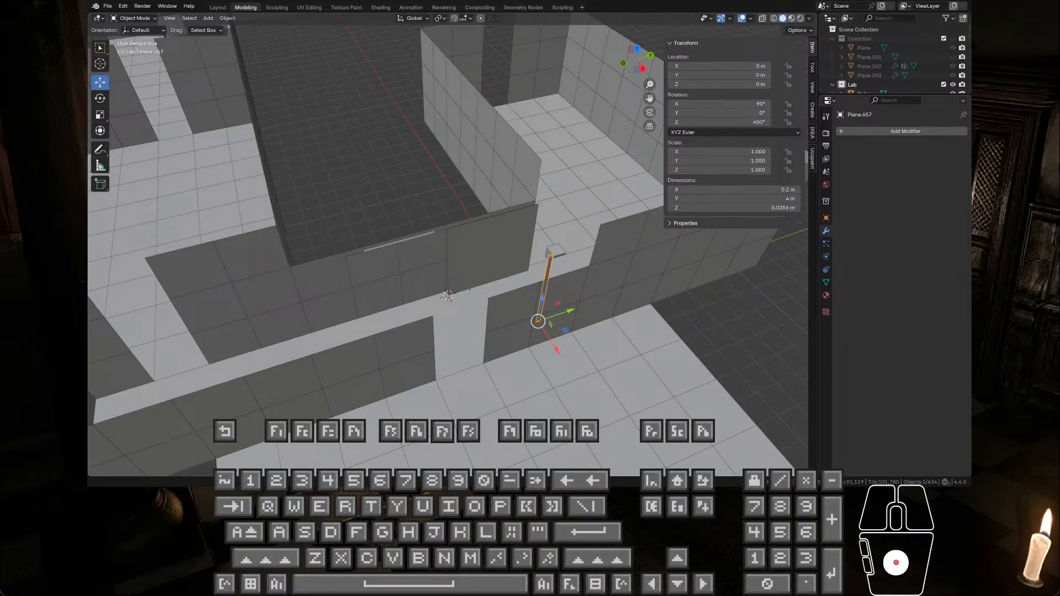
left_click(447, 297)
key("d")
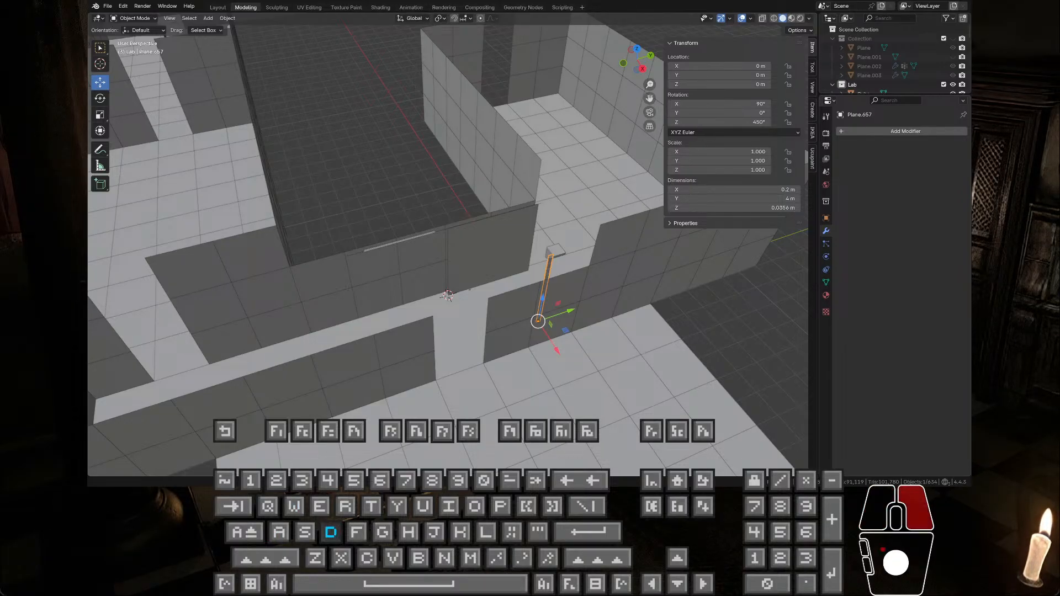
key("w")
key("w")
key("a")
key("d")
key("w")
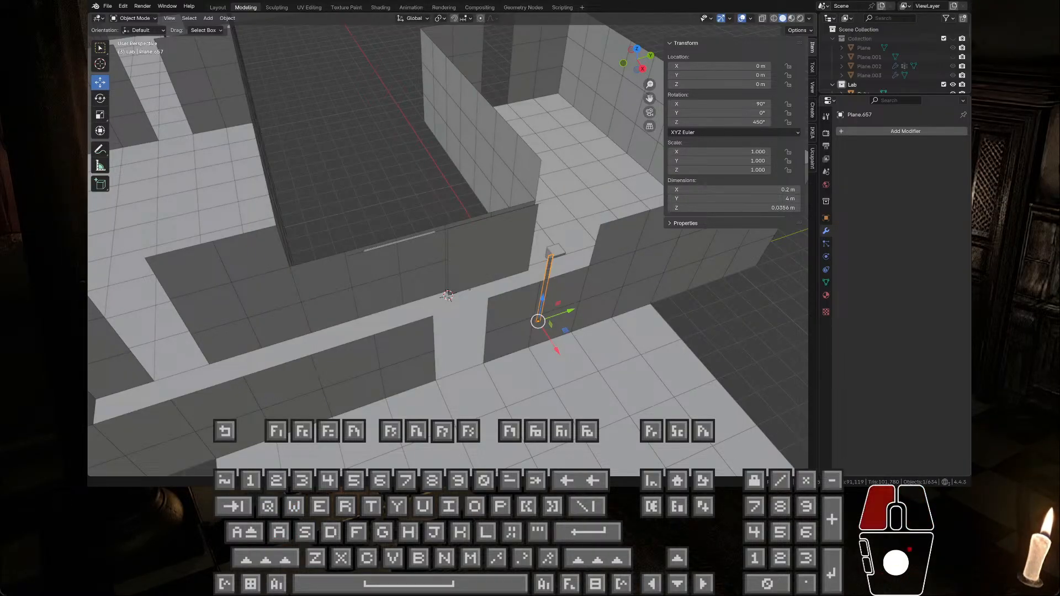
key("a")
key("w")
key("s")
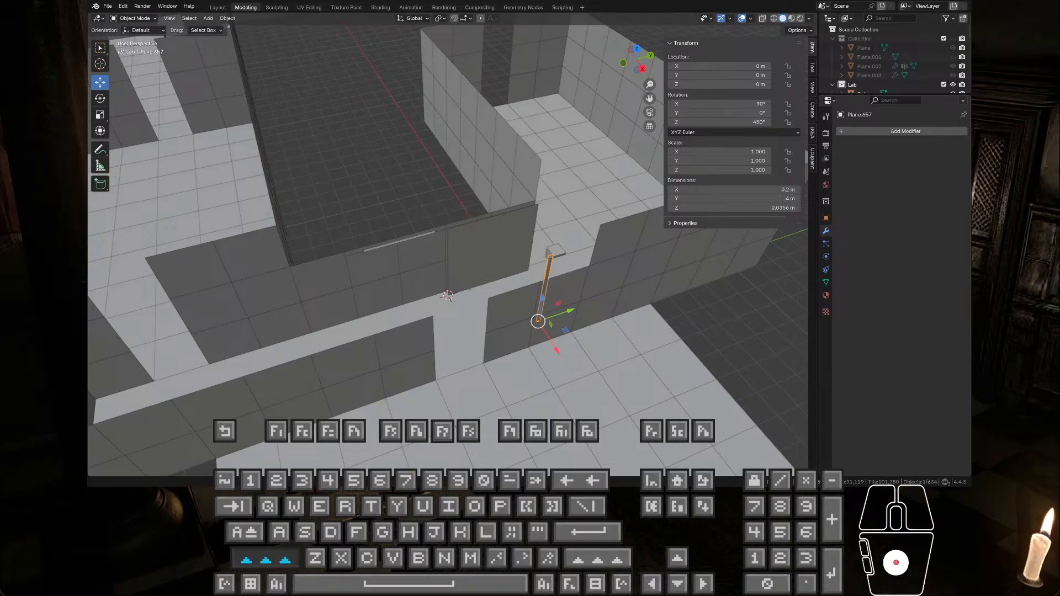
key("a")
key("s")
key("a")
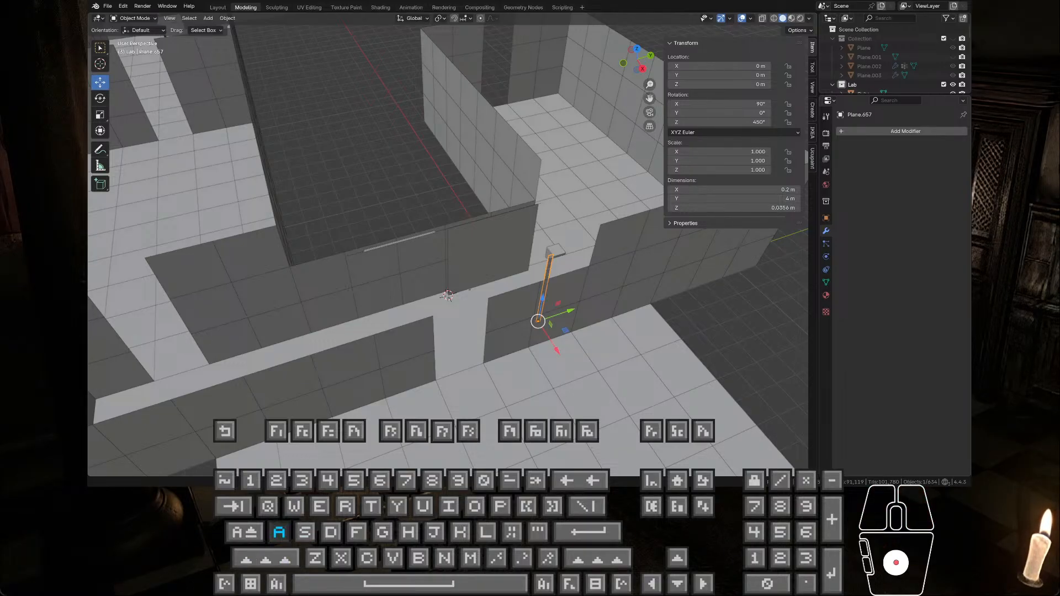
key("w")
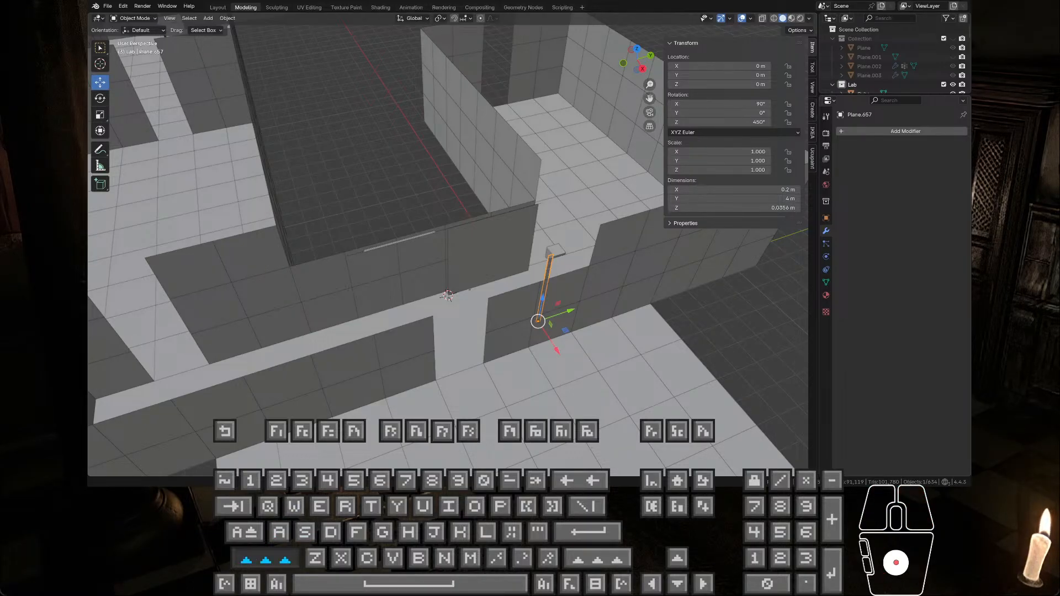
key("s")
key("d")
key("e")
key("a")
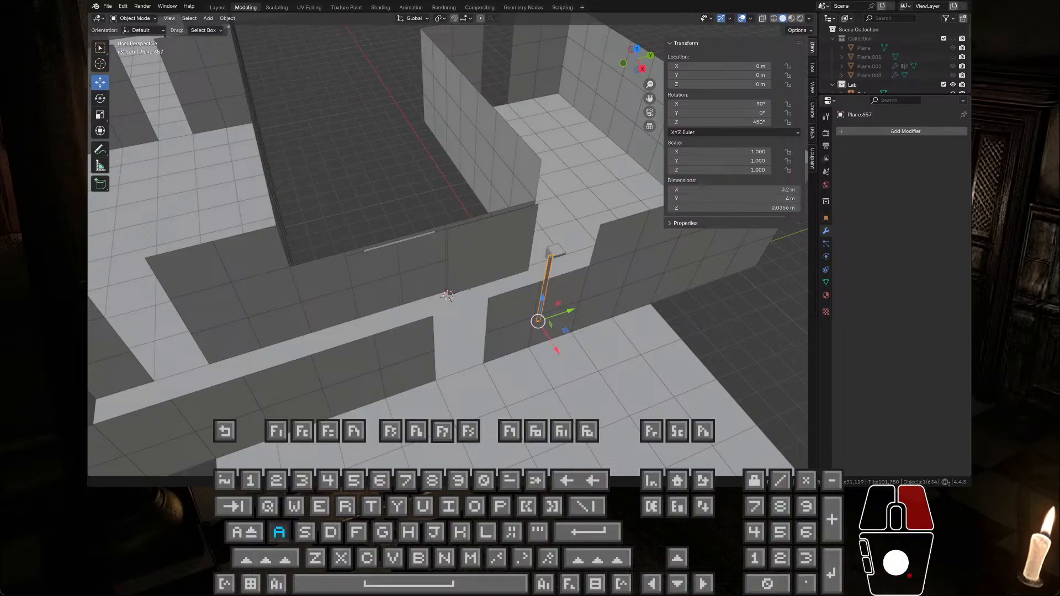
key("w")
key("e")
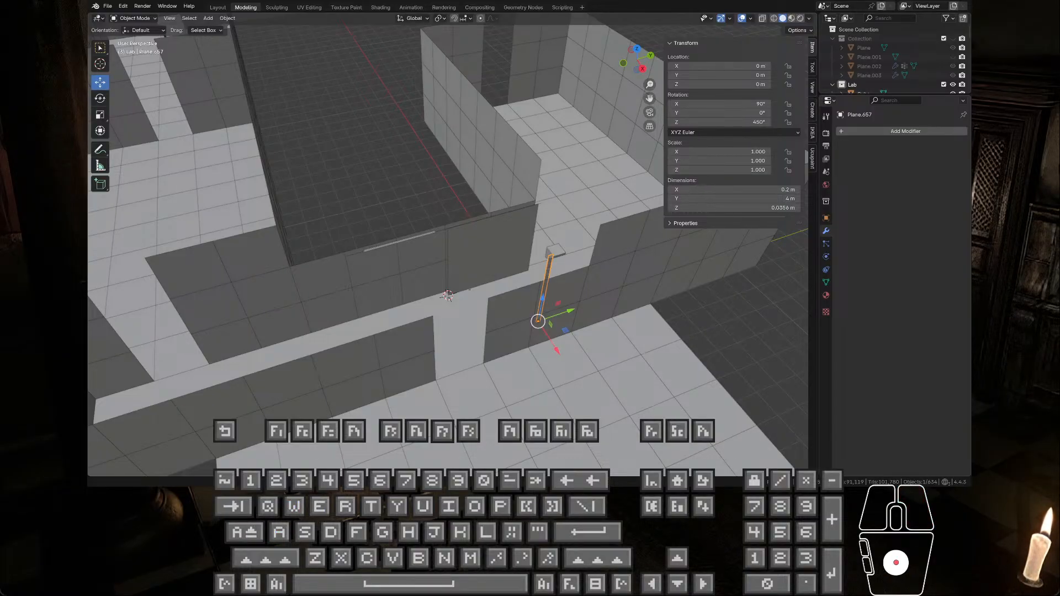
key("d")
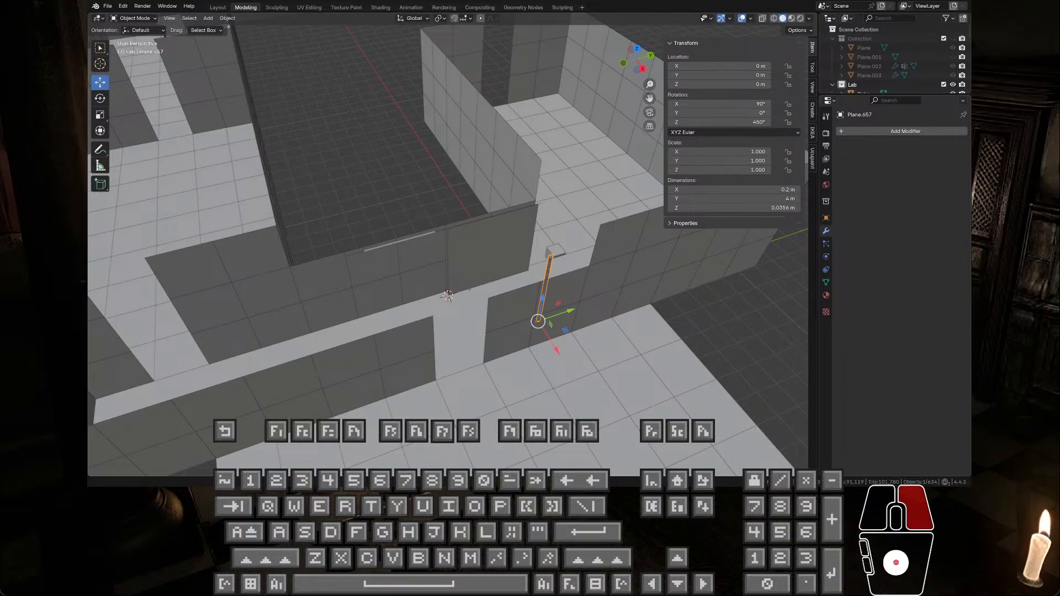
key("d")
key("w")
key("s")
key("a")
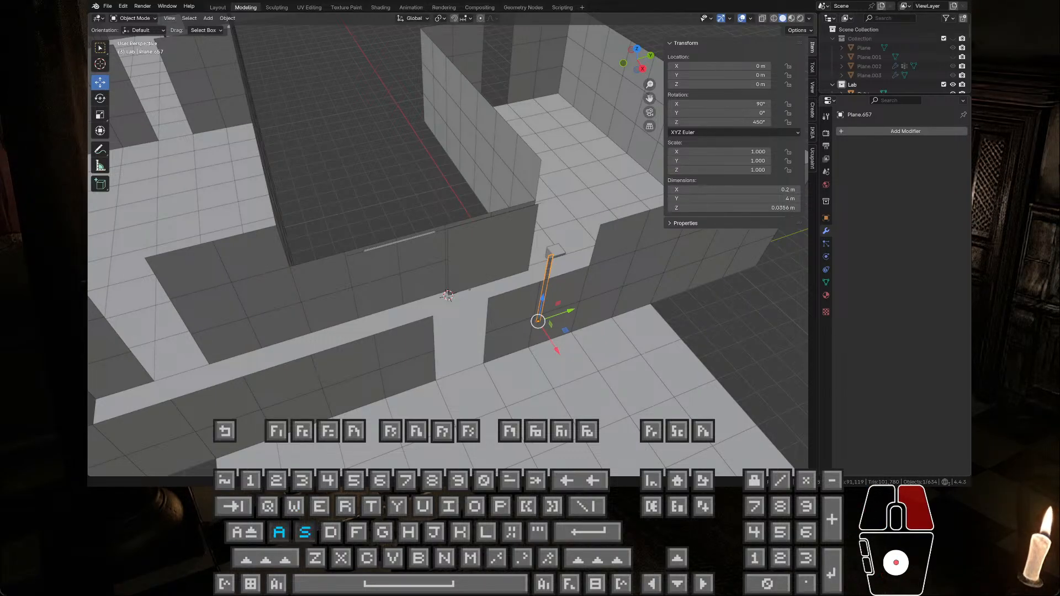
key("w")
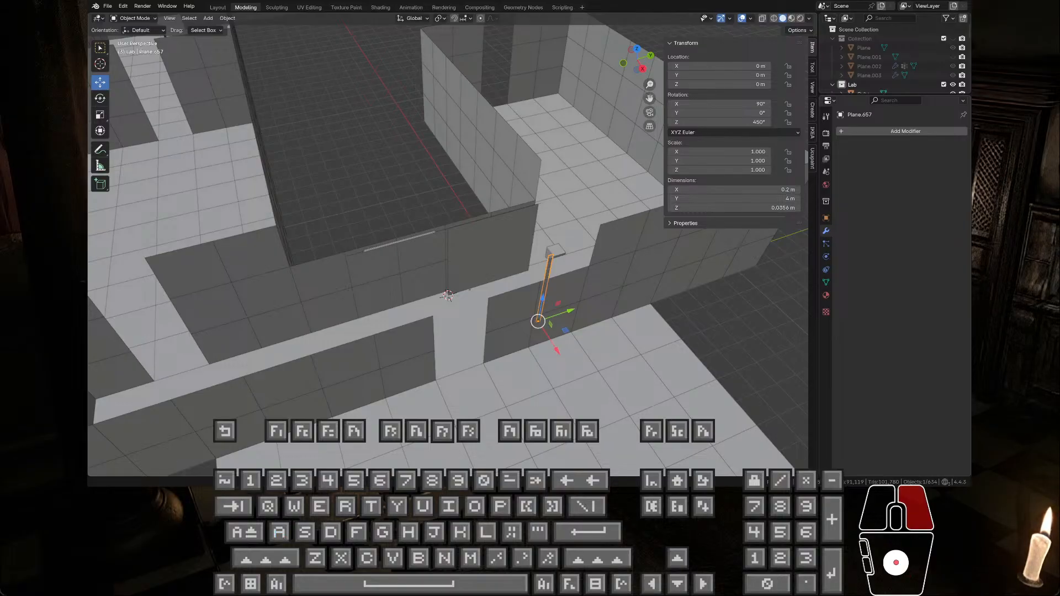
right_click_drag(447, 297, 447, 297)
key("w")
key("d")
key("a")
key("w")
key("e")
key("s")
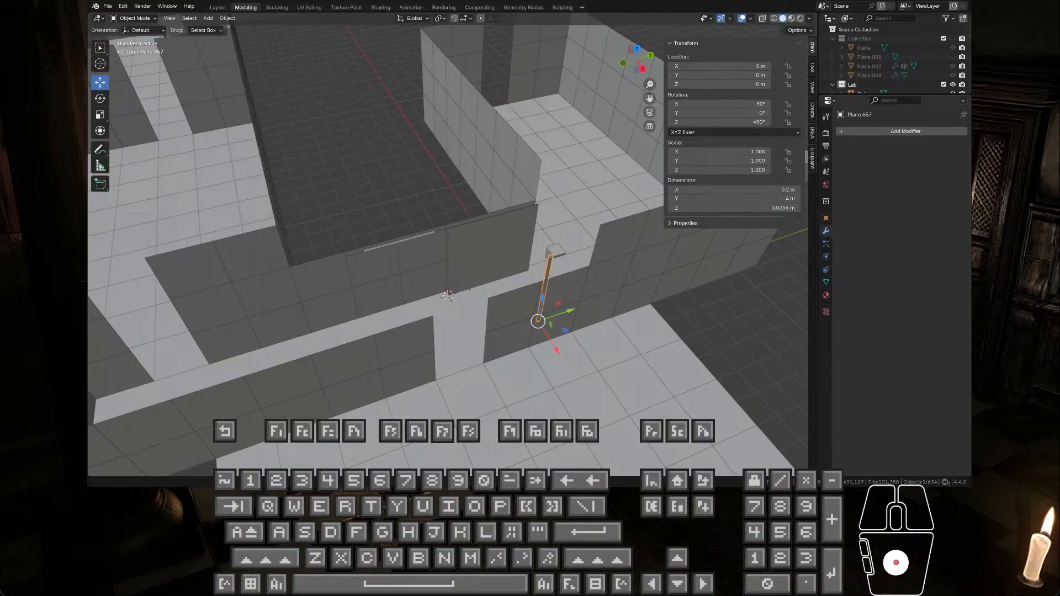
key("a")
key("d")
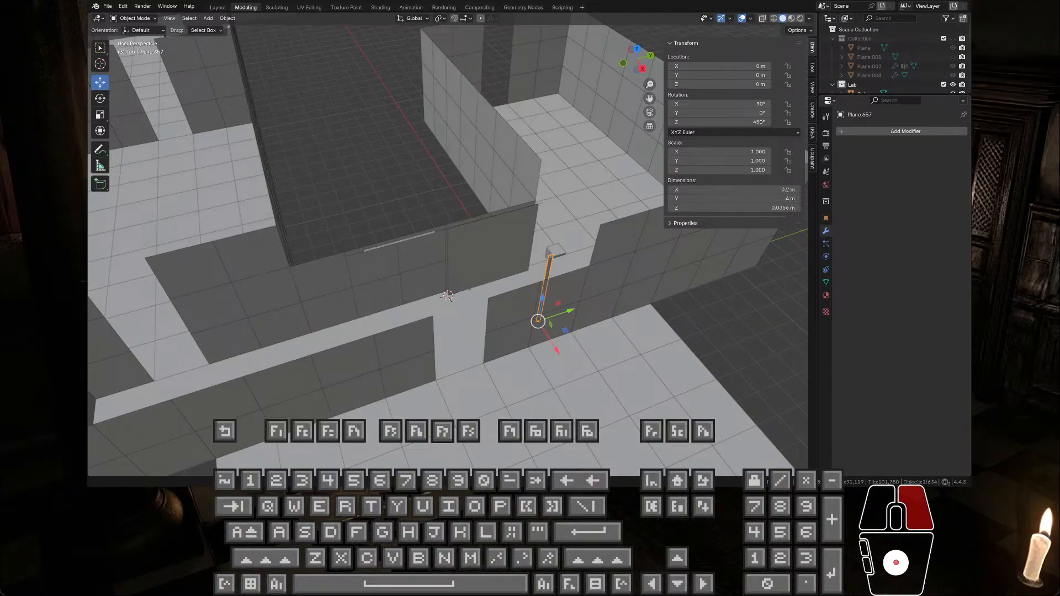
key("a")
key("w")
key("d")
key("w")
key("e")
key("d")
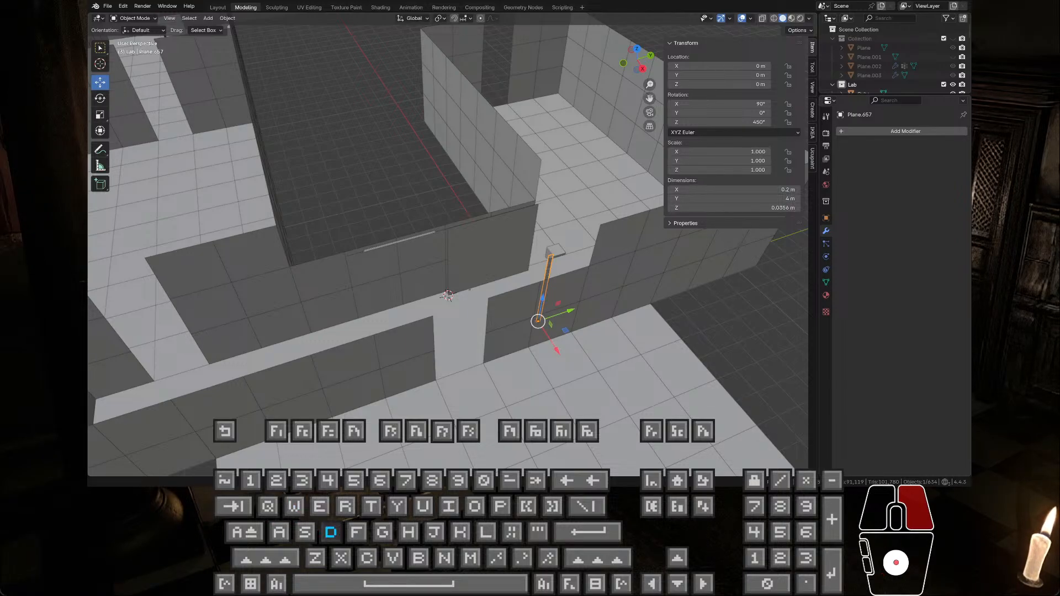
key("s")
key("a")
key("a")
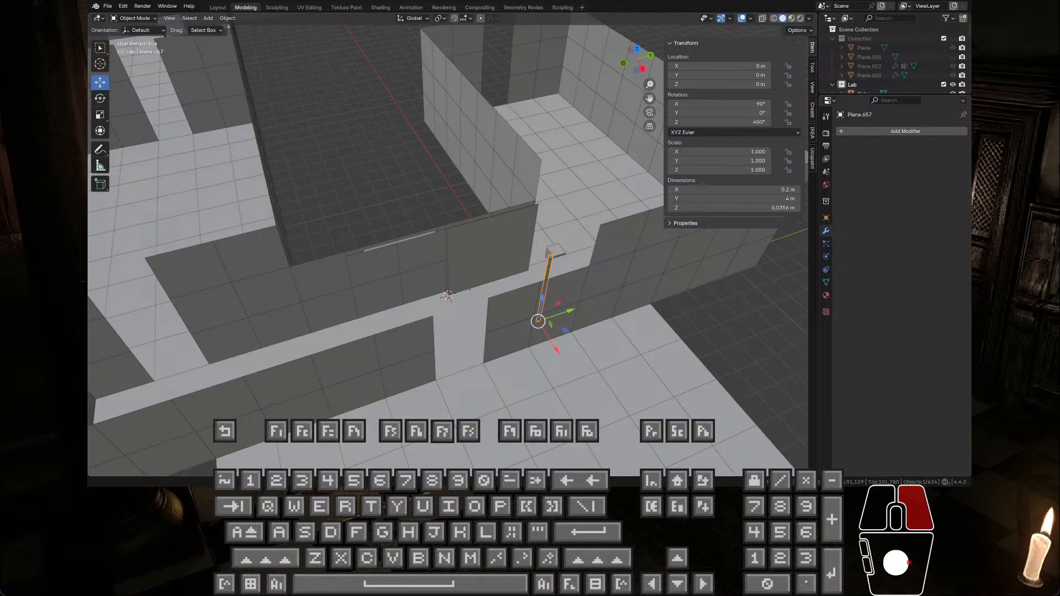
key("a")
key("d")
key("d")
key("w")
key("q")
key("s")
key("e")
key("s")
key("q")
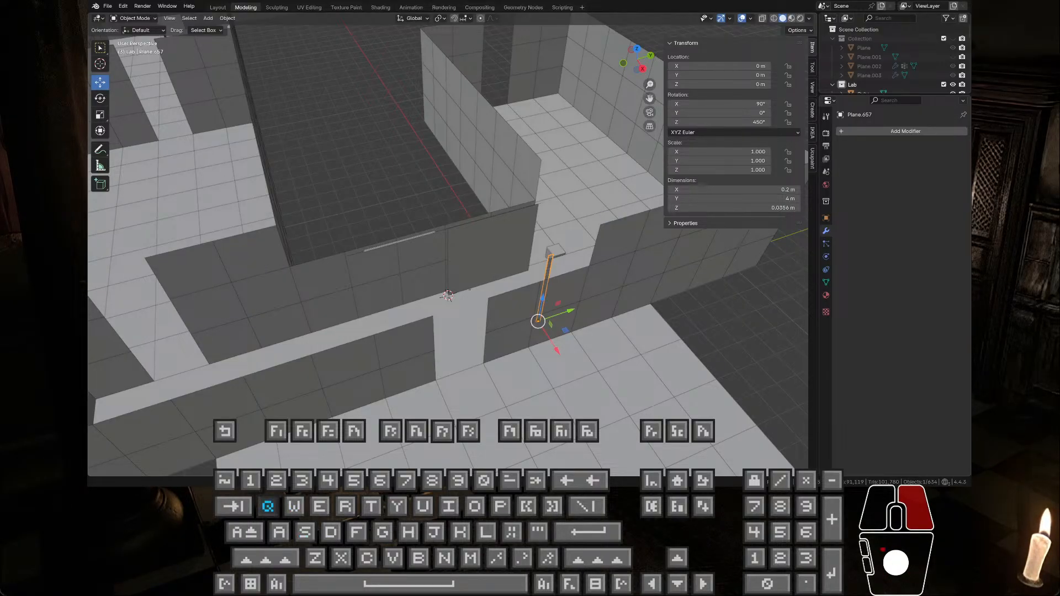
key("w")
left_click(447, 296)
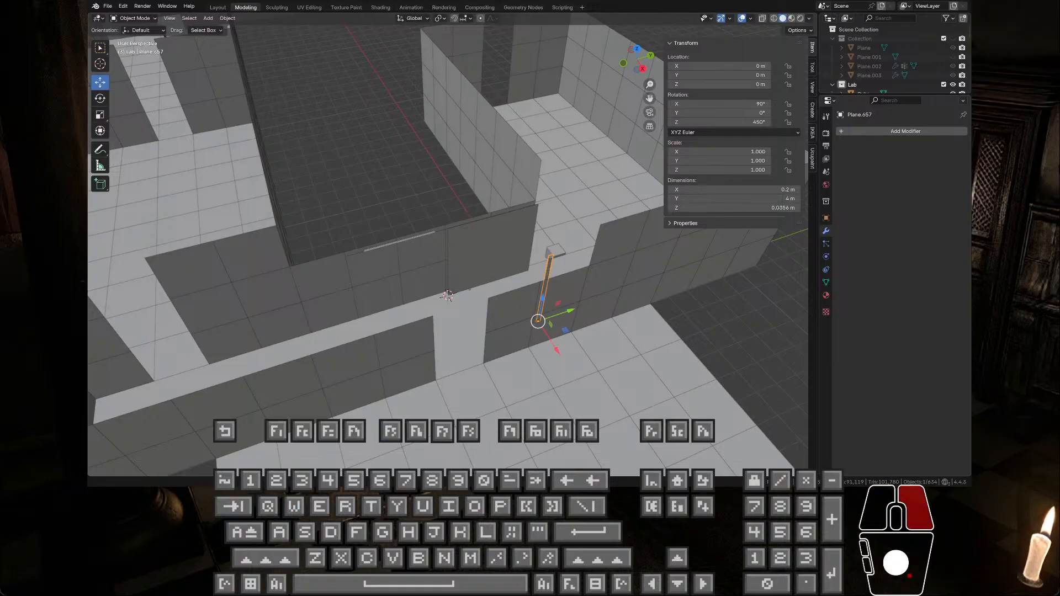
key("w")
key("shift")
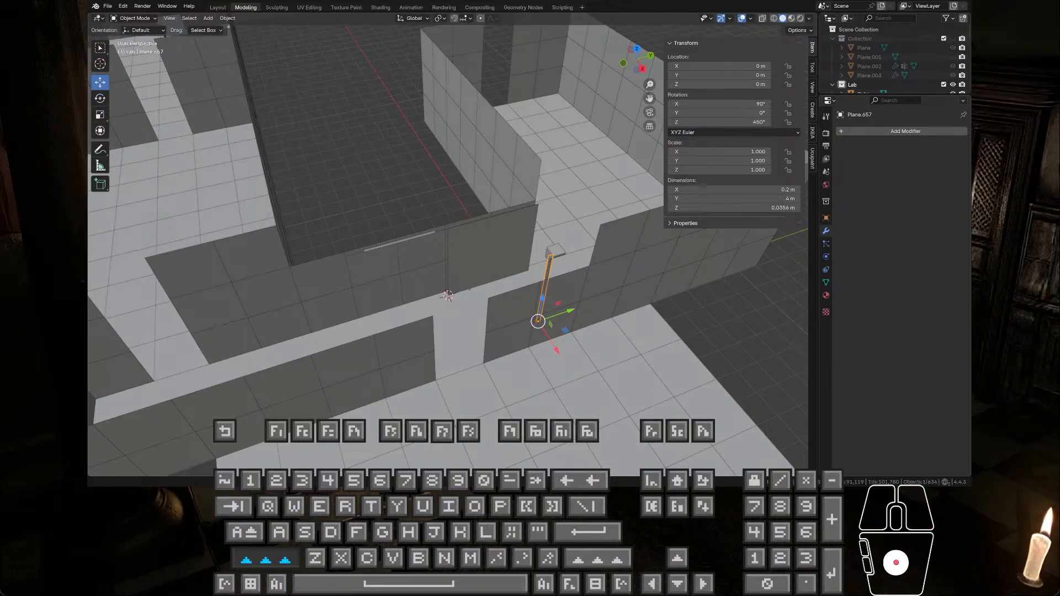
key("shift")
key("w")
right_click(447, 297)
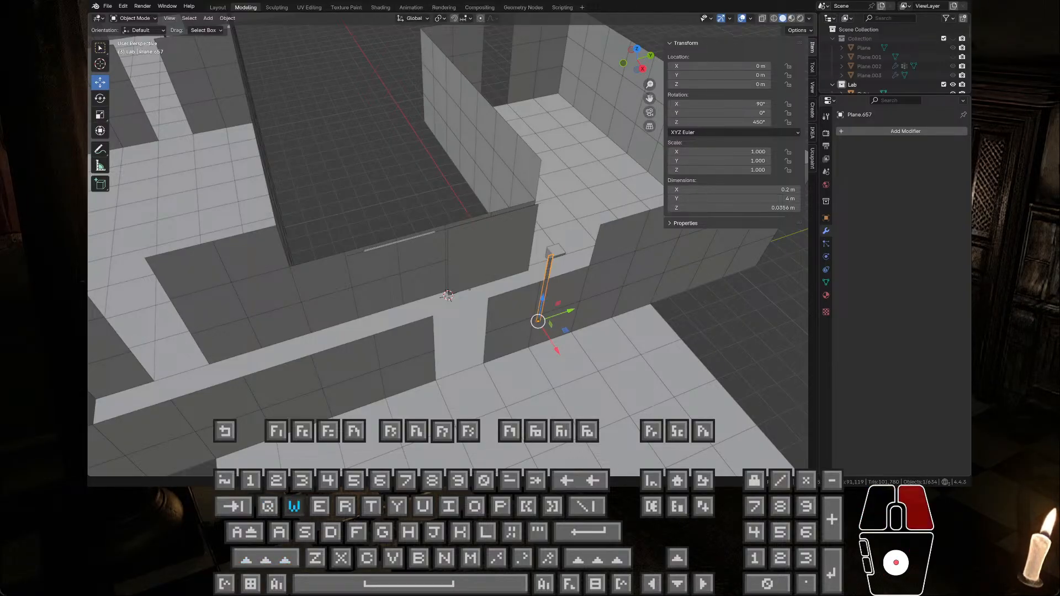
left_click(448, 297, "shift")
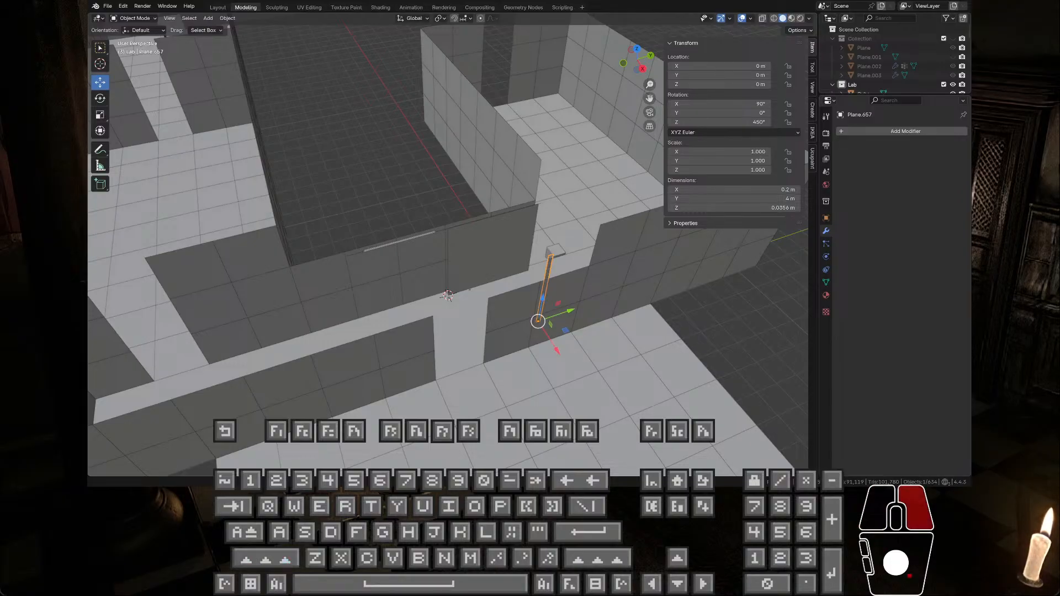
key("w")
key("shift")
key("q")
key("w")
key("shift")
left_click(447, 296, "shift")
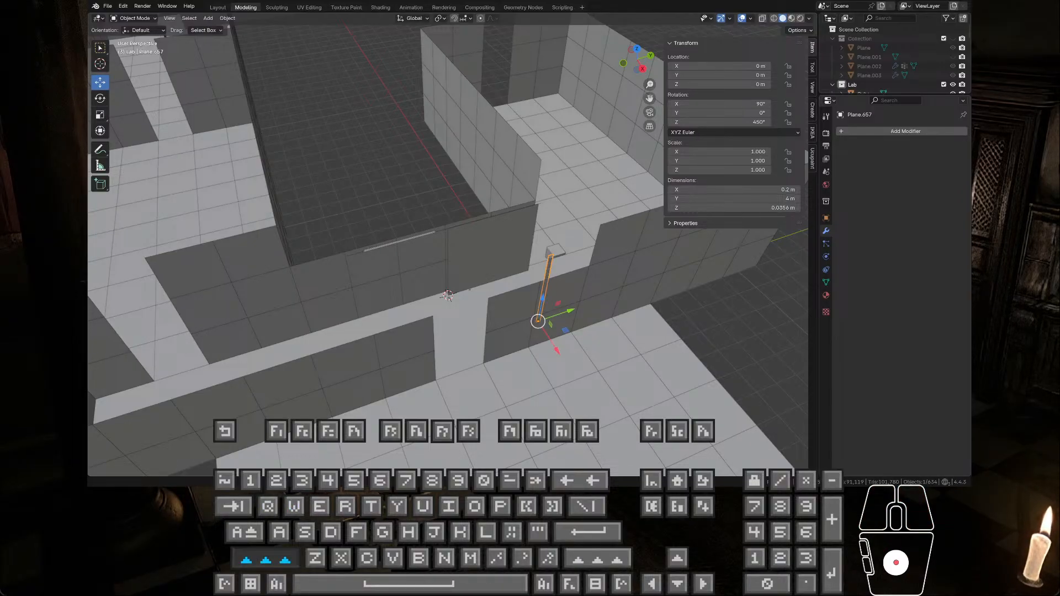
right_click(448, 297)
key("w")
key("shift")
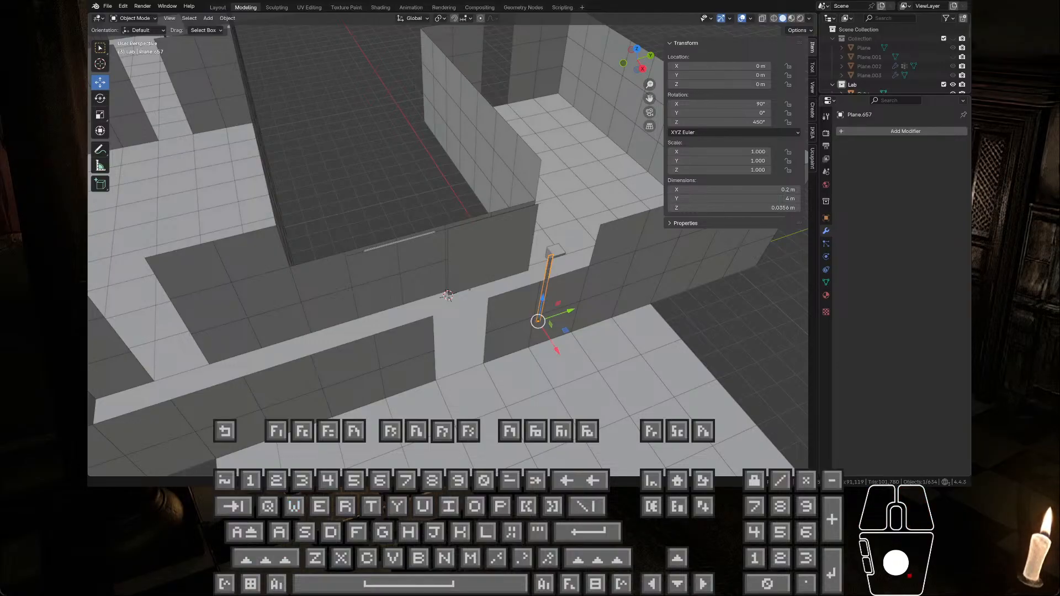
key("d")
key("s")
key("e")
key("a")
right_click(447, 297)
key("a")
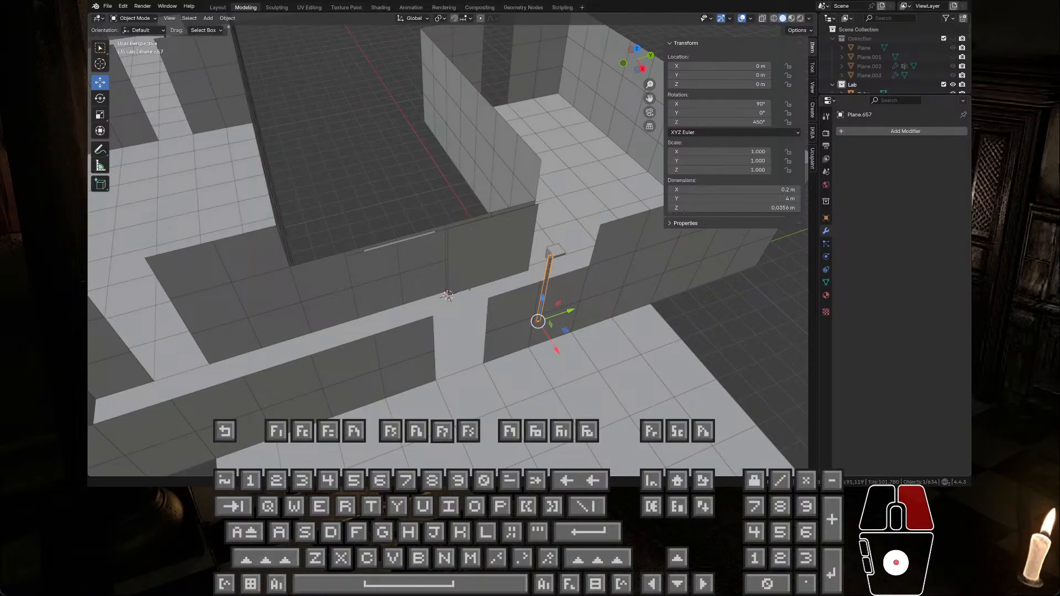
key("w")
key("s")
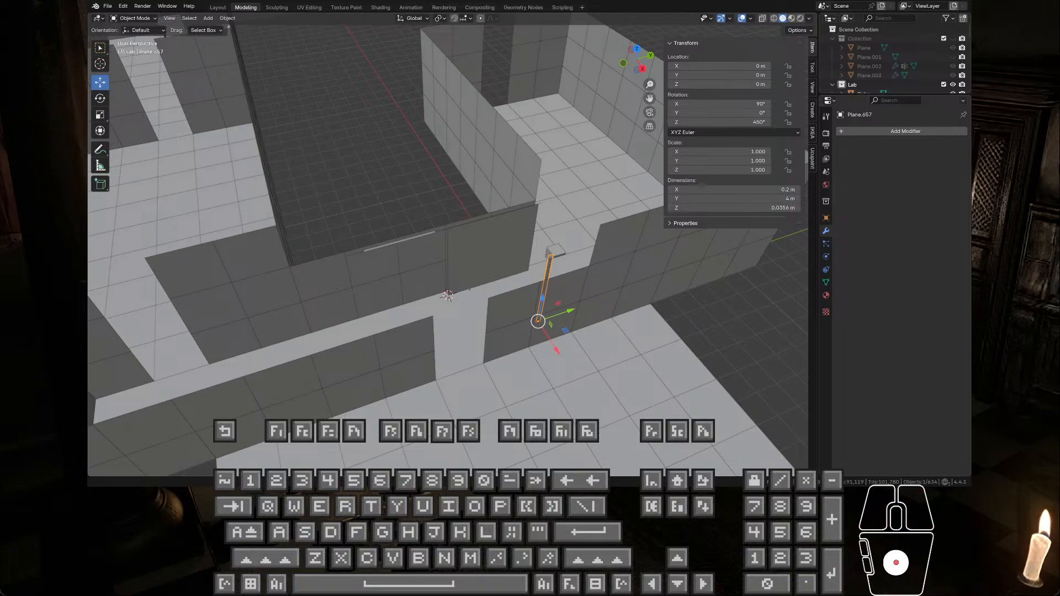
right_click(448, 297)
key("w")
key("a")
key("s")
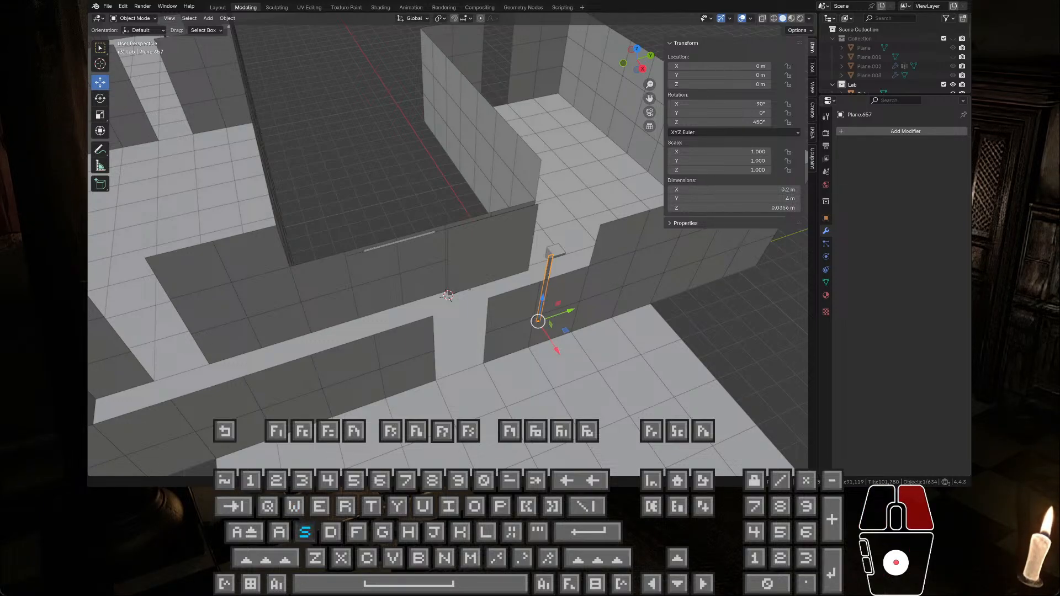
key("d")
key("w")
key("q")
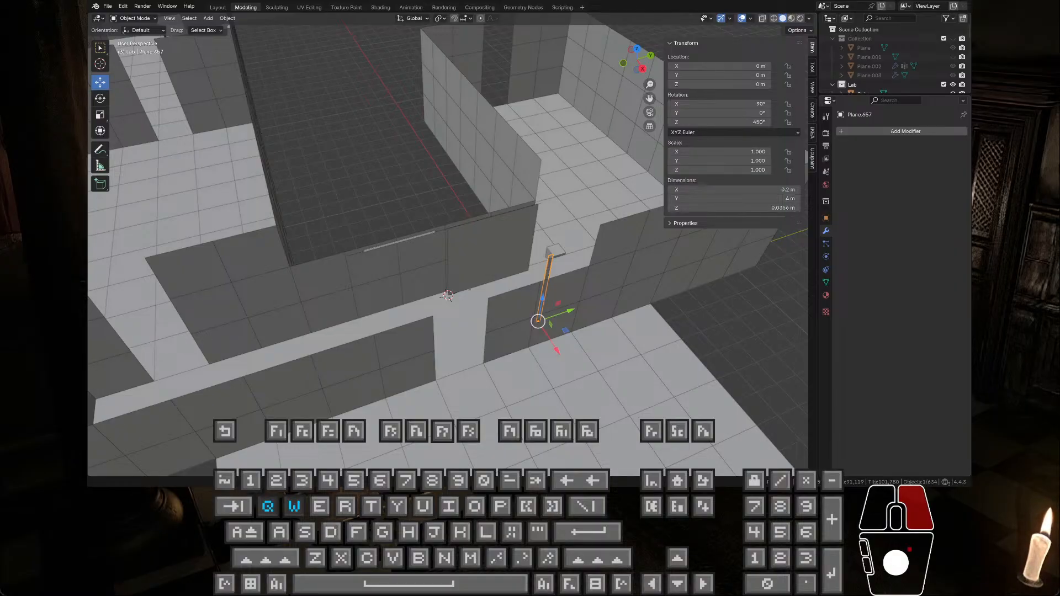
key("s")
key("w")
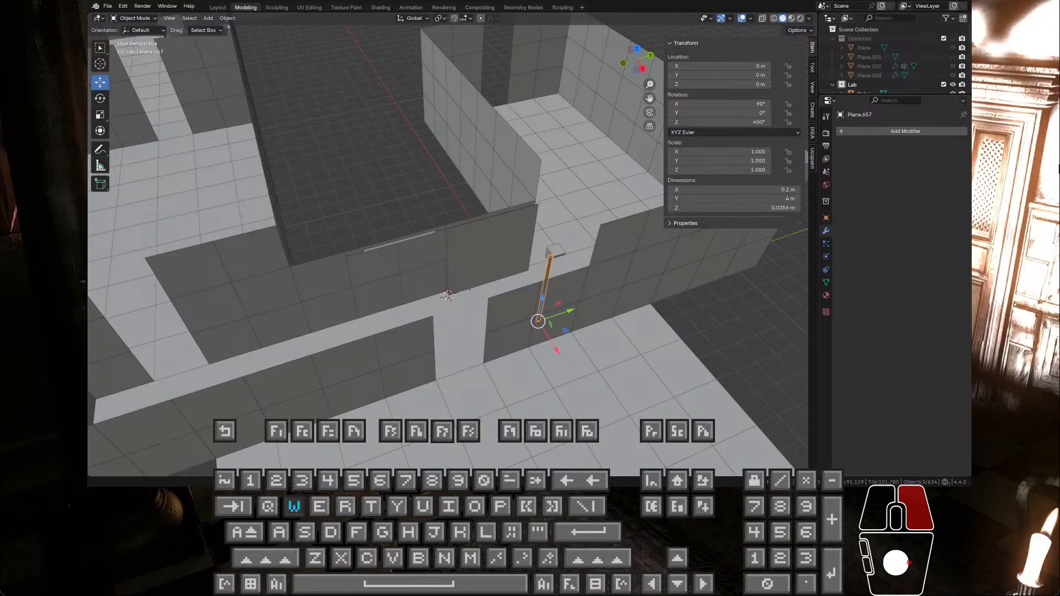
key("d")
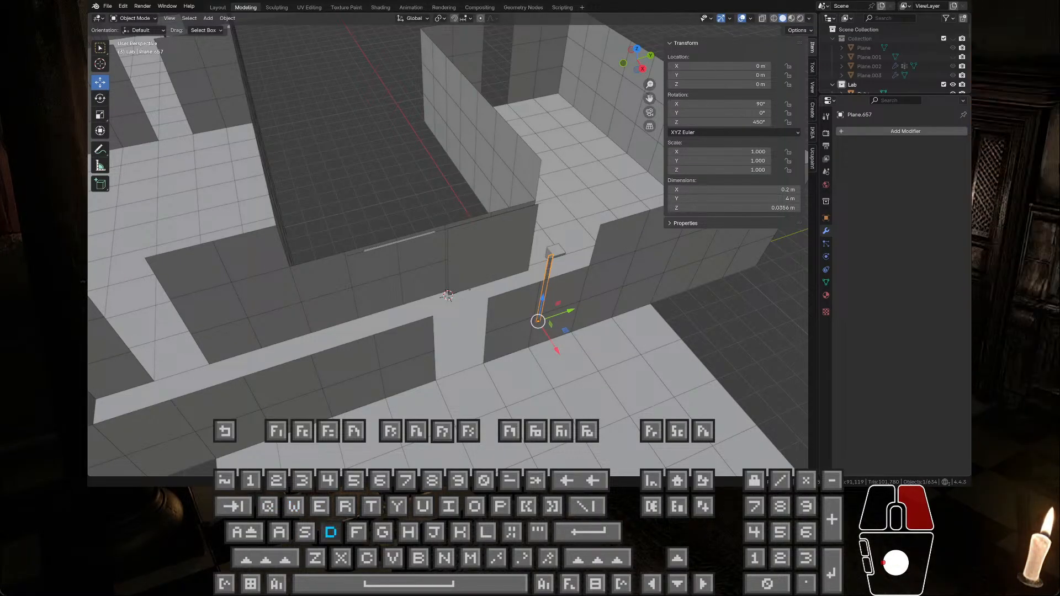
key("q")
key("w")
key("q")
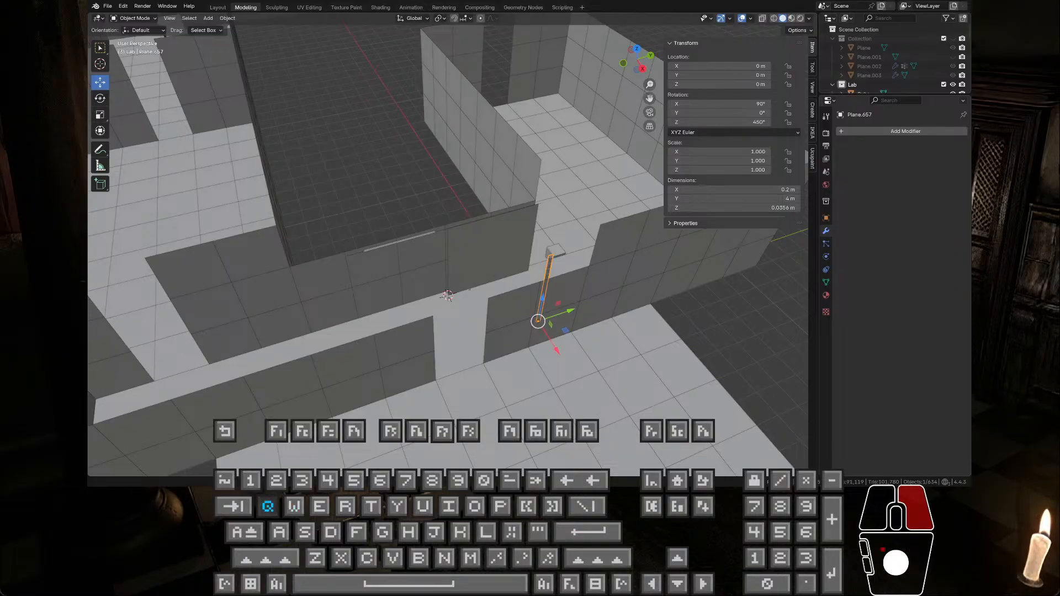
key("s")
key("shift")
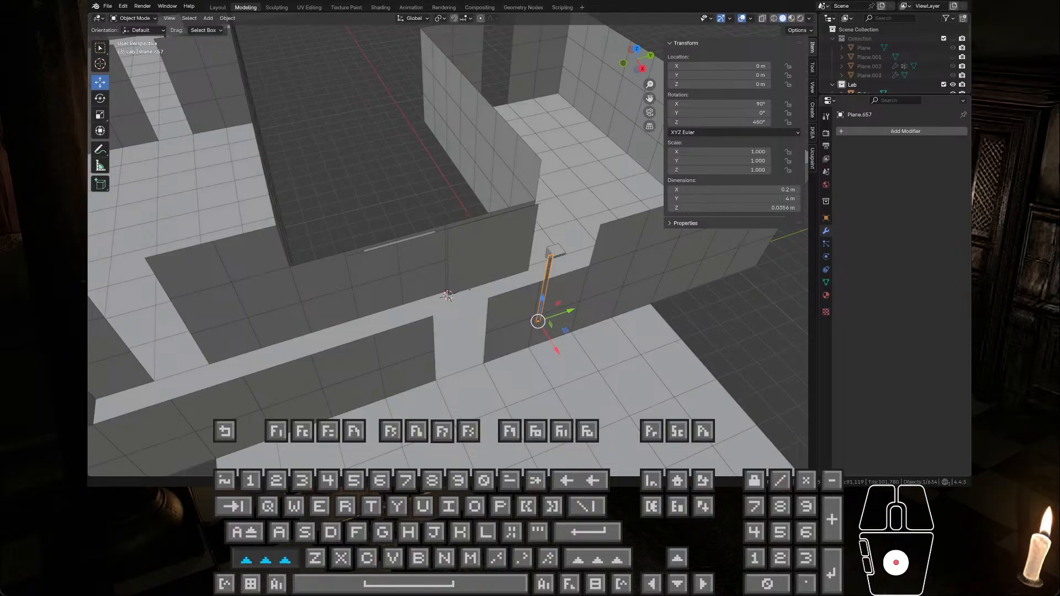
key("s")
key("shift")
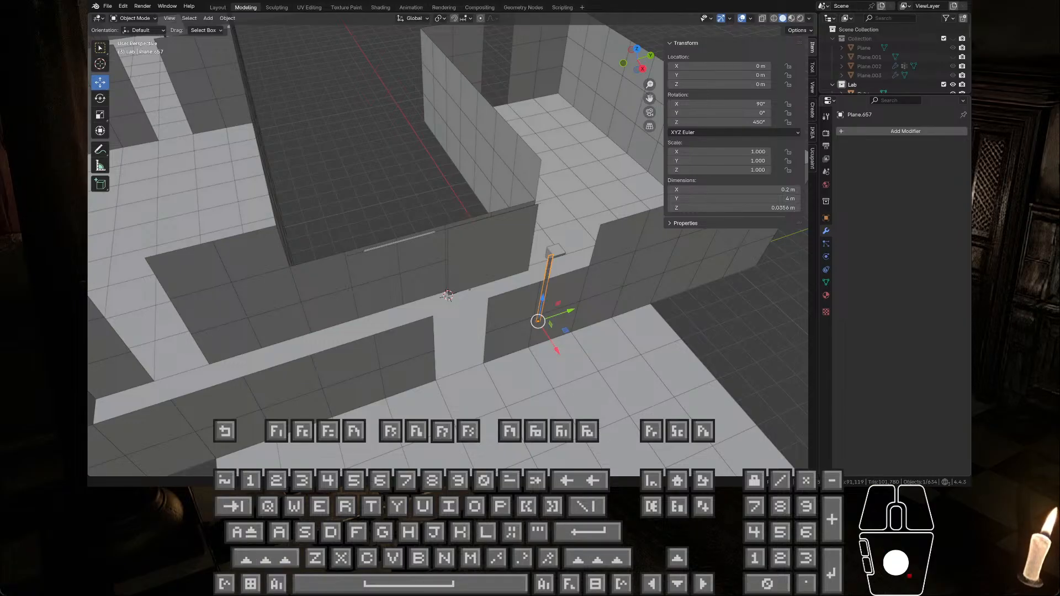
key("s")
key("shift")
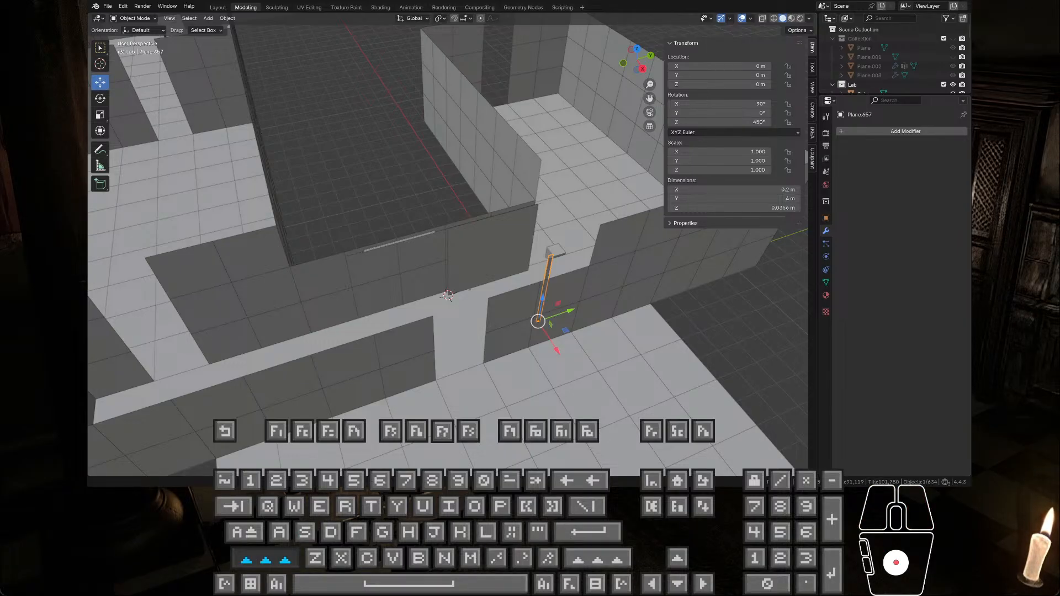
key("s")
key("a")
key("a")
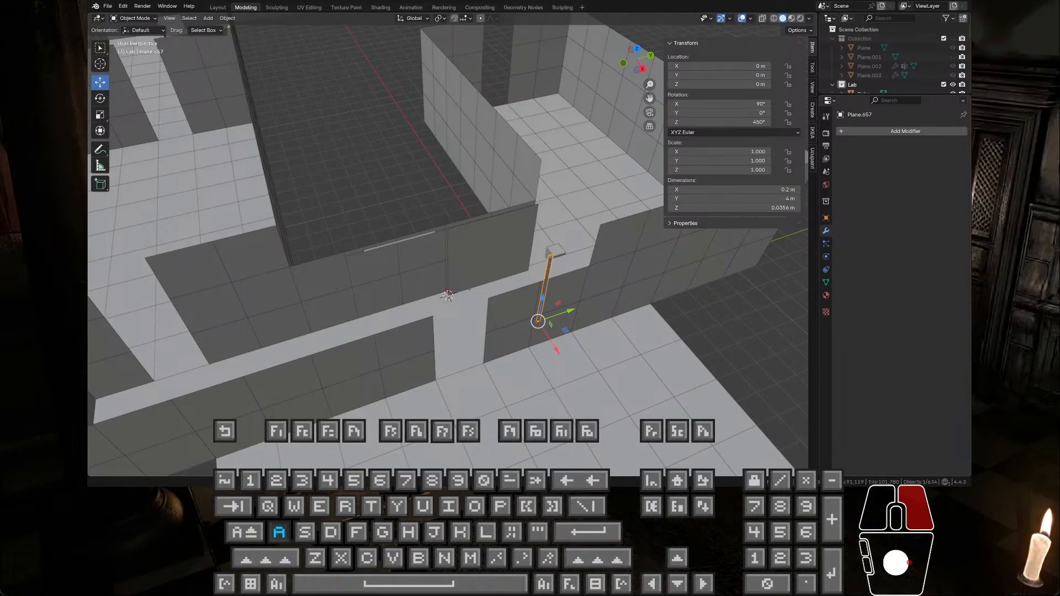
key("e")
key("d")
key("w")
key("a")
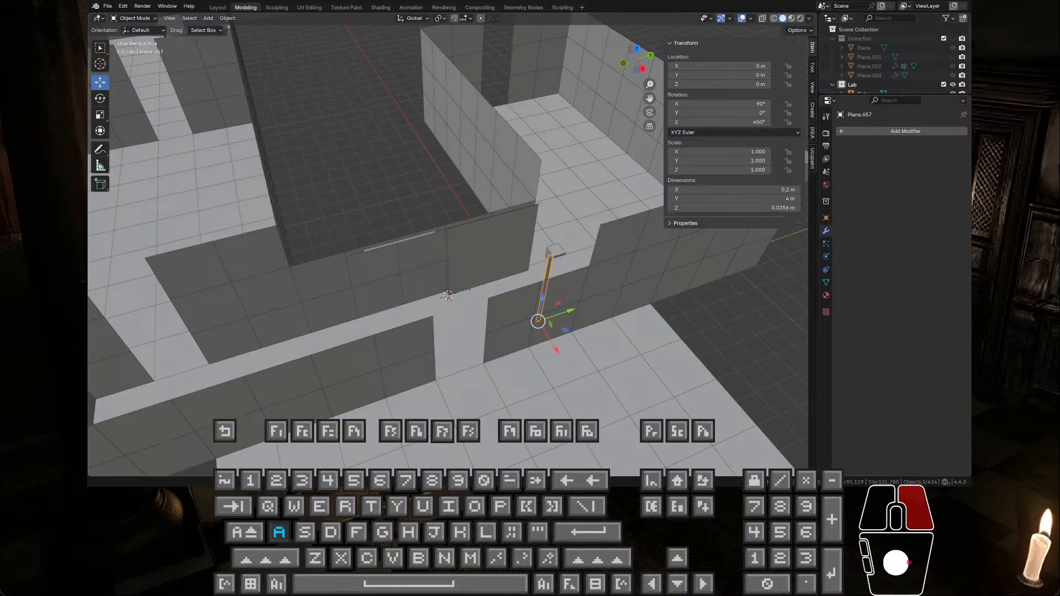
key("s")
key("d")
key("w")
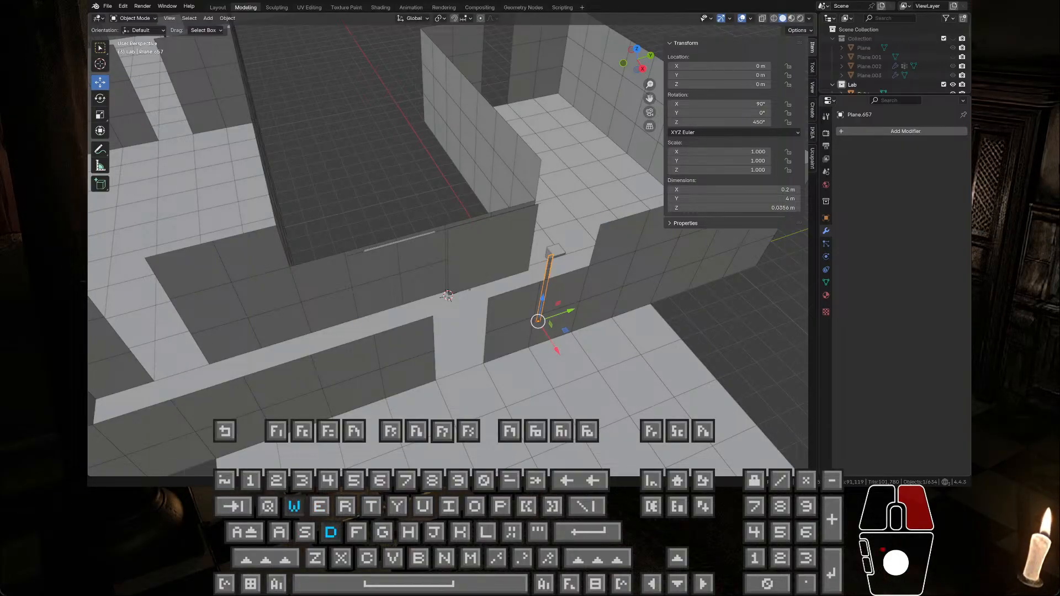
key("a")
key("w")
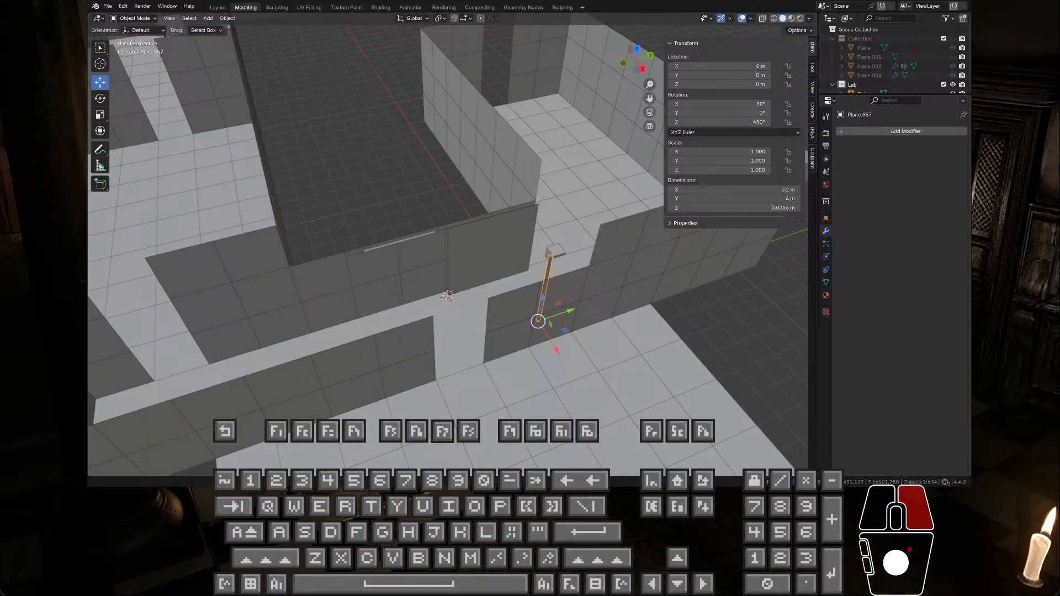
left_click(447, 296)
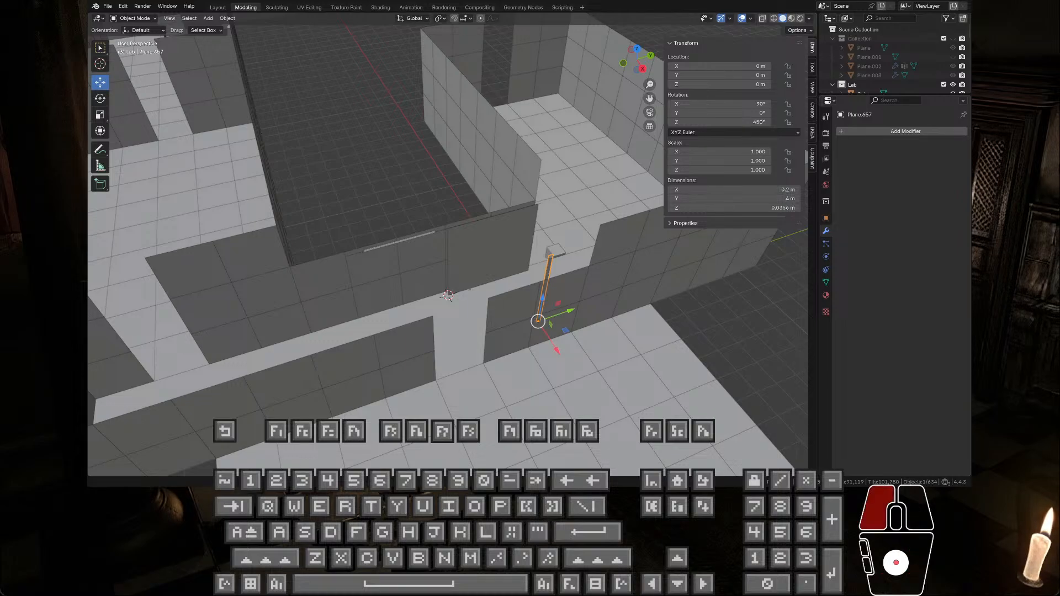
left_click(447, 297)
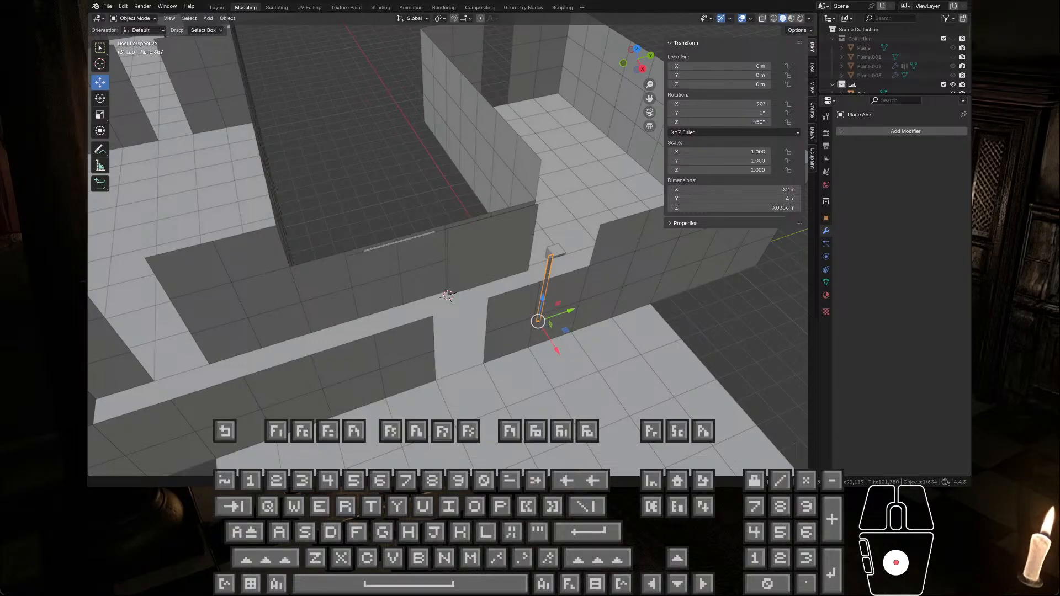
key("w")
key("a")
key("space")
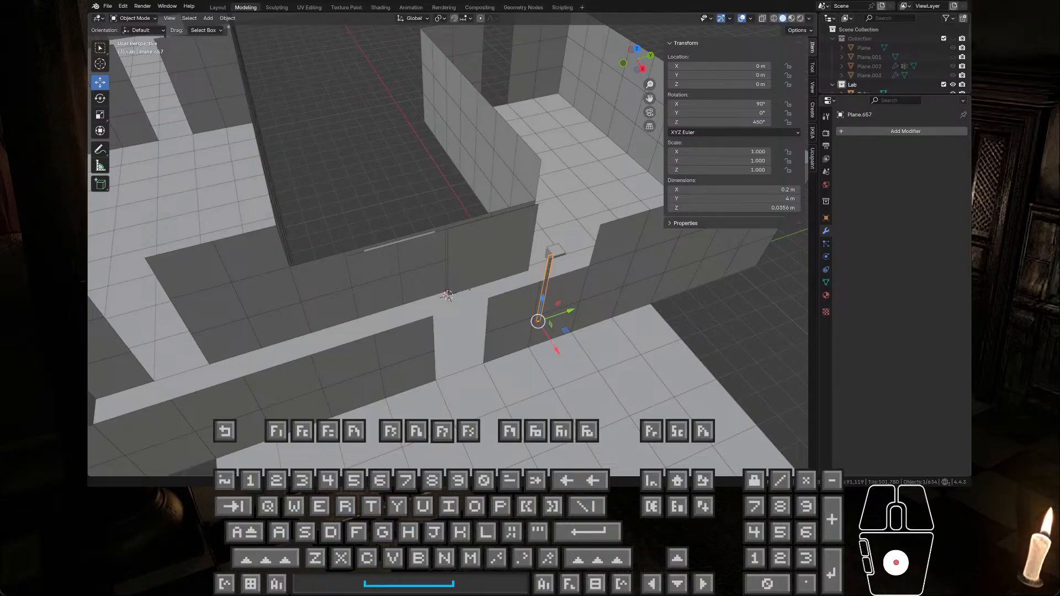
key("s")
key("b")
key("space")
key("s")
key("h")
key("r")
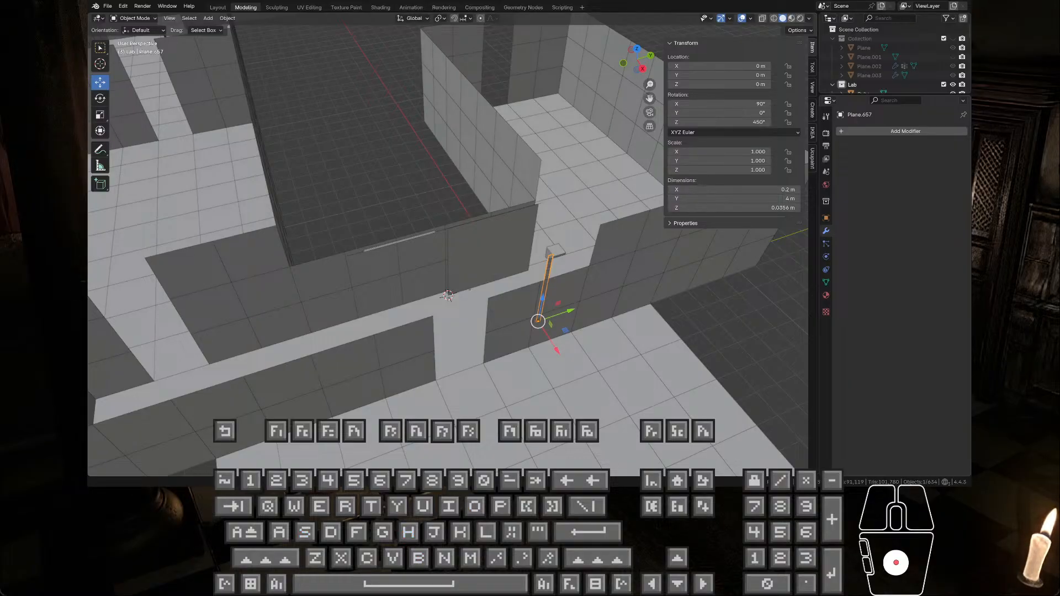
key("Caps_Lock")
left_click(447, 297)
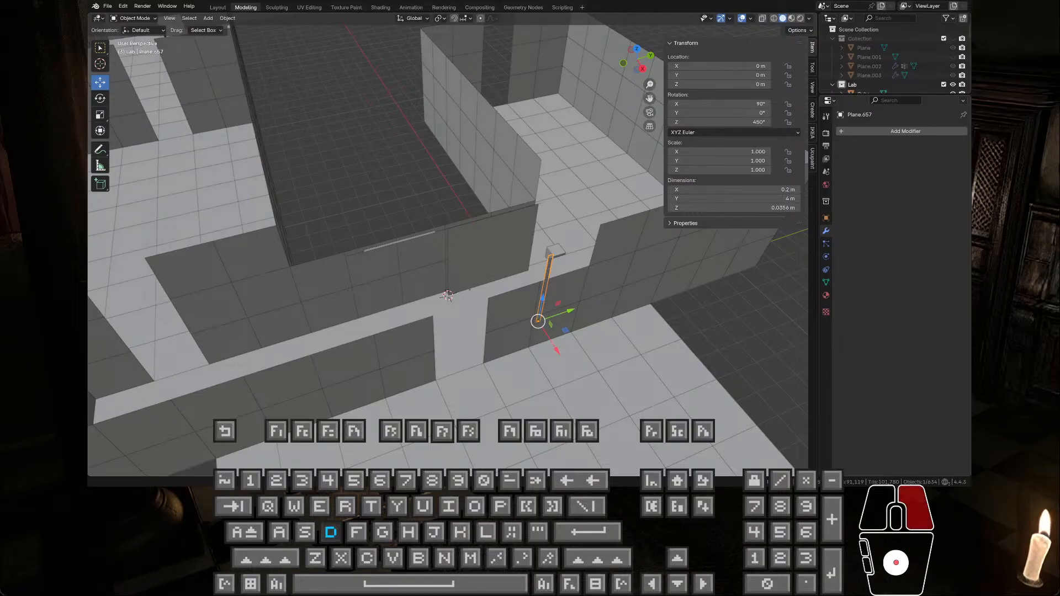
key("a")
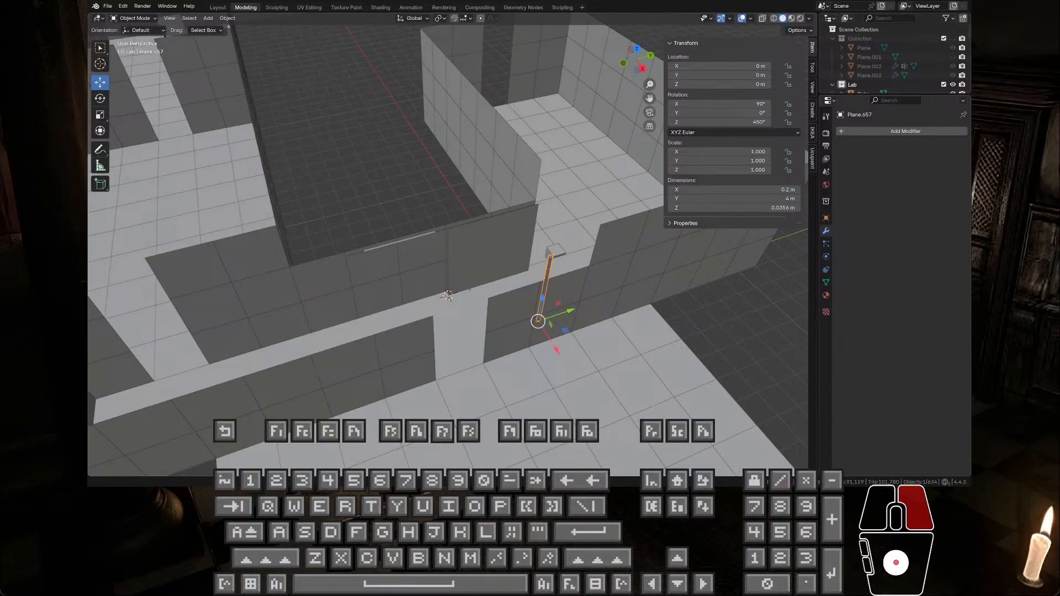
key("q")
key("d")
key("w")
key("d")
key("w")
key("w")
key("s")
key("w")
key("s")
key("e")
key("s")
key("d")
key("w")
key("s")
key("w")
key("q")
key("s")
key("d")
key("w")
key("a")
key("w")
key("d")
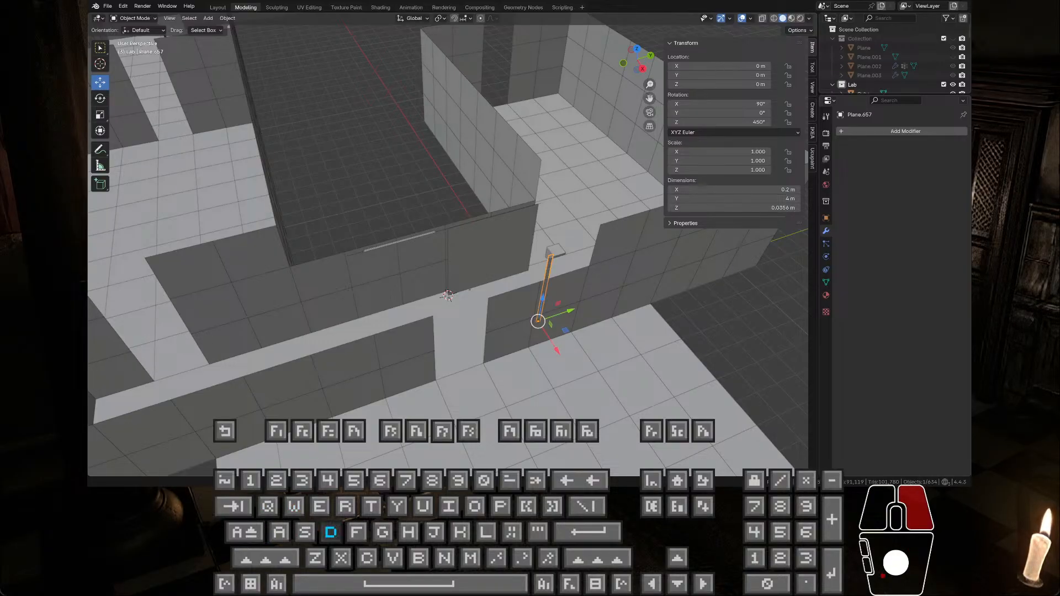
key("shift")
key("w")
key("d")
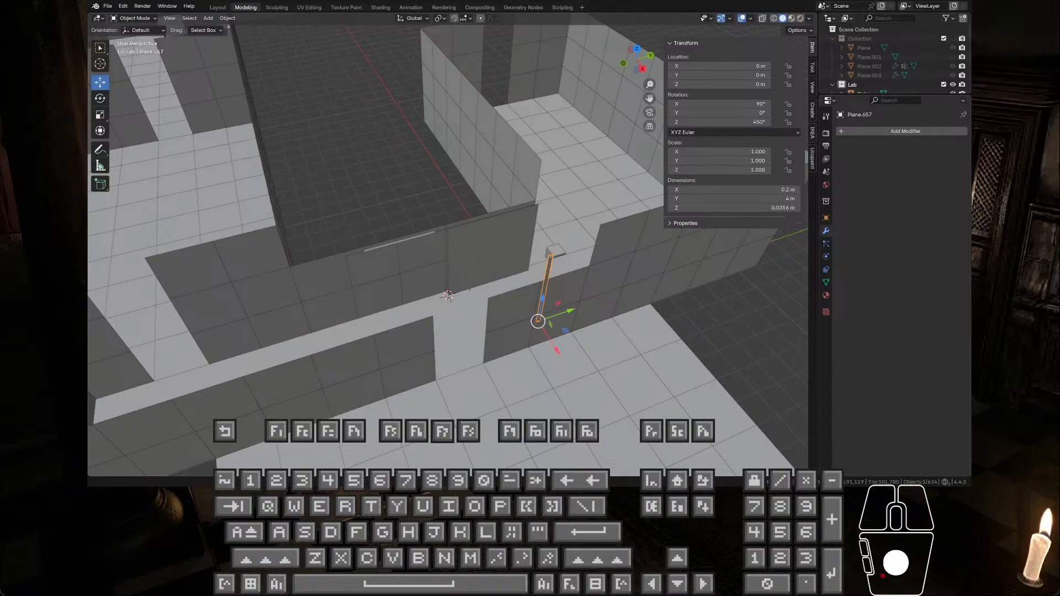
key("shift")
key("s")
right_click(447, 297)
key("a")
key("e")
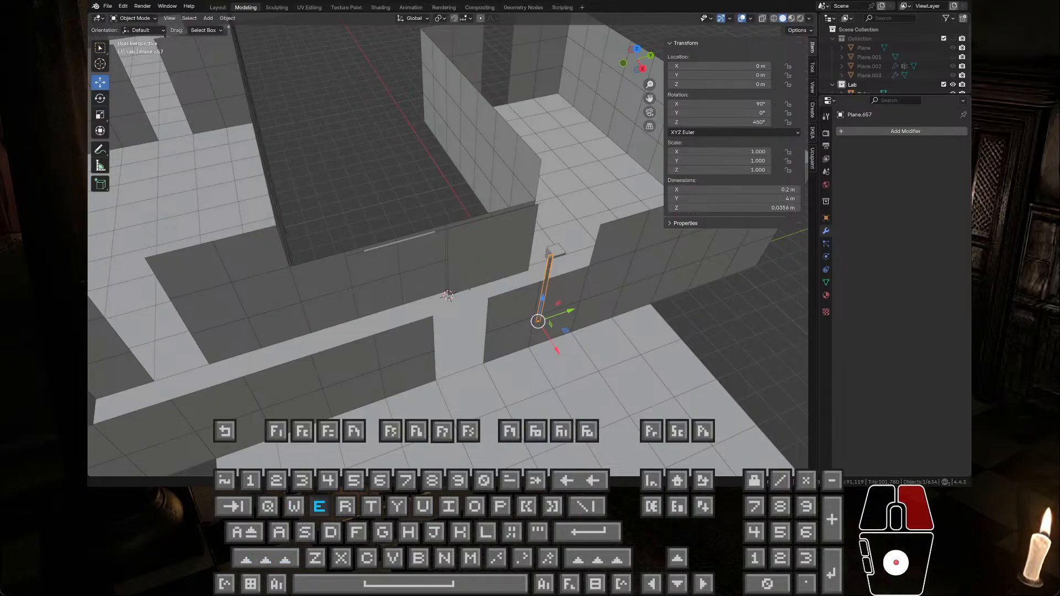
key("s")
left_click(447, 297)
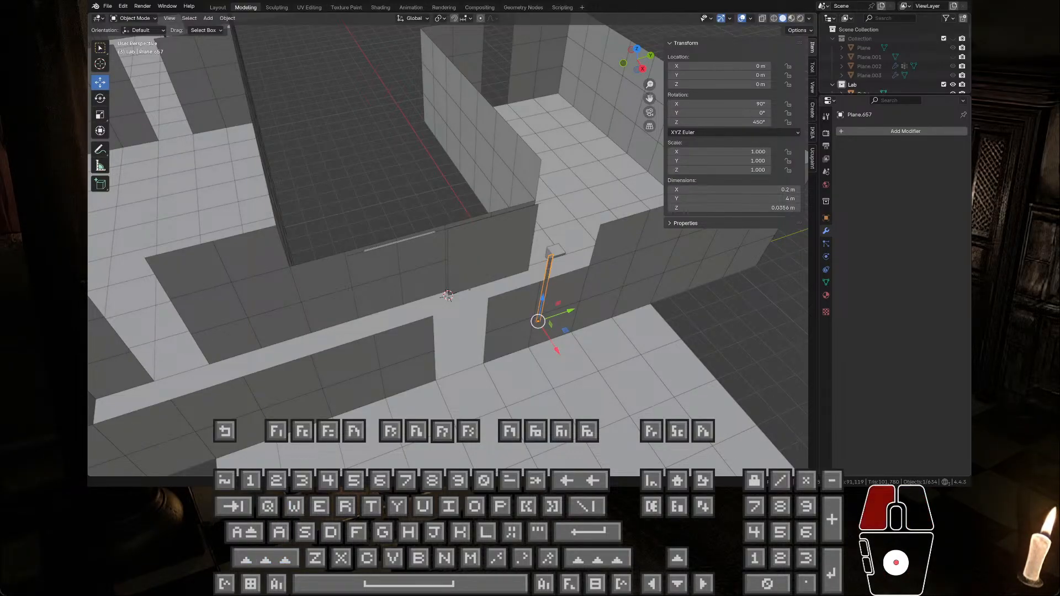
right_click(447, 296)
key("w")
key("q")
key("a")
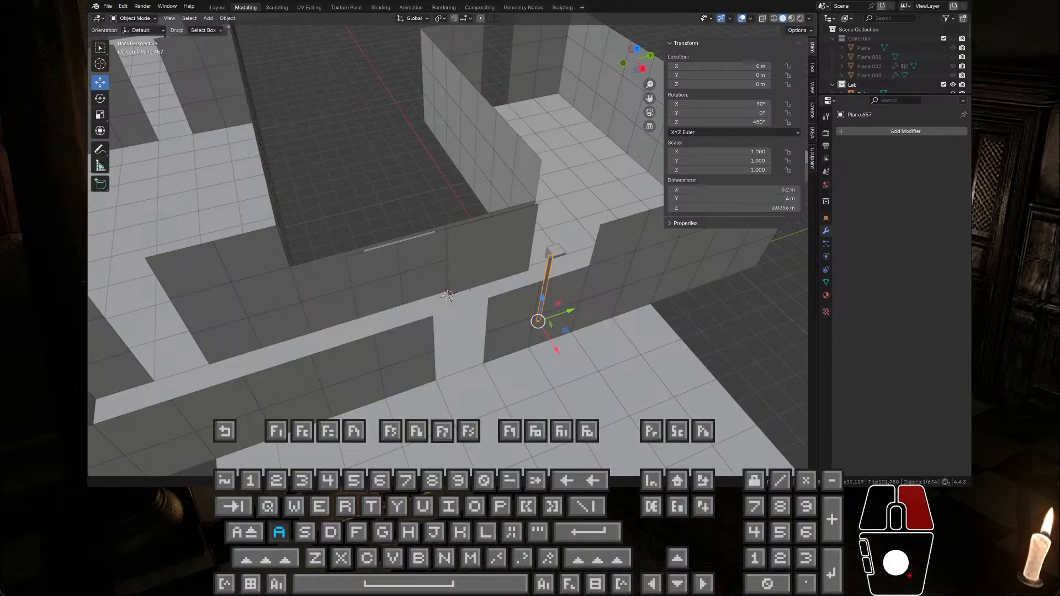
key("s")
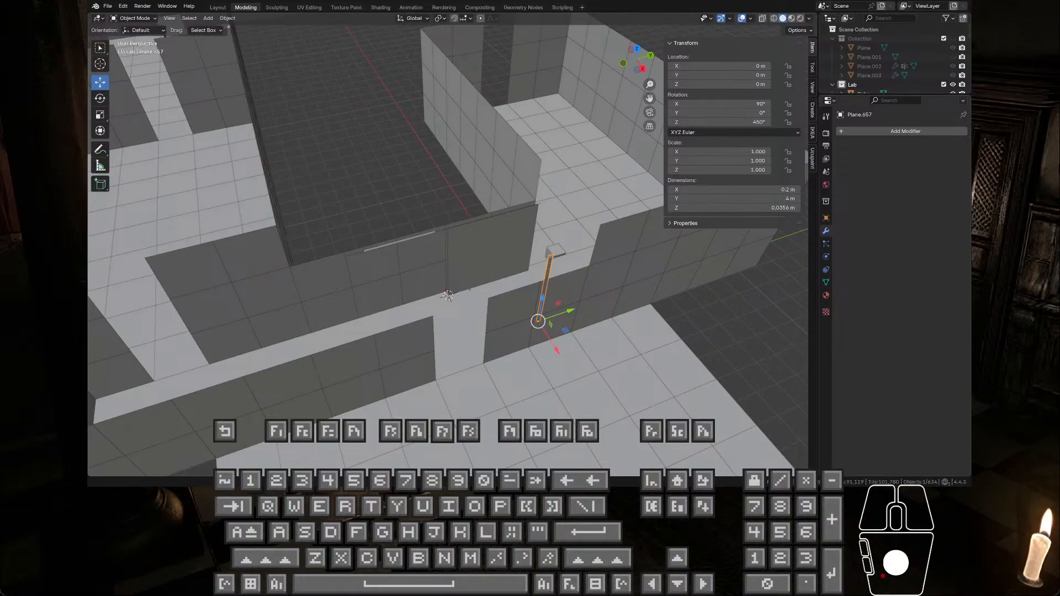
left_click(447, 297)
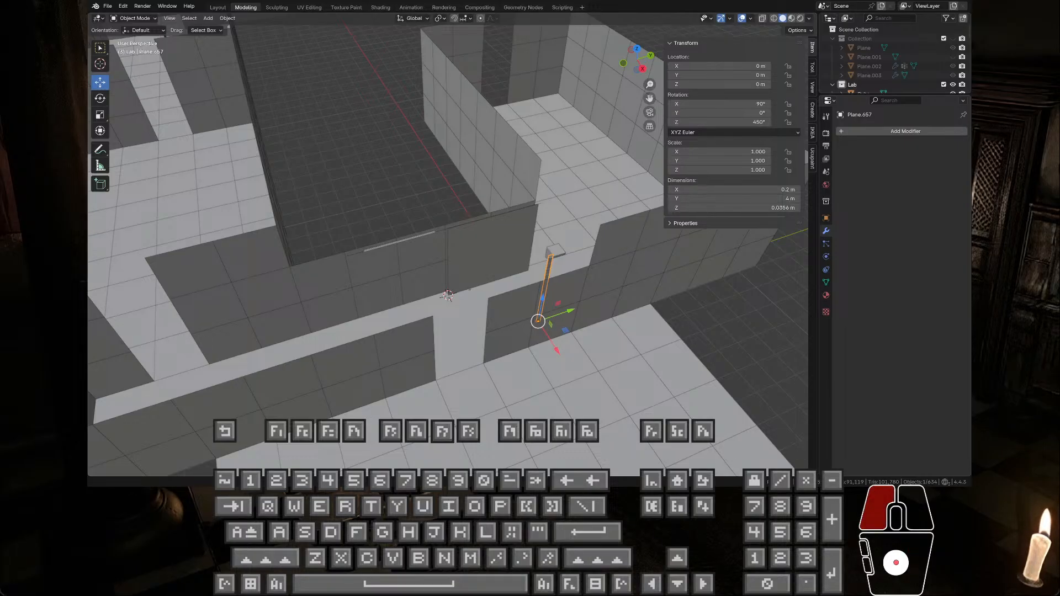
right_click(447, 297)
key("s")
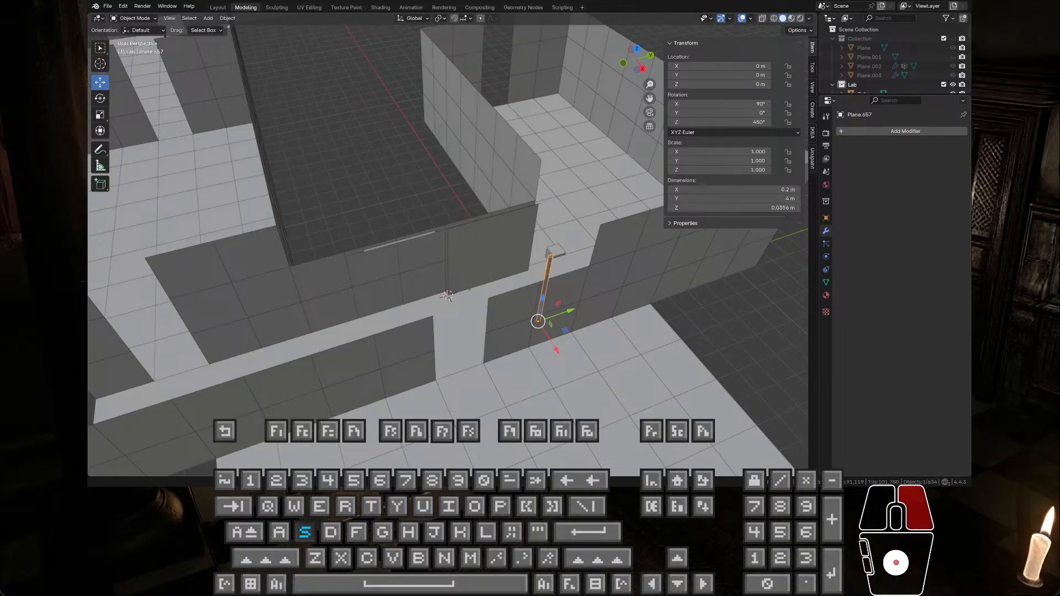
key("e")
key("a")
key("e")
key("a")
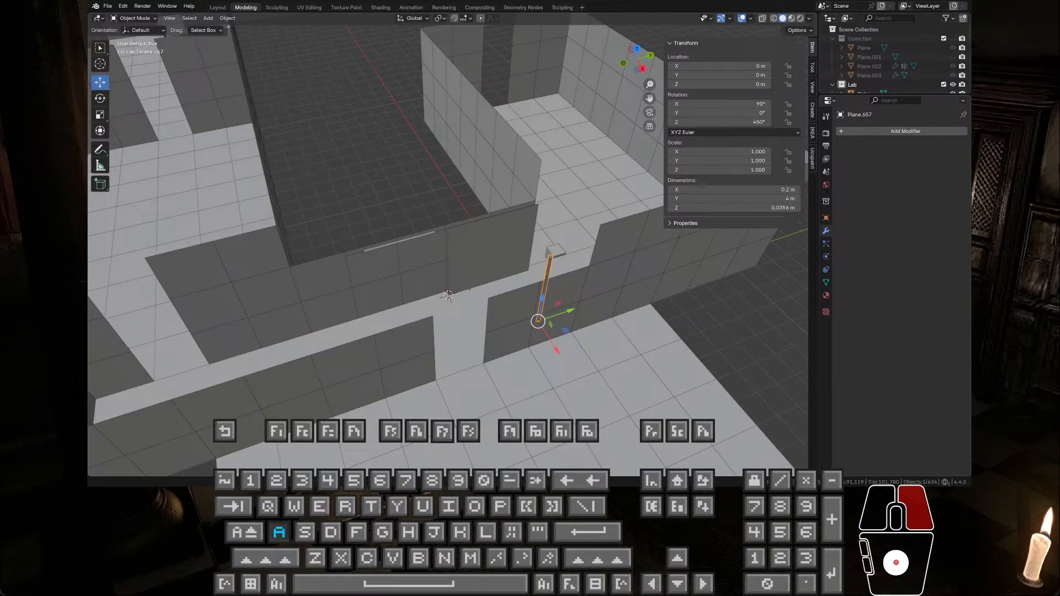
key("w")
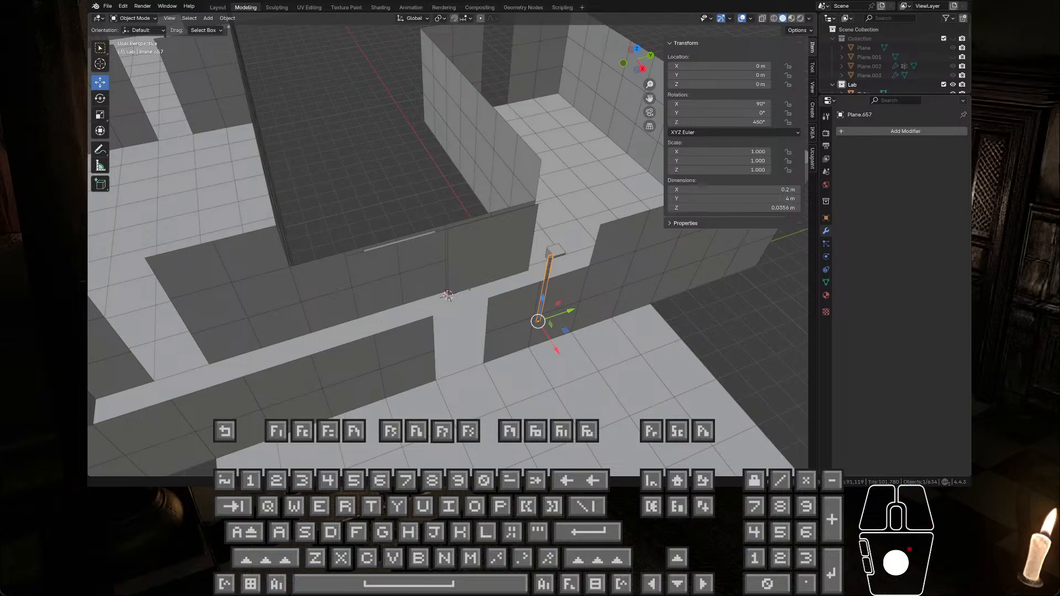
left_click(448, 296)
right_click(447, 297)
key("a")
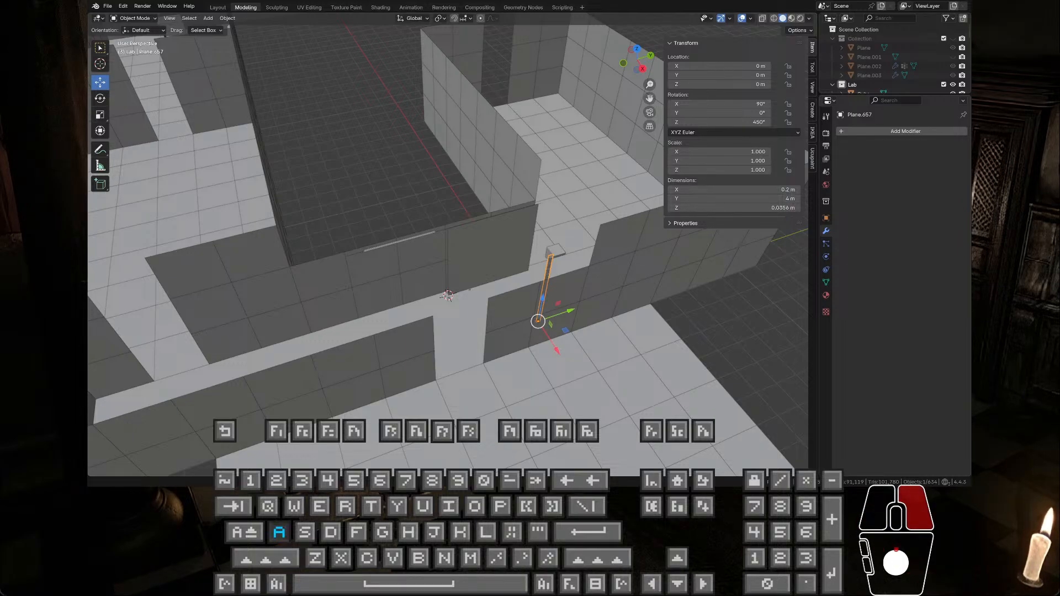
key("e")
left_click(448, 296, "shift")
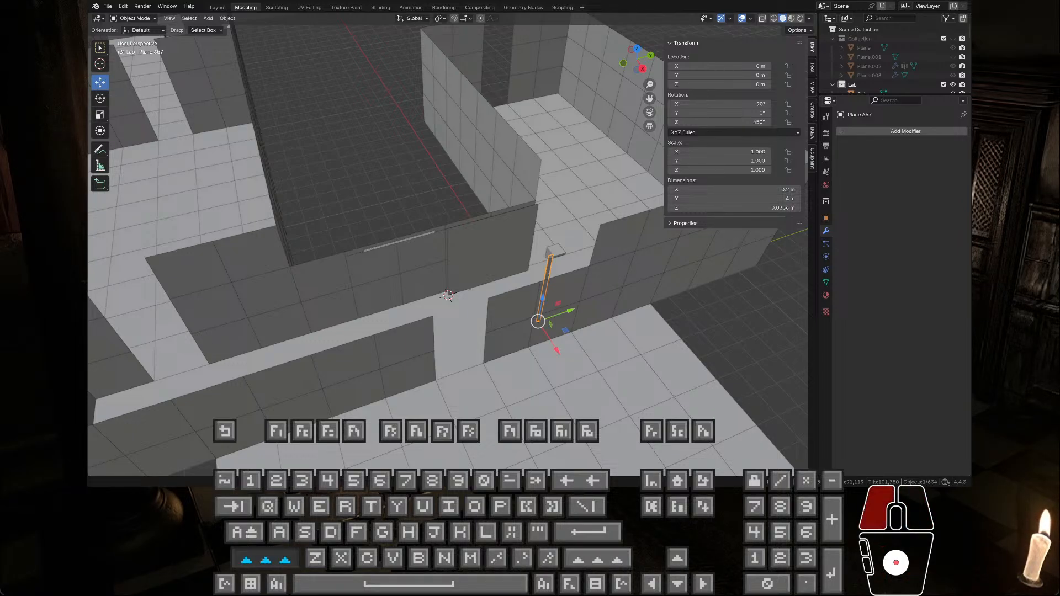
right_click(448, 296)
key("s")
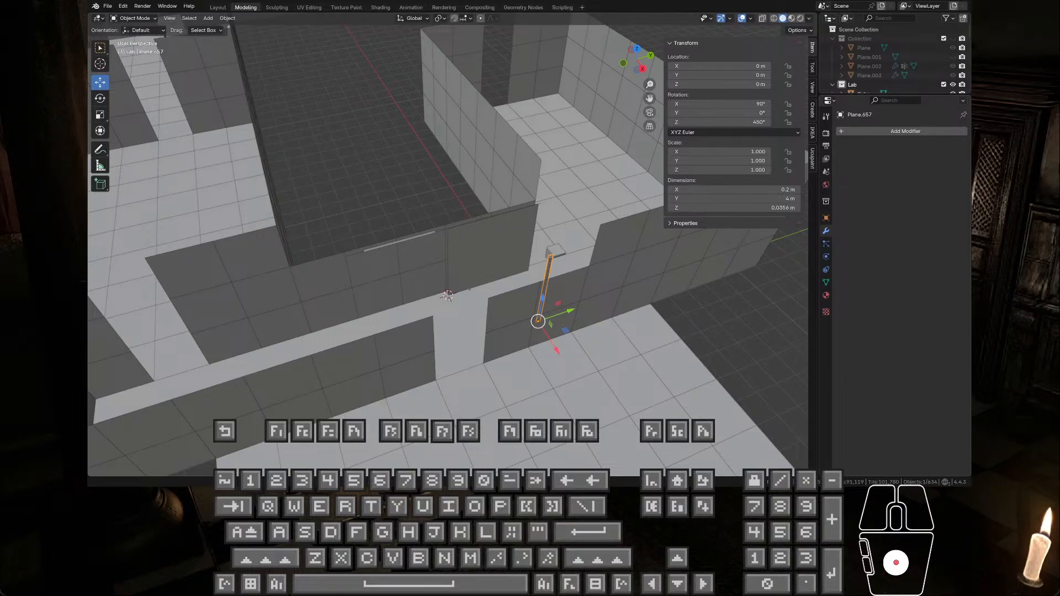
left_click(447, 297)
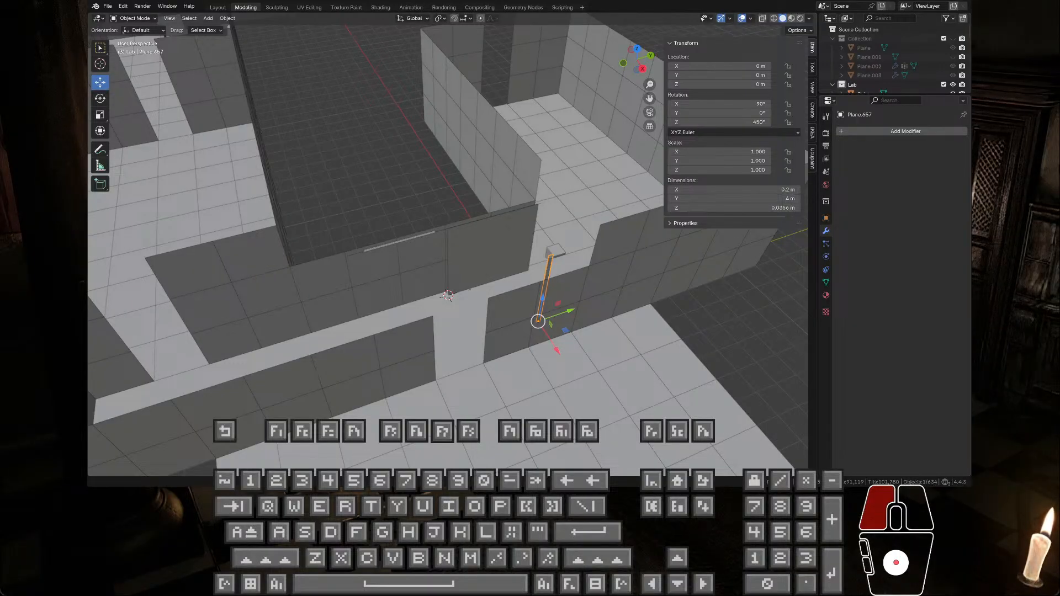
right_click(447, 297)
key("a")
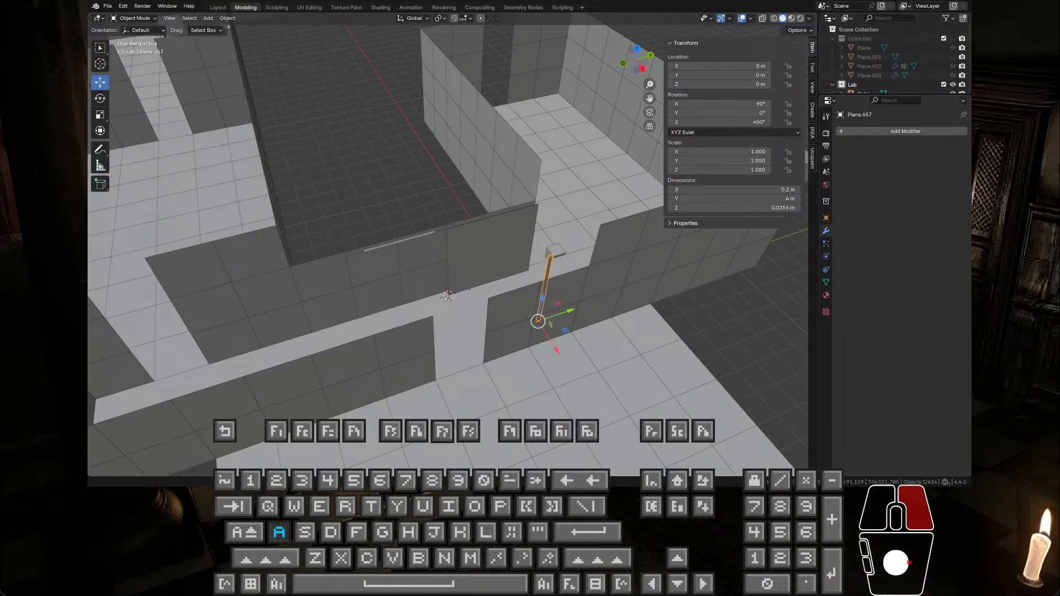
key("q")
key("w")
key("a")
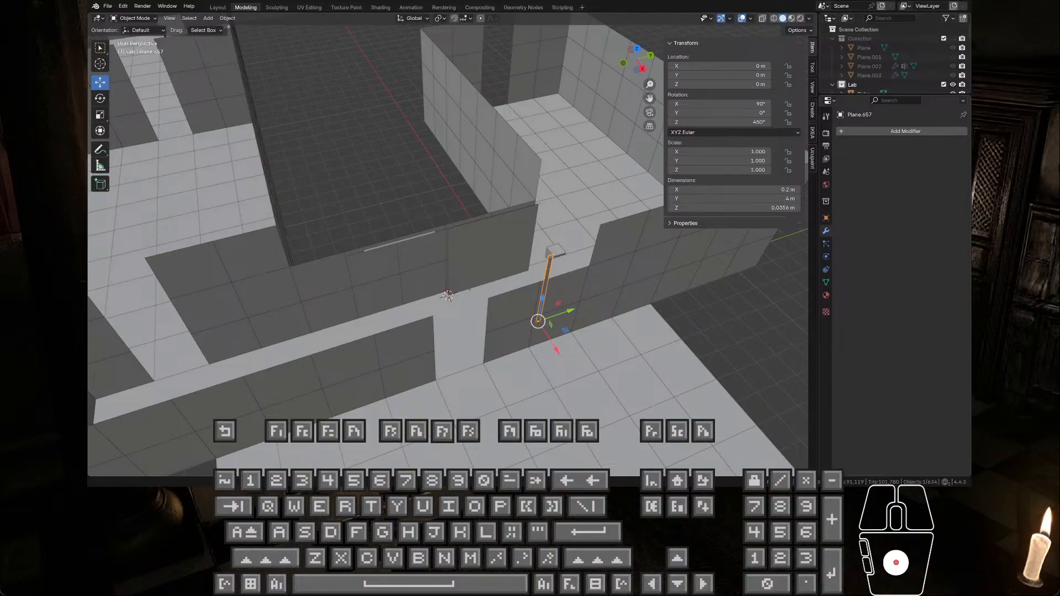
left_click(448, 296)
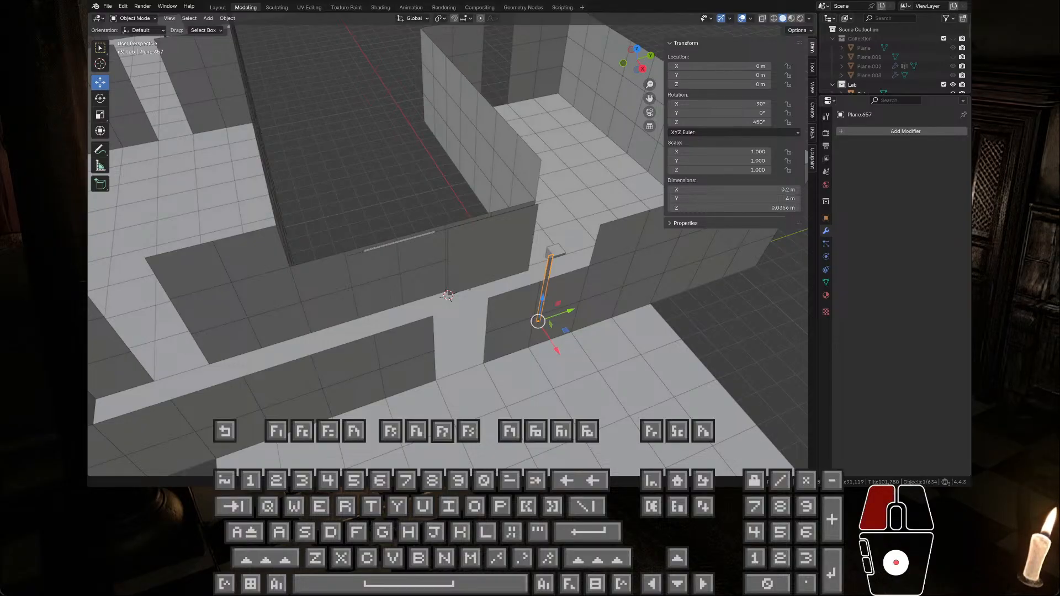
right_click(447, 297)
key("q")
key("w")
key("a")
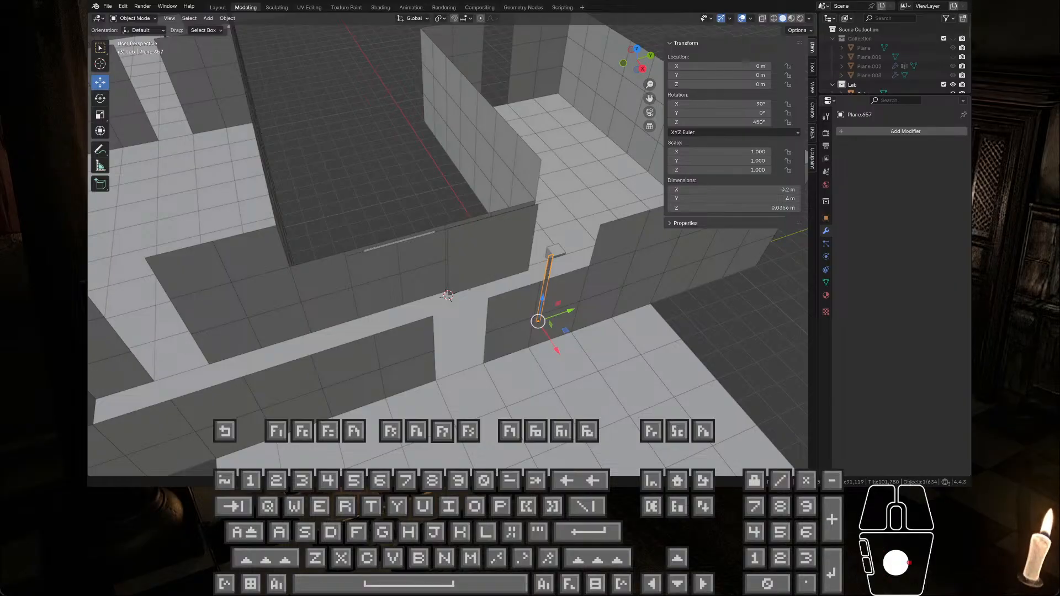
left_click(447, 297)
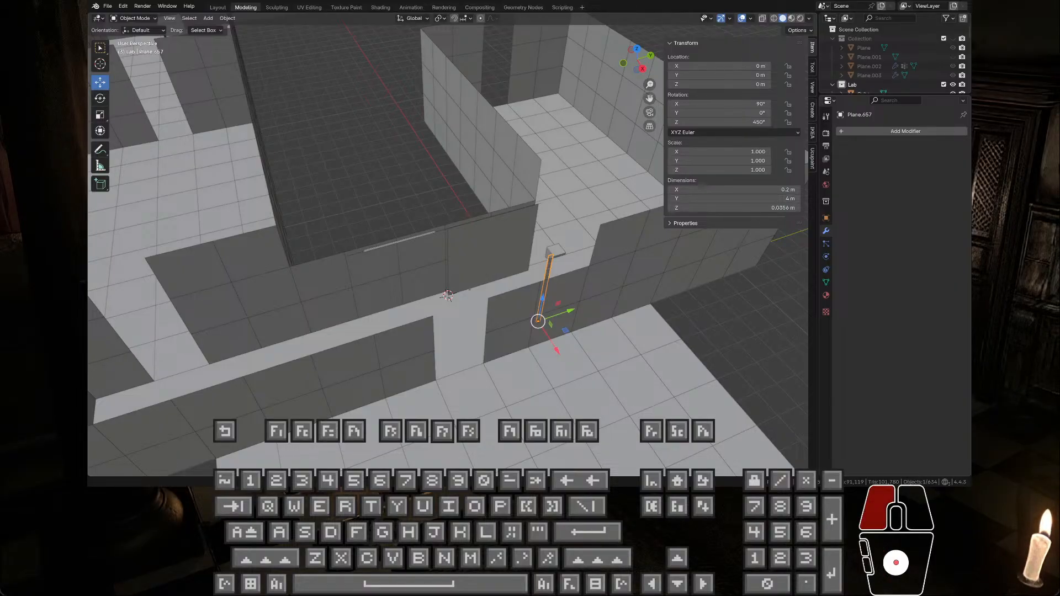
right_click(447, 296)
key("w")
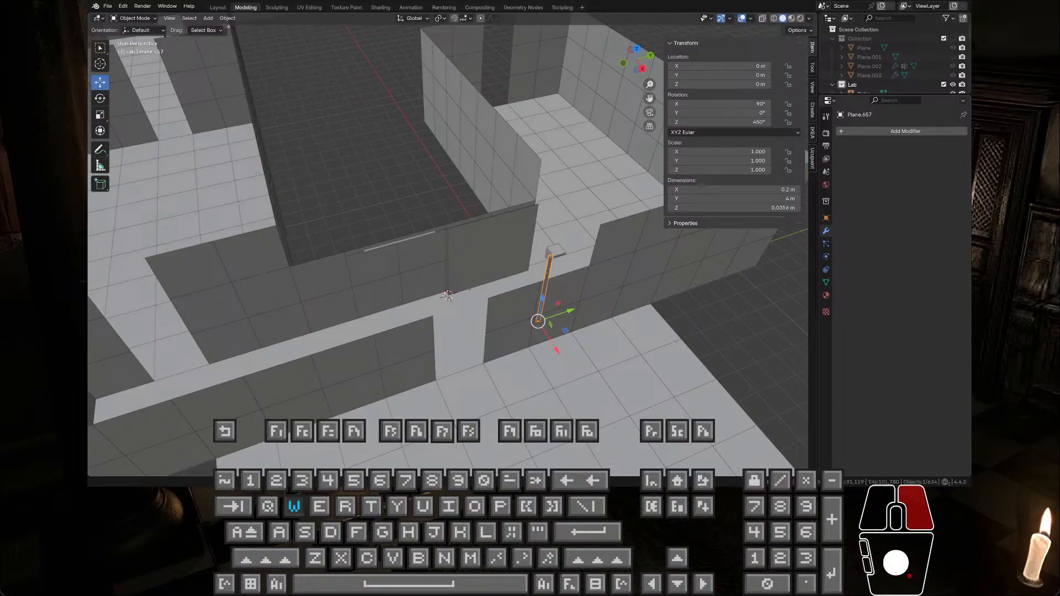
key("d")
key("s")
key("e")
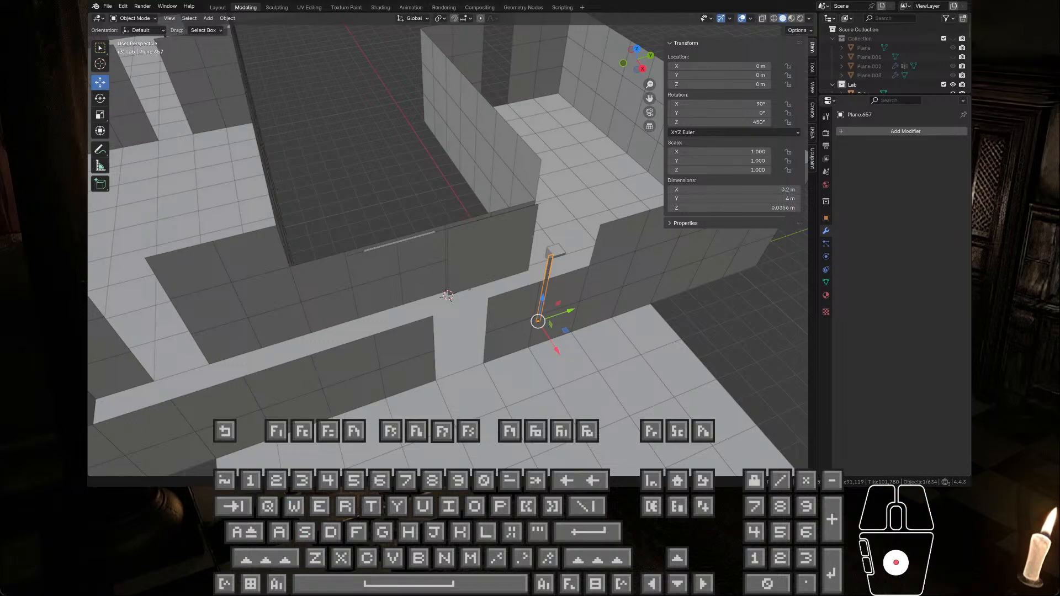
right_click(447, 296)
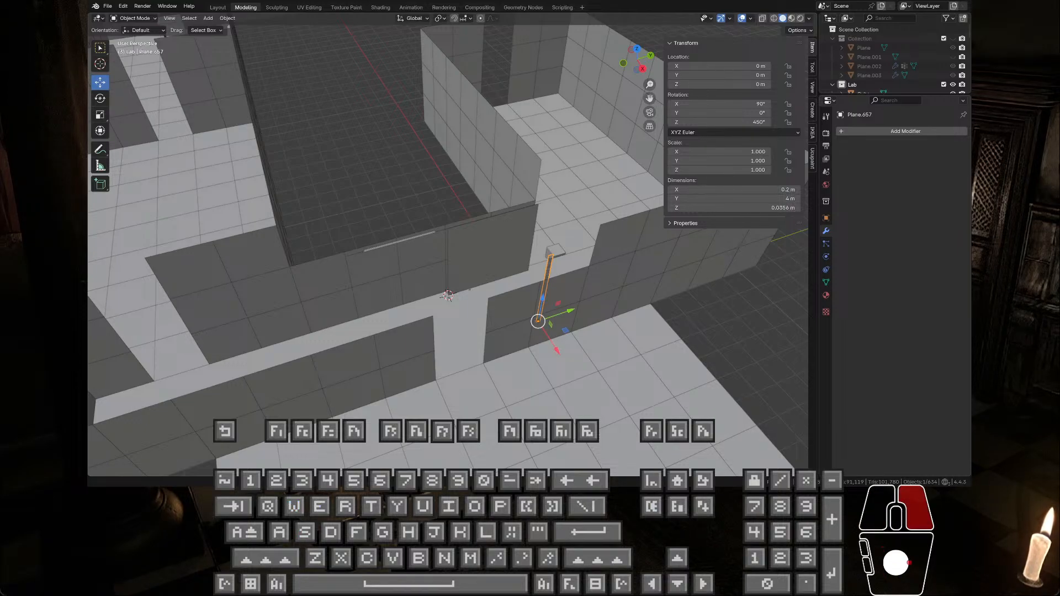
key("a")
key("w")
key("q")
key("d")
key("w")
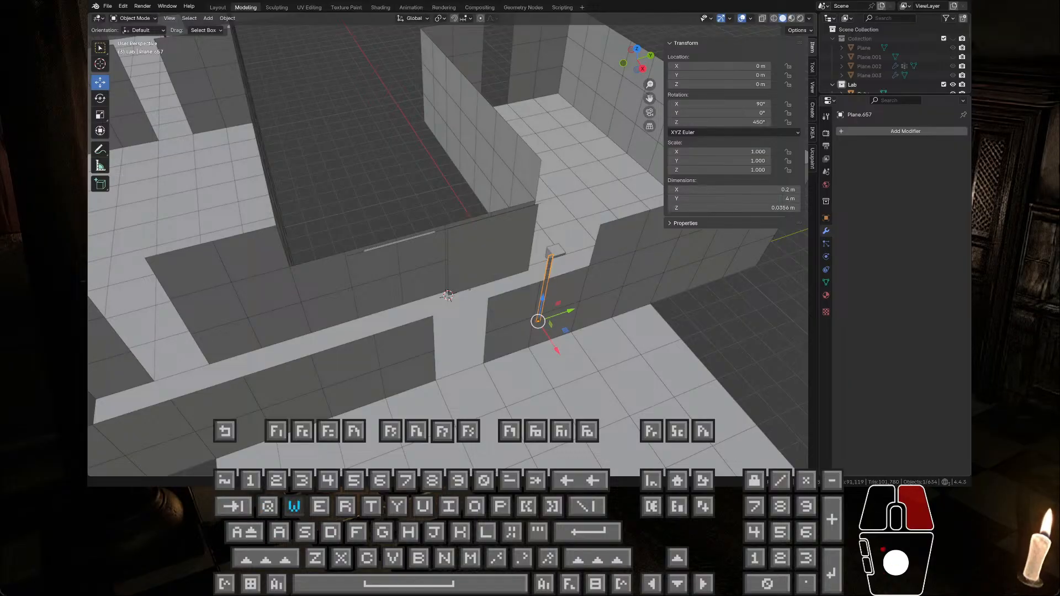
key("g")
key("g")
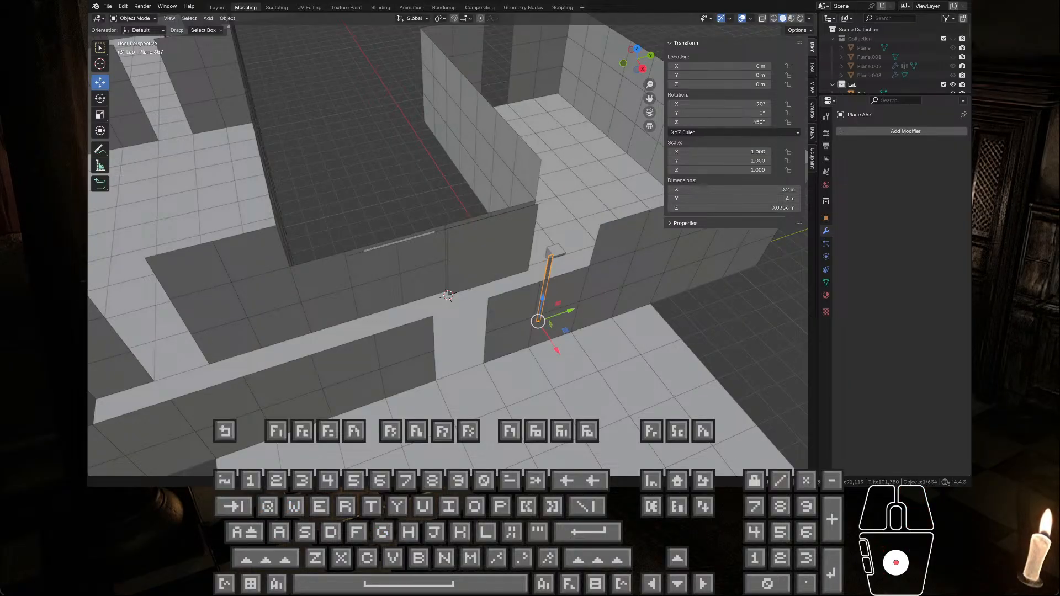
right_click(447, 297)
key("s")
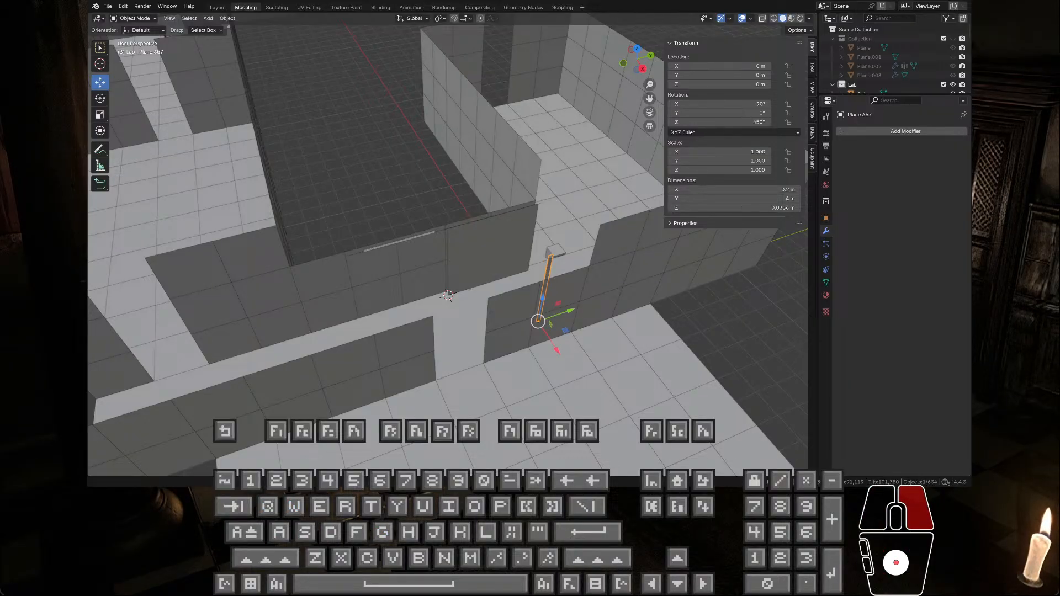
key("w")
key("e")
key("g")
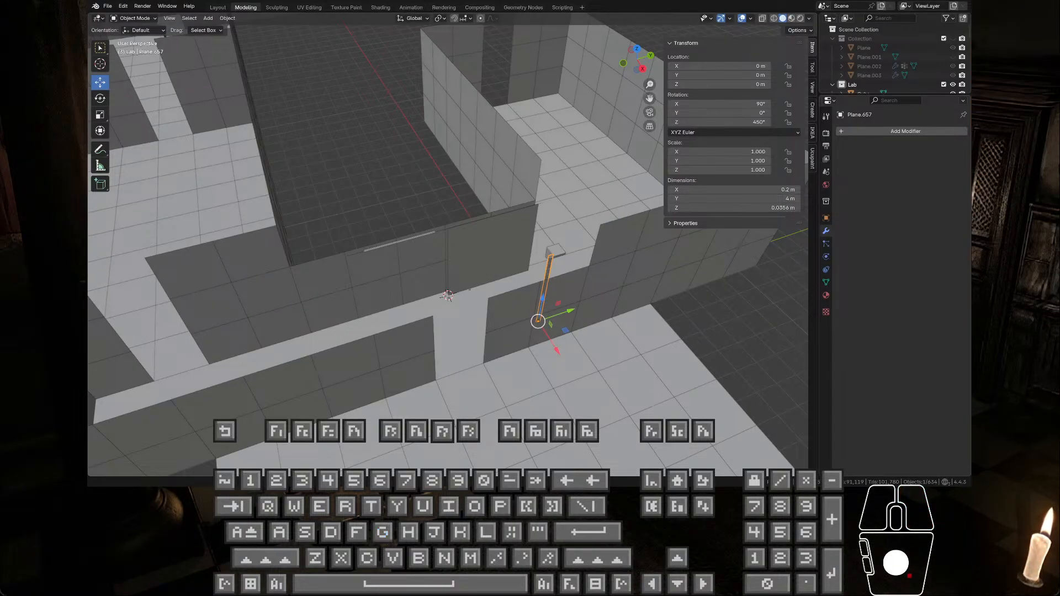
key("a")
key("s")
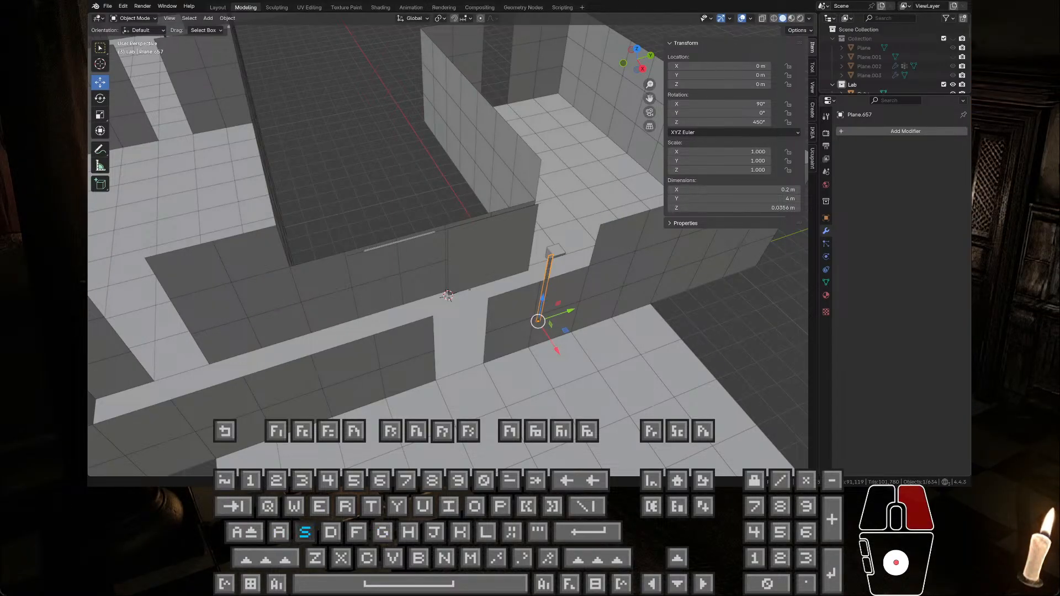
key("g")
key("a")
key("s")
key("d")
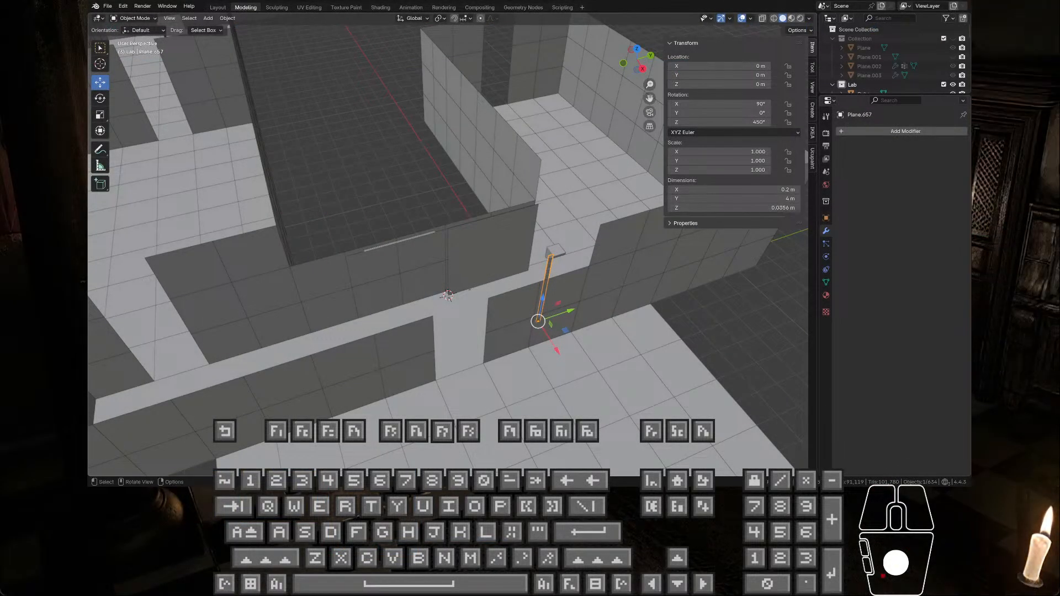
Step: Undo the moves of vertical trim Plane.657 and the small cube to the world origin
scroll(450, 266, "down", 3)
middle_click_drag(458, 240, 478, 202)
scroll(505, 227, "up", 5)
key("ctrl+z")
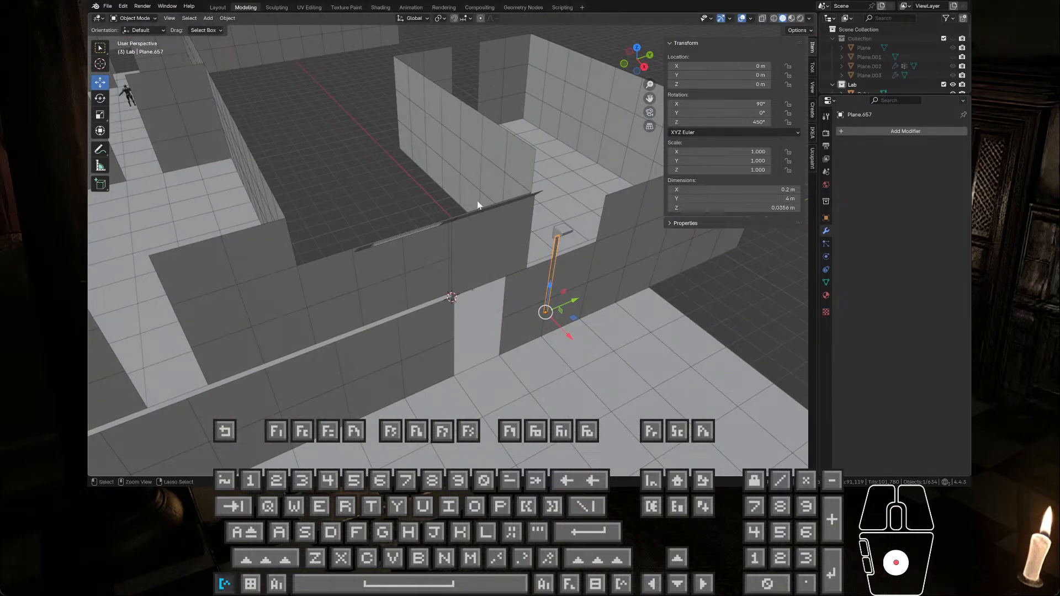
key("ctrl+z")
key("ctrl+z")
key("ctrl+z")
key("ctrl+z")
key("ctrl+z")
scroll(450, 207, "up", 8)
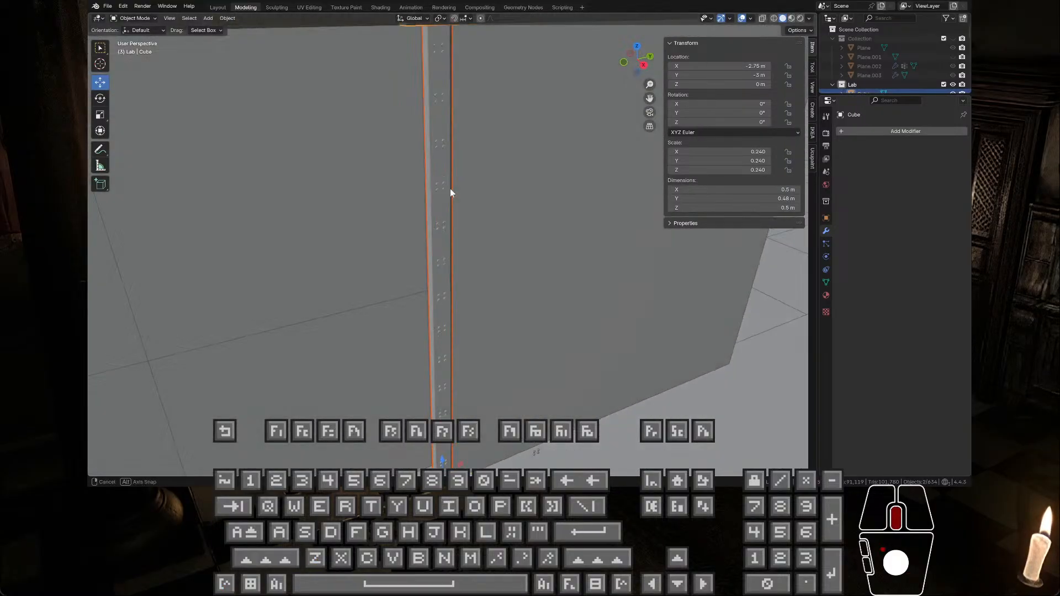
middle_click_drag(451, 192, 388, 190)
left_click(463, 122)
scroll(468, 122, "down", 5)
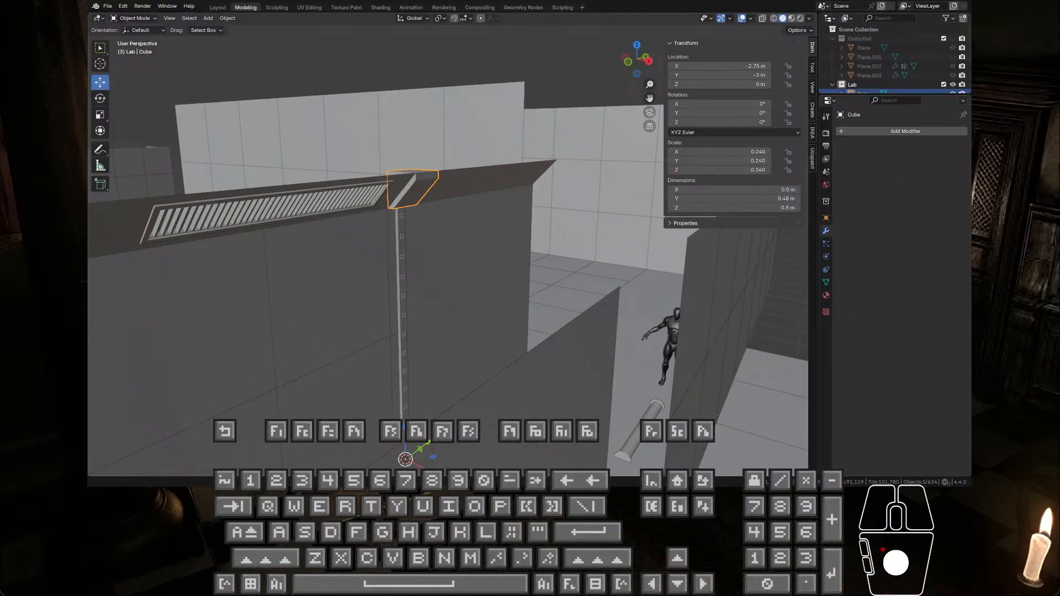
left_click(408, 190)
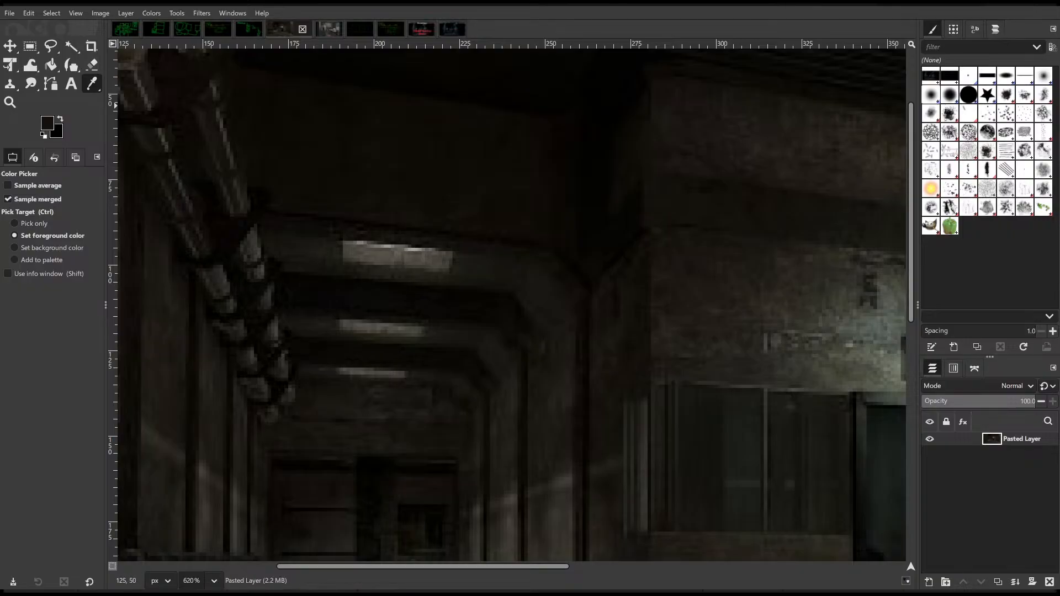
Step: Switch to the corridor reference in GIMP and choose the Ink tool with a bright green foreground colour
left_click(92, 64)
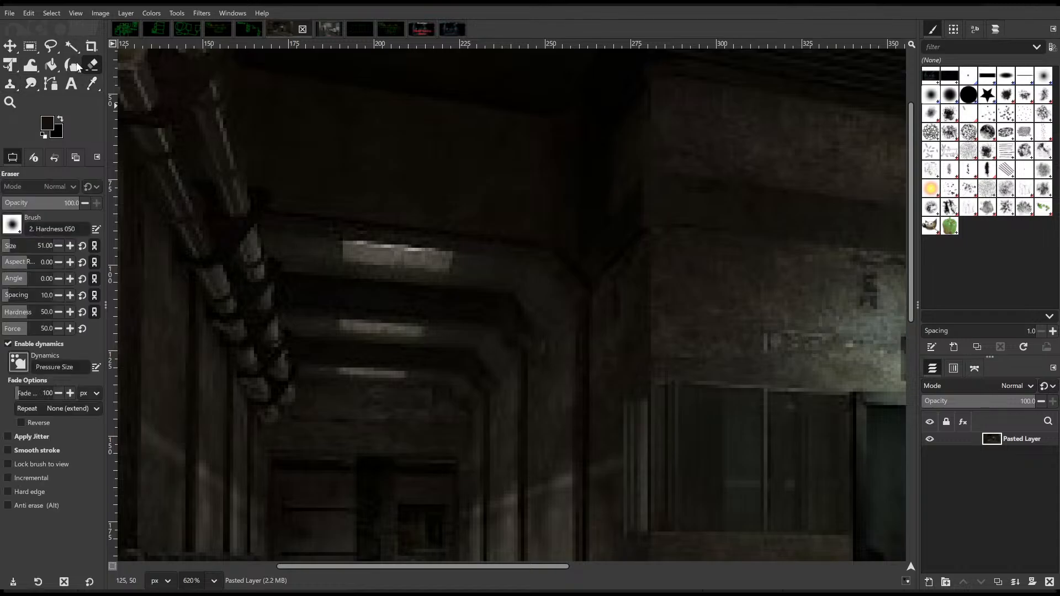
left_click(72, 65)
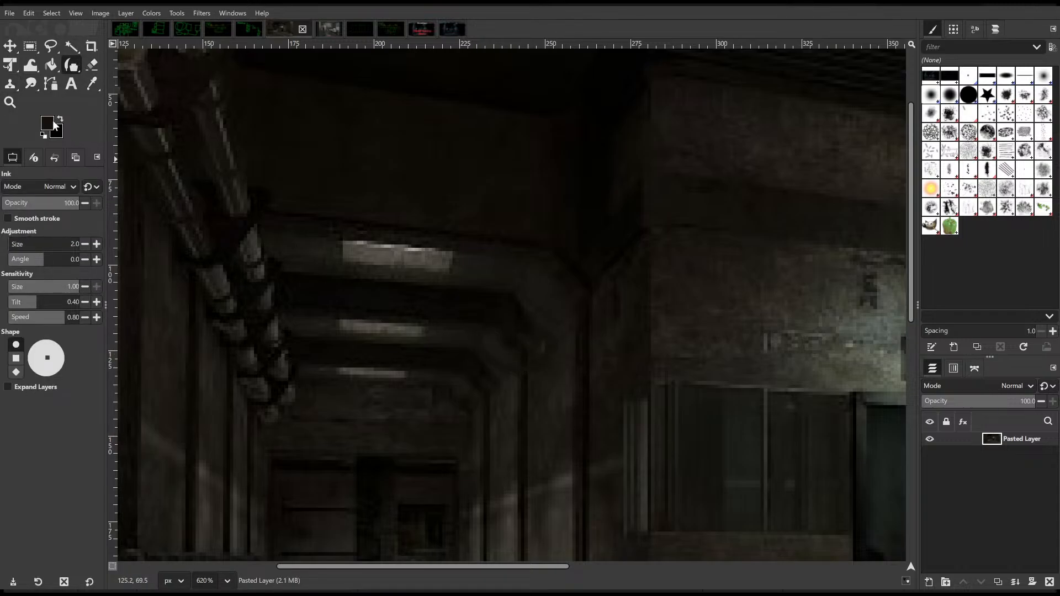
left_click(721, 223)
Step: Try green marks on the angled ceiling beam corners in the corridor reference, undoing each stroke
mouse_move(466, 331)
left_mouse_down()
mouse_move(515, 365)
mouse_move(499, 282)
mouse_move(271, 276)
mouse_move(349, 324)
mouse_move(494, 350)
left_mouse_up()
key("ctrl+z")
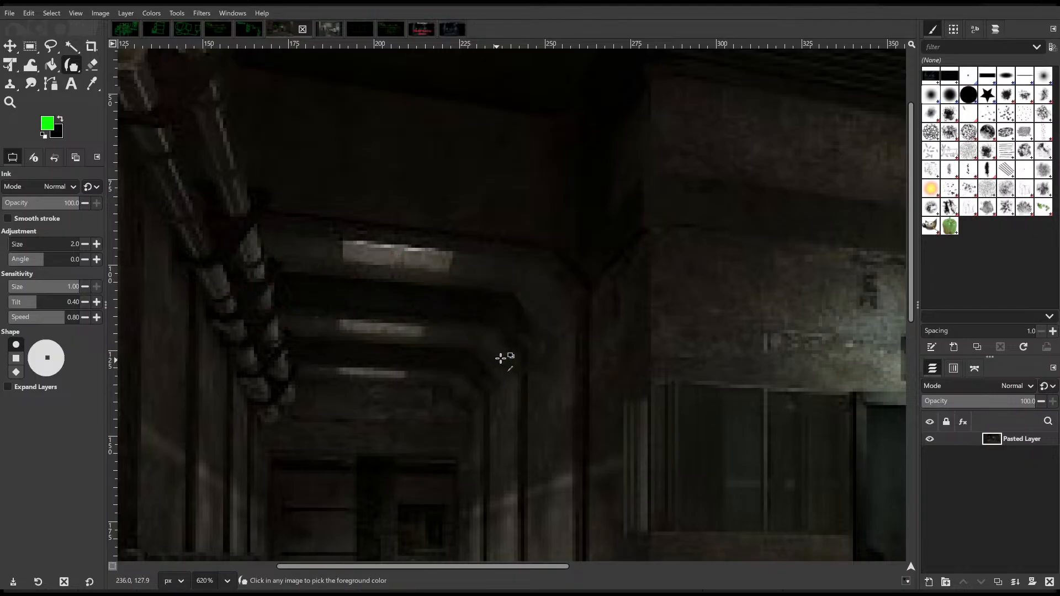
scroll(509, 355, "down", 5)
scroll(514, 351, "up", 4)
scroll(516, 349, "down", 3)
scroll(516, 349, "down", 1, "ctrl")
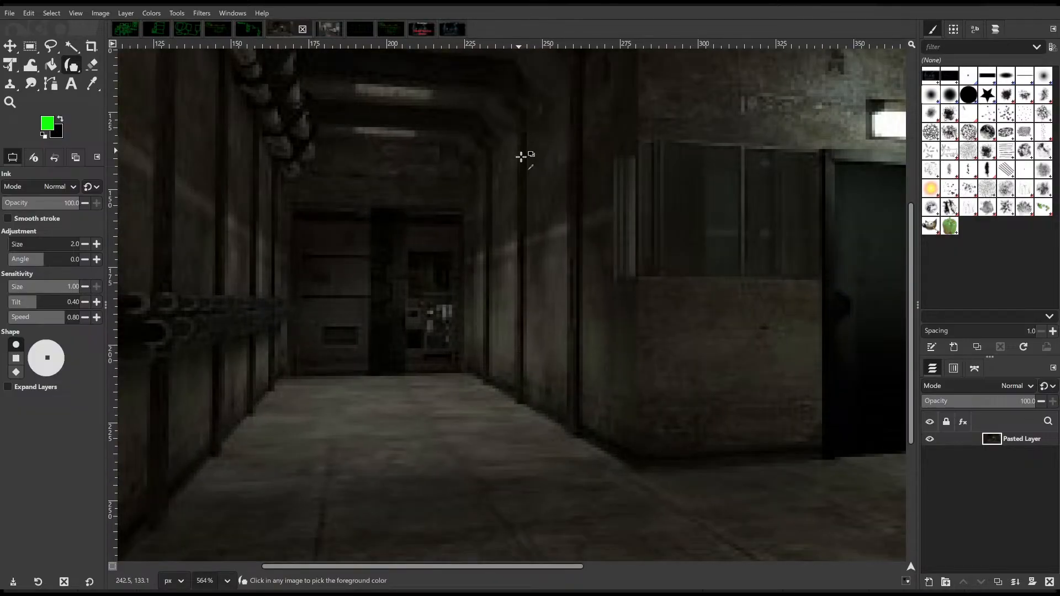
scroll(529, 160, "up", 4)
scroll(577, 222, "up", 6, "ctrl")
mouse_move(377, 196)
left_mouse_down()
mouse_move(428, 355)
mouse_move(534, 241)
mouse_move(391, 217)
left_mouse_up()
key("ctrl+z")
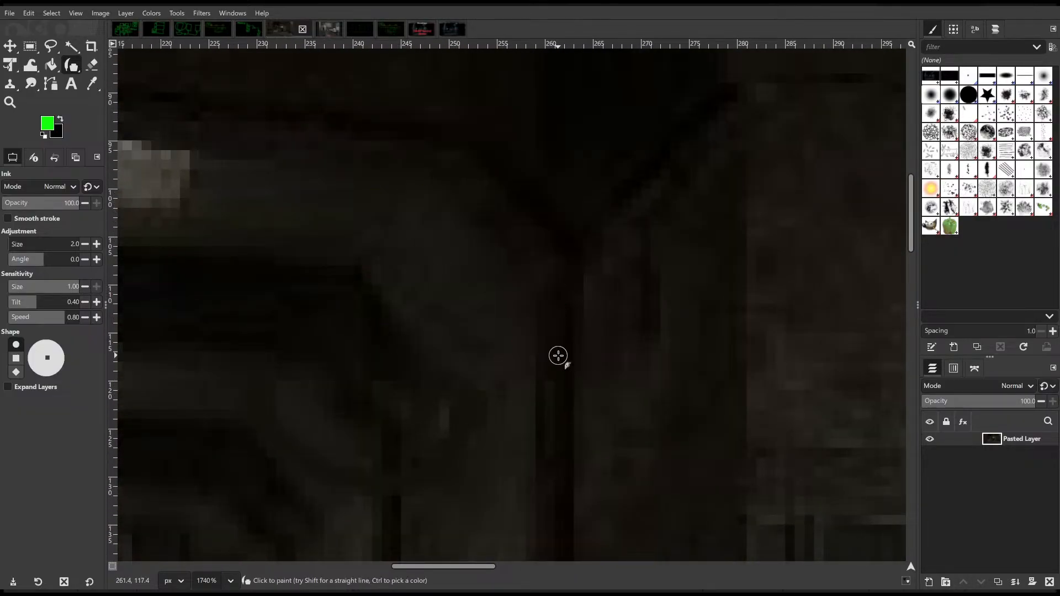
scroll(558, 355, "down", 5)
scroll(522, 340, "down", 6, "ctrl")
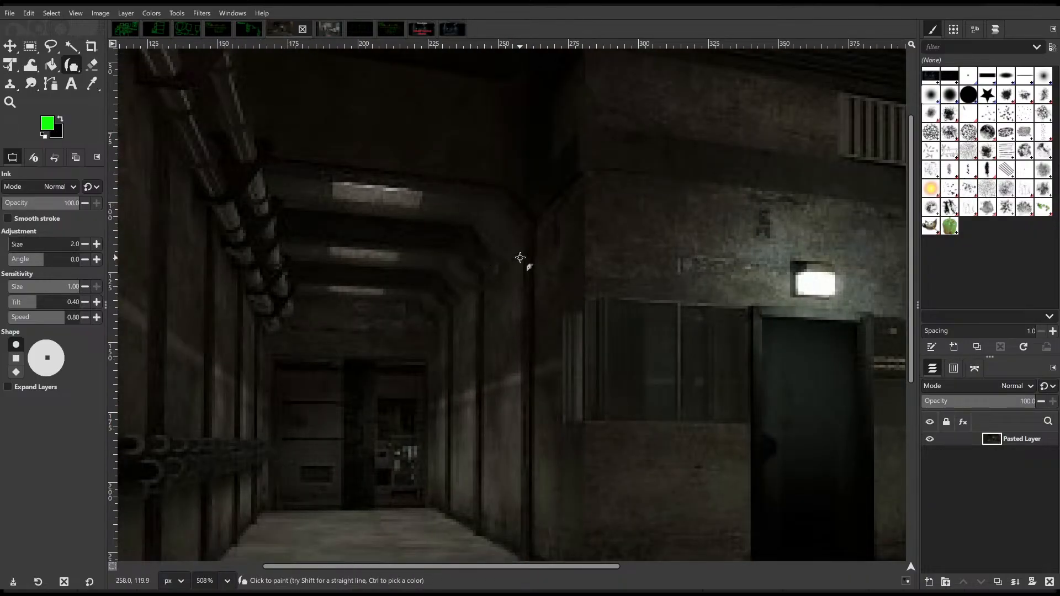
scroll(485, 219, "up", 3)
mouse_move(441, 380)
left_mouse_down()
mouse_move(462, 392)
mouse_move(483, 317)
mouse_move(333, 314)
mouse_move(248, 367)
mouse_move(484, 394)
left_mouse_up()
key("ctrl+z")
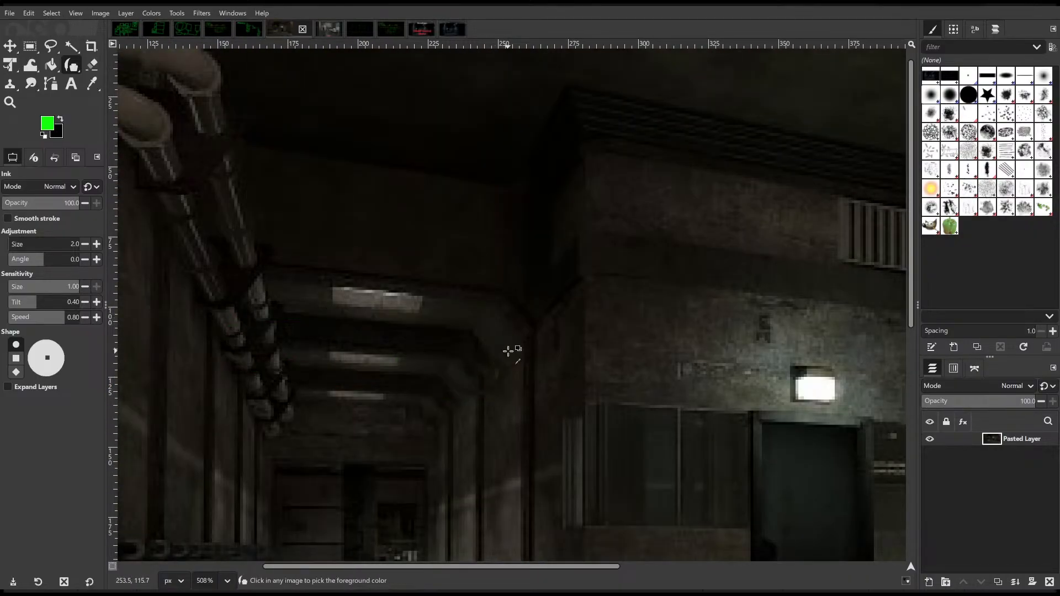
Step: Circle the angled corner of the second ceiling beam in green on the reference and undo the circle
scroll(496, 360, "up", 1)
scroll(481, 390, "up", 8, "ctrl")
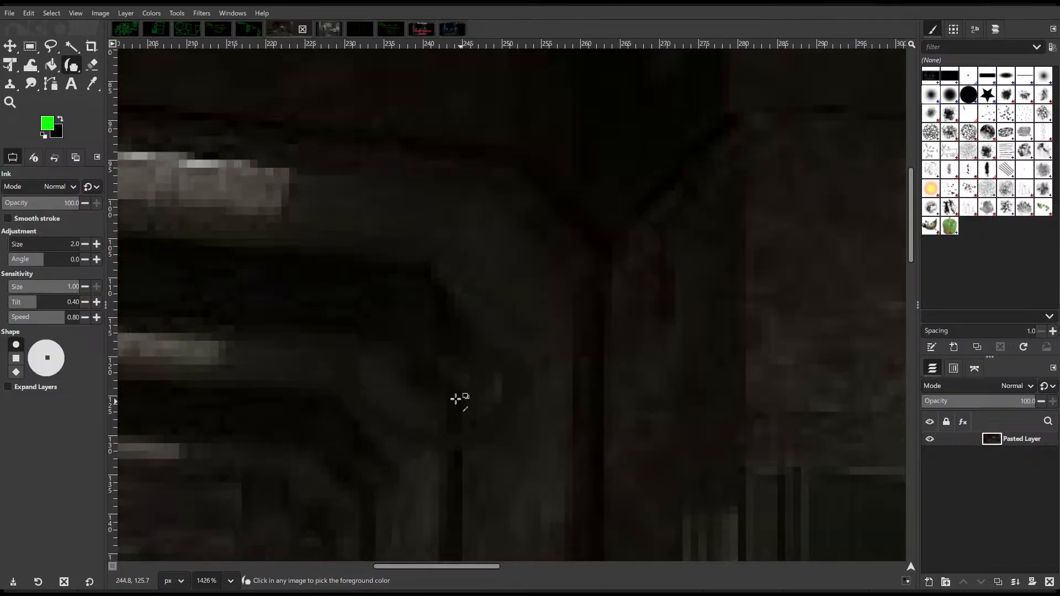
mouse_move(416, 254)
left_mouse_down()
mouse_move(386, 237)
mouse_move(405, 244)
left_mouse_up()
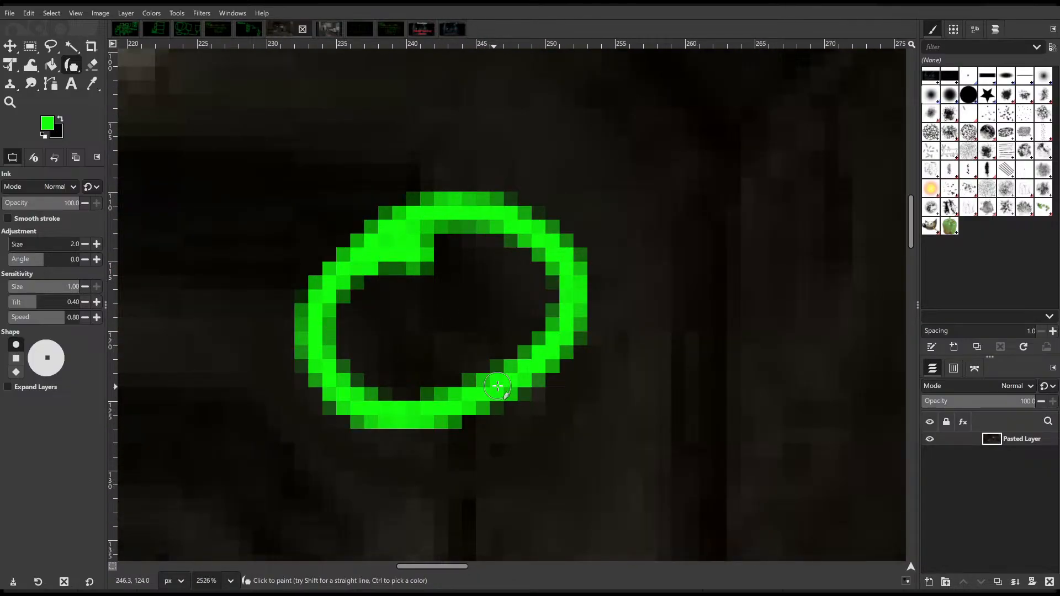
scroll(493, 391, "down", 6, "ctrl")
key("ctrl+z")
scroll(438, 370, "down", 5)
scroll(438, 369, "up", 3)
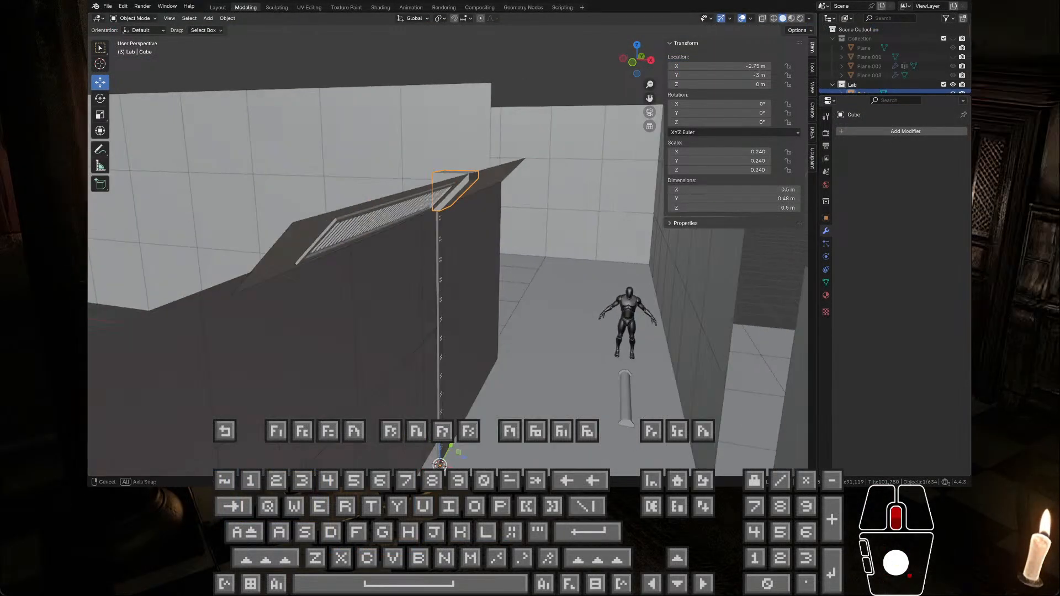
Step: Switch to Blender and open the small cube for mesh editing with face selection active
middle_click_drag(480, 207, 496, 197)
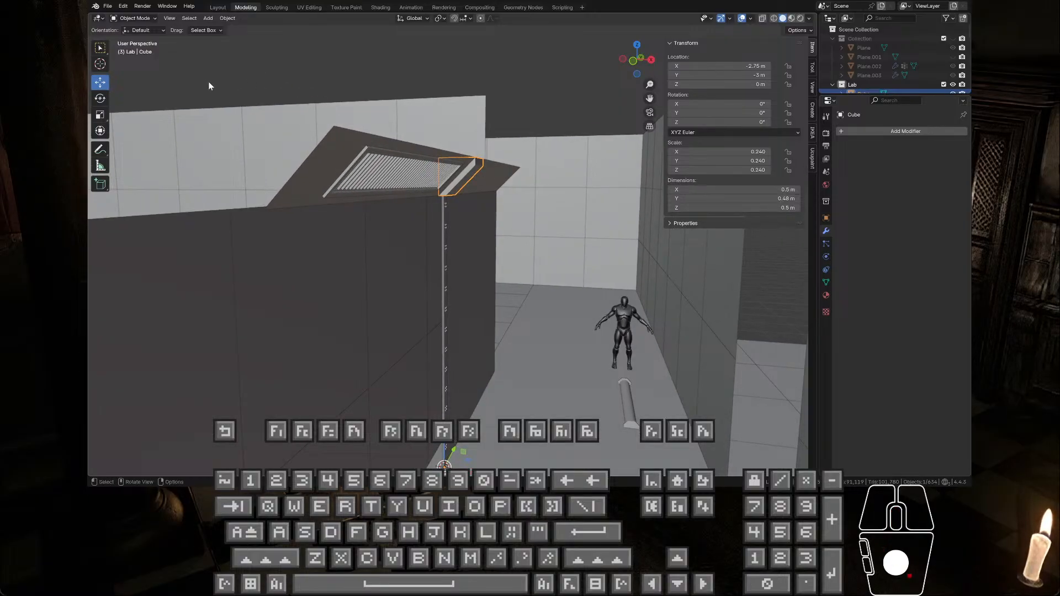
key("Tab")
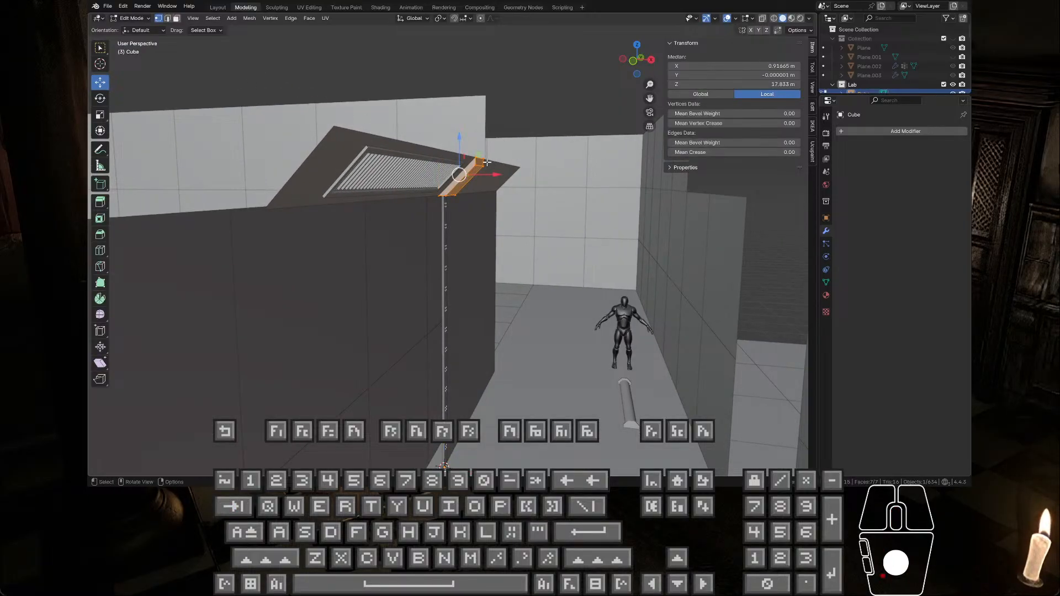
left_click(487, 162)
left_click(176, 18)
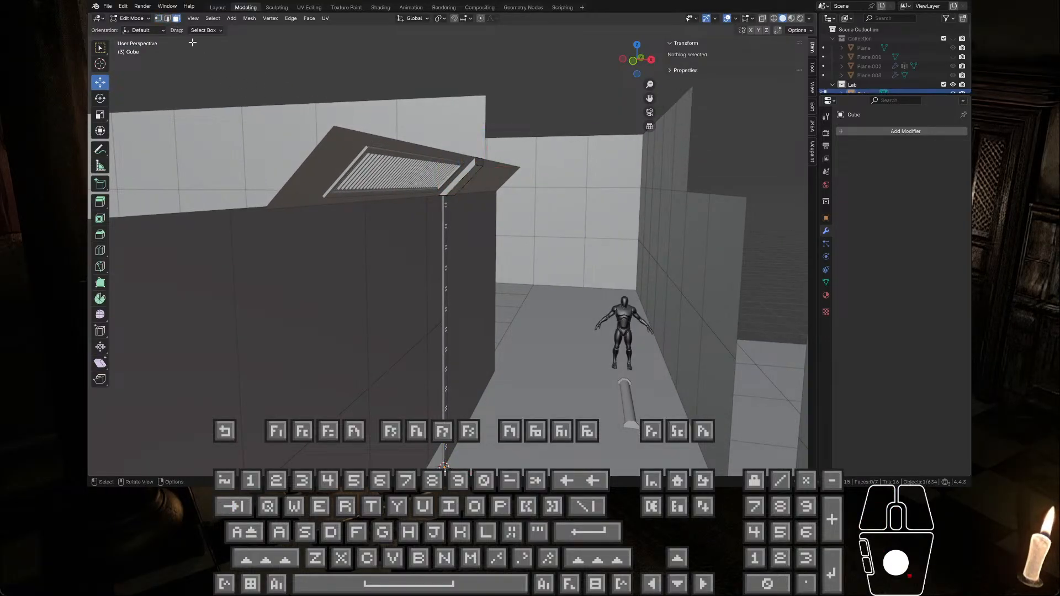
left_click(478, 161)
middle_click_drag(478, 161, 394, 228)
key("Tab")
left_click(555, 341)
key("Tab")
left_click(489, 301)
Step: Select the small cube's corridor-facing side face and move it 1 m along X
left_click(357, 178)
left_click_drag(399, 241, 458, 345, "ctrl")
mouse_move(459, 345)
middle_mouse_down()
mouse_move(460, 402)
mouse_move(452, 337)
middle_mouse_up()
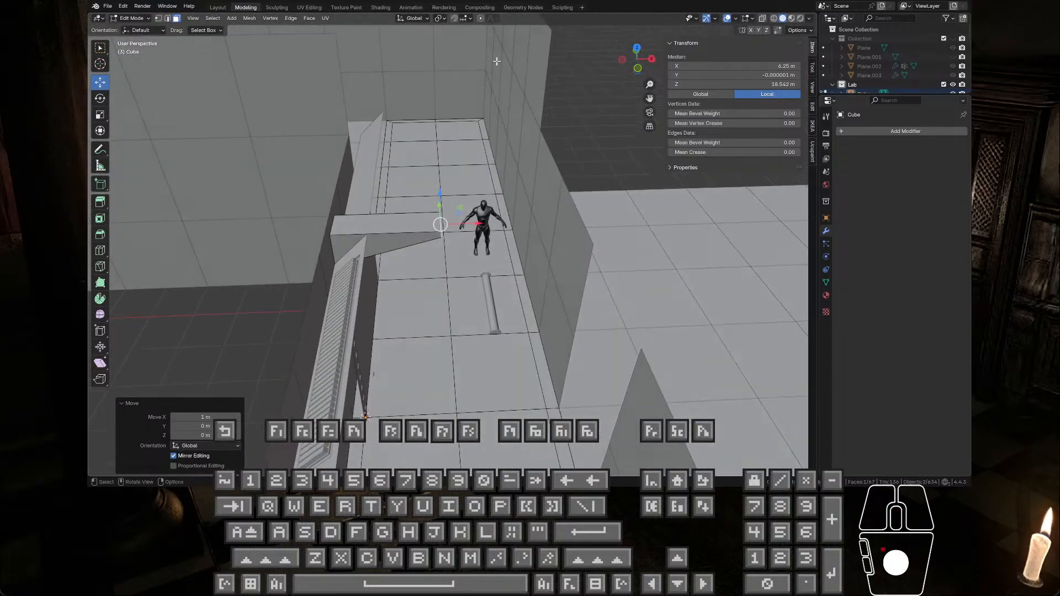
Step: Set the snap target to Edge
left_click(462, 19)
left_click(449, 84)
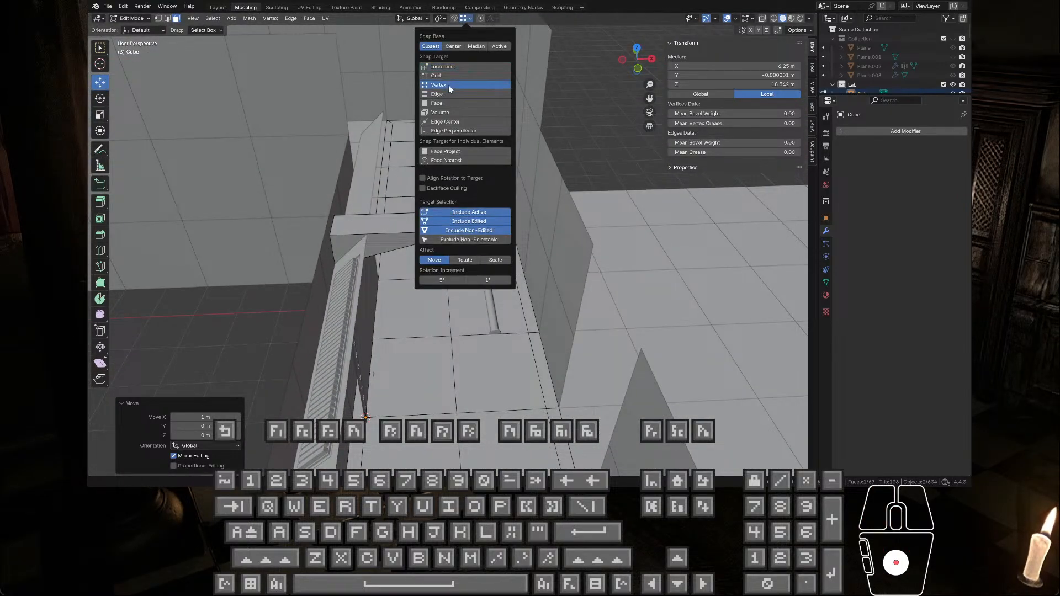
left_click(441, 95)
Step: Move the selected face another 0.25 m along X, and undo both face moves
left_click_drag(458, 230, 475, 229)
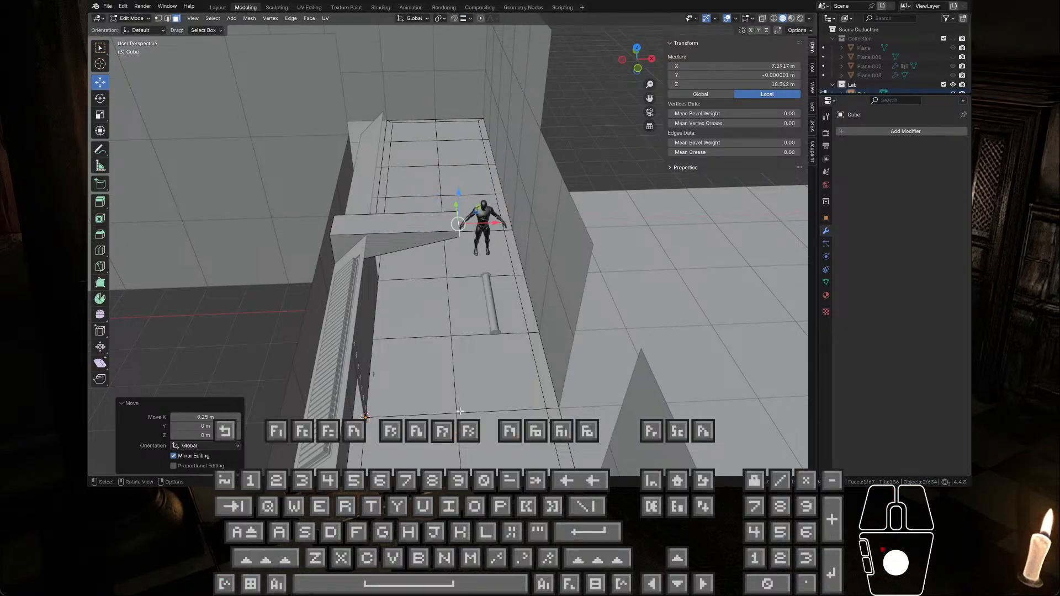
middle_click_drag(459, 387, 456, 326)
key("ctrl+z")
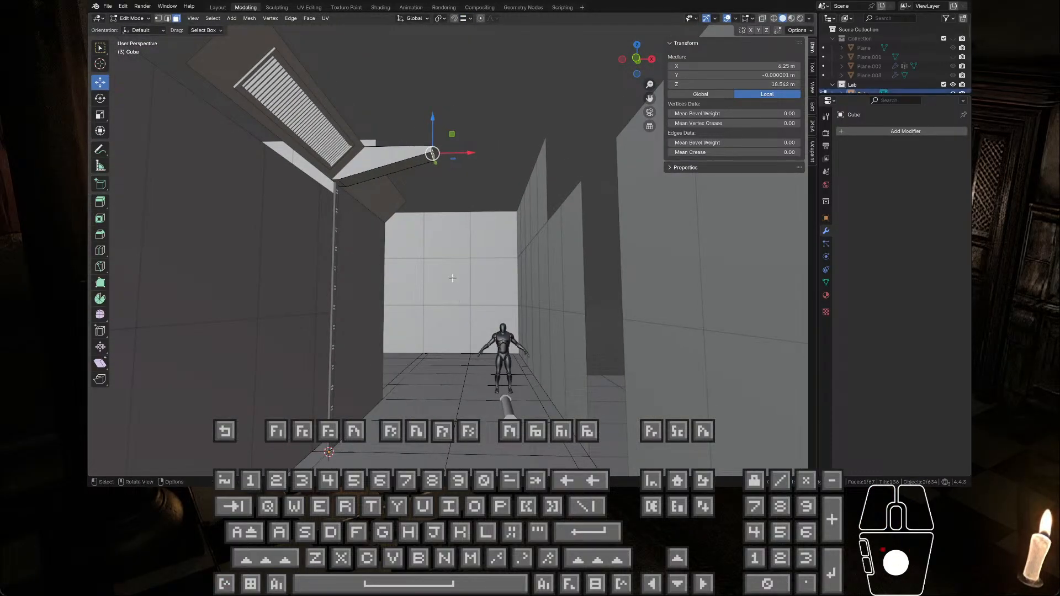
key("ctrl+z")
Step: Extrude the cube's corridor-facing face 1.25 m across the corridor ceiling
key("e")
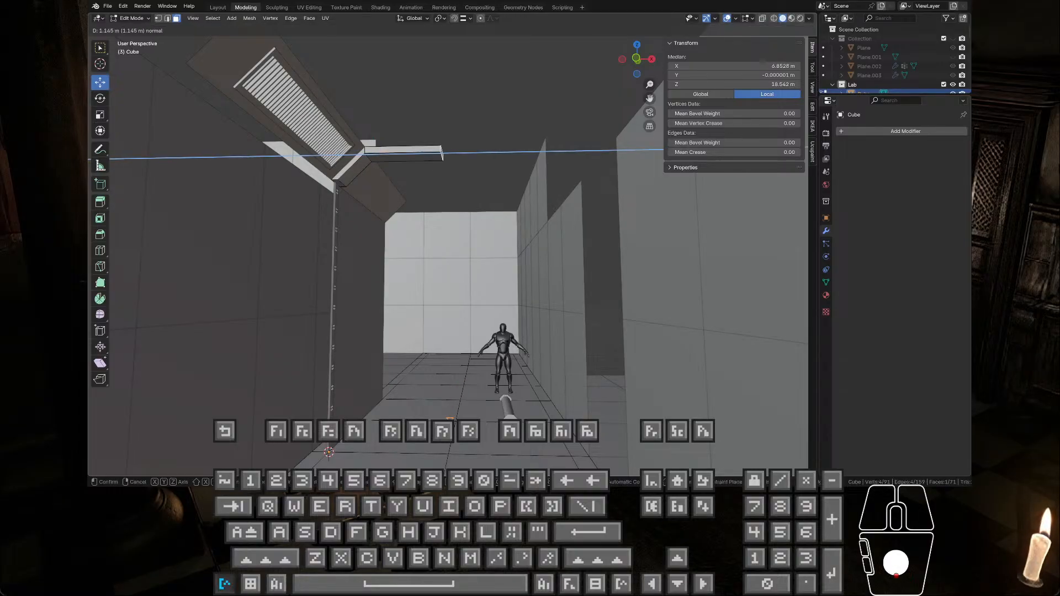
left_click(525, 271, "ctrl")
middle_click_drag(446, 468, 559, 278)
mouse_move(447, 193)
middle_mouse_down()
mouse_move(441, 232)
mouse_move(437, 205)
middle_mouse_up()
scroll(449, 150, "up", 3)
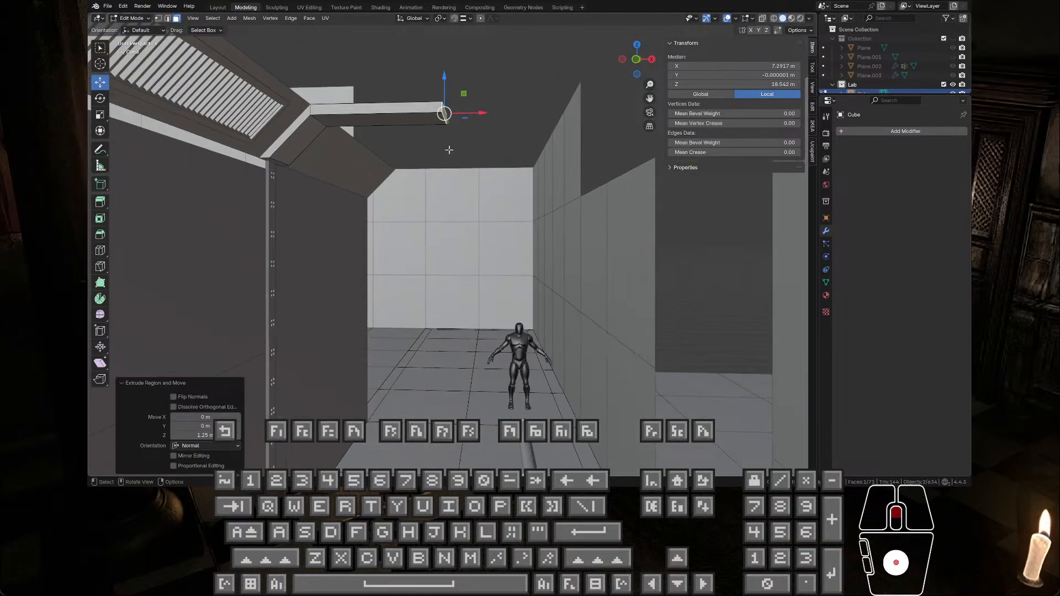
Step: Select the ceiling beam and the two adjoining sloped ceiling pieces, and open them together in Edit Mode
middle_click_drag(449, 150, 374, 179)
scroll(461, 200, "down", 3)
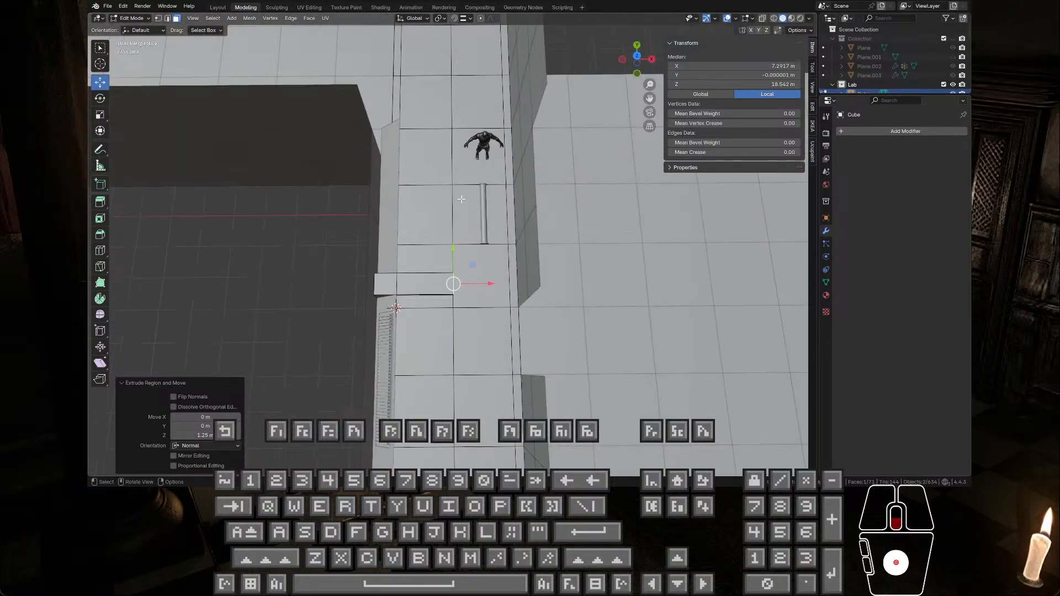
middle_click_drag(614, 264, 400, 102)
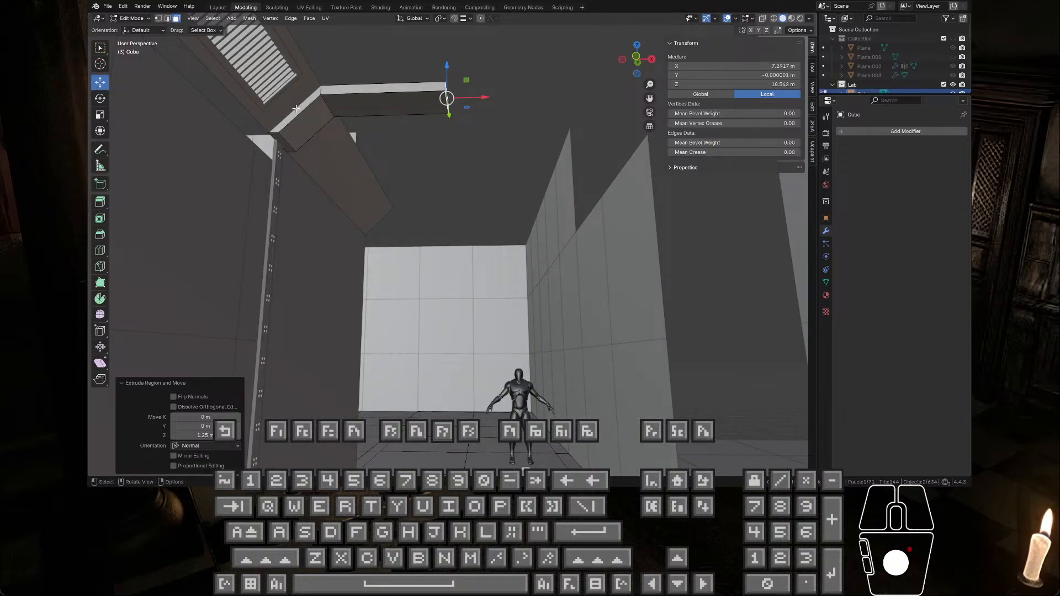
middle_click_drag(297, 109, 409, 243)
key("Tab")
left_click(380, 234)
left_click(363, 186)
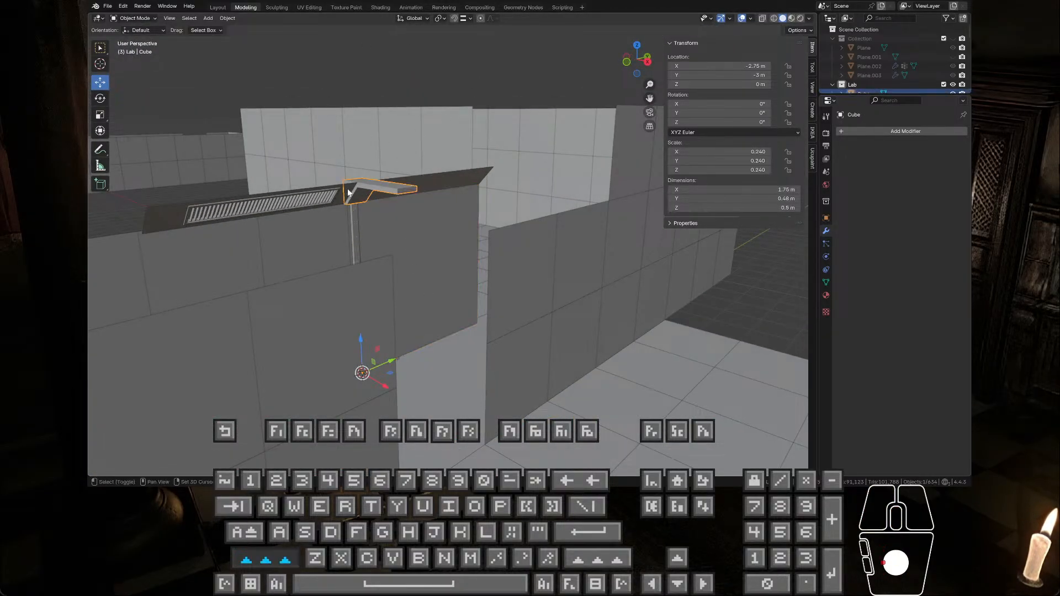
left_click(345, 192, "shift")
left_click(428, 184, "shift")
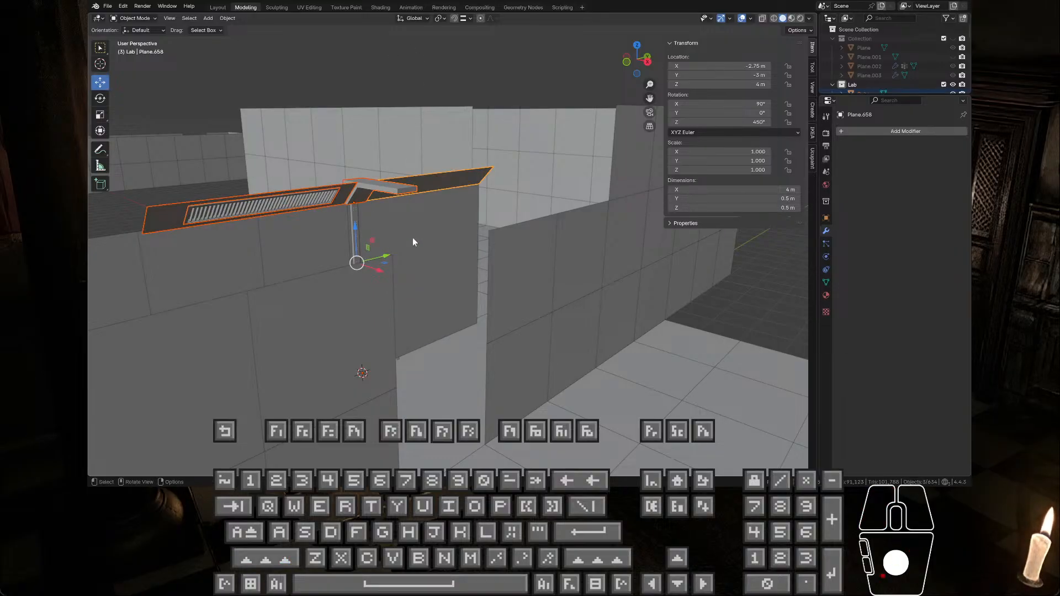
middle_click_drag(413, 241, 468, 214)
key("Tab")
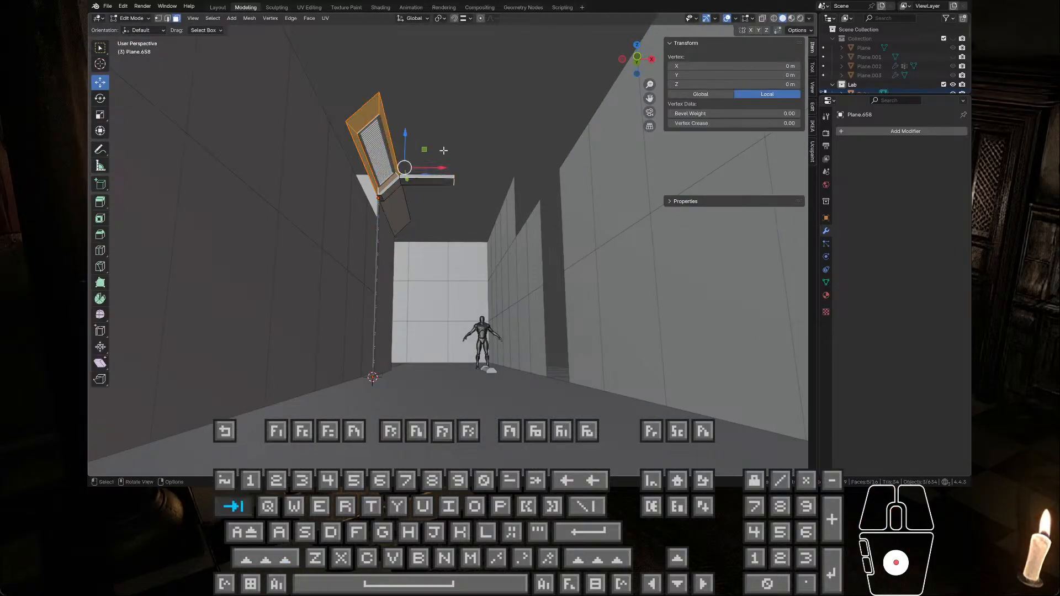
Step: In edge selection, select the long edges bordering the beam's two underside faces and the edge at the bend between them
scroll(436, 150, "up", 3)
left_click(428, 100)
middle_click_drag(433, 97, 451, 132)
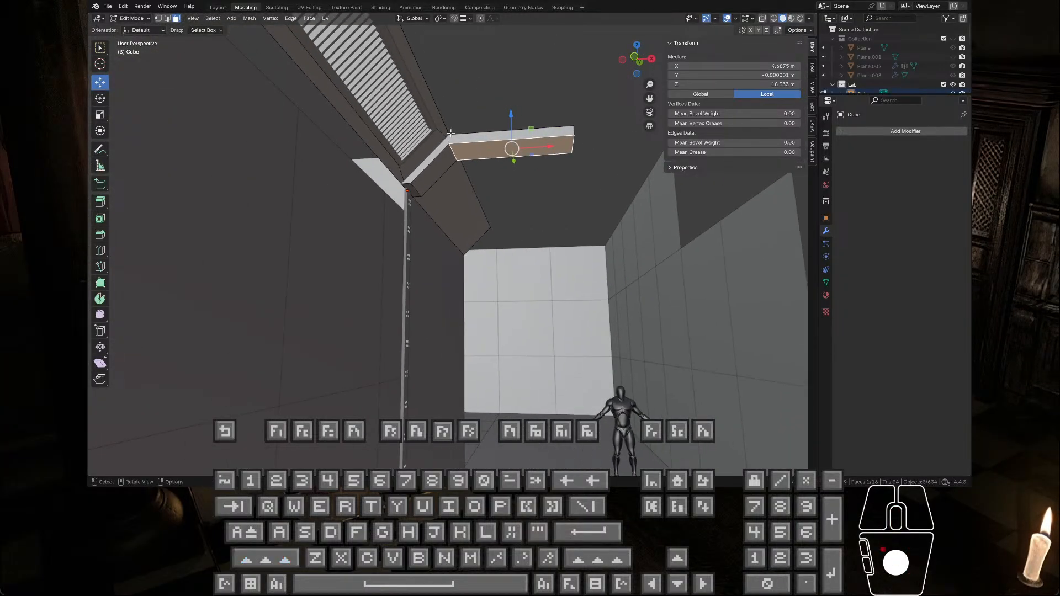
scroll(449, 123, "up", 2)
key("KP_Decimal")
middle_click_drag(285, 202, 225, 238)
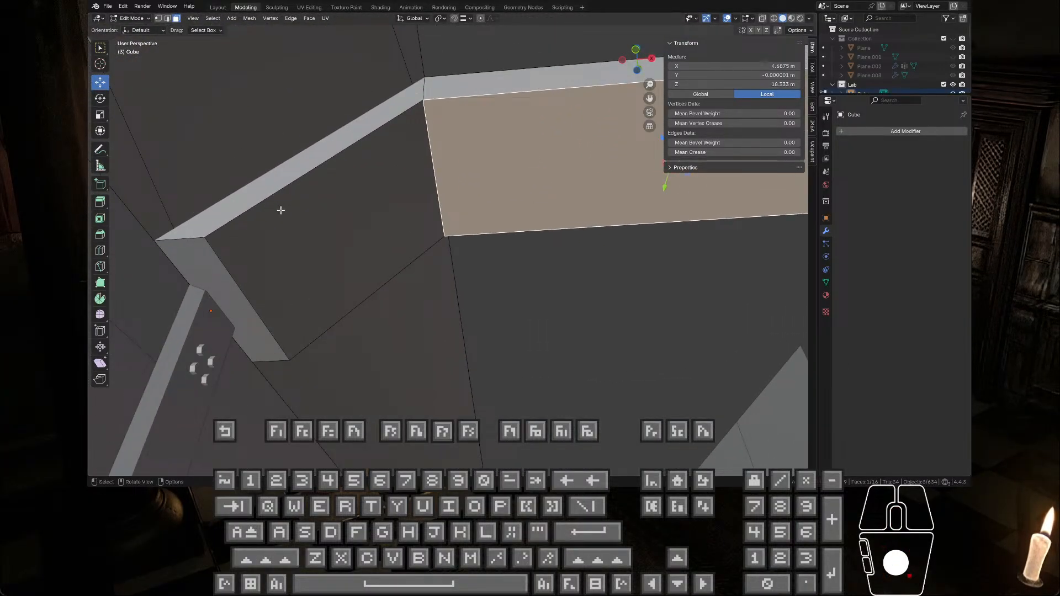
middle_click_drag(280, 209, 368, 188)
left_click(167, 18)
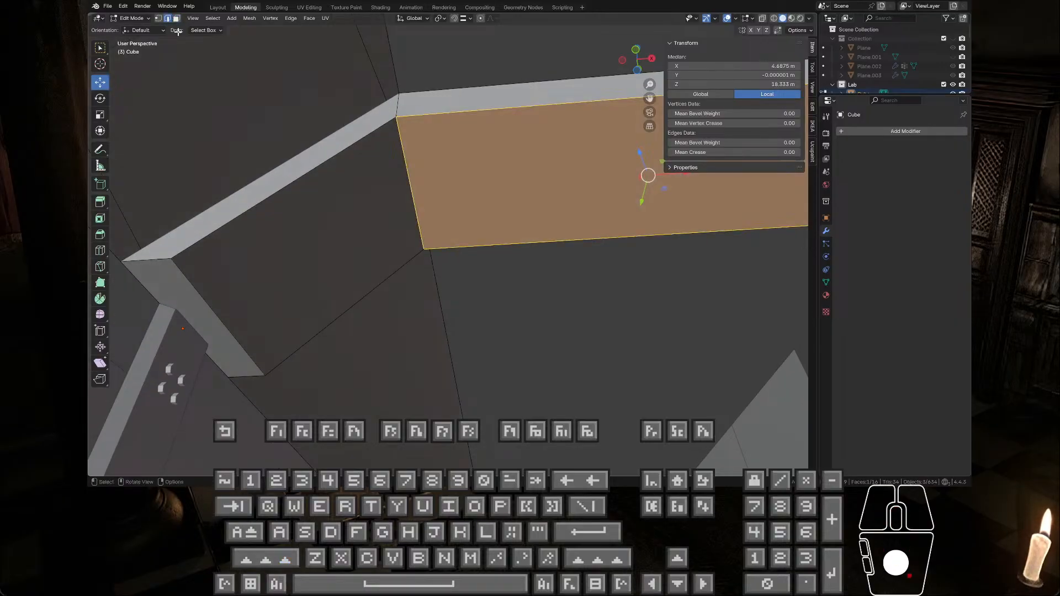
left_click(306, 172)
left_click(418, 115, "shift")
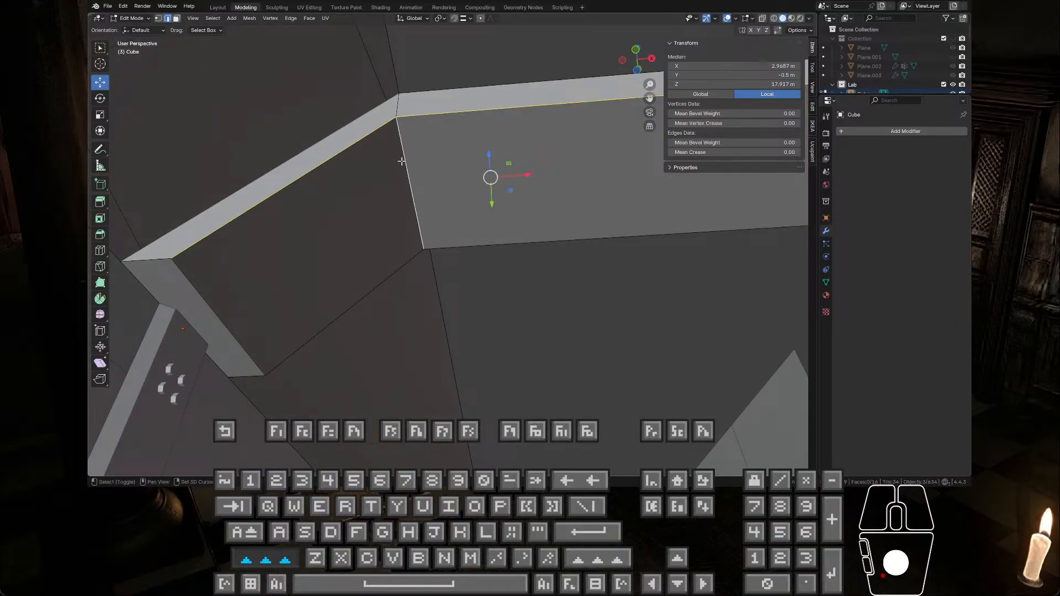
left_click(389, 274, "shift")
left_click(509, 241, "shift")
middle_click_drag(509, 241, 483, 225)
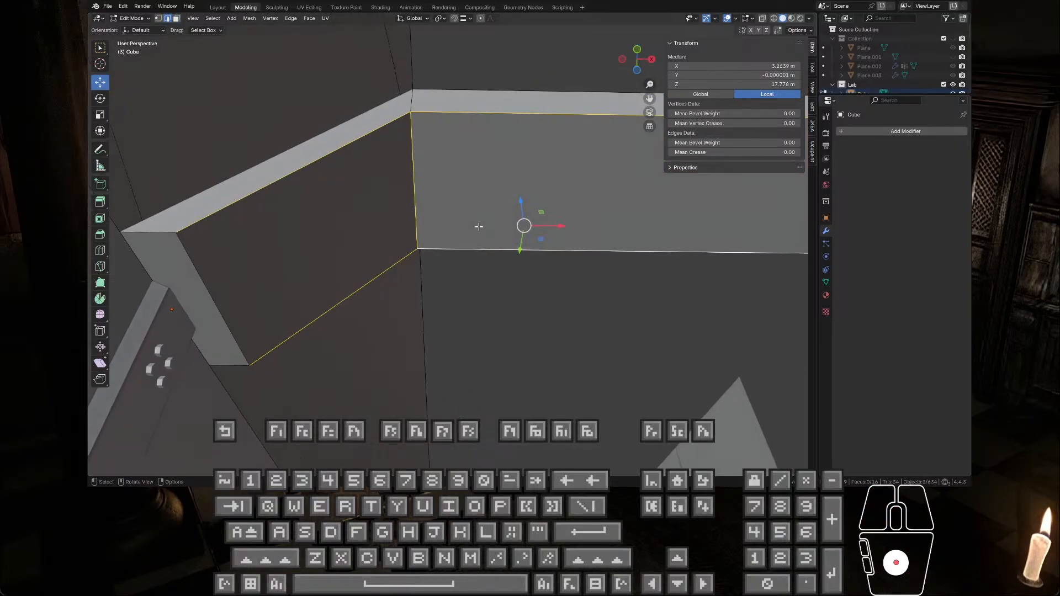
Step: Try a 3-segment bevel of about 0.2 m on the beam's underside edges, and undo it
key("ctrl+b")
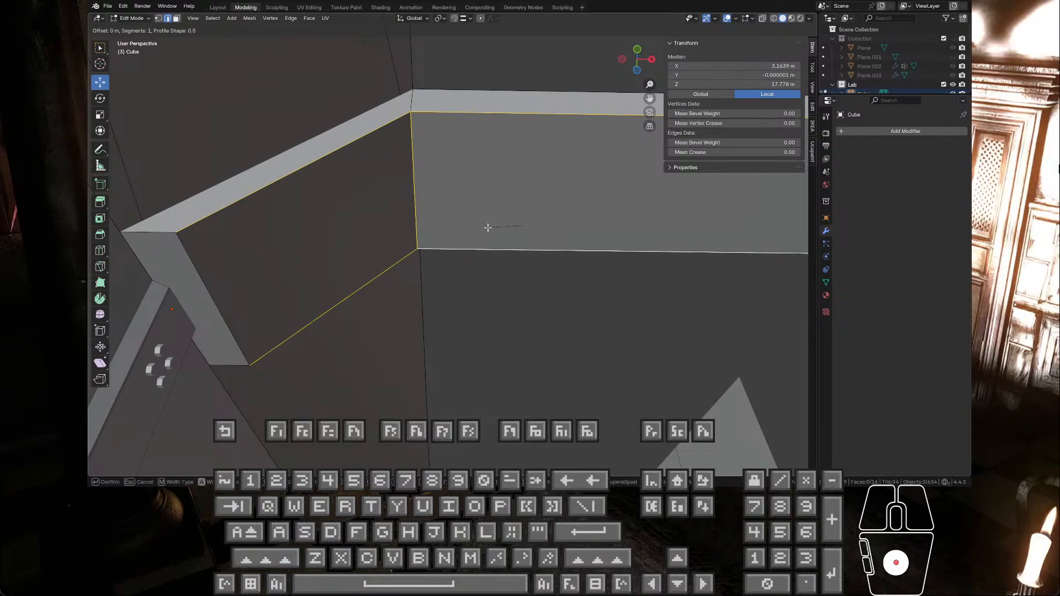
scroll(494, 260, "up", 2)
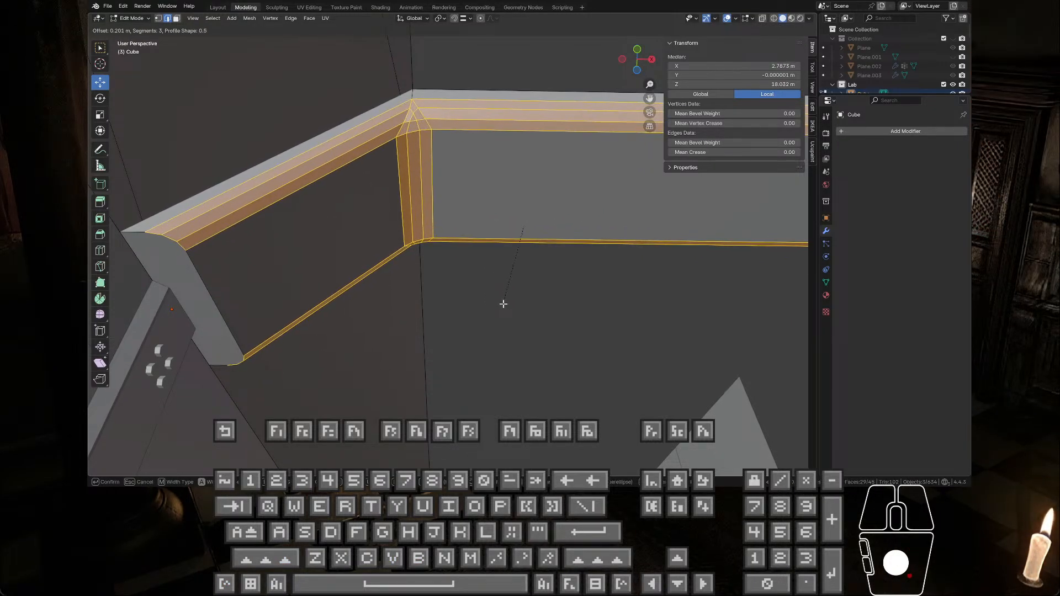
left_click(497, 295)
key("Tab")
middle_click_drag(475, 273, 485, 293)
key("Tab")
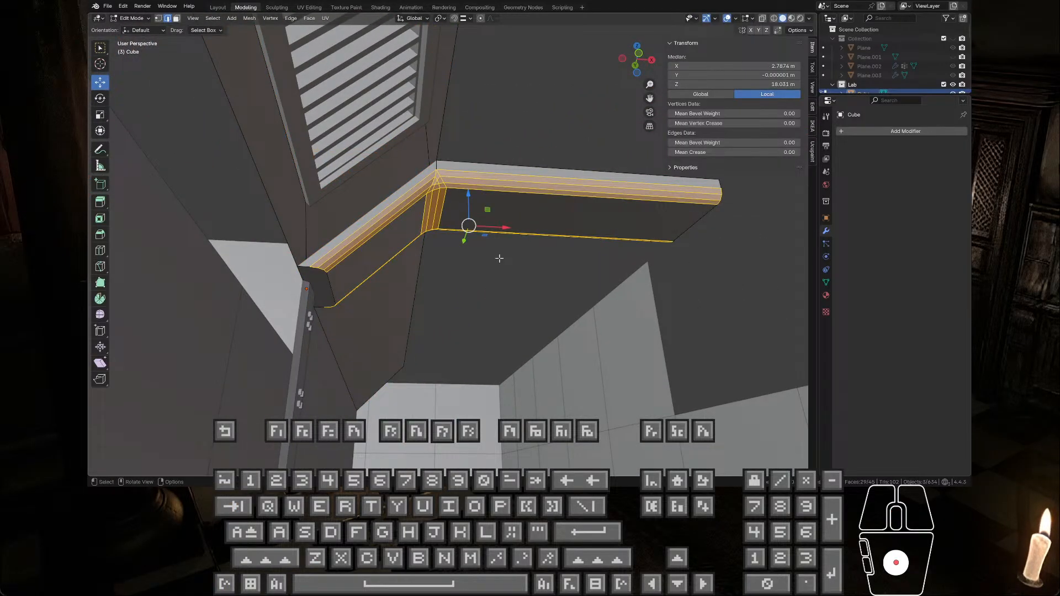
key("ctrl+z")
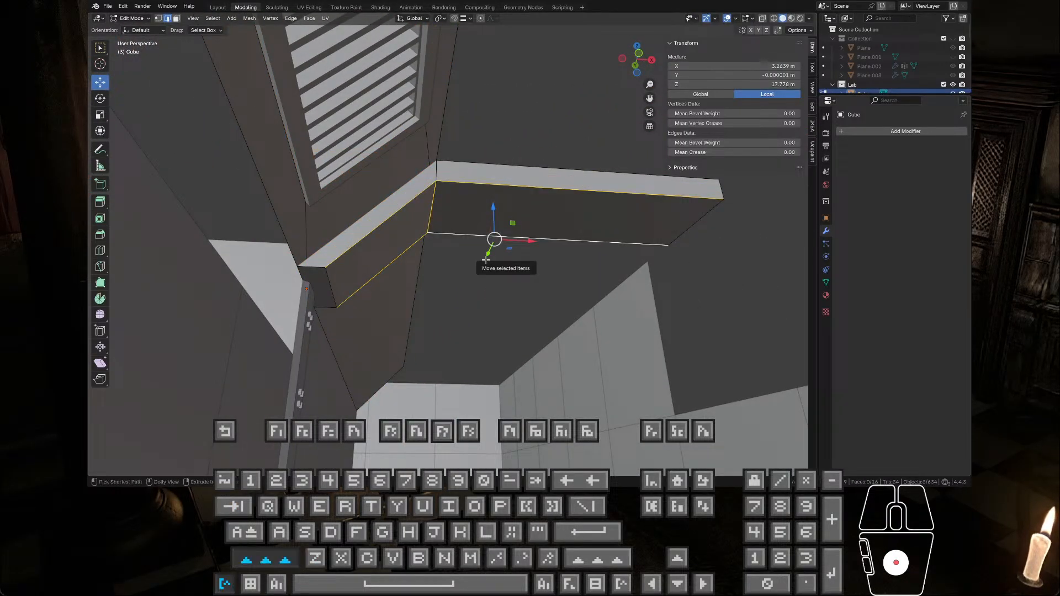
Step: Bevel the beam's selected underside edges by about 0.155 m with 2 segments
key("ctrl+shift+b")
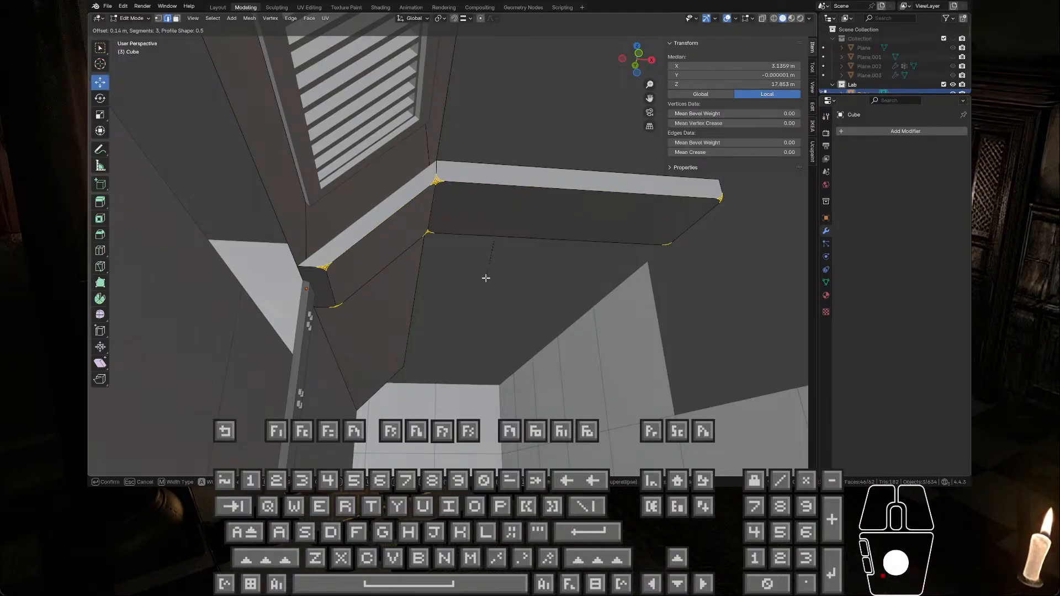
key("v")
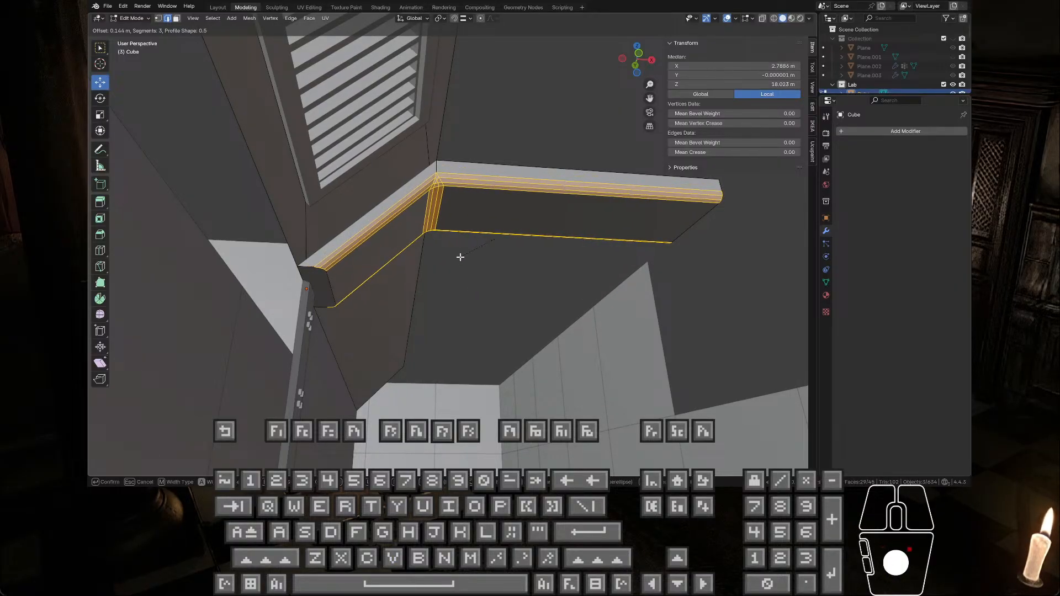
scroll(471, 269, "down", 2)
scroll(473, 274, "up", 1)
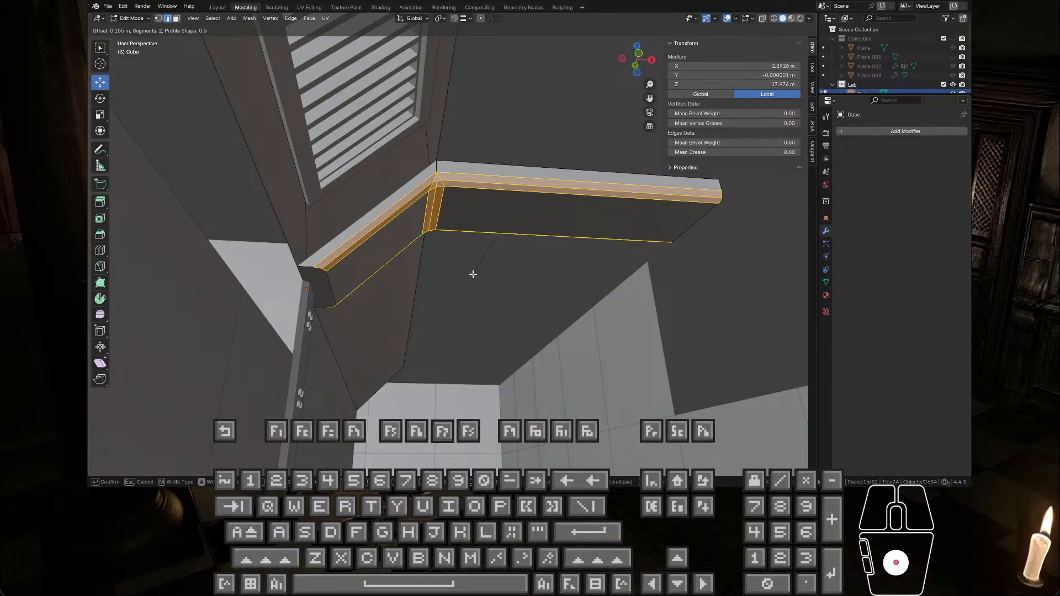
left_click(473, 273)
Step: Return to Object Mode and apply Shade Smooth to the beam
key("Tab")
middle_click_drag(575, 324, 555, 309)
right_click(487, 210)
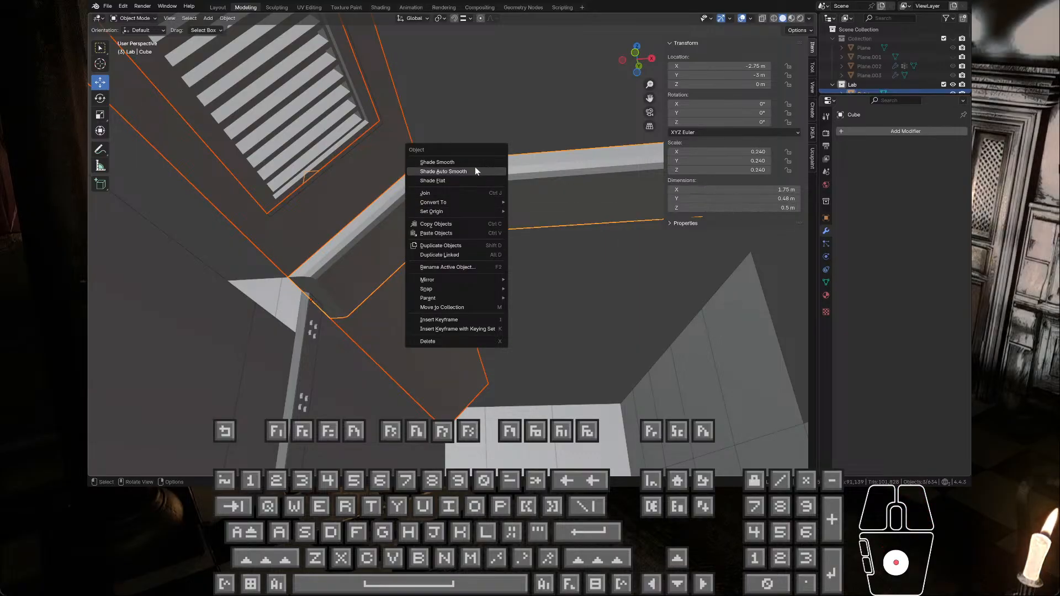
left_click(475, 163)
Step: Mark the edge at the beam's inner bend as sharp and return to Object Mode
middle_click_drag(496, 245, 429, 212)
key("Tab")
left_click(465, 226)
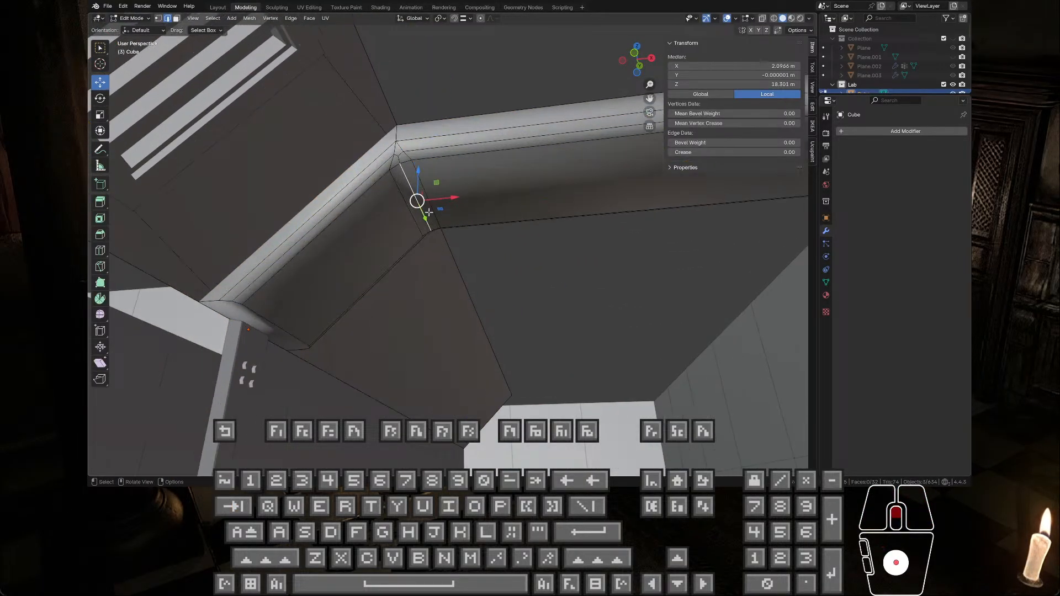
right_click(410, 189)
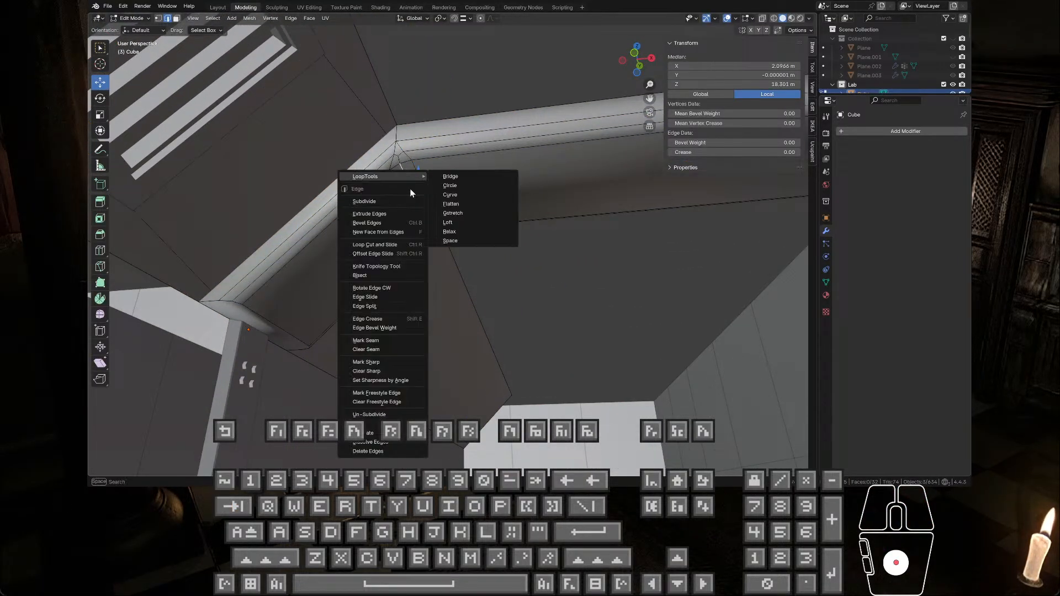
left_click(387, 362)
key("Tab")
middle_click_drag(484, 201, 335, 244)
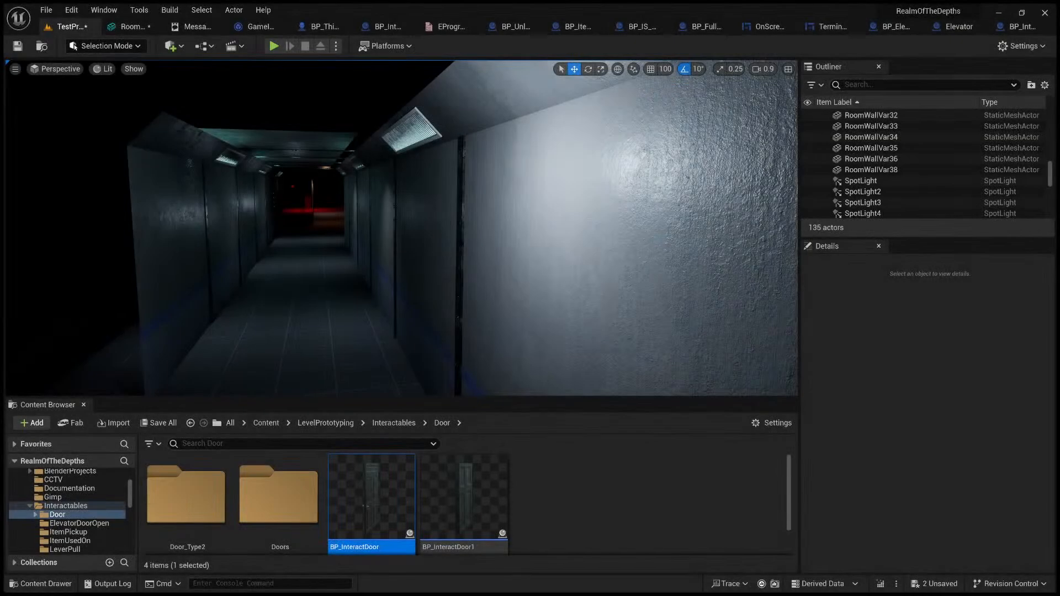
Step: Switch to Unreal Engine and examine the corridor's ceiling, light fixtures and wall trims along its length
mouse_move(379, 284)
right_mouse_down()
mouse_move(365, 284)
mouse_move(379, 284)
right_mouse_up()
right_click_drag(439, 256, 438, 249)
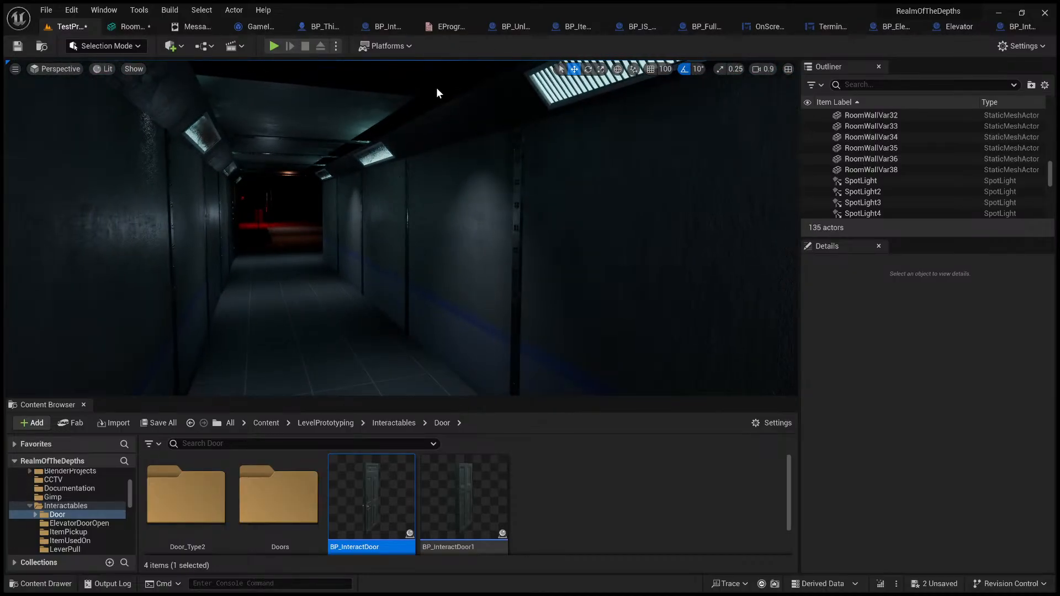
key("w")
right_click_drag(554, 136, 519, 135)
scroll(553, 136, "up", 5)
right_click_drag(438, 210, 185, 217)
scroll(409, 216, "down", 5)
key("w")
scroll(391, 217, "up", 2)
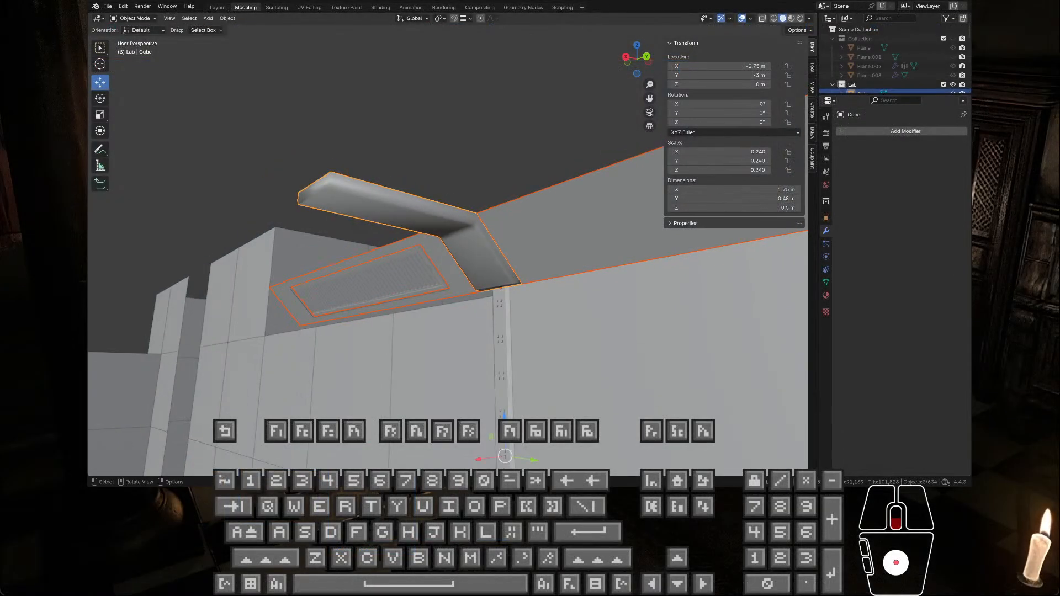
middle_click_drag(431, 188, 456, 184)
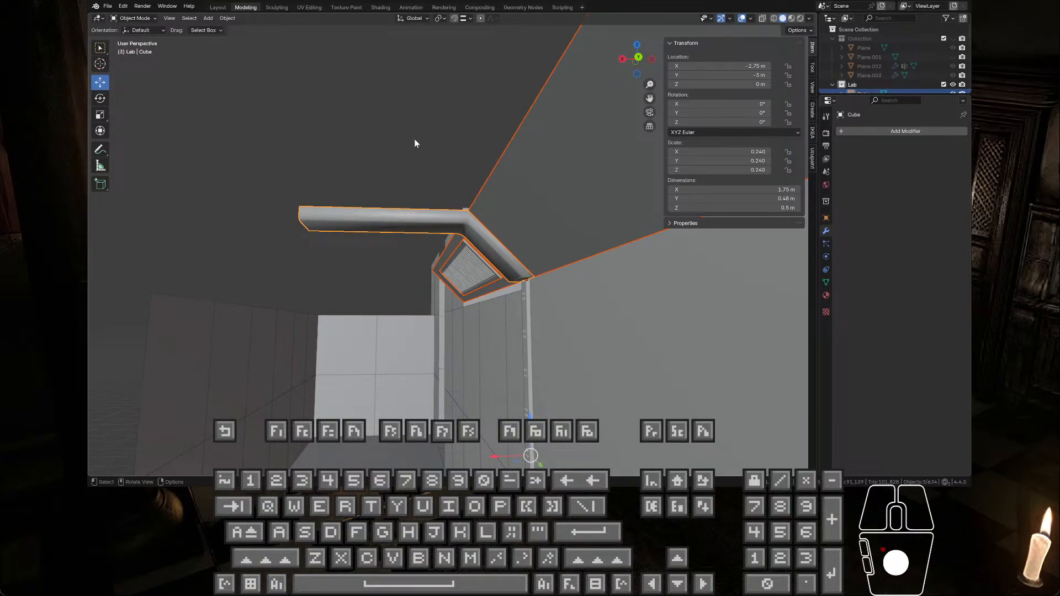
middle_click_drag(415, 142, 630, 248)
left_click(515, 304)
middle_click_drag(536, 224, 332, 222)
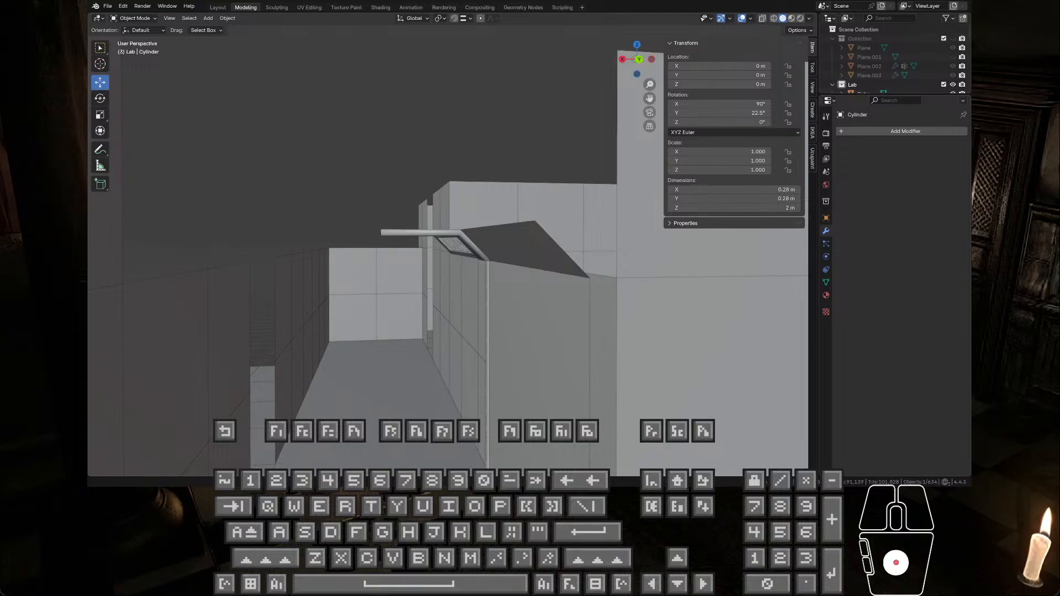
Step: Switch to Unreal Engine, fly out past the corridor and set the viewport to Unlit
right_click(448, 256)
key("a")
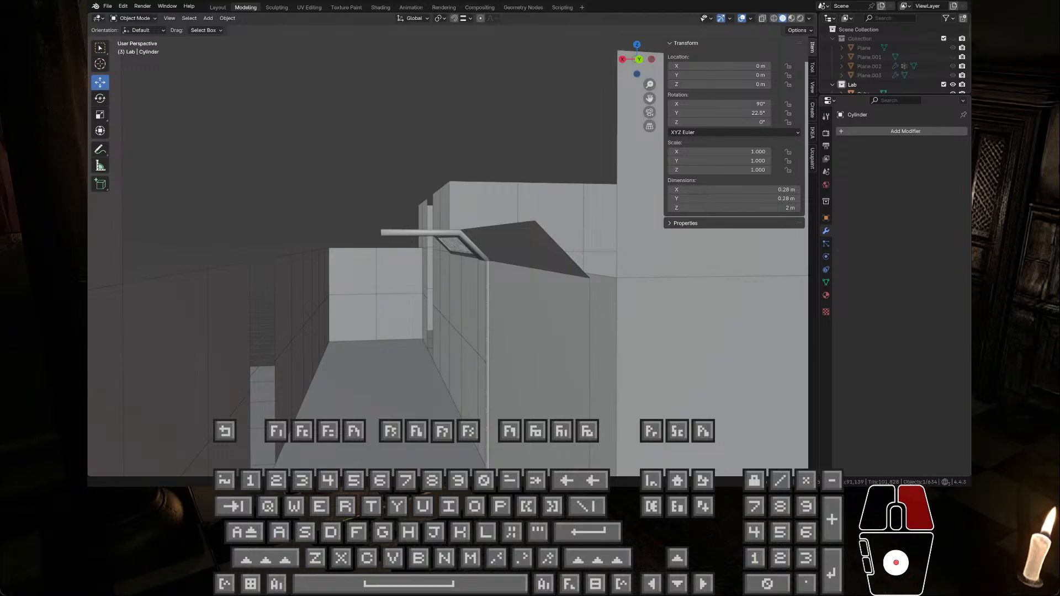
key("s")
key("a")
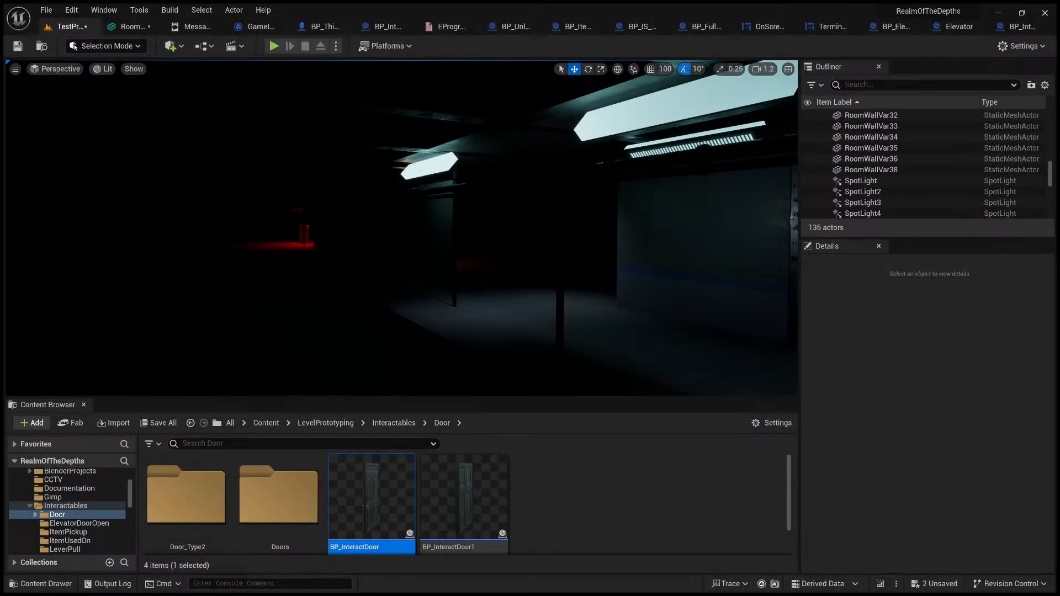
left_click(126, 110)
Step: Select the ten straight pipe segments of the two parallel runs along the corridor wall
right_click_drag(221, 165, 303, 220)
left_click(302, 221)
left_click(302, 221, "shift")
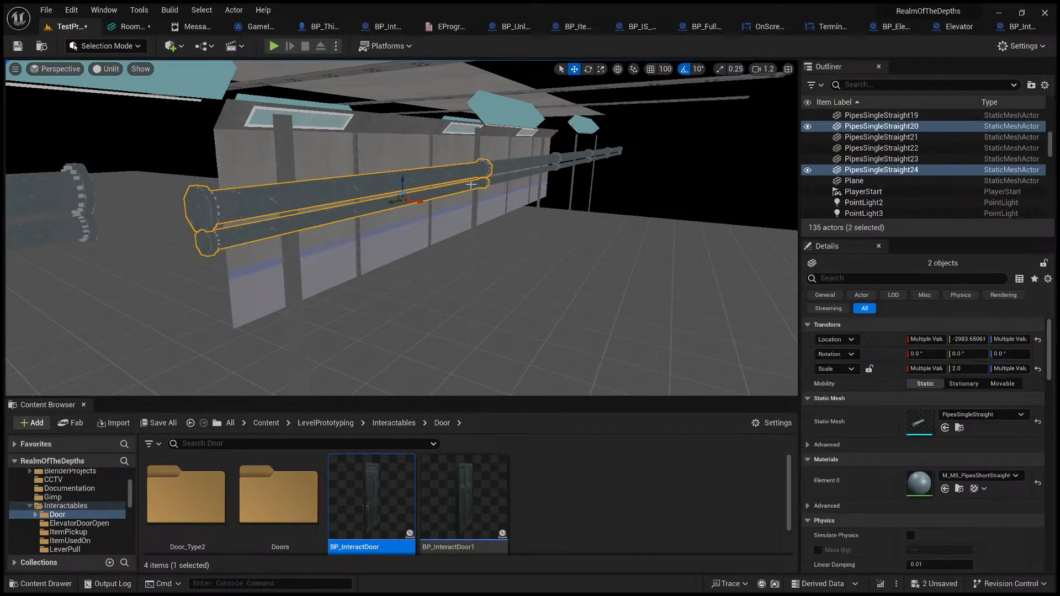
left_click(512, 175, "shift")
left_click(517, 168, "shift")
left_click(583, 156, "ctrl")
left_click(584, 162, "ctrl")
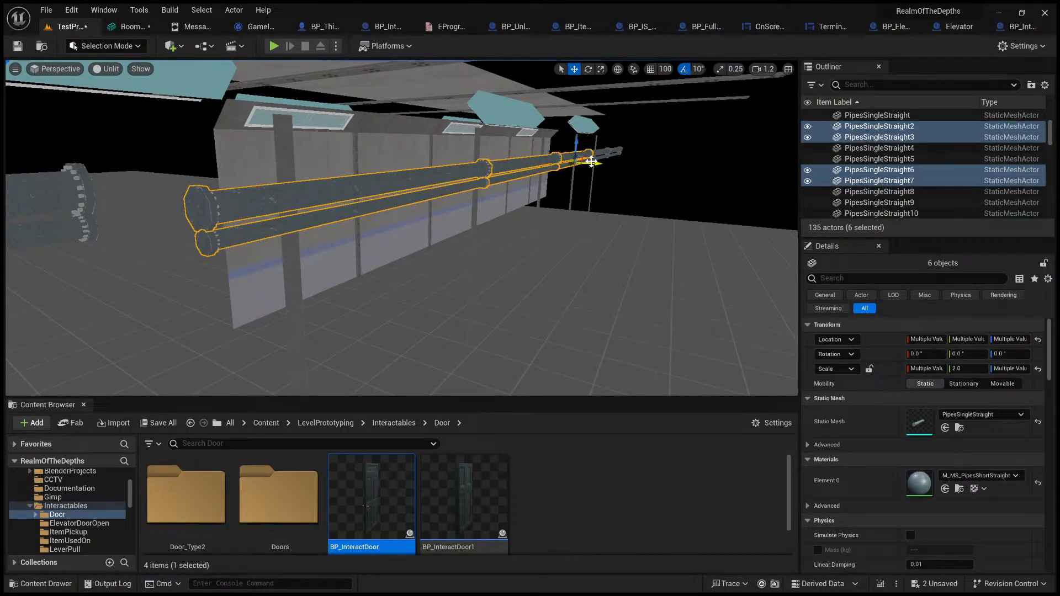
left_click(604, 151, "ctrl")
left_click(613, 156, "ctrl")
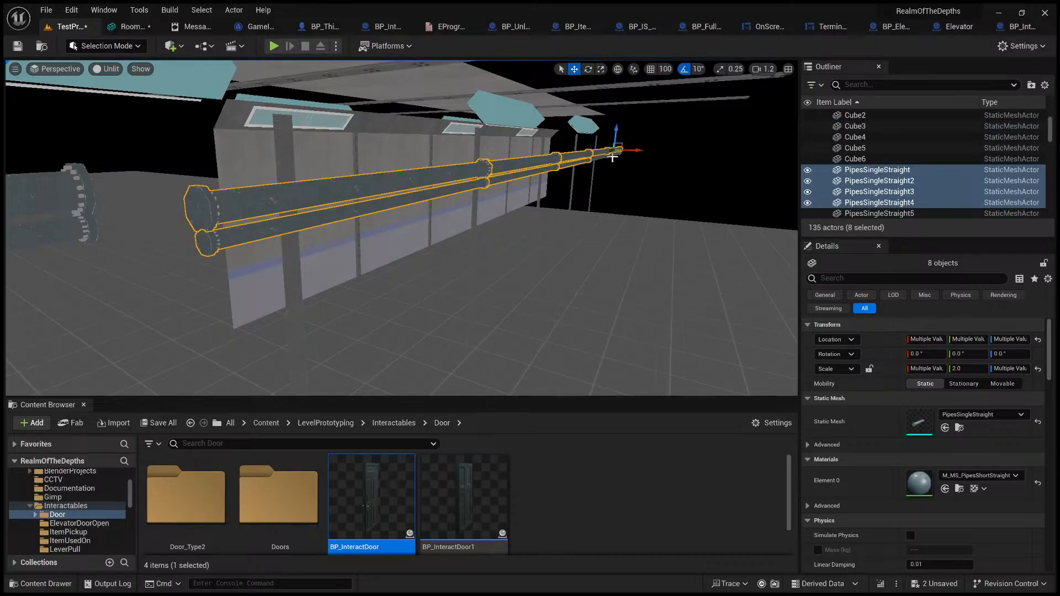
left_click(614, 155, "ctrl")
left_click(603, 154, "ctrl")
Step: Examine the pipe runs from the corridor's end, toggle Game View, and set the viewport back to Lit
left_click_drag(604, 156, 583, 166)
key("a")
right_click_drag(521, 163, 587, 157)
key("d")
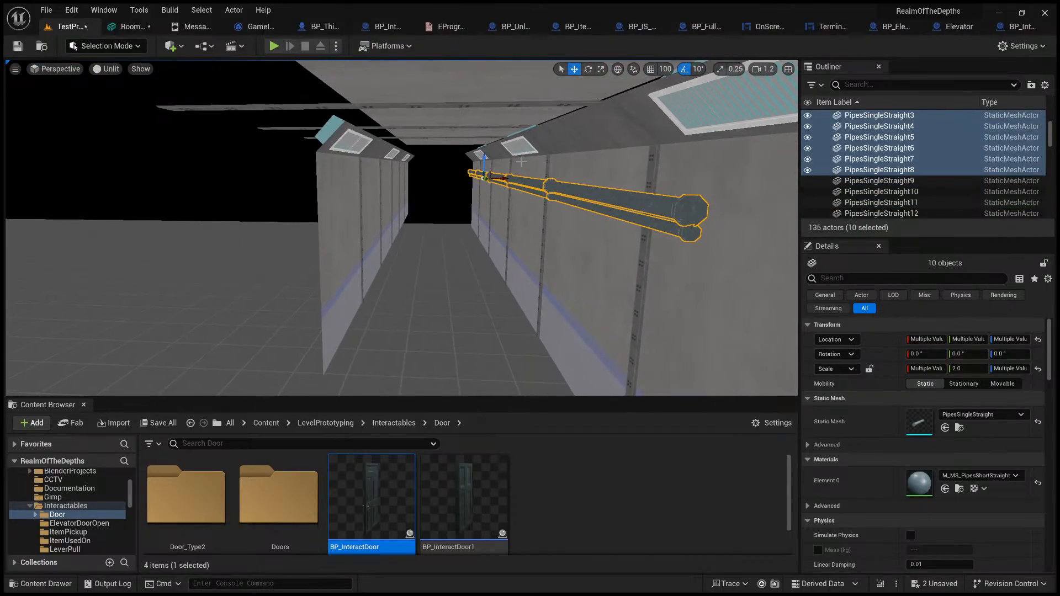
key("g")
key("g")
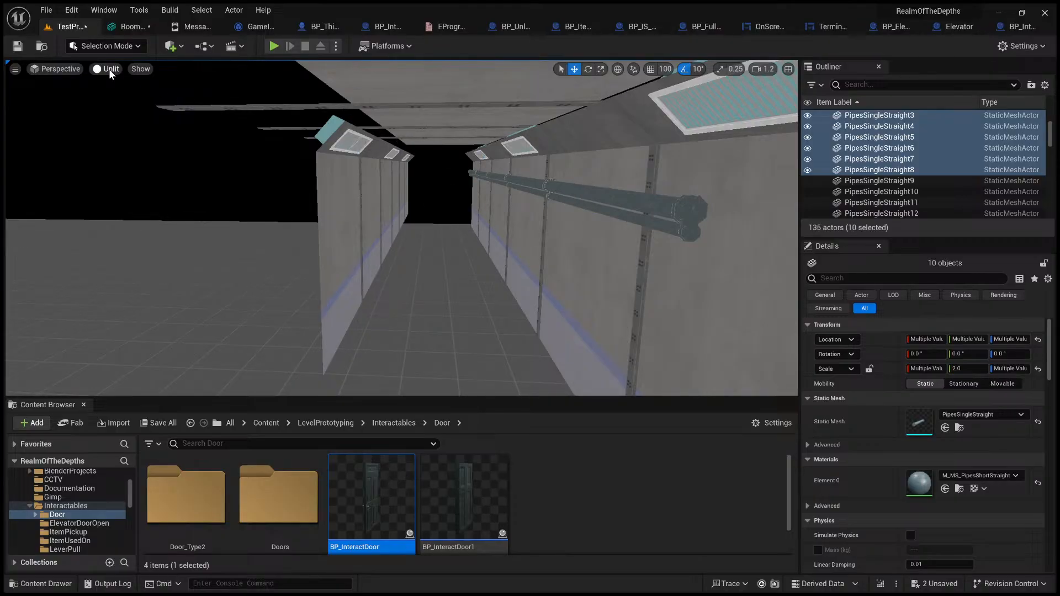
left_click(122, 96)
mouse_move(371, 173)
right_mouse_down()
mouse_move(391, 157)
mouse_move(381, 175)
right_mouse_up()
key("w")
key("q")
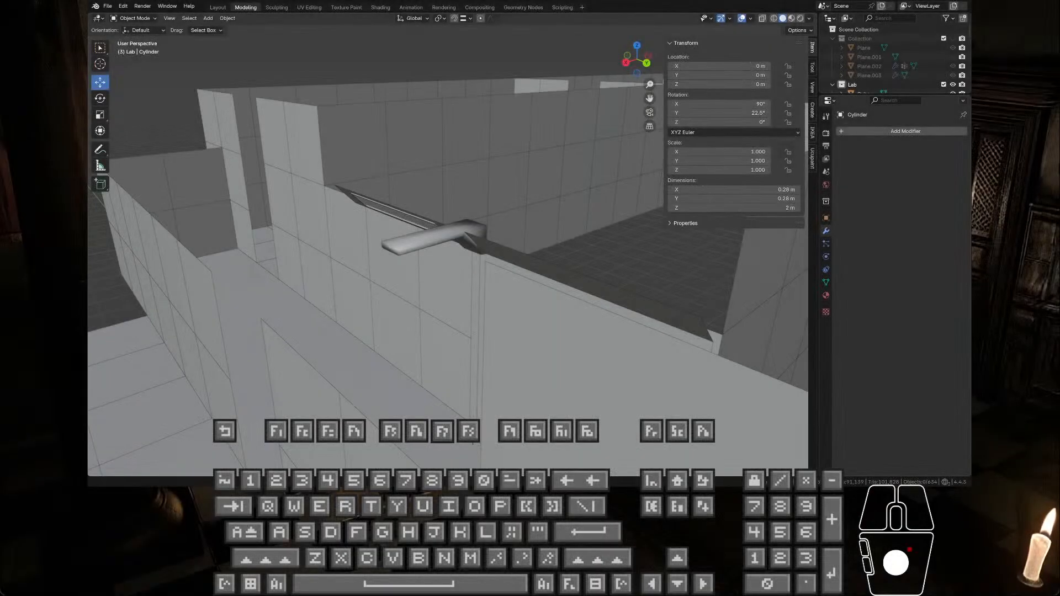
Step: Mark the ceiling beam's upper long edges on both sides as sharp
middle_click_drag(486, 279, 444, 260)
scroll(448, 274, "up", 5)
scroll(443, 257, "up", 2)
left_click(403, 213)
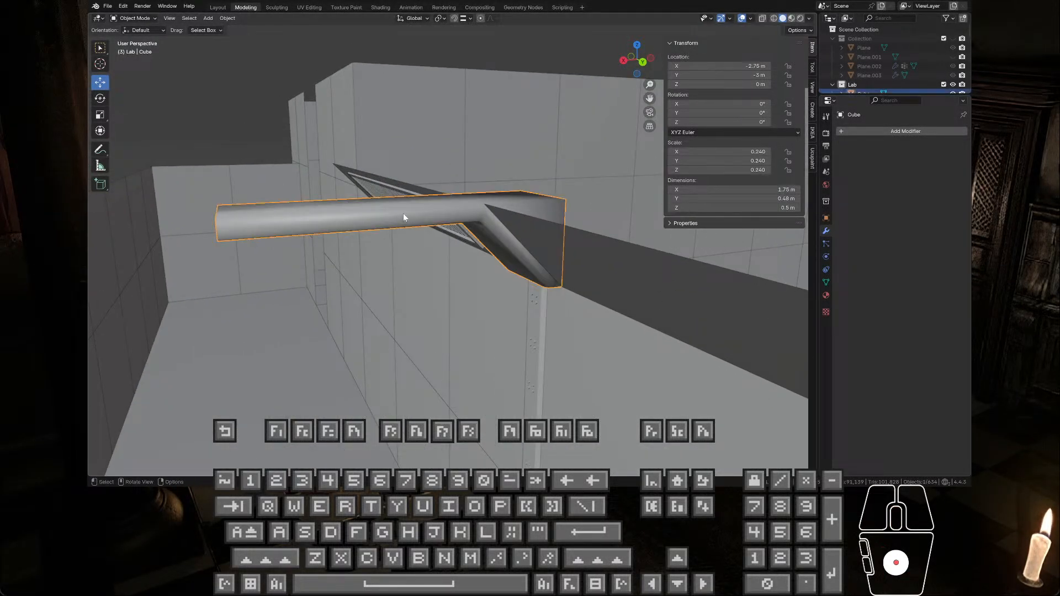
key("Tab")
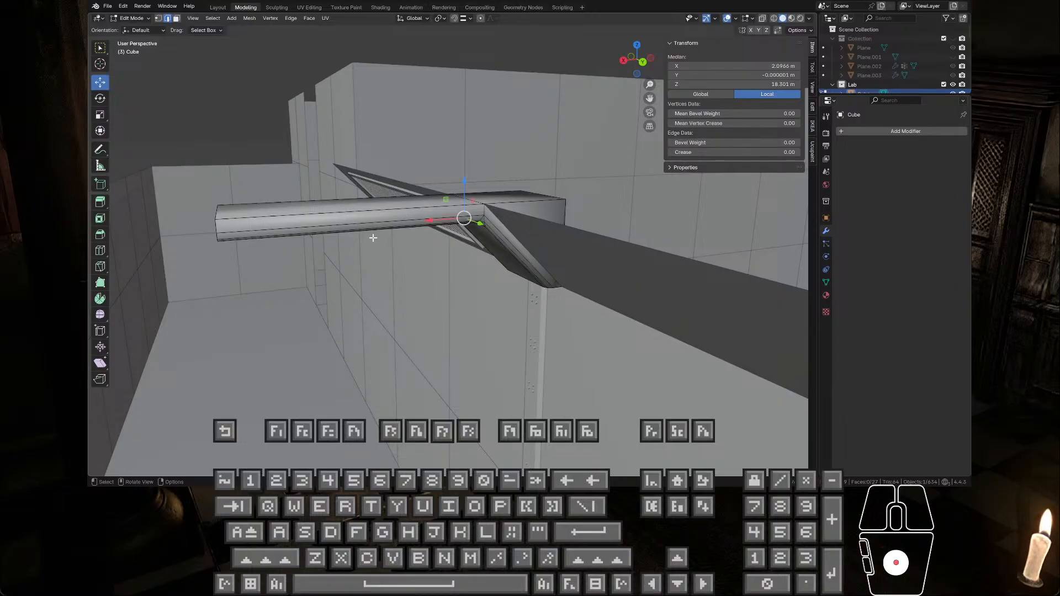
middle_click_drag(362, 226, 382, 235)
left_click(380, 235)
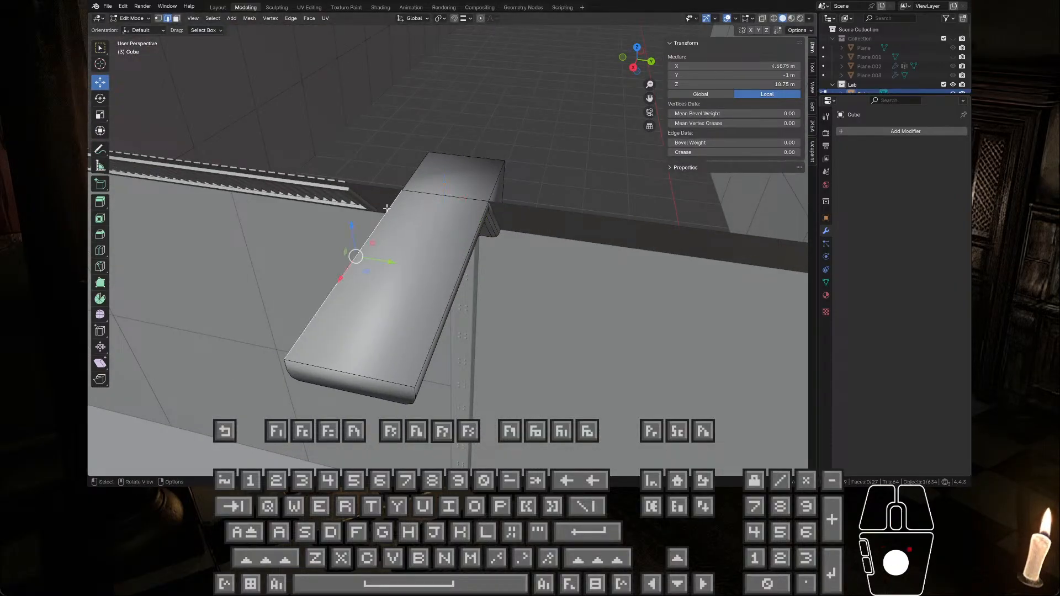
left_click(416, 175, "shift")
left_click(499, 173, "shift")
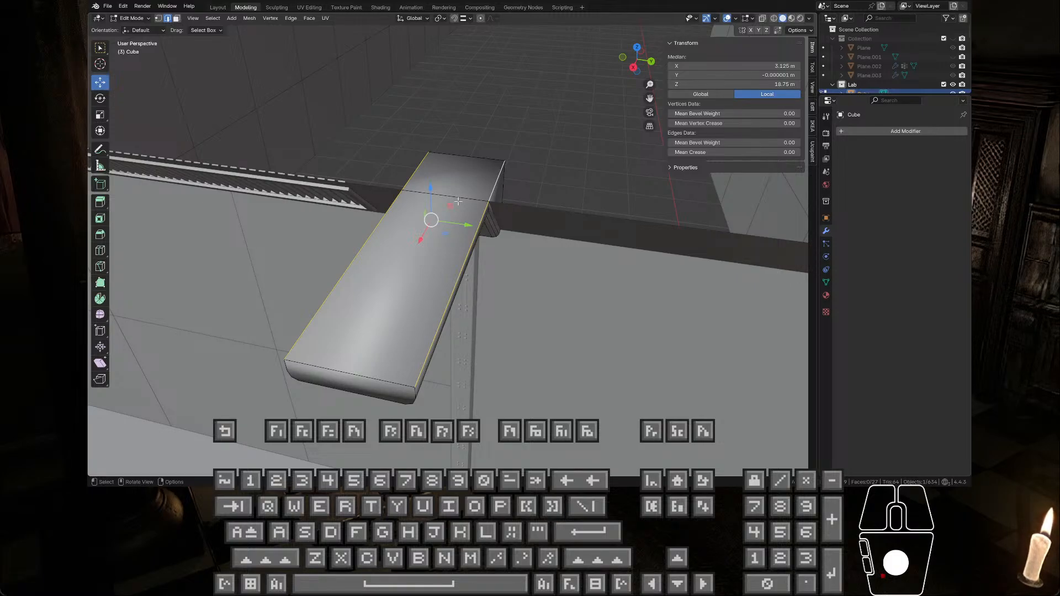
middle_click_drag(397, 311, 406, 302)
left_click(430, 296, "shift")
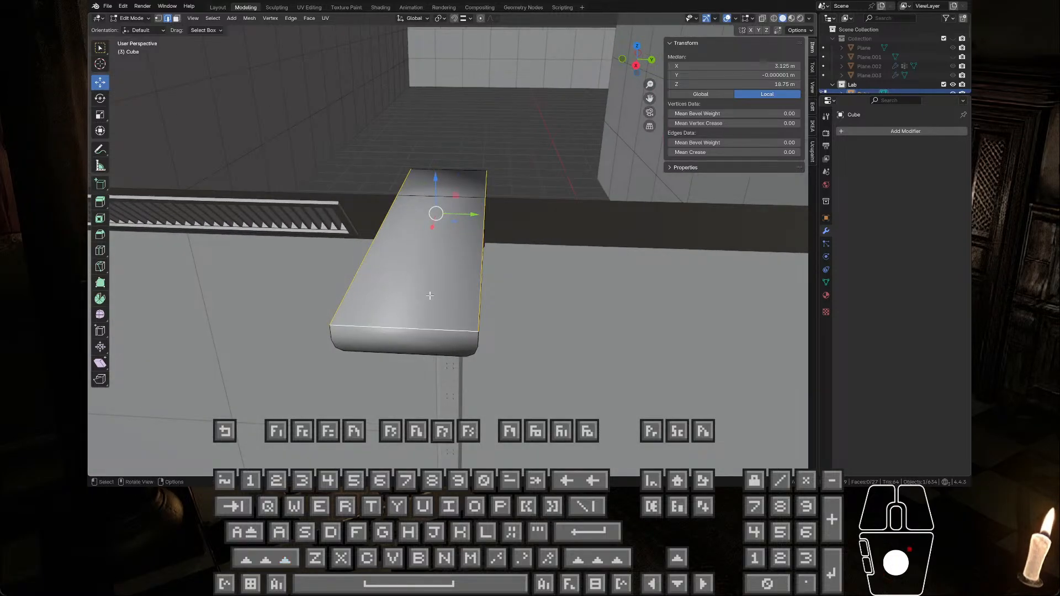
right_click(455, 298)
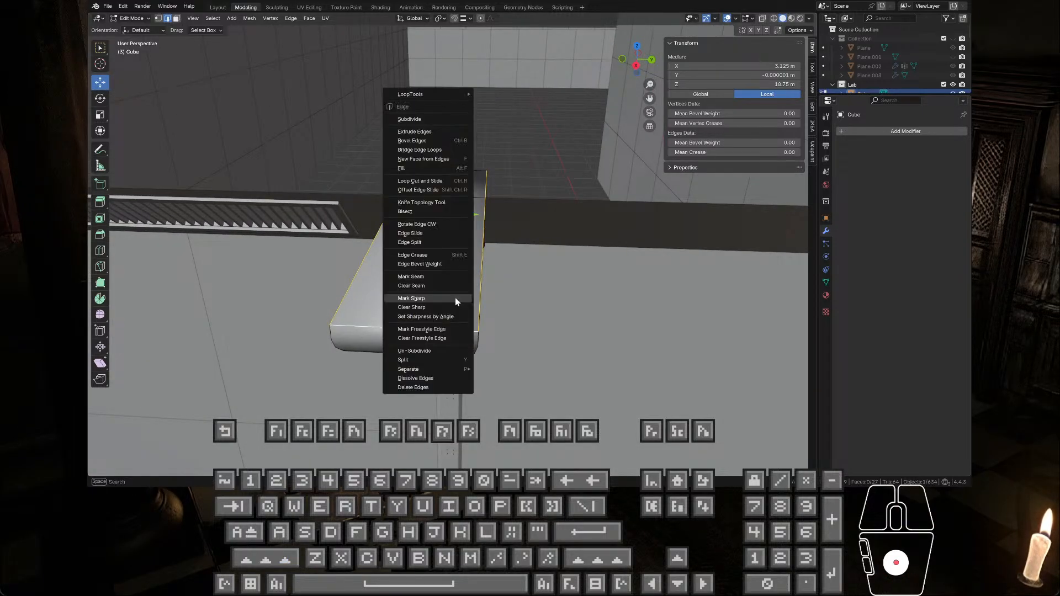
left_click(453, 300)
key("Tab")
Step: Examine the rounded beam's smooth shading from below, especially around the bend above the louvred panel
middle_click_drag(450, 301, 377, 251)
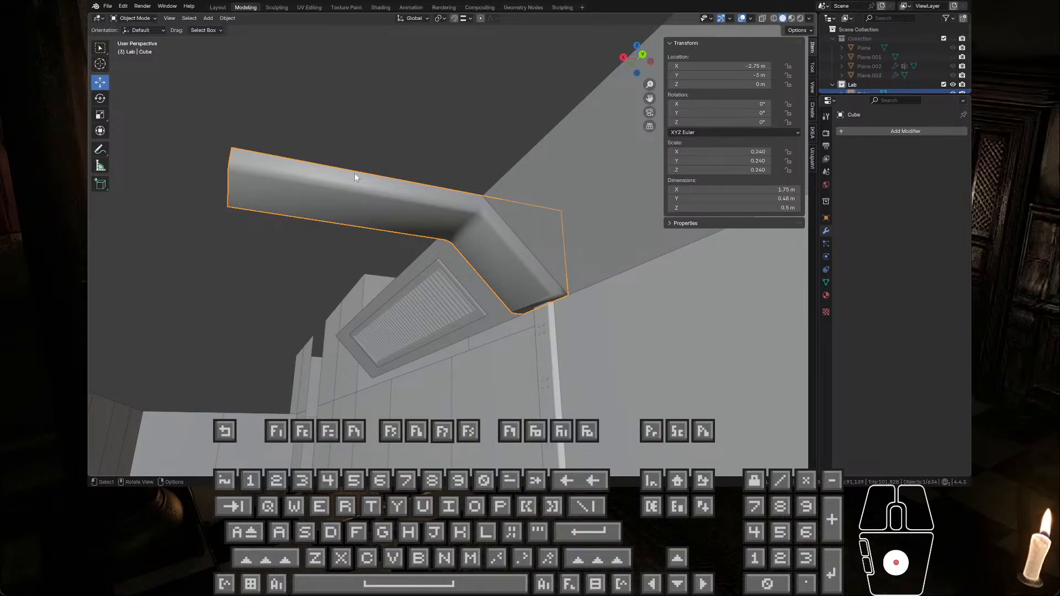
left_click(387, 134)
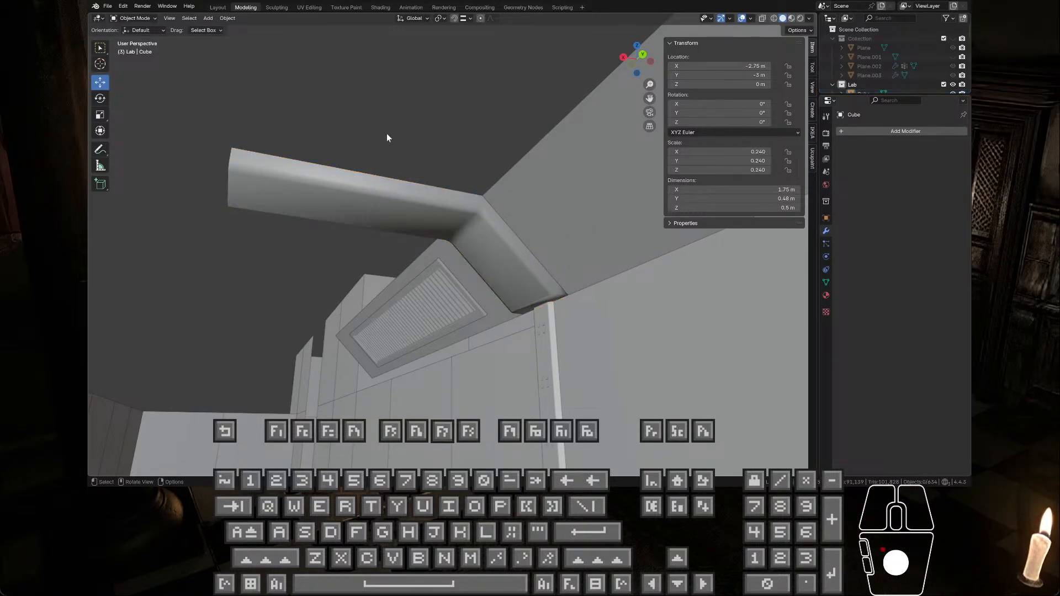
left_click_drag(336, 95, 385, 132)
middle_click_drag(389, 144, 366, 154)
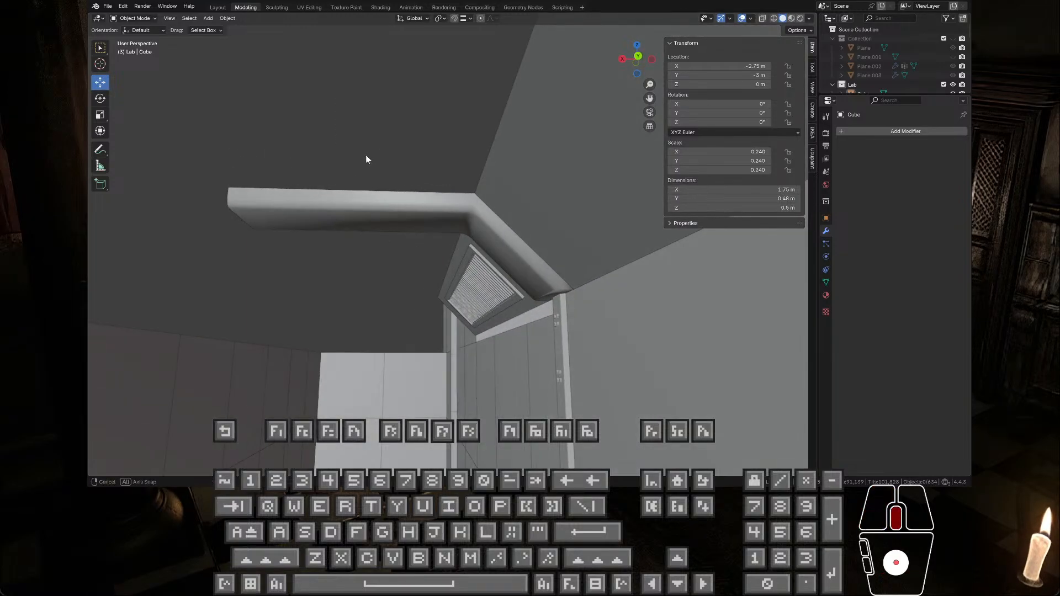
left_click_drag(318, 101, 385, 159)
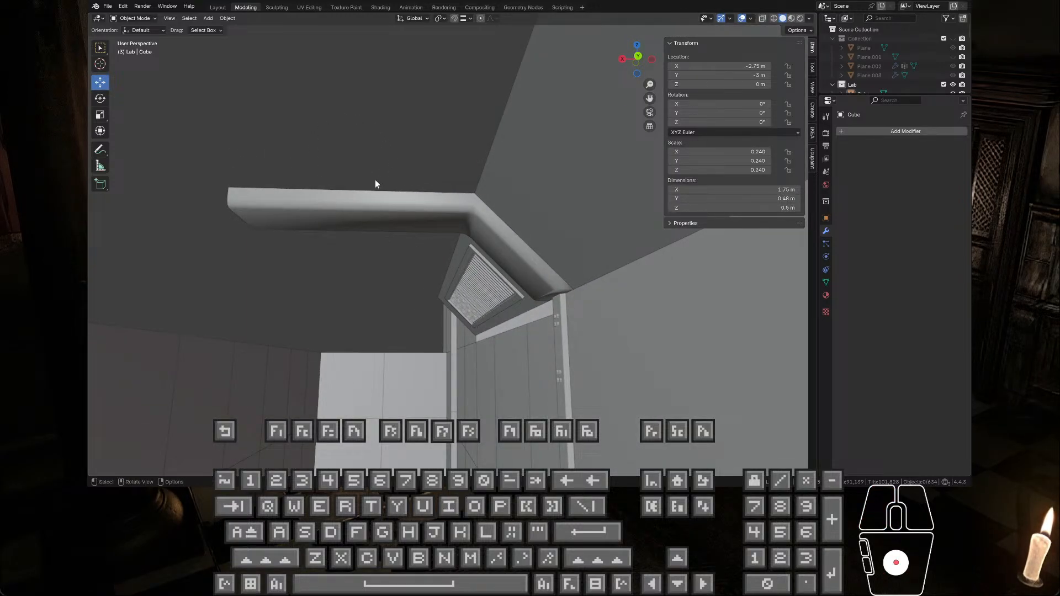
middle_click_drag(376, 180, 399, 210)
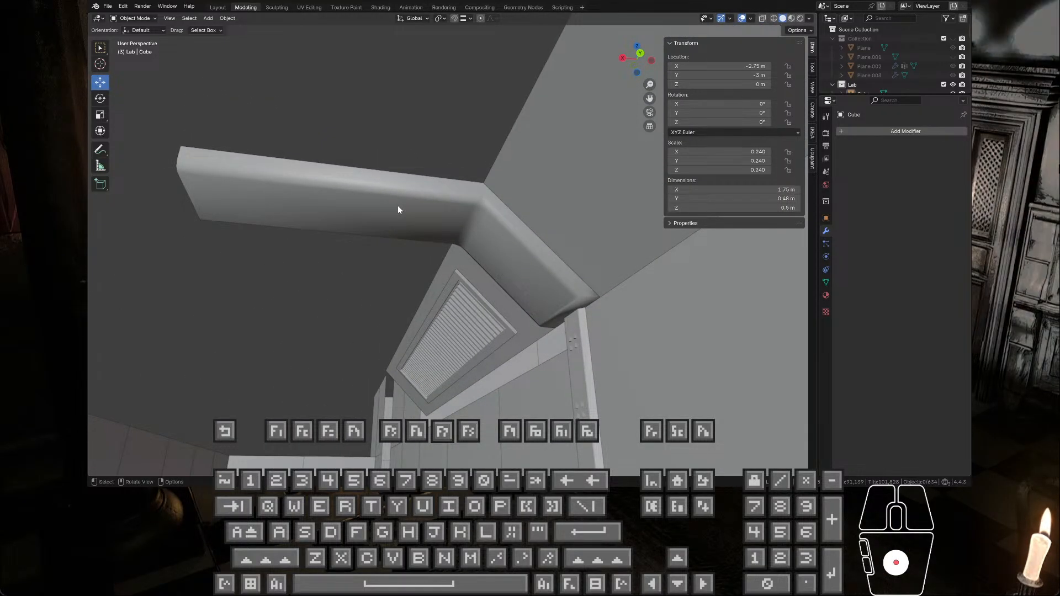
scroll(399, 210, "down", 2)
left_click(527, 272)
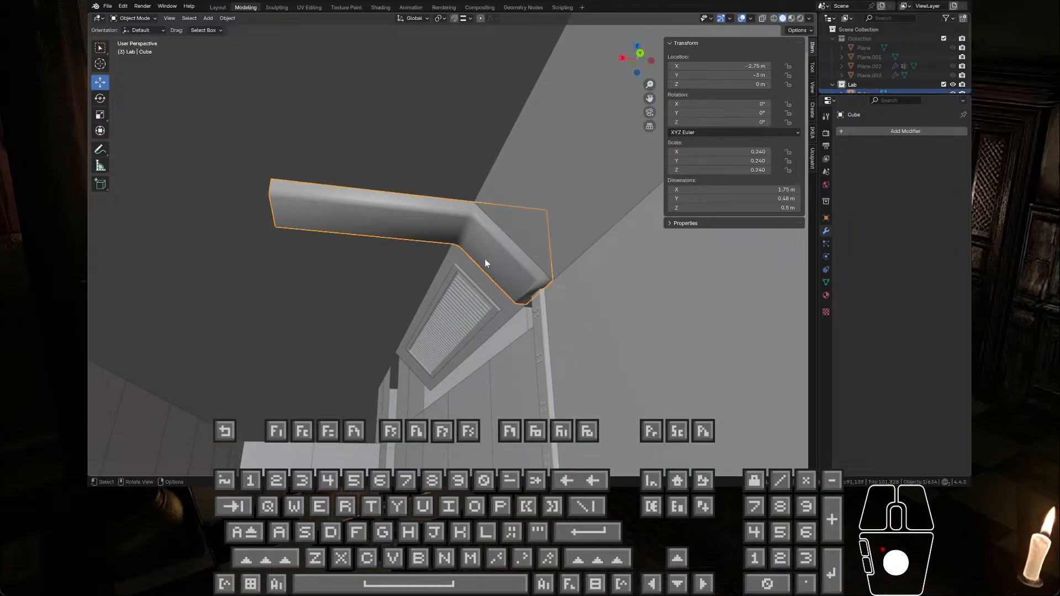
mouse_move(486, 260)
middle_mouse_down()
mouse_move(459, 270)
mouse_move(486, 247)
middle_mouse_up()
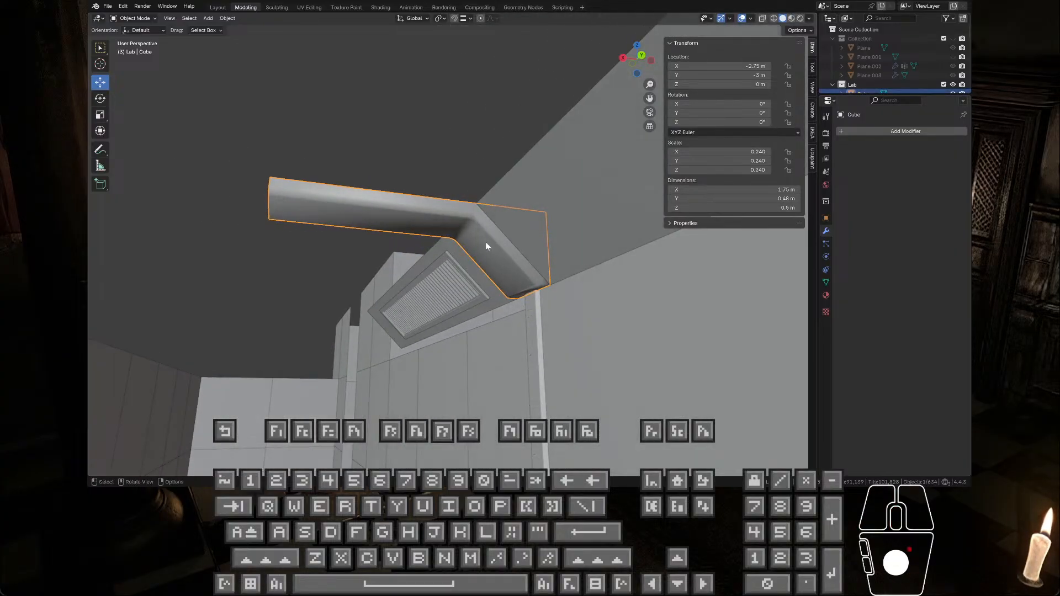
scroll(478, 238, "up", 2)
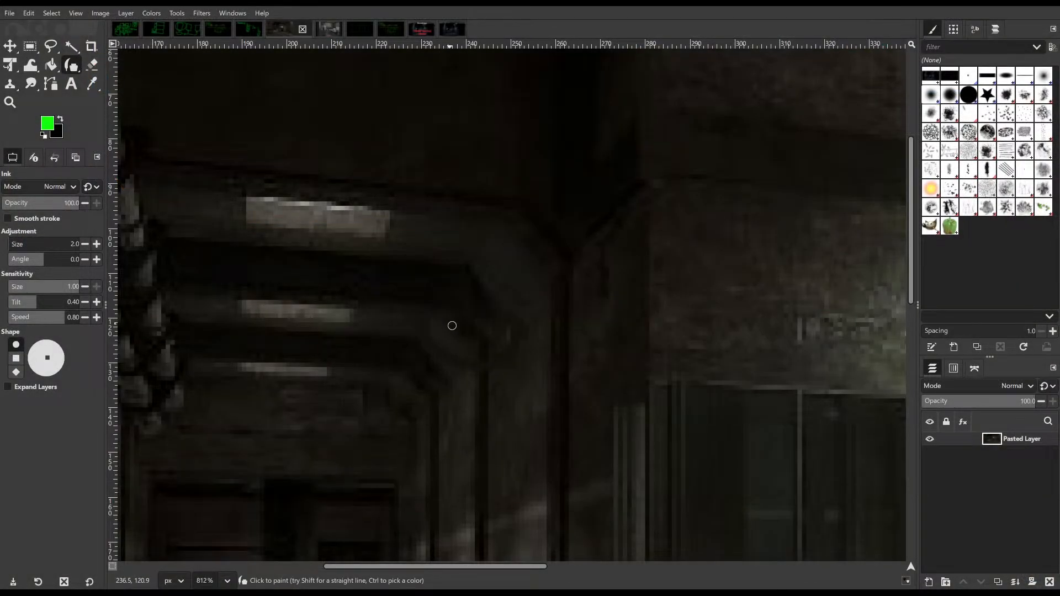
Step: Switch to GIMP, circle the ceiling beam in the corridor reference image with green ink, and undo the strokes
mouse_move(431, 303)
left_mouse_down()
mouse_move(538, 288)
mouse_move(284, 225)
mouse_move(350, 348)
mouse_move(428, 320)
left_mouse_up()
key("ctrl+z")
mouse_move(194, 290)
left_mouse_down()
mouse_move(256, 215)
mouse_move(257, 345)
left_mouse_up()
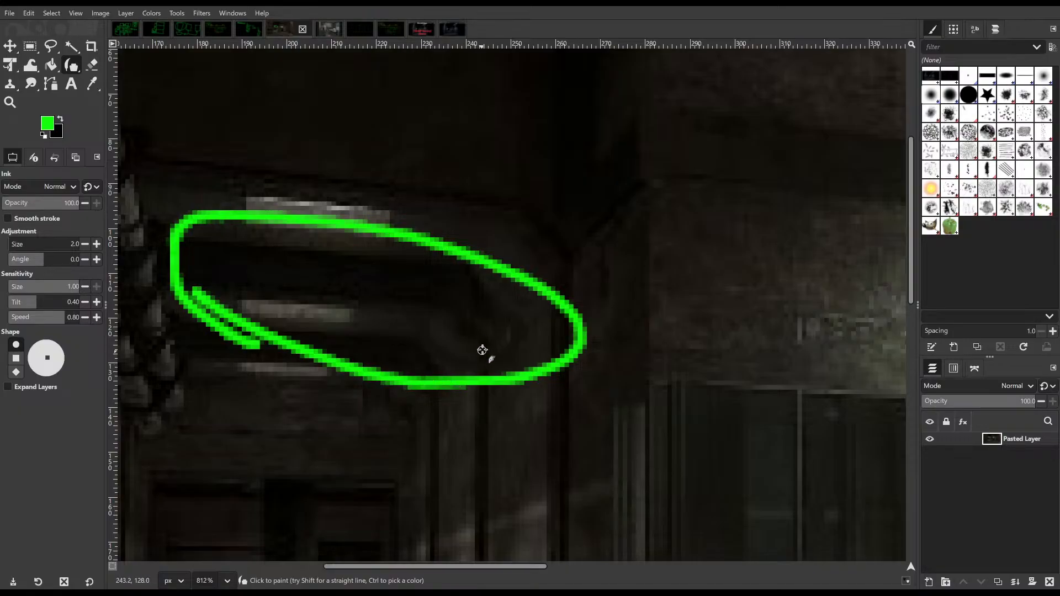
key("ctrl+z")
mouse_move(547, 283)
left_mouse_down()
mouse_move(634, 407)
mouse_move(525, 327)
left_mouse_up()
key("ctrl+z")
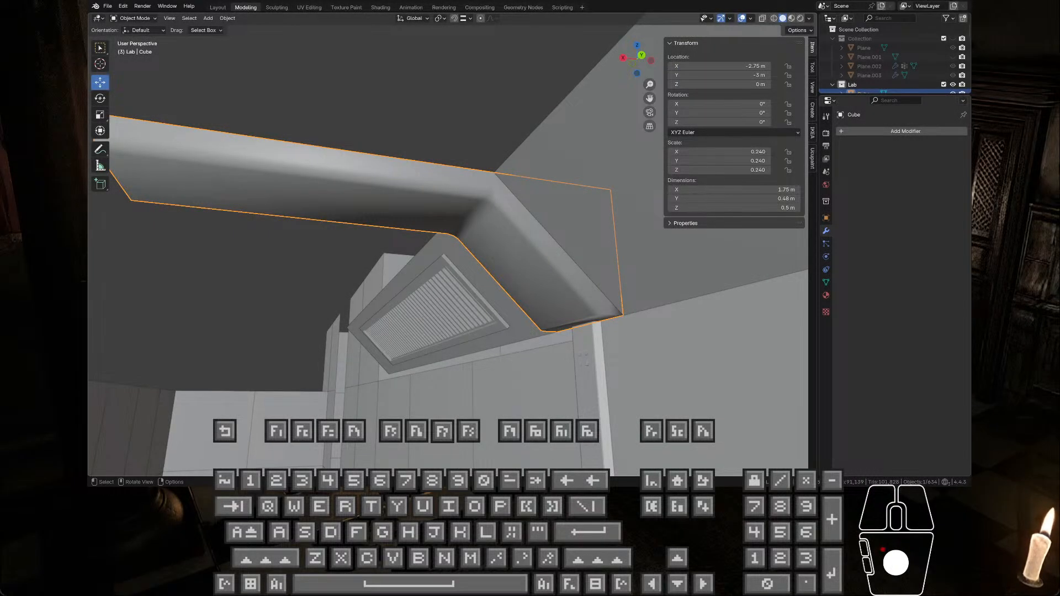
Step: Switch back to Blender, check the rounded beam's bend from the other side, and copy the beam object
middle_click_drag(436, 232, 416, 204)
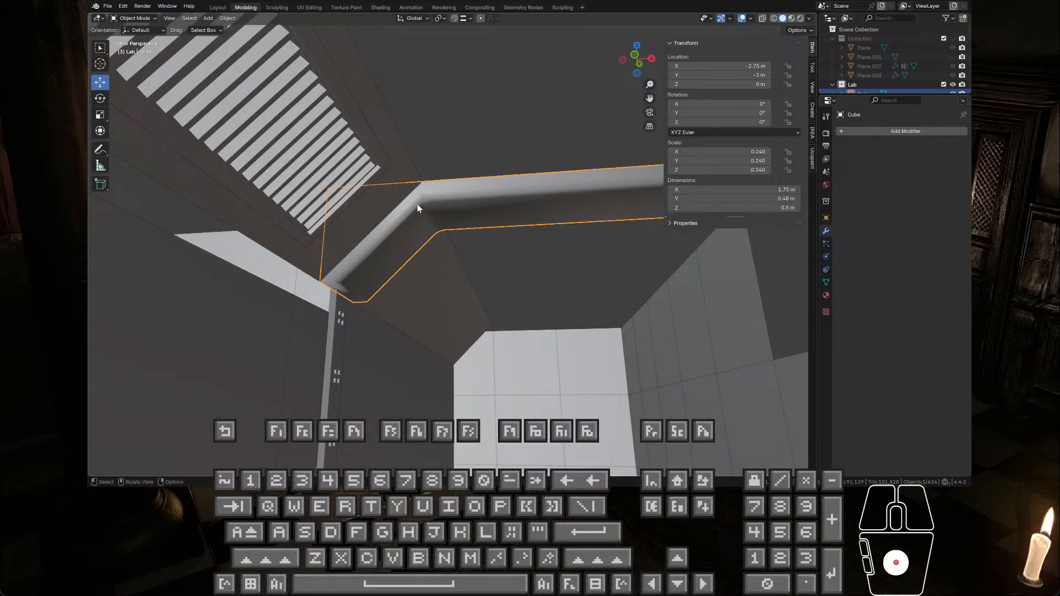
key("Tab")
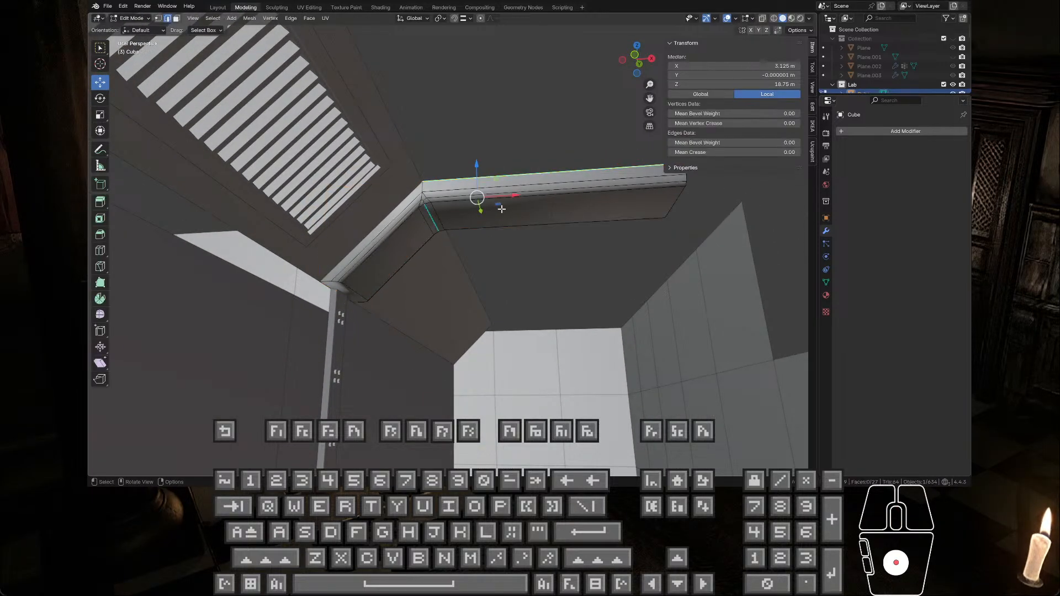
key("Tab")
mouse_move(453, 213)
middle_mouse_down()
mouse_move(438, 224)
mouse_move(464, 217)
middle_mouse_up()
left_click(463, 214)
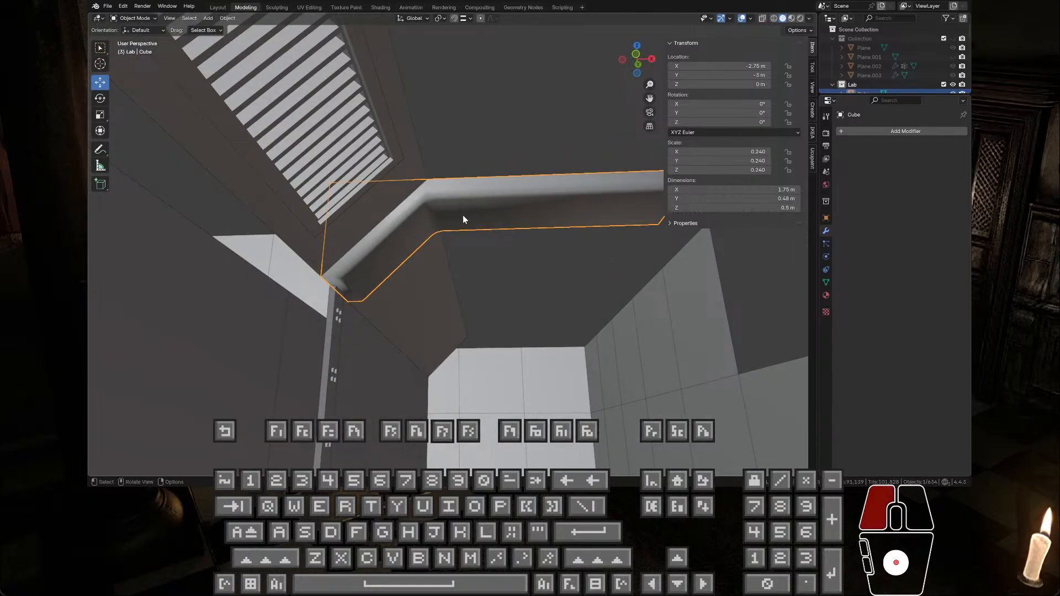
key("Tab")
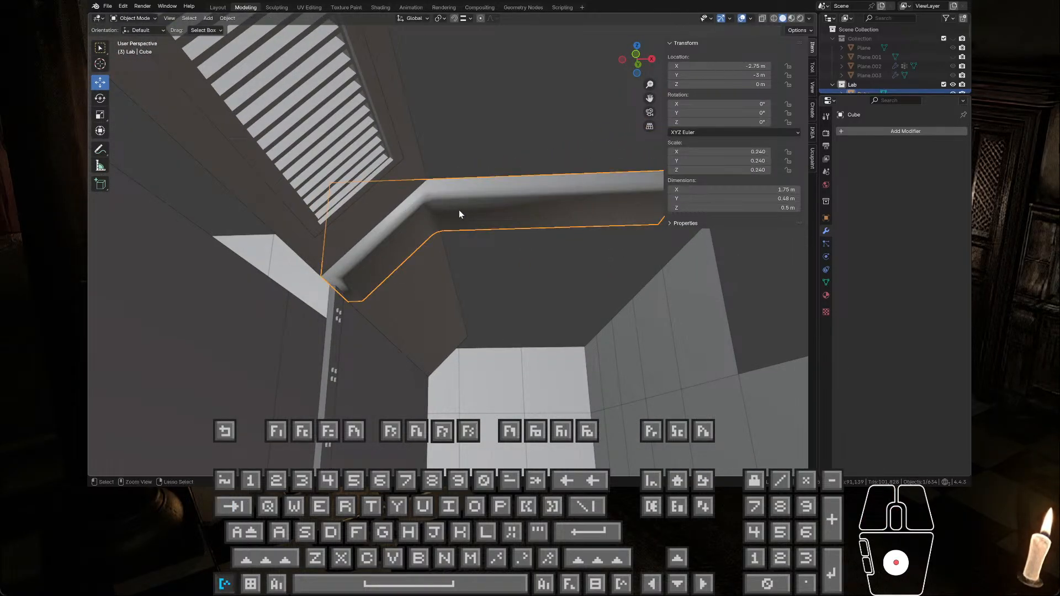
key("ctrl+c")
Step: Undo the beam's sharp edges, smooth shading and bevel back to the plain square-edged shape, and return to Object Mode
left_click(491, 139)
key("ctrl+z")
key("ctrl+z")
key("ctrl+z")
key("ctrl+z")
key("ctrl+z")
key("ctrl+z")
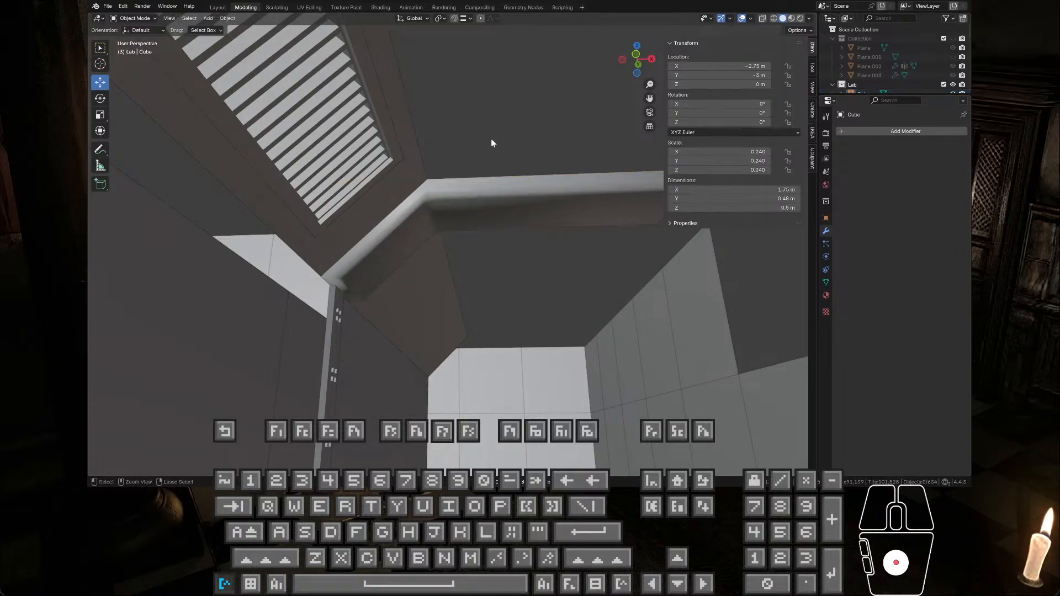
key("ctrl+z")
key("ctrl+z")
key("ctrl+z")
key("ctrl+z")
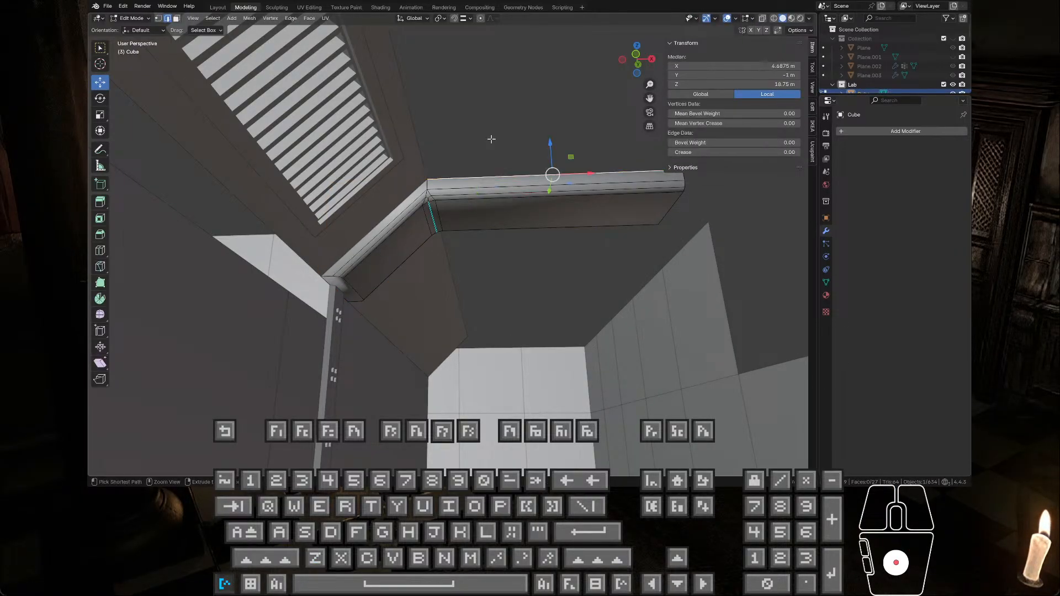
key("ctrl+z")
key("ctrl+z")
key("ctrl+z")
key("ctrl+z")
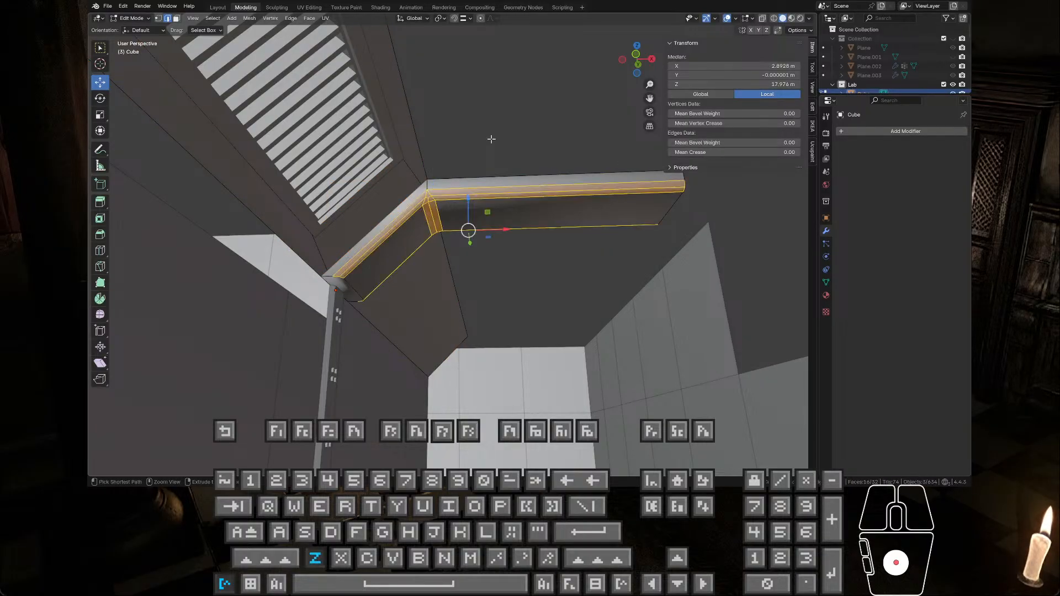
key("ctrl+z")
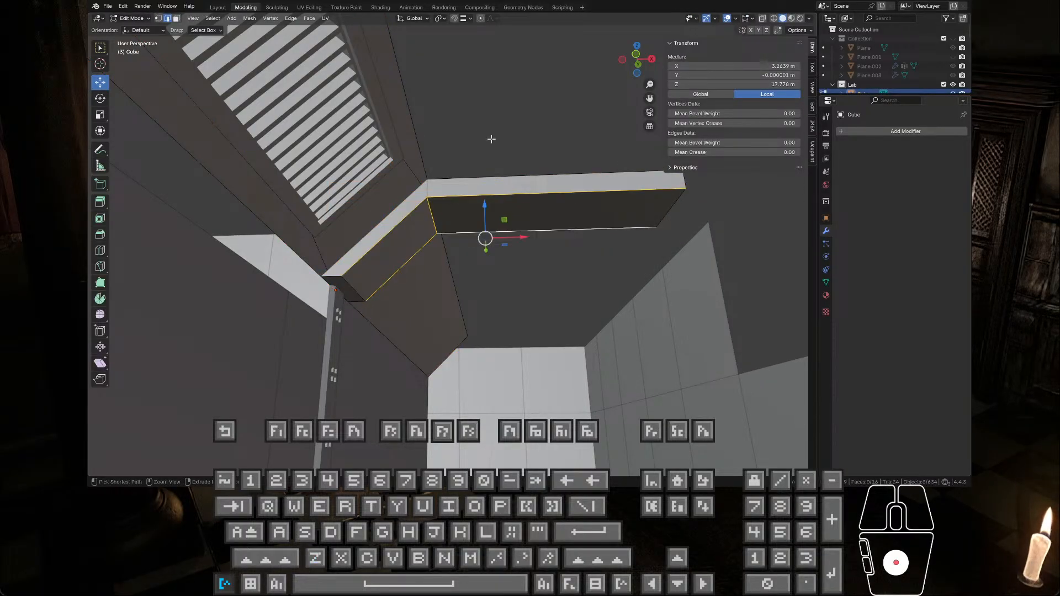
left_click(531, 122)
key("Tab")
Step: Paste the copied rounded beam, set the snap target to Increment, and move the pasted copy away from the original
middle_click_drag(528, 125, 528, 178)
key("ctrl+v")
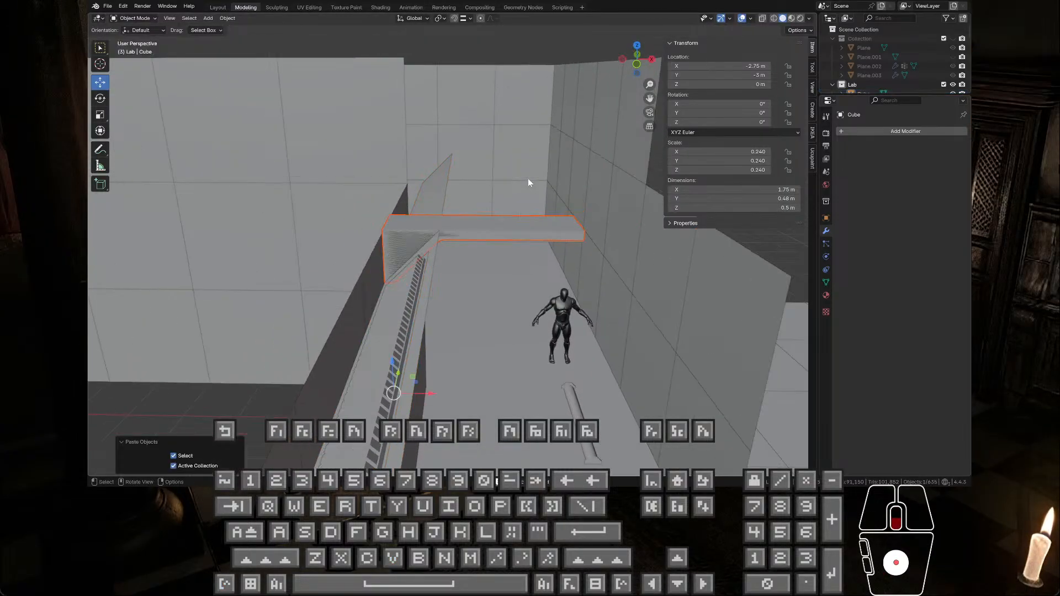
scroll(528, 182, "down", 3)
mouse_move(421, 296)
left_mouse_down()
mouse_move(421, 254)
mouse_move(422, 296)
left_mouse_up()
left_click(433, 155)
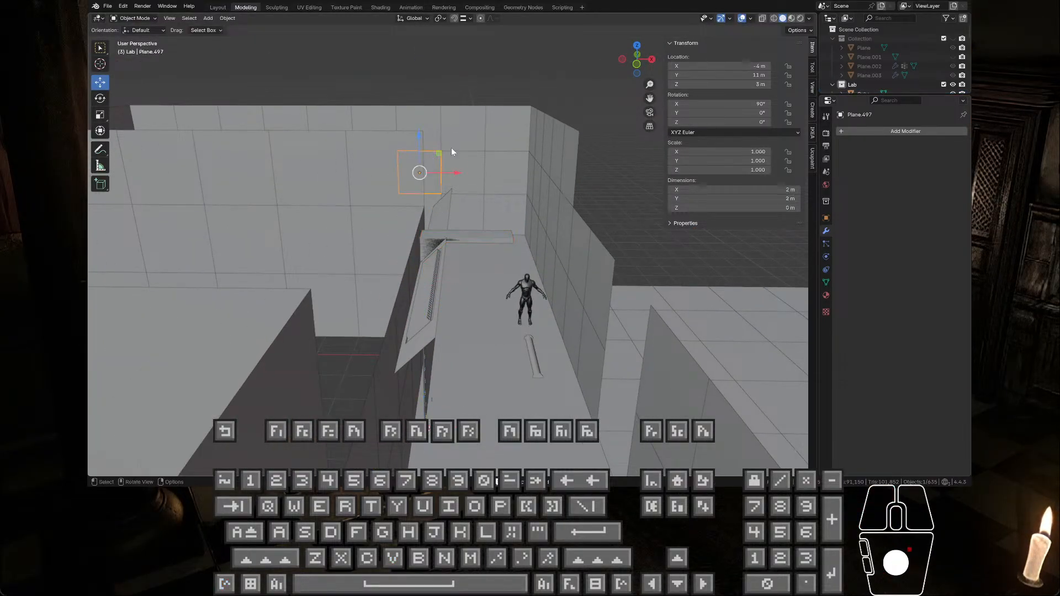
key("ctrl+z")
left_click(468, 18)
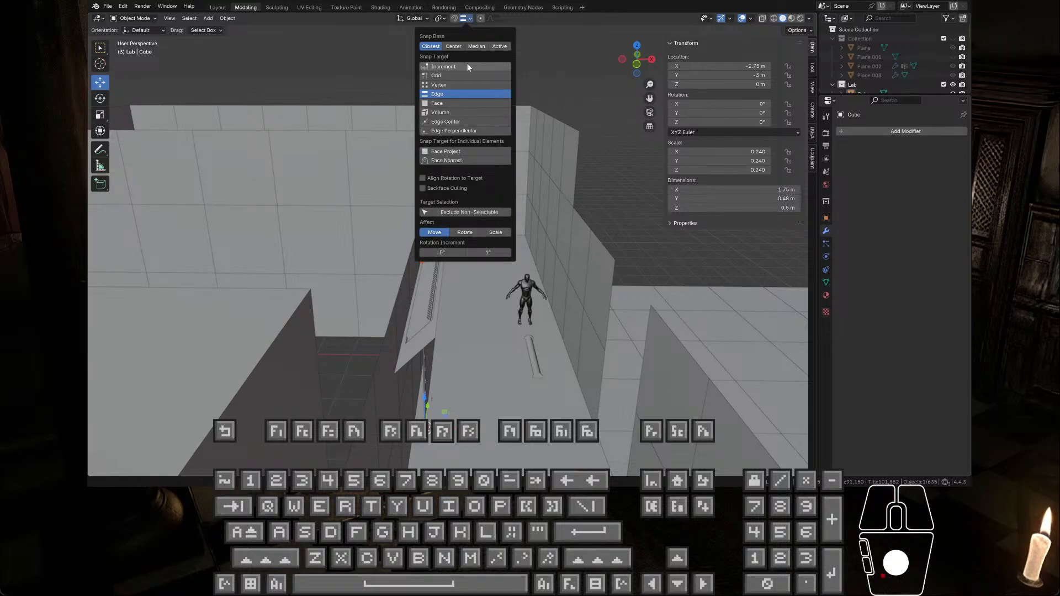
left_click_drag(425, 396, 434, 290)
Step: Bevel the lower long edges of the original beam's straight and sloped sections with 3 segments and an offset of about 0.144 m
middle_click_drag(435, 287, 465, 184)
left_click(466, 206)
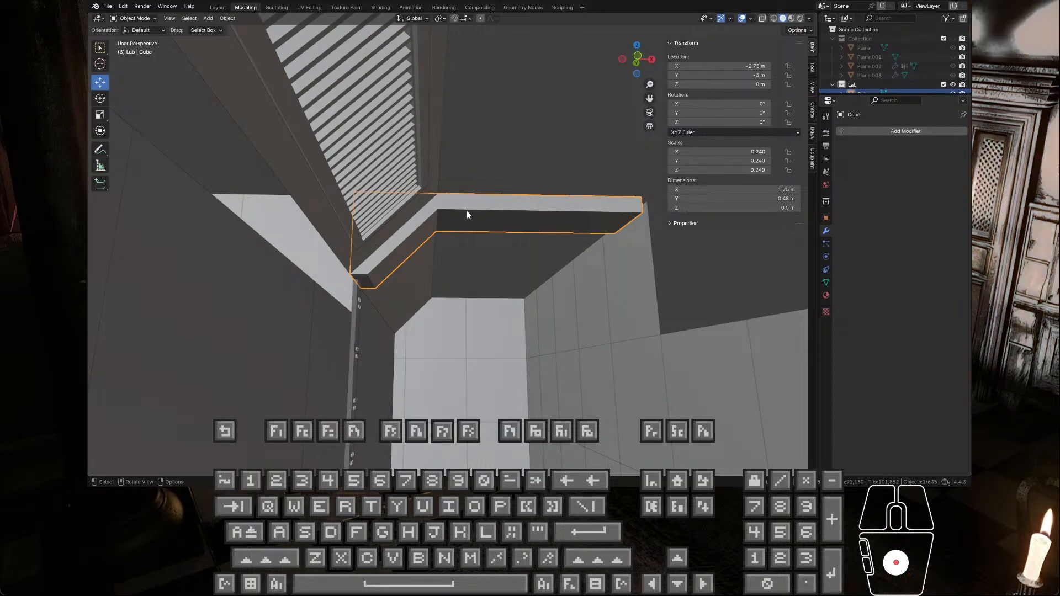
key("Tab")
scroll(466, 210, "up", 2)
scroll(466, 210, "up", 1)
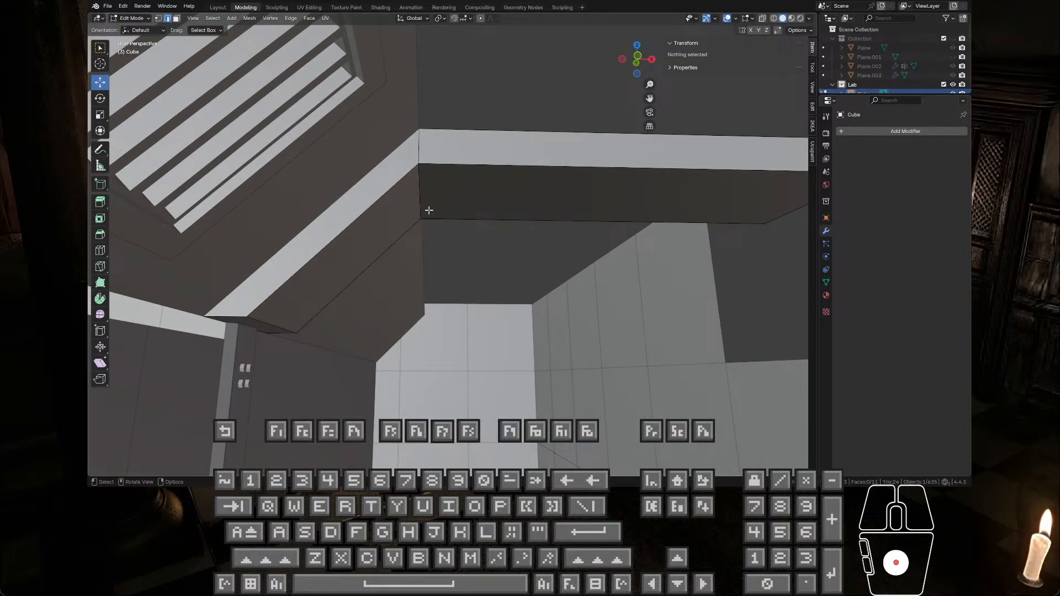
left_click(405, 208)
left_click(452, 185, "shift")
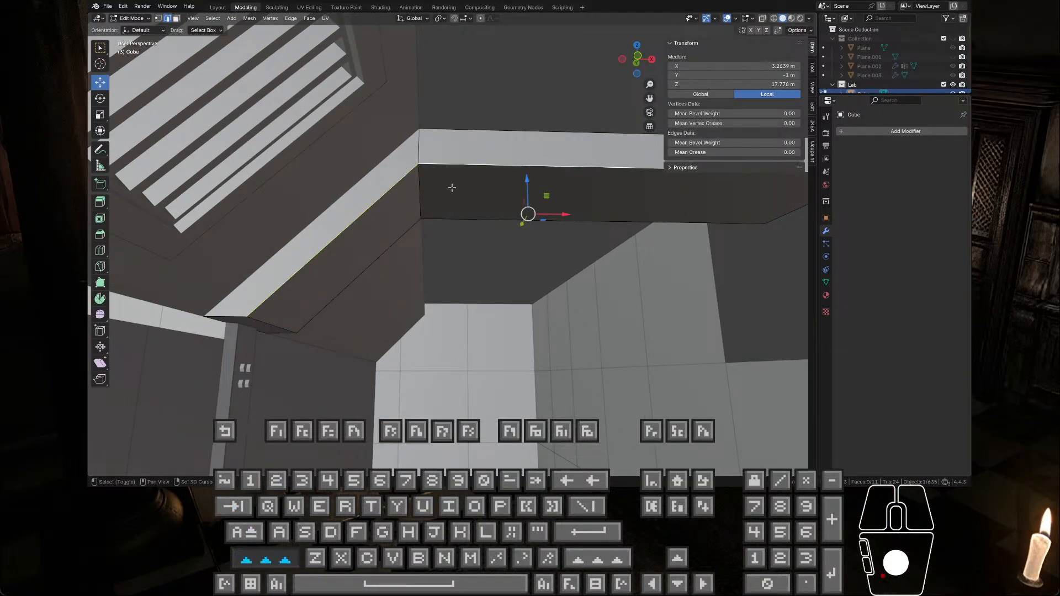
left_click(403, 229, "shift")
left_click(433, 217, "shift")
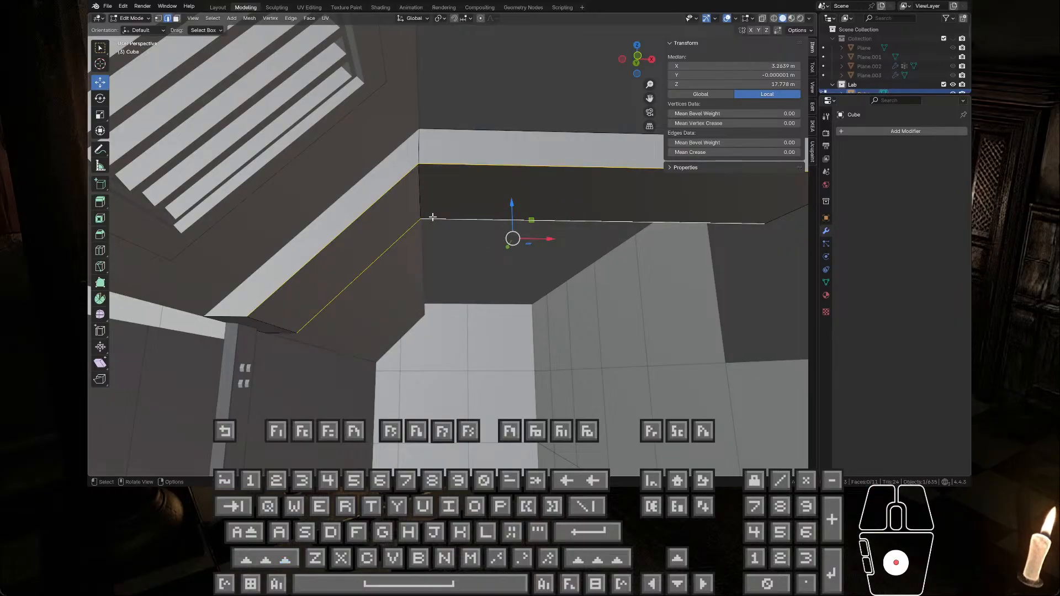
key("ctrl+shift+b")
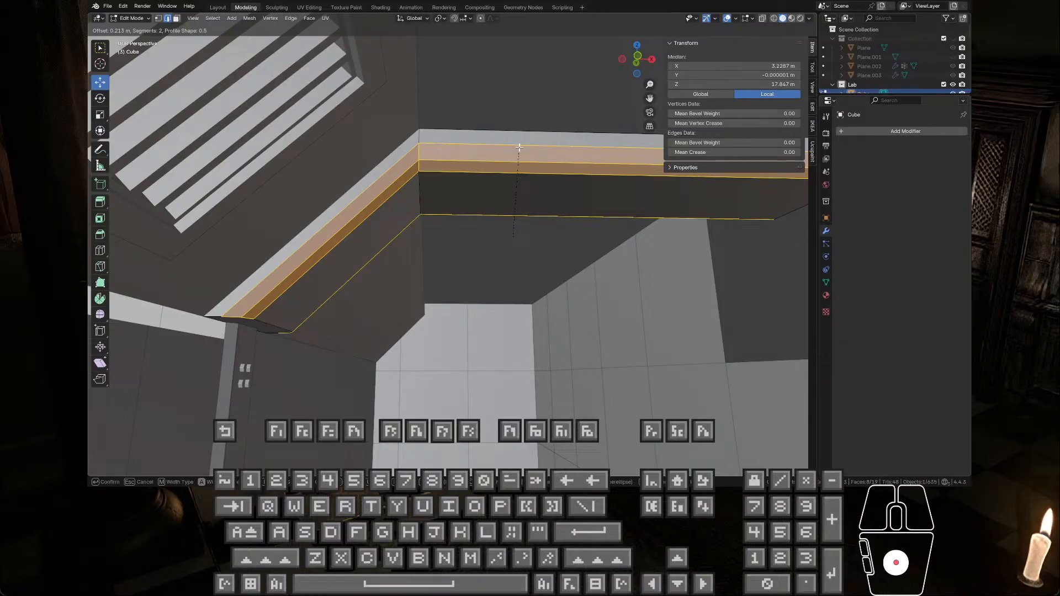
scroll(519, 148, "up", 1)
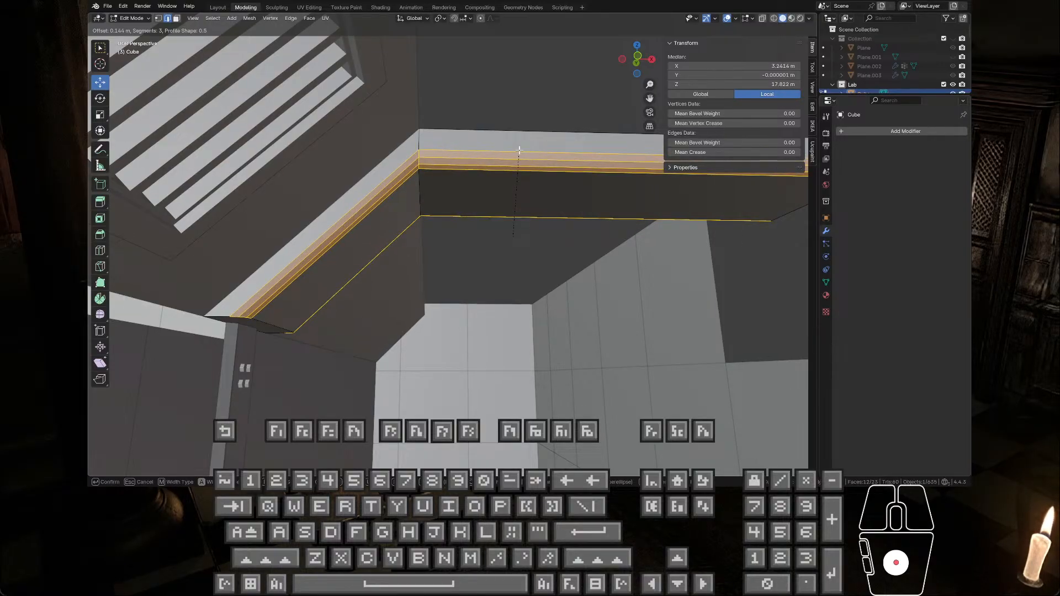
left_click(519, 149)
Step: Apply Shade Smooth to the newly bevelled beam and check its surface from the opposite side
key("Tab")
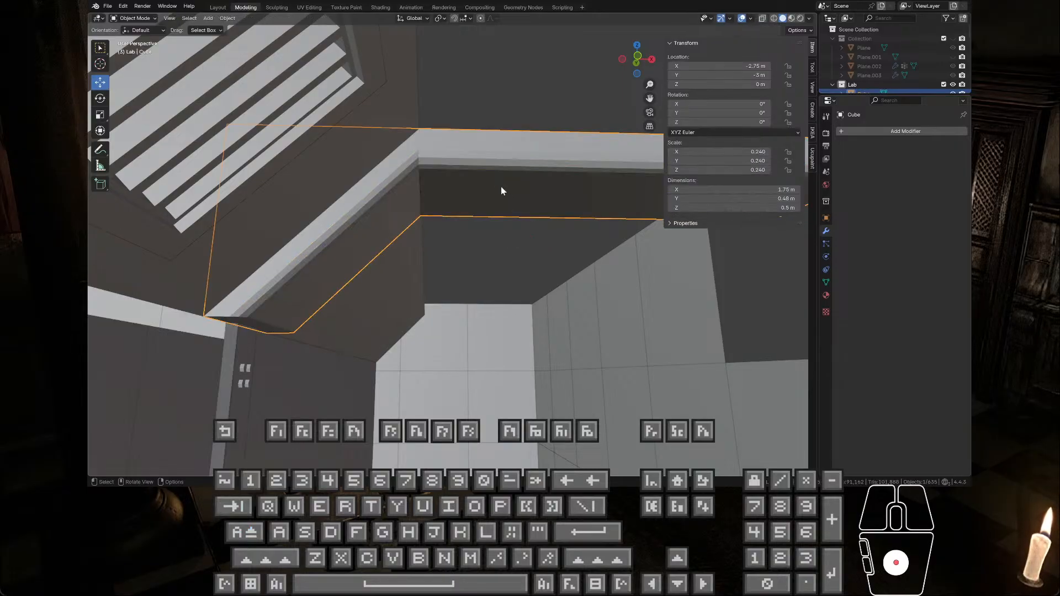
right_click(485, 180)
key("Escape")
right_click(466, 170)
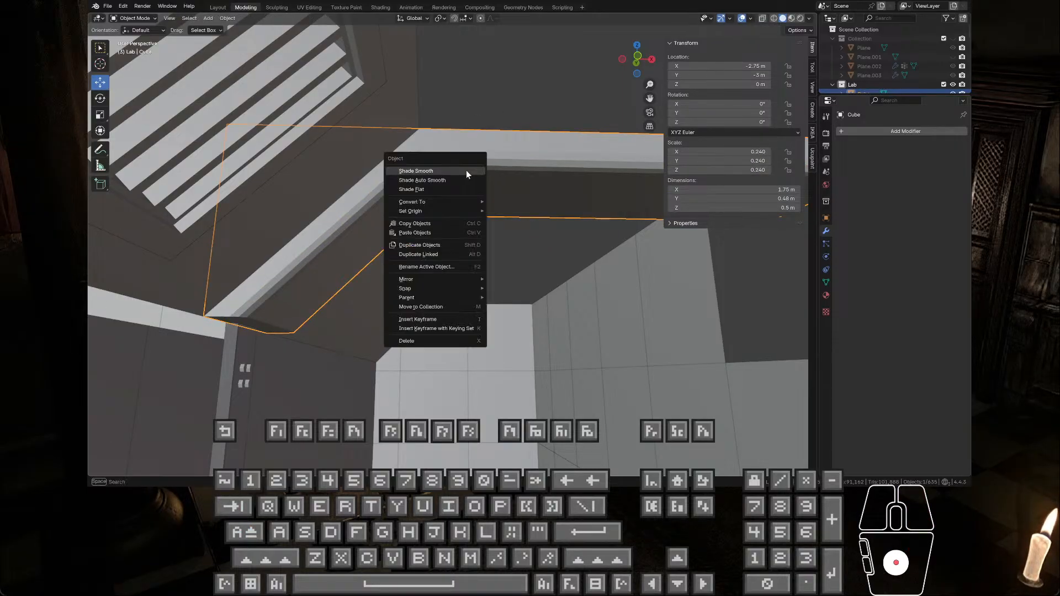
left_click(466, 168)
middle_click_drag(489, 191, 333, 206)
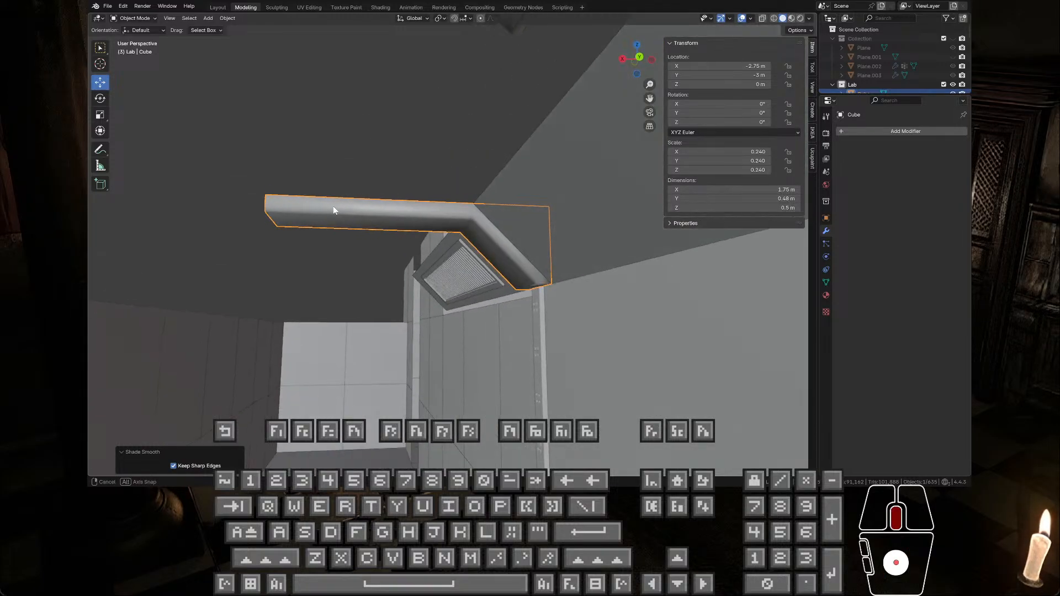
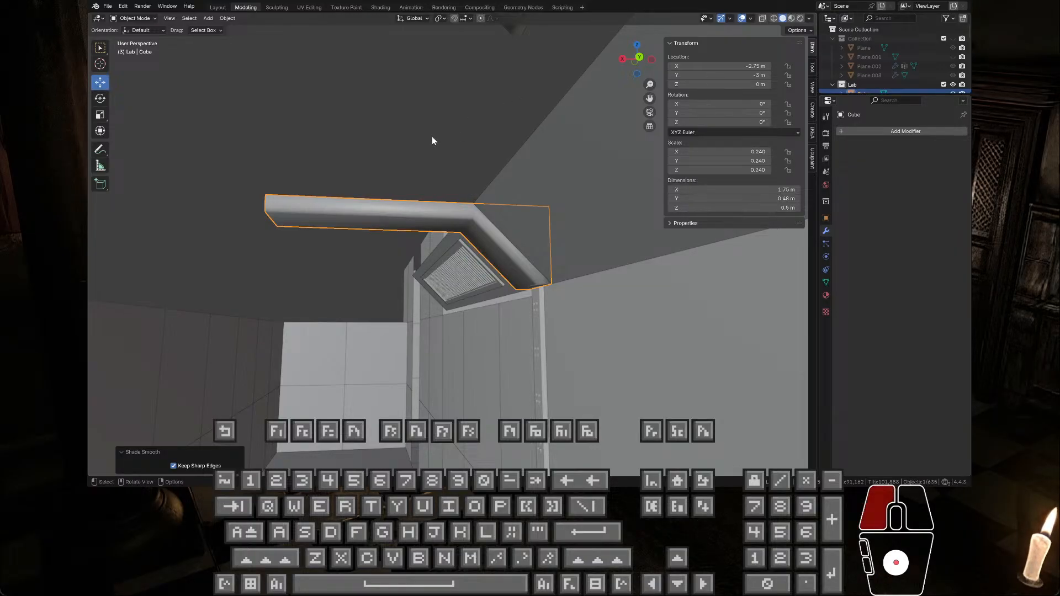
left_click(431, 139)
middle_click_drag(431, 138, 450, 143)
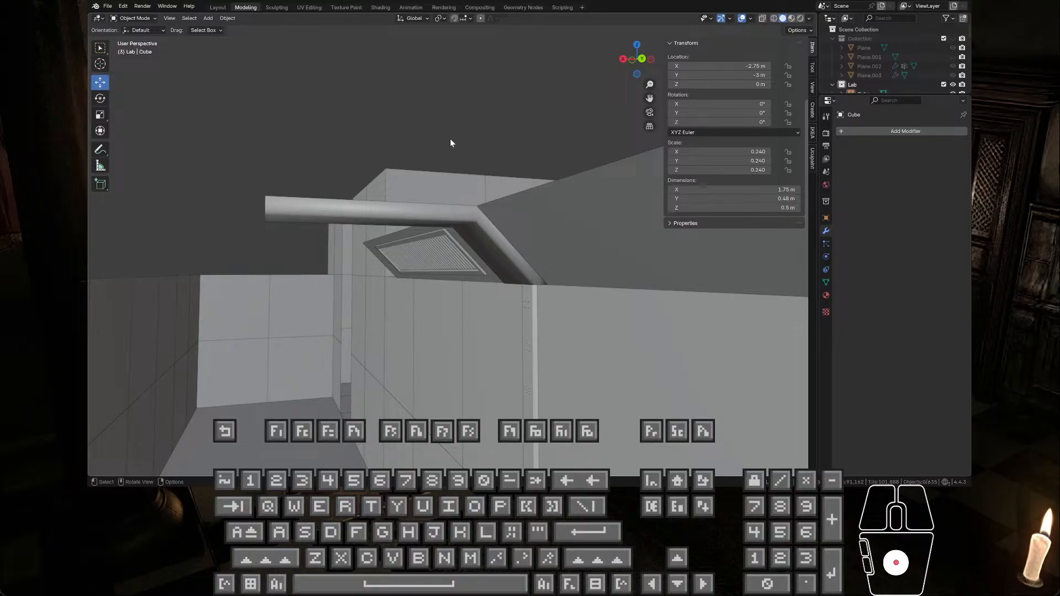
middle_click_drag(450, 142, 441, 135)
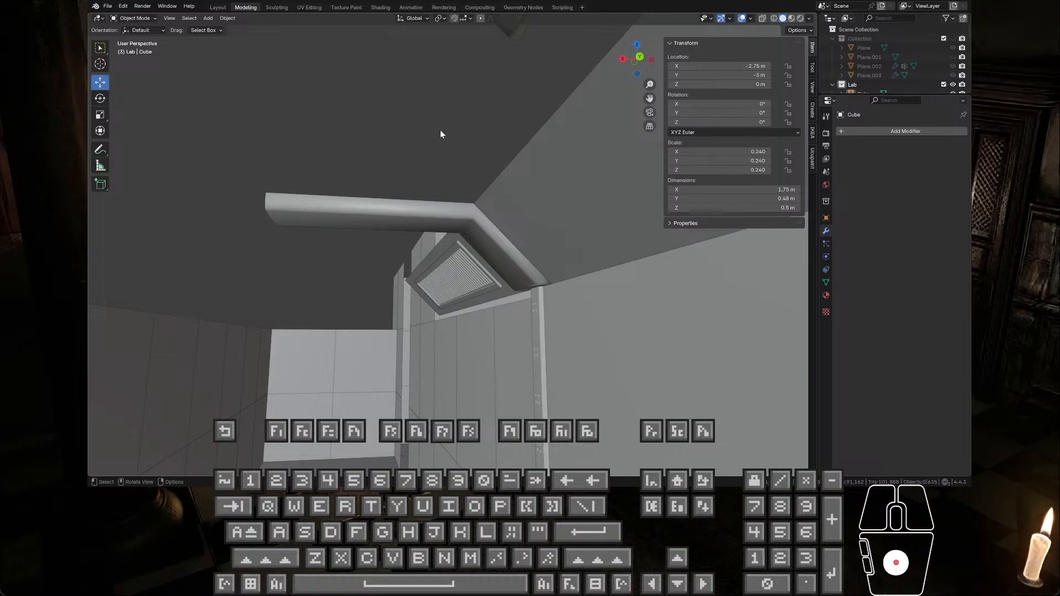
scroll(449, 132, "down", 2)
scroll(449, 131, "up", 2)
scroll(449, 245, "down", 1)
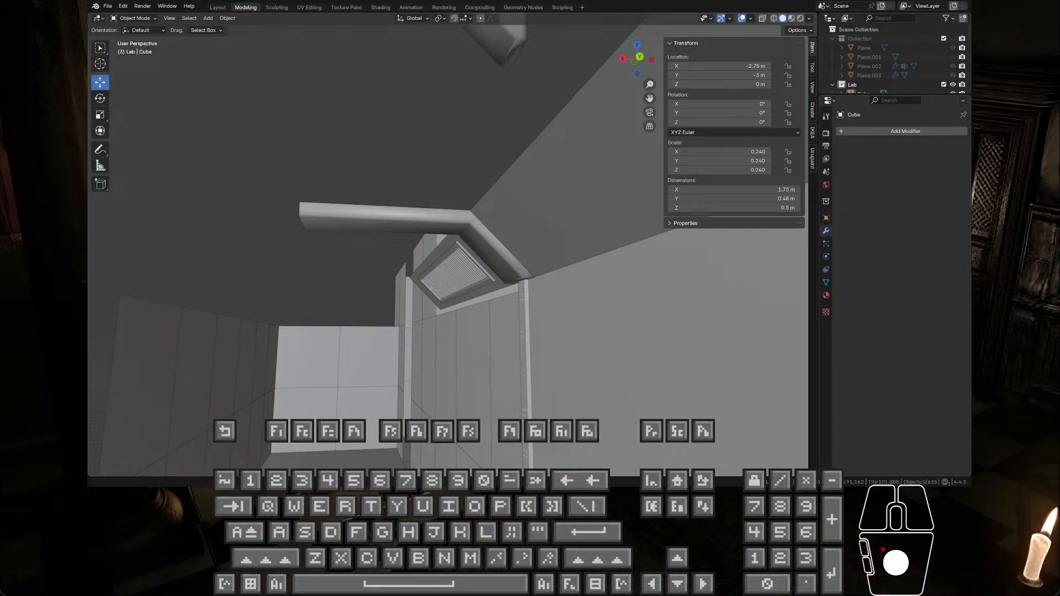
Step: Select the upper copy of the angled beam and lower it along Z to about 0.79 m
key("ctrl+v")
scroll(448, 245, "down", 1)
scroll(448, 245, "down", 1)
scroll(448, 245, "down", 2)
left_click(381, 63)
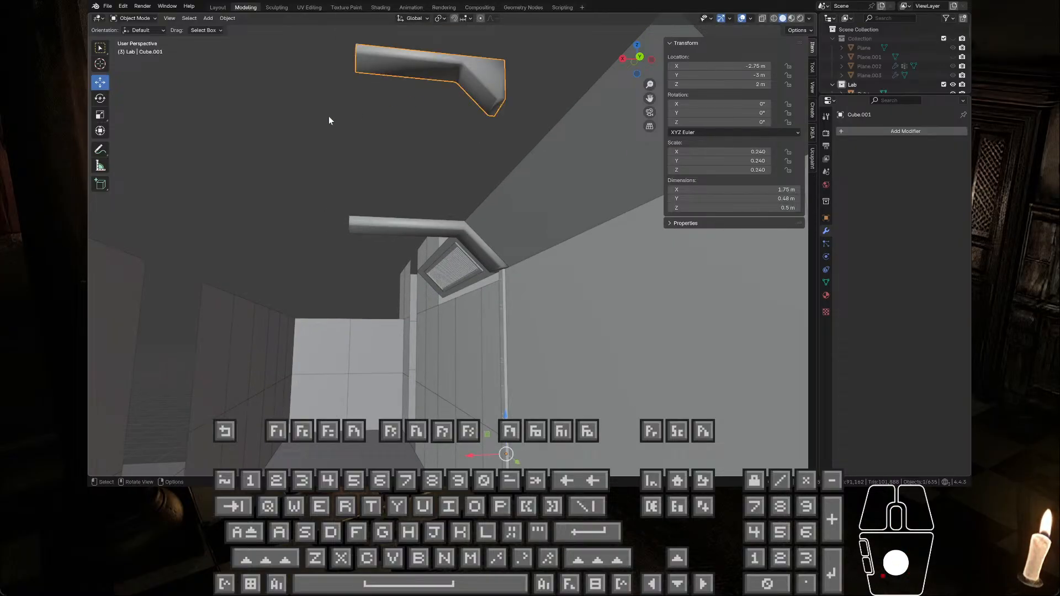
left_click_drag(500, 399, 528, 74)
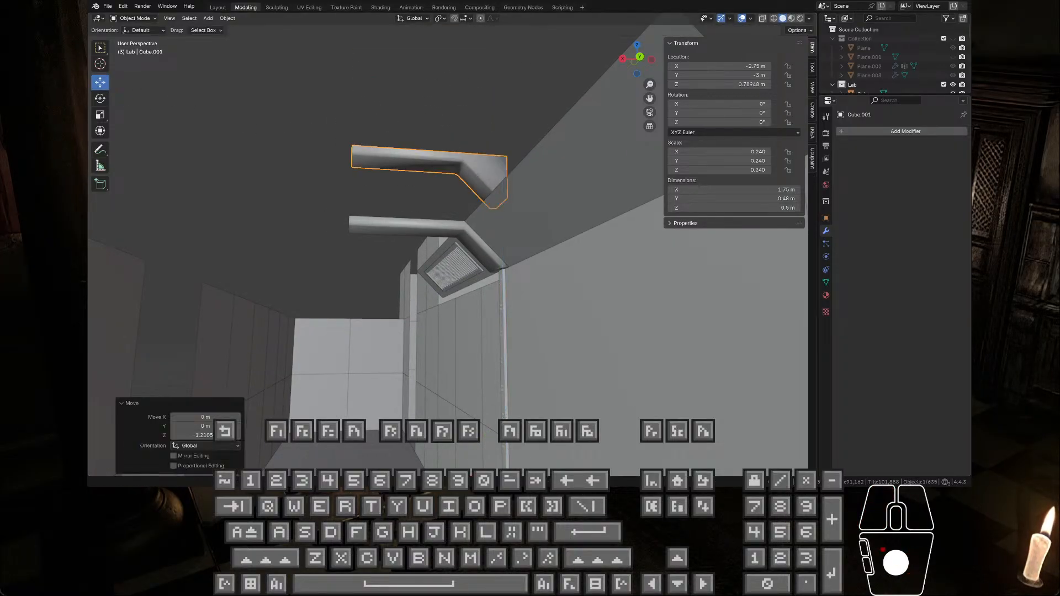
Step: Rotate the beam copy 180° about the Z axis so it faces the opposite way
left_click(489, 102)
middle_click_drag(489, 100, 460, 203)
left_click(459, 203)
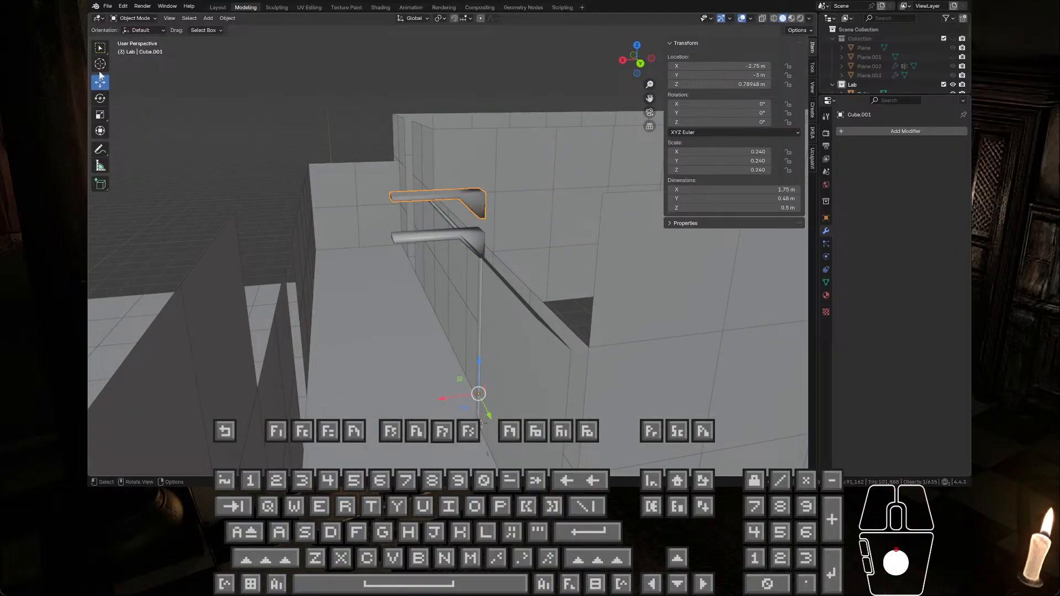
left_click(100, 98)
left_click_drag(468, 416, 559, 190)
middle_click_drag(409, 285, 390, 322)
Step: Move the rotated copy to the opposite side of the corridor at X 0.25 m, lowering it to about Z -0.03 m
left_click(100, 83)
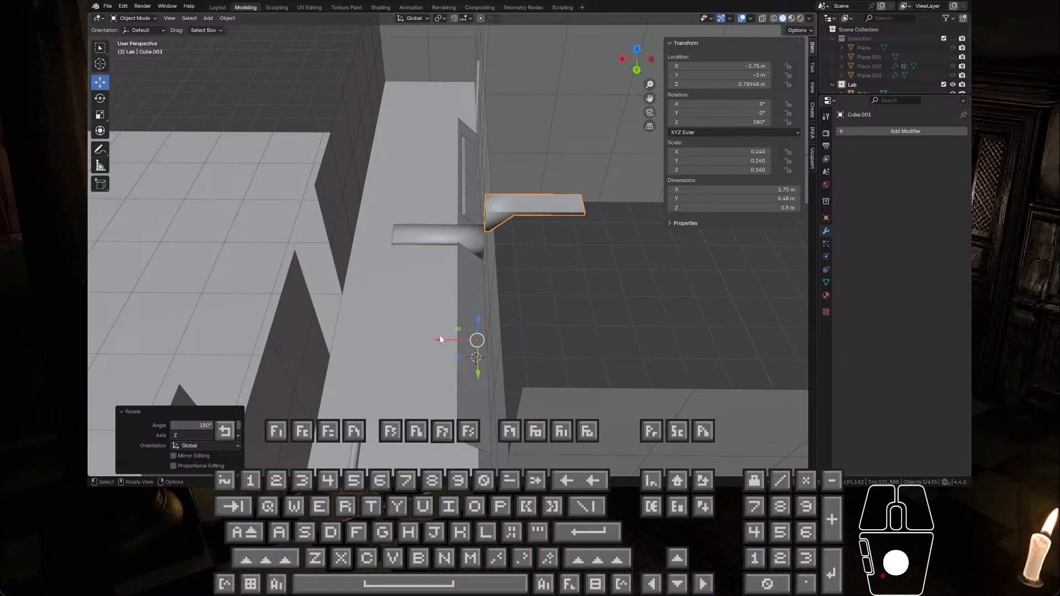
left_click_drag(442, 340, 364, 329, "ctrl")
right_click(499, 294)
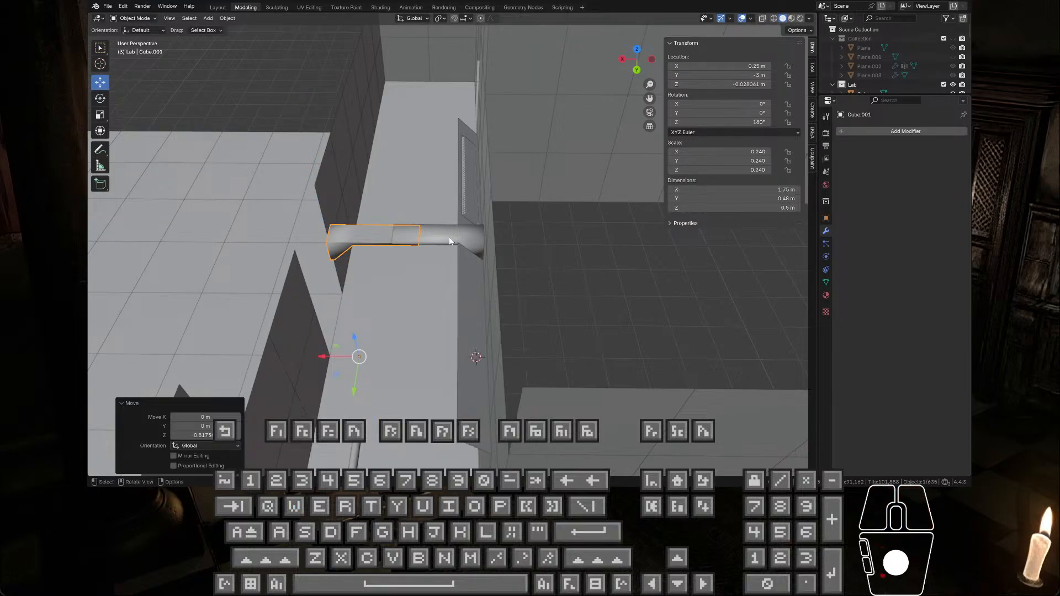
scroll(432, 240, "up", 3)
middle_click_drag(431, 244, 559, 204)
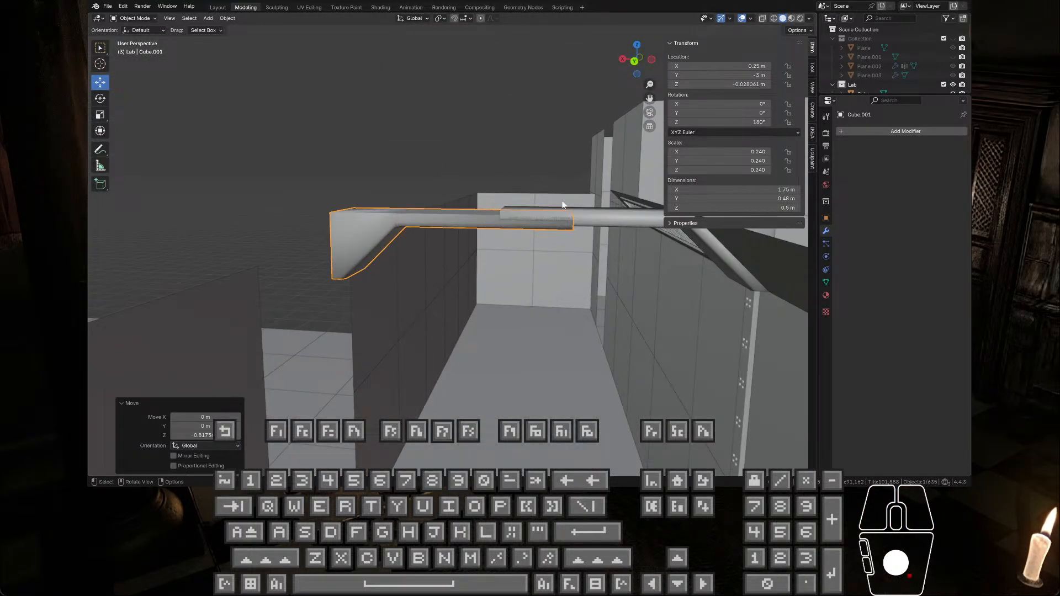
key("Tab")
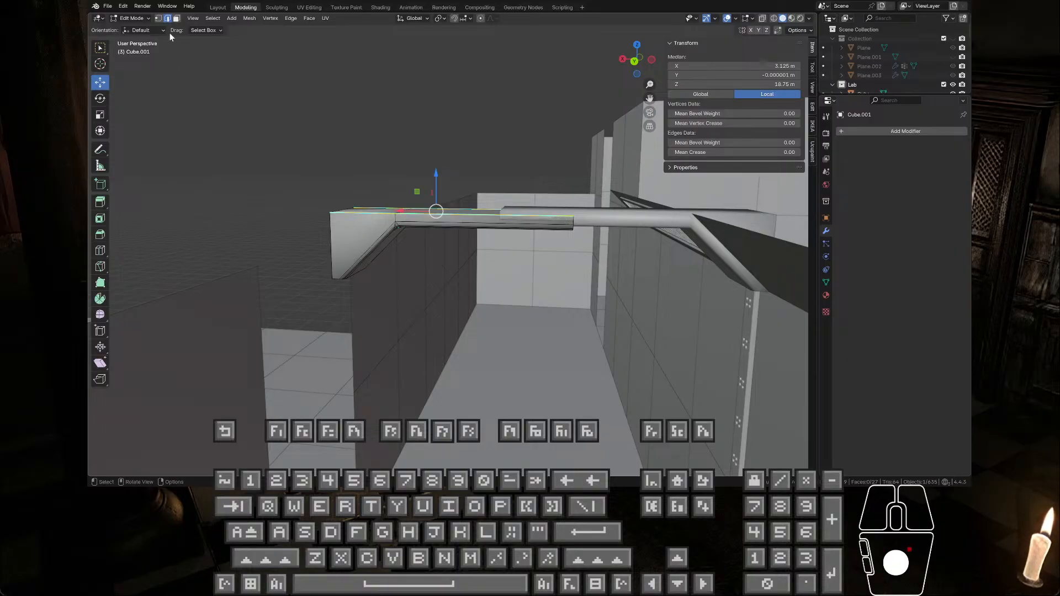
left_click(159, 19)
left_click(575, 223)
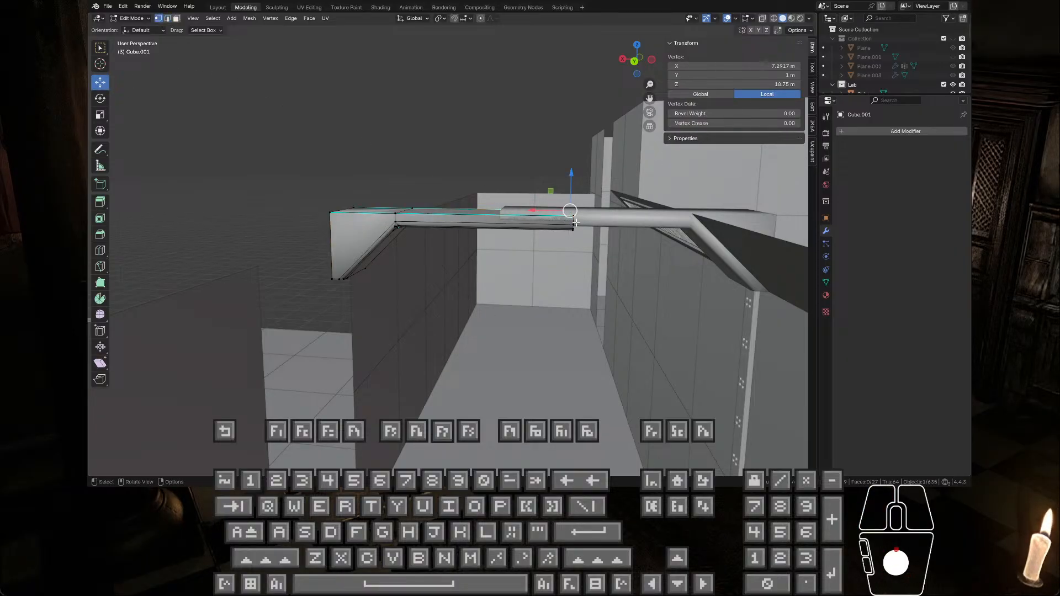
key("Tab")
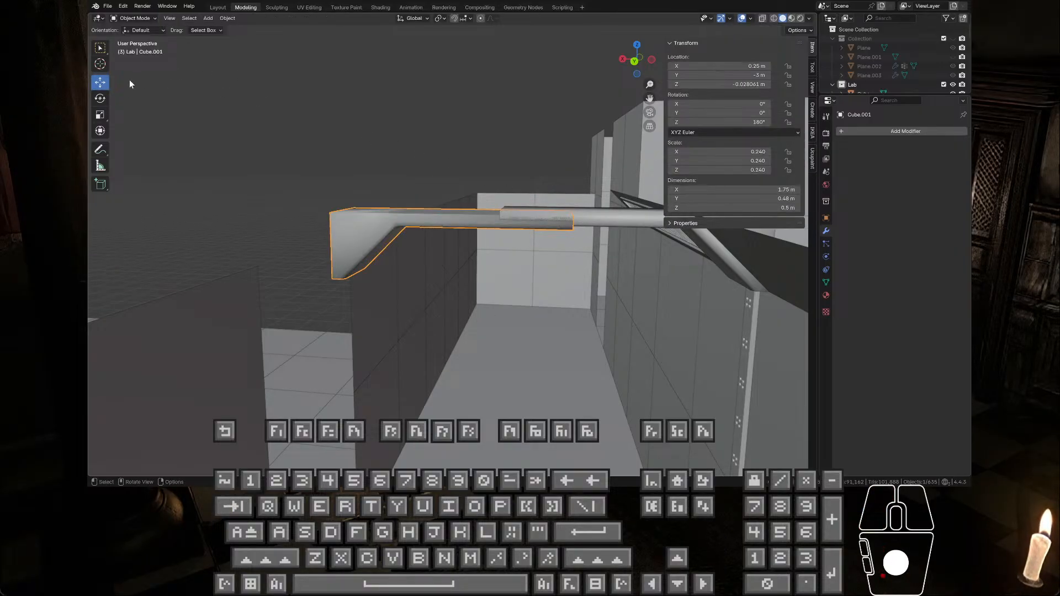
Step: Set the snap target to Vertex and snap the copy end to end with the original beam at X 0.75 m, Z 0 m
left_click(468, 19)
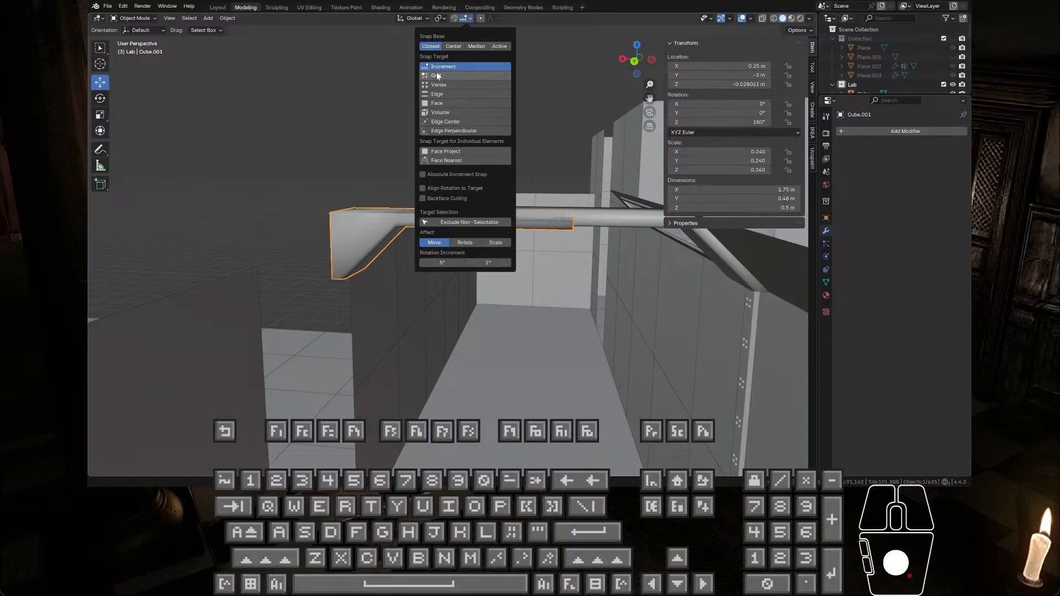
left_click(446, 85)
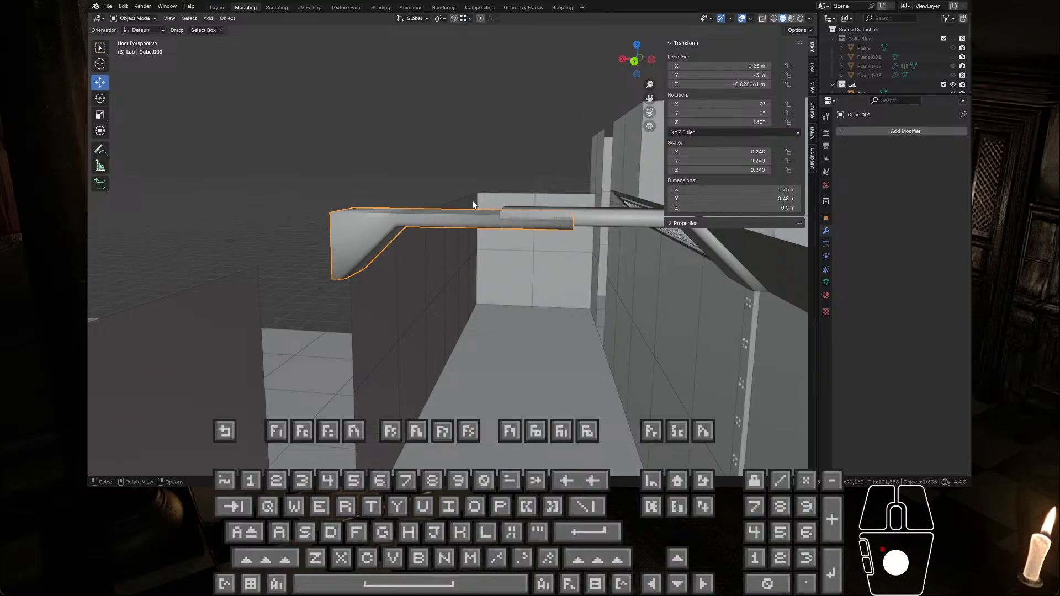
scroll(354, 218, "down", 7)
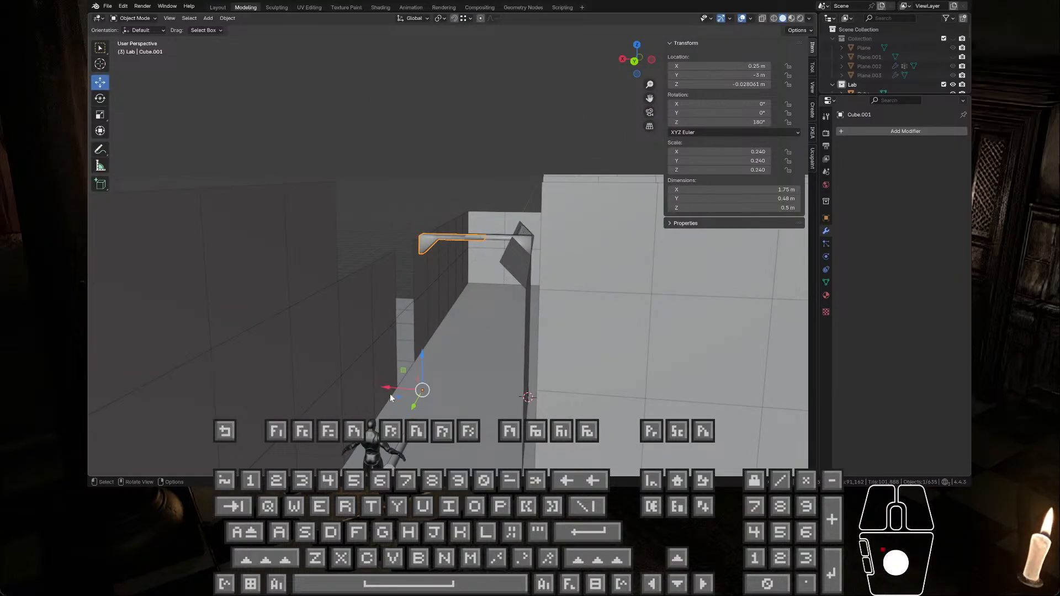
left_click_drag(403, 373, 467, 238, "ctrl")
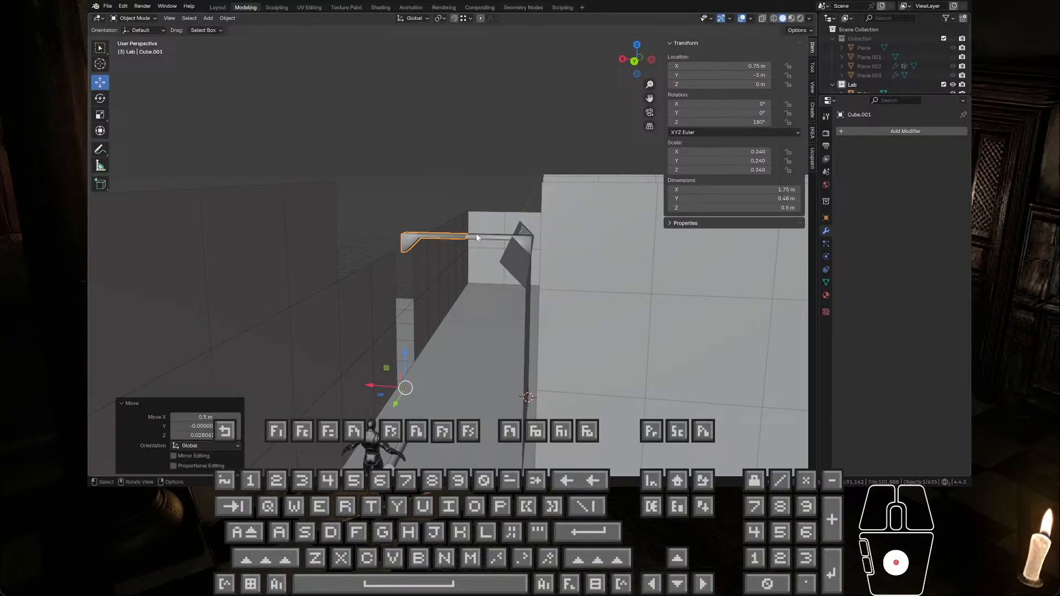
Step: Widen the 3D viewport and examine the joined beam halves, their shading and the underside from below
scroll(476, 233, "up", 4)
middle_click_drag(476, 234, 590, 178)
left_click(571, 147)
middle_click_drag(485, 131, 468, 88, "shift")
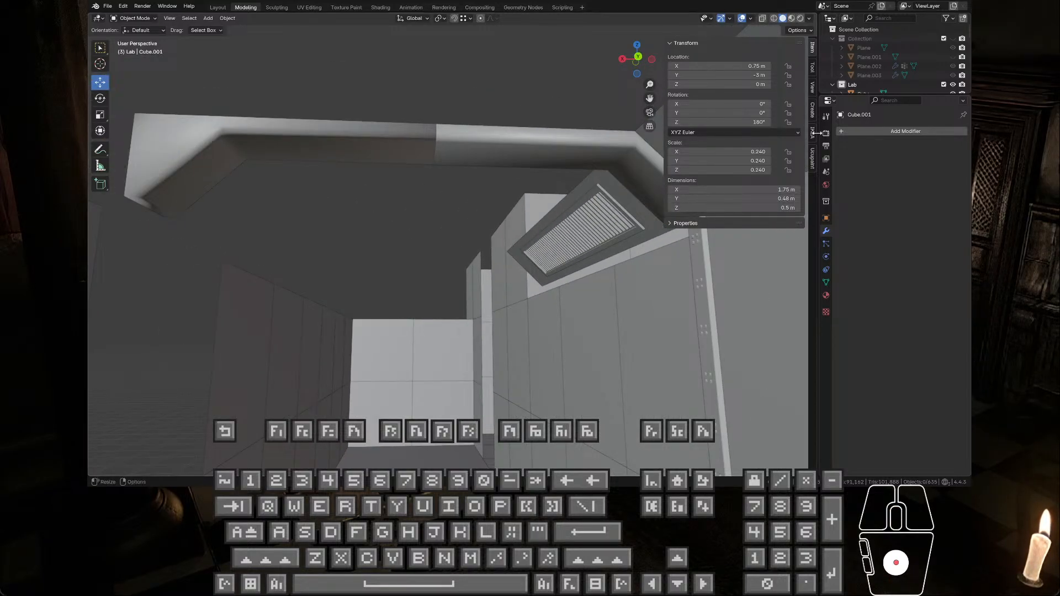
left_click_drag(818, 136, 959, 150)
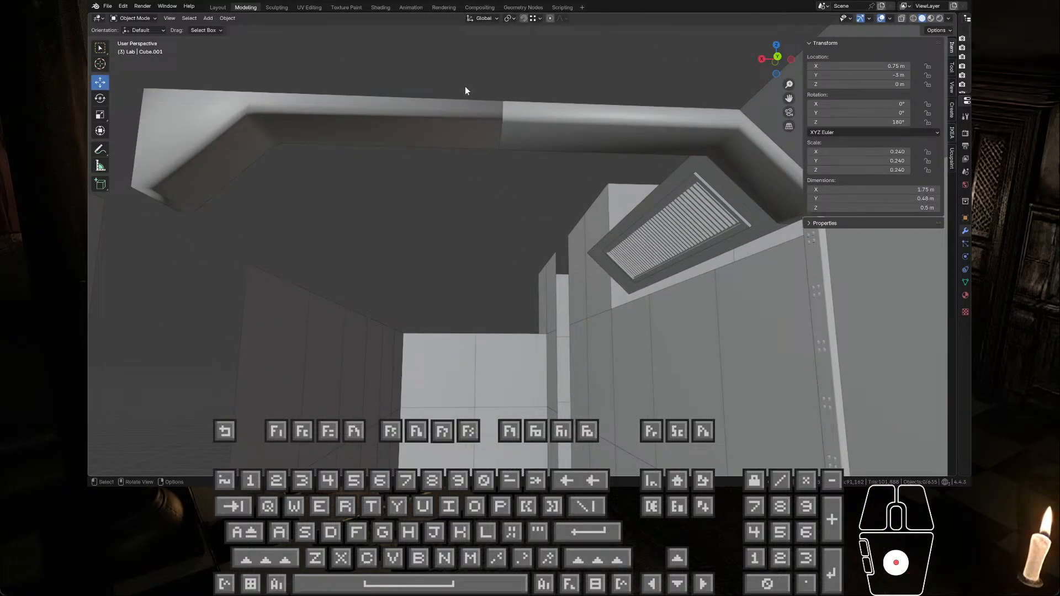
middle_click_drag(466, 87, 456, 100)
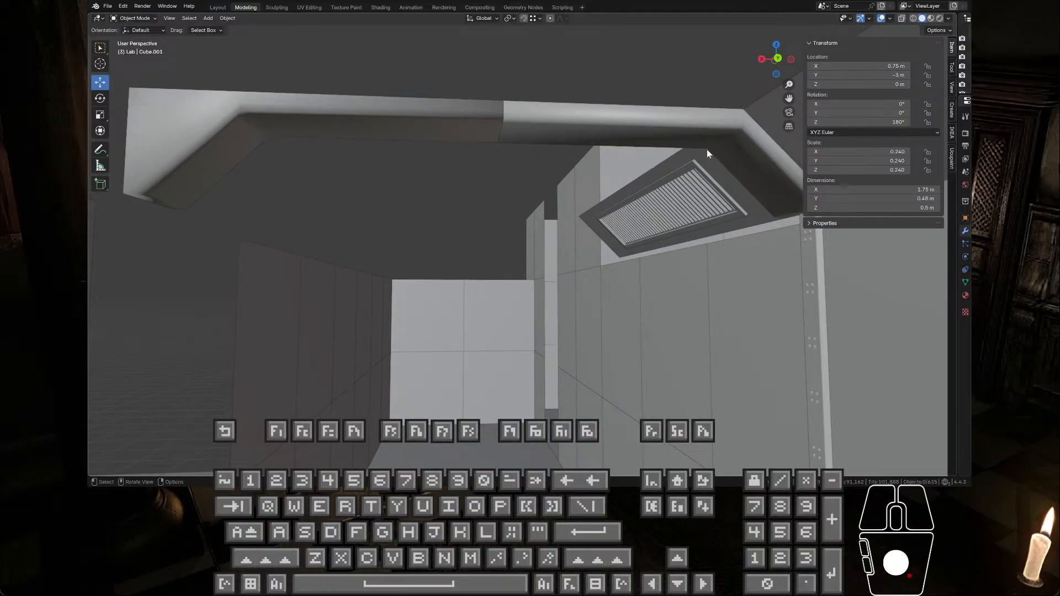
scroll(256, 95, "up", 2)
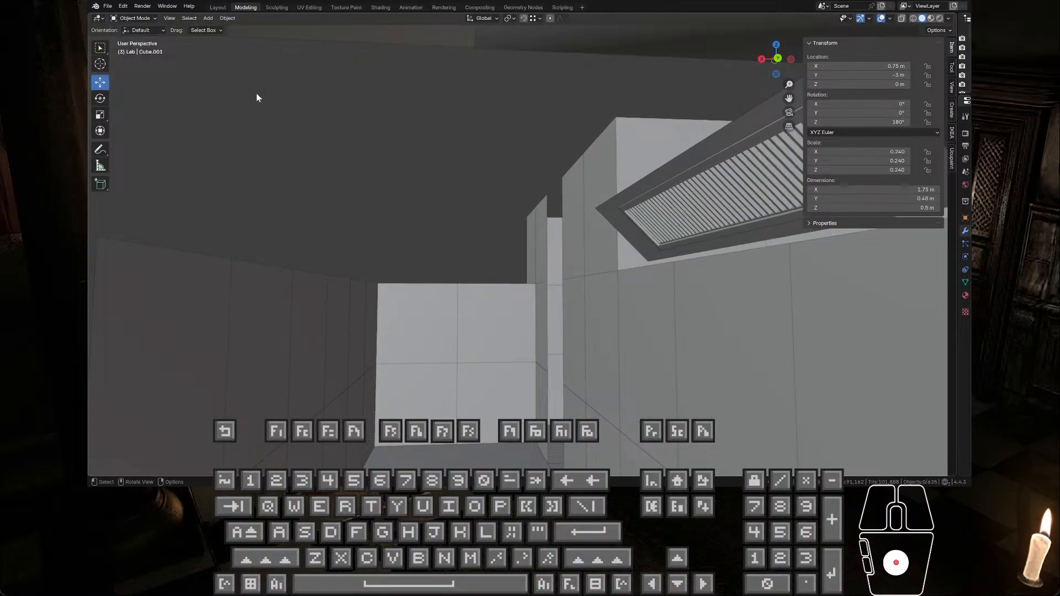
middle_click_drag(256, 94, 656, 296, "shift")
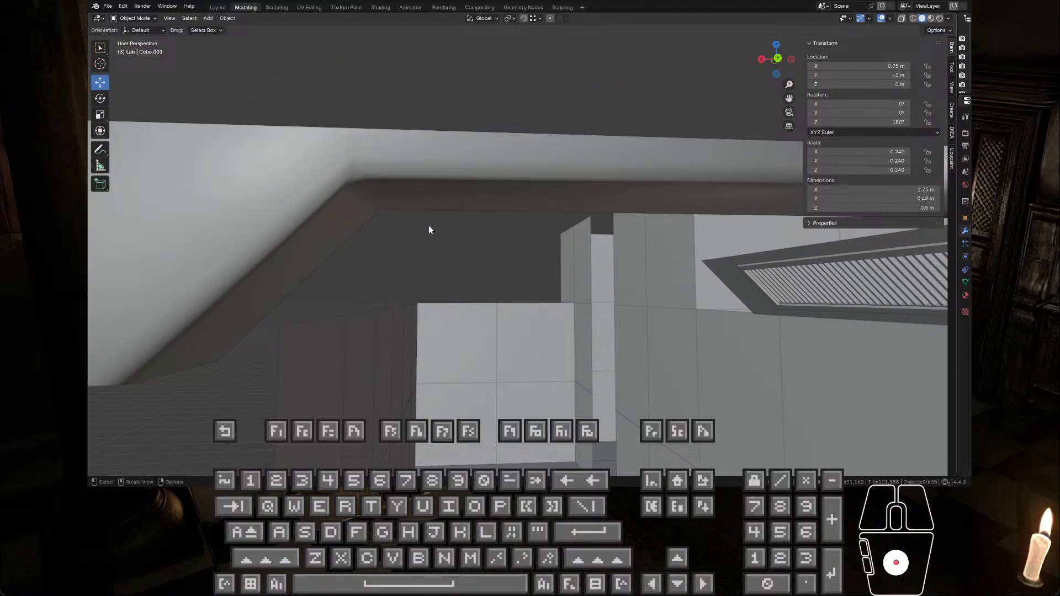
scroll(429, 226, "down", 1)
middle_click_drag(662, 242, 627, 238, "shift")
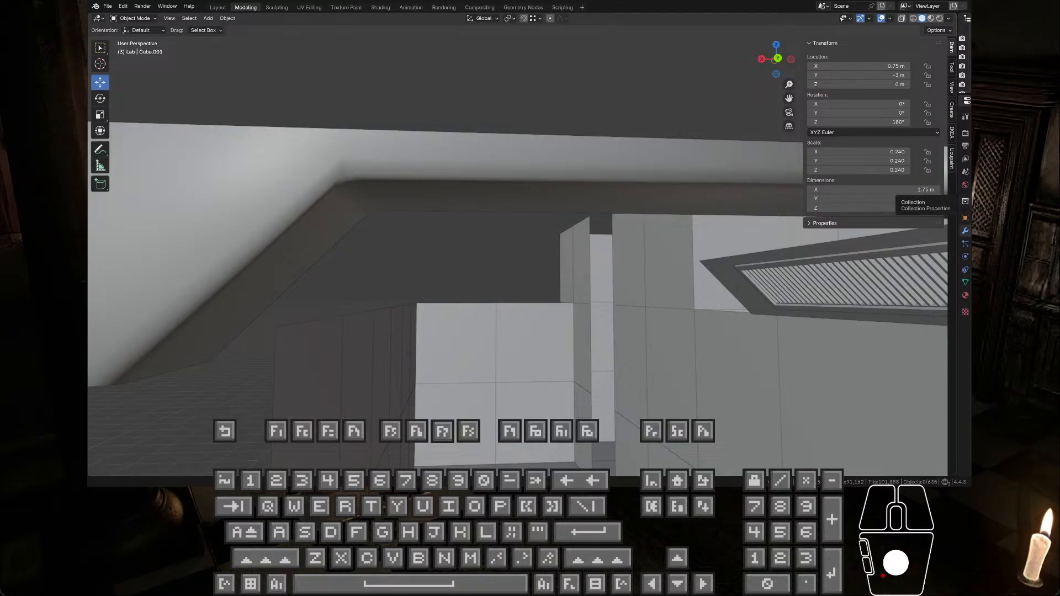
left_click(965, 202)
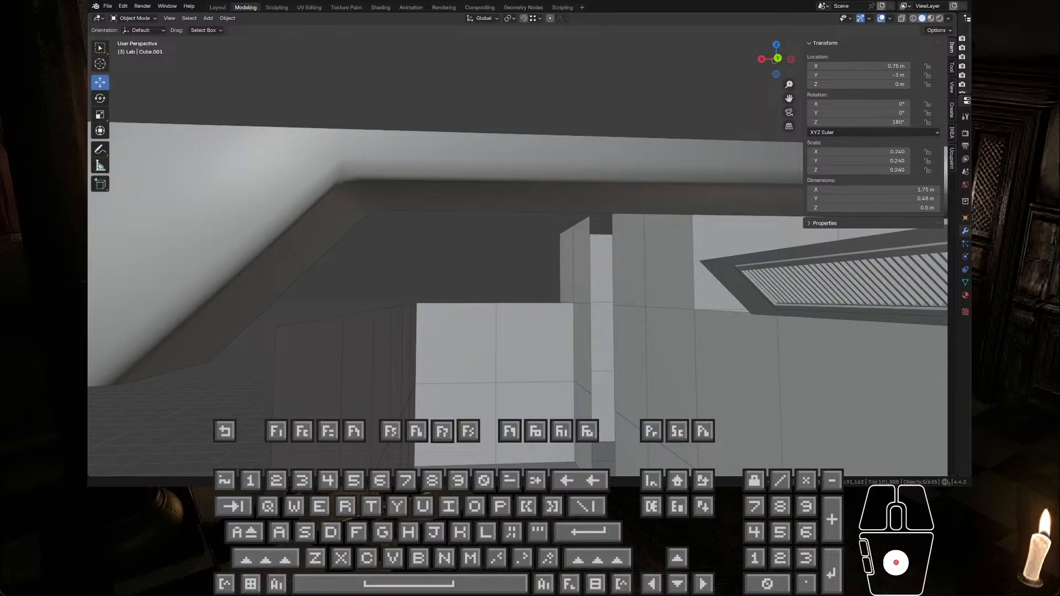
left_click(965, 201)
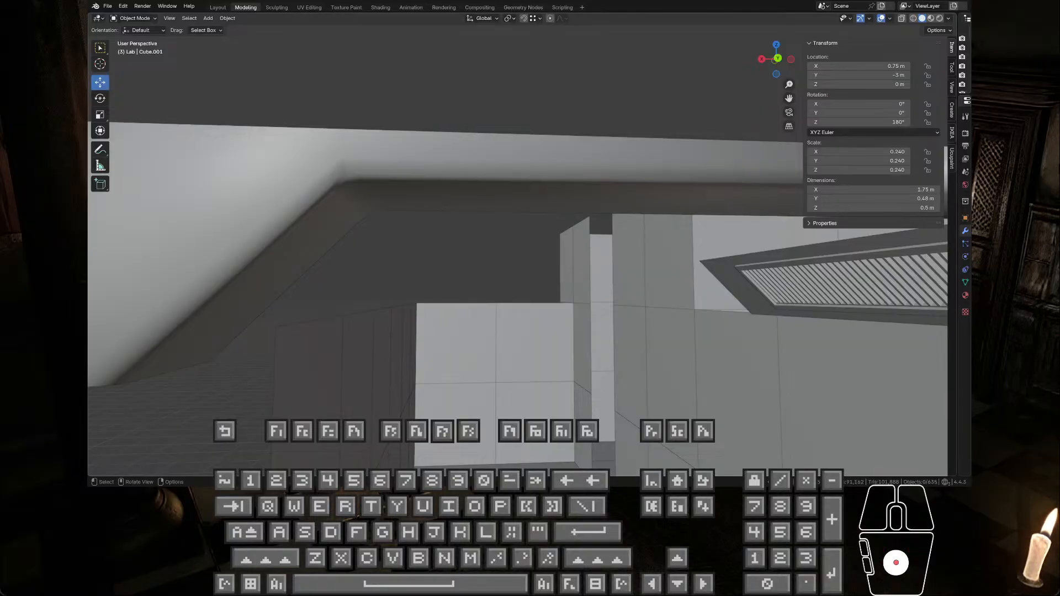
left_click(475, 260)
left_click(475, 260)
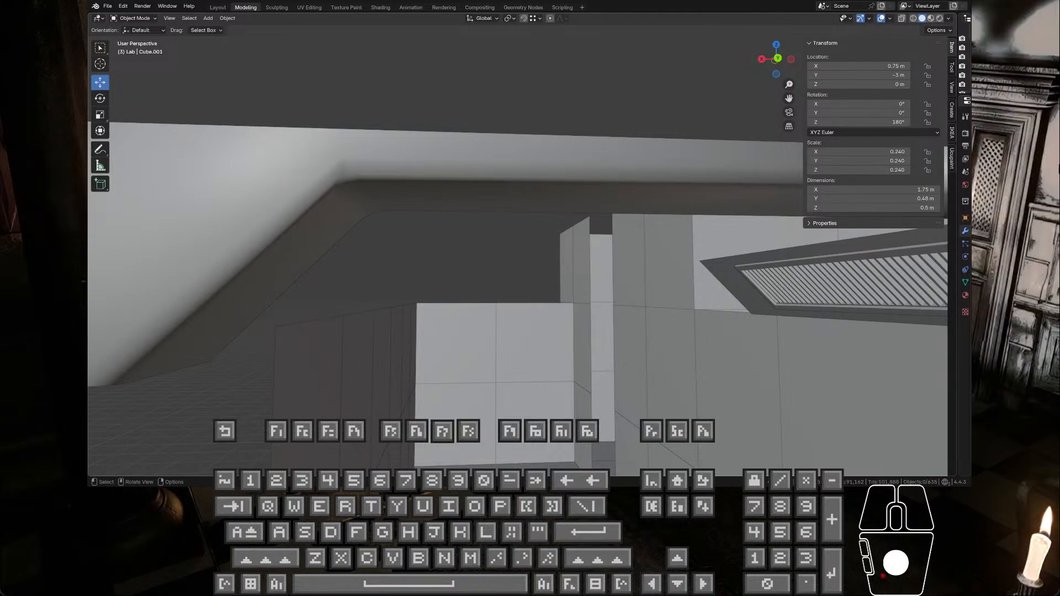
left_click(475, 260)
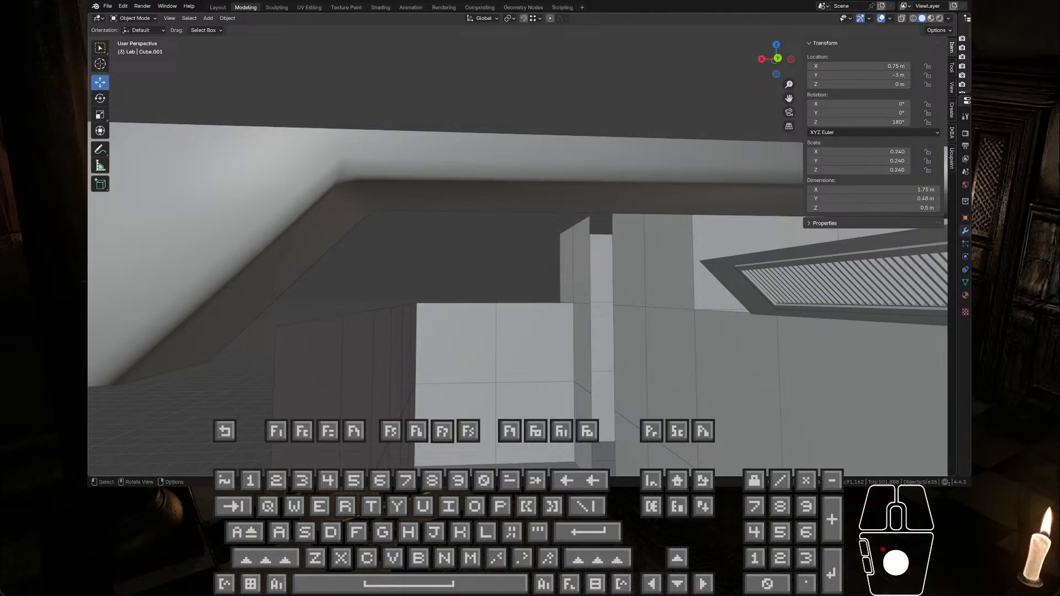
left_click(475, 259)
left_click(475, 259)
left_click(475, 260)
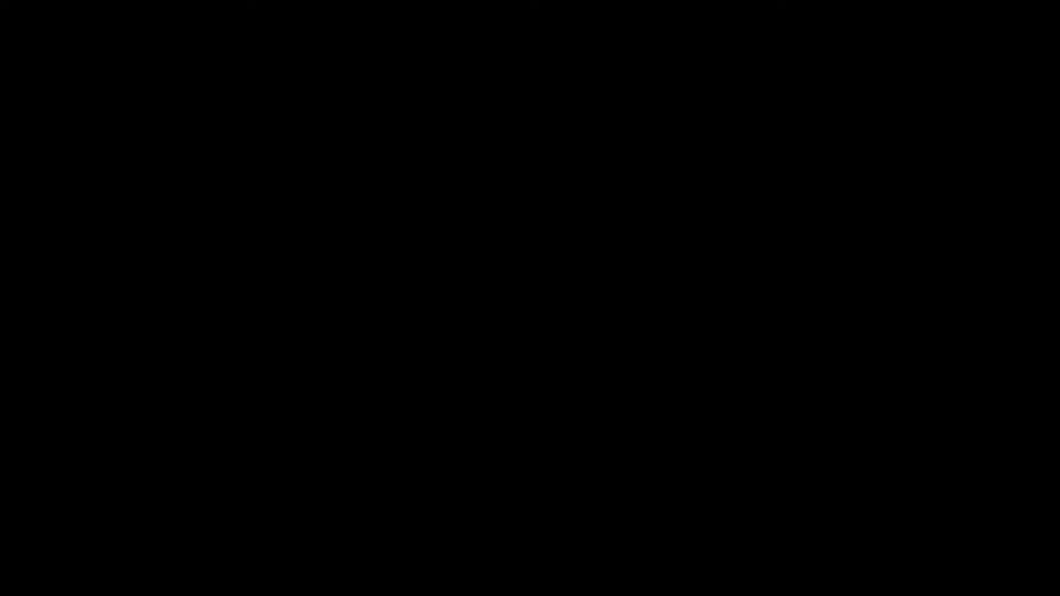
key("w")
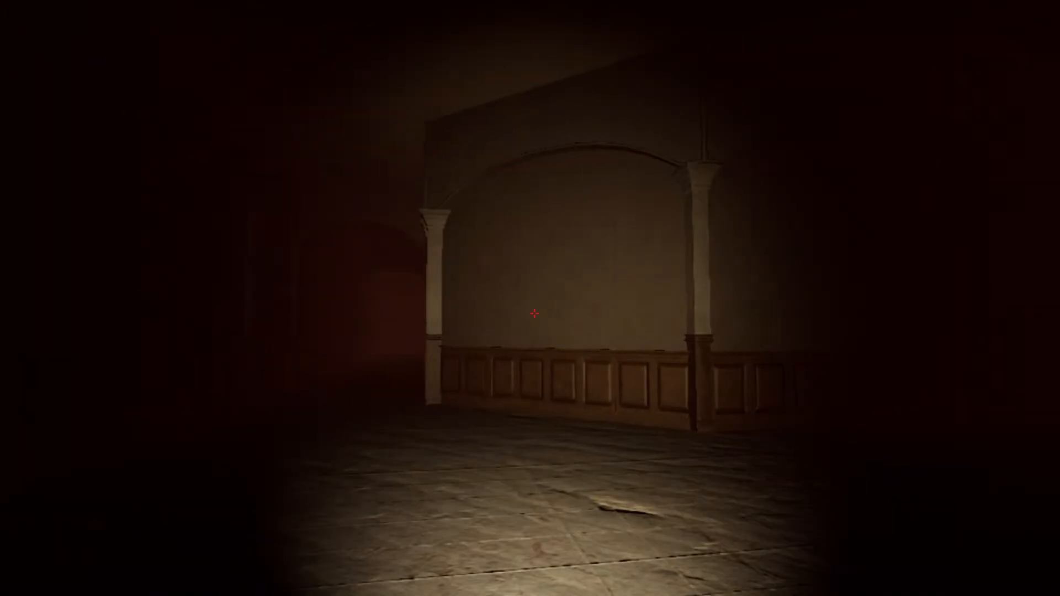
key("w")
key("w")
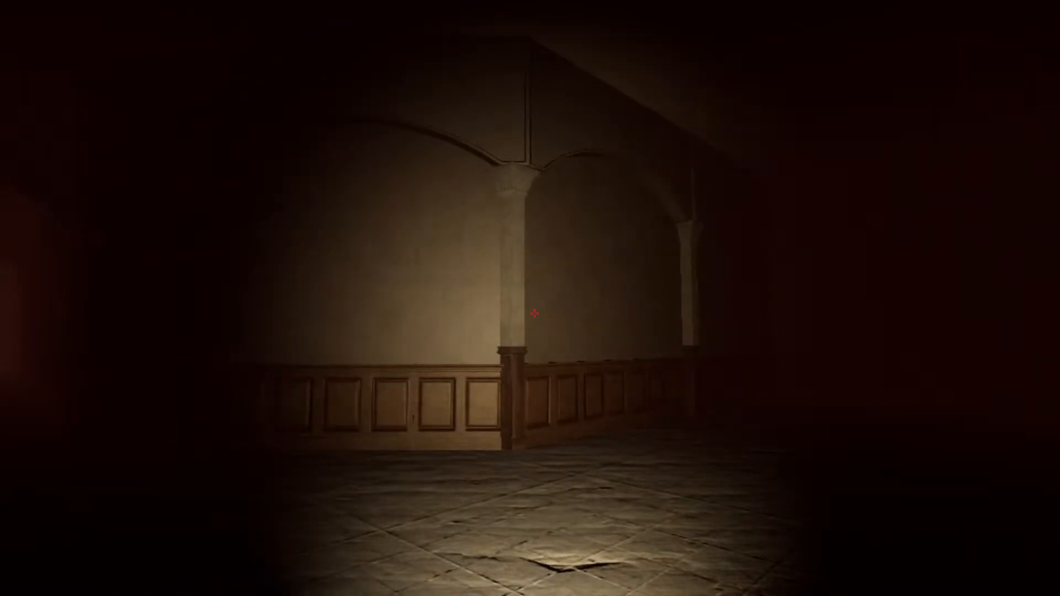
key("w")
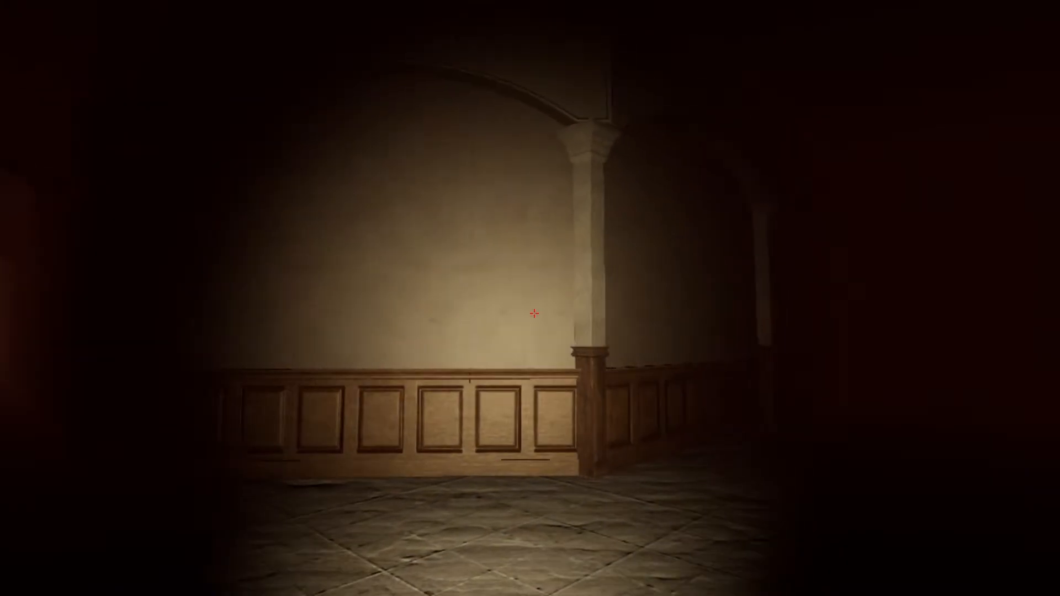
key("w")
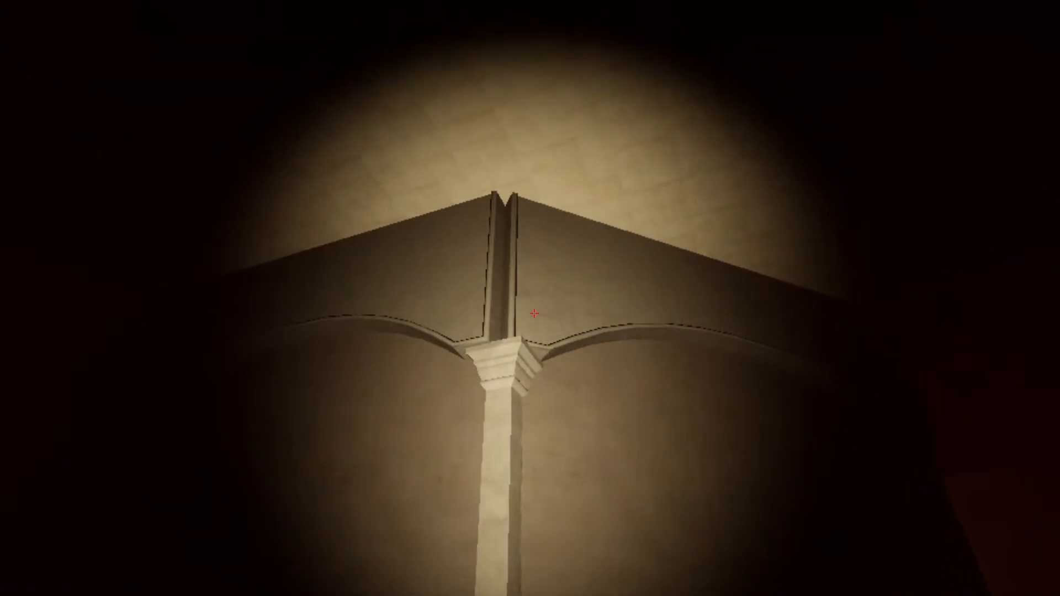
key("w")
key("w")
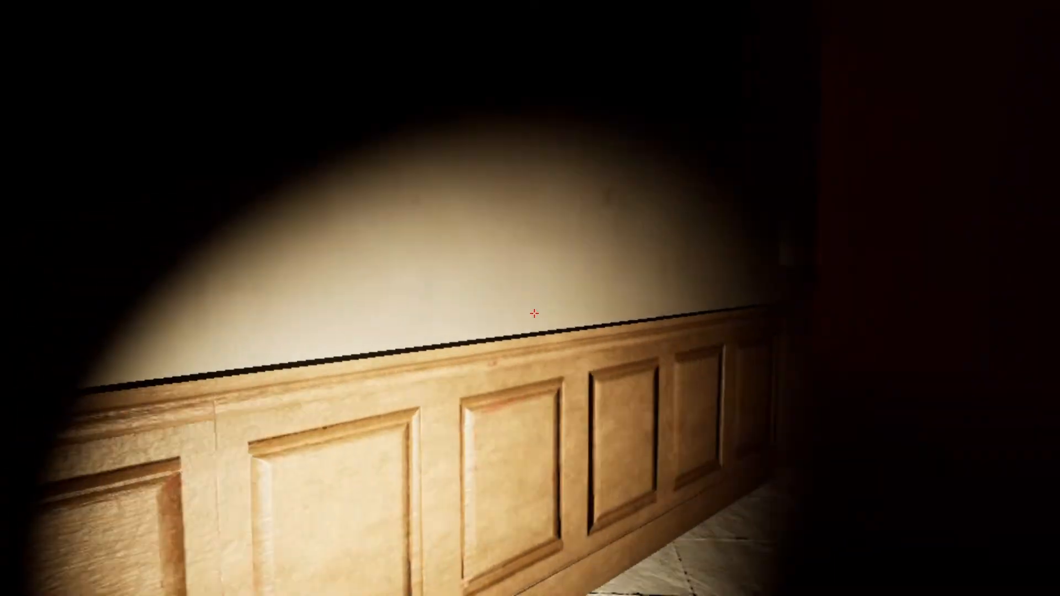
key("Escape")
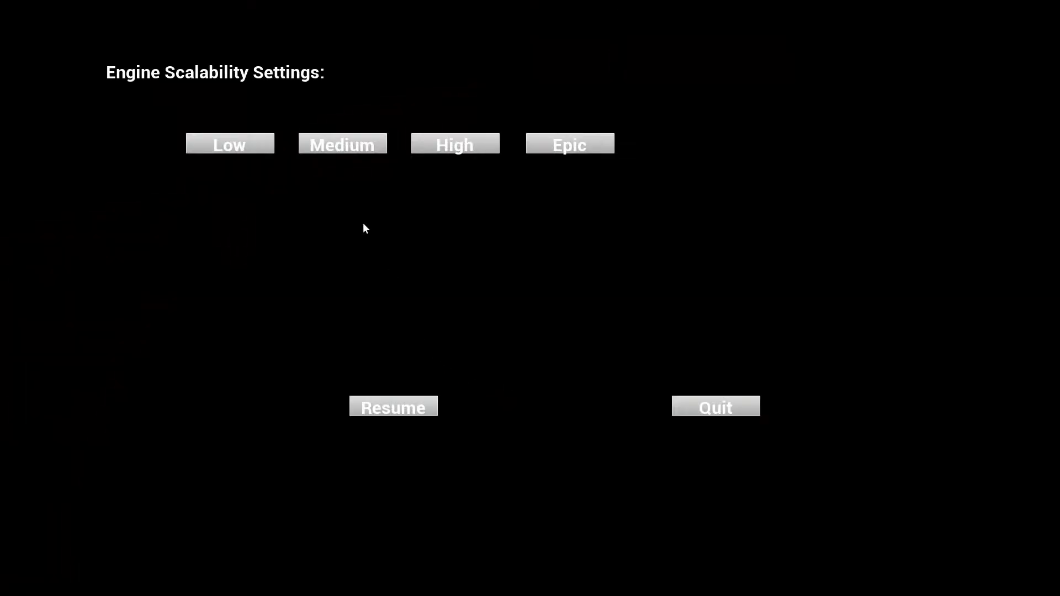
key("Escape")
key("w")
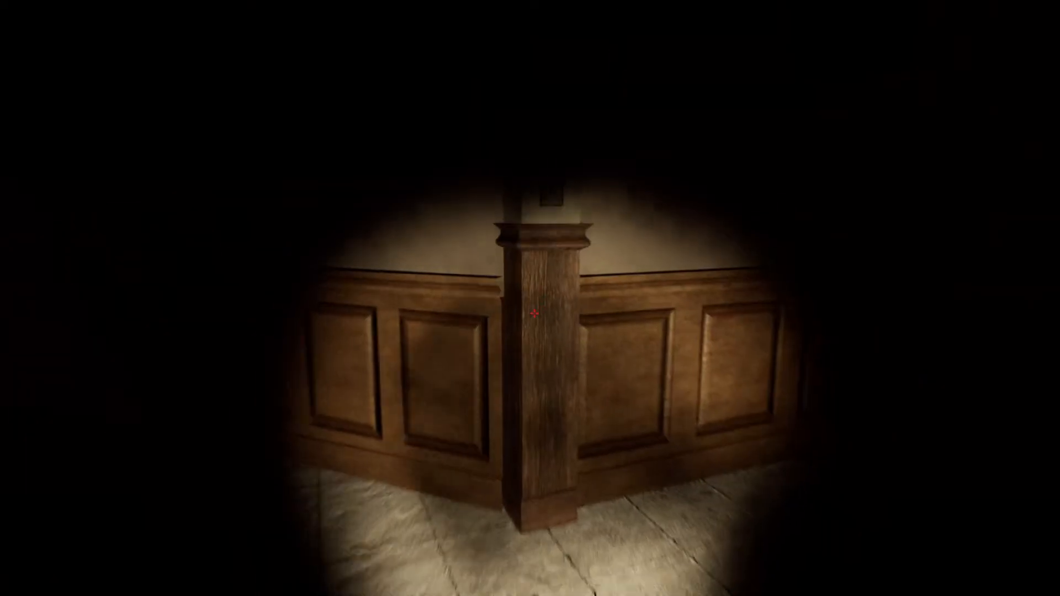
key("s")
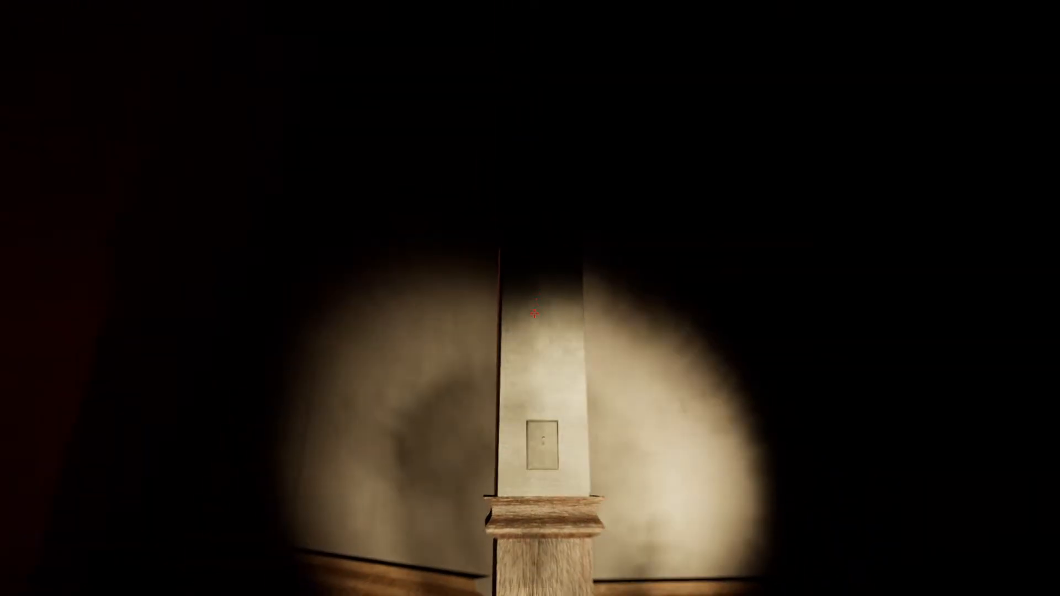
key("w")
key("e")
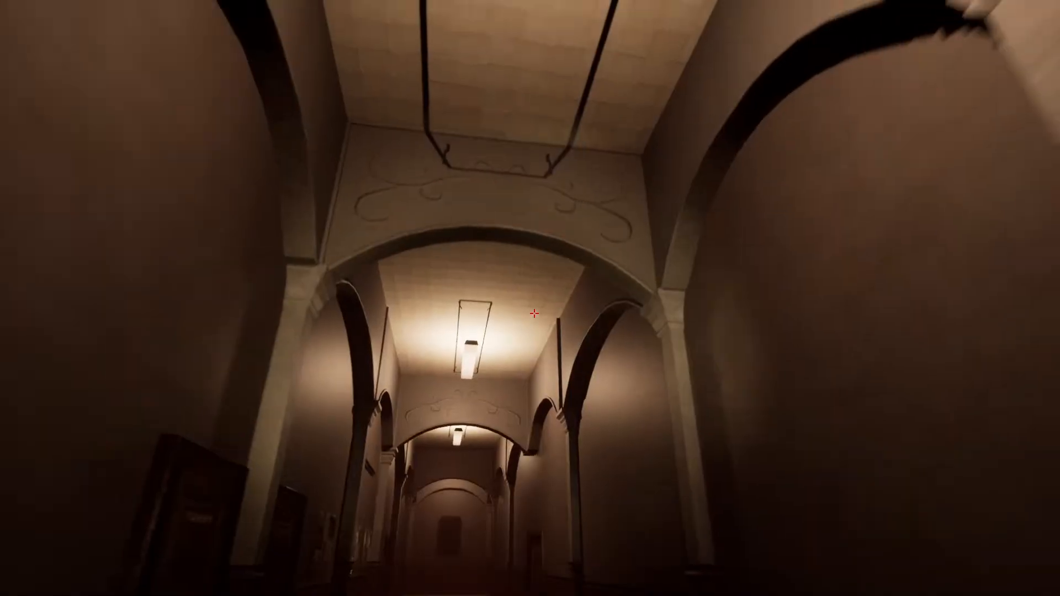
key("w")
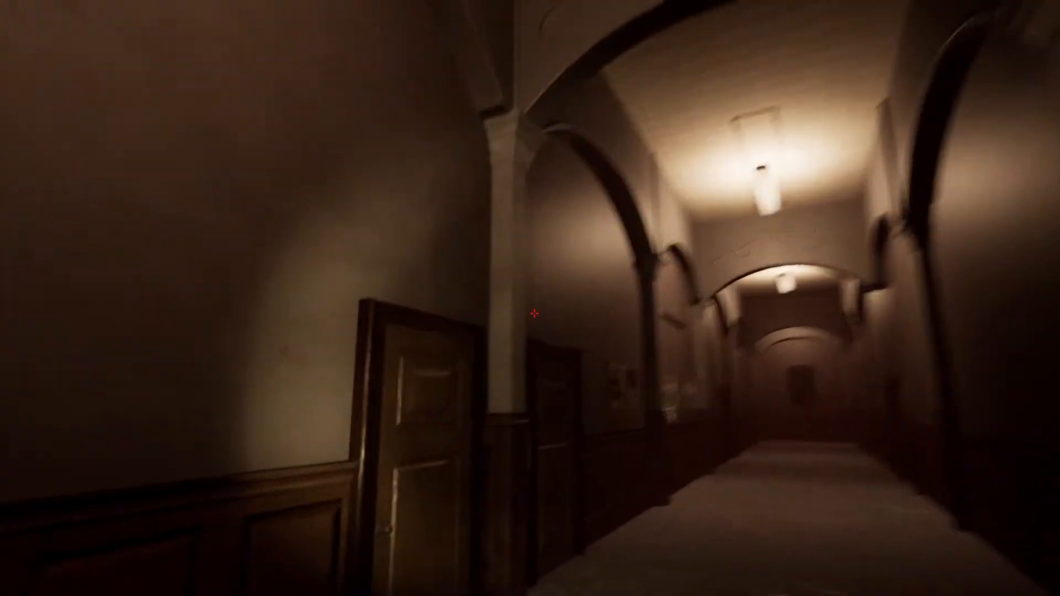
key("w")
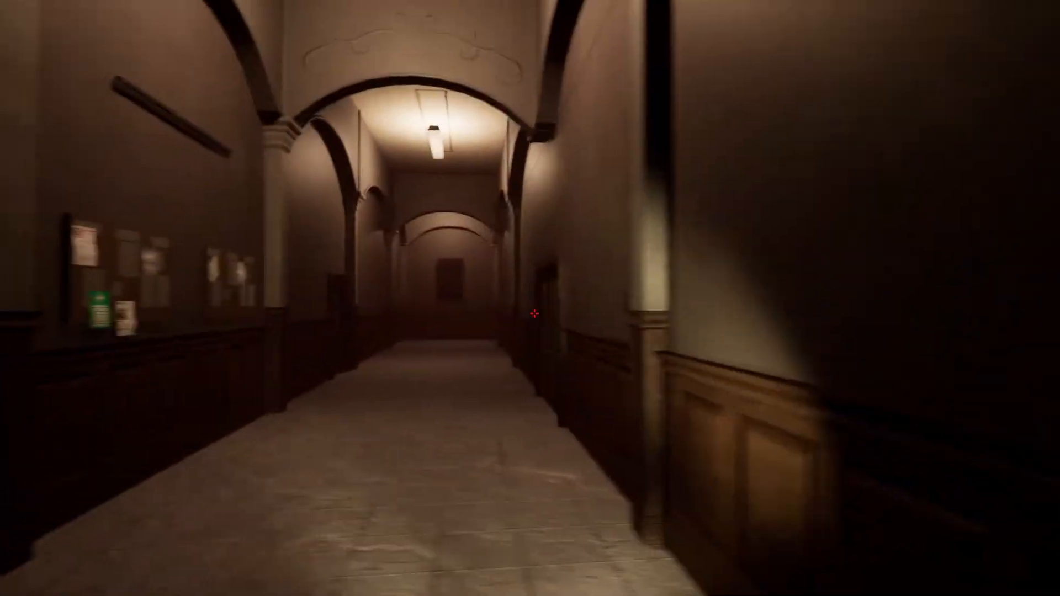
key("w")
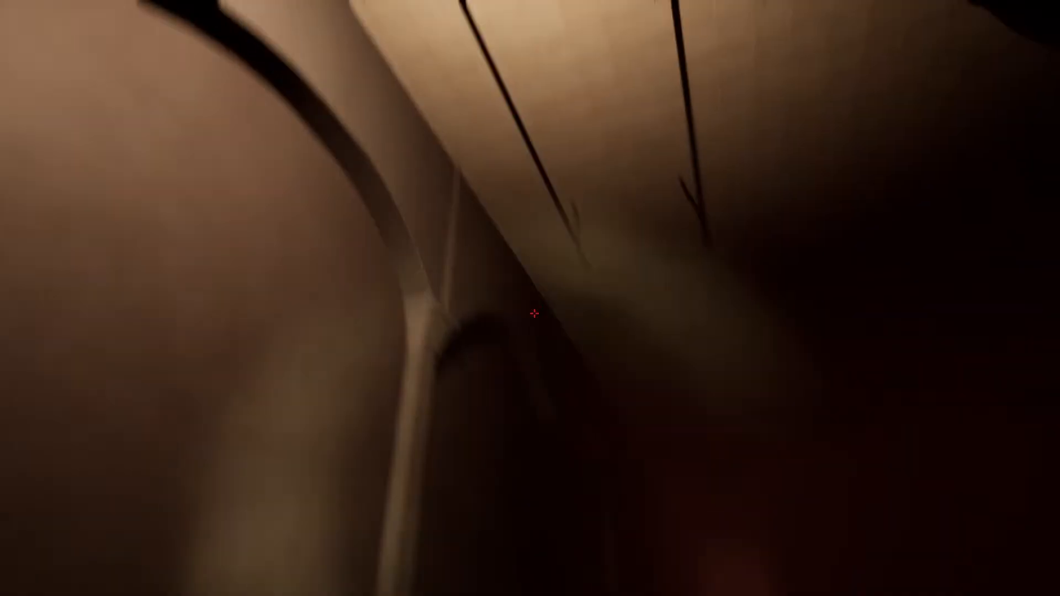
key("w")
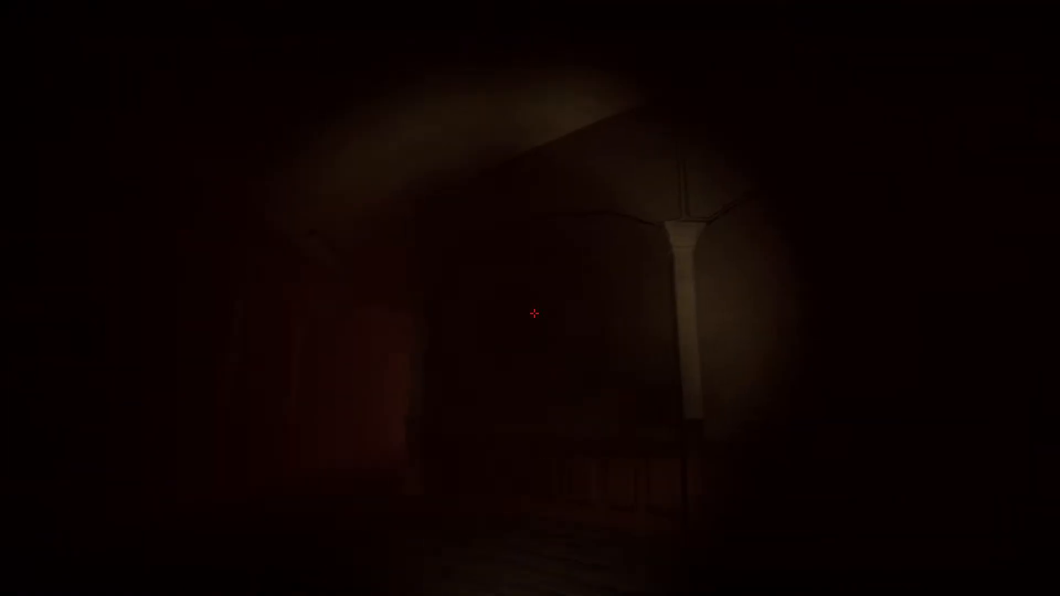
key("w")
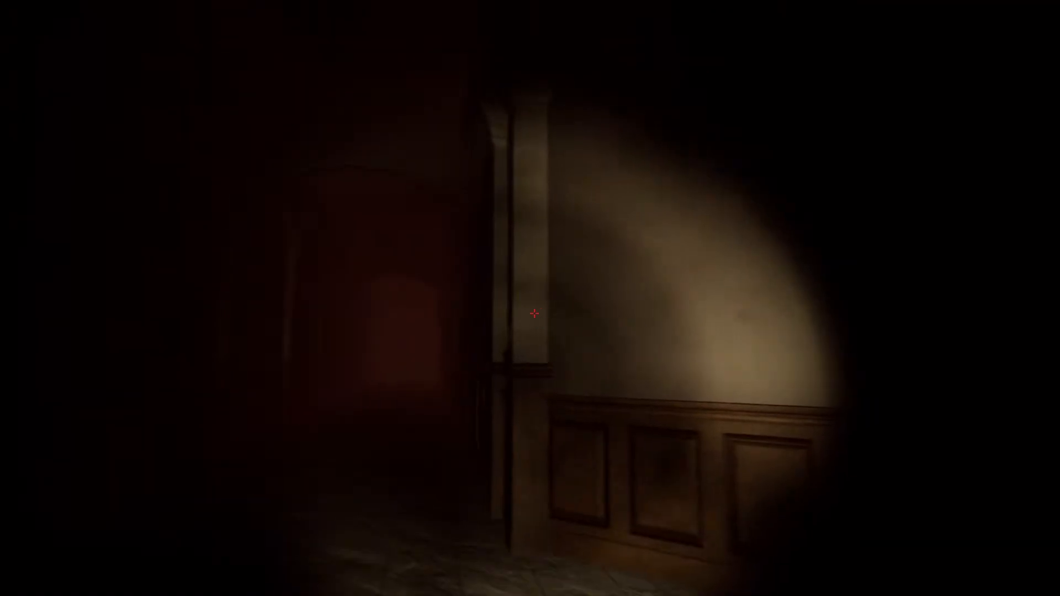
key("w")
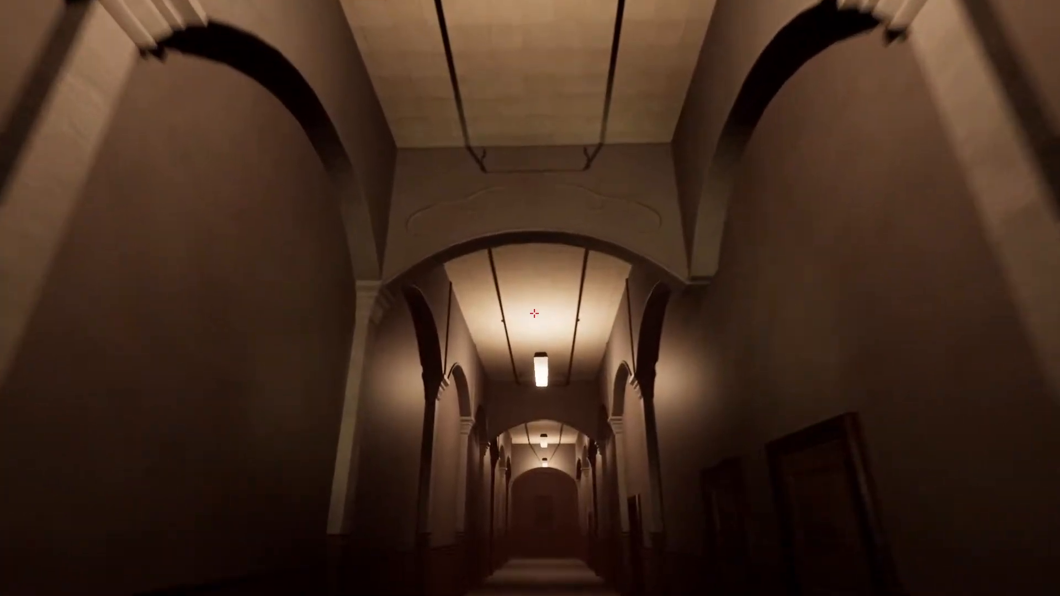
key("w")
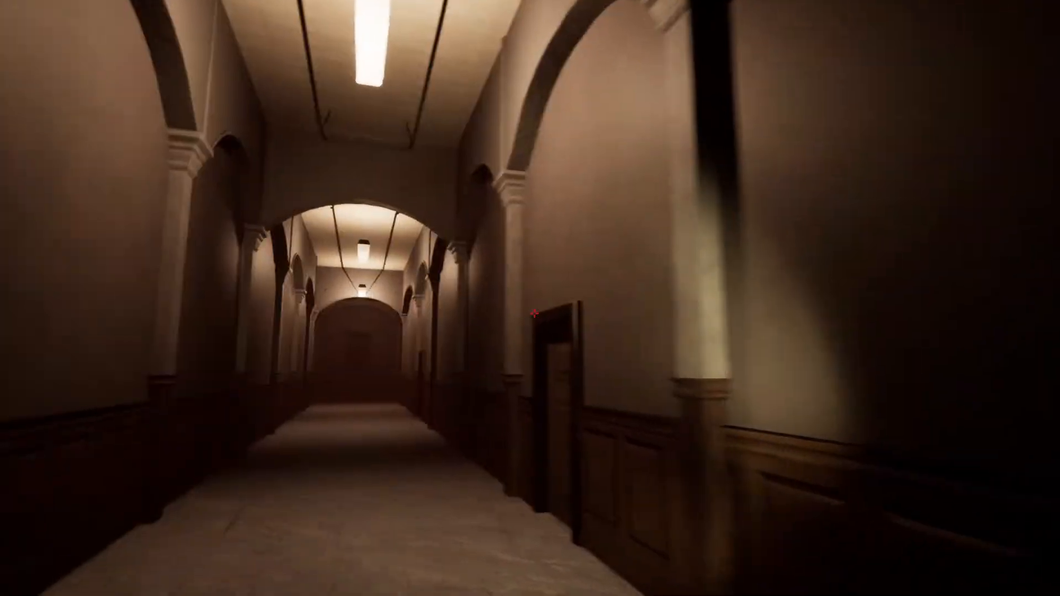
key("w")
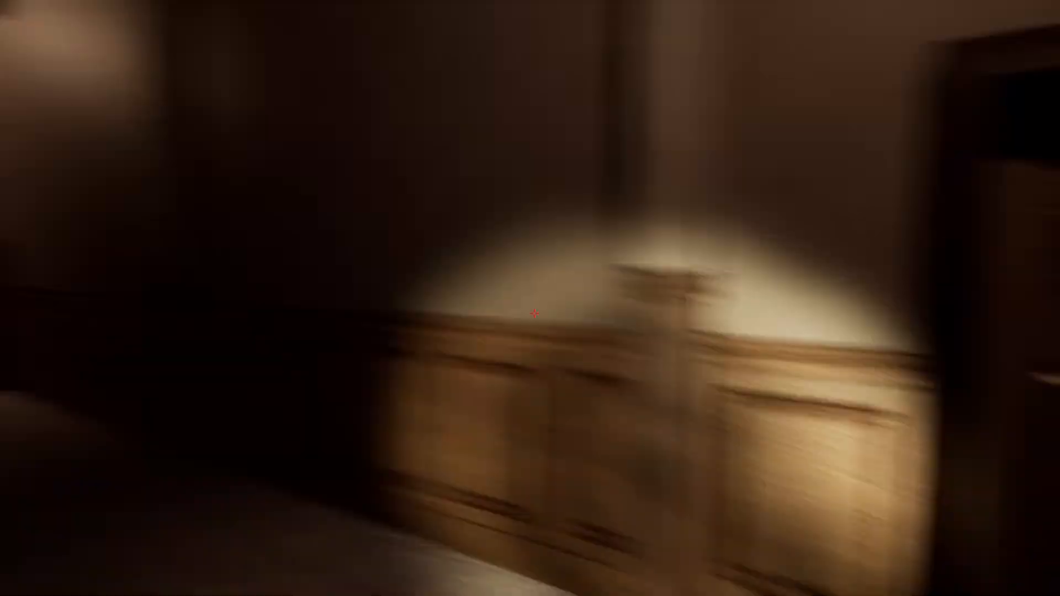
key("w")
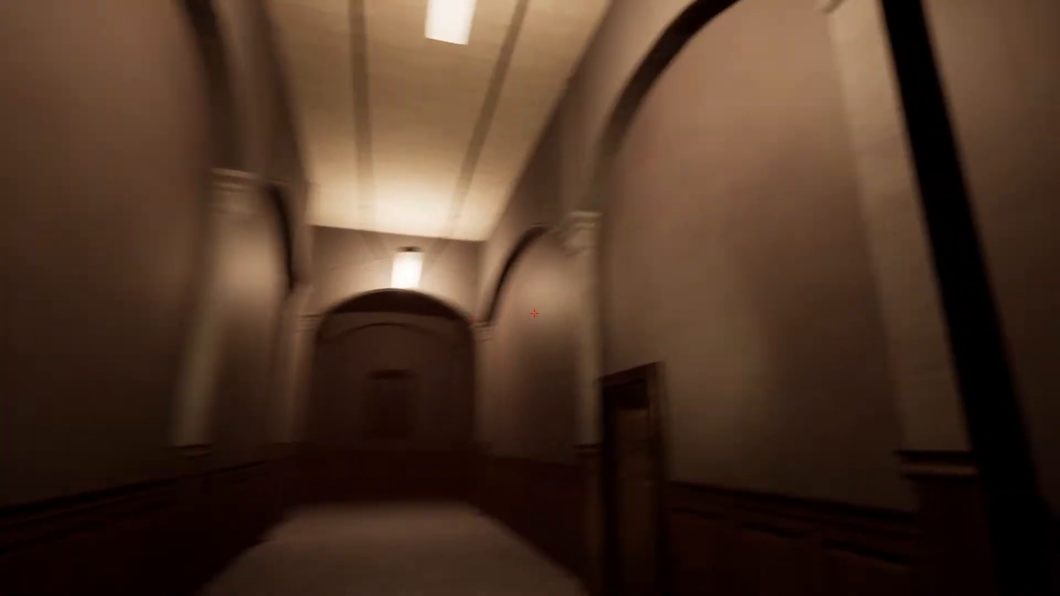
key("w")
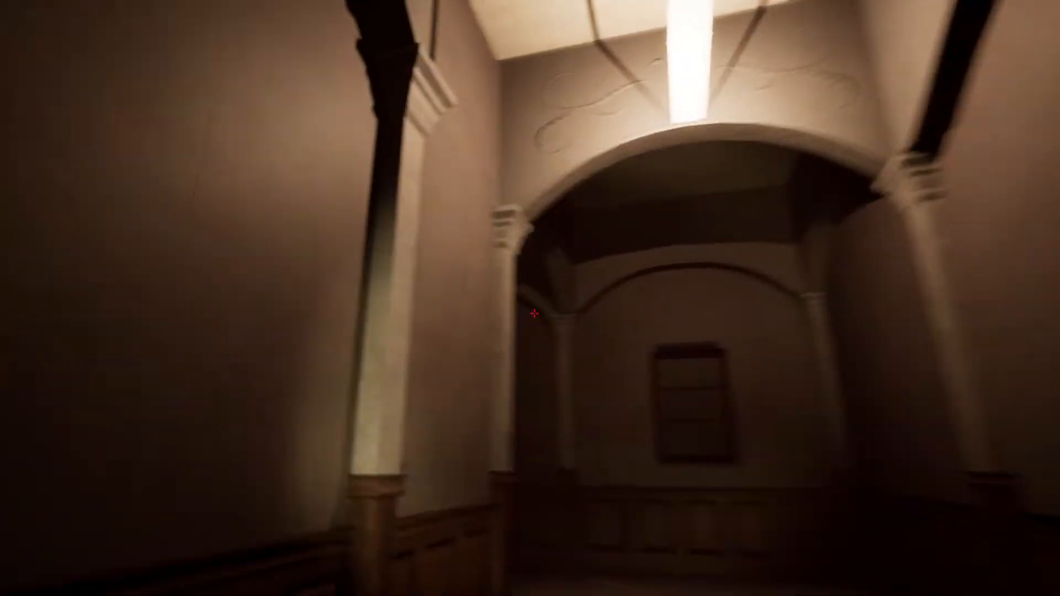
key("w")
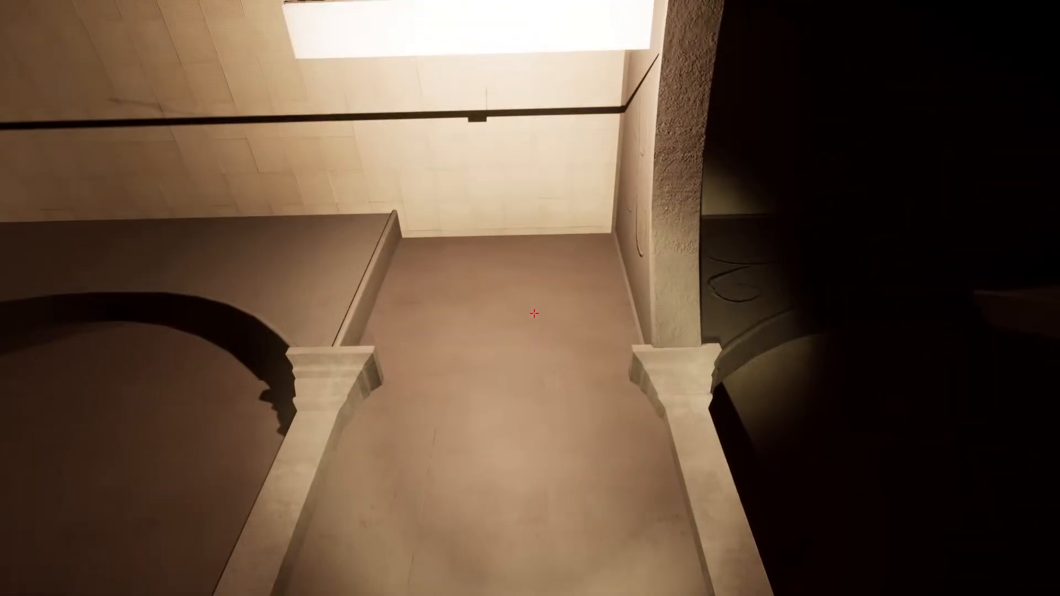
key("s")
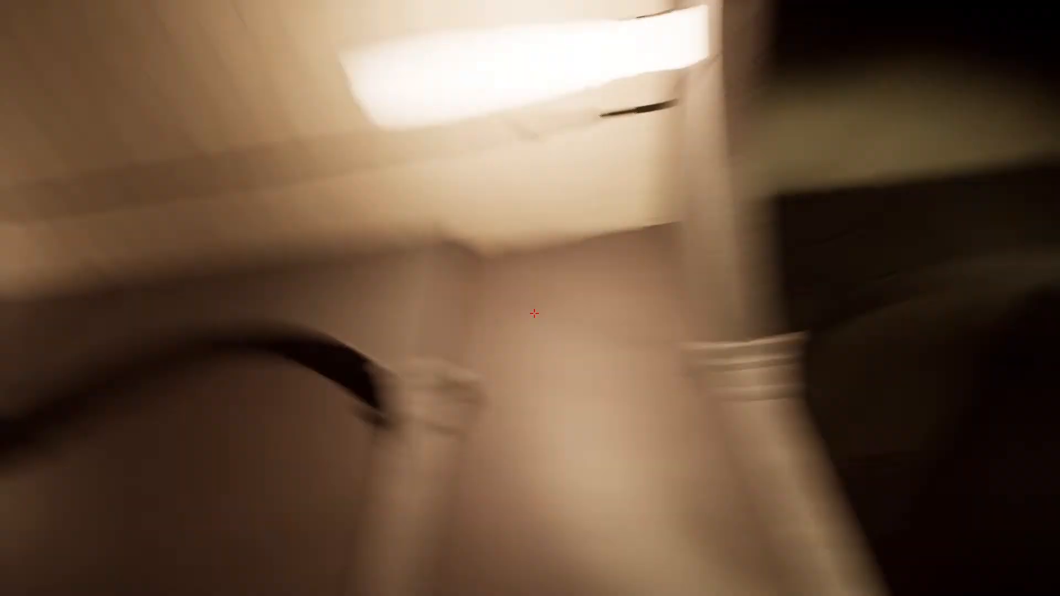
key("a")
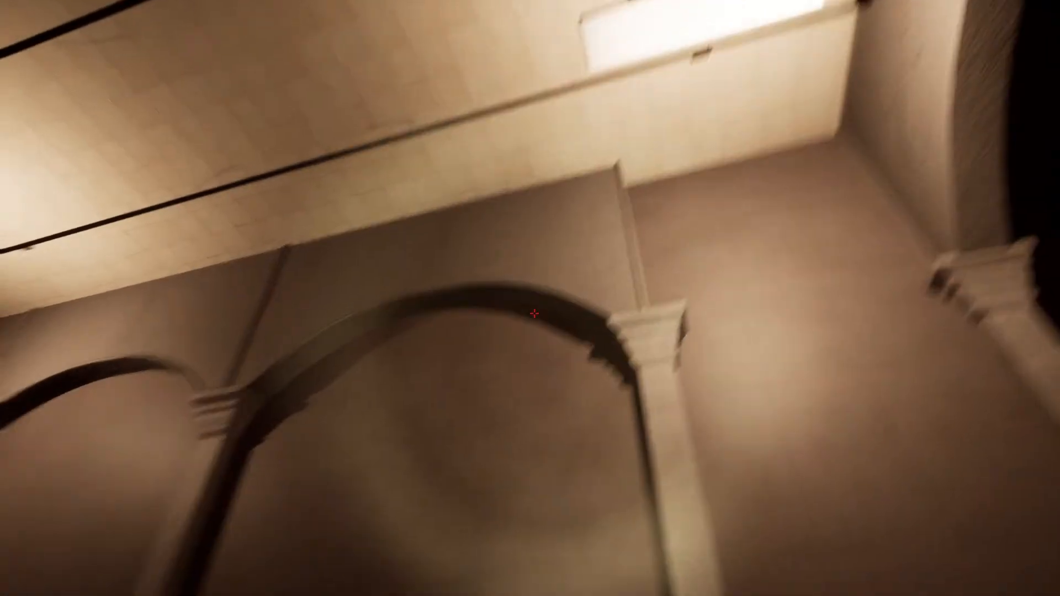
key("w")
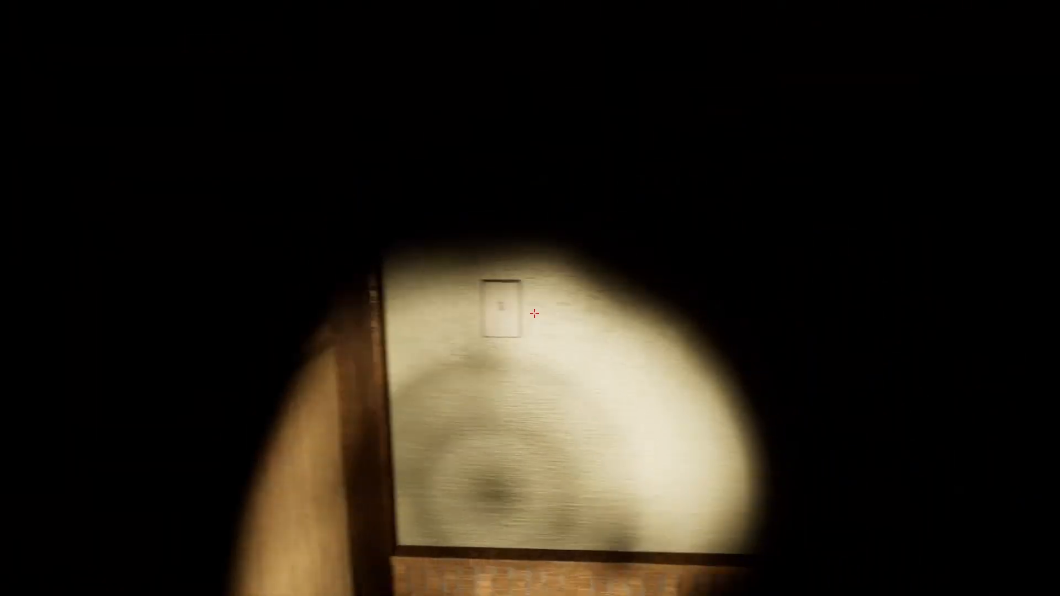
key("w")
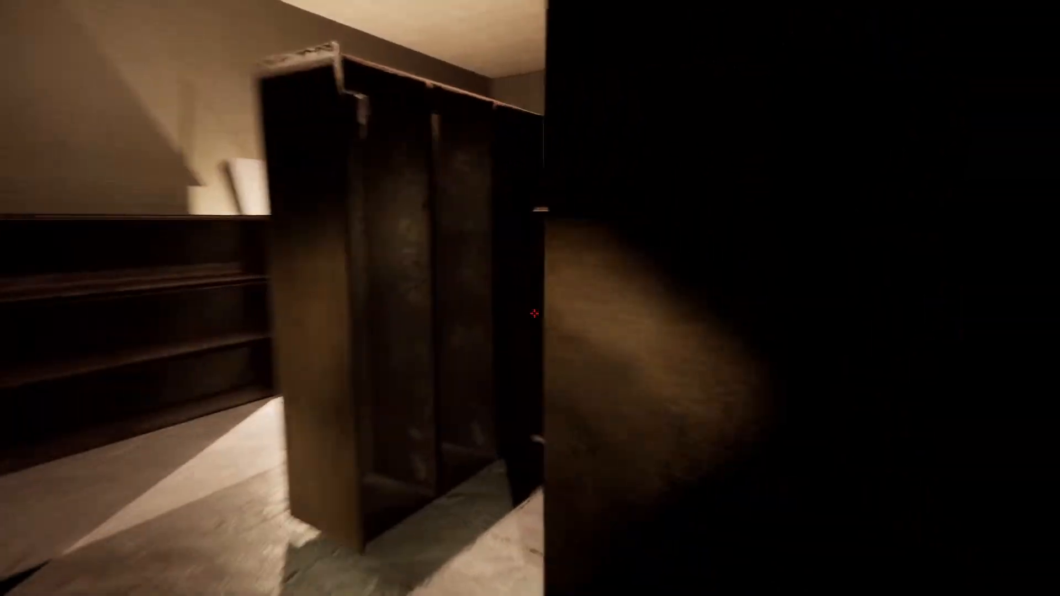
key("w")
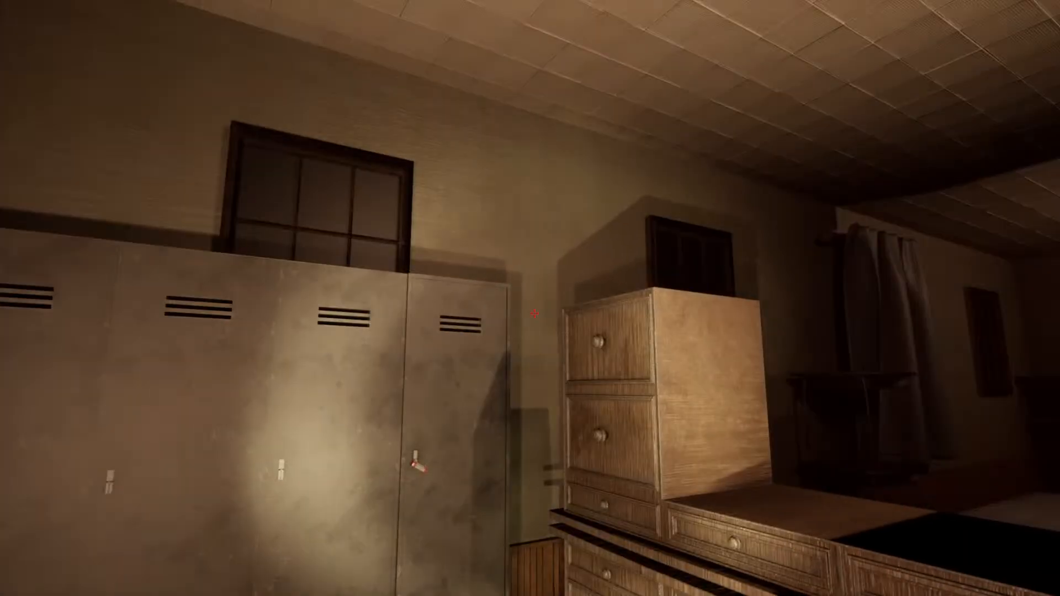
key("s")
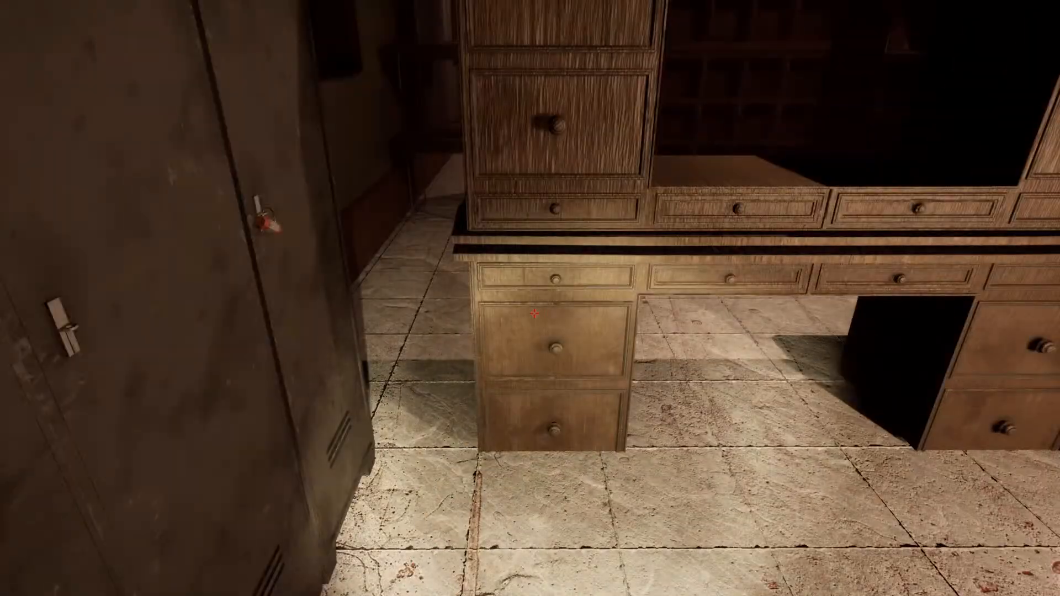
key("w")
key("s")
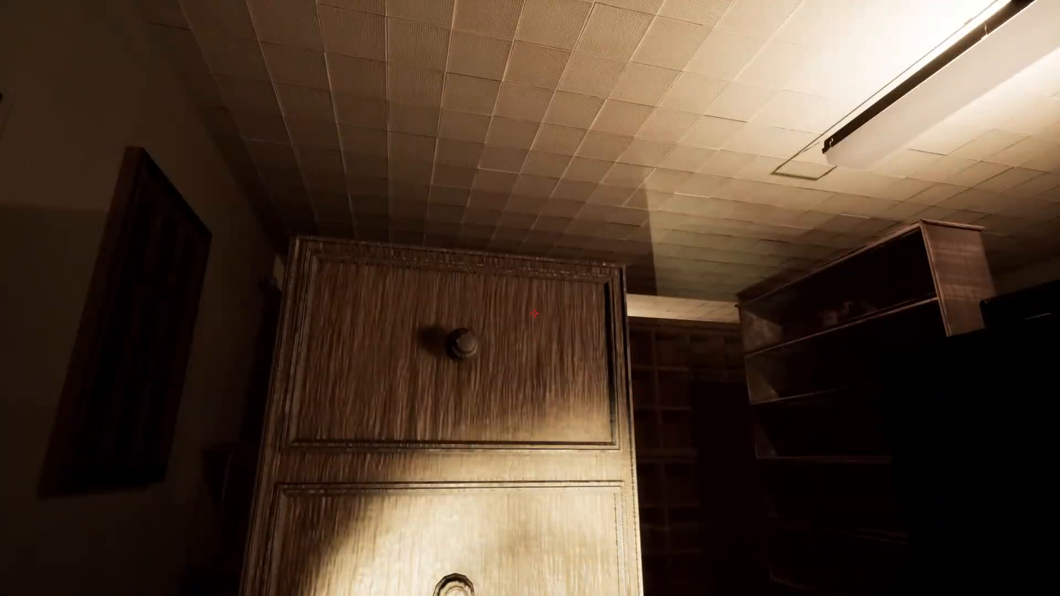
key("w")
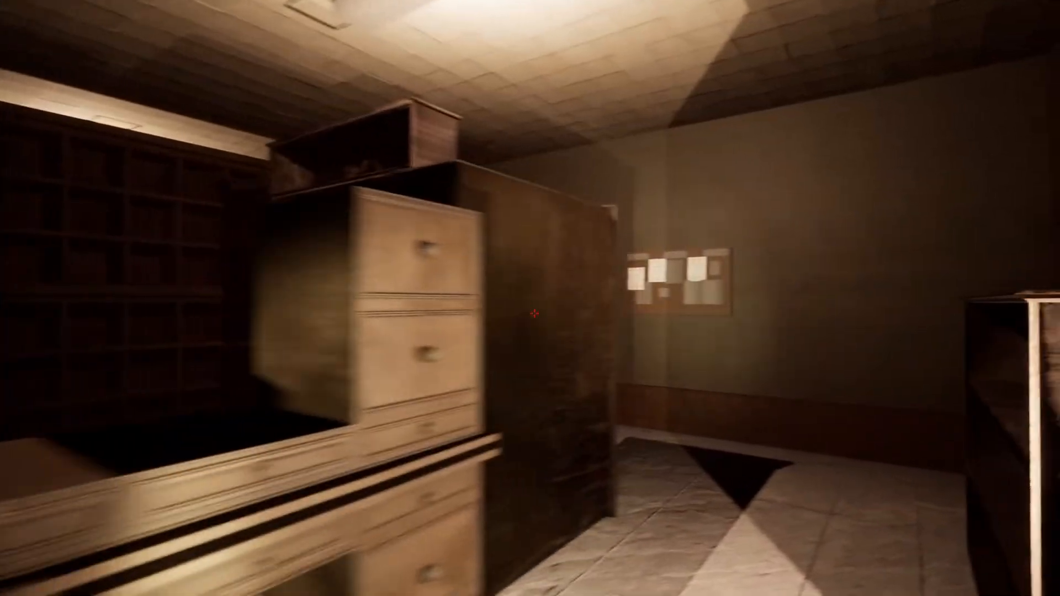
key("d")
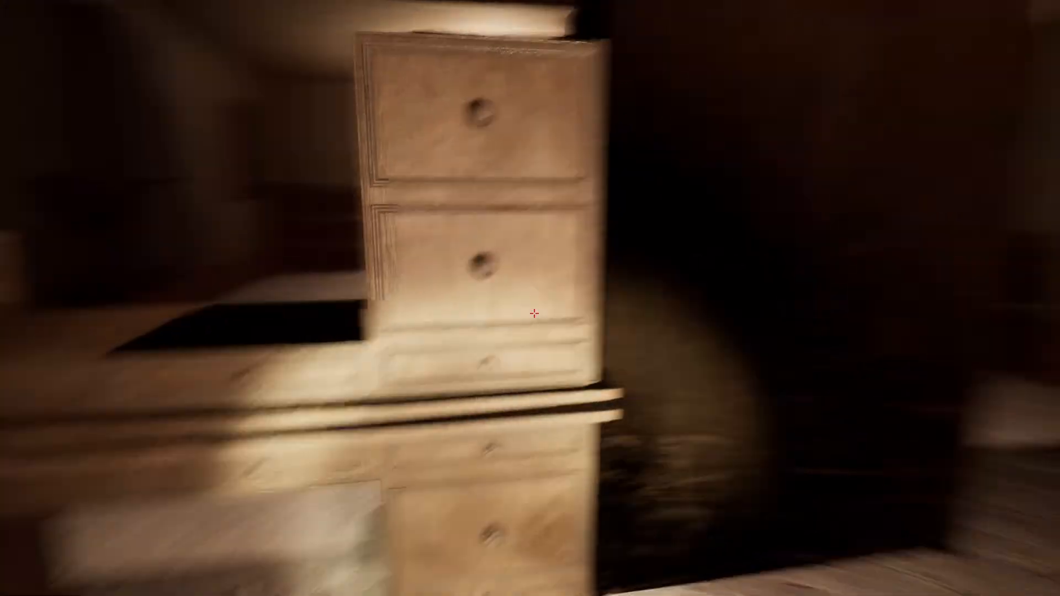
key("w")
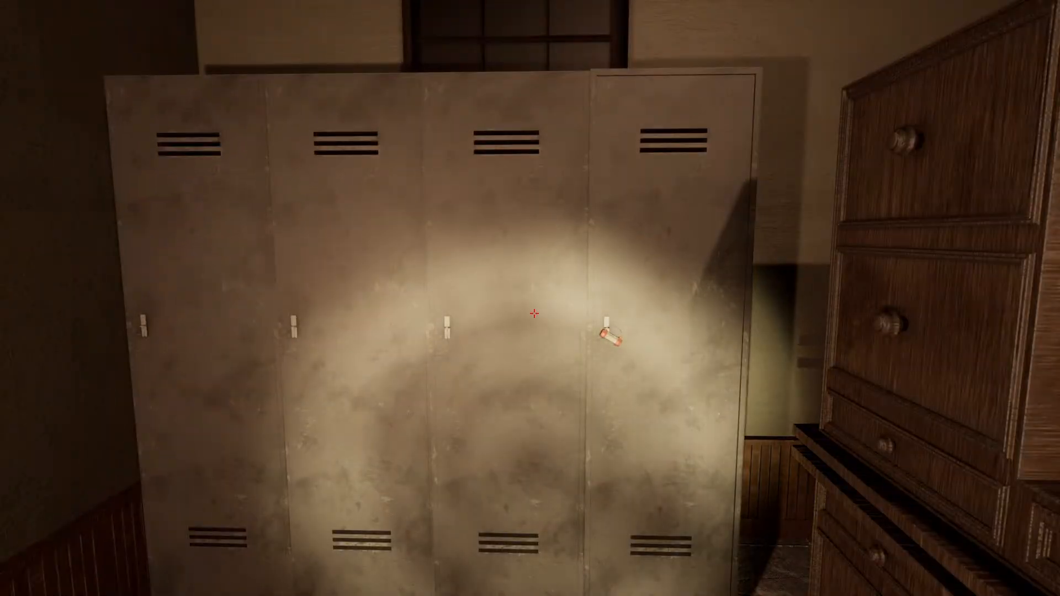
key("w")
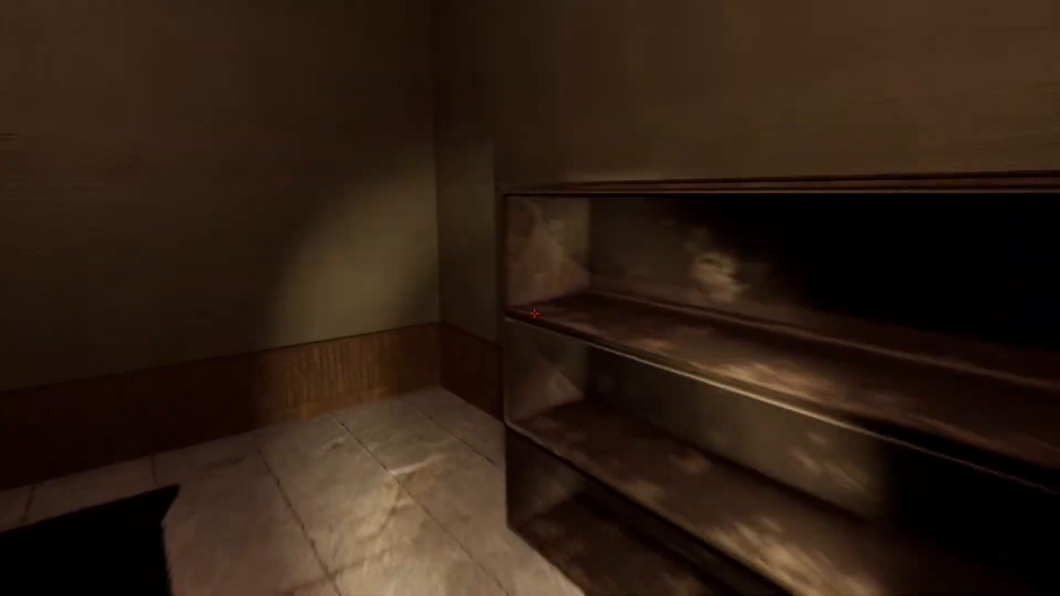
key("Escape")
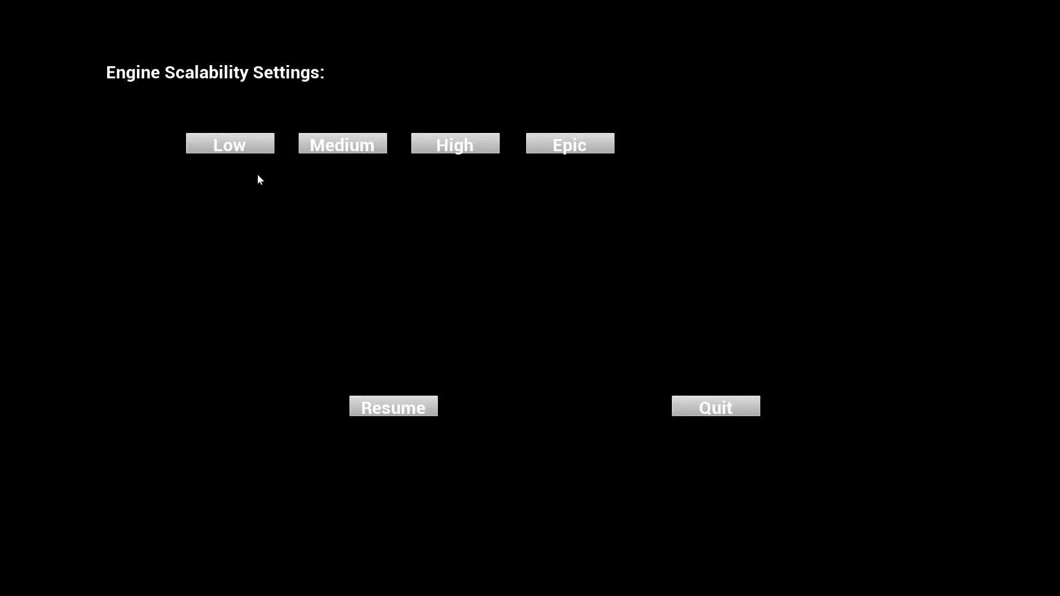
left_click(402, 405)
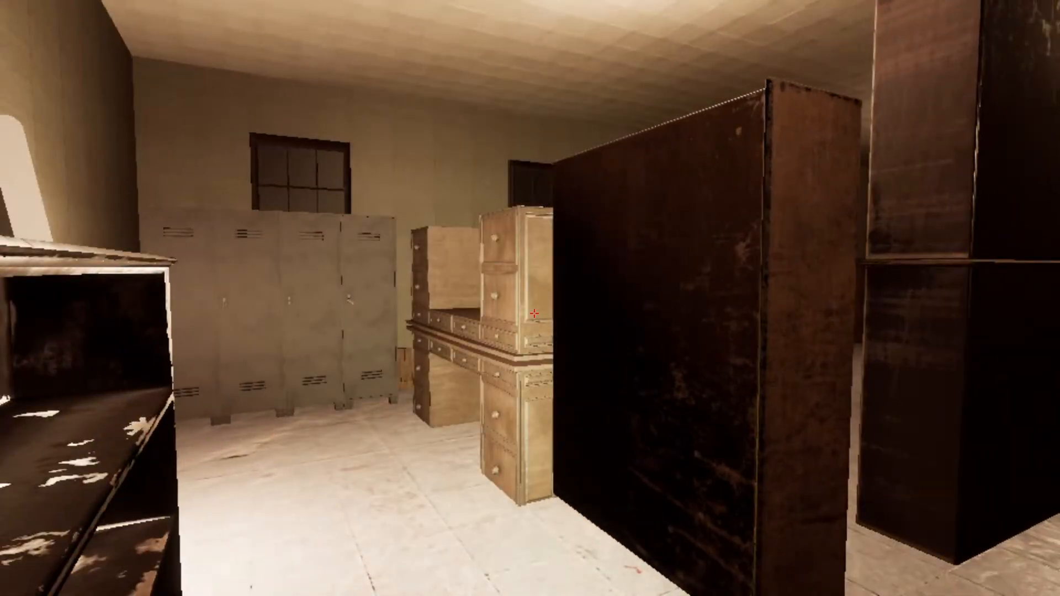
key("w")
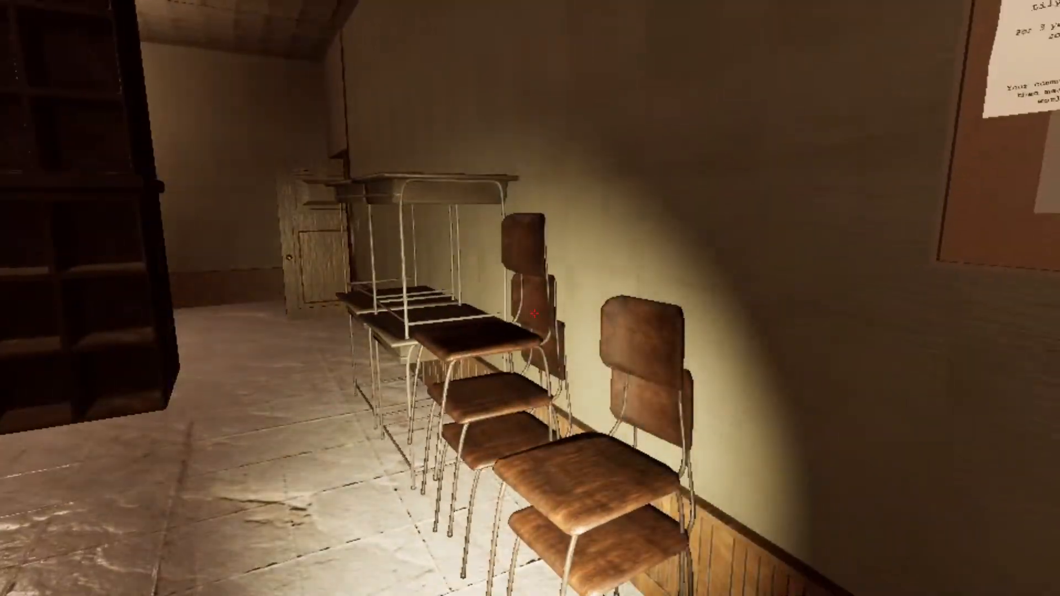
key("s")
key("w")
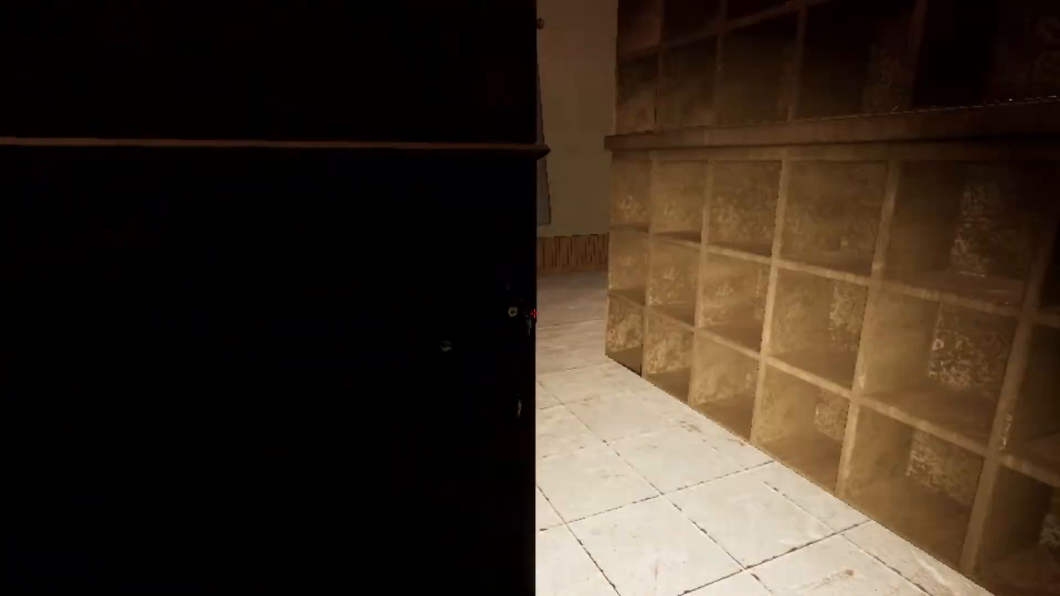
key("w")
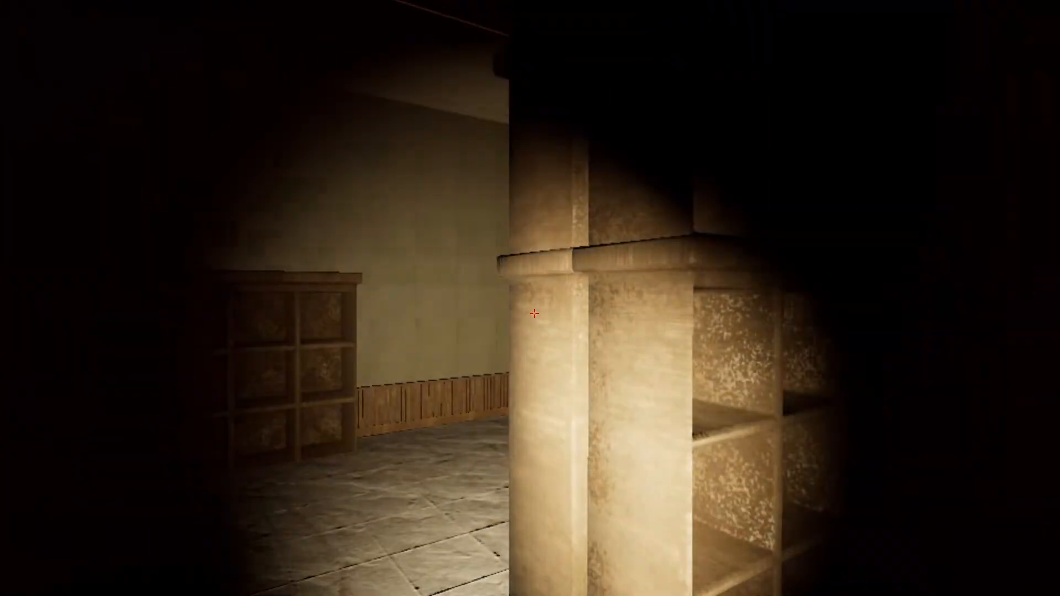
key("w")
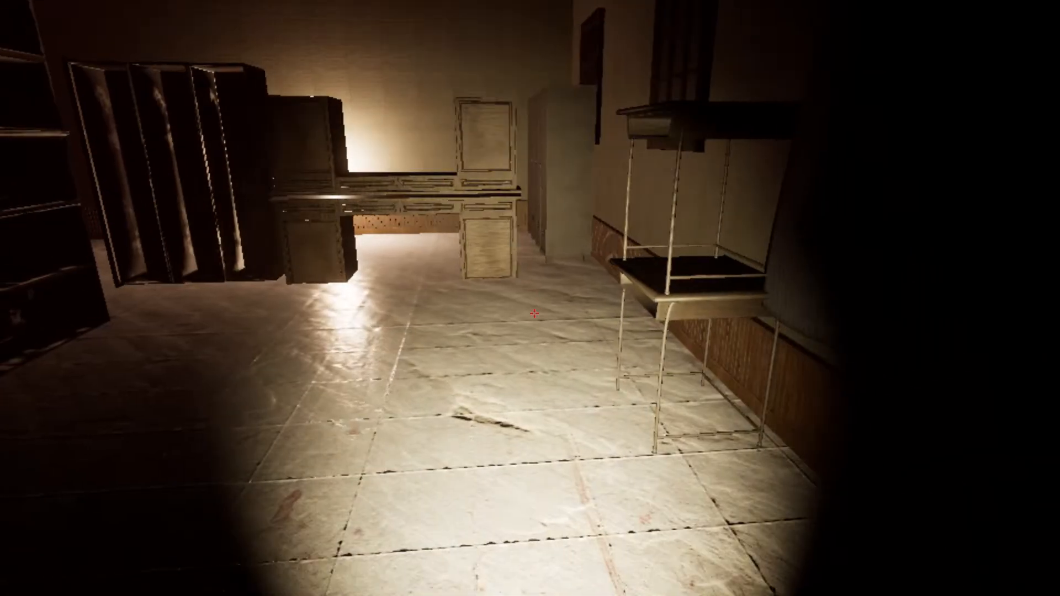
key("s")
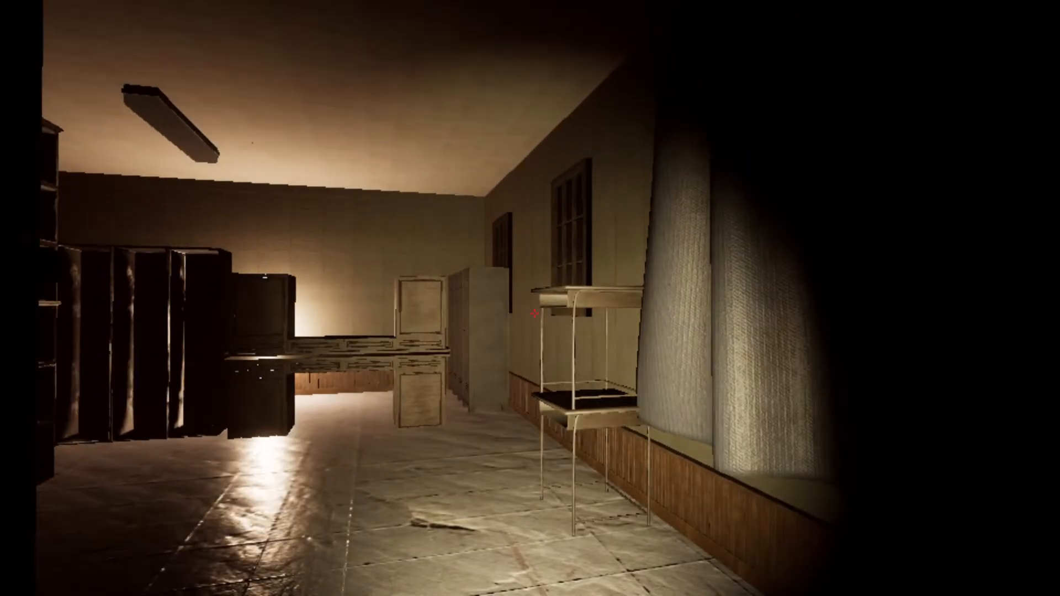
key("Escape")
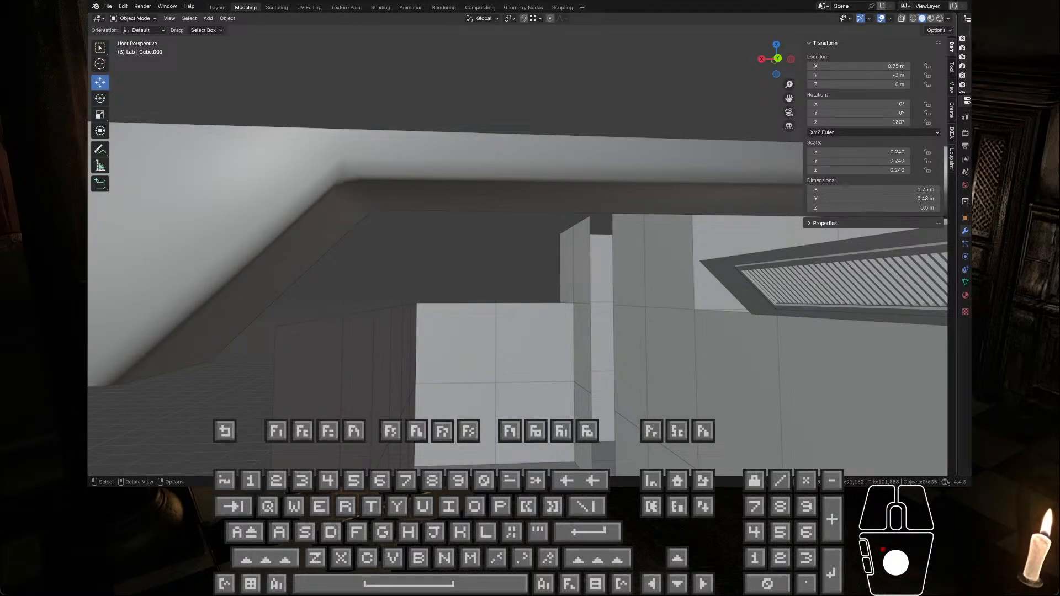
Step: Examine the joined corridor beam from the side and from below, and select the original half beam
scroll(512, 118, "down", 4)
middle_click_drag(512, 117, 532, 157)
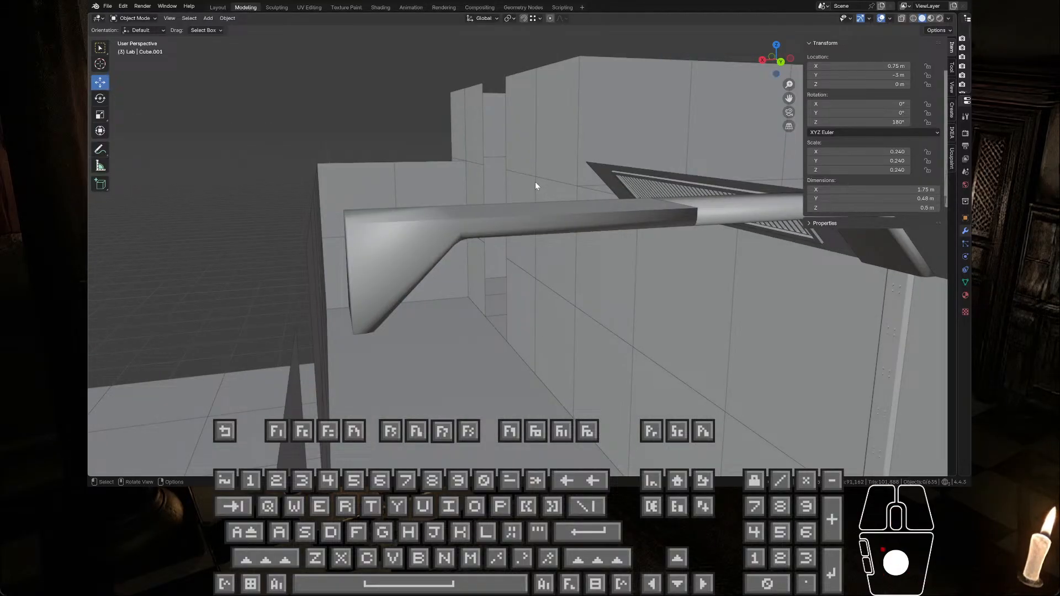
middle_click_drag(535, 183, 495, 216)
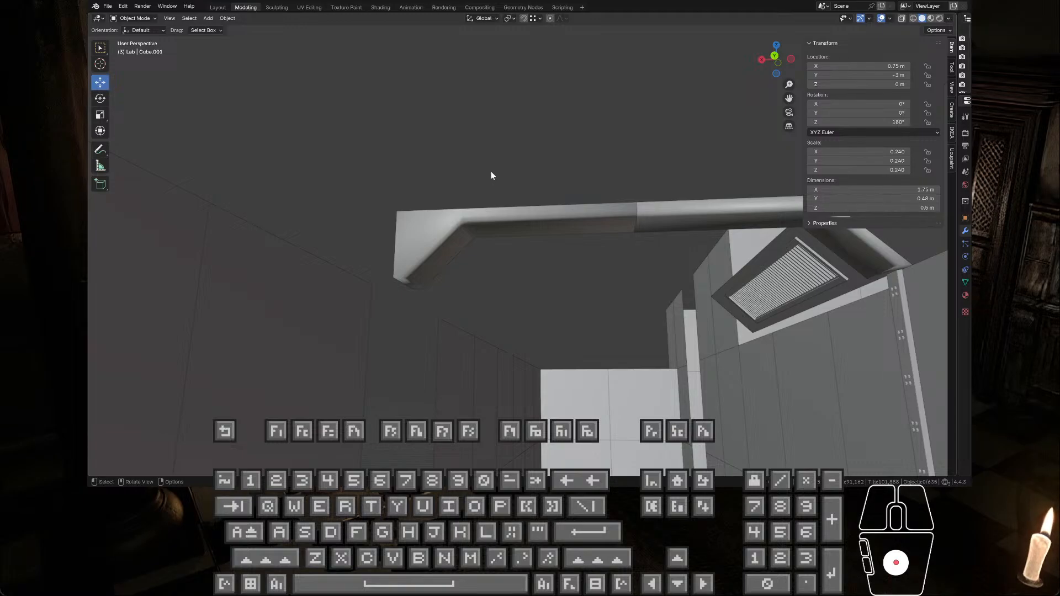
left_click(638, 222)
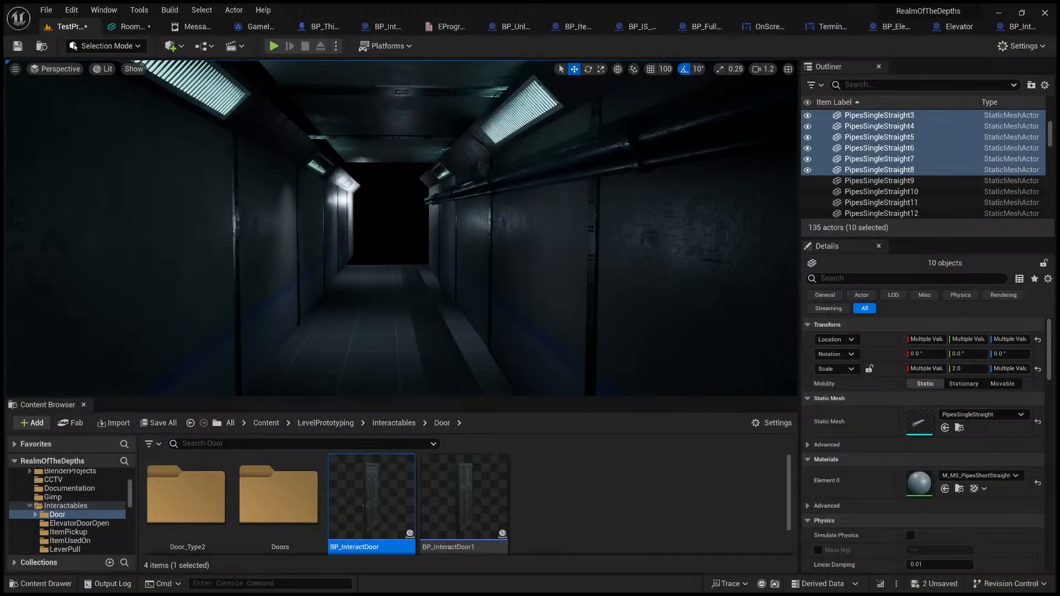
right_click_drag(402, 228, 513, 293)
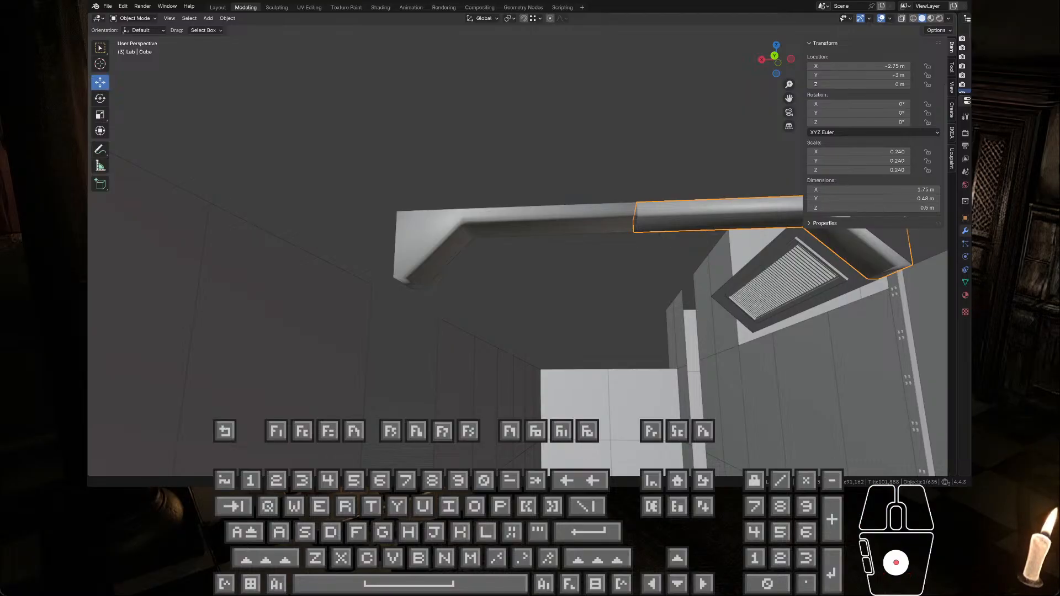
Step: Delete the rotated half beam on the opposite side of the corridor and open the remaining half for mesh editing
key("ctrl+v")
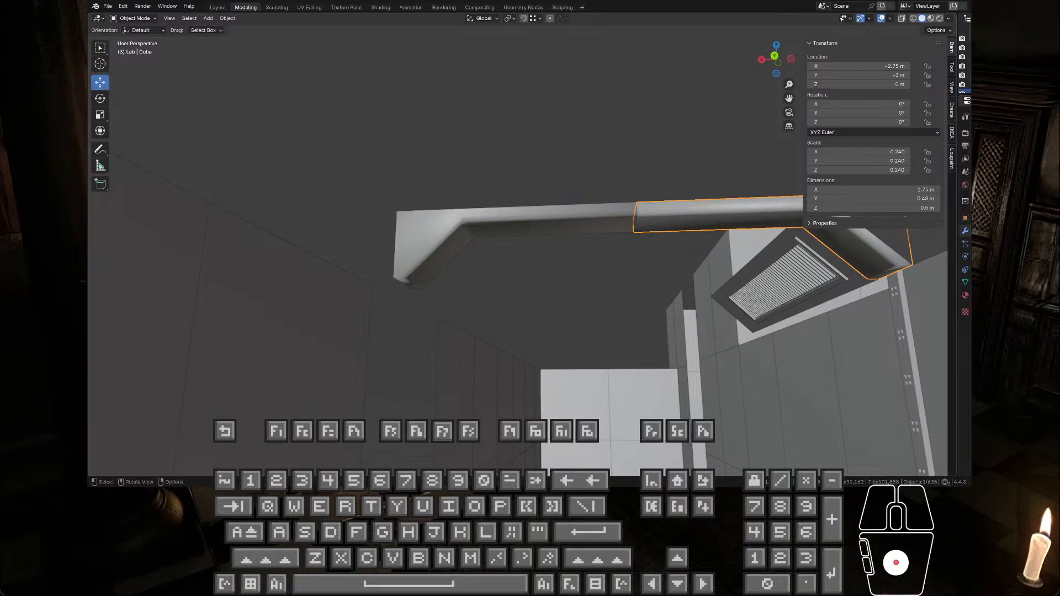
scroll(562, 215, "down", 3)
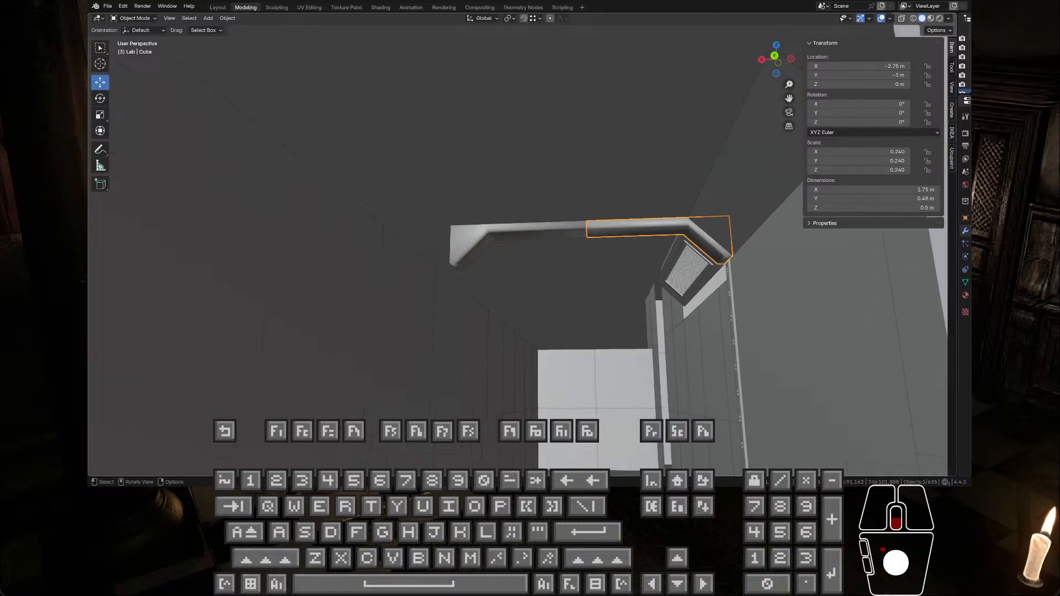
middle_click_drag(562, 213, 562, 243)
left_click(537, 238)
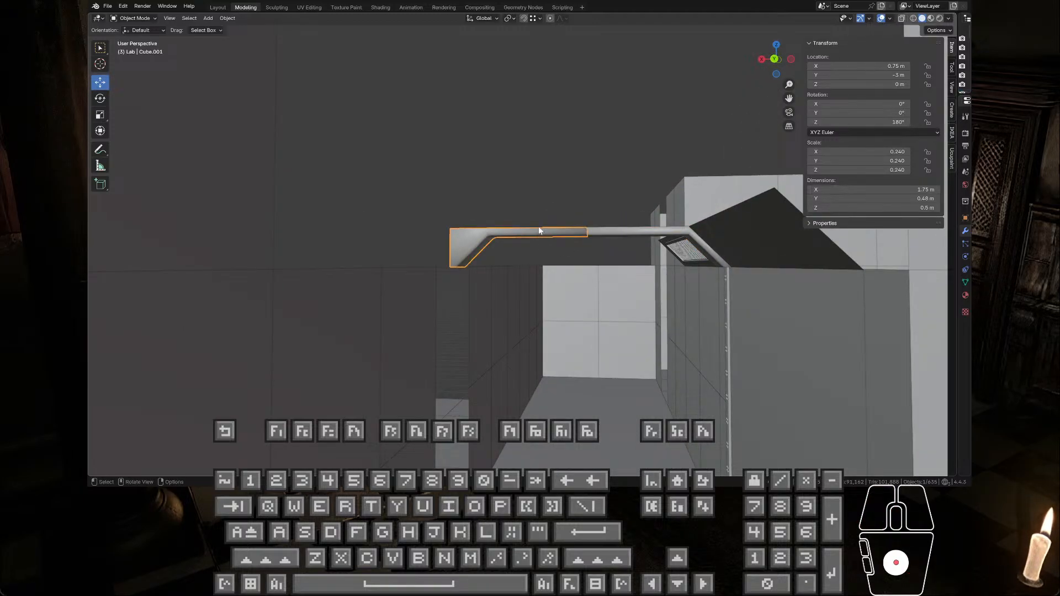
key("Delete")
scroll(635, 231, "up", 4)
middle_click_drag(684, 236, 713, 230)
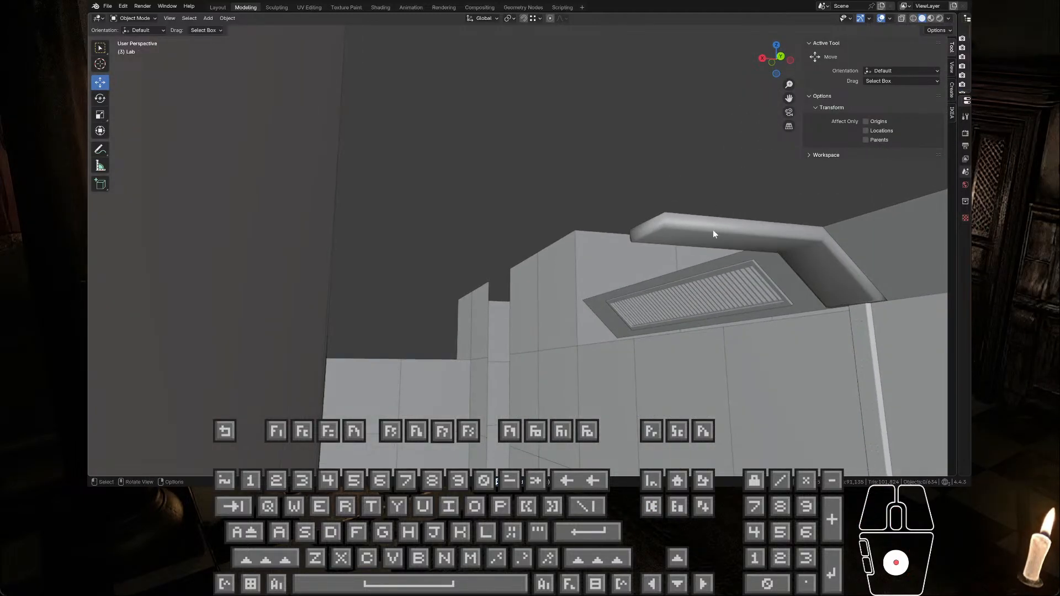
left_click(713, 230)
key("KP_Decimal")
key("Tab")
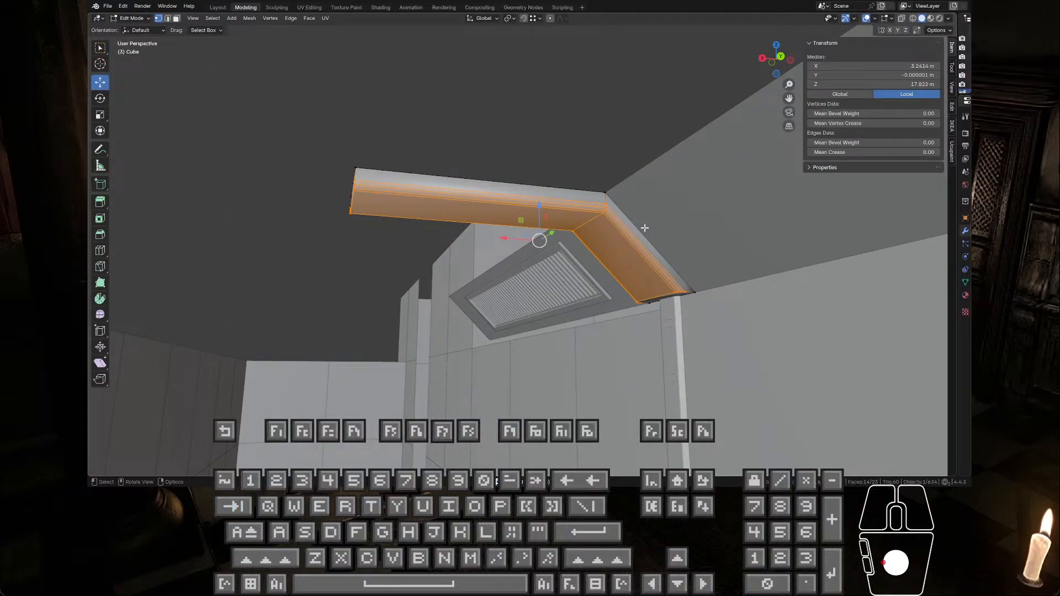
Step: Undo the rotated half beam's deletion and its end-to-end vertex snap, working back to its X 0.25 m placement
key("ctrl+z")
key("ctrl+z")
key("ctrl+z")
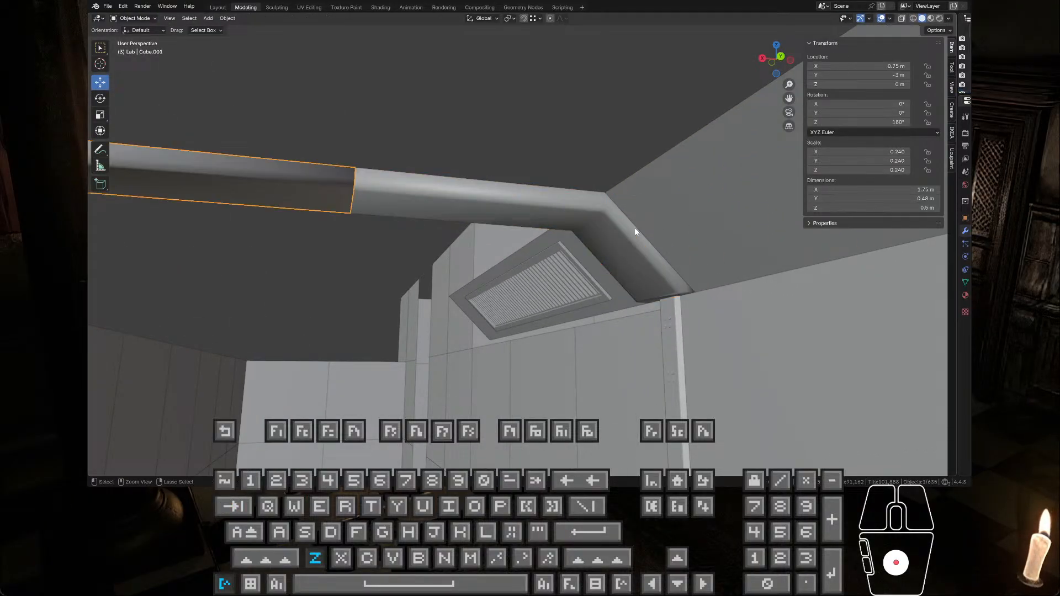
key("ctrl+z")
key("ctrl+z")
key("ctrl+z")
key("ctrl+z")
key("ctrl+z")
key("ctrl+z")
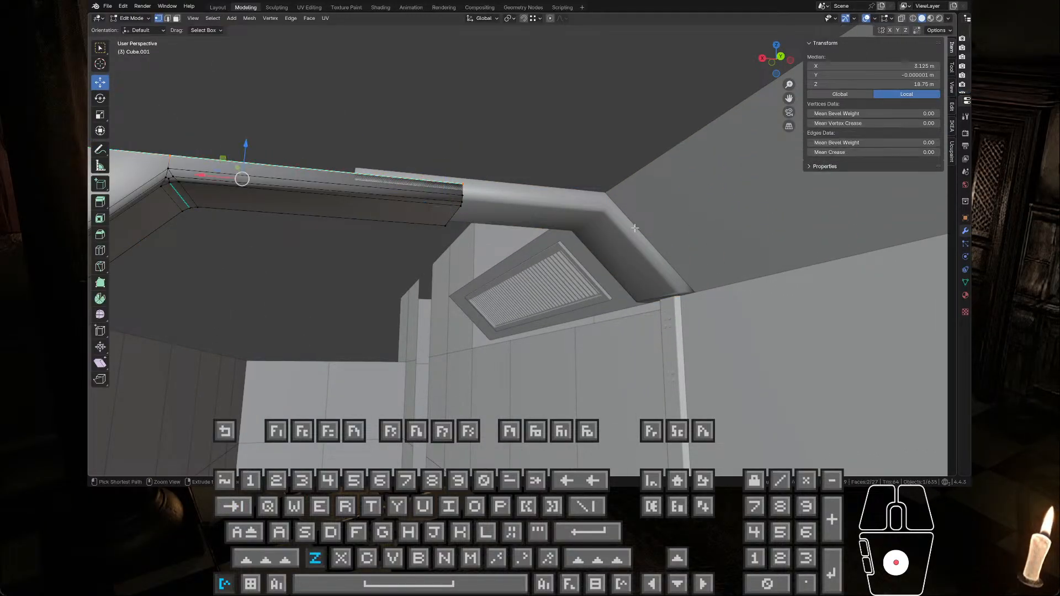
key("ctrl+z")
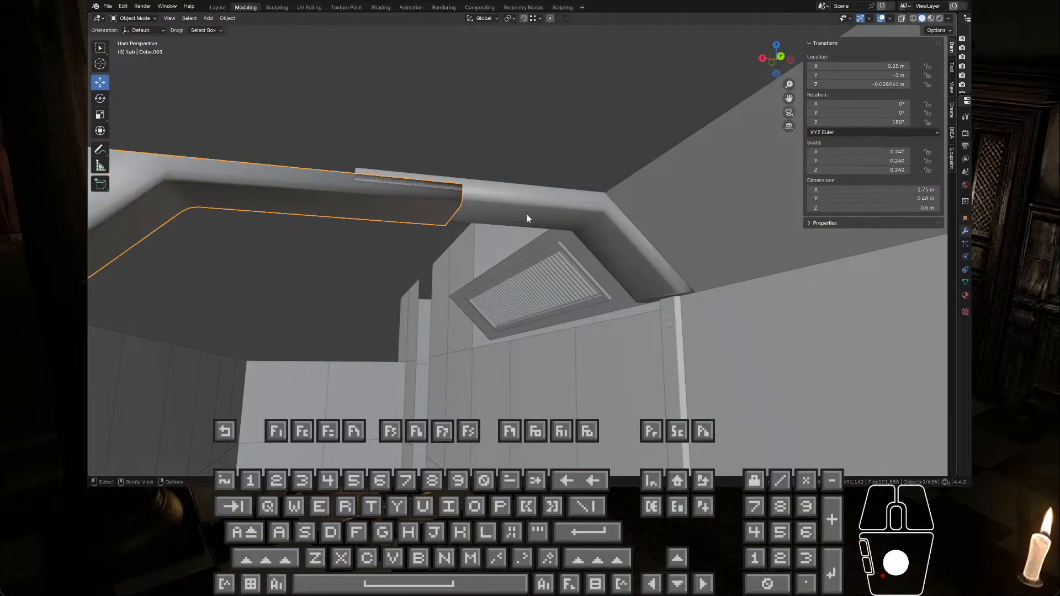
Step: Undo the half-beam copy's placement across the corridor and its 180° rotation
middle_click_drag(527, 214, 509, 227)
left_click(514, 211)
key("ctrl+z")
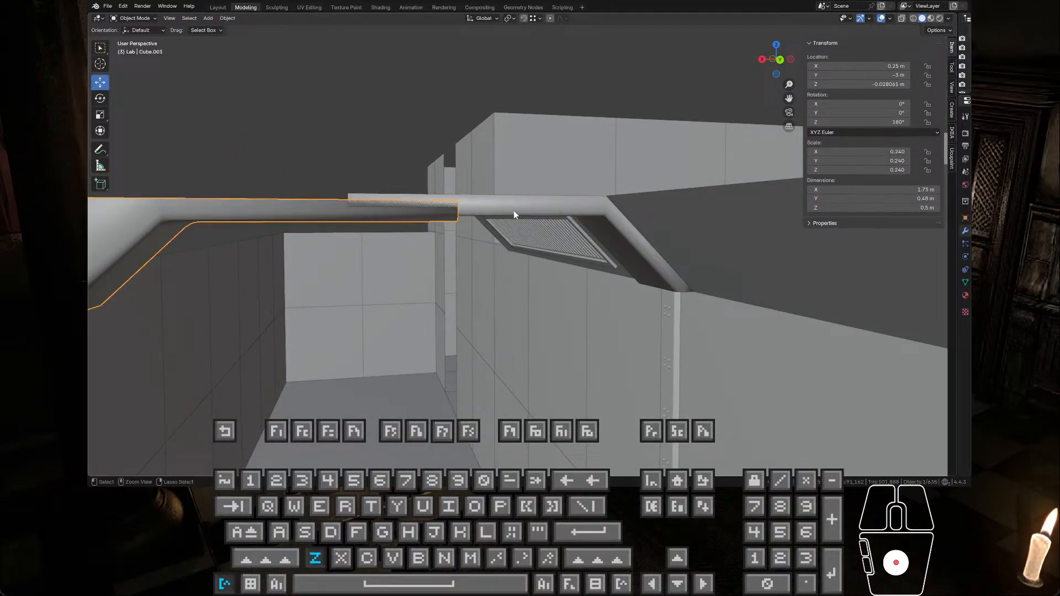
key("ctrl+z")
key("ctrl+z")
key("ctrl+z")
key("ctrl+z")
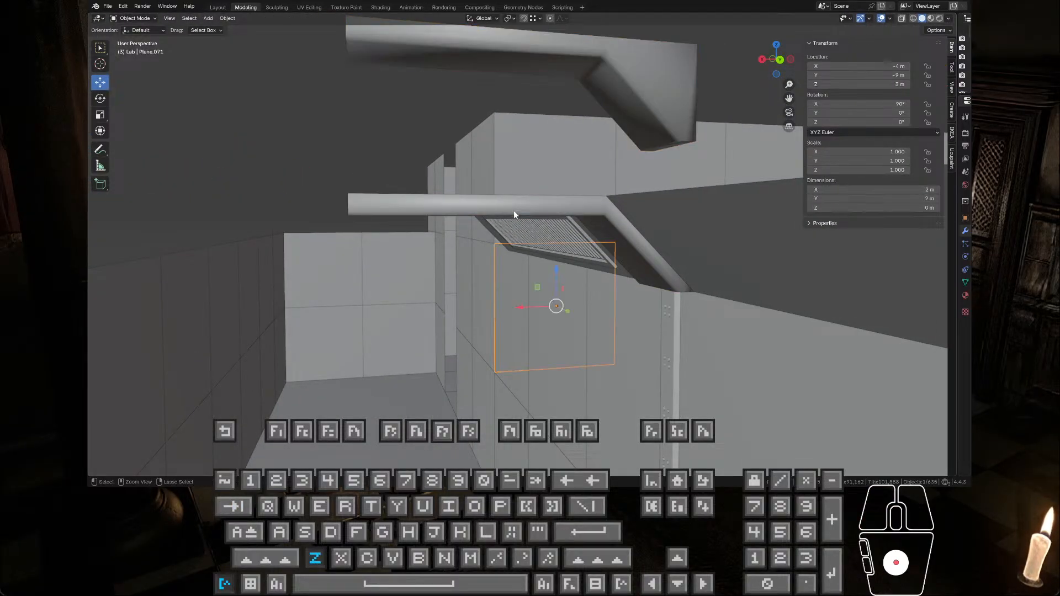
Step: Undo the duplication of the half beam and the original's smooth shading and underside edge edits
key("ctrl+z")
key("ctrl+z")
key("ctrl+z")
key("ctrl+z")
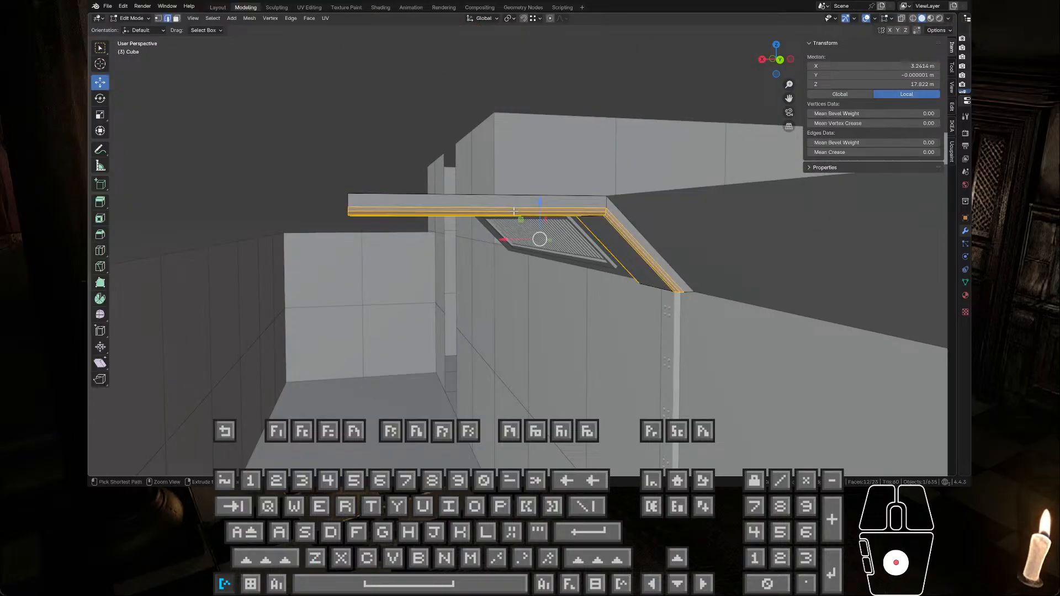
key("ctrl+z")
key("ctrl+z")
key("ctrl+z")
key("ctrl+z")
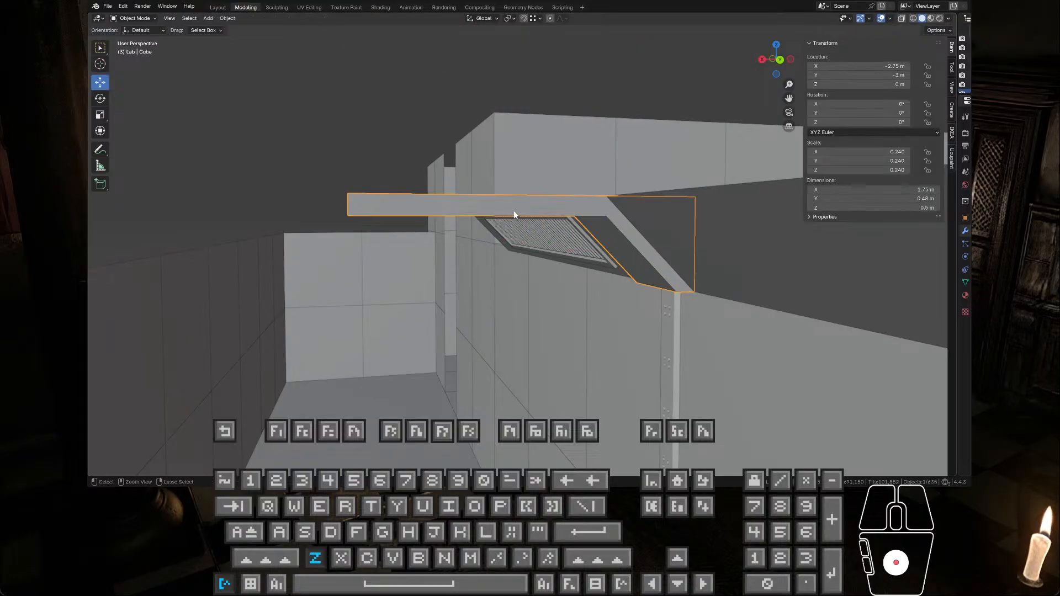
key("ctrl+z")
key("ctrl+z")
Step: Replace the flat-shaded half beam with its smooth-shaded version at X -2.75 m, Y -3 m
scroll(514, 215, "down", 6)
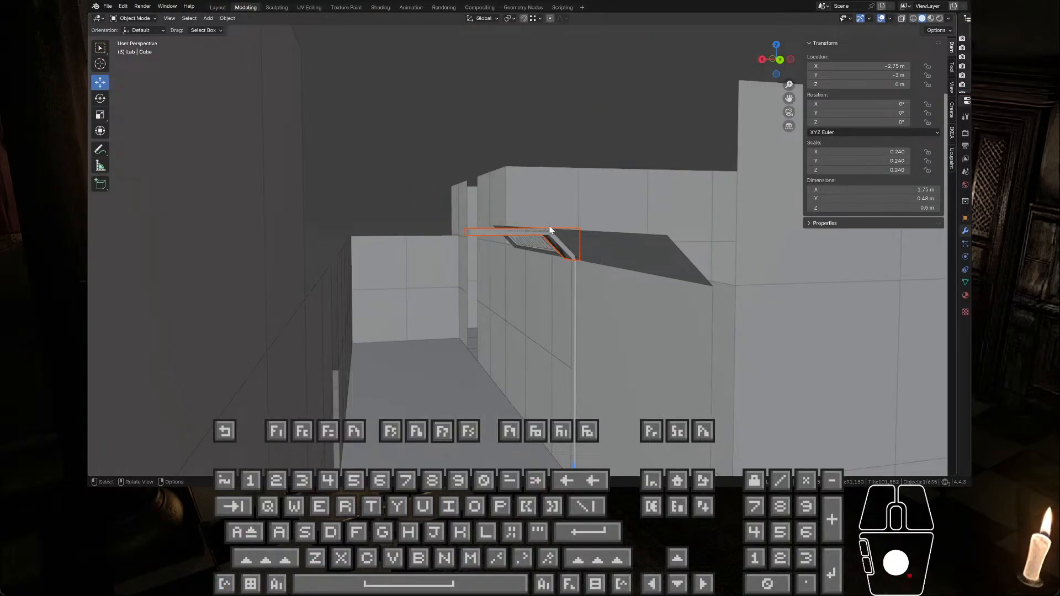
middle_click_drag(550, 229, 568, 199)
scroll(574, 220, "up", 4)
left_click(584, 216)
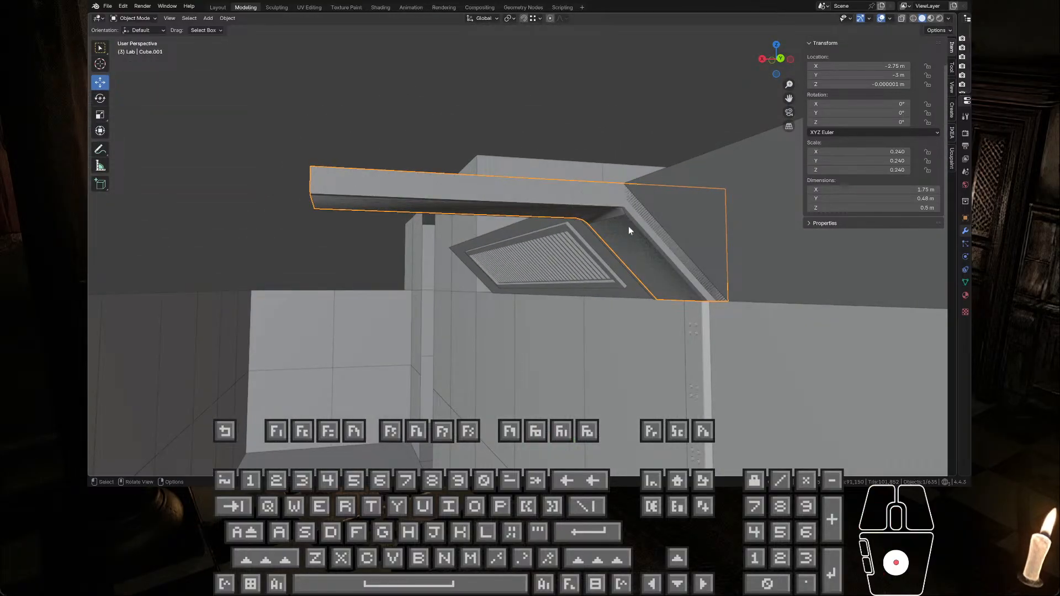
left_click(604, 209)
left_click(604, 204)
left_click(604, 202)
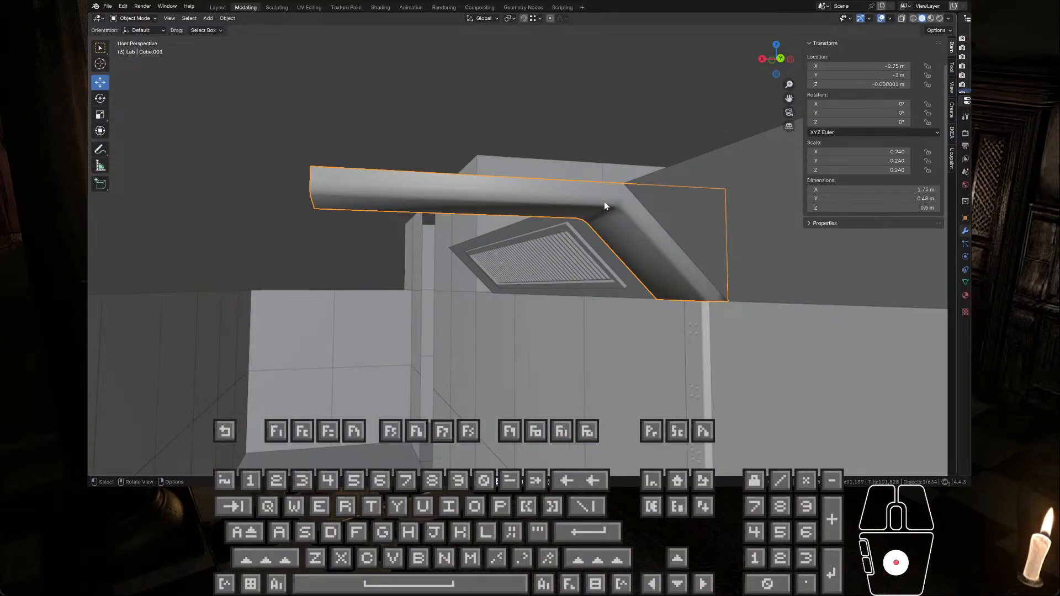
Step: Examine the half beam, the bolted wall strip beneath it and the separate bolt object near the floor
key("Tab")
middle_click_drag(609, 213, 546, 390)
key("Tab")
left_click(464, 328)
key("Tab")
scroll(470, 329, "down", 6)
key("Tab")
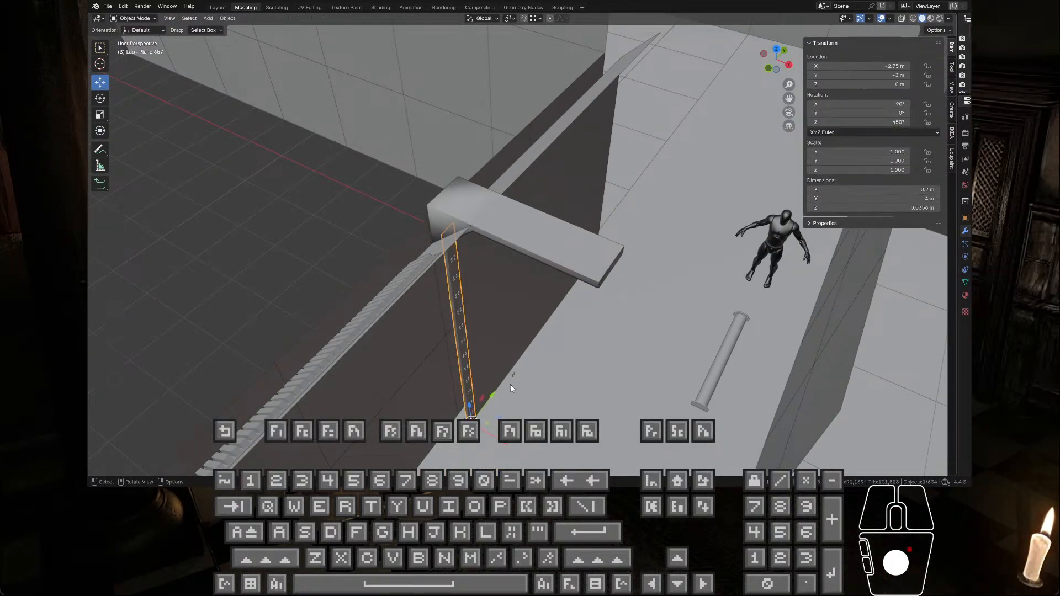
left_click(511, 376)
scroll(512, 381, "up", 2)
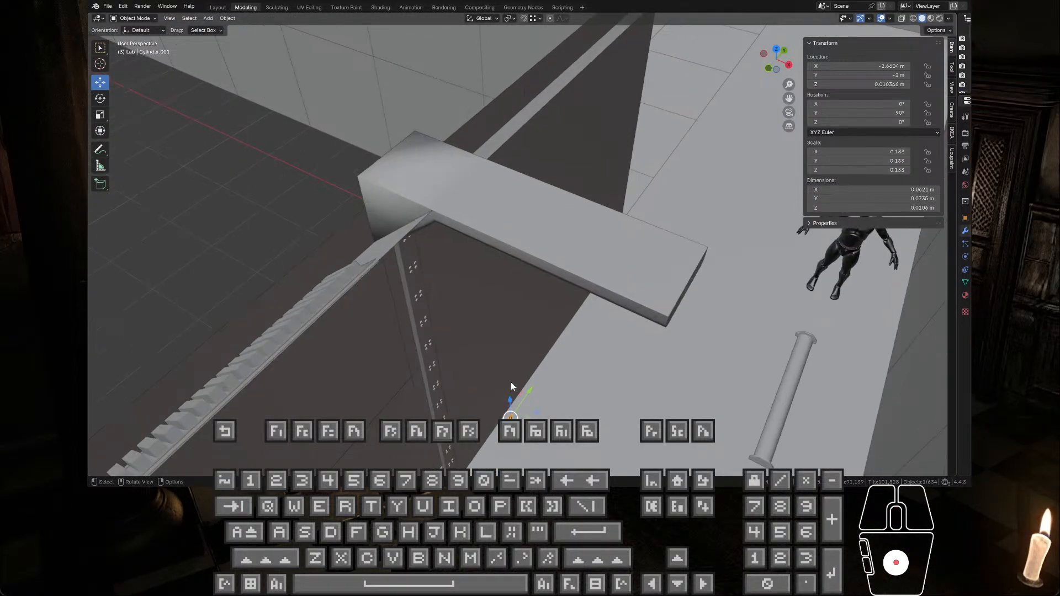
mouse_move(513, 383)
middle_mouse_down()
mouse_move(554, 389)
mouse_move(511, 393)
middle_mouse_up()
Step: Align the separate bolt object with the vertical wall strip by setting its Y location to -3 m
left_click(499, 374)
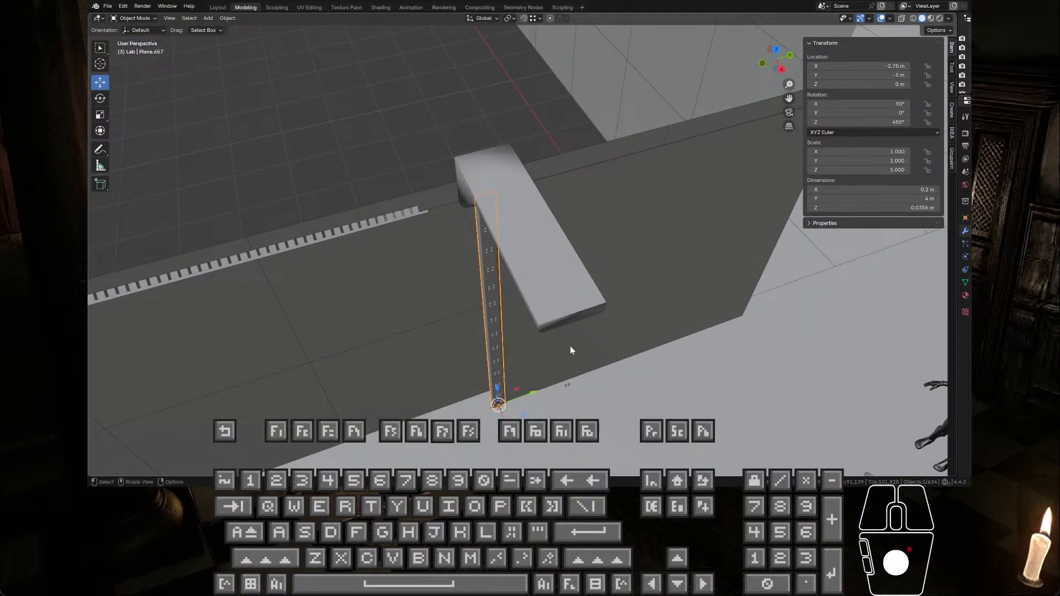
left_click(865, 74)
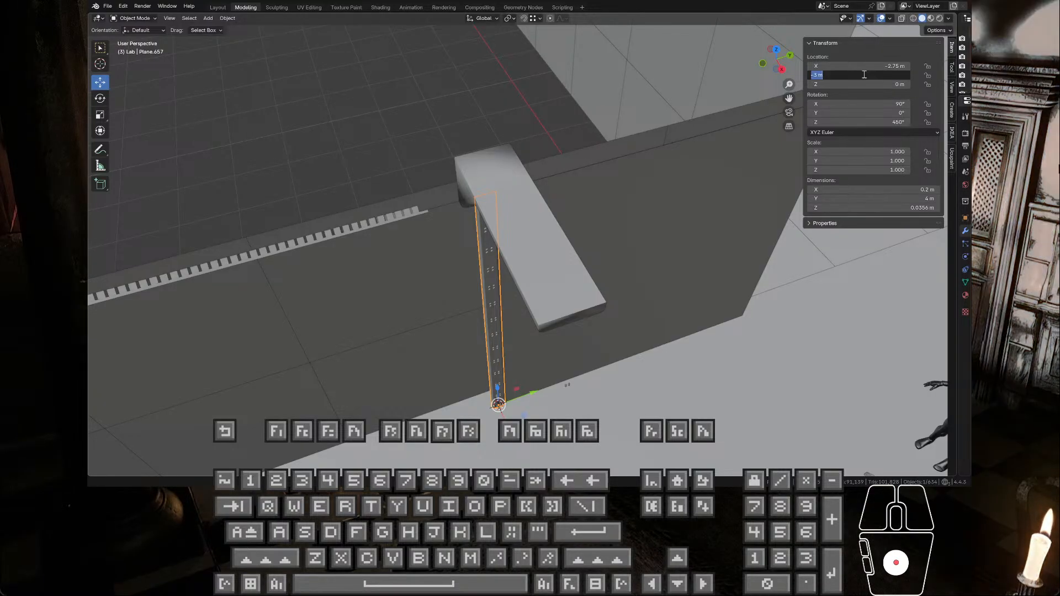
left_click(568, 386)
left_click(570, 384)
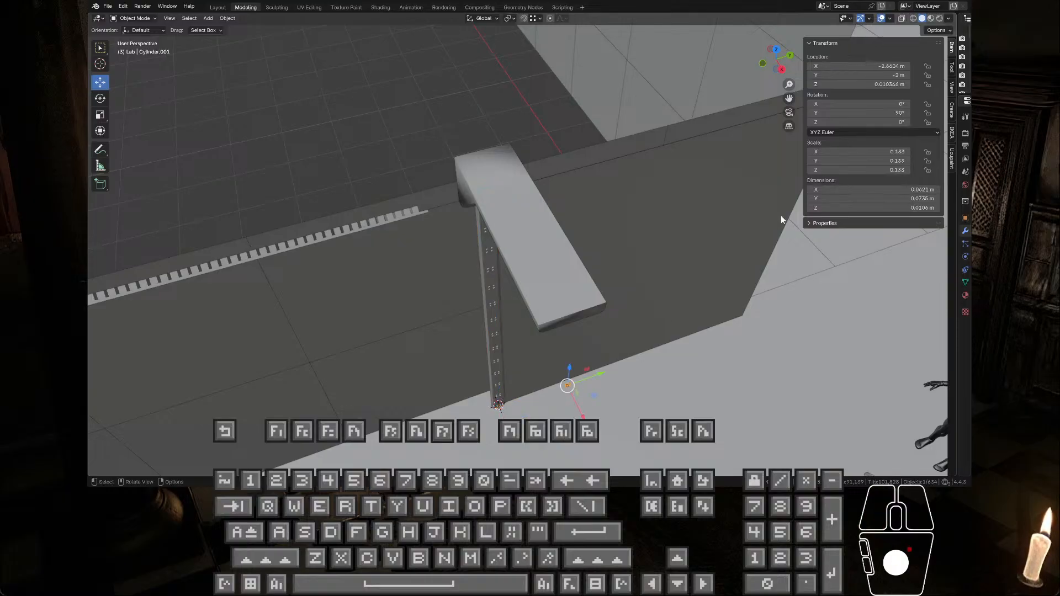
left_click(878, 73)
type("-3")
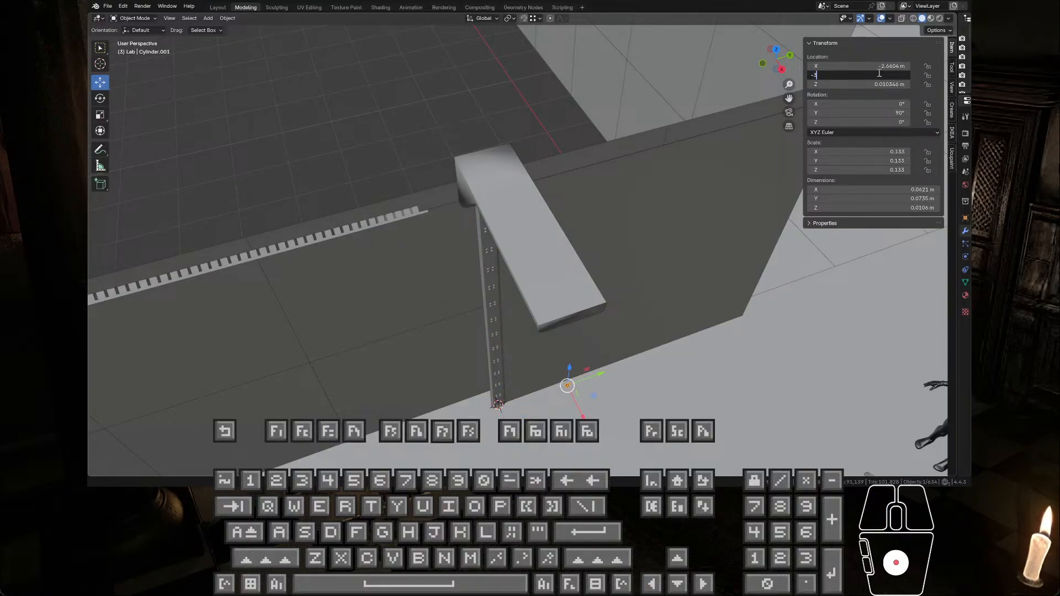
key("Return")
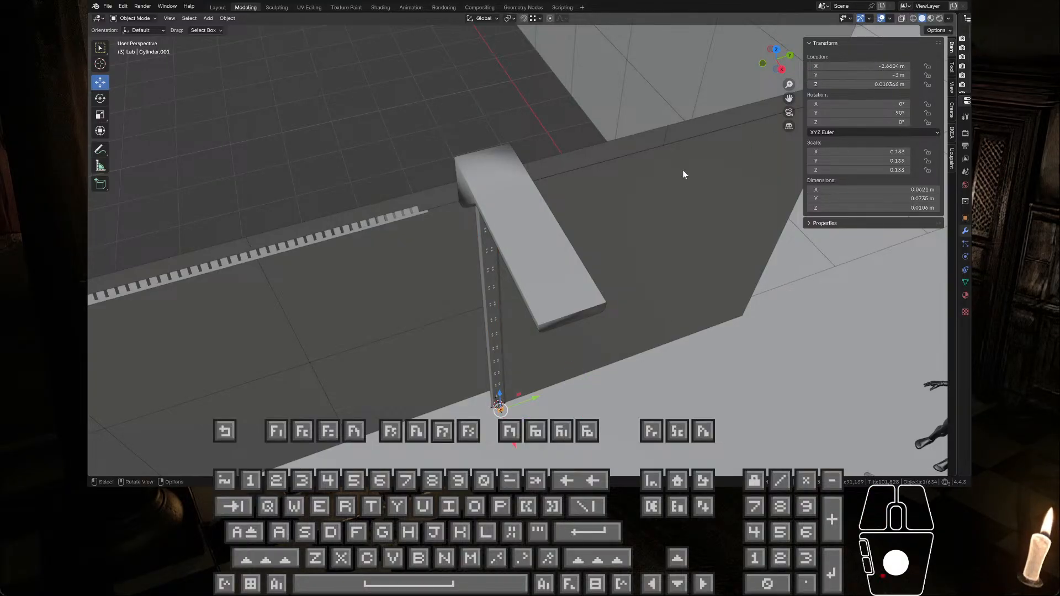
Step: Try to raise the bolt object to the beam's height at about Z 4.14 m, and check its position against the beam
middle_click_drag(683, 173, 540, 354)
key("KP_Decimal")
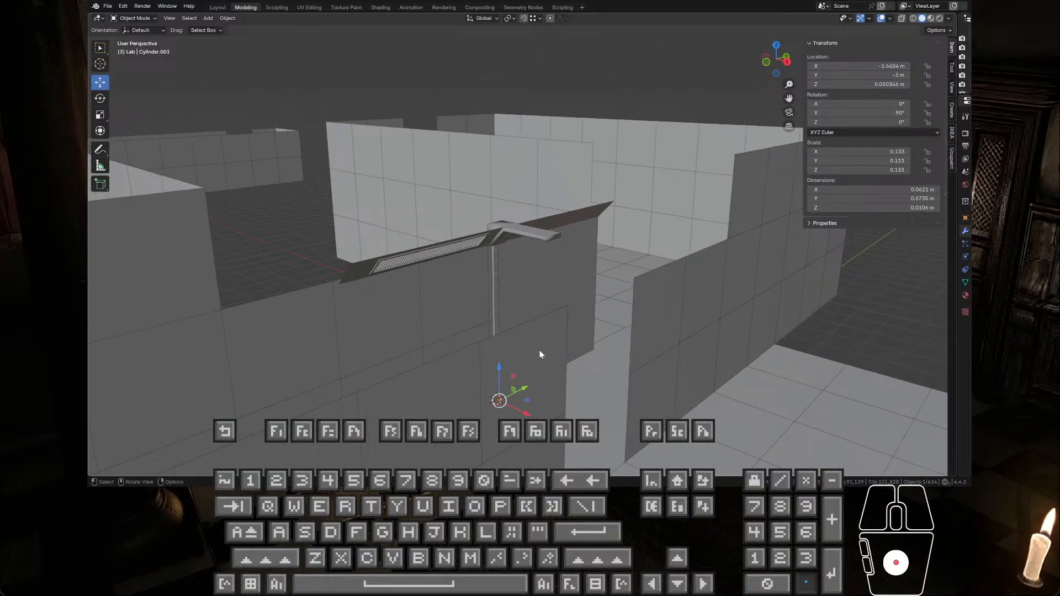
scroll(547, 347, "down", 5)
scroll(573, 355, "down", 10)
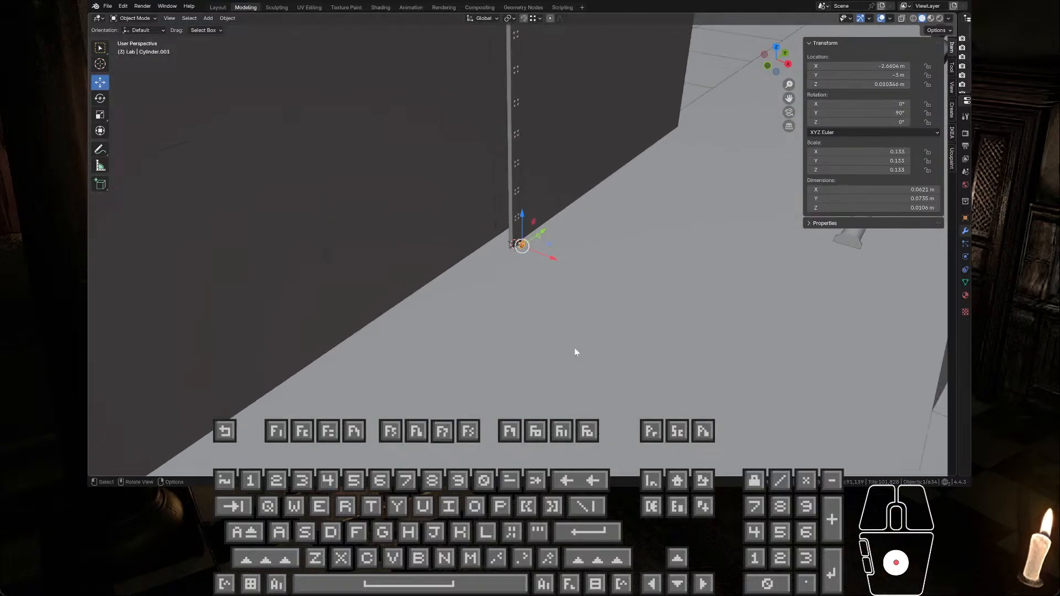
left_click_drag(523, 213, 532, 78)
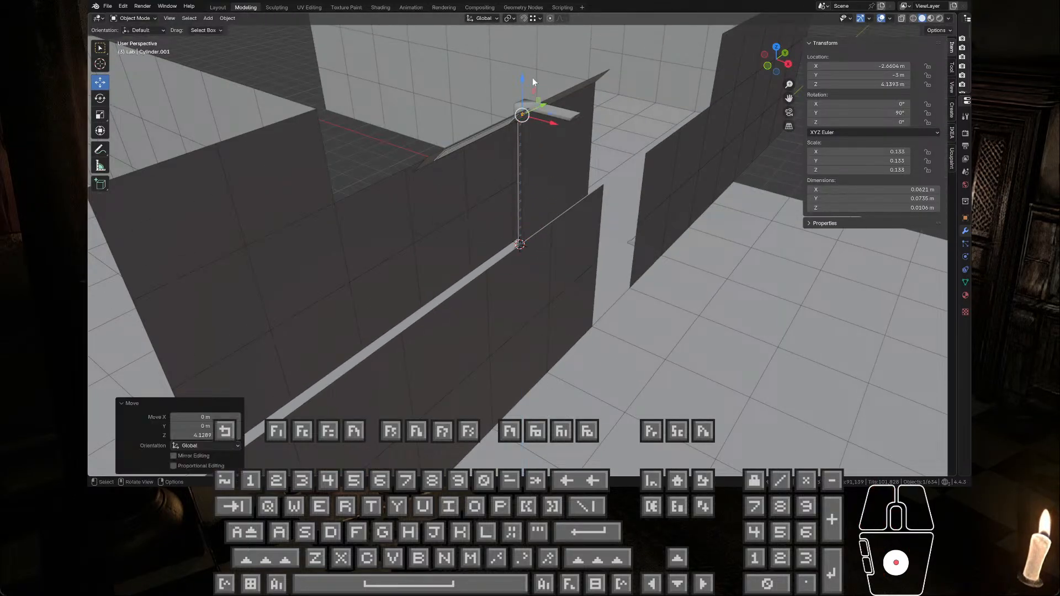
key("KP_Decimal")
mouse_move(540, 89)
middle_mouse_down()
mouse_move(551, 159)
mouse_move(556, 99)
middle_mouse_up()
left_click_drag(547, 248, 641, 226)
middle_click_drag(640, 226, 623, 343)
key("ctrl+z")
Step: Paste a copy of the bolts, raise it about 4.08 m and shift it about 0.107 m in X beside the beam's sloped end
key("ctrl+v")
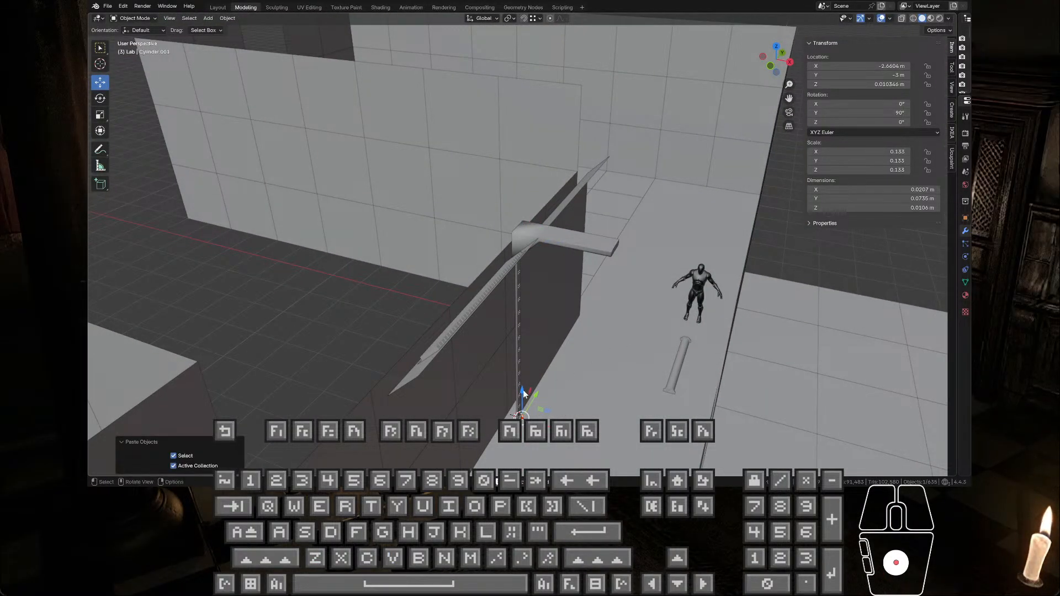
left_click_drag(522, 393, 546, 217)
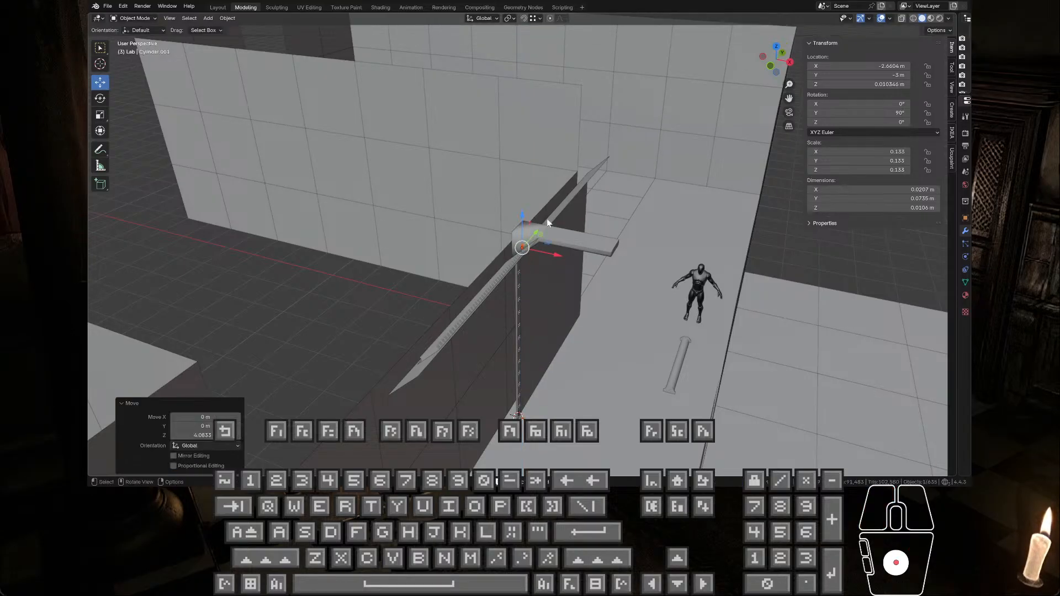
key("KP_Decimal")
middle_click_drag(579, 259, 563, 239)
left_click_drag(554, 251, 623, 260)
middle_click_drag(623, 260, 582, 187)
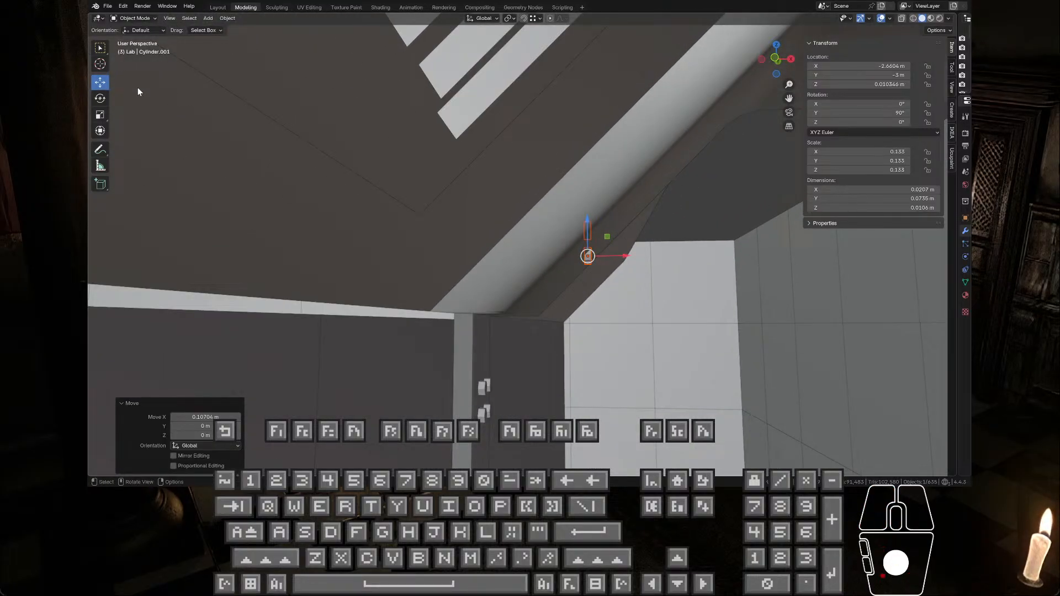
Step: Rotate the pasted bolts 45° about the global Y axis to follow the slope of the beam
left_click(100, 101)
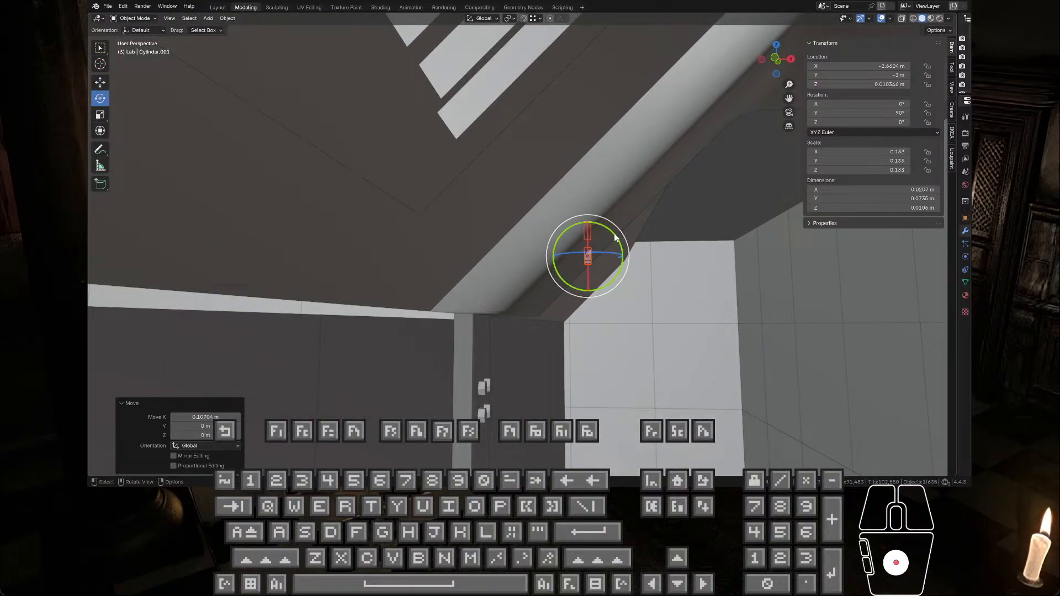
left_click_drag(621, 242, 634, 261)
scroll(600, 261, "down", 3)
middle_click_drag(601, 261, 254, 84)
Step: Try the Local, Normal, Gimbal, View and Cursor transform orientations for moving the rotated bolts, and return to Global
left_click(99, 83)
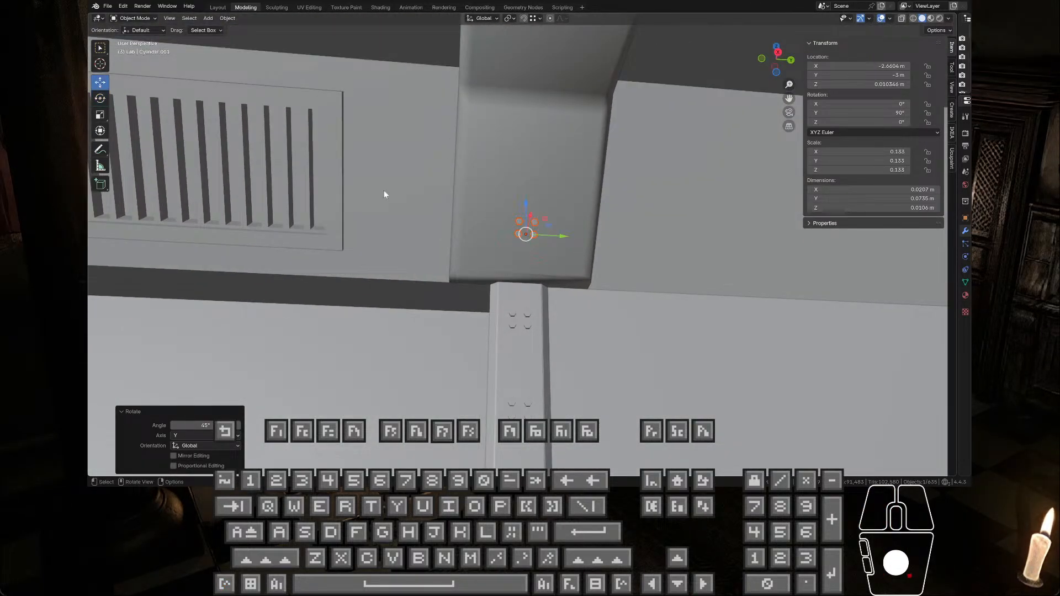
middle_click_drag(384, 191, 528, 221)
left_click(482, 17)
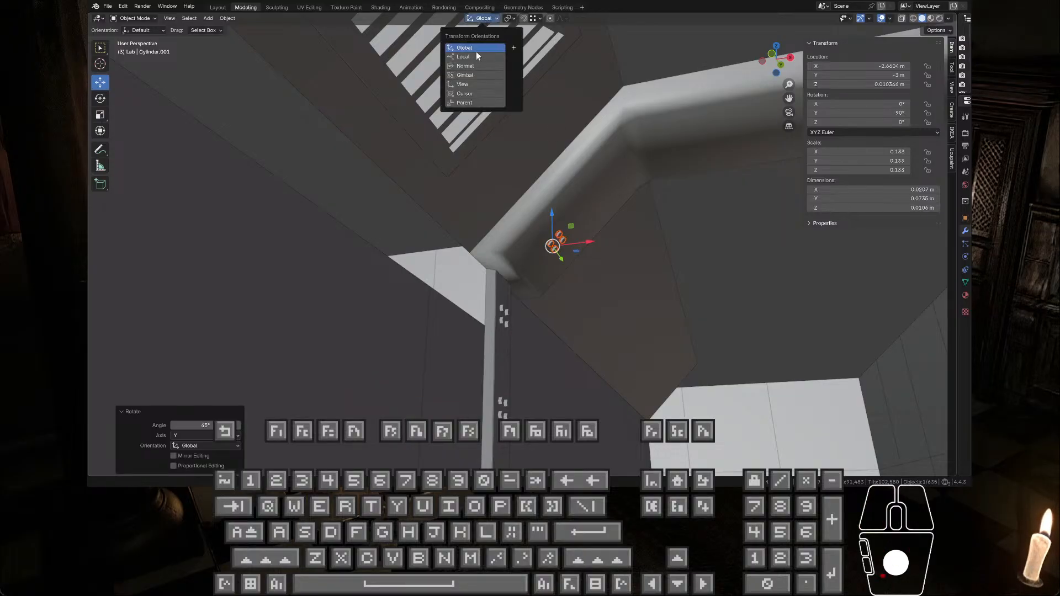
left_click(476, 57)
middle_click_drag(567, 246, 568, 281)
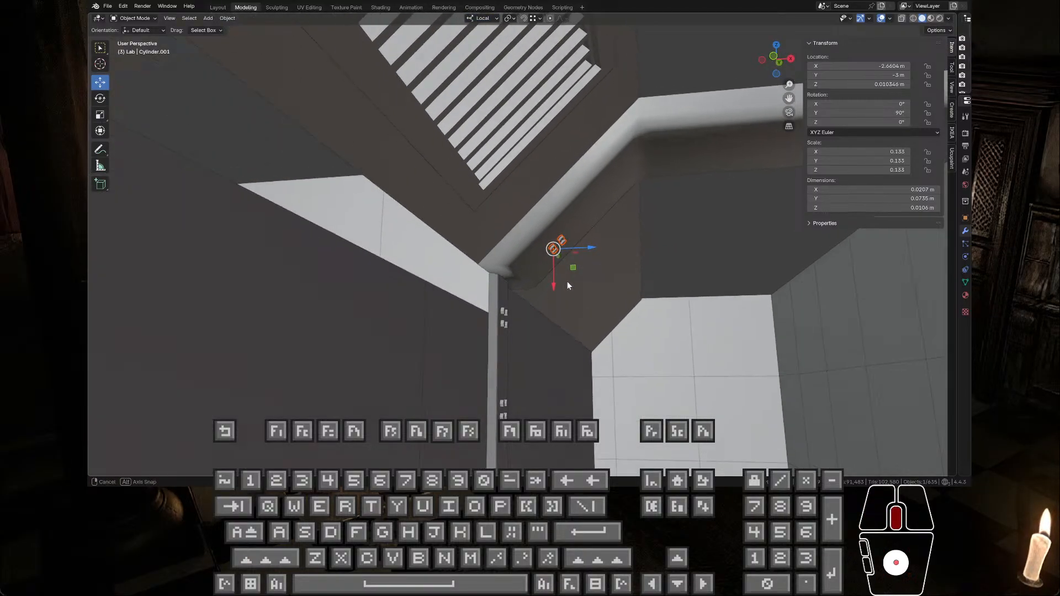
left_click(490, 19)
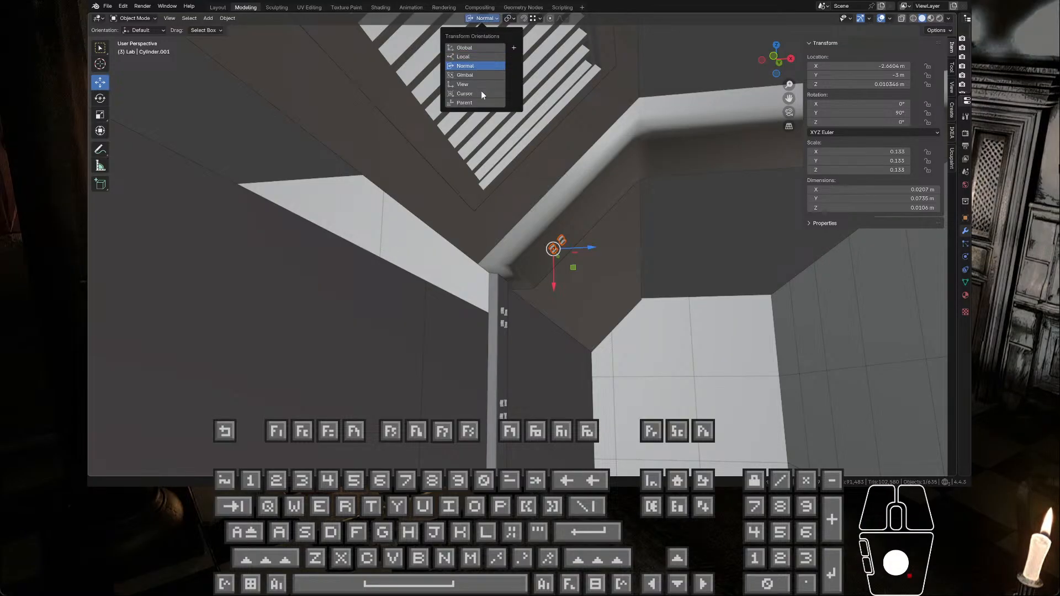
left_click(466, 48)
left_click(468, 58)
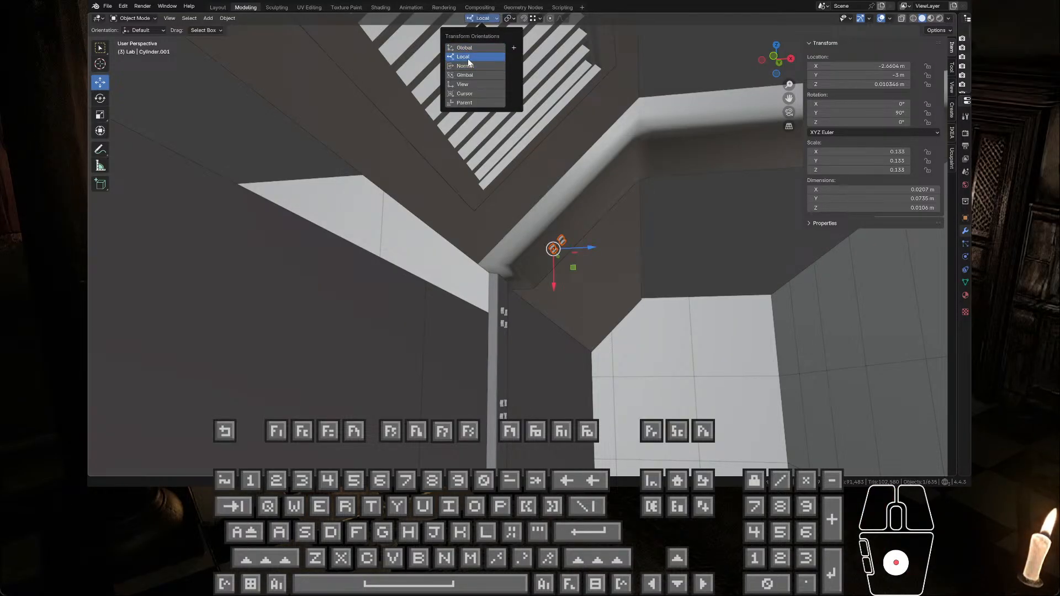
left_click(465, 66)
left_click(465, 75)
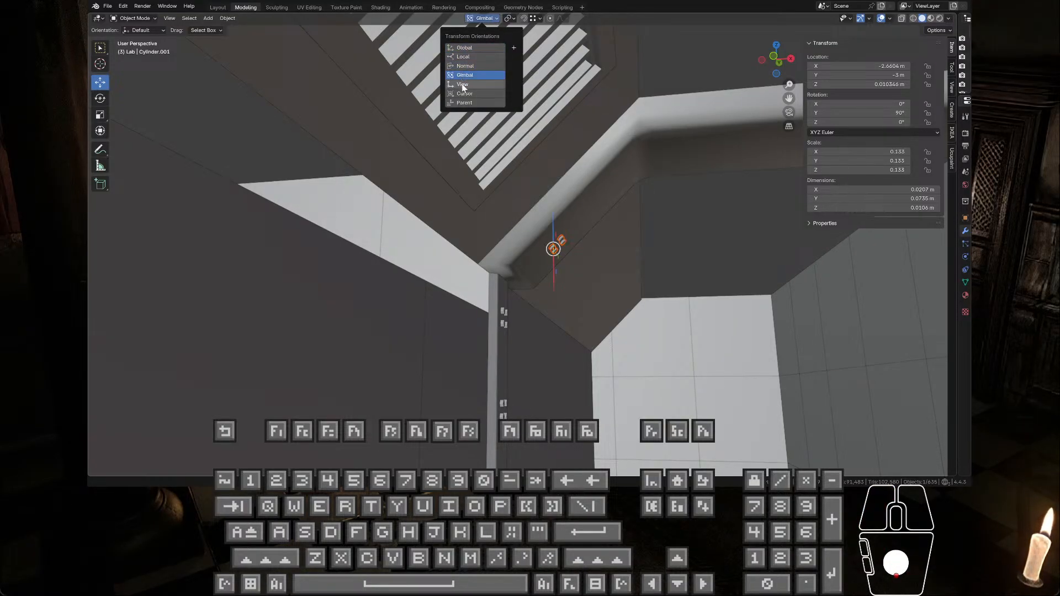
left_click(463, 84)
left_click(464, 95)
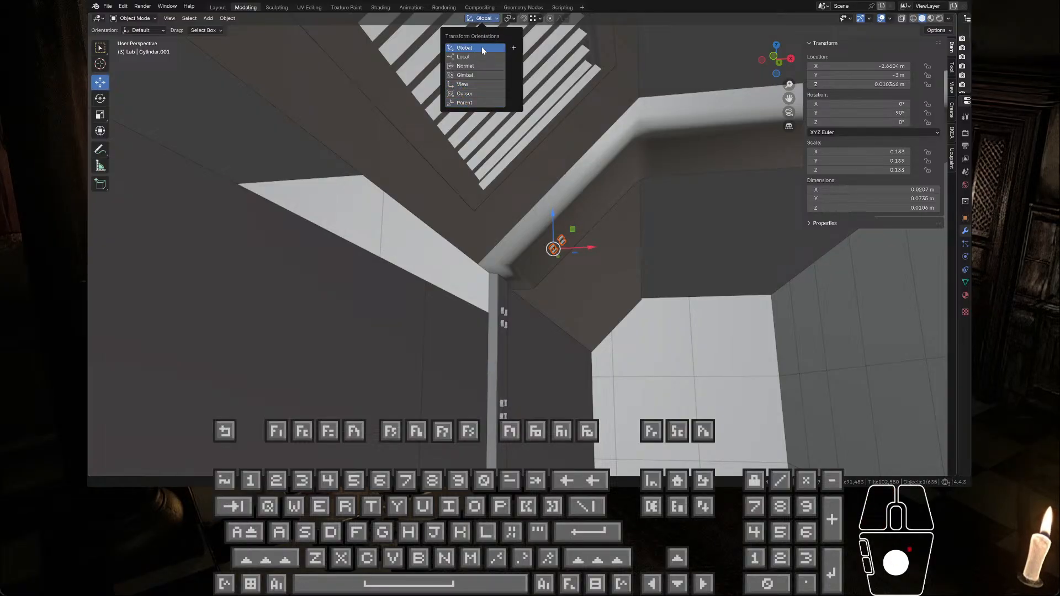
left_click(480, 47)
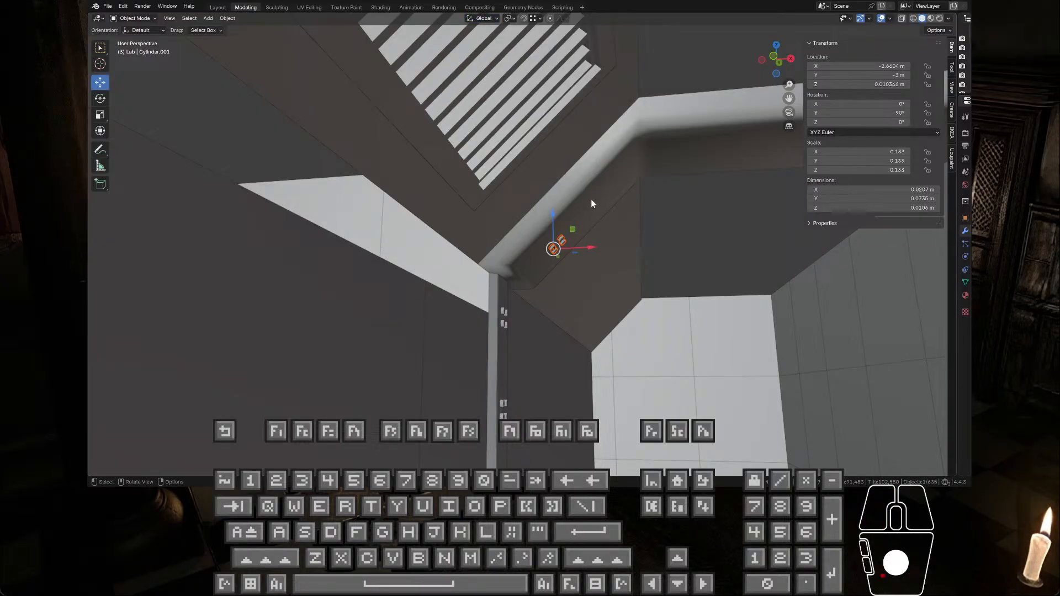
Step: Scale the rotated beam bolts up by a factor of 2.75 on the X, Y and Z axes
middle_click_drag(591, 203, 602, 269)
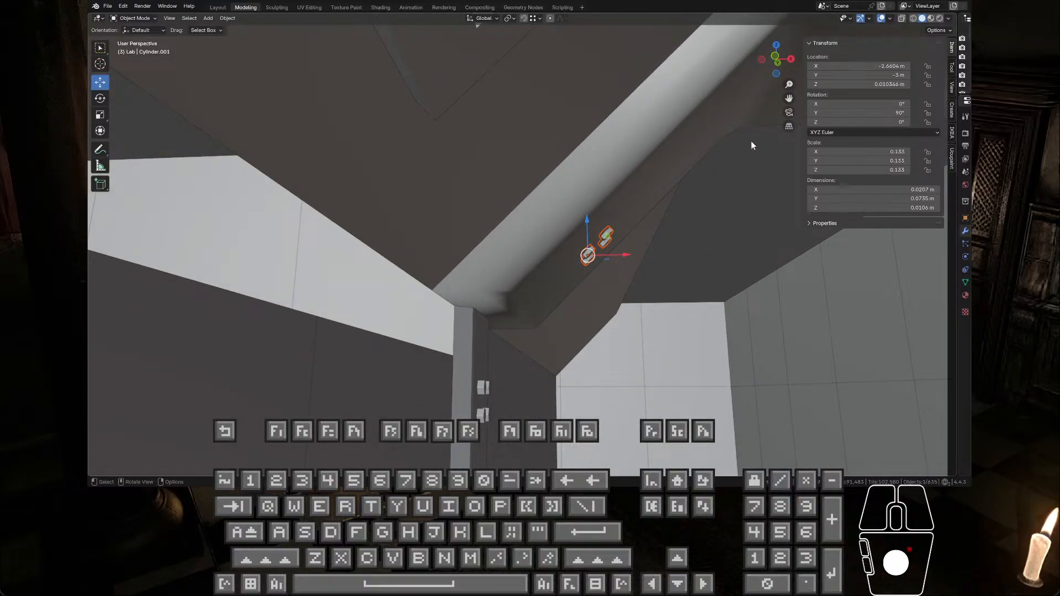
mouse_move(637, 217)
middle_mouse_down()
mouse_move(627, 156)
mouse_move(647, 200)
mouse_move(631, 166)
mouse_move(624, 225)
mouse_move(640, 226)
middle_mouse_up()
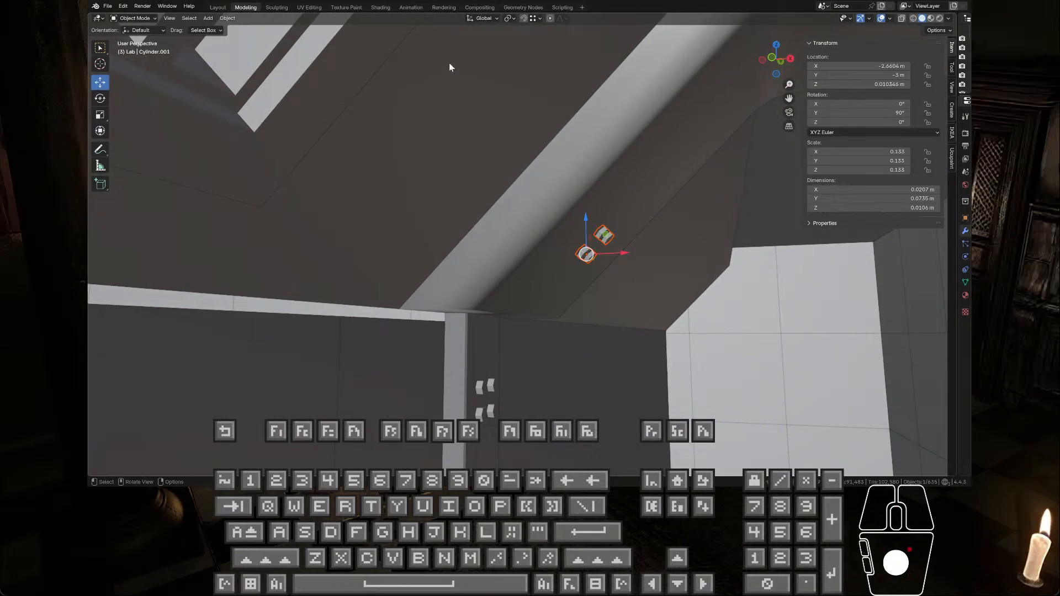
middle_click_drag(449, 66, 480, 119)
key("s")
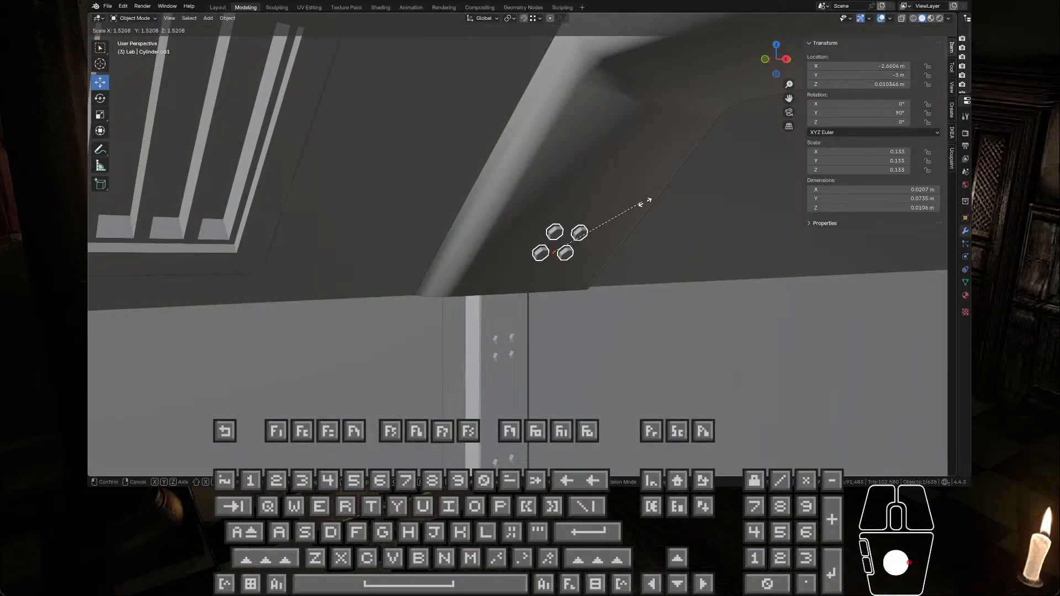
left_click(725, 181)
left_click(221, 417)
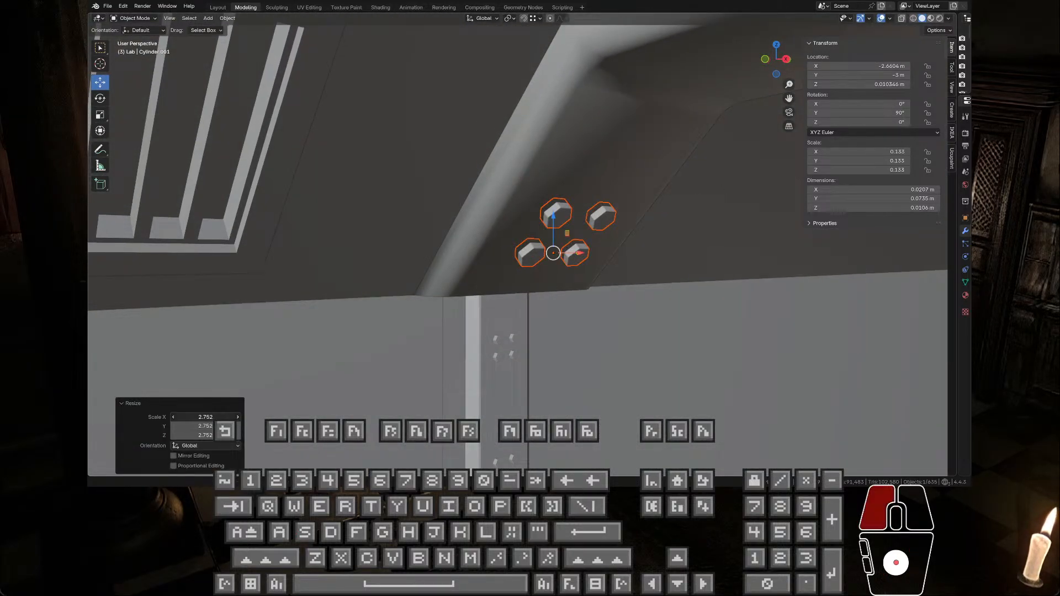
type("2.75")
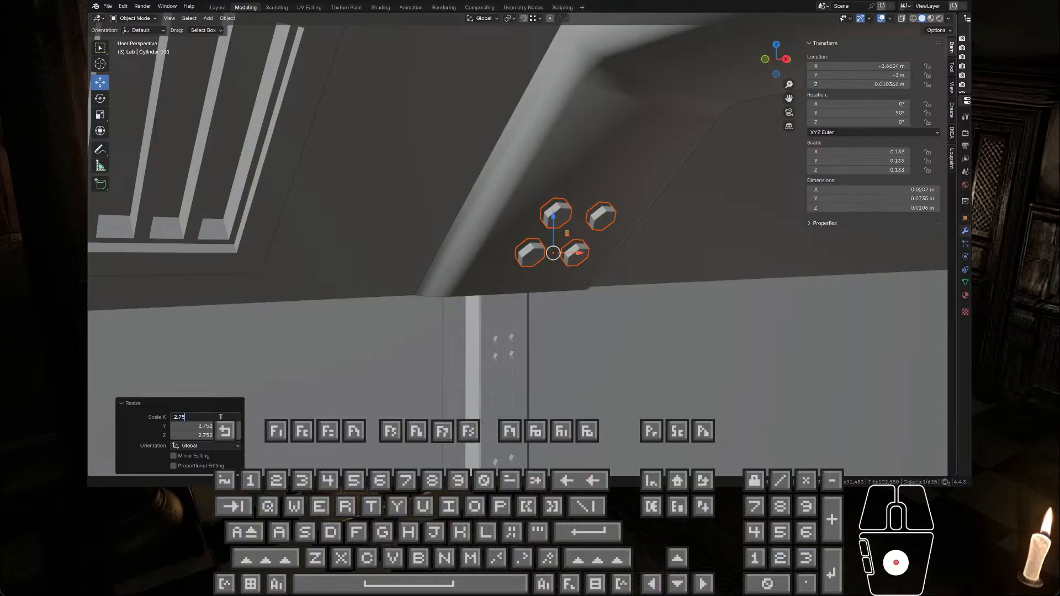
key("Return")
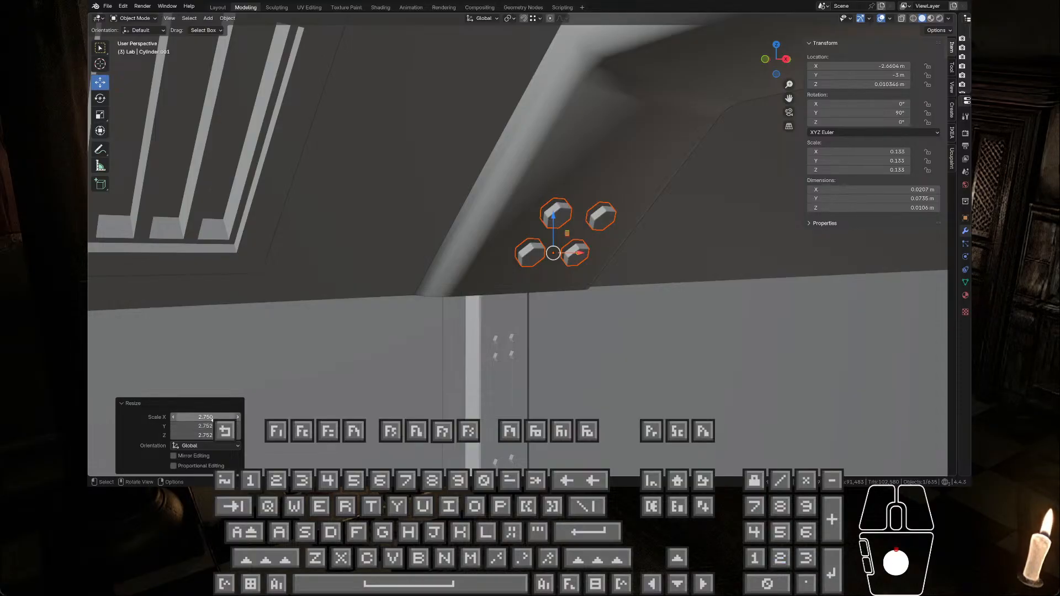
left_click(204, 426)
type("2.75")
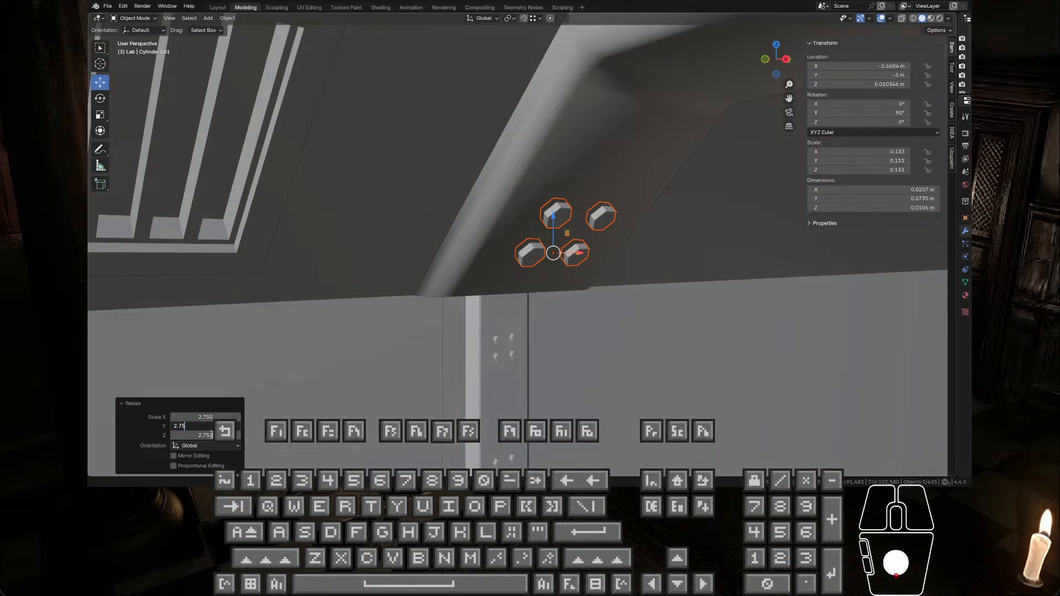
left_click(212, 435)
type("2.75")
key("Return")
Step: Shift the enlarged bolts about 0.065 m in X and 0.068 m in Z onto the beam's sloped face, and deselect them
middle_click_drag(461, 283, 586, 231)
left_click_drag(586, 231, 607, 204)
key("ctrl+z")
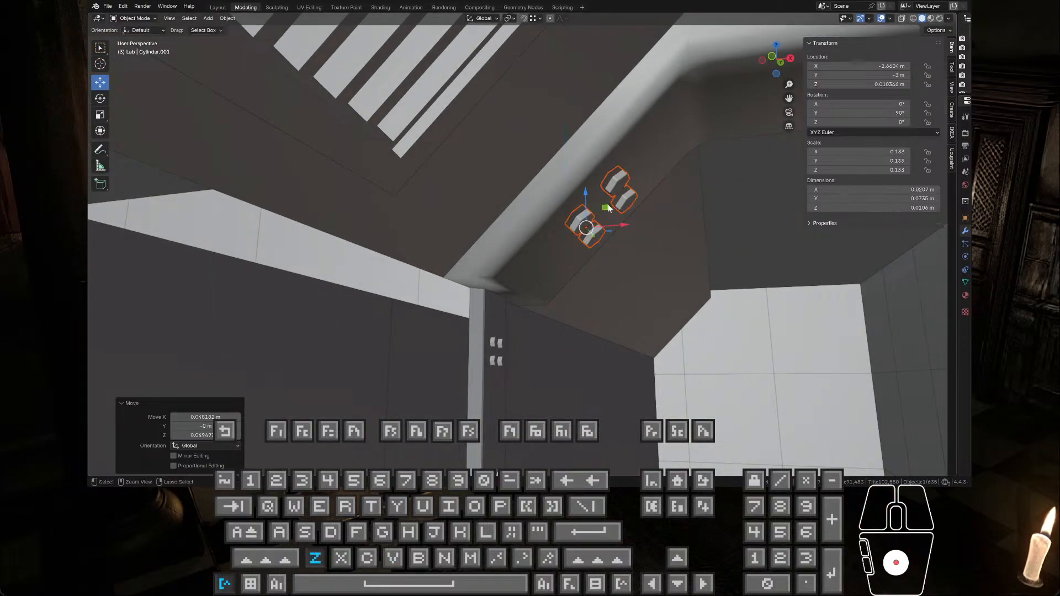
mouse_move(606, 205)
middle_mouse_down()
mouse_move(622, 218)
mouse_move(624, 208)
mouse_move(613, 216)
middle_mouse_up()
left_click_drag(599, 226, 616, 203)
middle_click_drag(612, 221, 465, 220)
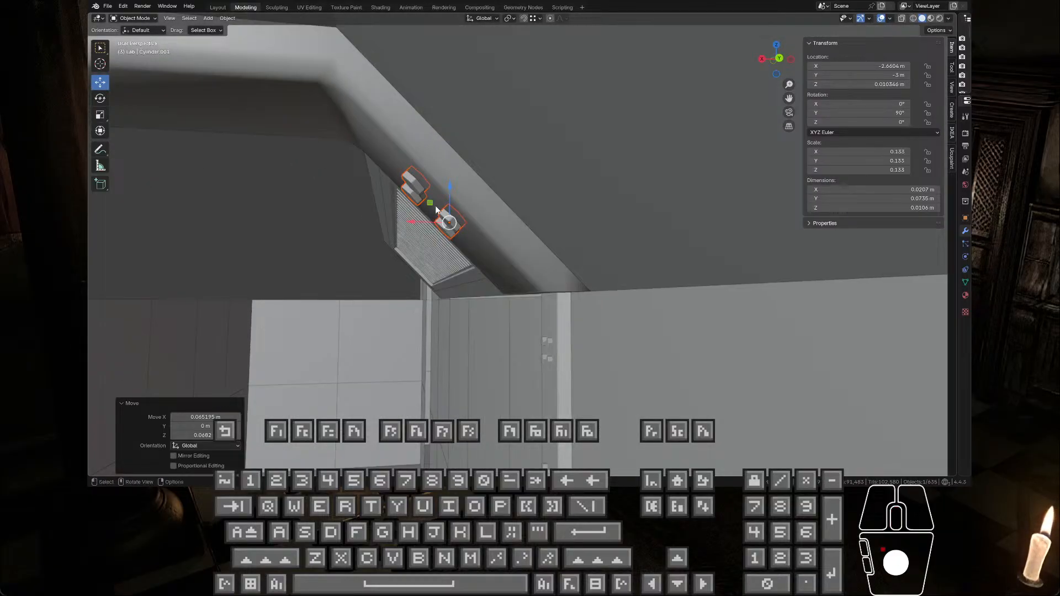
left_click_drag(426, 200, 423, 201)
key("Tab")
key("Tab")
left_click(340, 217)
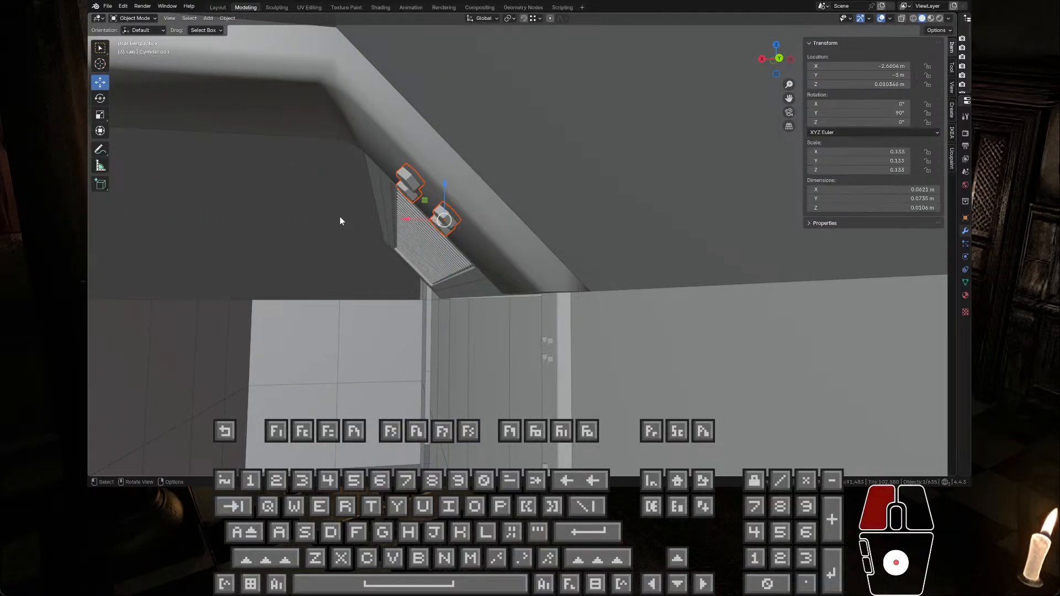
middle_click_drag(341, 217, 610, 257)
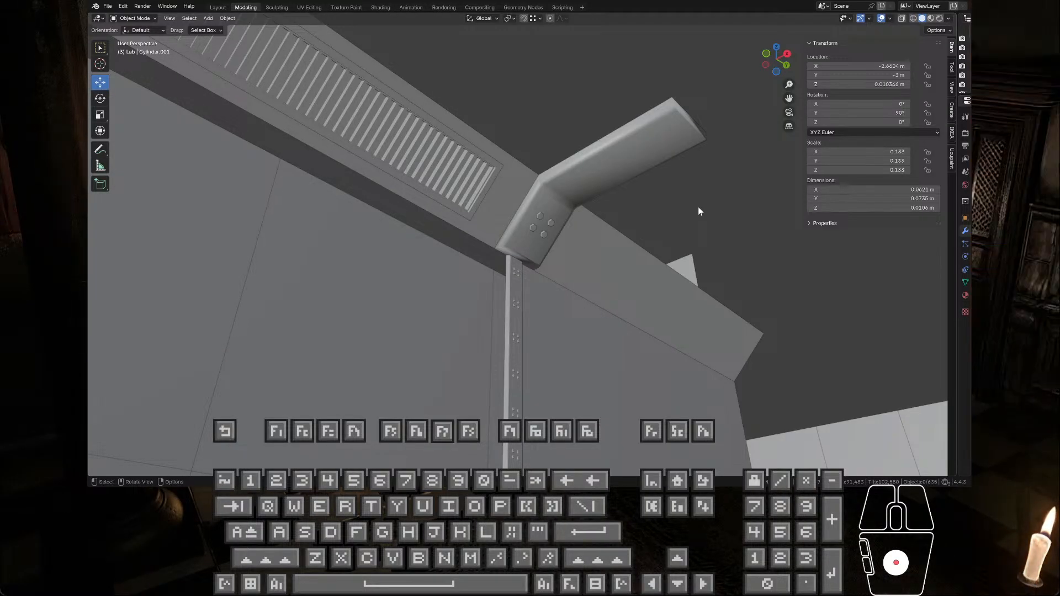
Step: Select the beam bolts' whole mesh in Edit Mode and move it down the slope about -0.146 m in X and -0.14 m in Z
scroll(618, 219, "up", 5)
middle_click_drag(586, 214, 505, 216)
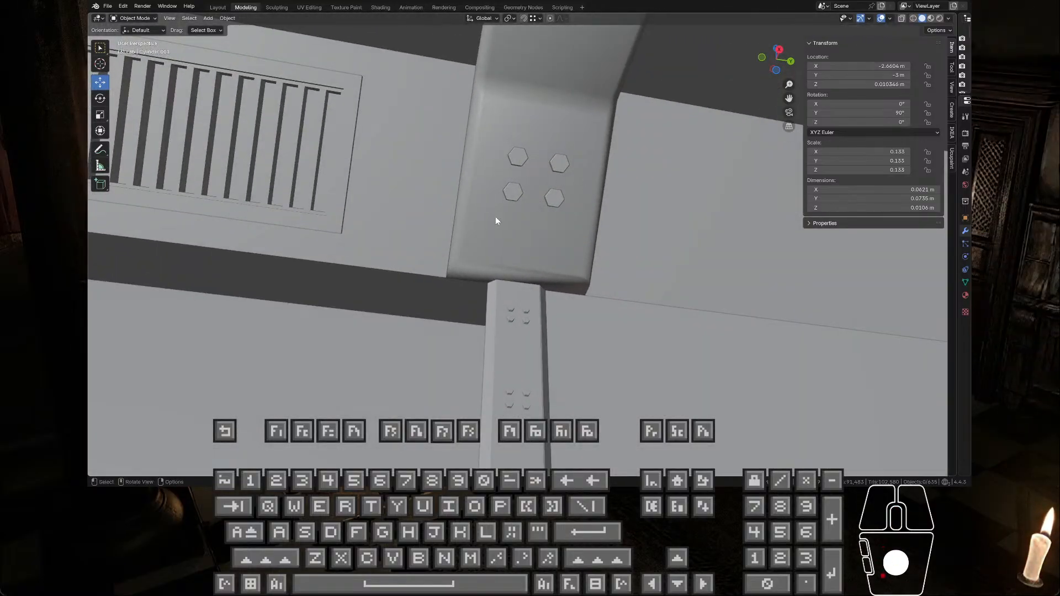
left_click(515, 186)
key("Tab")
key("Tab")
key("Tab")
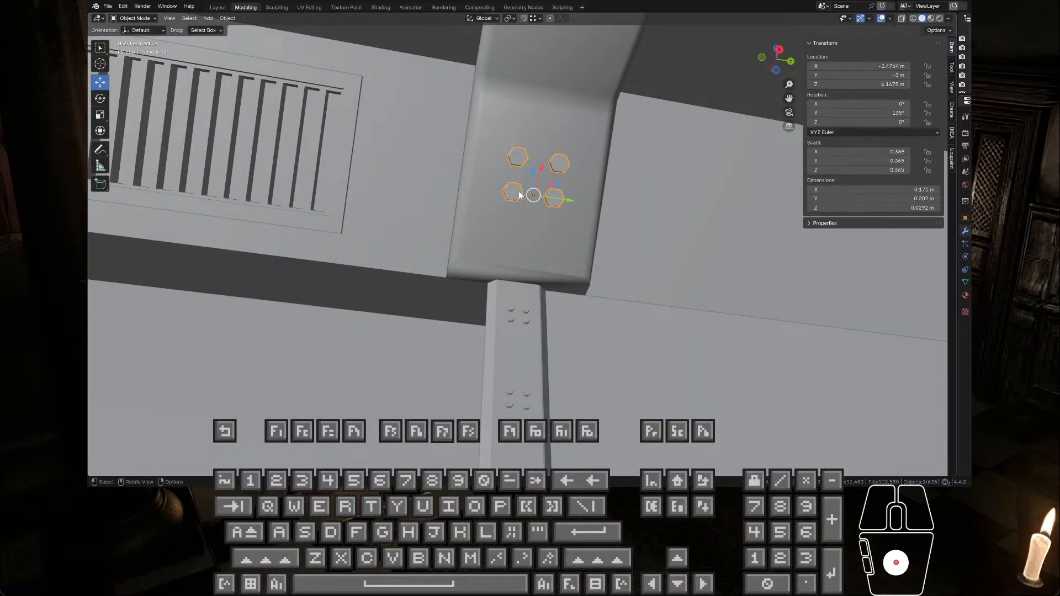
left_click(514, 142)
middle_click_drag(508, 149, 508, 177)
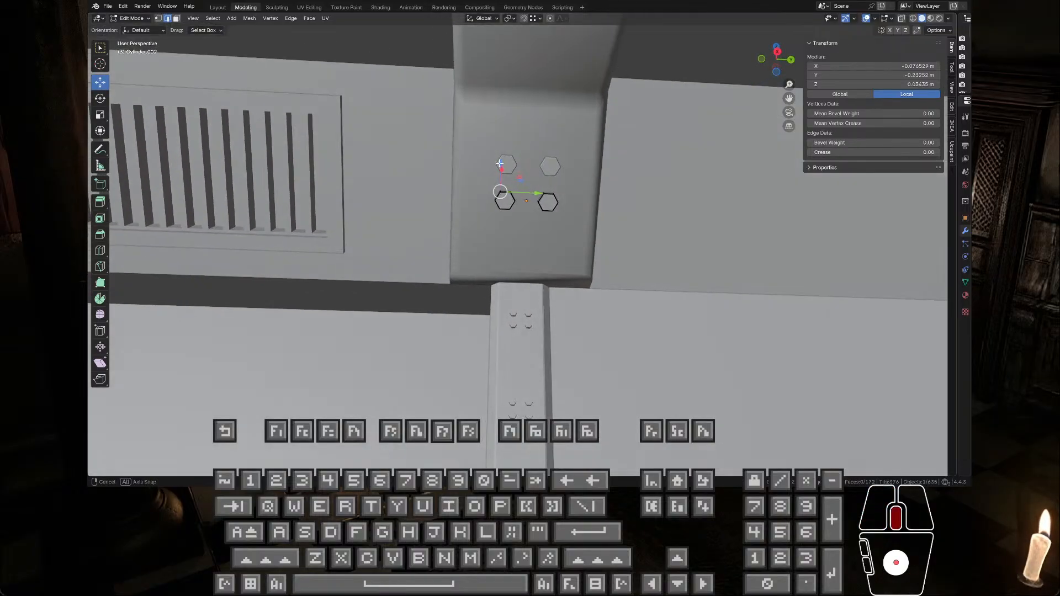
key("a")
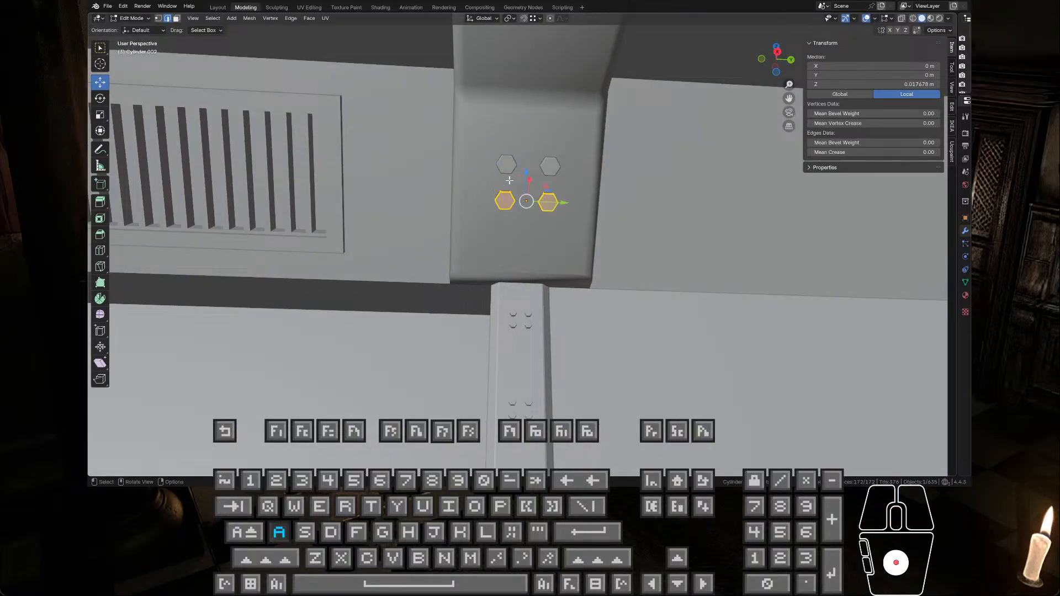
middle_click_drag(527, 180, 605, 206)
left_click_drag(604, 206, 555, 254)
mouse_move(555, 254)
middle_mouse_down()
mouse_move(459, 215)
mouse_move(540, 244)
middle_mouse_up()
Step: Nudge the bolt mesh about 0.007 m in X and 0.01 m in Z to seat it against the sloped face
scroll(540, 244, "up", 3)
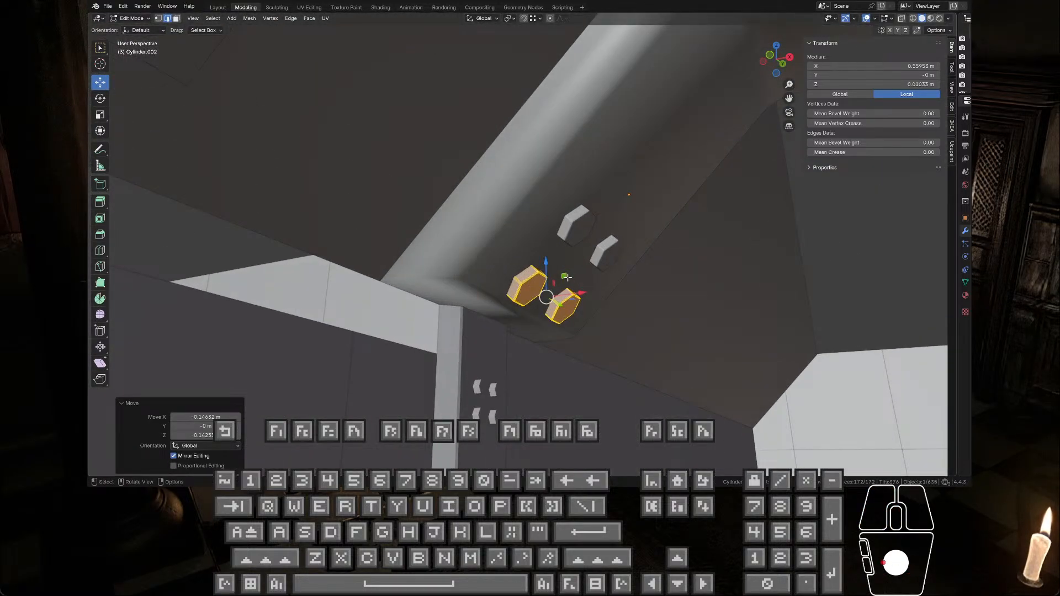
left_click_drag(565, 277, 571, 269)
middle_click_drag(571, 269, 497, 243)
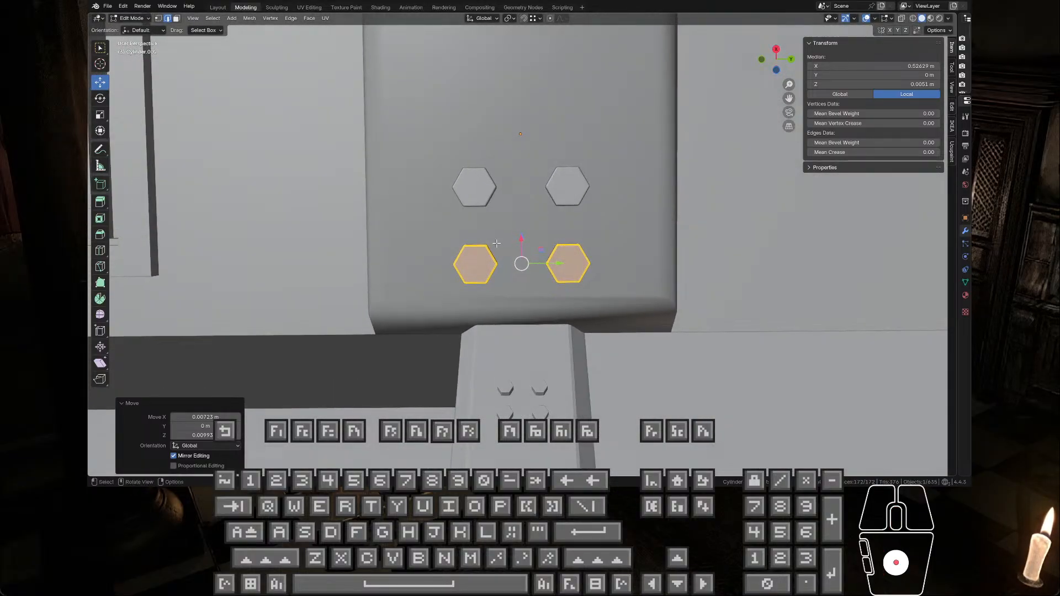
Step: Turn on X-ray display and select the entire left bolt of the lower pair on the beam
left_click(475, 259)
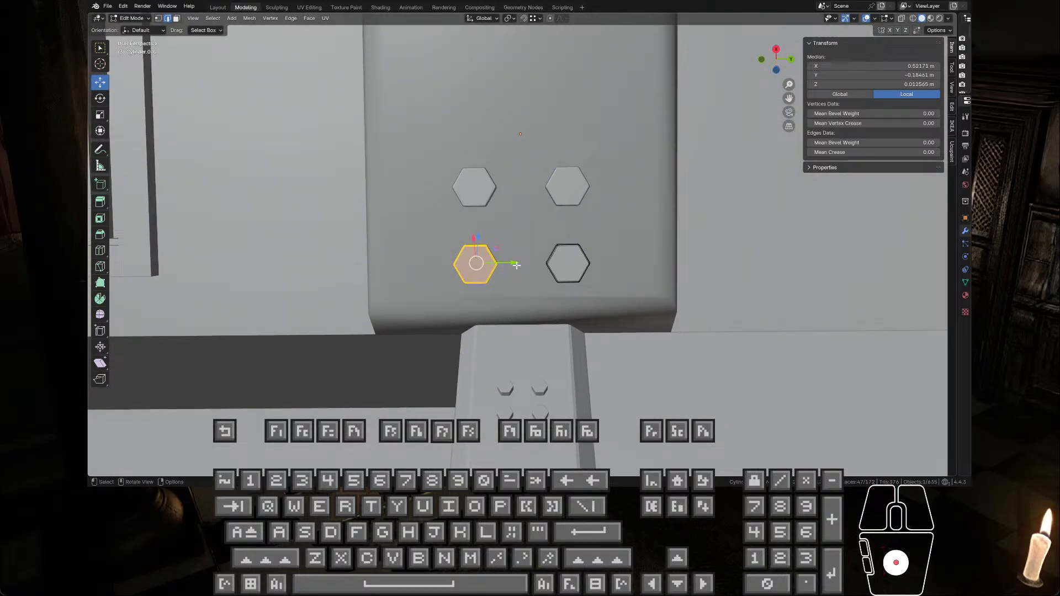
left_click_drag(516, 265, 473, 265)
key("ctrl+z")
left_click(901, 18)
left_click_drag(454, 217, 454, 267)
Step: Copy the Y offset of the left bolt's move, about -0.088 m, and undo that move
left_click(190, 426)
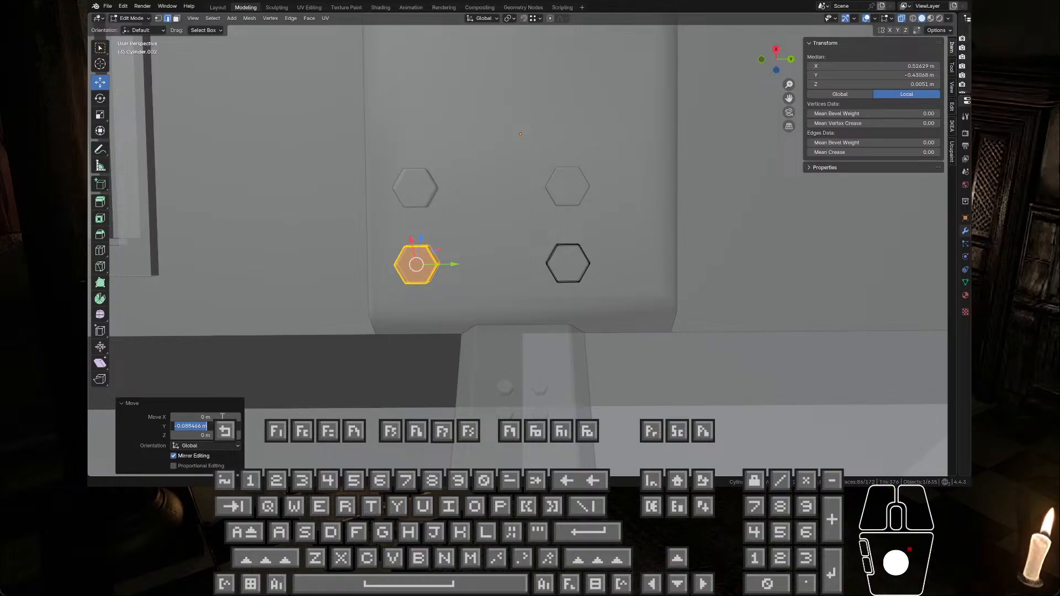
key("ctrl+c")
key("Escape")
key("Tab")
key("Tab")
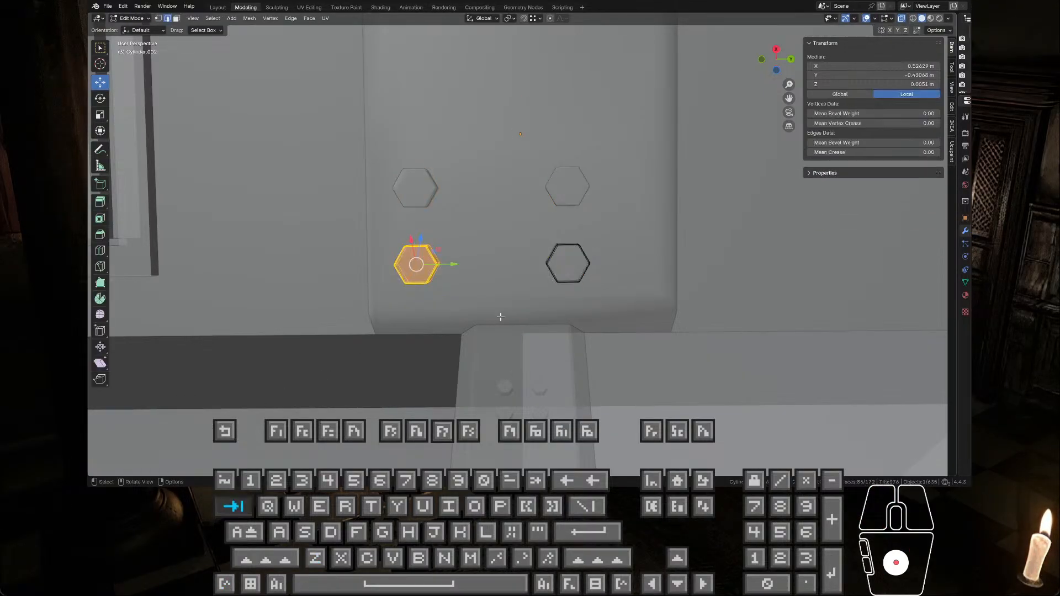
key("Tab")
key("ctrl+z")
key("ctrl+z")
key("ctrl+z")
key("ctrl+z")
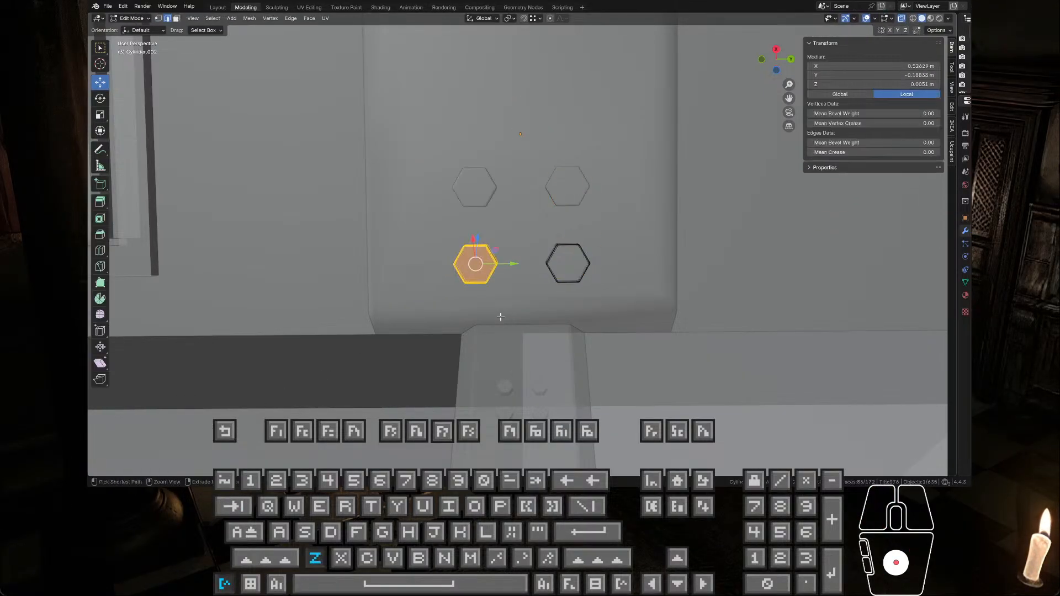
Step: Delete the faces of the right bolt in the beam's bolt mesh and return to Object Mode
key("alt+a")
left_click_drag(529, 208, 605, 338)
key("x")
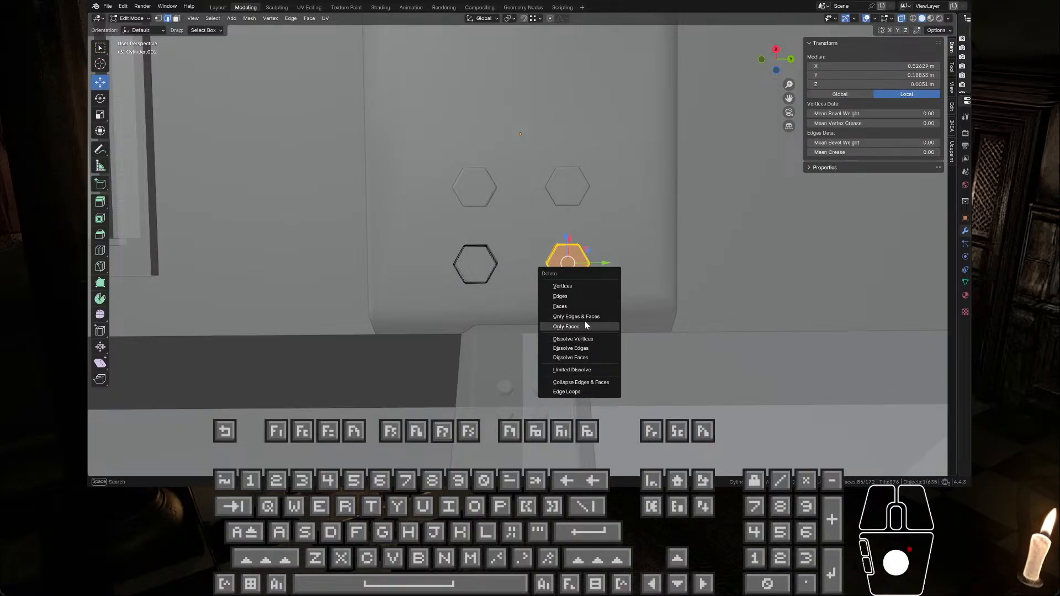
left_click(574, 307)
key("Tab")
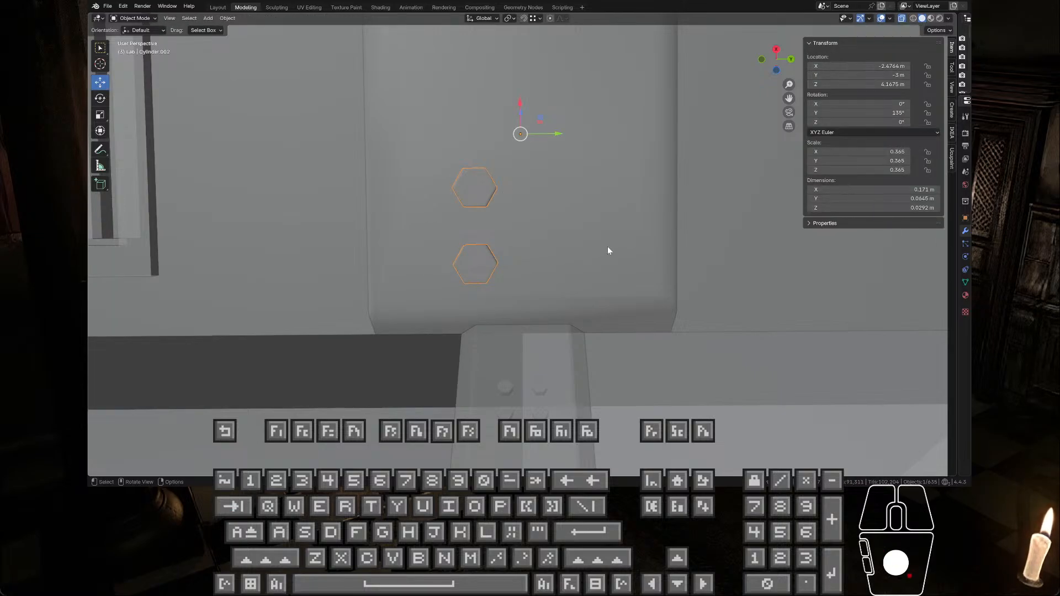
Step: Add a Mirror modifier to the bolts, mirroring them across the Y axis only
scroll(607, 251, "down", 2)
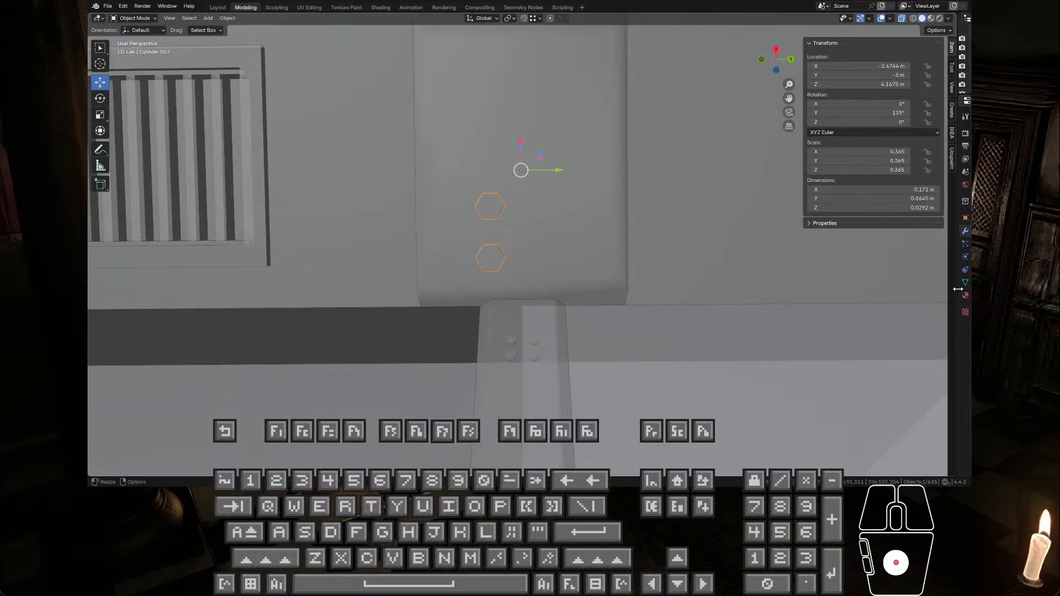
left_click_drag(958, 289, 695, 288)
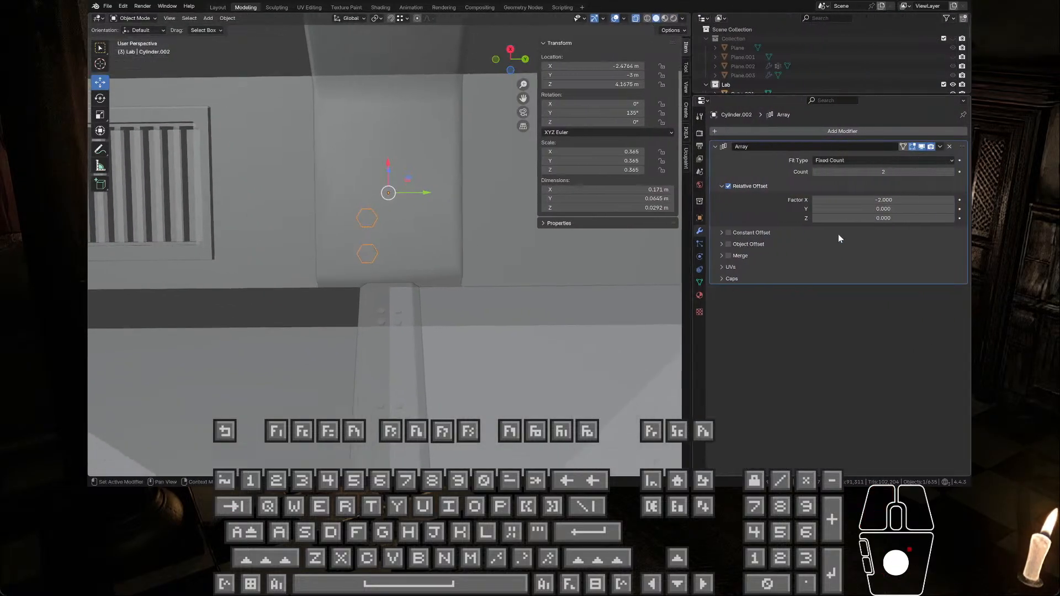
left_click(715, 147)
left_click(892, 131)
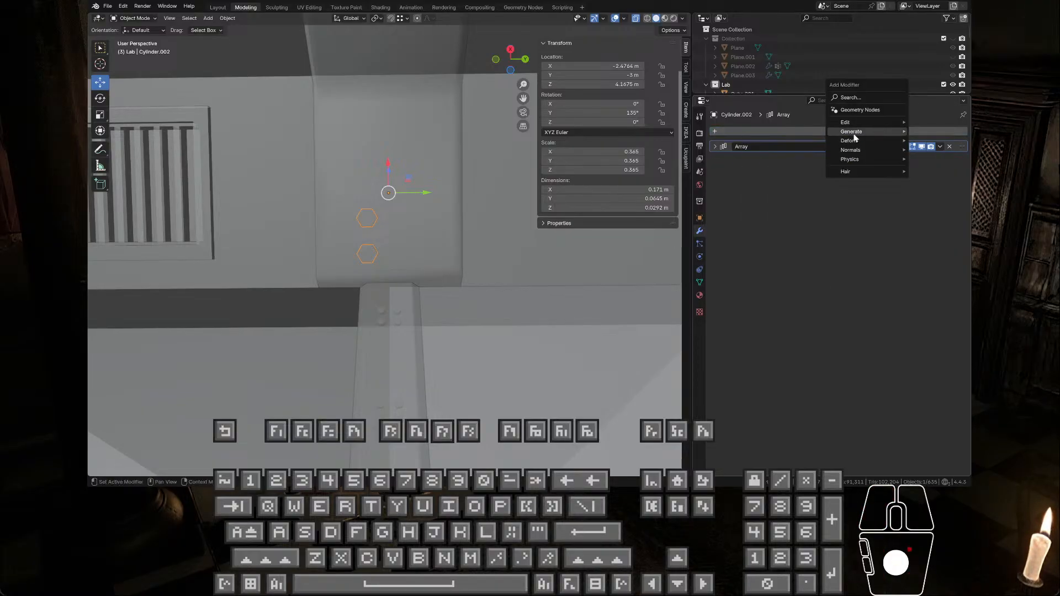
mouse_move(855, 137)
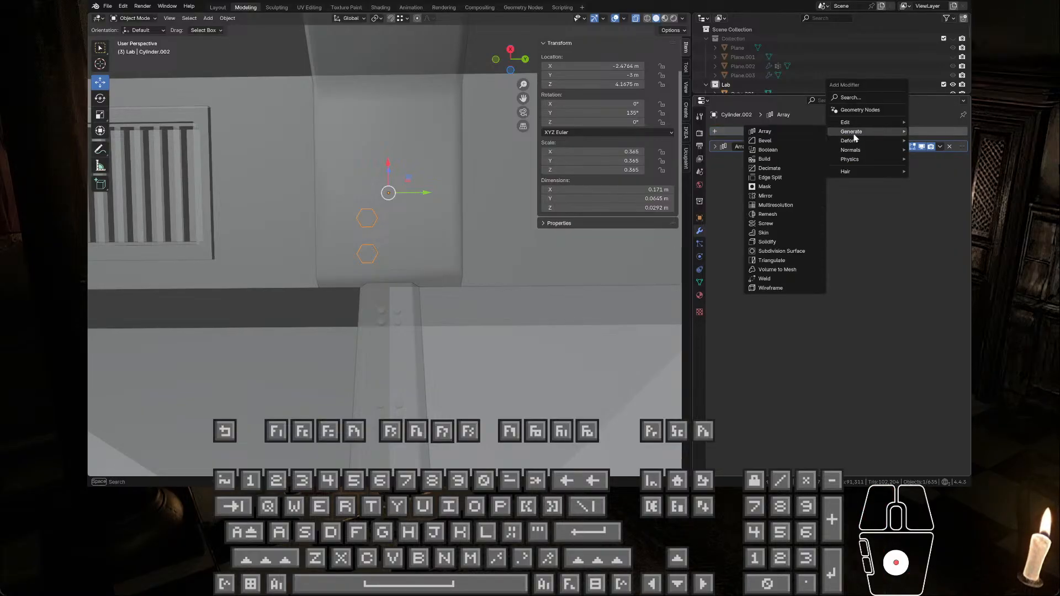
left_click(780, 194)
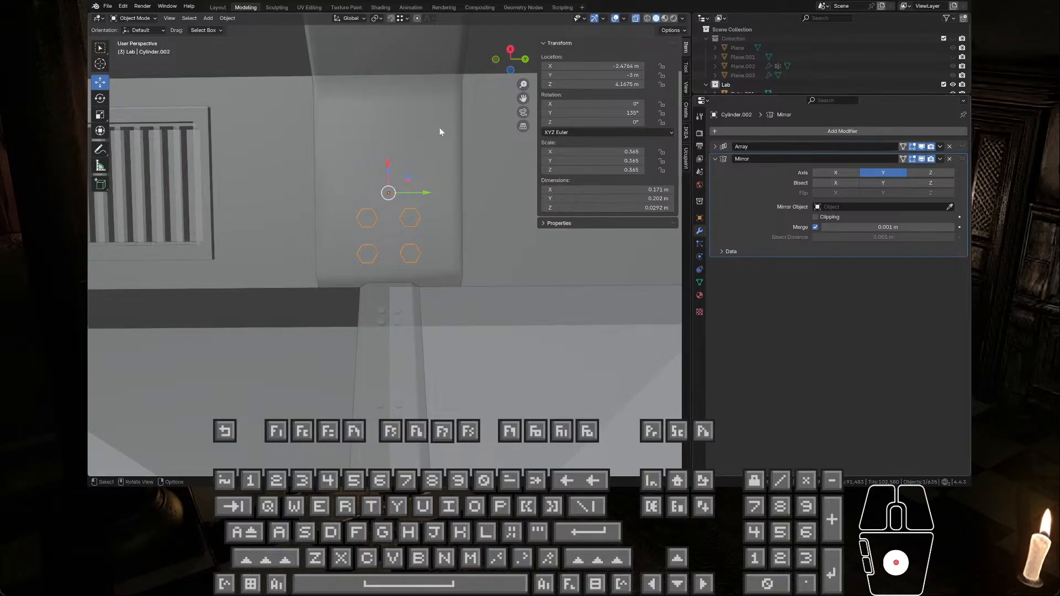
Step: Move the bolt mesh in Edit Mode about -0.089 m along Y, spreading the mirrored columns toward the beam's sides
key("Tab")
scroll(311, 223, "up", 5)
left_click_drag(311, 223, 312, 266)
scroll(450, 244, "down", 4)
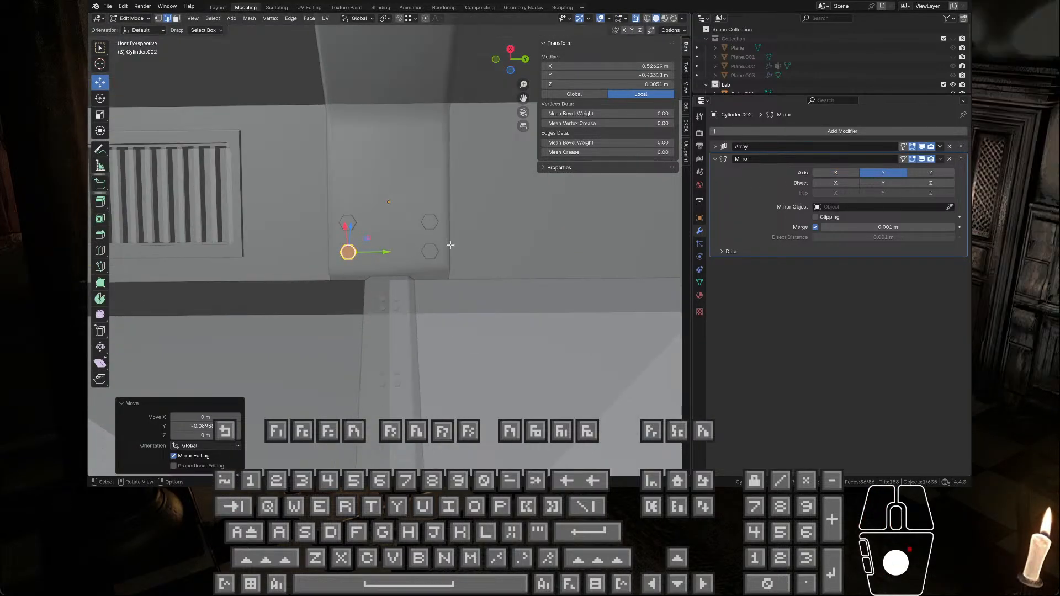
Step: Set the bolts' Array modifier to a count of 3 with a relative X offset factor of -3.8
left_click(716, 146)
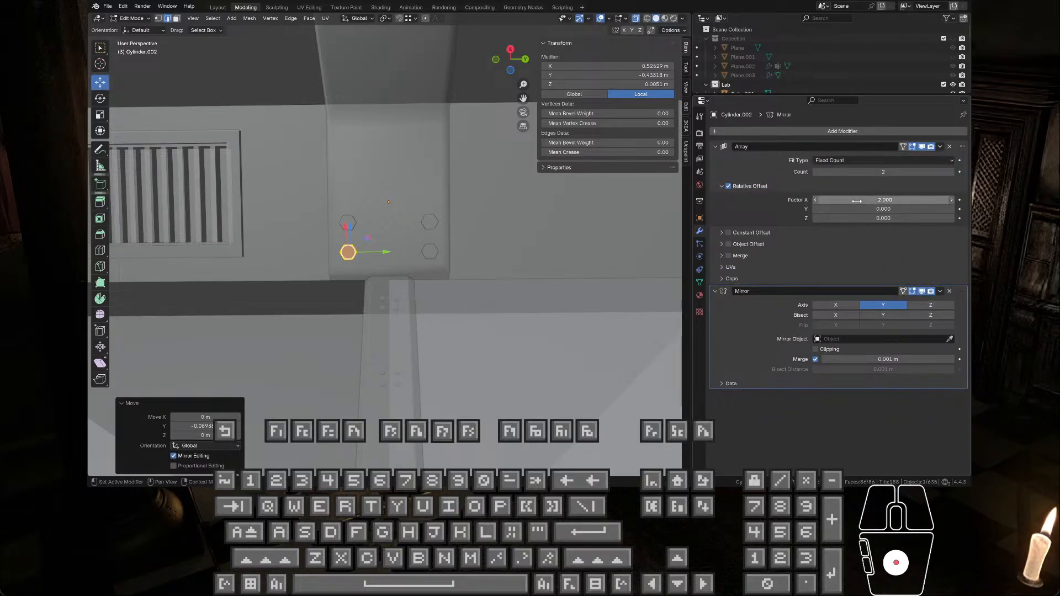
mouse_move(883, 200)
left_mouse_down()
mouse_move(898, 200)
mouse_move(883, 200)
left_mouse_up()
middle_click_drag(420, 238, 489, 255)
key("Tab")
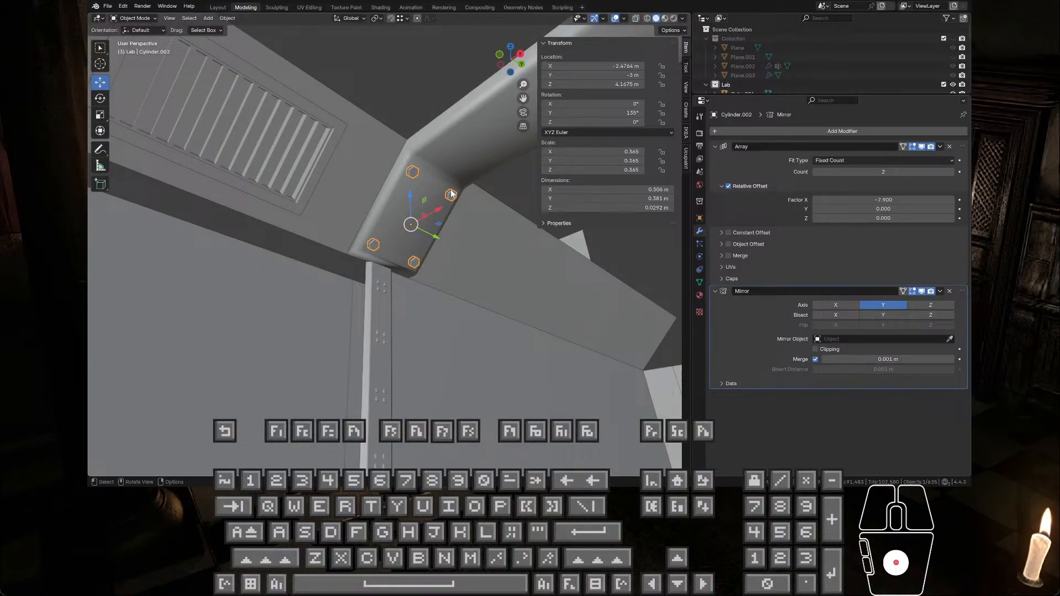
middle_click_drag(452, 194, 426, 200)
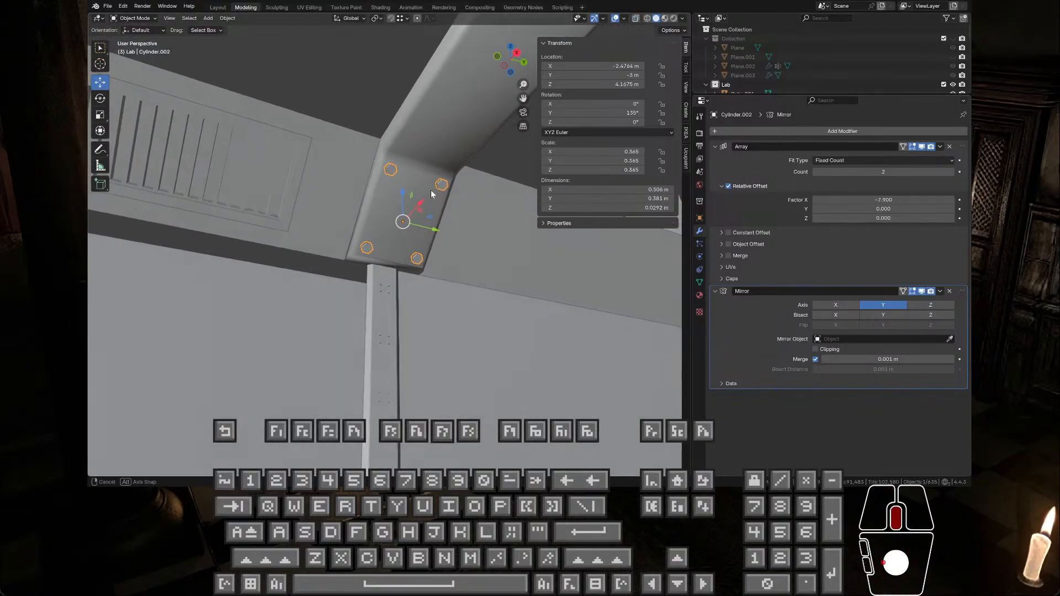
mouse_move(884, 200)
left_mouse_down()
mouse_move(940, 200)
mouse_move(883, 200)
left_mouse_up()
left_click(951, 172)
middle_click_drag(469, 222, 422, 216)
left_click_drag(428, 206, 429, 207)
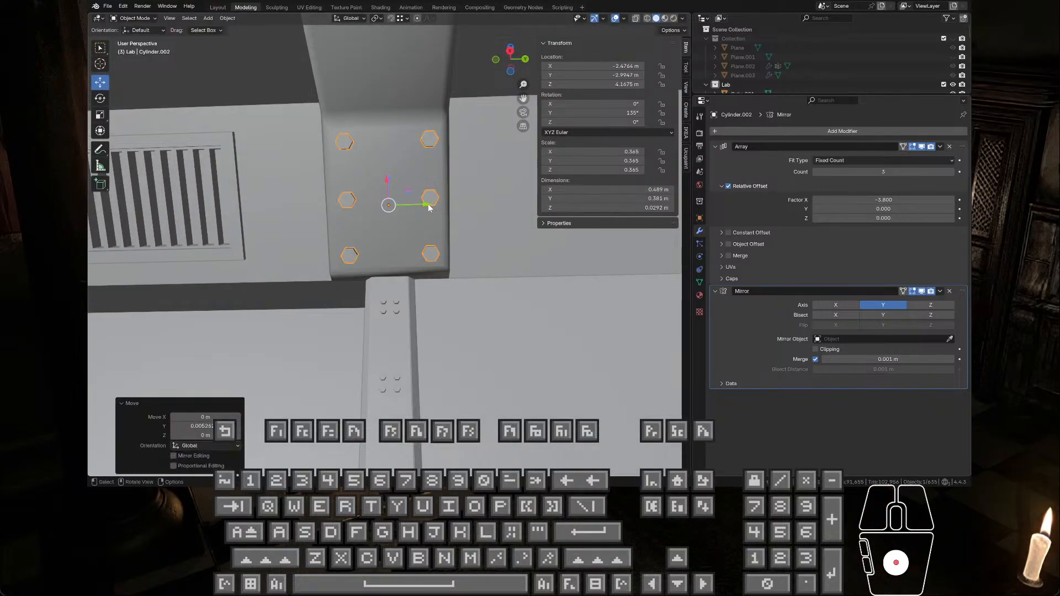
key("ctrl+z")
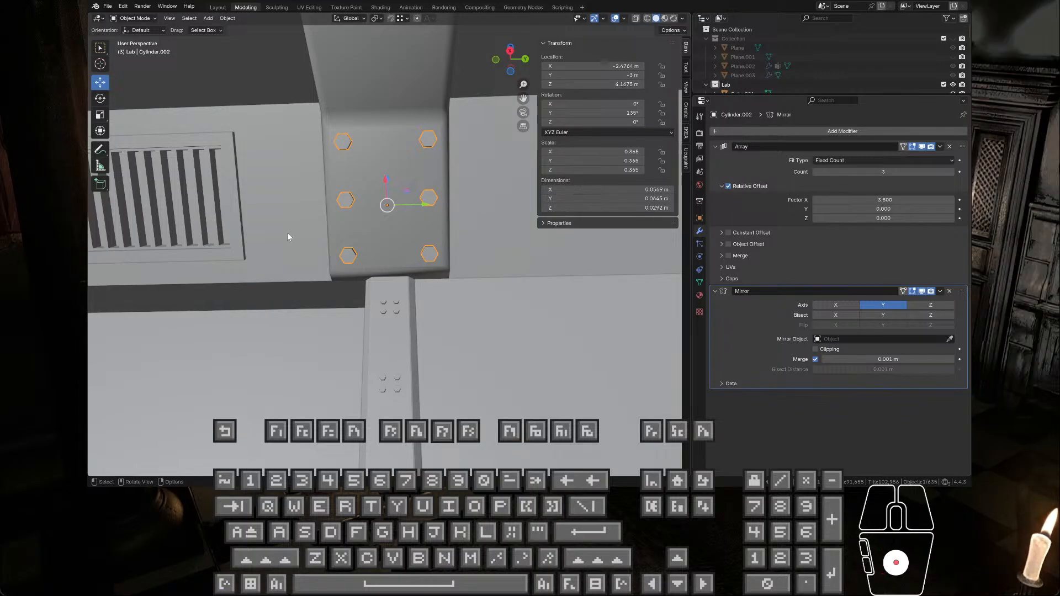
left_click_drag(287, 233, 391, 248)
key("Tab")
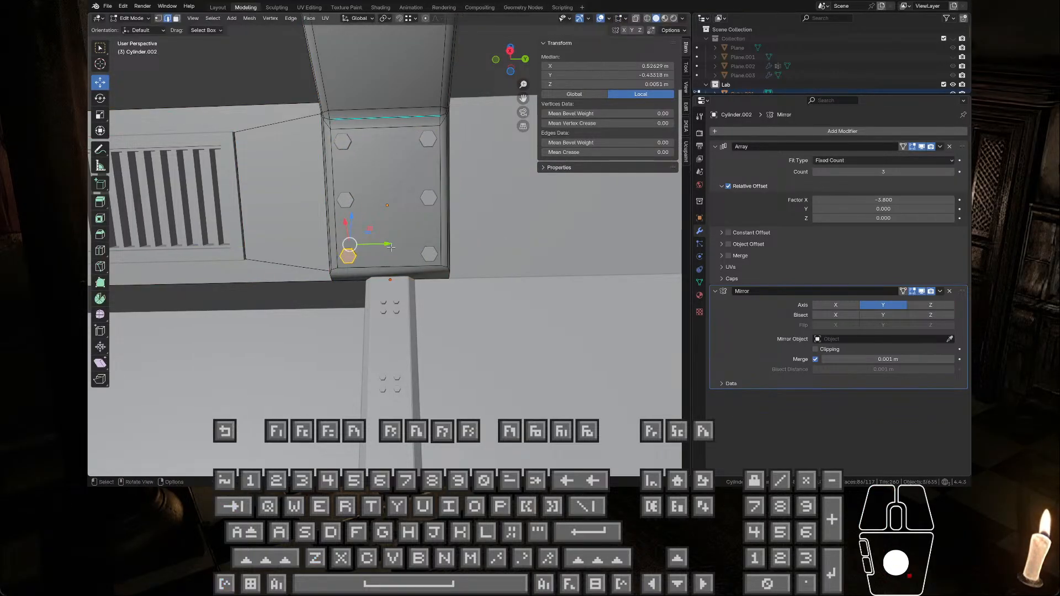
key("Tab")
Step: Select the bolts and shift their mesh inward along Y until the mirrored set spans about 0.334 m
key("Tab")
key("Tab")
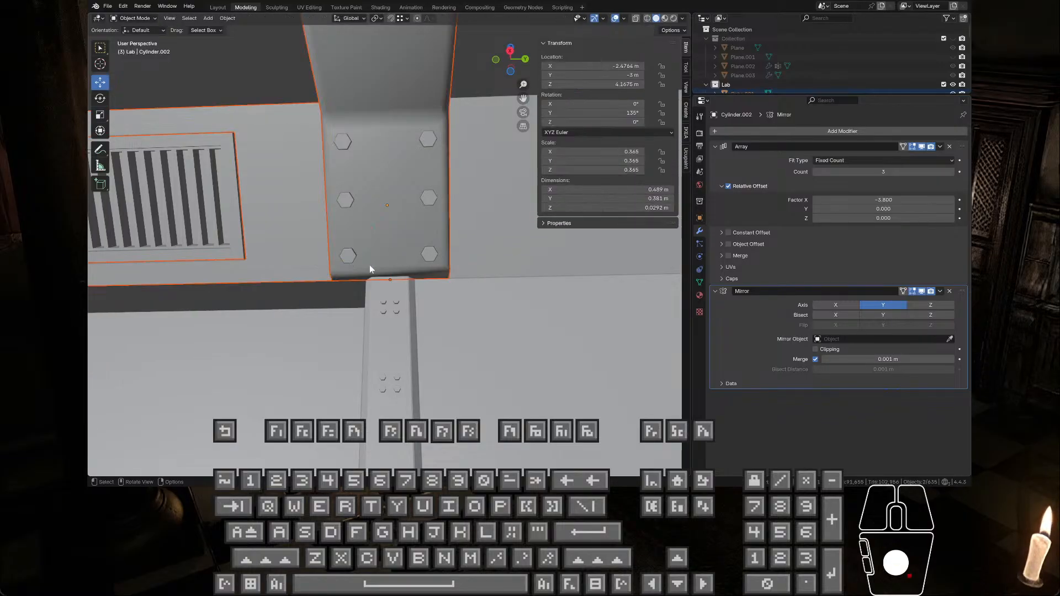
left_click(369, 269)
left_click(348, 257)
key("Tab")
left_click_drag(373, 256, 375, 256)
key("Tab")
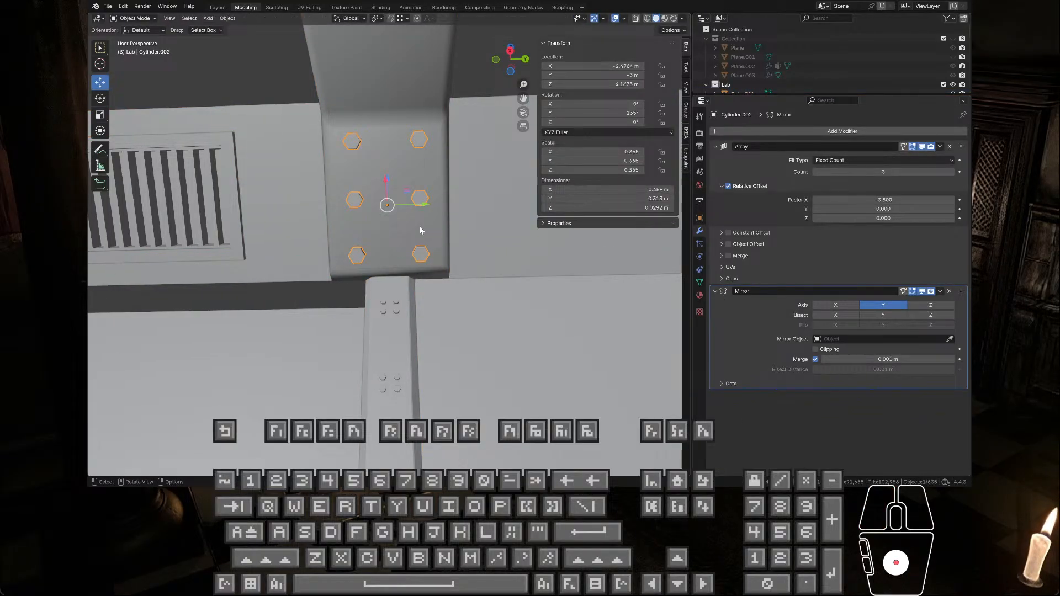
key("Tab")
left_click_drag(389, 256, 386, 257)
key("Tab")
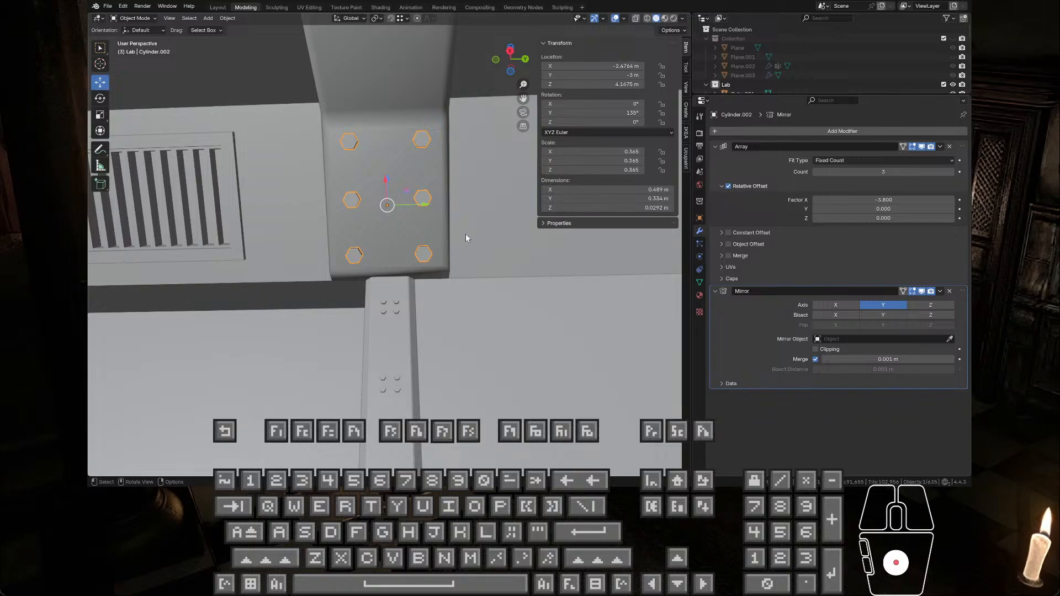
Step: Duplicate the sloped-end bolt set and move the copy about 0.64 m along X
middle_click_drag(465, 233, 333, 177)
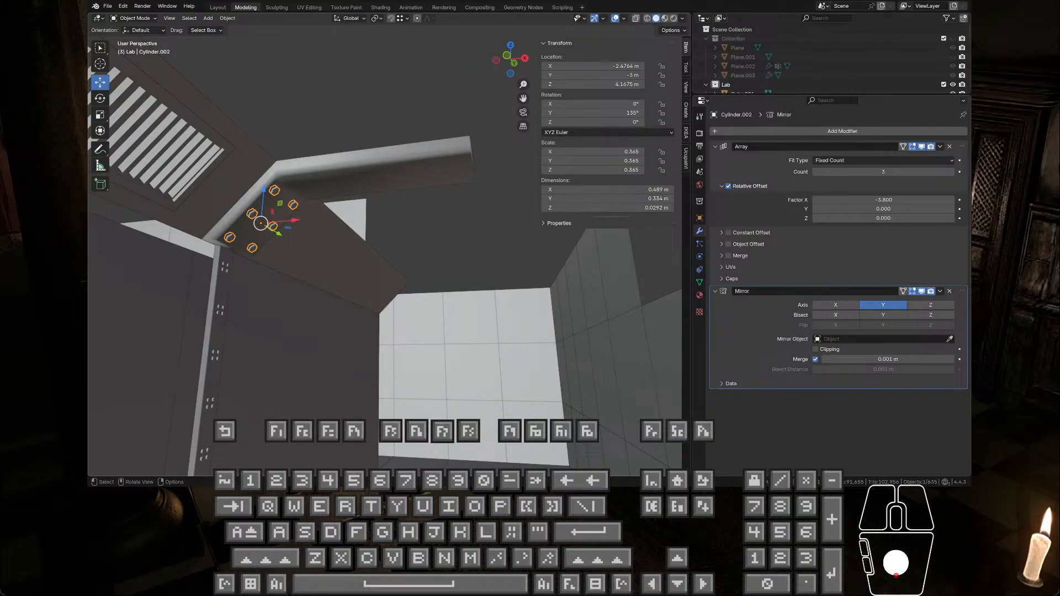
middle_click_drag(445, 213, 451, 214)
key("Tab")
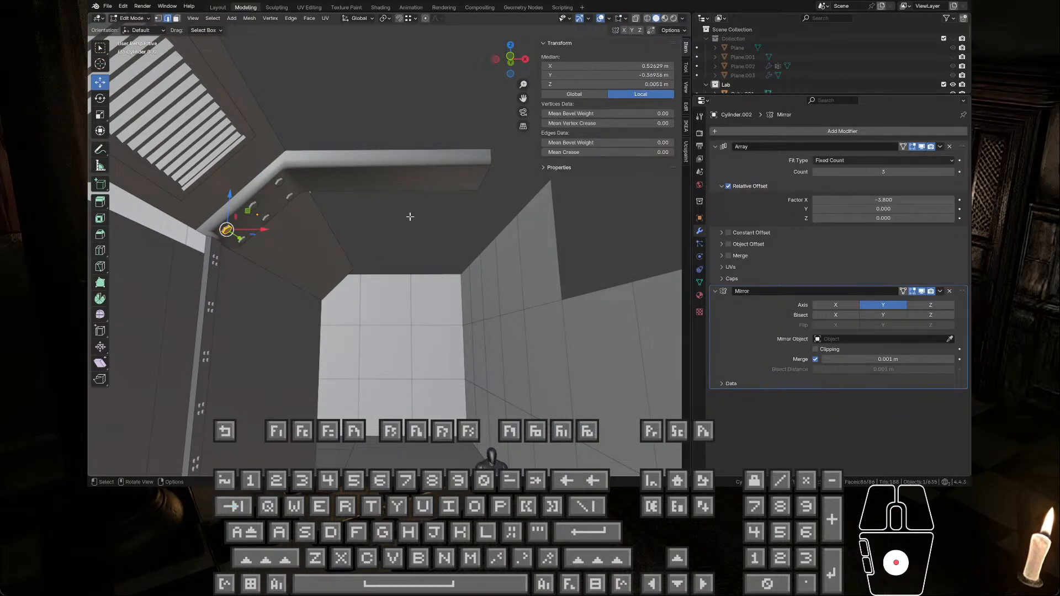
key("Tab")
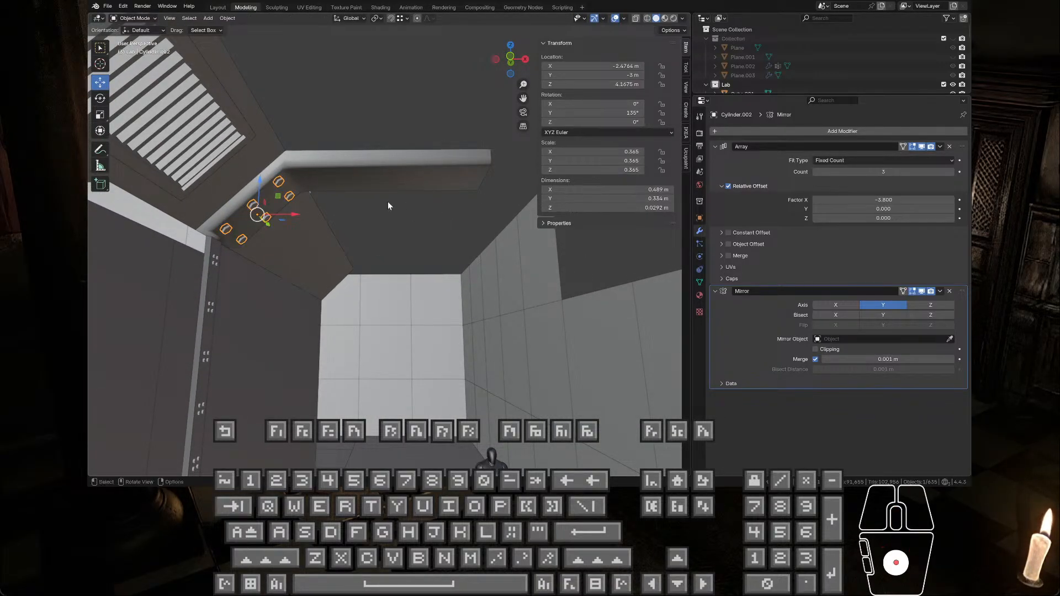
middle_click_drag(388, 201, 381, 201)
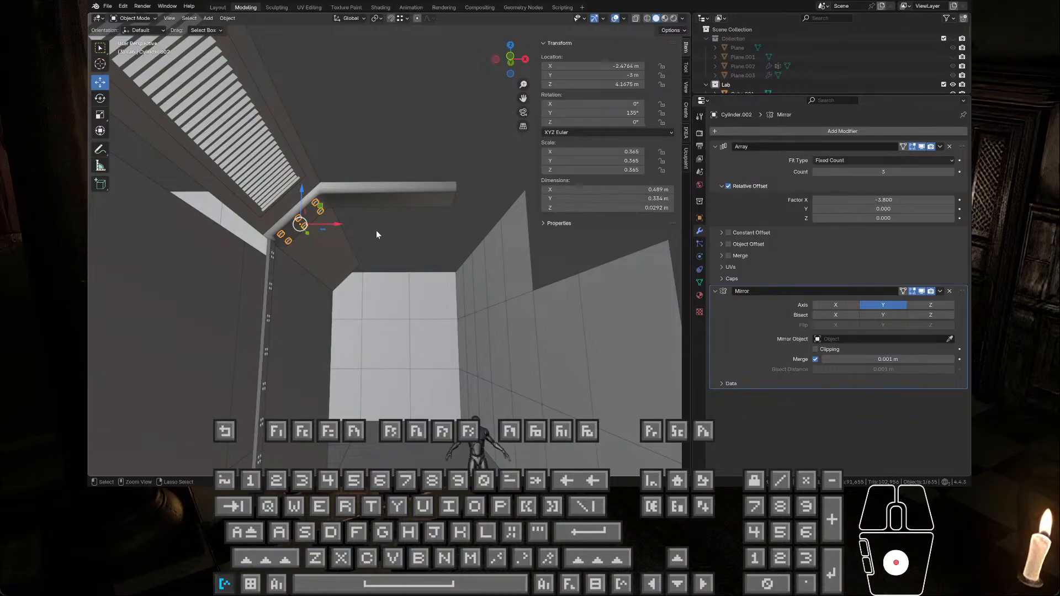
key("ctrl+v")
left_click_drag(334, 227, 401, 227)
Step: Rotate the copied bolts 45° about Y and raise them about 0.22 m in Z against the beam's horizontal section
left_click(102, 100)
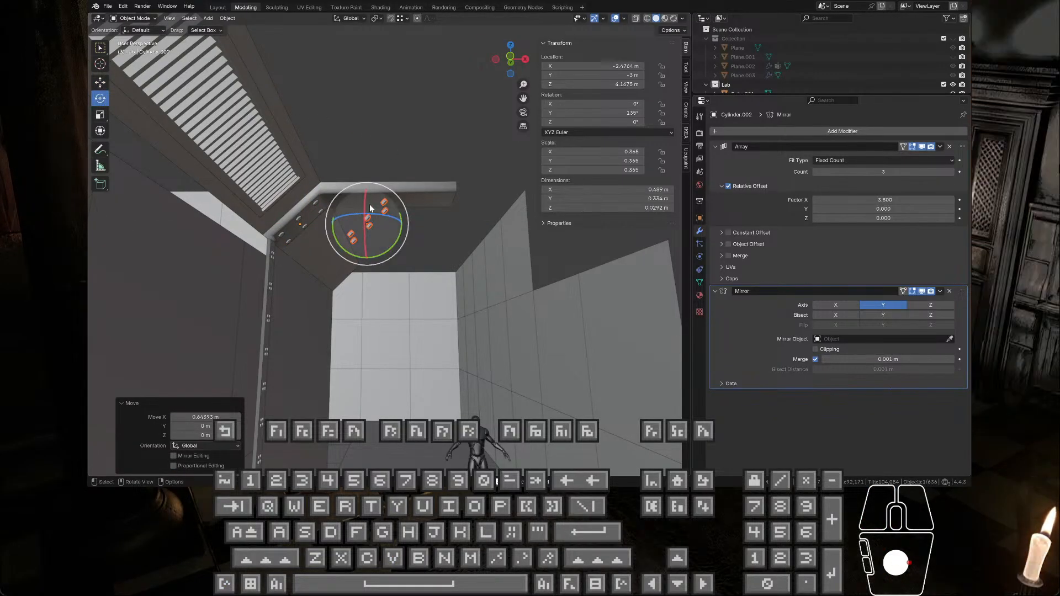
left_click_drag(402, 246, 379, 249, "ctrl")
middle_click_drag(380, 245, 393, 215)
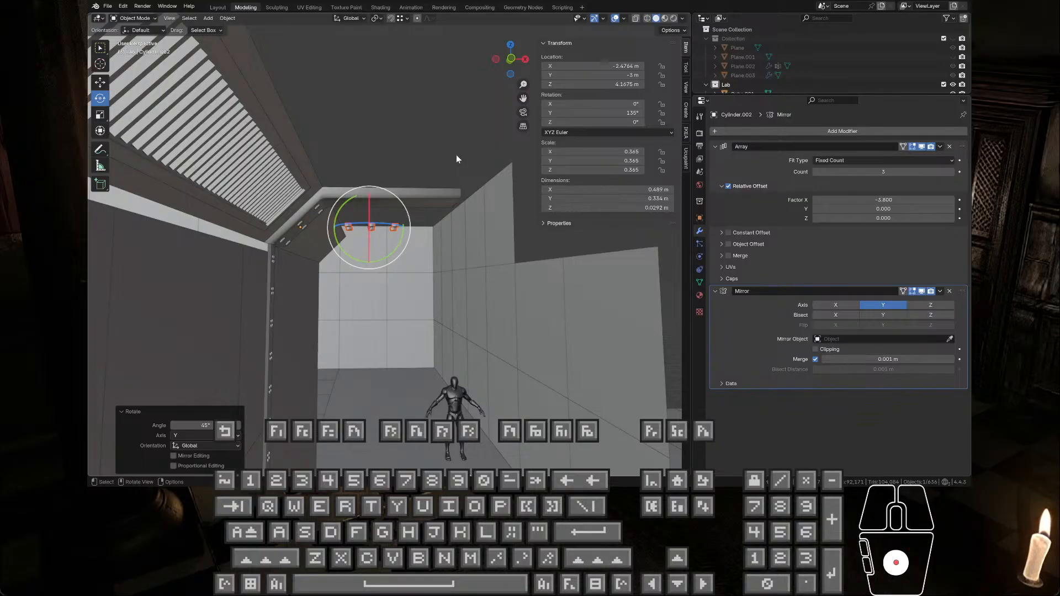
left_click(100, 81)
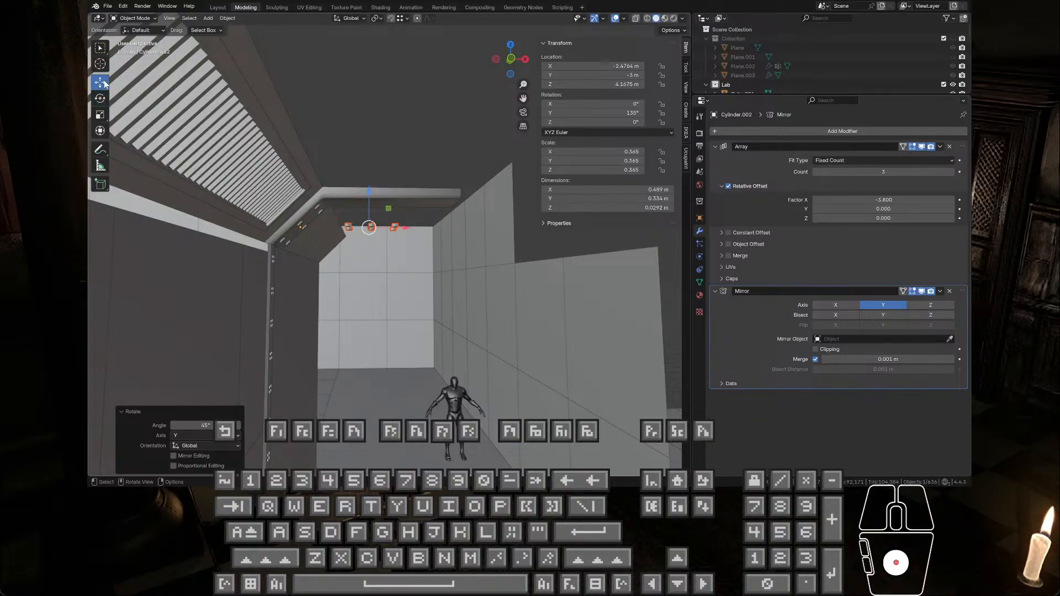
left_click_drag(368, 199, 373, 164)
key("KP_Decimal")
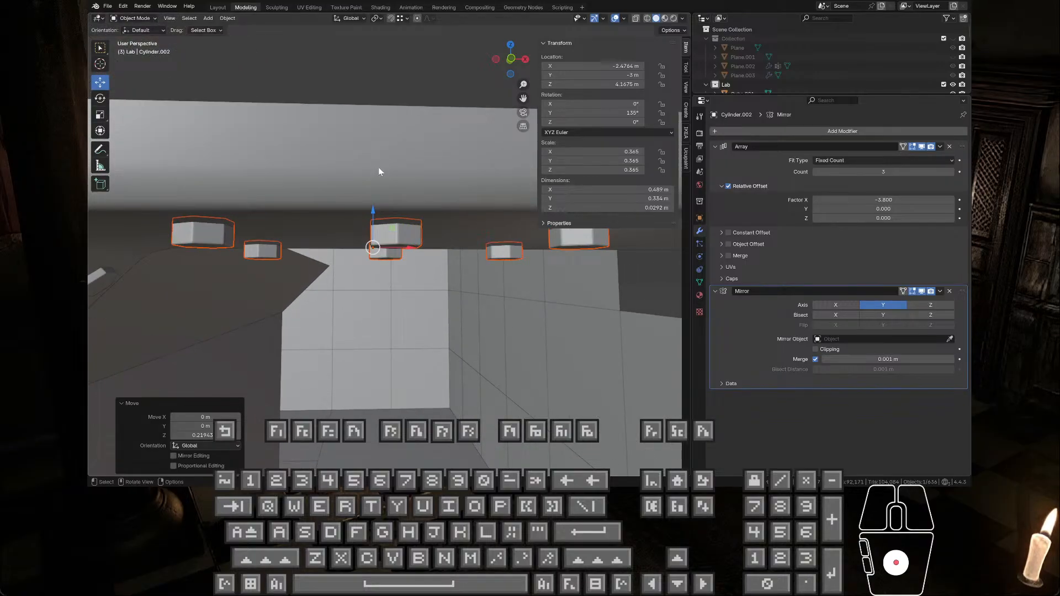
middle_click_drag(379, 170, 371, 116)
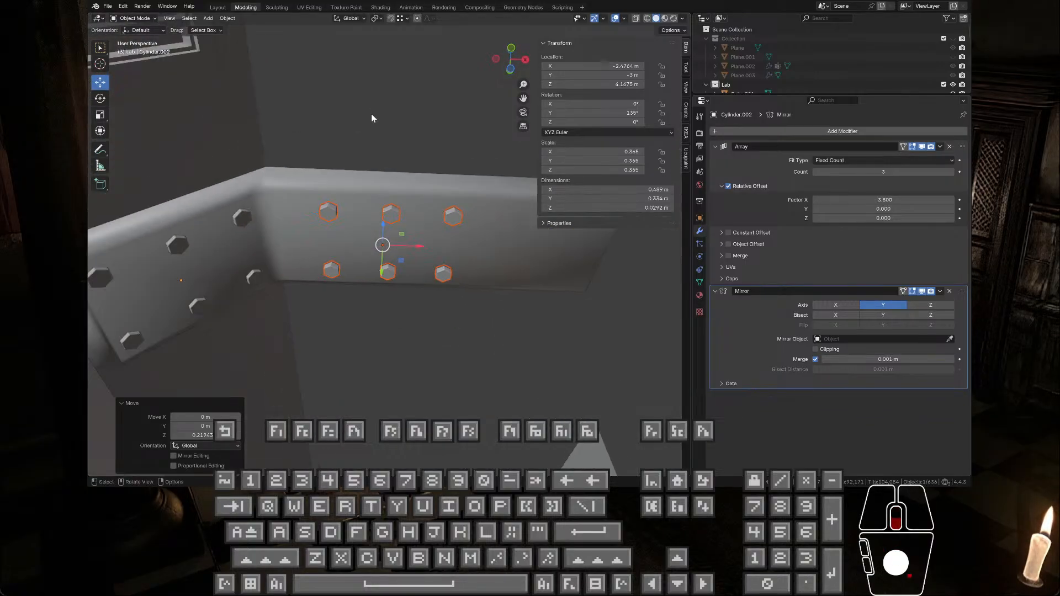
Step: Reduce the copied bolts' array count to 1 and shift them about 0.13 m along X
left_click(815, 172)
key("ctrl+z")
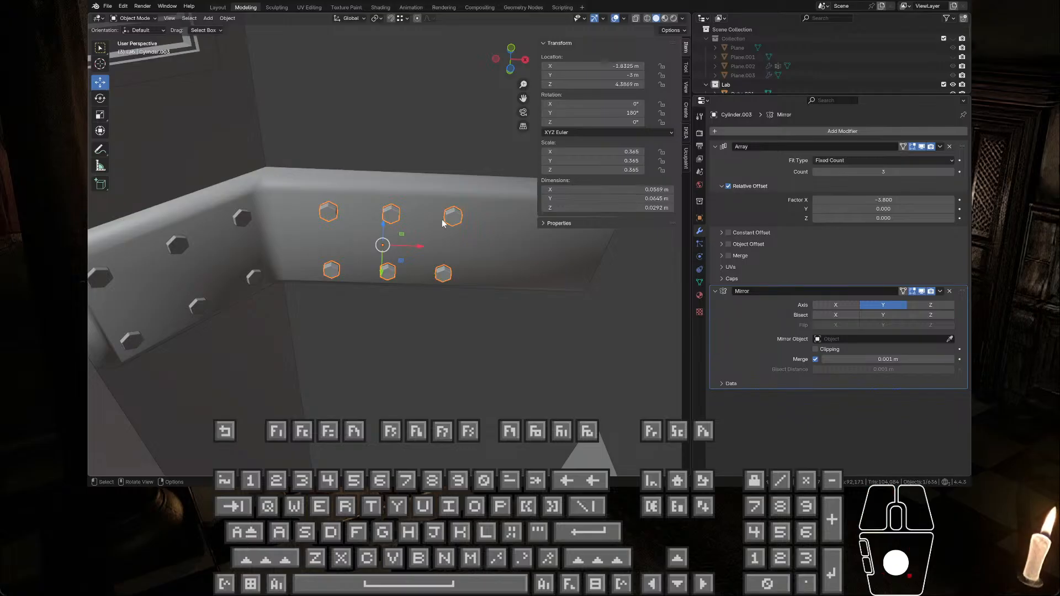
left_click(817, 171)
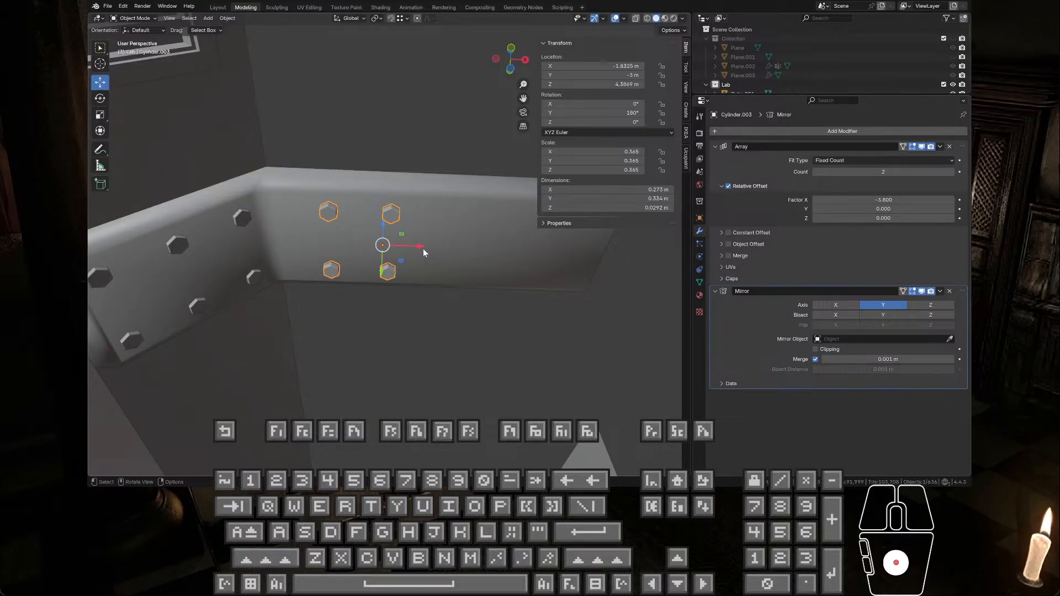
left_click_drag(421, 246, 458, 252)
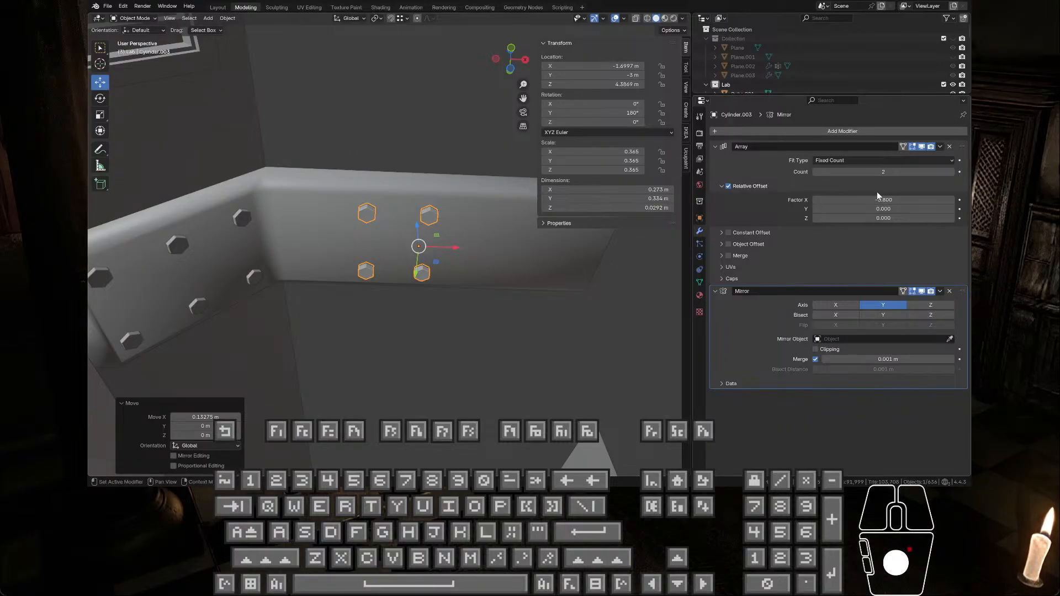
left_click(817, 172)
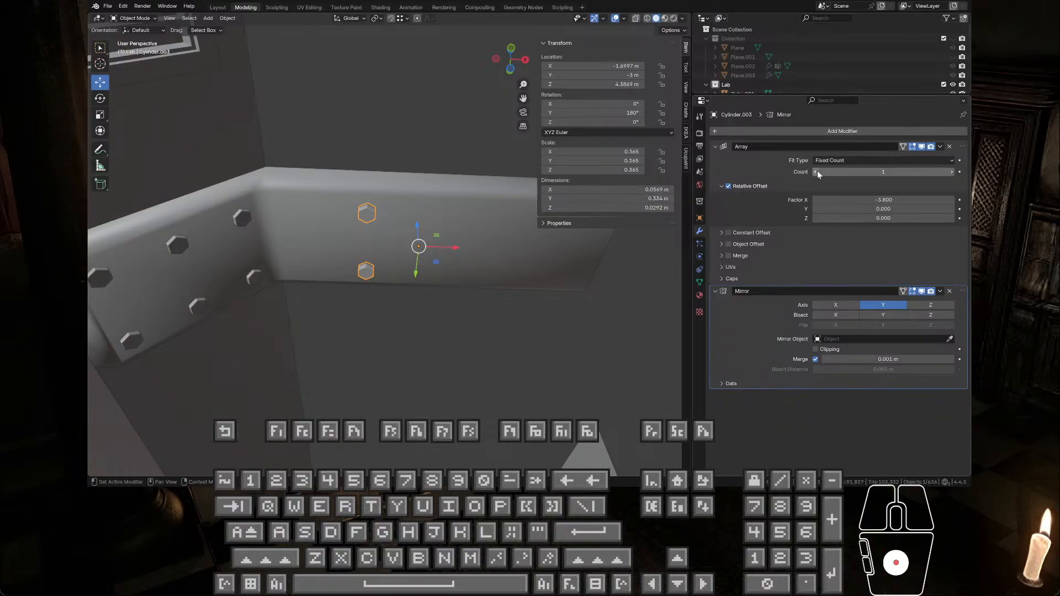
Step: Move the single bolt pair about 0.78 m along X to the free end of the horizontal beam section
left_click_drag(456, 244, 660, 272)
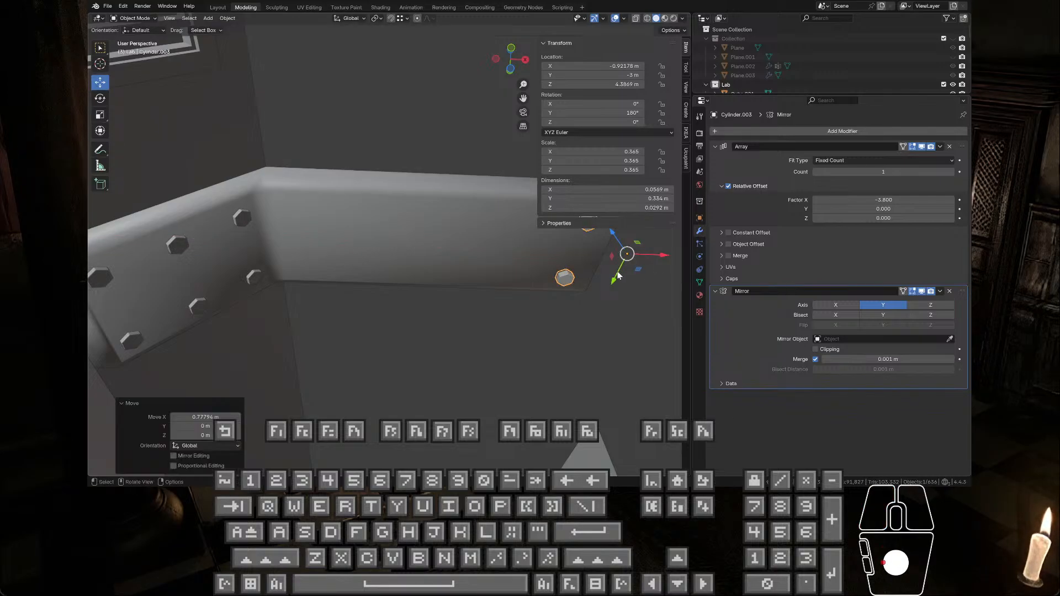
scroll(483, 277, "down", 4)
scroll(502, 280, "up", 3)
middle_click_drag(514, 280, 432, 280, "shift")
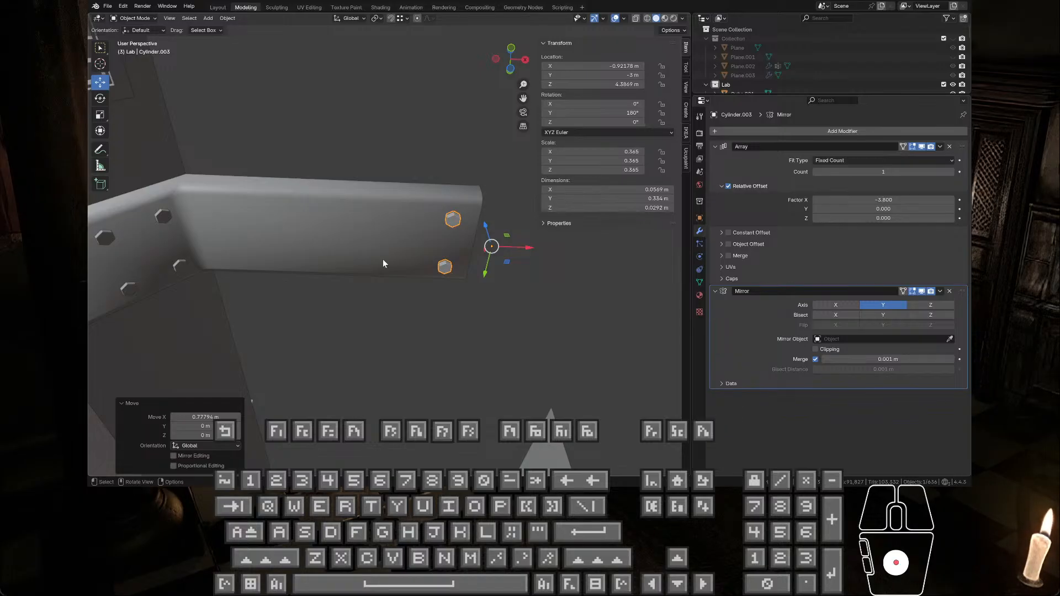
scroll(383, 259, "down", 4)
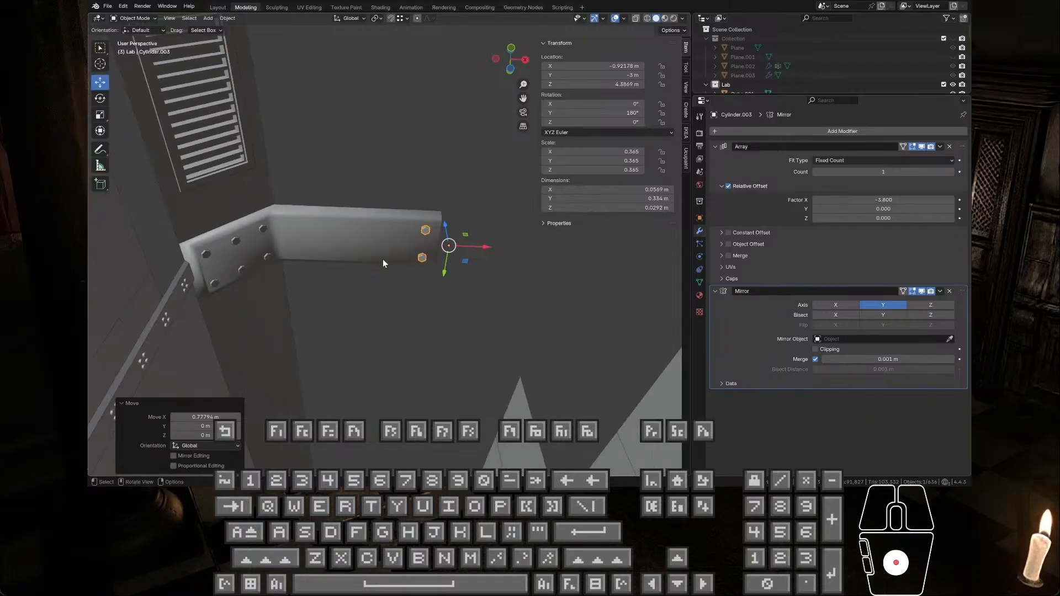
scroll(383, 259, "up", 3)
scroll(382, 259, "down", 3)
scroll(384, 261, "up", 2)
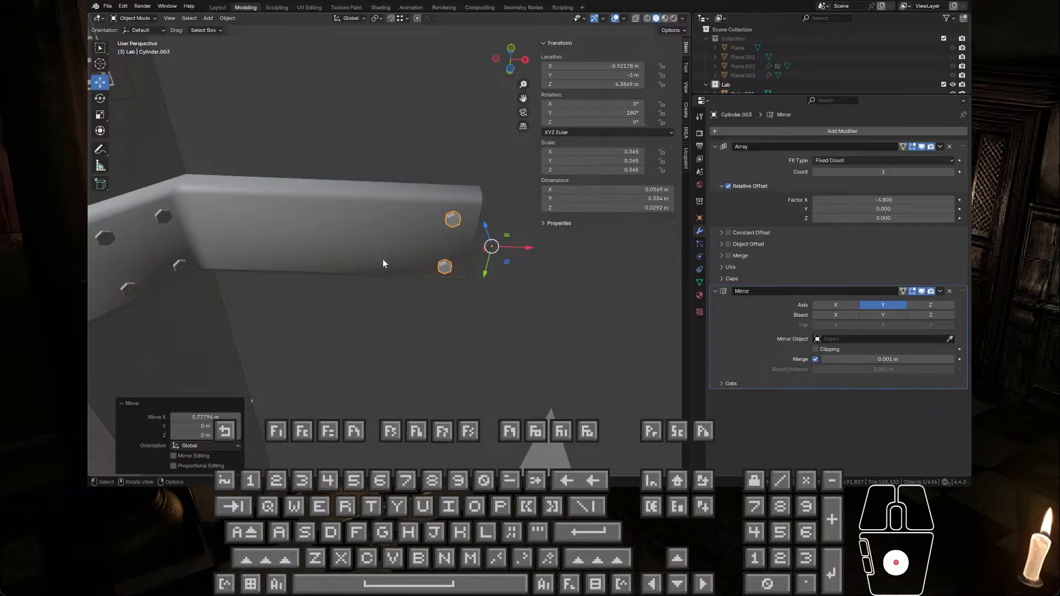
Step: Move the bolt pair back about 0.47 m along X, away from the horizontal beam section's free end
scroll(383, 260, "down", 4)
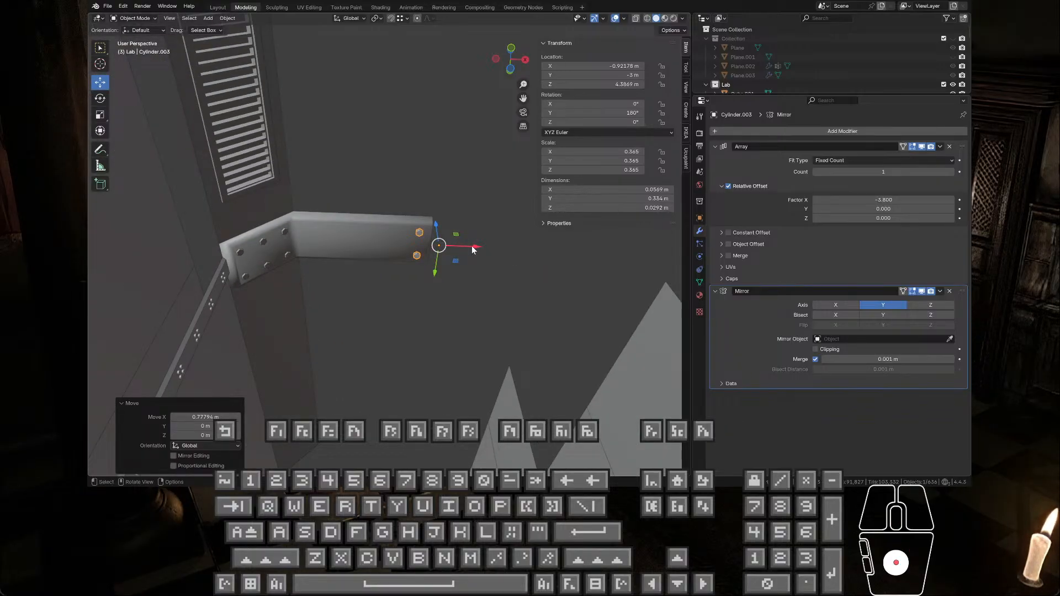
left_click_drag(473, 250, 426, 247)
scroll(462, 279, "down", 2)
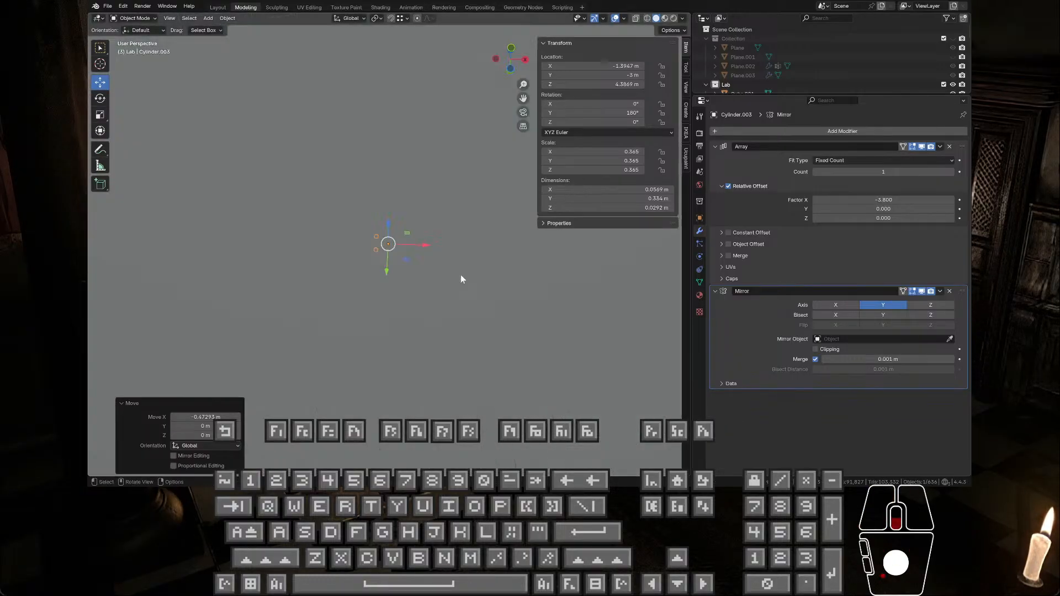
scroll(462, 278, "up", 2)
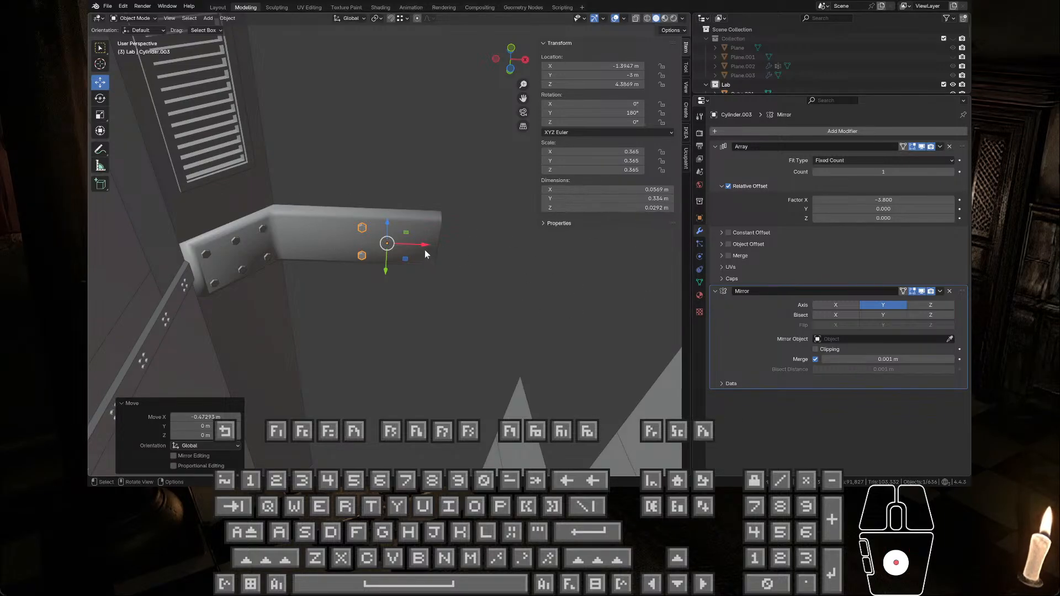
Step: Nudge the bolt pair about 0.02 m along X toward the free end of the horizontal beam section
left_click_drag(426, 249, 430, 254)
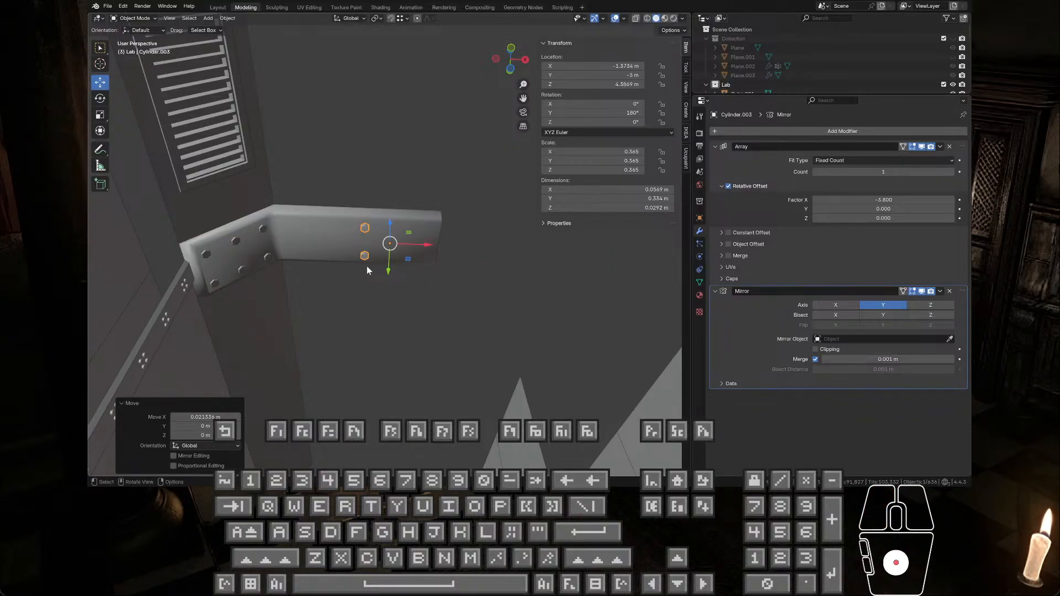
left_click(378, 312)
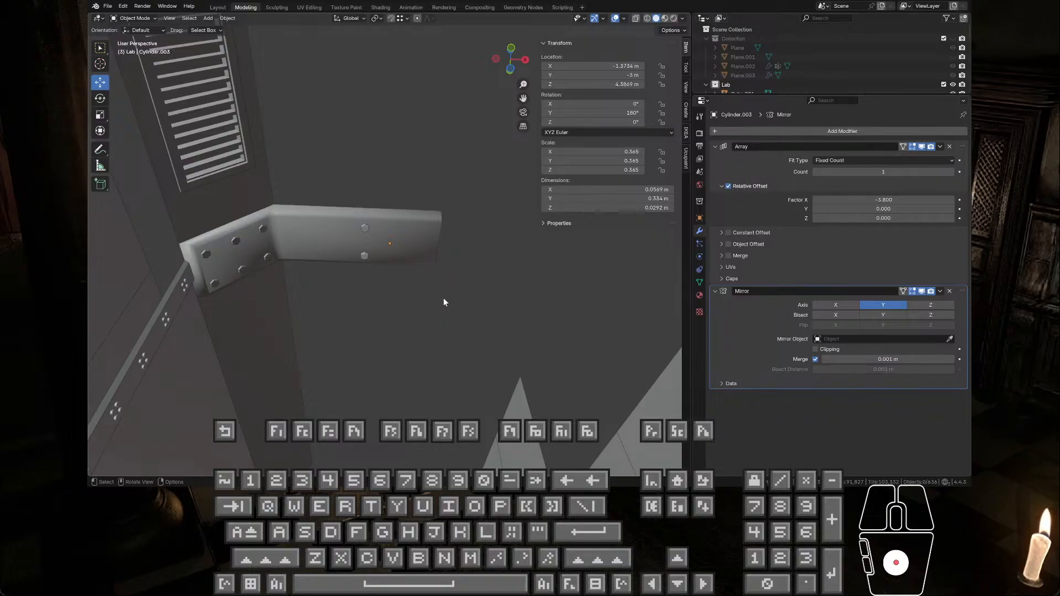
middle_click_drag(451, 279, 465, 322)
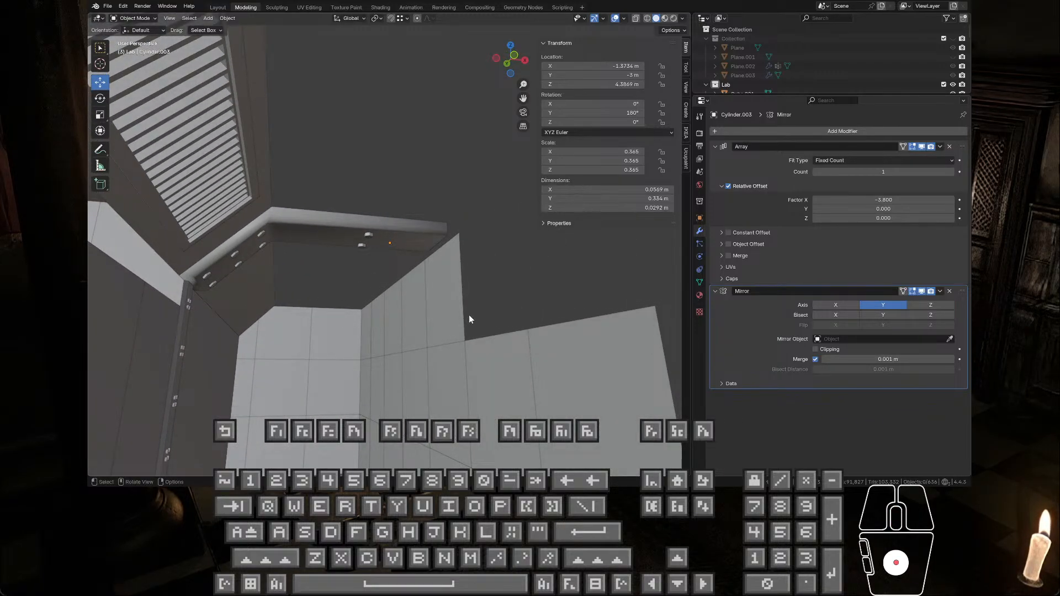
middle_click_drag(469, 319, 465, 303)
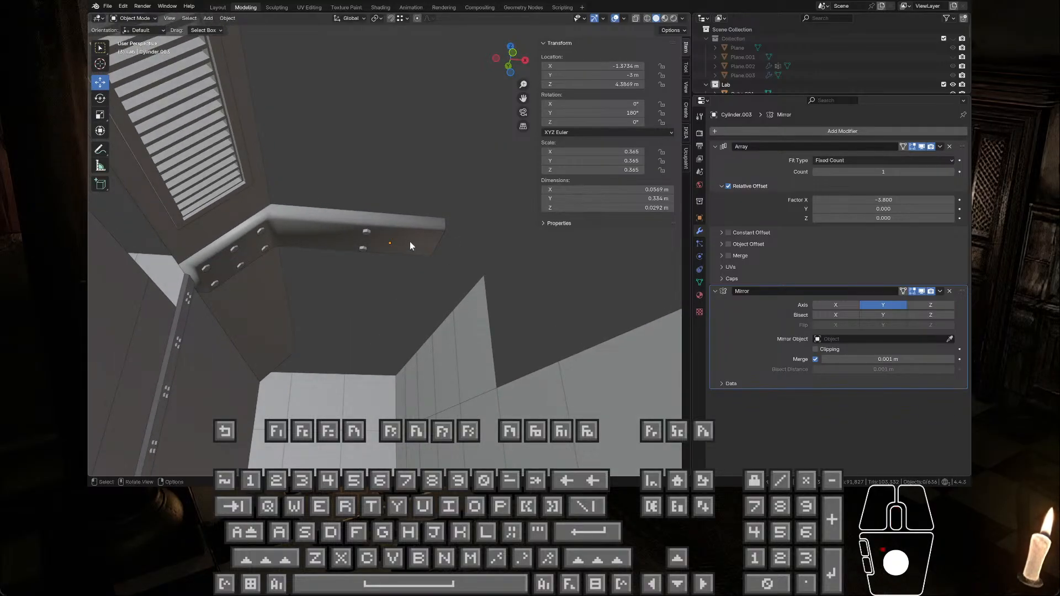
Step: Set the bolt pair's array count to 2 and shift the bolts about 0.08 m back along X
left_click(368, 234)
left_click(951, 172)
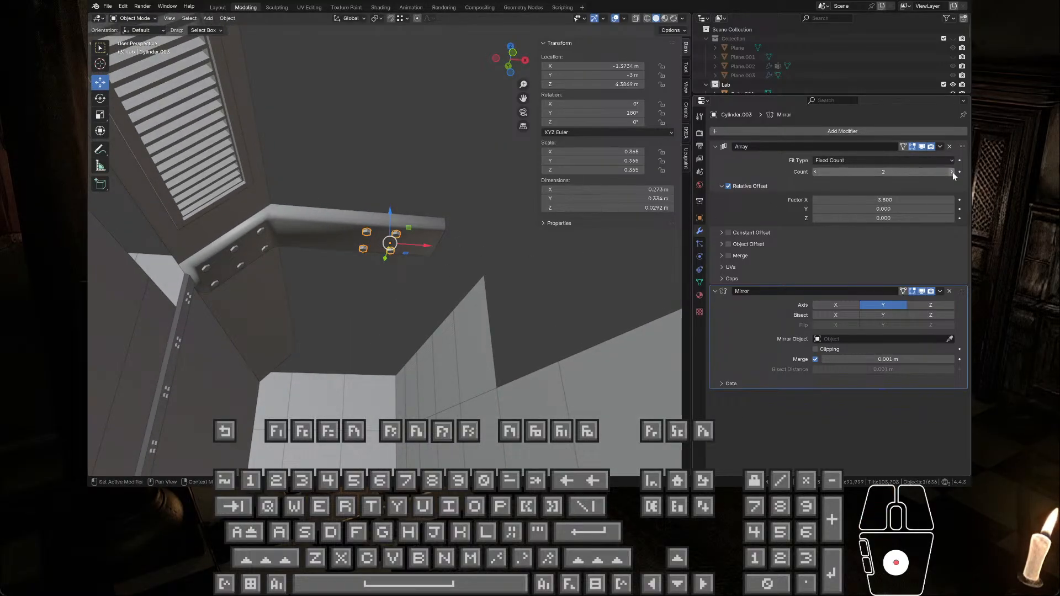
left_click_drag(439, 250, 415, 248)
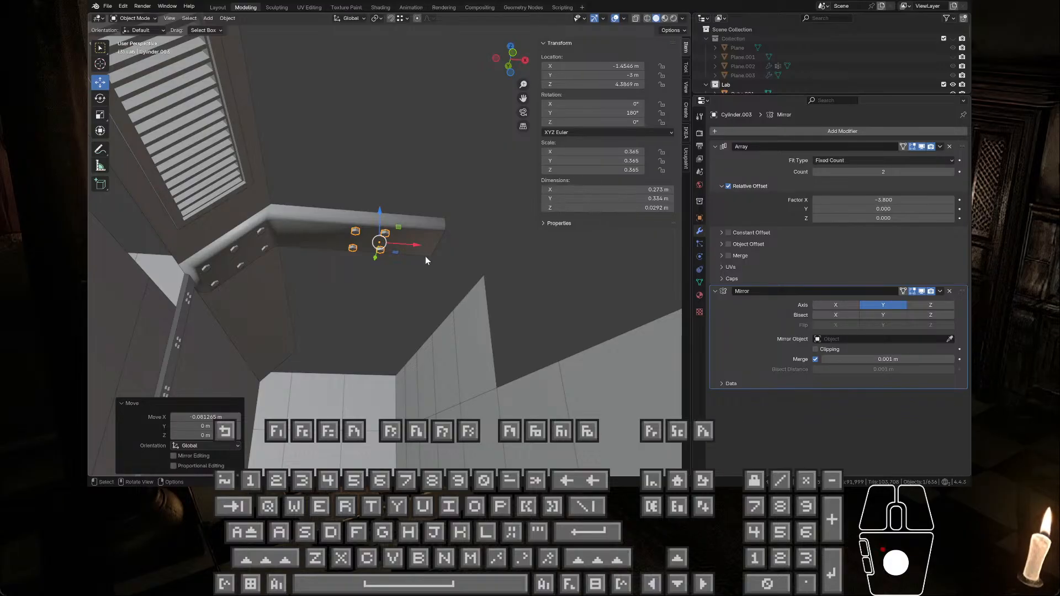
Step: Move the bolts about 0.54 m along X to the beam's free end and reduce their array count to 1
left_click_drag(416, 249, 487, 254)
scroll(487, 255, "up", 3)
middle_click_drag(487, 256, 433, 154)
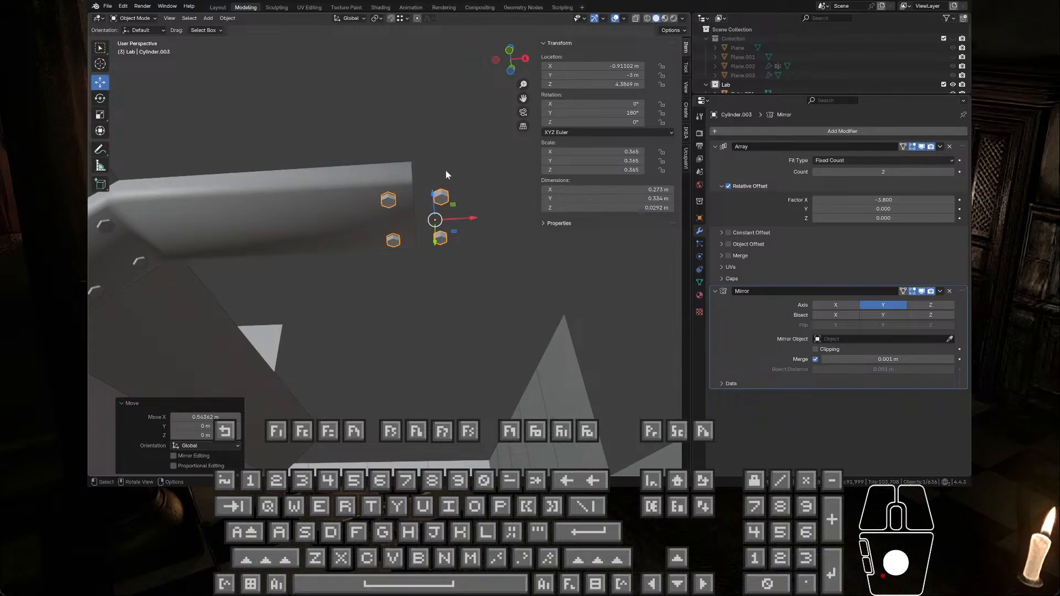
middle_click_drag(450, 202, 458, 180)
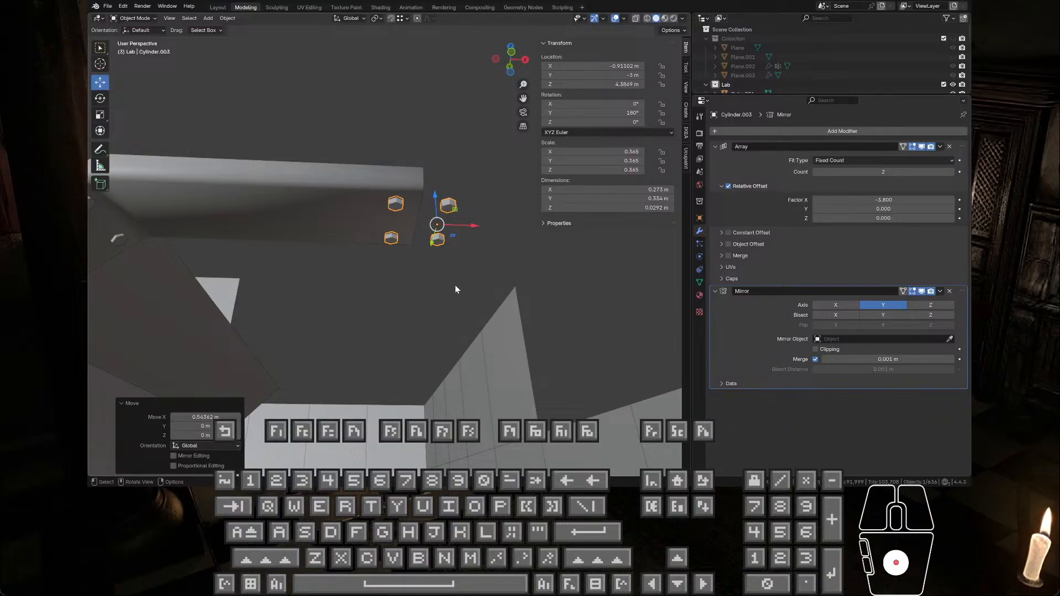
scroll(455, 285, "down", 3)
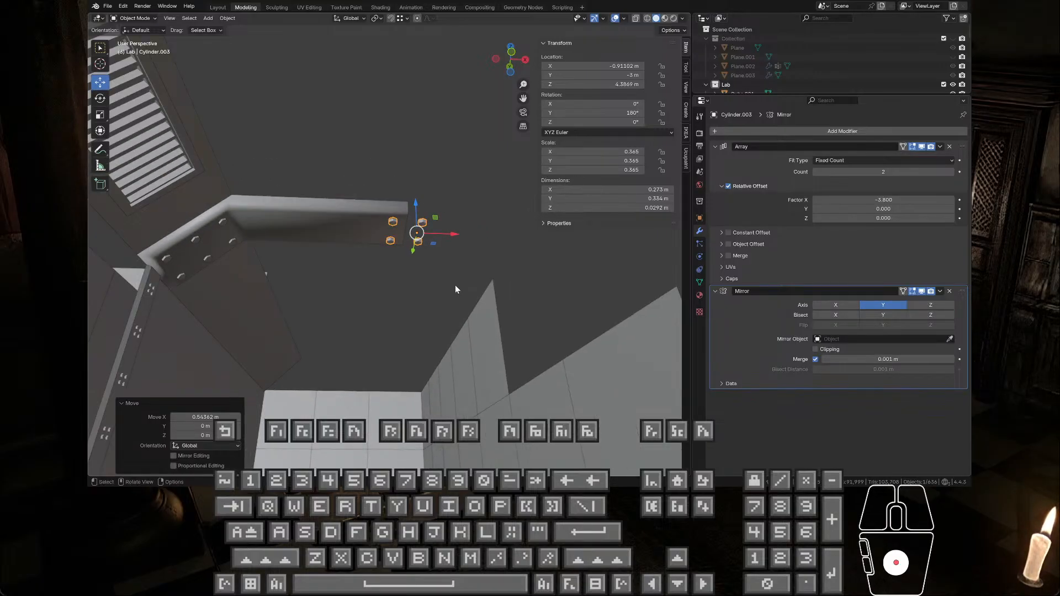
scroll(455, 285, "up", 2)
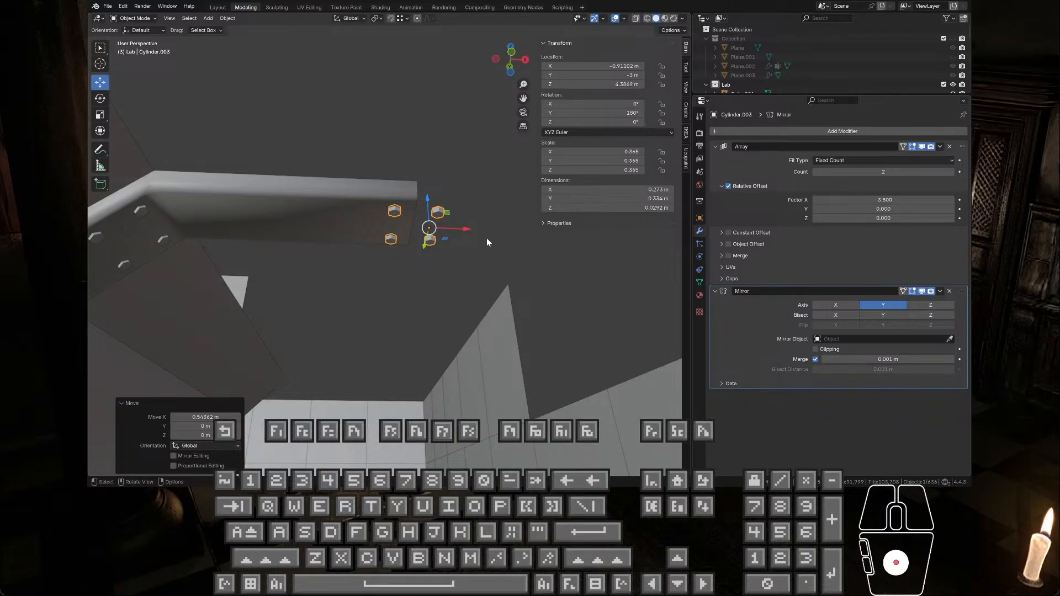
left_click(951, 172)
left_click(816, 173)
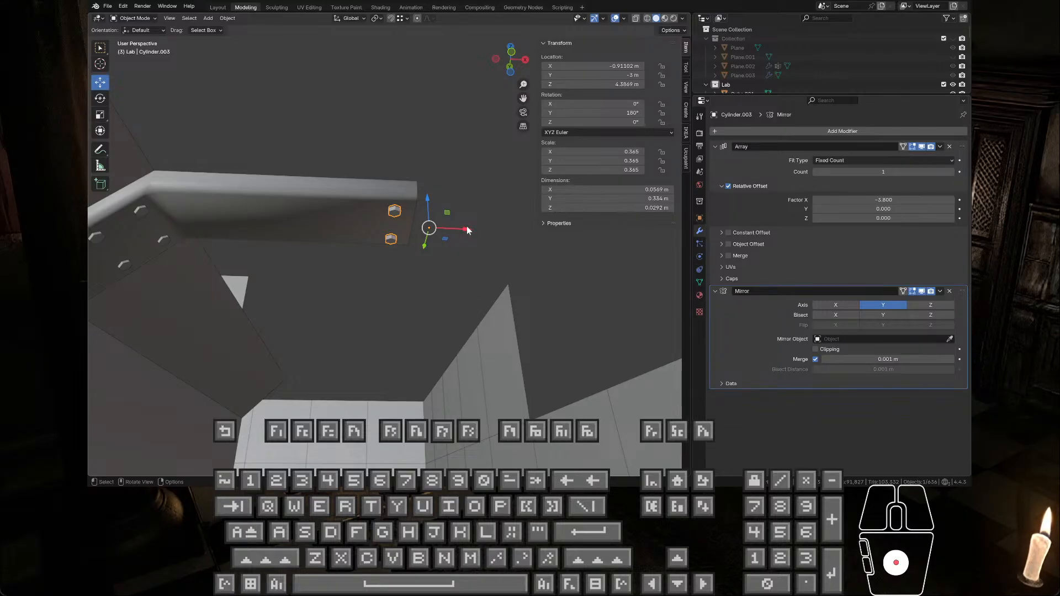
Step: Try a row of five bolt pairs along the horizontal section, starting about 0.97 m back along X and nudged about 0.05 m forward
left_click_drag(467, 231, 267, 229)
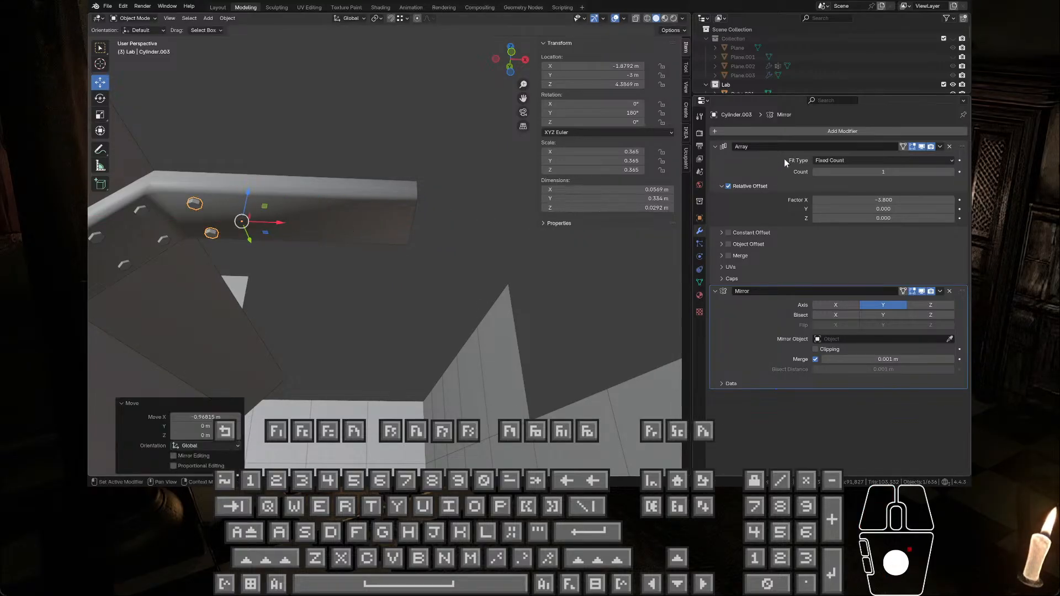
left_click(952, 171)
left_click(952, 171)
left_click(952, 172)
left_click(952, 172)
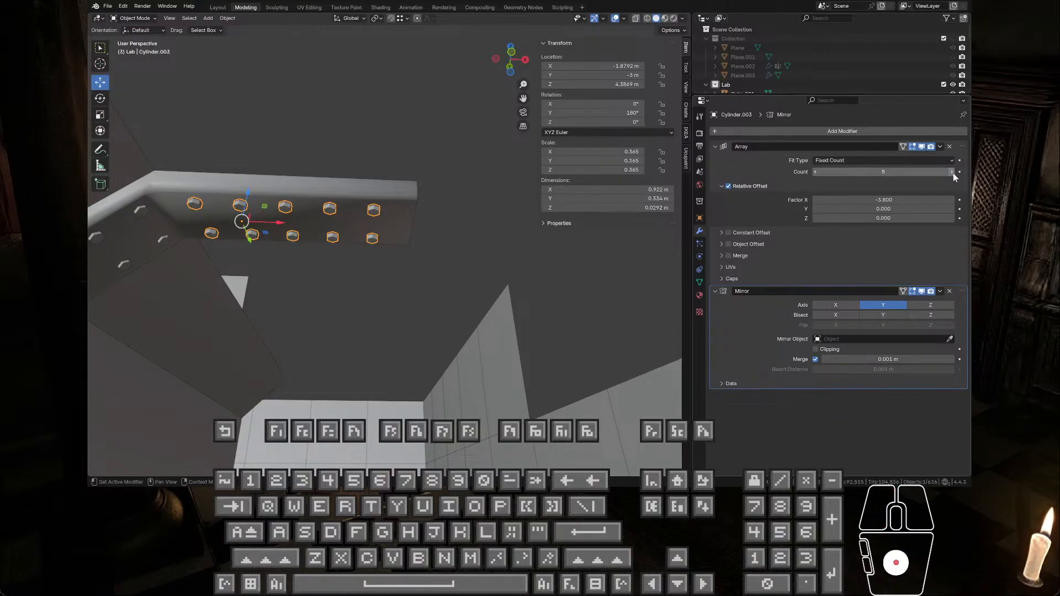
left_click_drag(281, 226, 291, 225)
scroll(387, 243, "down", 2)
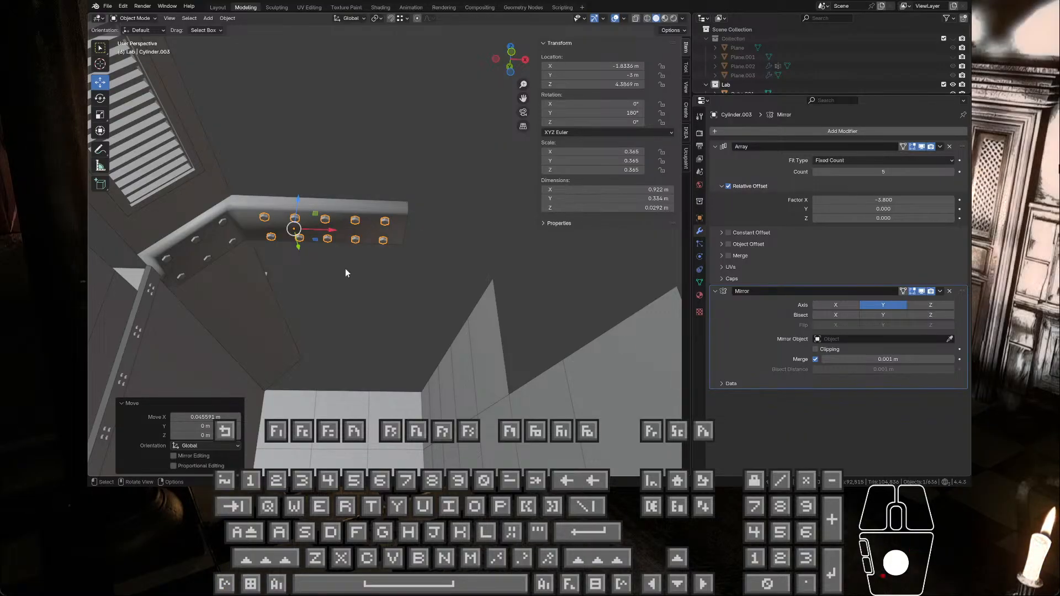
Step: Undo the five-pair bolt array and its moves along X, back to the single pair at the beam's free end
key("ctrl+z")
key("ctrl+z")
key("ctrl+z")
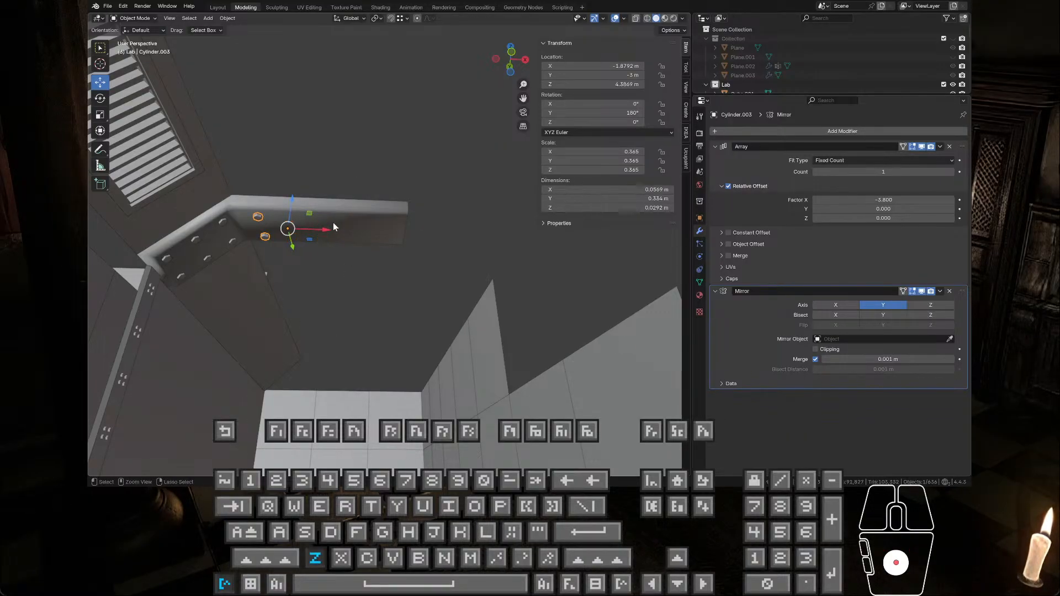
key("ctrl+z")
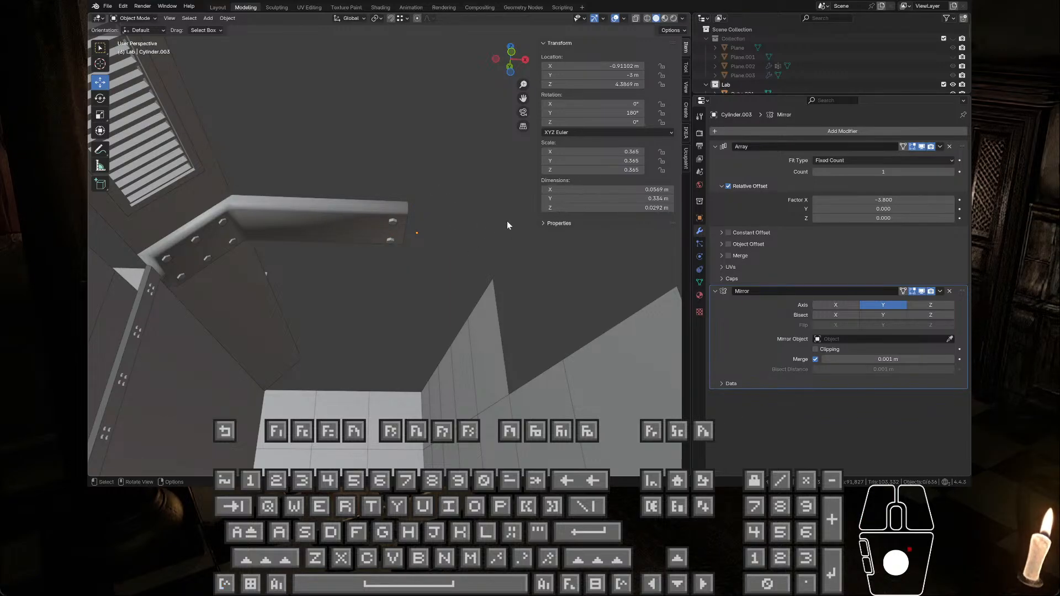
Step: Change the snapping option, duplicate the beam half with all its bolts, and place one set 4 m away along Y at Y -7 m
left_click(722, 147)
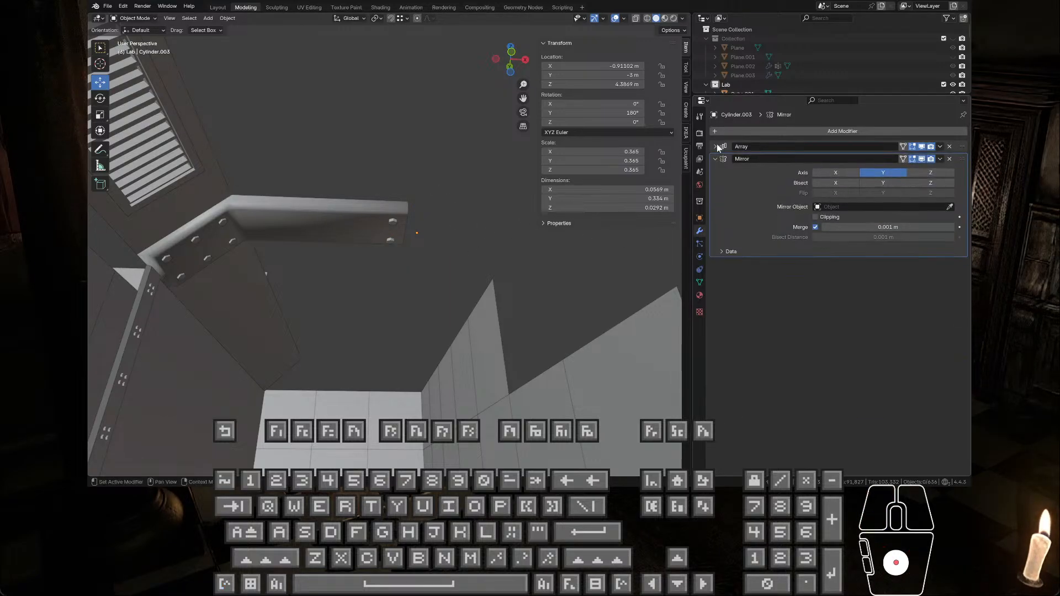
left_click(714, 159)
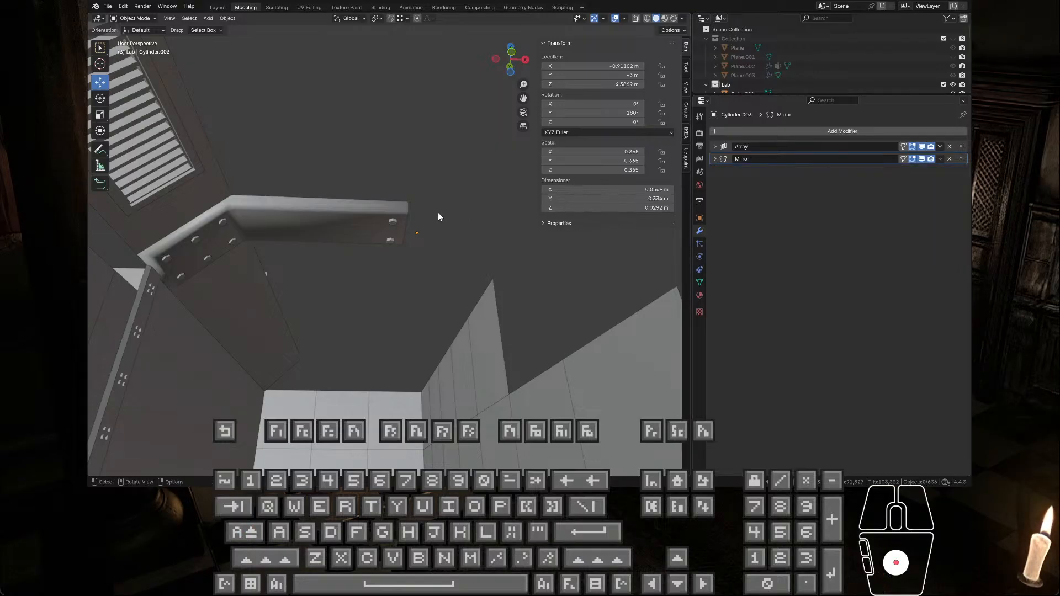
middle_click_drag(439, 216, 278, 273)
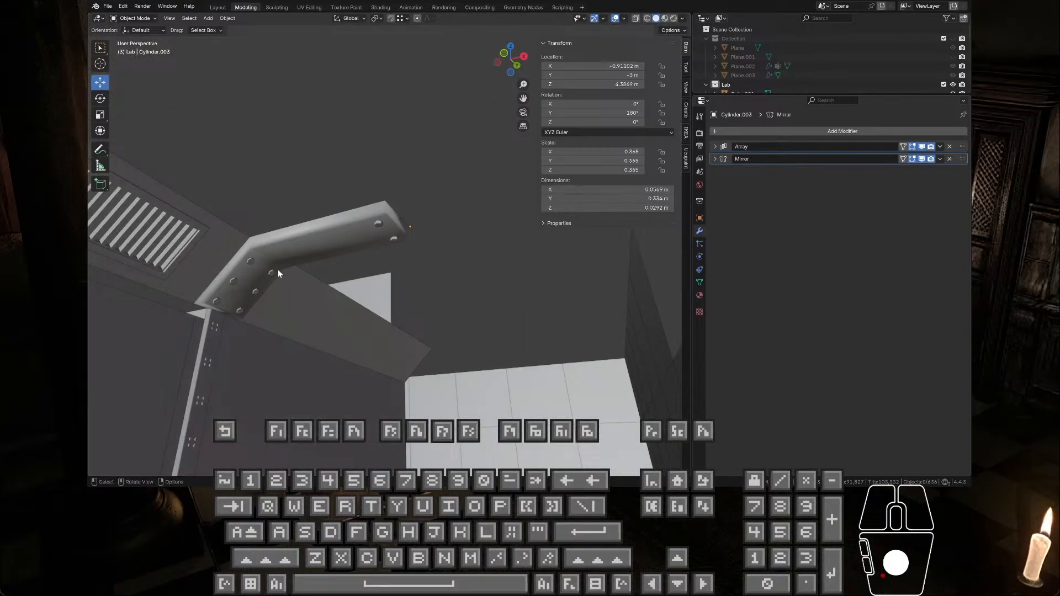
left_click(262, 273)
left_click(252, 262, "shift")
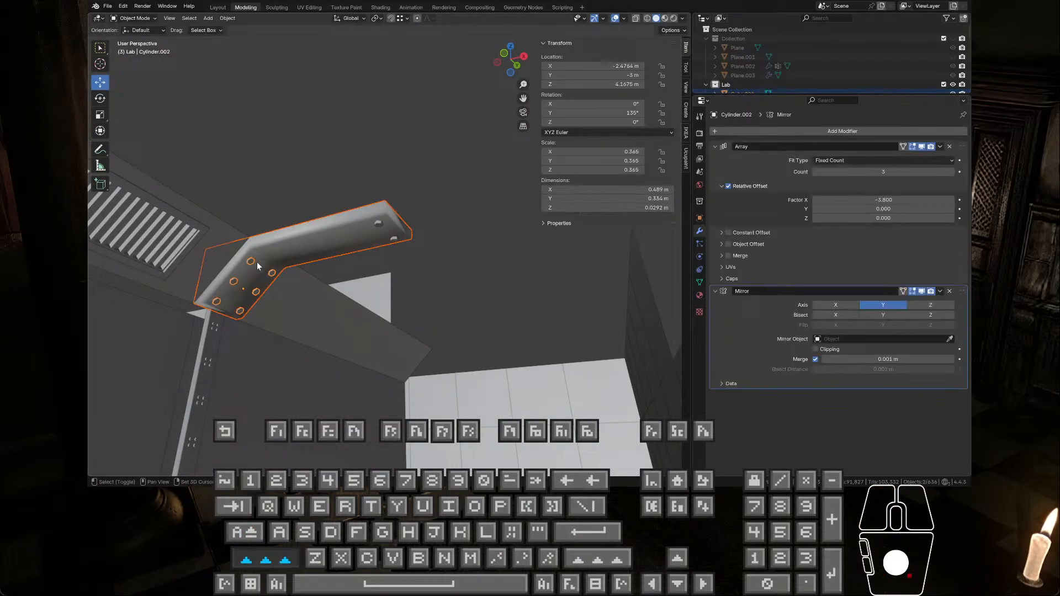
left_click(378, 225, "shift")
middle_click_drag(379, 226, 303, 287)
middle_click_drag(461, 115, 429, 22, "shift")
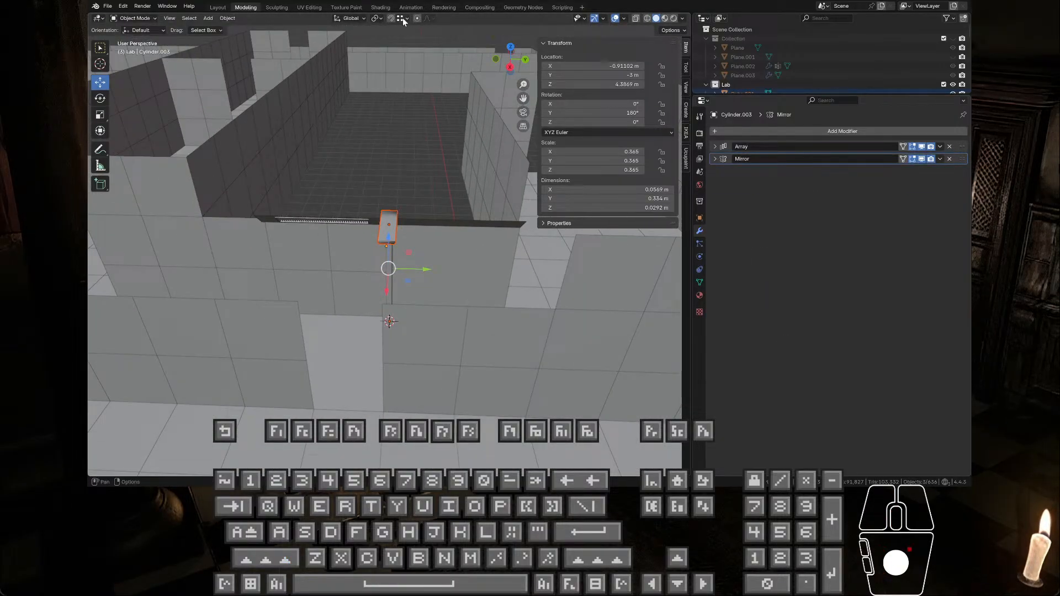
left_click(404, 21)
left_click(407, 67)
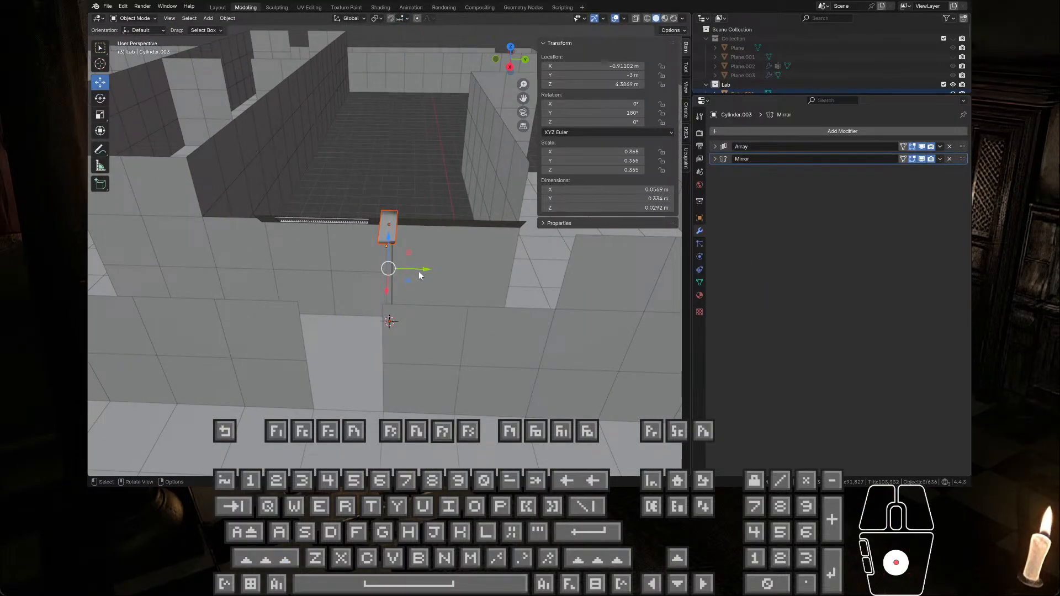
left_click_drag(420, 275, 376, 253)
key("ctrl+c")
key("ctrl+v")
middle_click_drag(376, 253, 353, 229)
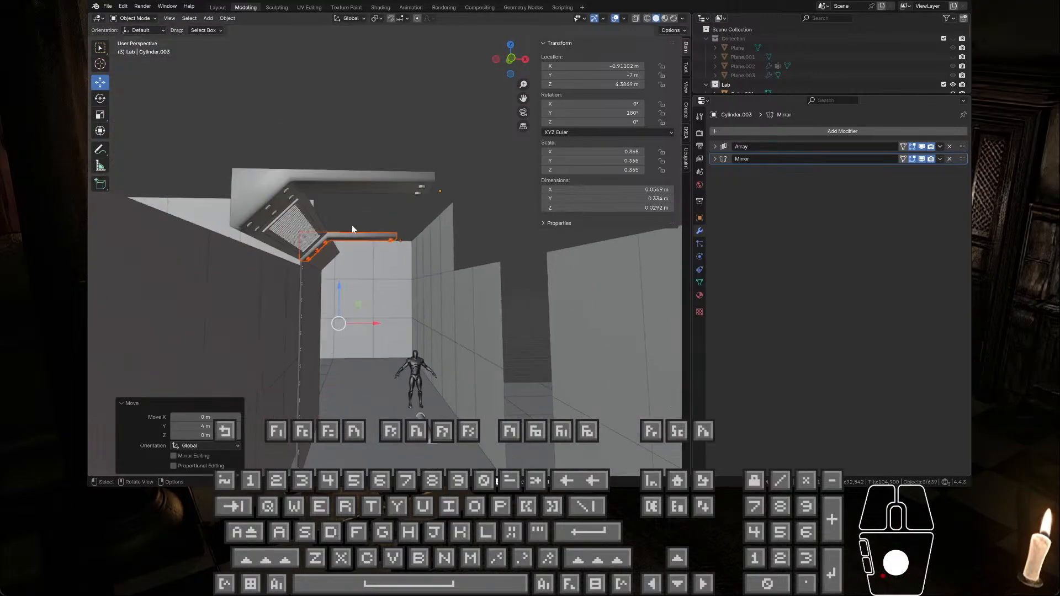
Step: Examine the sloped-end bolts on the beam set at Y -3 m and collapse their Array and Mirror modifier settings
left_click(291, 182)
left_click(287, 191)
scroll(334, 229, "up", 4)
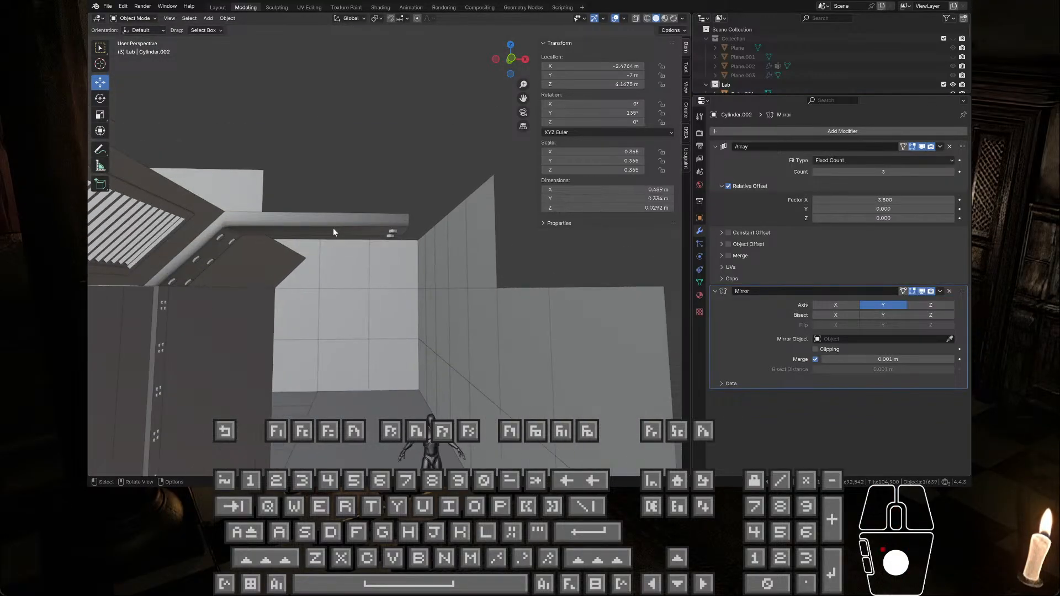
left_click(330, 228)
scroll(329, 224, "up", 3)
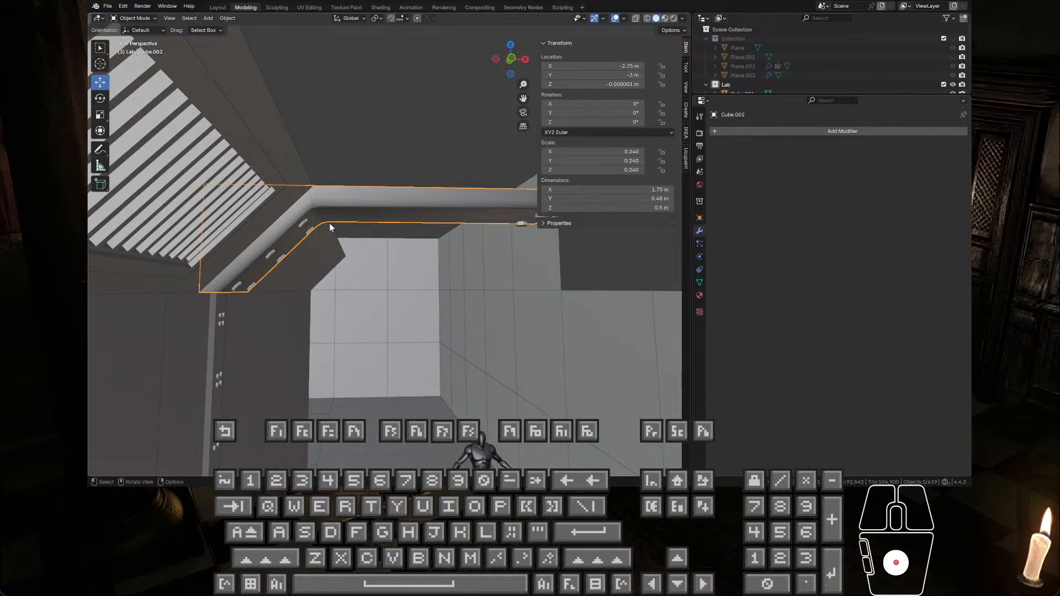
middle_click_drag(329, 223, 303, 231)
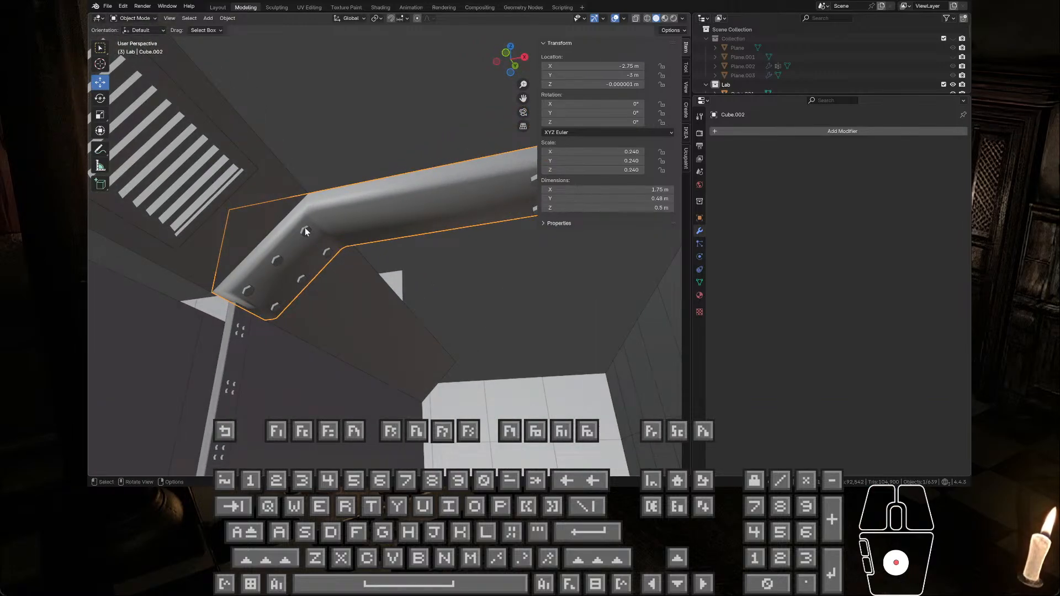
left_click(305, 231)
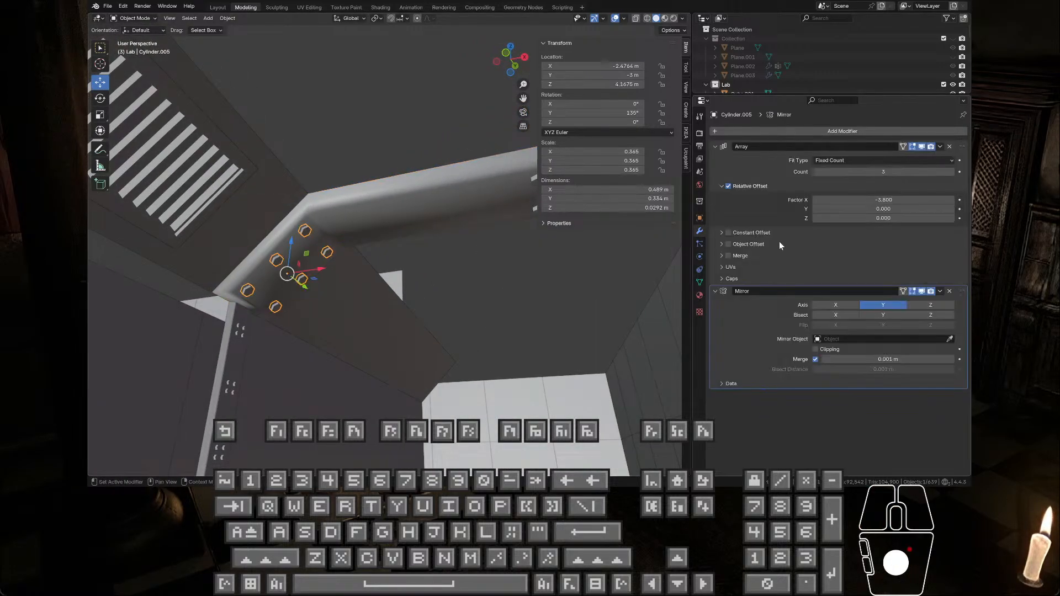
left_click(720, 147)
left_click(714, 160)
mouse_move(366, 240)
middle_mouse_down()
mouse_move(418, 252)
mouse_move(372, 248)
middle_mouse_up()
Step: Apply the Array and Mirror modifiers of the bolt pair at the beam's free end
left_click(485, 223)
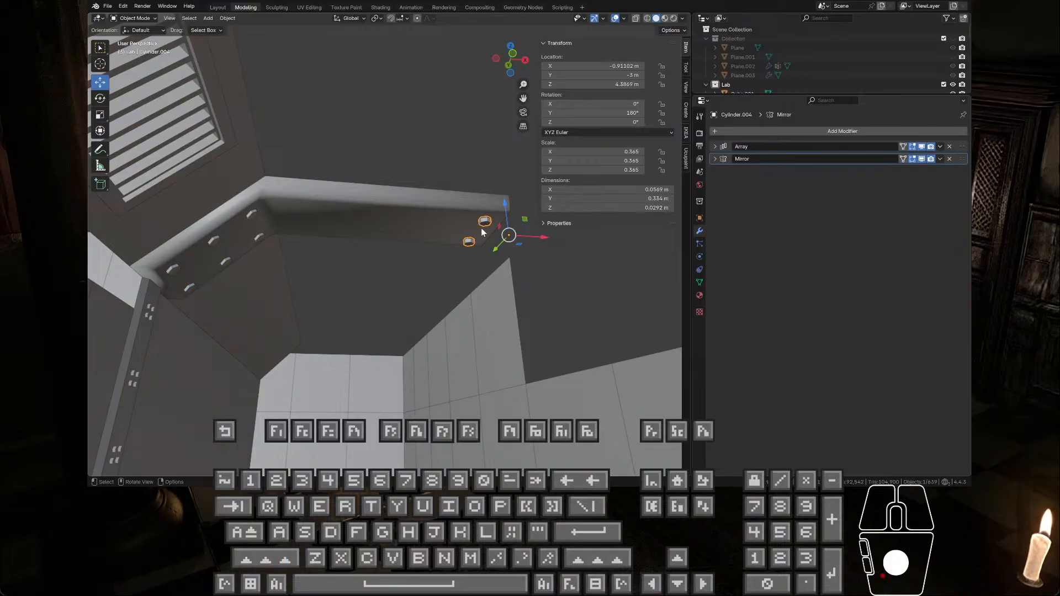
left_click(940, 147)
left_click(927, 158)
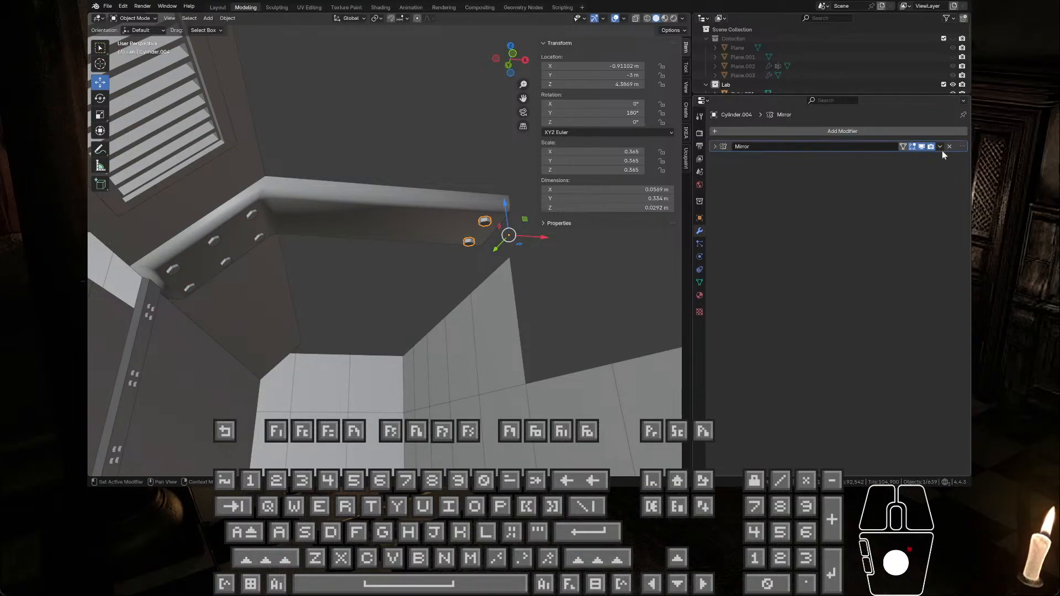
left_click(940, 147)
left_click(927, 158)
Step: Apply the Array and Mirror modifiers of the six bolts on the beam's sloped end
left_click(252, 214)
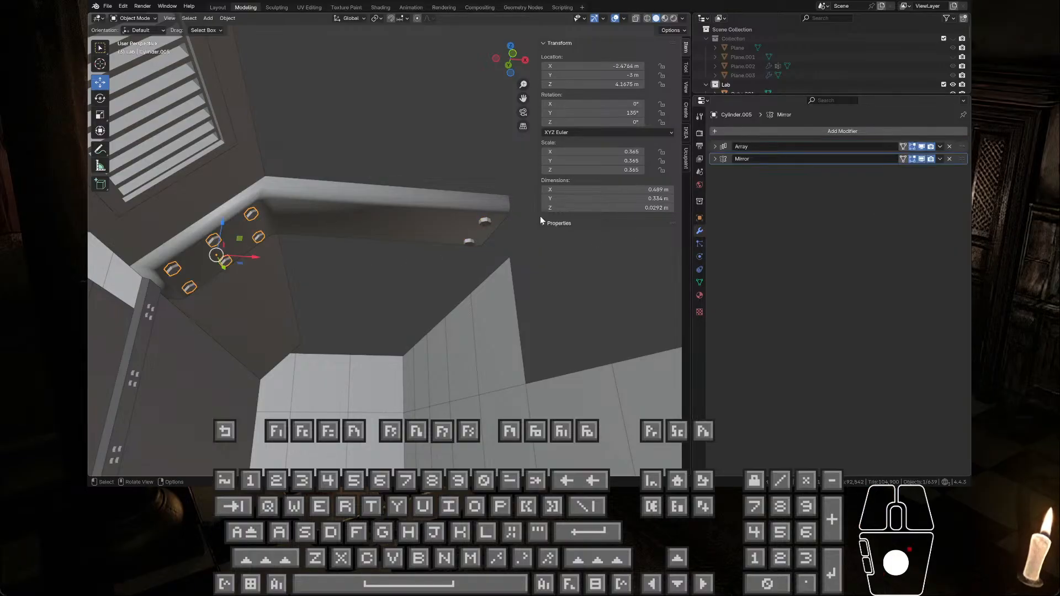
left_click(941, 148)
left_click(928, 158)
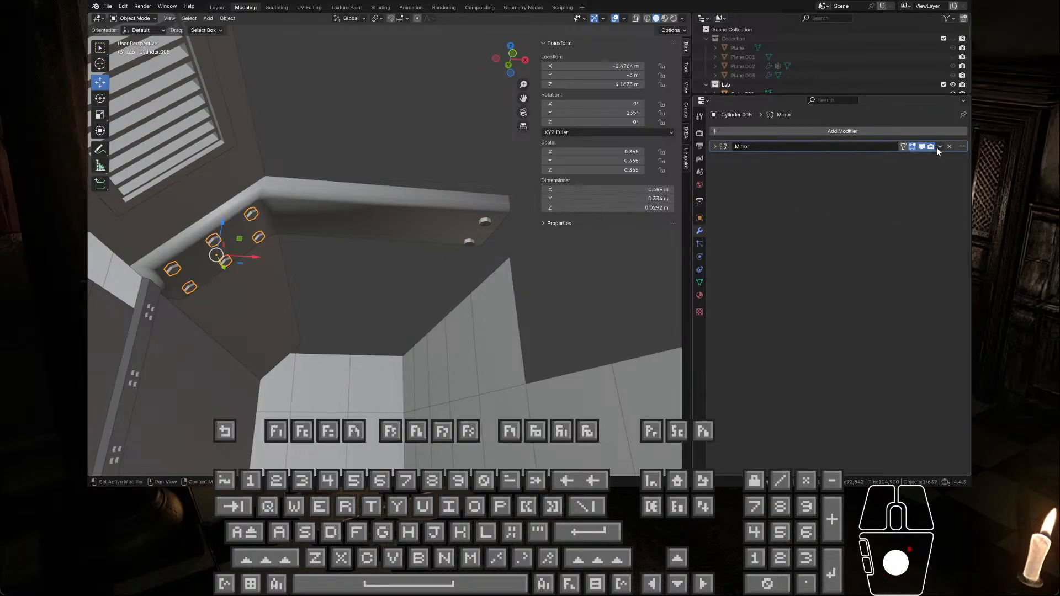
left_click(941, 147)
left_click(930, 157)
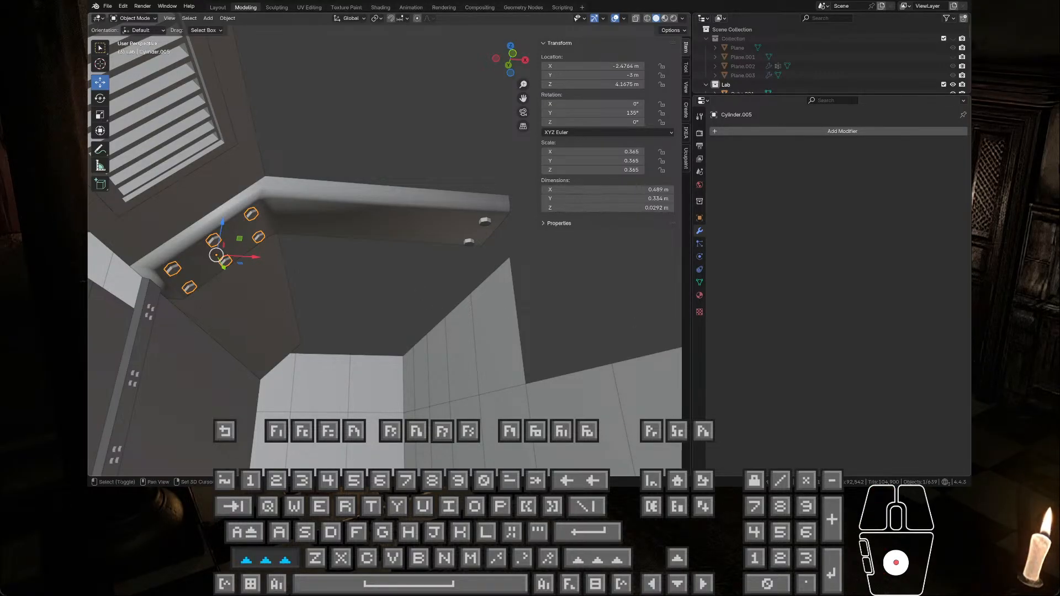
Step: Join the sloped-end bolts with the free-end bolt pair into one object and enter Edit Mode on it
left_click(486, 221, "shift")
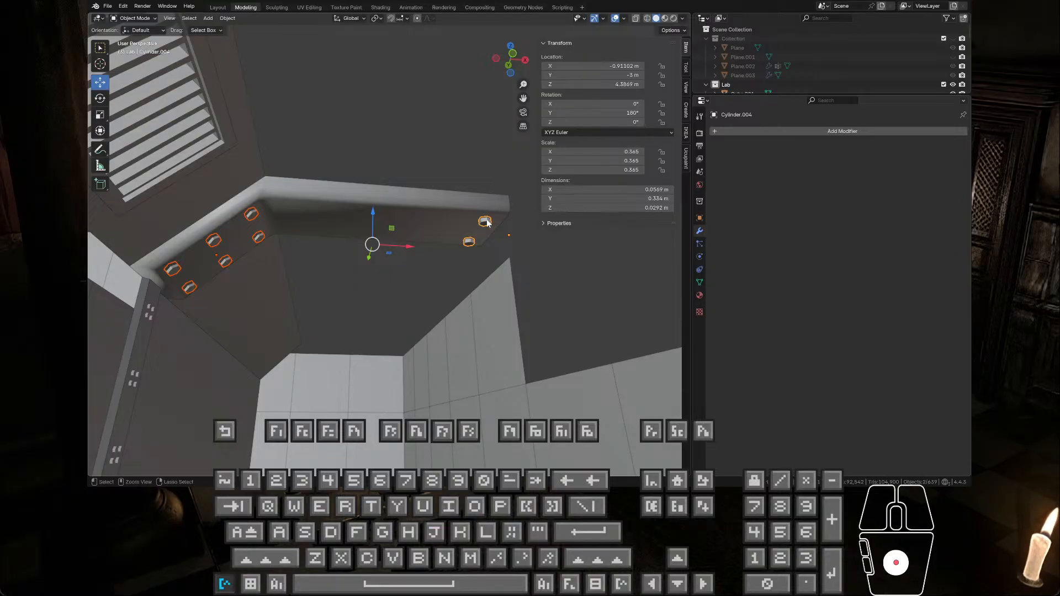
key("ctrl+j")
key("Tab")
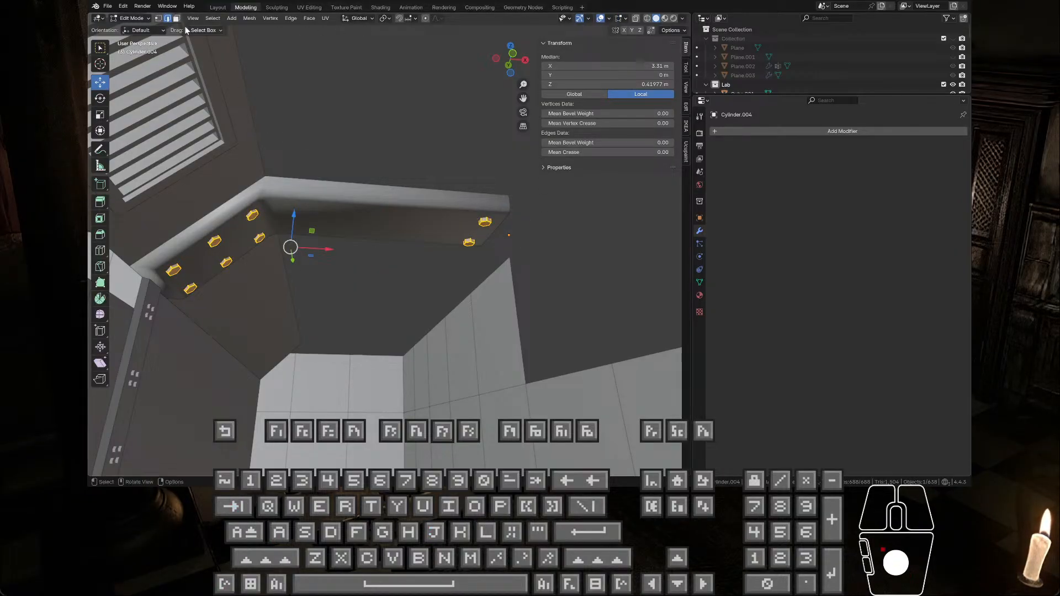
Step: Fill all the joined bolts with green vertex color using Set Vertex Colors, and return to Object Mode
left_click(141, 21)
left_click(137, 59)
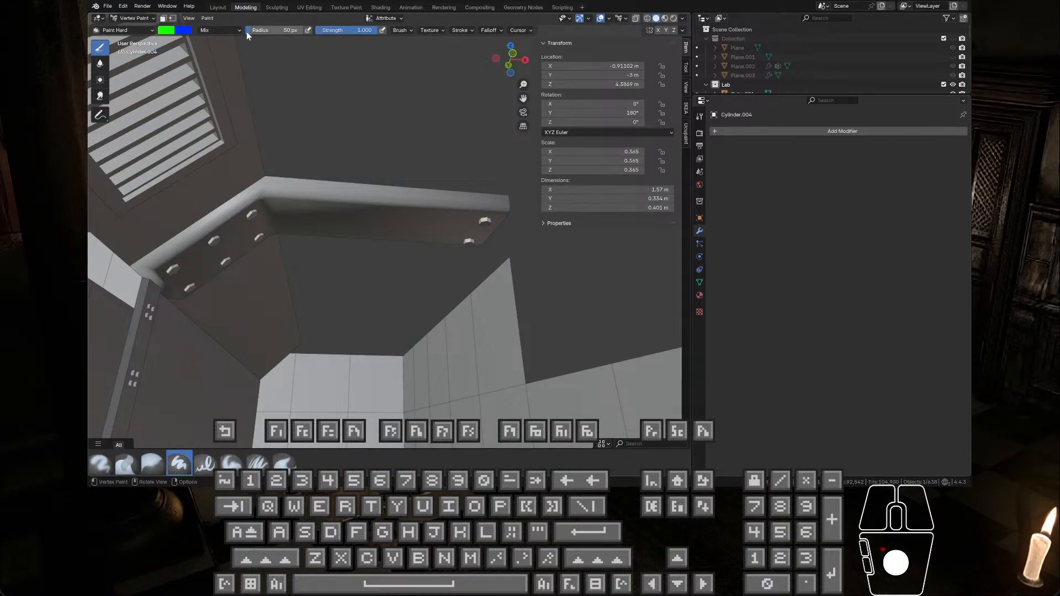
left_click(163, 19)
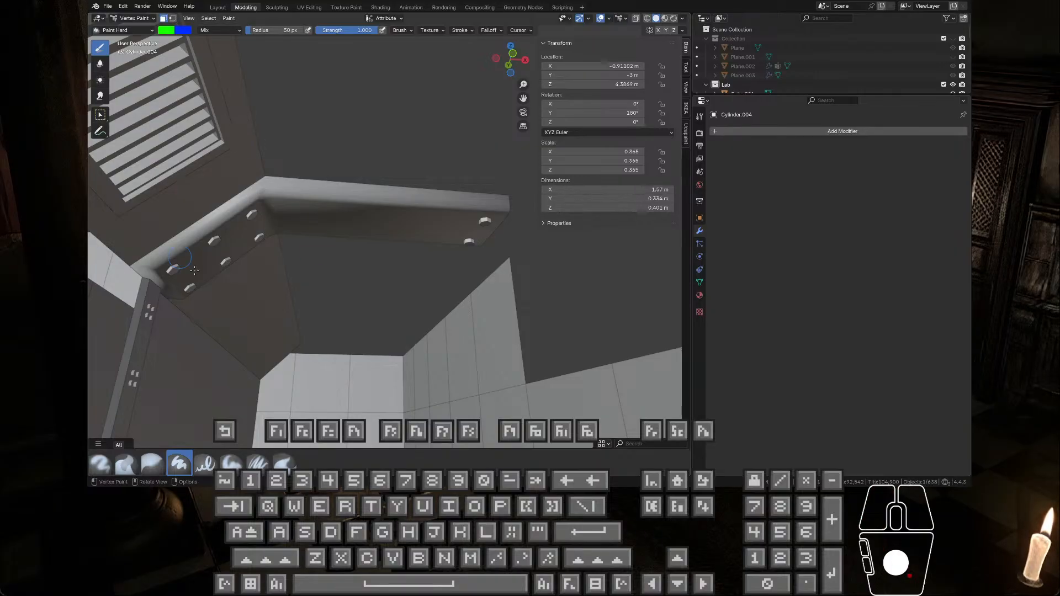
left_click(229, 18)
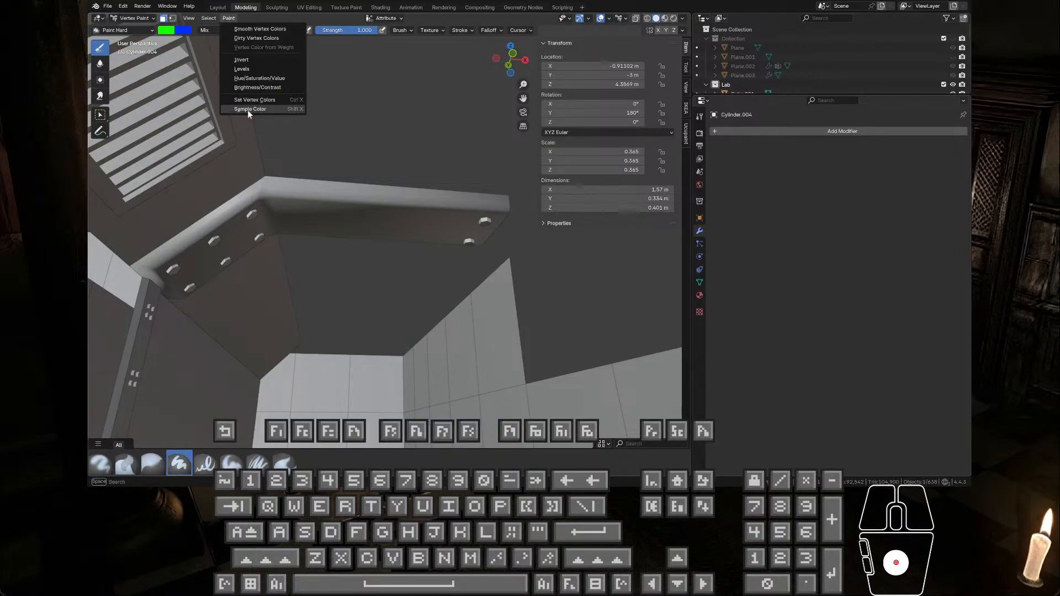
left_click(255, 101)
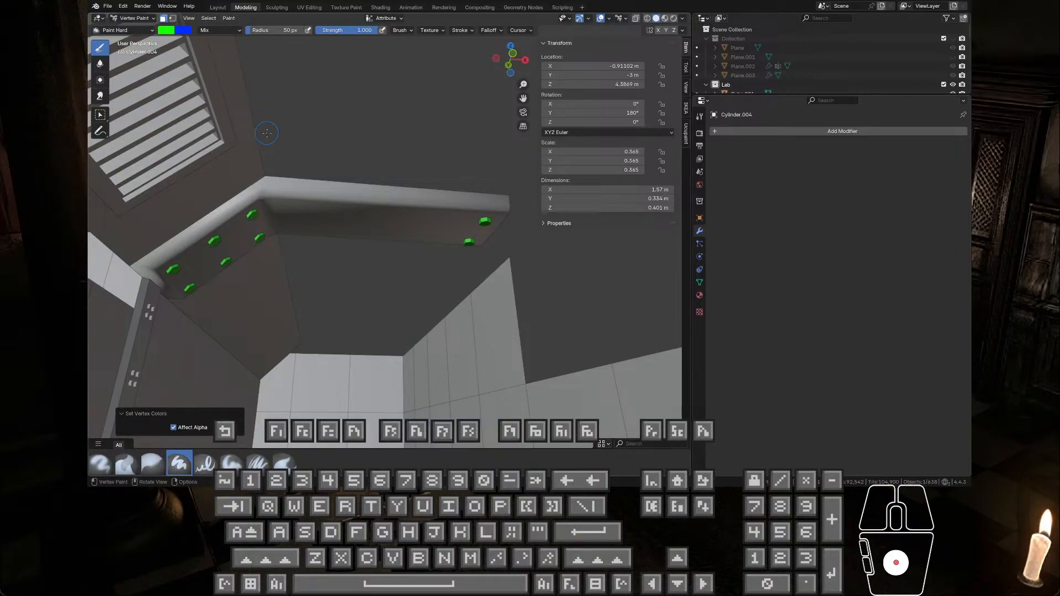
key("Tab")
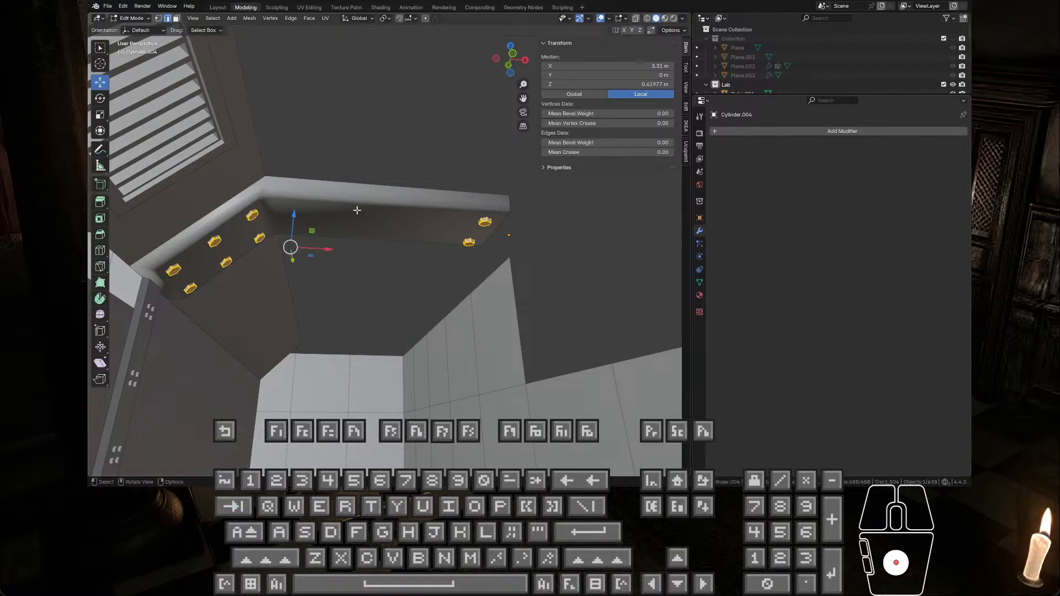
left_click(345, 211)
key("Tab")
Step: Select the whole beam mesh and fill it with pure blue vertex color using Set Vertex Colors
key("Tab")
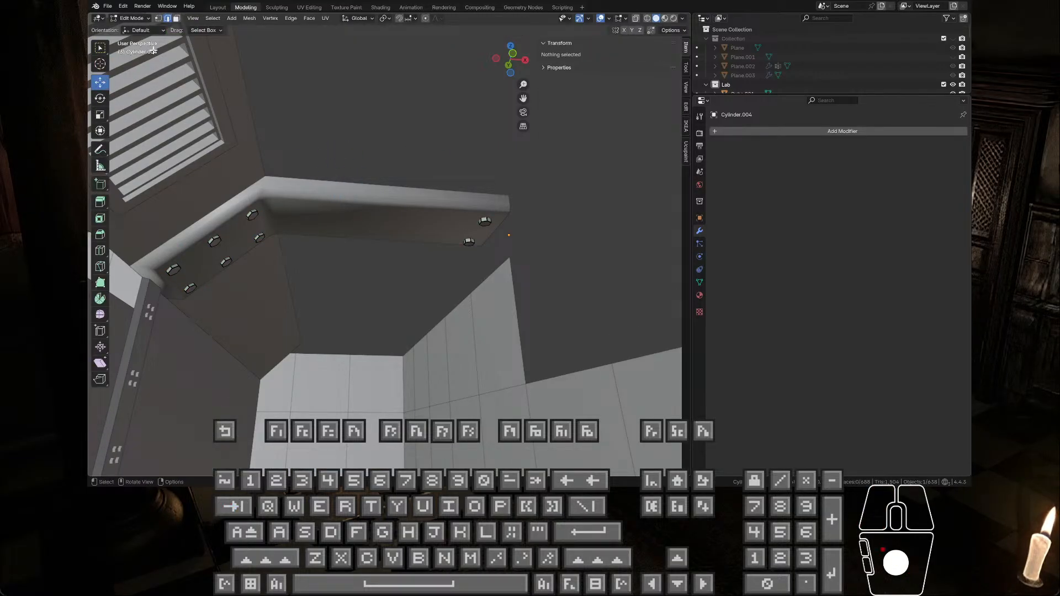
left_click(125, 19)
left_click(126, 29)
left_click(340, 228)
key("Tab")
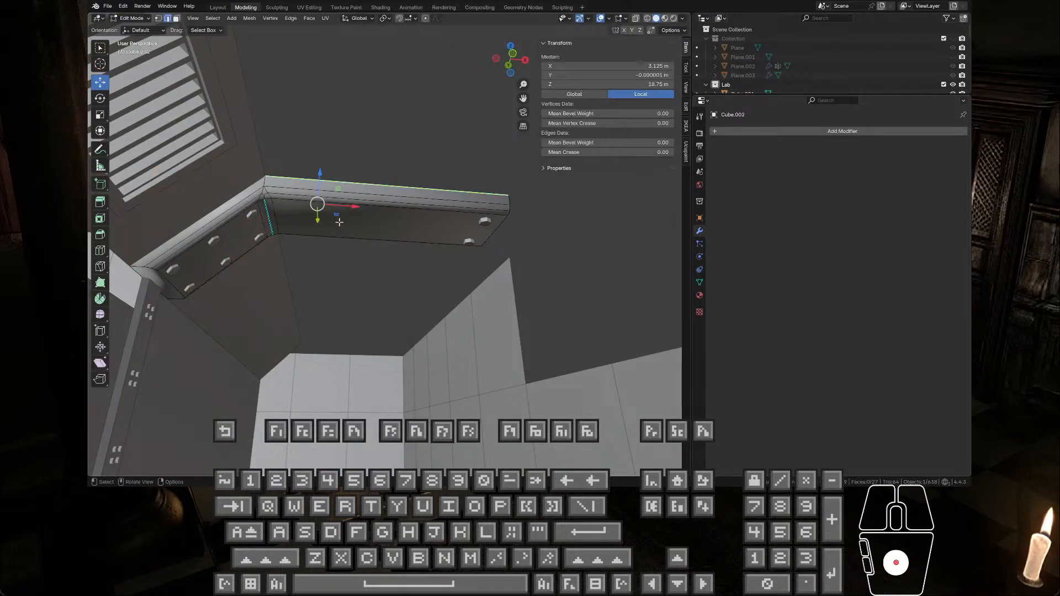
key("a")
left_click(130, 18)
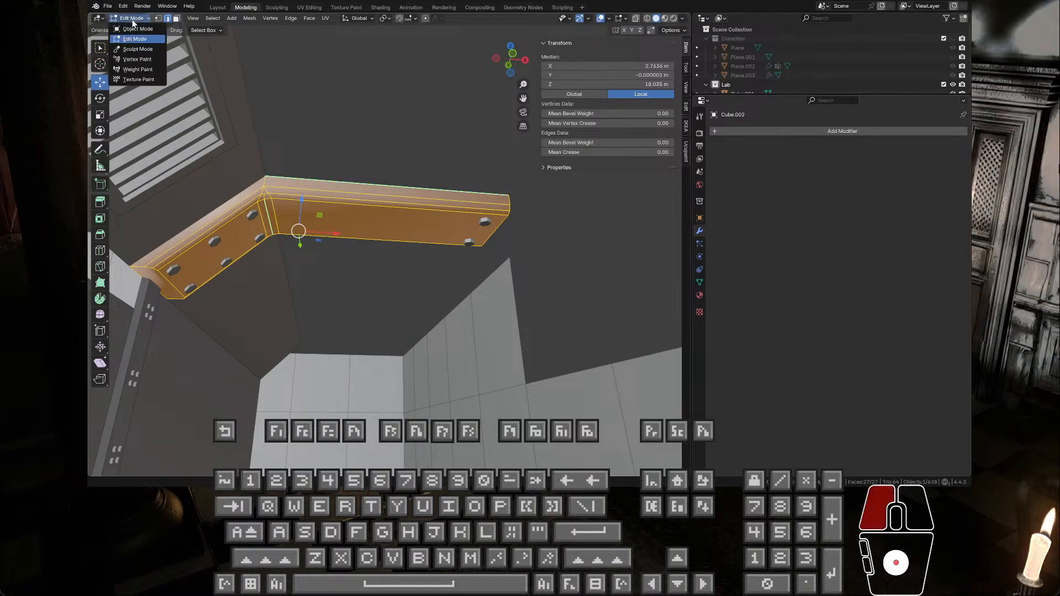
left_click(133, 59)
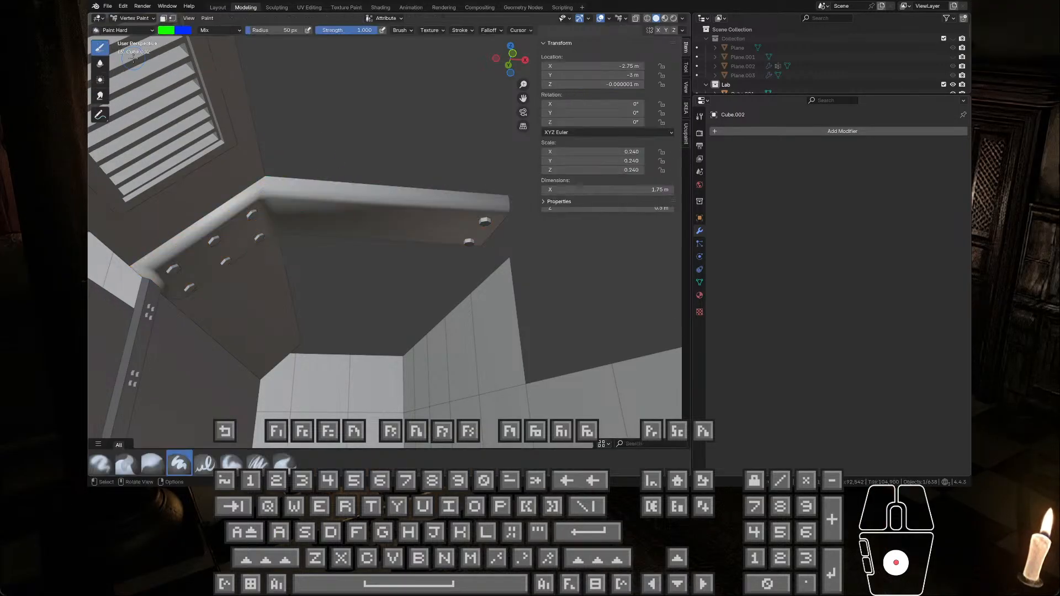
left_click(166, 30)
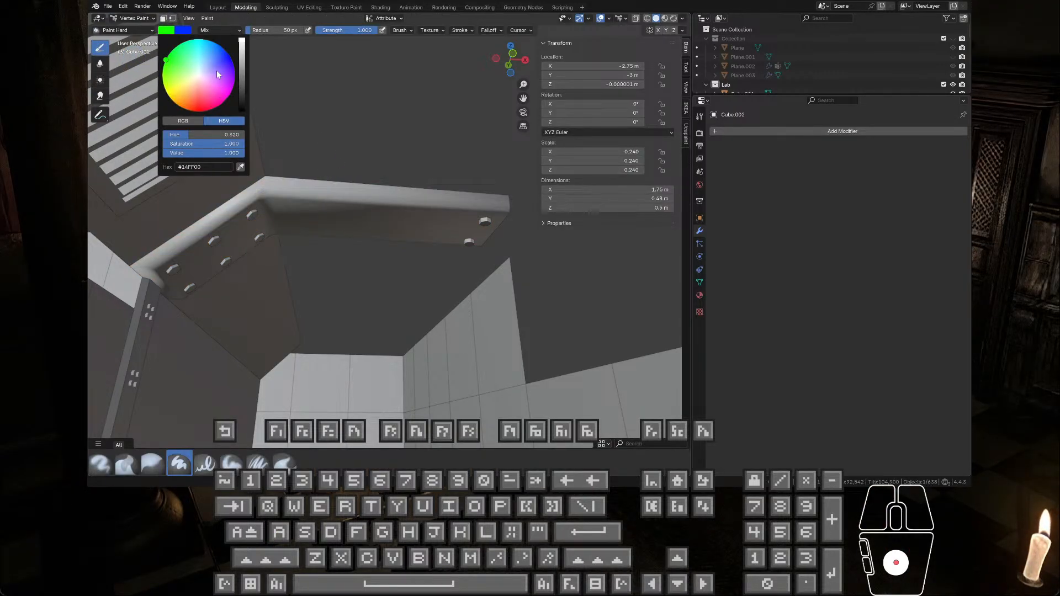
left_click(216, 70)
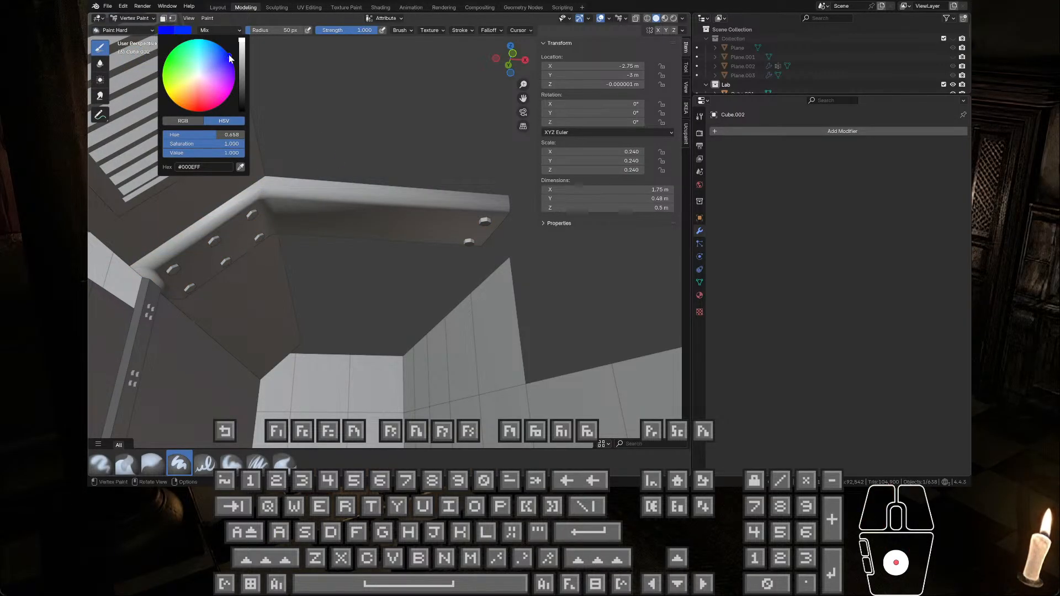
left_click(207, 18)
left_click(242, 99)
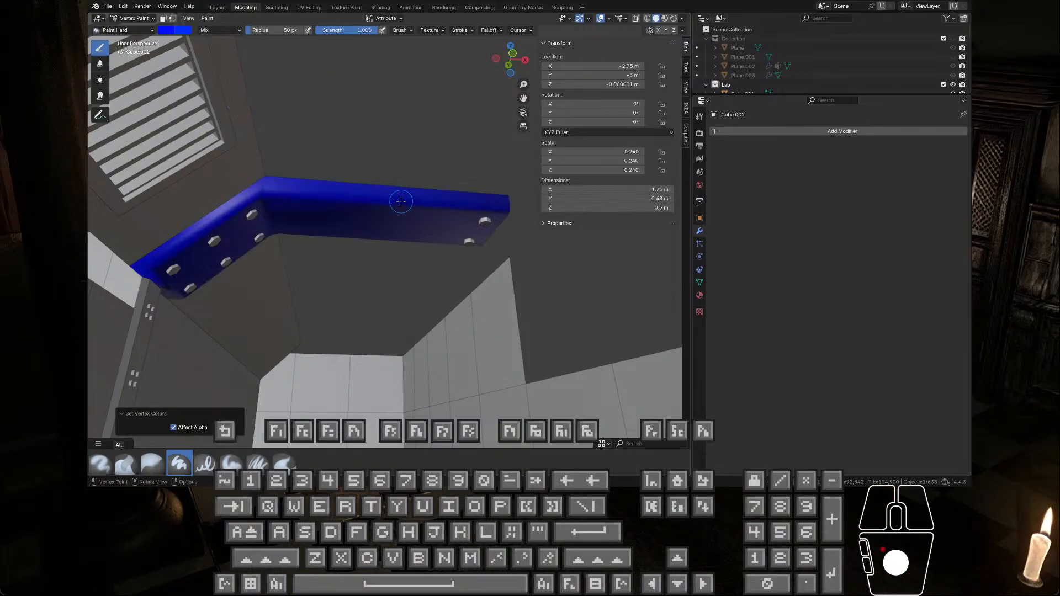
Step: Return to Object Mode and join the bolts into the beam object
key("Tab")
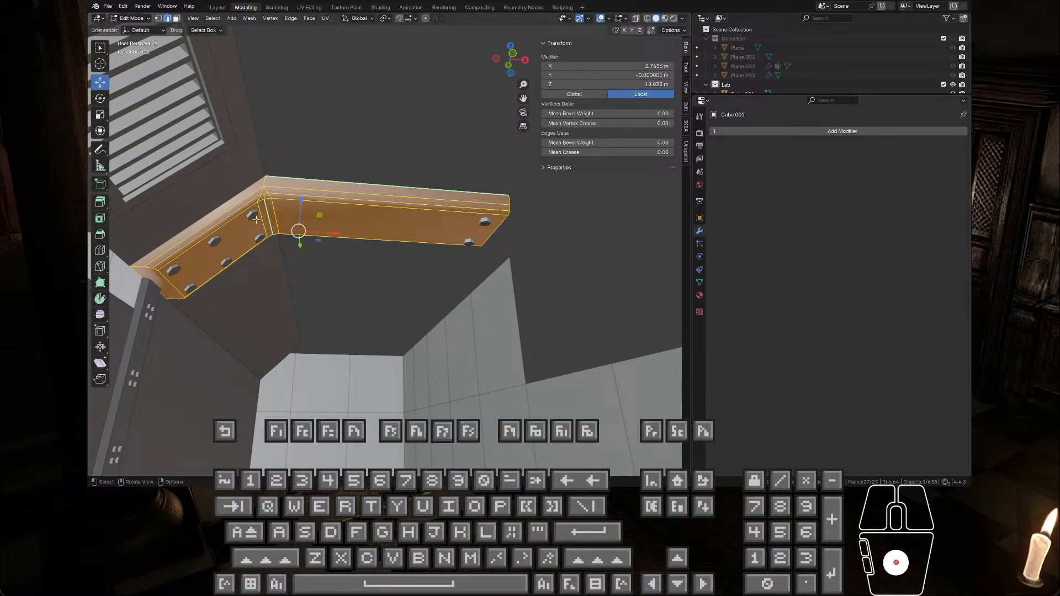
key("Tab")
left_click(127, 18)
left_click(136, 28)
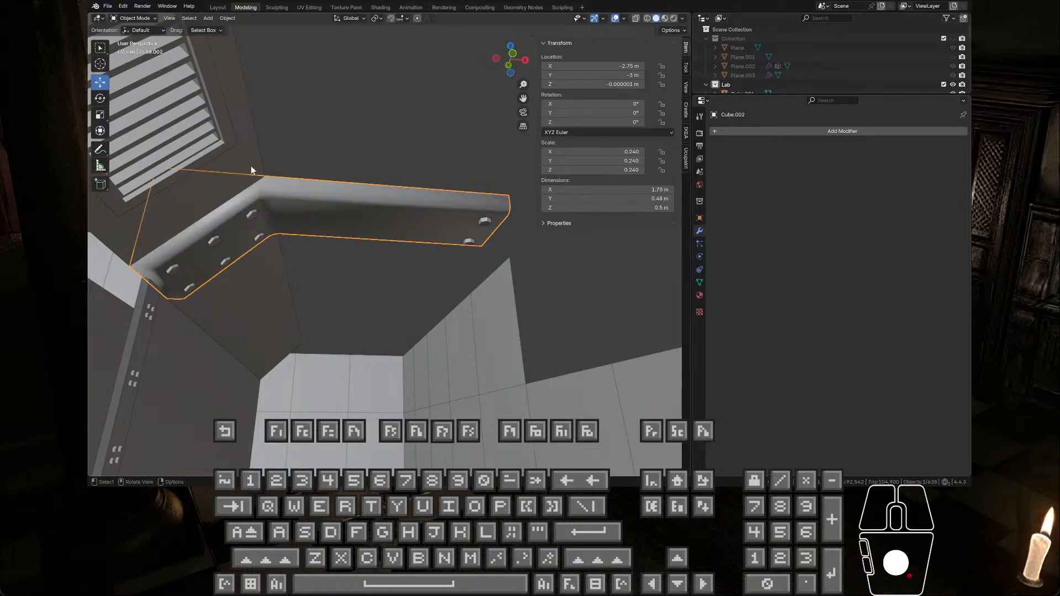
left_click(253, 214)
left_click(274, 200, "shift")
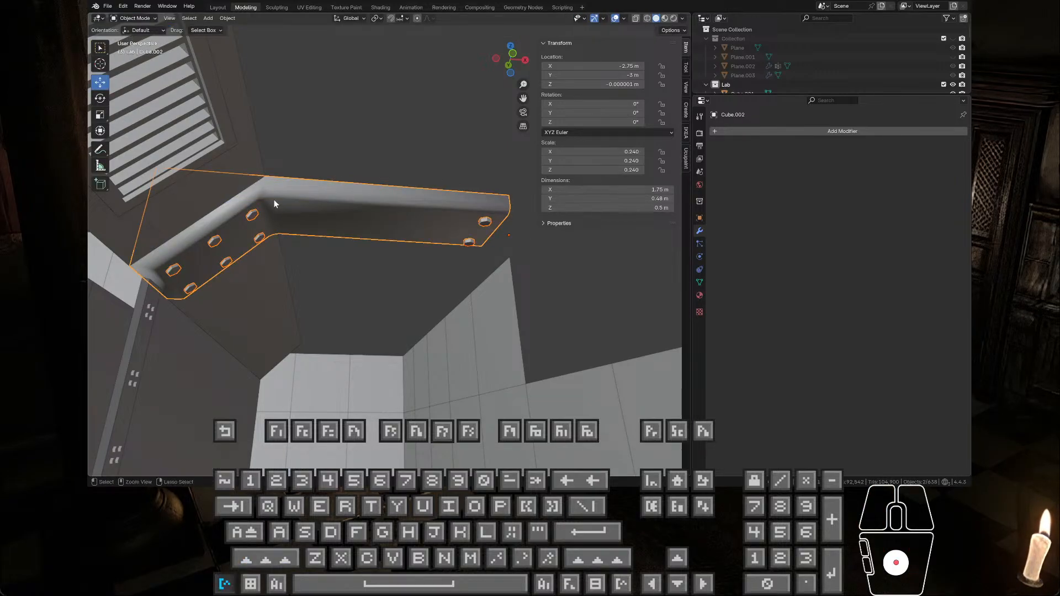
key("ctrl+j")
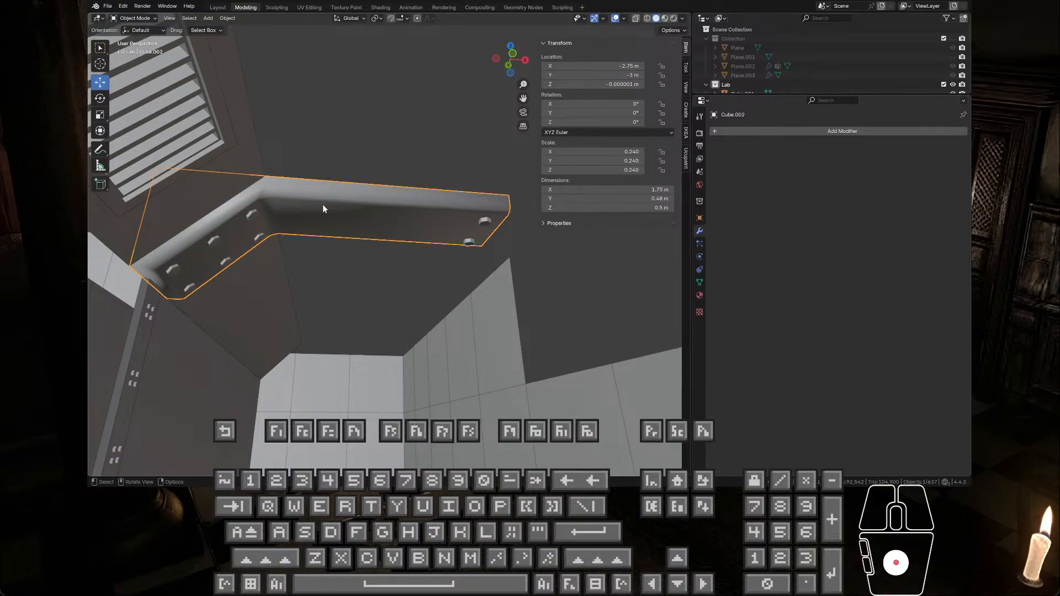
Step: Select the entire joined mesh and check the vertex colors of beam and bolts in Vertex Paint mode
key("Tab")
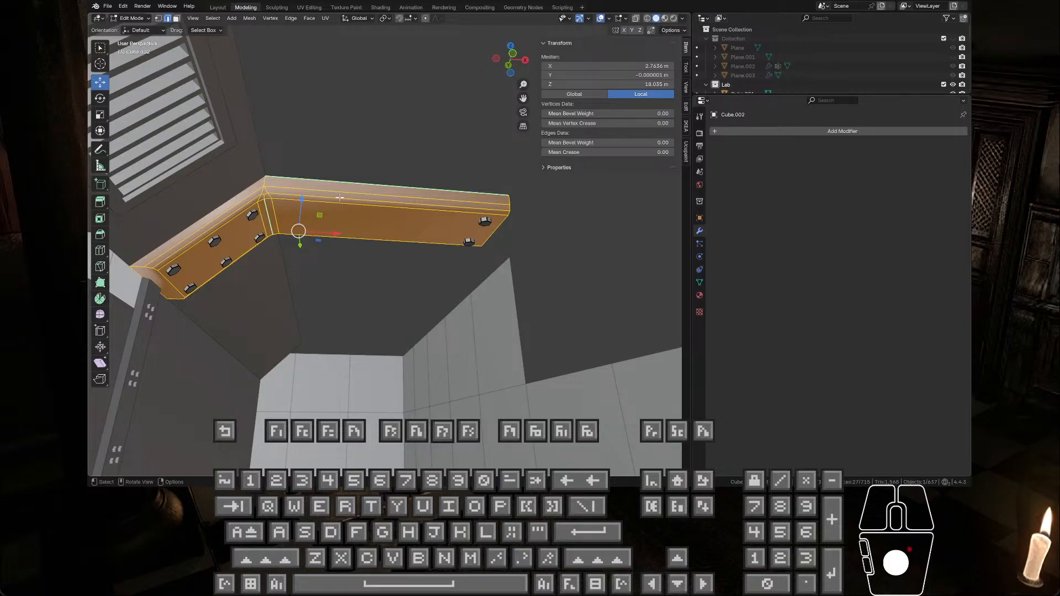
key("a")
left_click(143, 19)
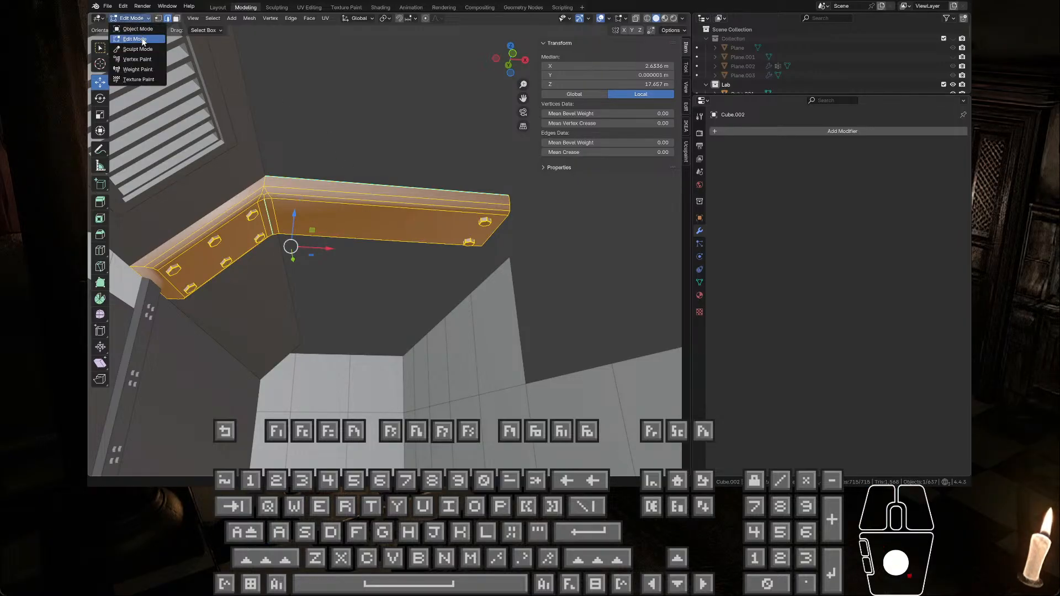
left_click(144, 60)
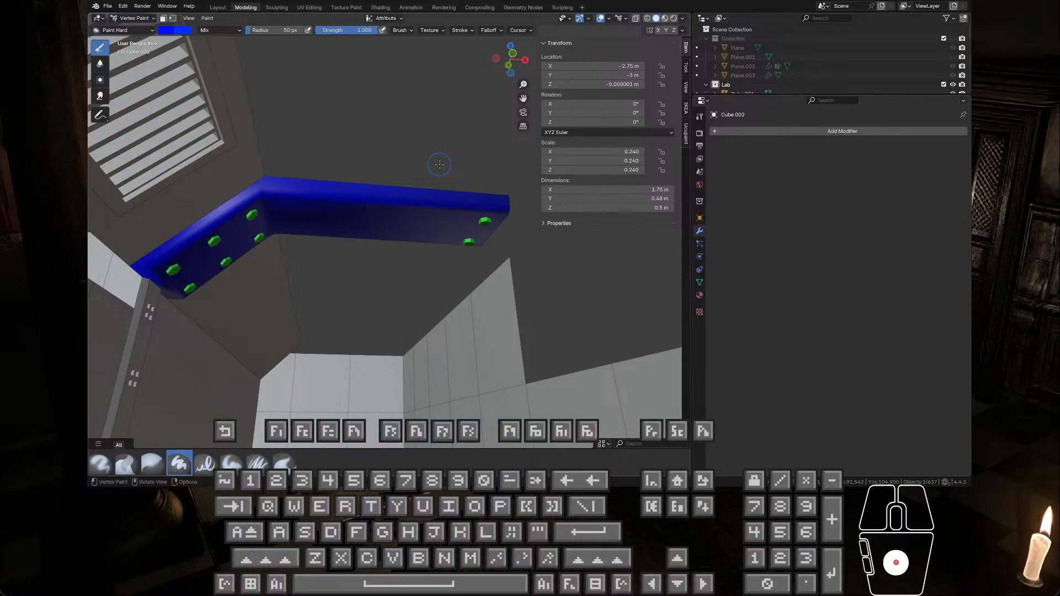
key("Tab")
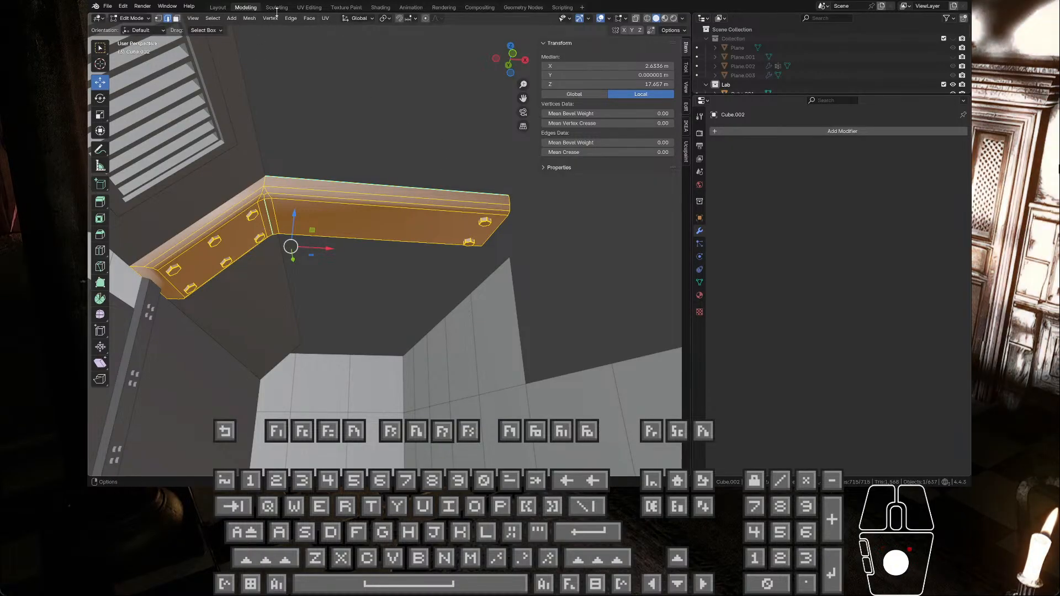
Step: Unwrap the entire joined beam mesh with Smart UV Project in the UV Editing workspace, keeping the 66° angle limit
left_click(309, 8)
scroll(329, 236, "down", 3)
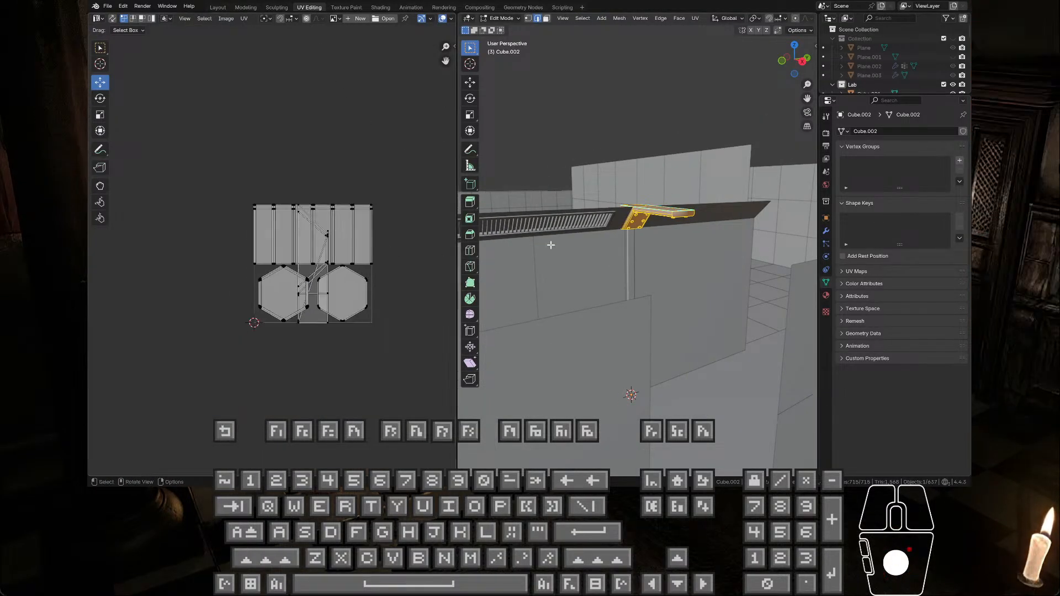
key("KP_Decimal")
key("u")
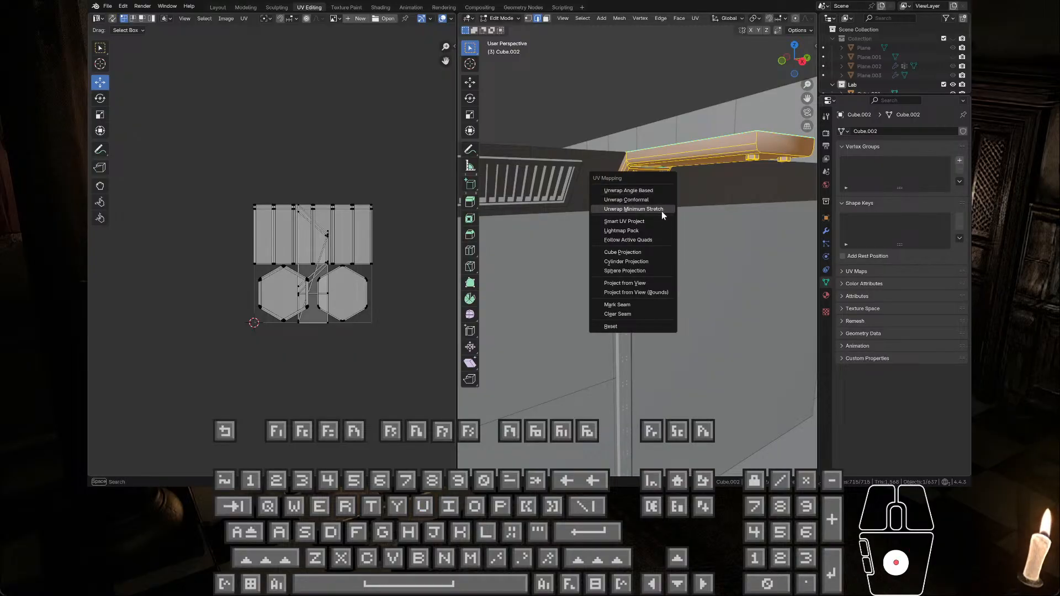
left_click(649, 222)
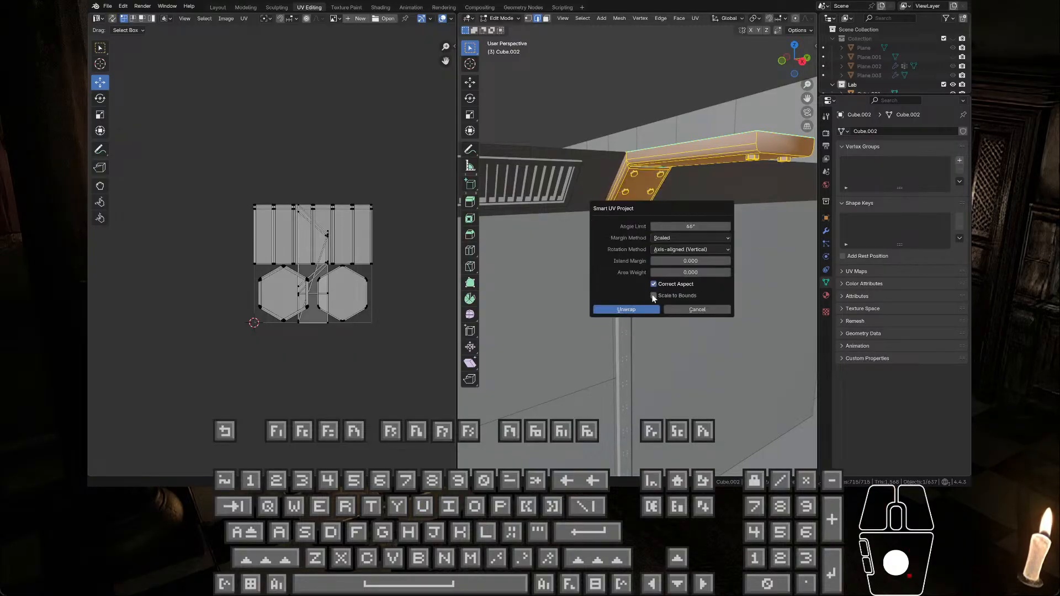
left_click(641, 310)
scroll(337, 250, "up", 4)
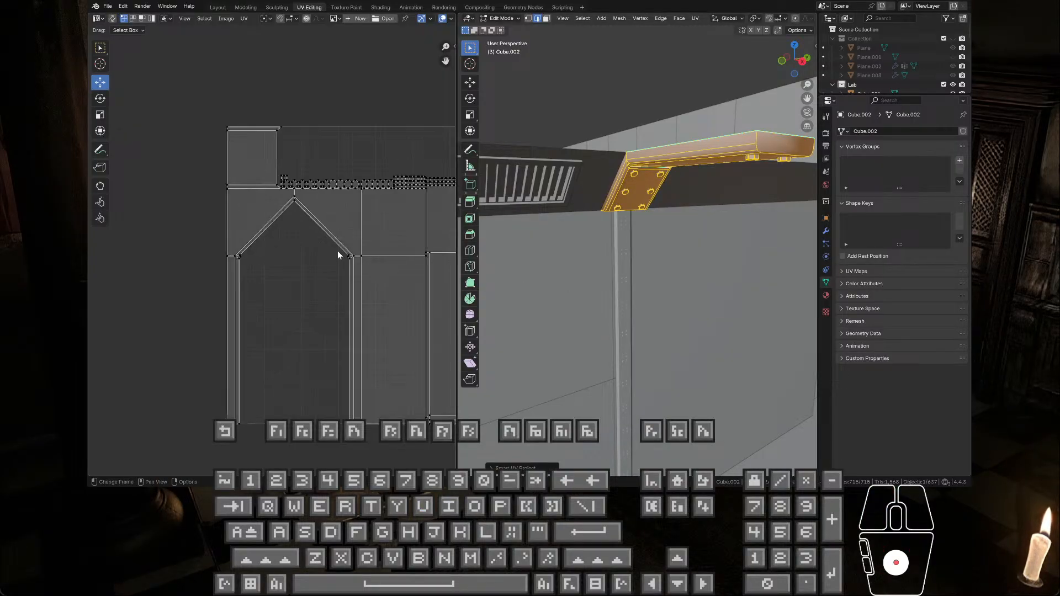
scroll(314, 182, "down", 2)
scroll(160, 263, "down", 1)
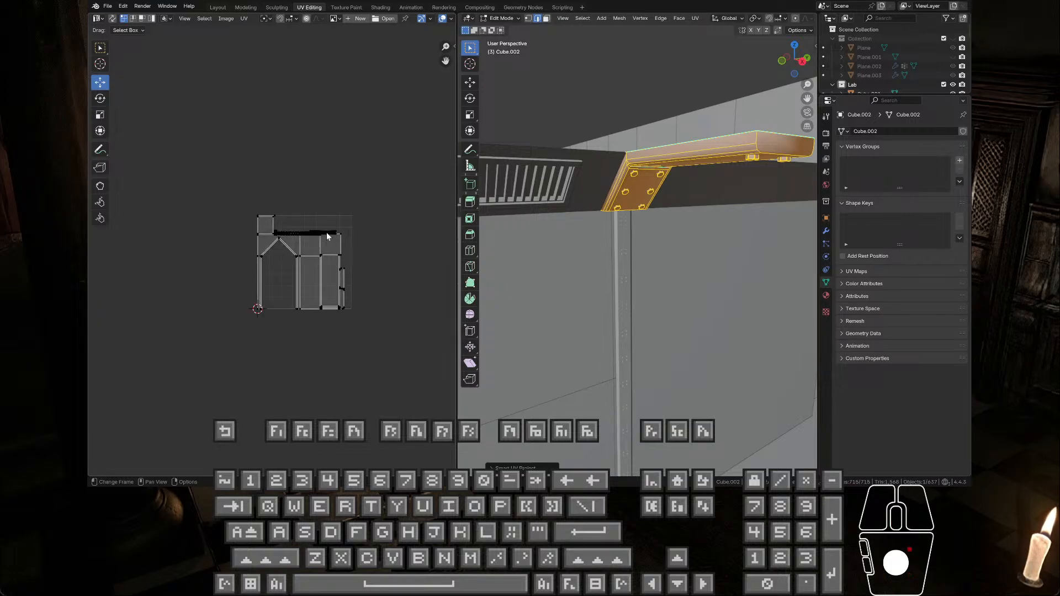
scroll(622, 182, "up", 2)
scroll(623, 182, "down", 4)
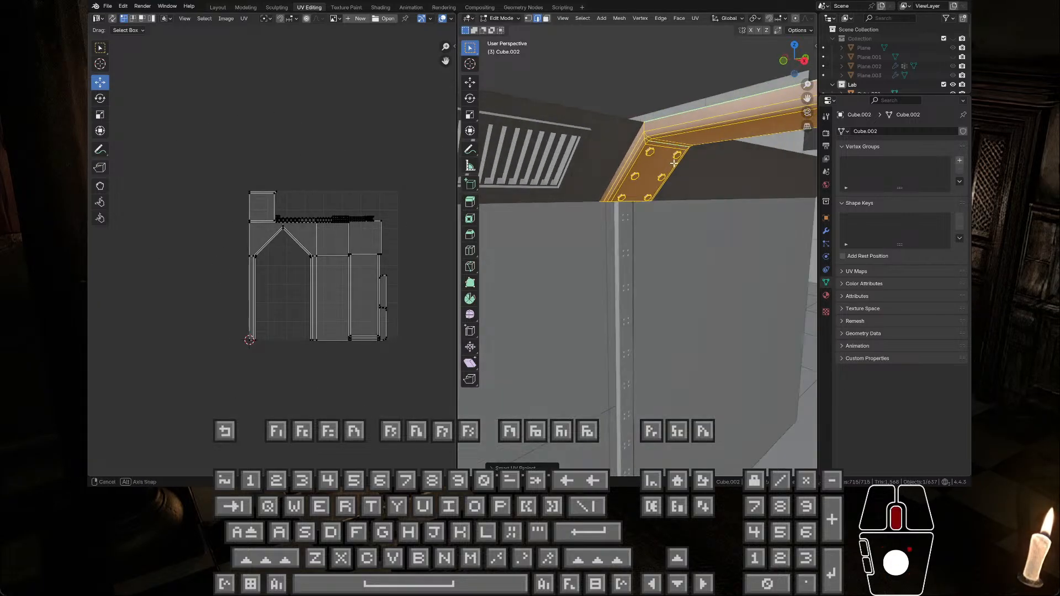
Step: Put the joined beam in Object Mode and start exporting it to a model file
left_click(107, 6)
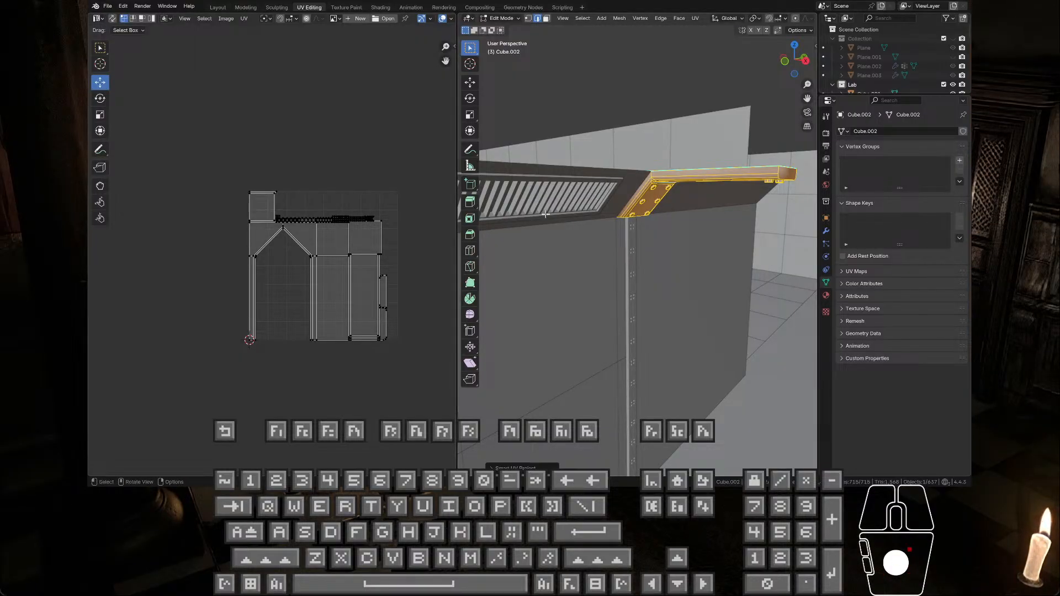
left_click(500, 19)
left_click(506, 34)
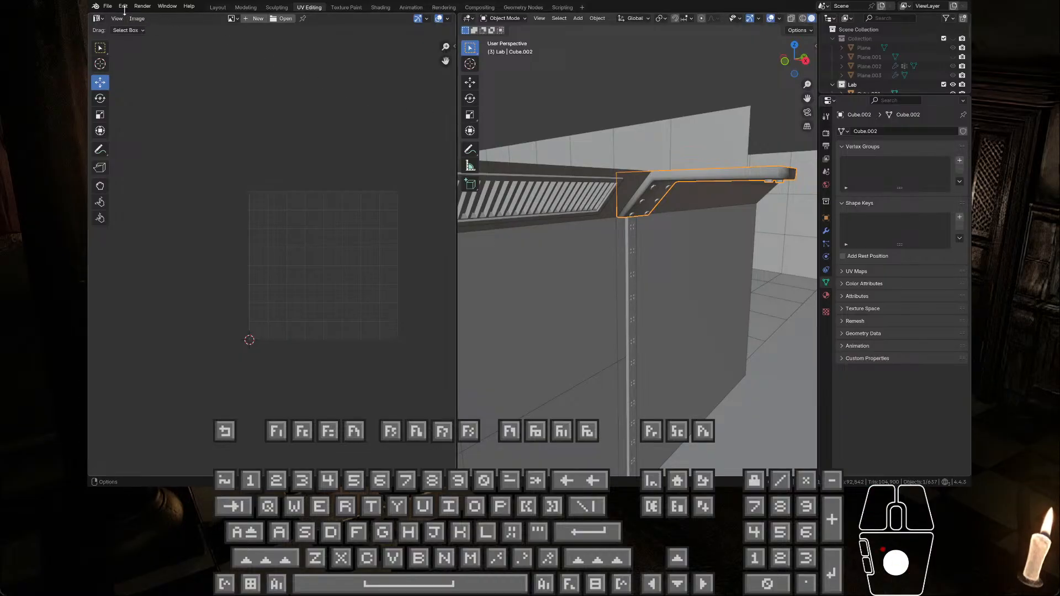
left_click(105, 7)
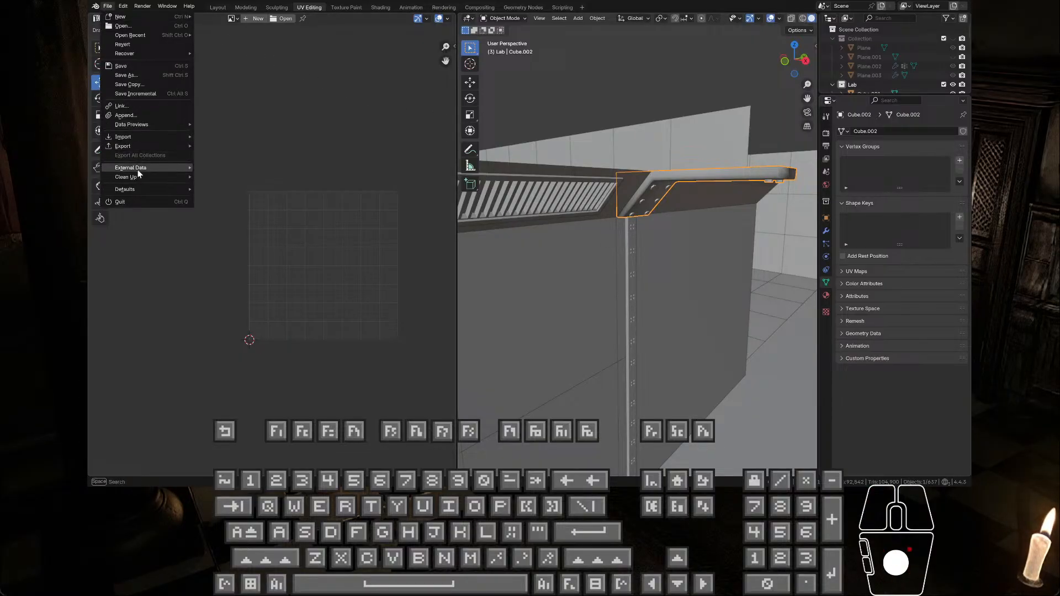
mouse_move(143, 144)
left_click(243, 227)
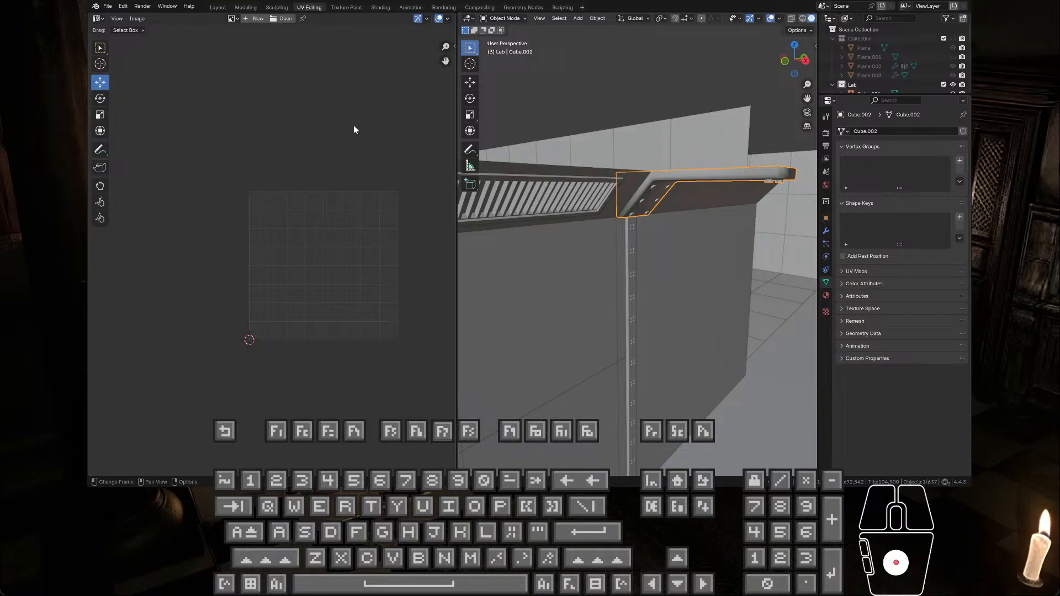
Step: Enter the name for the beam's export, finish the dialog and return to the Modeling workspace
right_click(365, 221)
type("Wal")
key("BackSpace")
key("BackSpace")
key("Caps_Lock")
type("A")
type("O")
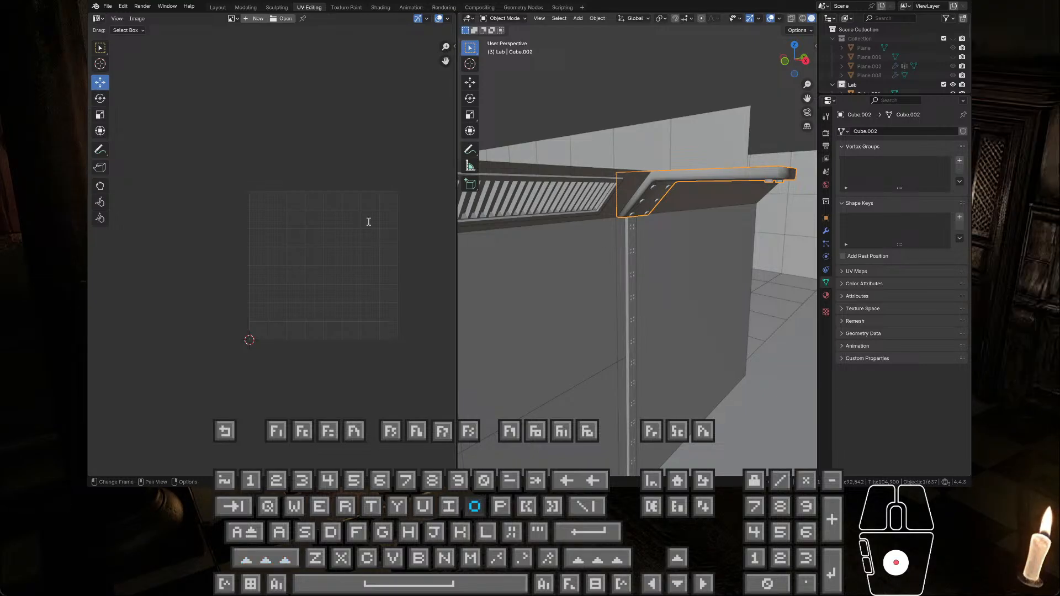
type("inteli")
left_click(362, 364)
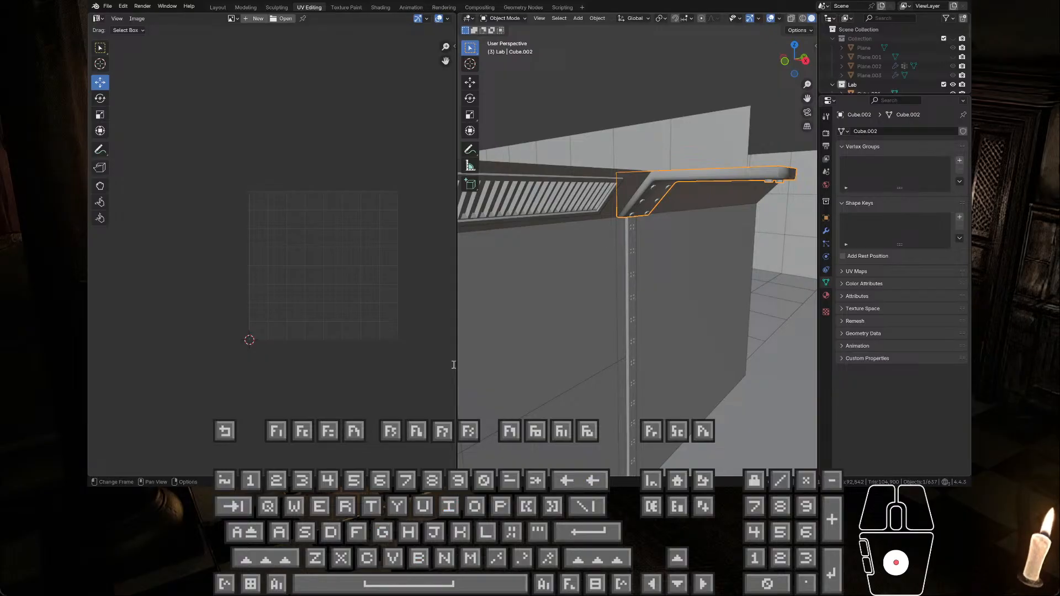
key("BackSpace")
middle_click_drag(670, 308, 652, 298)
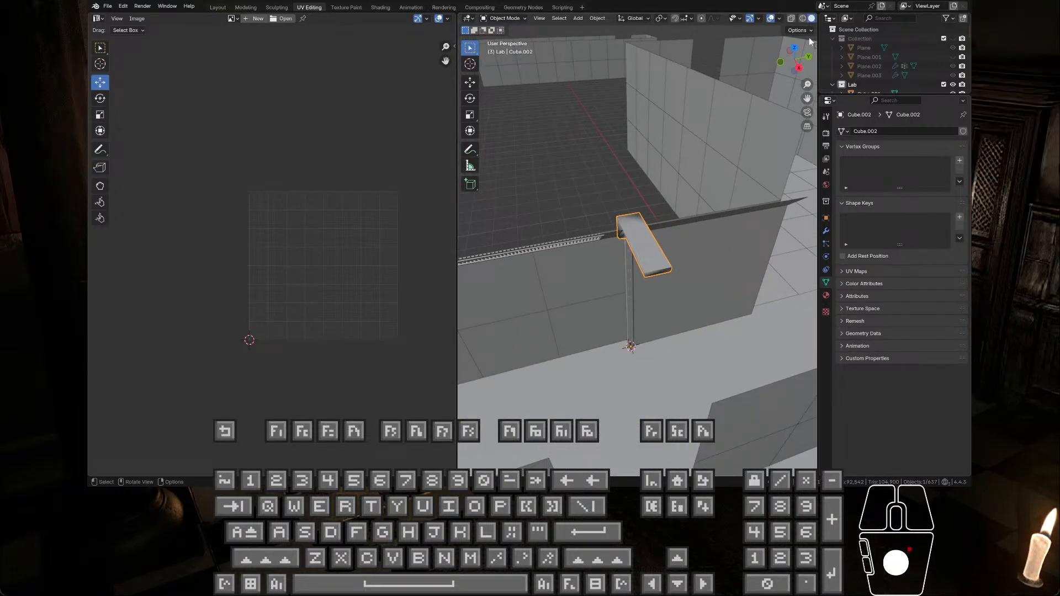
left_click(247, 8)
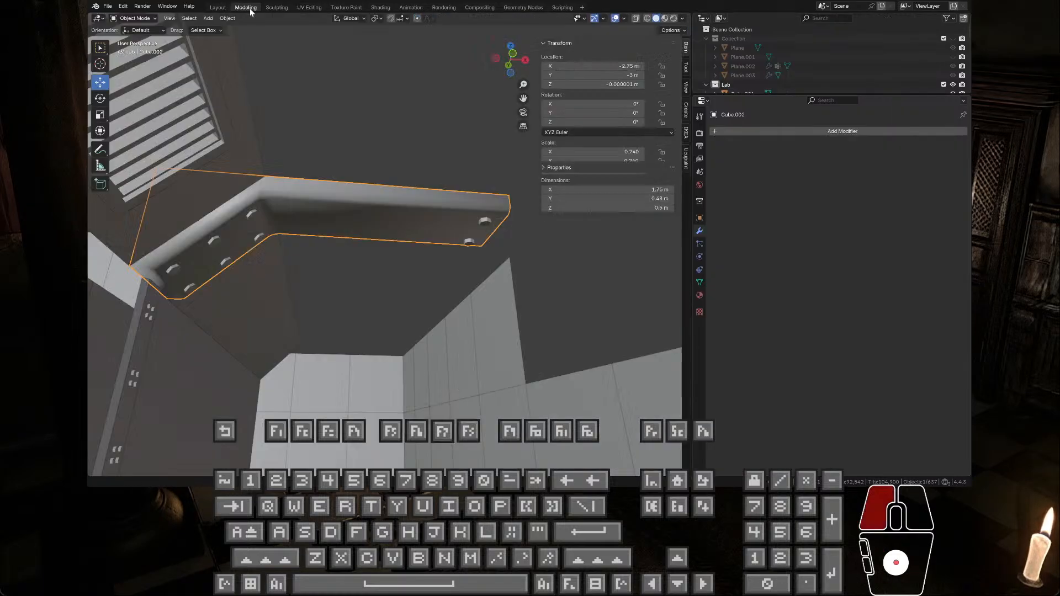
Step: Move the joined beam to the world origin by setting its X and Y location to 0 m
scroll(479, 178, "down", 2)
middle_click_drag(479, 178, 469, 243)
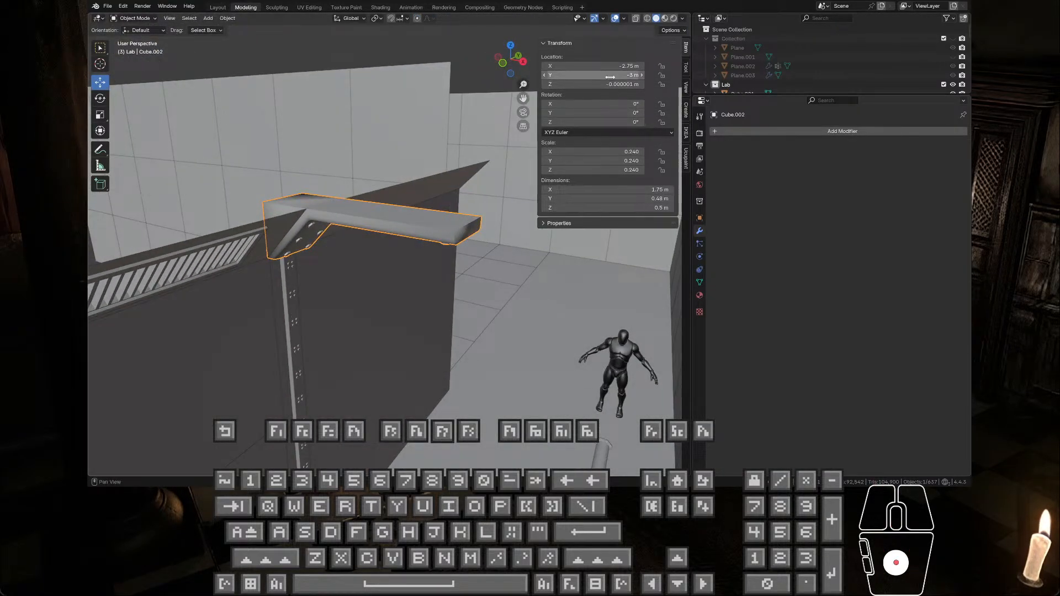
mouse_move(610, 77)
left_mouse_down()
mouse_move(610, 67)
mouse_move(612, 77)
left_mouse_up()
type("0")
key("Return")
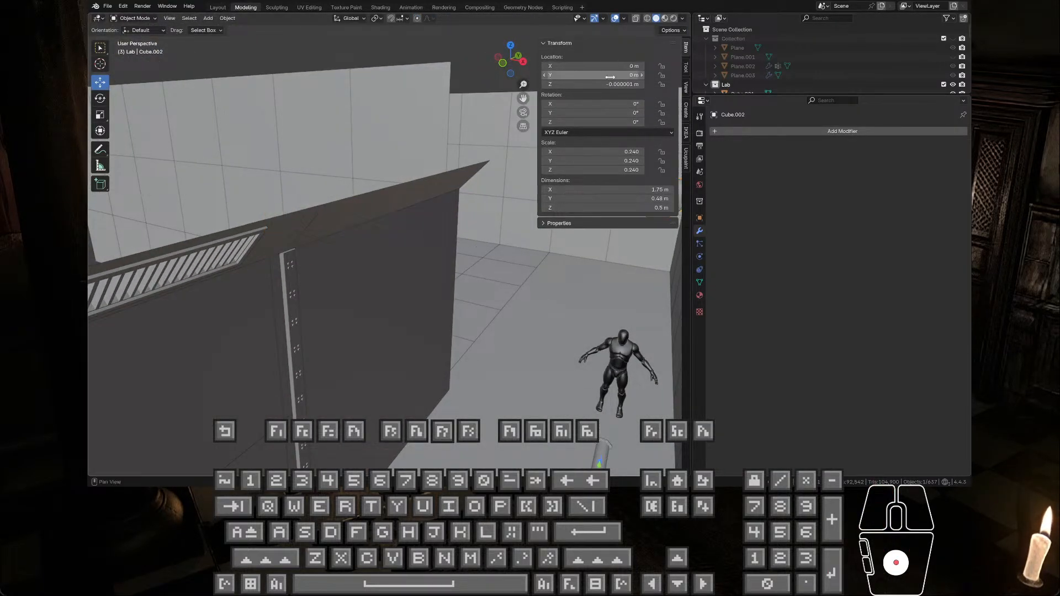
middle_click_drag(397, 205, 235, 91)
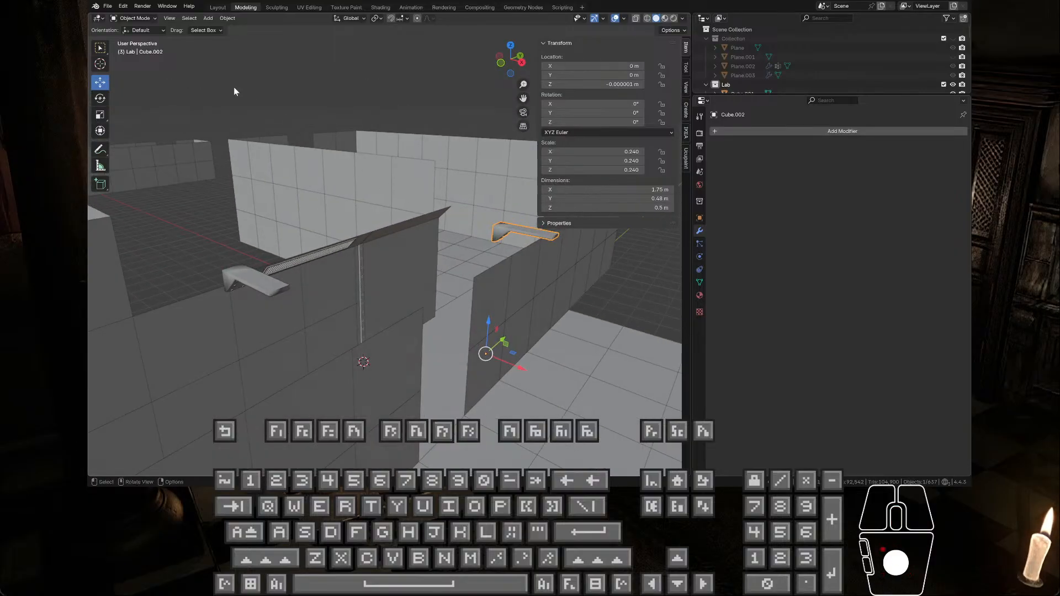
Step: Export the beam from its position at the origin as an FBX file
left_click(107, 5)
mouse_move(146, 147)
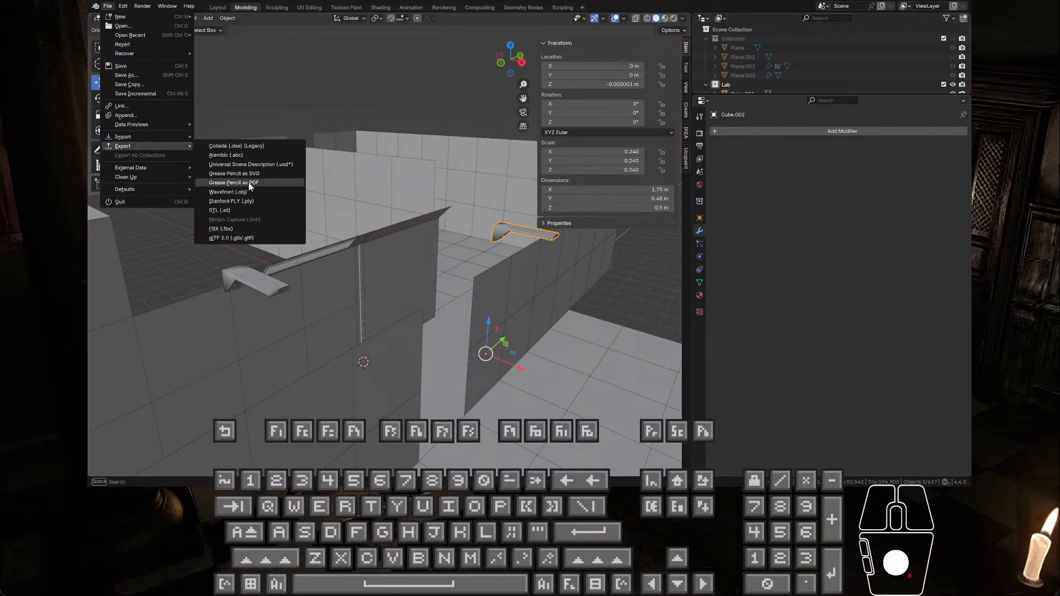
left_click(244, 225)
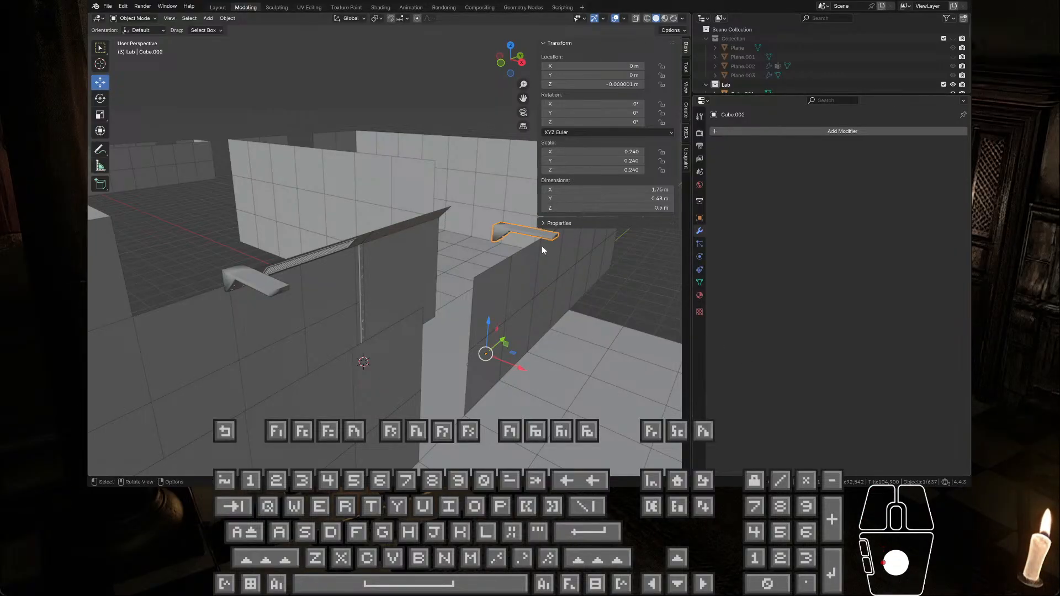
Step: Undo the beam's move to the origin to put it back in its corridor position
left_click(477, 184)
key("ctrl+z")
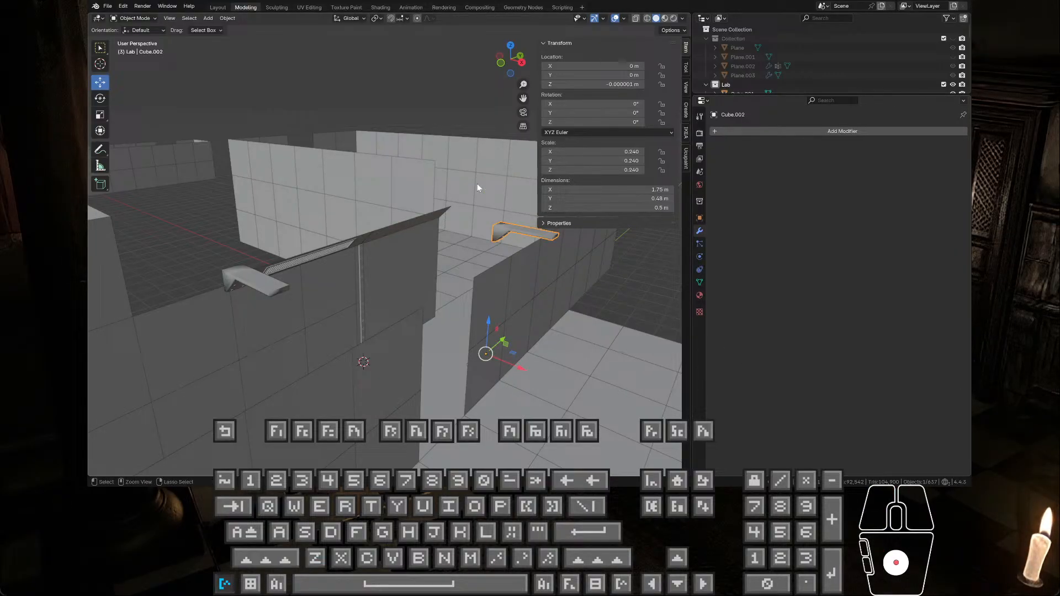
key("ctrl+z")
Step: Select the two ceiling beams one after the other and check their location values
left_click(608, 269)
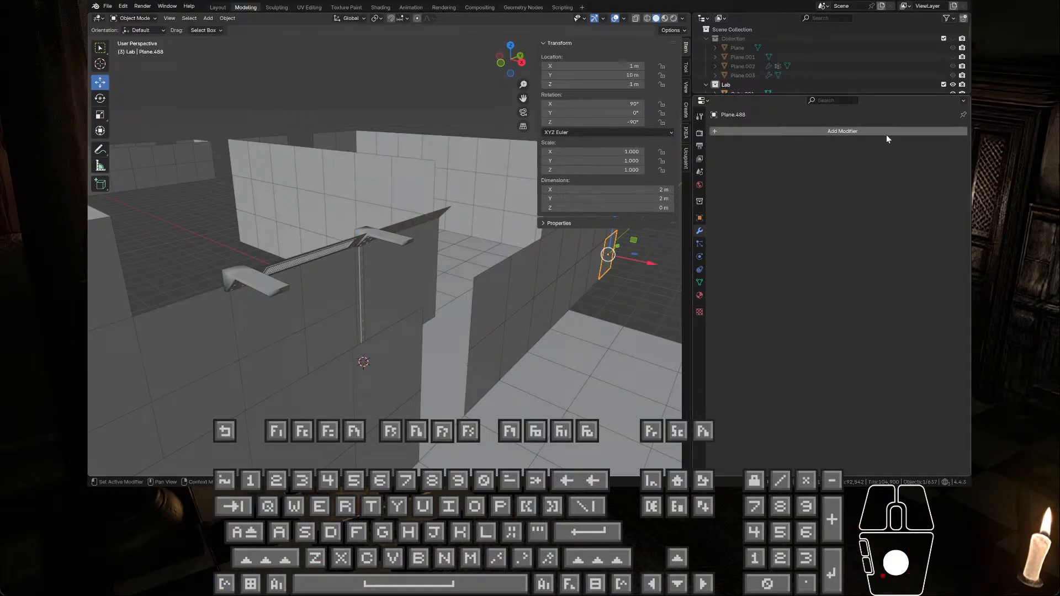
middle_click_drag(418, 263, 380, 243)
left_click(389, 231)
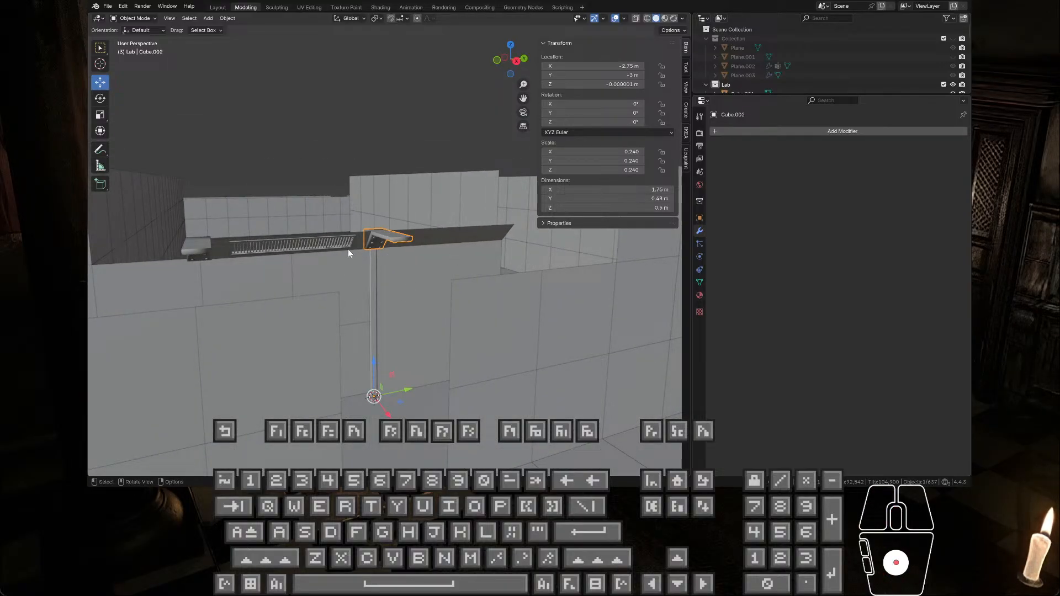
left_click(203, 249)
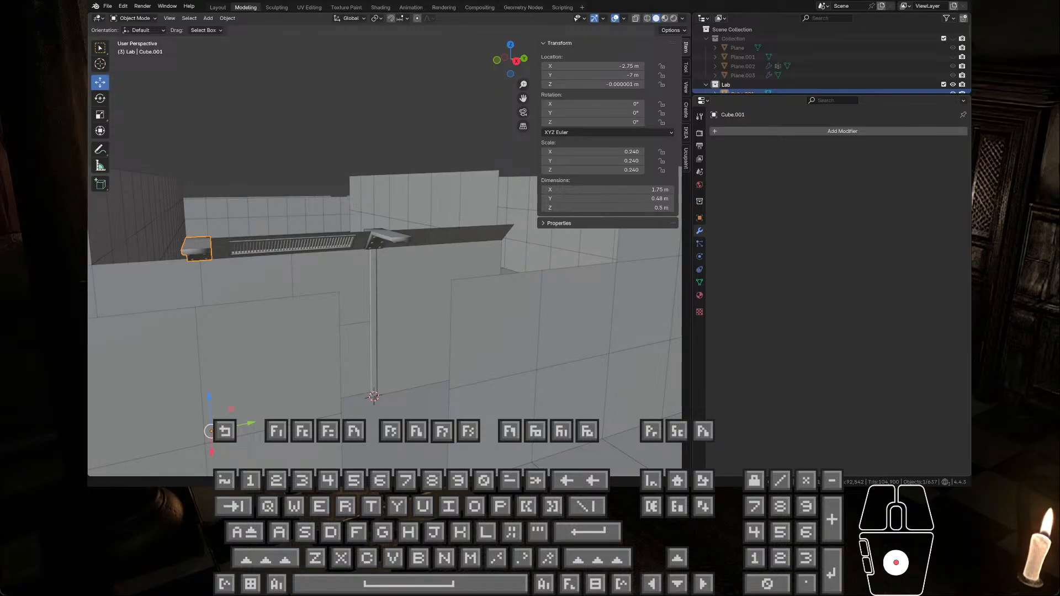
scroll(839, 298, "down", 3)
scroll(838, 298, "down", 1)
scroll(838, 298, "up", 1)
scroll(839, 298, "down", 1)
scroll(838, 298, "down", 1)
left_click(838, 298)
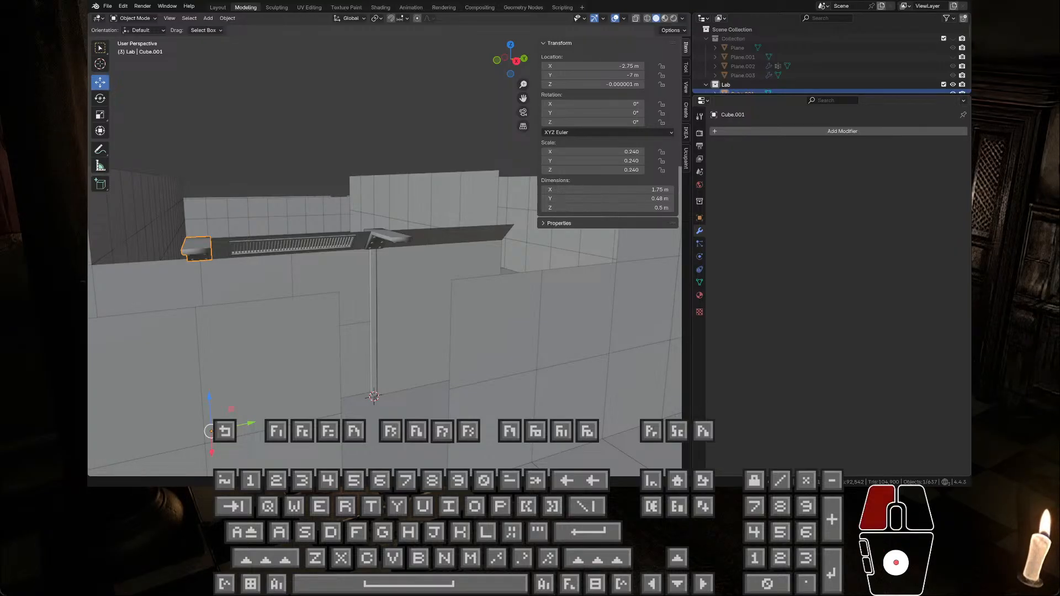
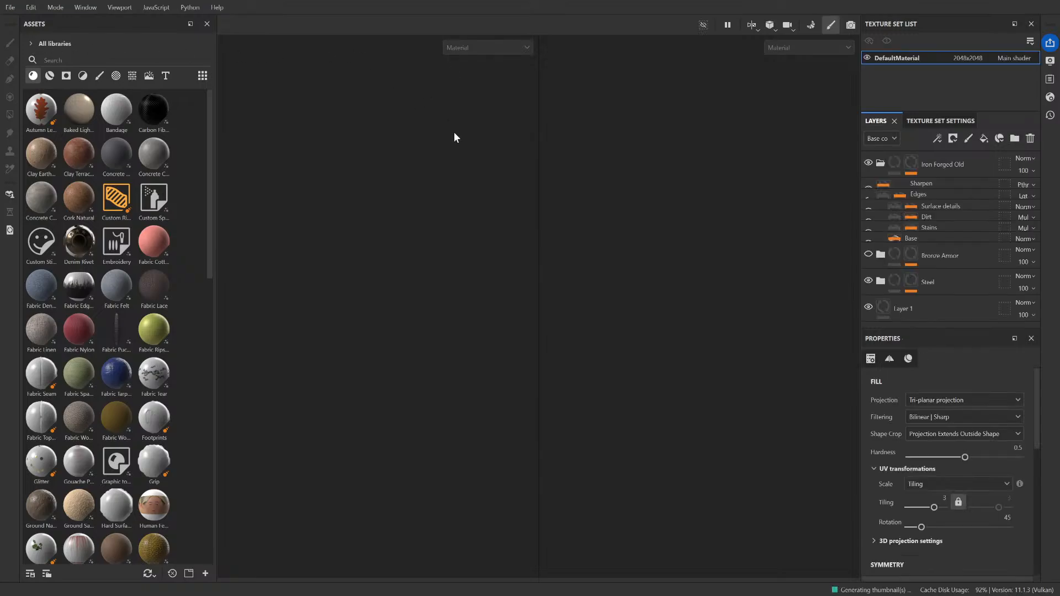
Step: Switch to Substance 3D Painter, collapse the Iron Forged Old layer group and delete the Bronze Armor layer group
scroll(313, 184, "up", 4)
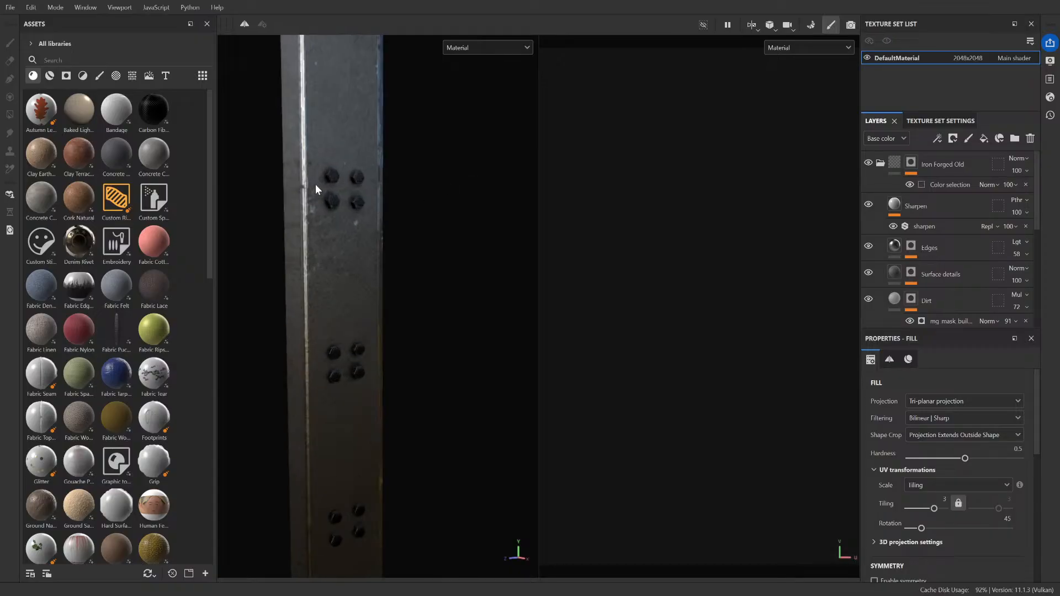
scroll(316, 184, "down", 2)
left_click(881, 164)
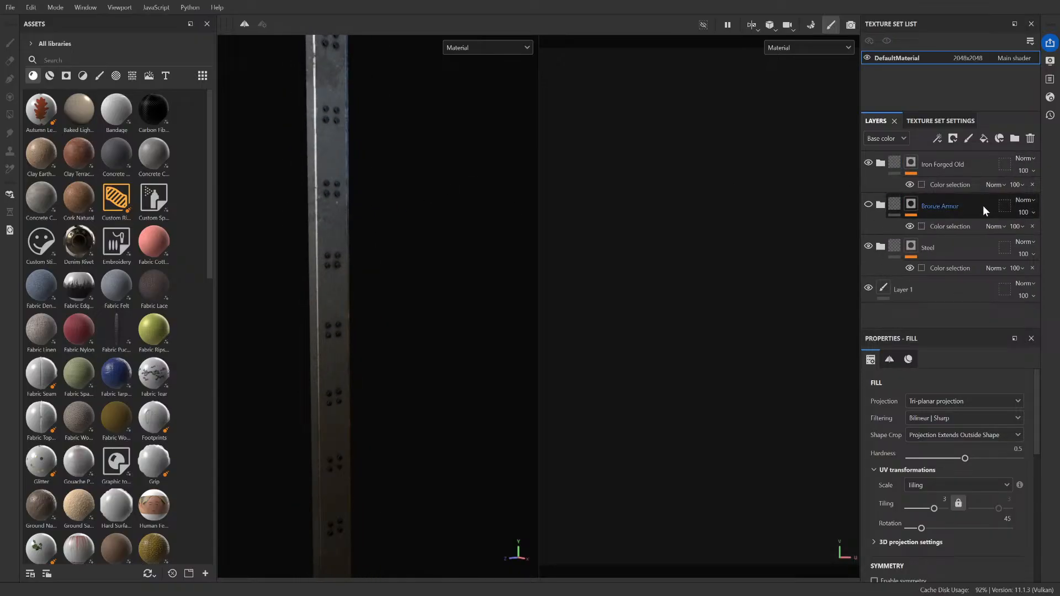
left_click(911, 205)
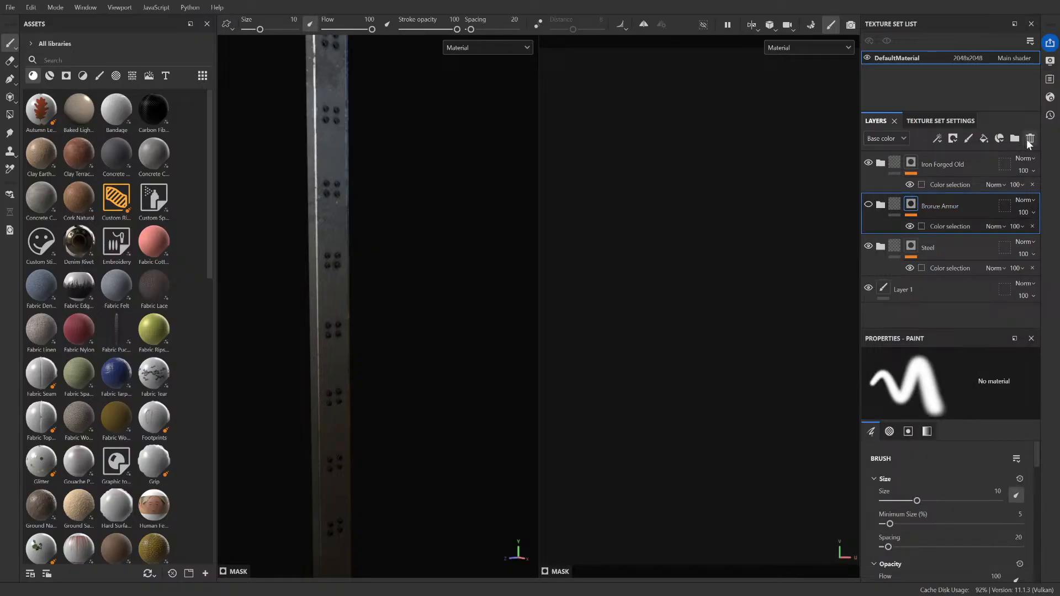
left_click(1028, 139)
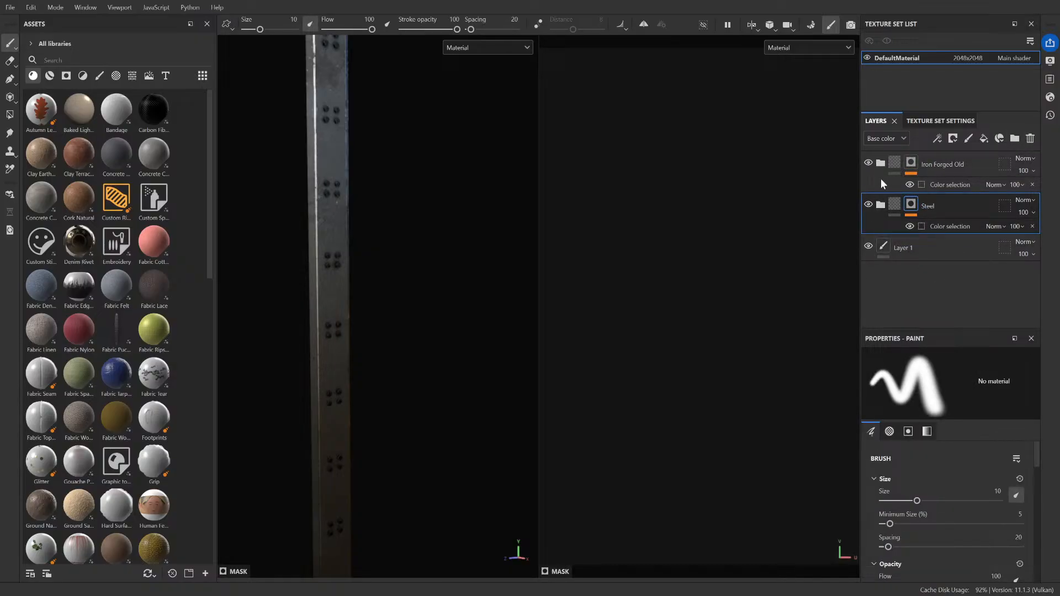
Step: Select the Iron Forged Old layer group and look for the beam mesh in the 3D and UV views
left_click(966, 162)
scroll(523, 261, "down", 3)
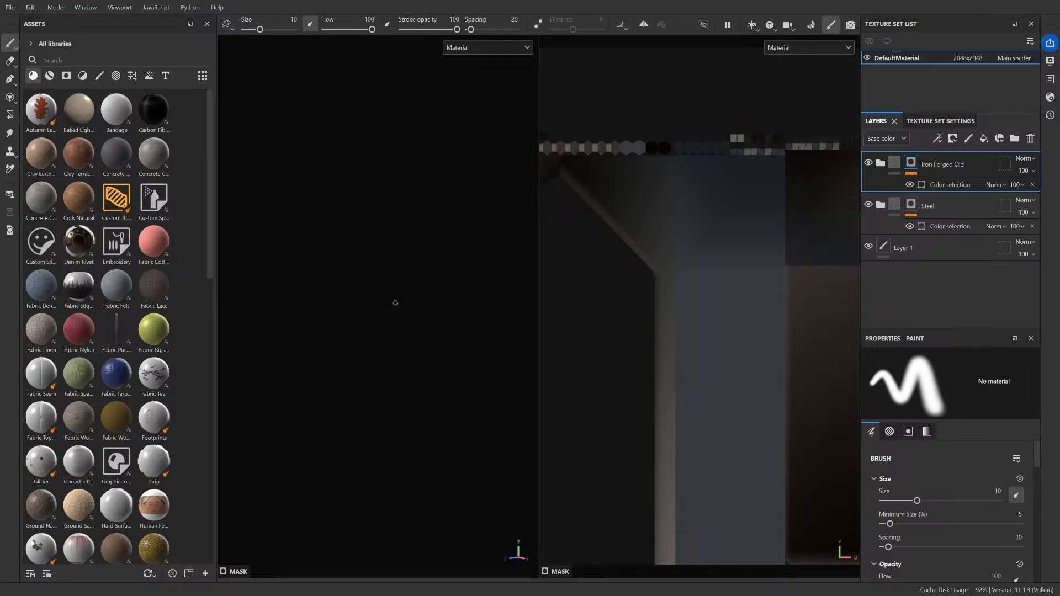
left_click(50, 76)
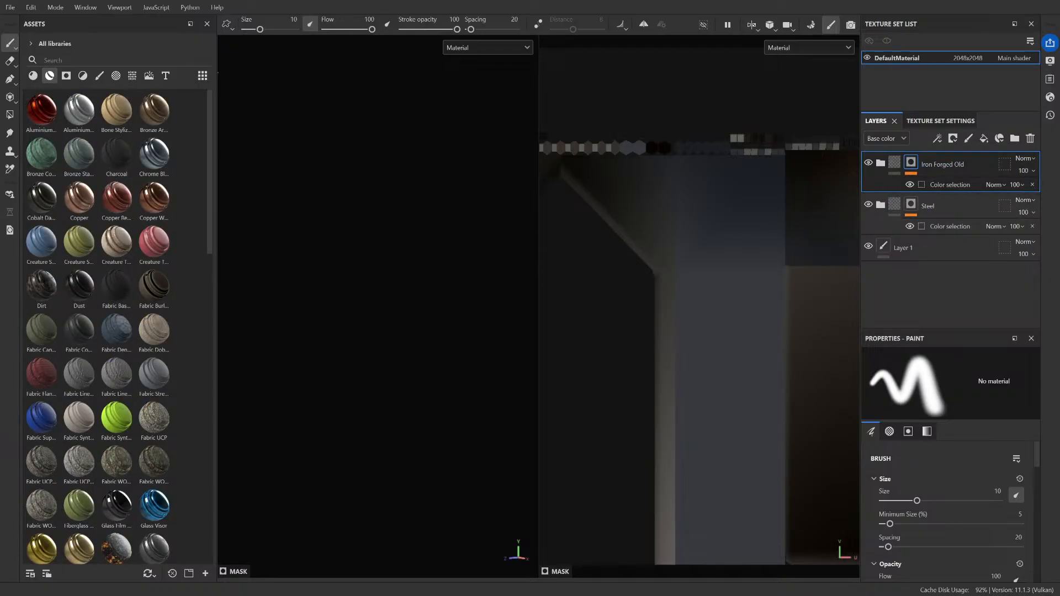
left_click_drag(438, 273, 845, 262, "alt")
left_click_drag(547, 289, 808, 309)
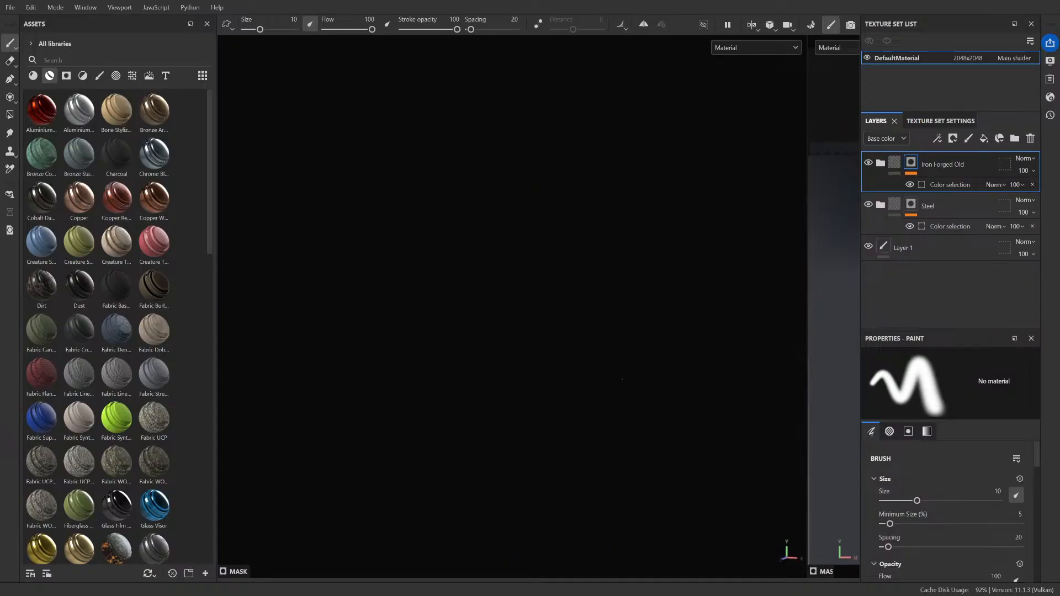
left_click_drag(623, 380, 584, 451, "alt")
left_click_drag(806, 85, 544, 139)
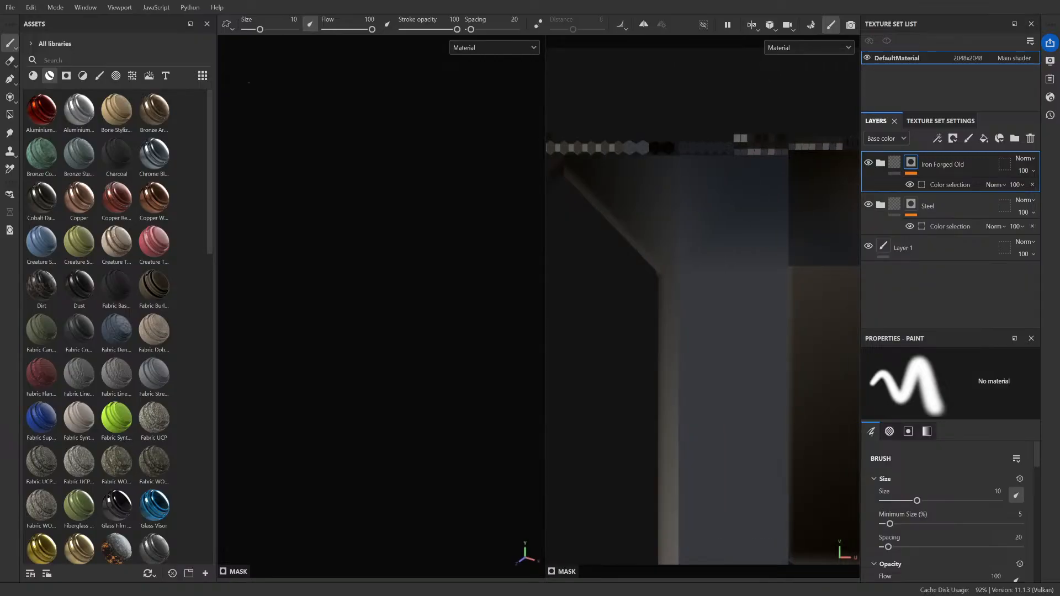
left_click(32, 77)
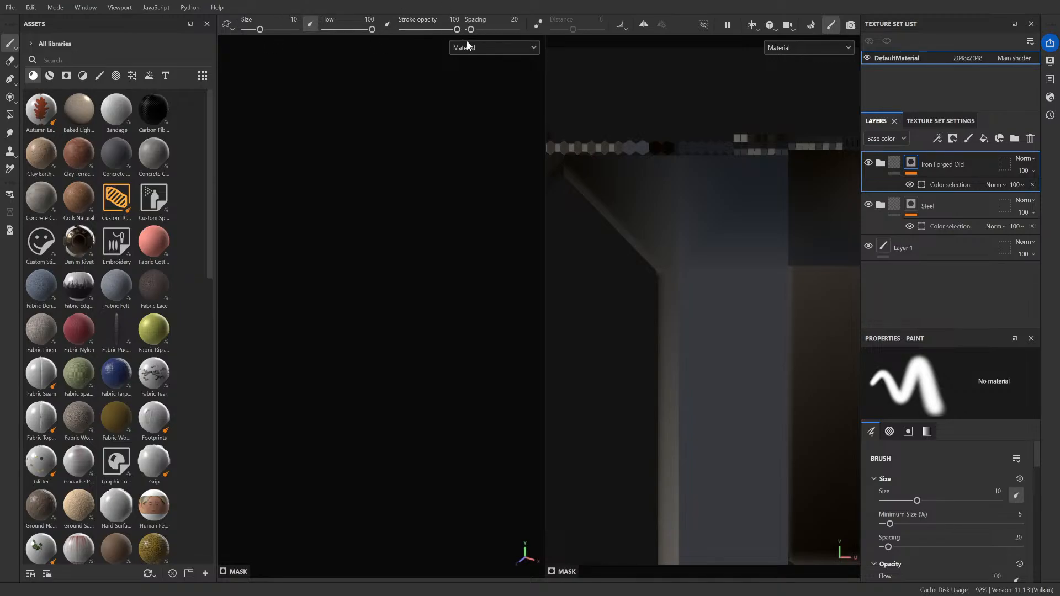
Step: Bake the beam's mesh maps with Vertex color as the ID map's color source and return to painting mode
left_click(963, 122)
scroll(900, 246, "down", 5)
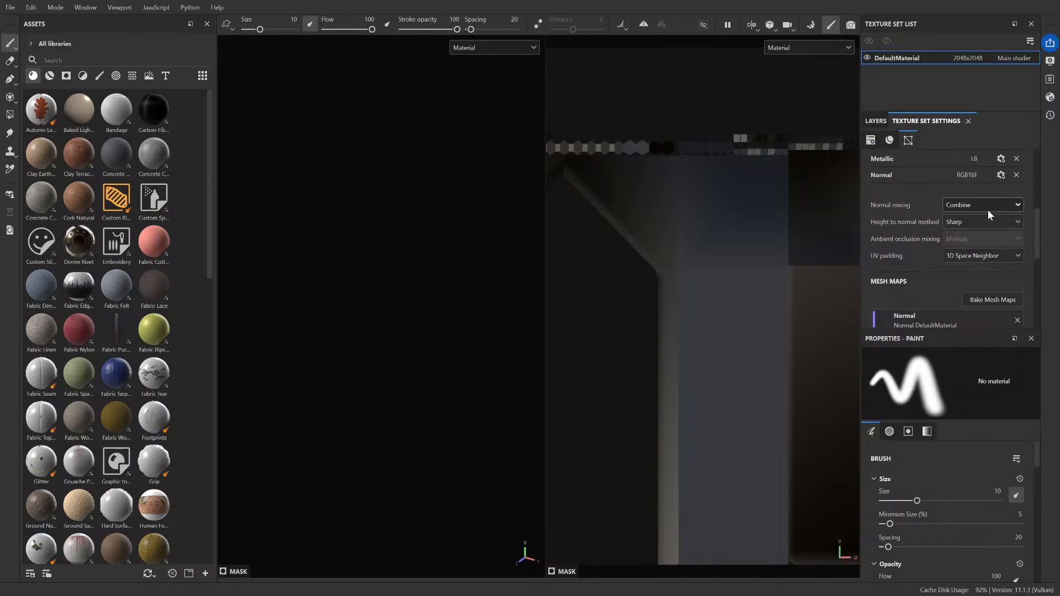
left_click(994, 300)
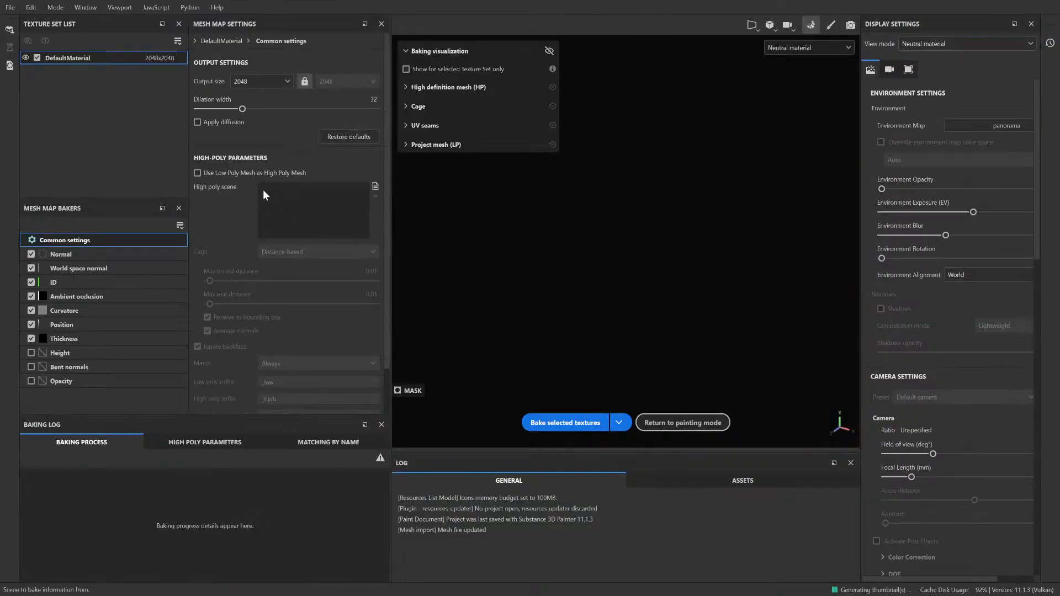
left_click(95, 280)
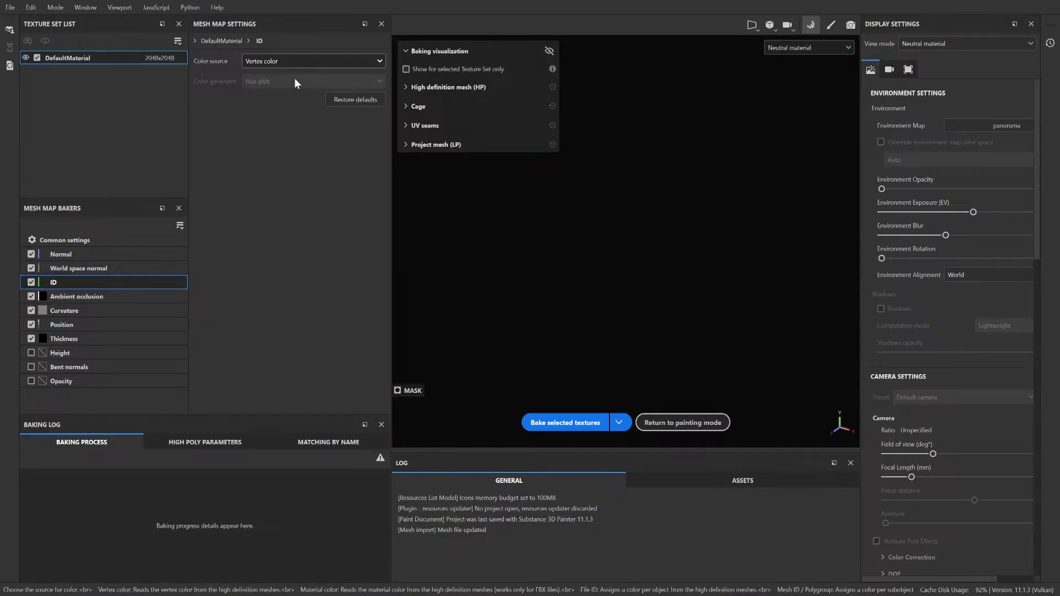
left_click(572, 424)
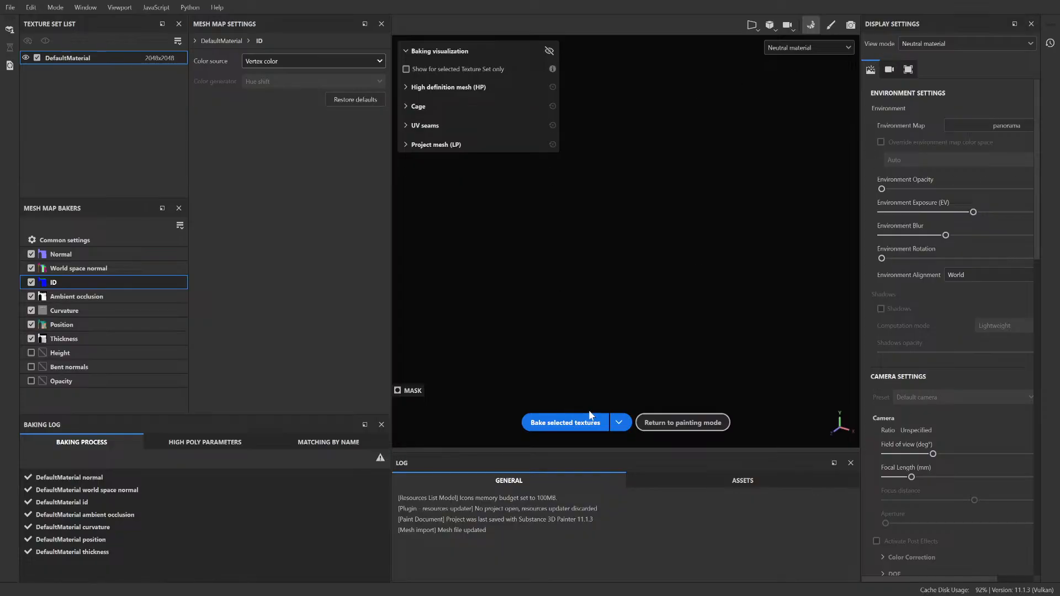
left_click(831, 25)
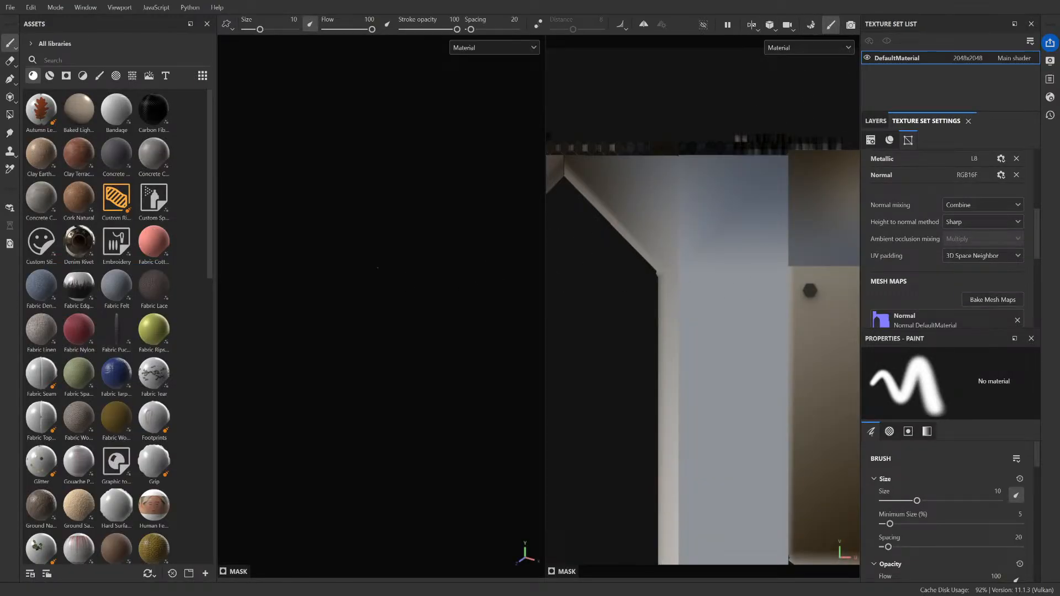
key("alt")
left_click_drag(546, 261, 854, 270)
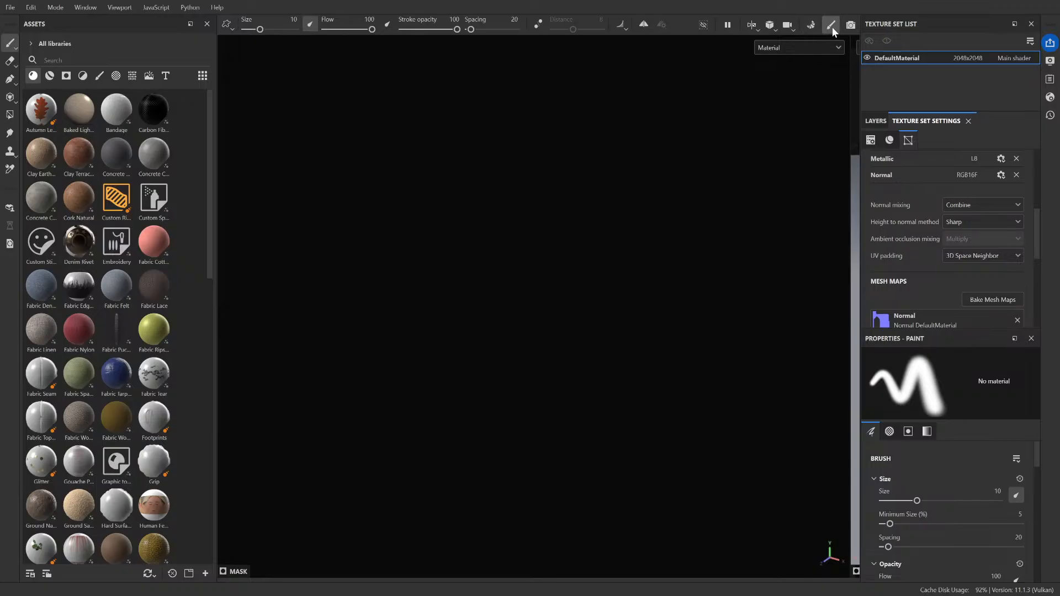
left_click(875, 120)
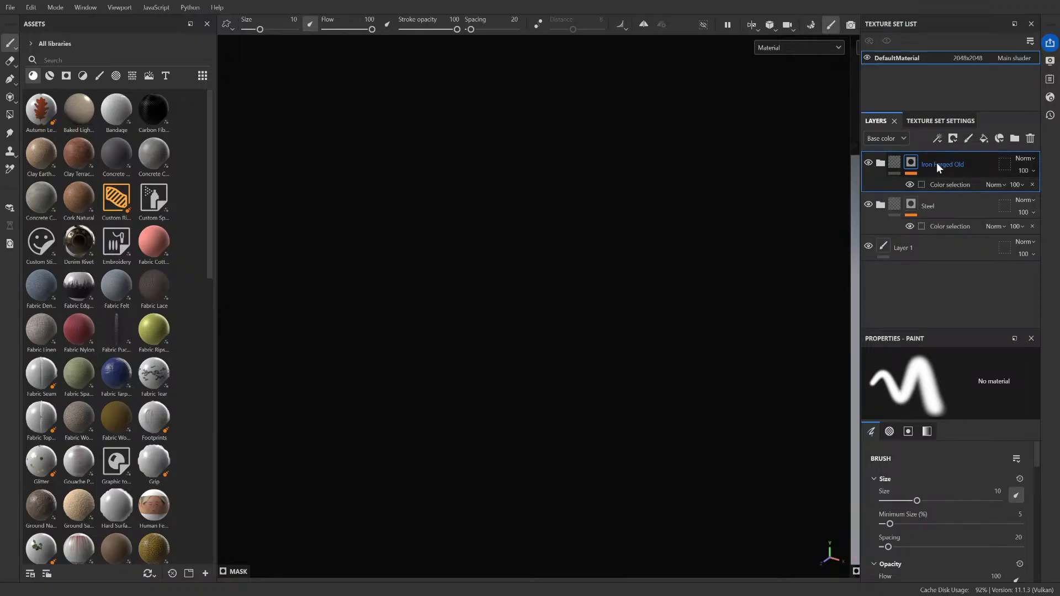
key("alt")
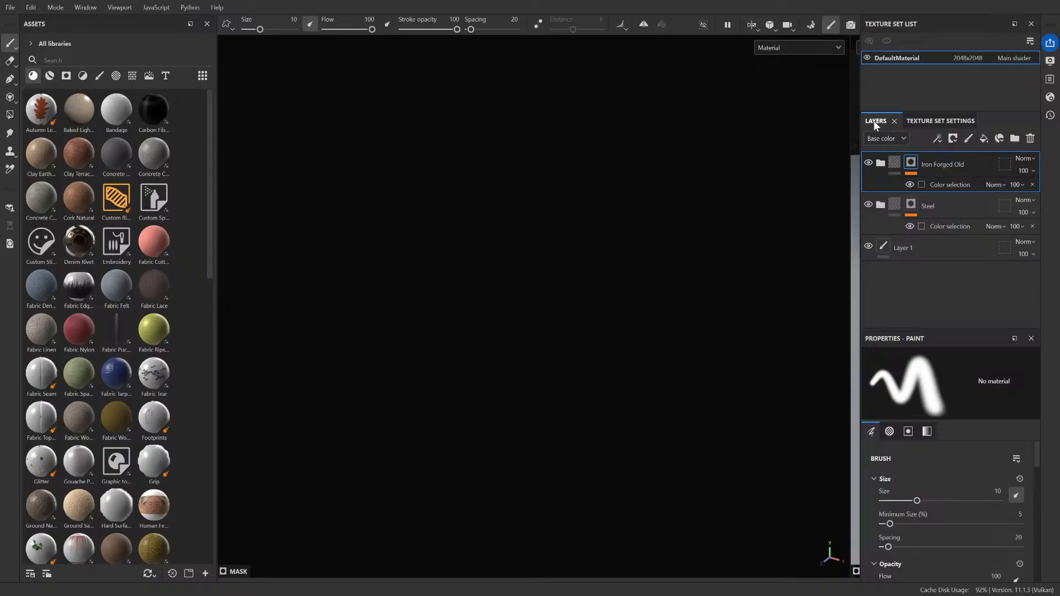
left_click_drag(860, 107, 556, 131)
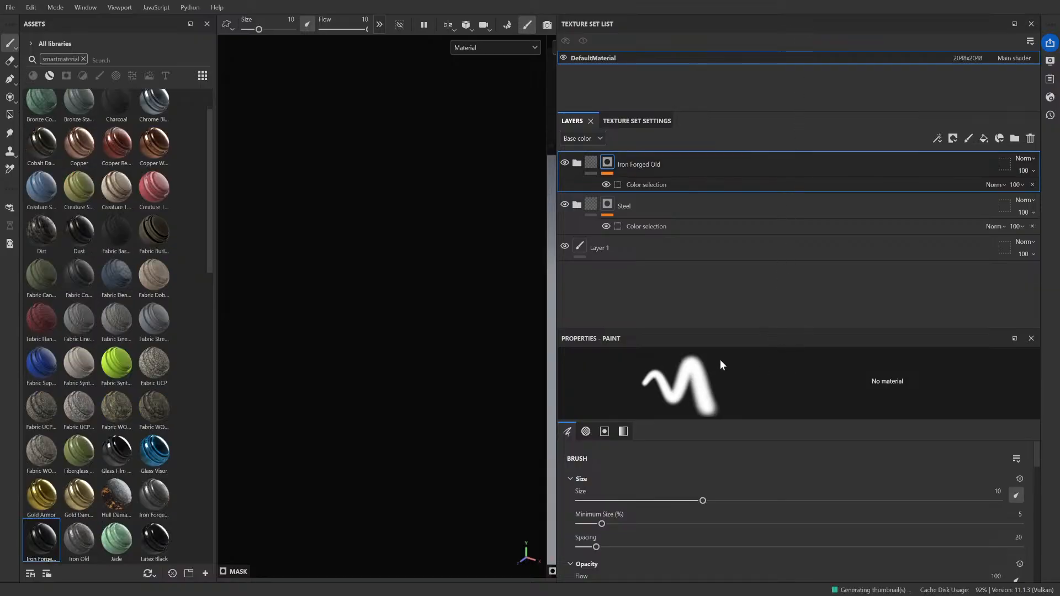
Step: Browse the iron and steel smart materials, compare them with the Iron Forged Old and Steel layer groups, and inspect the Steel group's sublayers
scroll(131, 474, "down", 10)
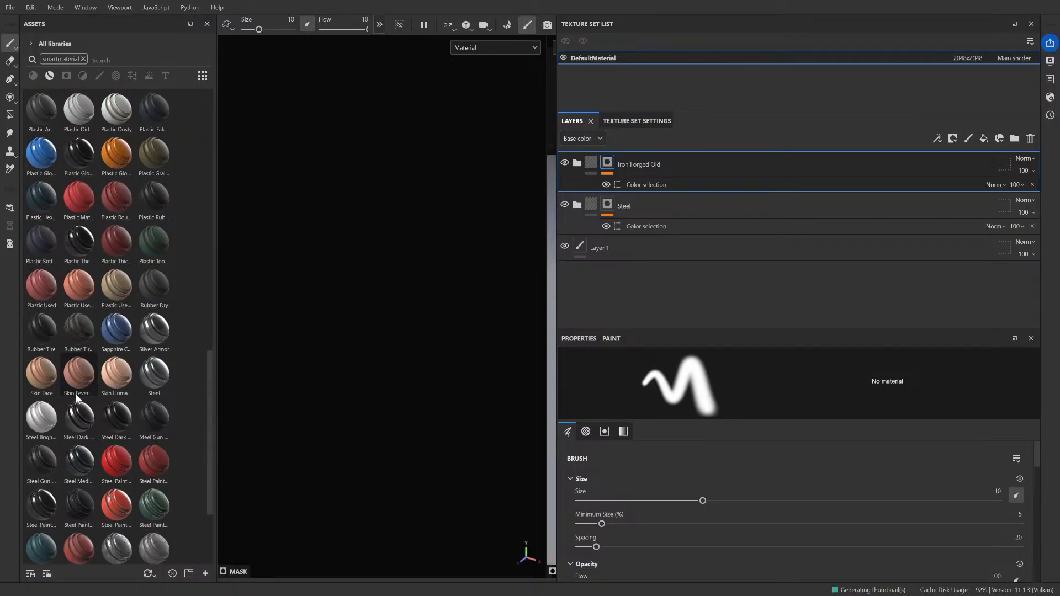
scroll(165, 460, "up", 8)
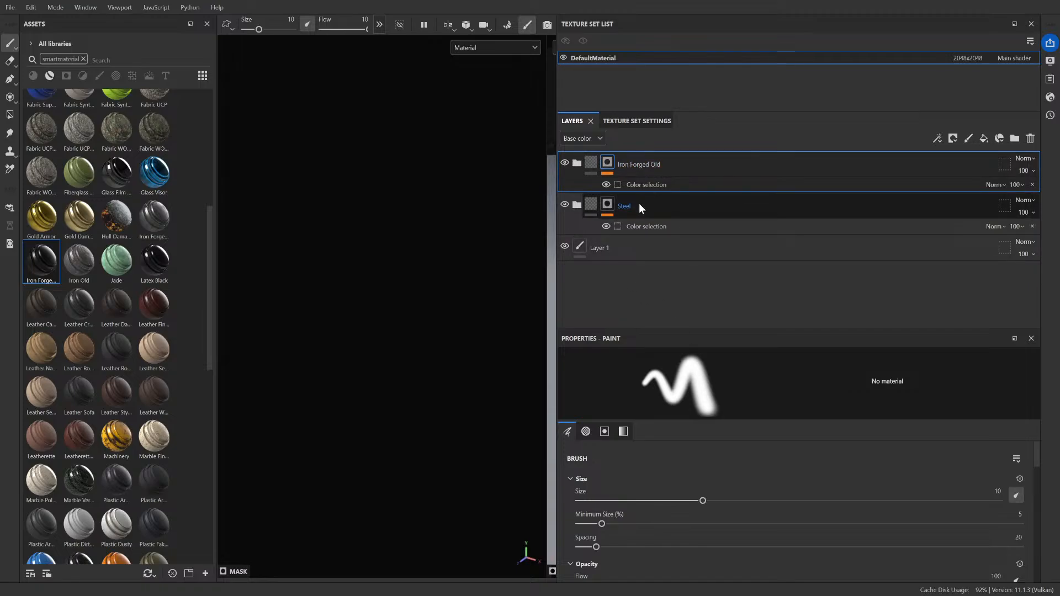
left_click(152, 229)
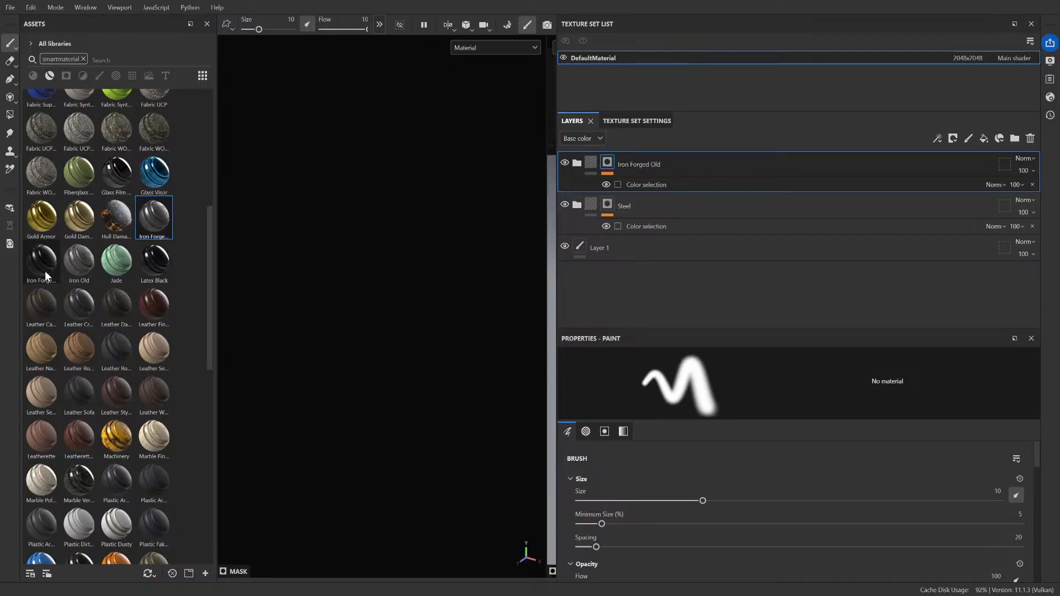
left_click(644, 210)
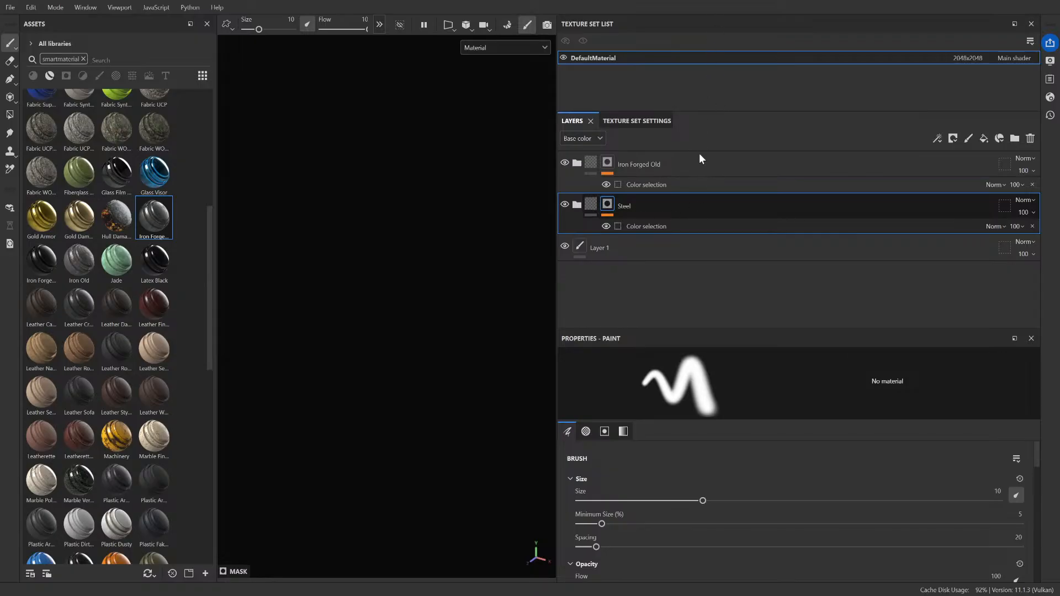
left_click(43, 260)
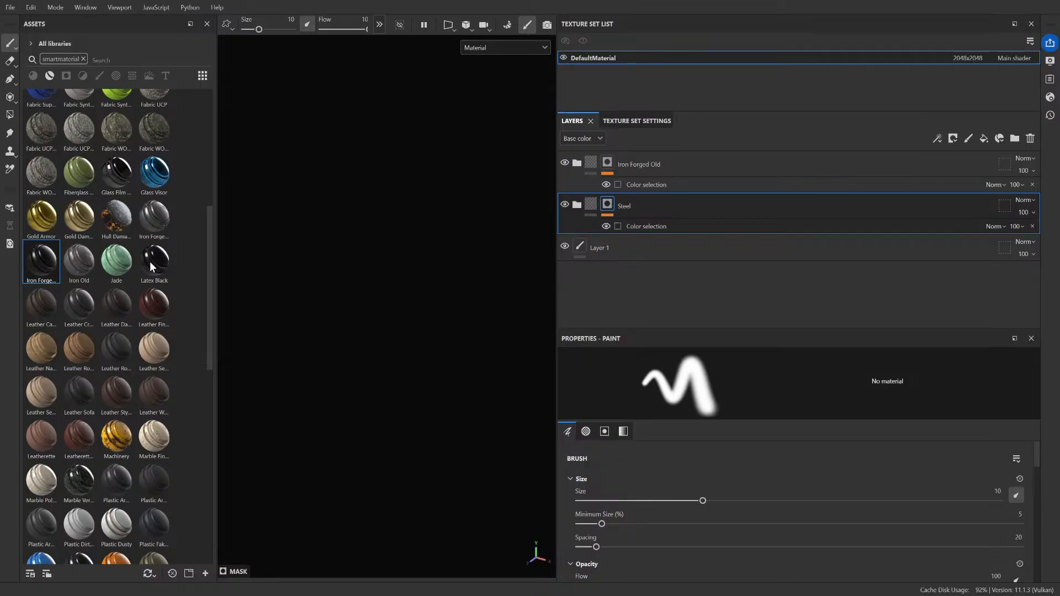
key("Right")
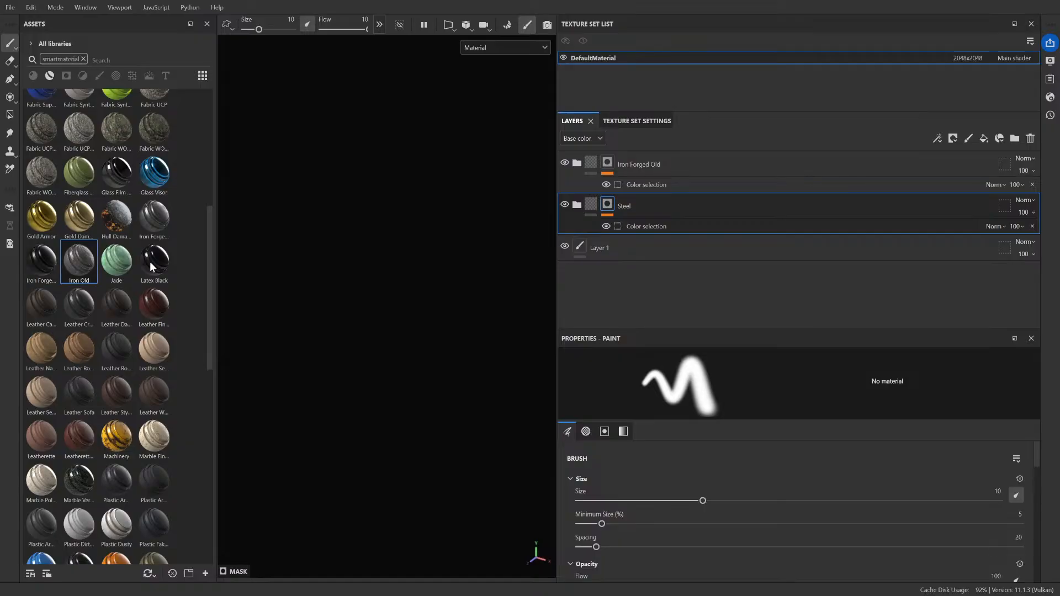
left_click(43, 260)
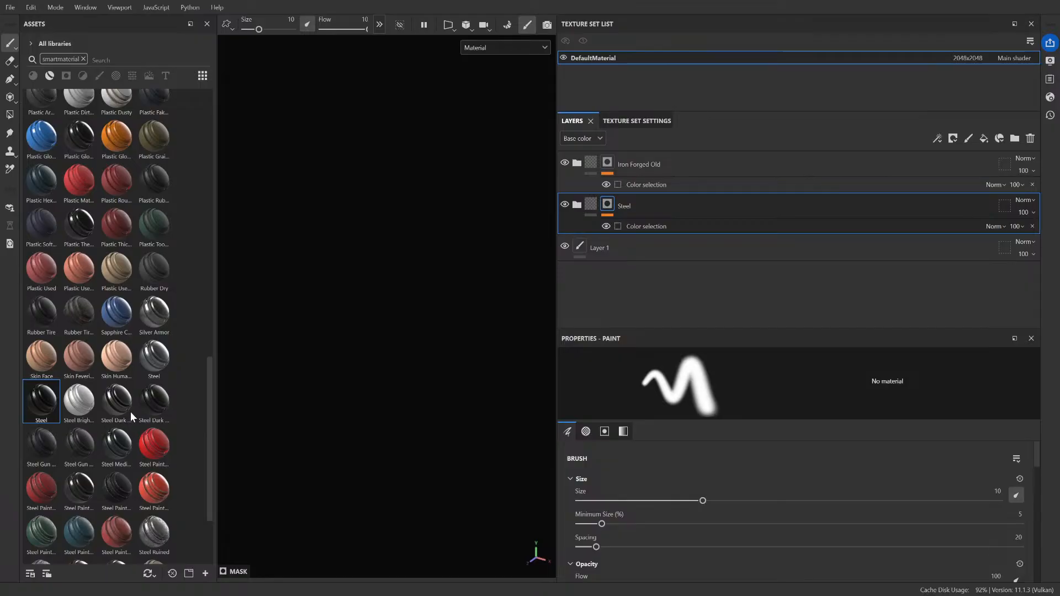
key("Return")
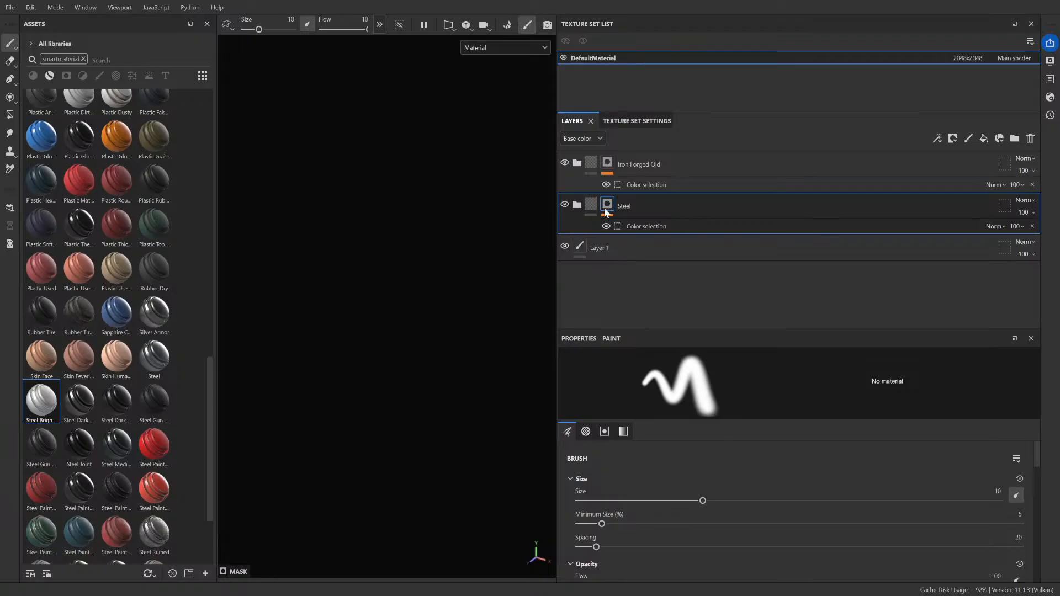
left_click(576, 206)
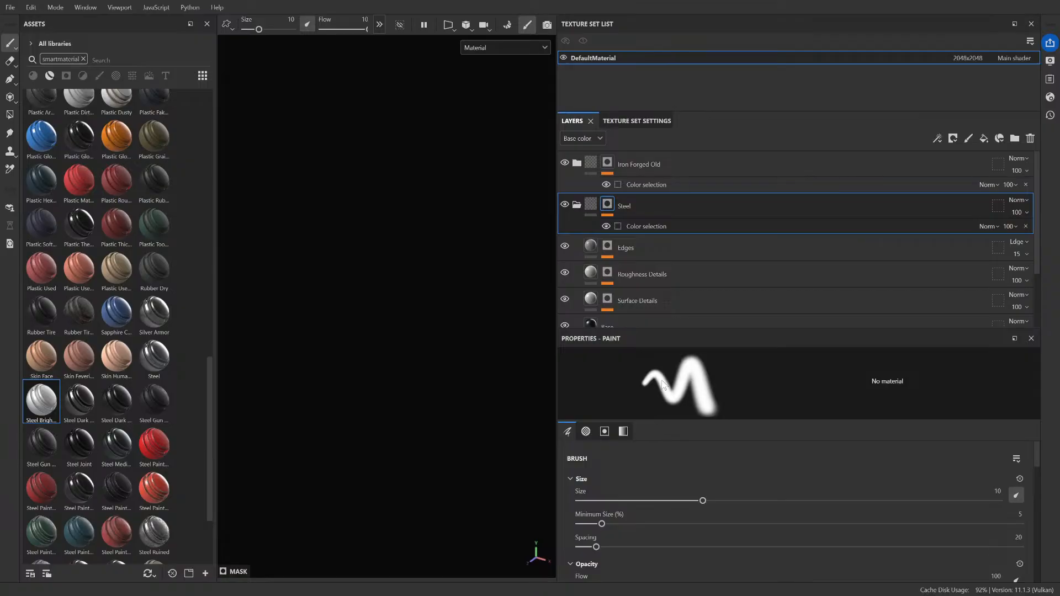
double_click(624, 206)
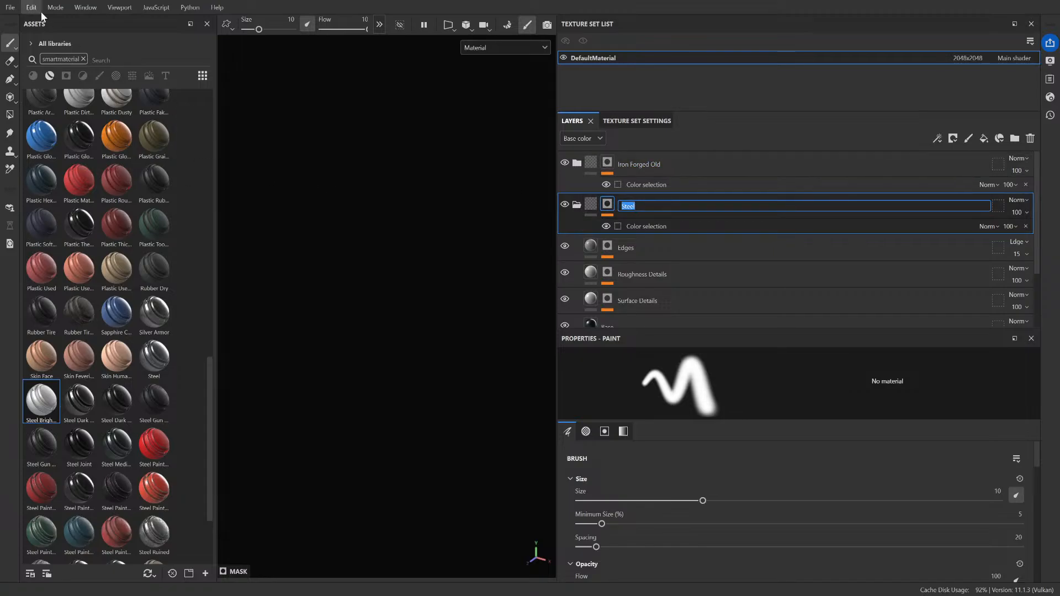
Step: Create a new project from the beam mesh and show the whole beam with its bolts in a widened 3D view
key("Return")
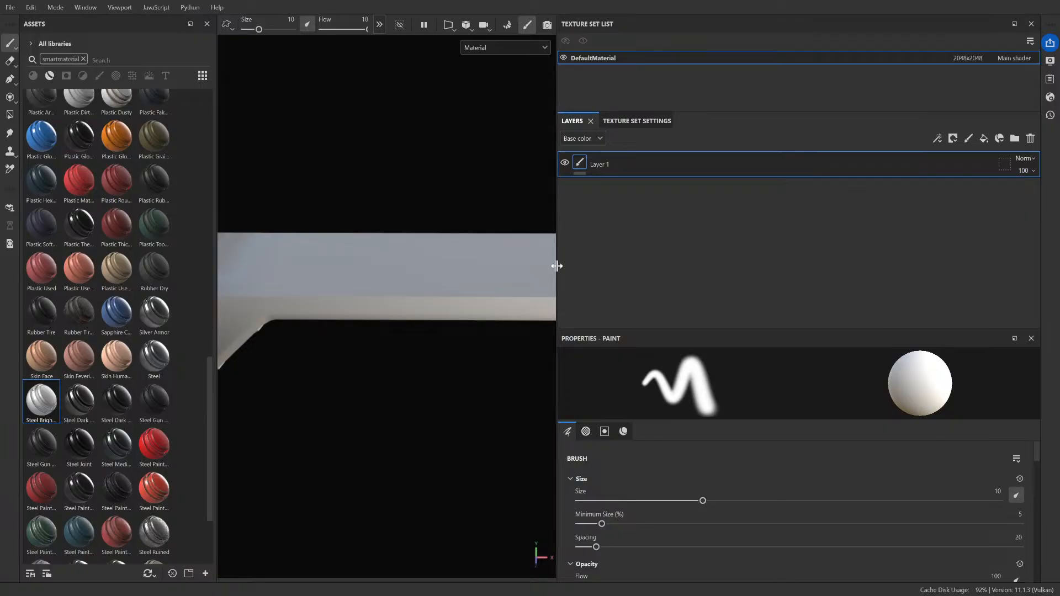
left_click_drag(557, 266, 796, 286)
scroll(540, 286, "down", 4)
left_click_drag(520, 378, 429, 248, "alt")
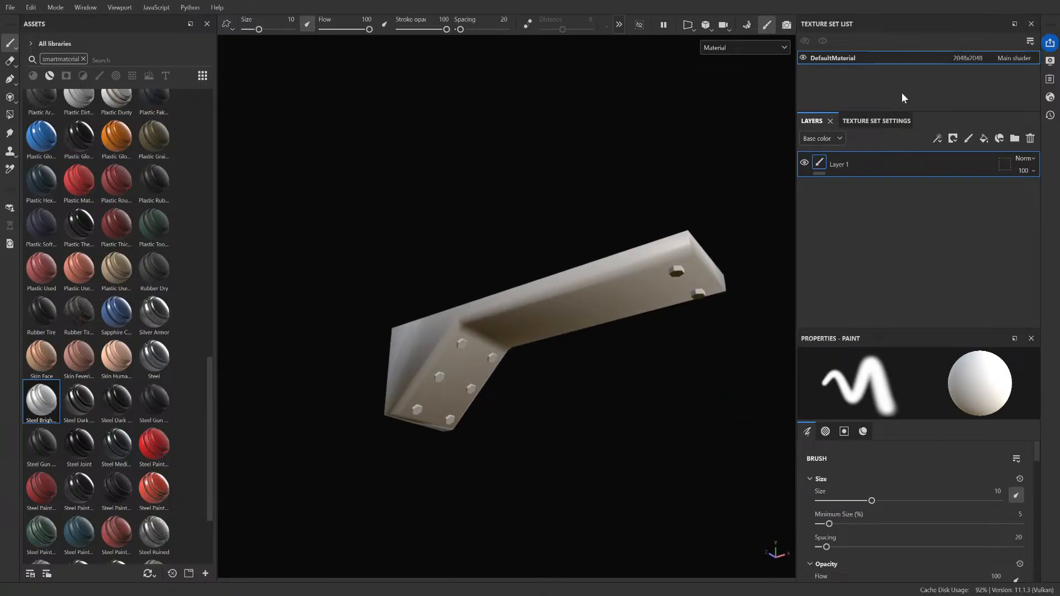
Step: Open the beam's mesh map baking settings and set the ID map's color source to Vertex color
left_click(889, 120)
scroll(882, 223, "down", 2)
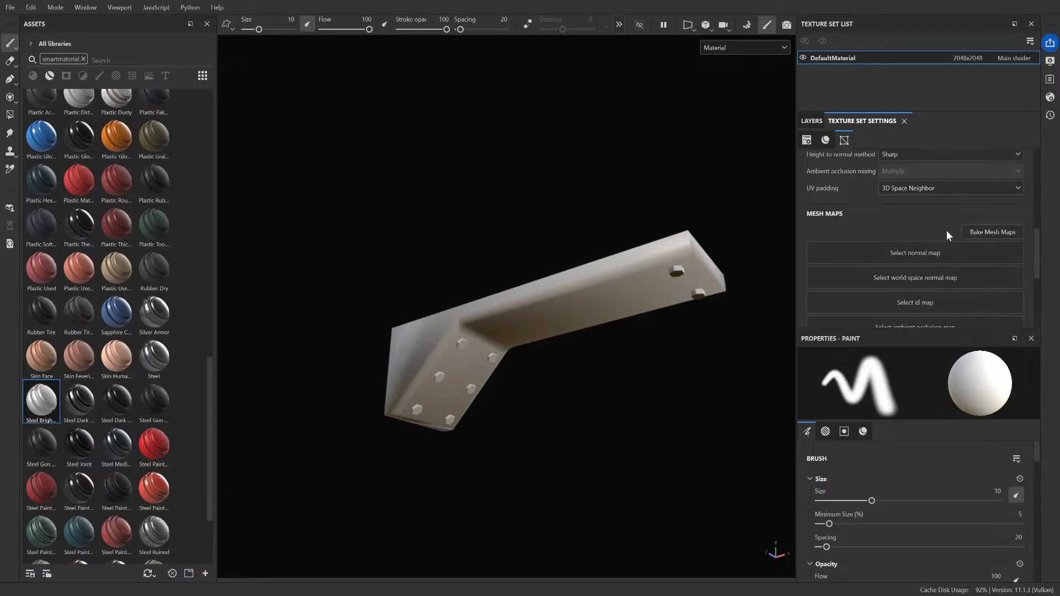
left_click(967, 232)
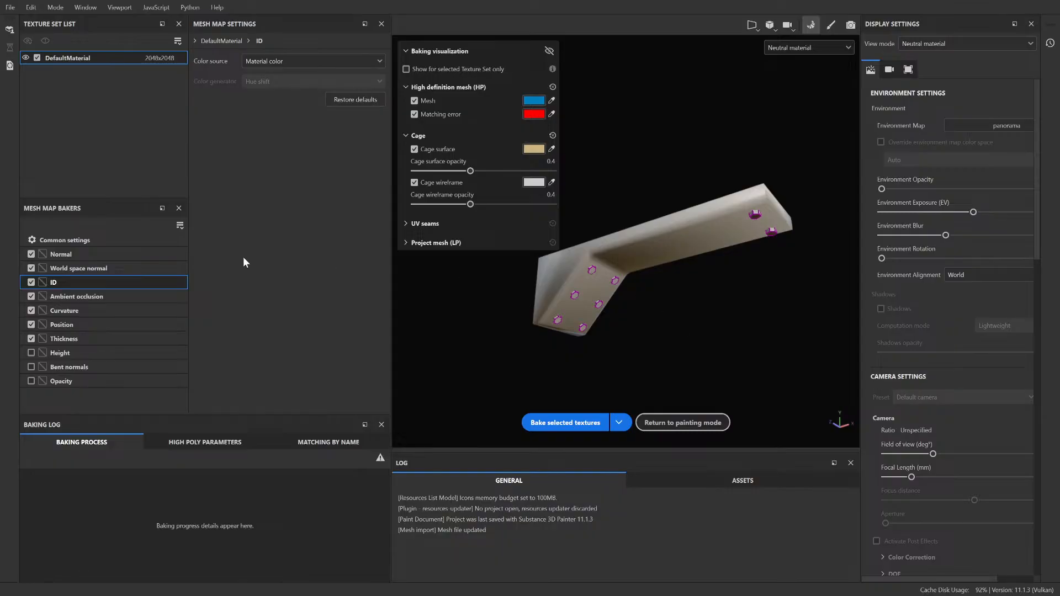
left_click(84, 251)
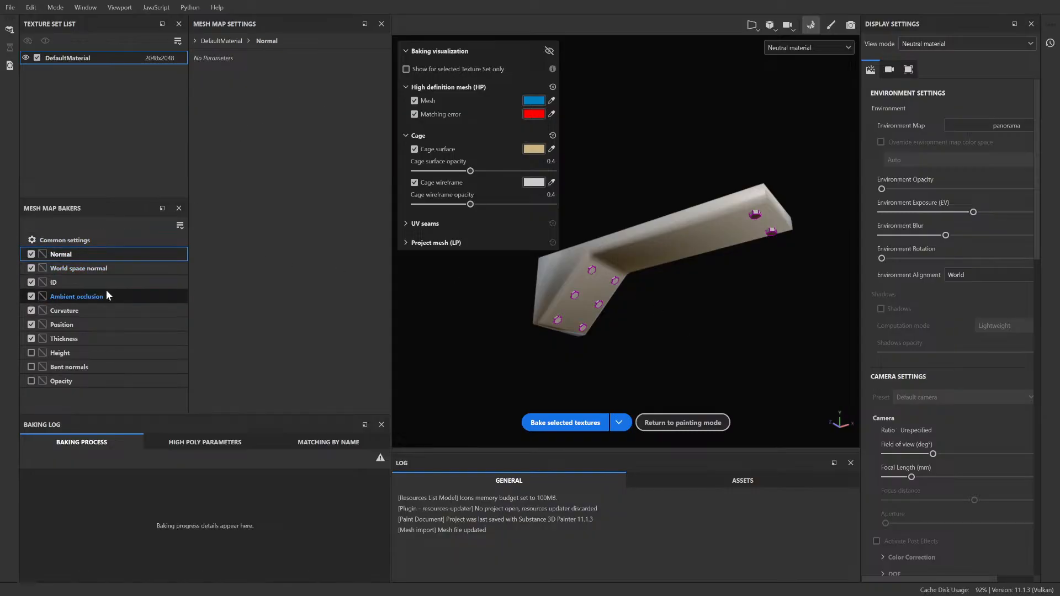
left_click(95, 241)
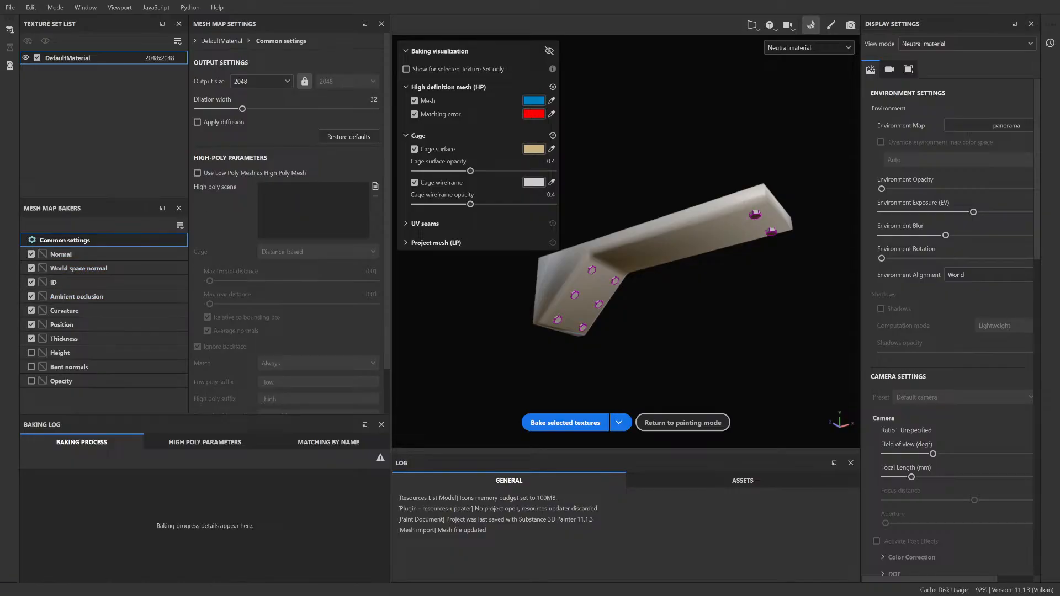
left_click(66, 281)
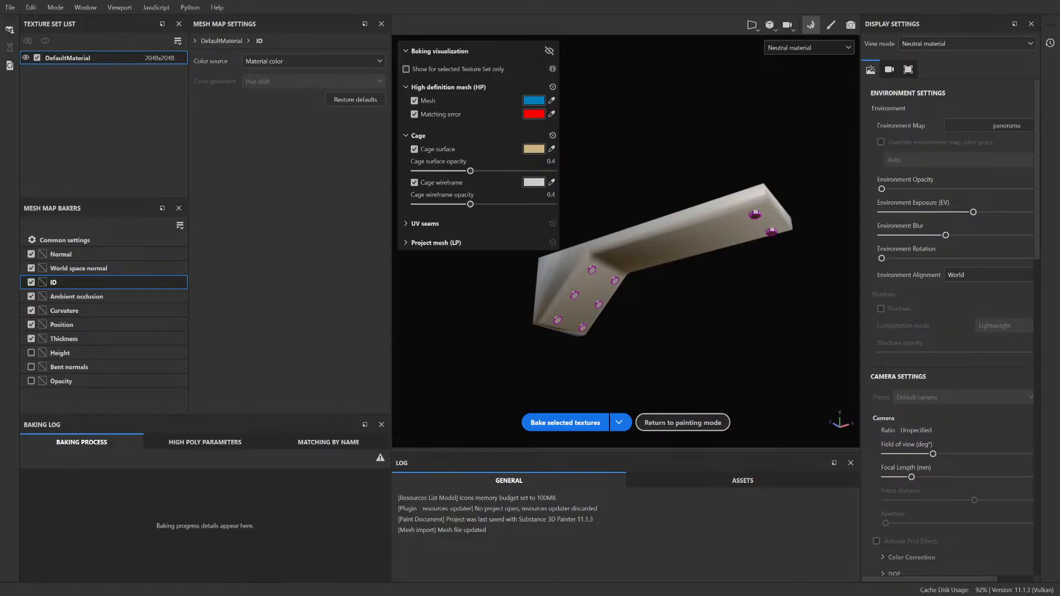
left_click(313, 65)
left_click(276, 78)
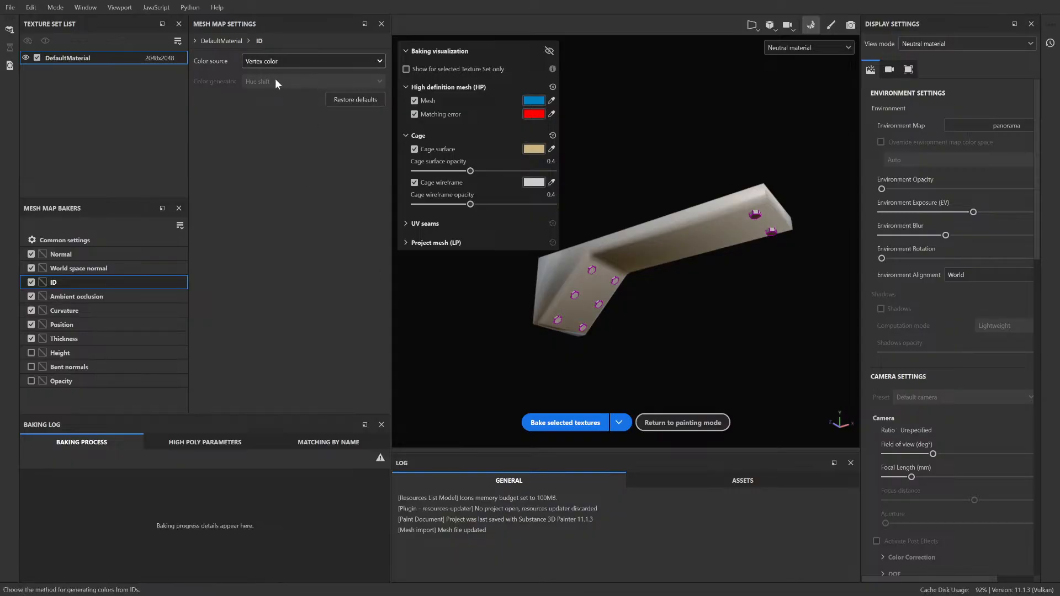
Step: Enable Use Low Poly Mesh as High Poly Mesh, bake the selected mesh maps, and return to painting mode
left_click(93, 238)
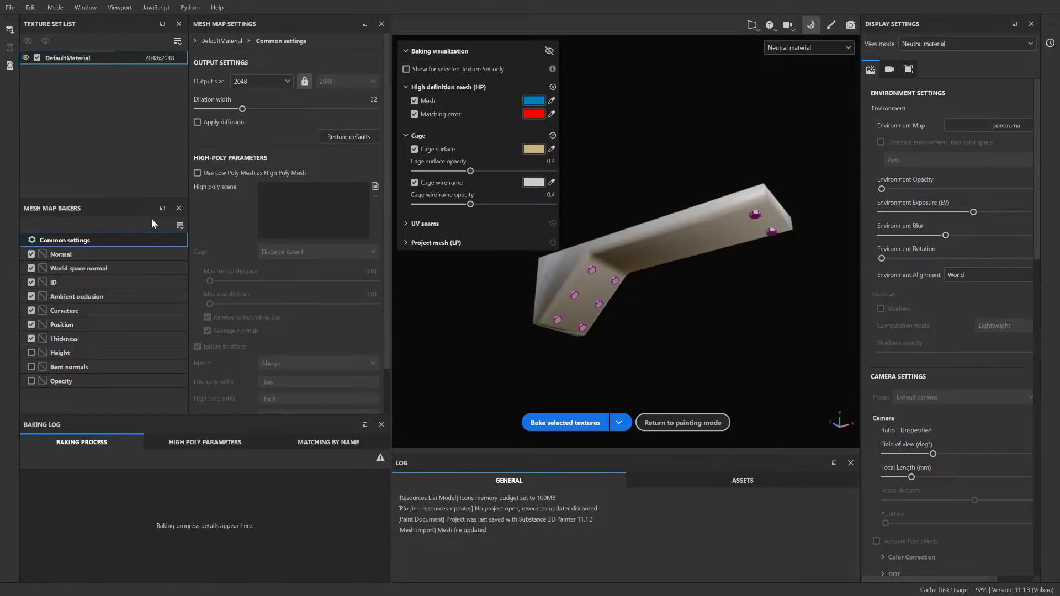
left_click(267, 175)
left_click(575, 423)
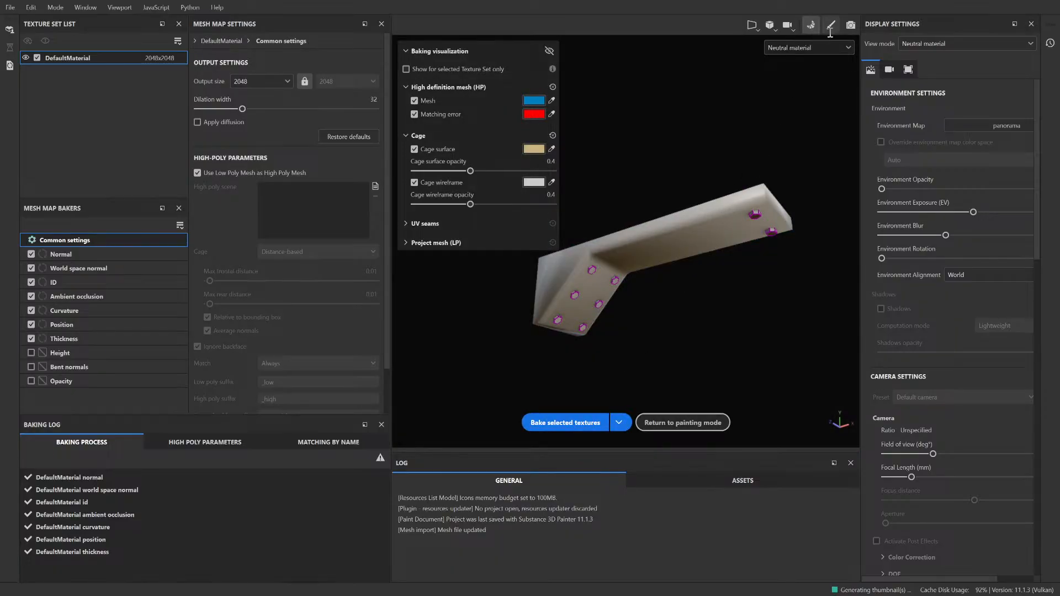
left_click(831, 27)
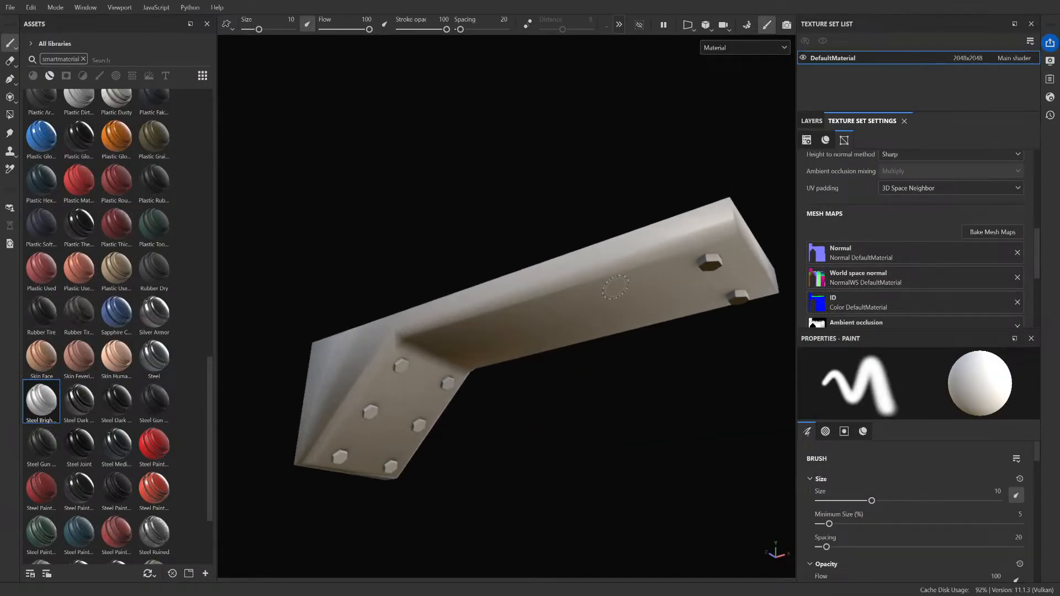
Step: Apply the Steel Joint smart material to the beam and inspect it up close in the layer stack and 3D view
mouse_move(602, 321)
left_mouse_down("alt")
mouse_move(421, 419)
mouse_move(620, 345)
mouse_move(649, 322)
left_mouse_up("alt")
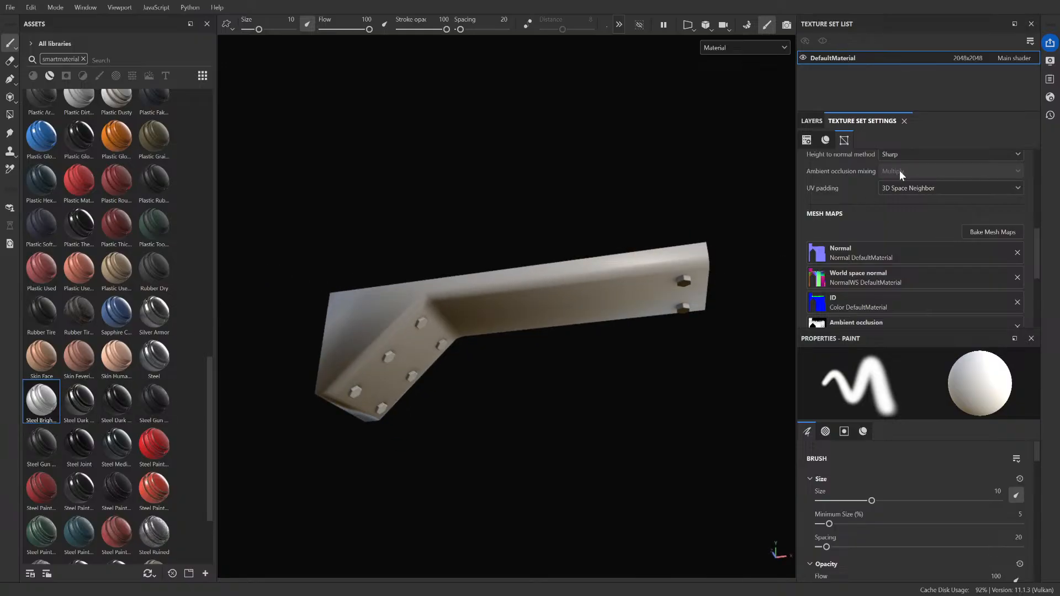
left_click(812, 120)
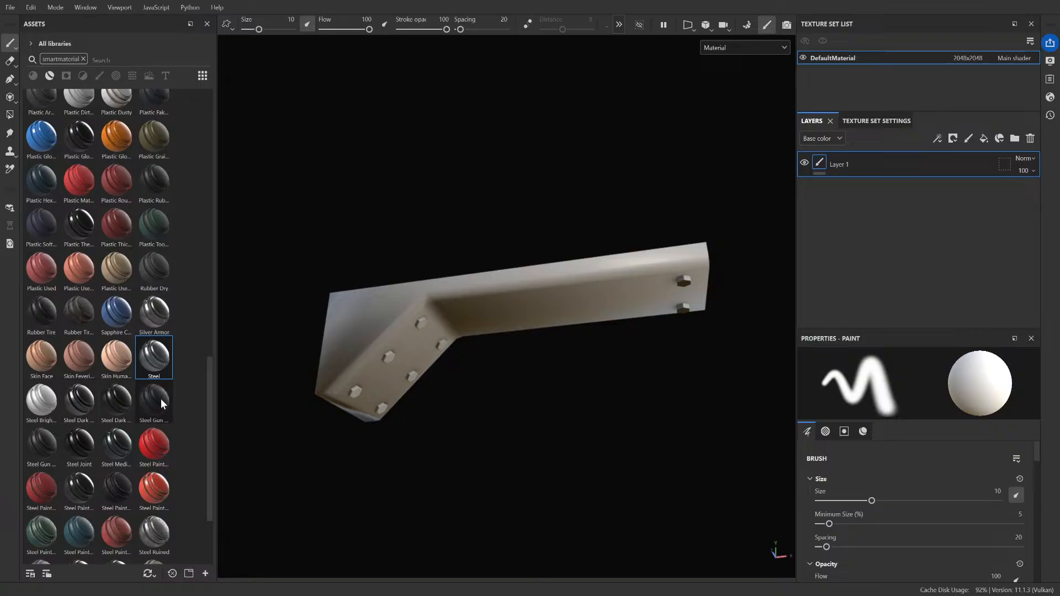
left_click_drag(79, 445, 422, 349)
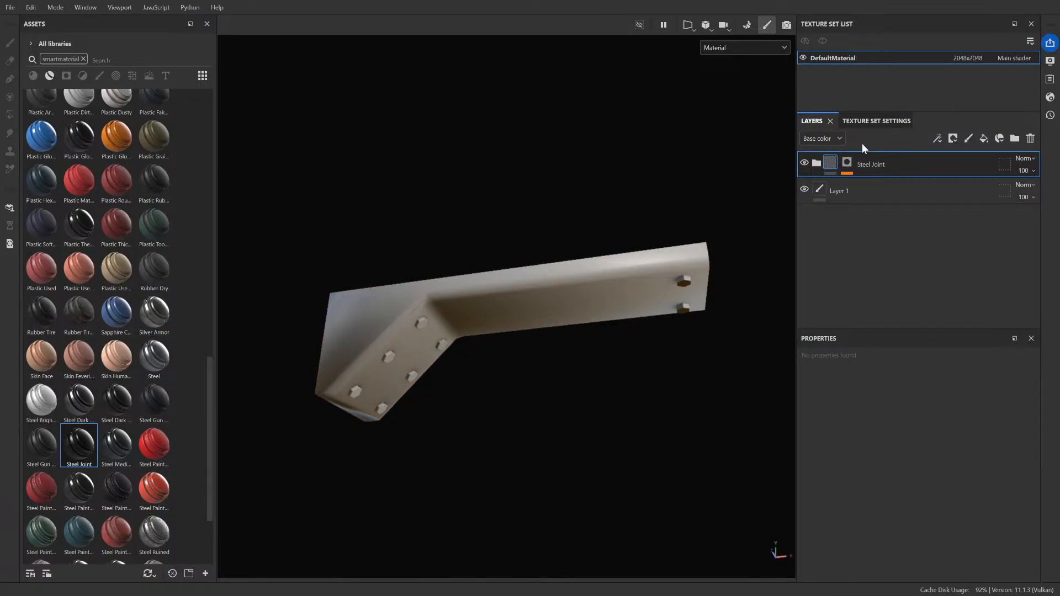
scroll(463, 295, "up", 3)
scroll(464, 295, "down", 4)
scroll(464, 295, "up", 1)
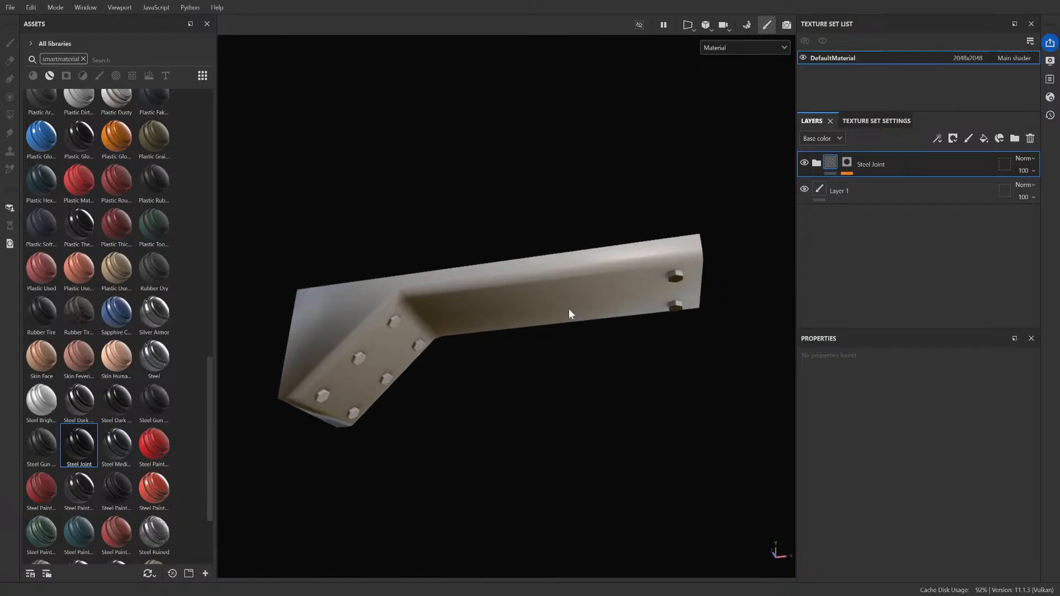
scroll(569, 309, "up", 2)
scroll(469, 384, "up", 2)
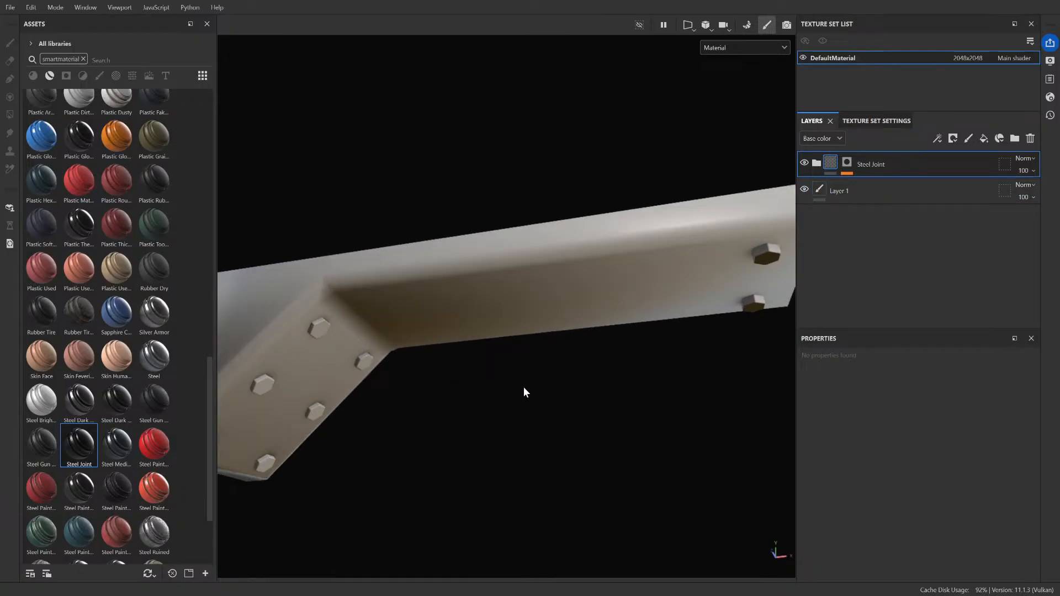
Step: Try a Steel Gun smart material on the beam, reapply Steel Joint, and undo the last application
left_click_drag(524, 388, 342, 433, "alt")
left_click_drag(49, 442, 343, 325)
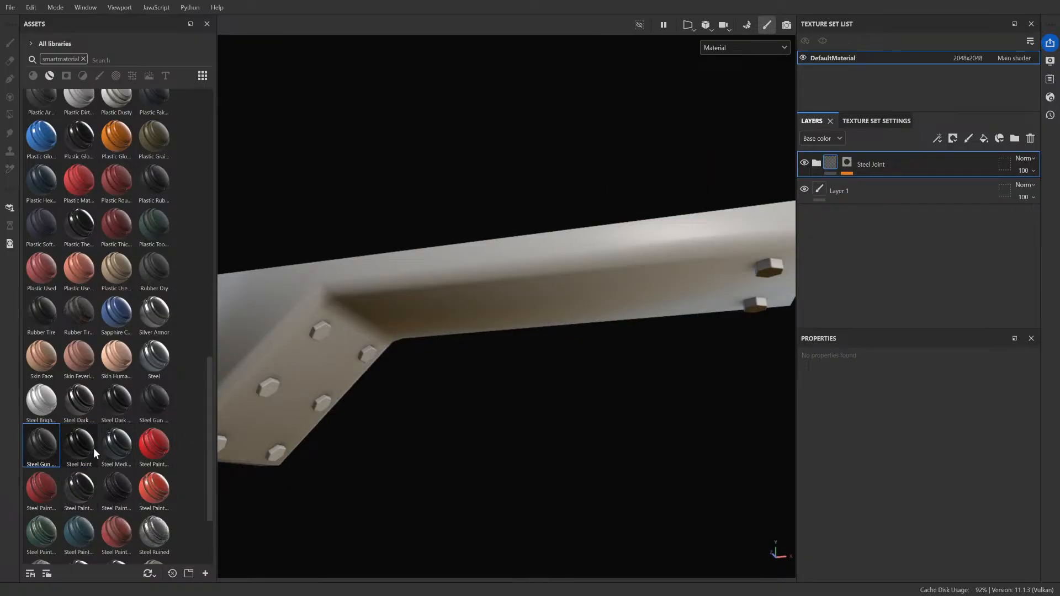
left_click_drag(94, 448, 414, 288)
key("ctrl+z")
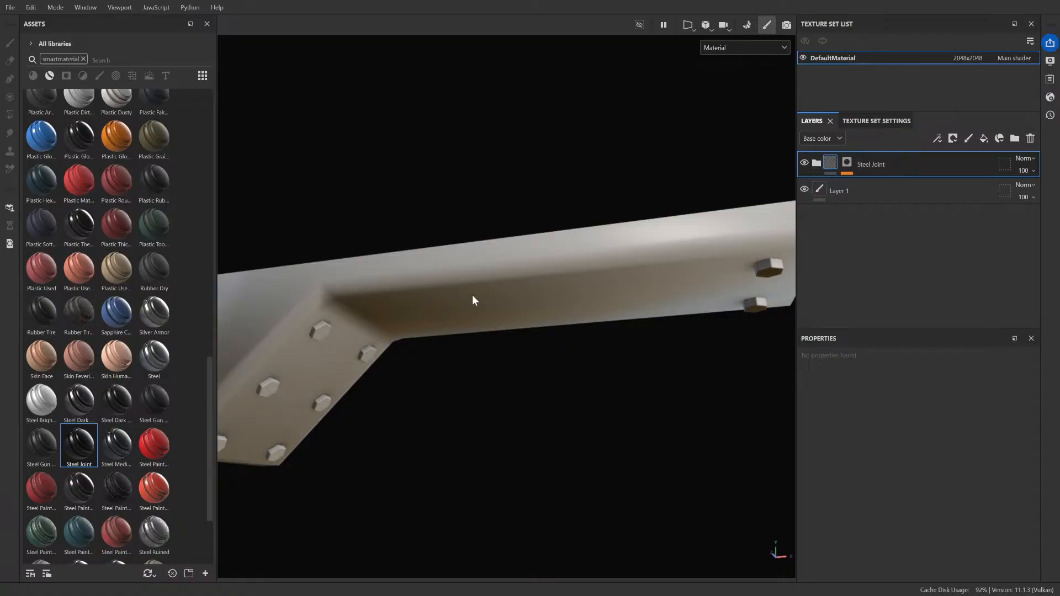
Step: Disable Use Low Poly Mesh as High Poly Mesh, rebake the beam's mesh maps, and check the seam near the bolts
scroll(473, 297, "down", 3)
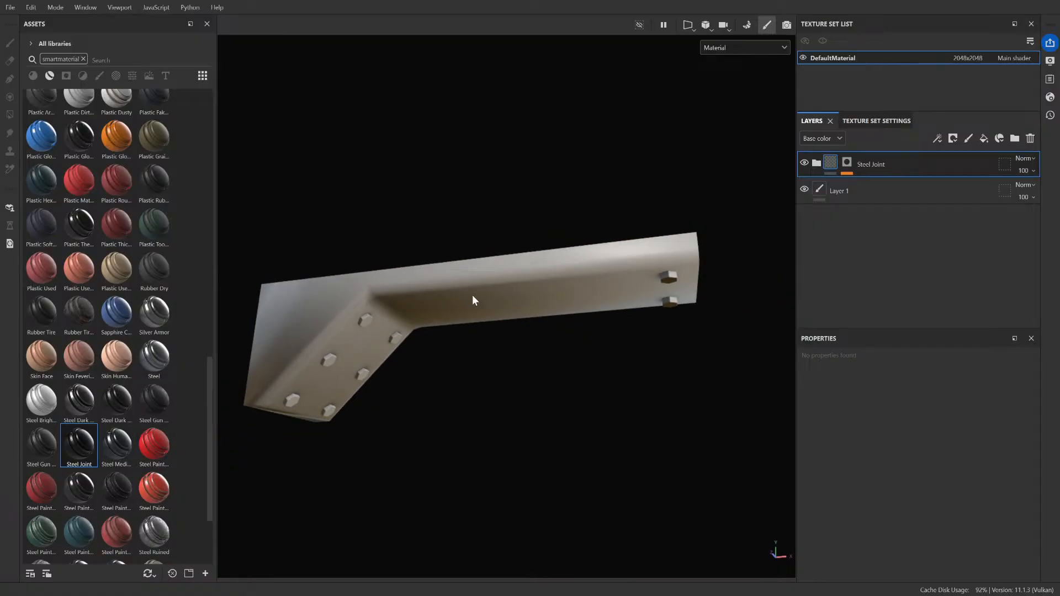
scroll(455, 310, "up", 3)
left_click_drag(493, 325, 429, 303, "alt")
scroll(329, 366, "up", 5)
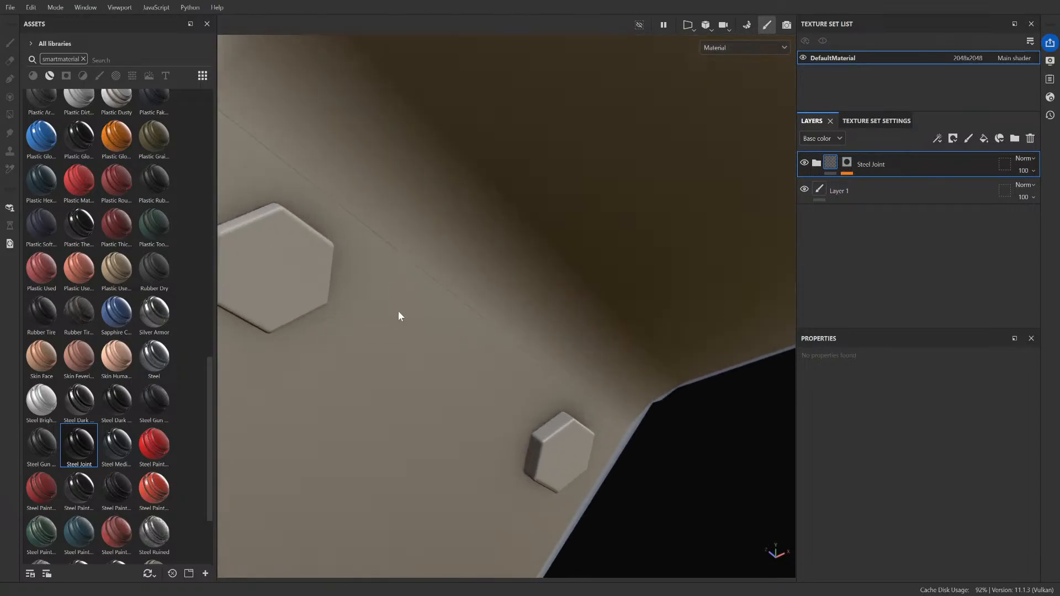
scroll(432, 257, "down", 5)
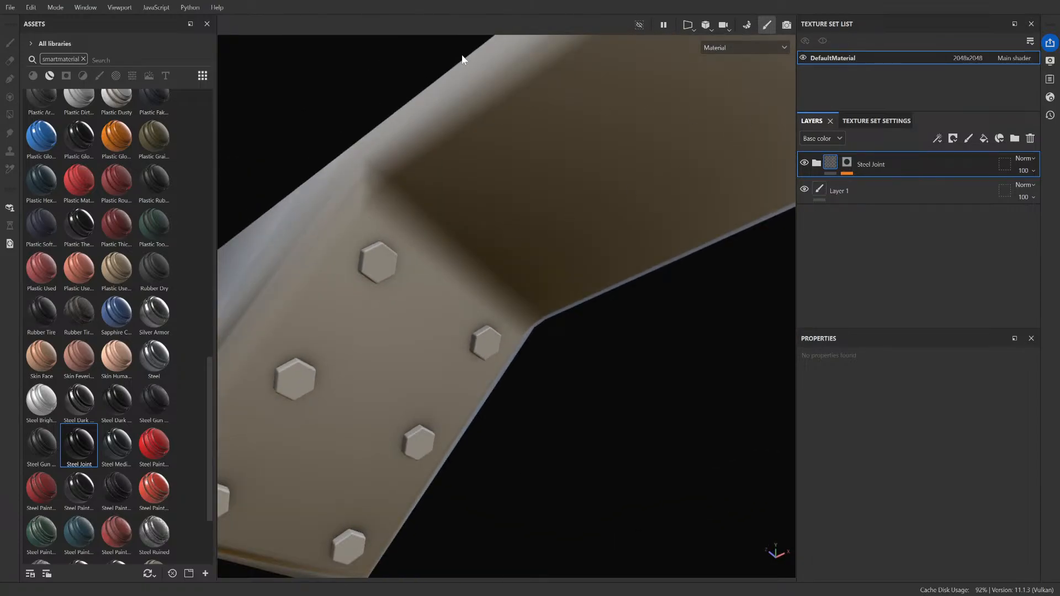
left_click(787, 25)
left_click(881, 118)
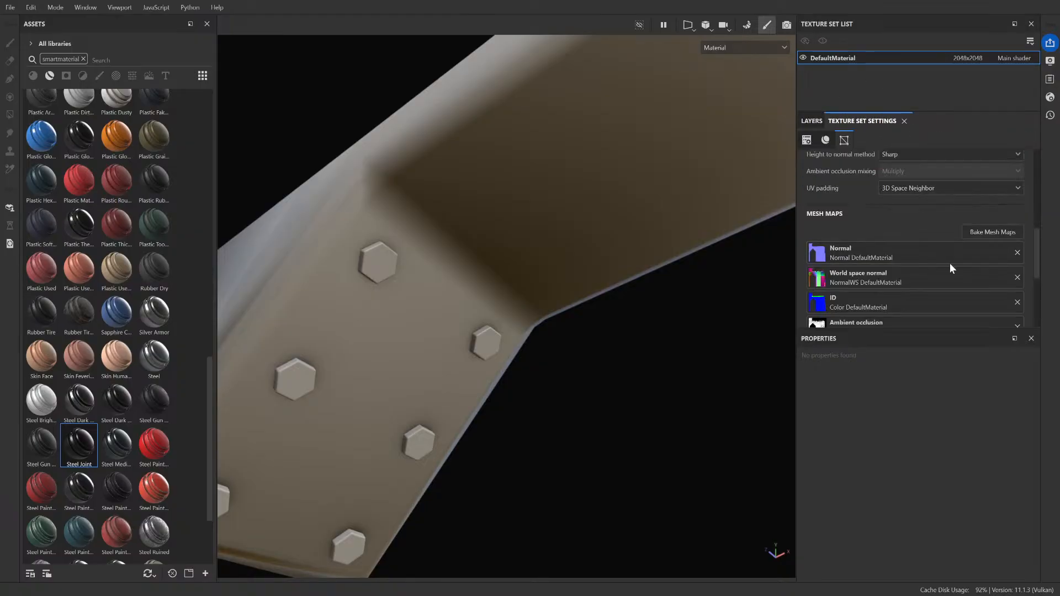
left_click(966, 228)
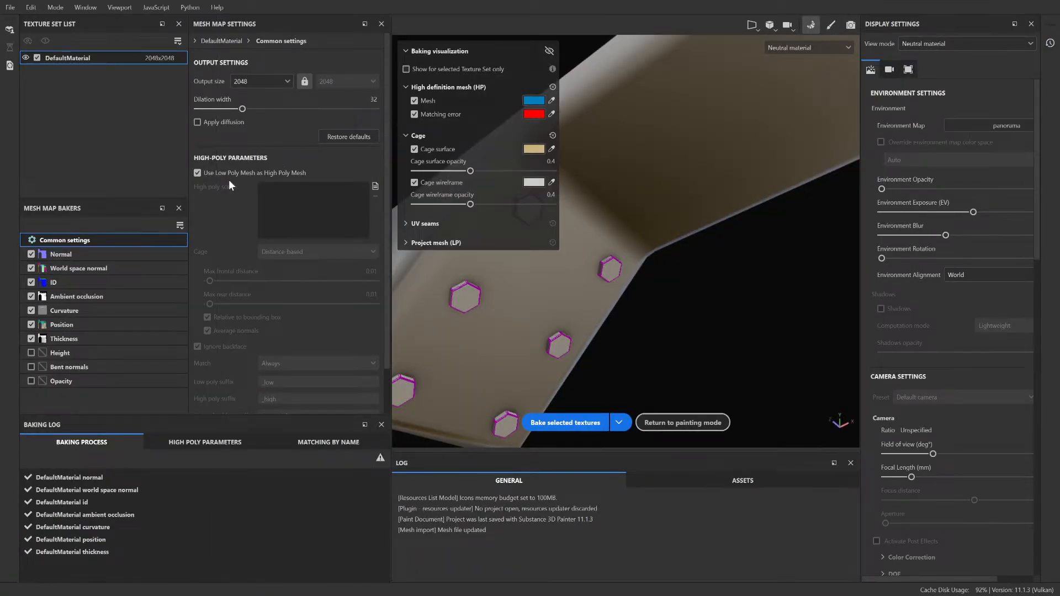
left_click(230, 173)
left_click(563, 423)
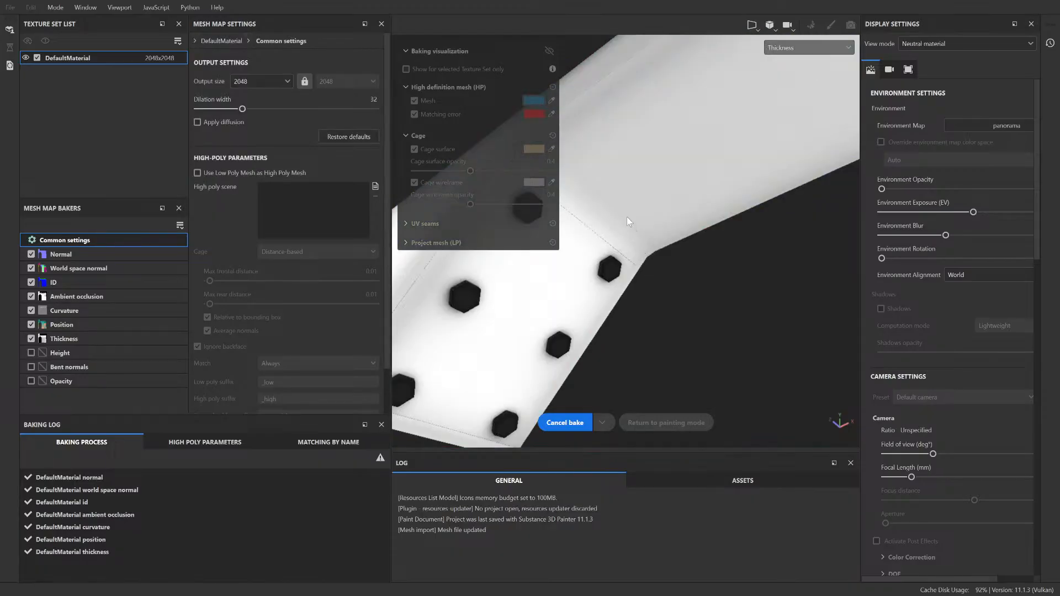
scroll(626, 216, "up", 4)
scroll(594, 295, "up", 7)
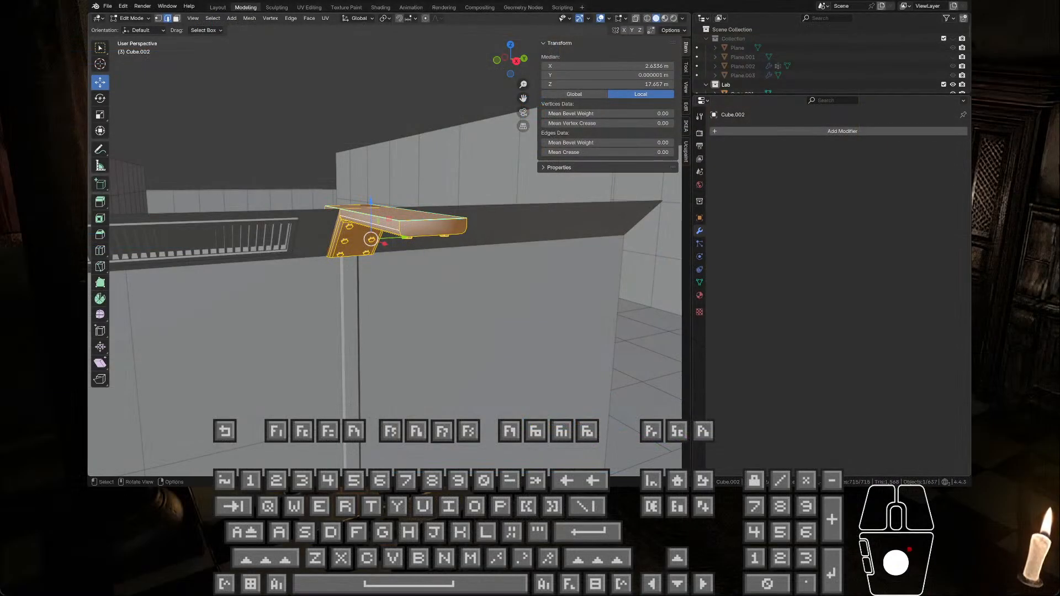
Step: Switch to Blender, show the beam's UV layout beside the mesh, and examine the pointed border strips and the bolt islands
middle_click_drag(387, 249, 386, 232)
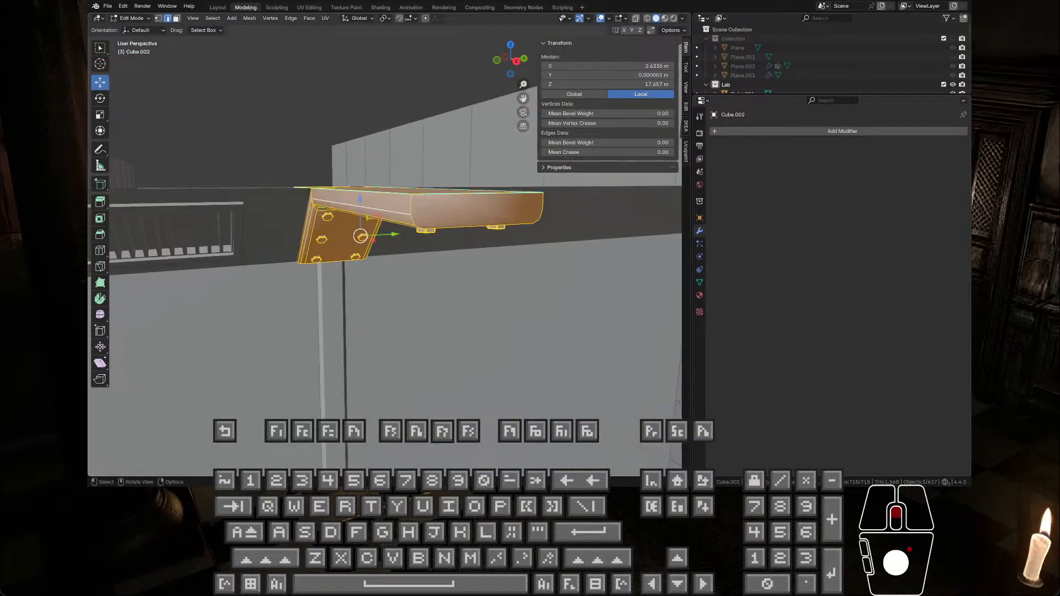
left_click(309, 7)
scroll(306, 58, "up", 4)
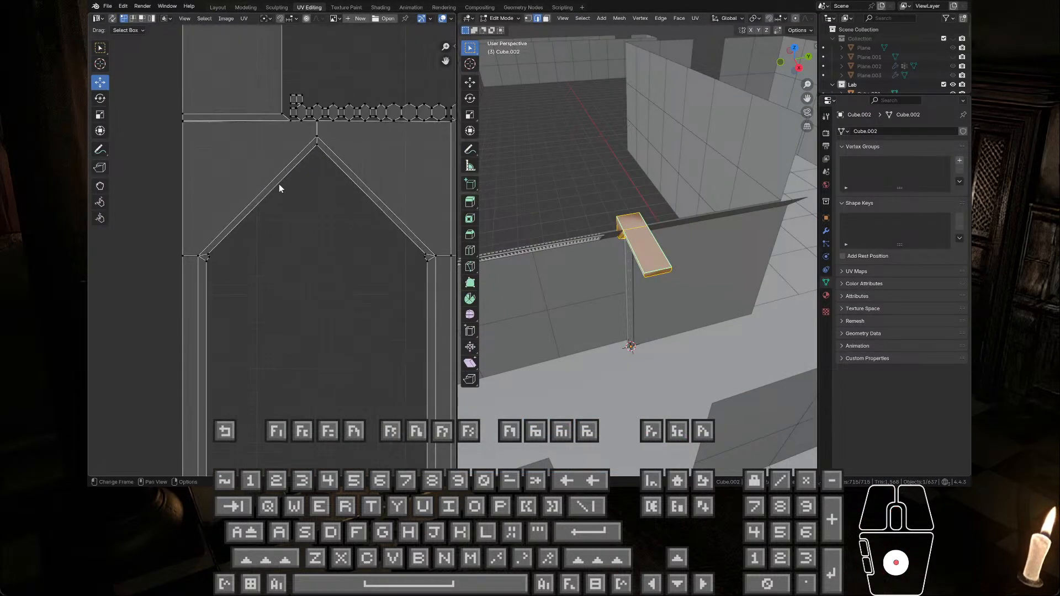
scroll(329, 117, "up", 3)
middle_click_drag(329, 117, 333, 193)
scroll(334, 193, "down", 2)
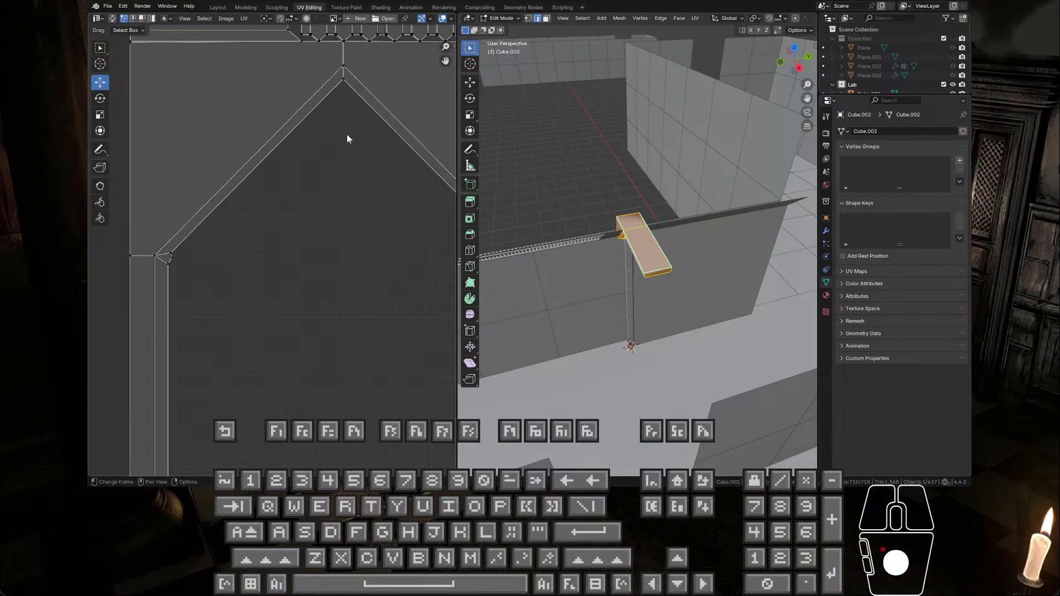
middle_click_drag(346, 135, 356, 264)
scroll(303, 103, "up", 4)
scroll(307, 103, "down", 2)
middle_click_drag(319, 101, 303, 159)
scroll(324, 152, "up", 4)
scroll(324, 151, "down", 2)
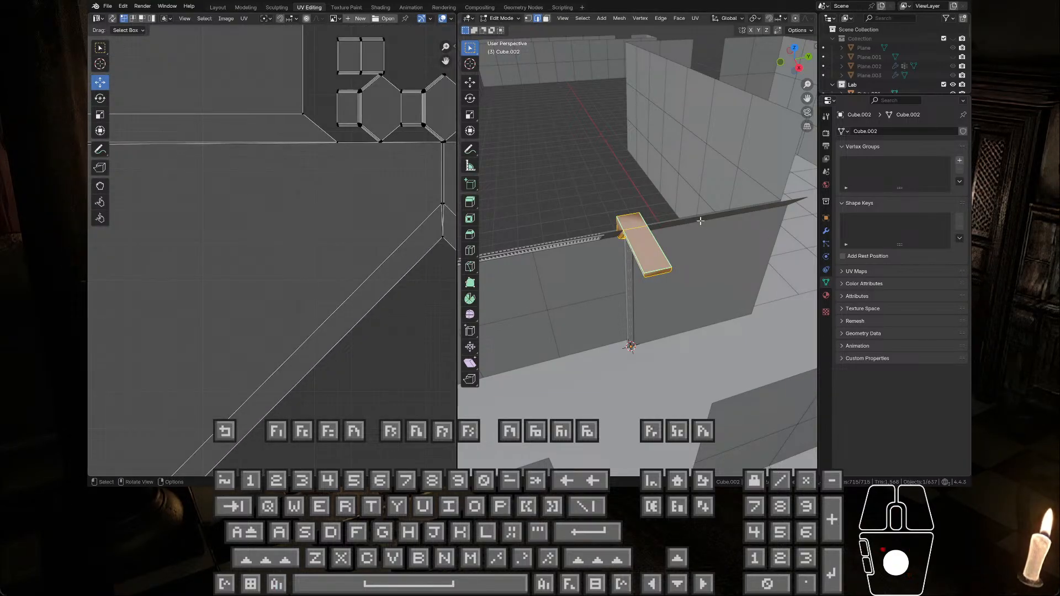
Step: Examine the spacing between the hexagonal bolt islands and the adjoining beam islands, including the corners of the border strips
middle_click_drag(649, 230, 652, 204)
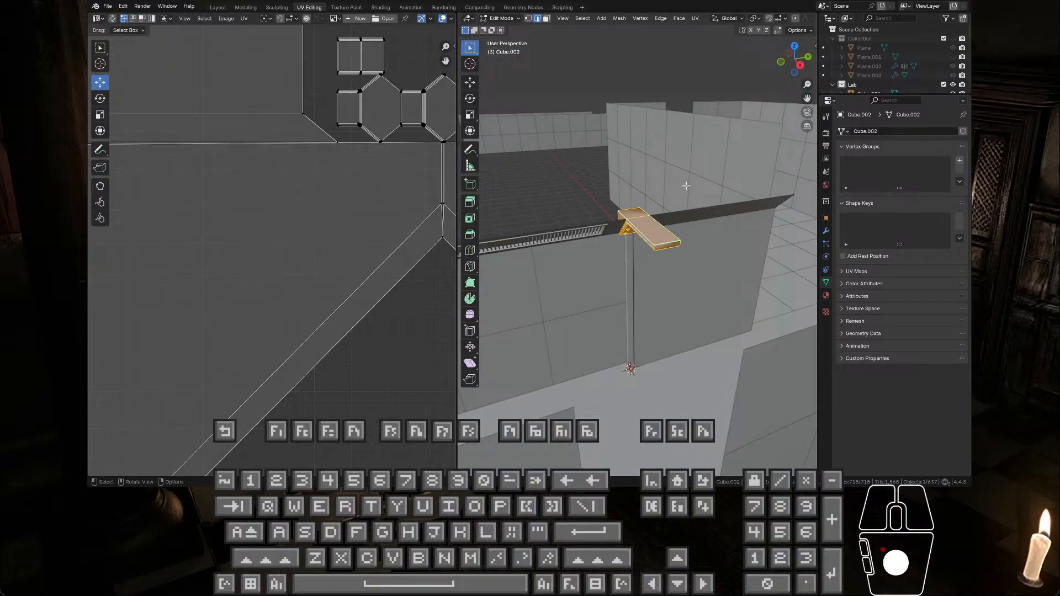
scroll(388, 180, "up", 1)
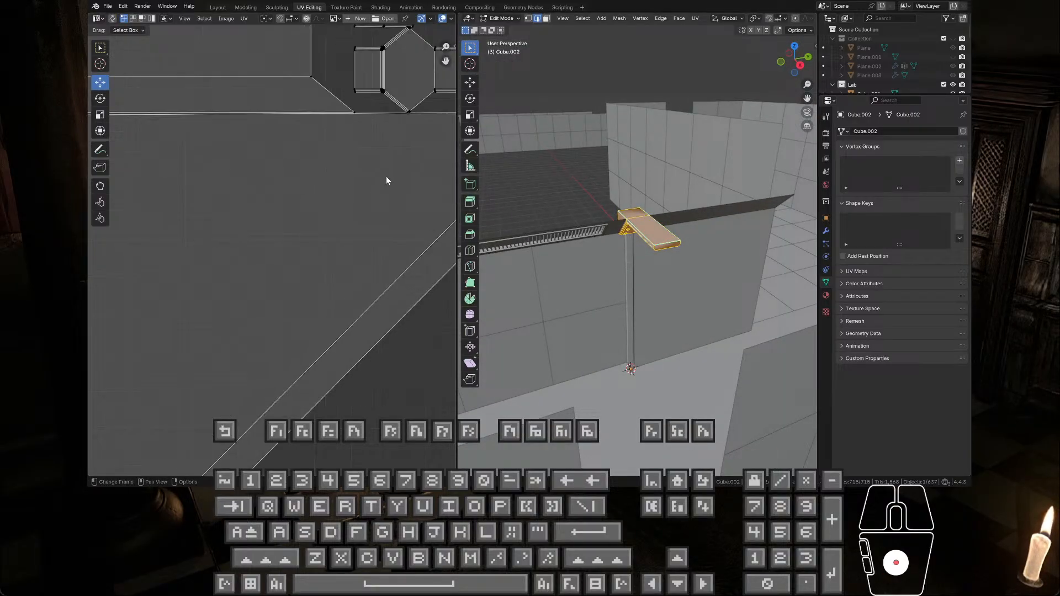
middle_click_drag(400, 169, 412, 264)
scroll(283, 254, "up", 6)
middle_click_drag(376, 171, 419, 301)
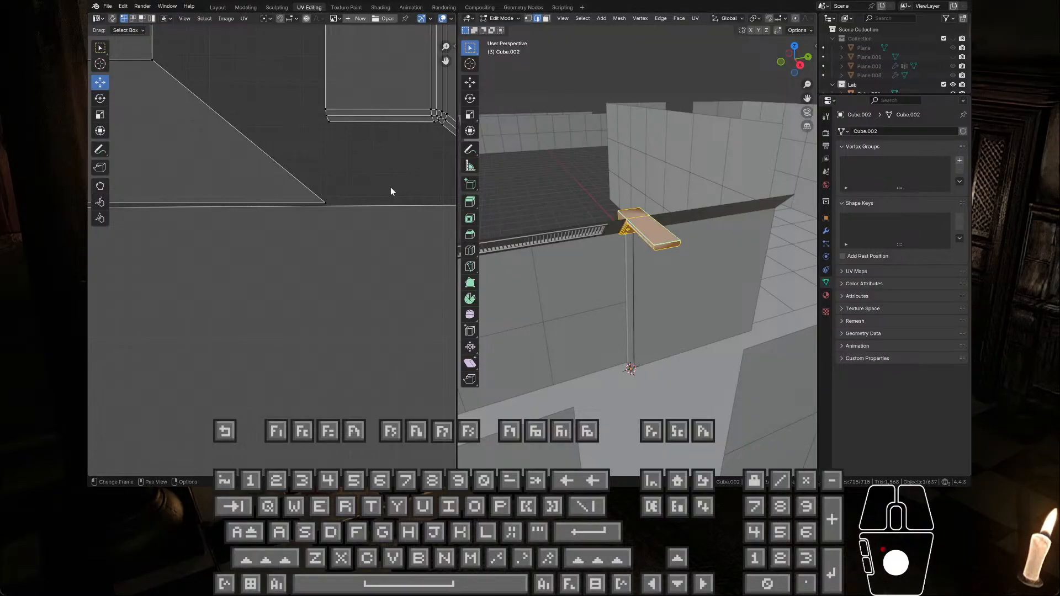
middle_click_drag(391, 190, 150, 258)
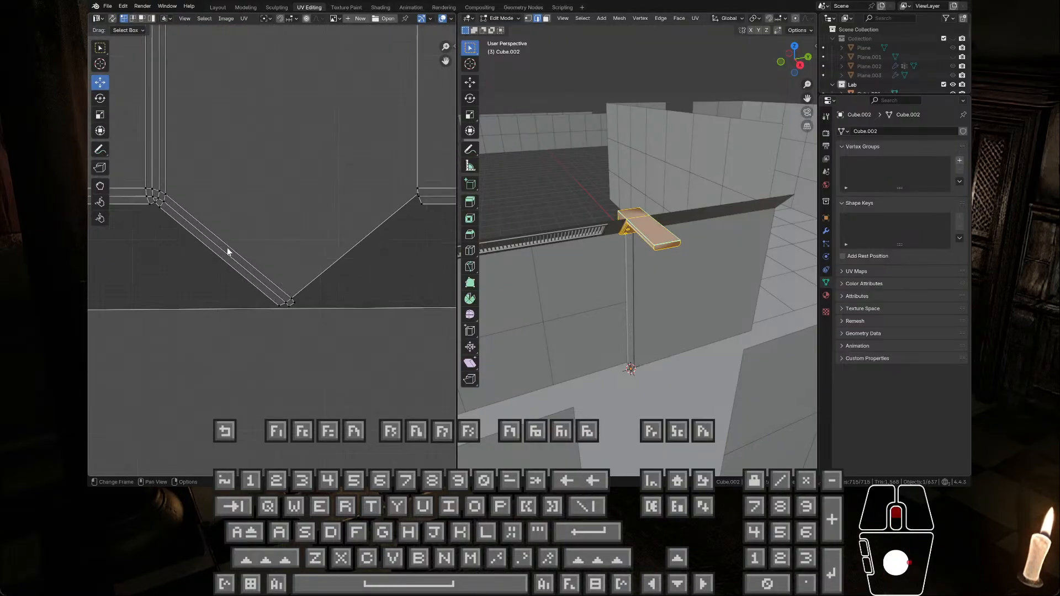
scroll(230, 252, "up", 3)
scroll(228, 251, "down", 5)
scroll(348, 168, "down", 5)
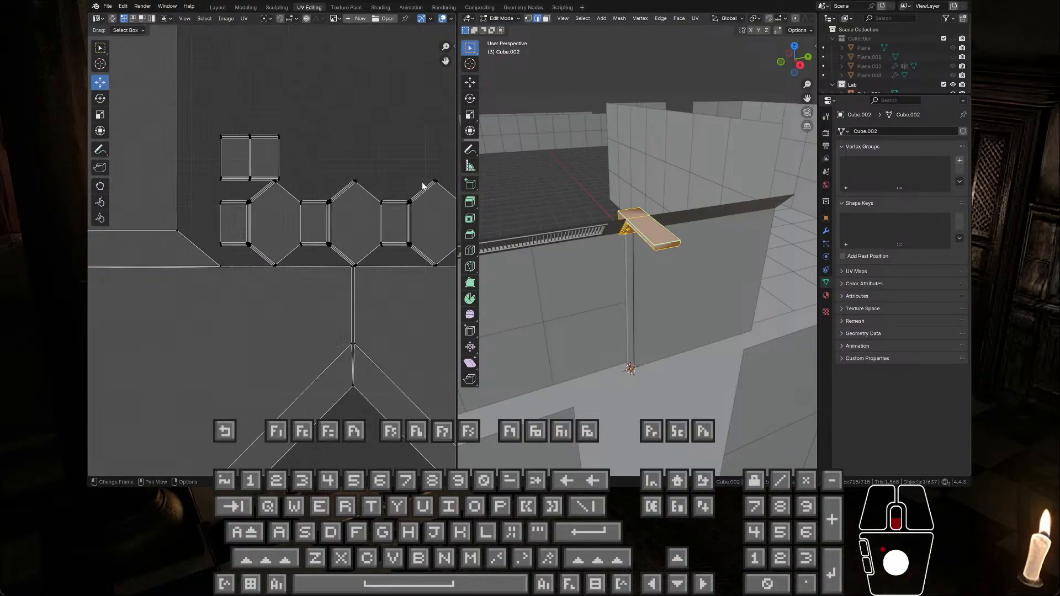
middle_click_drag(353, 265, 324, 99)
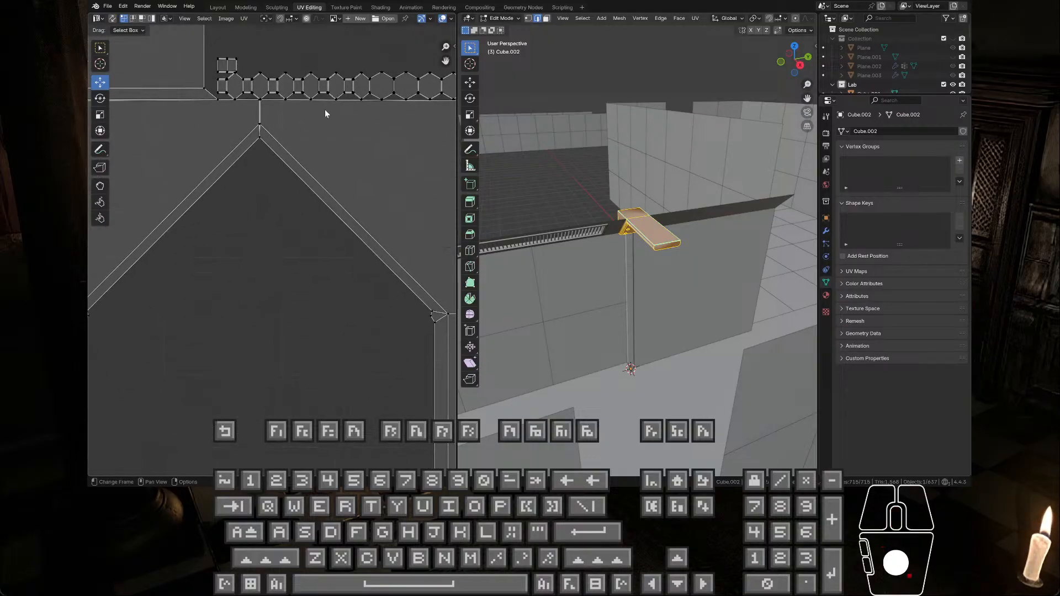
middle_click_drag(408, 280, 267, 147)
scroll(353, 229, "down", 5)
scroll(276, 252, "up", 6)
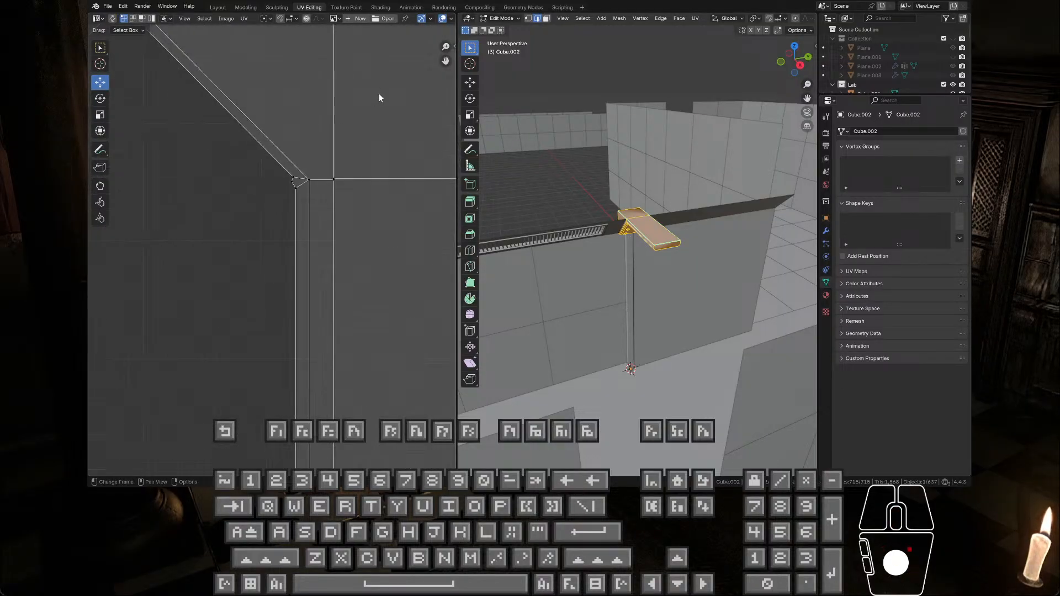
Step: Unwrap the beam again with Smart UV Project, using an island margin of 0.100, and check the spacing of the islands
middle_click_drag(379, 94, 307, 305)
scroll(271, 246, "up", 4)
middle_click_drag(338, 119, 362, 211)
scroll(262, 266, "down", 5)
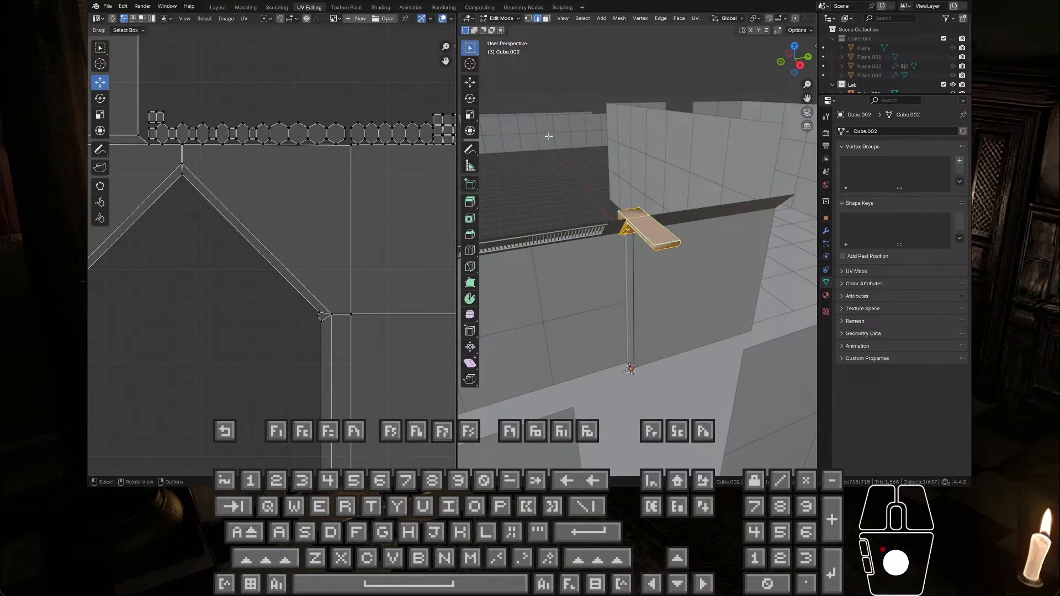
key("u")
left_click(551, 190)
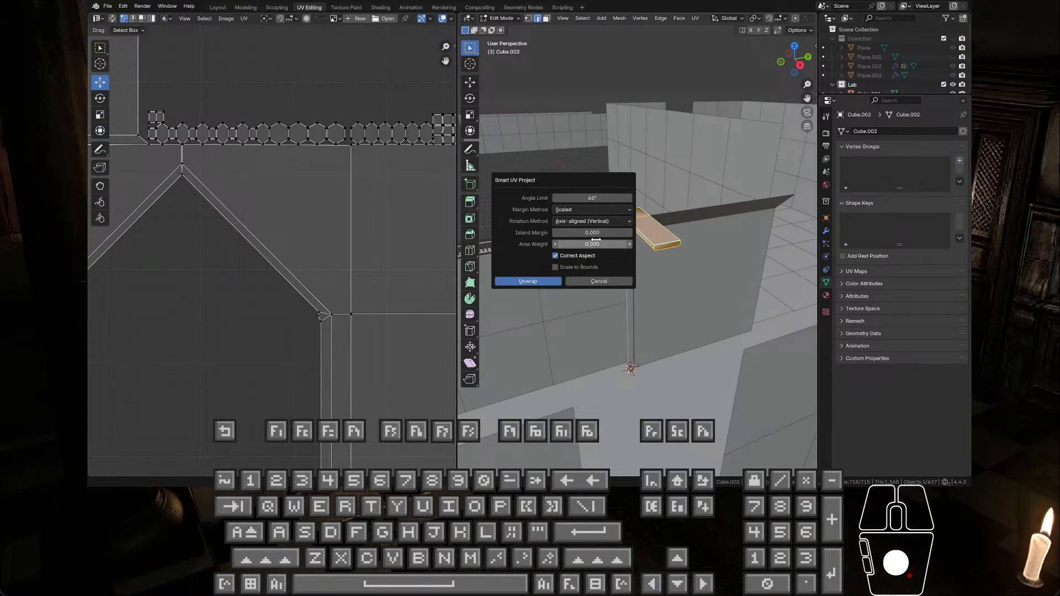
left_click(629, 233)
left_click(630, 233)
left_click(630, 233)
left_click(630, 233)
left_click(630, 233)
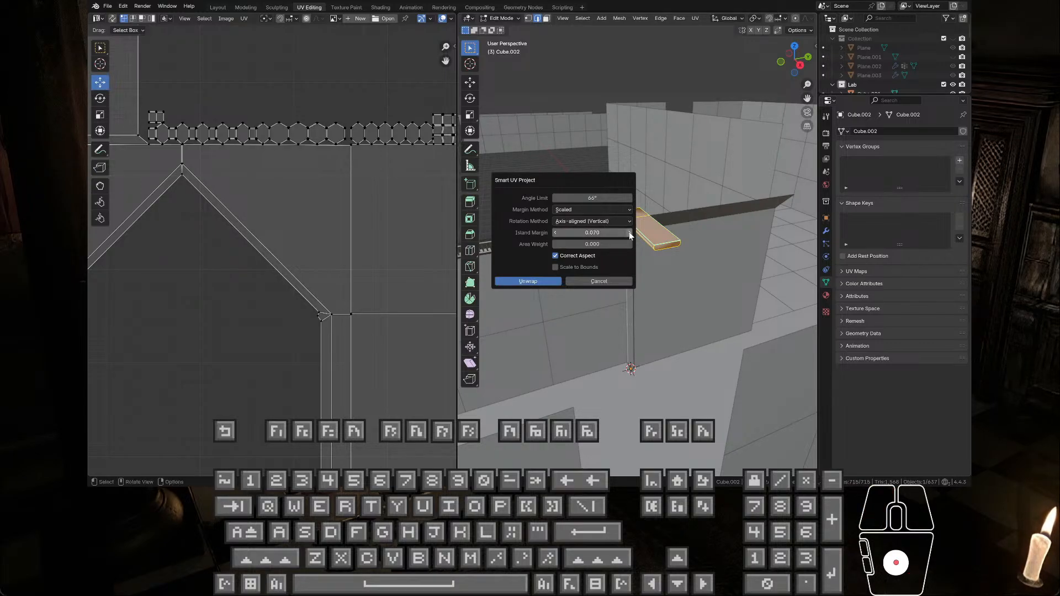
left_click(630, 233)
left_click(630, 233)
left_click(513, 282)
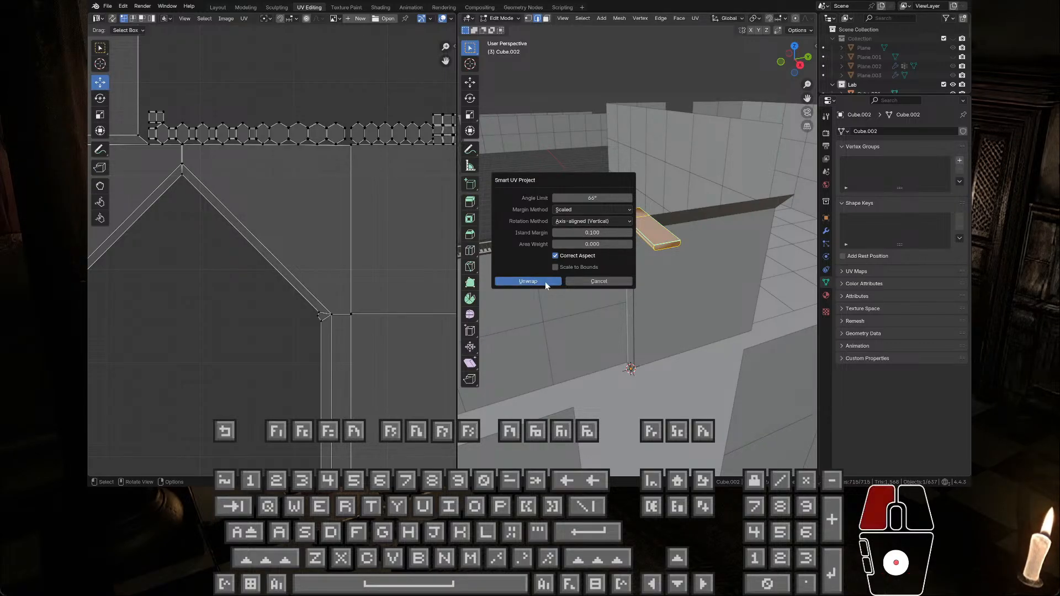
scroll(303, 235, "down", 4)
scroll(322, 234, "up", 1)
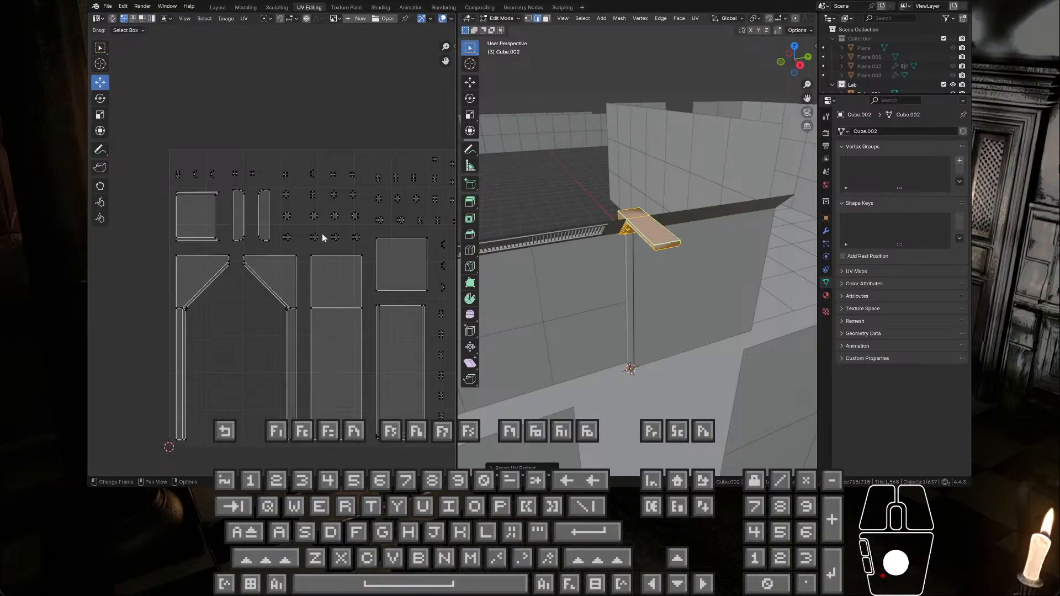
Step: Export the newly unwrapped beam in FBX format
left_click(107, 6)
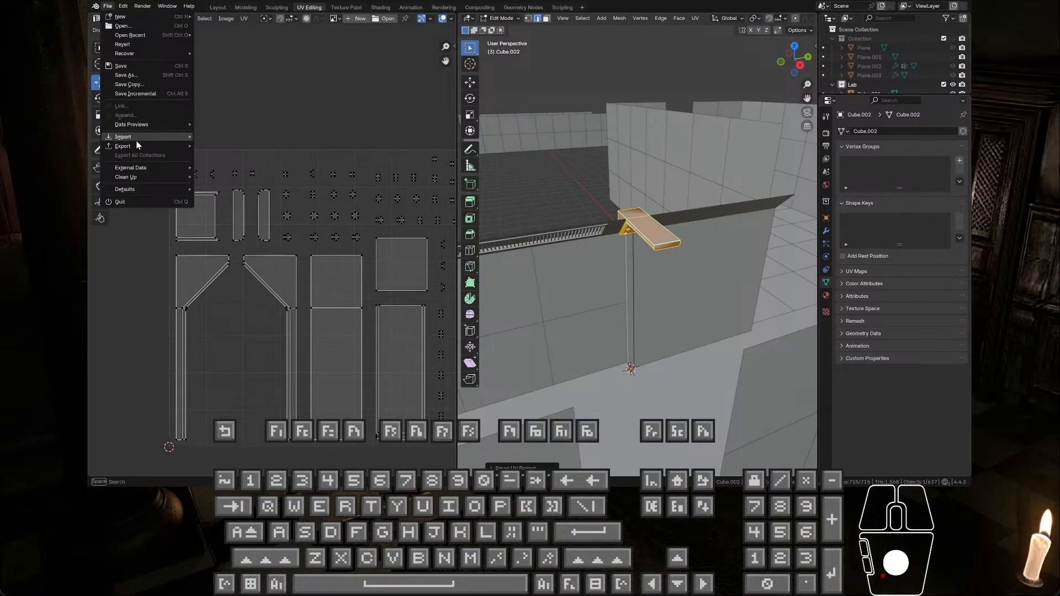
mouse_move(135, 153)
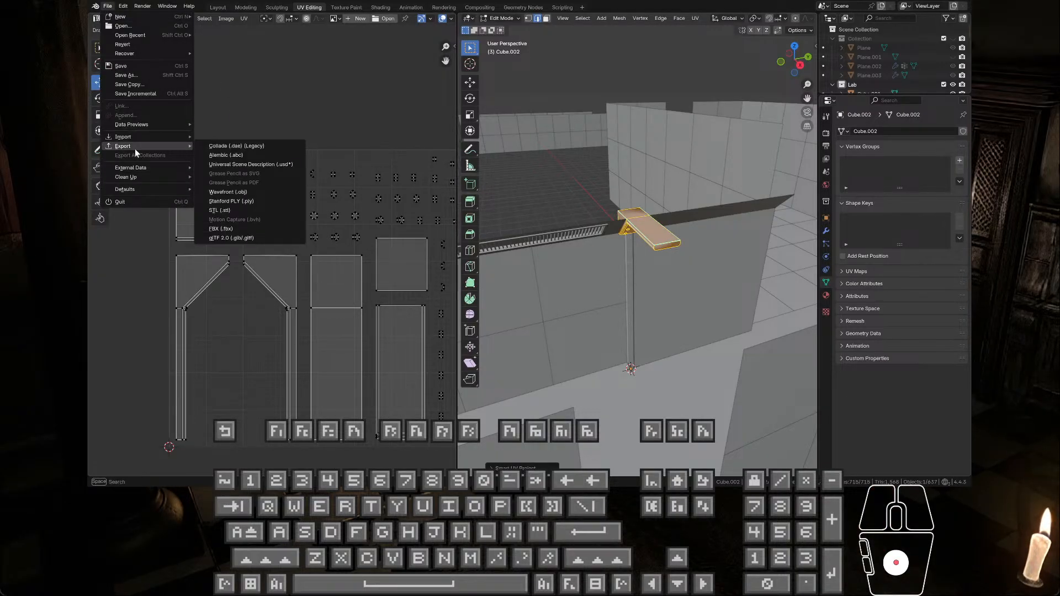
left_click(243, 228)
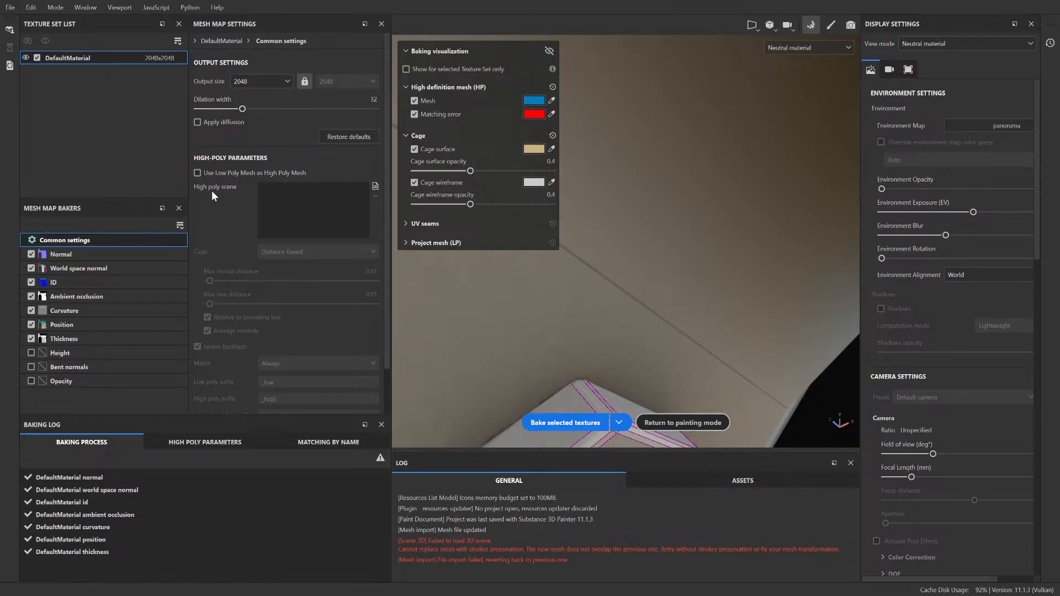
Step: In Substance 3D Painter, enable Use Low Poly Mesh as High Poly Mesh, rebake the mesh maps, and inspect the seam near the bolts
left_click(246, 173)
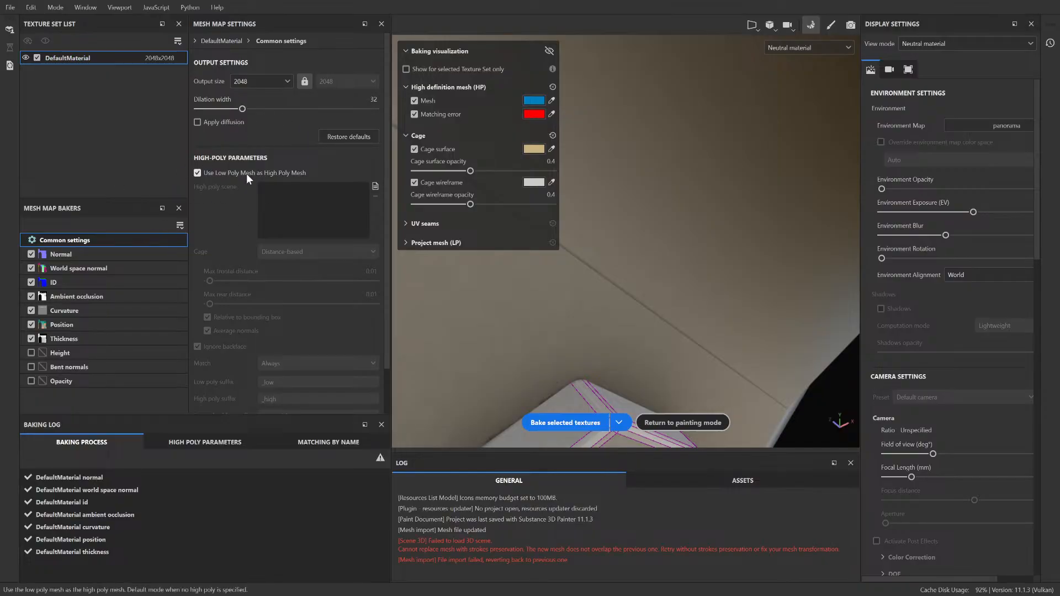
left_click(581, 422)
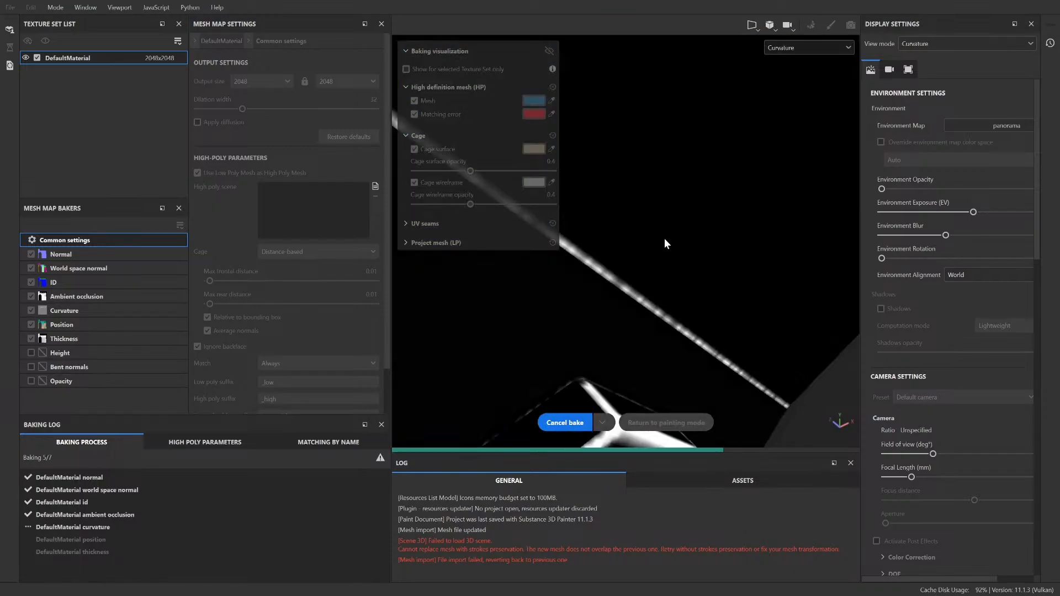
scroll(669, 245, "down", 10)
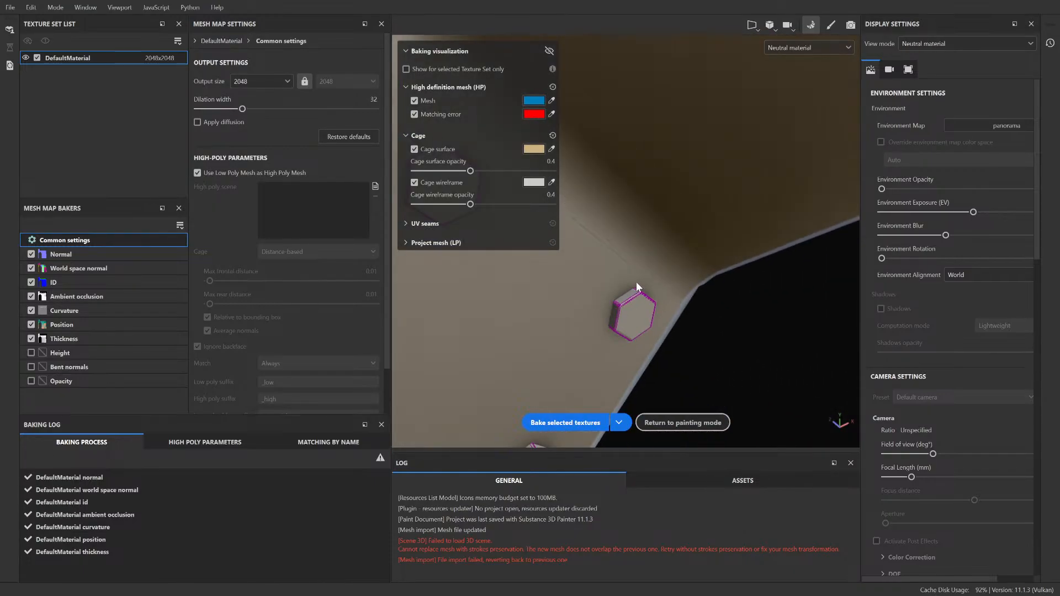
mouse_move(521, 390)
left_mouse_down("alt")
mouse_move(566, 329)
mouse_move(543, 375)
mouse_move(643, 310)
mouse_move(554, 366)
mouse_move(588, 331)
mouse_move(627, 253)
left_mouse_up("alt")
scroll(627, 253, "up", 8)
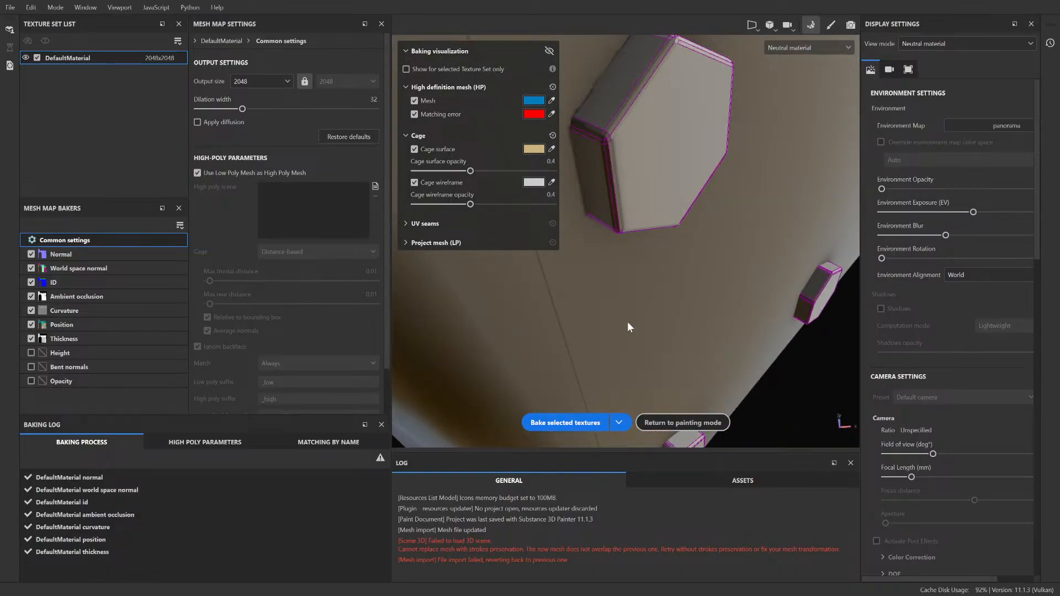
scroll(628, 323, "down", 6)
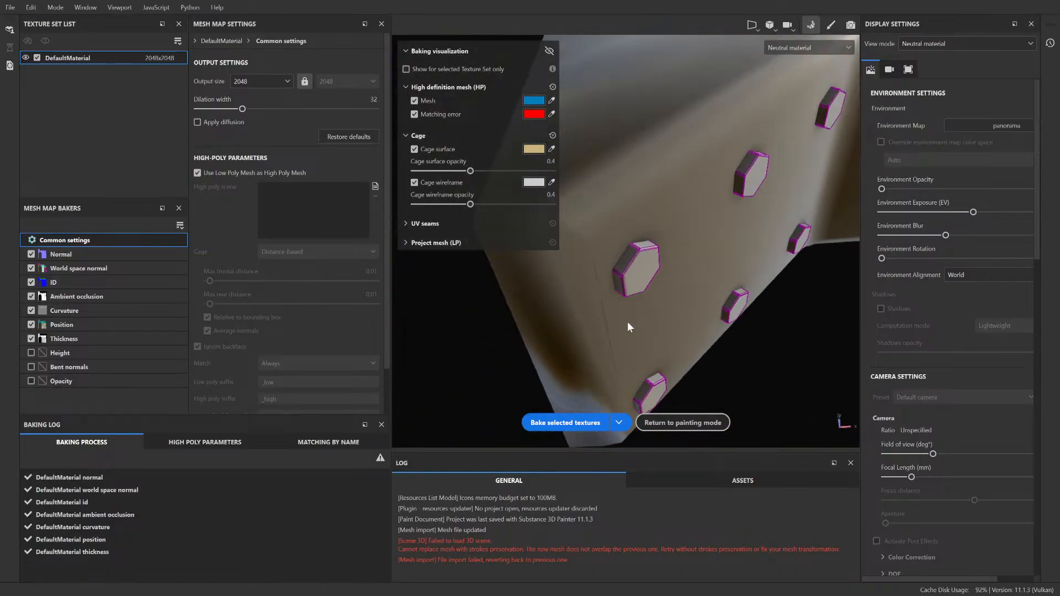
left_click_drag(627, 323, 553, 280, "alt")
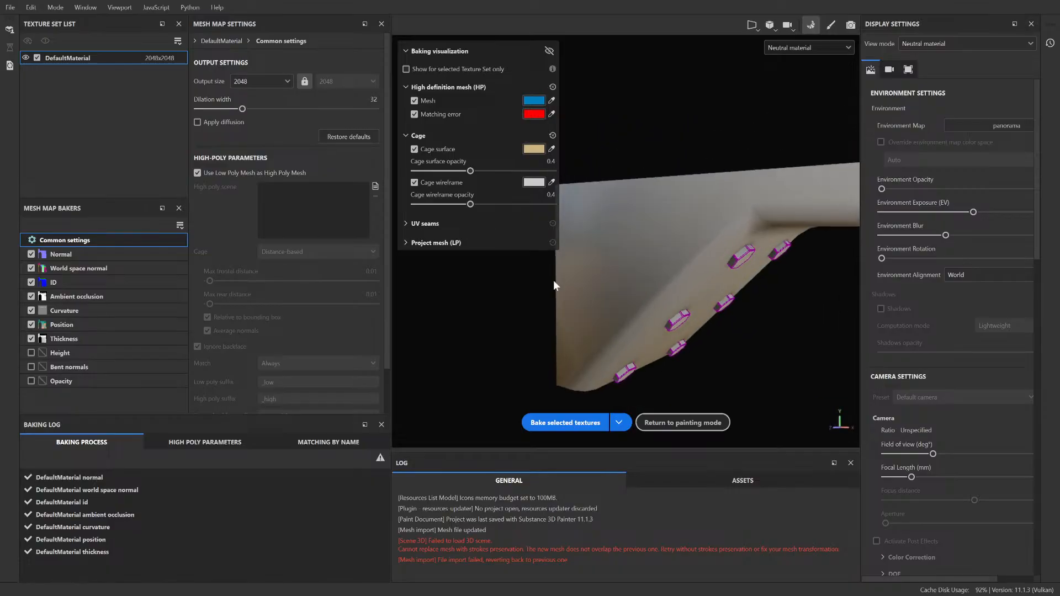
Step: Toggle Use Low Poly Mesh as High Poly Mesh and rebake the selected mesh maps before returning to painting mode
left_click(294, 174)
left_click(273, 169)
left_click(266, 170)
left_click(558, 423)
left_click(831, 26)
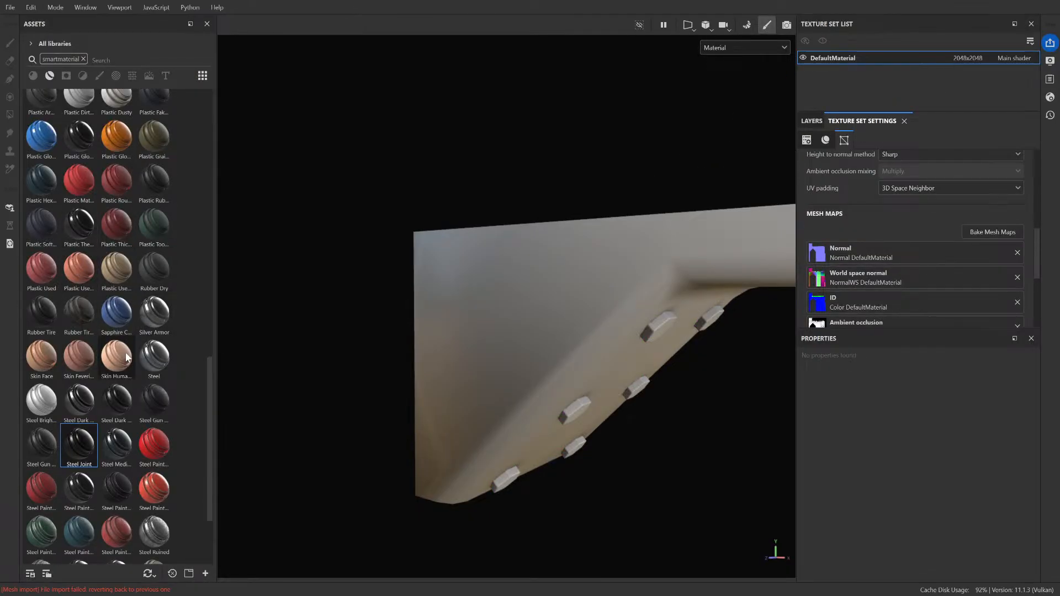
Step: Show the layer stack and examine the beam's bolts and bracket edges with the rebaked maps
scroll(639, 383, "down", 2)
scroll(651, 384, "up", 2)
left_click_drag(690, 380, 694, 344, "alt")
left_click(812, 121)
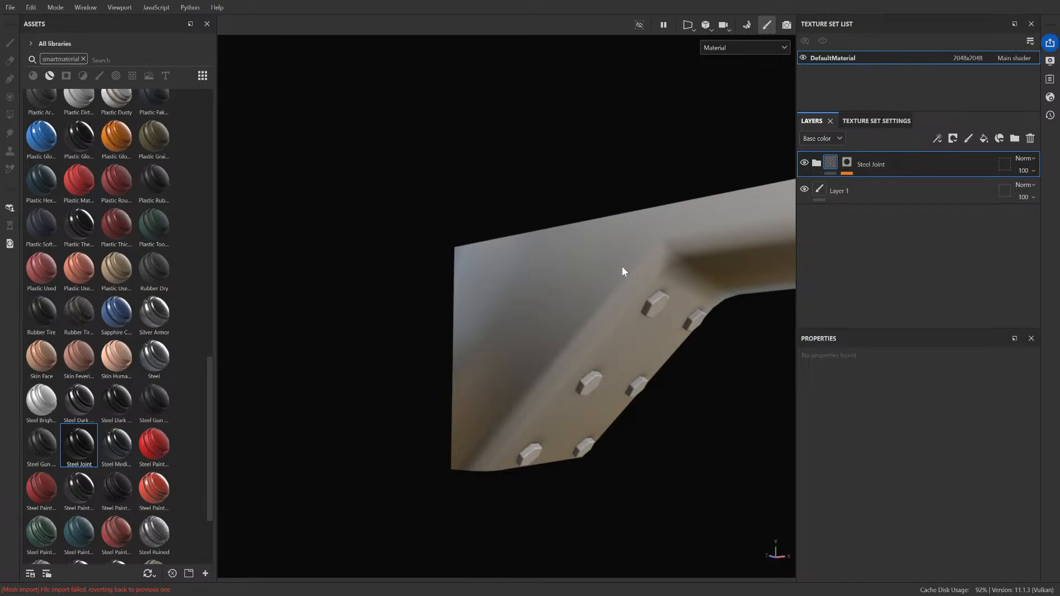
scroll(485, 258, "down", 3)
left_click_drag(512, 279, 472, 290, "alt")
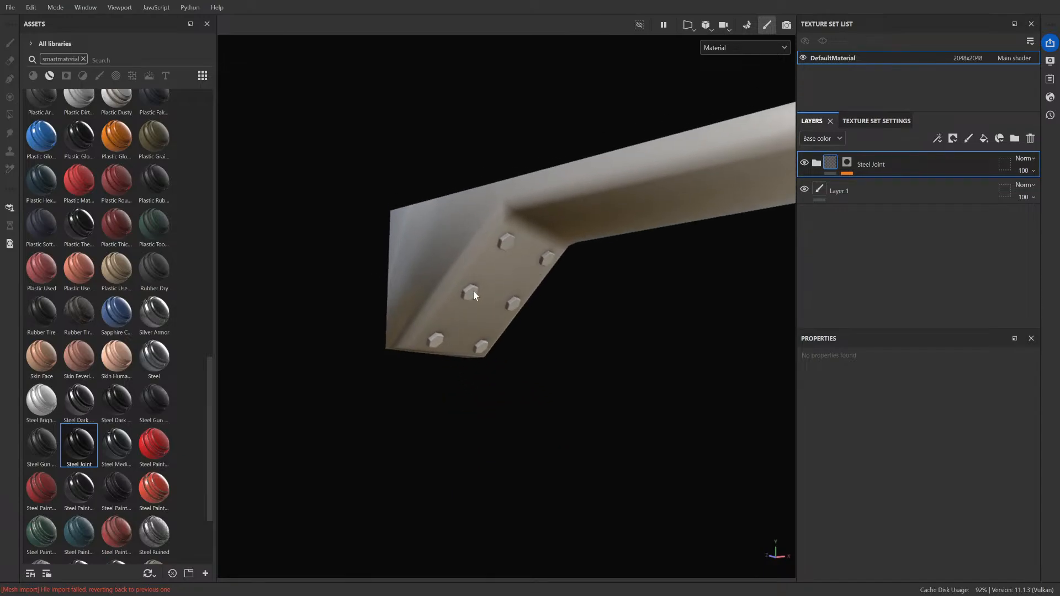
scroll(478, 243, "up", 6)
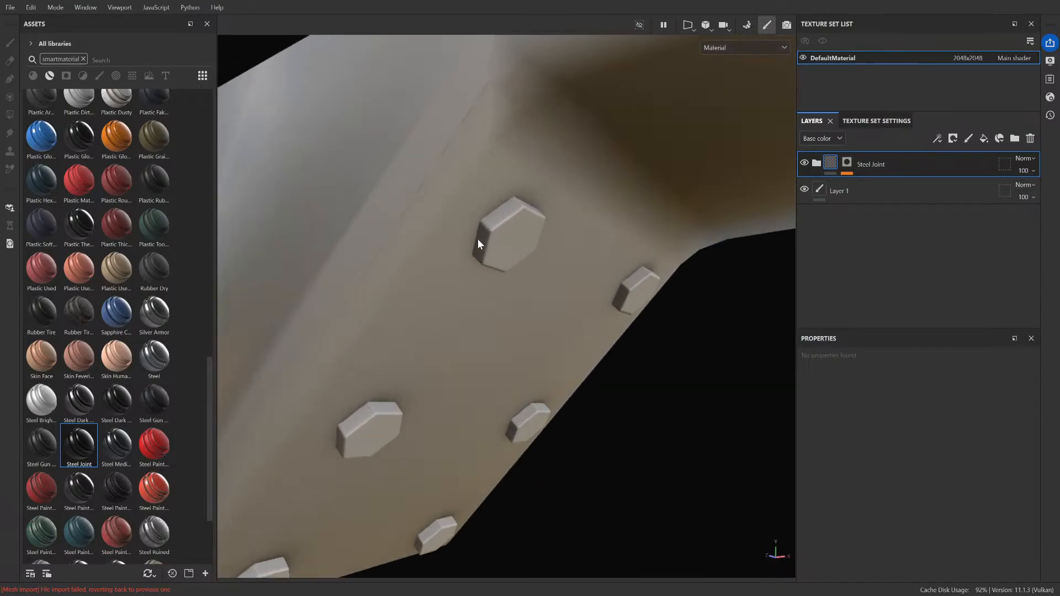
scroll(478, 239, "down", 4)
left_click_drag(488, 268, 538, 321, "alt")
Step: Try another Steel Joint smart material on the beam, delete it, and look through the remaining Steel Joint folder
left_click_drag(88, 440, 429, 264)
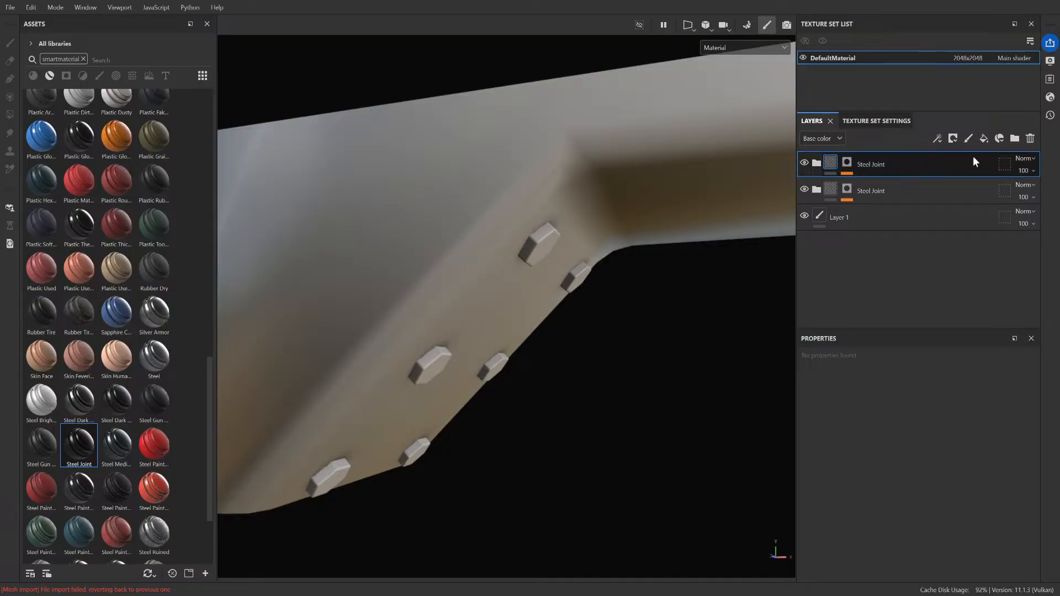
left_click(1030, 138)
left_click(819, 163)
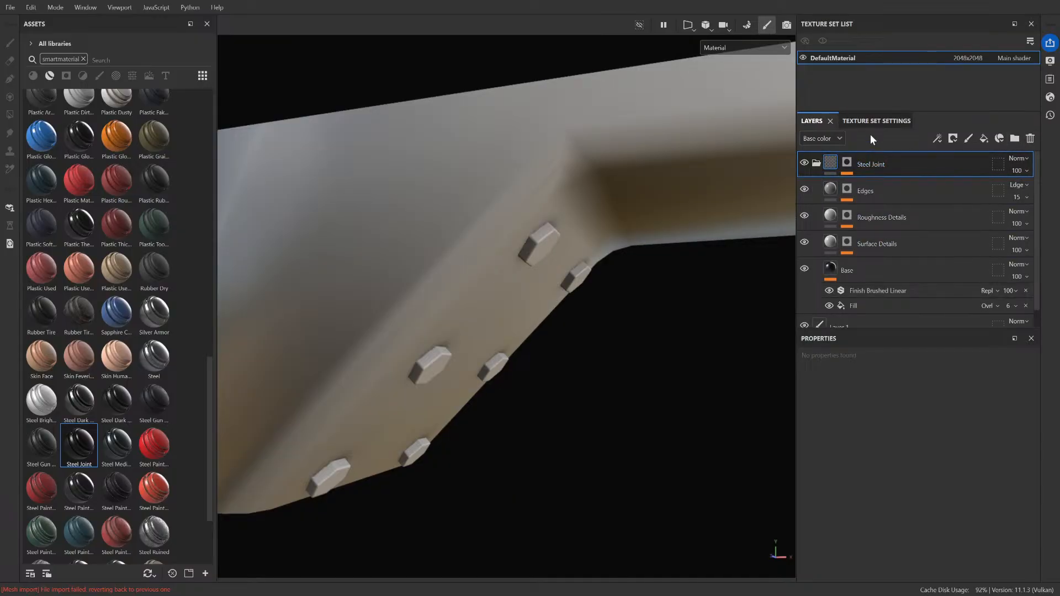
left_click(817, 163)
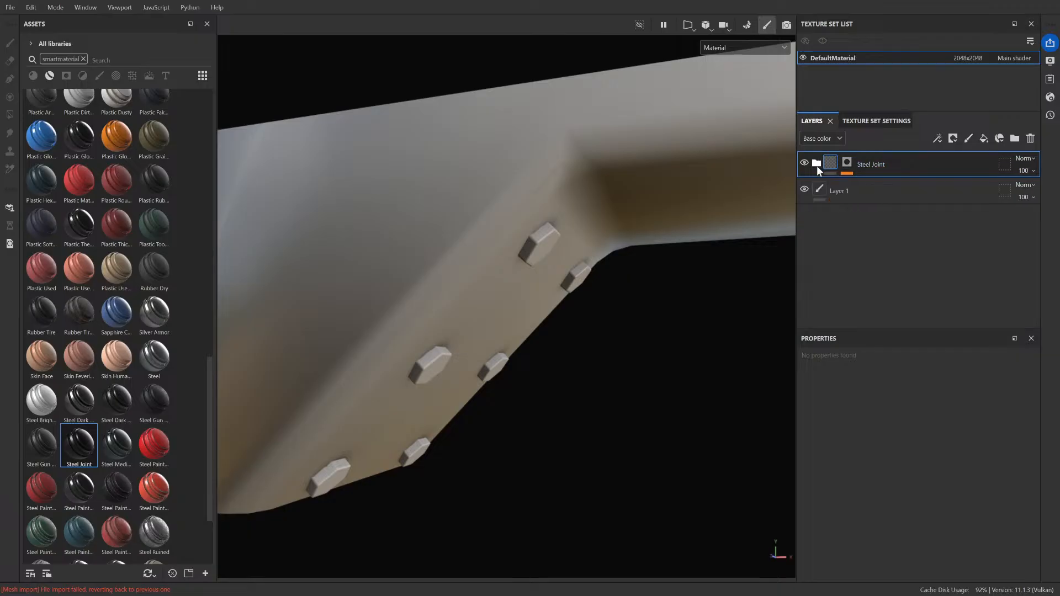
Step: Add the bolts' green ID color to the color selection in the Steel Joint mask
left_click(849, 164)
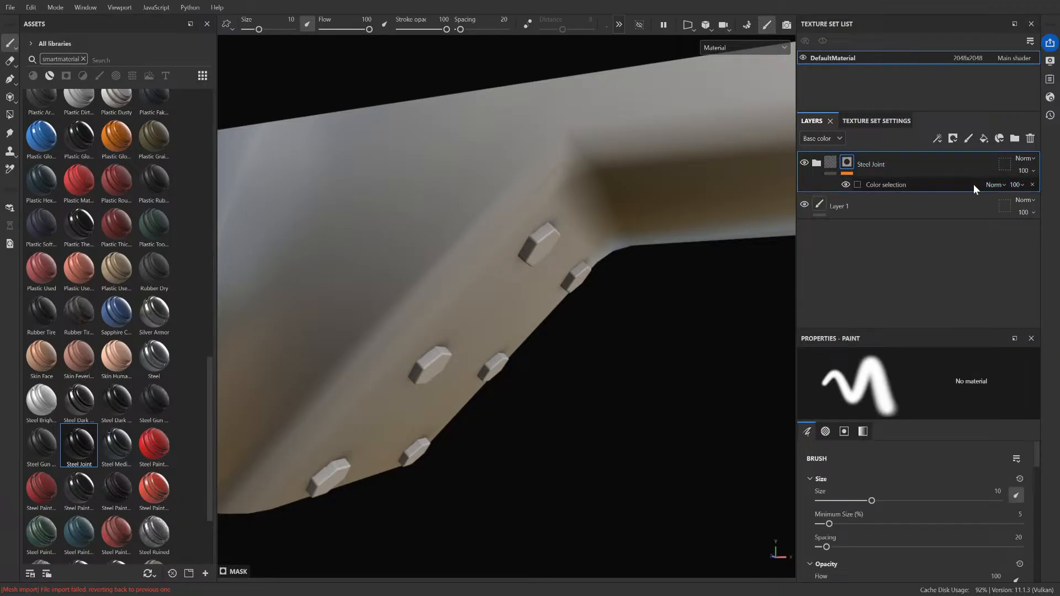
left_click(943, 185)
left_click(1015, 493)
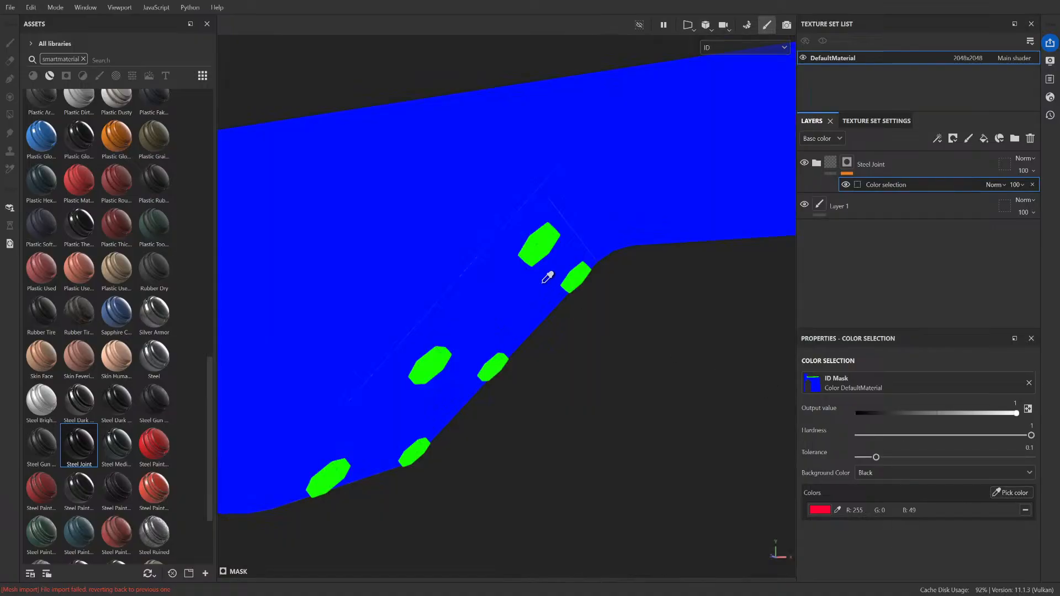
left_click(548, 243)
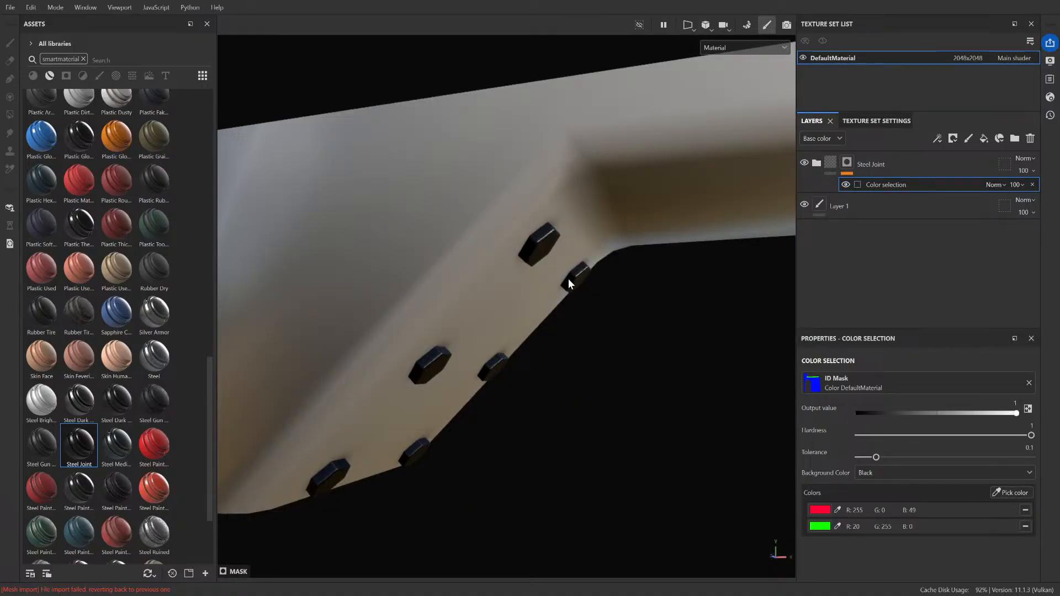
Step: Try adding the beam's blue ID color to the Steel Joint mask, and undo the pick
left_click(1004, 493)
left_click(527, 211)
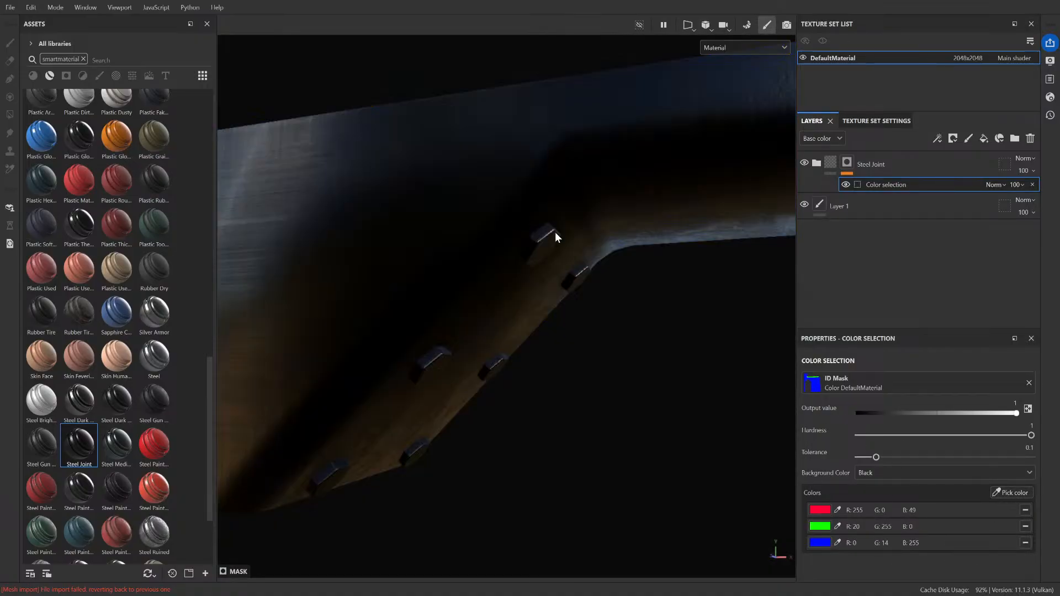
scroll(112, 440, "down", 3)
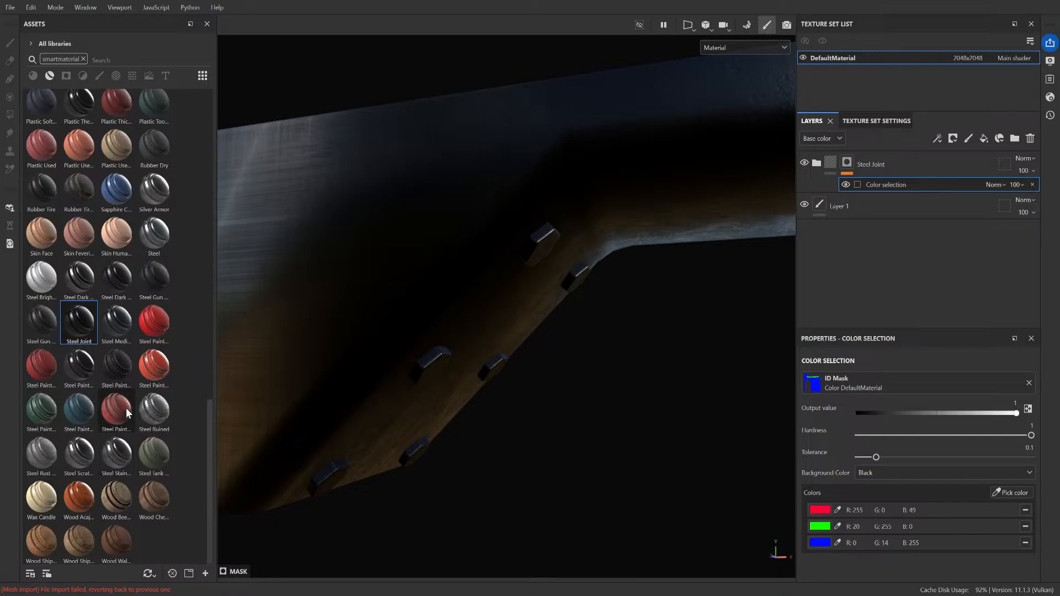
key("ctrl+z")
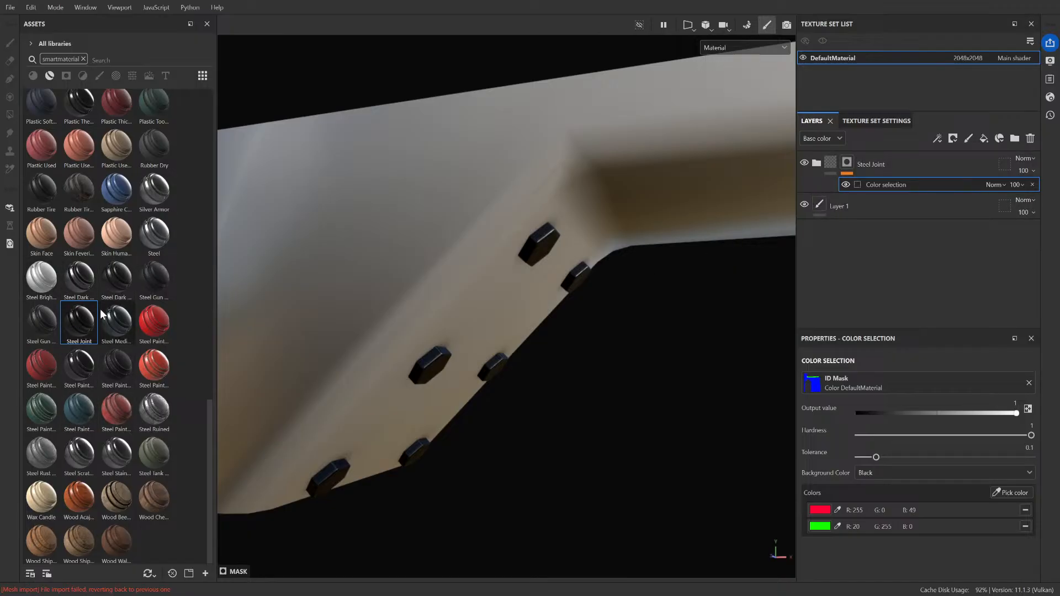
Step: Find the Iron Forged Old Joint smart material and apply it to the beam with an ID color mask
scroll(79, 391, "up", 3)
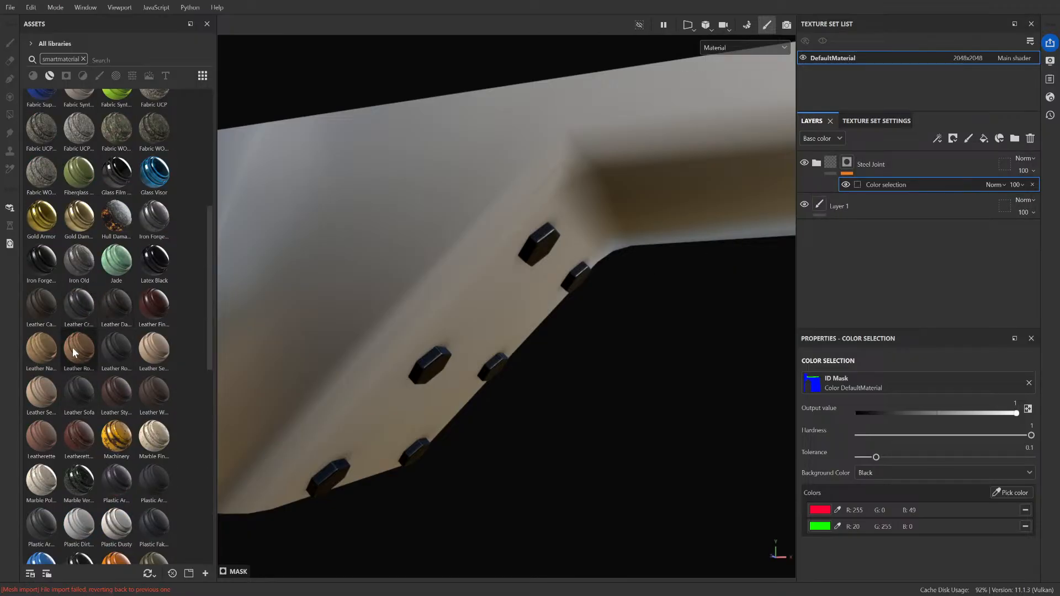
scroll(110, 380, "up", 3)
scroll(132, 378, "up", 10)
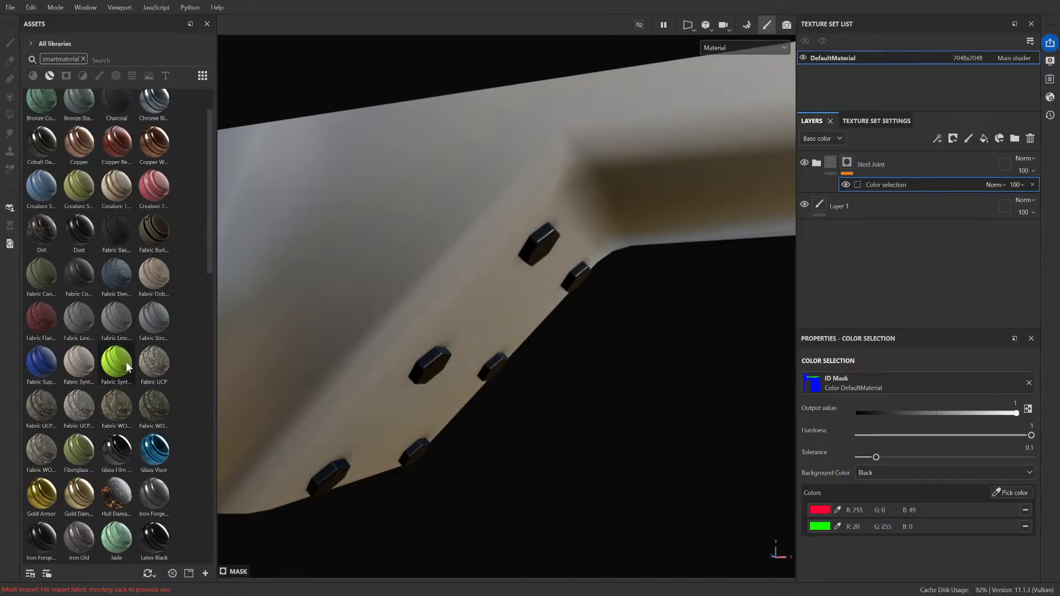
scroll(126, 363, "down", 3)
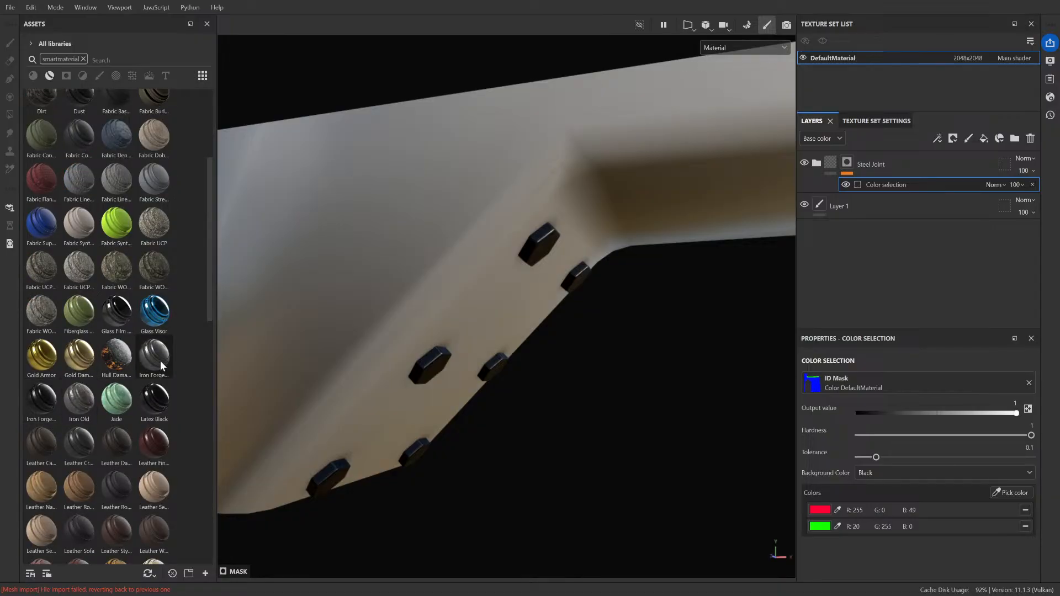
left_click_drag(41, 398, 388, 293)
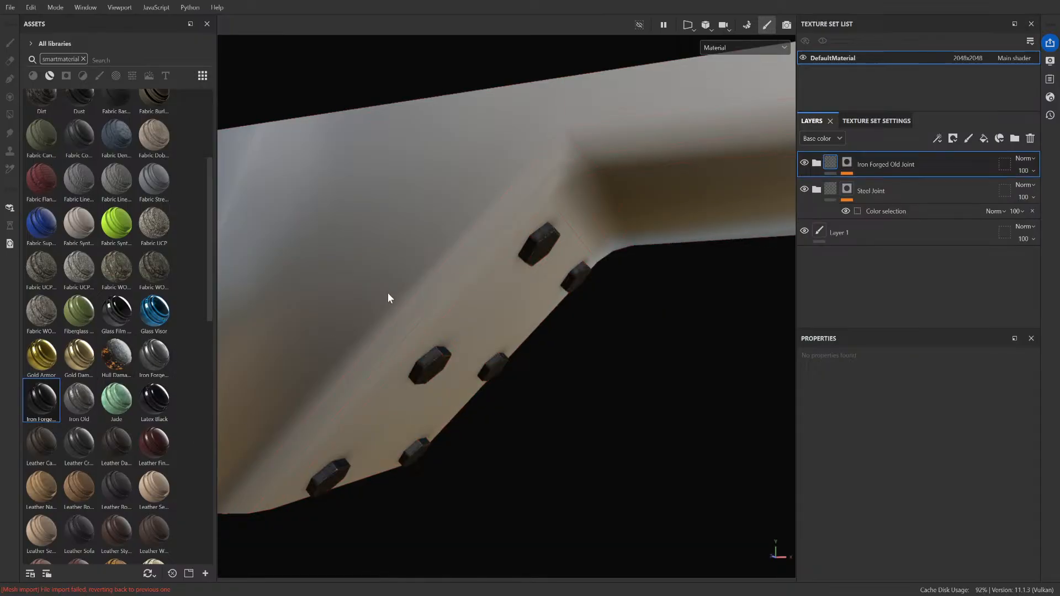
Step: Add the beam's blue ID color to the Iron Forged Old Joint mask and inspect the surface around the bolts
key("ctrl+v")
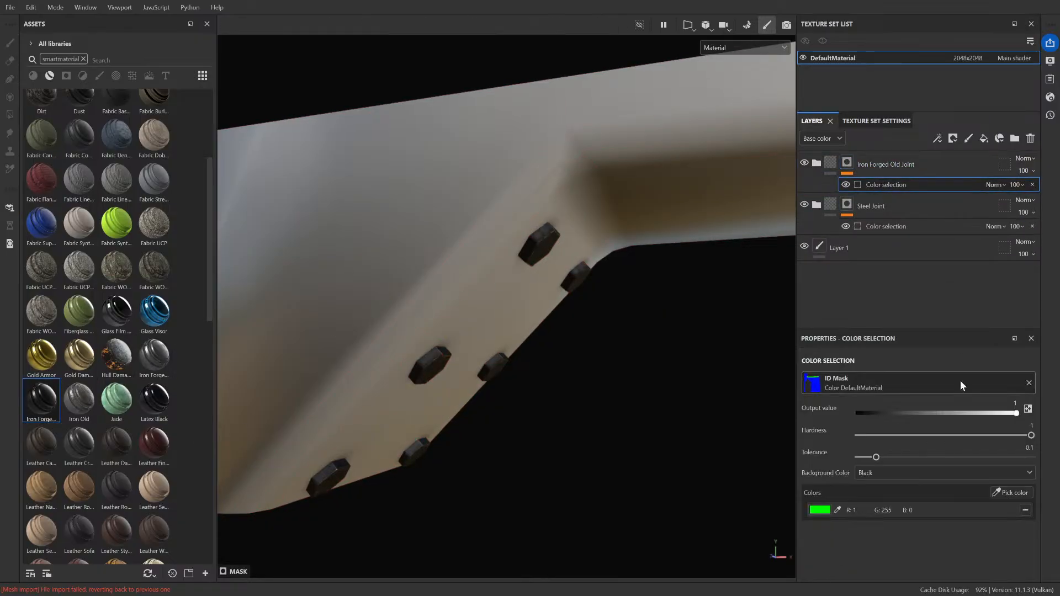
left_click(1016, 492)
left_click(445, 225)
left_click_drag(459, 255, 260, 298, "alt")
scroll(515, 356, "down", 6)
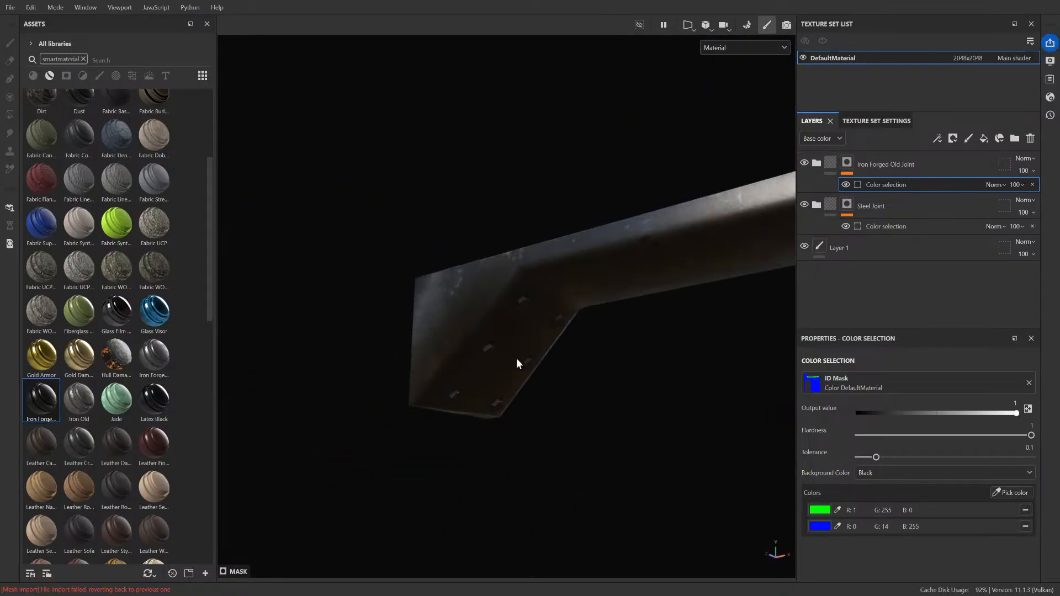
scroll(557, 342, "up", 8)
left_click_drag(554, 340, 603, 292, "alt")
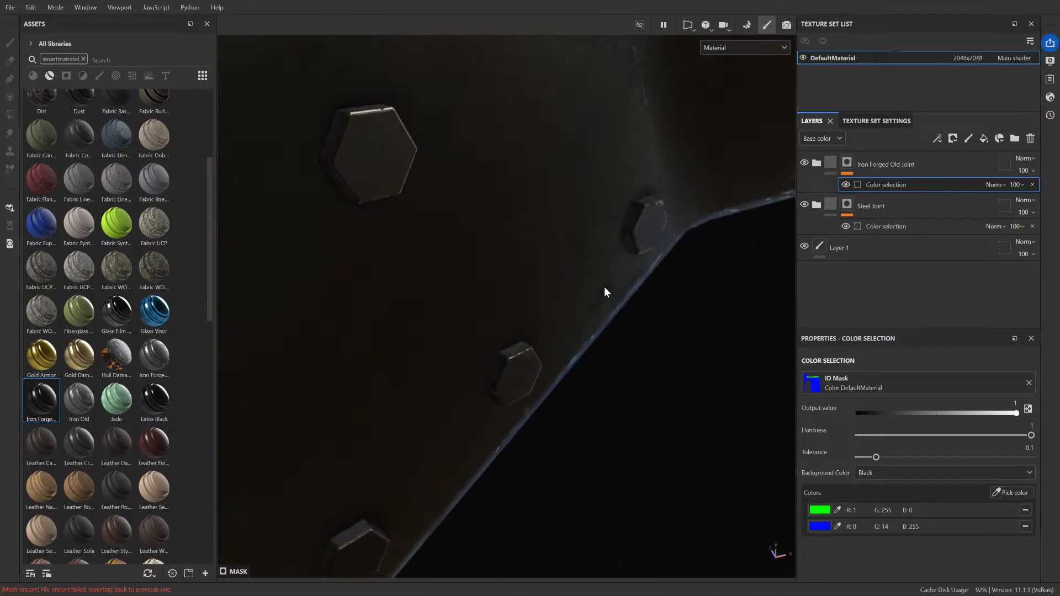
scroll(602, 292, "down", 6)
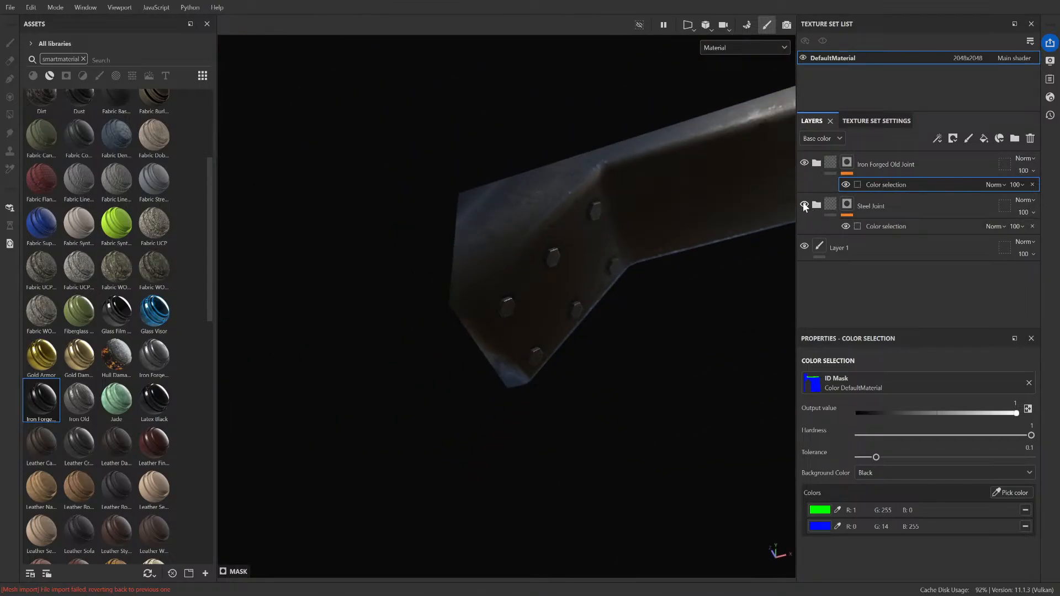
Step: Toggle the visibility of the Iron Forged Old Joint and Steel Joint layers to compare how each covers the beam and bolts
left_click(807, 162)
left_click(807, 162)
left_click(807, 161)
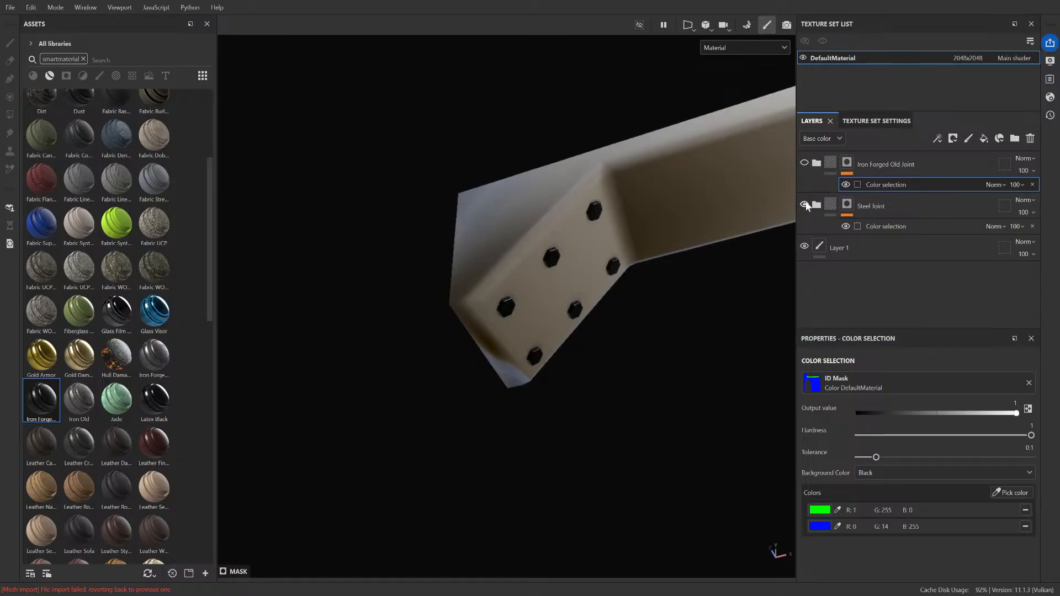
left_click(806, 163)
left_click(807, 163)
left_click(806, 201)
left_click(810, 162)
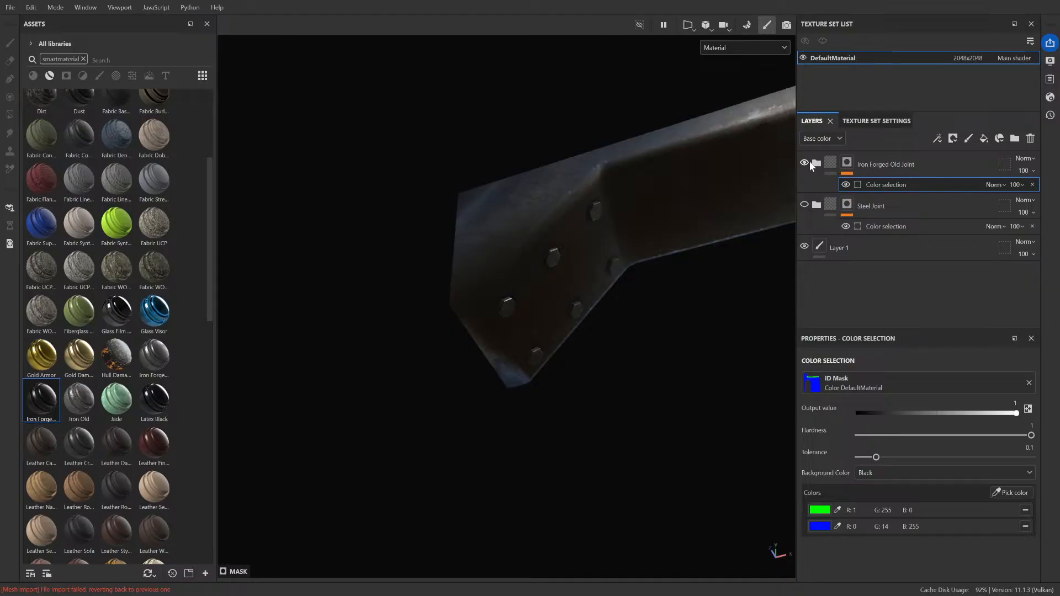
left_click(809, 161)
left_click(810, 161)
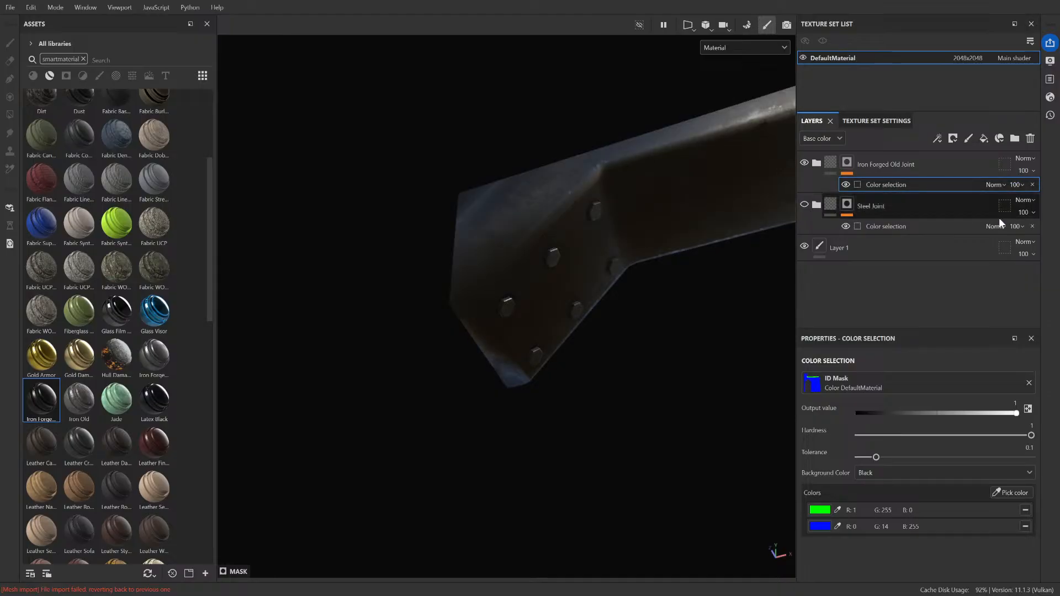
Step: Remove green from the Iron Forged Old Joint color selection and red from the Steel Joint one, with both layers visible
left_click(1025, 510)
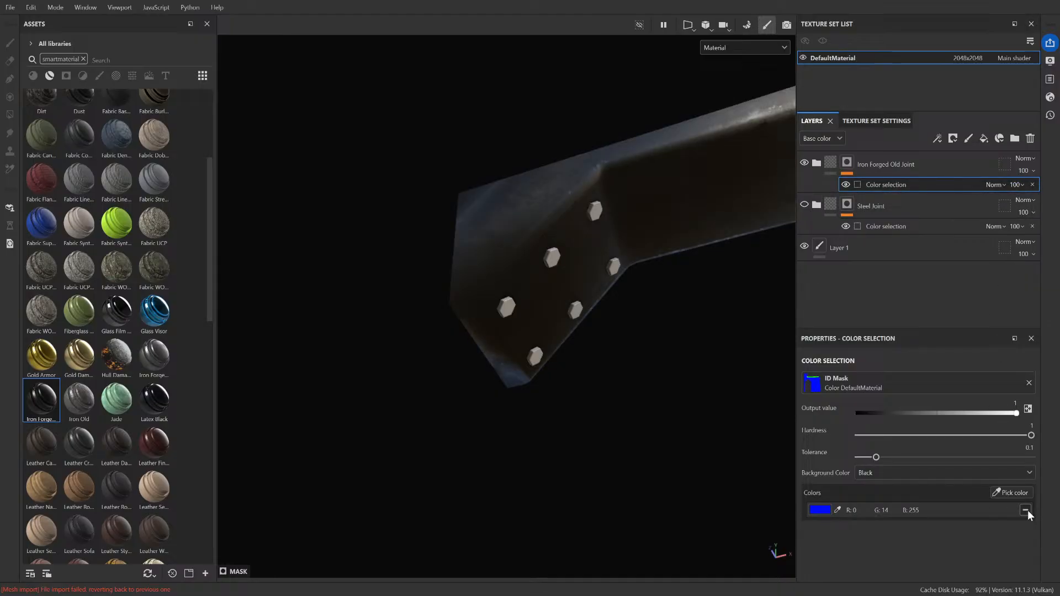
left_click(885, 227)
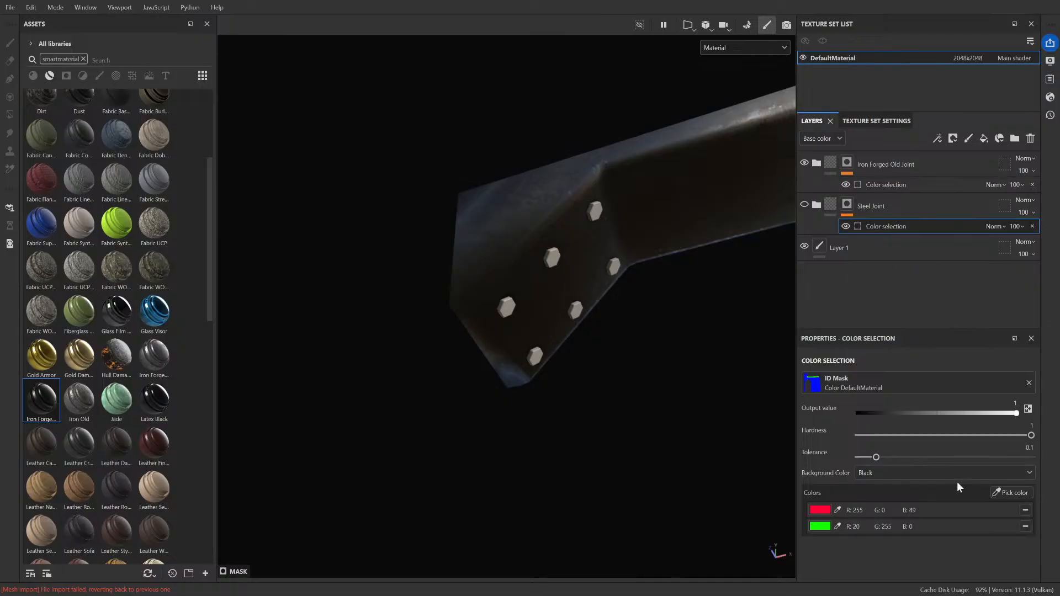
left_click(1025, 510)
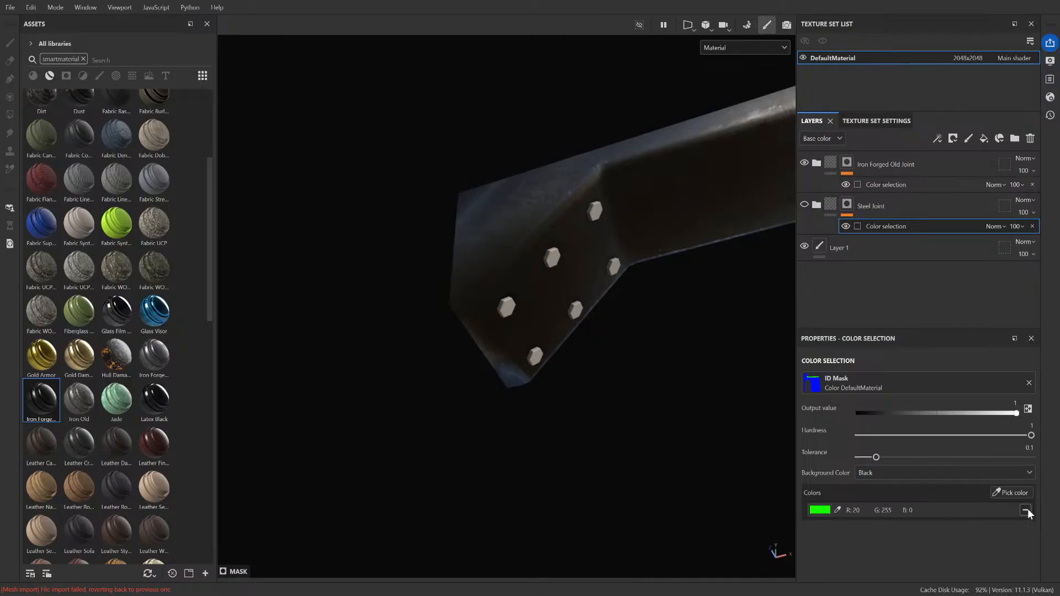
left_click(804, 205)
left_click(805, 163)
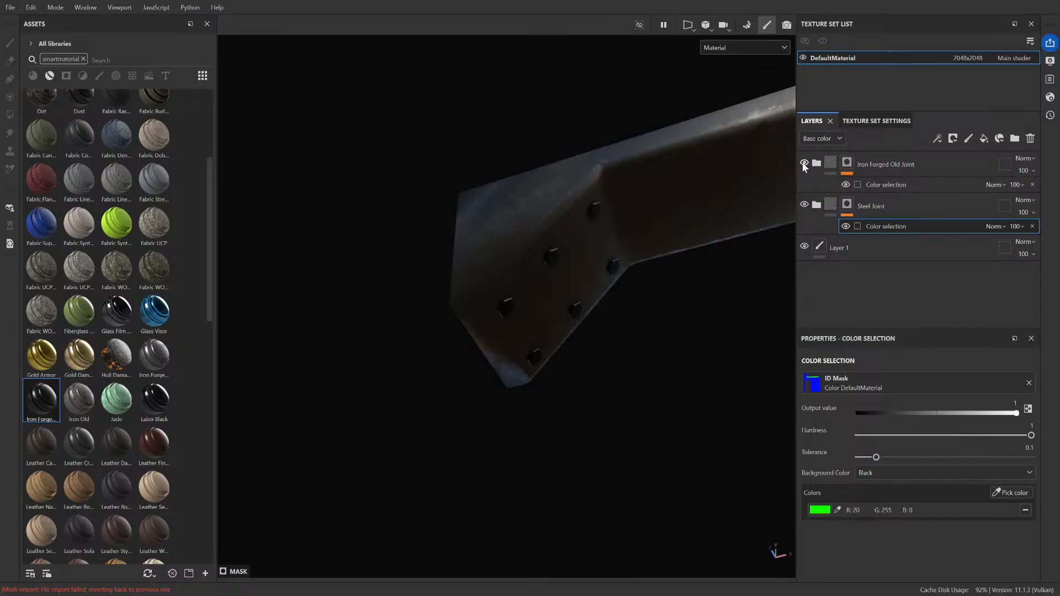
Step: Switch the Steel Joint color selection from the bolts' green to the beam's blue ID color
scroll(680, 194, "up", 2)
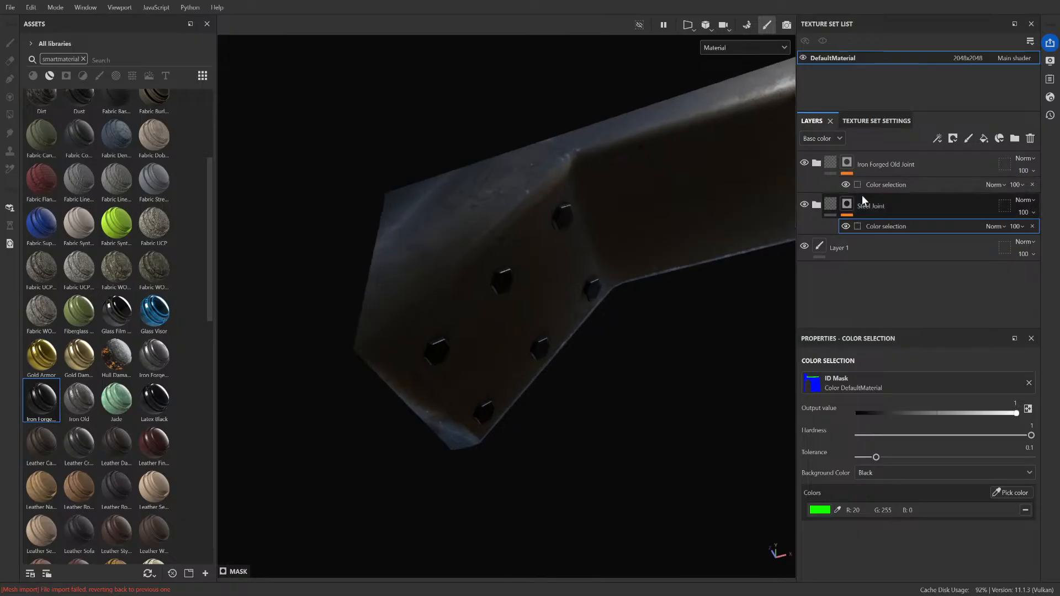
left_click(1011, 493)
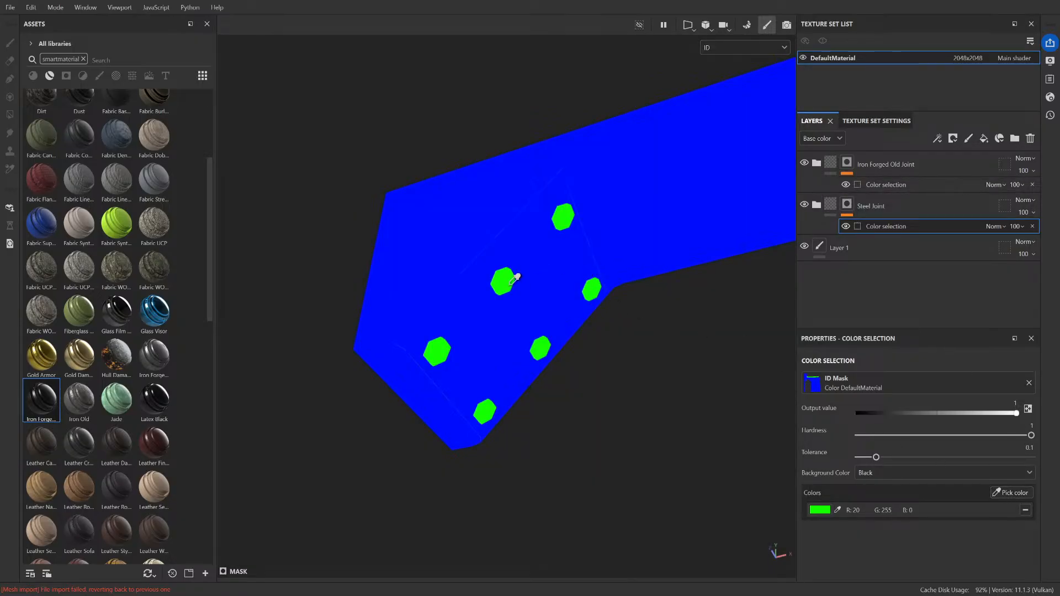
left_click(508, 283)
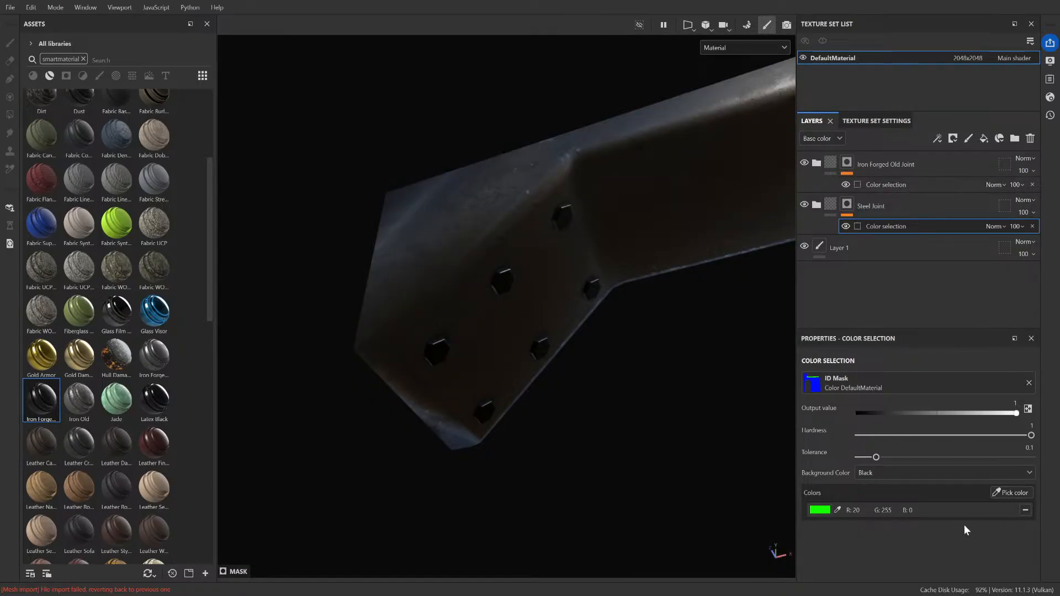
left_click(1012, 492)
left_click(502, 283)
left_click(1011, 492)
left_click(556, 241)
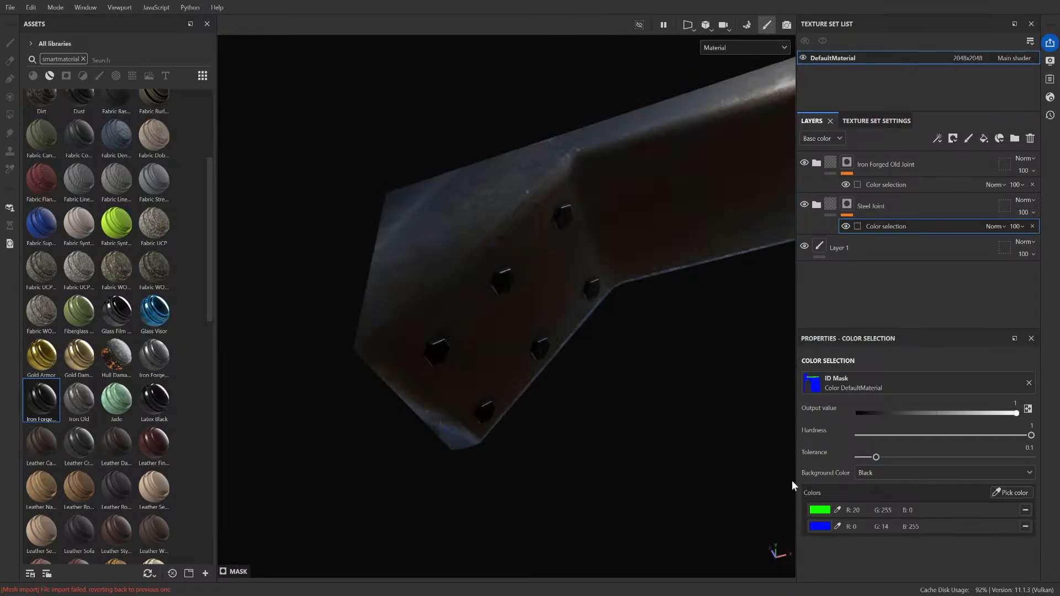
left_click(1025, 510)
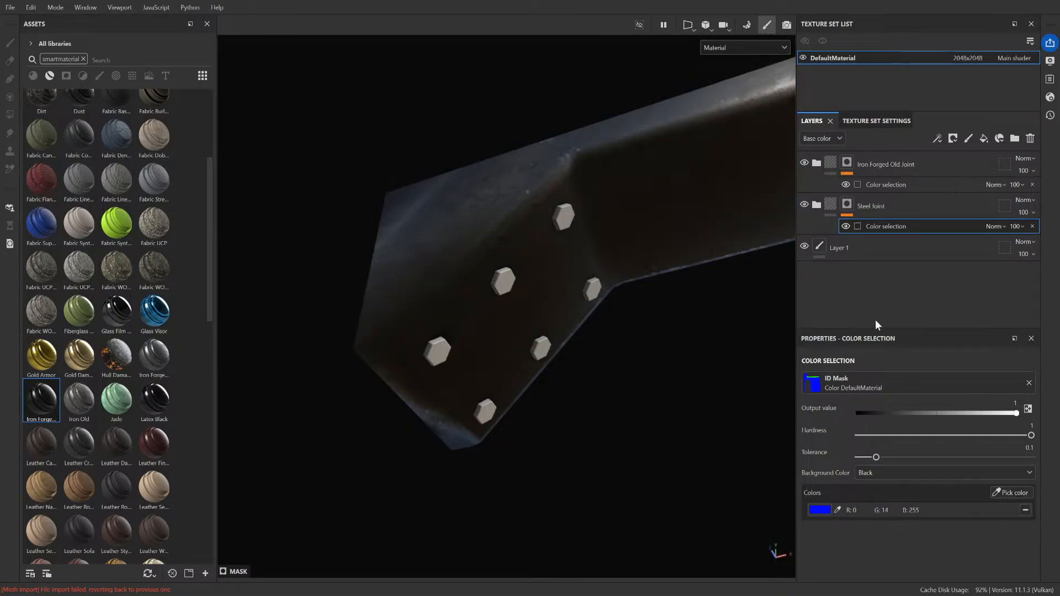
Step: Replace blue with the bolts' green ID color in the Iron Forged Old Joint mask and inspect the beam's far end
left_click(883, 186)
left_click(1011, 493)
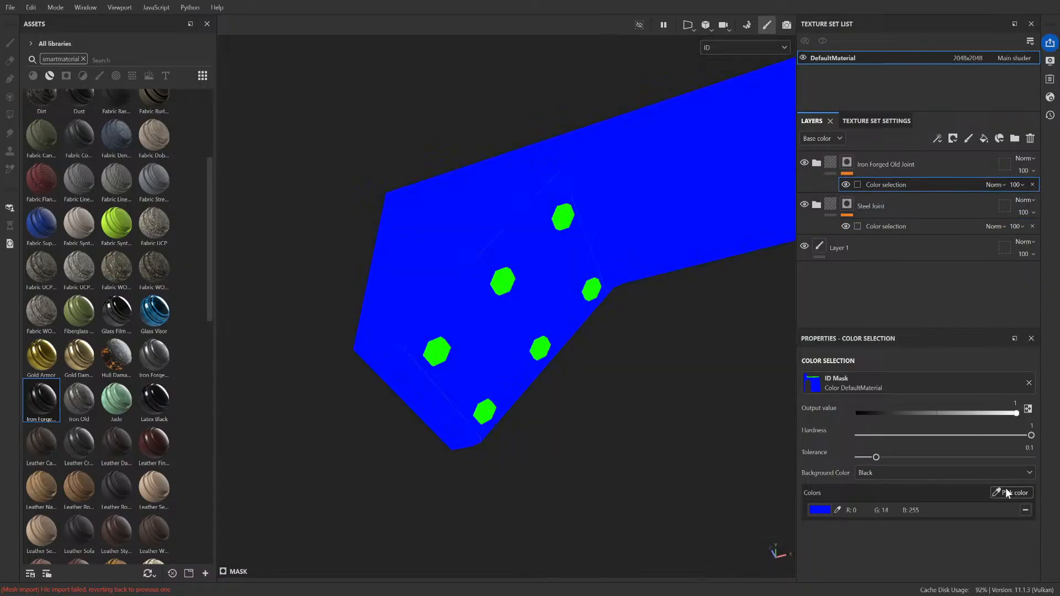
left_click(503, 280)
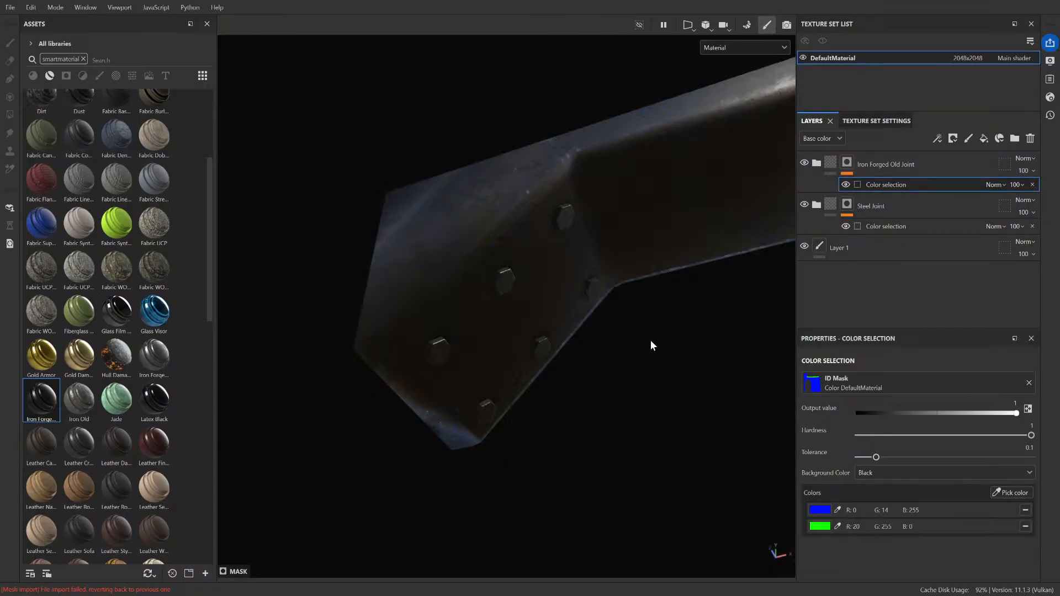
left_click(1026, 510)
scroll(599, 384, "down", 2)
left_click_drag(596, 384, 212, 383, "alt")
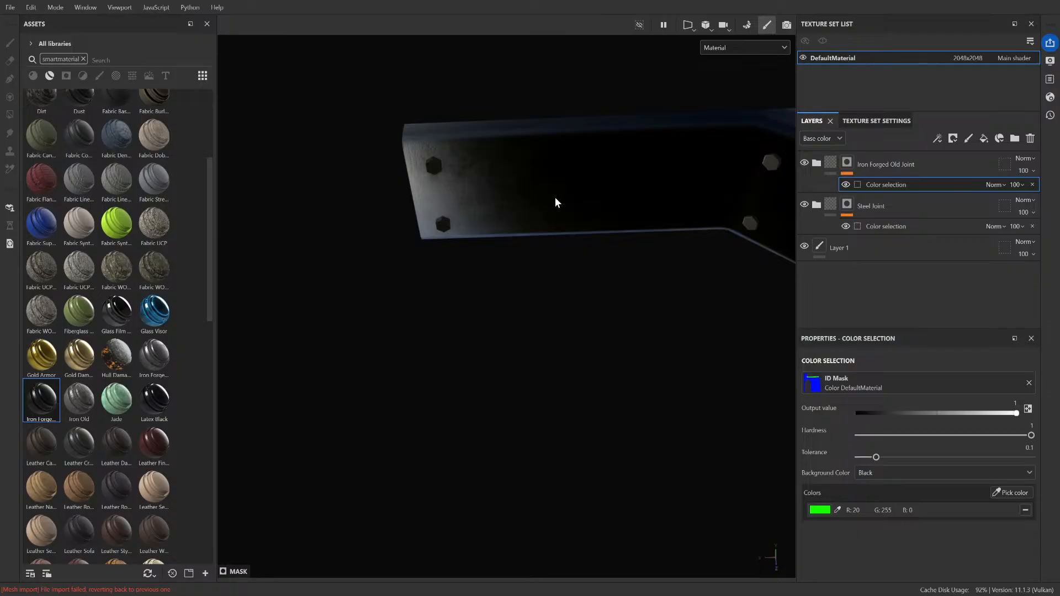
Step: Enable Use Low Poly Mesh as High Poly Mesh in the mesh map baking settings and go back to painting mode
left_click(876, 120)
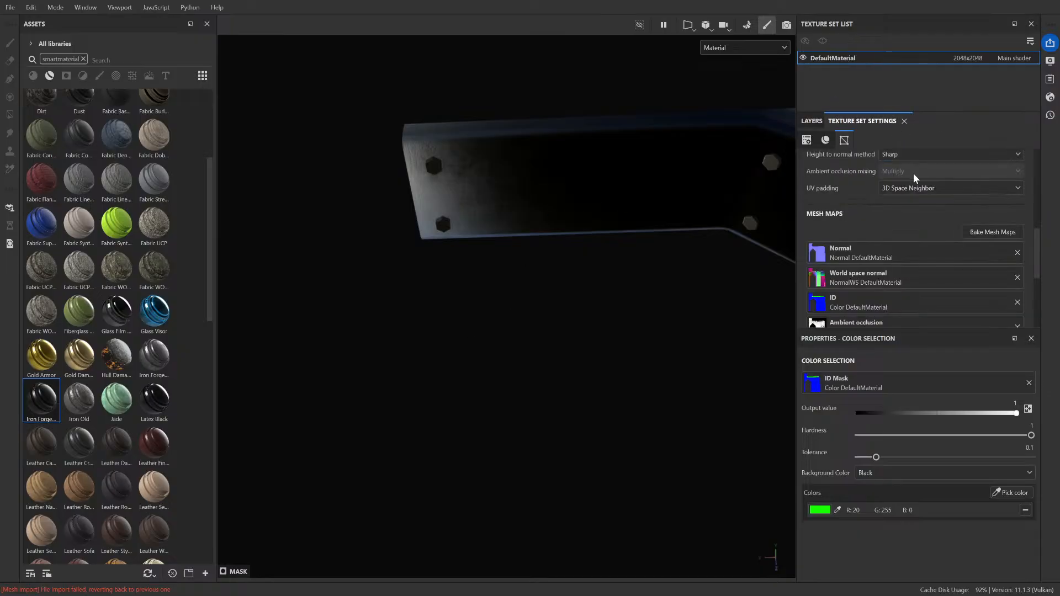
left_click(976, 227)
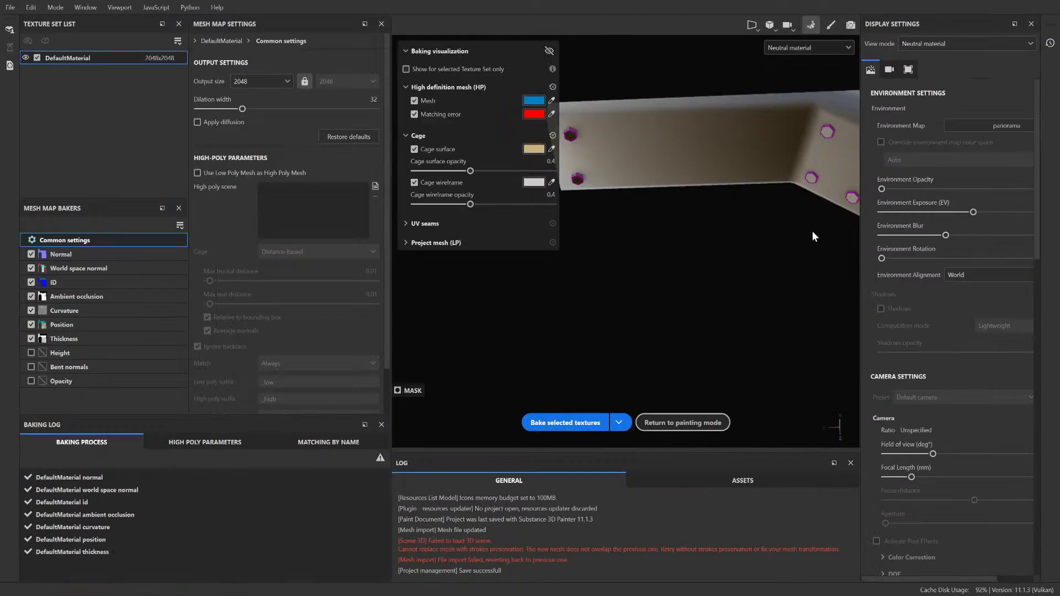
left_click(255, 173)
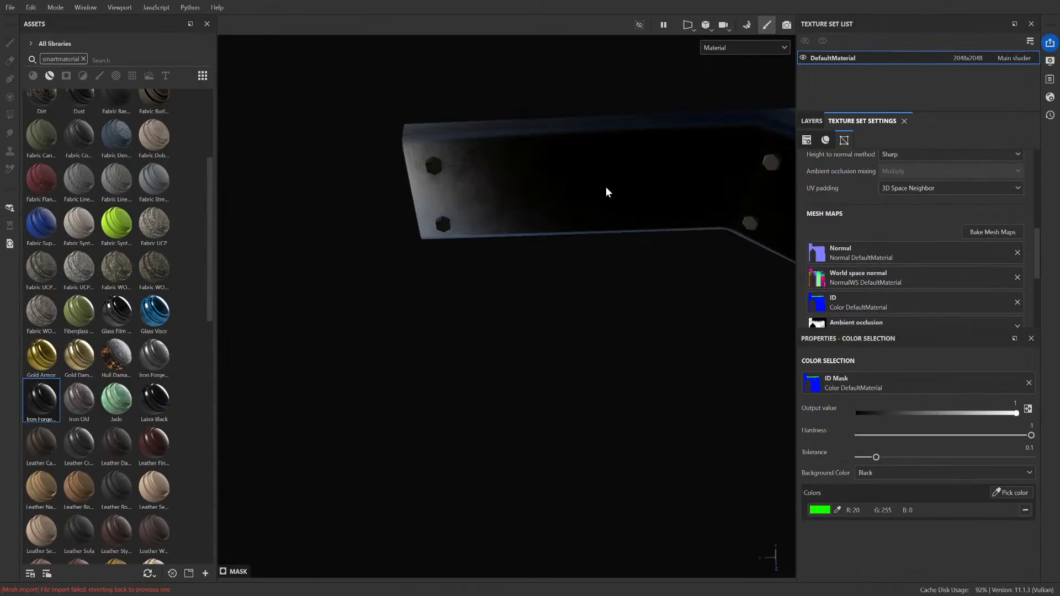
mouse_move(605, 186)
left_mouse_down("alt")
mouse_move(589, 154)
mouse_move(486, 210)
mouse_move(426, 134)
mouse_move(572, 322)
mouse_move(519, 198)
left_mouse_up("alt")
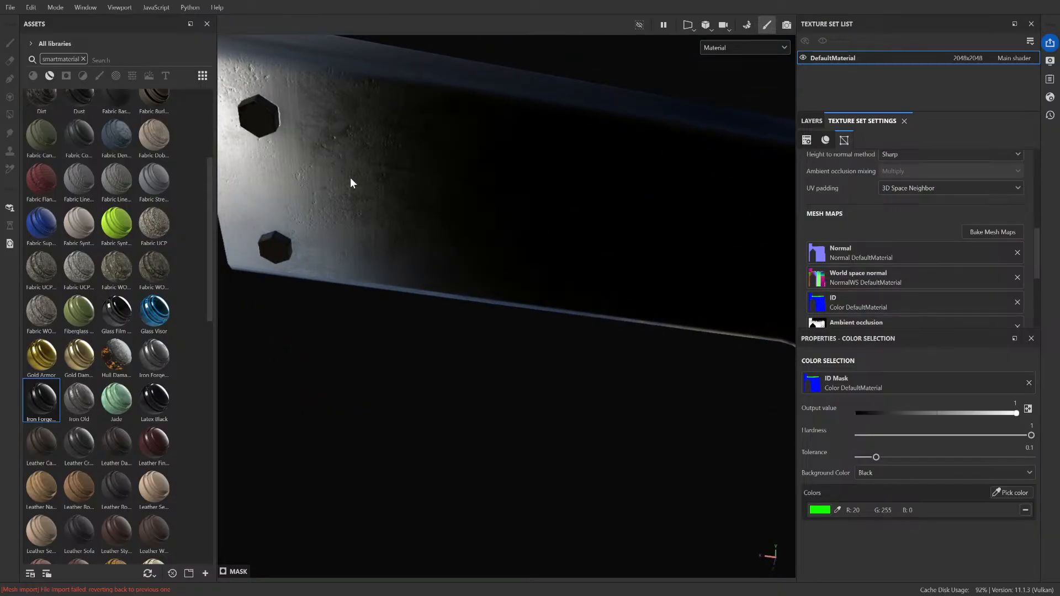
Step: Review the common and ID baker settings, including antialiasing and the ID color source
left_click(993, 232)
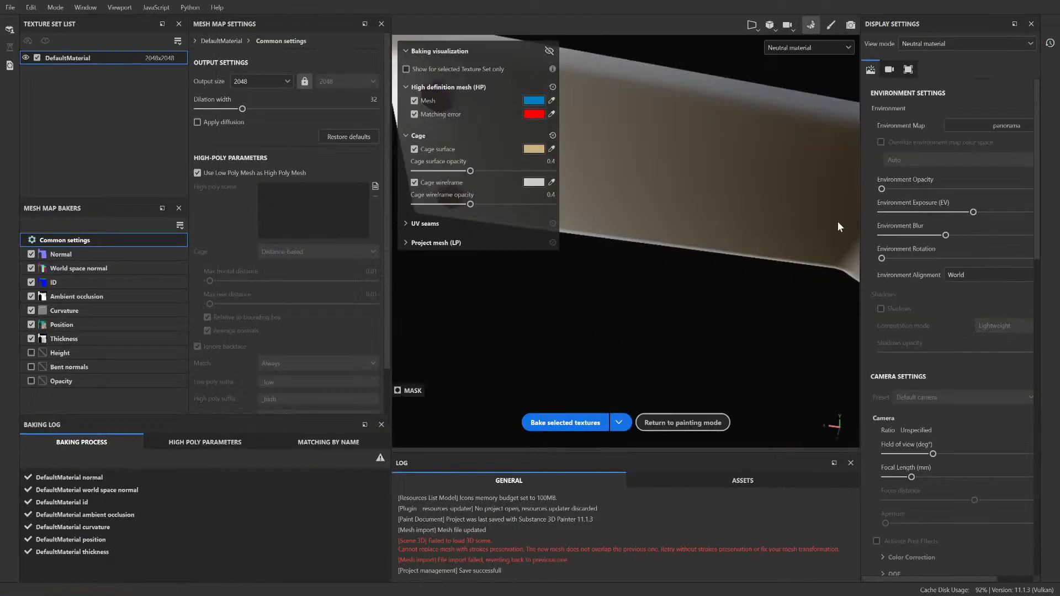
scroll(224, 222, "up", 2)
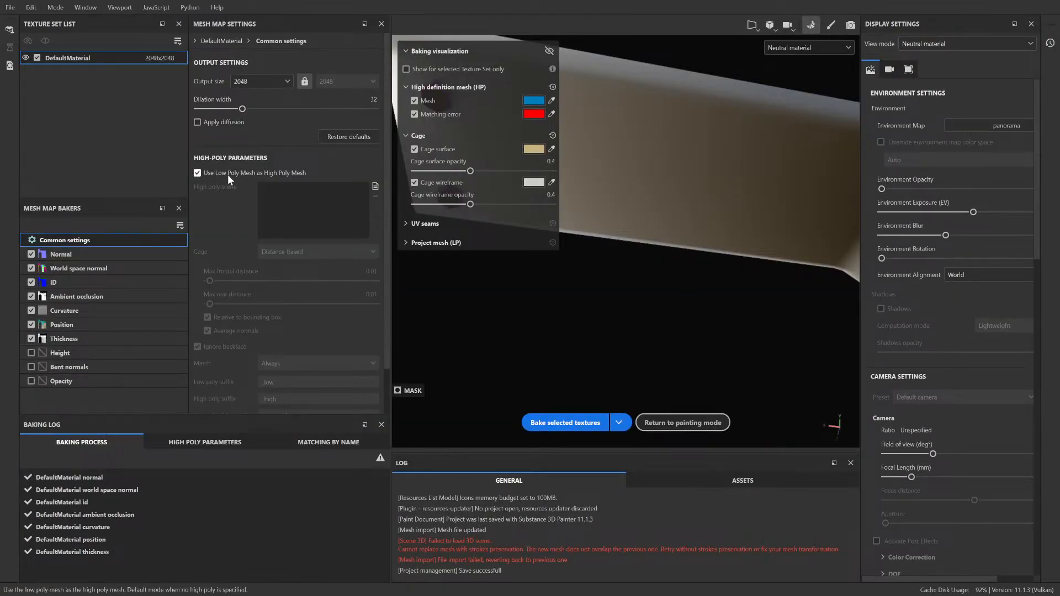
scroll(228, 175, "down", 2)
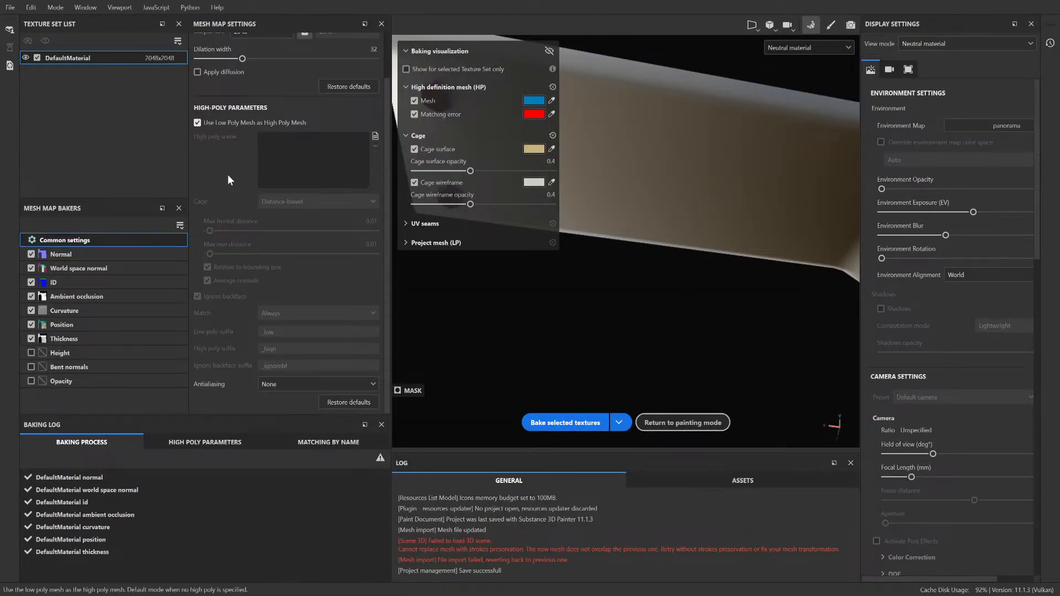
left_click(60, 284)
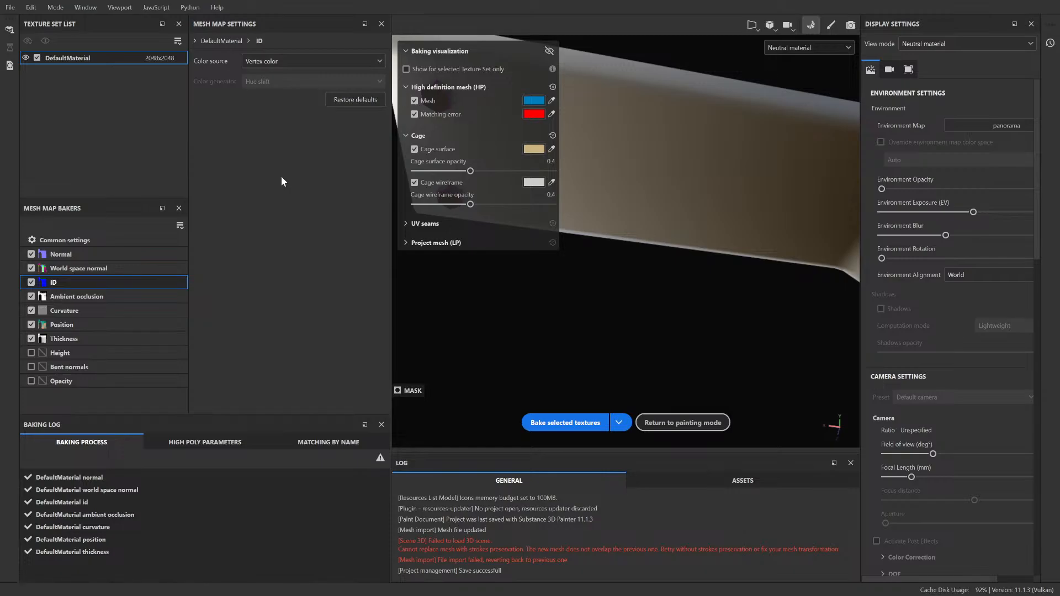
scroll(618, 147, "down", 4)
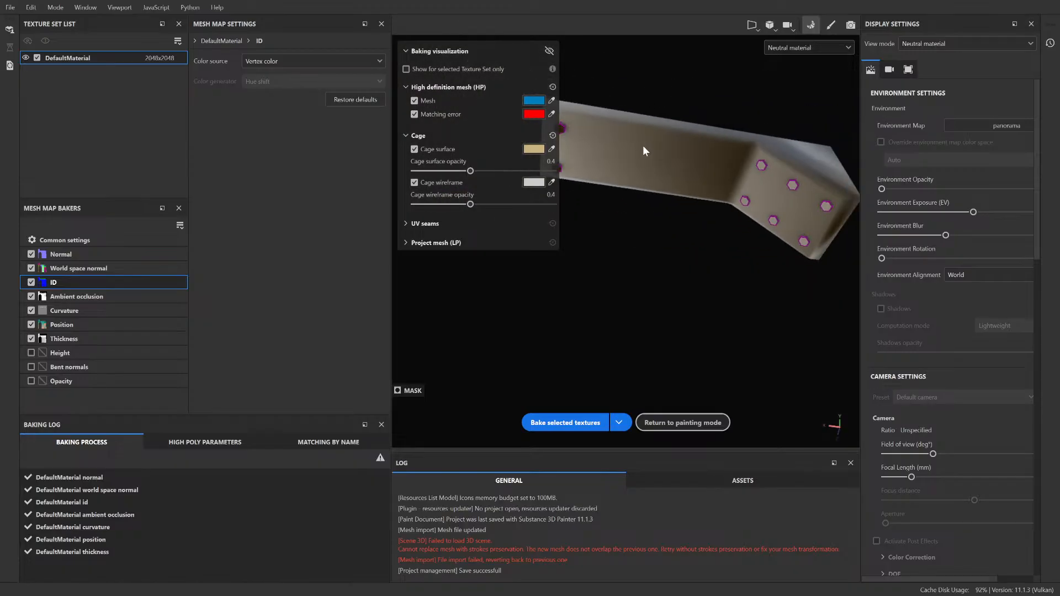
scroll(644, 145, "up", 2)
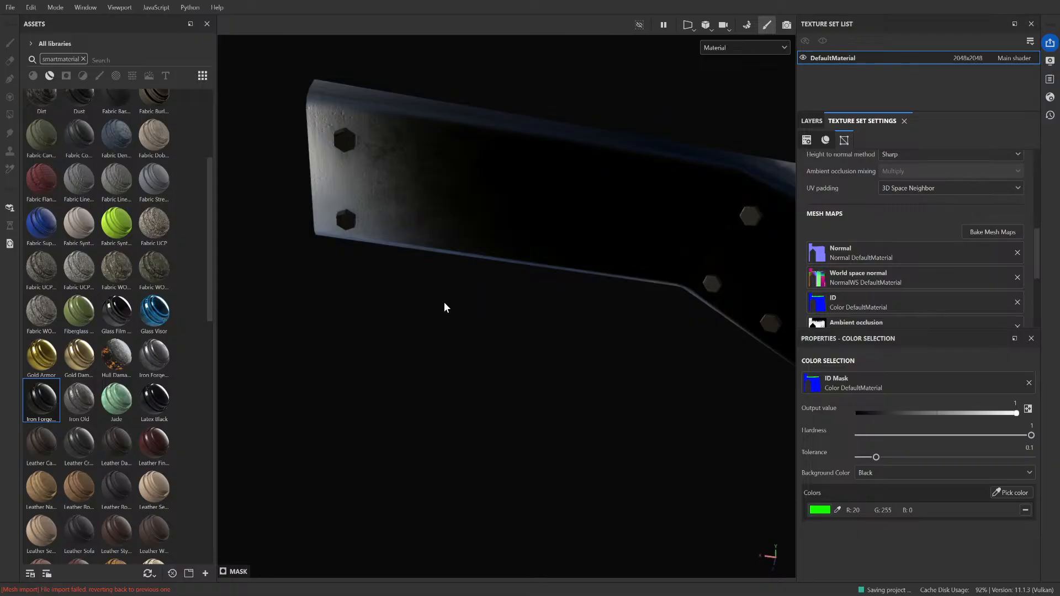
Step: Examine the bolts and surface detail on the bolted column in the other project for comparison with the beam
scroll(467, 253, "up", 5)
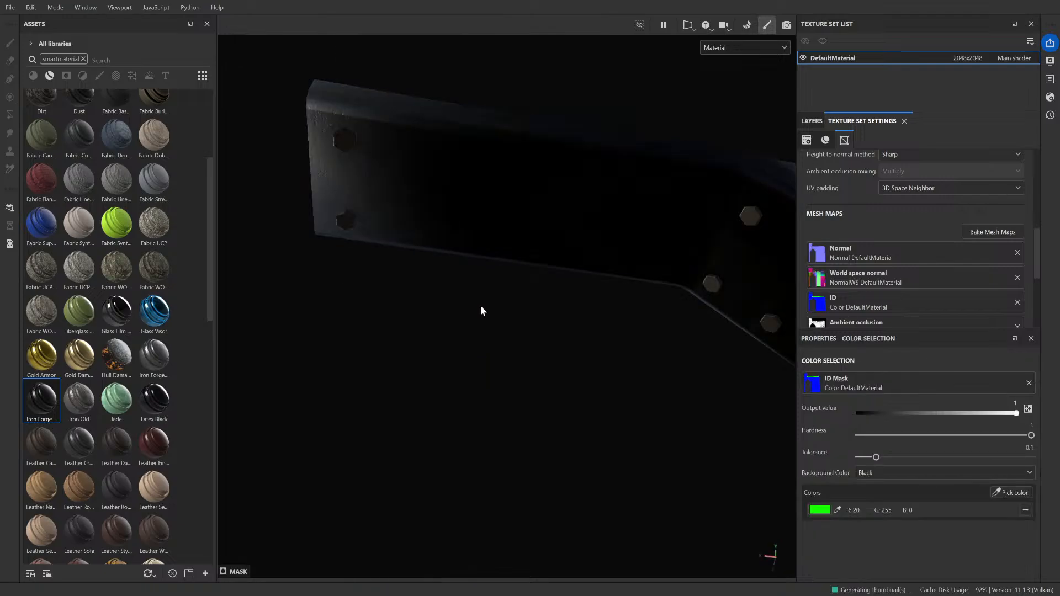
left_click_drag(480, 311, 526, 271, "alt")
scroll(549, 247, "up", 3)
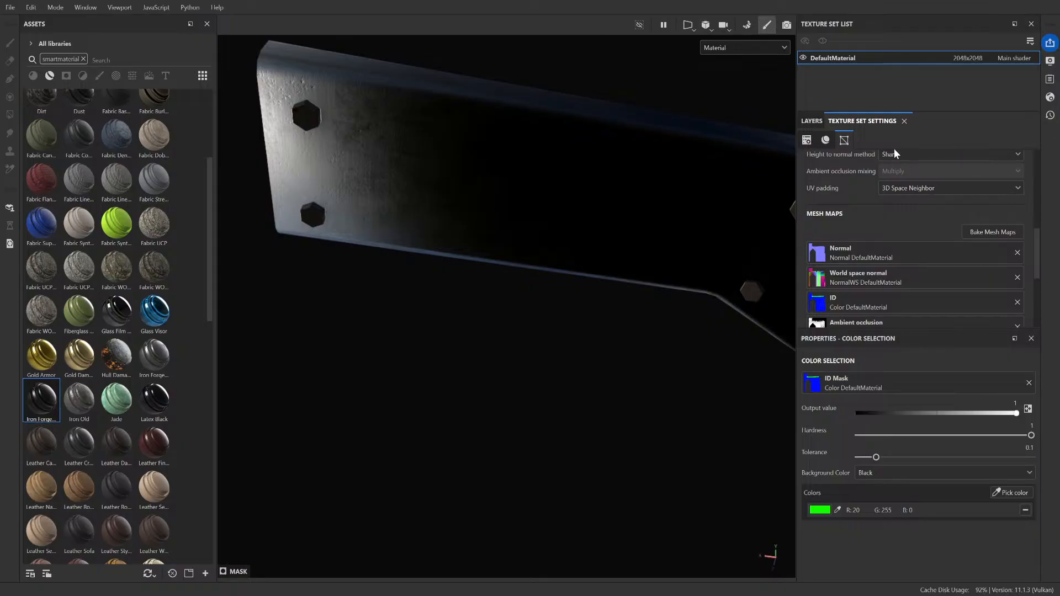
Step: Set the ID baker's color source to Mesh ID / Polygroup and its color generator to Random, and open the ambient occlusion settings
left_click(1010, 232)
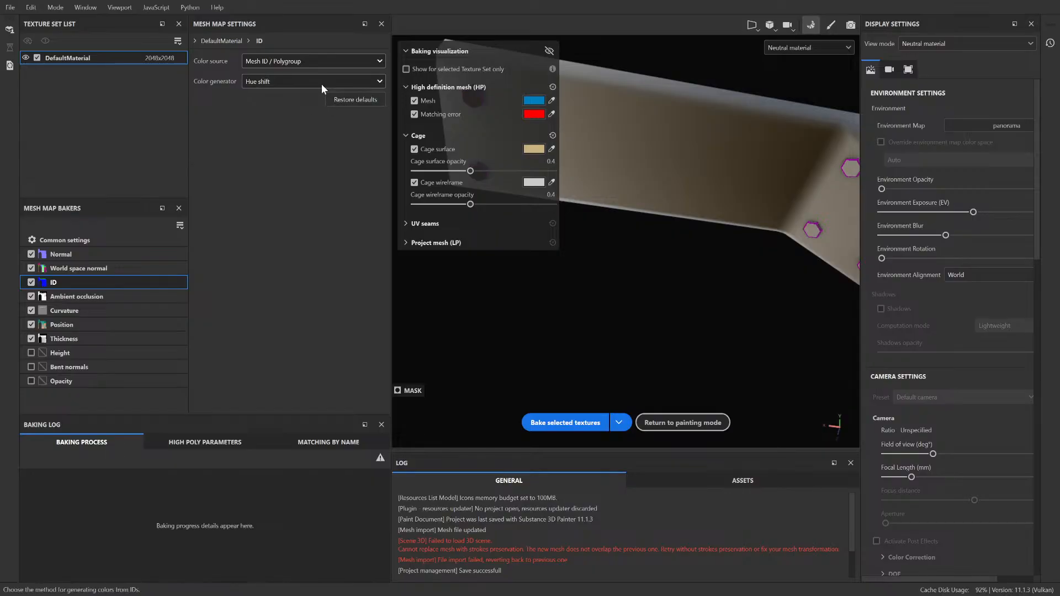
left_click(299, 98)
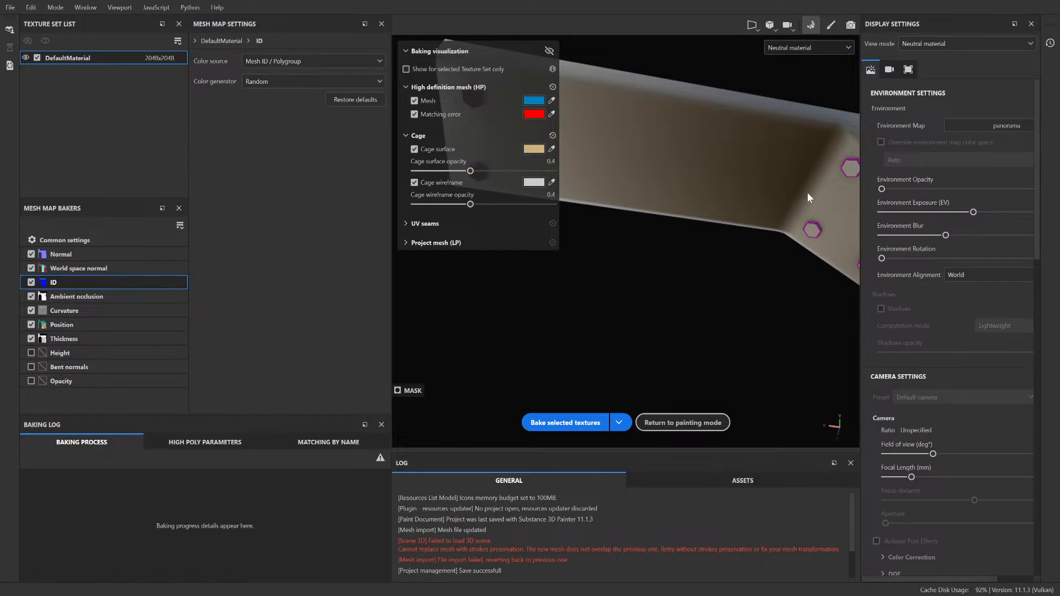
mouse_move(808, 215)
left_mouse_down("alt")
mouse_move(739, 223)
mouse_move(813, 229)
left_mouse_up("alt")
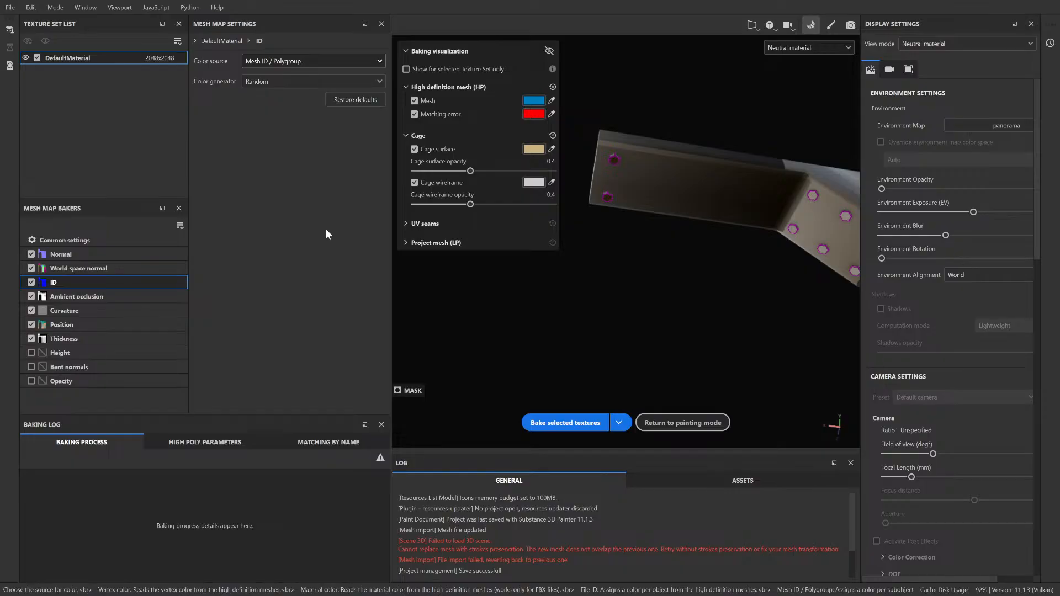
left_click(121, 296)
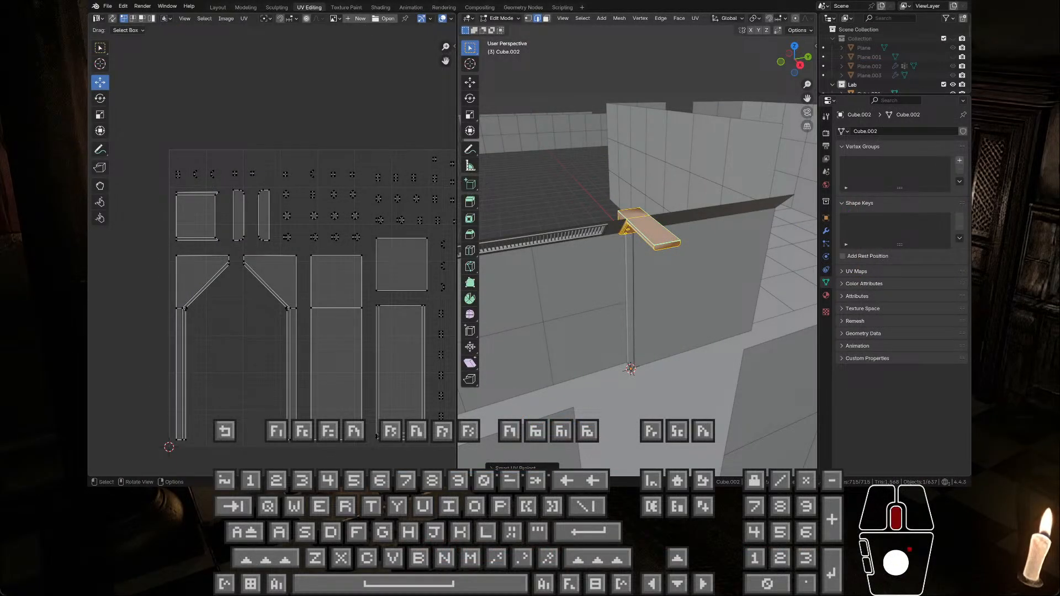
Step: Switch to Blender and look over the unwrapped beam mesh from closer up
middle_click_drag(547, 255, 561, 204)
scroll(561, 204, "up", 5)
middle_click_drag(685, 160, 641, 112)
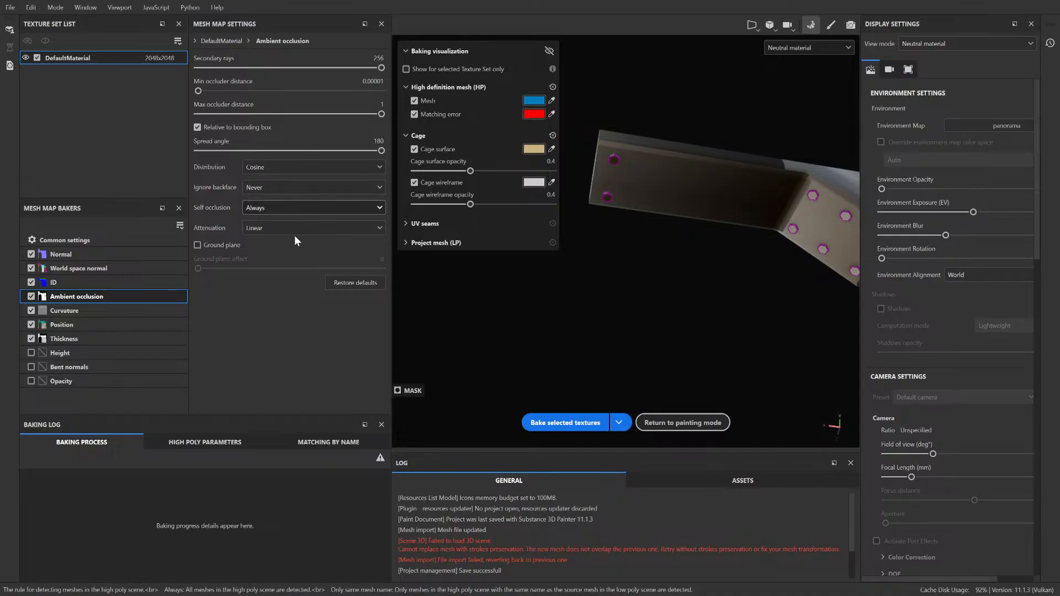
Step: Bake the selected mesh maps with ambient occlusion self occlusion on Only same mesh name and curvature secondary rays at 256
key("Down")
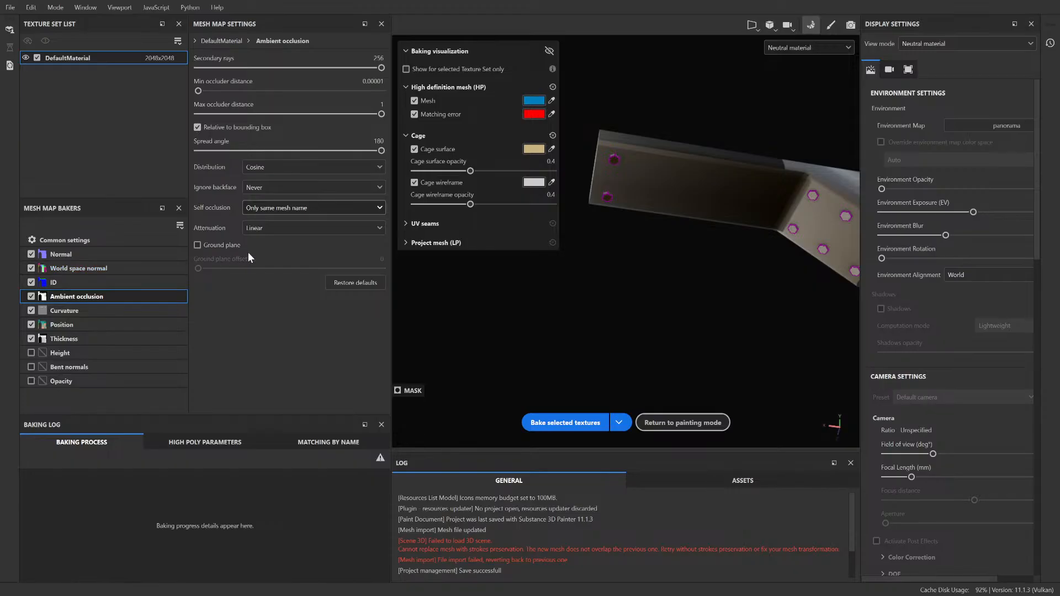
left_click(82, 311)
left_click_drag(237, 86, 381, 86)
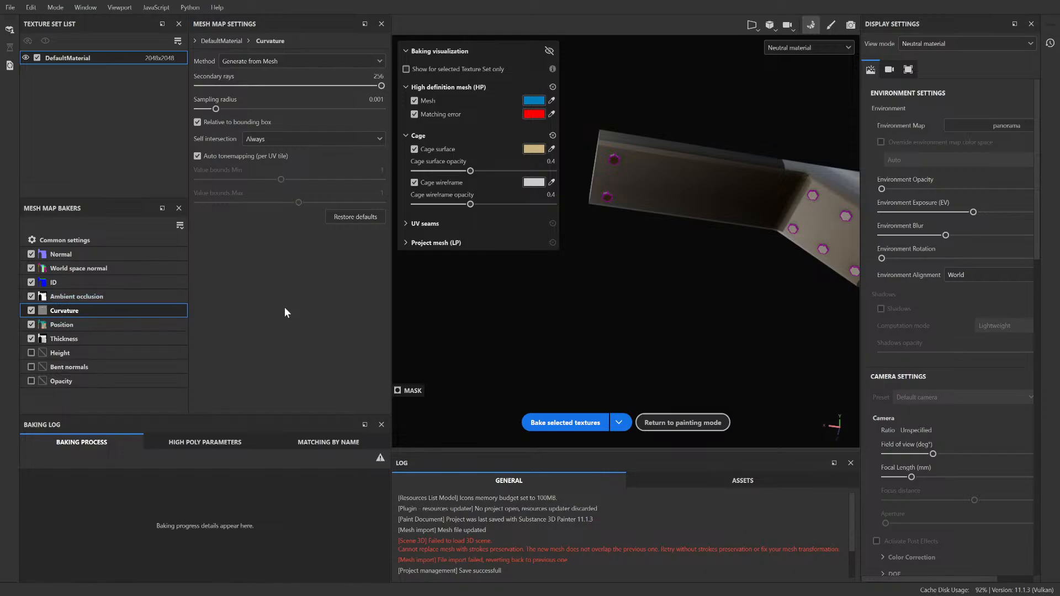
left_click(571, 422)
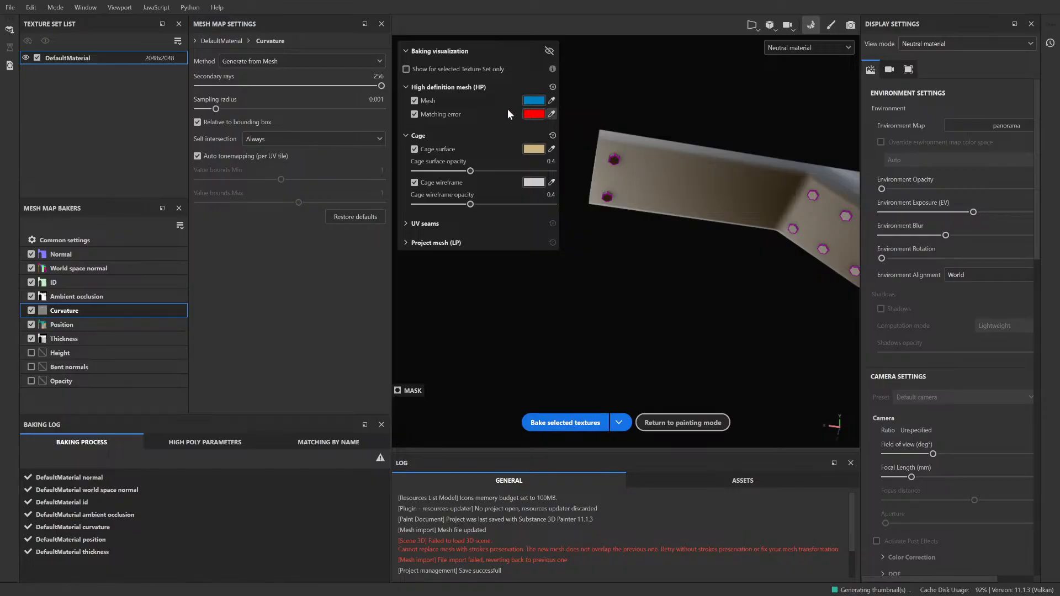
Step: Return to painting mode and examine the rebaked beam and its bolts from several angles
left_click(831, 24)
right_click_drag(656, 150, 591, 192, "alt")
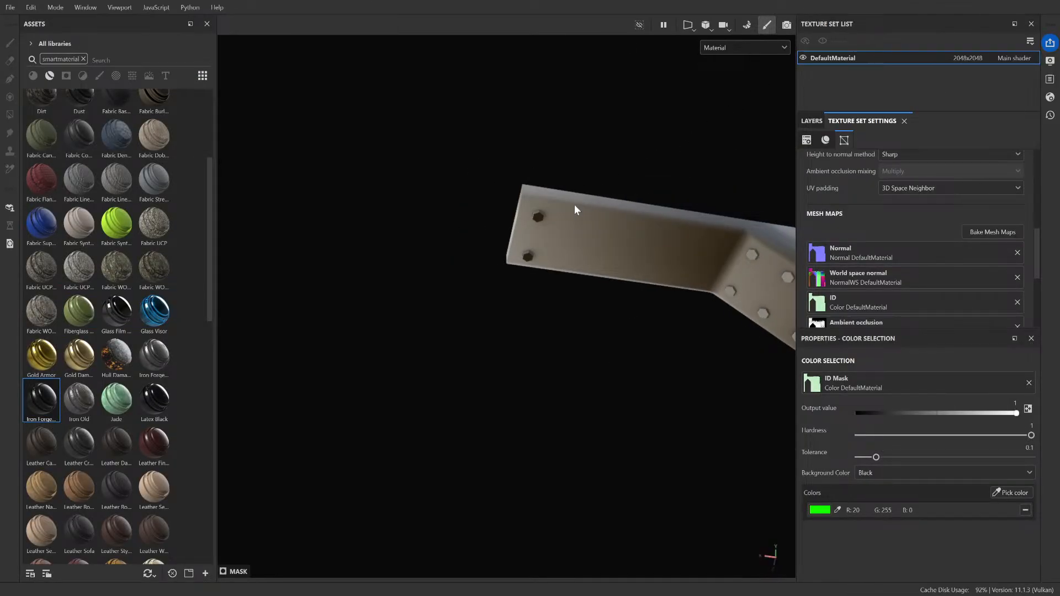
left_click_drag(577, 204, 641, 240, "alt")
mouse_move(641, 240)
right_mouse_down("alt")
mouse_move(633, 209)
mouse_move(637, 259)
right_mouse_up("alt")
left_click_drag(637, 260, 631, 235, "alt")
middle_click_drag(640, 282, 405, 98, "alt")
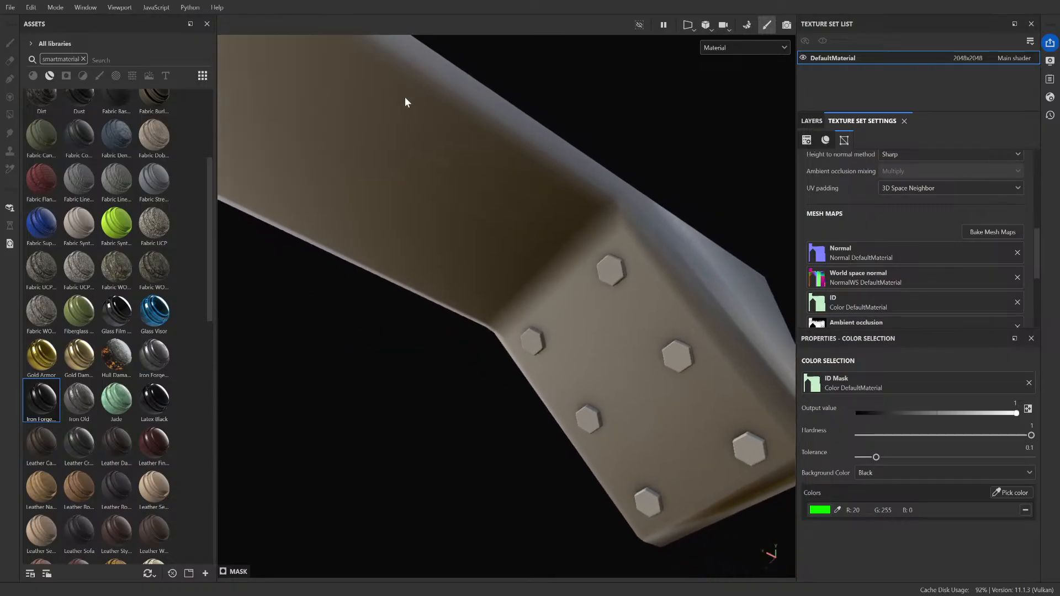
right_click_drag(586, 246, 620, 224, "alt")
scroll(614, 256, "up", 3)
scroll(614, 256, "down", 8)
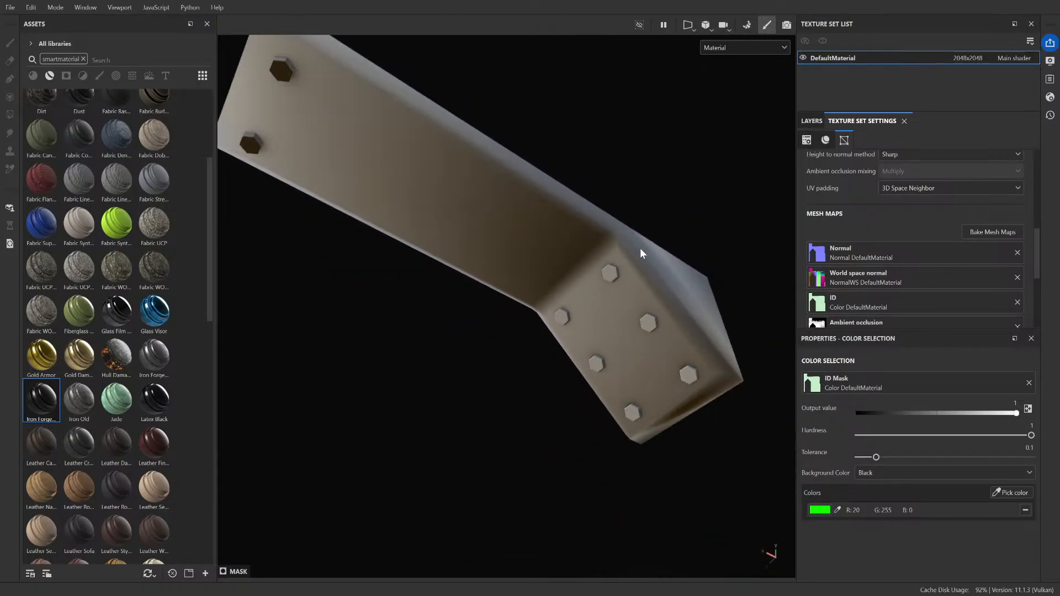
Step: Hide the Iron Forged Old Joint and Steel Joint layers
left_click(812, 121)
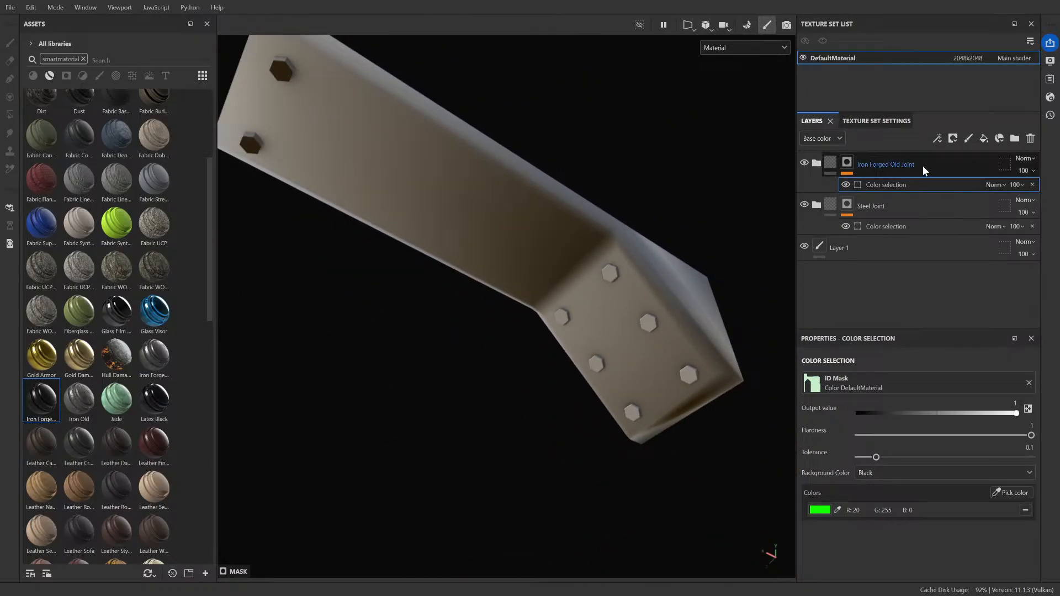
left_click(817, 163)
left_click(817, 162)
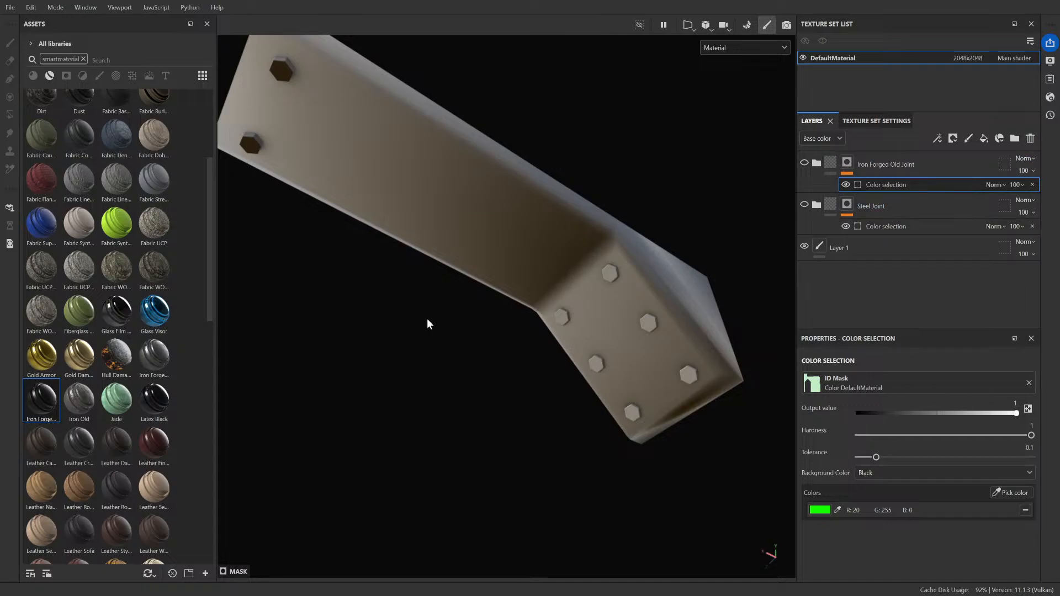
Step: Try the Iron Forged Old and Iron Old smart materials on the beam, undoing each one
left_click_drag(154, 356, 564, 222)
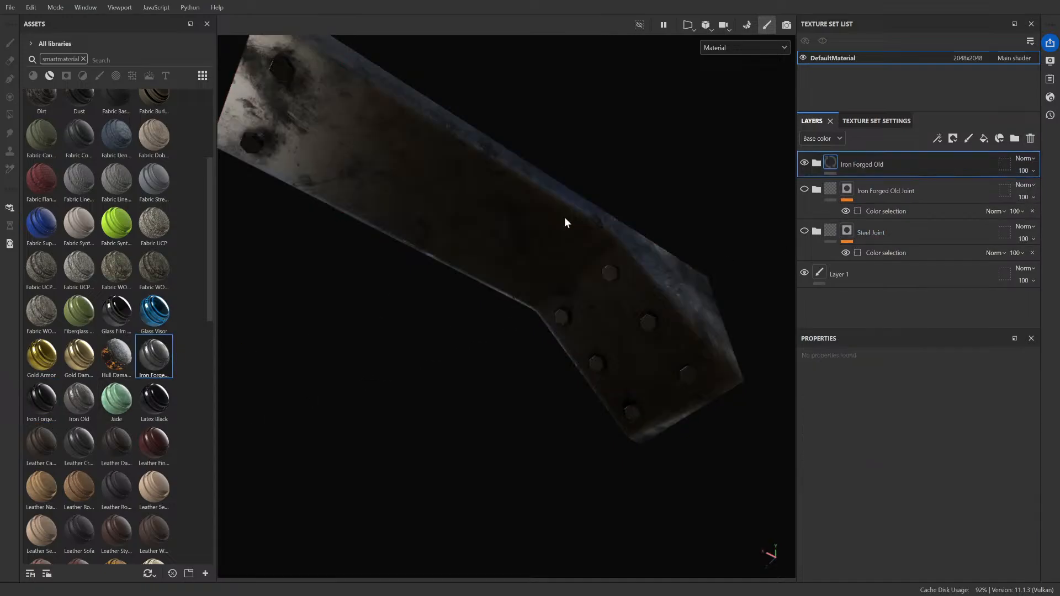
key("ctrl+z")
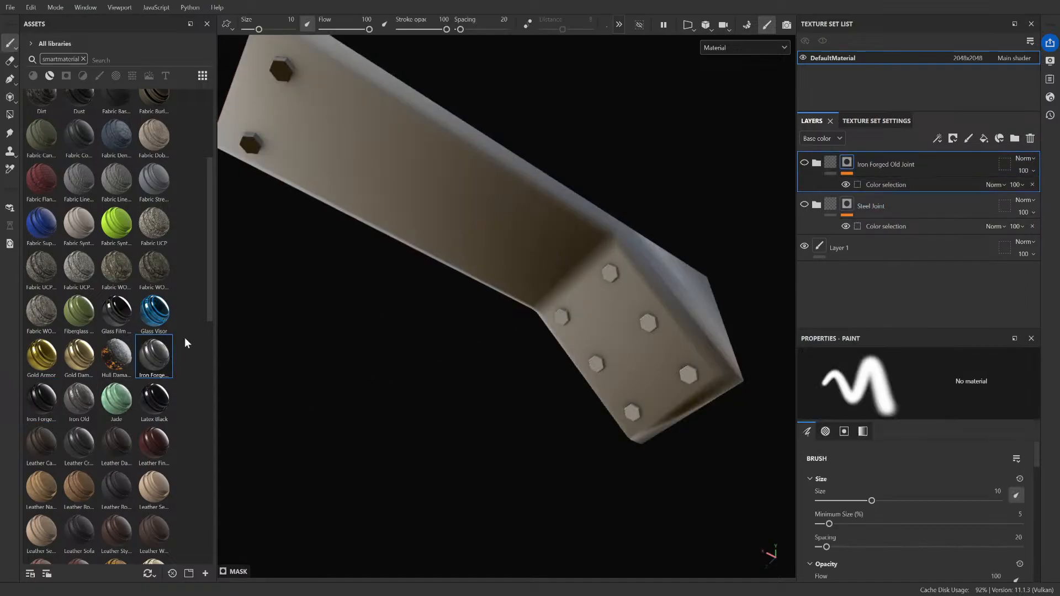
left_click_drag(79, 398, 528, 228)
key("ctrl+z")
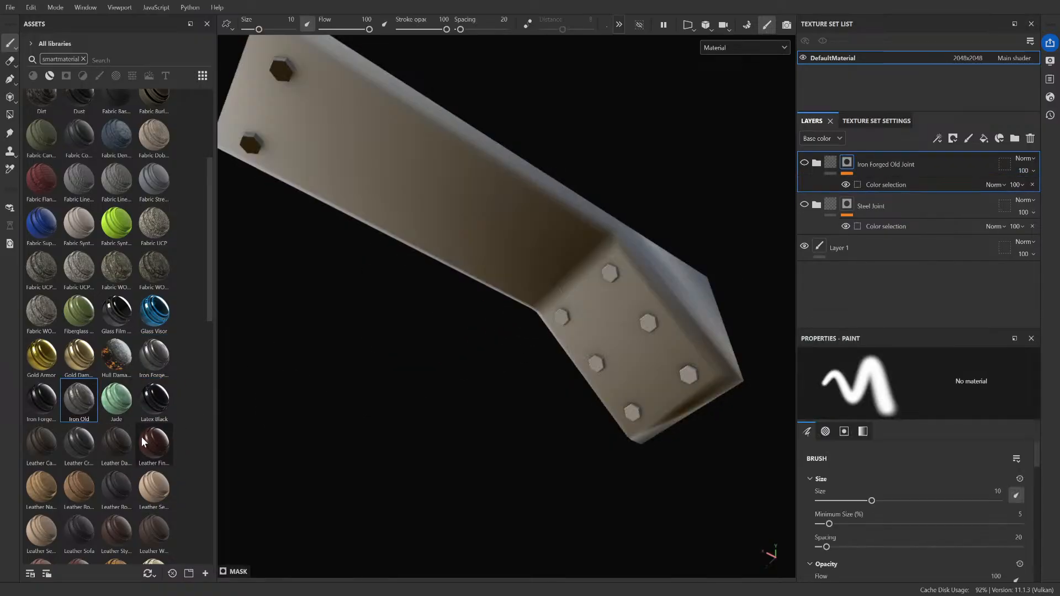
Step: Try the bright steel and Steel Dark Aged smart materials on the beam, undoing each one
scroll(140, 432, "down", 8)
left_click_drag(53, 423, 519, 213)
scroll(517, 214, "up", 2)
key("ctrl+z")
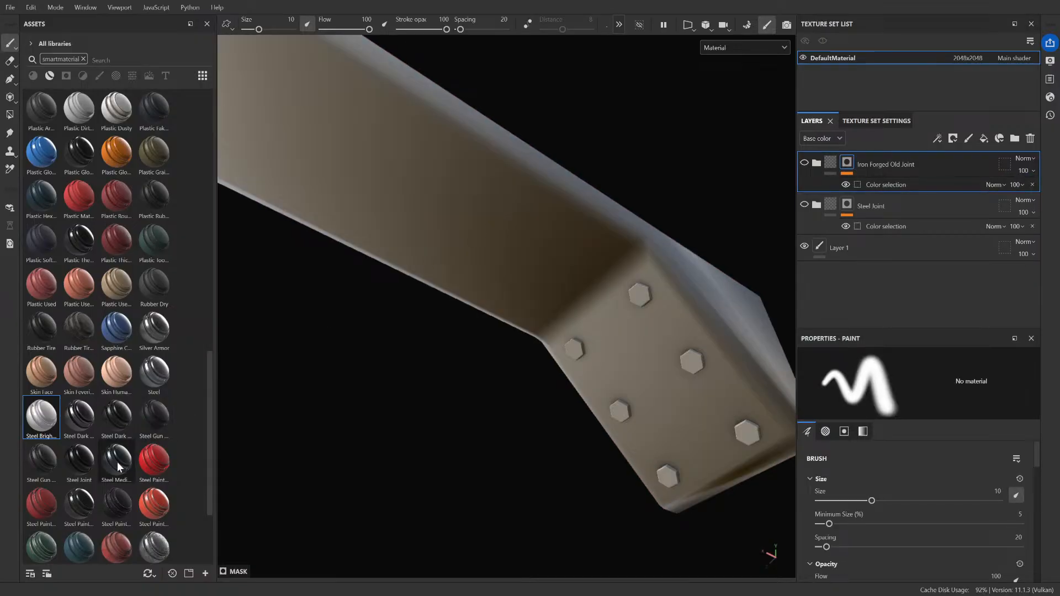
left_click_drag(79, 416, 611, 276)
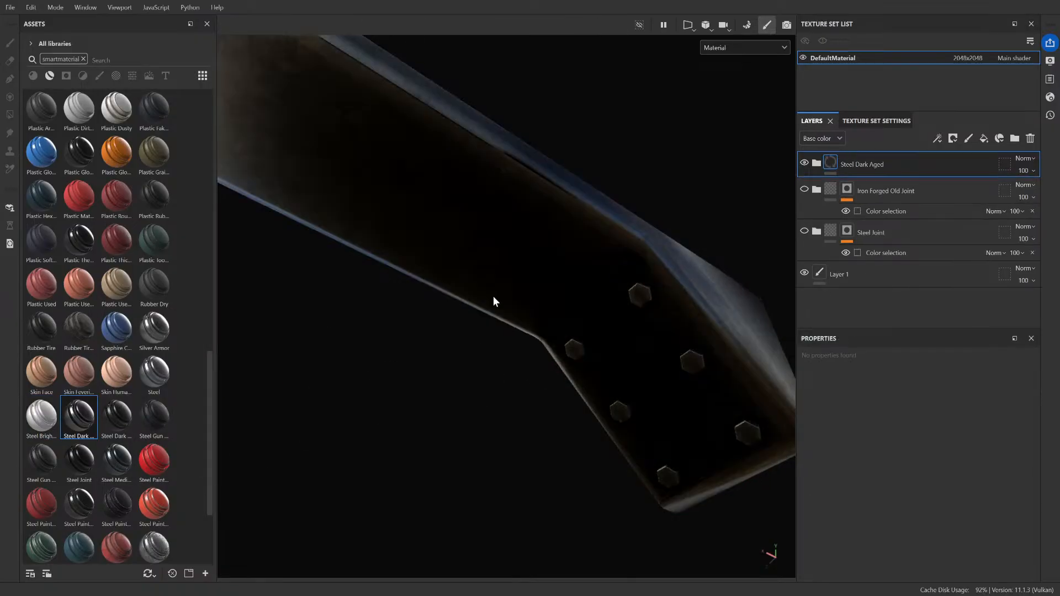
key("ctrl+z")
Step: Apply the Steel smart material over the whole beam
left_click_drag(154, 371, 486, 213)
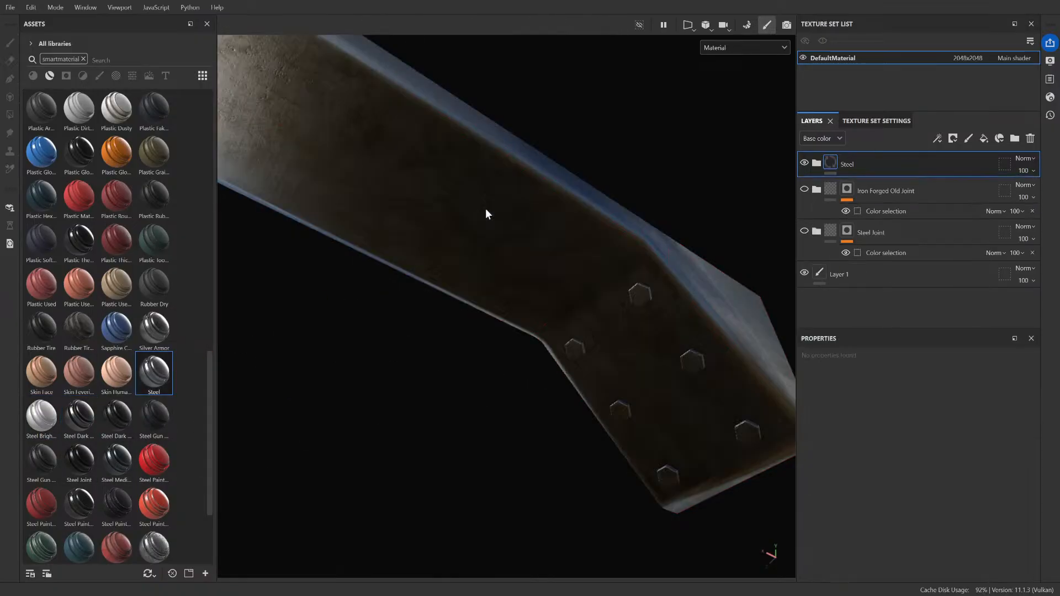
scroll(551, 225, "up", 3)
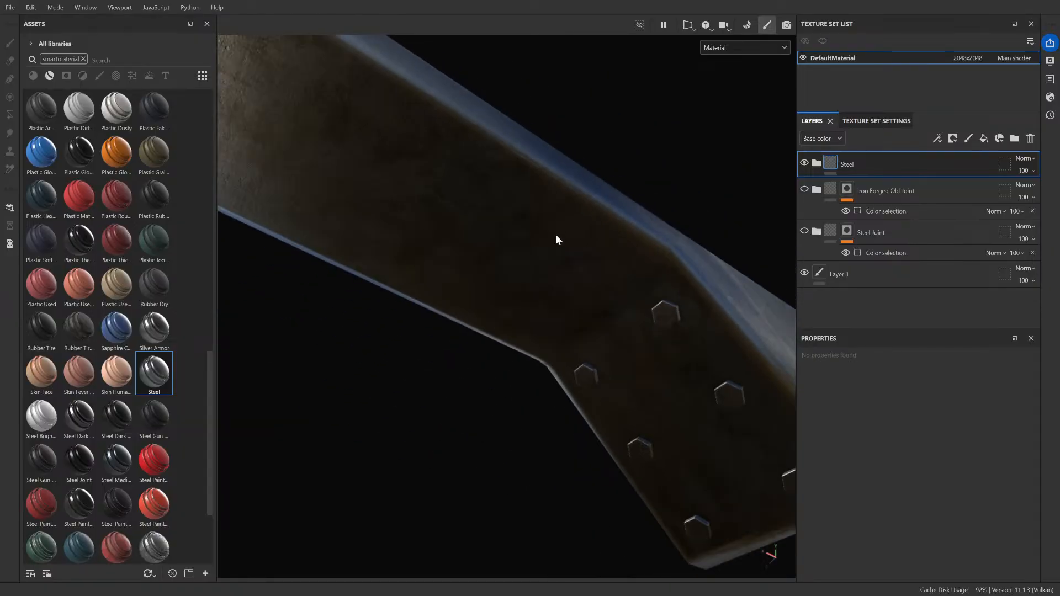
left_click_drag(558, 240, 445, 350, "alt")
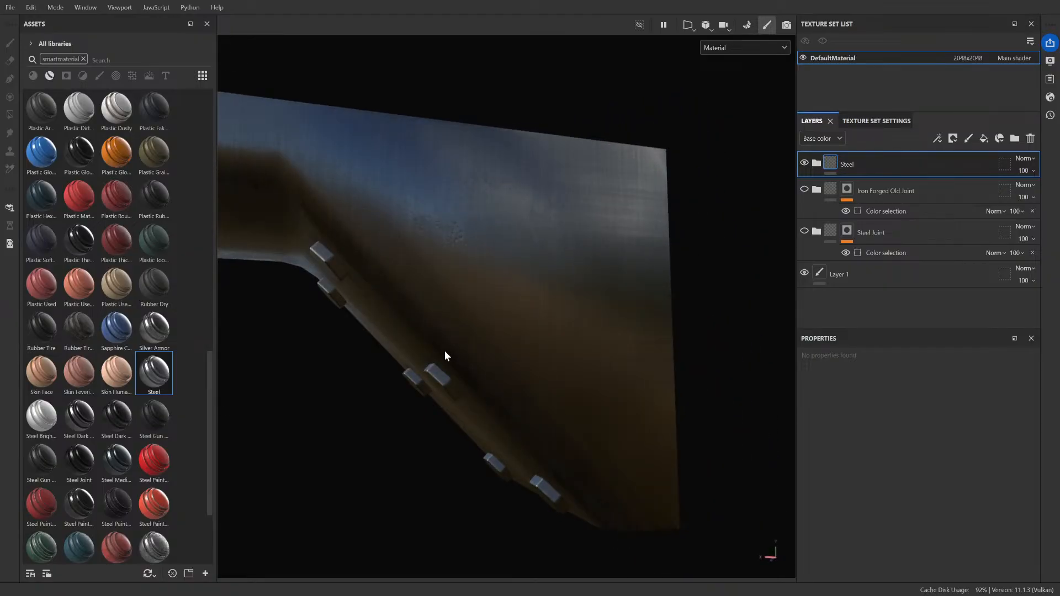
Step: Examine the Steel material on the bolts, bevelled edges and side faces of the beam, up close and from a distance
left_click_drag(445, 350, 388, 216, "alt")
left_click_drag(446, 236, 371, 254, "alt")
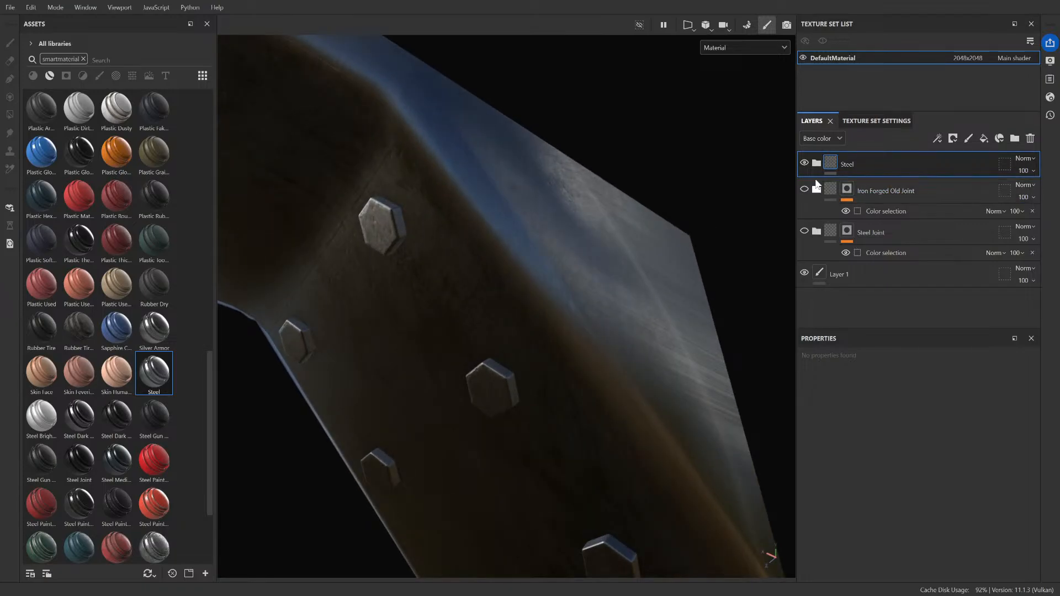
scroll(402, 242, "up", 6)
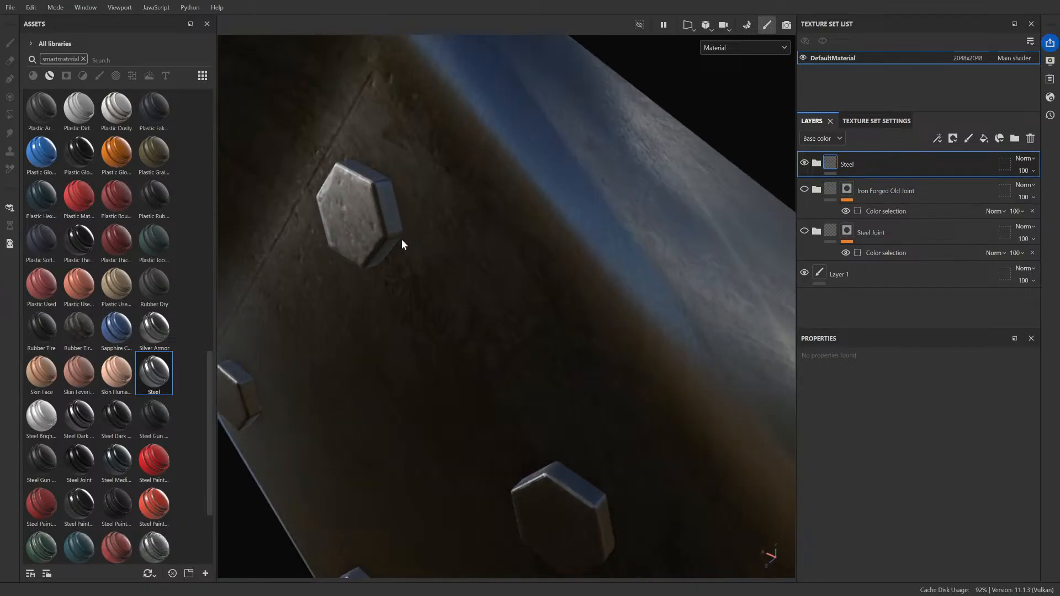
mouse_move(375, 243)
left_mouse_down("alt")
mouse_move(386, 305)
mouse_move(367, 245)
left_mouse_up("alt")
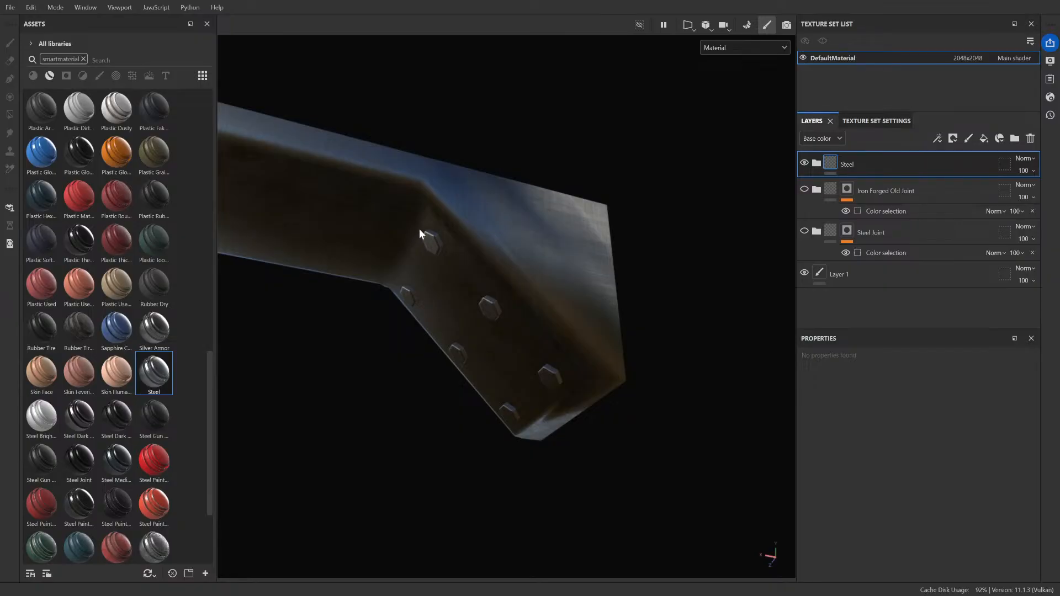
left_click_drag(434, 234, 394, 276, "alt")
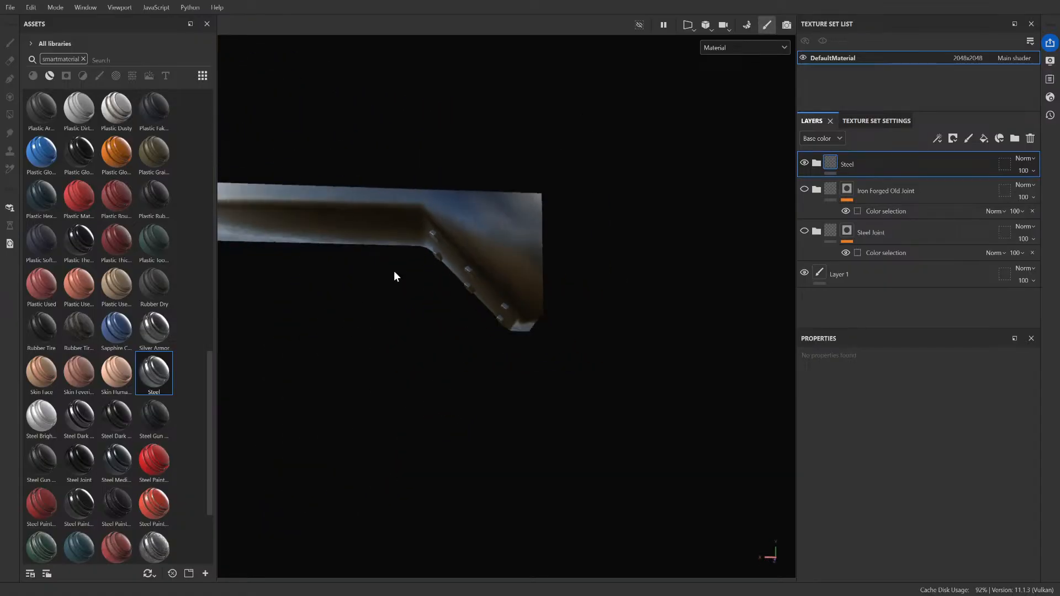
scroll(393, 272, "down", 5)
scroll(337, 201, "up", 4)
scroll(246, 203, "up", 4)
scroll(343, 222, "down", 3)
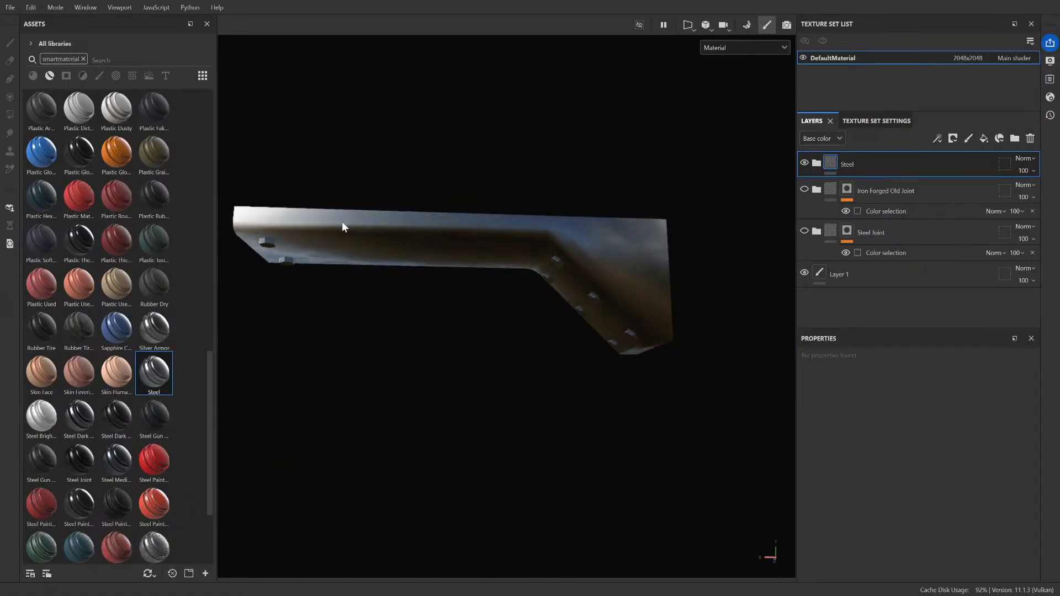
scroll(342, 223, "down", 1)
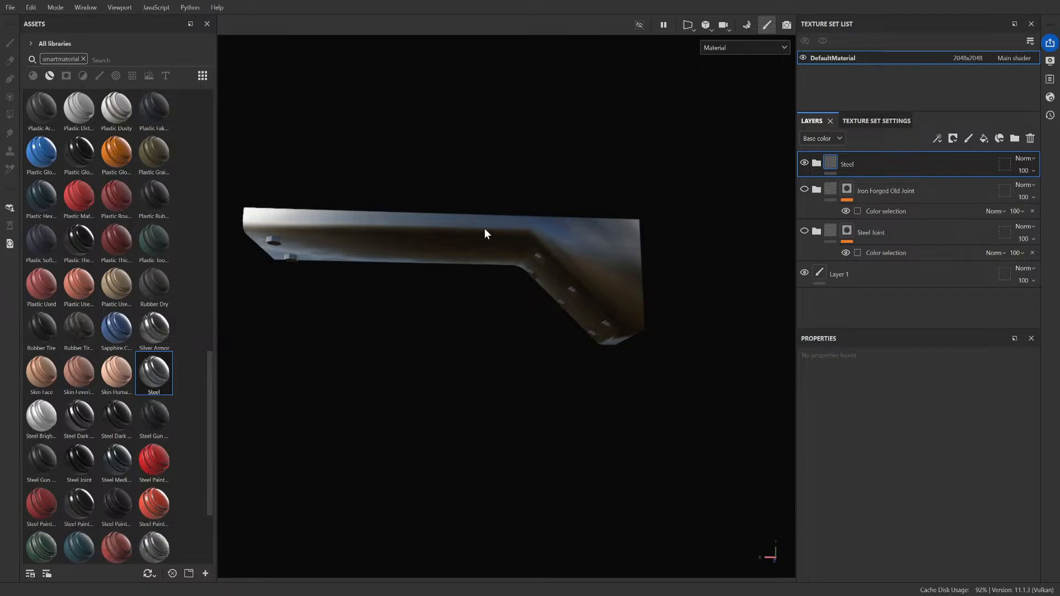
scroll(485, 229, "up", 3)
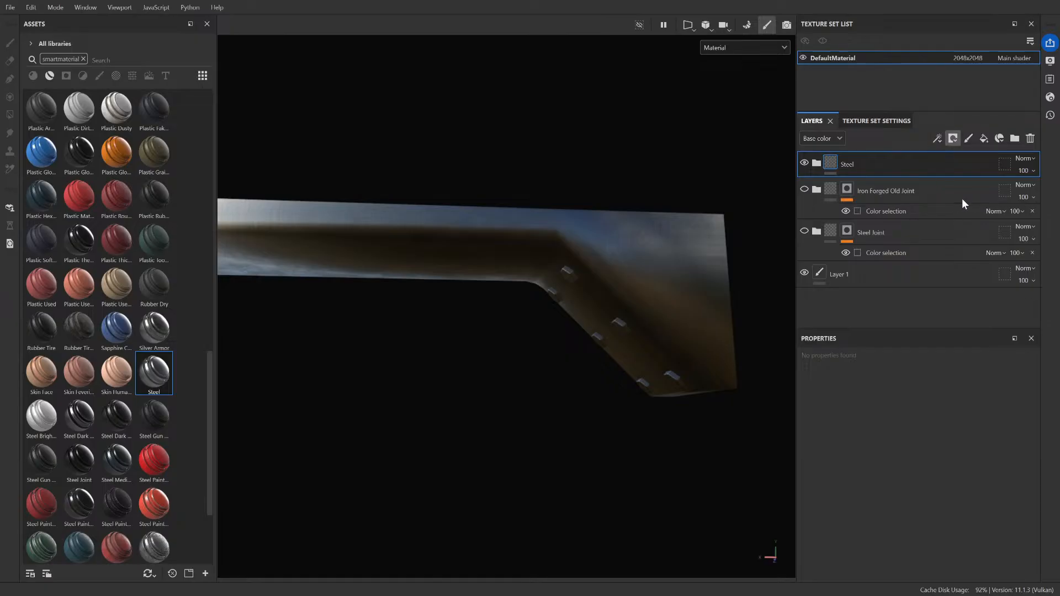
scroll(601, 283, "up", 5)
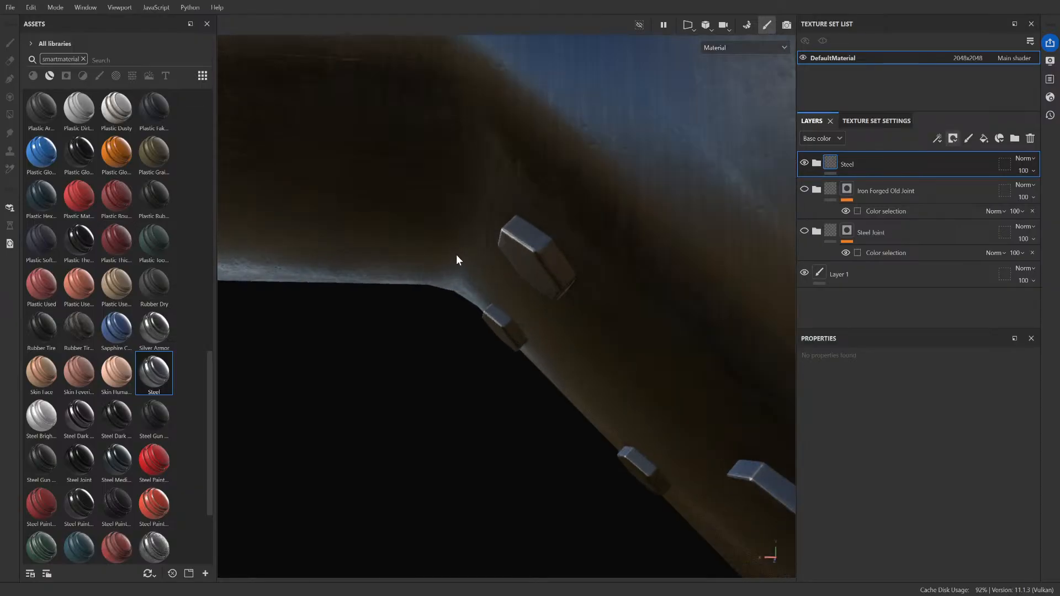
left_click(547, 230)
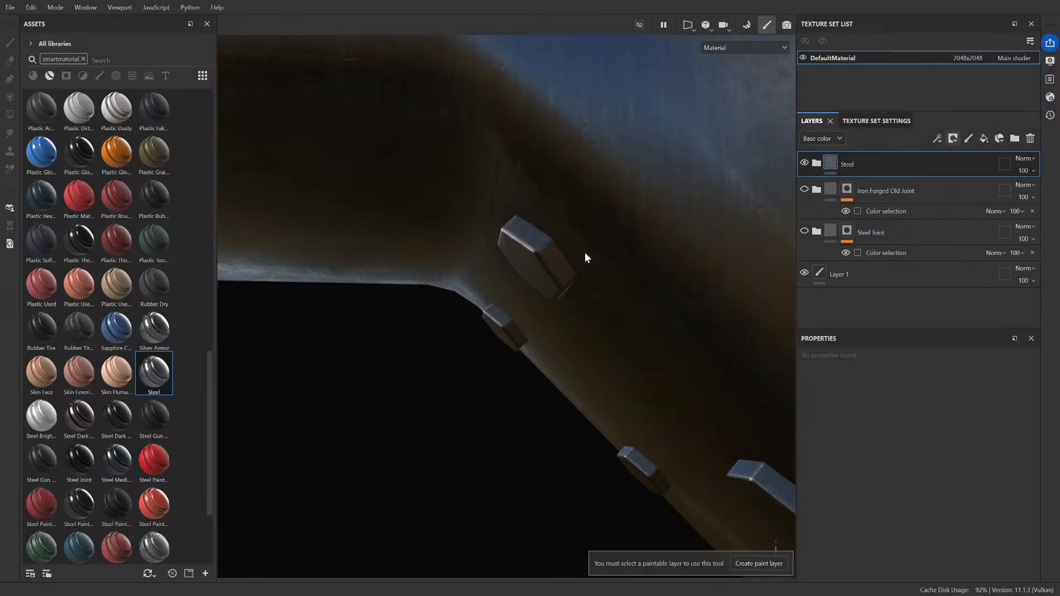
mouse_move(608, 241)
left_mouse_down("alt")
mouse_move(652, 162)
mouse_move(613, 180)
mouse_move(611, 230)
left_mouse_up("alt")
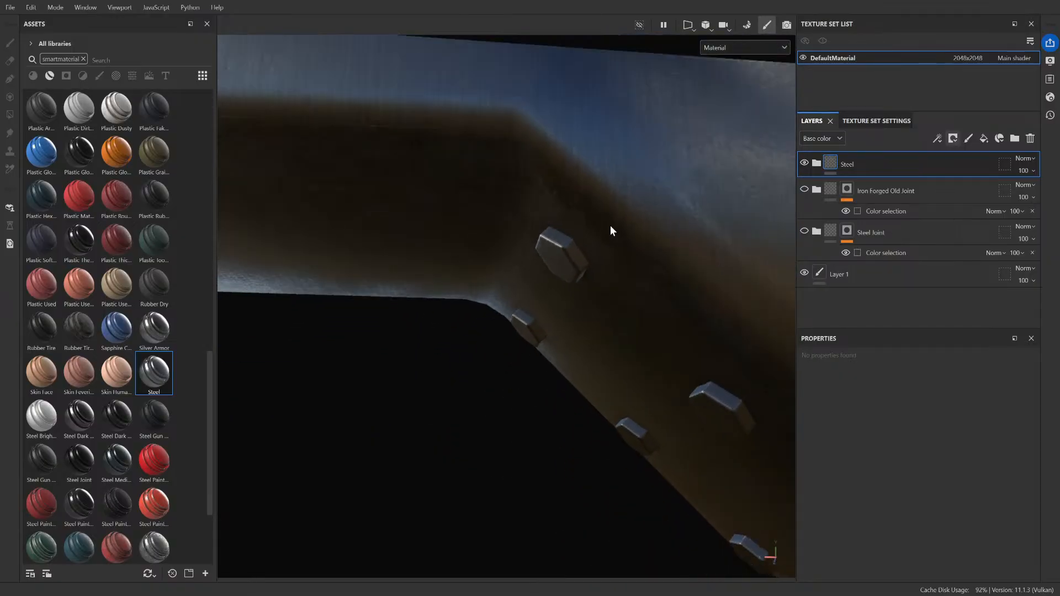
scroll(591, 227, "up", 3)
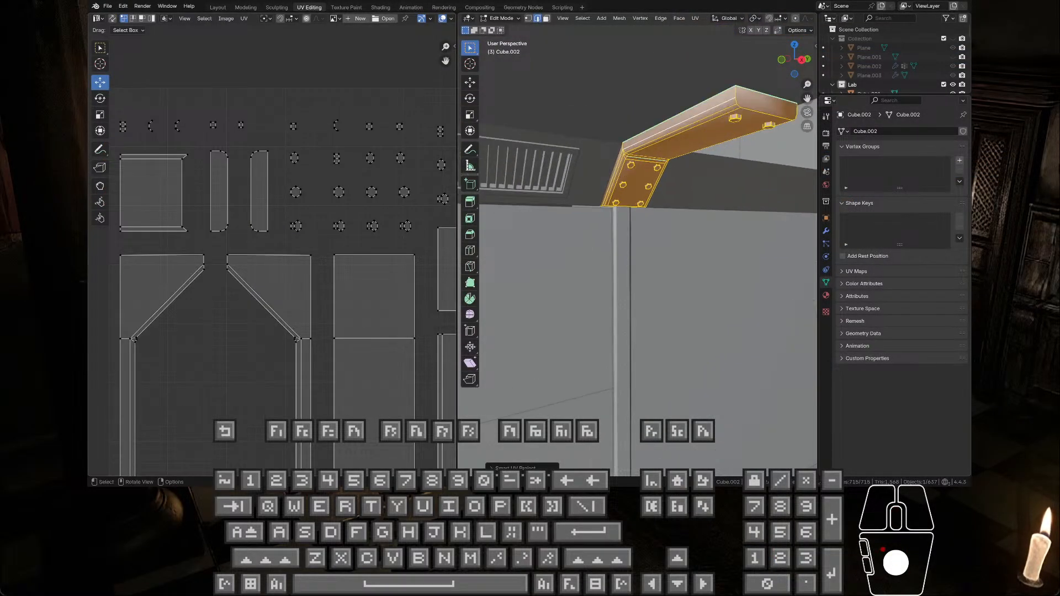
Step: Switch to Blender and examine the vertex colors on the beam and bolts in Vertex Paint mode, ending in the Modeling workspace
left_click(502, 18)
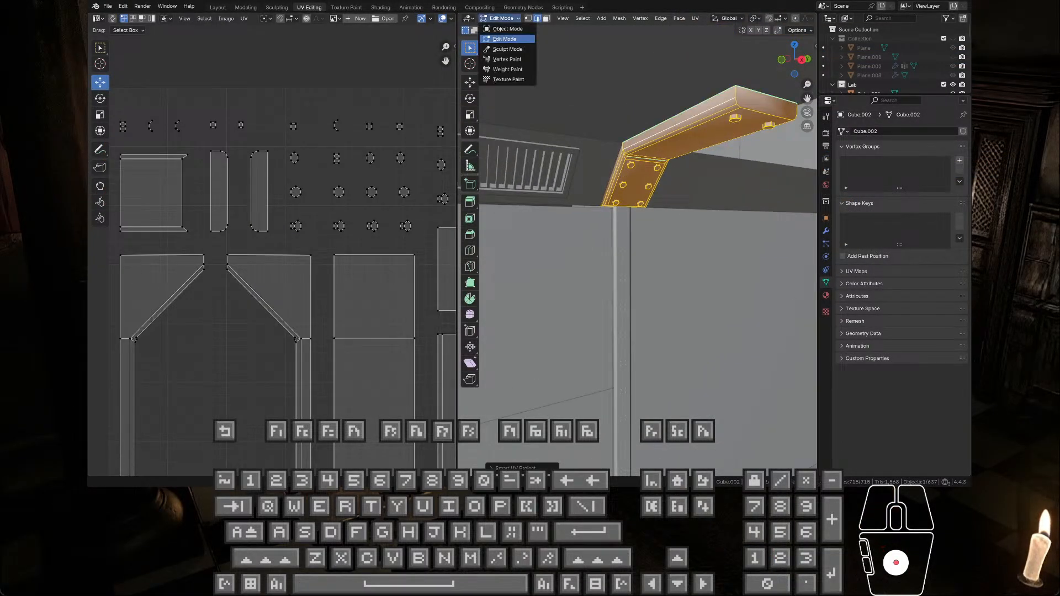
left_click(505, 57)
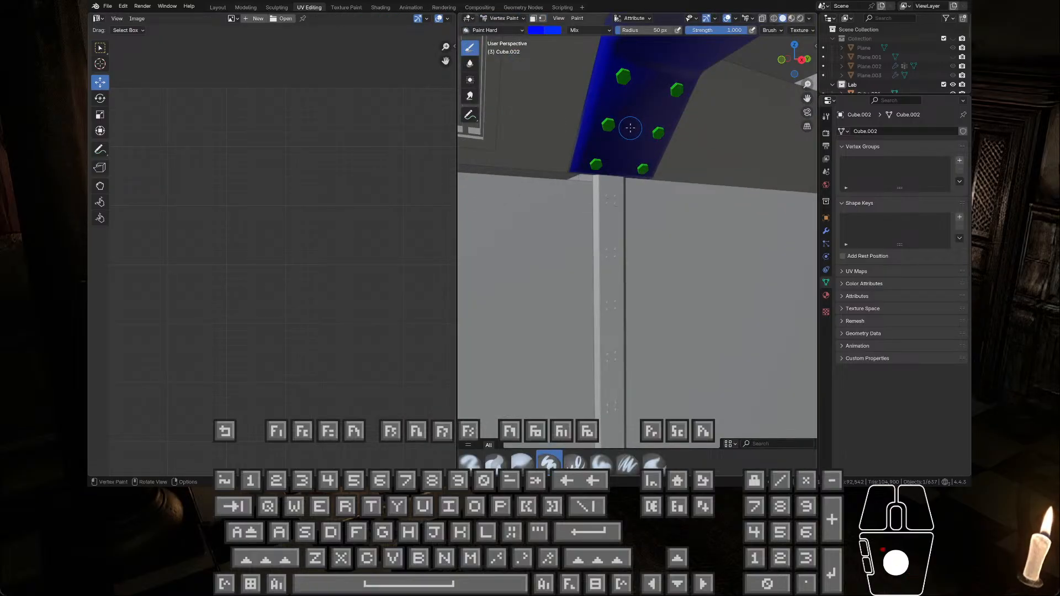
middle_click_drag(636, 118, 612, 201)
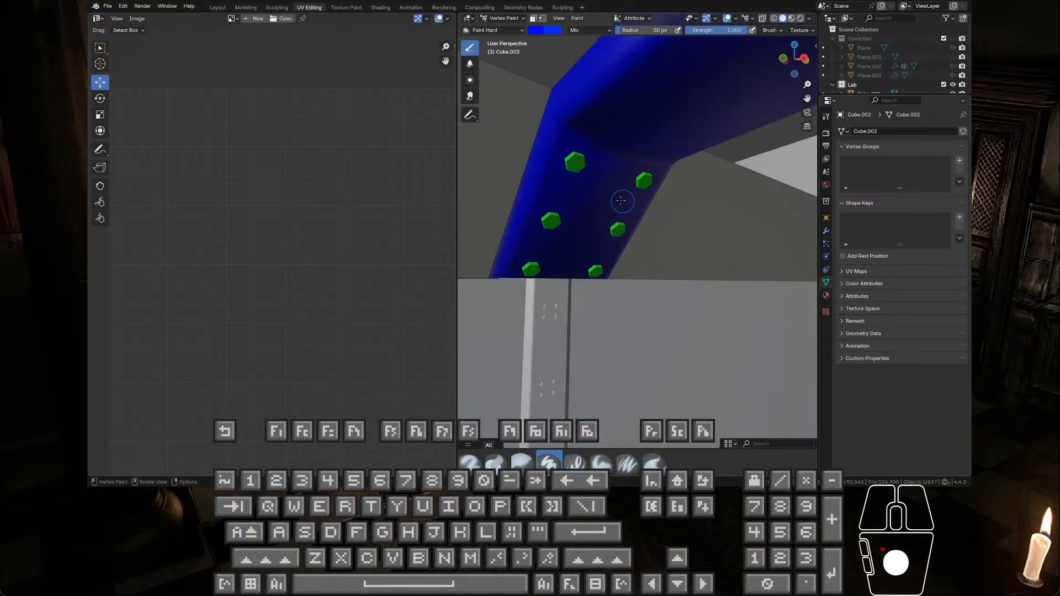
left_click(246, 7)
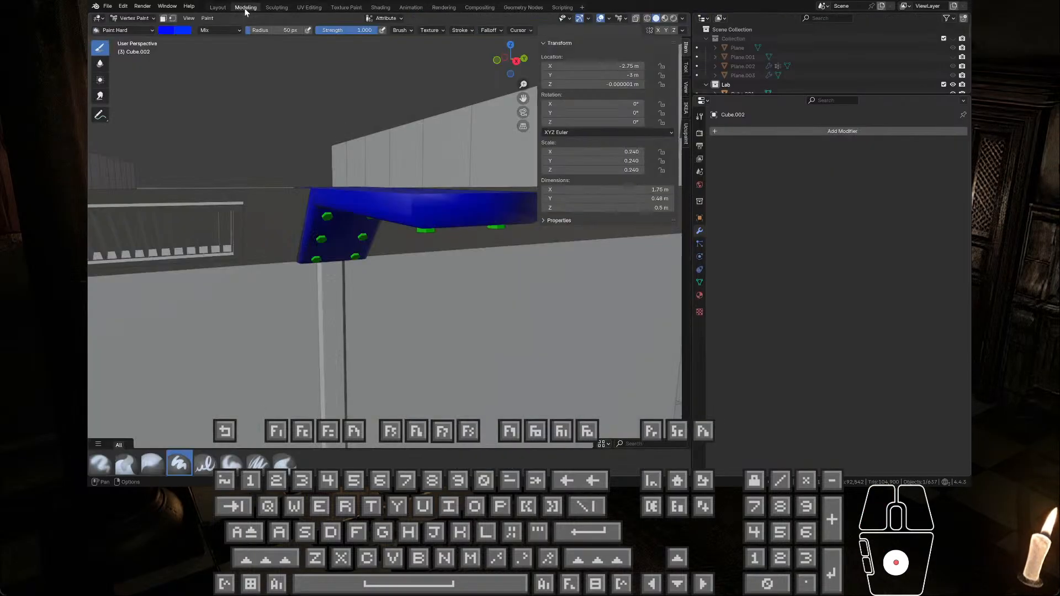
middle_click_drag(353, 224, 348, 188)
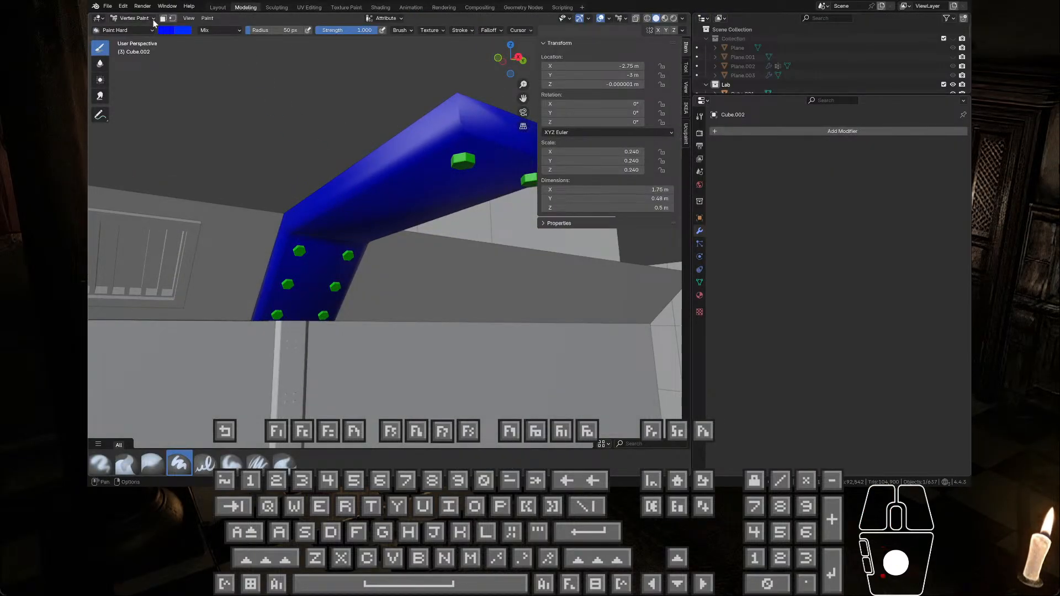
Step: Take the beam out of Vertex Paint through Object Mode into Edit Mode and open its material settings
left_click(135, 18)
left_click(133, 28)
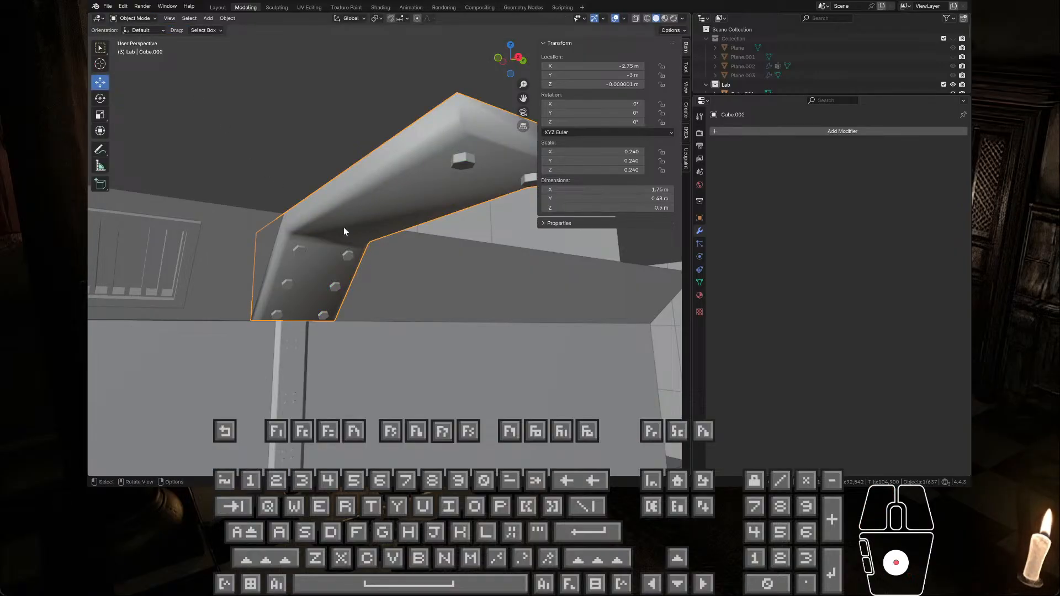
key("Tab")
left_click(699, 295)
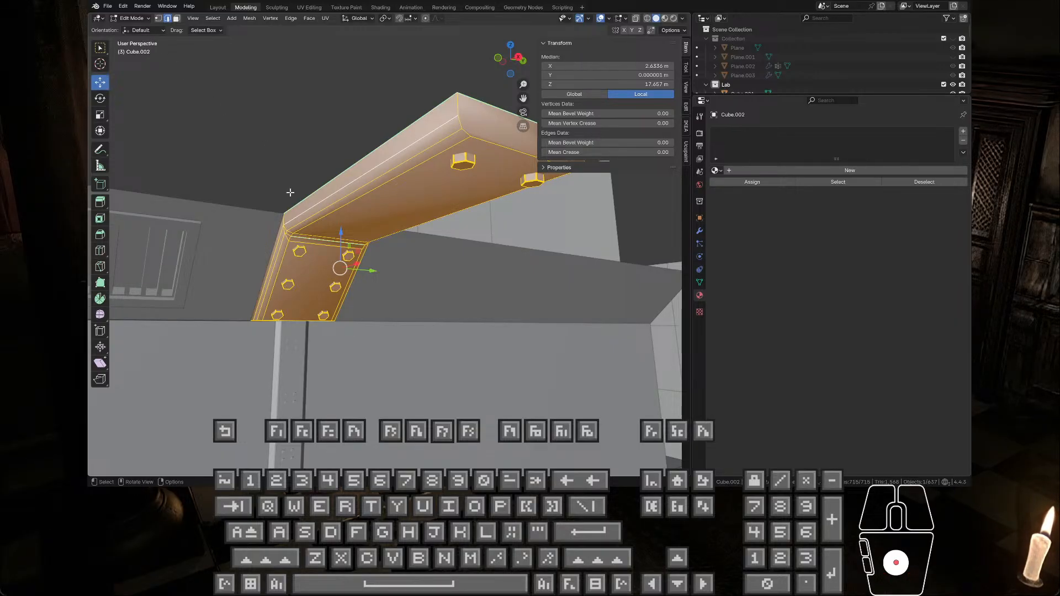
Step: Select an edge at the upper bolt on the beam's angled plate and frame it for a close look
scroll(296, 223, "up", 2)
scroll(296, 225, "down", 2)
left_click(298, 255)
key("KP_Decimal")
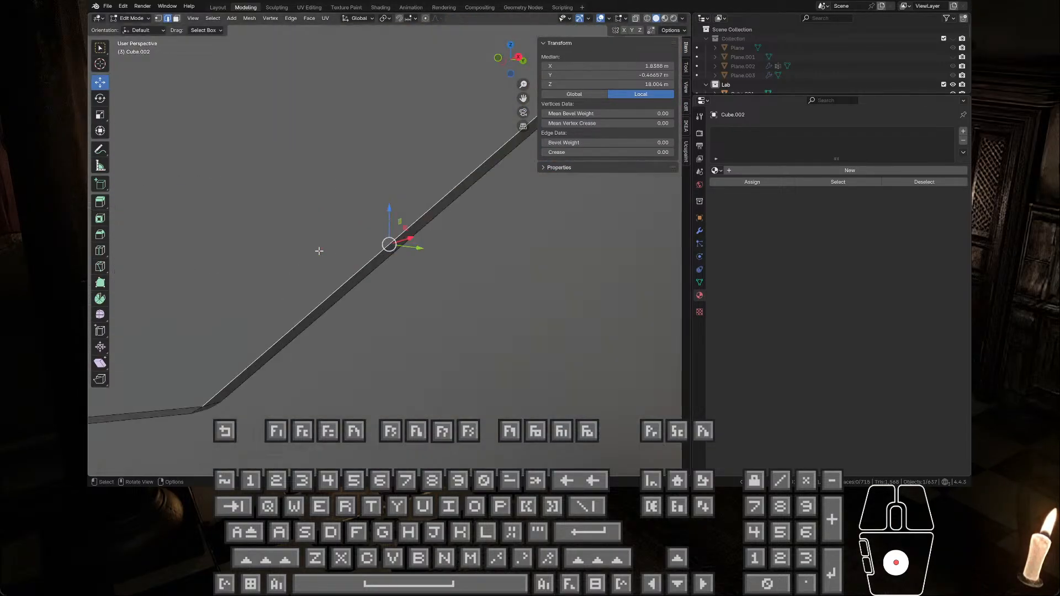
middle_click_drag(319, 250, 400, 224)
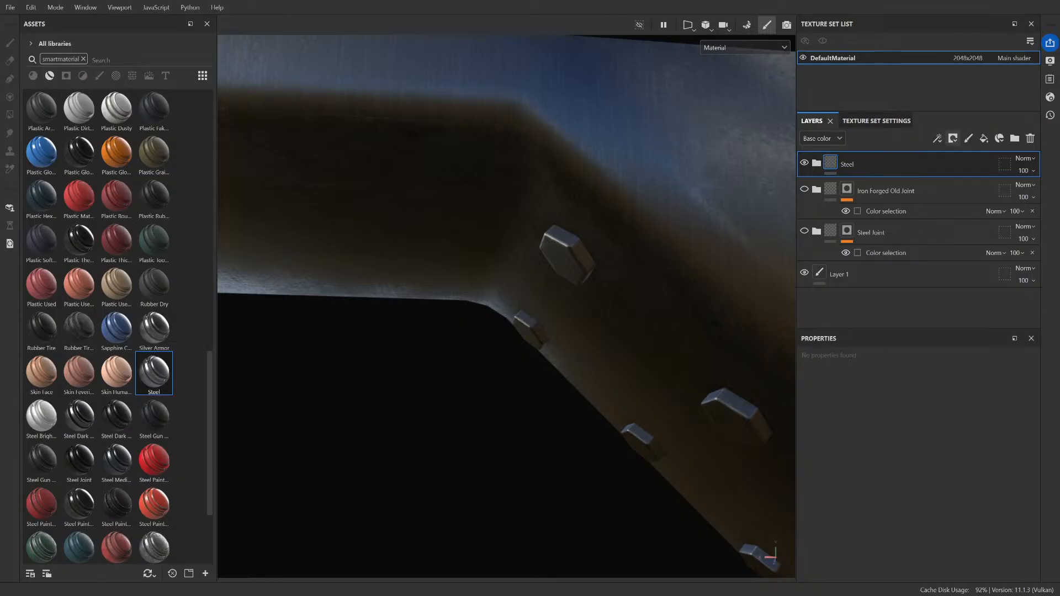
Step: Clear the smart material filter and list the base materials in the asset library
scroll(348, 187, "down", 3)
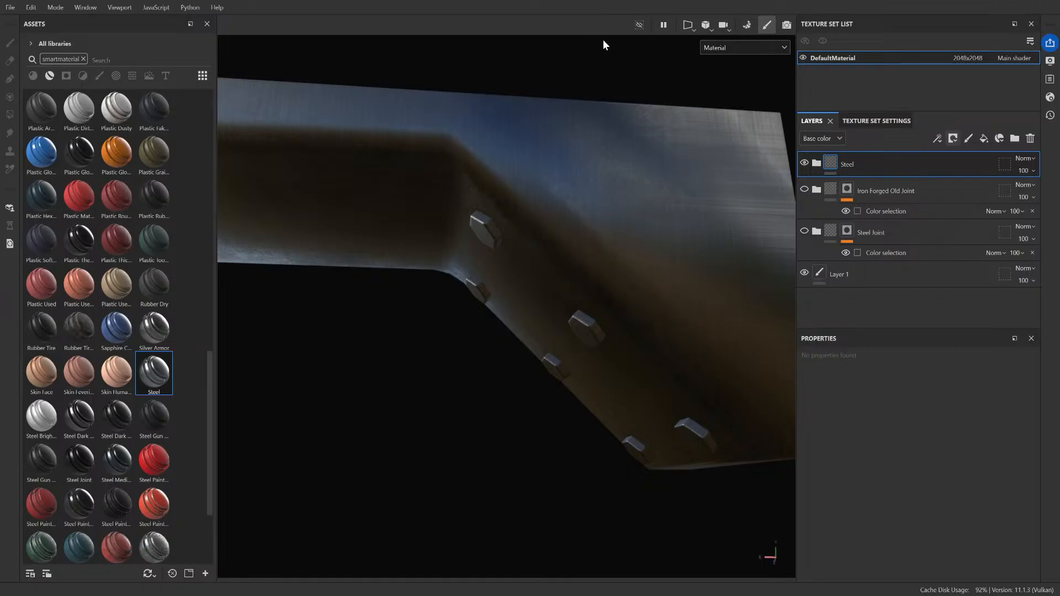
left_click(83, 59)
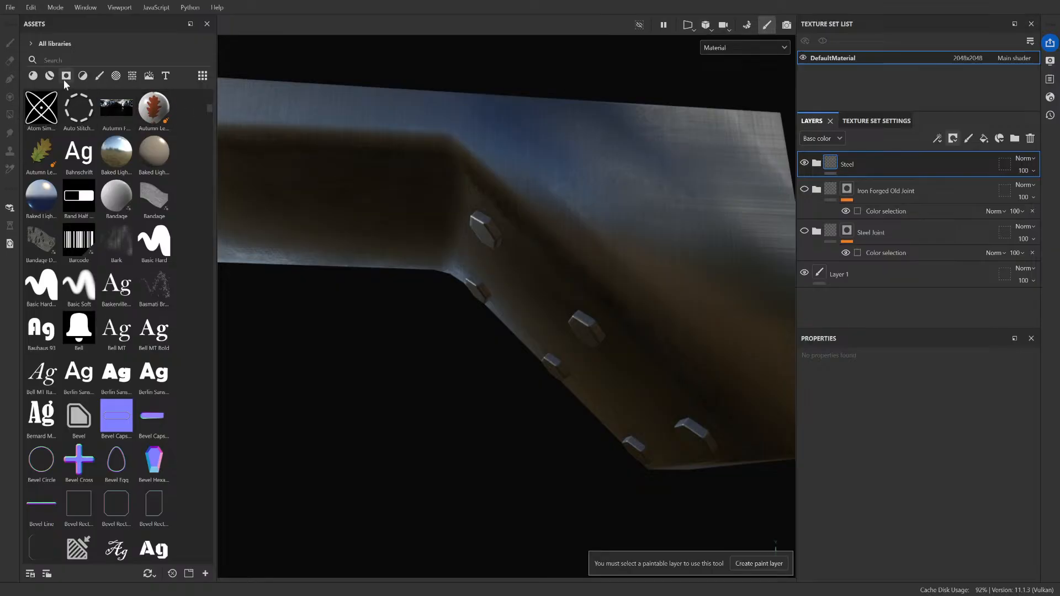
left_click(33, 76)
scroll(502, 255, "down", 4)
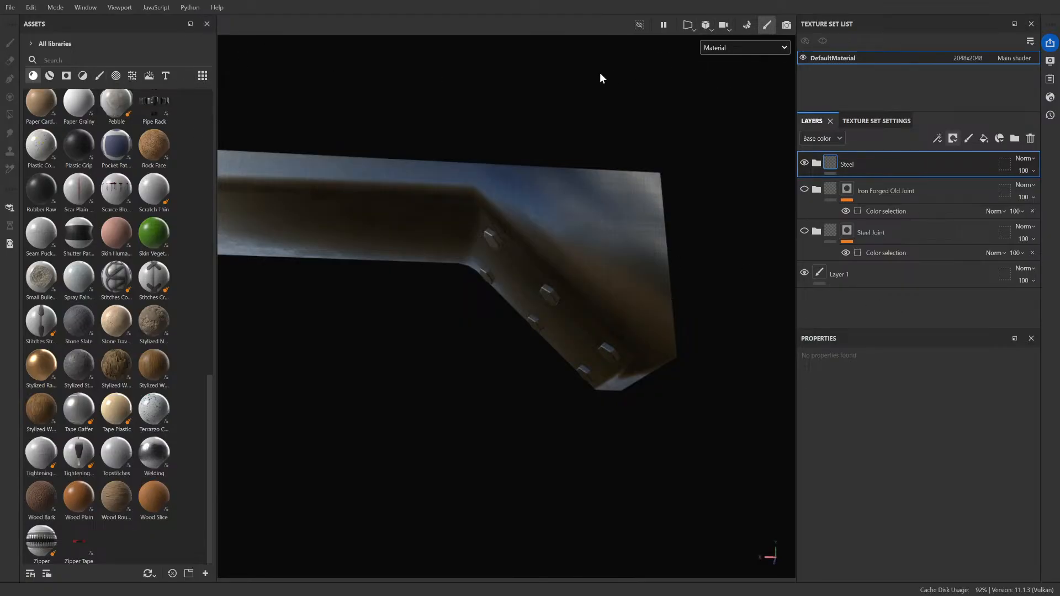
Step: Add a black mask to the Steel layer
scroll(470, 202, "down", 3)
scroll(471, 202, "up", 3)
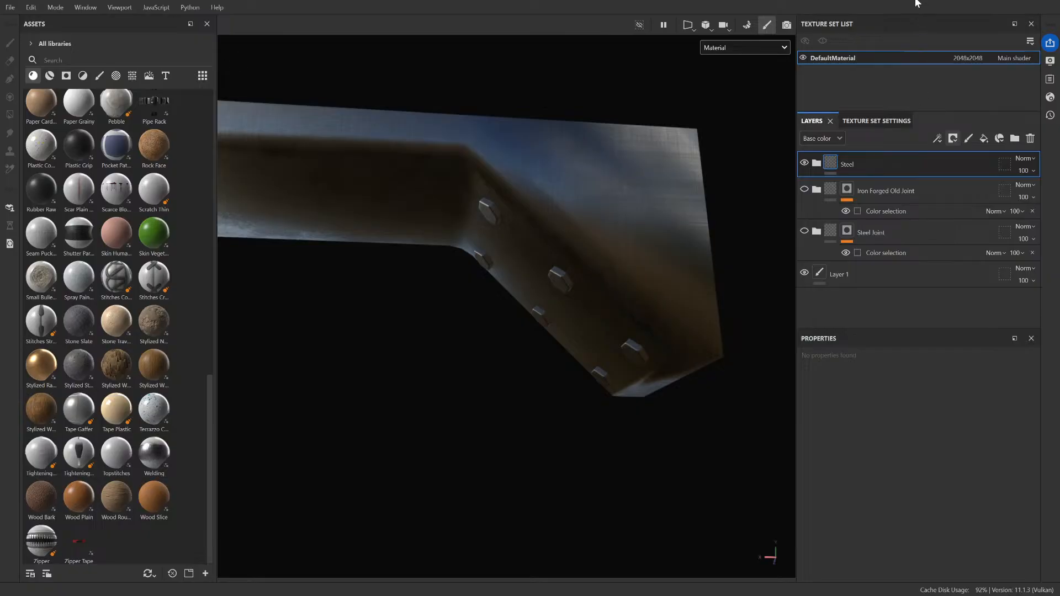
left_click(919, 5)
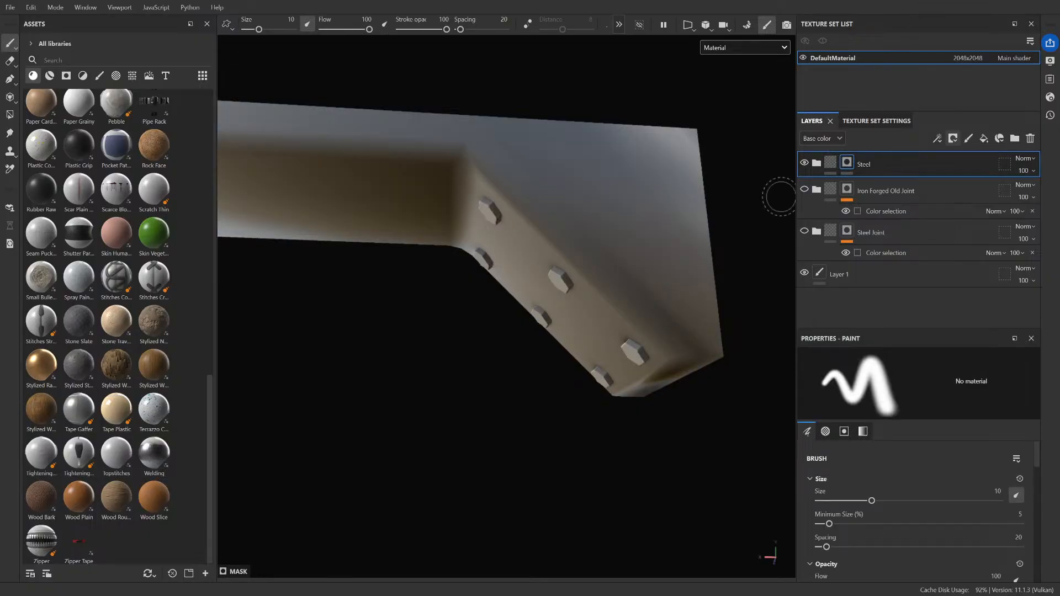
Step: Try to reveal Steel on the angled plate and around one bolt by masking their faces with Polygon Fill
scroll(616, 209, "down", 1)
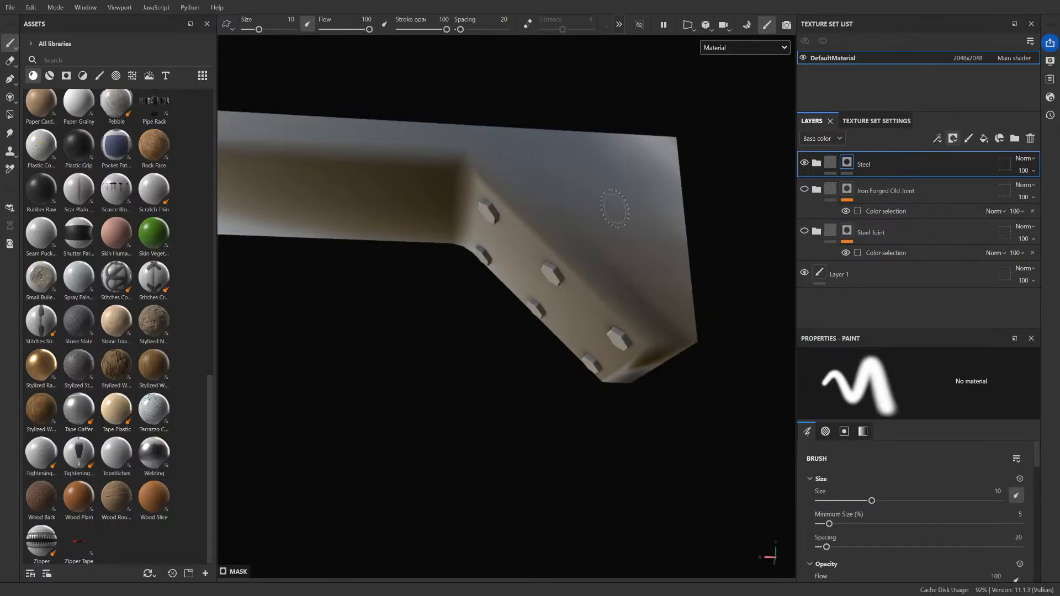
left_click(11, 115)
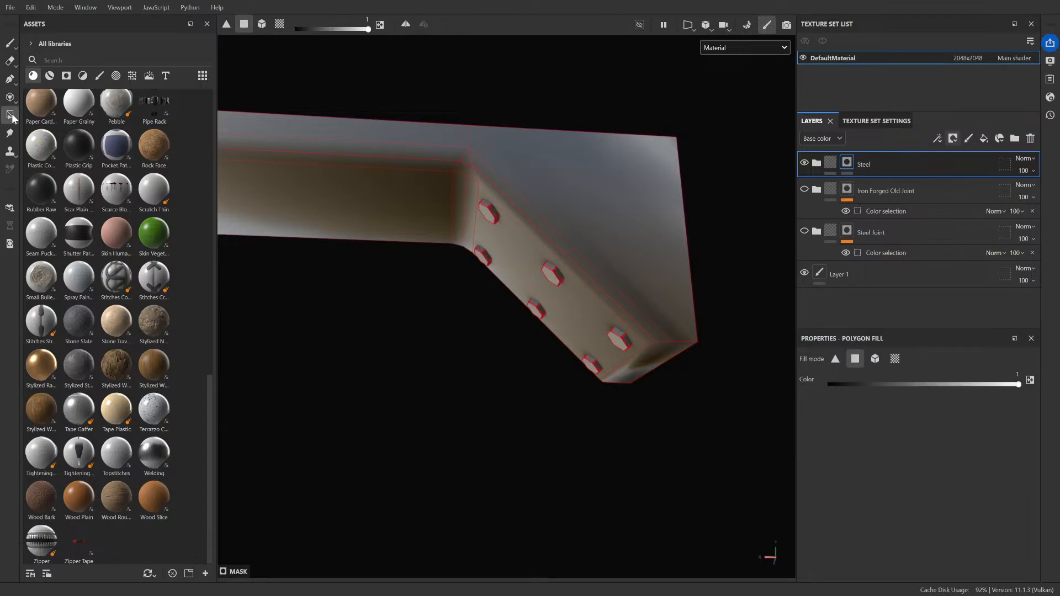
left_click(480, 221)
scroll(507, 229, "up", 3)
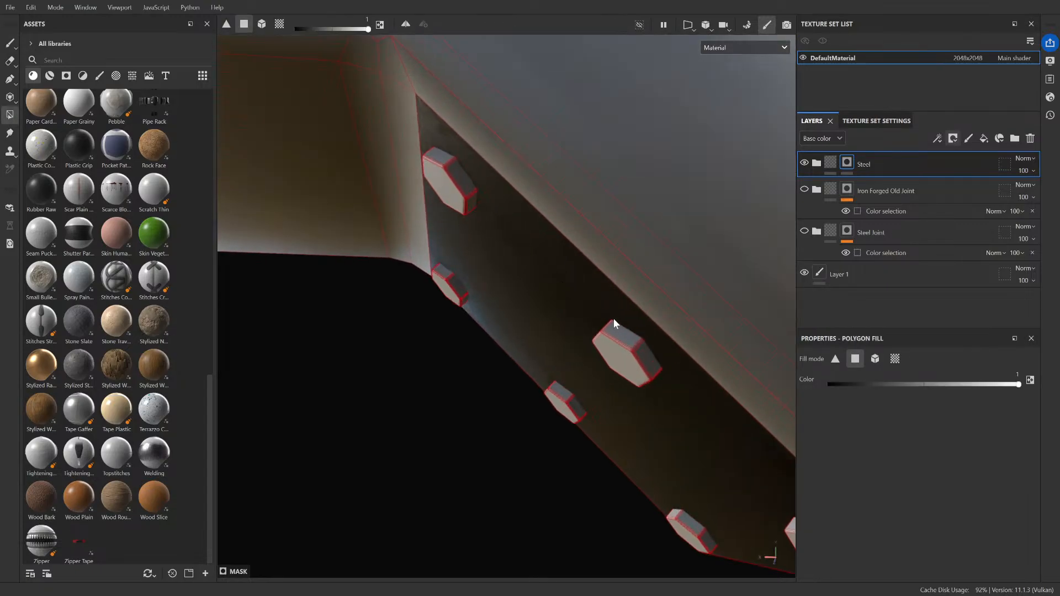
scroll(638, 353, "up", 5)
left_click_drag(525, 324, 595, 434)
scroll(594, 433, "down", 5)
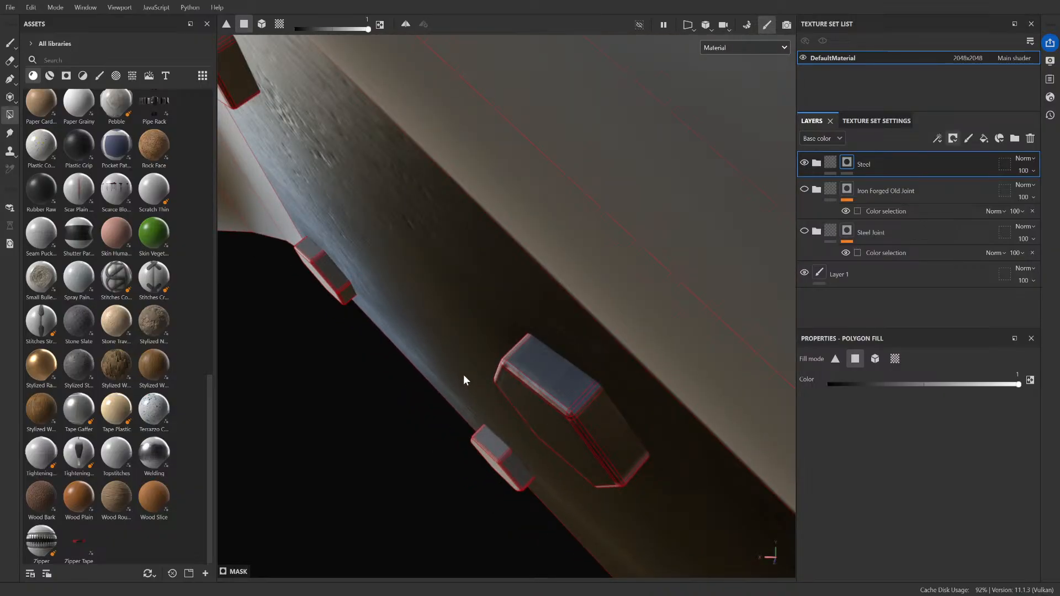
left_click_drag(565, 389, 579, 436)
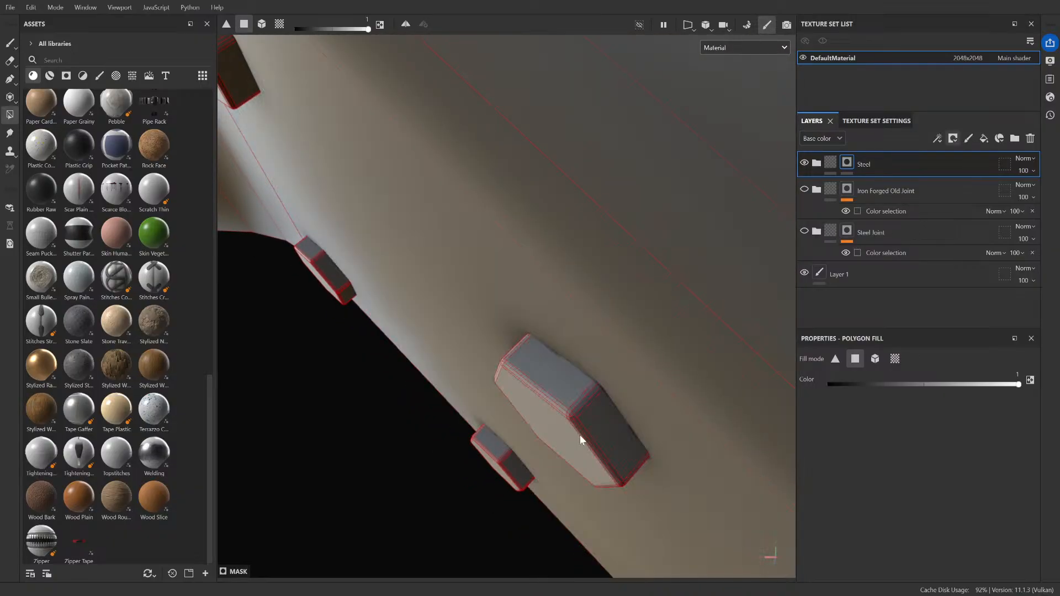
Step: Examine the bevelled edge and corner polygons of a bolt on the angled plate, up close and from a distance
scroll(577, 437, "up", 5)
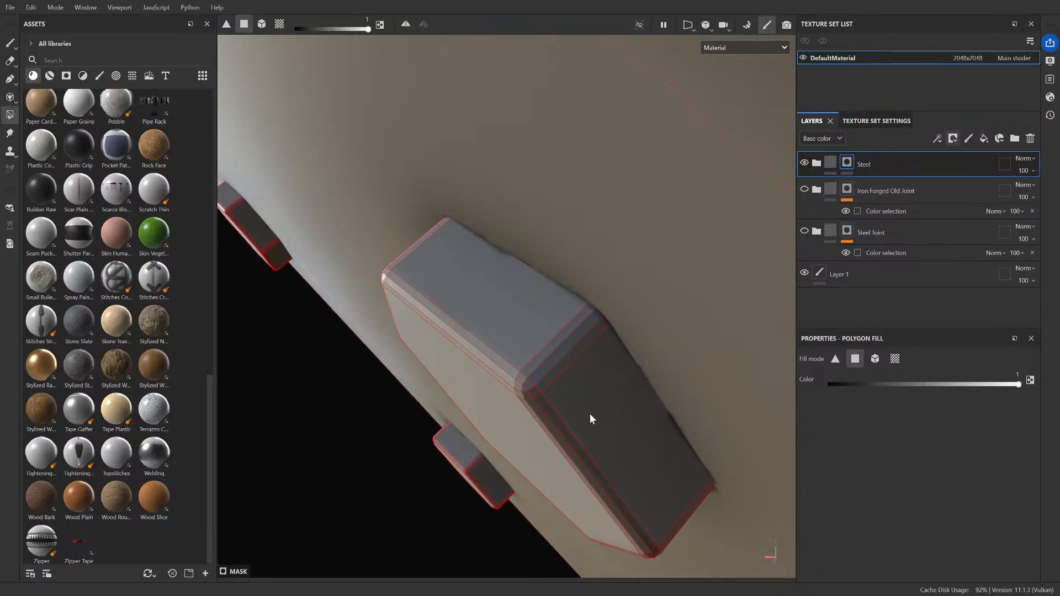
scroll(522, 386, "up", 5)
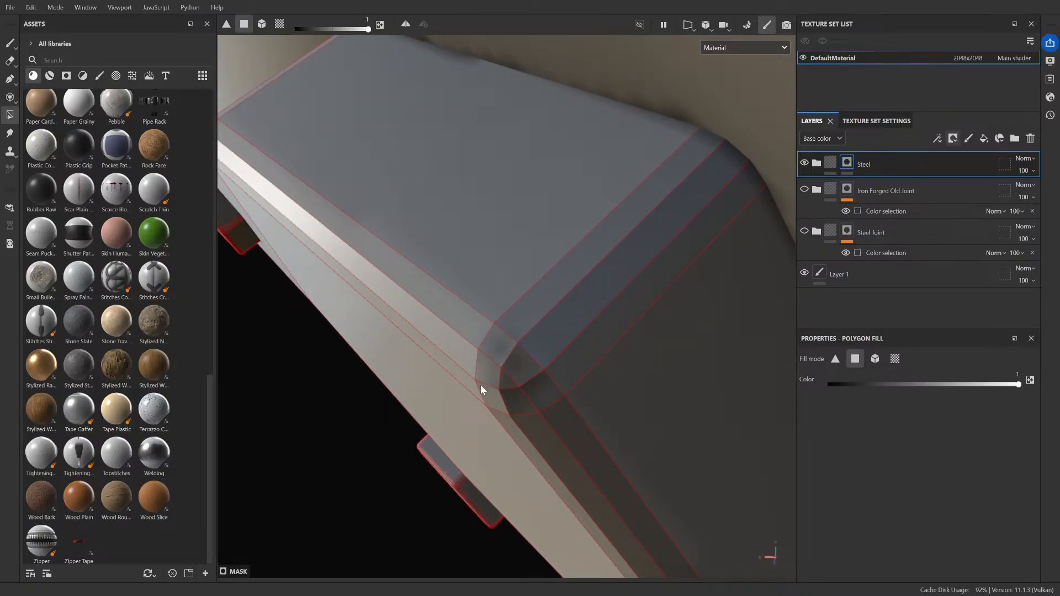
scroll(480, 386, "down", 6)
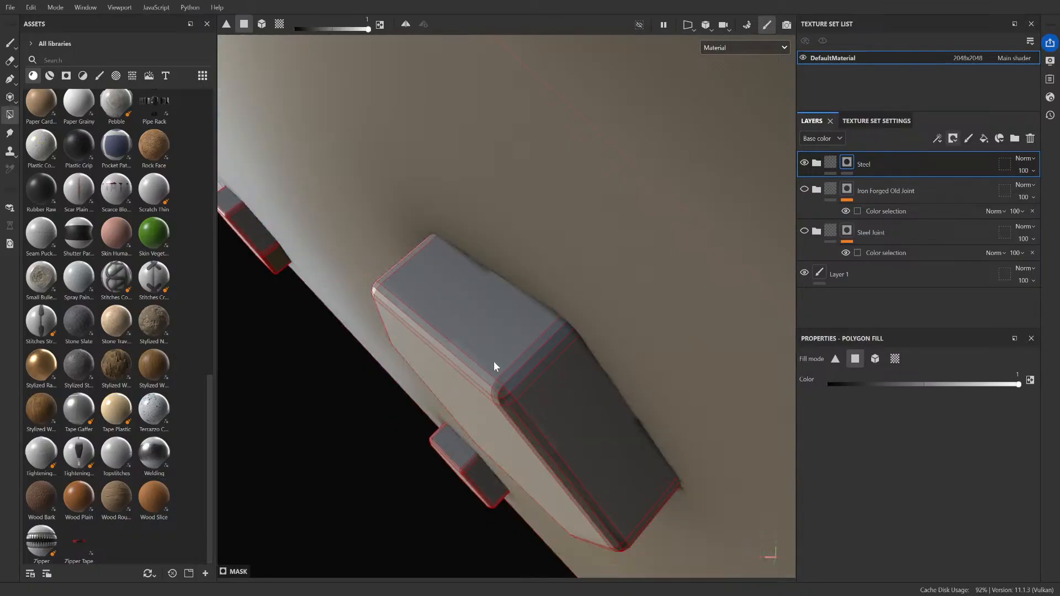
scroll(494, 361, "down", 4)
scroll(515, 413, "up", 5)
scroll(515, 414, "down", 2)
left_click_drag(515, 414, 440, 363, "alt")
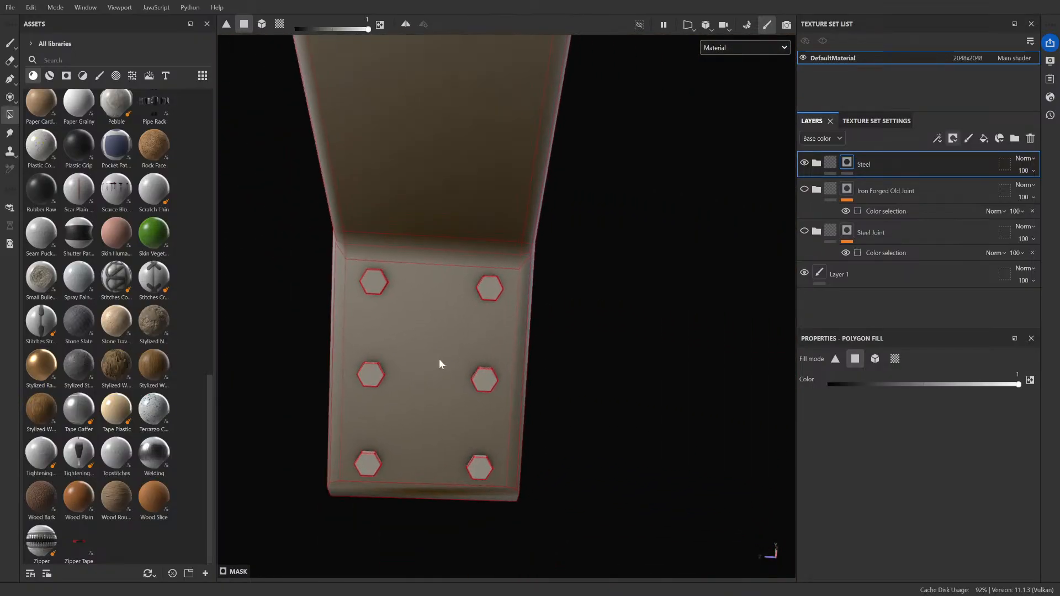
Step: Try to reveal Steel on the front face of a middle bolt with Polygon Fill, and undo the fill
scroll(480, 393, "up", 5)
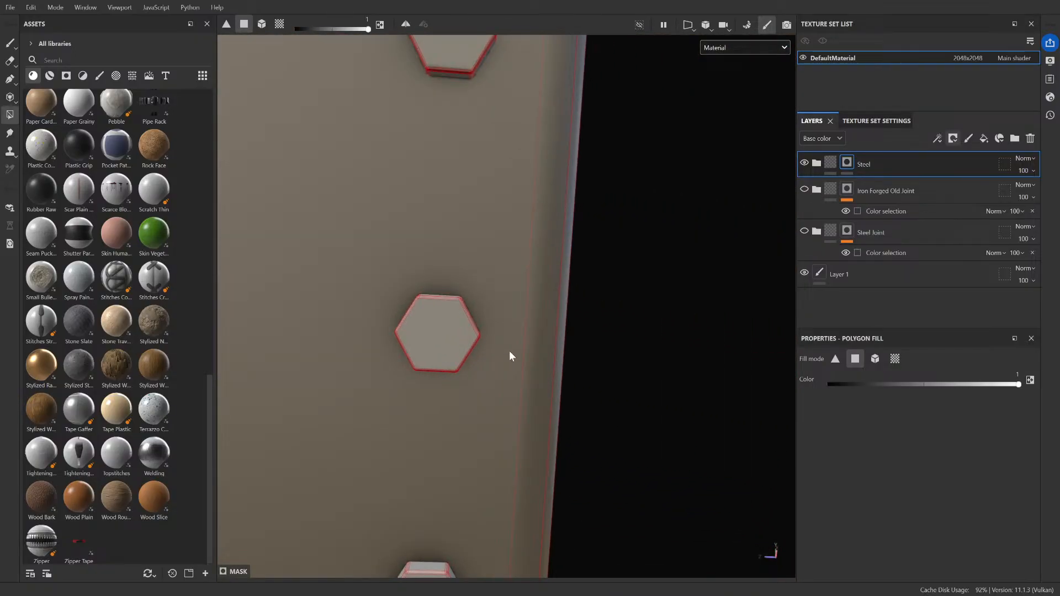
scroll(509, 350, "up", 6)
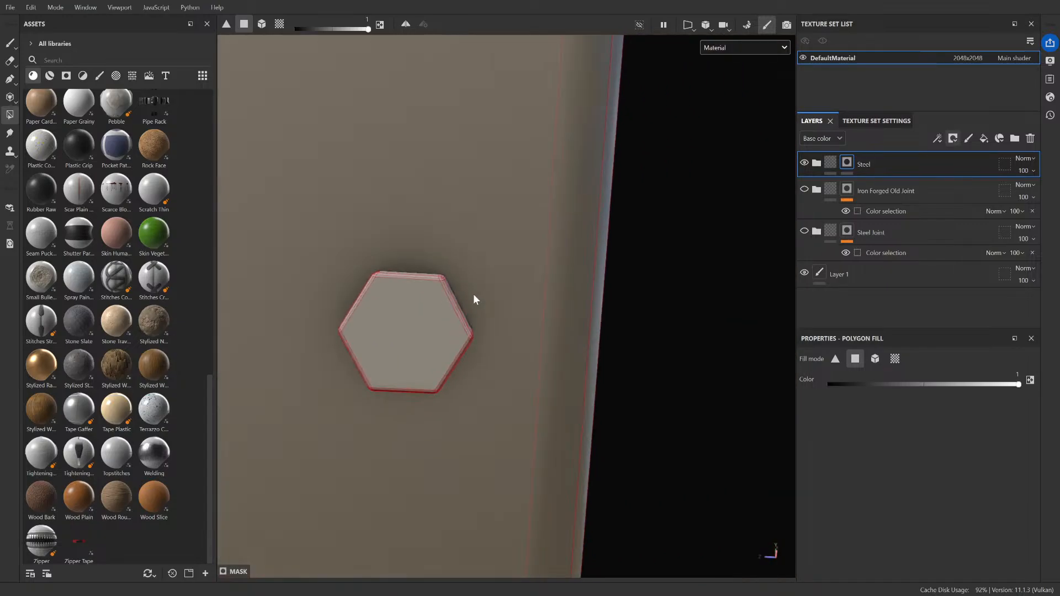
left_click(440, 312)
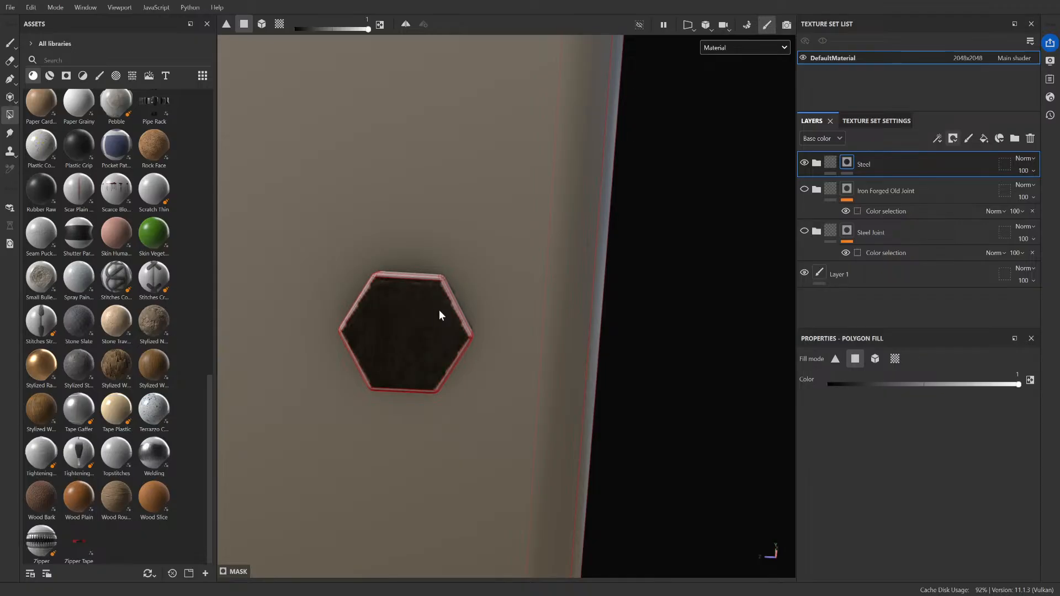
scroll(467, 315, "up", 3)
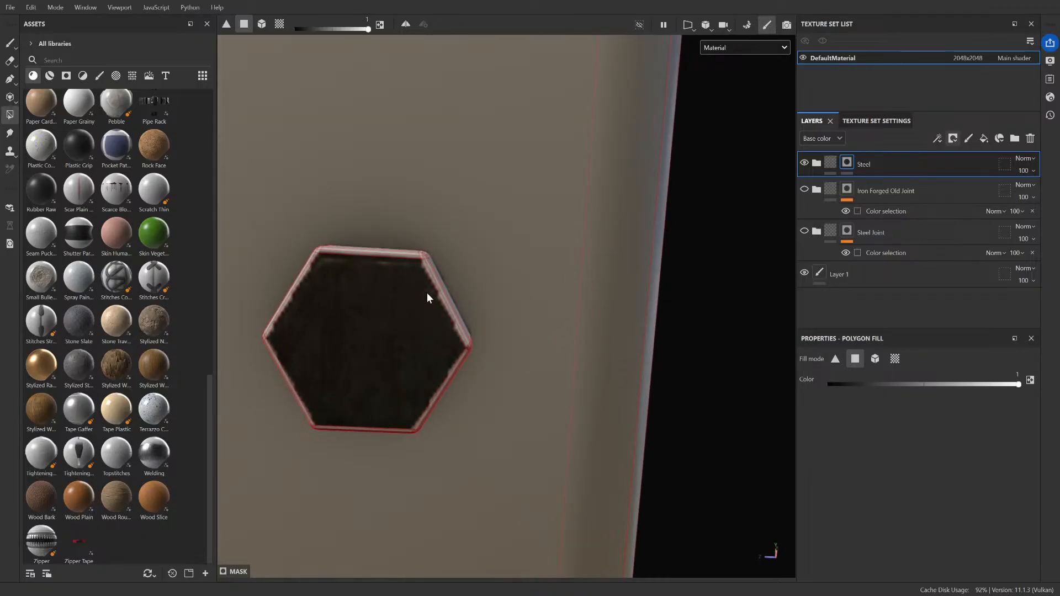
left_click_drag(503, 317, 466, 379, "alt")
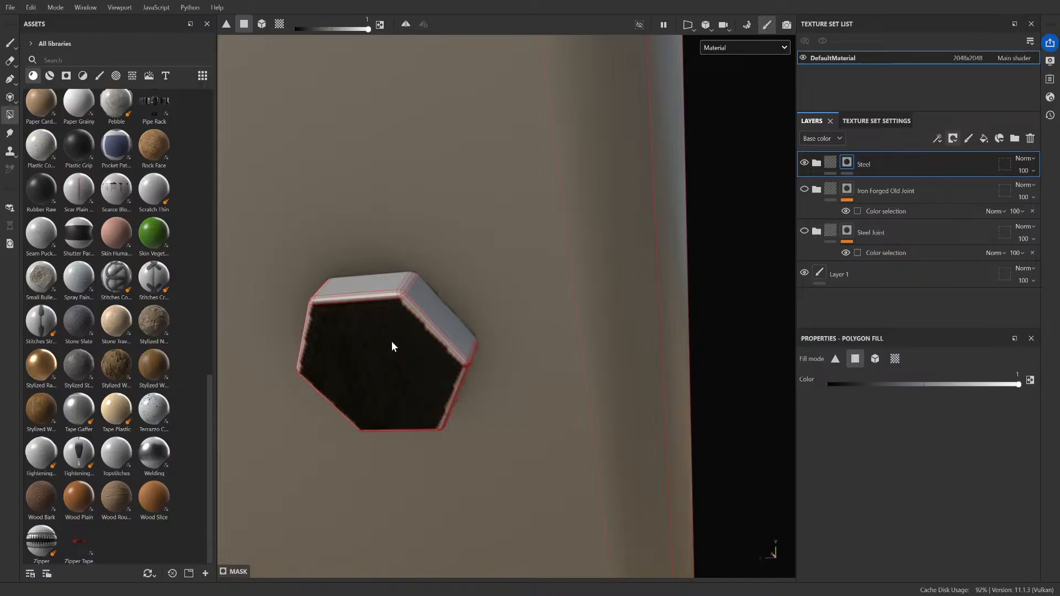
scroll(490, 332, "down", 5)
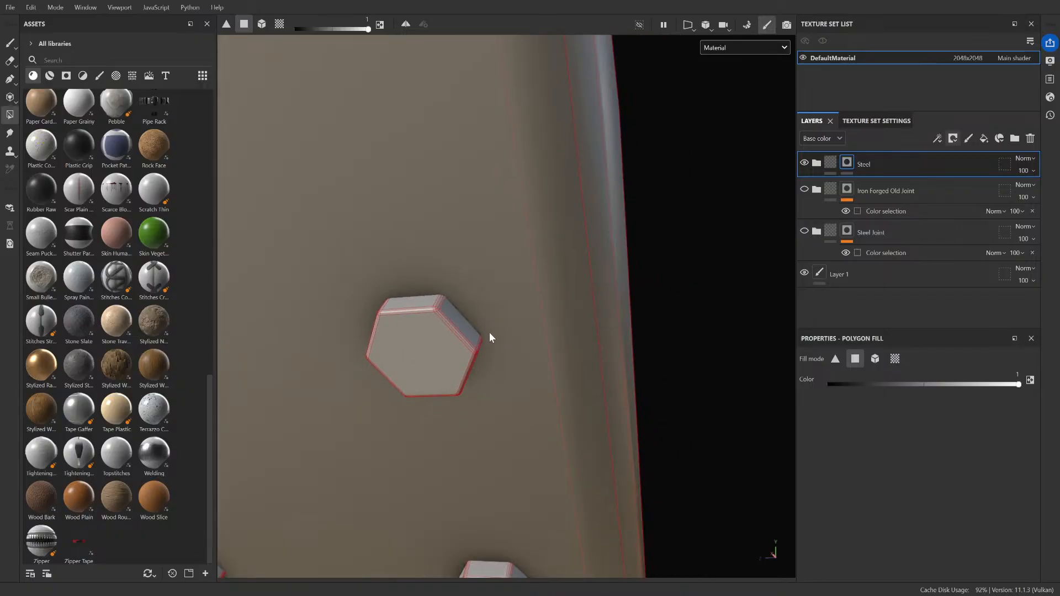
scroll(556, 325, "down", 3)
scroll(580, 244, "down", 5)
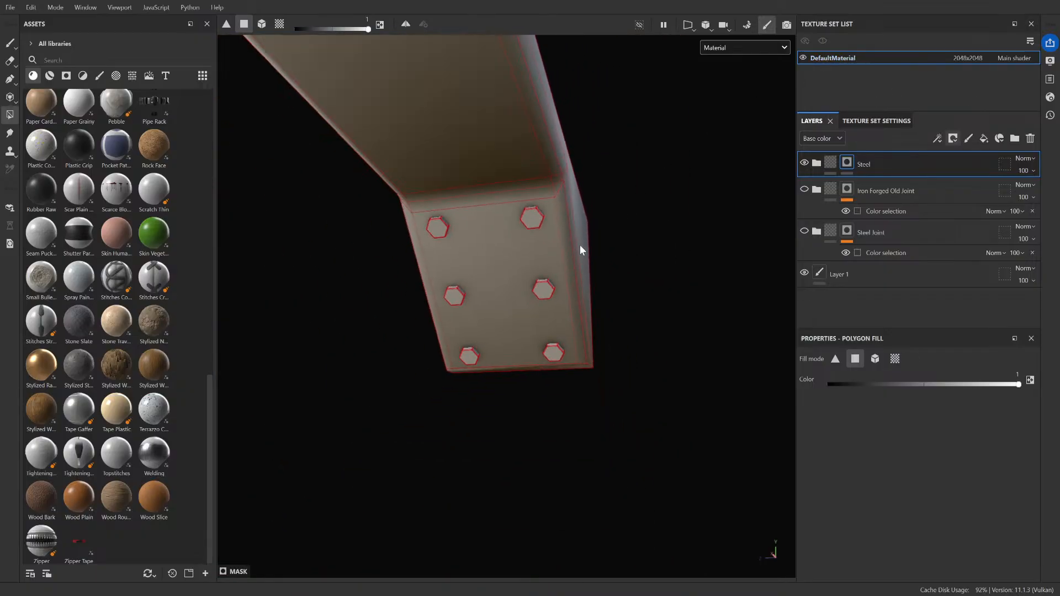
scroll(582, 243, "up", 5)
Step: Open the mesh map baking view and check the color source settings of the ID map
left_click(901, 122)
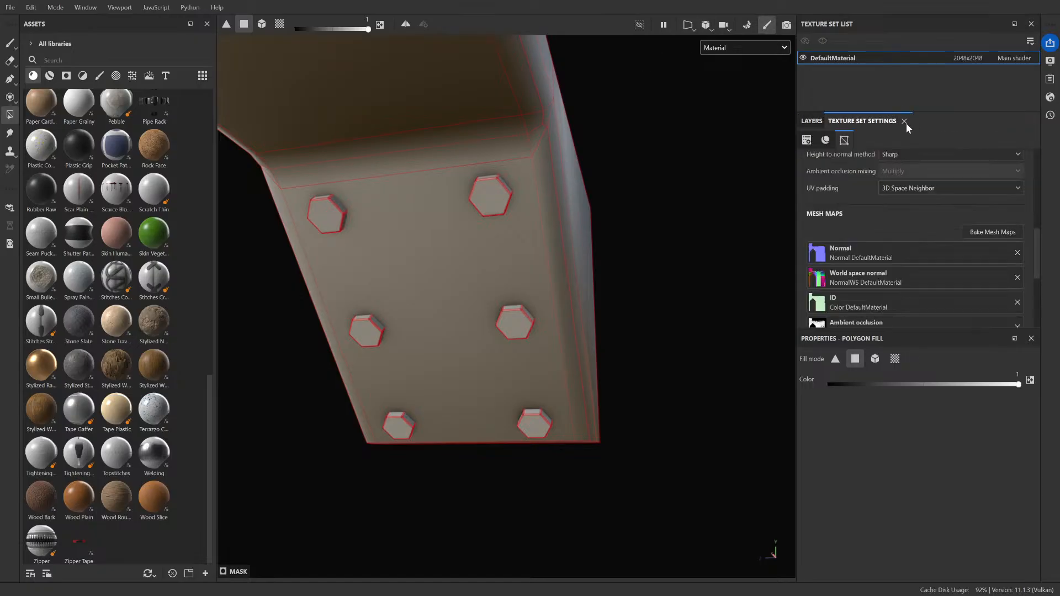
left_click(999, 231)
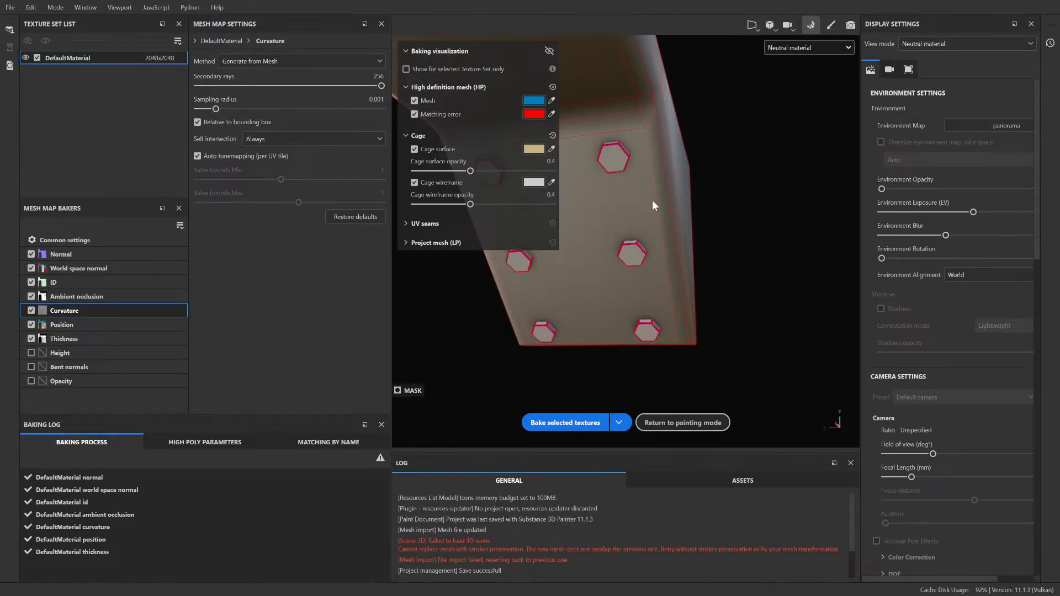
left_click(114, 282)
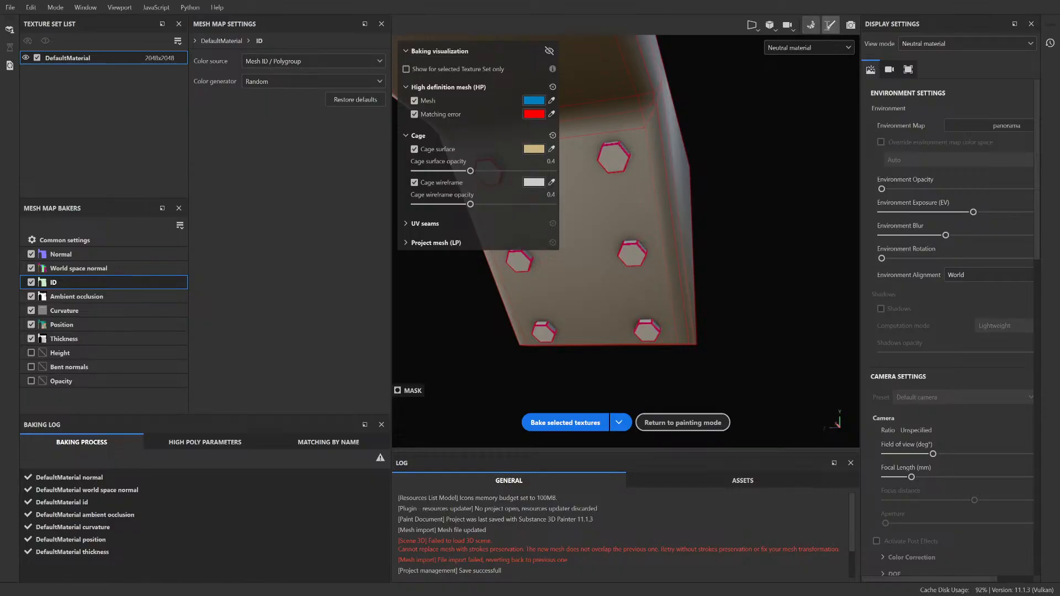
Step: Return to painting mode, add a Color selection to the Steel layer's mask and start picking an ID color
left_click(831, 25)
left_click(812, 120)
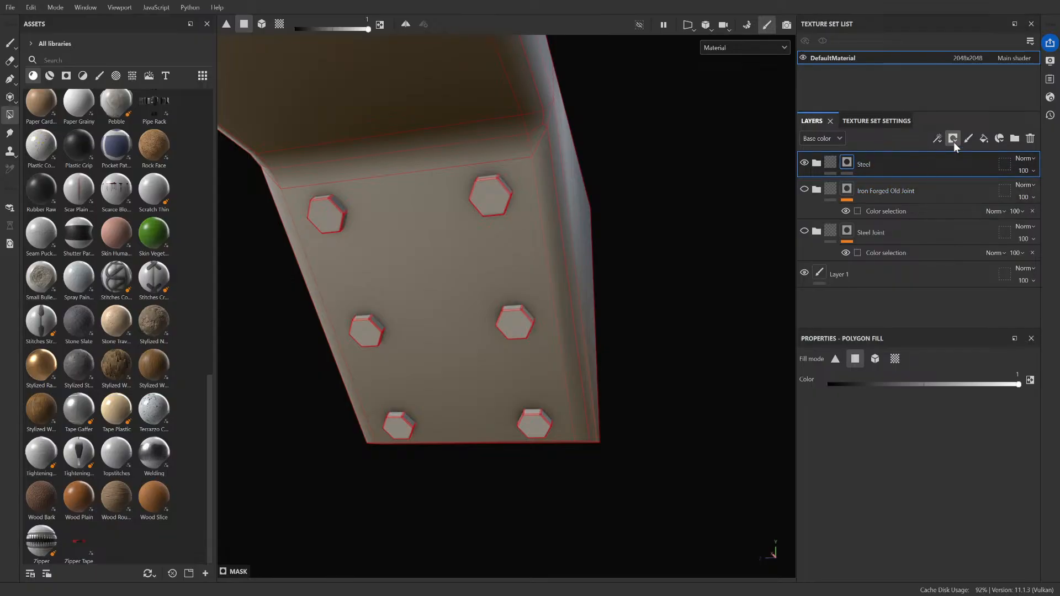
left_click(1015, 495)
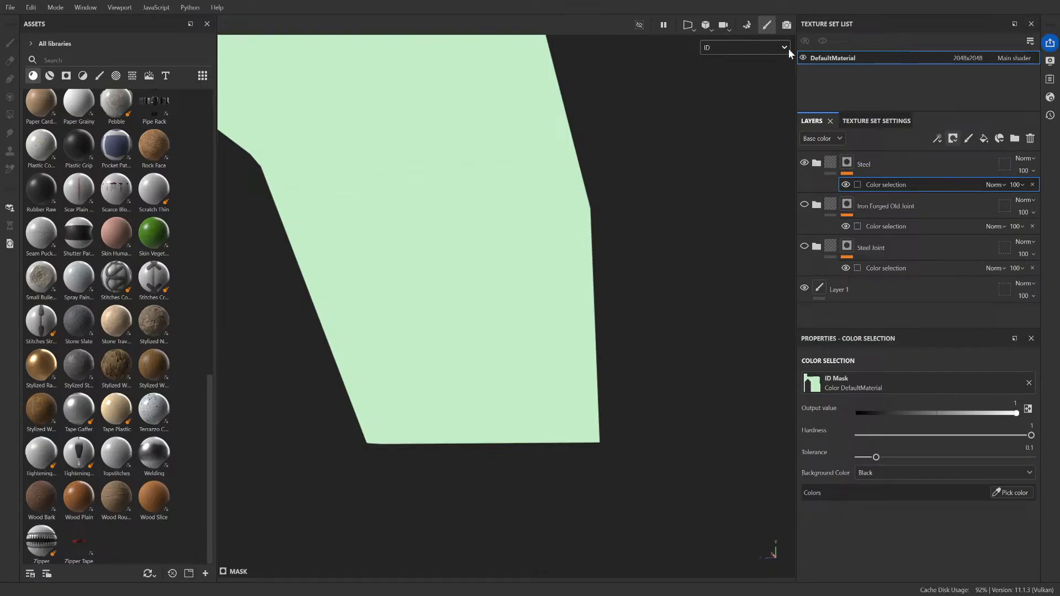
Step: Set the ID map's color source to Vertex color, bake the selected mesh maps and return to painting mode
left_click(892, 121)
left_click(990, 231)
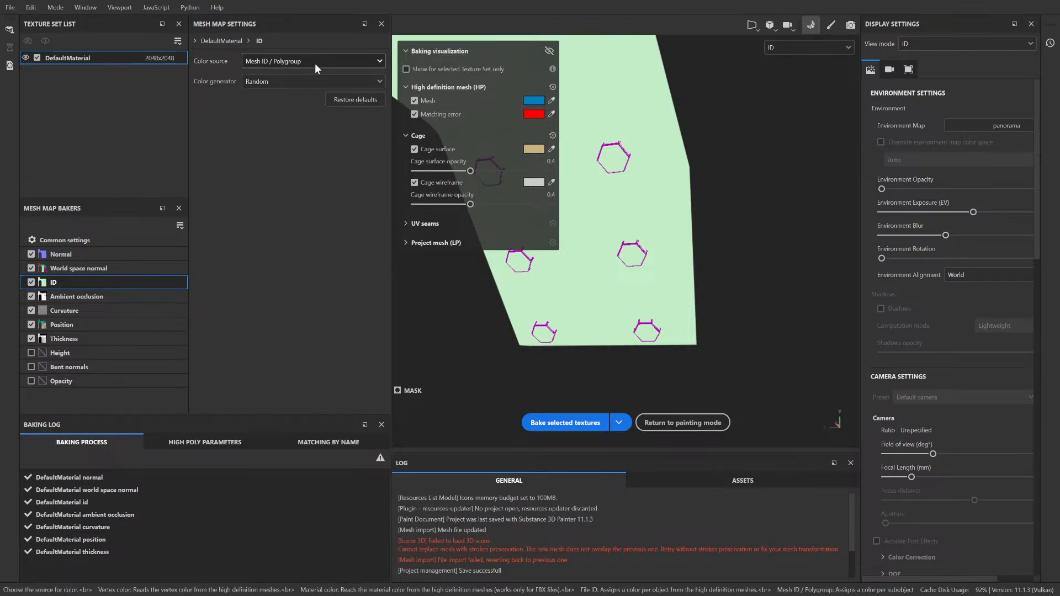
left_click(290, 79)
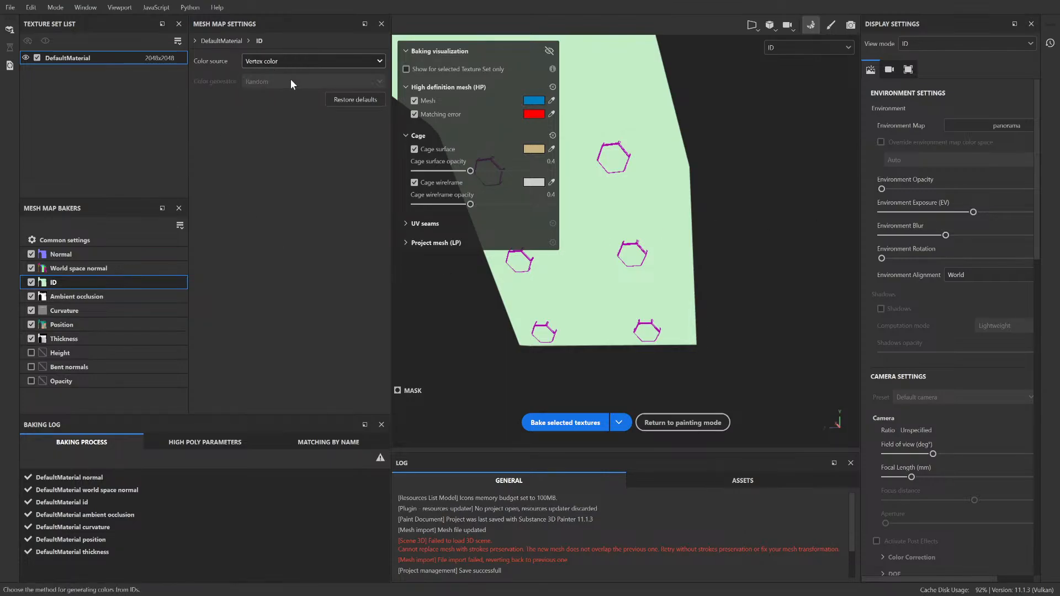
left_click(588, 428)
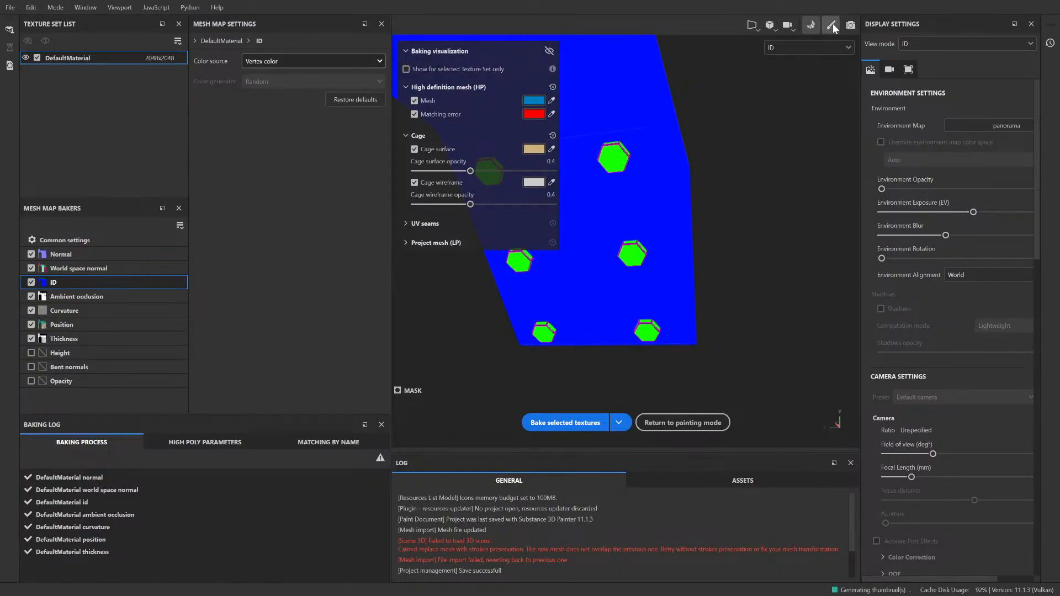
left_click(831, 25)
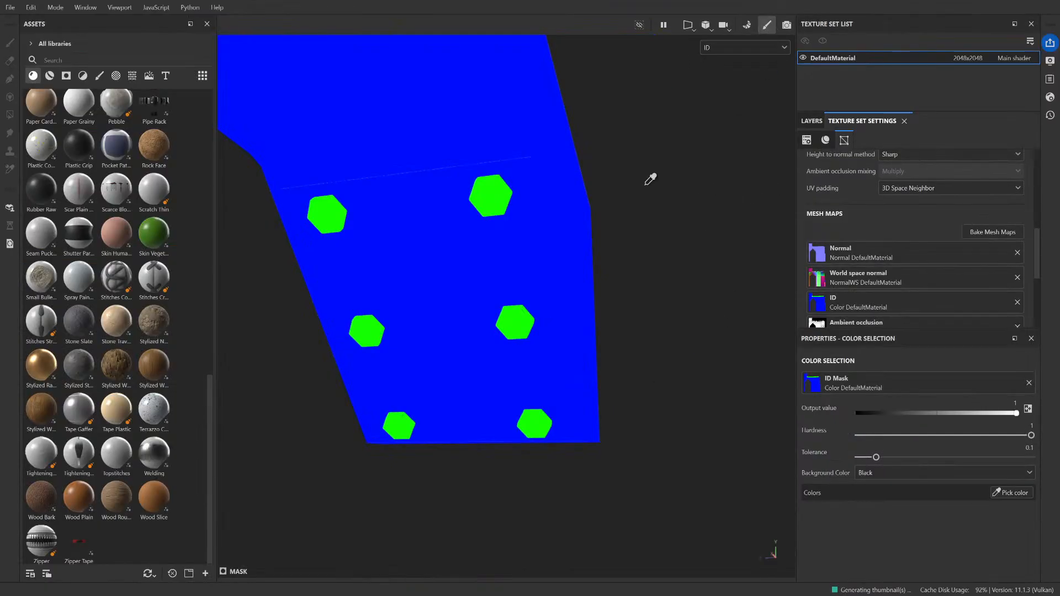
Step: Pick the beam body's blue ID color for the Steel mask's Color selection and inspect the coverage around the bolts
left_click(1012, 493)
left_click(513, 275)
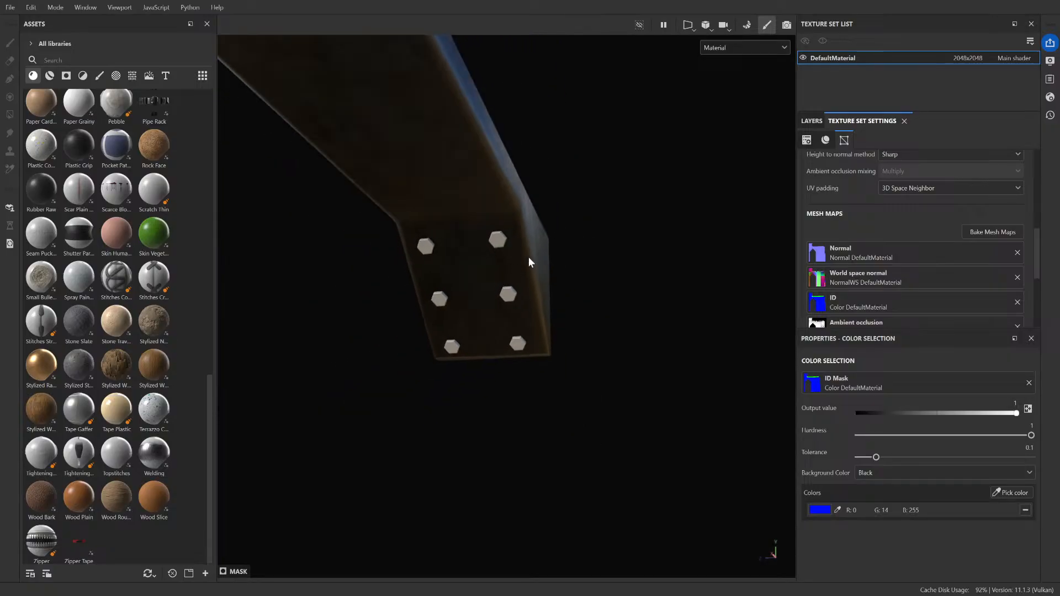
left_click_drag(528, 256, 424, 246, "alt")
left_click(804, 121)
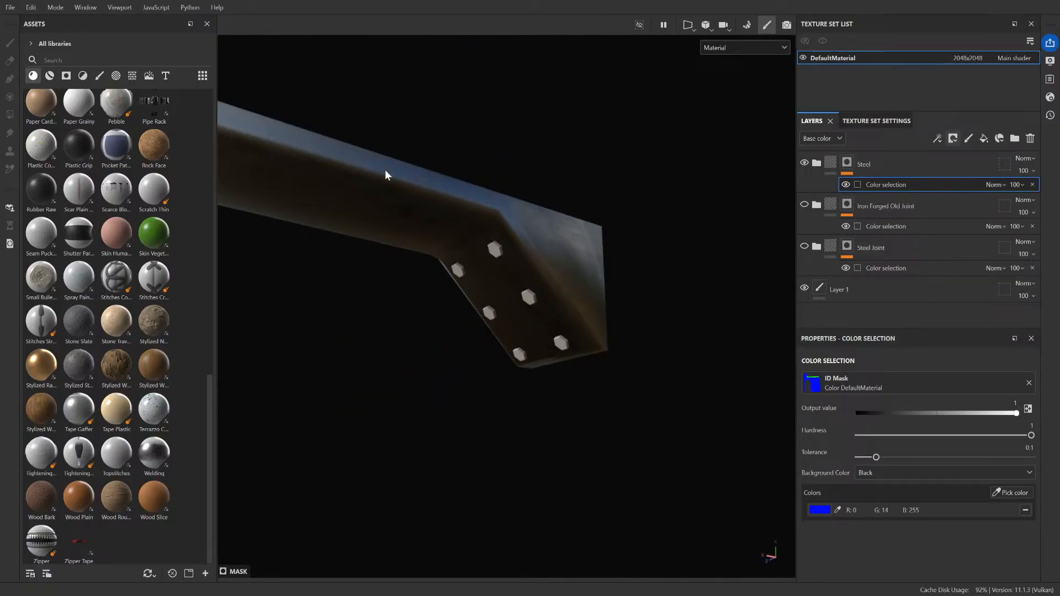
scroll(426, 214, "up", 3)
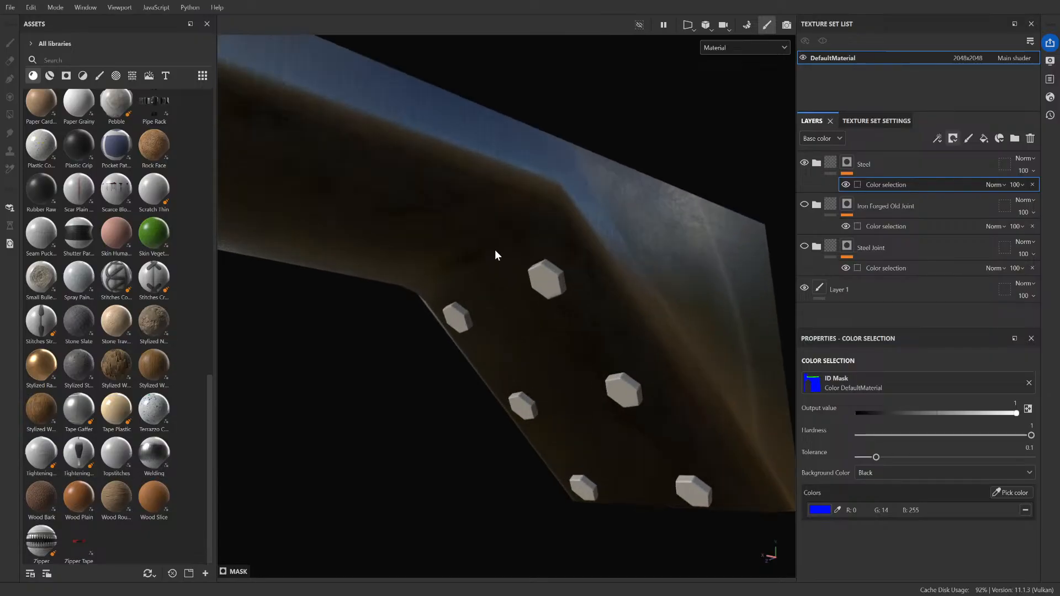
scroll(496, 253, "up", 2)
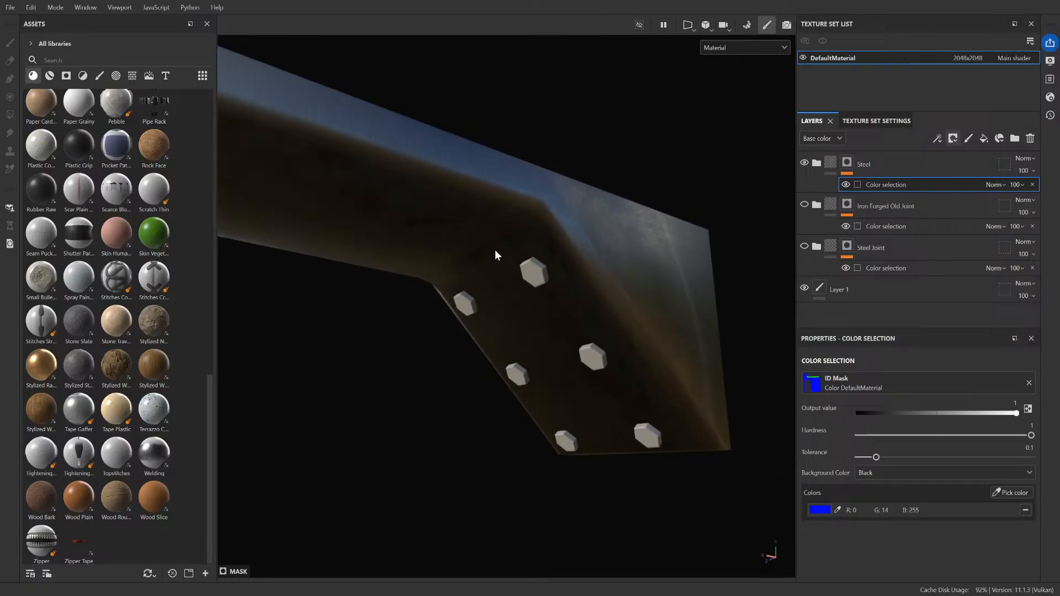
scroll(529, 300, "up", 2)
scroll(528, 300, "down", 4)
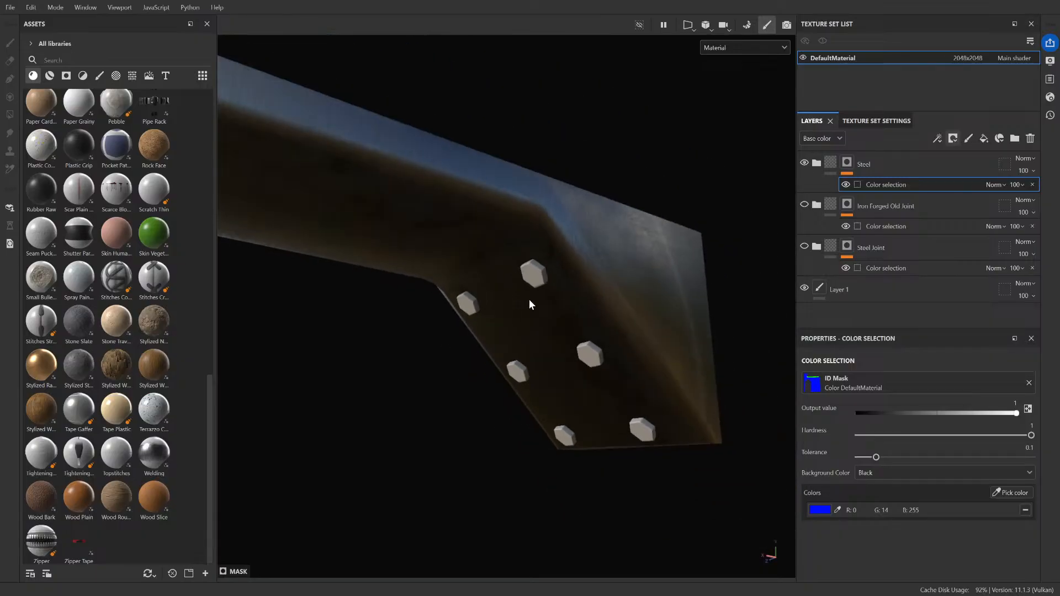
scroll(522, 323, "up", 3)
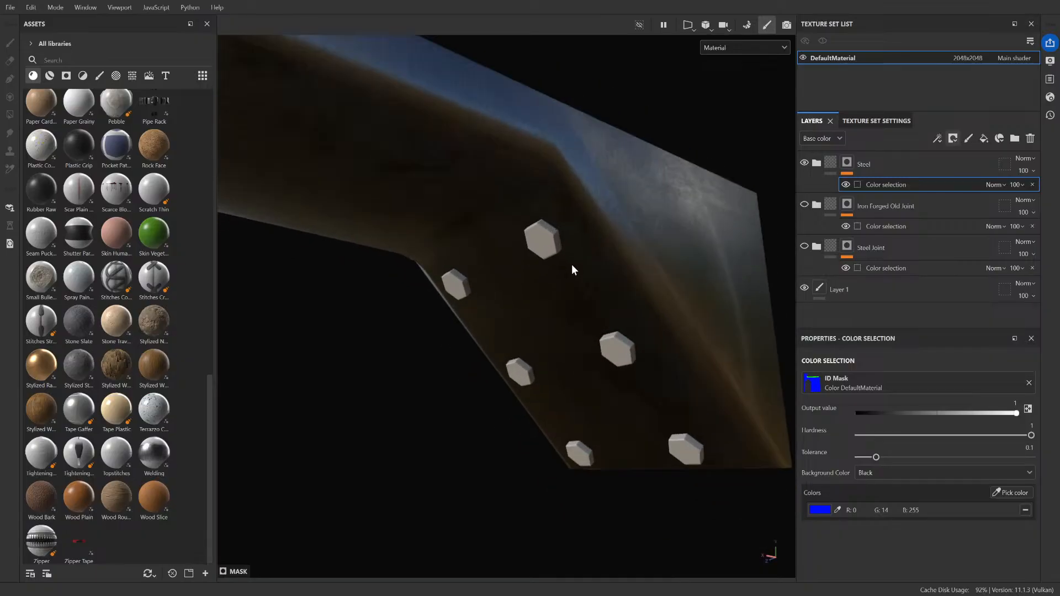
Step: Review the baking parameters of the common settings, Normal, World space normal, ID, Ambient occlusion and Curvature maps, and return to the layer stack
left_click(888, 121)
left_click(989, 232)
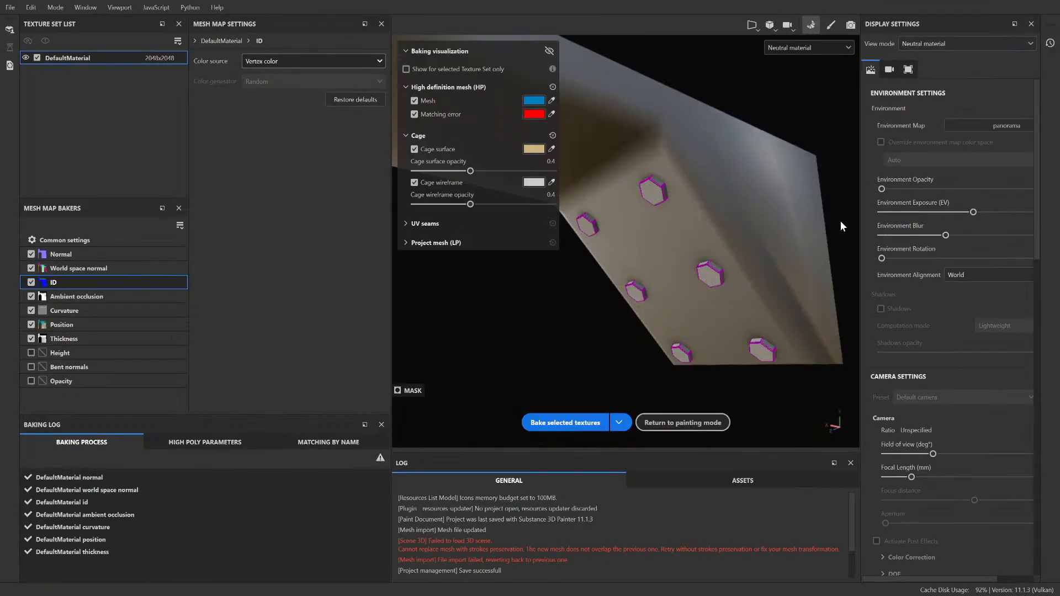
left_click(100, 244)
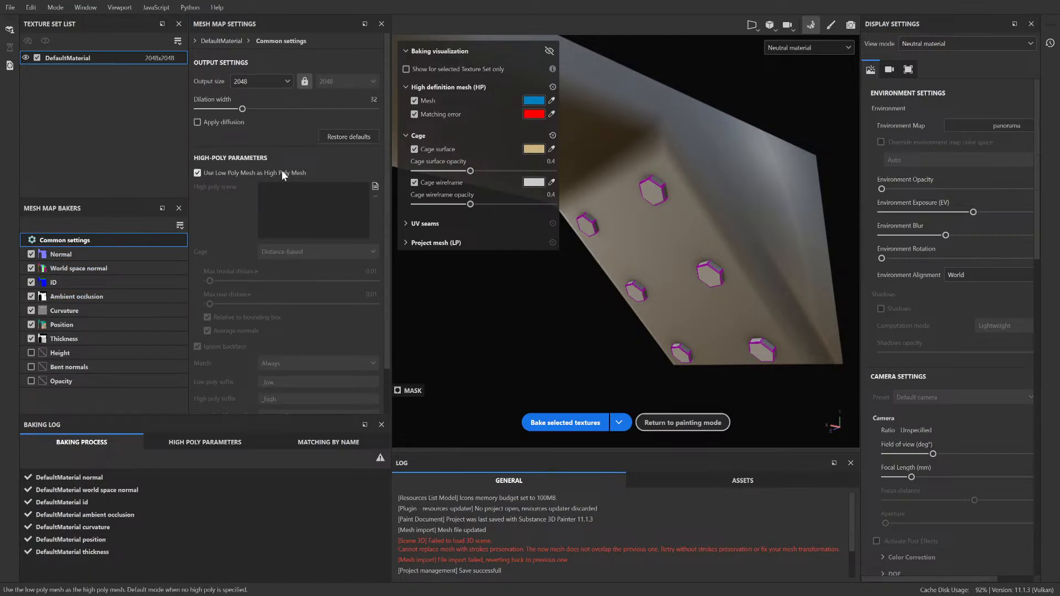
left_click(87, 255)
left_click(87, 271)
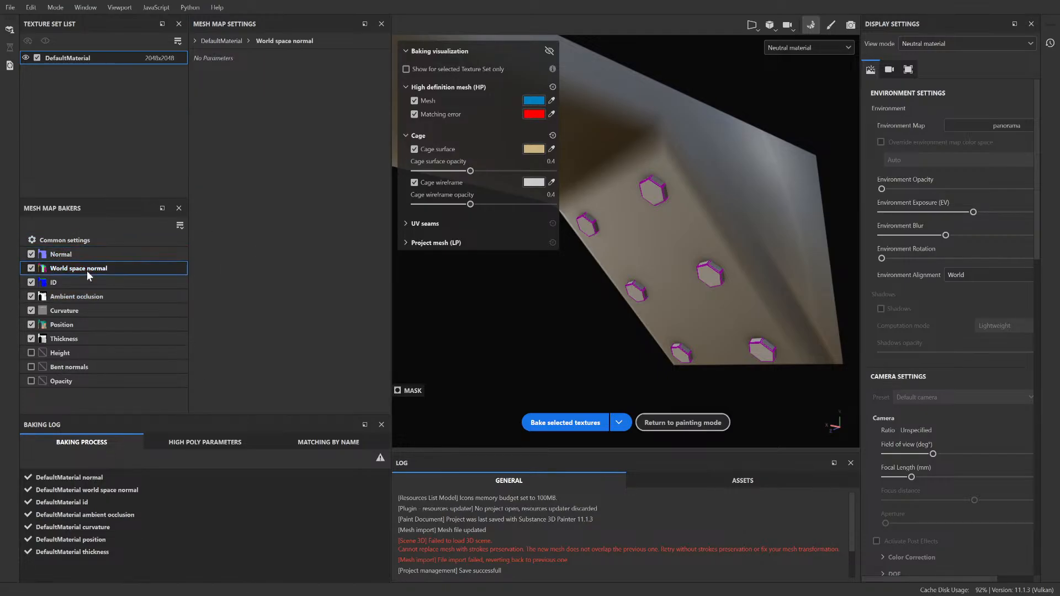
left_click(84, 278)
left_click(85, 297)
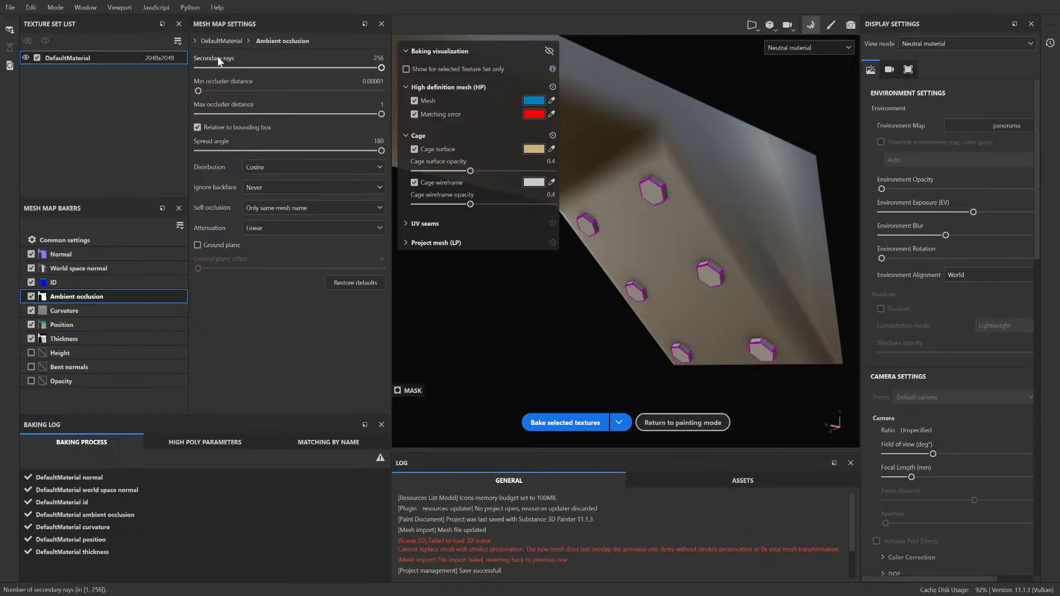
left_click(90, 312)
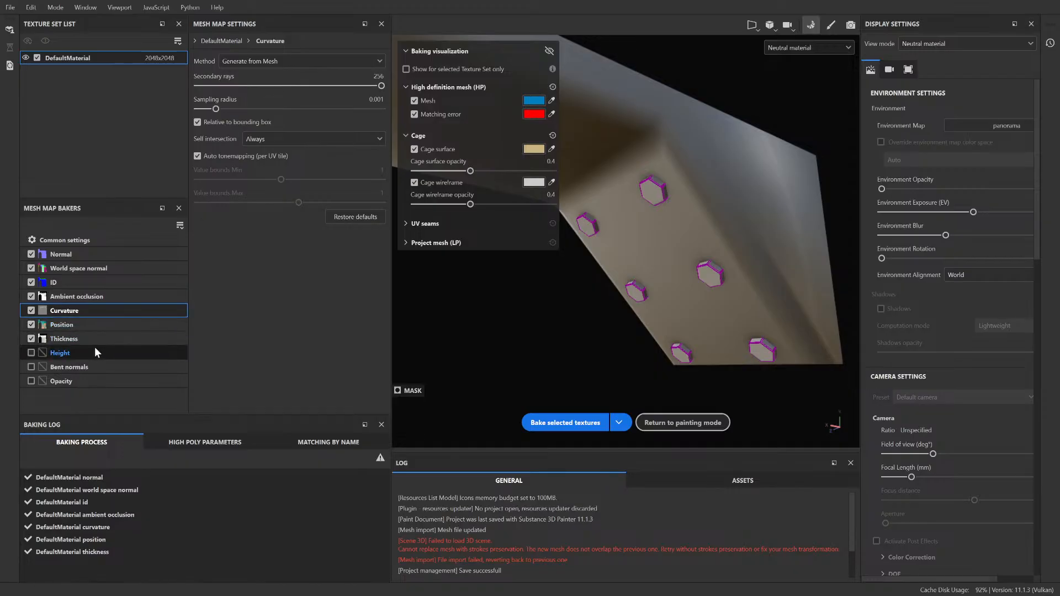
left_click(98, 297)
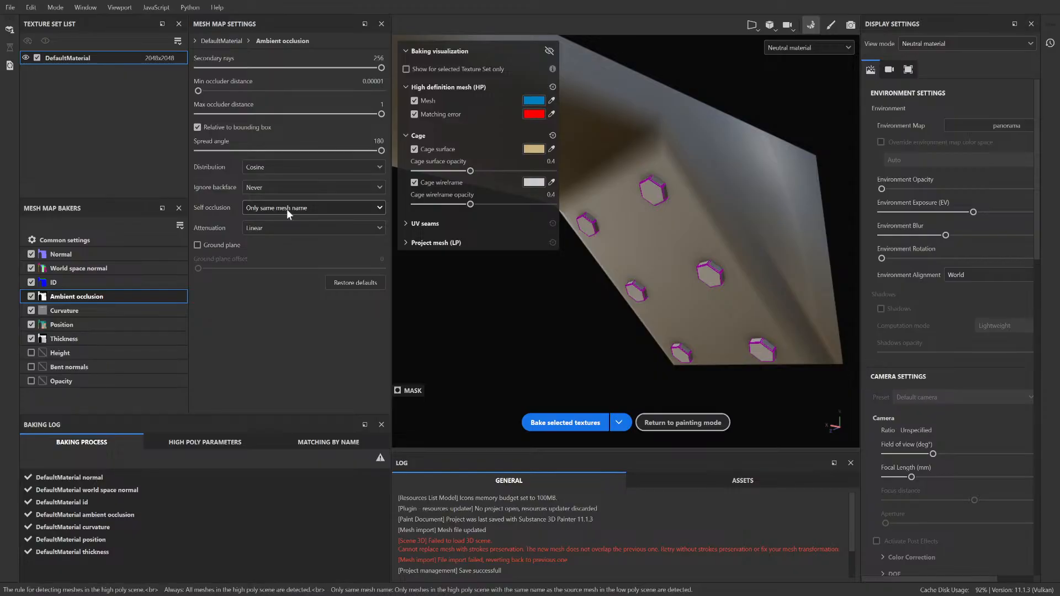
left_click(90, 305)
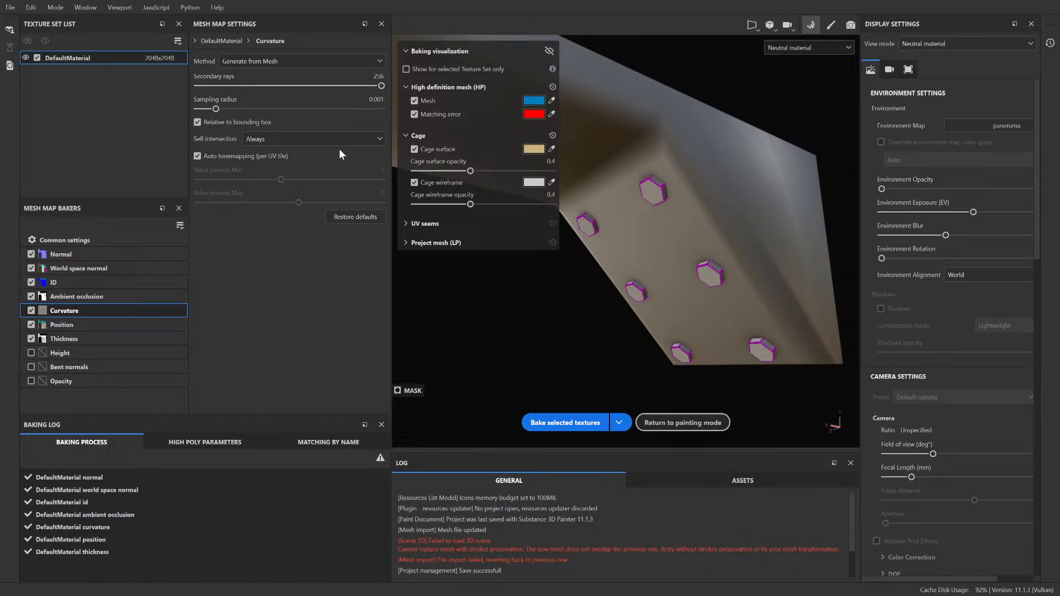
left_click(106, 296)
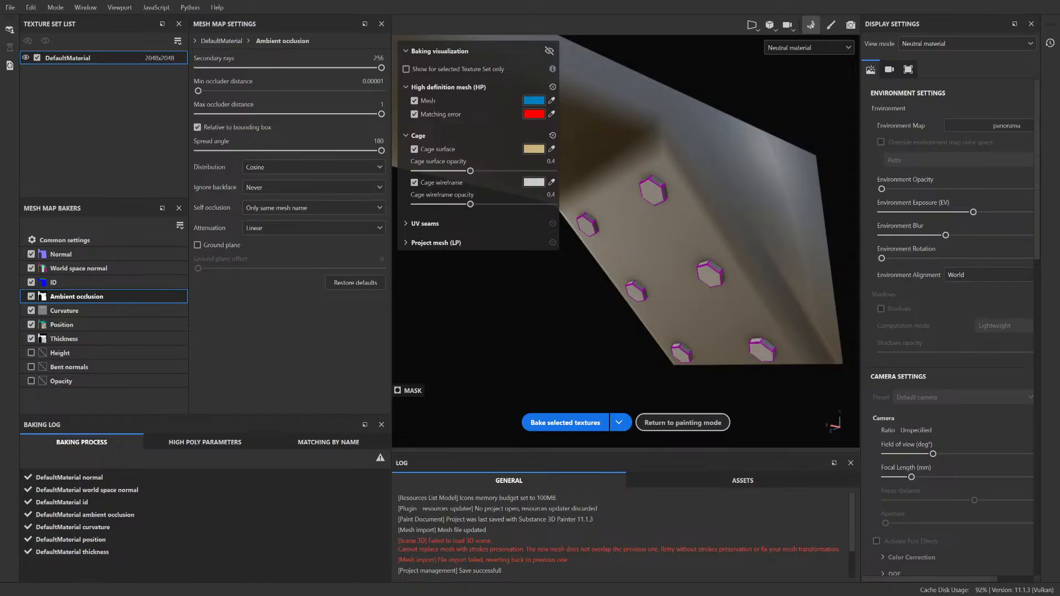
left_click(825, 27)
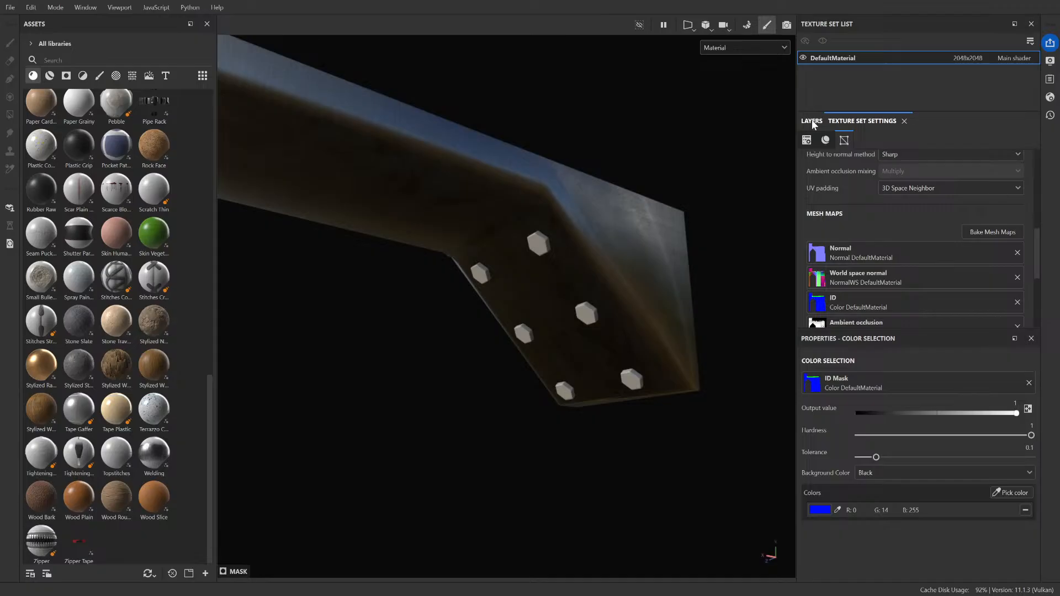
left_click(811, 121)
Step: Try the Edges Uber smart mask on a new fill layer above the Steel layer, and undo it
scroll(481, 262, "up", 5)
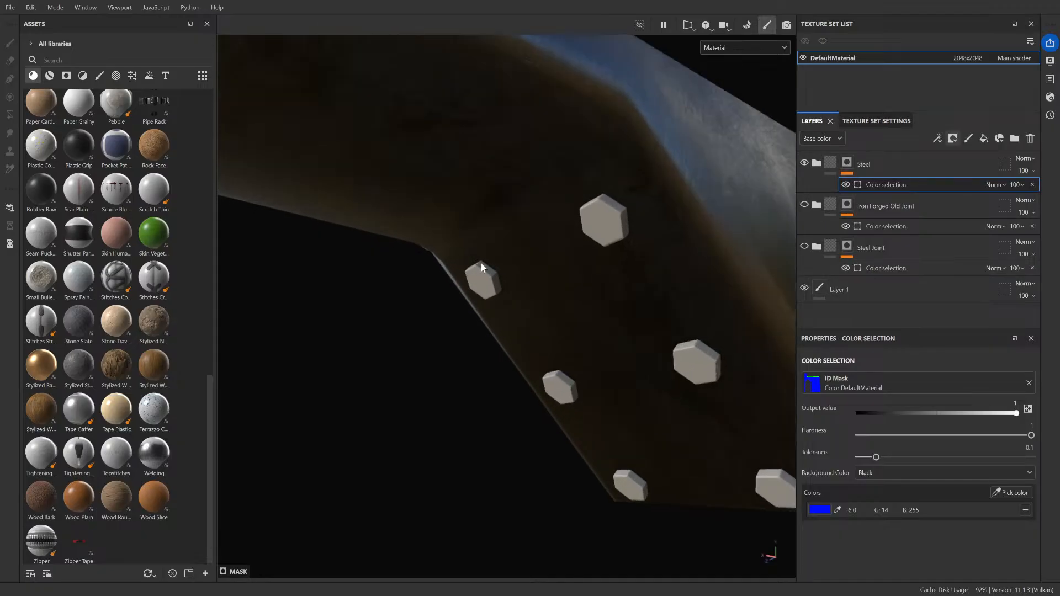
scroll(497, 262, "down", 5)
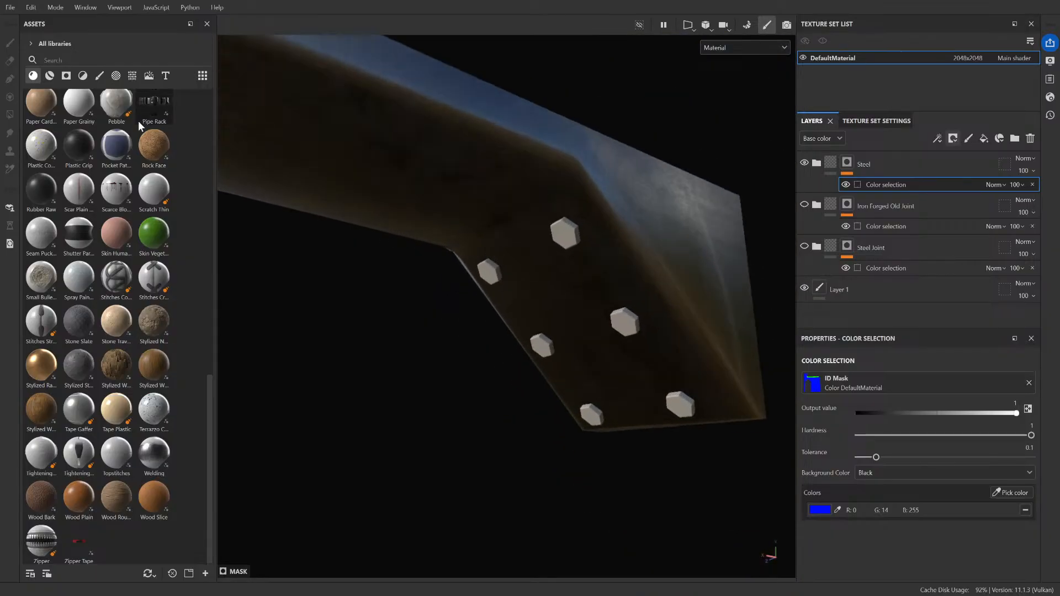
left_click(66, 75)
left_click_drag(116, 190, 515, 121)
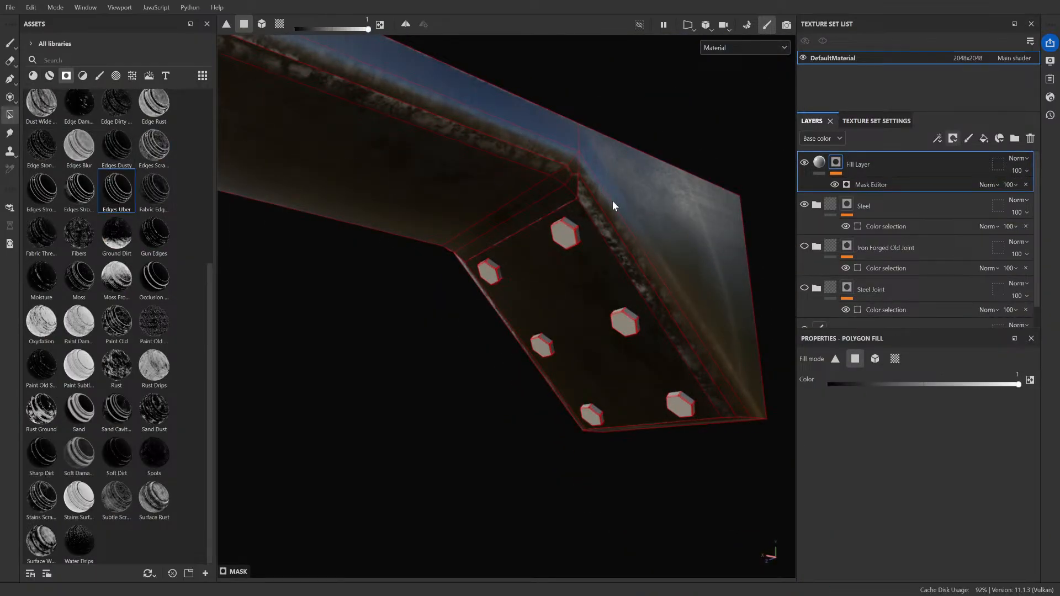
key("ctrl+z")
scroll(608, 202, "up", 3)
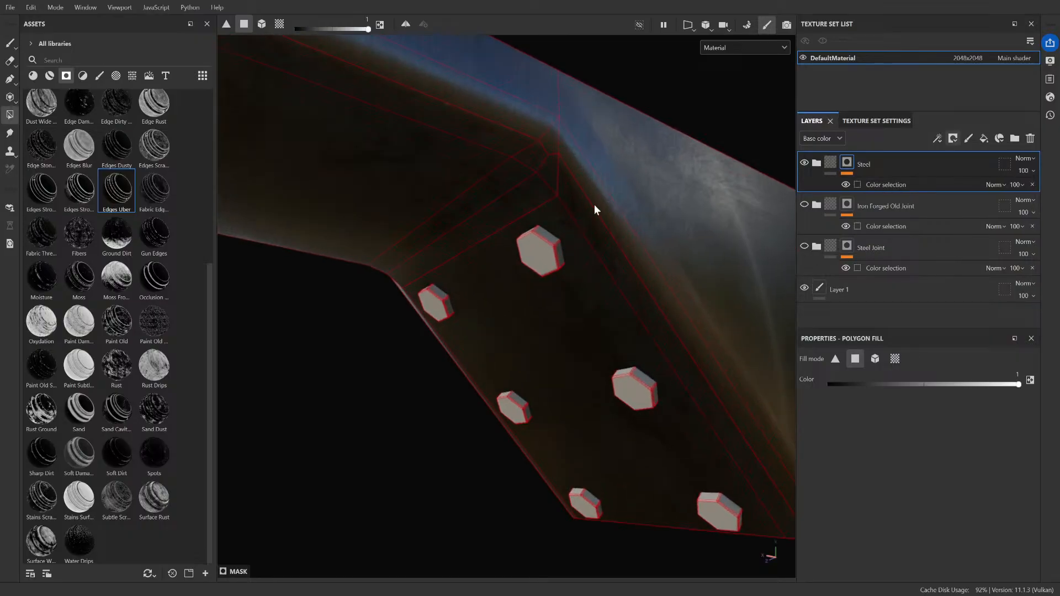
left_click_drag(558, 225, 586, 212, "alt")
Step: Reopen mesh map baking to compare the Self occlusion setting of Ambient occlusion with the Curvature settings, and return to painting mode
left_click(889, 121)
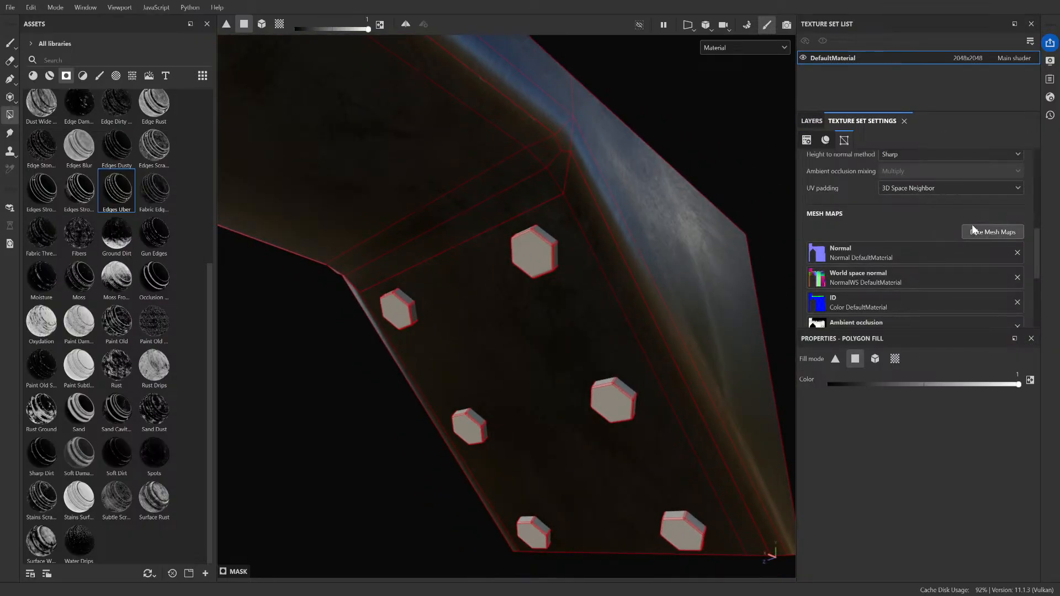
left_click(1013, 226)
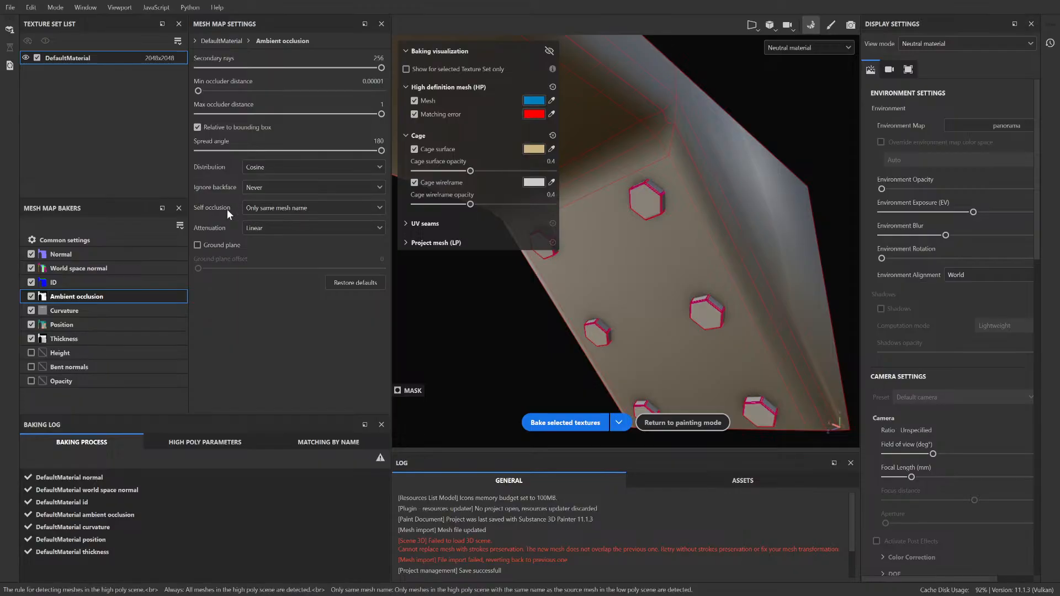
left_click(104, 313)
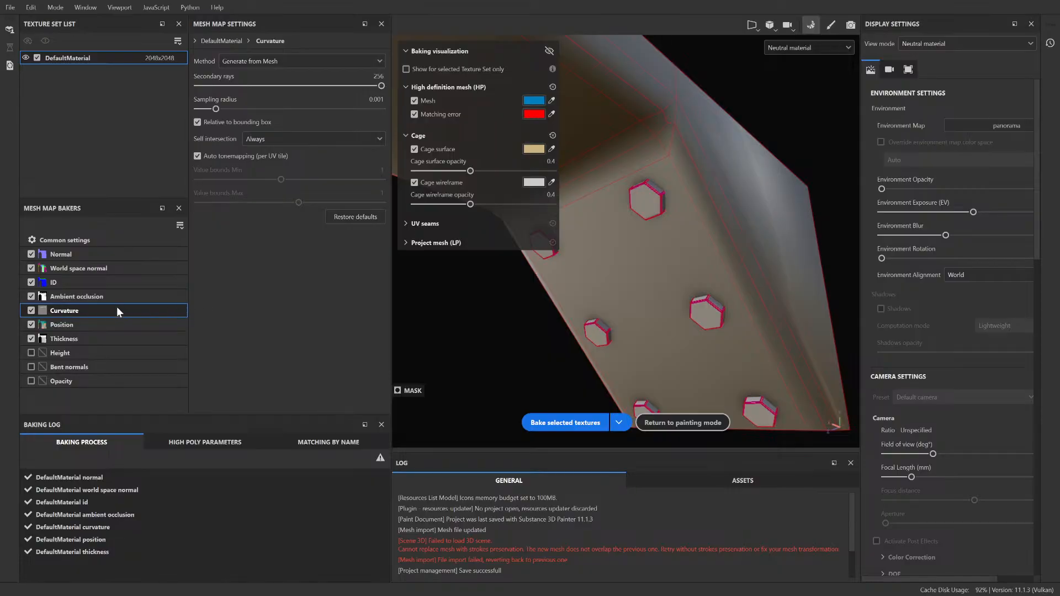
left_click(95, 299)
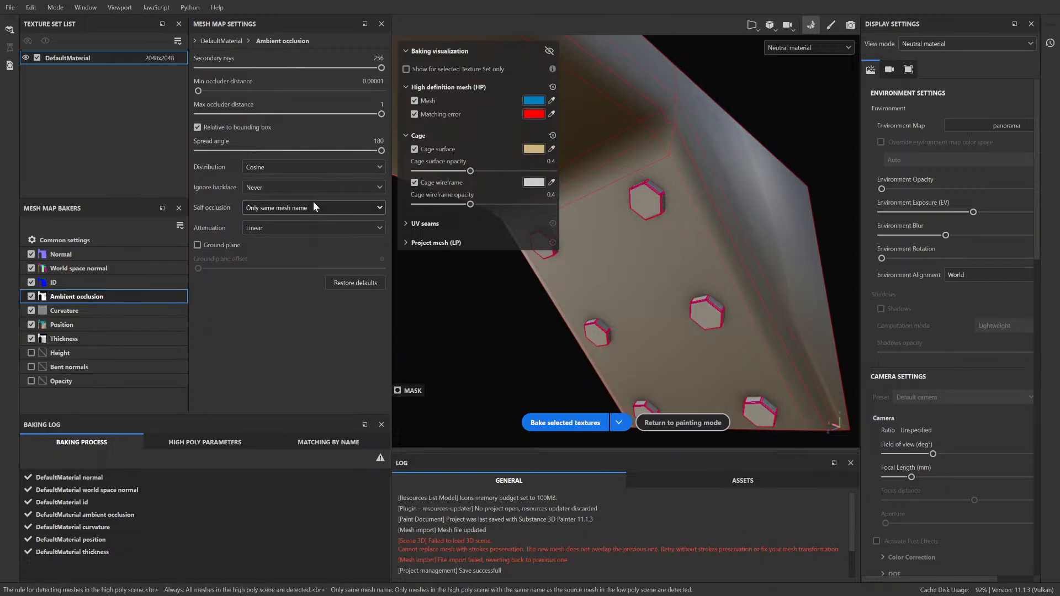
left_click(829, 27)
Step: Delete the Steel layer and pick the bolts' green ID color for the Iron Forged Old Joint mask's Color selection
left_click(812, 121)
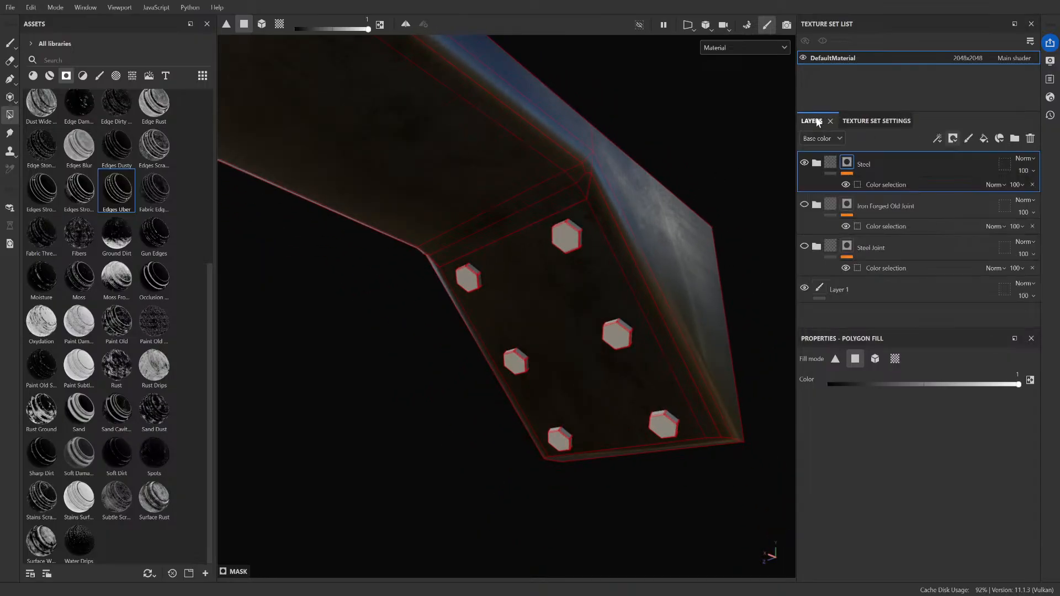
left_click(1028, 138)
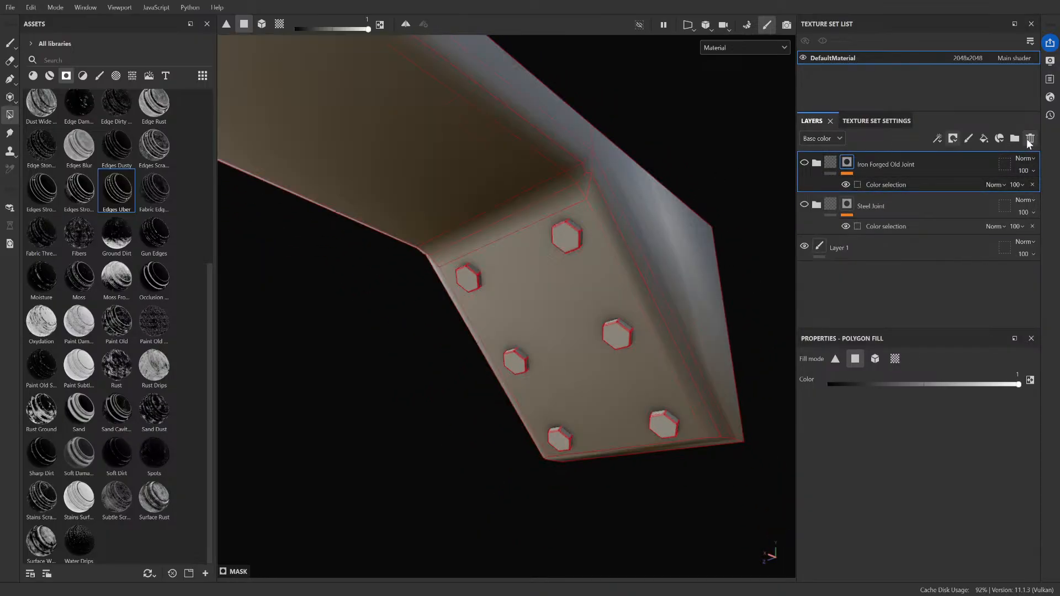
left_click(897, 185)
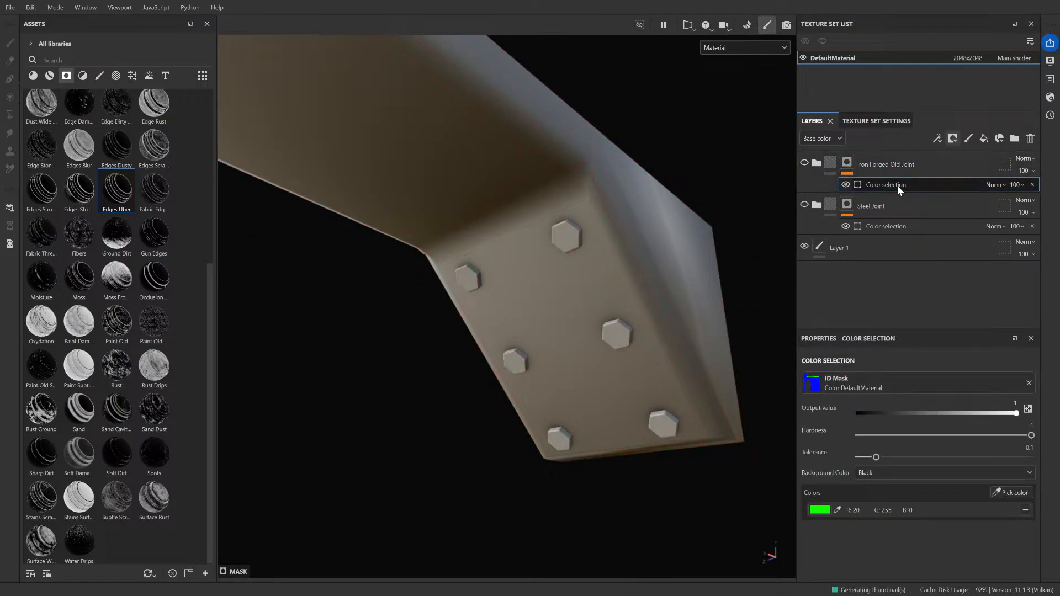
left_click(1013, 491)
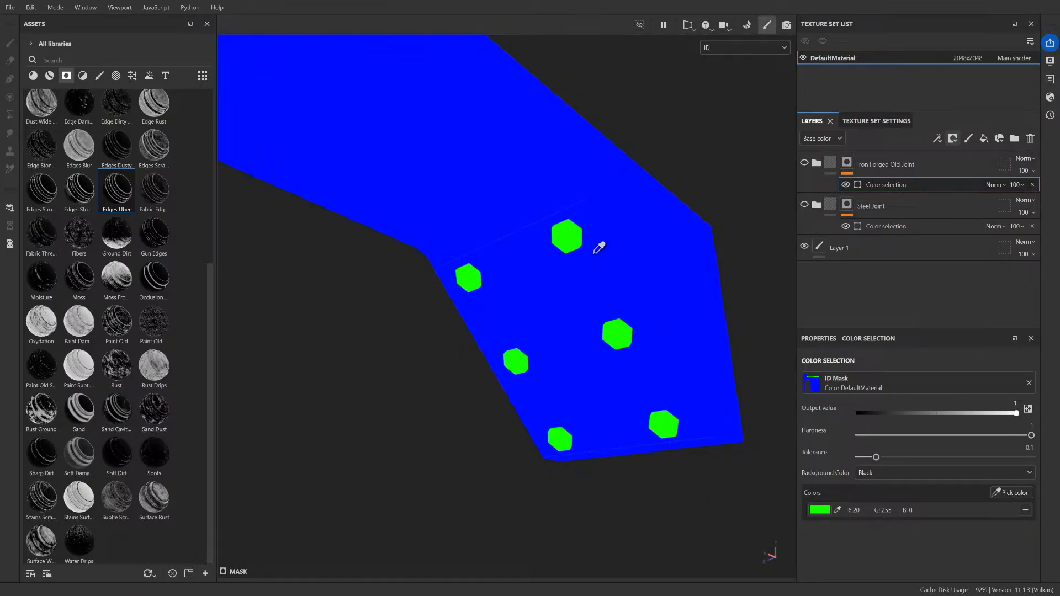
left_click(577, 238)
Step: Pick the beam body's blue ID color for the Steel Joint mask's Color selection
left_click(892, 226)
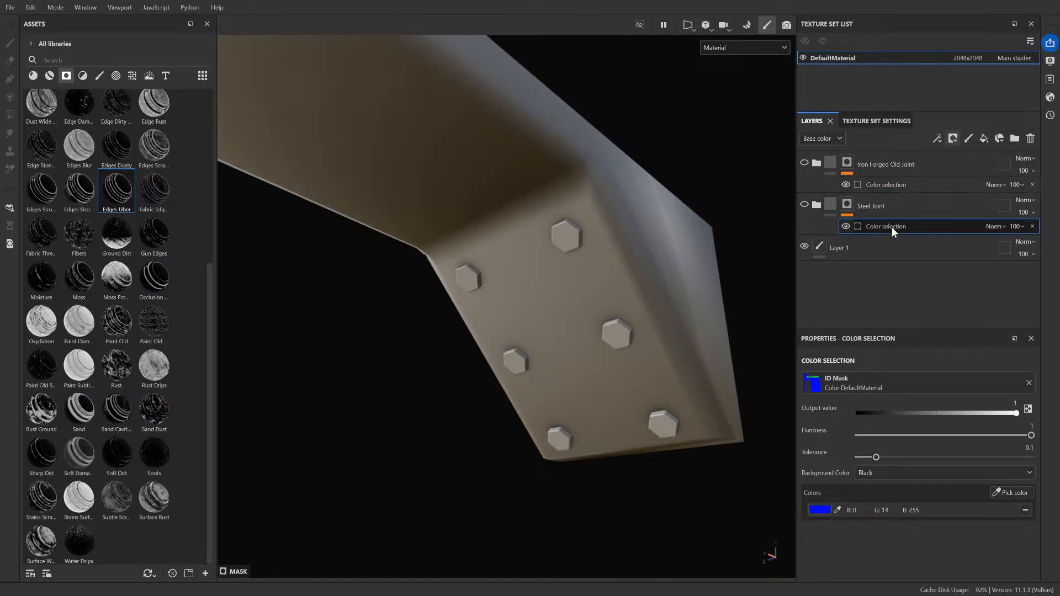
left_click(1023, 492)
left_click(598, 274)
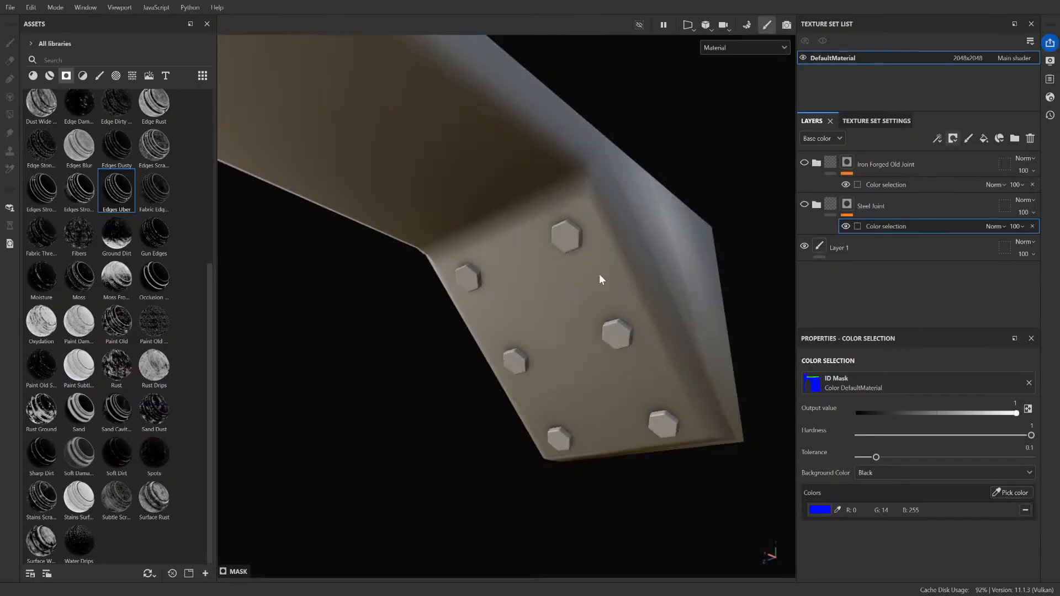
Step: Show the Steel Joint and Iron Forged Old Joint layers on the beam
scroll(602, 266, "down", 3)
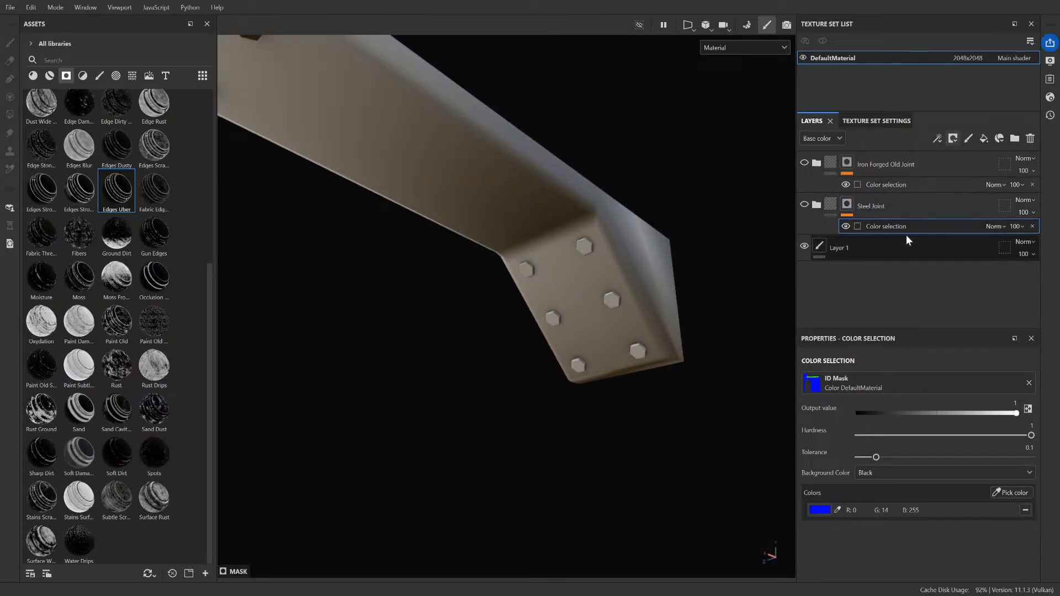
left_click(805, 205)
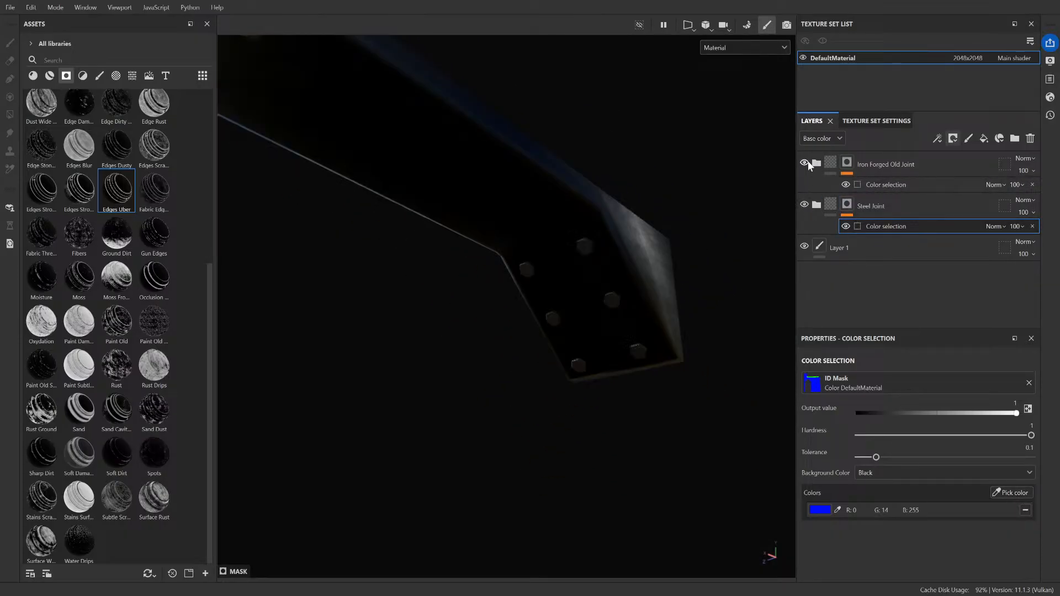
left_click_drag(650, 187, 556, 299, "alt")
key("f")
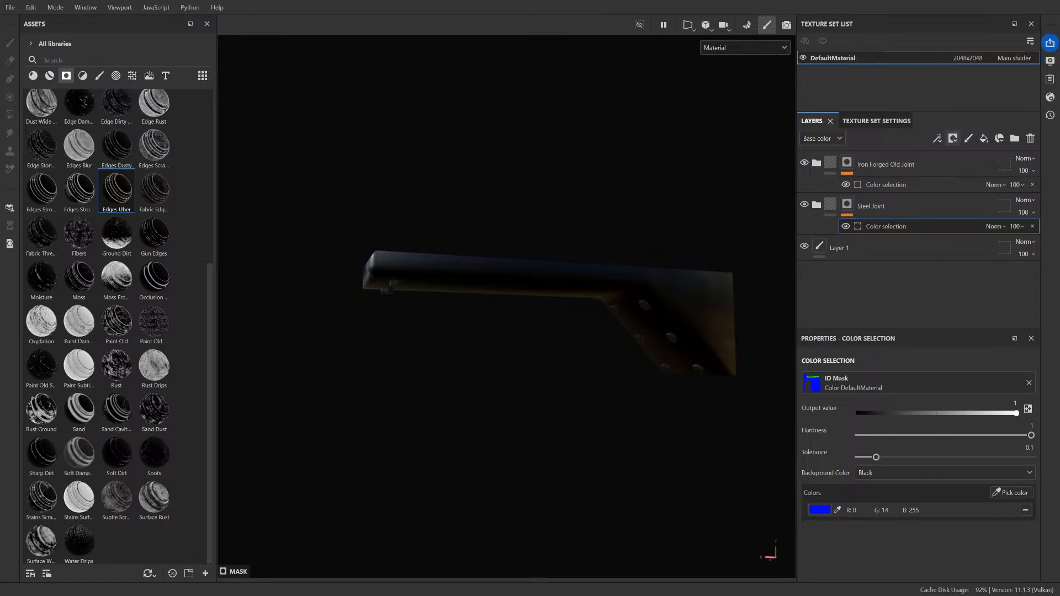
Step: Open the texture export settings, examine the general export parameters and view the output templates
key("ctrl+shift+e")
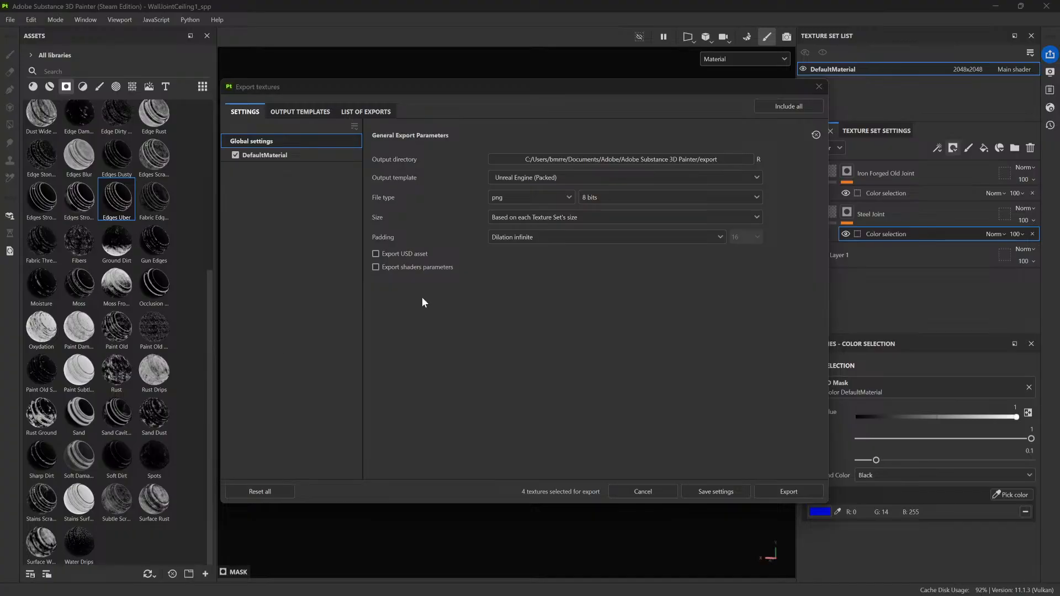
left_click(326, 302)
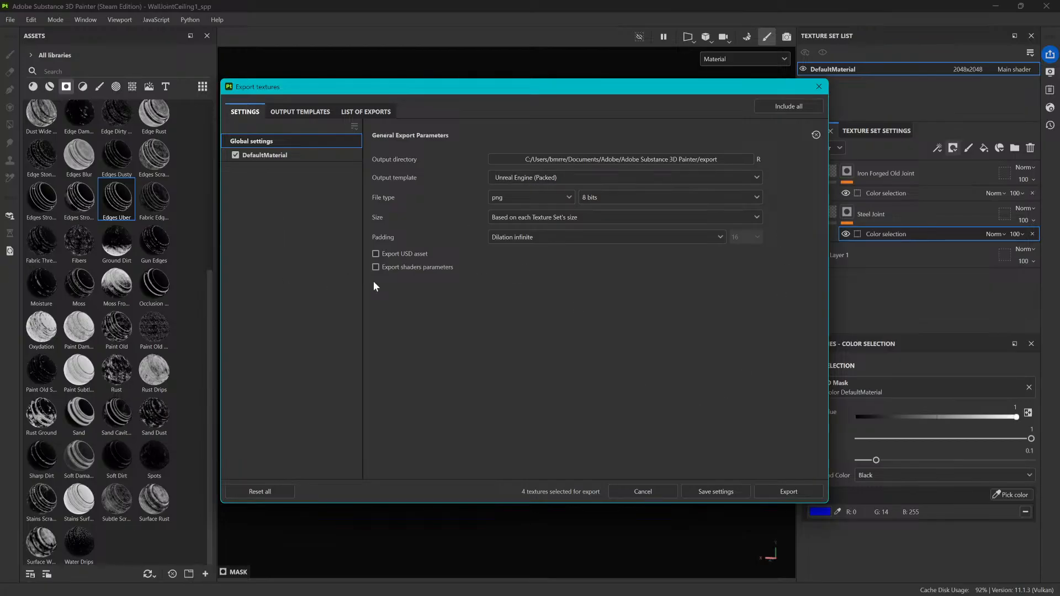
left_click(300, 113)
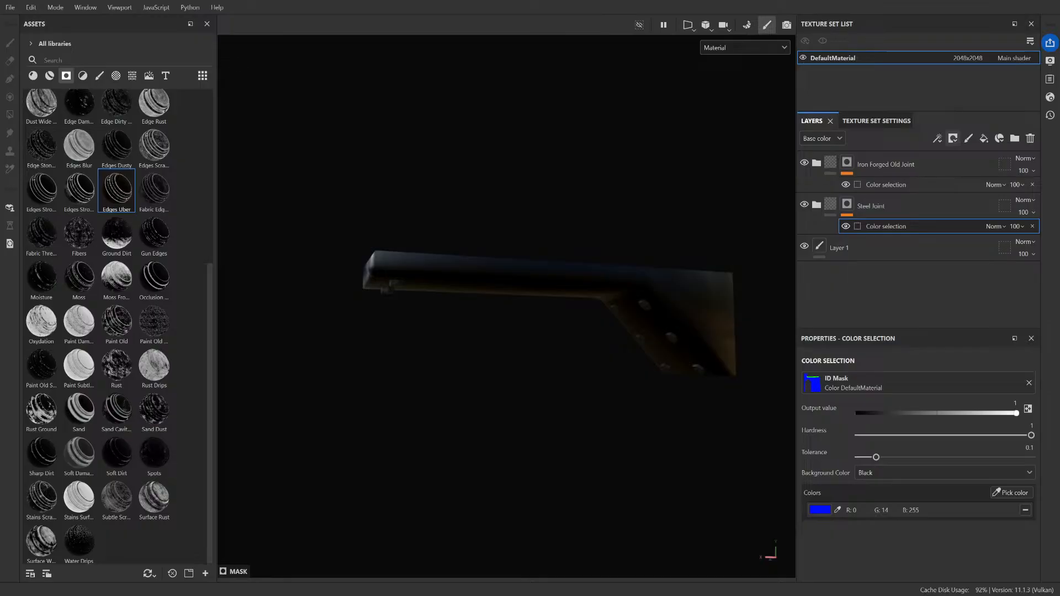
Step: Compare the output maps and channel packing of the Unreal Engine (Packed) and Unreal Engine SSS (Packed) export presets
key("ctrl+shift+e")
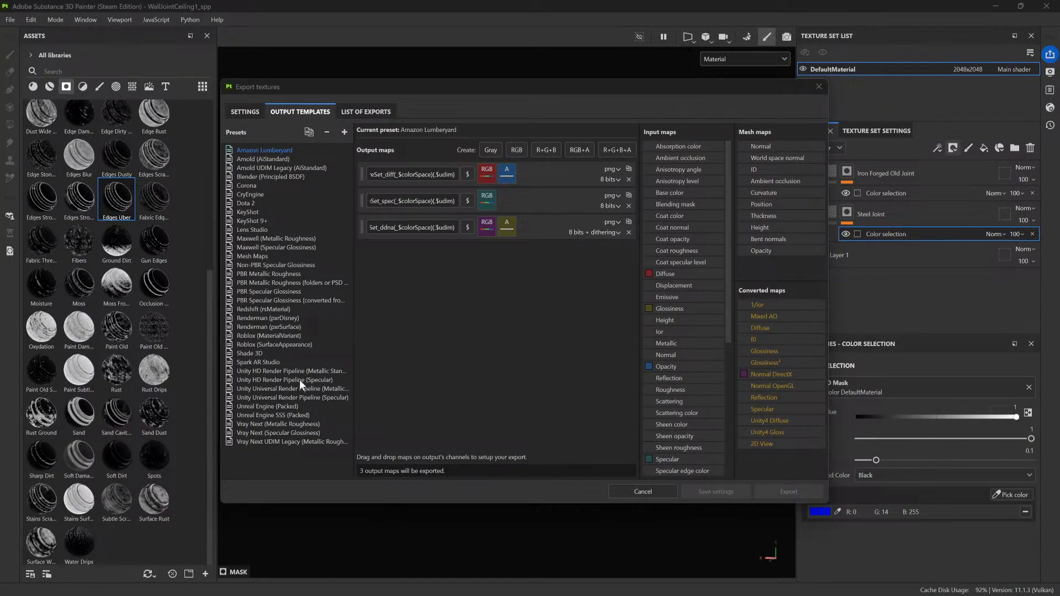
left_click(285, 406)
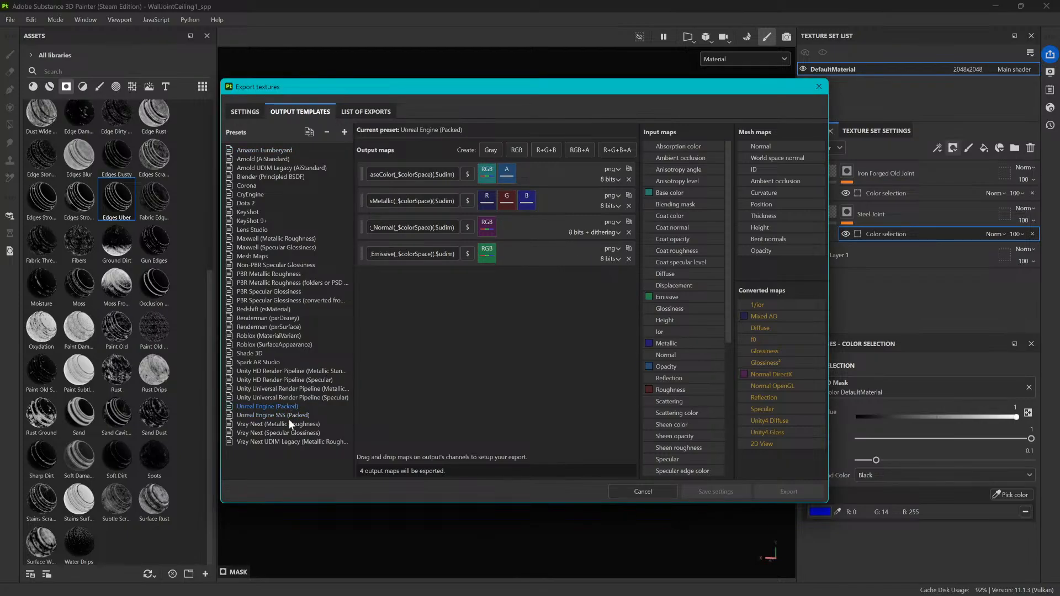
left_click(290, 424)
left_click(289, 416)
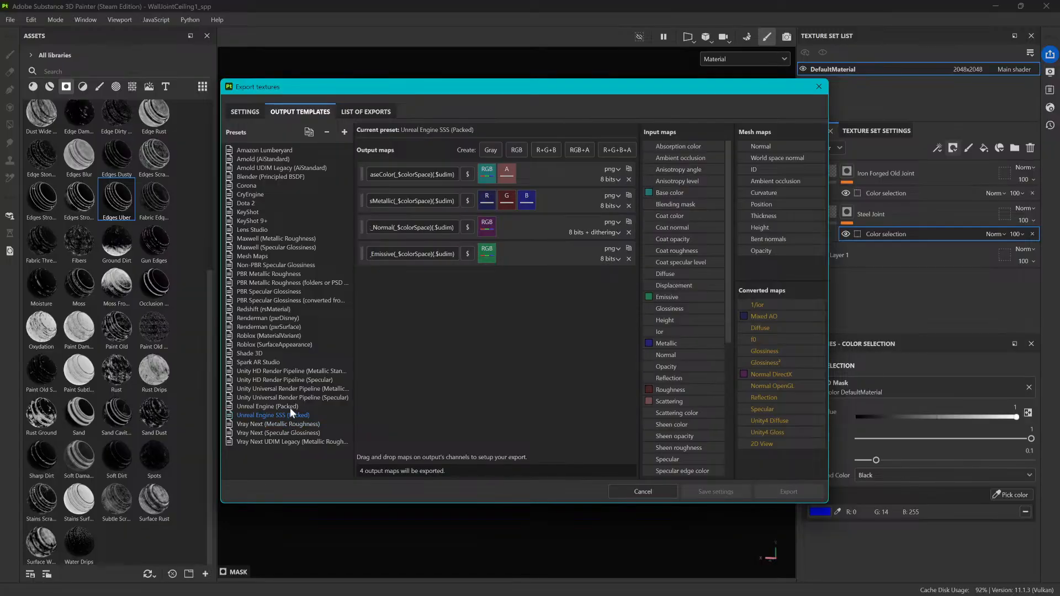
left_click(291, 406)
left_click(294, 412)
left_click(293, 408)
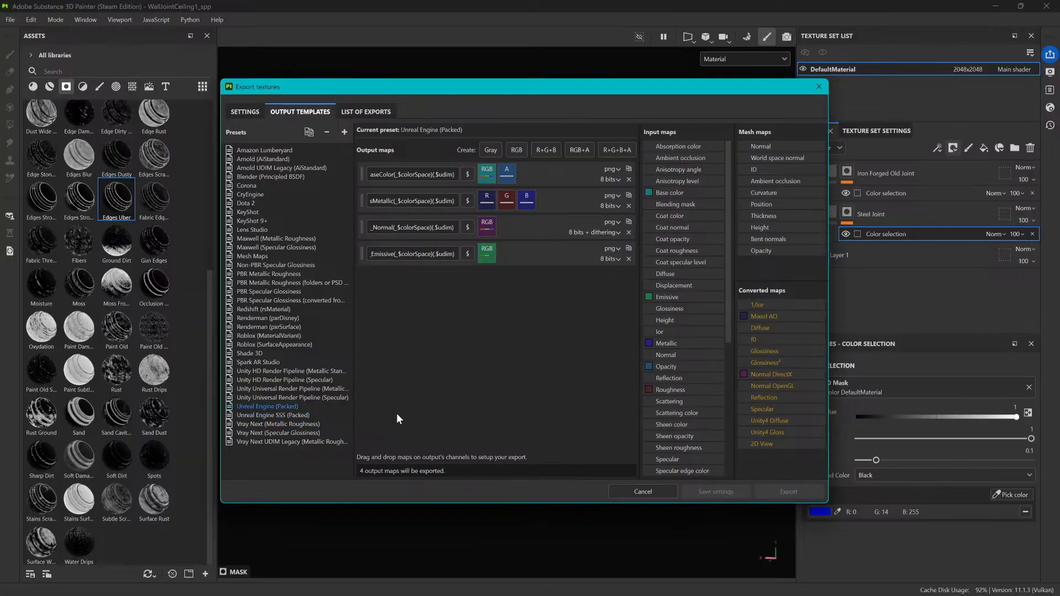
left_click(298, 416)
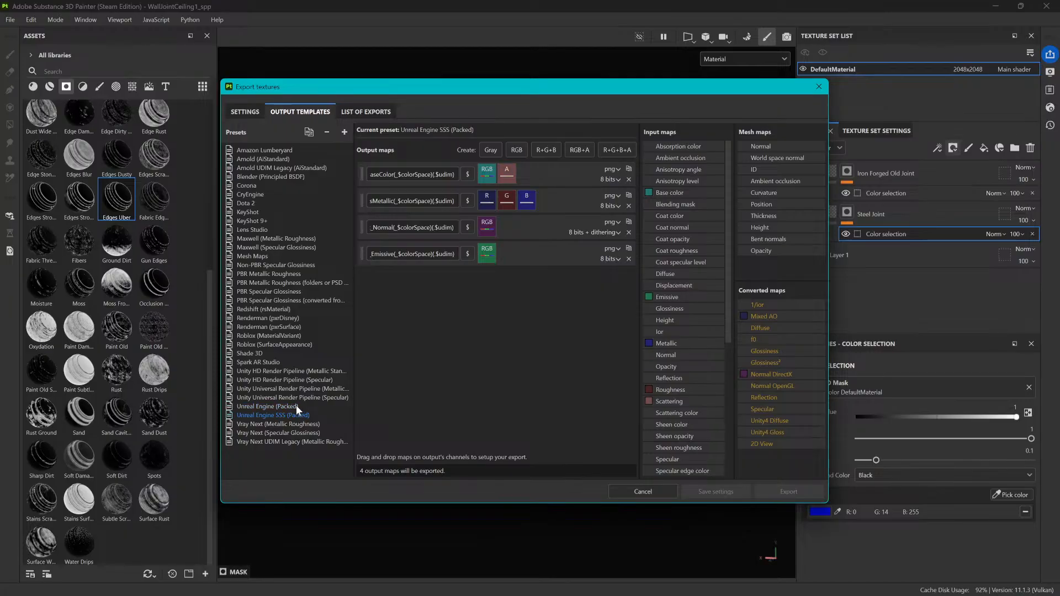
left_click(296, 405)
left_click(297, 415)
left_click(298, 406)
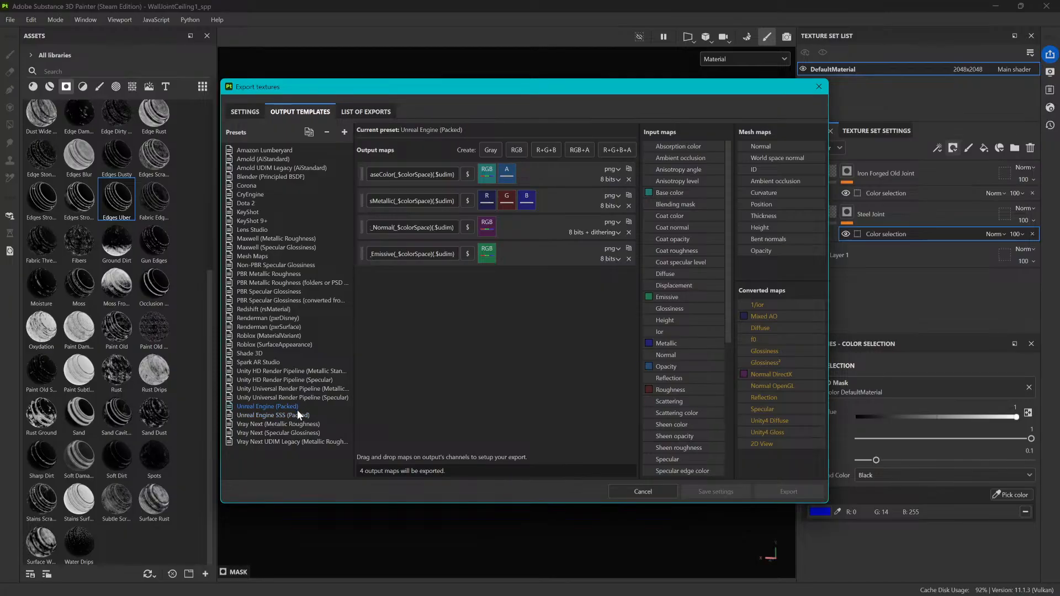
left_click(297, 414)
left_click(294, 406)
left_click(299, 414)
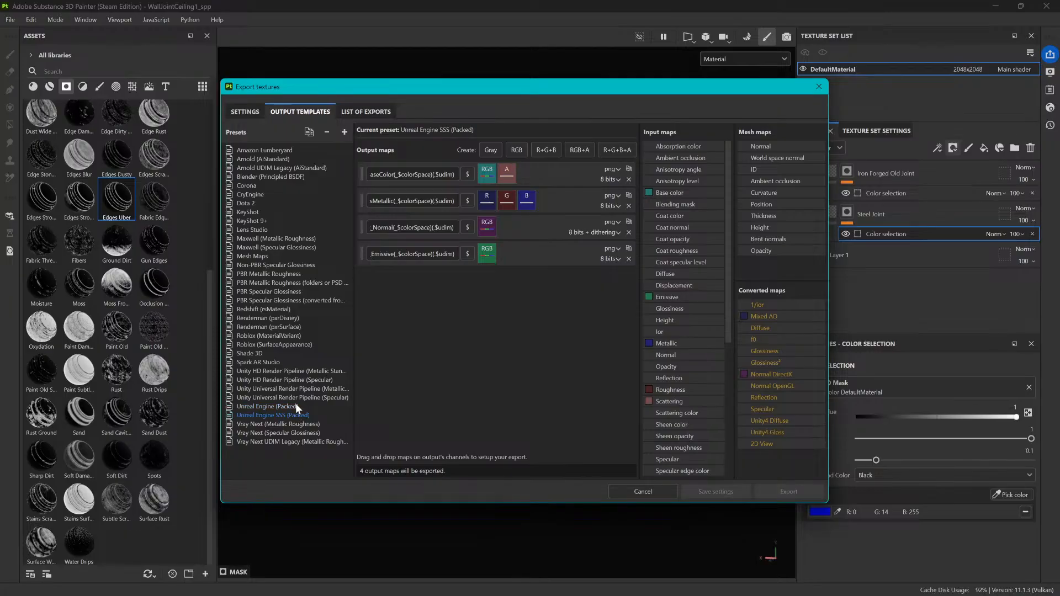
left_click(296, 406)
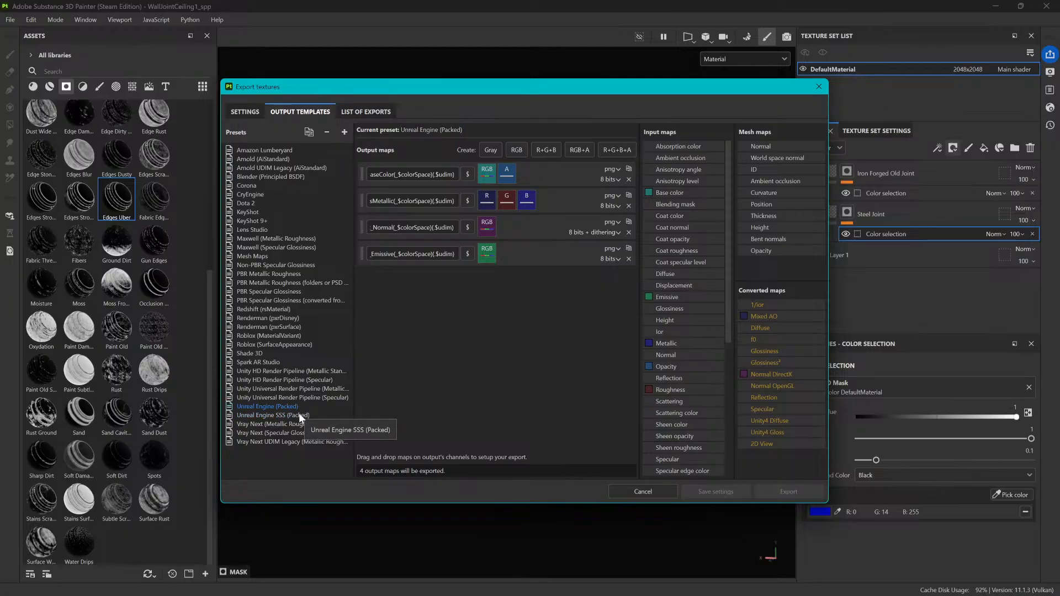
left_click(299, 415)
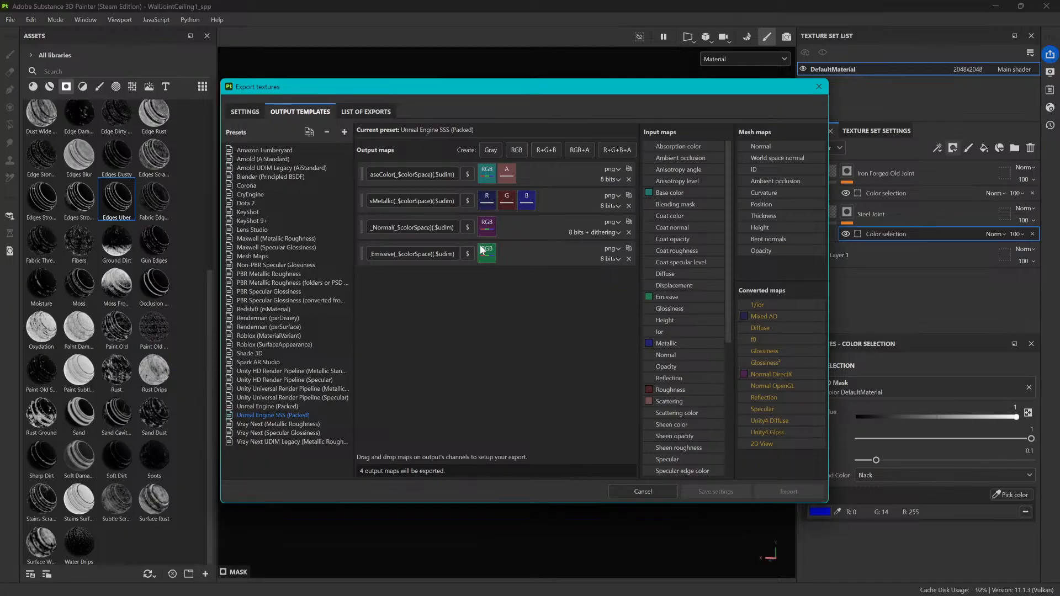
Step: Review the list of exports and export the WallJointCeiling1 textures as 2048x2048 PNG files
left_click(378, 114)
left_click(299, 110)
left_click(353, 111)
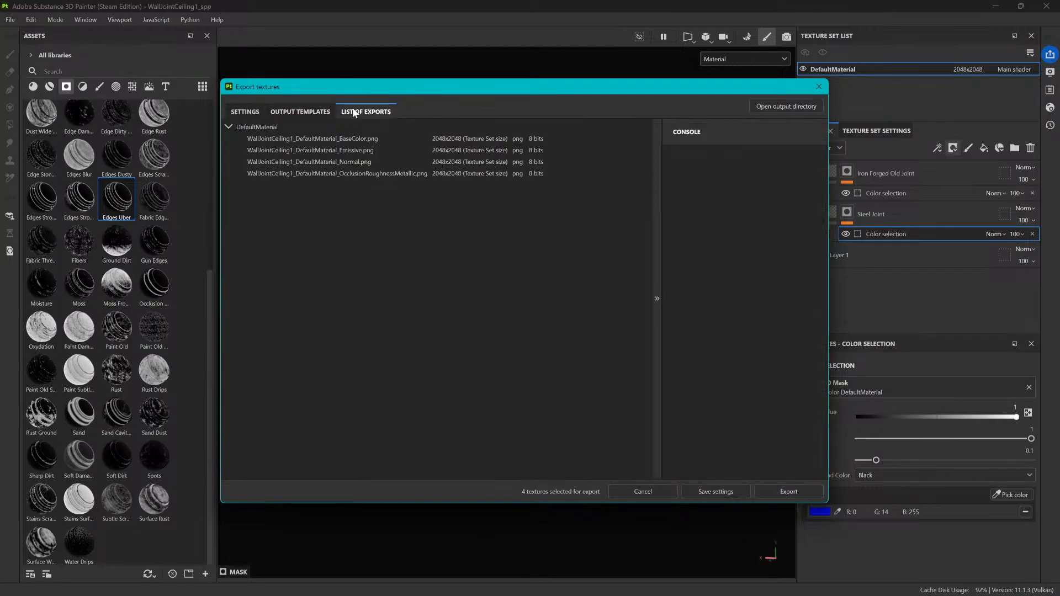
left_click(796, 493)
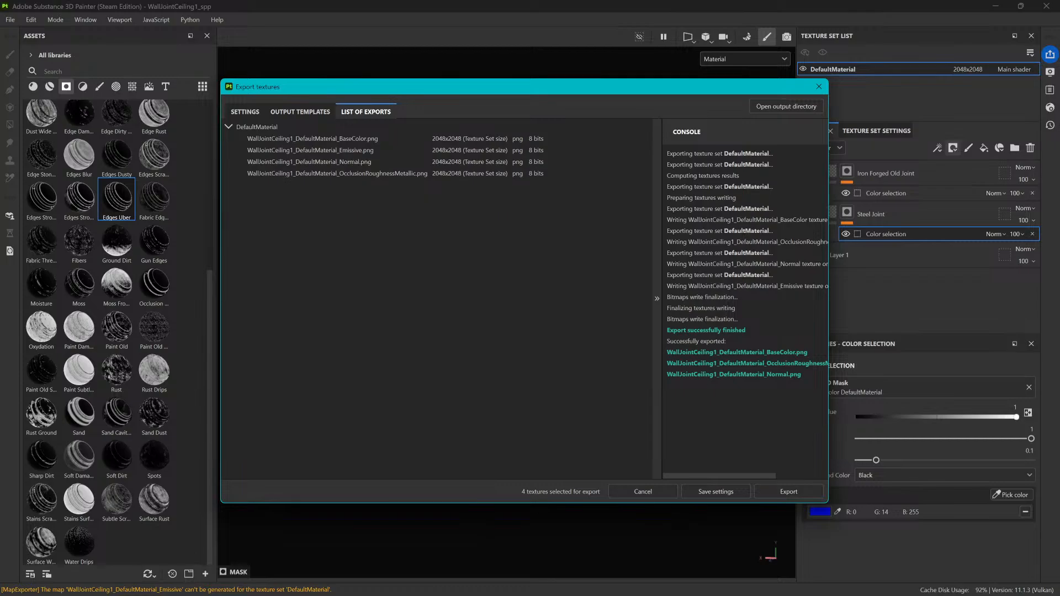
key("Escape")
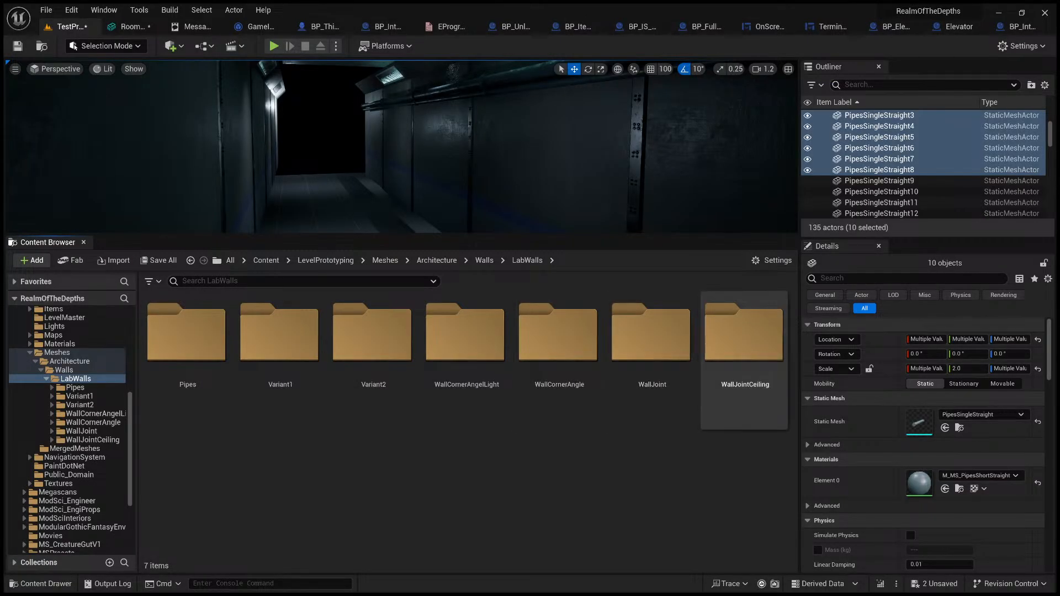
Step: In Unreal Engine, copy the M_MS_WallJointV1 material instance from the WallJoint folder into the WallJointCeiling folder
double_click(745, 334)
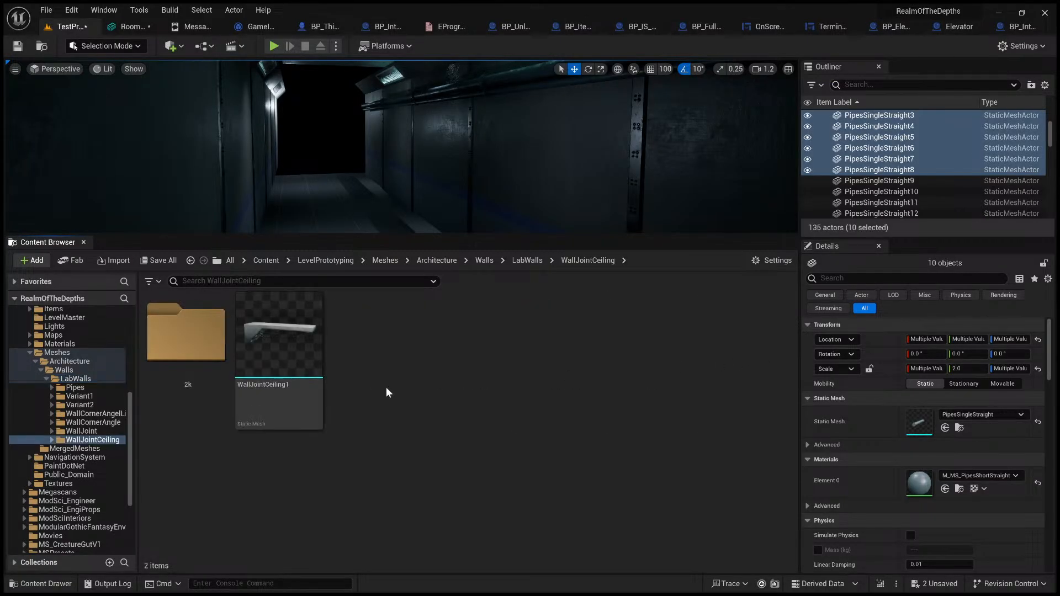
left_click(531, 263)
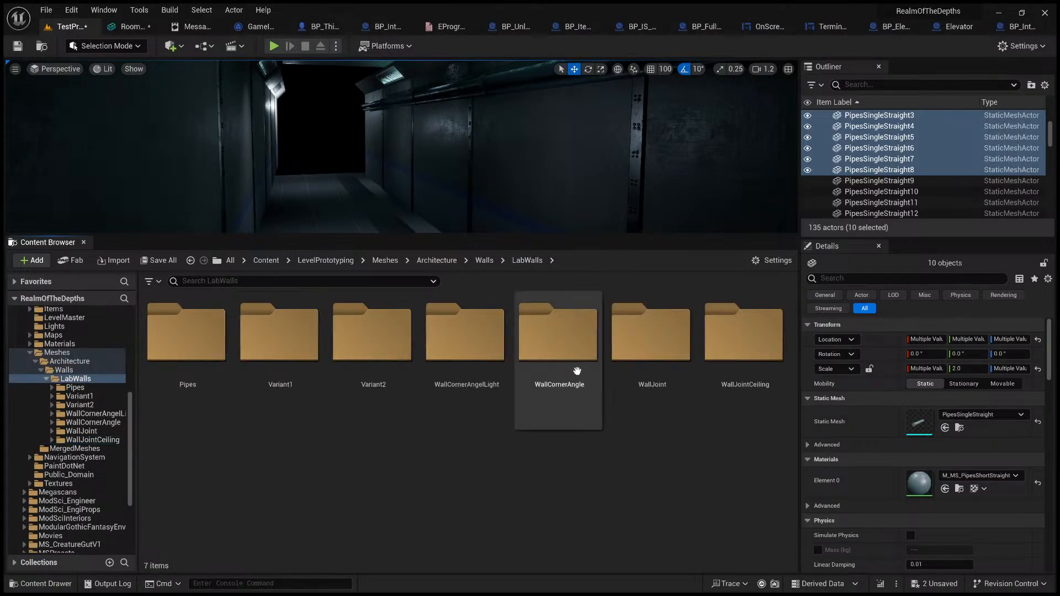
double_click(648, 352)
left_click(305, 338)
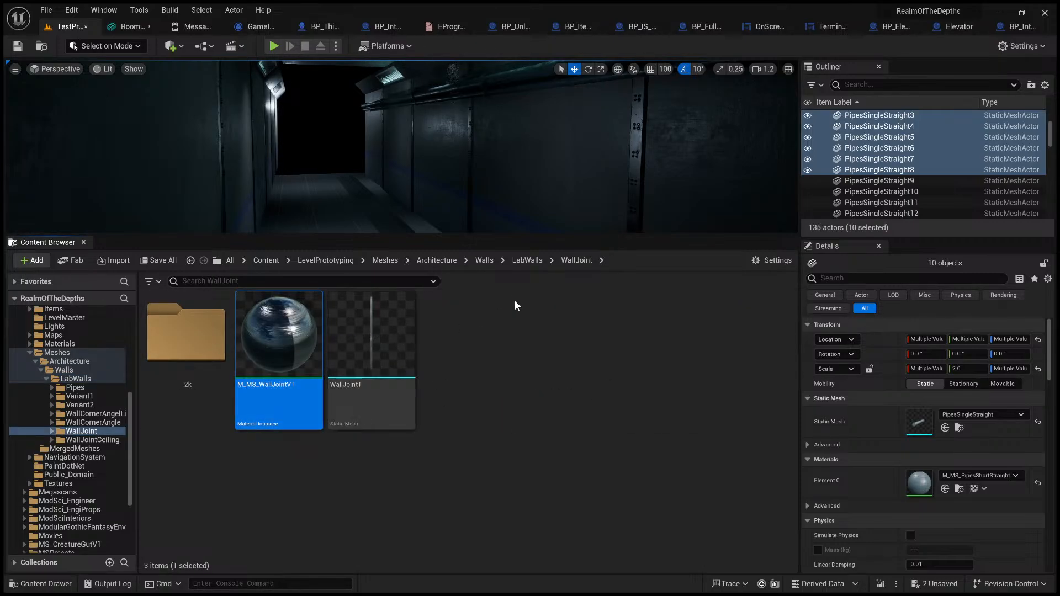
left_click(538, 261)
double_click(745, 345)
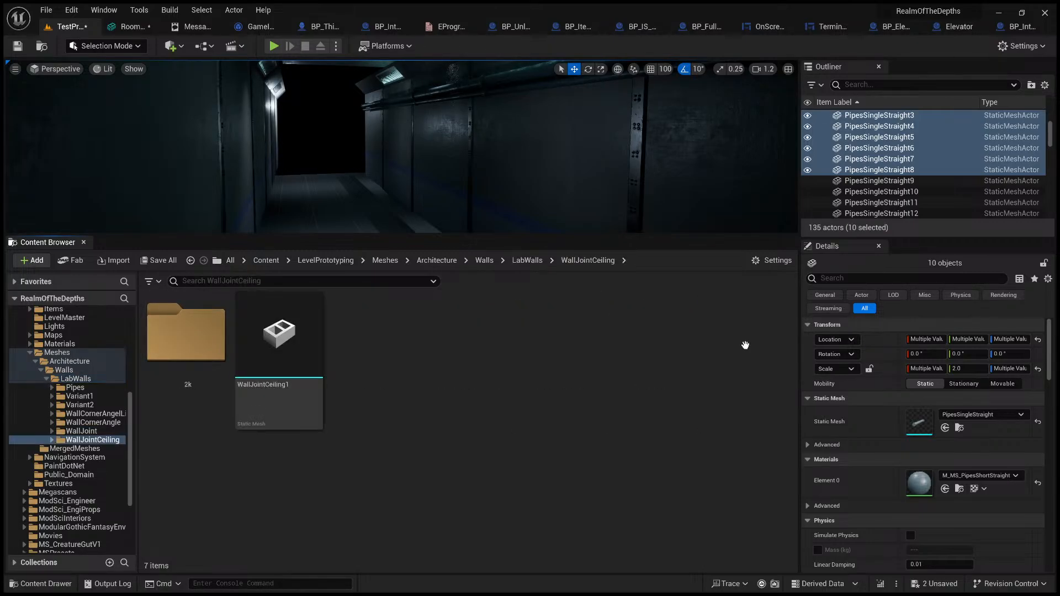
Step: Assign the WallJointCeiling1 BaseColor, Normal and OcclusionRoughnessMetallic textures to the copied M_MS_WallJointV1 material instance
double_click(187, 331)
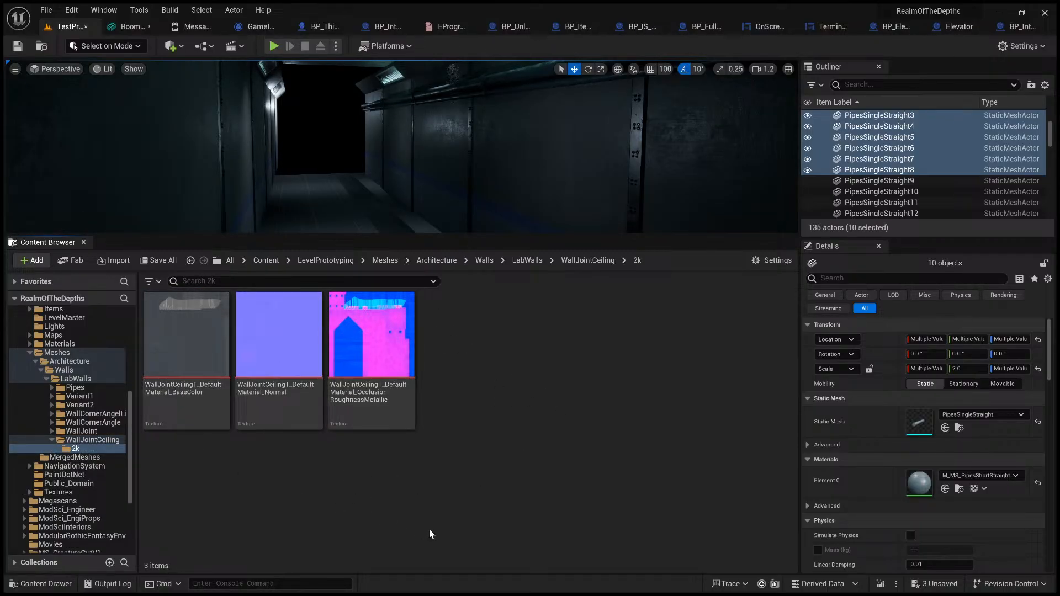
left_click(540, 263)
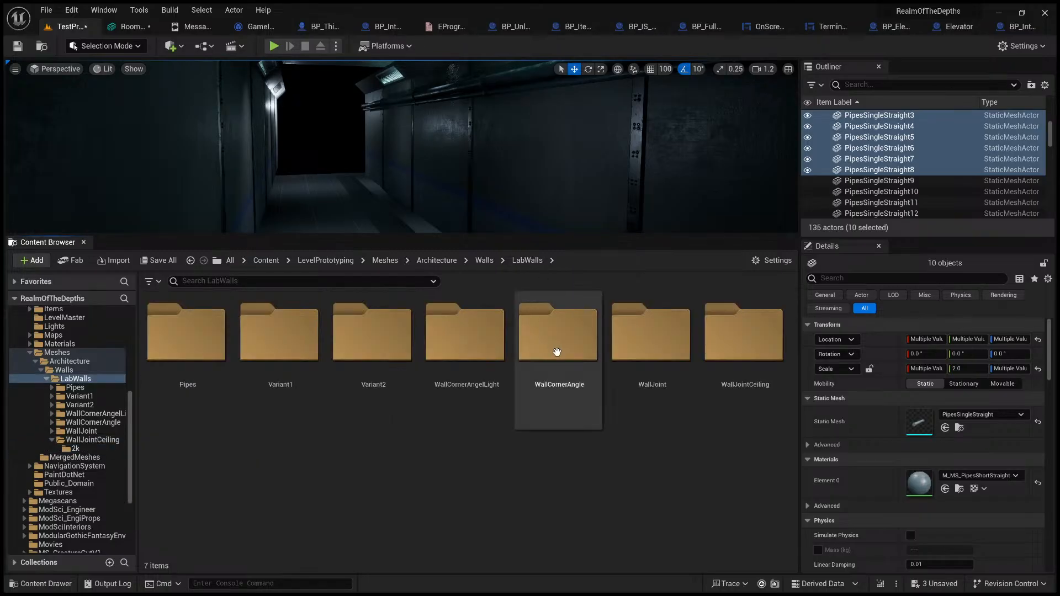
double_click(746, 347)
double_click(279, 340)
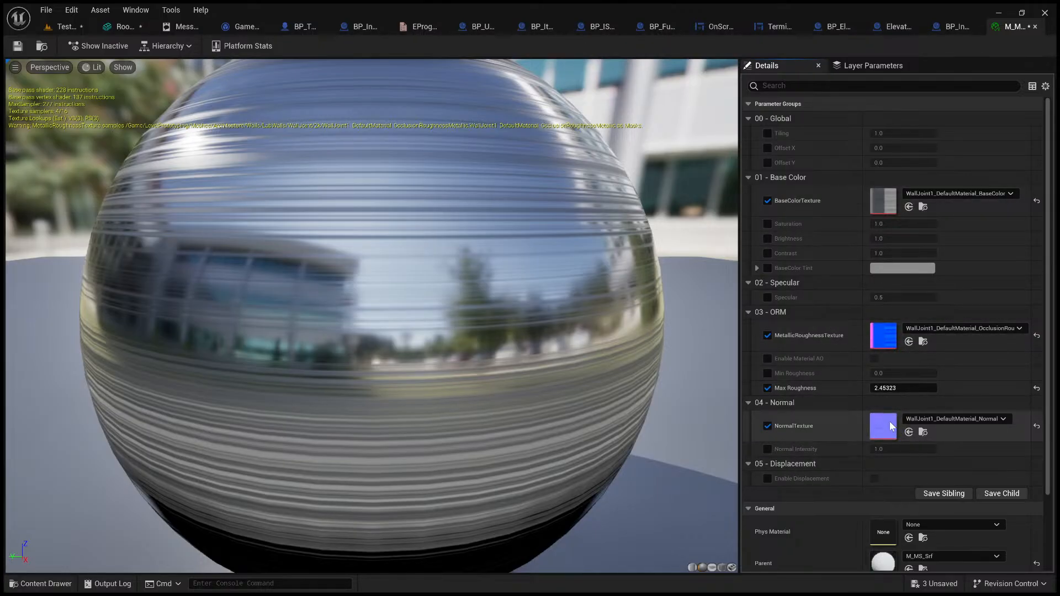
middle_click(1001, 32)
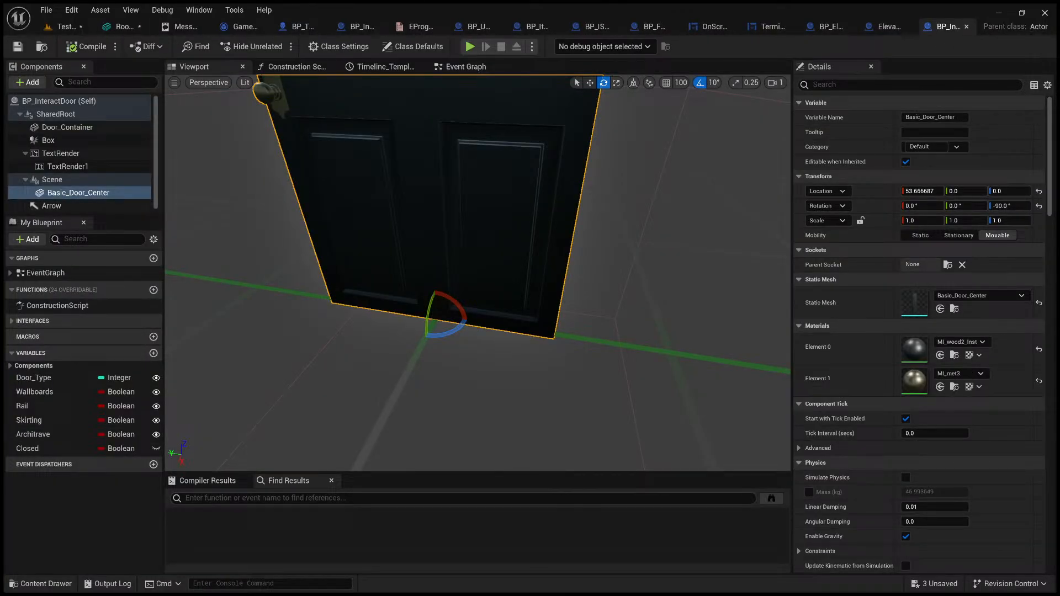
left_click(64, 27)
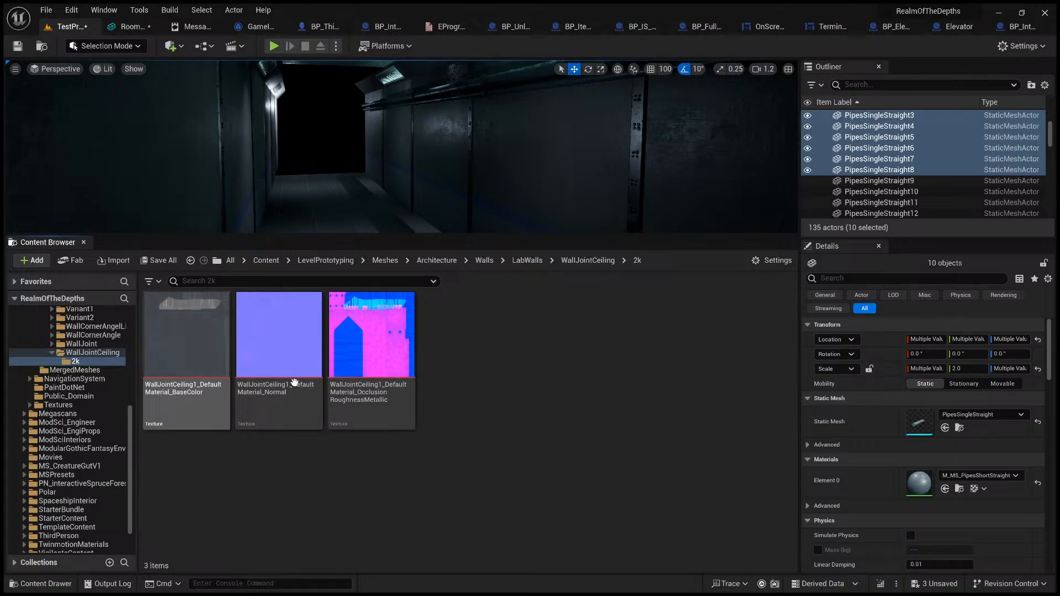
left_click(185, 363)
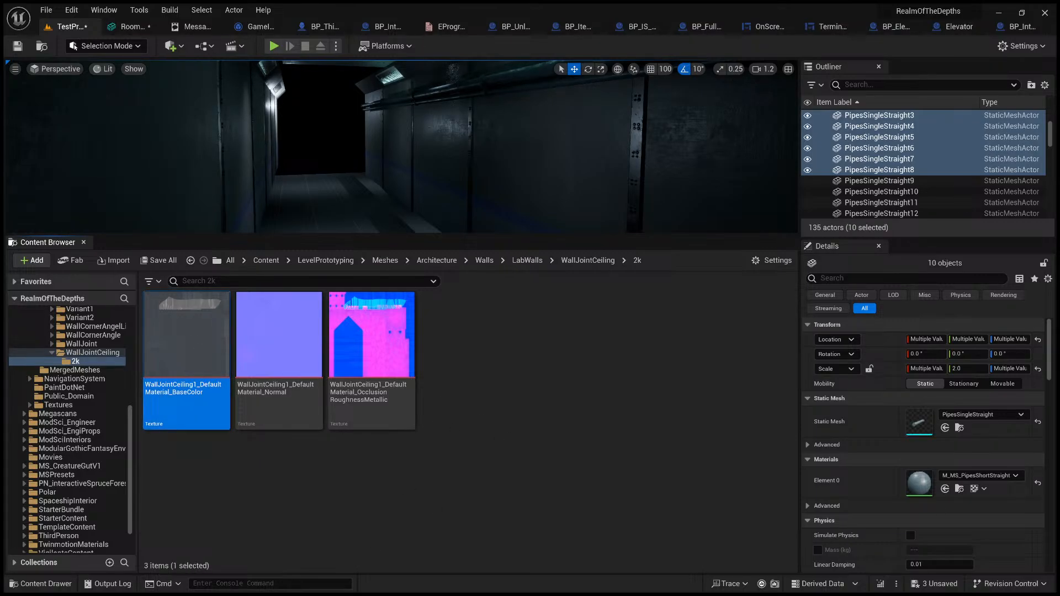
left_click(293, 346)
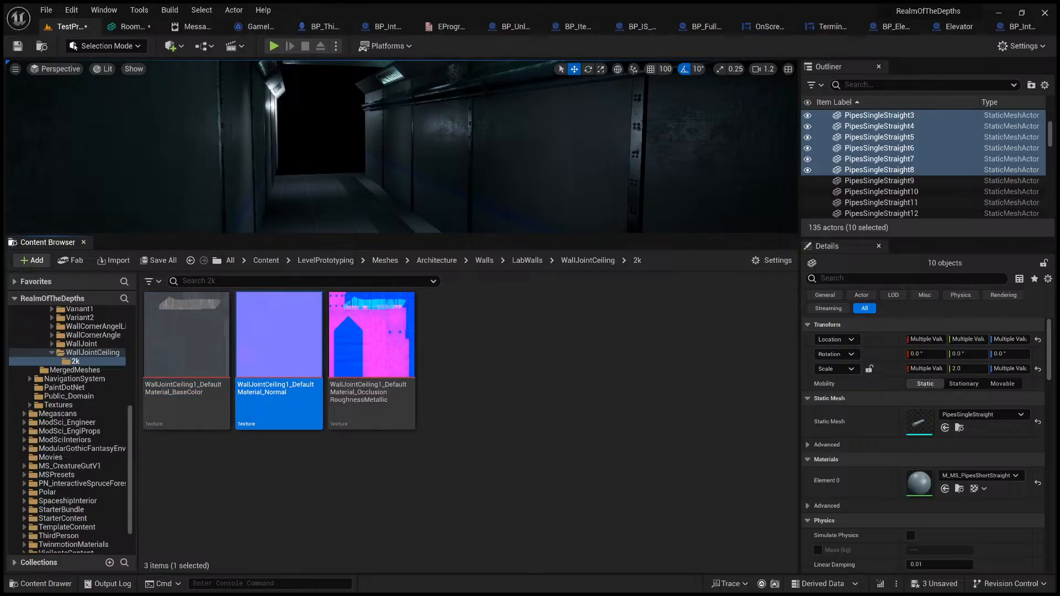
left_click(375, 336)
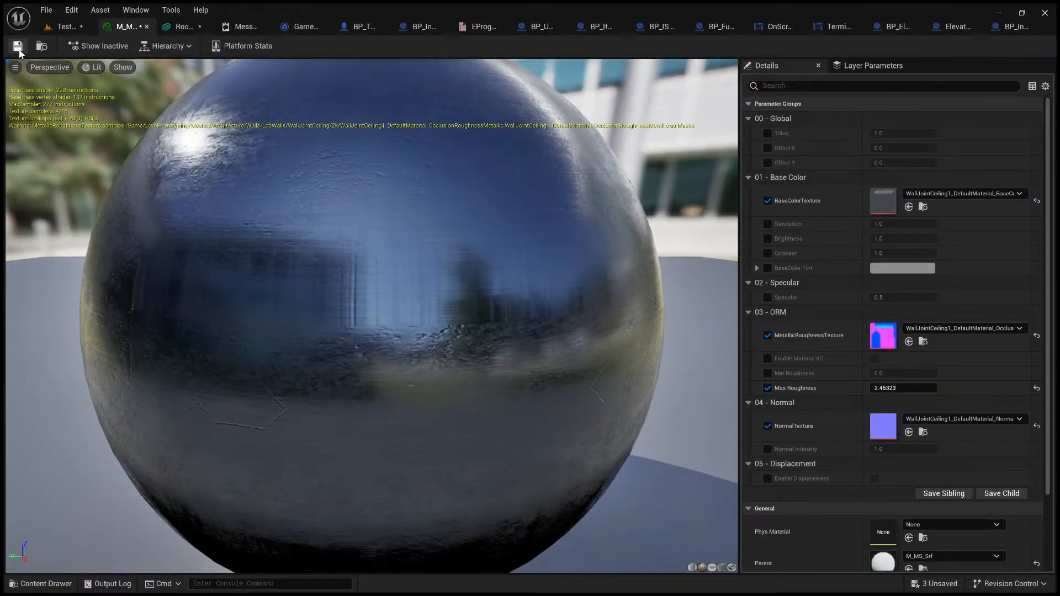
Step: Assign the copied M_MS_WallJointV1 material to the WallJointCeiling1 static mesh and save it
left_click(55, 29)
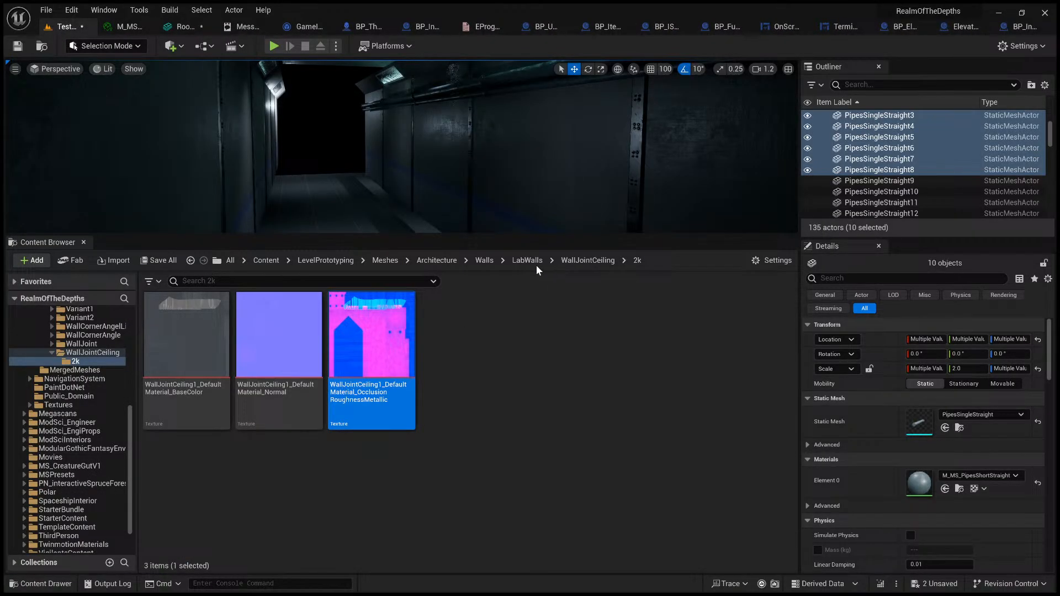
left_click(576, 259)
double_click(367, 346)
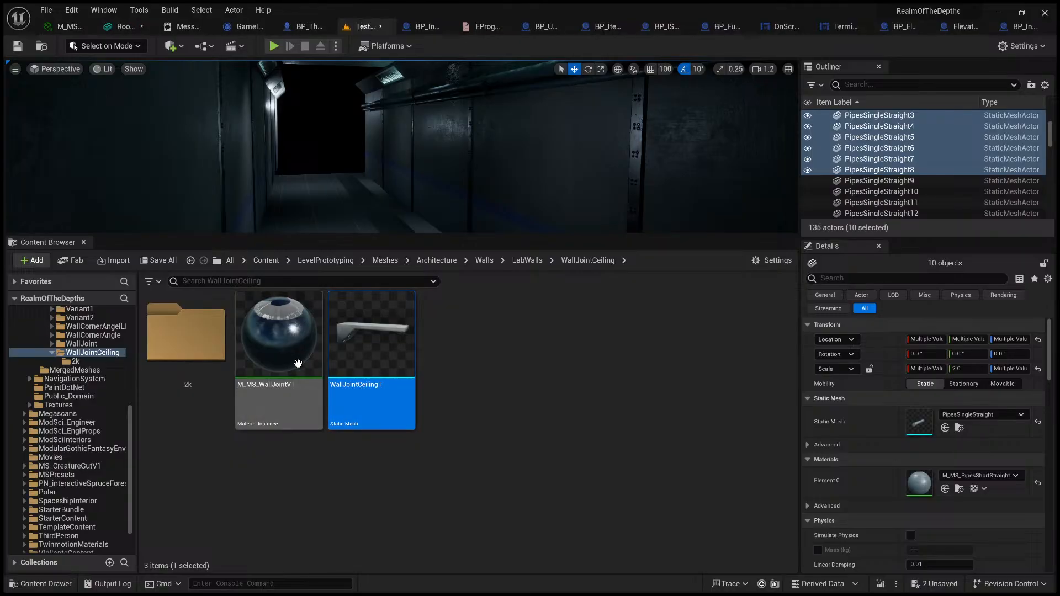
left_click_drag(299, 363, 372, 335)
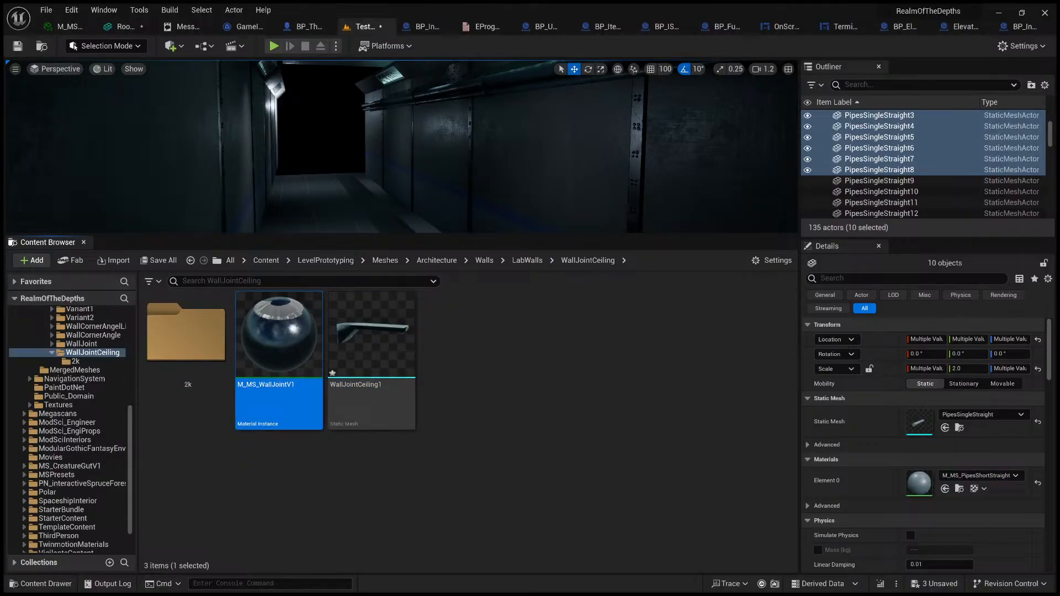
key("ctrl+s")
Step: Open the WallJointCeiling1 OcclusionRoughnessMetallic texture from the 2k folder in the texture editor
left_click_drag(373, 233, 381, 334)
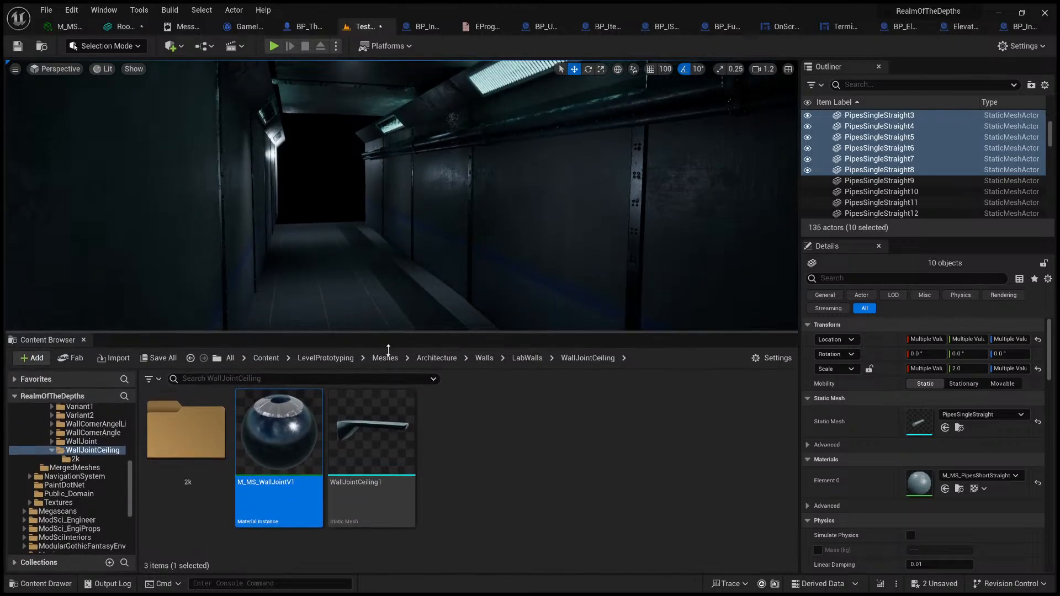
left_click_drag(402, 281, 402, 258)
double_click(186, 350)
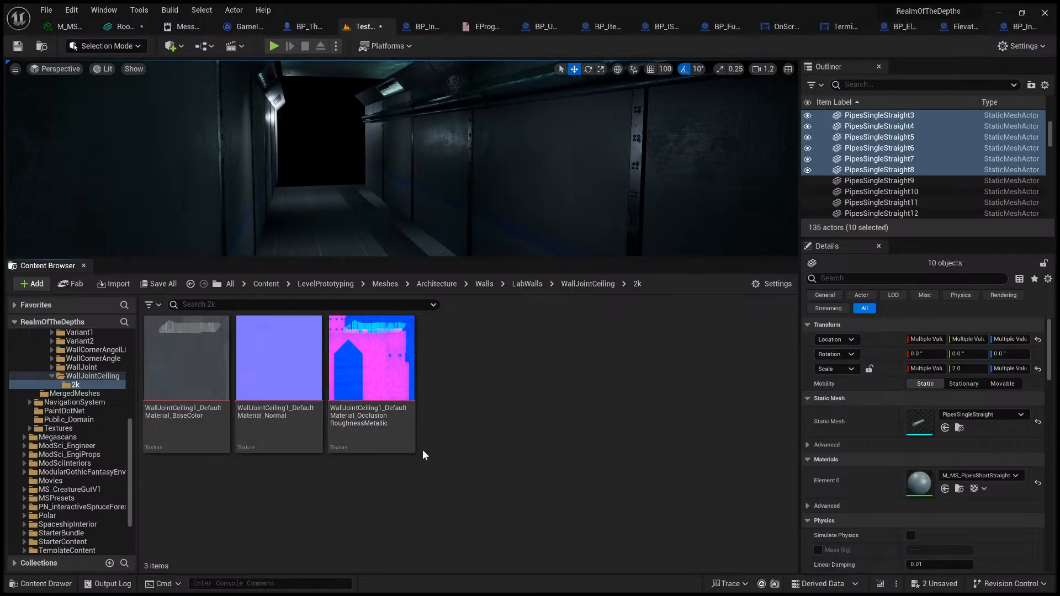
double_click(388, 432)
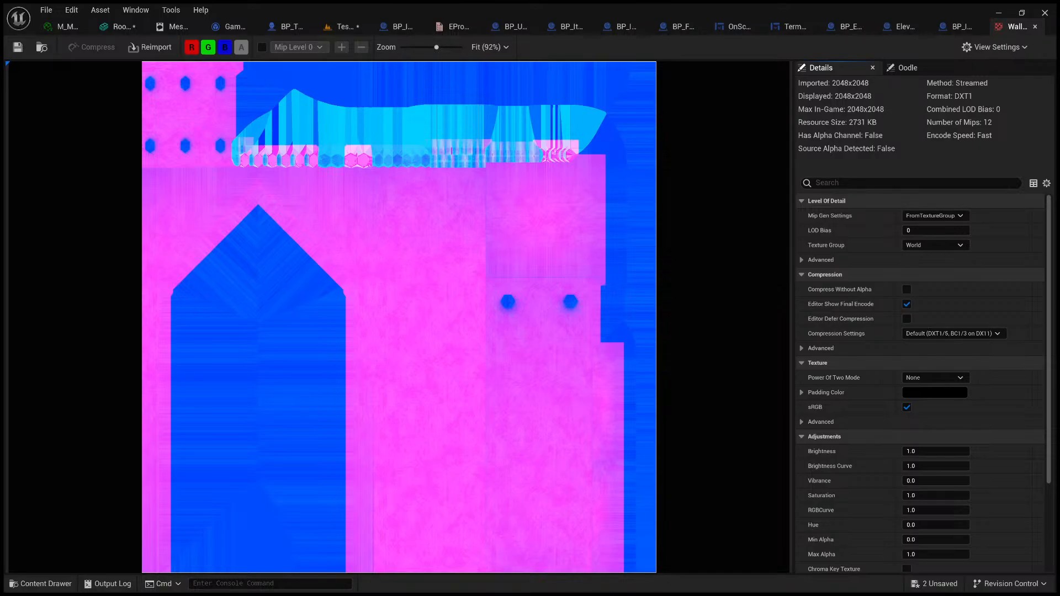
Step: Switch to Substance 3D Painter and examine the exported file list and the channel packing of the Unreal Engine SSS (Packed) template
key("alt+Tab")
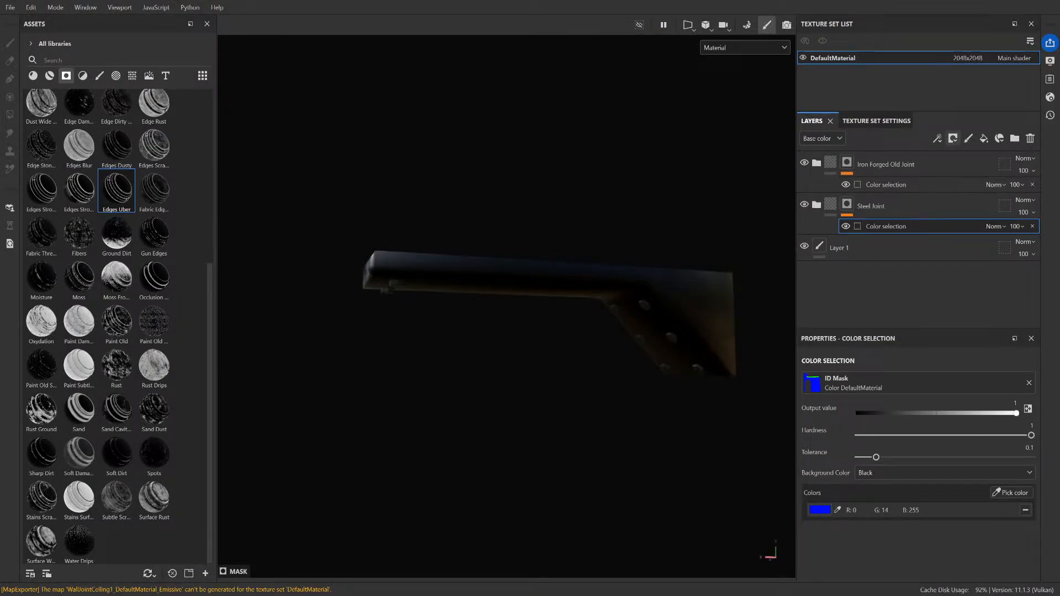
key("ctrl+shift+e")
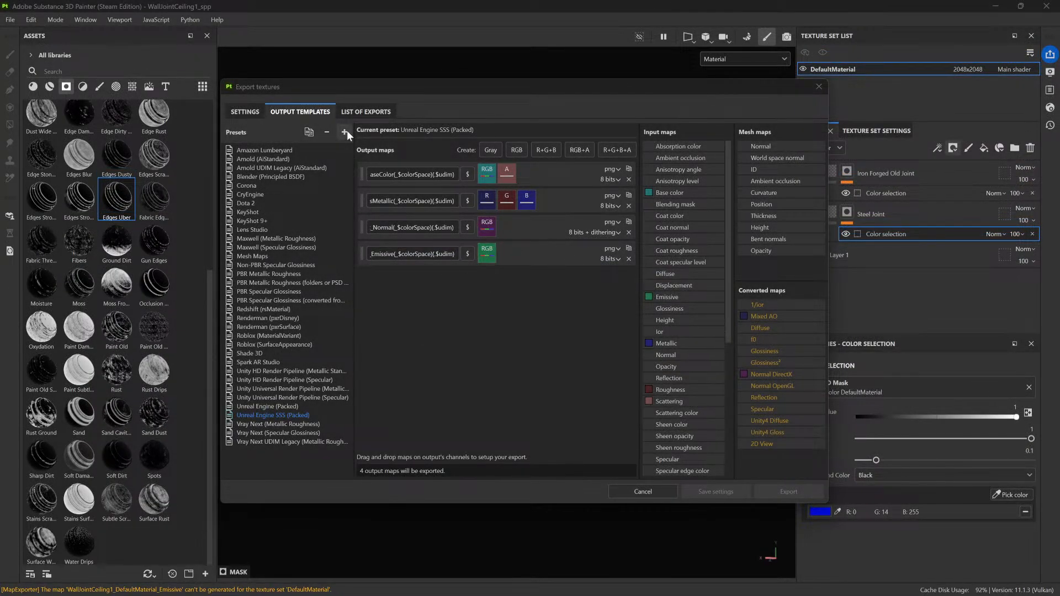
left_click(384, 113)
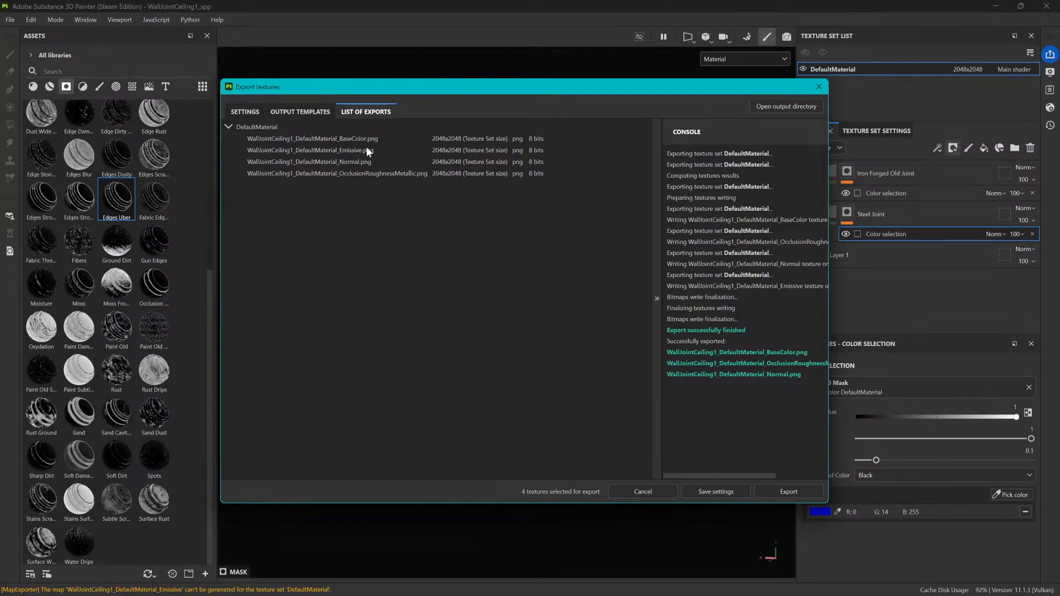
left_click(300, 111)
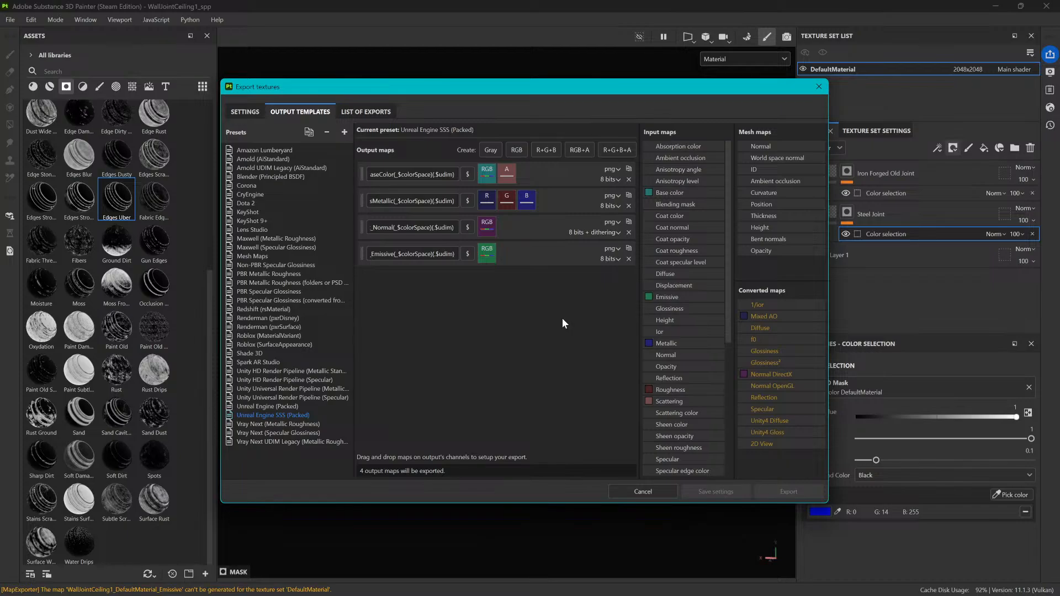
left_click(819, 87)
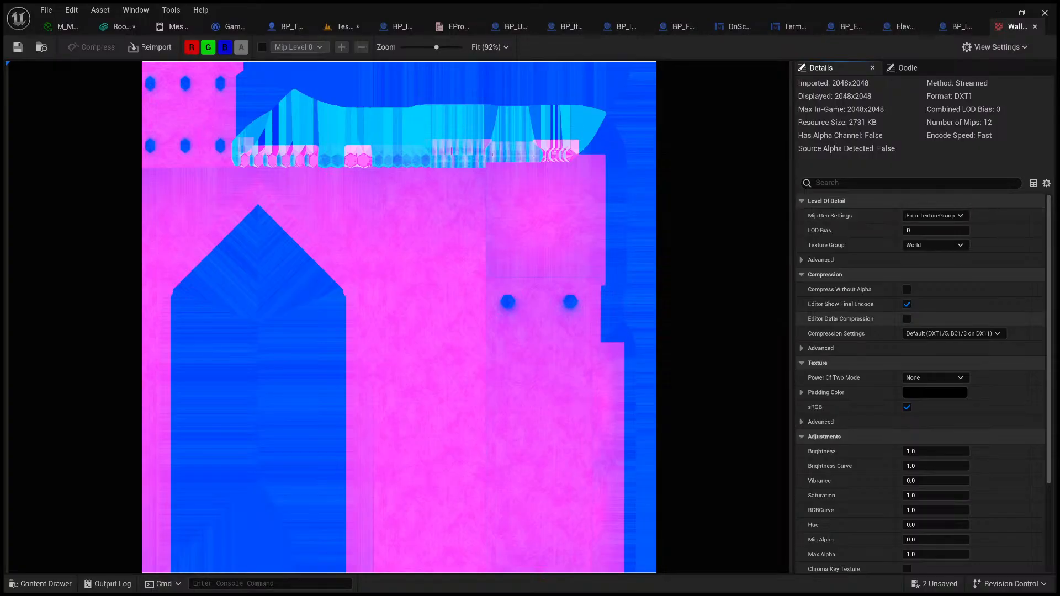
Step: Back in Unreal Engine, turn off sRGB on the OcclusionRoughnessMetallic texture, save it and check the material instance preview
left_click(907, 407)
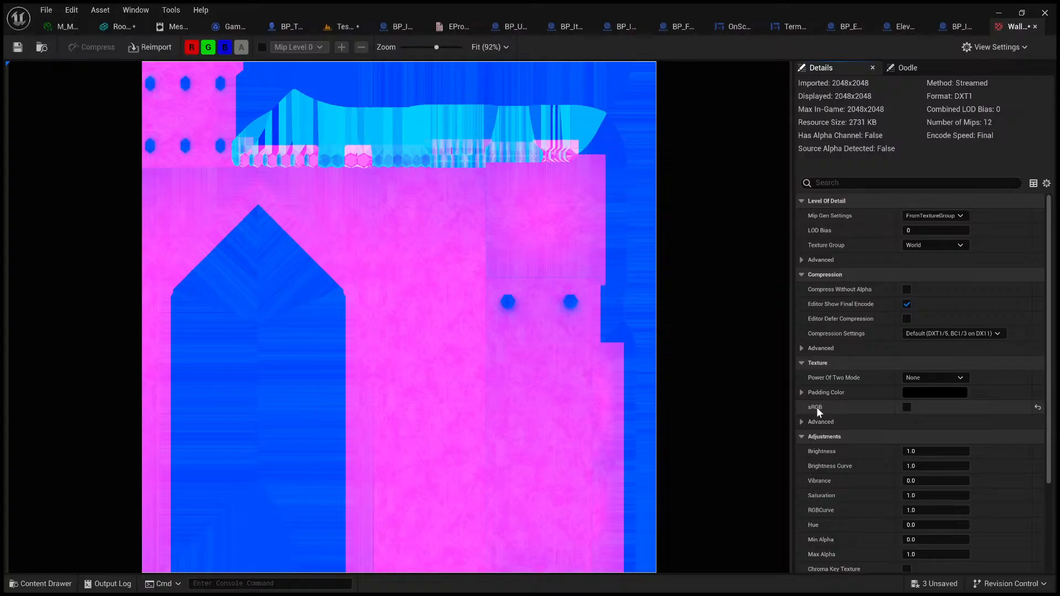
left_click(17, 48)
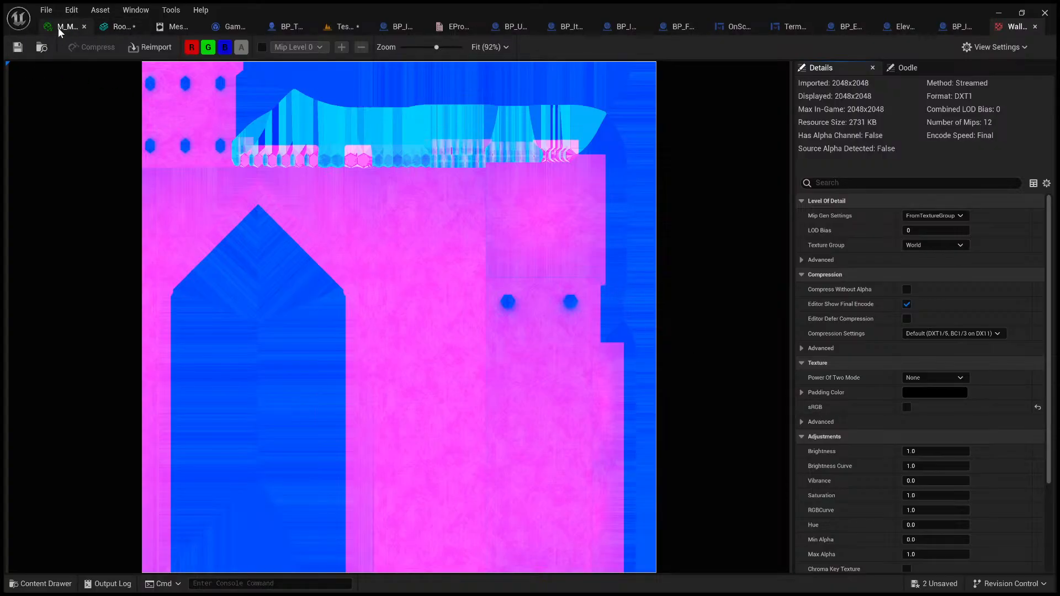
left_click(65, 27)
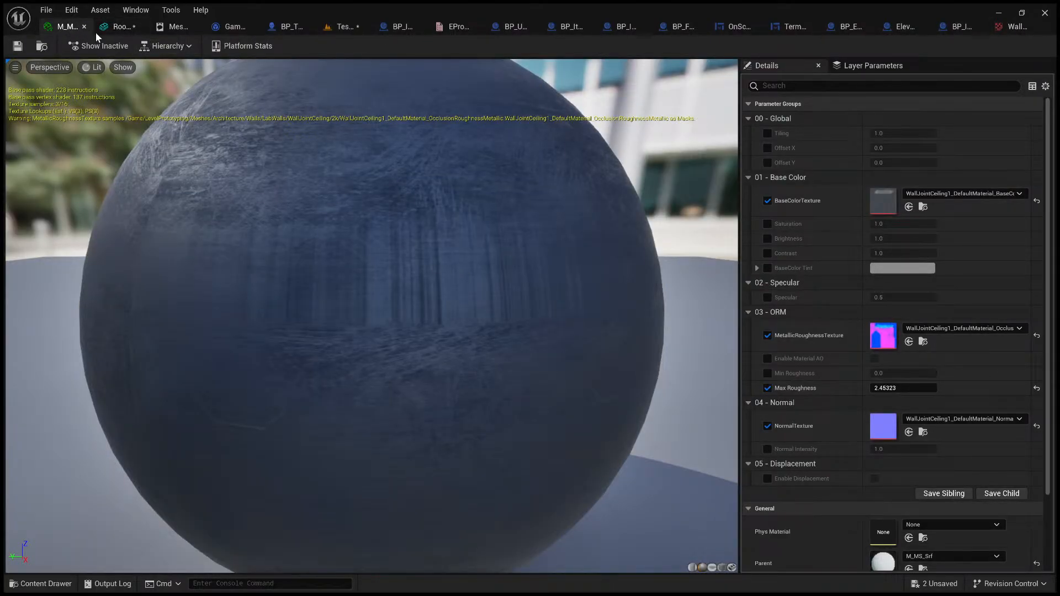
Step: Place the WallJointCeiling1 static mesh from the WallJointCeiling folder into the level's corridor
left_click(336, 27)
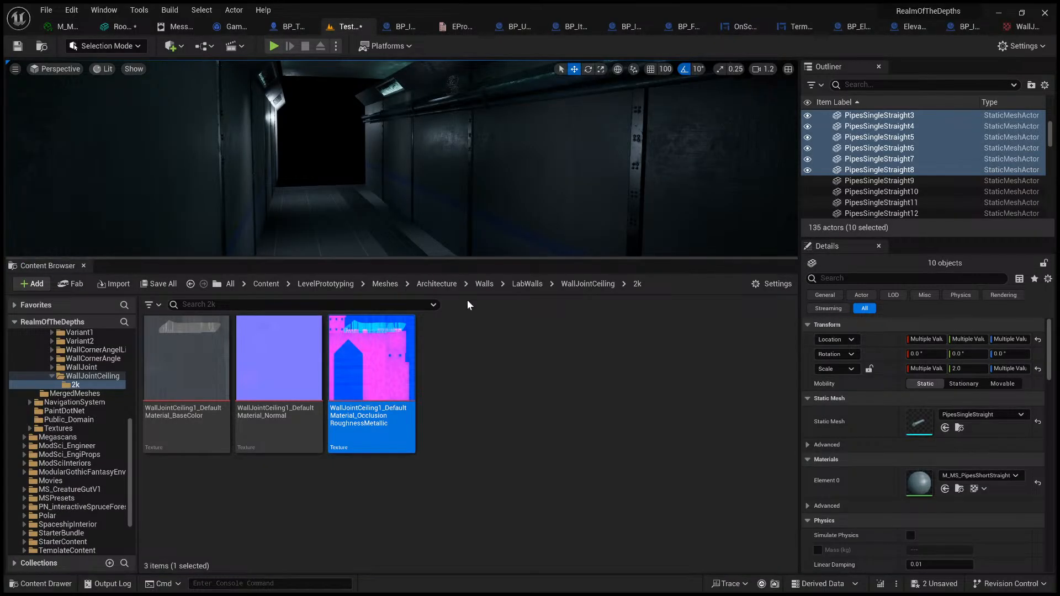
right_click_drag(507, 203, 495, 154)
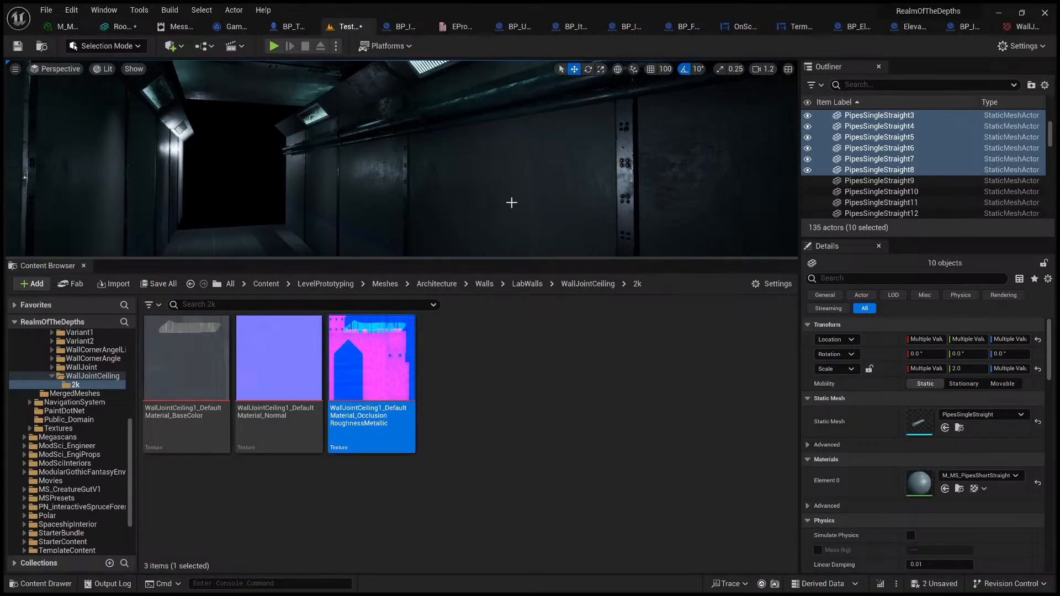
right_click_drag(186, 119, 185, 152)
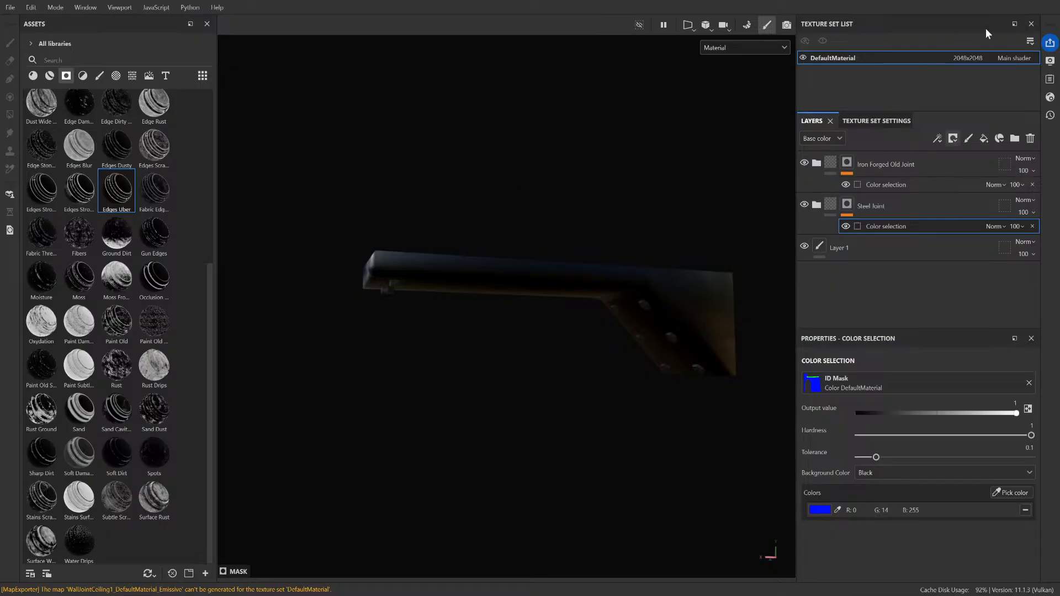
left_click(998, 3)
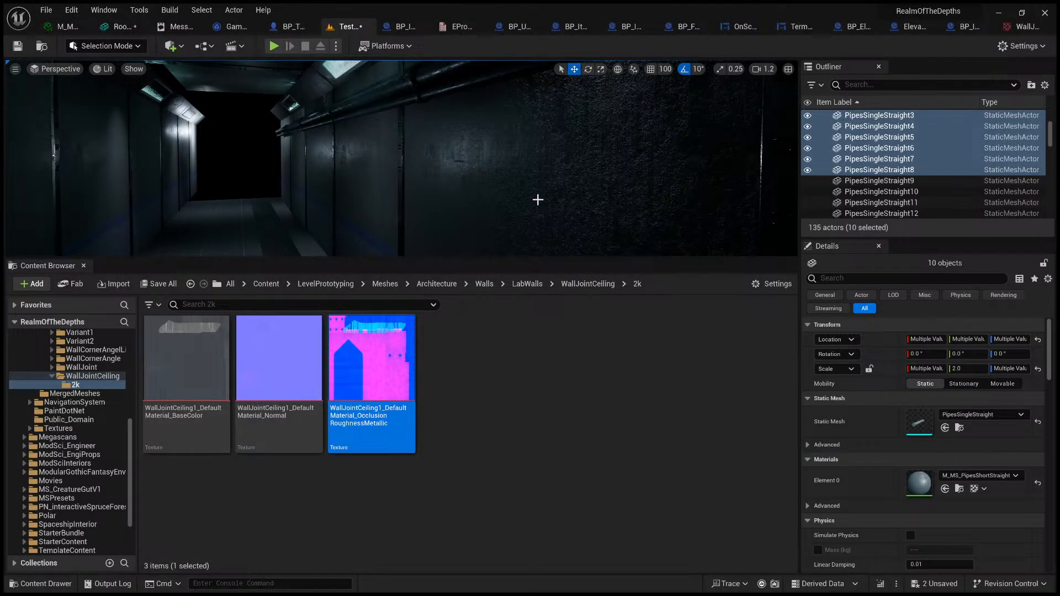
mouse_move(538, 200)
right_mouse_down()
mouse_move(419, 205)
mouse_move(542, 203)
right_mouse_up()
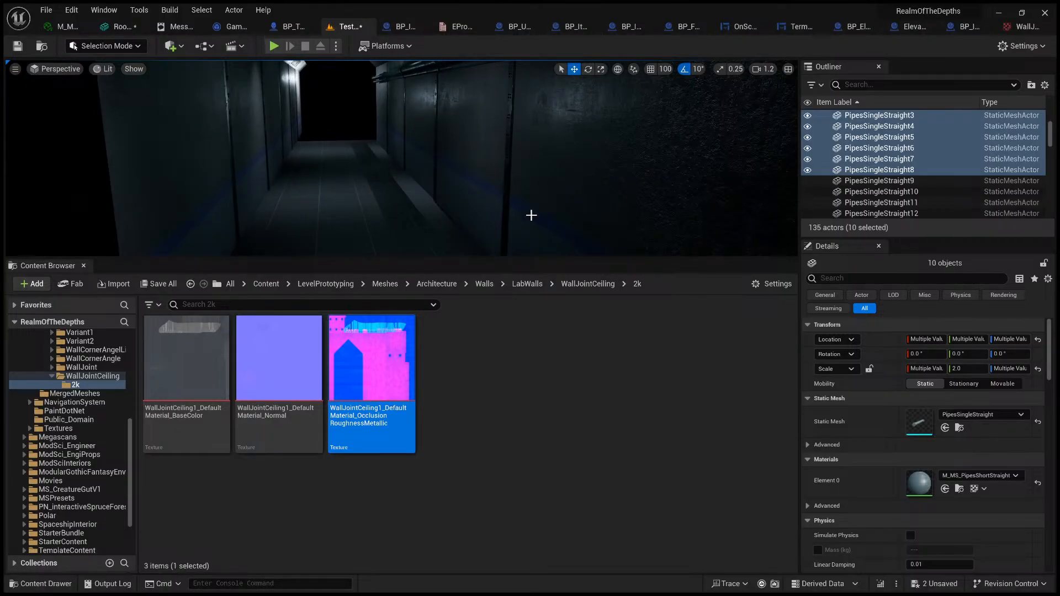
left_click(588, 284)
left_click_drag(372, 364, 375, 224)
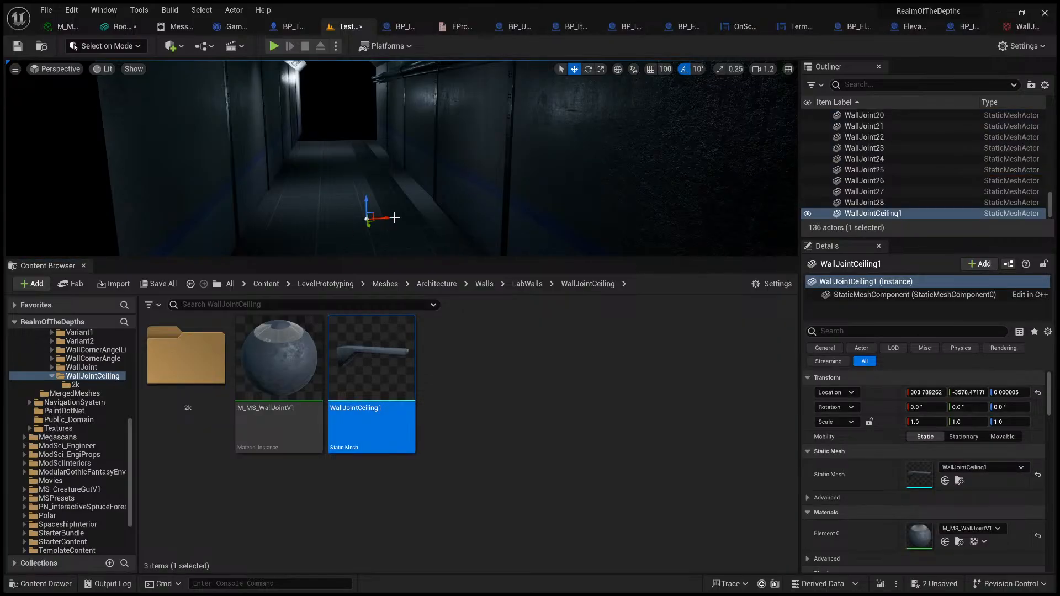
key("s")
mouse_move(386, 211)
right_mouse_down()
mouse_move(381, 200)
mouse_move(400, 176)
mouse_move(386, 211)
right_mouse_up()
key("w")
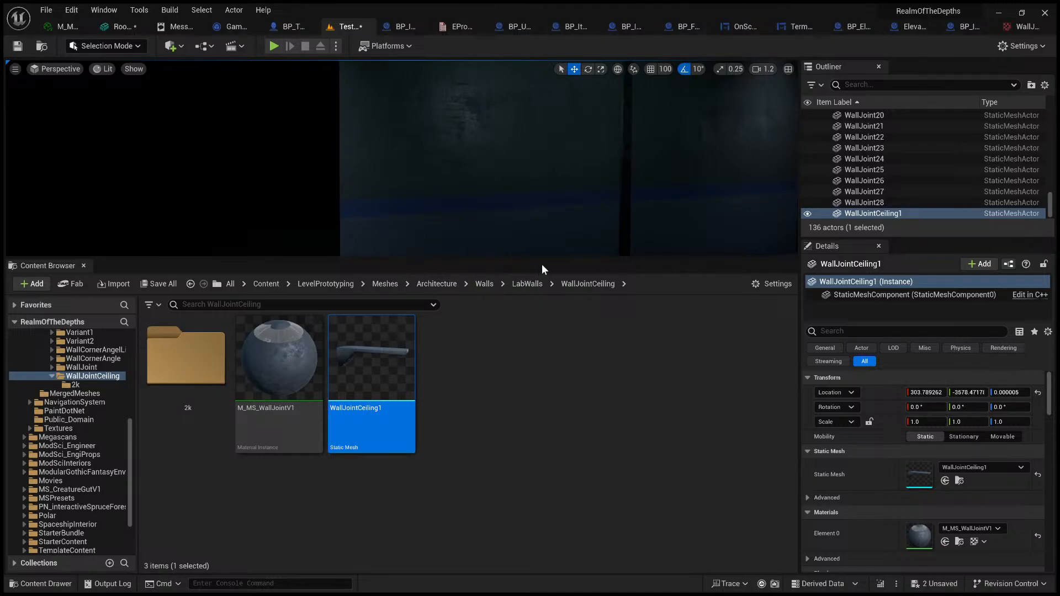
Step: Select a corridor wall panel and open RoomWallVar1's OcclusionRoughnessMetallic texture from the LabWalls Variant1 2k folder
left_click_drag(544, 258, 558, 502)
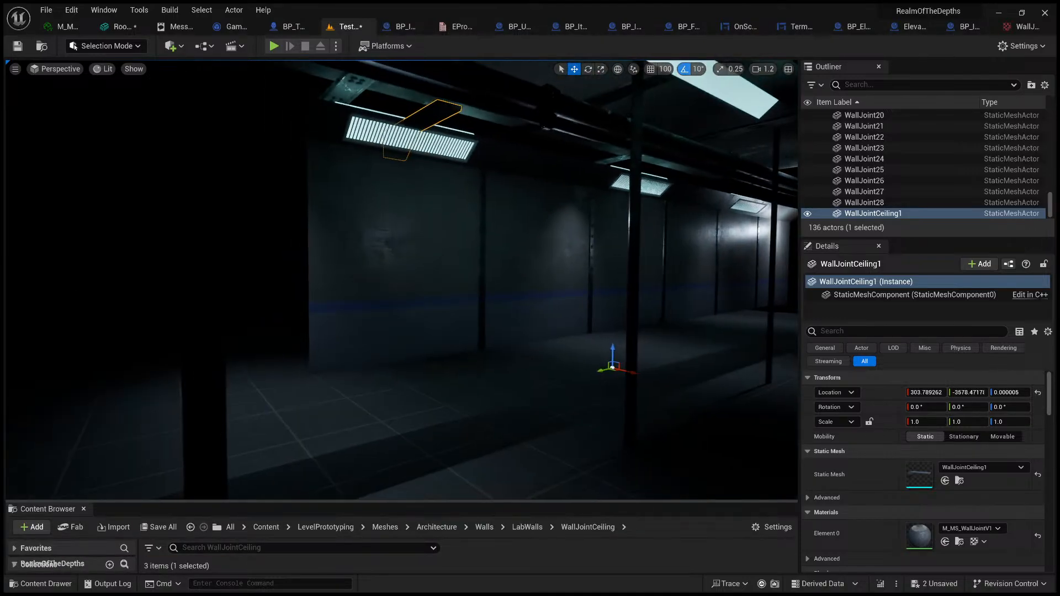
right_click_drag(530, 342, 443, 319)
left_click(525, 466)
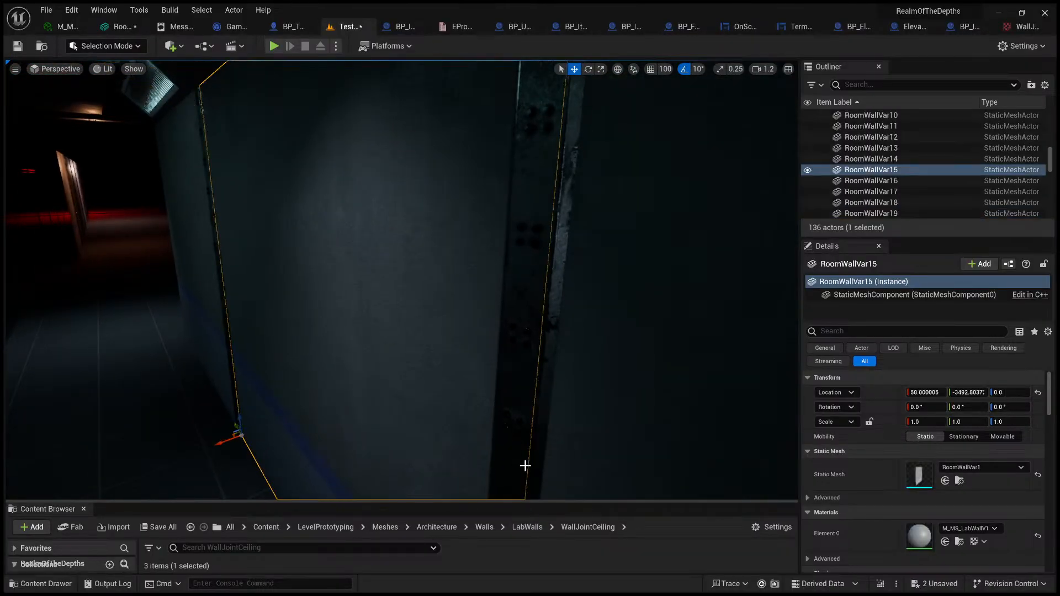
left_click_drag(551, 500, 532, 366)
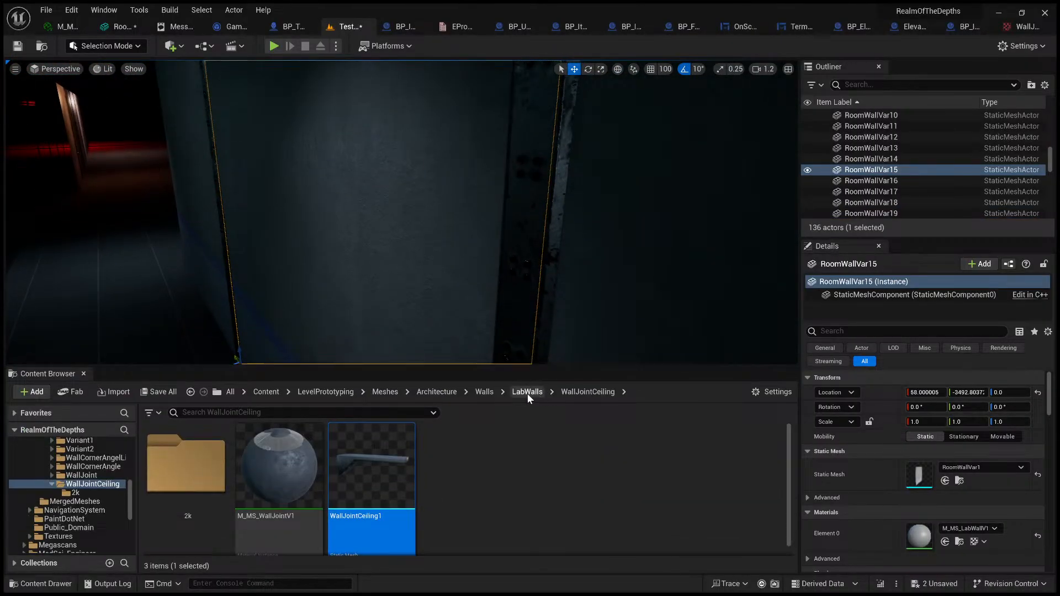
left_click(527, 392)
double_click(301, 467)
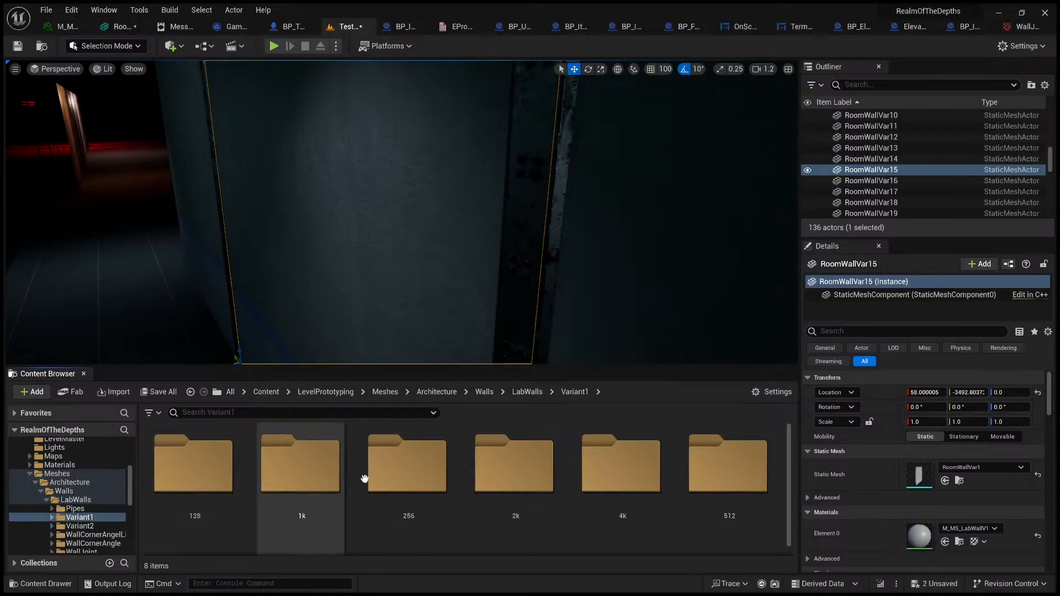
double_click(523, 488)
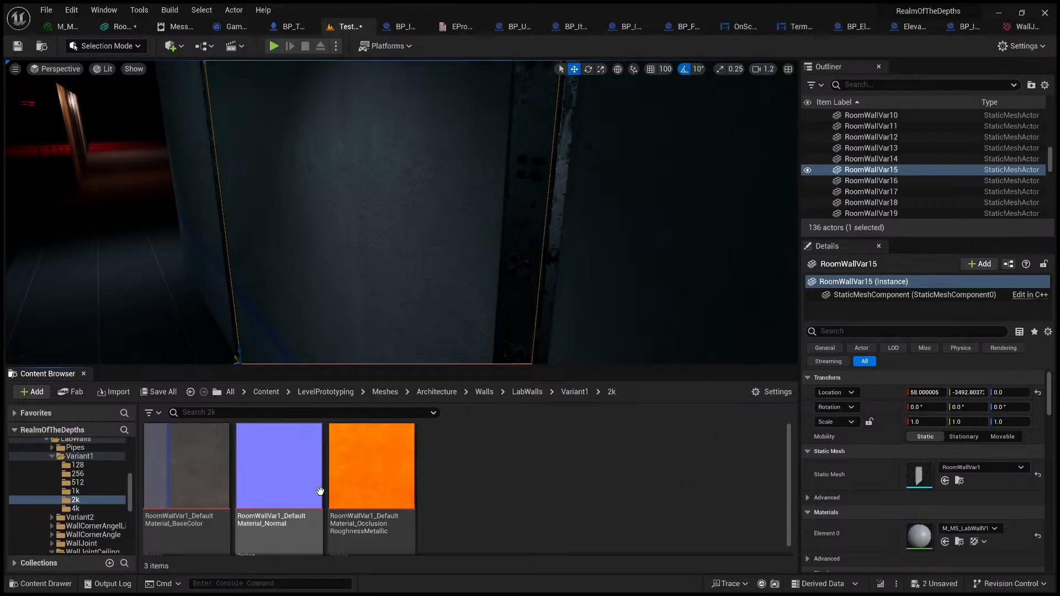
double_click(386, 492)
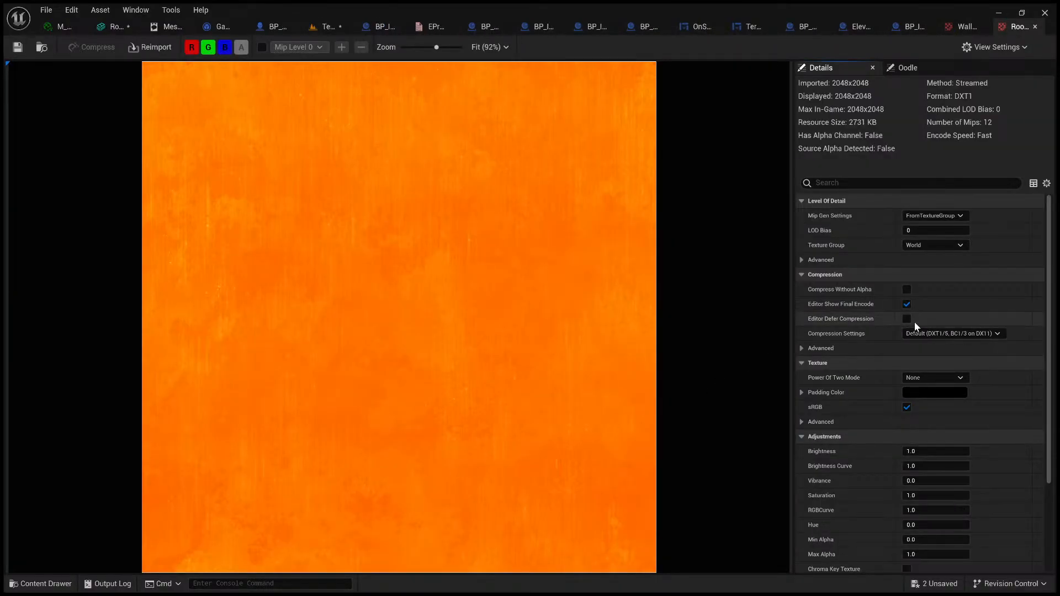
Step: Turn off sRGB on the wall's OcclusionRoughnessMetallic texture and check the corridor walls in the level
left_click(909, 406)
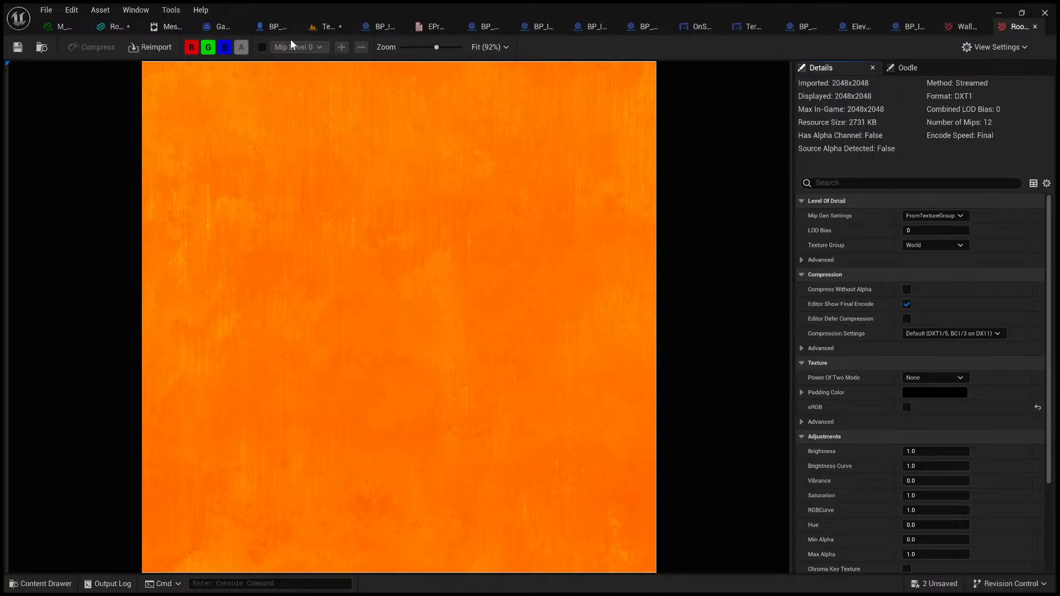
left_click(308, 28)
mouse_move(468, 207)
right_mouse_down()
mouse_move(448, 252)
mouse_move(486, 208)
mouse_move(481, 220)
mouse_move(682, 207)
mouse_move(513, 190)
mouse_move(594, 196)
mouse_move(469, 211)
right_mouse_up()
scroll(485, 208, "down", 3)
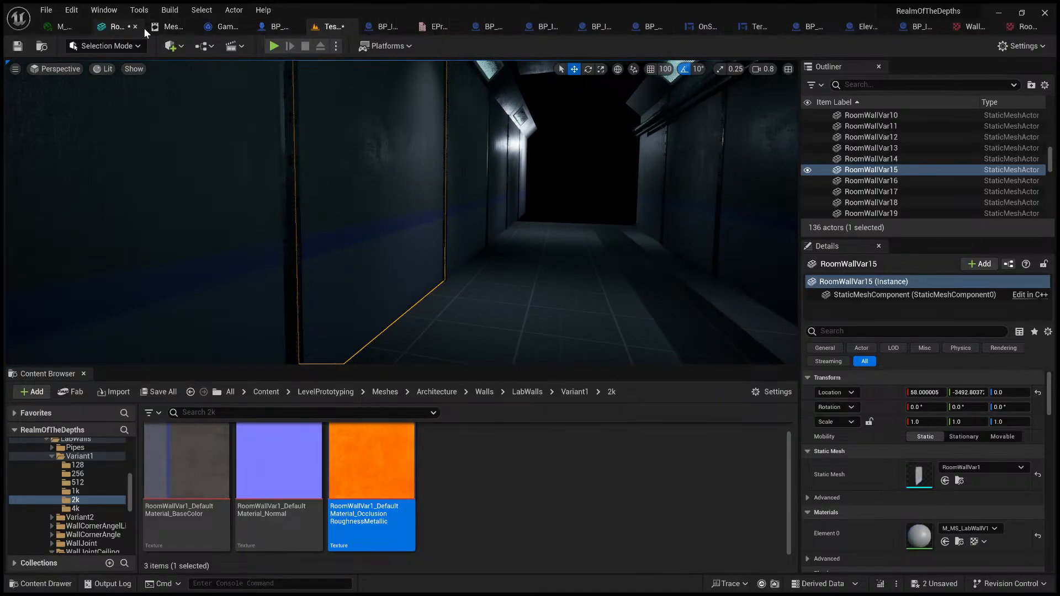
mouse_move(388, 150)
right_mouse_down()
mouse_move(391, 91)
mouse_move(387, 150)
right_mouse_up()
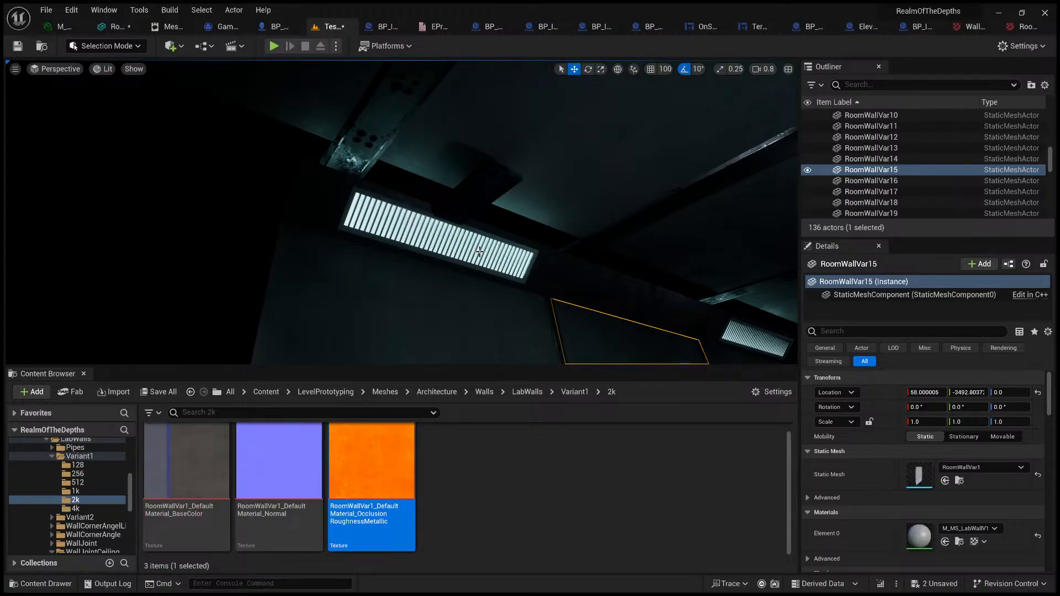
right_click_drag(581, 324, 627, 359)
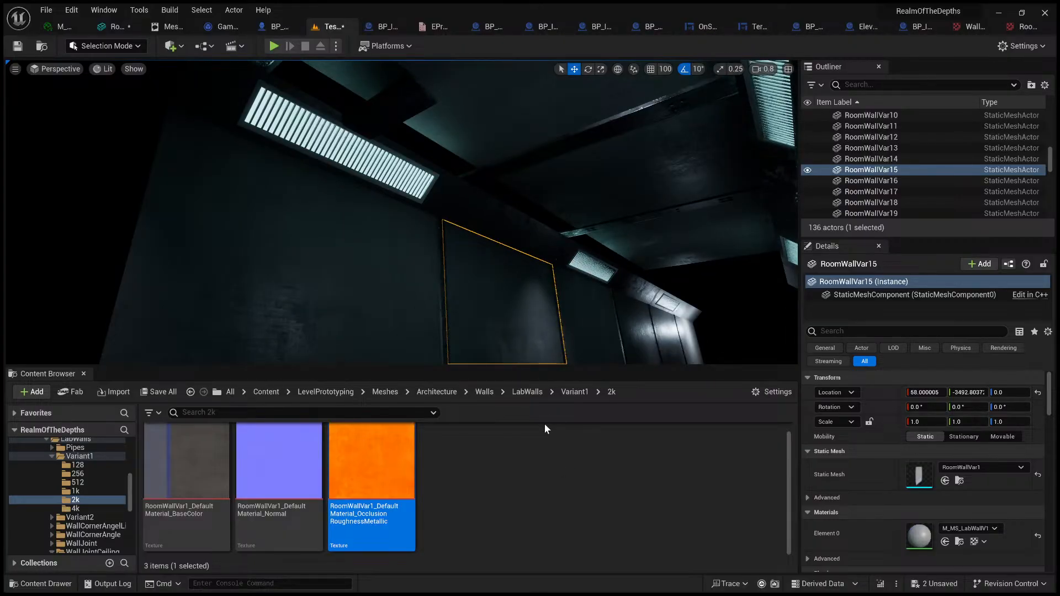
Step: Open the M_MS_LabWallV1 material instance from the Variant1 folder and review its parameters down to the parent material
left_click_drag(614, 369, 618, 271)
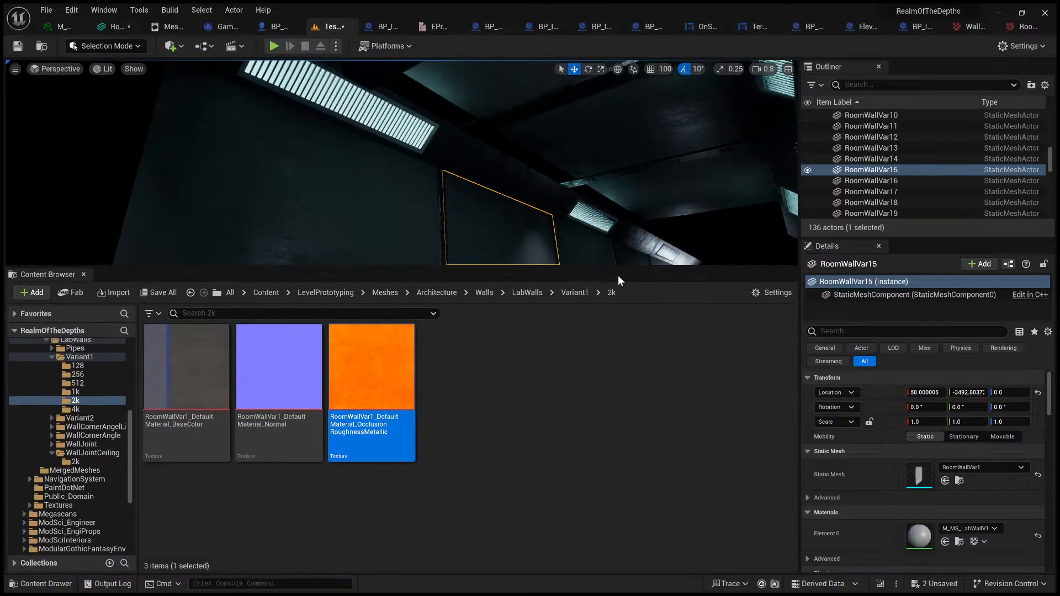
left_click(575, 293)
scroll(519, 469, "down", 1)
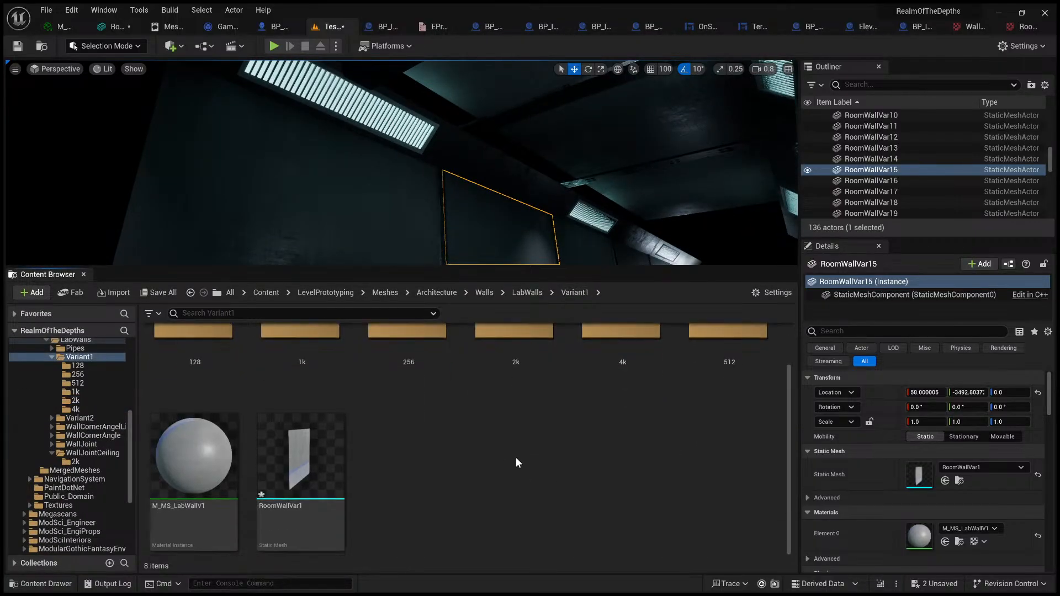
double_click(214, 464)
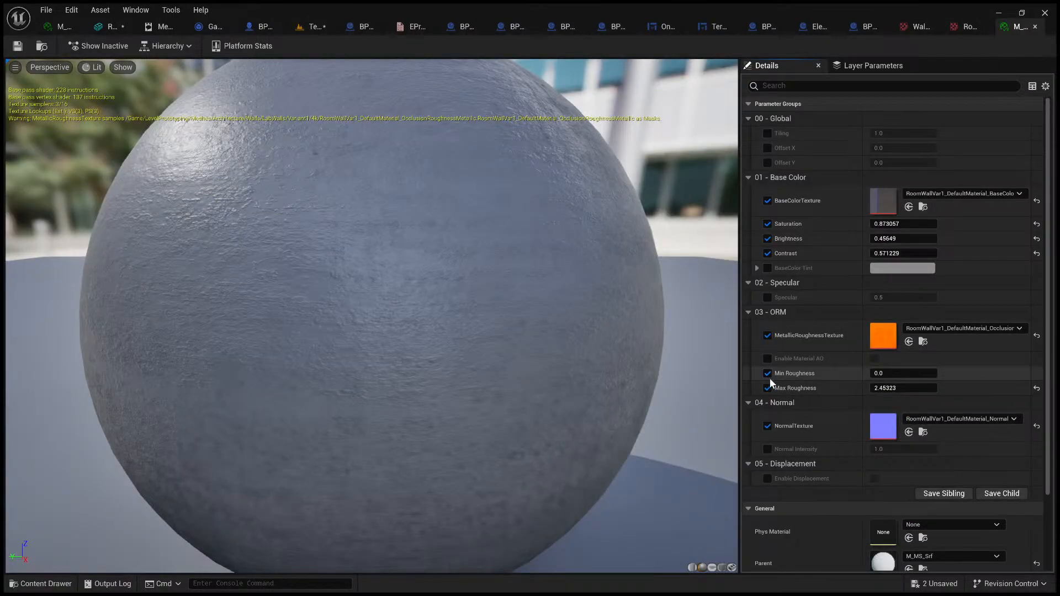
scroll(770, 378, "down", 1)
scroll(831, 425, "down", 2)
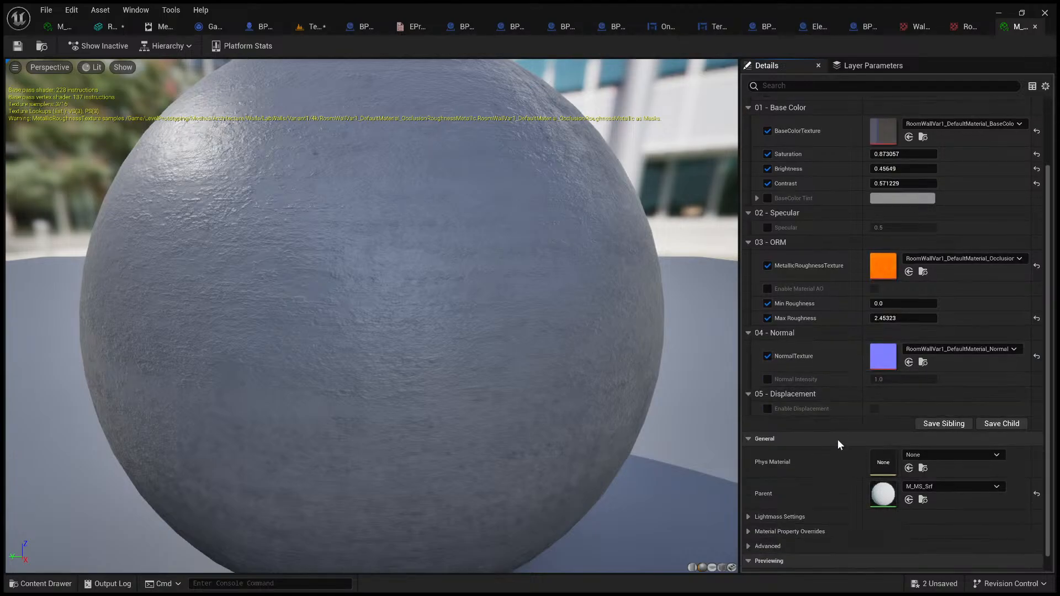
Step: Open the parent material M_MS_Srf, examine its node graph and return to the M_MS_LabWallV1 instance
left_click(924, 500)
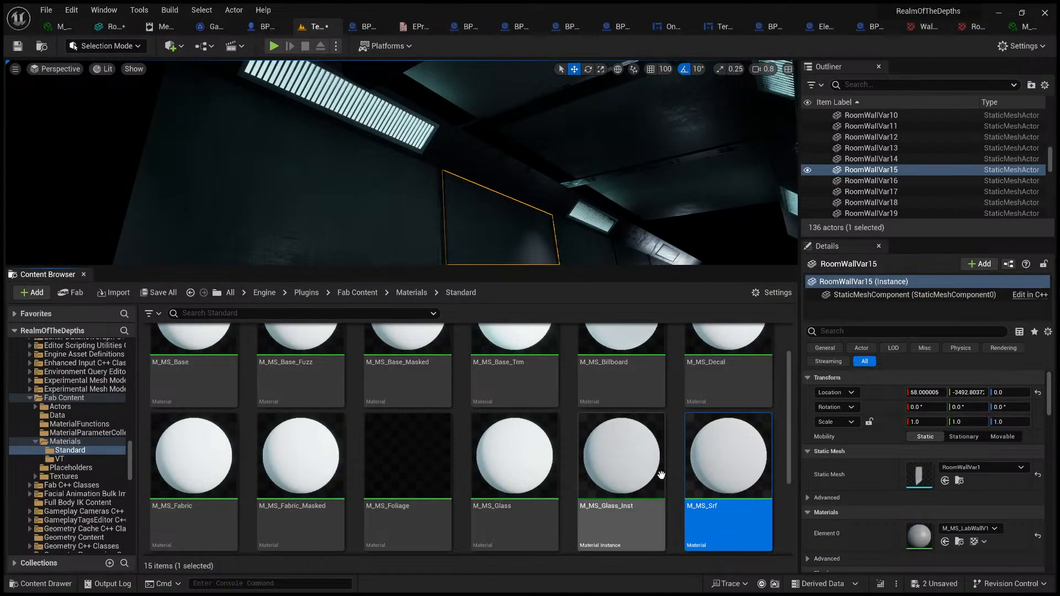
double_click(741, 481)
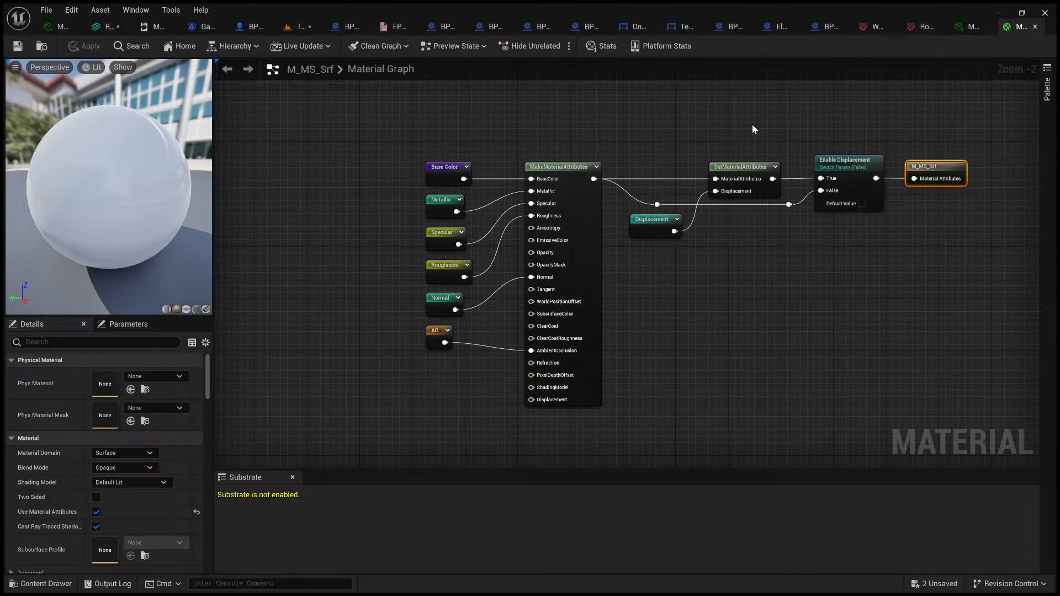
left_click_drag(348, 100, 982, 420)
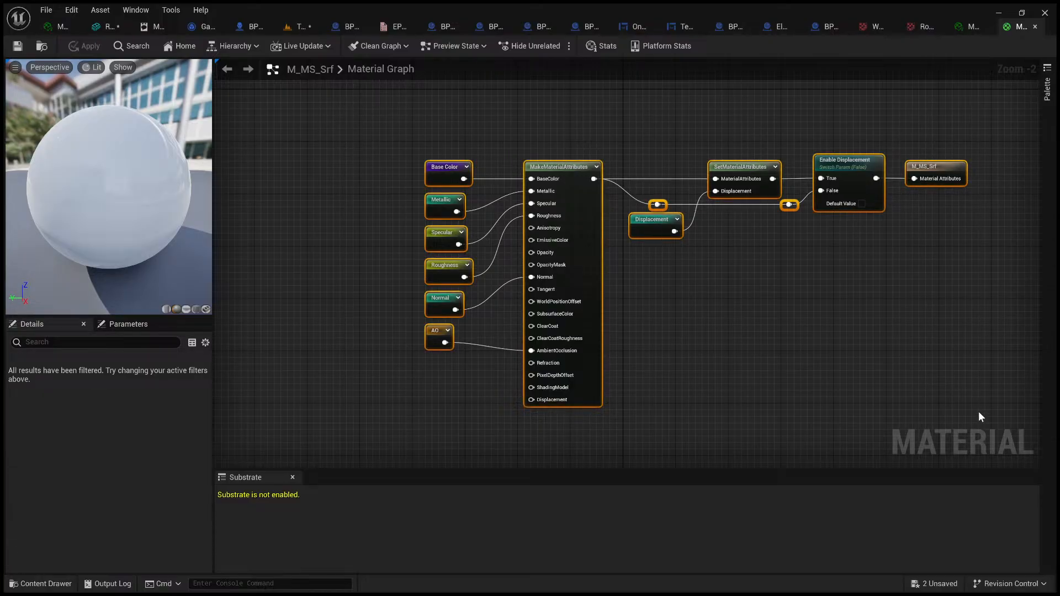
left_click(927, 381)
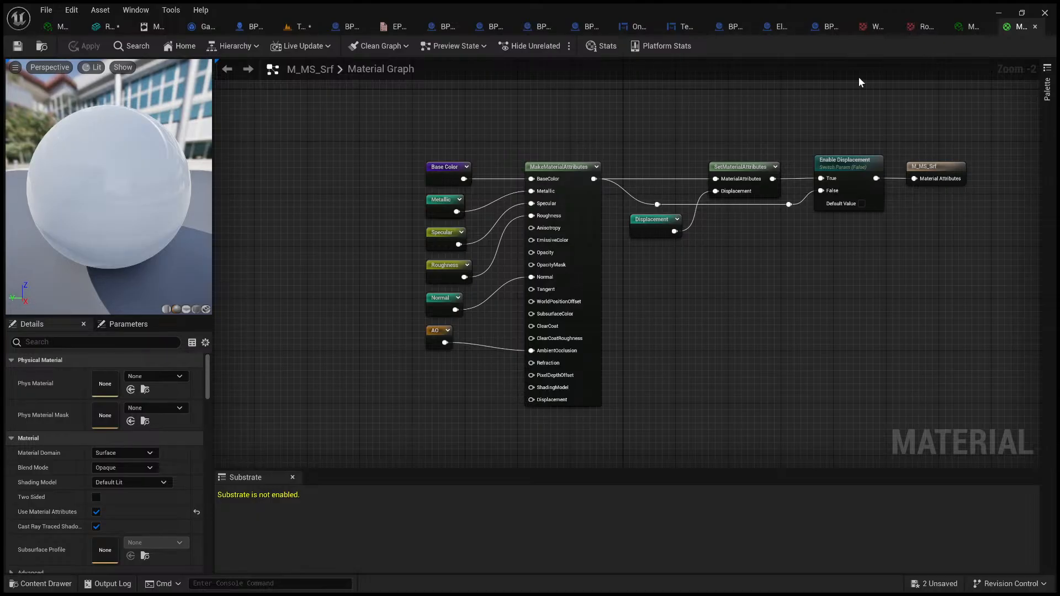
left_click(963, 30)
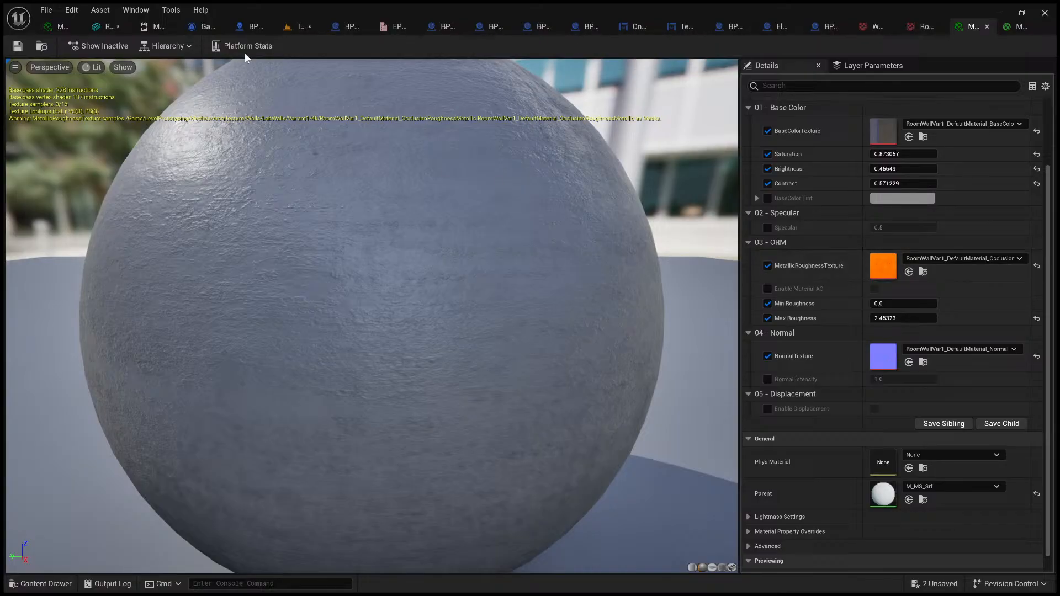
Step: Recheck that sRGB is off on the wall's OcclusionRoughnessMetallic texture, save the texture and return to the level
left_click(930, 31)
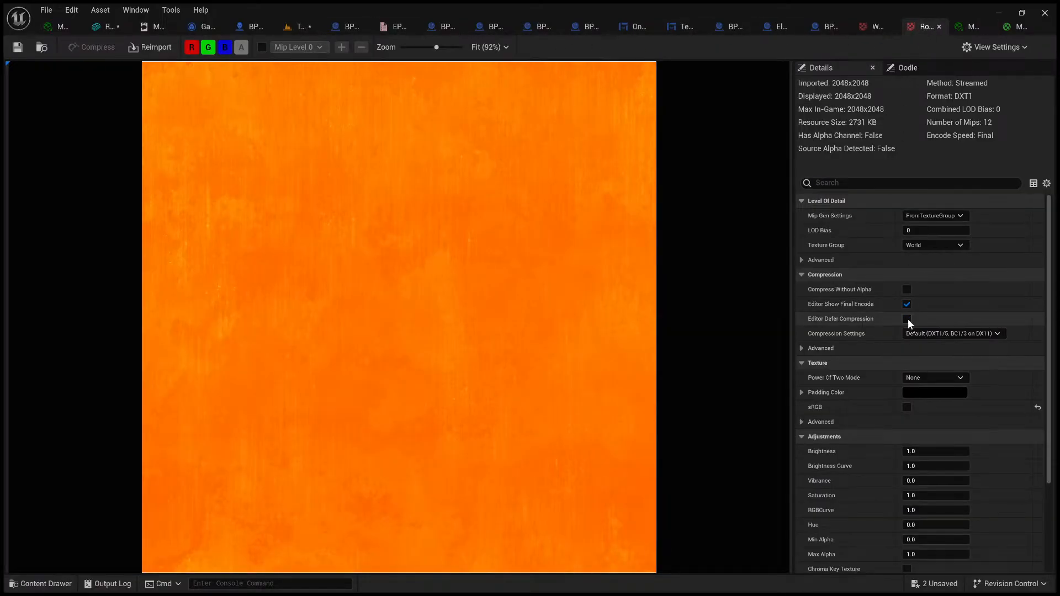
left_click(907, 408)
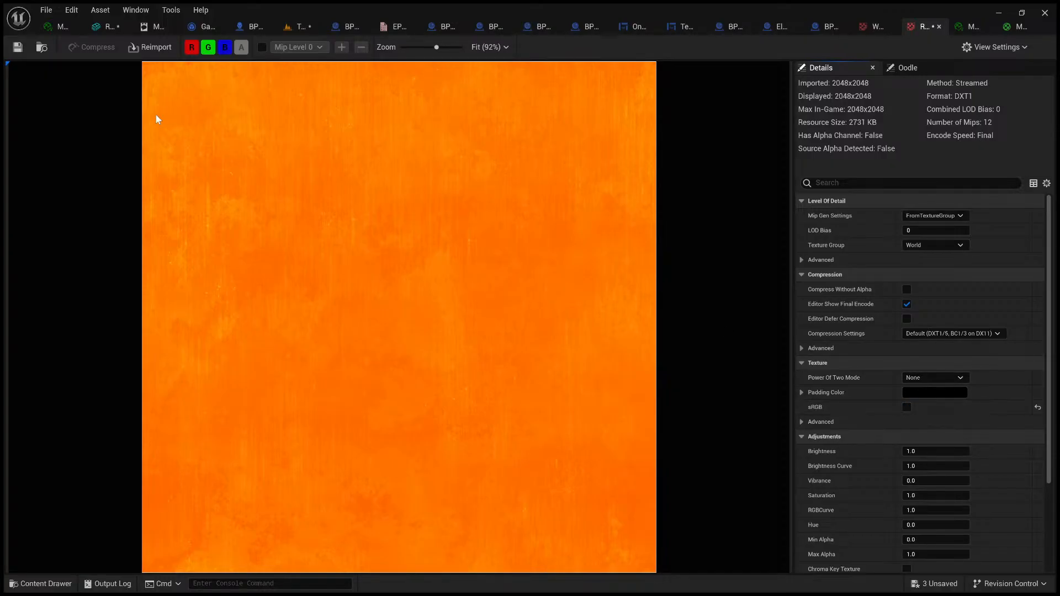
left_click(22, 53)
left_click(303, 27)
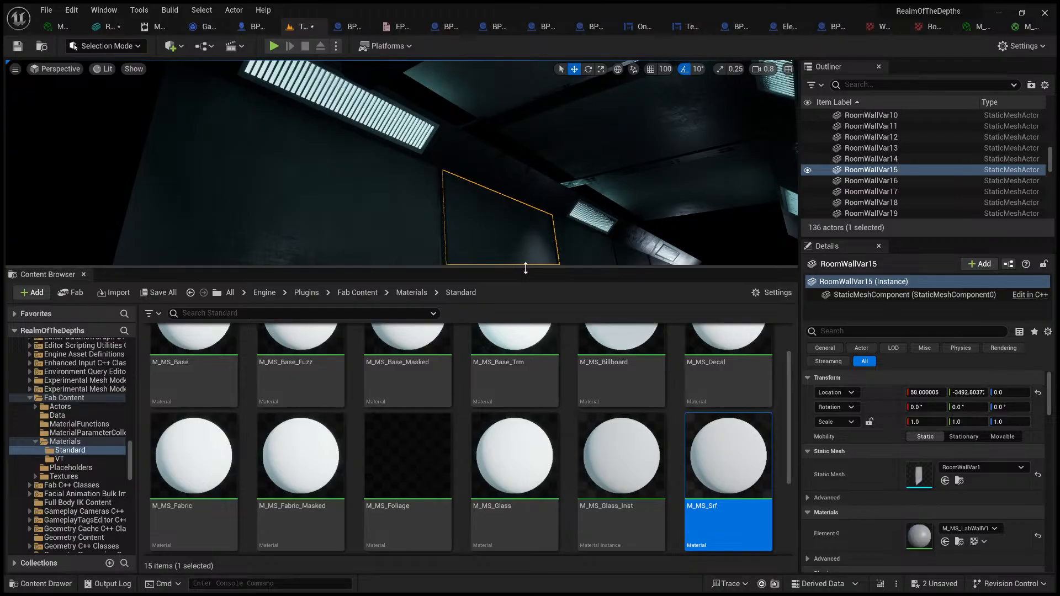
Step: Enlarge the level viewport and inspect the wall panel's surface shading up close without the selection outline
left_click_drag(526, 268, 570, 526)
right_click_drag(564, 408, 627, 483)
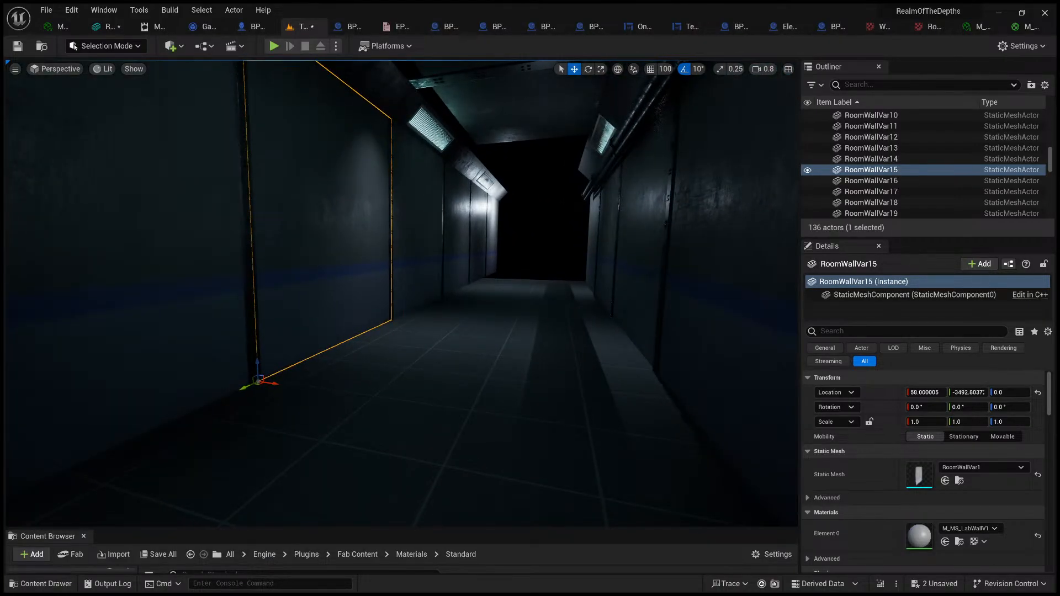
key("w")
right_click_drag(203, 295, 171, 262)
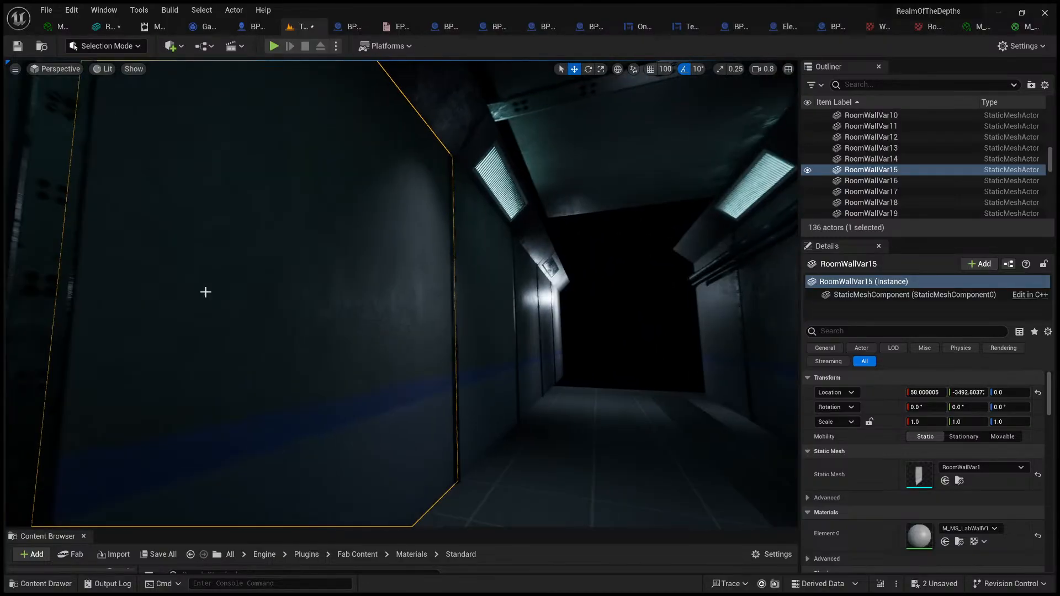
key("g")
key("g")
key("w")
mouse_move(459, 308)
right_mouse_down()
mouse_move(386, 301)
mouse_move(530, 292)
mouse_move(508, 282)
mouse_move(533, 295)
mouse_move(511, 274)
mouse_move(530, 276)
mouse_move(464, 315)
right_mouse_up()
key("s")
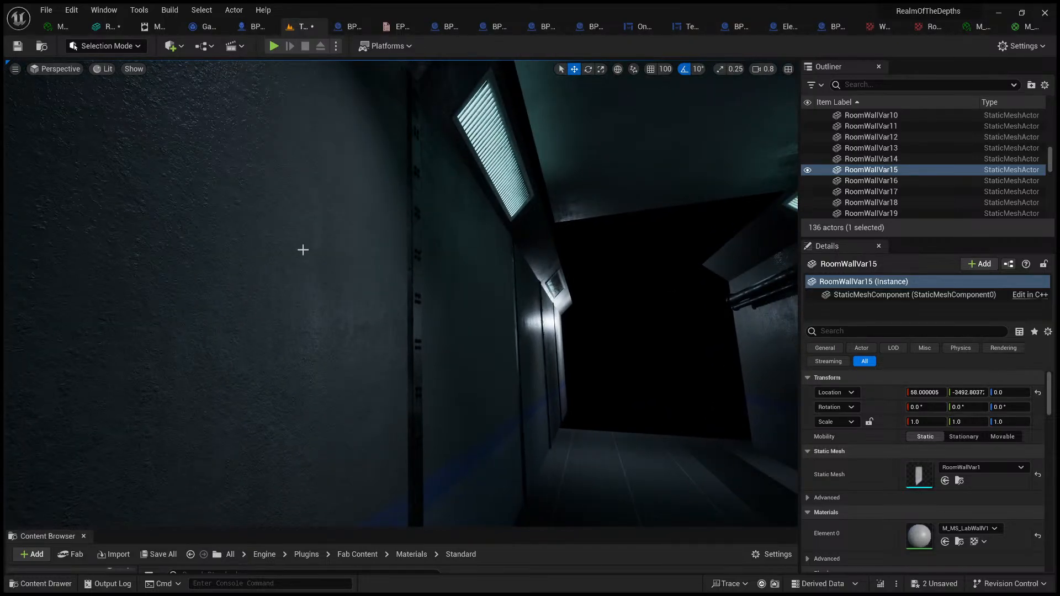
Step: Turn sRGB back on for the wall's OcclusionRoughnessMetallic texture, save it and compare the wall's look in the level
left_click(920, 26)
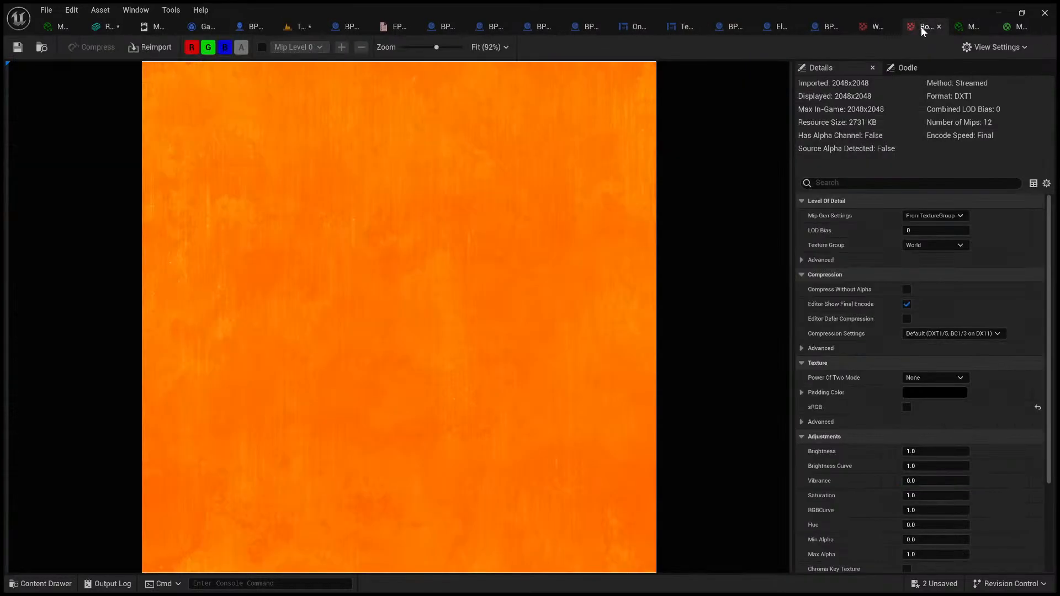
left_click(906, 407)
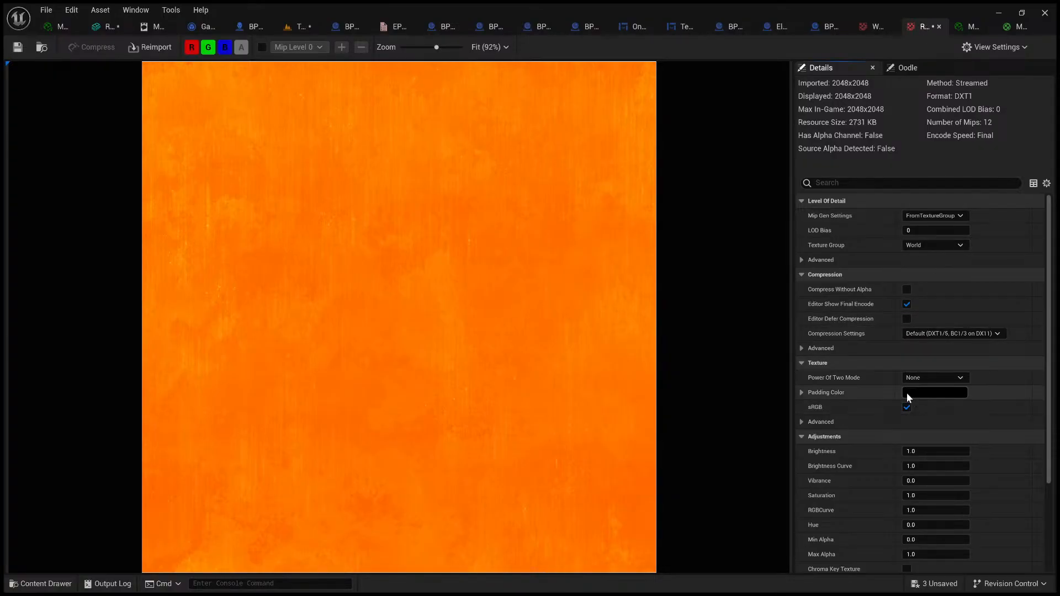
left_click(17, 47)
left_click(956, 26)
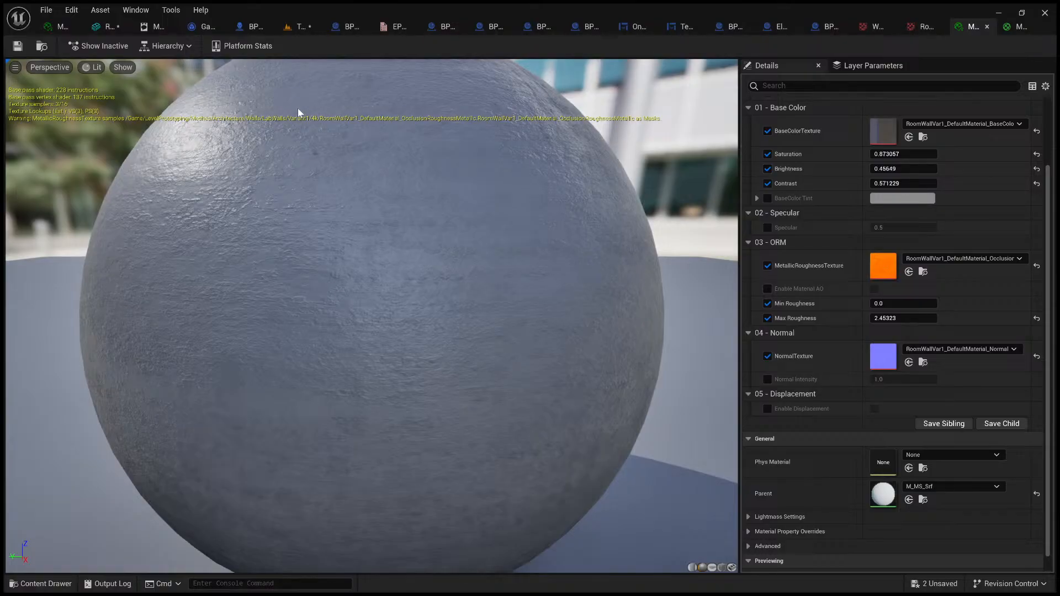
left_click(301, 27)
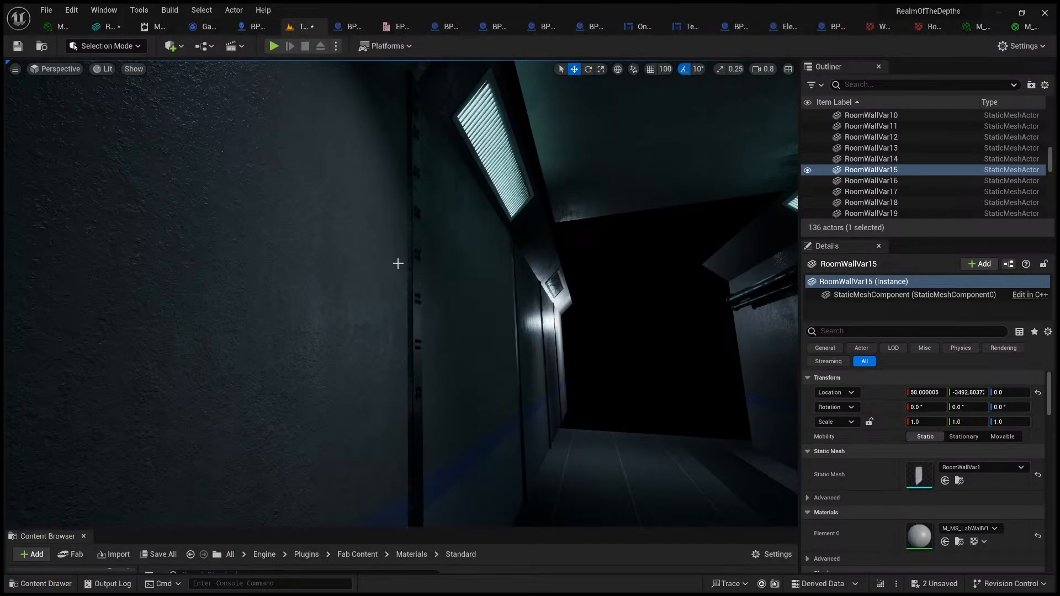
mouse_move(399, 263)
right_mouse_down()
mouse_move(398, 282)
mouse_move(365, 308)
mouse_move(398, 277)
right_mouse_up()
scroll(398, 264, "down", 4)
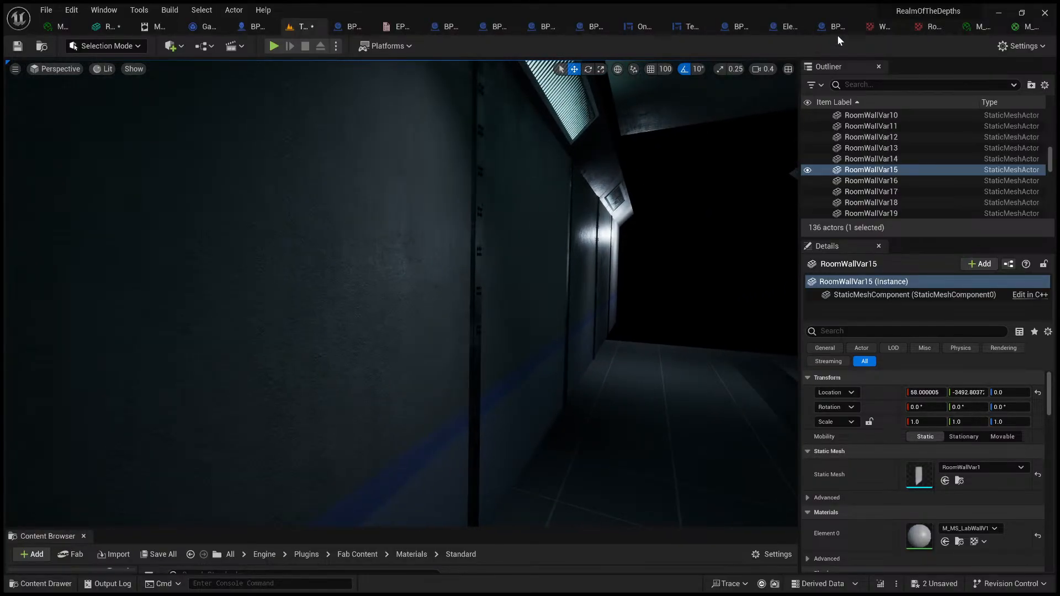
Step: Turn off sRGB again on the wall's OcclusionRoughnessMetallic texture, save it and return to the level
left_click(922, 26)
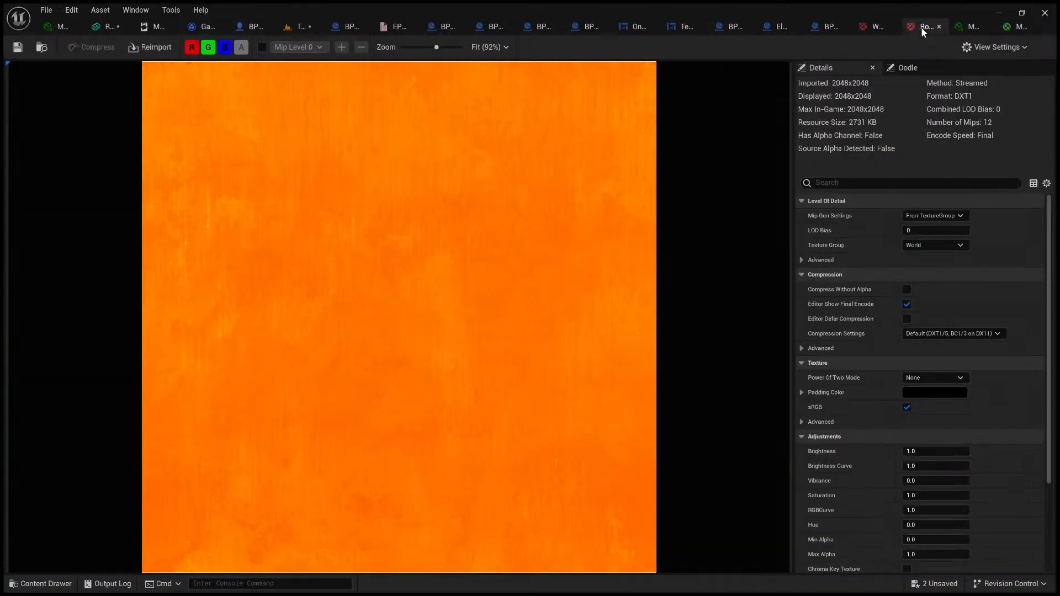
left_click(906, 408)
left_click(23, 51)
left_click(301, 26)
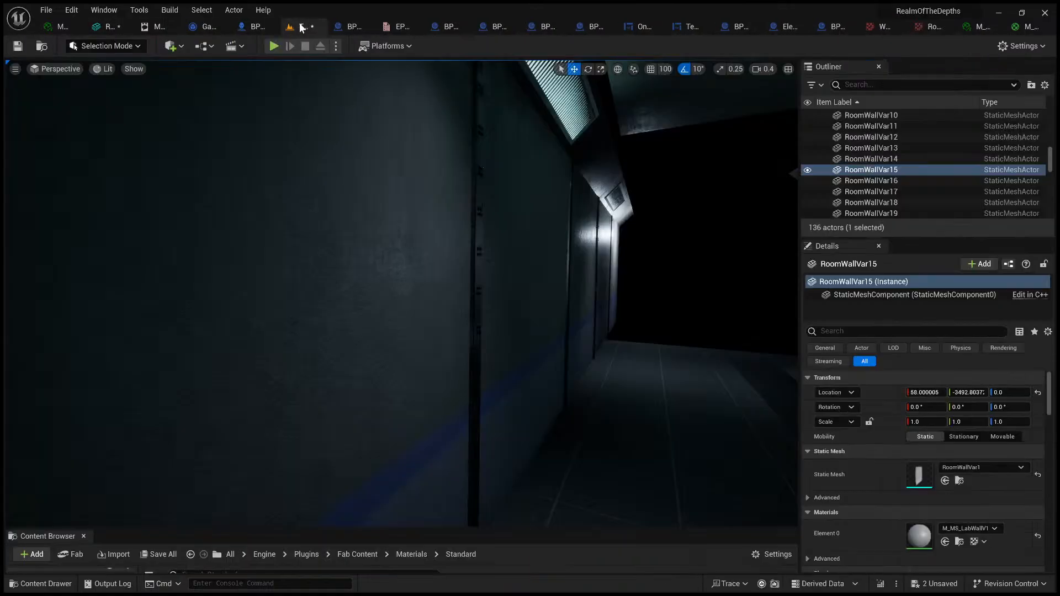
Step: Inspect the wall and ceiling shading along the corridor with sRGB off
scroll(546, 344, "down", 5)
right_click_drag(559, 335, 555, 276)
scroll(558, 335, "up", 2)
key("w")
key("w")
left_click(409, 296)
right_click_drag(410, 296, 627, 235)
key("s")
Step: Copy the location of WallJoint9 (X 57.94, Y -3487.92, Z 0) onto the ceiling beam WallJointCeiling1
left_click(456, 303)
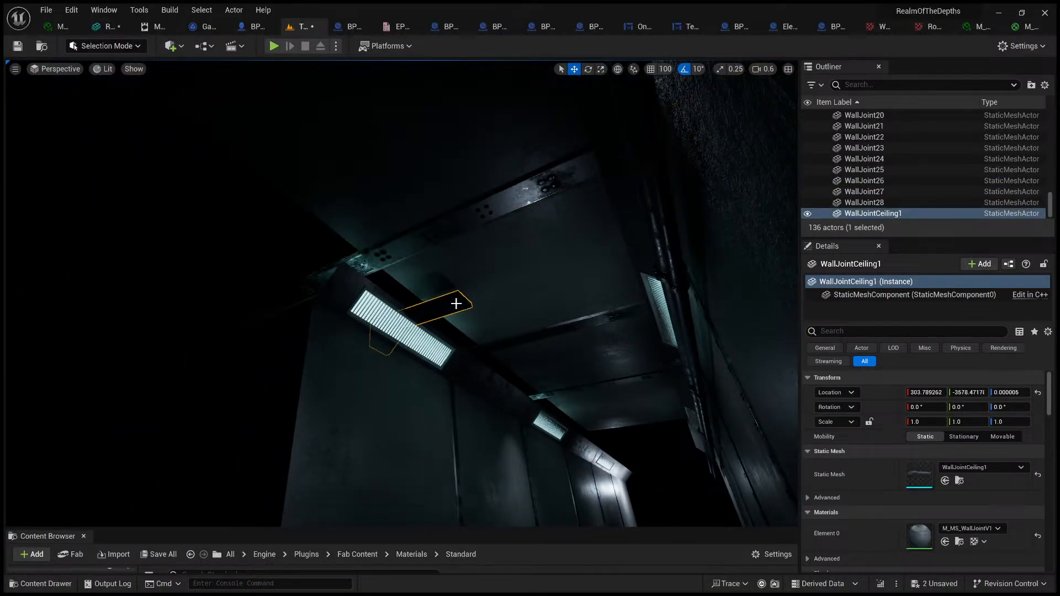
right_click_drag(456, 303, 459, 425)
key("w")
key("s")
key("w")
right_click_drag(458, 326, 464, 316)
key("d")
mouse_move(370, 290)
right_mouse_down()
mouse_move(351, 281)
mouse_move(370, 291)
right_mouse_up()
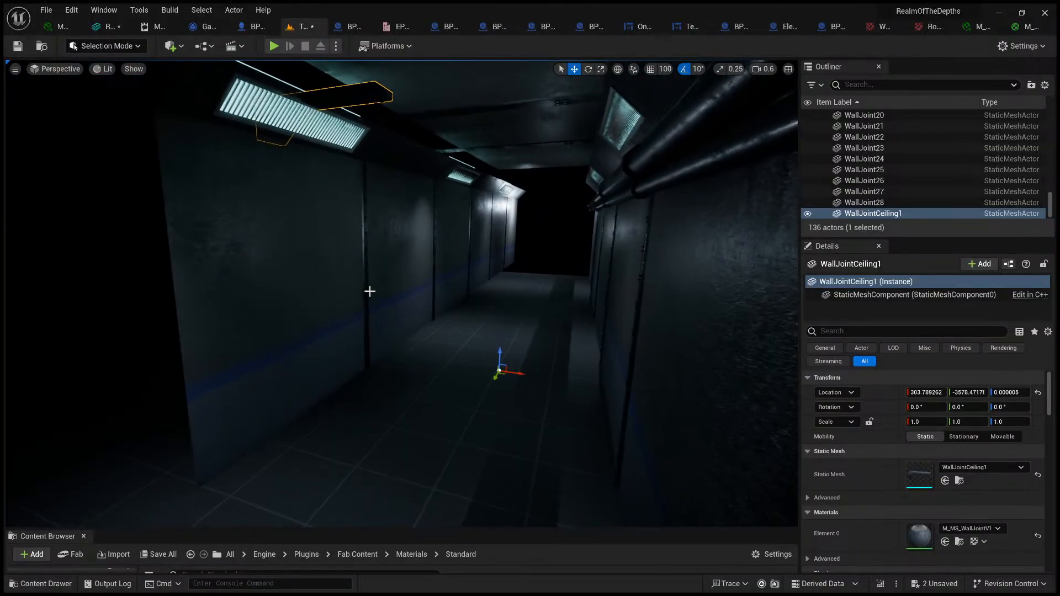
left_click(370, 287)
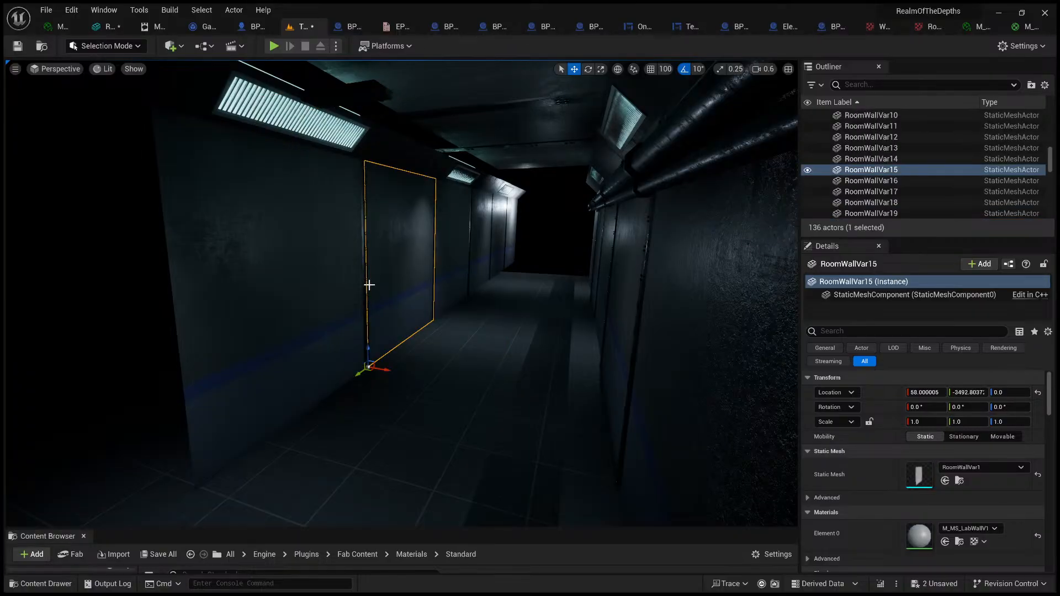
left_click(365, 287)
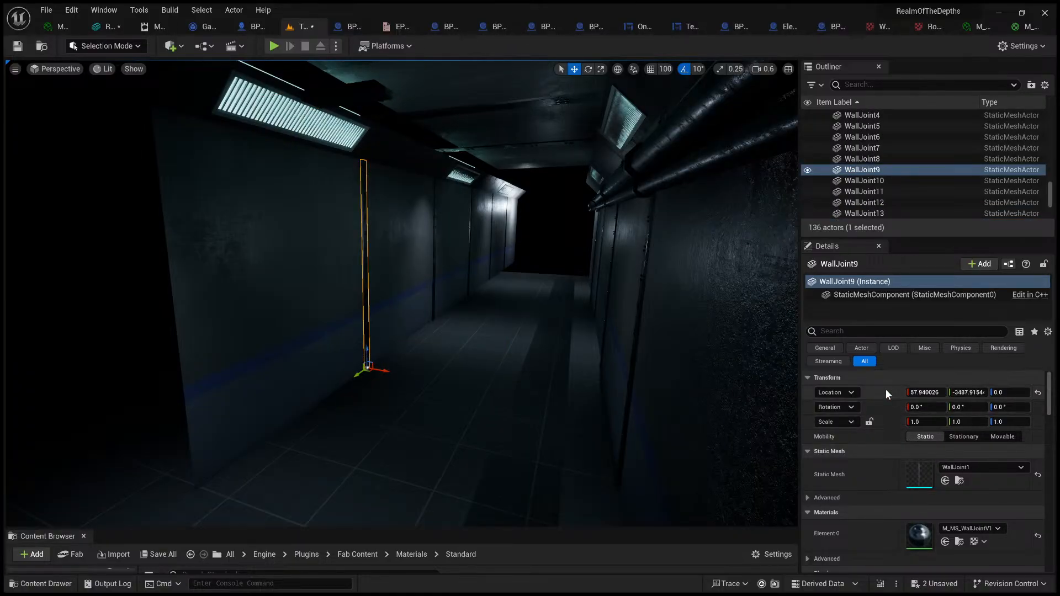
left_click(362, 122)
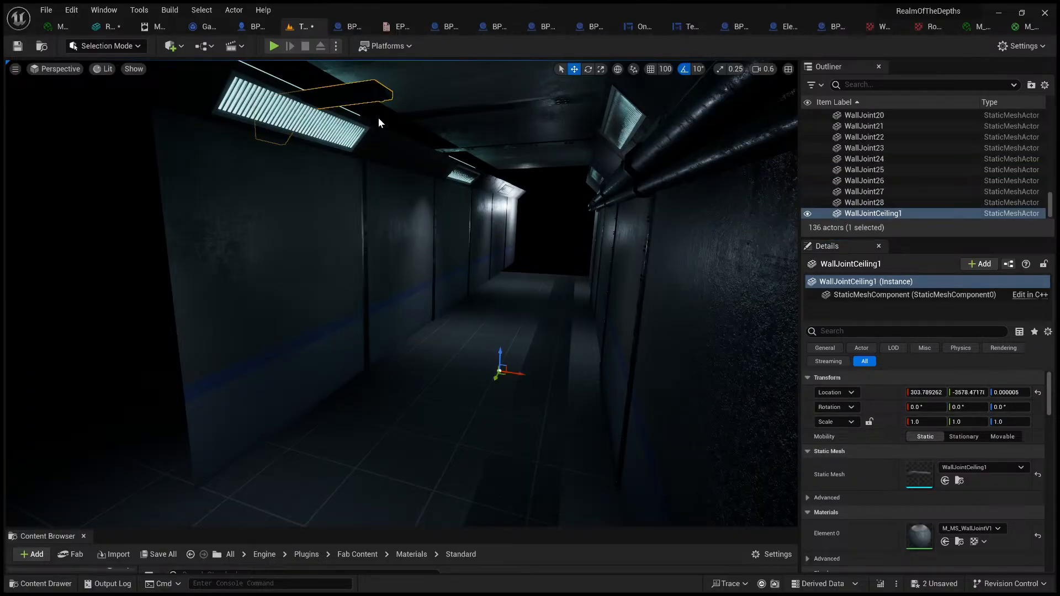
left_click(912, 394, "shift")
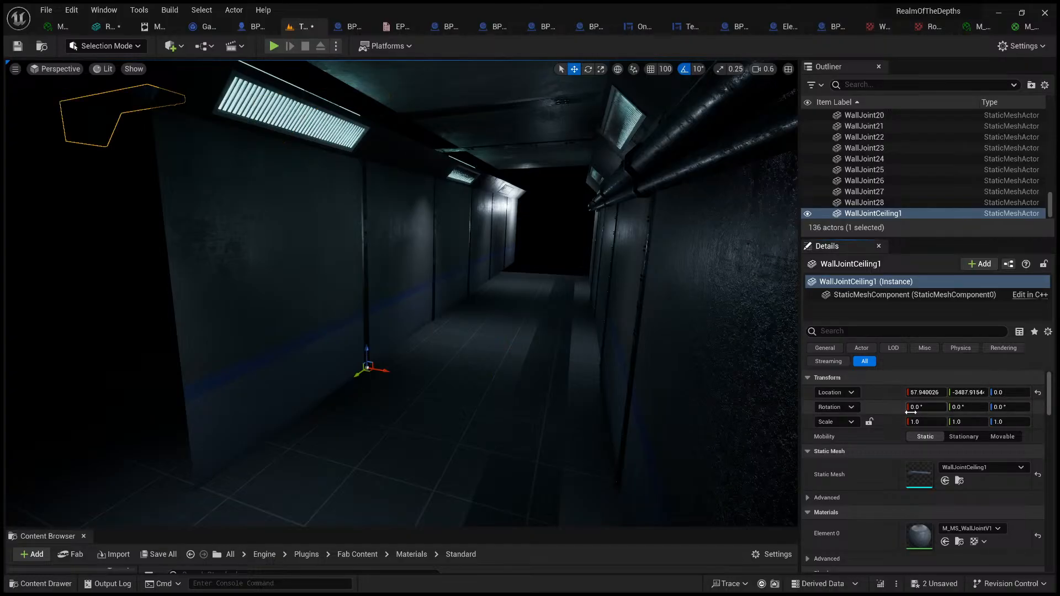
Step: Examine how the relocated ceiling beam lines up with the wall joint and the ceiling along the corridor
key("a")
right_click_drag(566, 348, 594, 332)
key("d")
key("w")
key("a")
key("s")
key("d")
key("w")
right_click_drag(480, 326, 466, 339)
key("s")
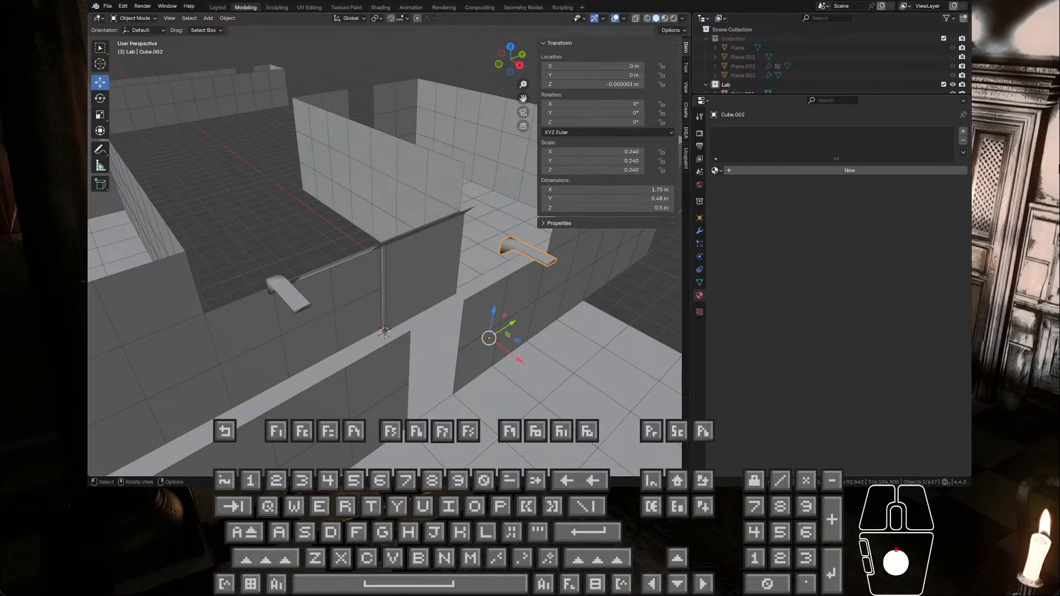
left_click(108, 6)
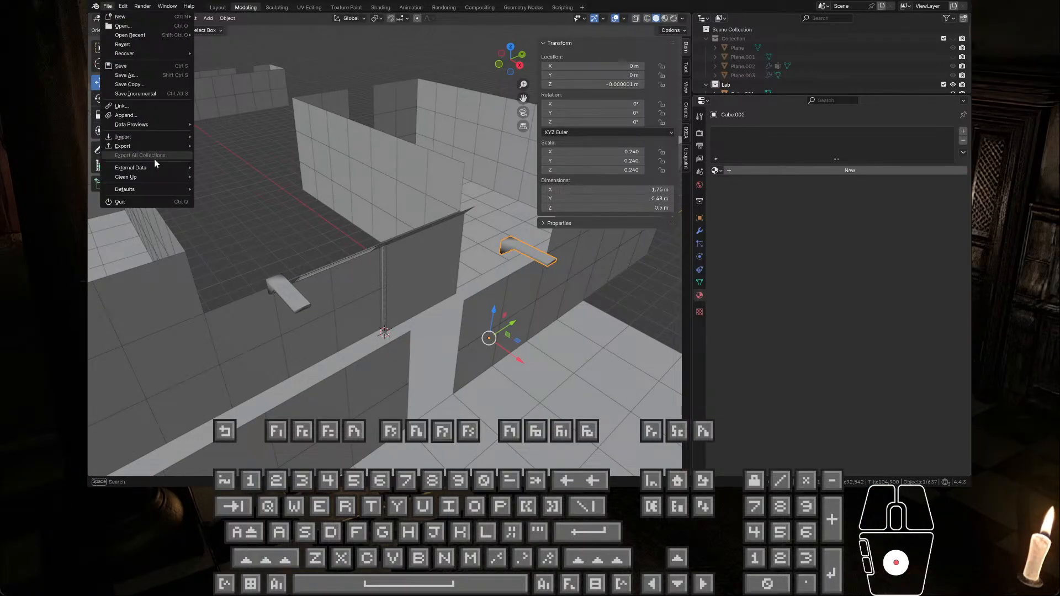
mouse_move(158, 145)
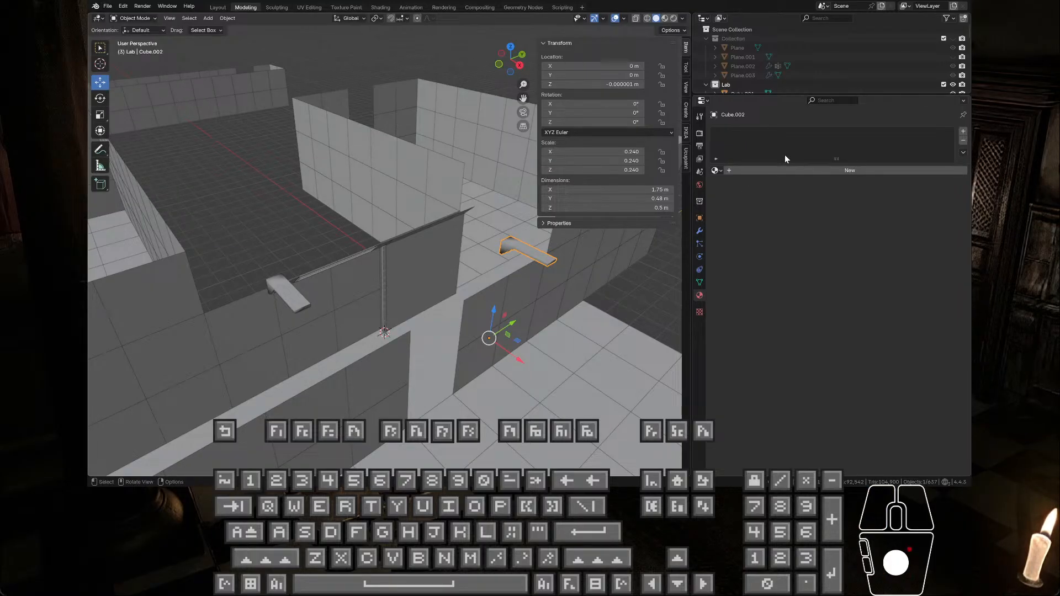
left_click(764, 366)
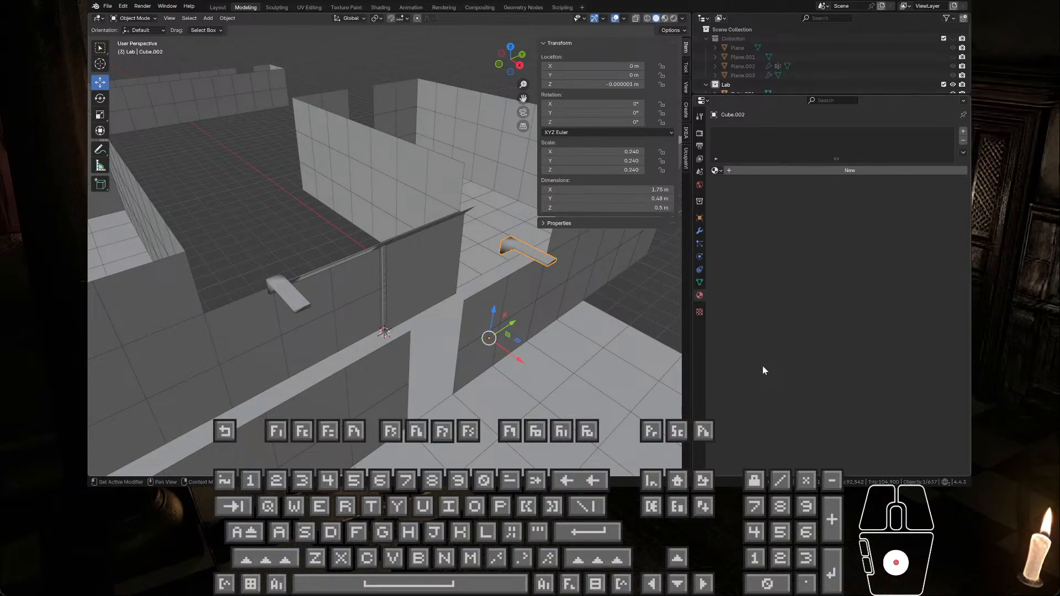
middle_click_drag(511, 291, 456, 323)
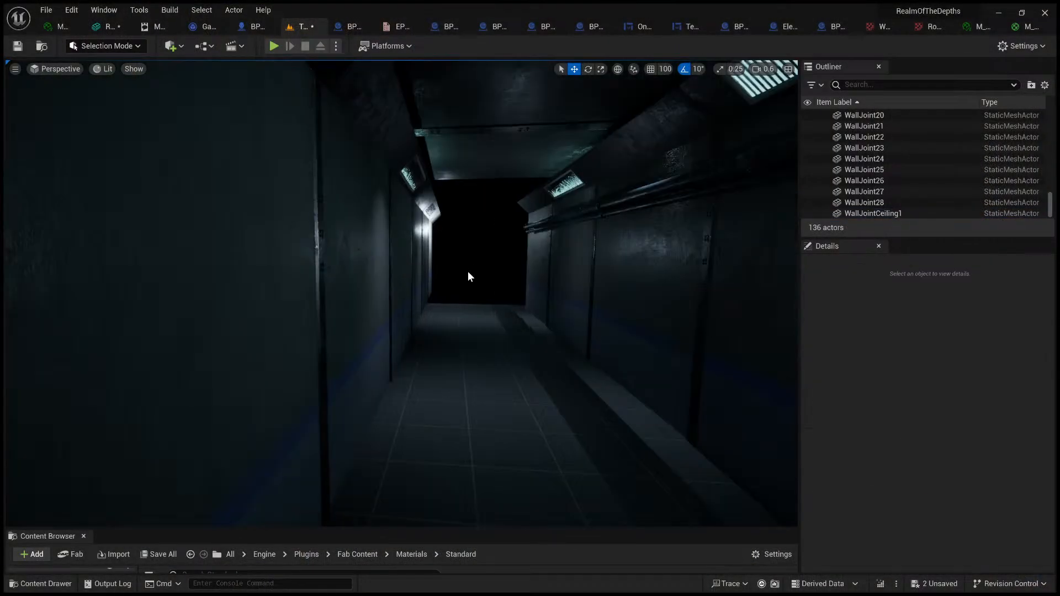
Step: Duplicate the ceiling beam, shift the copy across the corridor and rotate it 180° about the vertical axis
right_click_drag(469, 270, 384, 268)
left_click(381, 256)
key("ctrl+d")
right_click_drag(498, 285, 539, 392)
left_click_drag(548, 439, 469, 441)
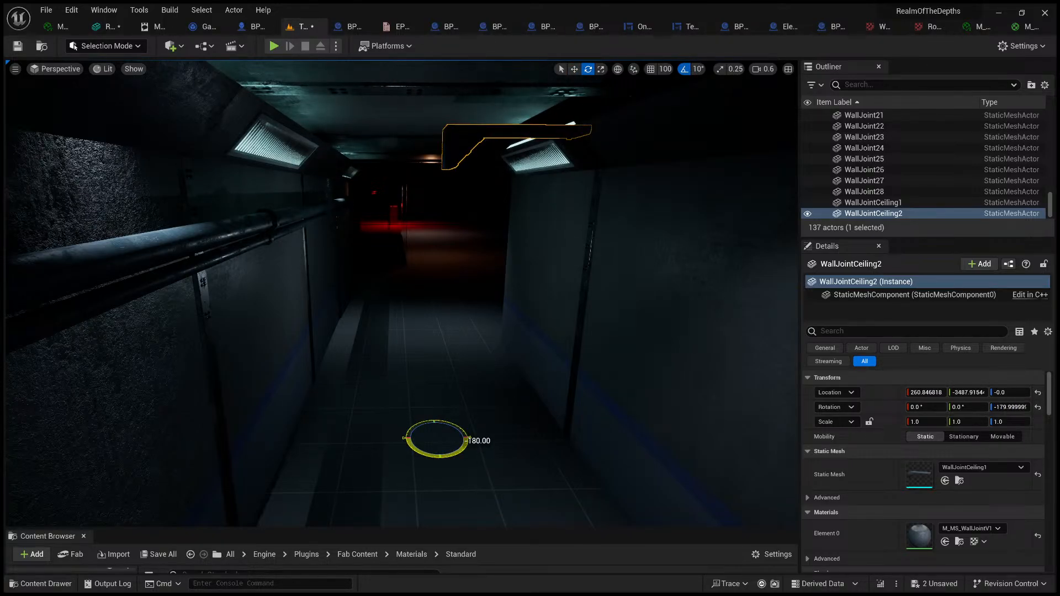
Step: Copy the location of WallJoint12 (X 489.355634, Y -3294.44, Z 0) on the opposite wall onto the rotated beam copy
right_click_drag(469, 442, 402, 322)
key("w")
left_click(405, 318)
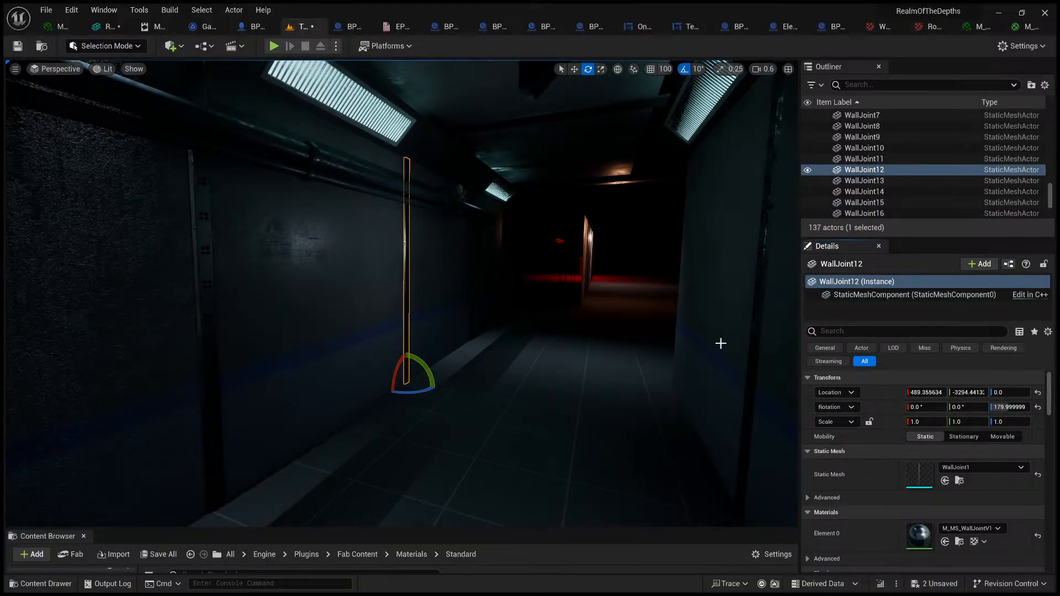
right_click_drag(720, 343, 488, 230)
left_click(487, 230)
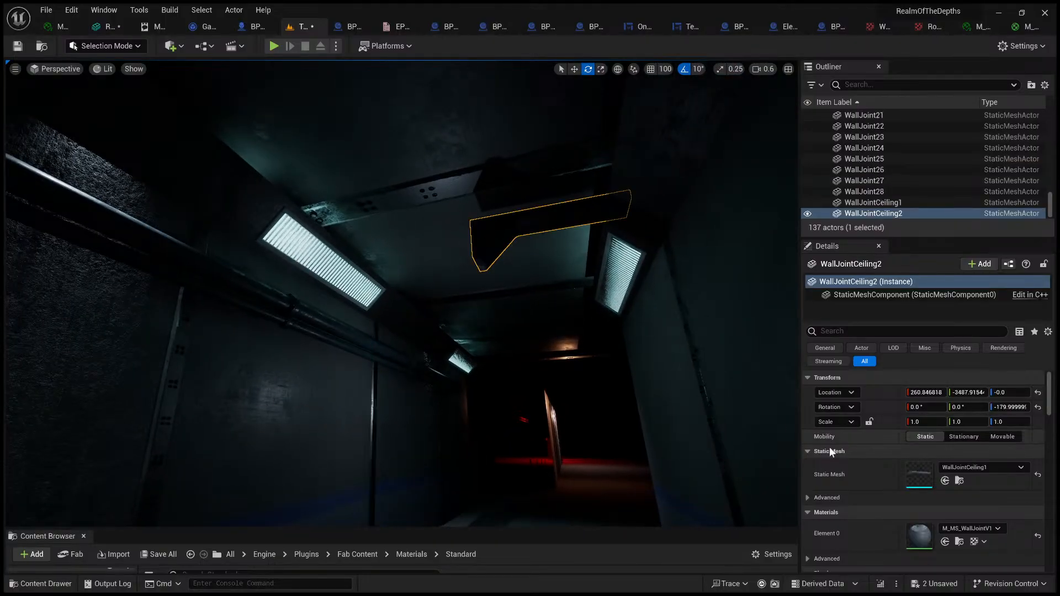
left_click(880, 389, "shift")
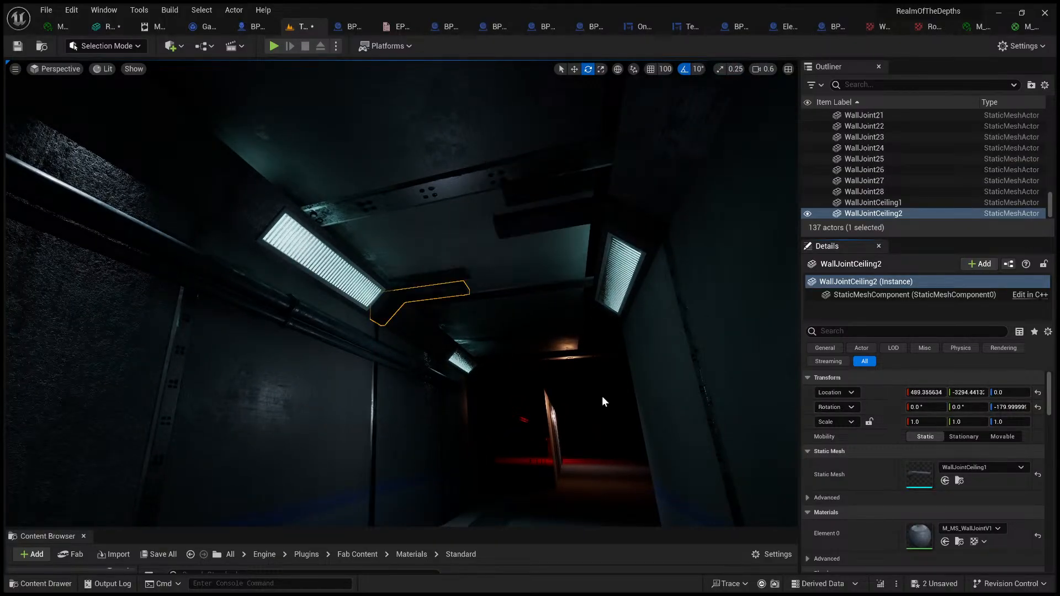
Step: Switch to the move gizmo, select the joint on the piped wall and open its material instance M_MS_WallJointV1 from the WallJoint folder
right_click_drag(602, 396, 464, 369)
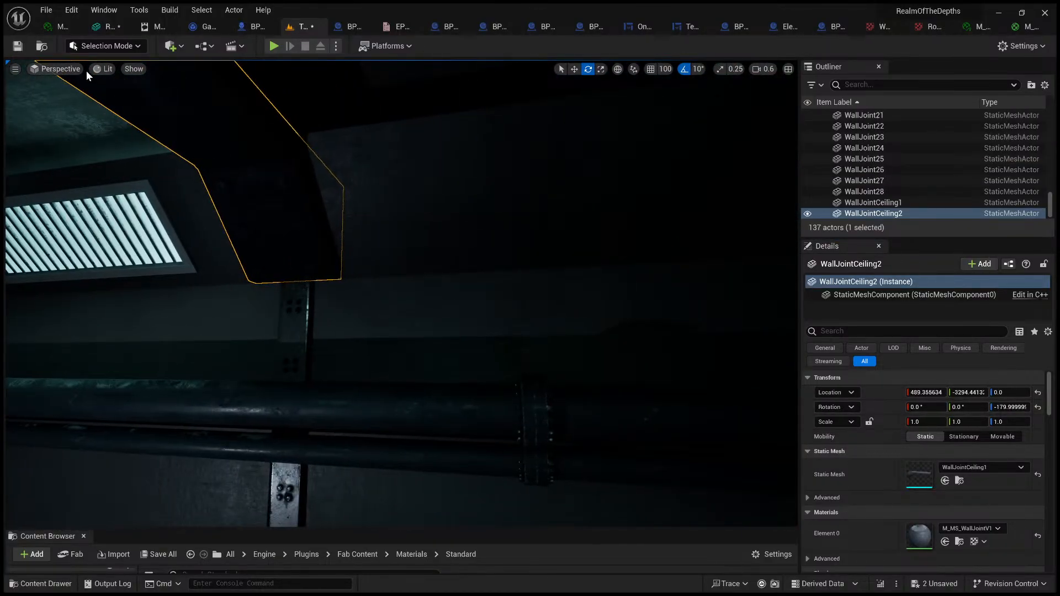
left_click(574, 72)
right_click_drag(457, 237, 370, 221)
right_click_drag(615, 252, 486, 316)
left_click(494, 315)
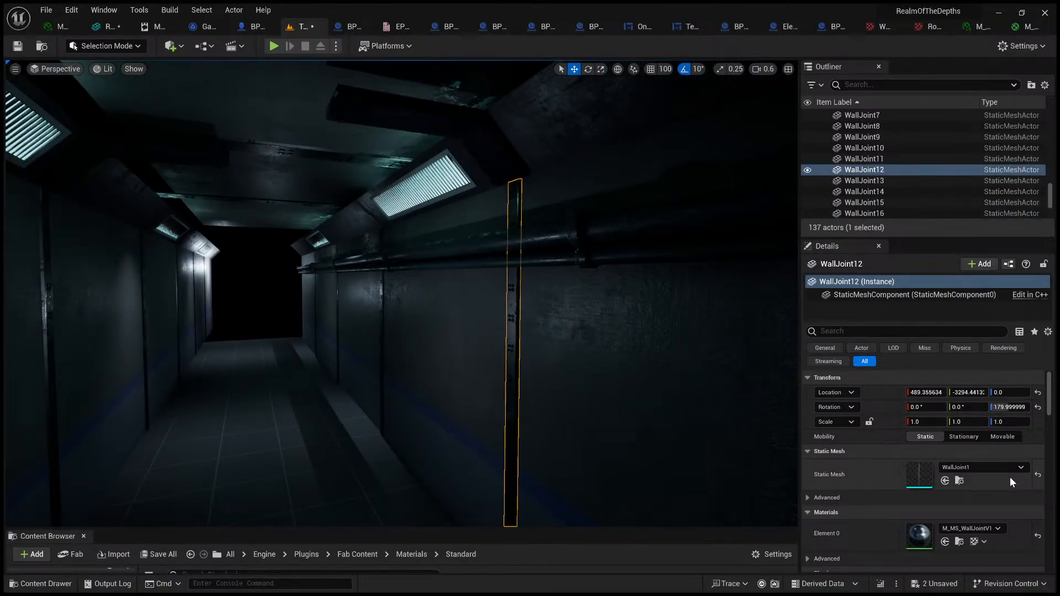
left_click(961, 541)
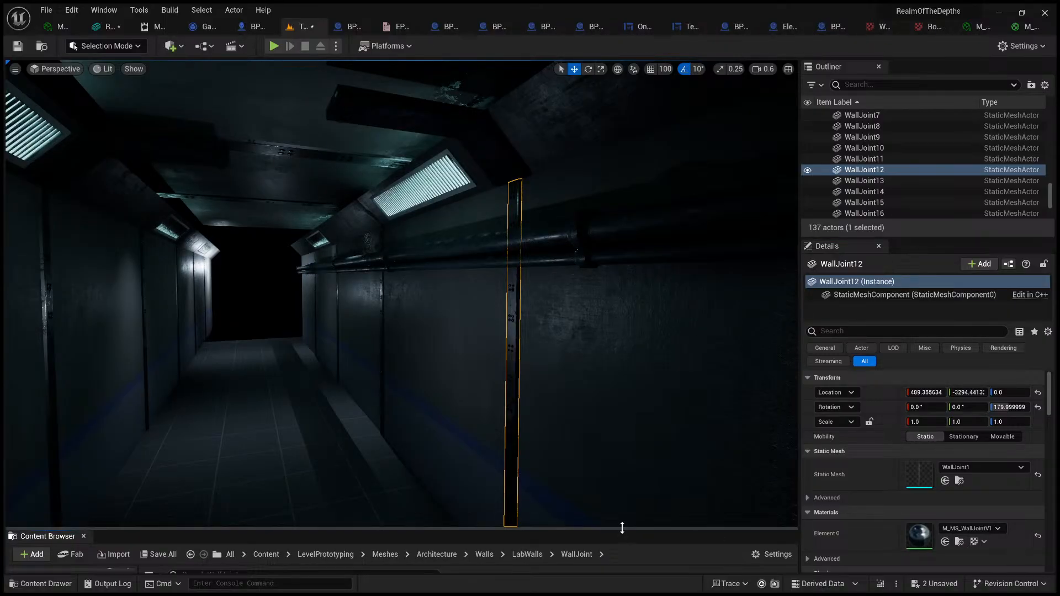
left_click_drag(622, 529, 619, 356)
double_click(282, 441)
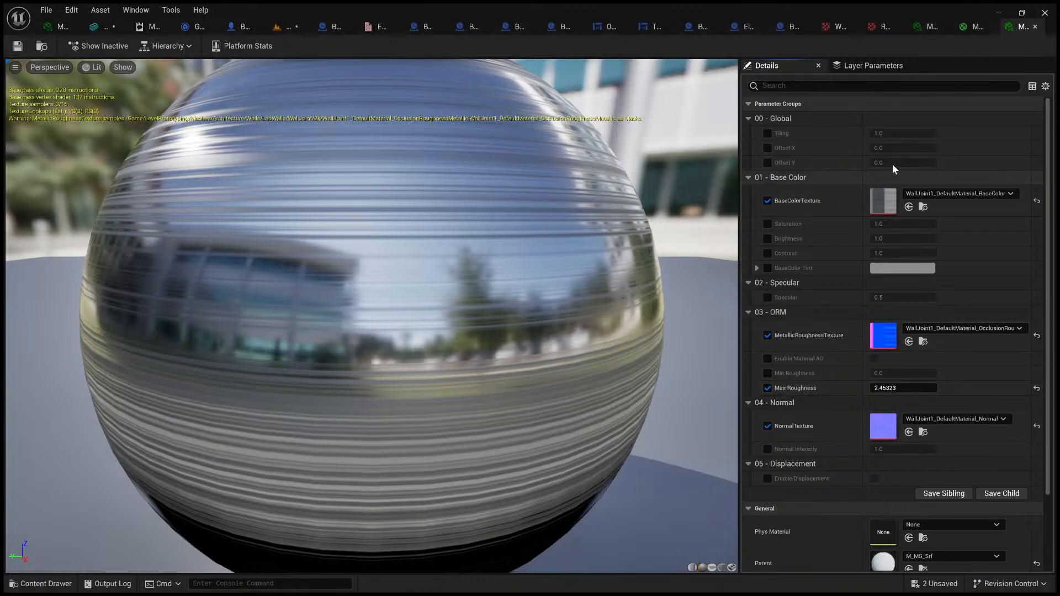
Step: Close the wall panel's material instance editor and the other unneeded material tab beside it
left_click(972, 27)
left_click(932, 26)
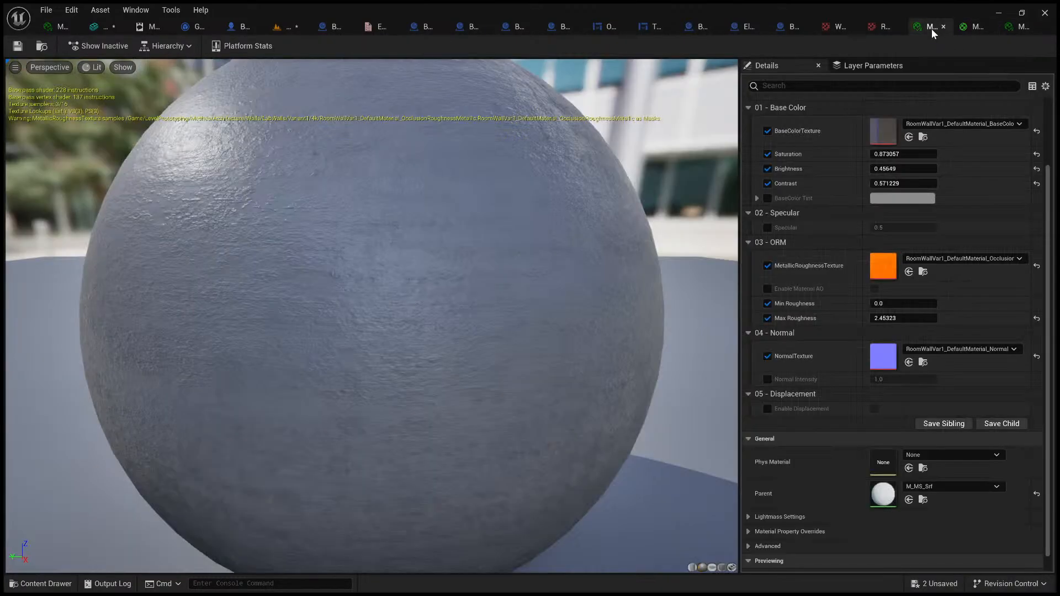
middle_click(965, 29)
middle_click(963, 31)
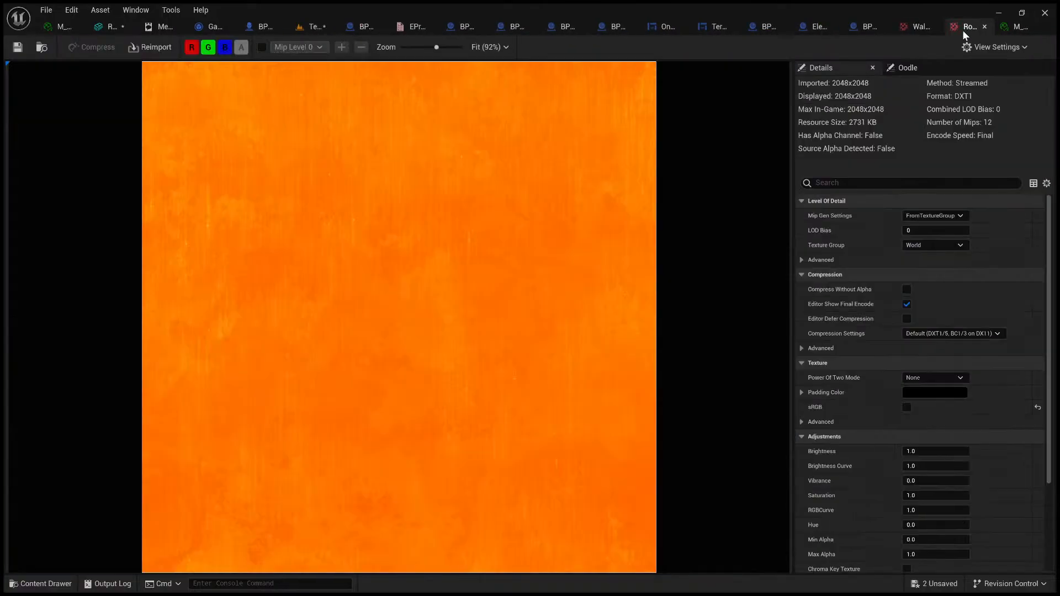
left_click(114, 26)
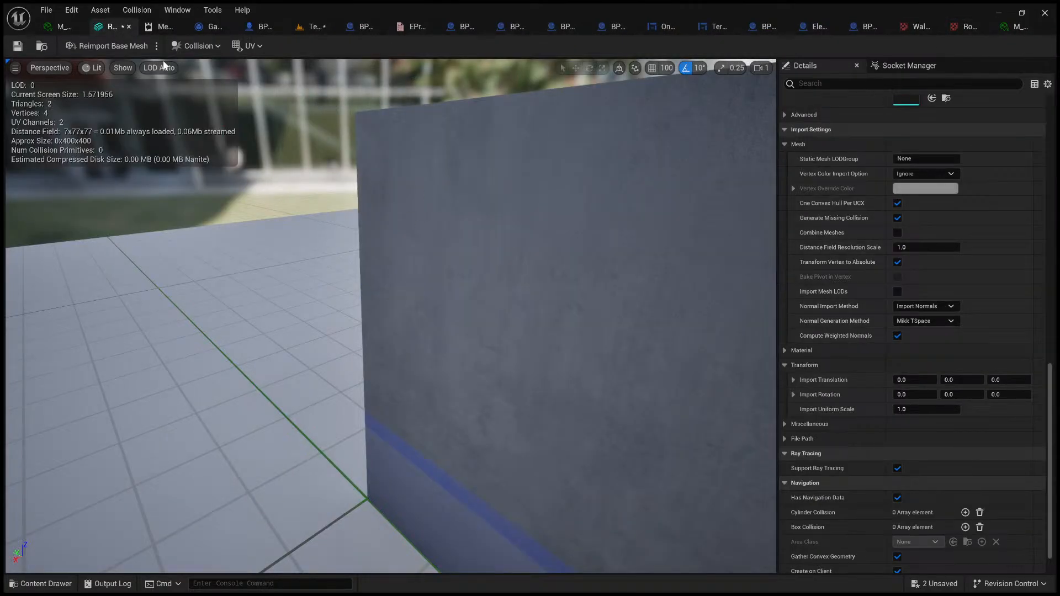
Step: Select the rotated ceiling beam in the level and open its material instance from the WallJointCeiling folder
left_click(298, 27)
right_click_drag(455, 144, 455, 110)
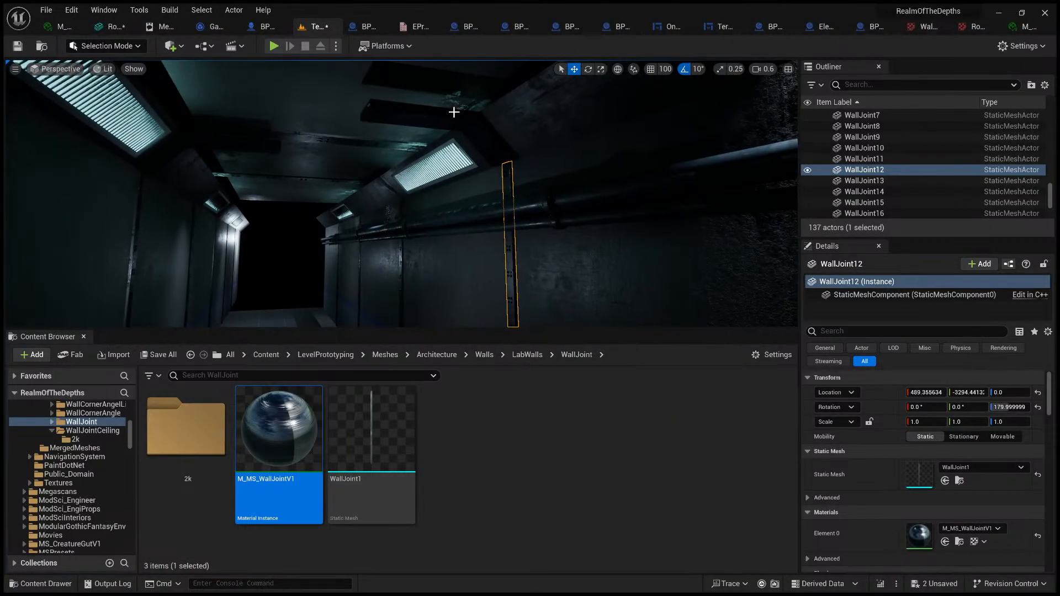
left_click(455, 110)
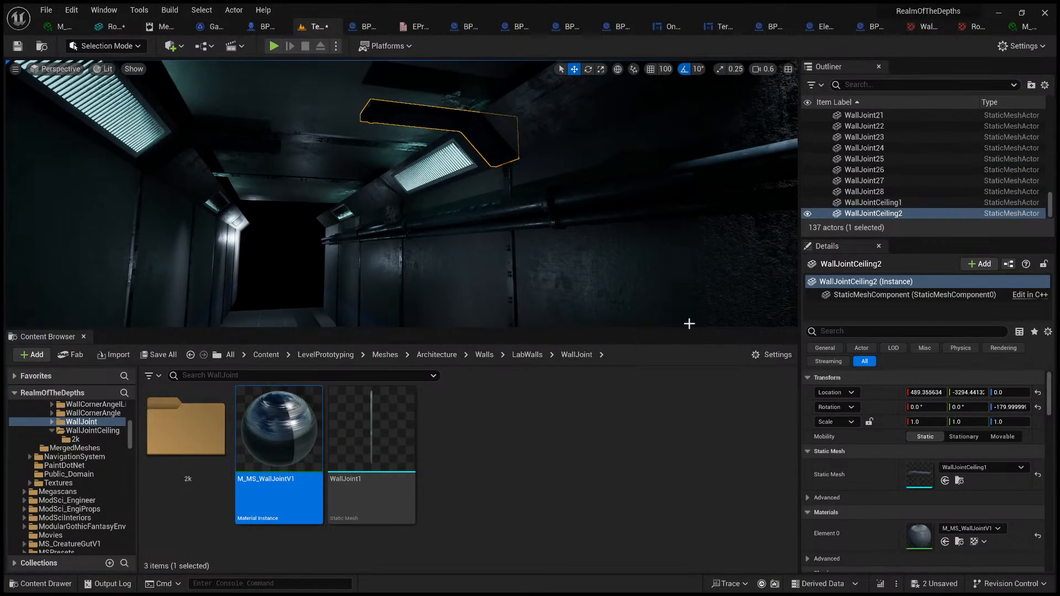
left_click(960, 542)
double_click(295, 474)
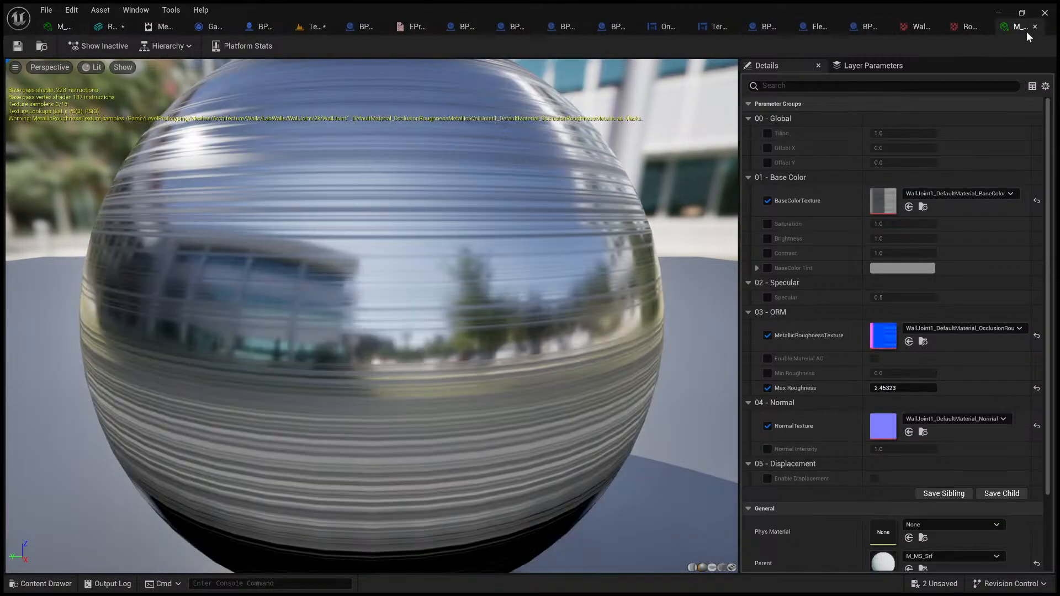
Step: Place the wall joint's material editor and the level beside the ceiling beam's material editor, closing the wall mesh editor and another unneeded tab
left_click(1031, 26)
left_click_drag(102, 32, 108, 24)
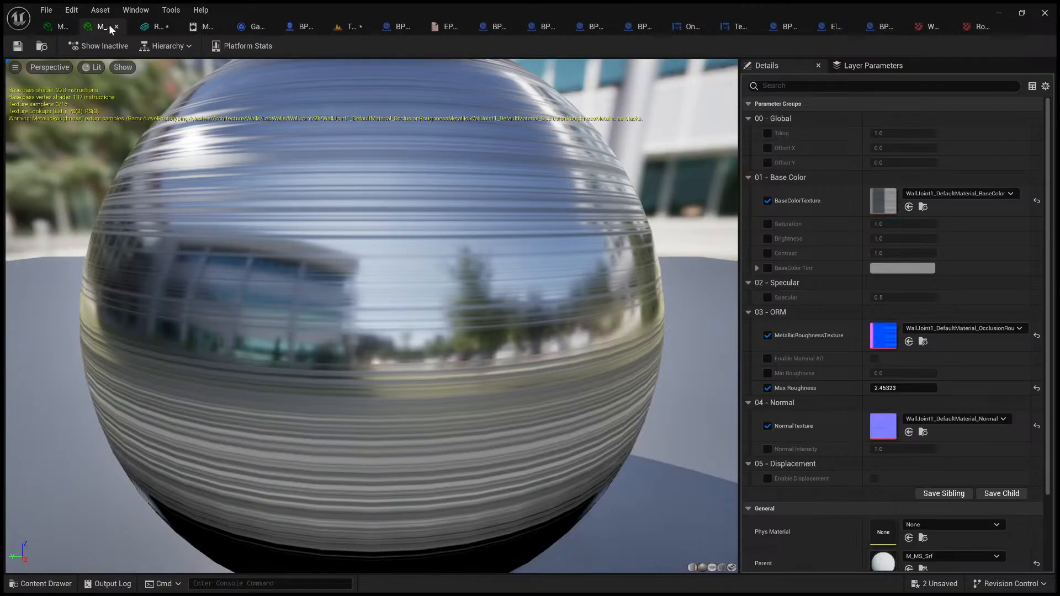
left_click(153, 24)
left_click(178, 27)
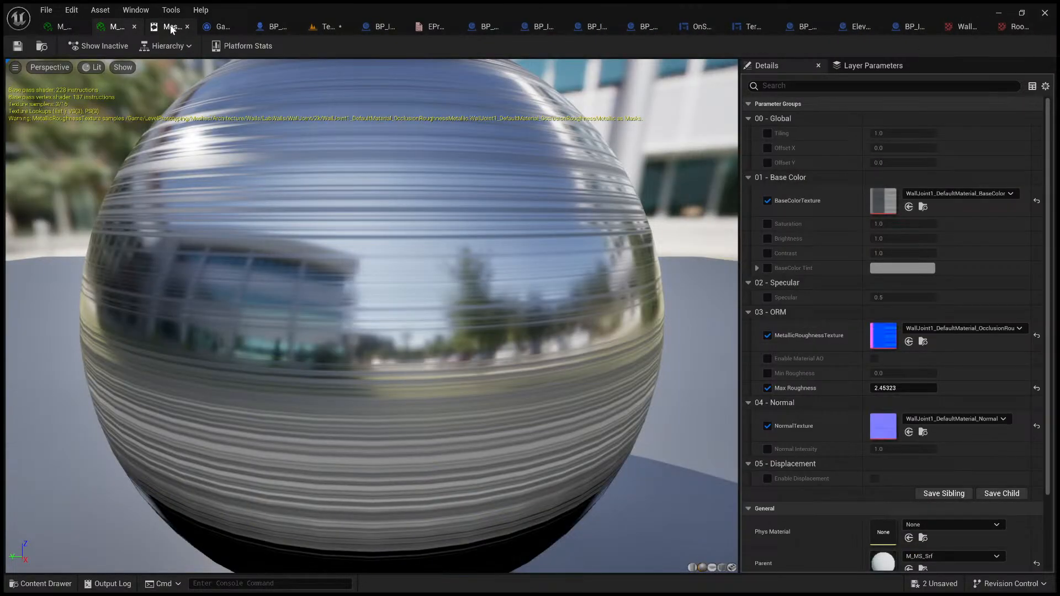
left_click(173, 30)
left_click(185, 26)
left_click(184, 25)
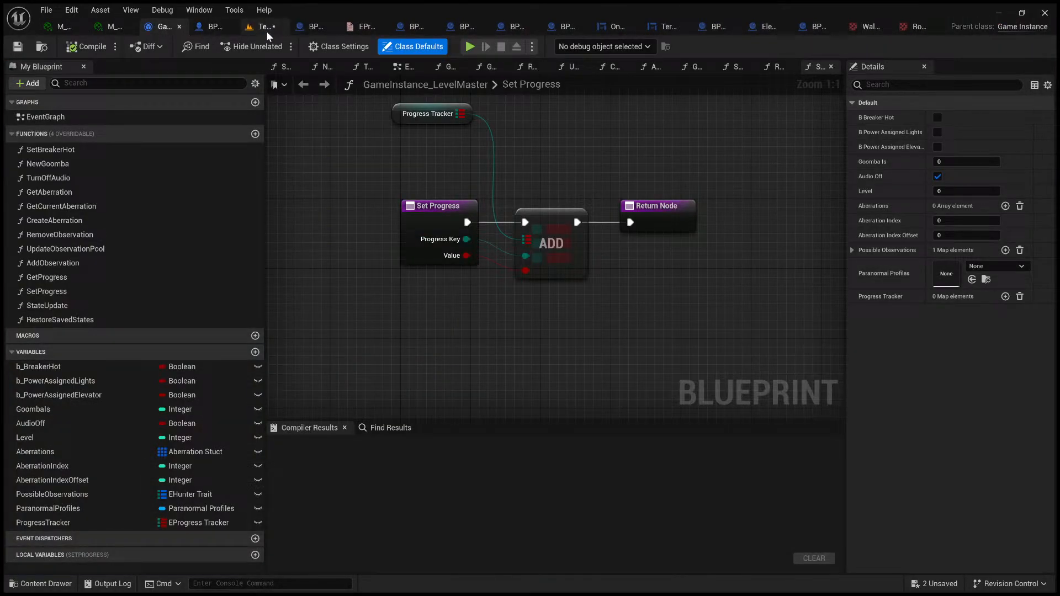
left_click_drag(266, 31, 170, 31)
Step: Compare the wall joint's material instance with the ceiling beam's and return to the level
left_click(132, 28)
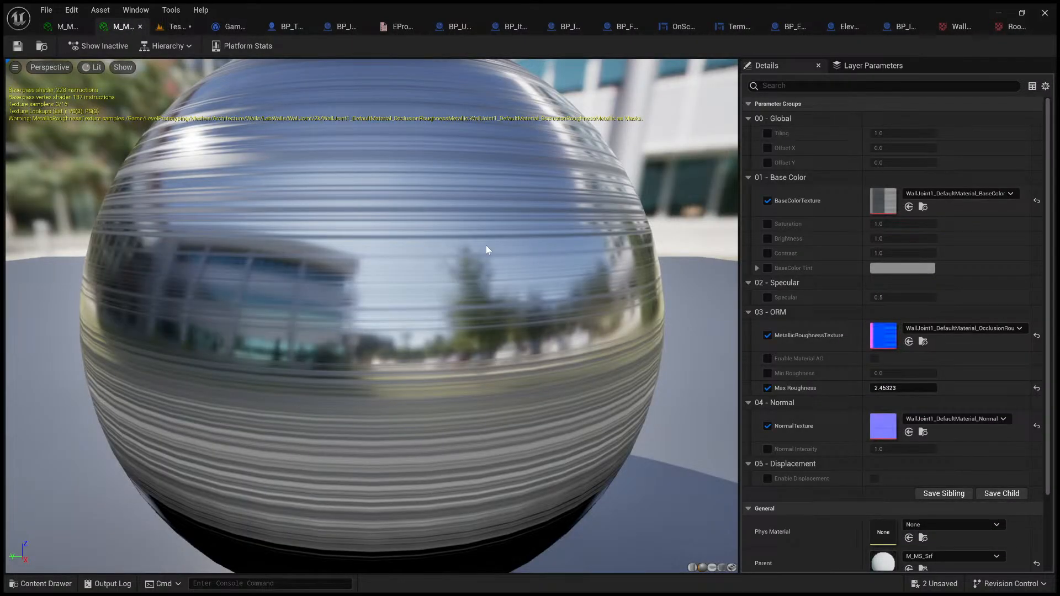
left_click(68, 29)
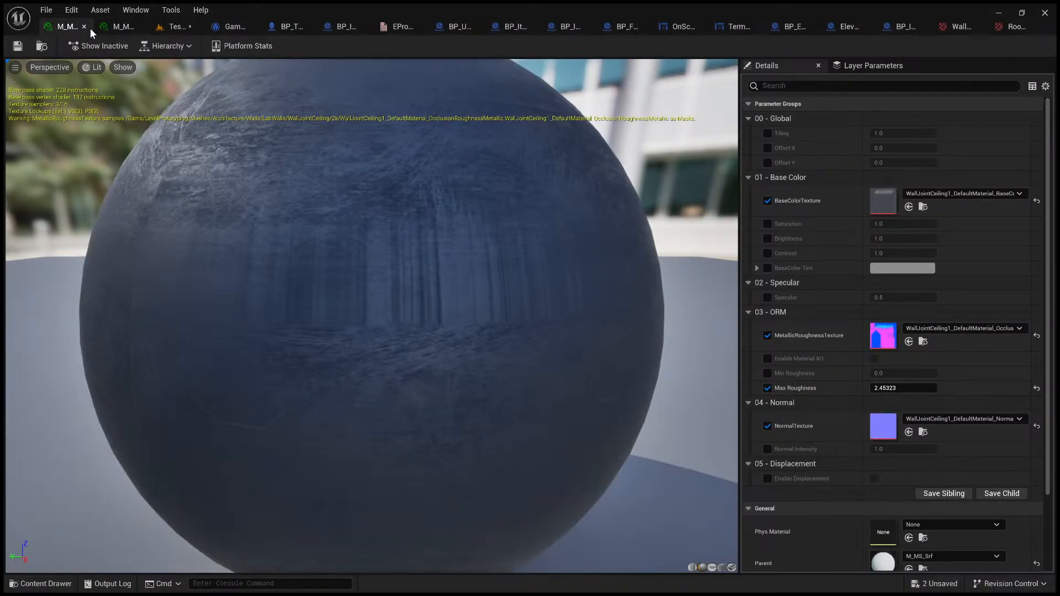
left_click(104, 25)
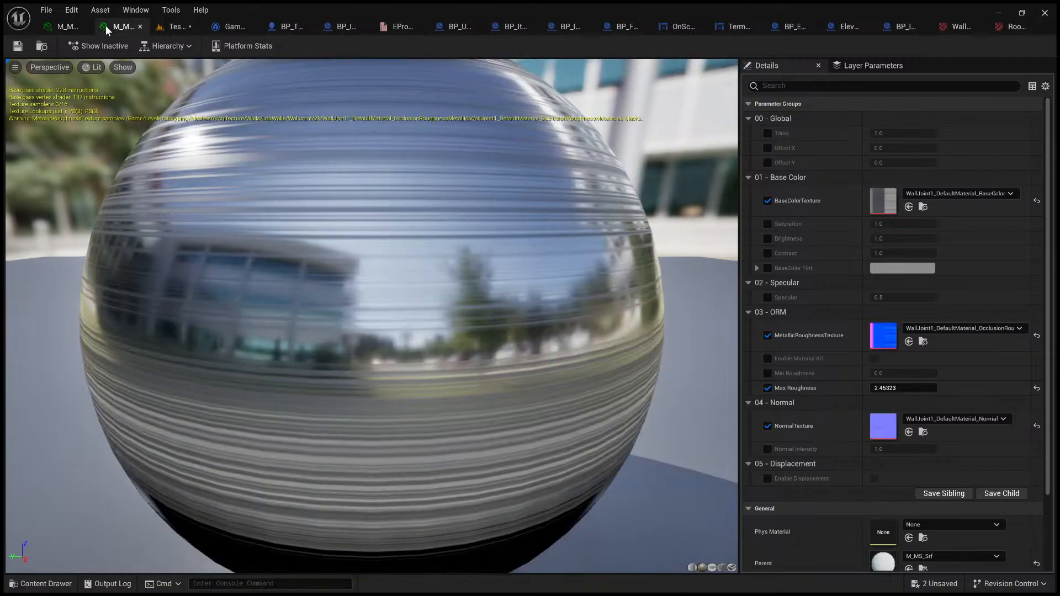
left_click(153, 28)
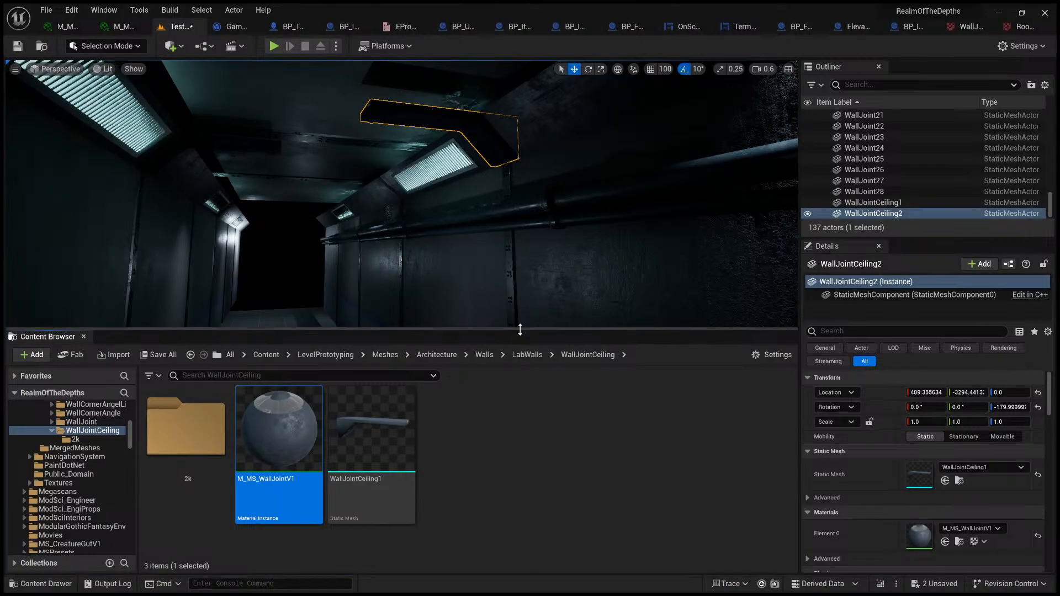
Step: Enlarge the level viewport and inspect the ceiling beam above its wall joint, toggling game view
left_click_drag(519, 330, 514, 570)
right_click_drag(494, 402, 558, 399)
right_click_drag(475, 362, 488, 372)
key("g")
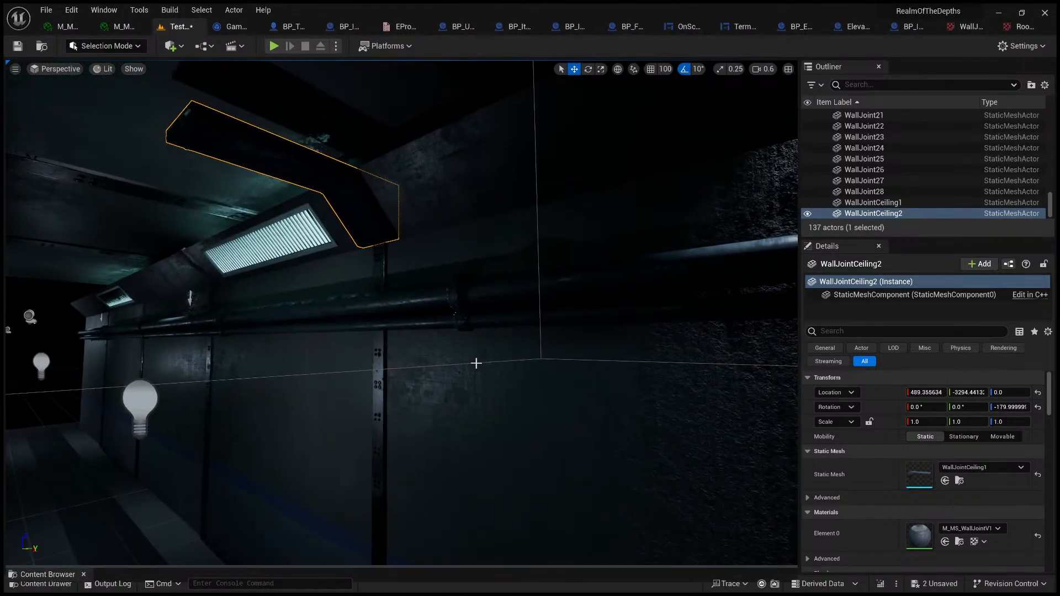
key("g")
Step: Set the level viewport to Unlit shading while viewing the beams from above the corridor ceiling
right_click_drag(435, 336, 484, 297)
left_click(347, 303)
left_click(424, 315)
scroll(409, 393, "up", 2)
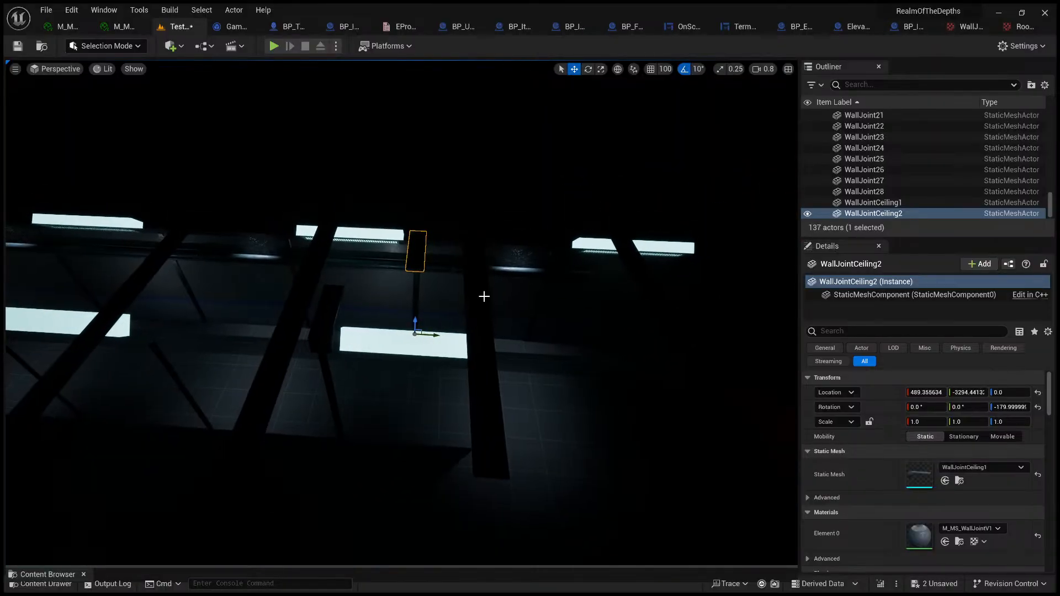
left_click(106, 70)
left_click(124, 117)
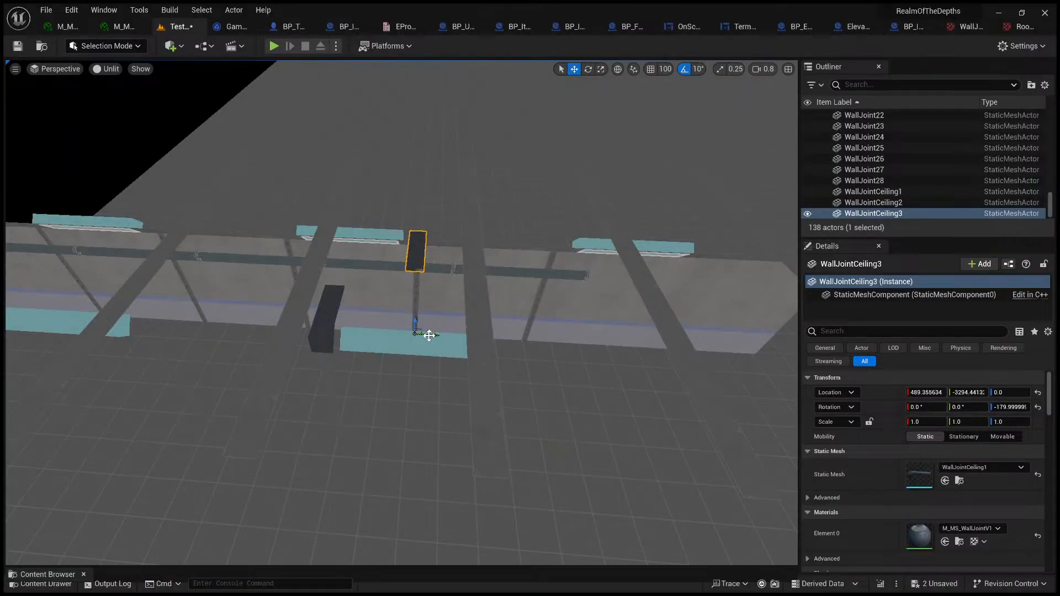
Step: Turn on 100-unit grid snapping and place ceiling beam copies over the neighbouring wall joints, 400 units to either side
left_click_drag(429, 335, 524, 339)
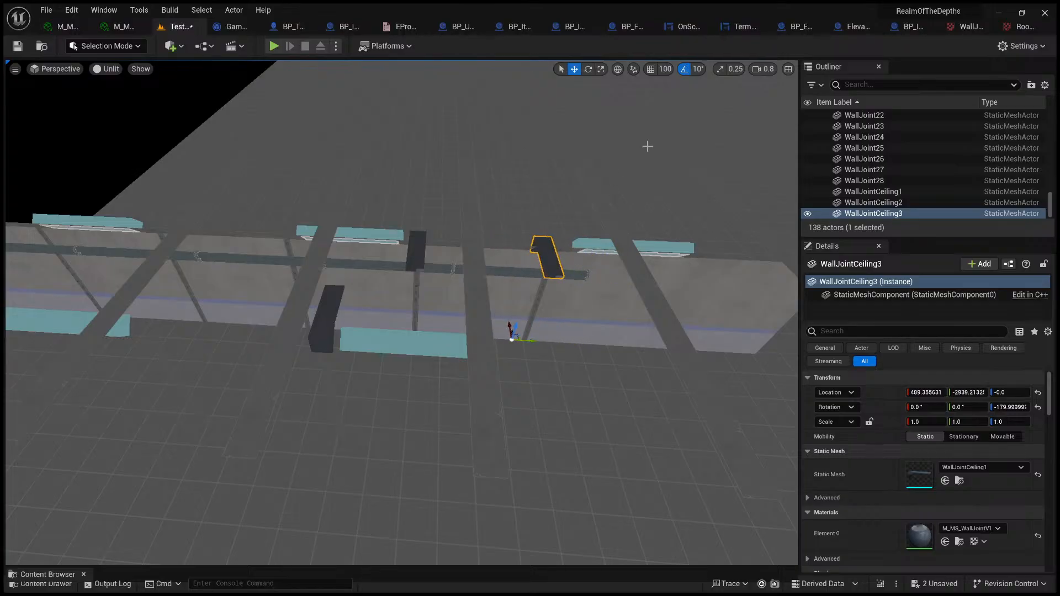
key("ctrl+z")
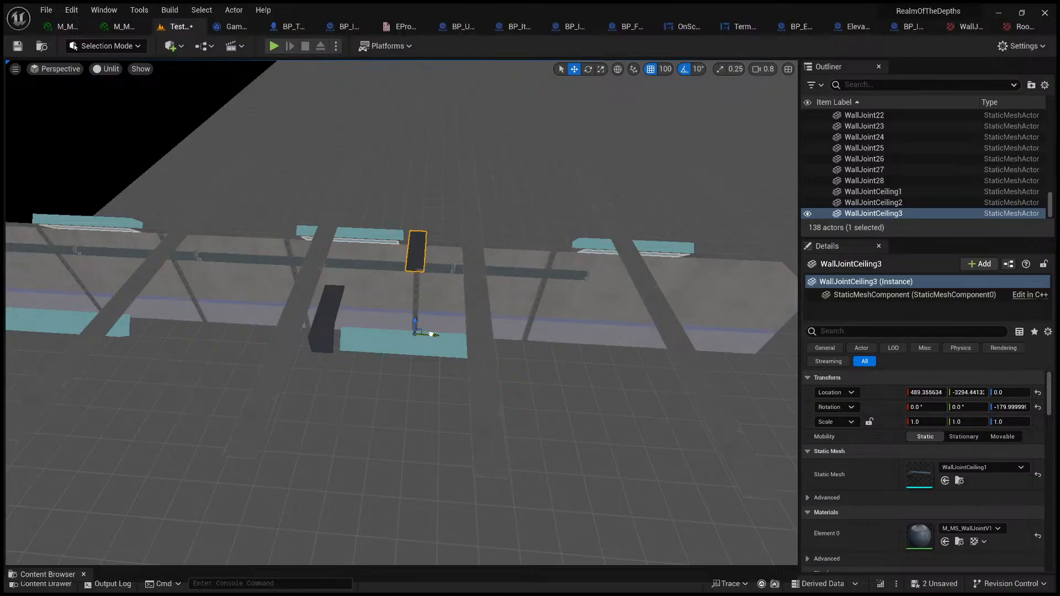
left_click_drag(432, 335, 548, 346)
key("d")
mouse_move(548, 347)
right_mouse_down()
mouse_move(586, 346)
mouse_move(544, 350)
right_mouse_up()
key("a")
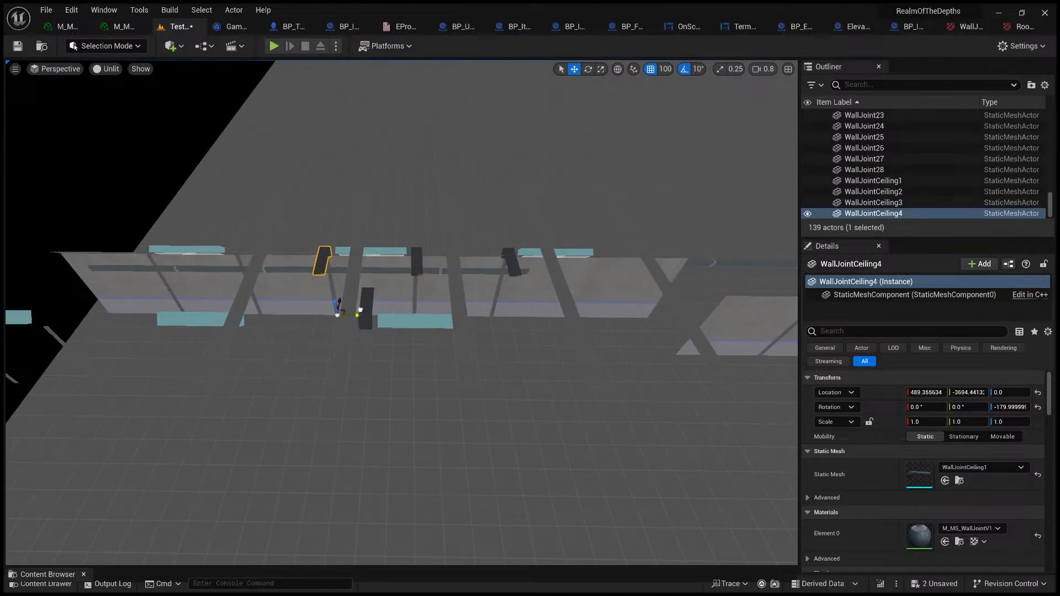
Step: Add two more ceiling beam copies at 400-unit spacing over the next wall joints towards the far end of the corridor
key("a")
right_click_drag(360, 310, 360, 310)
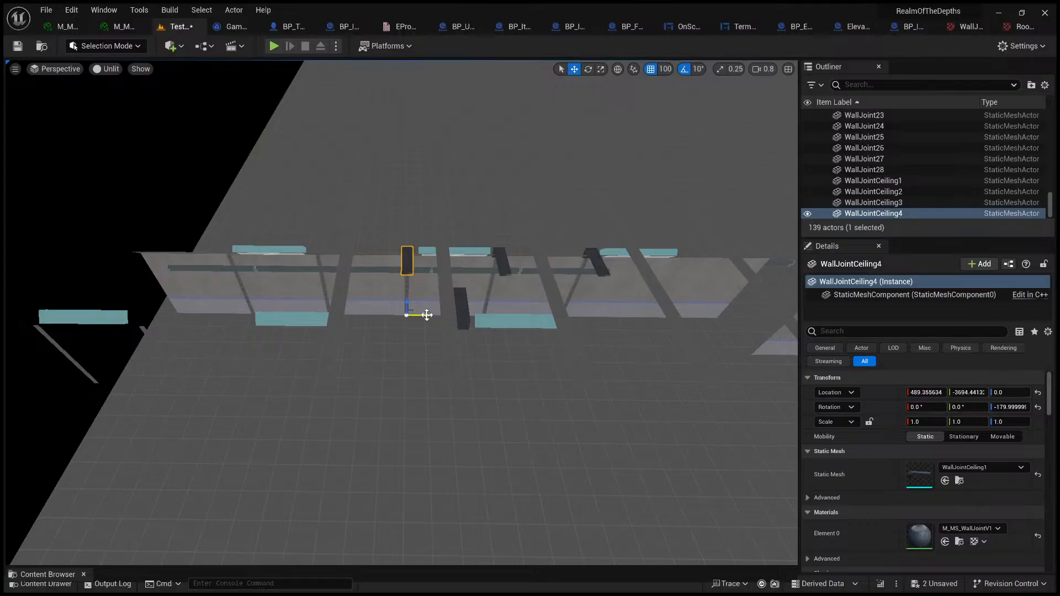
key("a")
key("w")
right_click_drag(361, 310, 360, 310)
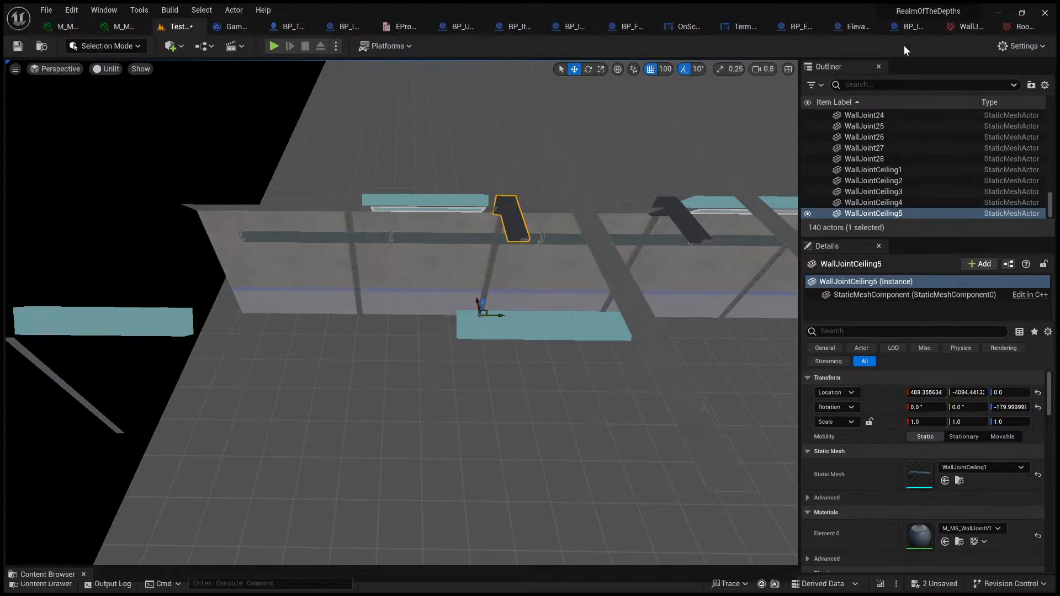
left_click(122, 27)
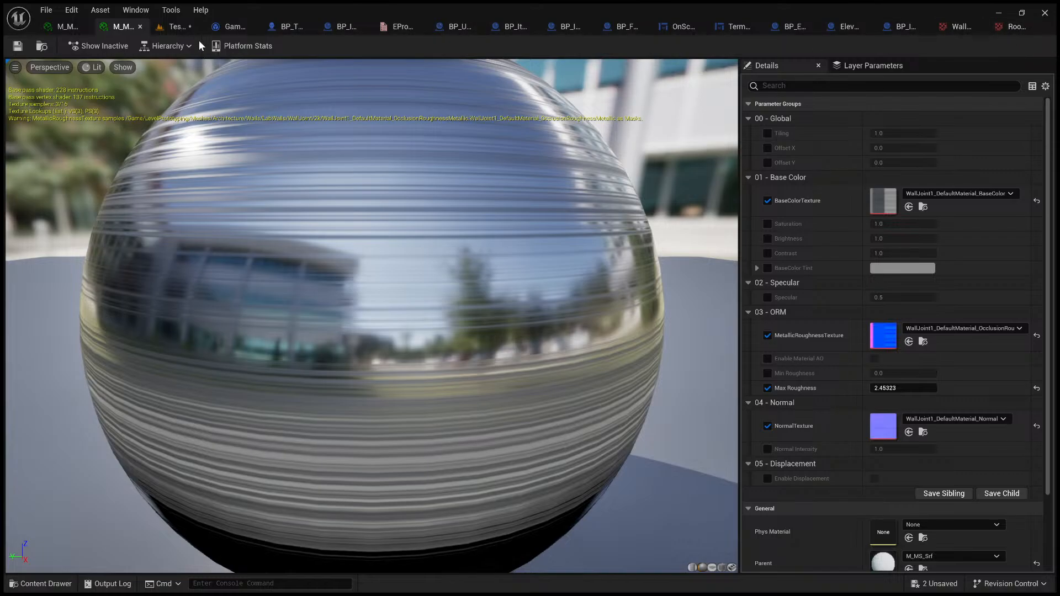
left_click(188, 28)
scroll(462, 253, "down", 4)
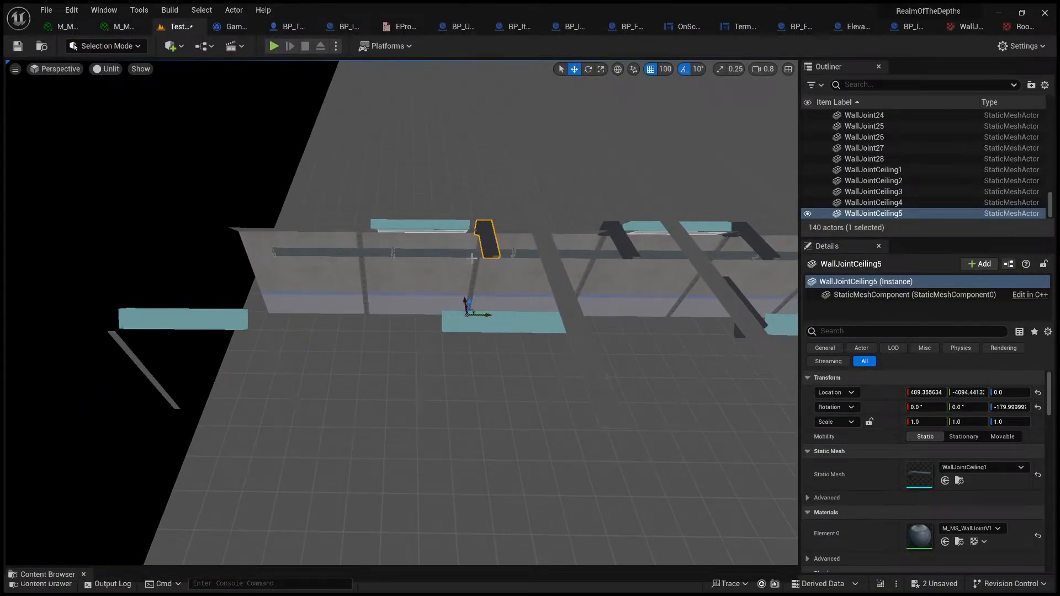
left_click_drag(482, 316, 387, 316)
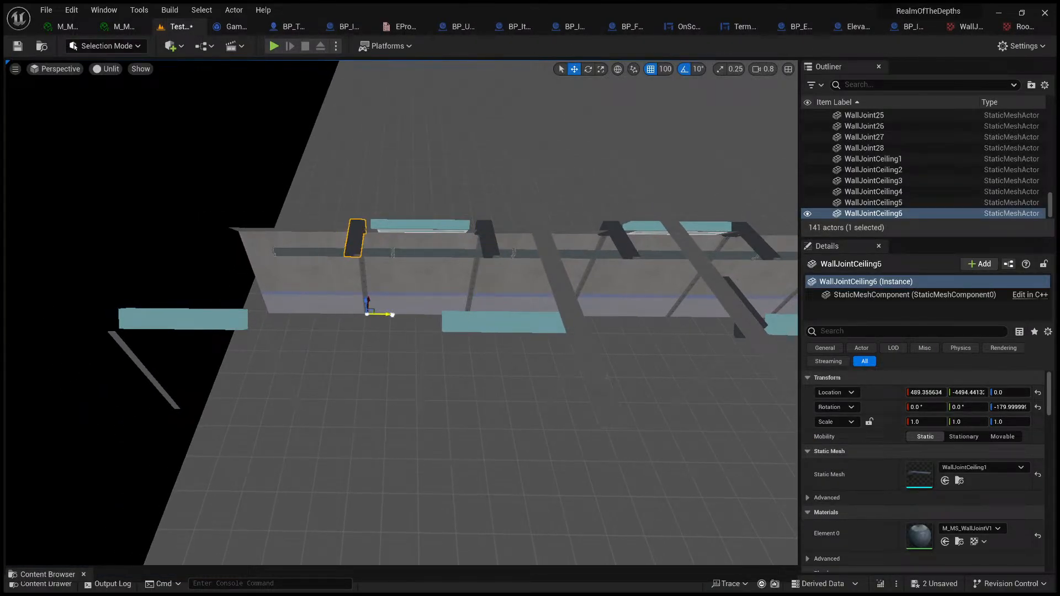
right_click_drag(387, 316, 421, 286)
Step: Examine the beams, wall joints and angled wall pieces on both sides of the corridor from inside
left_click(420, 286)
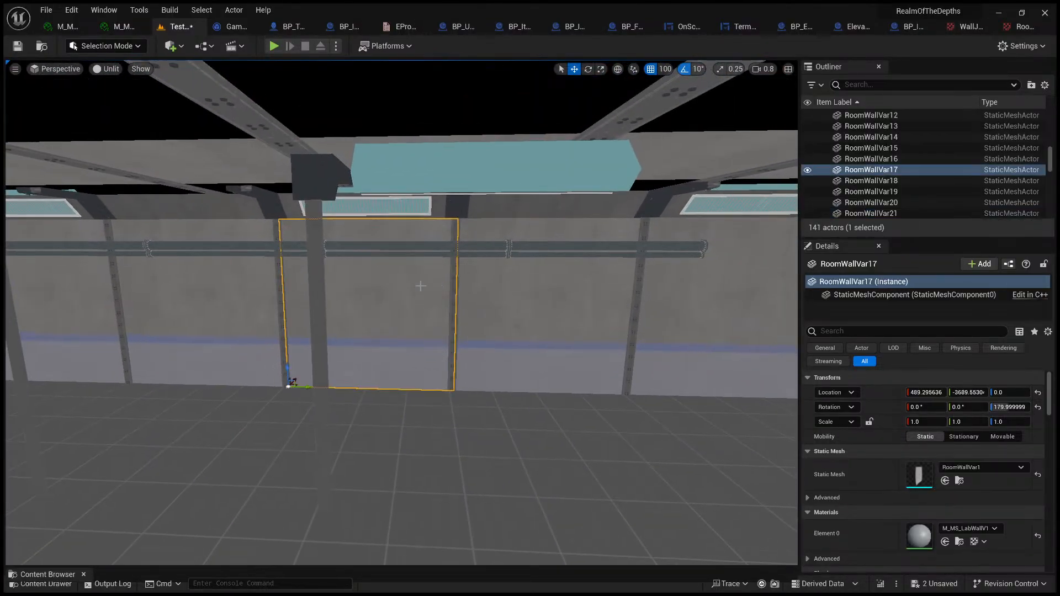
left_click(325, 370)
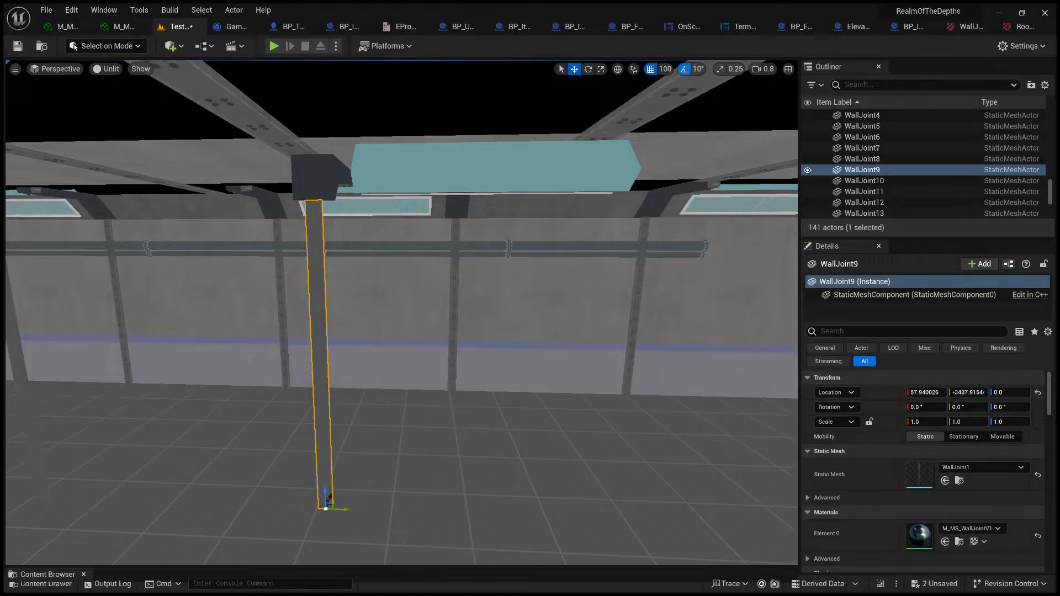
key("f")
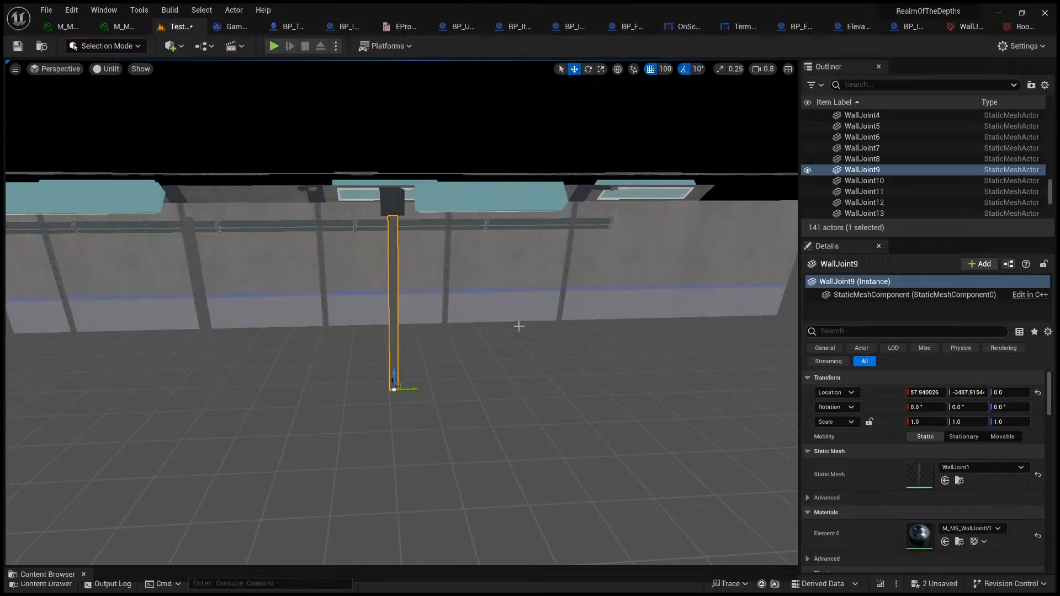
left_click_drag(519, 326, 439, 304, "alt")
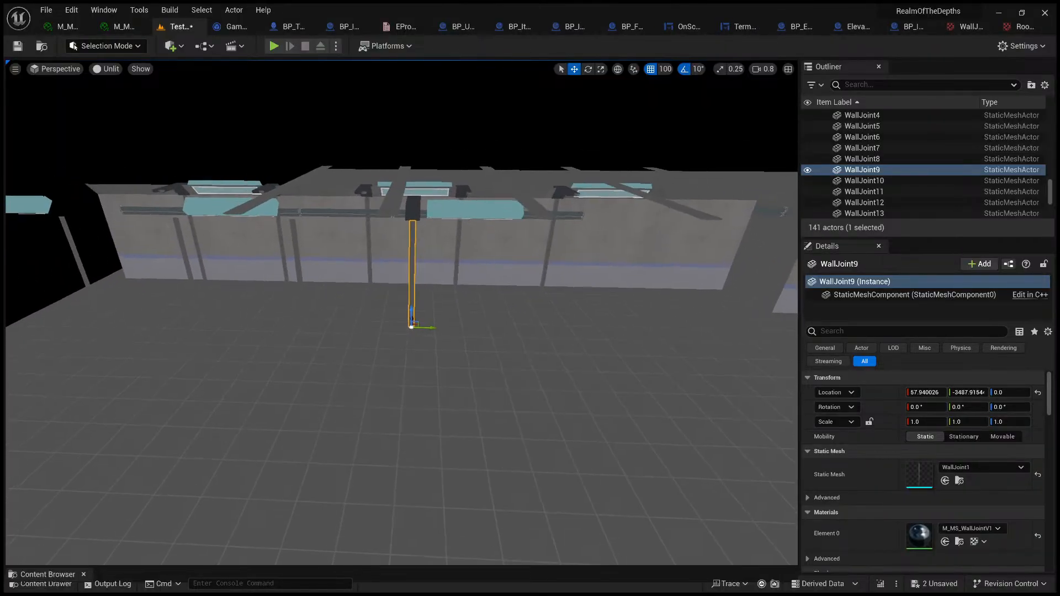
key("w")
right_click_drag(439, 304, 386, 282)
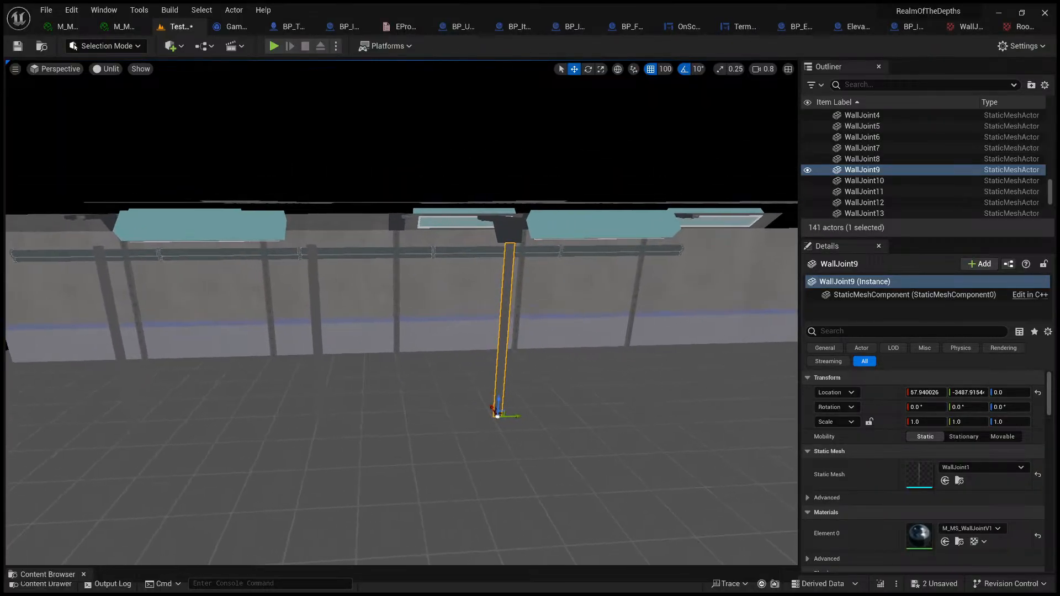
right_click_drag(531, 329, 534, 329)
right_click_drag(544, 370, 522, 375)
left_click(522, 374, "ctrl")
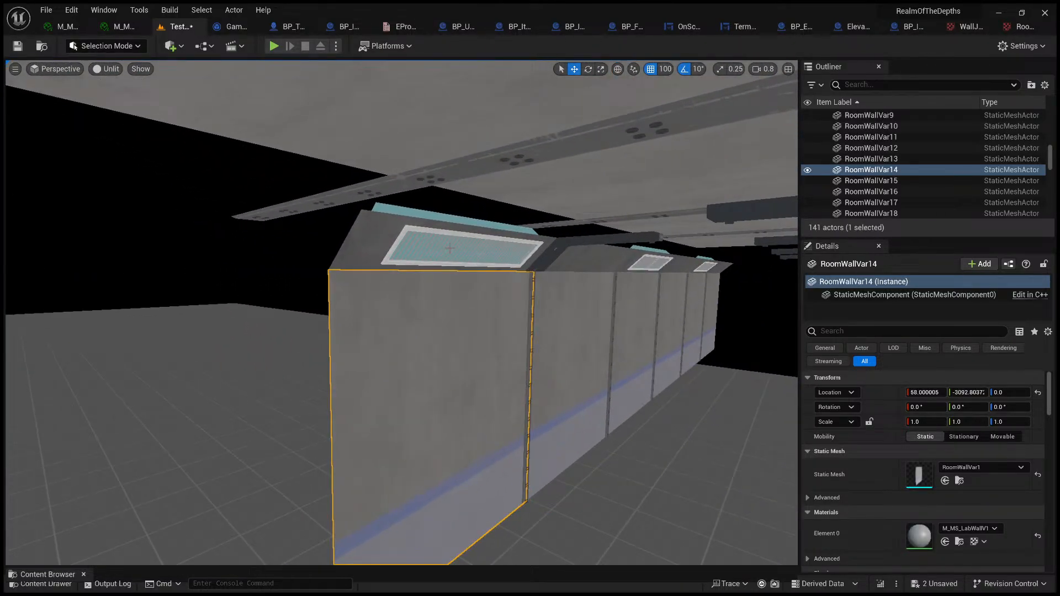
left_click(545, 261, "ctrl")
left_click(540, 308, "ctrl")
Step: Delete the extra wall panel beyond the corridor's lit end section and the old wall joint crossing the ceiling above it
right_click_drag(542, 303, 389, 384)
right_click_drag(506, 370, 479, 292)
left_click(479, 294)
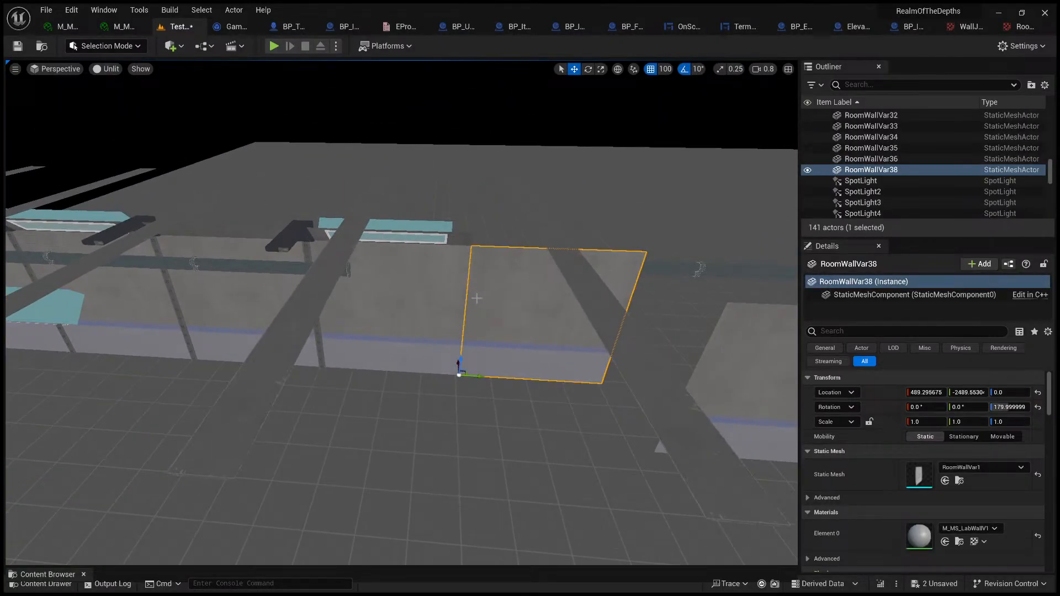
key("Delete")
left_click(555, 253)
key("Delete")
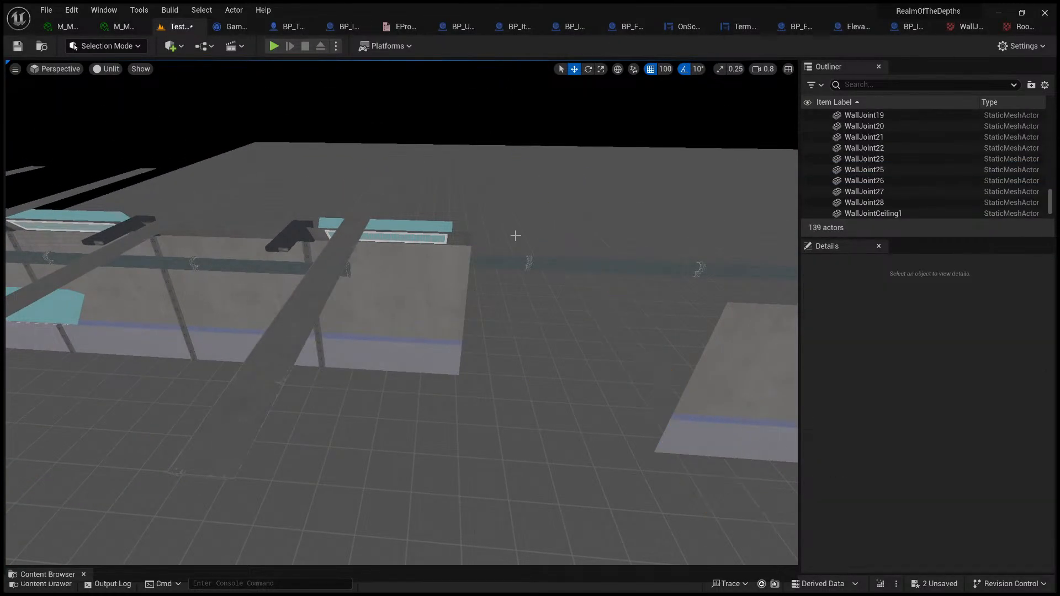
Step: Delete the remaining old wall joints that span the ceiling between the new beams
left_click(323, 270)
key("Delete")
left_click(83, 270)
key("Delete")
right_click_drag(82, 269, 11, 251)
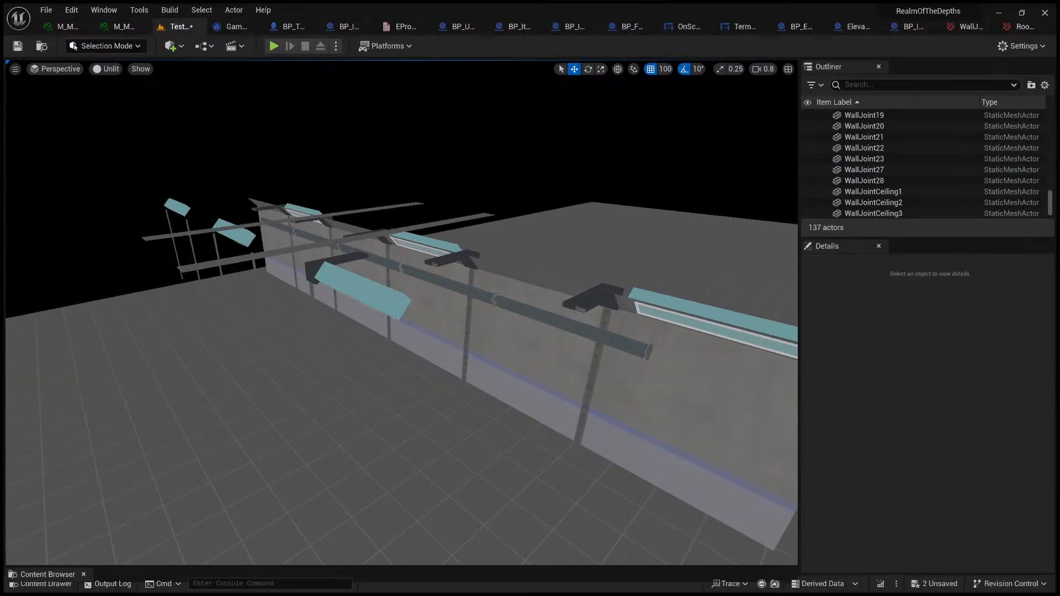
right_click_drag(196, 219, 353, 301)
key("s")
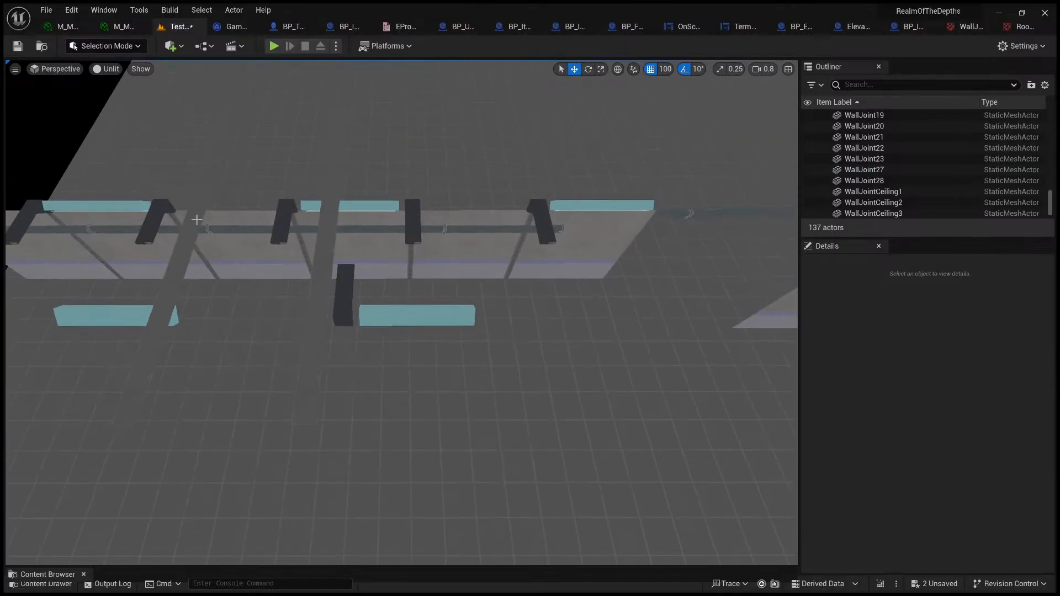
left_click(330, 245)
key("Delete")
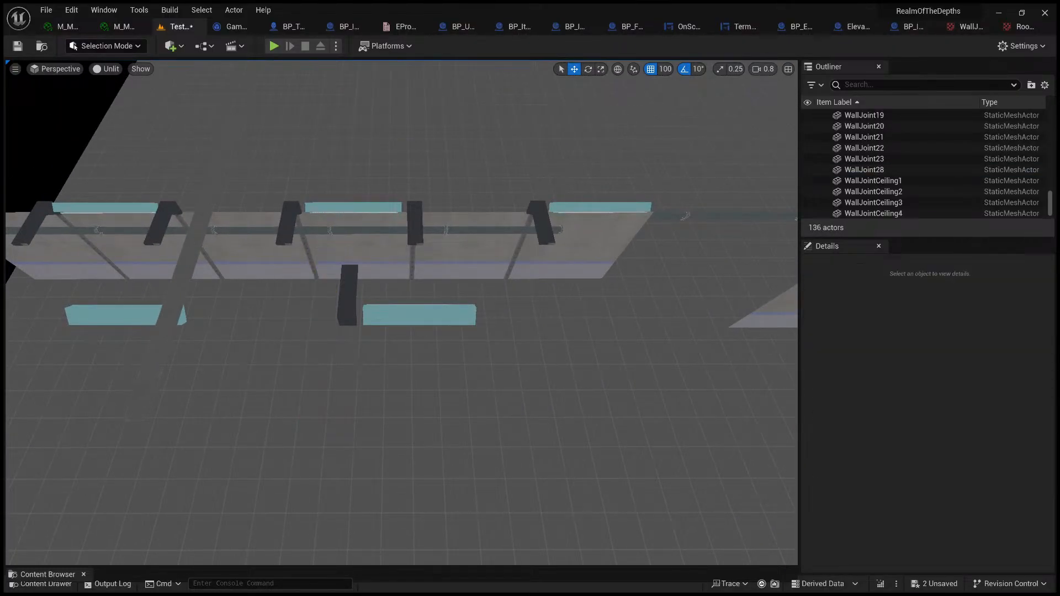
left_click(193, 242)
key("Delete")
Step: Try to make the opposite wall from a copy of the end wall panel rotated 180 degrees, and delete the copy
right_click_drag(192, 242, 235, 242)
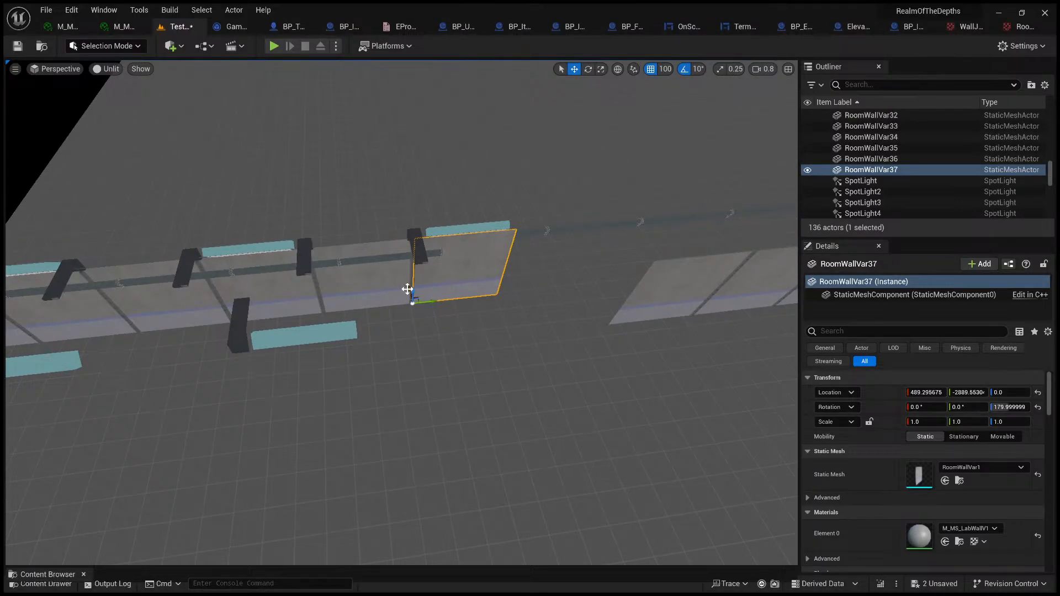
left_click(588, 69)
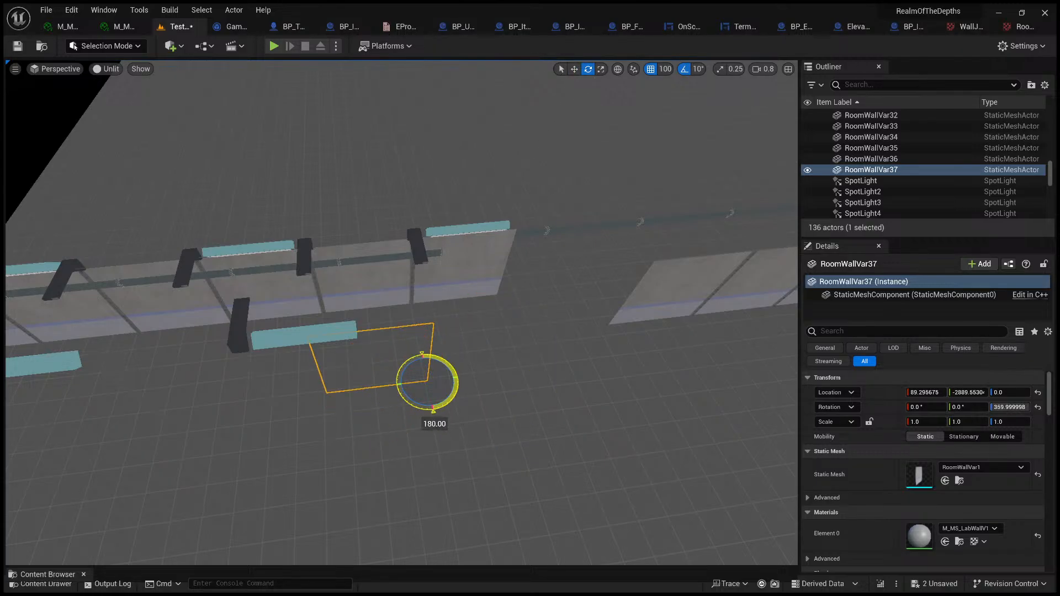
right_click_drag(483, 367, 243, 315)
key("w")
key("Delete")
Step: Select the opposite corridor wall's panels, joints, angled corner pieces and light cubes along its length and delete them
left_click(387, 339)
key("d")
key("s")
right_click_drag(473, 341, 525, 348)
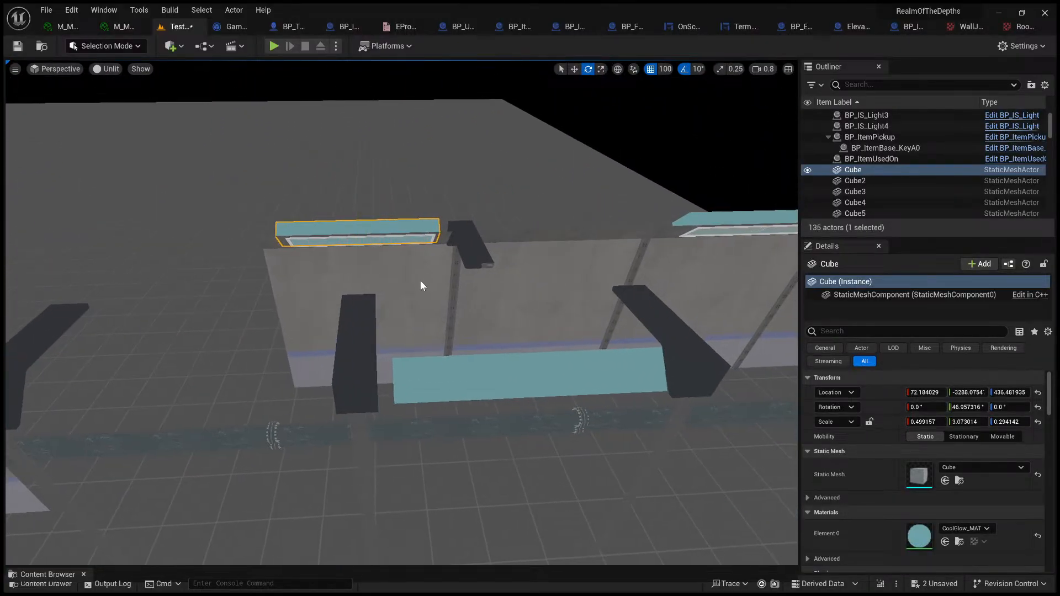
left_click(419, 279, "ctrl")
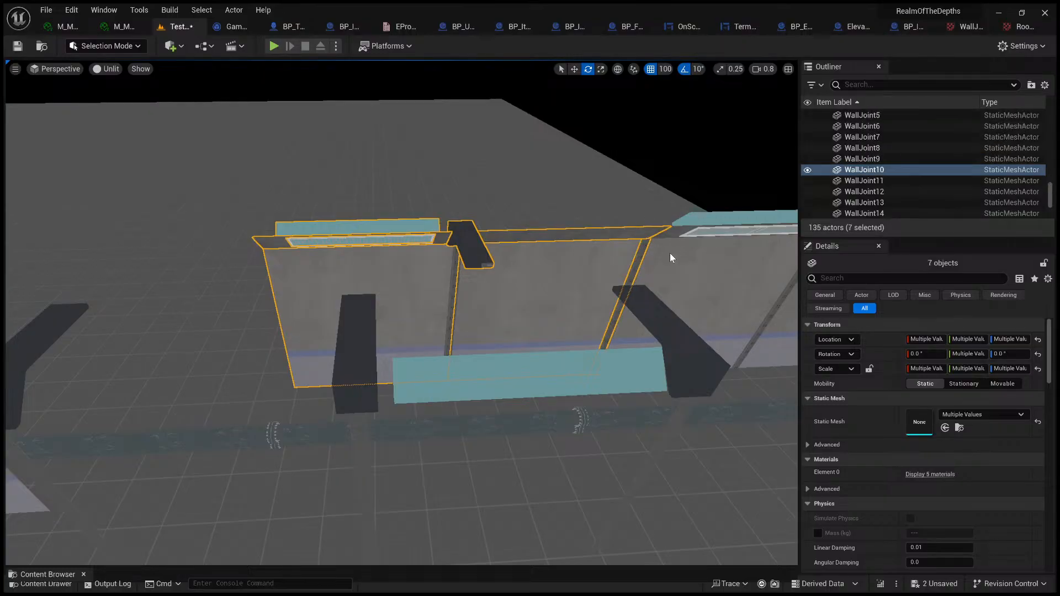
left_click(674, 234, "ctrl")
key("d")
right_click_drag(552, 248, 536, 250)
key("s")
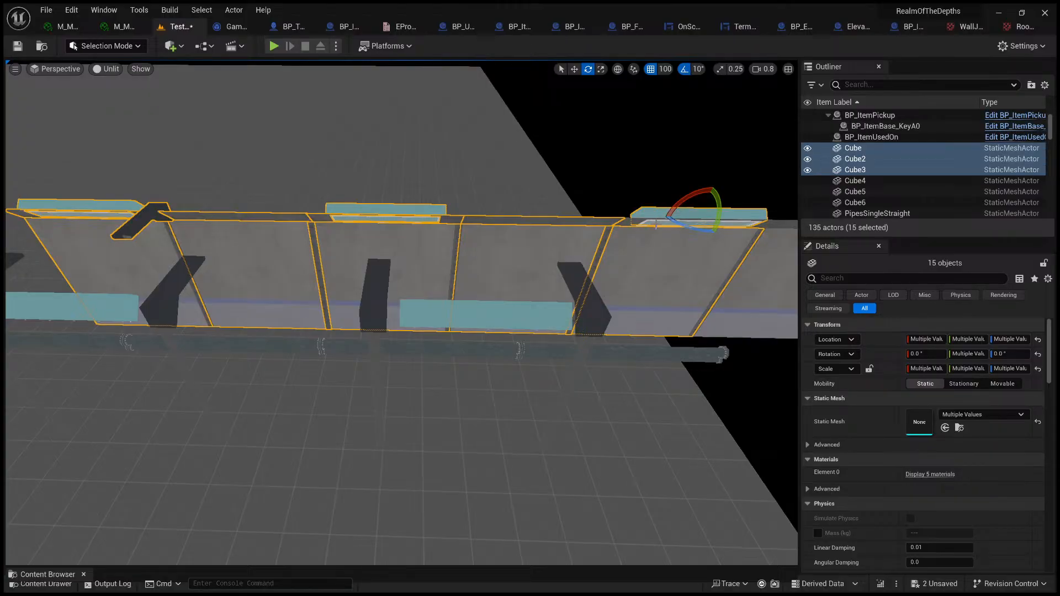
key("d")
right_click_drag(651, 229, 610, 236)
left_click(607, 237, "ctrl")
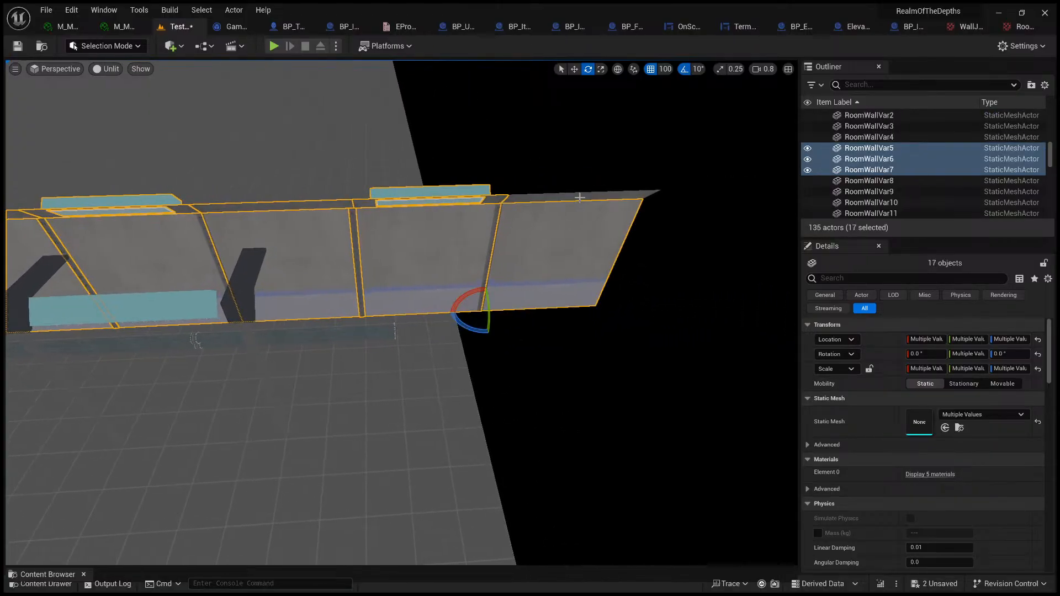
key("Delete")
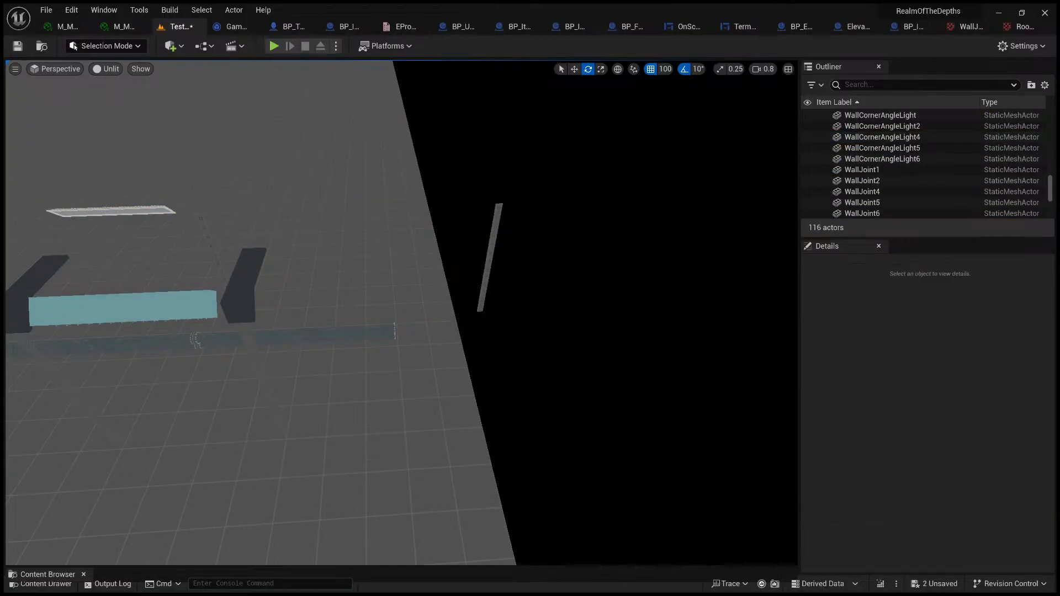
Step: Delete the leftover corner light panels and wall joints where the opposite wall stood
left_click(145, 212)
key("Delete")
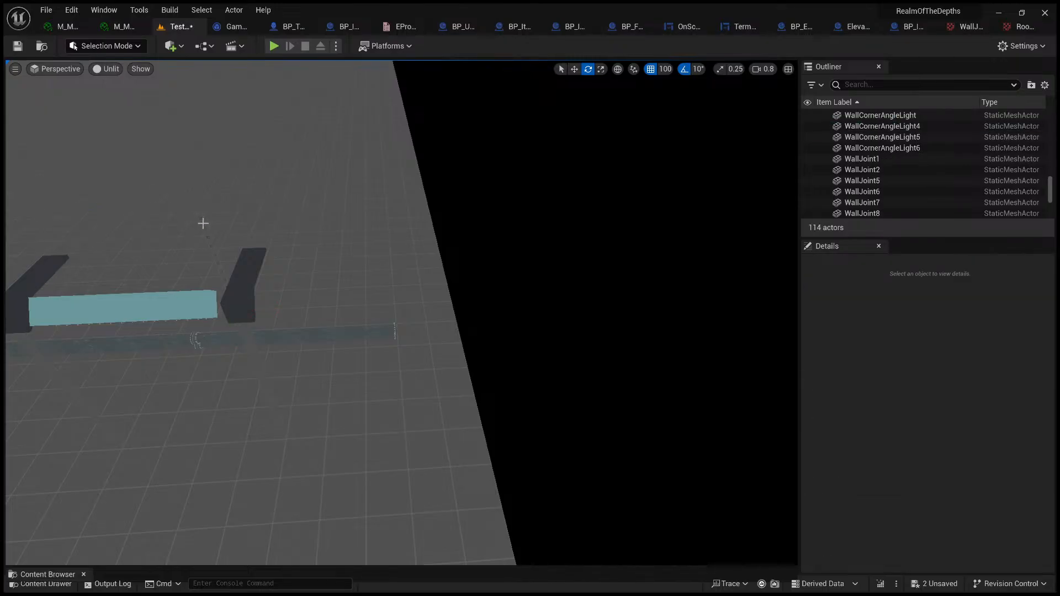
left_click(203, 223)
key("Delete")
key("s")
right_click_drag(203, 223, 145, 204)
key("w")
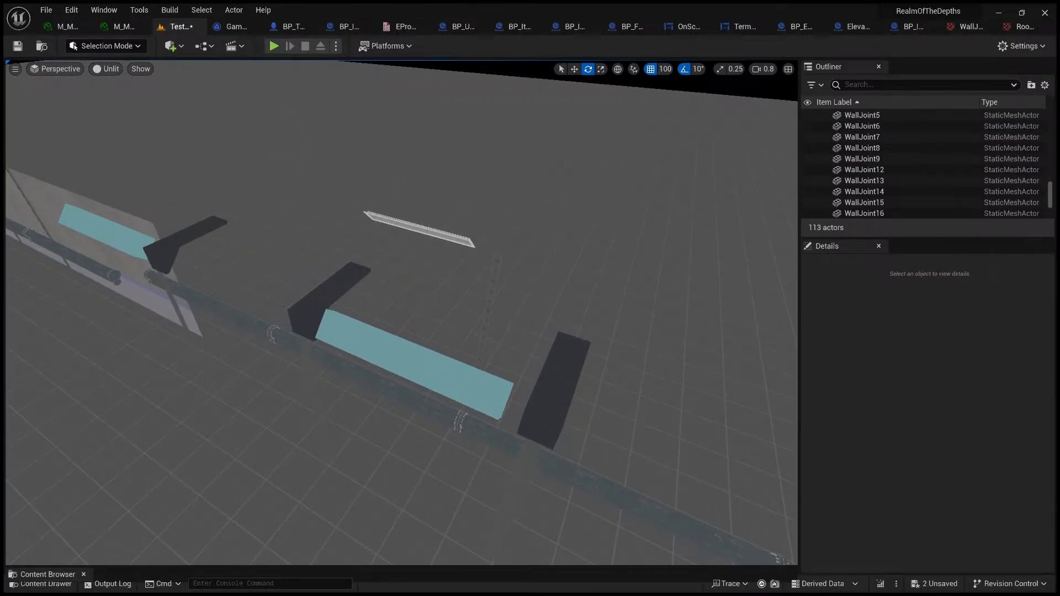
left_click(426, 229)
key("Delete")
left_click(496, 262)
key("Delete")
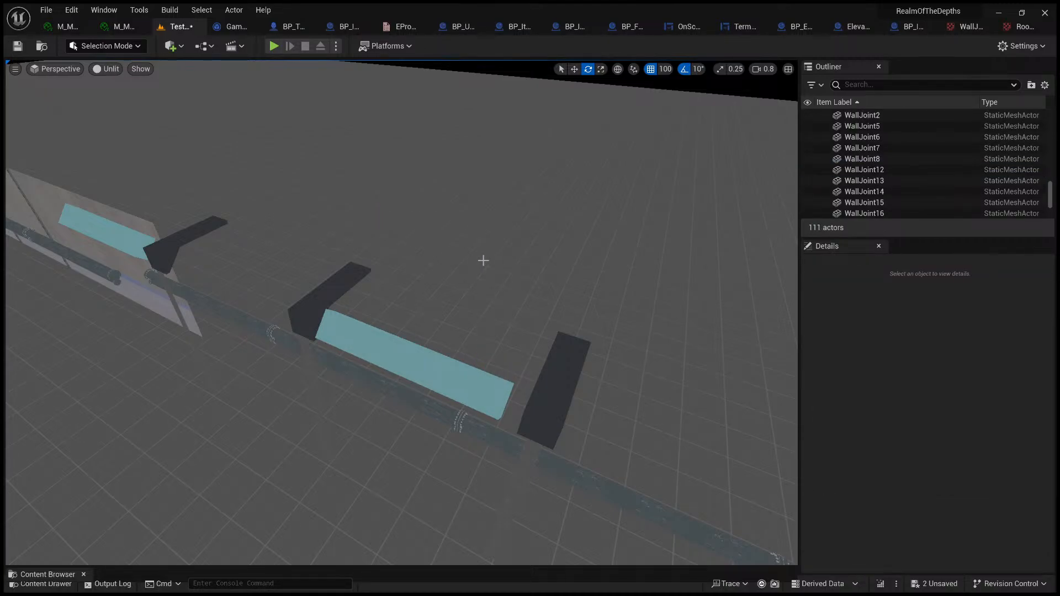
Step: Switch back to the Move gizmo and survey the remaining wall and the gap at its end
key("s")
right_click_drag(594, 276, 526, 257)
key("d")
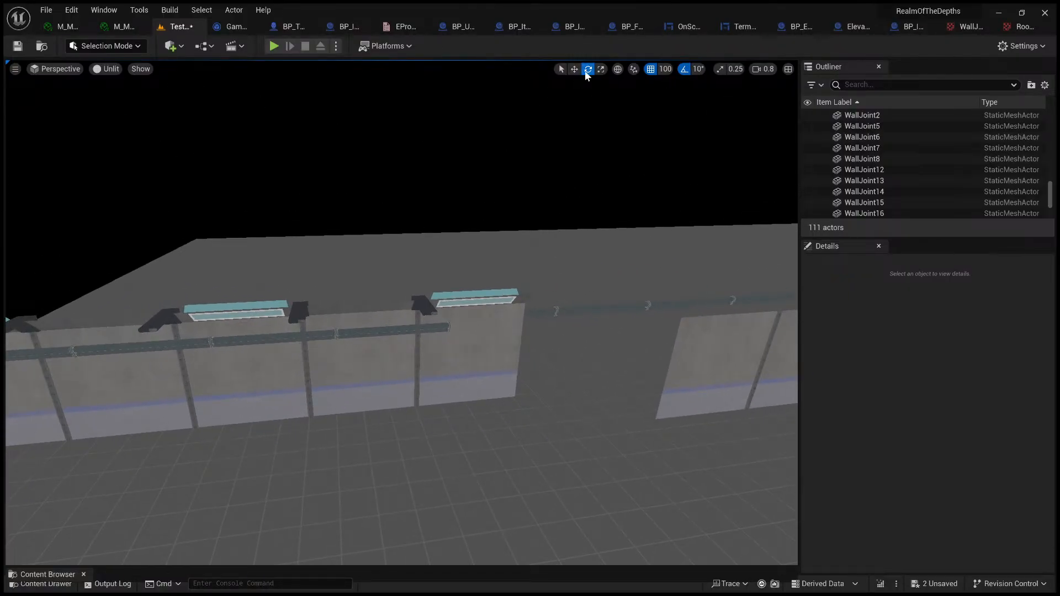
right_click_drag(577, 83, 515, 109)
key("d")
key("w")
key("s")
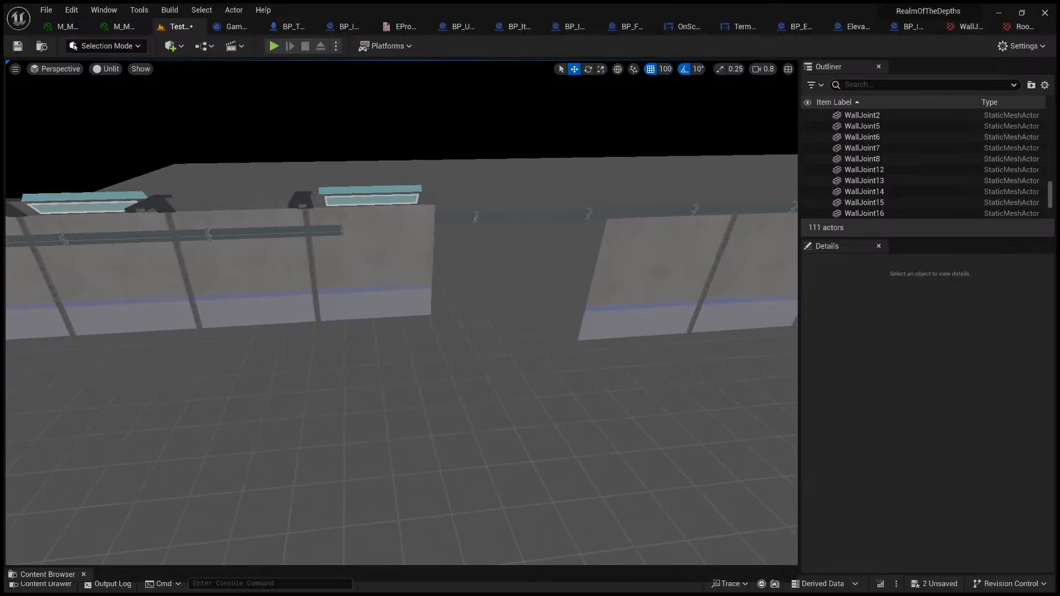
right_click_drag(535, 263, 527, 237)
key("a")
key("d")
key("w")
Step: Check the ceiling panels above the open end of the remaining wall from inside the corridor
right_click_drag(401, 289, 538, 248)
left_click(402, 298)
key("s")
key("a")
key("w")
key("d")
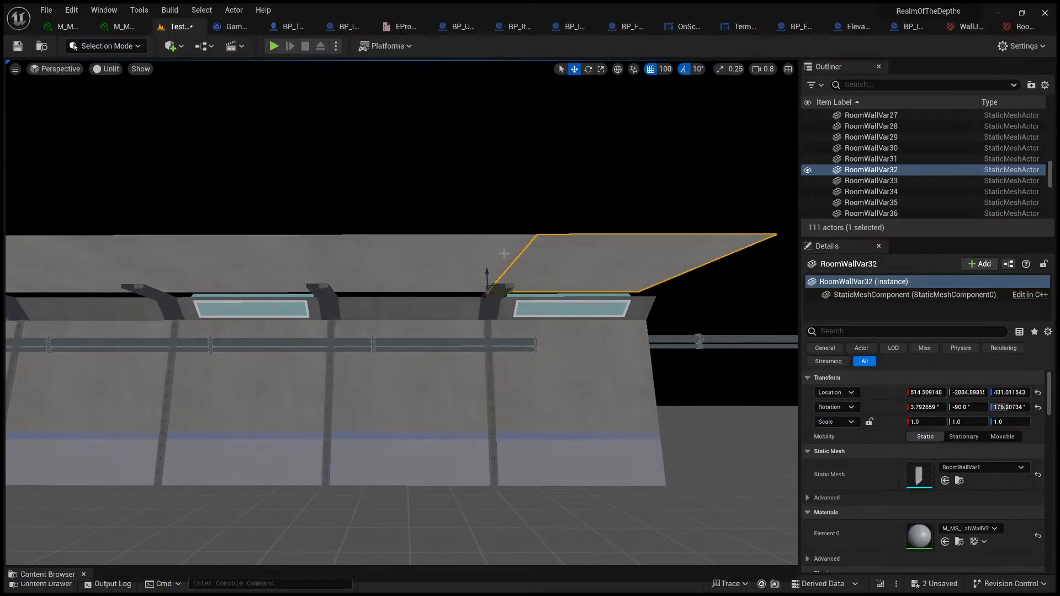
left_click(453, 253, "ctrl")
key("a")
right_click_drag(421, 298, 425, 325)
key("w")
key("d")
Step: Start a multiple selection with the open-end wall panels, angled corner pieces and corner light of the remaining wall
left_click(519, 276)
left_click(561, 221, "ctrl")
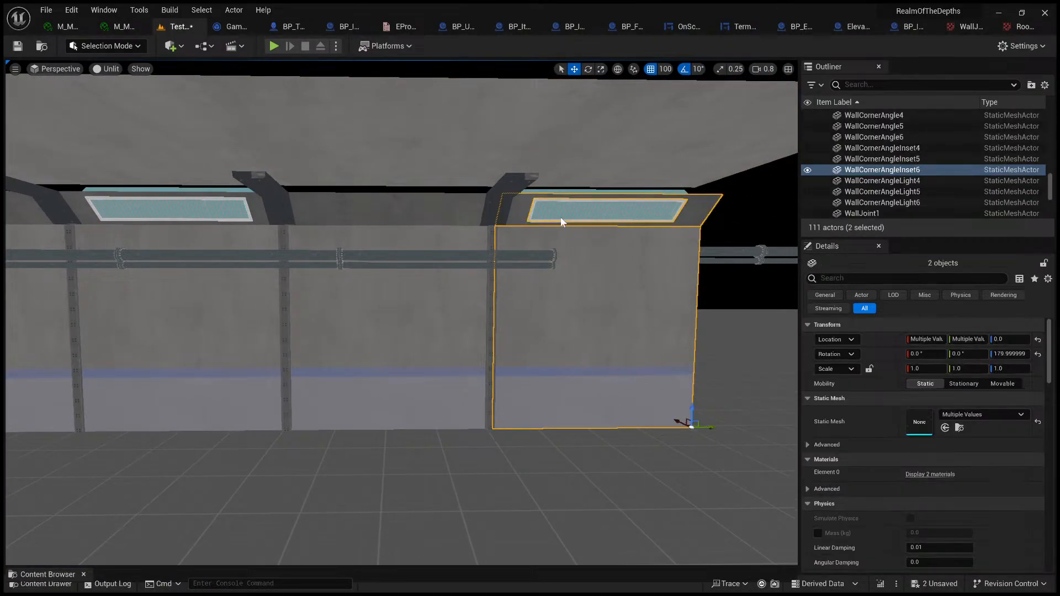
key("d")
right_click_drag(544, 212, 500, 201)
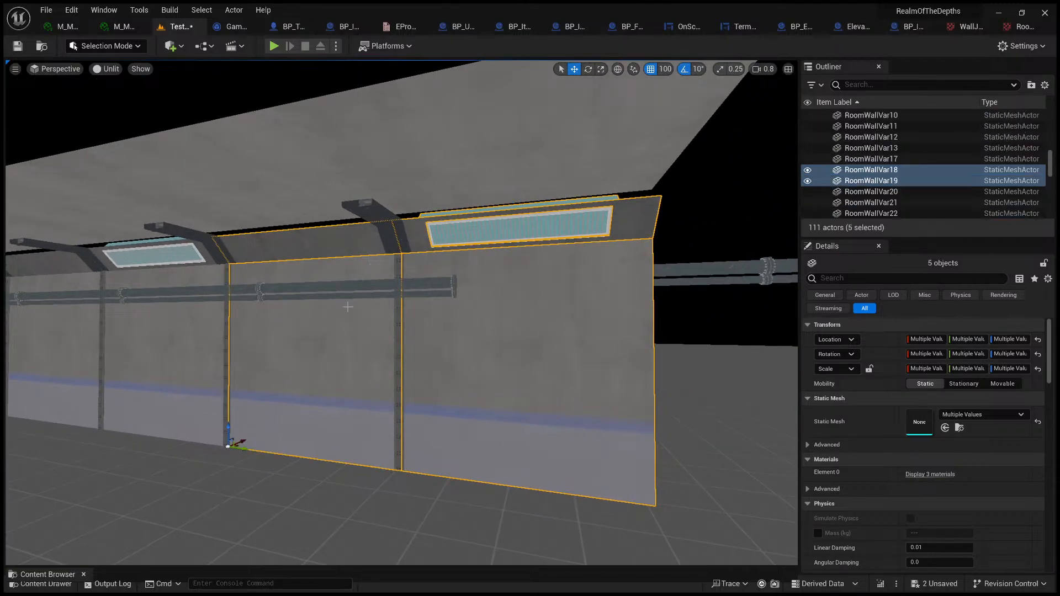
key("w")
key("a")
right_click_drag(300, 322, 312, 321)
left_click(313, 315, "ctrl")
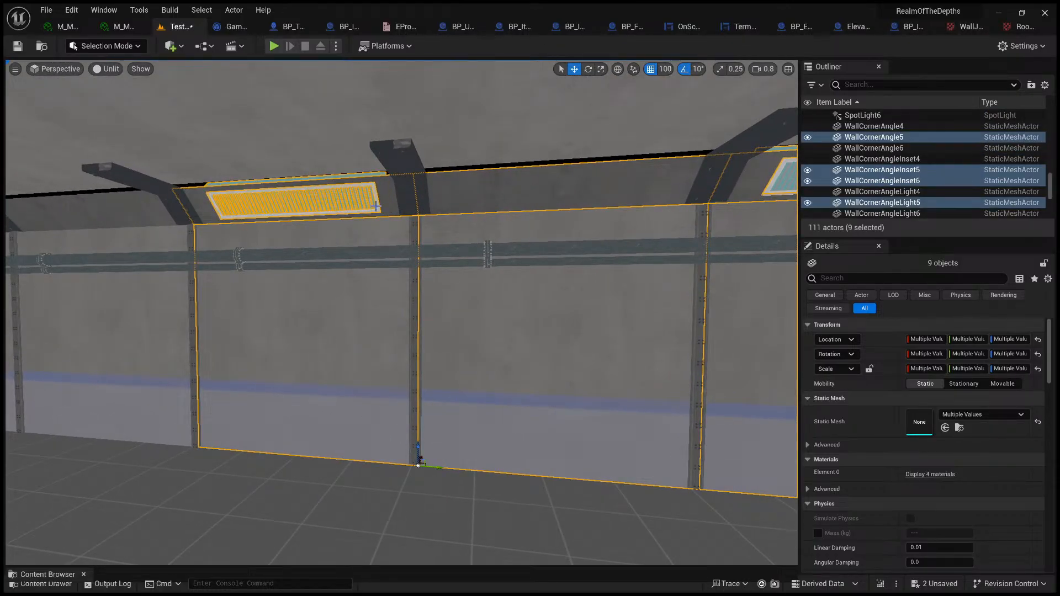
Step: Add the next corner light, its inset pieces and the neighbouring wall panels along the corridor to the selection
key("s")
right_click_drag(376, 206, 407, 225)
key("d")
left_click(556, 197, "ctrl")
key("a")
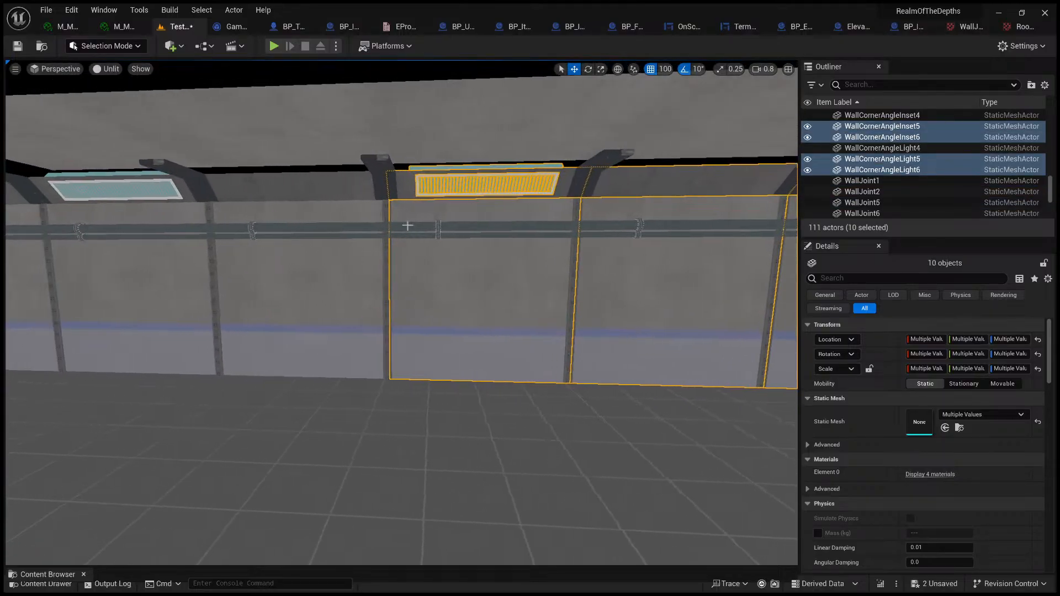
left_click(363, 231, "ctrl")
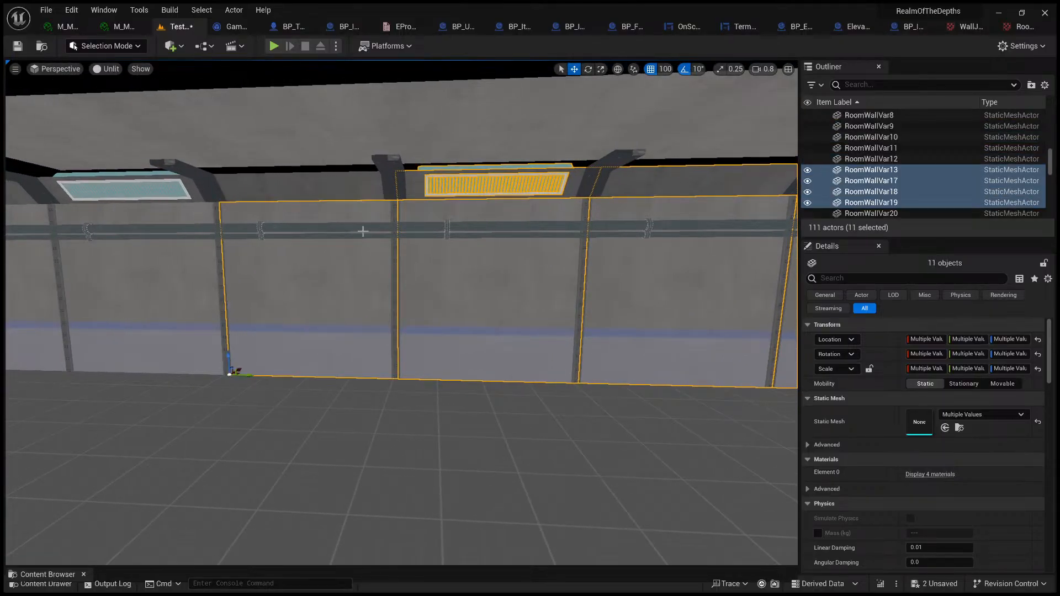
Step: Add the wall joints, their ceiling beams and the adjoining angled corner pieces back toward the open end to the selection
left_click(393, 214, "ctrl")
left_click(338, 190, "ctrl")
right_click_drag(338, 191, 317, 162)
left_click(328, 170, "ctrl")
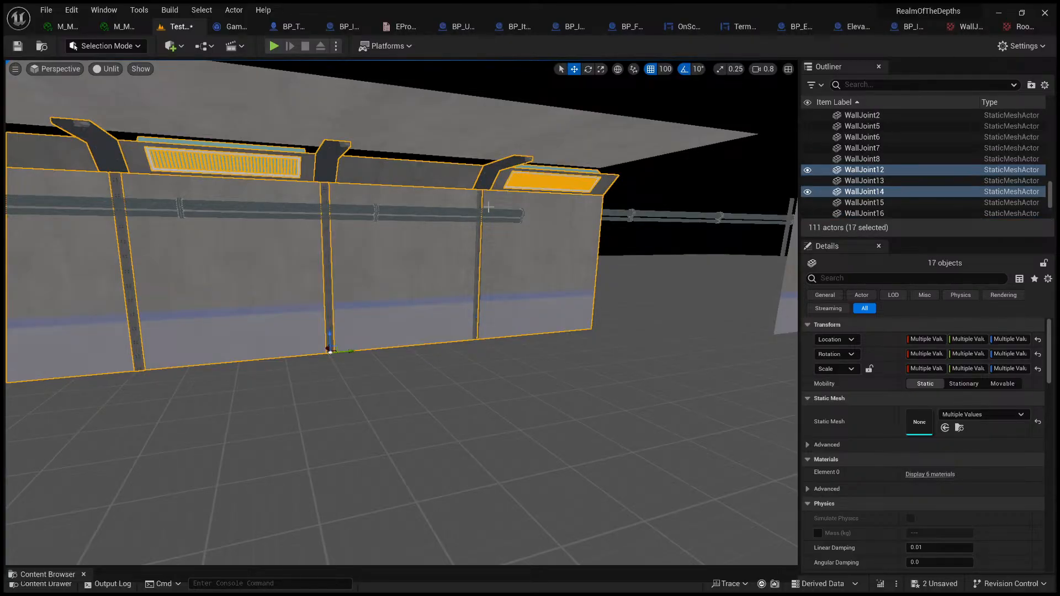
left_click(480, 202, "ctrl")
right_click_drag(480, 202, 318, 178)
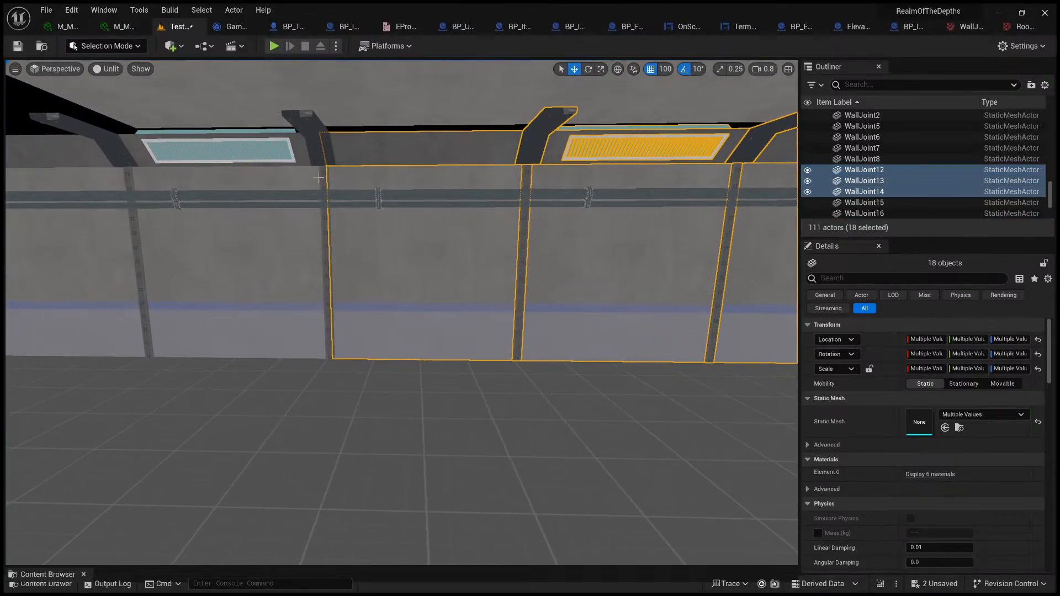
Step: Extend the selection through the last joint, corner light, angled pieces and wall panels up to the wall's far end
left_click(305, 157, "ctrl")
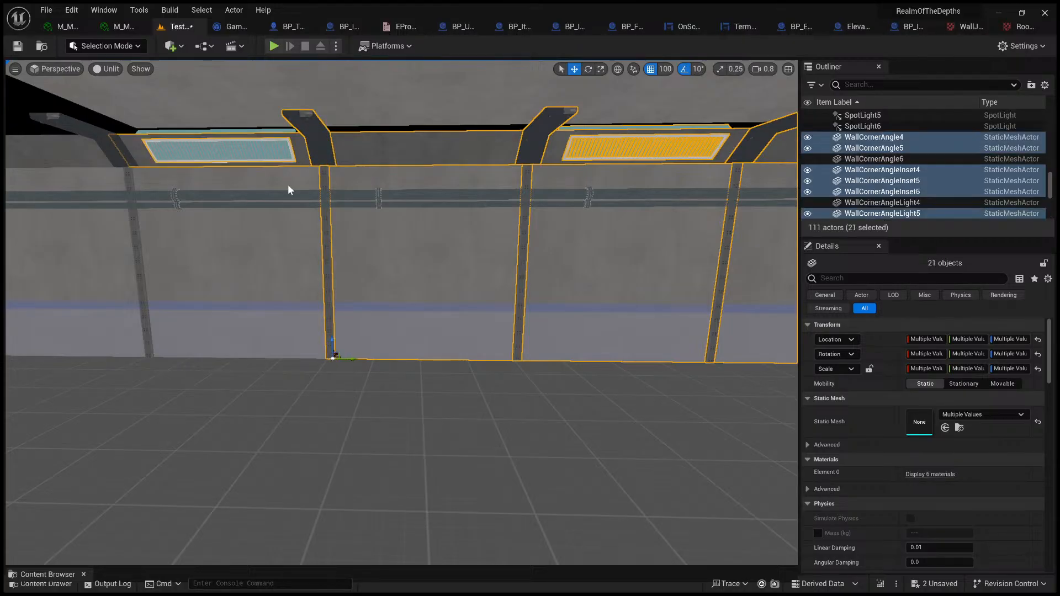
left_click(291, 187, "ctrl")
left_click(293, 160, "ctrl")
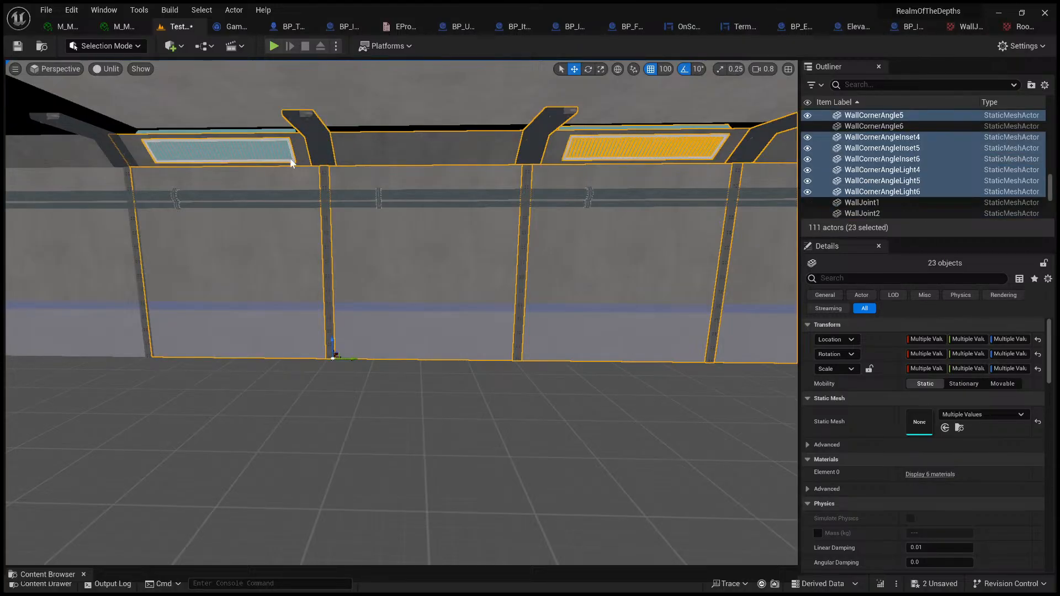
left_click(289, 157, "ctrl")
key("a")
right_click_drag(288, 150, 301, 153)
left_click(355, 172, "ctrl")
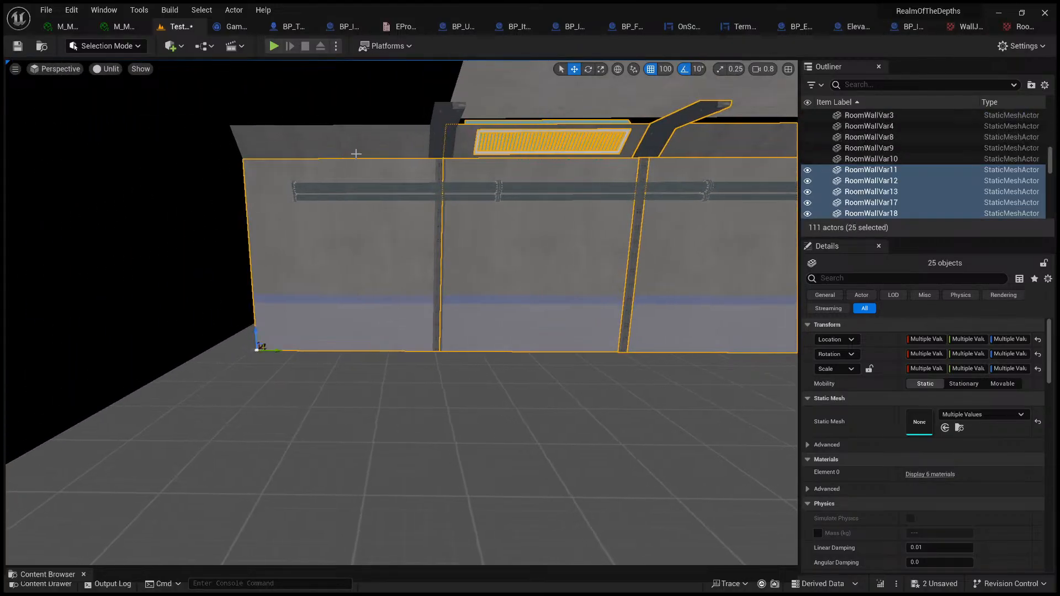
right_click_drag(516, 127, 671, 163)
Step: Make a rotated copy of the selected wall section so that it faces back toward the original wall
key("s")
right_click_drag(602, 83, 598, 86)
key("a")
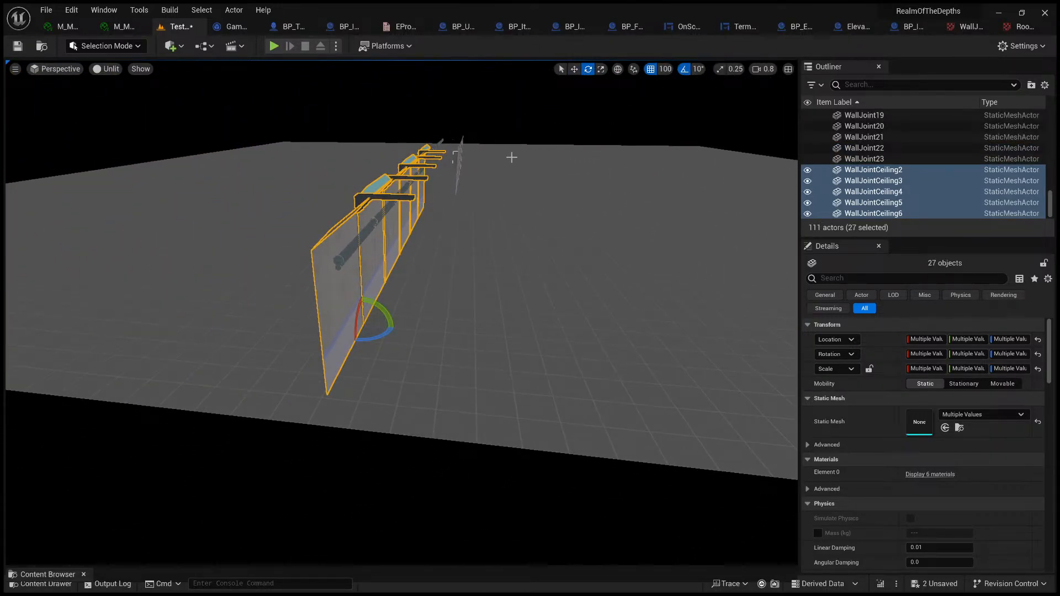
left_click_drag(385, 336, 451, 346)
right_click_drag(435, 347, 457, 327)
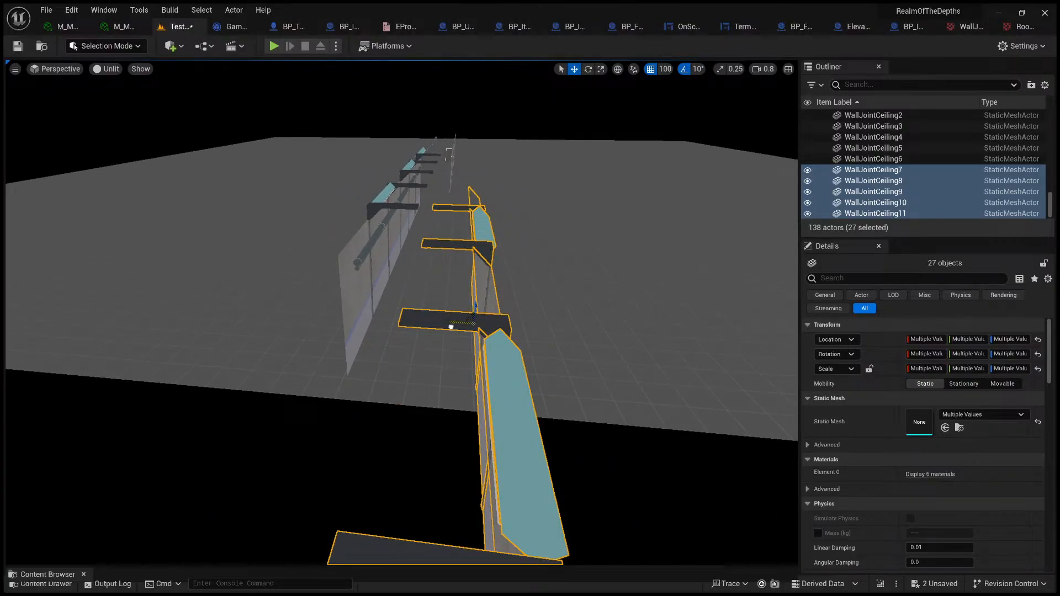
Step: Move the copied wall section opposite the finished side, using a grid snap size of 50 for the final alignment
left_click_drag(451, 327, 450, 330)
right_click_drag(456, 315, 316, 289)
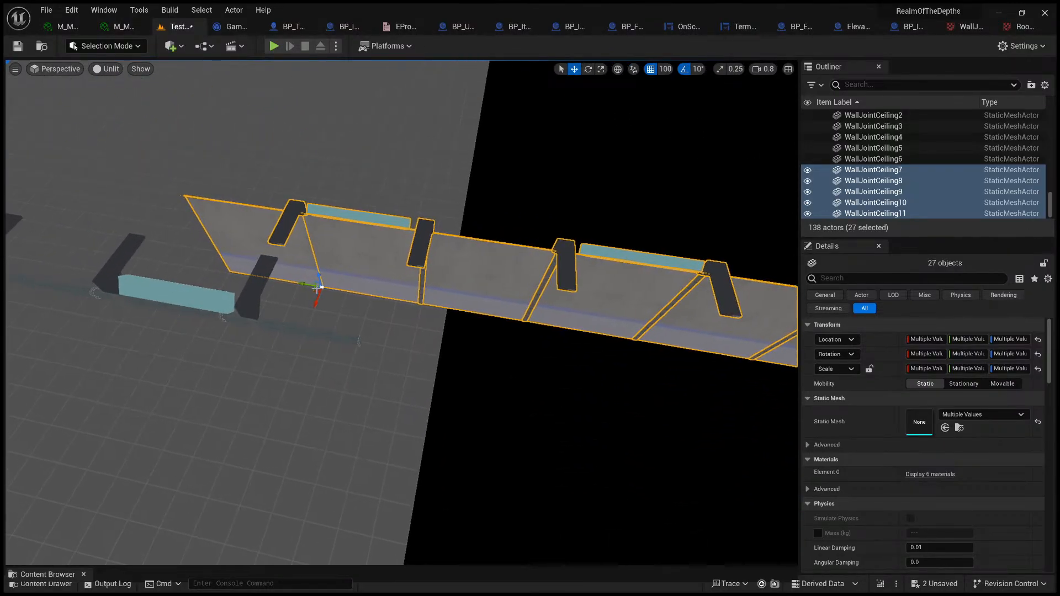
left_click_drag(306, 285, 11, 236)
right_click_drag(347, 225, 425, 270)
right_click_drag(607, 67, 611, 81)
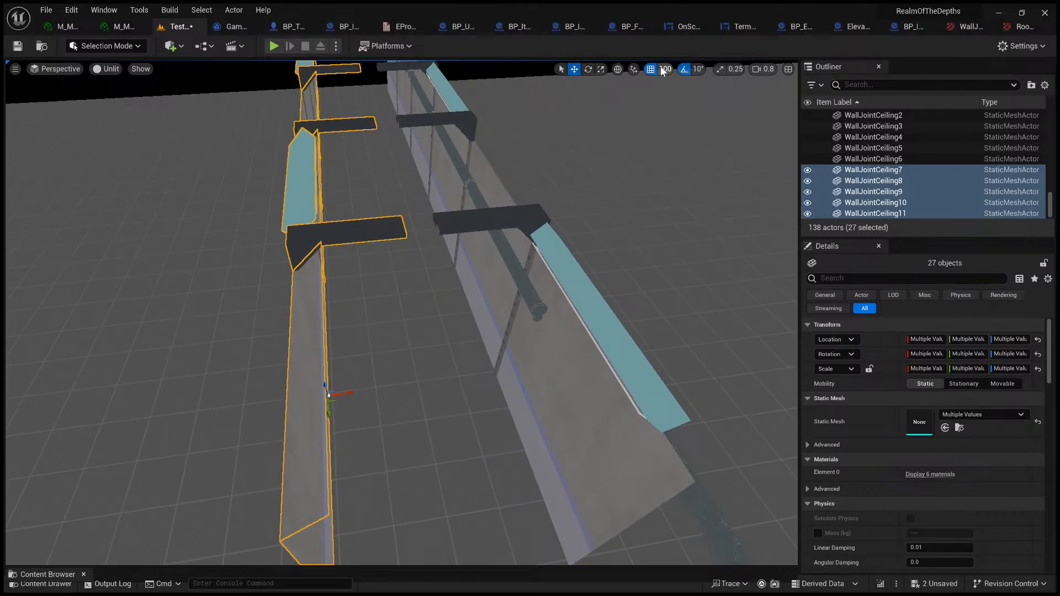
key("bracketleft")
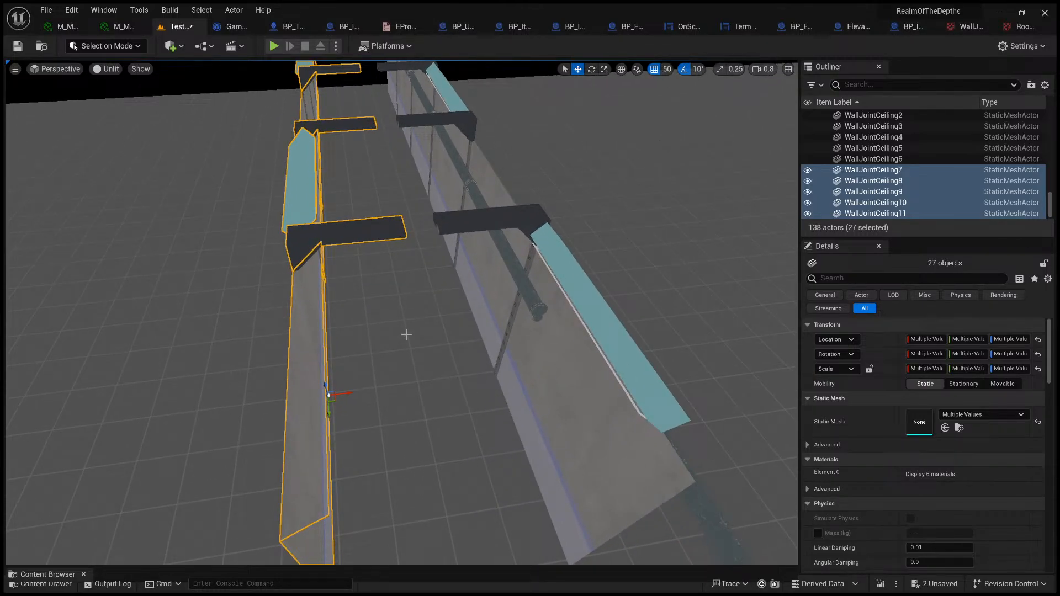
left_click_drag(351, 392, 374, 389)
Step: Delete the two surplus wall panels and four straight pipe pieces at the corridor's end
right_click_drag(378, 379, 321, 320)
left_click(335, 319)
left_click(317, 326, "ctrl")
left_click(301, 350, "ctrl")
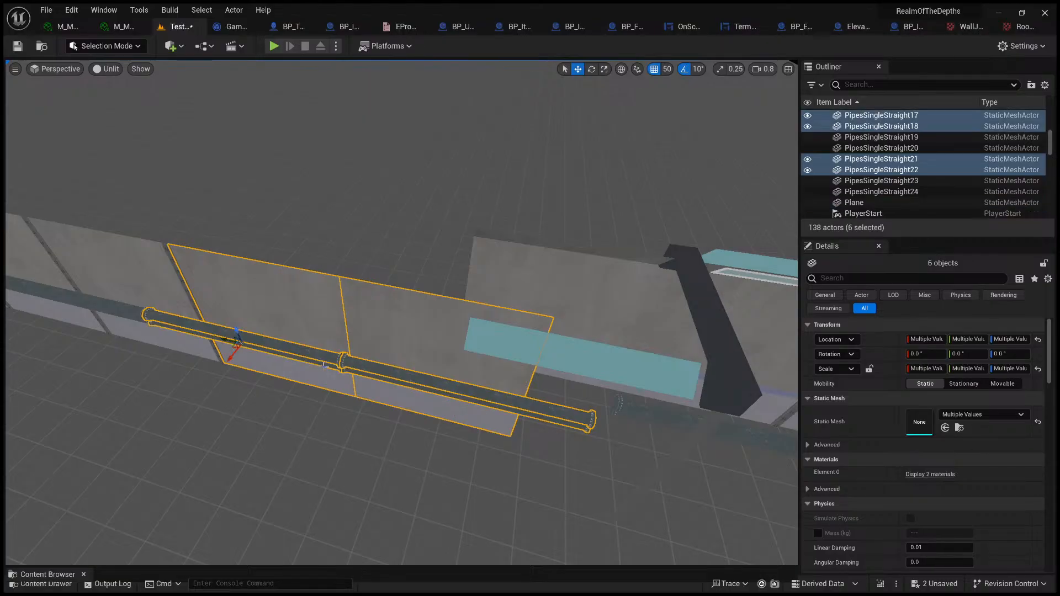
key("Delete")
Step: Delete the next leftover wall panel, its wall joint and the two pipe pieces beside them
right_click_drag(429, 333, 407, 328)
left_click(551, 293)
left_click(552, 287, "ctrl")
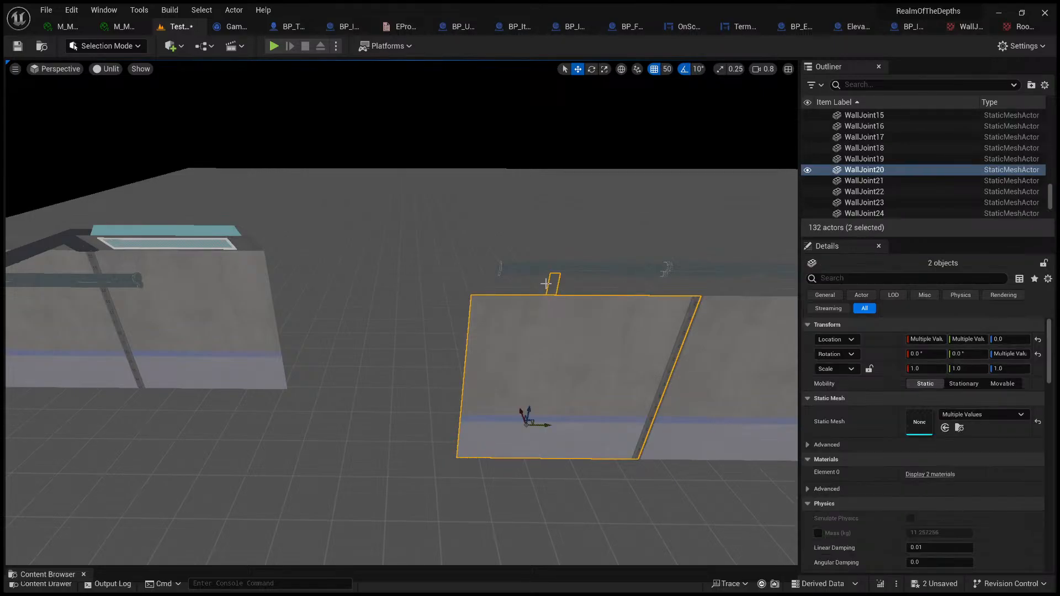
key("Delete")
left_click(540, 272)
key("Delete")
left_click(530, 274)
key("Delete")
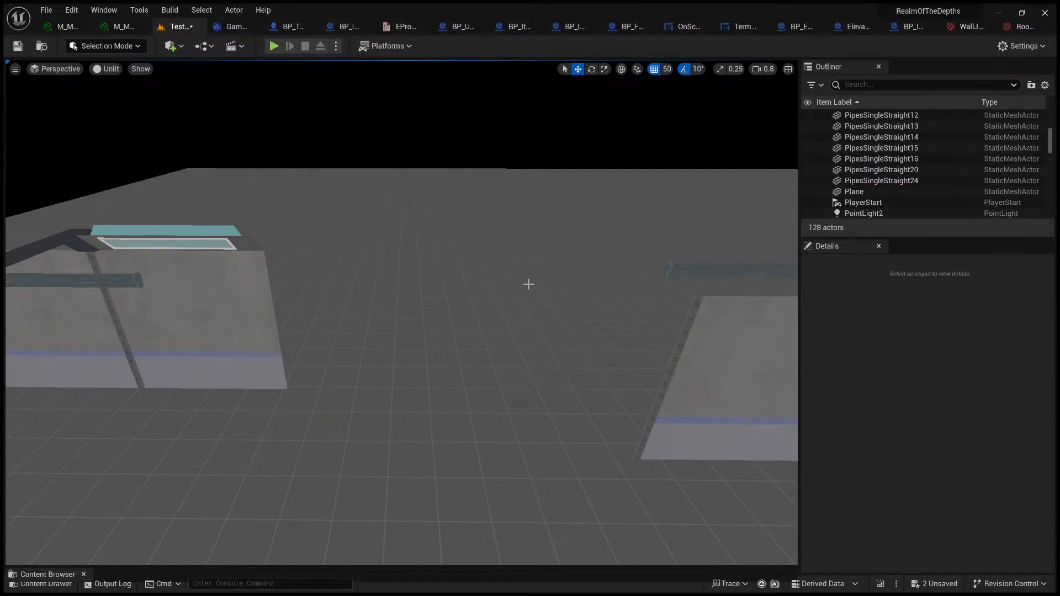
Step: Show the editor icons and select the first spotlights above the corner light panels on one side
right_click_drag(528, 284, 412, 287)
key("g")
left_click(398, 200)
right_click_drag(398, 200, 336, 160)
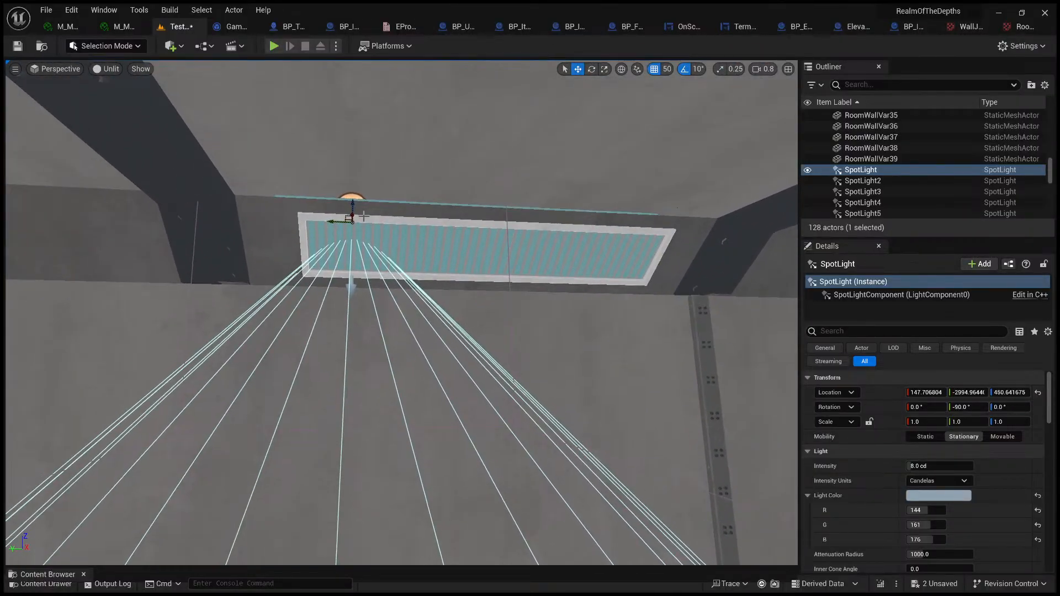
right_click_drag(338, 222, 461, 250)
left_click(373, 246, "ctrl")
right_click_drag(373, 245, 499, 262)
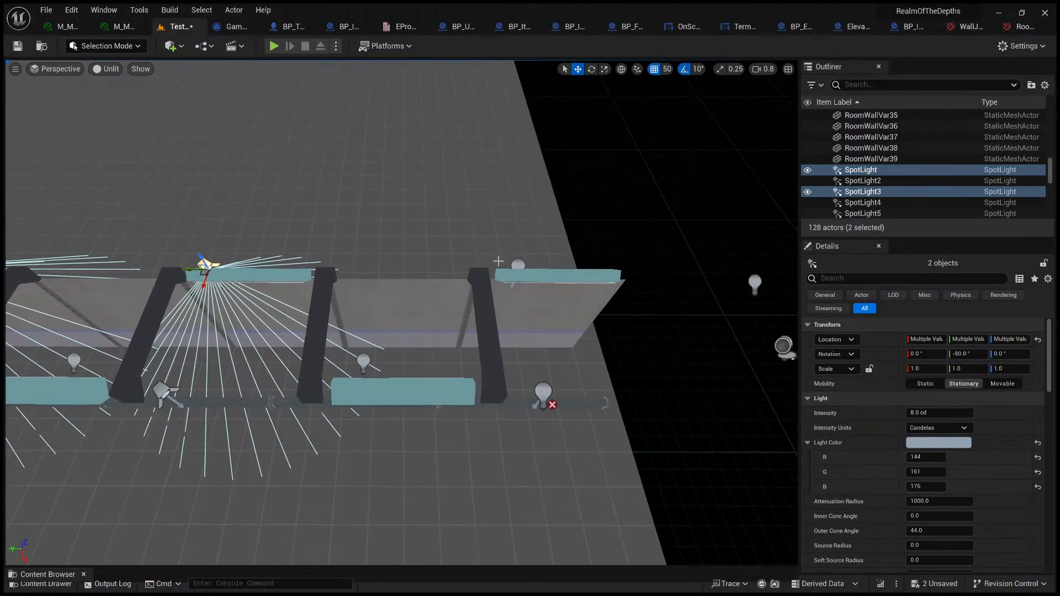
Step: Add the remaining spotlights and two point lights, then slide all eight lights along the corridor to centre on the corner light panels
left_click(541, 391, "ctrl")
right_click_drag(540, 391, 447, 387)
left_click(568, 354, "ctrl")
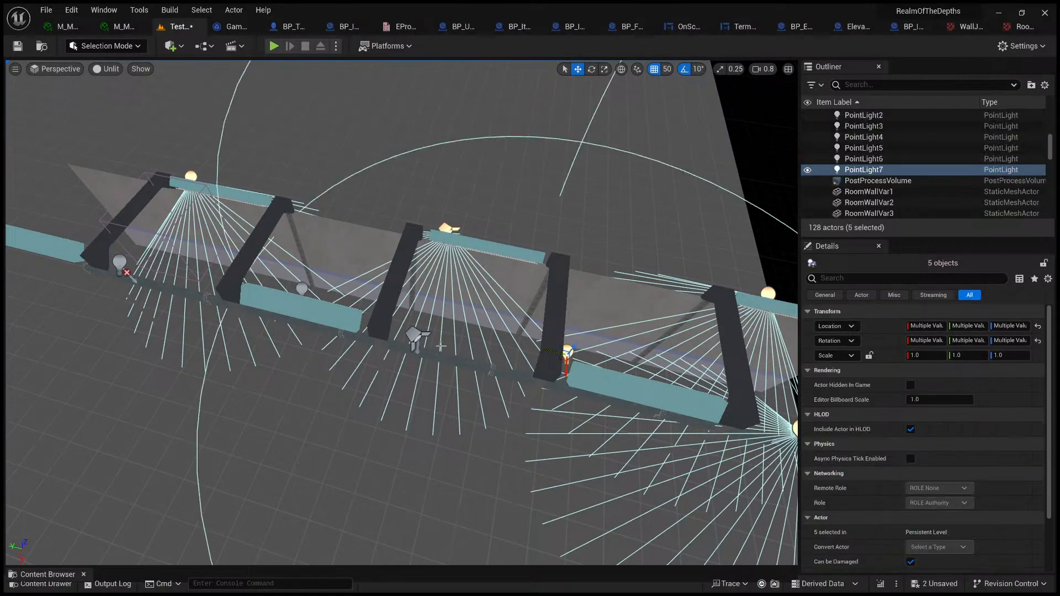
left_click(413, 339, "ctrl")
right_click_drag(413, 339, 379, 332)
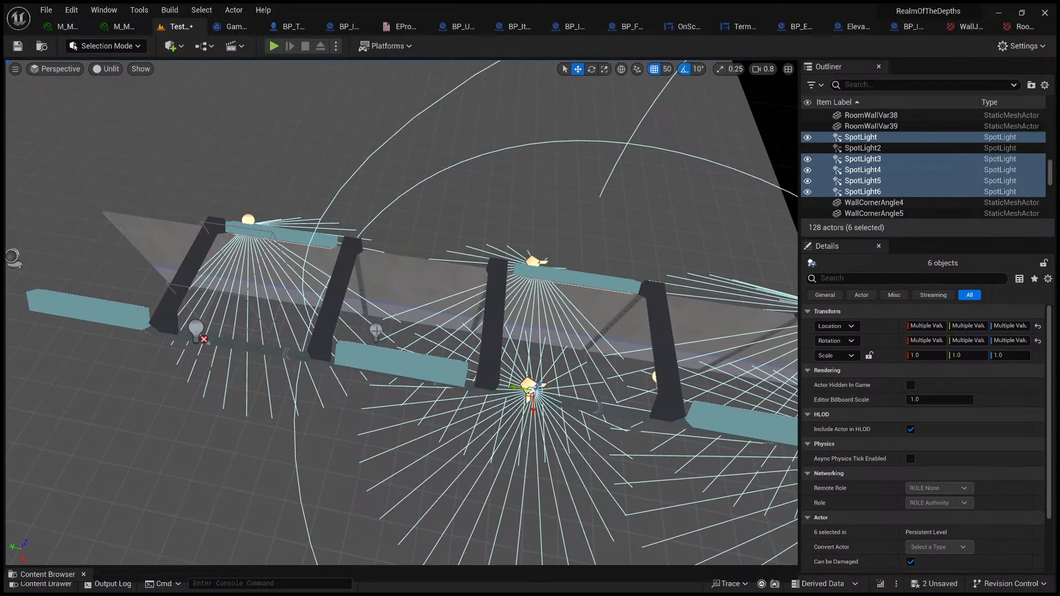
left_click(376, 332, "ctrl")
left_click(195, 332, "ctrl")
mouse_move(194, 332)
right_mouse_down()
mouse_move(271, 332)
mouse_move(198, 330)
right_mouse_up()
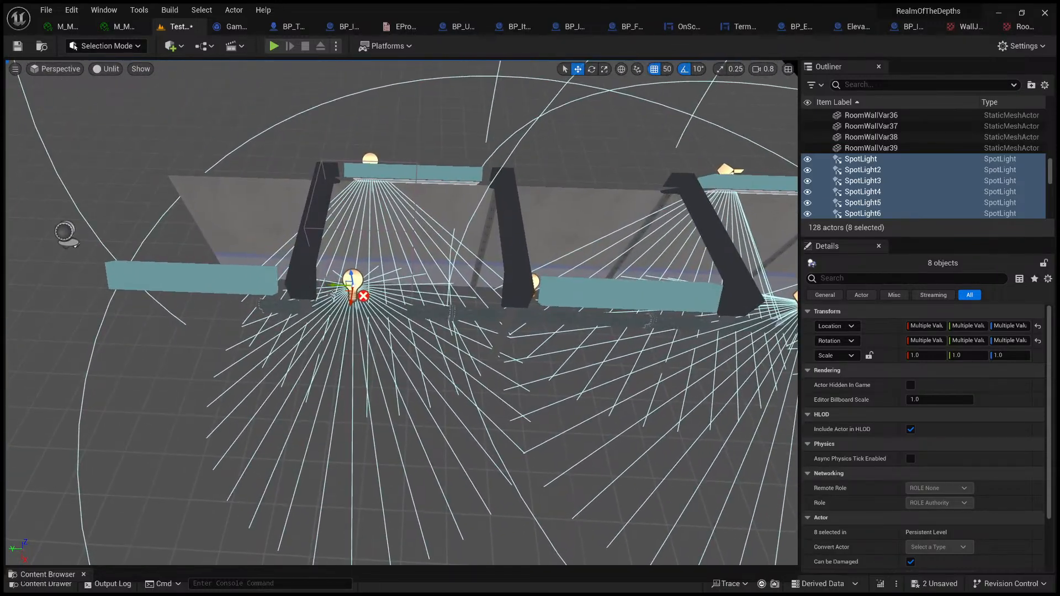
left_click_drag(334, 285, 386, 293)
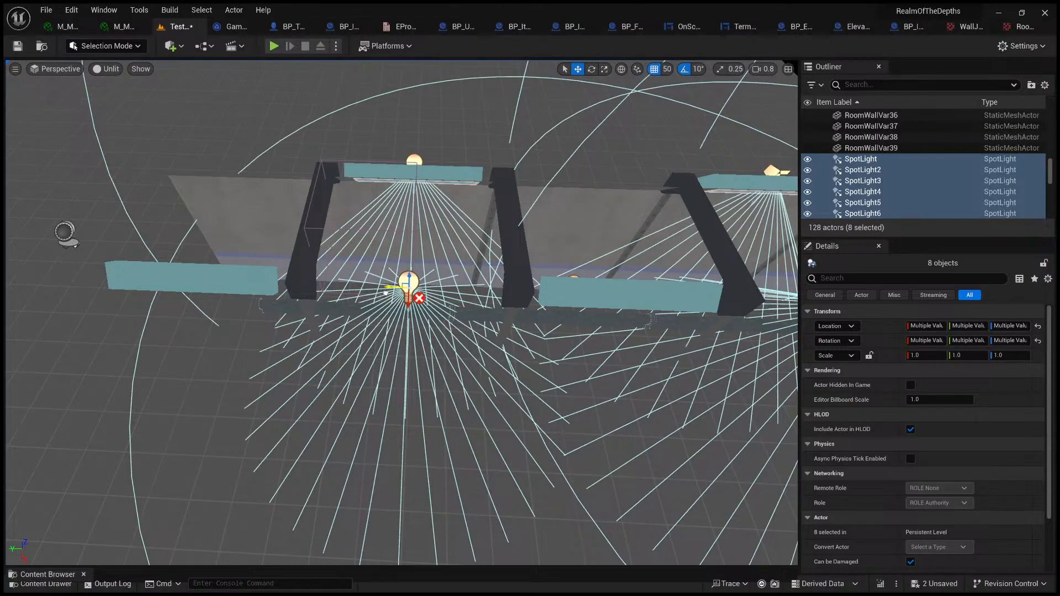
right_click_drag(385, 294, 501, 316)
Step: Switch the viewport to Lit and, with grid snapping off, shift one side's three spotlights from the wall toward the corridor interior
left_click(338, 305)
left_click(381, 296, "ctrl")
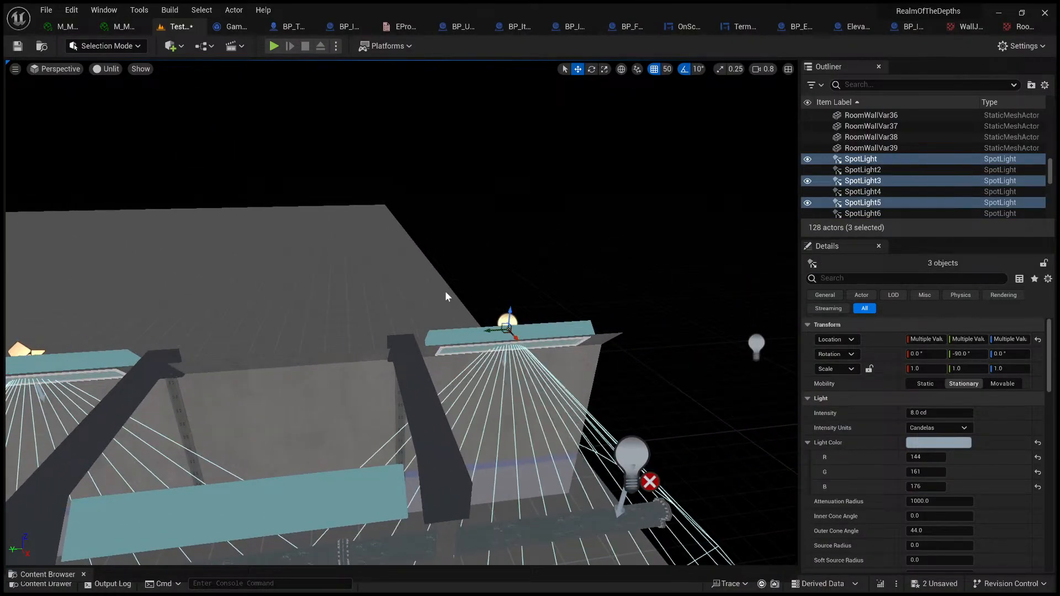
left_click(106, 69)
left_click(108, 92)
right_click_drag(382, 221, 381, 164)
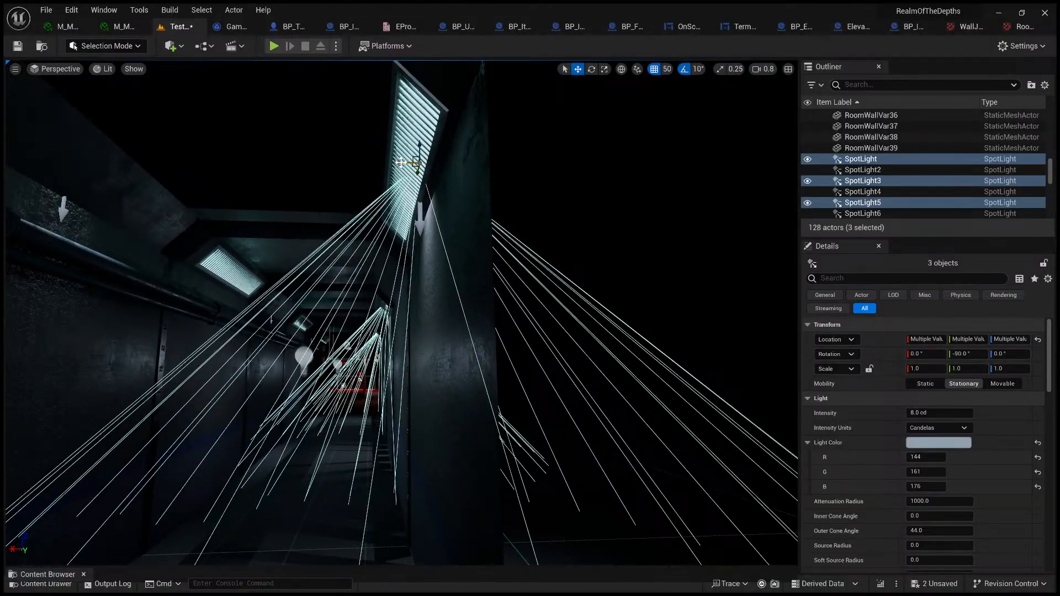
mouse_move(383, 163)
left_mouse_down()
mouse_move(352, 161)
mouse_move(403, 160)
mouse_move(381, 162)
mouse_move(391, 159)
left_mouse_up()
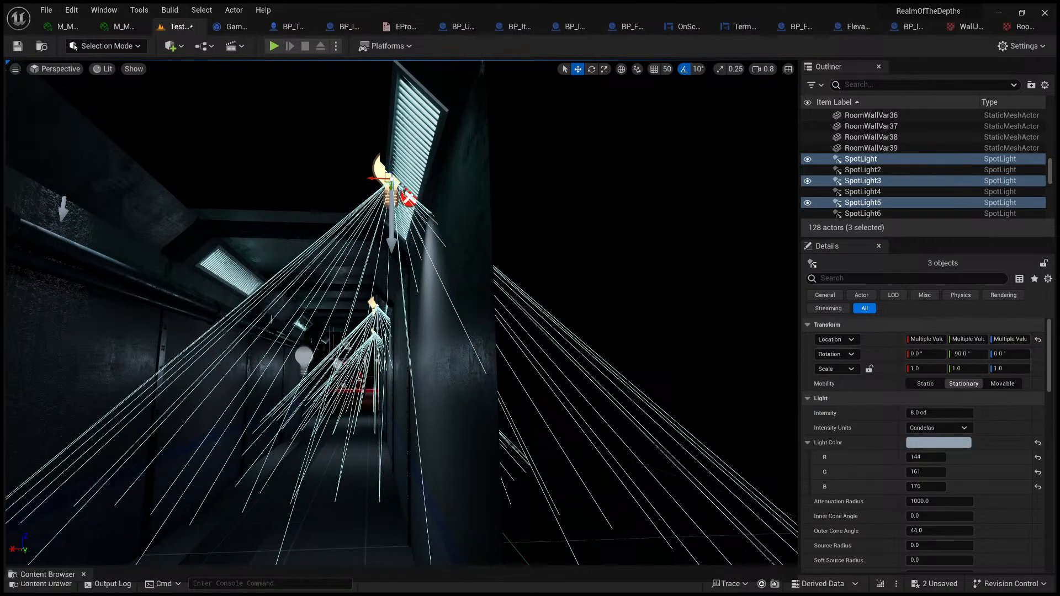
Step: Select the three spotlights on the opposite side and adjust their distance from the wall
key("a")
right_click_drag(404, 191, 317, 267)
key("g")
key("s")
key("e")
left_click(337, 241)
key("a")
left_click(315, 328, "ctrl")
right_click_drag(390, 318, 329, 255)
key("s")
right_click_drag(416, 271, 326, 238)
key("q")
key("e")
key("w")
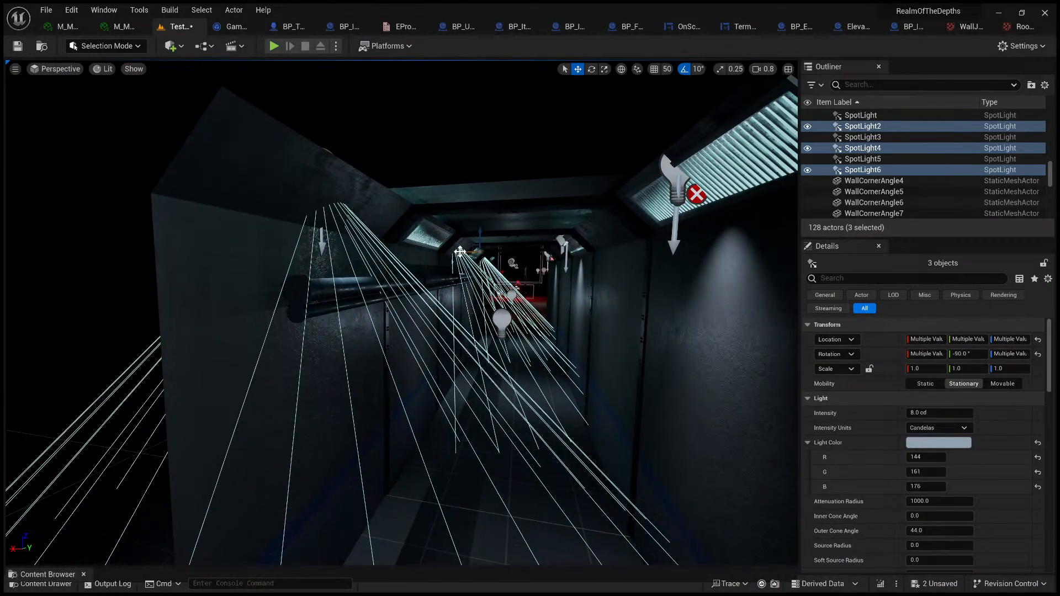
left_click_drag(459, 252, 470, 245)
Step: Slide the opposite side's three spotlights along the corridor to line up with their corner light panels
key("d")
right_click_drag(470, 245, 400, 282)
key("e")
key("s")
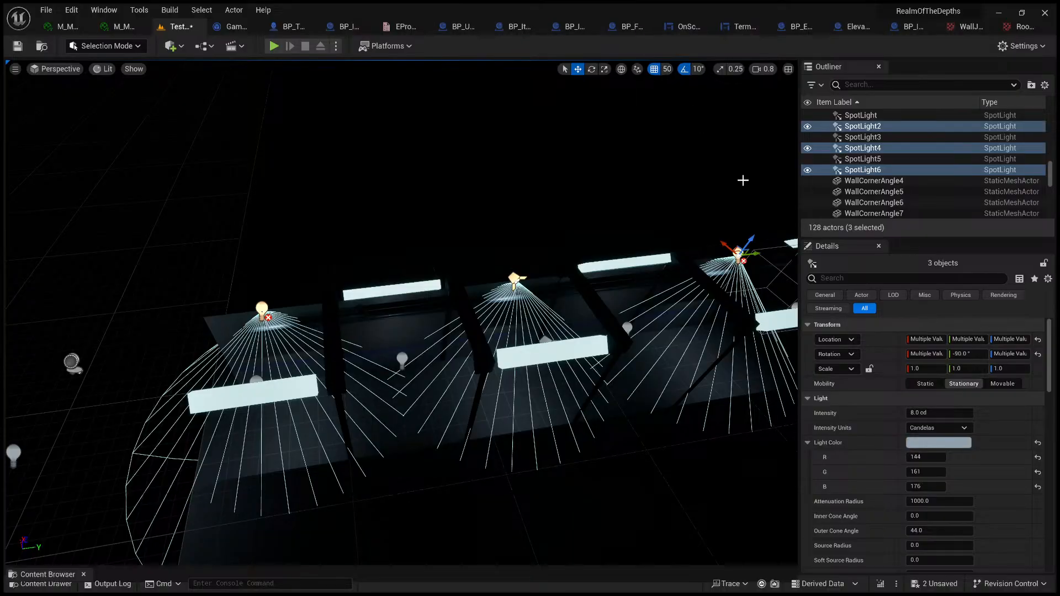
left_click_drag(754, 253, 846, 244)
Step: Inspect the lit corridor from several viewpoints, with the editor icons shown and hidden
right_click_drag(397, 309, 519, 279)
key("w")
key("q")
key("a")
key("g")
key("w")
key("g")
key("d")
key("g")
key("a")
key("s")
right_click_drag(573, 309, 475, 315)
key("w")
key("s")
key("w")
key("w")
Step: Playtest the corridor in both directions, checking its walls, pipes and corner lights, and stop the play session
left_click(464, 382)
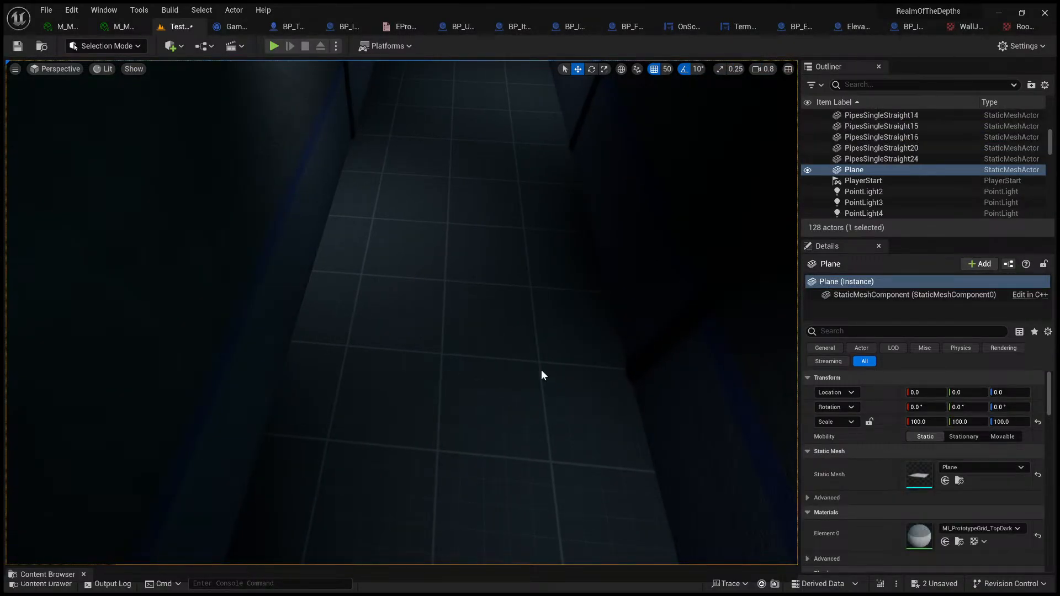
key("alt+p")
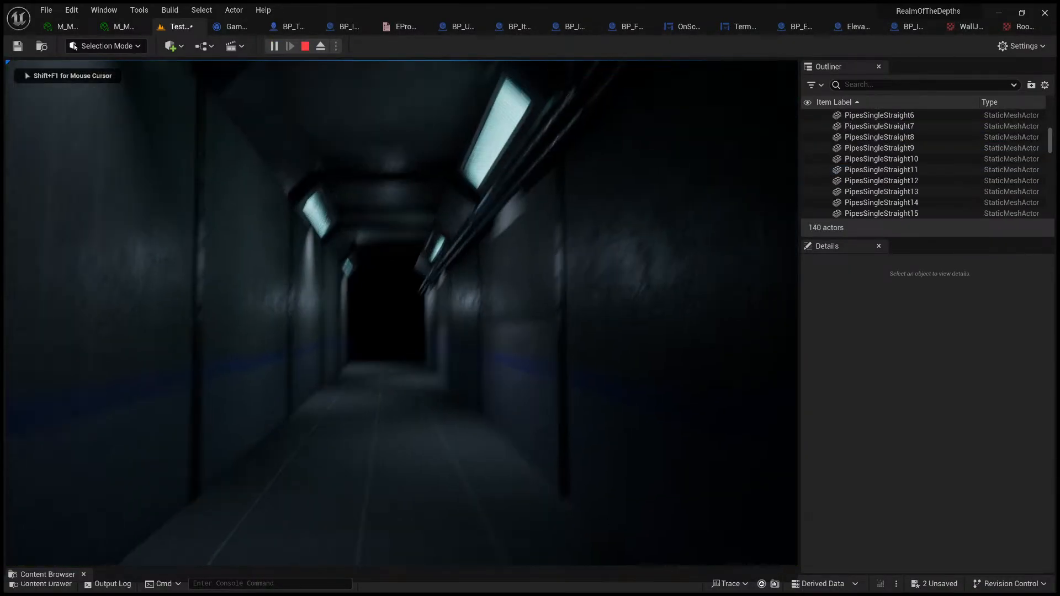
key("w")
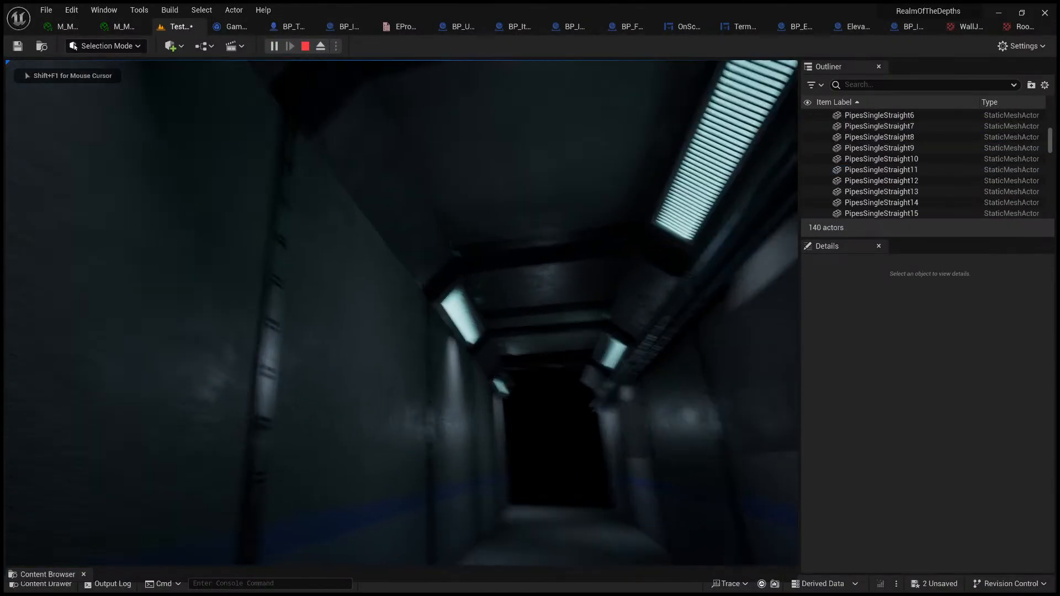
key("w")
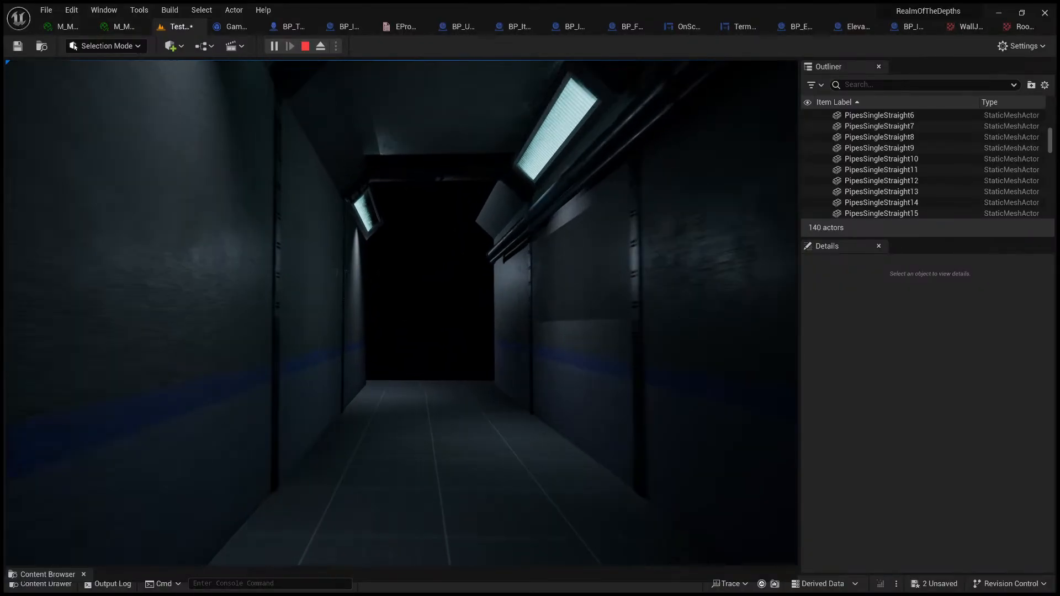
key("w")
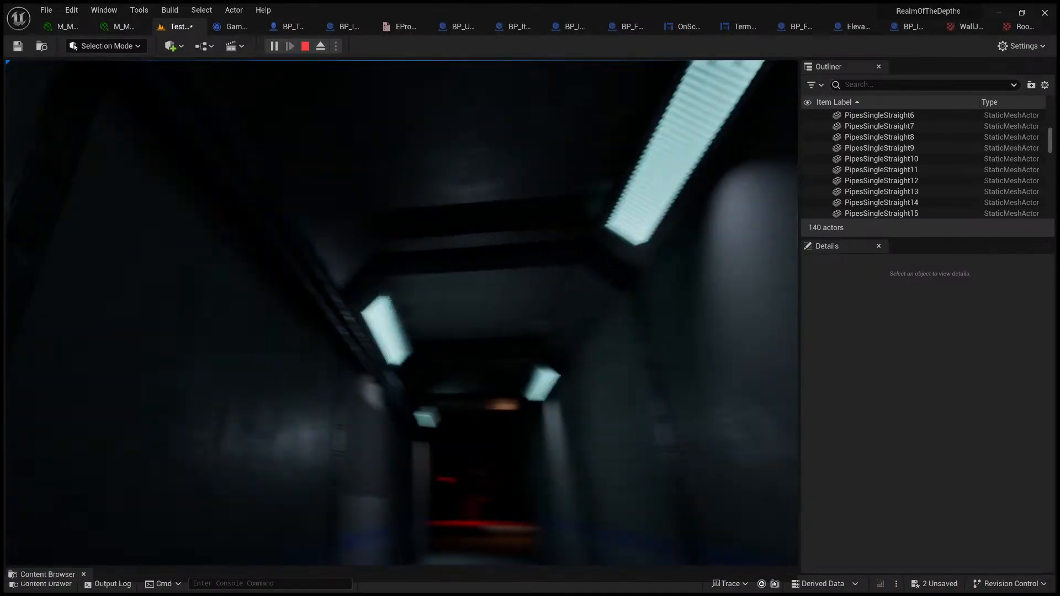
key("s")
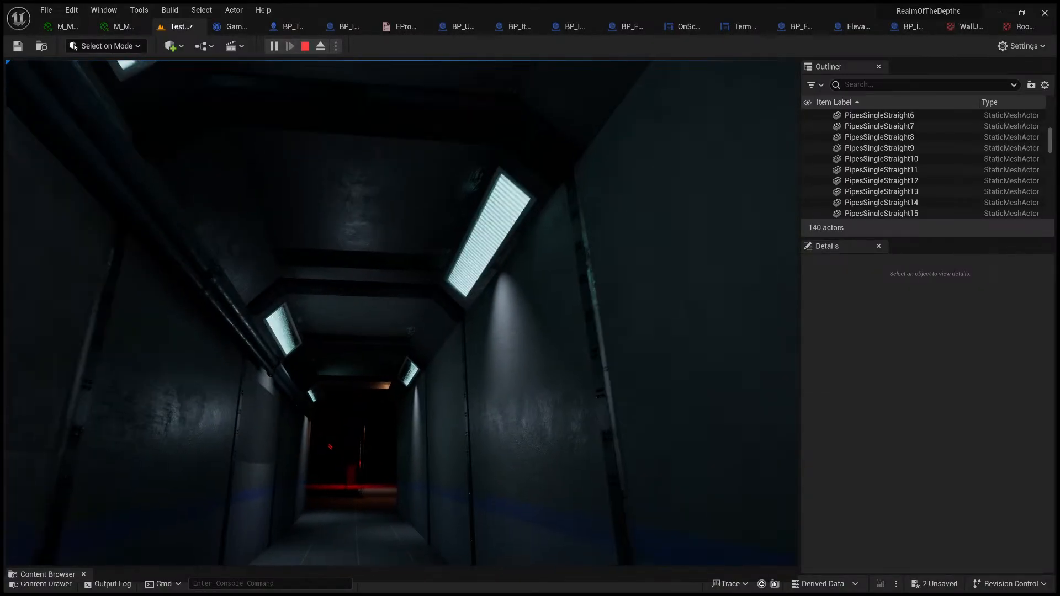
key("w")
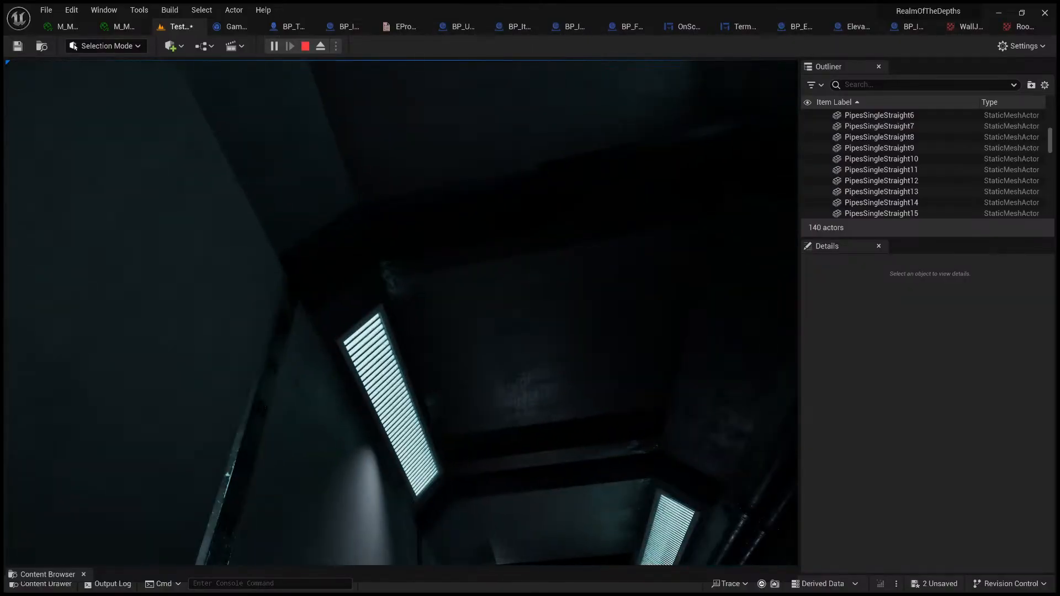
key("s")
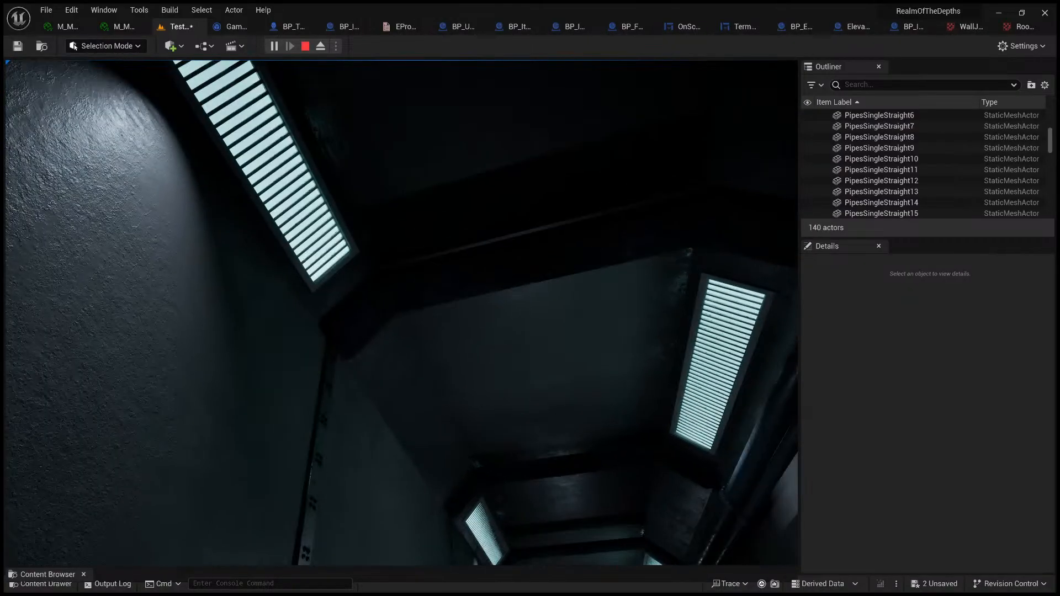
key("Escape")
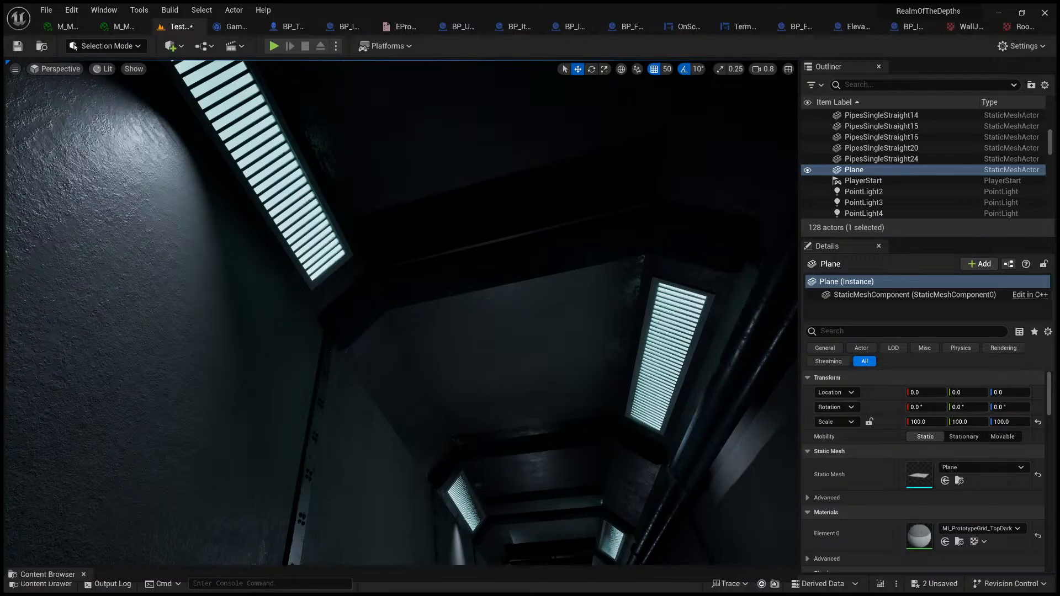
Step: Select PointLight6 and reposition it beneath the nearby ceiling joint, shifting it across the corridor
right_click_drag(512, 320, 522, 456)
key("s")
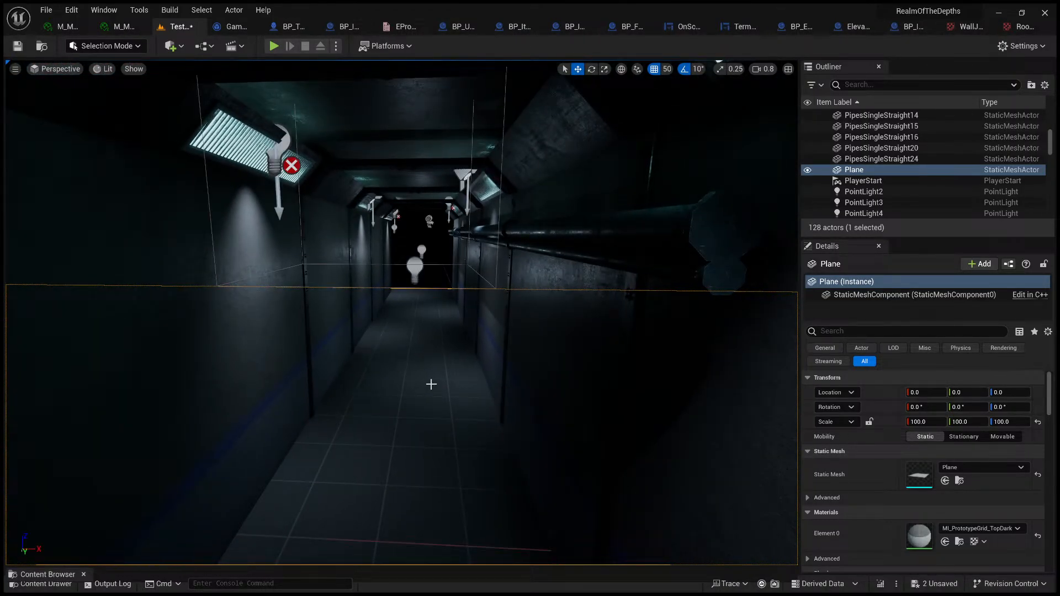
left_click(414, 269)
key("w")
right_click_drag(559, 407, 478, 334)
left_click_drag(605, 471, 404, 217)
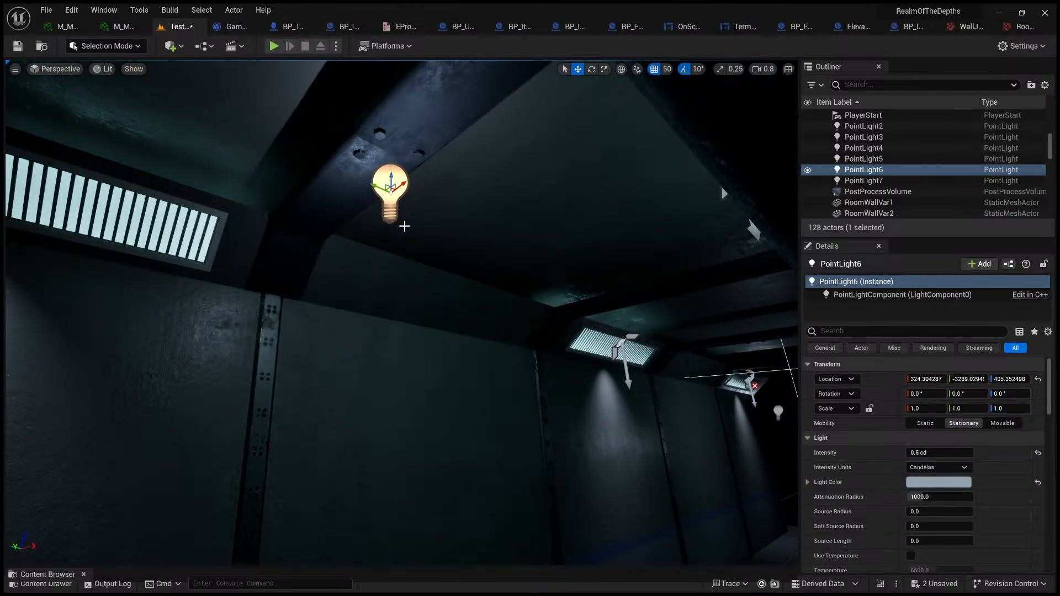
key("a")
right_click_drag(405, 225, 528, 249)
scroll(544, 243, "down", 2)
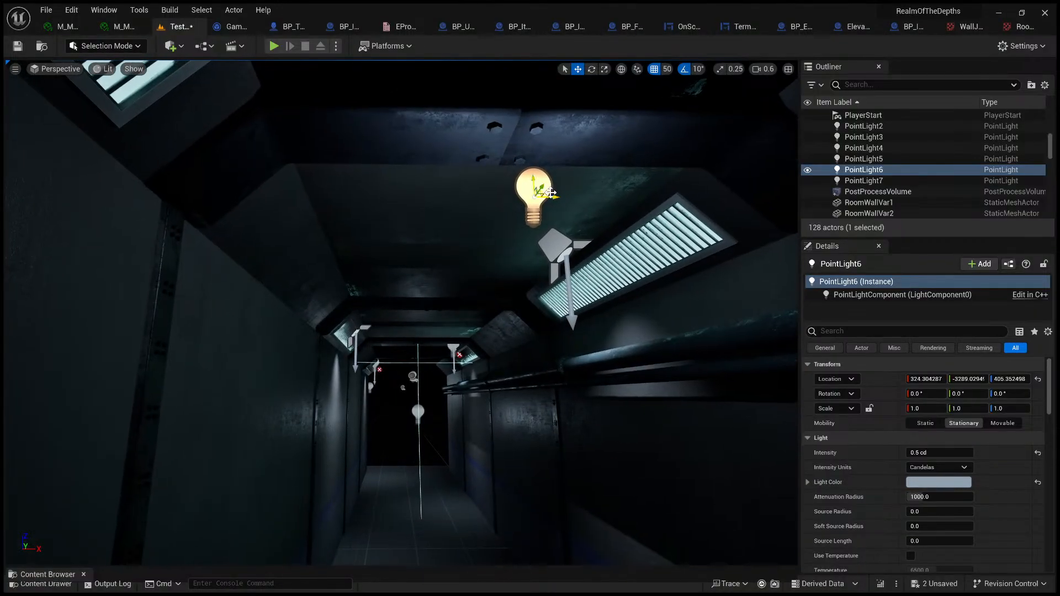
left_click_drag(548, 197, 349, 194)
right_click_drag(349, 194, 260, 221)
Step: Slow the camera speed to 0.2 and examine the surface texture and bolts of WallJoint9 up close
scroll(182, 177, "down", 4)
key("w")
key("w")
key("w")
key("s")
key("w")
key("s")
key("w")
key("s")
left_click(330, 334)
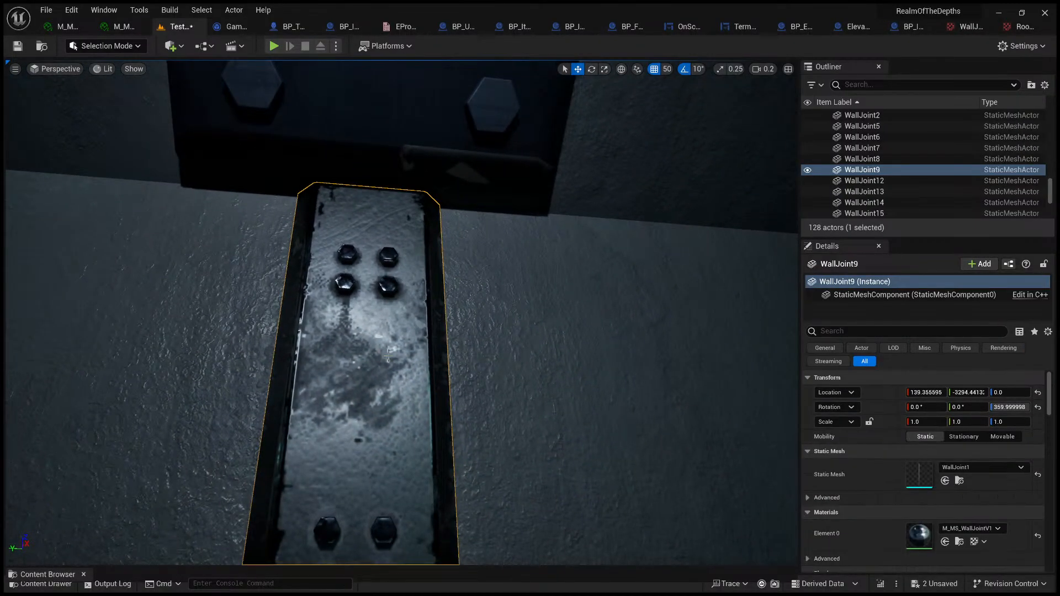
Step: Locate WallJointCeiling10's assets in the WallJointCeiling folder and review its 2k textures and M_MS_WallJointV1 material
right_click_drag(488, 345, 701, 265)
key("s")
right_click_drag(335, 249, 241, 294)
key("s")
left_click(335, 248)
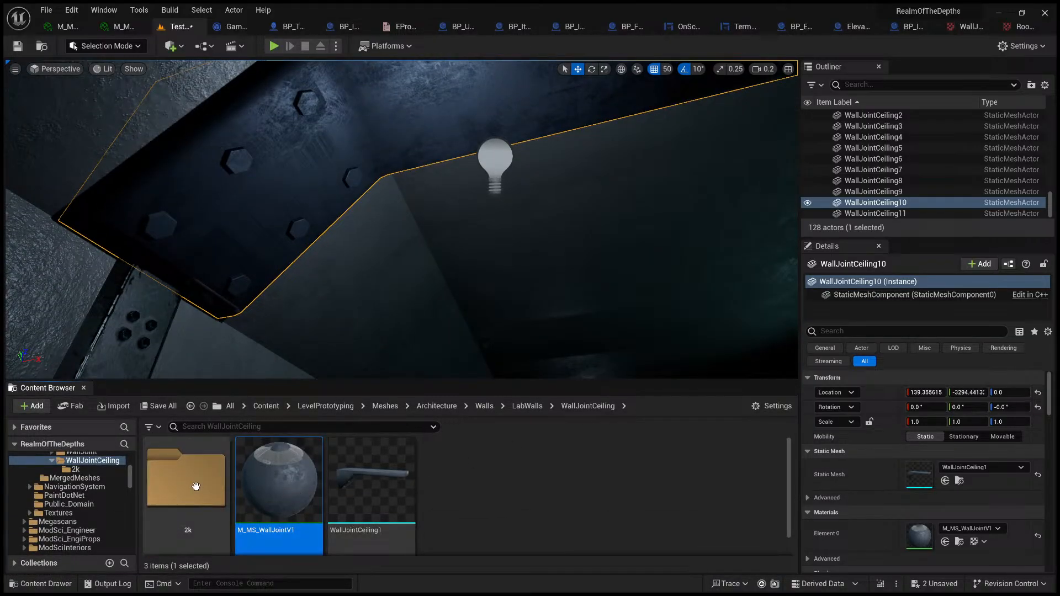
double_click(196, 486)
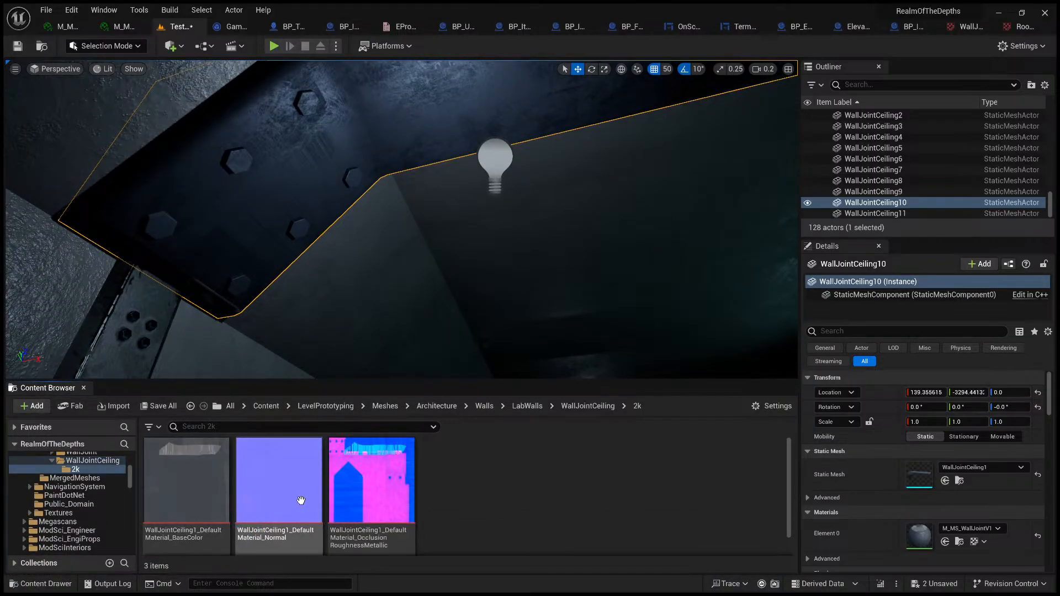
left_click(572, 409)
double_click(303, 485)
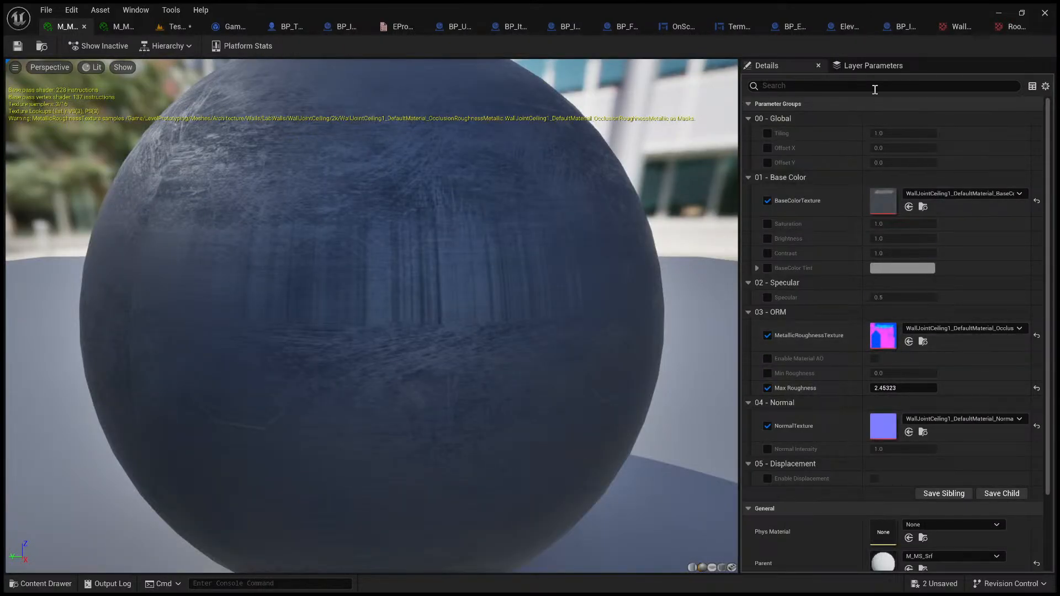
left_click(188, 32)
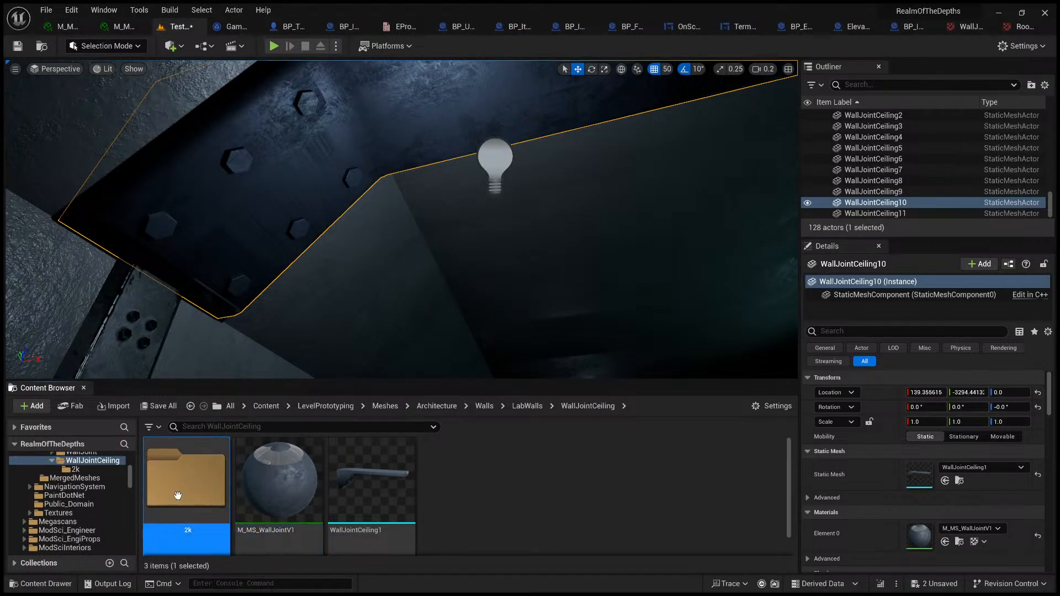
left_click(589, 407)
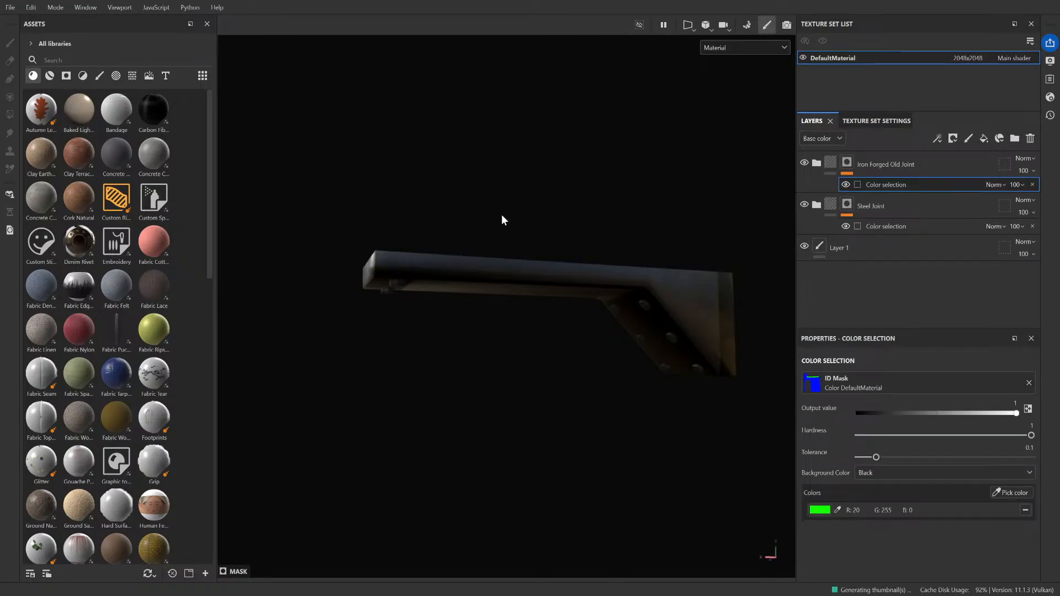
Step: In Substance 3D Painter, examine the ceiling joint's material and bolts from several angles and distances
scroll(611, 315, "up", 5)
left_click_drag(566, 343, 723, 298, "alt")
middle_click_drag(710, 304, 428, 97, "alt")
scroll(421, 255, "up", 6)
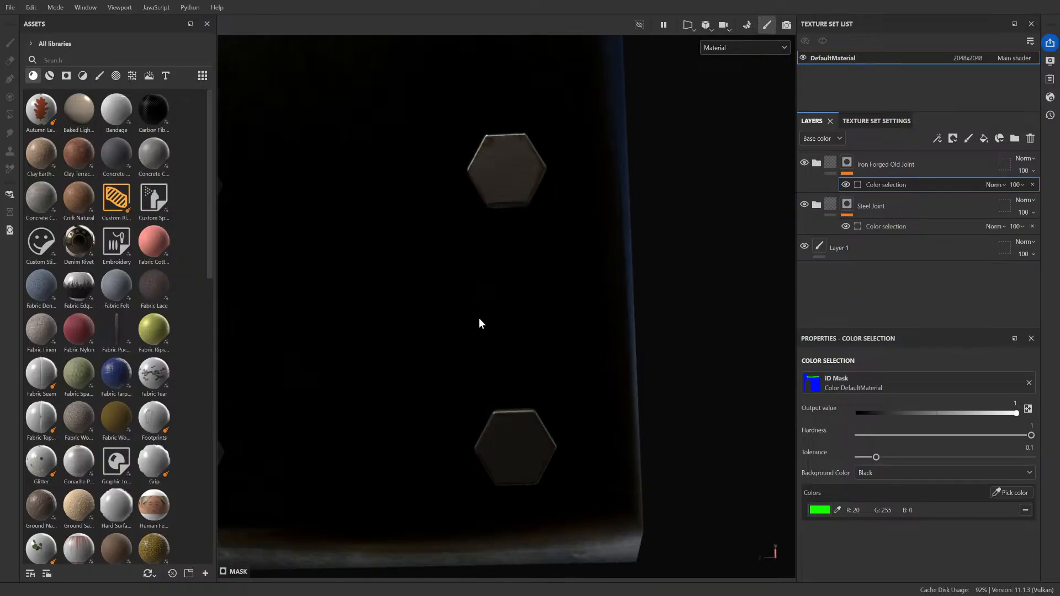
left_click_drag(479, 324, 199, 308, "alt")
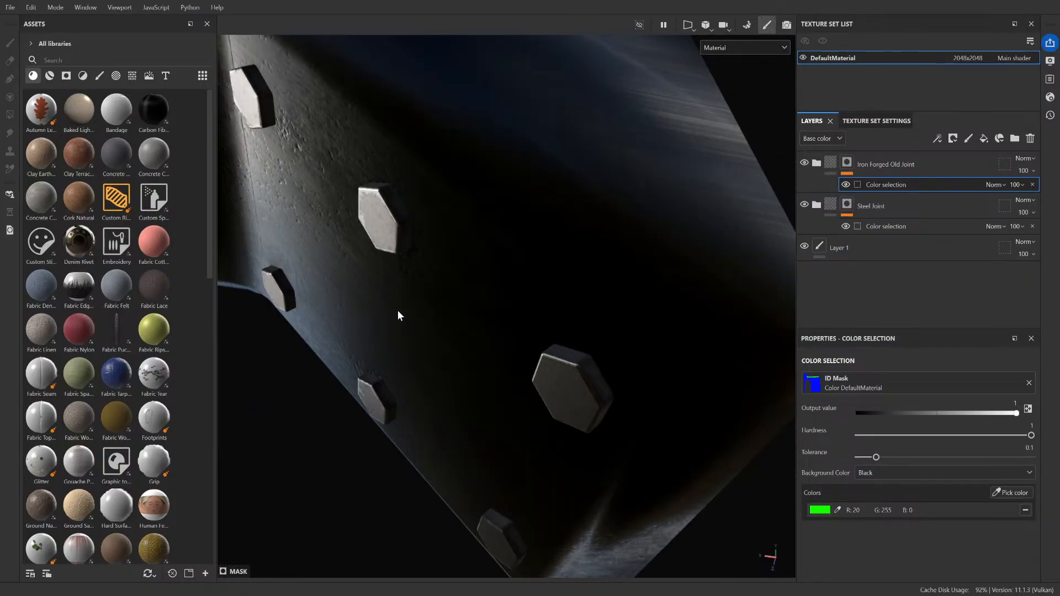
scroll(462, 298, "down", 10)
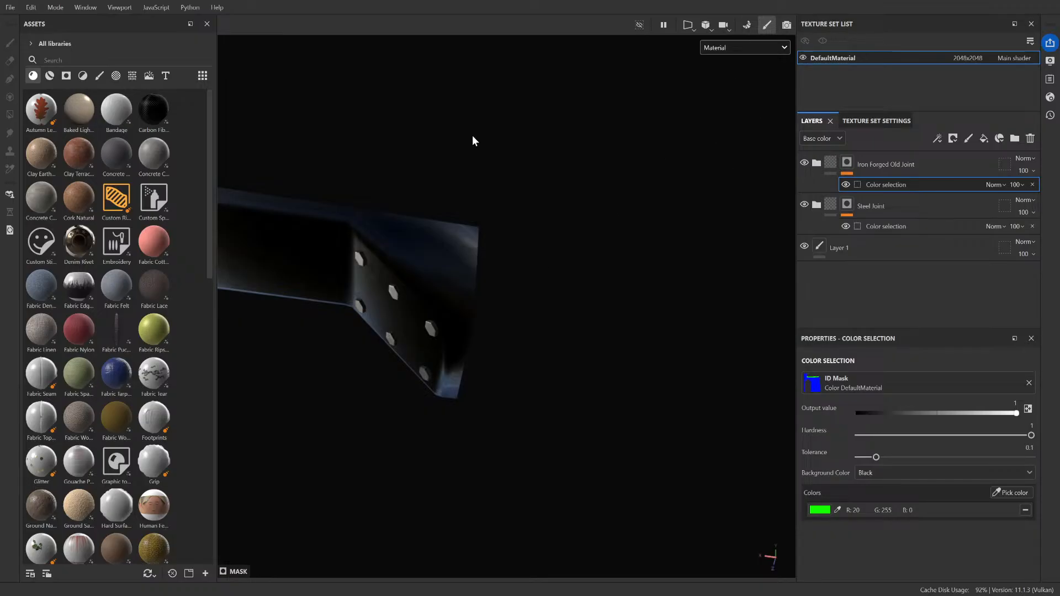
left_click_drag(473, 140, 535, 242, "alt")
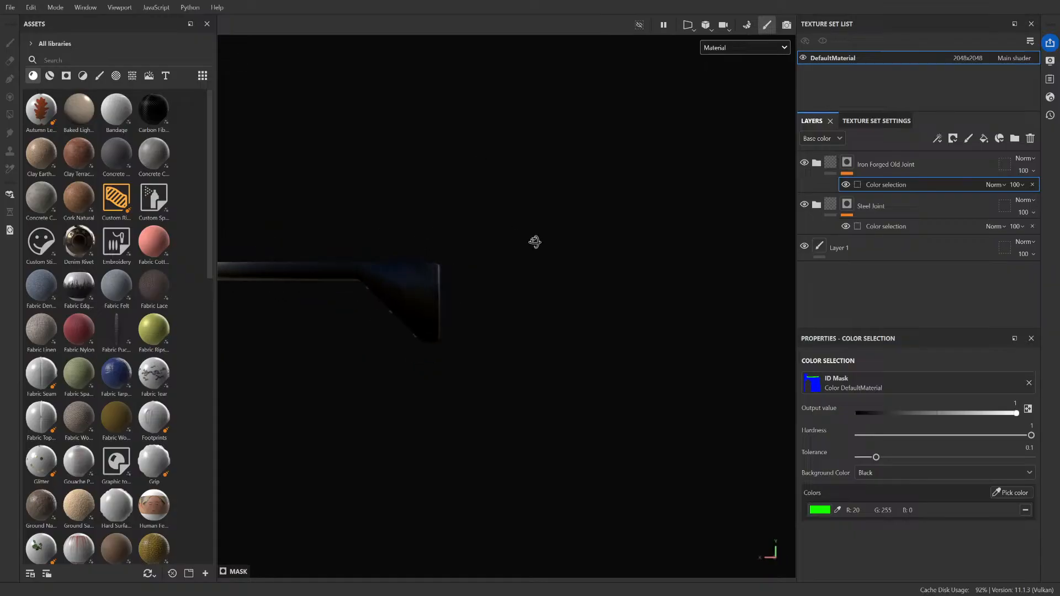
scroll(486, 238, "down", 5)
middle_click_drag(389, 201, 550, 185, "alt")
left_click_drag(487, 235, 519, 93, "alt")
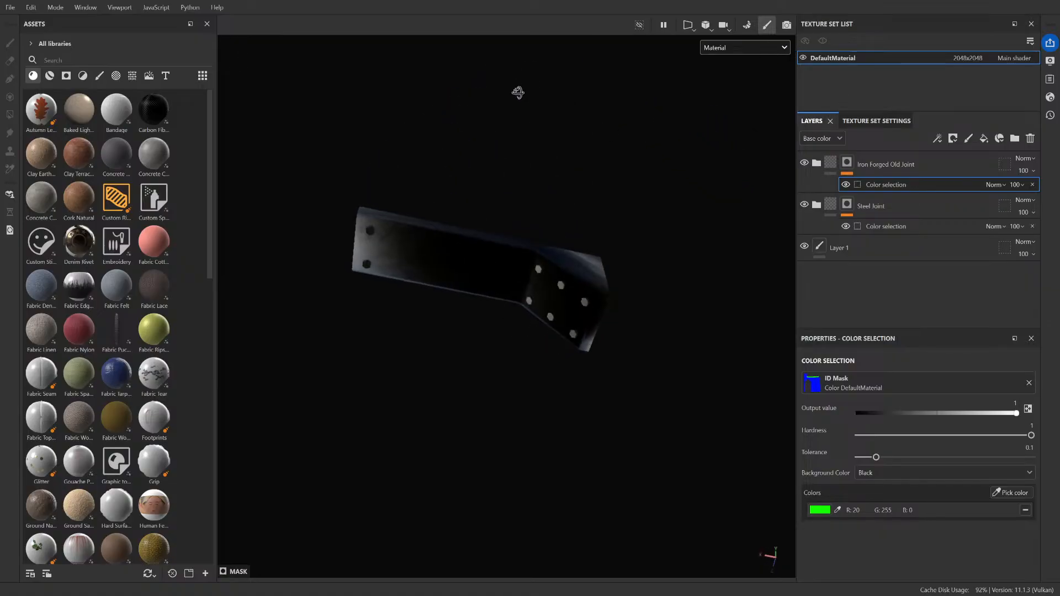
scroll(494, 250, "up", 6)
left_click_drag(486, 252, 554, 323, "alt")
scroll(519, 366, "down", 7)
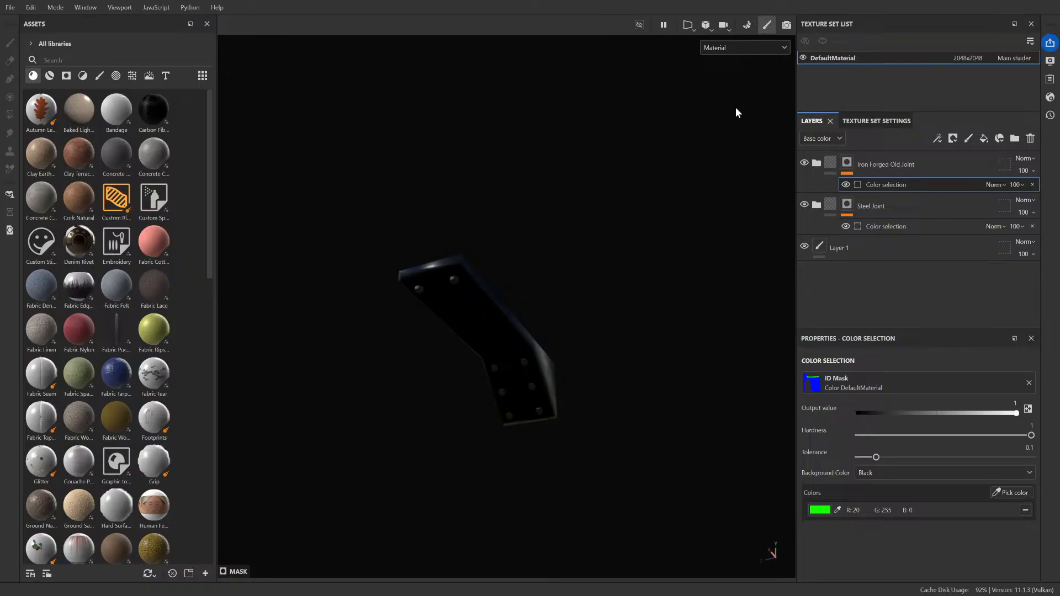
Step: Show only the Base color channel on the ceiling joint and examine its bolted end up close
key("b")
scroll(518, 384, "up", 4)
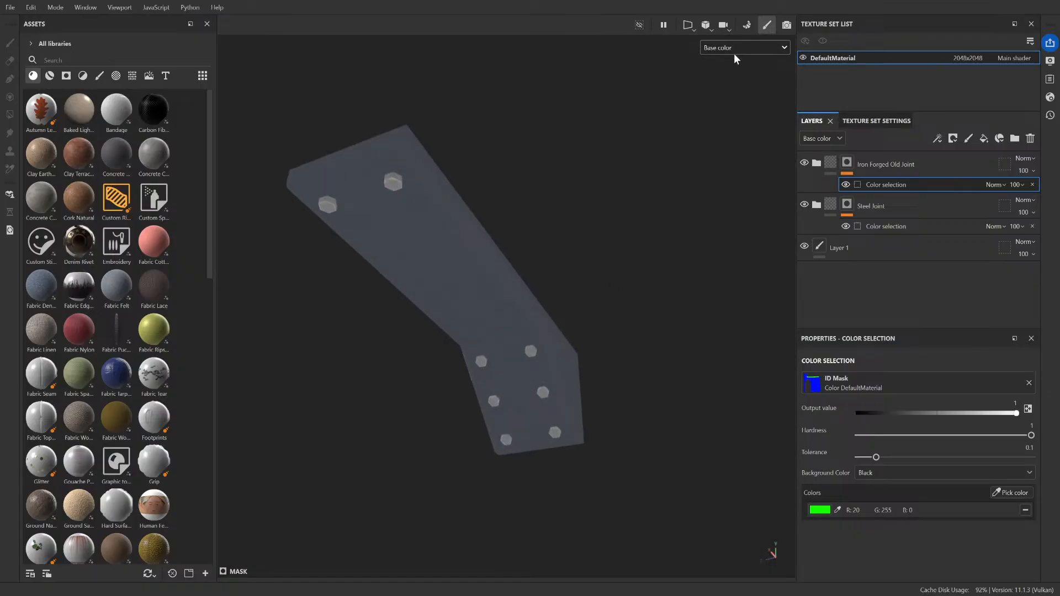
scroll(600, 408, "up", 8)
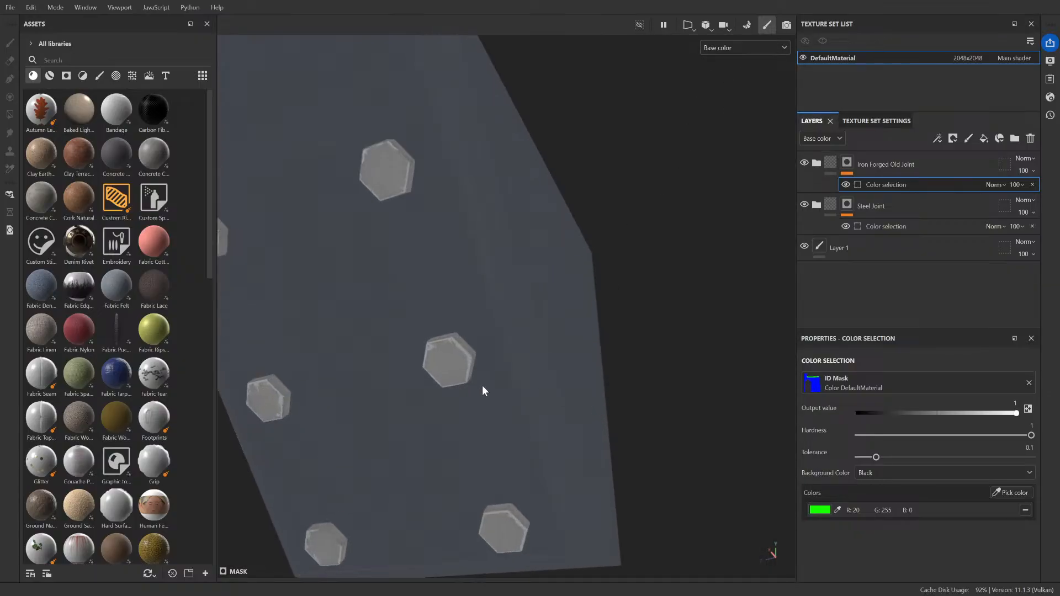
left_click_drag(483, 391, 463, 359, "alt")
middle_click_drag(385, 347, 467, 240, "alt")
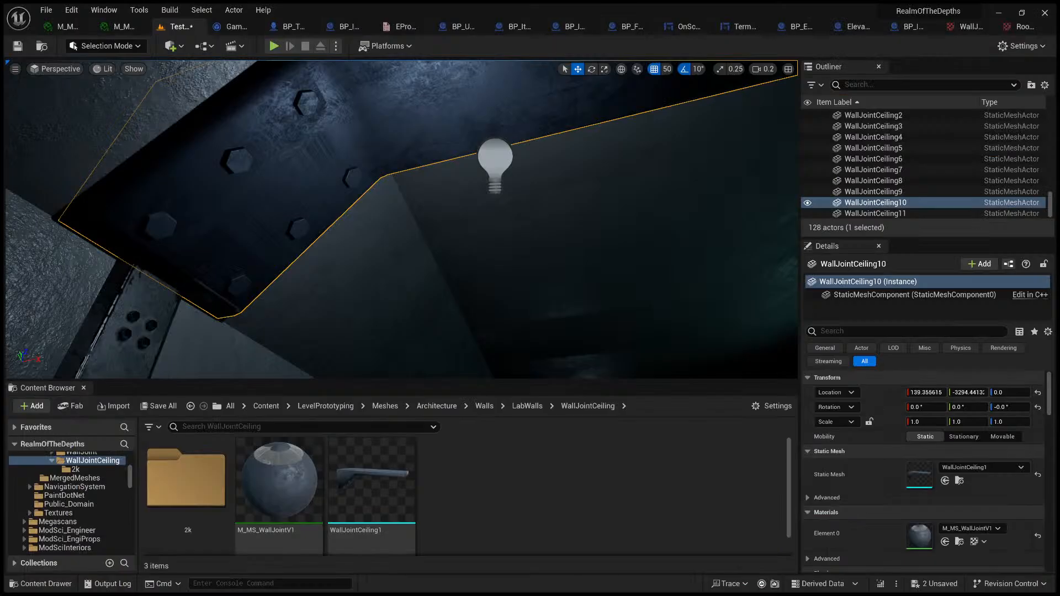
Step: Compare the ceiling joint's stretched surface texture in Unreal Engine with its bolted face in Substance 3D Painter
mouse_move(458, 272)
right_mouse_down()
mouse_move(265, 259)
mouse_move(458, 271)
right_mouse_up()
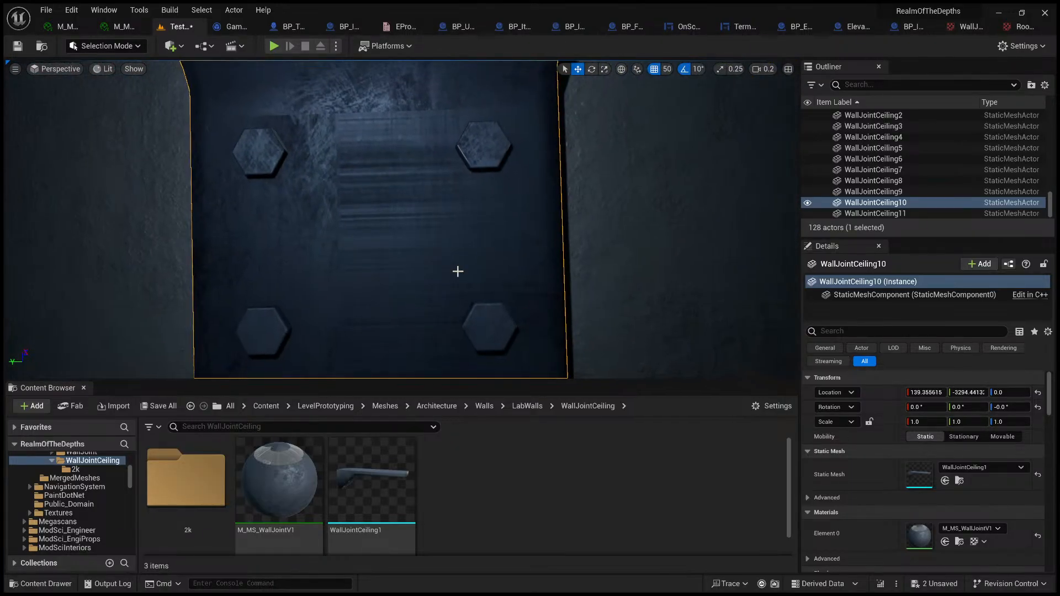
left_click(1001, 14)
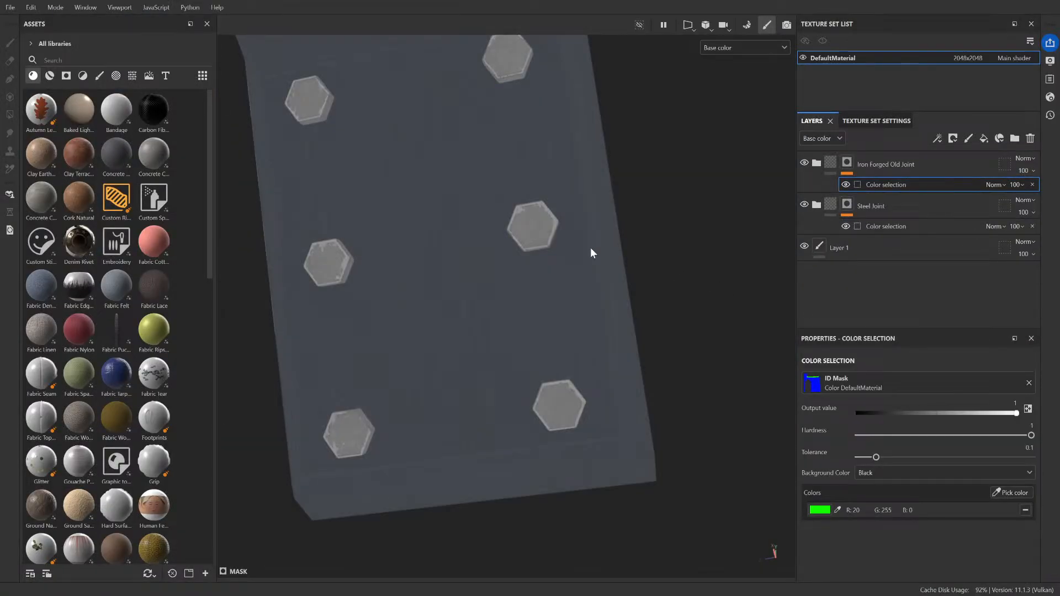
mouse_move(567, 223)
left_mouse_down("alt")
mouse_move(578, 265)
mouse_move(619, 263)
mouse_move(631, 239)
mouse_move(640, 271)
left_mouse_up("alt")
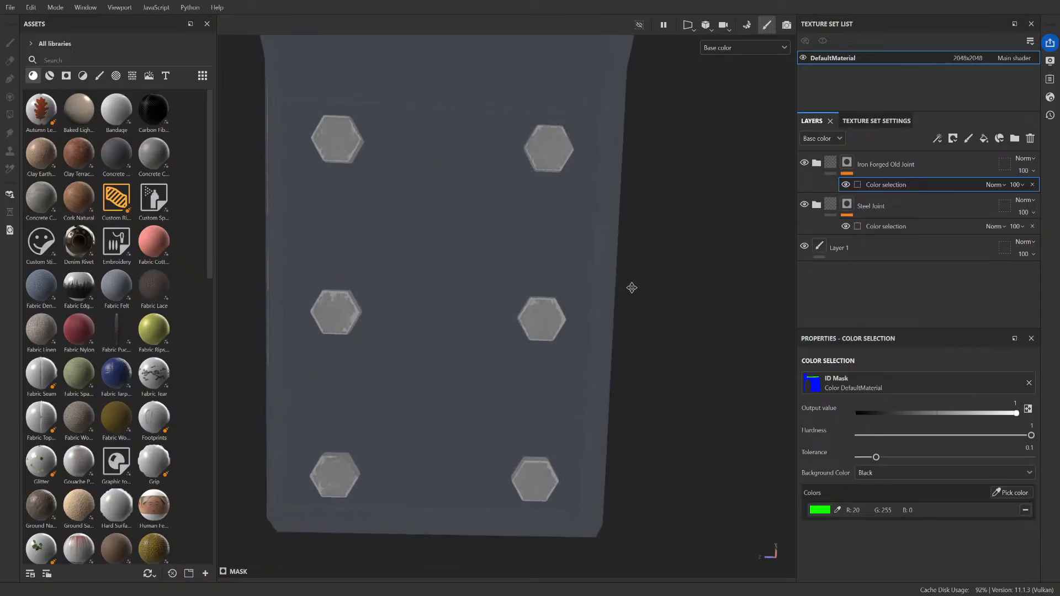
scroll(500, 197, "down", 3)
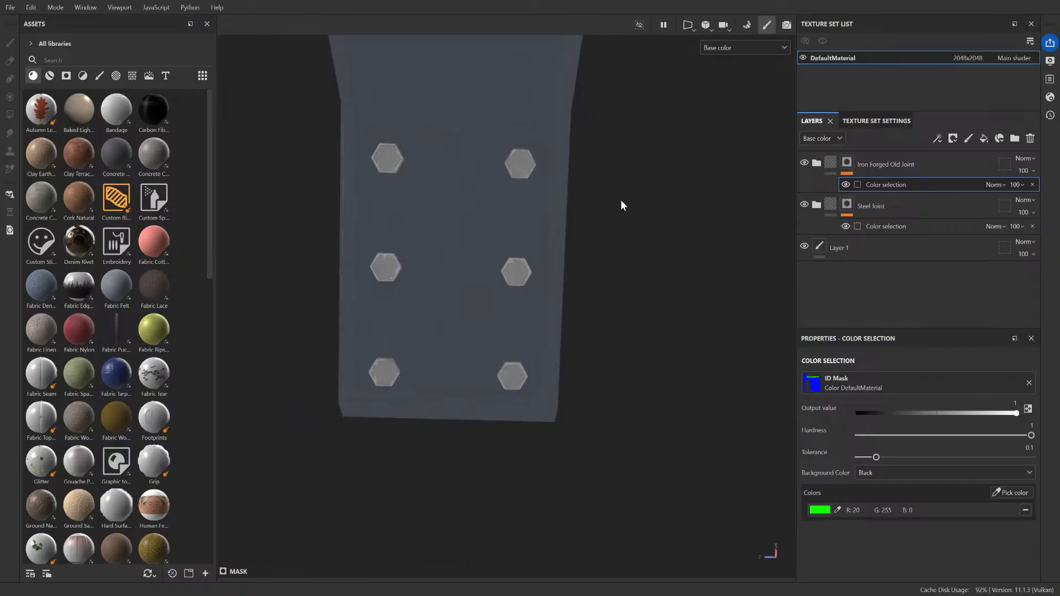
mouse_move(623, 206)
left_mouse_down("alt")
mouse_move(629, 190)
mouse_move(642, 213)
mouse_move(658, 206)
mouse_move(635, 206)
left_mouse_up("alt")
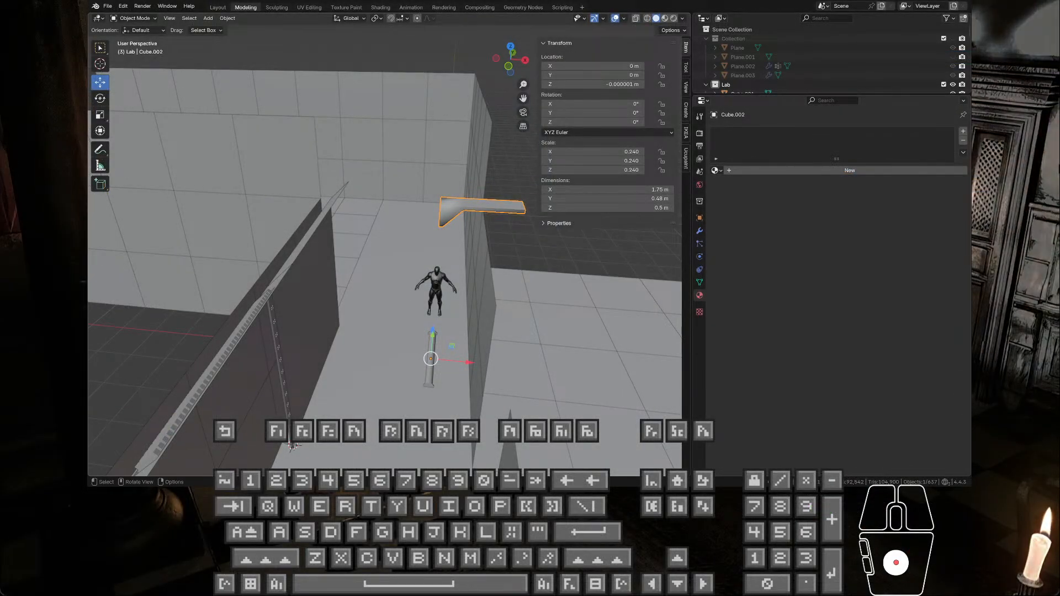
Step: In Blender, isolate the ceiling joint Cube.002, enter Edit Mode and open the UV Editing workspace
left_click(456, 205)
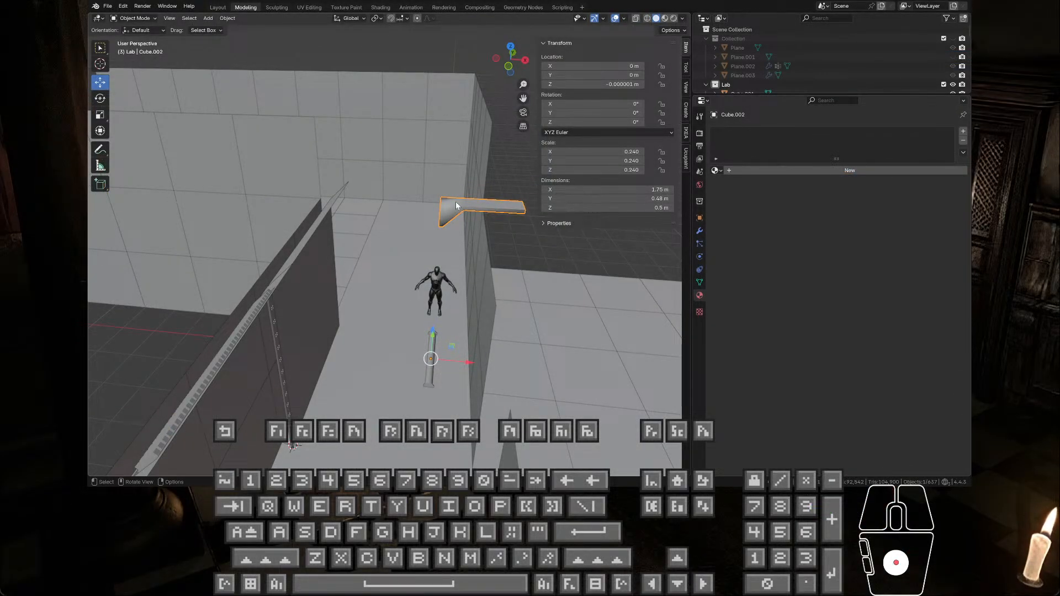
key("KP_Decimal")
middle_click_drag(458, 206, 334, 224)
key("KP_Divide")
key("Tab")
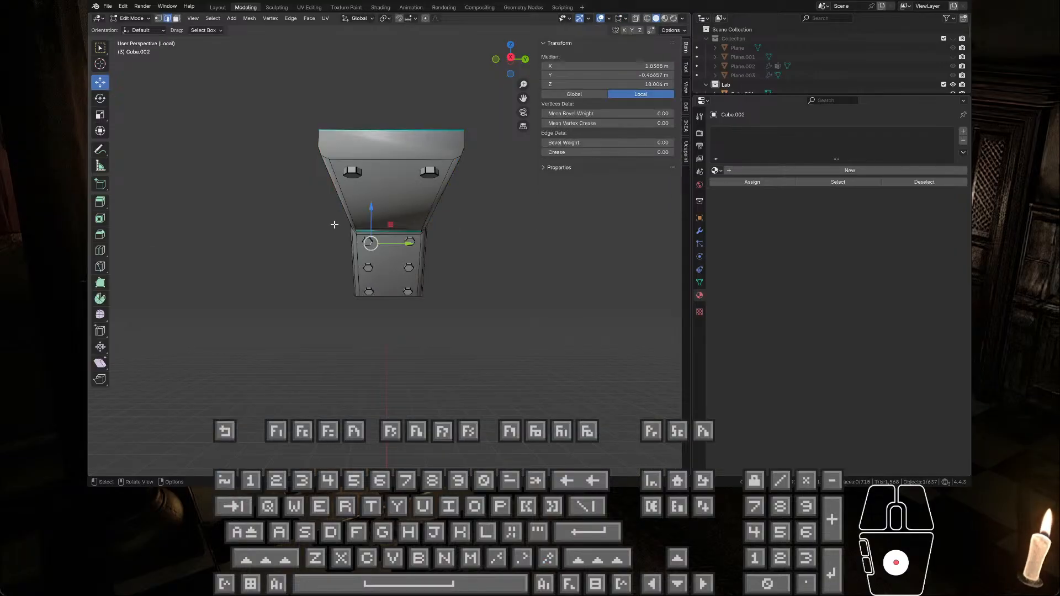
left_click(309, 7)
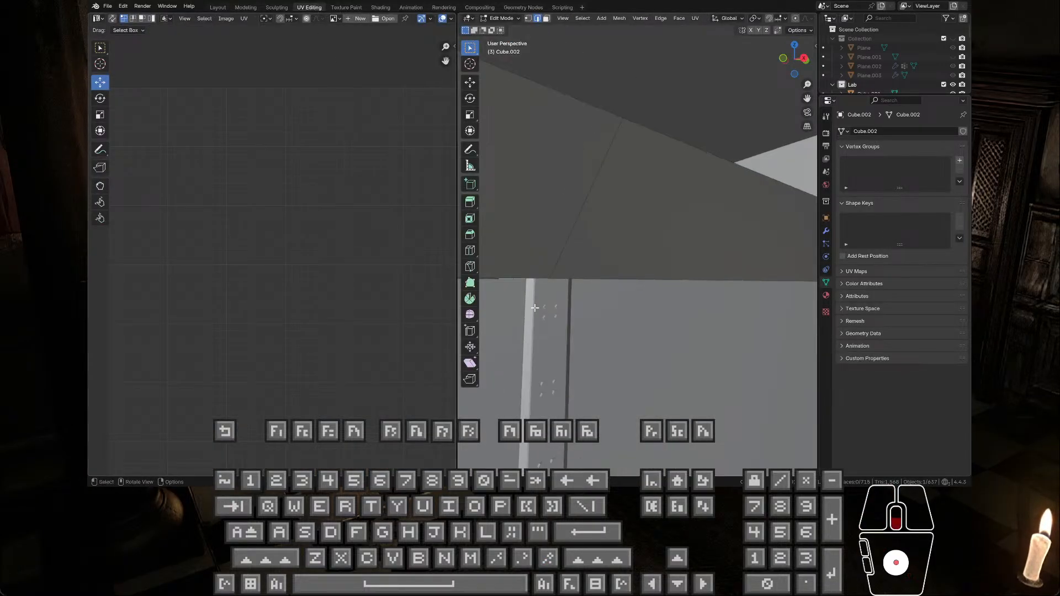
Step: Isolate the ceiling joint Cube.002 in local view and select all its geometry to display its UV islands
middle_click_drag(530, 282, 587, 285)
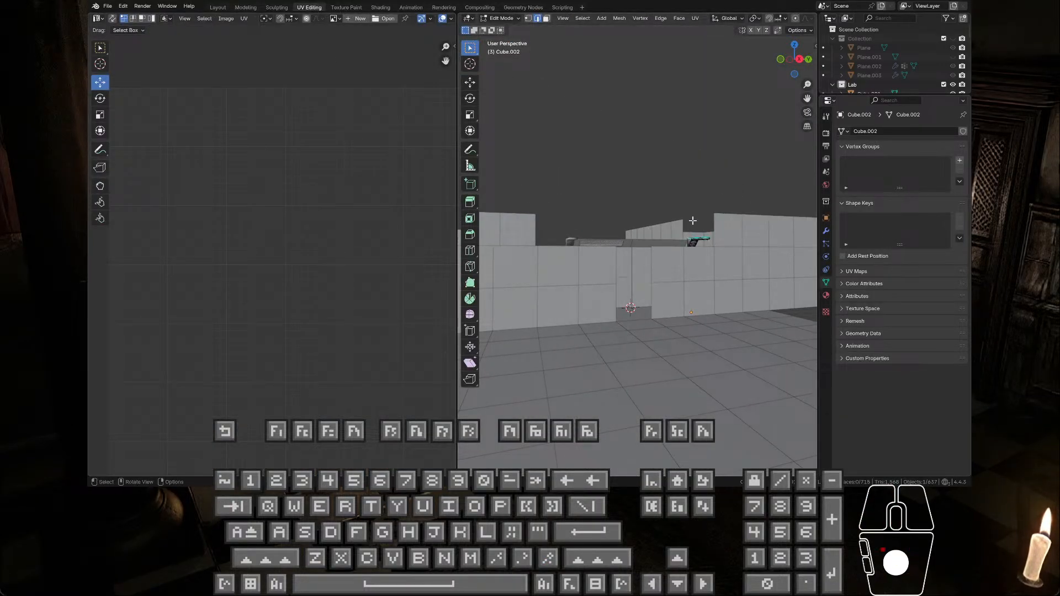
left_click(694, 239)
key("slash")
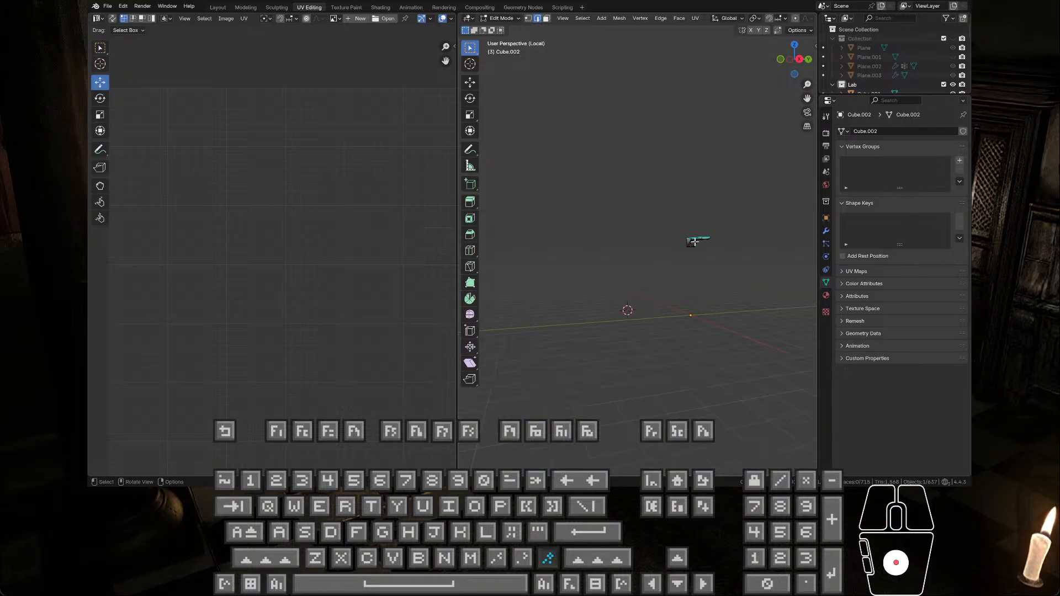
middle_click_drag(694, 239, 601, 214)
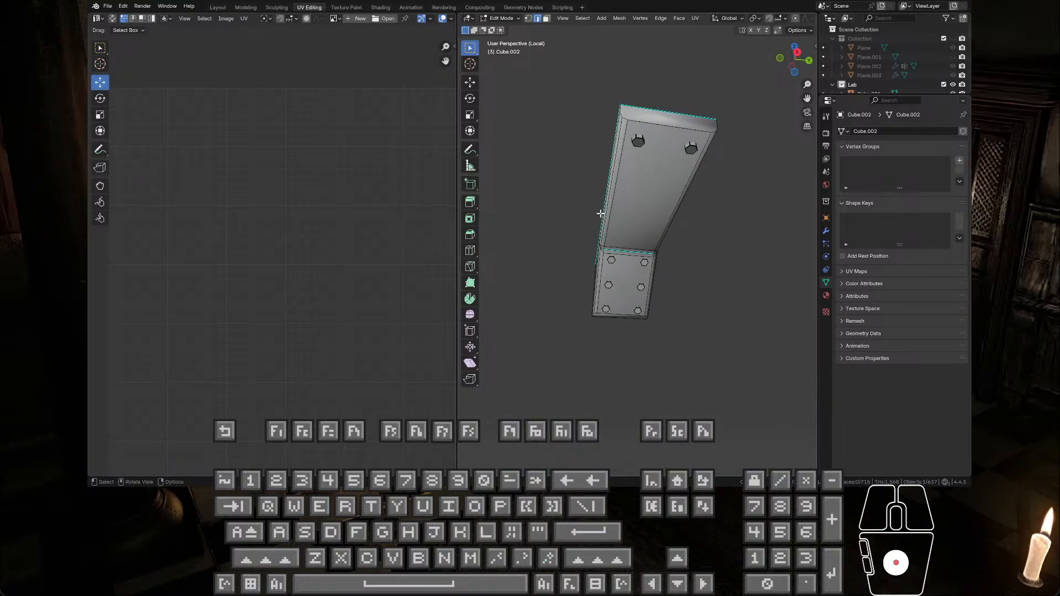
key("a")
Step: Examine the ceiling joint's UV islands as a whole and up close, including the bolt islands and long faces
scroll(366, 245, "down", 6)
scroll(359, 246, "up", 3)
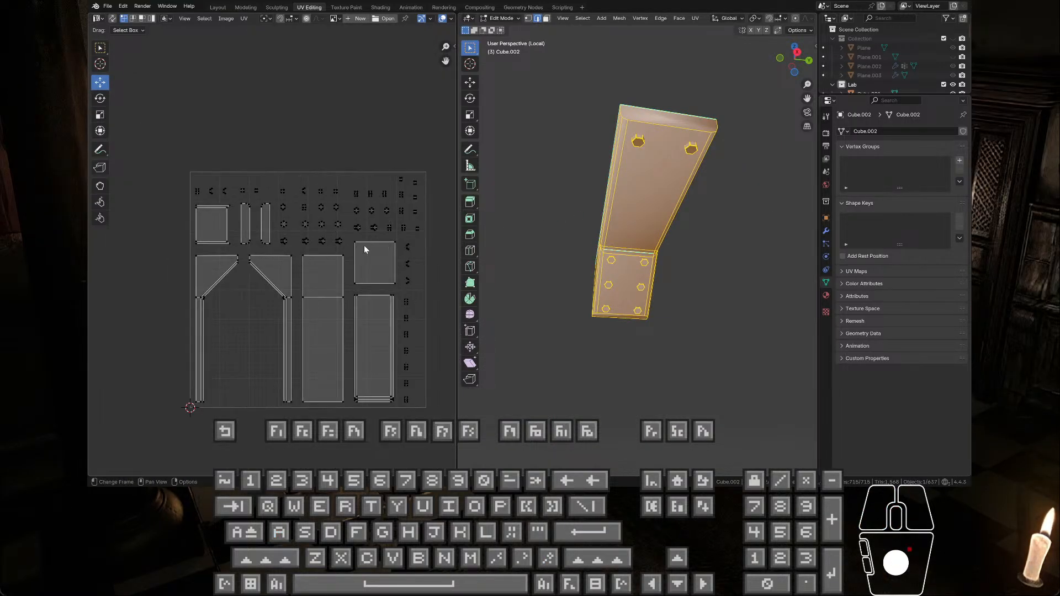
scroll(329, 246, "up", 4)
scroll(306, 239, "down", 4)
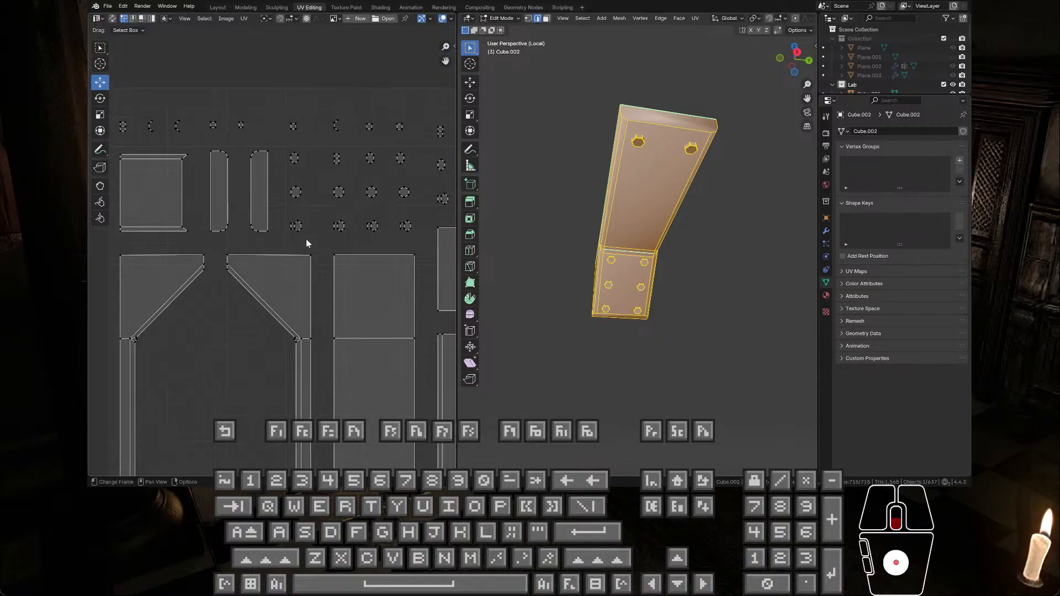
middle_click_drag(311, 260, 297, 211)
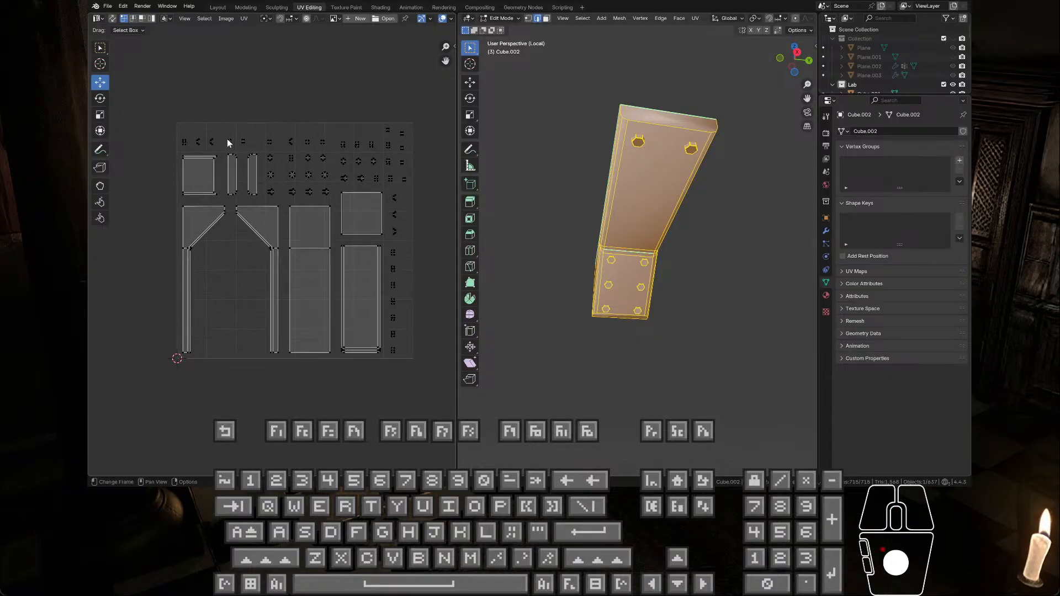
scroll(247, 229, "up", 2)
scroll(247, 229, "down", 1)
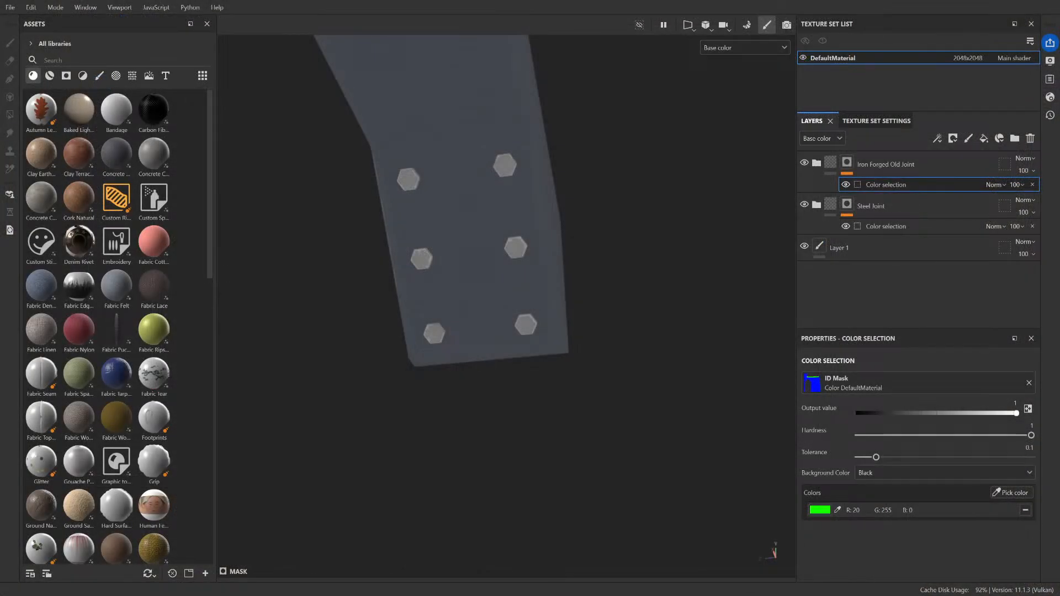
Step: Switch to Substance 3D Painter, check the bolted end up close and reload the ceiling joint's updated mesh
scroll(475, 166, "up", 4)
scroll(475, 165, "down", 4)
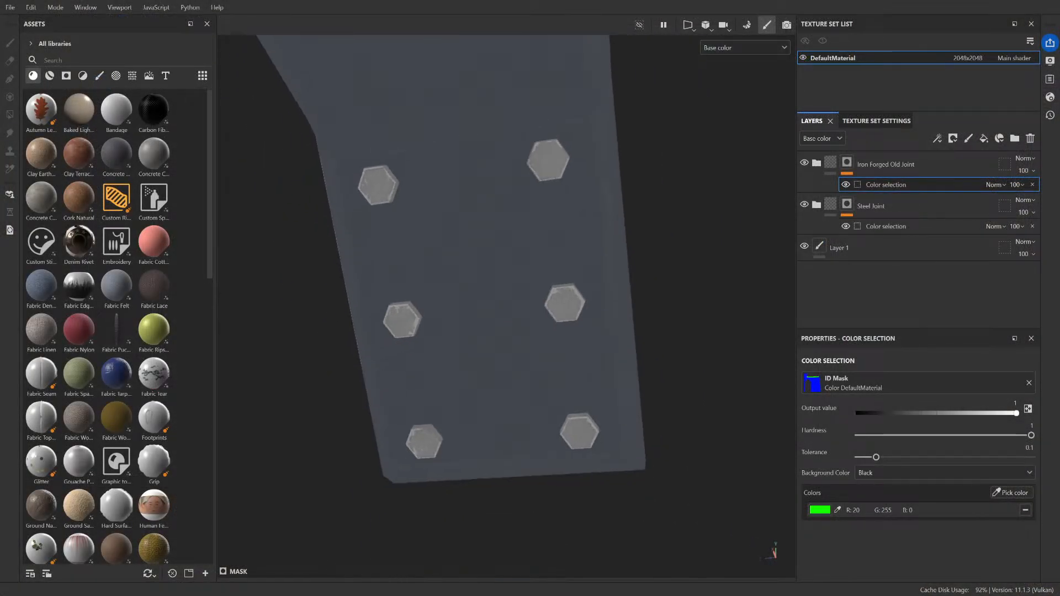
scroll(475, 165, "up", 3)
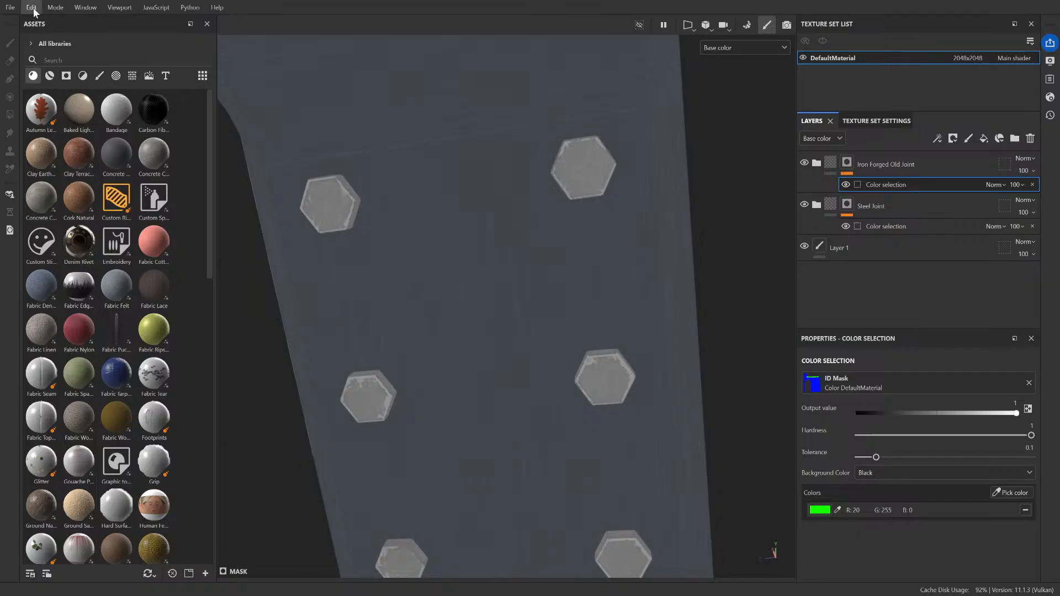
left_click(48, 61)
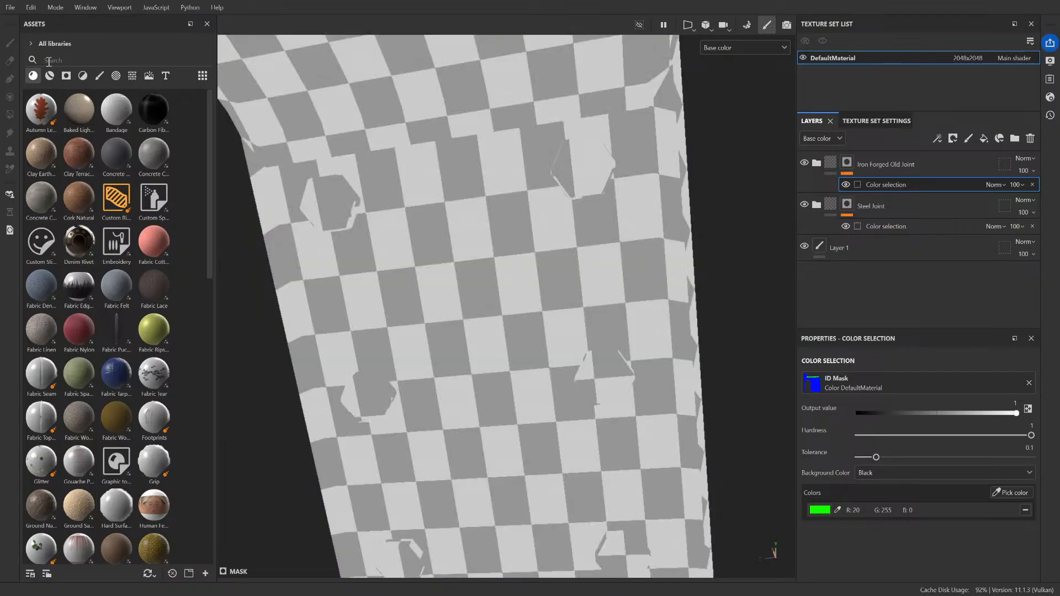
Step: Bake the normal, world space normal, ID, ambient occlusion, curvature, position and thickness maps for DefaultMaterial
left_click(876, 122)
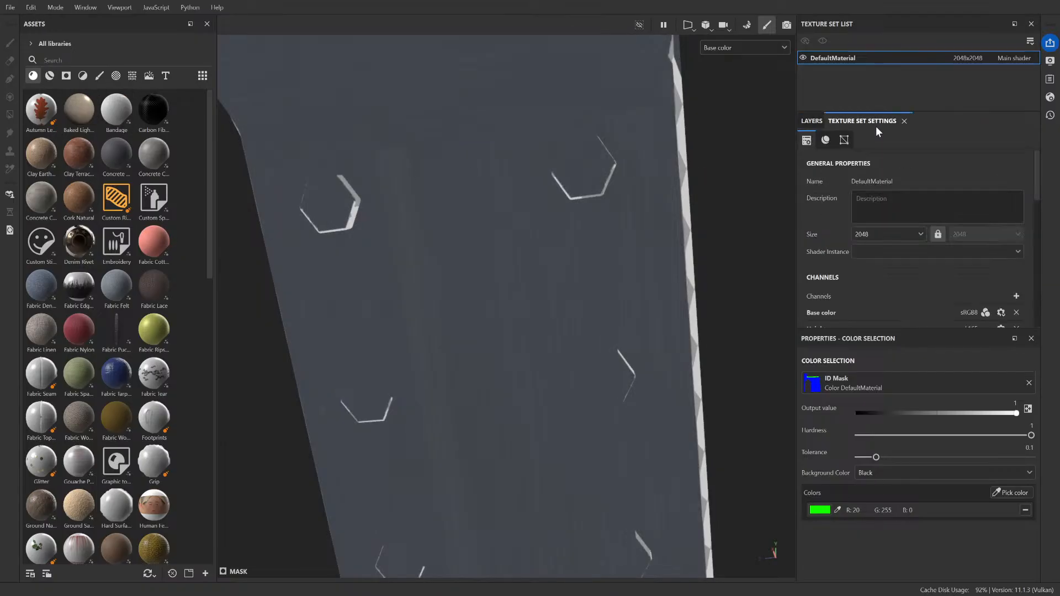
scroll(950, 215, "down", 2)
scroll(950, 226, "down", 3)
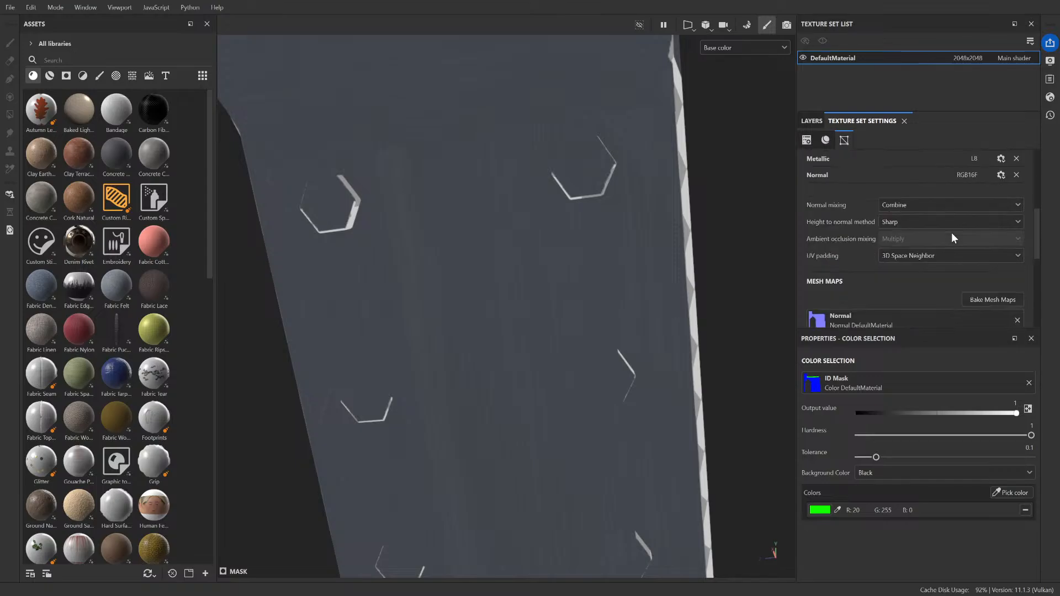
scroll(939, 238, "up", 3)
scroll(989, 260, "down", 5)
left_click(1003, 235)
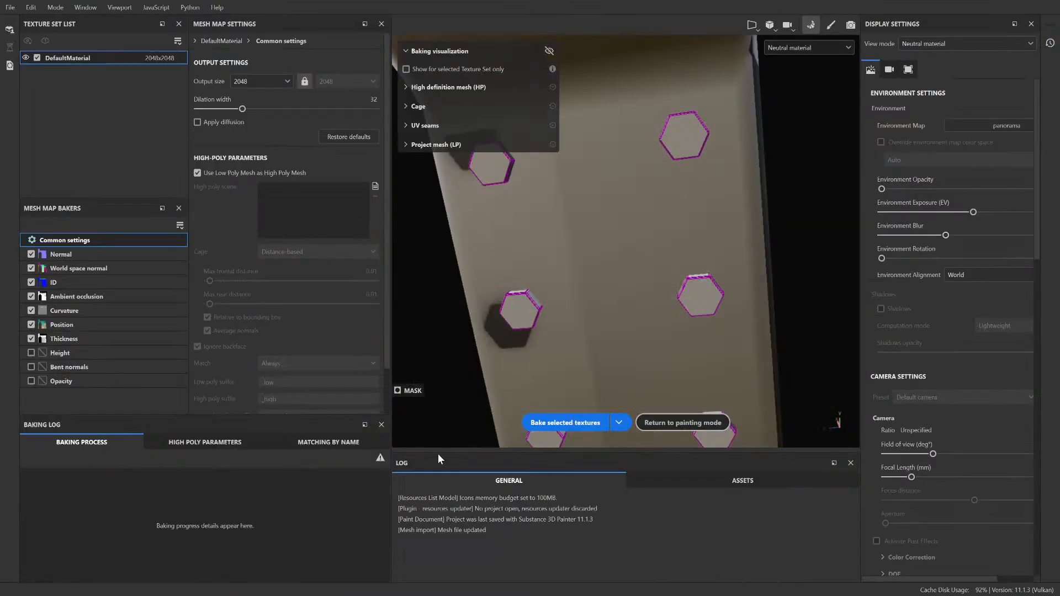
left_click(568, 423)
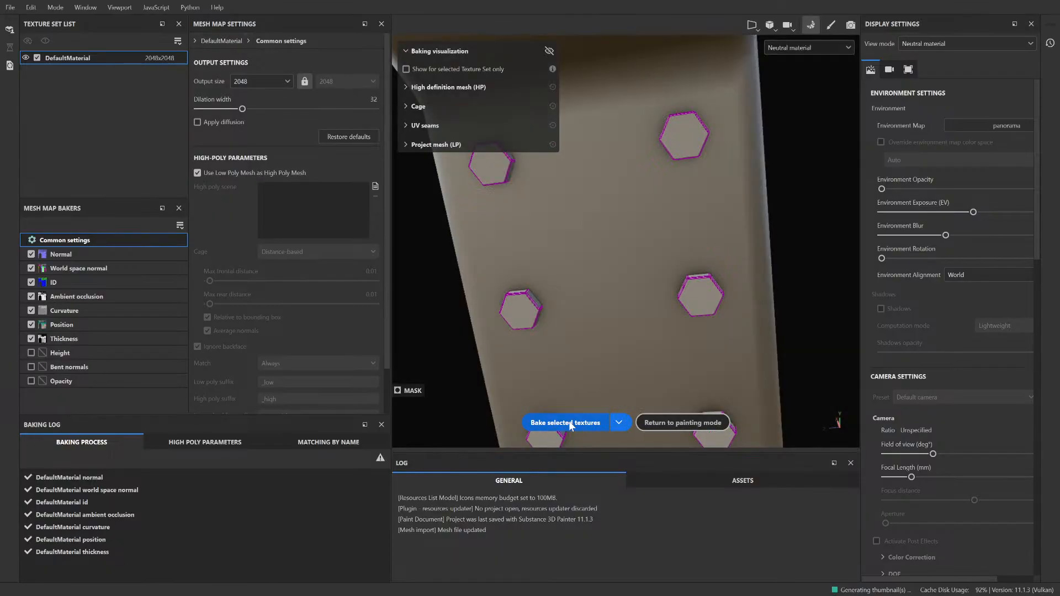
Step: Return to painting mode, check the bolted end from another angle and export the ceiling joint's textures
left_click(830, 25)
scroll(546, 226, "down", 4)
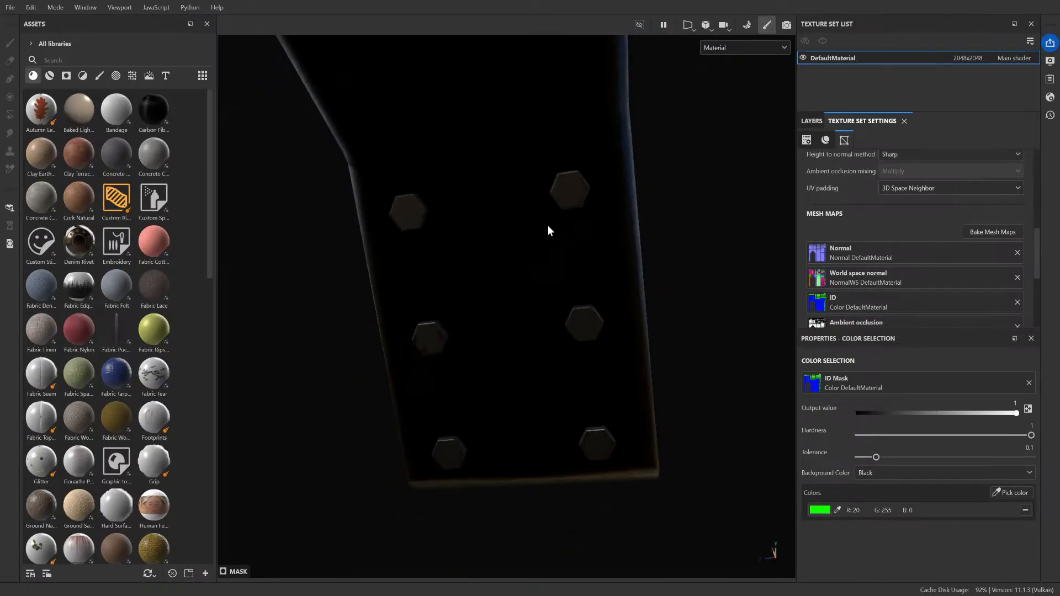
left_click_drag(564, 231, 442, 267, "alt")
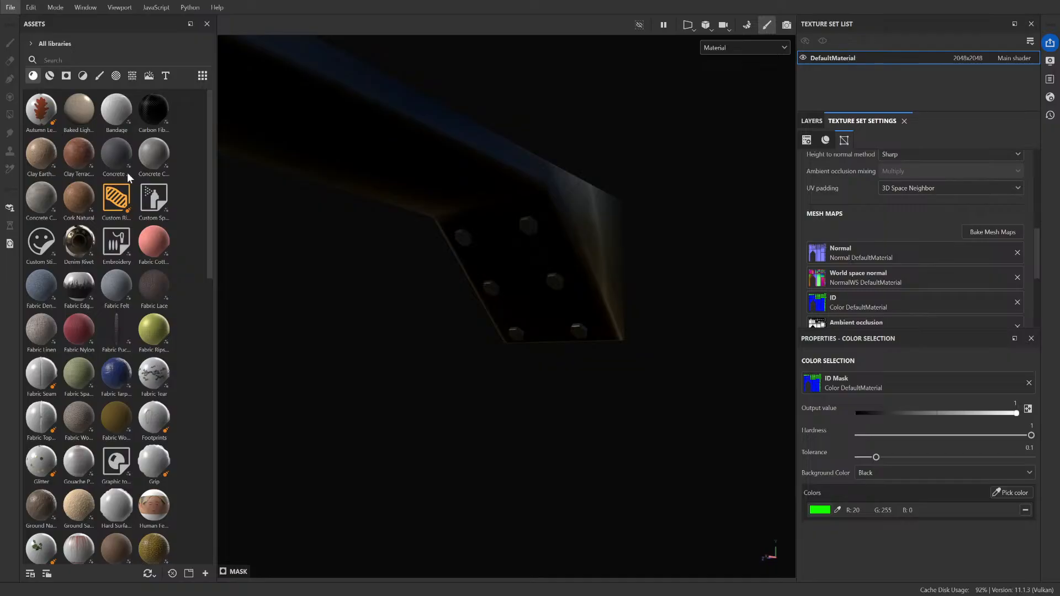
left_click(173, 177)
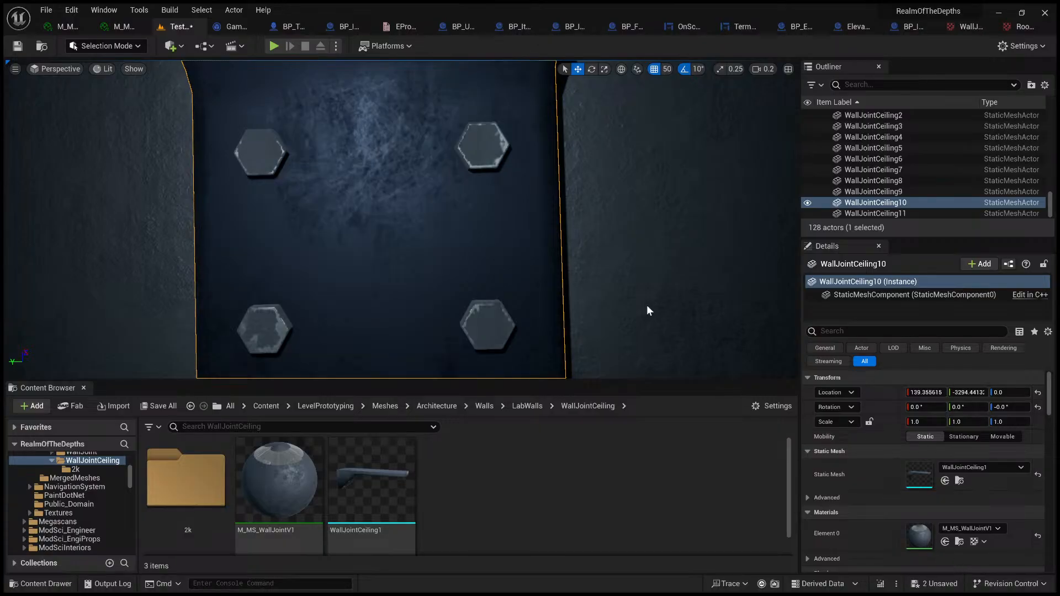
Step: In Unreal Engine, examine the ceiling joint's bolts and surface texture and compare them with the adjoining wall joint
right_click_drag(647, 304, 579, 337)
key("s")
scroll(488, 216, "up", 3)
right_click_drag(487, 216, 406, 315)
key("w")
right_click_drag(488, 216, 610, 242)
left_click(471, 244)
key("a")
right_click_drag(471, 245, 406, 219)
key("w")
scroll(602, 243, "down", 1)
key("d")
key("w")
key("s")
key("w")
key("s")
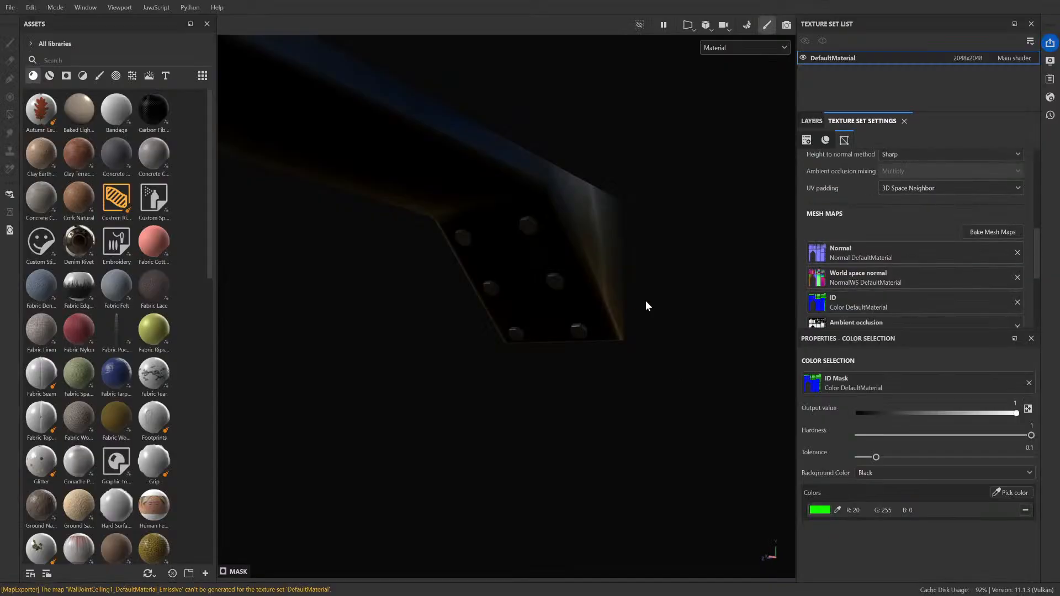
right_click_drag(646, 305, 665, 208, "alt")
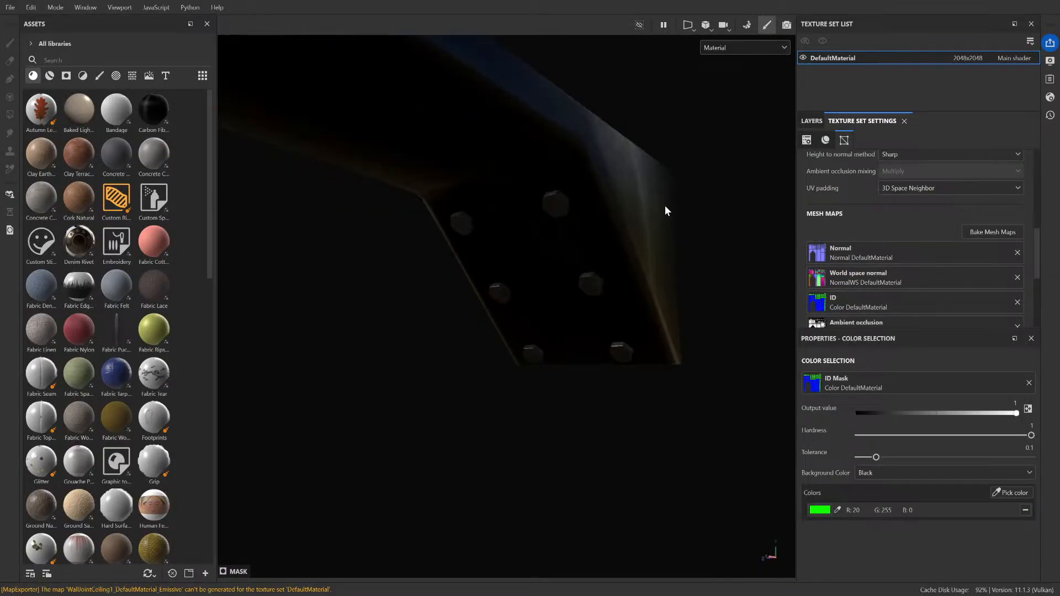
Step: In Substance 3D Painter, replace green in the Iron Forged Old Joint color selection with grey (89, 89, 89) and add the joint body's blue
left_click(810, 121)
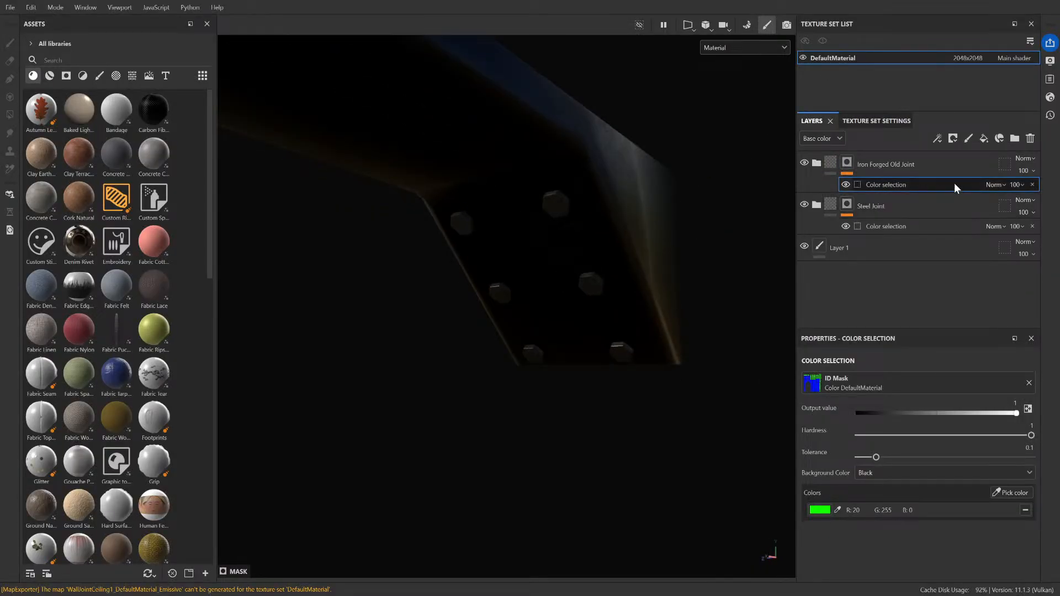
left_click(837, 510)
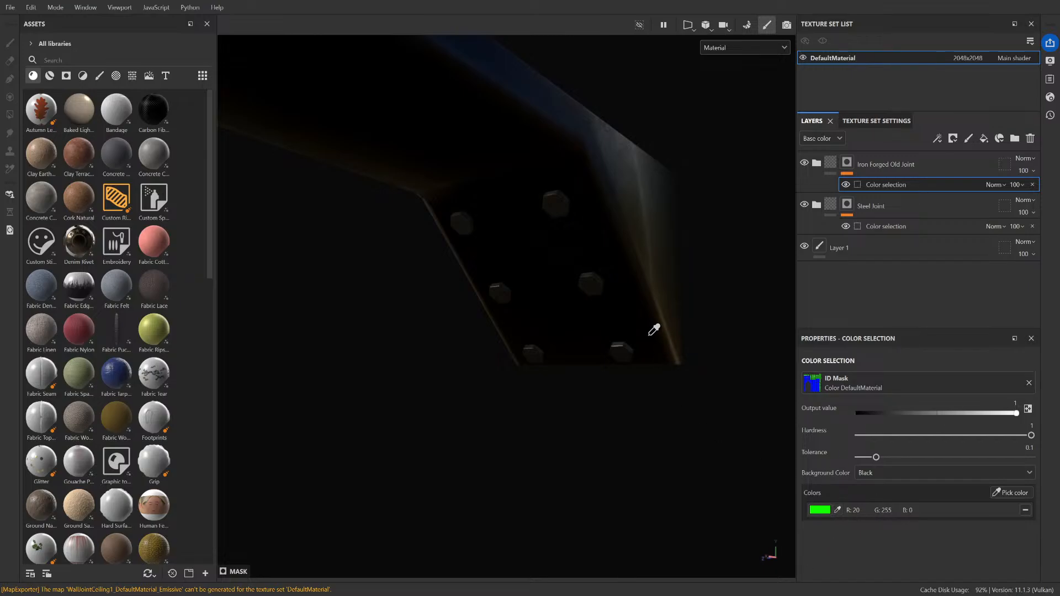
left_click(620, 346)
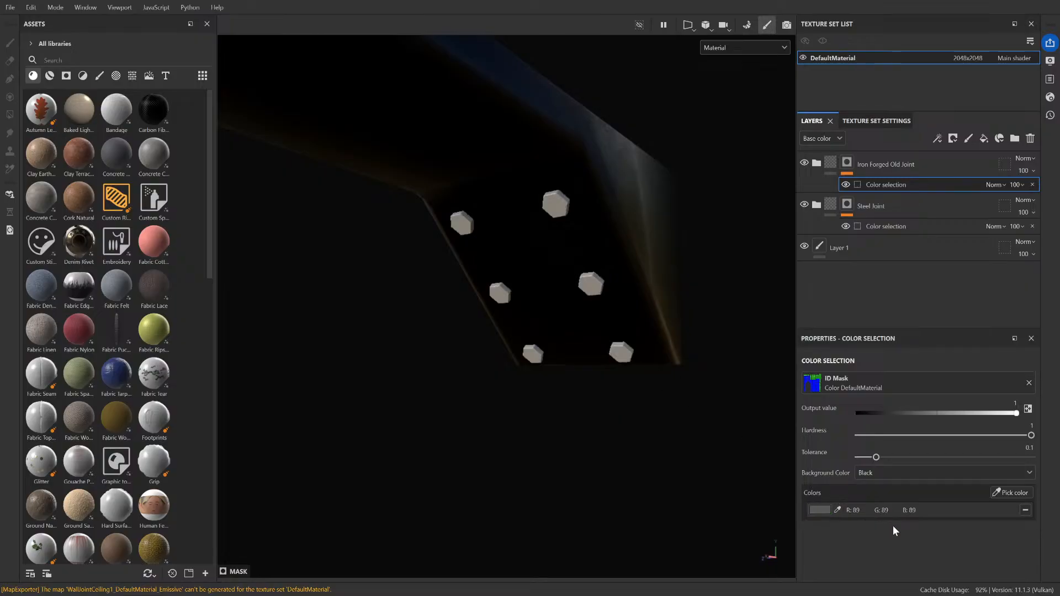
left_click(1023, 492)
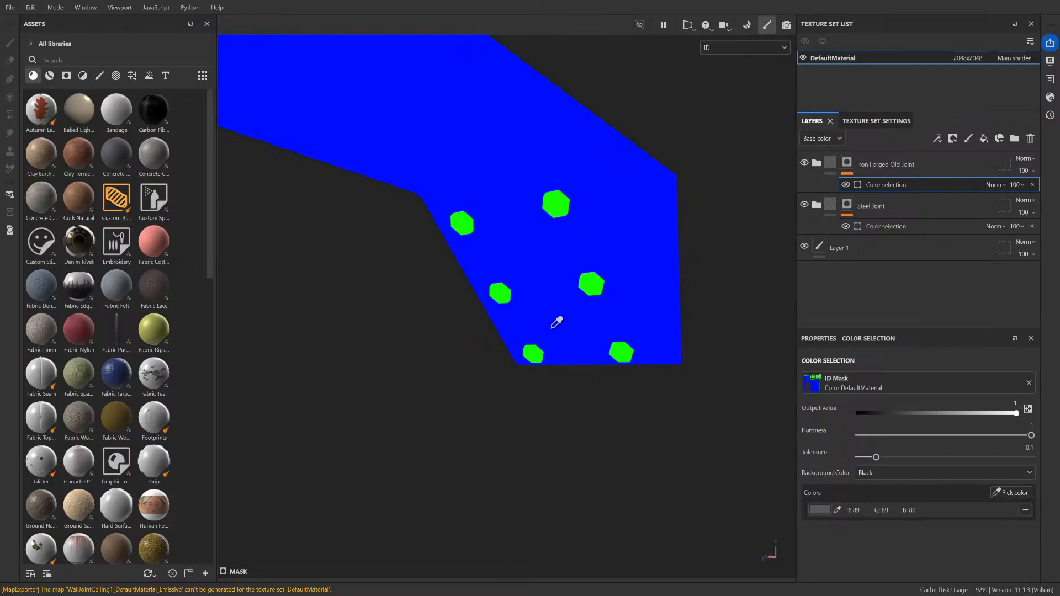
left_click(578, 323)
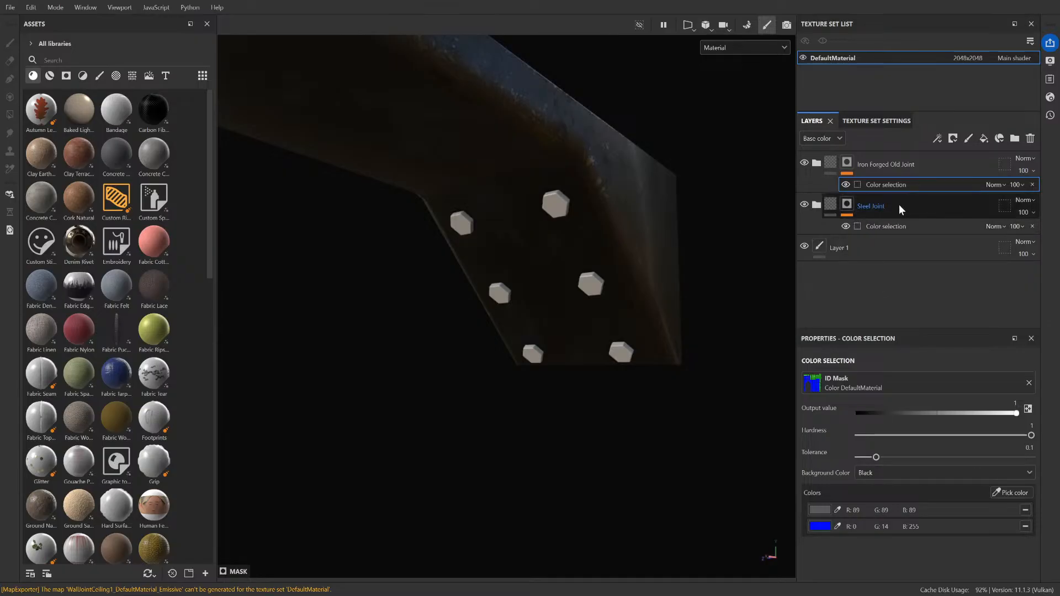
Step: In the Steel Joint color selection, add the bolts' green from the ID map and remove the blue
left_click(924, 227)
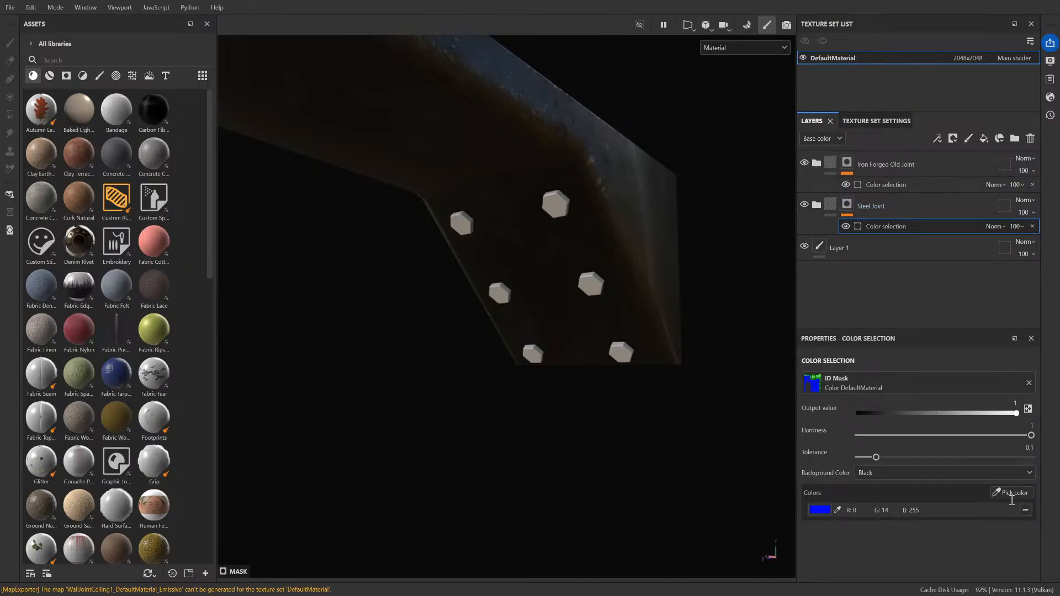
left_click(1013, 492)
left_click(593, 285)
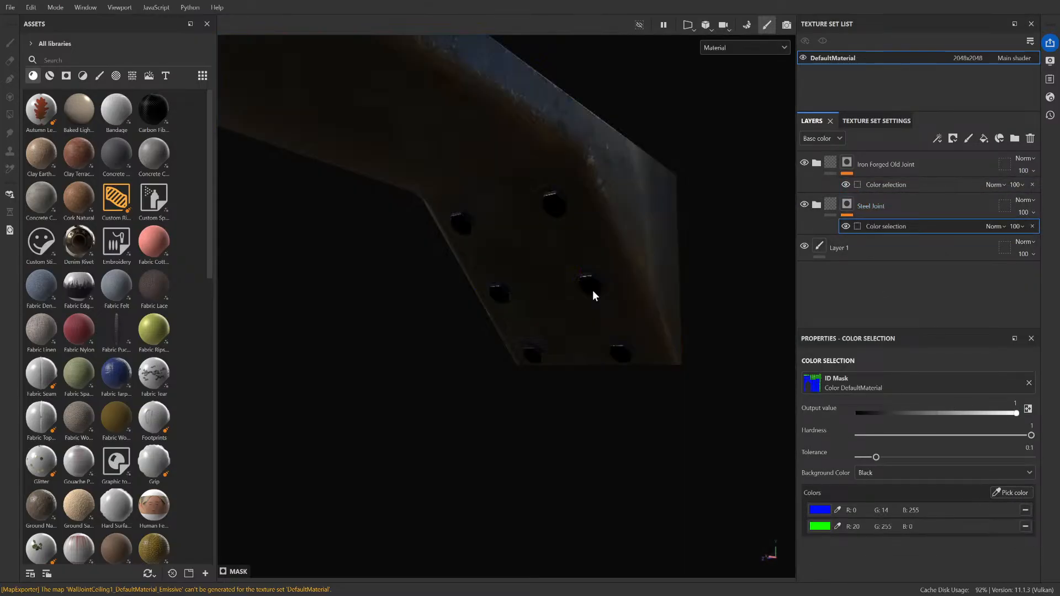
left_click(1025, 509)
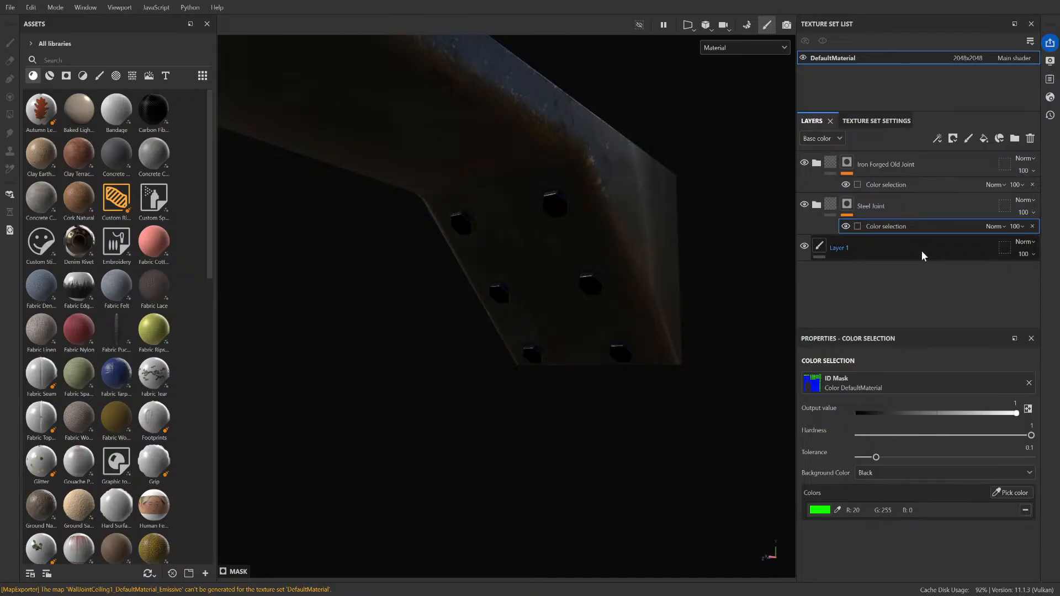
Step: Remove the grey from the Iron Forged Old Joint color selection and inspect the bolted end from another angle
left_click(911, 184)
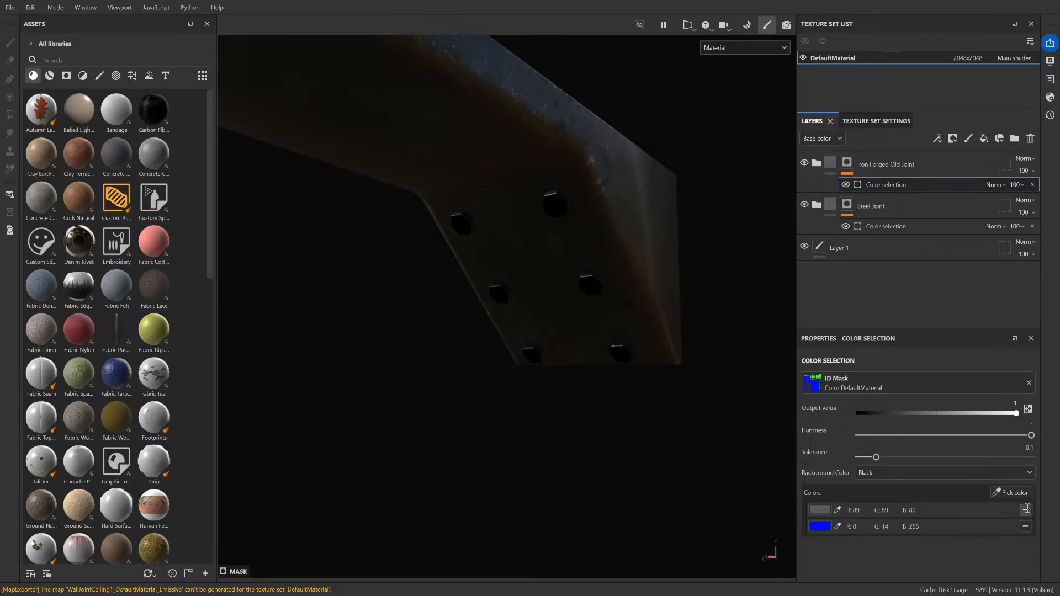
left_click(1025, 509)
left_click_drag(714, 274, 609, 236, "alt")
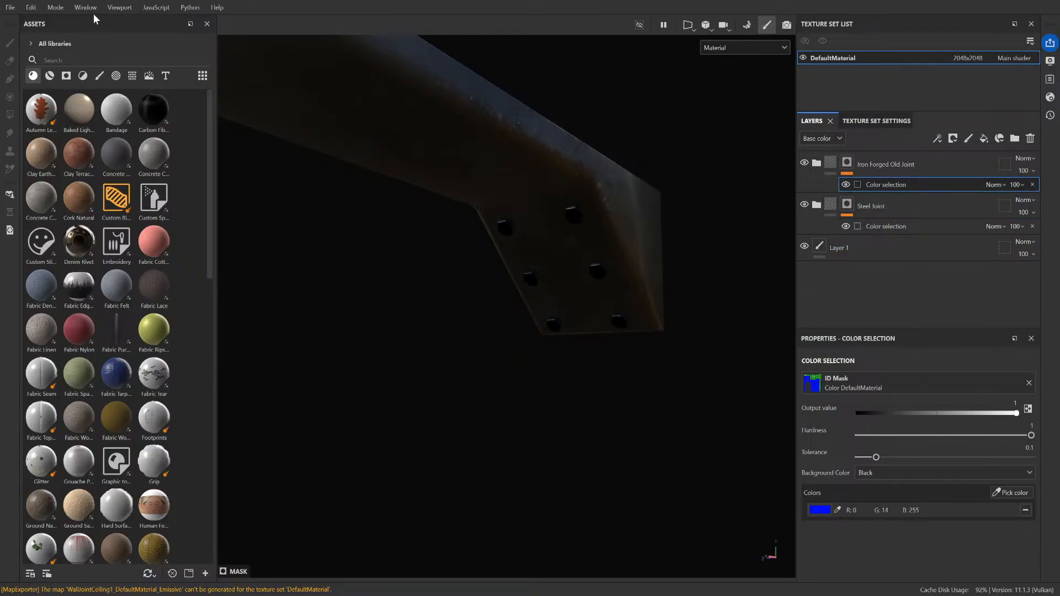
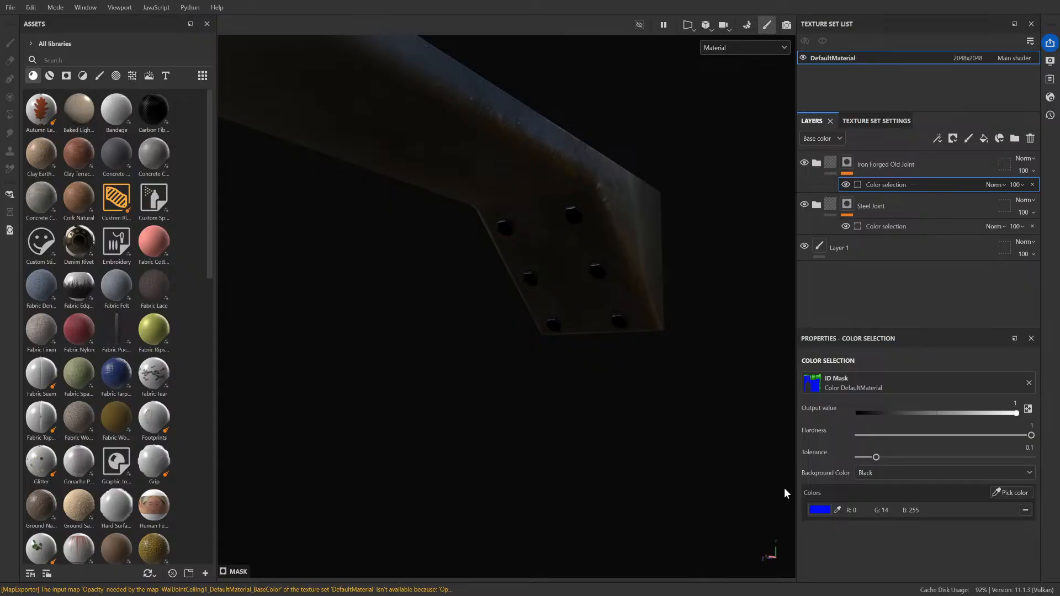
Step: Switch to Unreal Engine and examine the ceiling joint's surface and bolts beside the adjoining wall joint
left_click(996, 1)
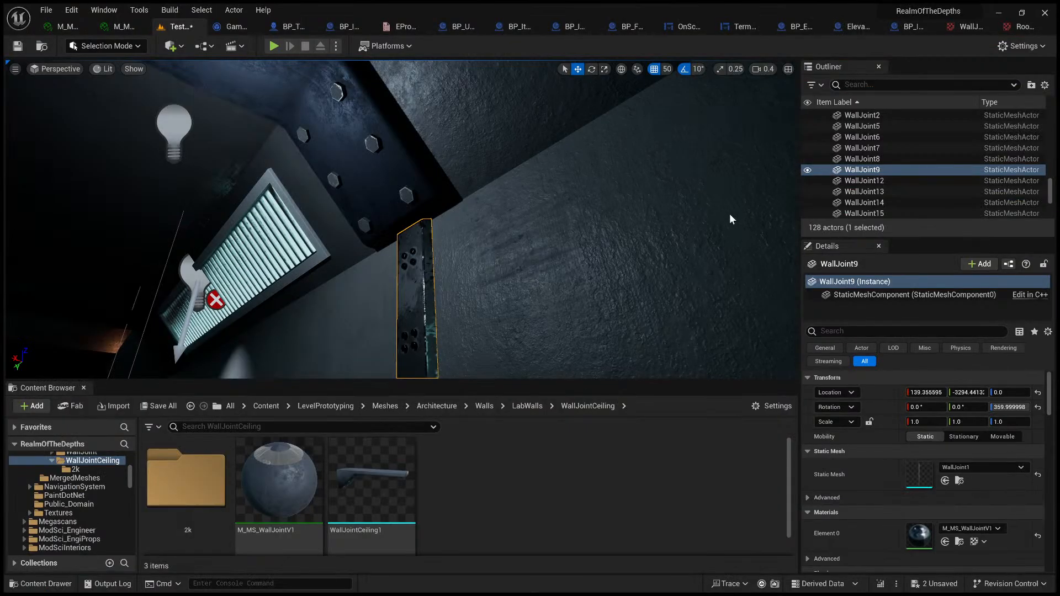
scroll(613, 264, "down", 2)
scroll(538, 262, "up", 2)
right_click_drag(592, 279, 491, 276)
key("w")
key("w")
scroll(602, 221, "down", 2)
key("g")
key("w")
key("s")
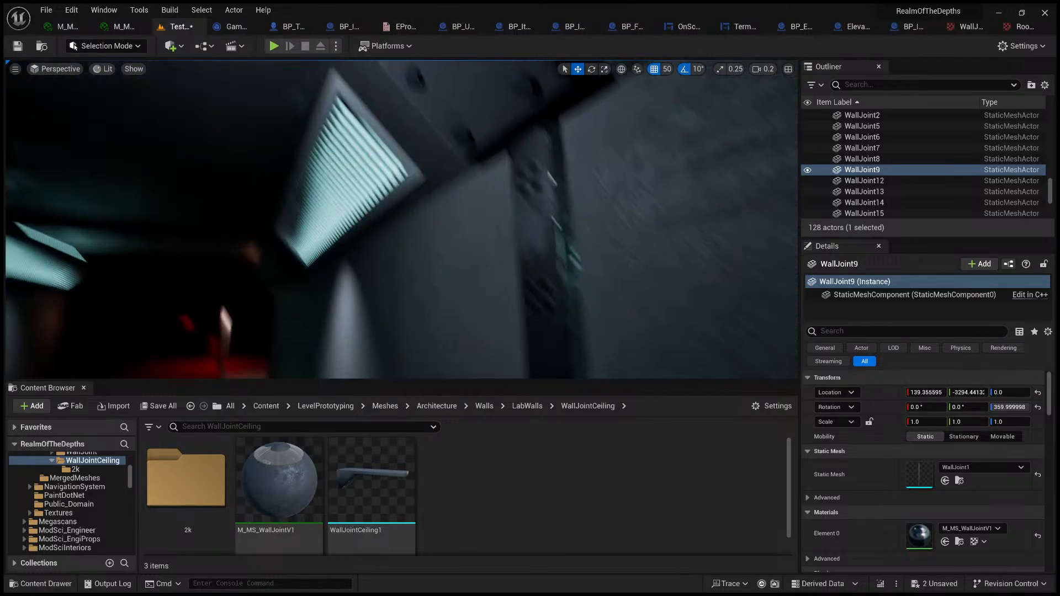
right_click_drag(593, 274, 585, 238)
scroll(593, 274, "up", 3)
key("s")
key("w")
key("w")
scroll(527, 238, "down", 4)
scroll(610, 256, "up", 2)
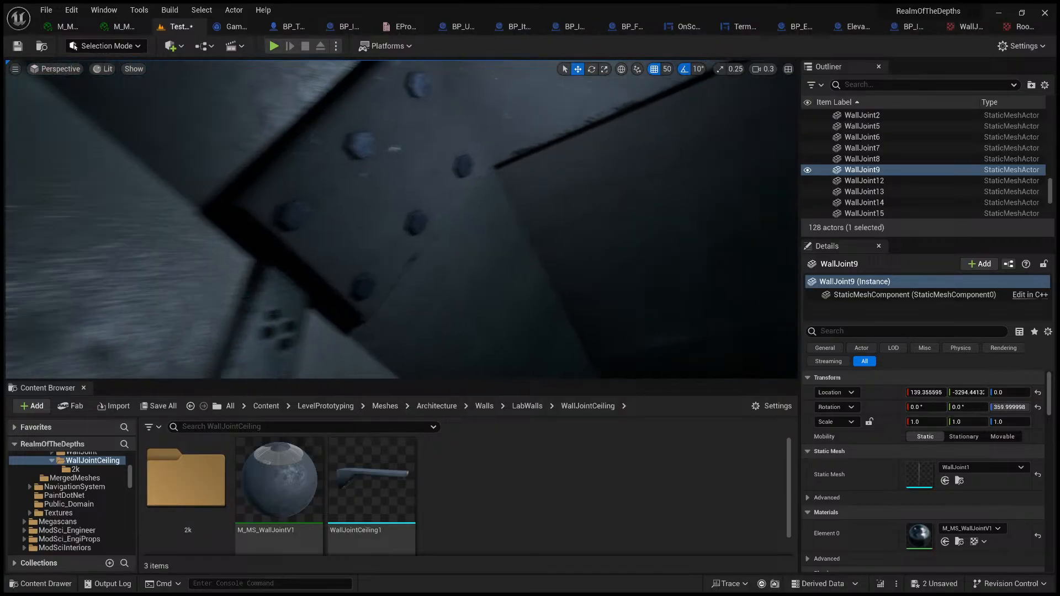
right_click_drag(545, 275, 511, 237)
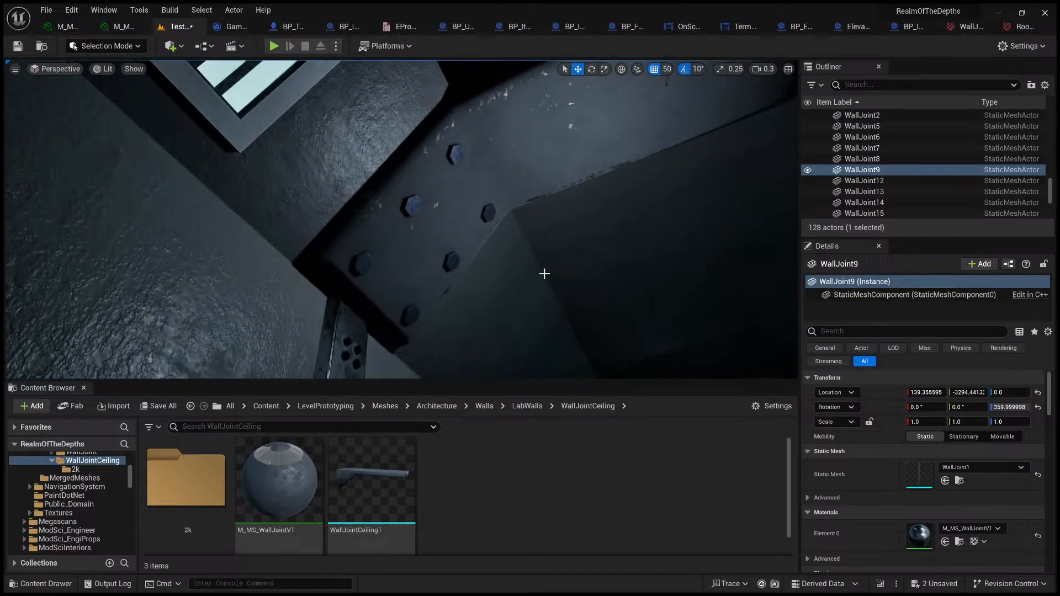
Step: In the ceiling joint's M_MS_WallJointV1 material instance, set Max Roughness to 1.974155 while previewing on a cube, and return to the level
left_click(450, 206)
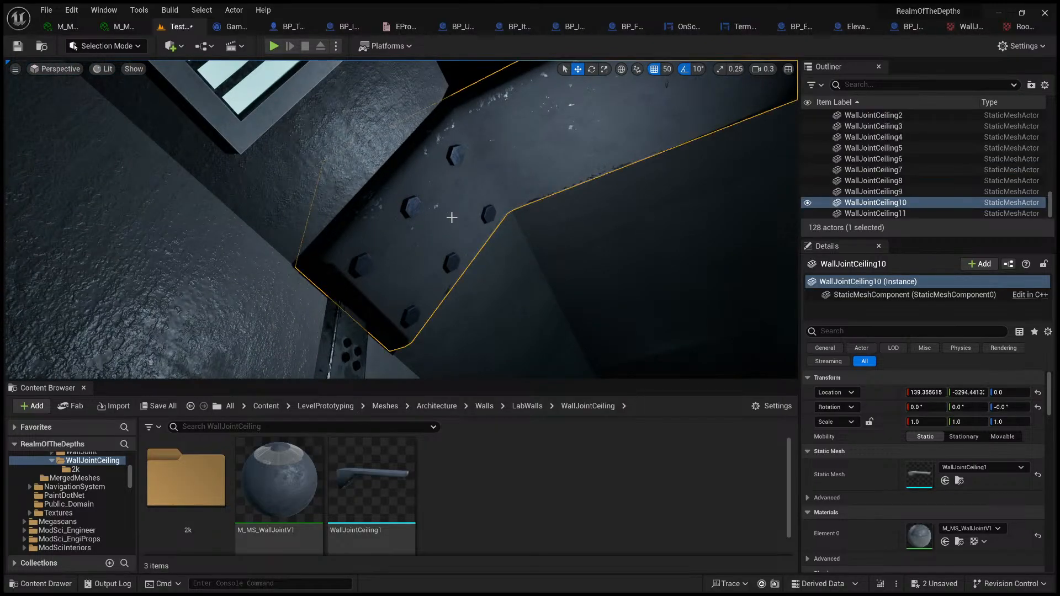
left_click(960, 543)
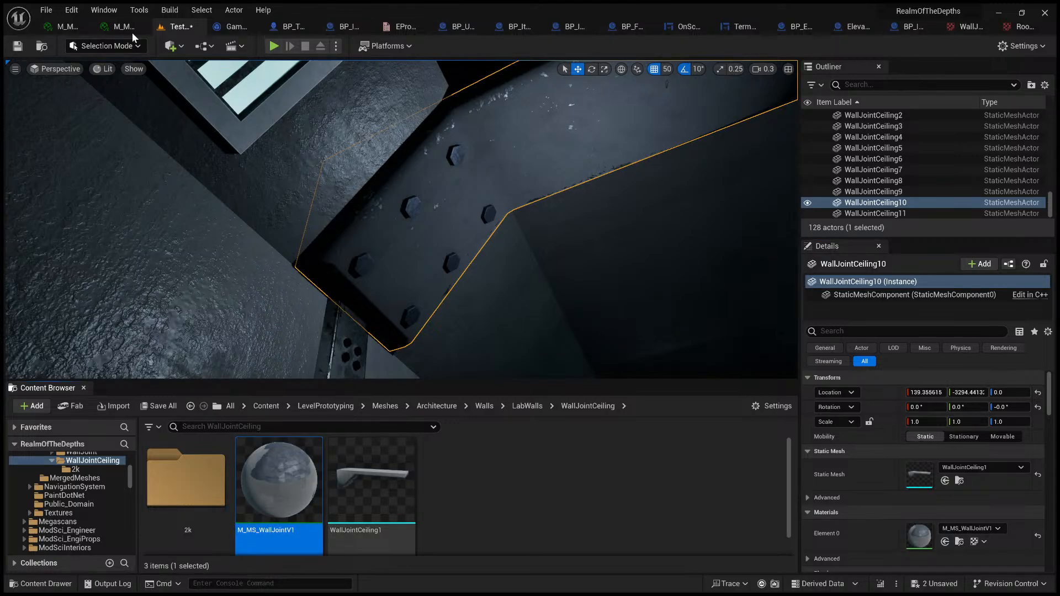
double_click(271, 473)
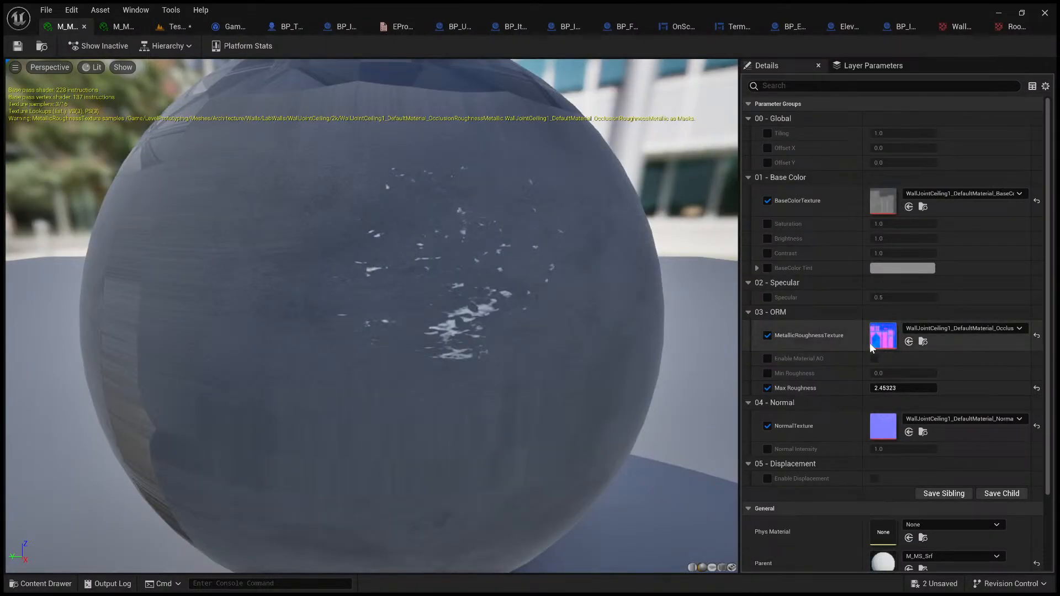
left_click(722, 569)
scroll(432, 373, "down", 5)
scroll(425, 374, "up", 5)
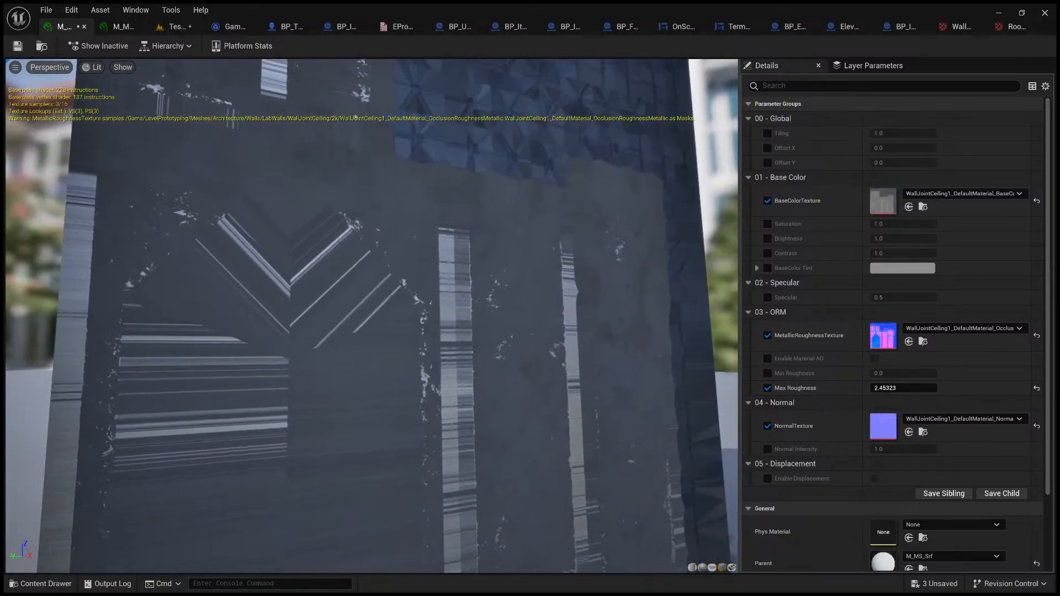
left_click_drag(425, 374, 506, 348)
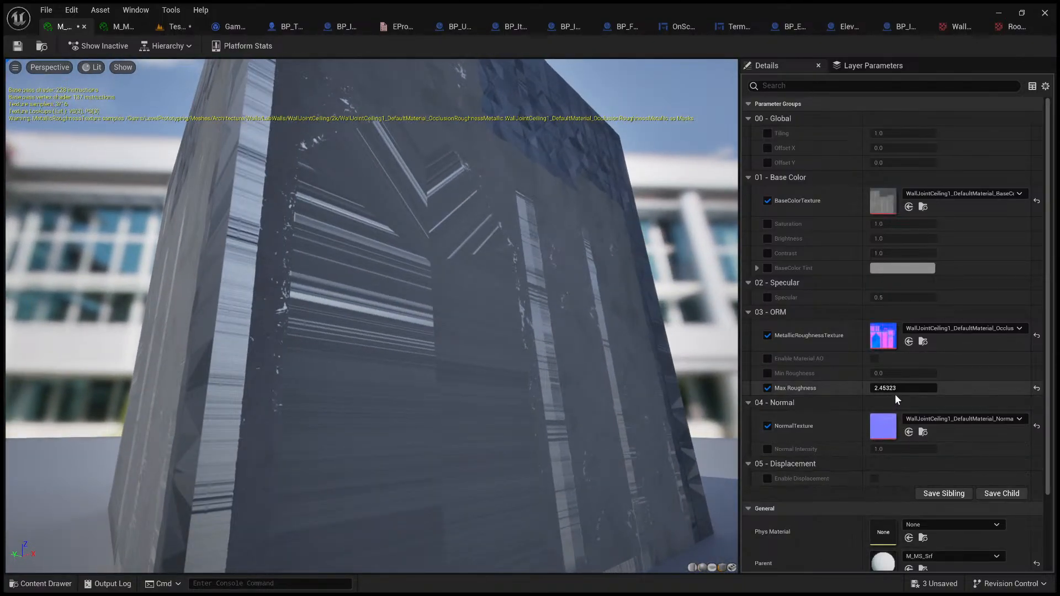
left_click_drag(895, 388, 864, 388)
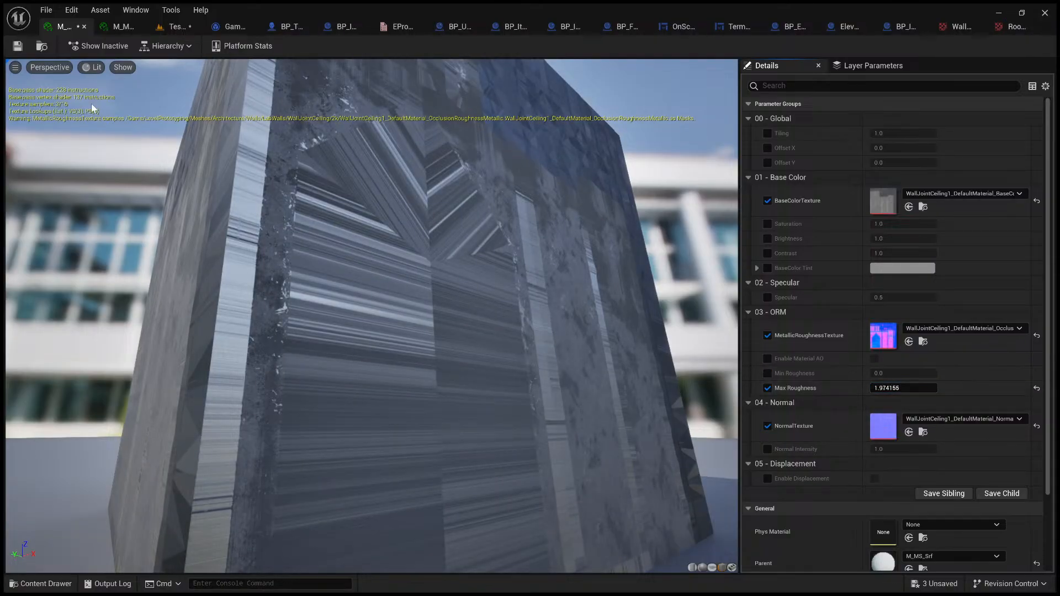
left_click(182, 26)
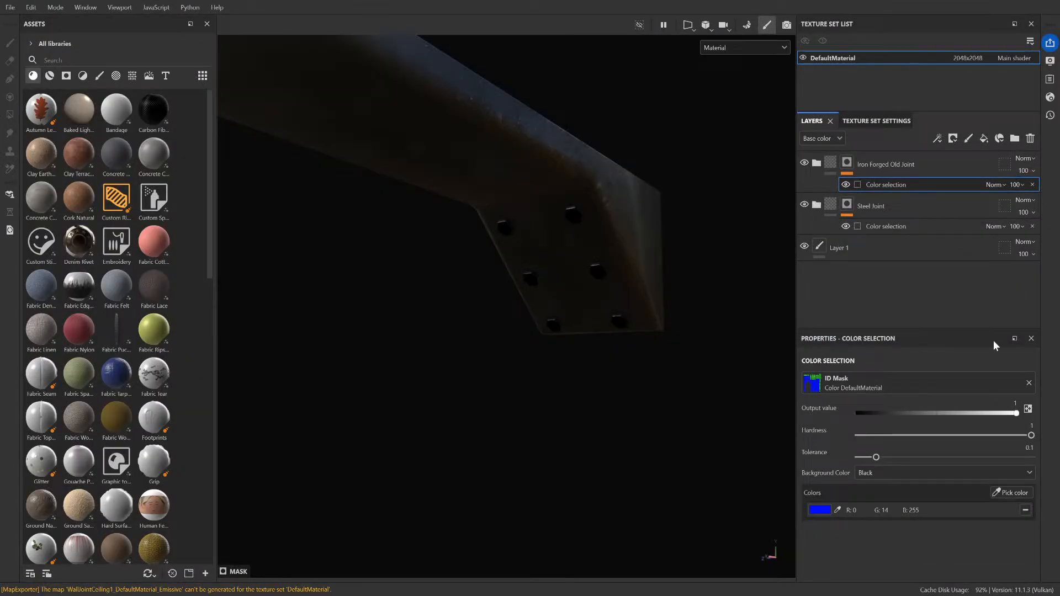
Step: In Substance 3D Painter, browse the smart materials and hide the Iron Forged Old Joint group to check the layer beneath
scroll(606, 216, "up", 3)
left_click_drag(601, 269, 365, 178, "alt")
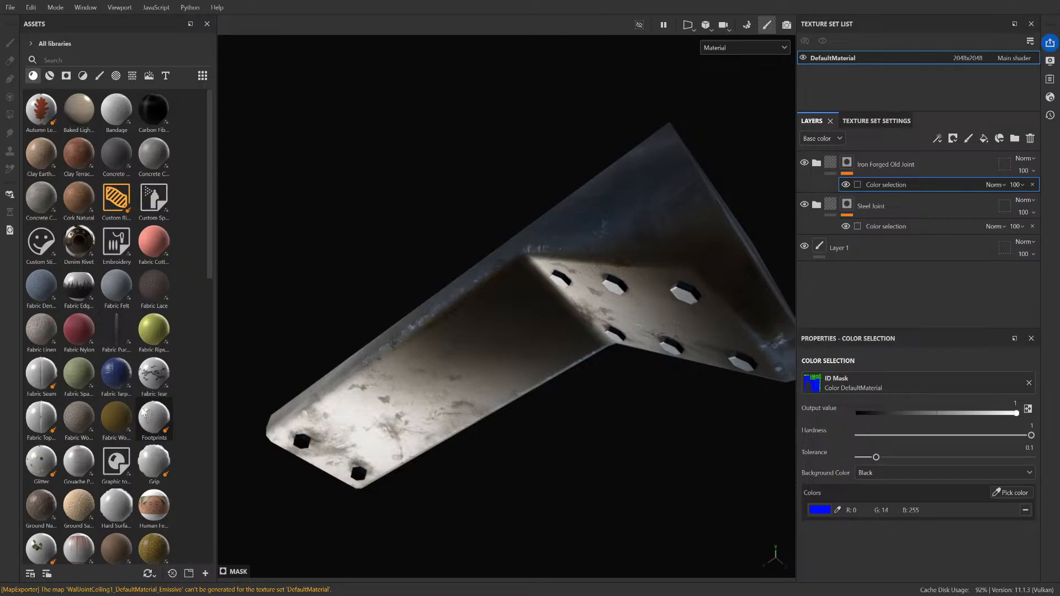
left_click(50, 75)
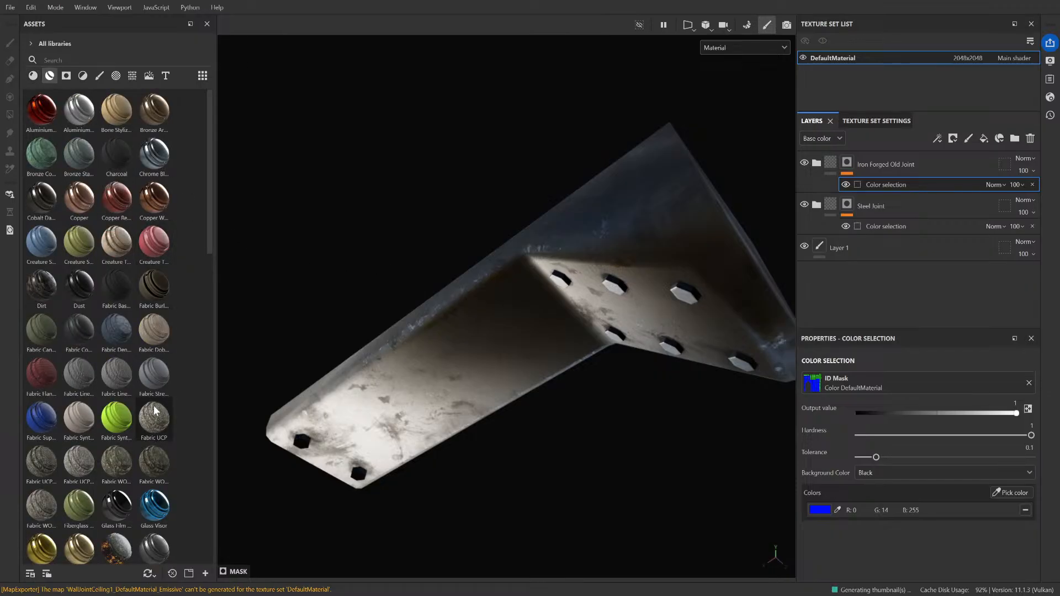
scroll(154, 411, "down", 10)
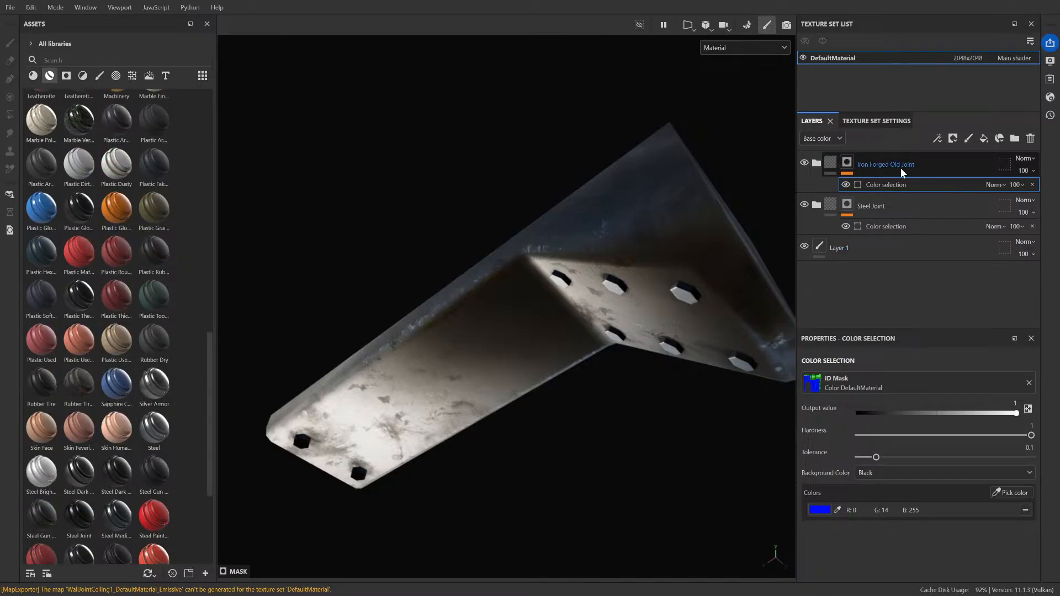
left_click(805, 163)
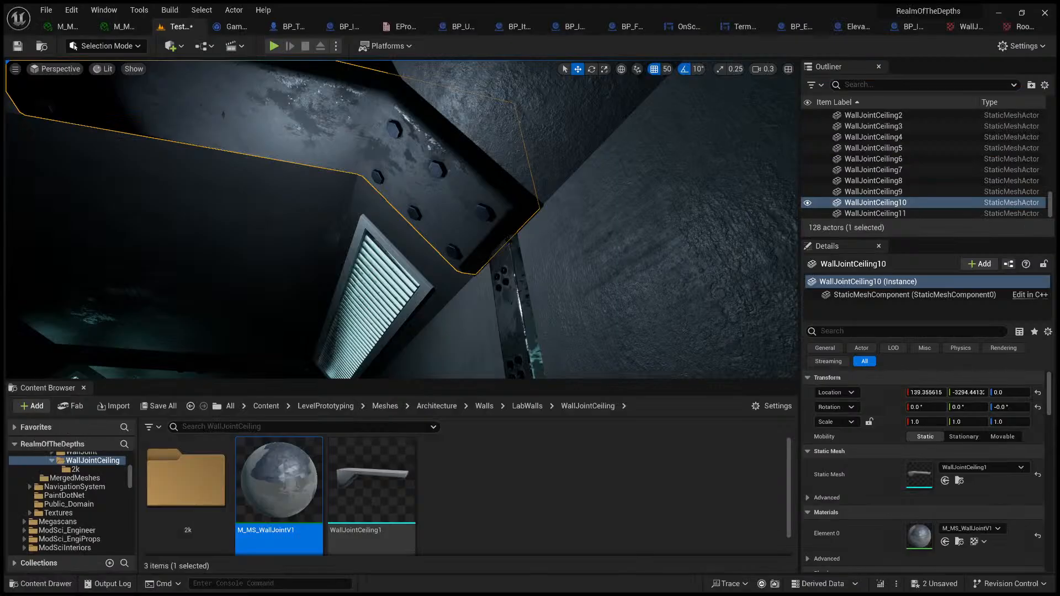
key("w")
right_click_drag(402, 220, 457, 256)
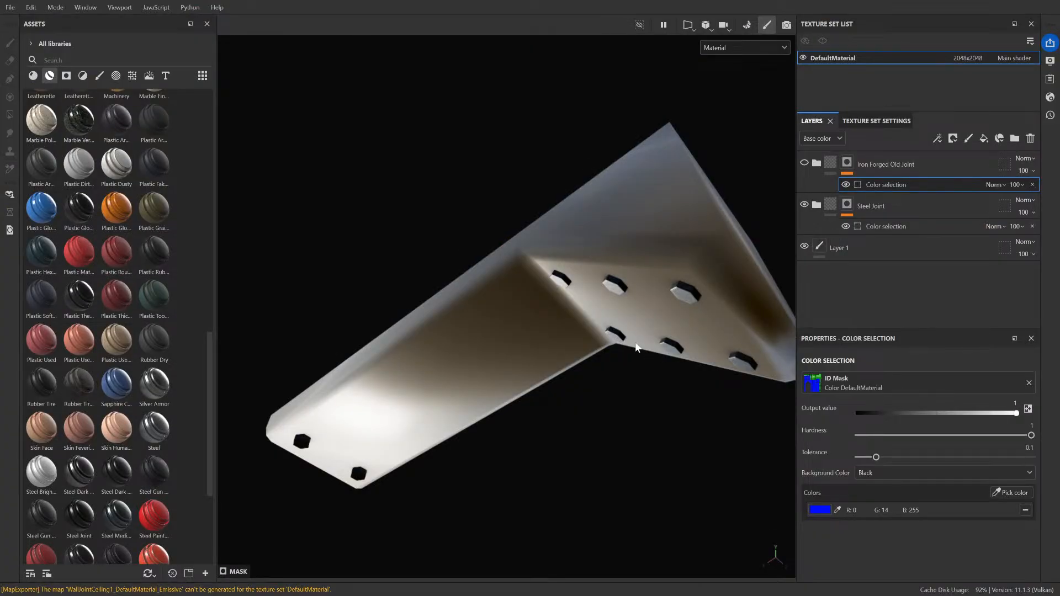
left_click(850, 212)
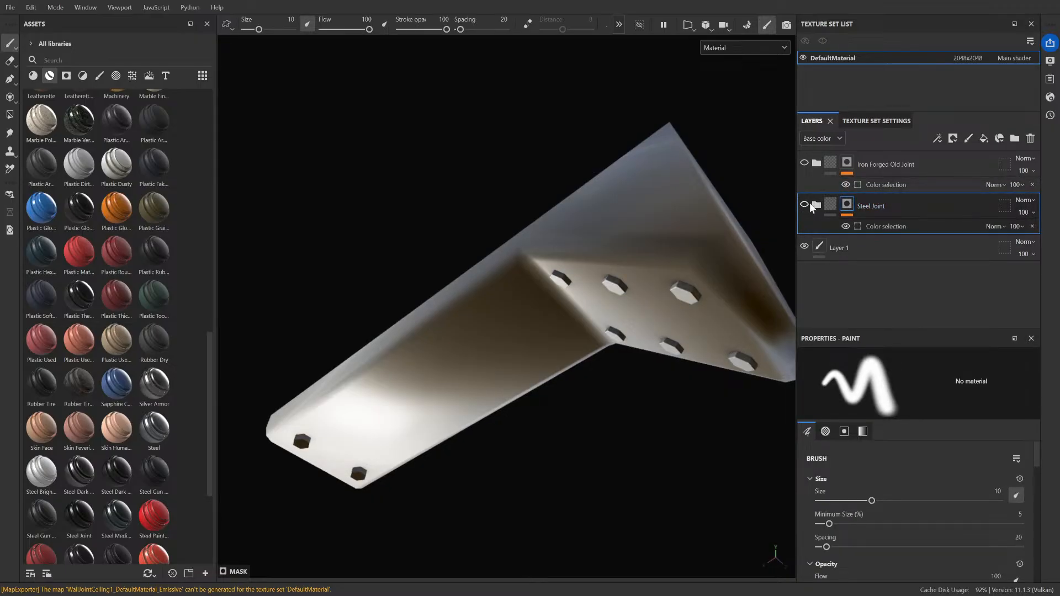
Step: Try the Steel smart material on the joint, inspect it from another angle and undo it
scroll(136, 452, "down", 3)
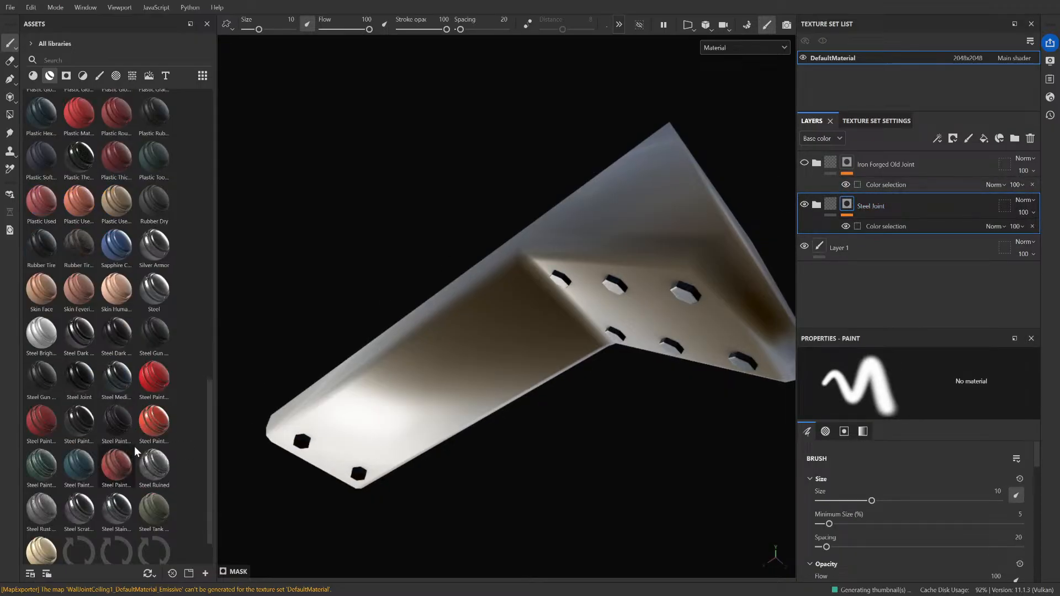
left_click_drag(154, 290, 550, 381)
scroll(523, 375, "up", 3)
scroll(510, 380, "down", 3)
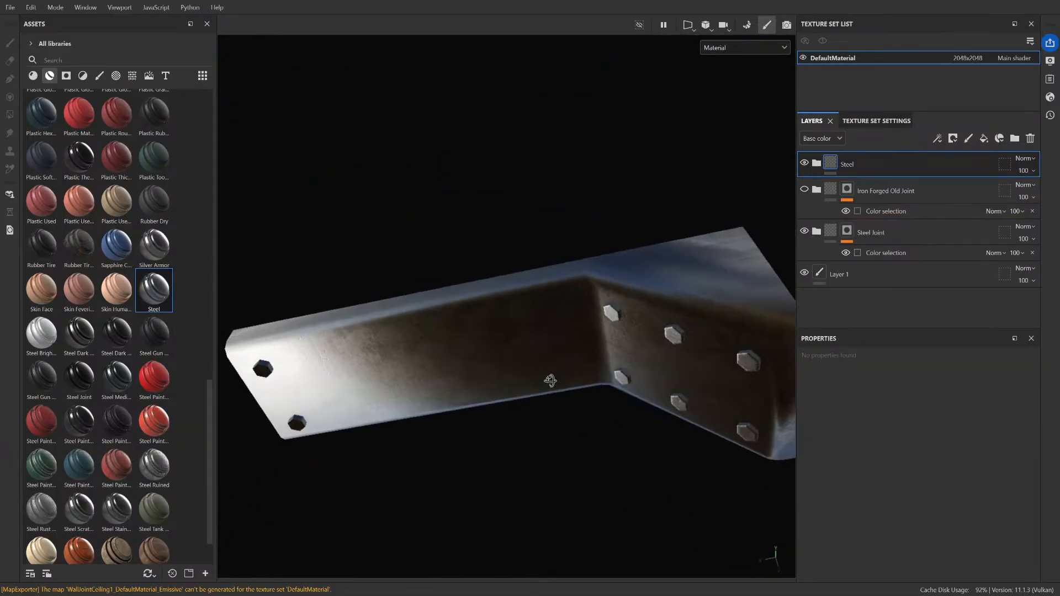
key("ctrl+z")
Step: Apply the red Steel Painted smart material to the ceiling joint
mouse_move(155, 378)
left_mouse_down()
mouse_move(459, 400)
mouse_move(469, 384)
mouse_move(528, 429)
mouse_move(476, 334)
left_mouse_up()
scroll(470, 384, "down", 2)
scroll(567, 286, "up", 3)
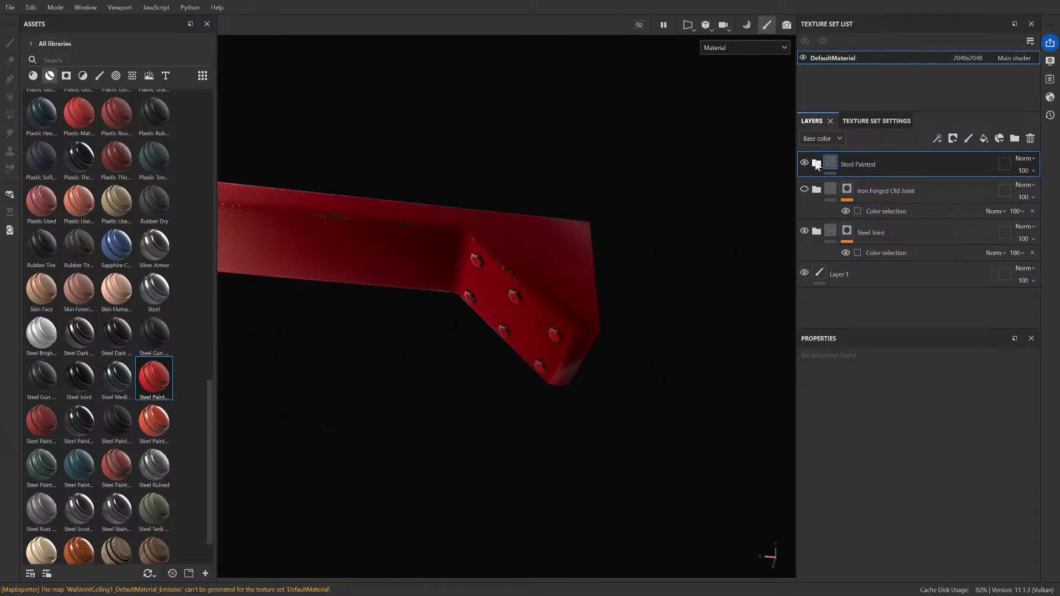
Step: Change the base color of the Steel Painted group's Paint layer from red to a soft blue
left_click(817, 164)
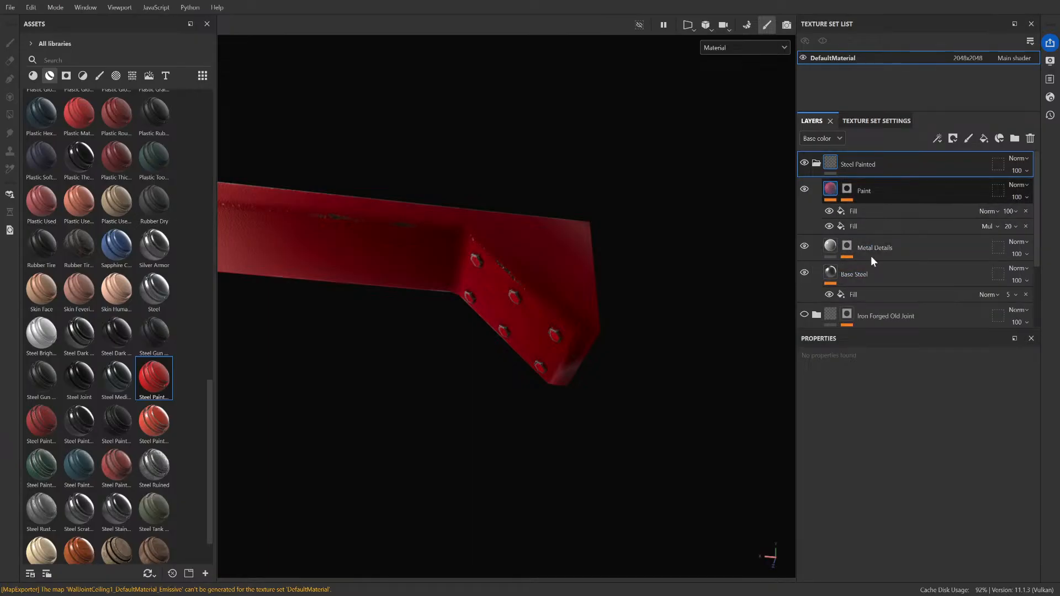
left_click(883, 191)
scroll(904, 446, "down", 5)
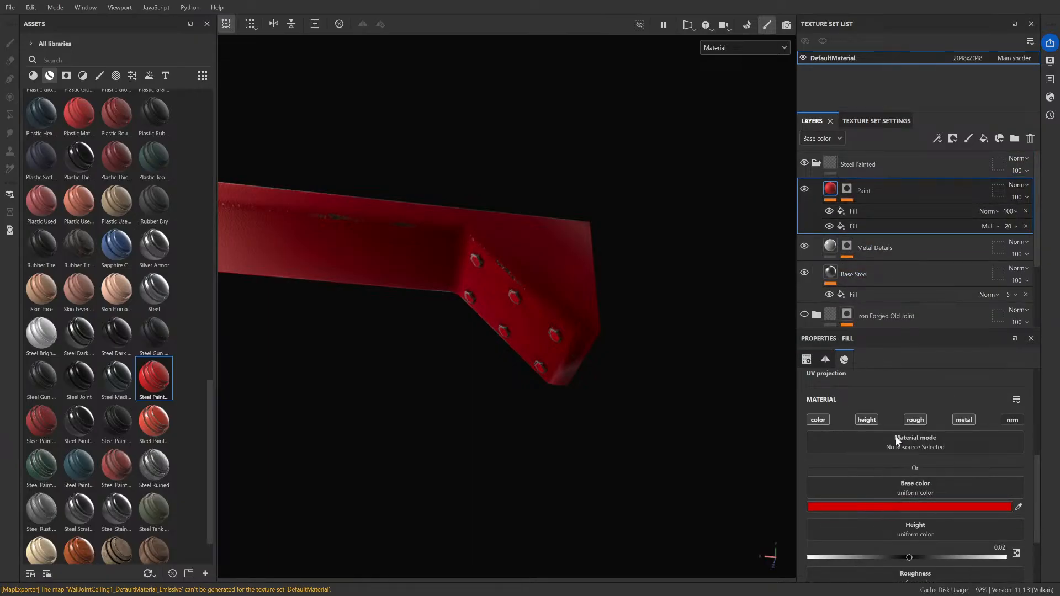
left_click(976, 383)
left_click_drag(934, 380, 888, 376)
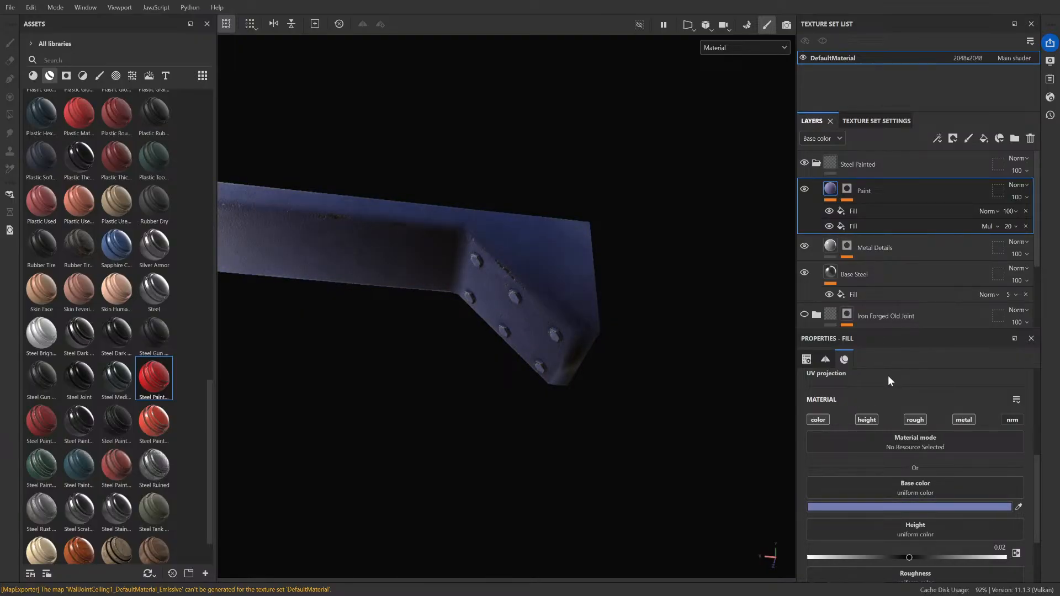
Step: Darken the Paint layer's base color to a muted grey-blue and inspect the worn edges and bolts up close
mouse_move(388, 264)
left_mouse_down("alt")
mouse_move(298, 316)
mouse_move(326, 332)
mouse_move(562, 194)
mouse_move(540, 213)
mouse_move(567, 232)
mouse_move(601, 140)
mouse_move(538, 241)
left_mouse_up("alt")
mouse_move(890, 355)
left_mouse_down()
mouse_move(893, 347)
mouse_move(842, 361)
mouse_move(878, 404)
left_mouse_up()
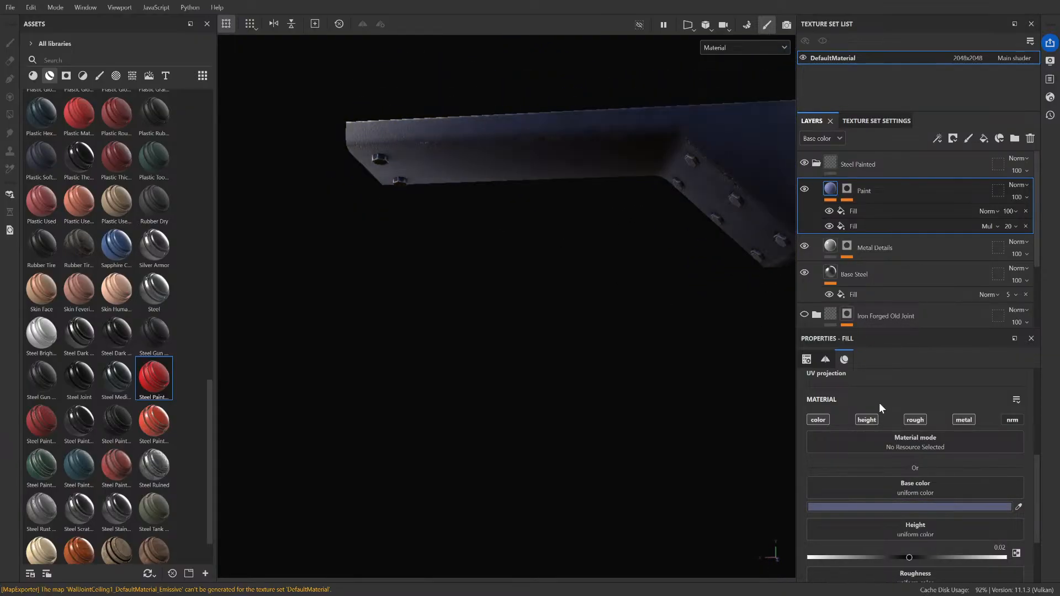
scroll(582, 266, "down", 3)
mouse_move(582, 266)
middle_mouse_down("alt")
mouse_move(563, 248)
mouse_move(433, 312)
middle_mouse_up("alt")
scroll(468, 241, "up", 3)
left_click_drag(447, 262, 471, 149, "alt")
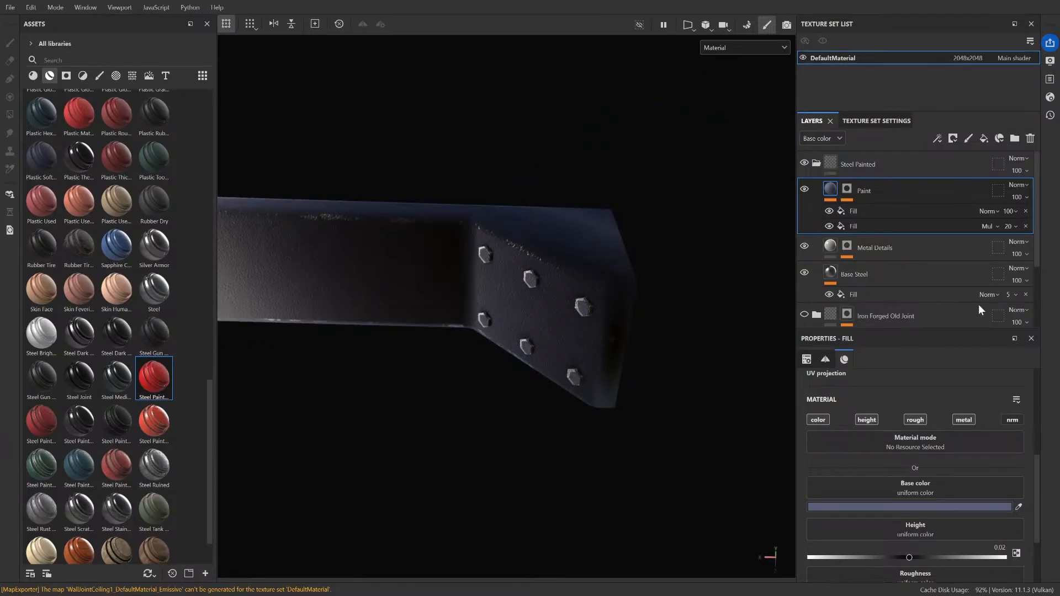
scroll(383, 220, "up", 5)
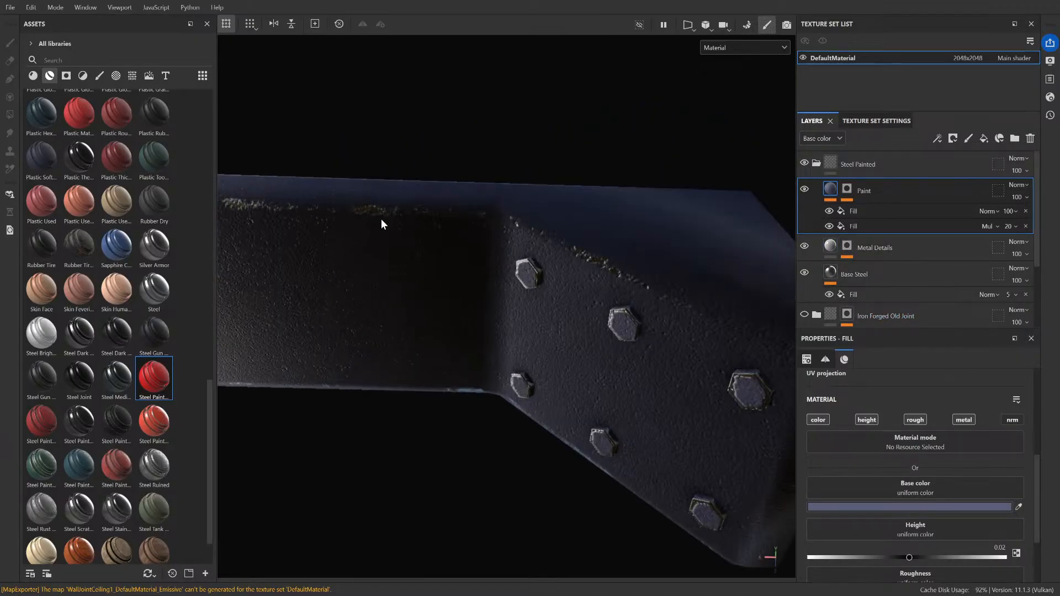
scroll(651, 299, "down", 2)
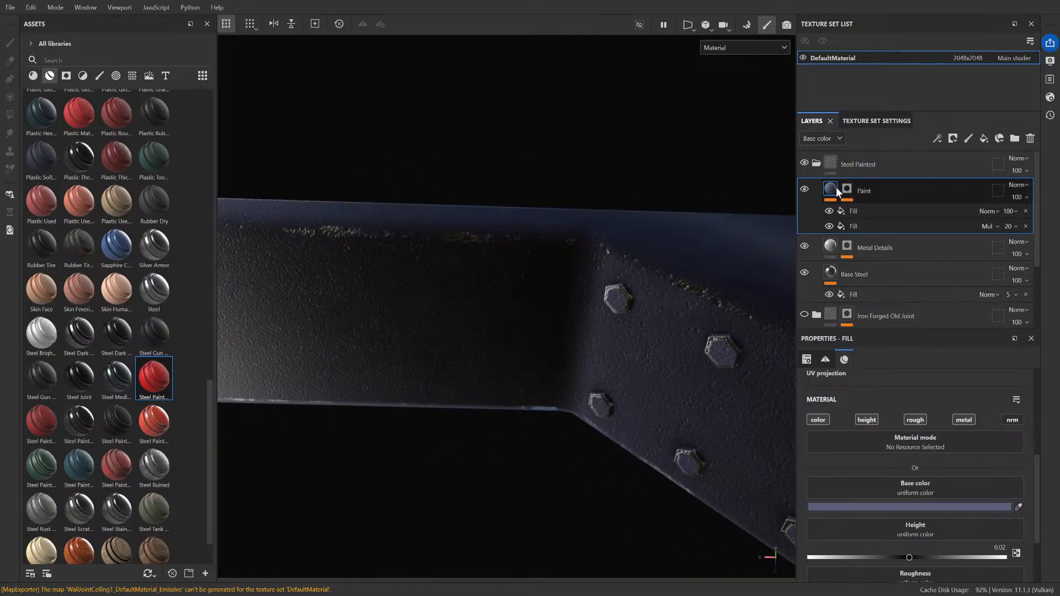
Step: Mask the Steel Painted group with a color selection and pick the joint body's color from the ID map
left_click(817, 164)
left_click(892, 167)
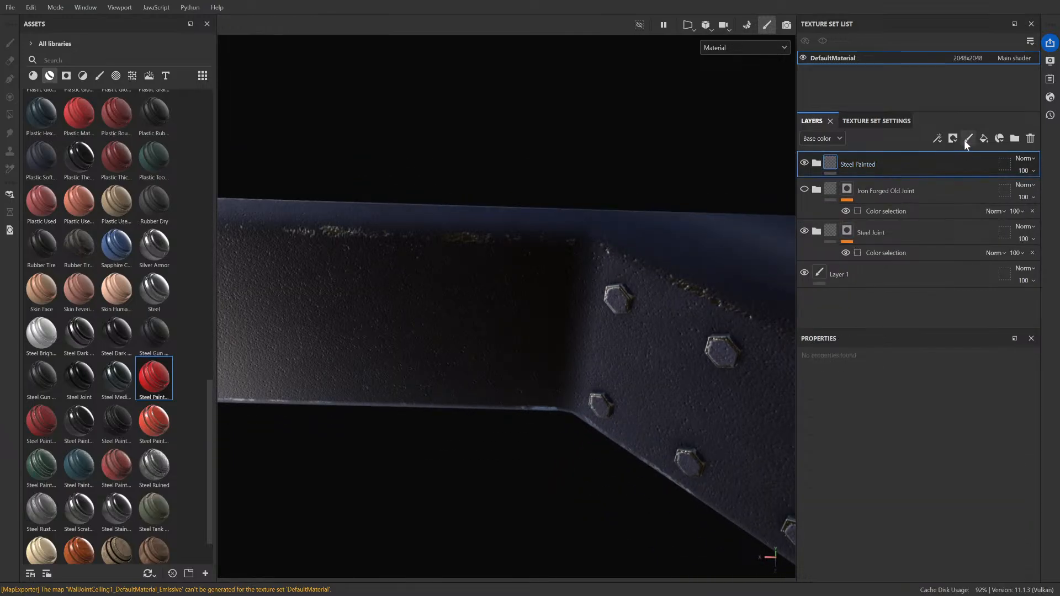
left_click(1004, 190)
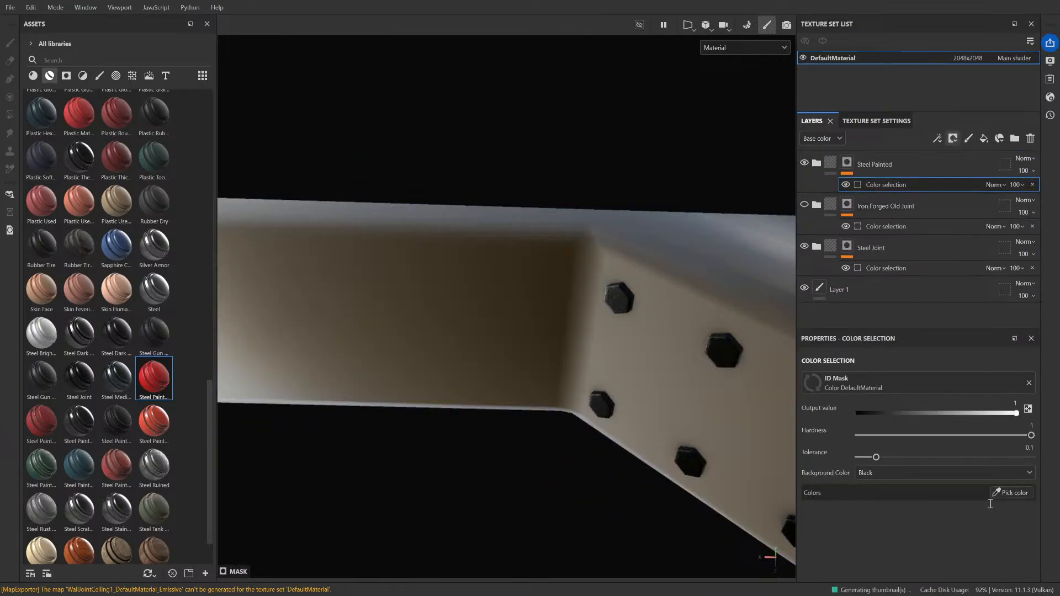
left_click(1018, 495)
left_click(570, 321)
left_click_drag(539, 324, 504, 362, "alt")
key("f")
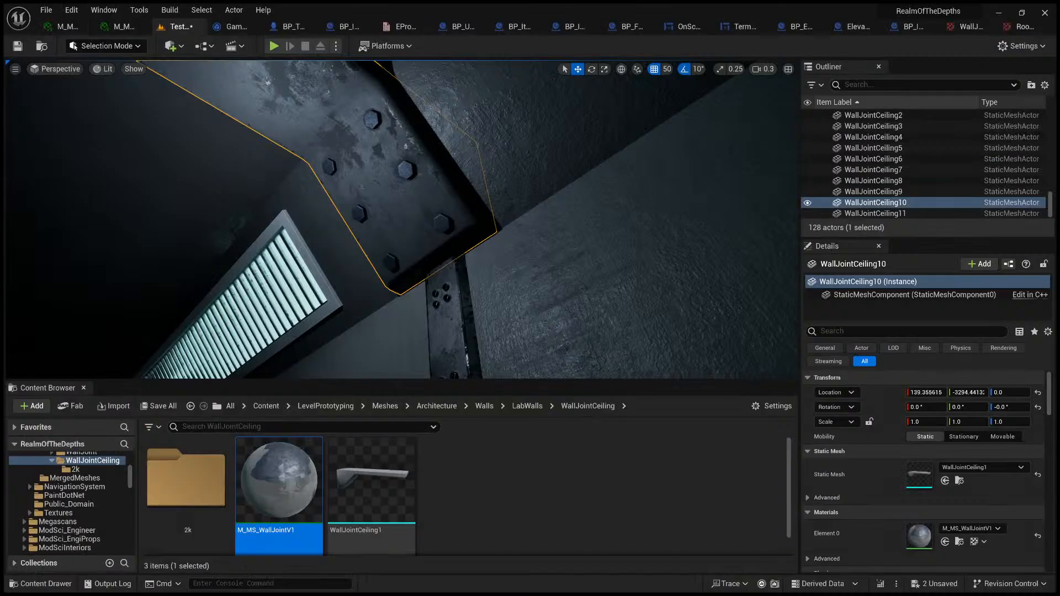
Step: In Unreal Engine, examine the blue ceiling joint texture up close and from further down the corridor
right_click_drag(532, 224, 532, 232)
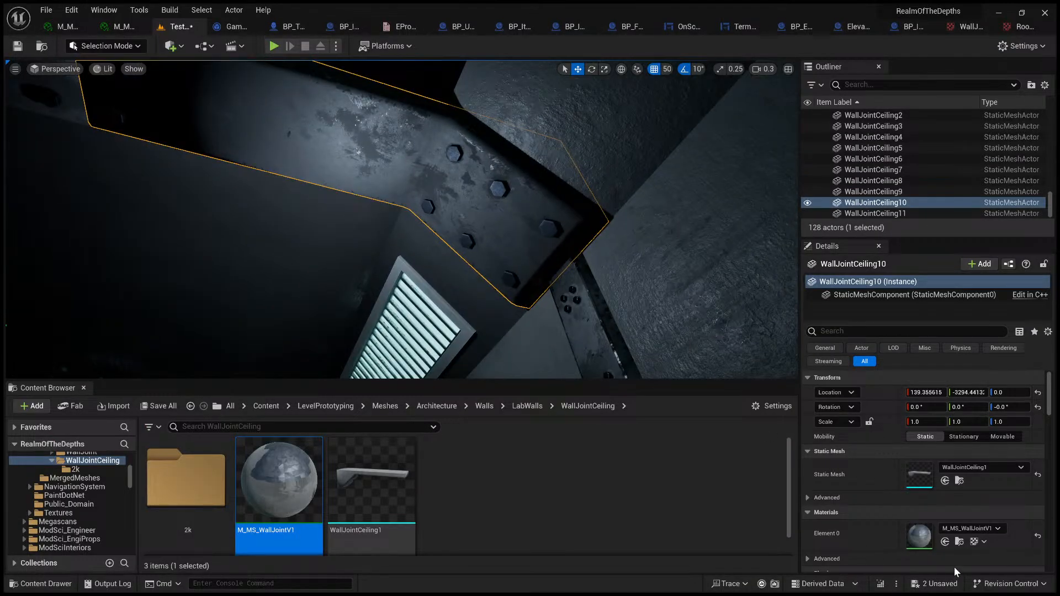
key("s")
right_click_drag(592, 235, 571, 242)
scroll(592, 235, "up", 2)
key("a")
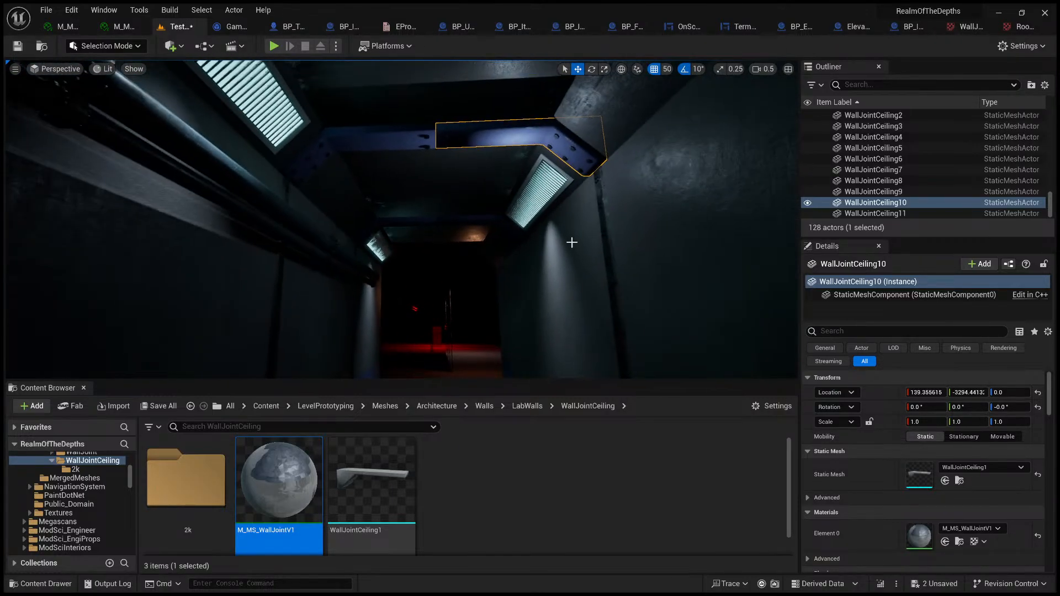
Step: Show the level's editor icons and delete the PointLight6 light beneath the ceiling joint
key("g")
left_click(517, 161)
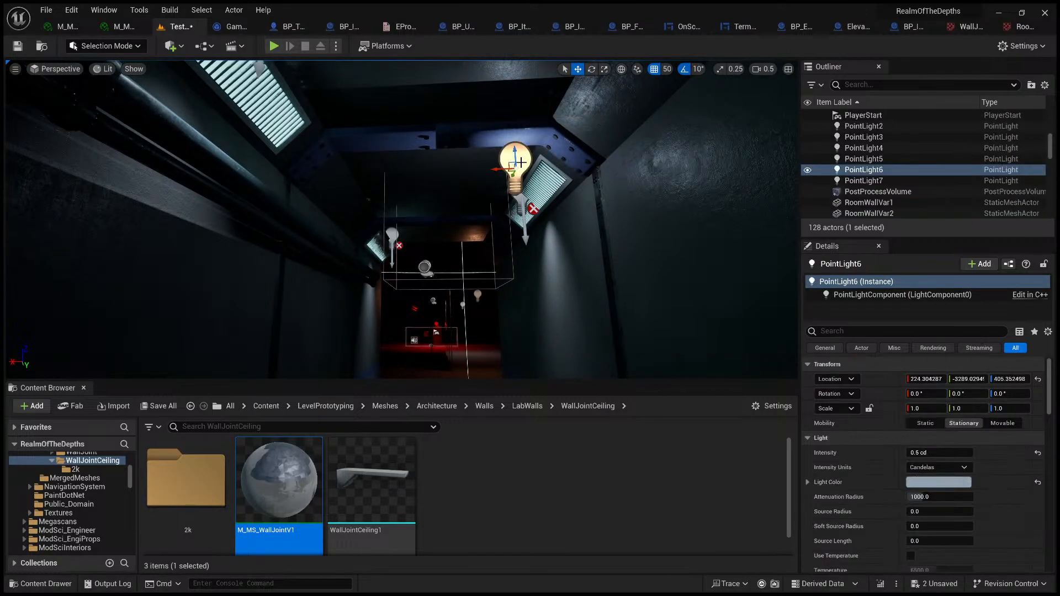
key("Delete")
Step: Switch the viewport to Unlit shading and look over the ceiling joints' color along the corridor
right_click_drag(512, 150, 511, 120)
key("w")
left_click(440, 182)
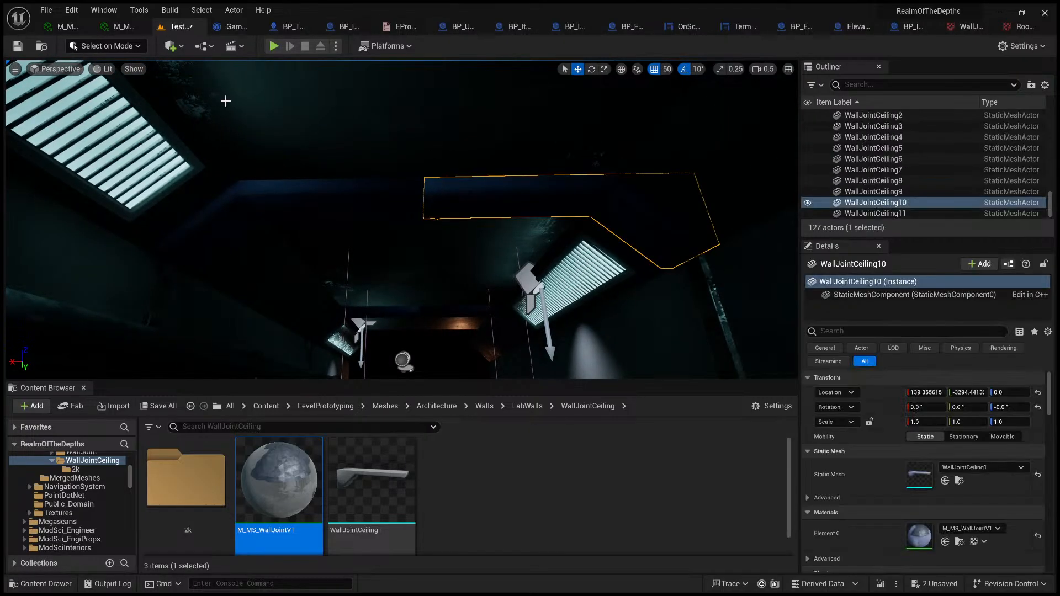
left_click(114, 115)
right_click_drag(113, 115, 122, 143)
key("w")
key("s")
key("g")
key("g")
key("s")
left_click(398, 245)
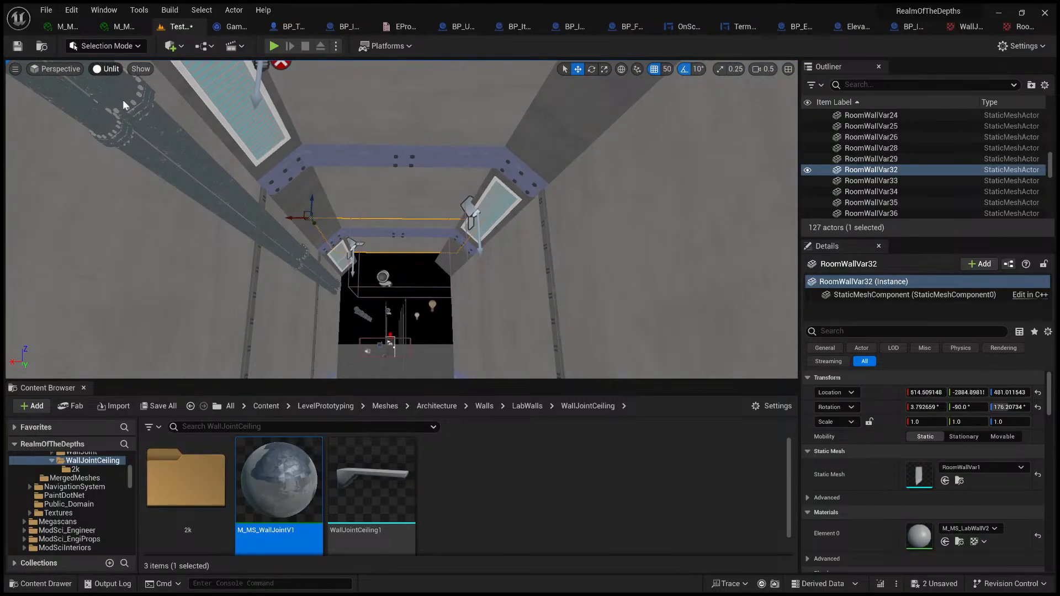
Step: Return the viewport to Lit shading, look through the darkened corridor from further back and clear the selection
key("alt+4")
key("s")
right_click_drag(122, 101, 246, 131)
key("w")
key("s")
key("e")
key("w")
key("s")
key("s")
key("s")
left_click(406, 149)
left_click(380, 211)
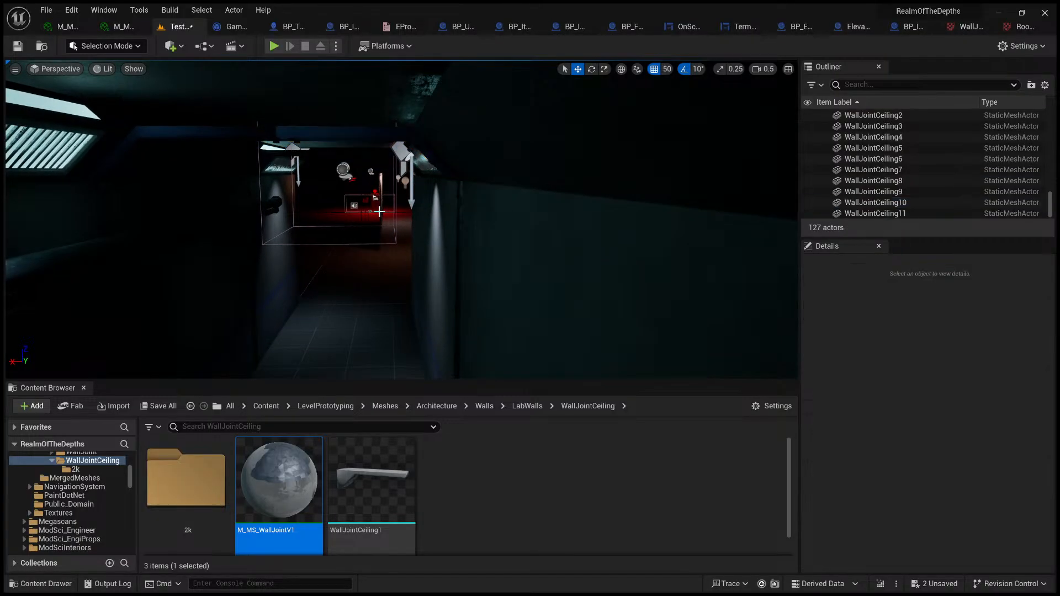
Step: Restore the deleted PointLight6 and move it across the corridor to about X 324.3, beneath the ceiling joint
left_click(379, 211)
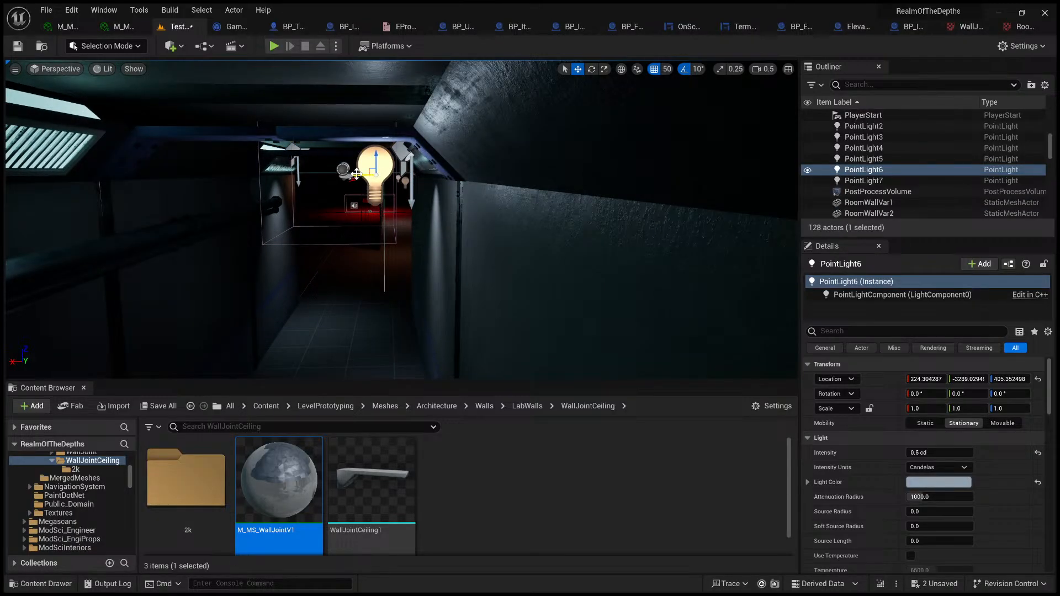
left_click_drag(357, 174, 246, 168)
right_click_drag(245, 167, 179, 150)
key("w")
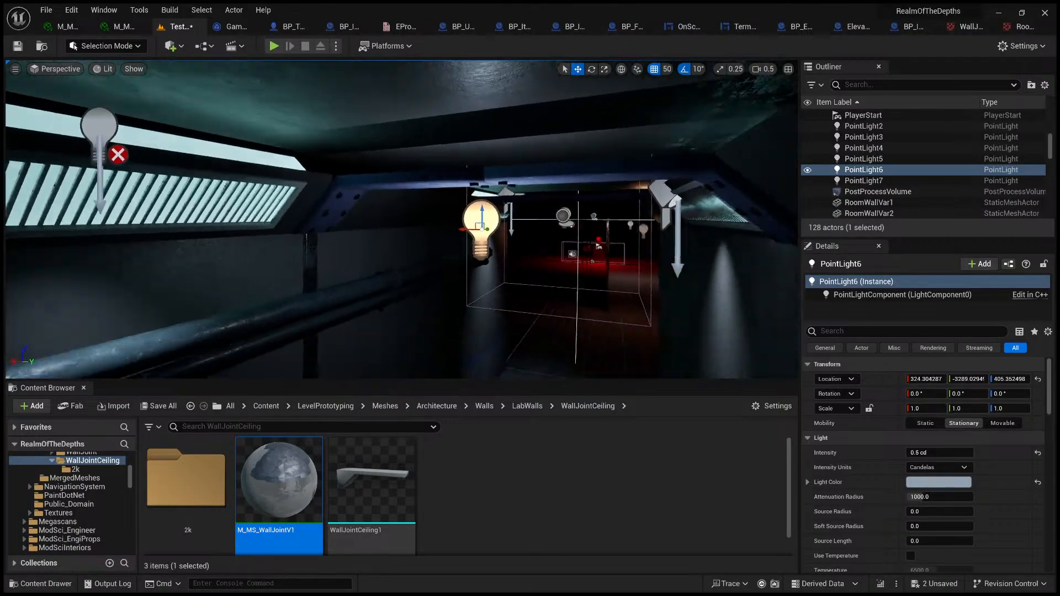
Step: Examine the lit ceiling joint up close, including its painted surface and bolts
key("w")
right_click_drag(386, 259, 432, 196)
key("s")
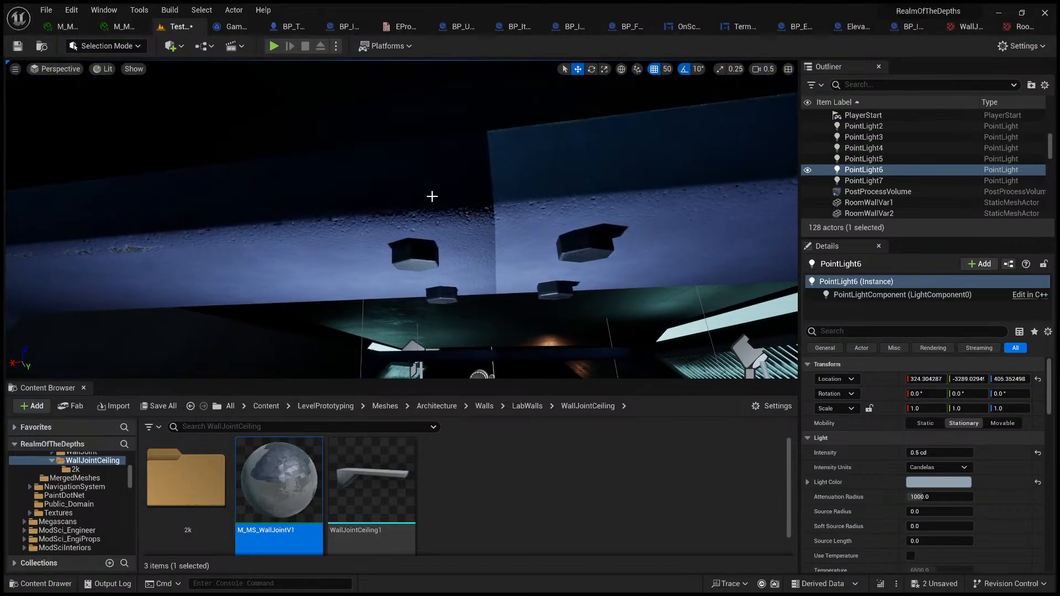
key("s")
mouse_move(511, 214)
right_mouse_down()
mouse_move(538, 185)
mouse_move(537, 218)
mouse_move(536, 157)
mouse_move(538, 213)
mouse_move(591, 216)
mouse_move(511, 221)
right_mouse_up()
key("q")
key("w")
key("s")
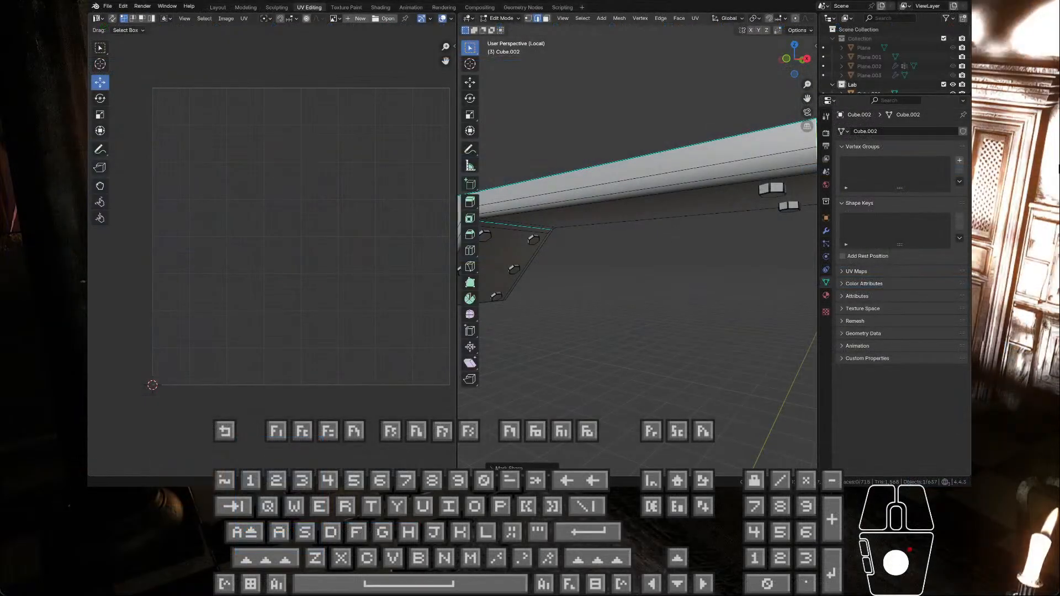
Step: Switch to Blender and start an FBX export of the ceiling joint mesh Cube.002
middle_click_drag(586, 182, 546, 208)
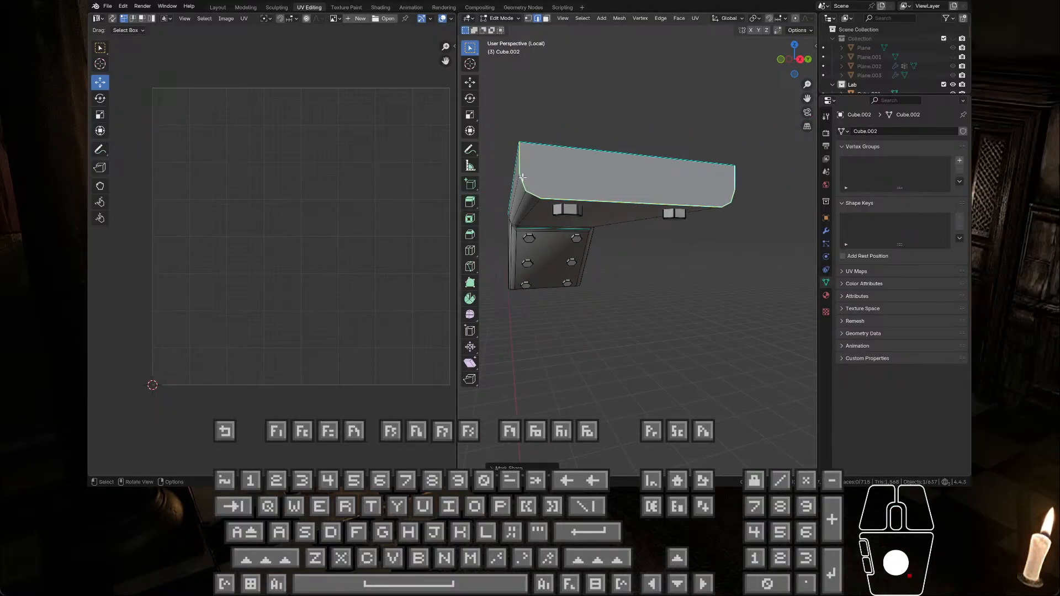
left_click(107, 6)
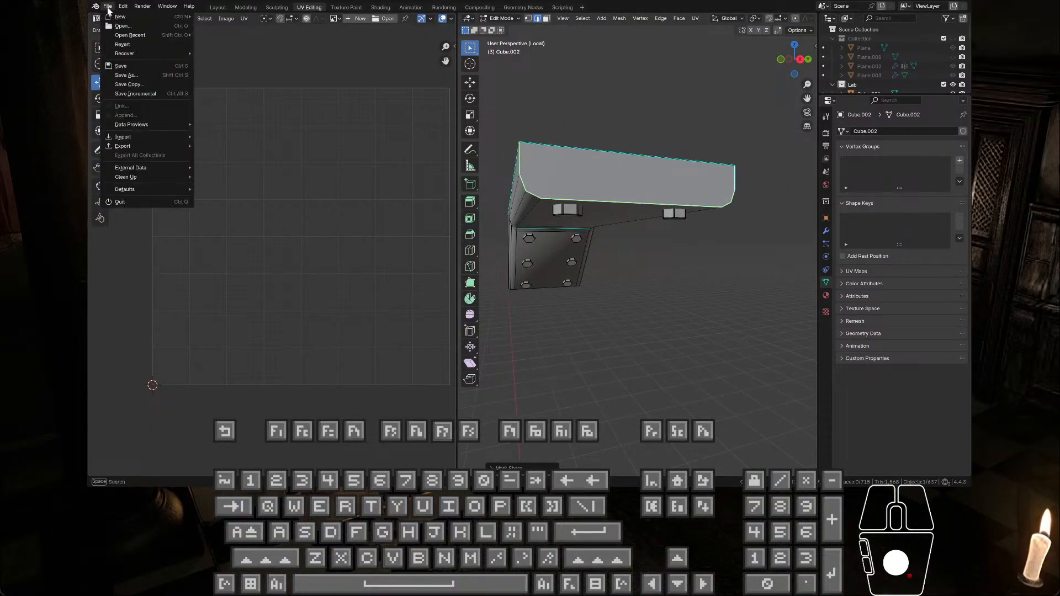
mouse_move(142, 148)
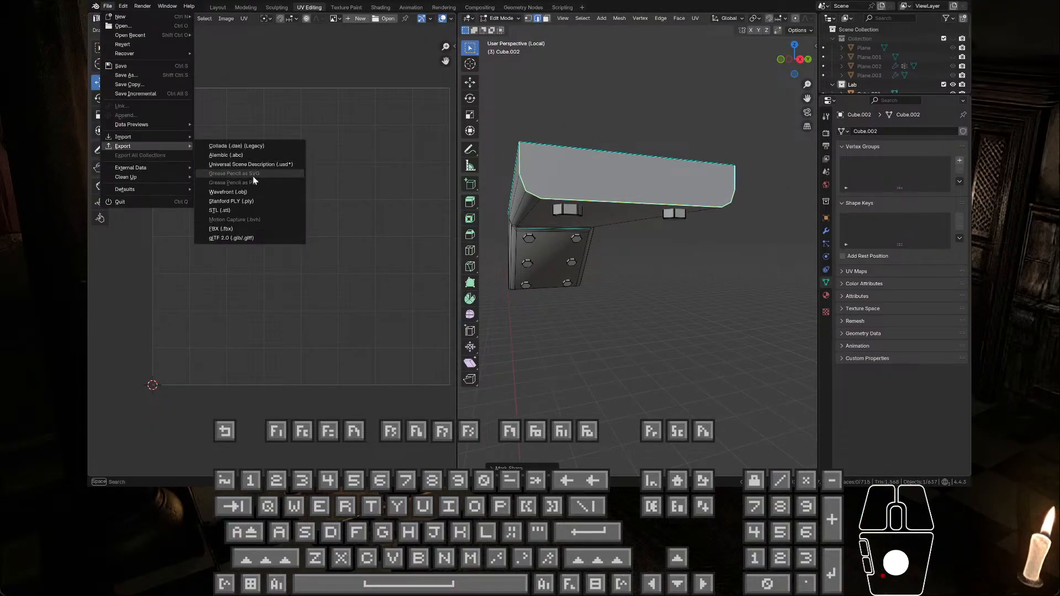
left_click(241, 224)
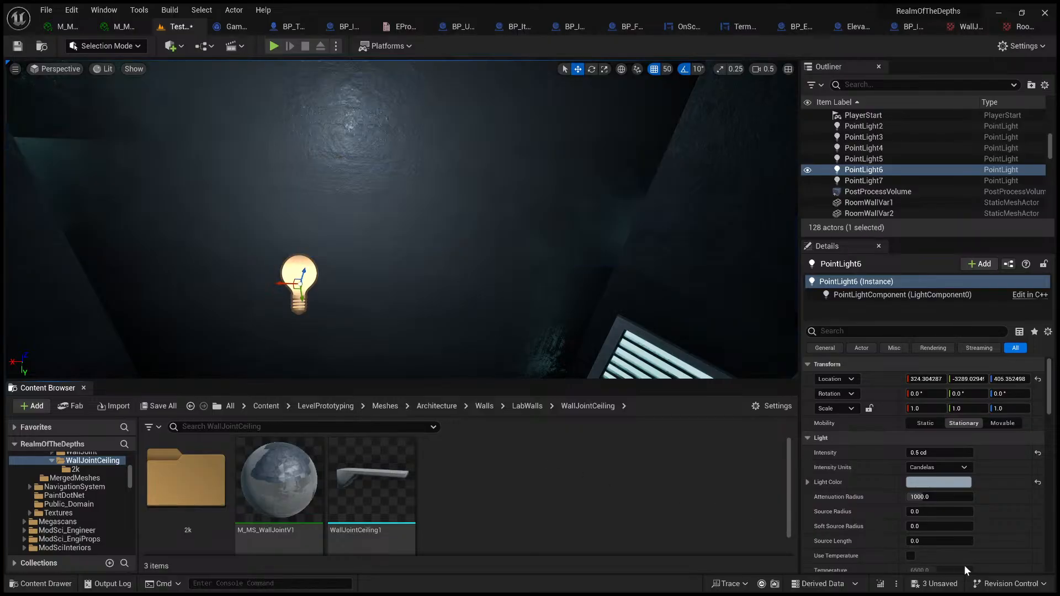
Step: In Unreal Engine, inspect the ceiling joint, compare the wall joint and ceiling joint material instances, and close the ceiling joint material's editor
right_click_drag(458, 306, 411, 305)
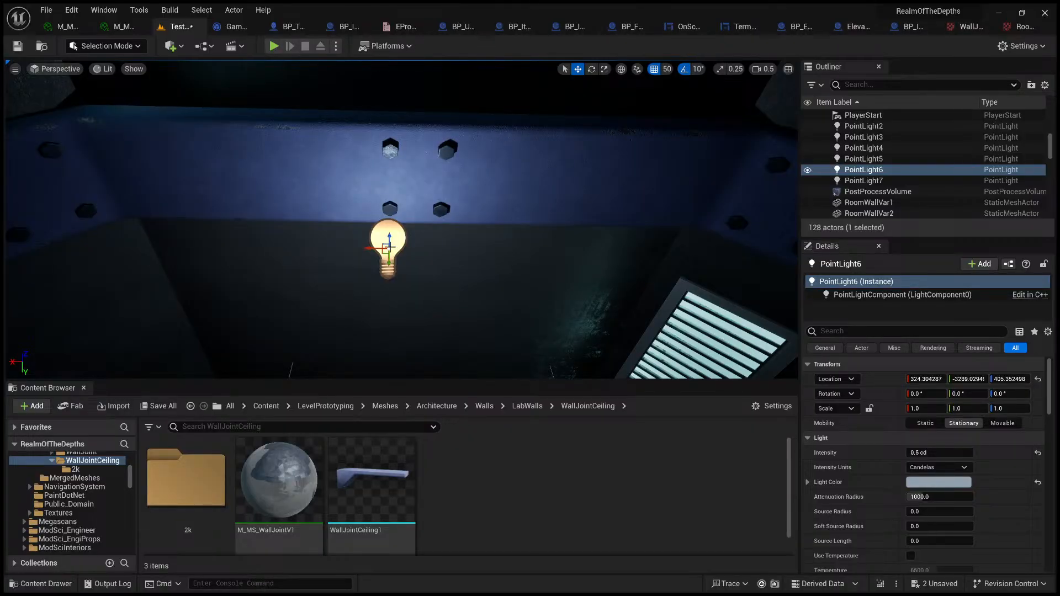
left_click(123, 26)
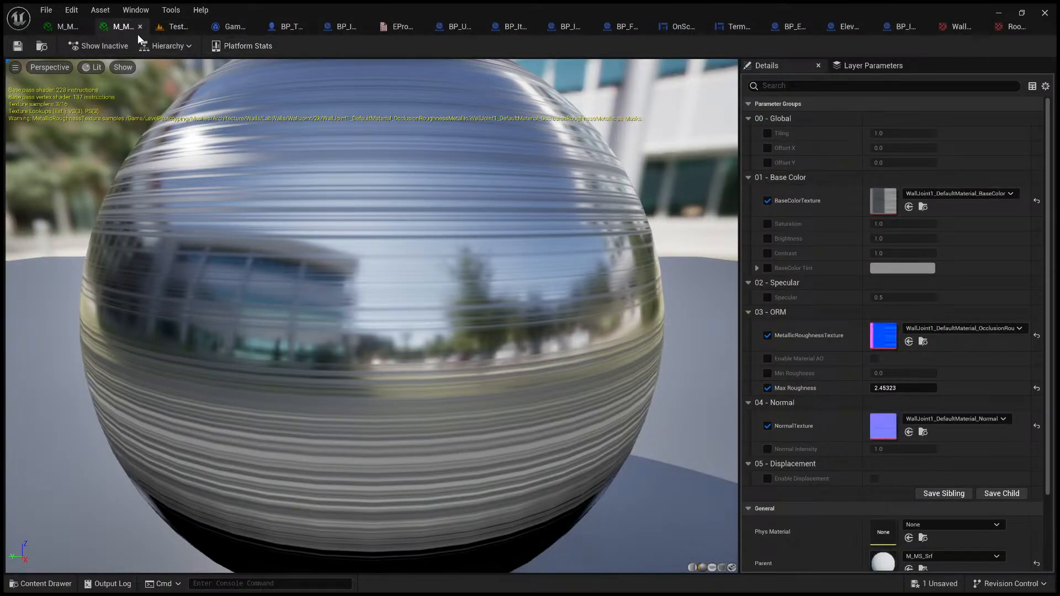
left_click(76, 29)
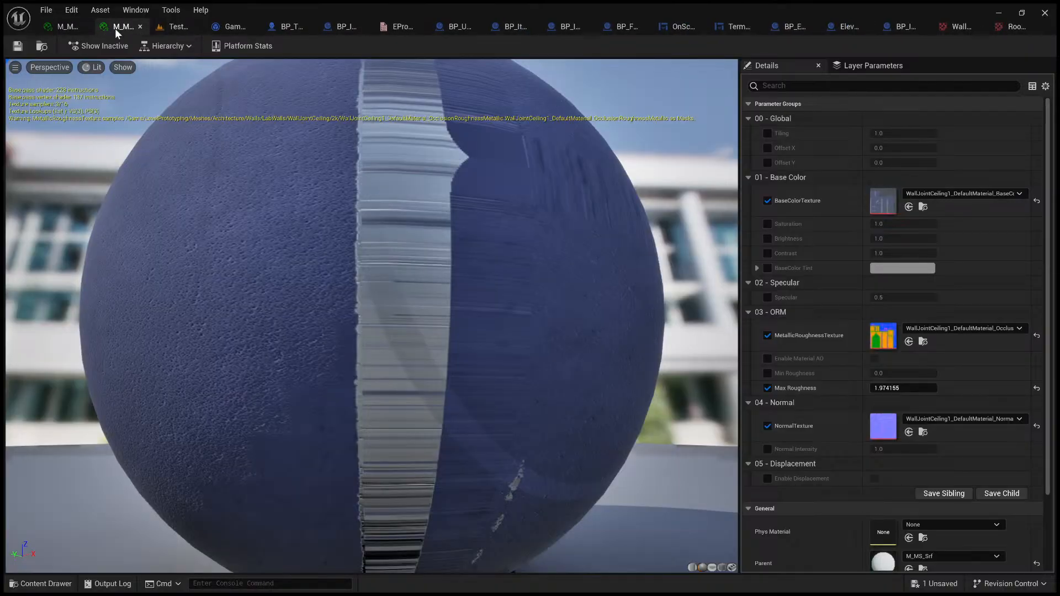
left_click(140, 26)
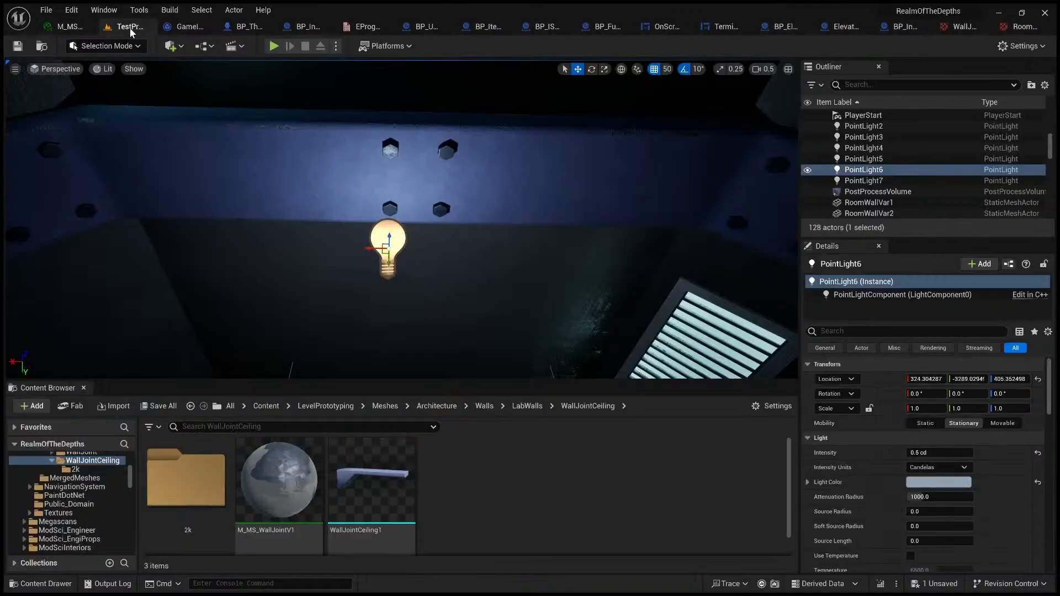
Step: Rename the material instance in the WallJointCeiling folder as M_MS_WallJointCeilingV1
key("F2")
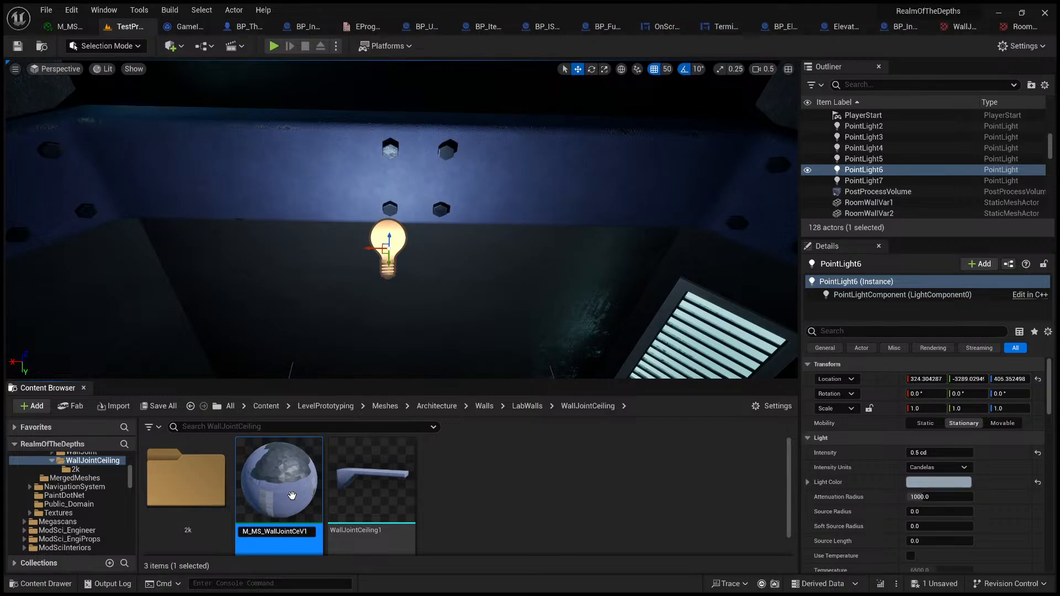
type("Ceiling")
key("Return")
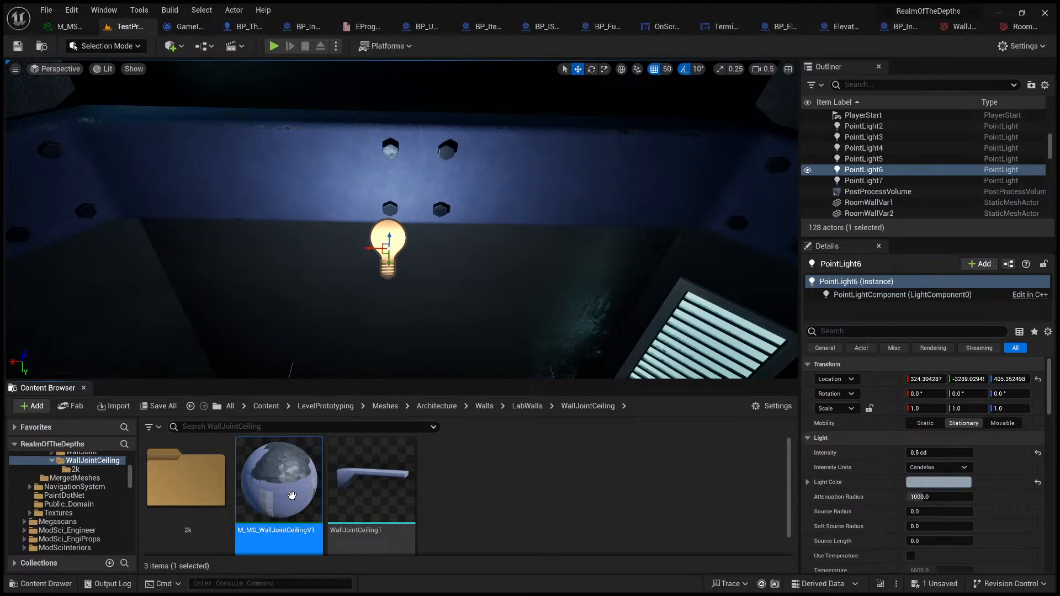
Step: Lower the Max Roughness of M_MS_WallJointCeilingV1 to about 0.42 and check the joint in the level
double_click(292, 500)
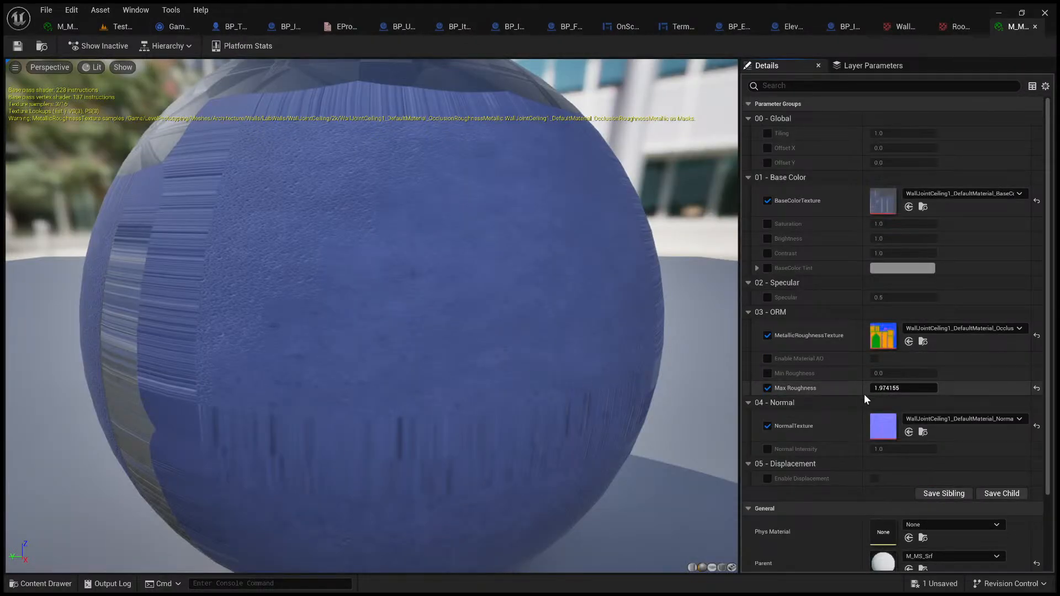
left_click_drag(923, 388, 878, 388)
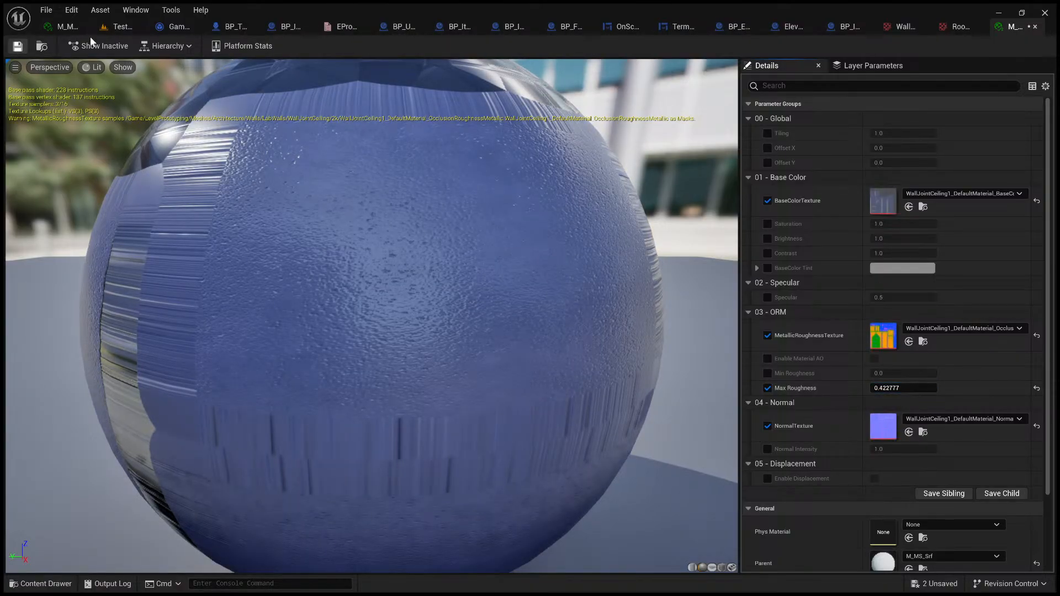
left_click(120, 27)
mouse_move(428, 210)
right_mouse_down()
mouse_move(427, 238)
mouse_move(427, 209)
right_mouse_up()
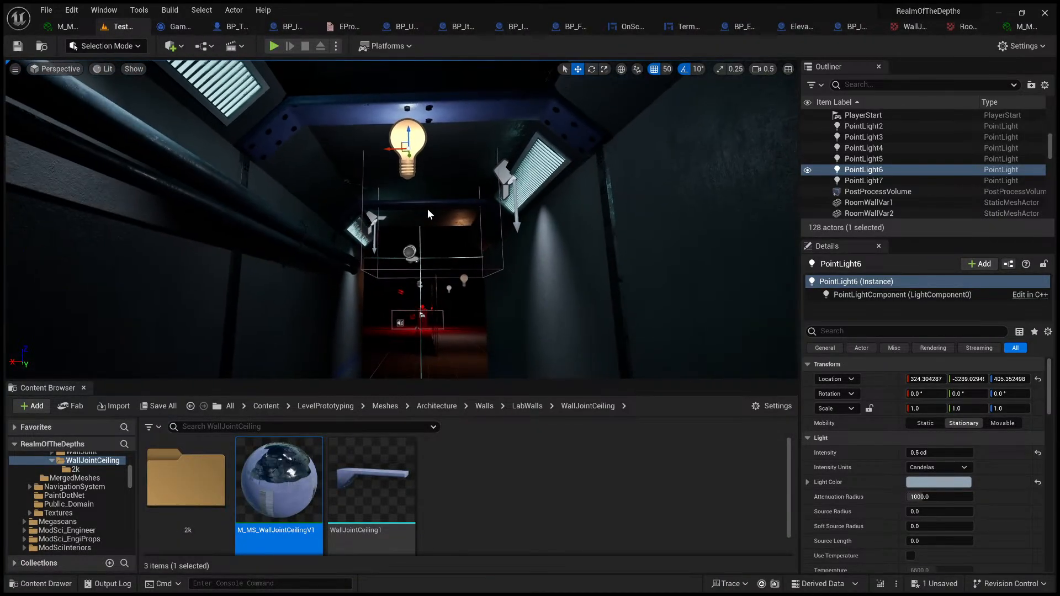
Step: Delete PointLight6, undo the deletion, and try lowering the light to about Z 255
key("Delete")
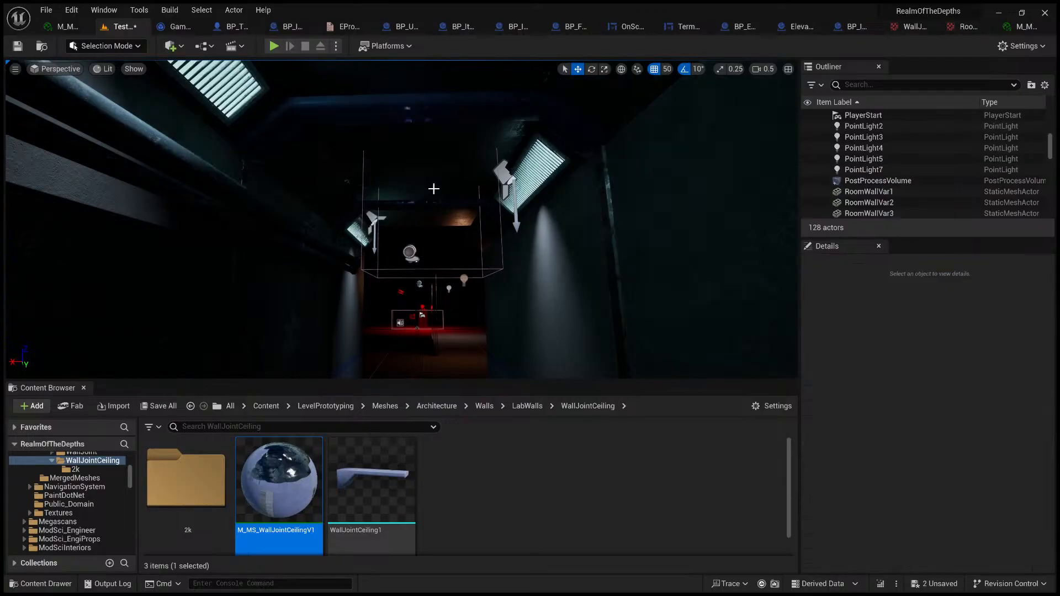
key("ctrl+z")
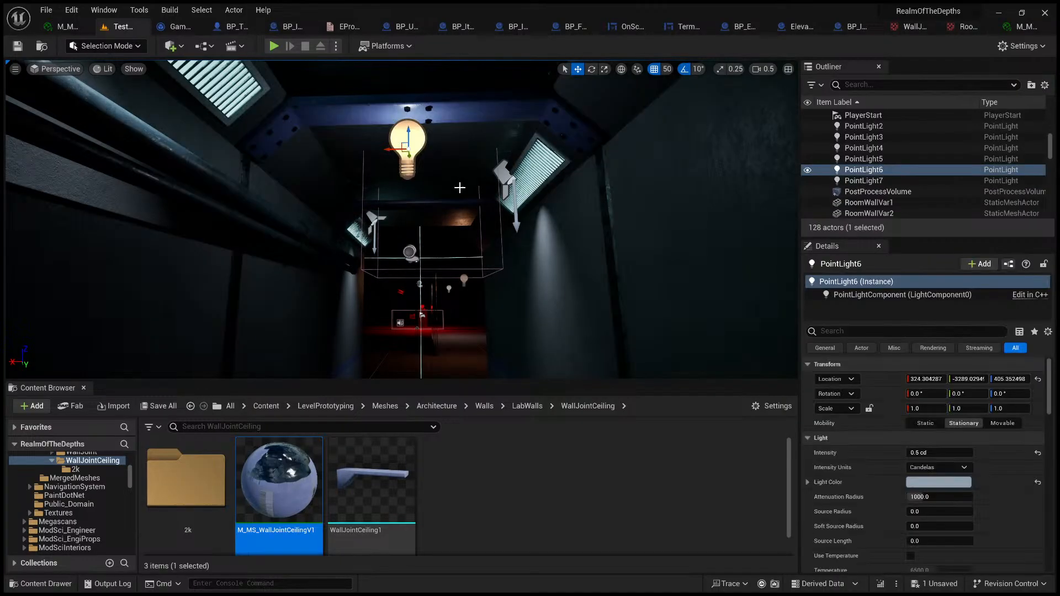
right_click_drag(463, 178, 464, 235)
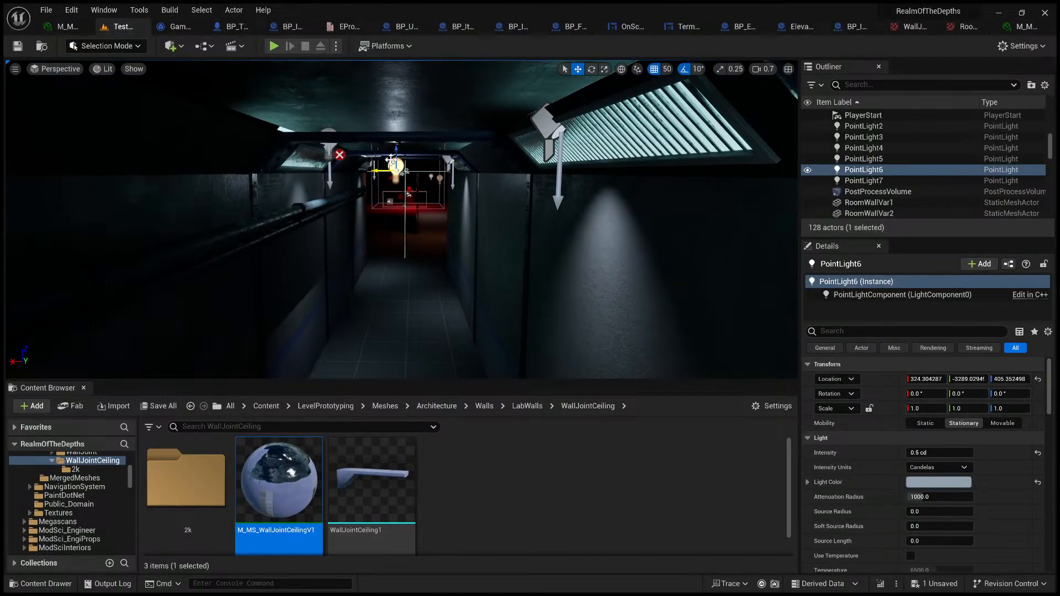
left_click_drag(395, 152, 396, 215)
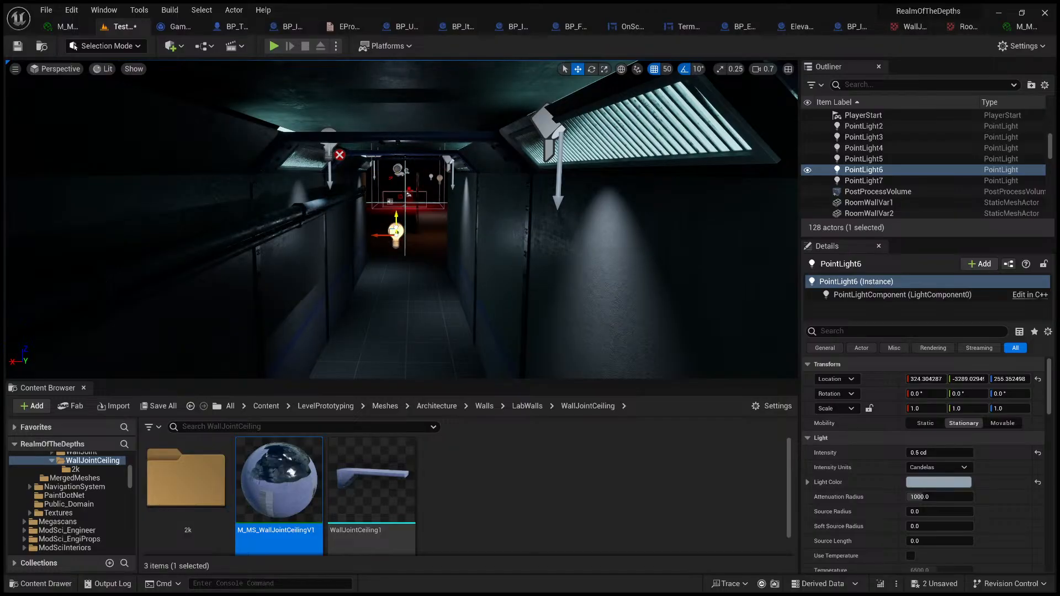
Step: Delete PointLight6 from the corridor and switch the viewport to Unlit shading
right_click_drag(444, 230, 359, 198)
key("w")
key("s")
key("Delete")
key("s")
left_click(125, 111)
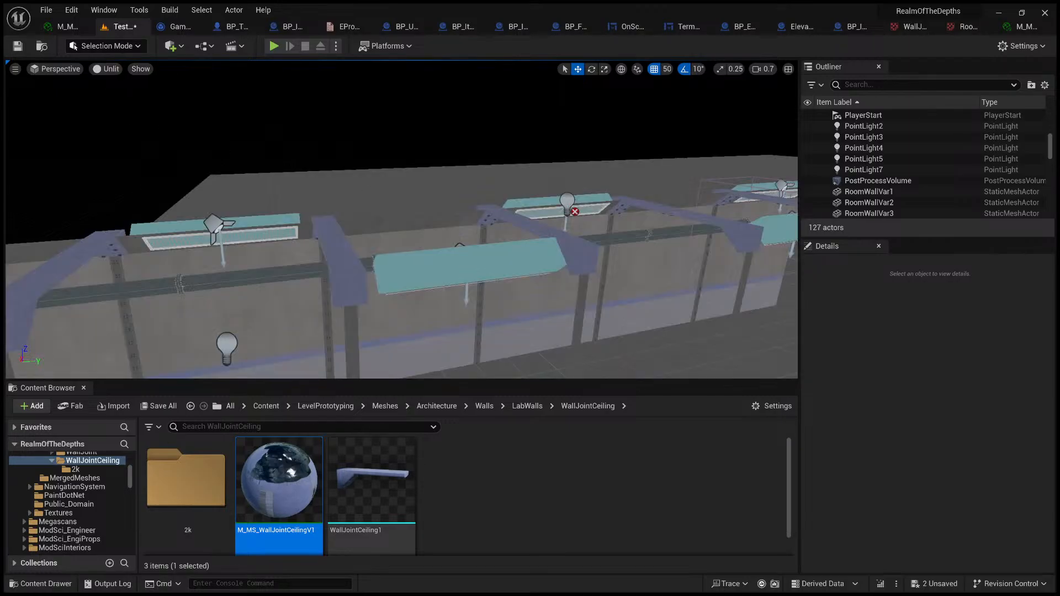
Step: Try moving the end wall RoomWallVar19 inward to about X 389, and undo the move
key("s")
right_click_drag(265, 188, 240, 200)
scroll(265, 202, "up", 2)
key("w")
key("d")
left_click(529, 232)
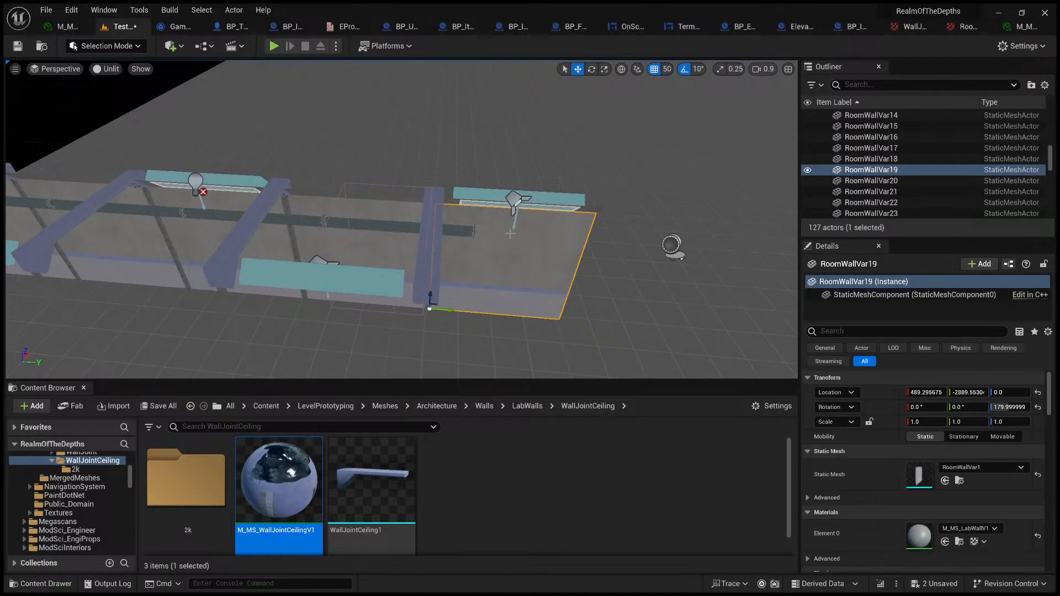
key("d")
mouse_move(508, 233)
right_mouse_down()
mouse_move(464, 226)
mouse_move(370, 179)
mouse_move(484, 247)
mouse_move(500, 240)
right_mouse_up()
key("s")
key("s")
key("a")
key("w")
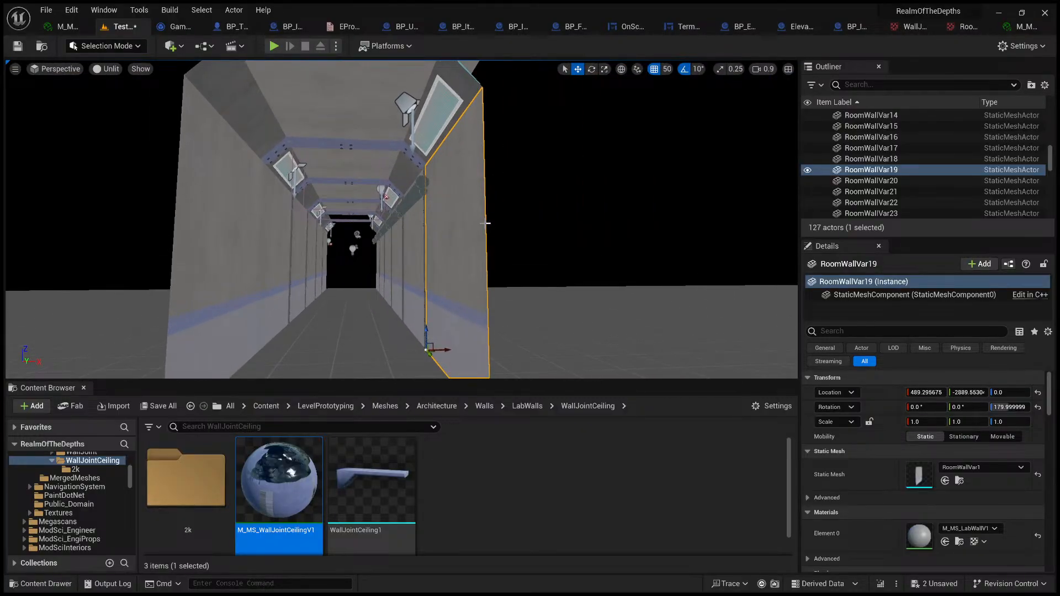
left_click_drag(553, 228, 519, 228, "ctrl+shift")
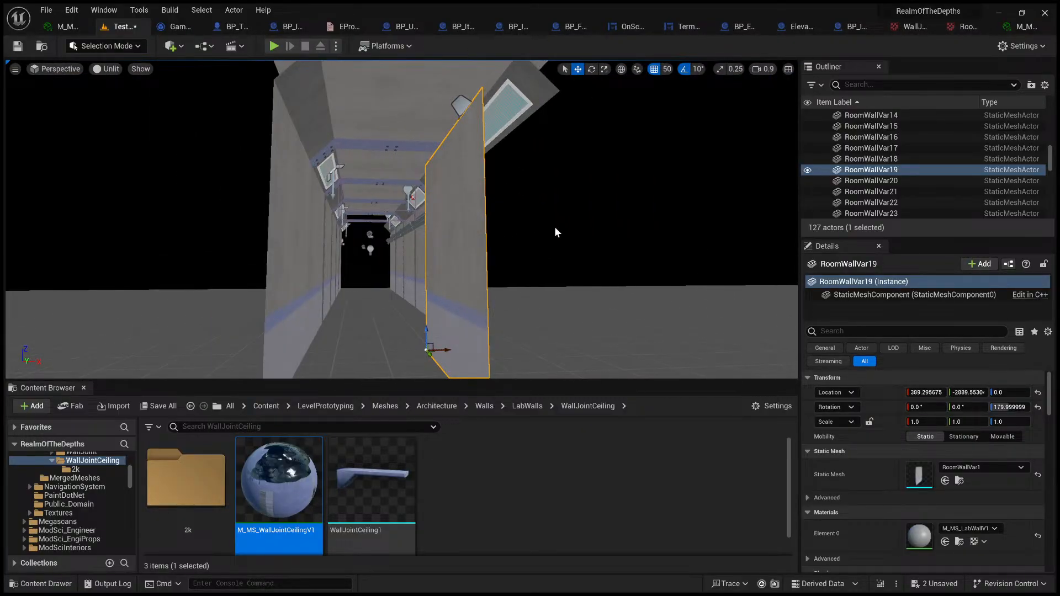
key("ctrl+z")
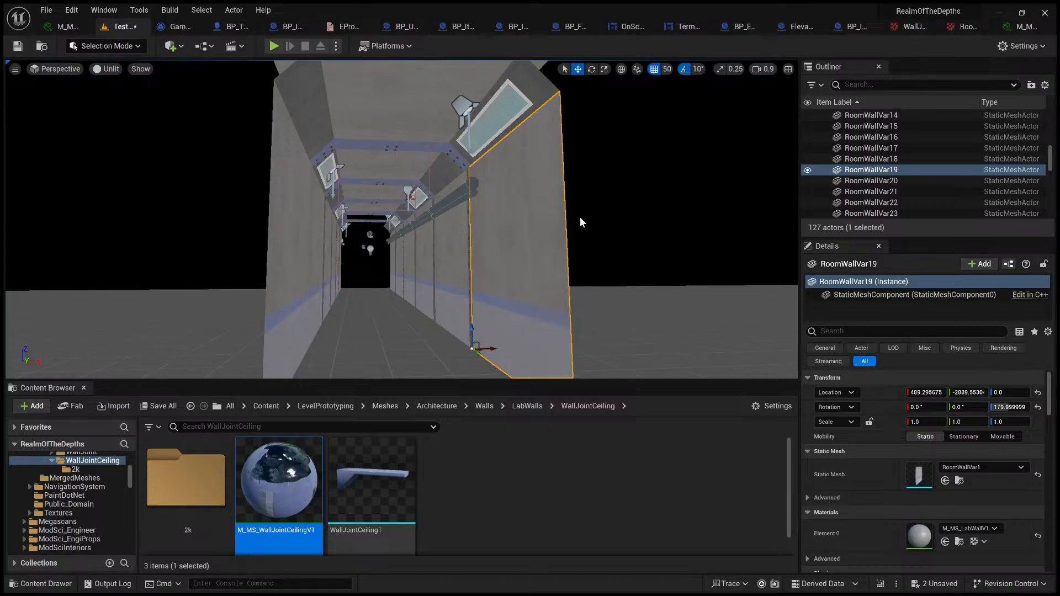
mouse_move(613, 226)
right_mouse_down()
mouse_move(519, 226)
mouse_move(628, 225)
right_mouse_up()
left_click(599, 219)
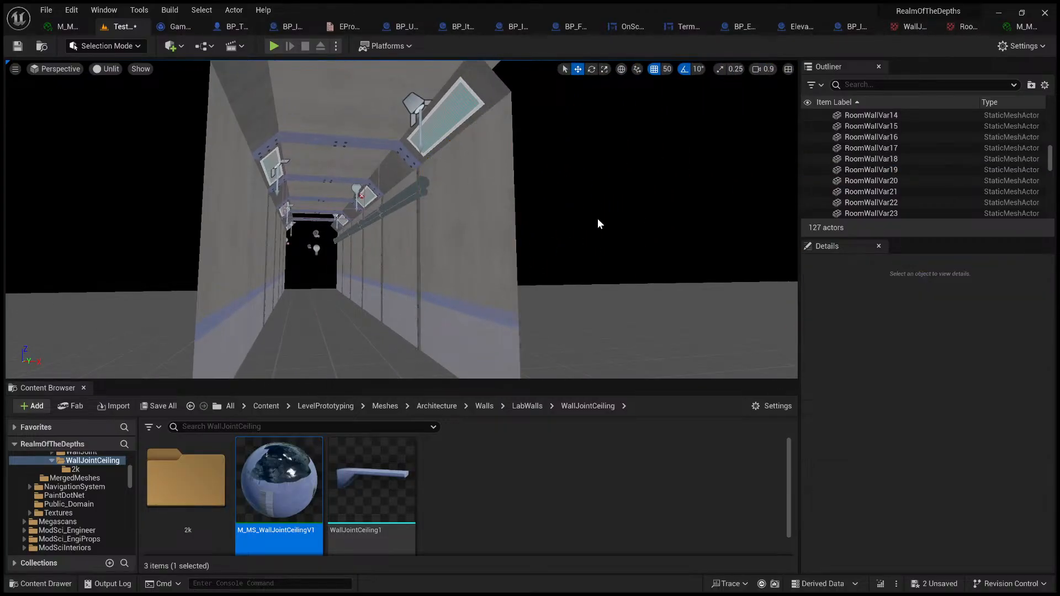
left_click_drag(587, 222, 328, 85, "ctrl+alt")
right_click_drag(438, 223, 411, 222)
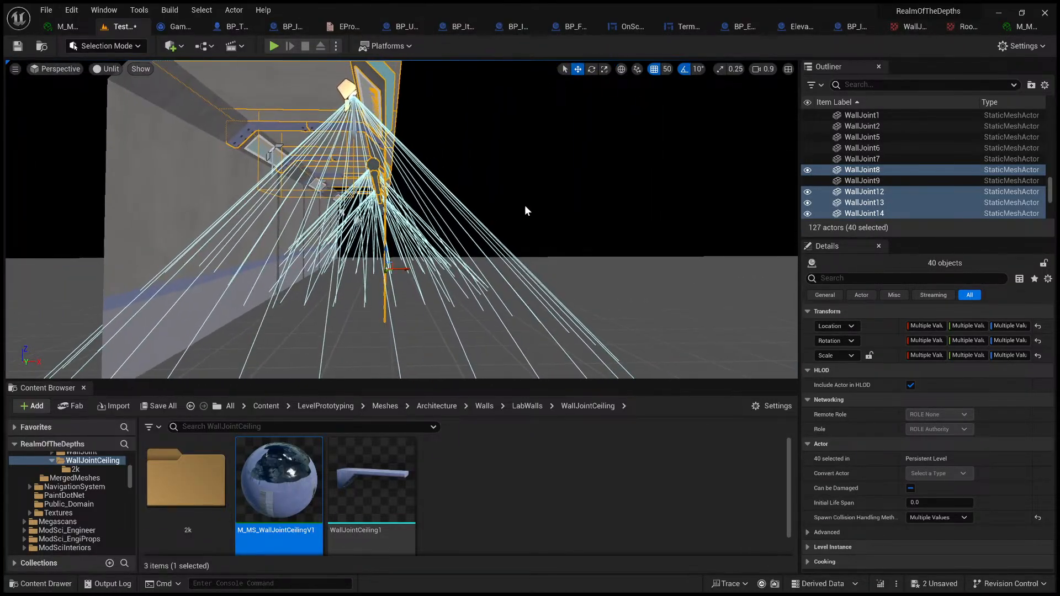
left_click(527, 211)
Step: Select the actors along one side of the corridor, set the position grid snap to 100, and shift them along the corridor's length
mouse_move(527, 211)
right_mouse_down()
mouse_move(504, 203)
mouse_move(523, 210)
right_mouse_up()
key("s")
scroll(524, 210, "down", 4)
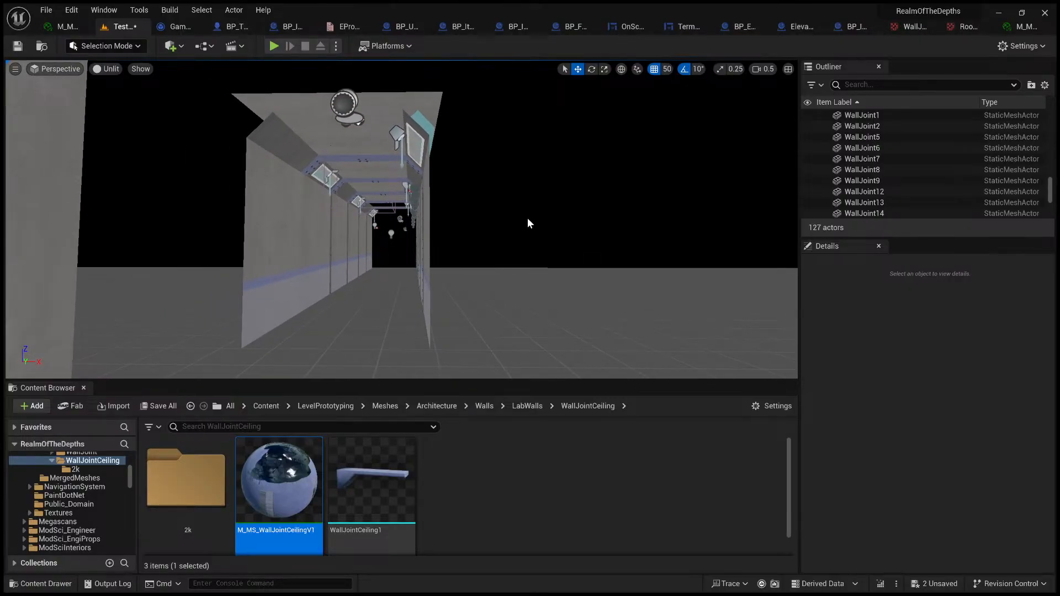
left_click_drag(524, 227, 402, 101)
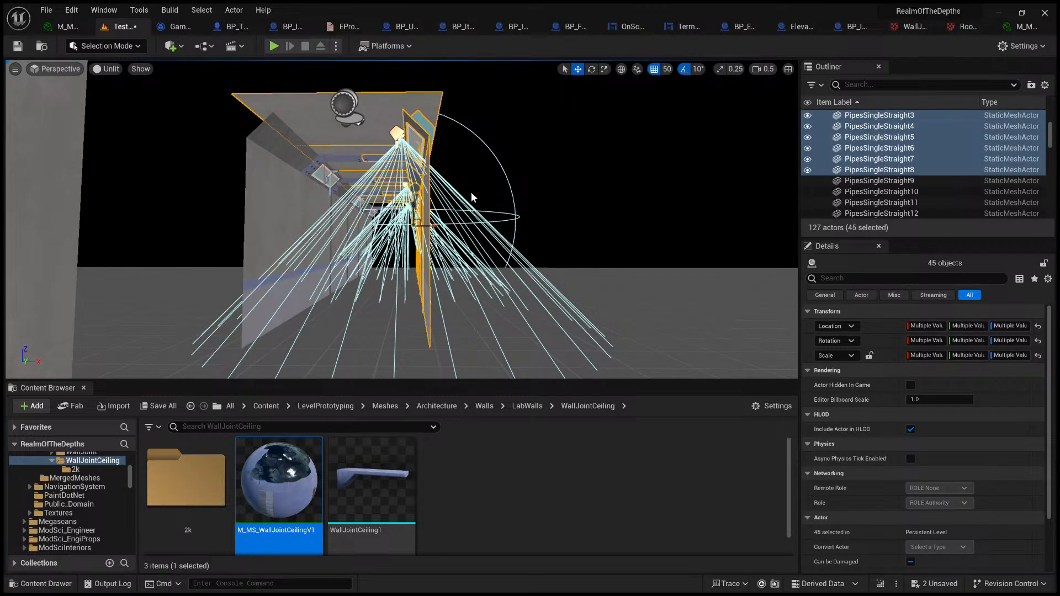
right_click_drag(448, 233, 511, 292)
scroll(448, 233, "up", 2)
key("s")
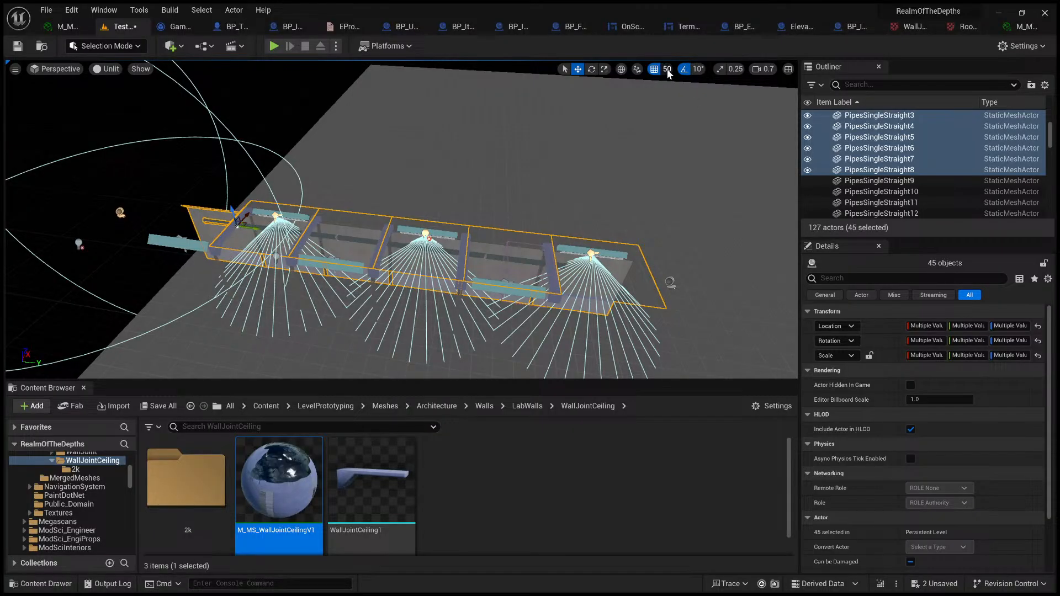
key("bracketright")
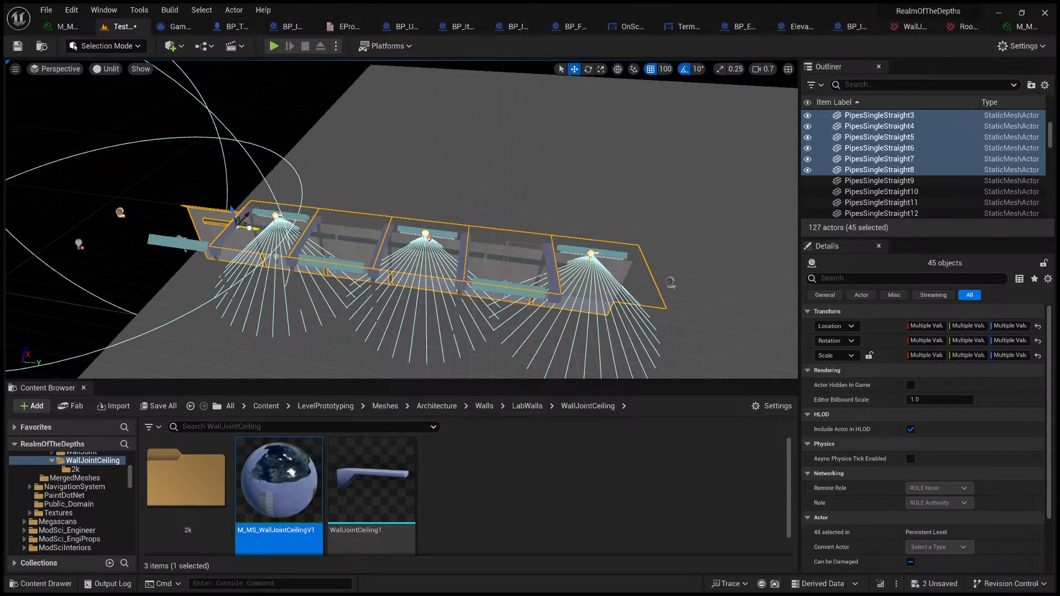
left_click_drag(249, 228, 196, 220)
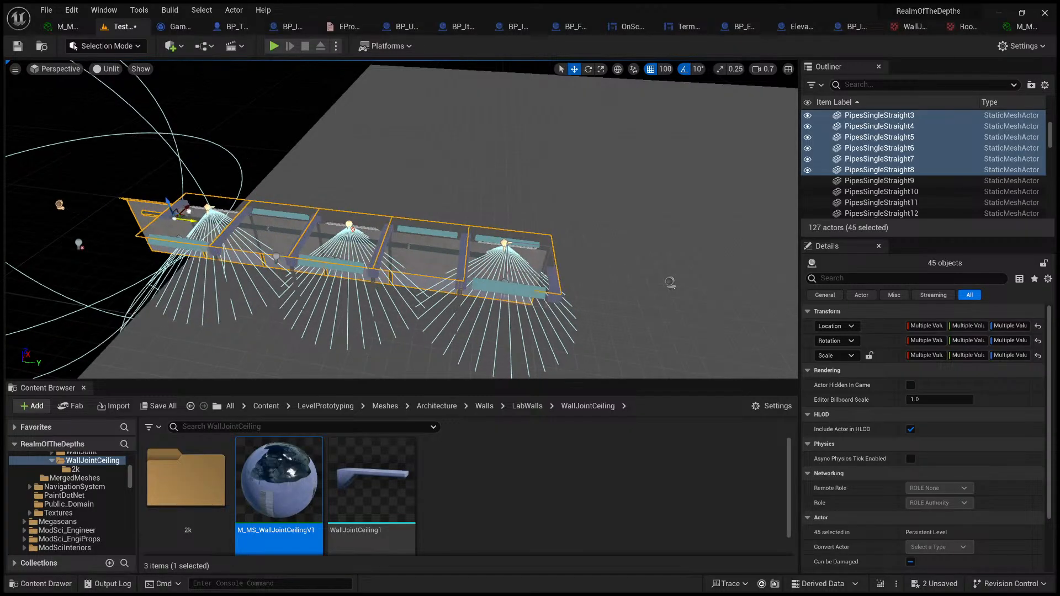
Step: Select the end corridor section's wall RoomWallVar19, angled inset, ceiling light parts, ceiling panel, ceiling joint, wall joint and SpotLight2
key("w")
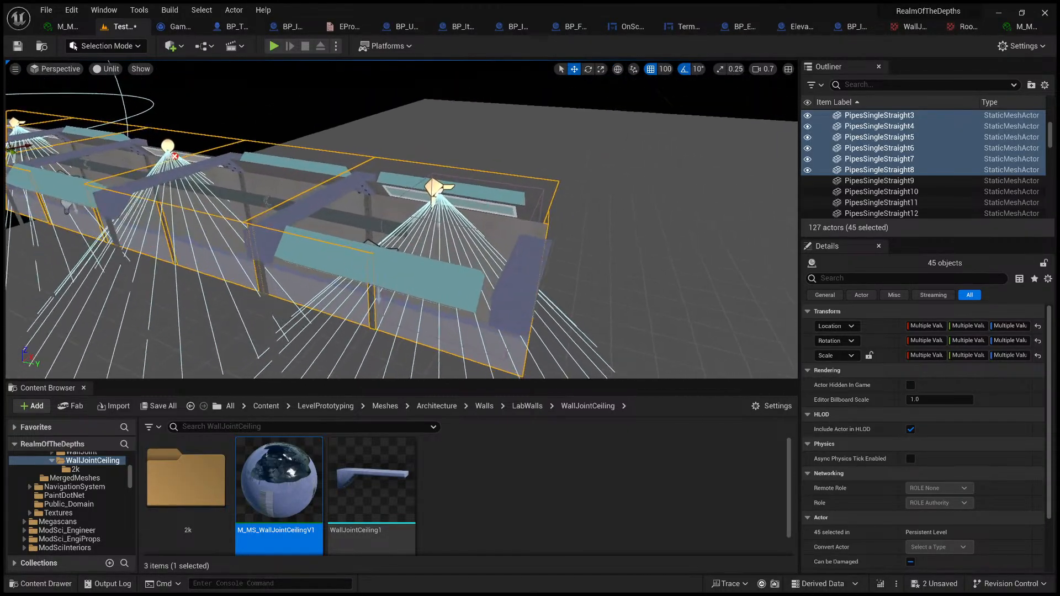
left_click(341, 255)
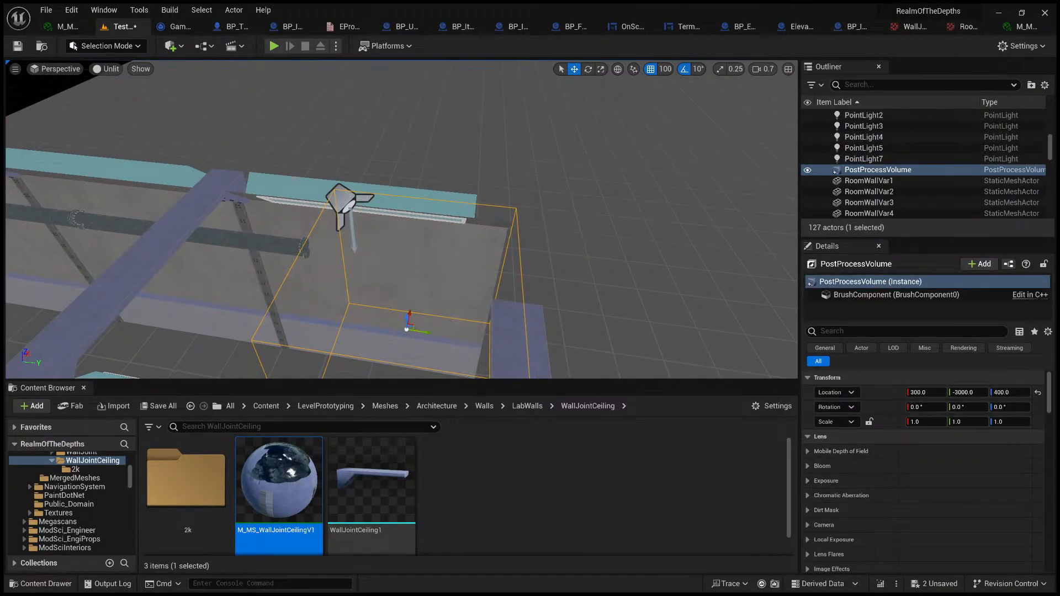
left_click(293, 220)
key("w")
right_click_drag(311, 214, 298, 130)
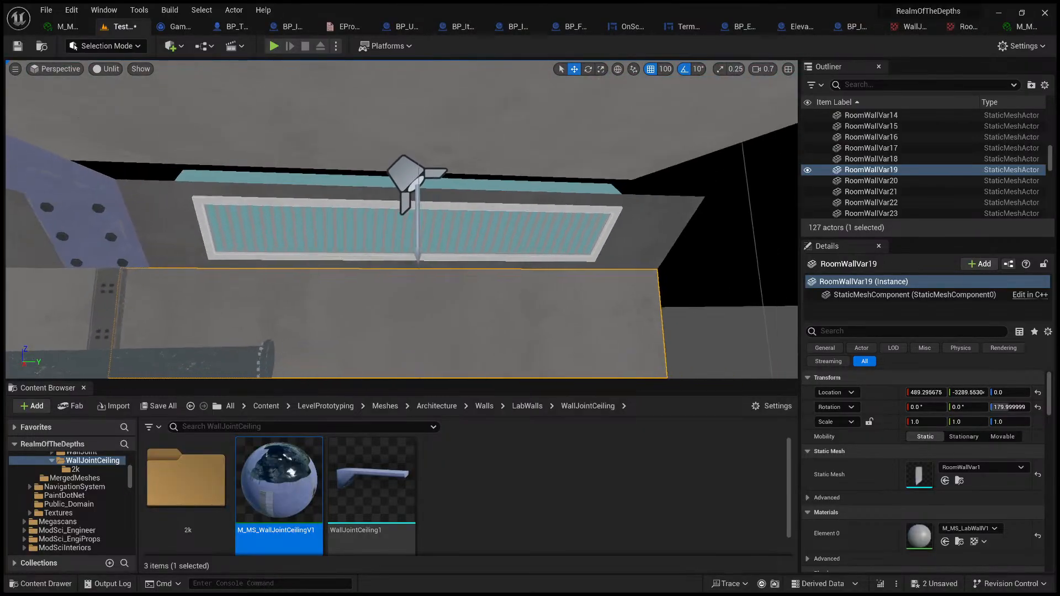
left_click(213, 221, "ctrl")
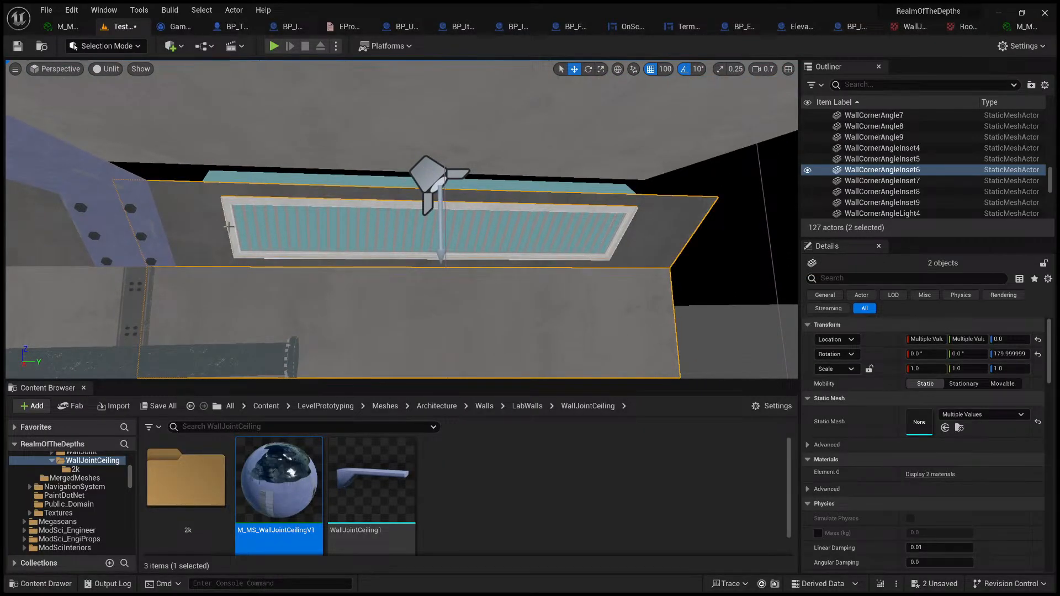
left_click(231, 222, "ctrl")
left_click(236, 219, "ctrl")
left_click(240, 130, "ctrl")
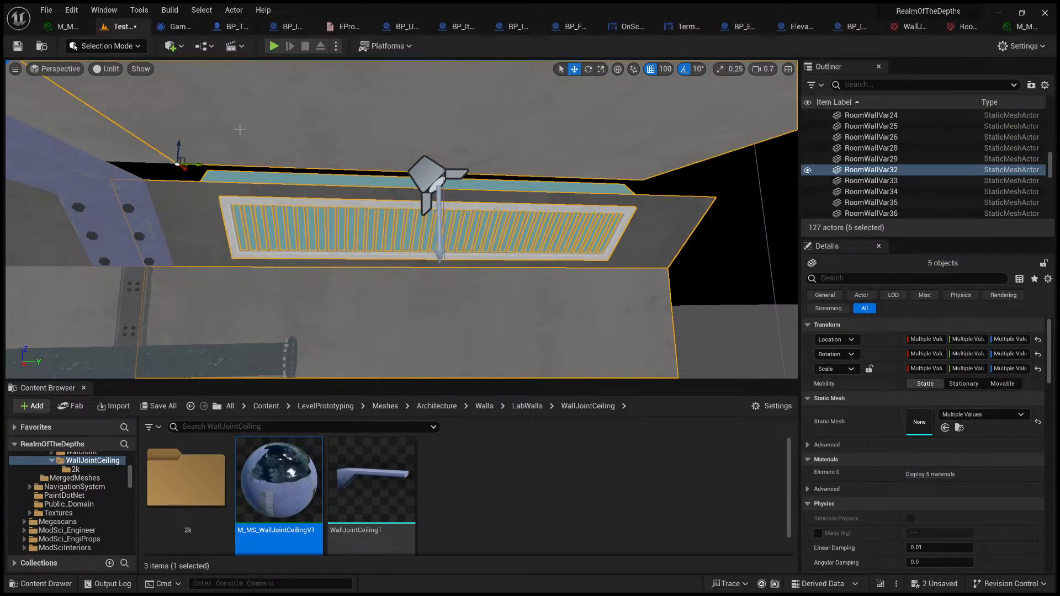
left_click(89, 180, "ctrl")
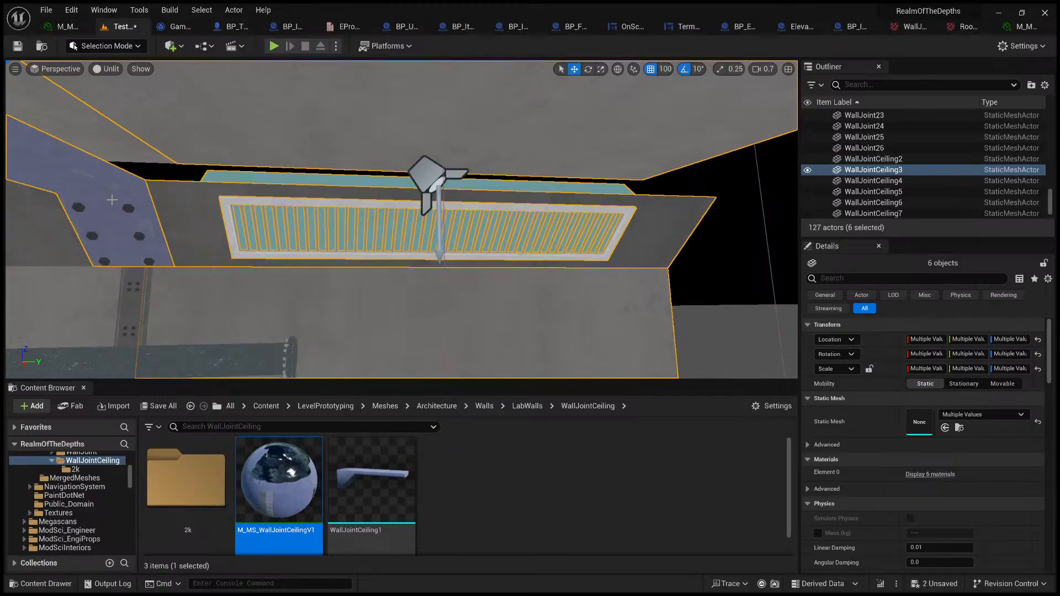
left_click(135, 296, "ctrl")
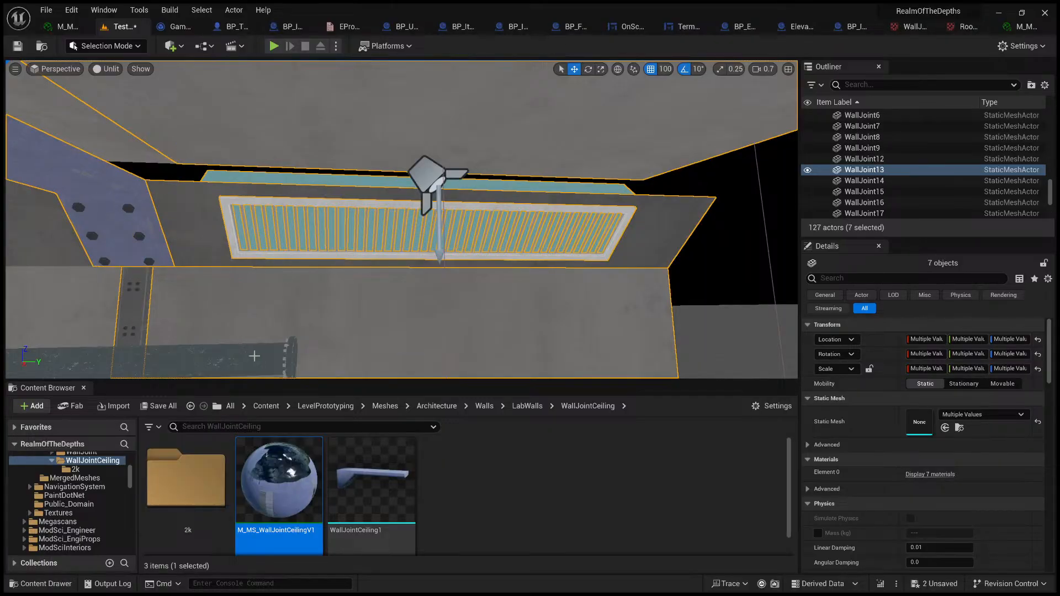
right_click_drag(306, 336, 280, 363)
left_click(518, 102, "ctrl")
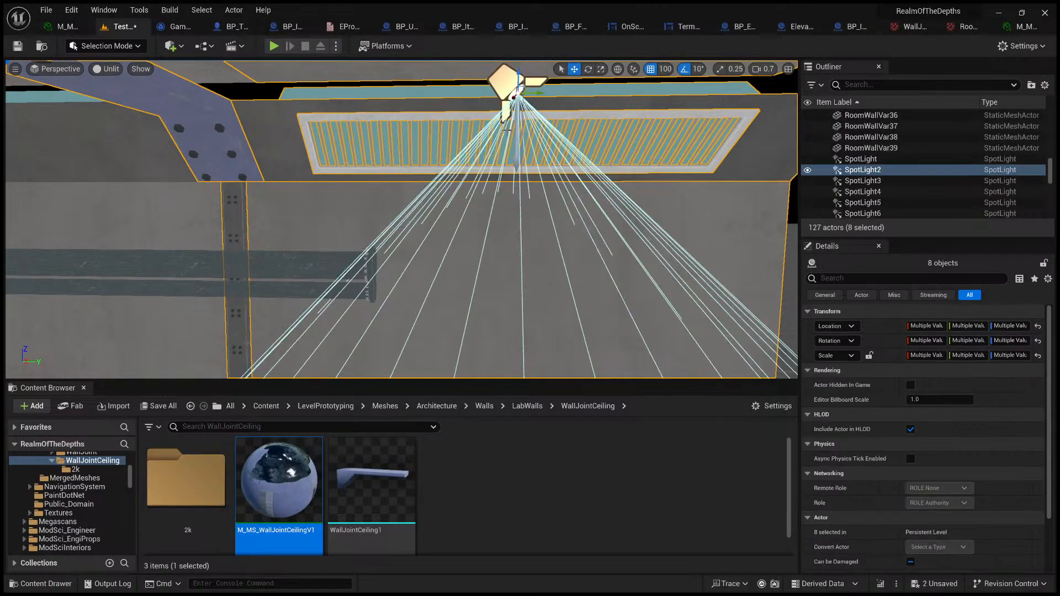
Step: Duplicate the selected corridor section and place the copy directly beyond the corridor's end along Y
key("f")
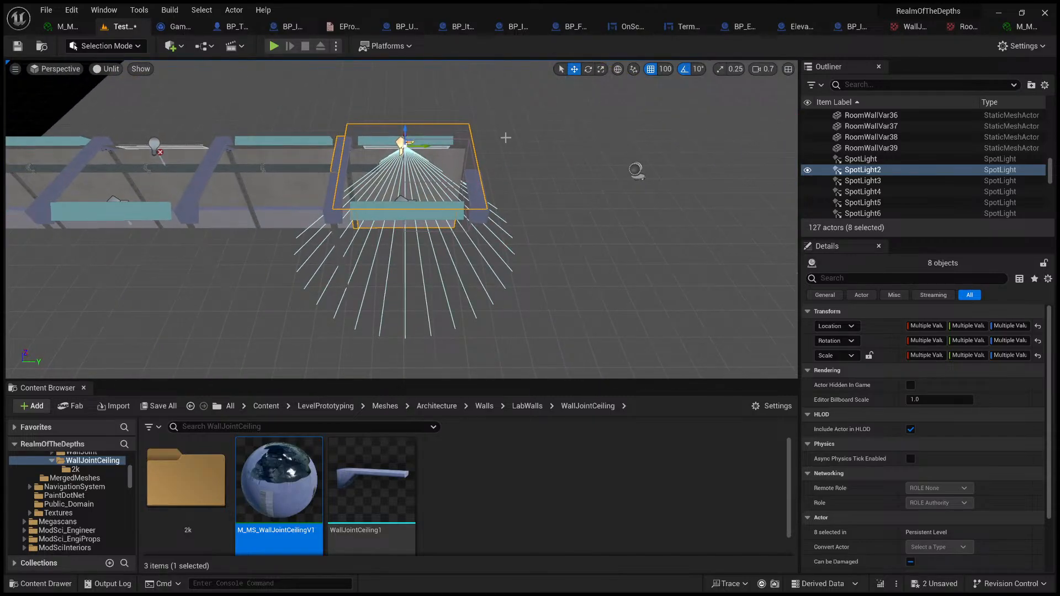
key("ctrl+d")
left_click_drag(374, 228, 472, 229)
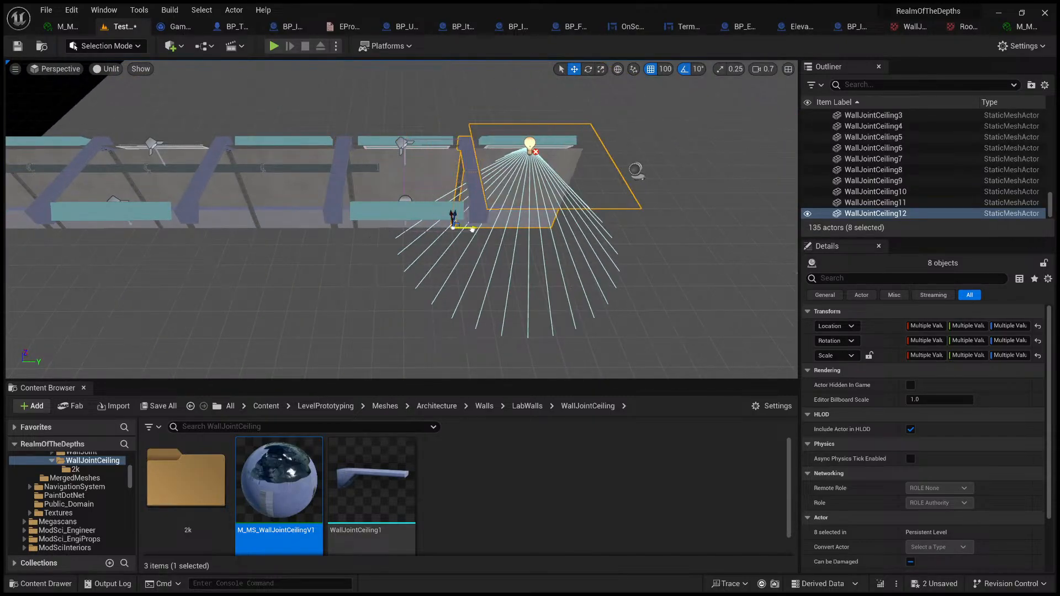
Step: Select the corridor's six ceiling panels, RoomWallVar32 to RoomWallVar36 and RoomWallVar40
key("w")
right_click_drag(438, 103, 309, 66)
right_click_drag(381, 171, 469, 193)
key("g")
key("s")
key("w")
key("w")
left_click(471, 195)
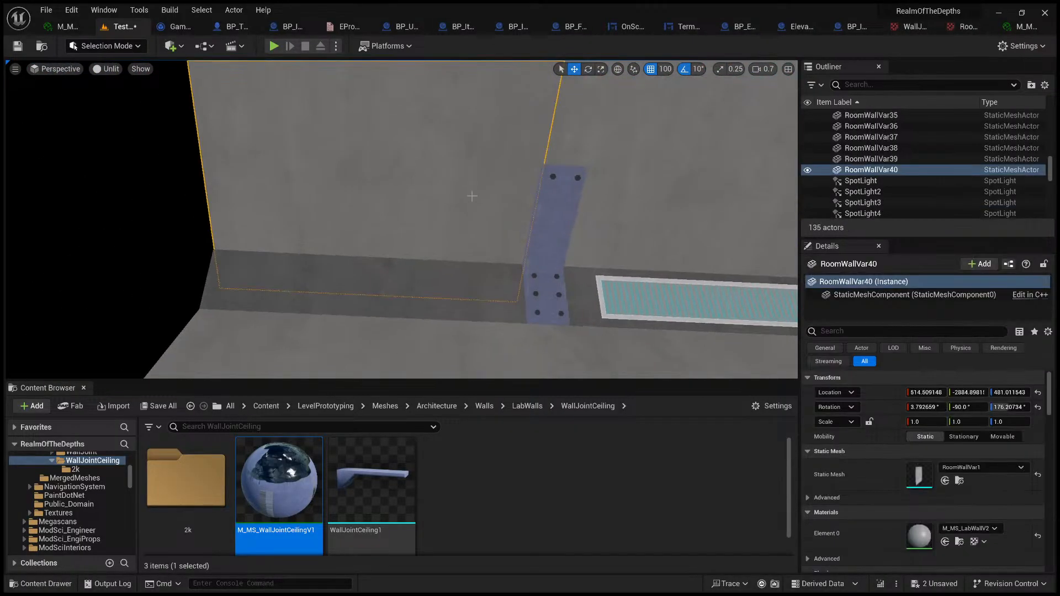
left_click(617, 242, "ctrl")
right_click_drag(617, 242, 746, 248)
left_click(512, 269, "ctrl")
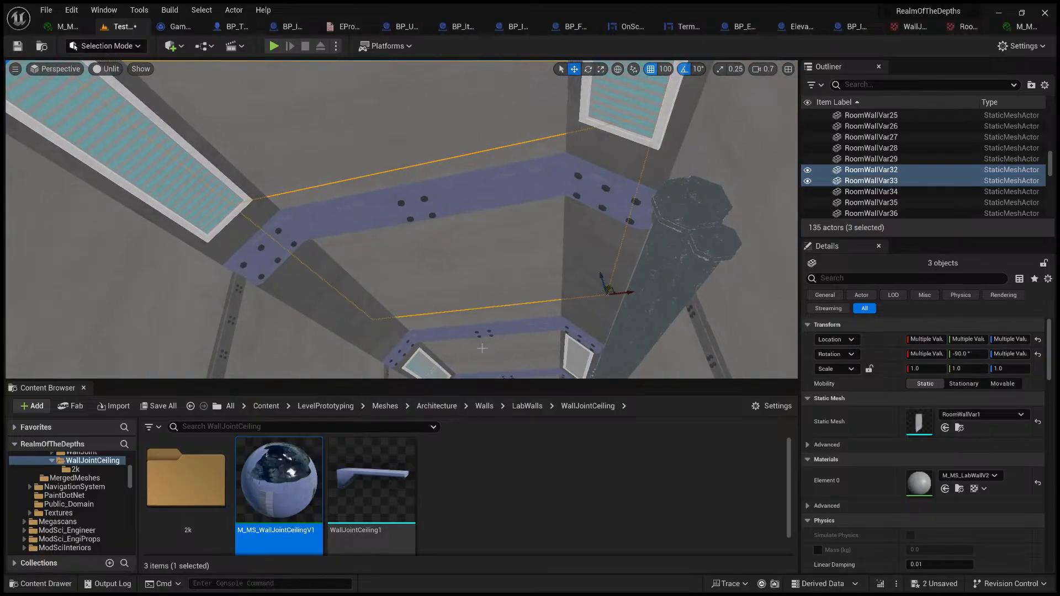
left_click(483, 352, "ctrl")
right_click_drag(483, 352, 445, 266)
left_click(445, 266, "ctrl")
left_click(440, 337, "ctrl")
right_click_drag(441, 337, 464, 409)
key("s")
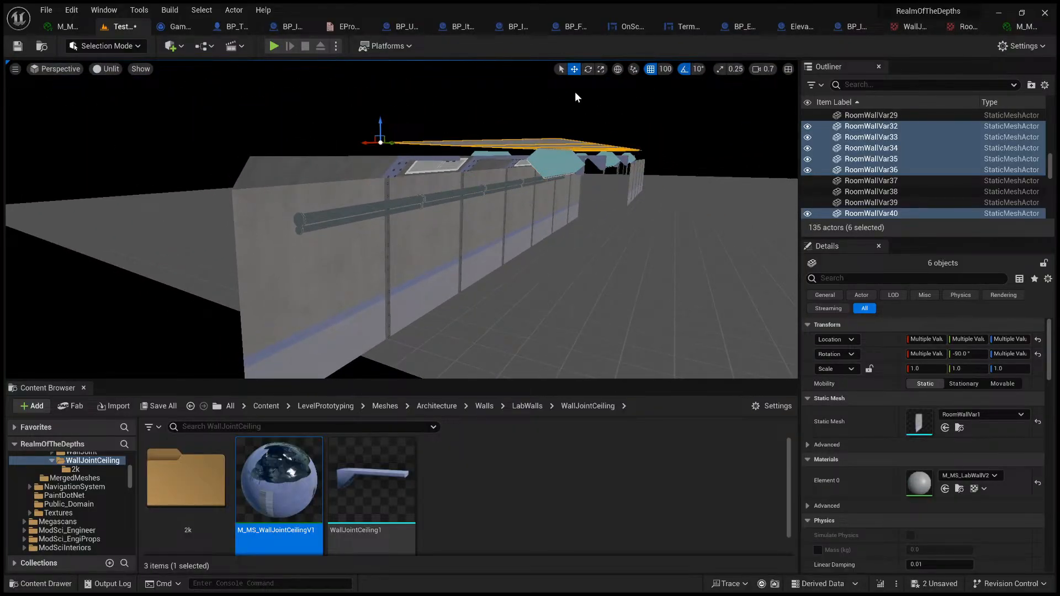
Step: Turn off position grid snapping, lower the selected ceiling panels onto the corridor's angled corners, and clear the selection
left_click_drag(378, 122, 380, 134)
key("w")
mouse_move(456, 333)
right_mouse_down()
mouse_move(476, 323)
mouse_move(458, 332)
right_mouse_up()
left_click(464, 316)
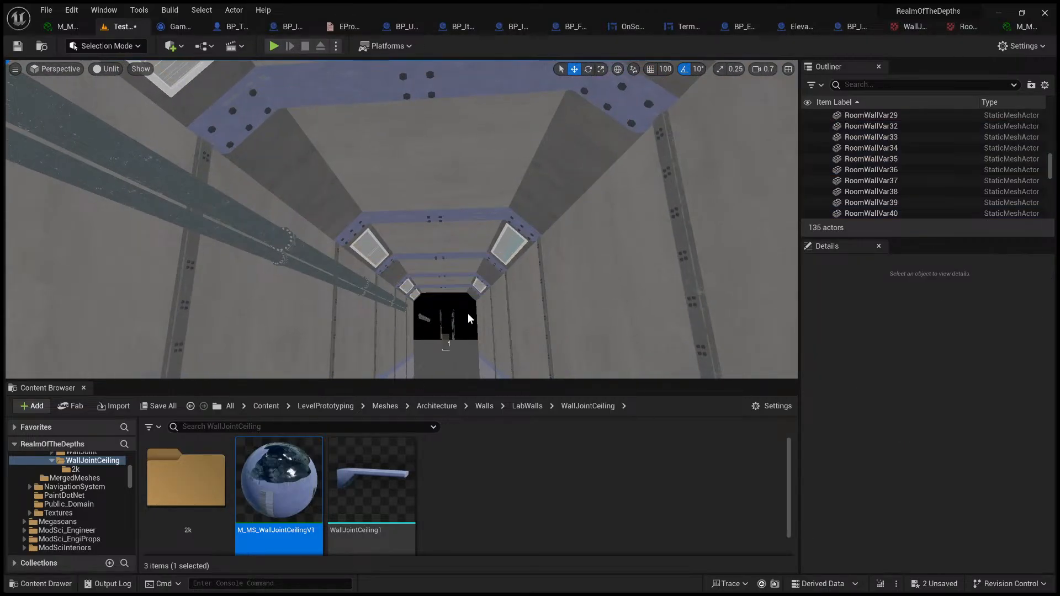
Step: Enlarge the asset browsing area and open the WallJoint1_DefaultMaterial_BaseColor texture from the LabWalls/WallJoint/2k folder
left_click_drag(601, 380, 578, 287)
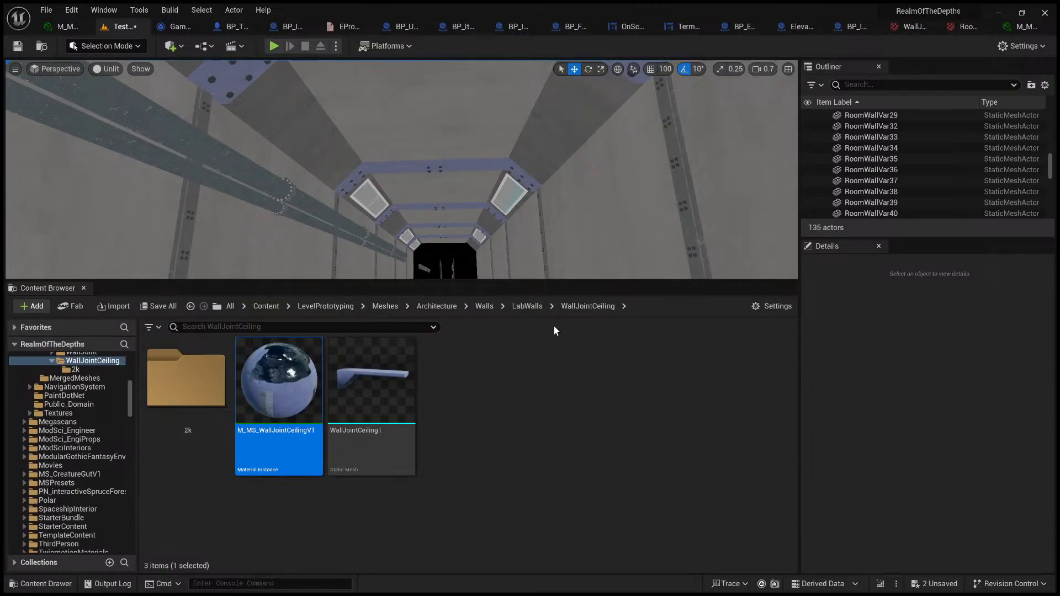
left_click(526, 306)
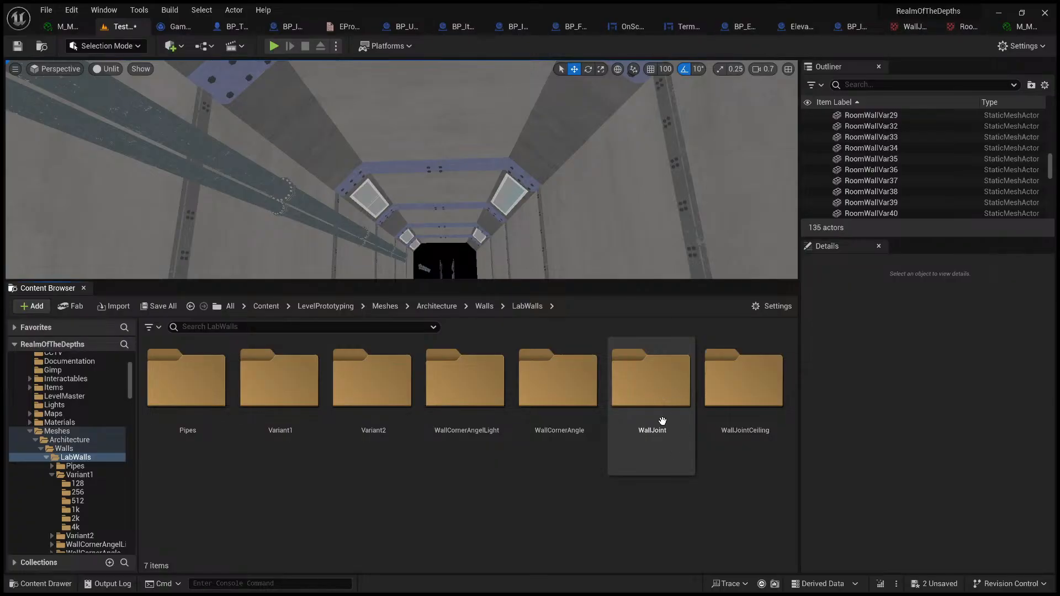
double_click(663, 399)
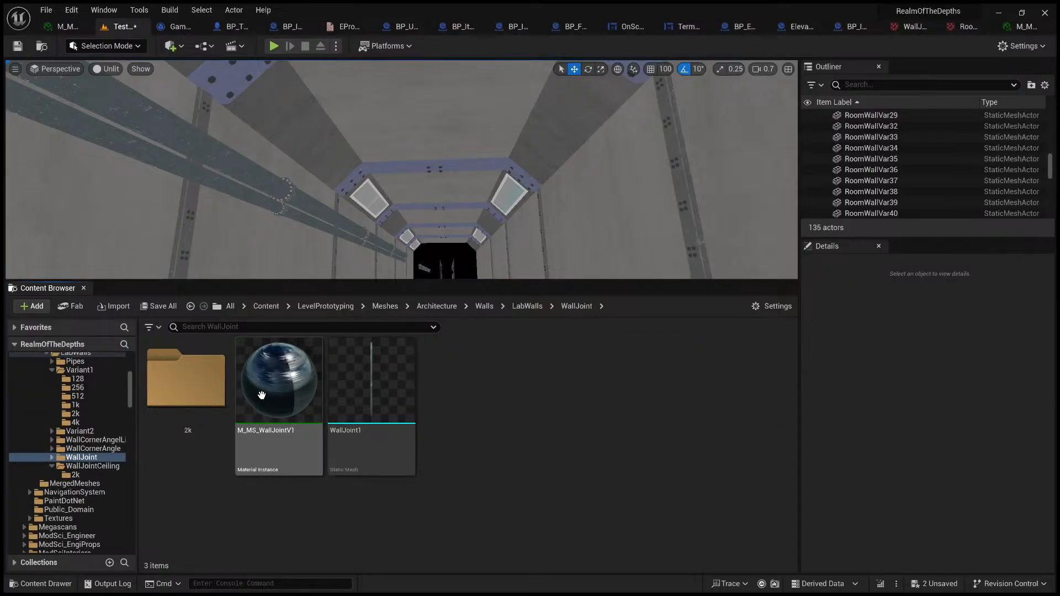
double_click(213, 396)
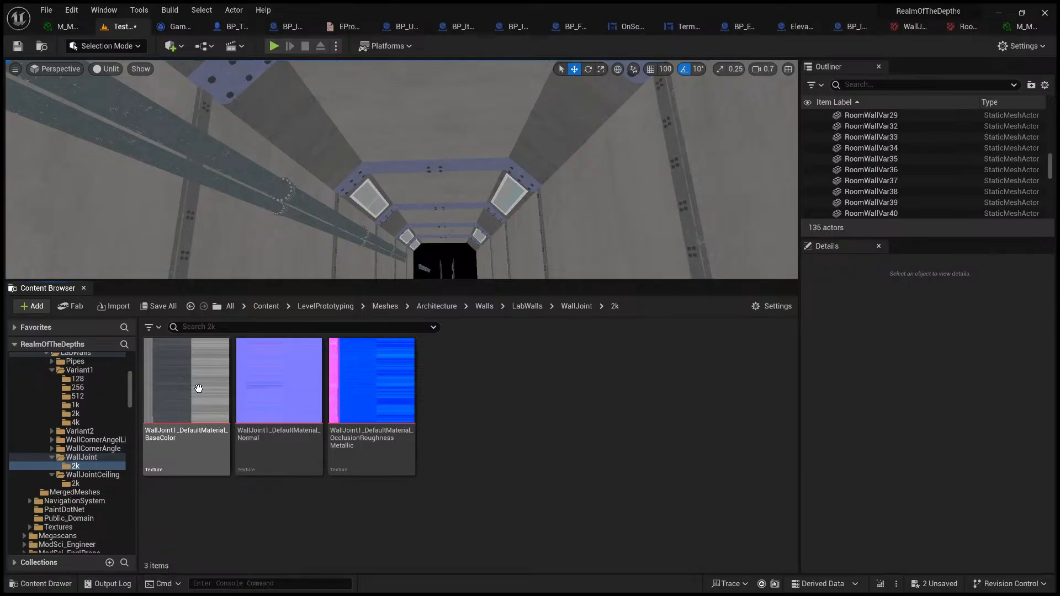
double_click(199, 388)
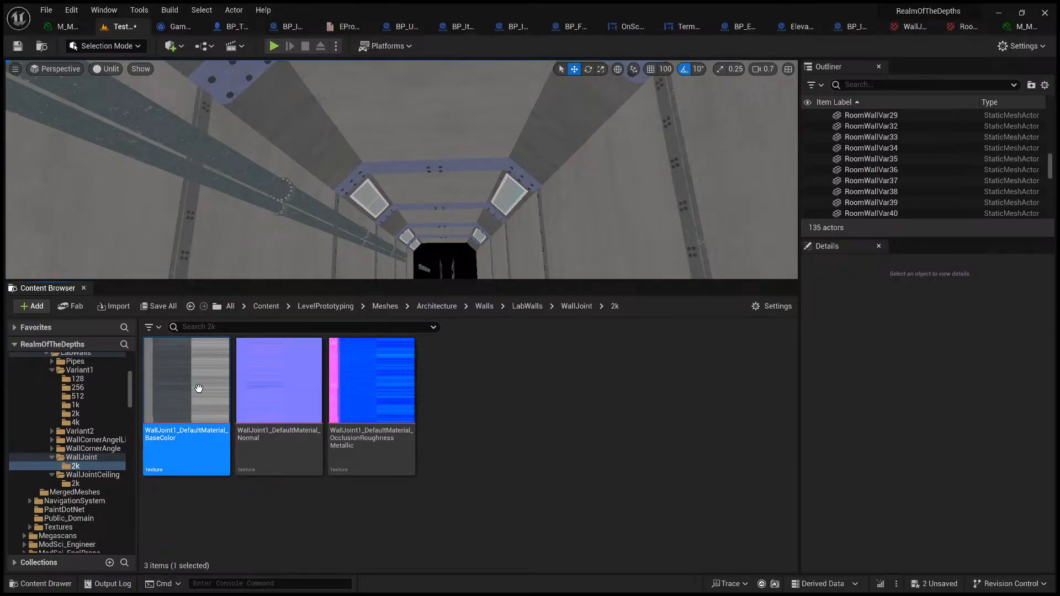
scroll(171, 438, "up", 1)
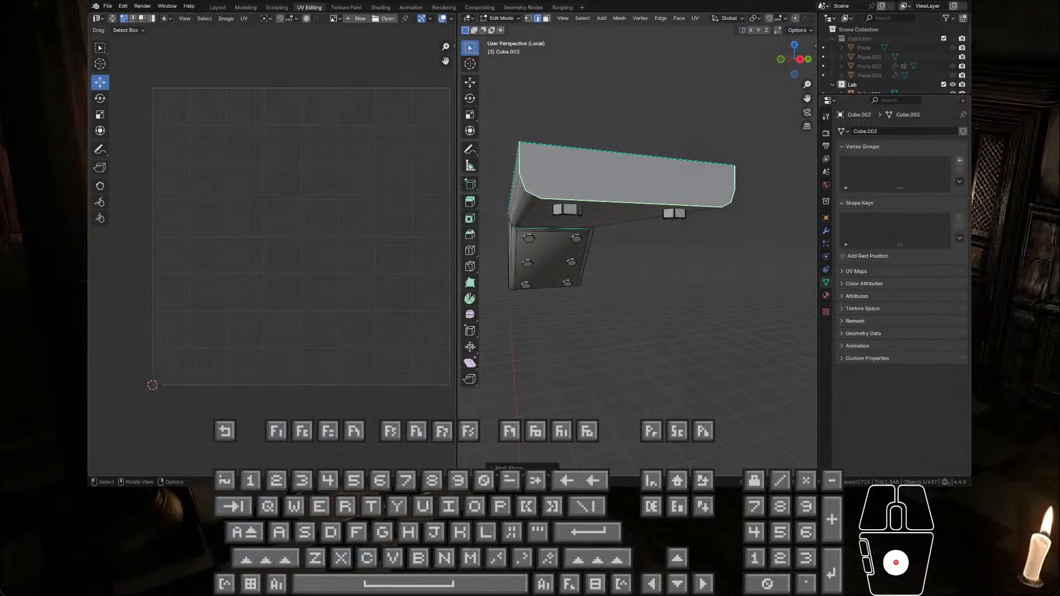
Step: Switch to Blender's Modeling workspace, leave the ceiling joint's Edit Mode and local view, and isolate the wall joint strip Plane.657
left_click(246, 7)
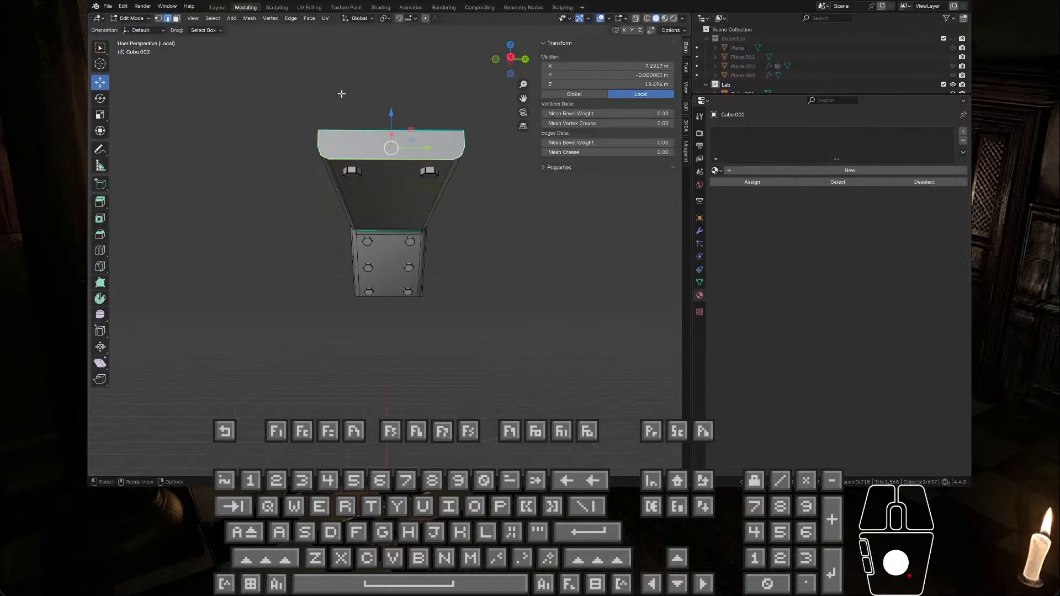
key("Tab")
key("slash")
scroll(425, 264, "down", 10)
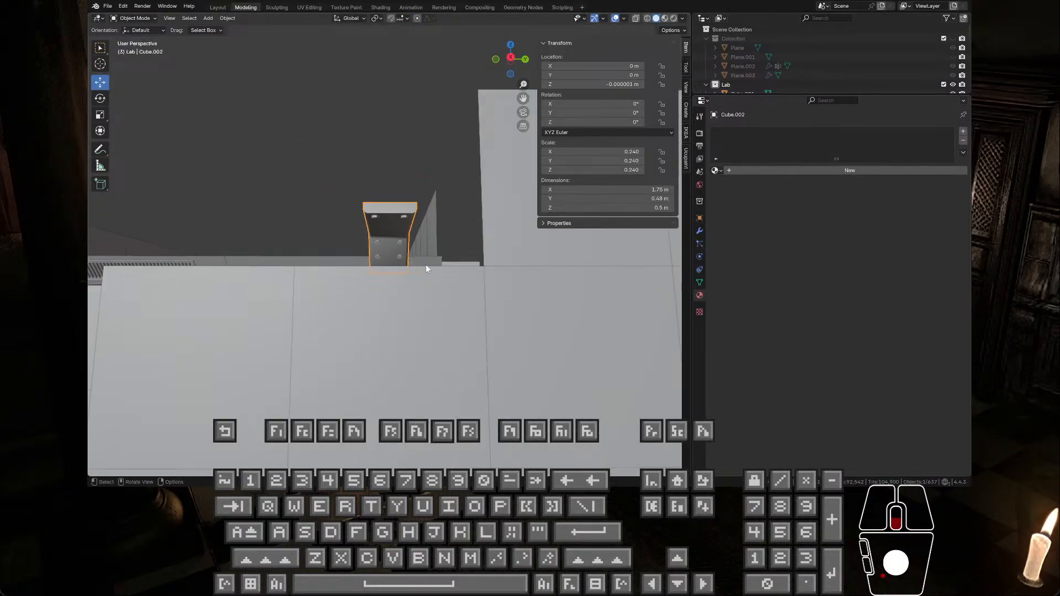
middle_click_drag(356, 300, 411, 362)
left_click(226, 319)
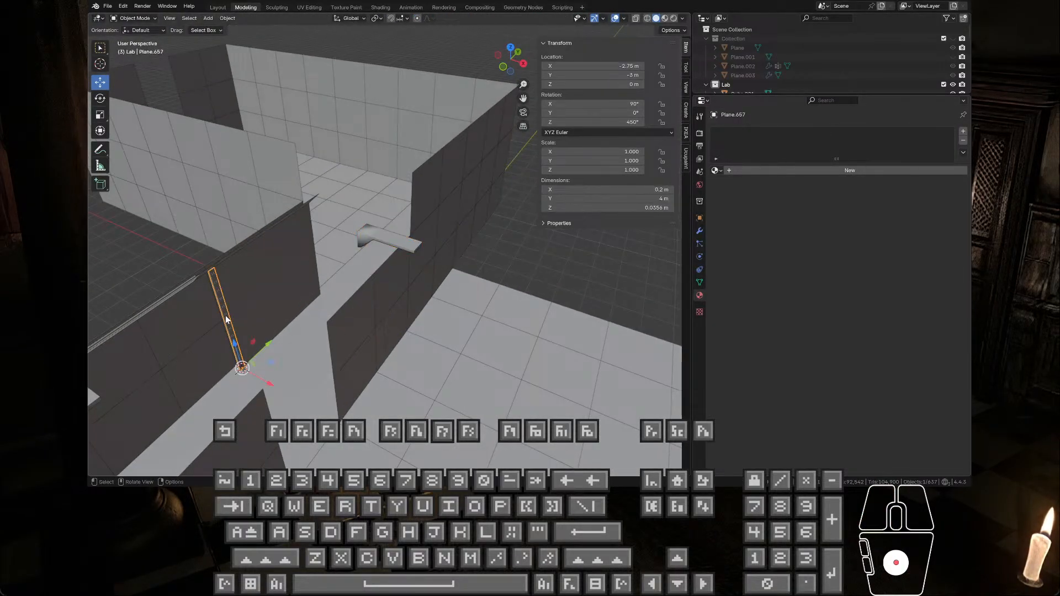
key("slash")
middle_click_drag(405, 263, 375, 243)
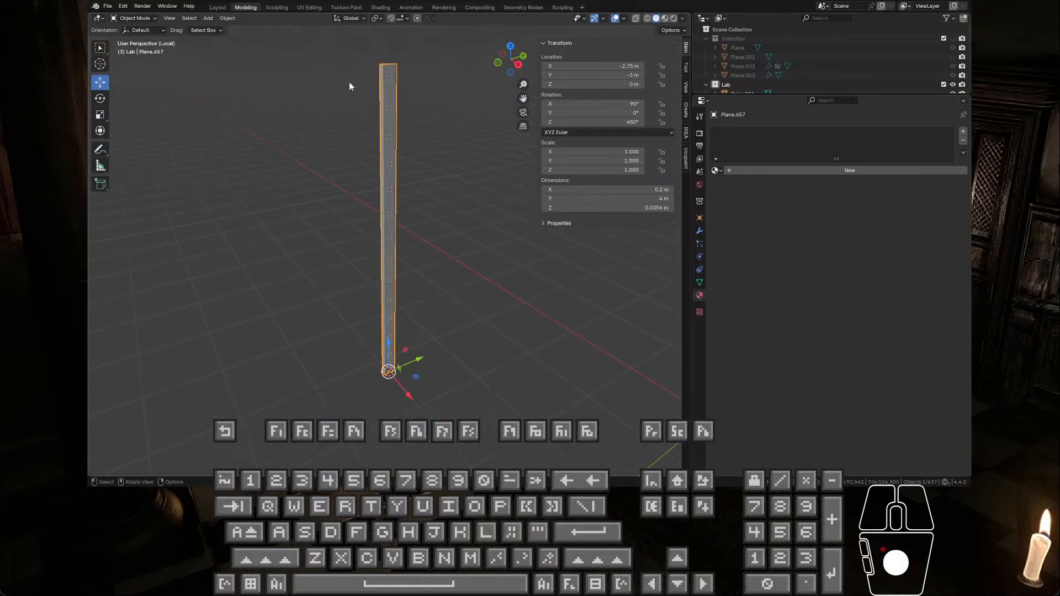
Step: Open the wall joint strip in Edit Mode in the UV Editing workspace and isolate it there
left_click(310, 7)
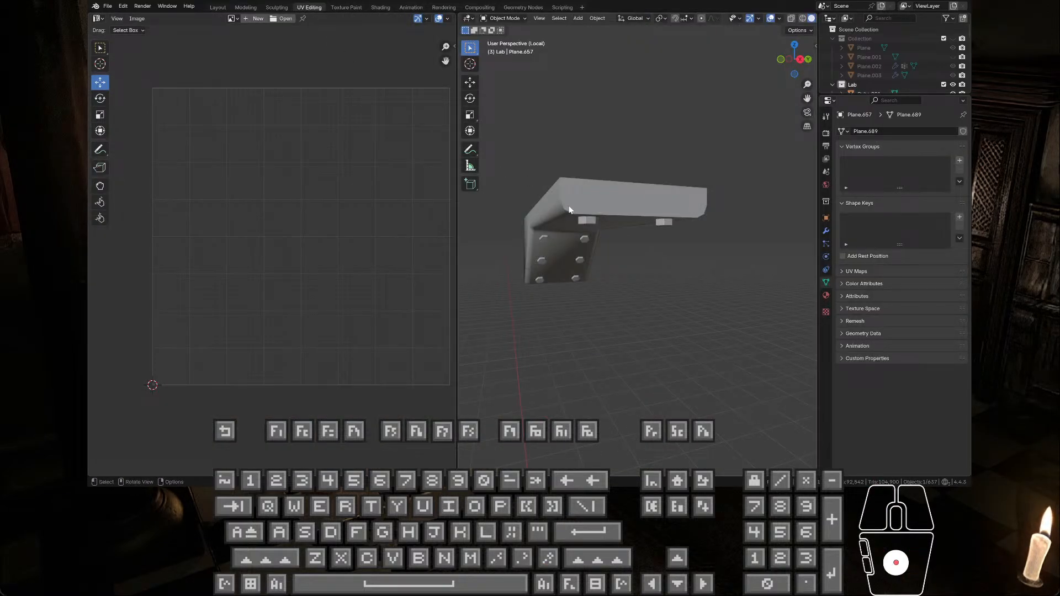
key("Tab")
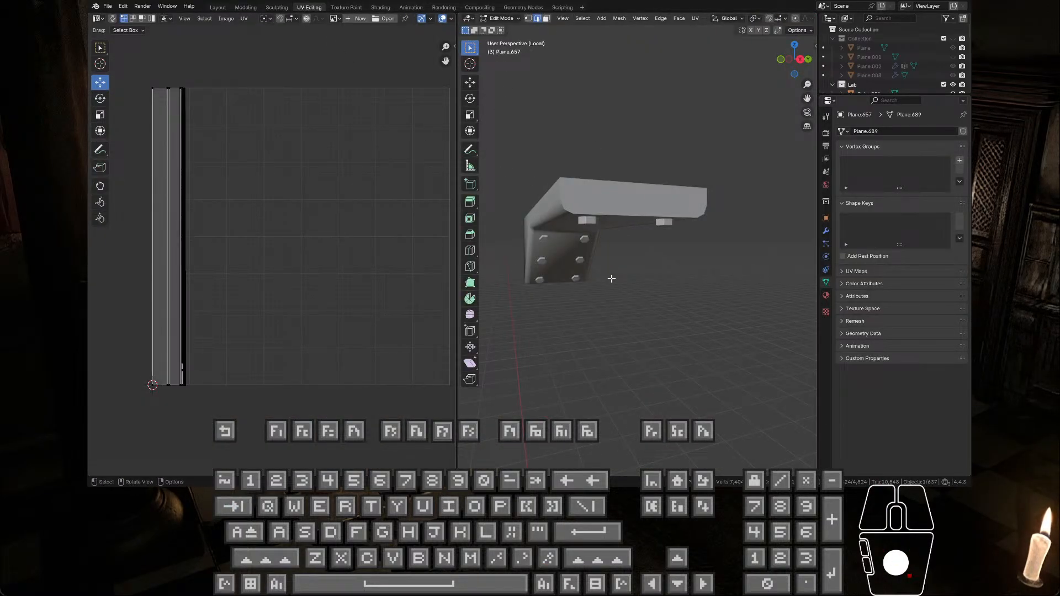
key("slash")
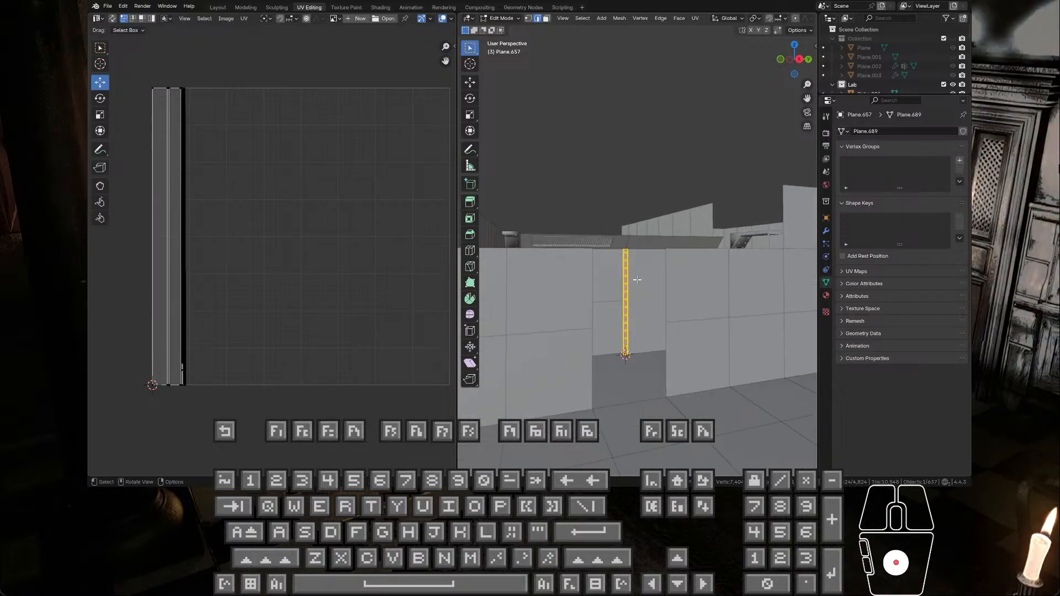
key("KP_Divide")
Step: Examine the wall joint strip's UV islands, including the bolt islands, and how they fill the UV square
scroll(637, 284, "up", 3)
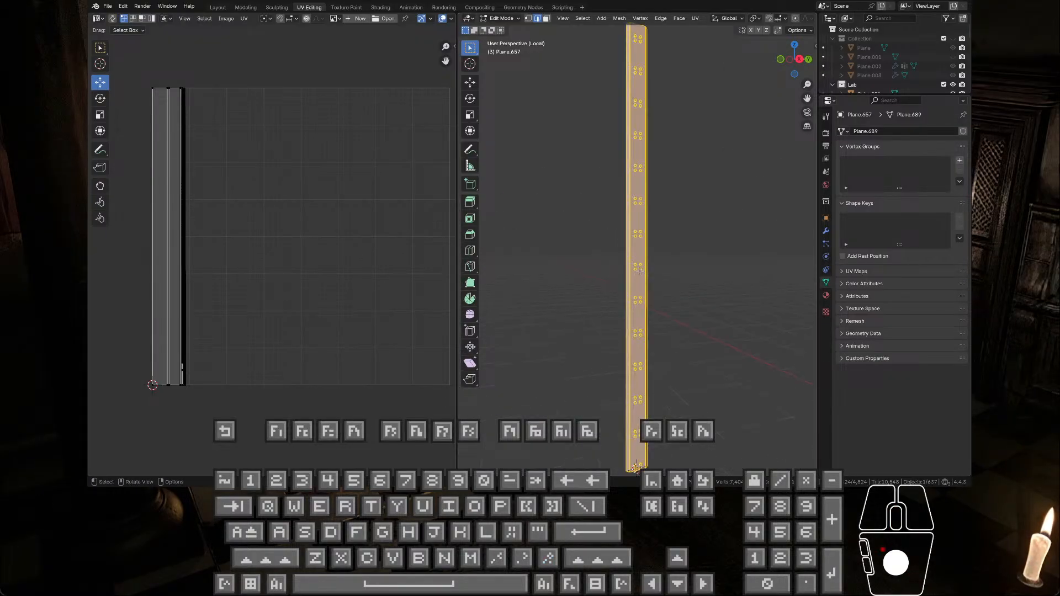
scroll(277, 270, "up", 4)
scroll(193, 254, "down", 3)
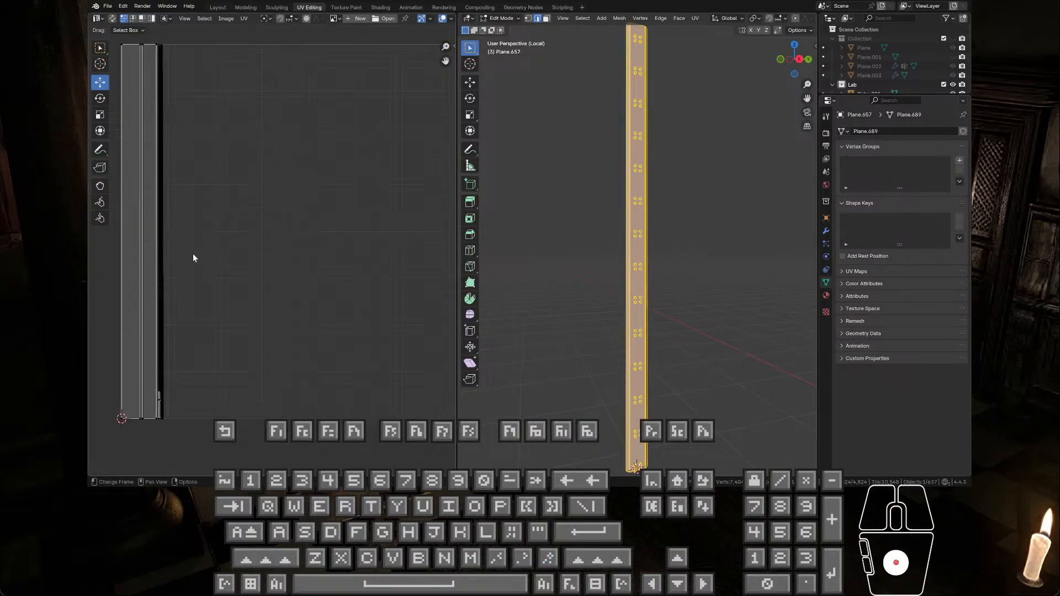
middle_click_drag(196, 254, 307, 209, "shift")
scroll(268, 253, "up", 4)
scroll(268, 253, "up", 6)
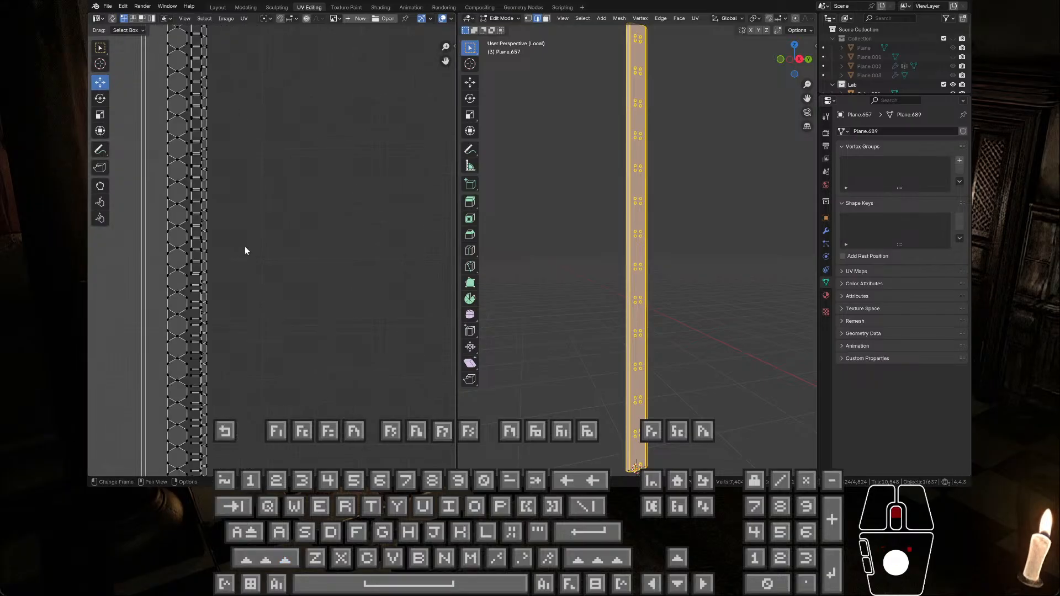
scroll(241, 254, "down", 11)
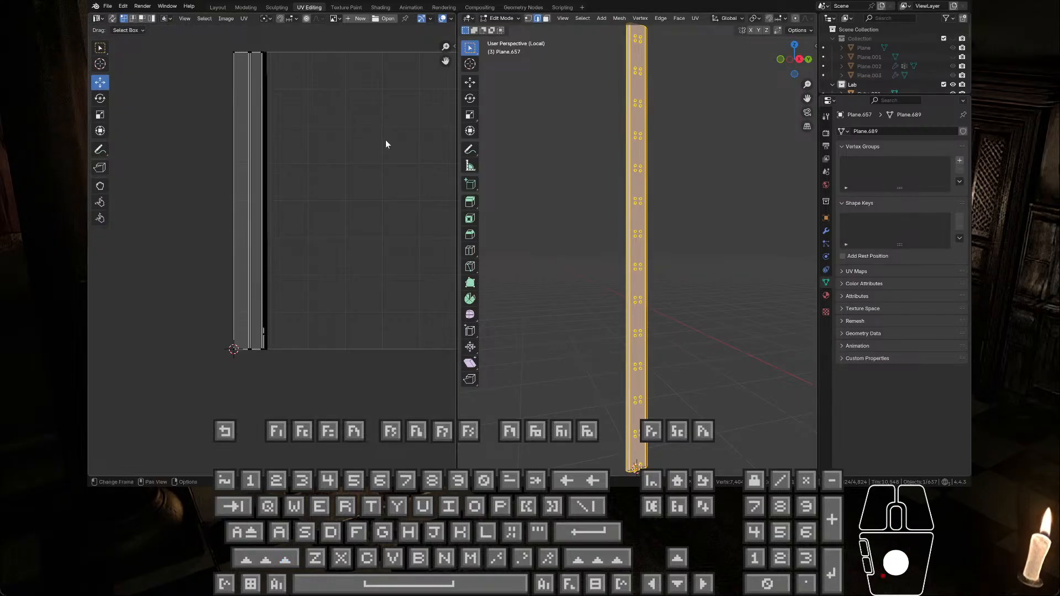
scroll(306, 184, "down", 3)
left_click_drag(216, 118, 270, 314)
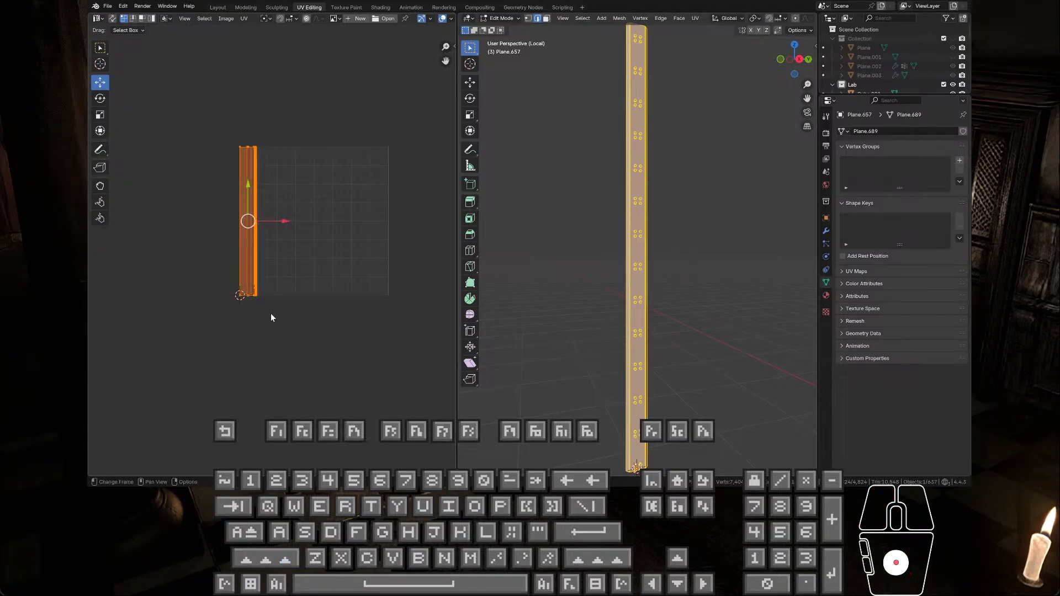
left_click_drag(413, 311, 401, 358)
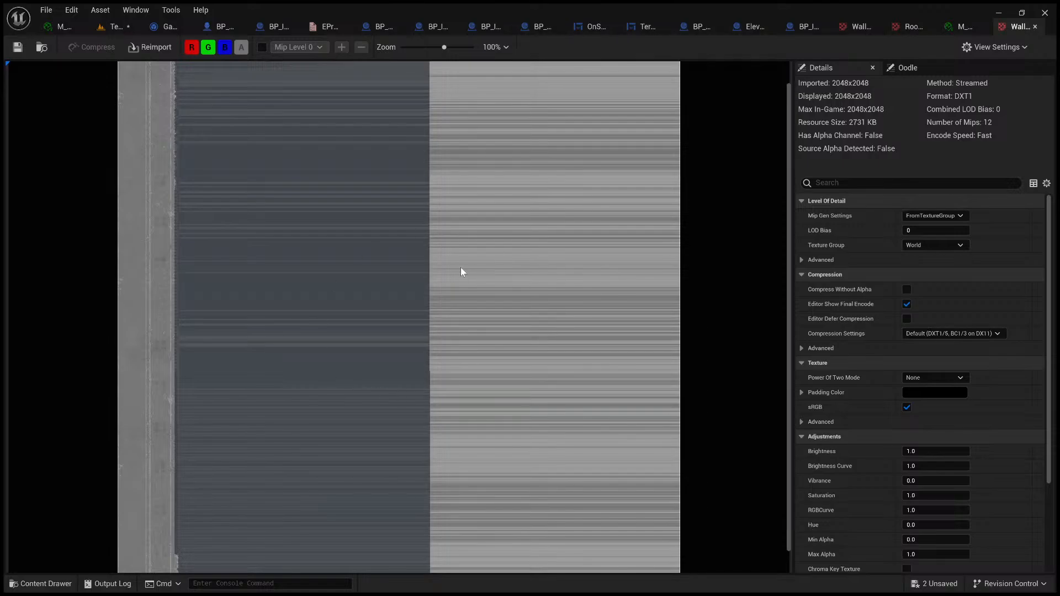
Step: Switch back to Unreal Editor's level and inspect a wall joint and its bolts up close in the corridor
left_click(112, 28)
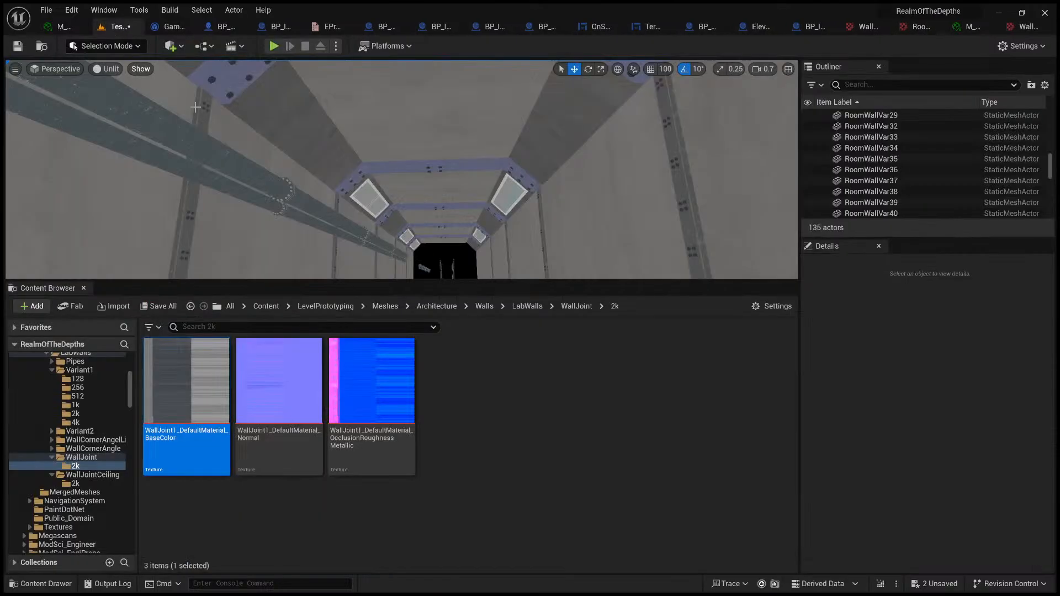
right_click_drag(446, 265, 388, 257)
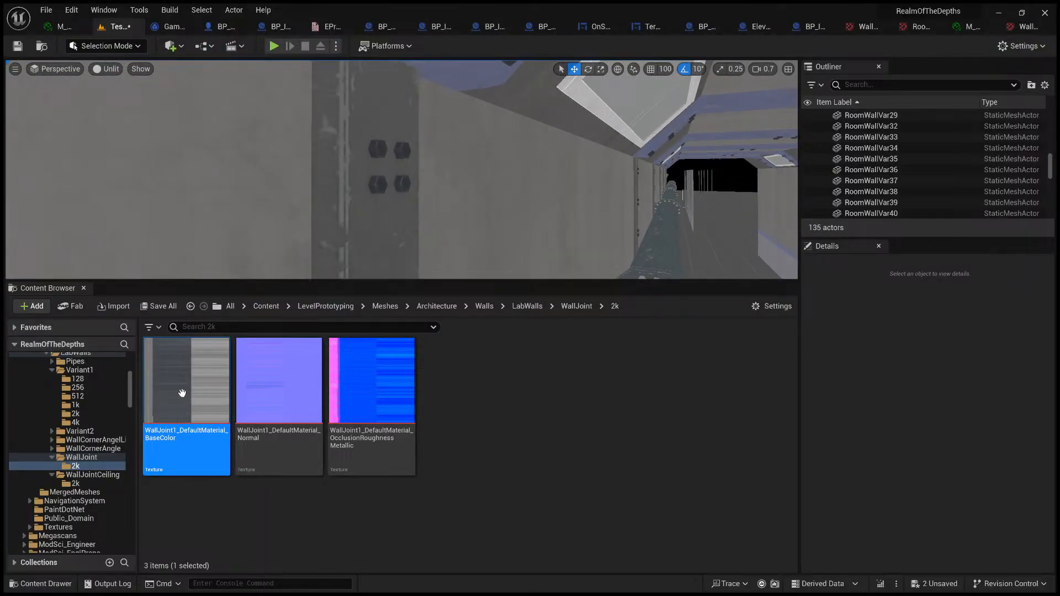
Step: Examine the wall joint's surface texture and bolts from several distances and angles beside the wall panels
right_click_drag(354, 227, 415, 165)
scroll(400, 187, "down", 3)
key("w")
scroll(372, 183, "up", 1)
key("s")
key("w")
key("s")
key("s")
key("w")
key("w")
right_click_drag(367, 208, 366, 209)
key("w")
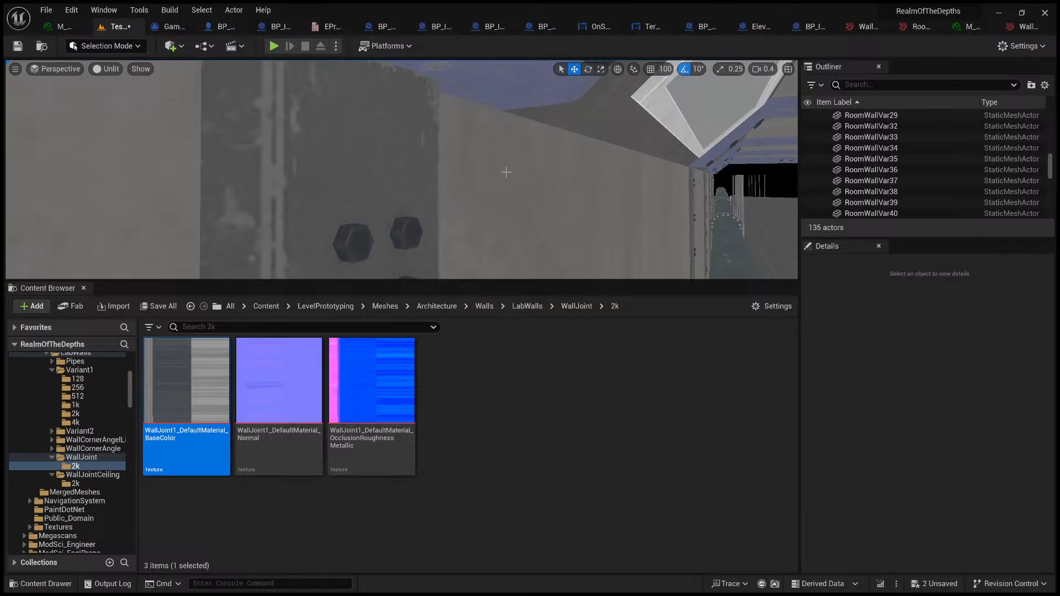
Step: Enlarge the level viewport over the Content Browser and leave Game View so the corridor's light icons are shown
left_click(523, 216)
key("s")
right_click_drag(525, 218, 518, 252)
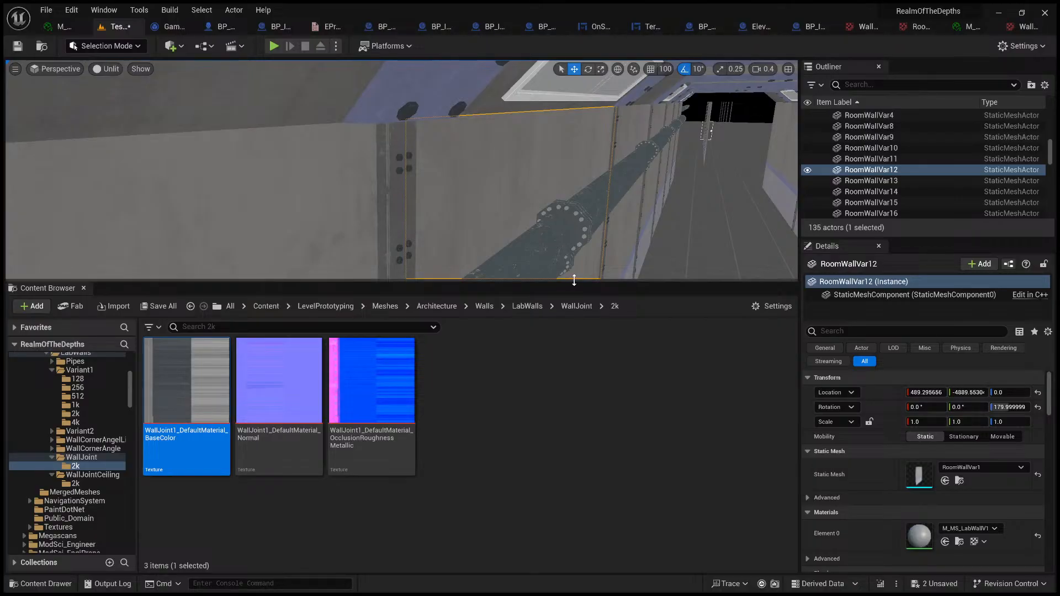
left_click_drag(575, 281, 575, 516)
key("s")
right_click_drag(569, 320, 635, 336)
key("e")
key("g")
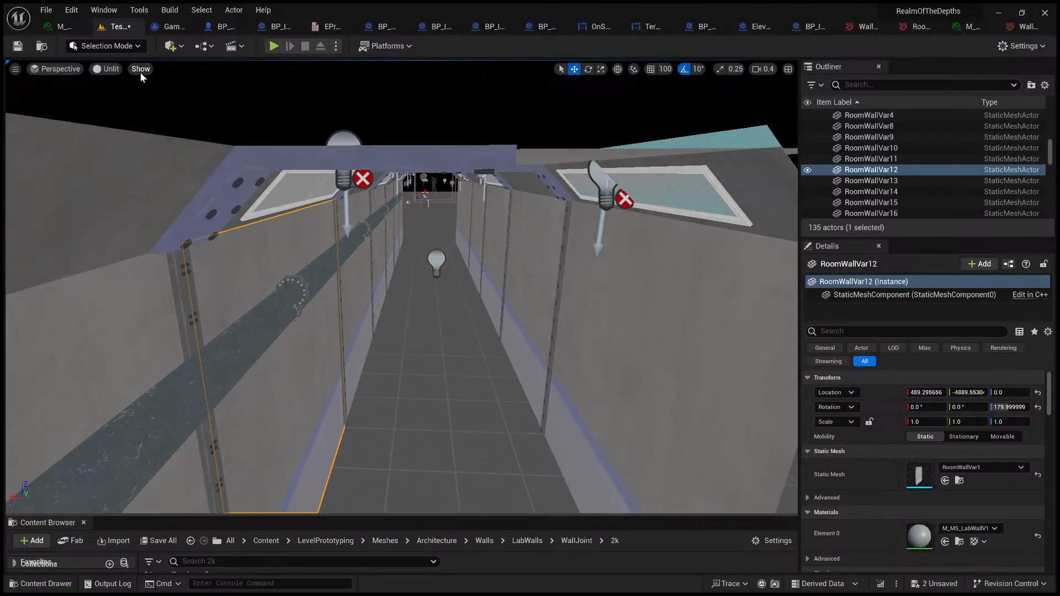
Step: Switch the viewport's view mode from Unlit to Lit and look down the dark corridor
left_click(108, 73)
left_click(131, 100)
right_click_drag(188, 165, 25, 118)
key("s")
key("q")
key("w")
scroll(213, 124, "up", 2)
key("d")
key("s")
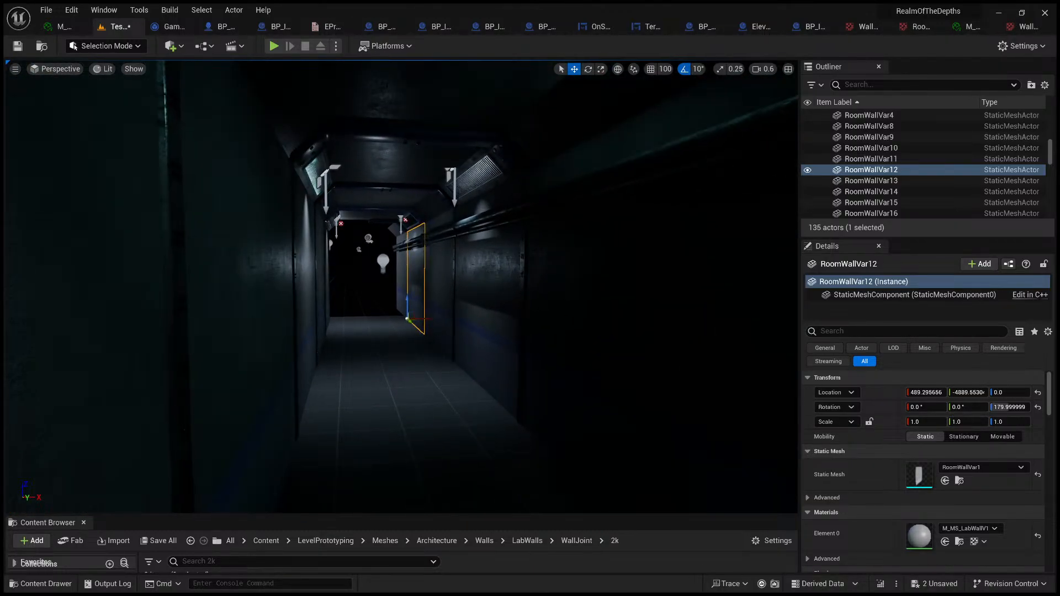
Step: Duplicate PointLight7 and move the copy along the corridor's Y axis with 100-unit grid snapping turned on
left_click(383, 263)
right_click_drag(383, 262, 412, 282)
key("s")
scroll(411, 282, "up", 1)
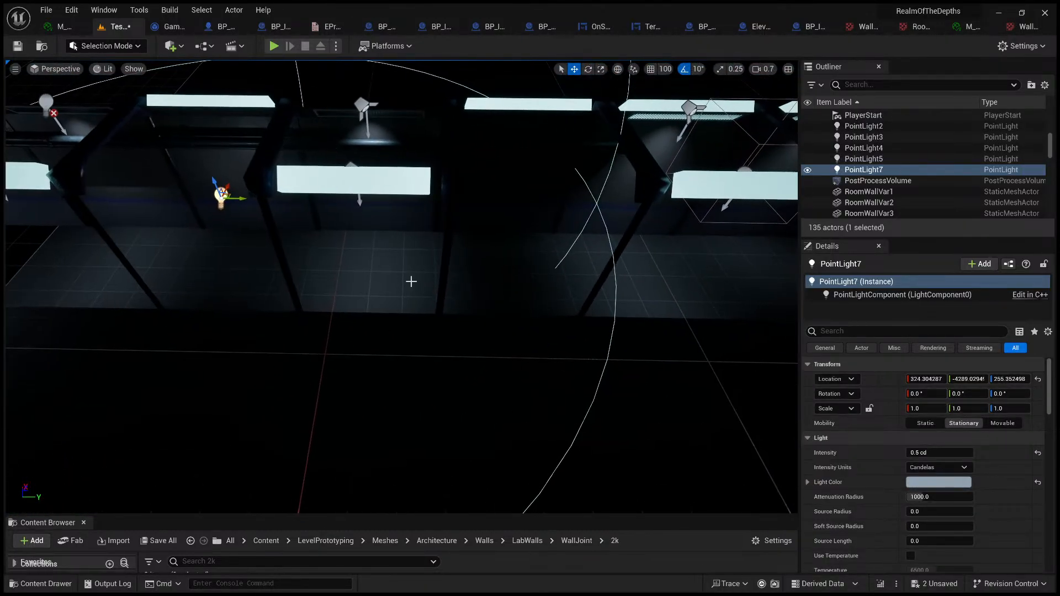
left_click_drag(237, 198, 508, 244, "alt")
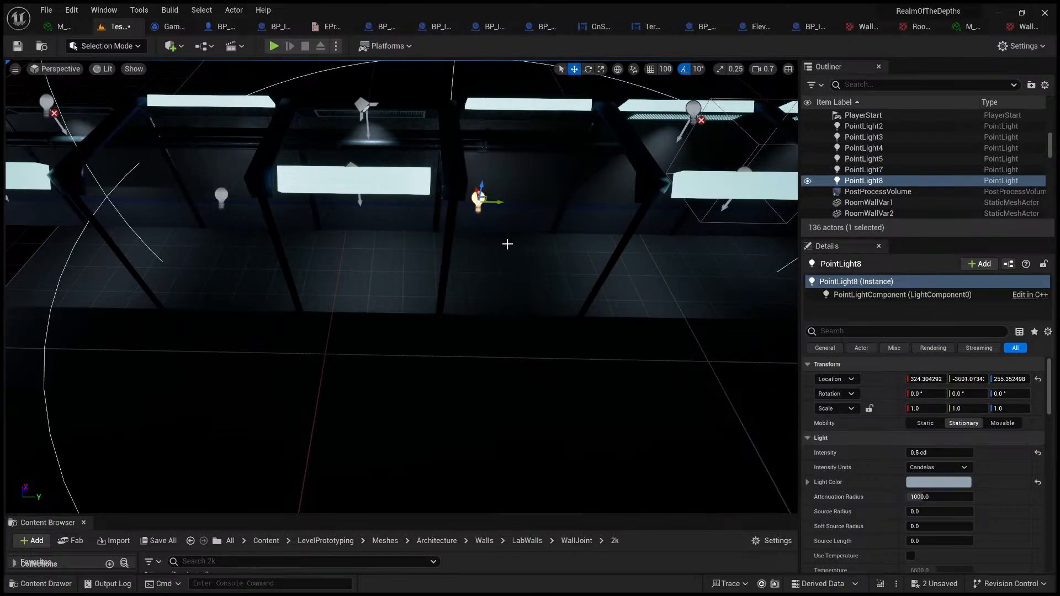
key("ctrl+z")
left_click(651, 69)
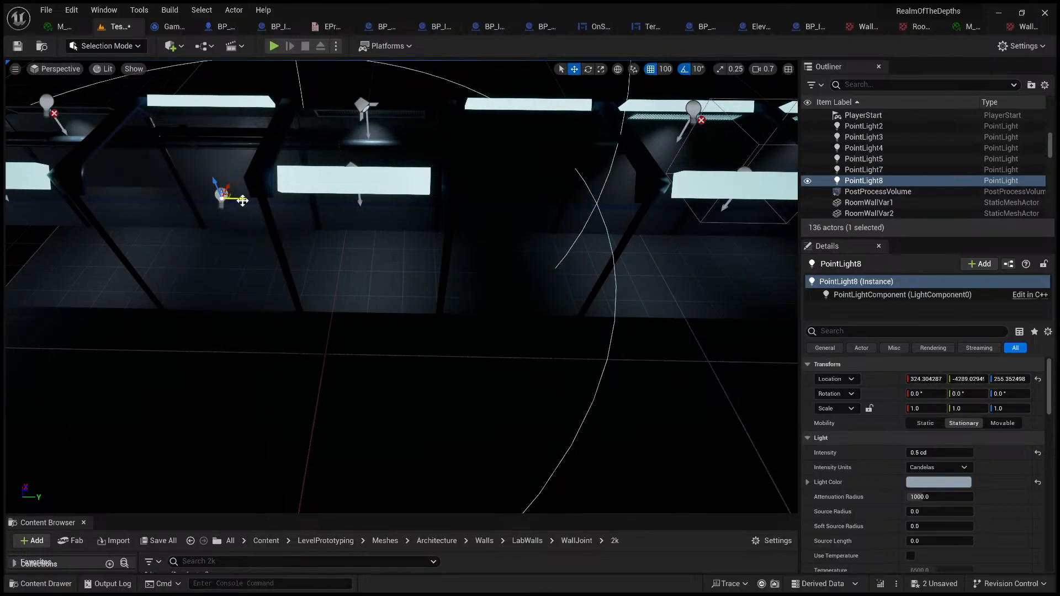
left_click_drag(243, 200, 547, 257)
Step: Inspect the lit corridor's ceiling, walls, pipes and floor in Game View after adding the point light
right_click_drag(549, 264, 397, 197)
key("w")
key("s")
key("g")
key("s")
key("w")
right_click_drag(412, 333, 416, 288)
left_click(406, 323)
key("w")
left_click(404, 306)
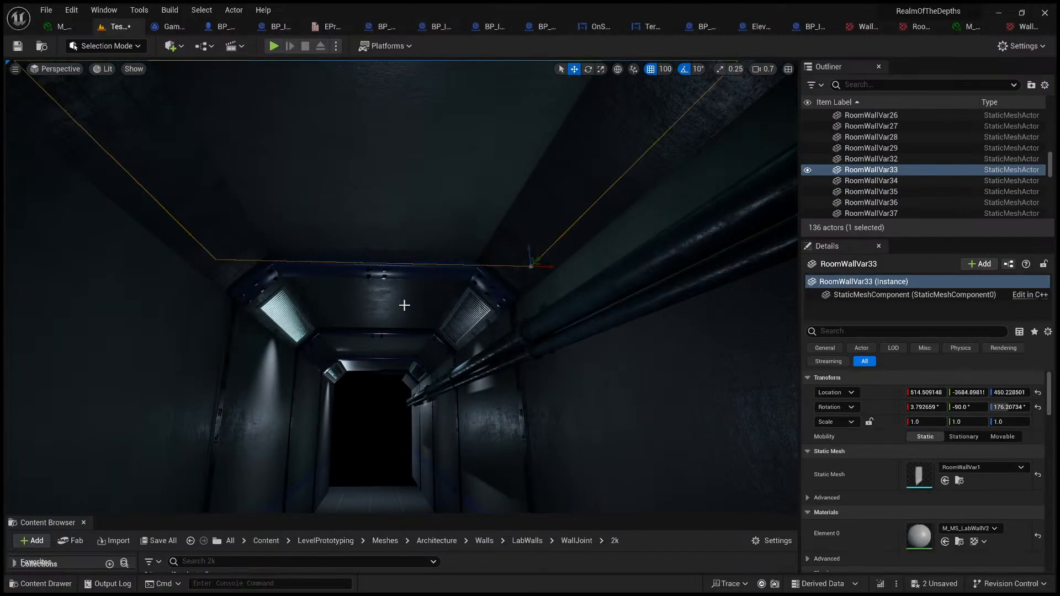
left_click(537, 262)
right_click_drag(358, 345, 421, 350)
key("s")
left_click(352, 342)
key("w")
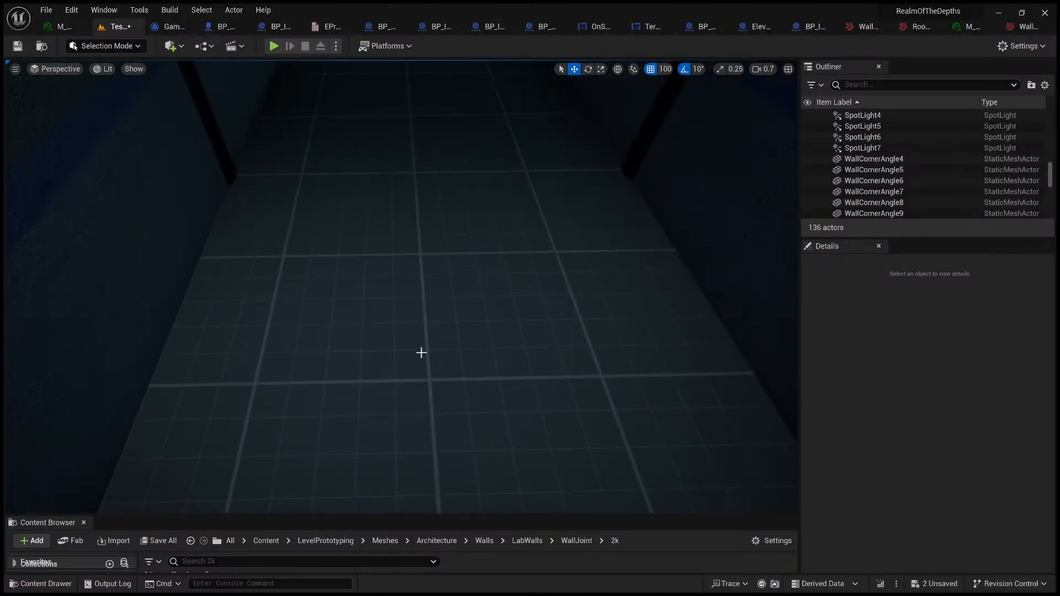
Step: Play-test the level from the corridor floor, walk forward to judge the lighting, and end the session
left_click(449, 358)
key("alt+p")
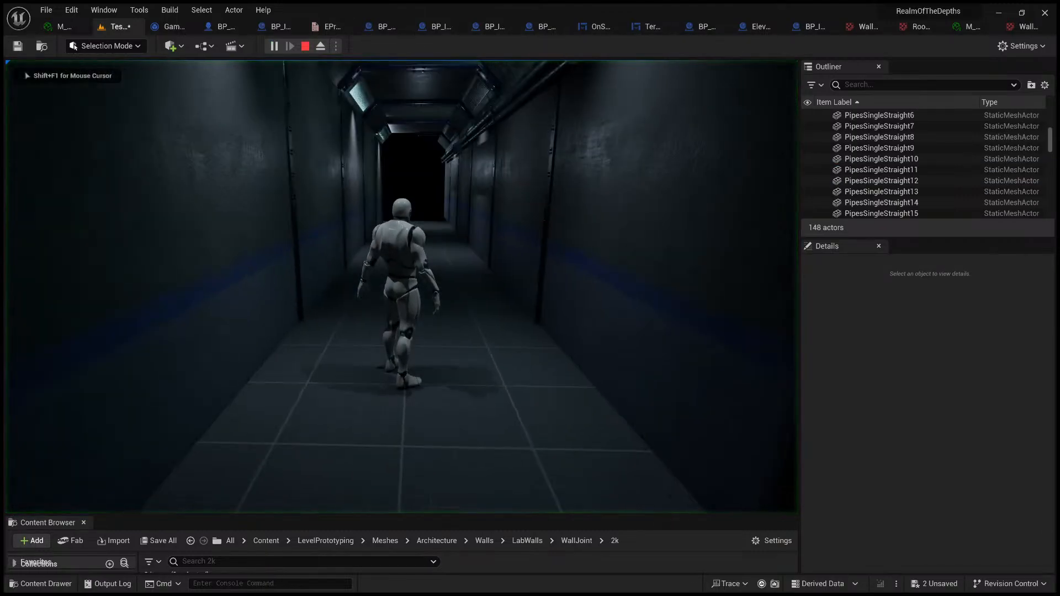
key("w")
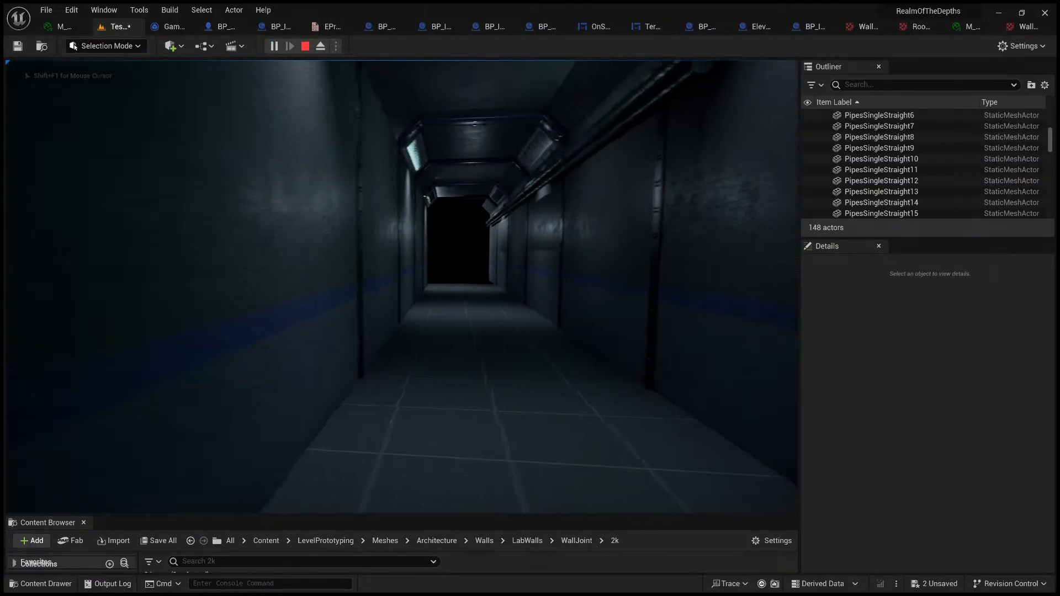
key("a")
key("d")
key("w")
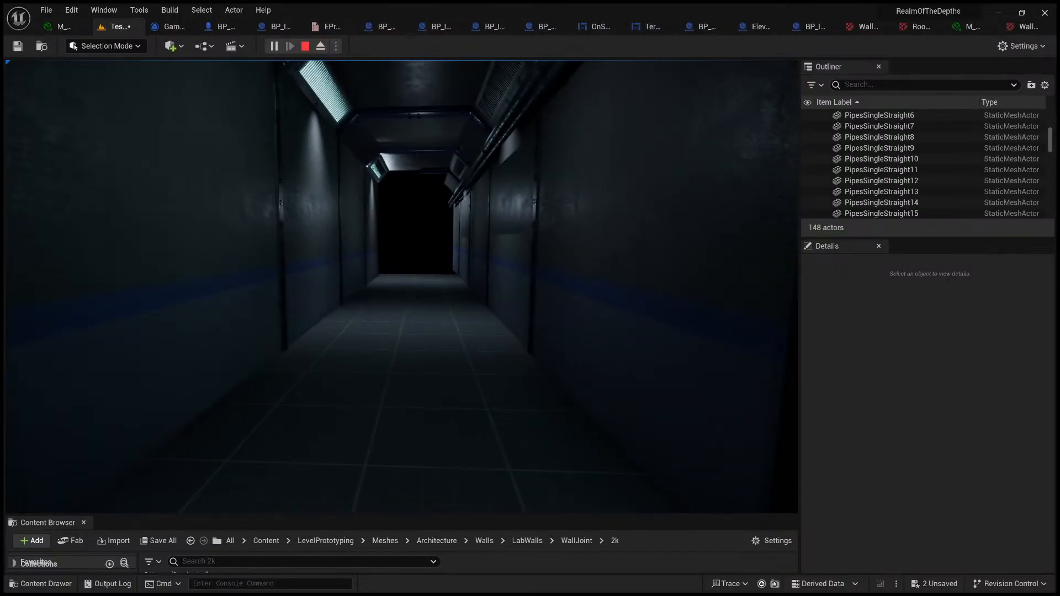
key("a")
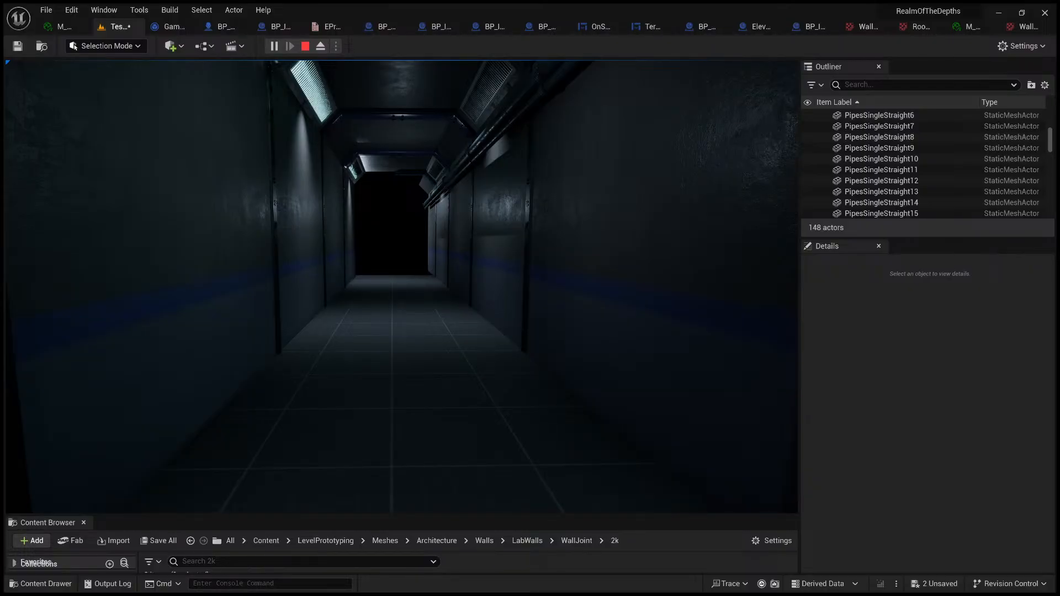
key("Escape")
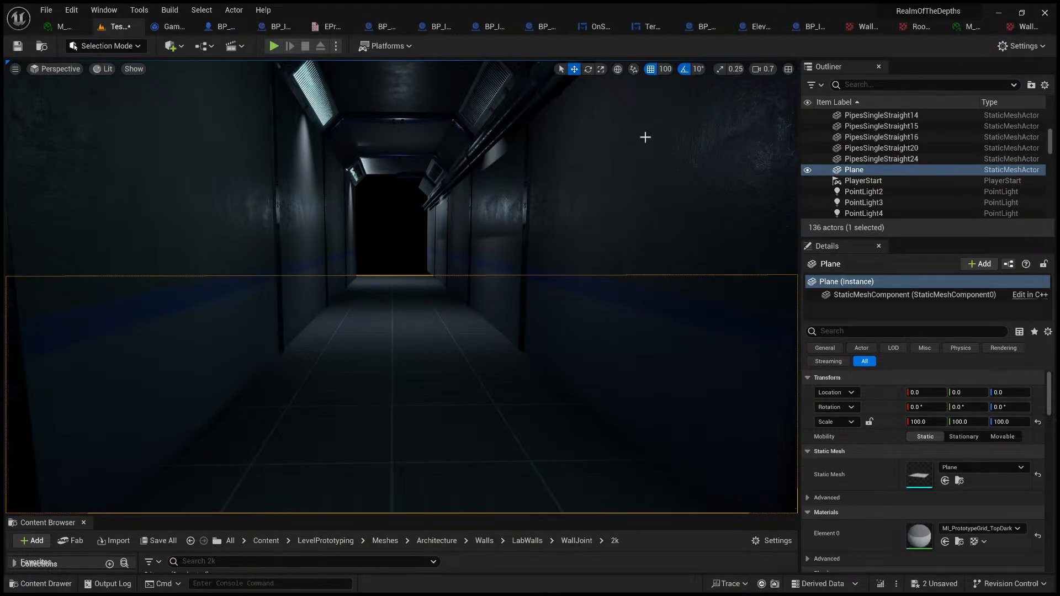
Step: Turn on the viewport's frame rate display and clear the floor plane selection
right_click_drag(393, 215, 390, 213)
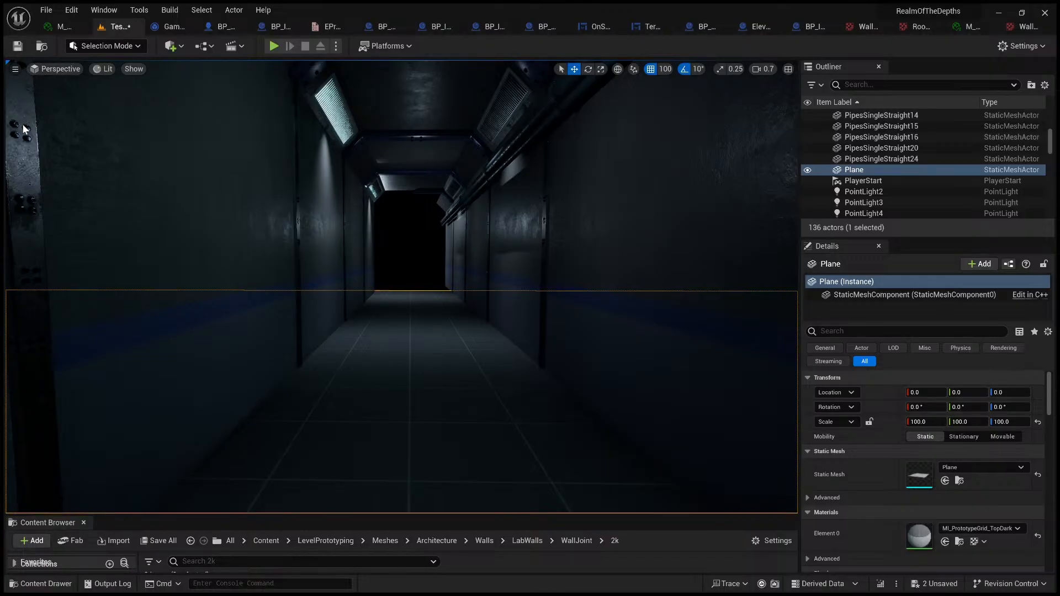
right_click_drag(447, 227, 456, 232)
key("s")
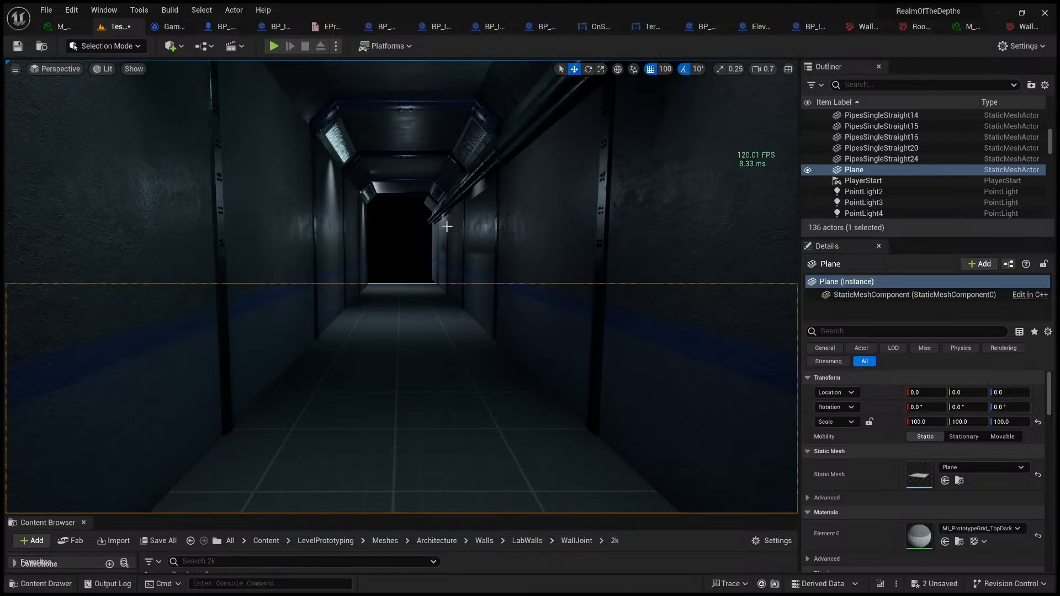
left_click(402, 252)
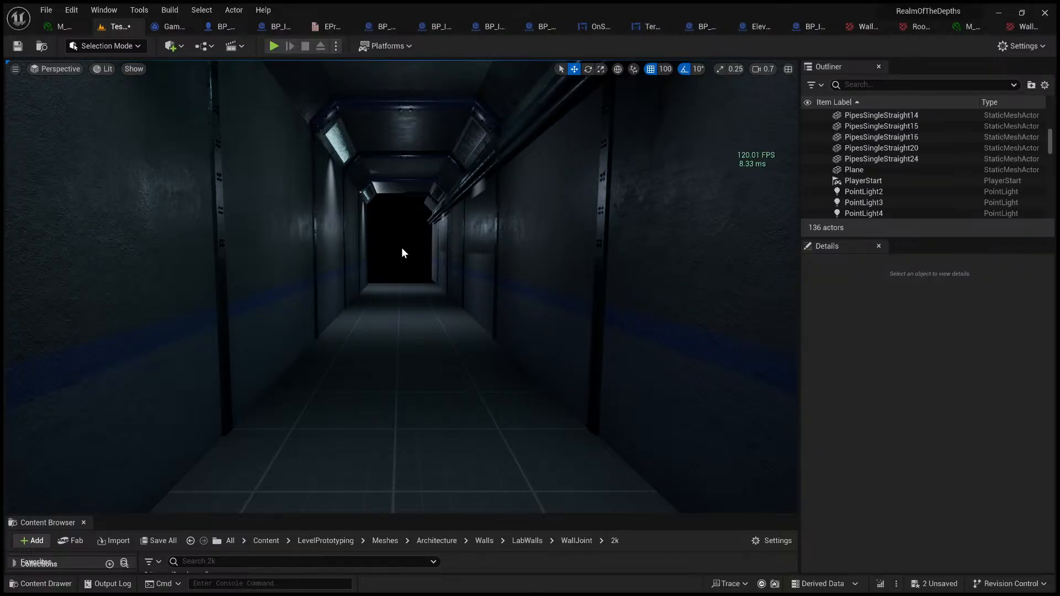
Step: Examine the corridor's lit and unlit ceiling lamps from inside and from outside the walls
right_click_drag(474, 259, 602, 188)
key("g")
right_click_drag(475, 259, 301, 365)
key("s")
key("w")
key("w")
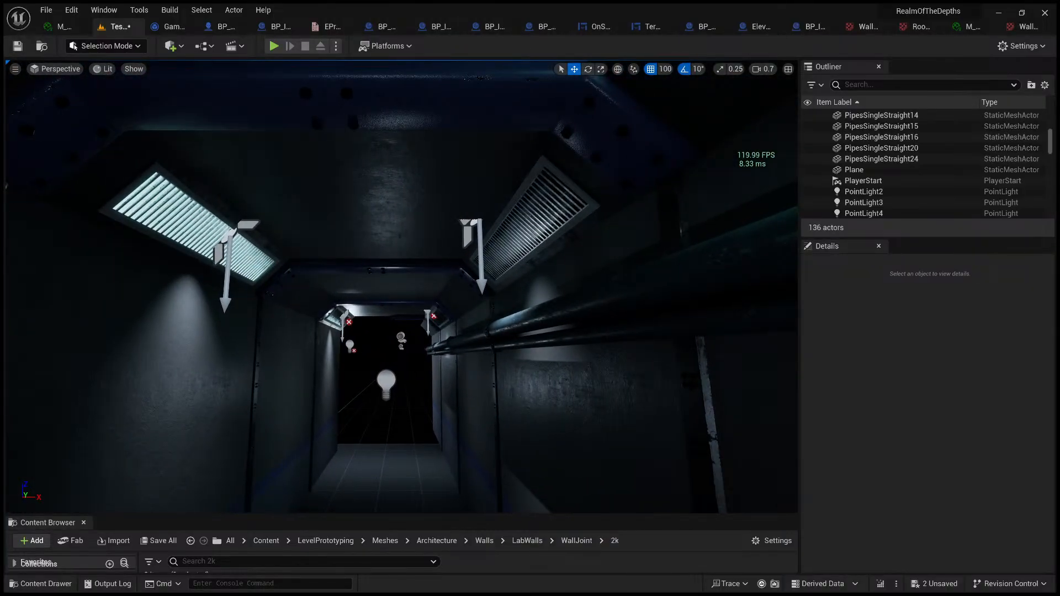
key("w")
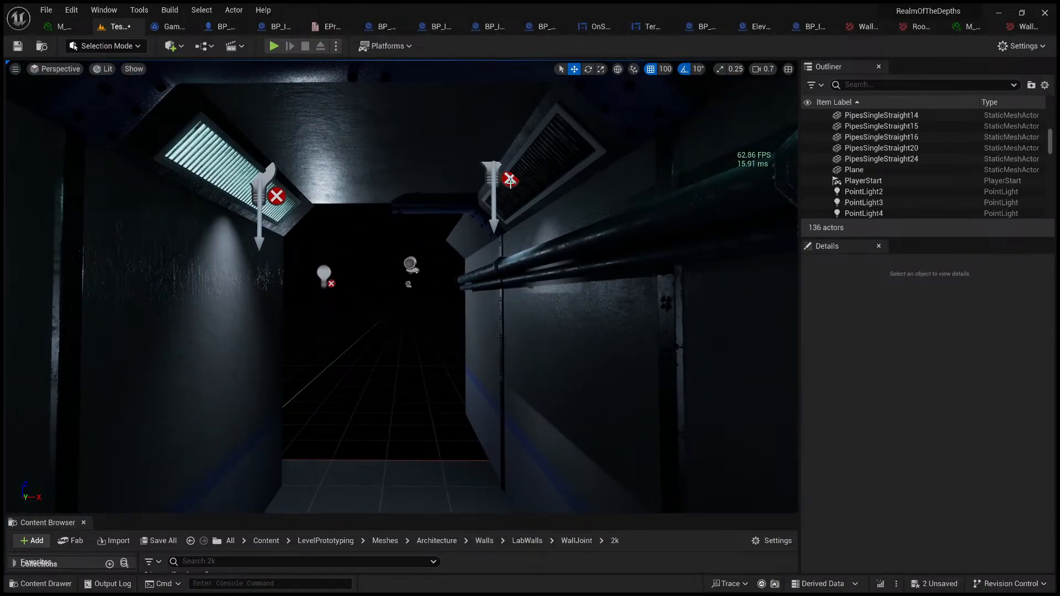
right_click_drag(511, 181, 448, 181)
key("d")
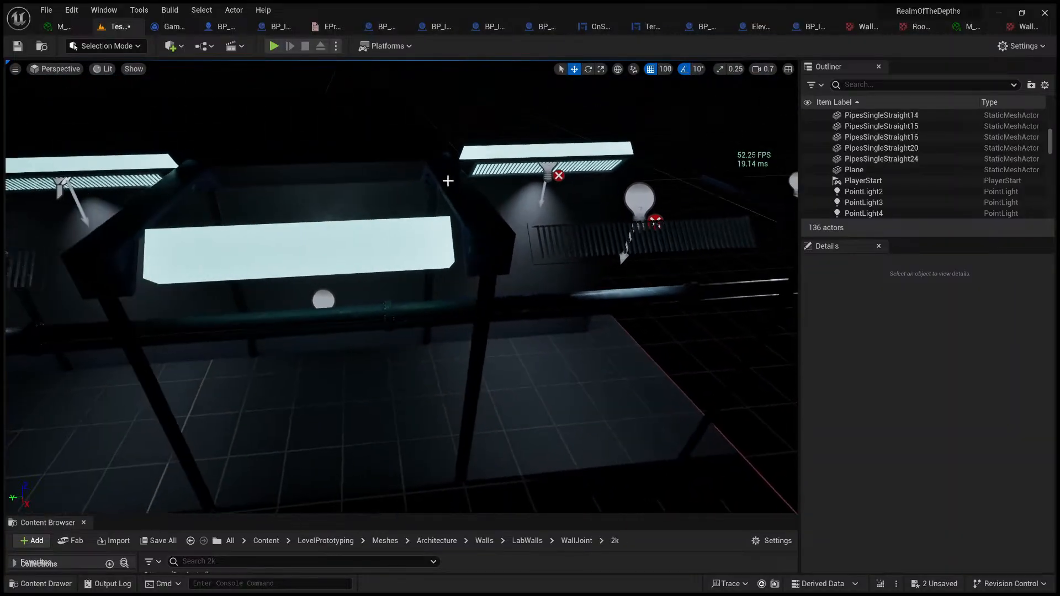
Step: Move the glowing cubes Cube4, Cube5 and Cube10 by 1200 units along negative Y, and delete Cube4 beyond the corridor's end
left_click(351, 232)
key("a")
mouse_move(379, 202)
right_mouse_down()
mouse_move(343, 215)
mouse_move(386, 208)
right_mouse_up()
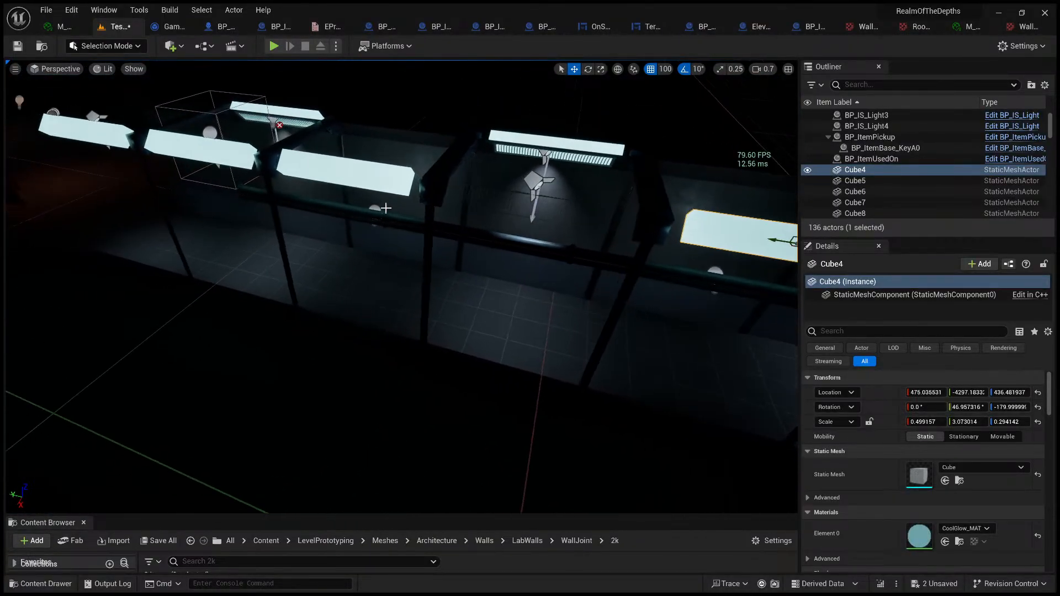
left_click(377, 179, "shift")
left_click(113, 135, "shift")
key("a")
scroll(113, 135, "up", 1)
right_click_drag(114, 135, 159, 163)
key("s")
scroll(135, 138, "up", 1)
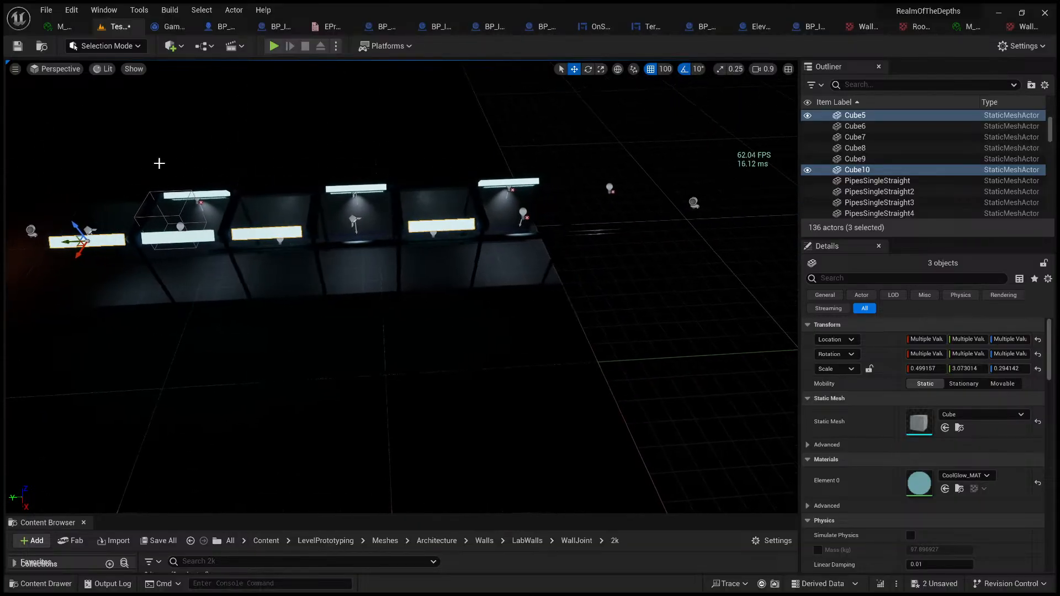
left_click_drag(138, 249, 332, 248)
left_click(703, 215)
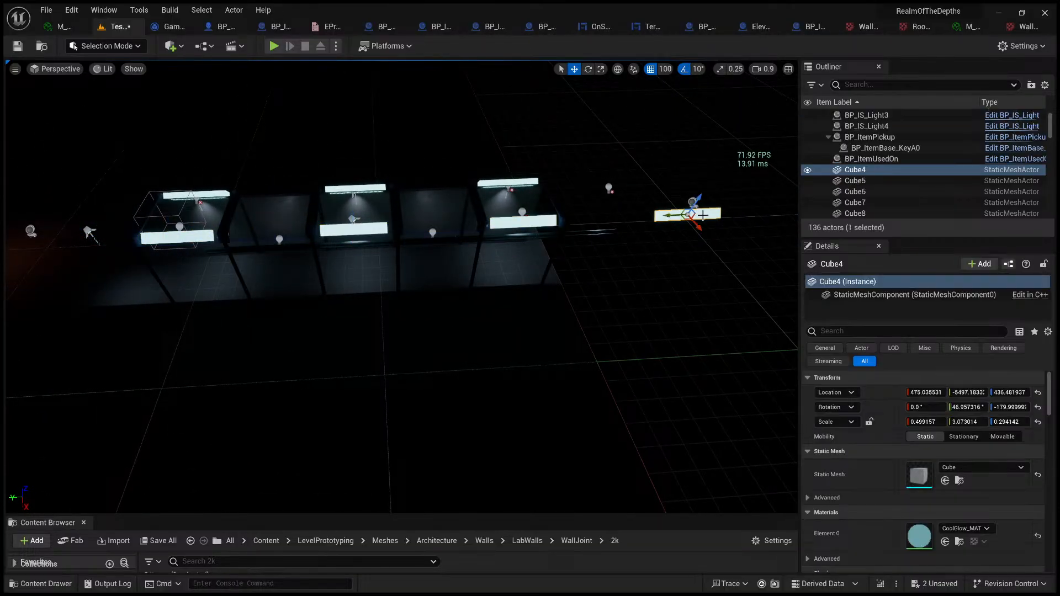
key("Delete")
Step: Delete a single surplus object in the corridor near the relocated light cubes
key("w")
right_click_drag(597, 236, 709, 202)
scroll(541, 235, "up", 3)
key("w")
key("s")
right_click_drag(546, 249, 607, 257)
key("g")
key("d")
key("w")
key("s")
key("g")
mouse_move(425, 234)
right_mouse_down()
mouse_move(450, 234)
mouse_move(420, 243)
mouse_move(458, 247)
mouse_move(395, 246)
mouse_move(380, 234)
mouse_move(371, 247)
mouse_move(442, 247)
mouse_move(383, 237)
mouse_move(469, 260)
mouse_move(514, 255)
mouse_move(307, 254)
mouse_move(287, 243)
mouse_move(332, 276)
mouse_move(456, 244)
mouse_move(608, 238)
mouse_move(445, 232)
right_mouse_up()
left_click(424, 224)
key("Delete")
Step: Select and delete the surplus pieces along the corridor, including the pipe segments PipesSingleStraight4 and PipesSingleStraight8
key("w")
key("d")
key("g")
key("w")
scroll(426, 247, "down", 4)
key("s")
key("w")
key("e")
scroll(371, 246, "up", 2)
key("s")
left_click(406, 254)
left_click(398, 263, "shift")
left_click(389, 236, "shift")
left_click(397, 211, "shift")
key("Delete")
Step: Duplicate the two parallel straight pipes on the corridor wall and move the copies along Y to about -2984
key("w")
key("s")
key("w")
left_click(433, 234)
left_click(428, 219, "shift")
key("ctrl+d")
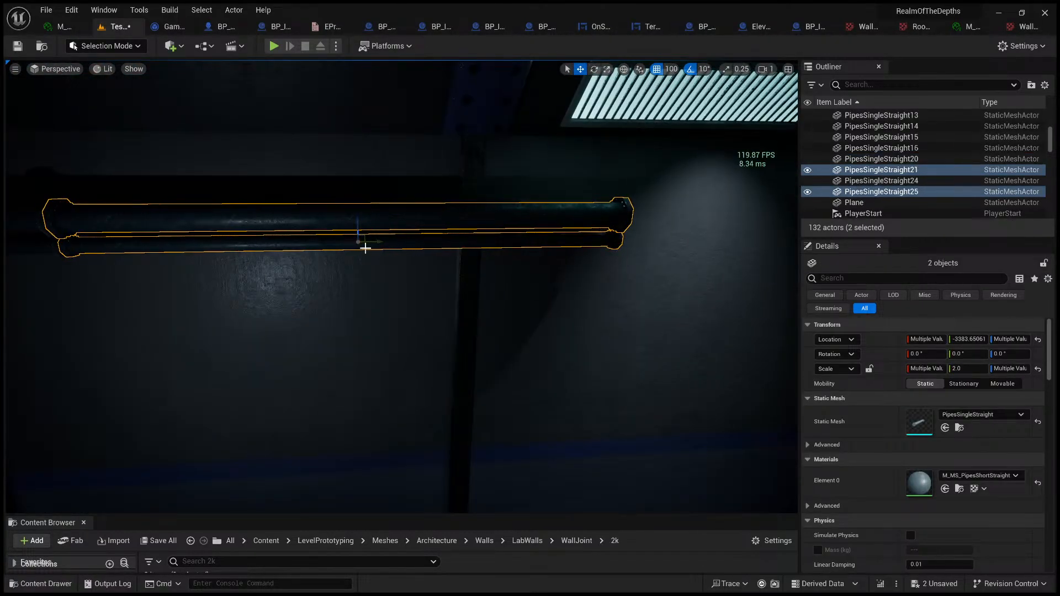
left_click_drag(417, 242, 773, 237)
right_click_drag(455, 250, 619, 240)
Step: Play-test the level from the corridor's open end, run and jump along it, and end the session
left_click_drag(390, 259, 400, 282)
mouse_move(401, 282)
right_mouse_down()
mouse_move(331, 279)
mouse_move(383, 288)
right_mouse_up()
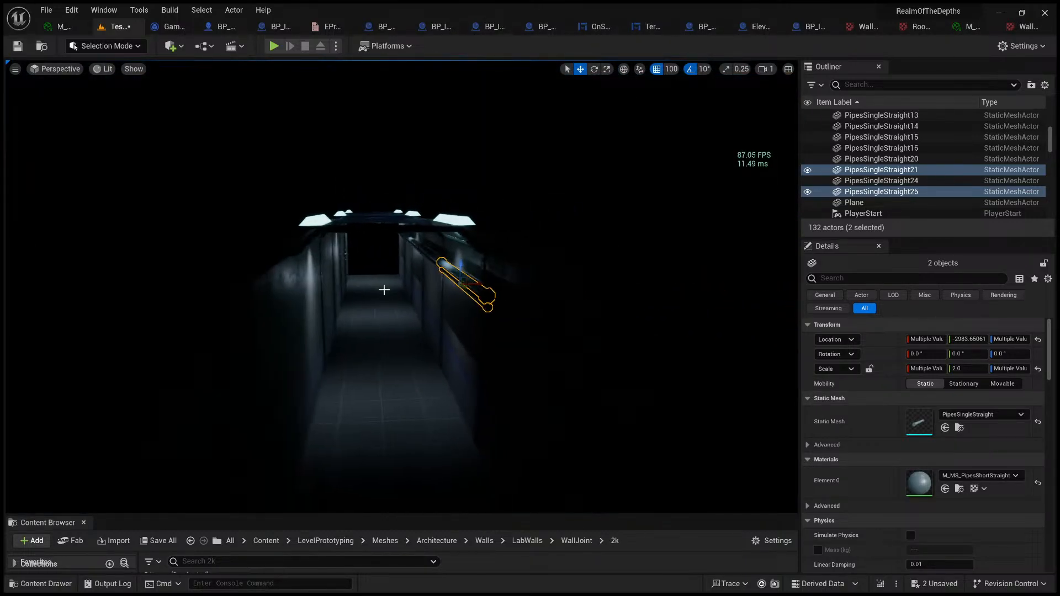
left_click(589, 276)
right_click_drag(471, 300, 441, 299)
key("w")
key("d")
key("w")
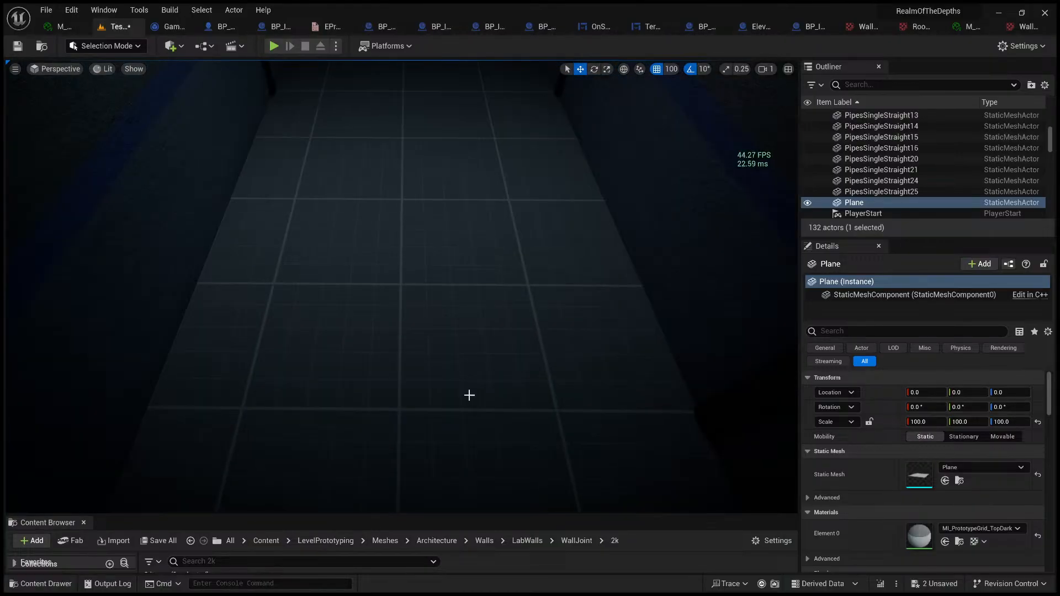
key("alt+p")
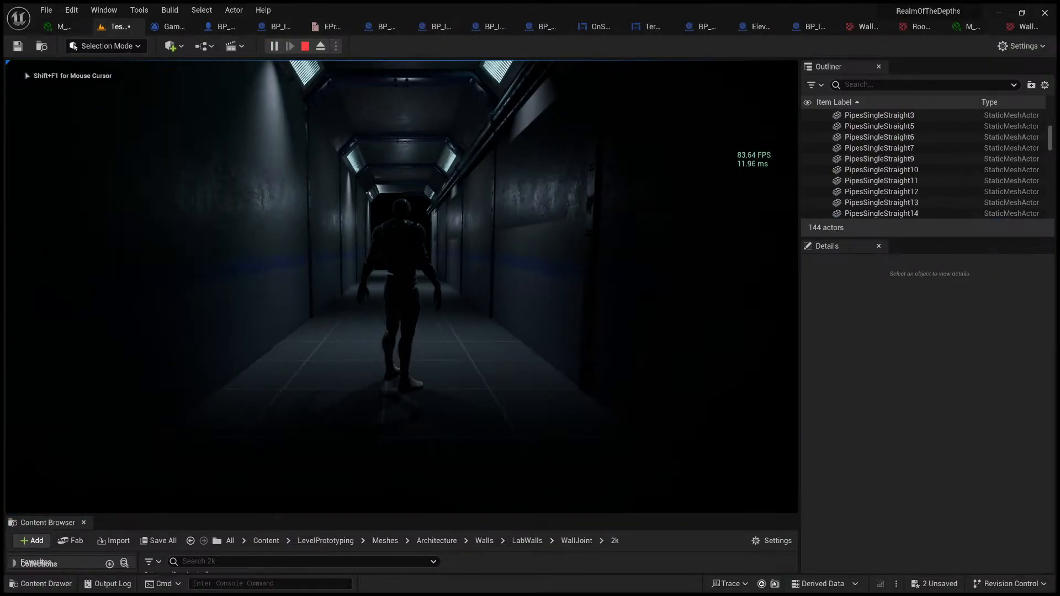
key("w")
key("space")
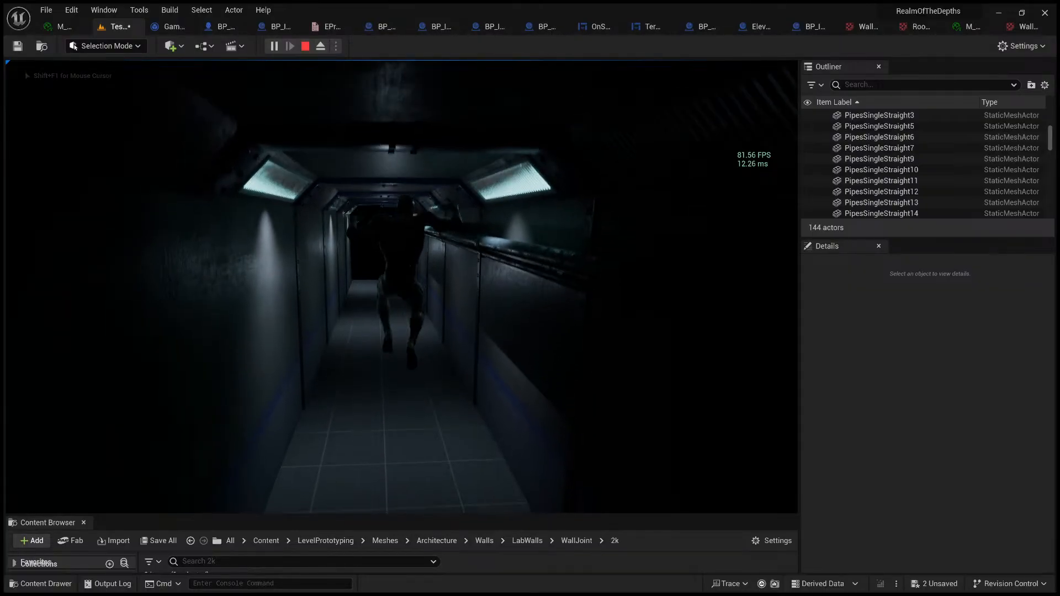
key("Escape")
Step: Raise the floor plane to a Z location of 100
key("s")
mouse_move(409, 291)
right_mouse_down()
mouse_move(409, 328)
mouse_move(405, 275)
right_mouse_up()
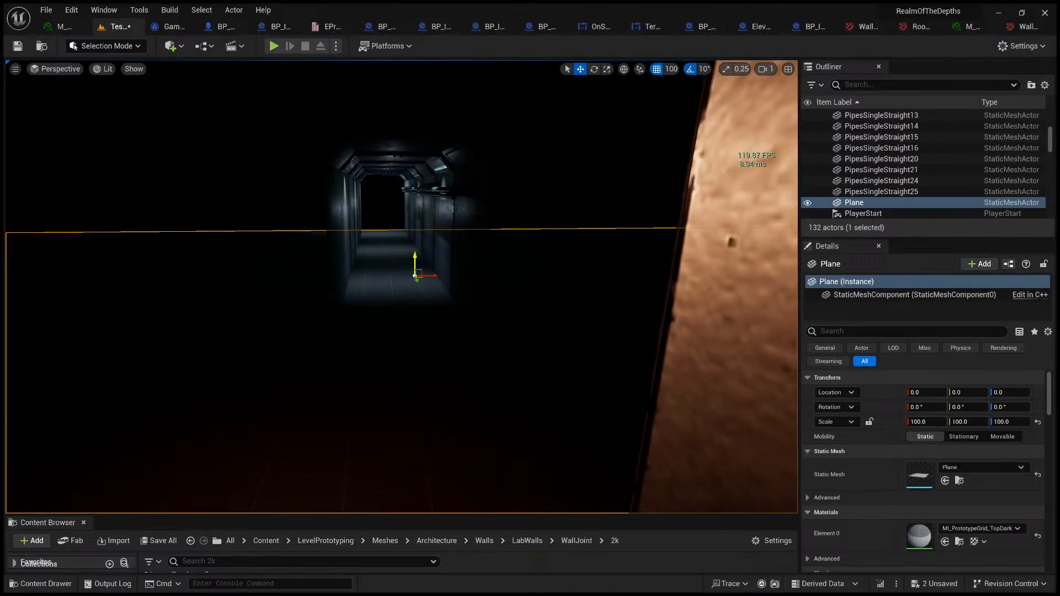
left_click_drag(416, 259, 418, 235)
key("w")
right_click_drag(408, 266, 396, 309)
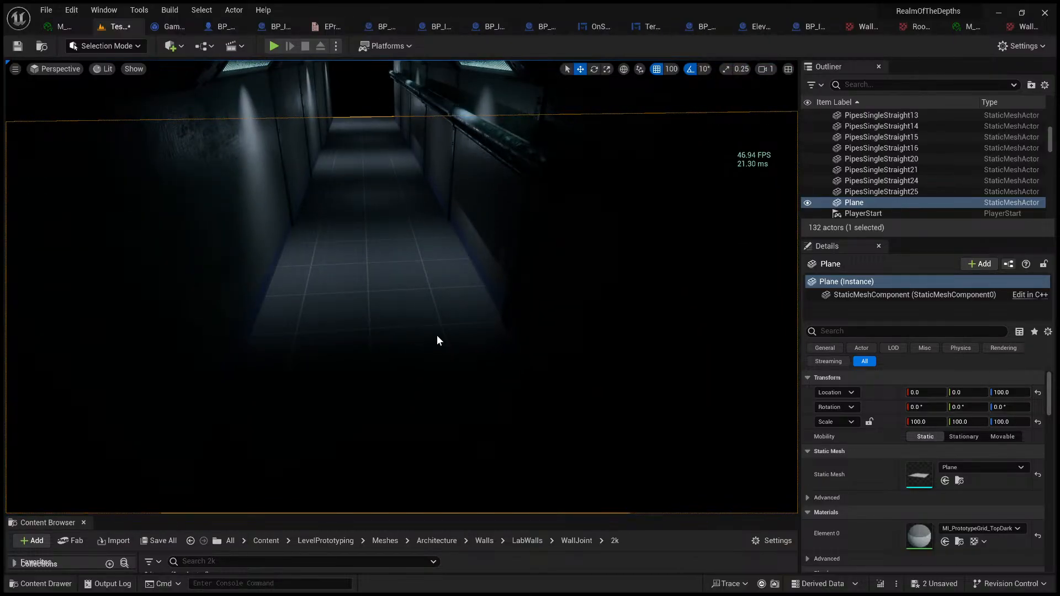
Step: Play-test the level by running along the corridor in both directions to judge the raised floor, walls and pipes
key("alt+p")
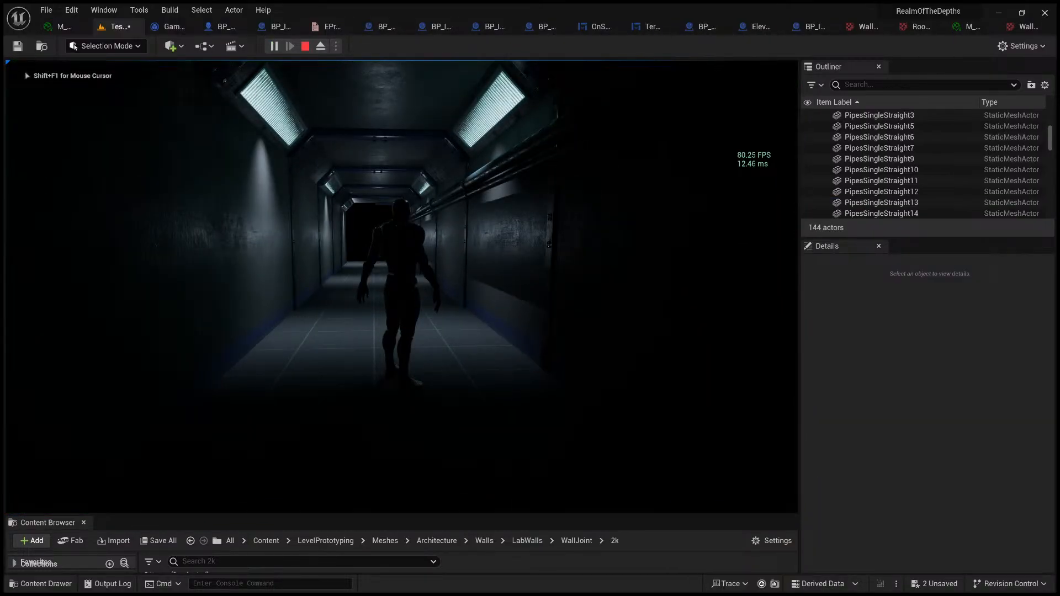
key("w")
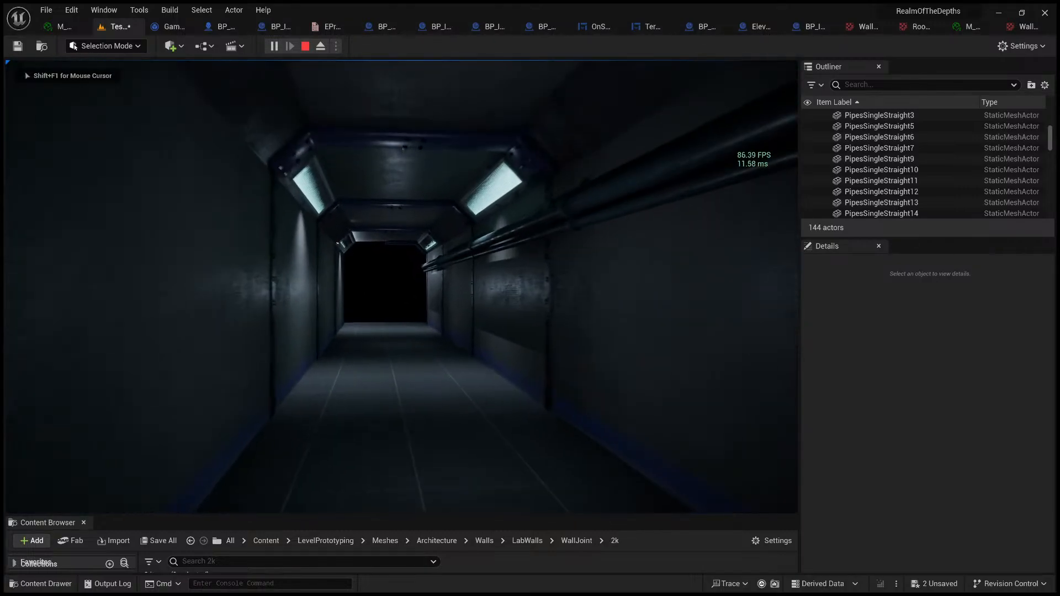
key("w")
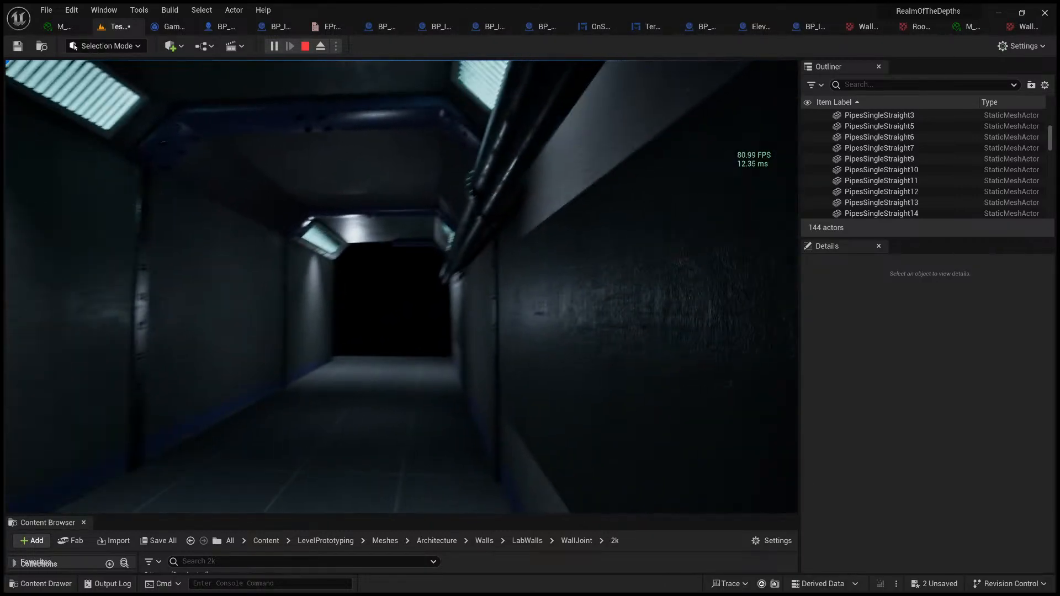
key("w")
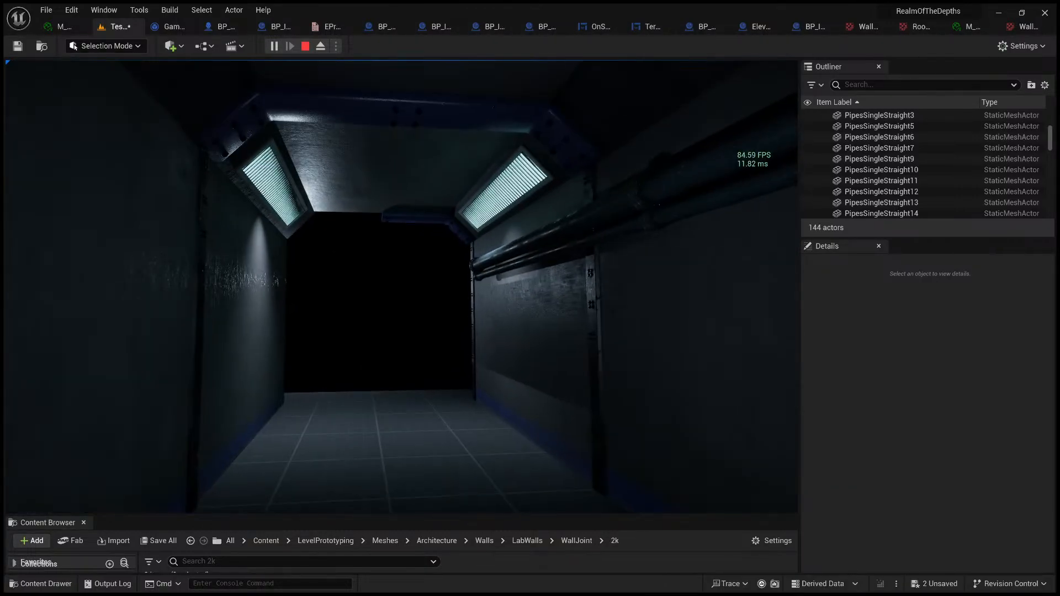
key("w")
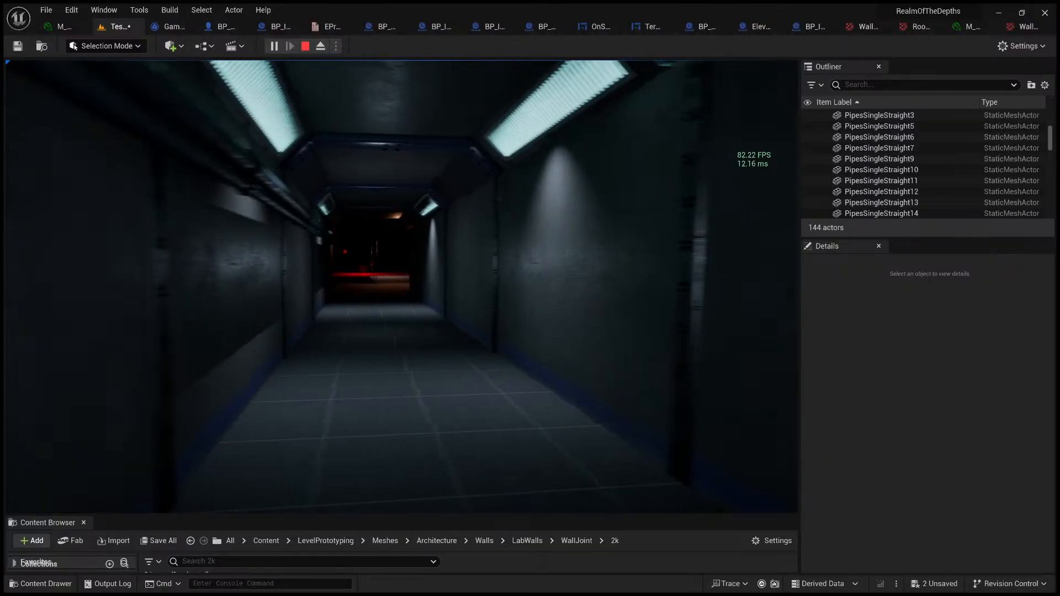
key("w")
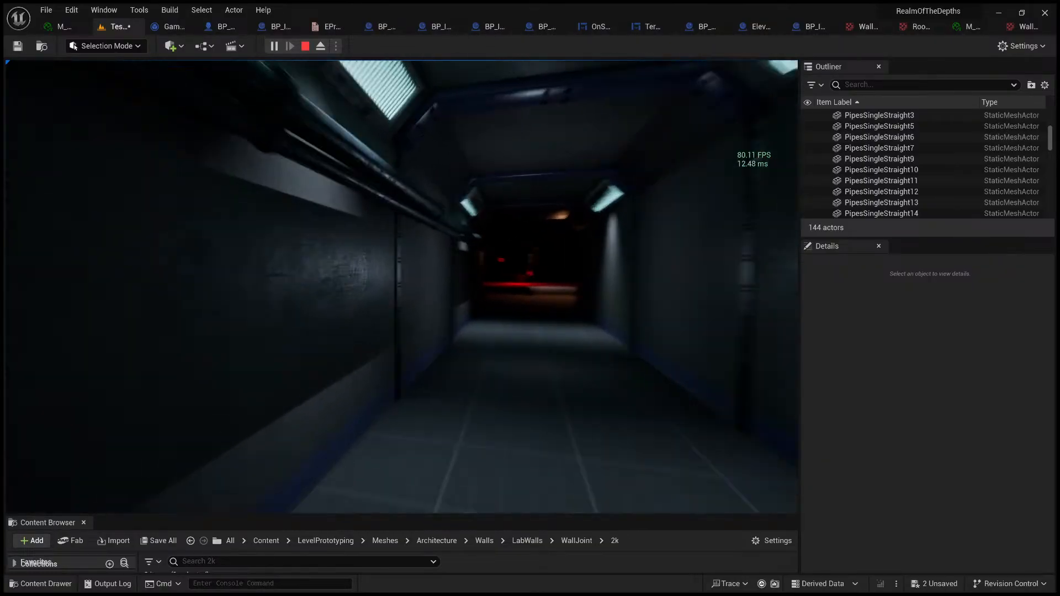
key("w")
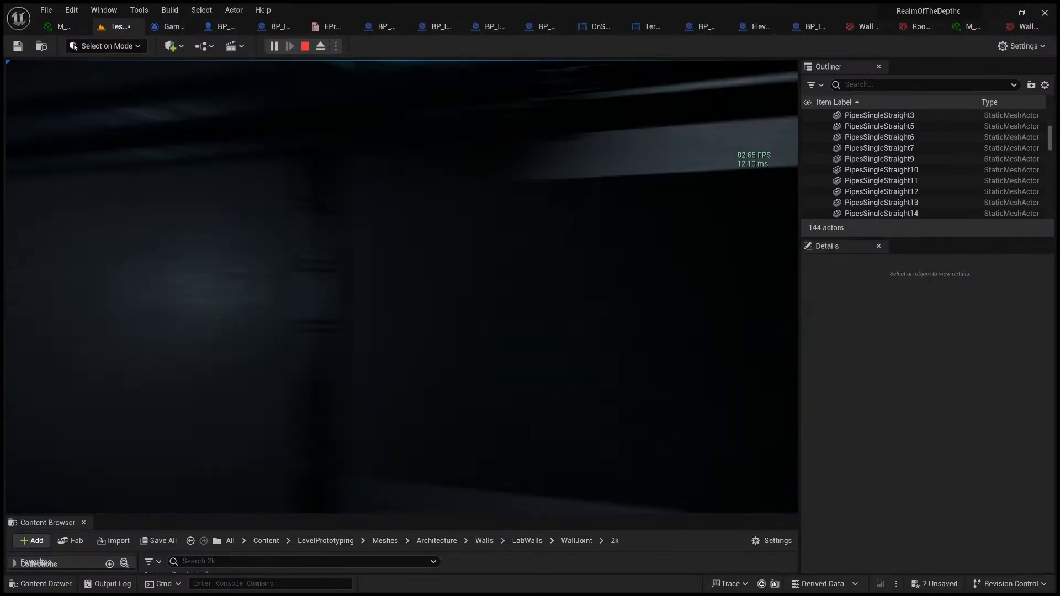
key("w")
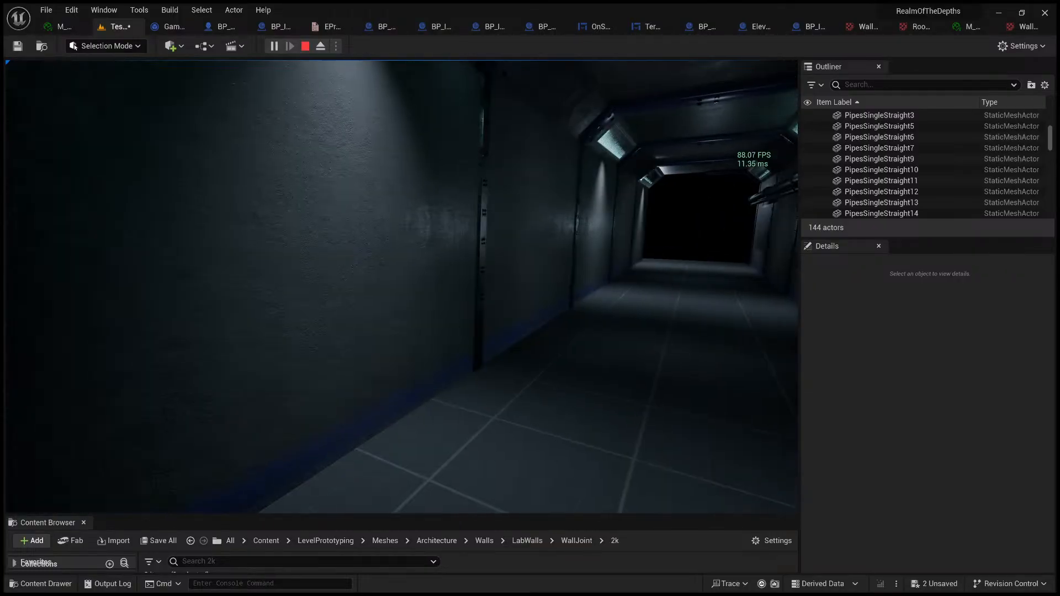
key("s")
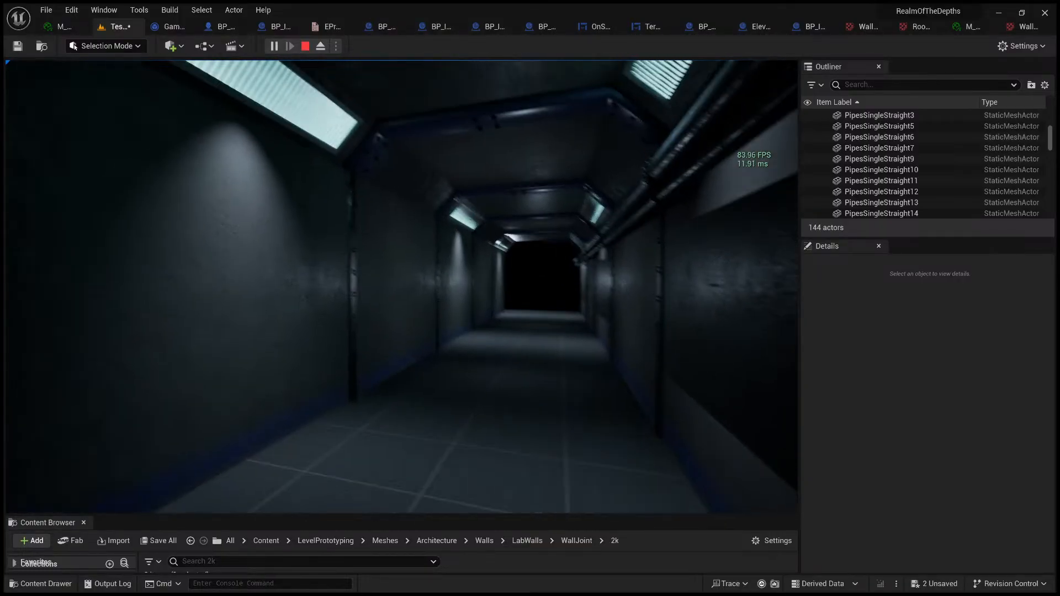
key("w")
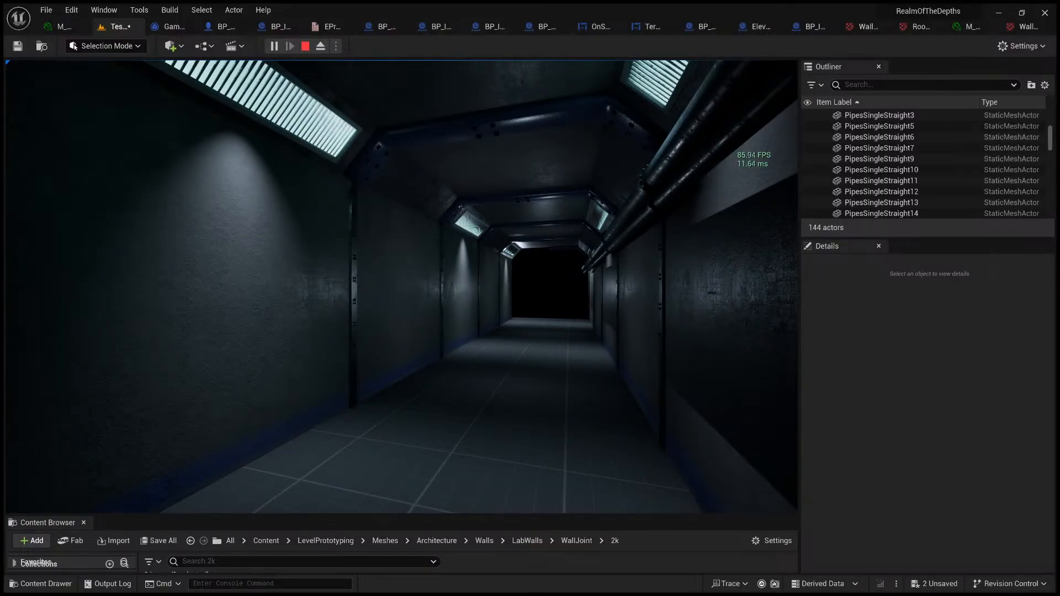
key("a")
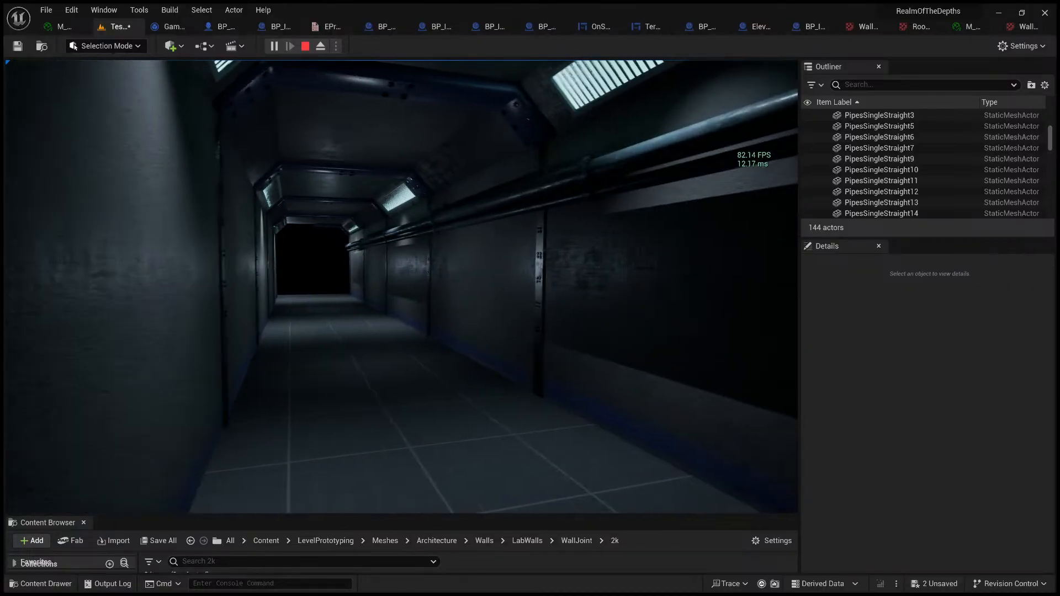
key("w")
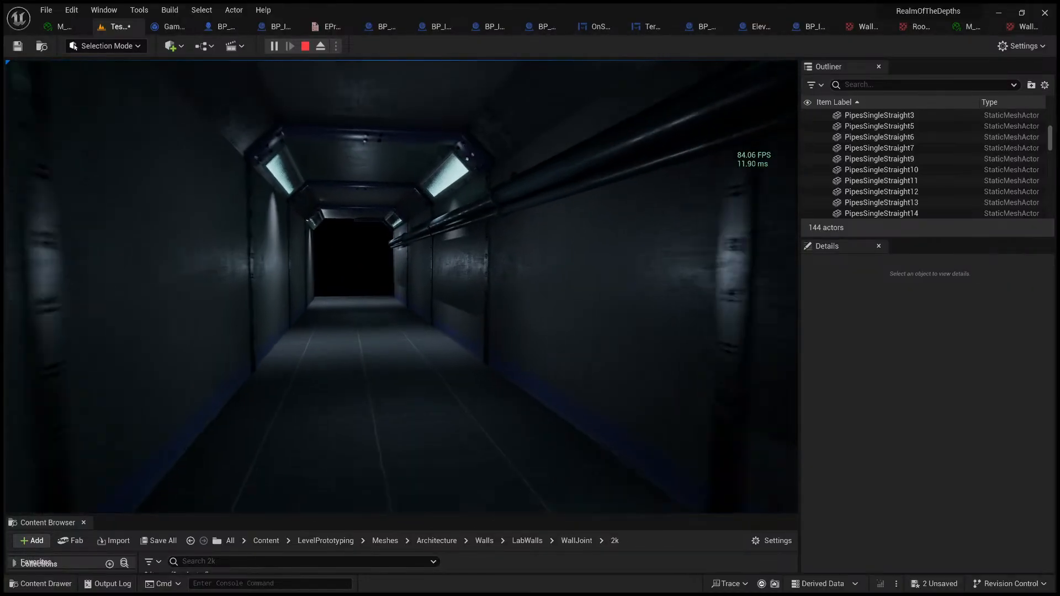
key("w")
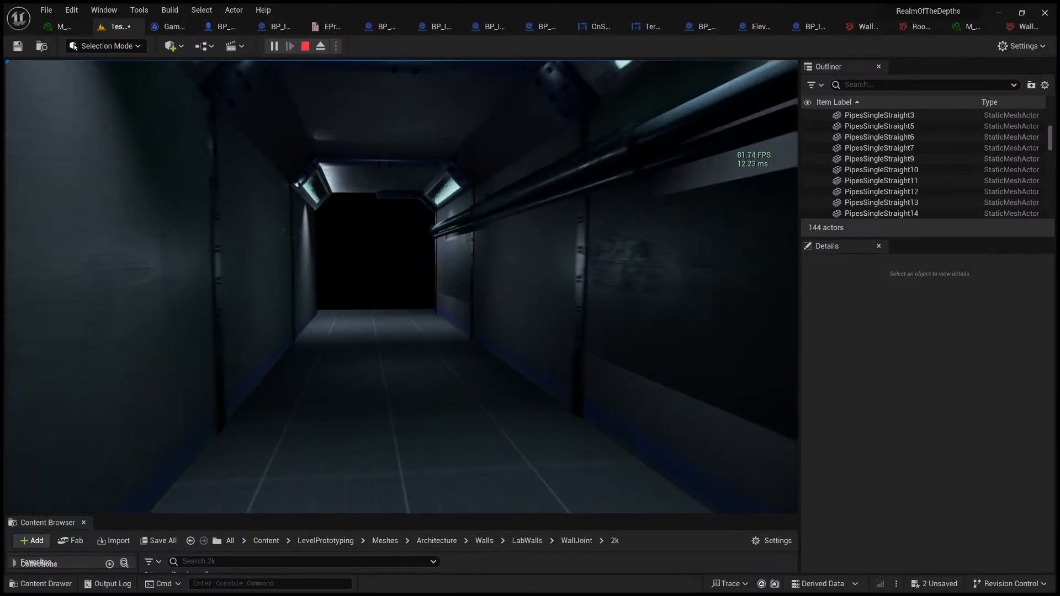
Step: Examine the corridor's ceiling lights, beams and pipes at close range in the running game, and end the session
key("w")
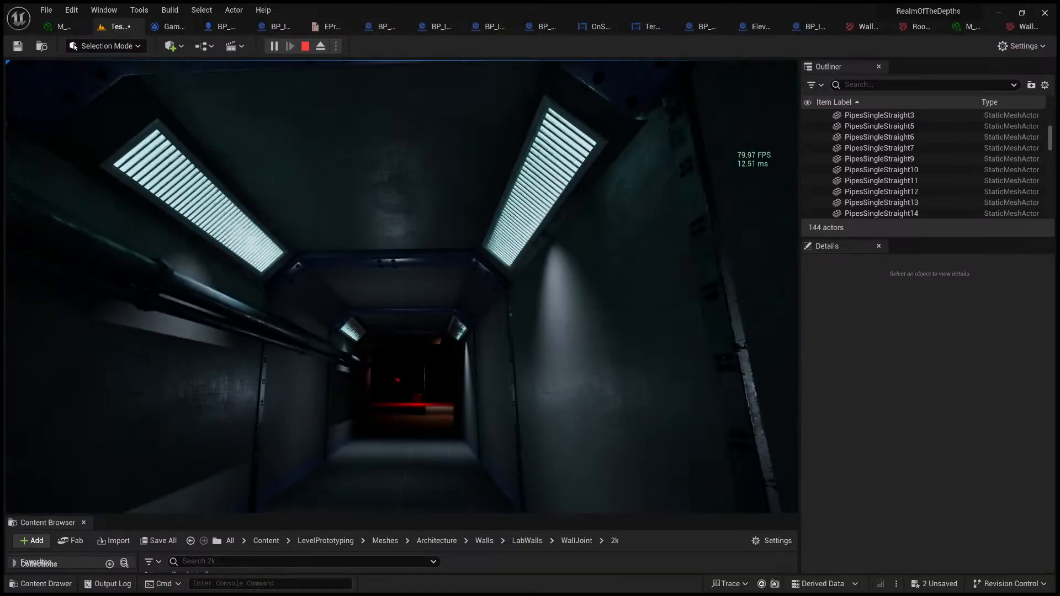
key("w")
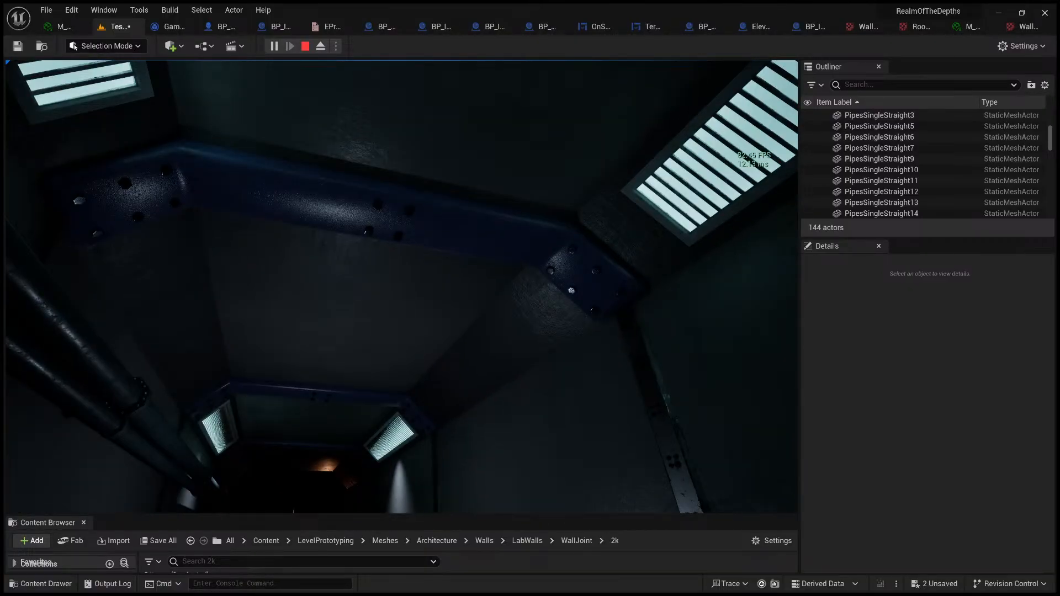
key("s")
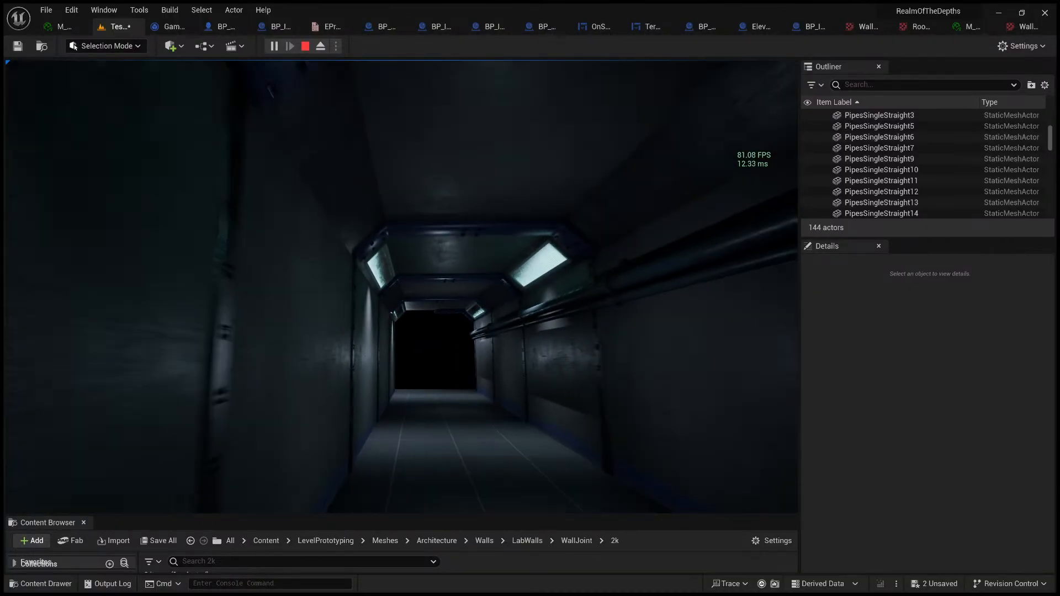
key("s")
key("w")
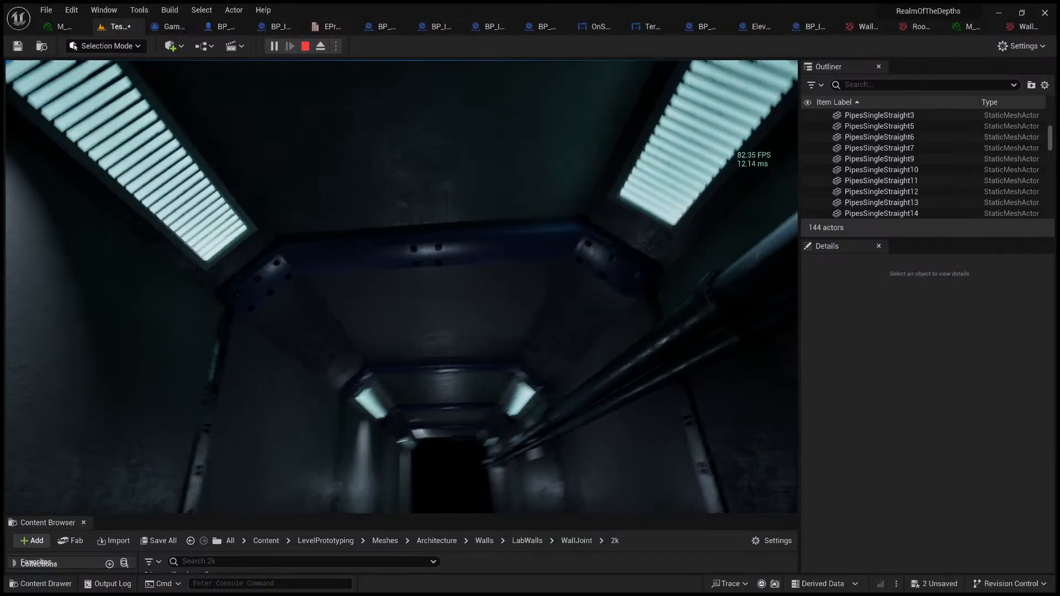
key("s")
key("w")
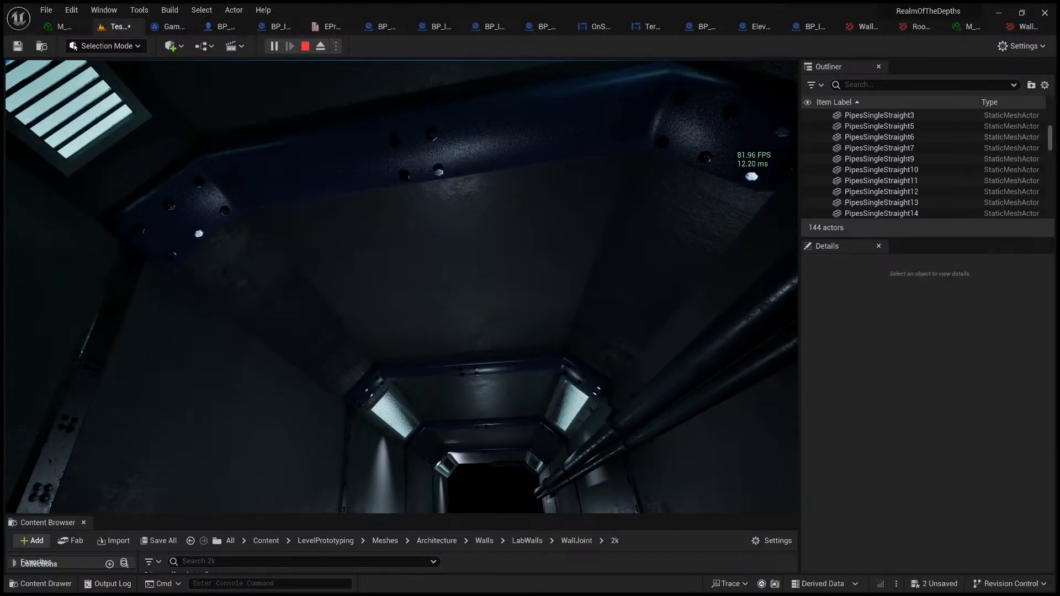
key("s")
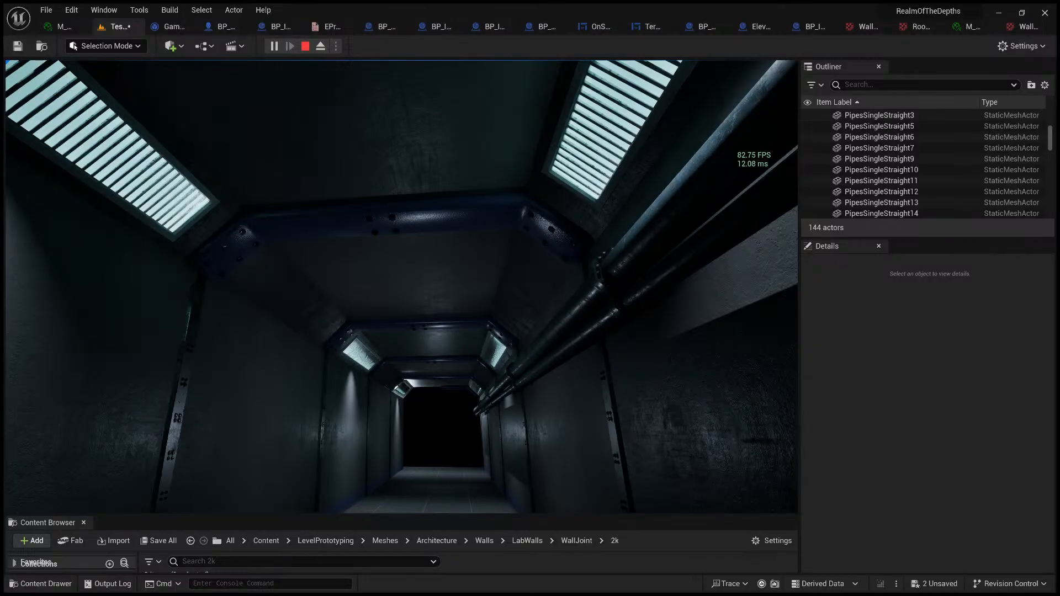
key("w")
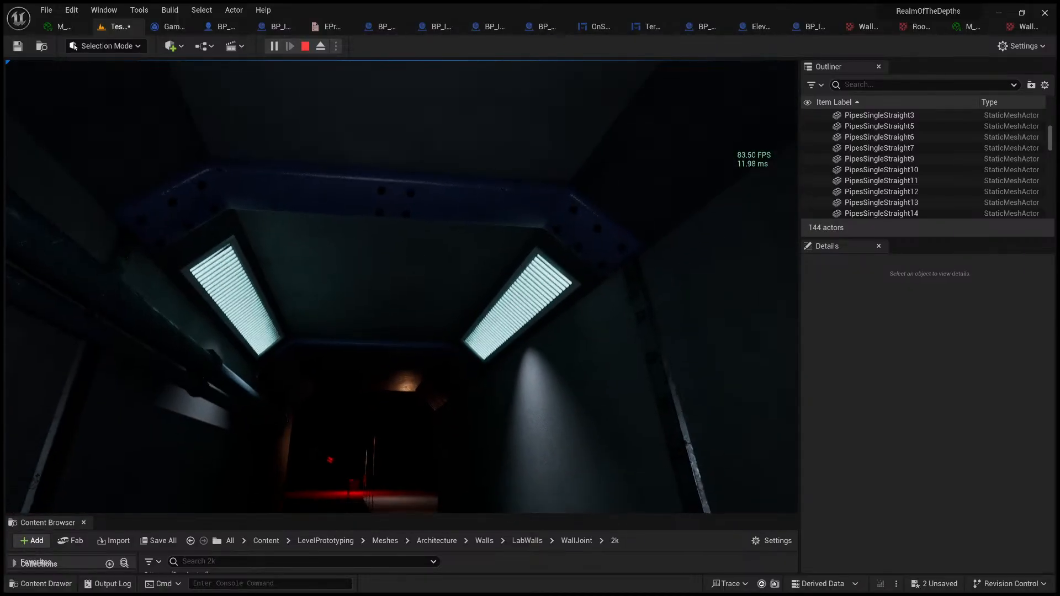
key("Escape")
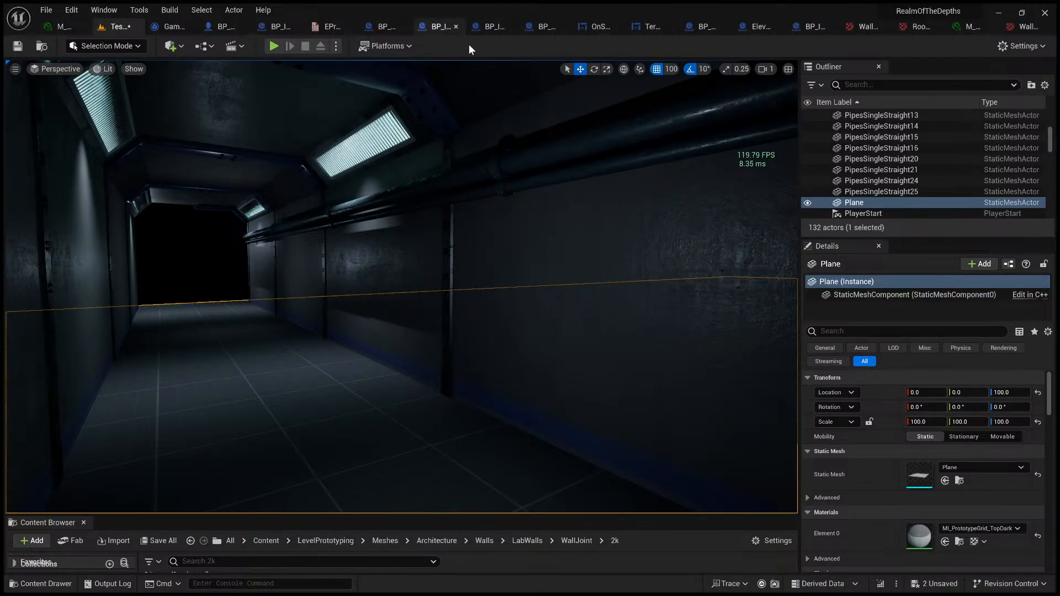
Step: Examine the corridor down its length in the editor viewport at a camera speed of 0.7, and toggle the frame-rate display
right_click_drag(468, 221, 405, 222)
key("s")
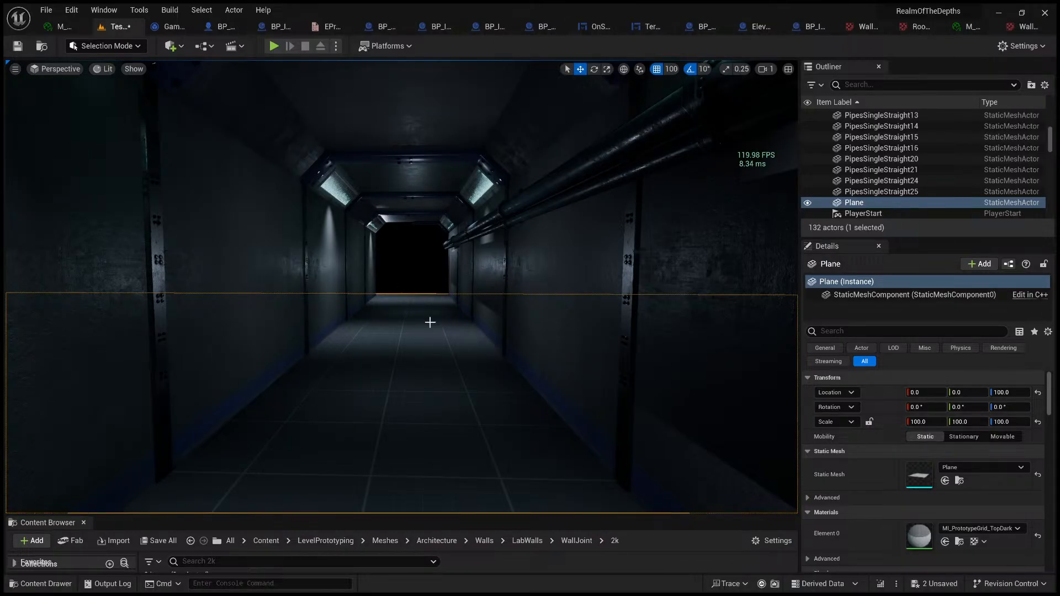
key("w")
right_click_drag(476, 293, 519, 311)
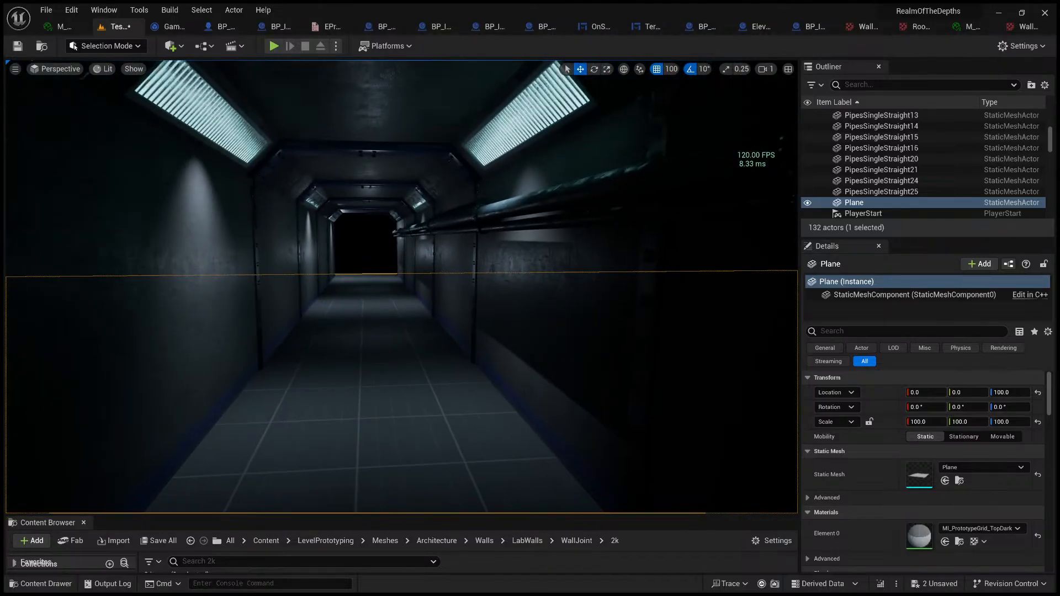
key("a")
scroll(519, 311, "down", 1)
key("d")
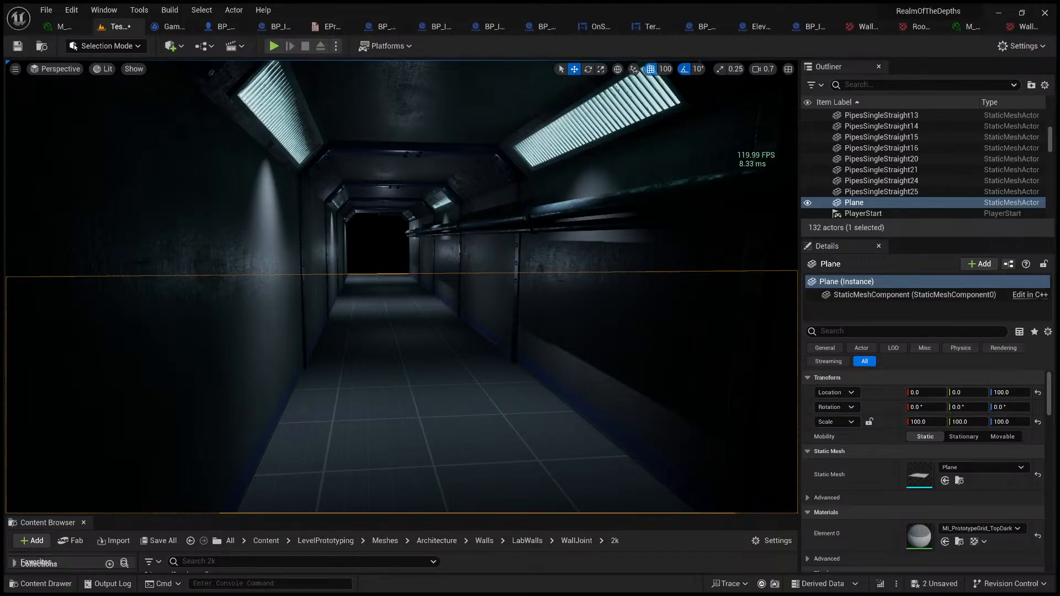
key("ctrl+shift+h")
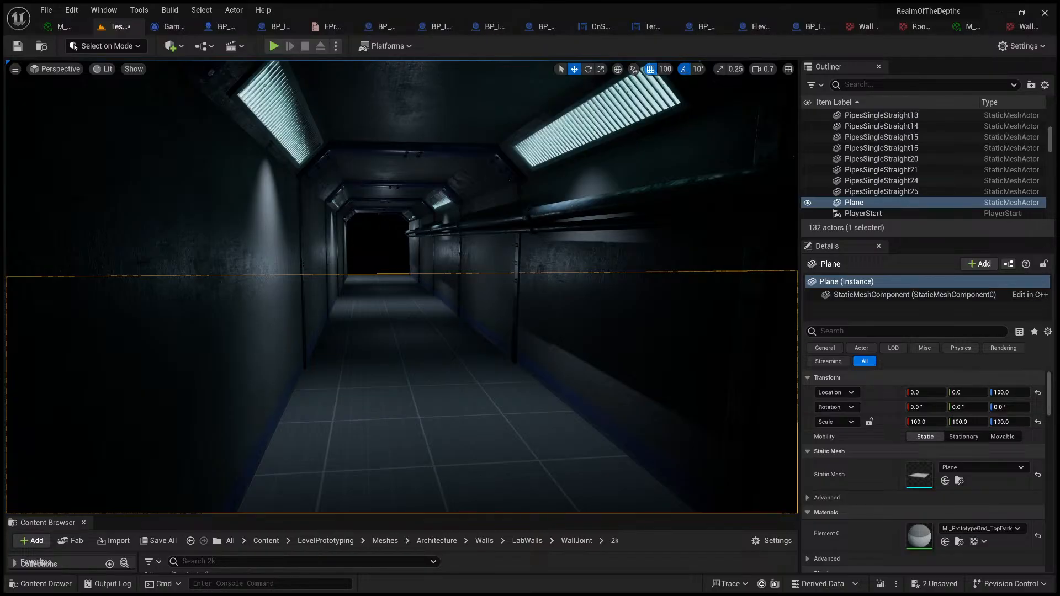
Step: Deselect the floor plane and save all unsaved changes
left_click(378, 235)
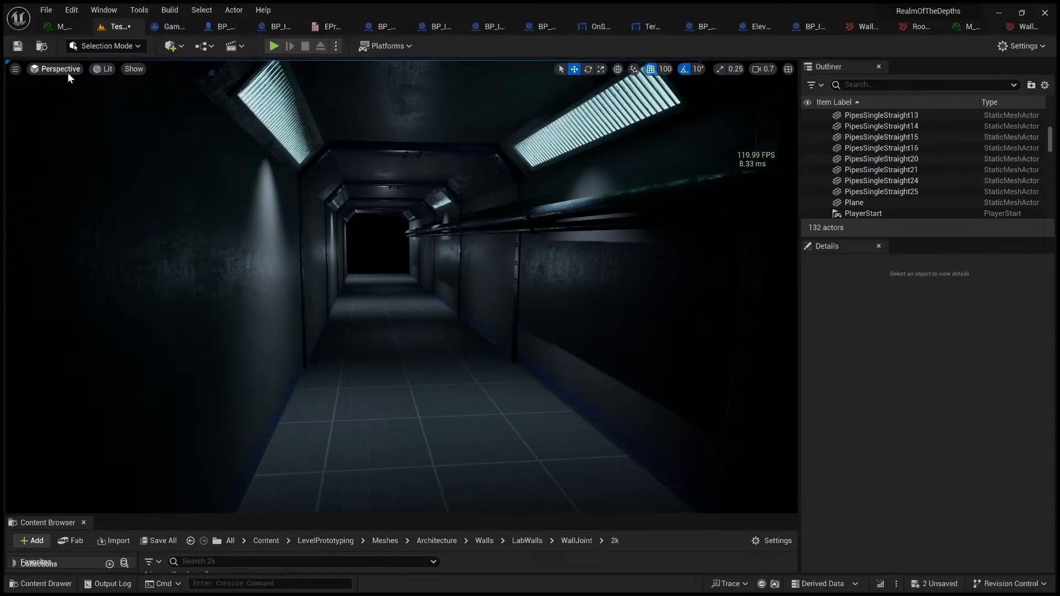
left_click(45, 14)
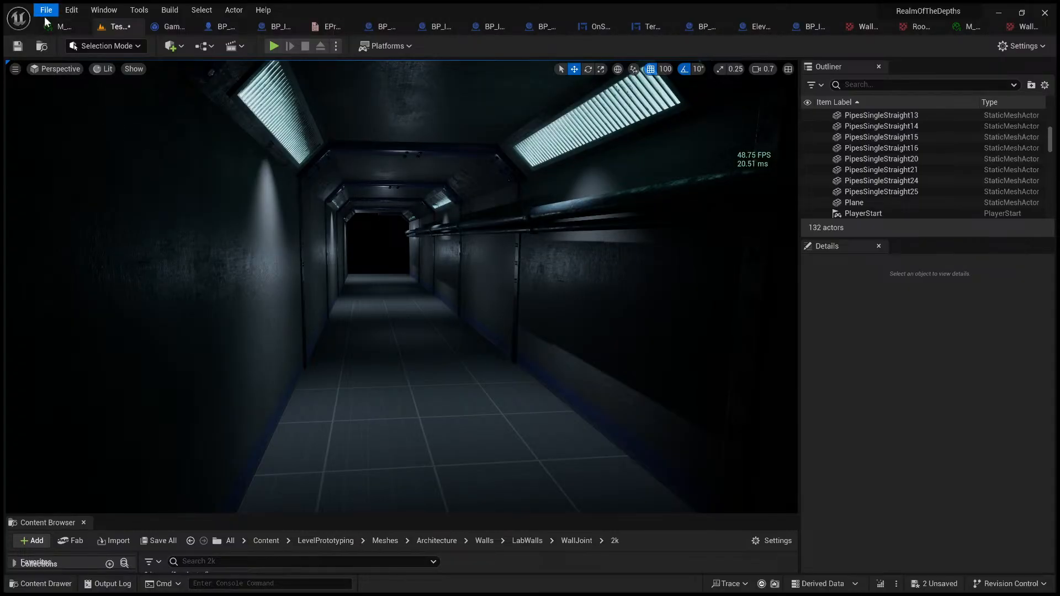
left_click(102, 157)
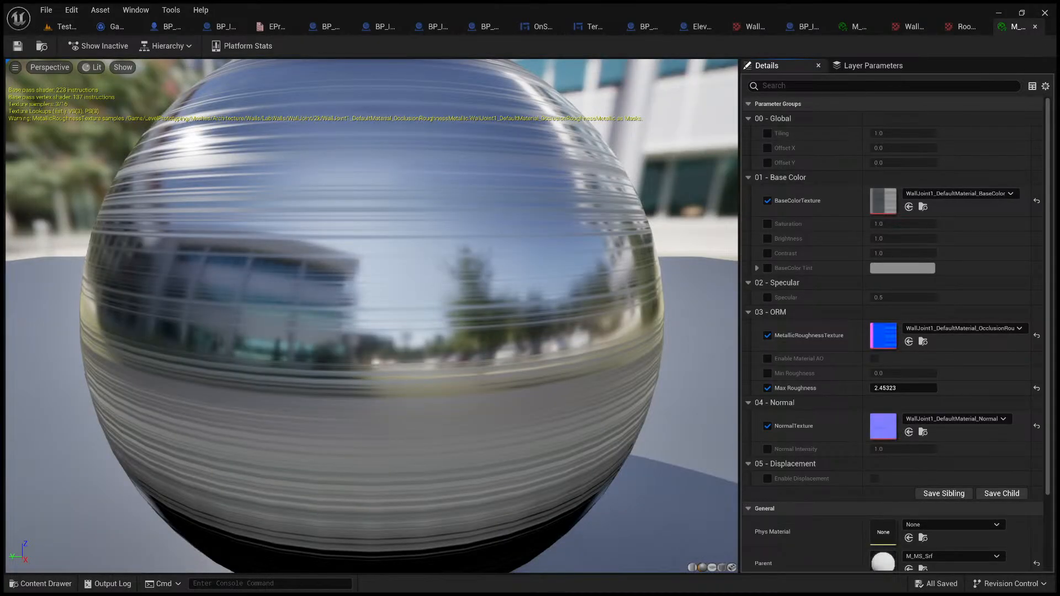
Step: Return to the TestProgress level and view the corridor down its centre in game view, without editor icons
left_click(64, 28)
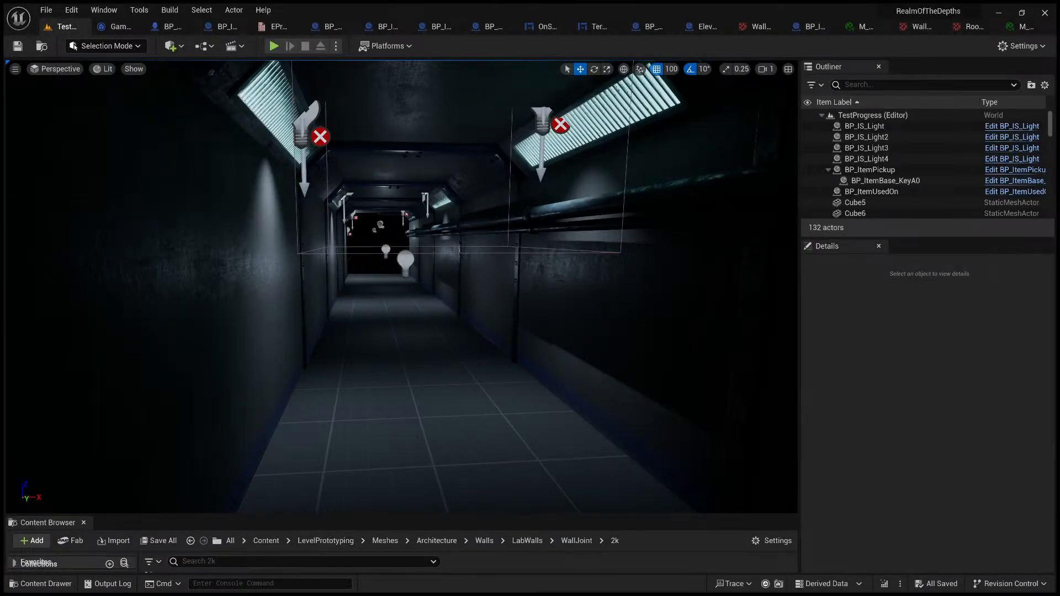
key("s")
right_click_drag(566, 272, 532, 272)
key("d")
scroll(532, 272, "down", 1)
key("w")
key("a")
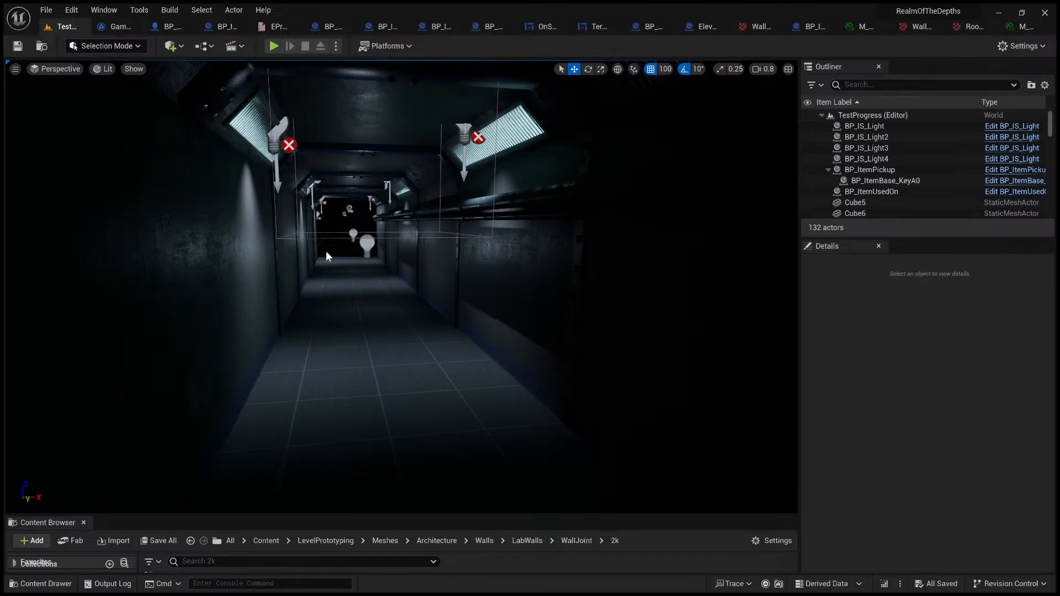
key("s")
mouse_move(481, 281)
right_mouse_down()
mouse_move(495, 281)
mouse_move(458, 279)
mouse_move(482, 281)
right_mouse_up()
key("d")
key("g")
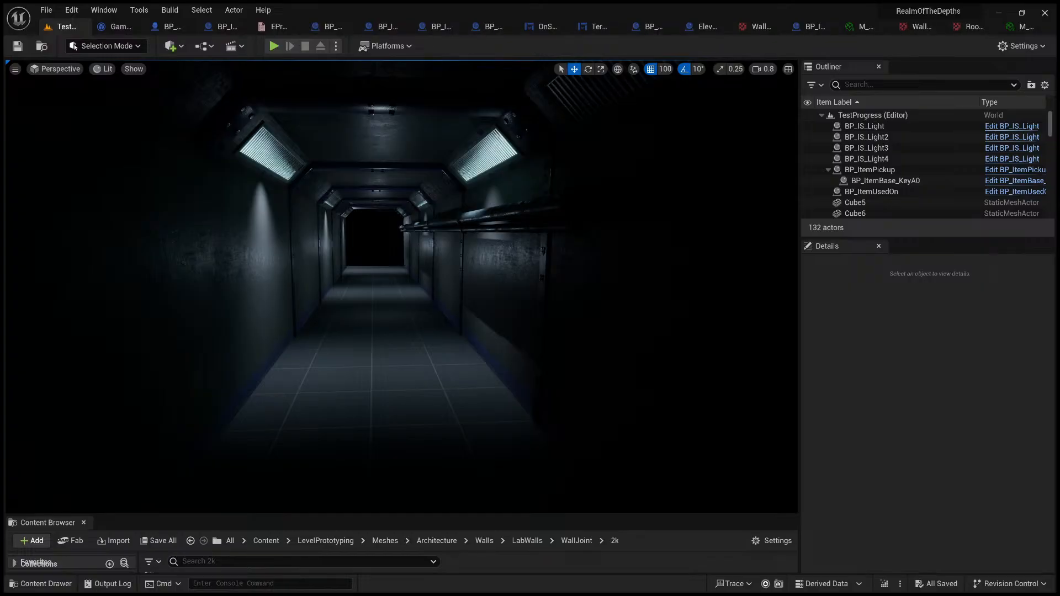
Step: Examine the corridor's ceiling and lights against the dark hallway reference image in GIMP
right_click_drag(402, 287, 348, 211)
key("w")
left_click(416, 216)
right_click_drag(415, 216, 391, 282)
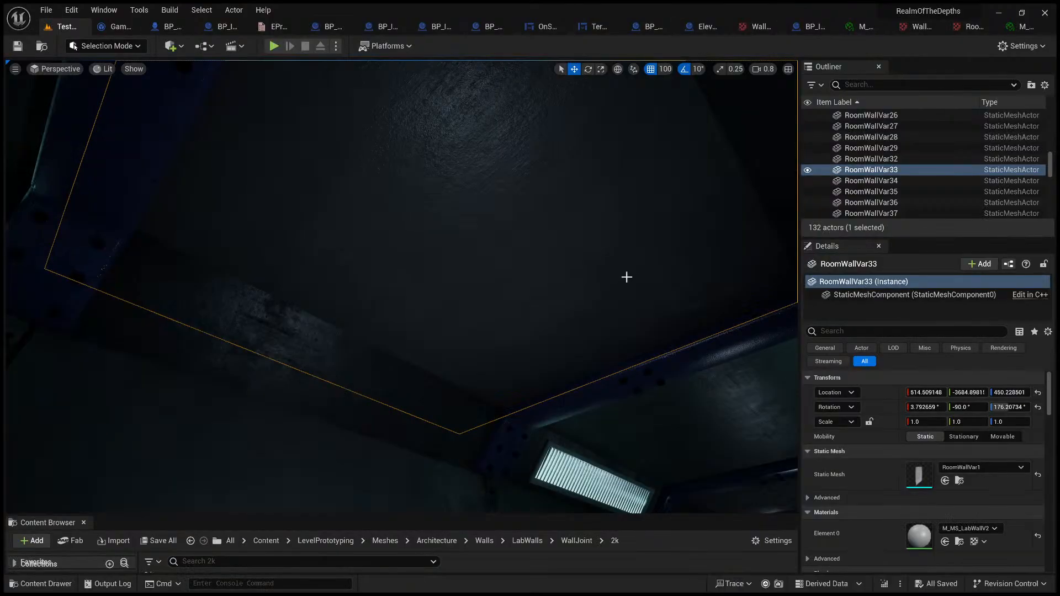
Step: Back in the Unreal level, select PointLight8 in the corridor and hide the editor icons
right_click_drag(625, 277, 461, 207)
left_click(441, 210)
mouse_move(444, 194)
left_mouse_down()
mouse_move(444, 261)
mouse_move(444, 194)
left_mouse_up()
right_click_drag(496, 187, 450, 282)
key("g")
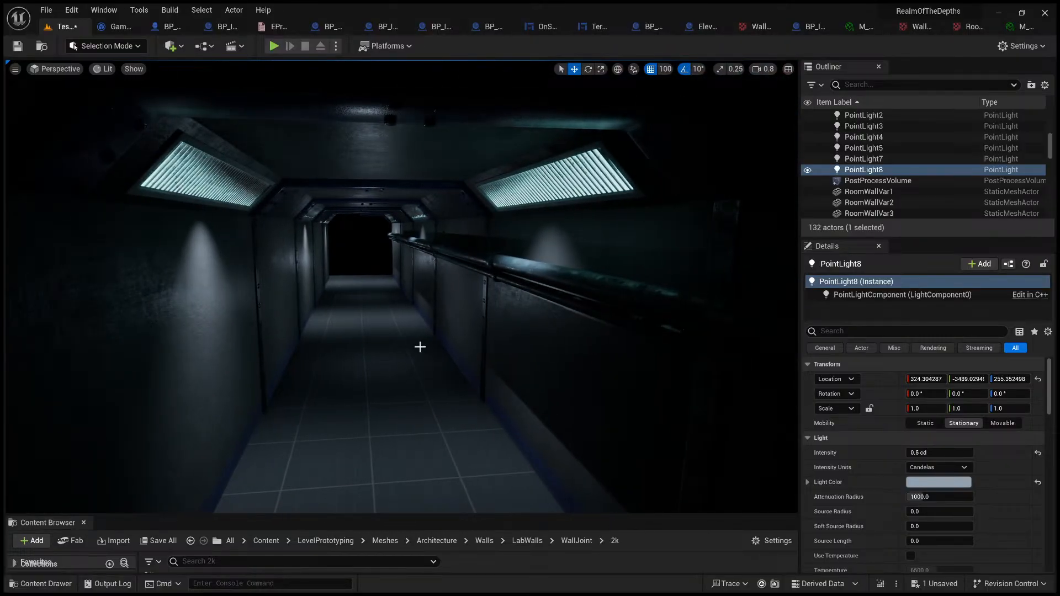
Step: Inspect the corridor's ceiling between the light panels and select the ceiling piece RoomWallVar32
right_click_drag(378, 191, 376, 237)
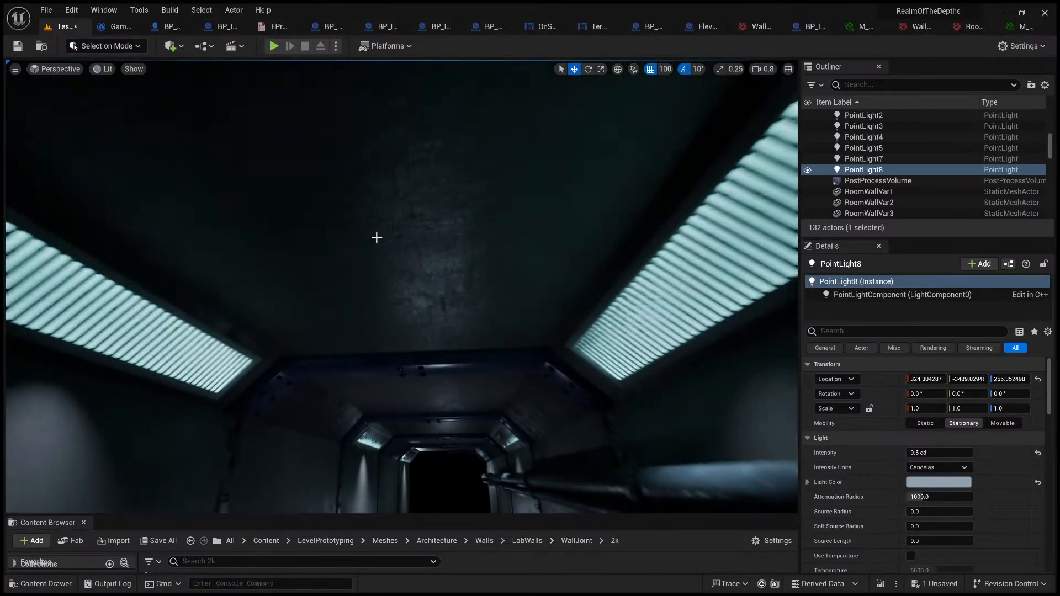
left_click(450, 272)
right_click_drag(462, 223, 459, 273)
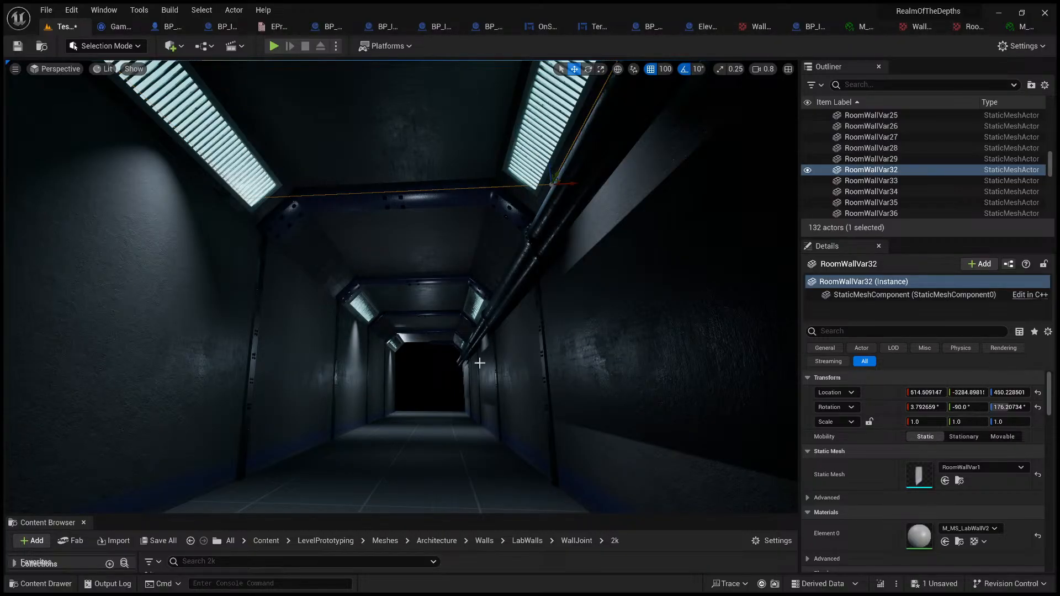
Step: Select the five wall panels running along the side of the corridor opposite the pipes
right_click_drag(479, 364, 550, 476)
right_click_drag(420, 353, 397, 353)
left_click(352, 241)
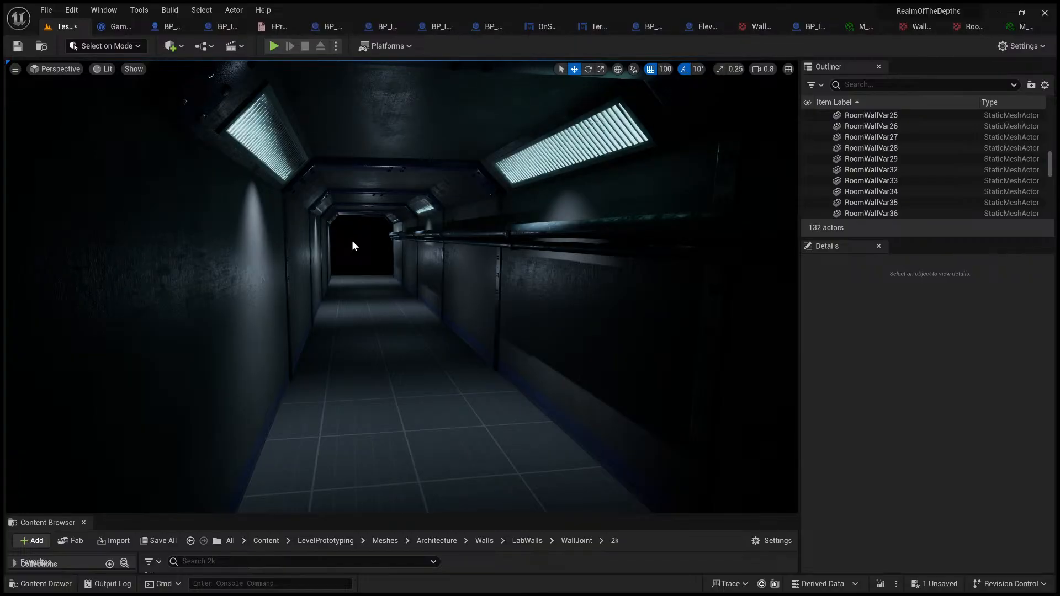
left_click(278, 289)
mouse_move(309, 279)
right_mouse_down()
mouse_move(257, 306)
mouse_move(271, 276)
mouse_move(293, 280)
right_mouse_up()
key("s")
left_click(435, 159, "ctrl")
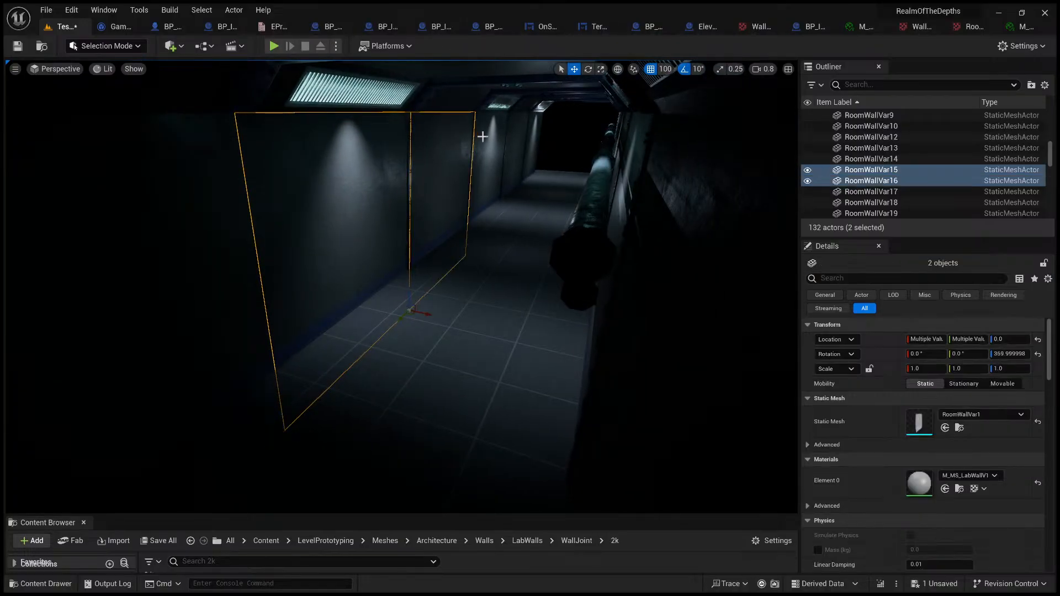
left_click(486, 138, "ctrl")
left_click(516, 137, "ctrl")
left_click(533, 147, "ctrl")
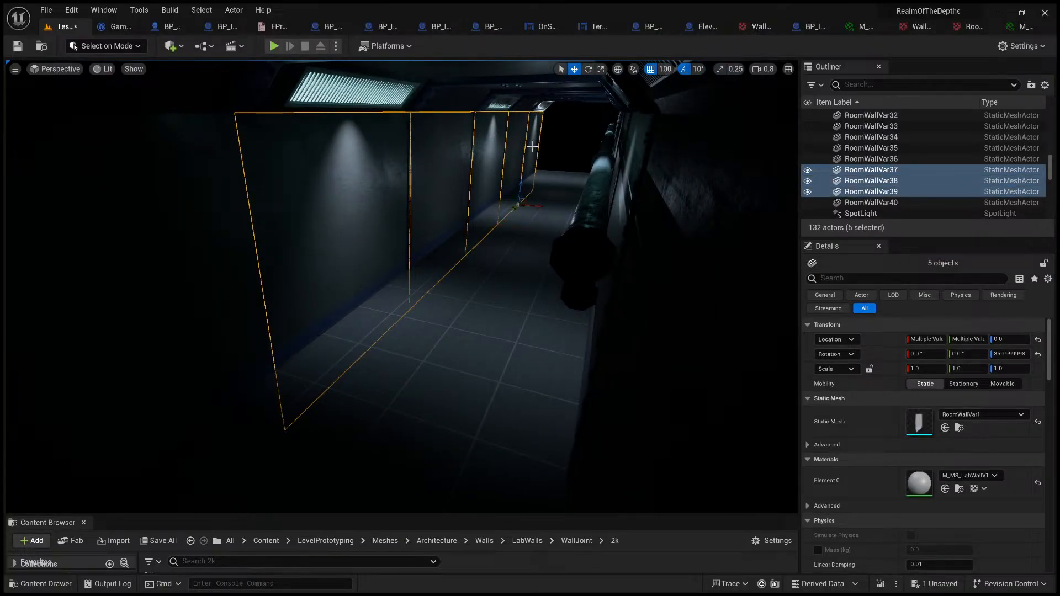
Step: Add the five wall panels on the pipe side of the corridor to the selection
key("a")
right_click_drag(304, 177, 403, 171)
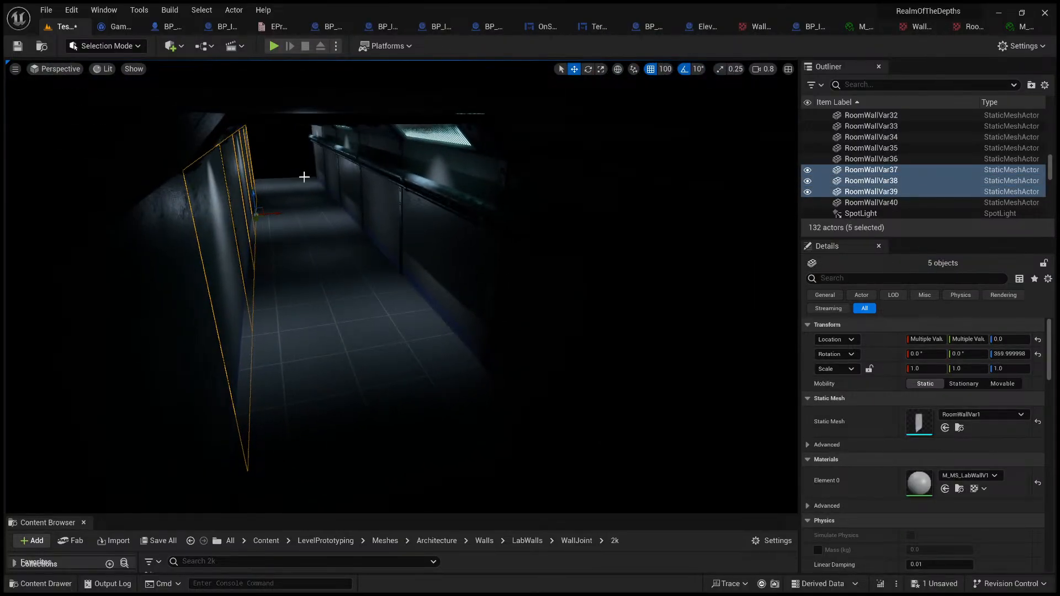
left_click(320, 166, "ctrl")
left_click(334, 170, "ctrl")
left_click(354, 180, "ctrl")
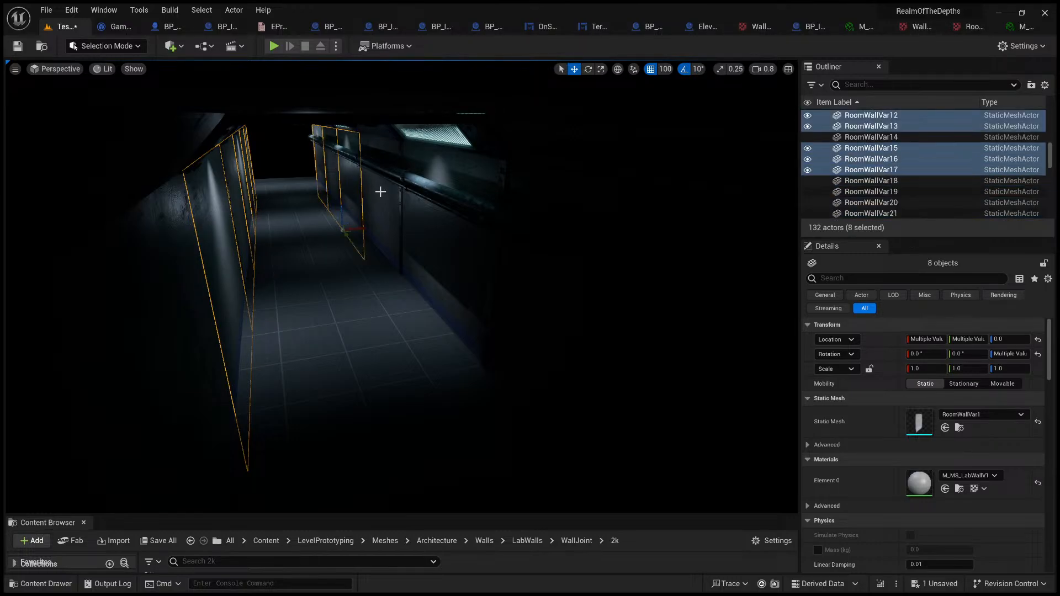
left_click(382, 192, "ctrl")
left_click(431, 231, "ctrl")
Step: Raise the ten selected wall panels to a Z location of 100 and inspect them from inside the corridor
right_click_drag(437, 339, 437, 288)
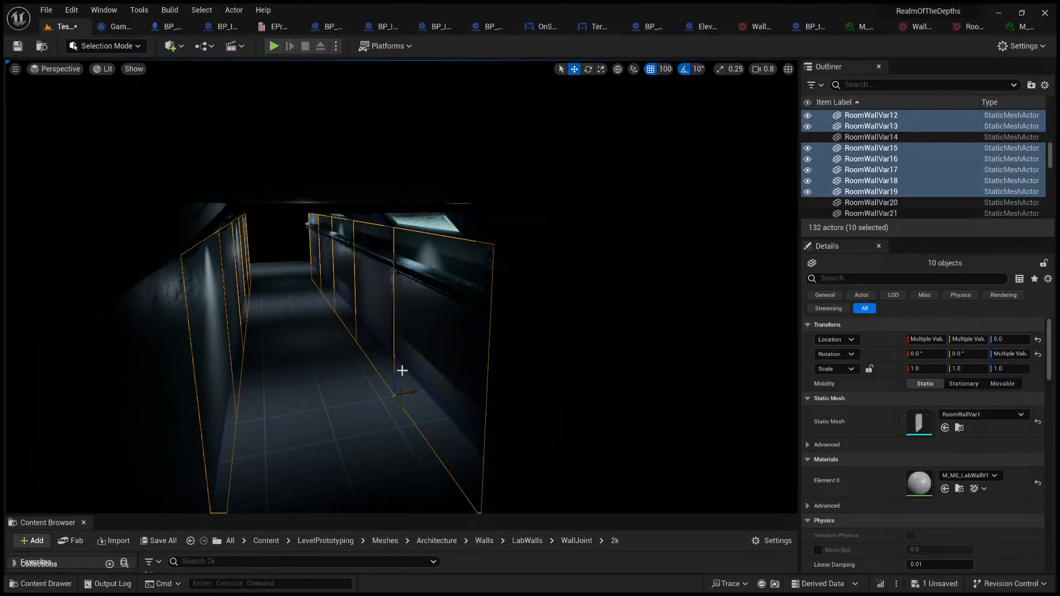
left_click_drag(396, 374, 397, 342)
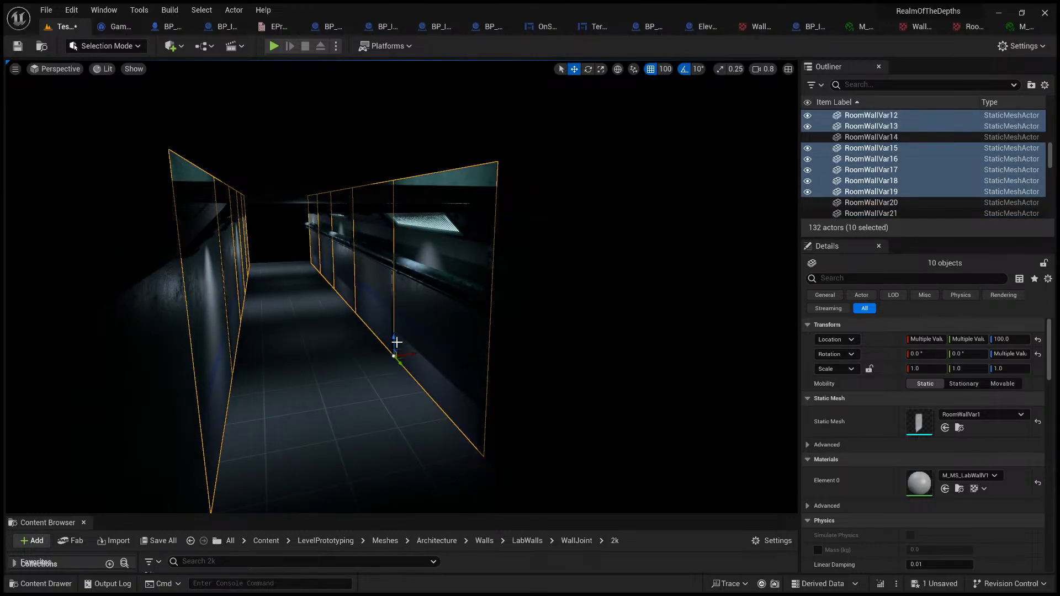
right_click_drag(397, 342, 431, 336)
left_click(354, 381)
right_click_drag(353, 381, 372, 334)
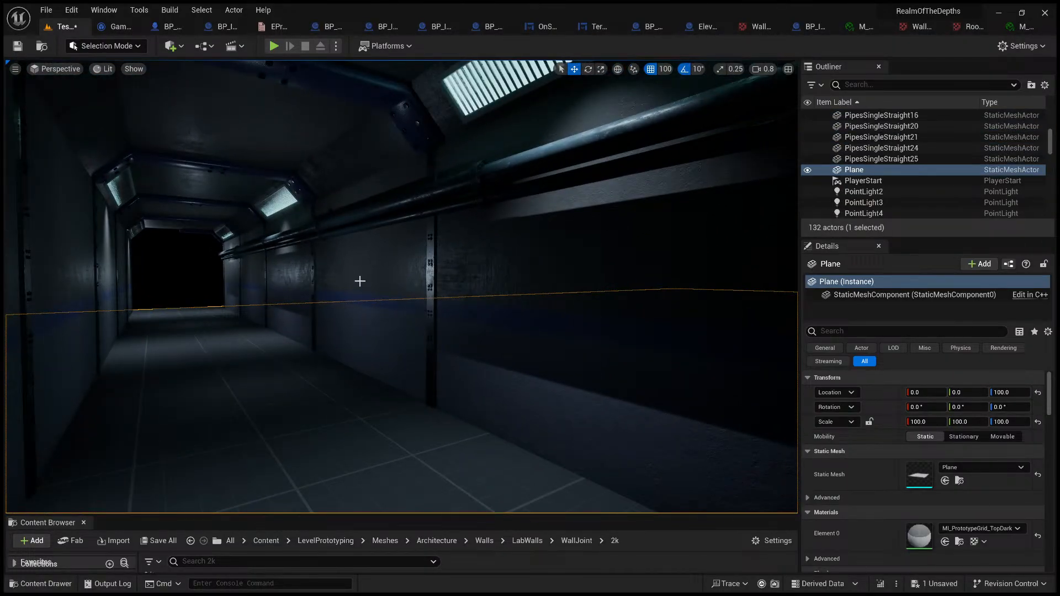
Step: Restore the selection of the ten wall panels and lower them to a Z location of about 46, without grid snapping
key("ctrl+z")
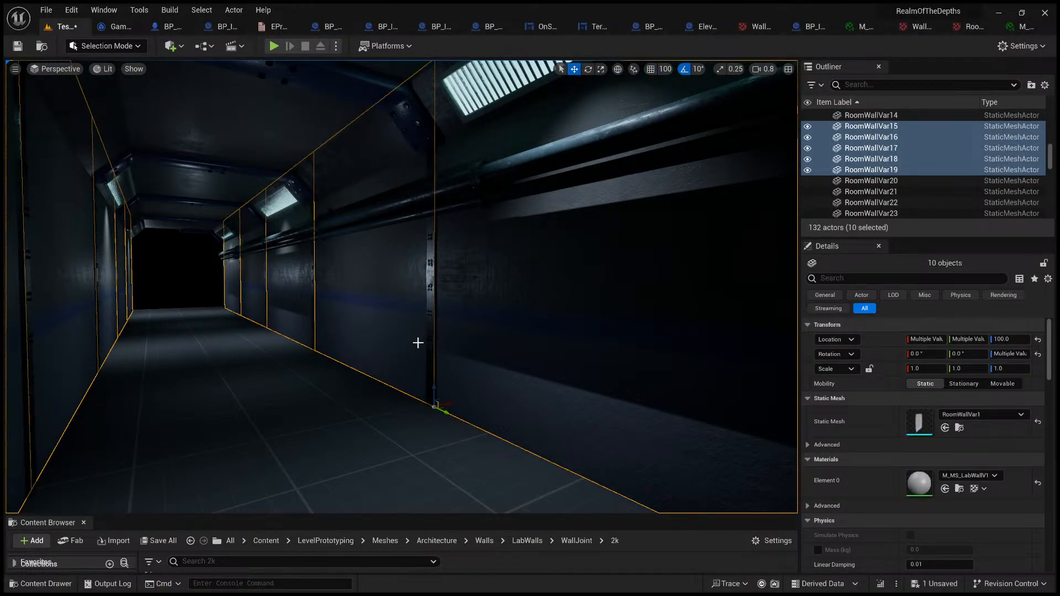
left_click_drag(431, 387, 430, 432)
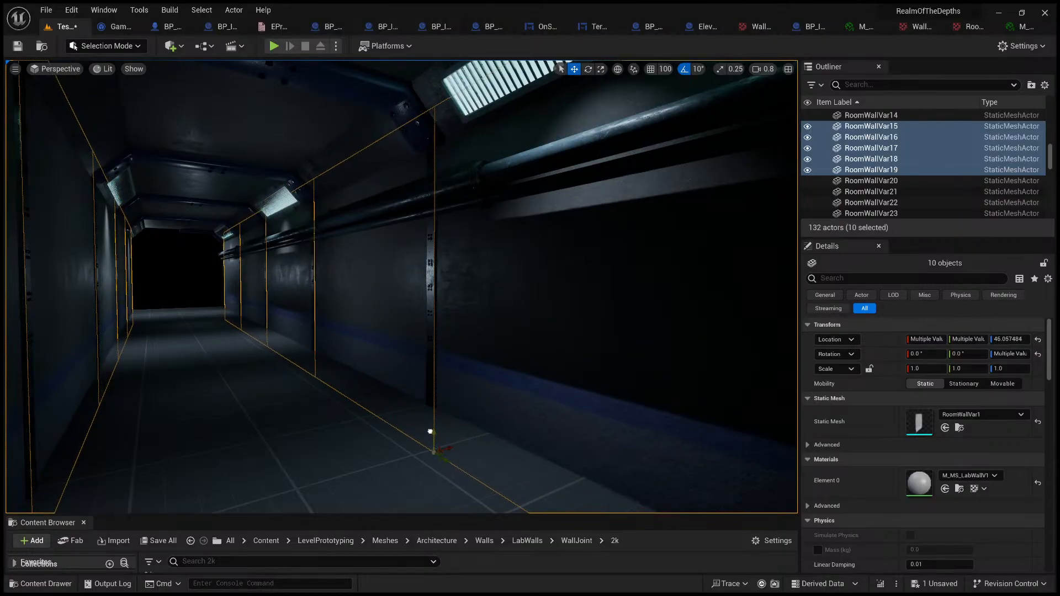
key("Escape")
right_click_drag(430, 431, 374, 381)
left_click(374, 381)
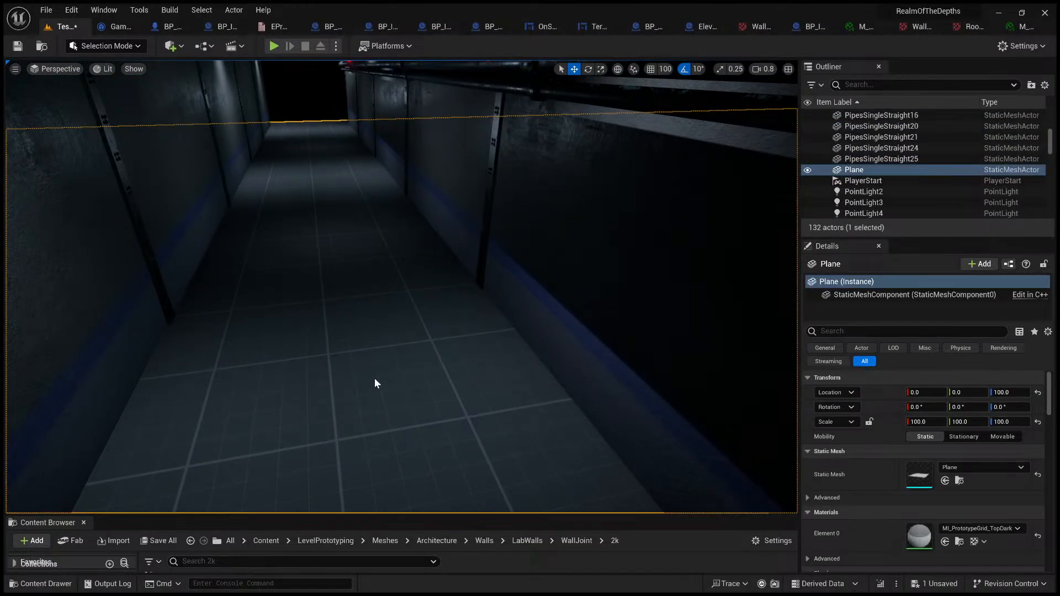
Step: Play-test the corridor by walking through it, and end the session
key("alt+p")
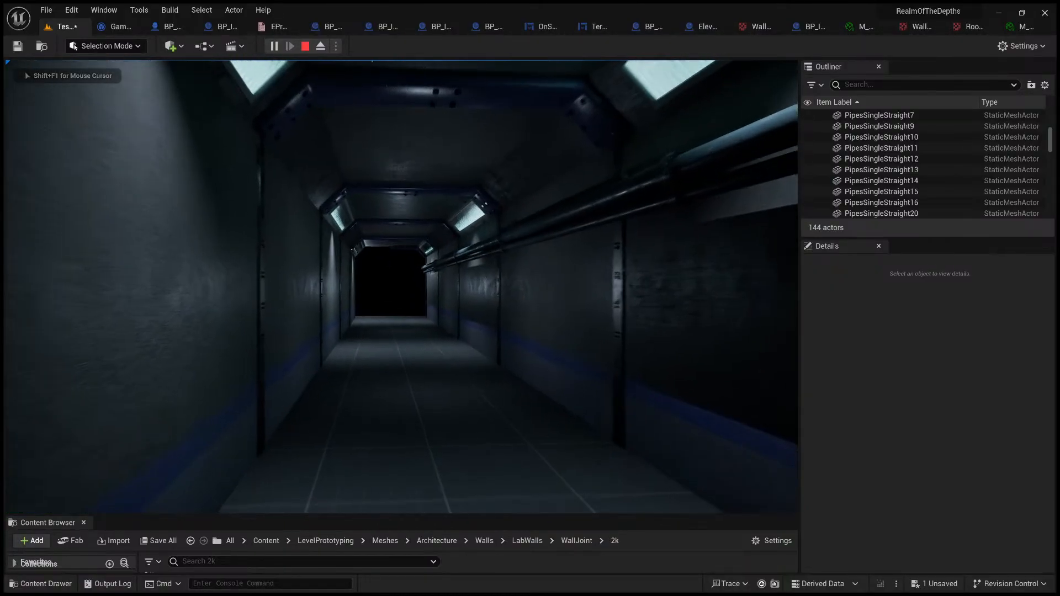
key("w")
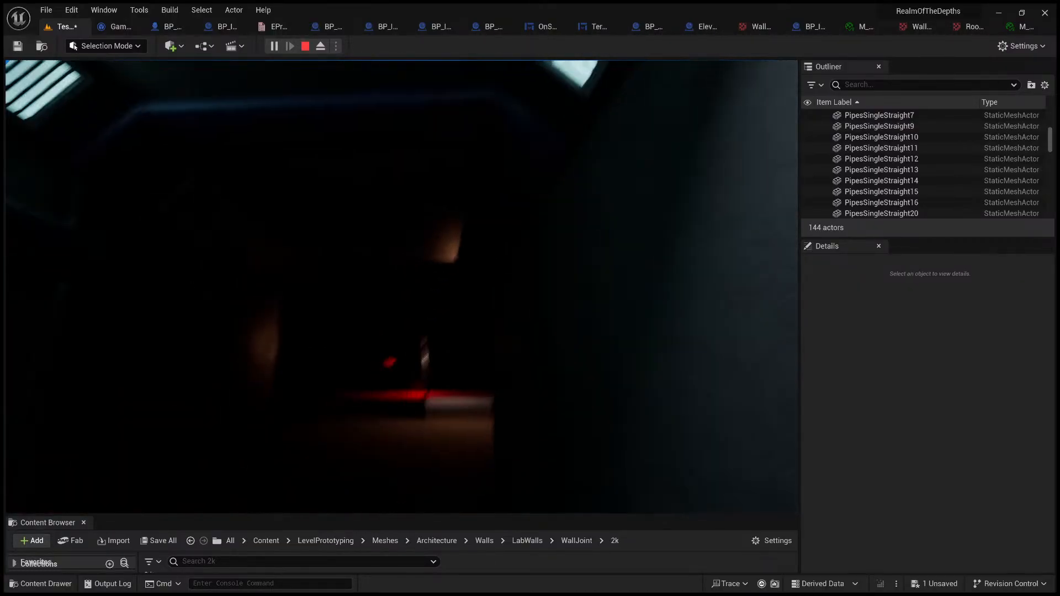
key("Escape")
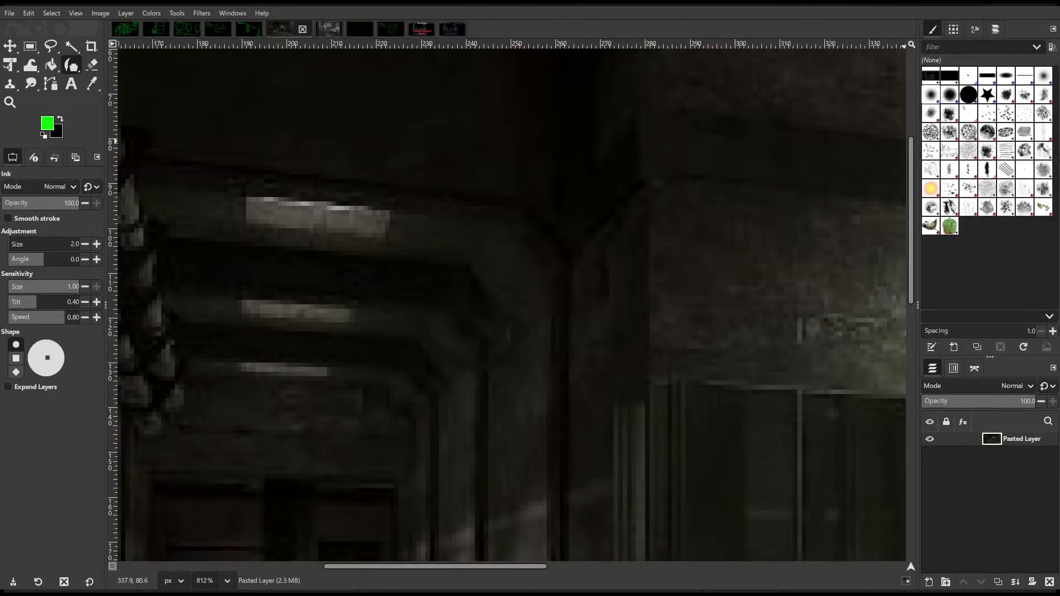
Step: Compare the corridor with the dark hallway reference in GIMP and view the level layout sketch with areas A to F
scroll(804, 303, "down", 4, "ctrl")
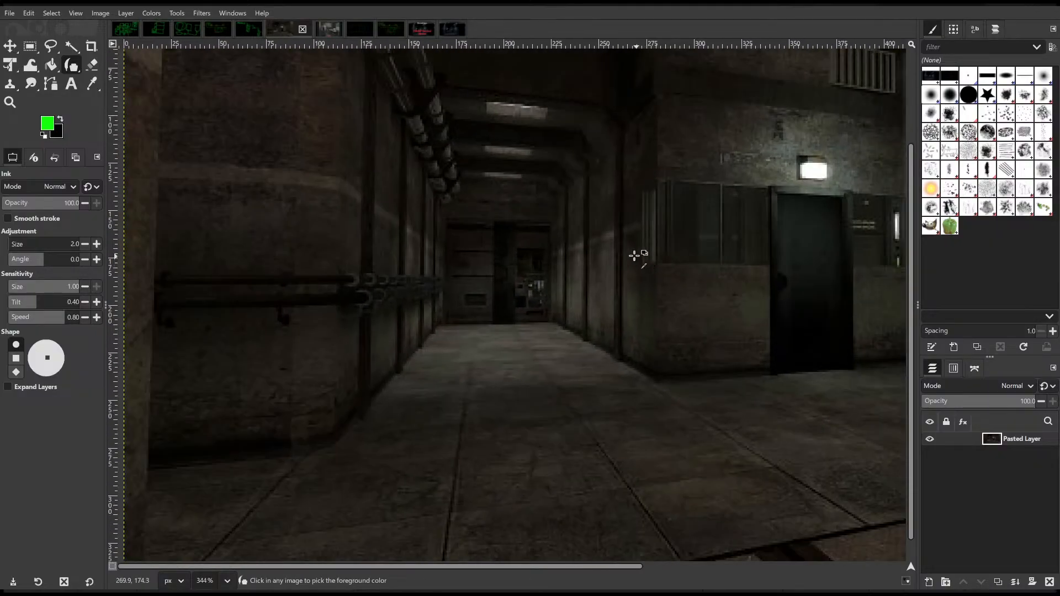
scroll(634, 255, "up", 1, "ctrl")
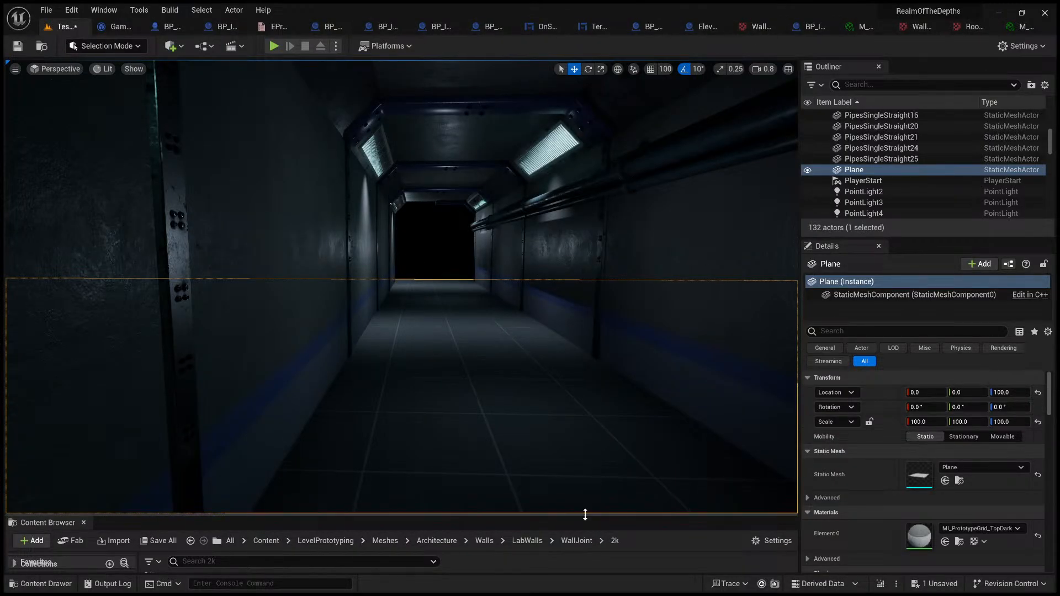
left_click_drag(585, 515, 586, 286)
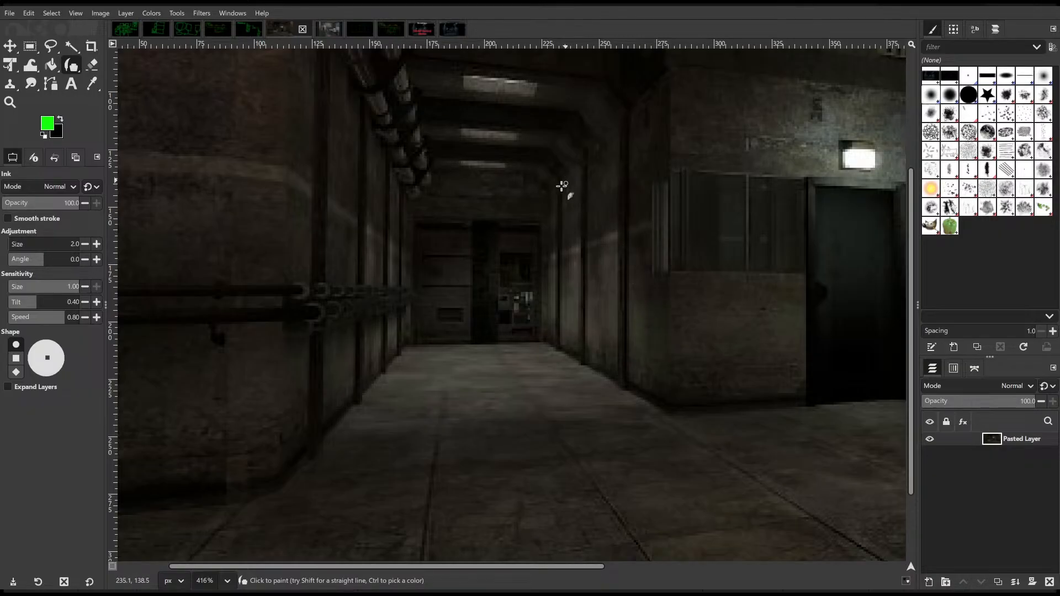
left_click(391, 29)
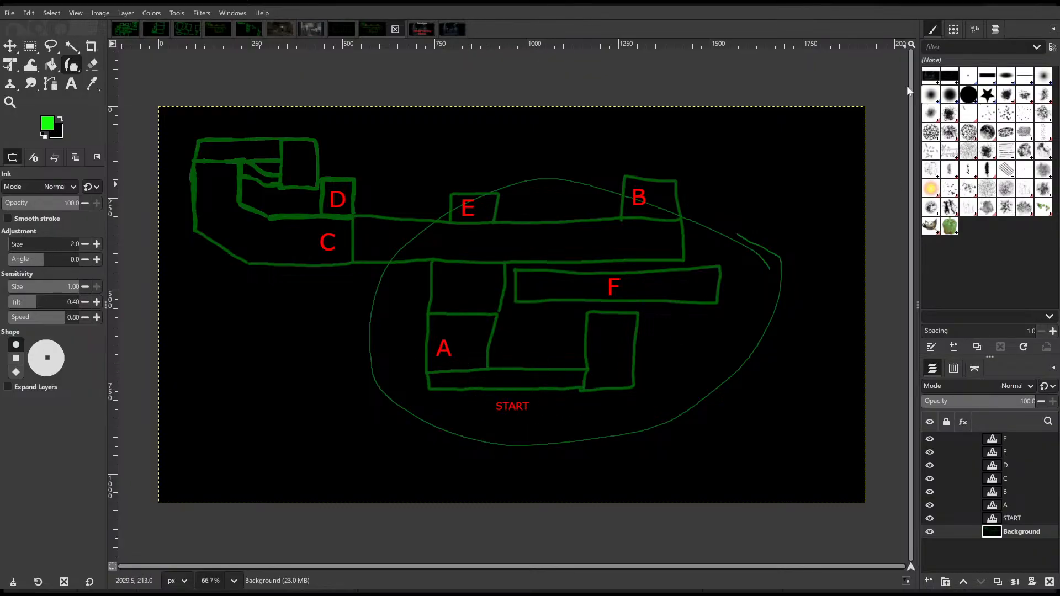
left_click(995, 6)
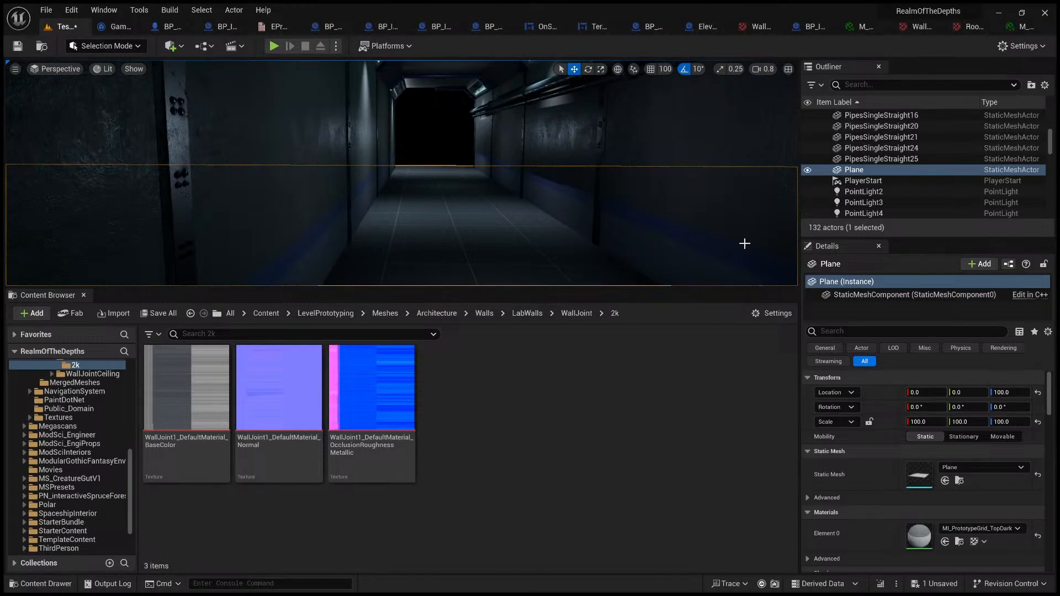
Step: Open the Tutorial level from the Content/ThirdPerson/Maps folder in Unreal
left_click(267, 314)
scroll(426, 396, "down", 5)
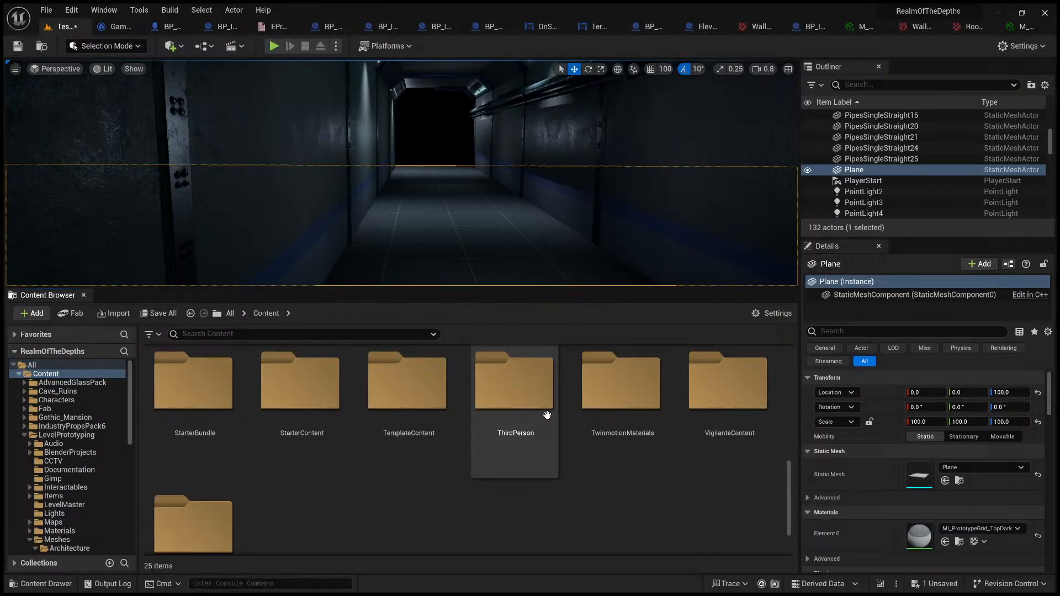
double_click(546, 415)
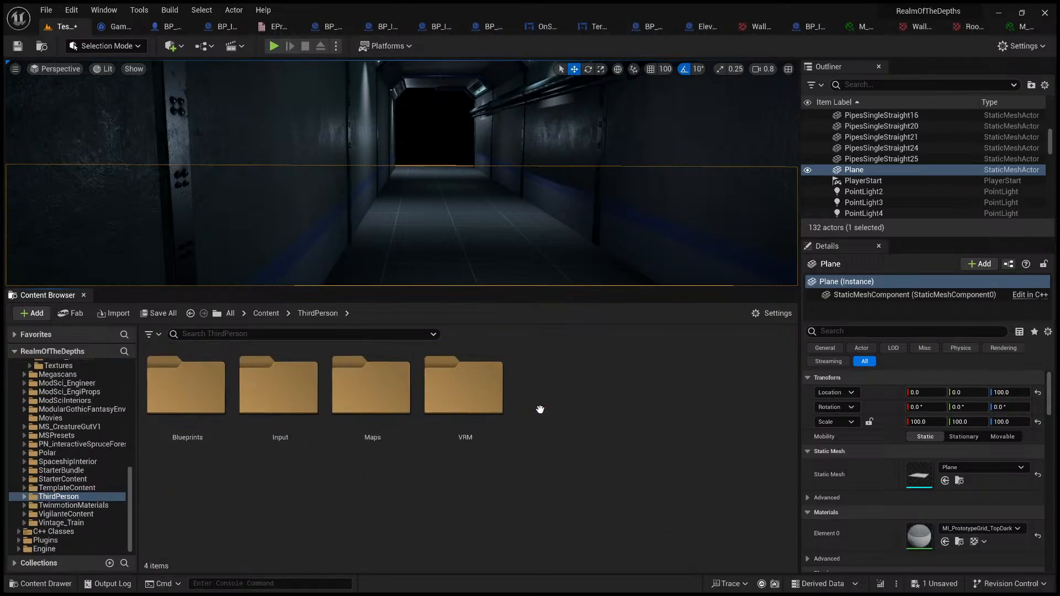
double_click(388, 410)
scroll(463, 427, "down", 5)
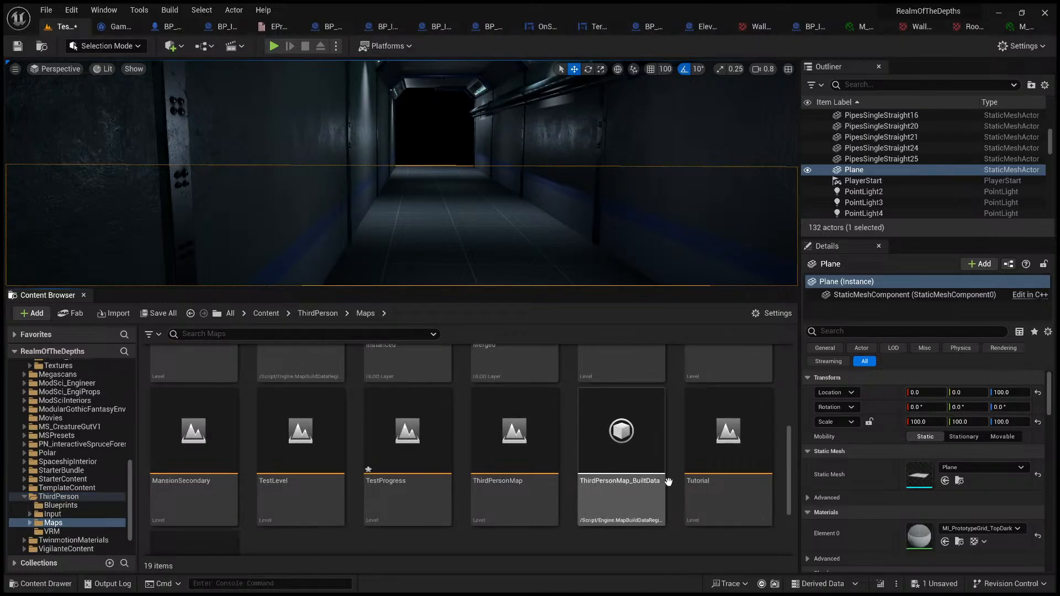
left_click(740, 460)
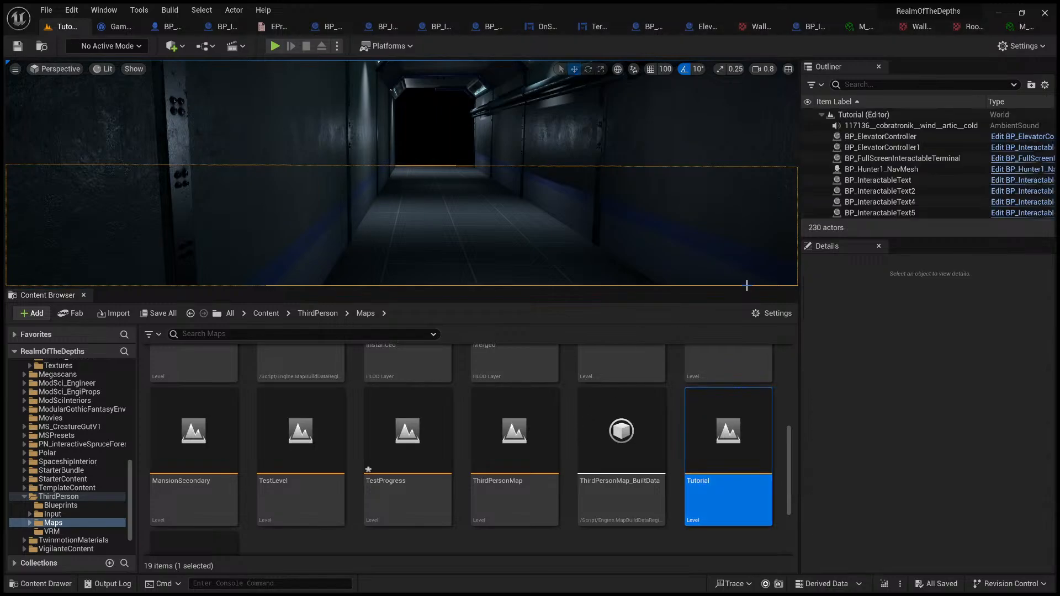
Step: Enlarge the viewport and examine the Tutorial level's hall, its angled wall ribs, doorway and floor
left_click_drag(752, 288, 760, 500)
right_click_drag(552, 331, 17, 381)
key("w")
scroll(453, 326, "up", 1)
key("w")
key("w")
key("w")
right_click_drag(594, 373, 326, 376)
key("s")
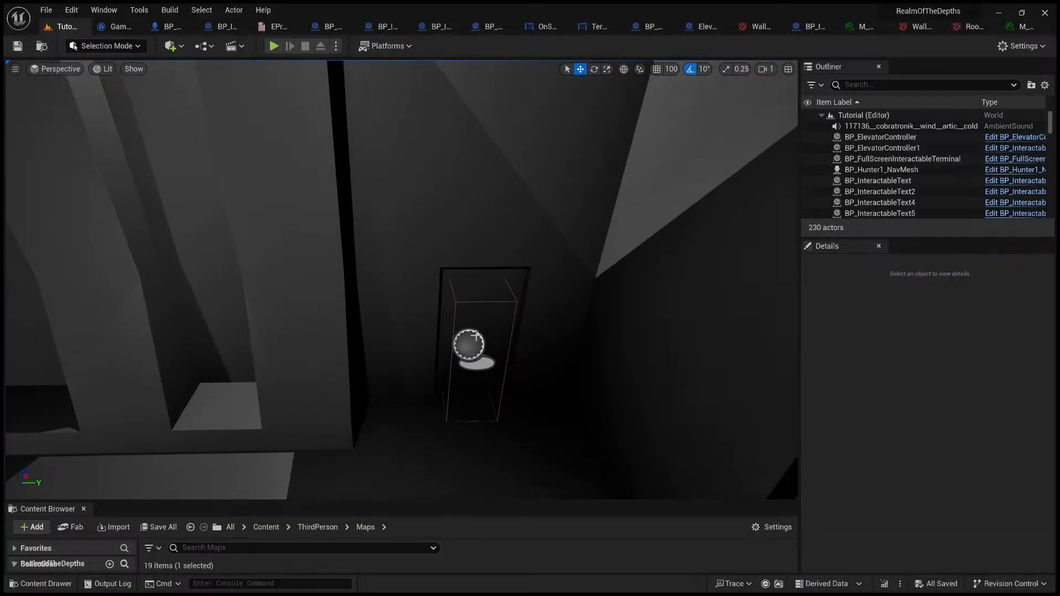
right_click_drag(518, 220, 515, 239)
key("s")
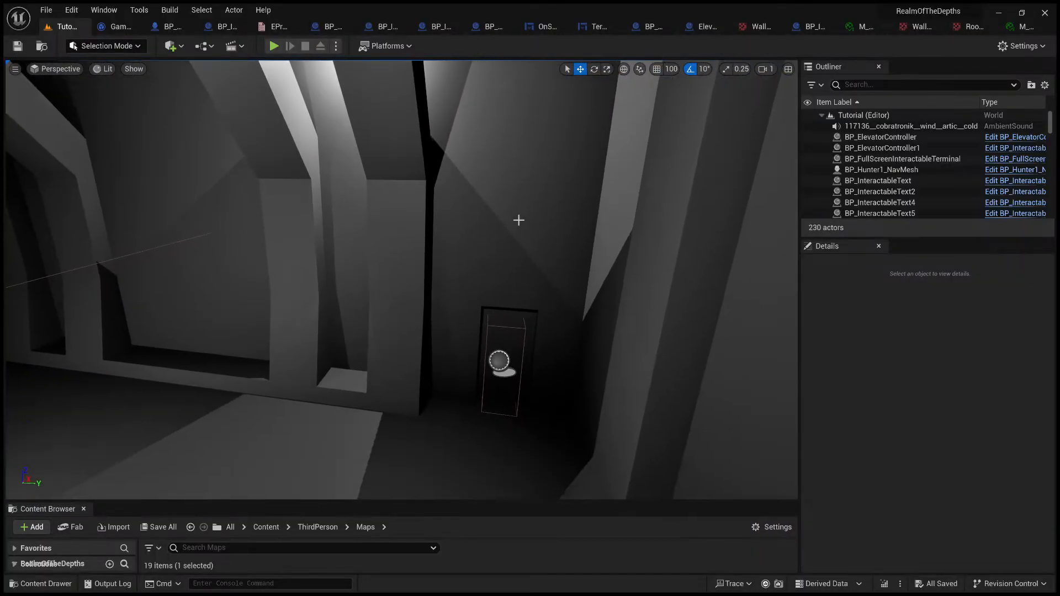
right_click_drag(555, 180, 403, 360)
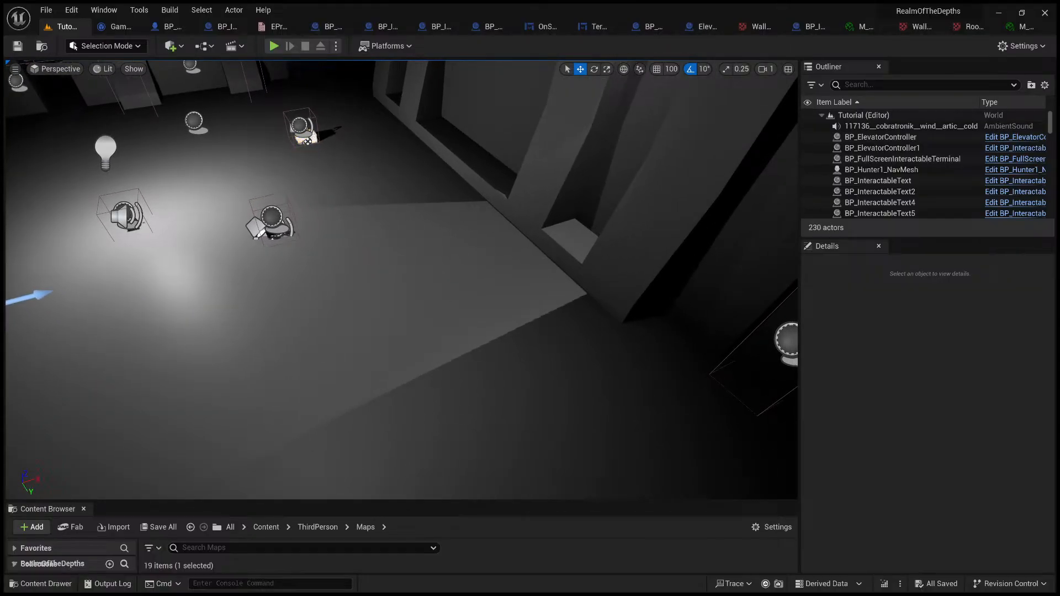
left_click(466, 360)
key("alt+p")
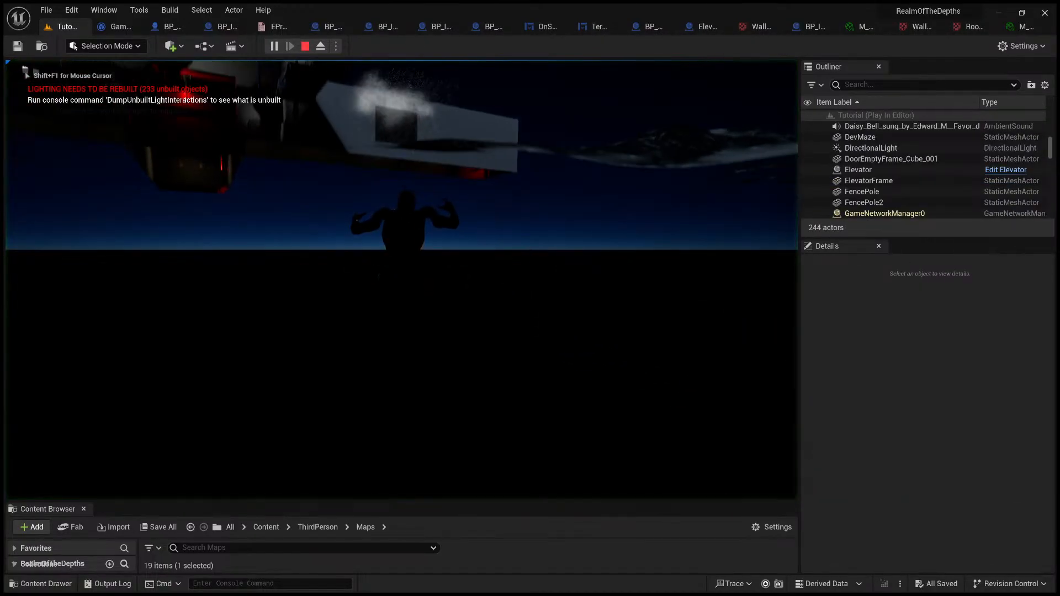
key("Escape")
key("w")
right_click_drag(445, 291, 427, 75)
key("alt+p")
key("Escape")
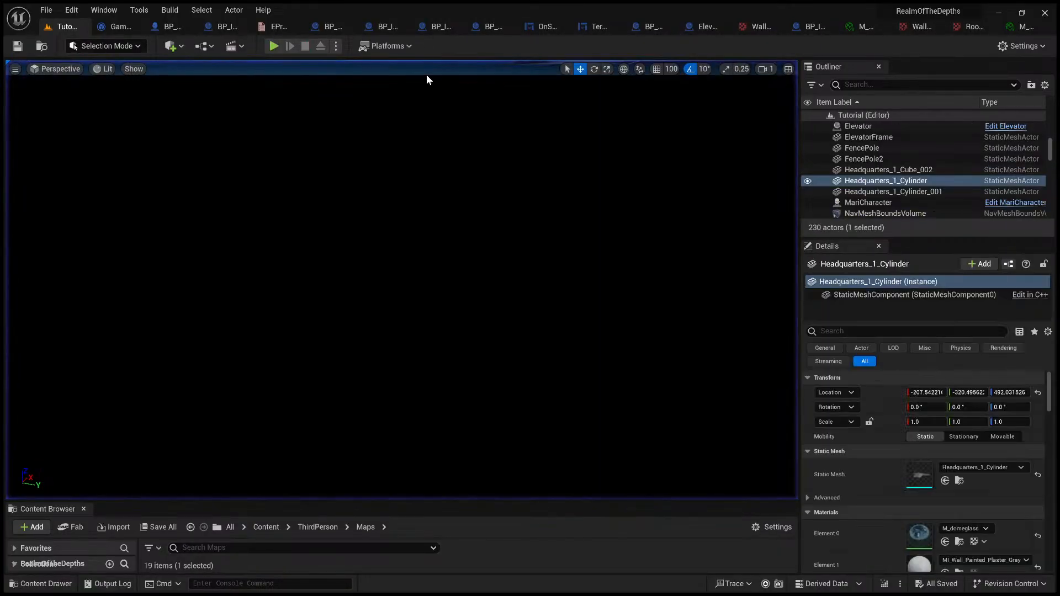
Step: Play-test the Tutorial level's hall, examining its ribbed walls and ceiling while walking, and end the session
left_click(275, 47)
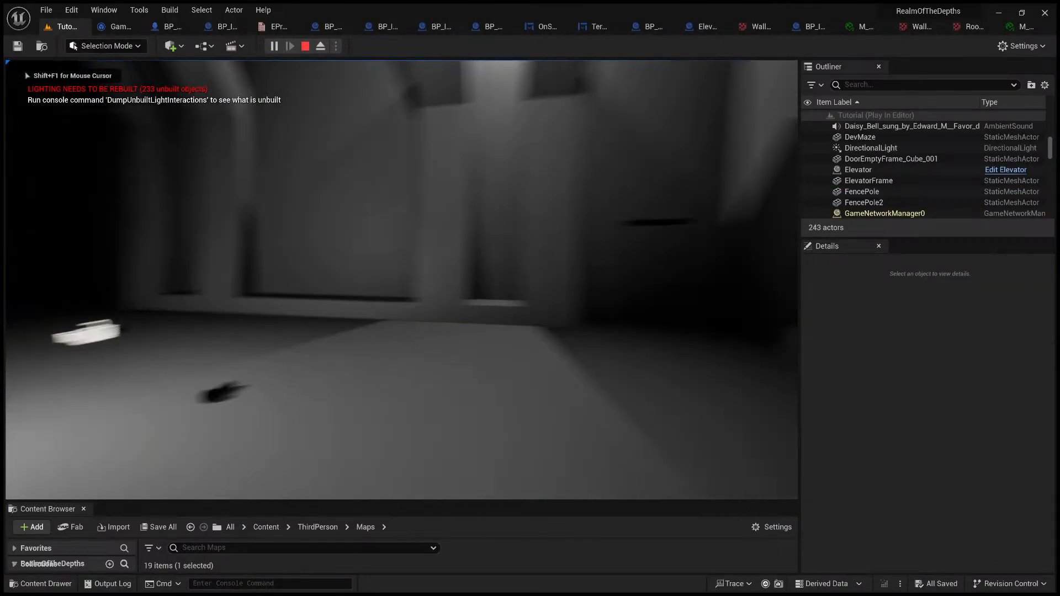
key("s")
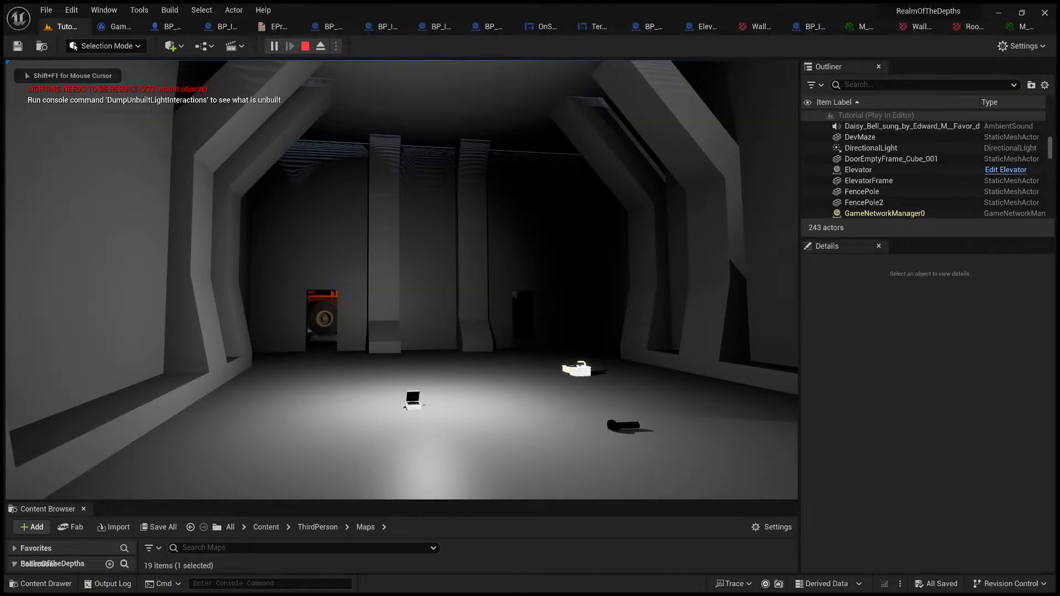
key("w")
key("a")
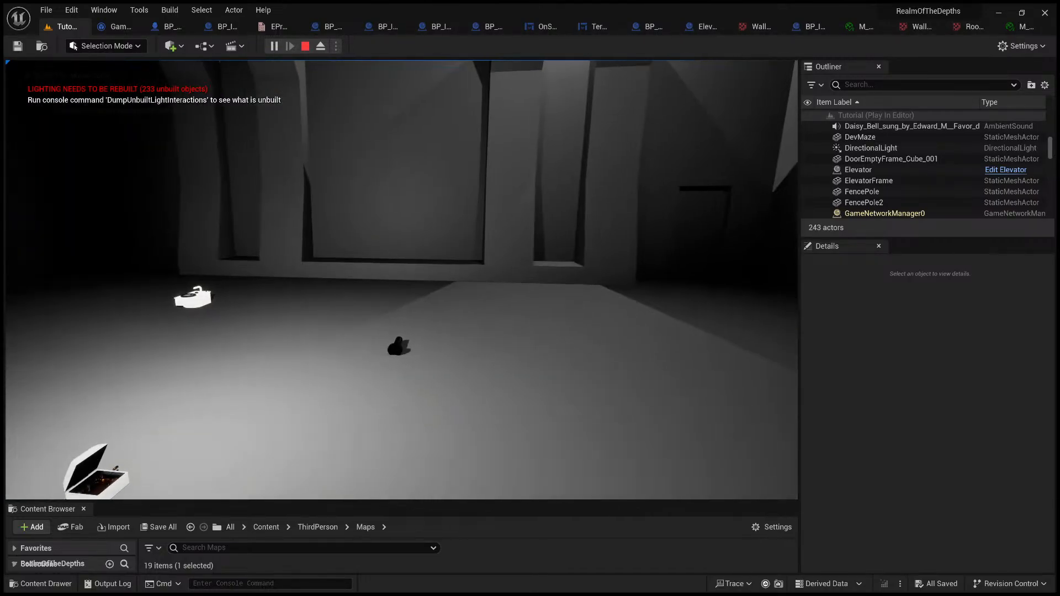
key("w")
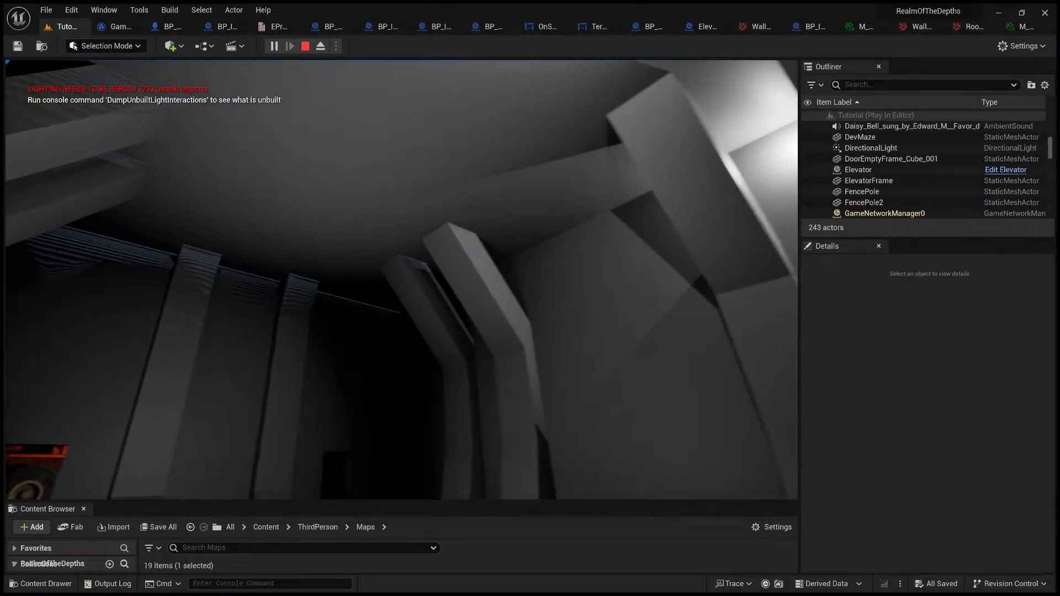
key("a")
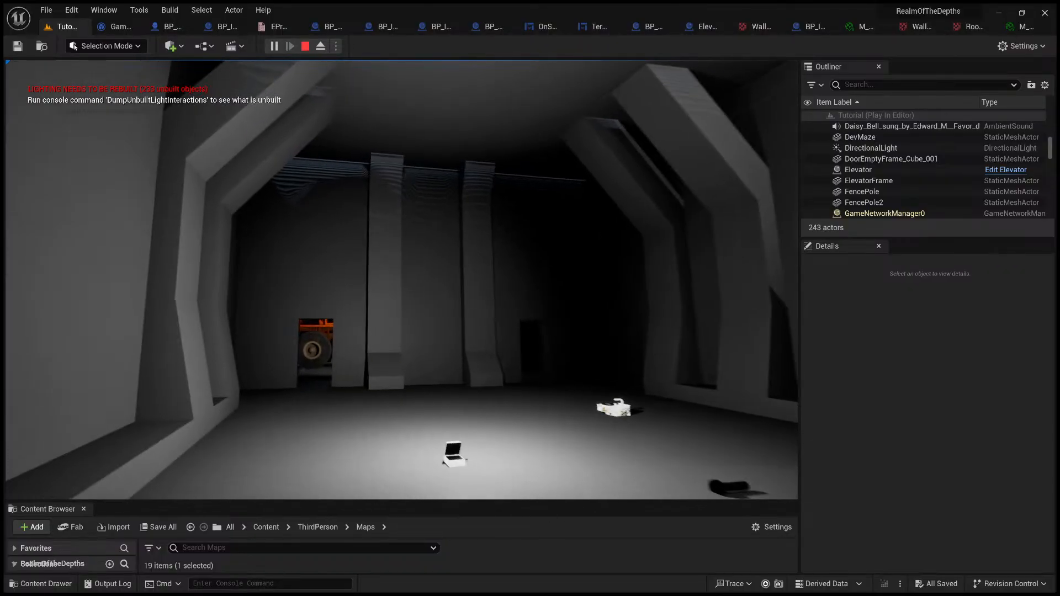
key("Escape")
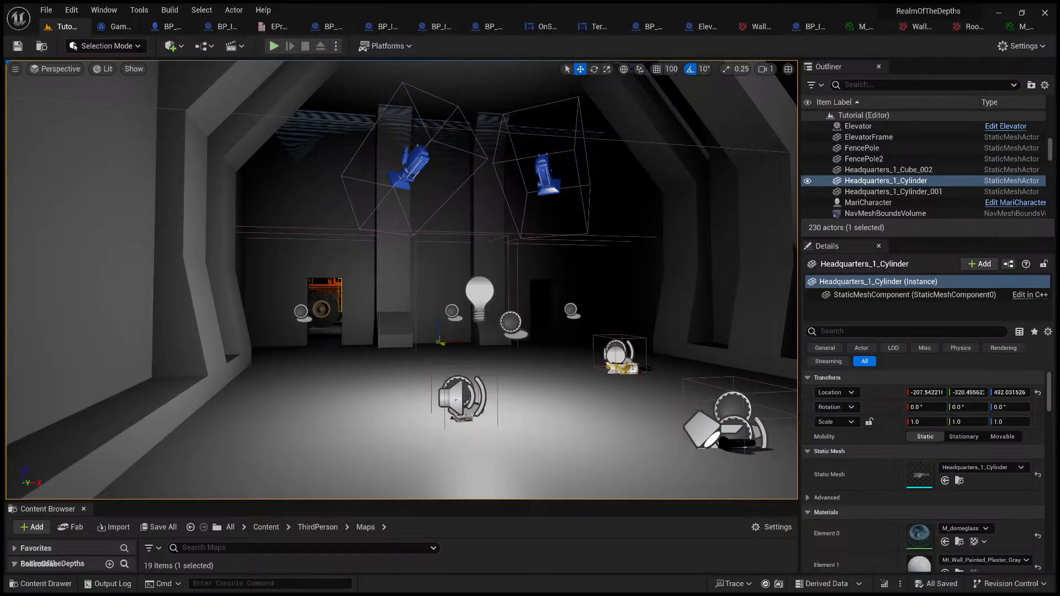
left_click_drag(353, 224, 296, 101)
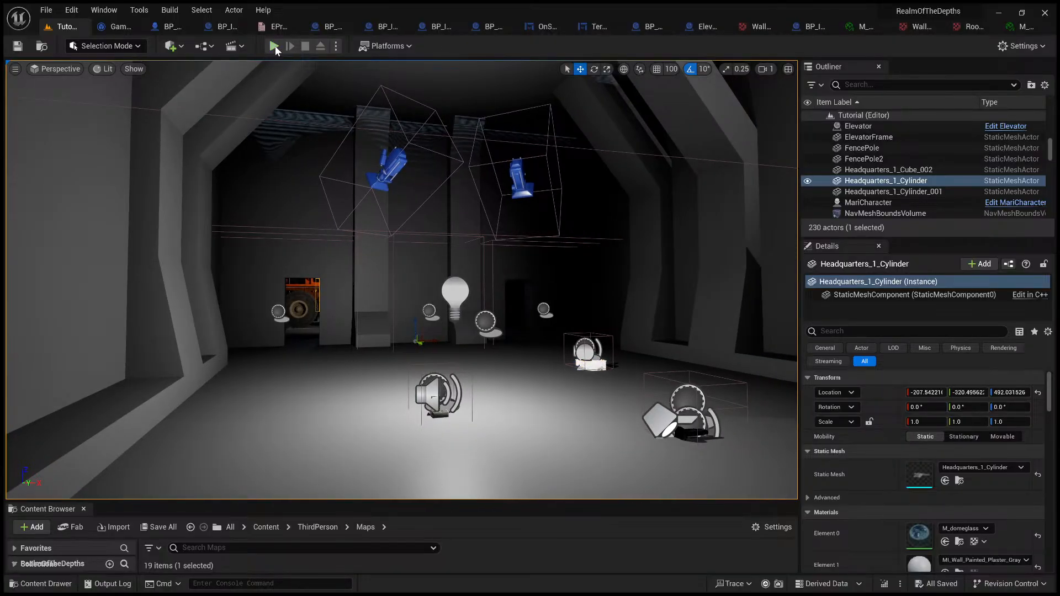
Step: Play-test the Tutorial level, walking from the hall past the orange truck and the red-lit doorway to the laptop terminal
left_click(274, 45)
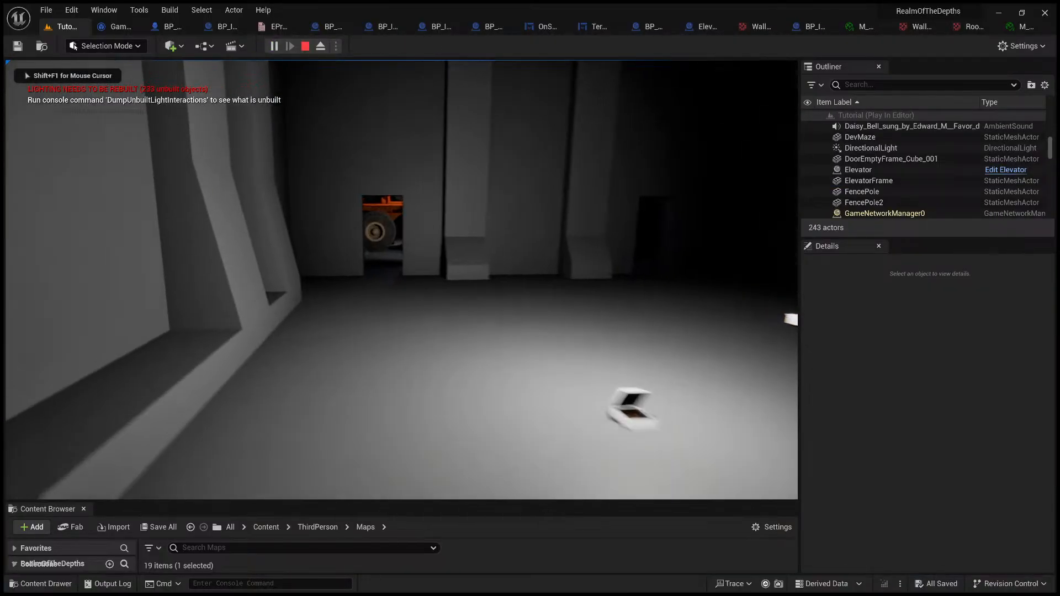
key("w")
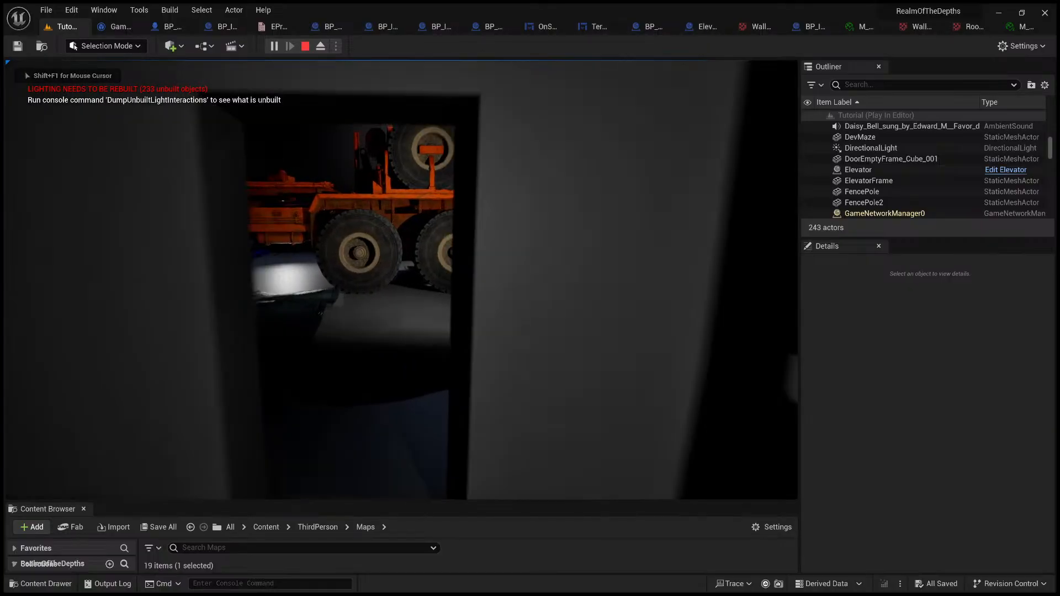
key("w")
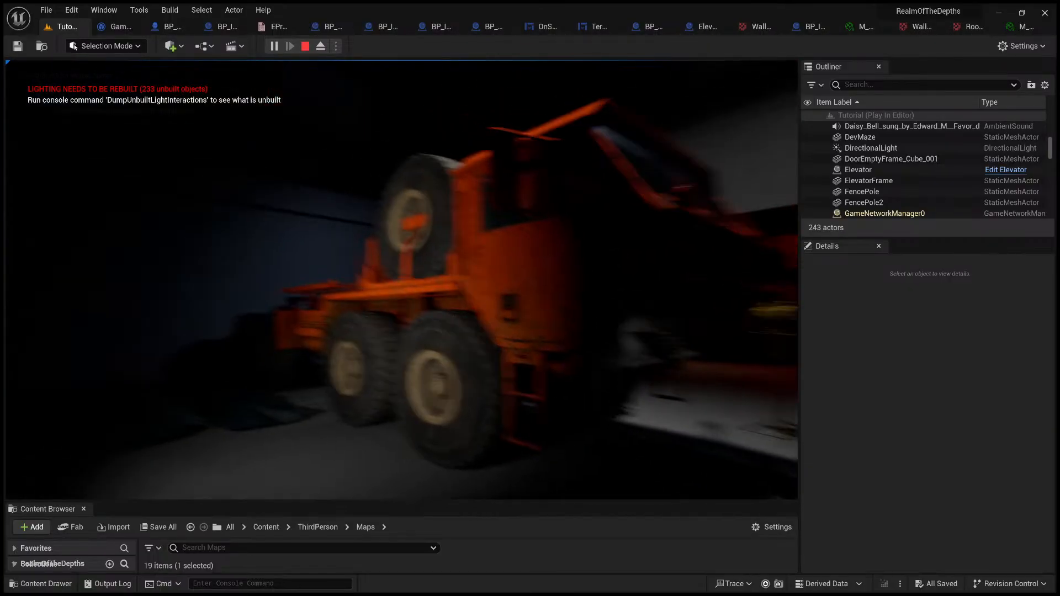
key("w")
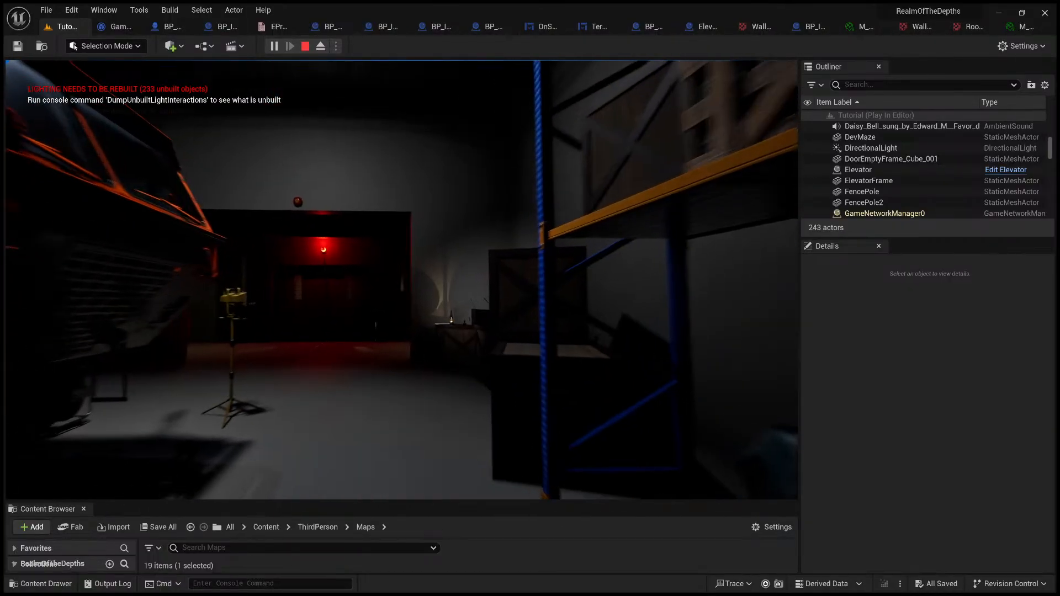
key("w")
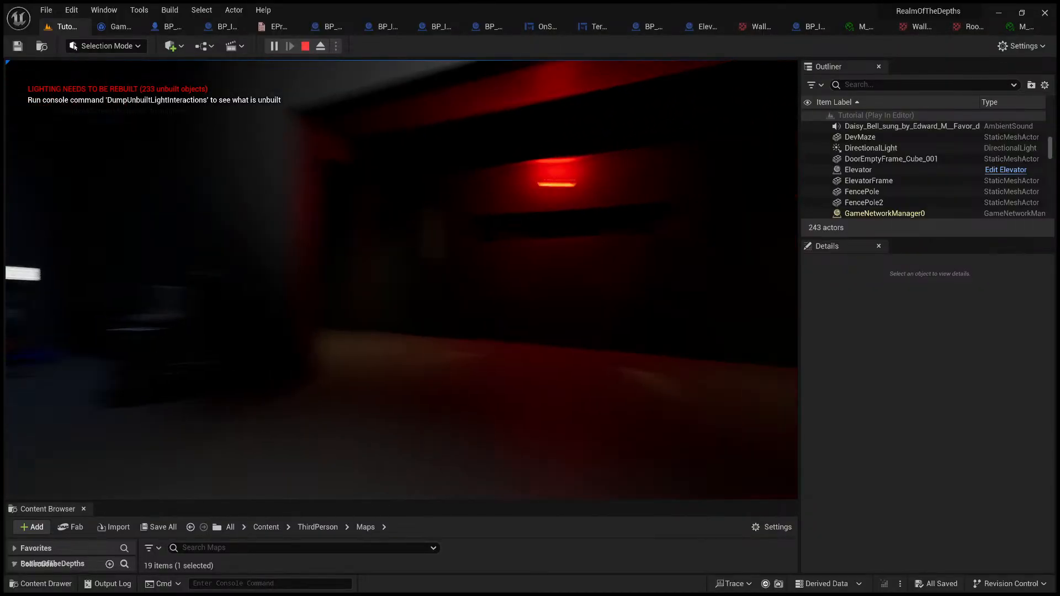
key("w")
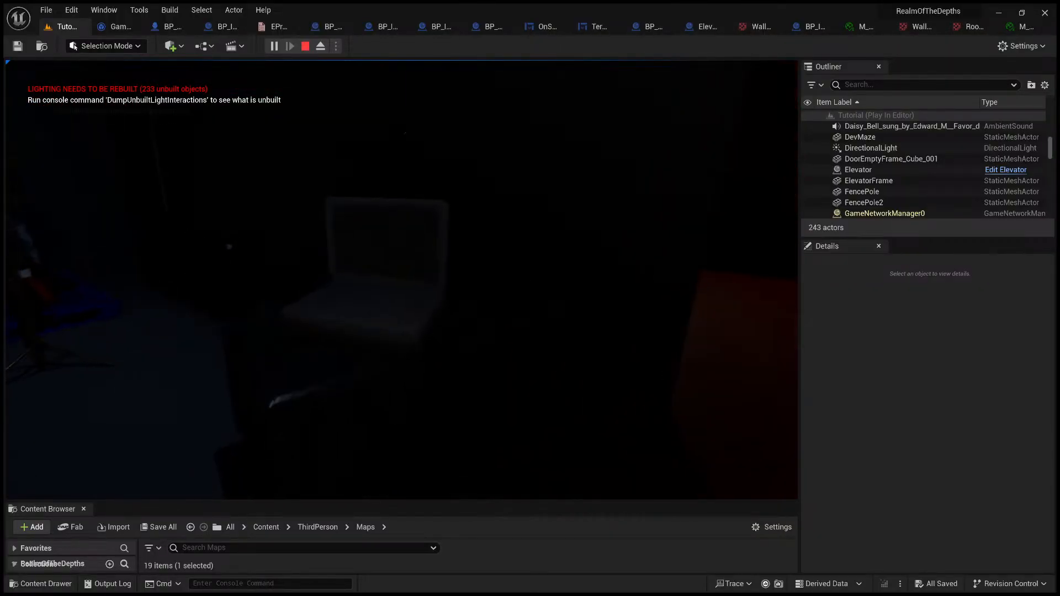
Step: Access the in-game terminal, switch on Power Elevator in the Power Distribution System, and return to the game
key("e")
left_click(401, 469)
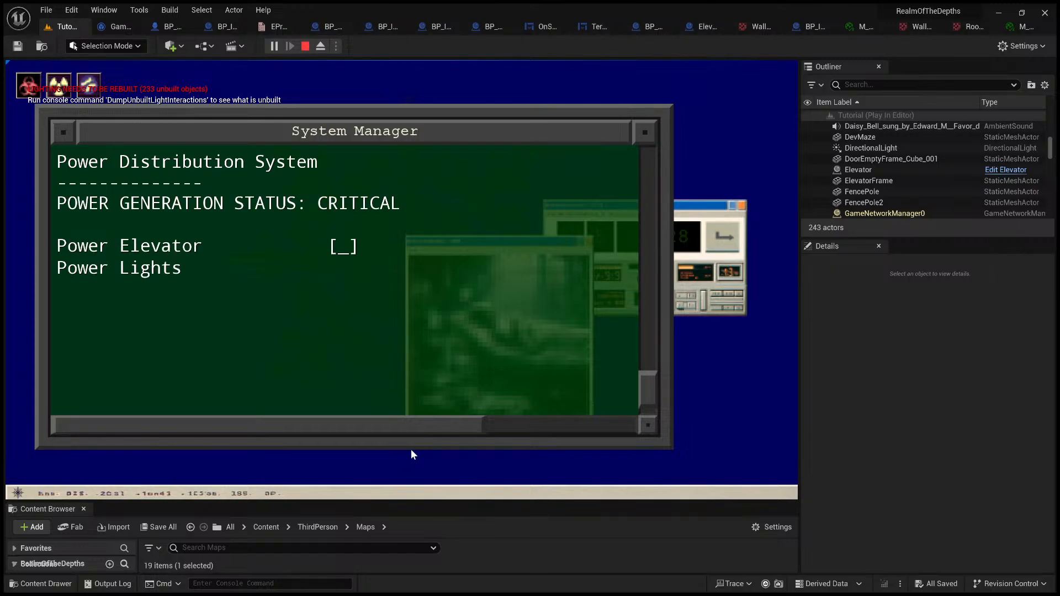
left_click(165, 246)
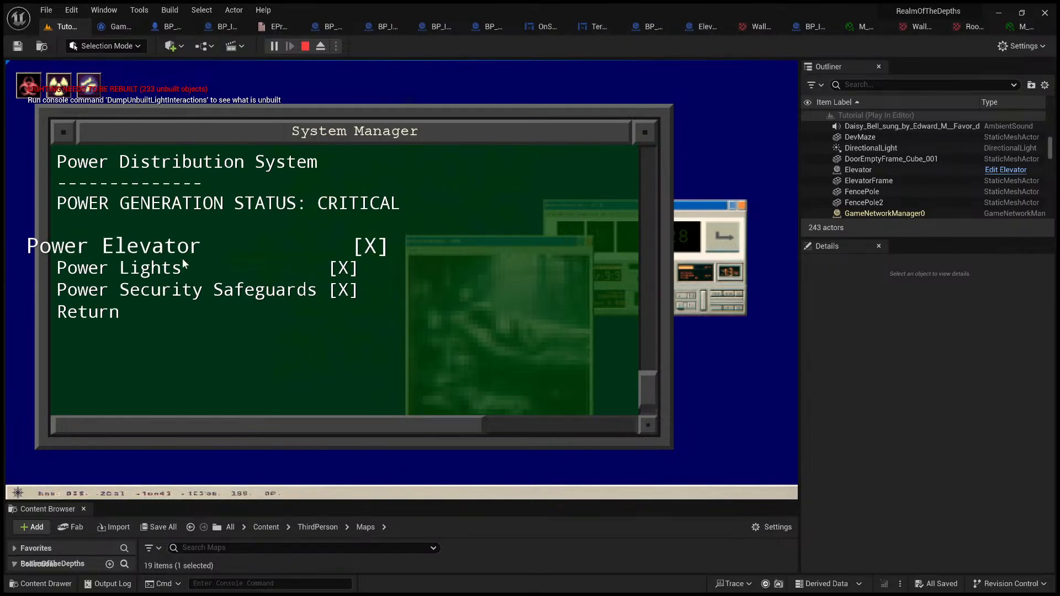
left_click(115, 316)
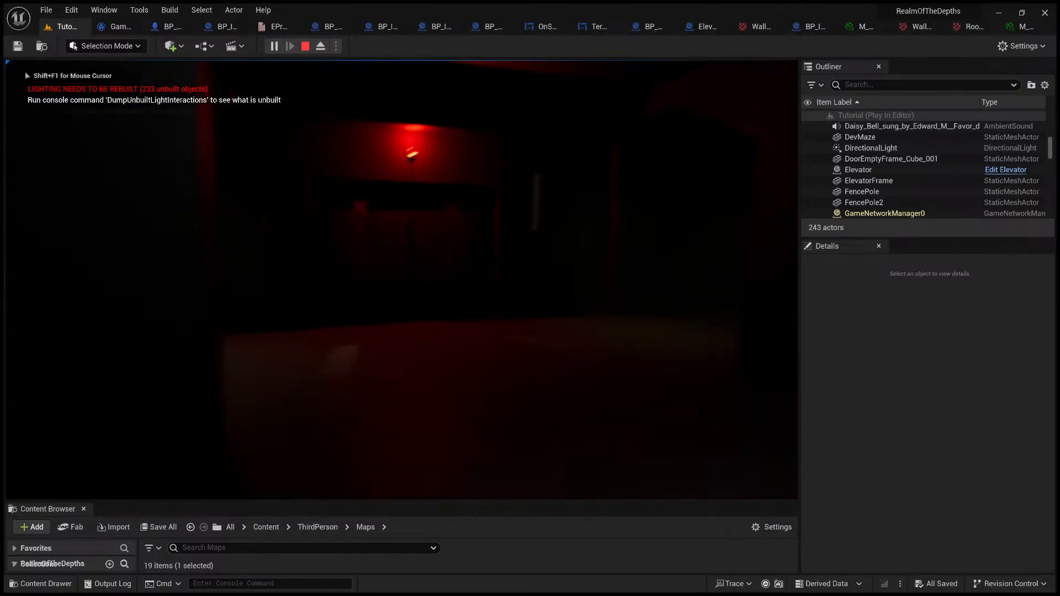
Step: Pick up the wrench beside the oil lamp and walk down the dark corridor, examining the view through its large window
key("w")
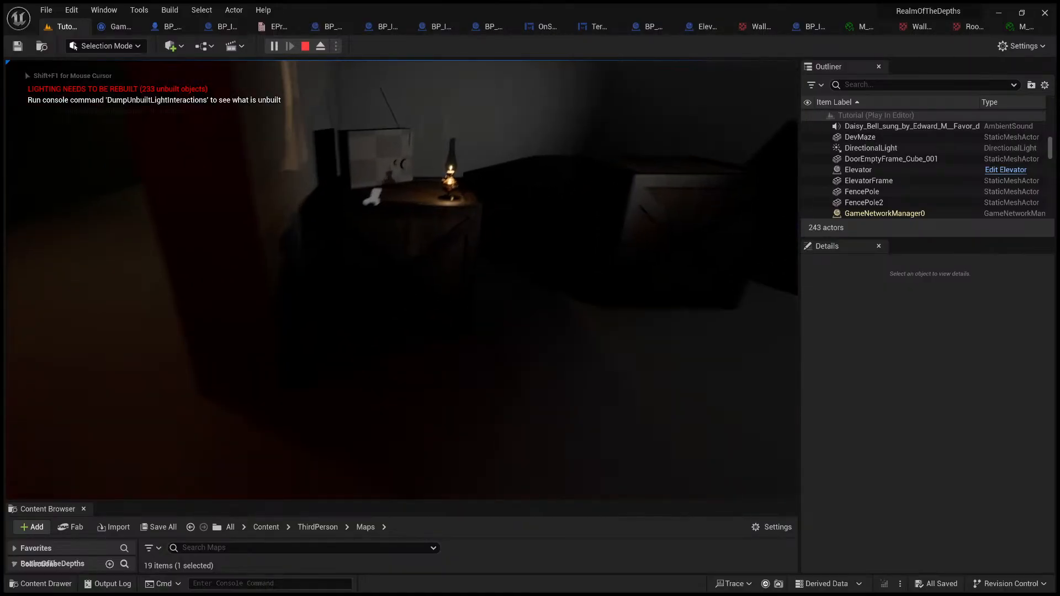
left_click(402, 469)
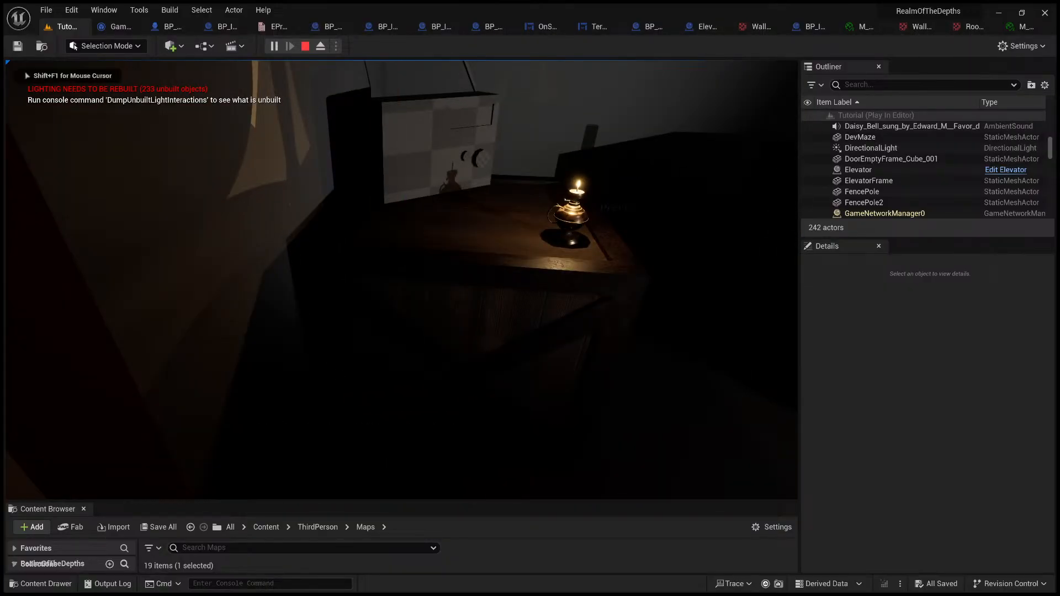
key("w")
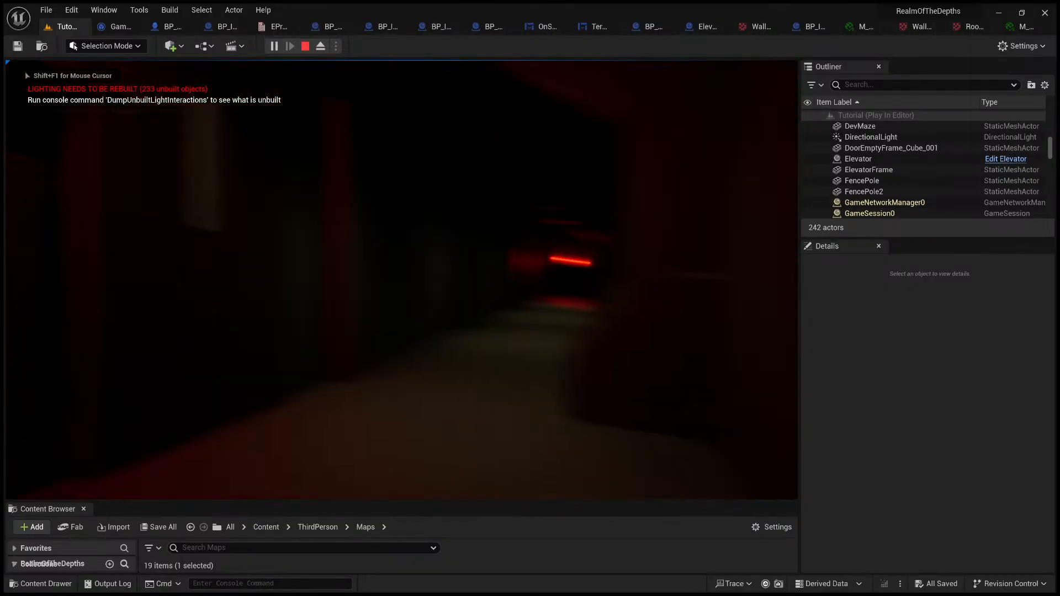
key("w")
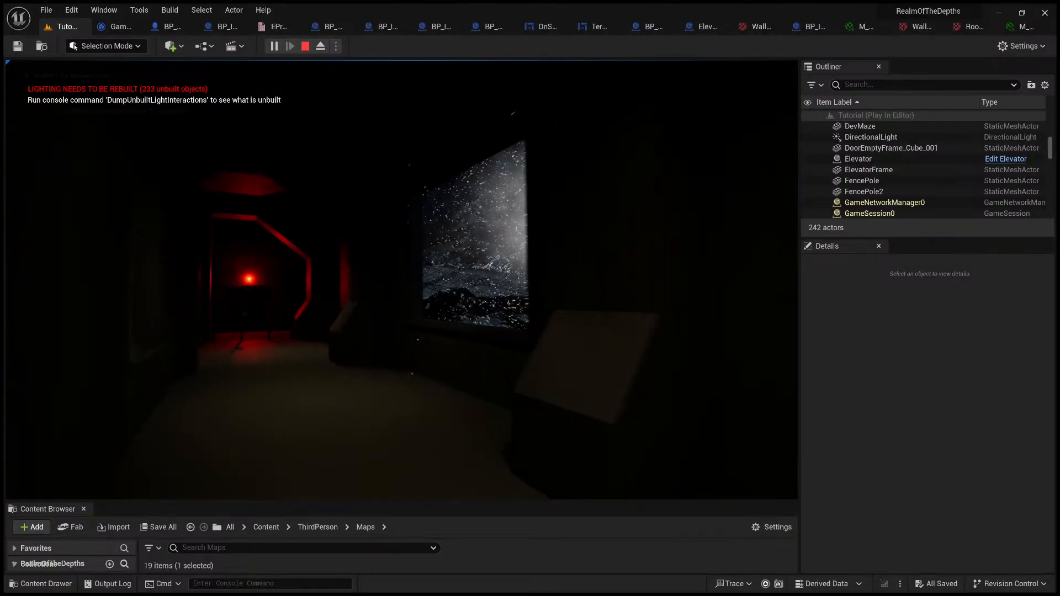
key("w")
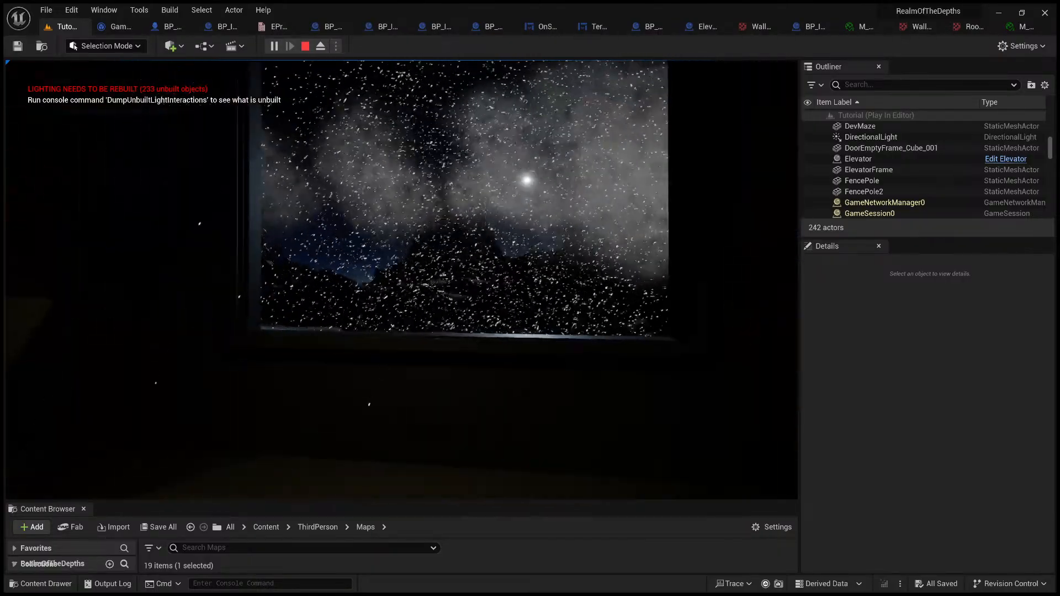
key("w")
key("s")
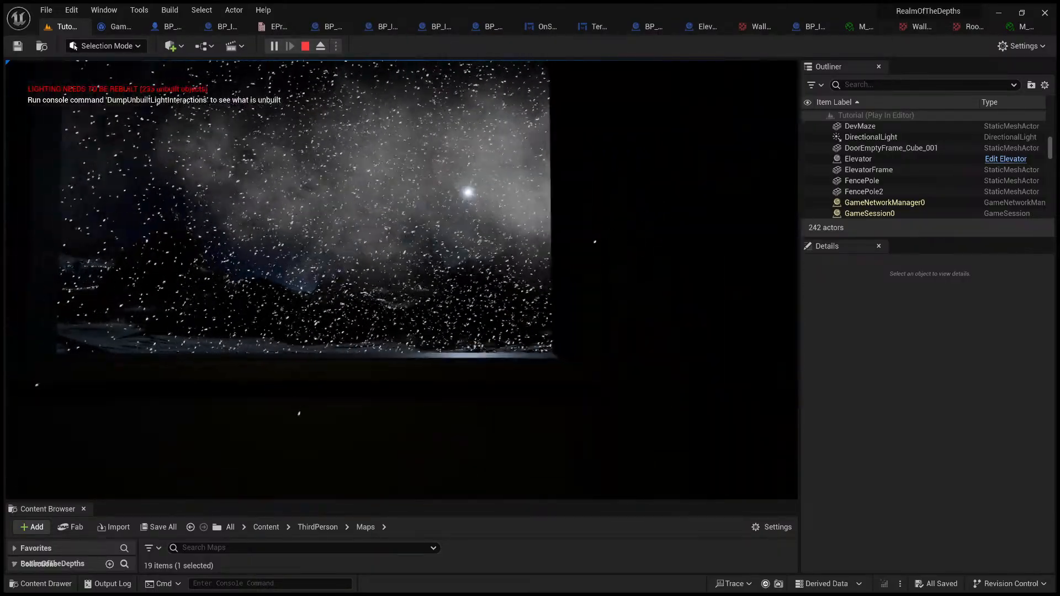
key("w")
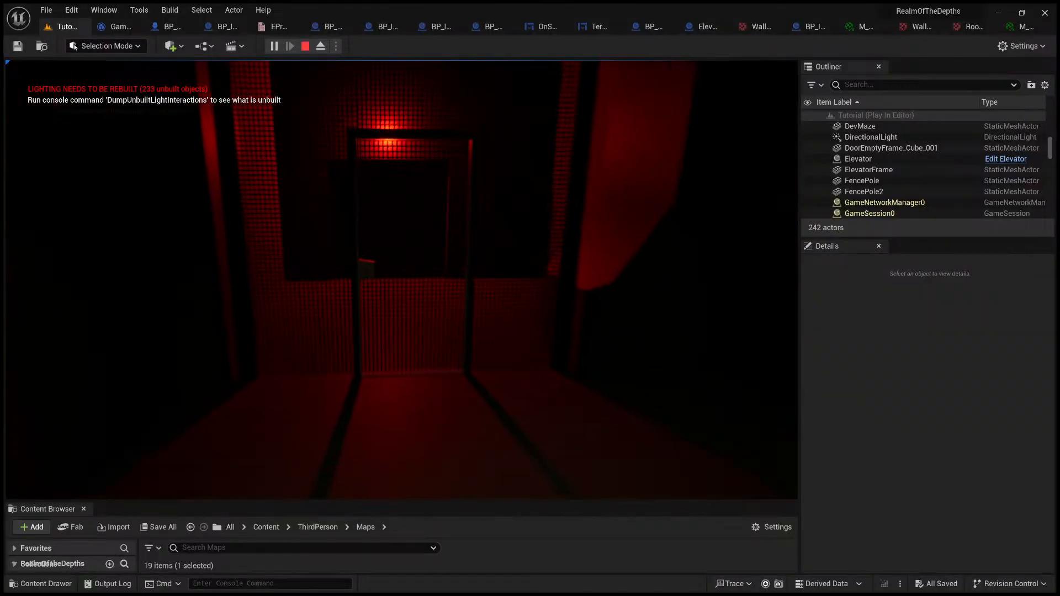
Step: Inspect the sealed mesh door under the red lamp and pry it open with the wrench from the inventory
key("w")
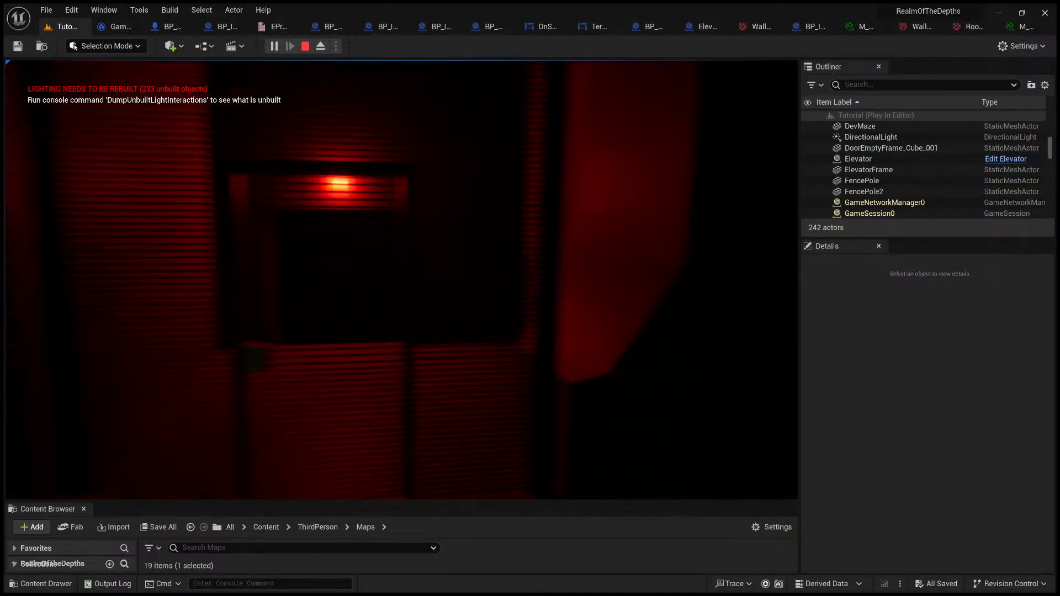
key("w")
key("e")
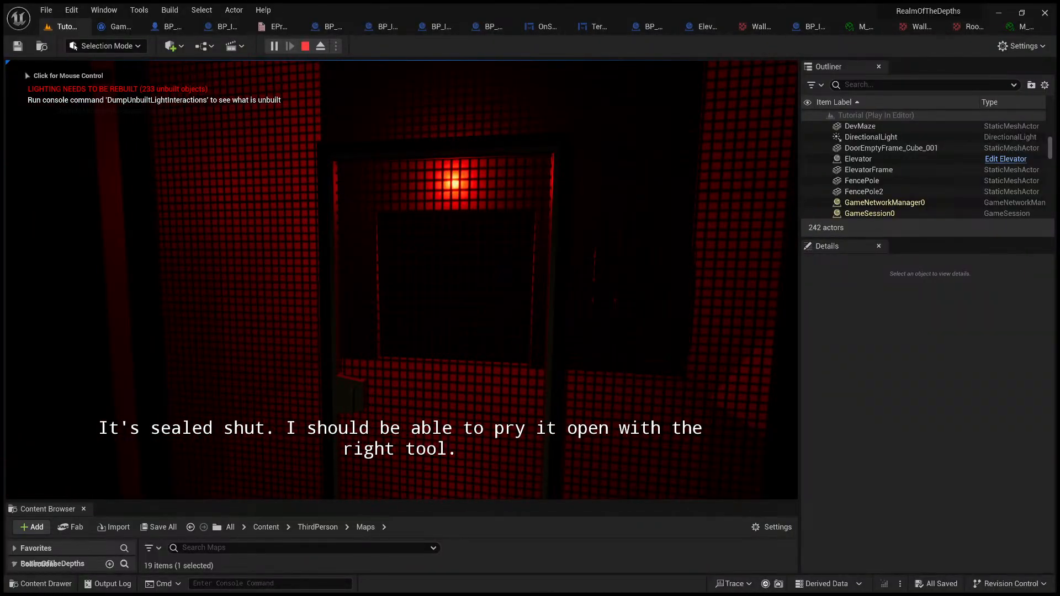
key("e")
key("Tab")
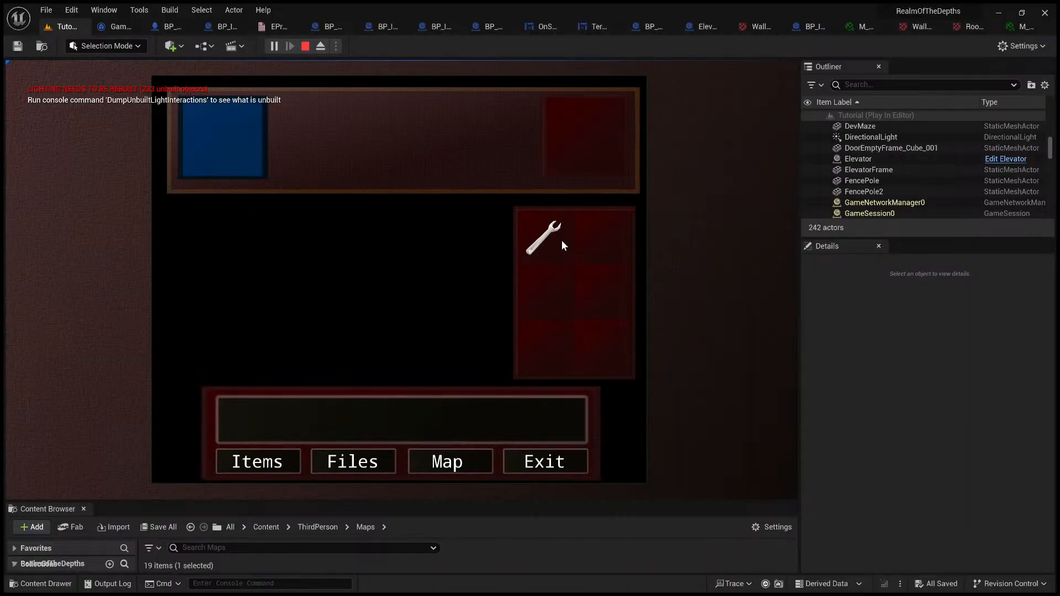
left_click(544, 239)
left_click(463, 220)
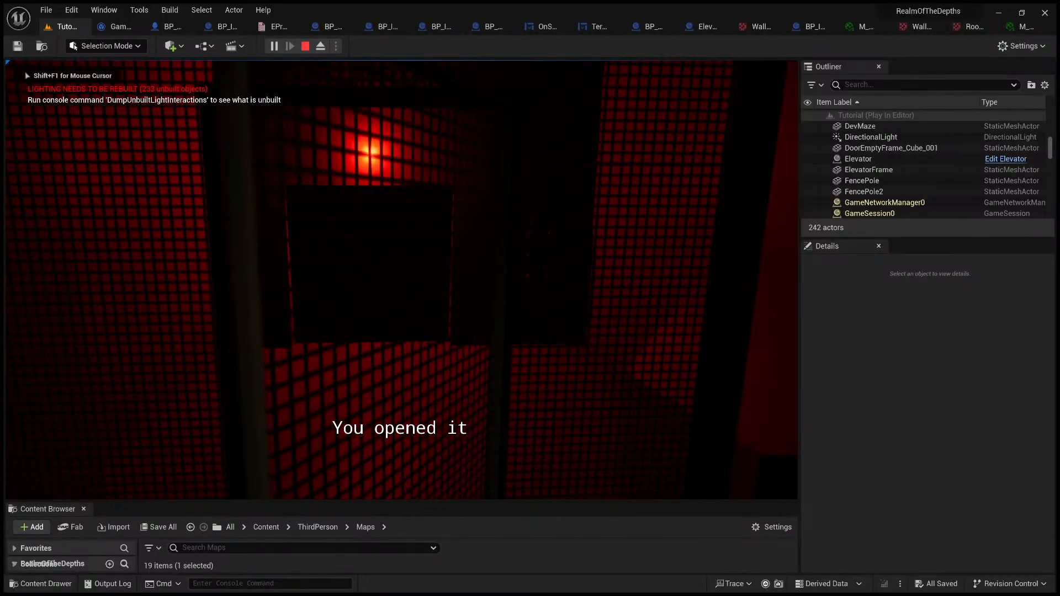
Step: Enter through the opened mesh door and activate the switch panel on the dark wall
key("w")
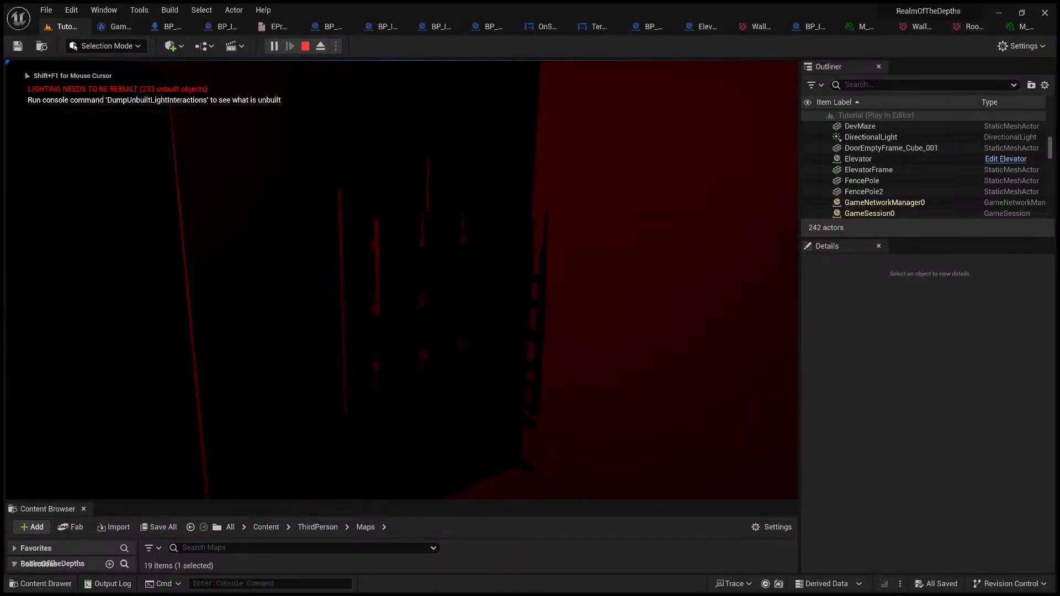
key("e")
left_click(402, 469)
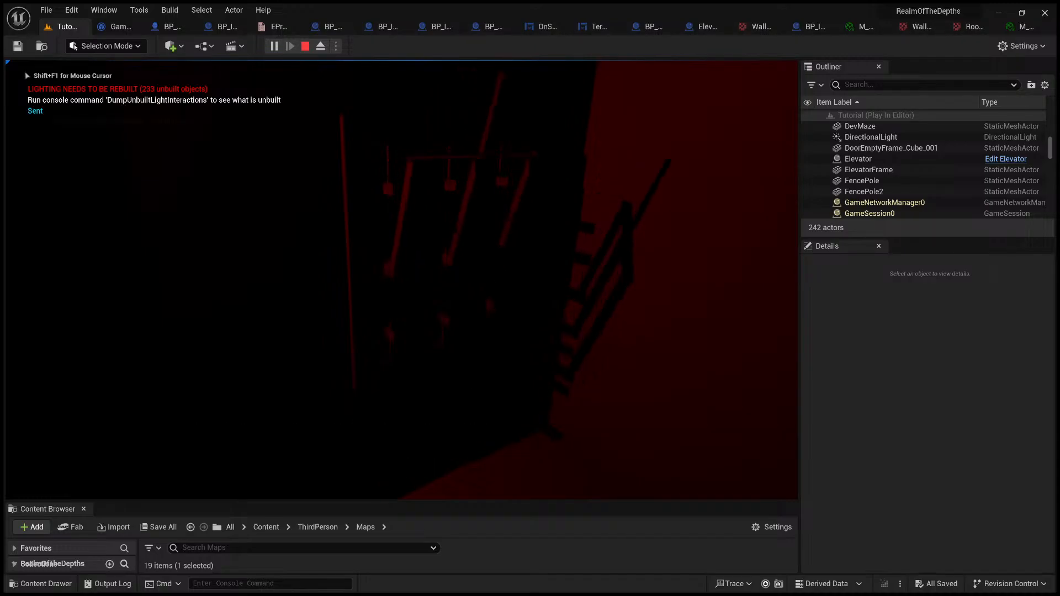
Step: Walk back along the red-lit corridor to the large elevator doors and decline using their button
key("w")
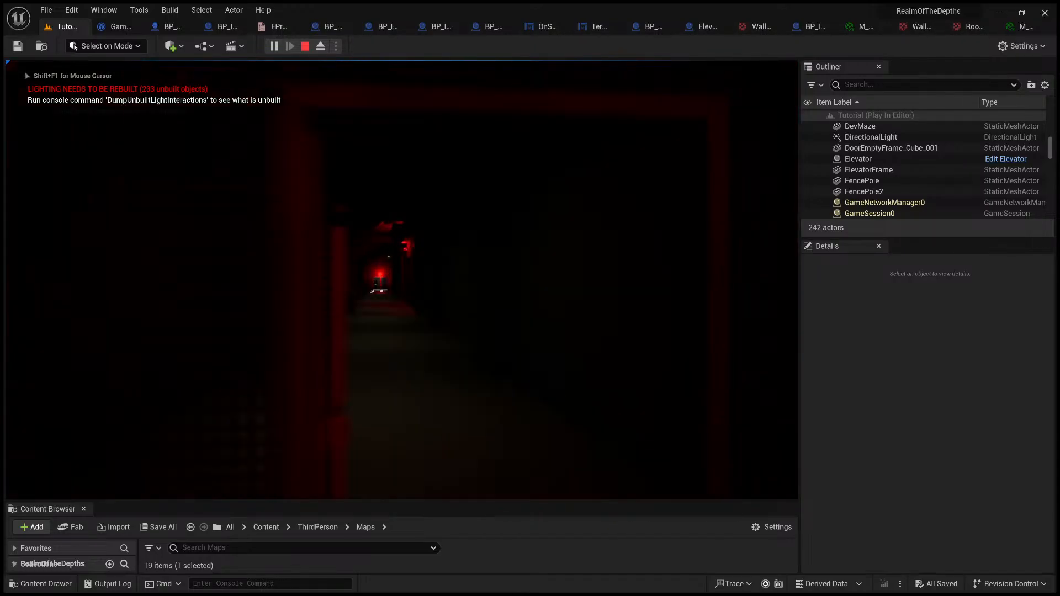
key("w")
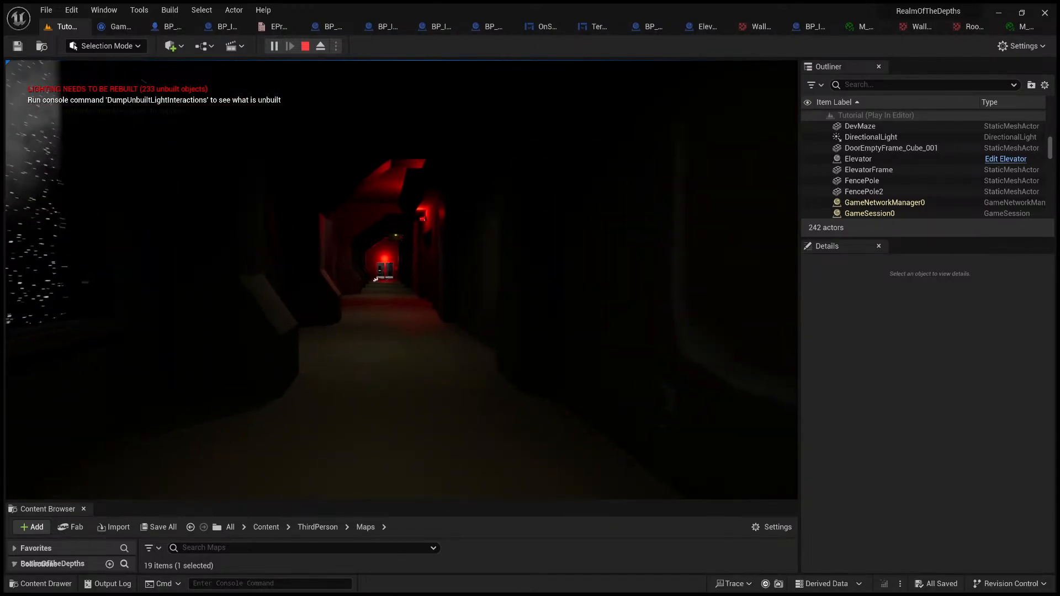
key("w")
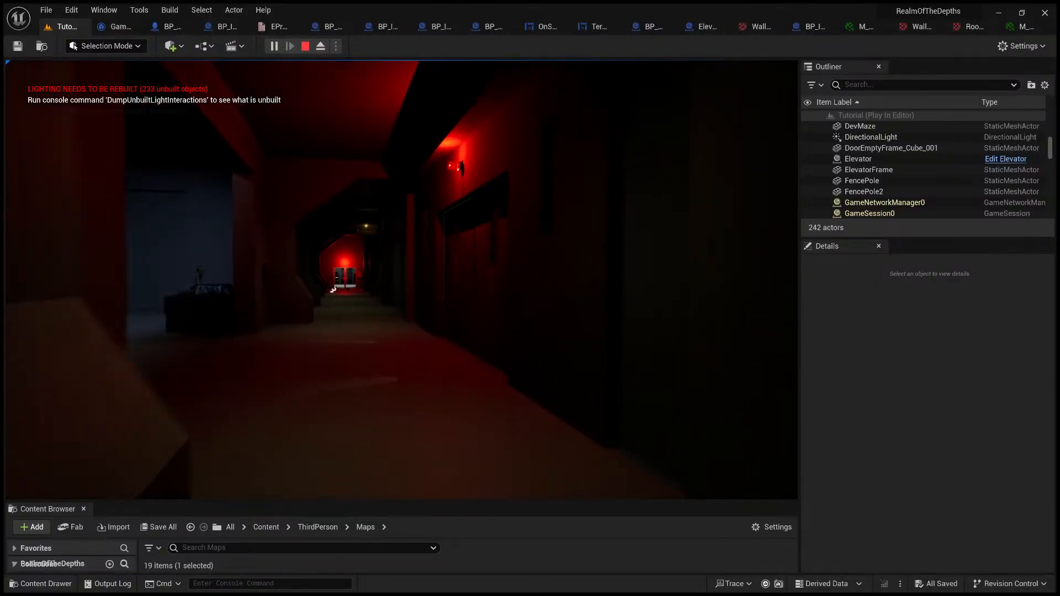
key("w")
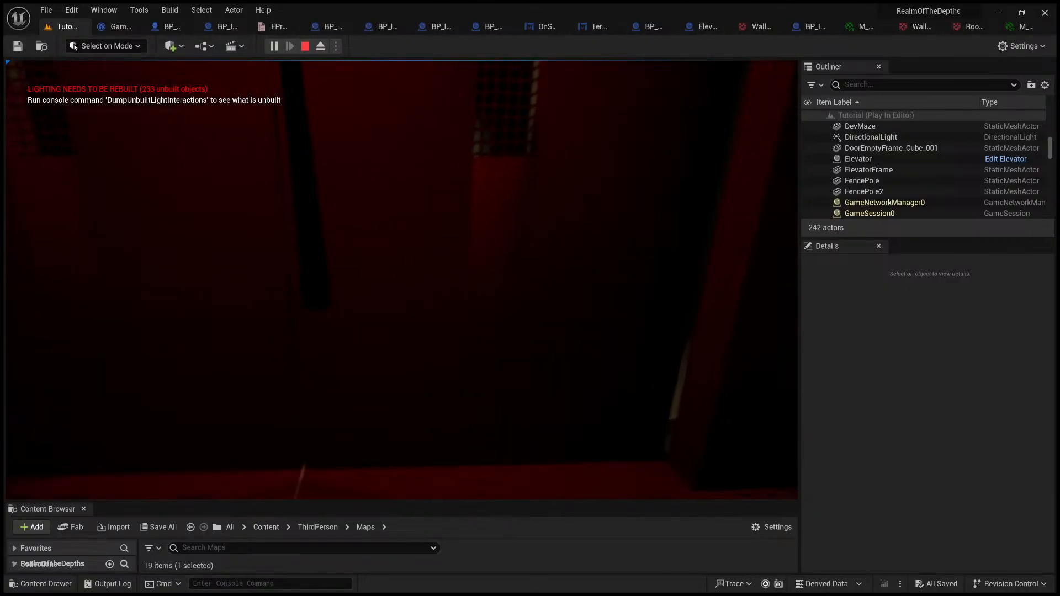
key("e")
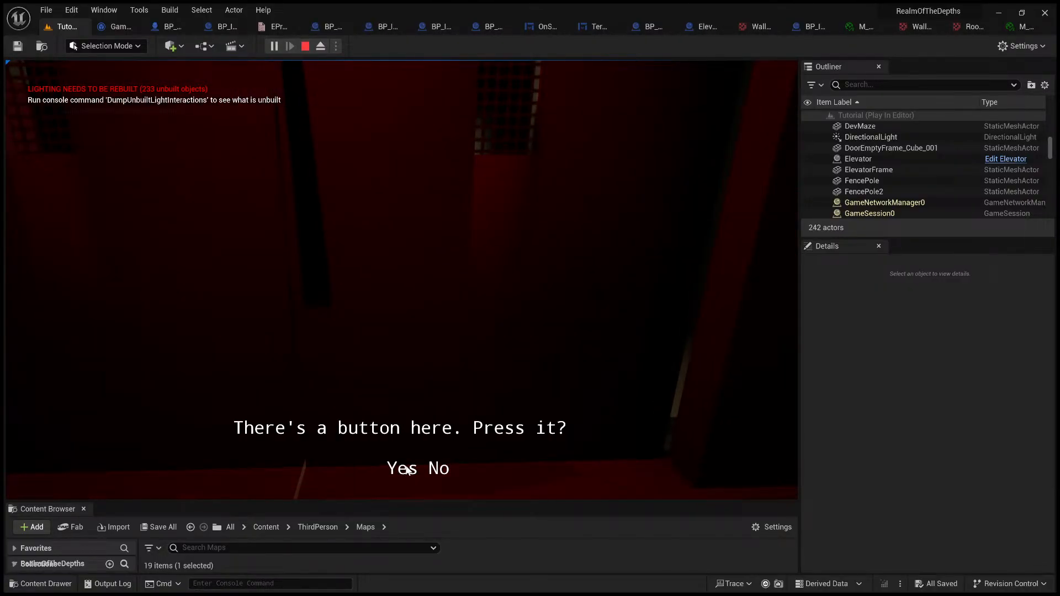
left_click(445, 469)
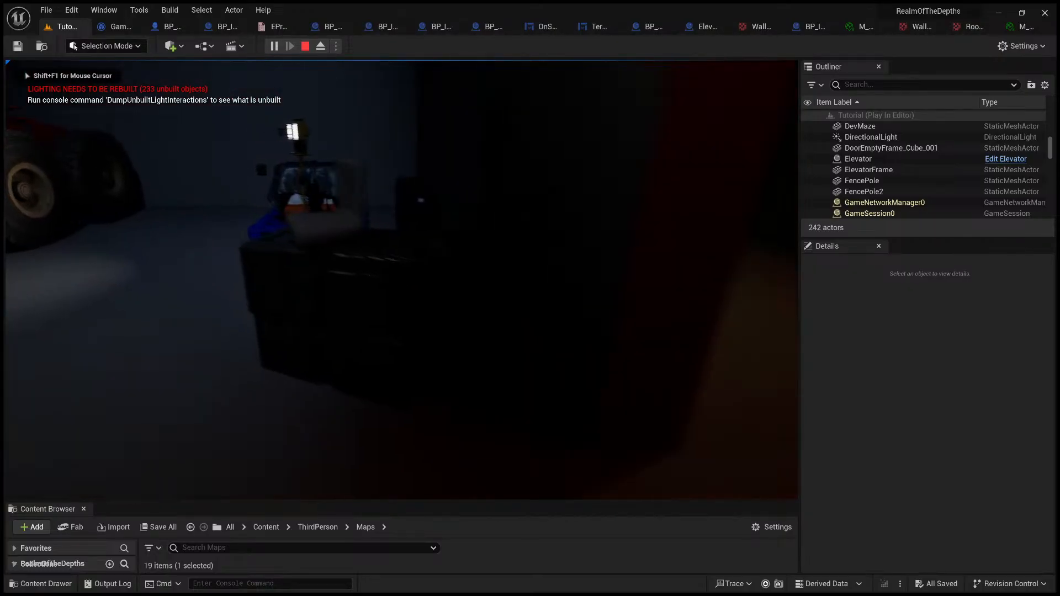
Step: Access the laptop terminal again and toggle Power Elevator in the Power Distribution System
key("e")
left_click(390, 468)
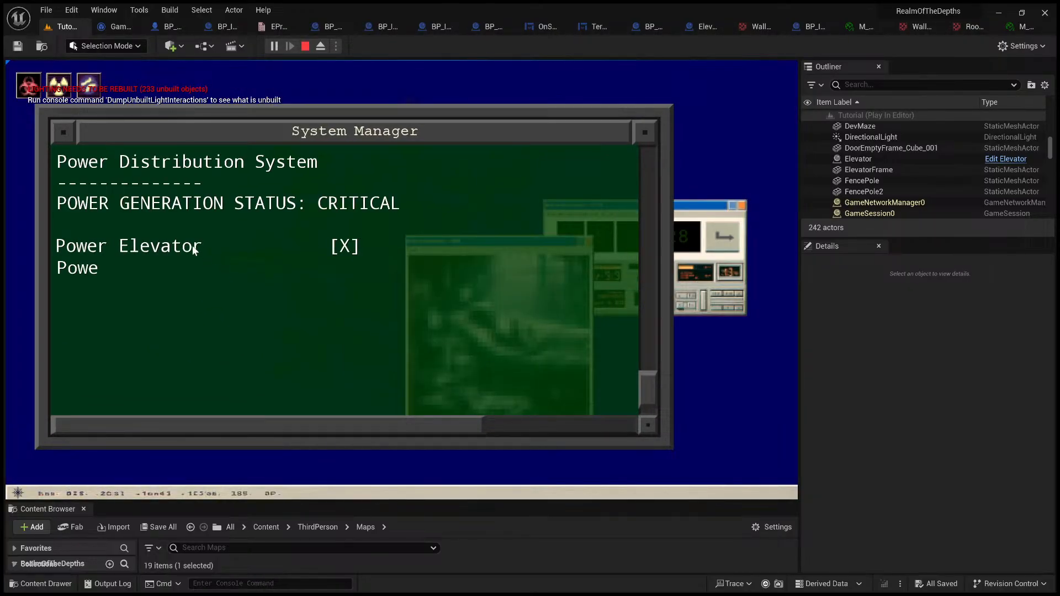
left_click(194, 245)
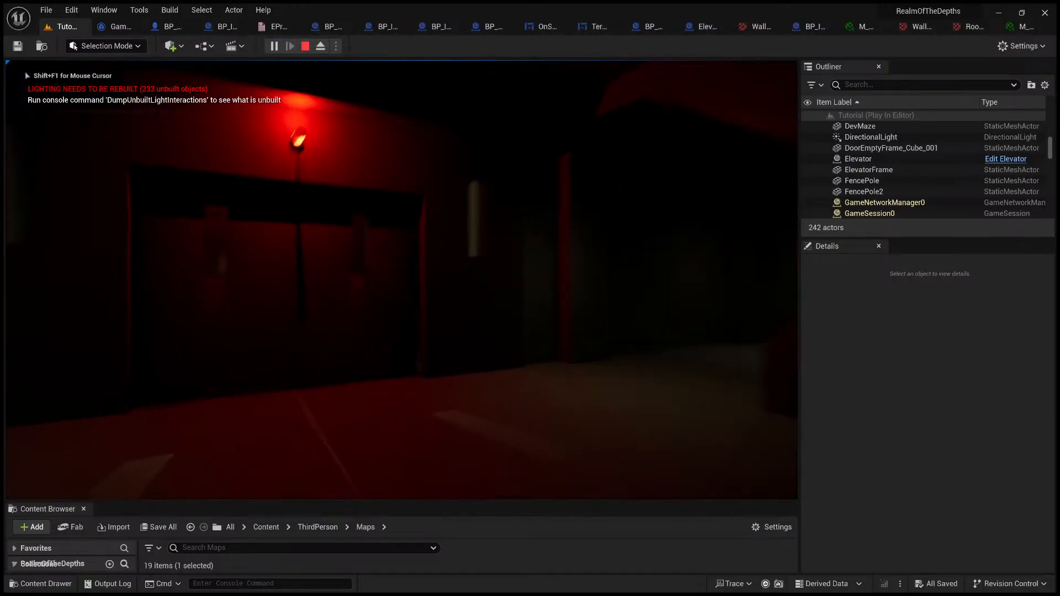
Step: Test the button at the elevator doors, walk back to the laptop terminal, and decline accessing it
left_click(394, 466)
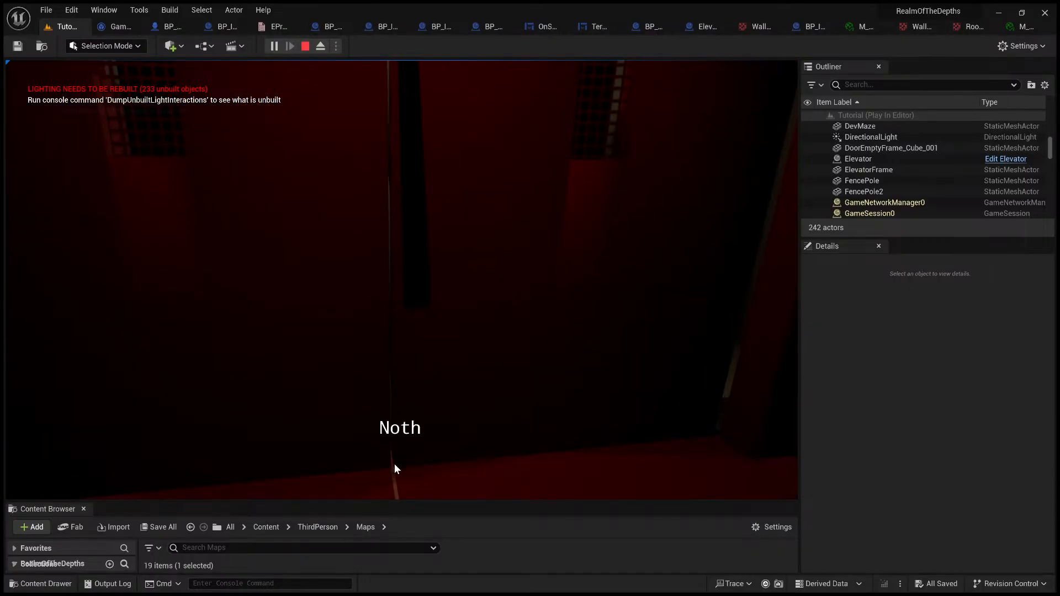
key("w")
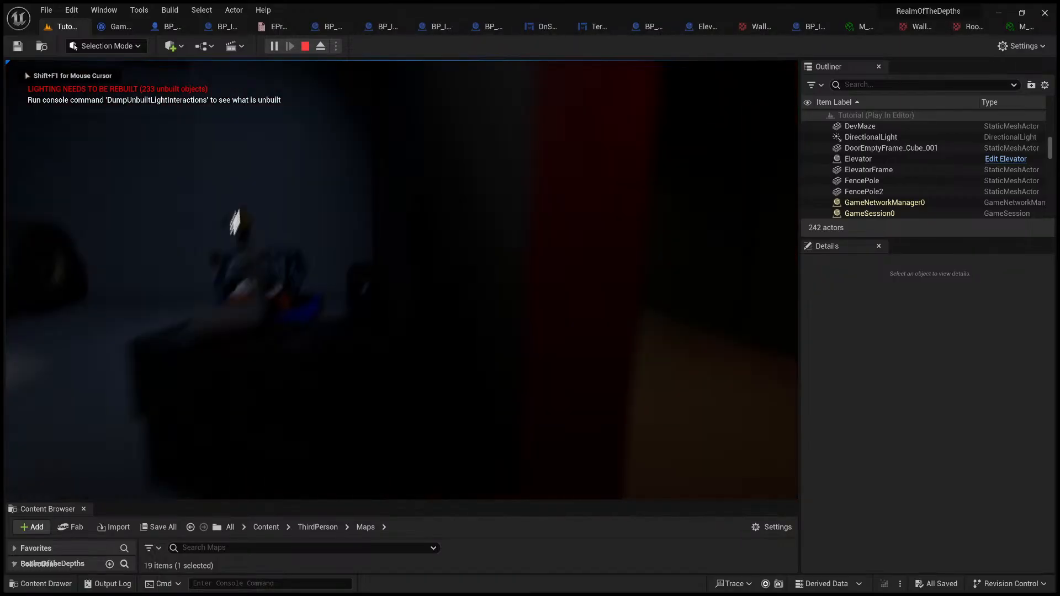
key("e")
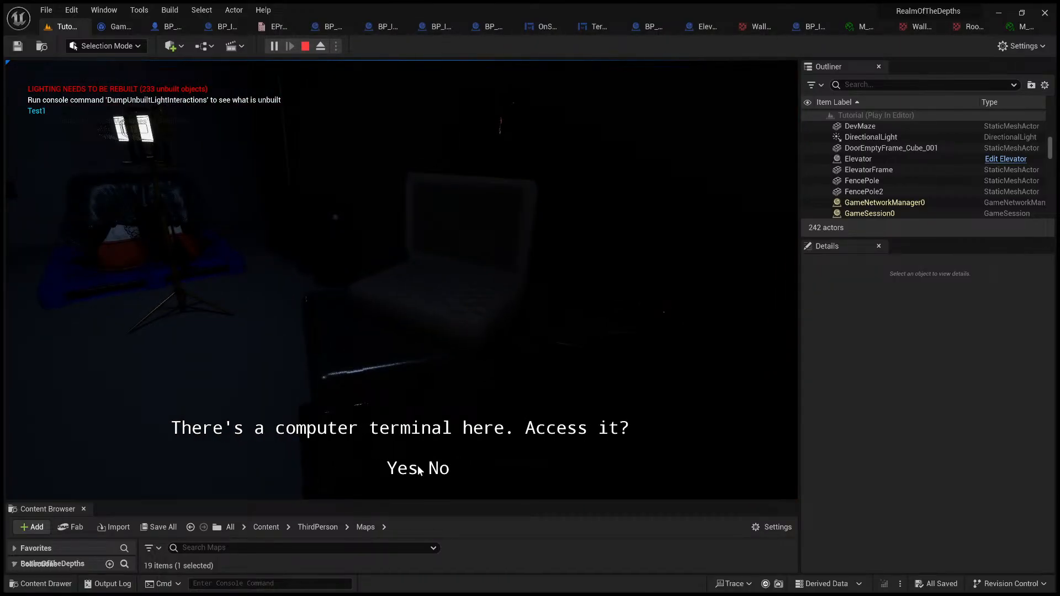
left_click(439, 469)
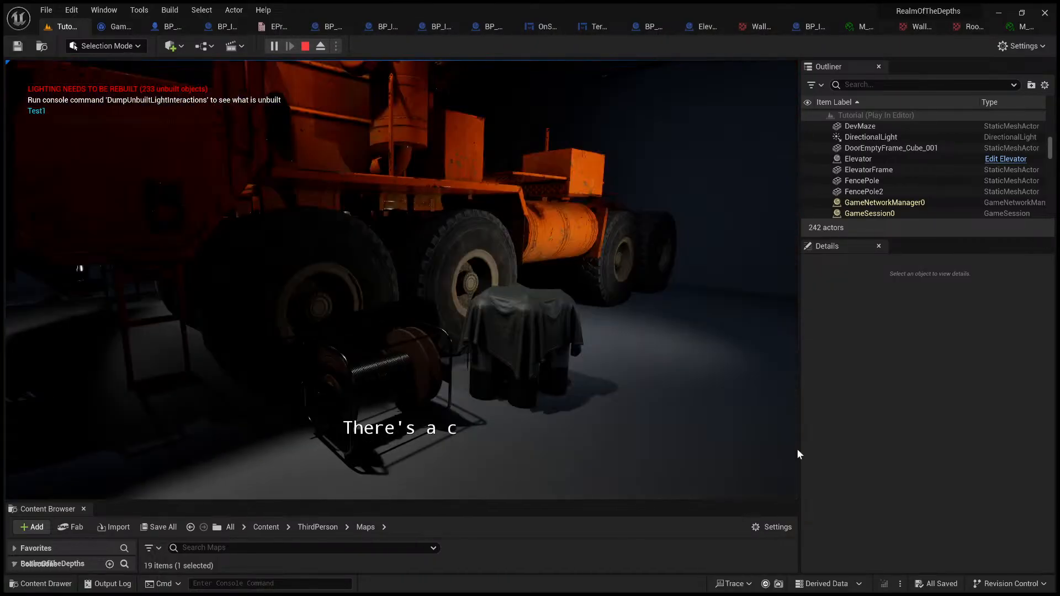
left_click(443, 469)
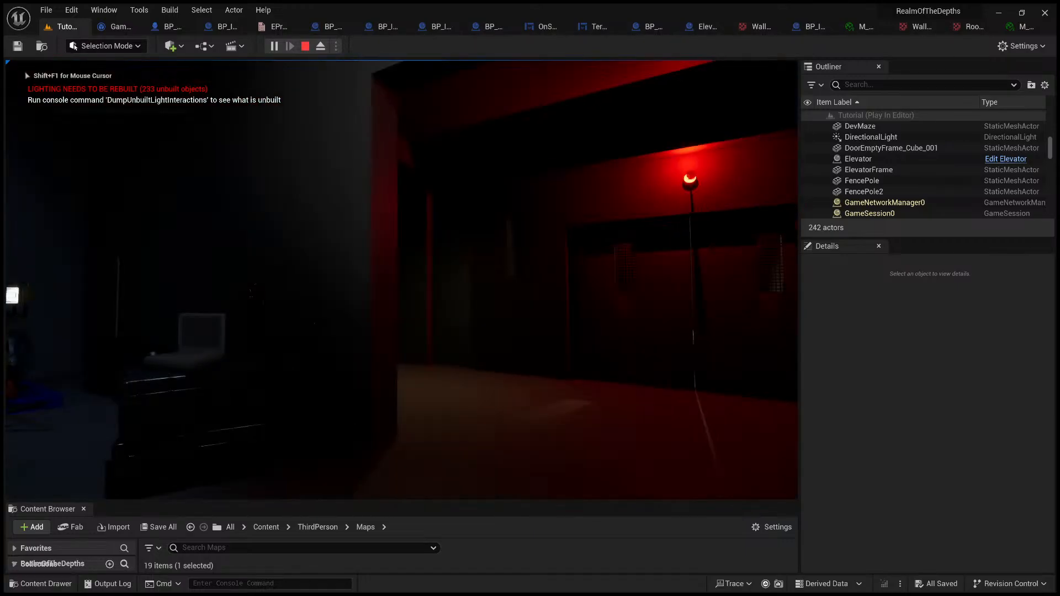
Step: Walk back to the large elevator doors in the red-lit corridor and answer Yes to using their button
key("w")
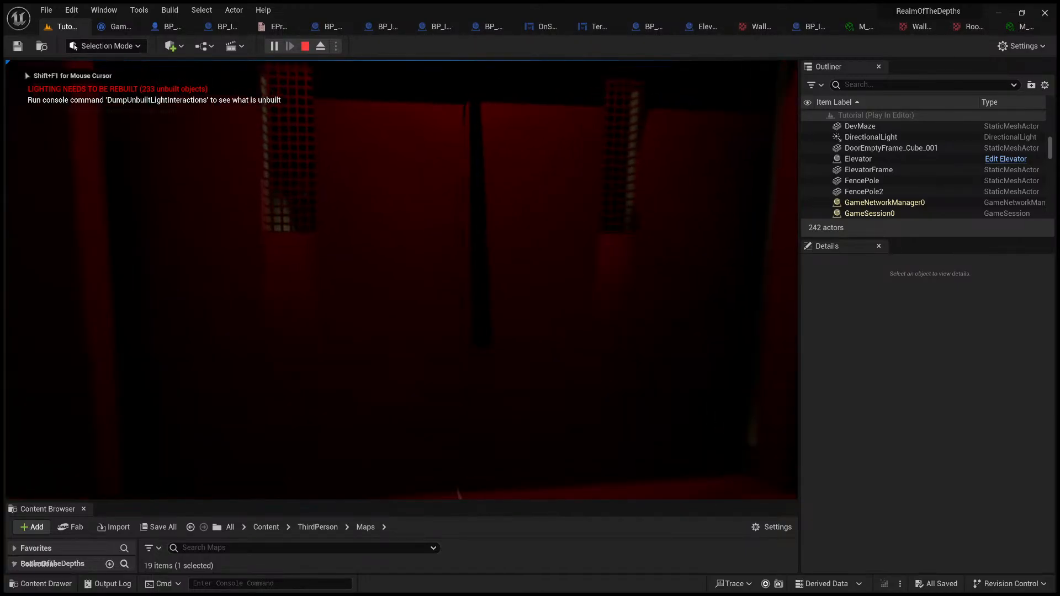
key("e")
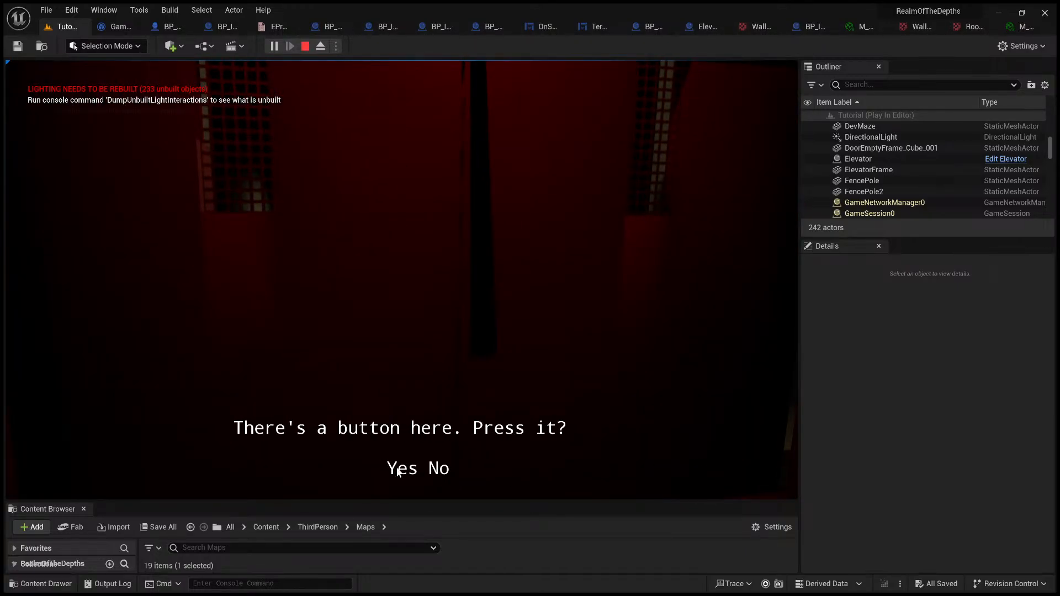
left_click(397, 469)
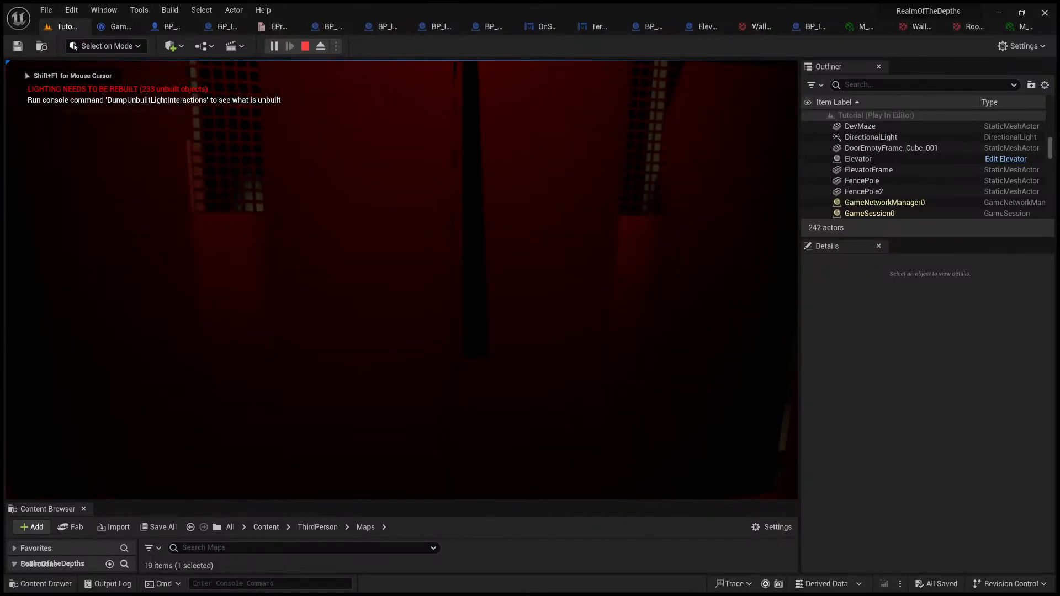
Step: Trigger the elevator button prompt again, answer No, and step back and forth at the doors to retry the interaction
key("s")
key("w")
key("e")
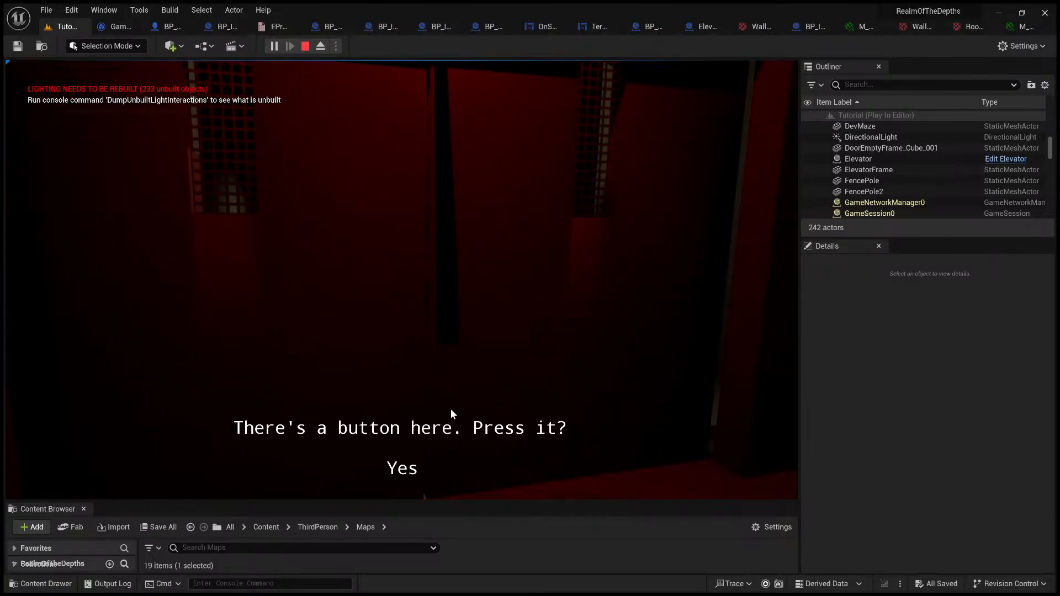
left_click(439, 468)
key("s")
key("w")
key("e")
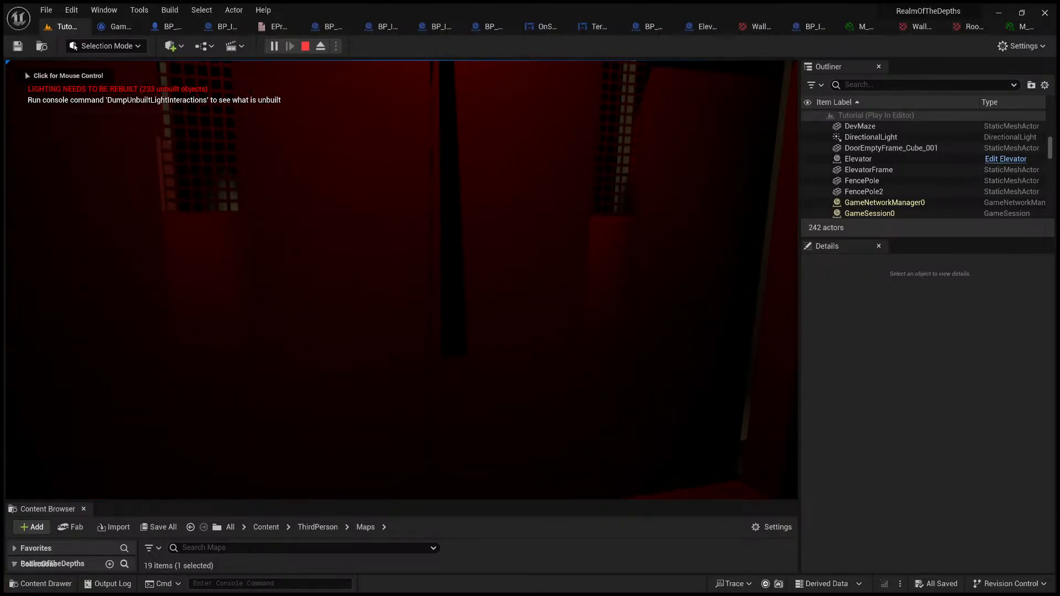
key("s")
key("w")
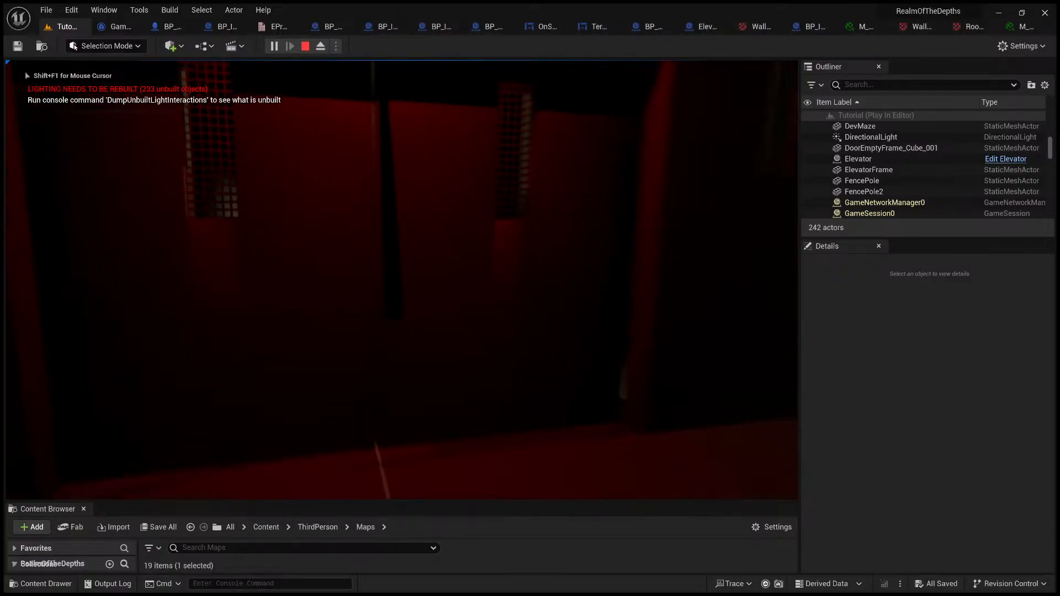
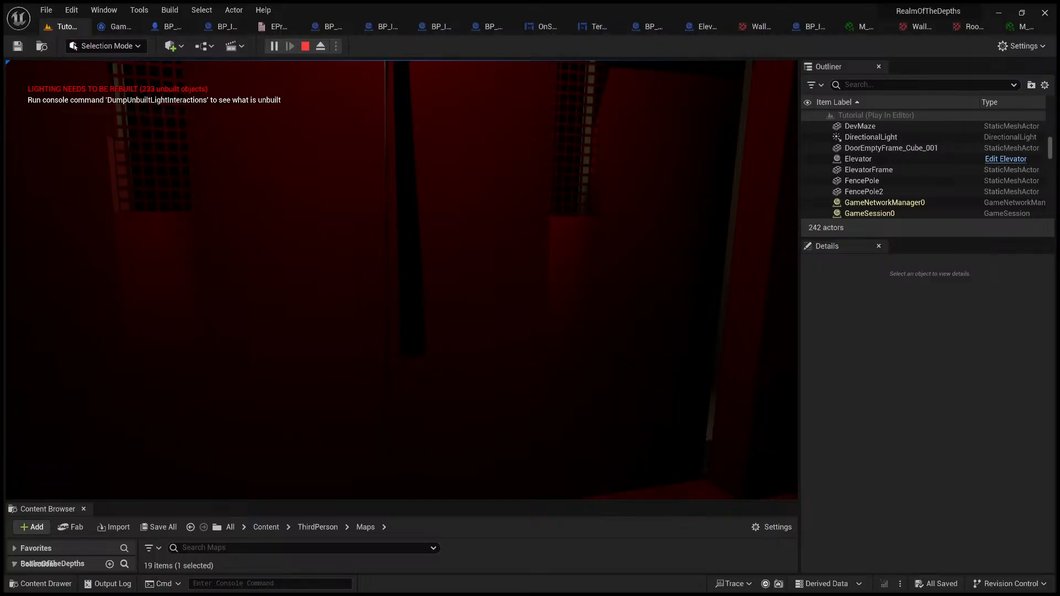
Step: Interact with the closed elevator doors in the running game and answer Yes to the button prompt
key("e")
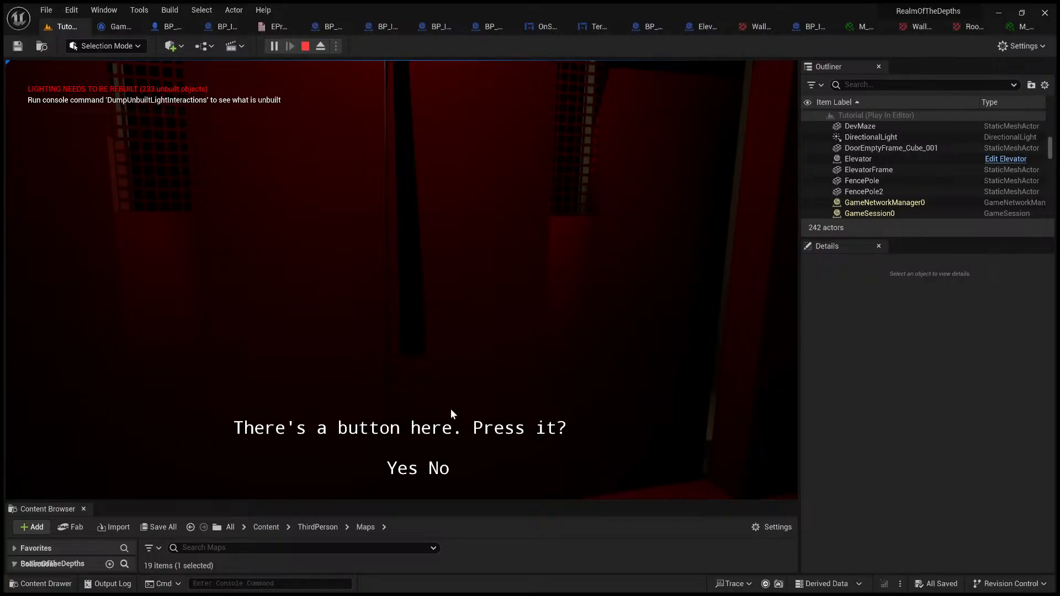
left_click(402, 469)
key("s")
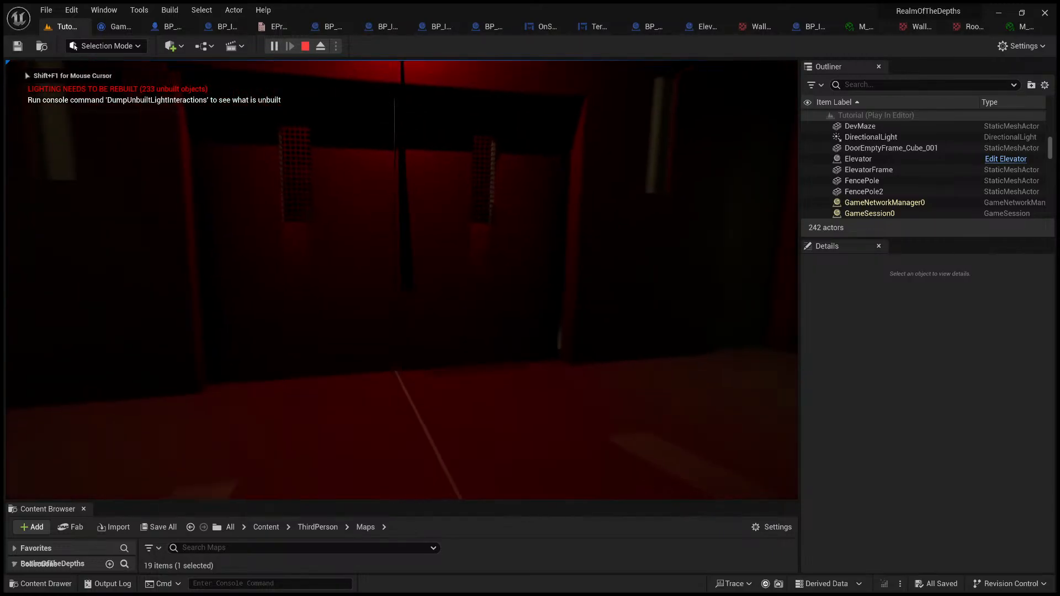
key("w")
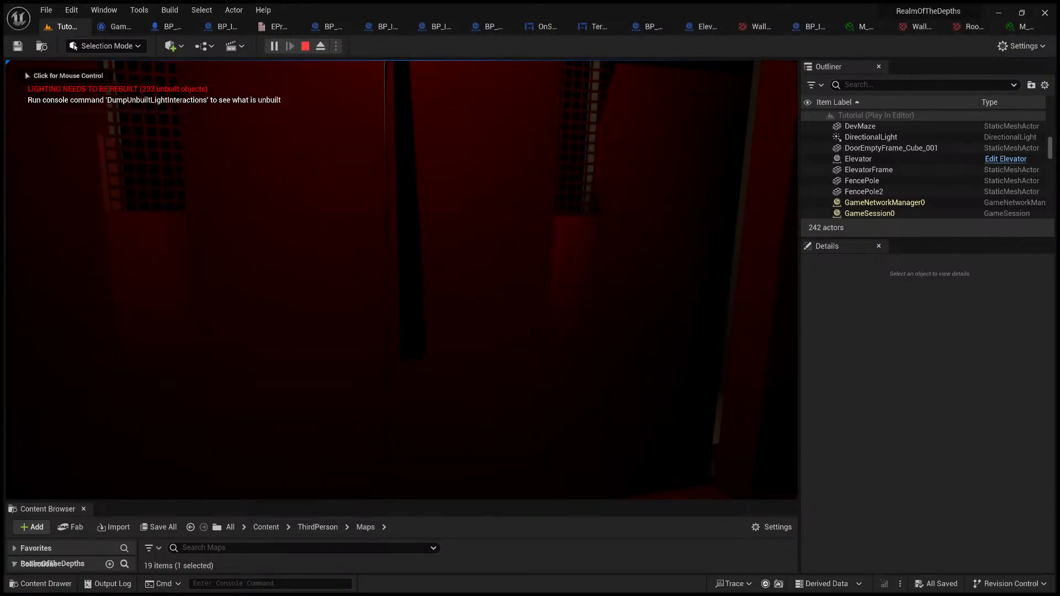
key("s")
key("w")
key("s")
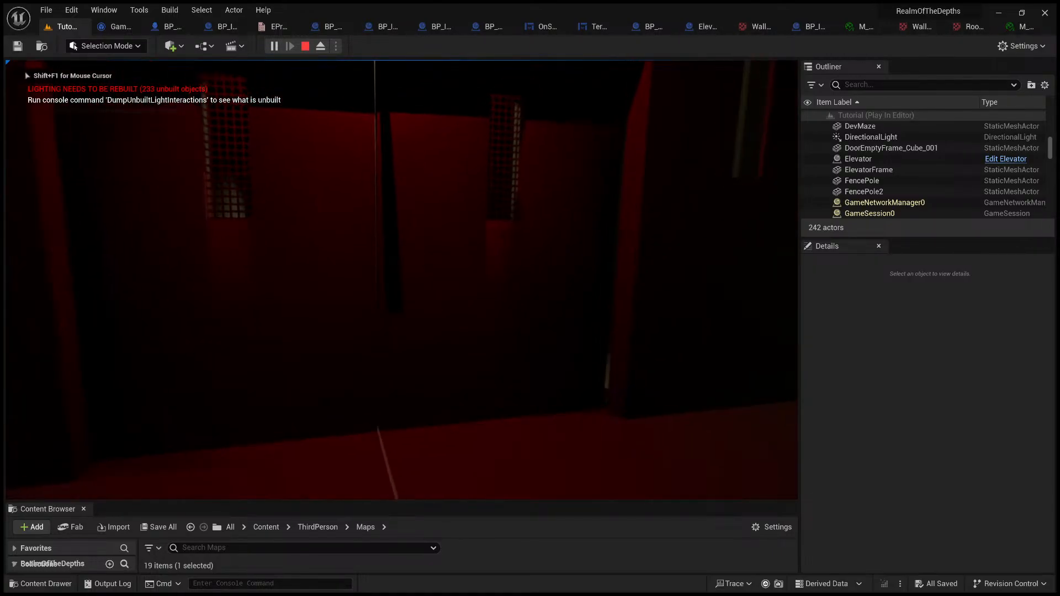
Step: Trigger the elevator's button prompt again, test walking away from it while it is open, and answer No
key("w")
key("e")
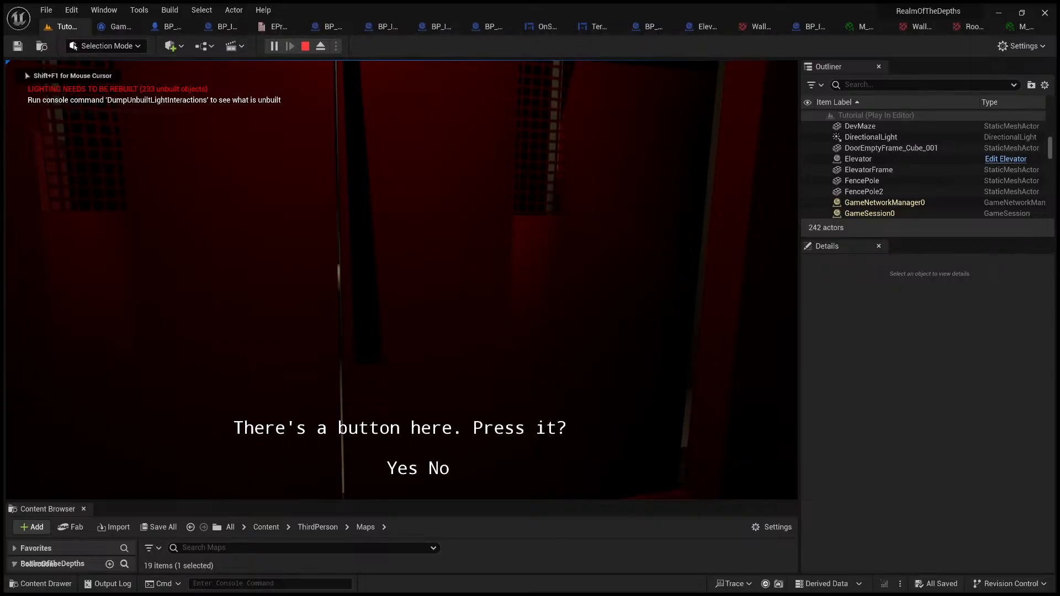
key("s")
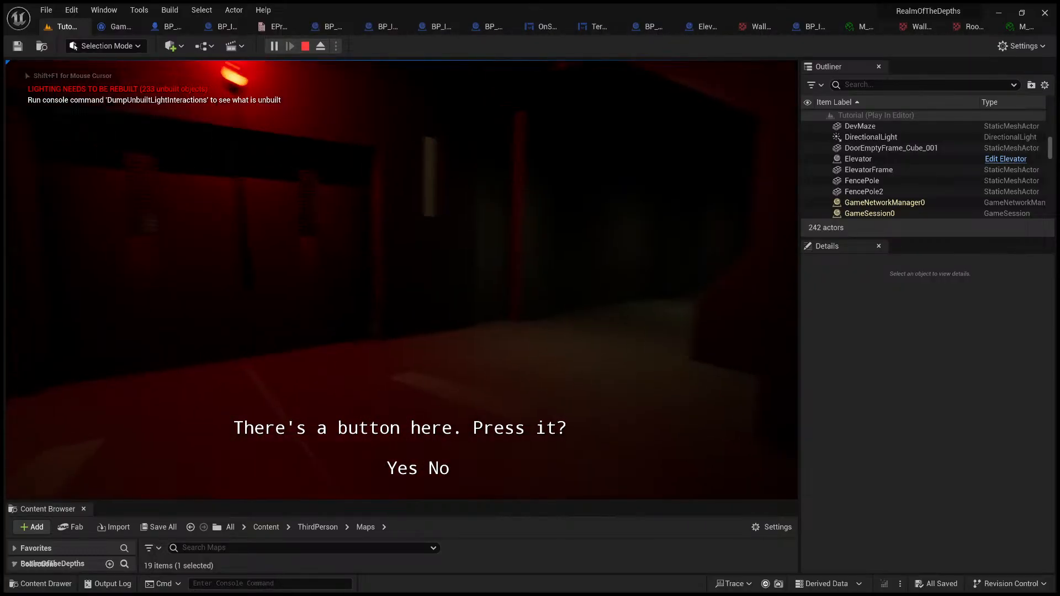
key("w")
key("e")
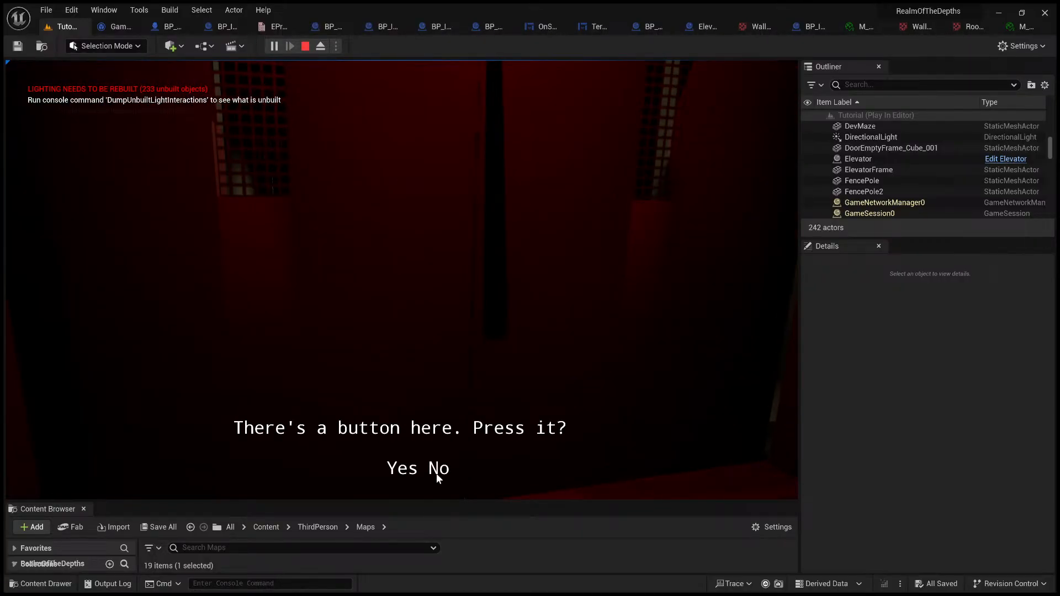
left_click(436, 475)
key("s")
Step: Use the laptop terminal in the game to enable Power Elevator, and return from the Power Distribution System screen
key("w")
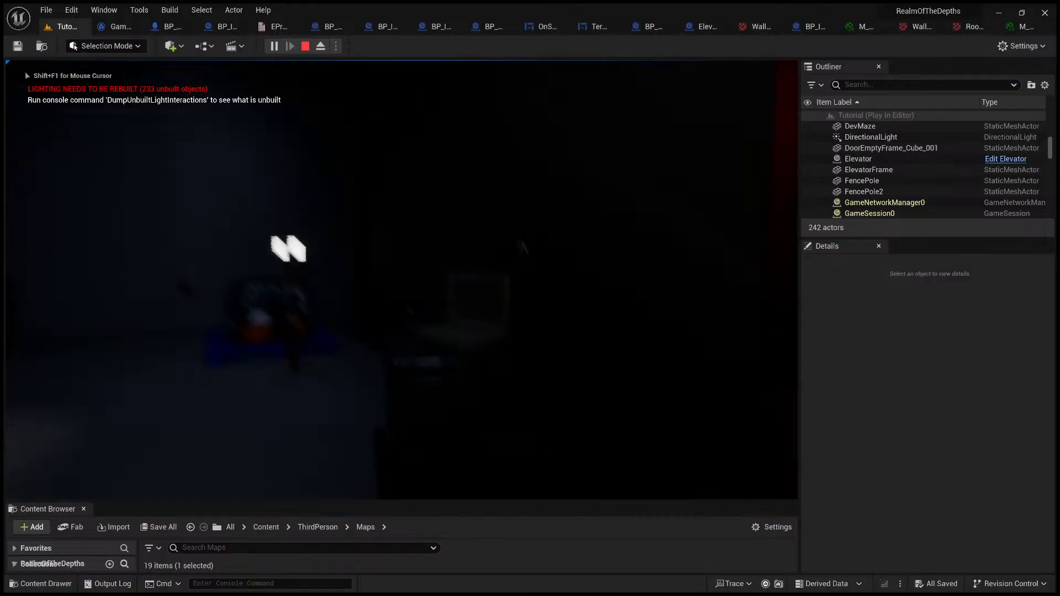
key("w")
key("e")
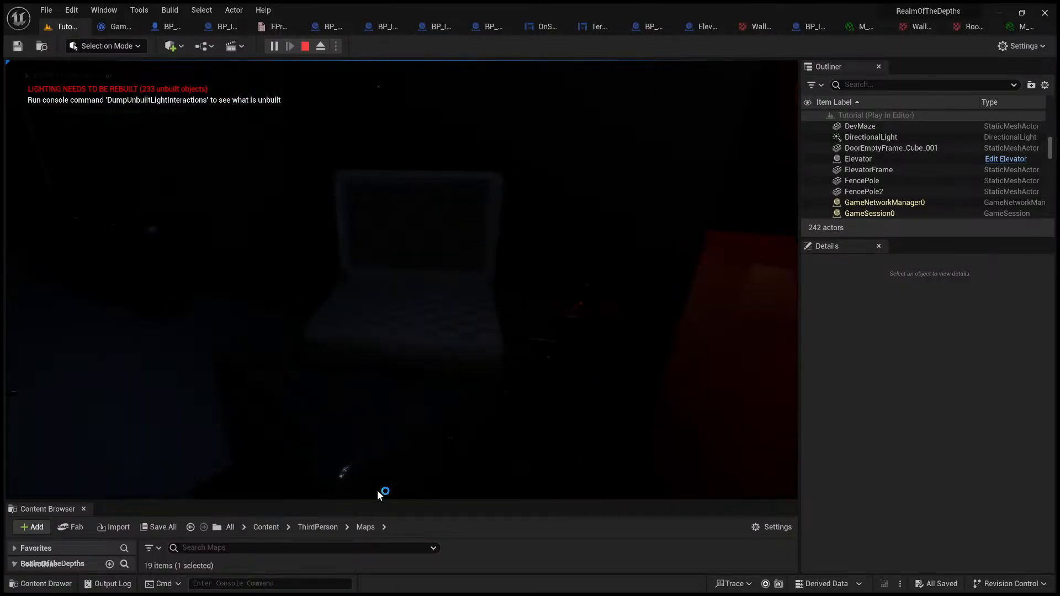
left_click(391, 465)
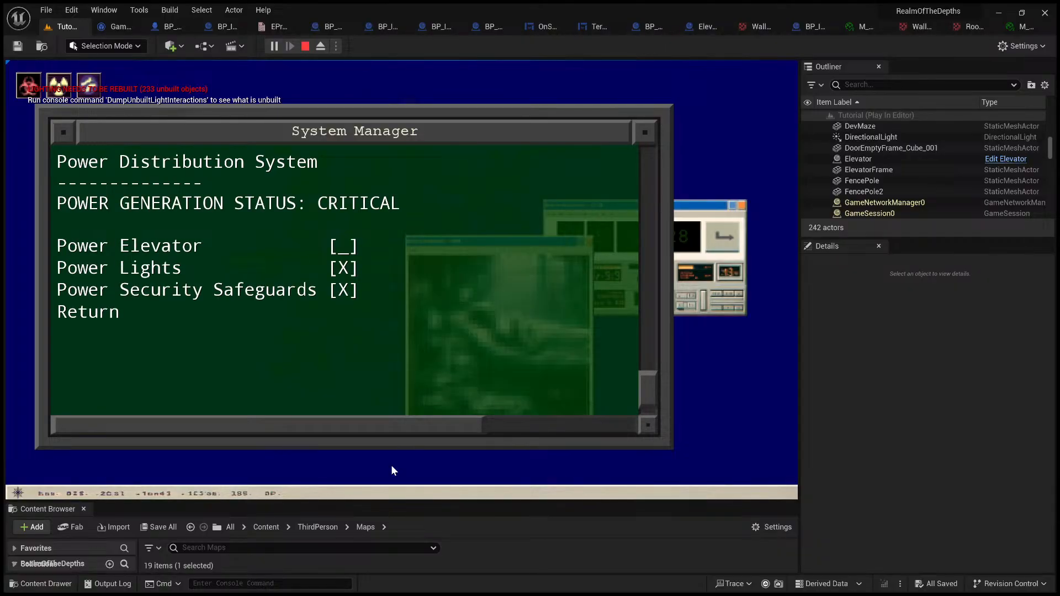
left_click(209, 251)
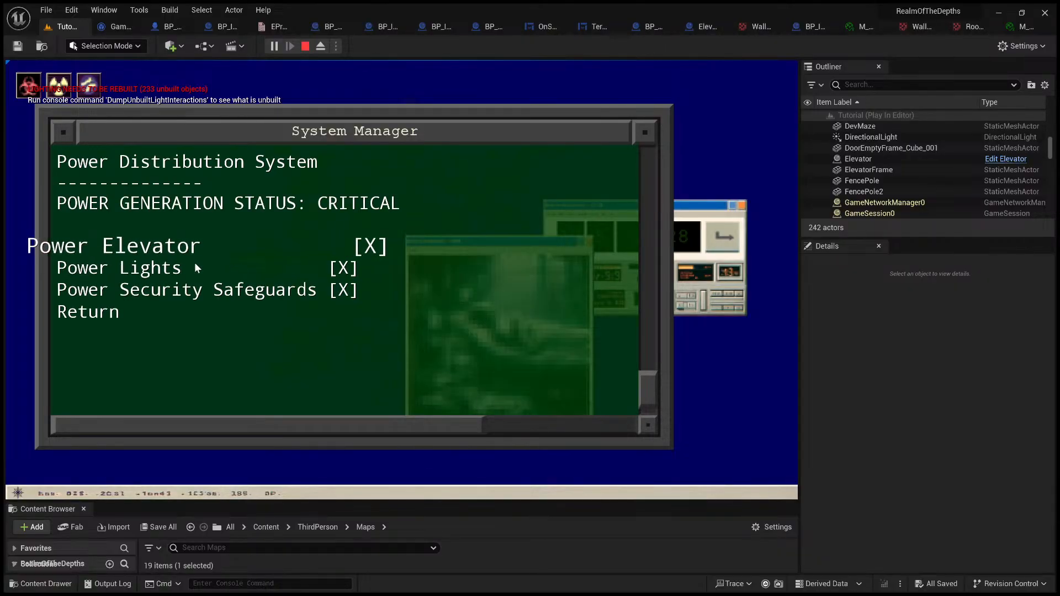
left_click(117, 315)
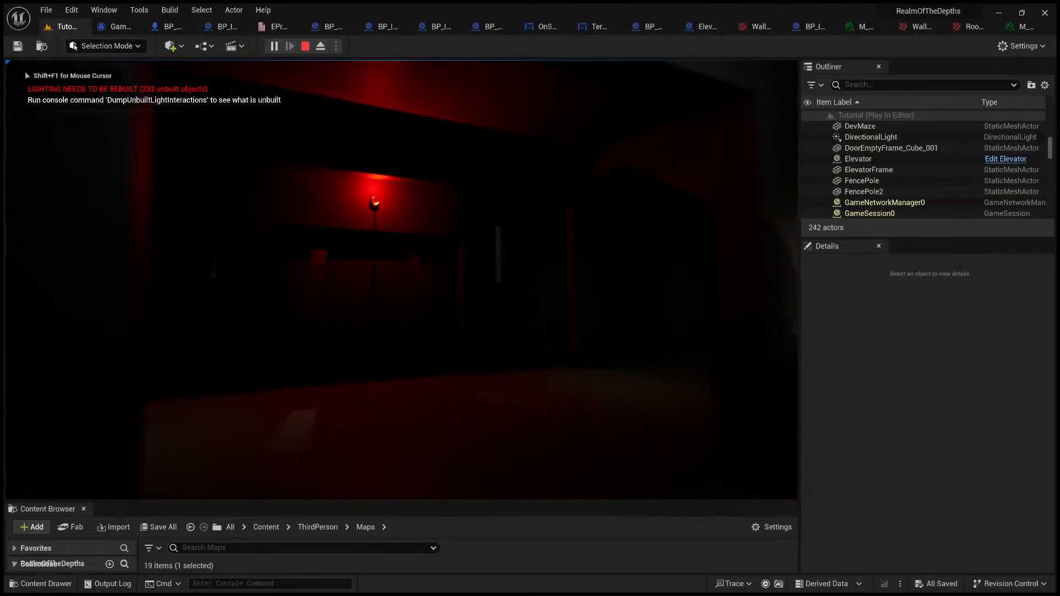
Step: Walk back to the elevator, answer Yes to its button prompt, back away from the doors and end the play session
key("w")
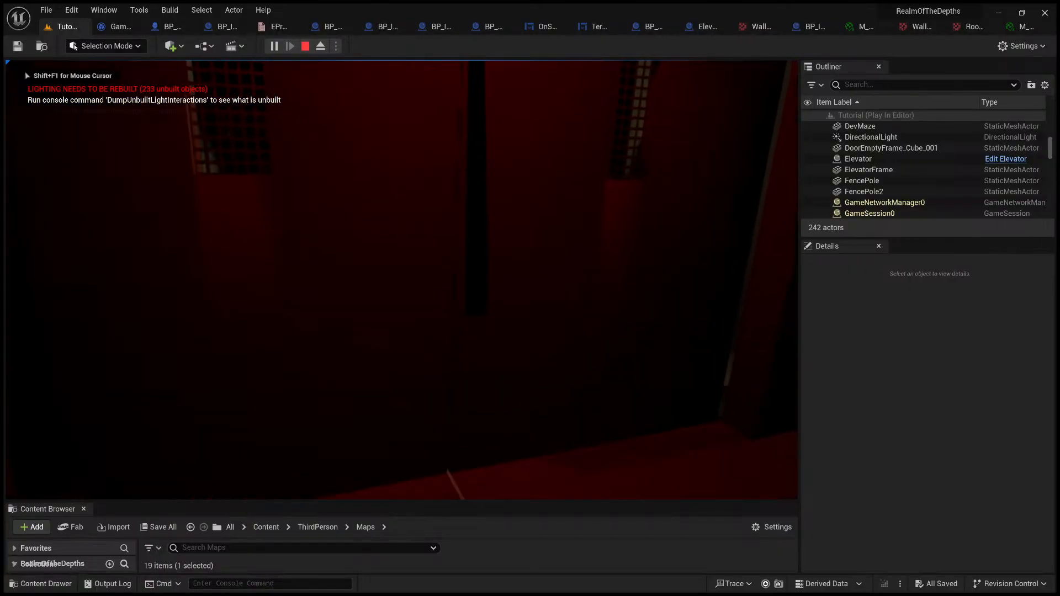
key("e")
left_click(405, 469)
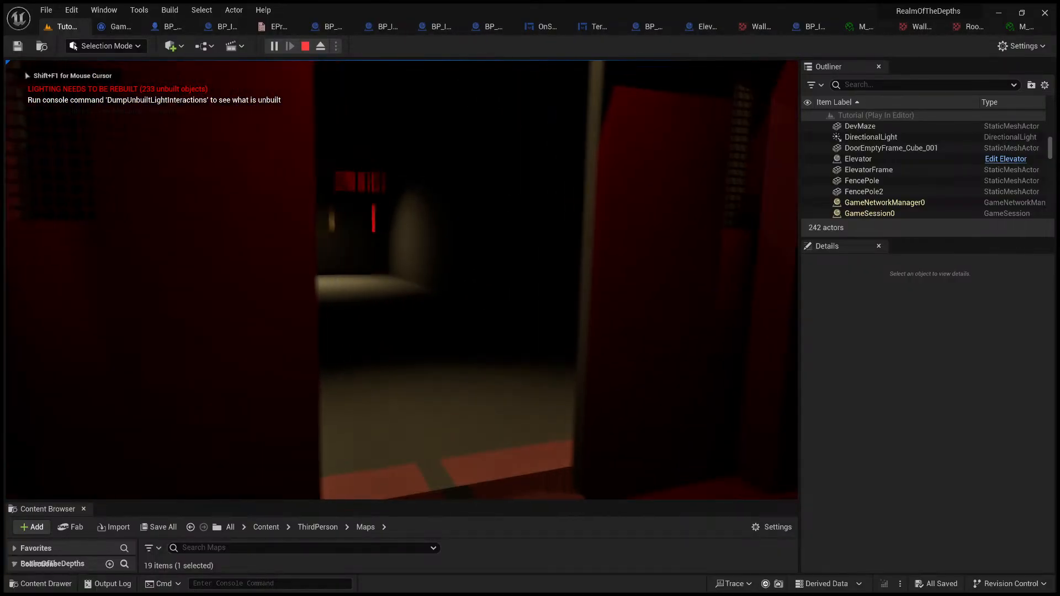
key("s")
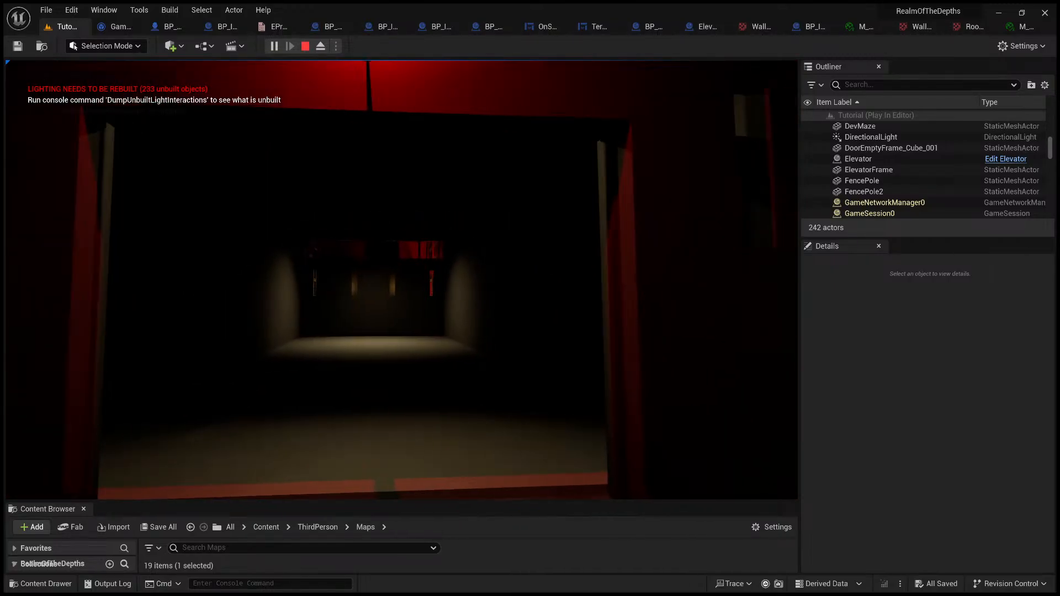
key("a")
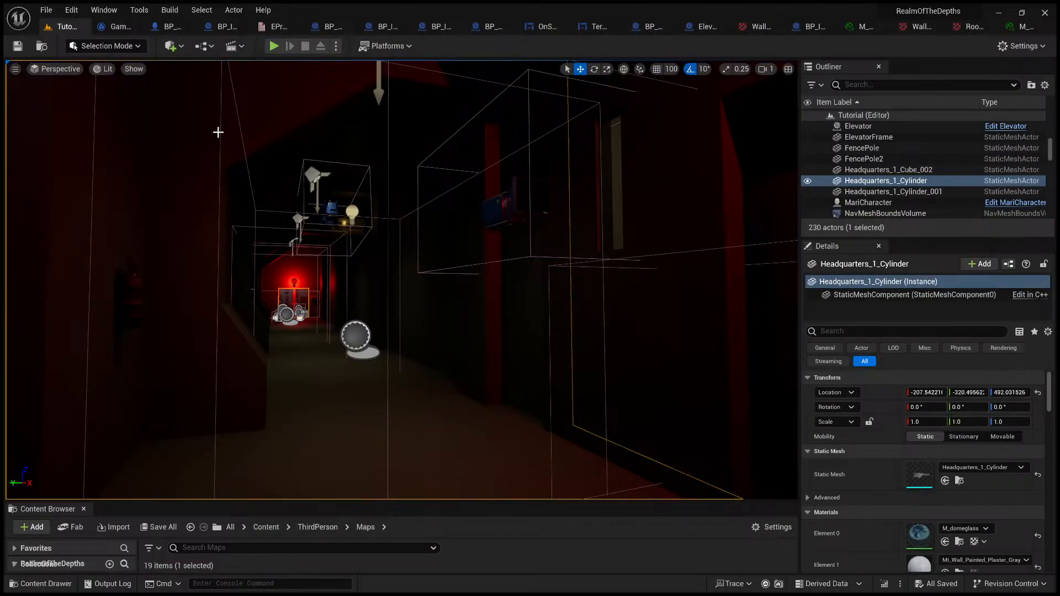
Step: Look through the project's root Content folder in an enlarged Content Browser, and collapse the browser again
left_click_drag(430, 500, 414, 243)
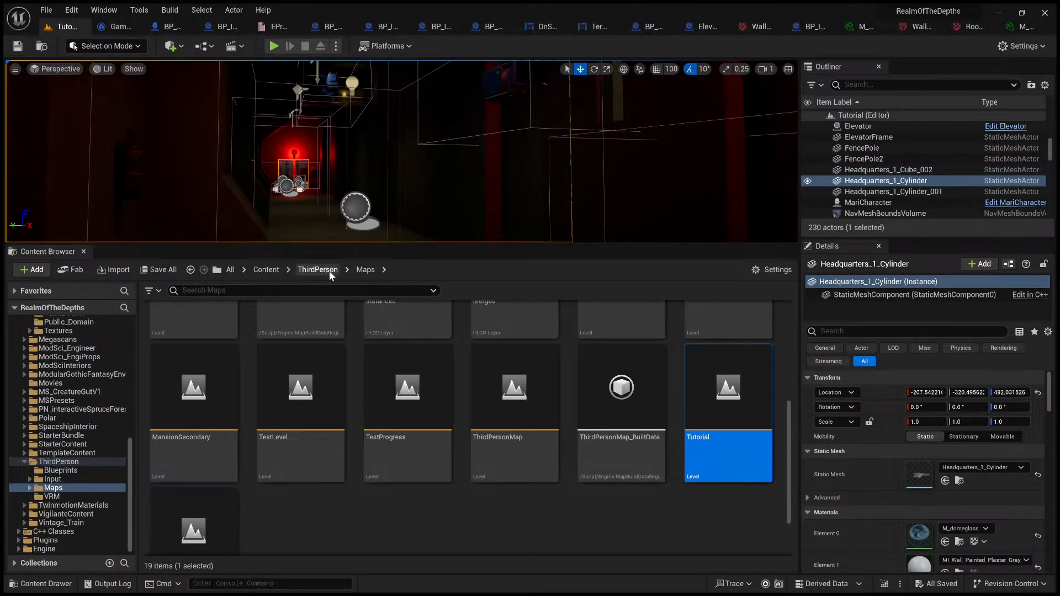
left_click(301, 270)
left_click(266, 269)
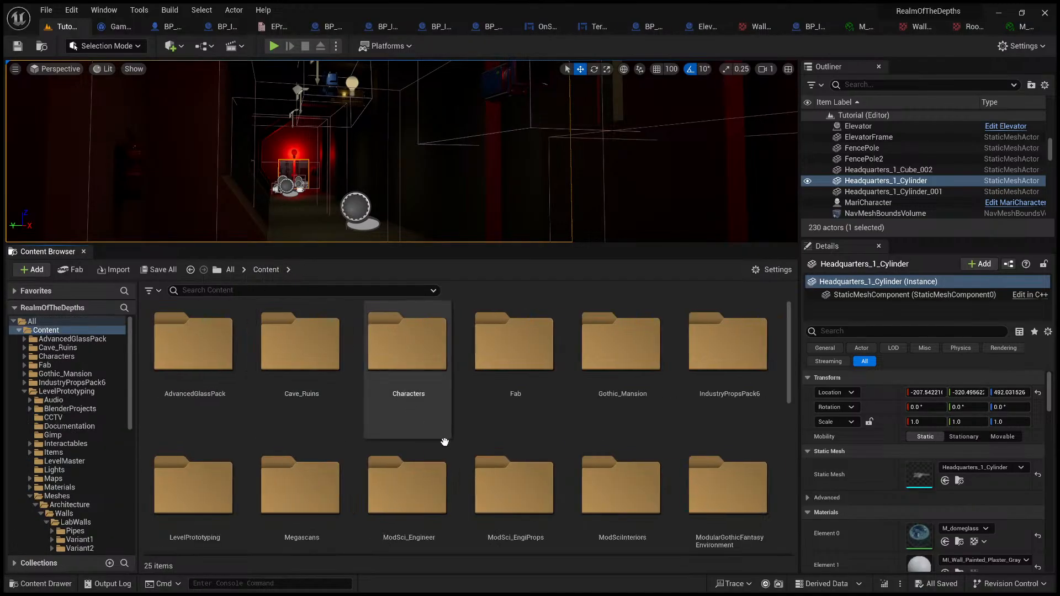
scroll(442, 436, "down", 2)
scroll(459, 450, "down", 5)
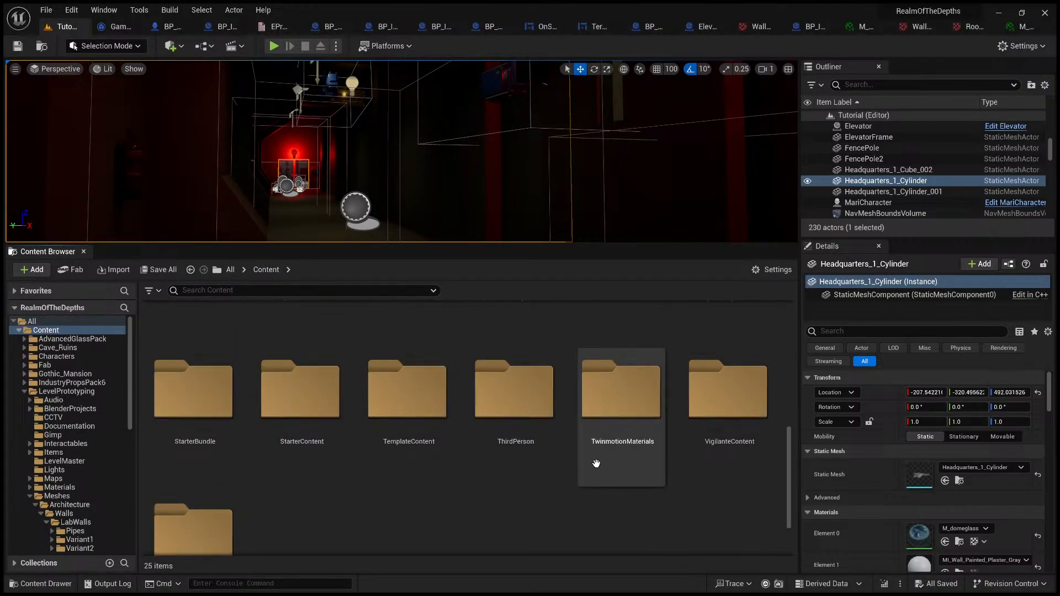
left_click_drag(530, 244, 552, 574)
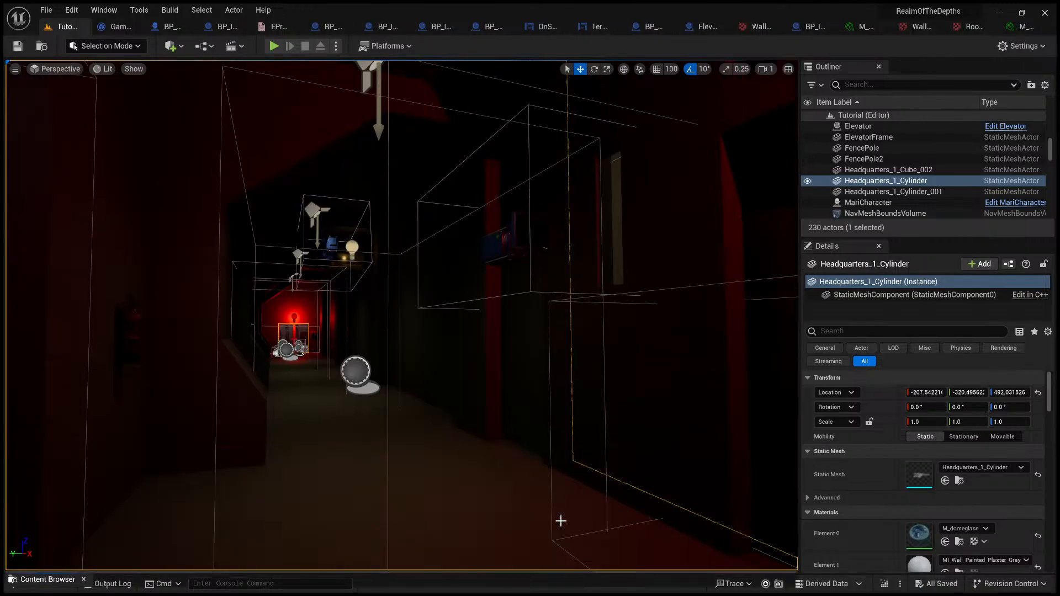
right_click_drag(561, 521, 497, 538)
key("w")
right_click_drag(421, 420, 482, 445)
key("s")
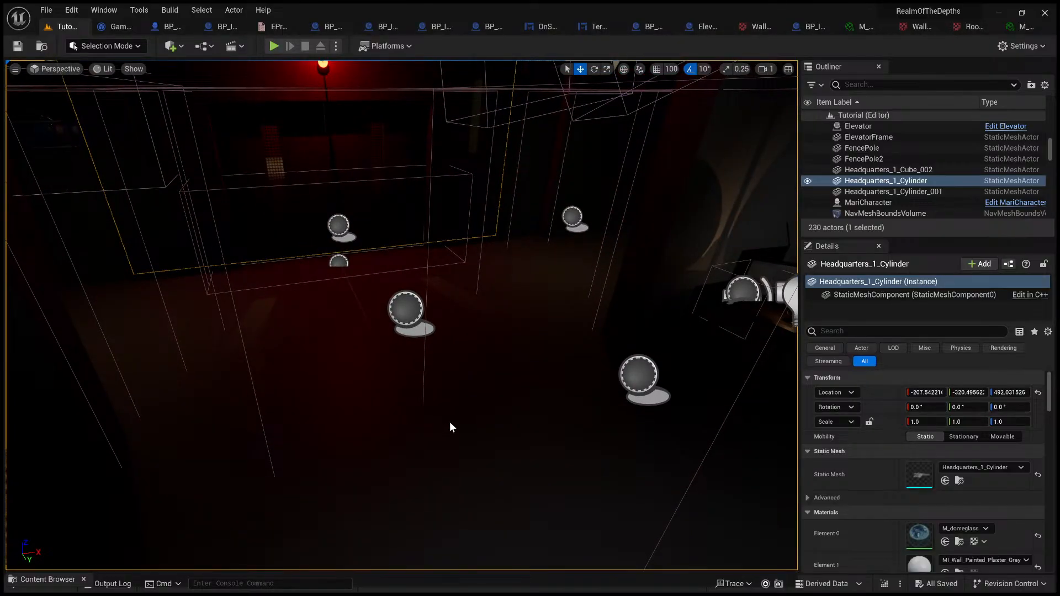
key("alt+p")
key("Escape")
right_click_drag(432, 346, 440, 316)
key("e")
key("w")
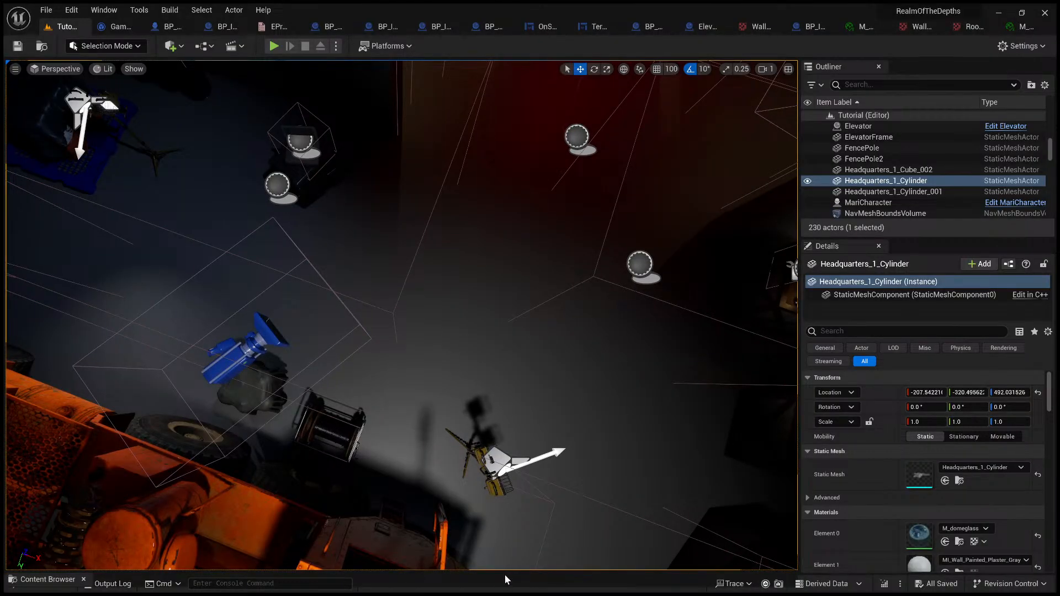
key("alt+p")
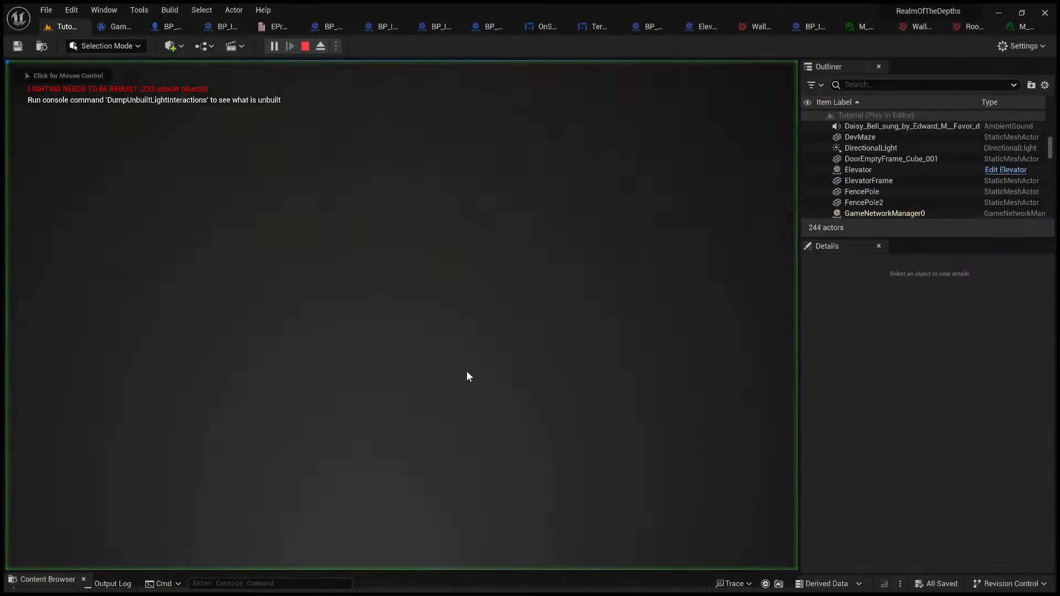
key("Escape")
Step: Playtest the level beside the small black object on the floor, interact with it, and end the play session
left_click(276, 46)
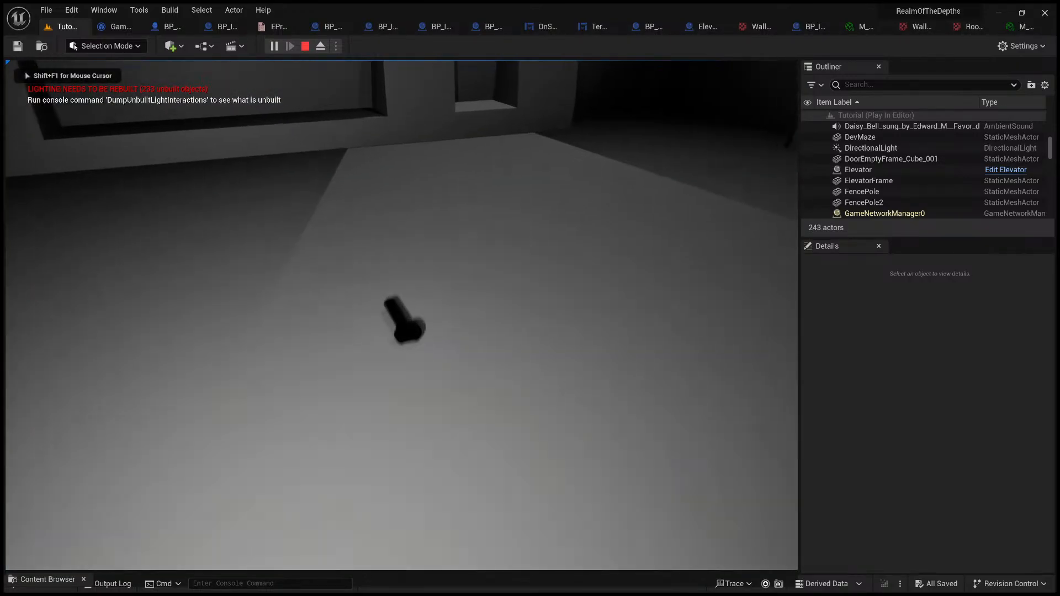
key("e")
left_click(501, 533)
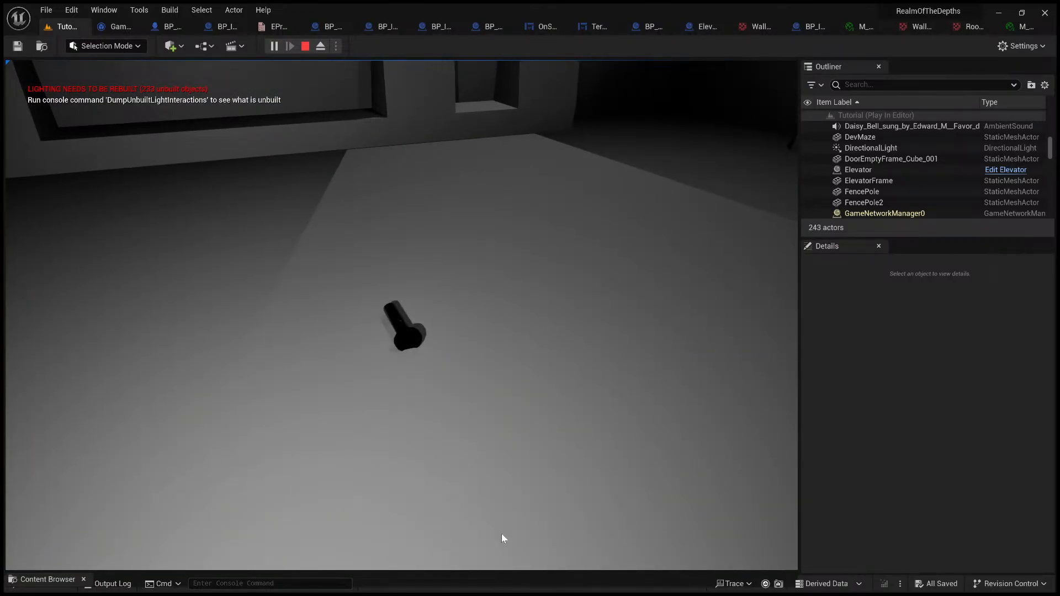
key("Escape")
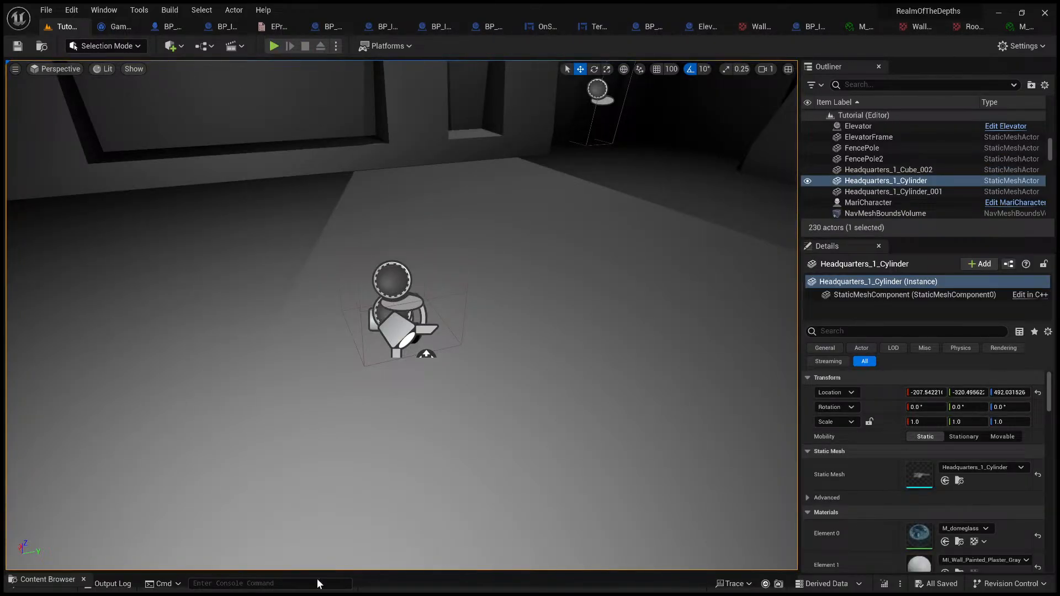
Step: Open the UI folder inside TemplateContent in the Content Browser and look through its widget blueprints
left_click(54, 578)
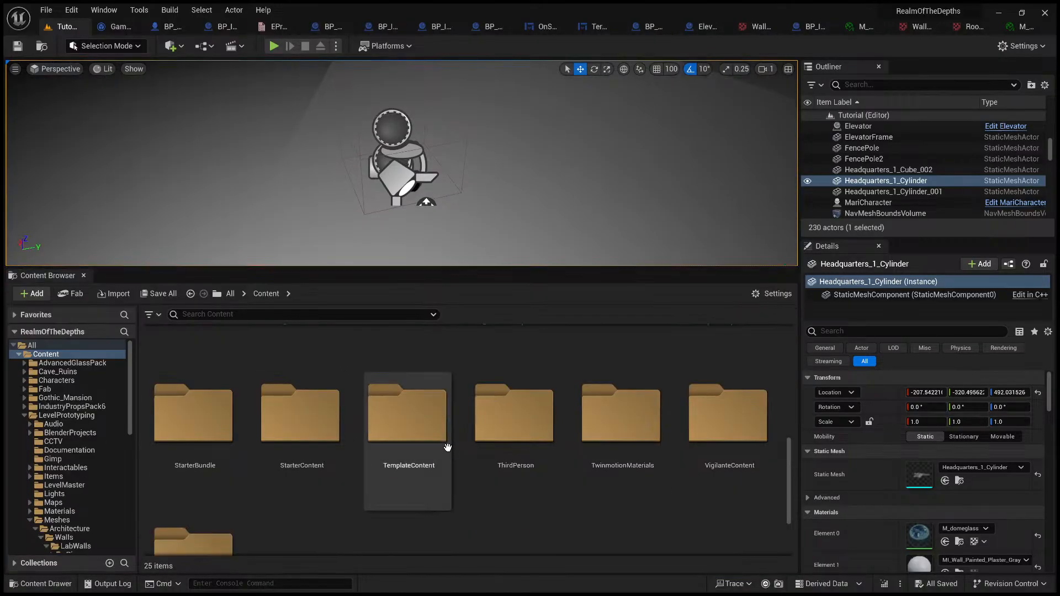
left_click(429, 361)
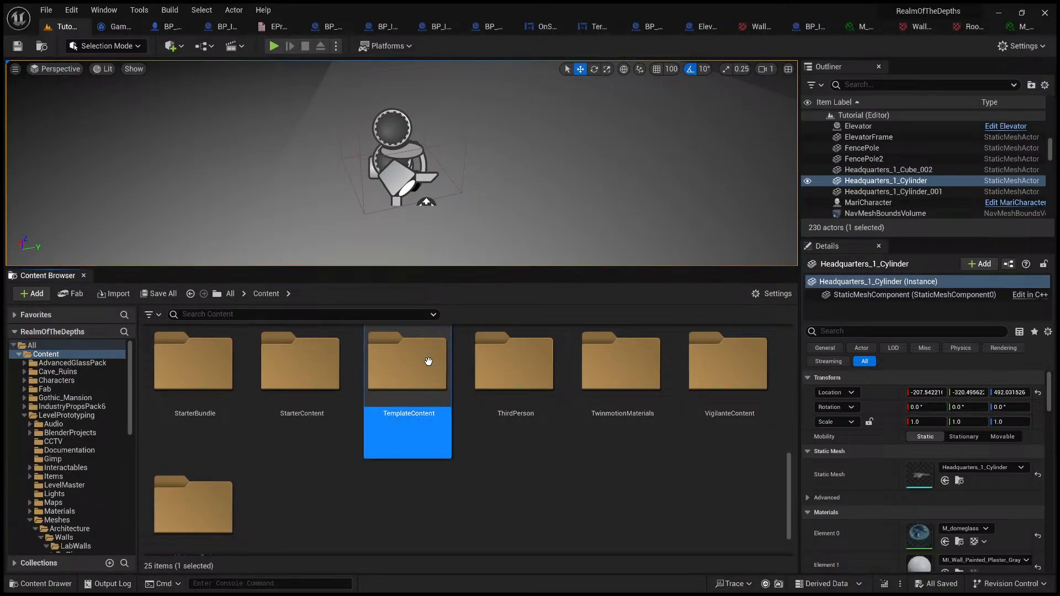
double_click(429, 362)
double_click(365, 386)
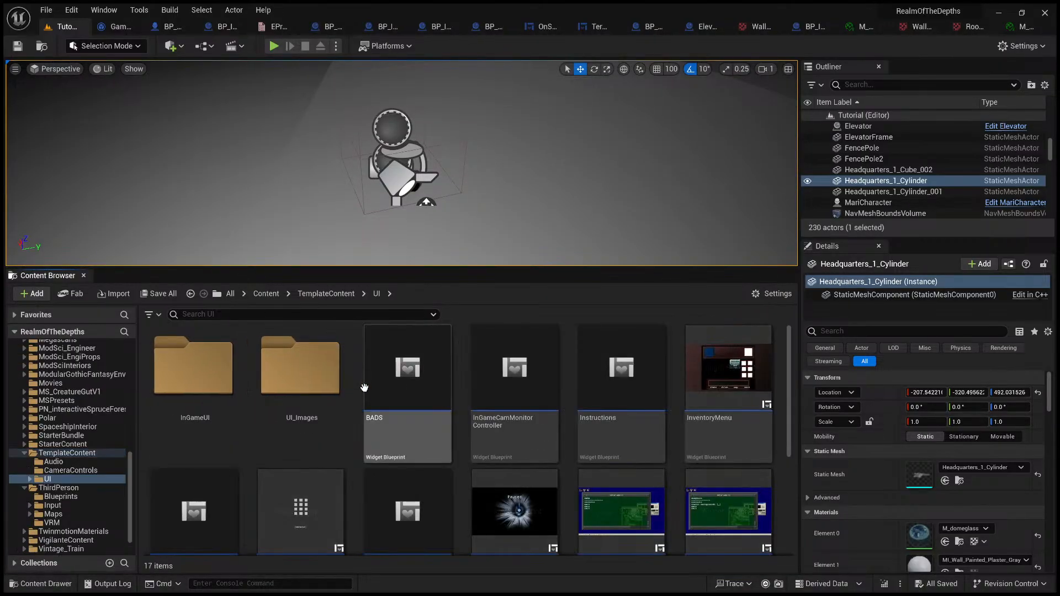
scroll(687, 476, "down", 2)
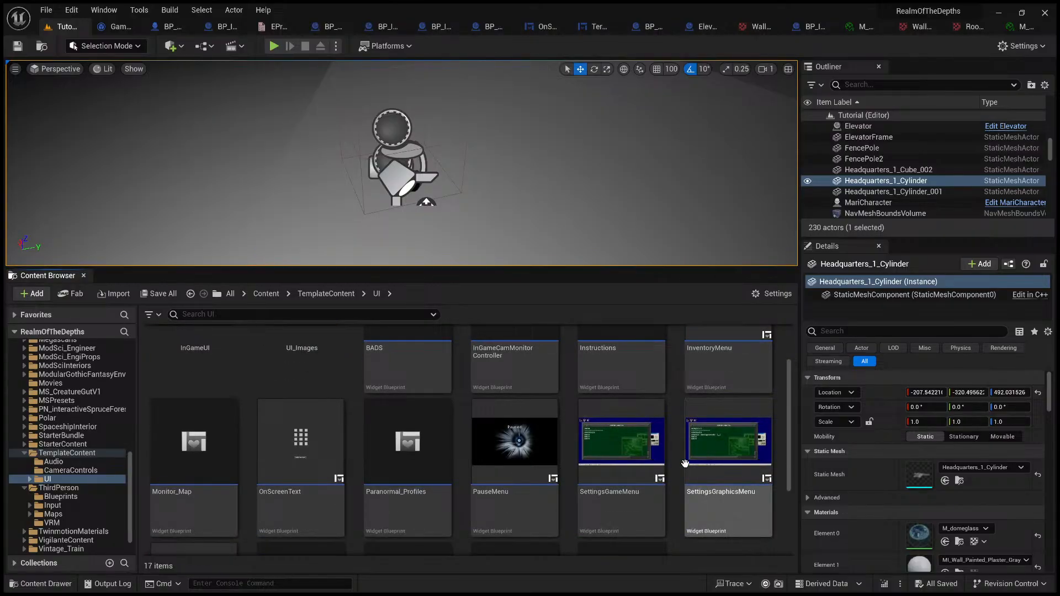
scroll(709, 481, "down", 4)
scroll(709, 480, "up", 3)
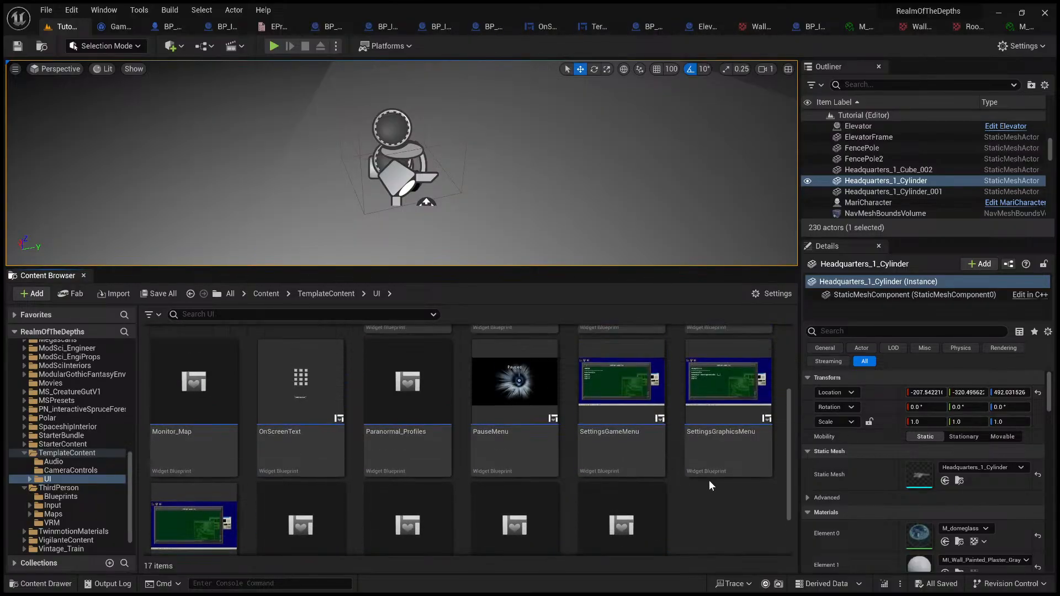
scroll(595, 428, "down", 1)
scroll(678, 427, "up", 3)
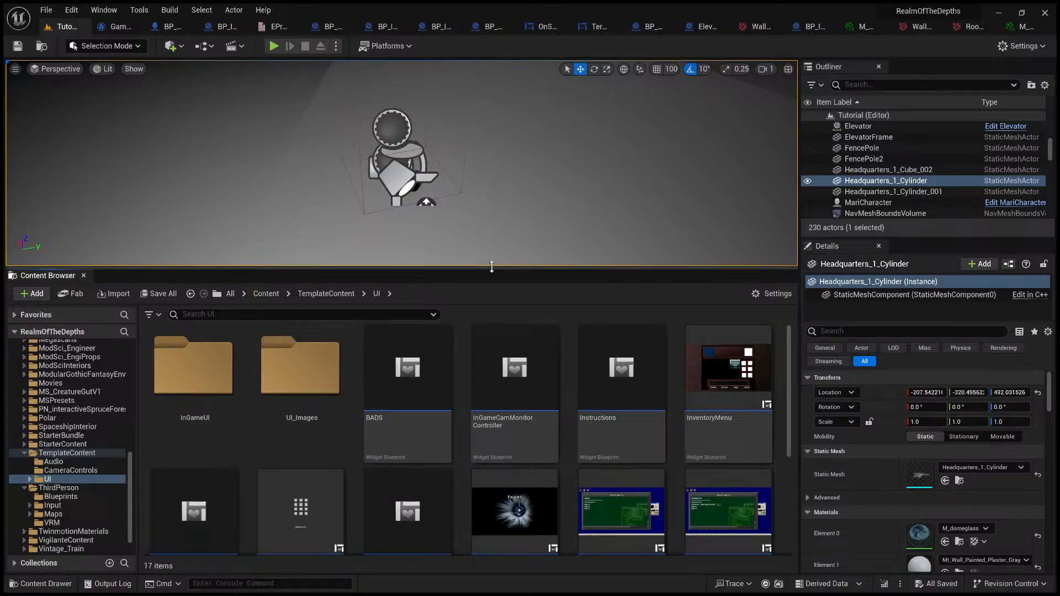
Step: Open the TerminalUI widget blueprint from the InGameUI folder and select its DesktopScreenTerminal background image
double_click(224, 368)
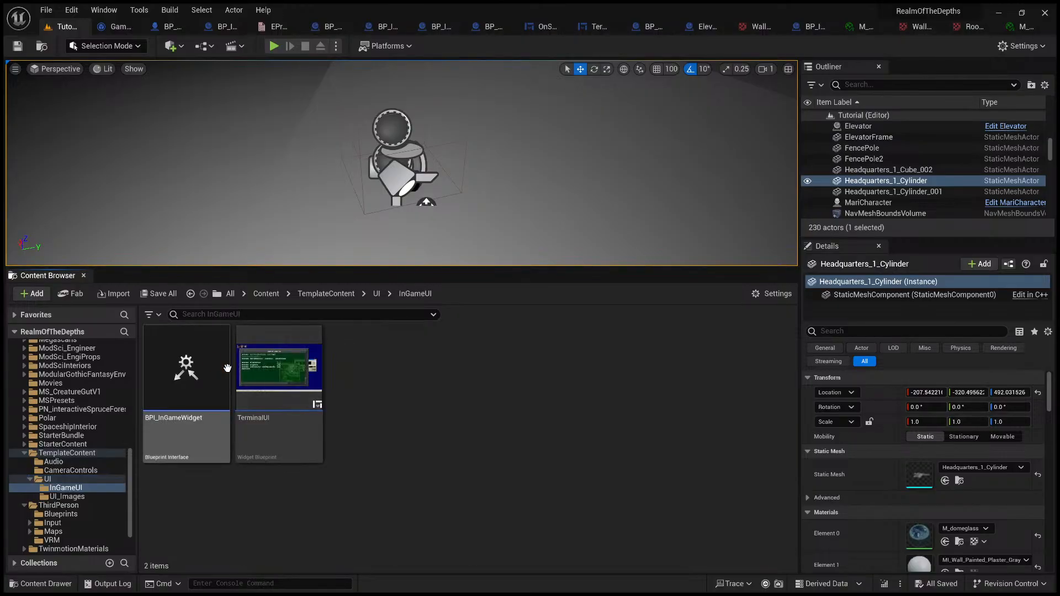
double_click(296, 382)
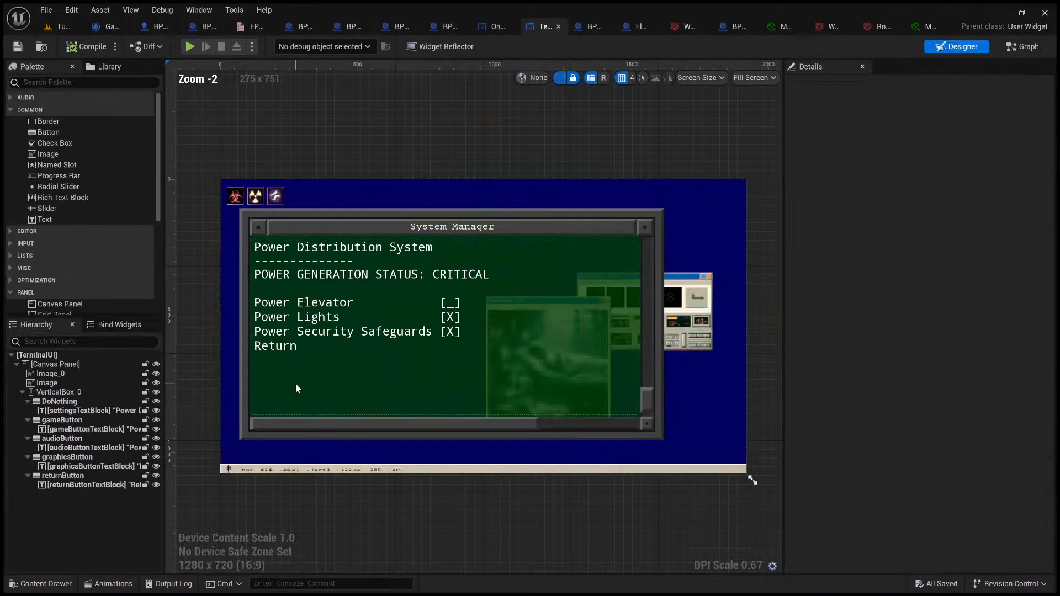
left_click(416, 224)
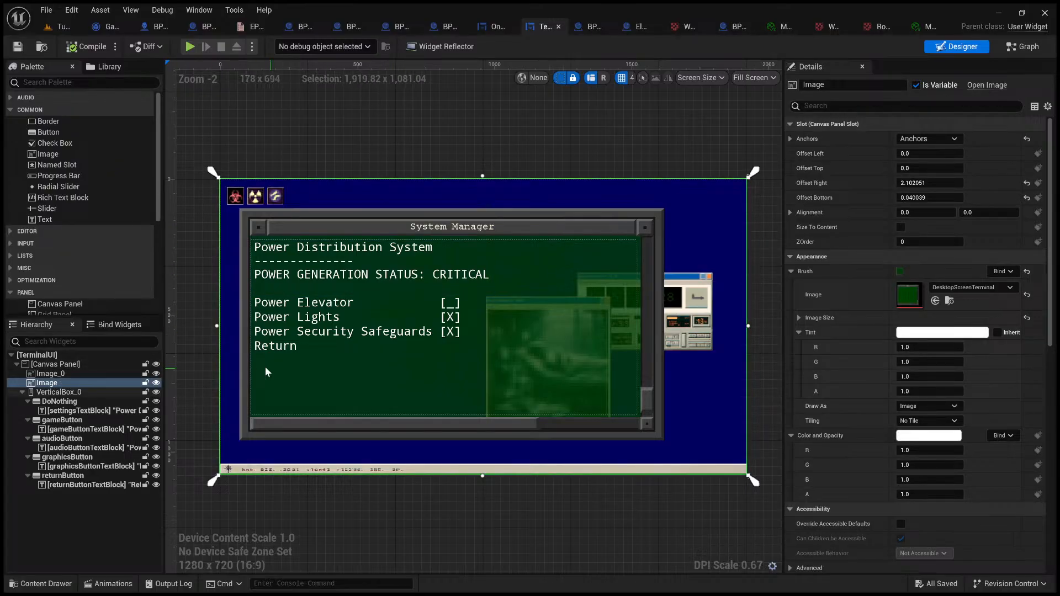
Step: Collapse and re-expand VerticalBox_0 in the TerminalUI widget hierarchy, and select it
left_click(22, 394)
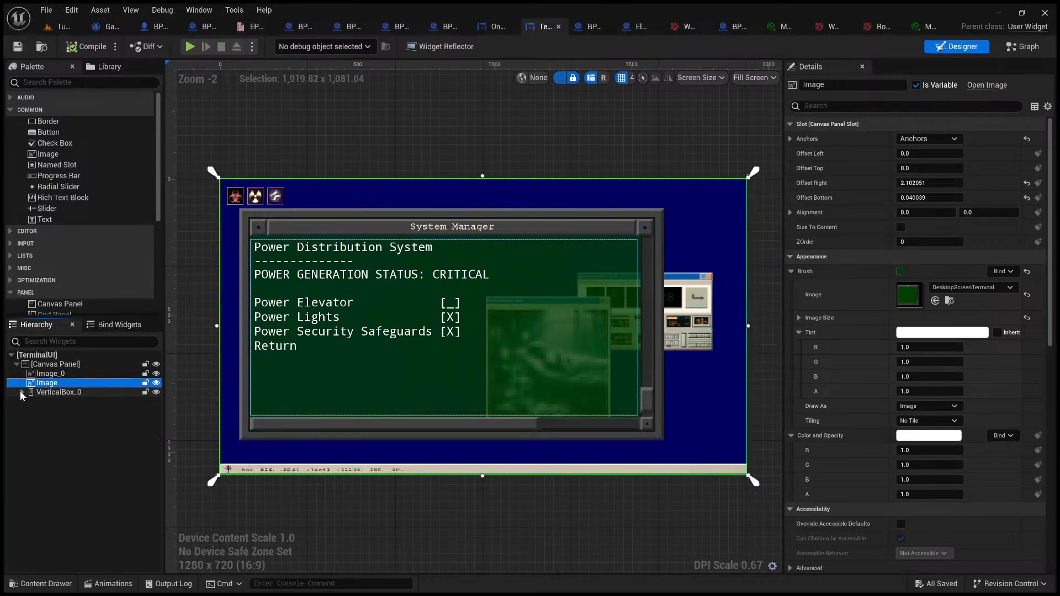
left_click(22, 394)
left_click(50, 391)
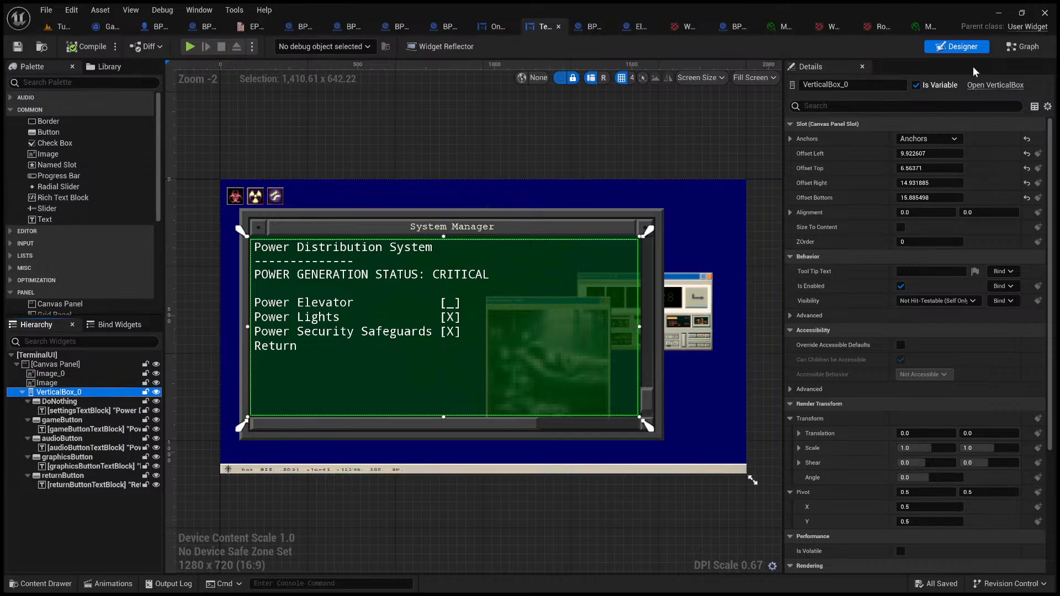
Step: Open TerminalUI's Event Graph and look through its button event groups up to the Event Construct node
left_click(1016, 48)
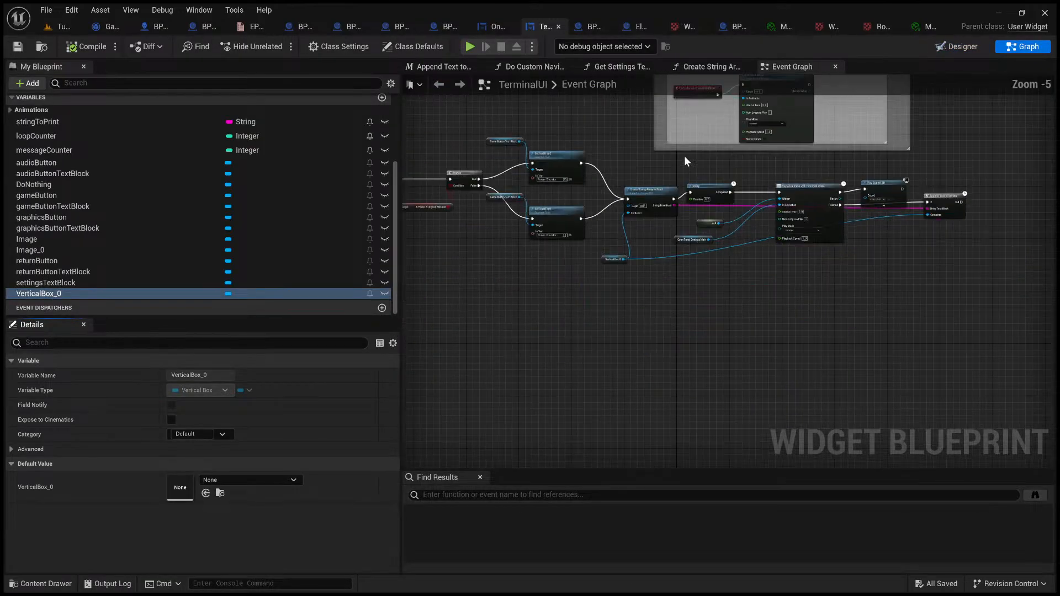
right_click_drag(684, 156, 662, 301)
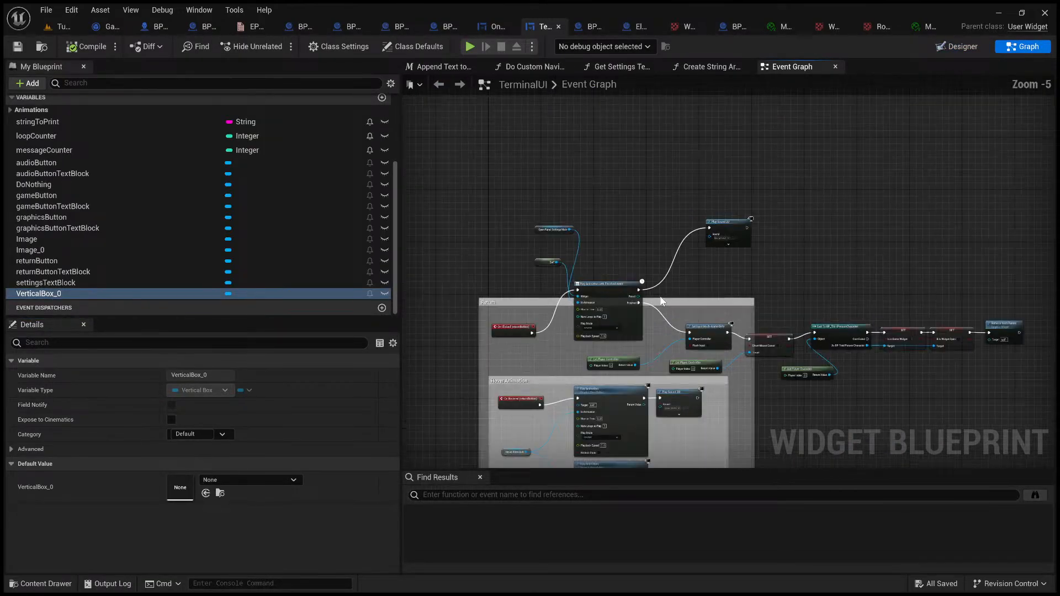
scroll(545, 310, "up", 3)
right_click_drag(545, 310, 737, 80)
scroll(616, 269, "down", 3)
scroll(618, 269, "down", 2)
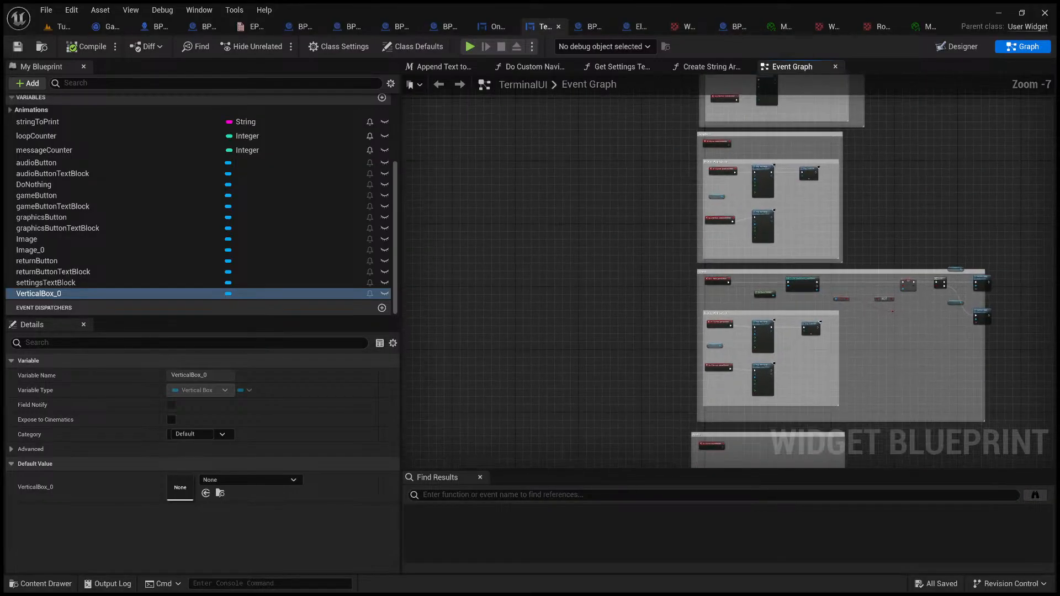
right_click_drag(661, 361, 651, 102)
scroll(505, 296, "up", 3)
right_click_drag(505, 296, 650, 230)
scroll(650, 231, "up", 4)
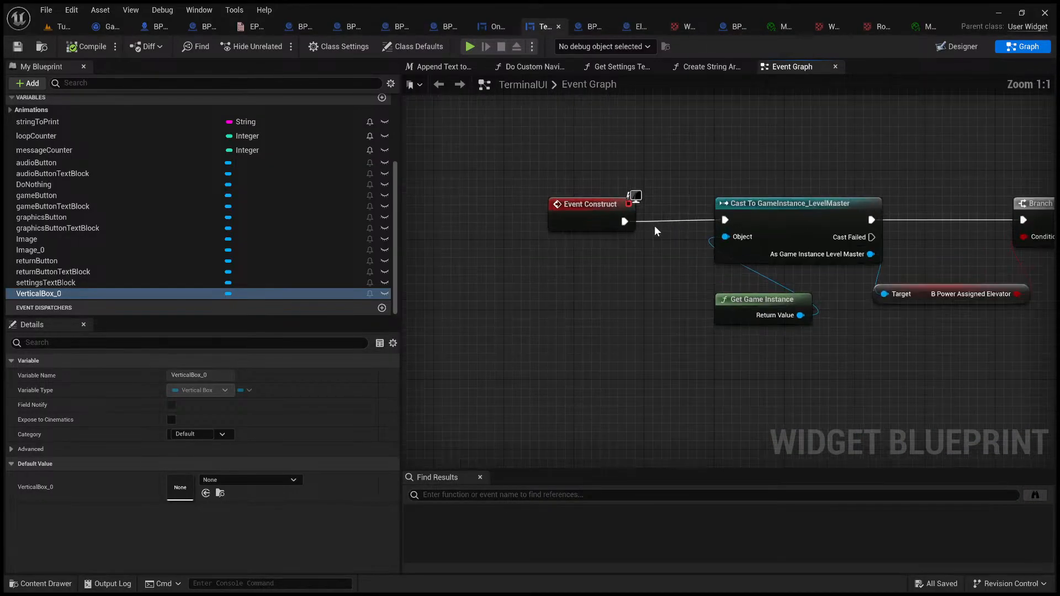
Step: Examine the Event Construct chain from the GameInstance_LevelMaster cast through the elevator power branch to the two SetText nodes
right_click_drag(772, 133, 568, 195)
scroll(568, 195, "down", 5)
scroll(630, 215, "up", 4)
right_click_drag(677, 203, 530, 202)
right_click_drag(640, 208, 533, 203)
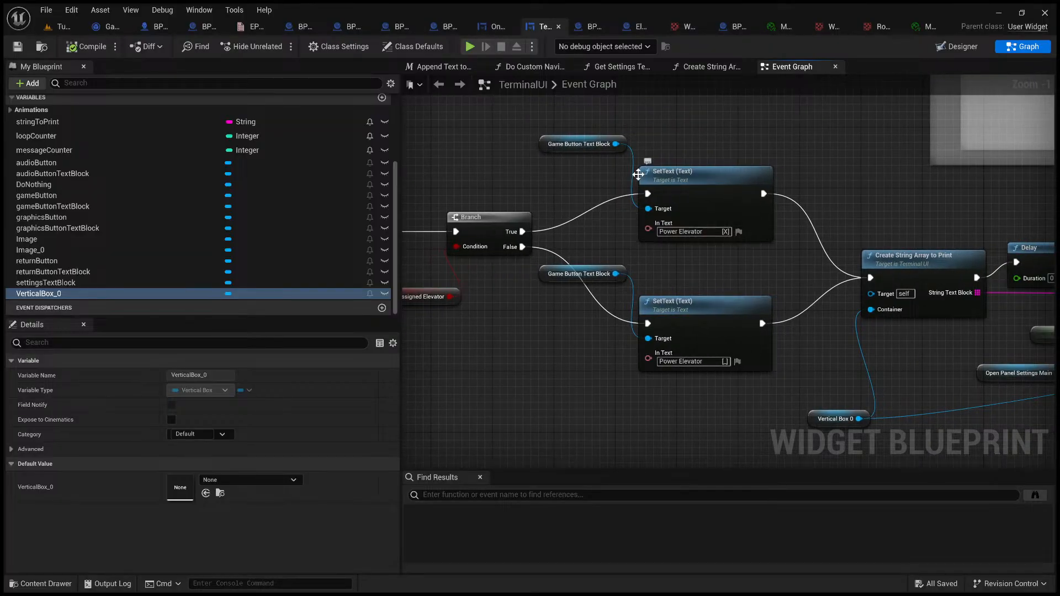
right_click_drag(638, 175, 666, 203)
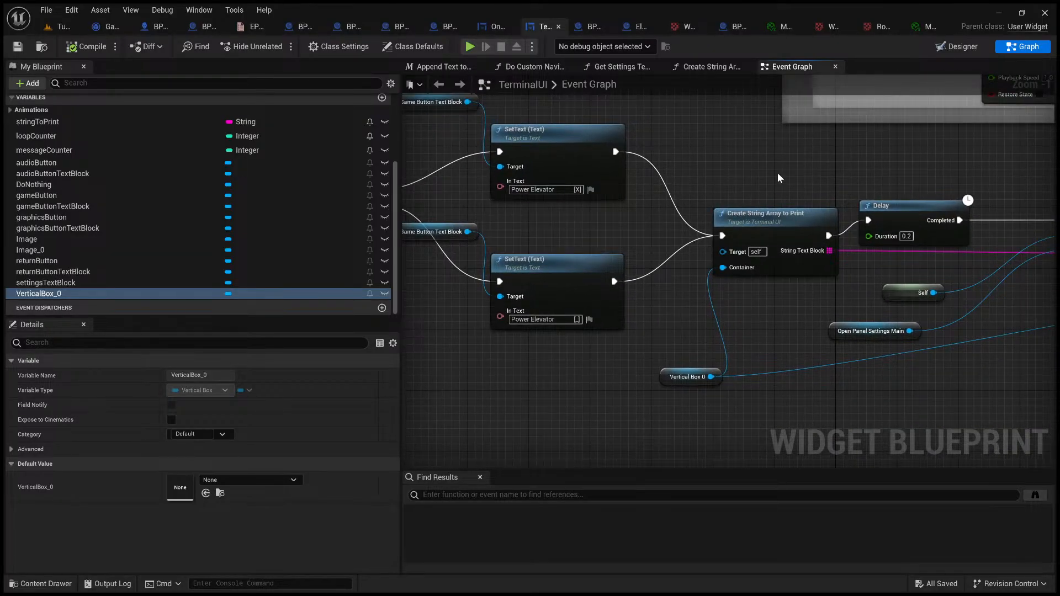
Step: Select the Create String Array to Print node and examine the delay, animation, sound and Append Text to Screen nodes after it
right_click_drag(778, 172, 642, 163)
left_click(650, 213)
right_click_drag(673, 229, 515, 164)
right_click_drag(670, 206, 489, 189)
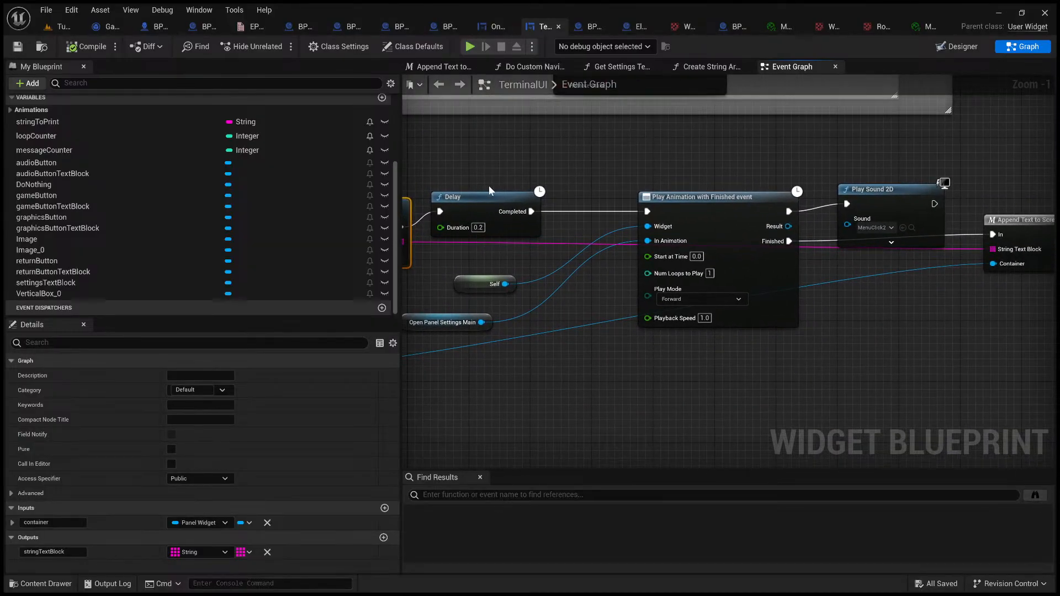
left_click_drag(597, 158, 971, 360)
right_click_drag(970, 359, 733, 371)
left_click_drag(735, 194, 871, 343)
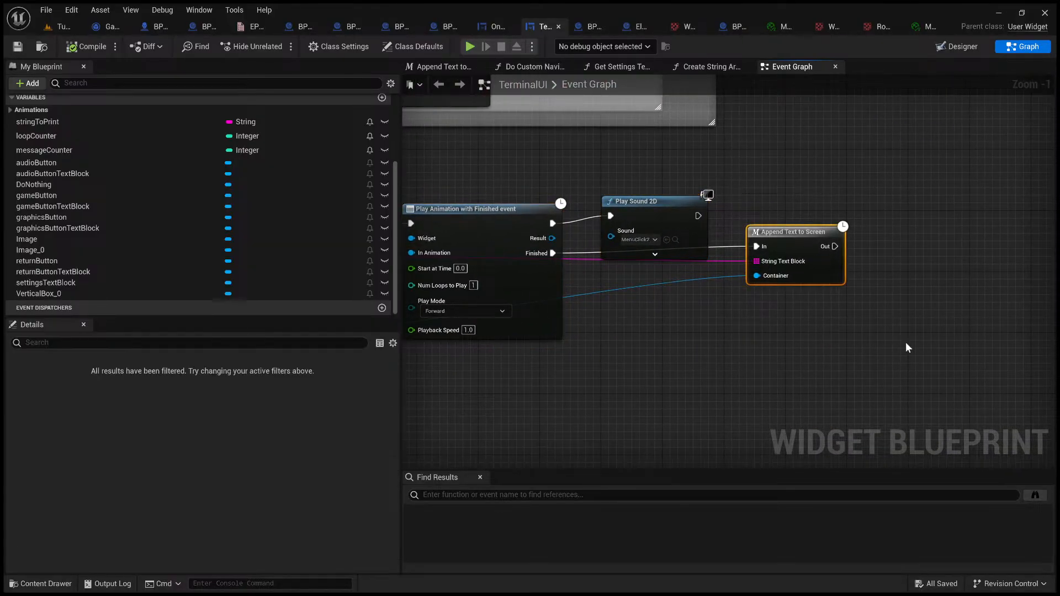
Step: Open the Append Text to Screen macro and look through its string-printing nodes
double_click(812, 235)
right_click_drag(552, 210, 819, 216)
scroll(803, 180, "down", 3)
scroll(591, 189, "up", 3)
right_click_drag(591, 194, 907, 86)
right_click_drag(410, 84, 576, 86)
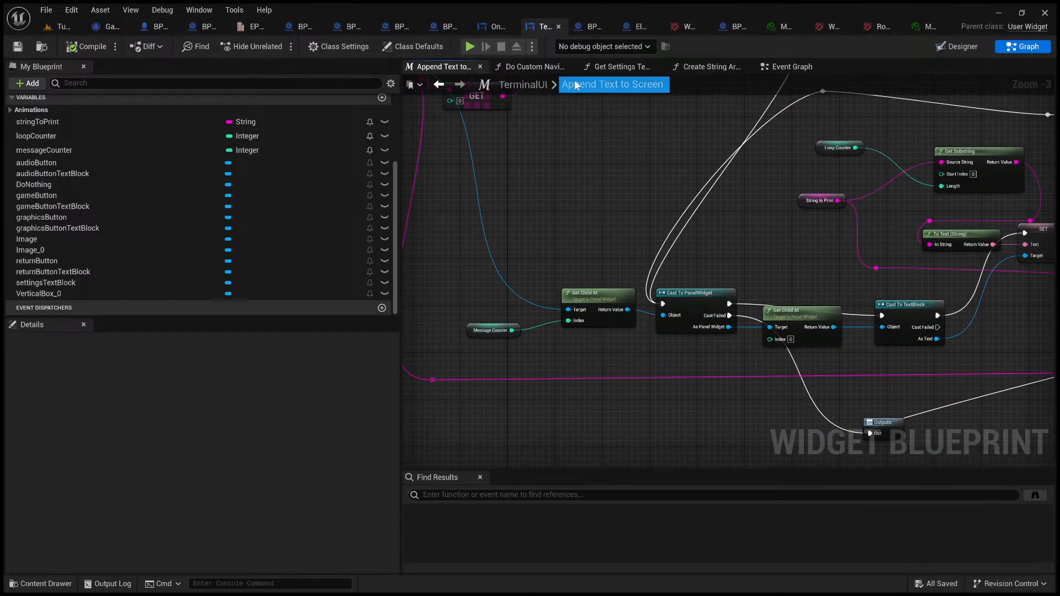
Step: Return to the Tutorial level, enlarge the viewport over the floor props, and run a short play session
left_click(58, 26)
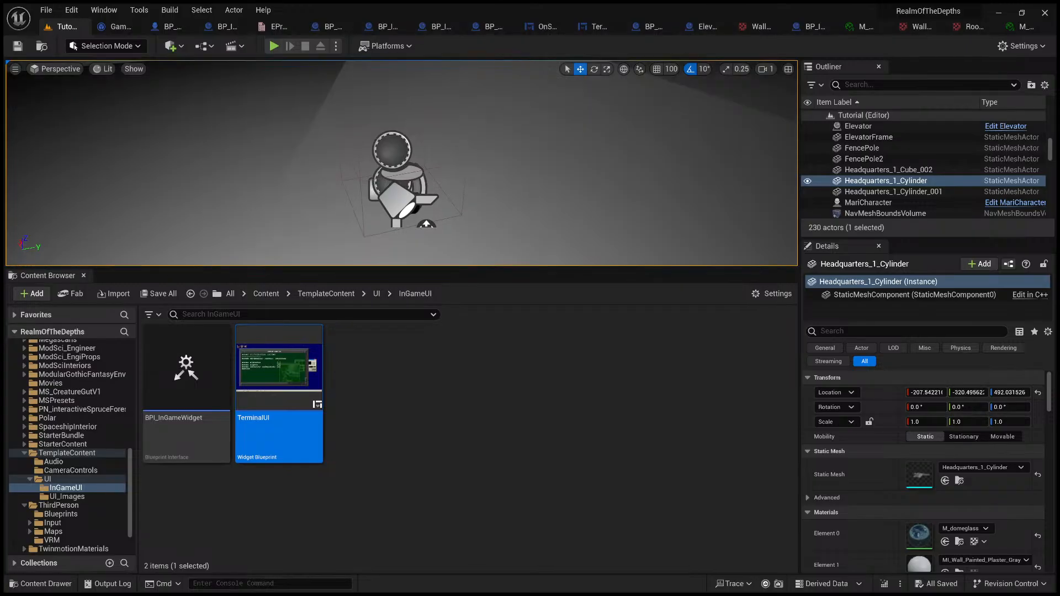
right_click_drag(525, 216, 521, 204)
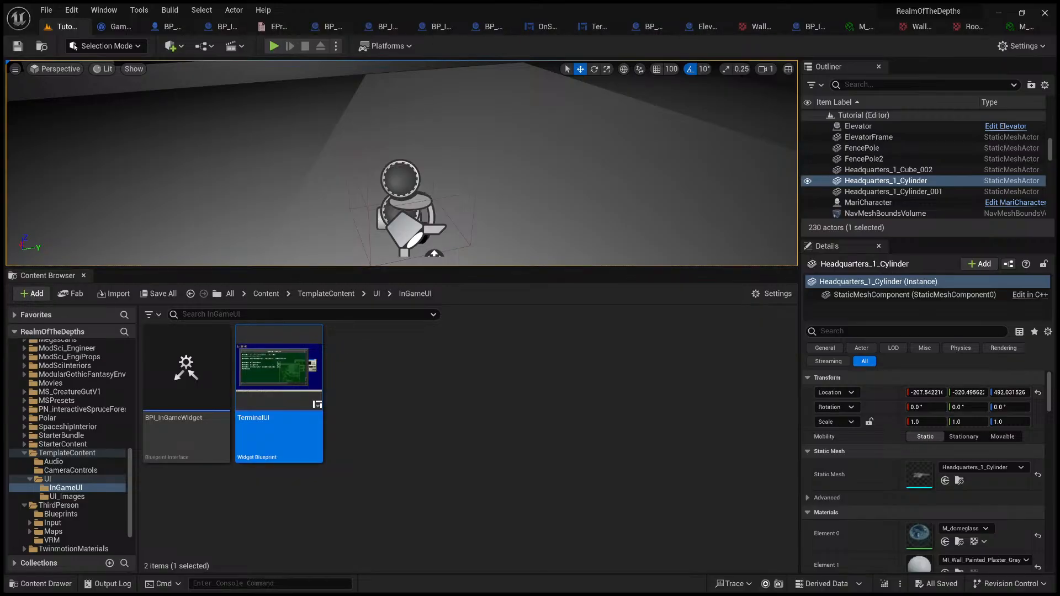
left_click_drag(486, 267, 502, 446)
key("s")
right_click_drag(512, 331, 511, 350)
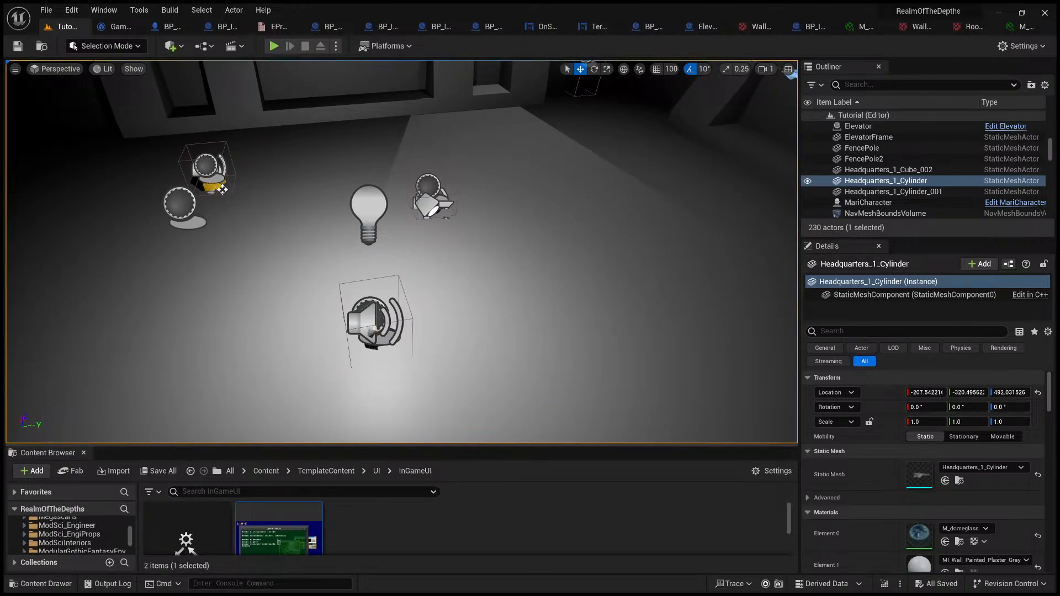
key("alt+p")
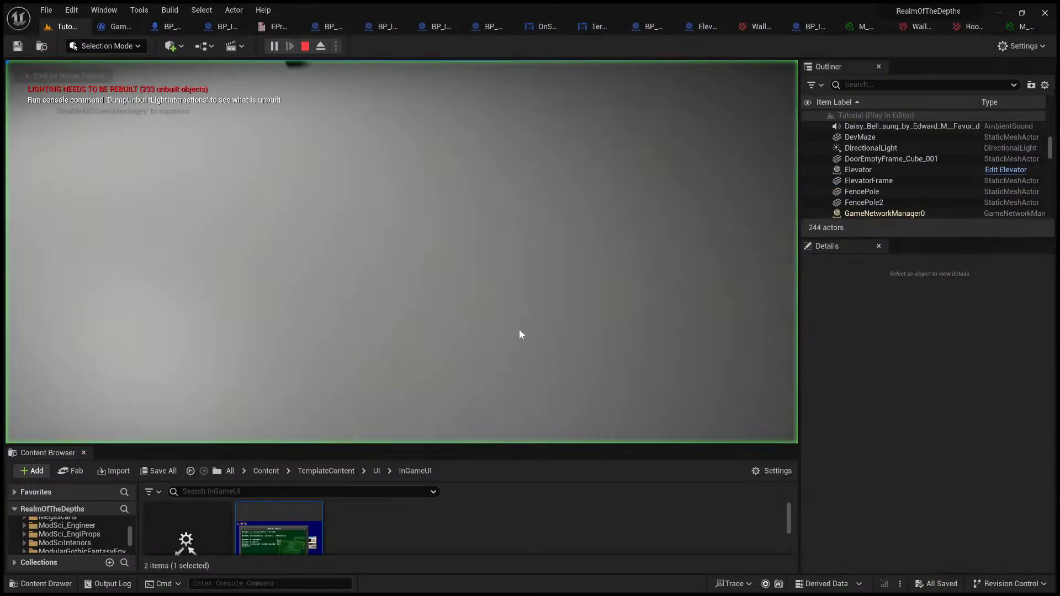
key("Escape")
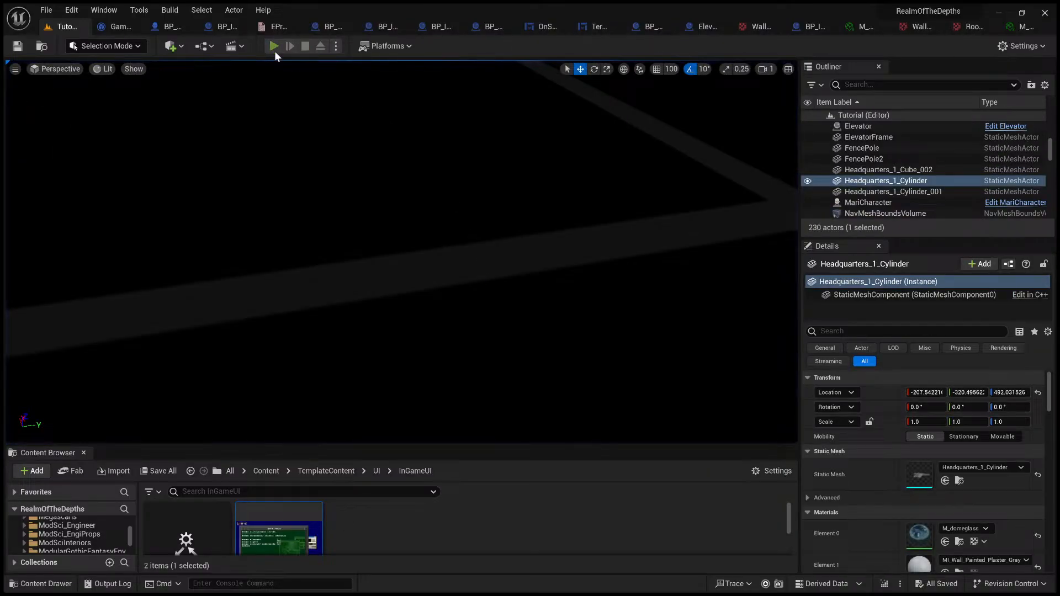
Step: Playtest the level in first-person view, interact with the flashlight, answer No to picking it up, and end the session
left_click(274, 48)
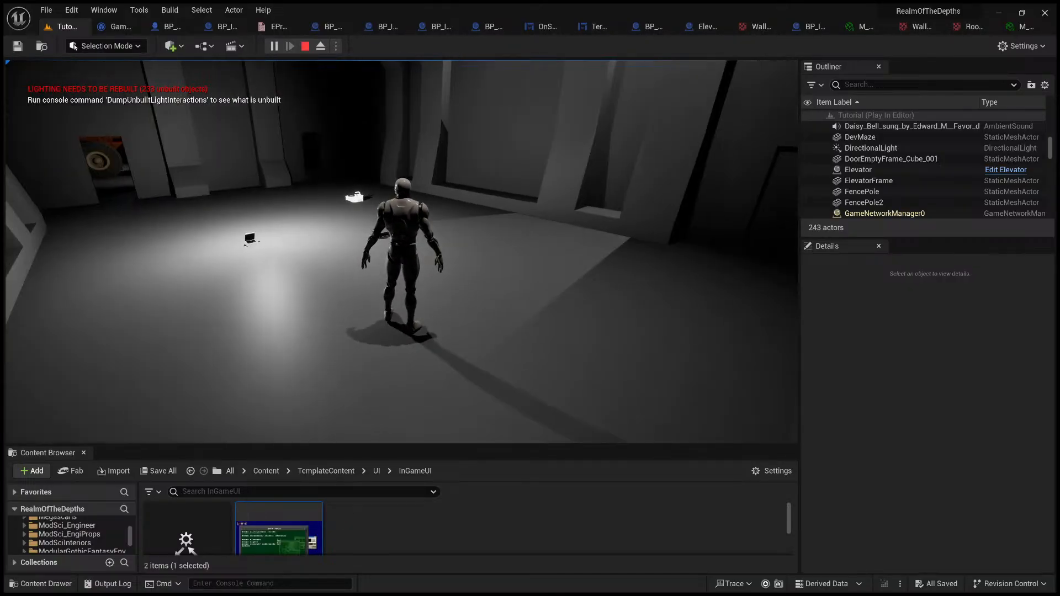
key("v")
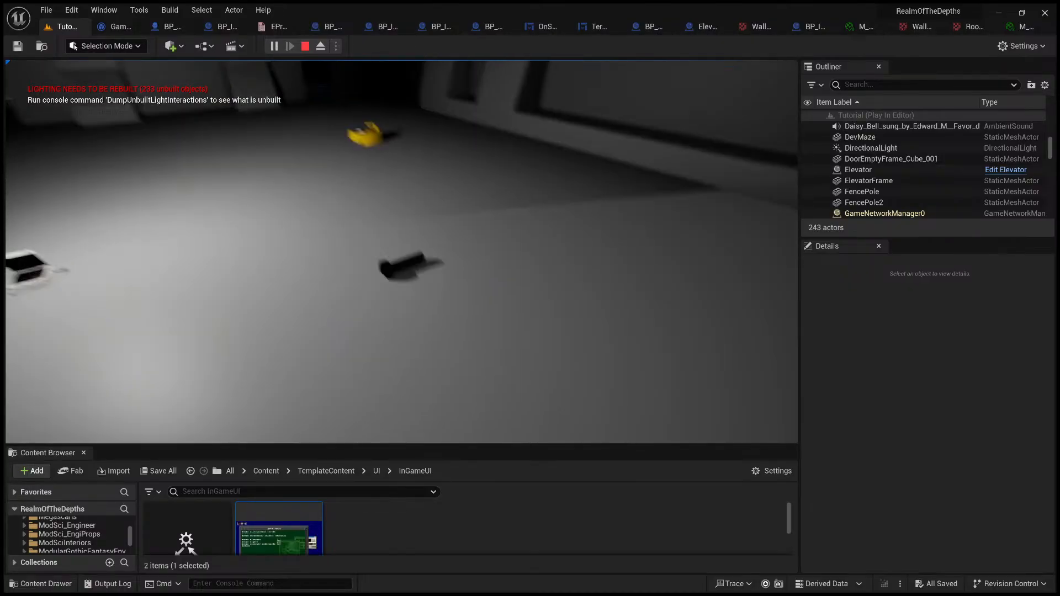
key("e")
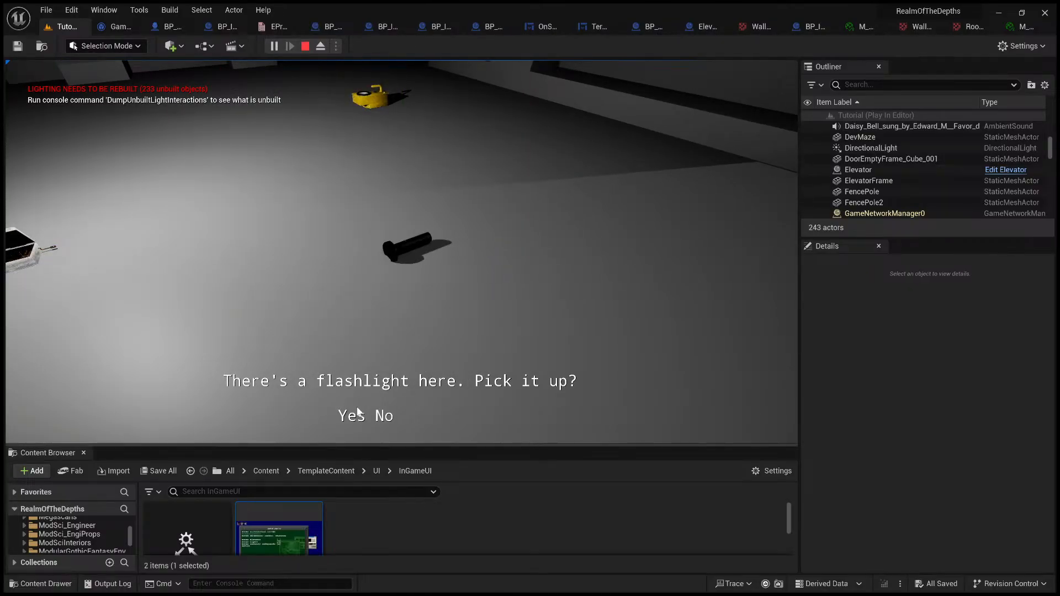
left_click(390, 420)
left_click(393, 421)
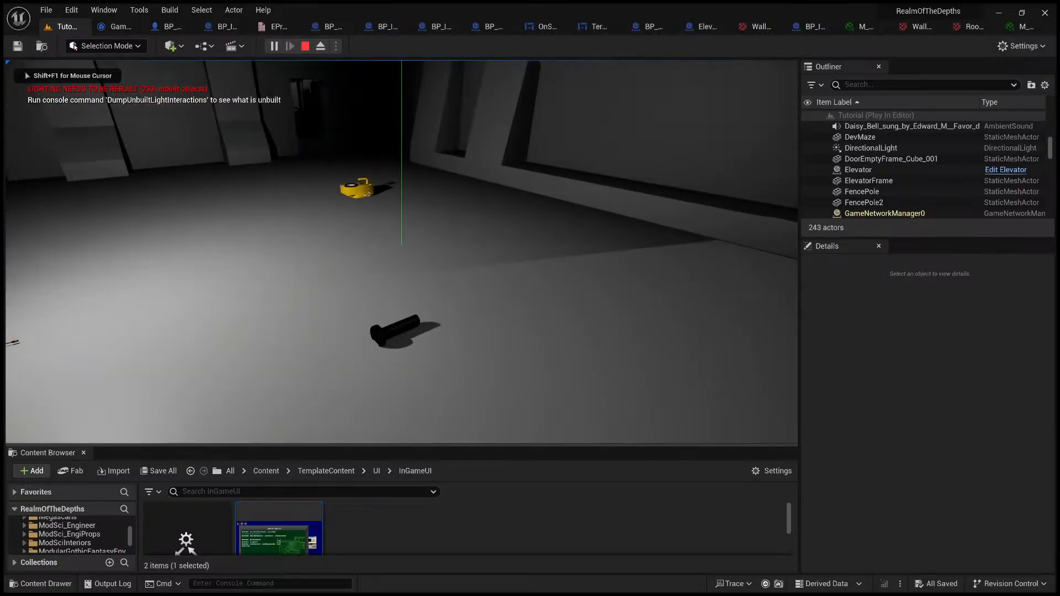
key("e")
left_click(390, 413)
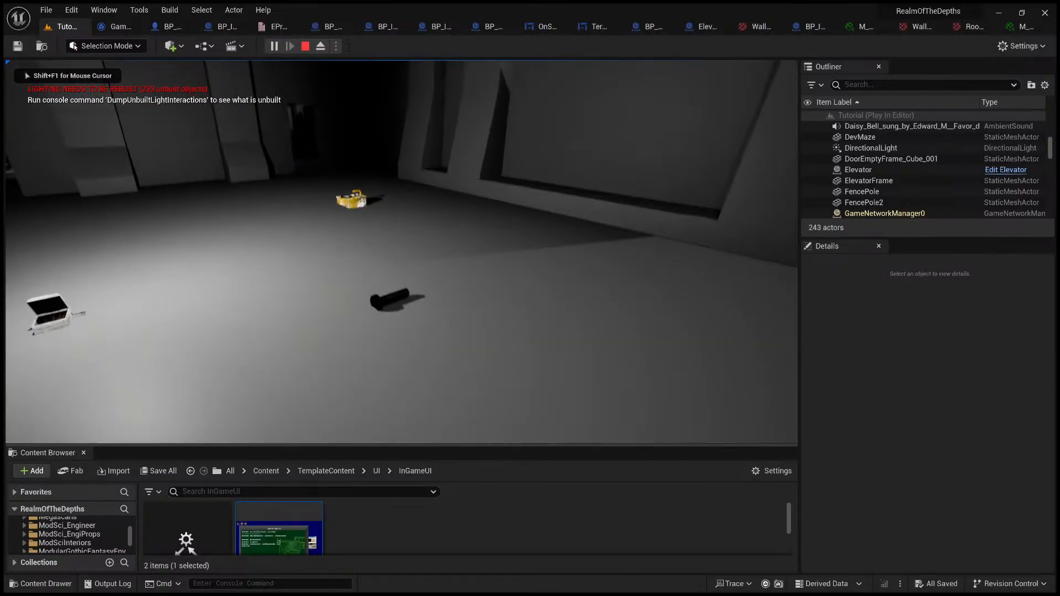
key("Escape")
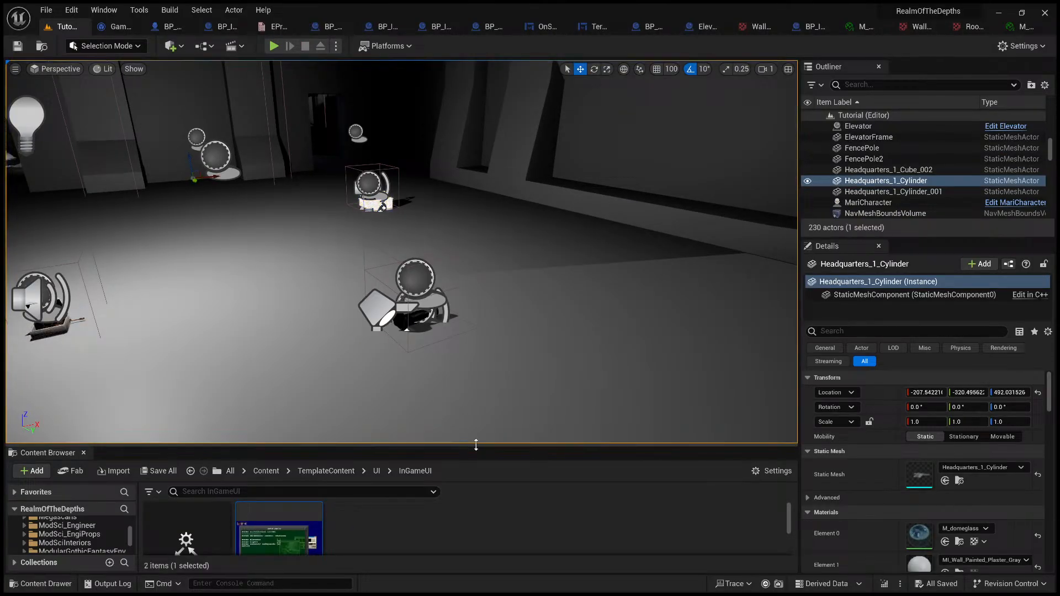
Step: Reopen the TerminalUI widget blueprint from the InGameUI folder and examine the Append Text to Screen macro's counters and loop
left_click_drag(476, 444, 464, 320)
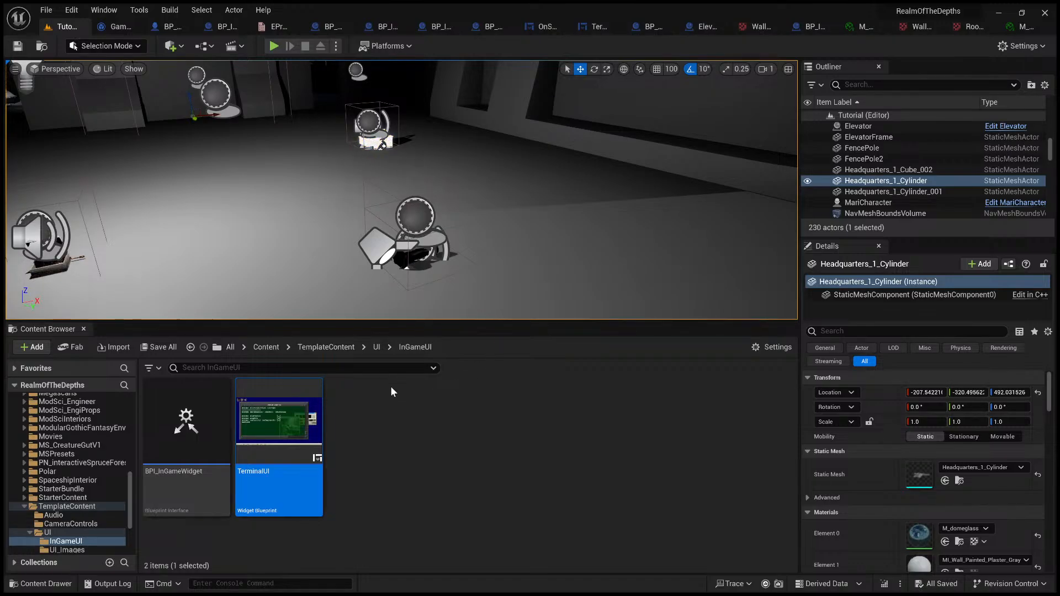
double_click(301, 422)
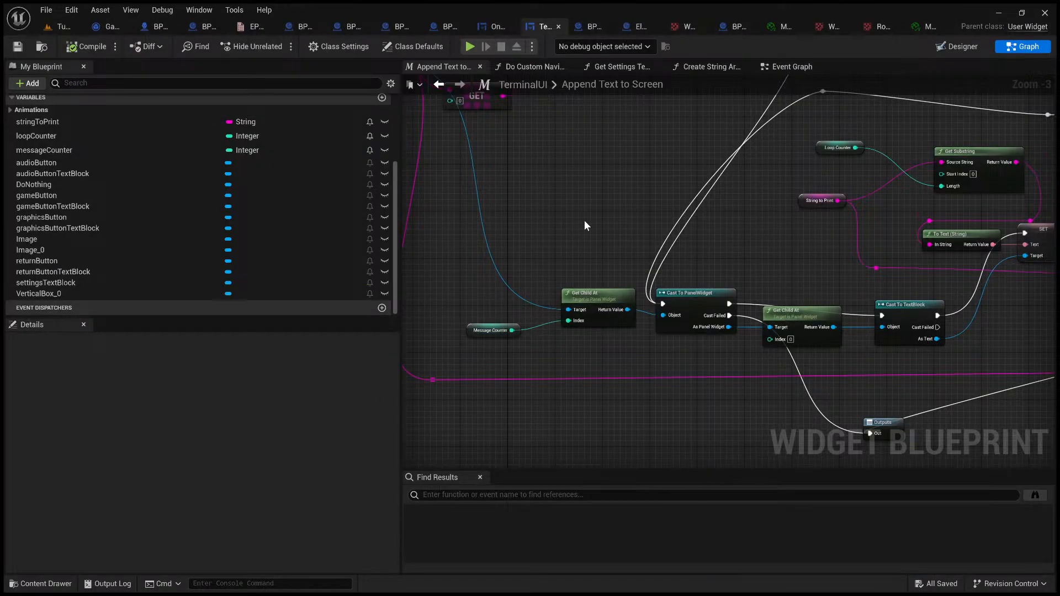
scroll(585, 226, "down", 3)
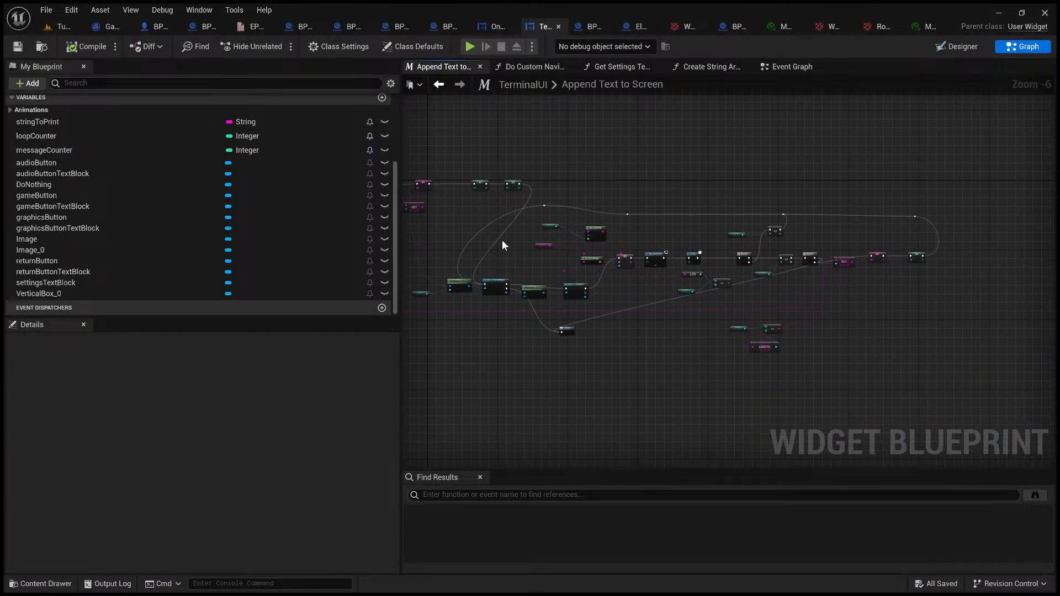
scroll(633, 232, "up", 5)
right_click_drag(631, 241, 430, 103)
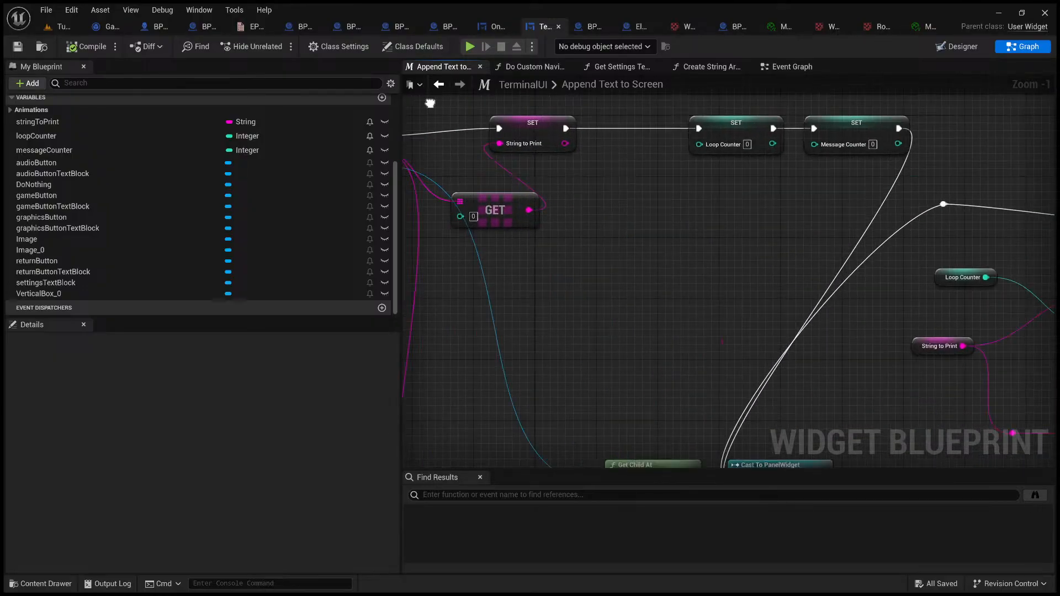
scroll(618, 214, "down", 3)
right_click_drag(617, 214, 502, 171)
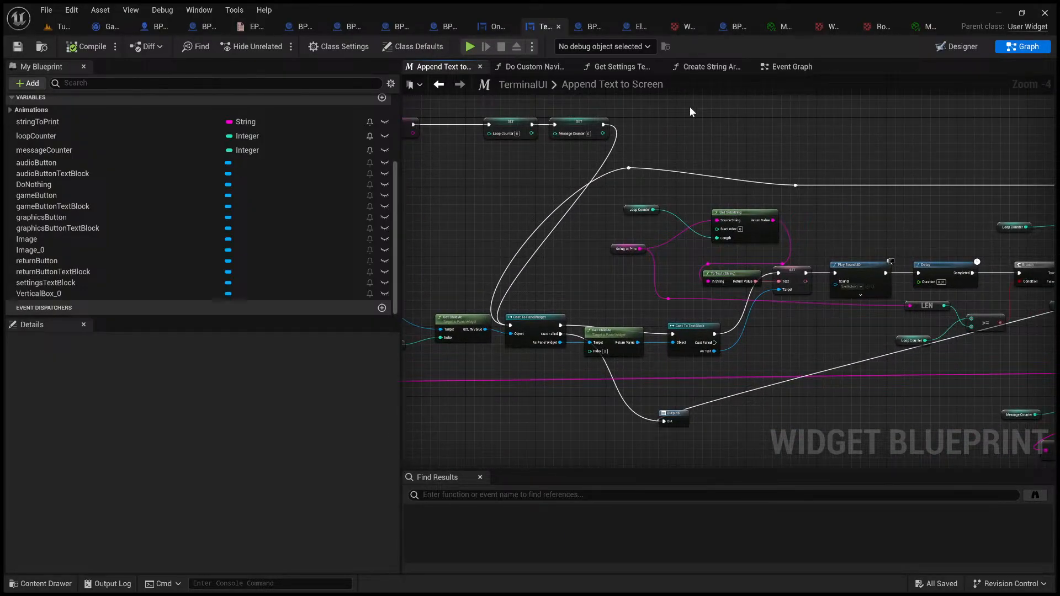
Step: Go back to TerminalUI's Event Graph and trace the Append Text to Screen call back to the elevator power branch
left_click(790, 66)
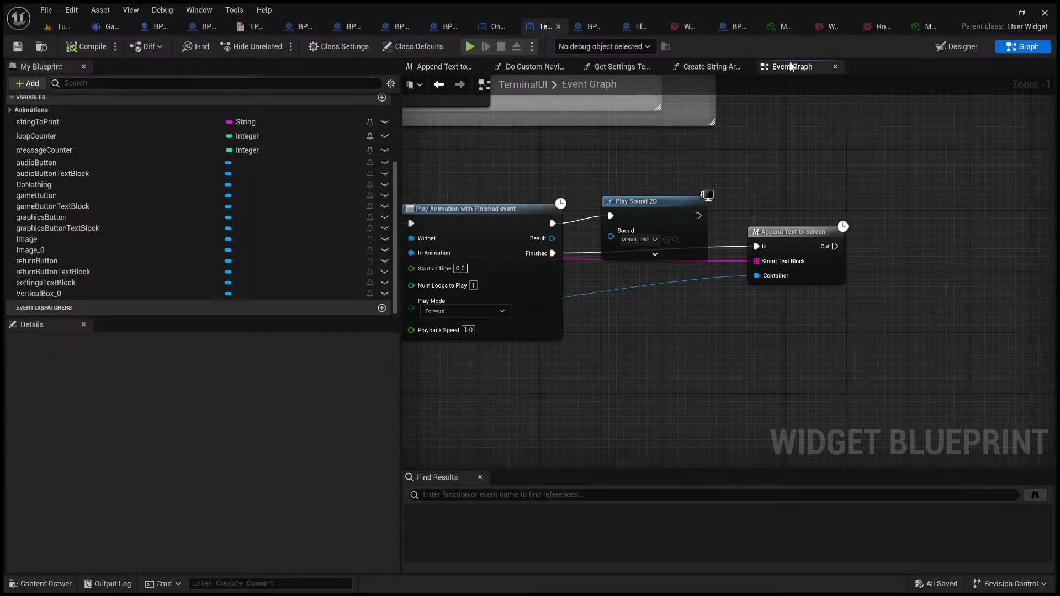
right_click_drag(612, 161, 550, 161)
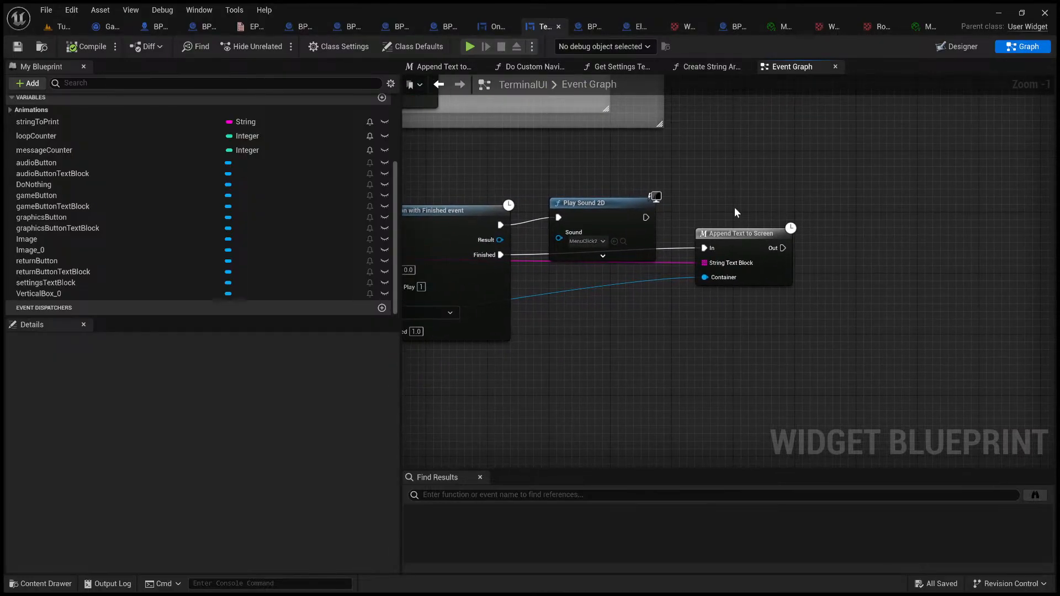
left_click_drag(689, 193, 905, 394)
right_click_drag(629, 320, 748, 256)
right_click_drag(549, 237, 771, 322)
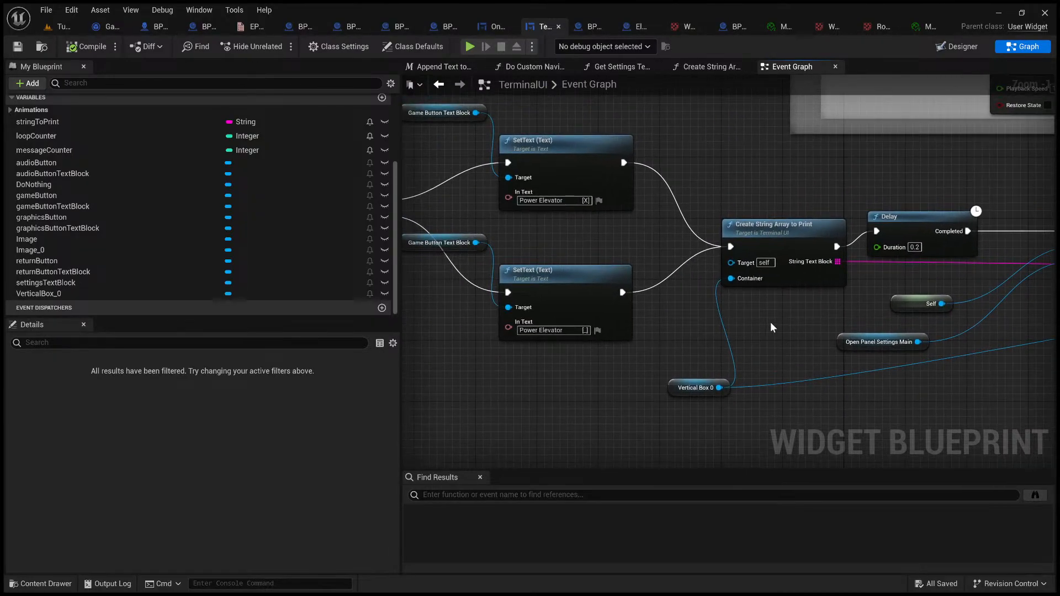
scroll(562, 194, "down", 3)
right_click_drag(491, 173, 576, 189)
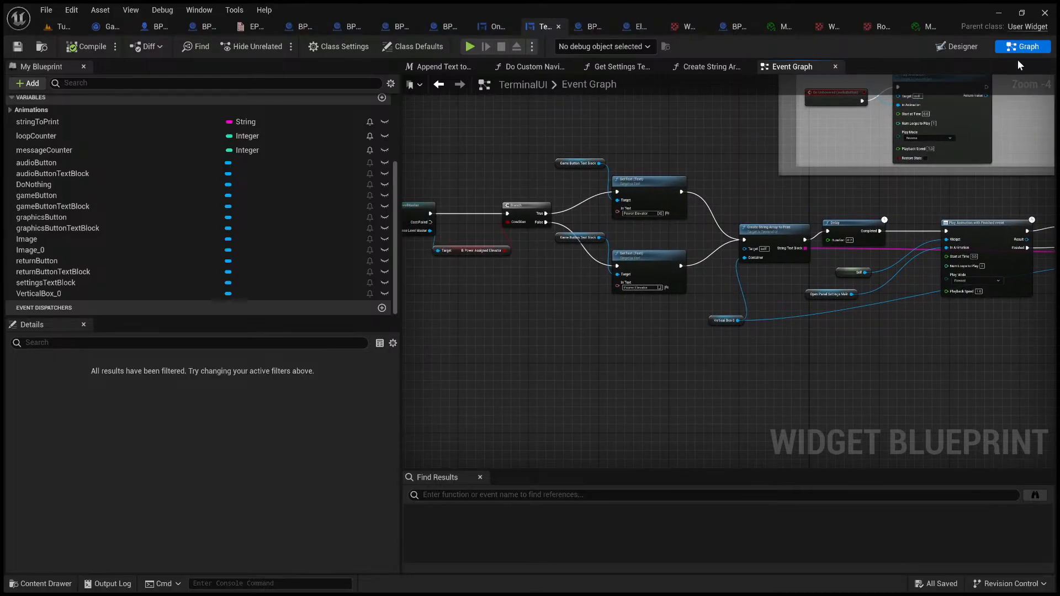
Step: Check VerticalBox_0 in the widget's design layout, and review the whole Event Construct chain in the Event Graph
left_click(963, 47)
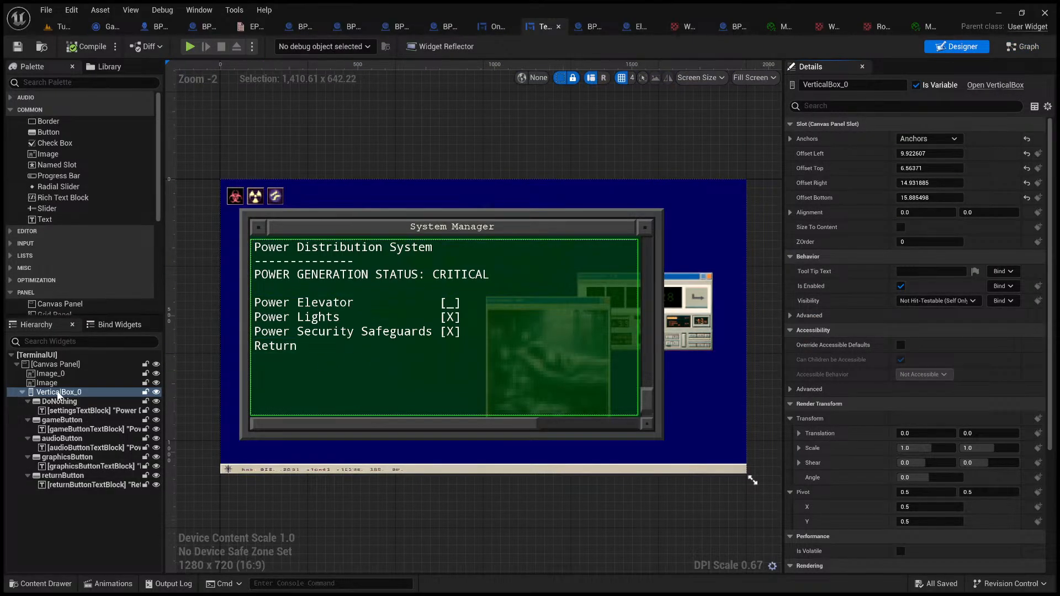
left_click(1022, 47)
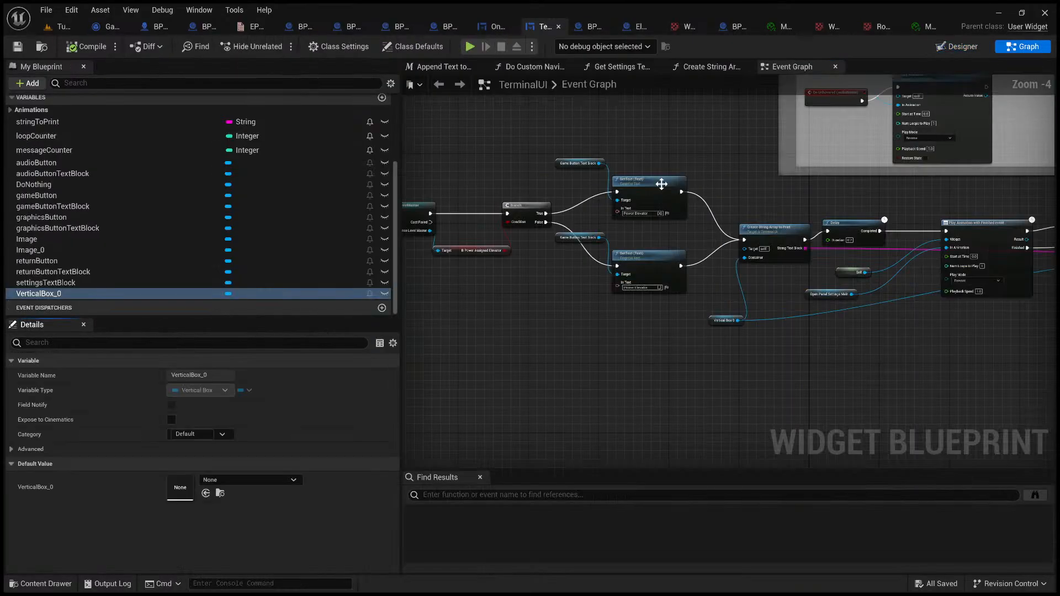
right_click_drag(550, 221, 464, 254)
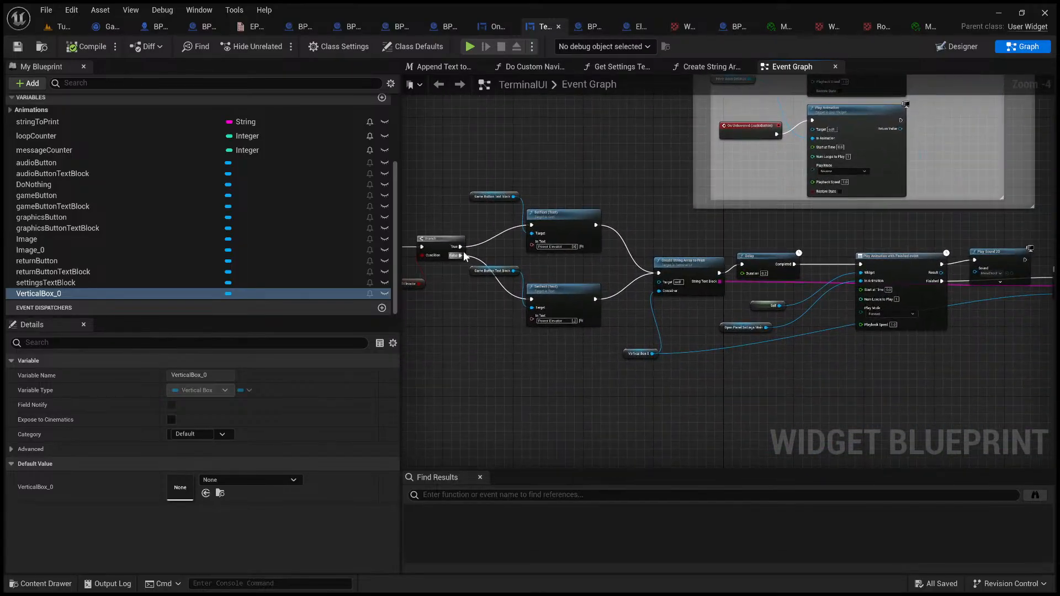
scroll(595, 189, "down", 2)
right_click_drag(504, 365, 677, 315)
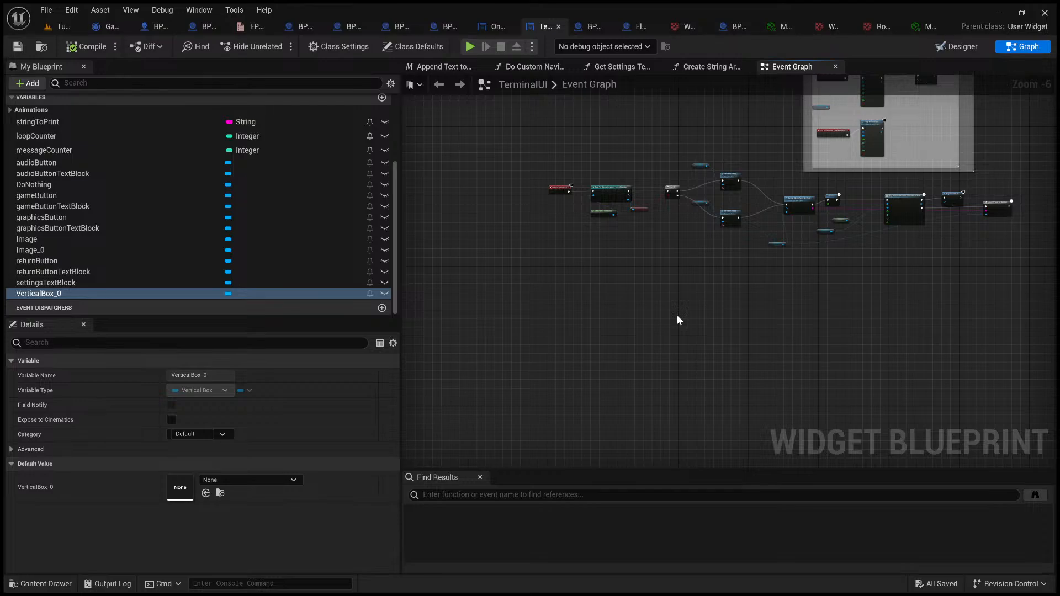
Step: Return to the Tutorial level and open the OnScreenText widget blueprint from the TemplateContent UI folder to view its design layout
left_click(63, 27)
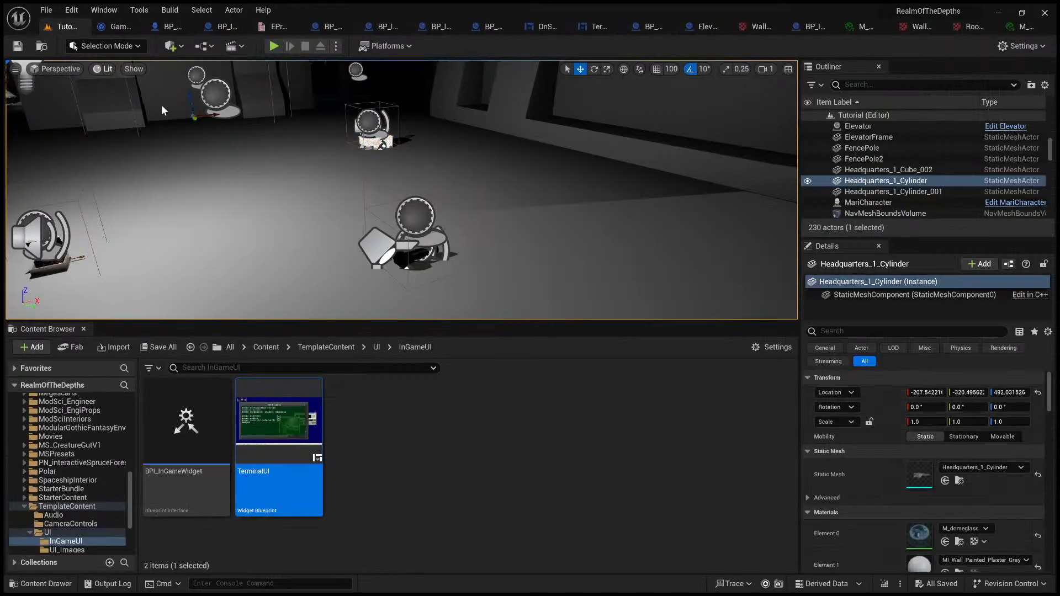
left_click(377, 348)
scroll(608, 458, "down", 1)
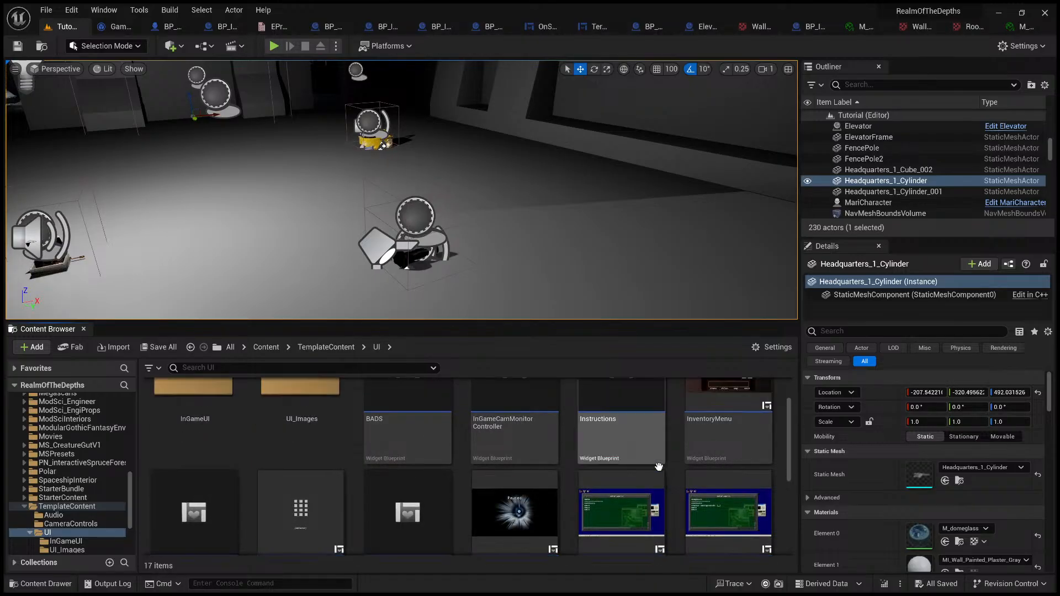
scroll(659, 468, "up", 1)
scroll(607, 467, "down", 2)
left_click(293, 447)
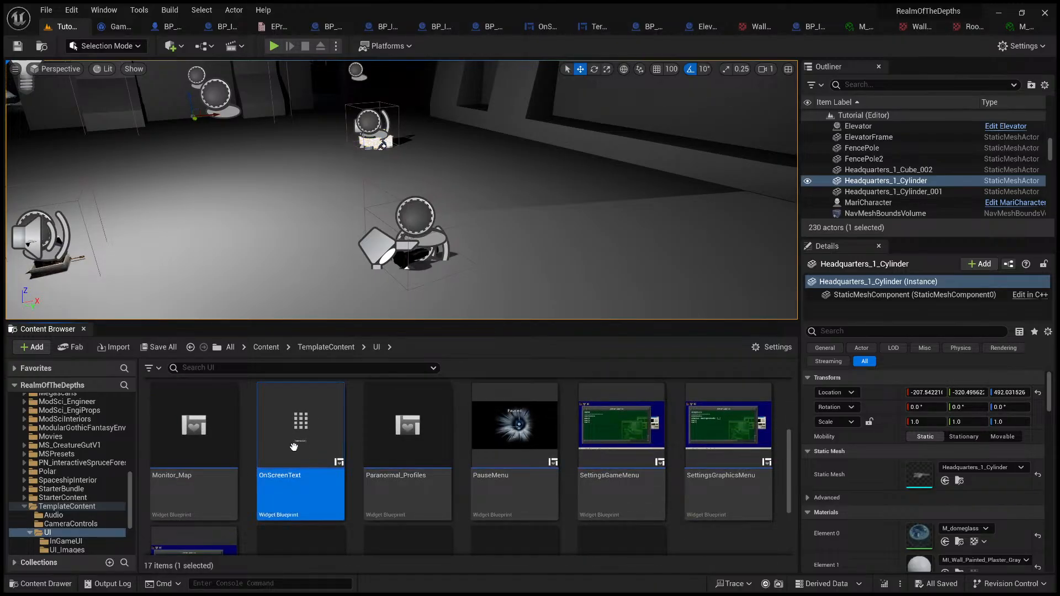
double_click(294, 447)
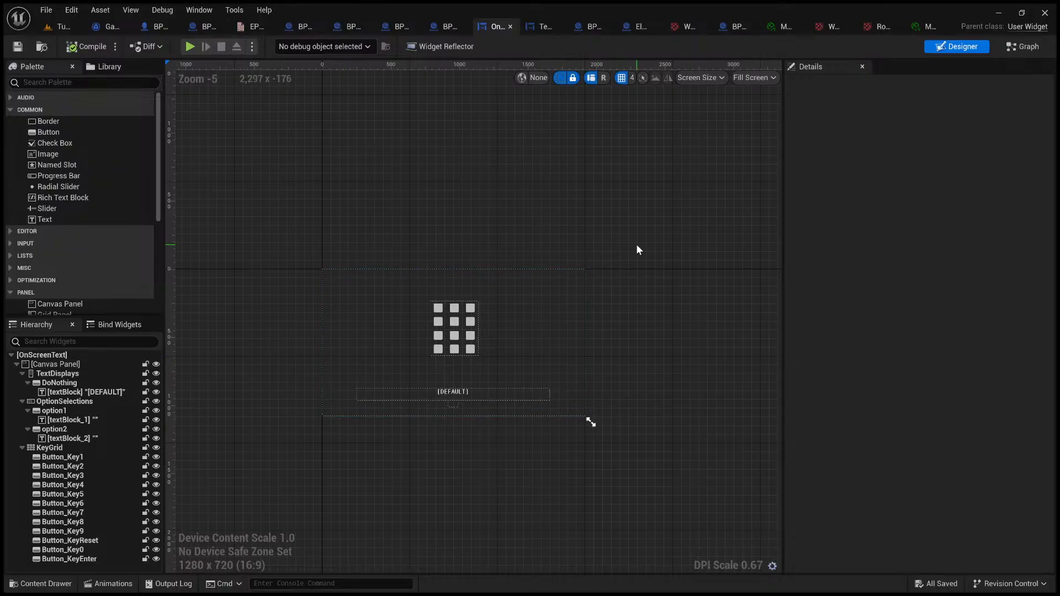
Step: Go back to the Tutorial level, enlarge its viewport, and inspect the hall and the red-lit corridor up to the elevator doors
left_click(64, 30)
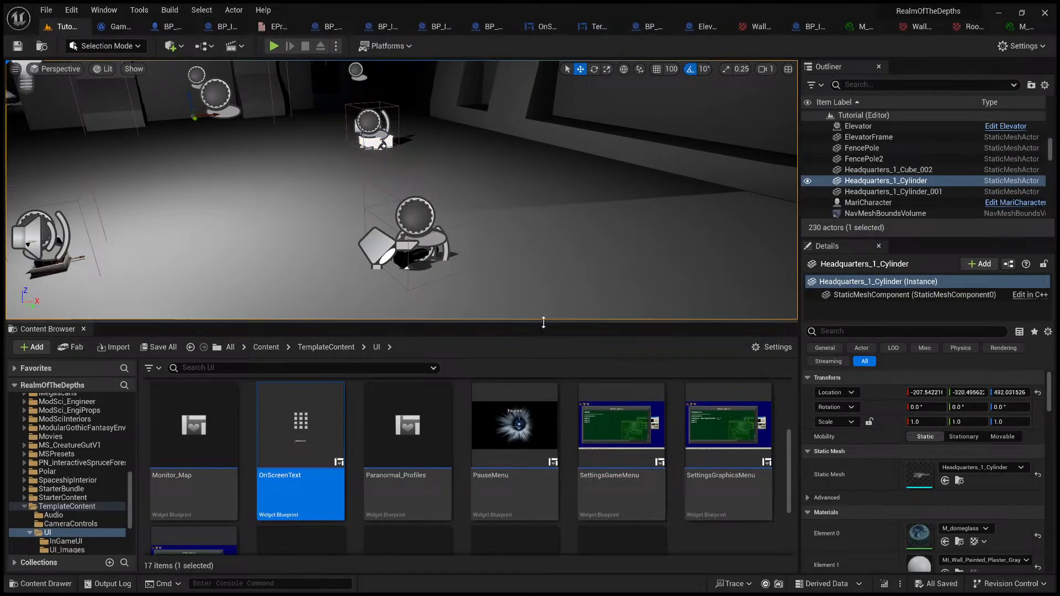
left_click_drag(546, 323, 568, 482)
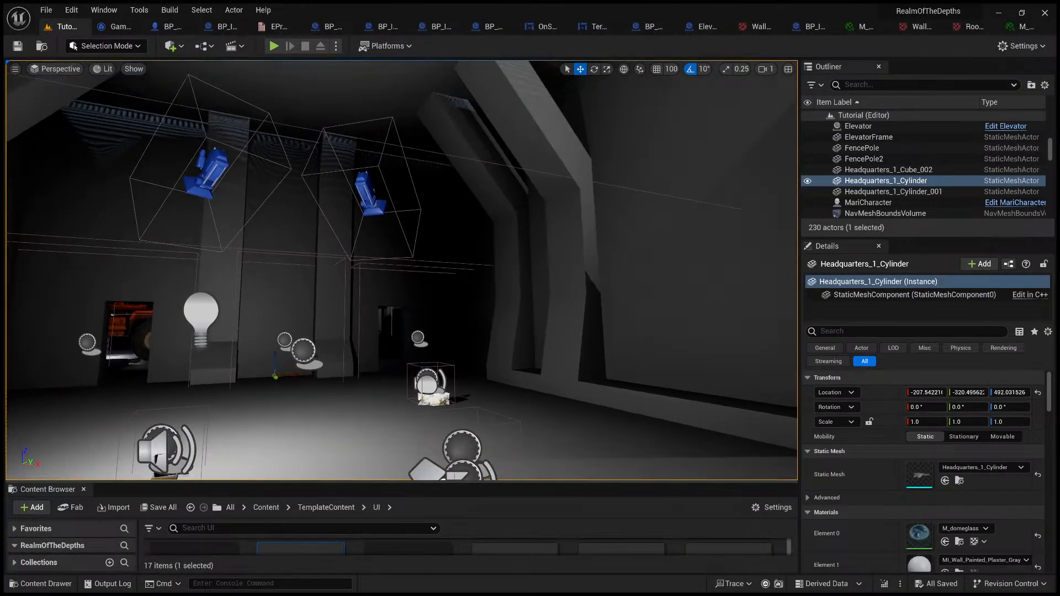
key("w")
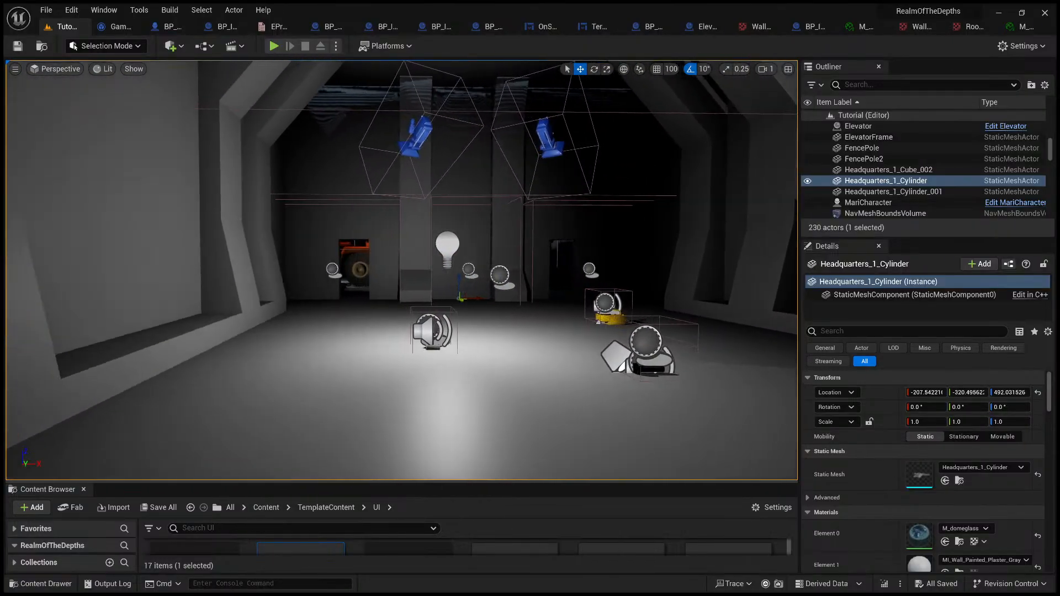
key("f")
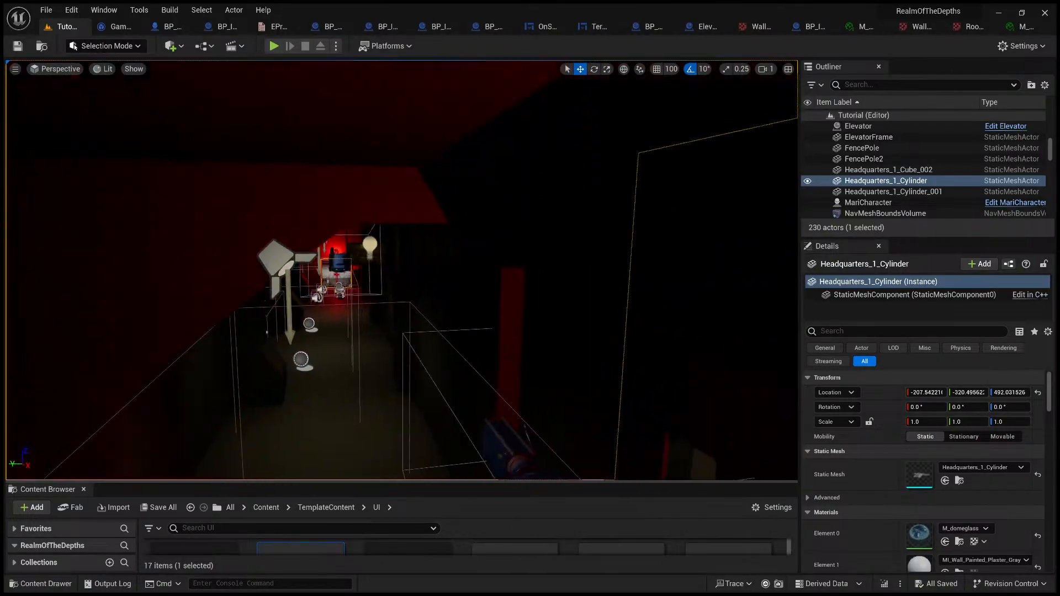
key("w")
right_click_drag(584, 345, 607, 349)
key("a")
key("w")
key("d")
right_click_drag(598, 351, 572, 356)
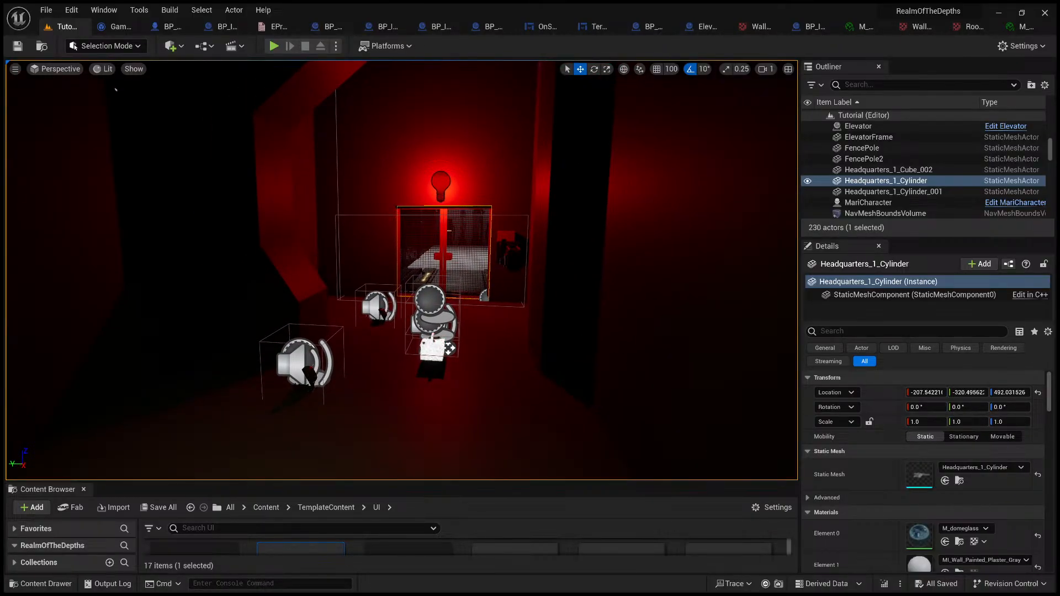
Step: Switch to Visual Studio, review the function declarations in InteractableInterface.h, starting with Interact(), and return to Unreal Editor
key("alt+Tab")
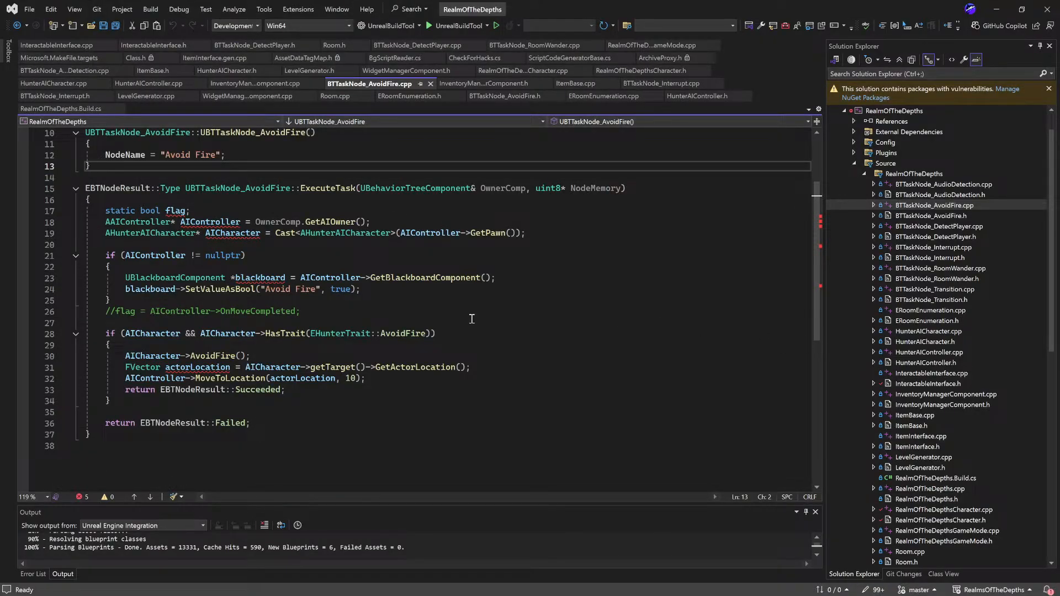
double_click(960, 375)
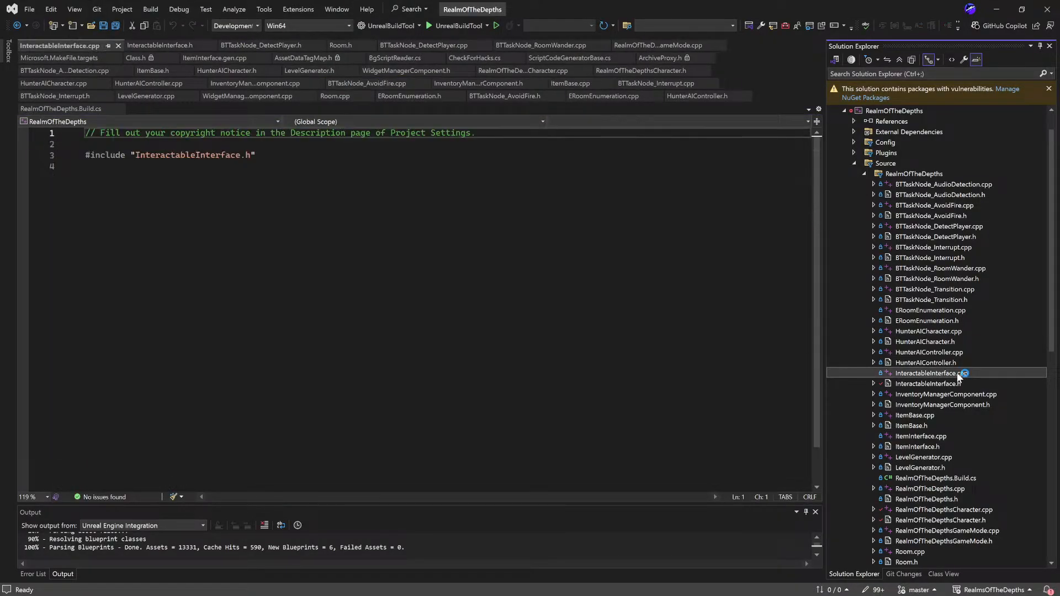
double_click(966, 383)
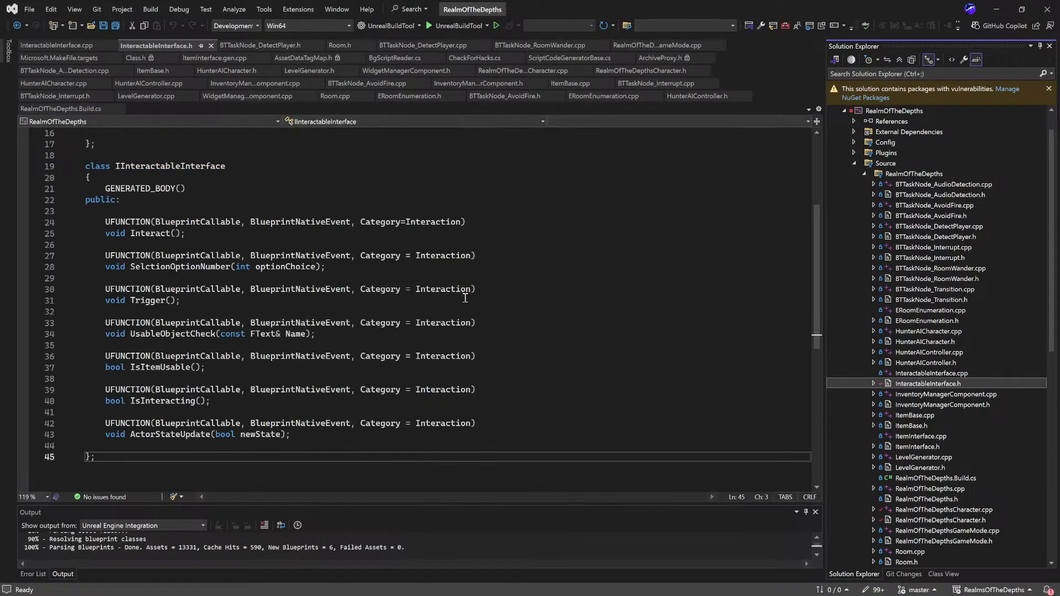
scroll(464, 295, "up", 6)
scroll(465, 298, "down", 5)
scroll(238, 224, "down", 1)
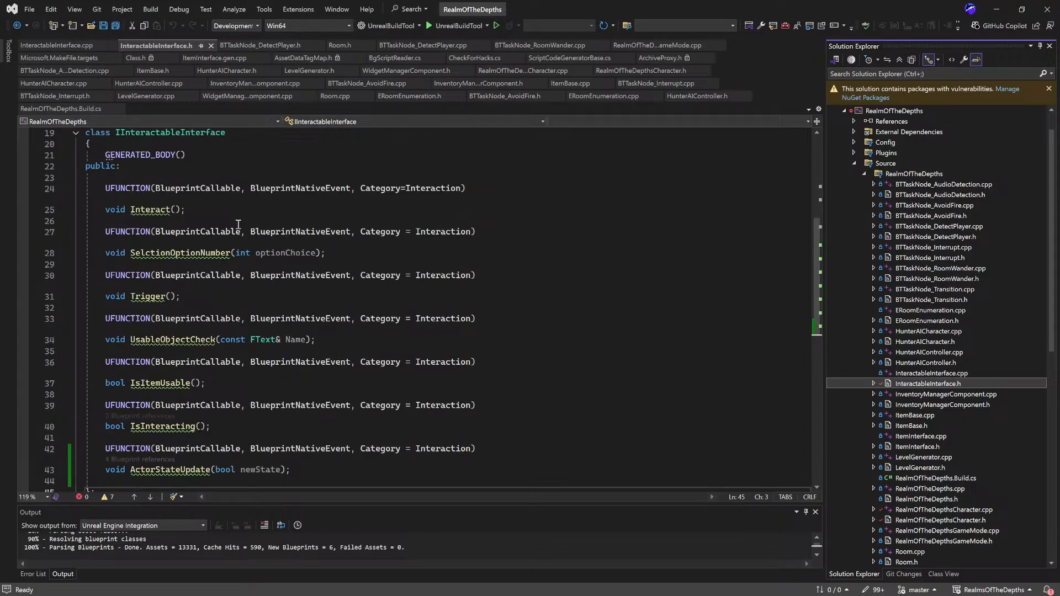
left_click_drag(107, 212, 208, 208)
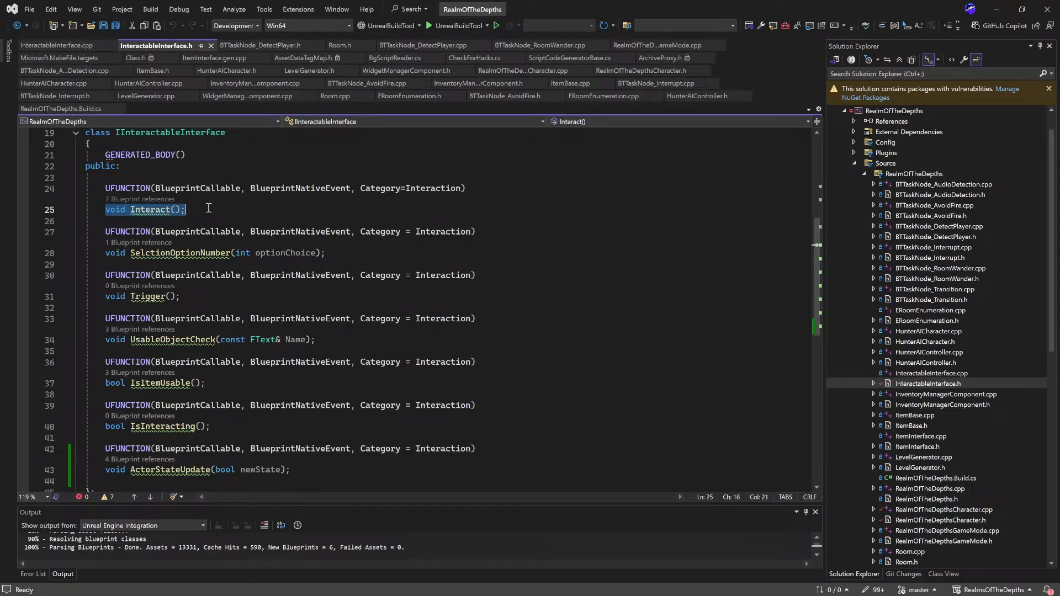
scroll(246, 206, "down", 1)
scroll(246, 206, "up", 2)
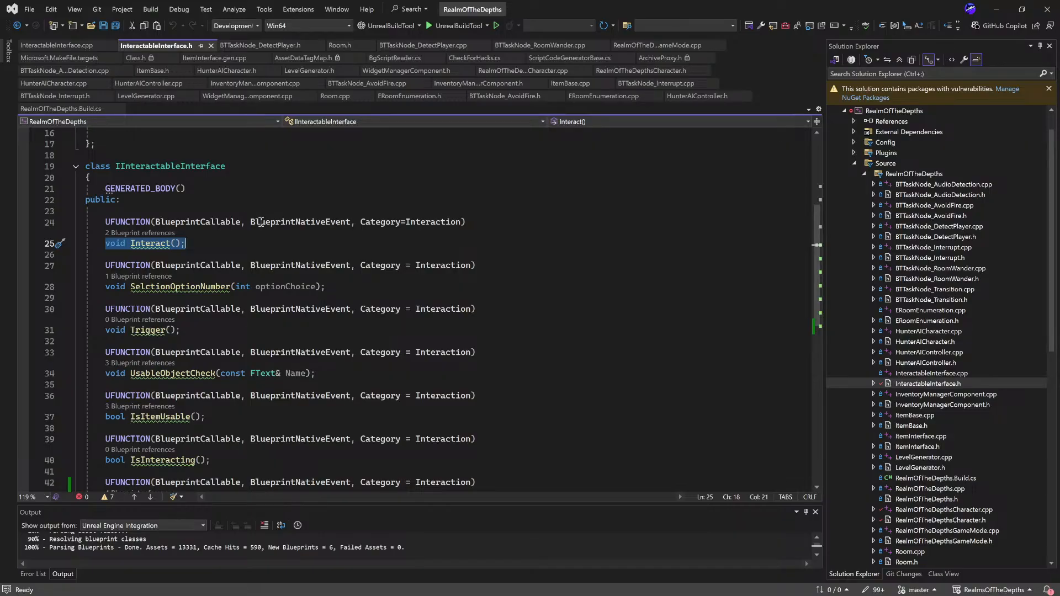
scroll(262, 222, "down", 2)
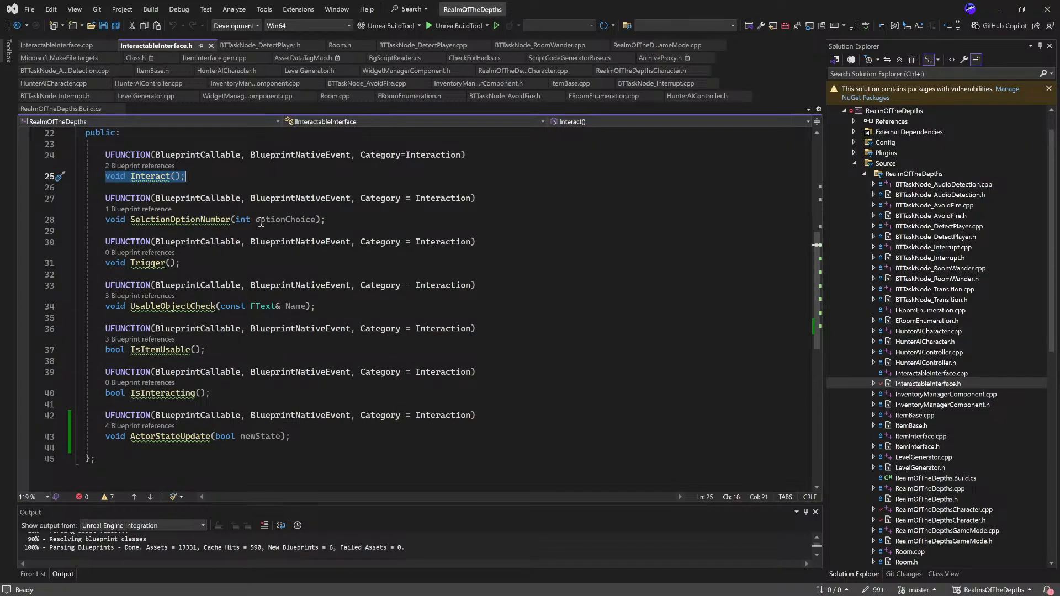
scroll(261, 222, "up", 4)
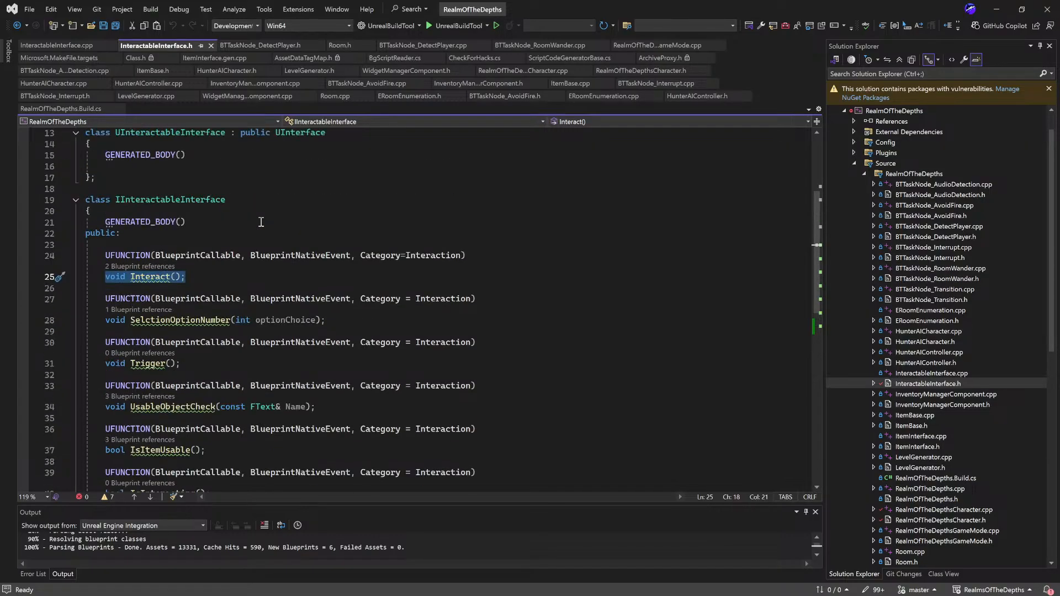
left_click(997, 8)
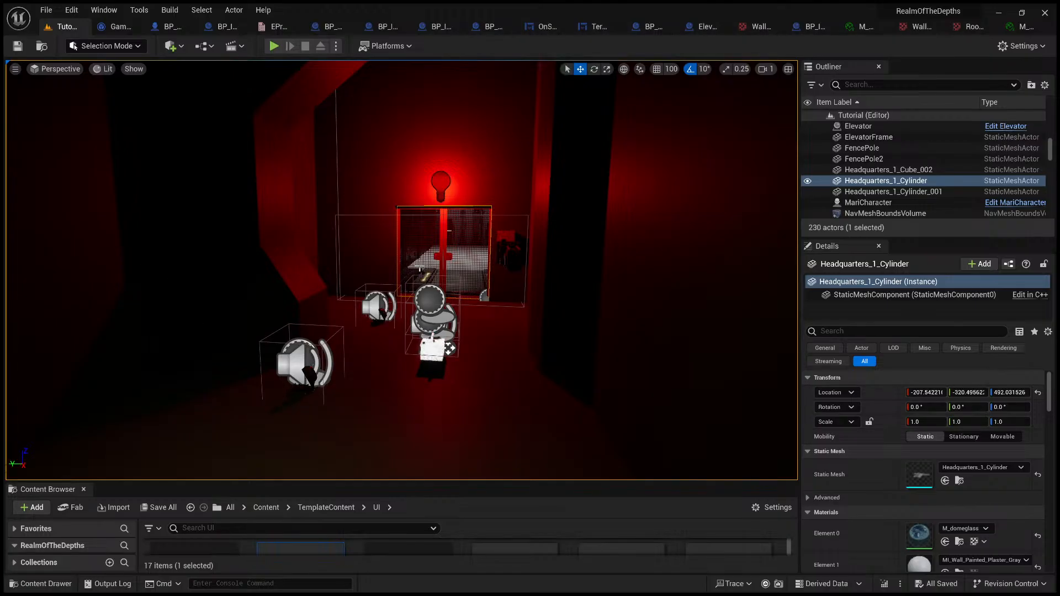
Step: Survey the Tutorial level from the elevator area to an overhead view of the whole maze
right_click_drag(452, 278, 900, 276)
key("s")
right_click_drag(571, 321, 867, 337)
key("w")
key("a")
right_click_drag(449, 270, 503, 220)
key("a")
key("w")
key("e")
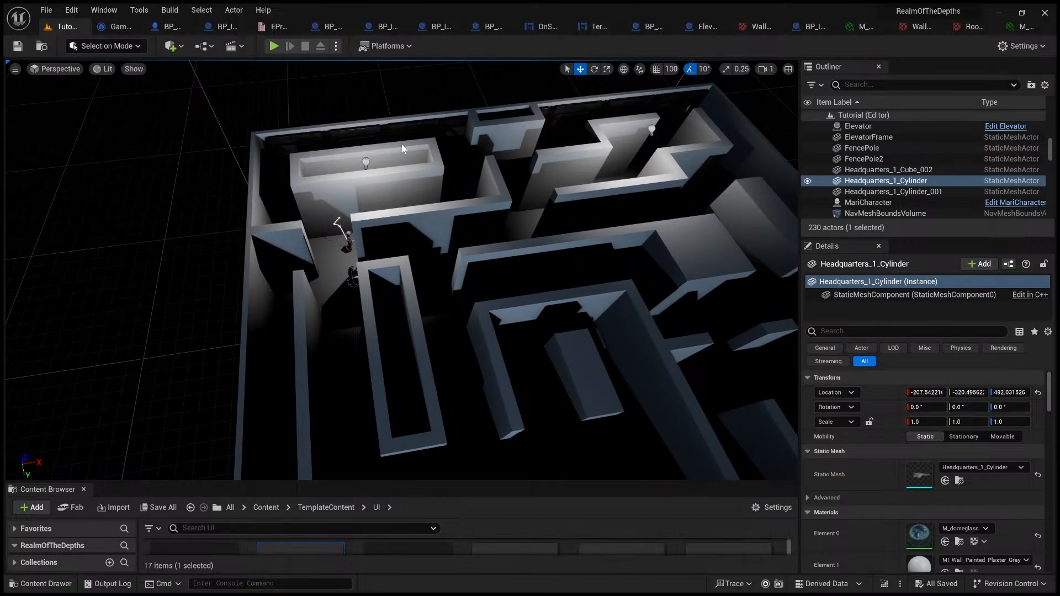
Step: Run the level in the editor, watch the AI character's movement through the maze from above, and stop the session
key("alt+p")
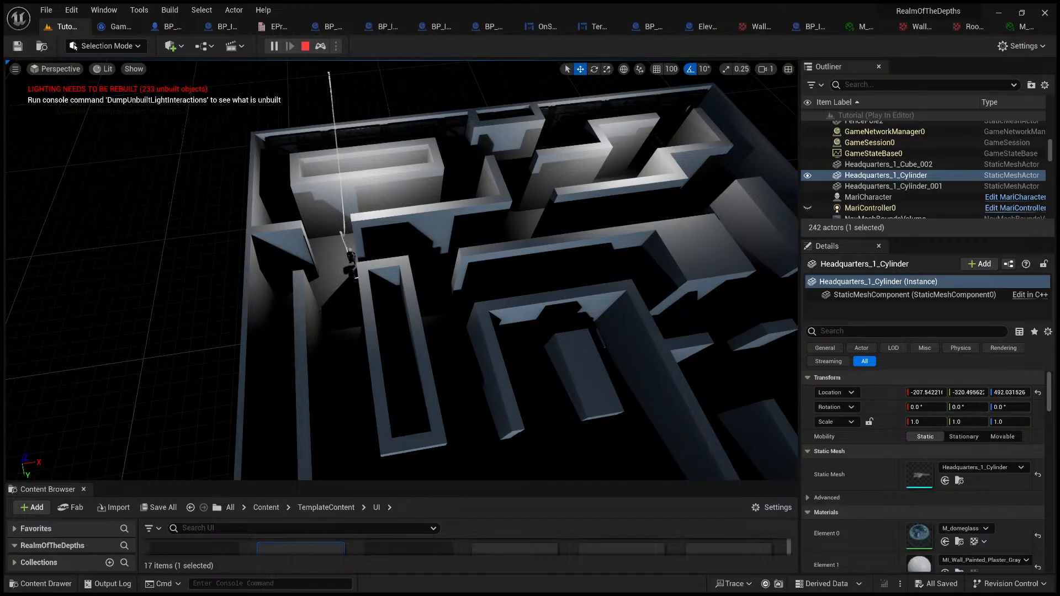
key("s")
mouse_move(402, 270)
right_mouse_down()
mouse_move(508, 268)
mouse_move(420, 277)
right_mouse_up()
key("w")
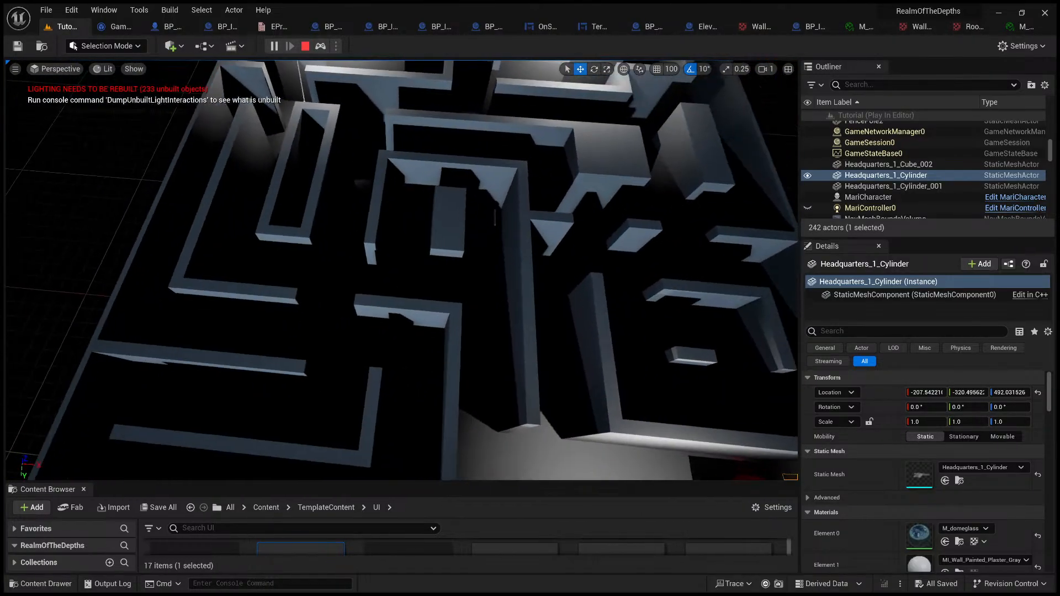
right_click_drag(367, 250, 379, 253)
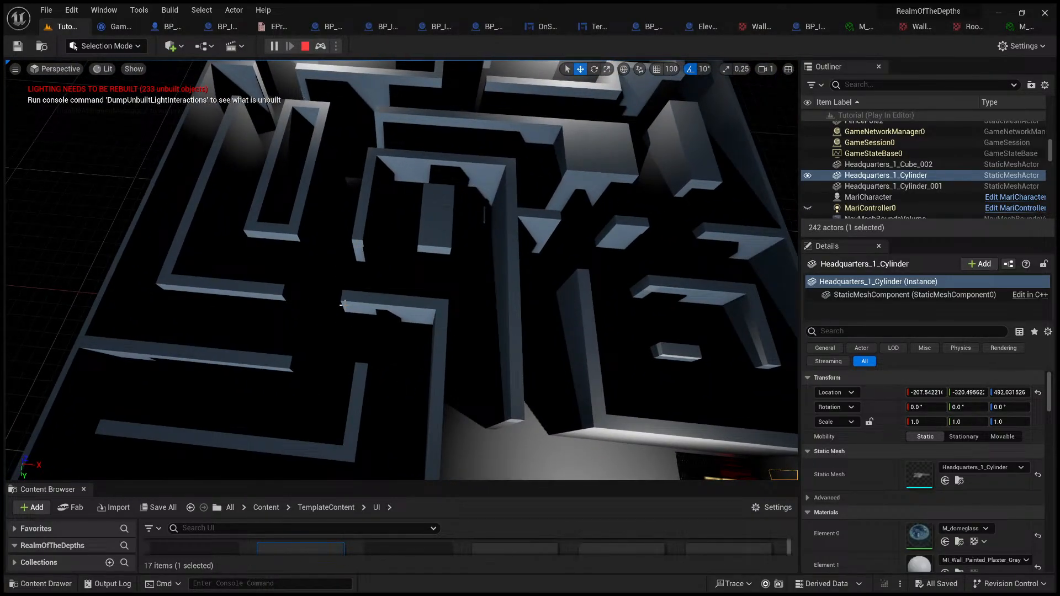
key("a")
mouse_move(345, 320)
right_mouse_down()
mouse_move(352, 333)
mouse_move(389, 337)
mouse_move(369, 313)
mouse_move(365, 322)
right_mouse_up()
key("d")
key("s")
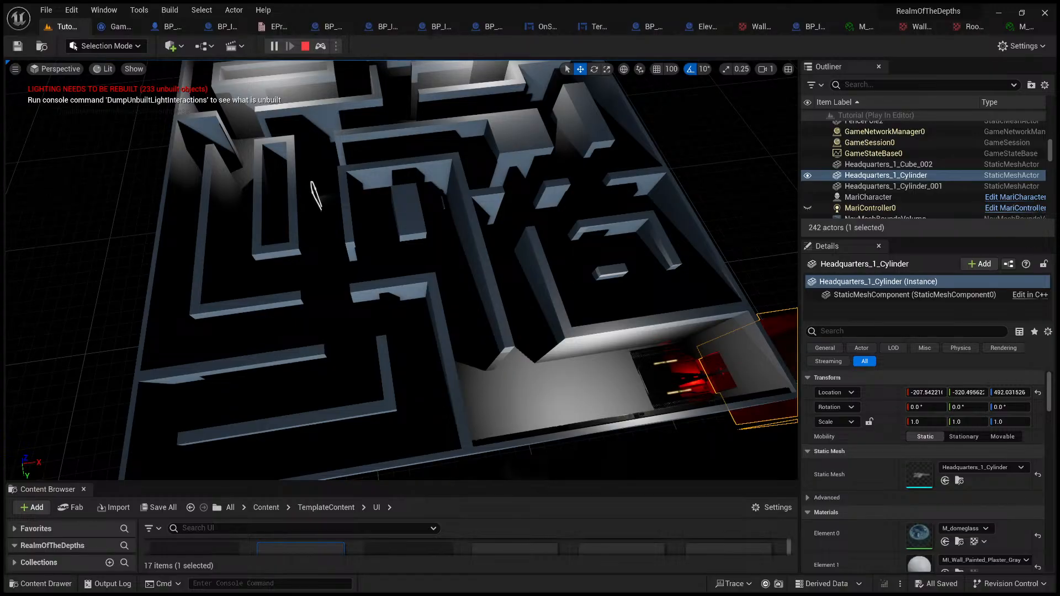
key("d")
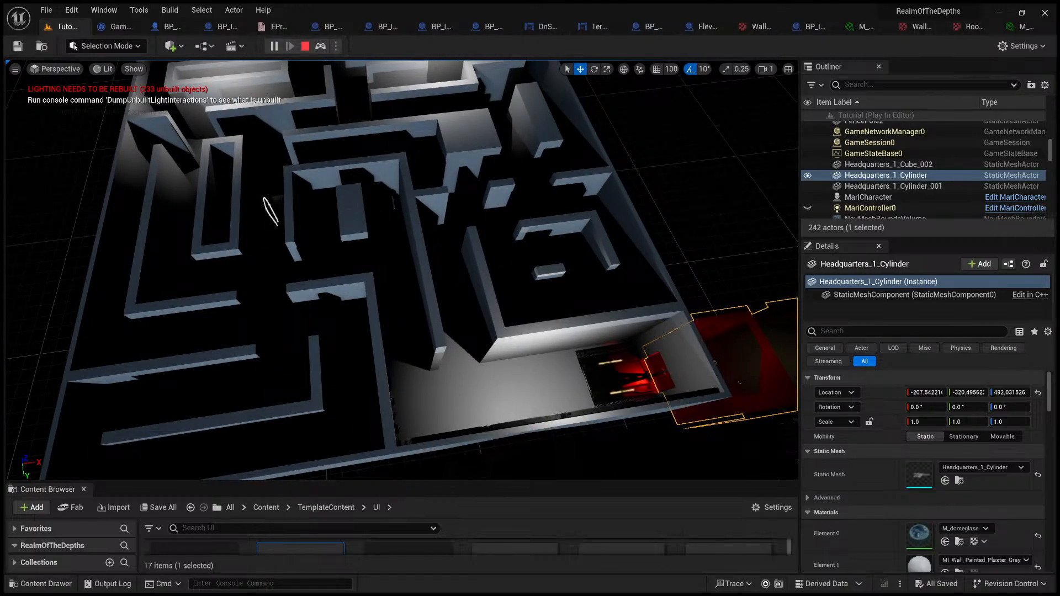
right_click_drag(366, 322, 338, 325)
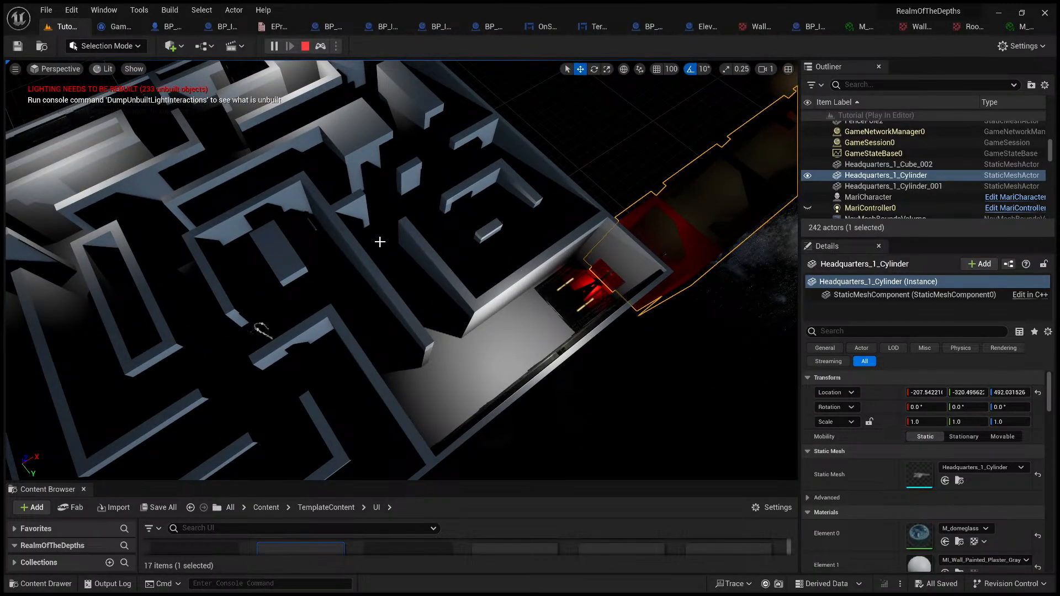
right_click_drag(379, 239, 381, 205)
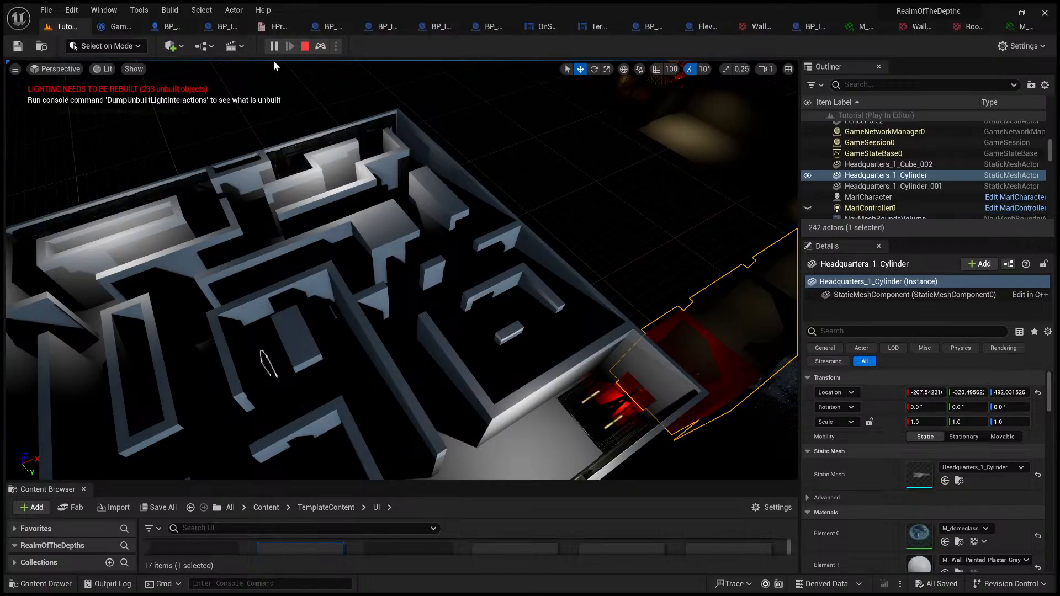
left_click(305, 47)
Step: Stop the running level, enlarge the Content Browser, and look through the folders at the Content root
left_click_drag(500, 482, 500, 238)
left_click(343, 266)
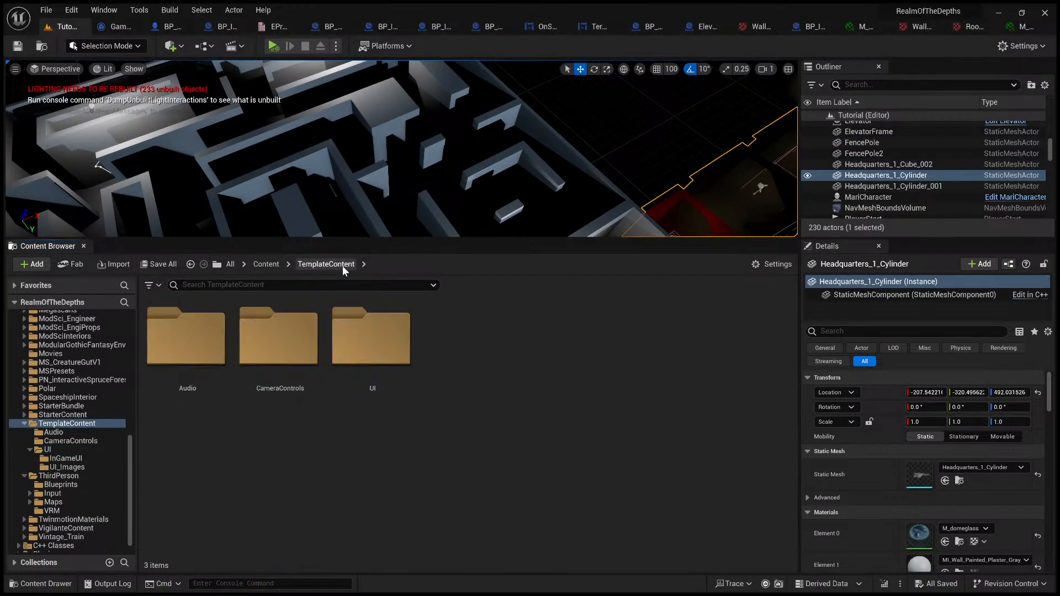
left_click(266, 265)
scroll(517, 430, "down", 2)
scroll(587, 437, "down", 4)
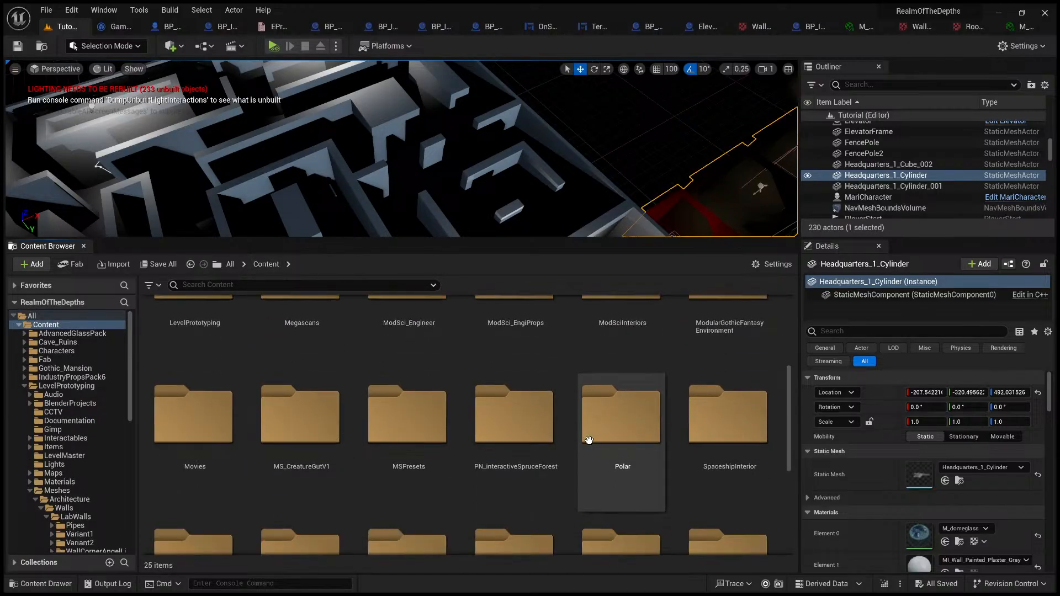
scroll(539, 440, "up", 5)
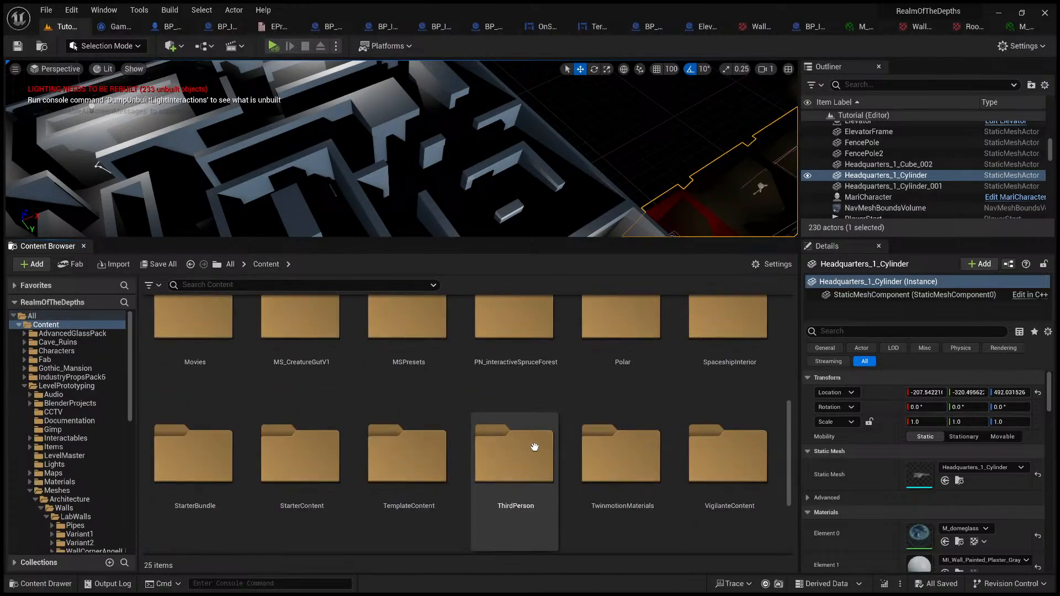
scroll(393, 380, "down", 2)
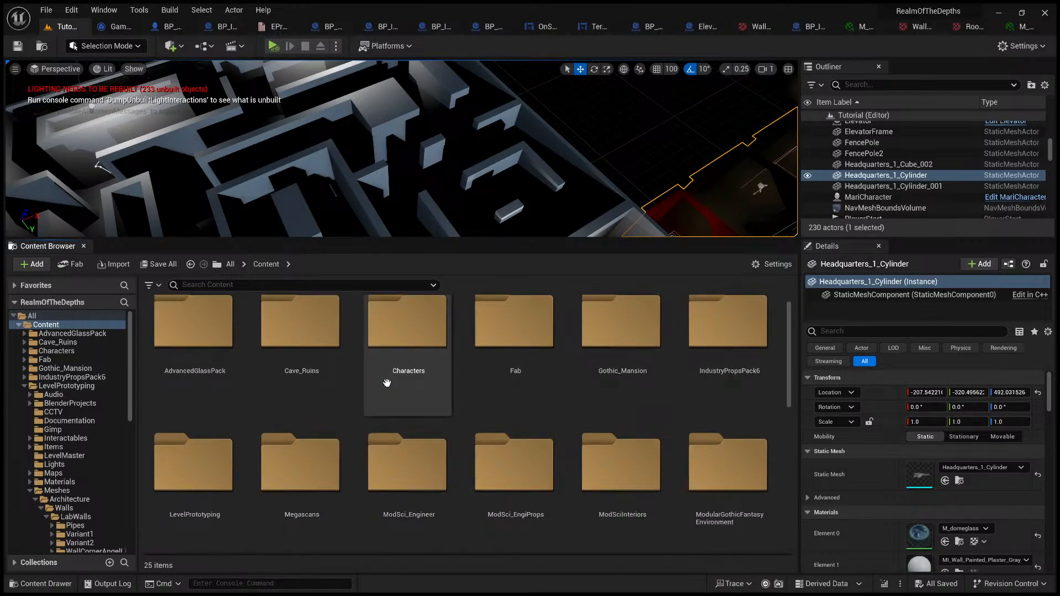
scroll(394, 379, "down", 4)
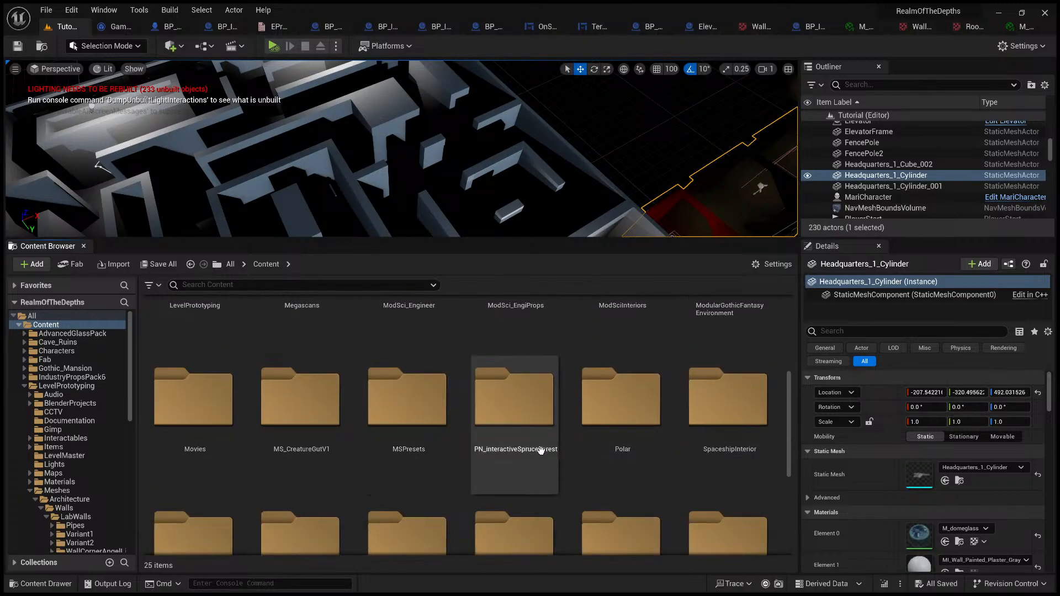
scroll(431, 448, "up", 4)
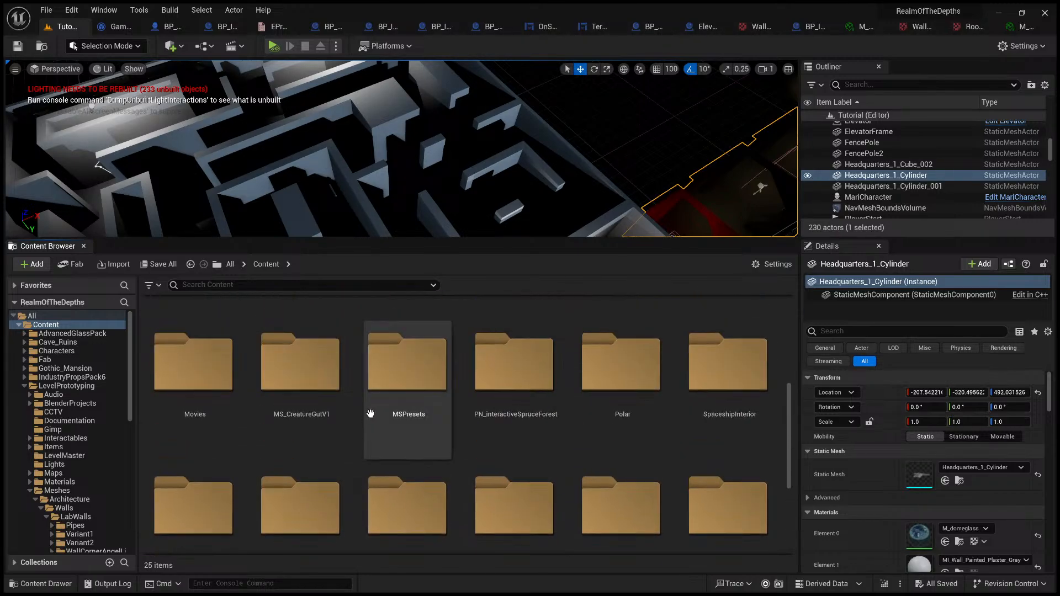
scroll(672, 441, "down", 4)
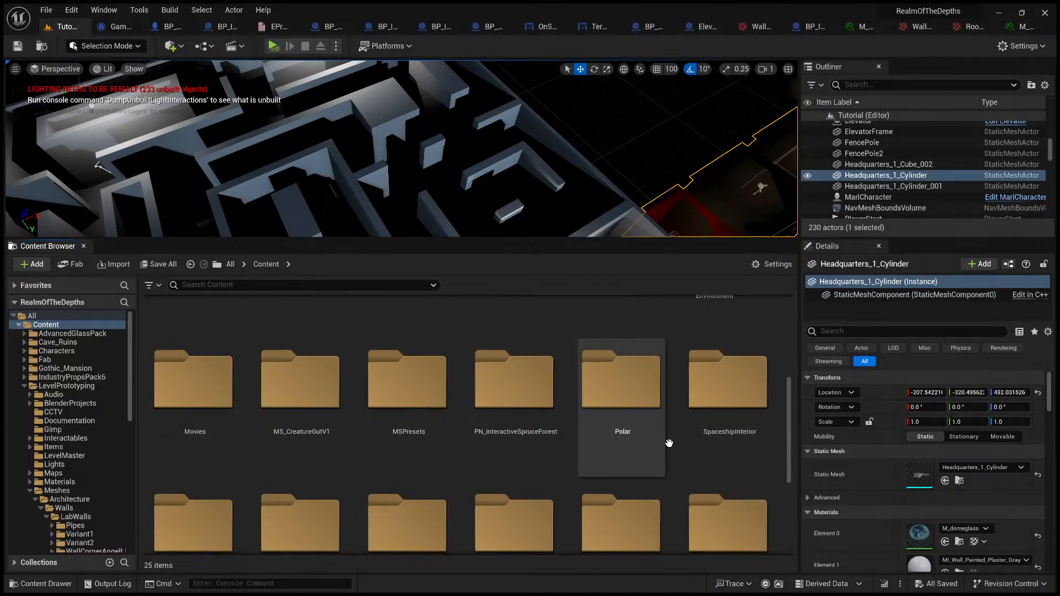
scroll(504, 440, "up", 6)
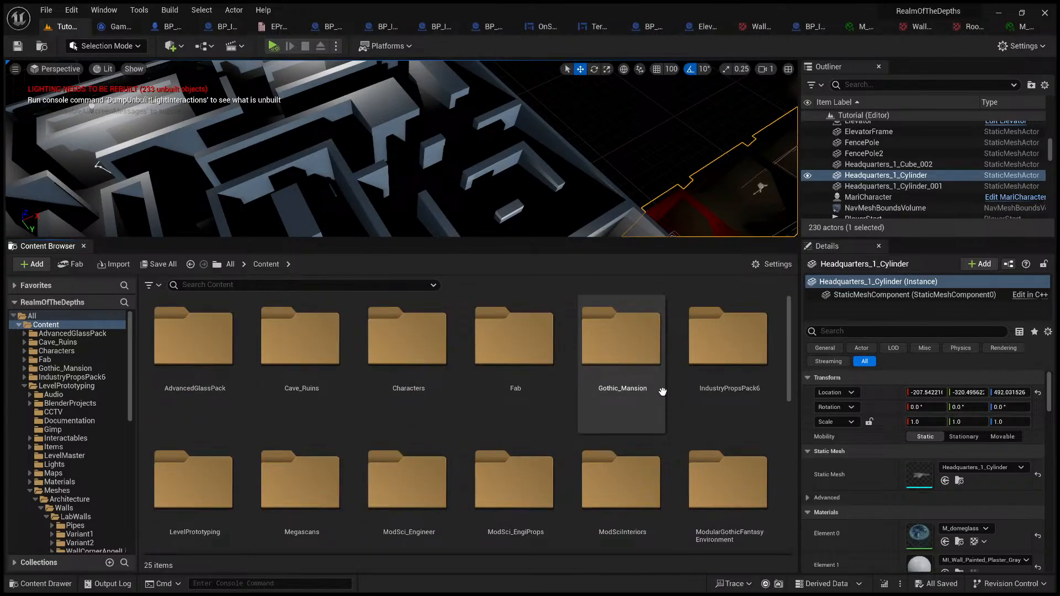
scroll(627, 392, "down", 2)
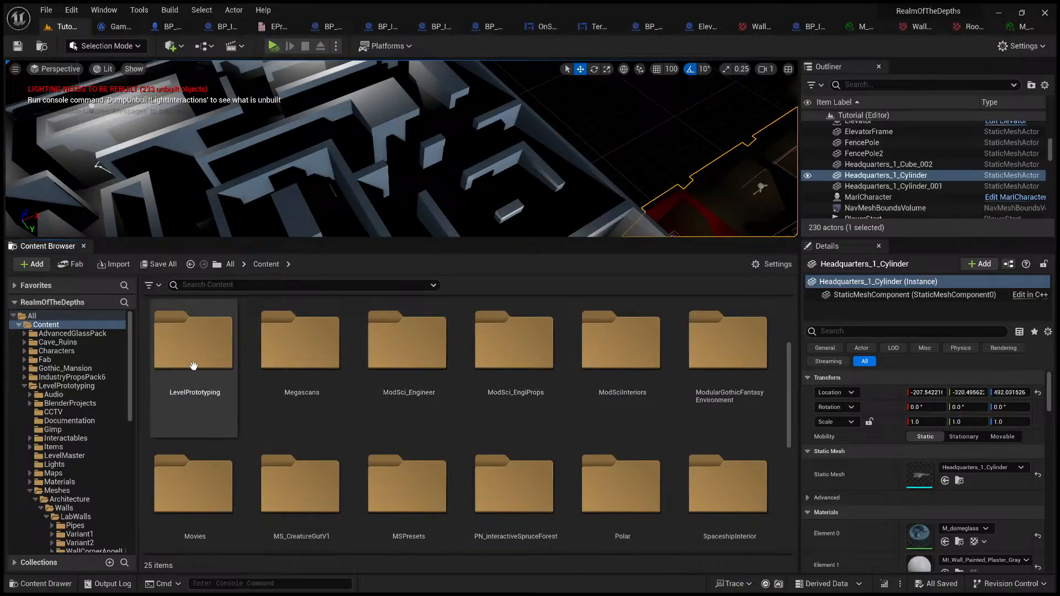
Step: Open the Hunter1 folder inside LevelPrototyping's NavigationSystem folder
double_click(187, 366)
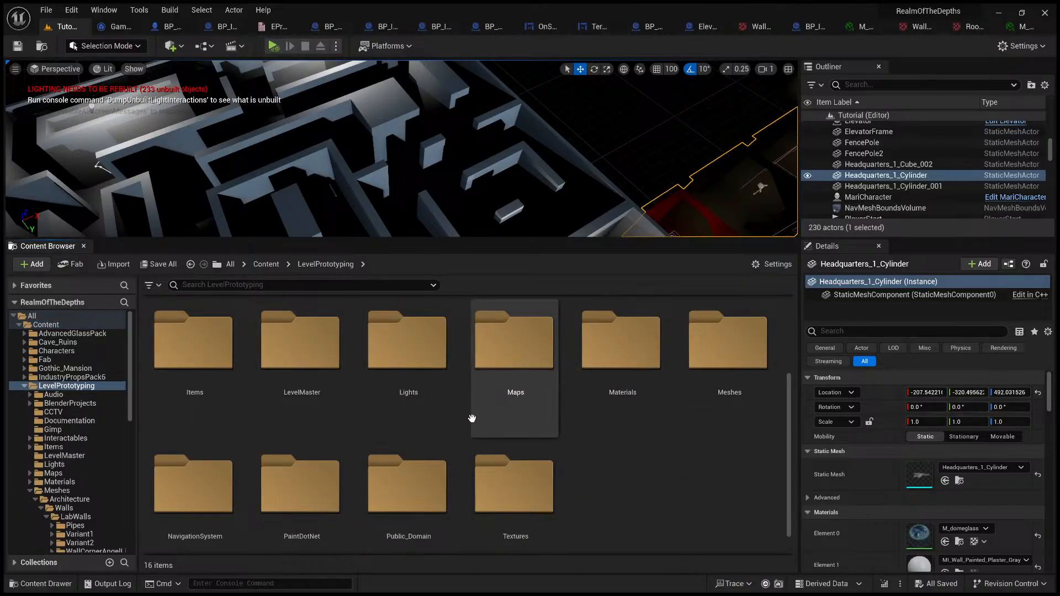
left_click(231, 484)
double_click(231, 485)
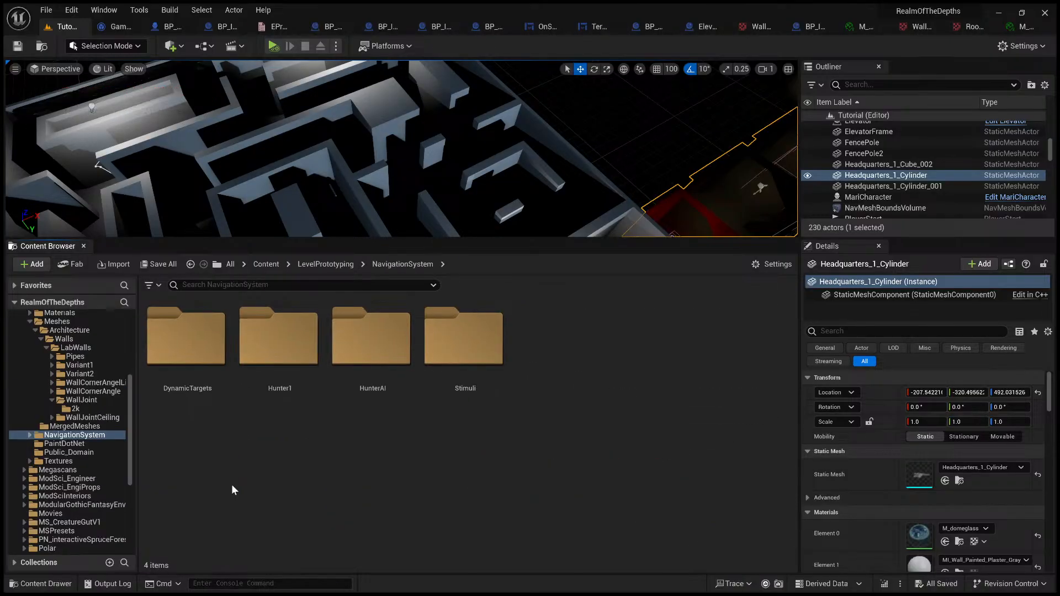
left_click(306, 431)
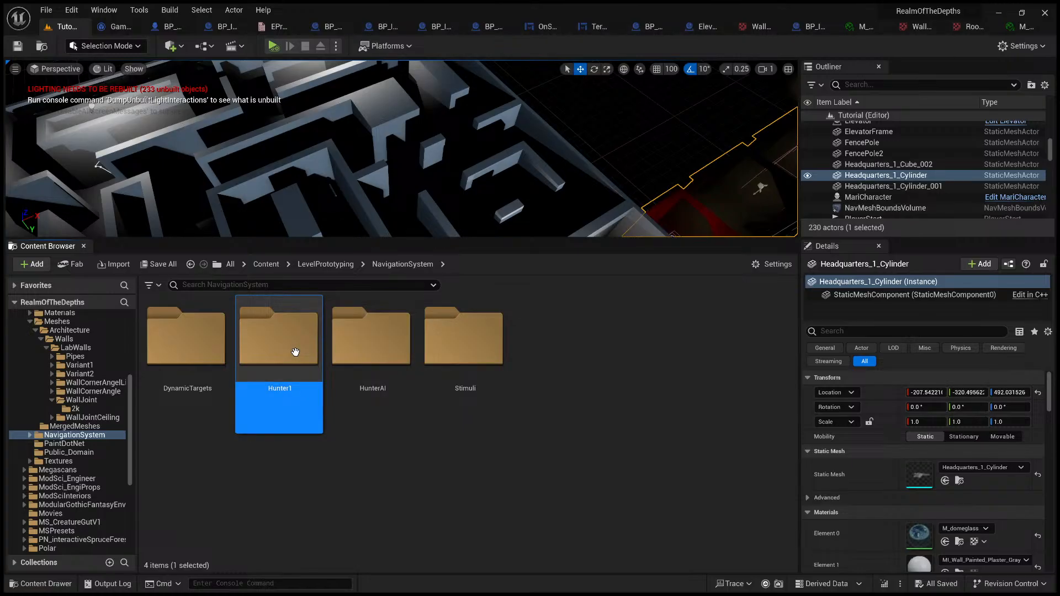
double_click(270, 355)
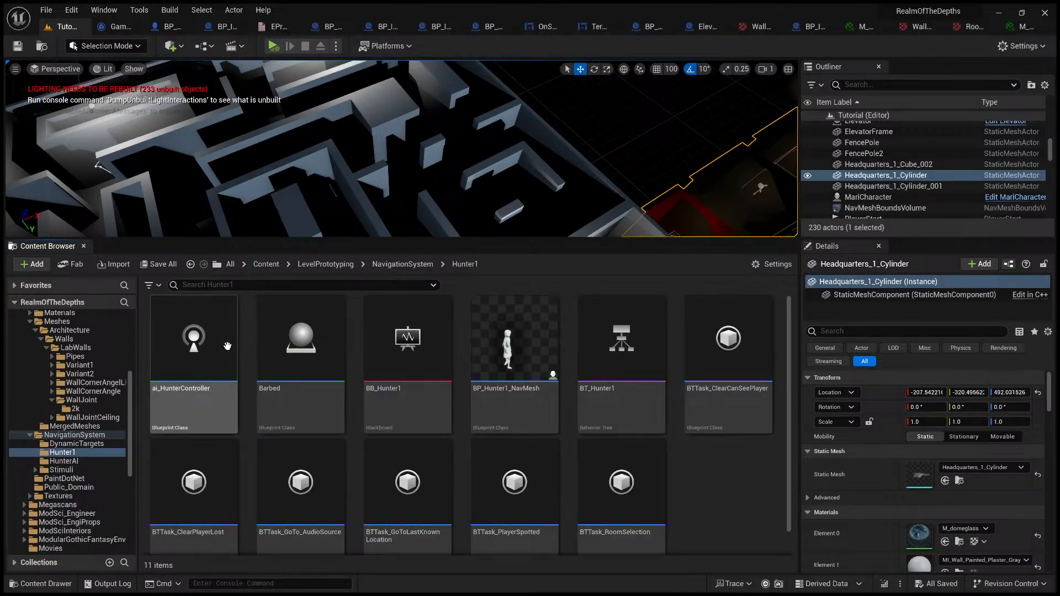
key("alt+Tab")
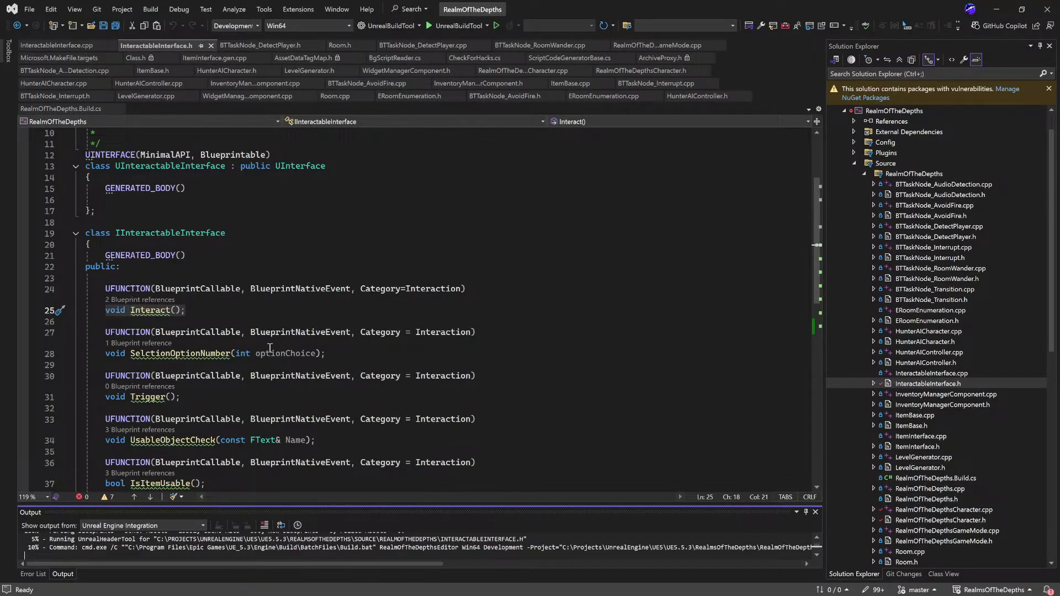
key("alt+Tab")
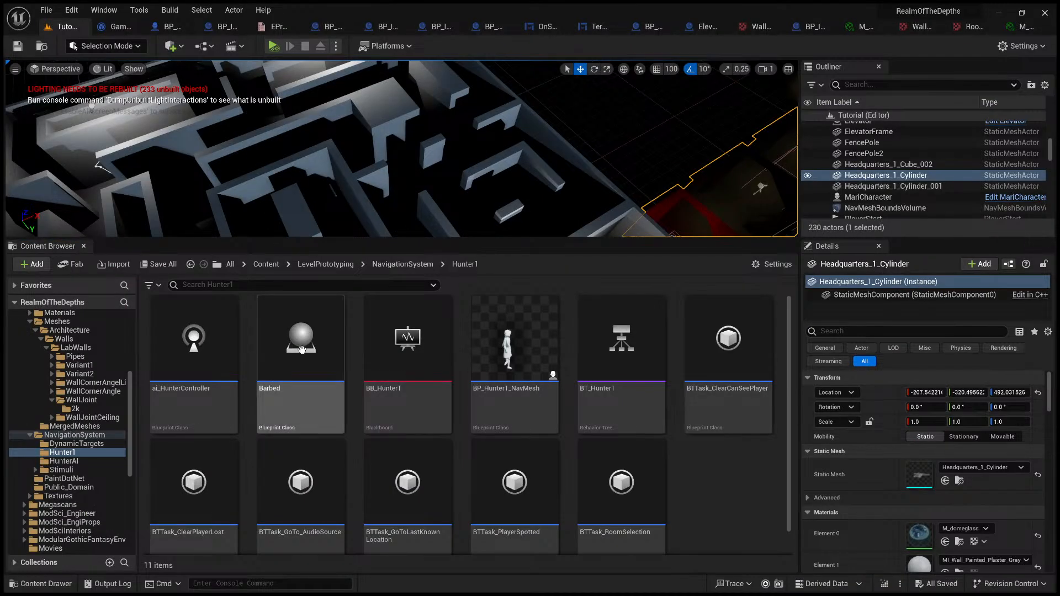
Step: Open the ai_HunterController blueprint and examine the "Check if audible, else: Line of Sight" nodes in its Event Graph
left_click(205, 349)
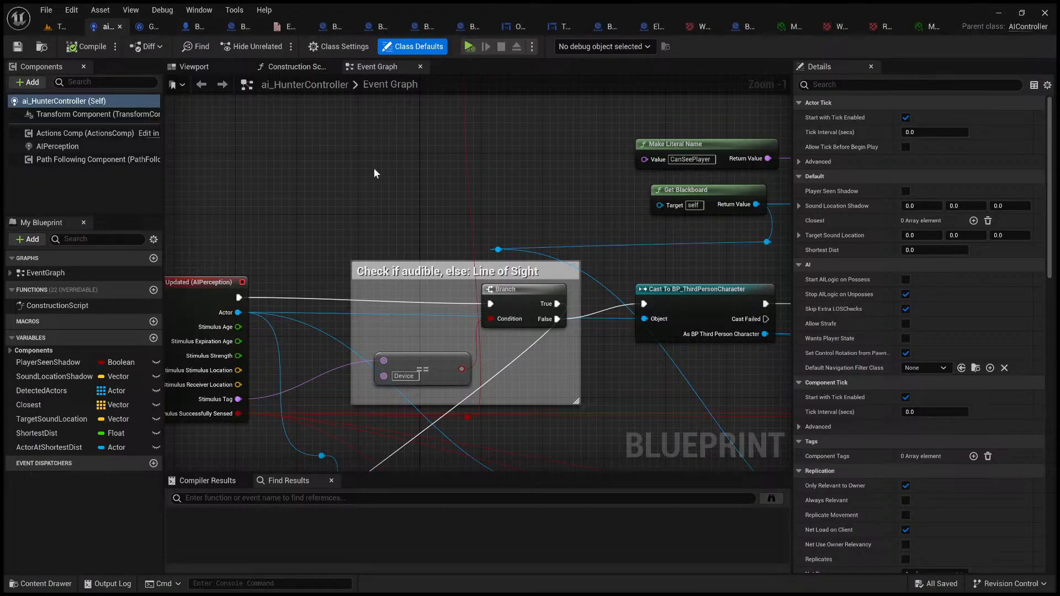
right_click_drag(419, 206, 262, 284)
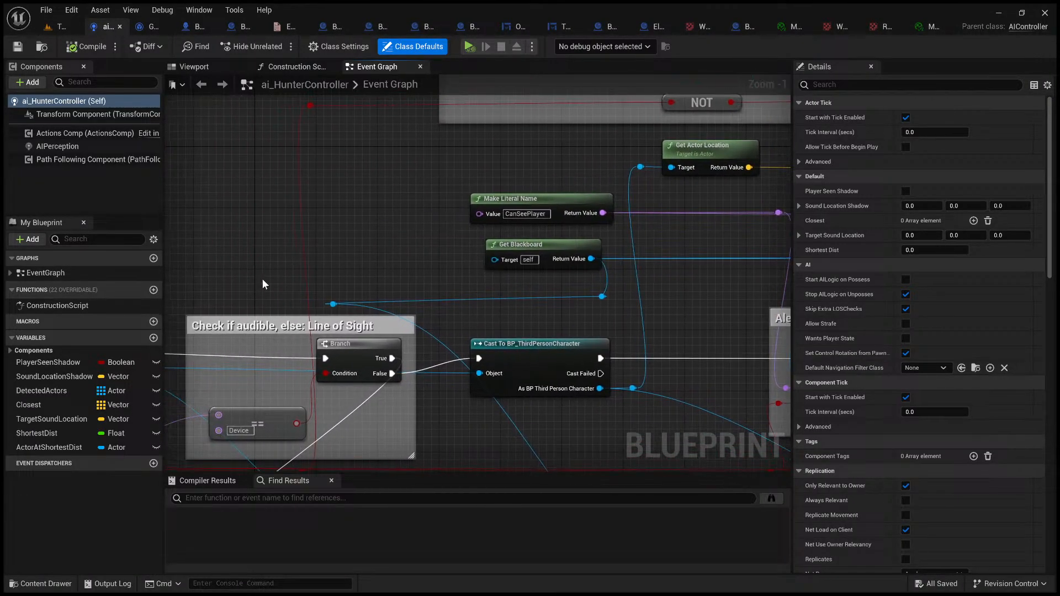
left_click_drag(197, 270, 367, 365)
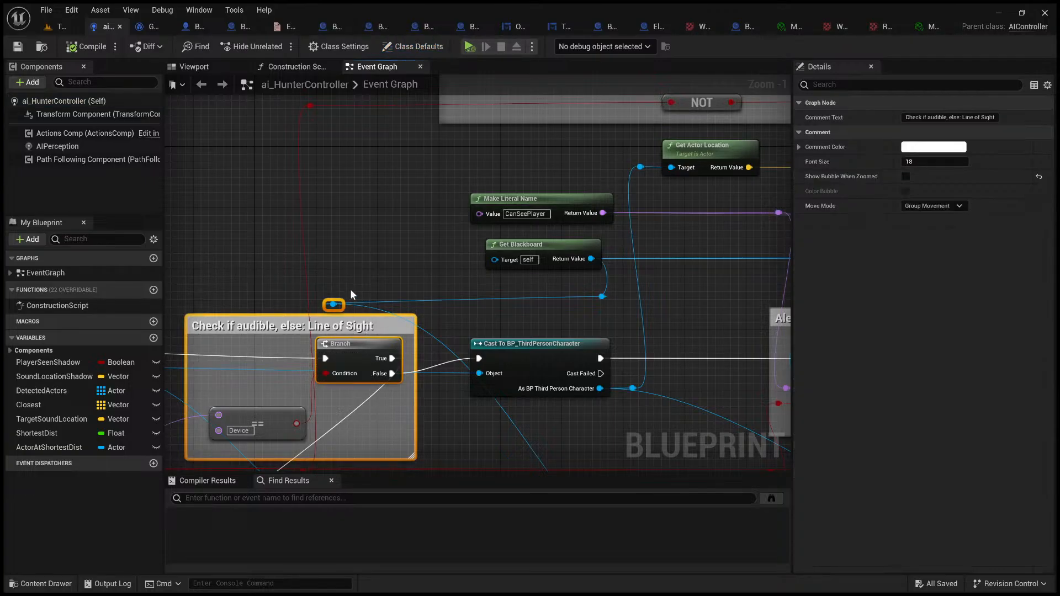
left_click(350, 289)
right_click_drag(305, 337, 8, 328)
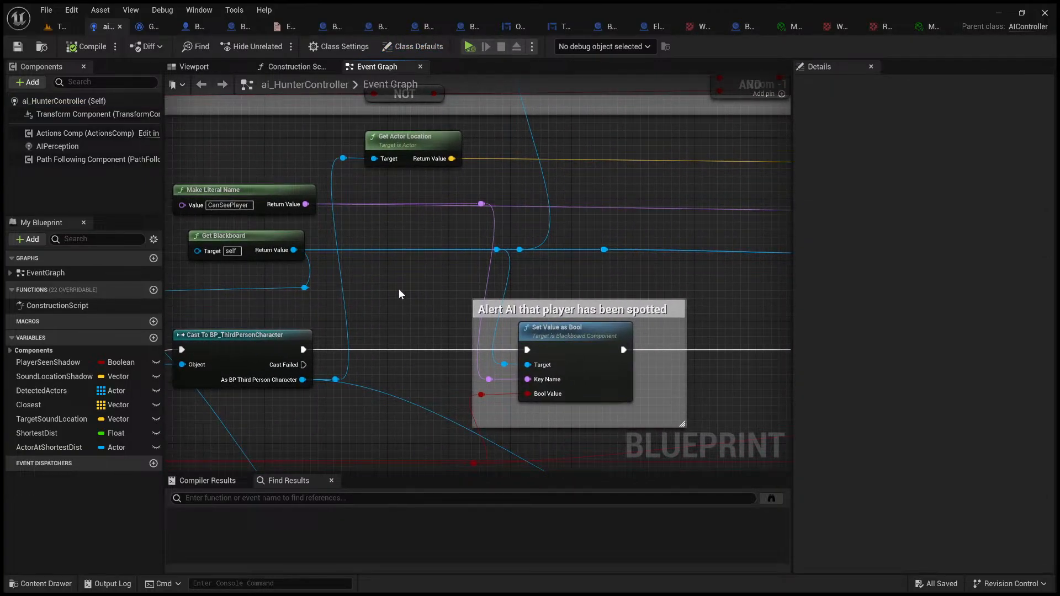
Step: Examine the graph sections that alert the AI to a spotted player and handle the player being lost or never spotted
left_click_drag(425, 284, 734, 408)
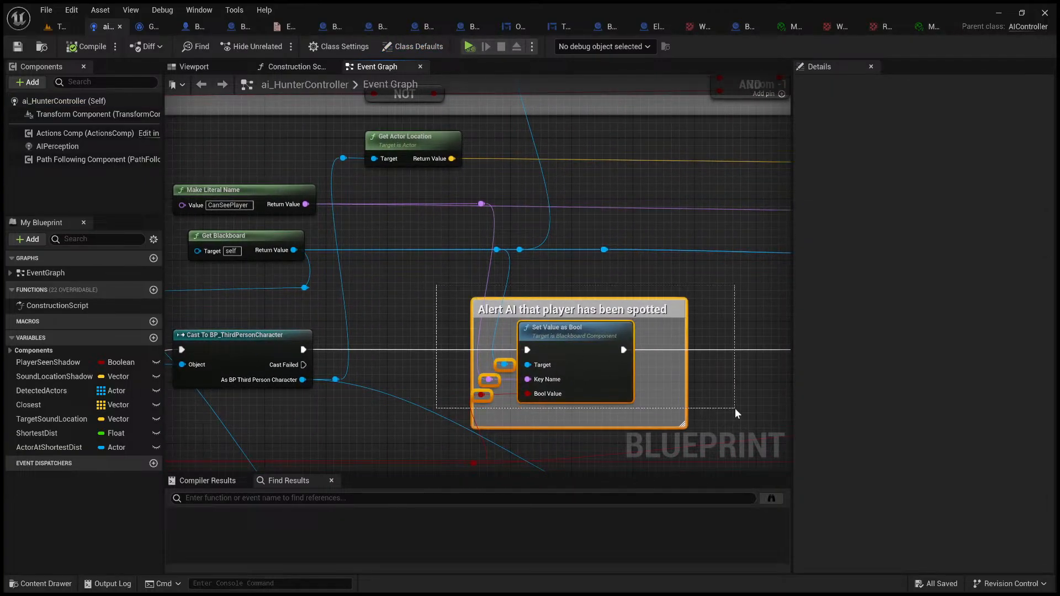
left_click(727, 318)
right_click_drag(726, 318, 45, 326)
scroll(389, 339, "down", 2)
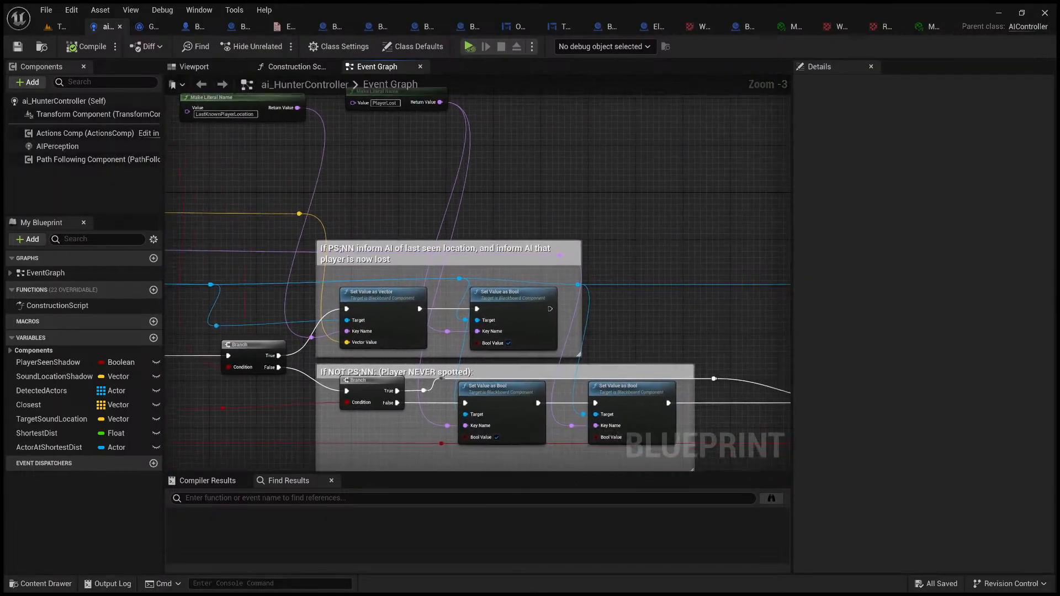
right_click_drag(586, 342, 711, 444)
scroll(554, 394, "down", 1)
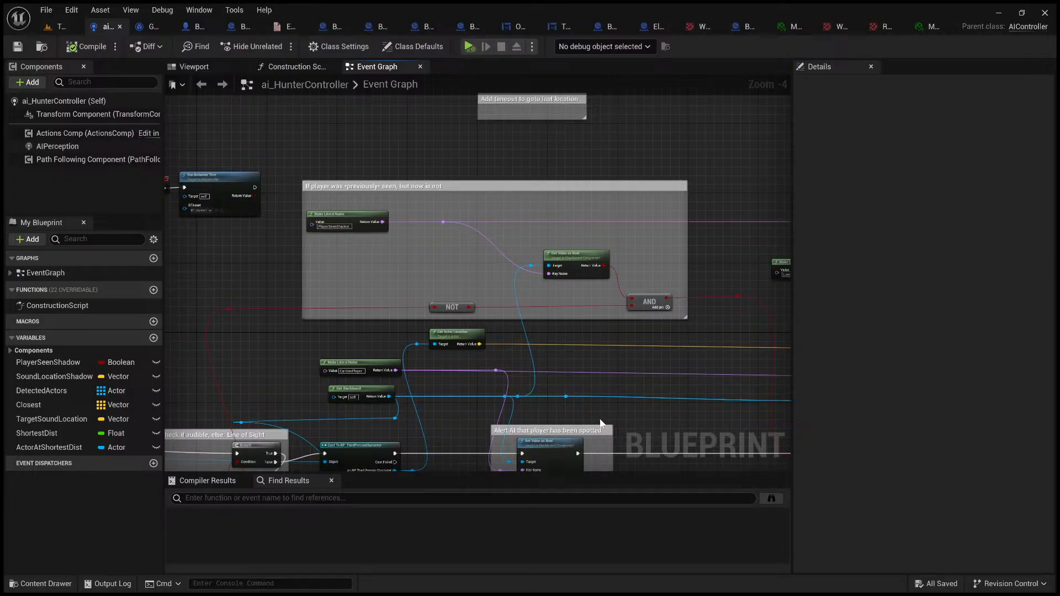
Step: Widen the Event Graph area and examine the nodes that process detected actors and pass the audio location to the AI
right_click_drag(463, 413, 558, 51)
scroll(556, 121, "down", 1)
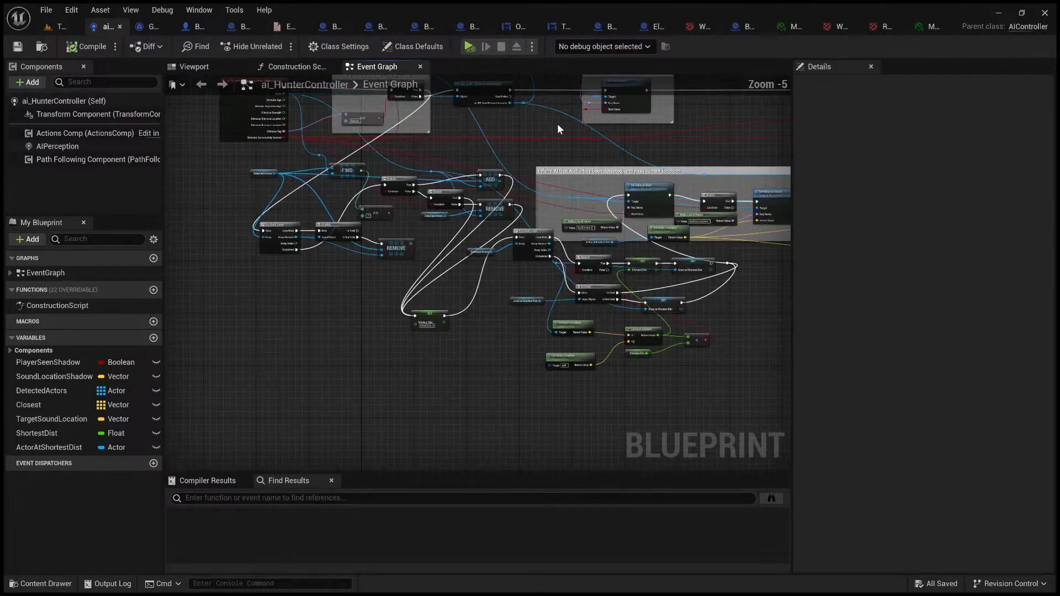
right_click_drag(558, 123, 527, 135)
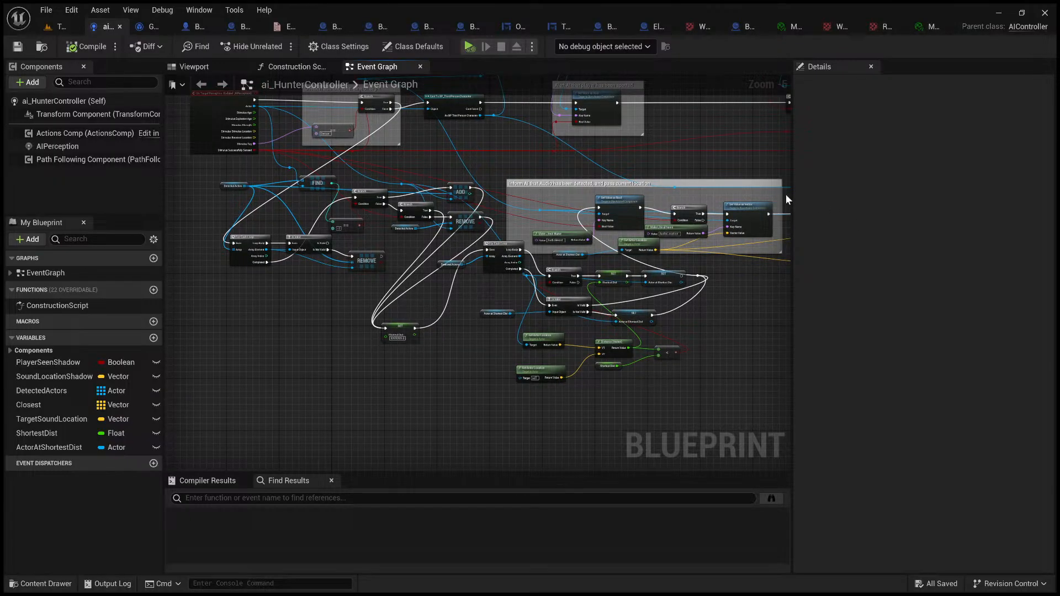
left_click_drag(793, 198, 1045, 232)
right_click_drag(704, 350, 764, 350)
scroll(764, 350, "up", 2)
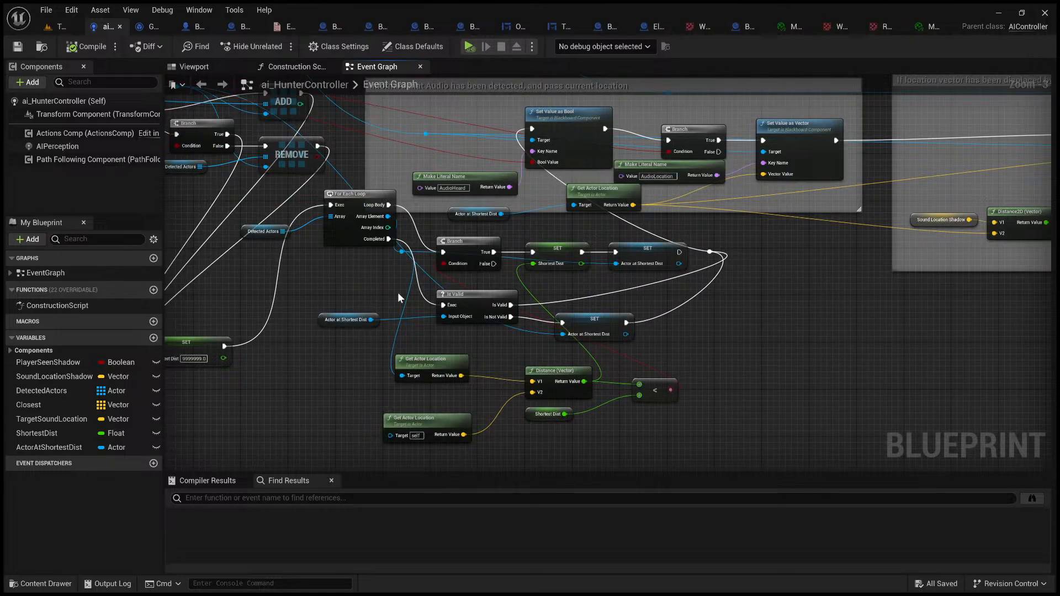
right_click_drag(342, 274, 709, 461)
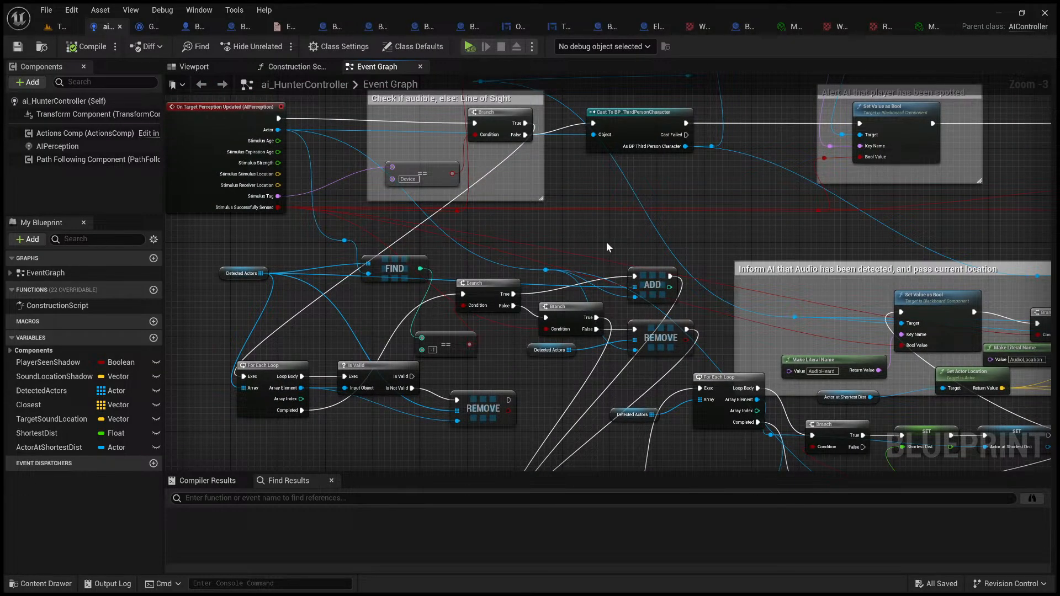
Step: Return to the Tutorial level and browse the HunterAI folder inside NavigationSystem
left_click(60, 26)
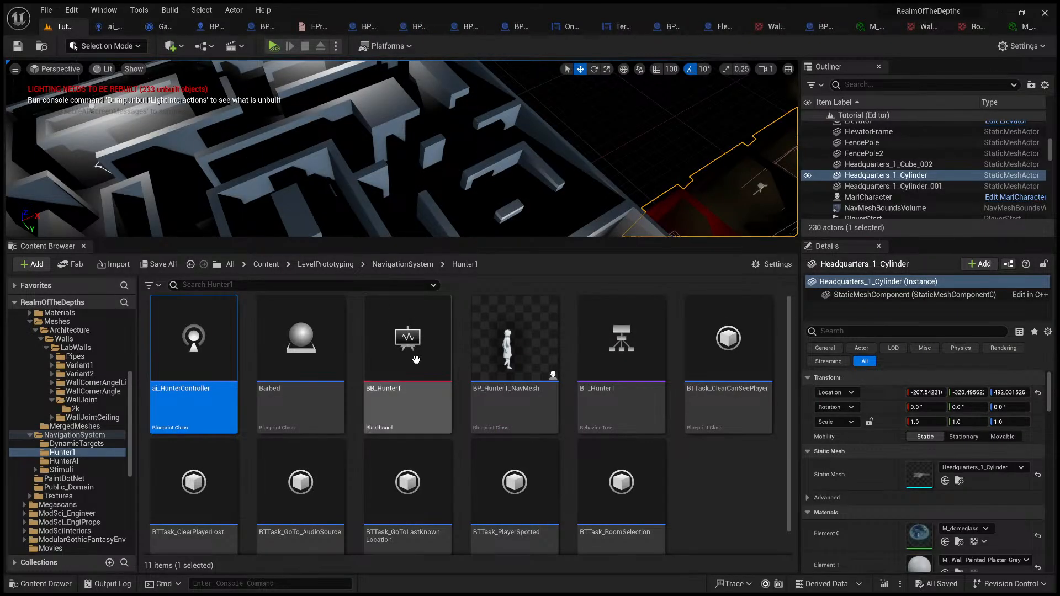
left_click(394, 264)
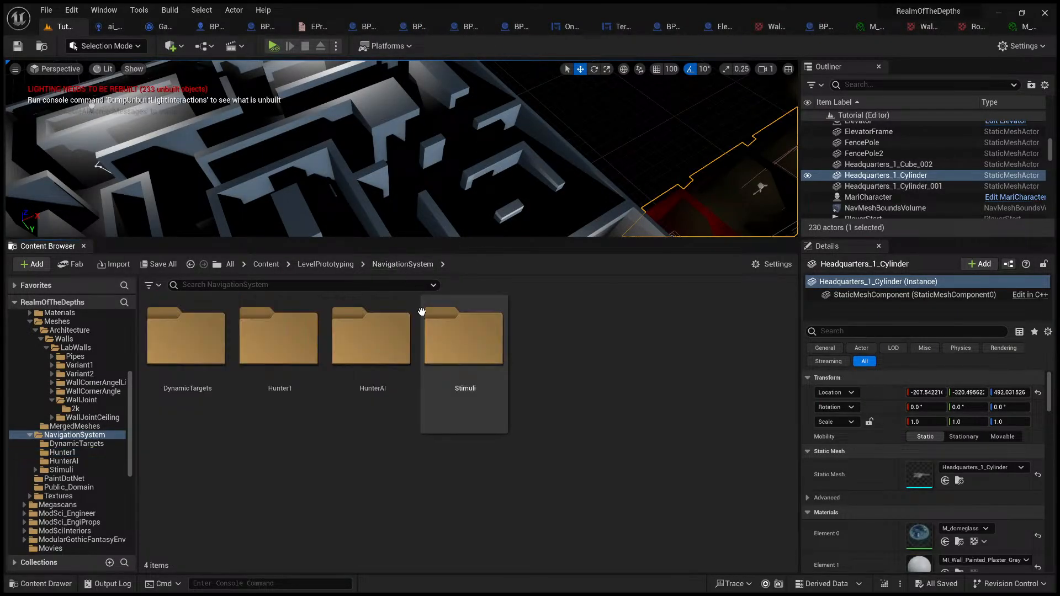
left_click(374, 341)
double_click(374, 340)
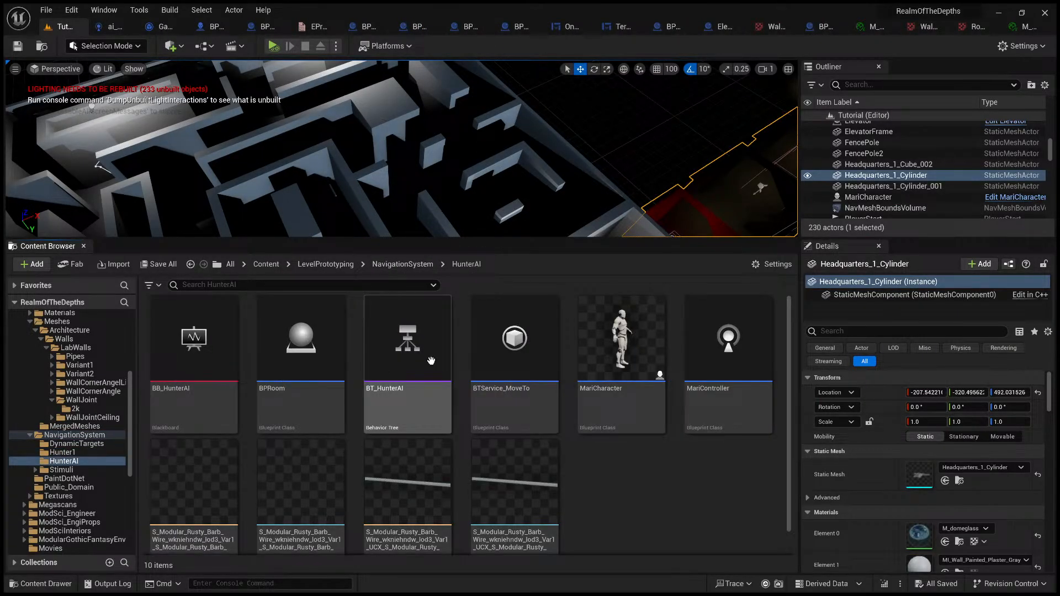
scroll(687, 486, "down", 1)
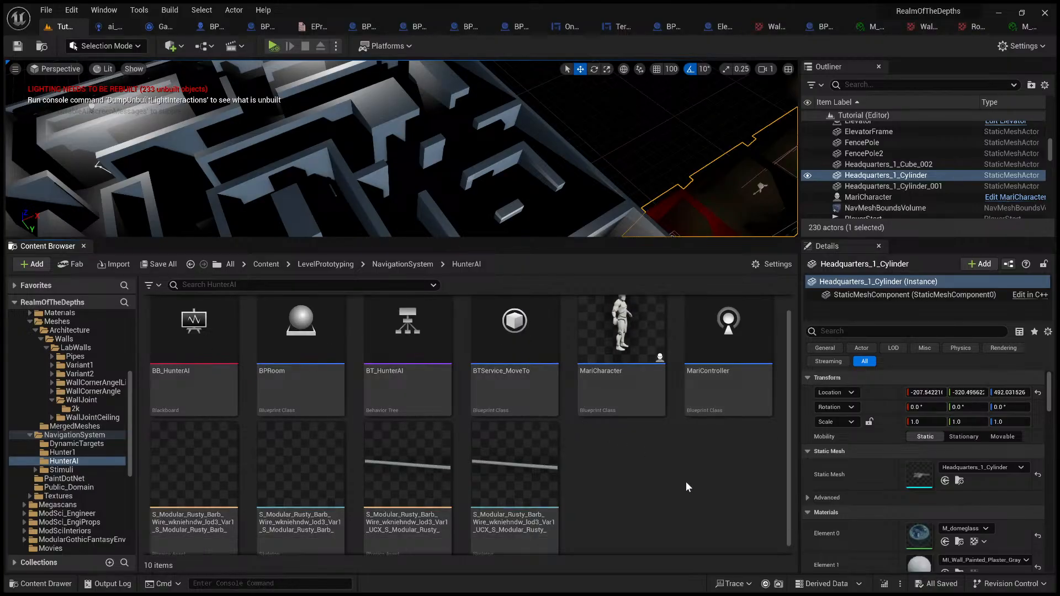
Step: Open the MariController blueprint and review its Event Graph, including the AudioSensed blackboard nodes
double_click(746, 381)
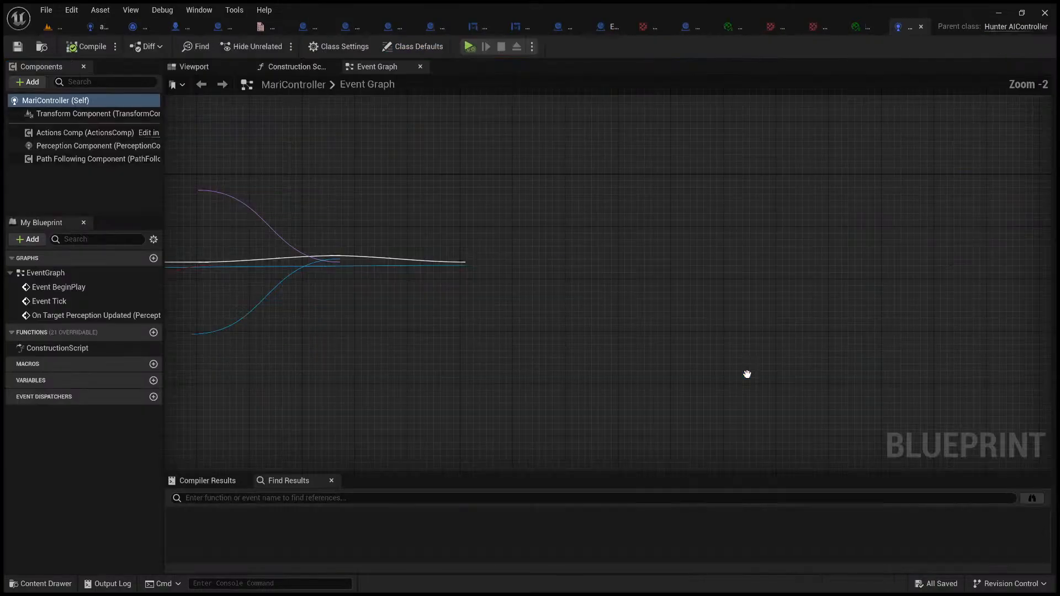
scroll(437, 375, "down", 4)
right_click_drag(436, 374, 503, 294)
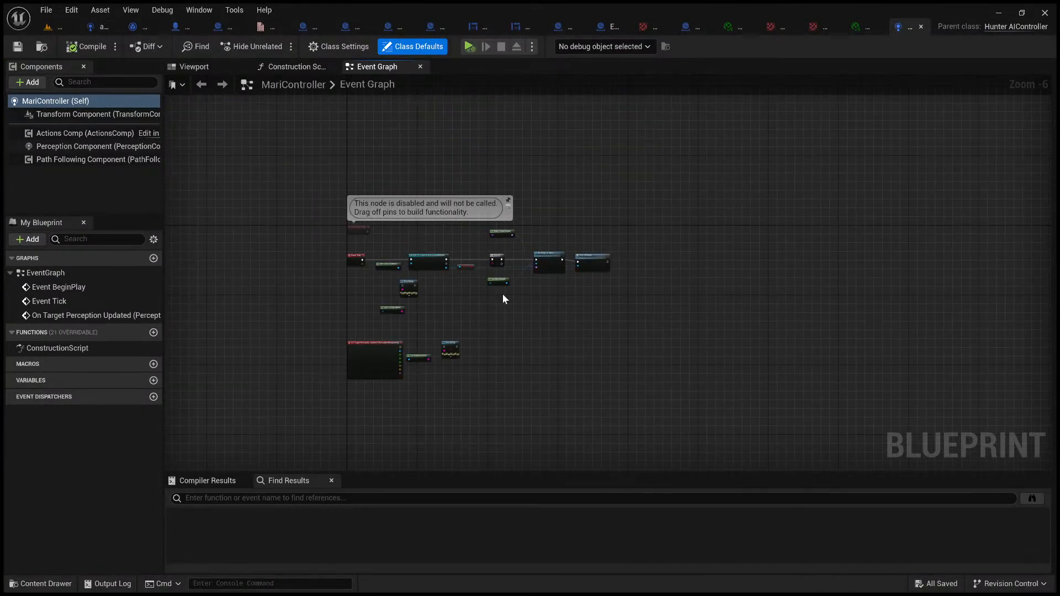
scroll(506, 293, "down", 1)
scroll(505, 294, "up", 5)
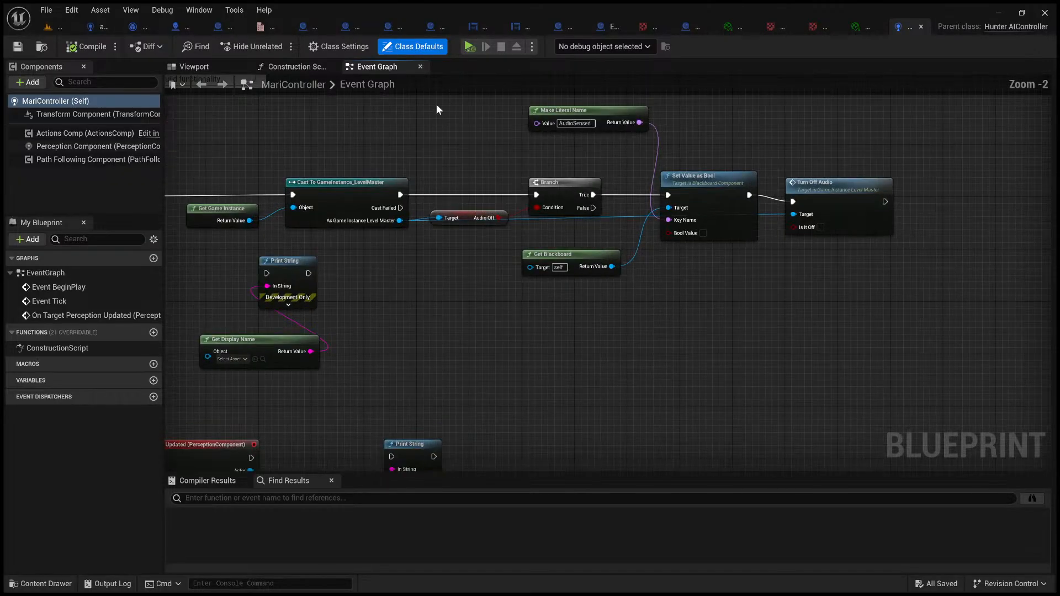
Step: Go back to the HunterAI folder and open the BB_HunterAI blackboard to view its keys
left_click(52, 26)
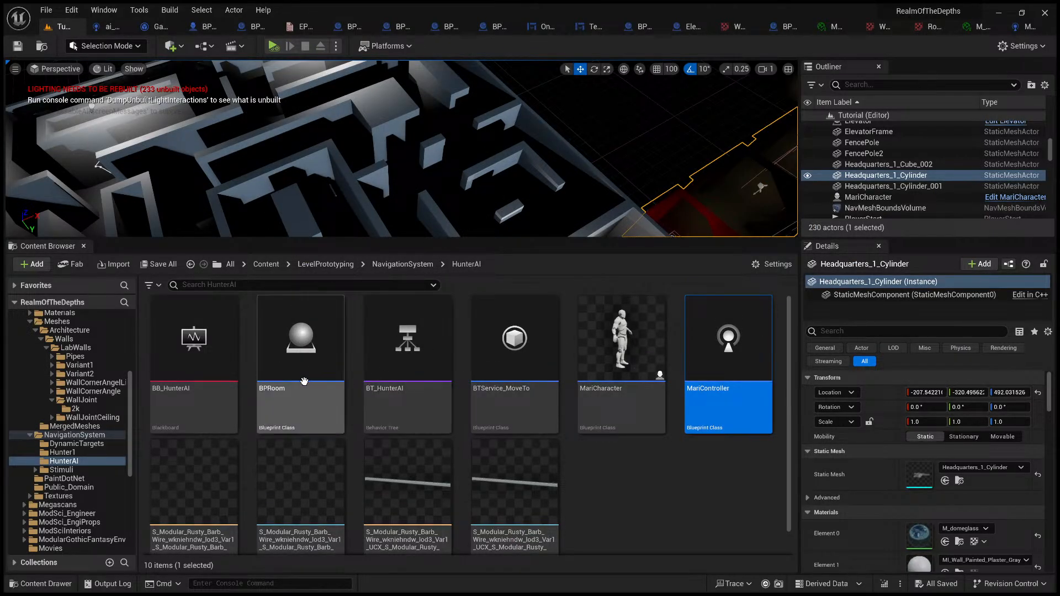
double_click(177, 354)
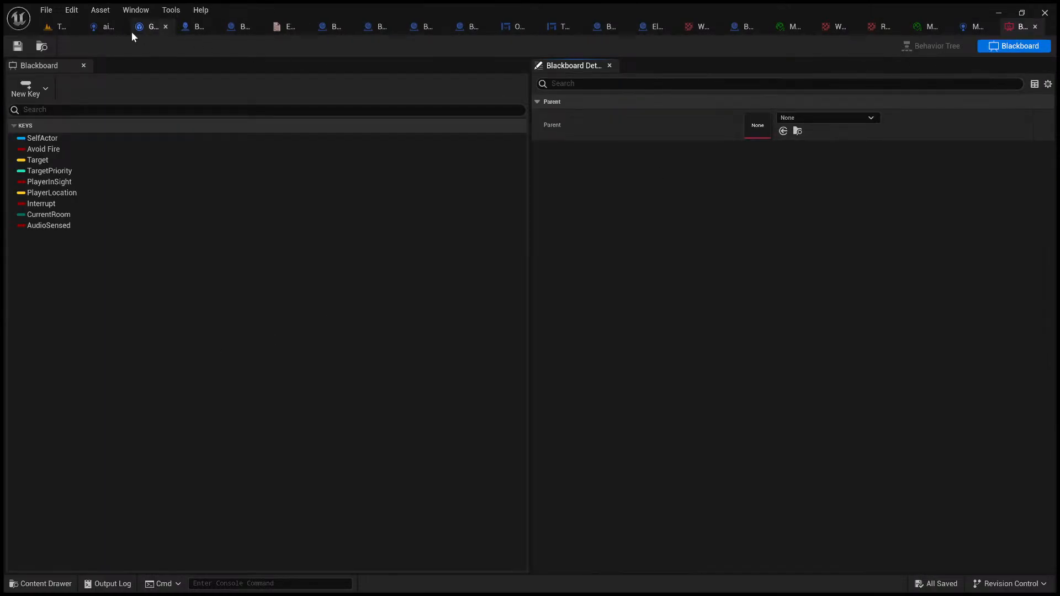
Step: Return to the HunterAI folder, open the BT_HunterAI behavior tree and examine the four task nodes under its Sequence
left_click(58, 26)
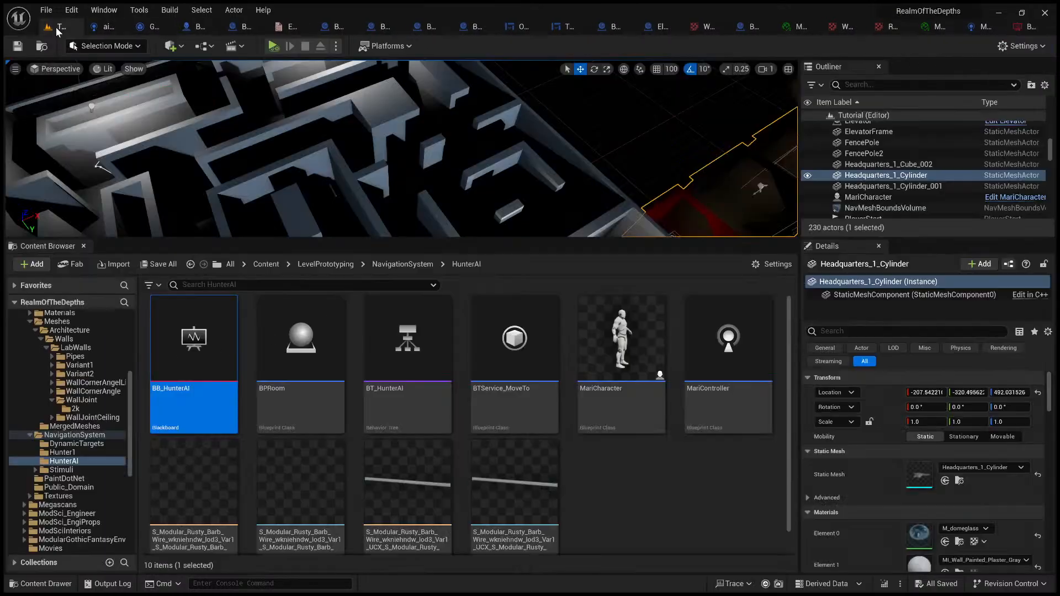
double_click(422, 383)
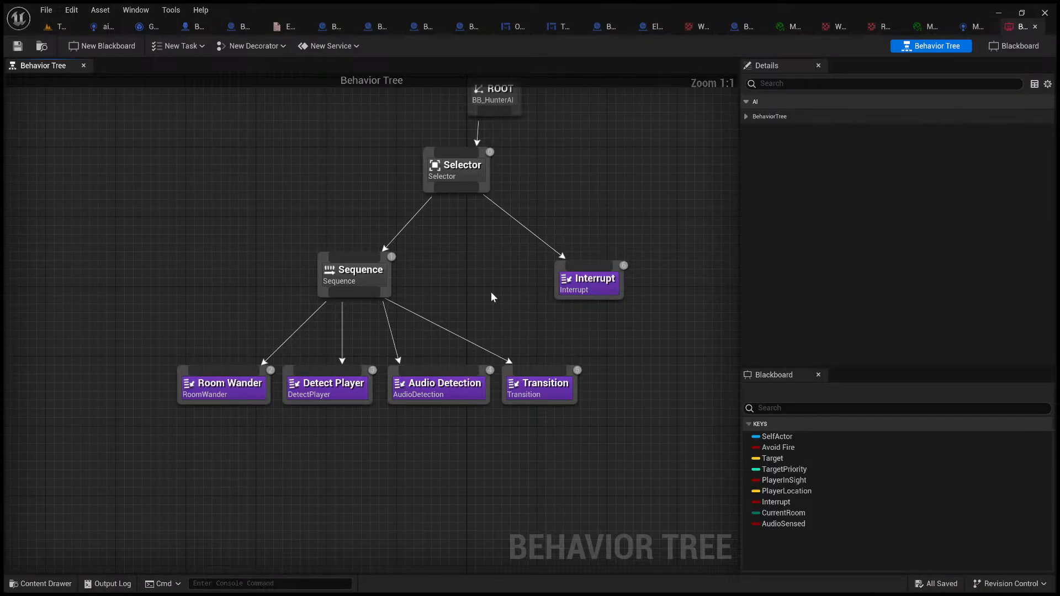
right_click_drag(493, 298, 503, 320)
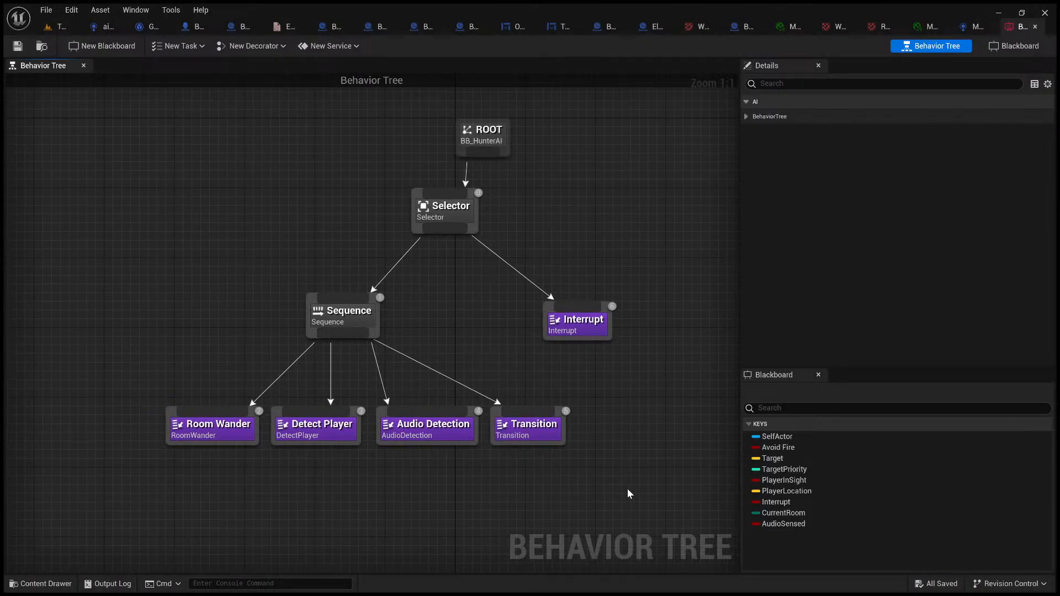
left_click_drag(461, 468, 118, 392)
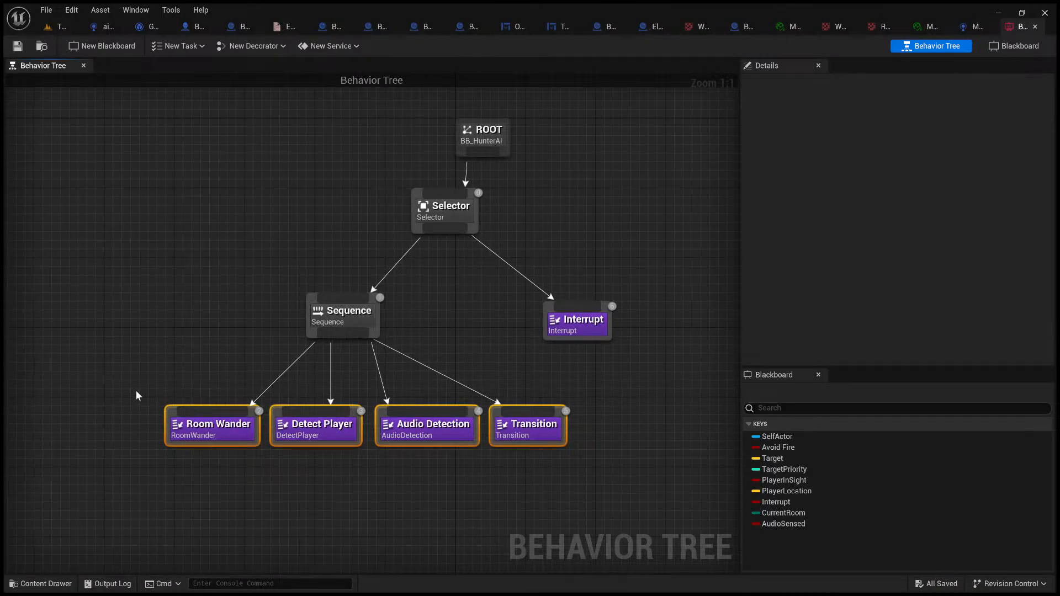
left_click(672, 489)
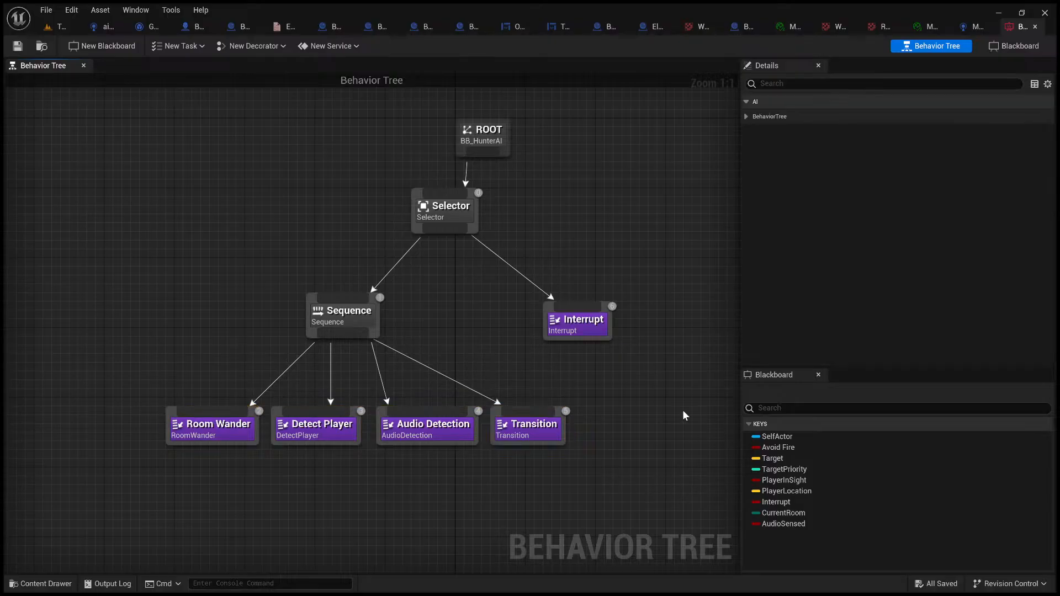
left_click_drag(495, 267, 602, 356)
left_click_drag(682, 496, 110, 390)
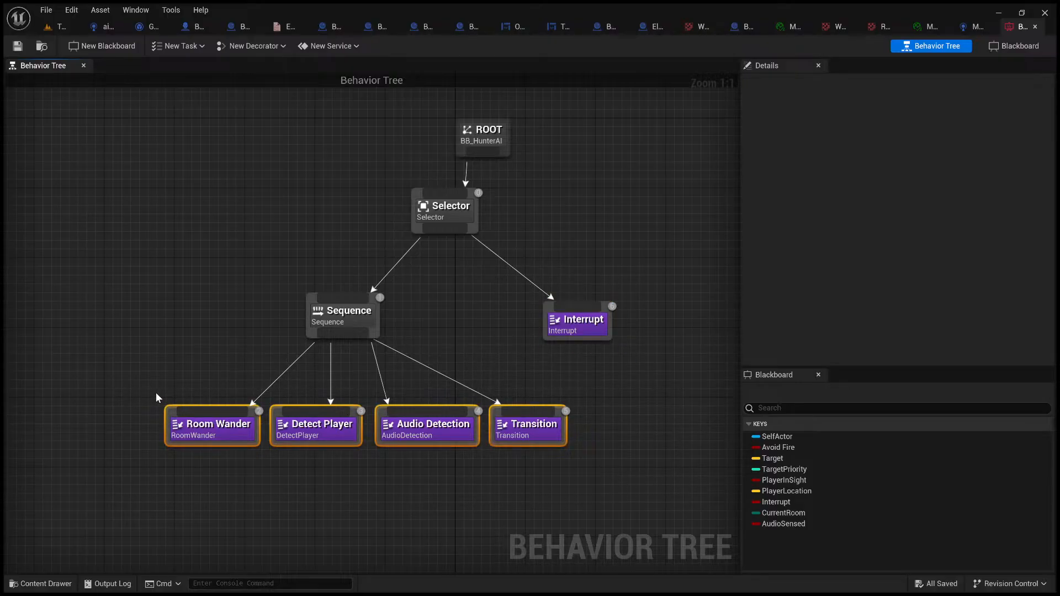
left_click_drag(114, 379, 569, 465)
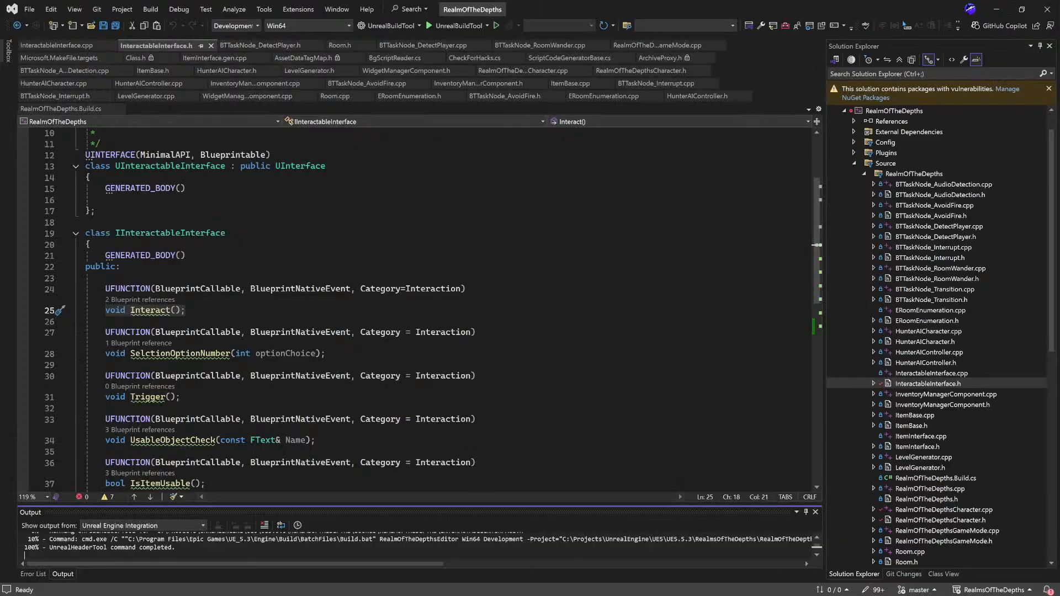
Step: Switch to Visual Studio and review the code in BTTaskNode_AudioDetection.cpp and BTTaskNode_DetectPlayer.cpp
double_click(972, 185)
scroll(518, 289, "up", 10)
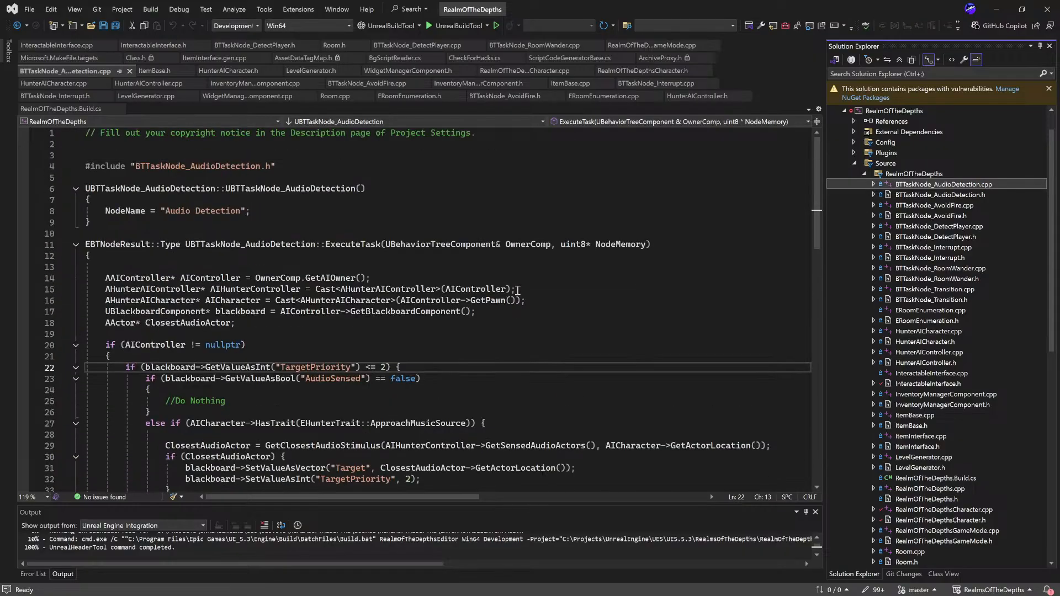
scroll(518, 290, "down", 8)
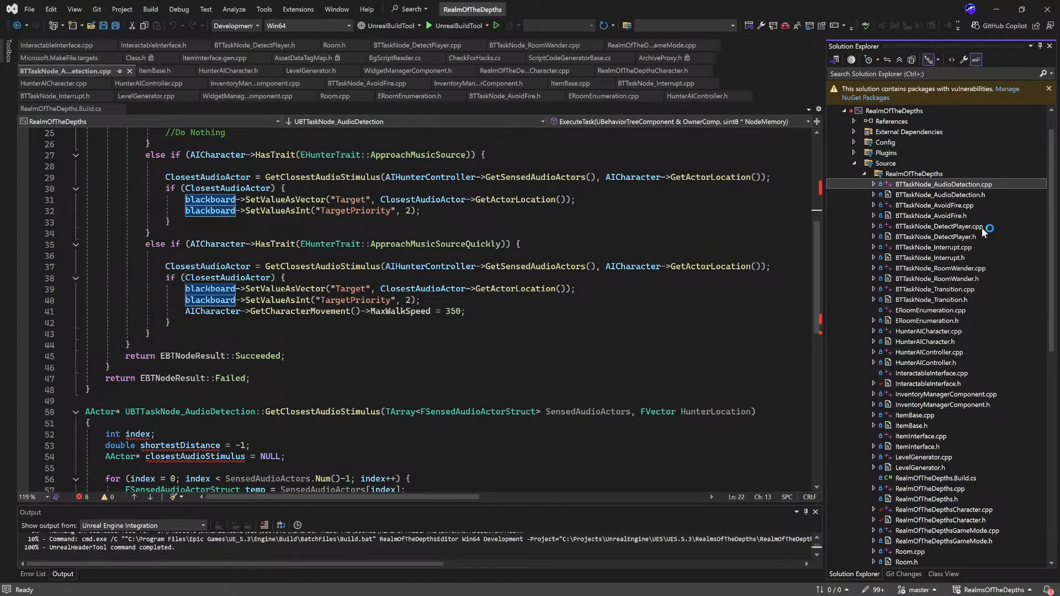
double_click(982, 227)
scroll(573, 300, "down", 5)
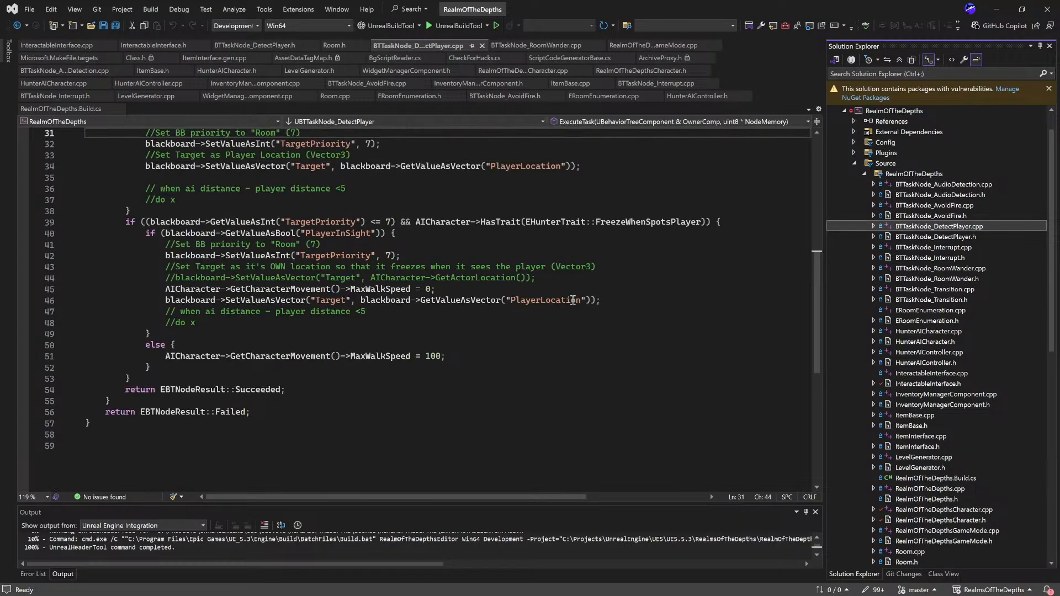
scroll(572, 299, "up", 10)
Step: Reopen BTTaskNode_AudioDetection.cpp and examine its GetClosestAudioStimulus function and the TargetPriority check in ExecuteTask
double_click(938, 184)
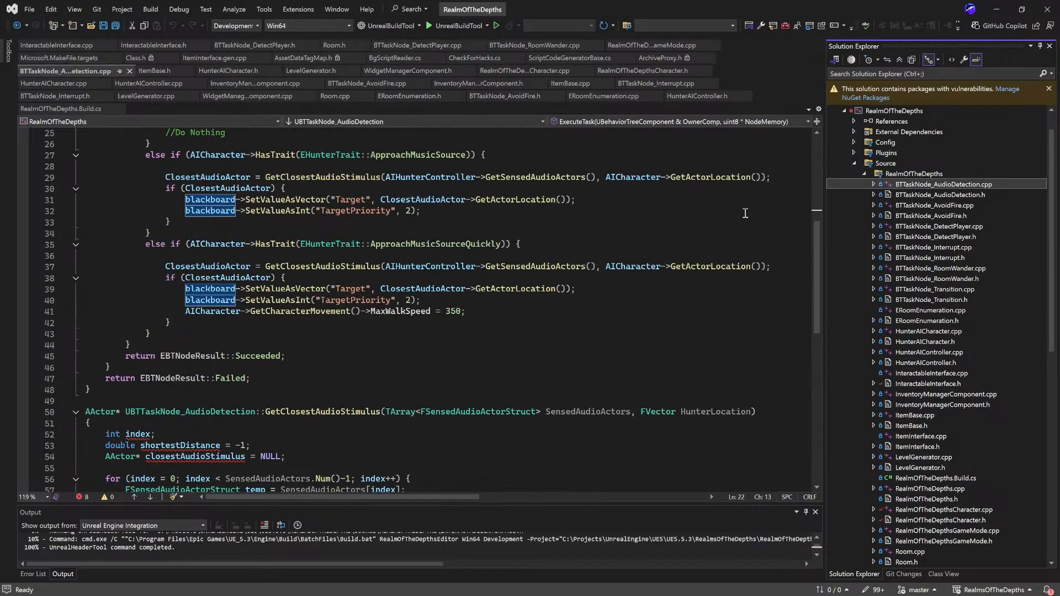
scroll(543, 268, "down", 1)
scroll(566, 420, "down", 3)
left_click(469, 465)
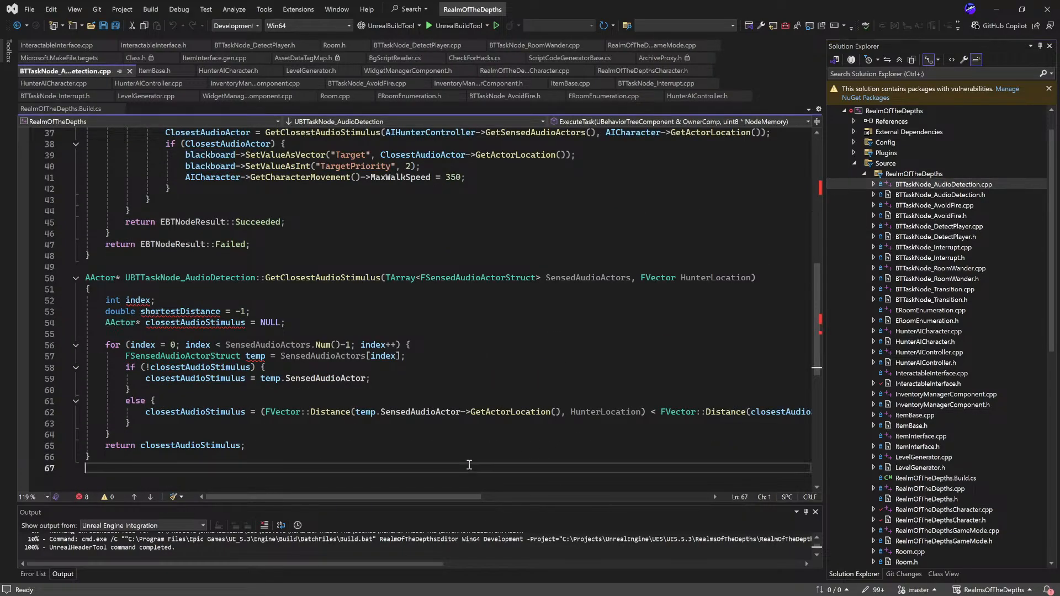
left_click_drag(469, 465, 169, 109)
left_click(266, 220)
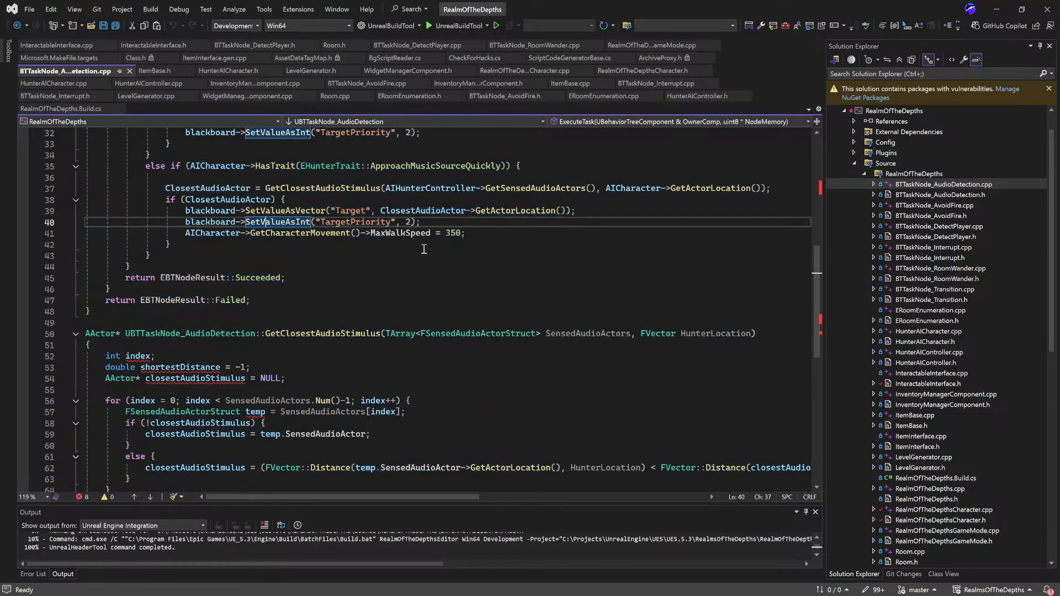
scroll(425, 249, "down", 1)
scroll(360, 305, "up", 9)
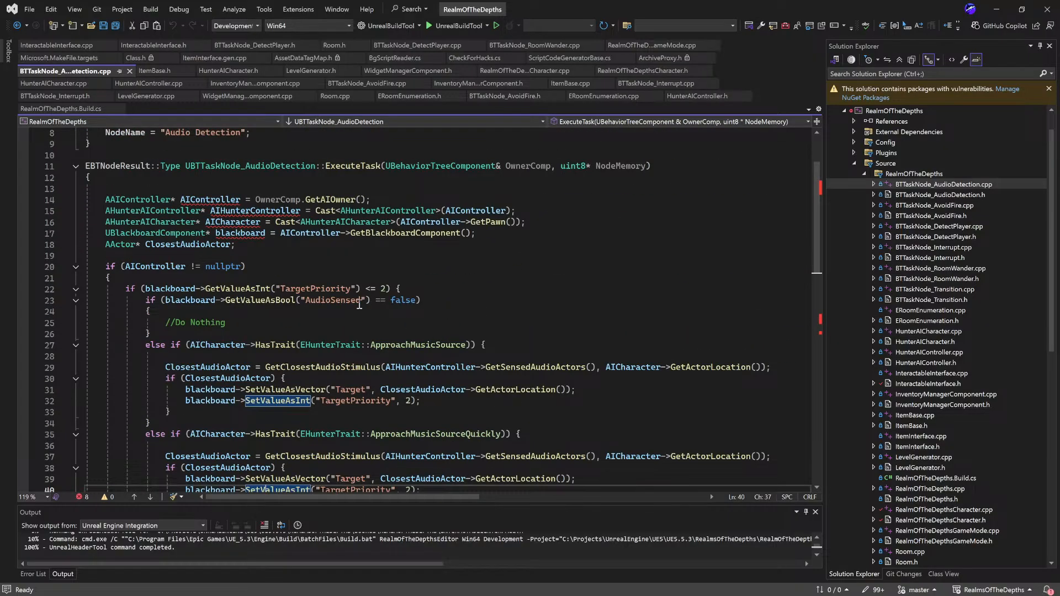
left_click_drag(381, 289, 568, 290)
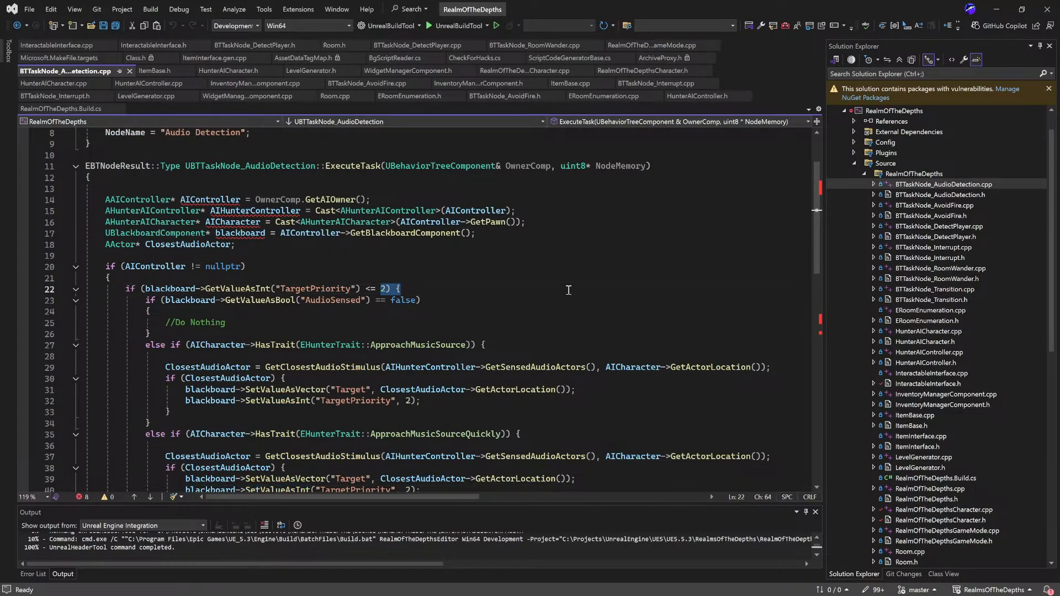
Step: Review the EHunterTrait enum in HunterAICharacter.h and return to BTTaskNode_AudioDetection.cpp
double_click(952, 342)
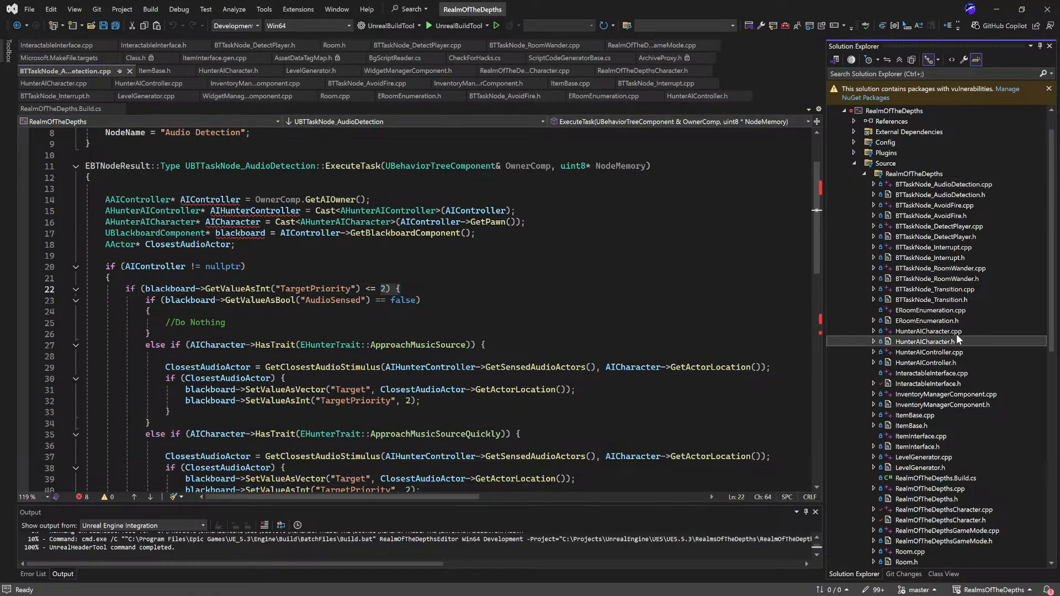
scroll(490, 344, "up", 15)
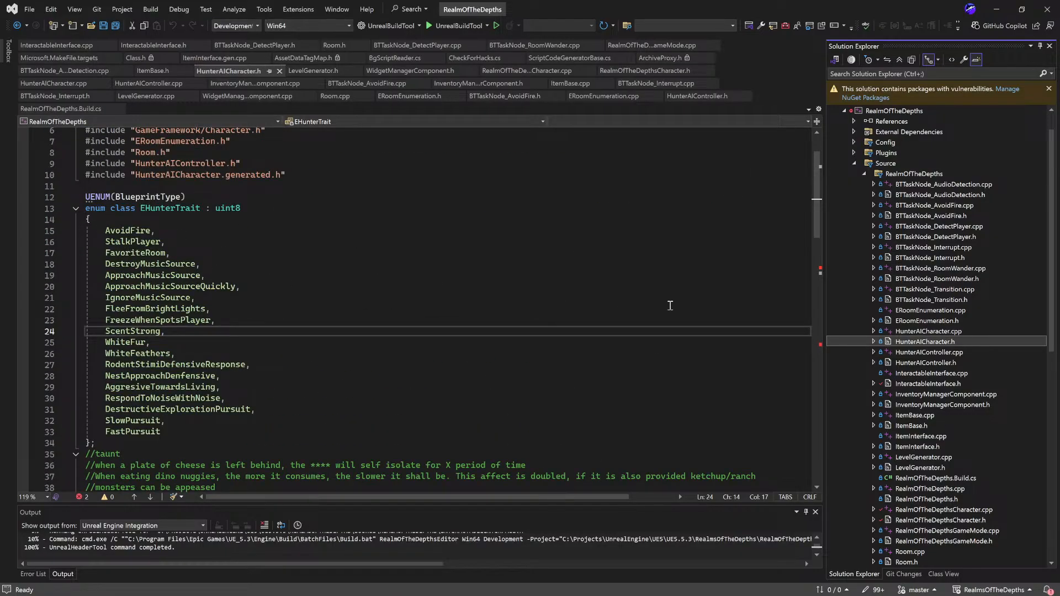
double_click(966, 184)
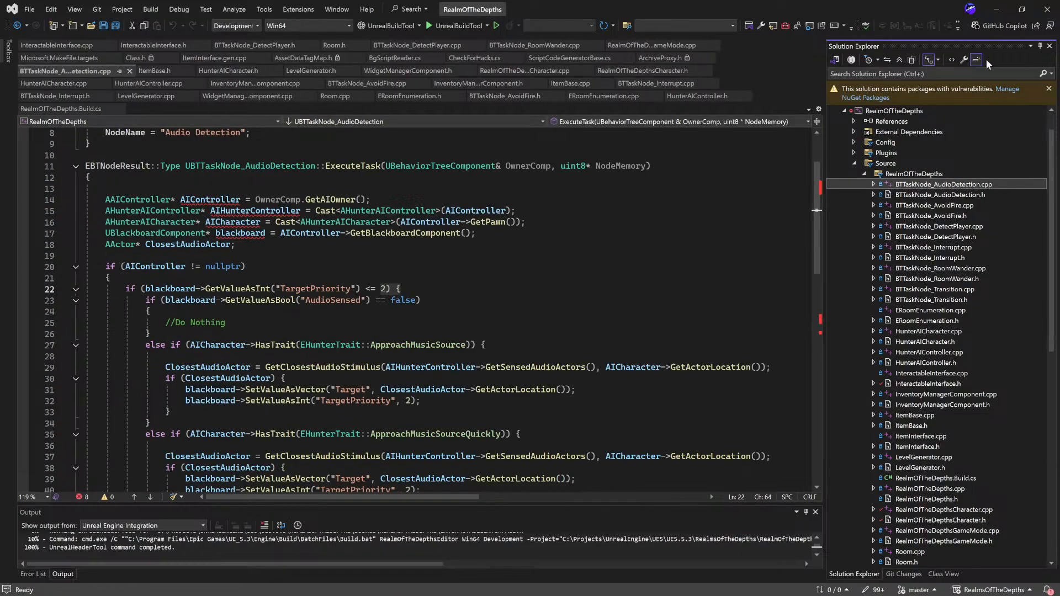
Step: Switch back to Unreal Editor and look over the Selector, Sequence and Interrupt branches of the BT_HunterAI behavior tree
left_click(1003, 10)
left_click_drag(459, 326, 613, 414)
left_click(501, 369)
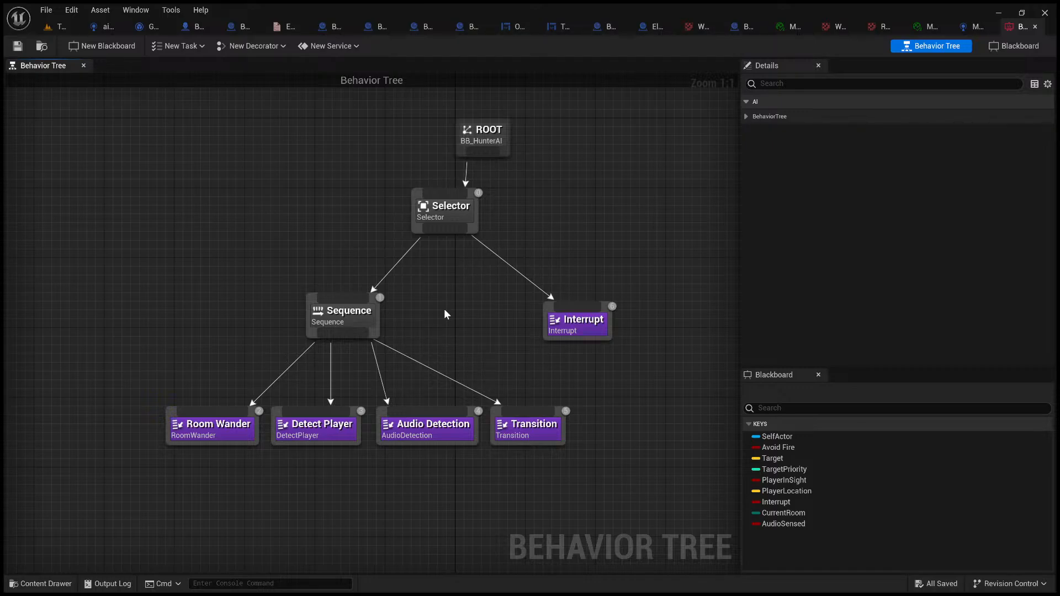
left_click_drag(409, 272, 479, 369)
Step: Close the MariController blueprint and the BT_HunterAI behavior tree
left_click(935, 26)
left_click(976, 26)
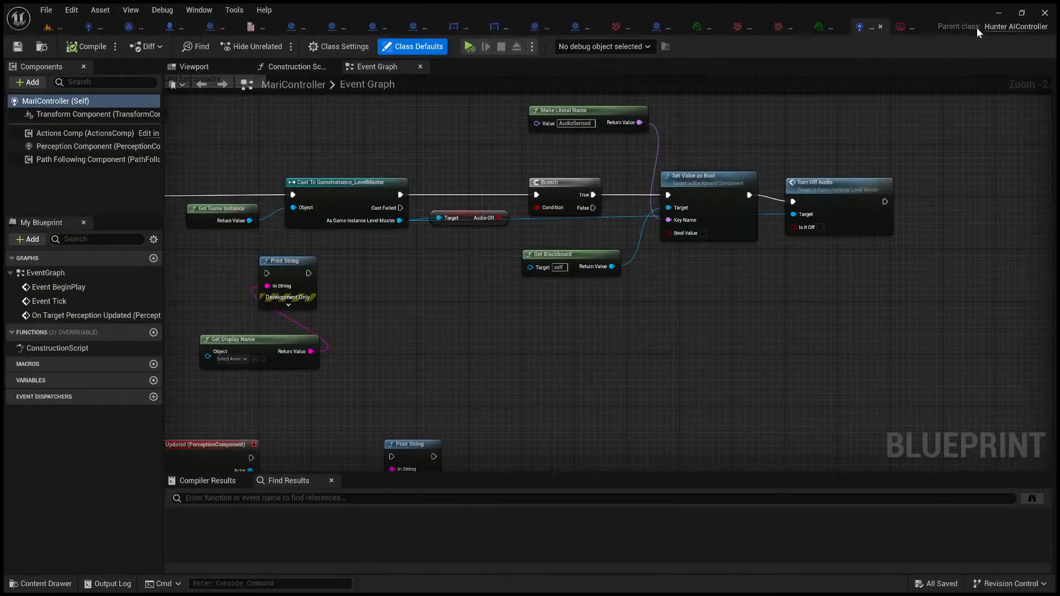
left_click(879, 26)
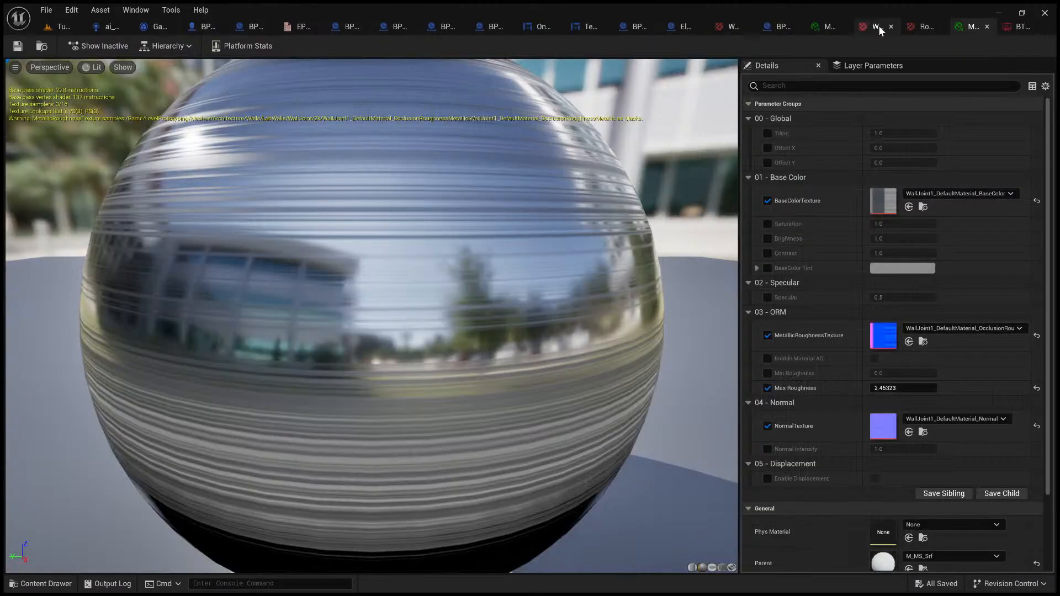
left_click(1014, 26)
middle_click(1015, 25)
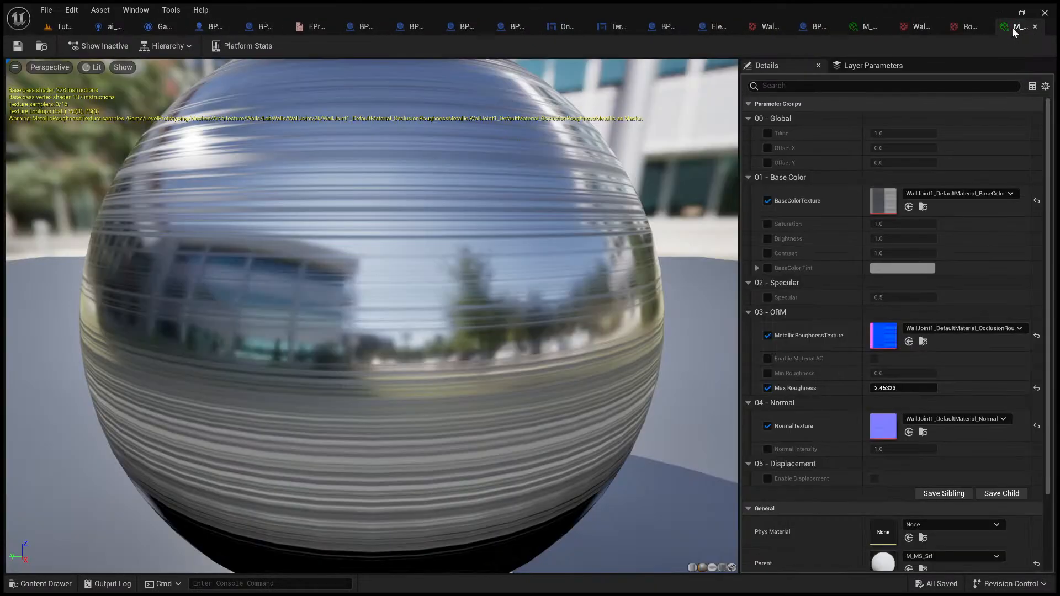
Step: Take an overview of the ai_HunterController Event Graph and close that blueprint
left_click(110, 27)
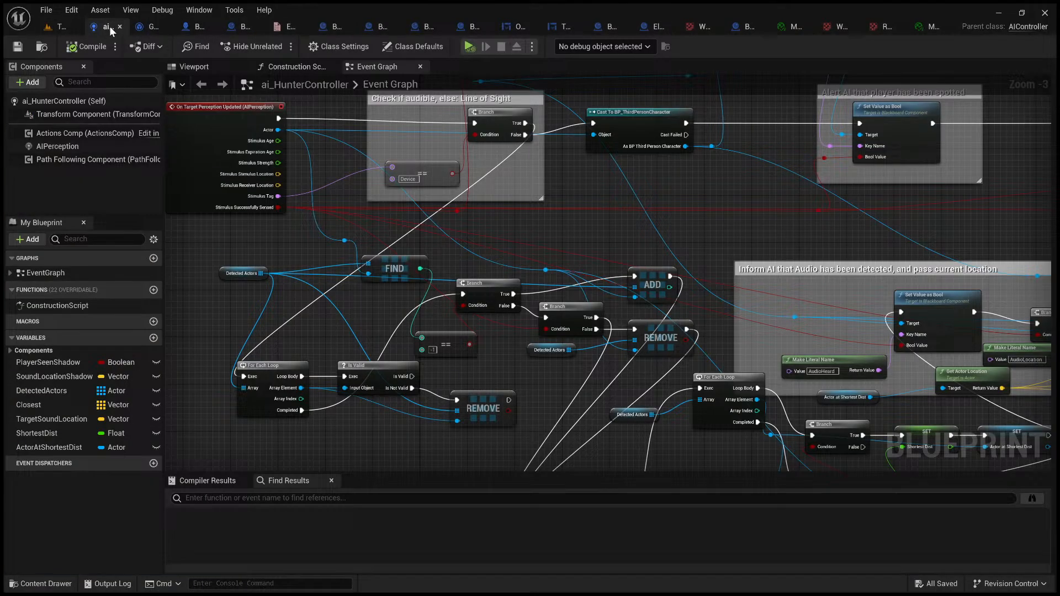
scroll(580, 200, "down", 3)
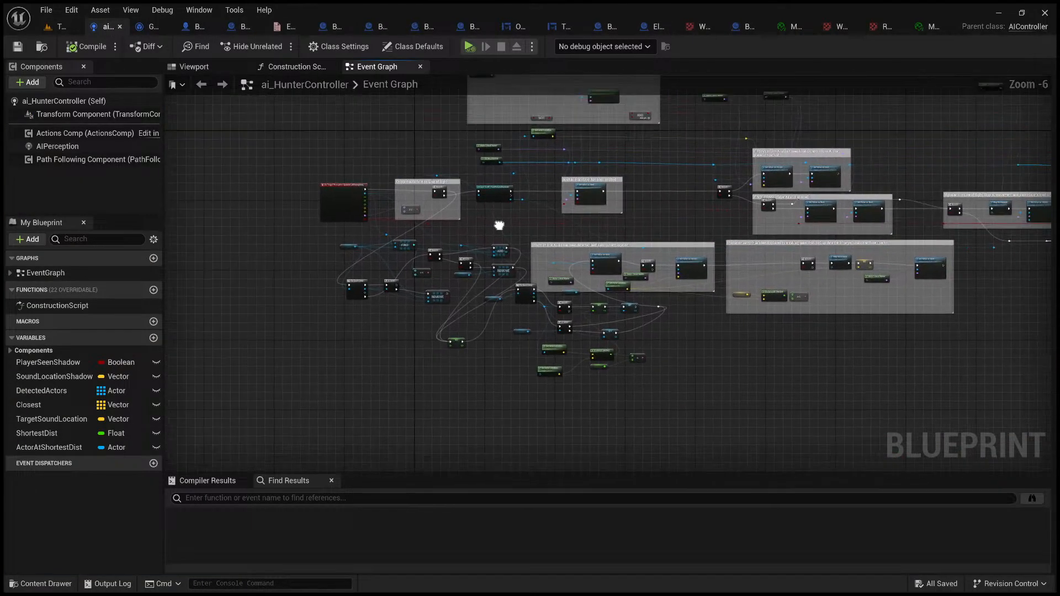
middle_click(112, 31)
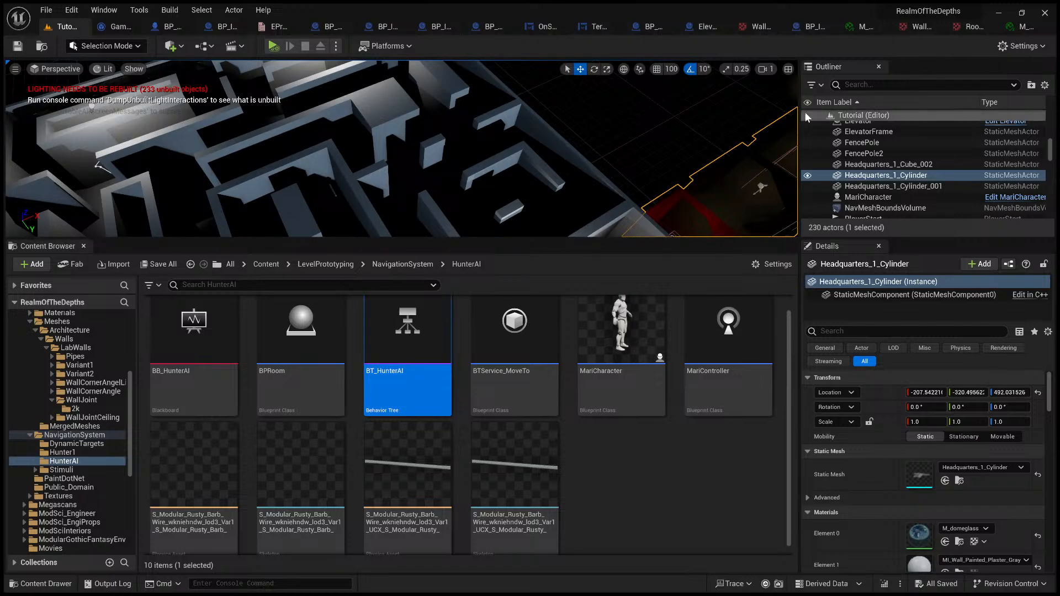
Step: Look around the Tutorial level, close two blueprints including BP_InteractableLever, and bring up the progress enumeration
right_click_drag(635, 150, 778, 139)
left_click(294, 197)
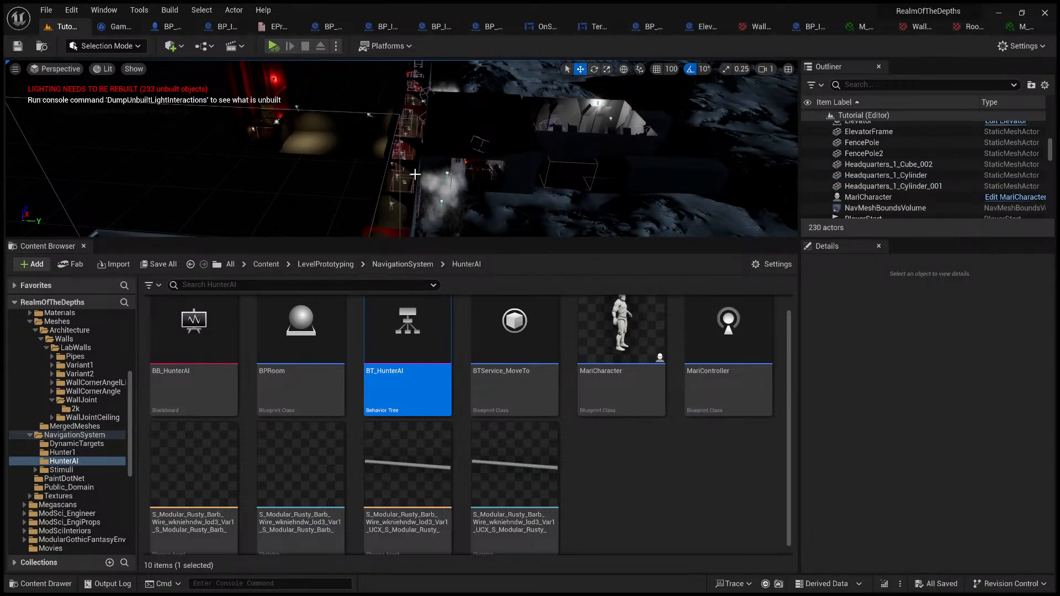
left_click(167, 32)
middle_click(167, 33)
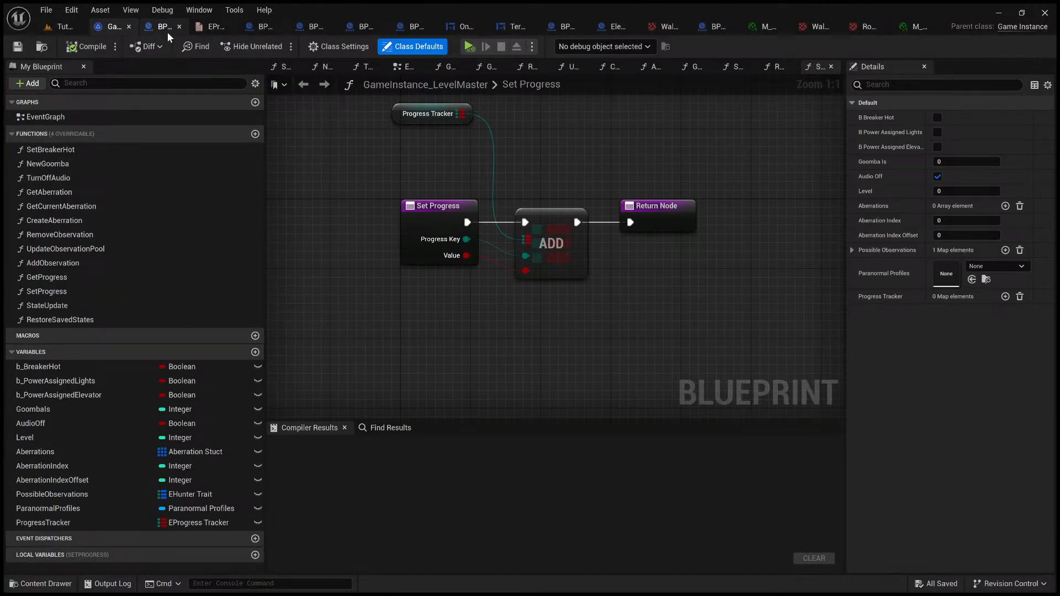
left_click(167, 32)
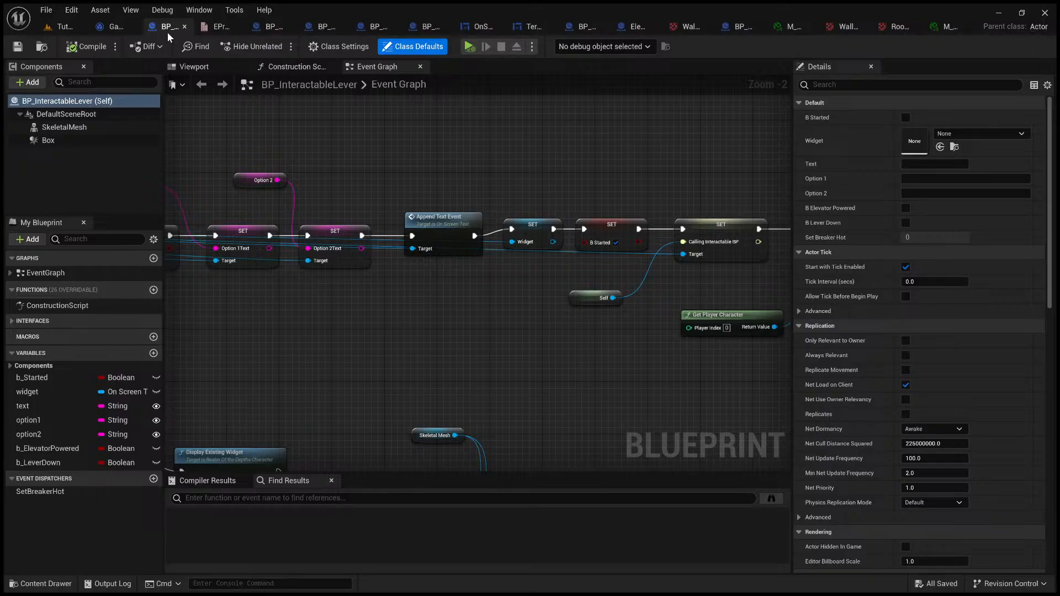
middle_click(166, 32)
left_click(168, 31)
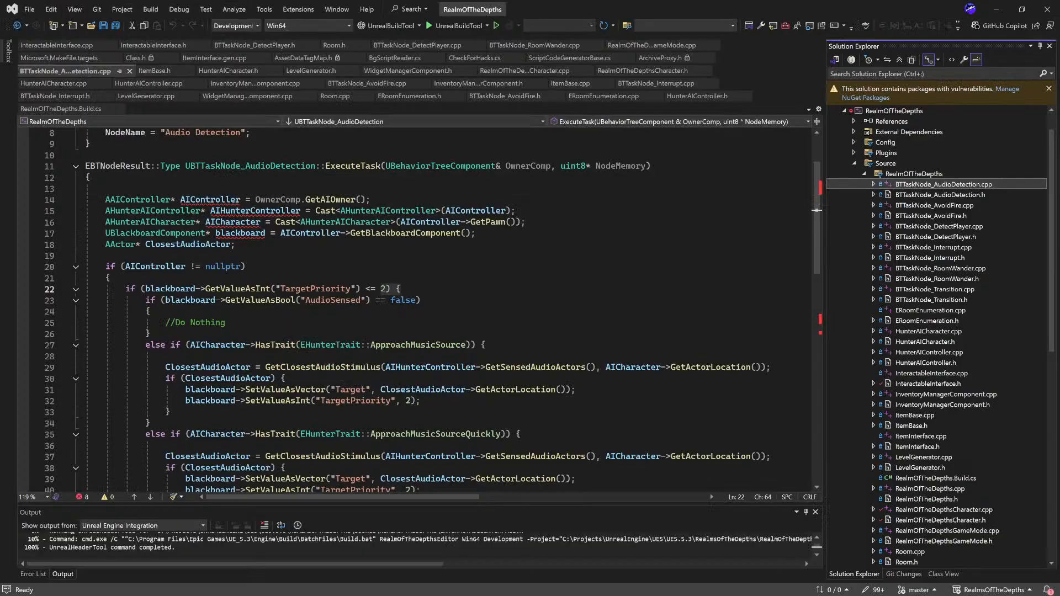
Step: View BTTaskNode_AvoidFire.cpp in Visual Studio and return to the progress enumeration in Unreal Editor
double_click(929, 204)
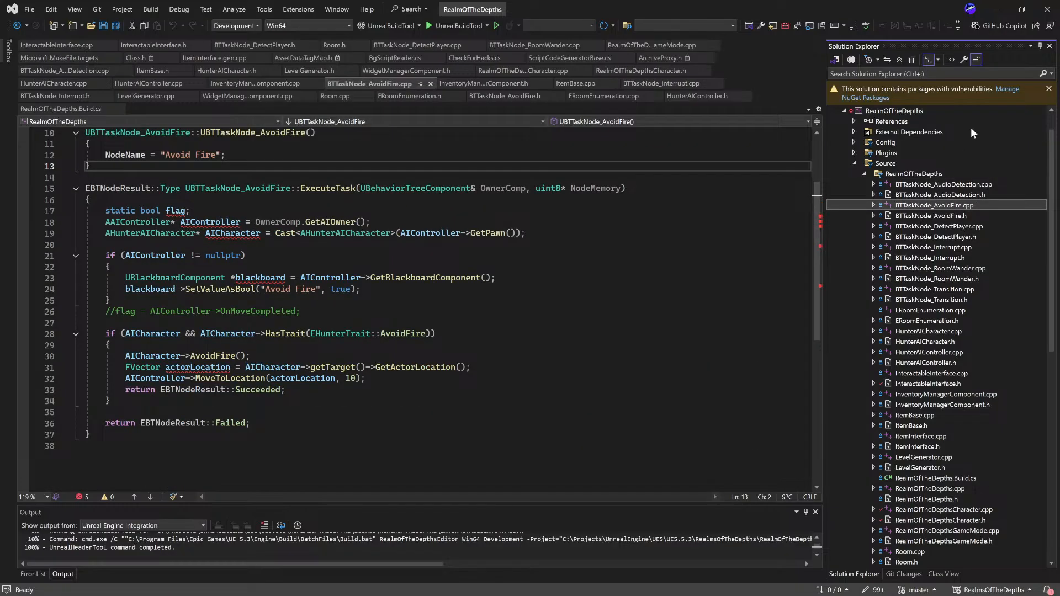
left_click(997, 9)
left_click(939, 438)
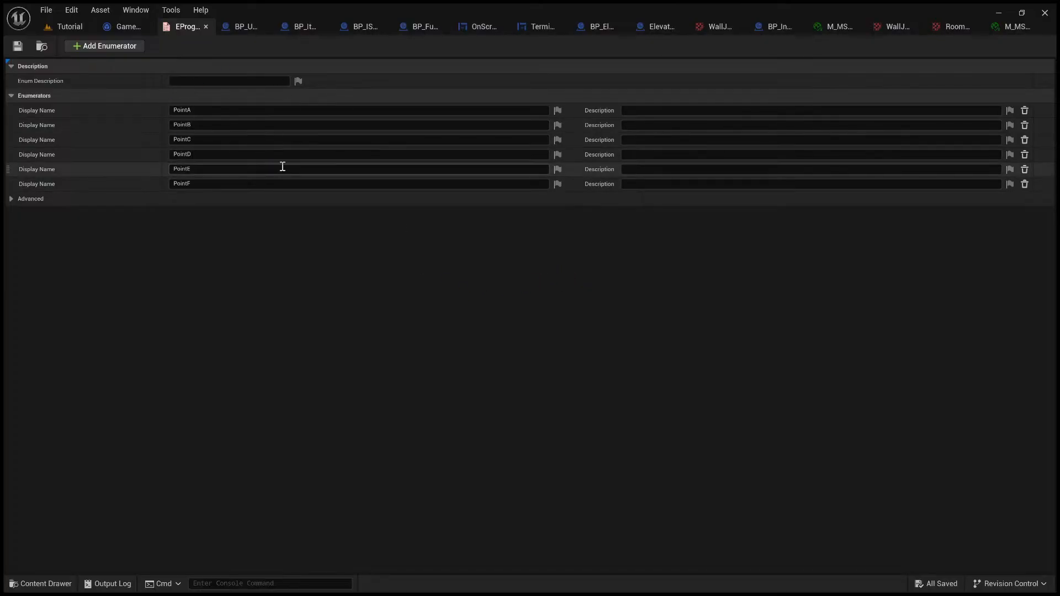
Step: Inspect the b_BreakerHot and b_PowerAssignedLights variables in GameInstance_LevelMaster, and go back to the progress enumeration
left_click(128, 29)
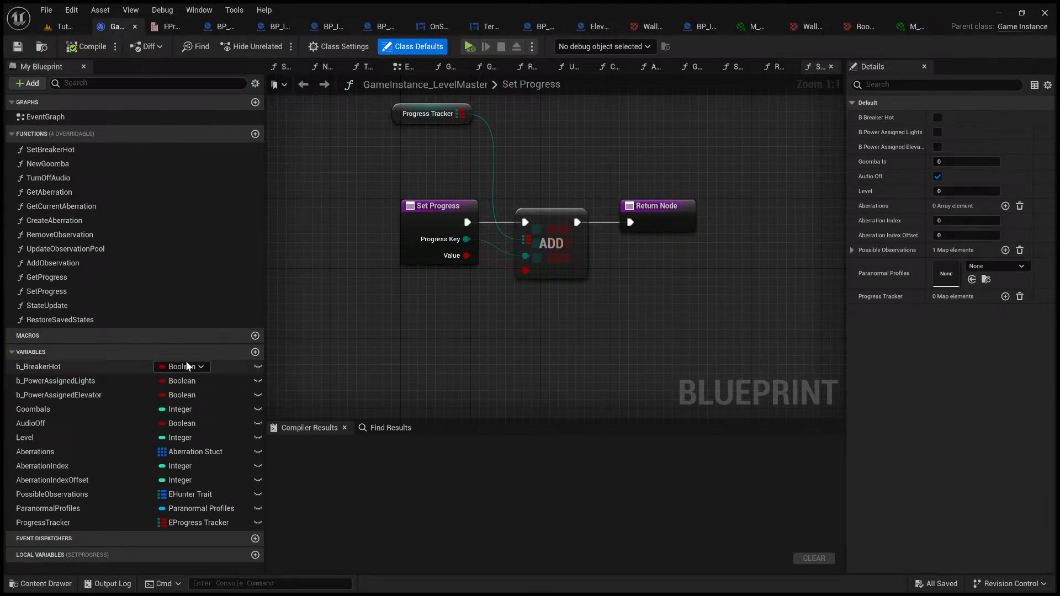
left_click(77, 366)
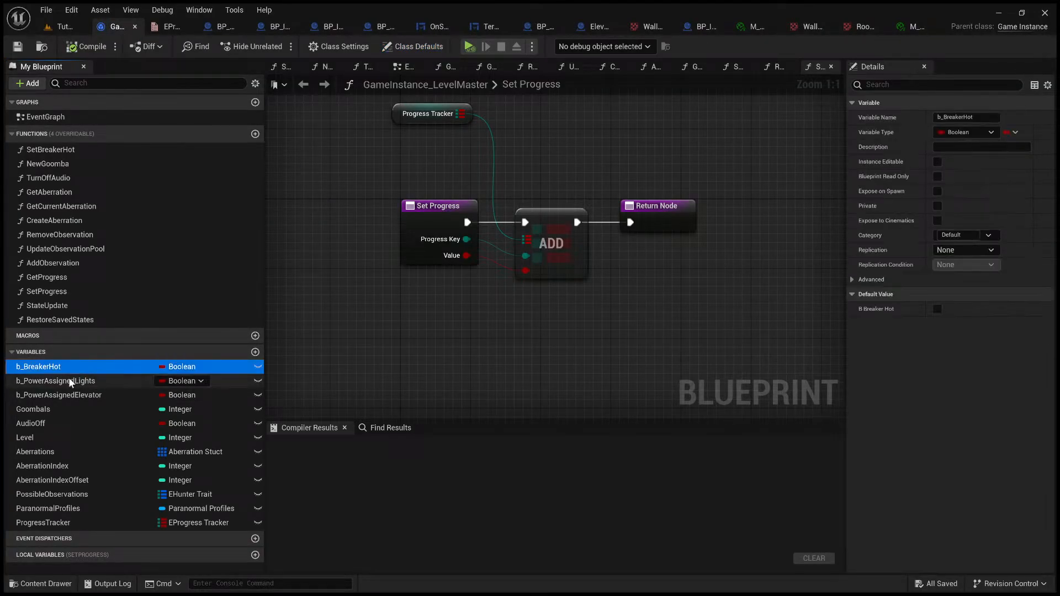
left_click(98, 383)
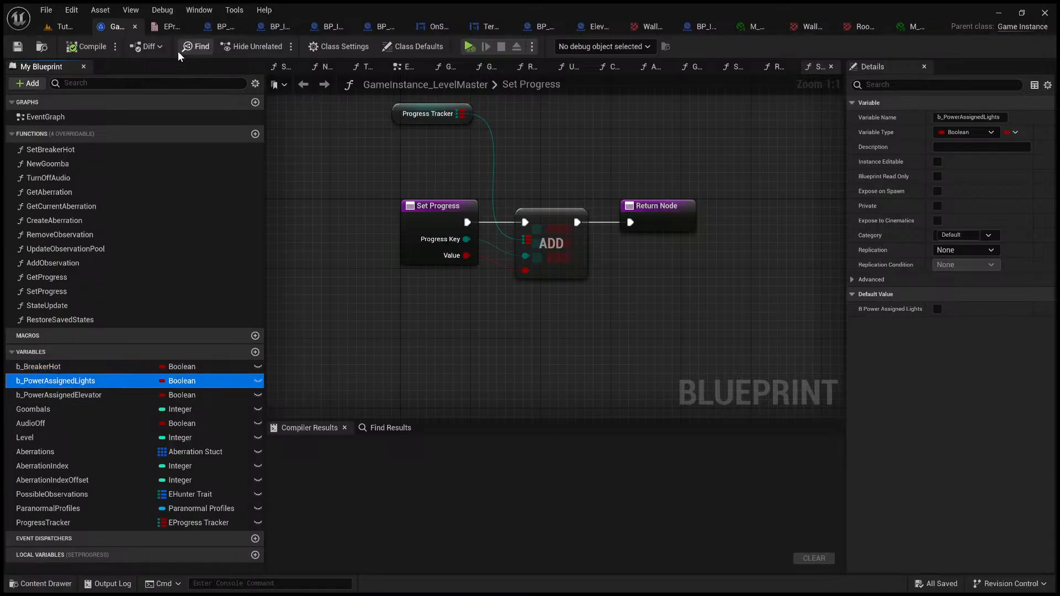
left_click(172, 27)
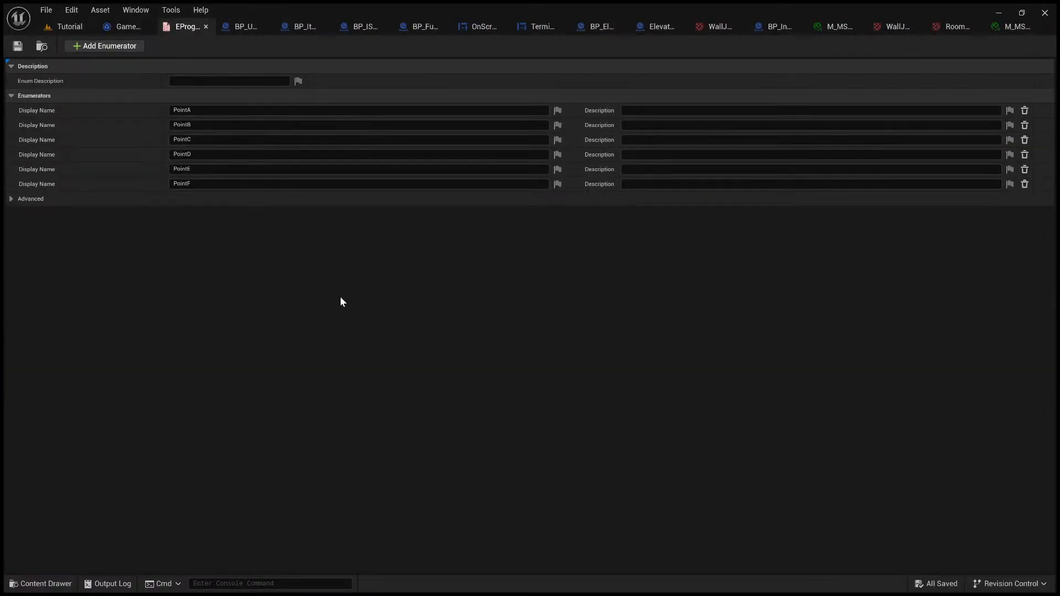
Step: Go through the PointA to PointE entries of the progress enumeration and return to the GameInstance_LevelMaster blueprint
left_click(200, 111)
left_click(214, 127)
left_click(201, 138)
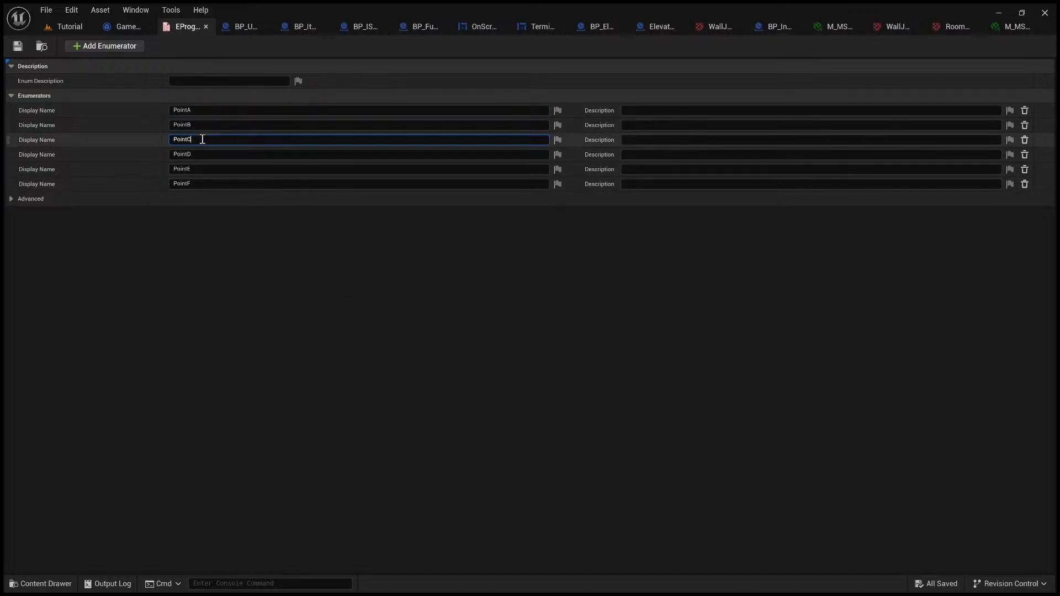
left_click(215, 157)
left_click(222, 172)
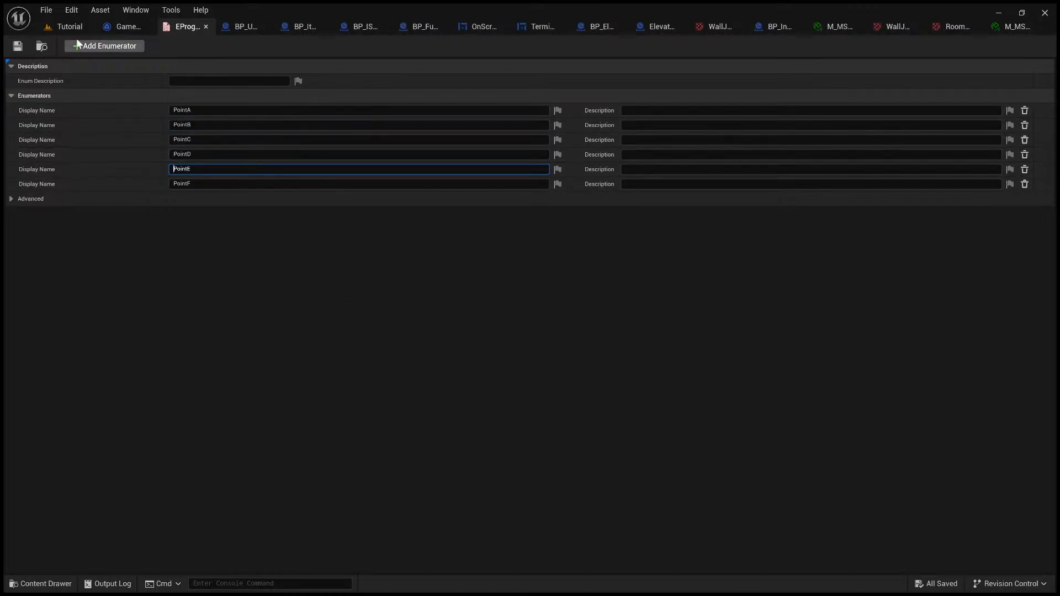
left_click(129, 31)
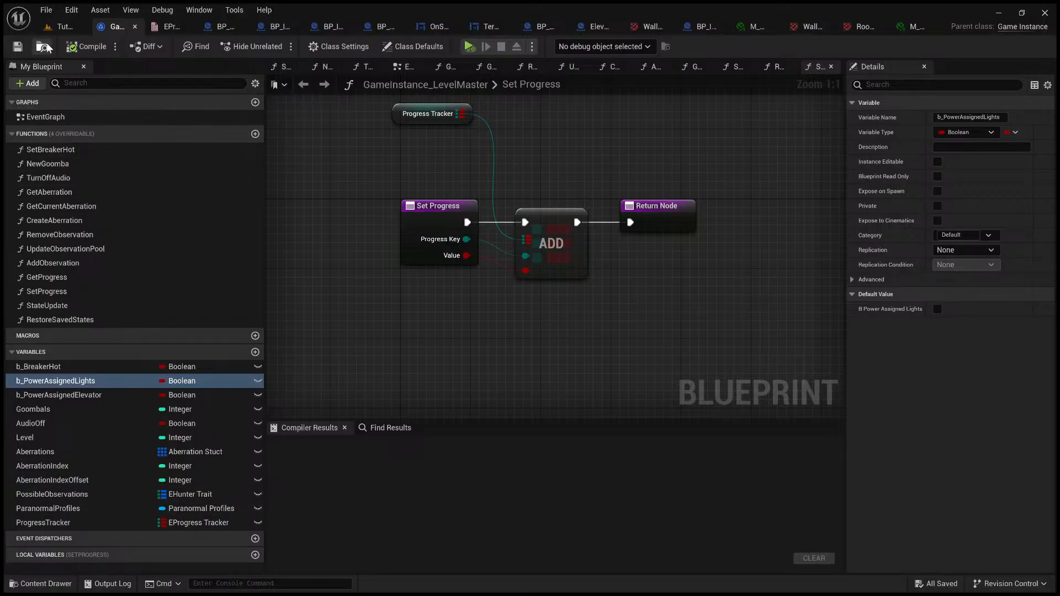
Step: Return to the Tutorial level and look through the LevelPrototyping Maps folder for the test level
left_click(61, 28)
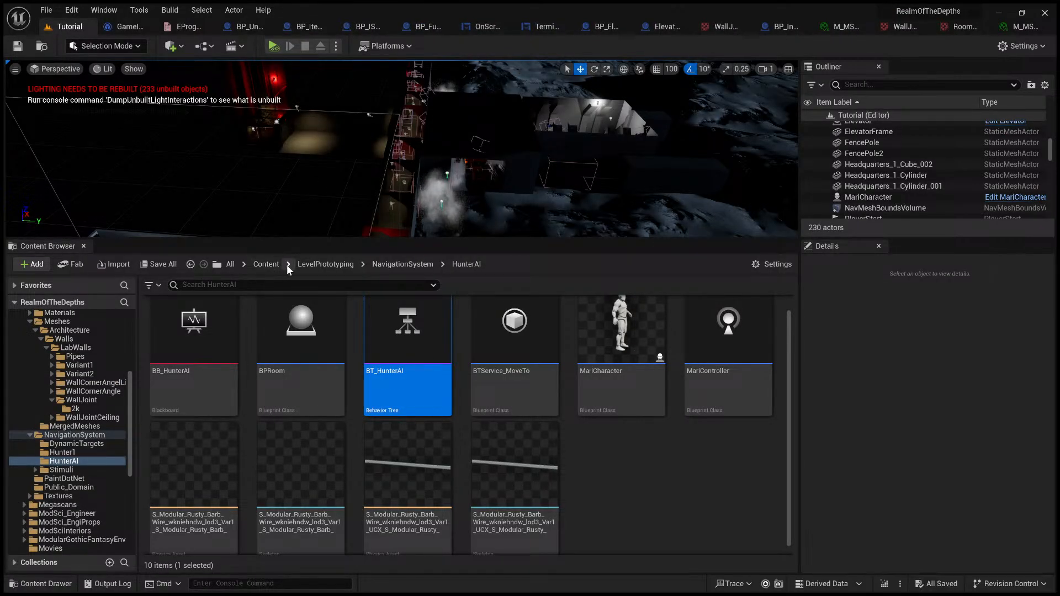
left_click(314, 266)
scroll(553, 445, "down", 3)
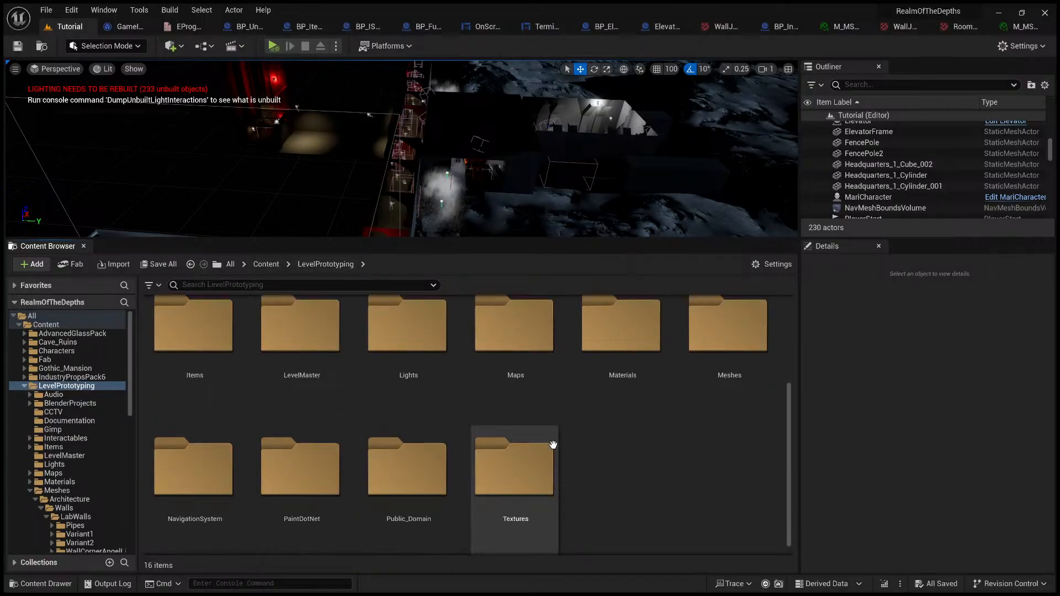
scroll(553, 445, "up", 2)
double_click(525, 407)
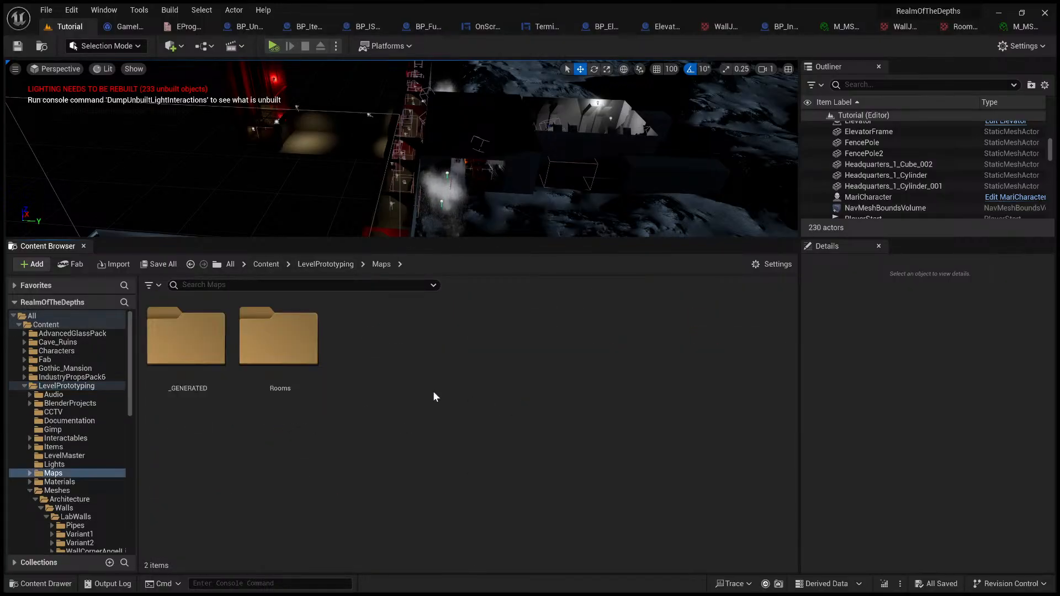
left_click(288, 360)
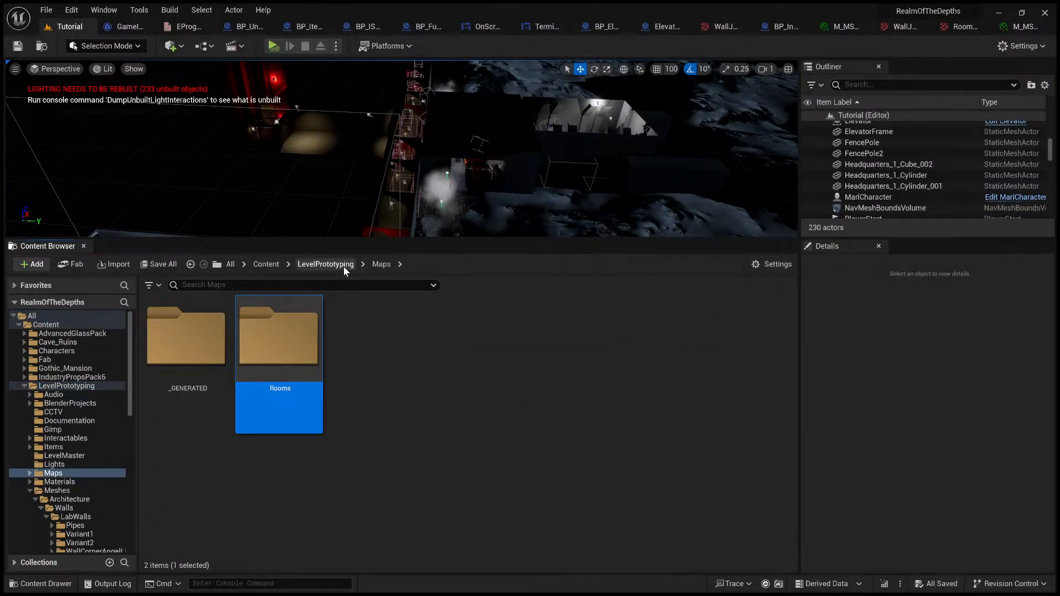
Step: Open the TestLevel map from the Content/ThirdPerson/Maps folder
left_click(326, 264)
left_click(266, 264)
scroll(584, 428, "down", 4)
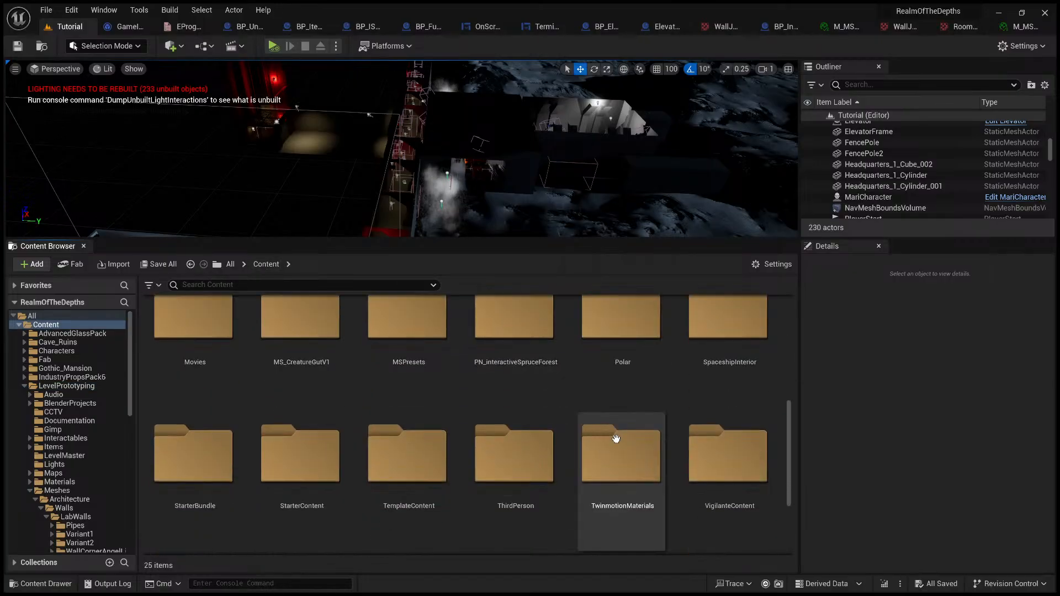
scroll(616, 439, "down", 2)
double_click(516, 379)
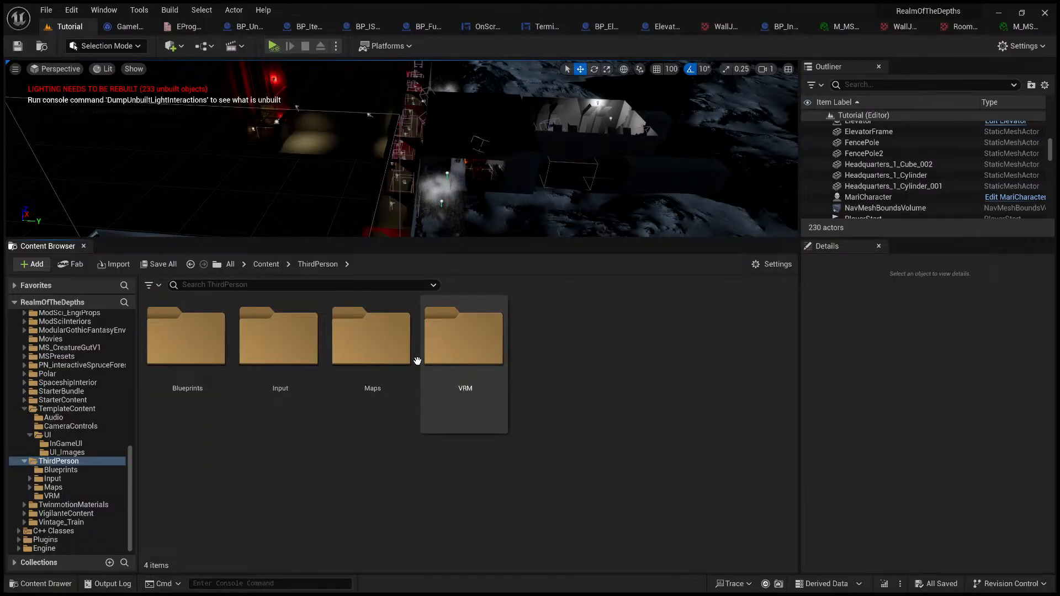
double_click(371, 339)
scroll(538, 464, "down", 3)
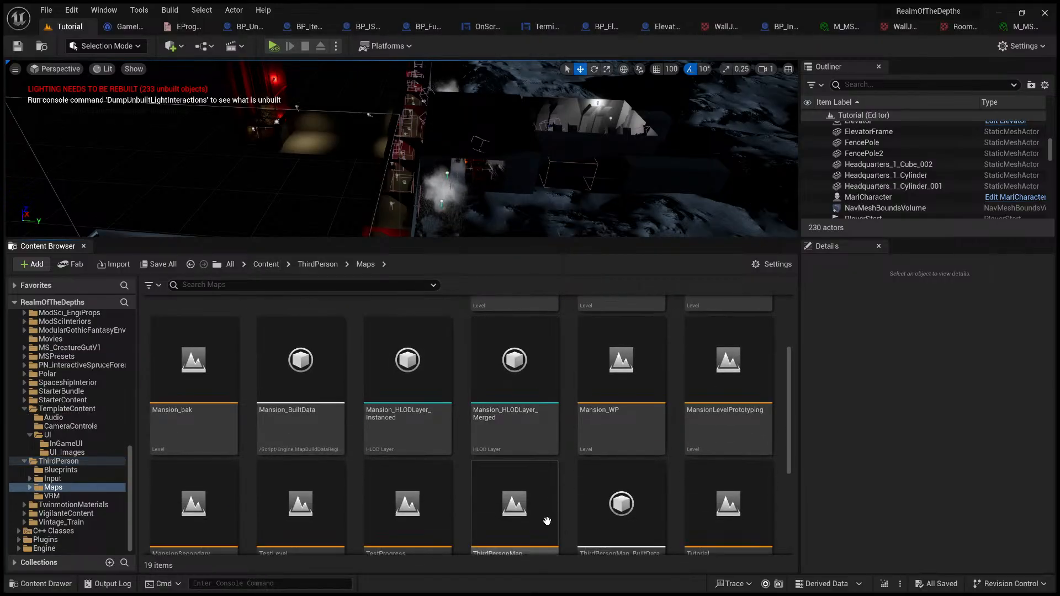
scroll(547, 522, "down", 2)
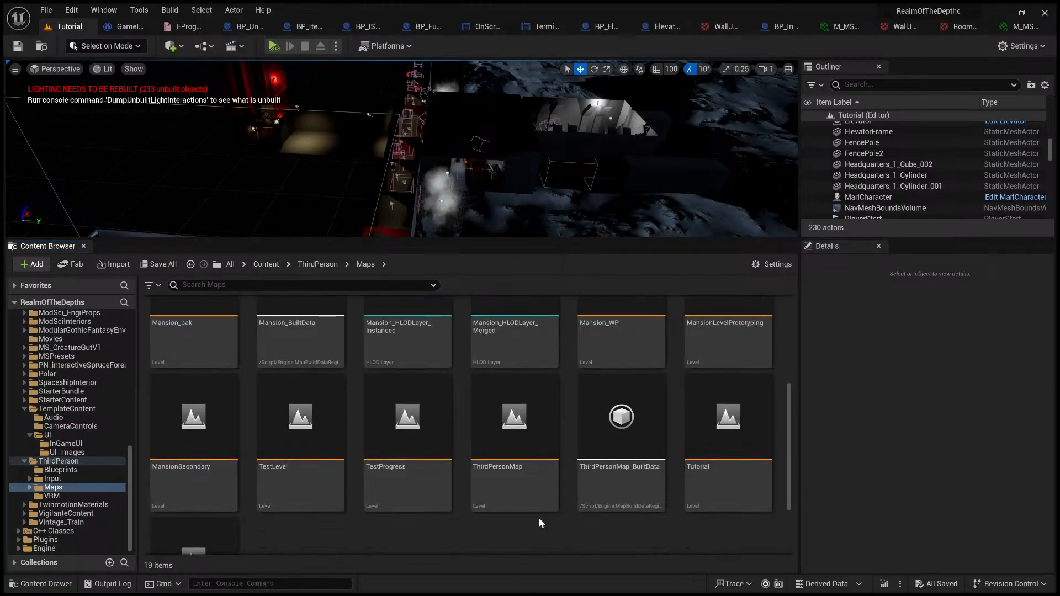
double_click(284, 436)
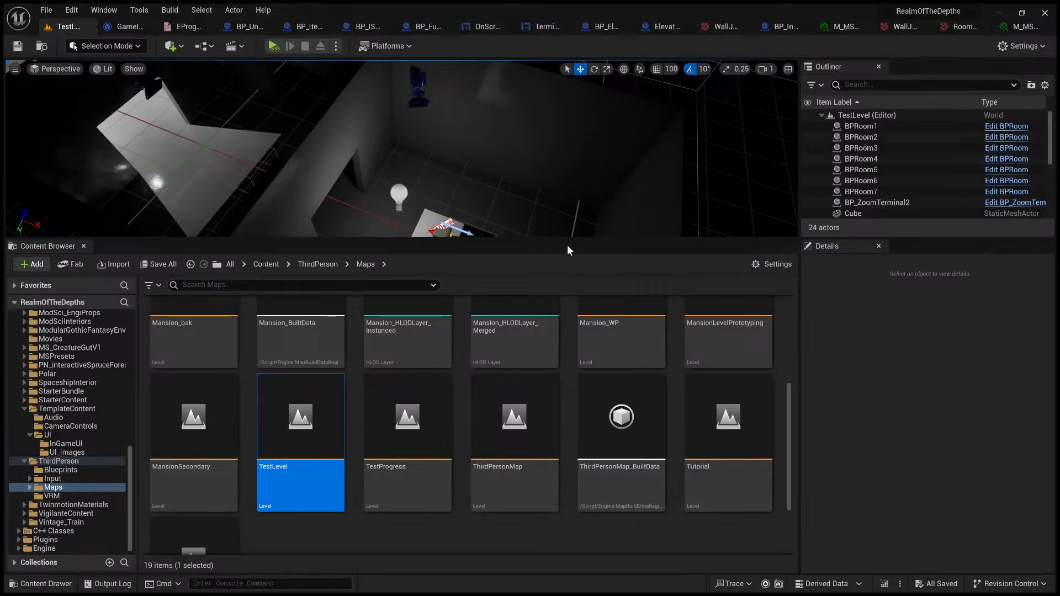
Step: Enlarge the level viewport vertically and frame the desk with the row of terminals
left_click_drag(571, 238, 578, 574)
right_click_drag(553, 397, 515, 538)
key("s")
key("d")
key("w")
key("w")
key("s")
key("d")
key("w")
key("s")
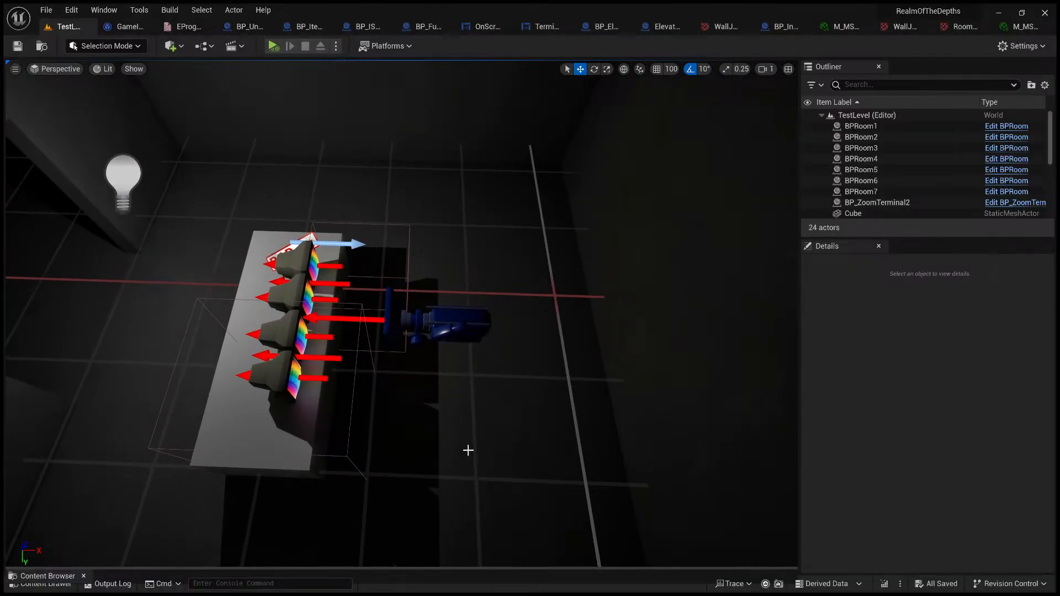
Step: Start playing TestLevel in the editor and move the character around to face the terminal desk
left_click(497, 421)
key("alt+p")
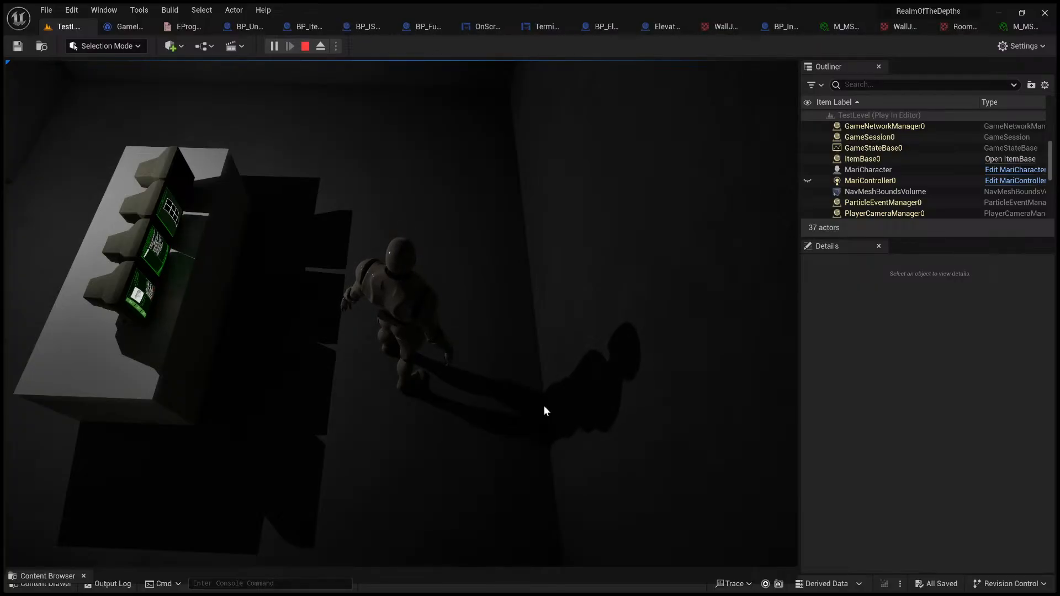
left_click(544, 407)
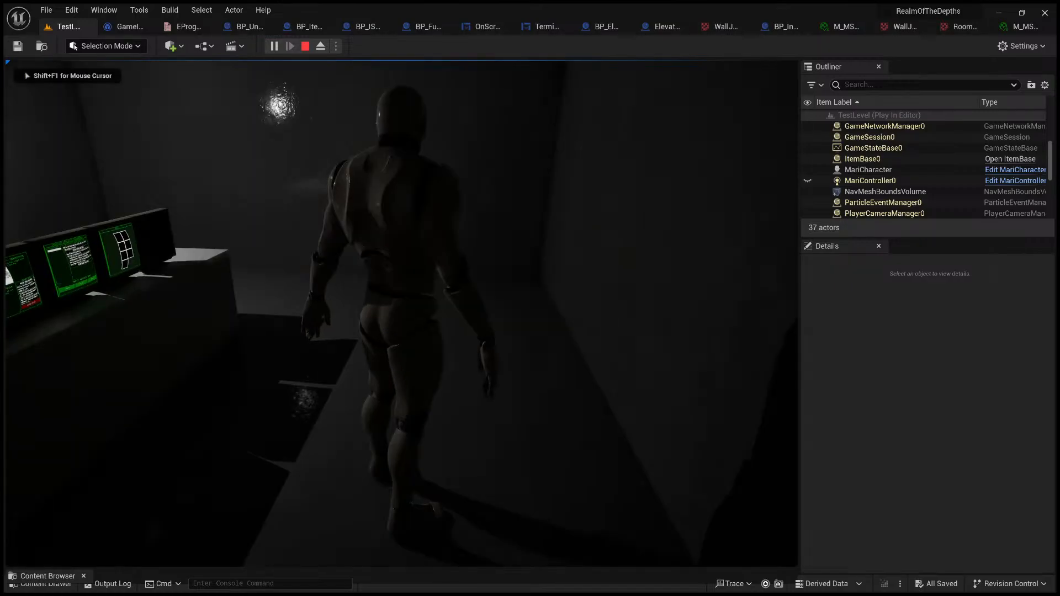
key("d")
key("d")
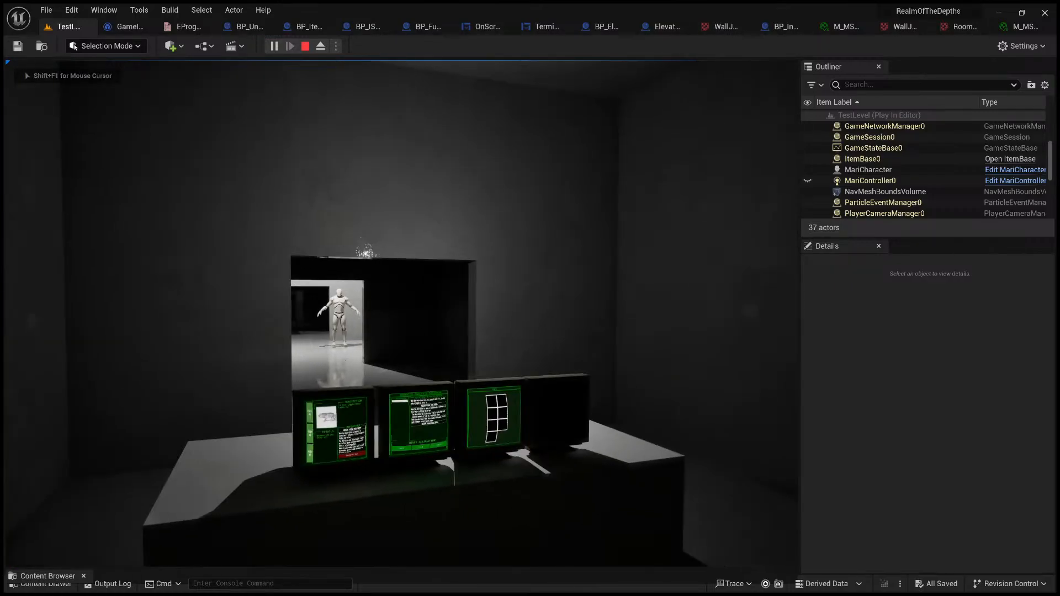
key("w")
Step: Walk the character up to the monitors and interact with them to enter the terminal view
key("w")
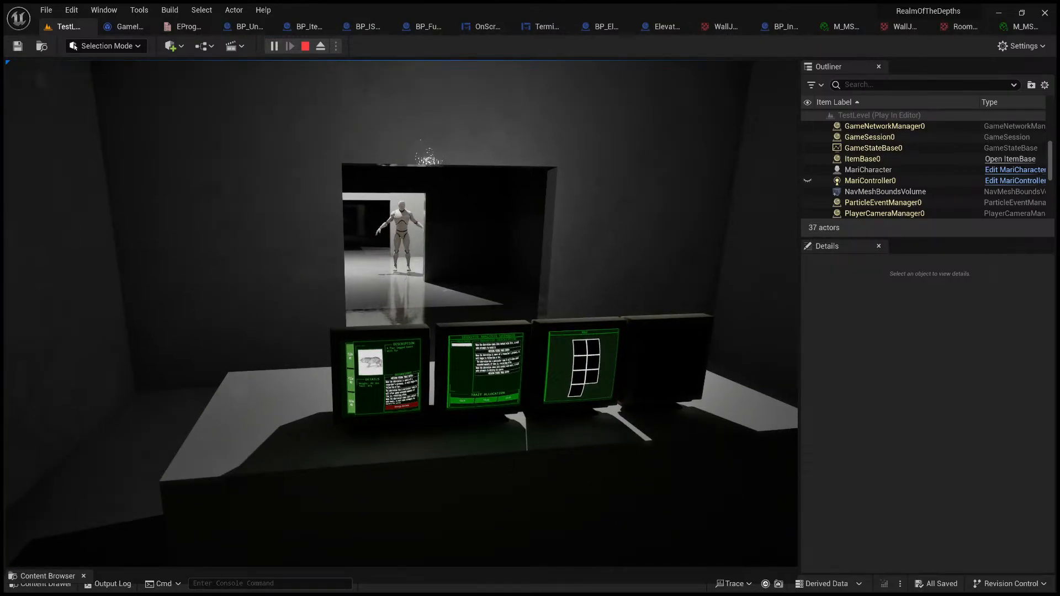
key("s")
key("w")
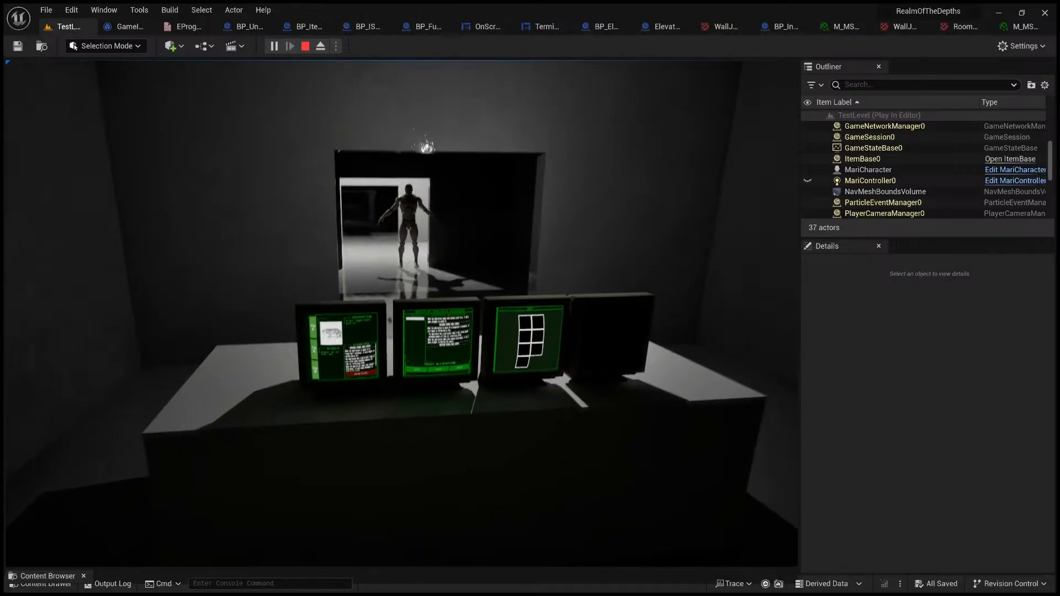
key("s")
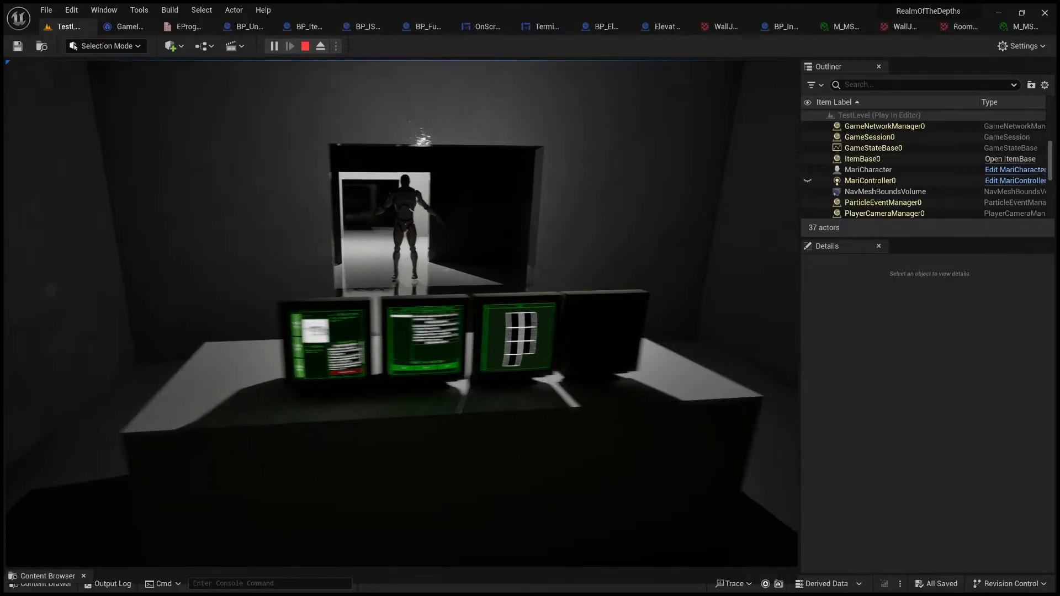
key("a")
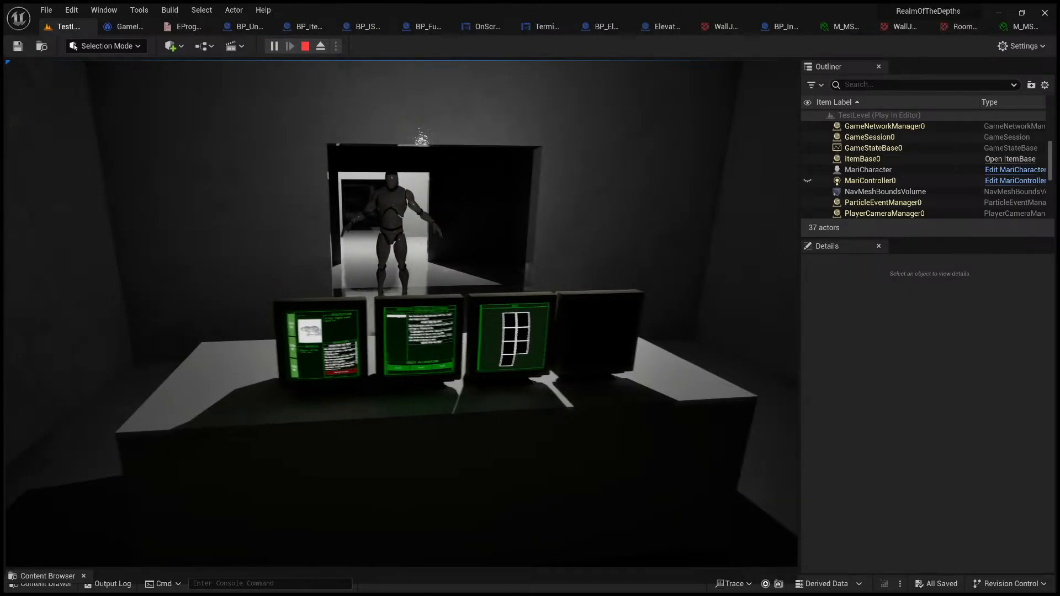
key("d")
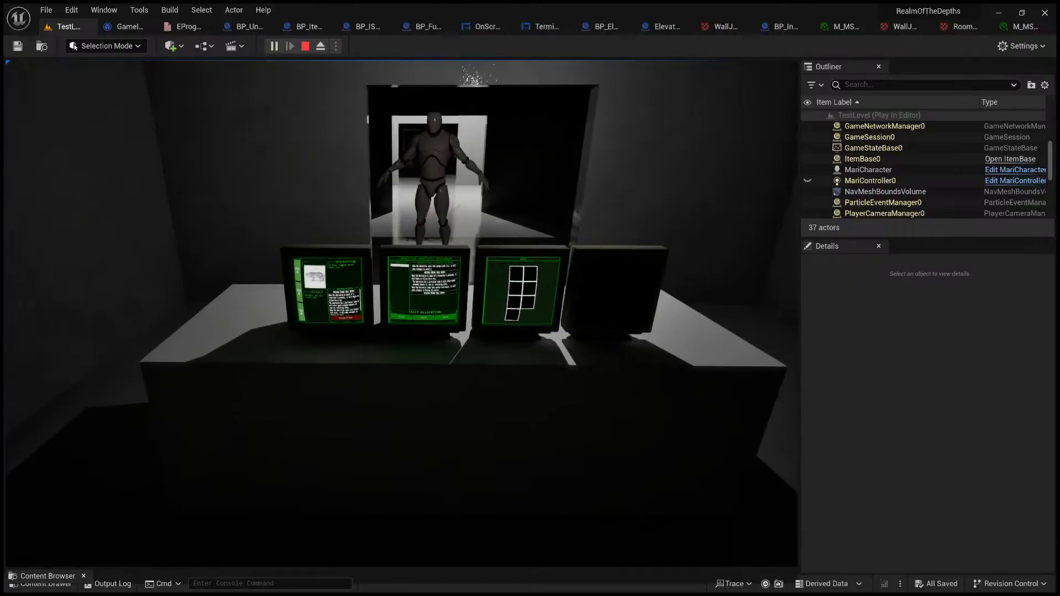
key("d")
key("w")
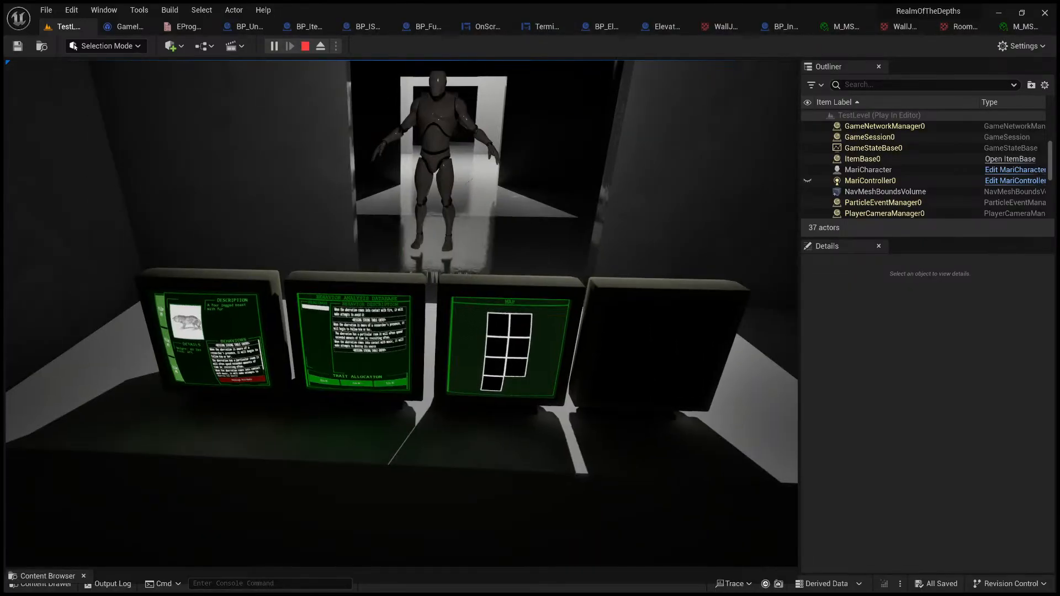
key("e")
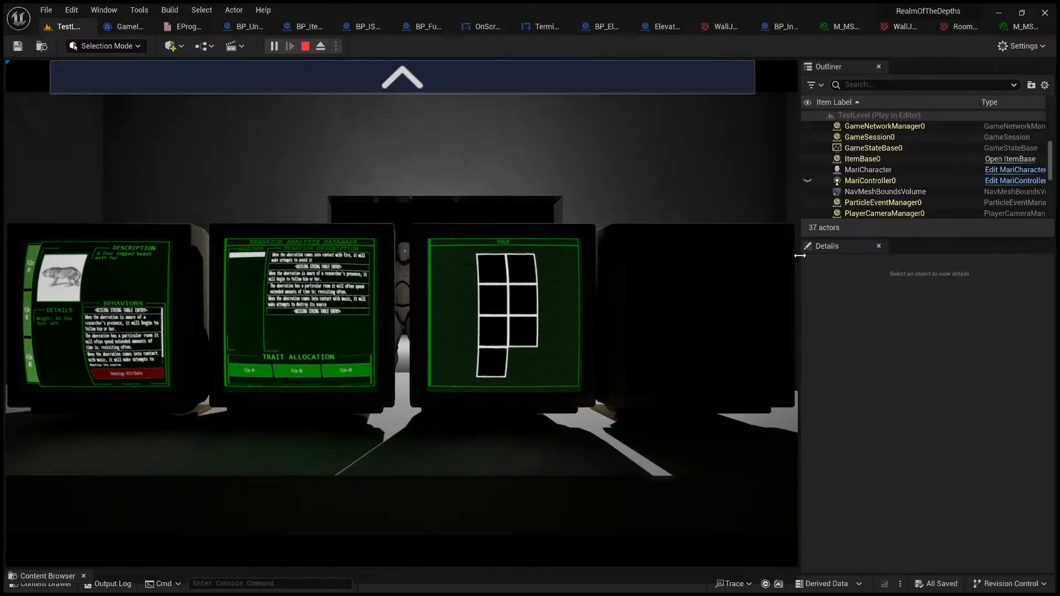
Step: Zoom in on the file and behavior database monitors in a wider viewport and view Files #2, #3 and #1
left_click_drag(800, 257, 982, 274)
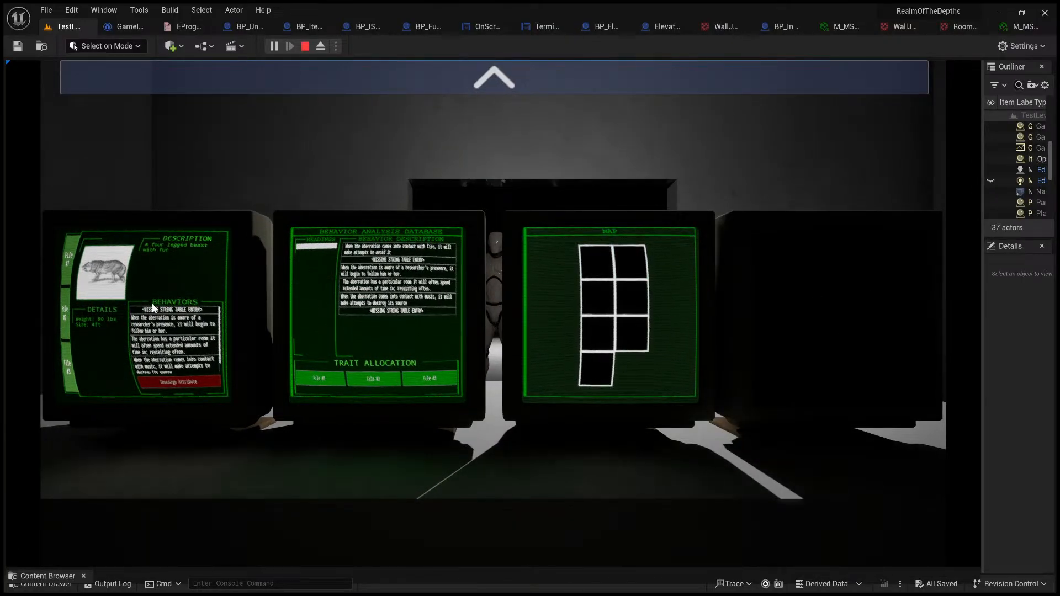
left_click(488, 81)
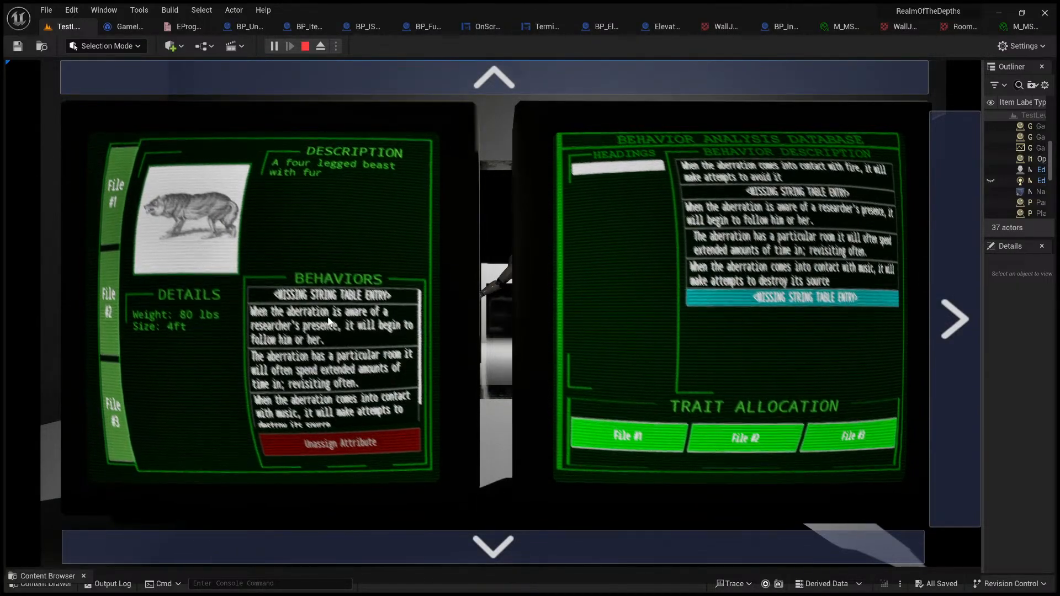
left_click(112, 296)
left_click(113, 402)
left_click(110, 309)
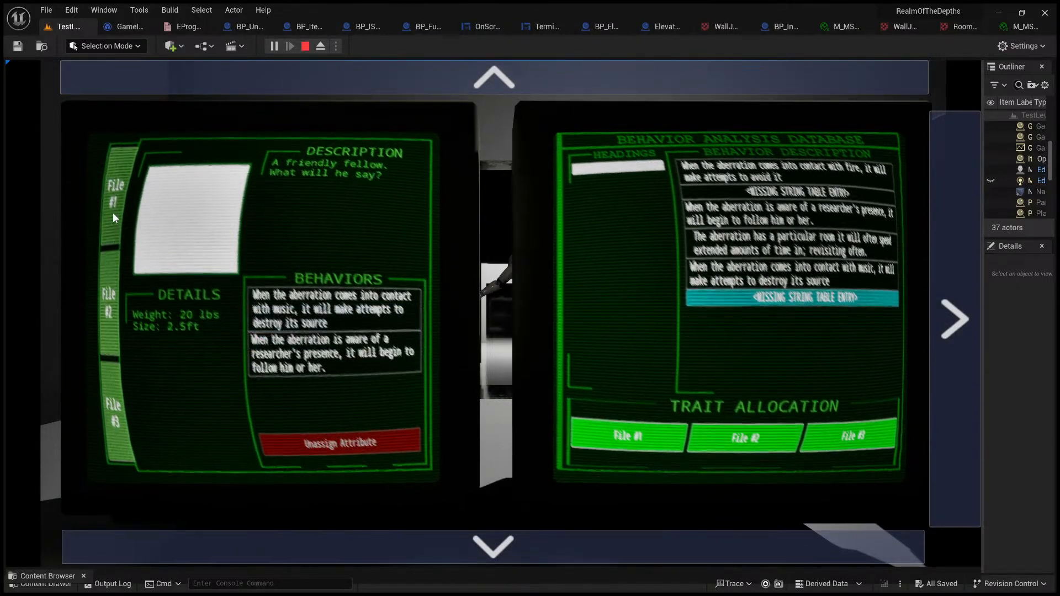
left_click(112, 212)
Step: Unassign the first behavior from File #1 and select another one in its behavior list
left_click(340, 311)
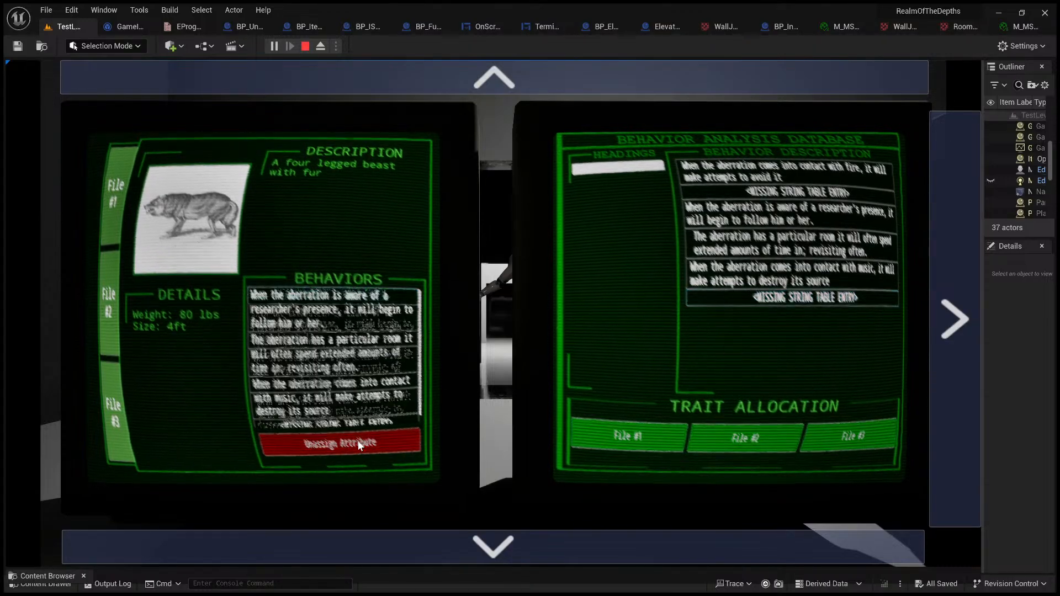
left_click(359, 448)
left_click(352, 379)
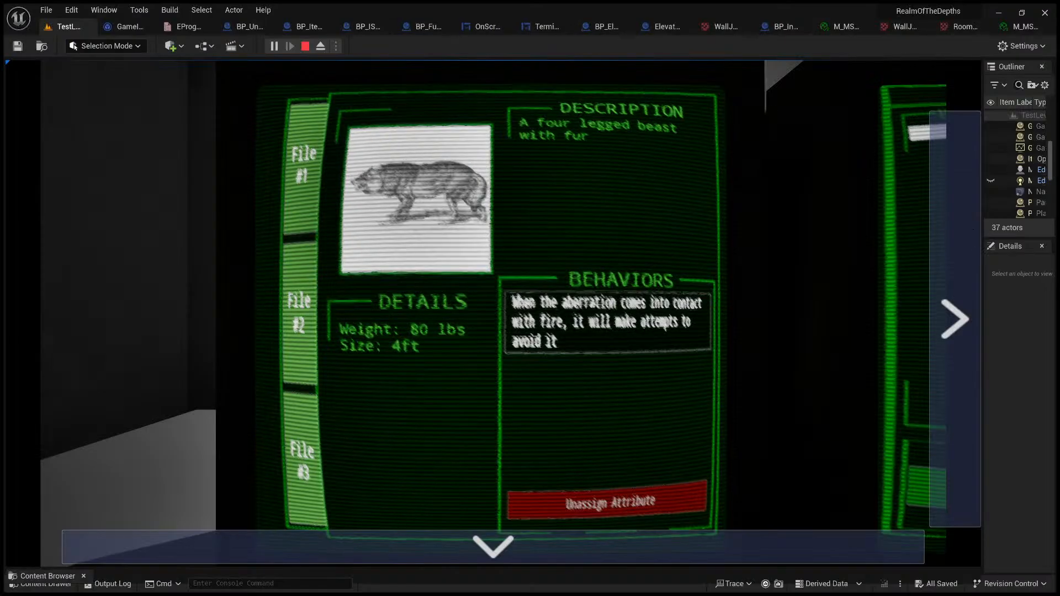
Step: Zoom out to the monitor row and back in to File #1, and unassign its fire-avoidance behavior
left_click(591, 548)
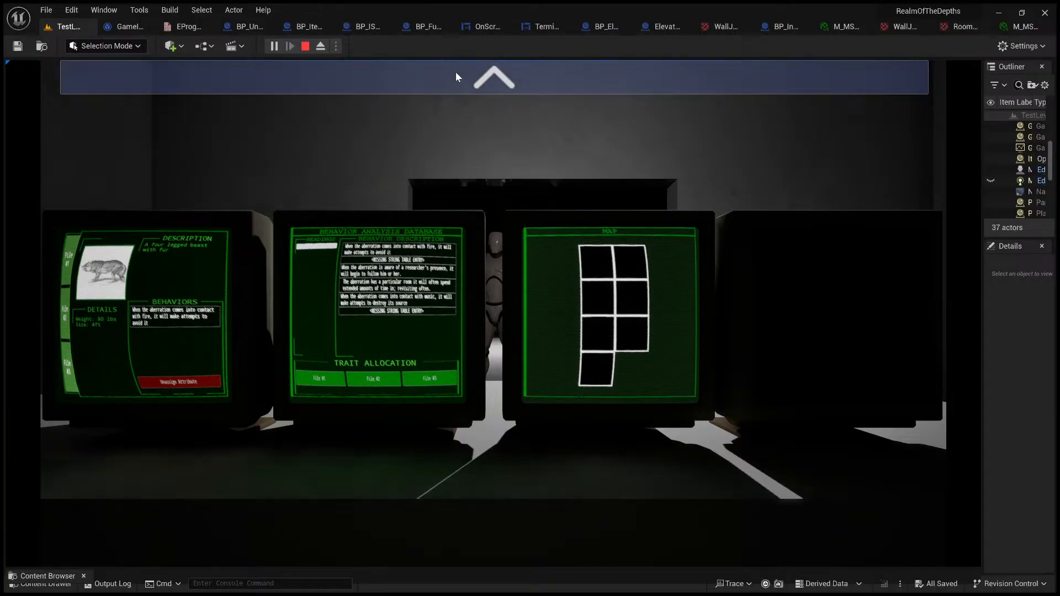
left_click(472, 77)
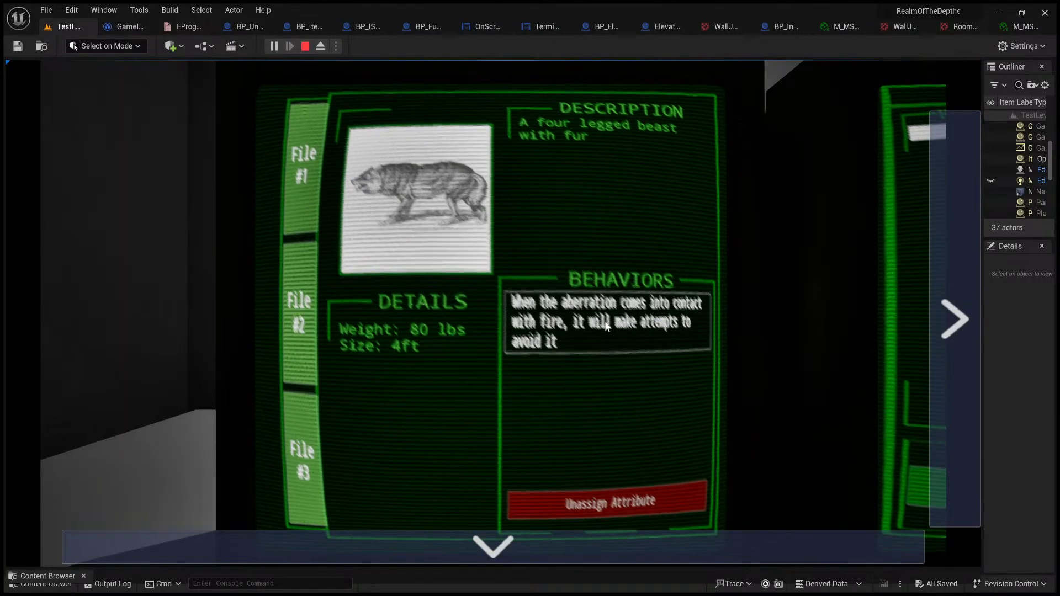
left_click(606, 323)
left_click(609, 505)
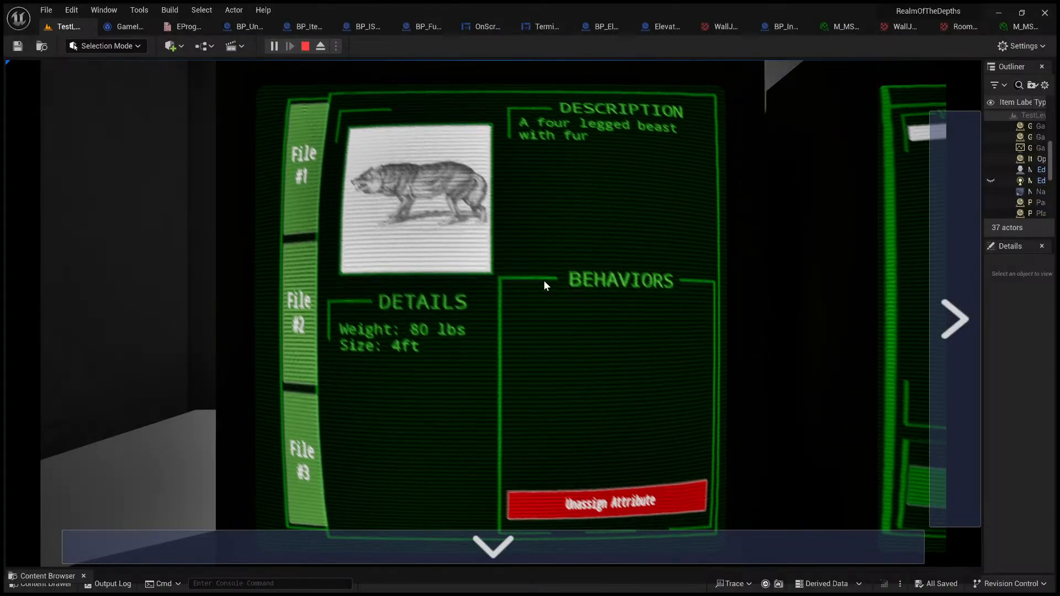
Step: Assign the fire-avoidance behavior from the Behavior Analysis Database to File #1, check the file, and return to the database
left_click(933, 221)
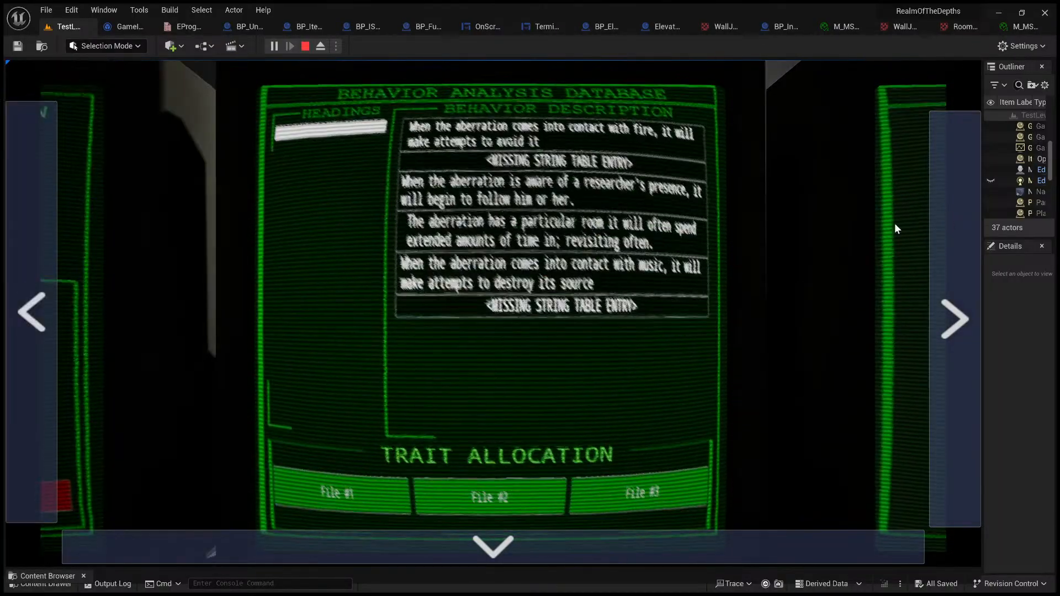
left_click(576, 140)
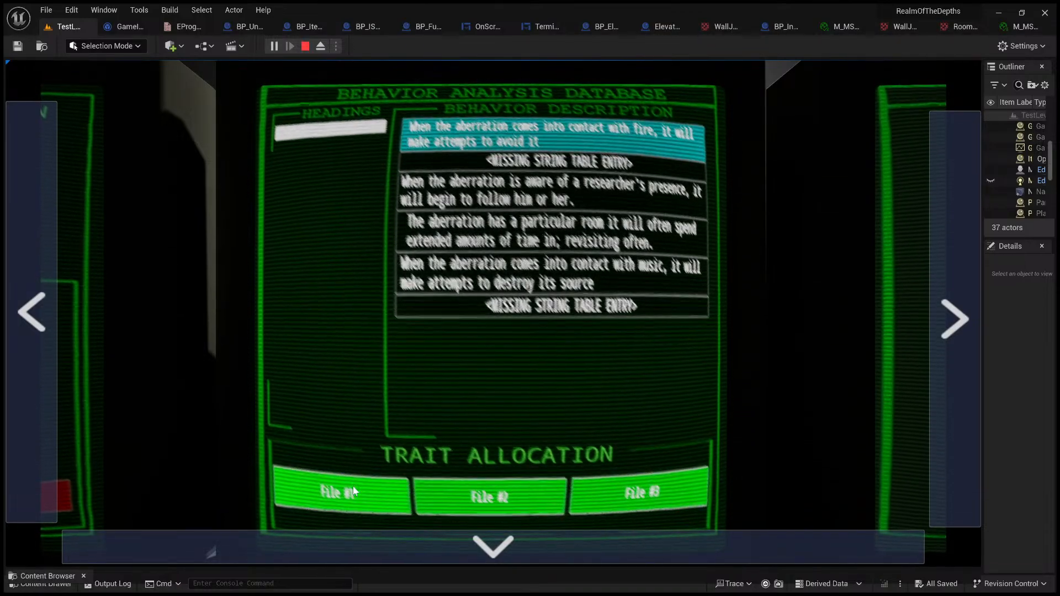
left_click(29, 307)
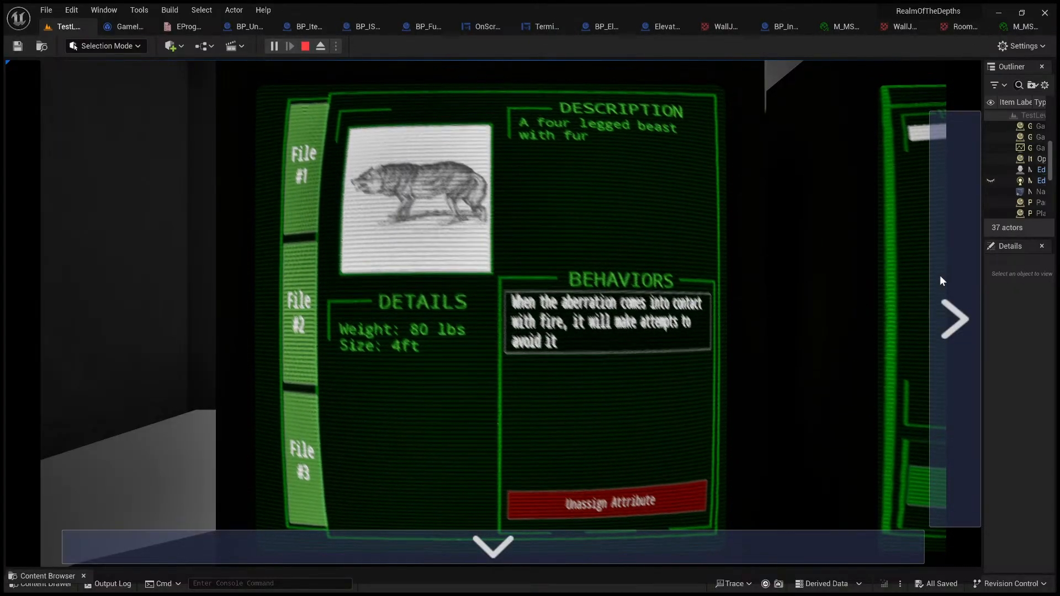
left_click(969, 275)
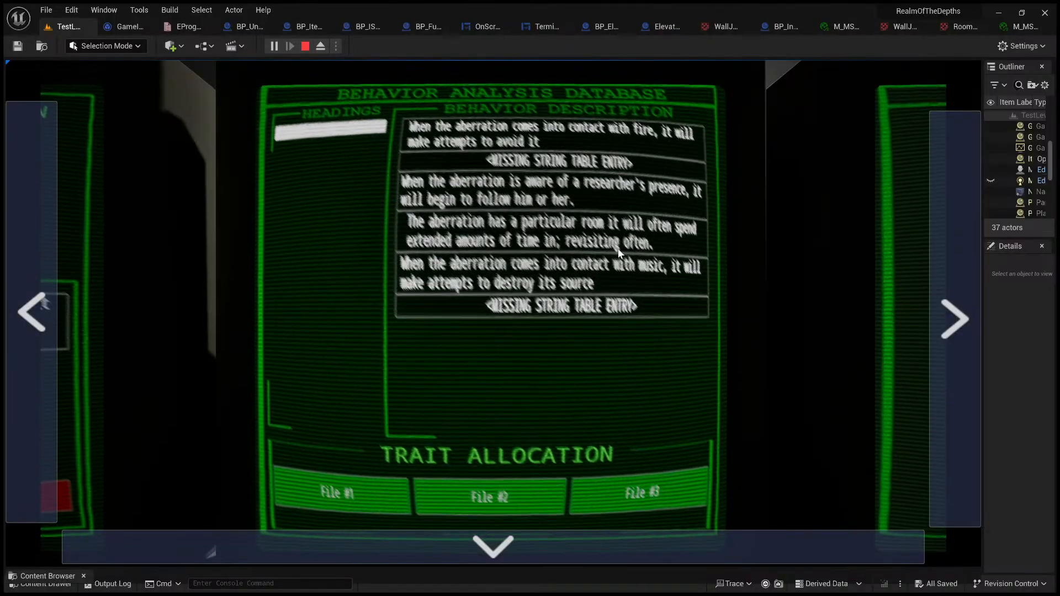
Step: Check File #1, assign the behavior about destroying a music source to it from the database, and select that behavior in the file
left_click(47, 309)
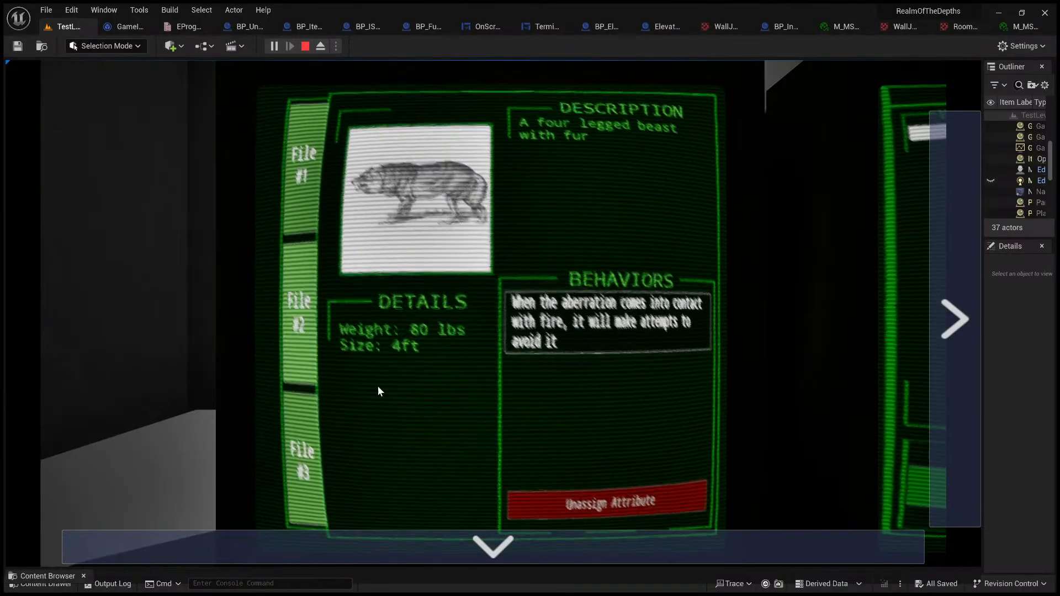
left_click(973, 263)
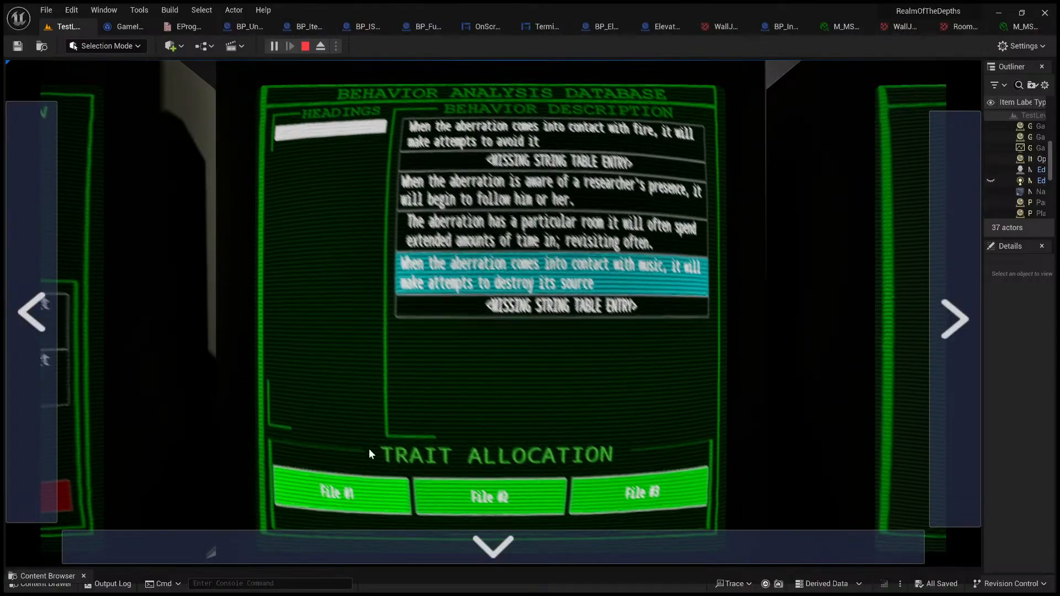
left_click(36, 368)
left_click(578, 380)
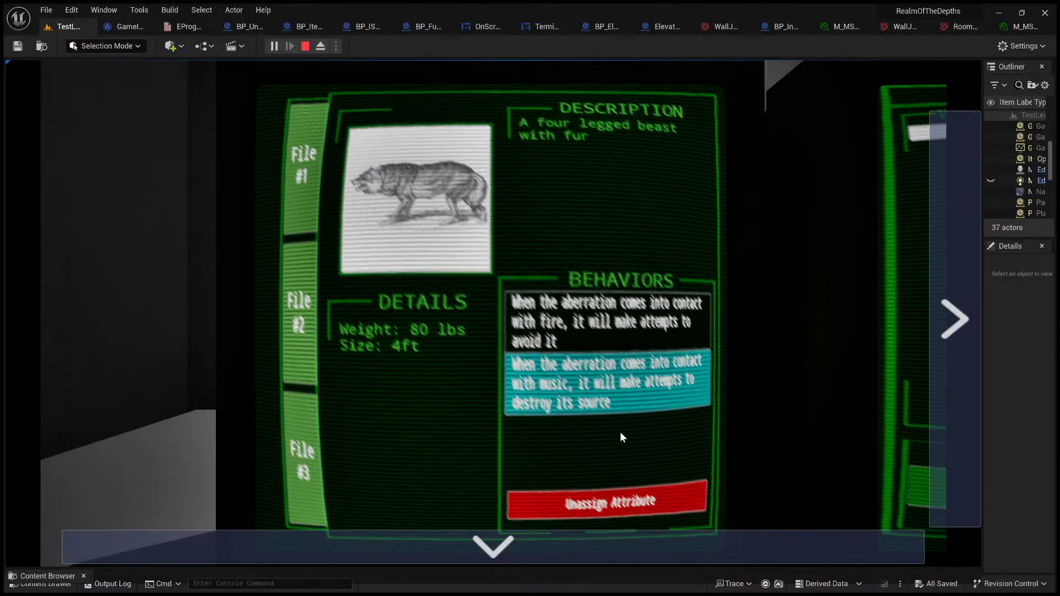
Step: Test selecting File #1's fire and music behaviors alternately, viewing File #2 in between
left_click(613, 328)
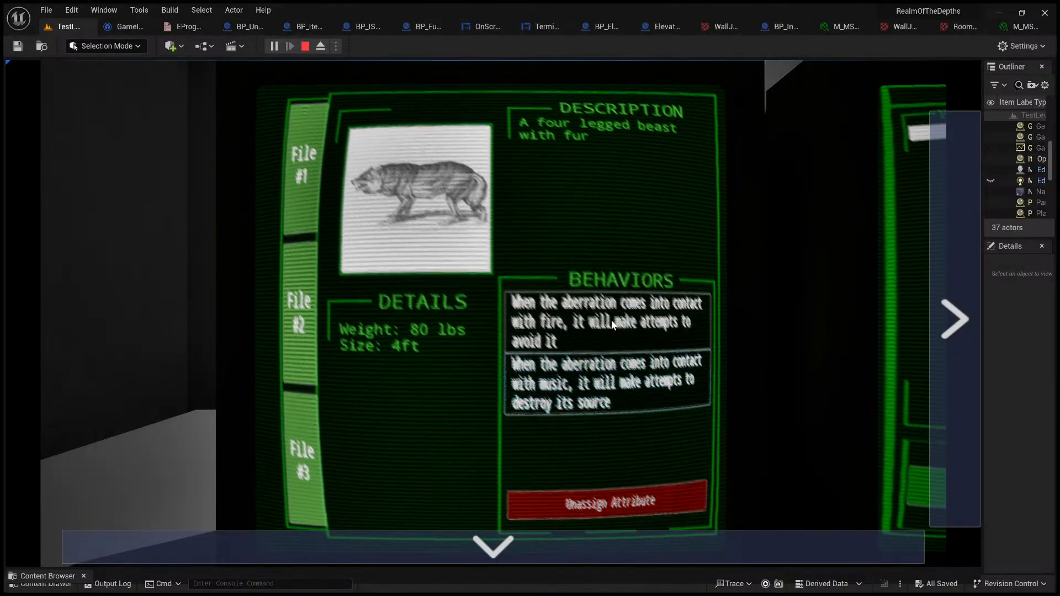
left_click(624, 389)
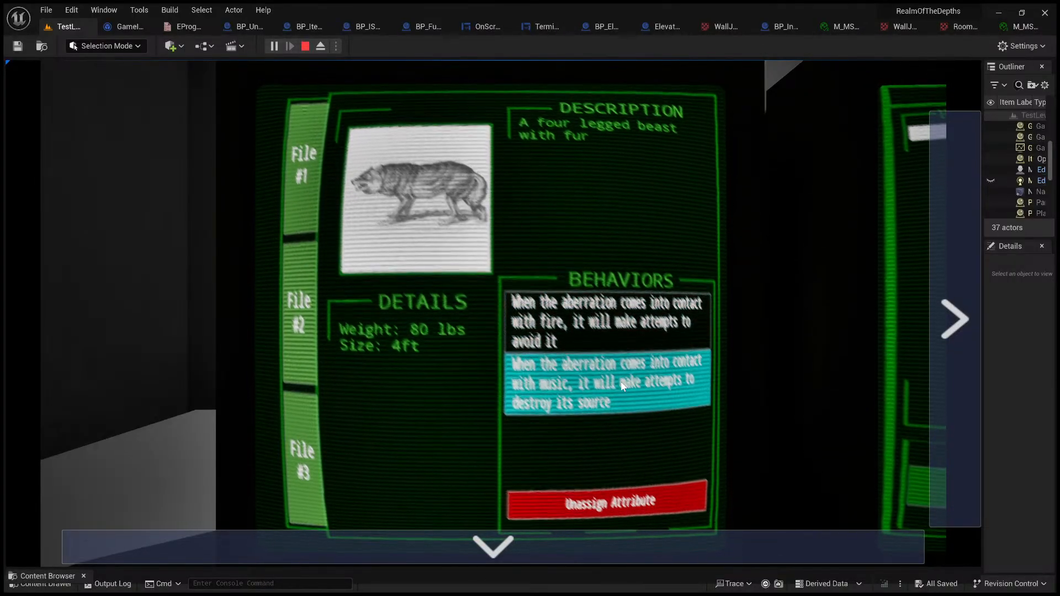
left_click(601, 326)
left_click(297, 311)
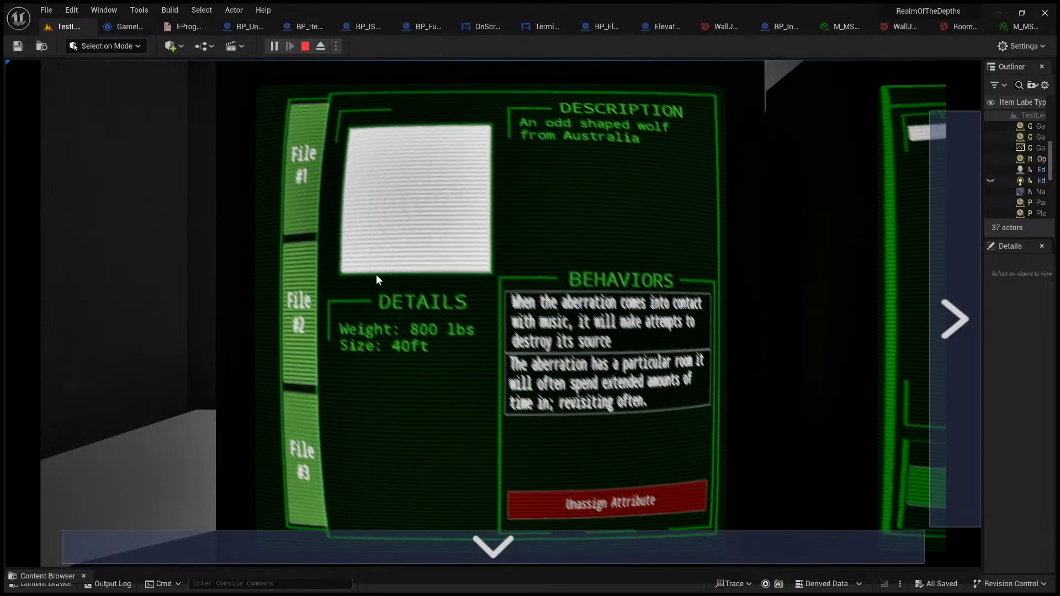
left_click(304, 167)
left_click(628, 328)
left_click(628, 396)
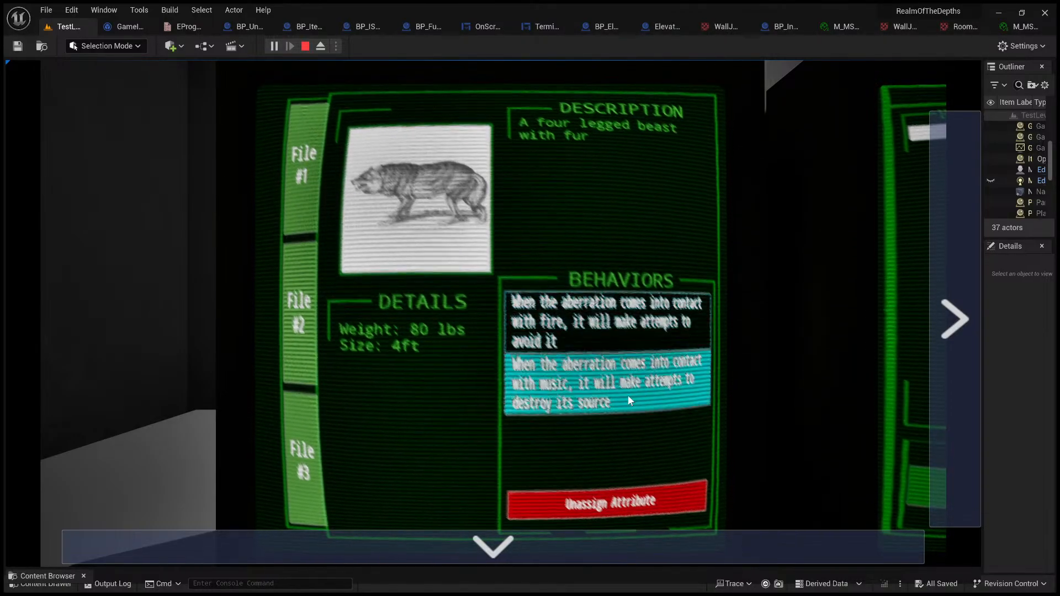
left_click(627, 345)
Step: Unassign the music behavior and the fire-avoidance behavior from File #1
left_click(629, 383)
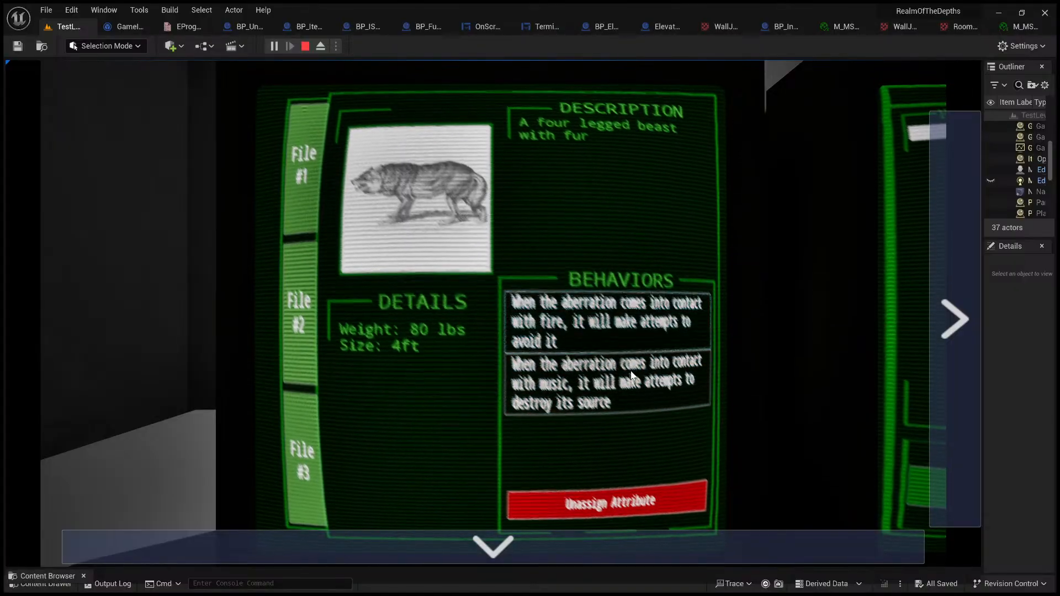
left_click(616, 497)
left_click(626, 341)
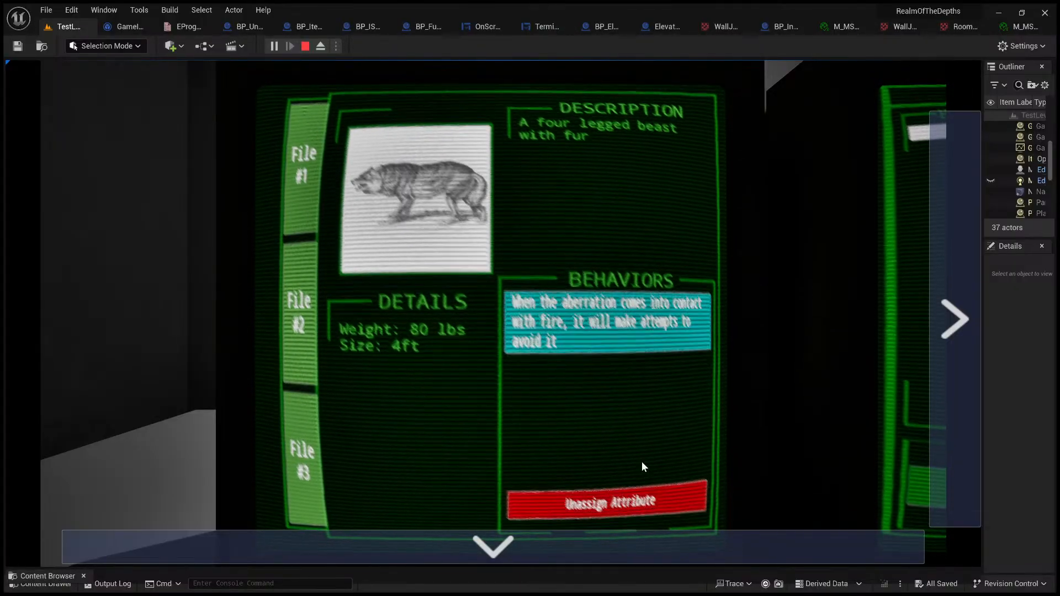
left_click(634, 500)
Step: Assign the researcher-following behavior from the Behavior Analysis Database to File #1 and select it in the file
left_click(954, 324)
left_click(552, 191)
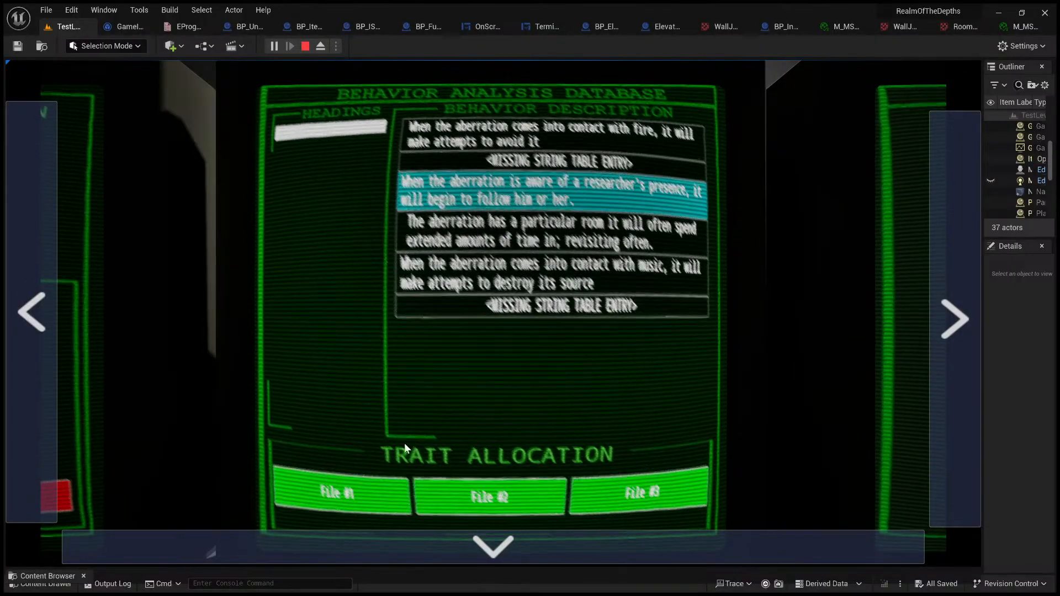
left_click(49, 353)
left_click(585, 327)
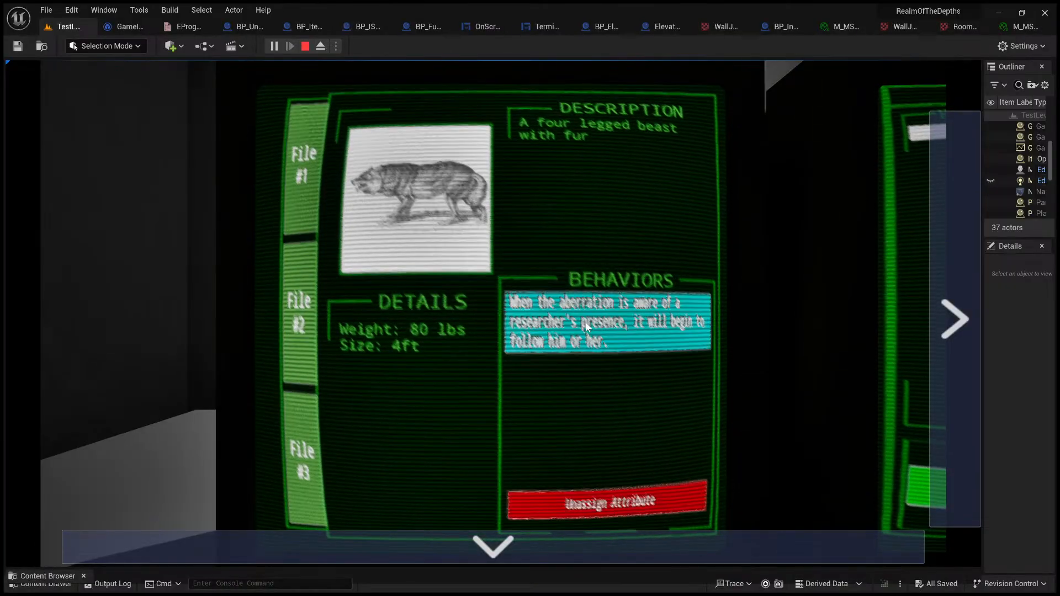
Step: Unassign the music behavior from File #2 and the second listed behavior from File #3
left_click(312, 376)
left_click(669, 323)
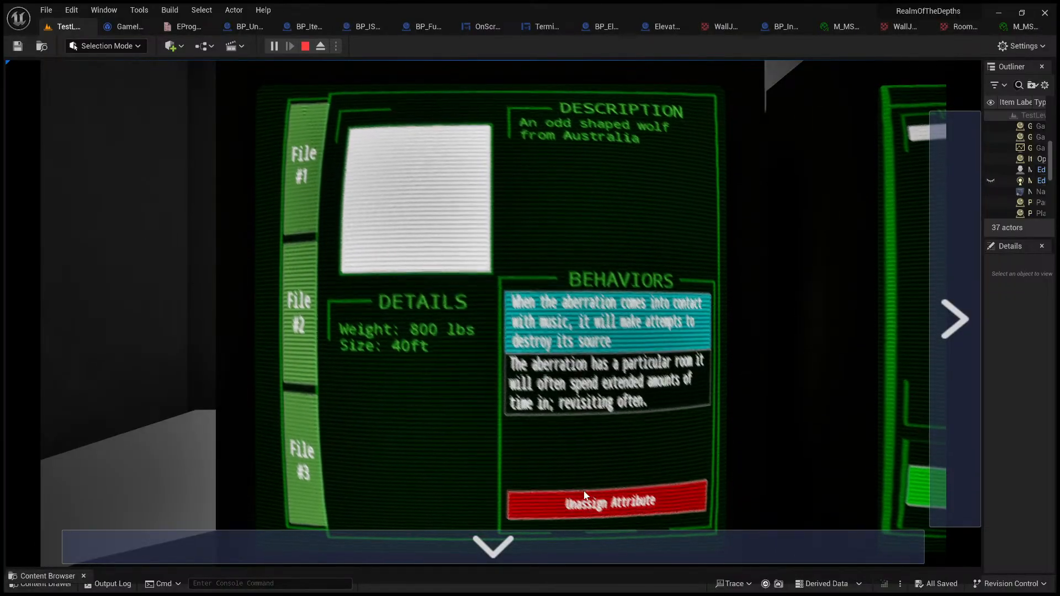
left_click(613, 500)
left_click(303, 465)
left_click(607, 382)
left_click(617, 490)
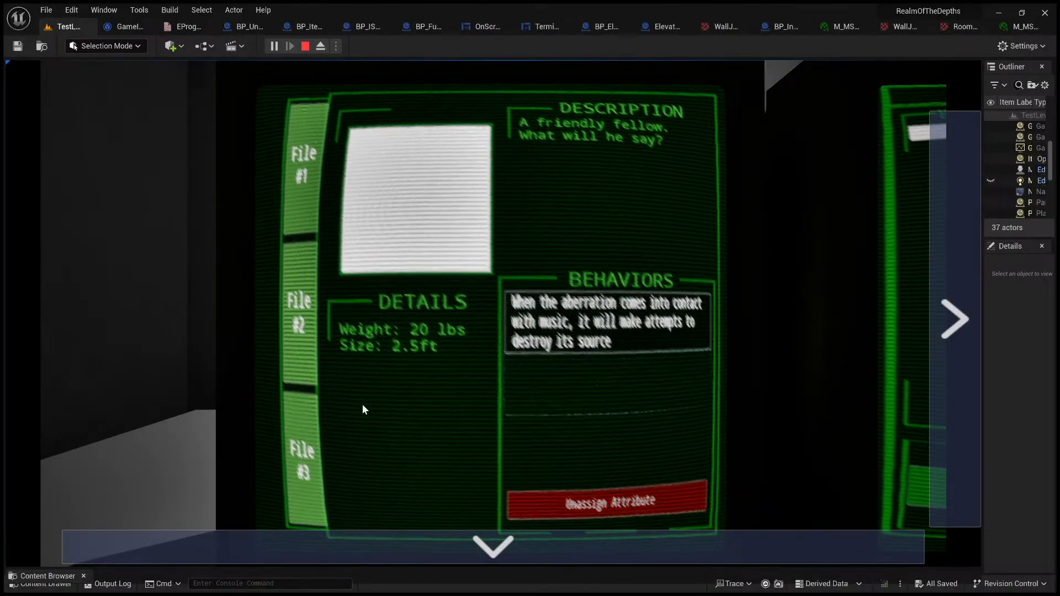
Step: Recheck the remaining behaviors in File #2 and File #1
left_click(301, 343)
left_click(585, 327)
left_click(302, 204)
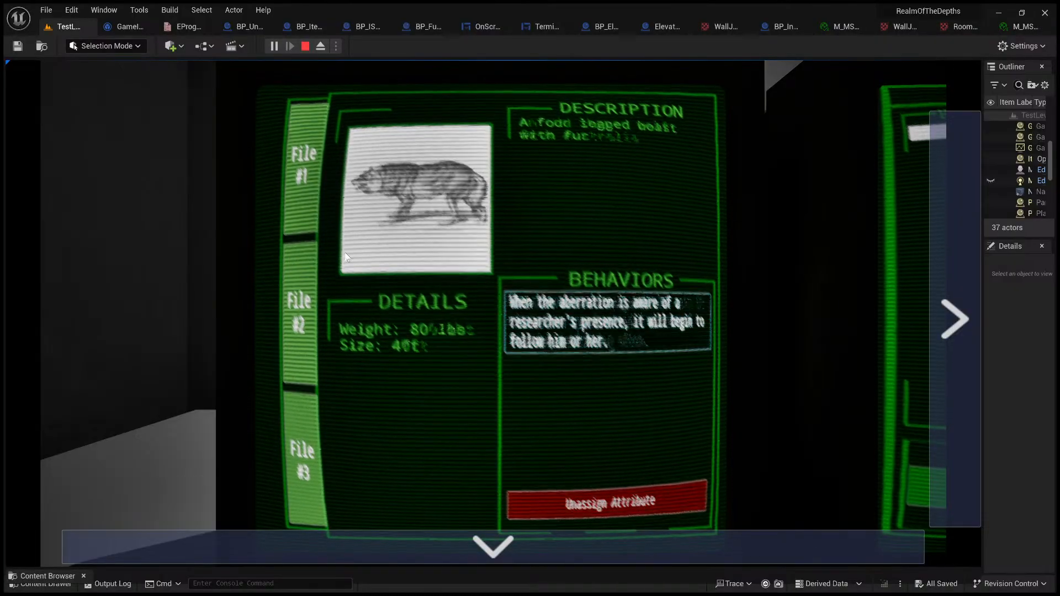
Step: Go past the behavior database to the Map monitor and zoom out to see it beside the camera feed
left_click(943, 238)
left_click(943, 237)
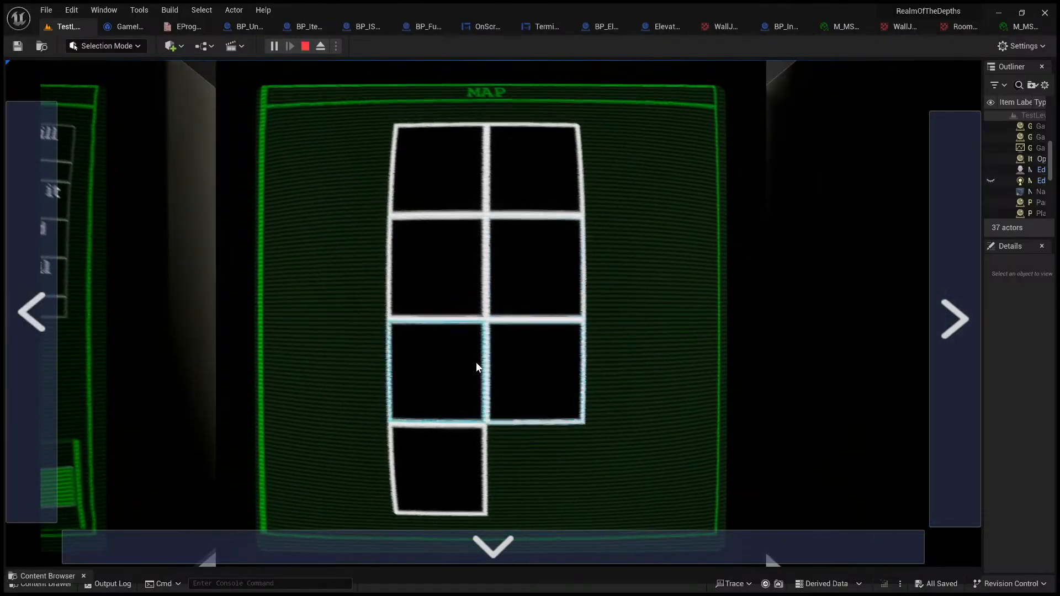
left_click(548, 558)
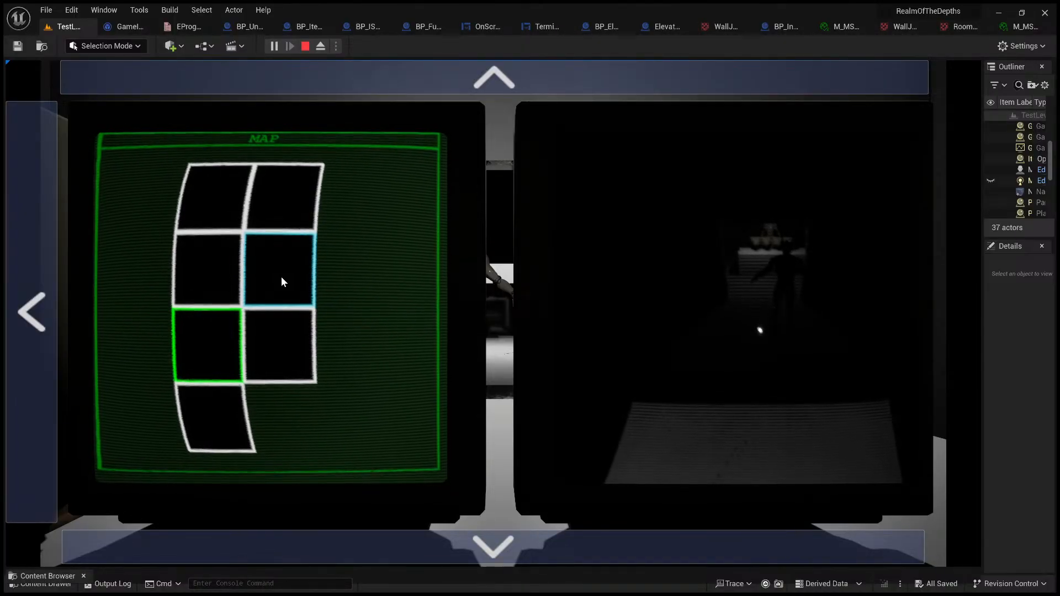
Step: Switch the camera feed through the various rooms on the map, then end the play session
left_click(222, 280)
left_click(227, 199)
left_click(217, 323)
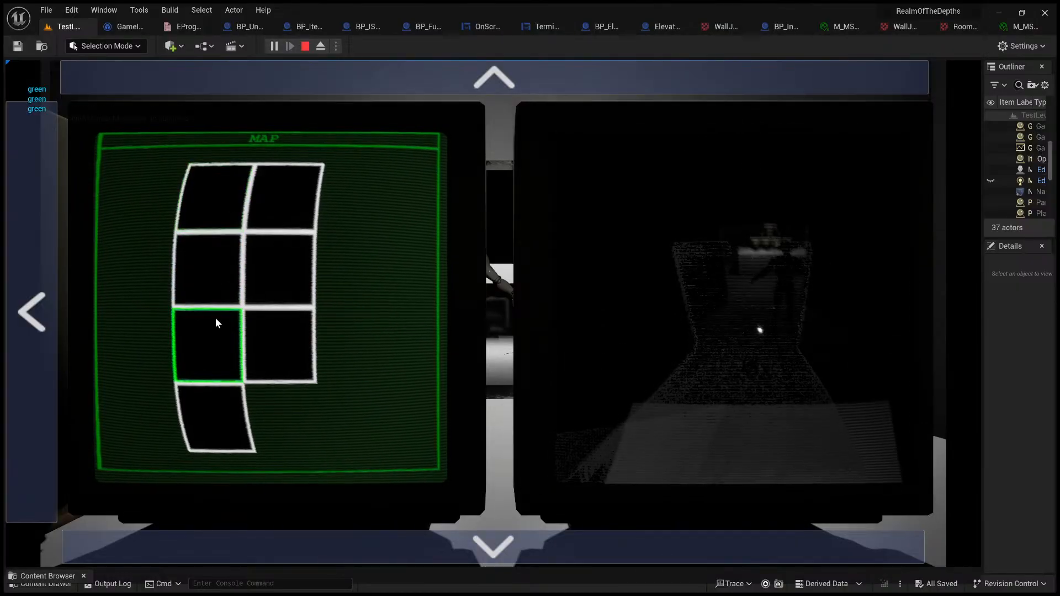
left_click(220, 274)
left_click(284, 267)
left_click(297, 224)
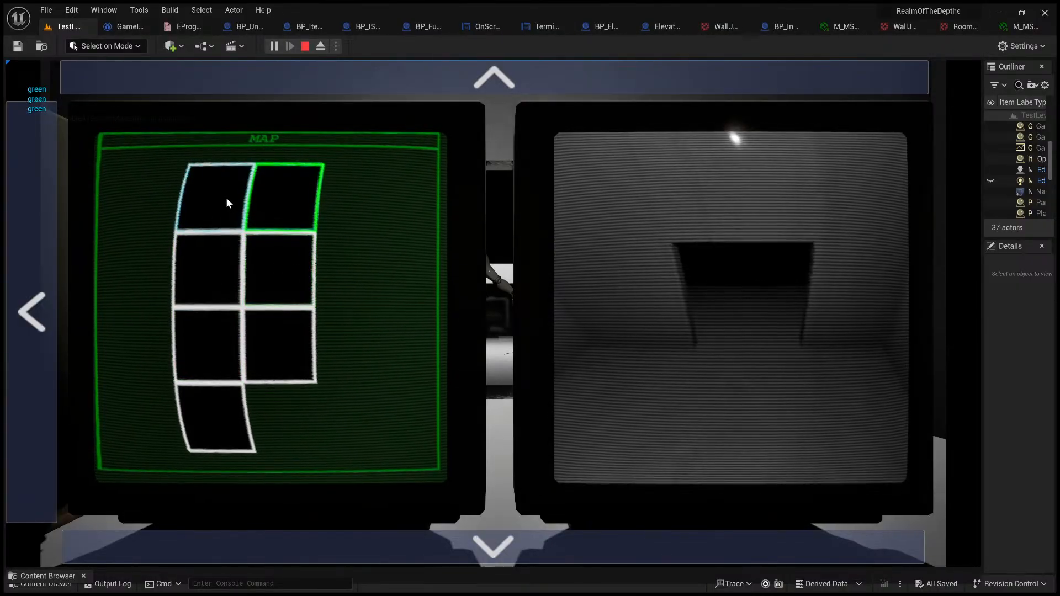
left_click(294, 338)
left_click(231, 335)
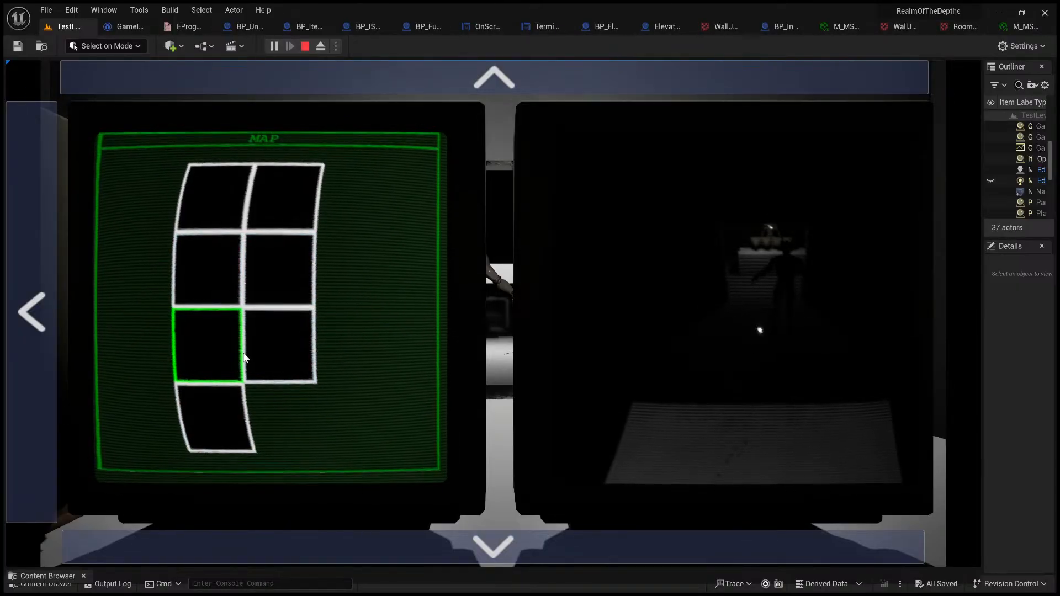
left_click(239, 185)
left_click(243, 345)
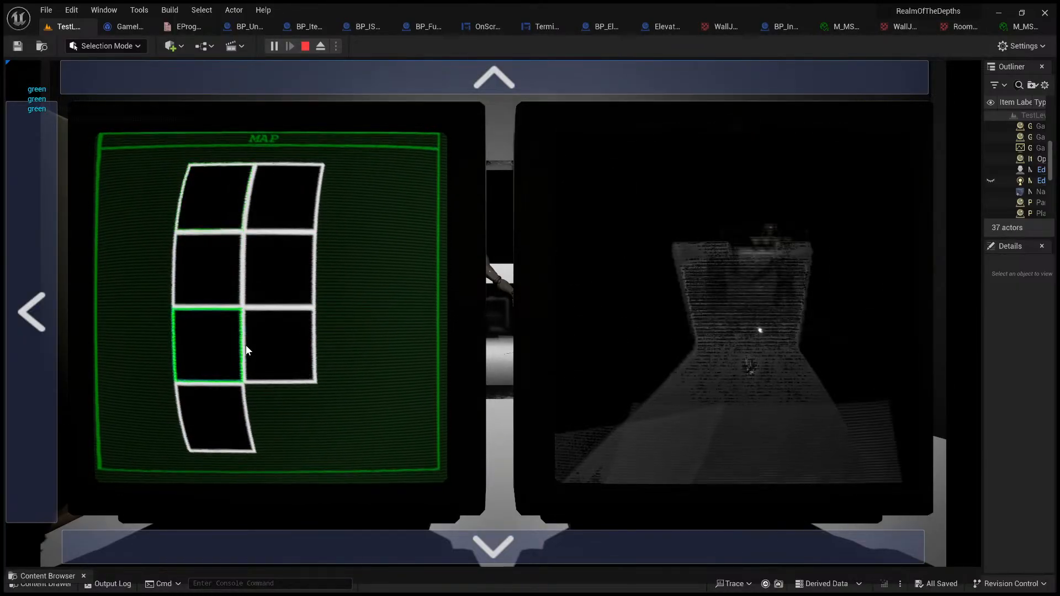
left_click(208, 399)
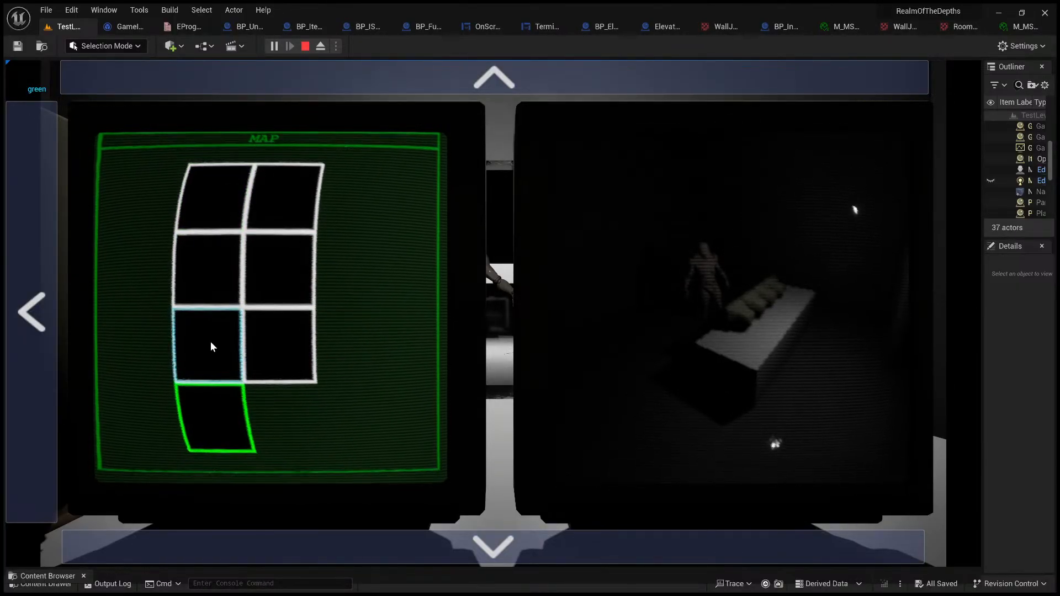
left_click(209, 301)
left_click(213, 230)
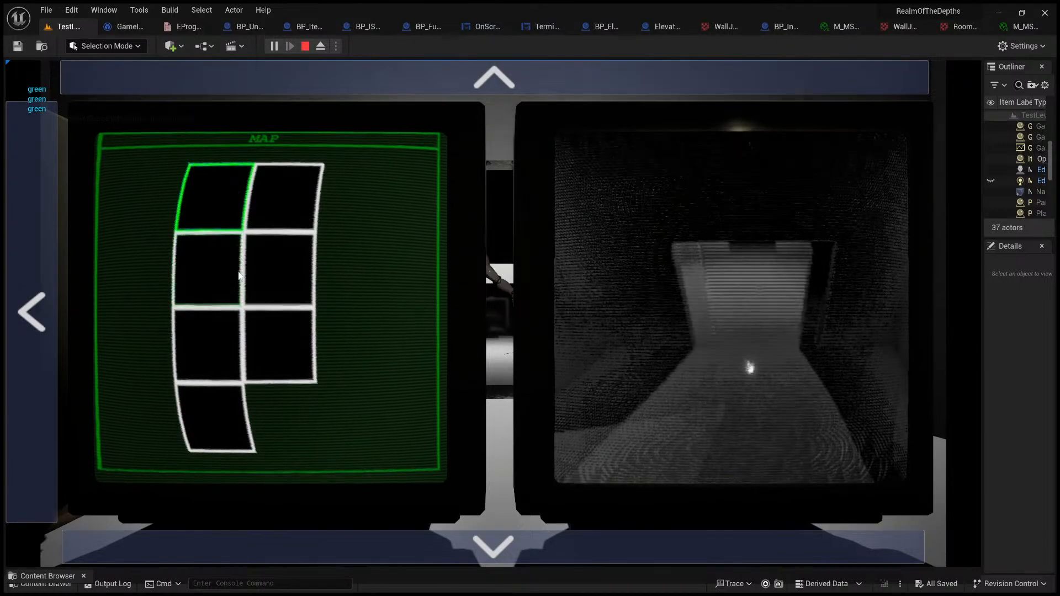
left_click(226, 363)
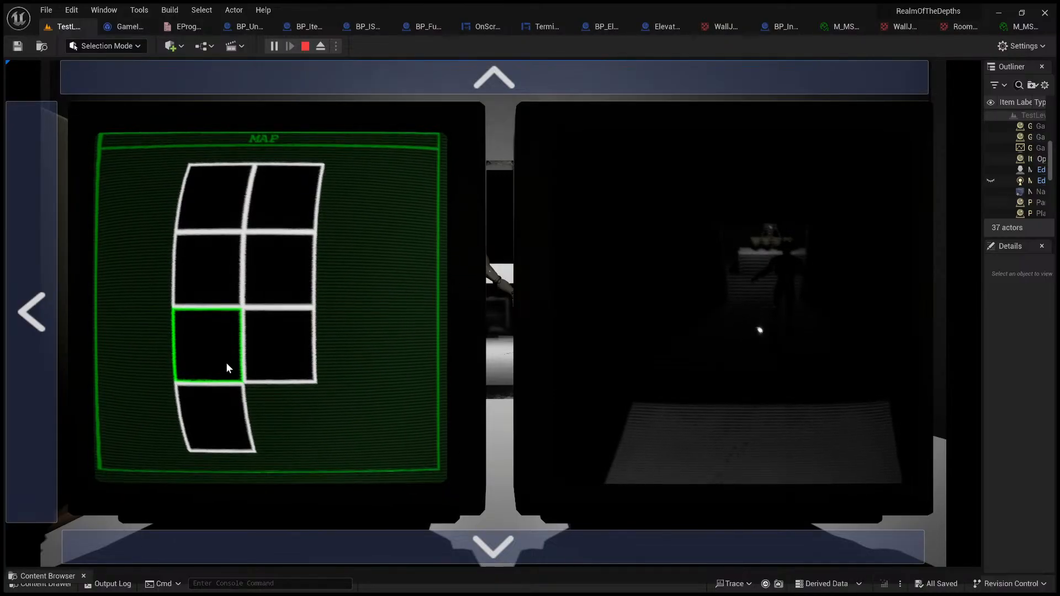
key("Escape")
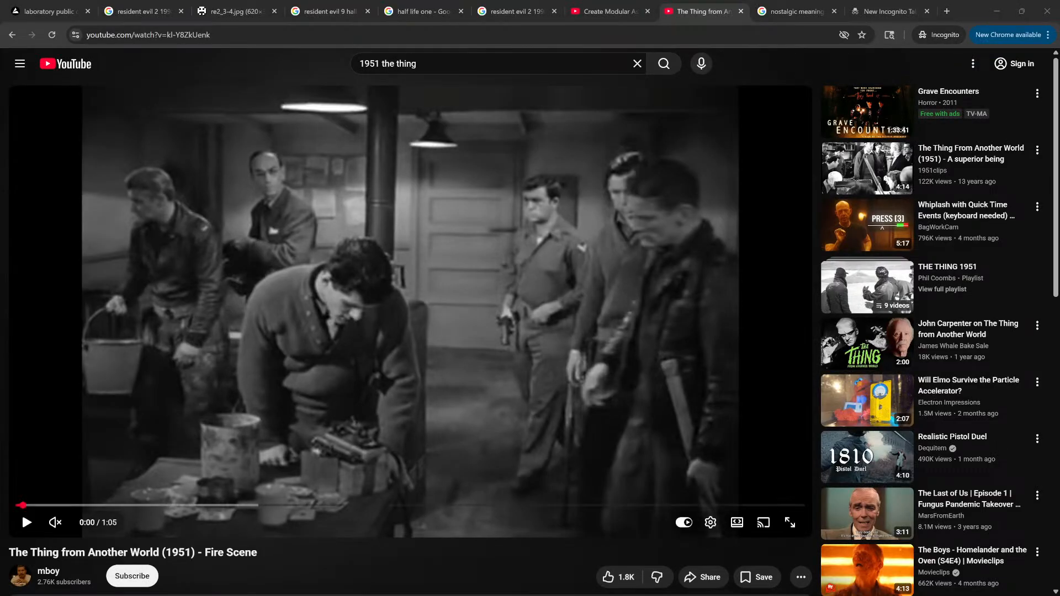
Step: In the browser, play the Fire Scene clip from The Thing from Another World (1951) and skip through its burning-room shots
left_click(174, 478)
left_click(199, 506)
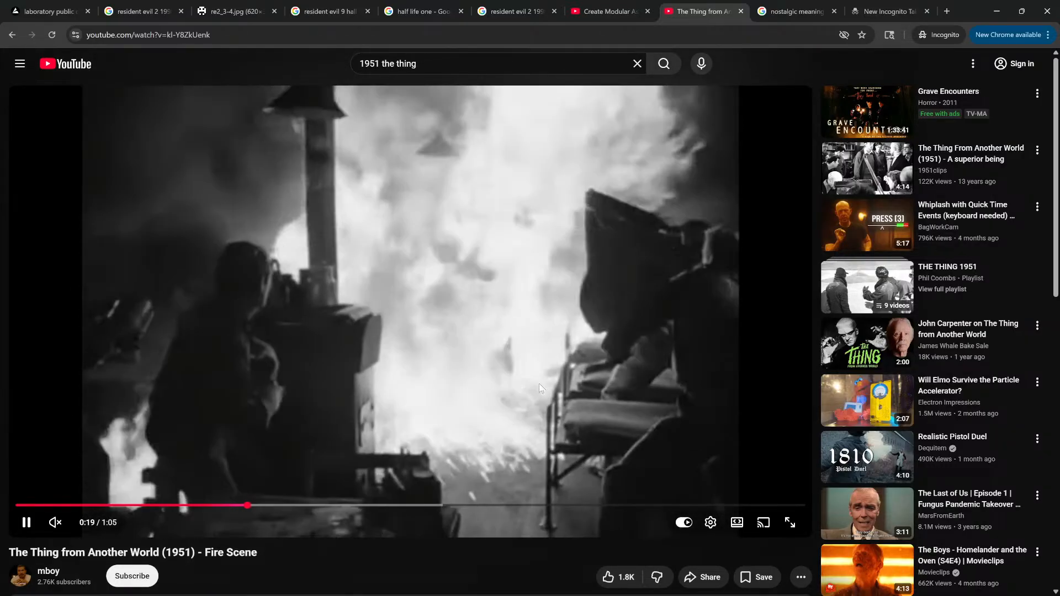
left_click(539, 383)
left_click_drag(475, 506, 681, 505)
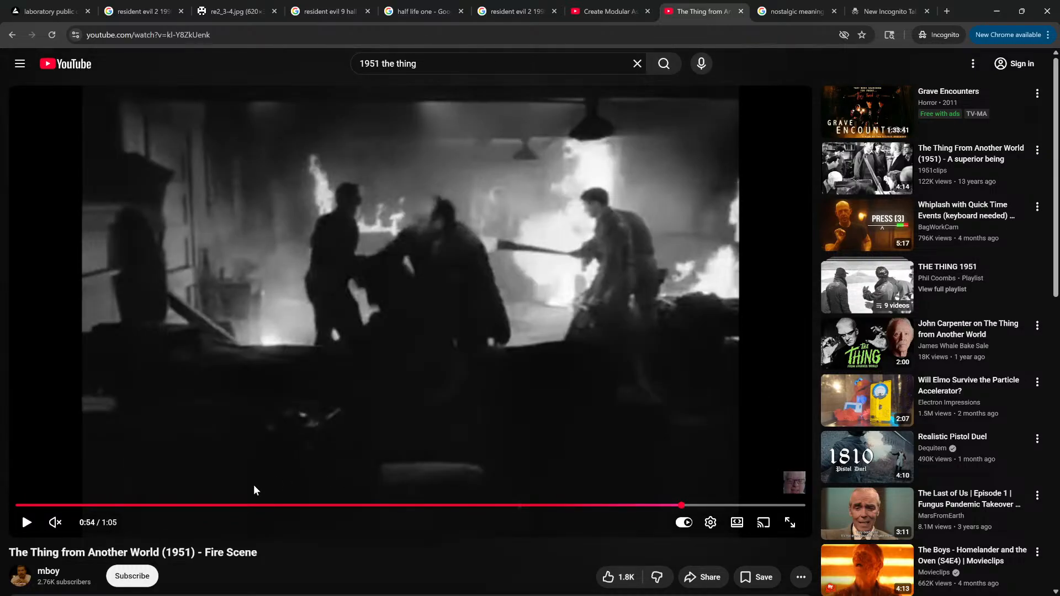
left_click_drag(218, 506, 110, 505)
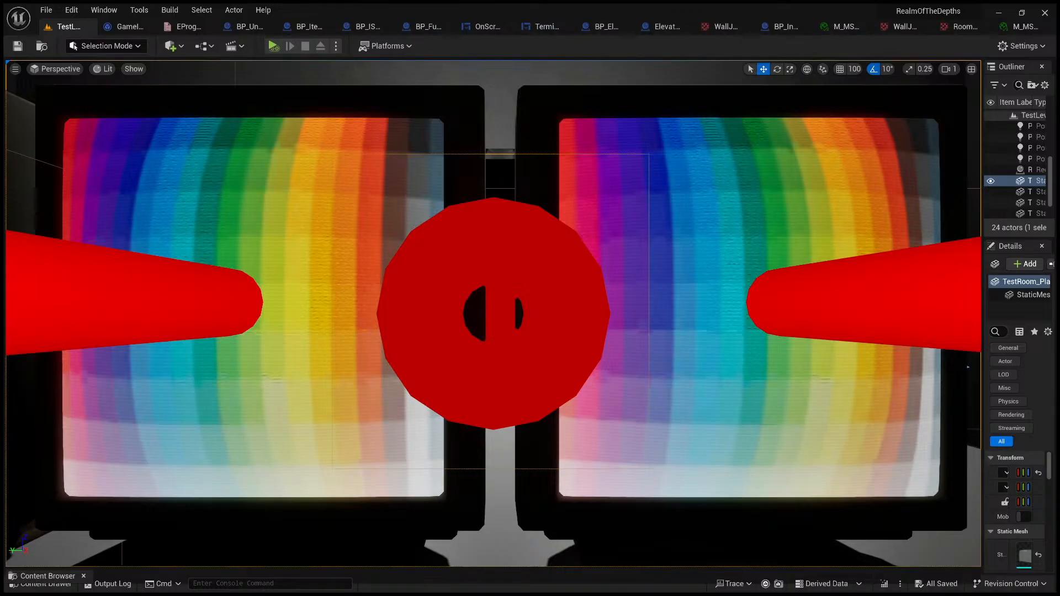
Step: Back in Unreal Editor, frame the mannequin beside the room's doorway in TestLevel and widen the Outliner and Details area
key("s")
right_click_drag(493, 313, 499, 335)
scroll(493, 313, "down", 1)
key("w")
key("w")
key("w")
mouse_move(469, 281)
right_mouse_down()
mouse_move(492, 309)
mouse_move(497, 285)
mouse_move(469, 280)
right_mouse_up()
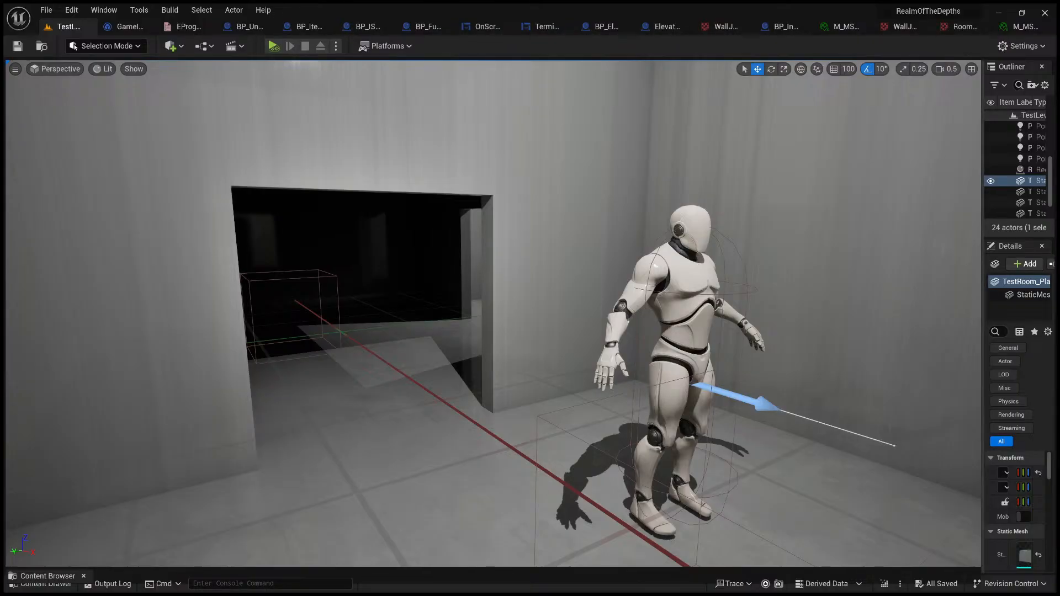
left_click_drag(983, 224, 791, 227)
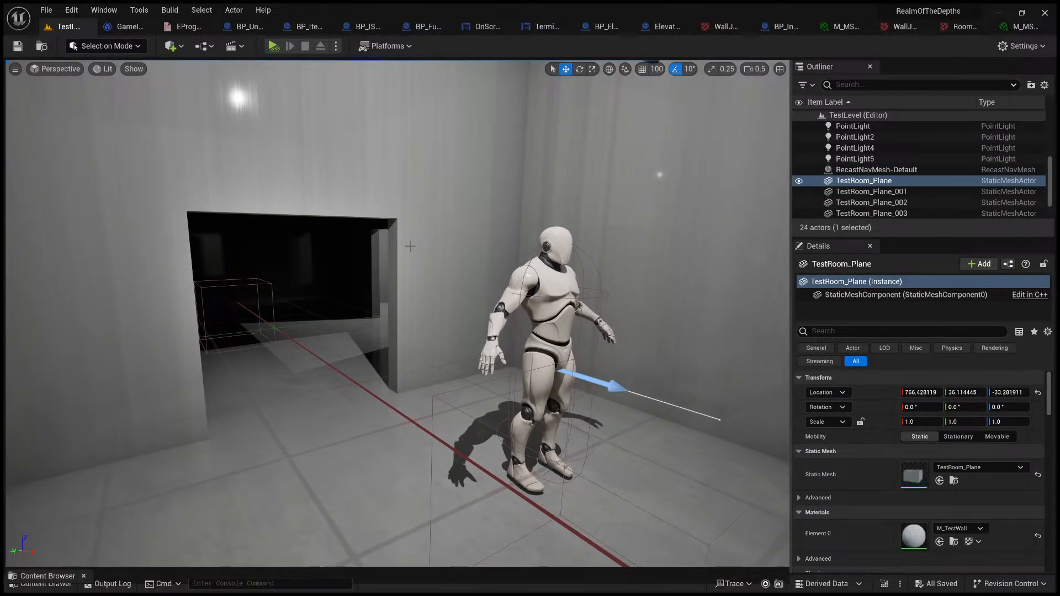